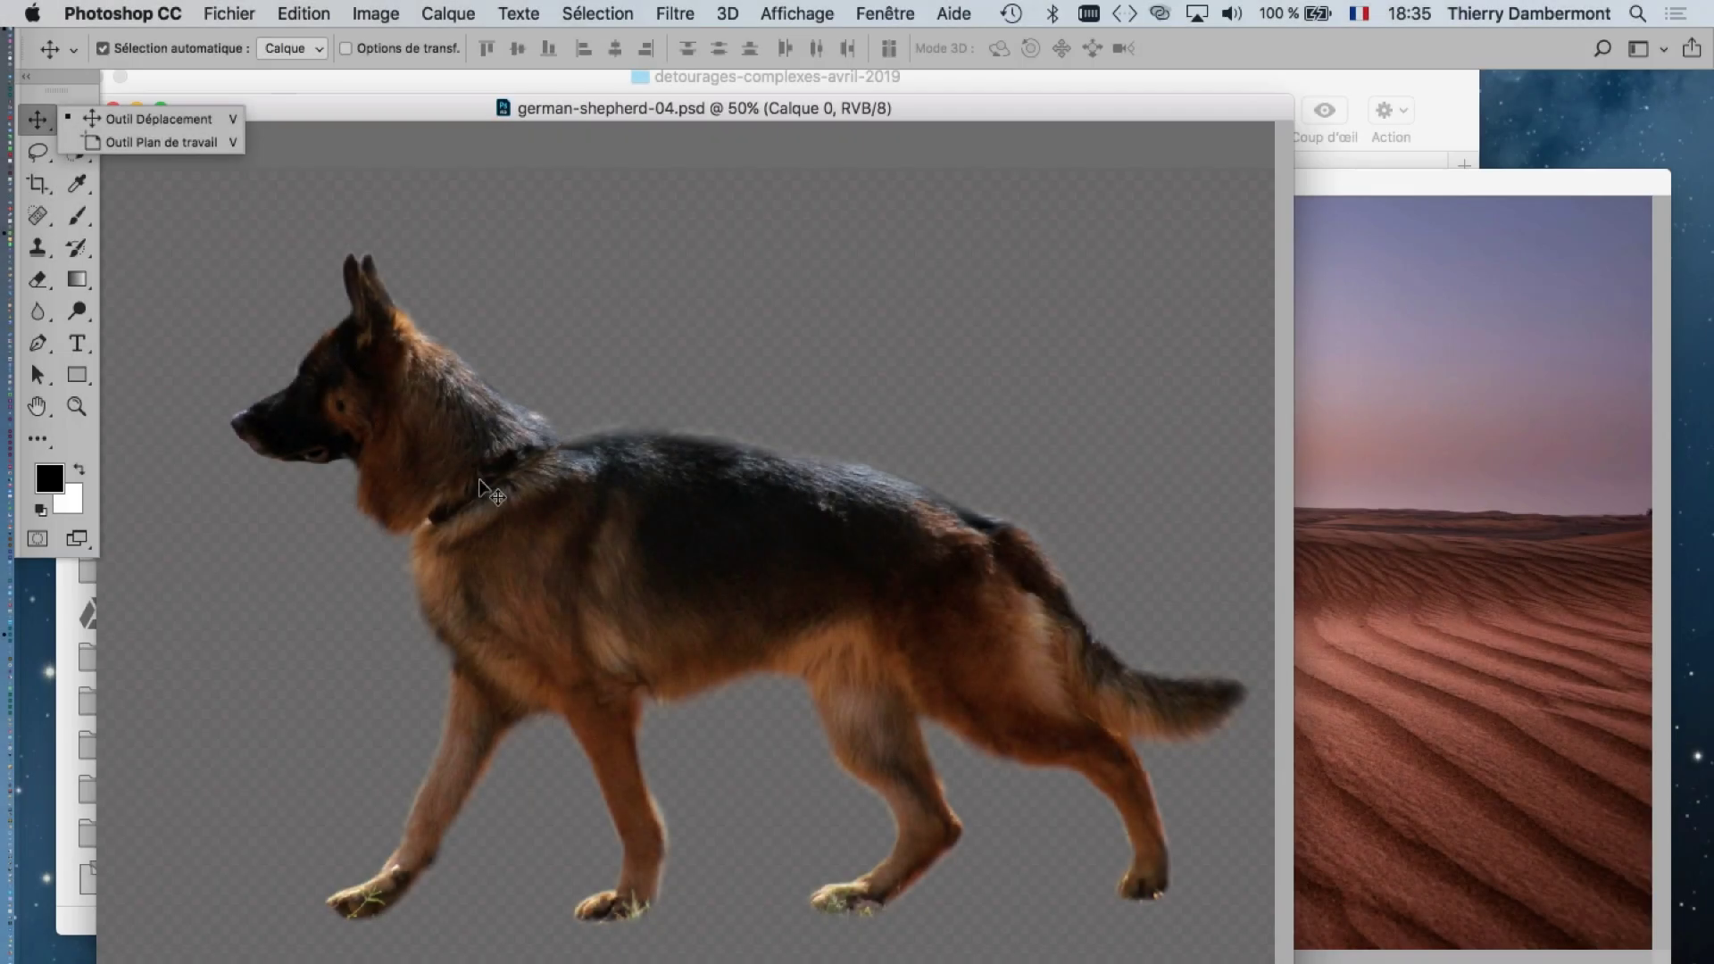
- Drag the cut-out German shepherd into the desert tree photo and view it full screen
click(534, 511)
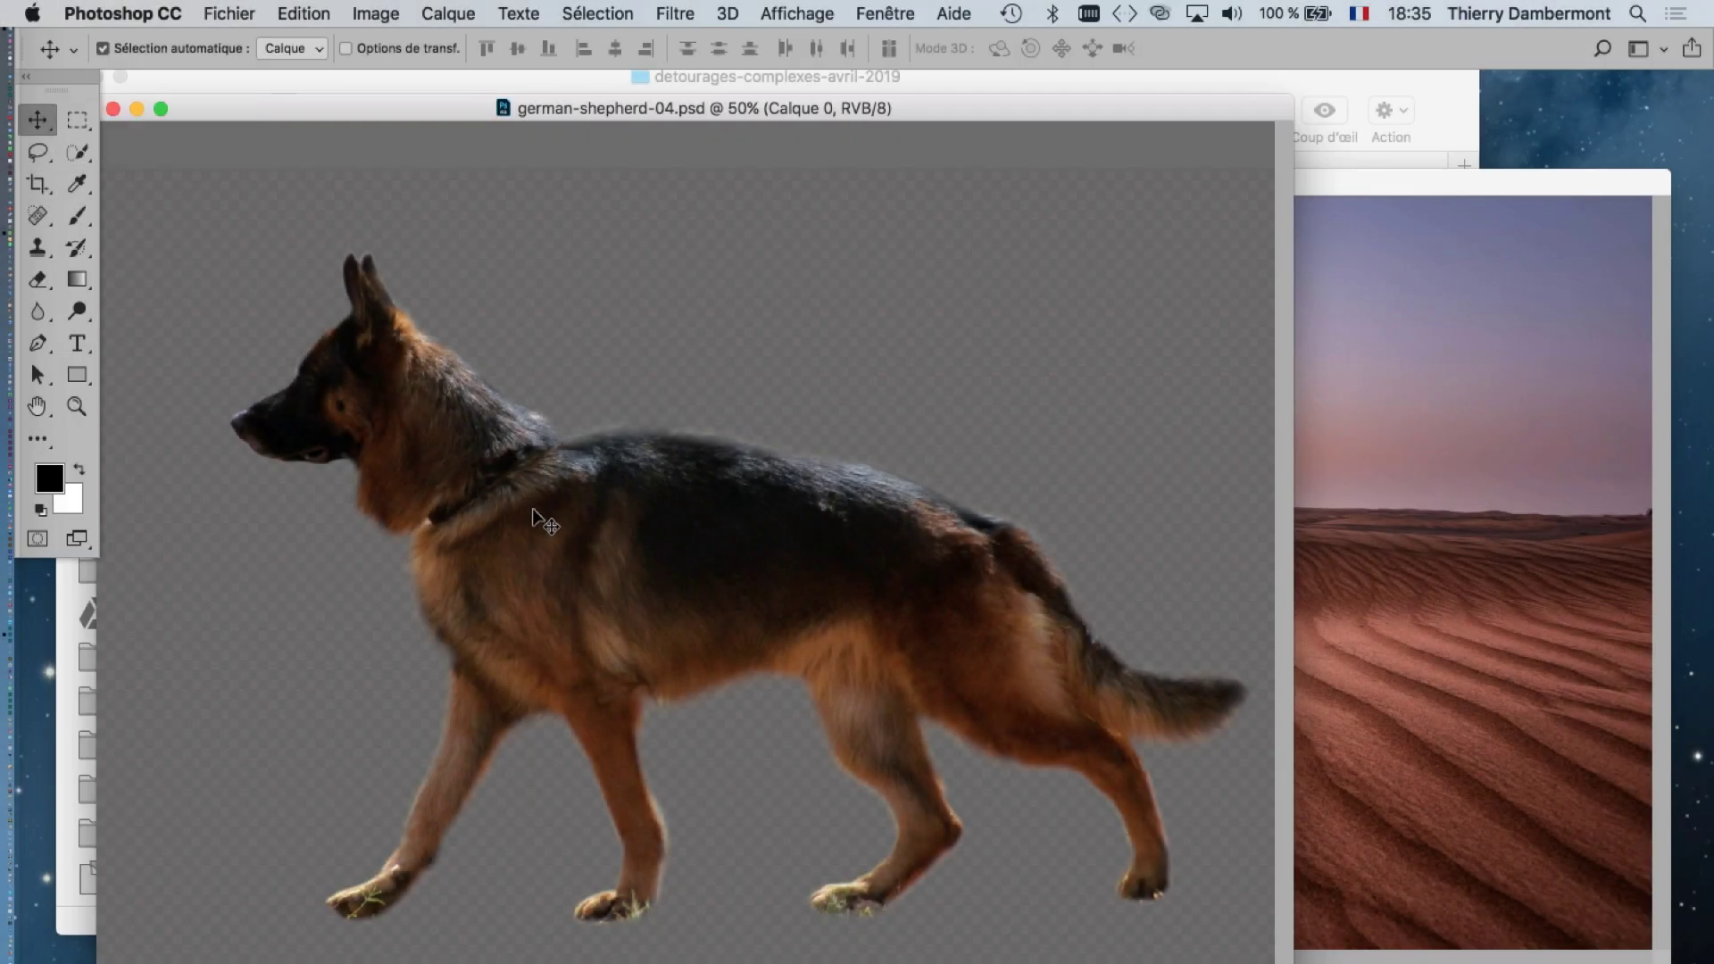
mouse_move(534, 511)
mouse_down()
mouse_move(1439, 644)
mouse_move(841, 575)
mouse_up()
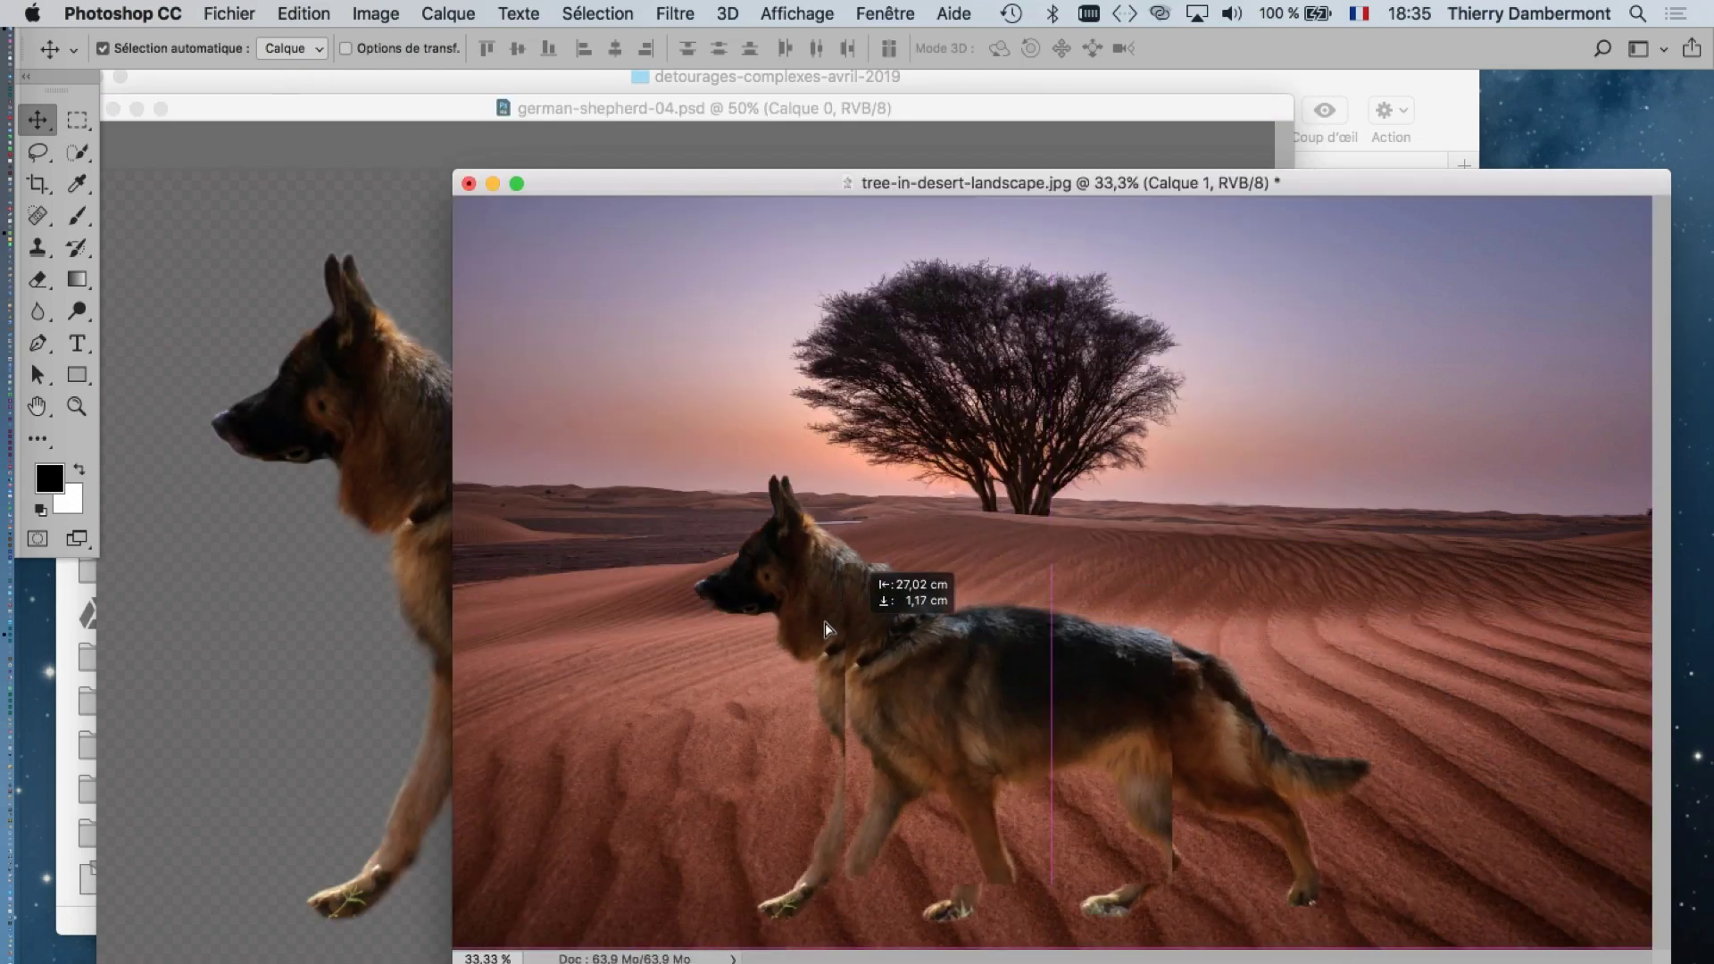
key(f)
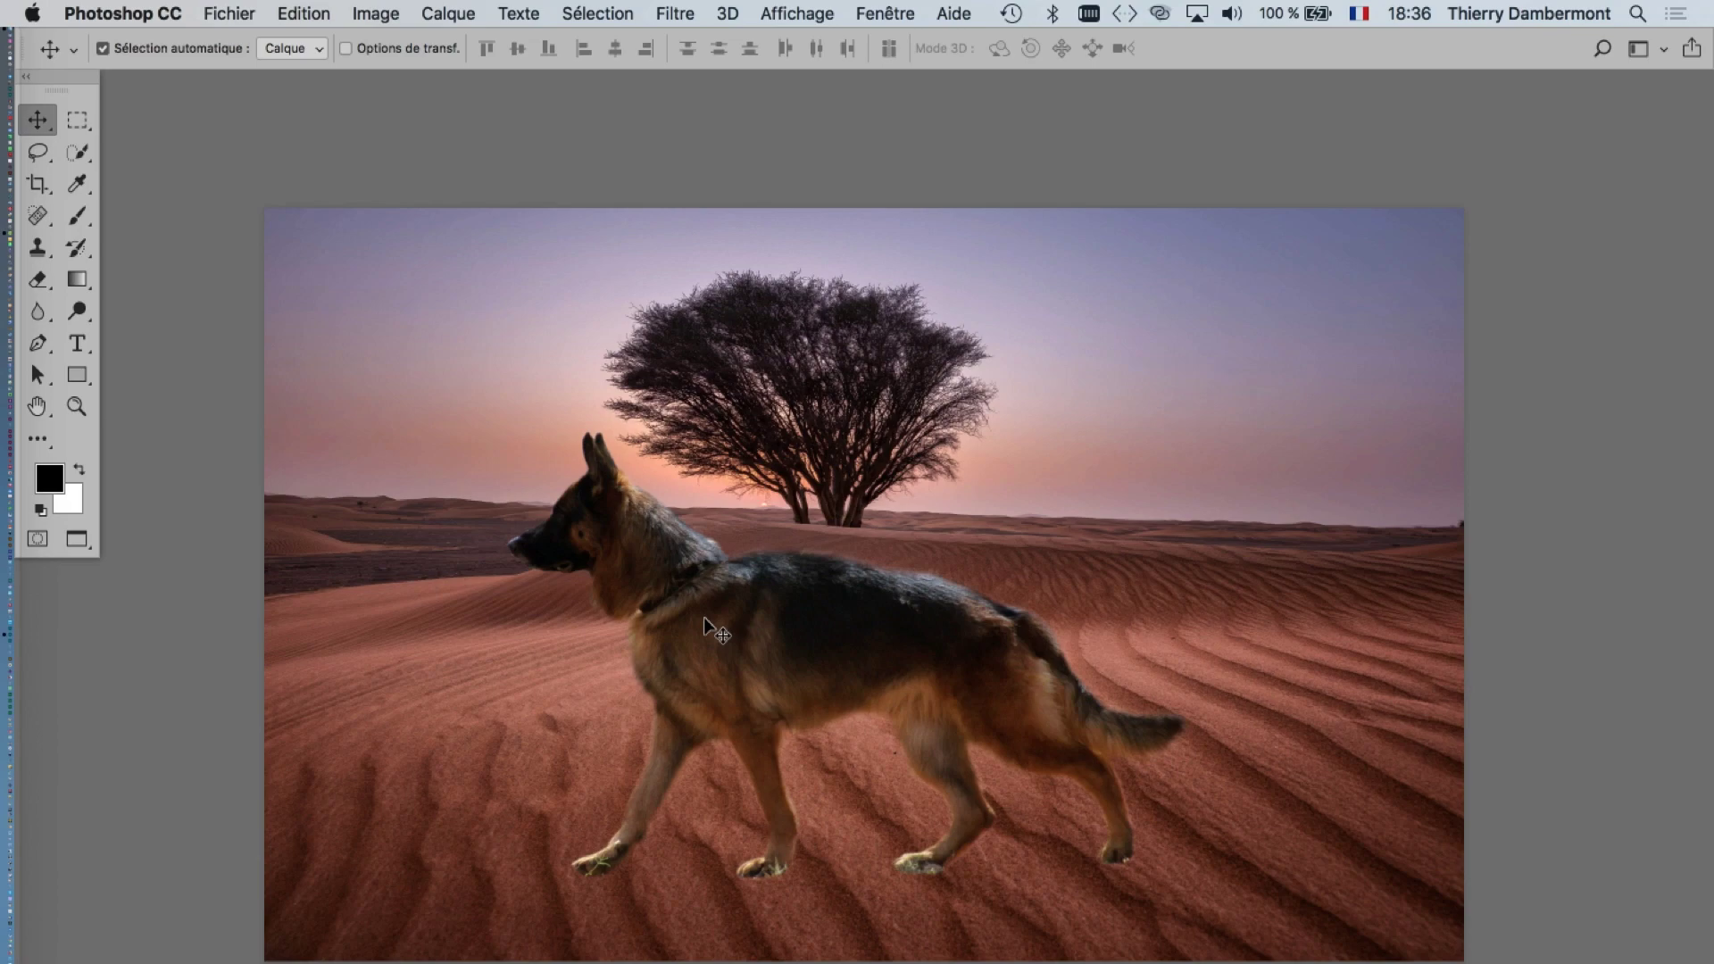
scroll(598, 525, up, 2)
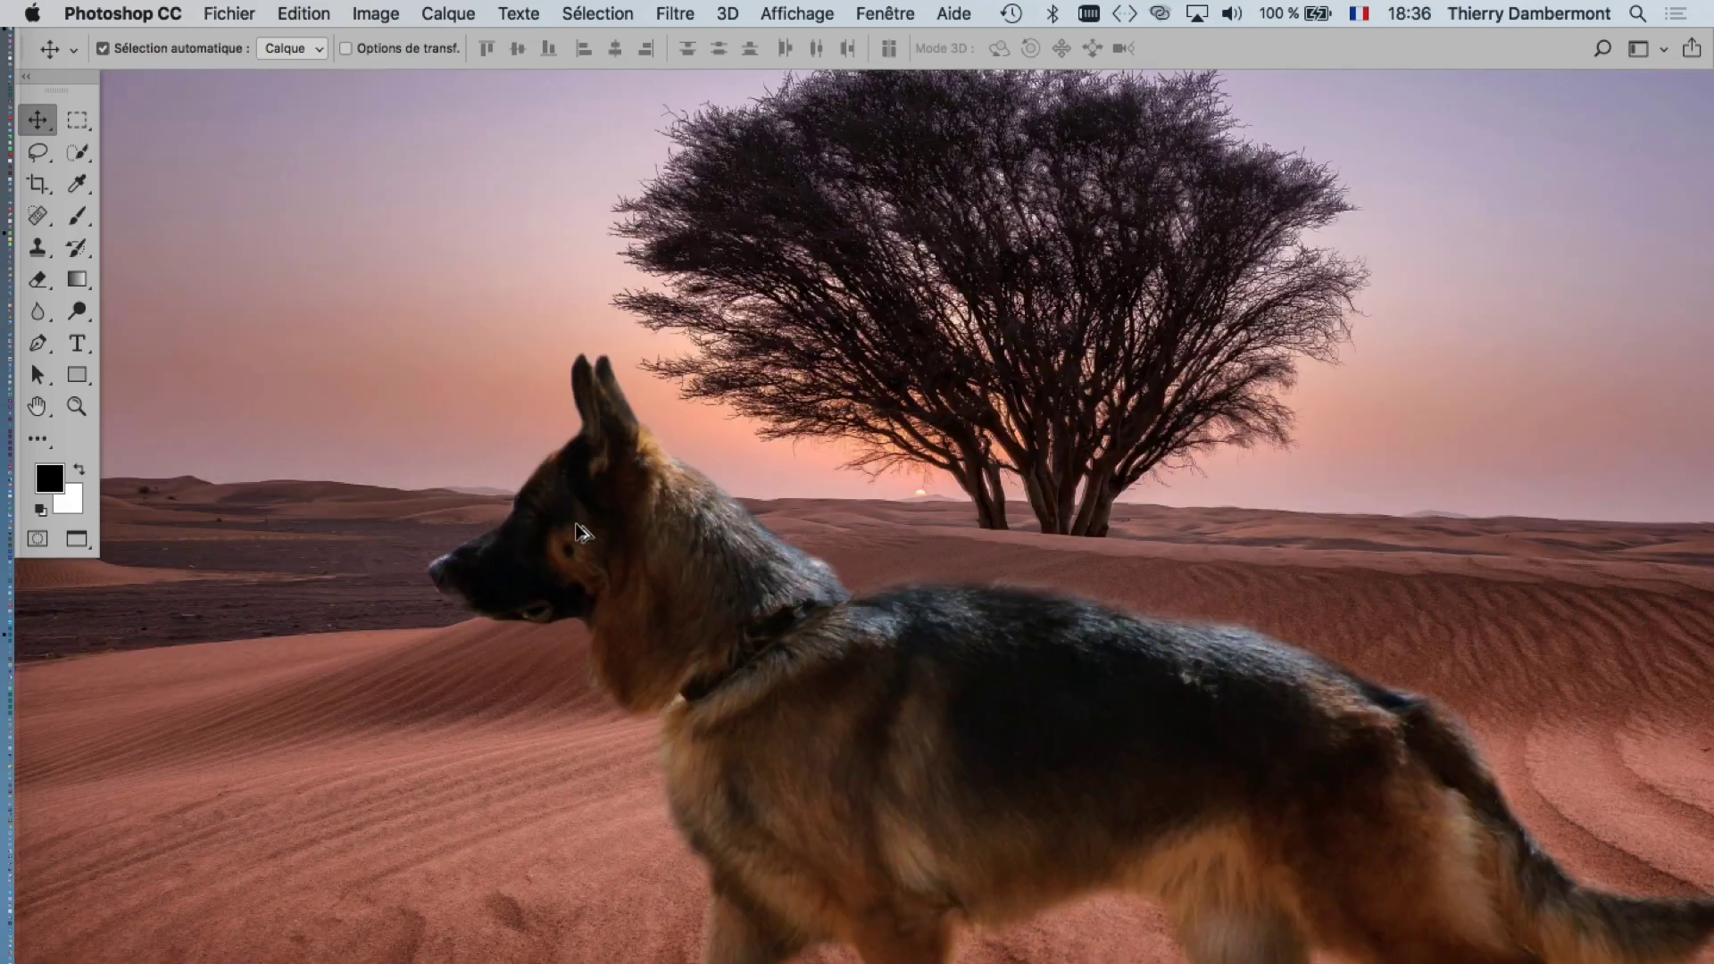
scroll(589, 530, up, 1)
scroll(576, 536, up, 1)
scroll(567, 540, up, 2)
scroll(562, 540, up, 2)
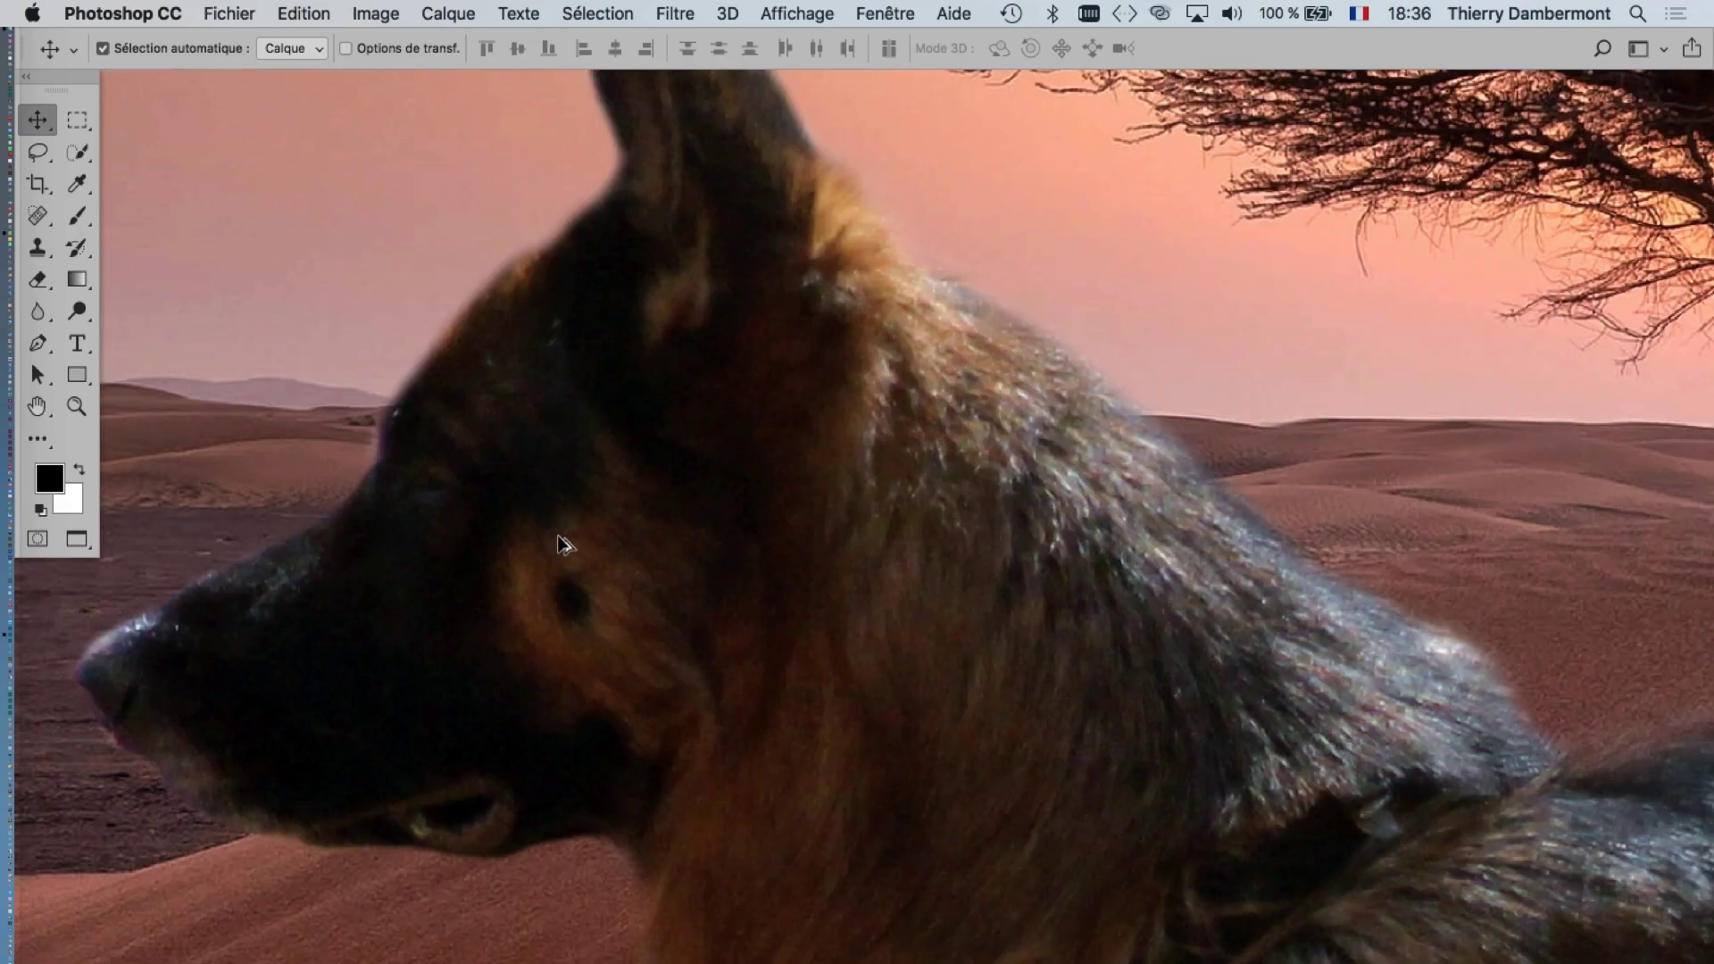
scroll(562, 542, up, 1)
scroll(563, 543, up, 2)
scroll(919, 604, down, 3)
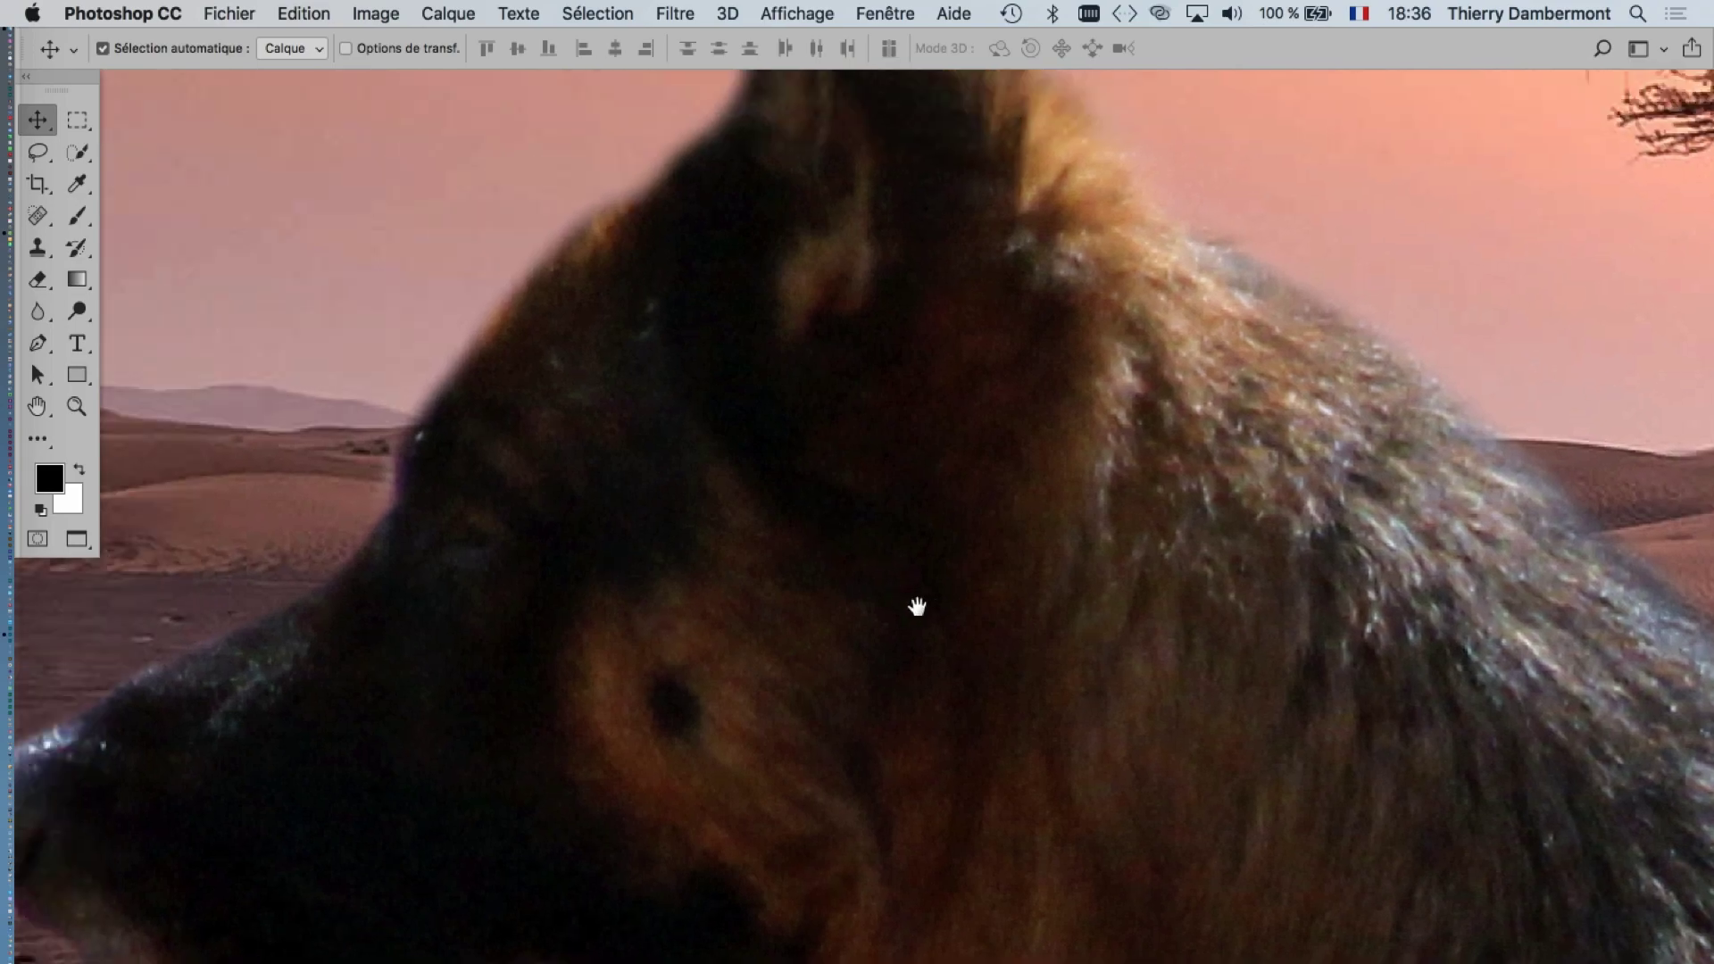
scroll(961, 669, up, 1)
scroll(701, 705, up, 2)
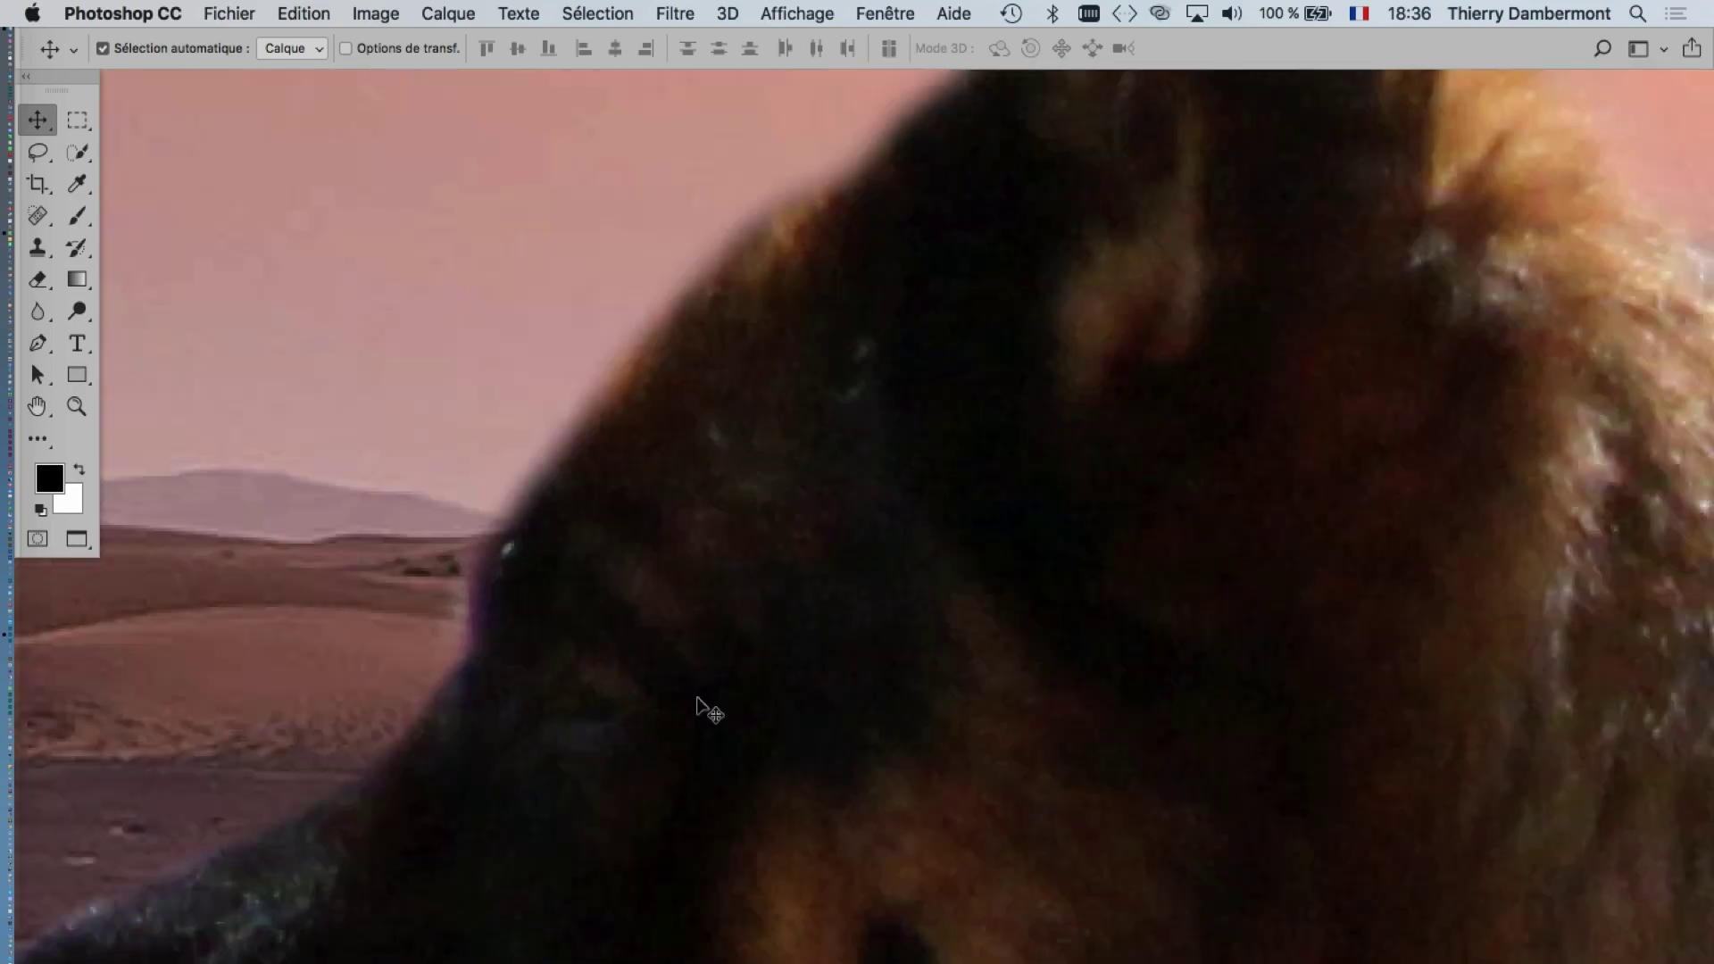
scroll(701, 707, down, 2)
scroll(701, 707, down, 1)
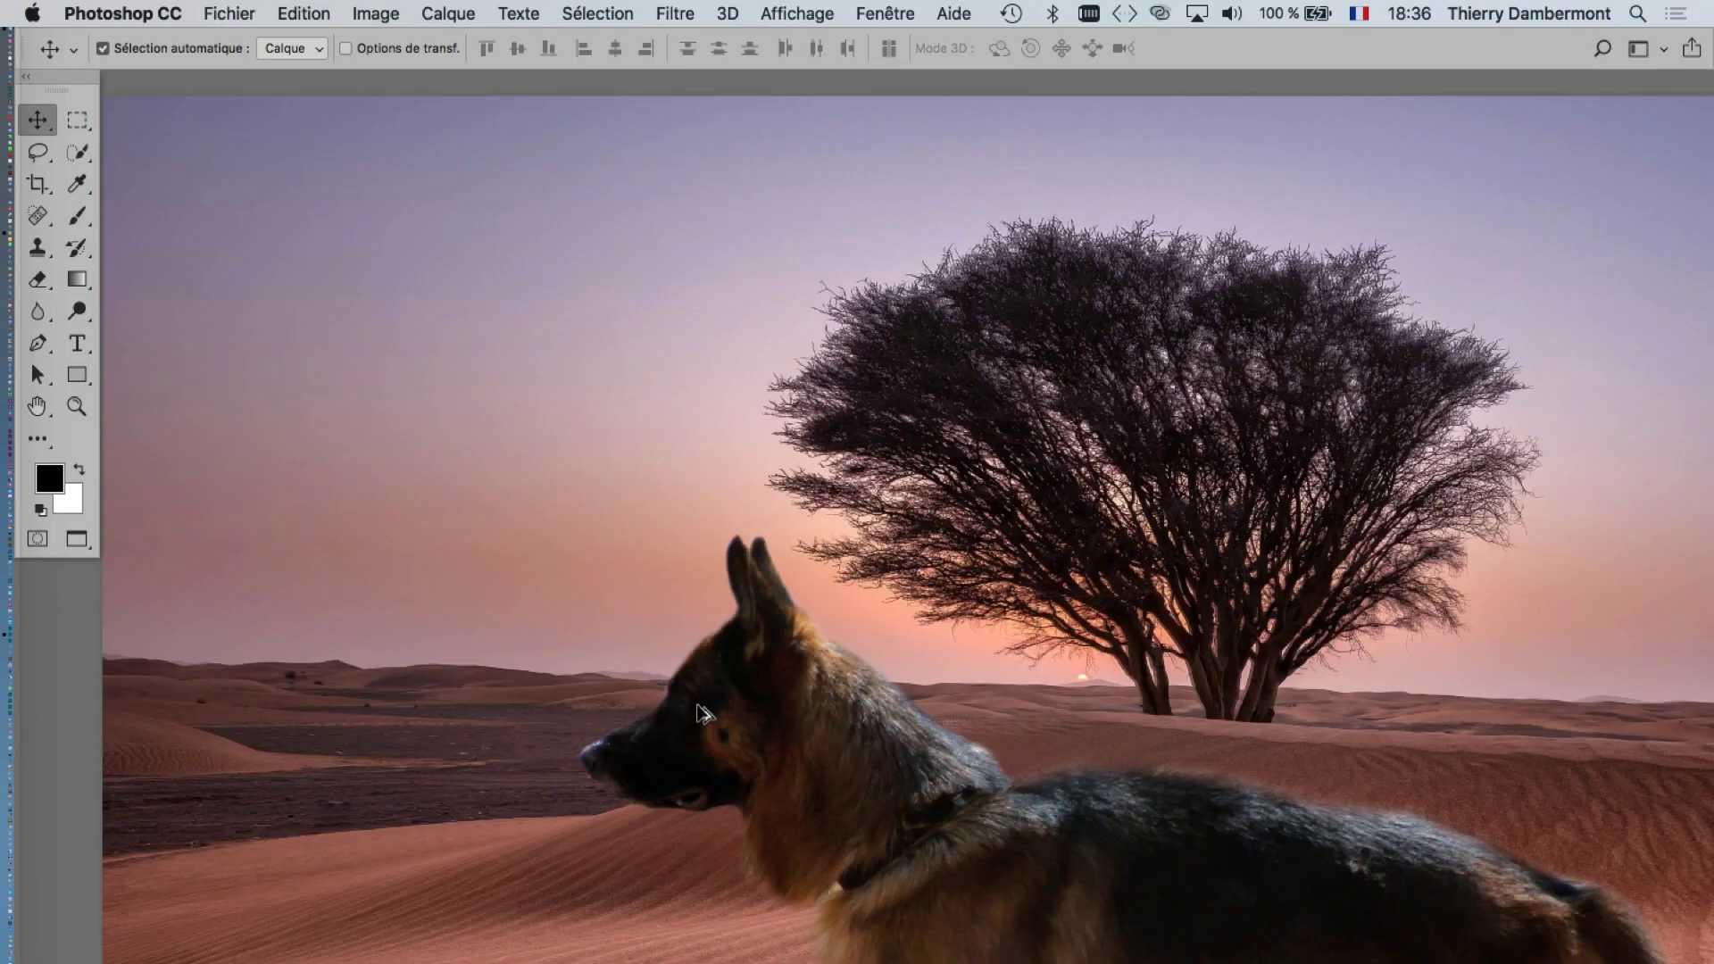
scroll(701, 706, down, 1)
scroll(701, 624, down, 1)
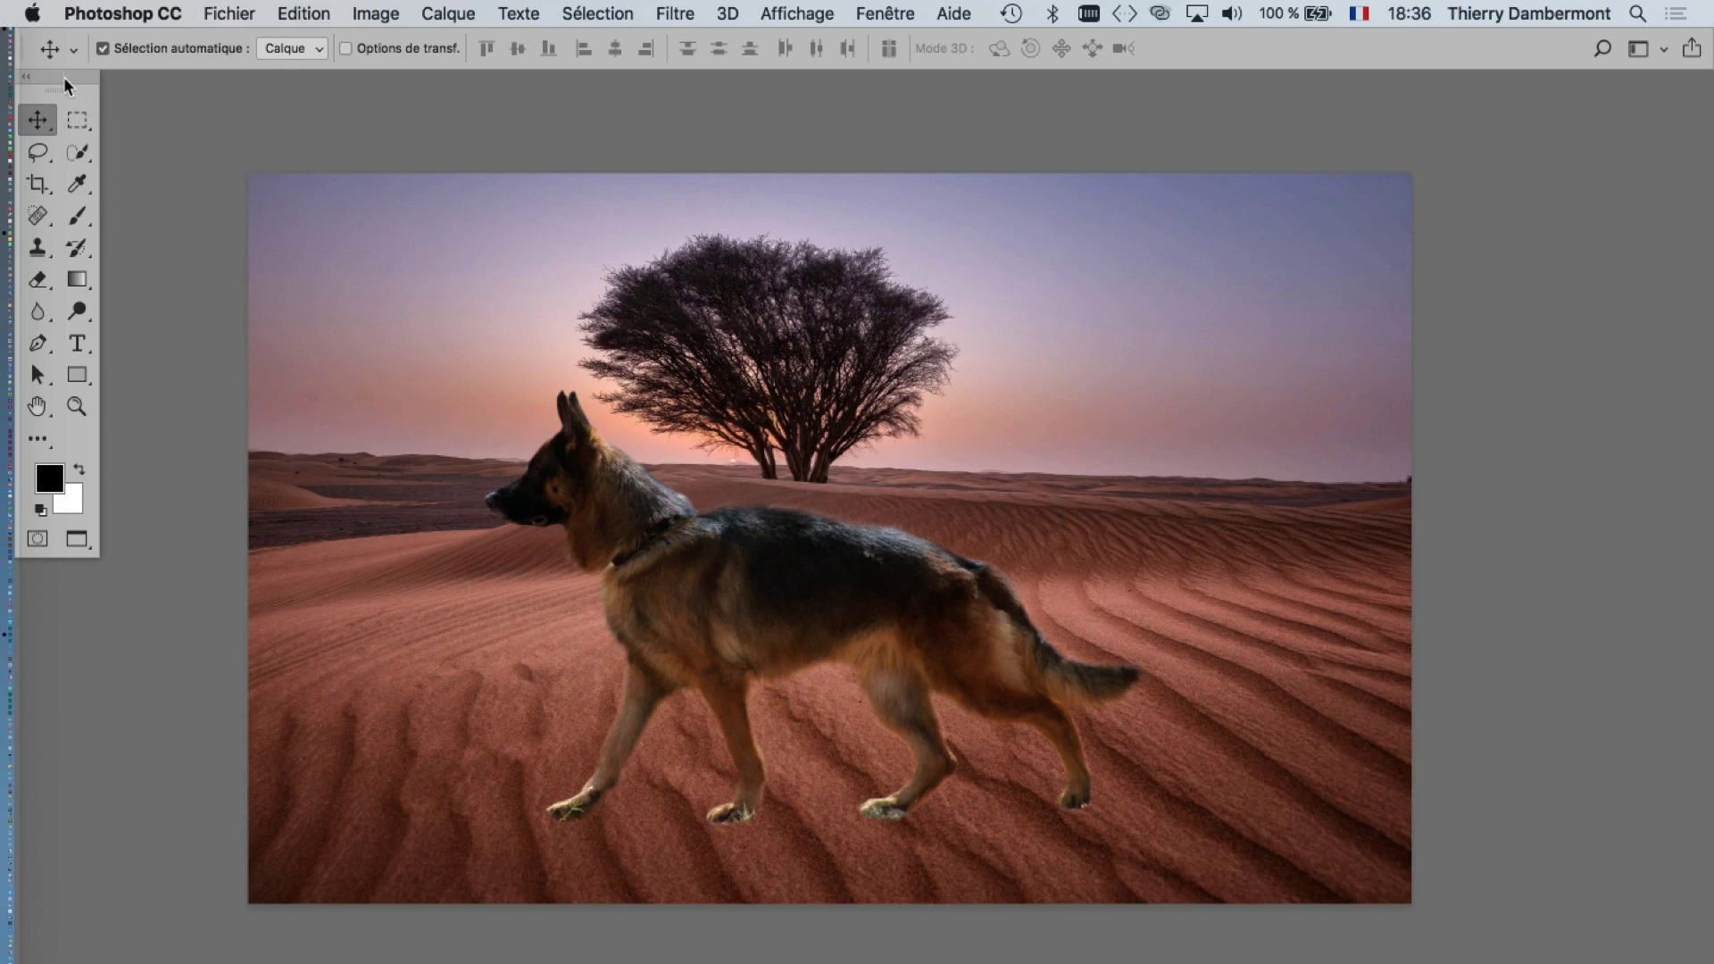
- Float the Tools panel, zoom out, and drag the crop frame past the photo's bottom-right edge
drag(65, 85, 109, 136)
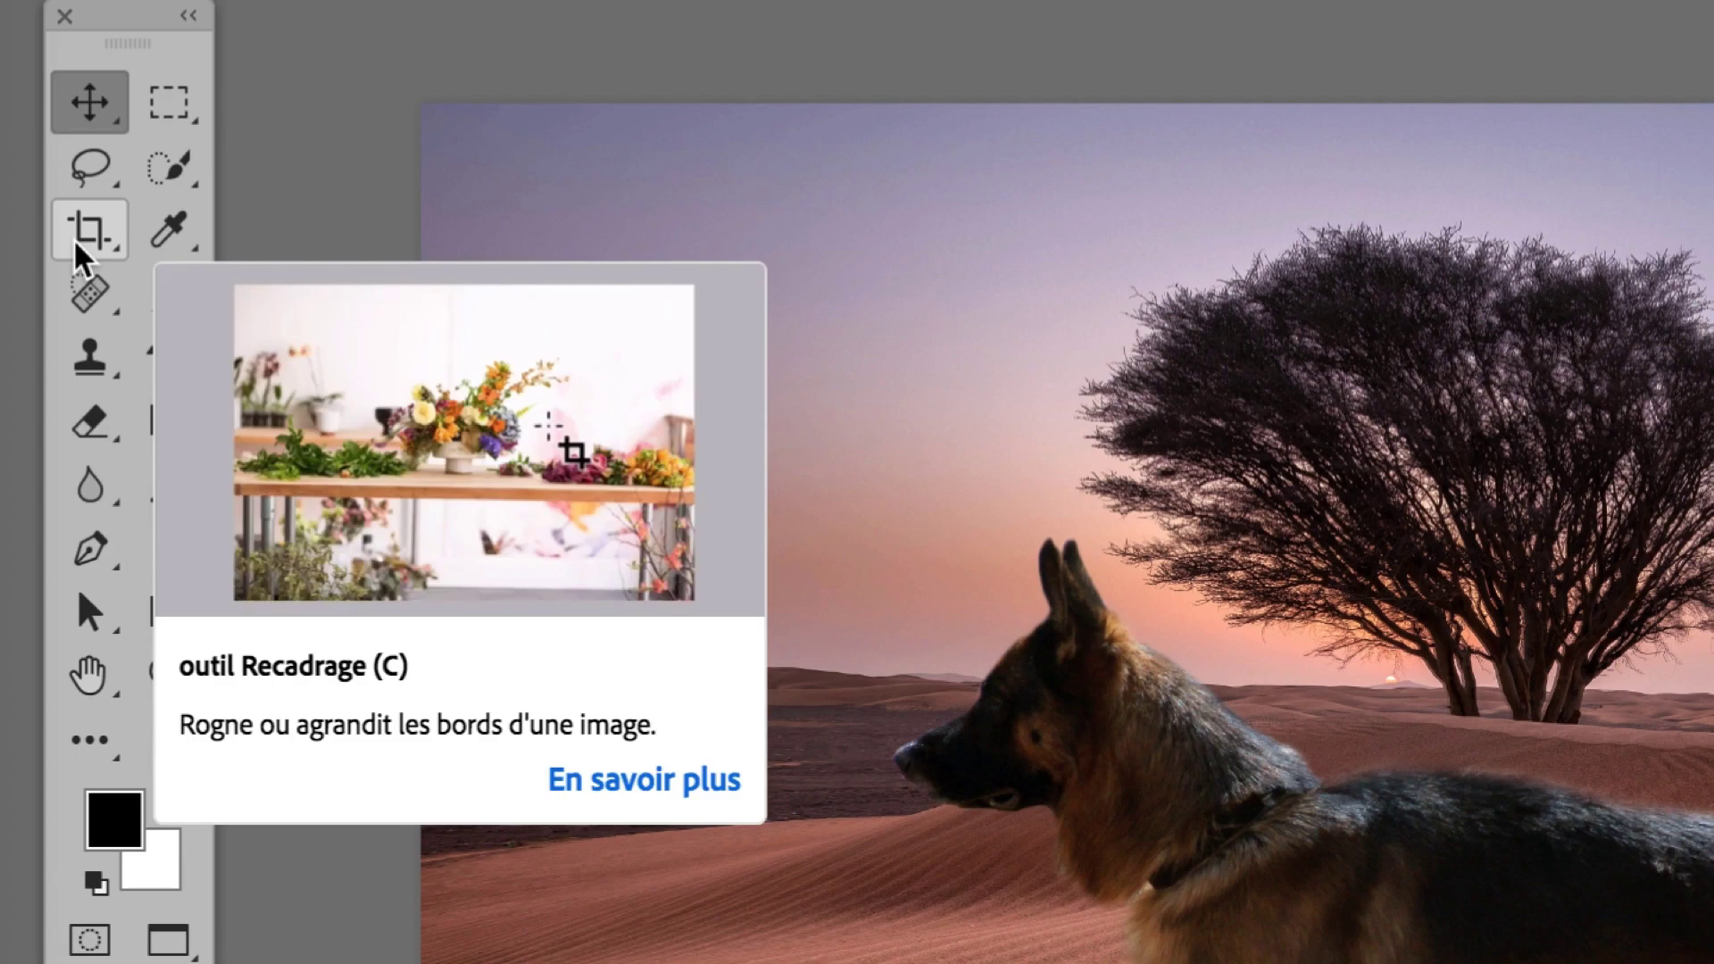
click(77, 246)
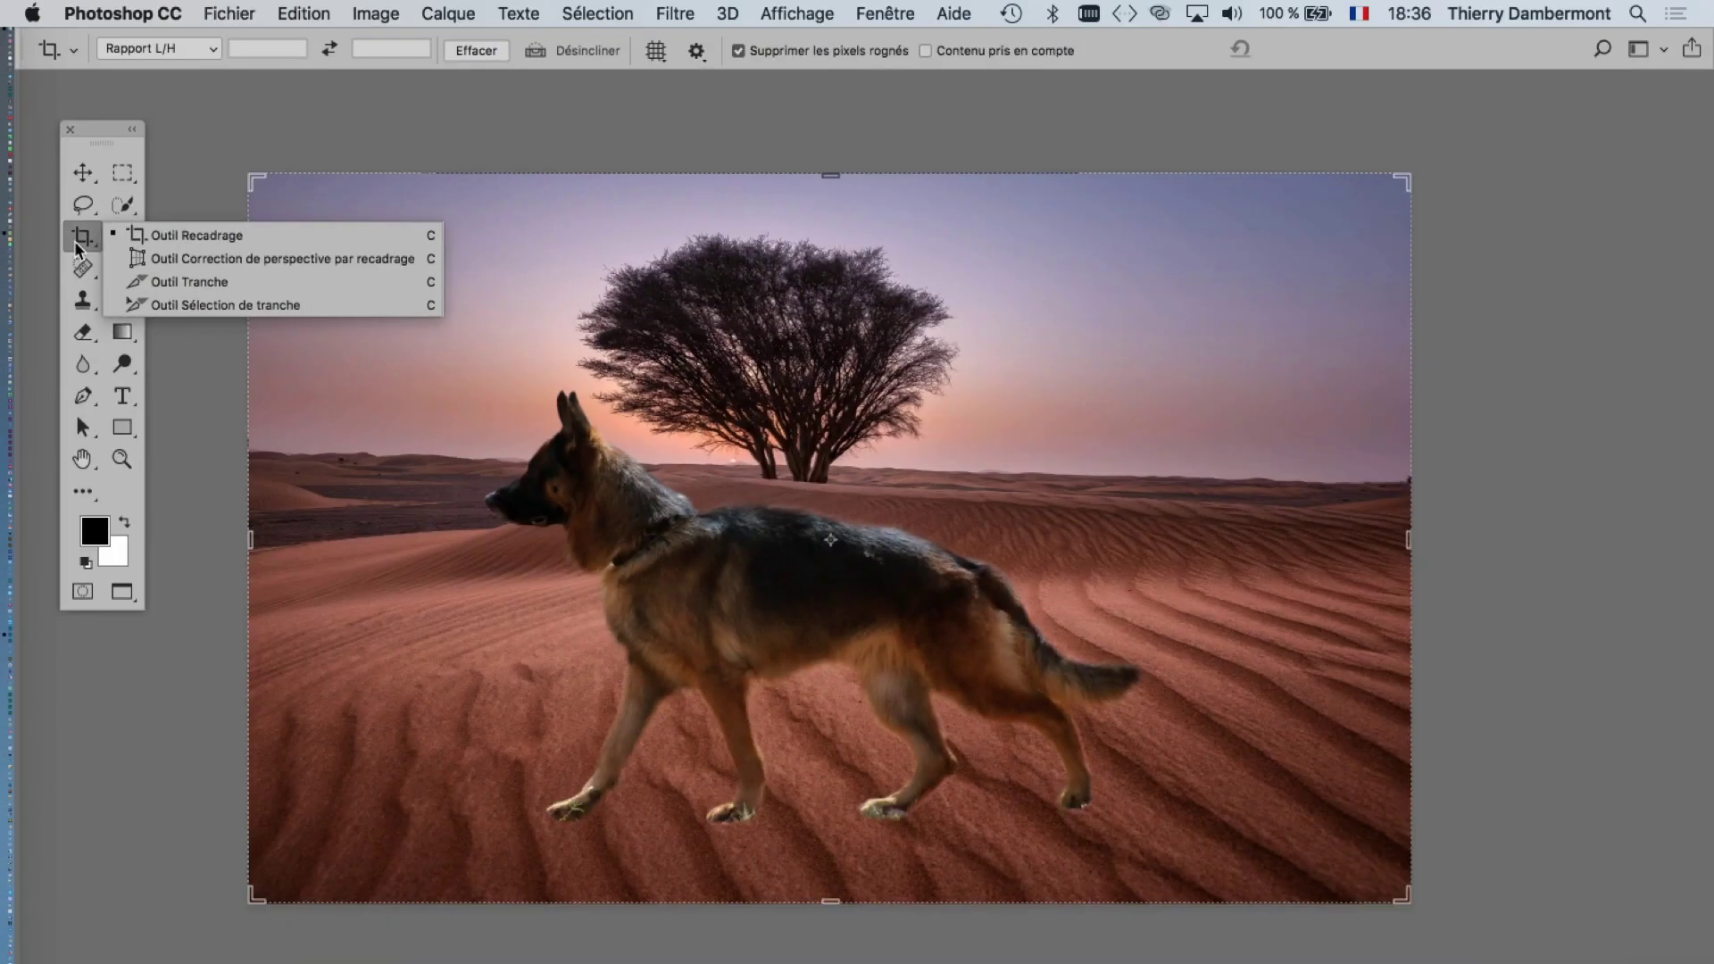
drag(1411, 902, 1349, 879)
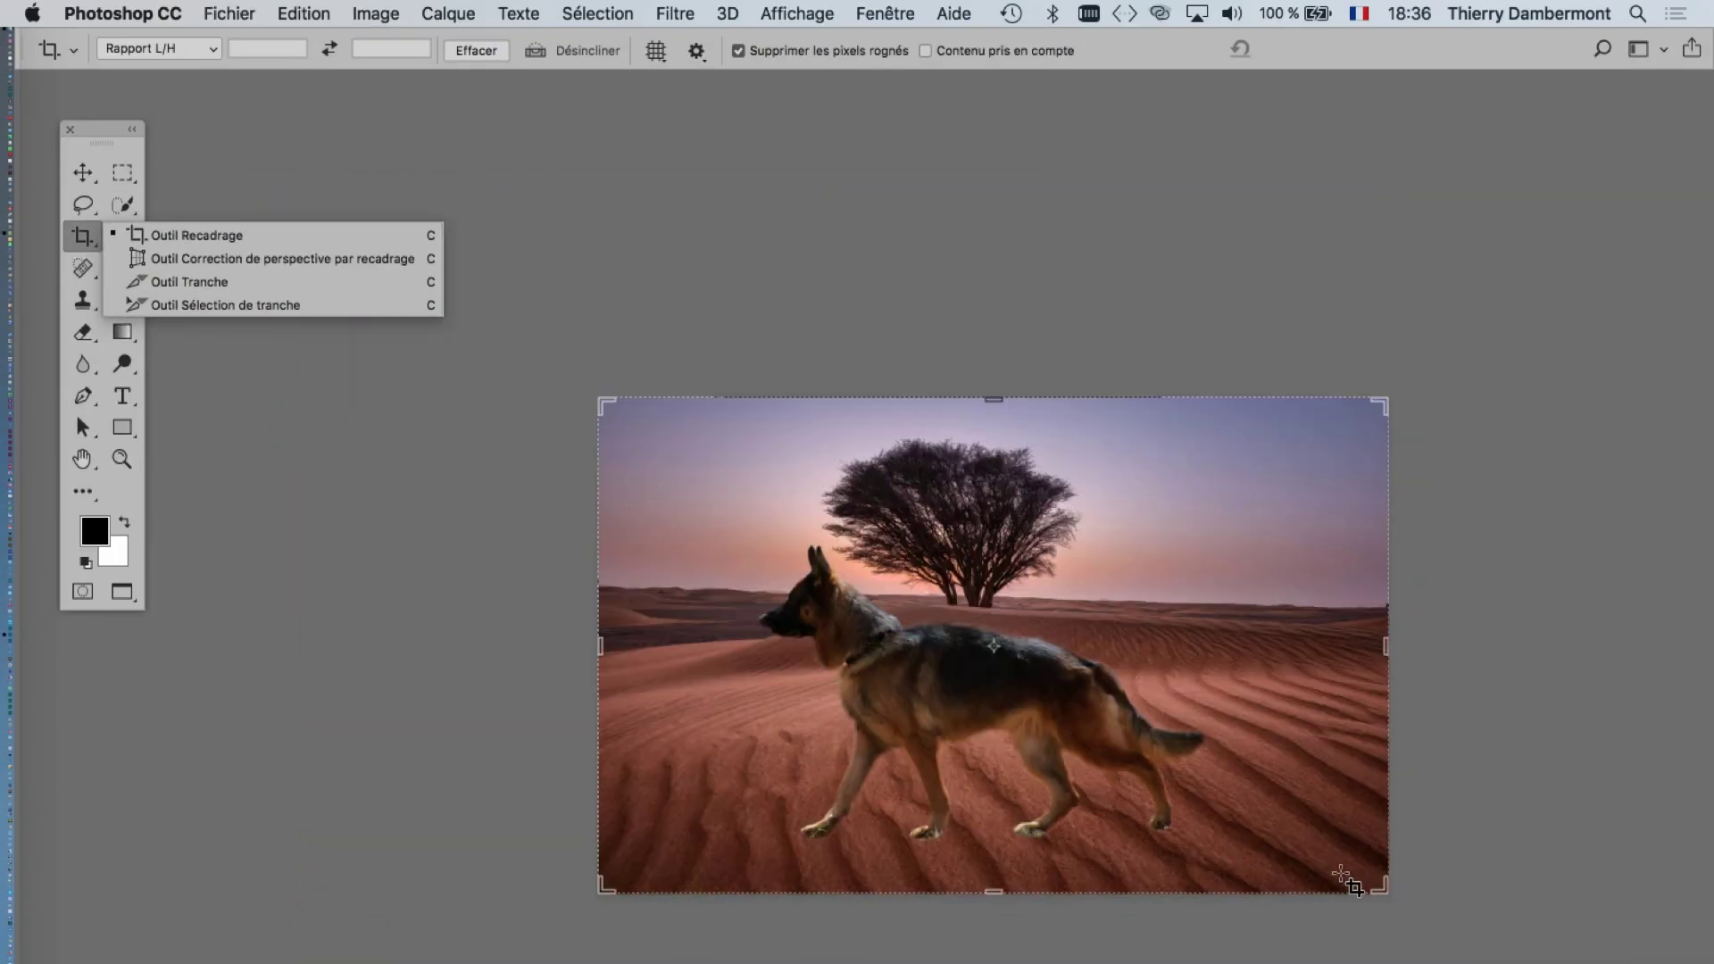
mouse_move(918, 664)
mouse_down()
mouse_move(812, 707)
mouse_move(1045, 855)
mouse_up()
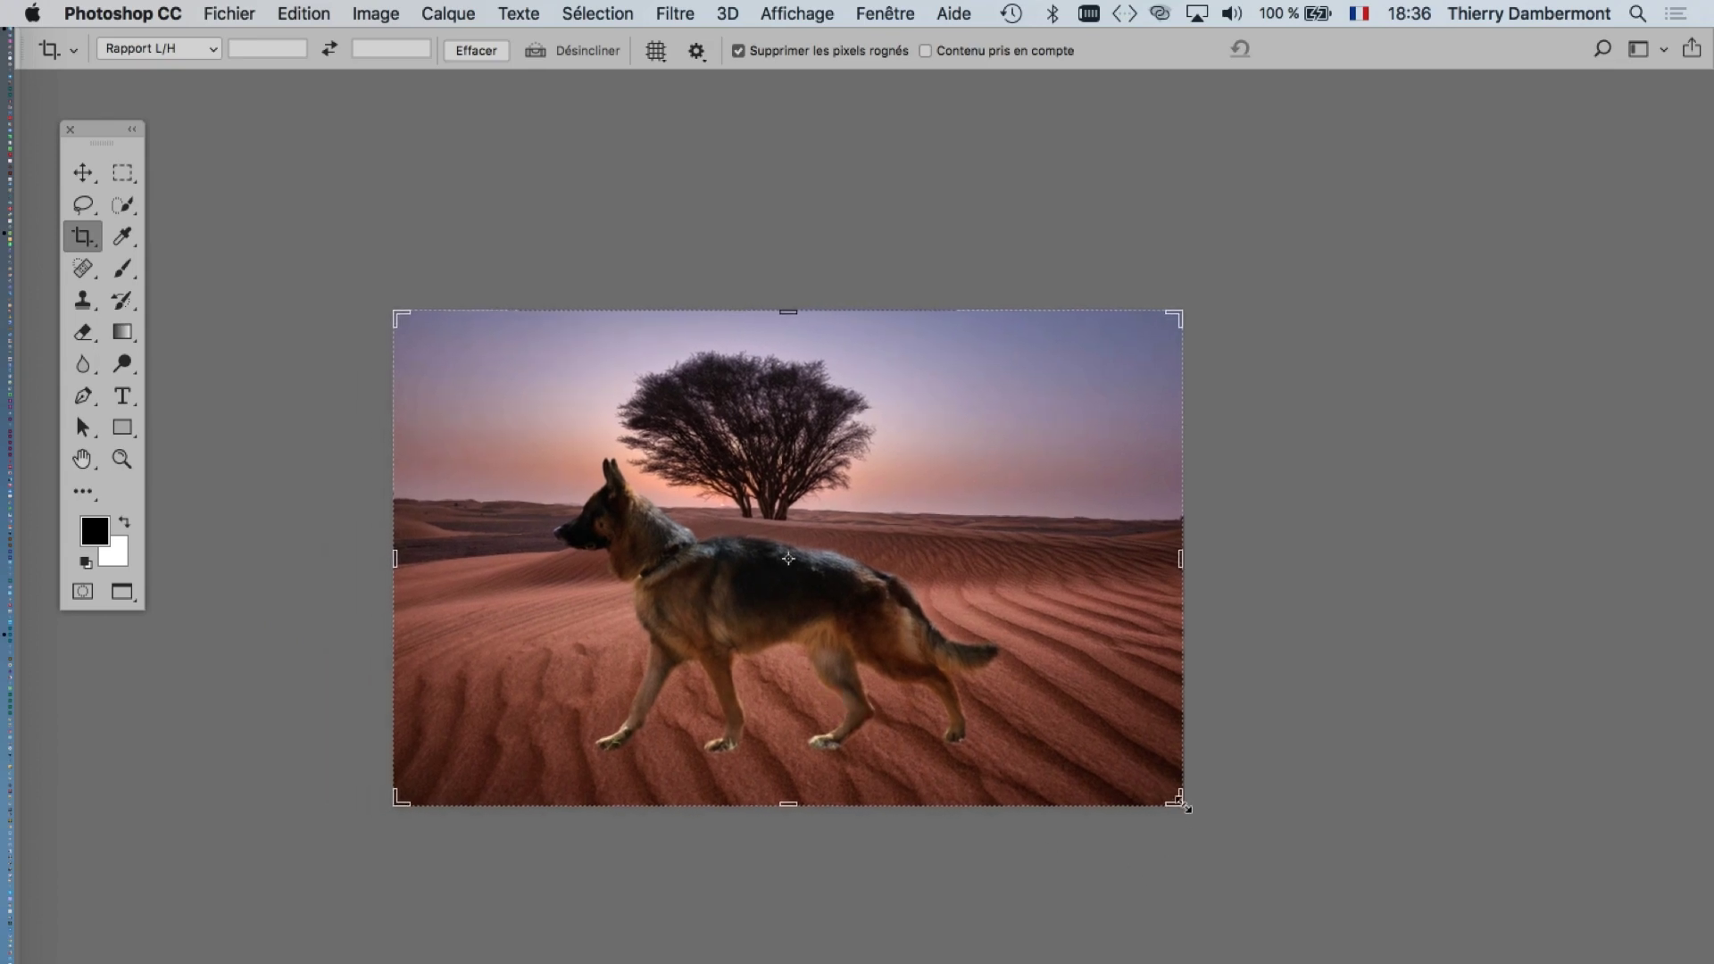
click(1183, 806)
mouse_move(1183, 808)
mouse_down()
mouse_move(1184, 870)
mouse_move(1207, 883)
mouse_move(905, 662)
mouse_move(1006, 735)
mouse_move(1232, 822)
mouse_move(1358, 818)
mouse_move(955, 618)
mouse_move(957, 666)
mouse_move(1116, 759)
mouse_move(1348, 825)
mouse_move(946, 659)
mouse_move(1379, 847)
mouse_move(1121, 758)
mouse_move(1022, 701)
mouse_move(1412, 931)
mouse_up()
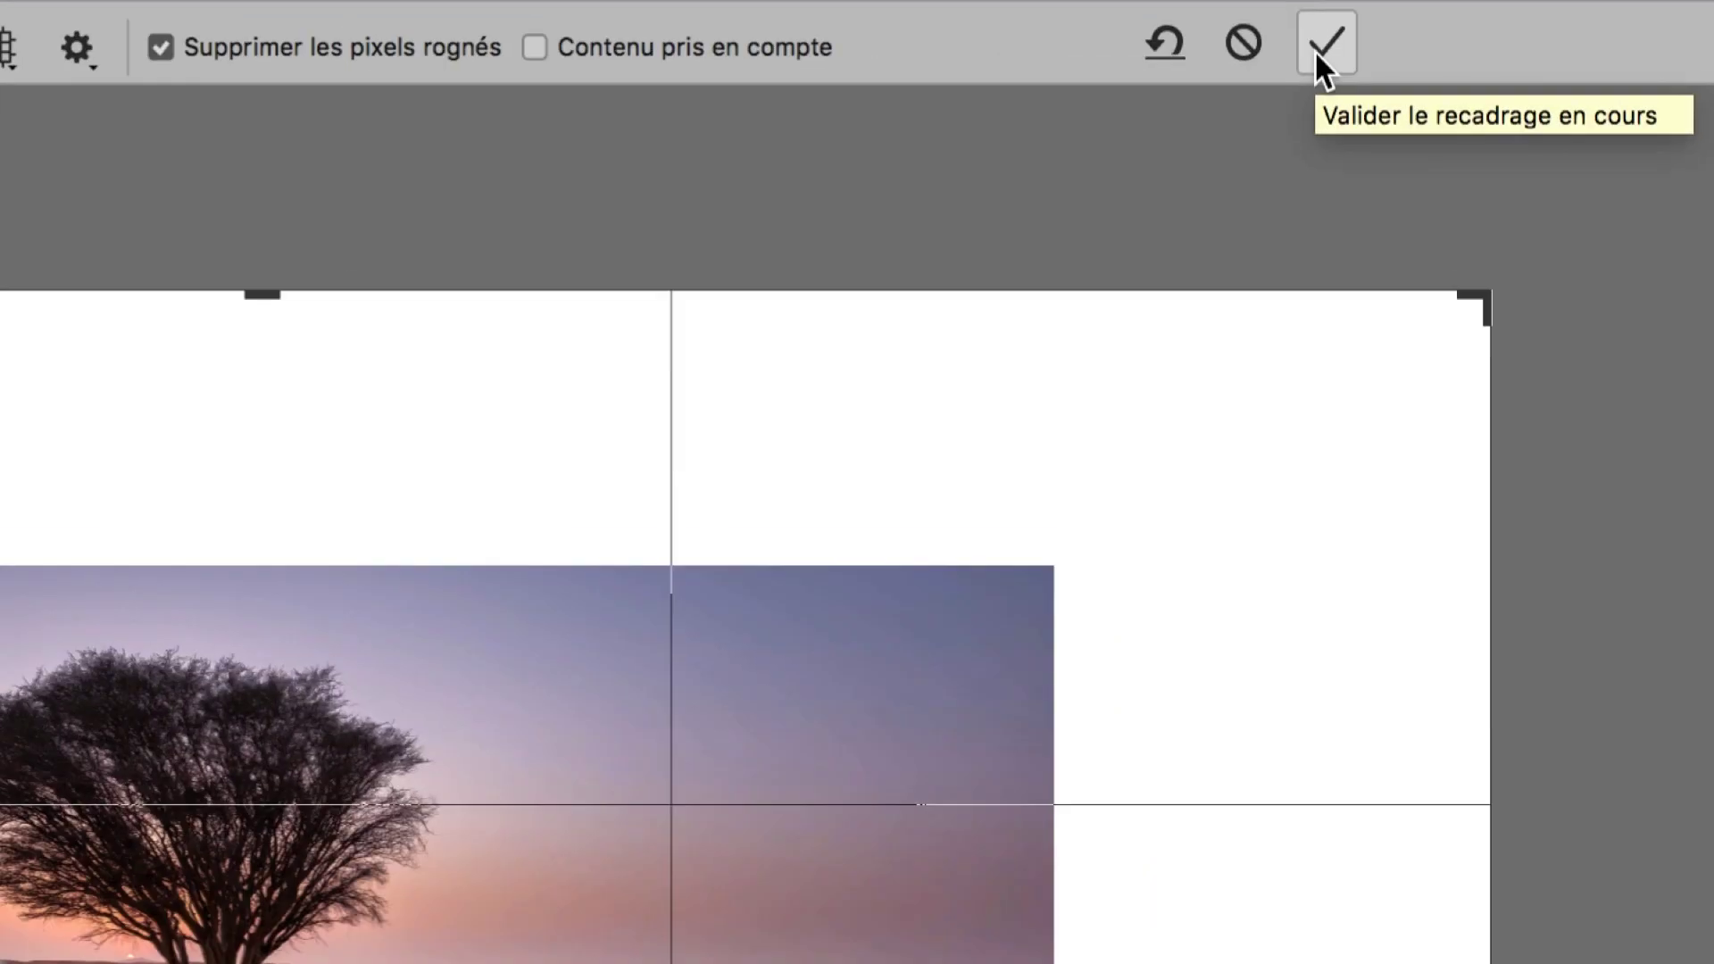
- Apply the enlarged crop and open an enlarged Layers panel
click(1318, 54)
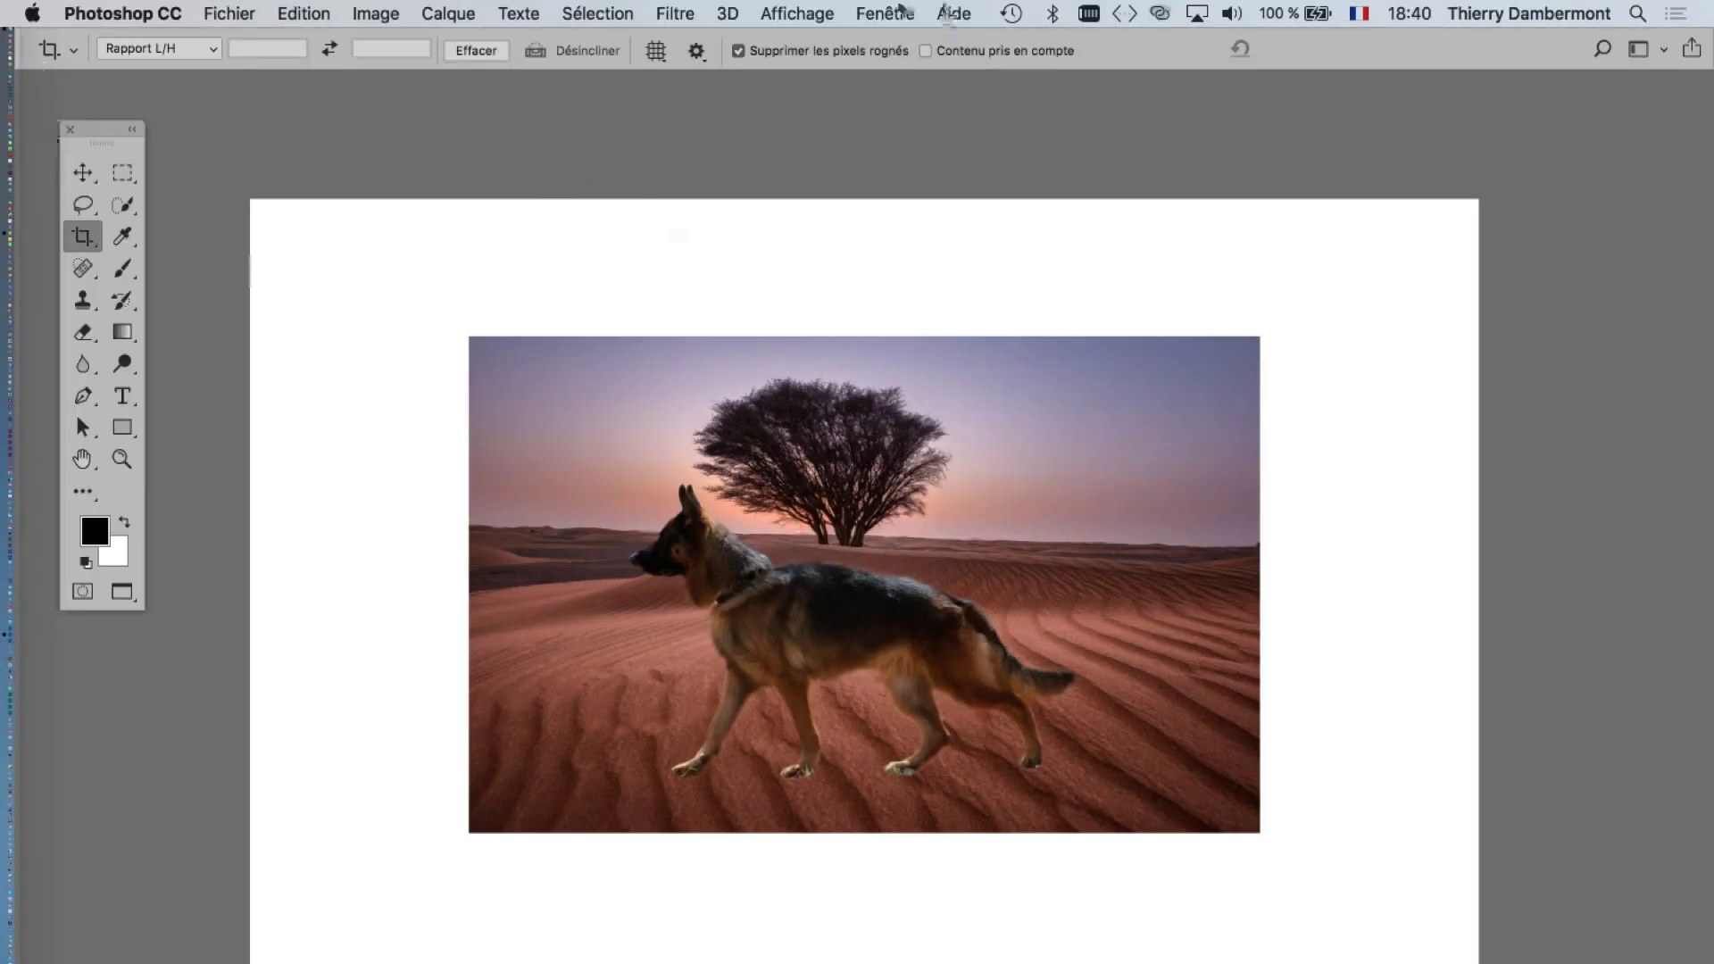
click(884, 13)
click(947, 258)
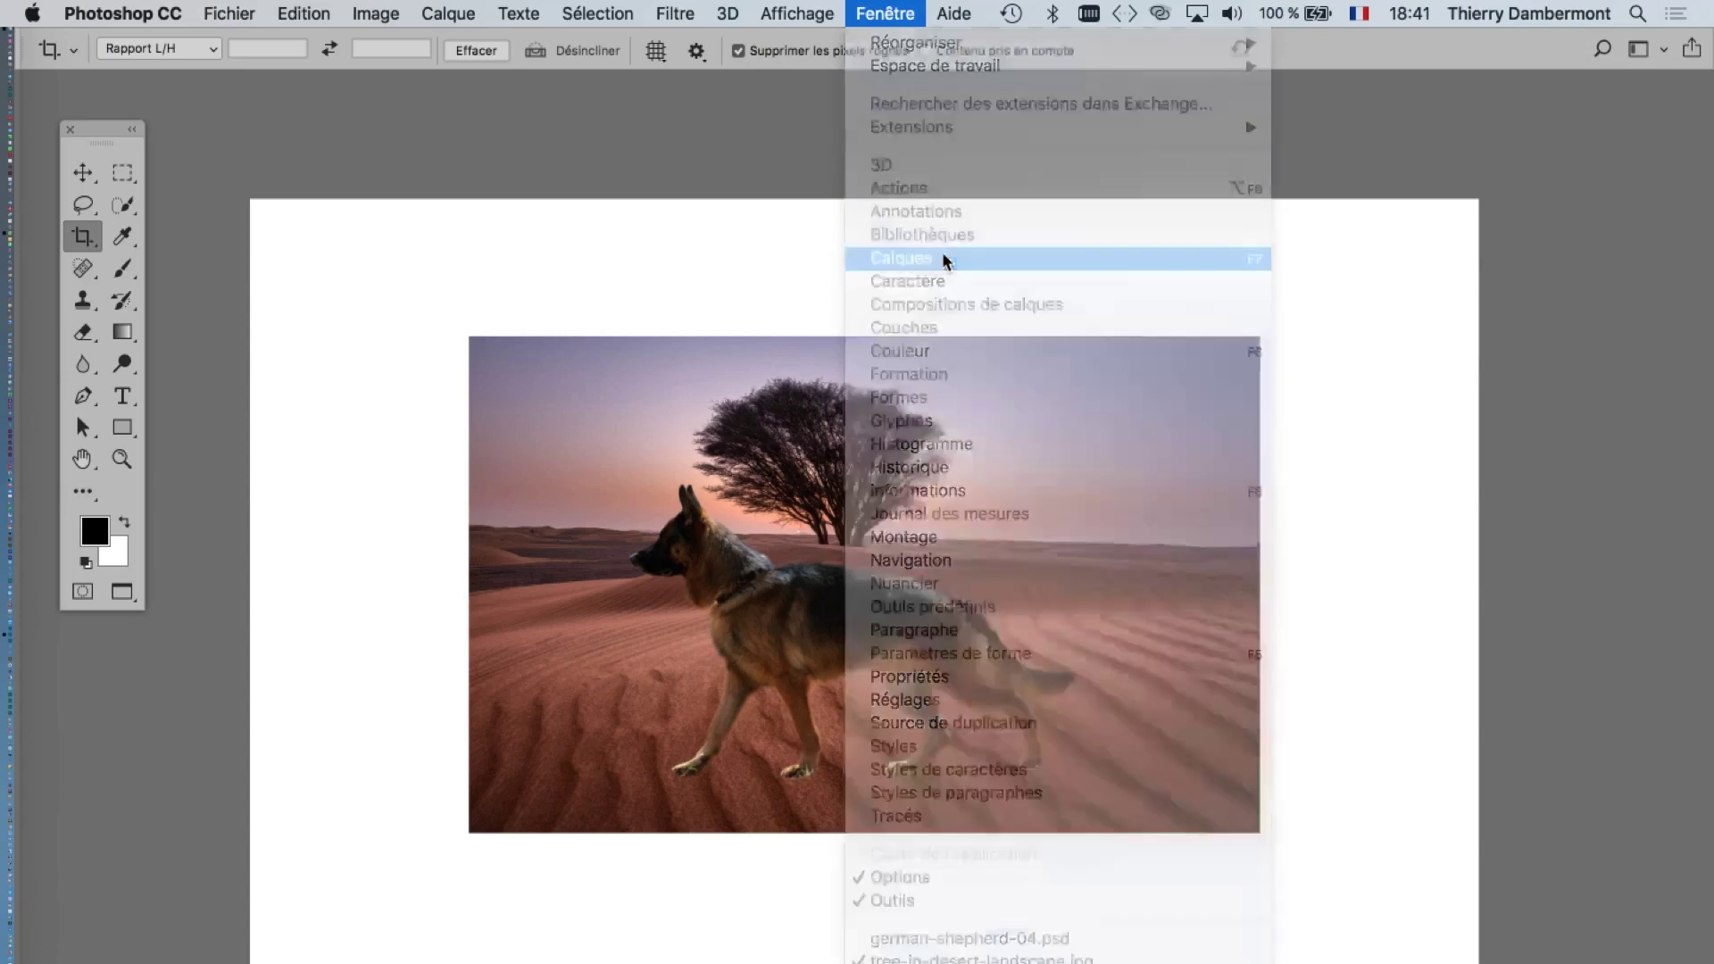
drag(1233, 412, 1382, 551)
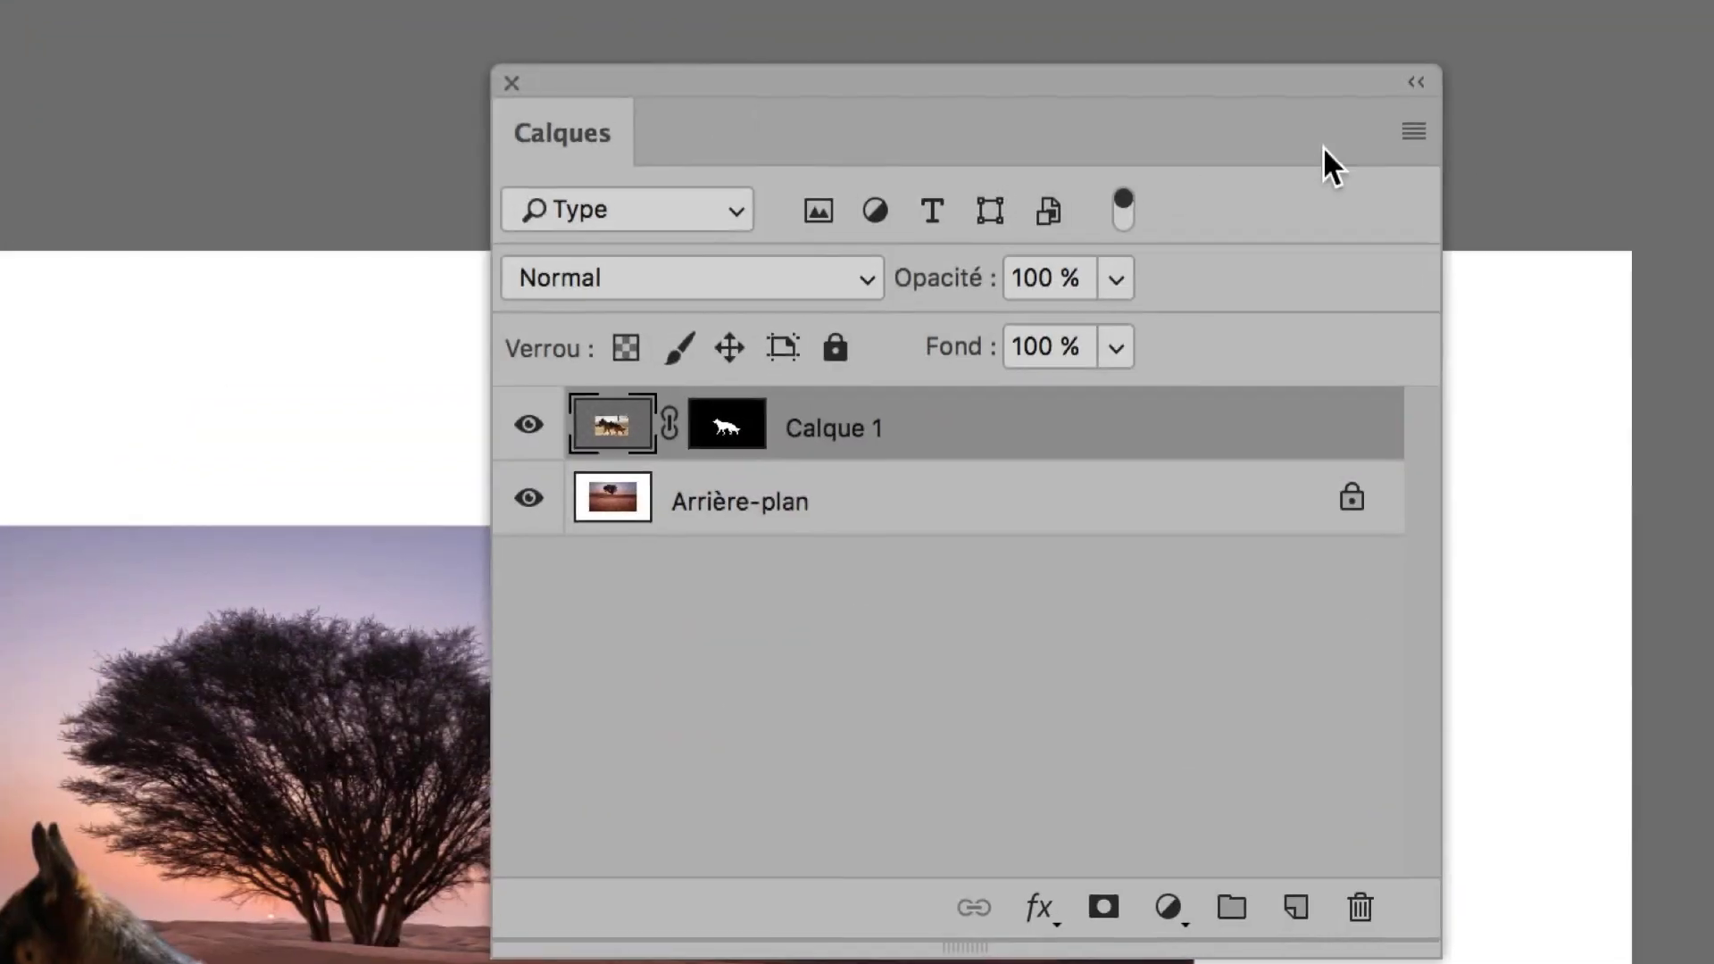
- Set the Layers panel thumbnails to the largest size and select the Arrière-plan layer
click(1354, 141)
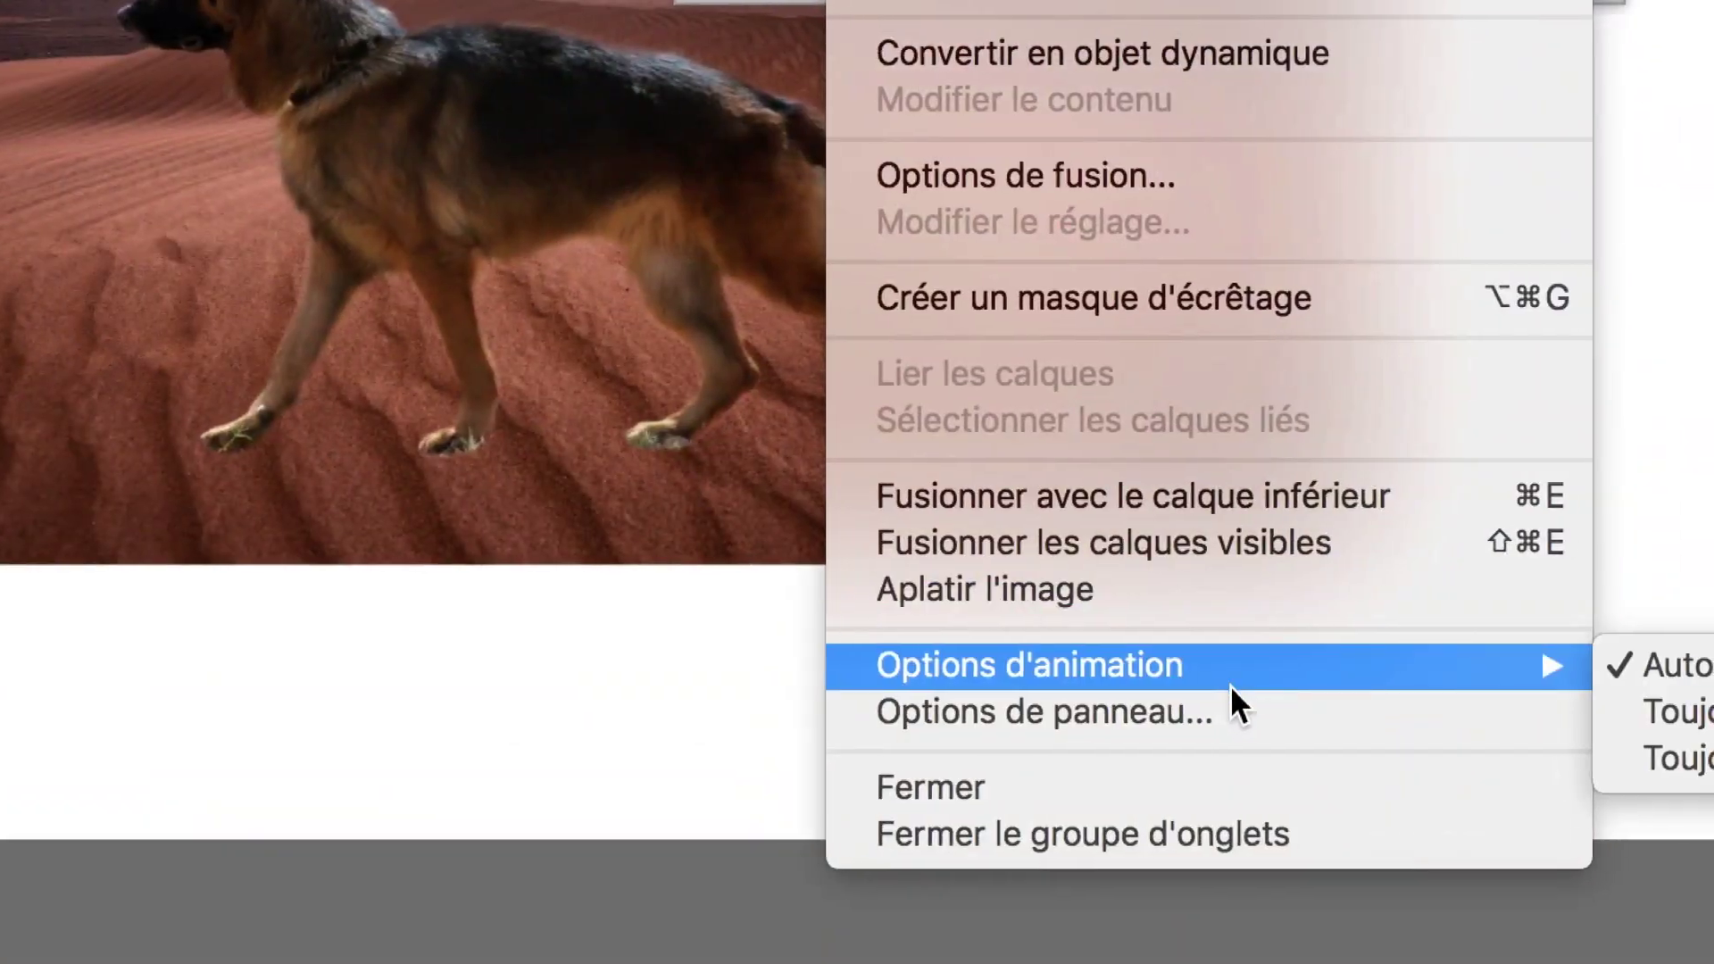
click(1234, 702)
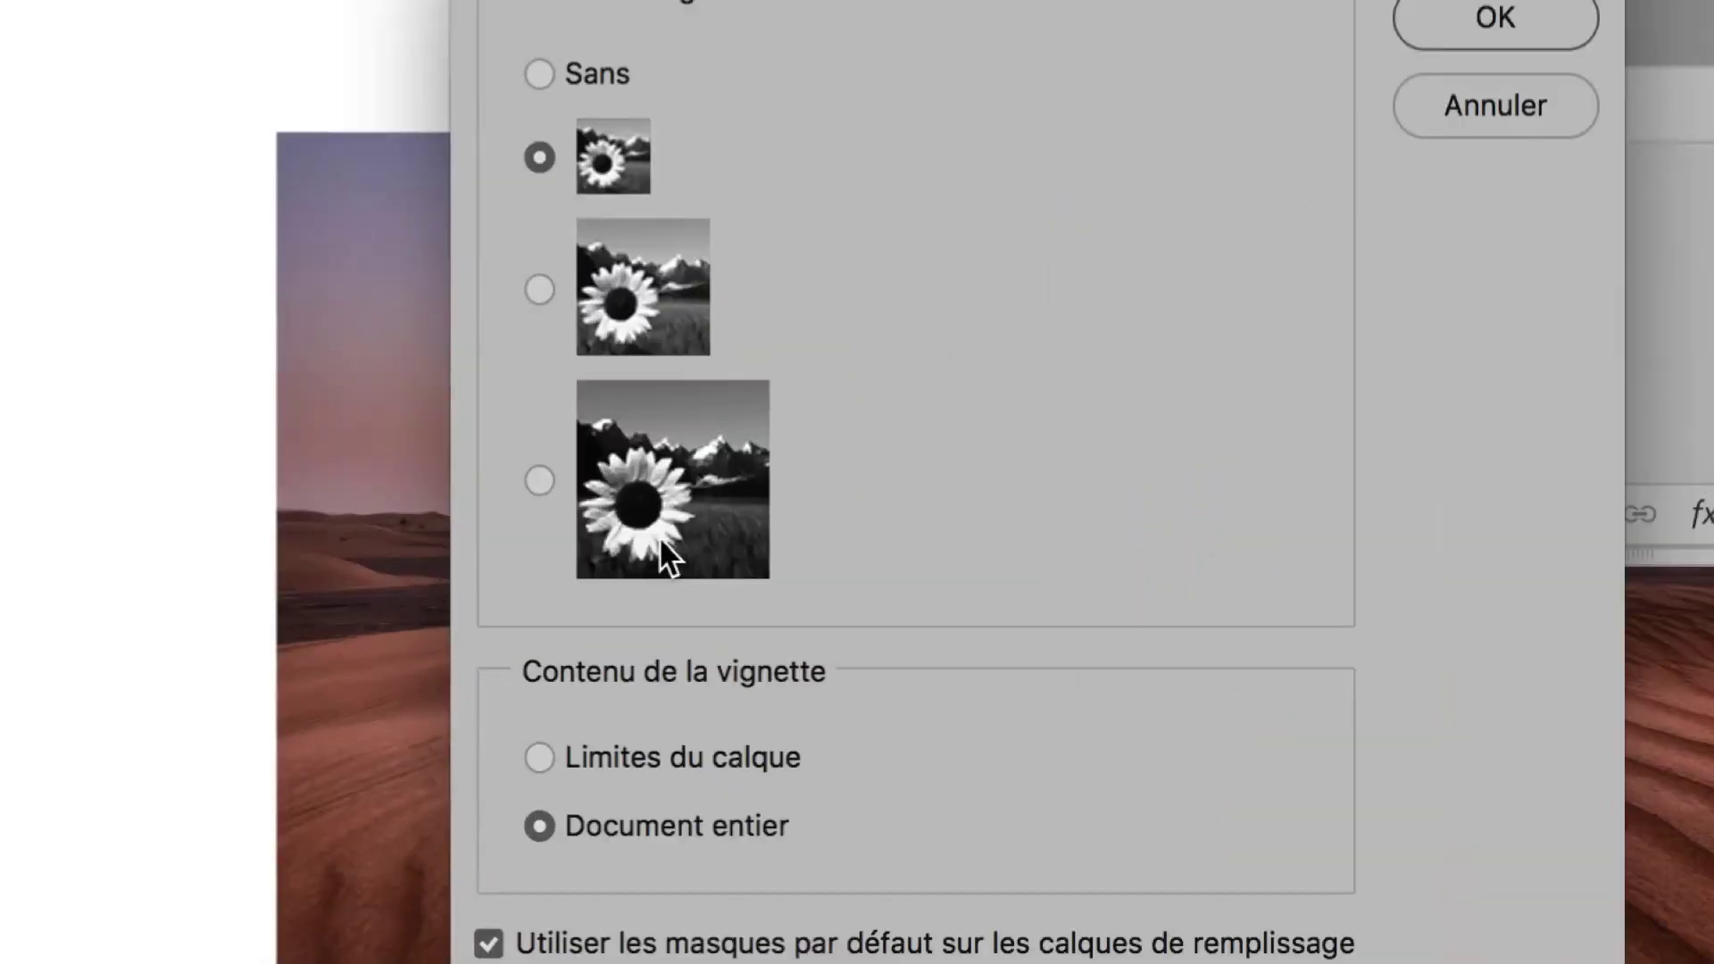
click(665, 551)
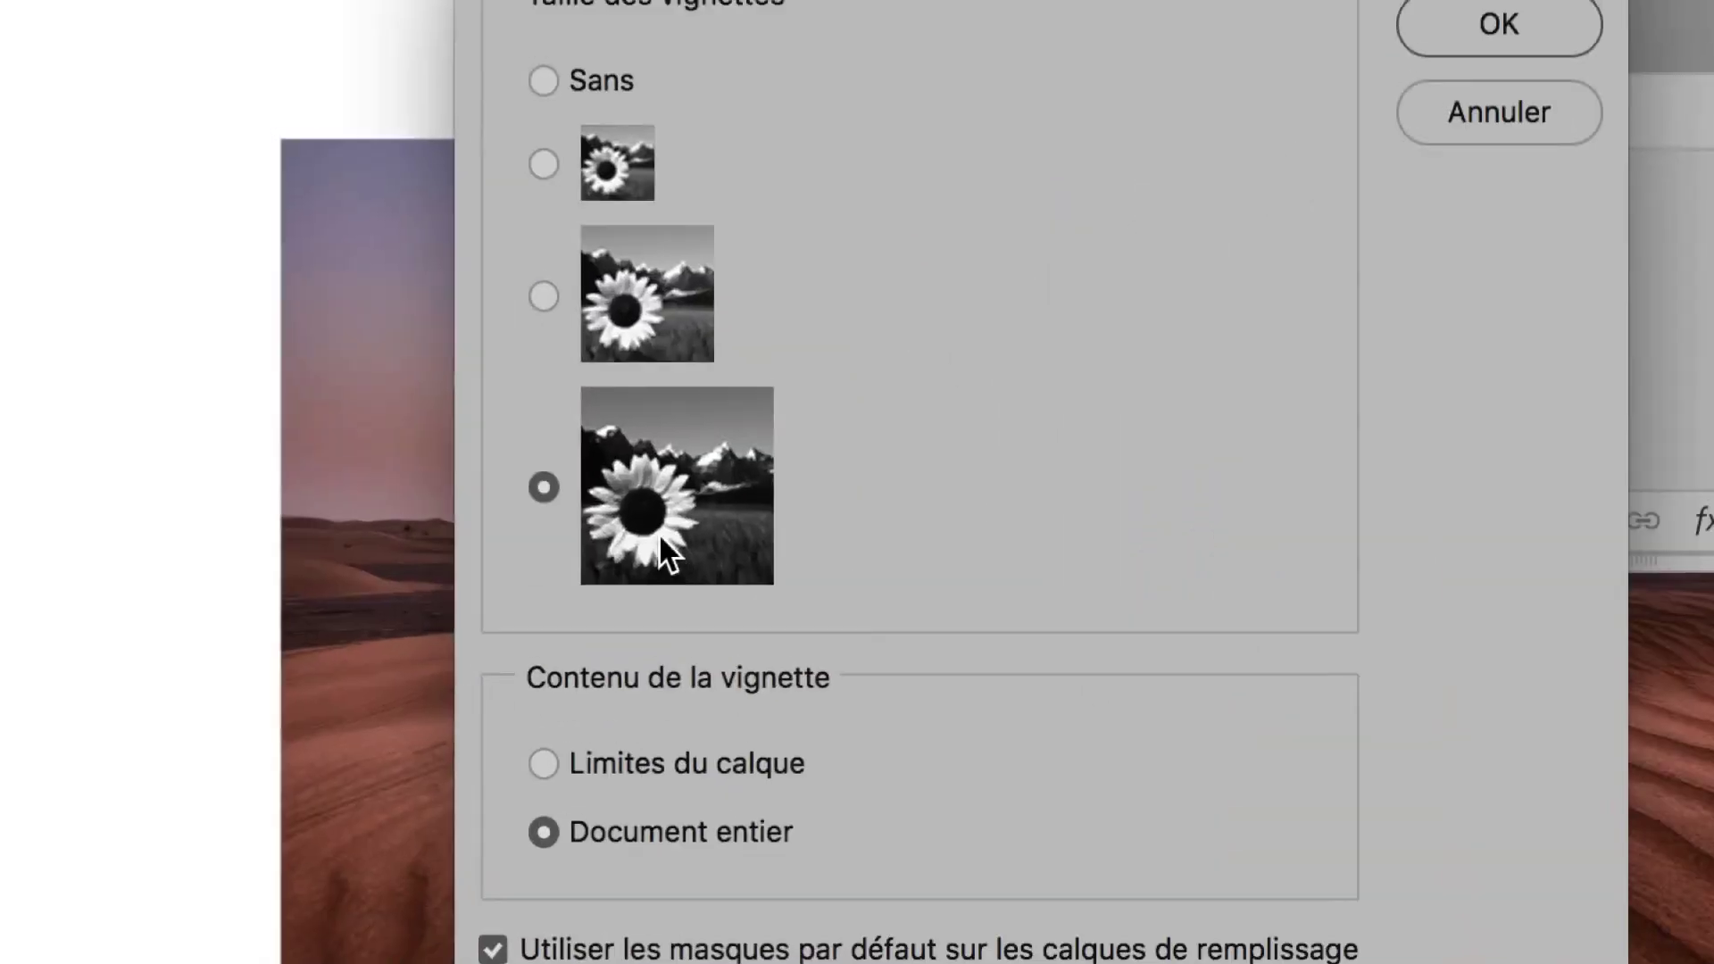
click(966, 357)
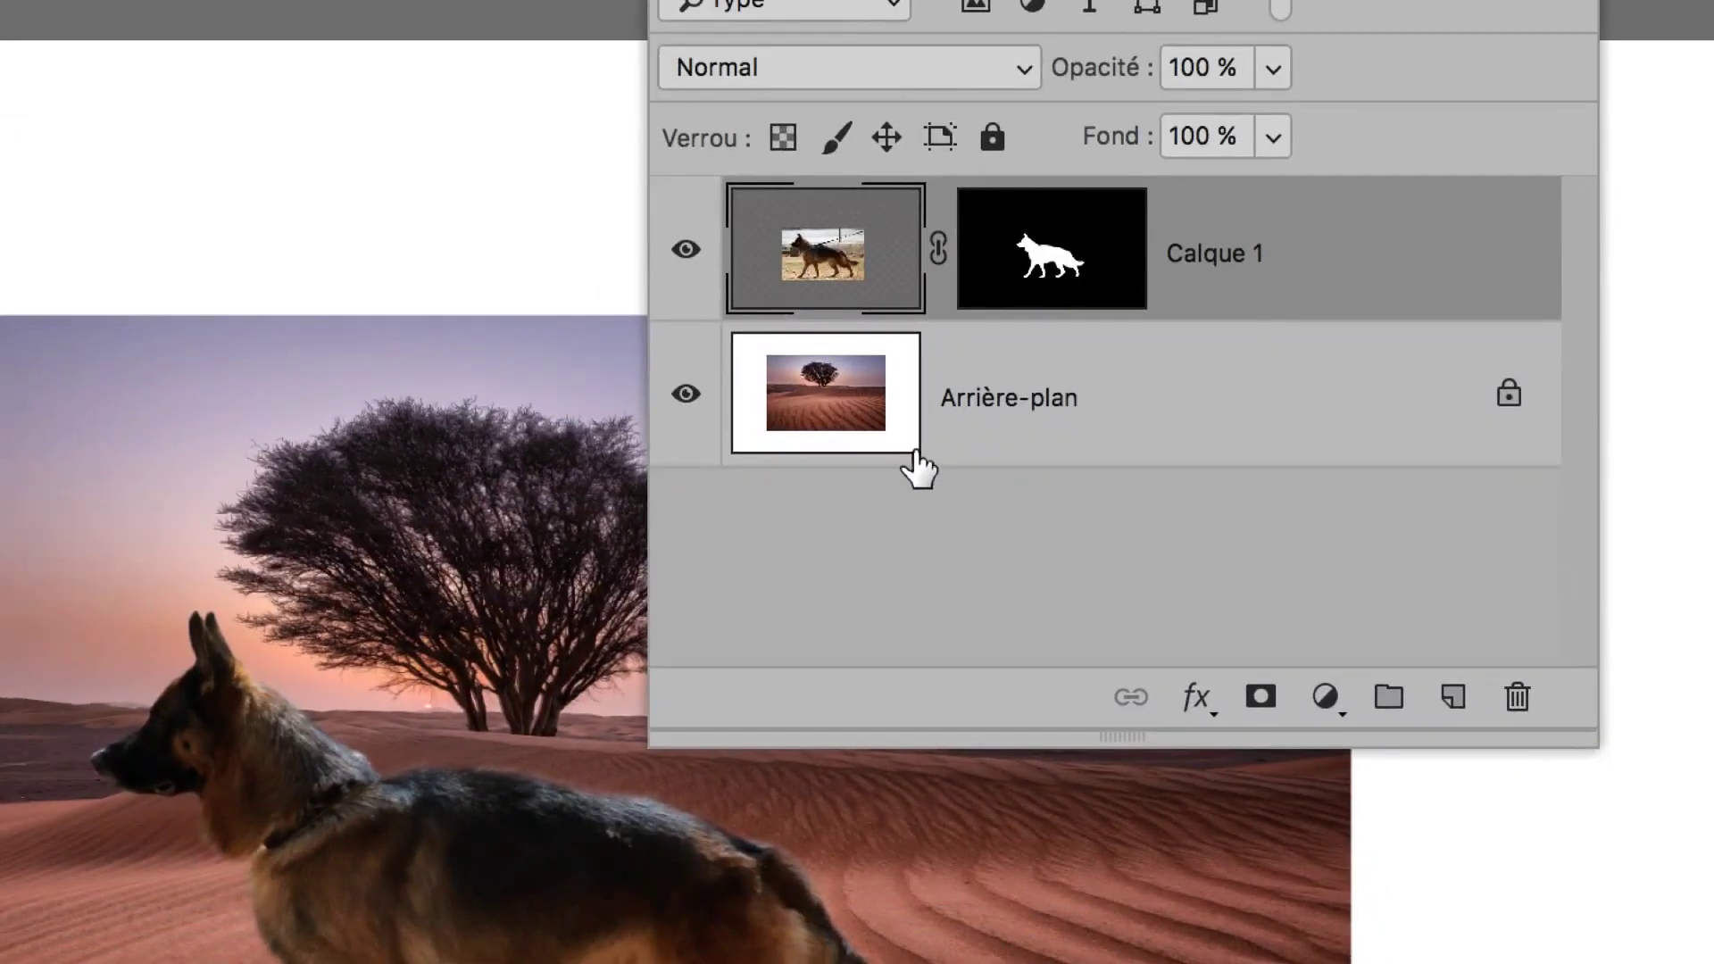
click(913, 459)
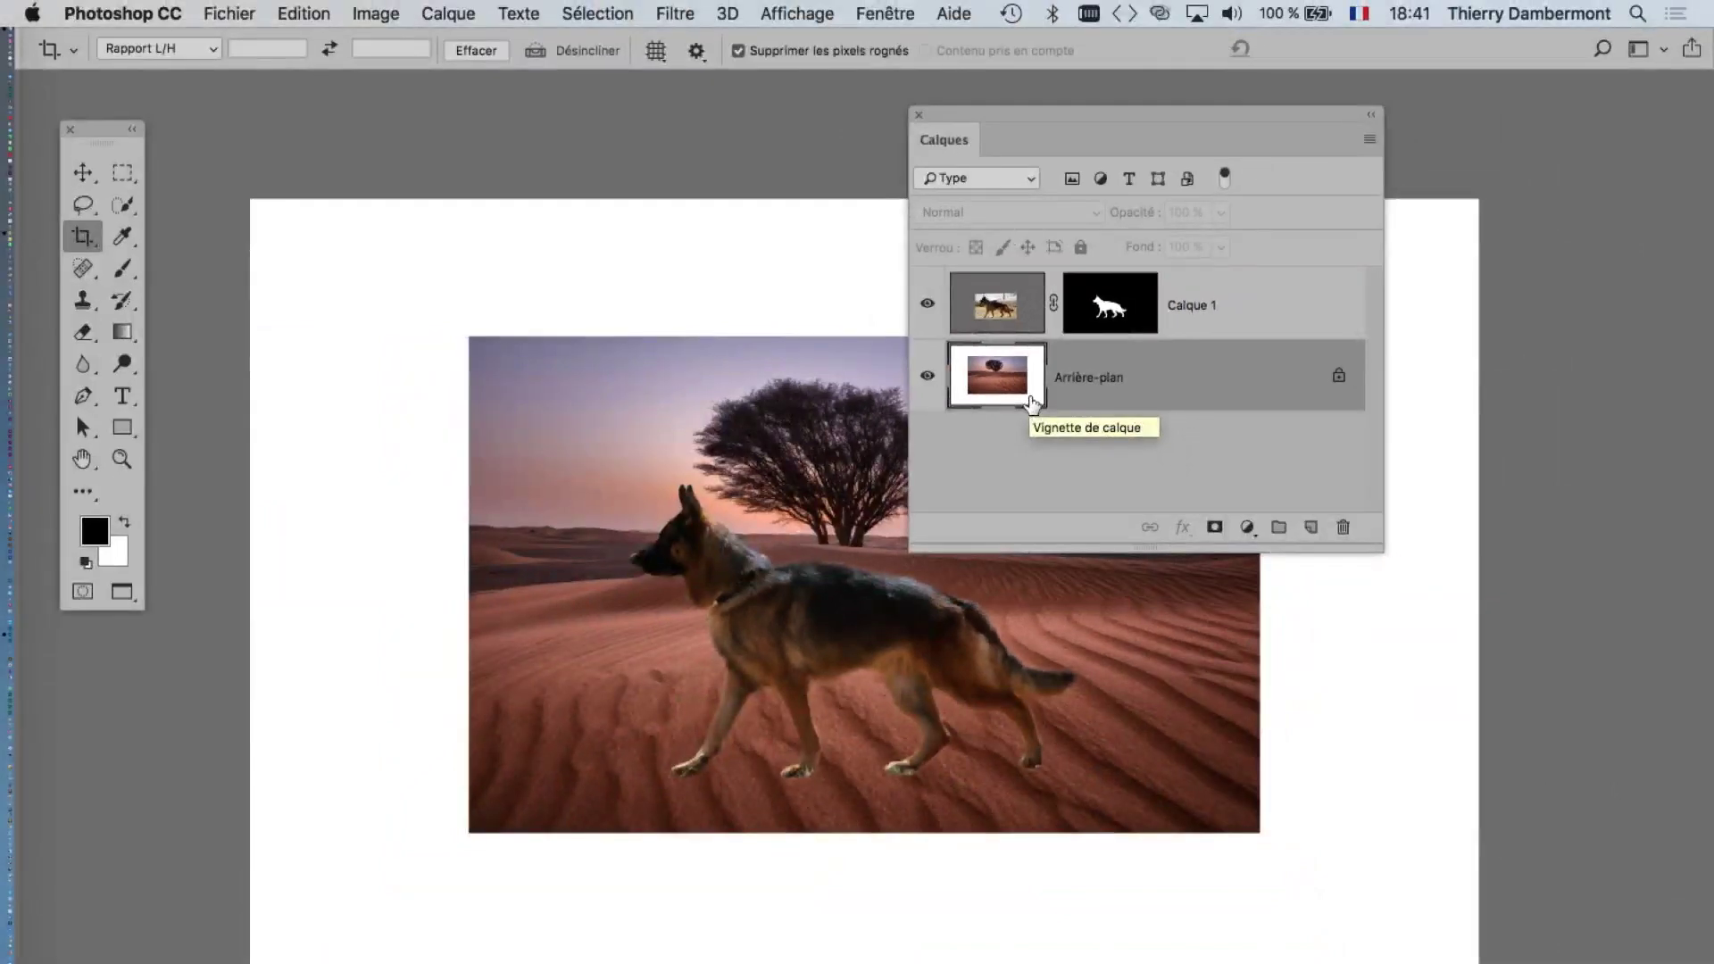
click(366, 13)
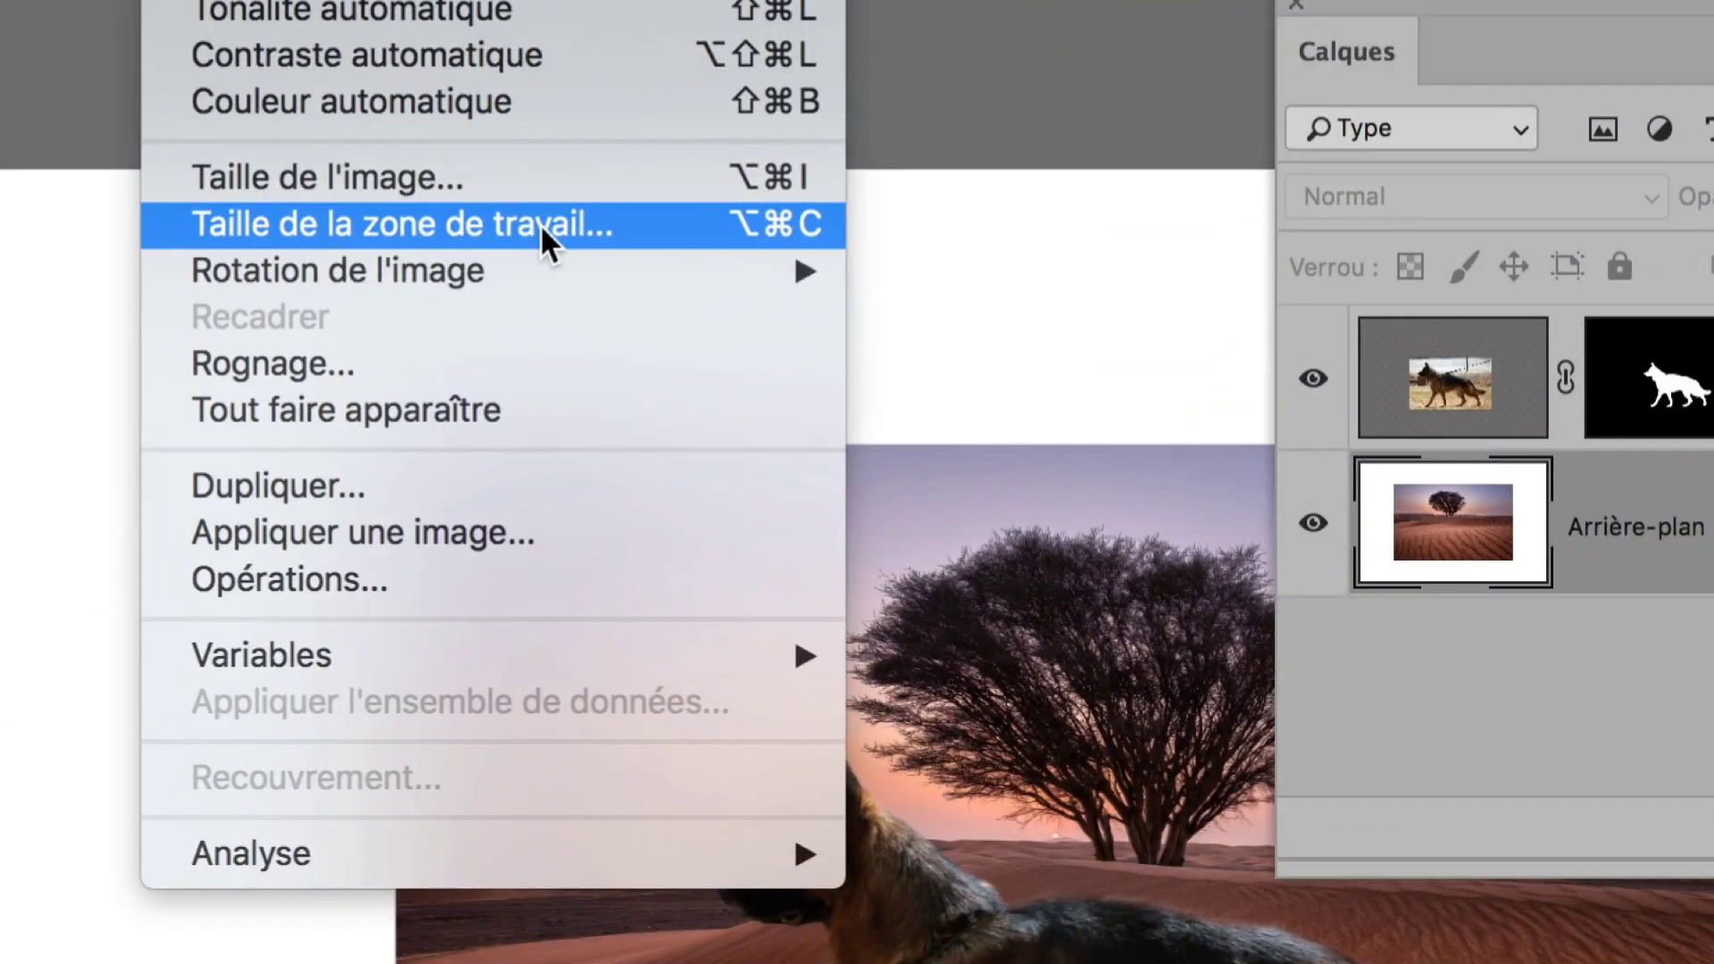
click(541, 228)
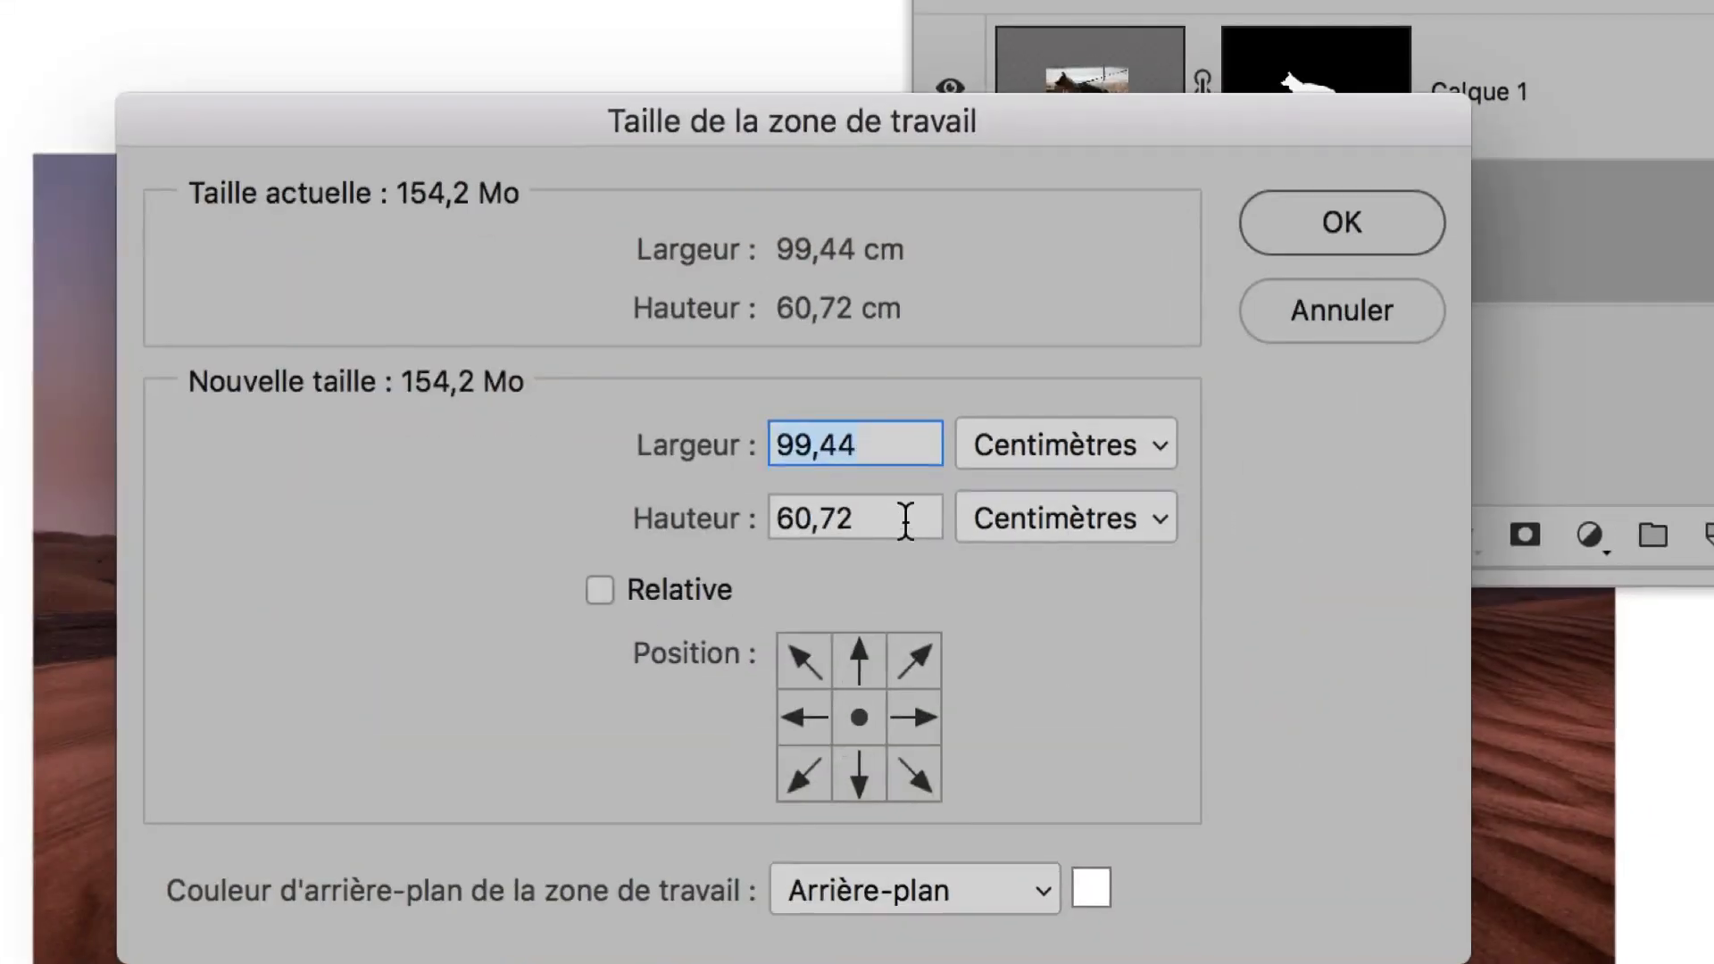
click(982, 481)
click(941, 463)
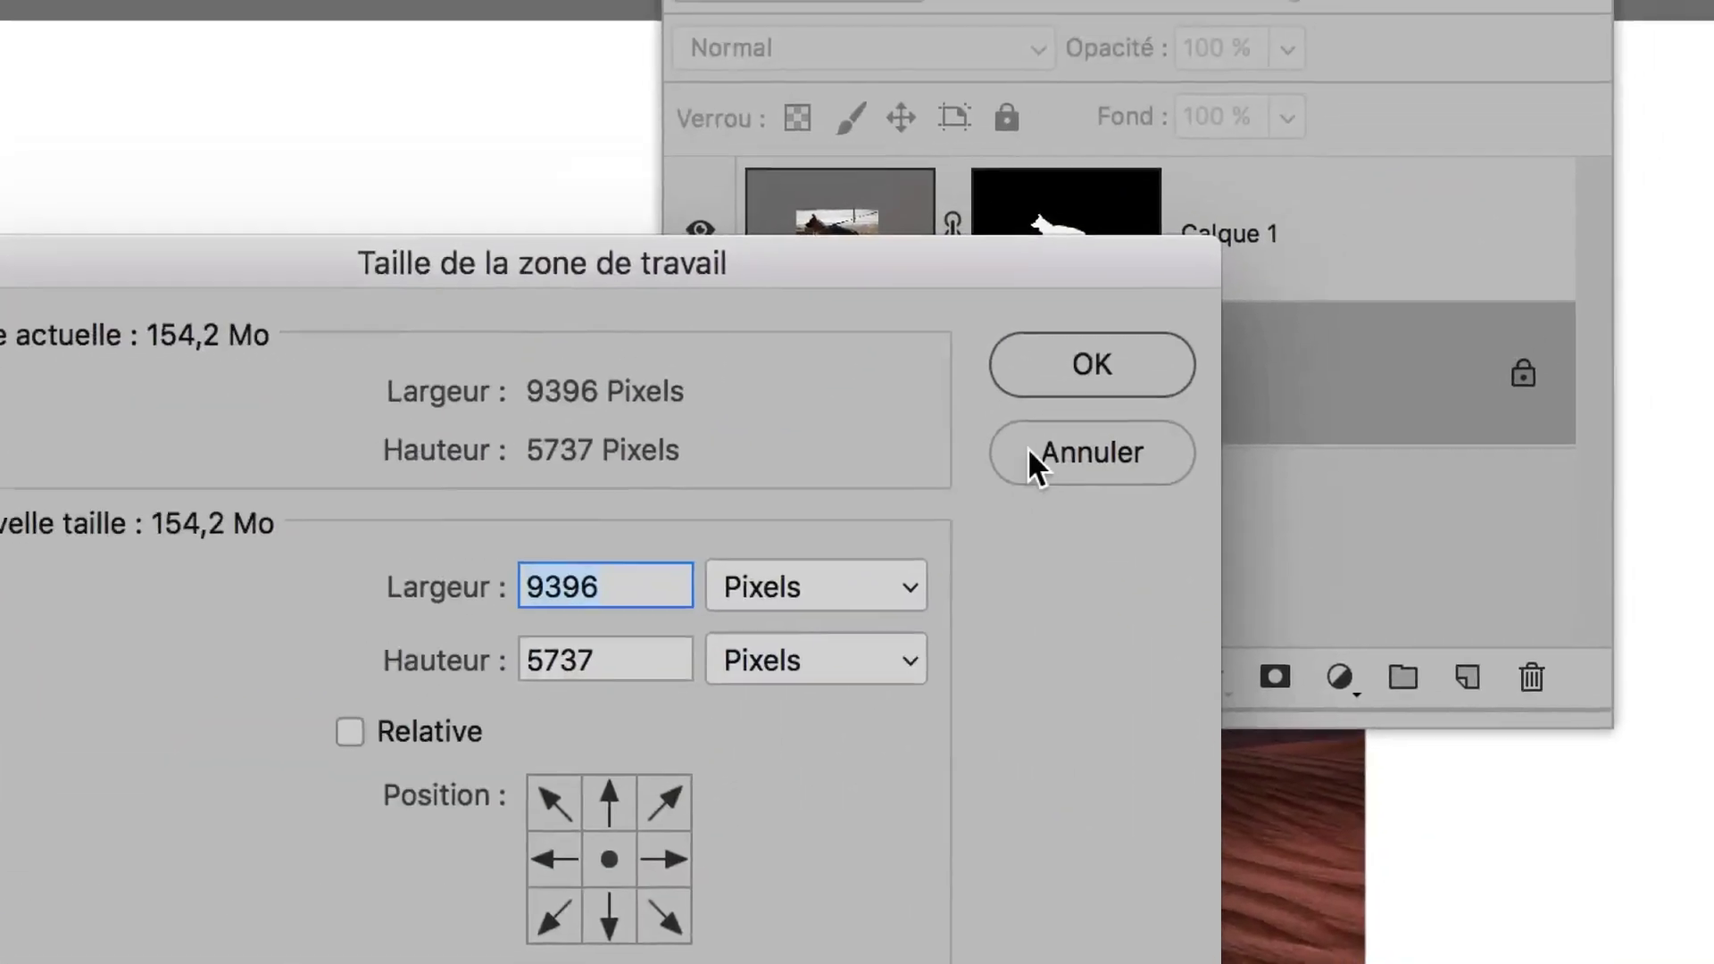
click(1030, 450)
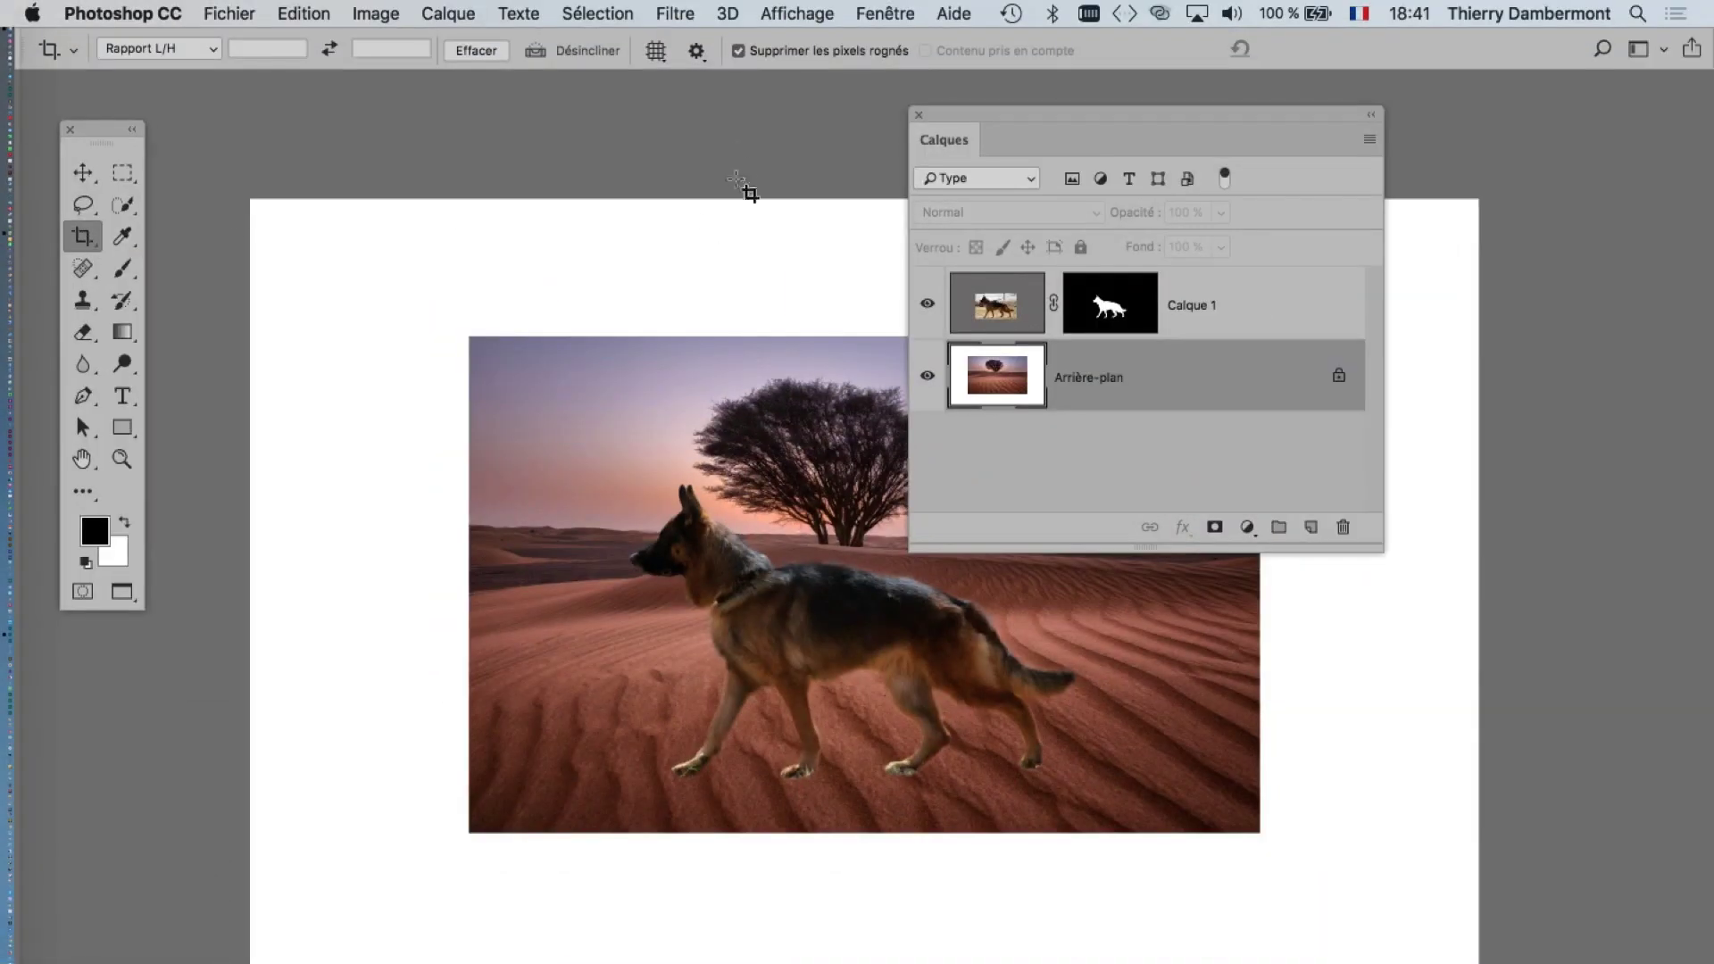
drag(954, 117, 995, 107)
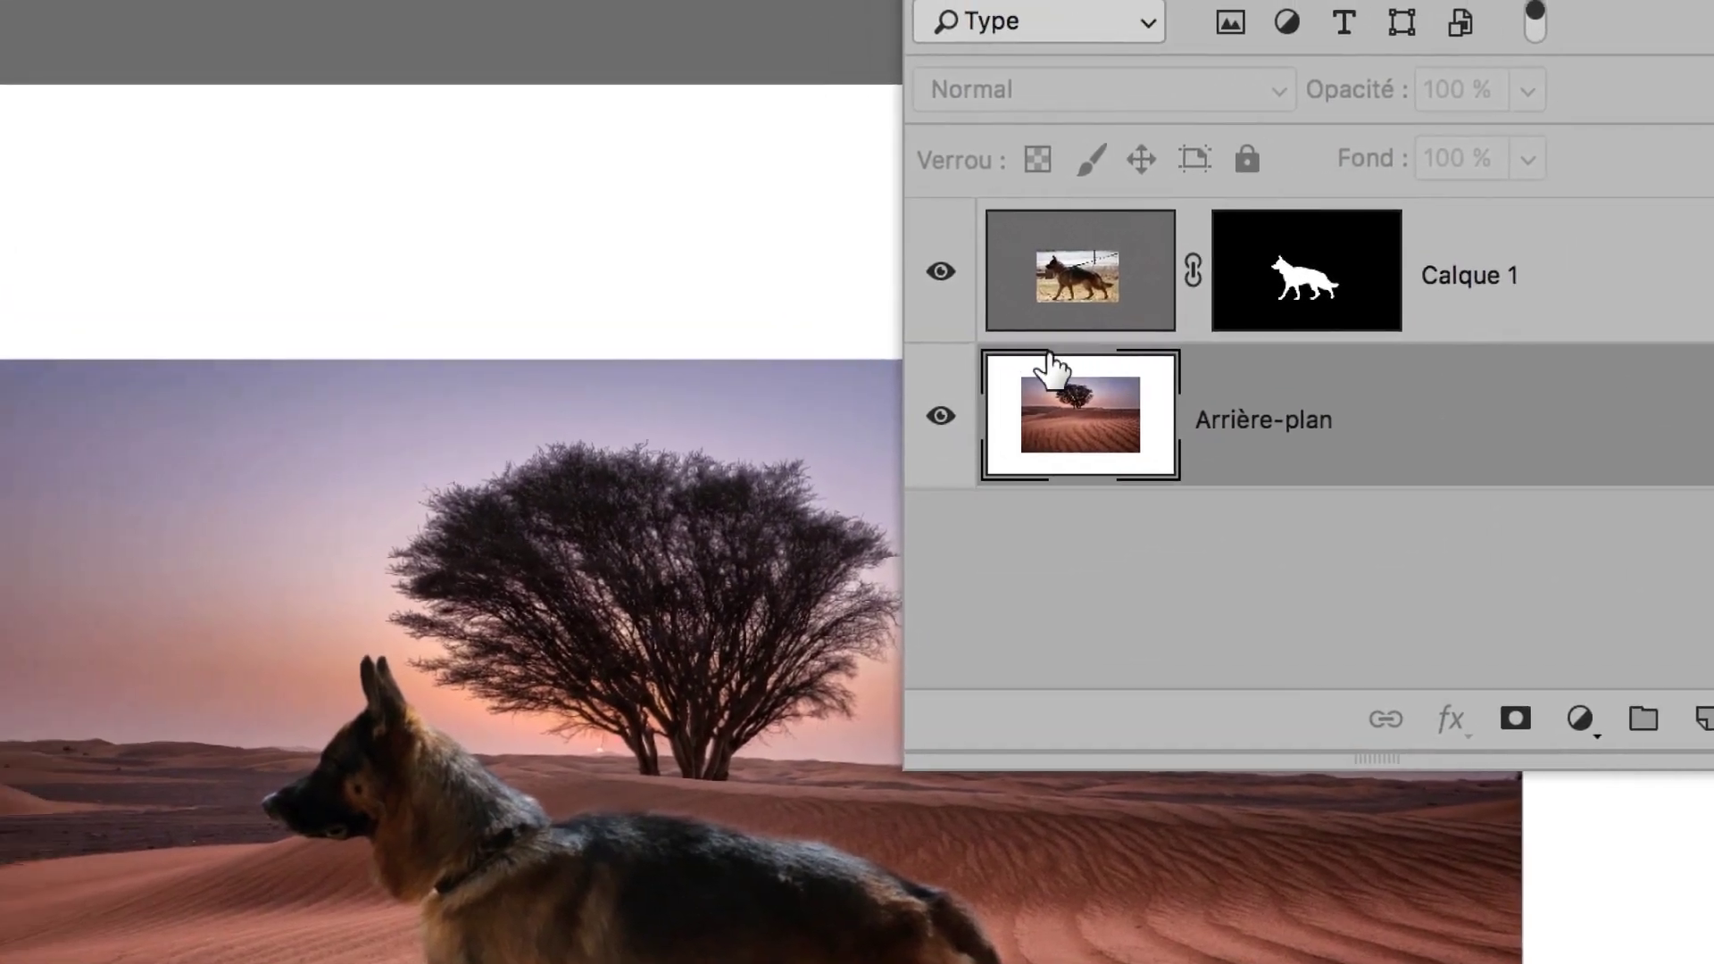
drag(1056, 478, 1061, 487)
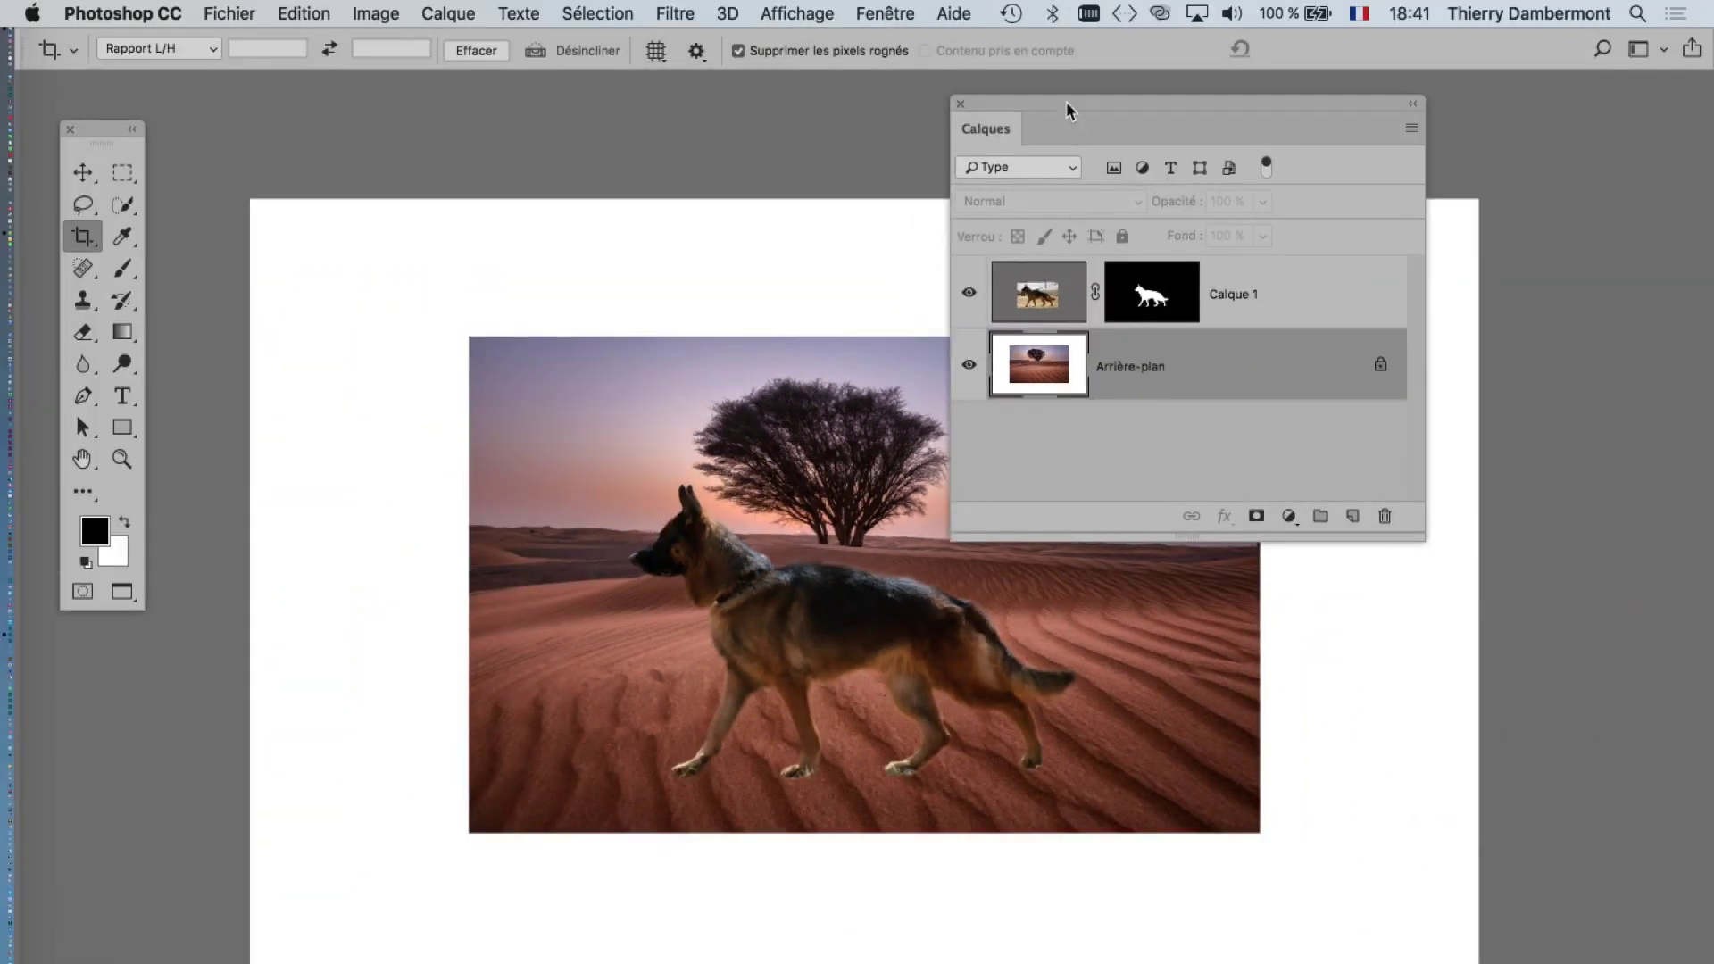
drag(1068, 107, 1464, 174)
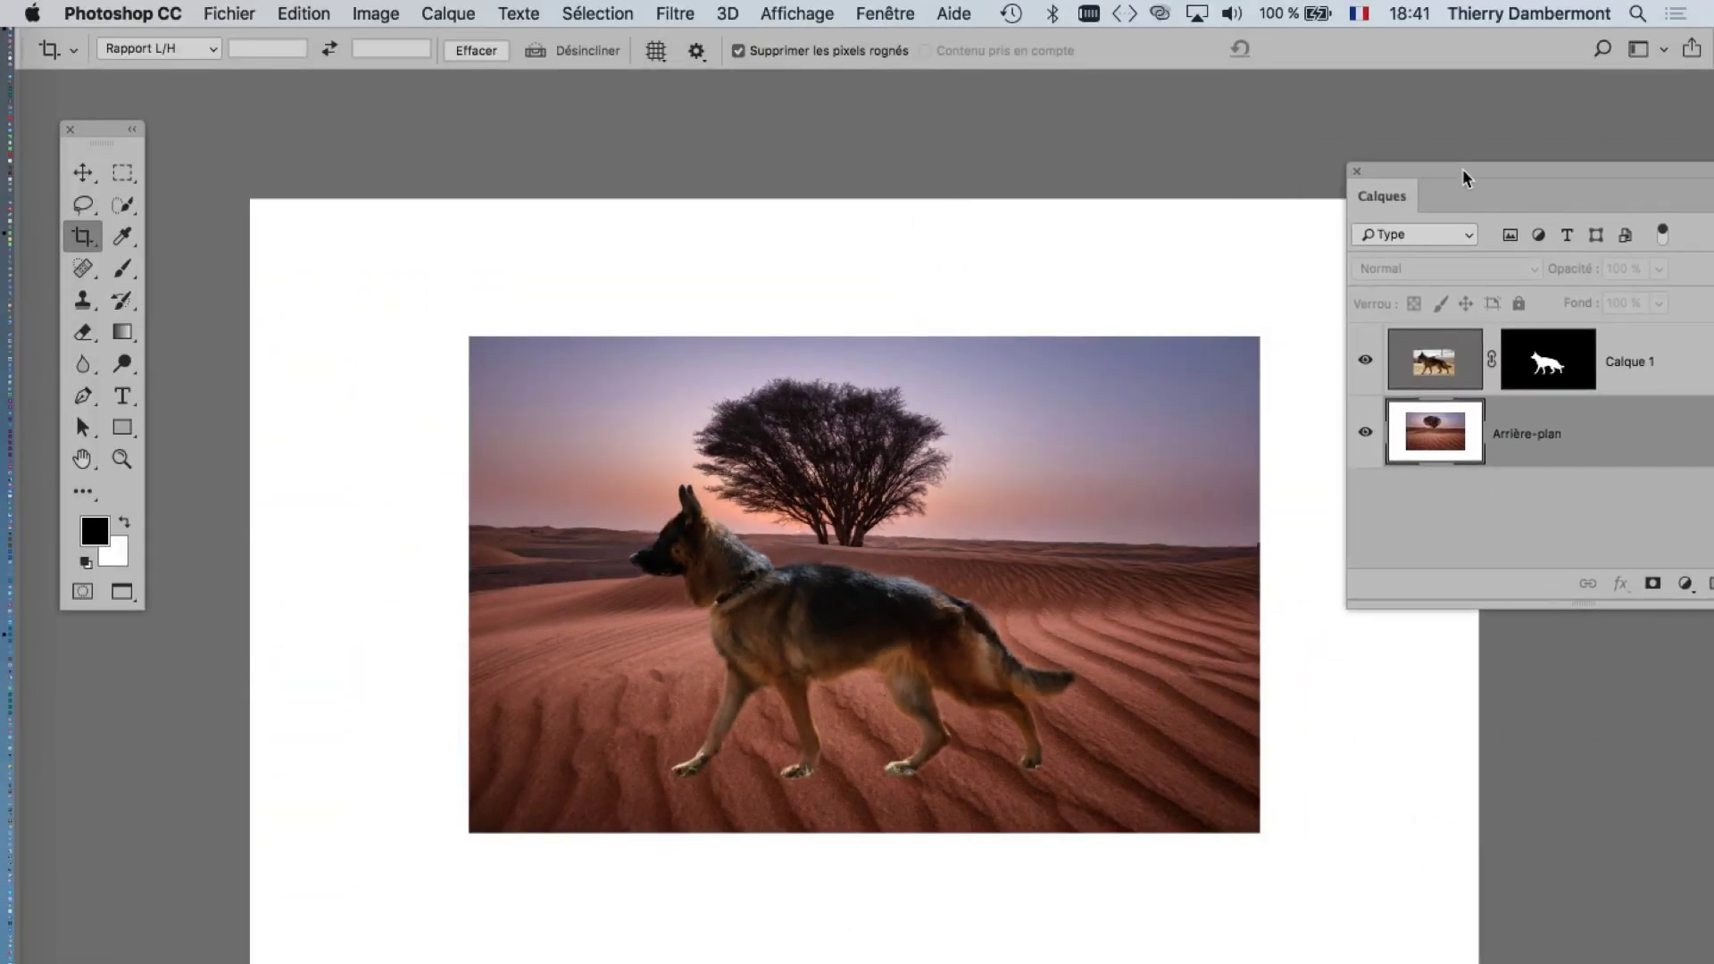
drag(110, 134, 235, 156)
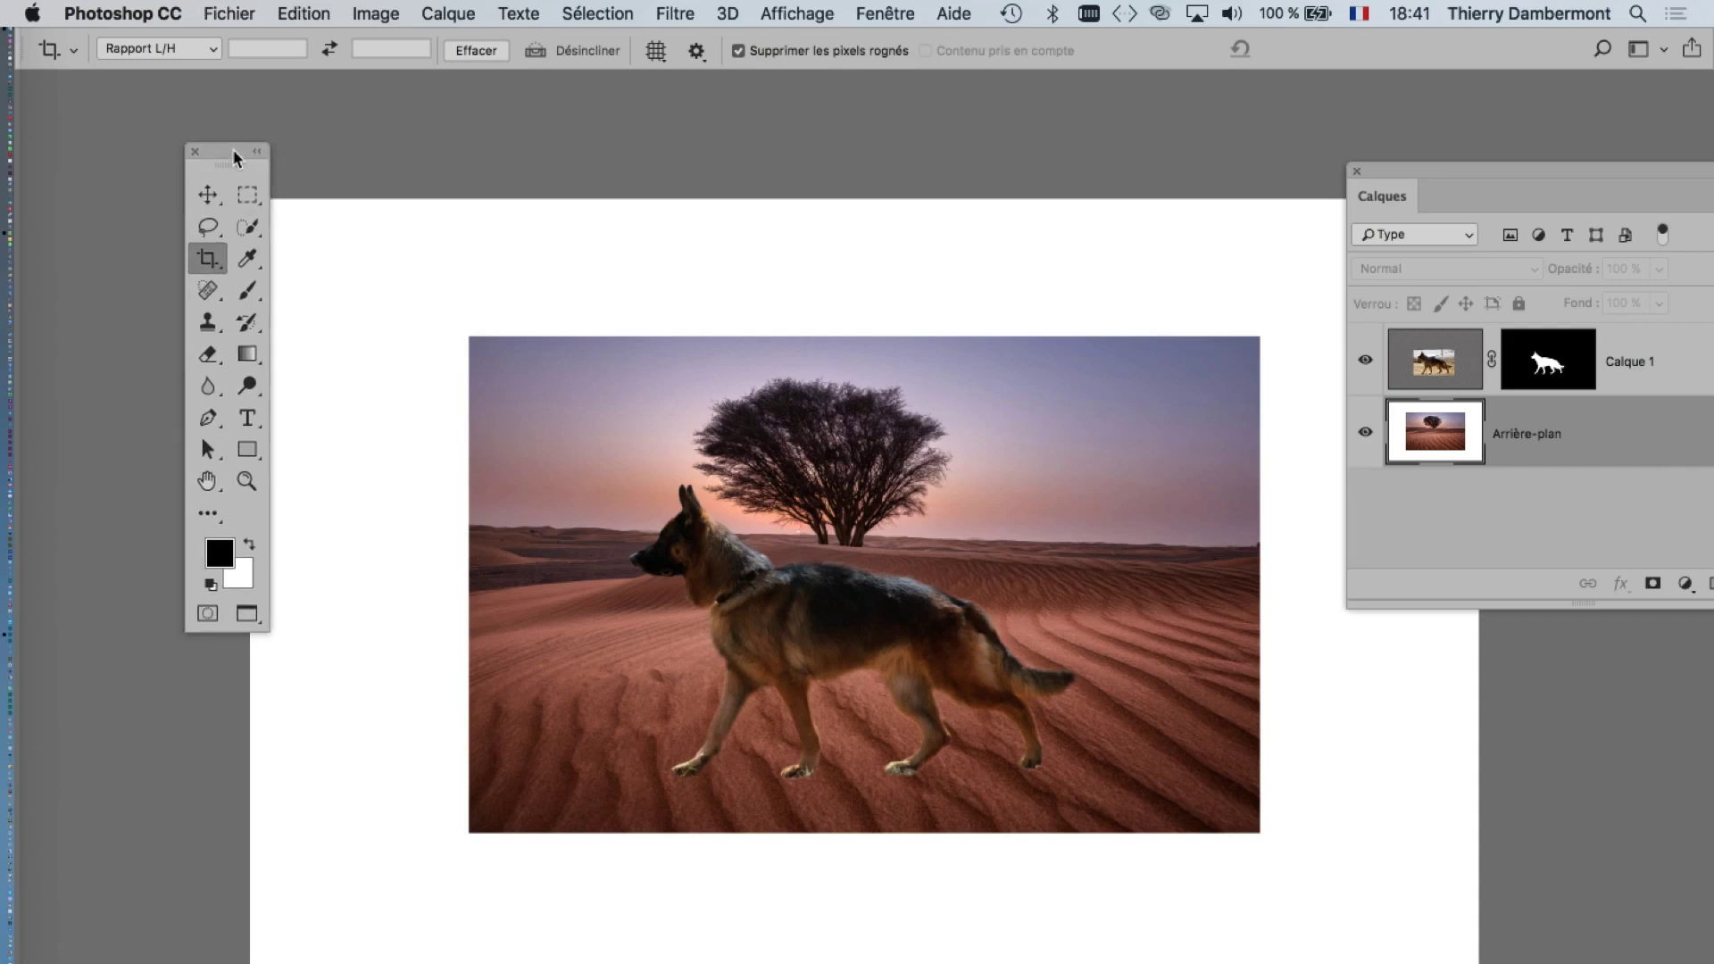
mouse_move(1428, 177)
mouse_down()
mouse_move(1134, 169)
mouse_move(1122, 120)
mouse_up()
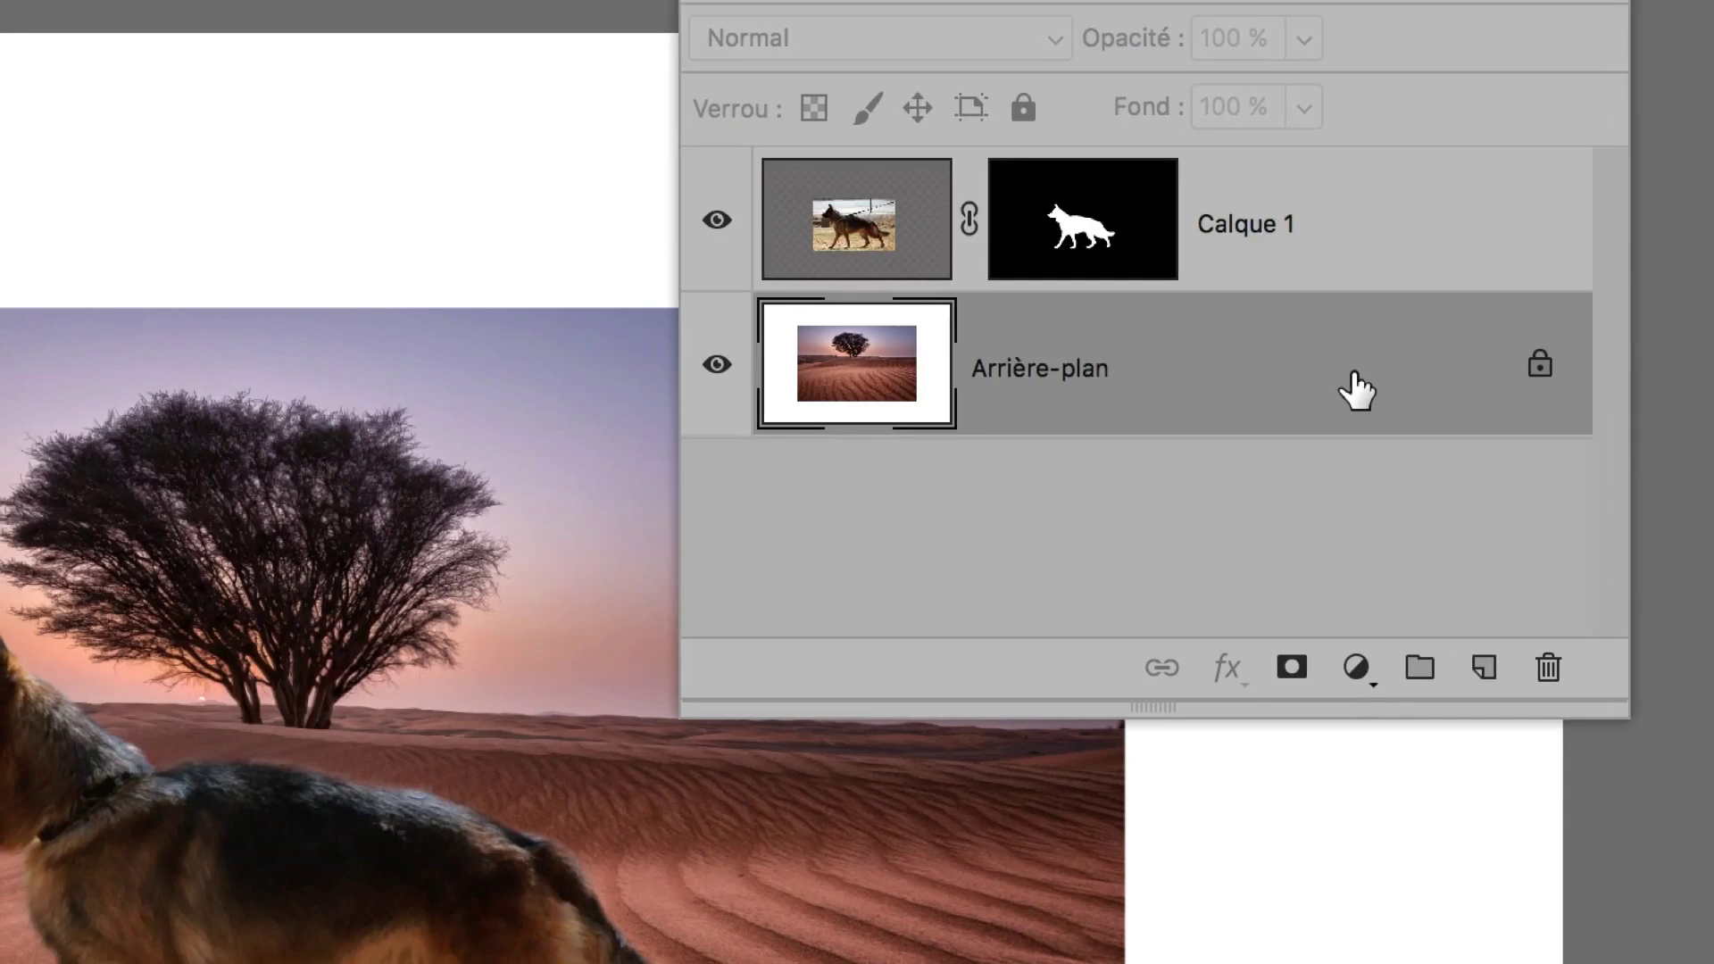
- Convert Arrière-plan into regular layer Calque 0, testing opacity before returning it to 100%
double_click(1278, 366)
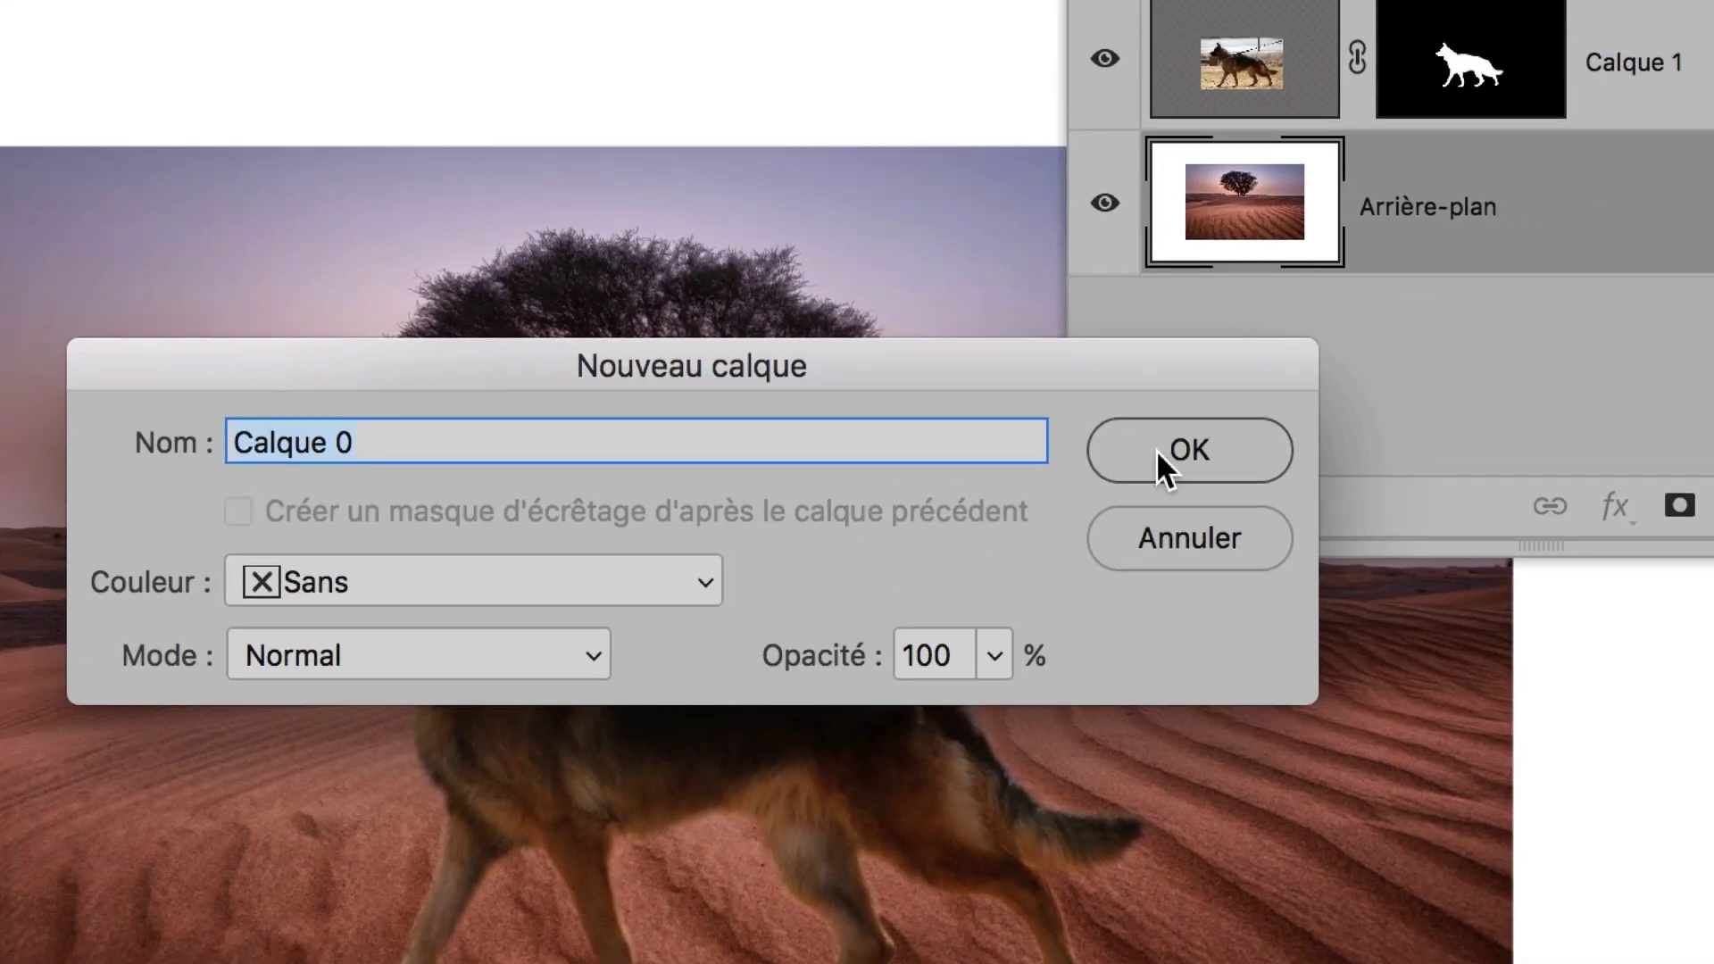
click(1161, 448)
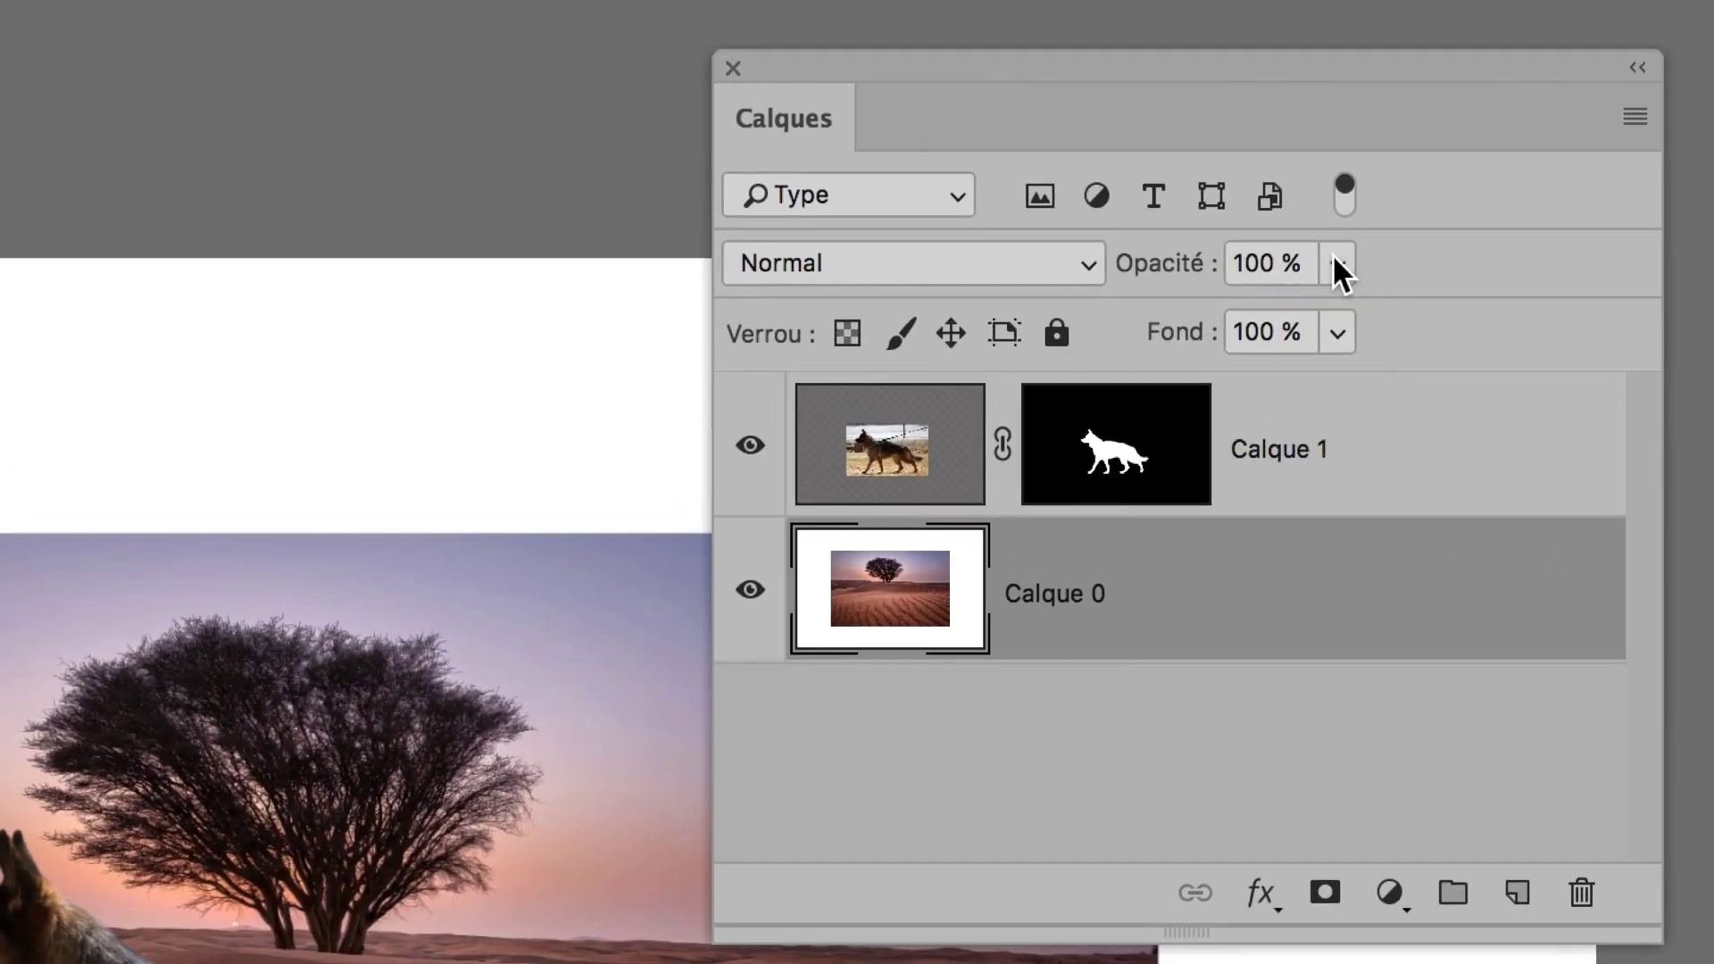
click(1332, 256)
mouse_move(1325, 276)
mouse_down()
mouse_move(1289, 273)
mouse_move(1425, 276)
mouse_move(1218, 277)
mouse_up()
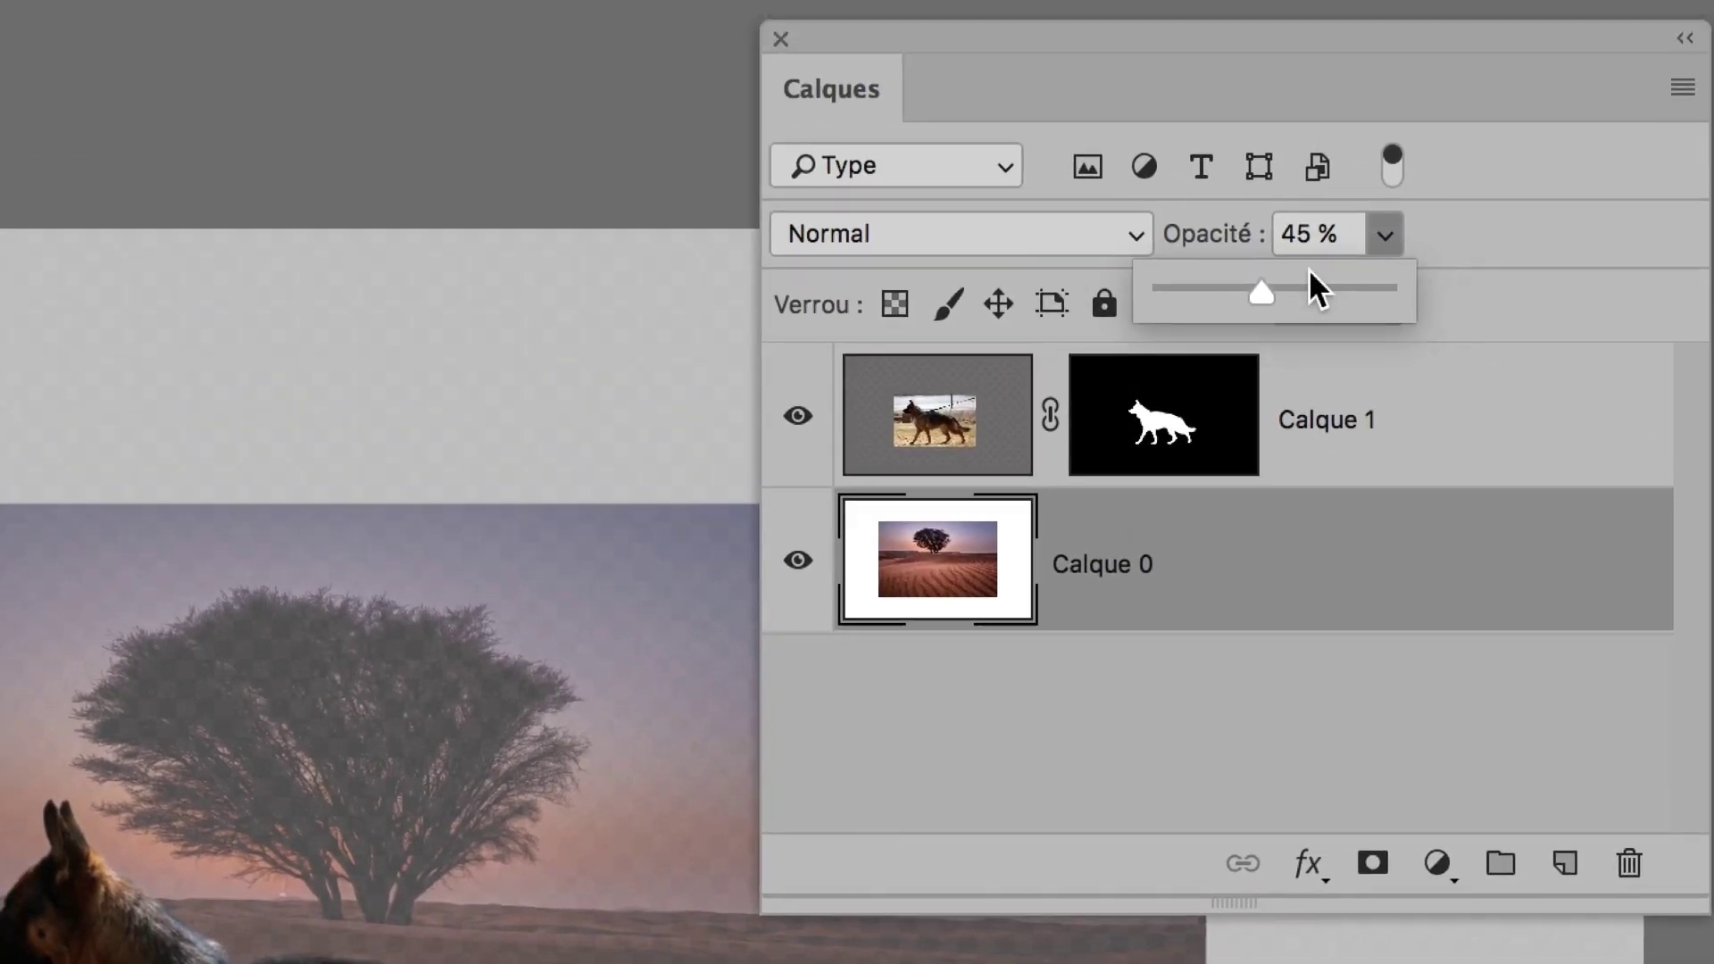
drag(1171, 284, 1355, 277)
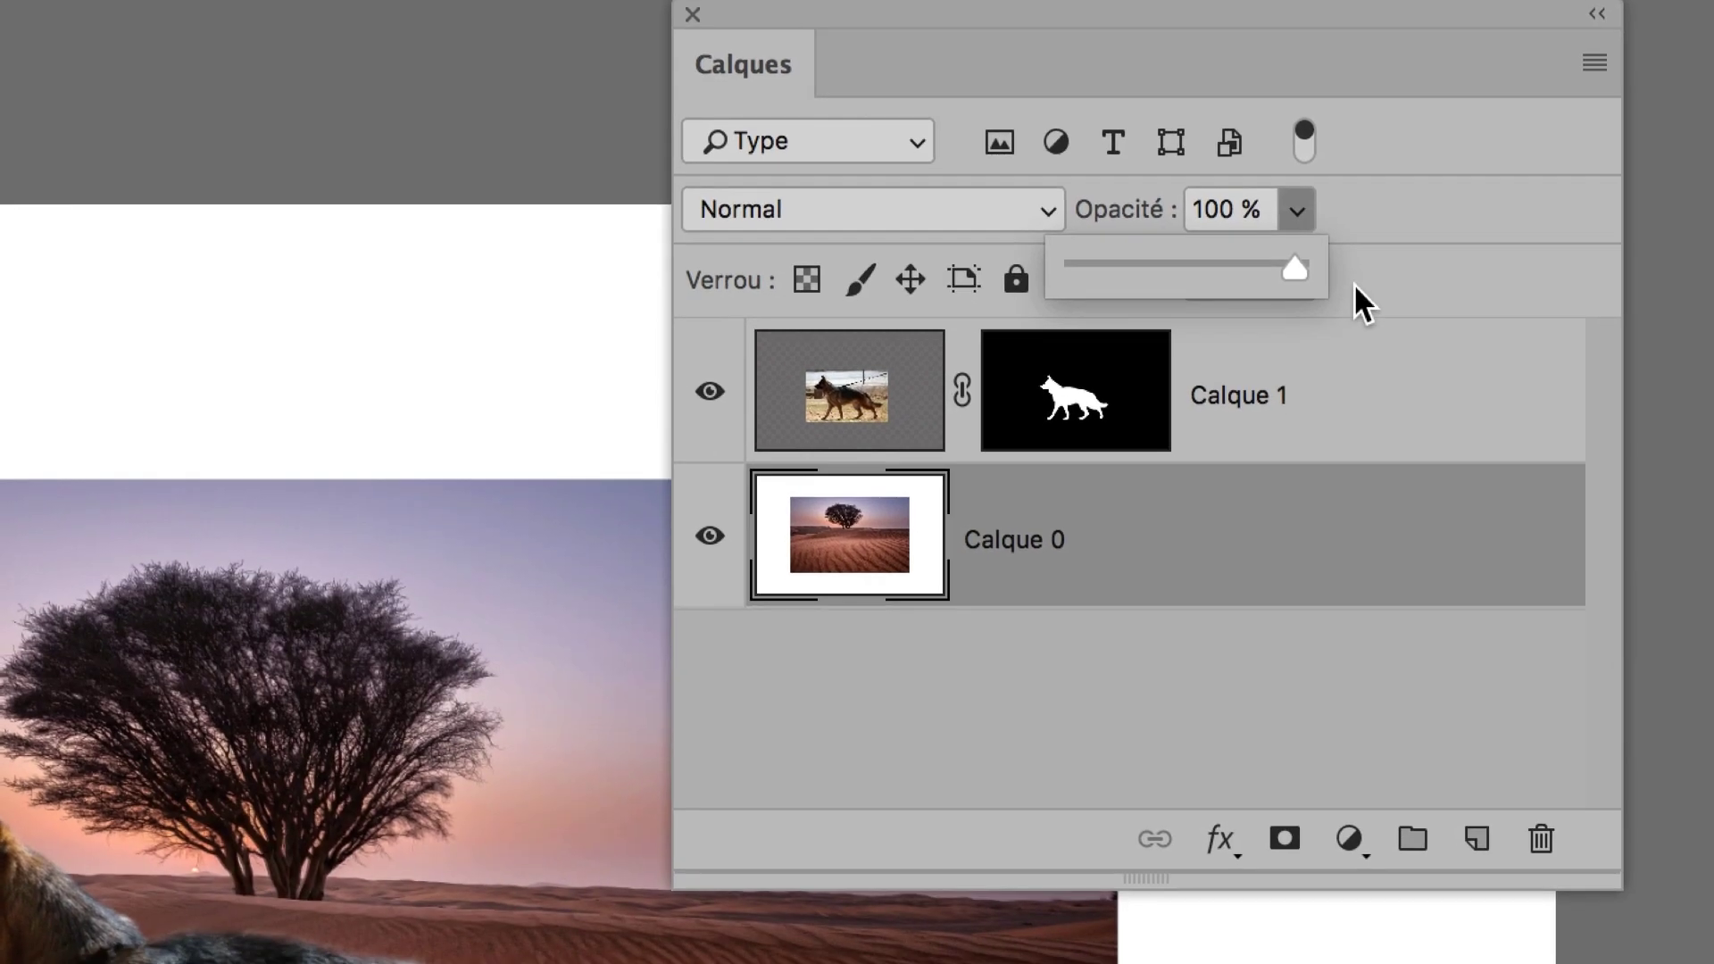
click(1353, 283)
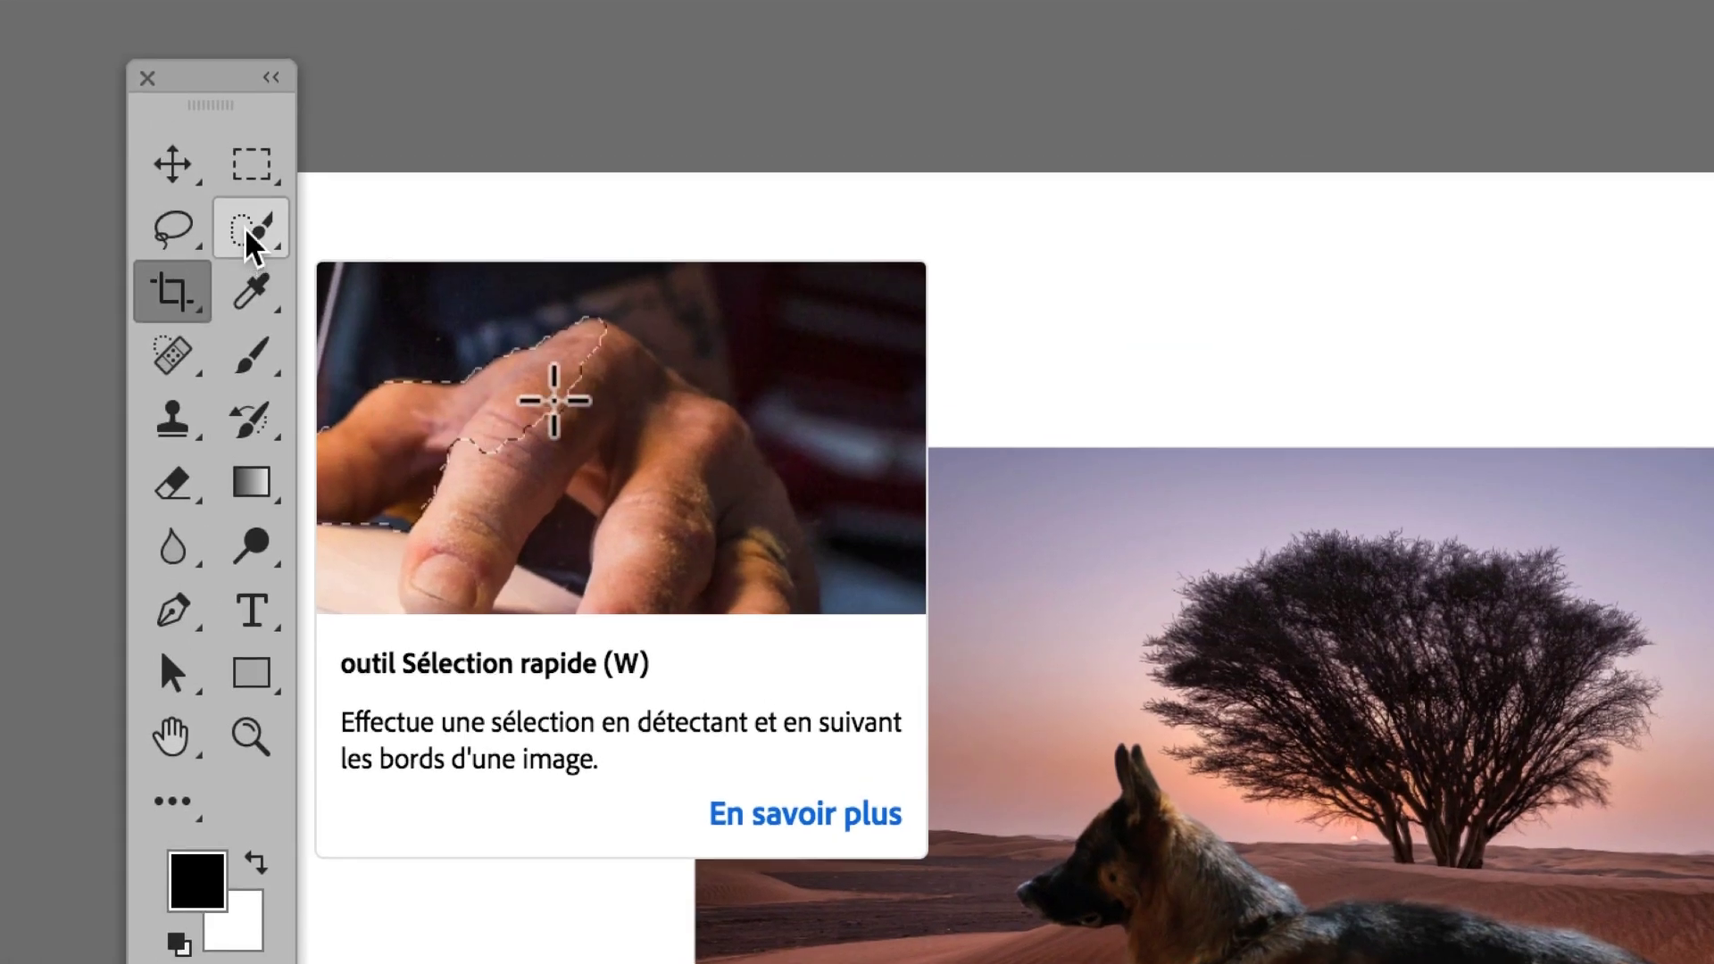
- Magic Wand-select the white area around the desert photo, then move the Tools and Layers panels aside
click(255, 239)
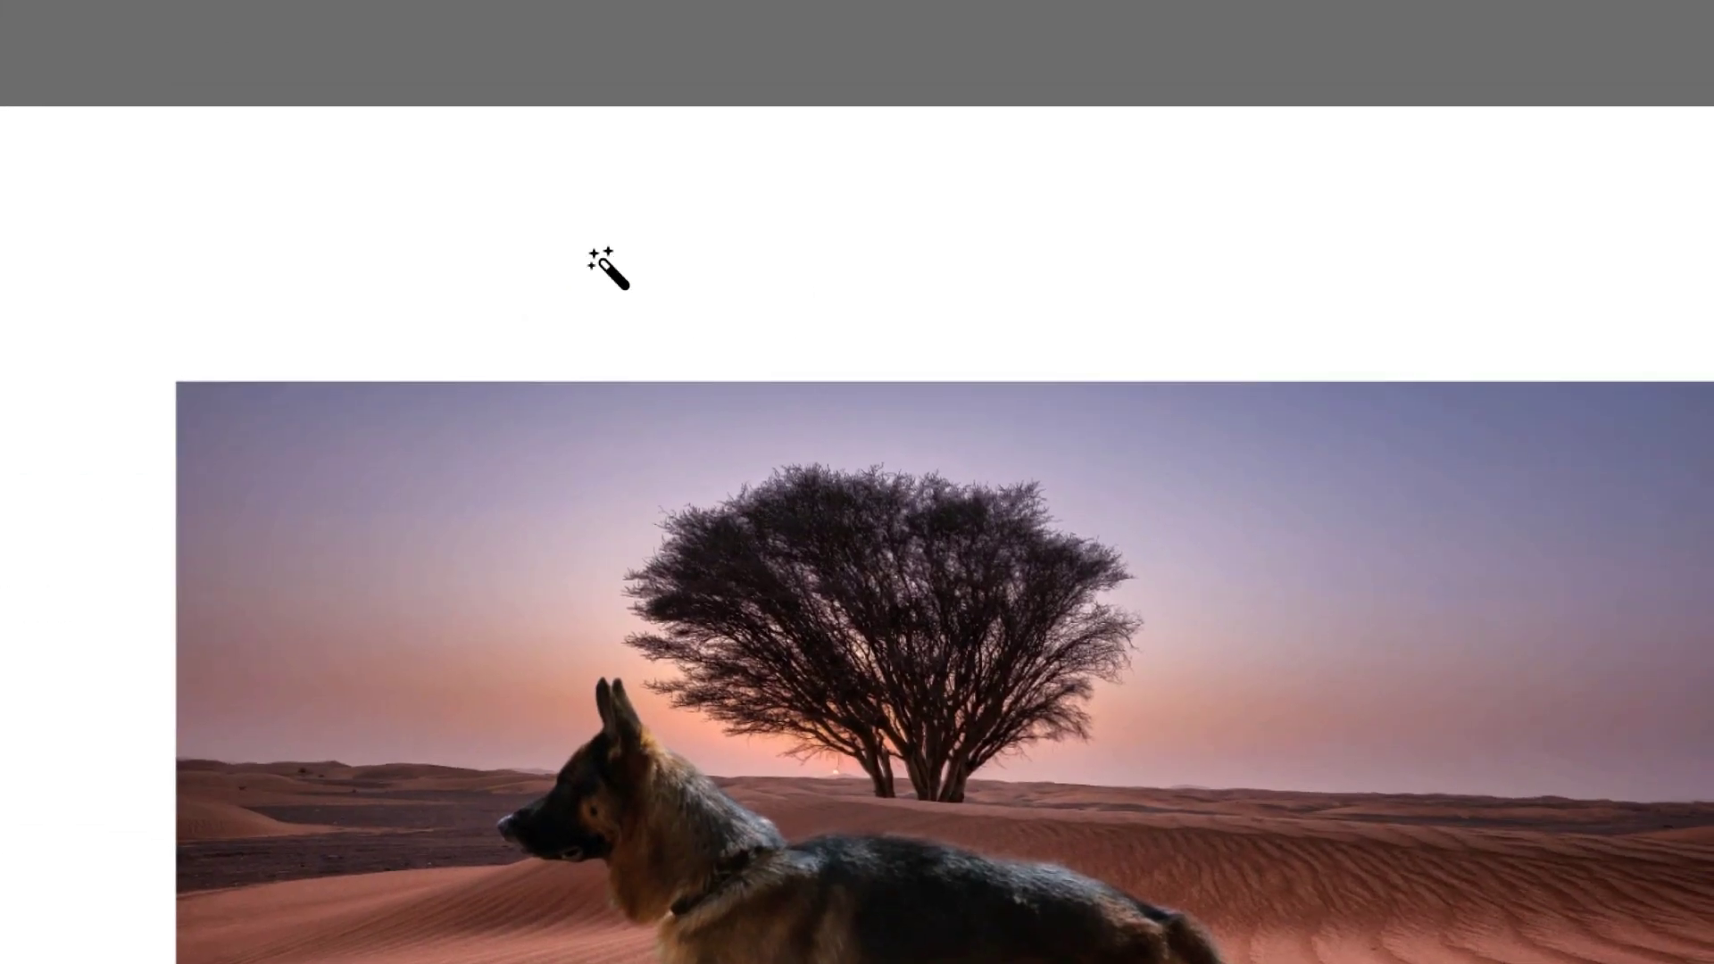
click(600, 259)
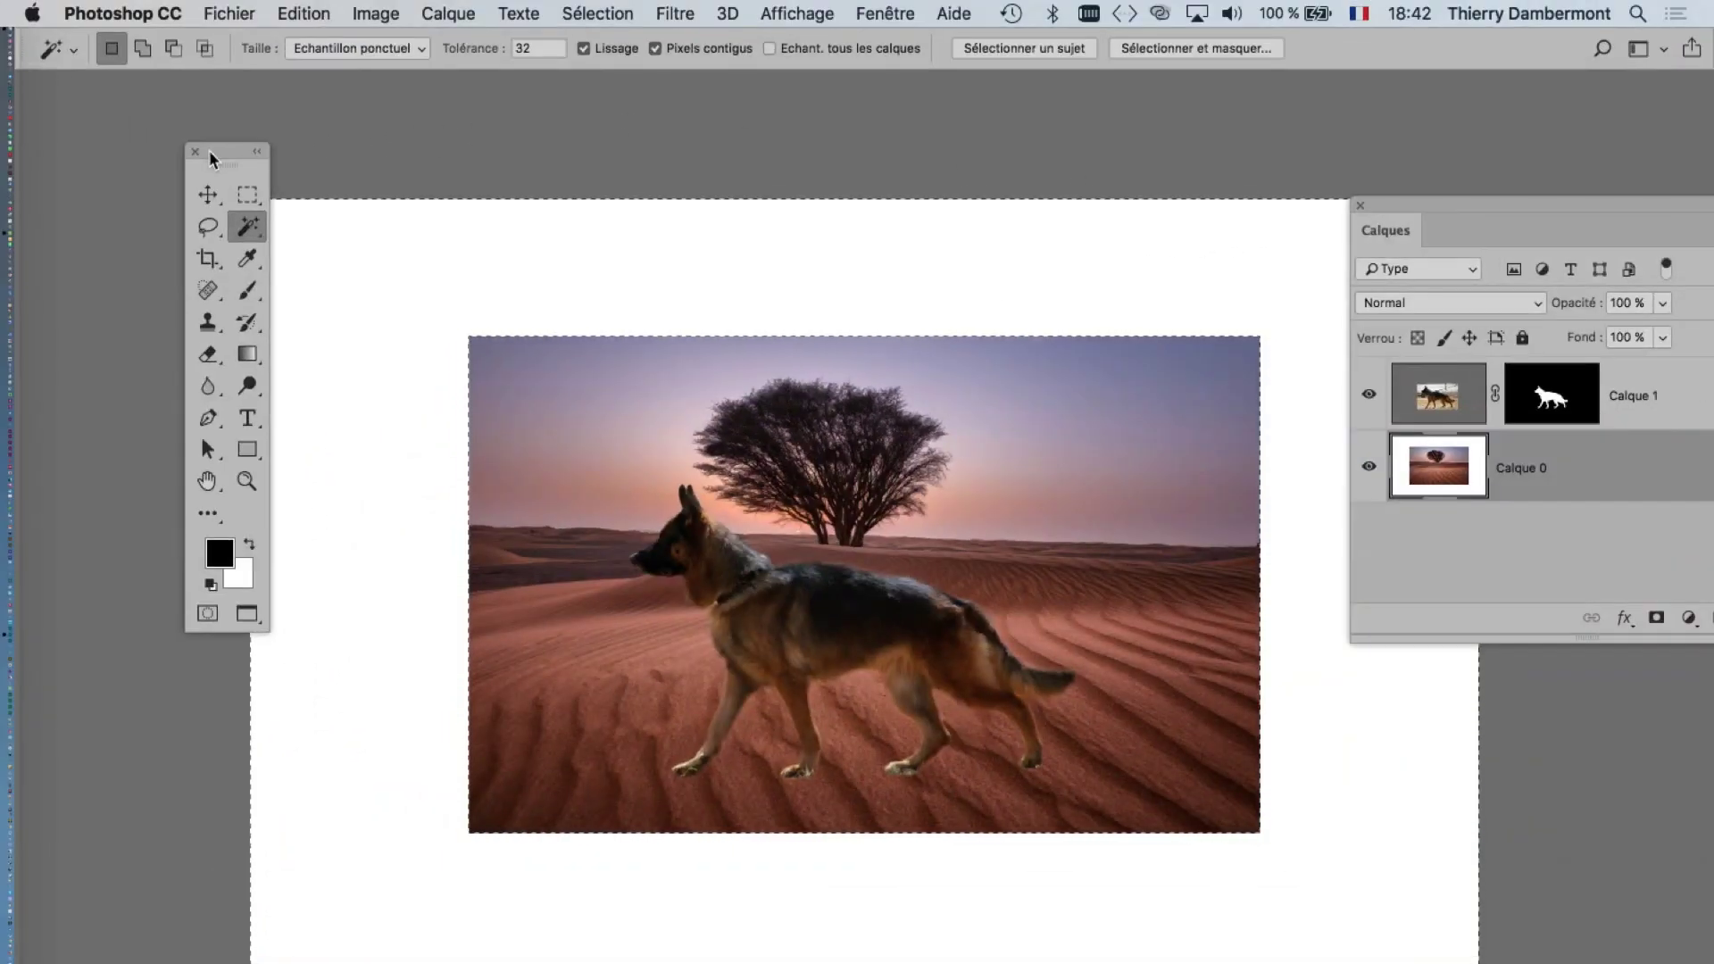
drag(213, 159, 104, 149)
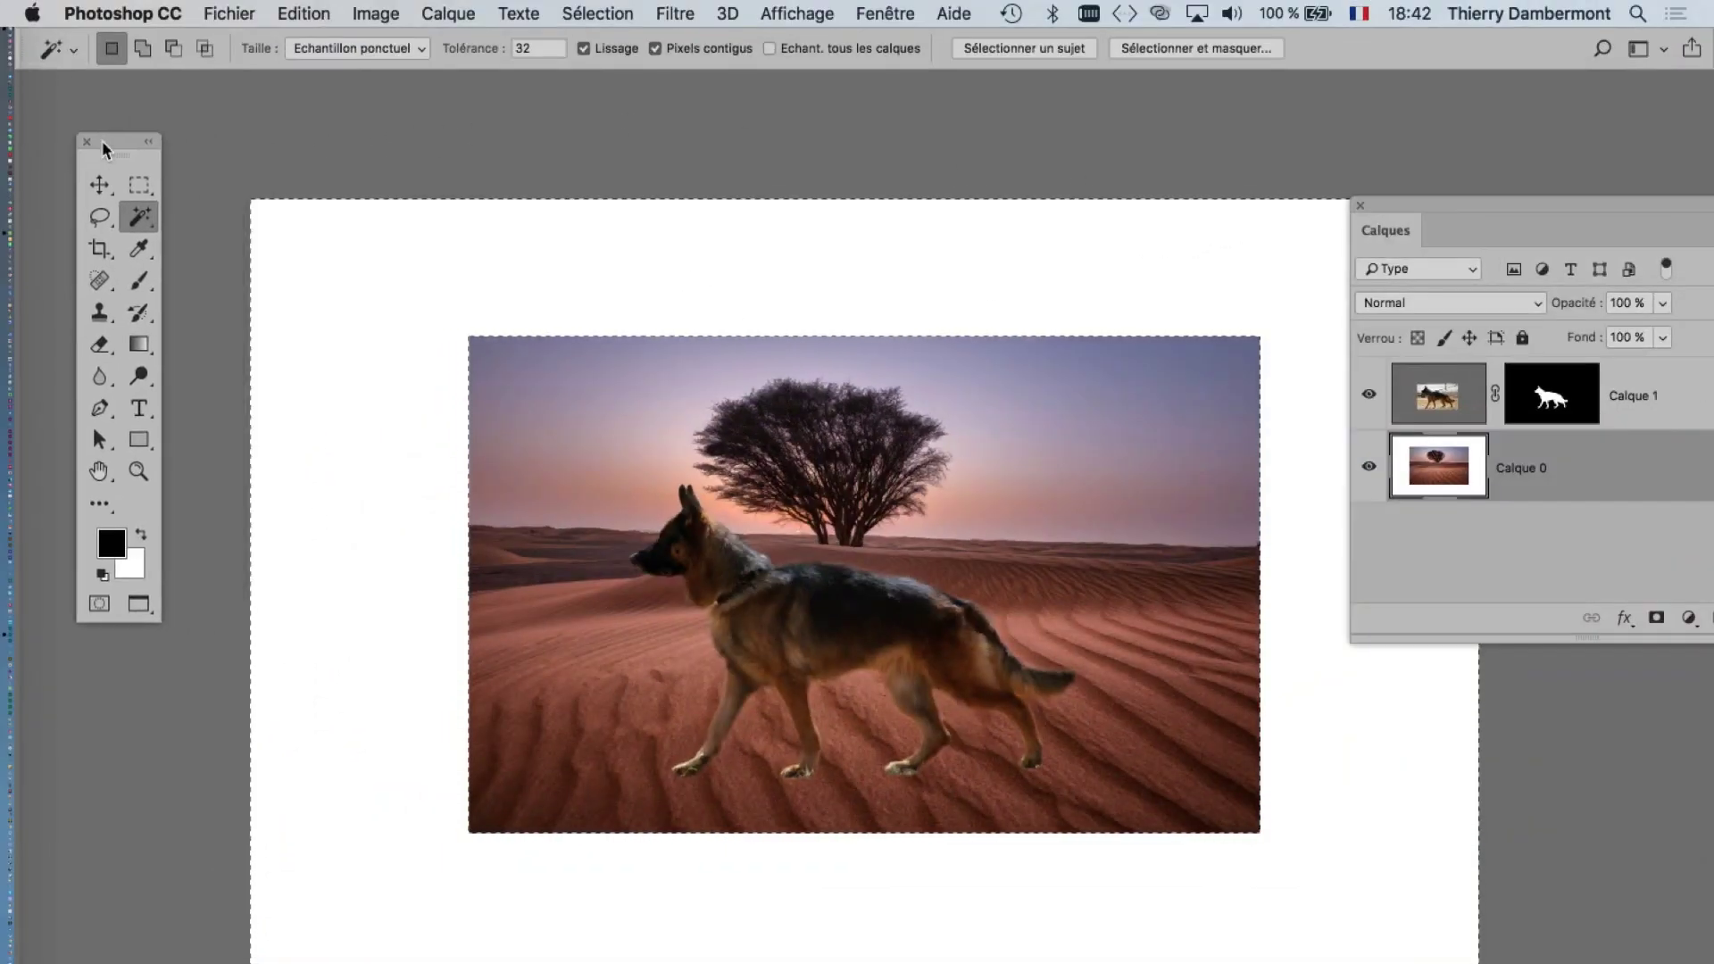
drag(1473, 211, 1590, 203)
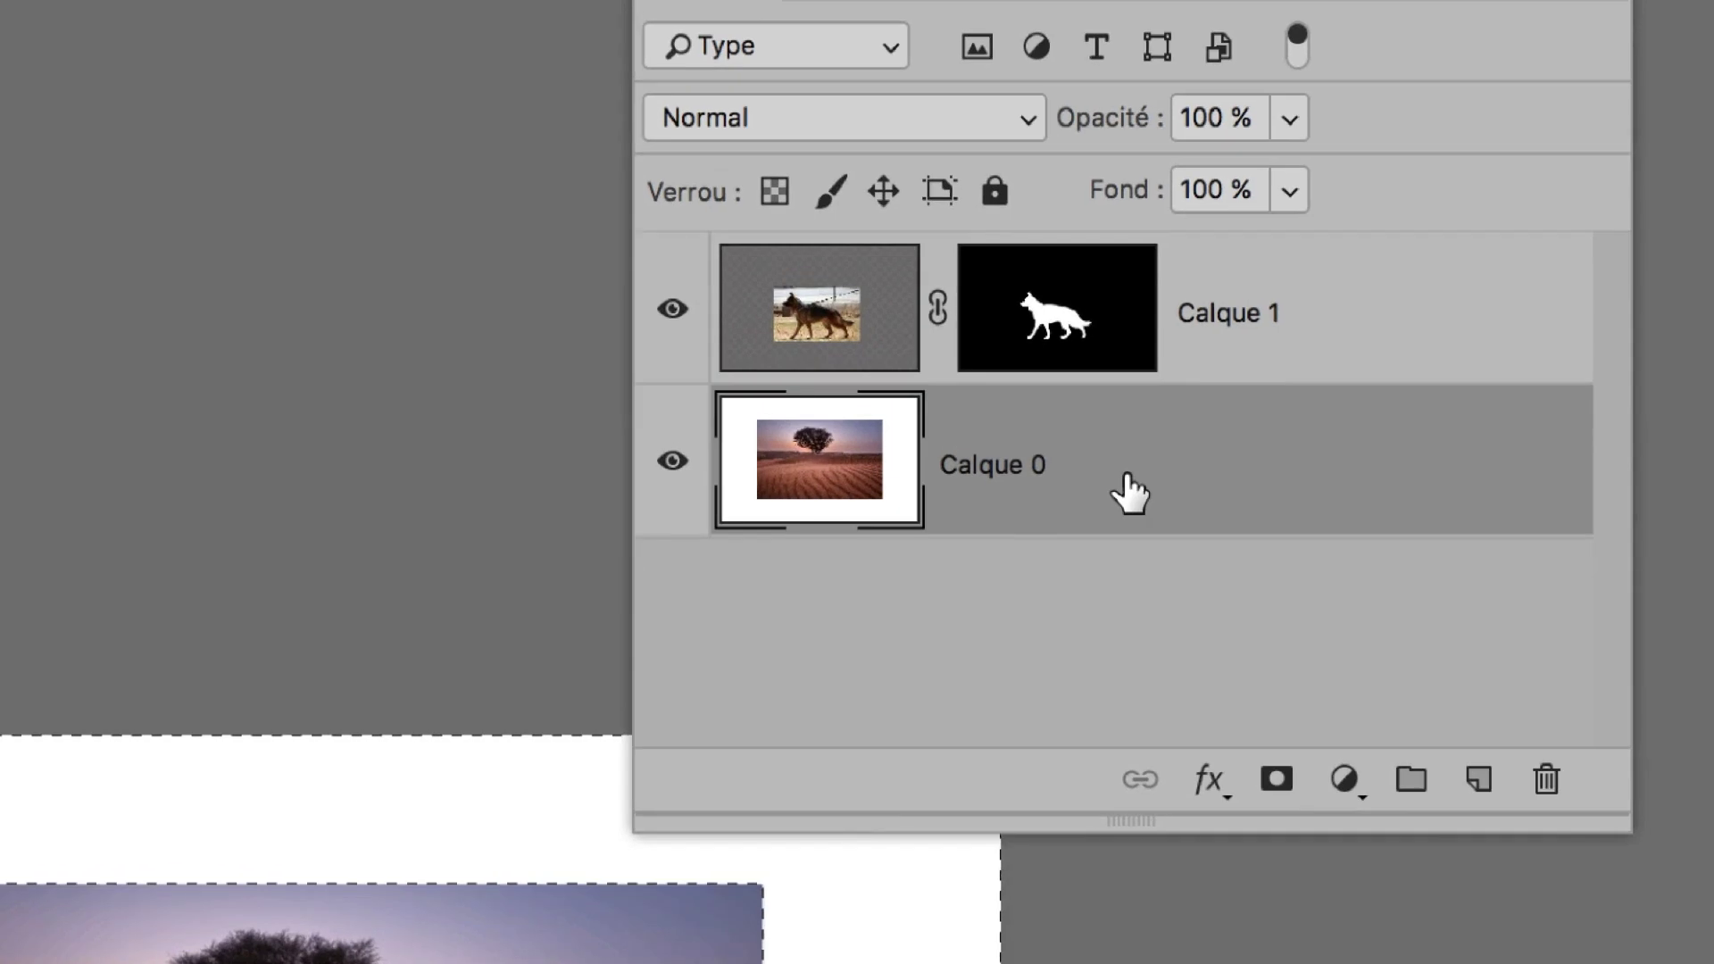
- Delete the selected white border to transparency, deselect, and reposition the Layers panel
key(Delete)
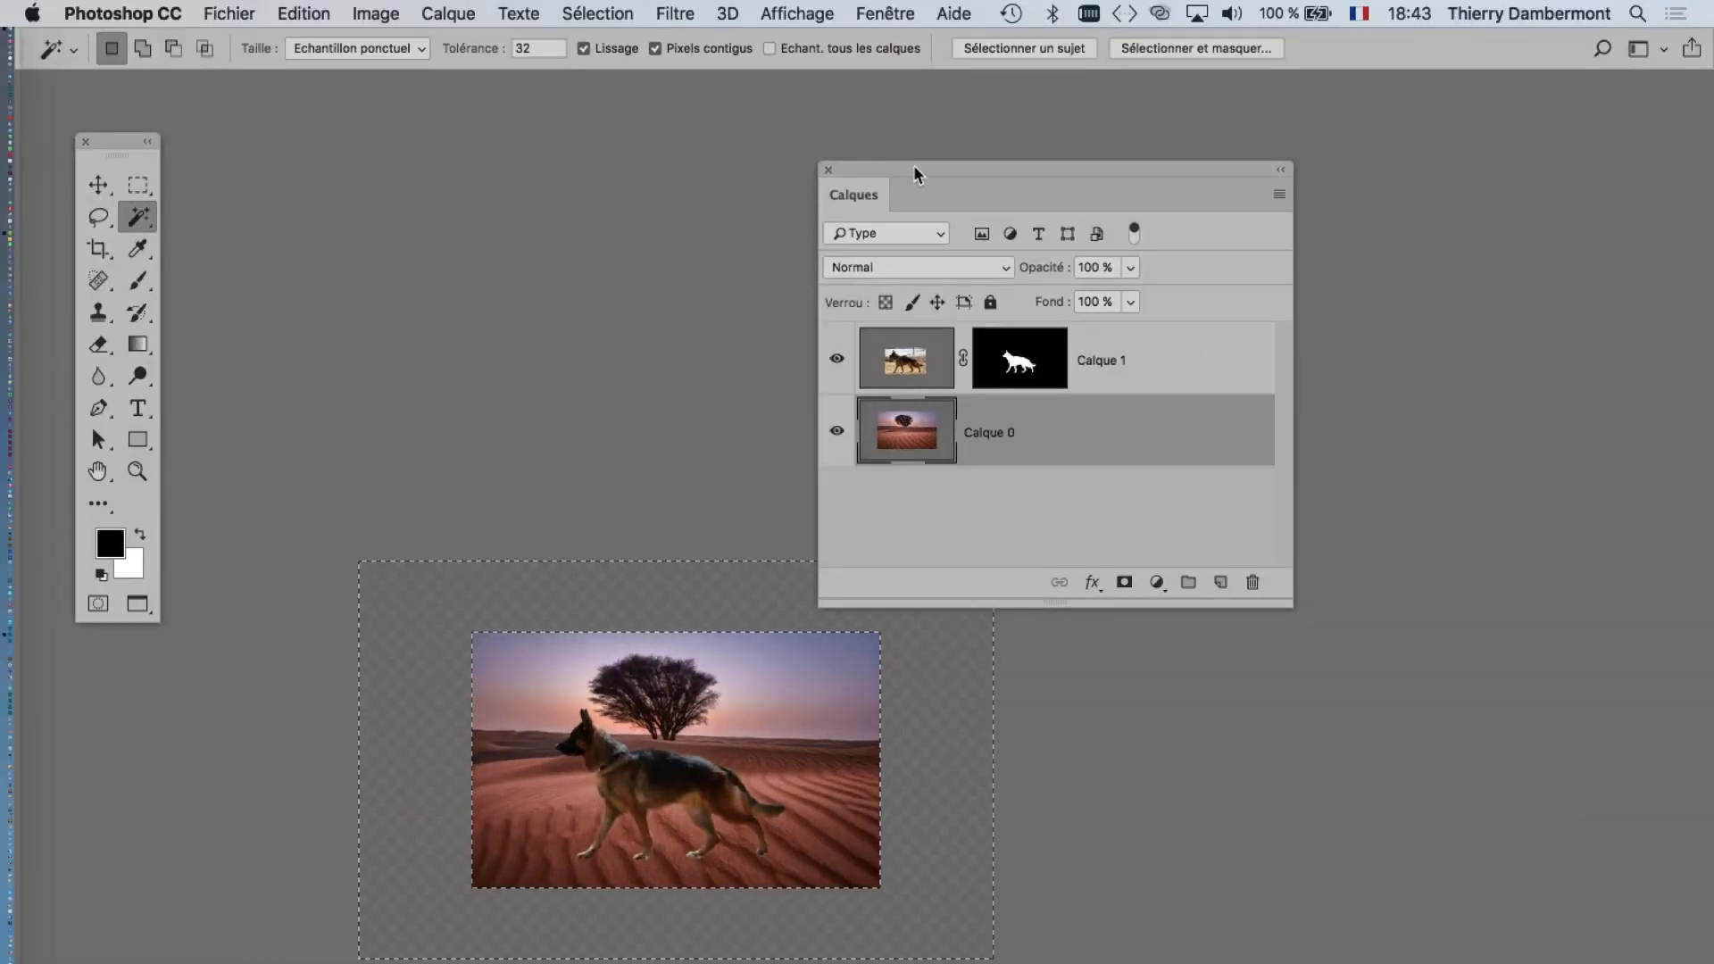
drag(913, 169, 1439, 229)
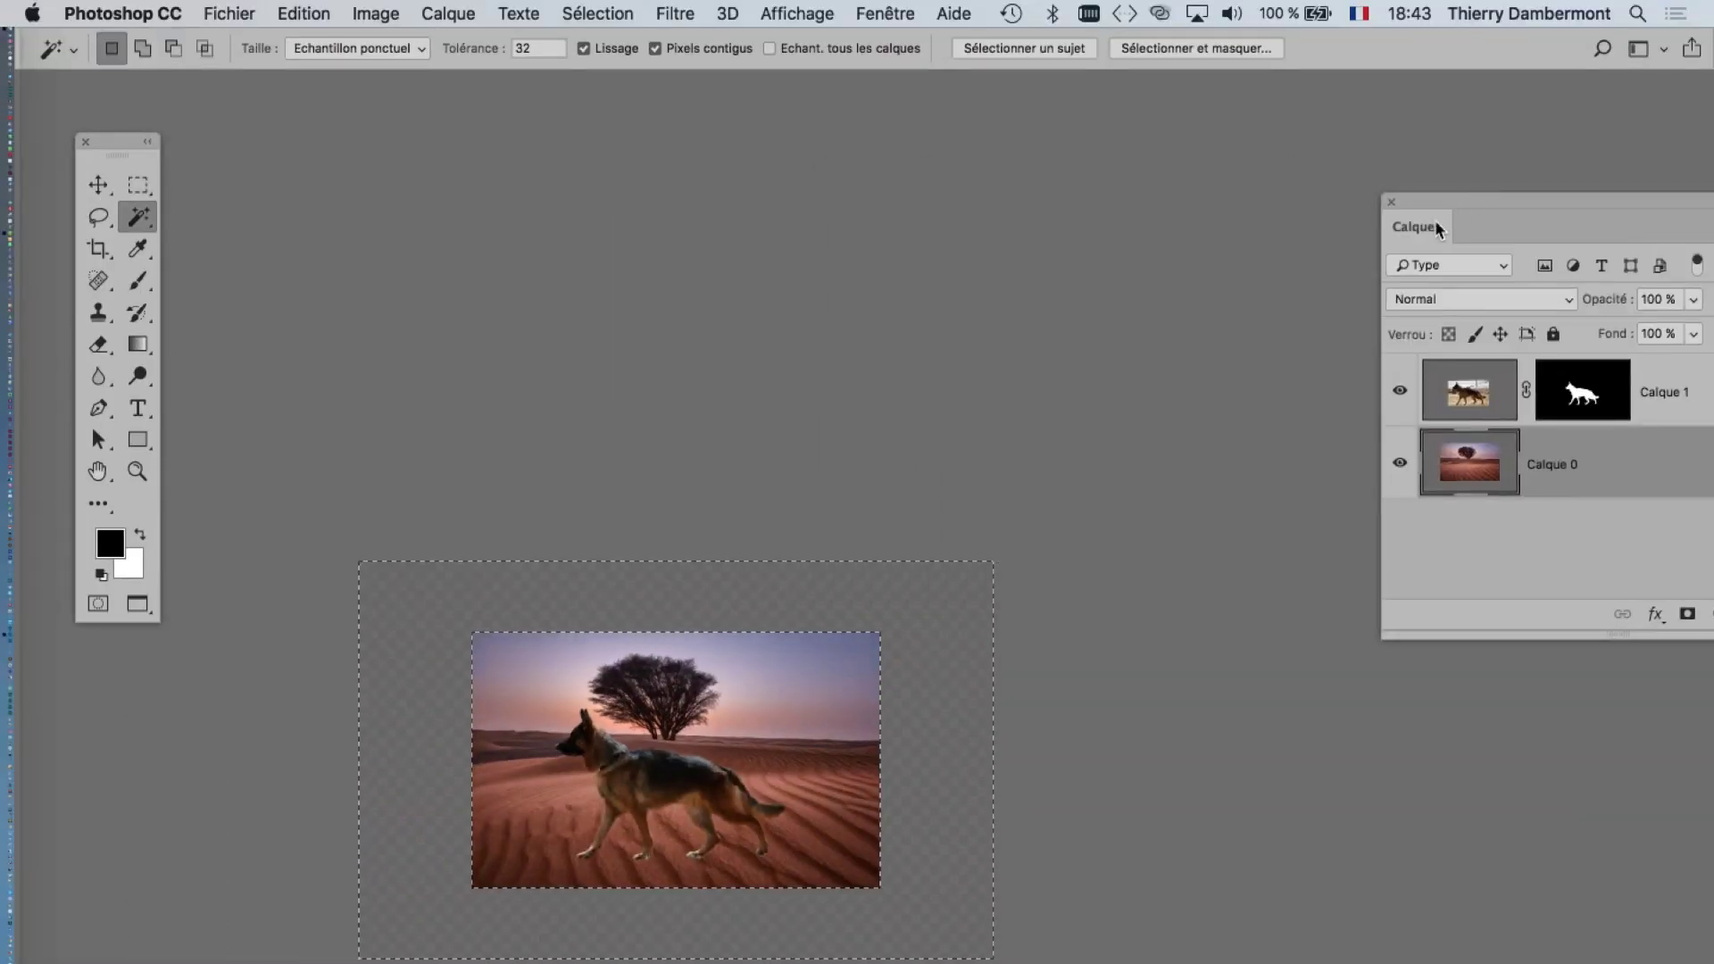
click(599, 13)
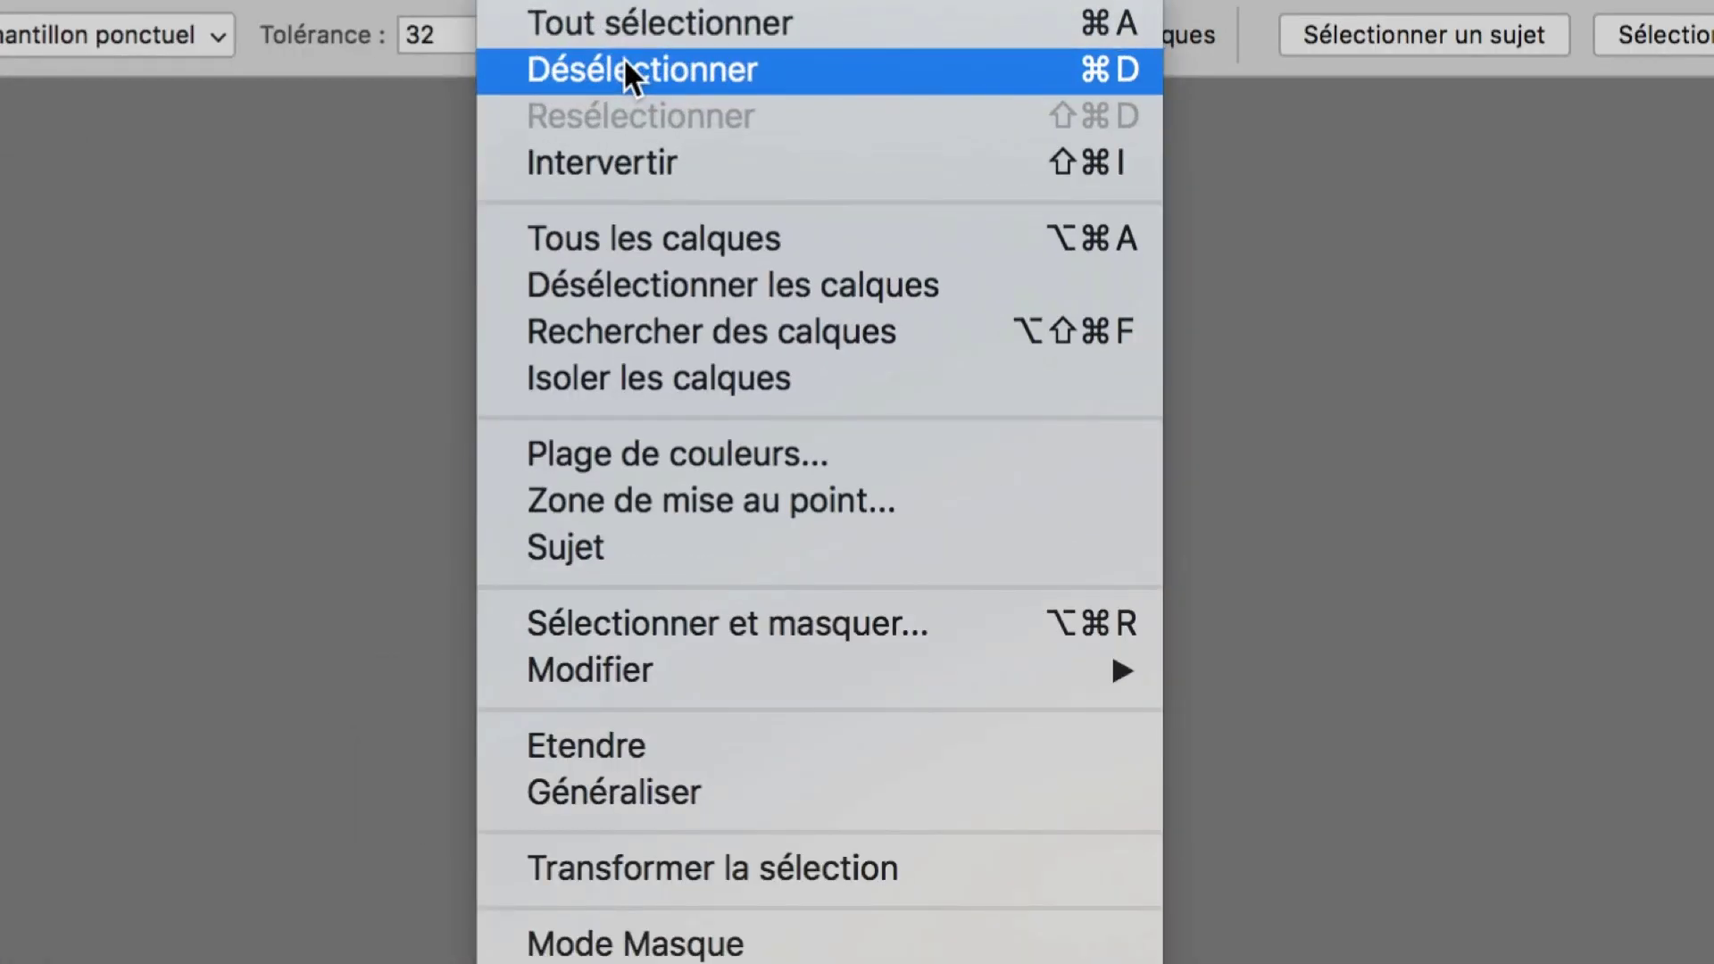
click(625, 65)
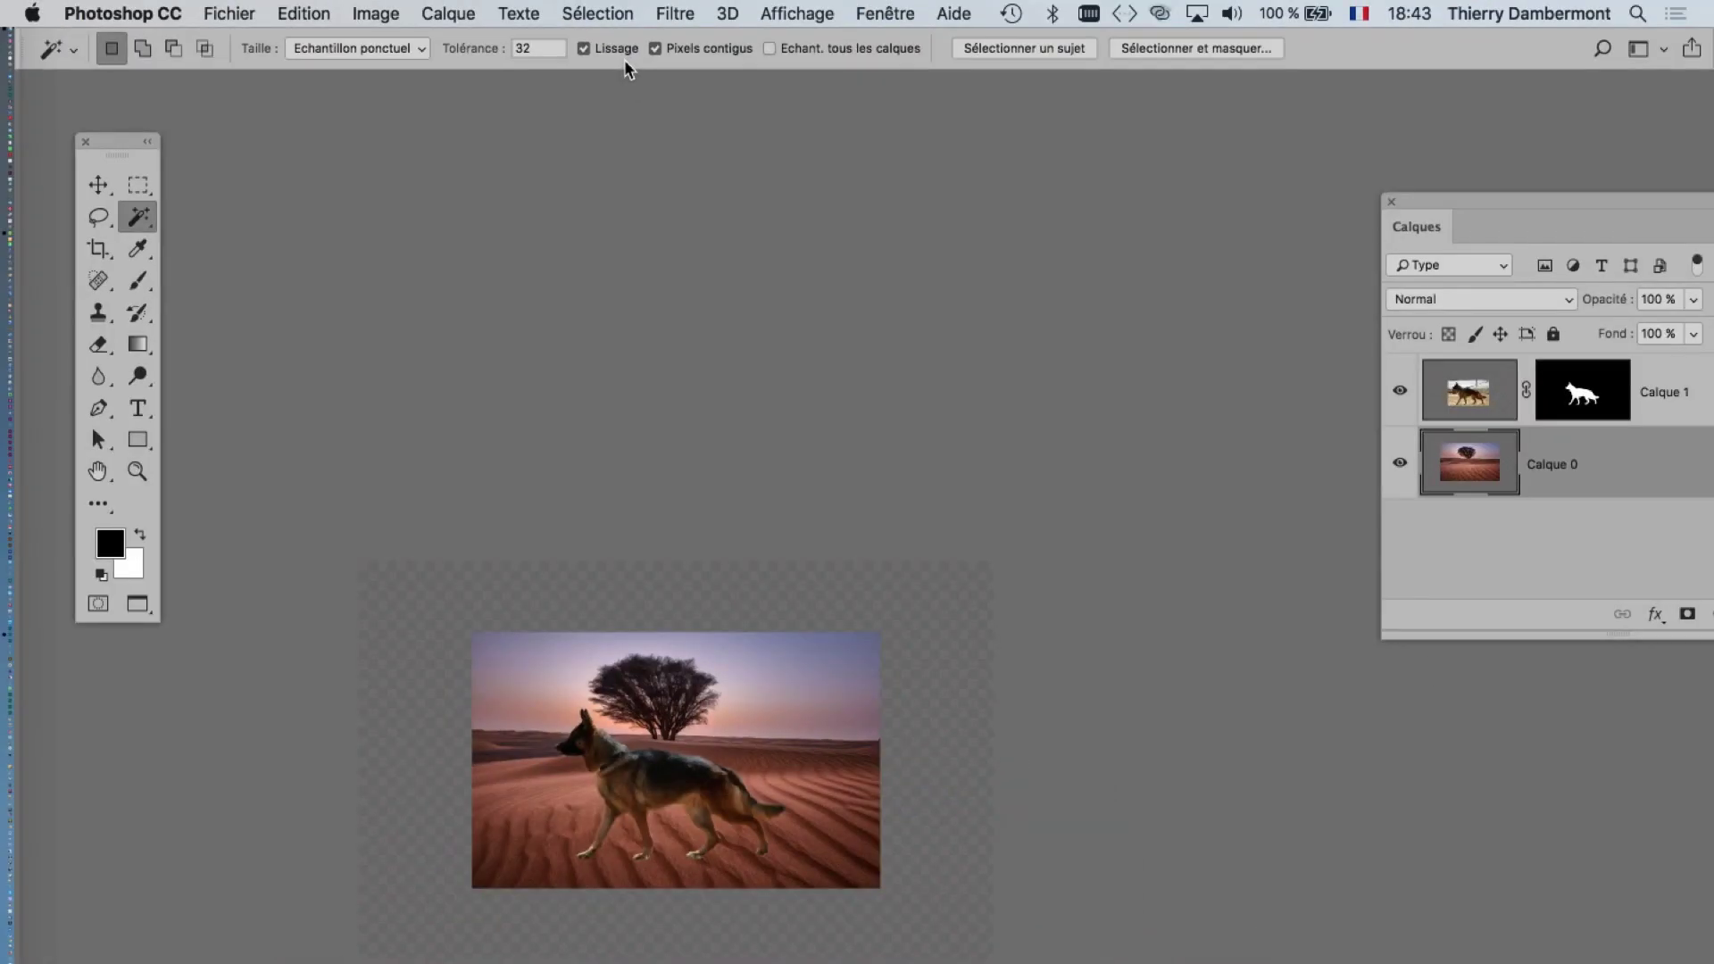
key(super+Tab)
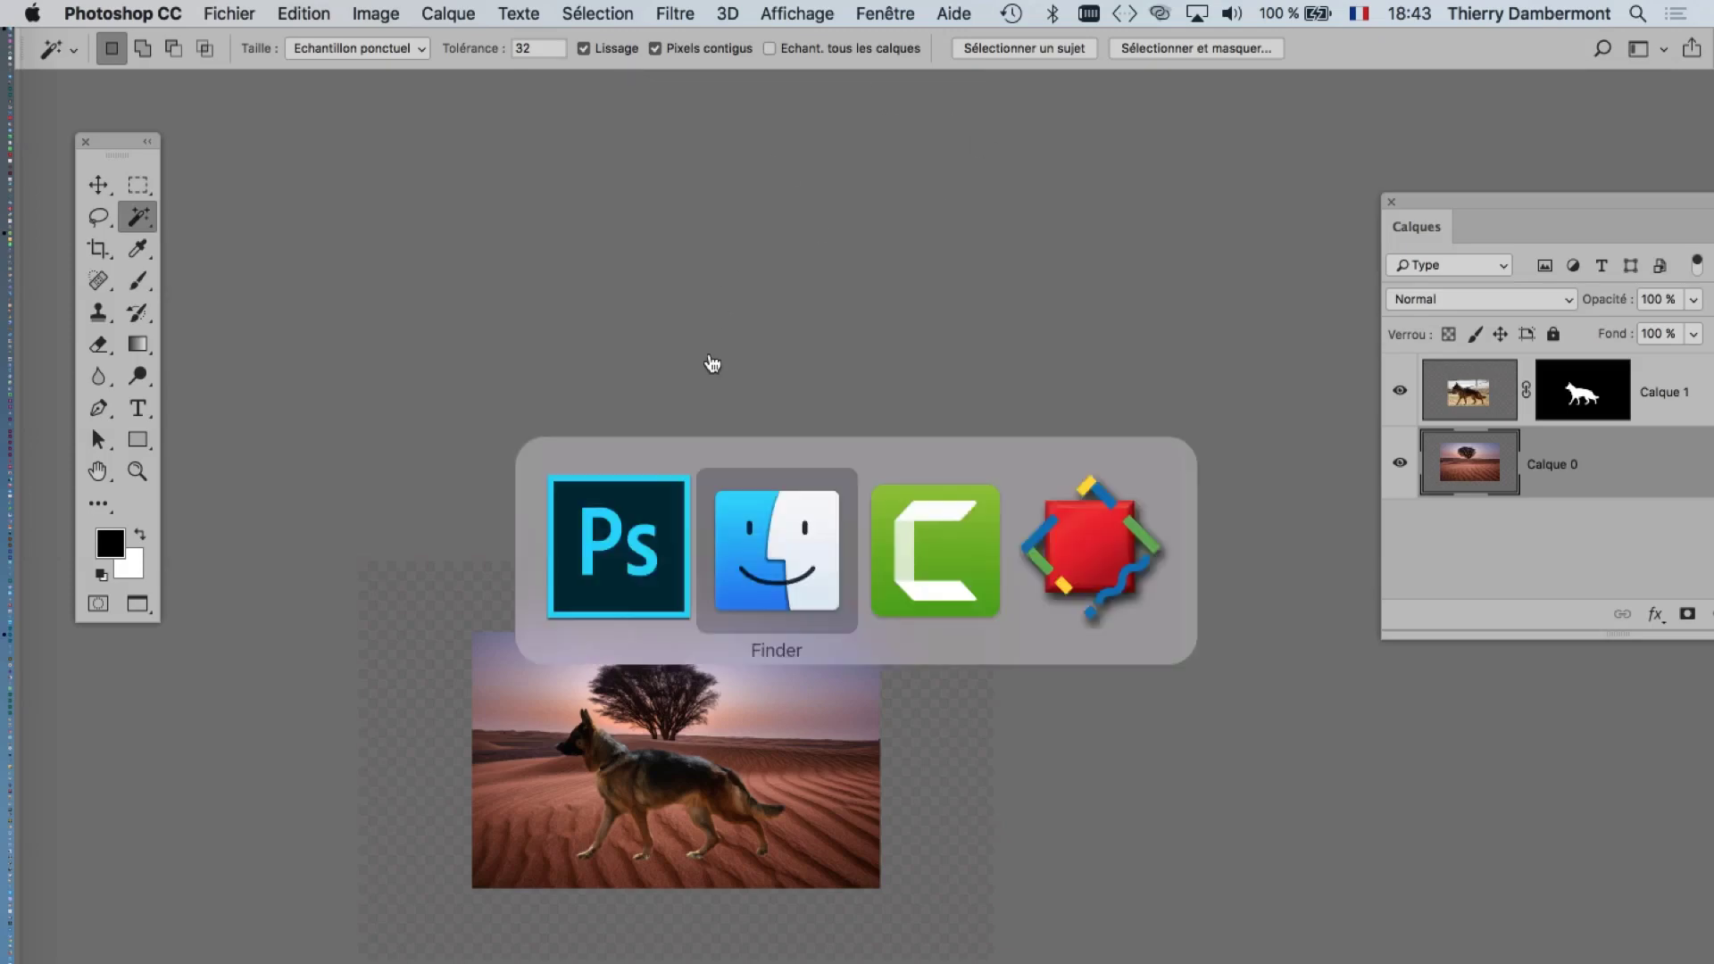
click(631, 410)
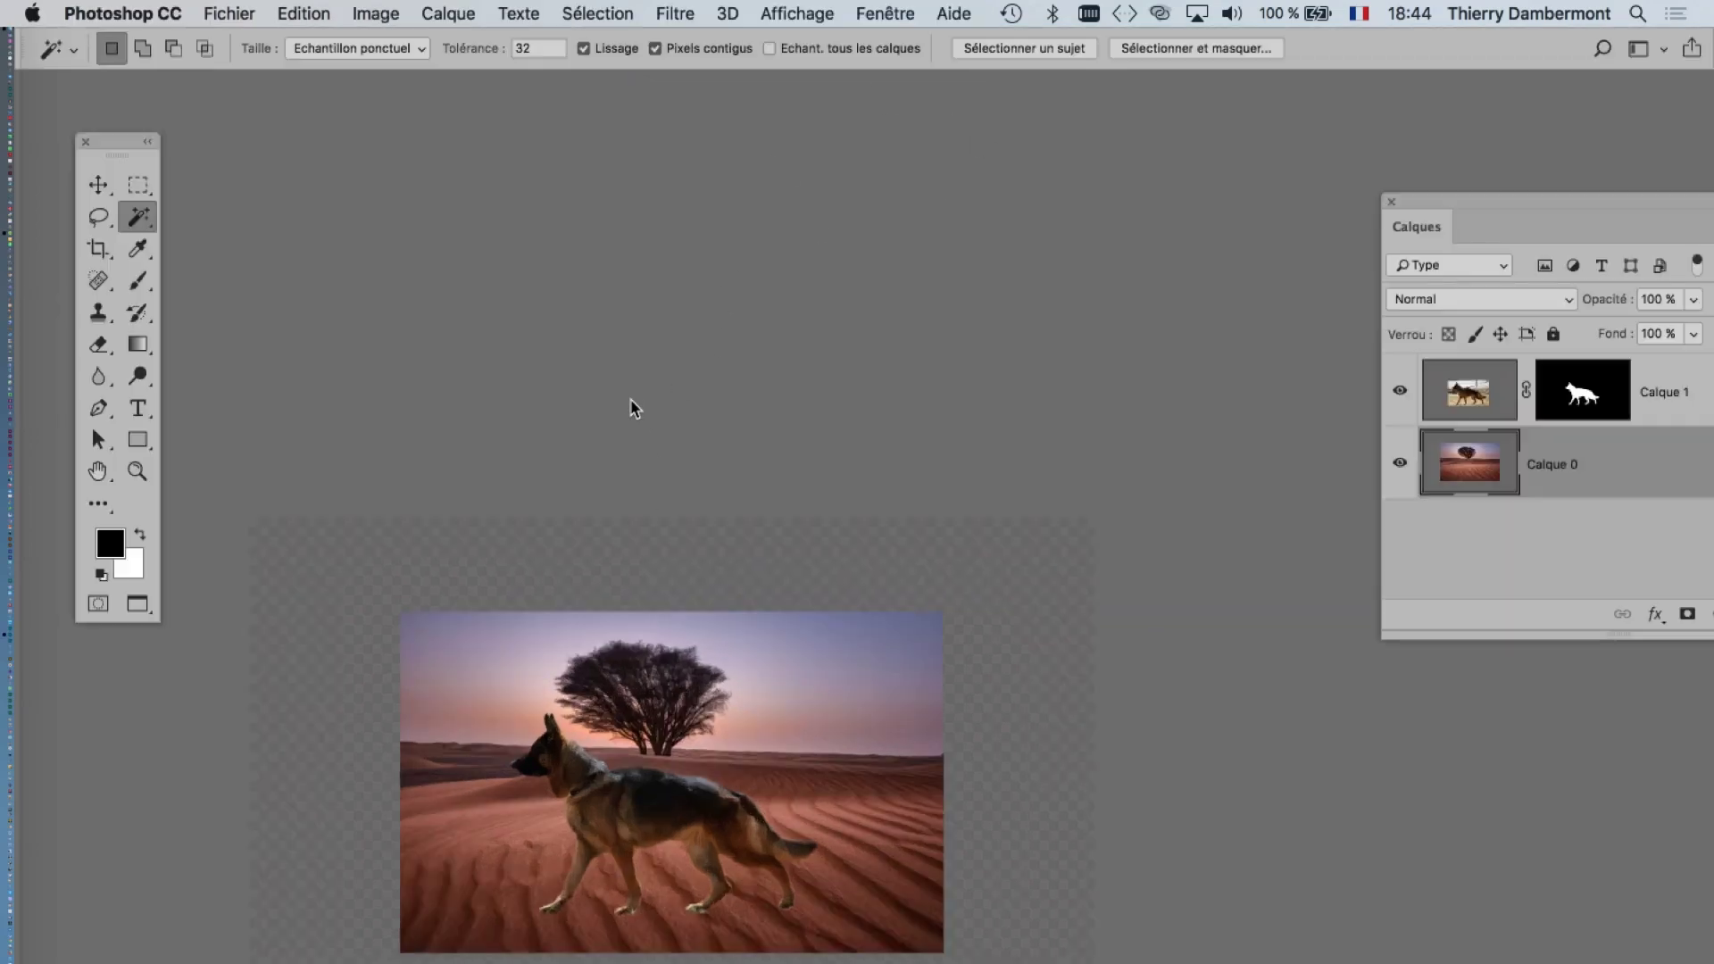
drag(650, 634, 750, 336)
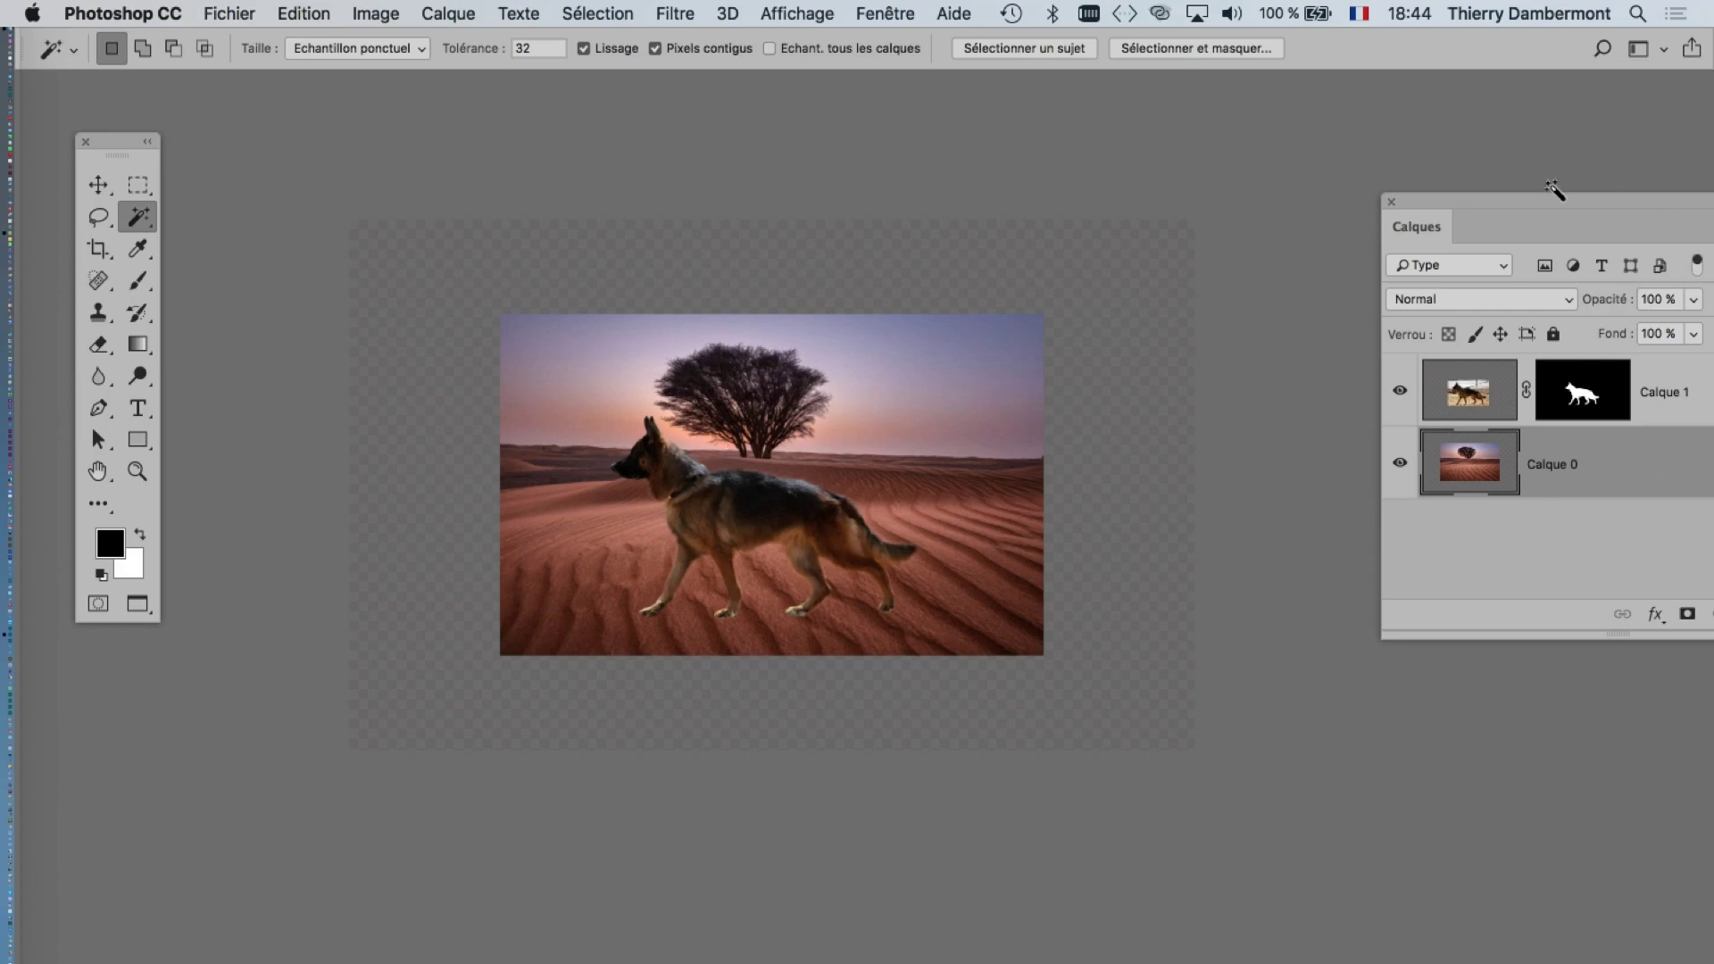
- Free-transform Calque 0, scaling the desert photo up until it fills the canvas, and commit
drag(1501, 211, 1238, 202)
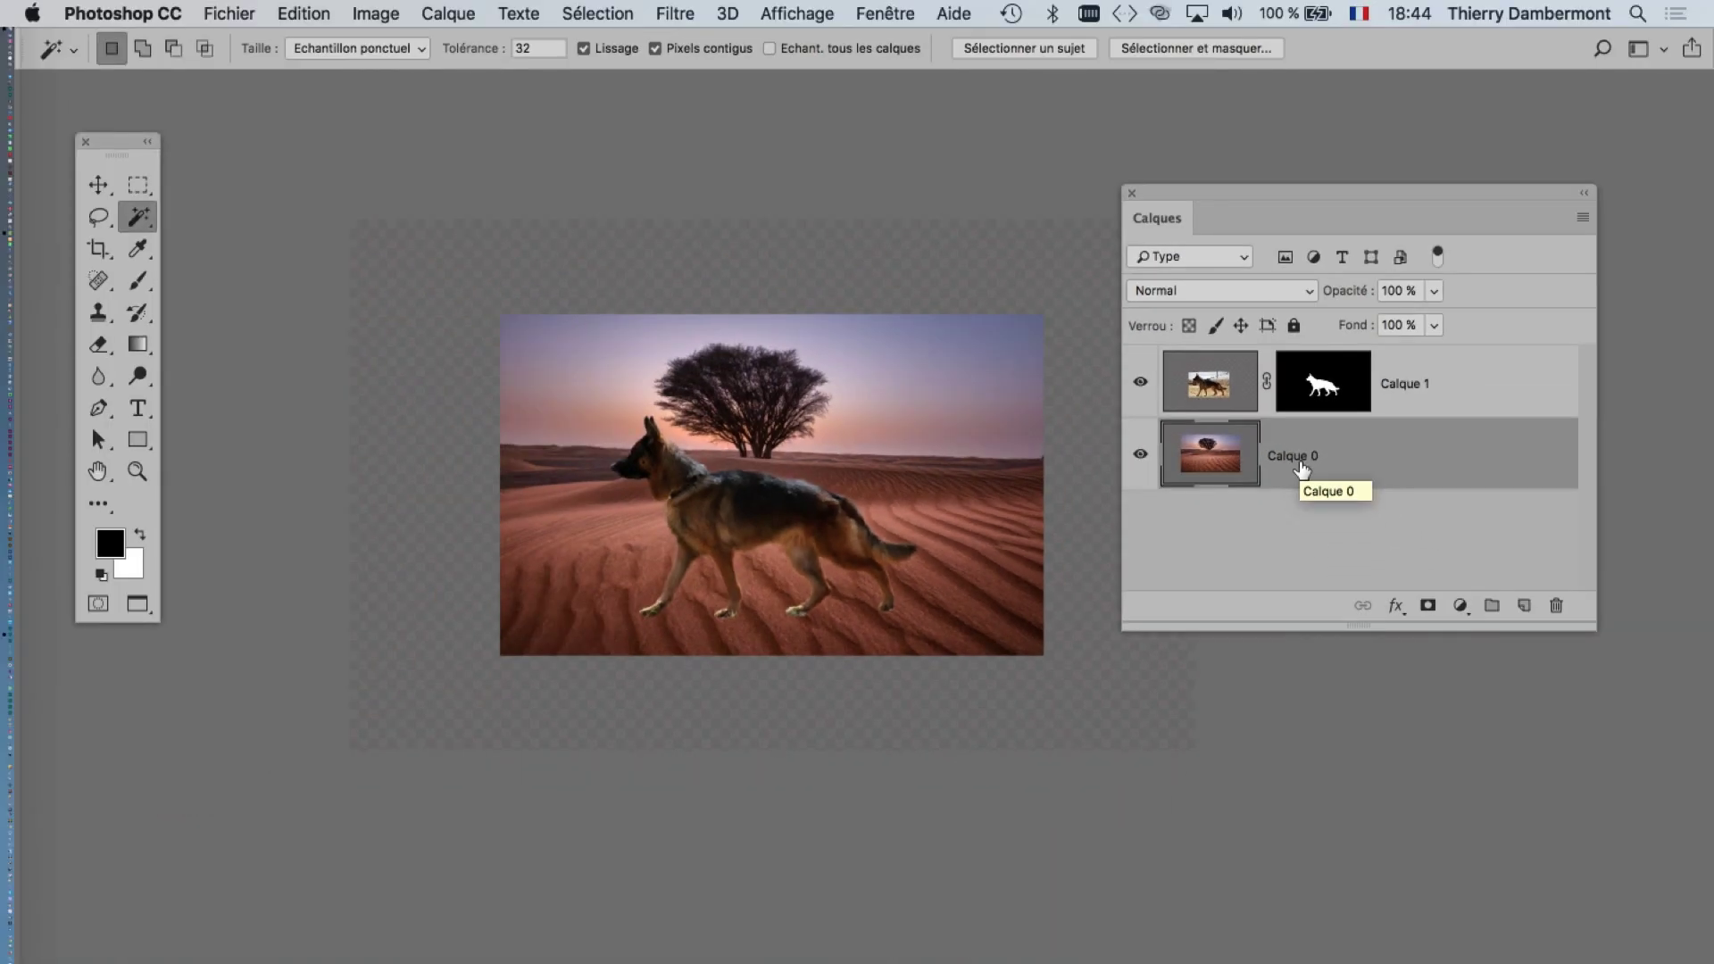
key(ctrl+t)
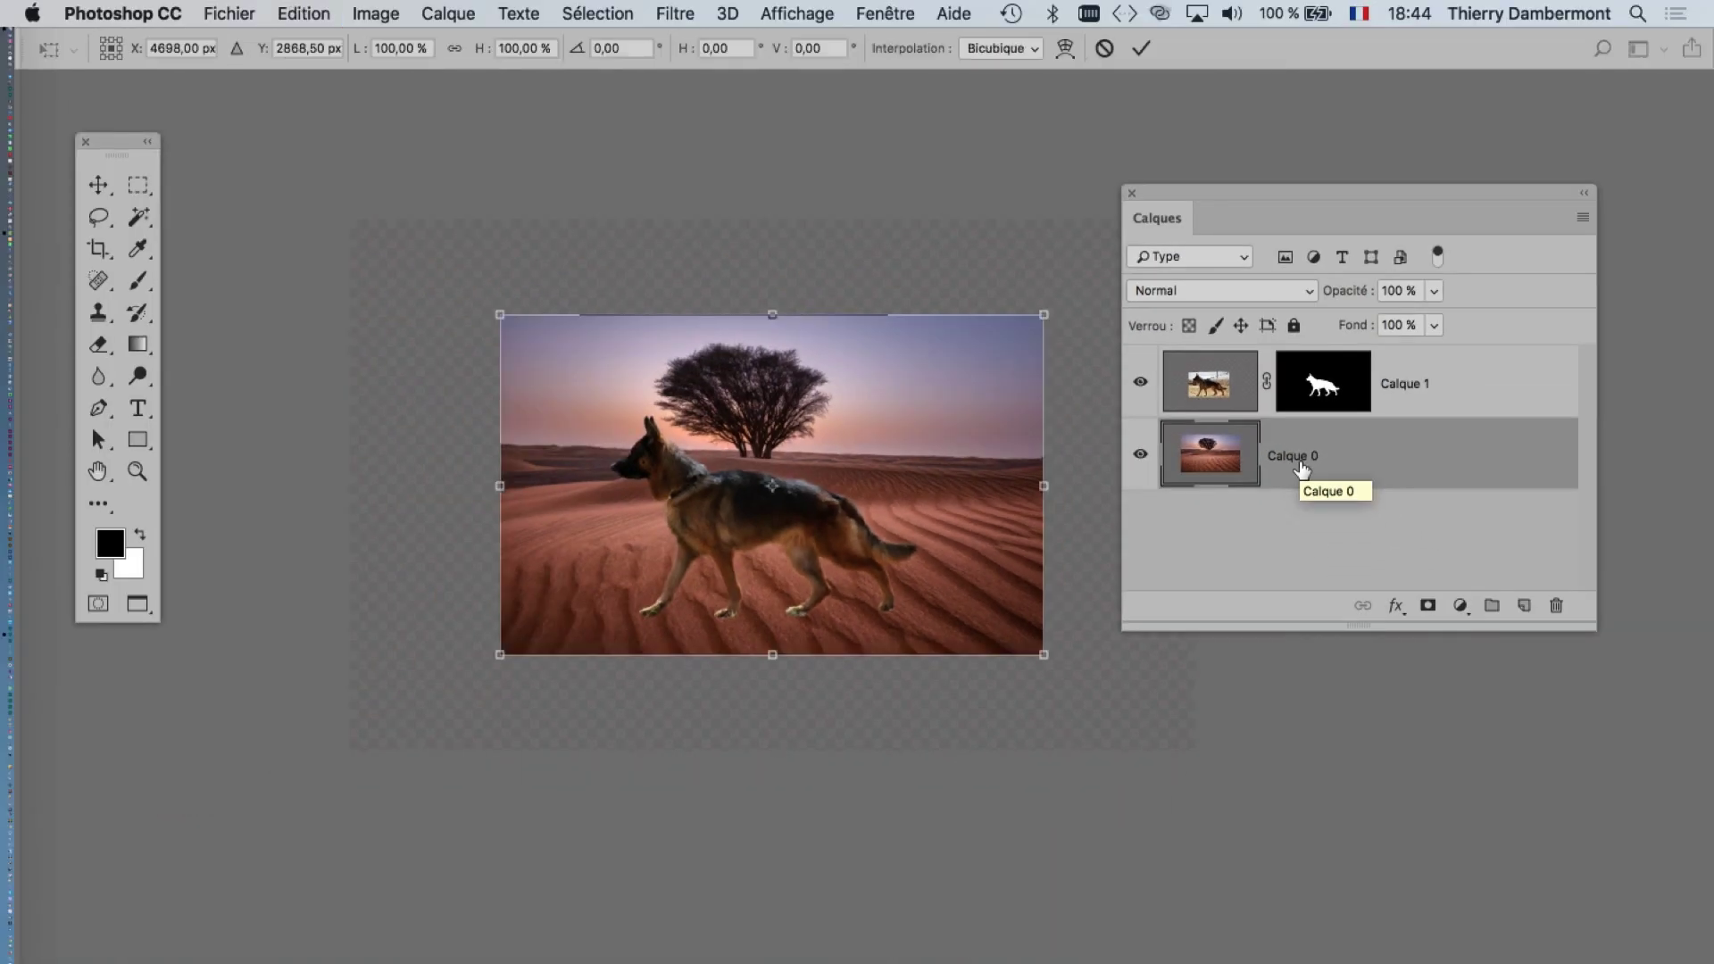
drag(1182, 193, 1394, 200)
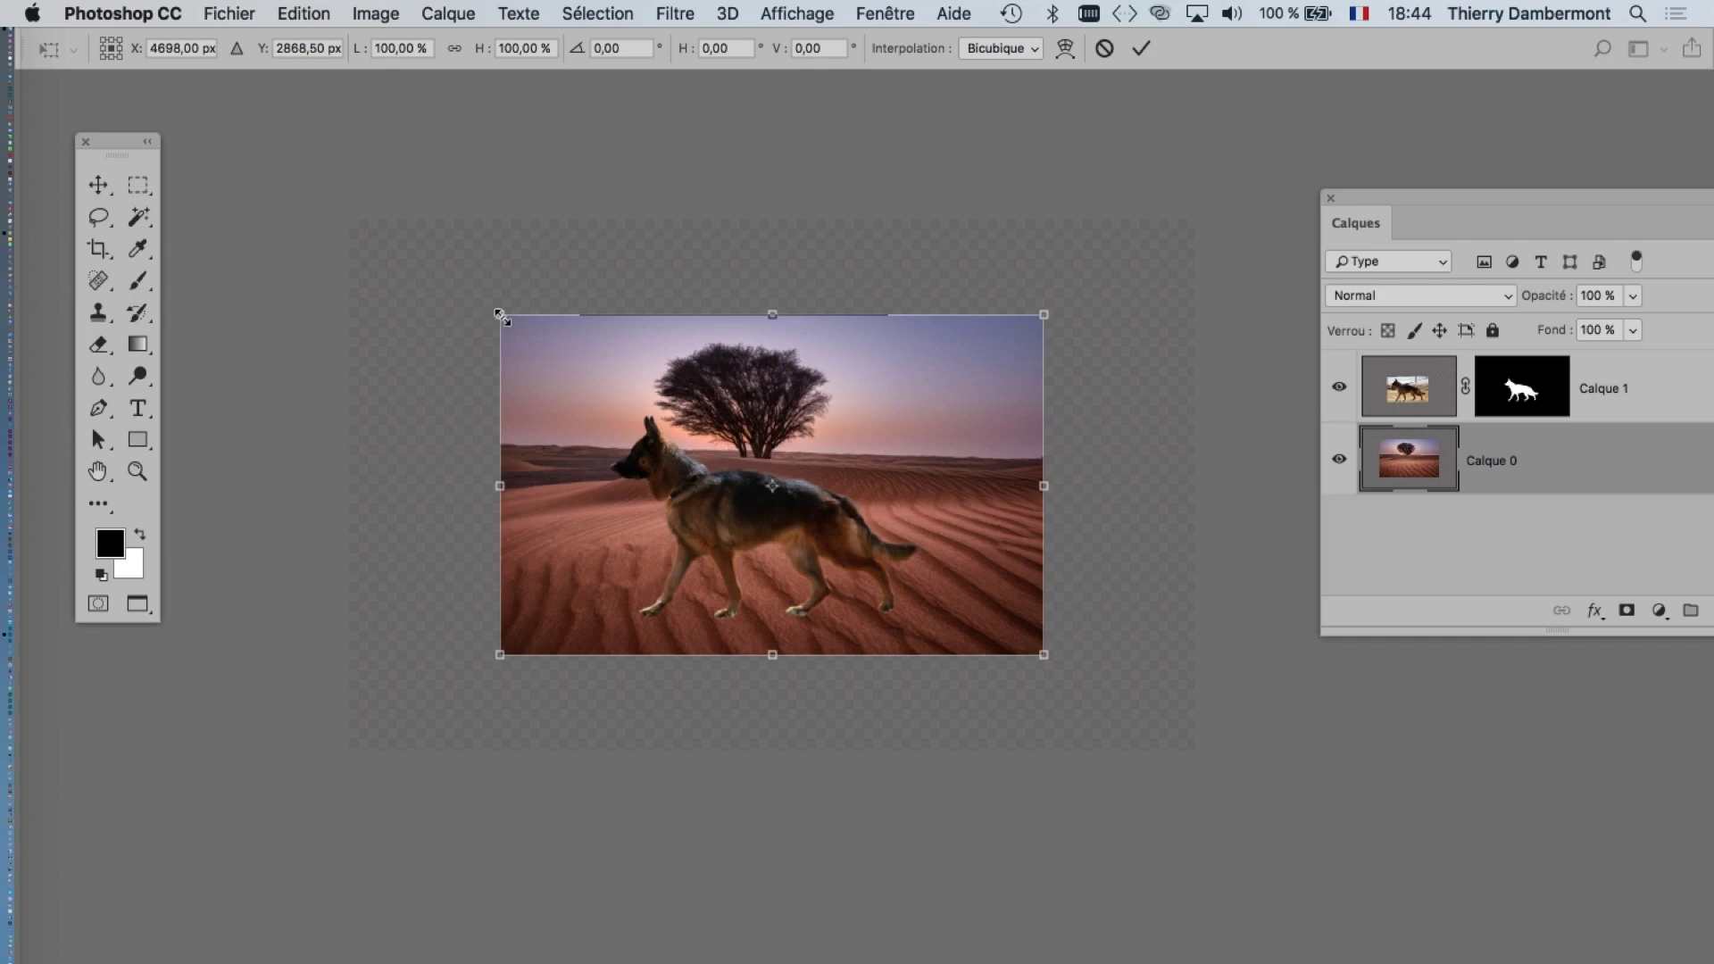
mouse_move(501, 316)
mouse_down()
mouse_move(366, 337)
mouse_move(335, 268)
mouse_move(314, 282)
mouse_move(348, 308)
mouse_move(304, 295)
mouse_up()
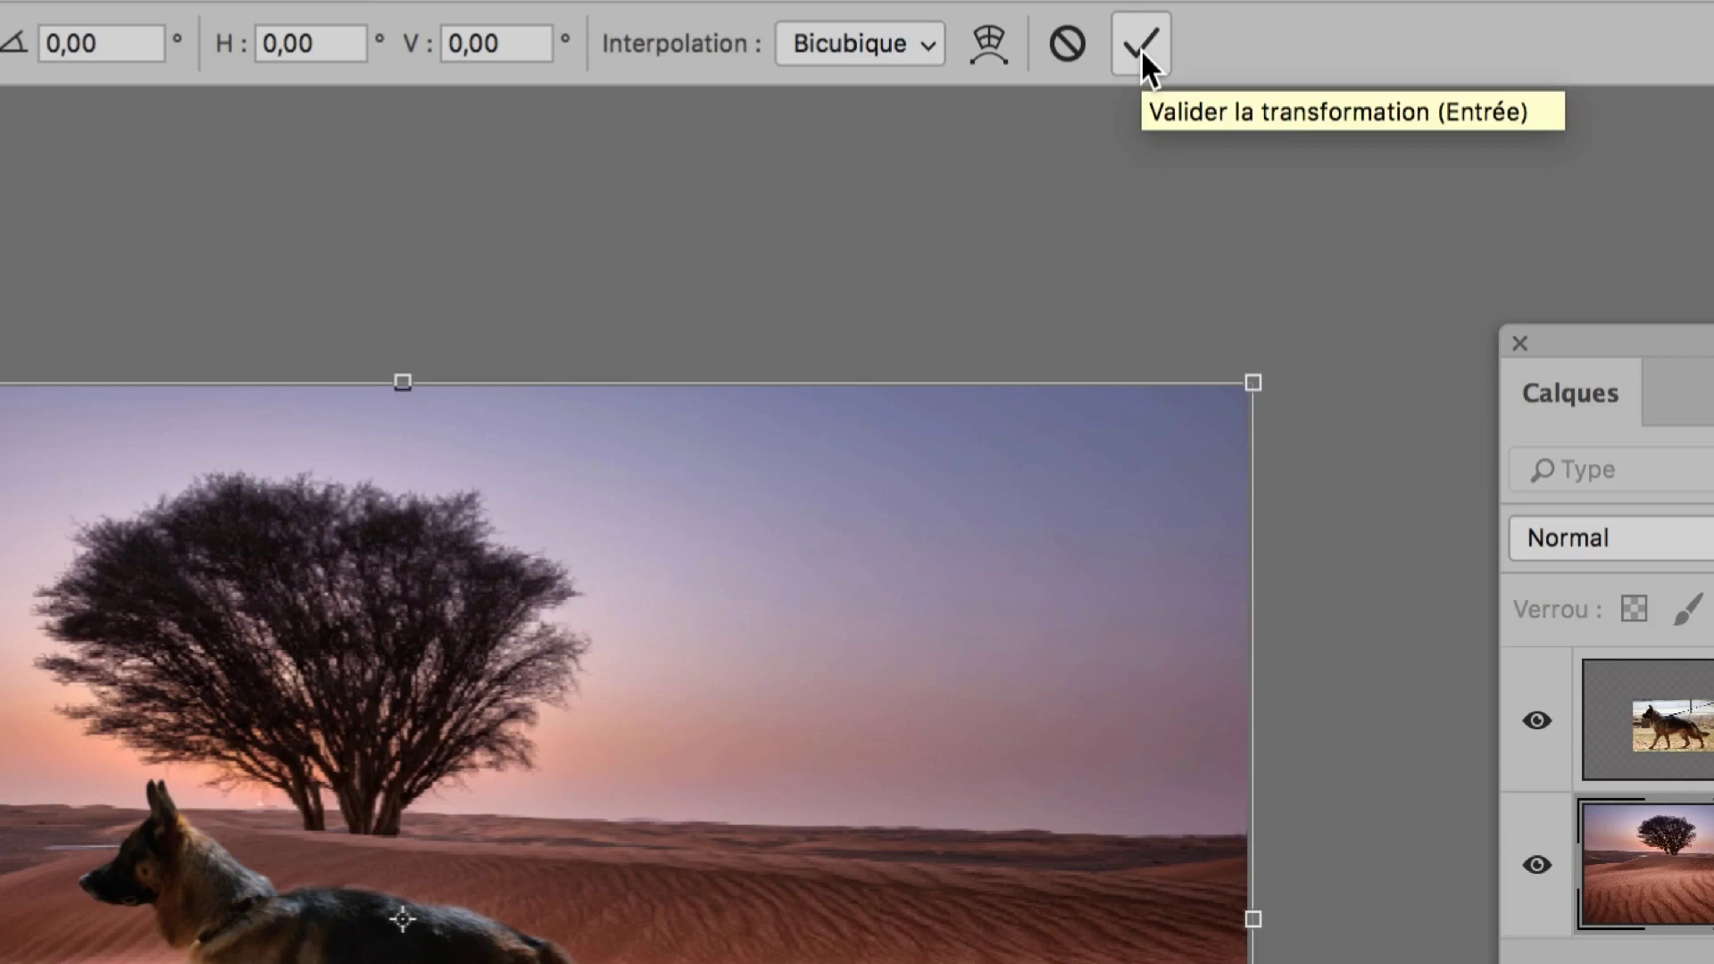
click(1142, 51)
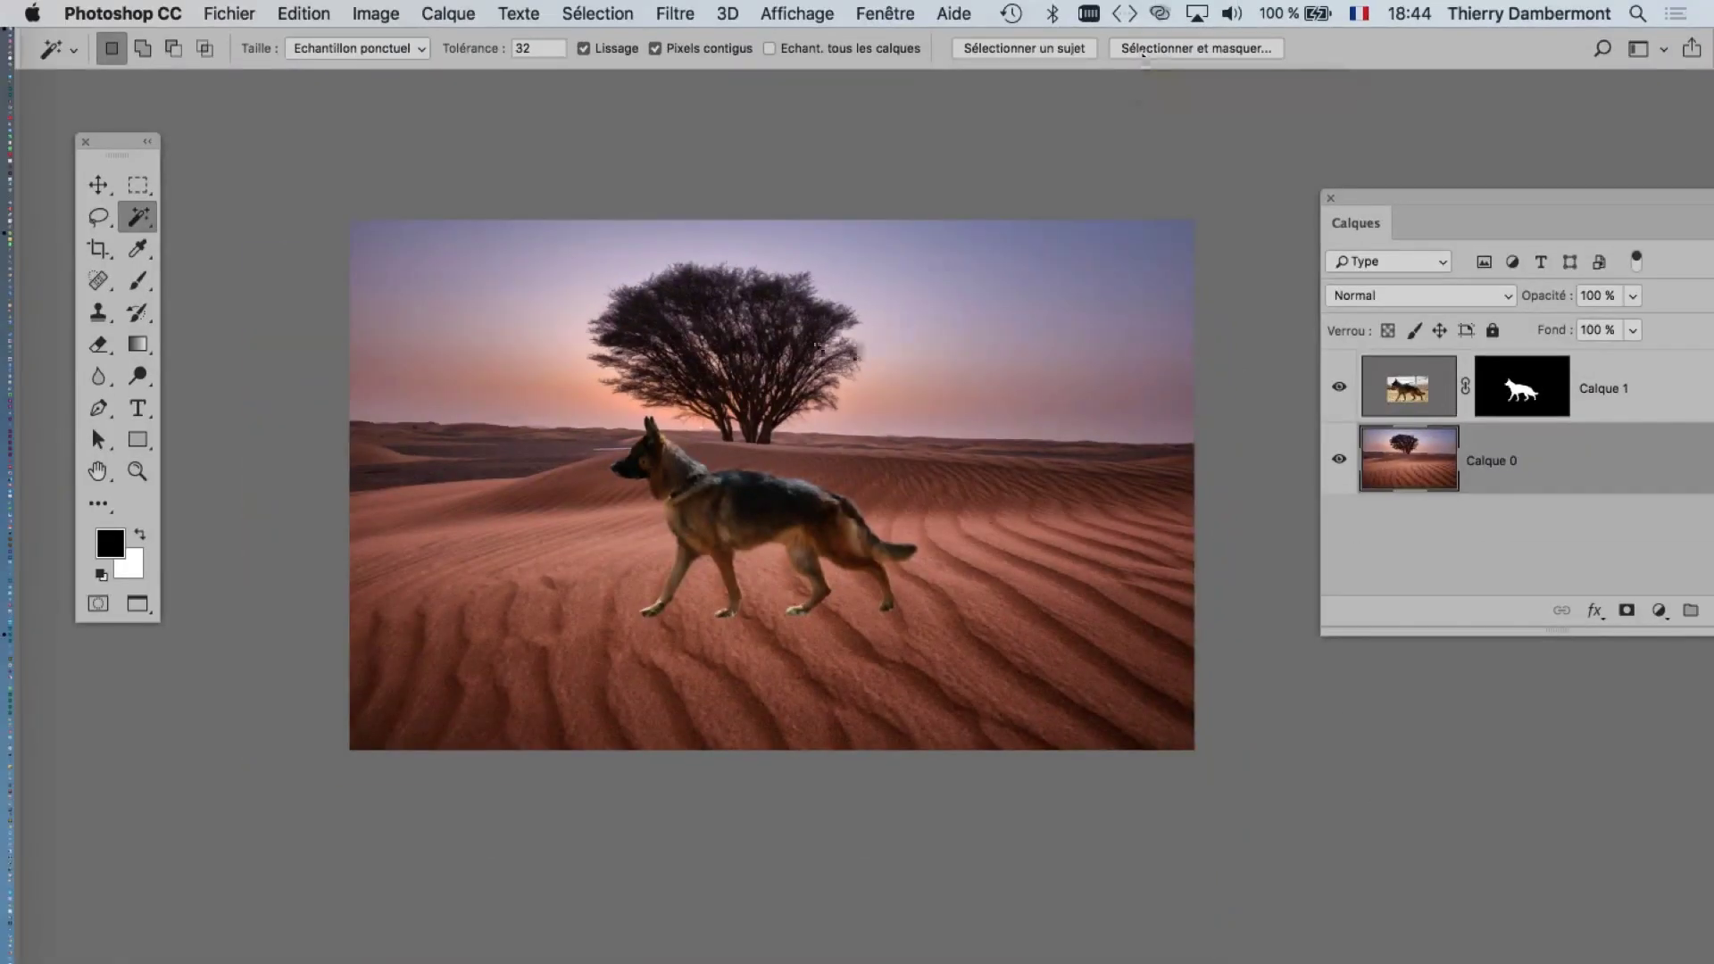
scroll(688, 348, up, 2)
scroll(688, 349, up, 2)
scroll(696, 361, up, 2)
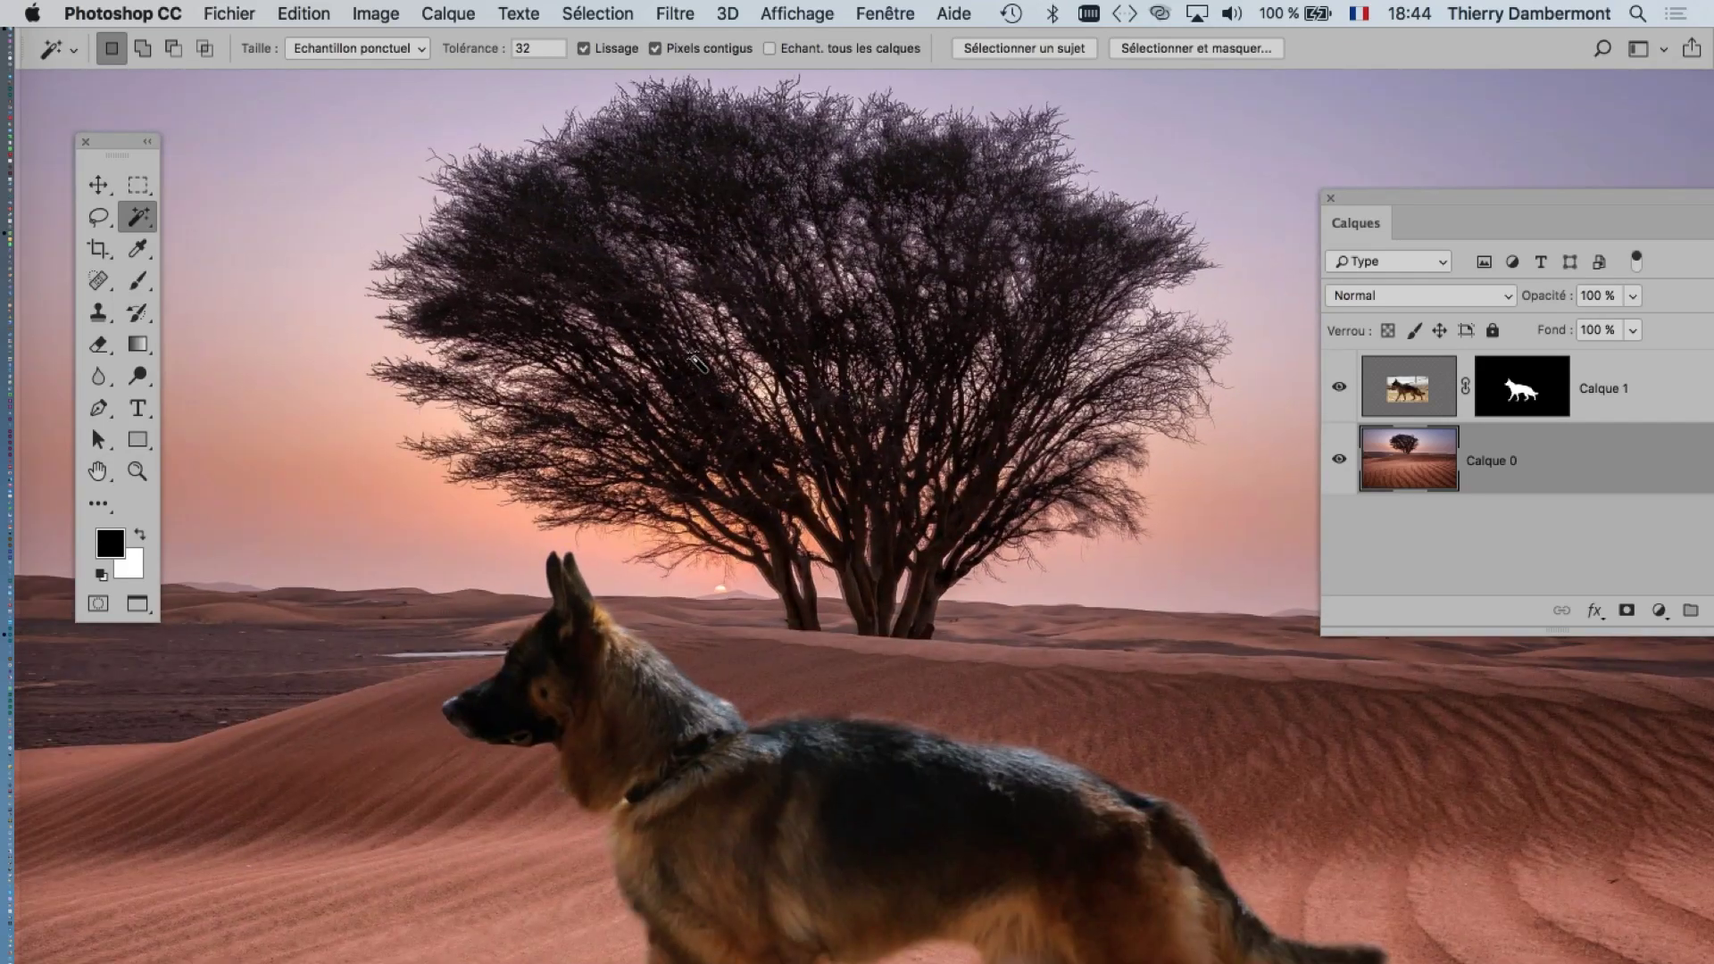
scroll(696, 361, down, 1)
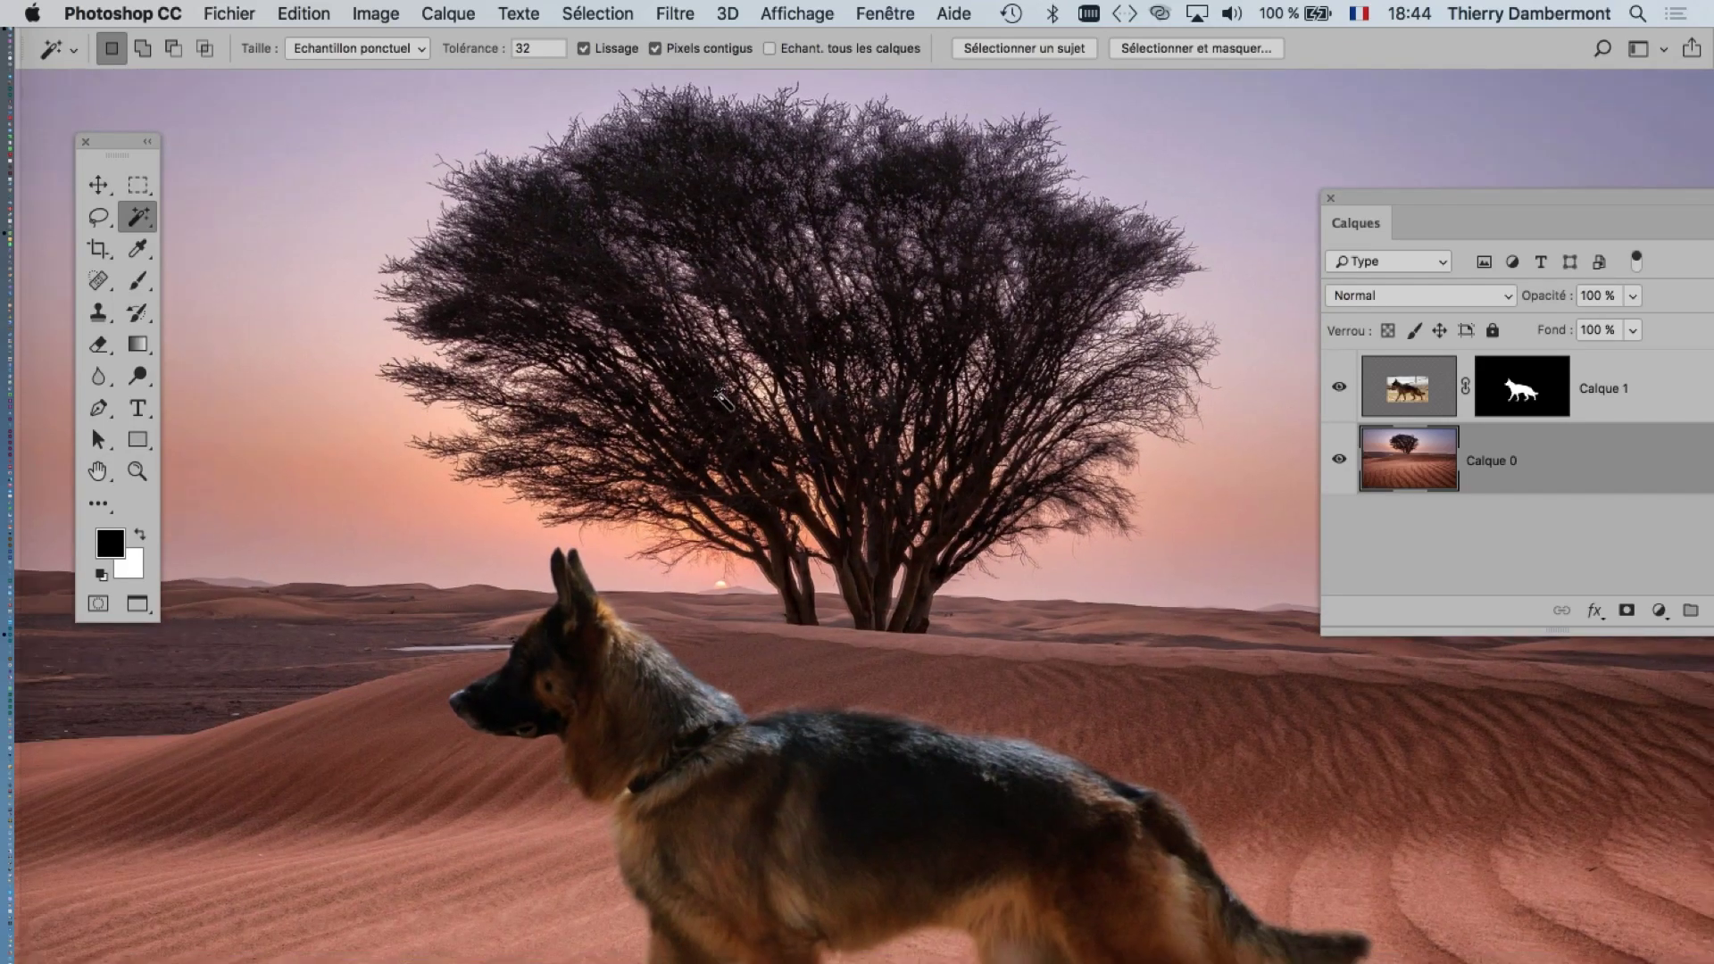
scroll(706, 380, down, 2)
scroll(714, 402, down, 2)
scroll(719, 417, down, 1)
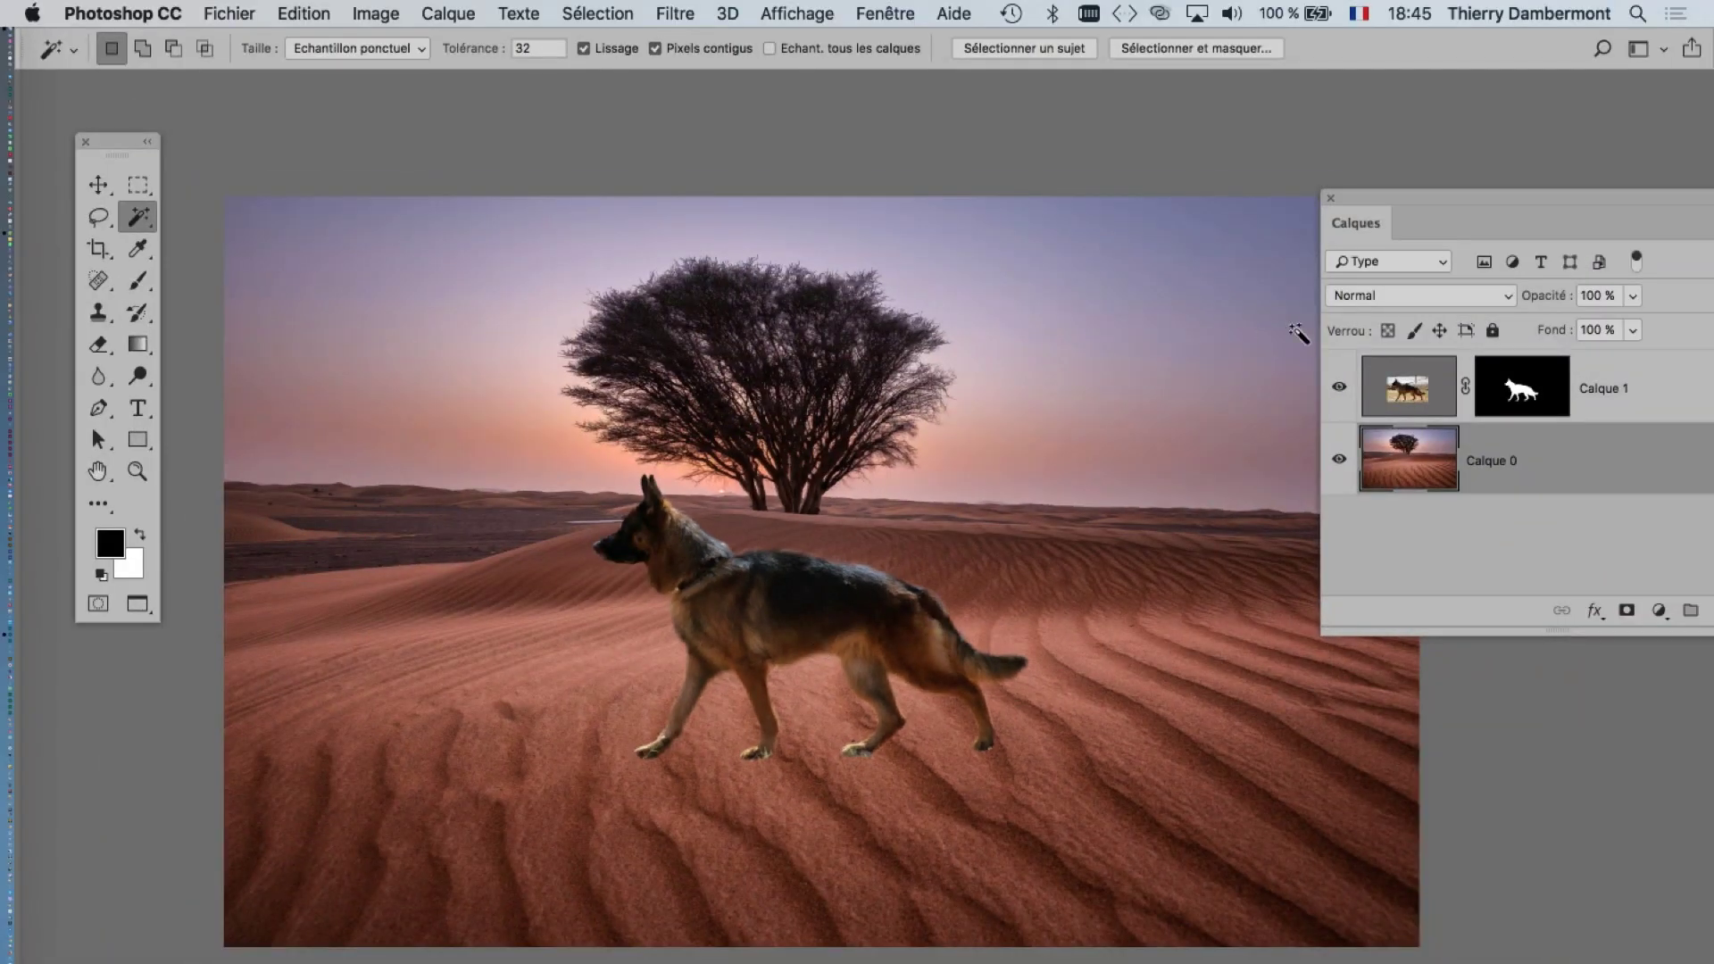
drag(877, 417, 808, 360)
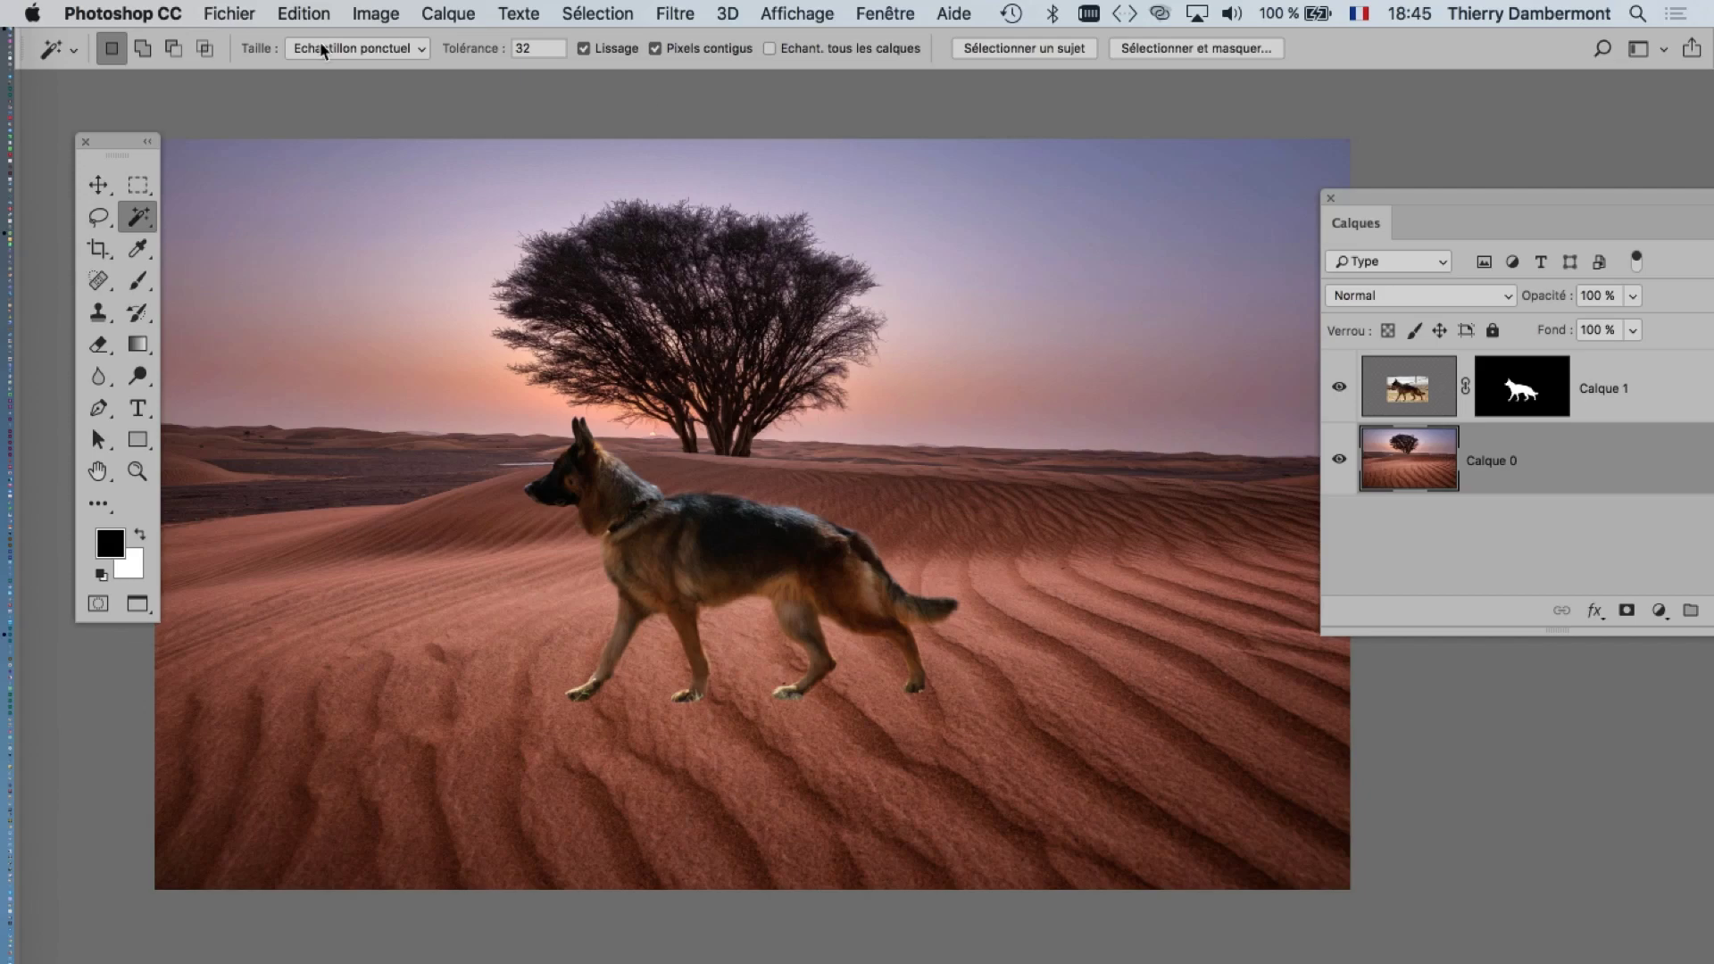
- Save the composite as tree-in-desert-landscape-01.psd, accepting the Photoshop format options
click(234, 13)
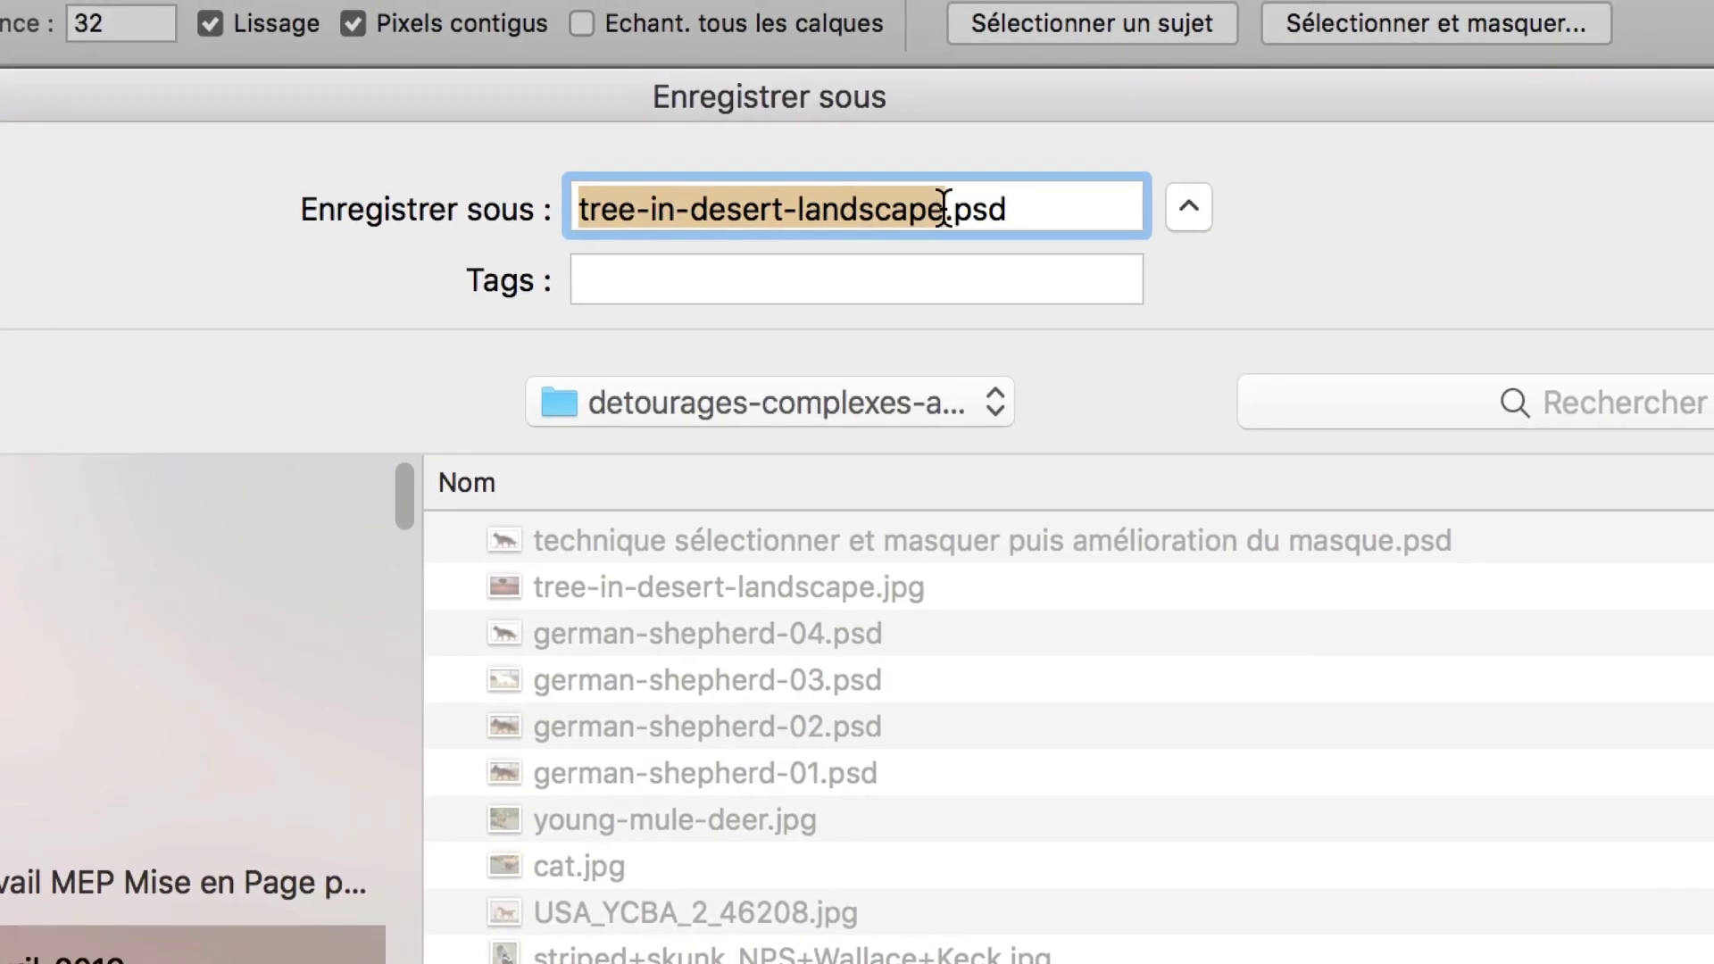
click(944, 208)
text(-01)
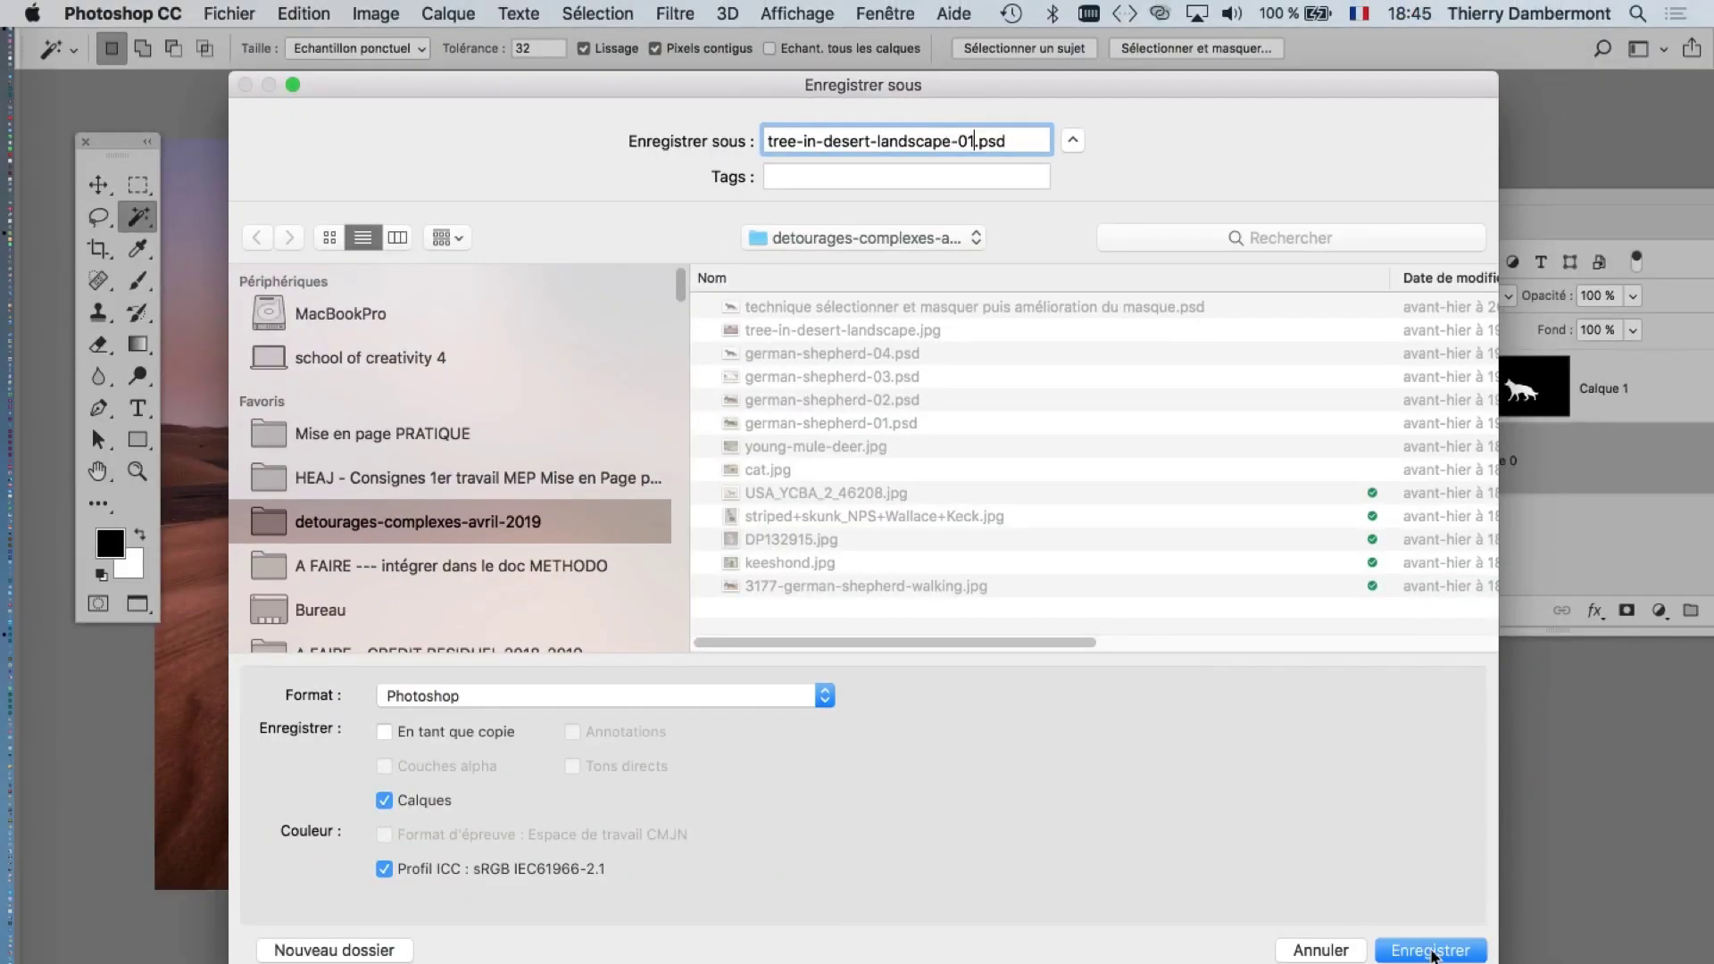
click(1431, 952)
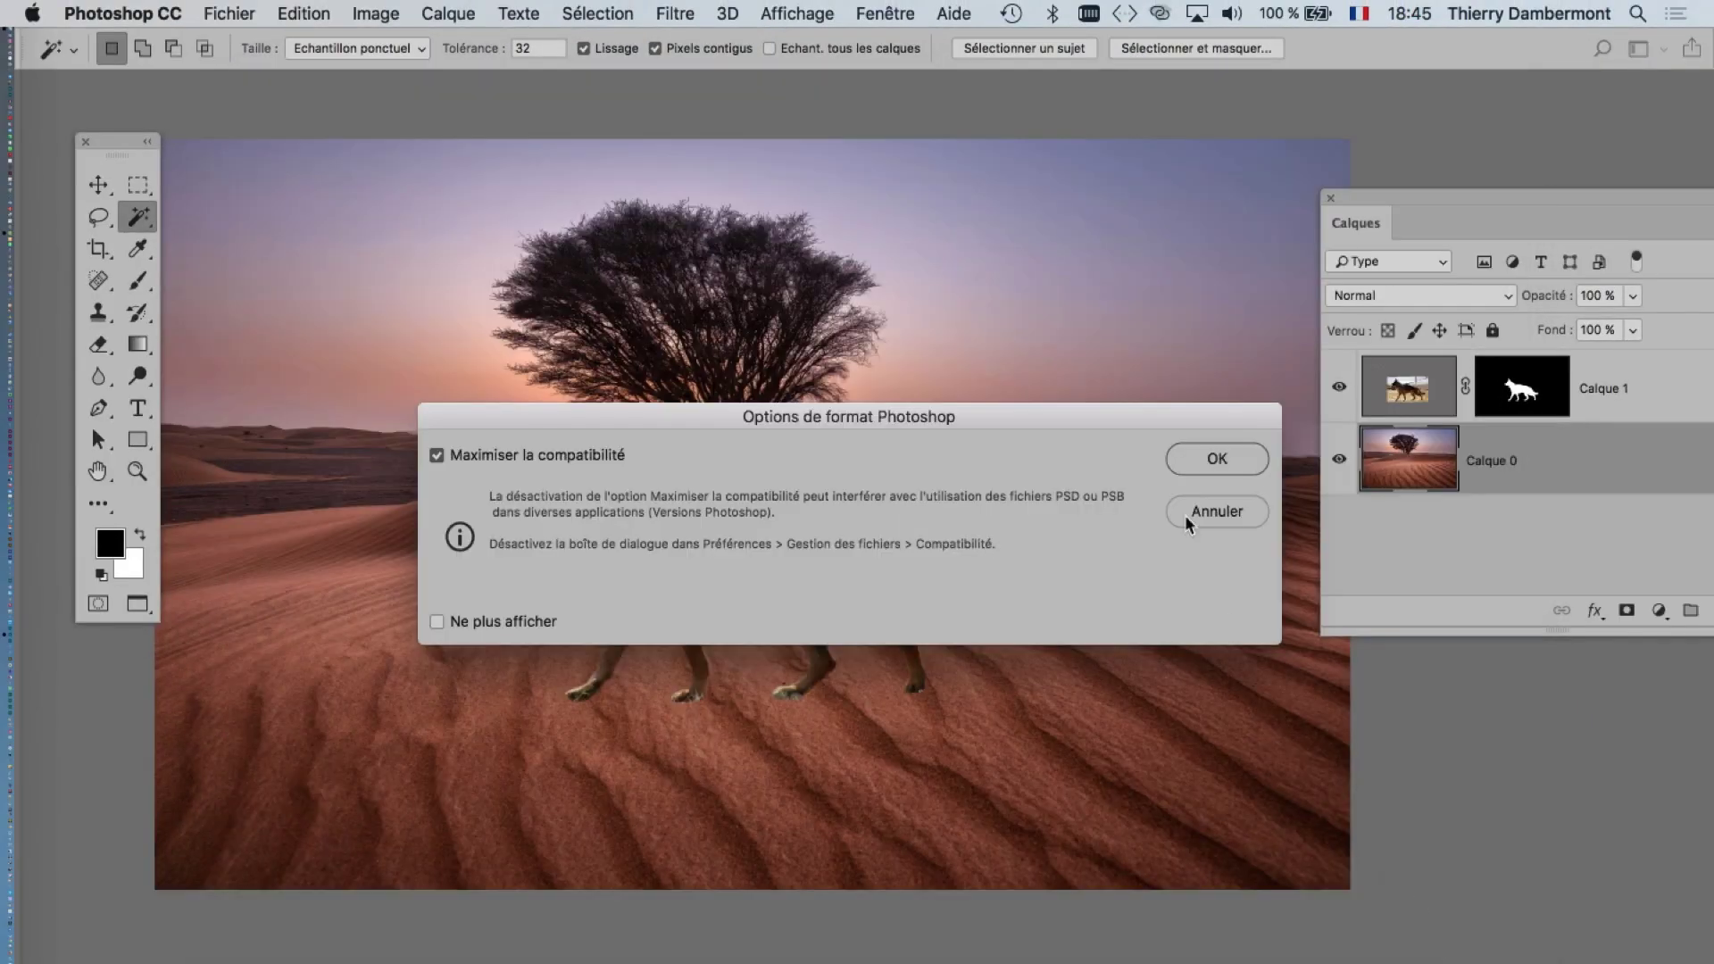
click(1199, 460)
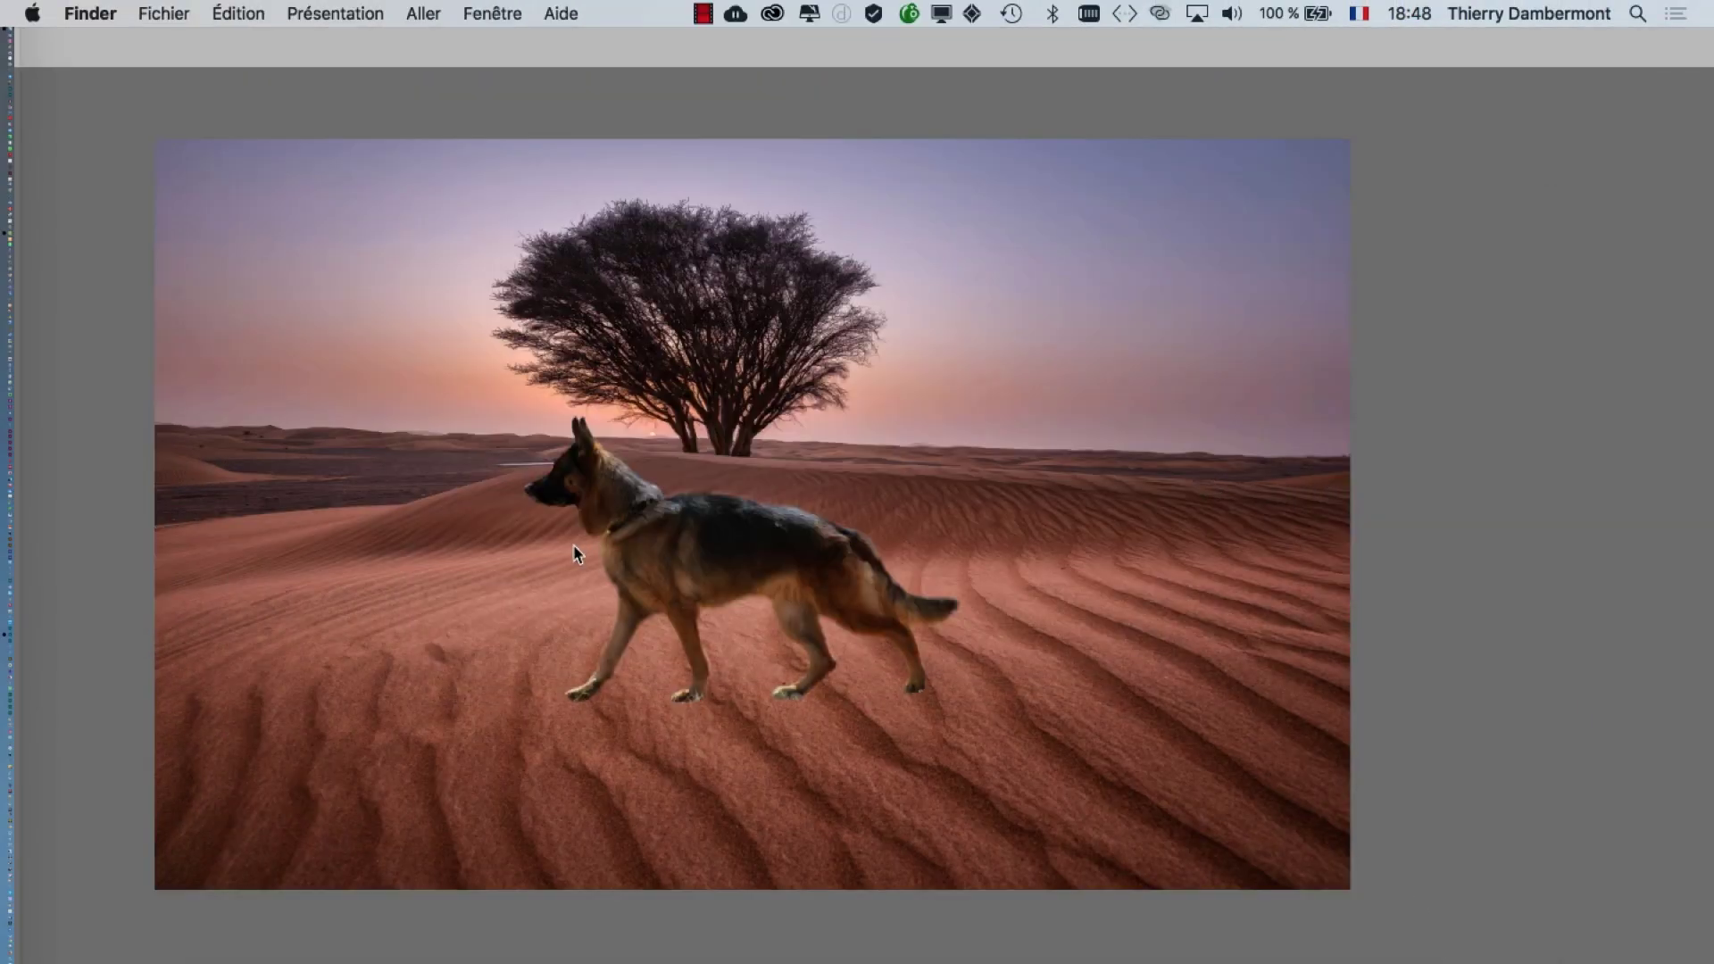
- Zoom in and out around the dog to inspect its cut-out edges
scroll(577, 535, up, 2)
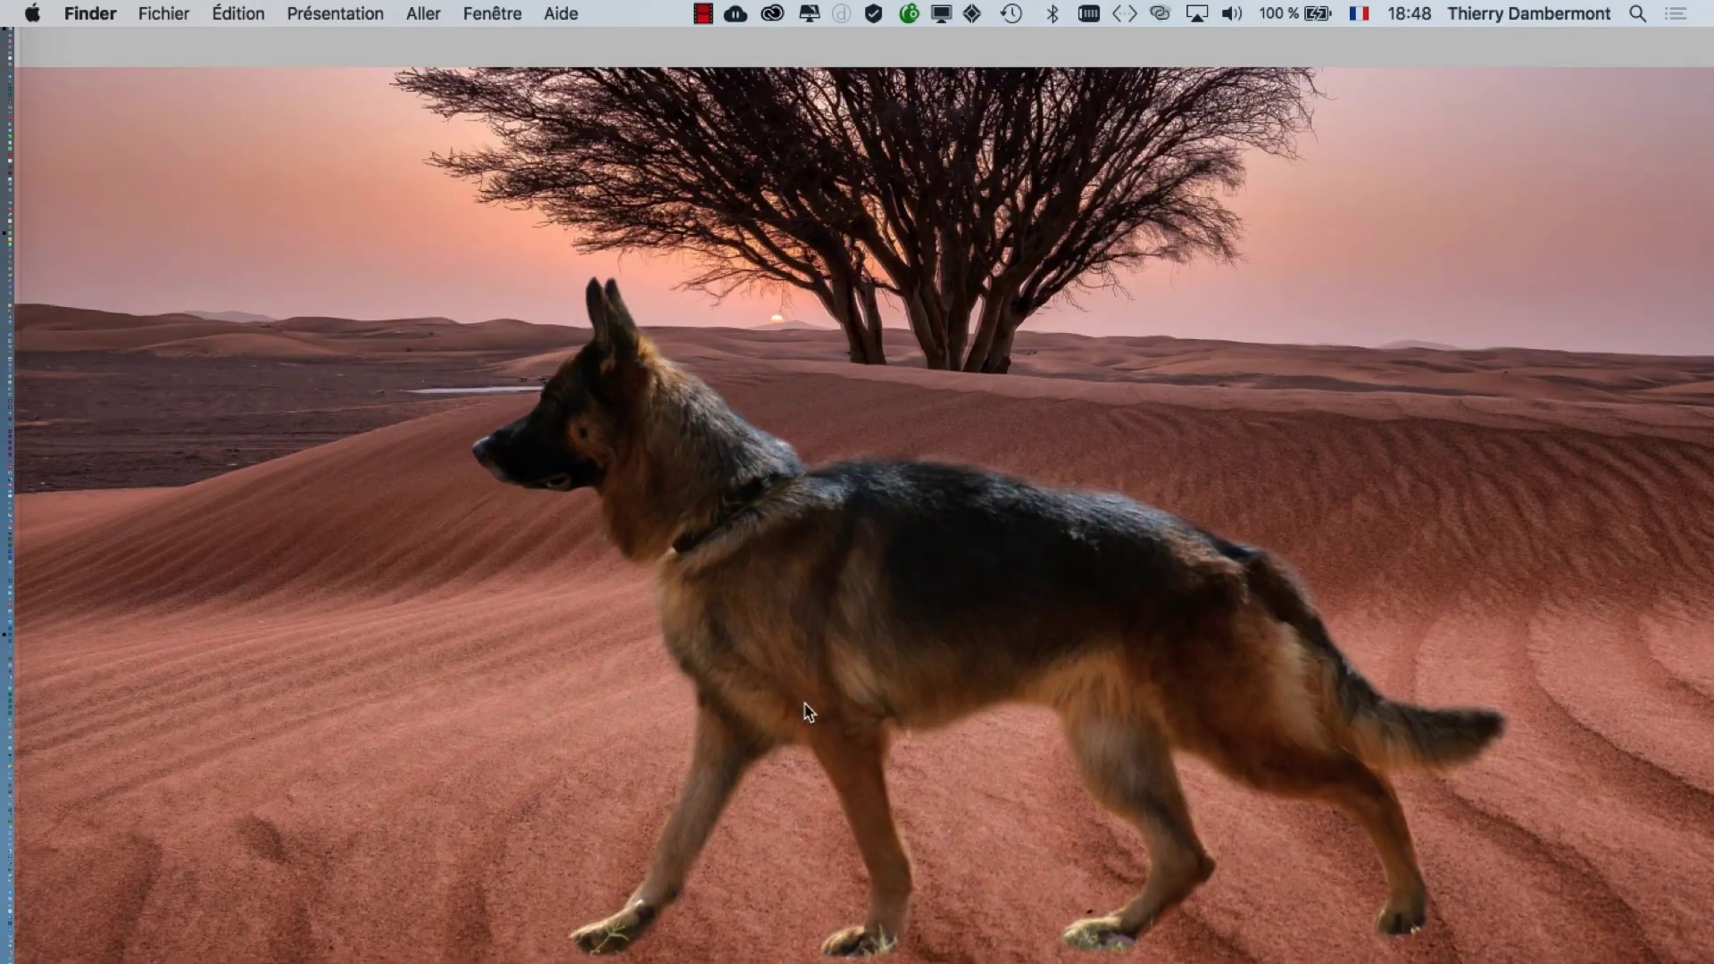
scroll(625, 528, up, 2)
scroll(632, 528, down, 2)
scroll(632, 529, down, 2)
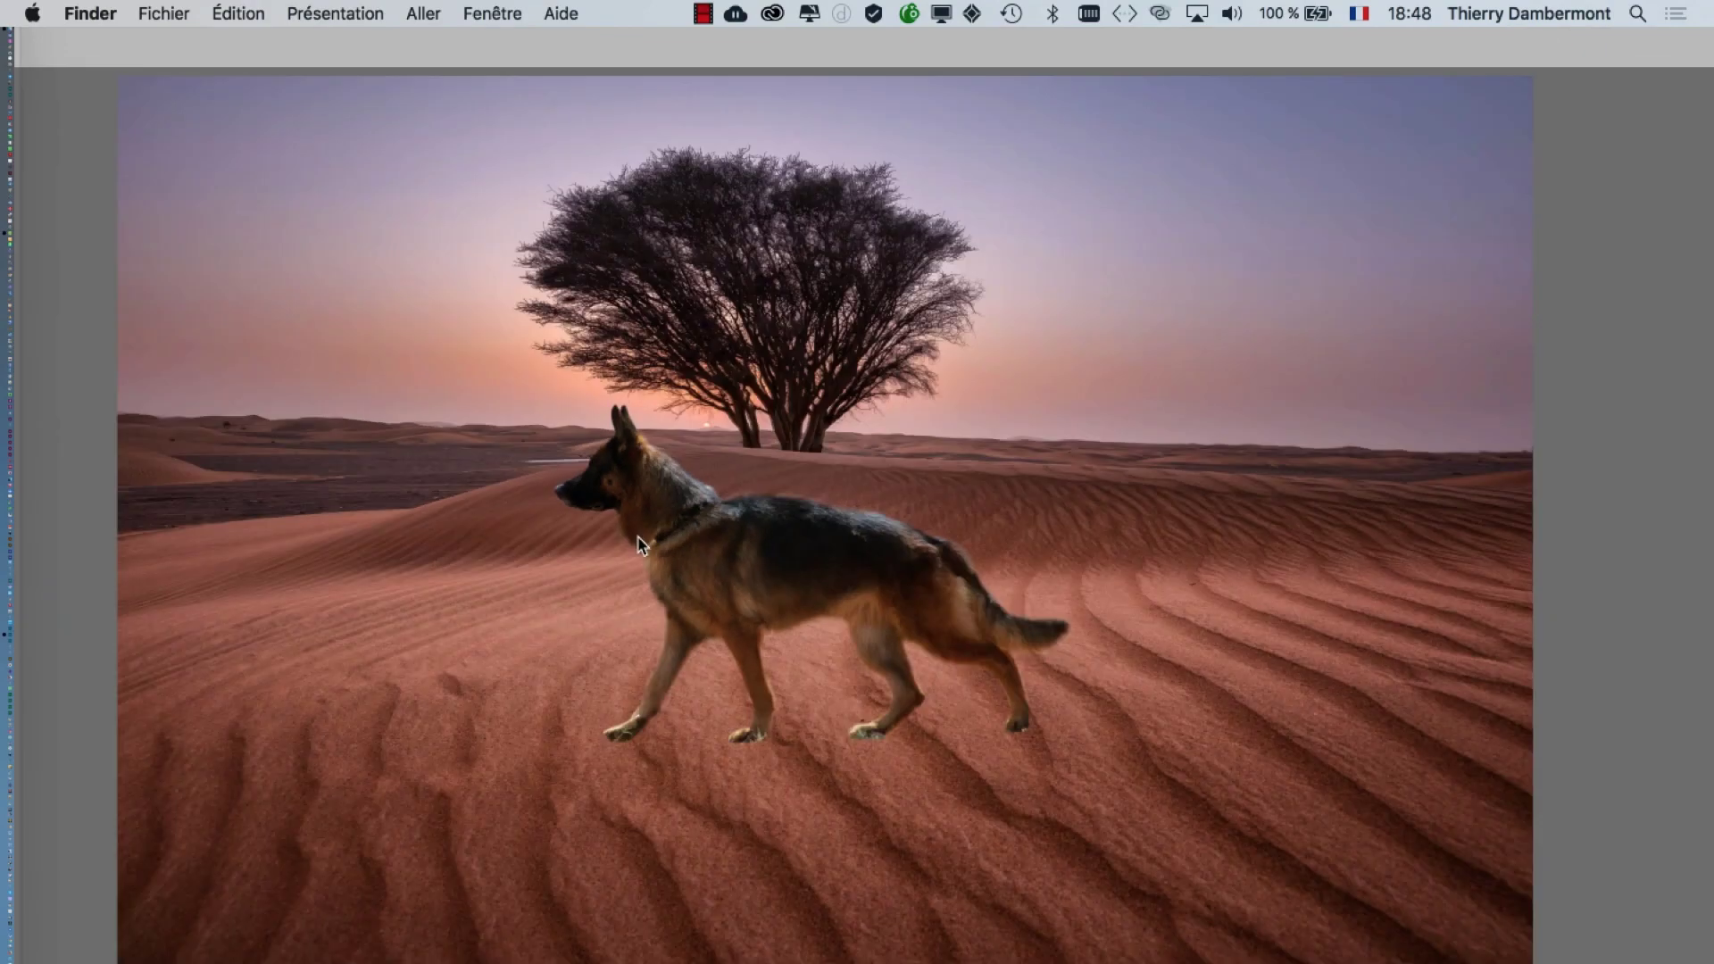
scroll(639, 473, up, 5)
scroll(640, 474, up, 2)
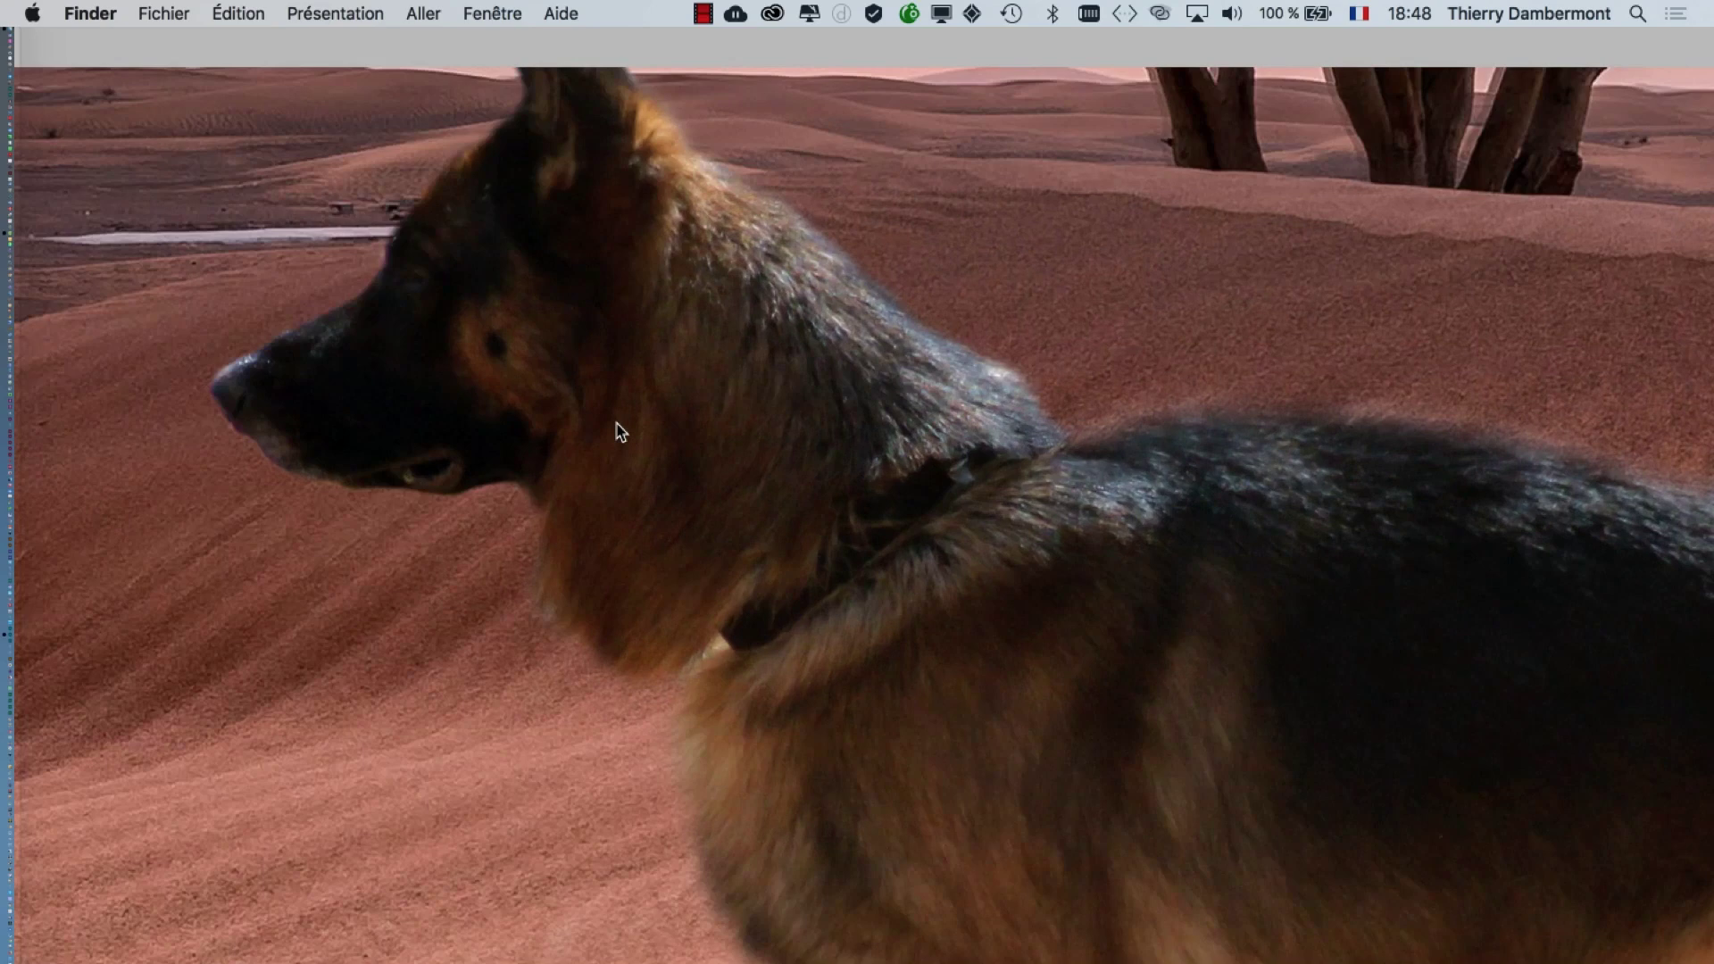
click(673, 410)
- Fit the whole composite on screen with Cmd+0, then switch to Firefox
scroll(896, 676, down, 2)
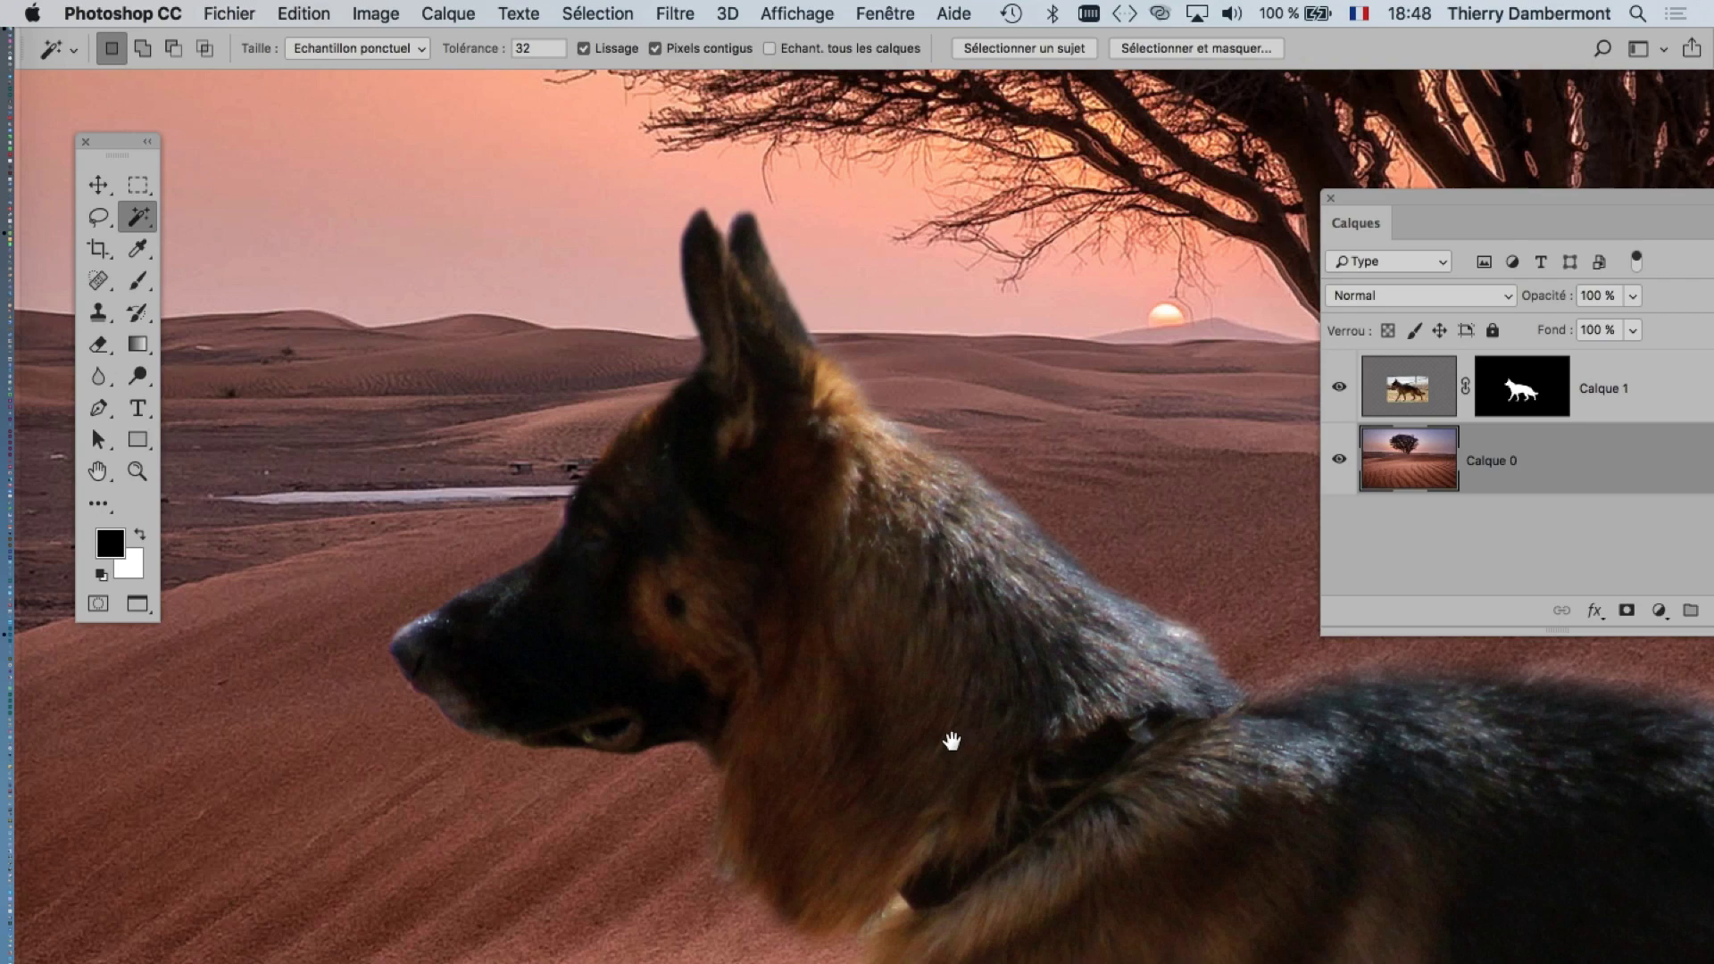
key(ctrl+0)
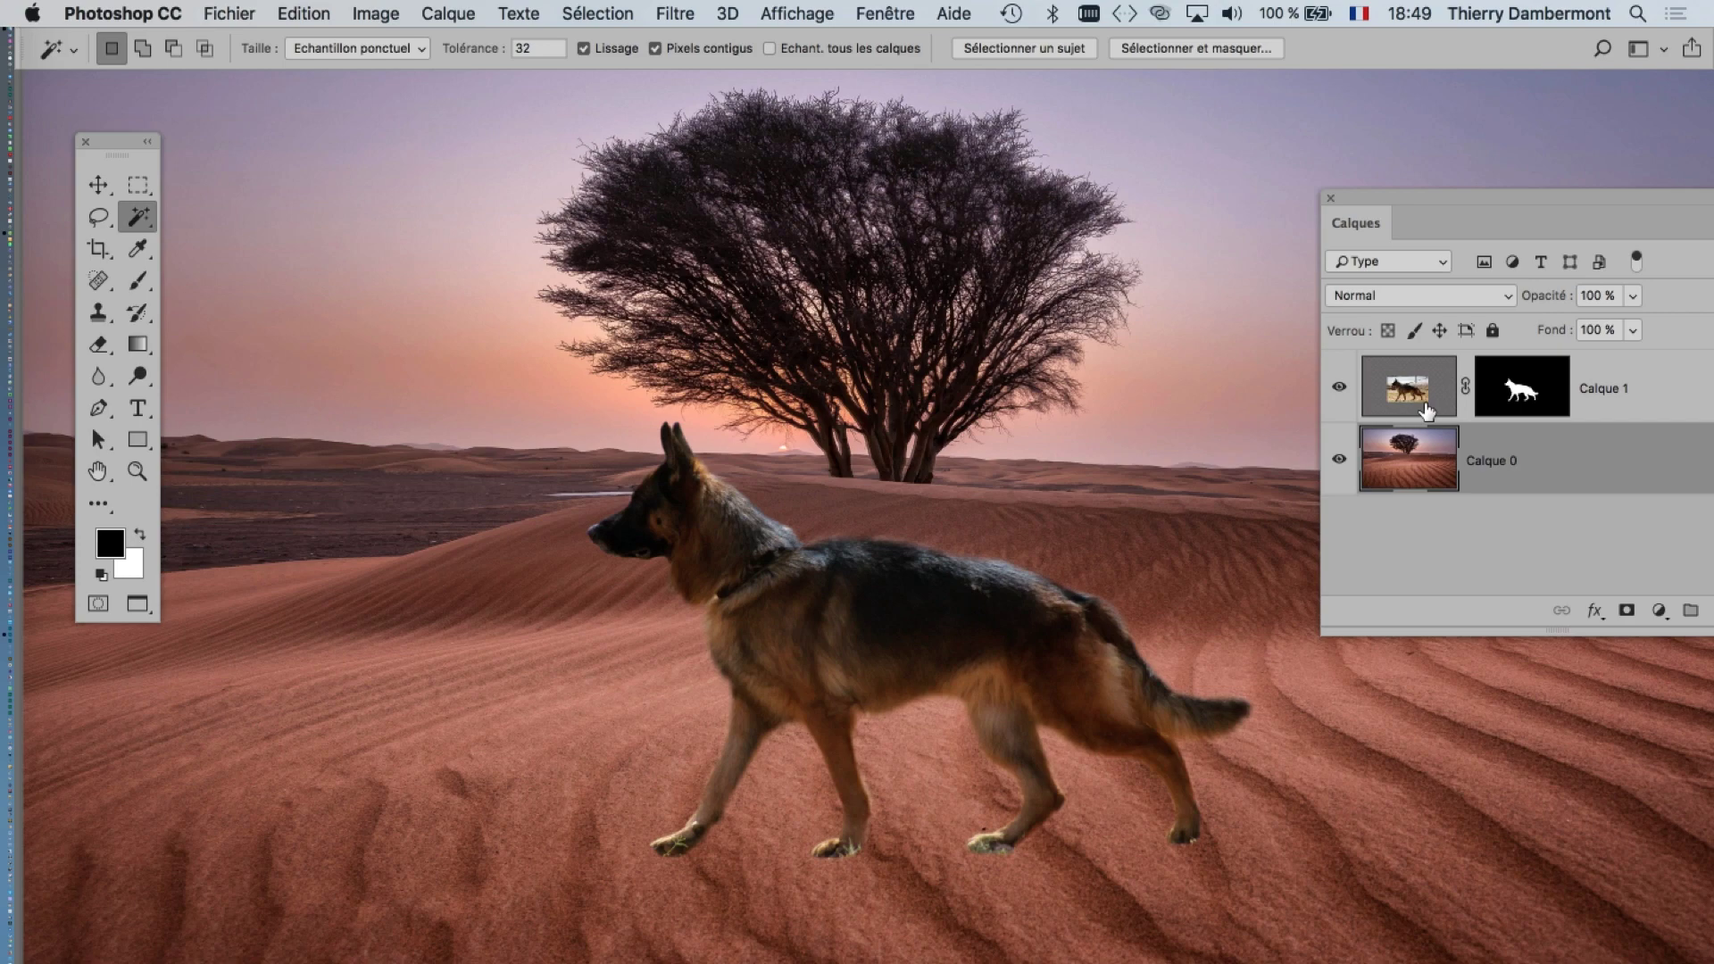
click(52, 954)
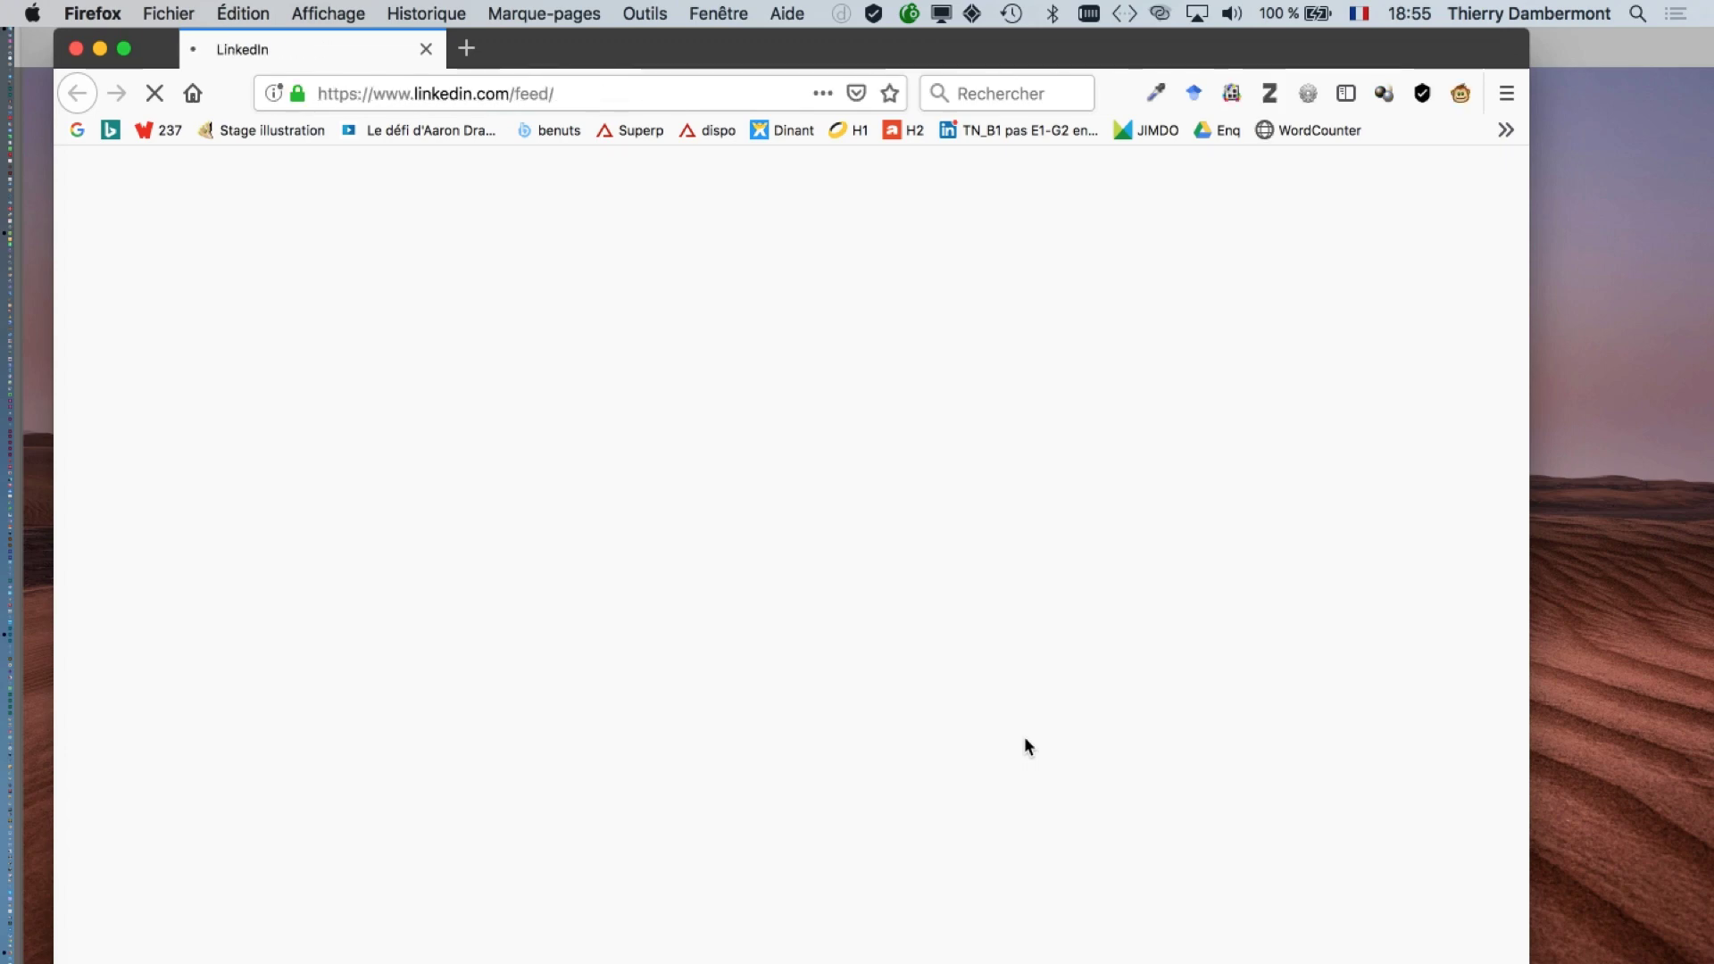
- Open Bing and search for "public domain" vintage car
click(111, 131)
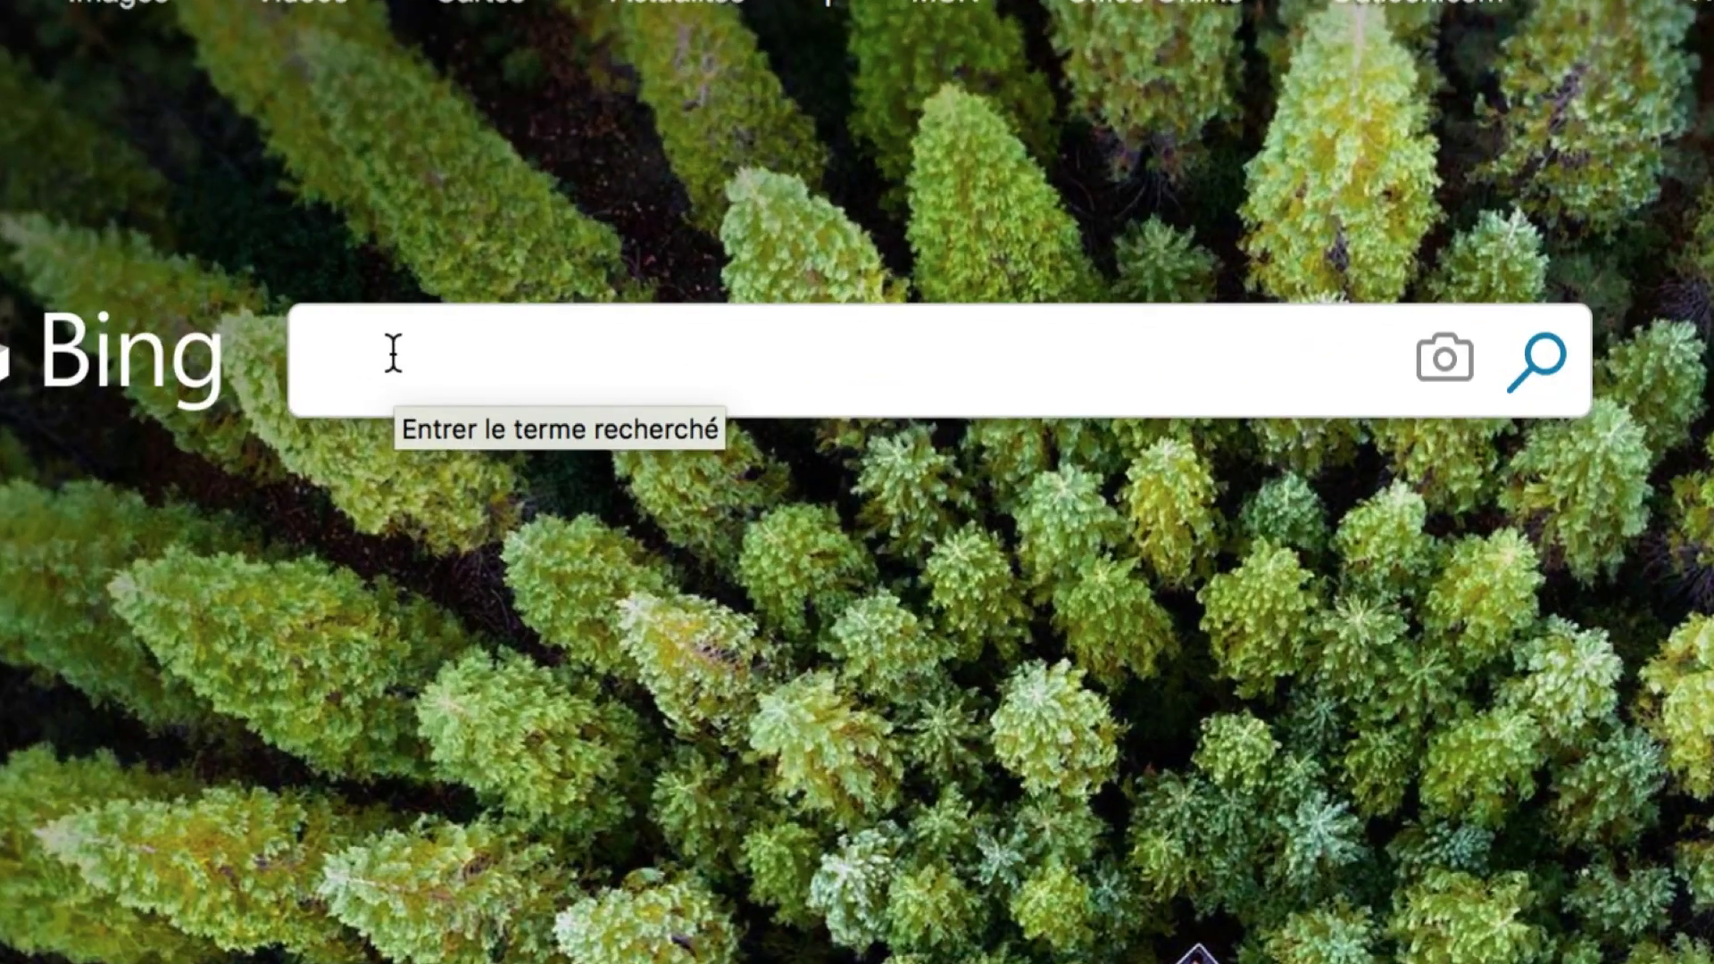
text("public do)
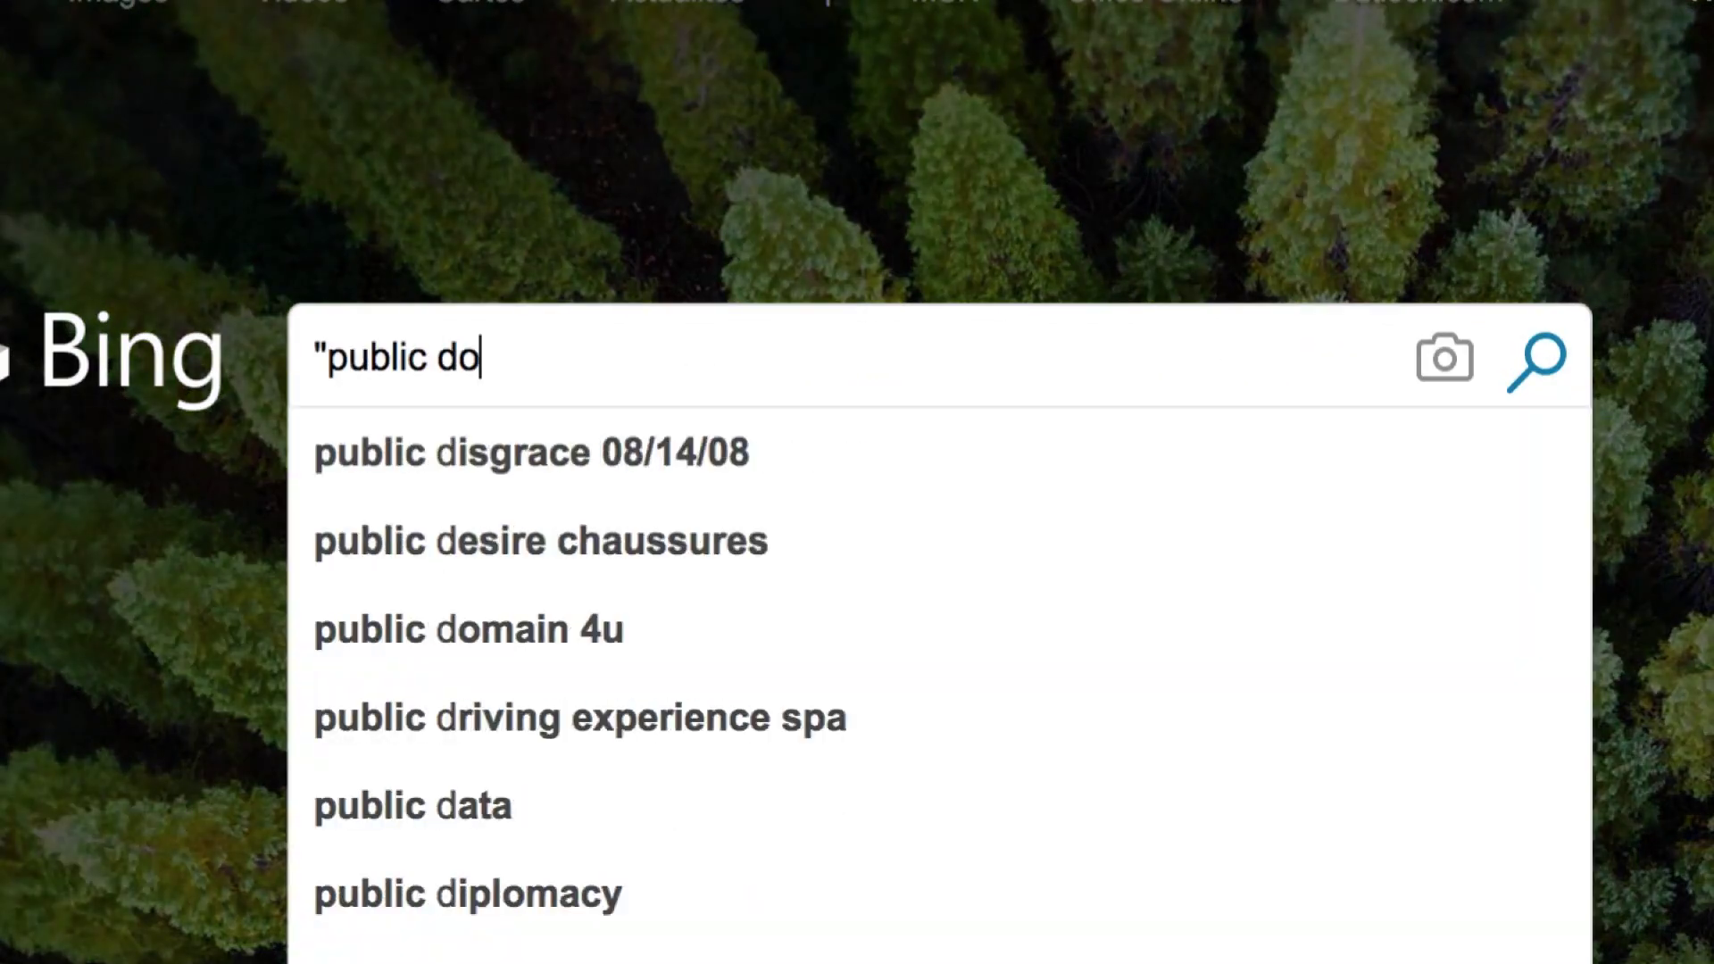
text(main" )
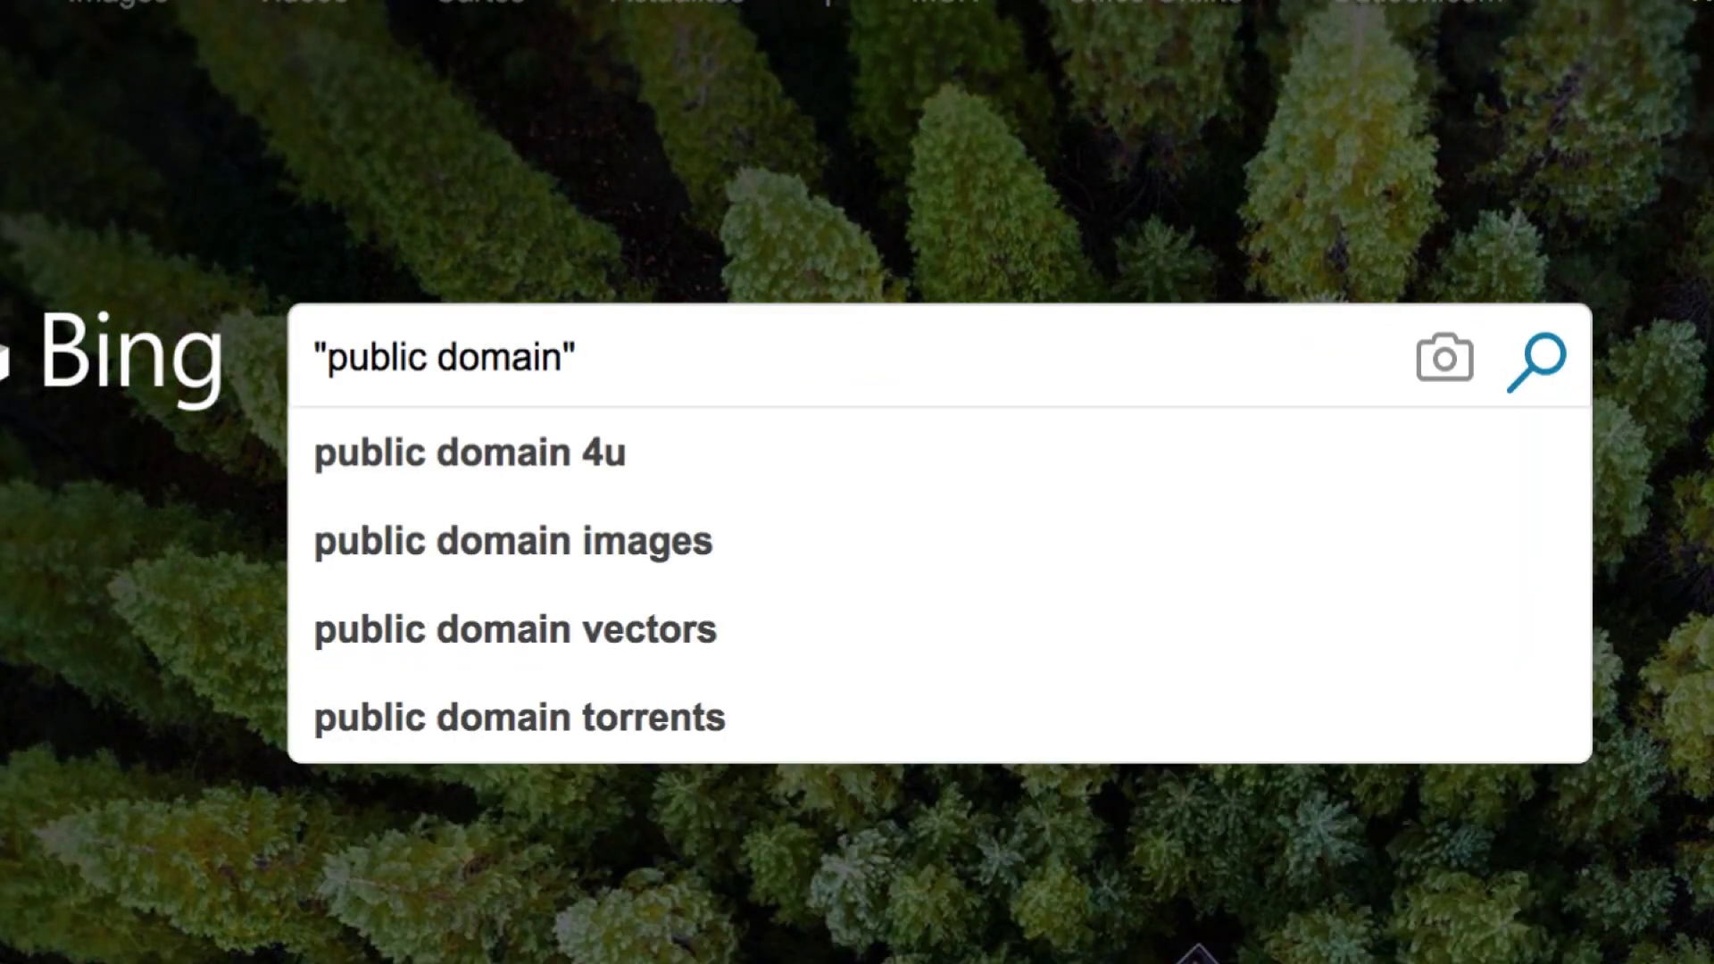
text(vintage car)
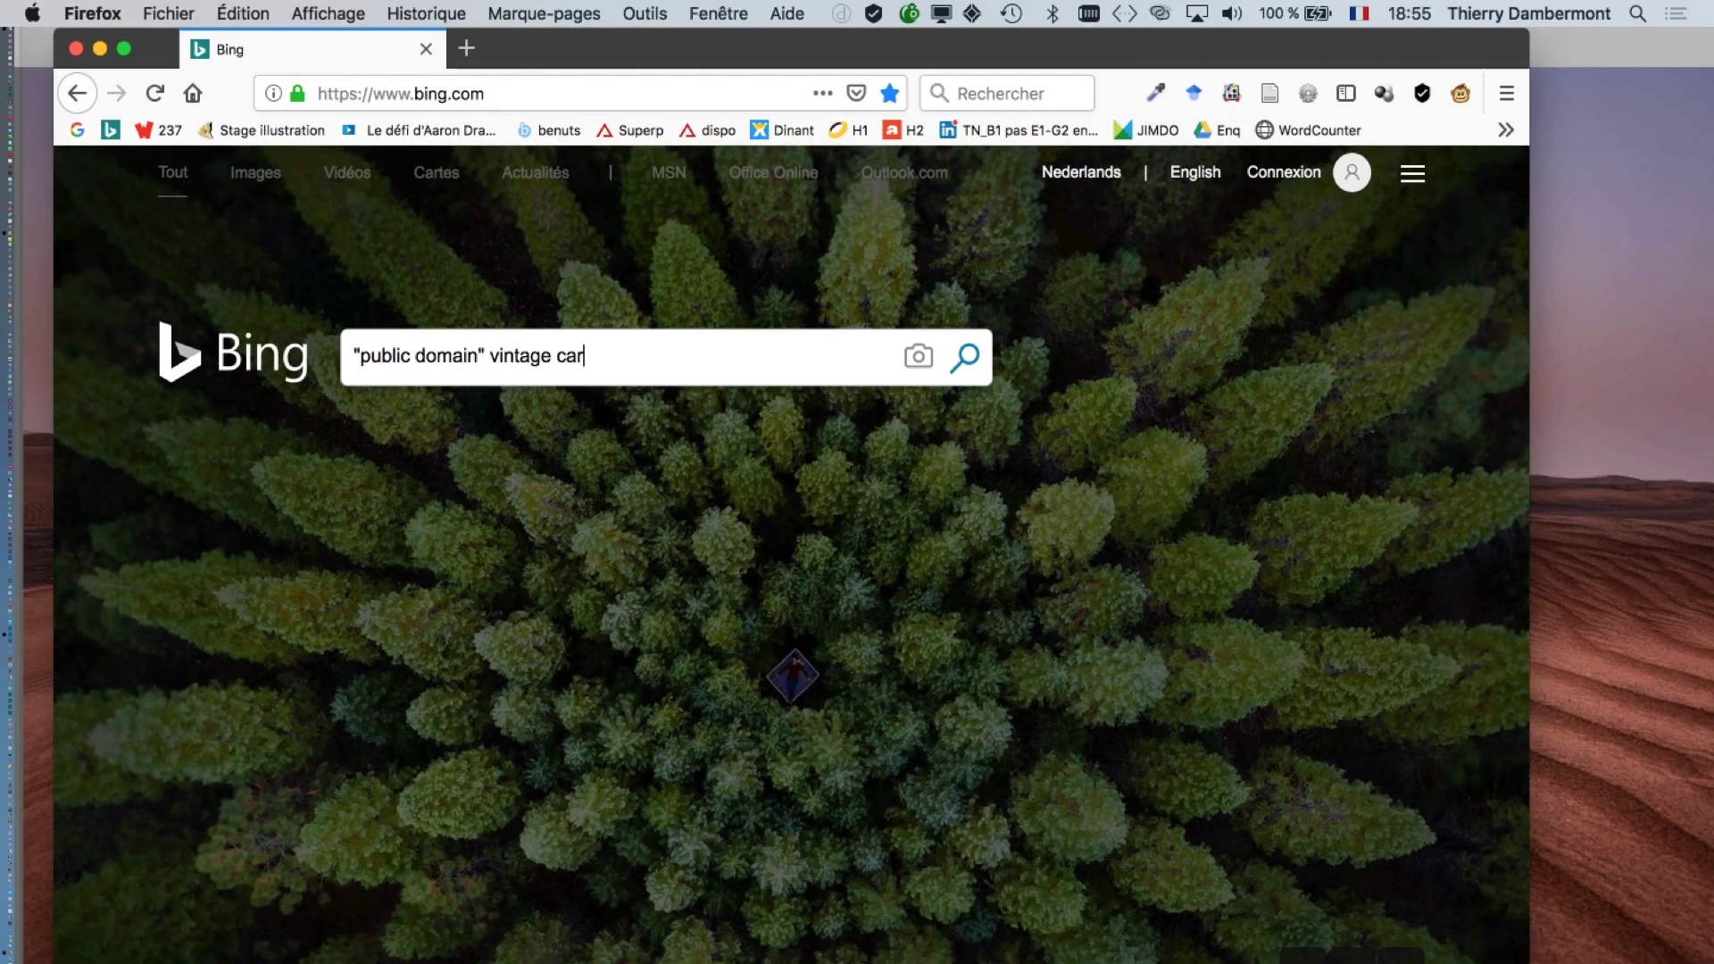
- Search Bing Images for large public-domain vintage cars and open the blue number-66 roadster
click(971, 359)
click(287, 268)
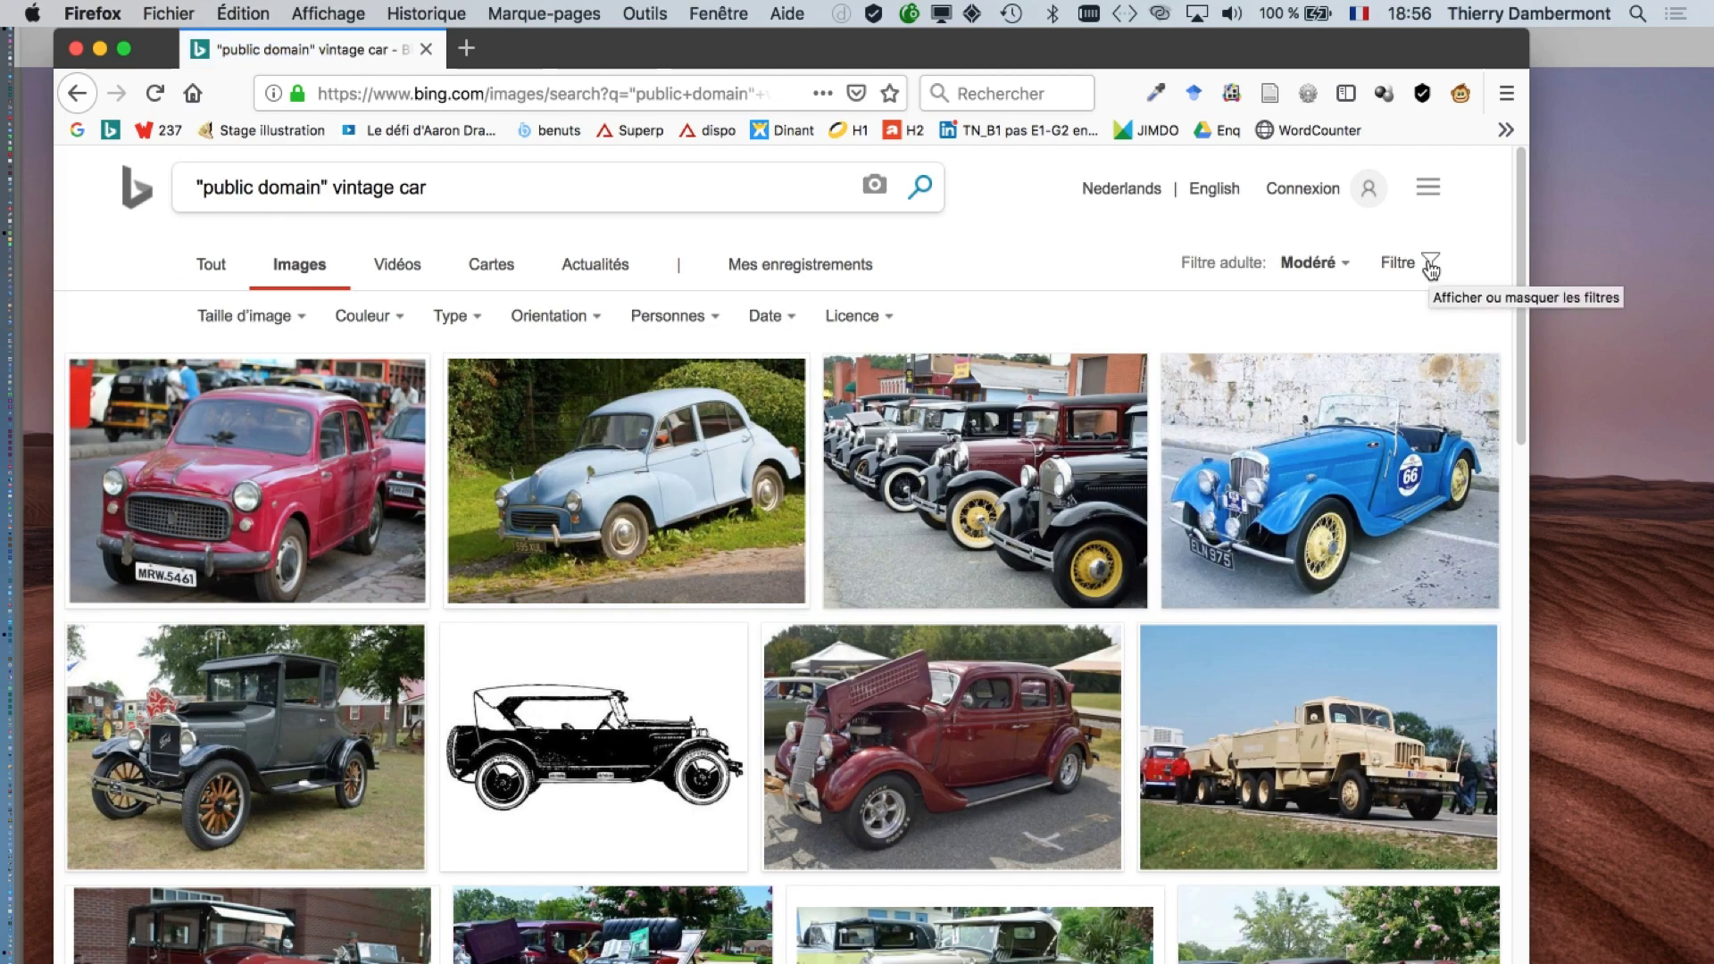
click(1431, 266)
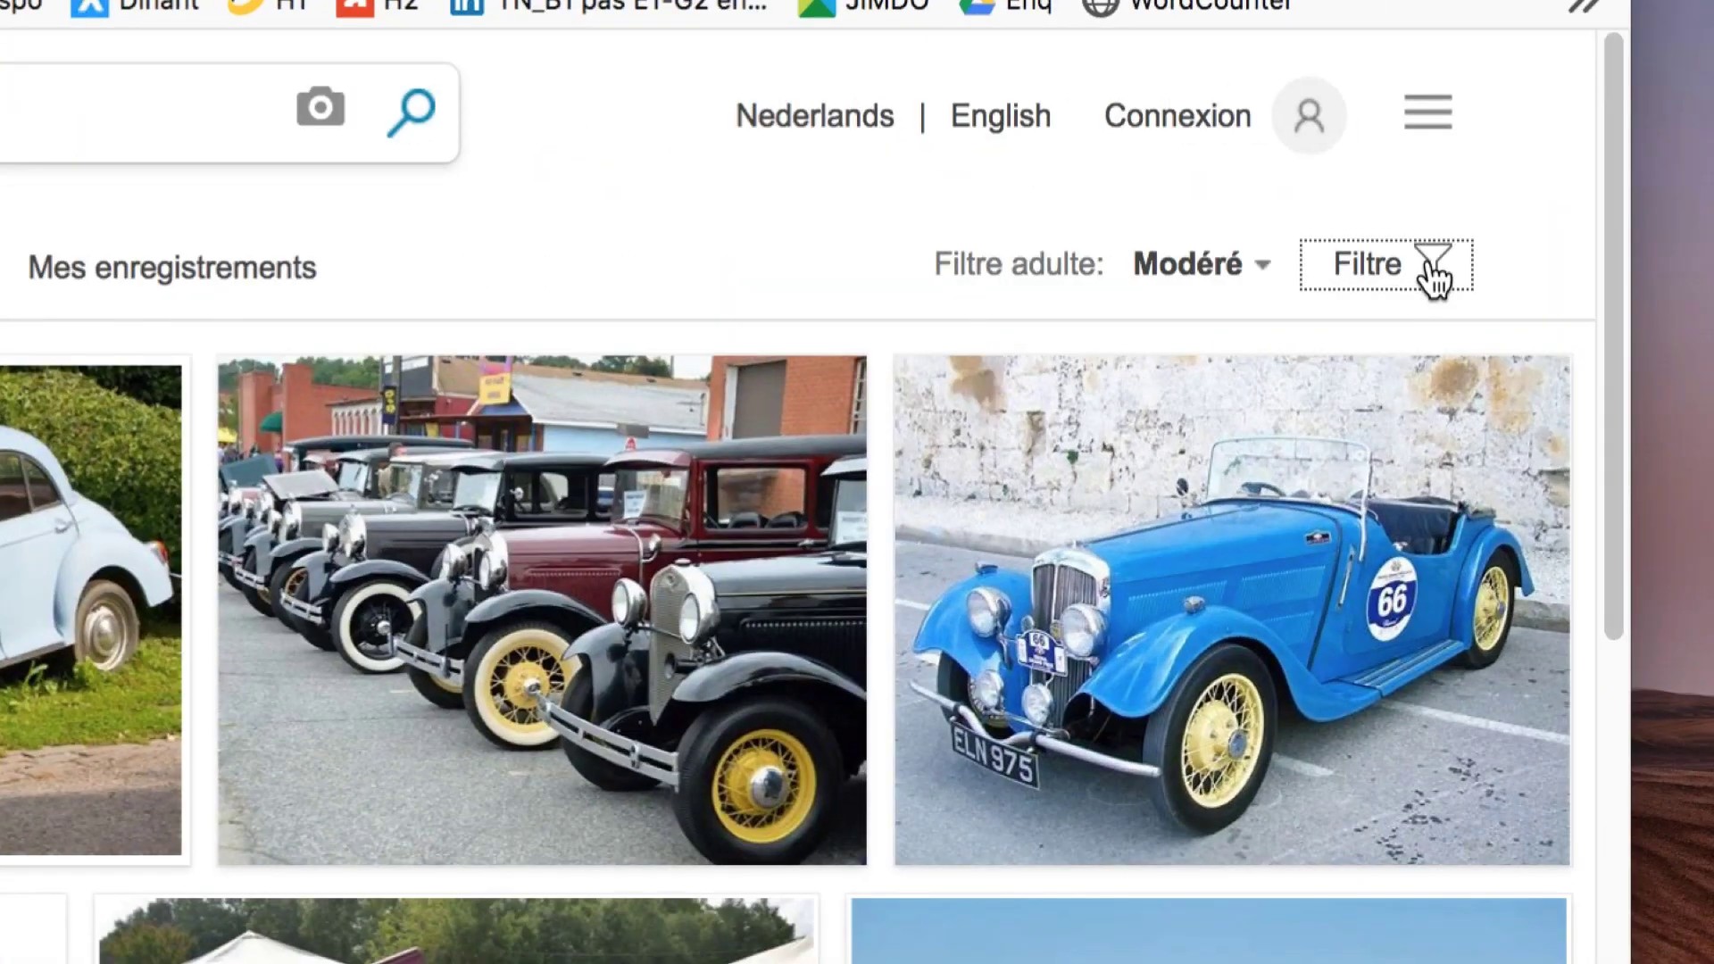
click(1431, 266)
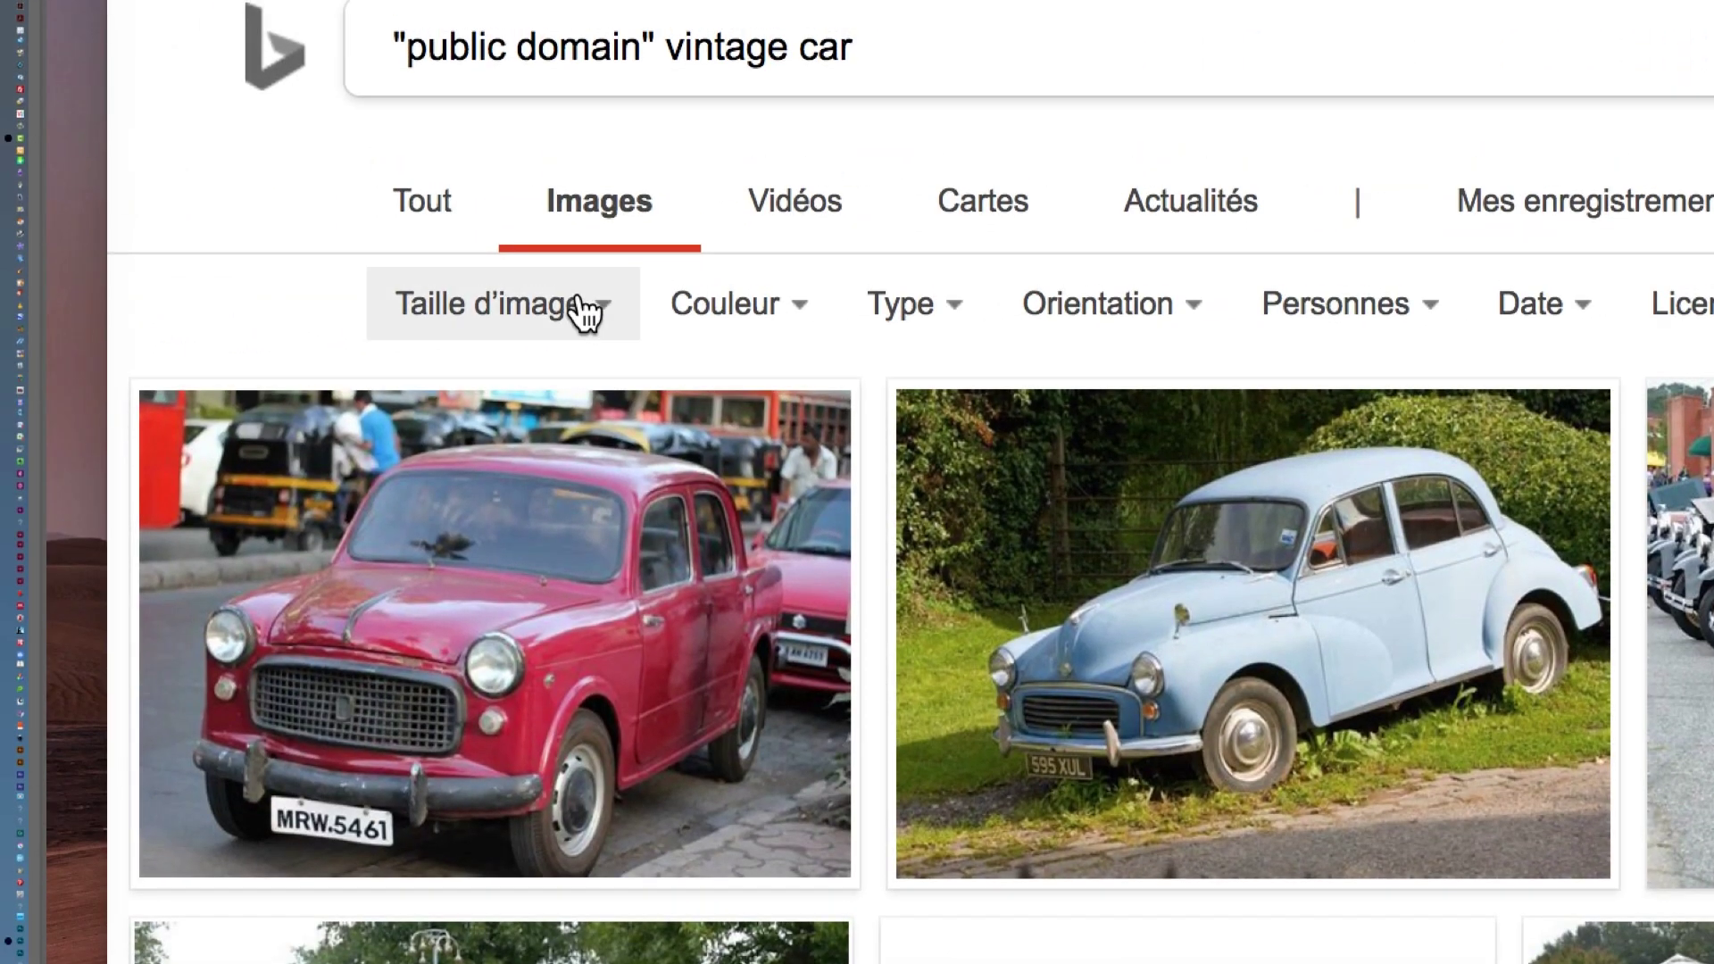
click(581, 304)
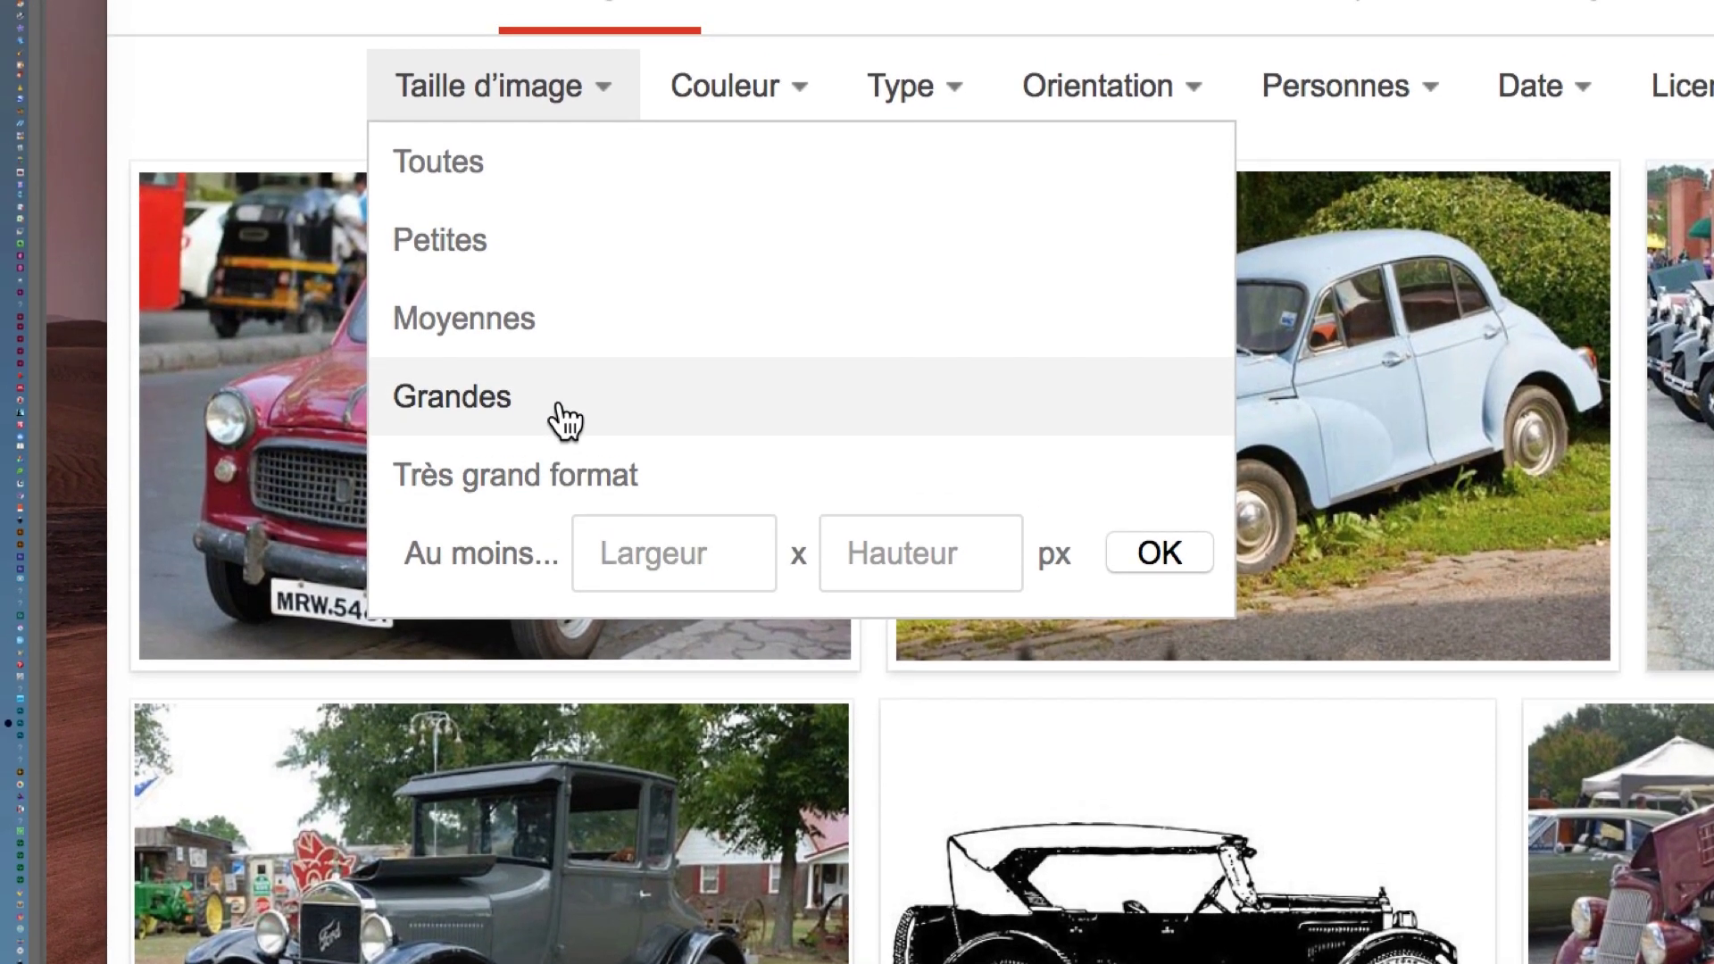
click(561, 400)
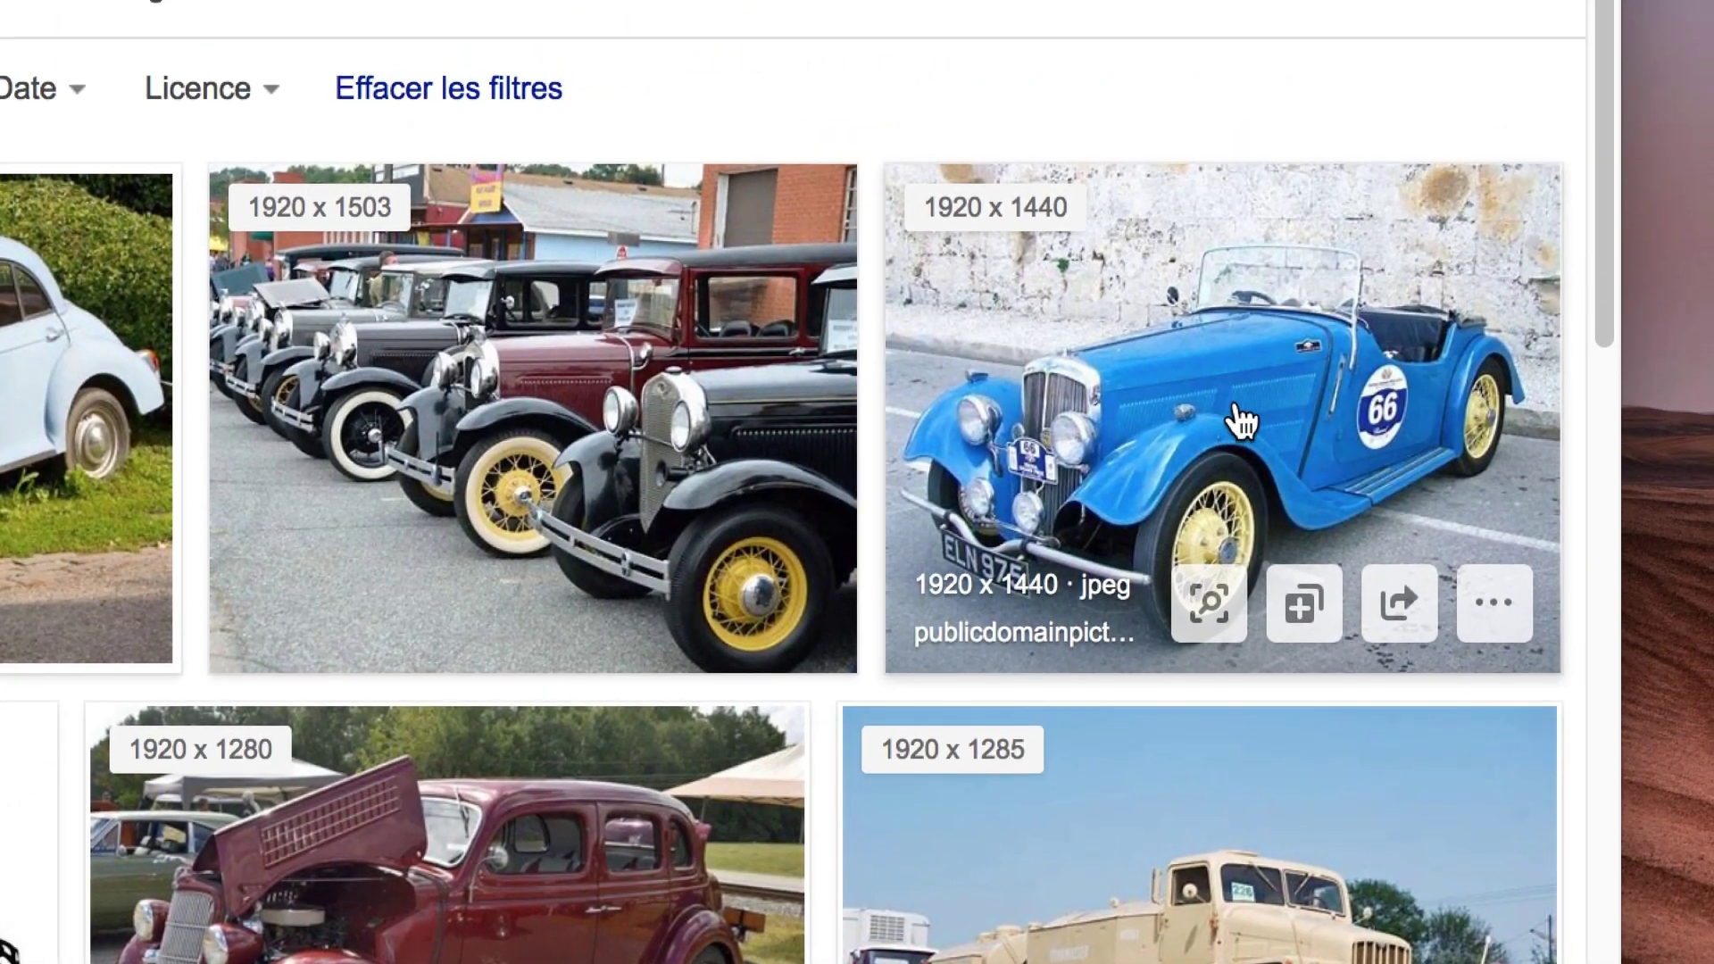
click(1239, 419)
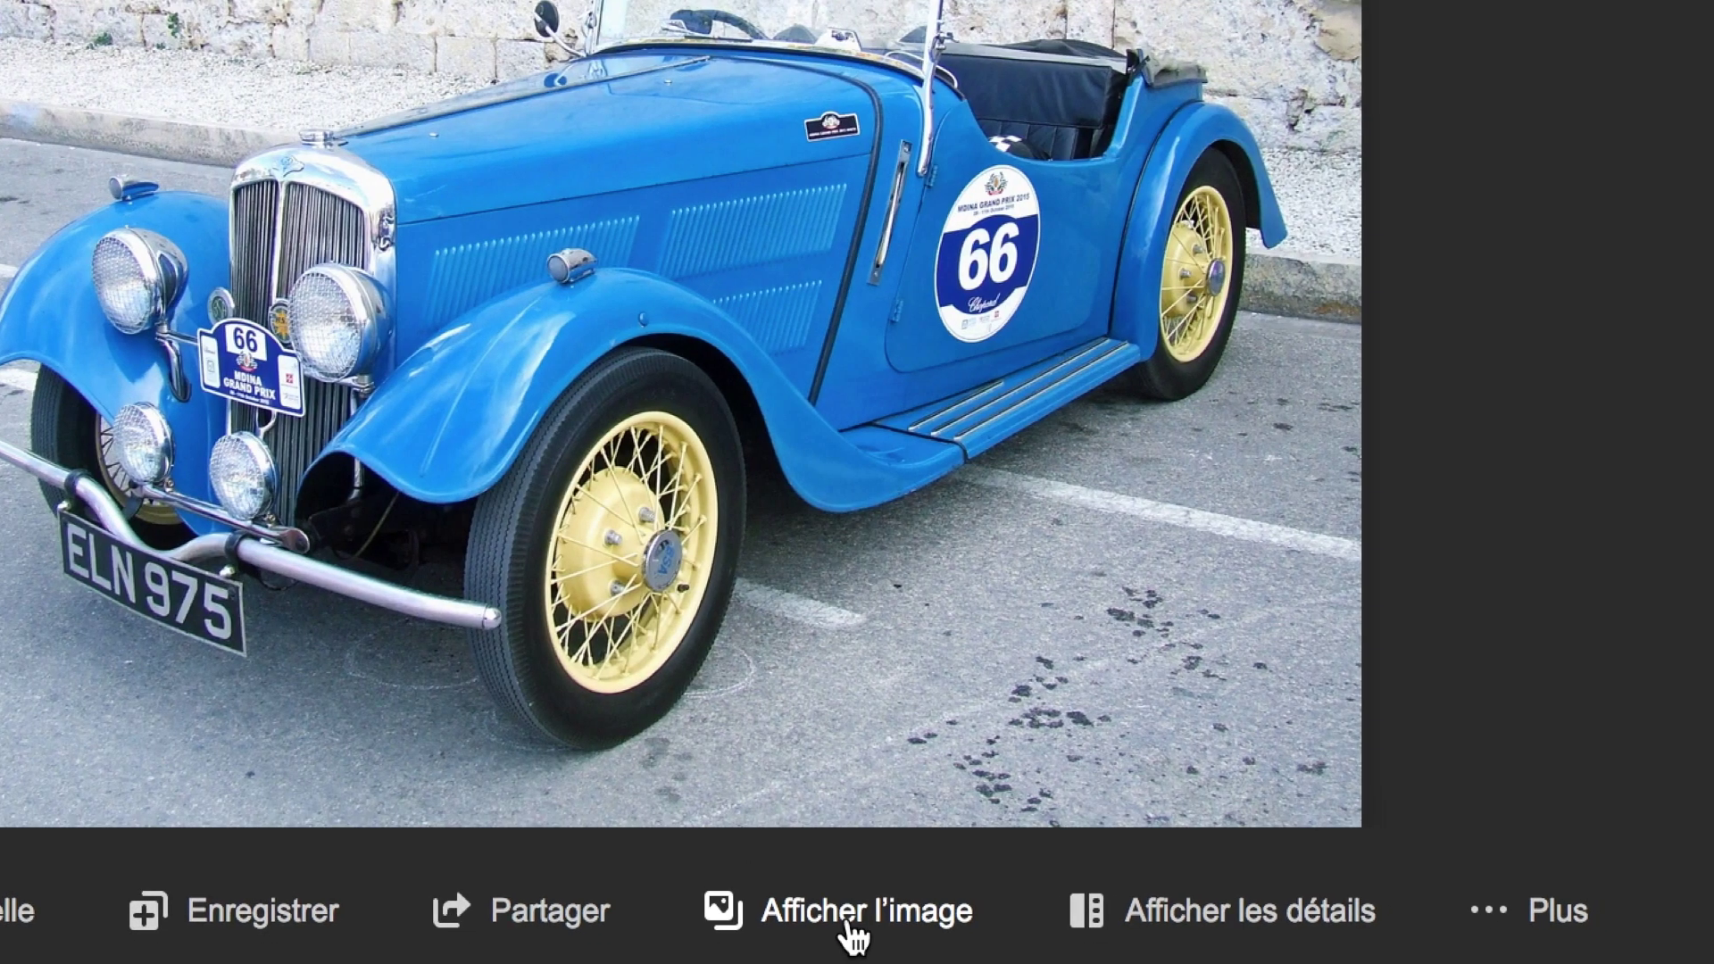
- View the blue roadster image at full size and zoom in to inspect its detail
click(849, 925)
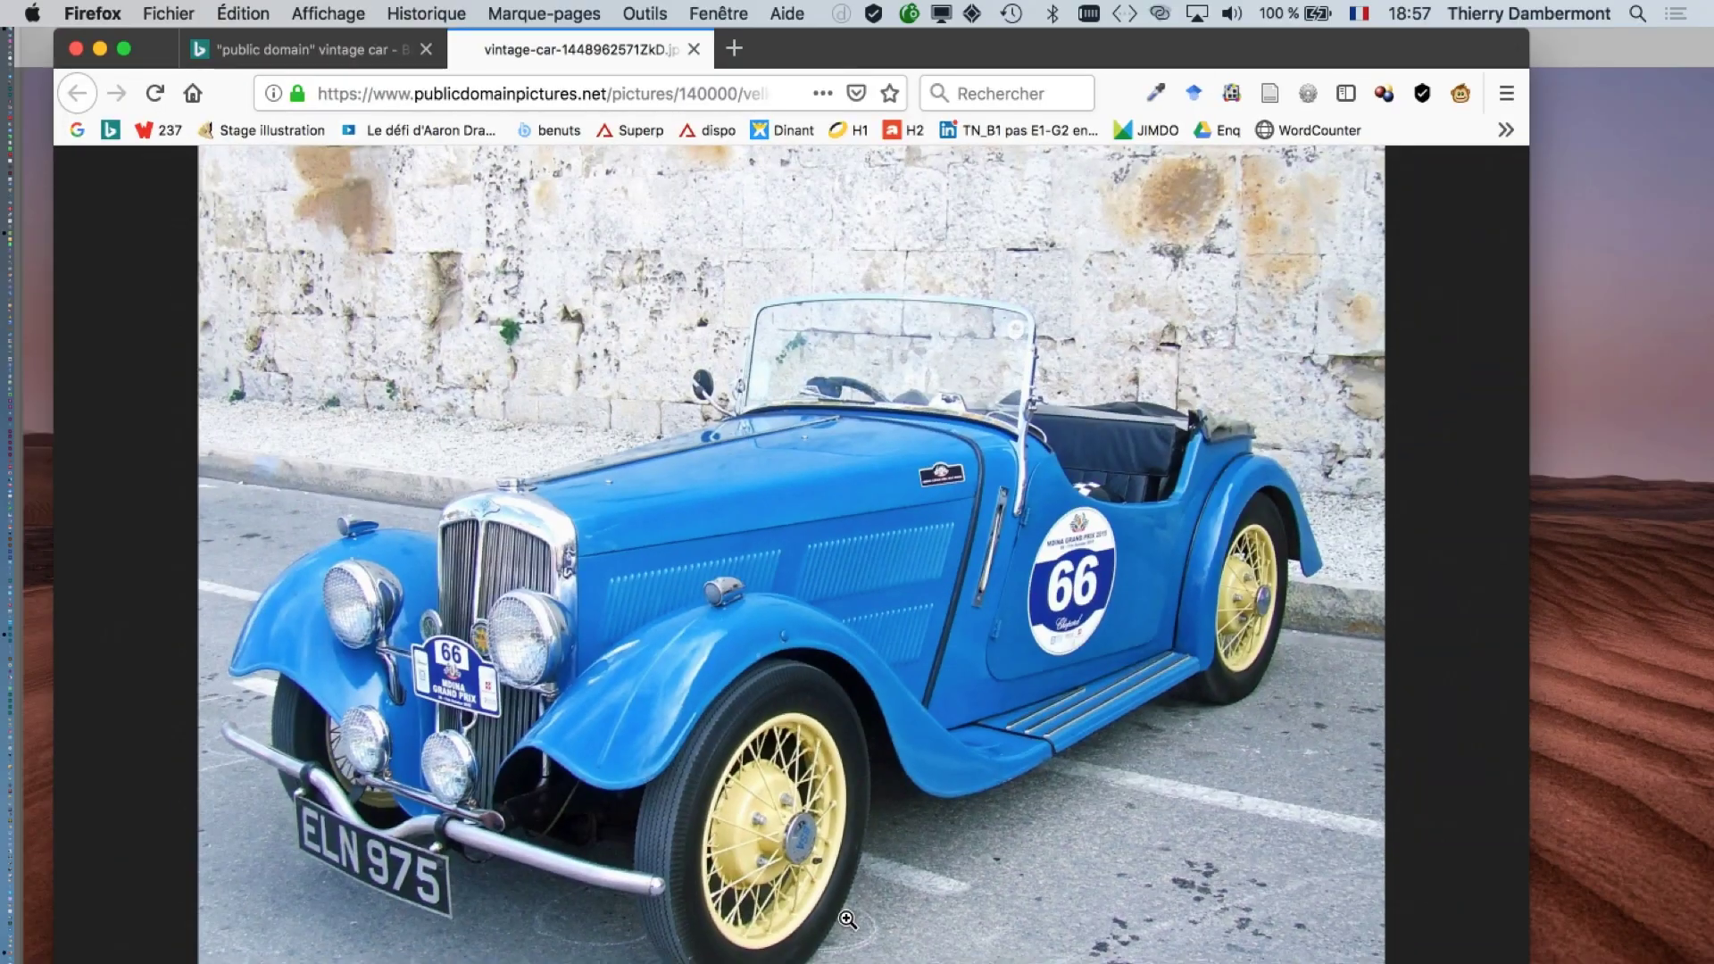
click(481, 619)
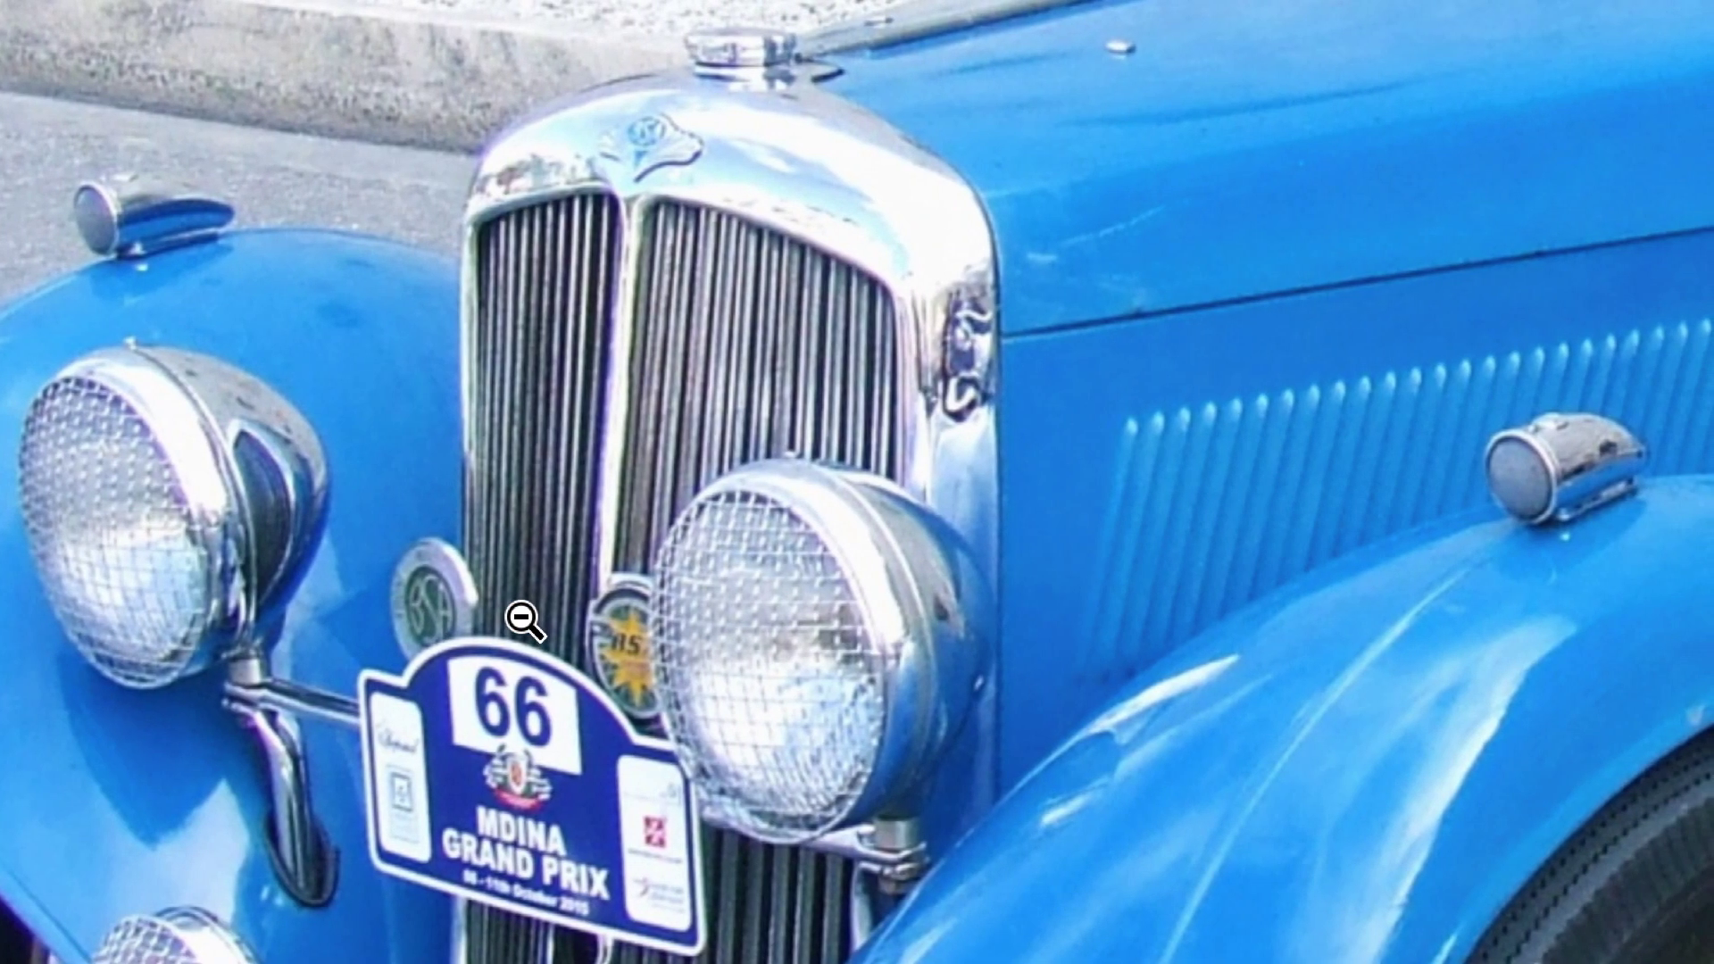
click(521, 614)
click(526, 621)
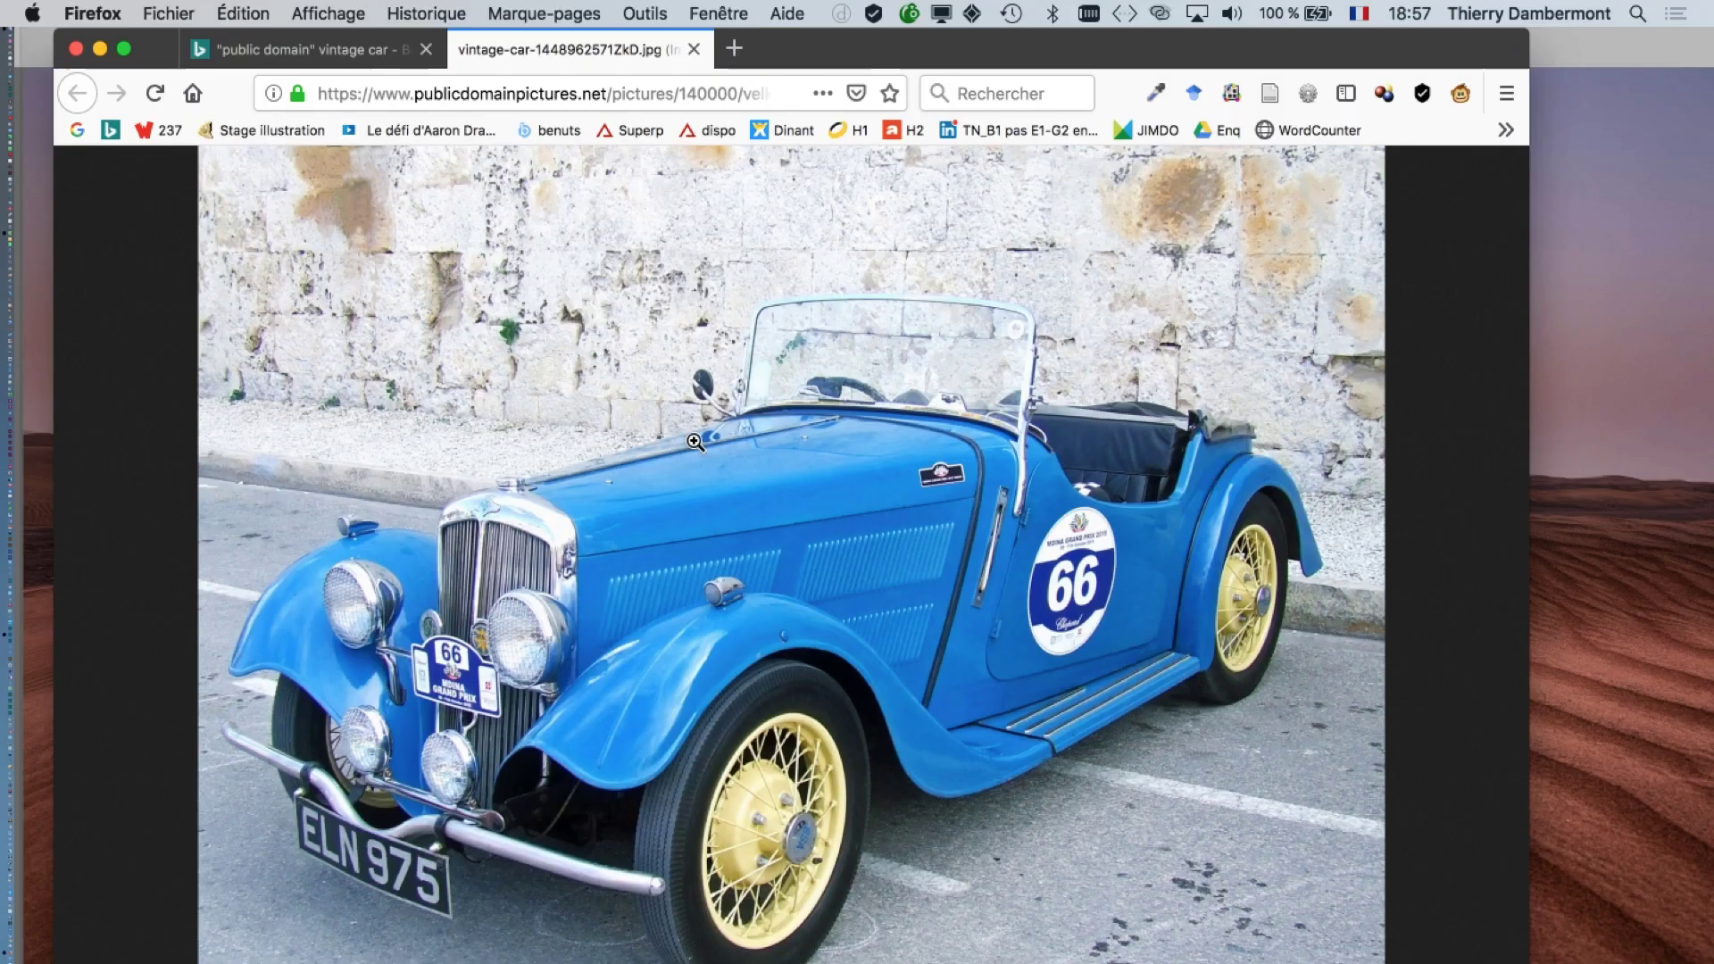
right_click(714, 433)
click(861, 502)
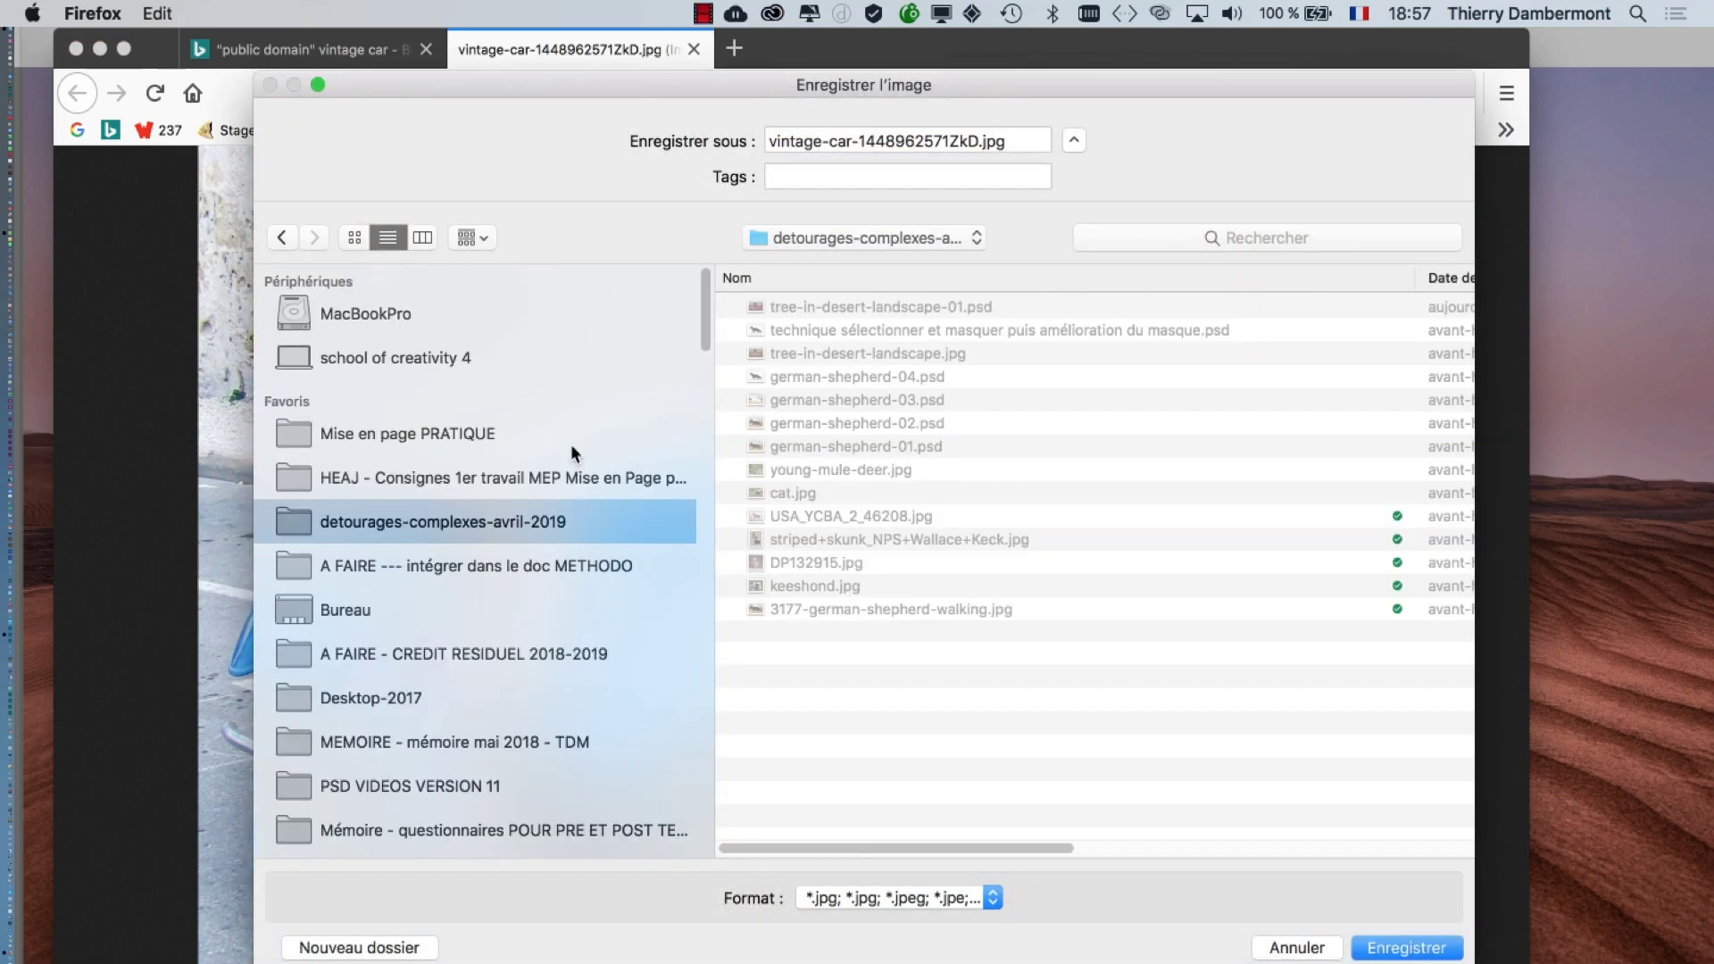
key(Return)
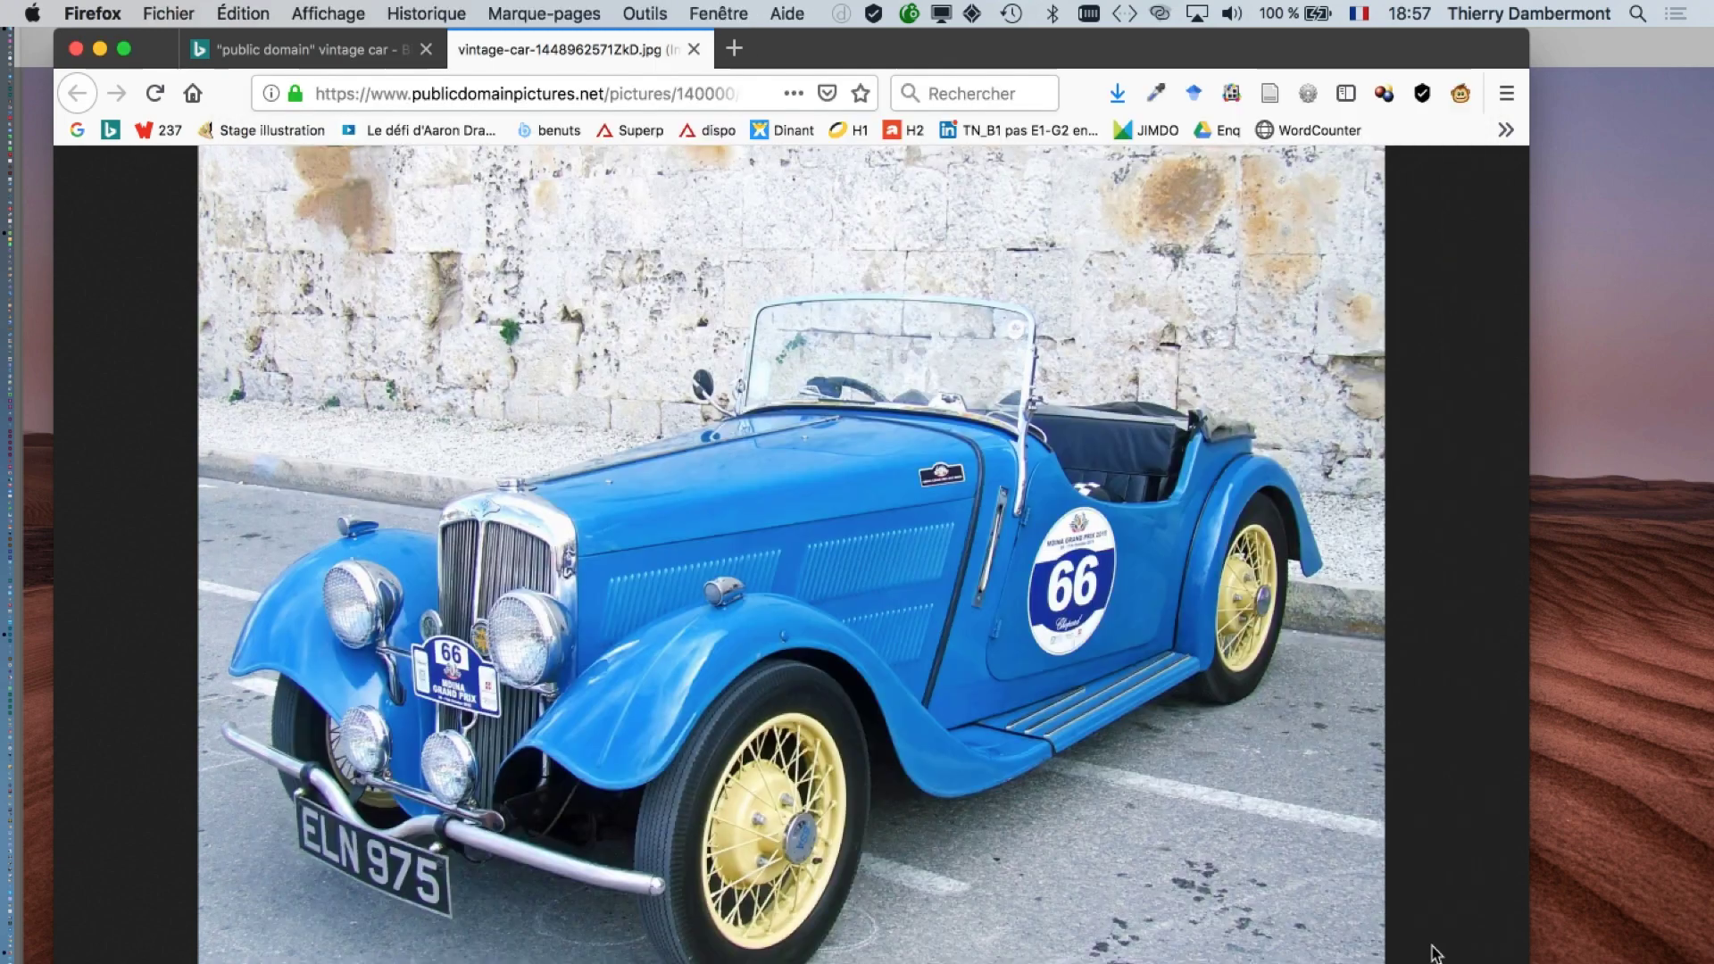
key(super+Tab)
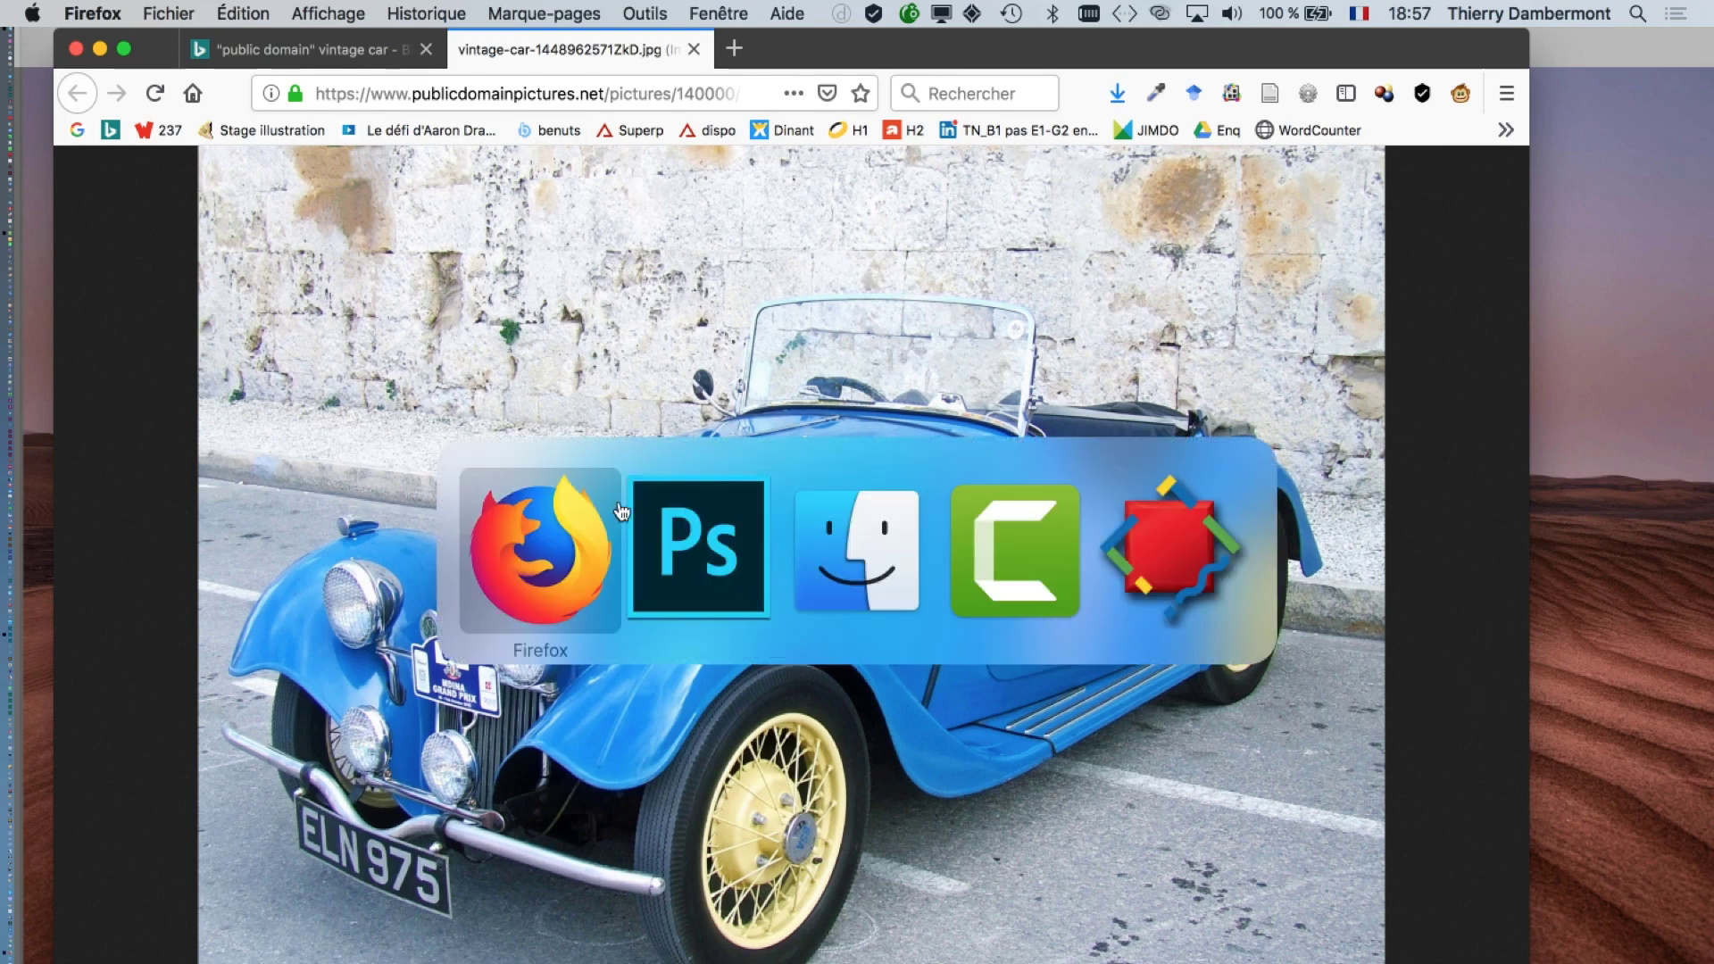
- Open the saved vintage car JPEG in Photoshop as a floating document window
click(199, 10)
click(268, 67)
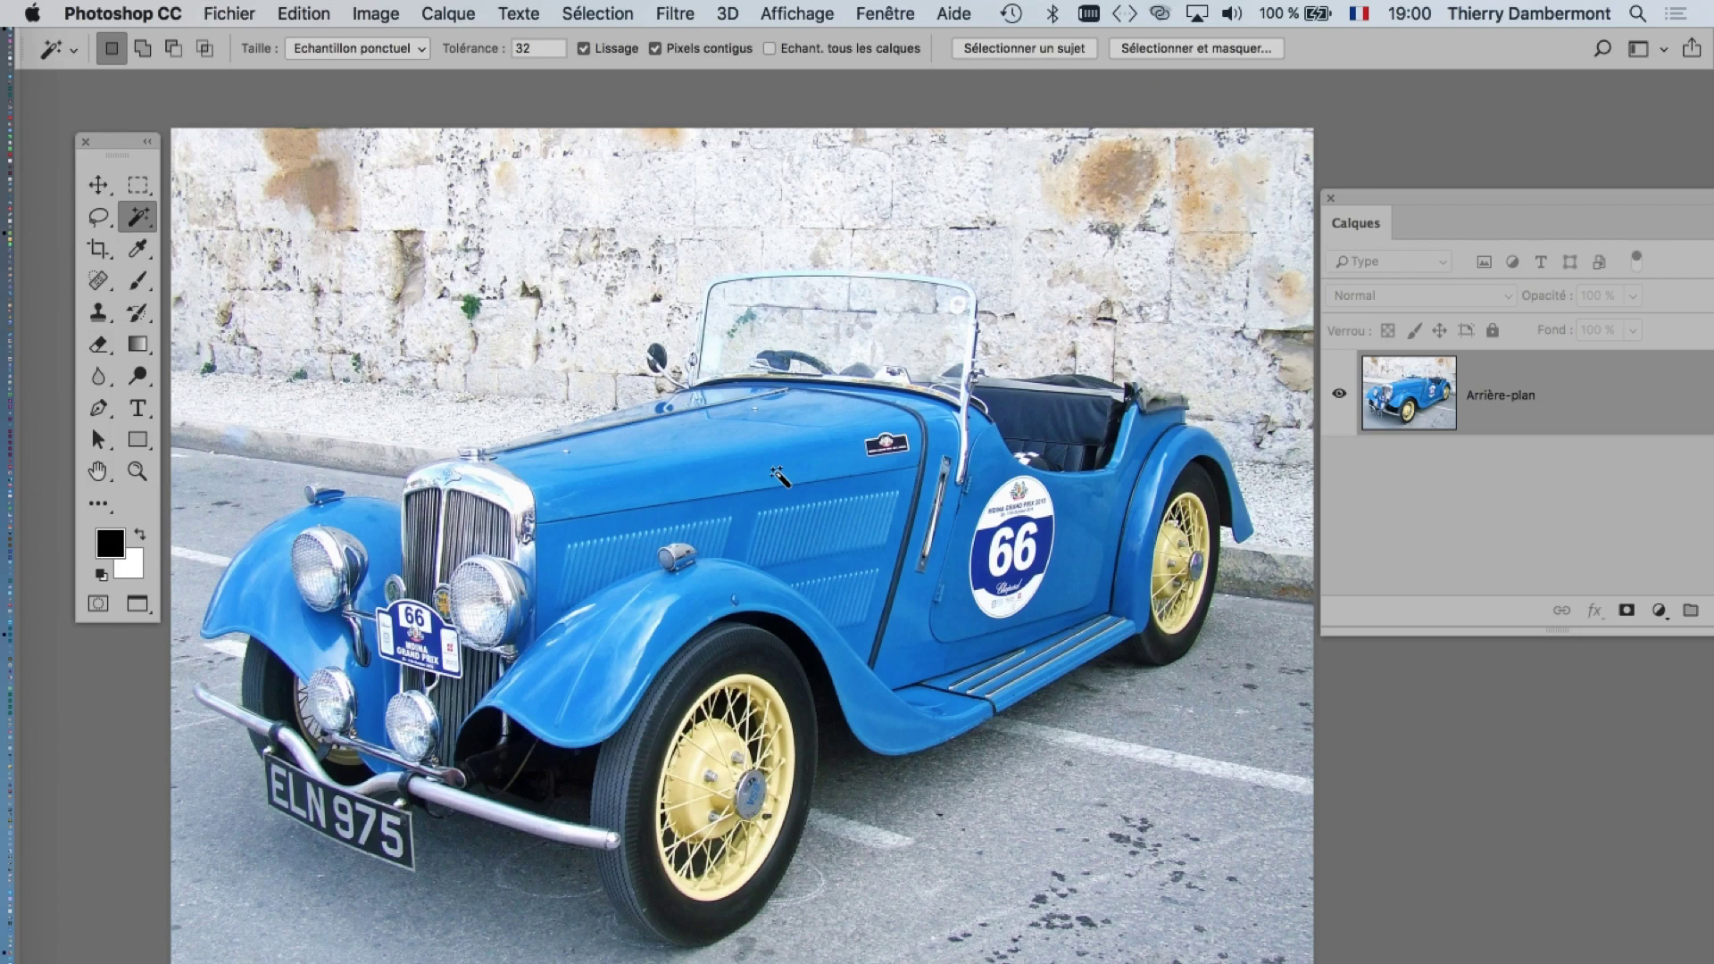
key(f)
key(f)
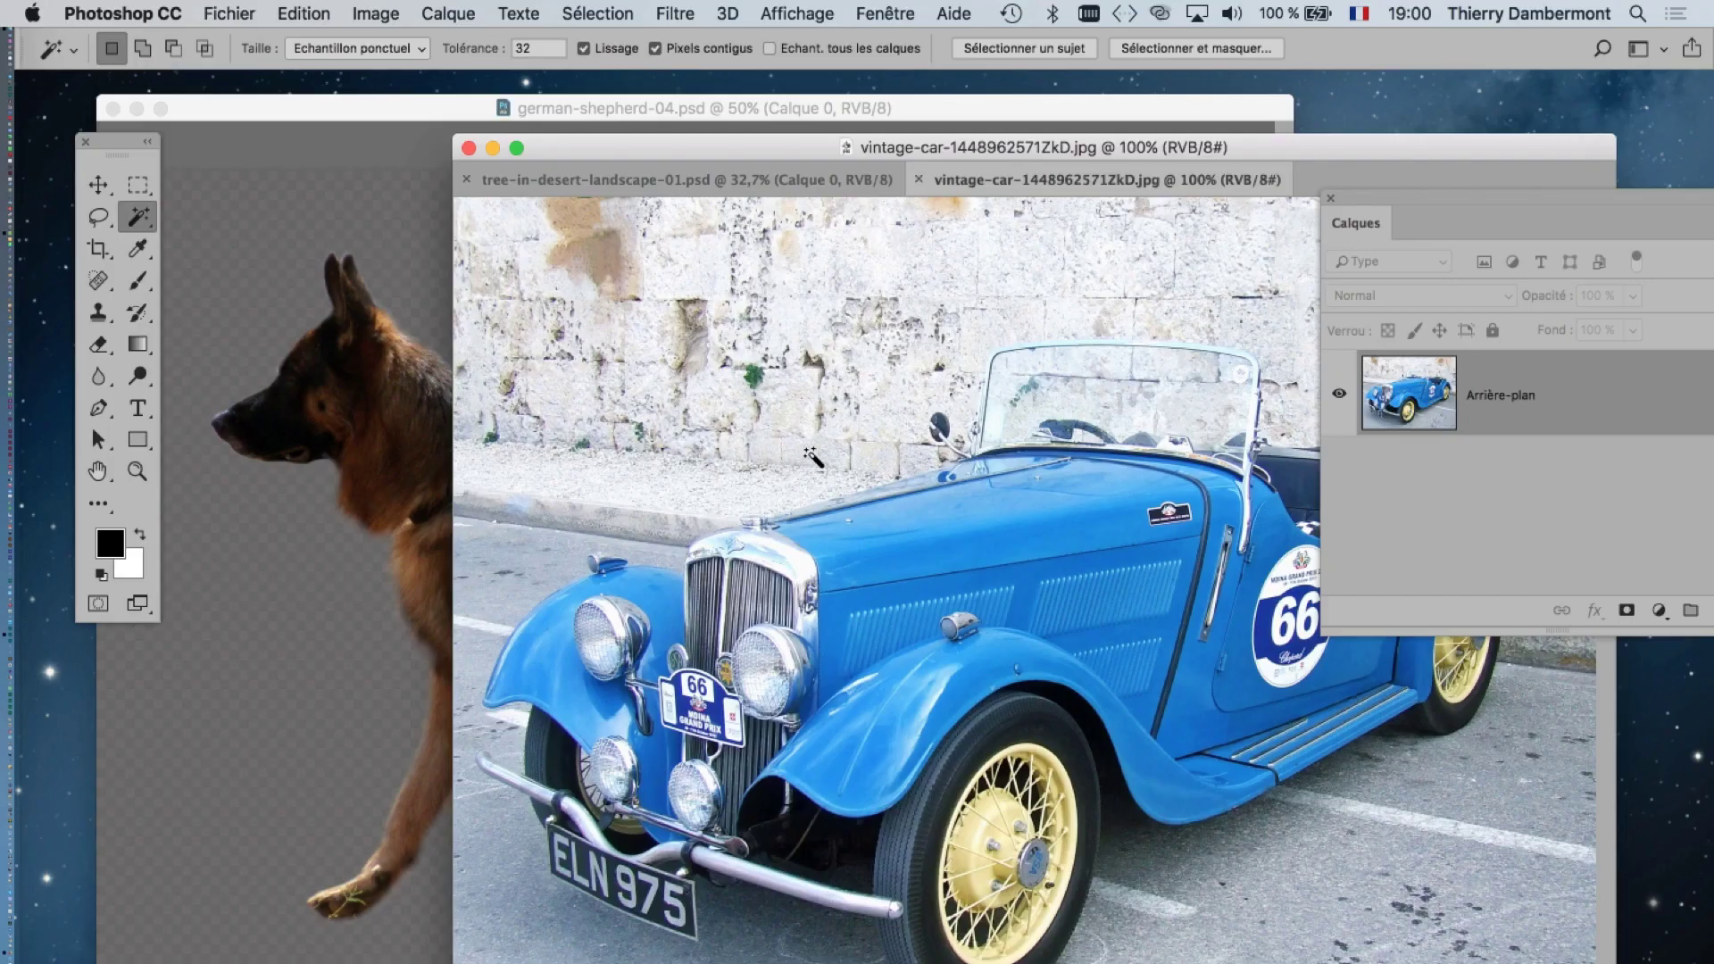
mouse_move(697, 152)
mouse_down()
mouse_move(269, 108)
mouse_move(818, 148)
mouse_move(473, 160)
mouse_move(282, 122)
mouse_move(314, 141)
mouse_move(270, 114)
mouse_up()
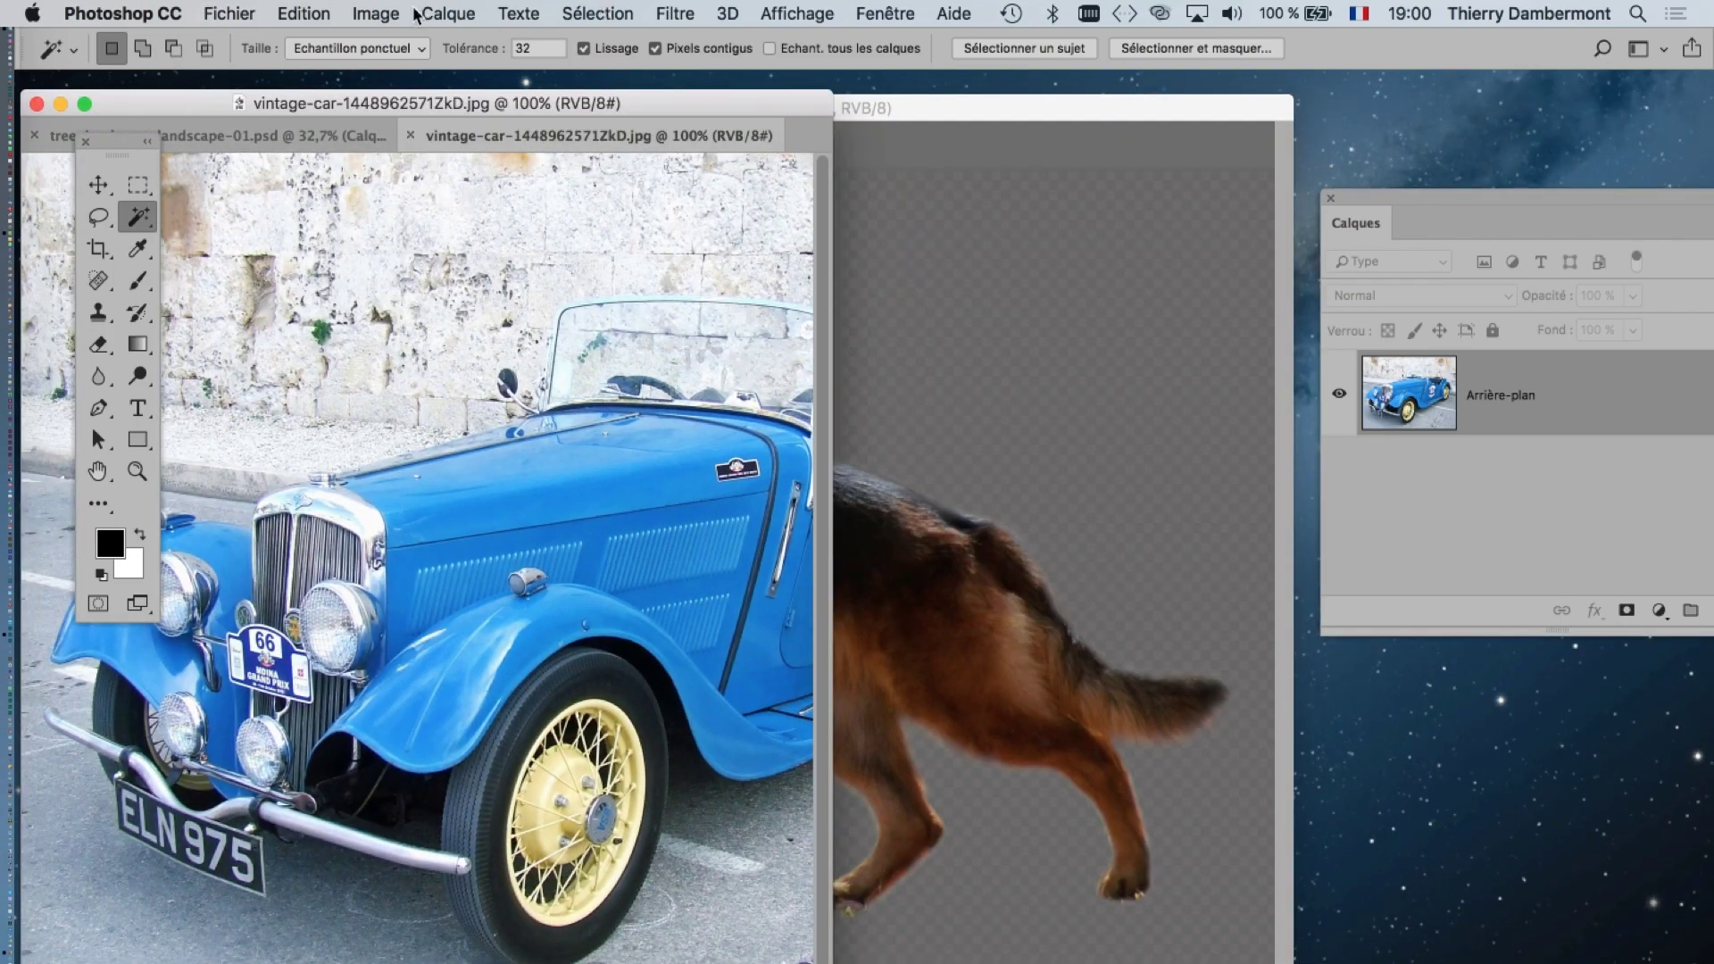
click(366, 12)
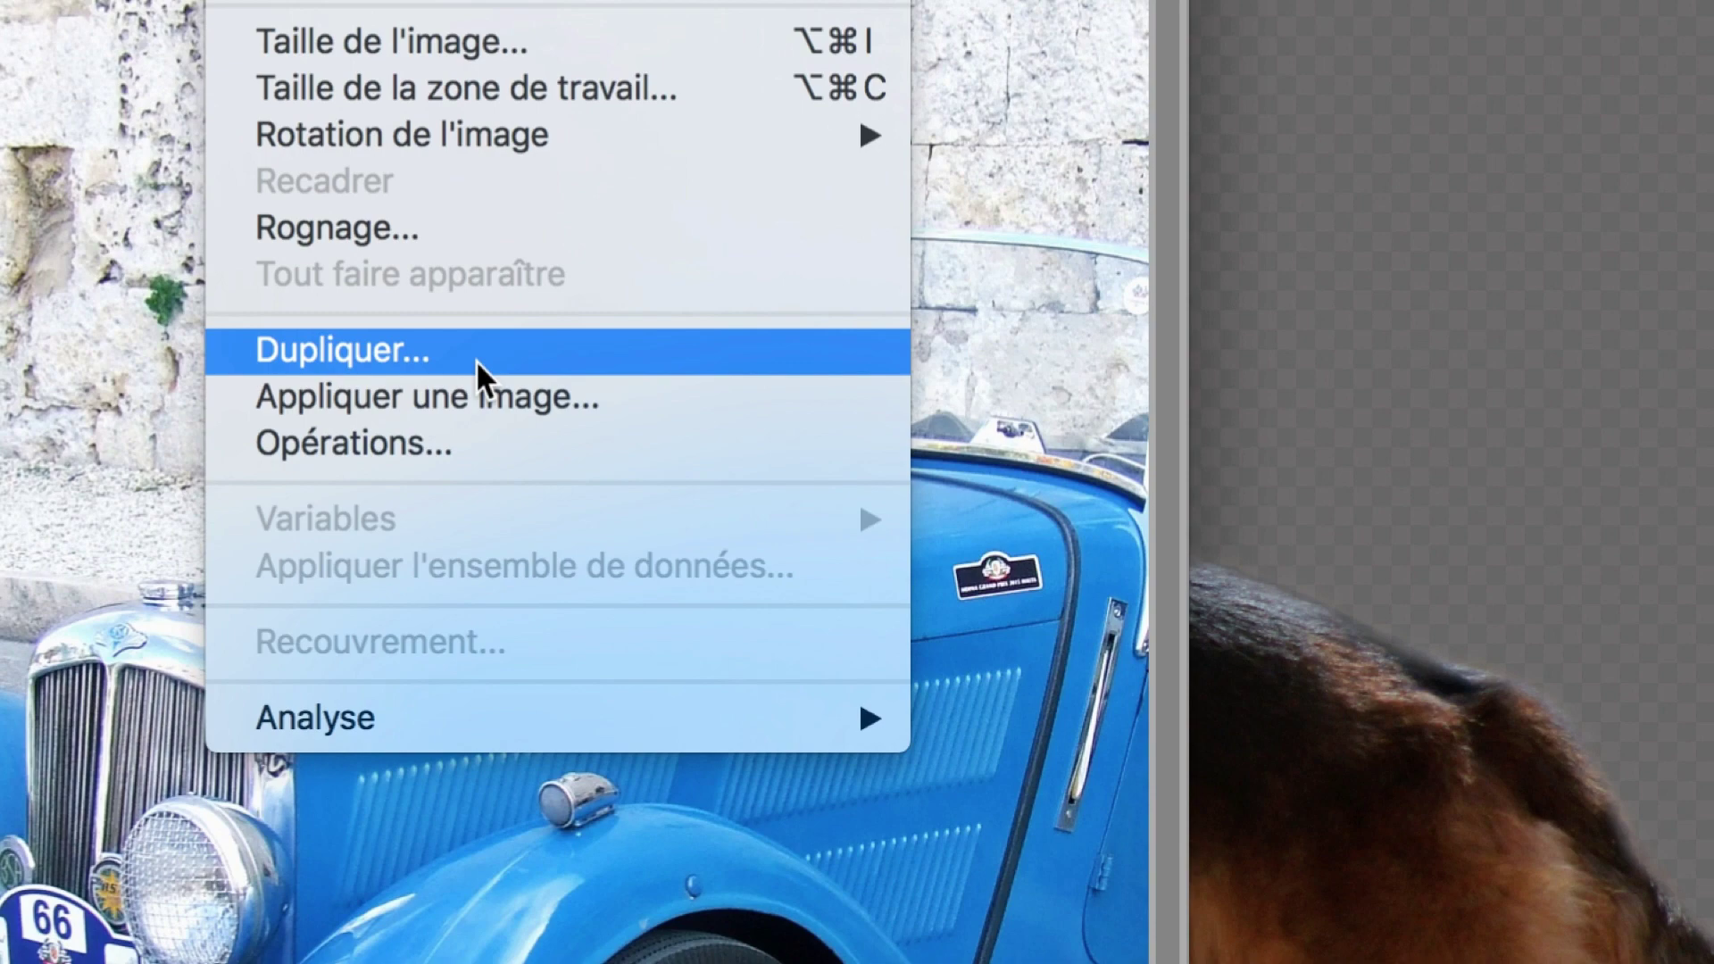
click(475, 361)
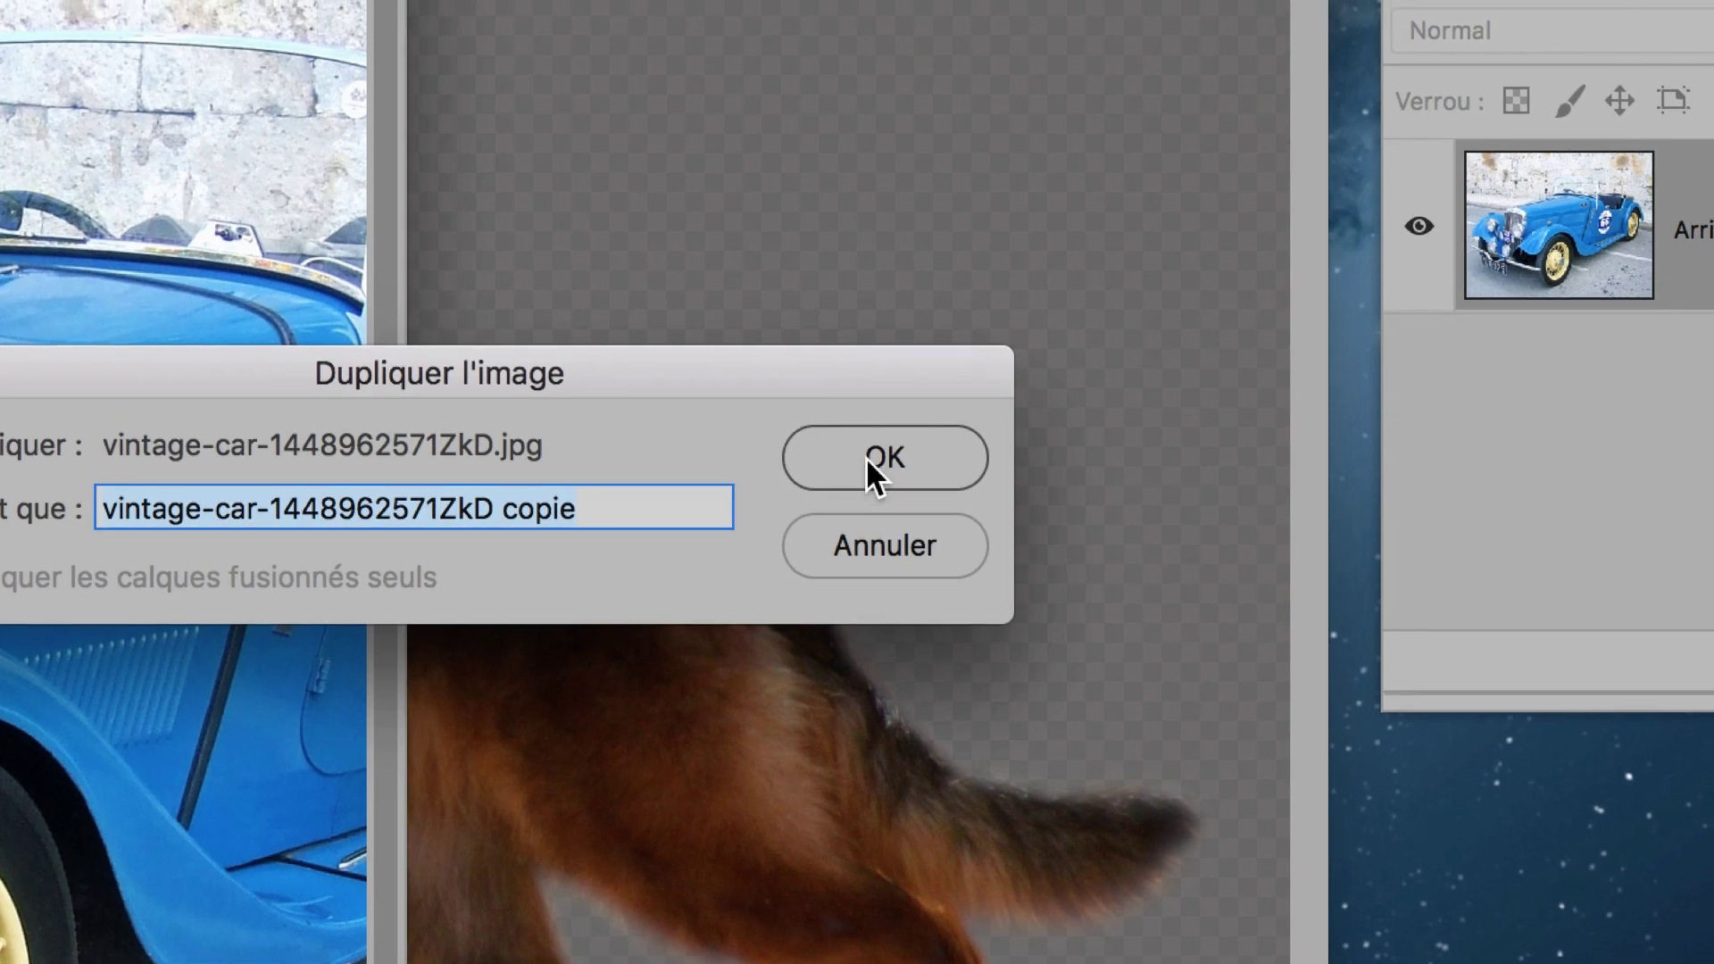
click(868, 460)
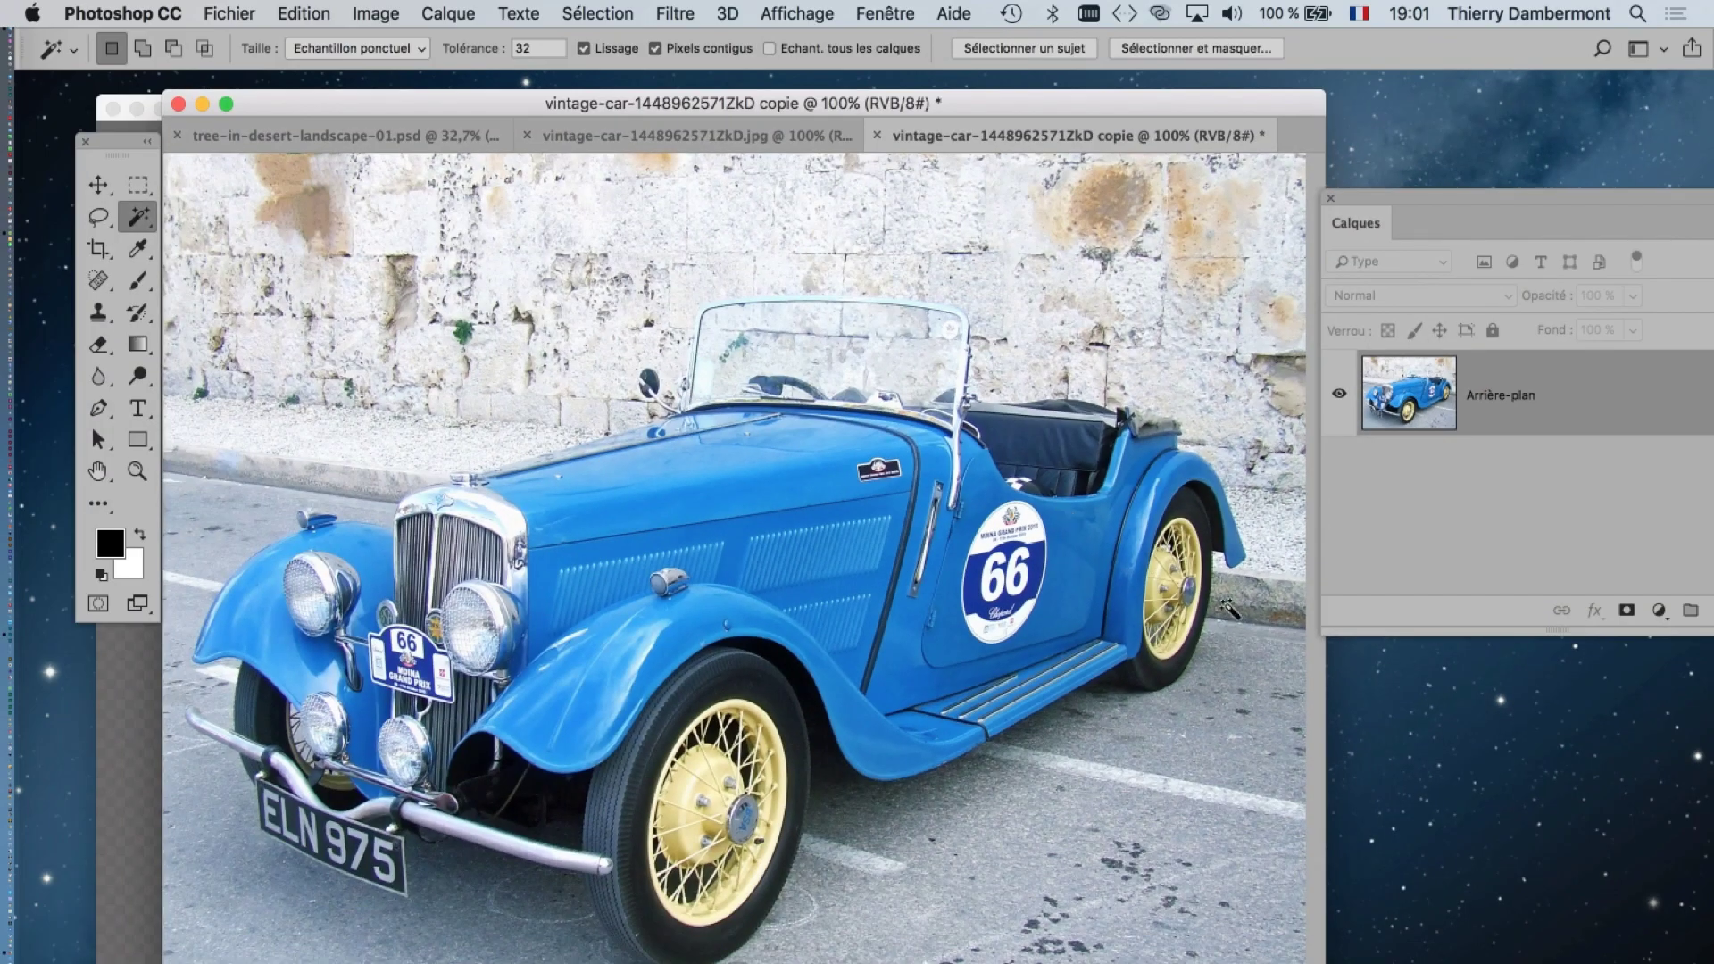
- Arrange the original car photo and its copie in side-by-side windows, then open the Image menu
drag(1325, 536, 908, 536)
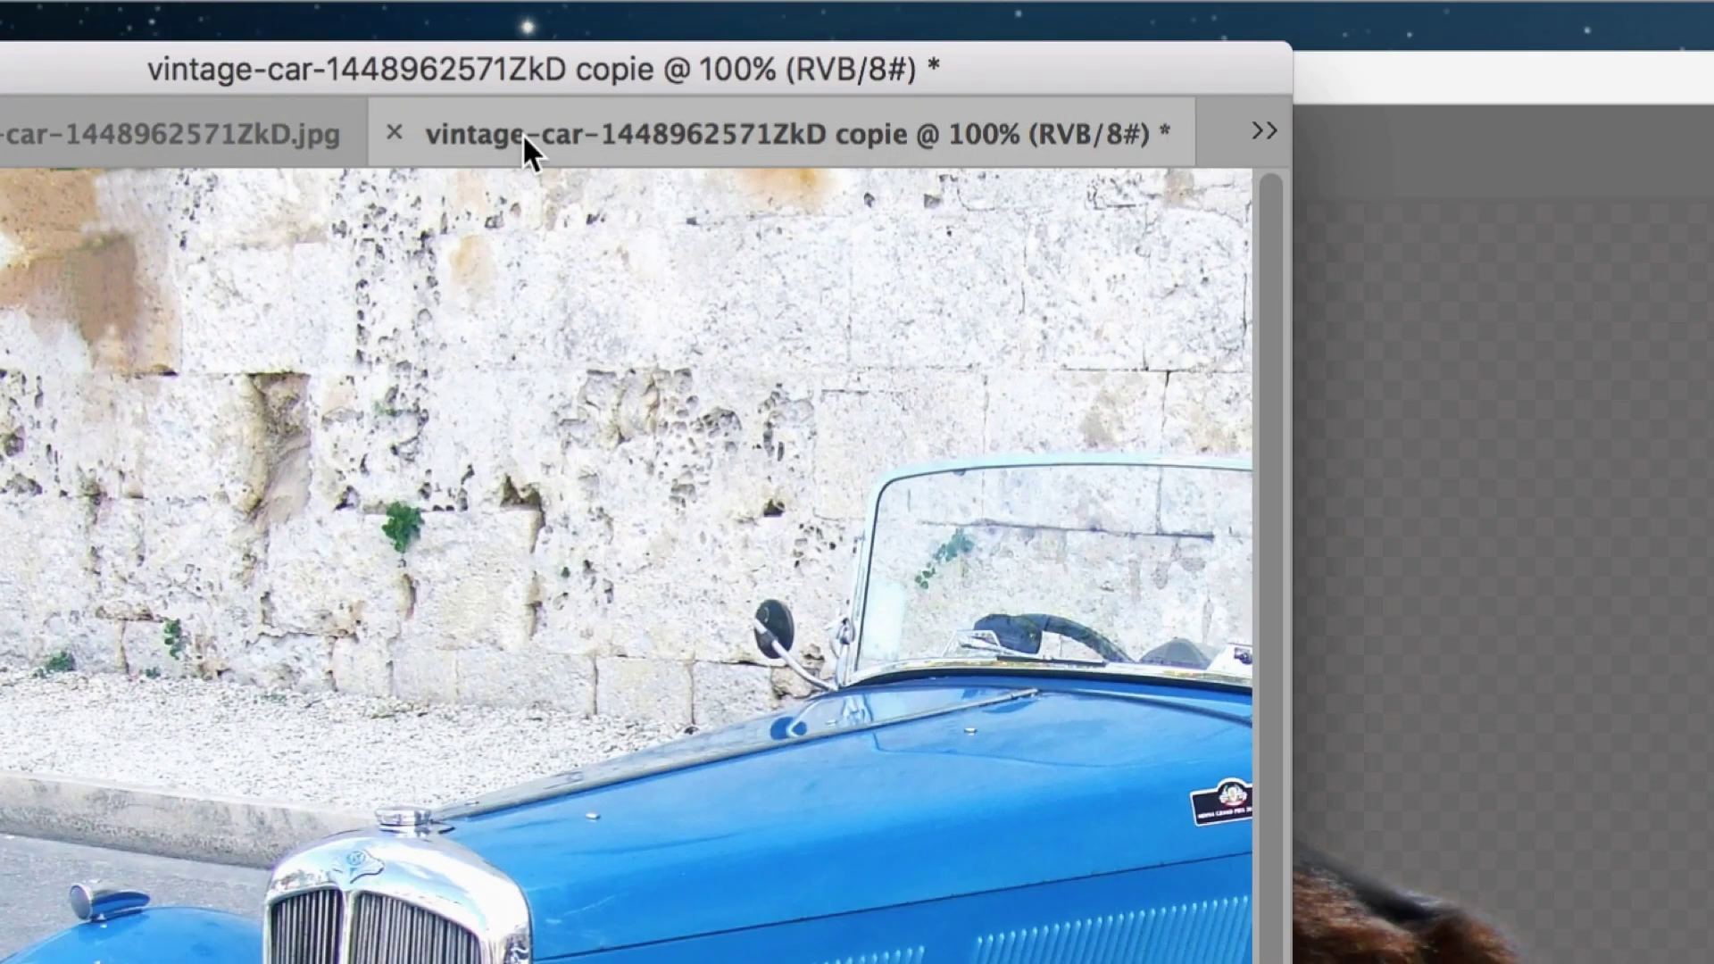
mouse_move(522, 132)
mouse_down()
mouse_move(768, 169)
mouse_move(833, 109)
mouse_up()
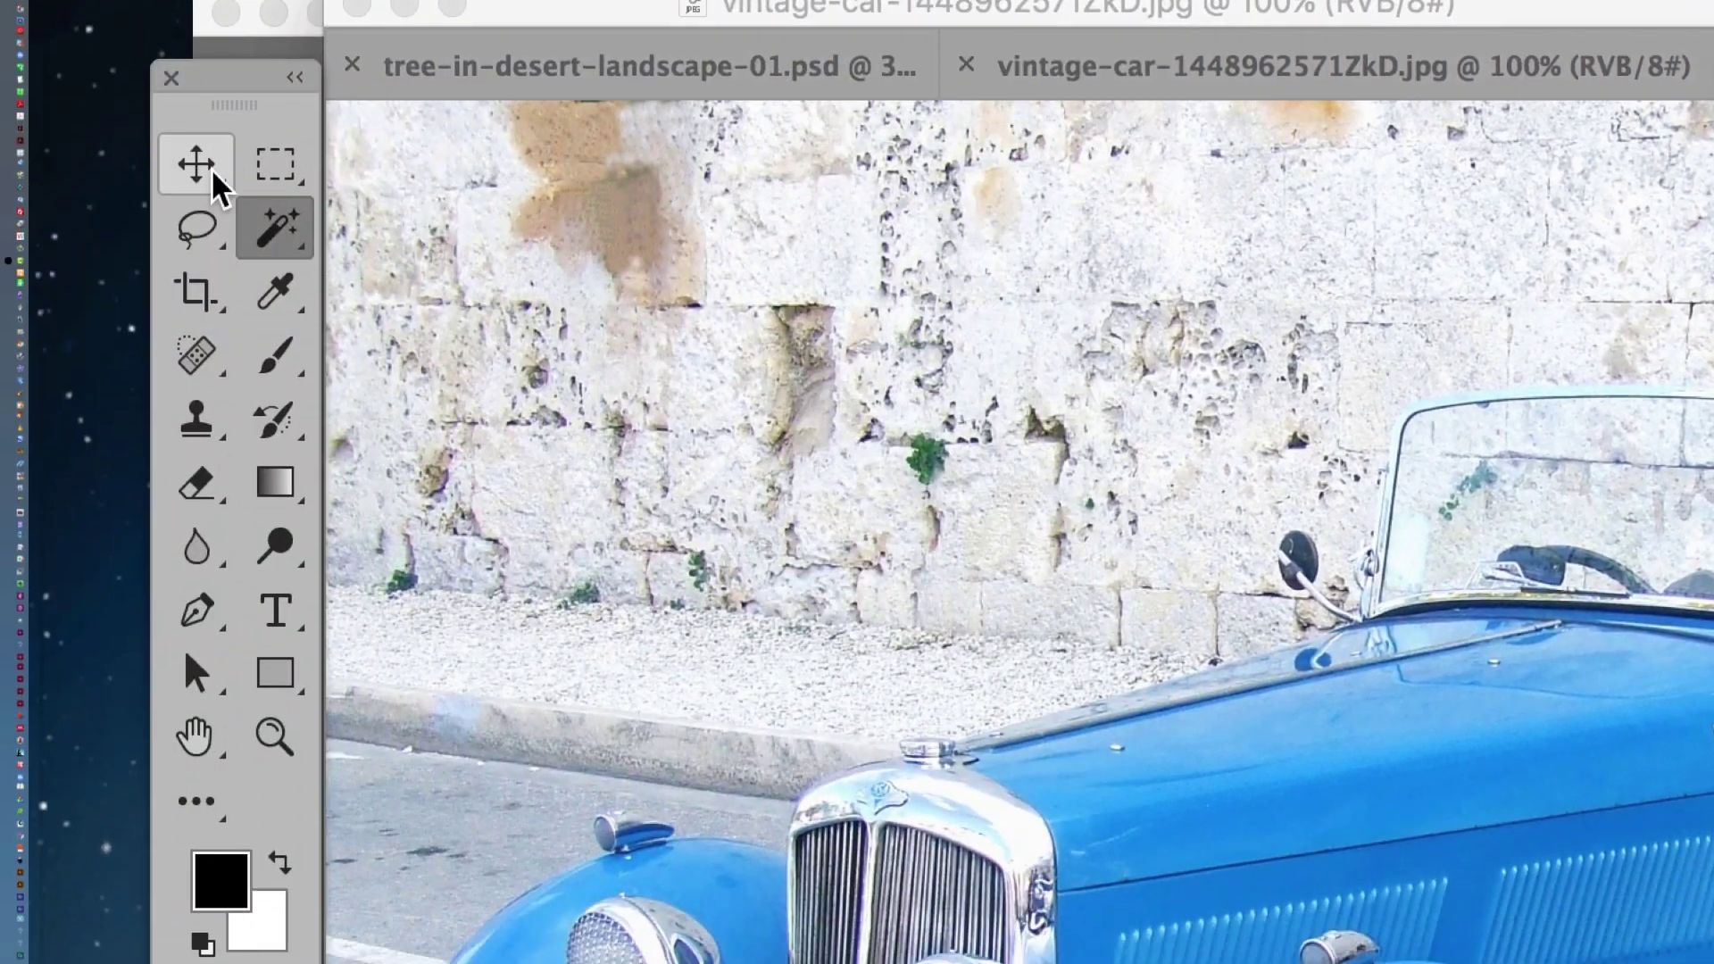
right_click(211, 168)
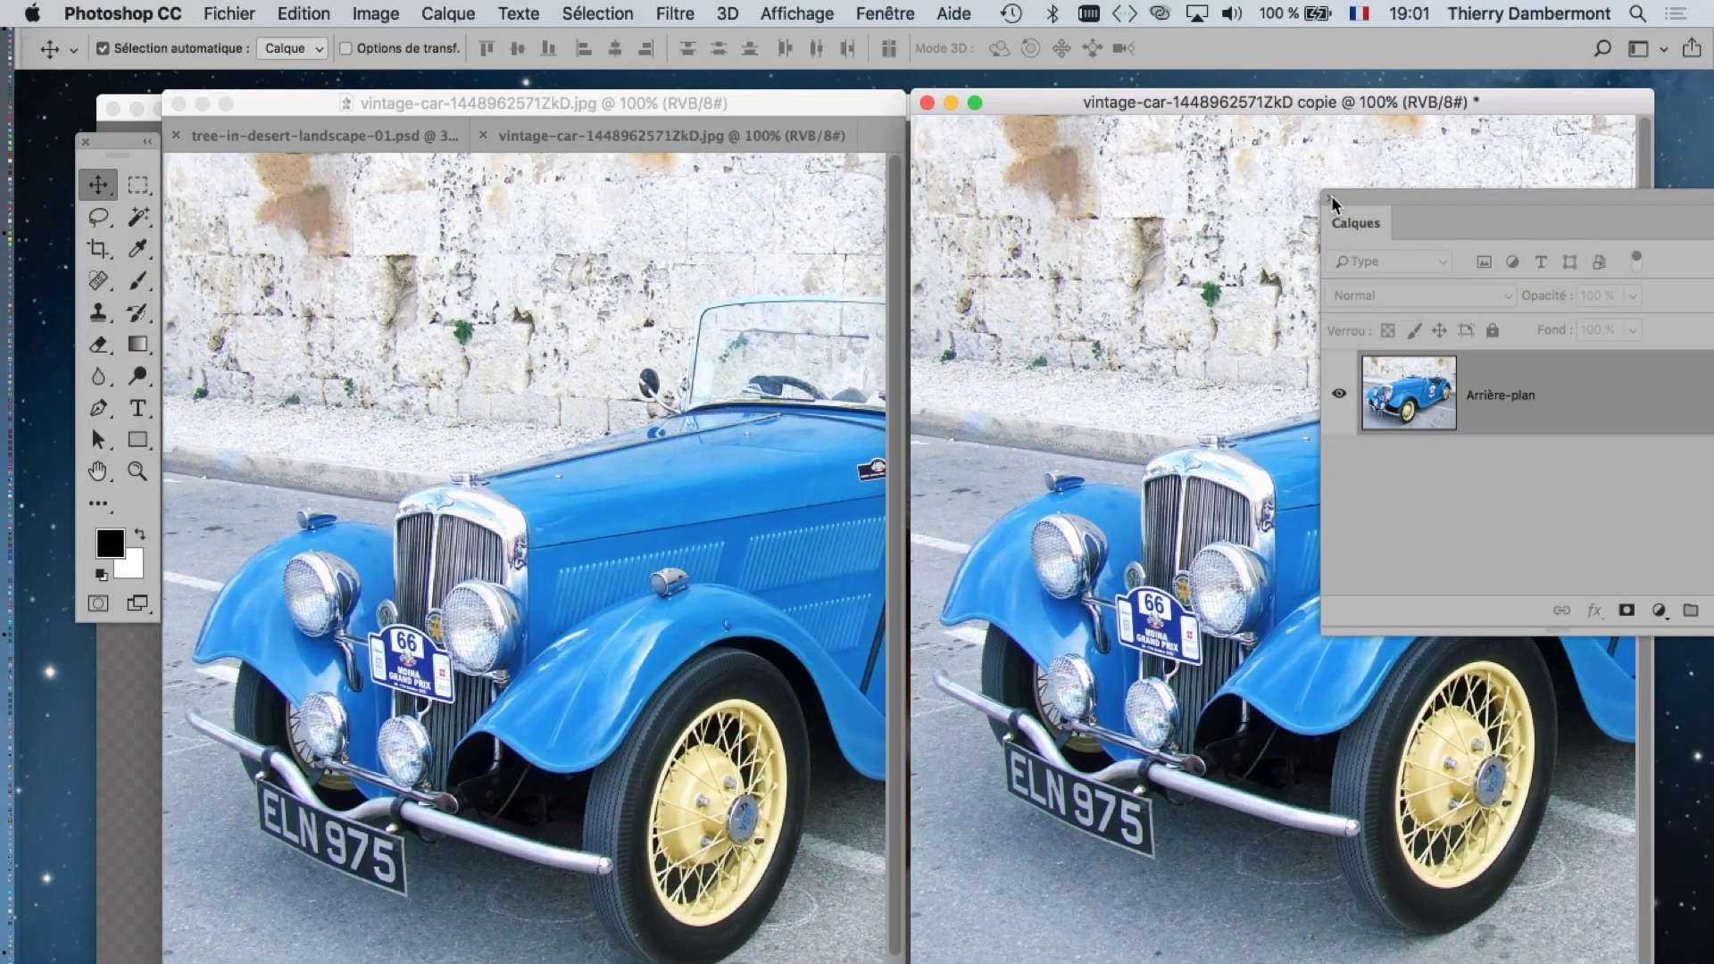
click(1331, 197)
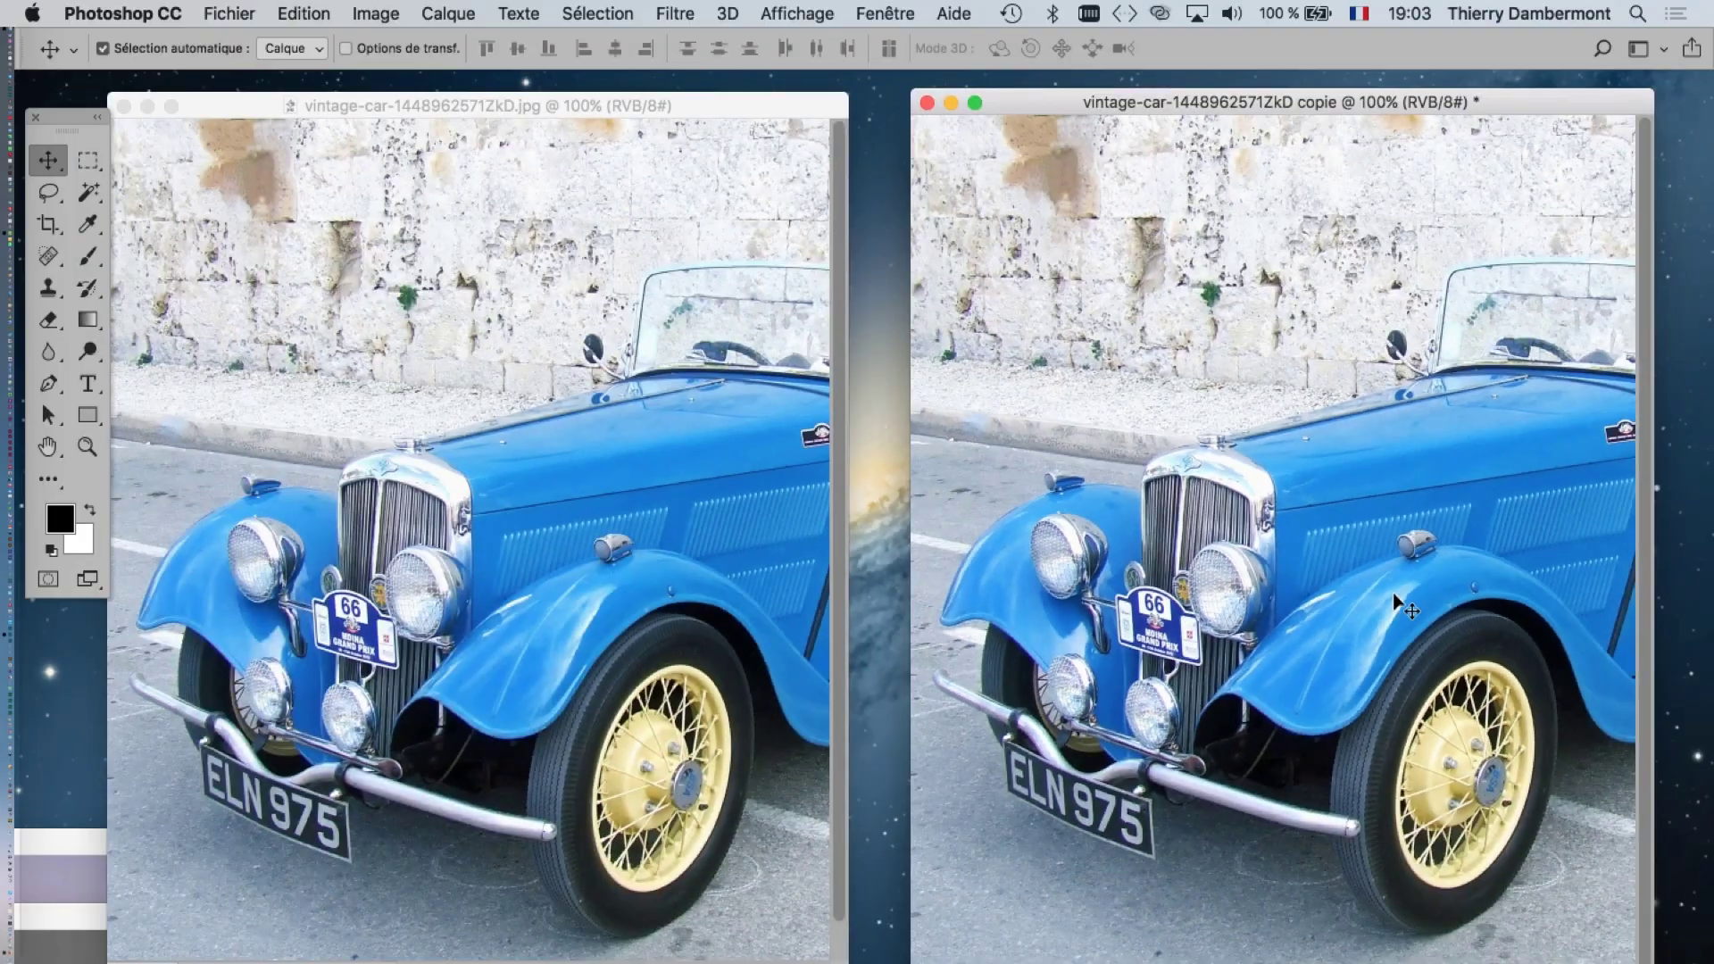
drag(1183, 93, 1152, 92)
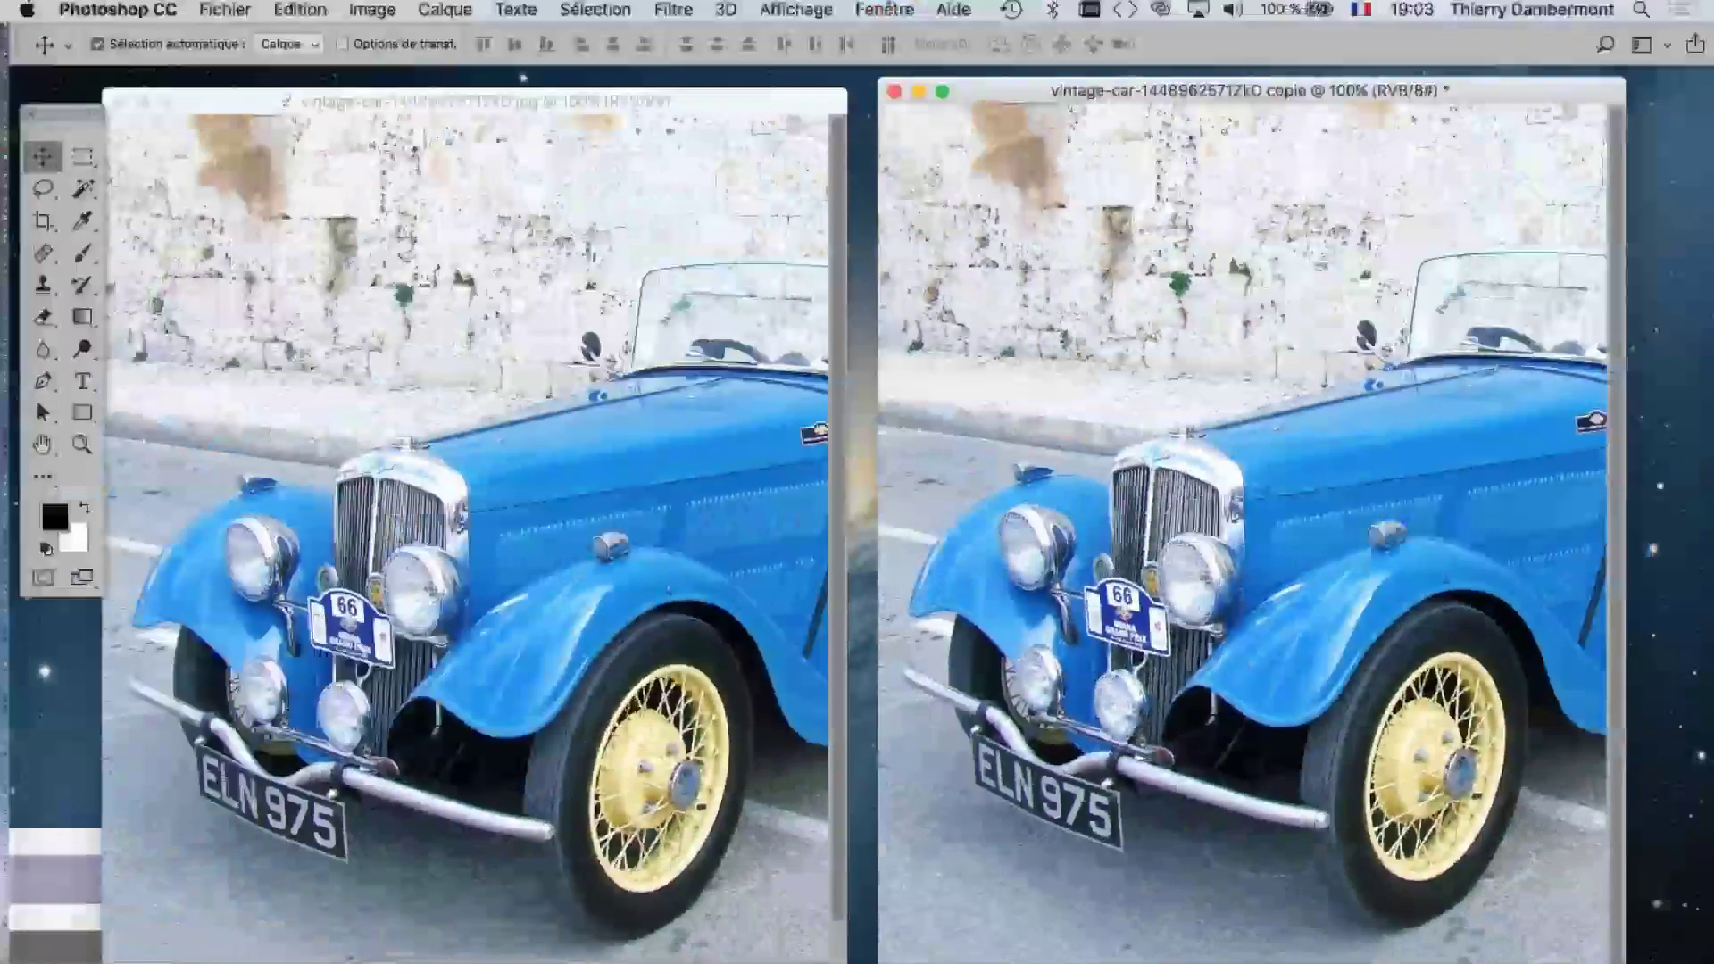
click(375, 13)
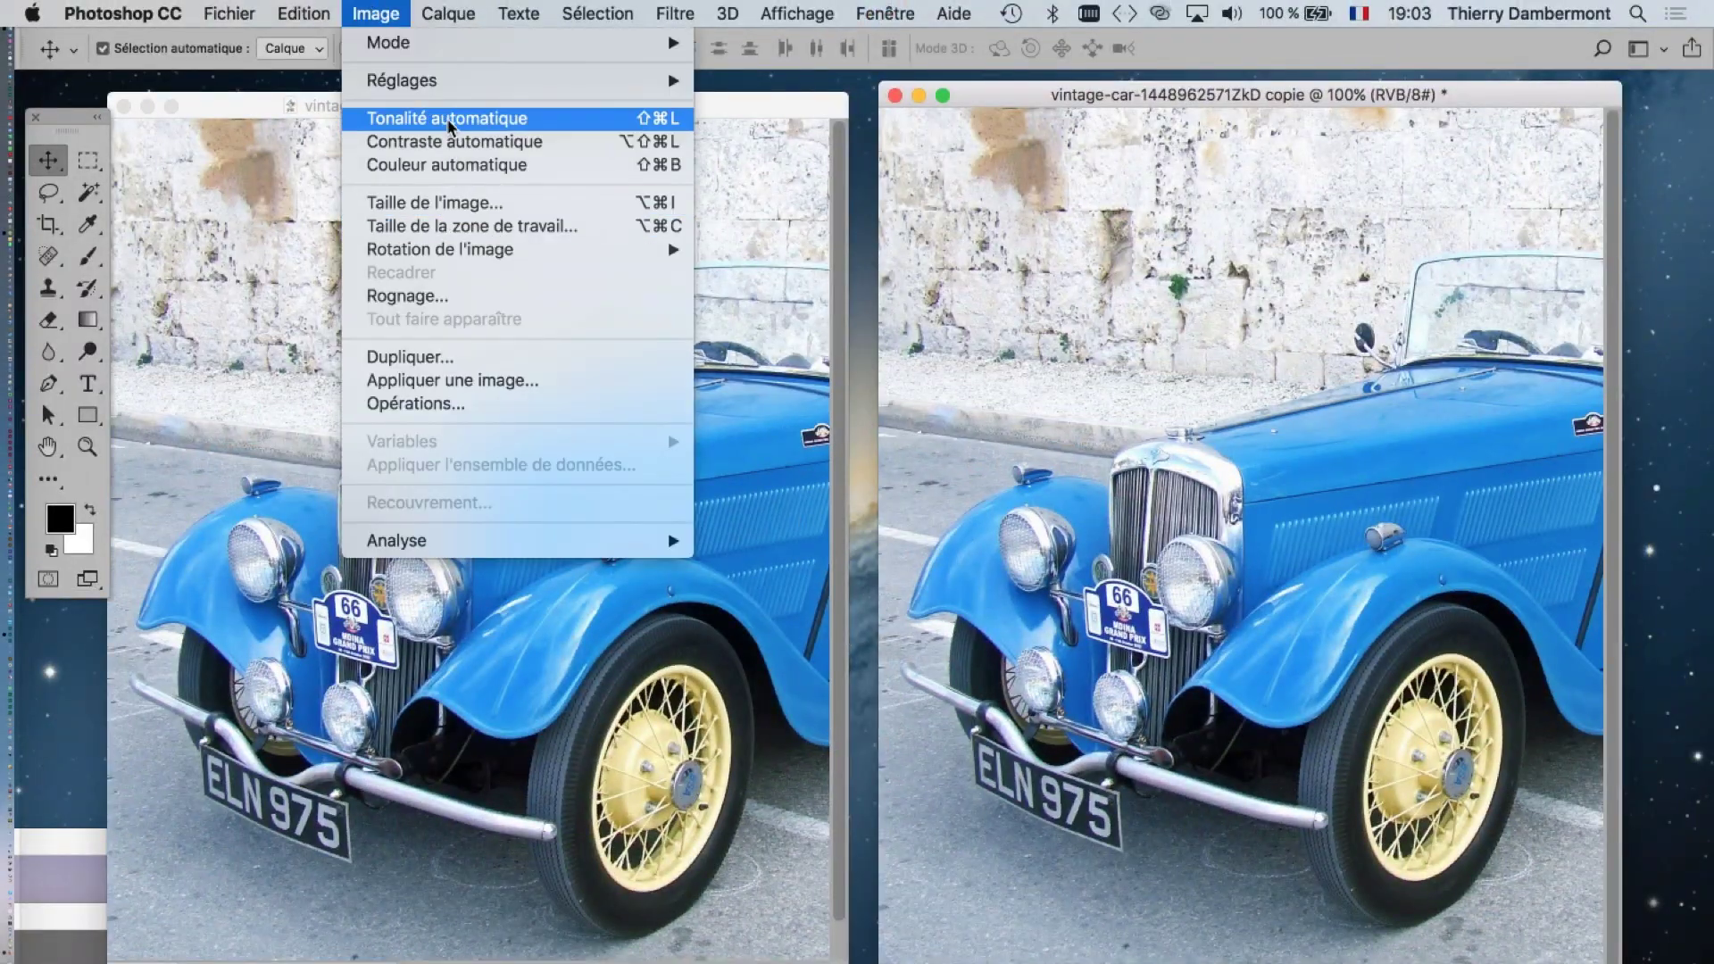
click(438, 203)
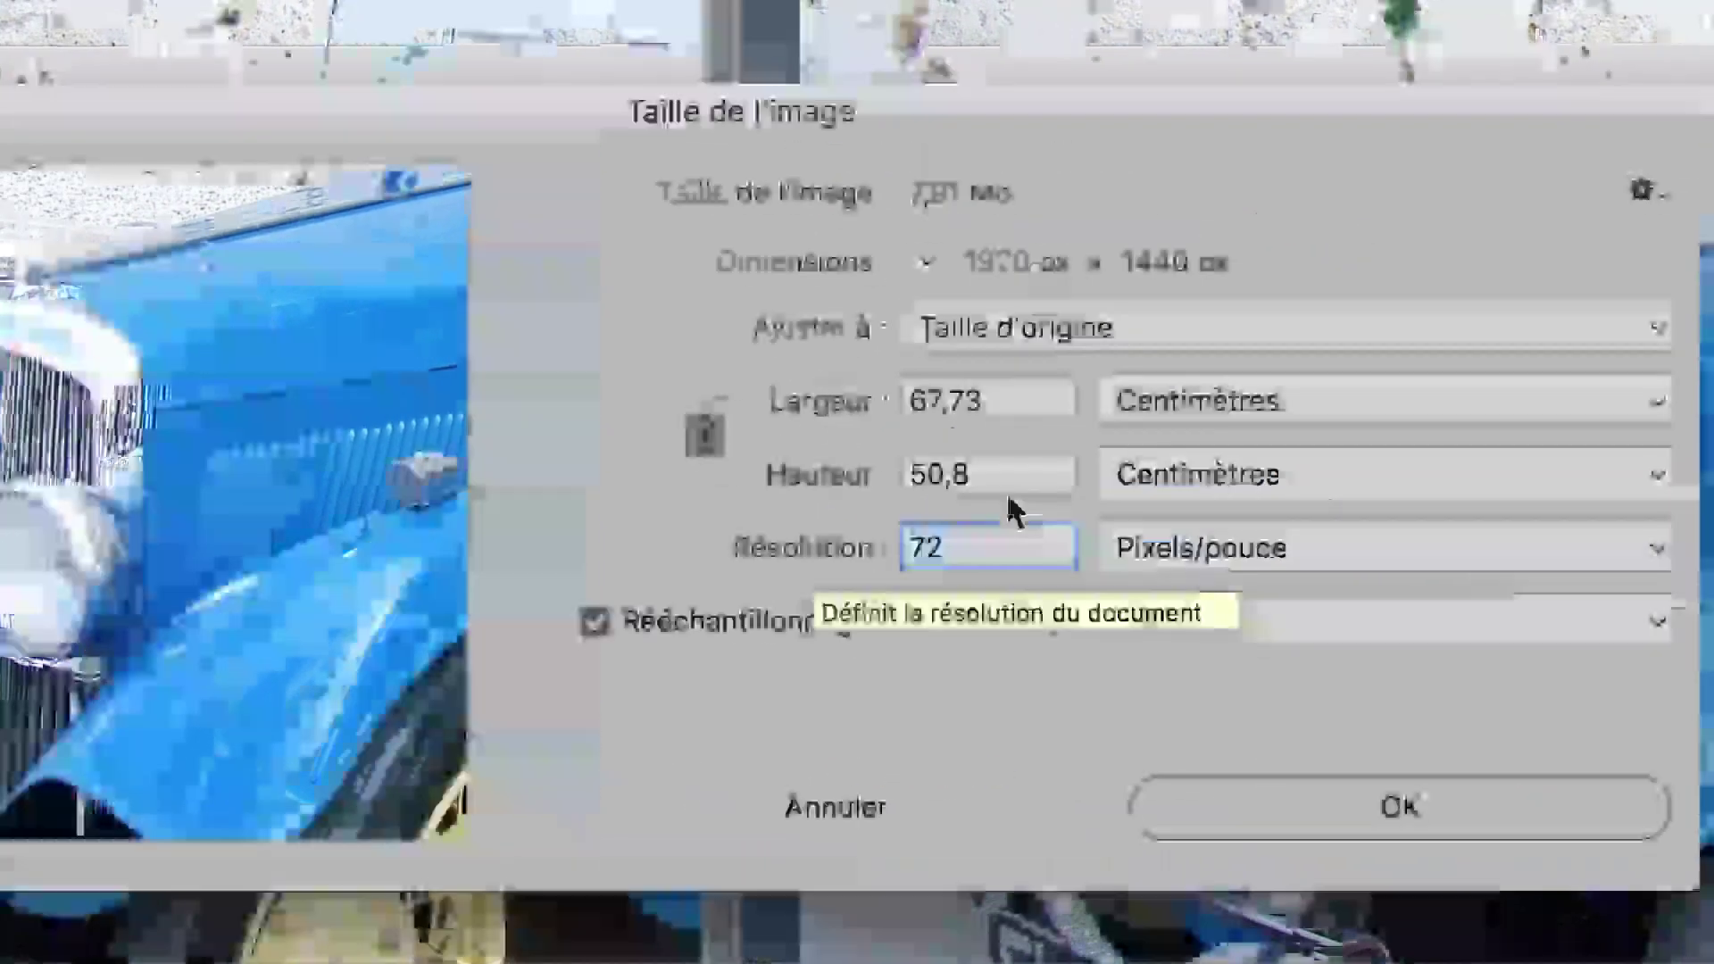
click(982, 437)
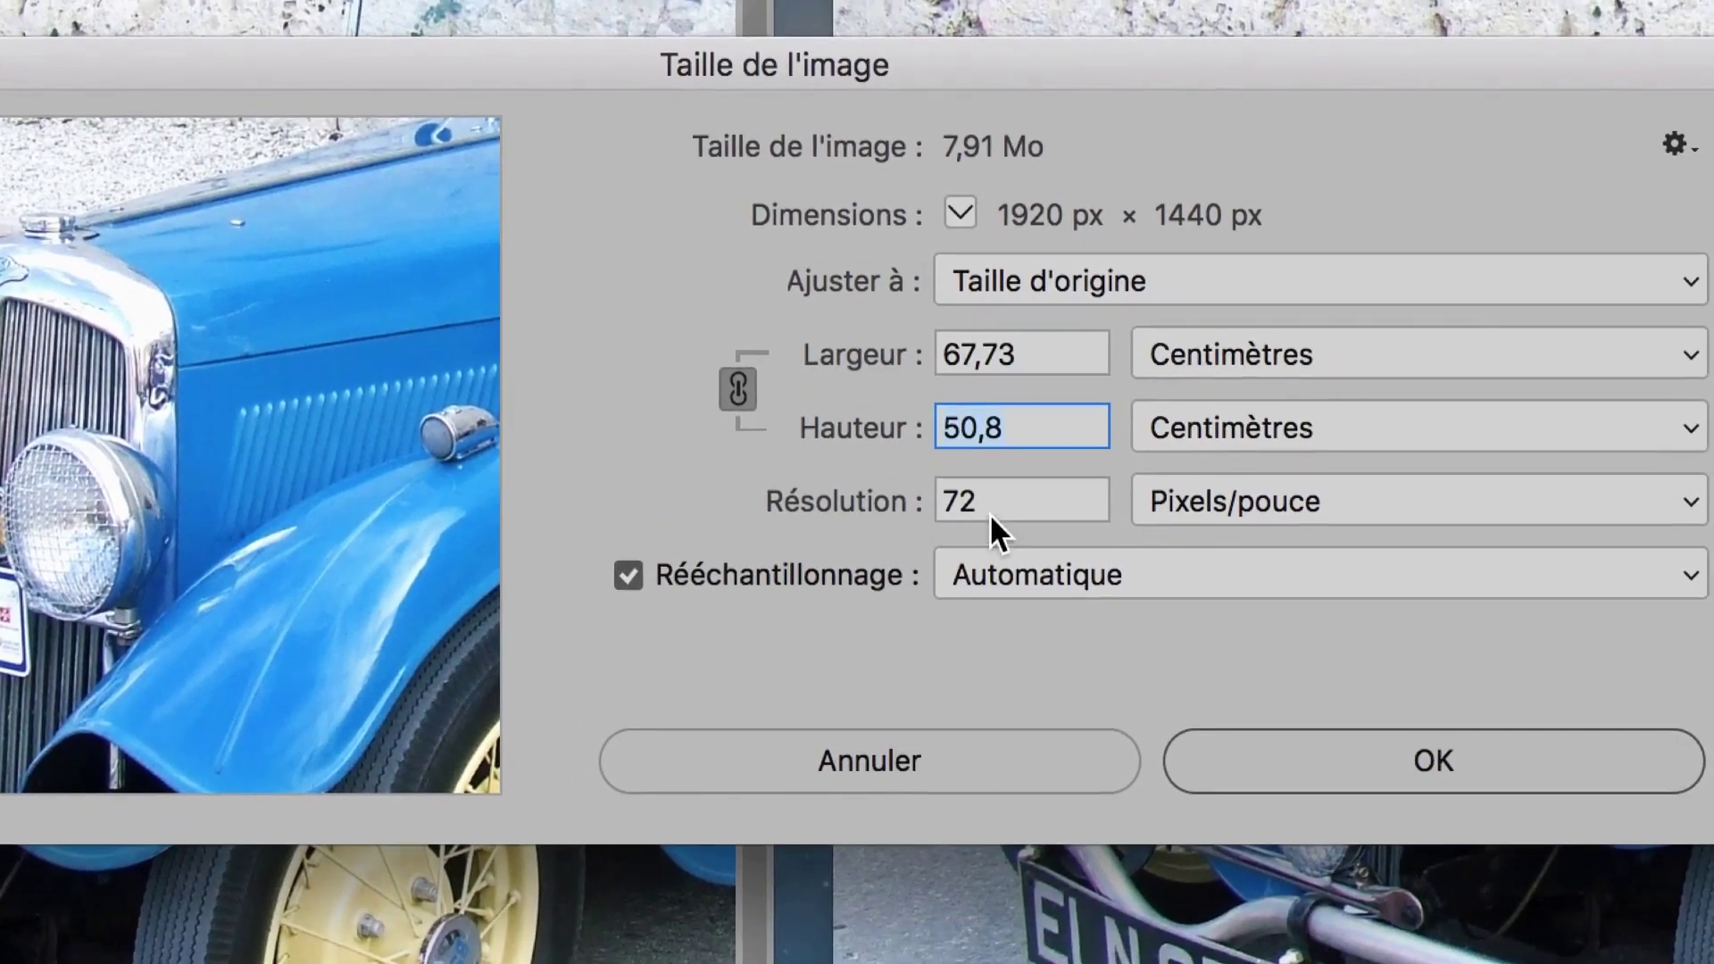
key(Tab)
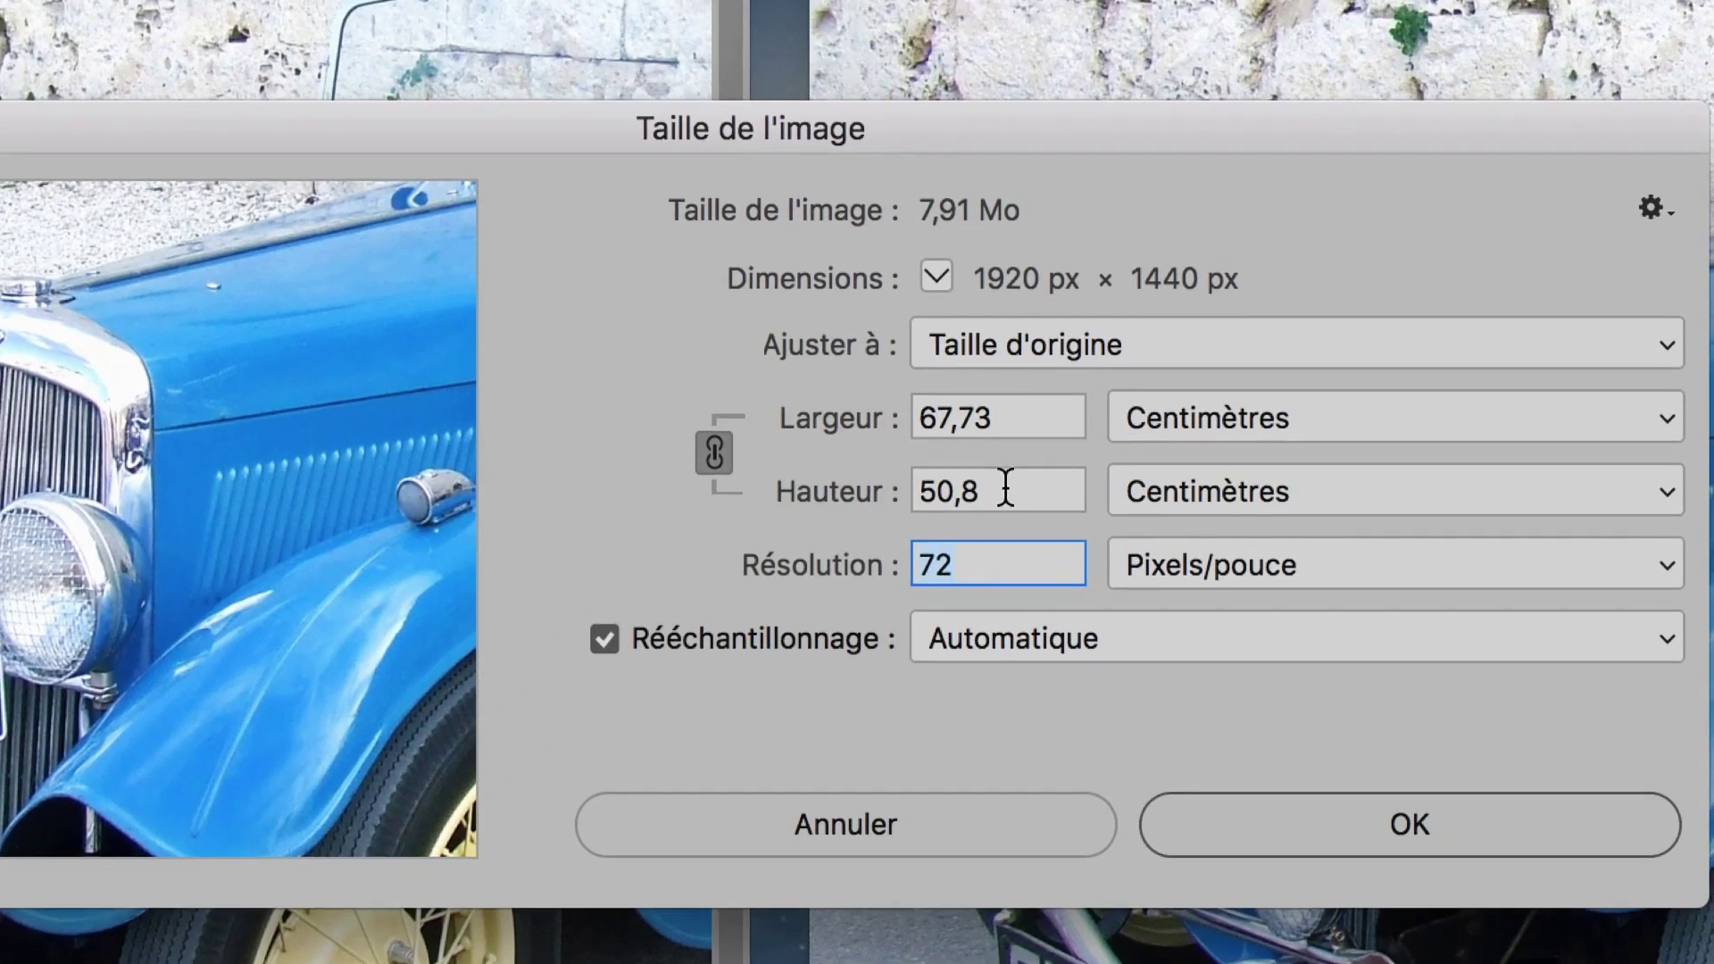
click(1086, 415)
click(1004, 463)
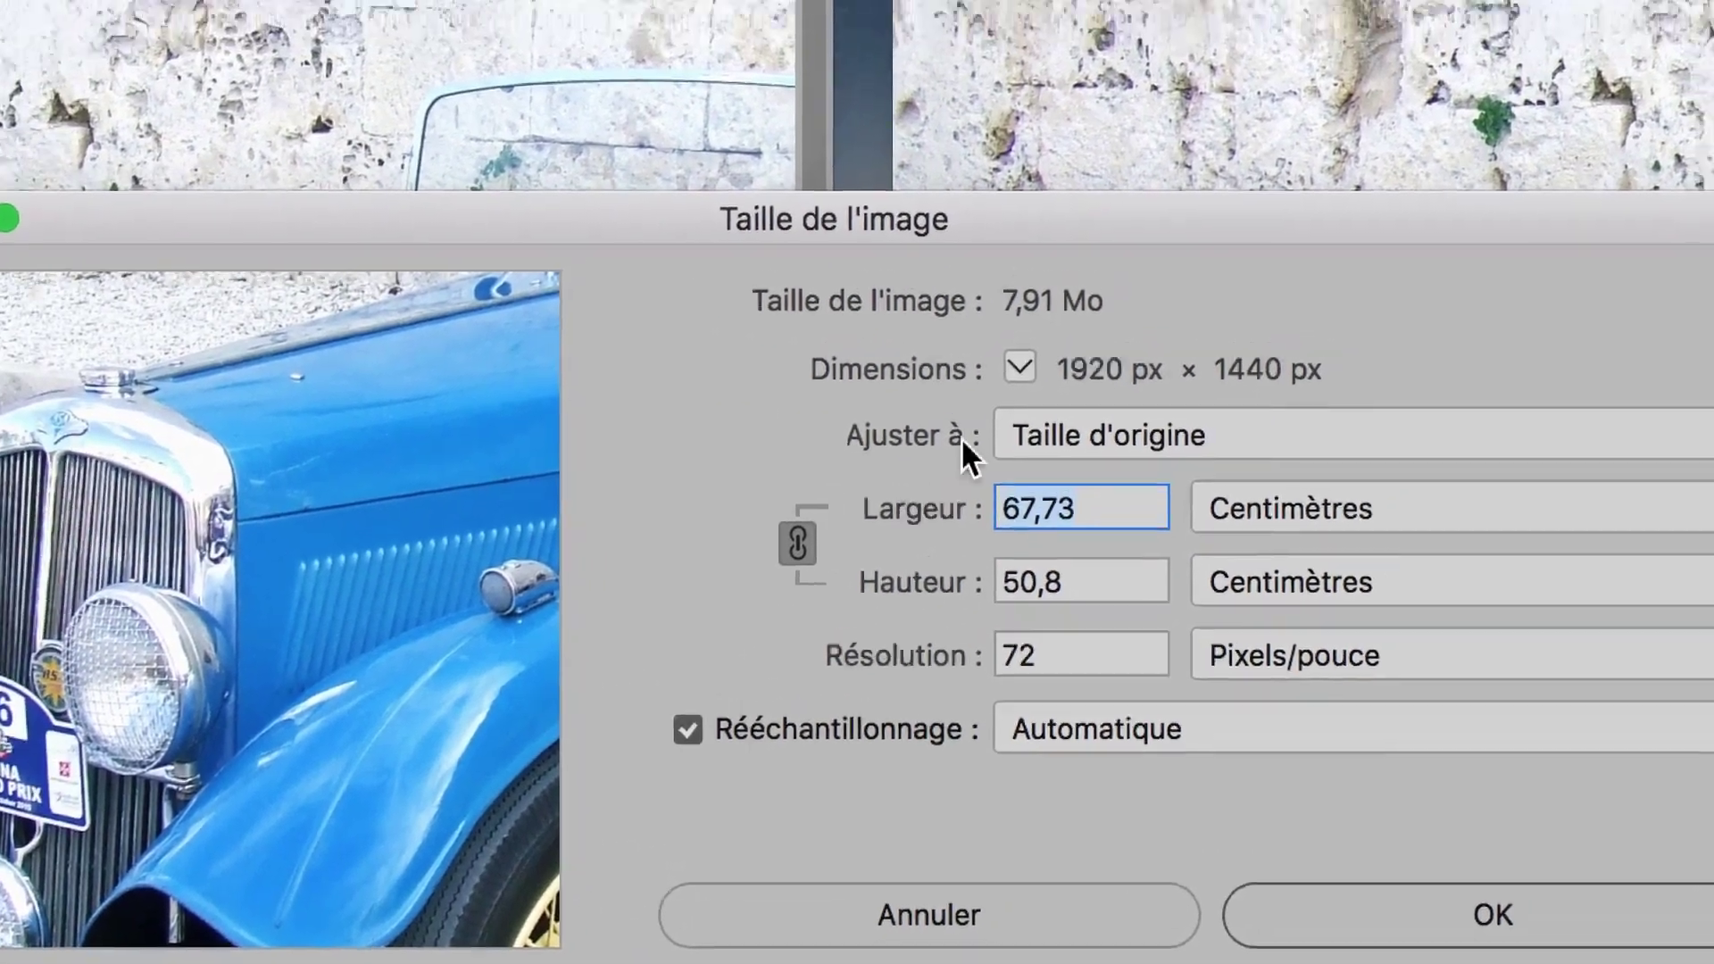
key(alt)
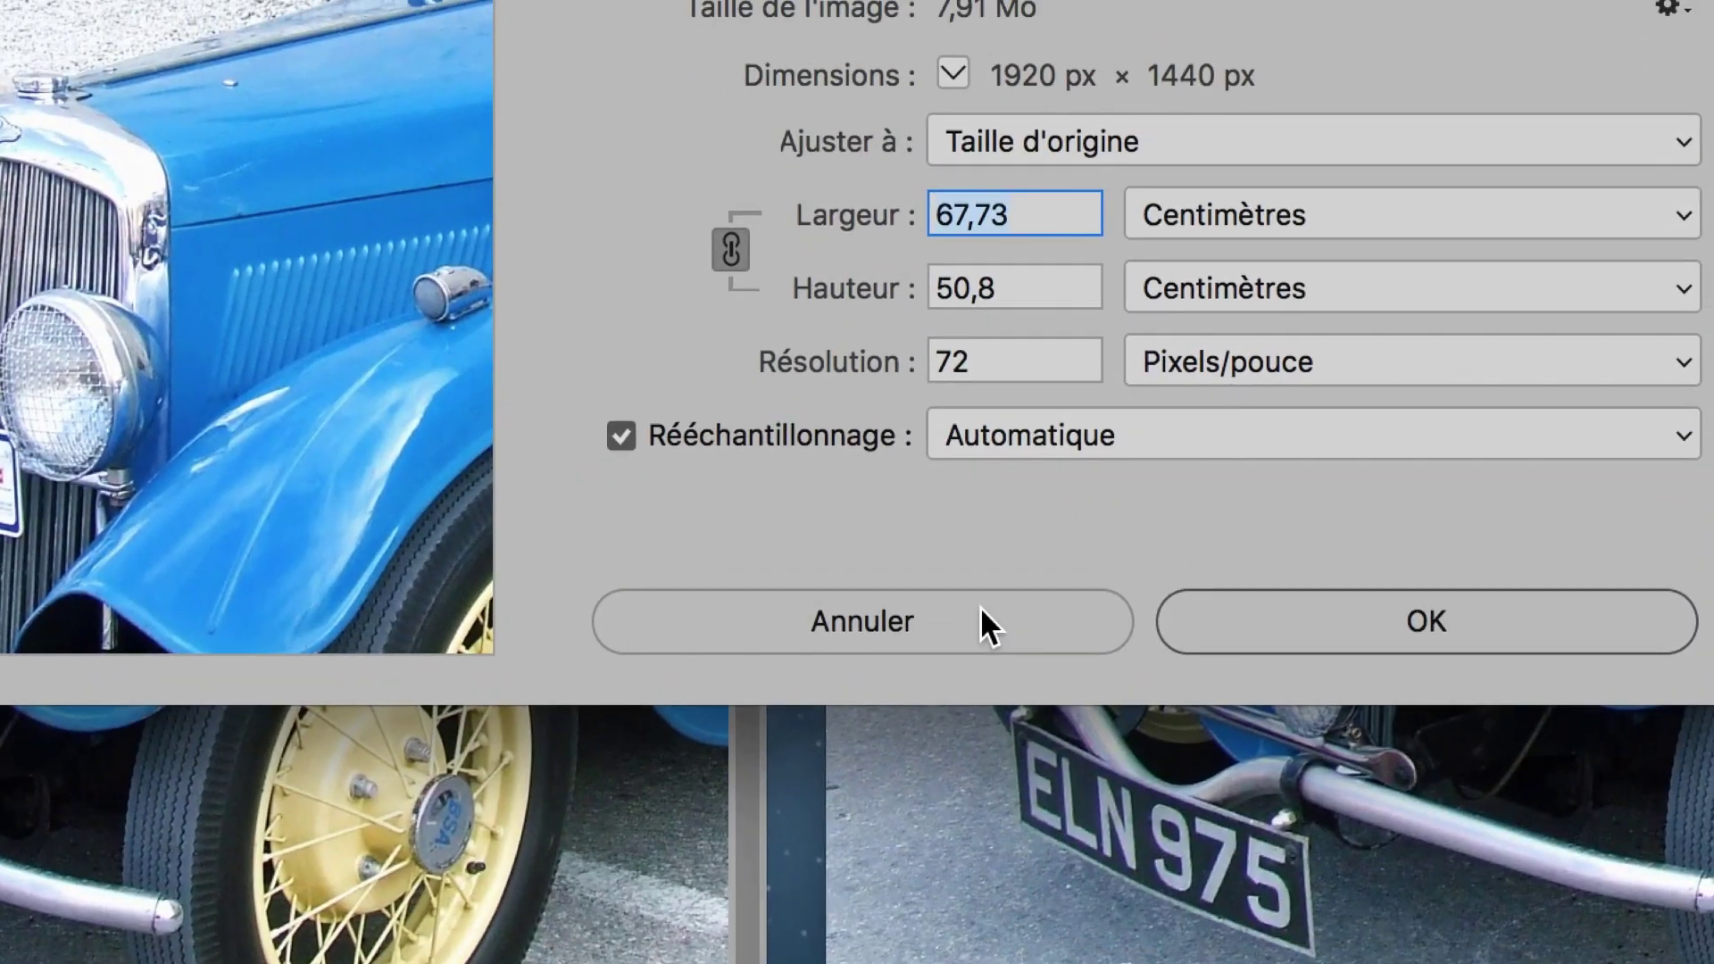
click(980, 609)
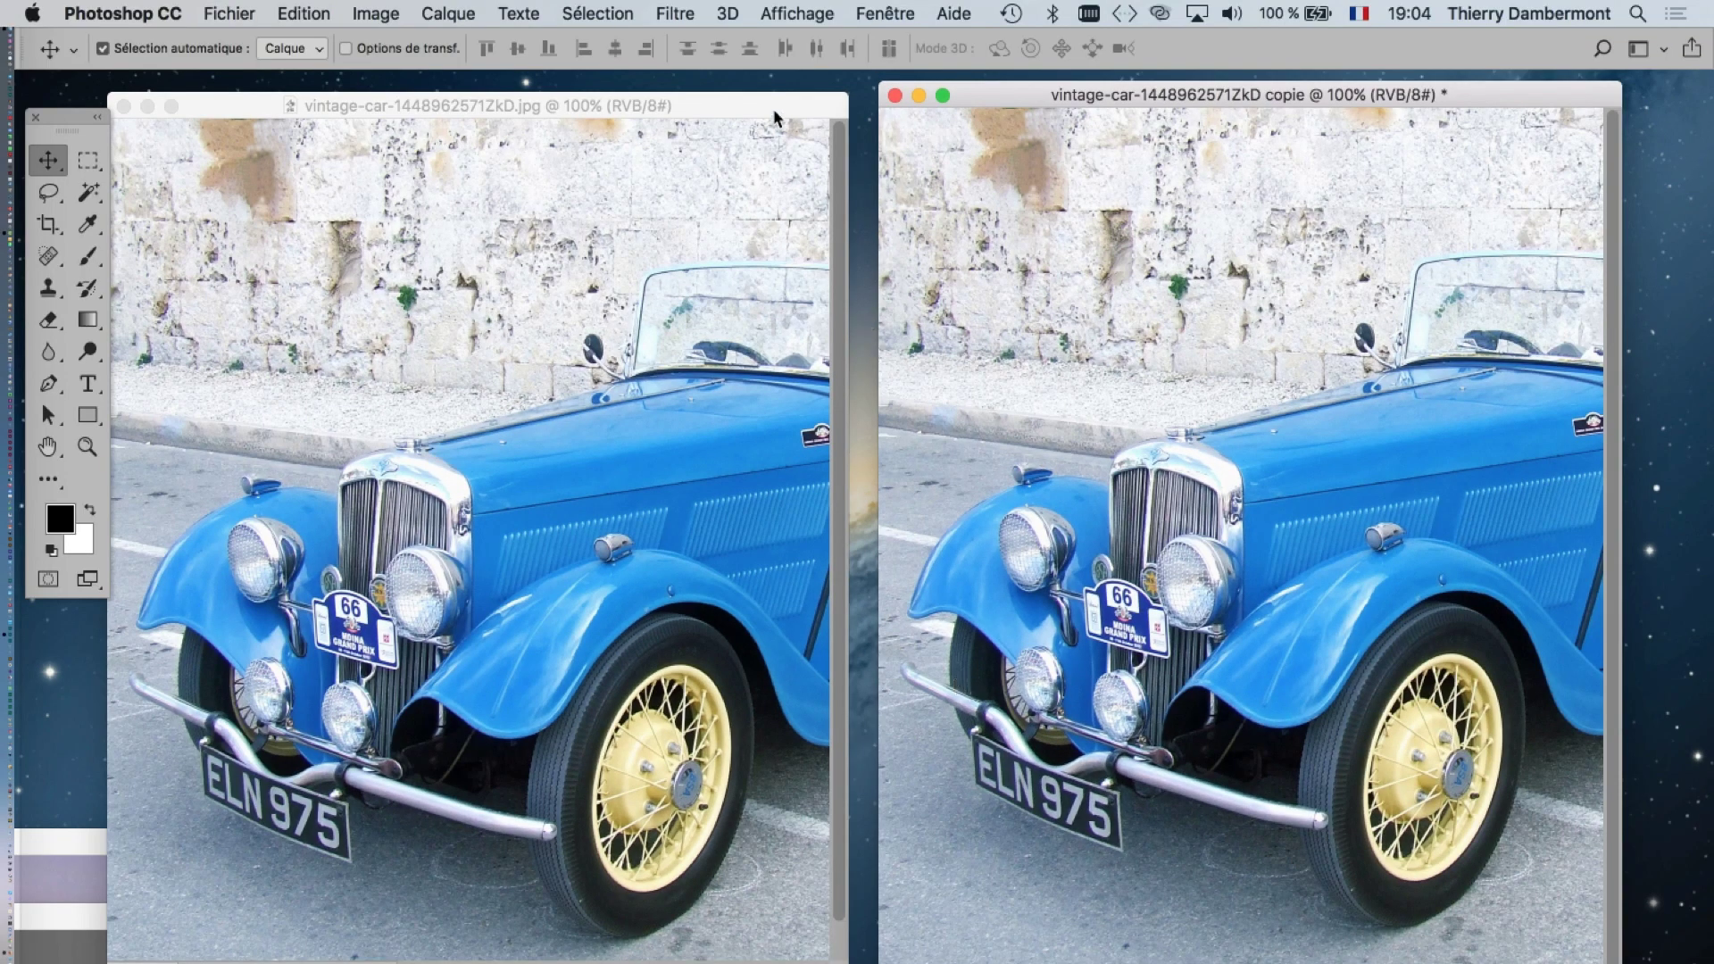
- Activate the car copy and set Taille de l'image resampling to Bicubique (dégradés lisses)
drag(779, 112, 793, 102)
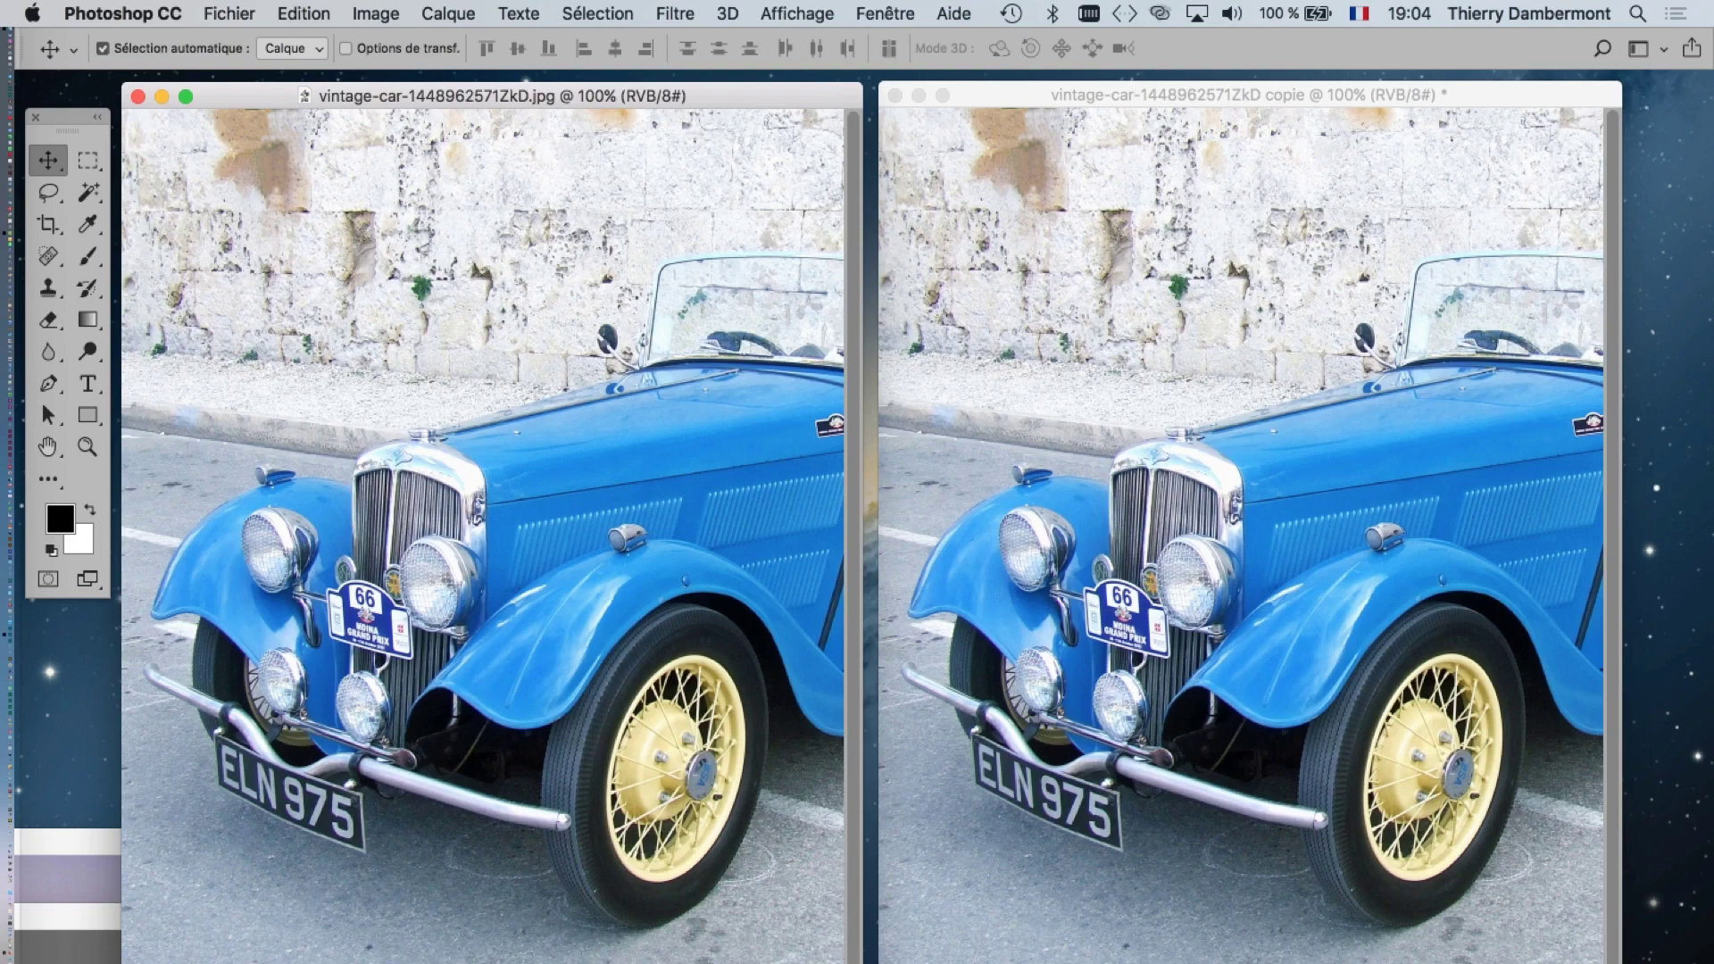
click(1071, 95)
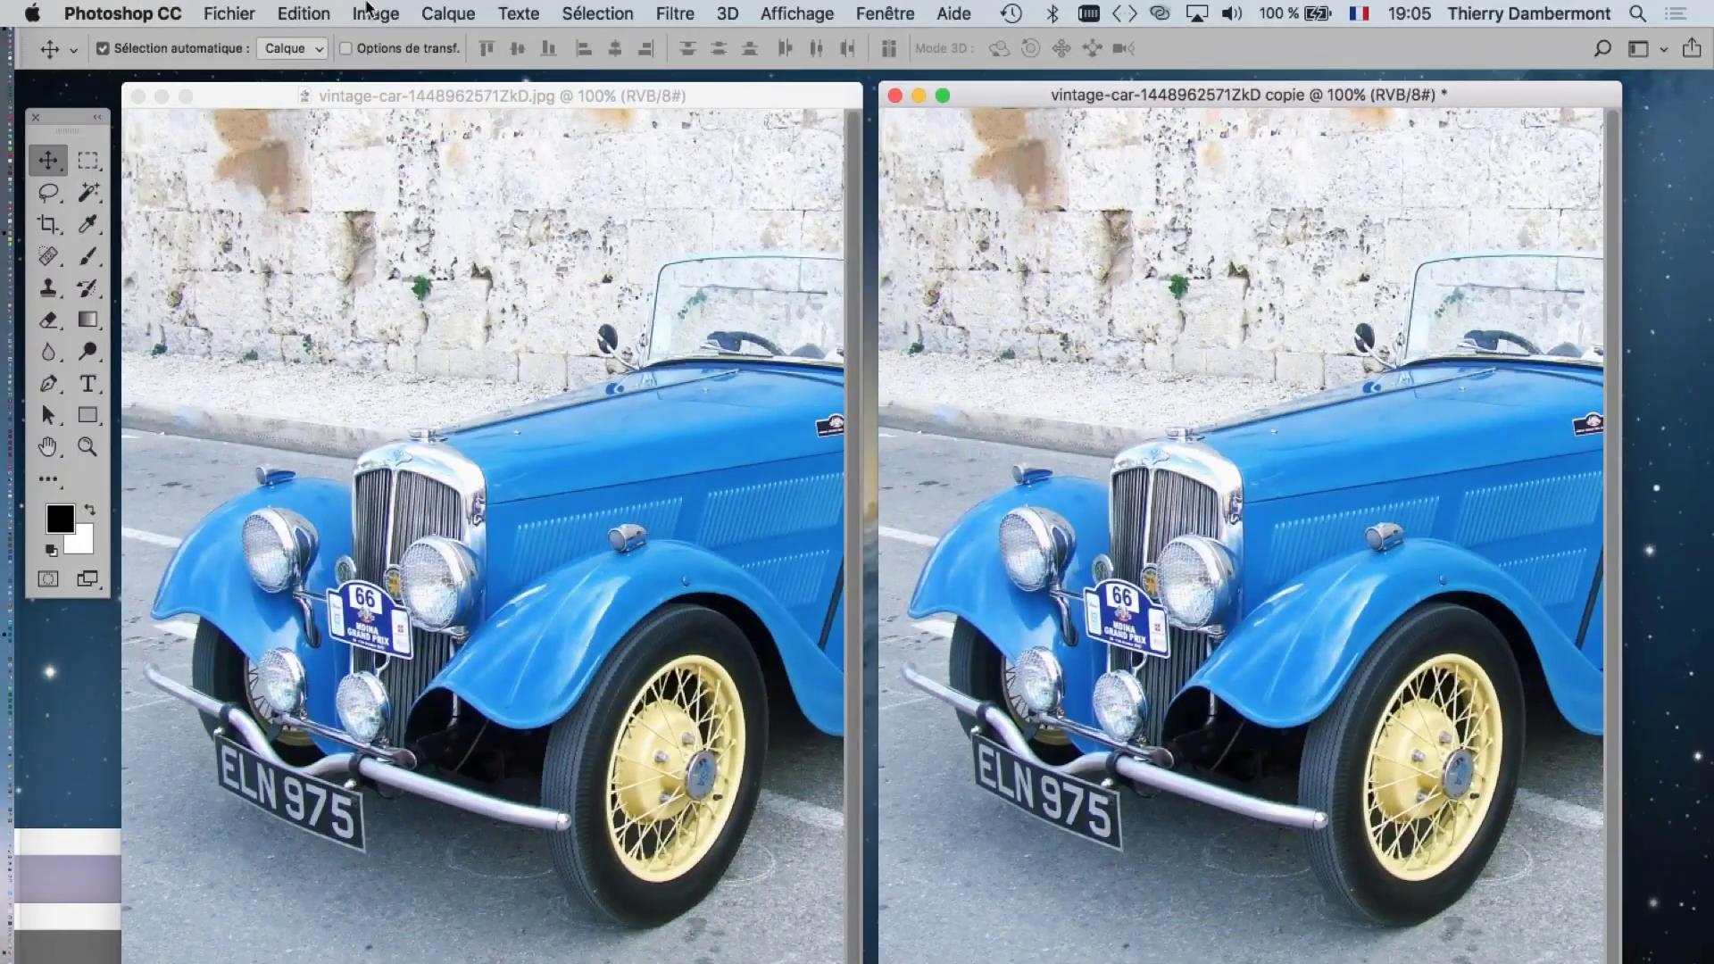
click(374, 13)
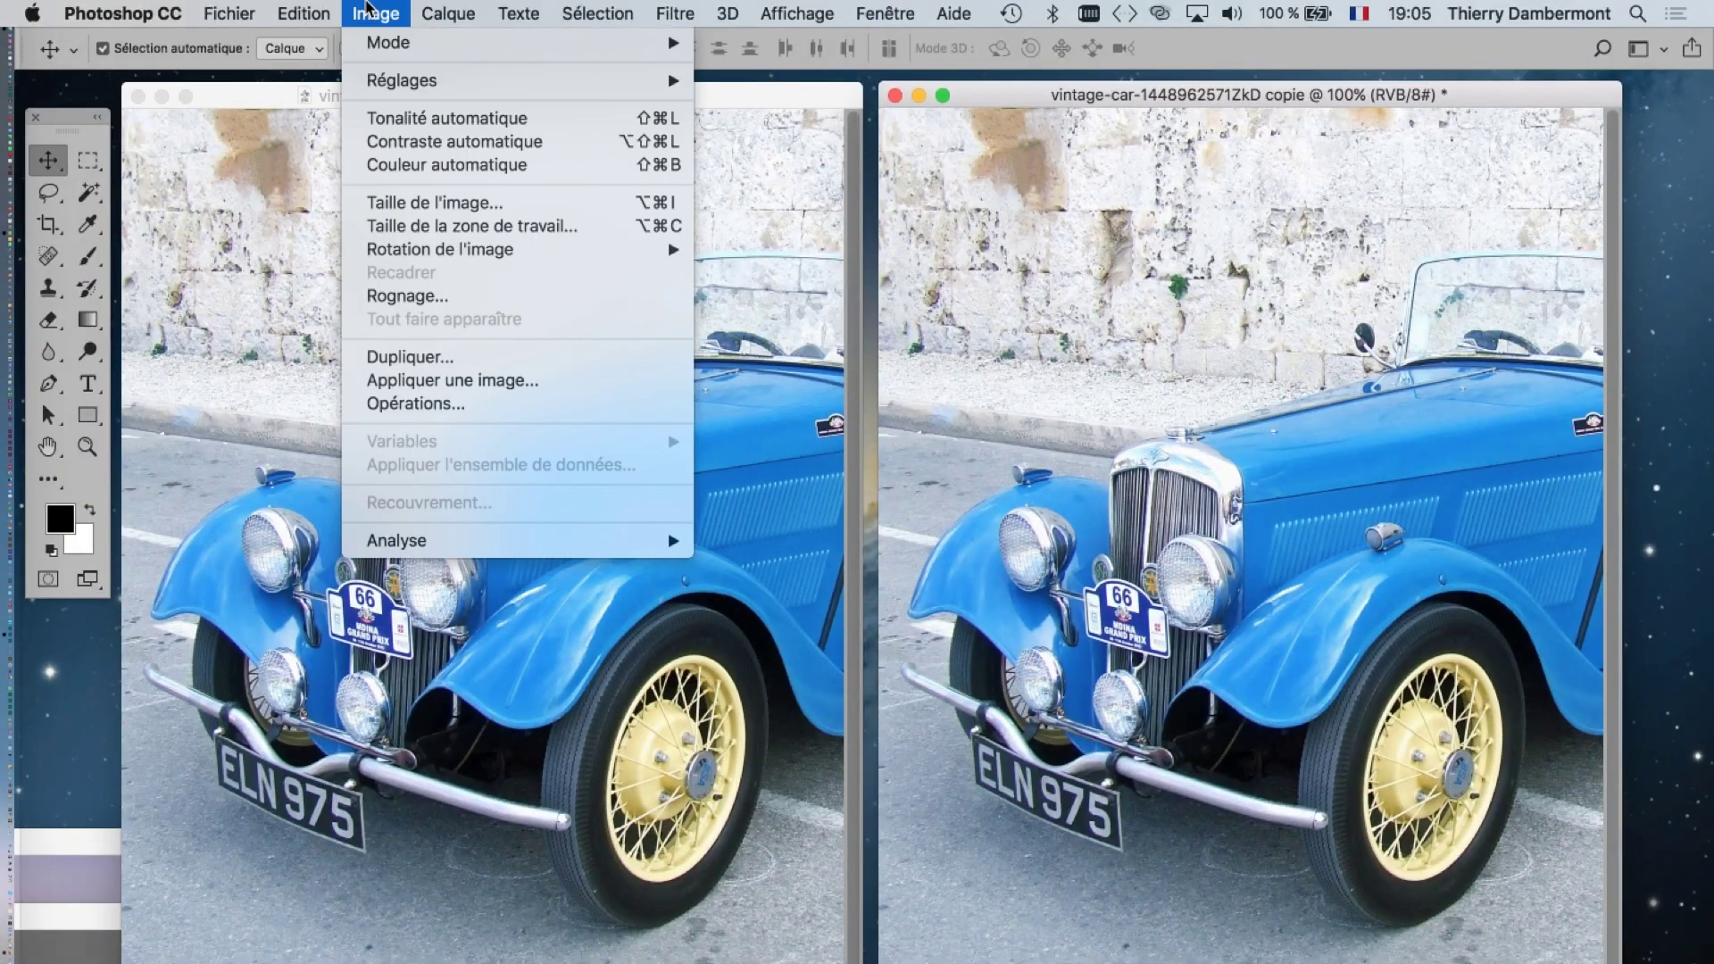
click(454, 212)
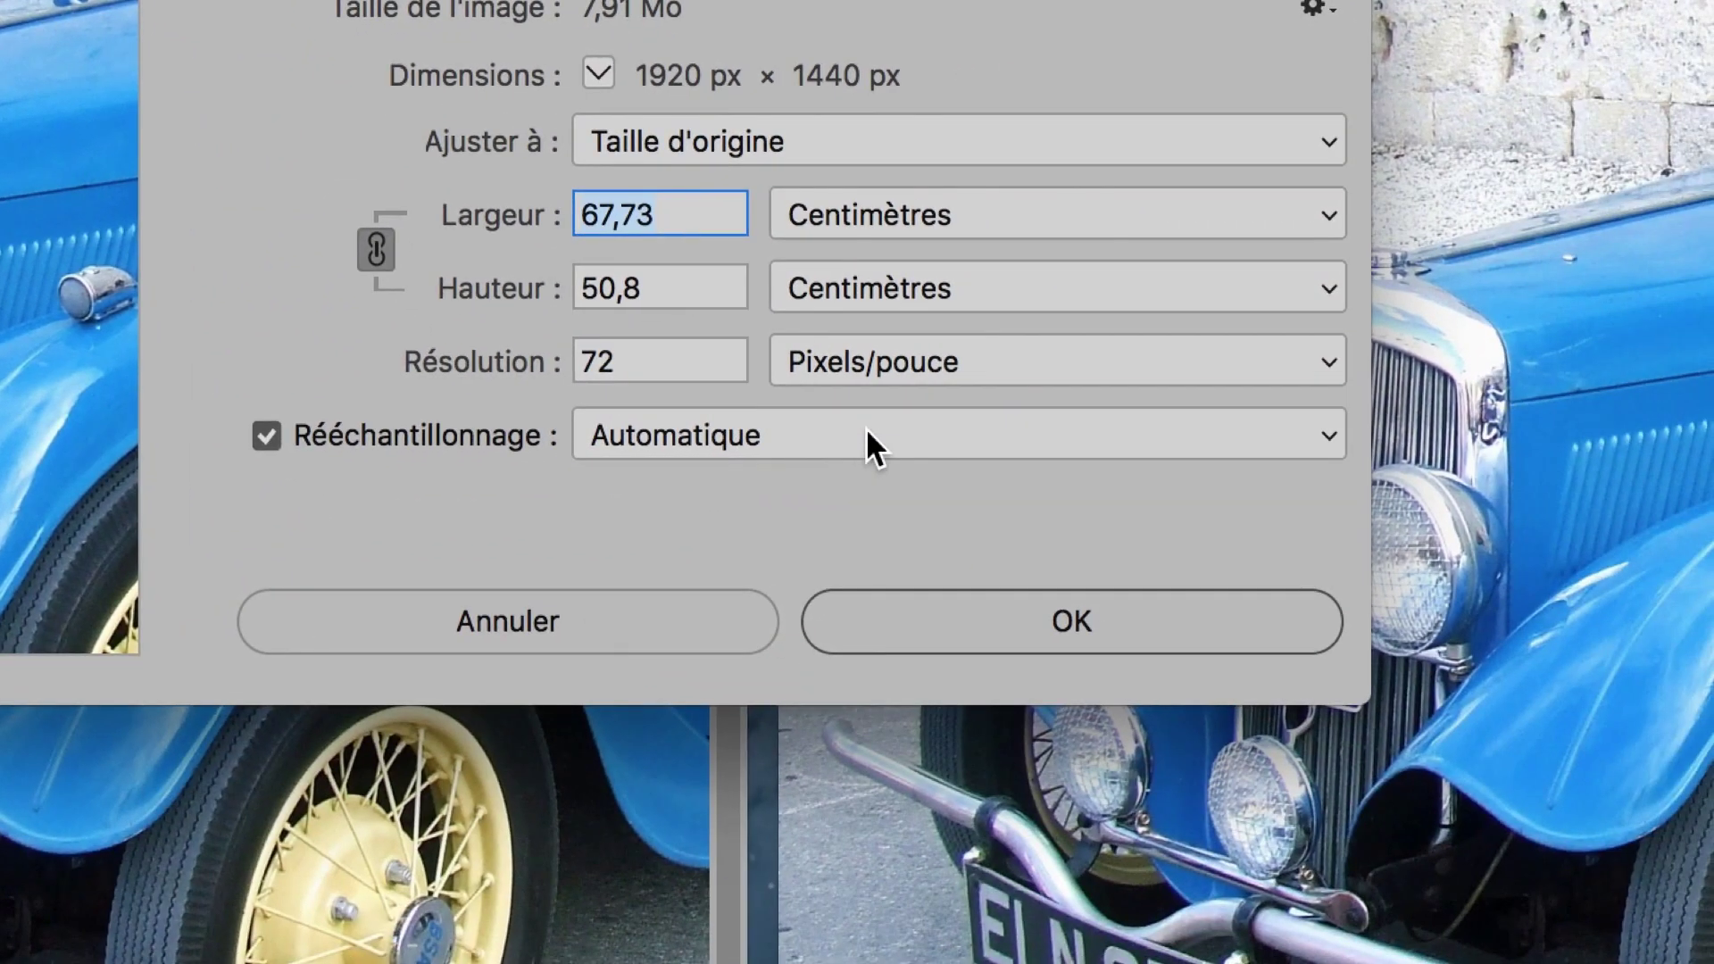
click(1125, 648)
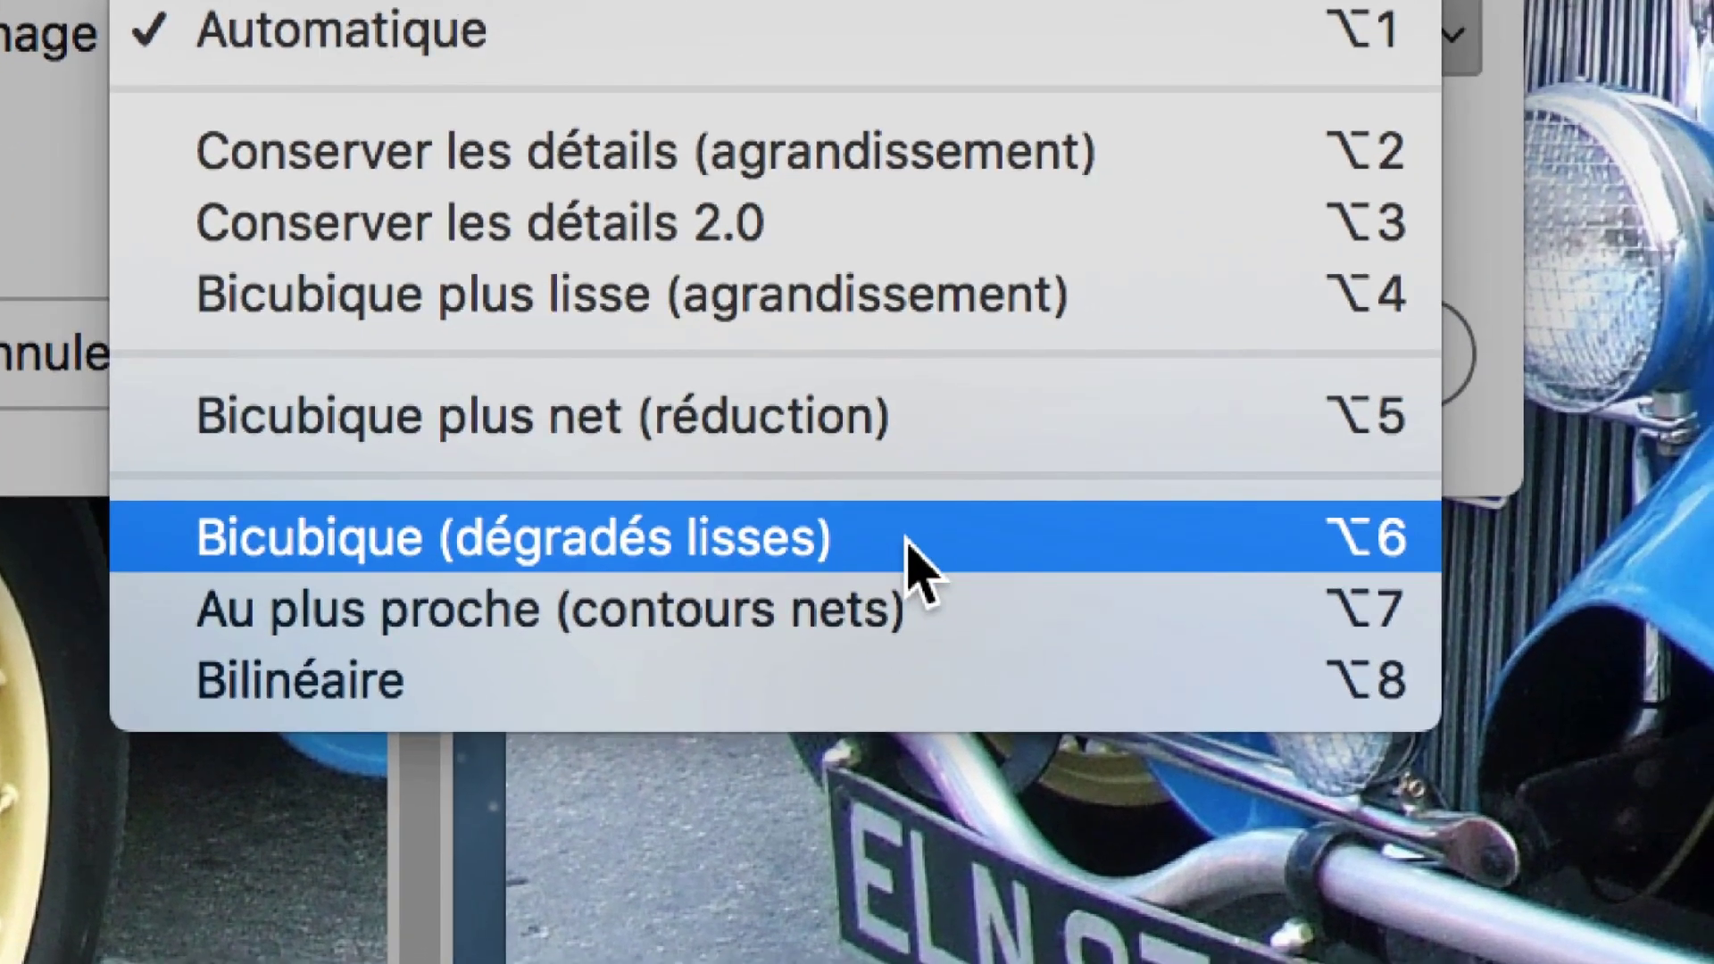
click(900, 548)
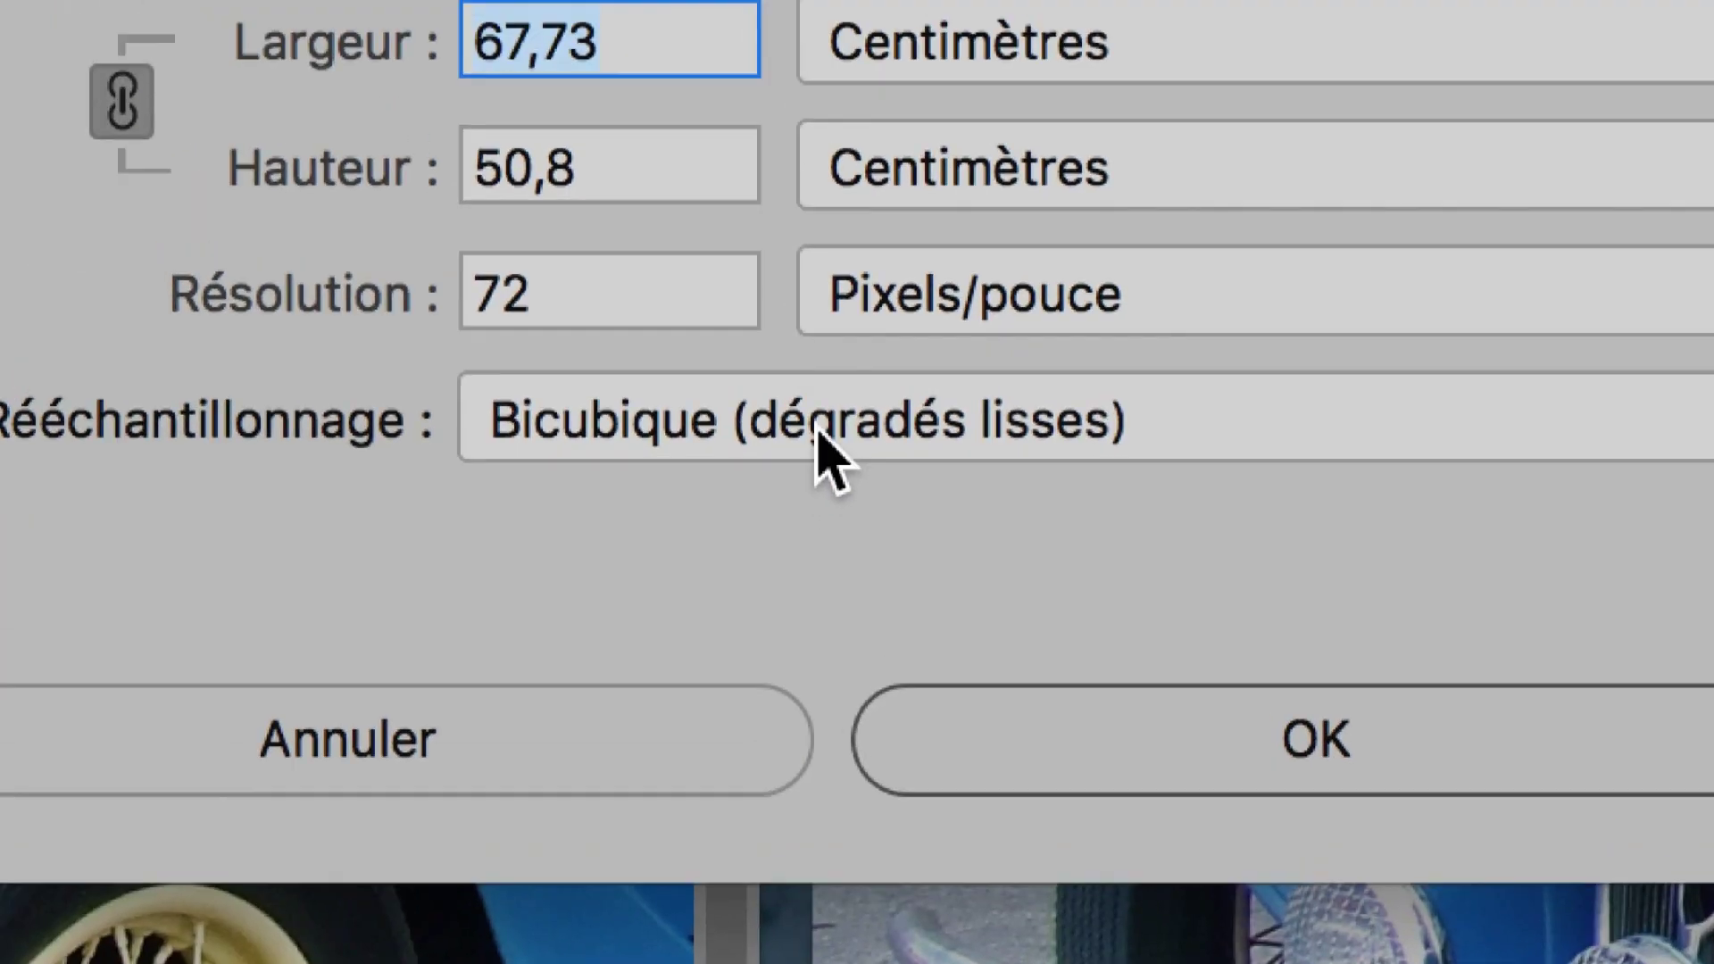
click(826, 451)
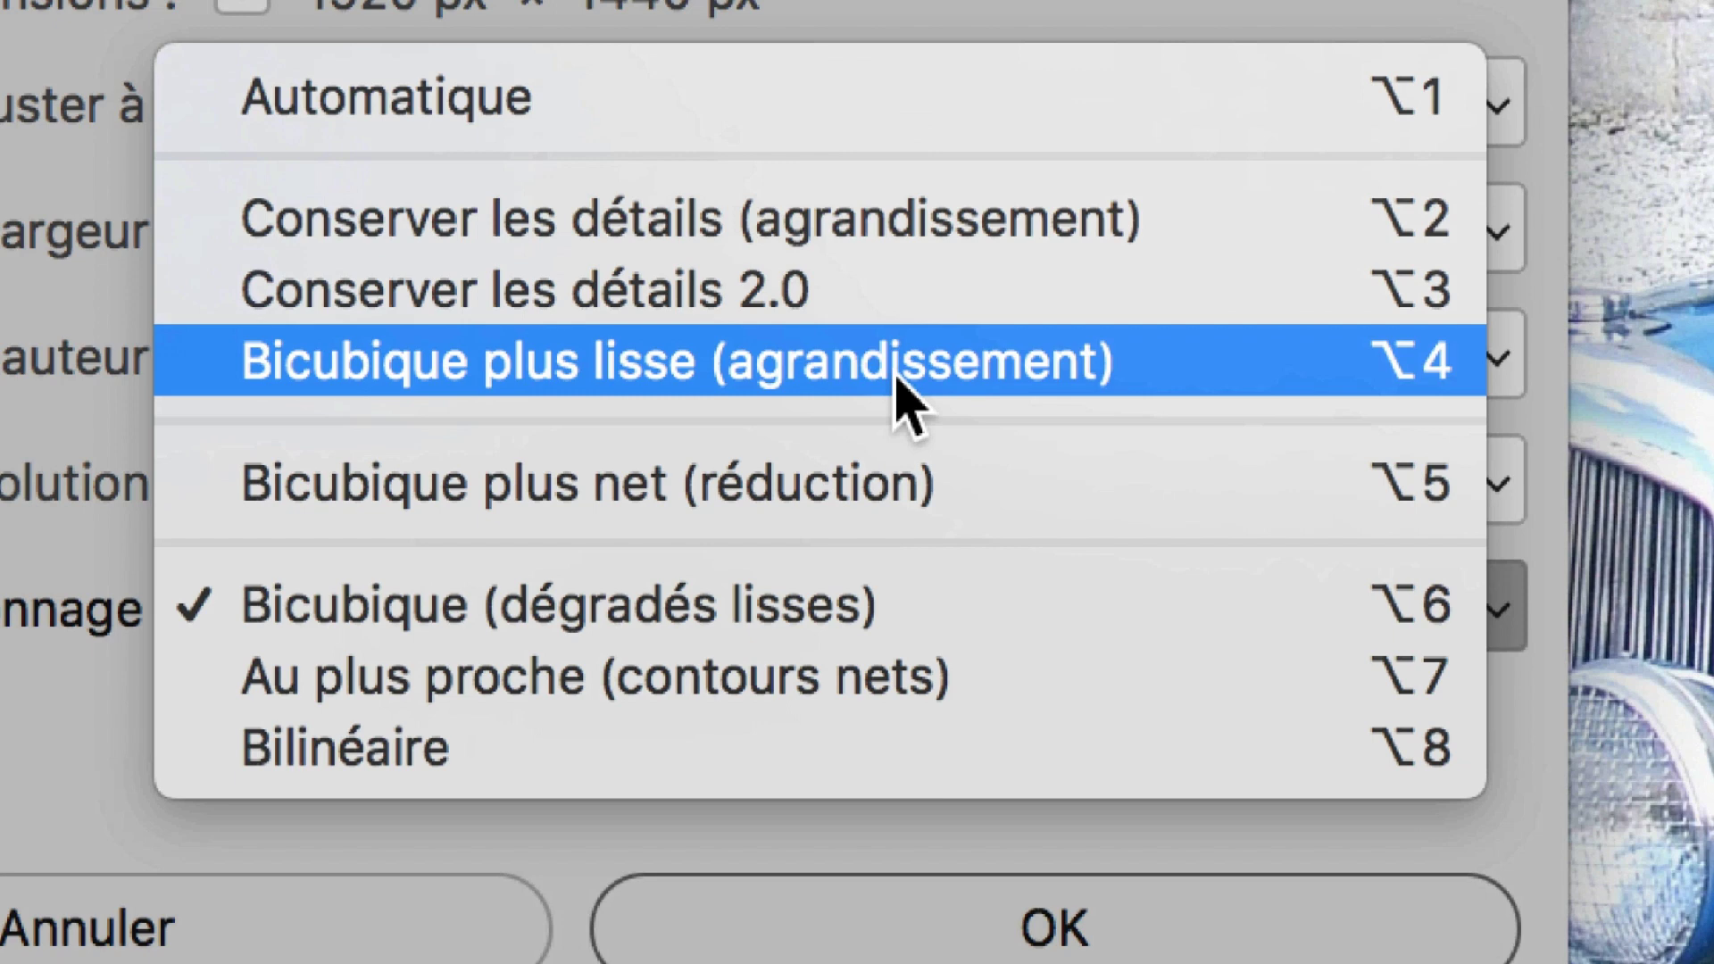
- Set Bicubique plus lisse (agrandissement) resampling and 300% width and height (5760 × 4320 px)
click(904, 397)
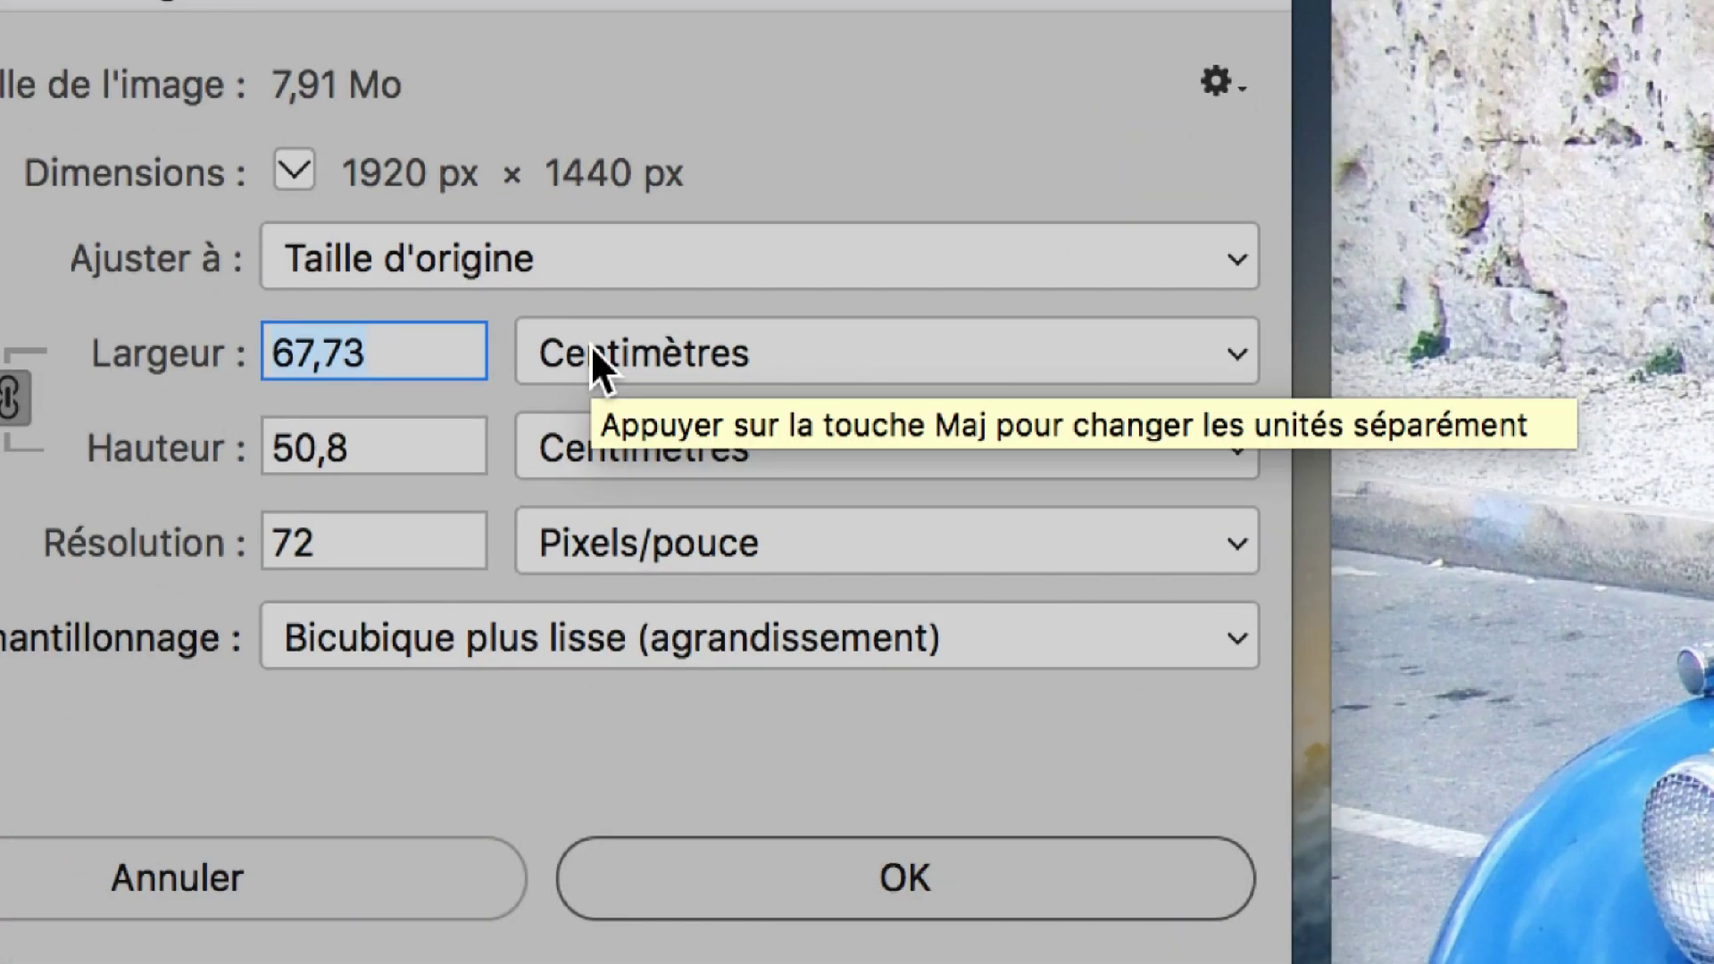
click(591, 344)
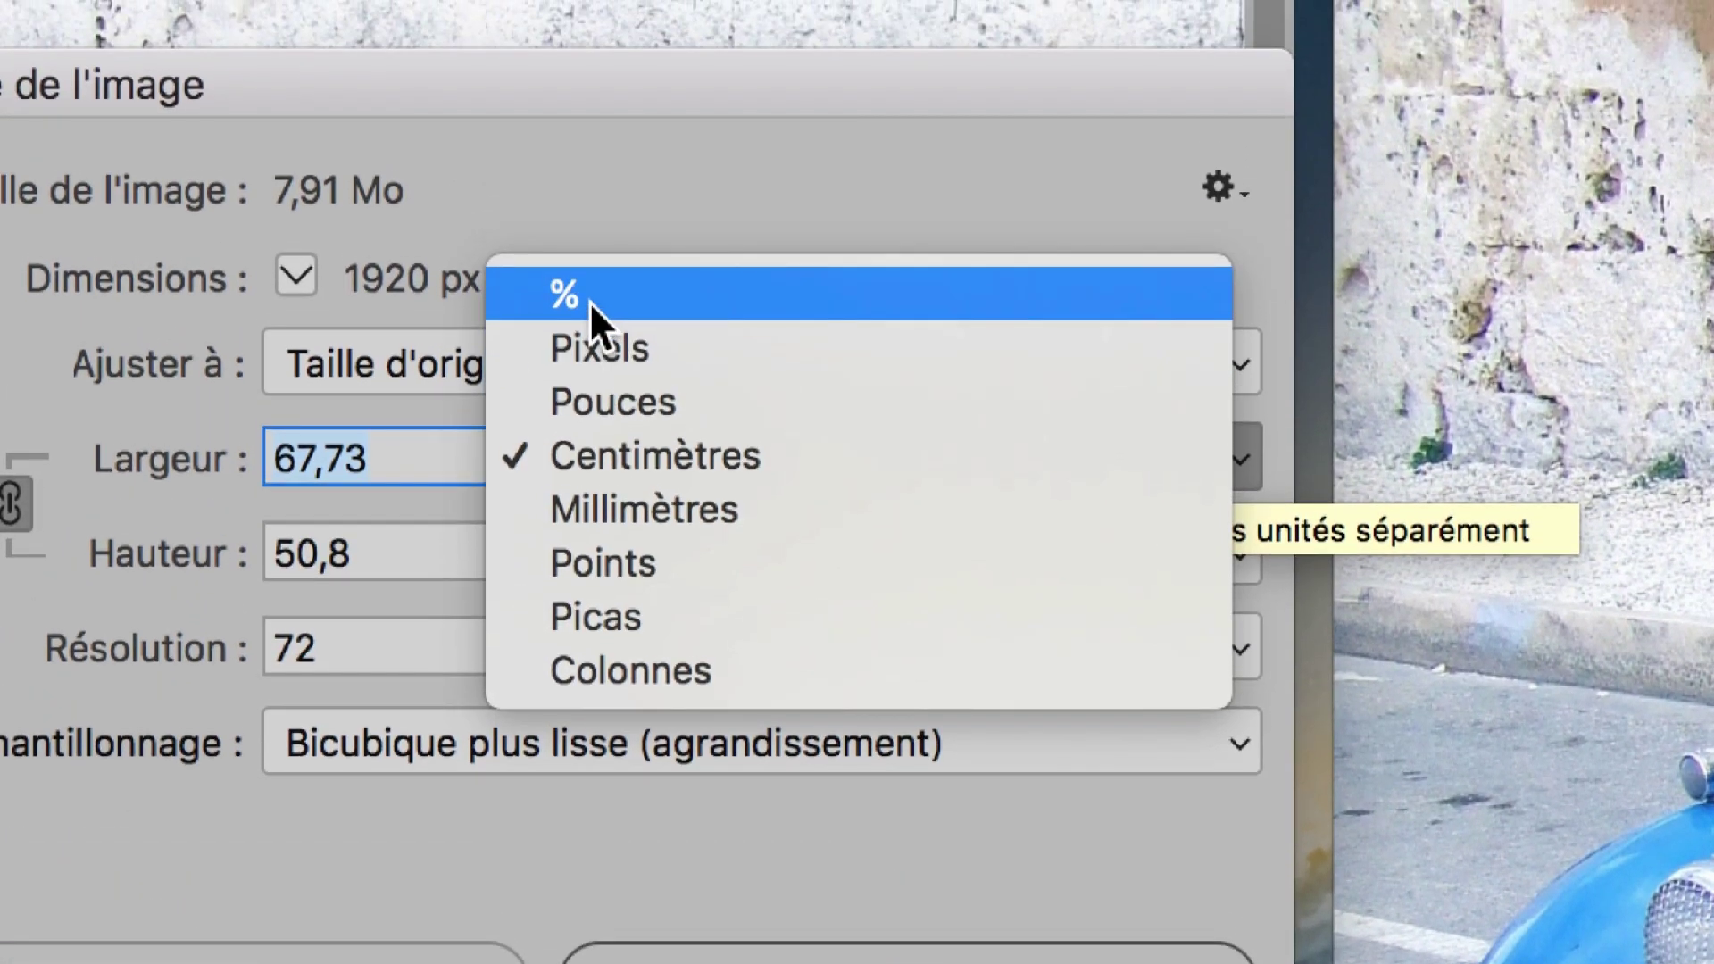
click(589, 302)
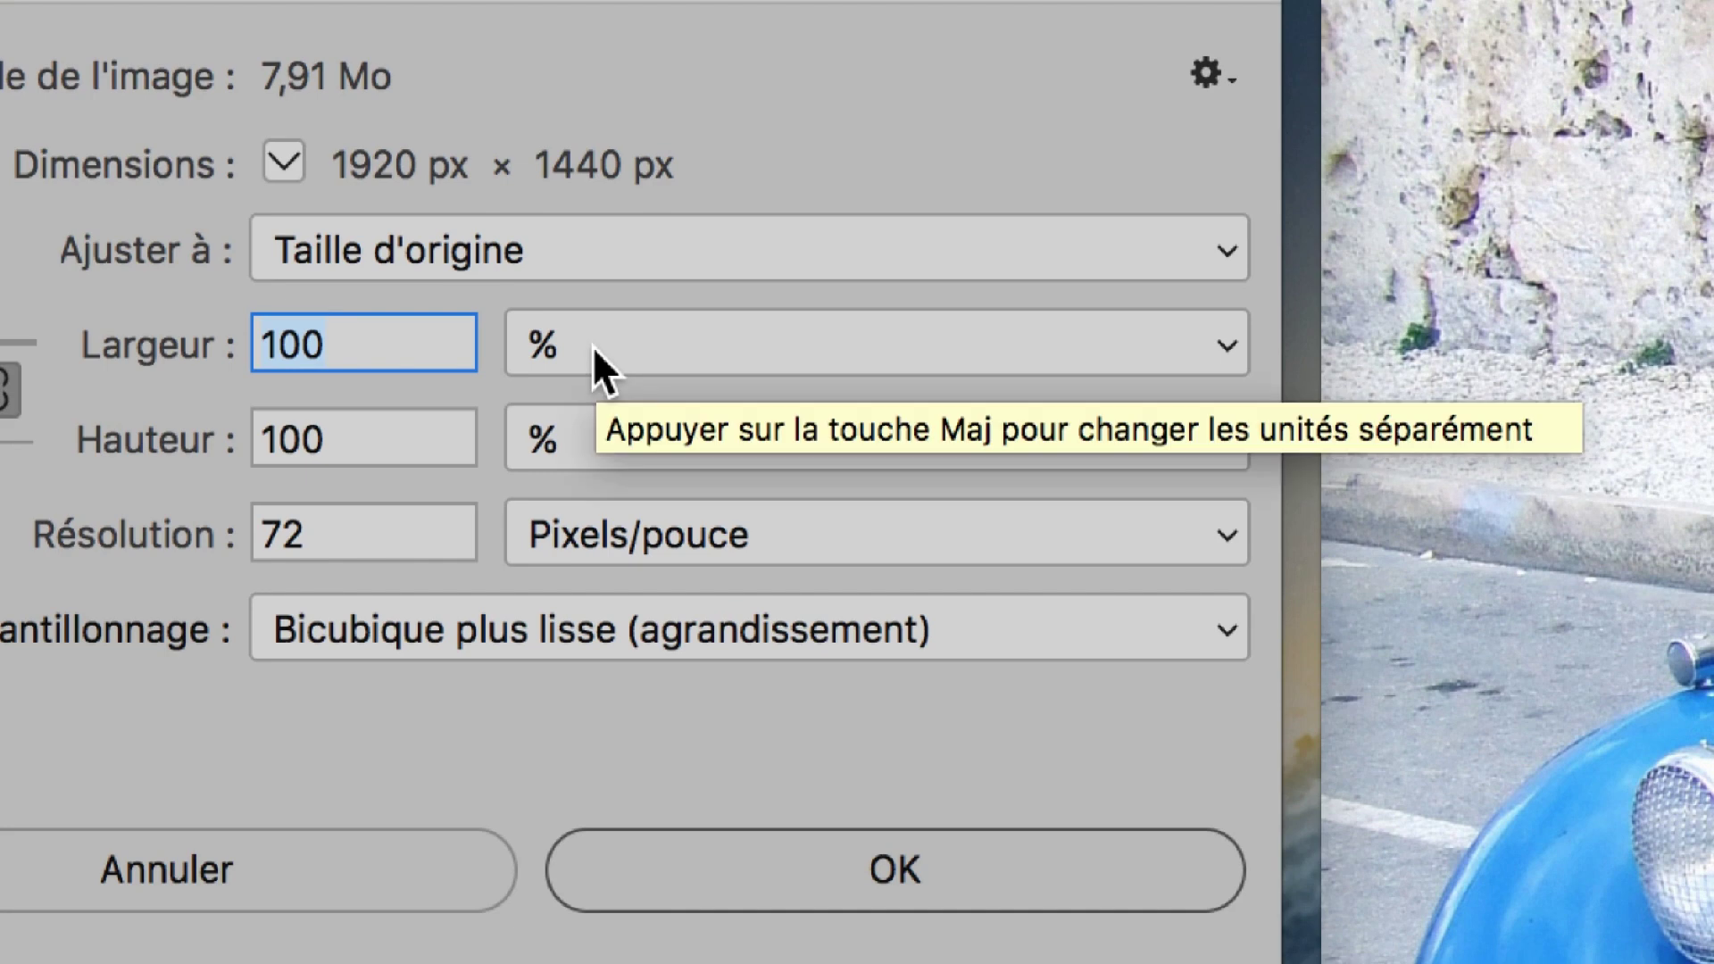
text(300)
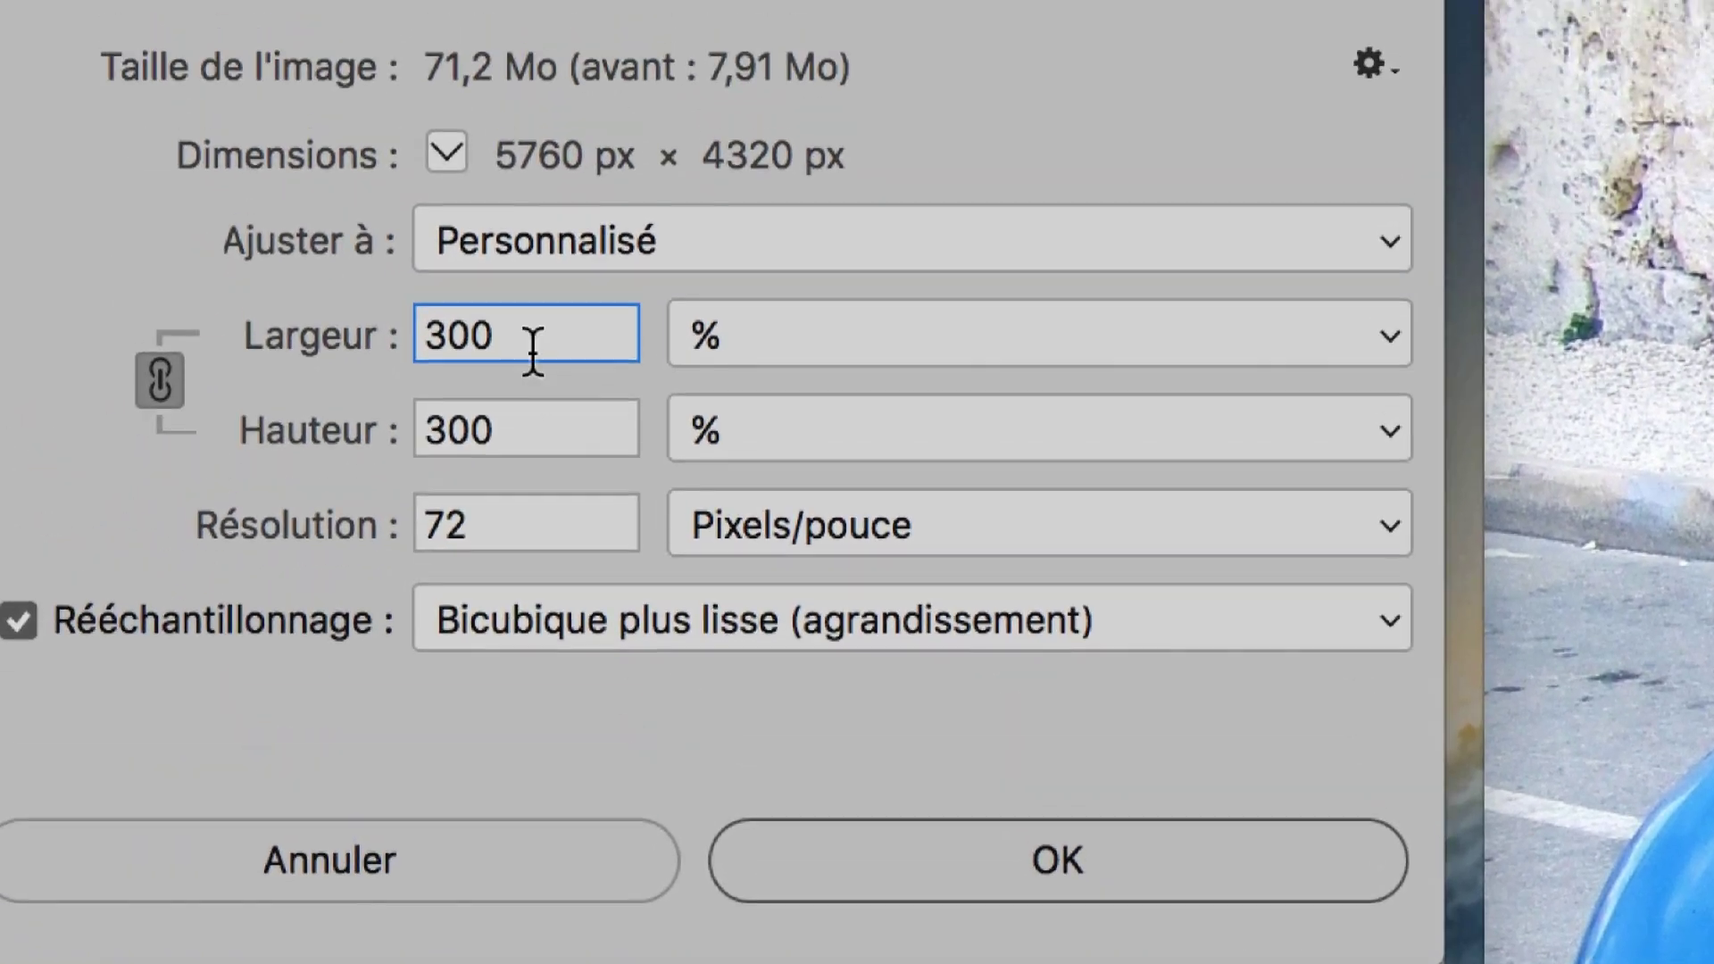
double_click(428, 214)
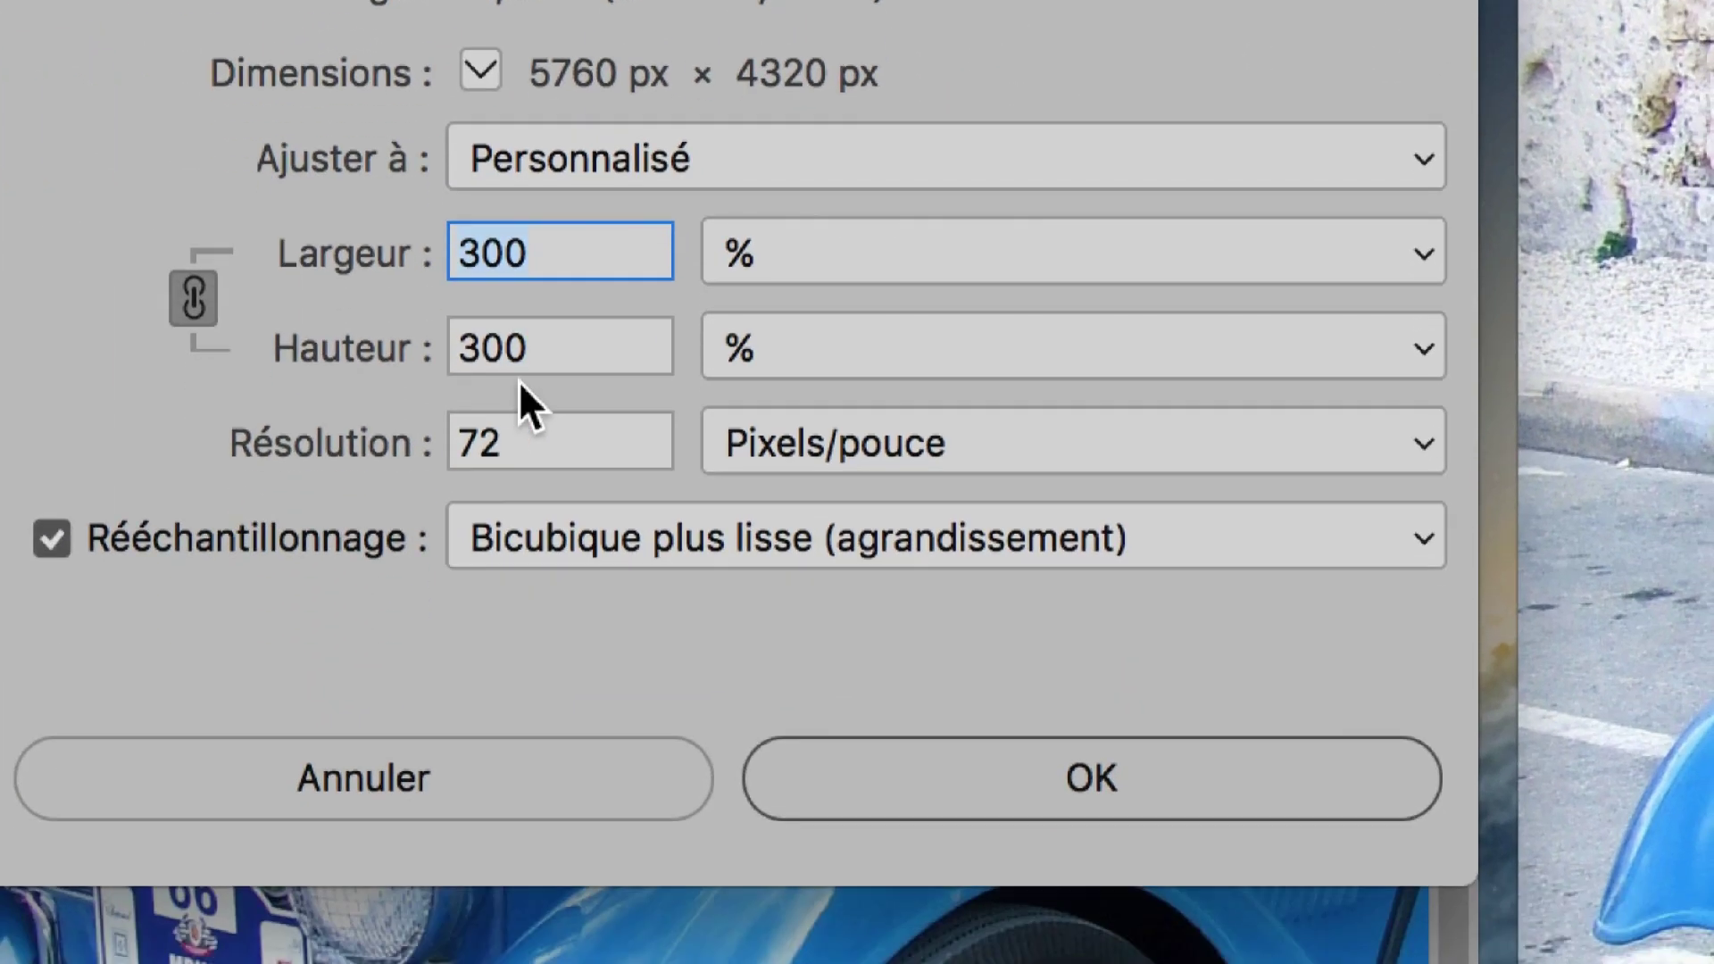
double_click(754, 388)
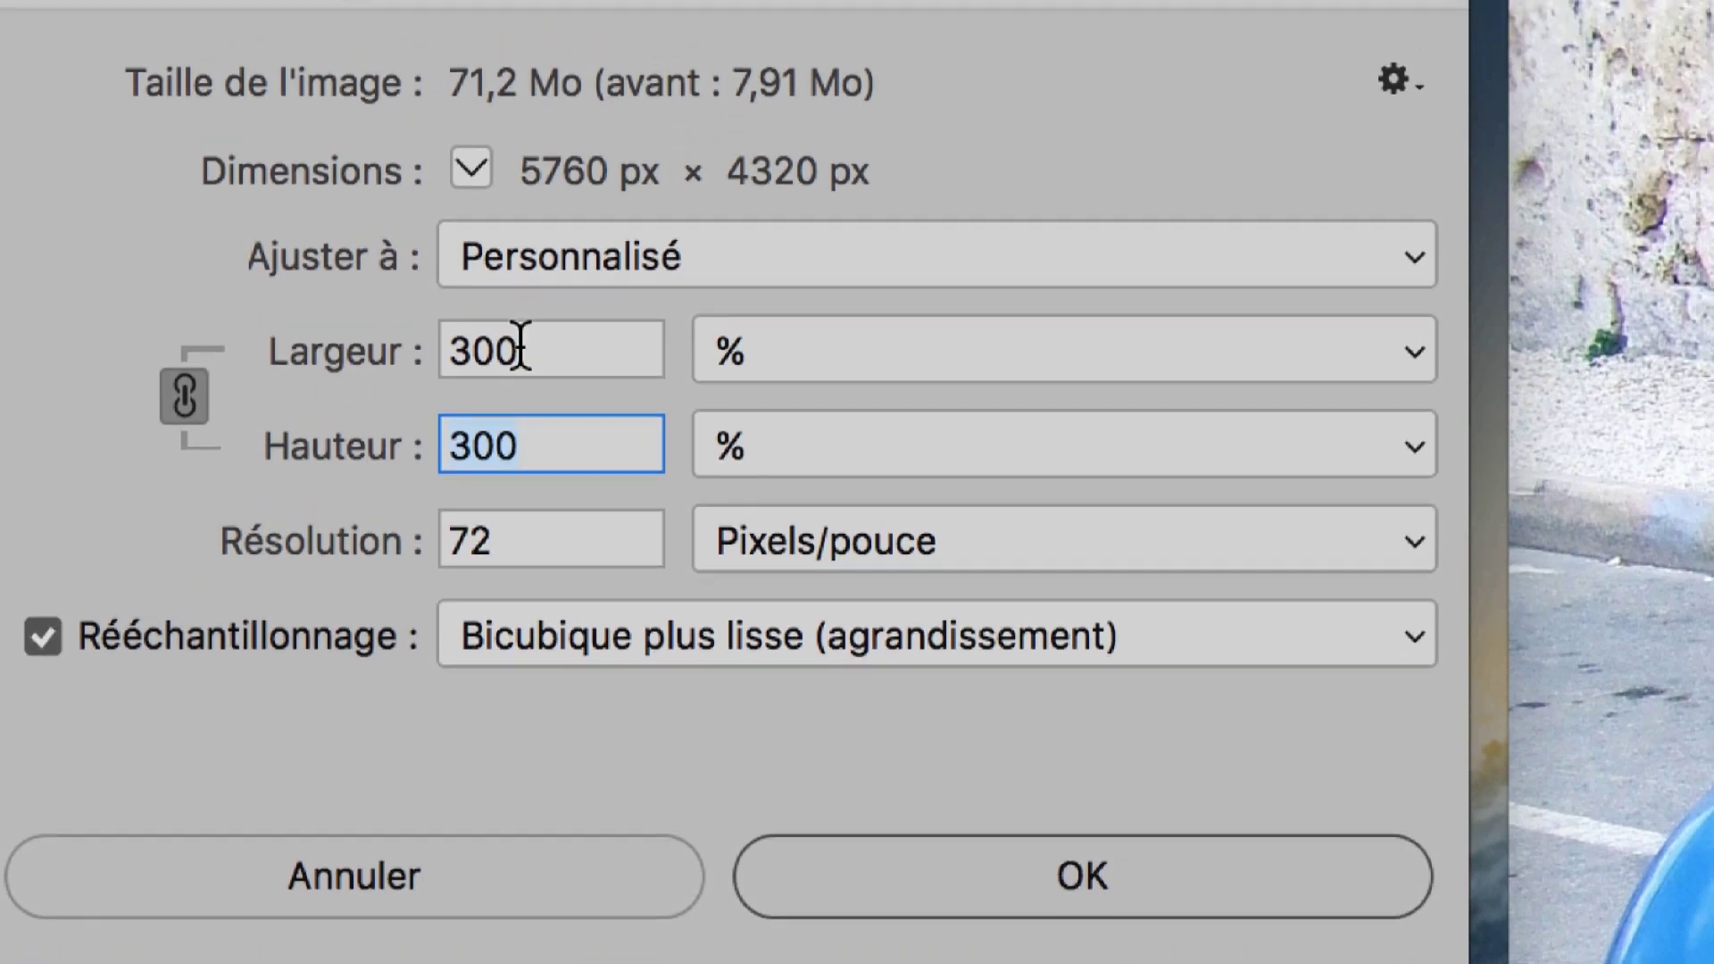
click(520, 348)
double_click(519, 375)
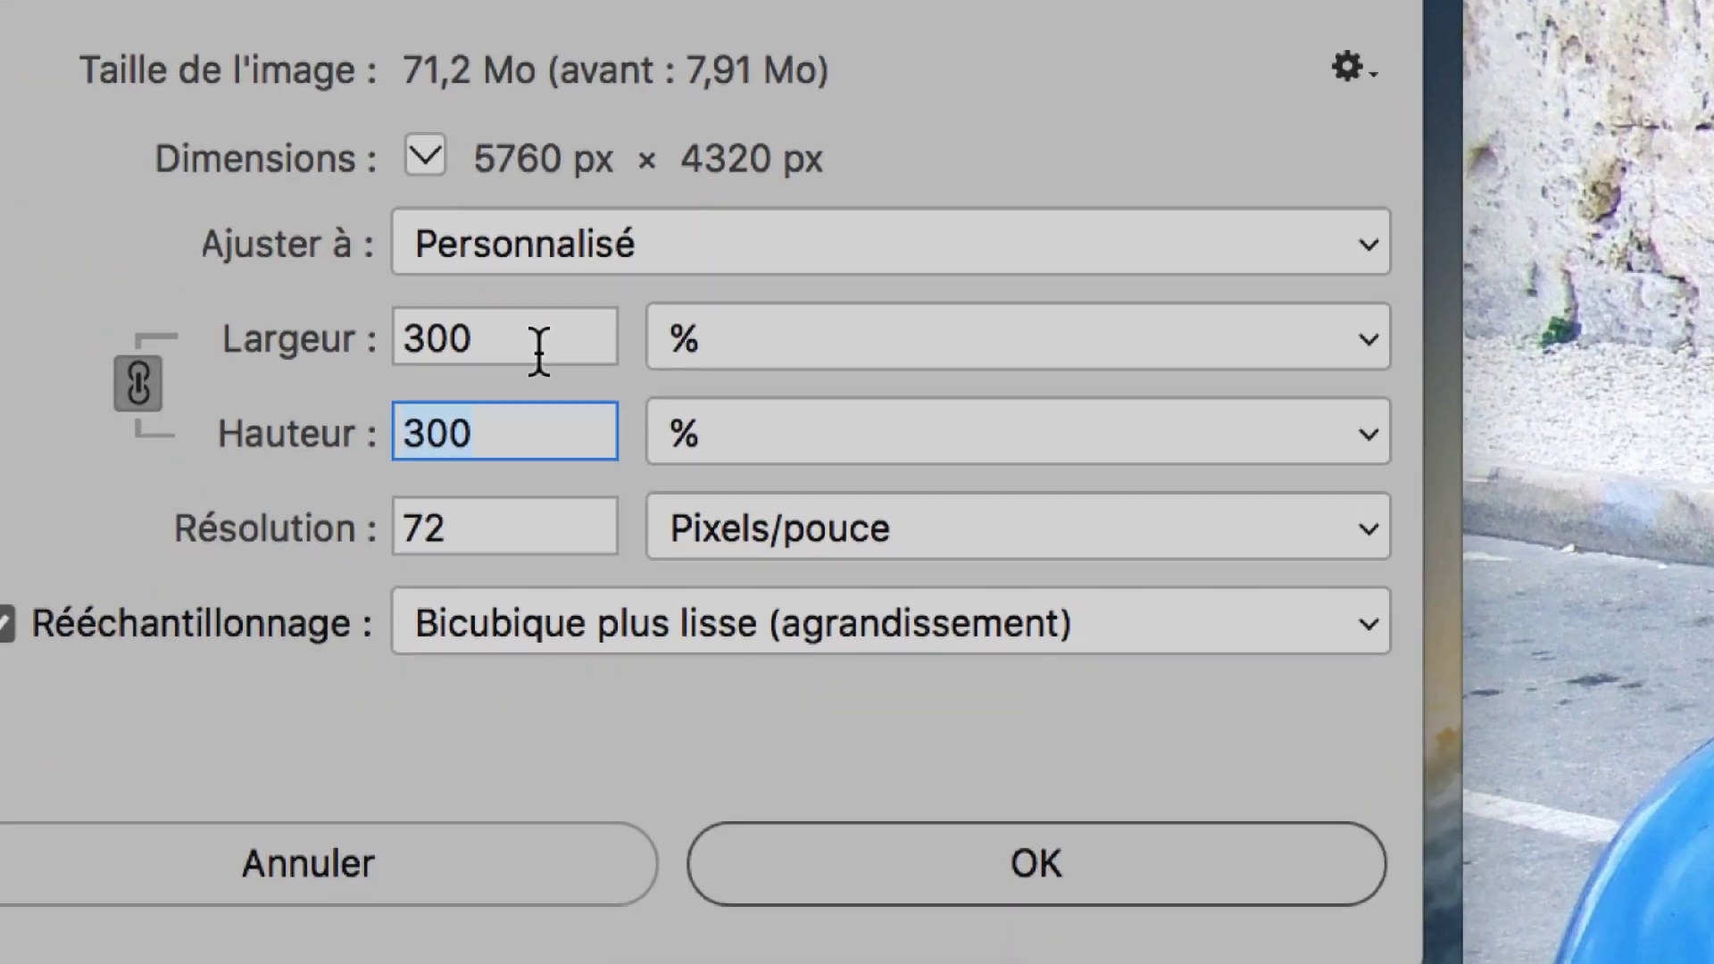
click(535, 349)
double_click(534, 350)
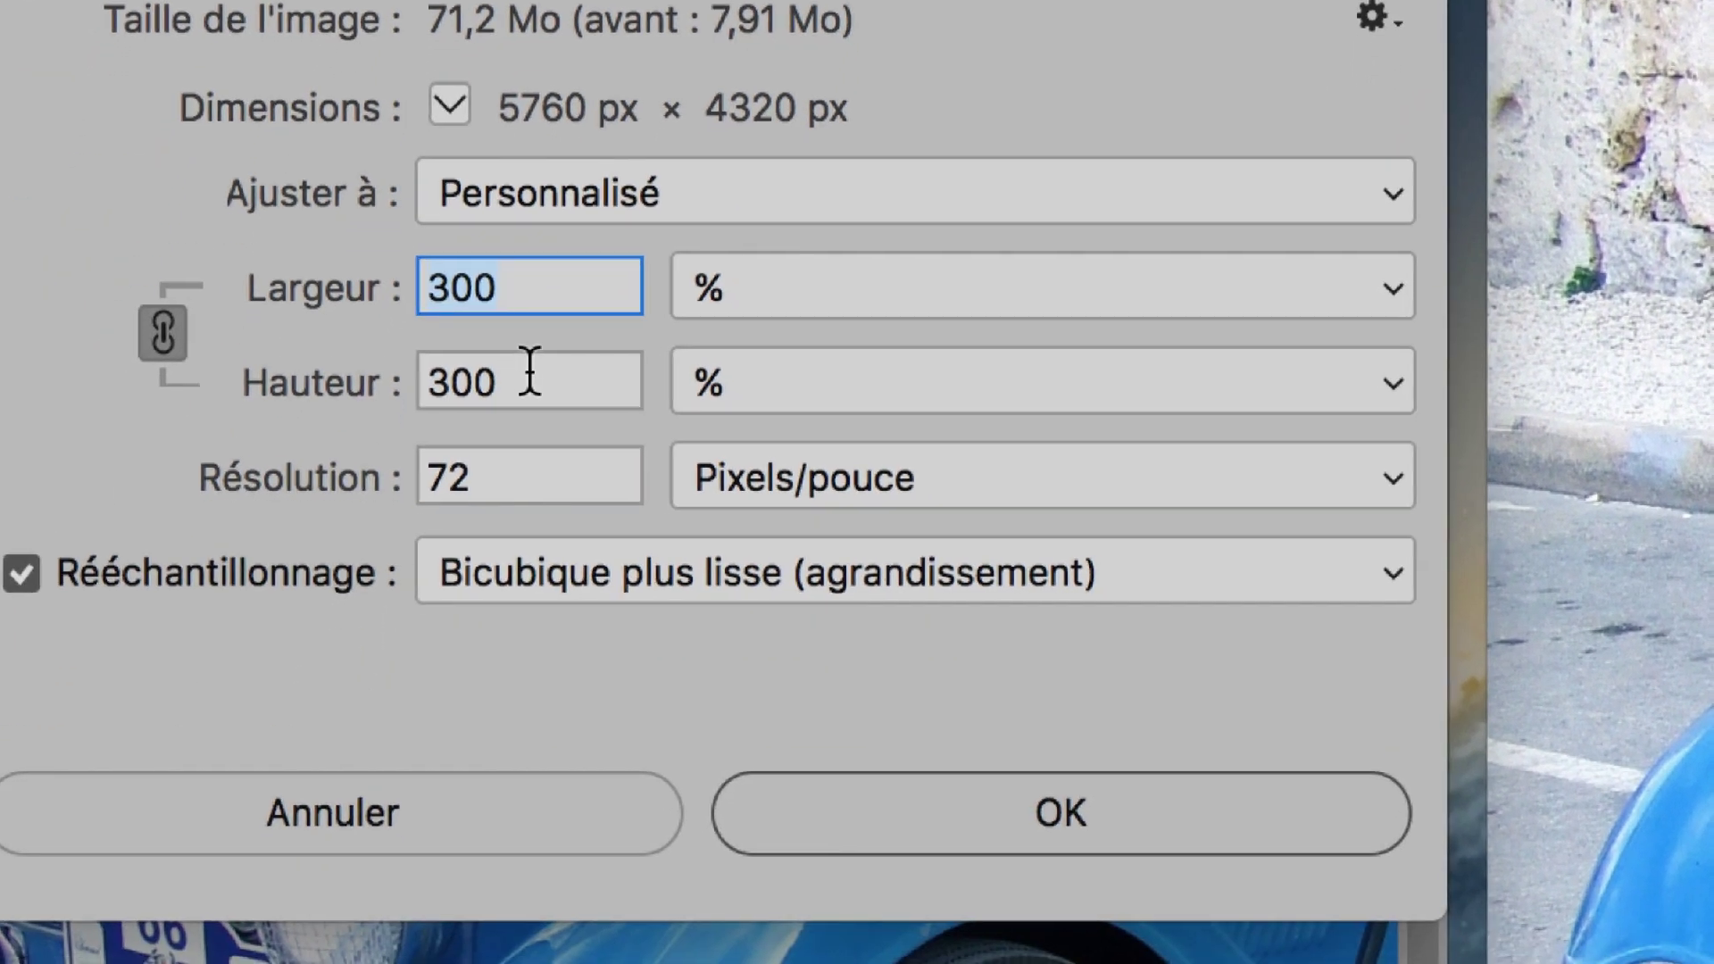
double_click(533, 375)
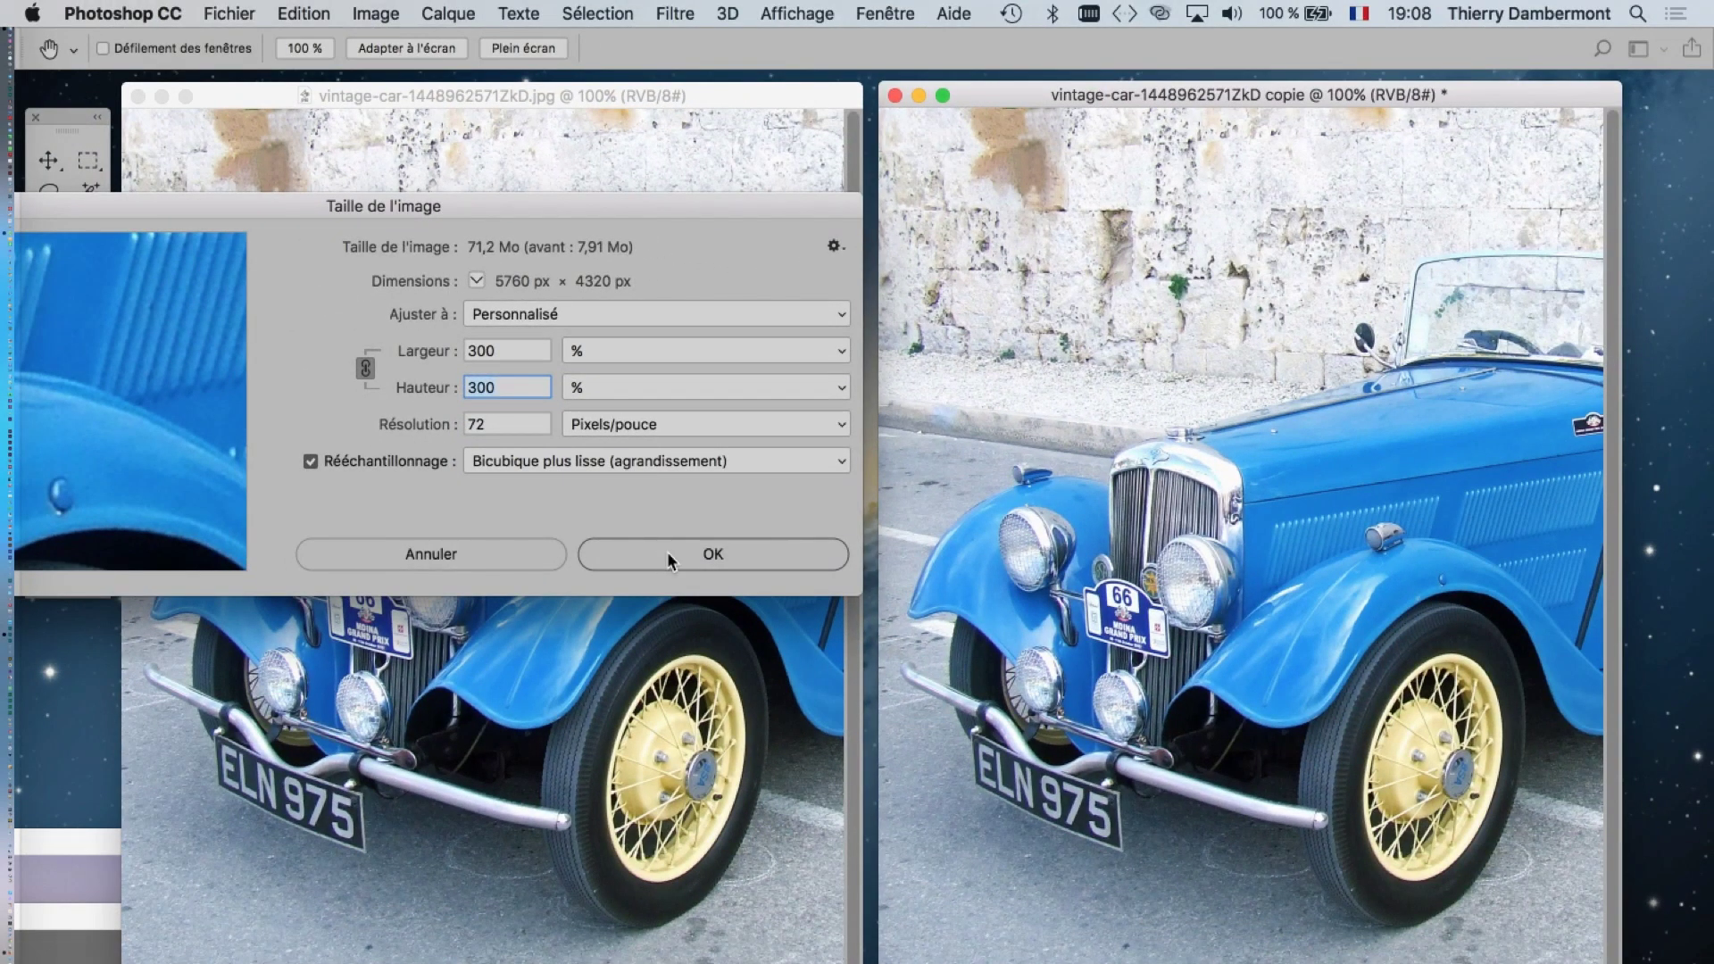
key(alt)
click(714, 555)
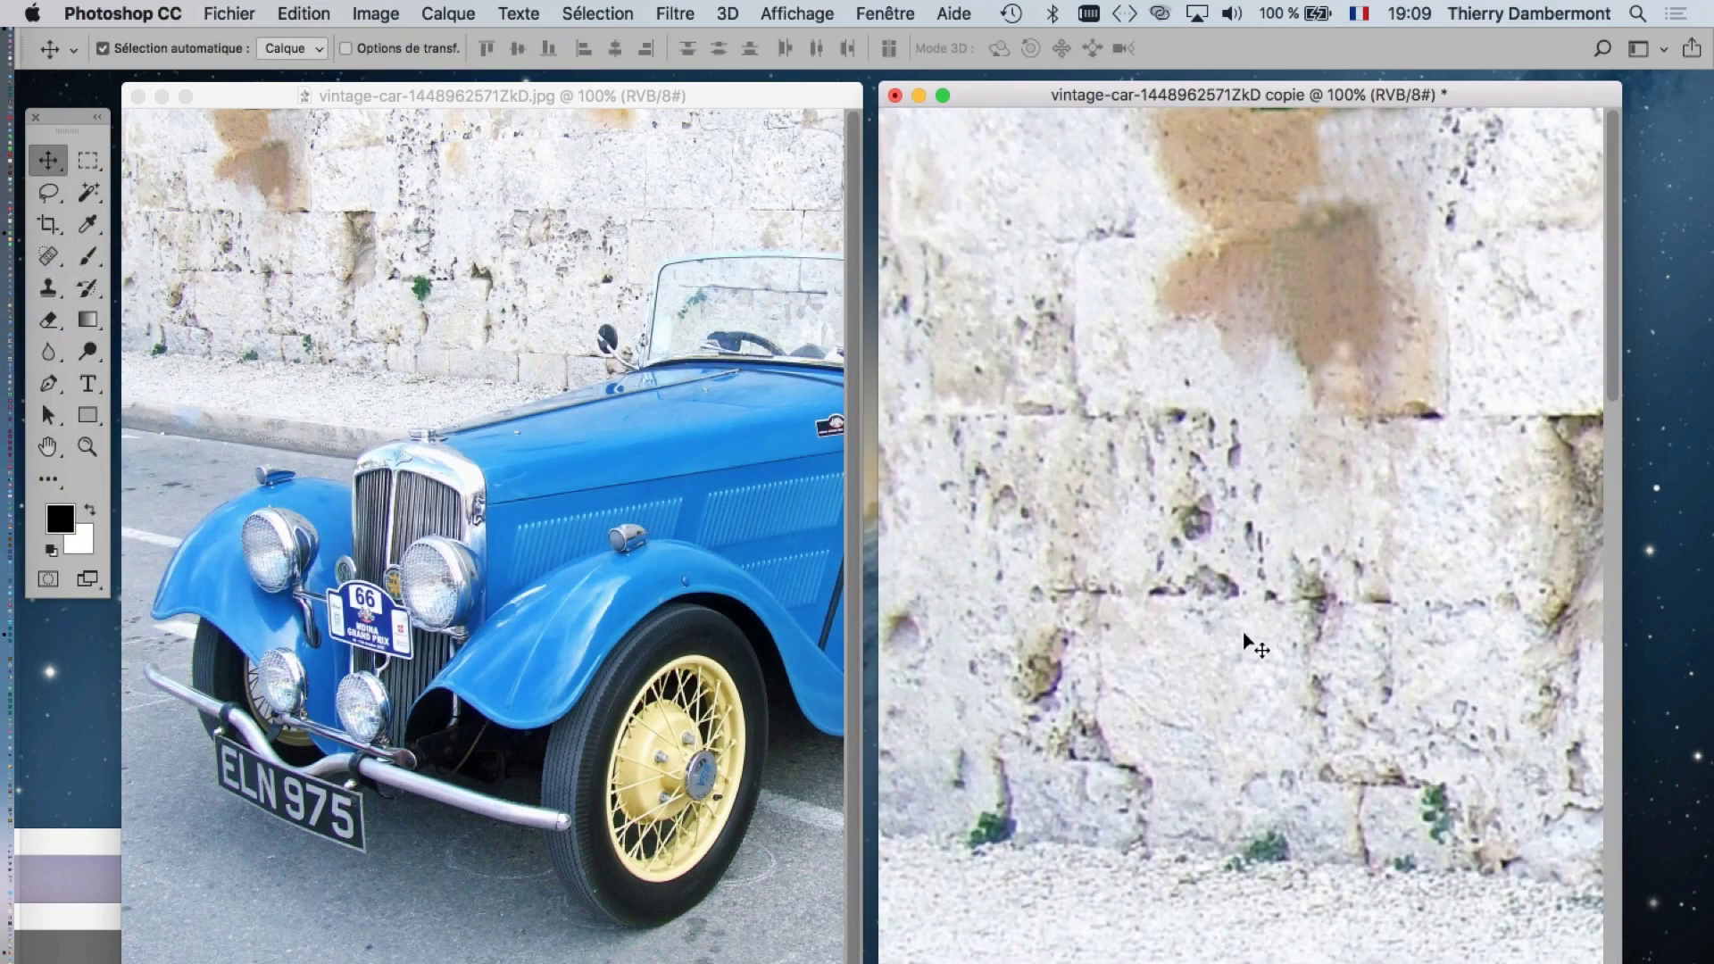
mouse_move(1254, 657)
mouse_down()
mouse_move(1036, 313)
mouse_move(1309, 518)
mouse_move(1145, 544)
mouse_up()
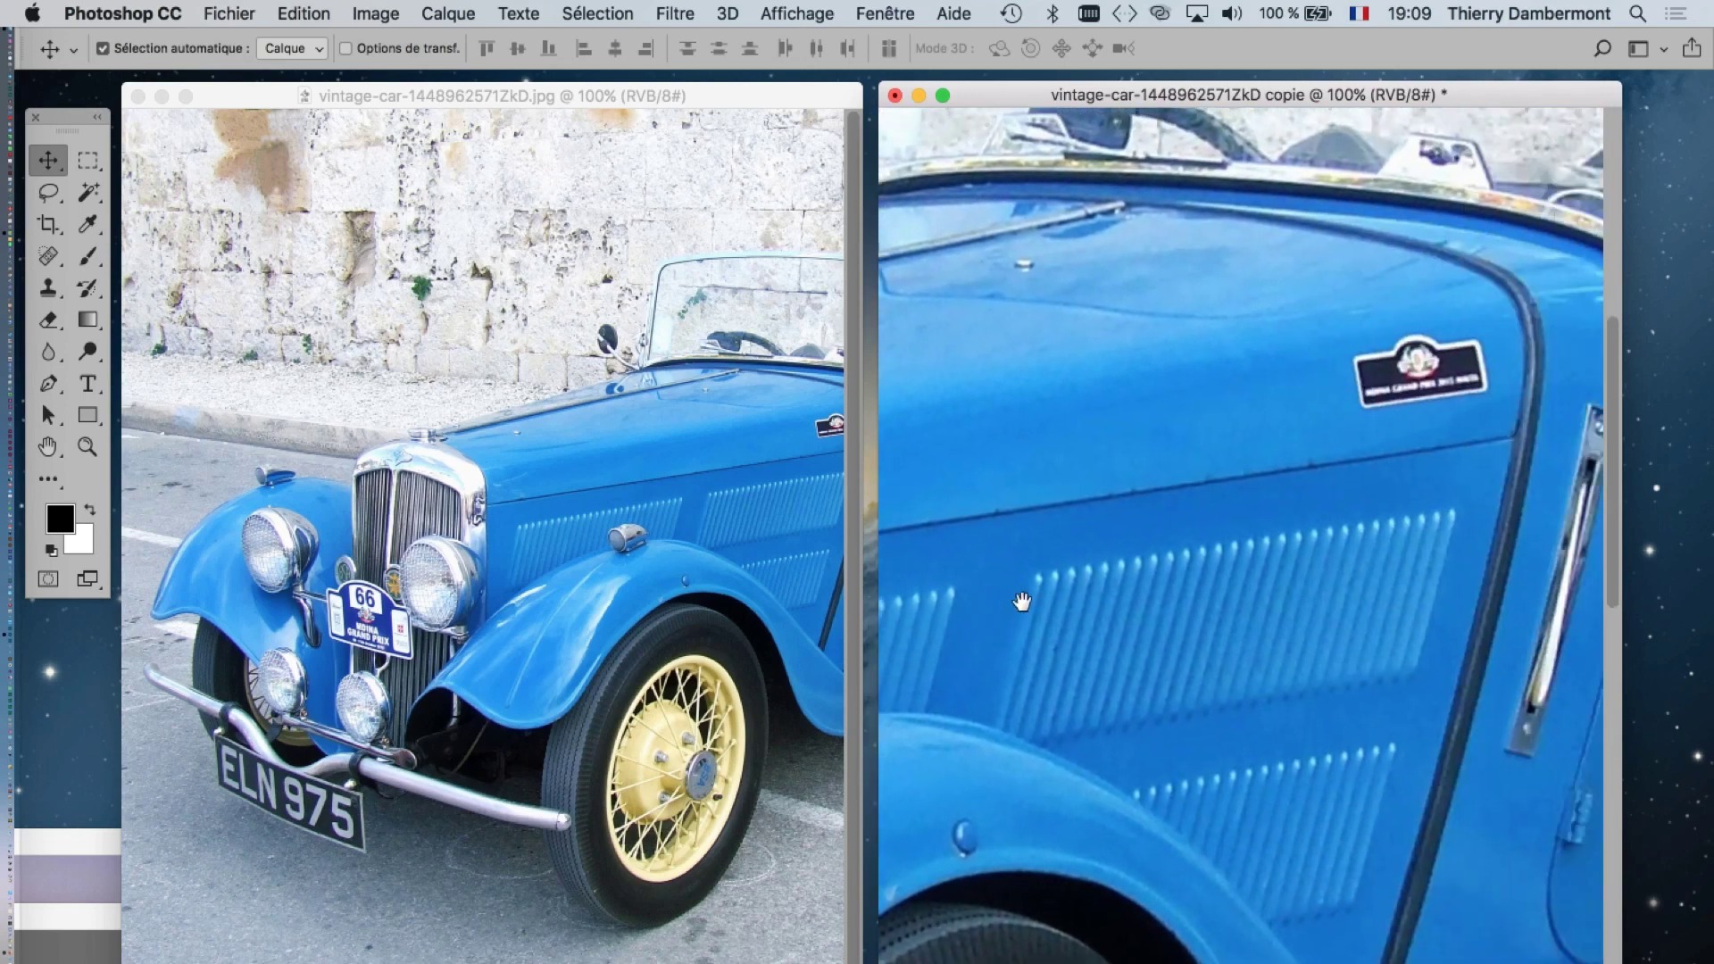
scroll(1136, 444, up, 2)
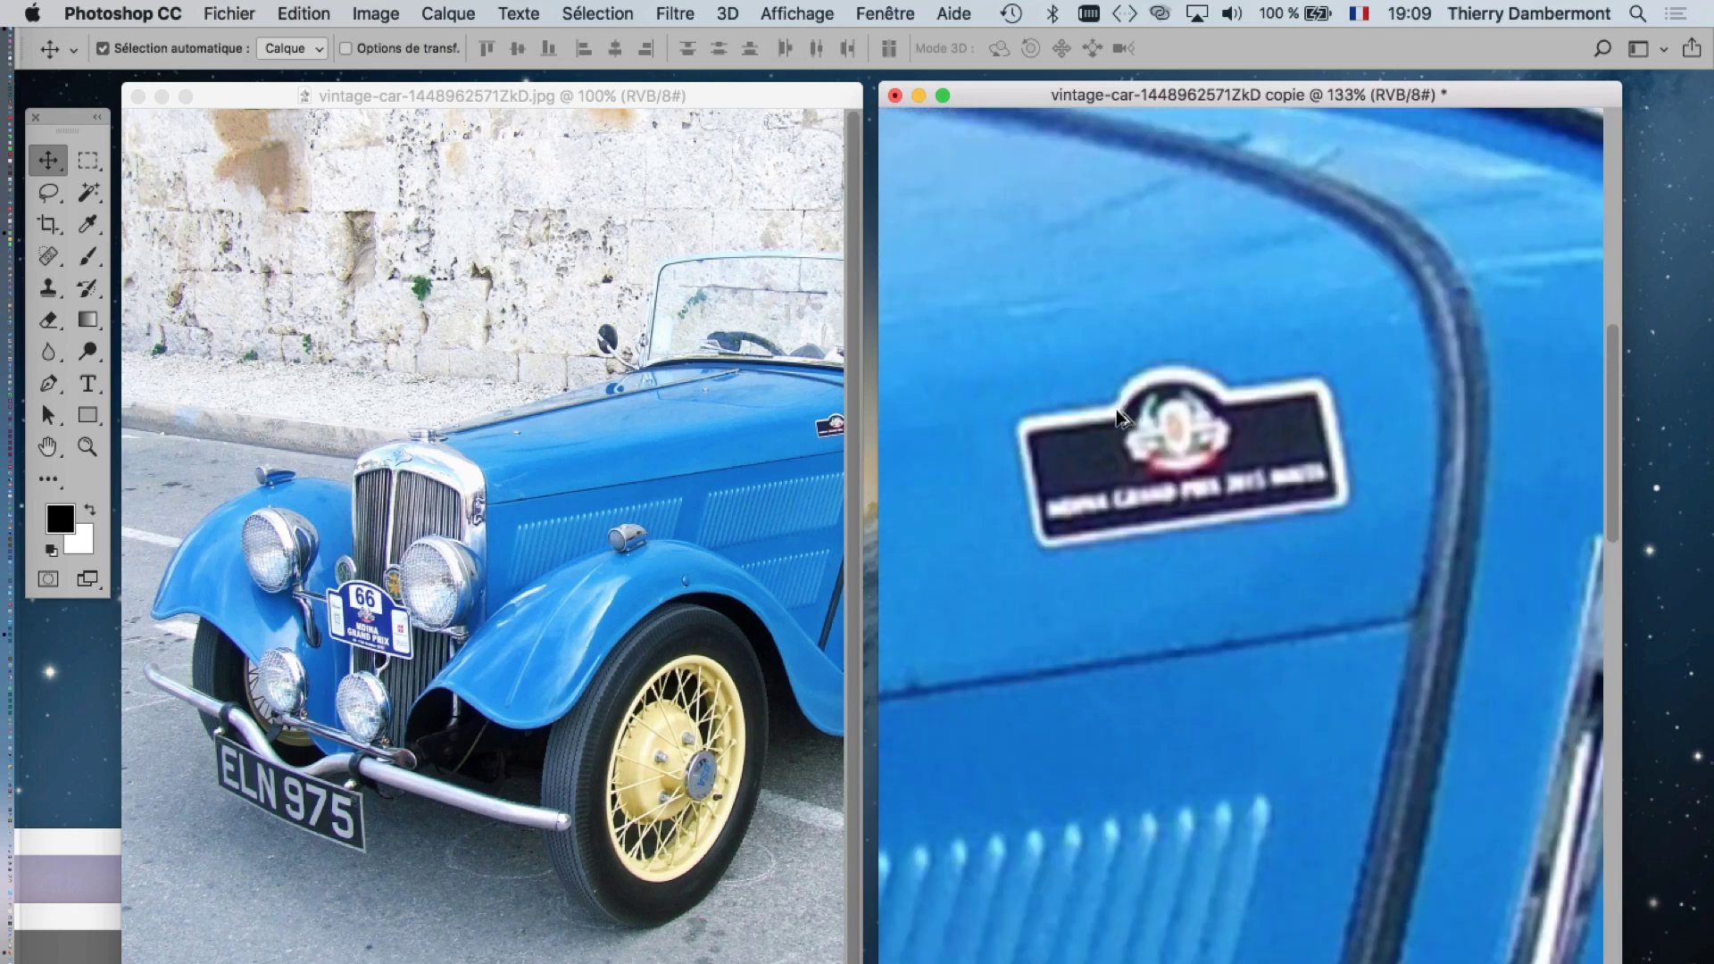
scroll(1136, 444, up, 2)
scroll(1136, 443, up, 2)
scroll(1135, 444, up, 1)
scroll(1138, 447, up, 1)
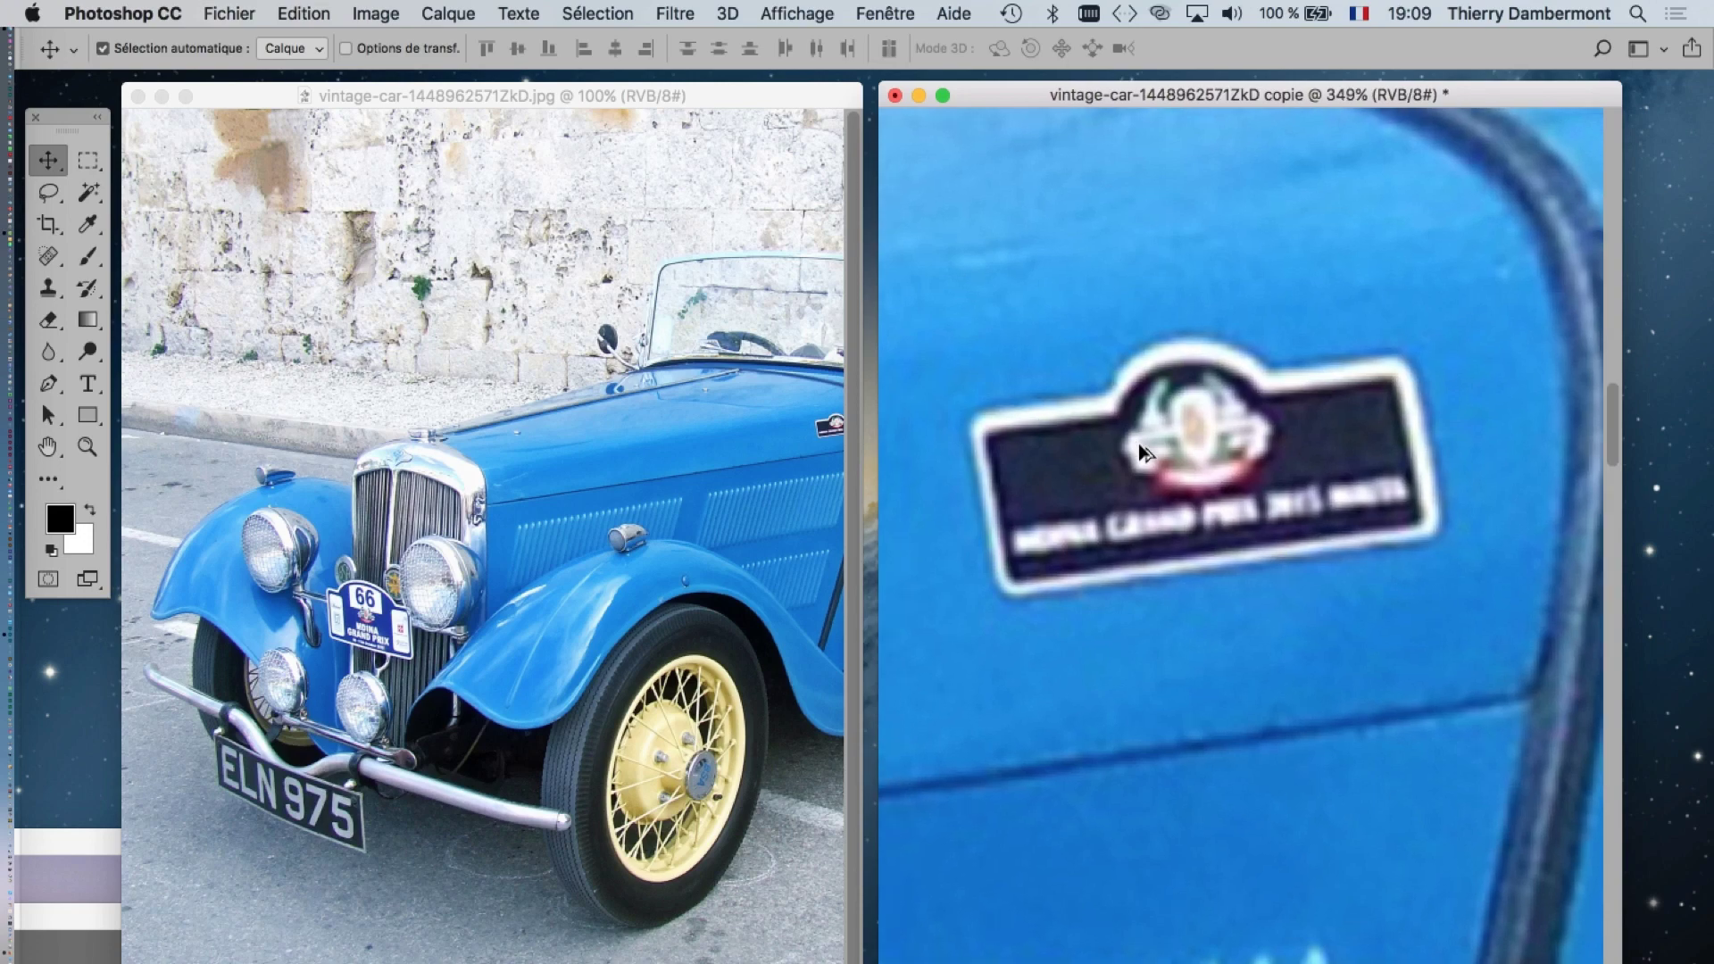
scroll(1138, 446, up, 1)
click(638, 495)
scroll(767, 460, up, 3)
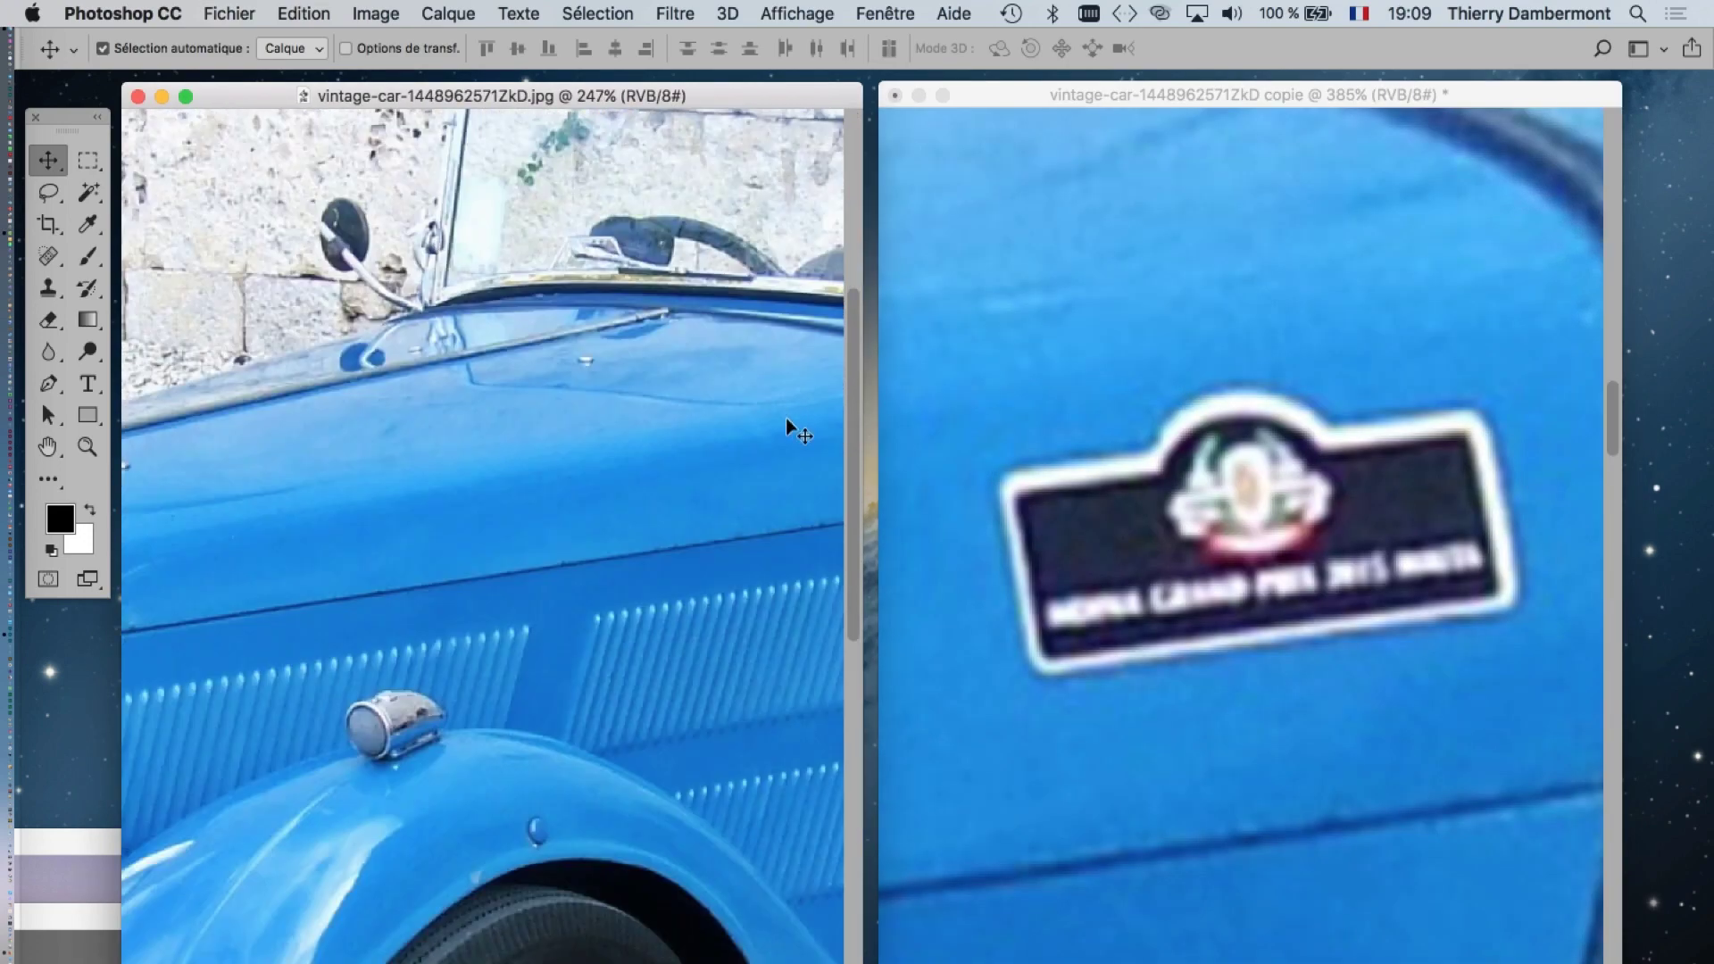
scroll(792, 429, up, 1)
scroll(536, 480, up, 3)
scroll(544, 491, up, 1)
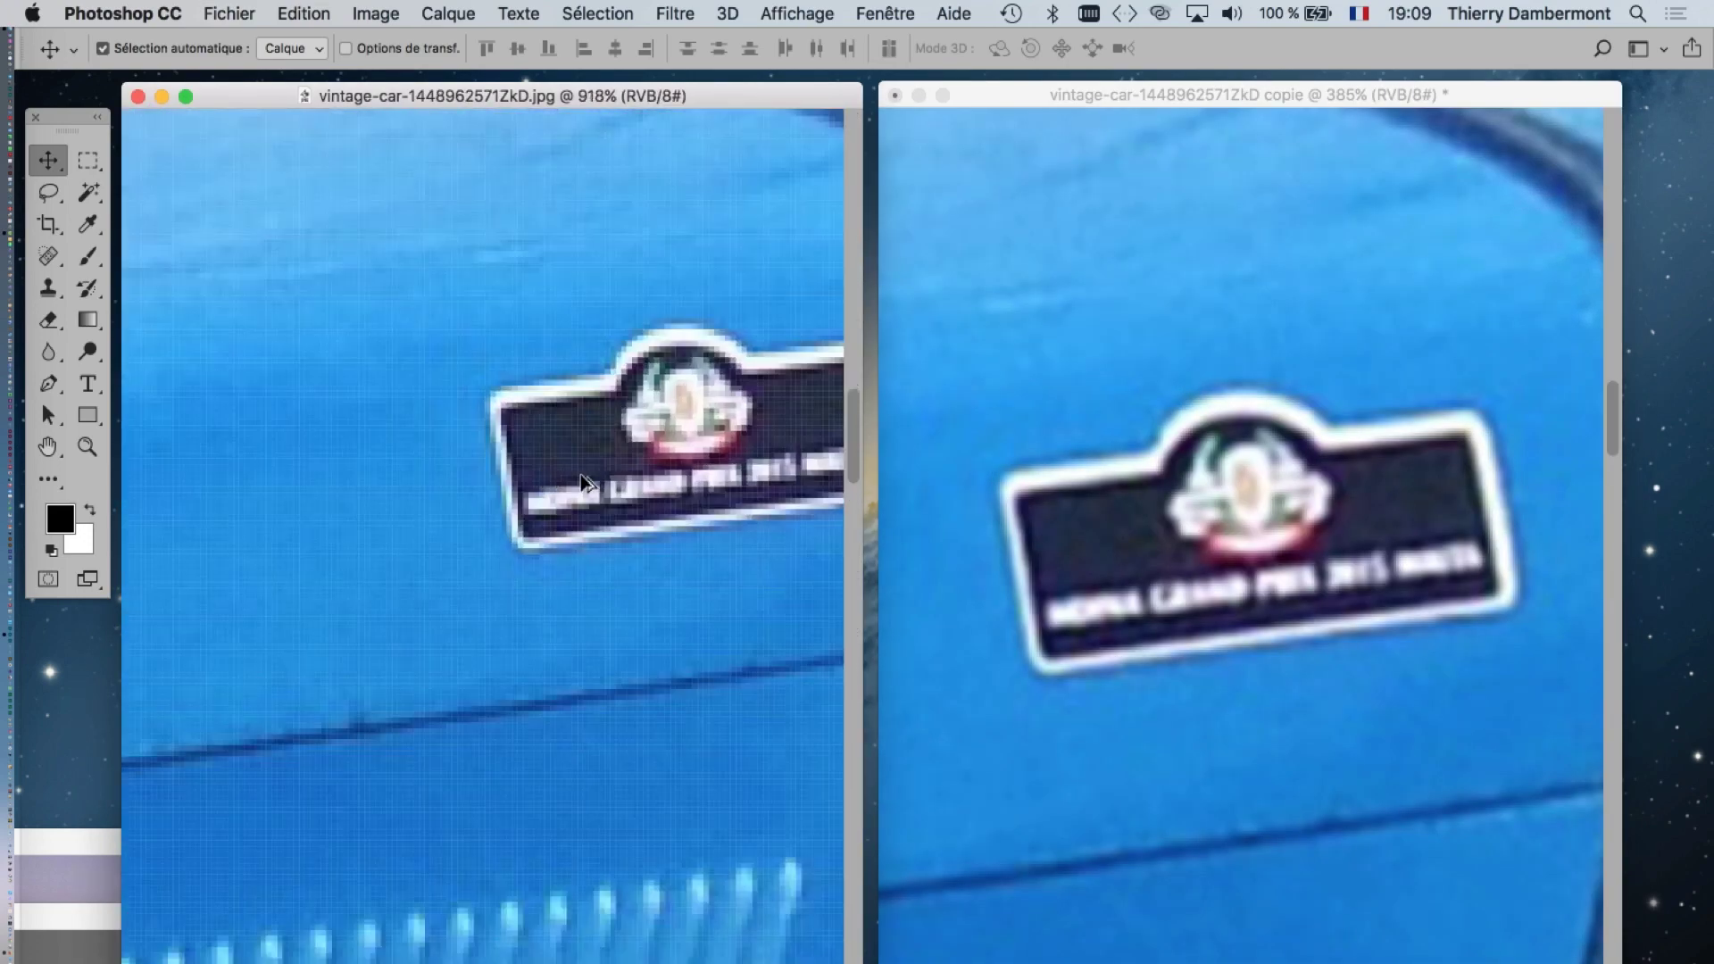
scroll(560, 512, up, 1)
scroll(559, 511, up, 1)
scroll(545, 526, up, 1)
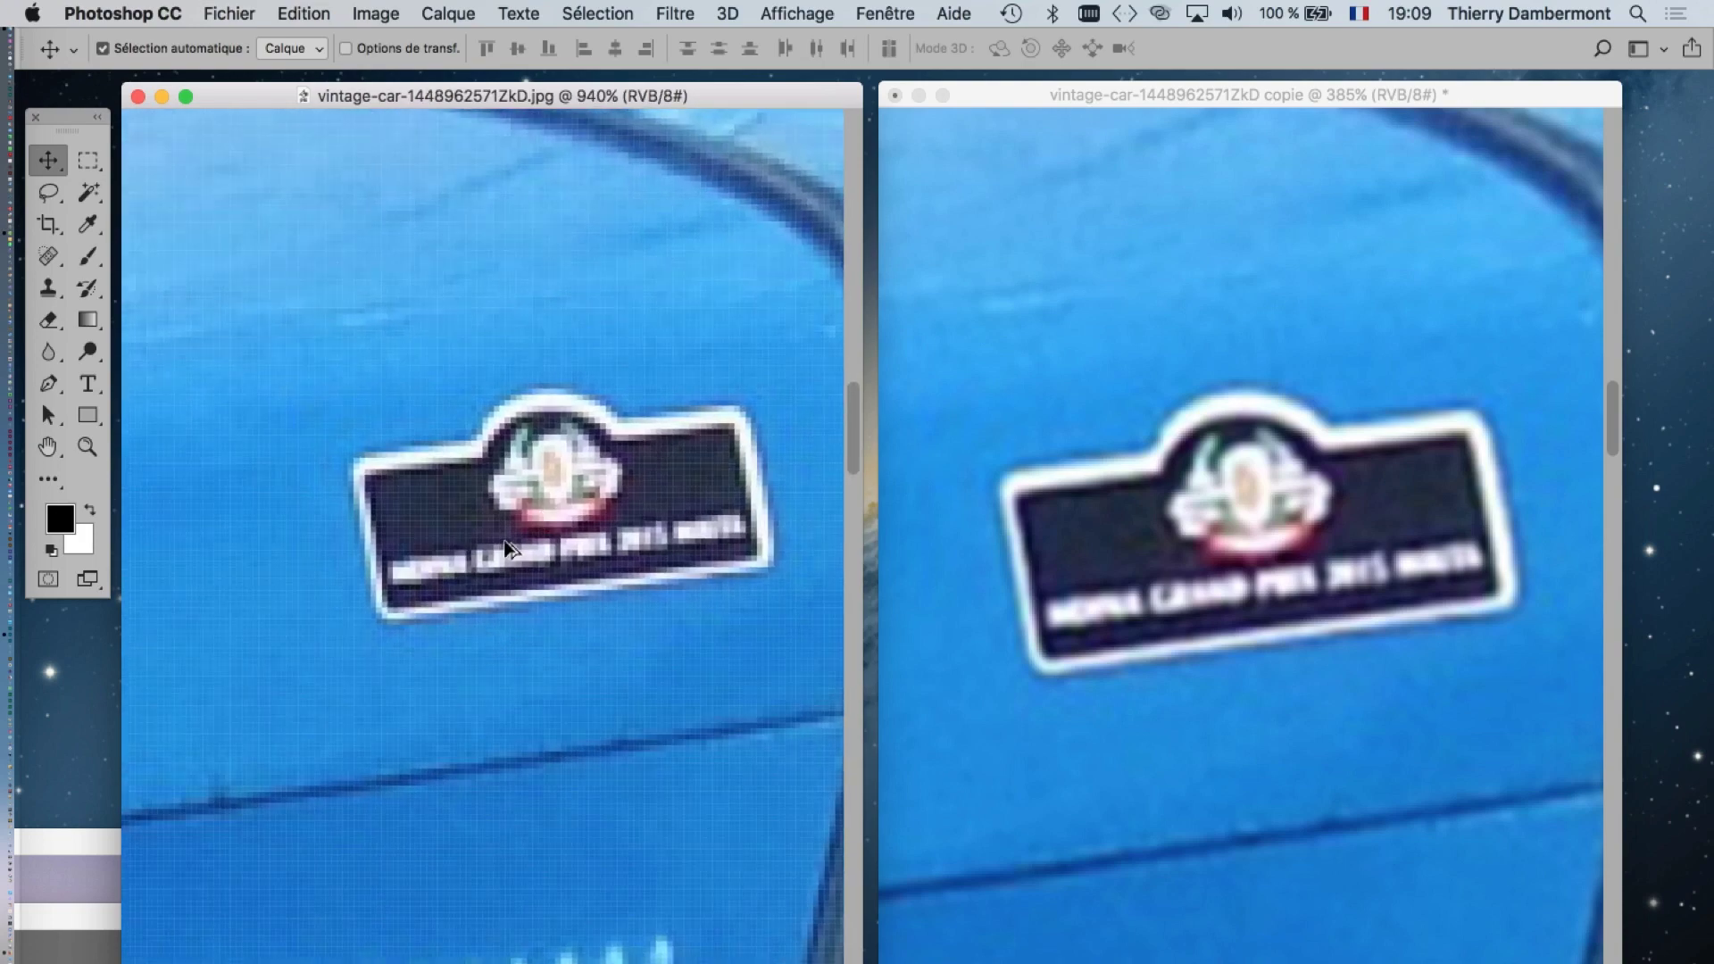
scroll(526, 540, up, 1)
scroll(518, 547, up, 1)
scroll(518, 547, up, 1)
scroll(518, 546, up, 1)
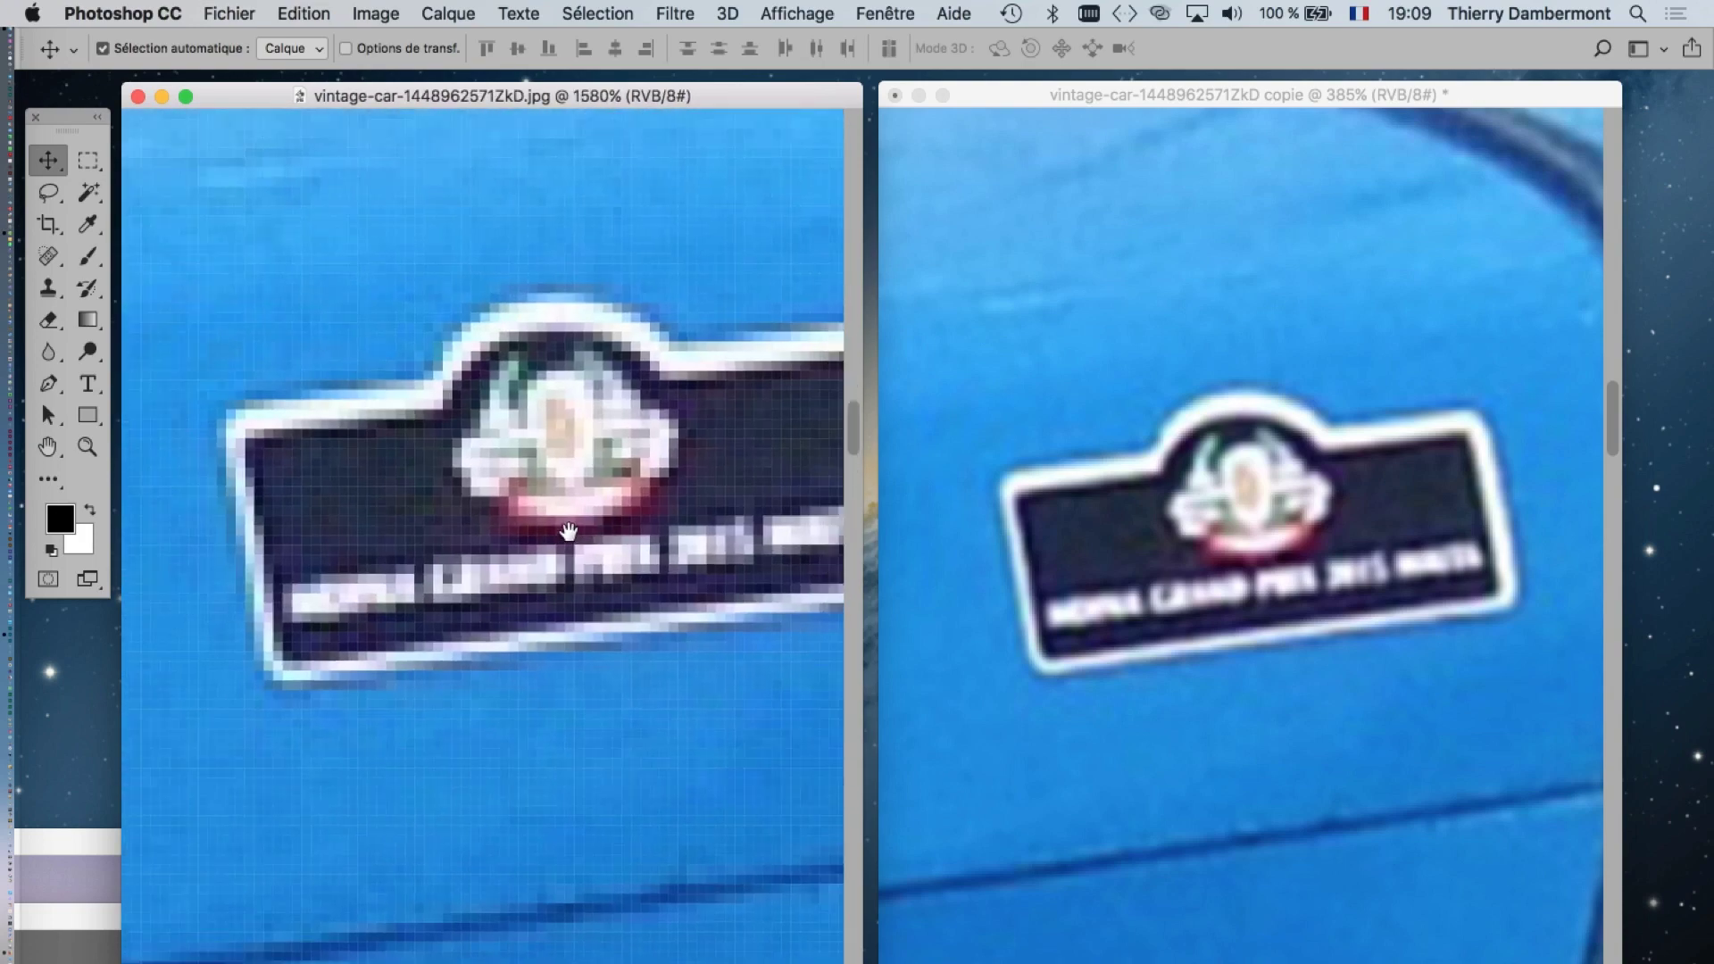
scroll(518, 546, up, 1)
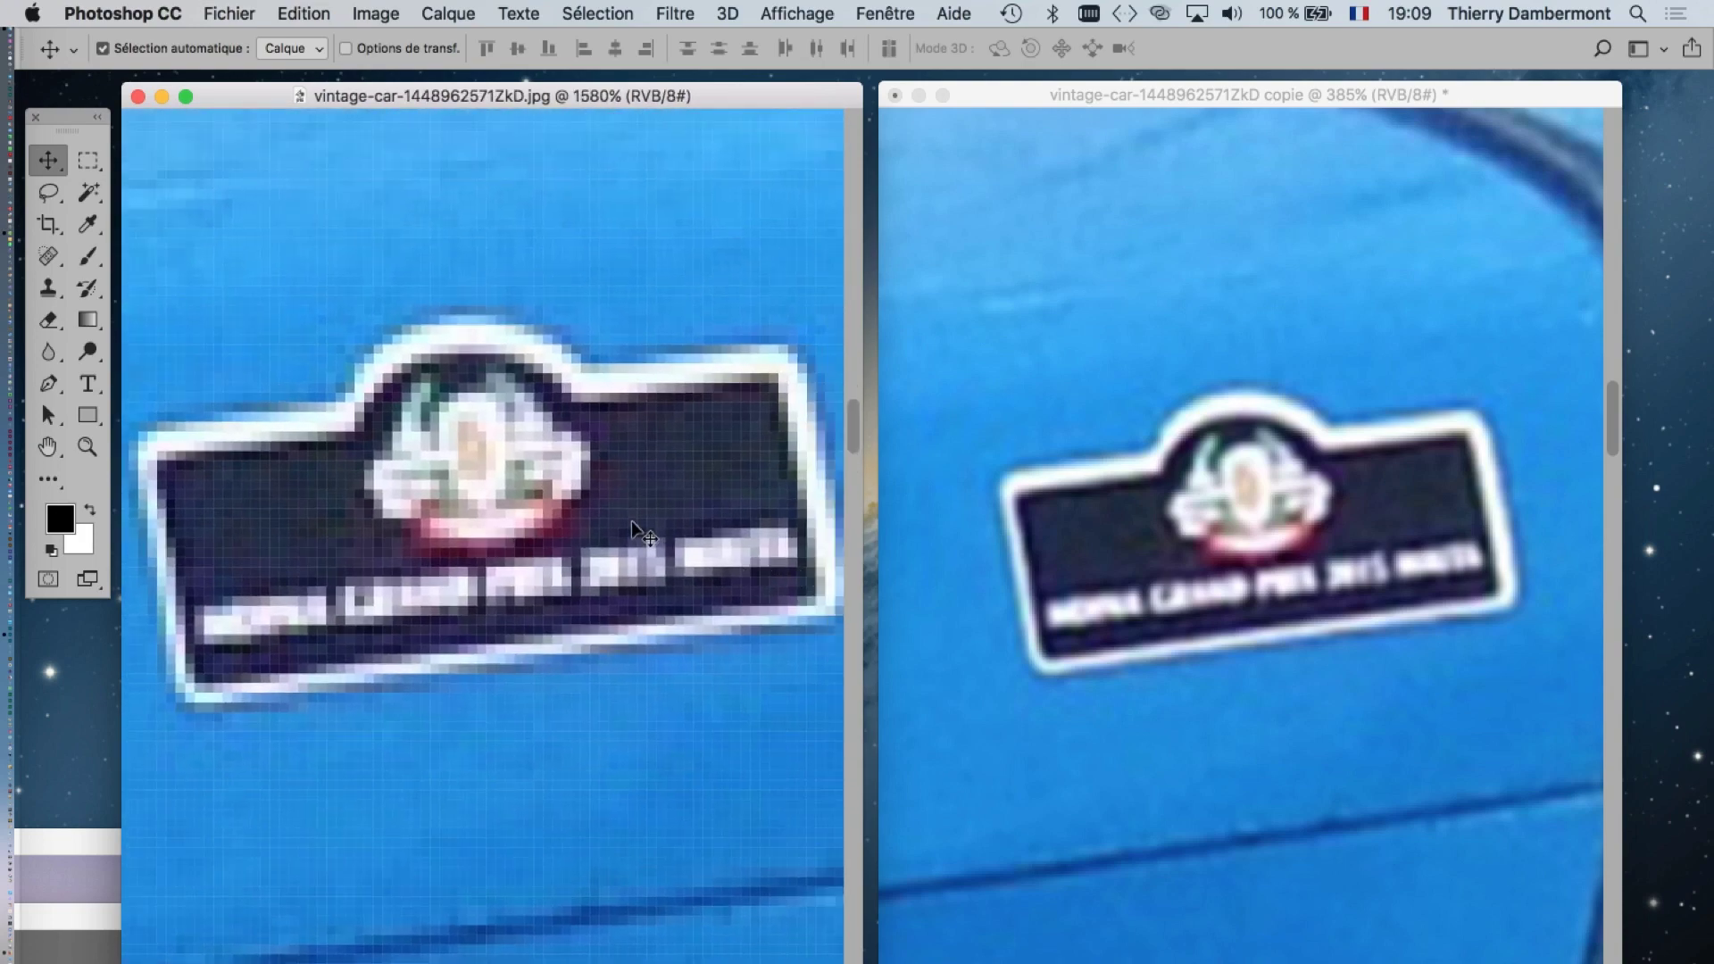
drag(1057, 93, 1140, 98)
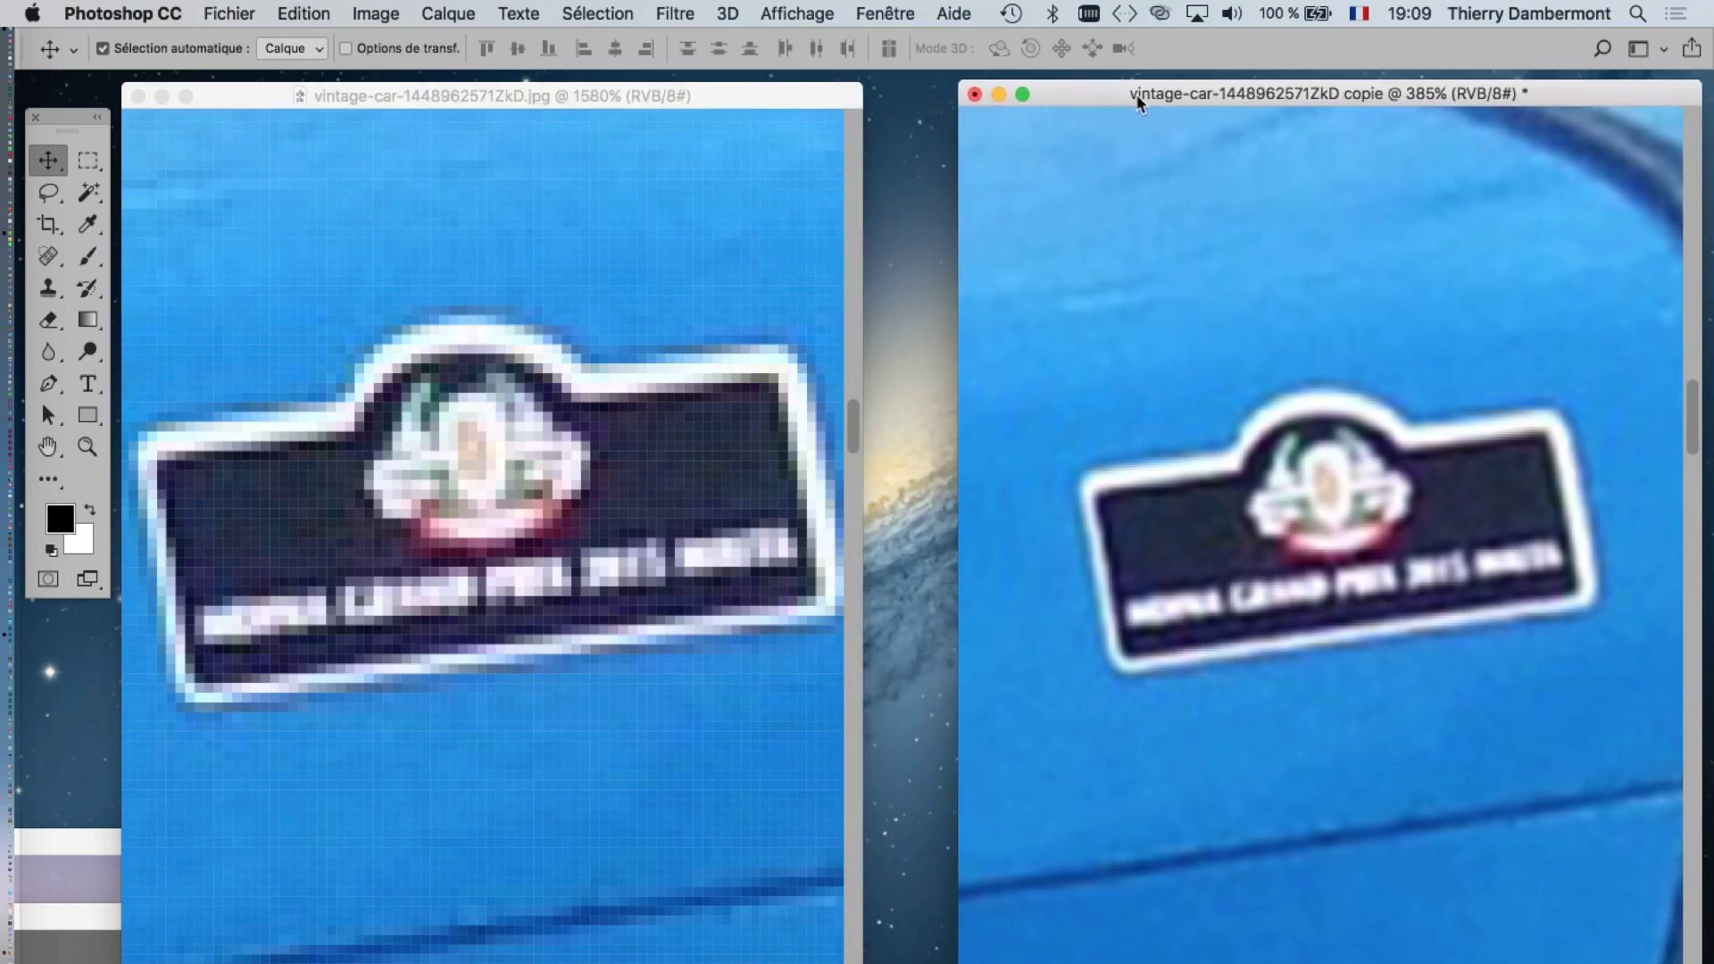
click(773, 98)
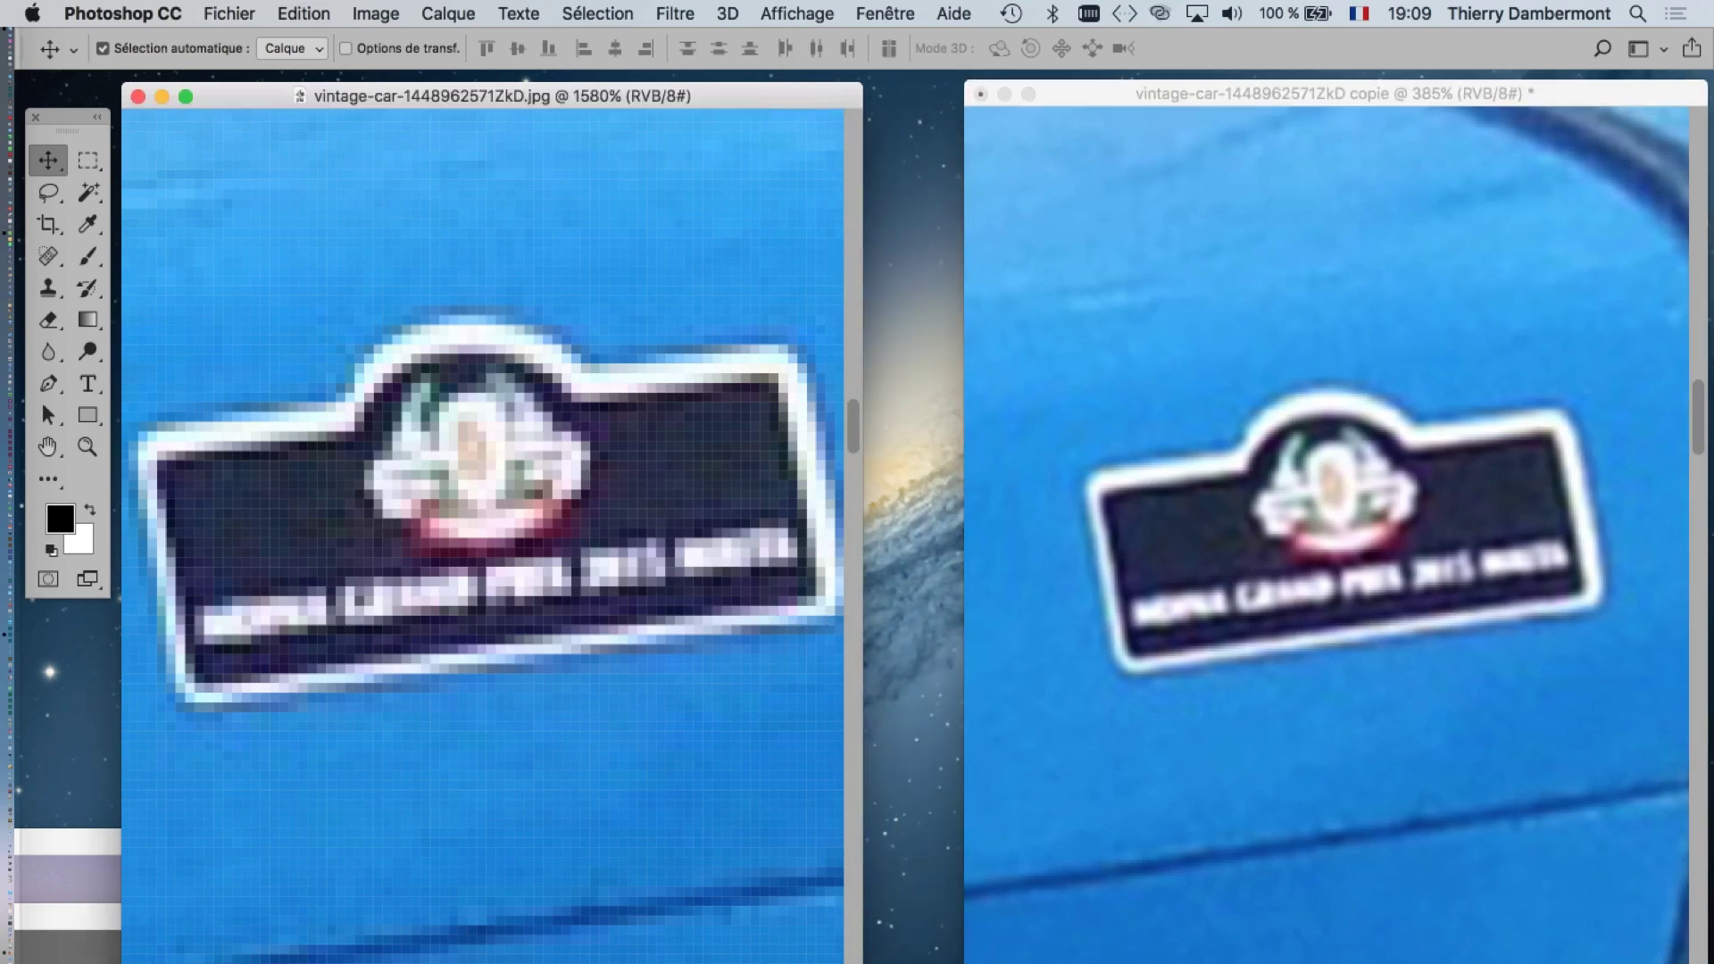
drag(862, 553, 951, 554)
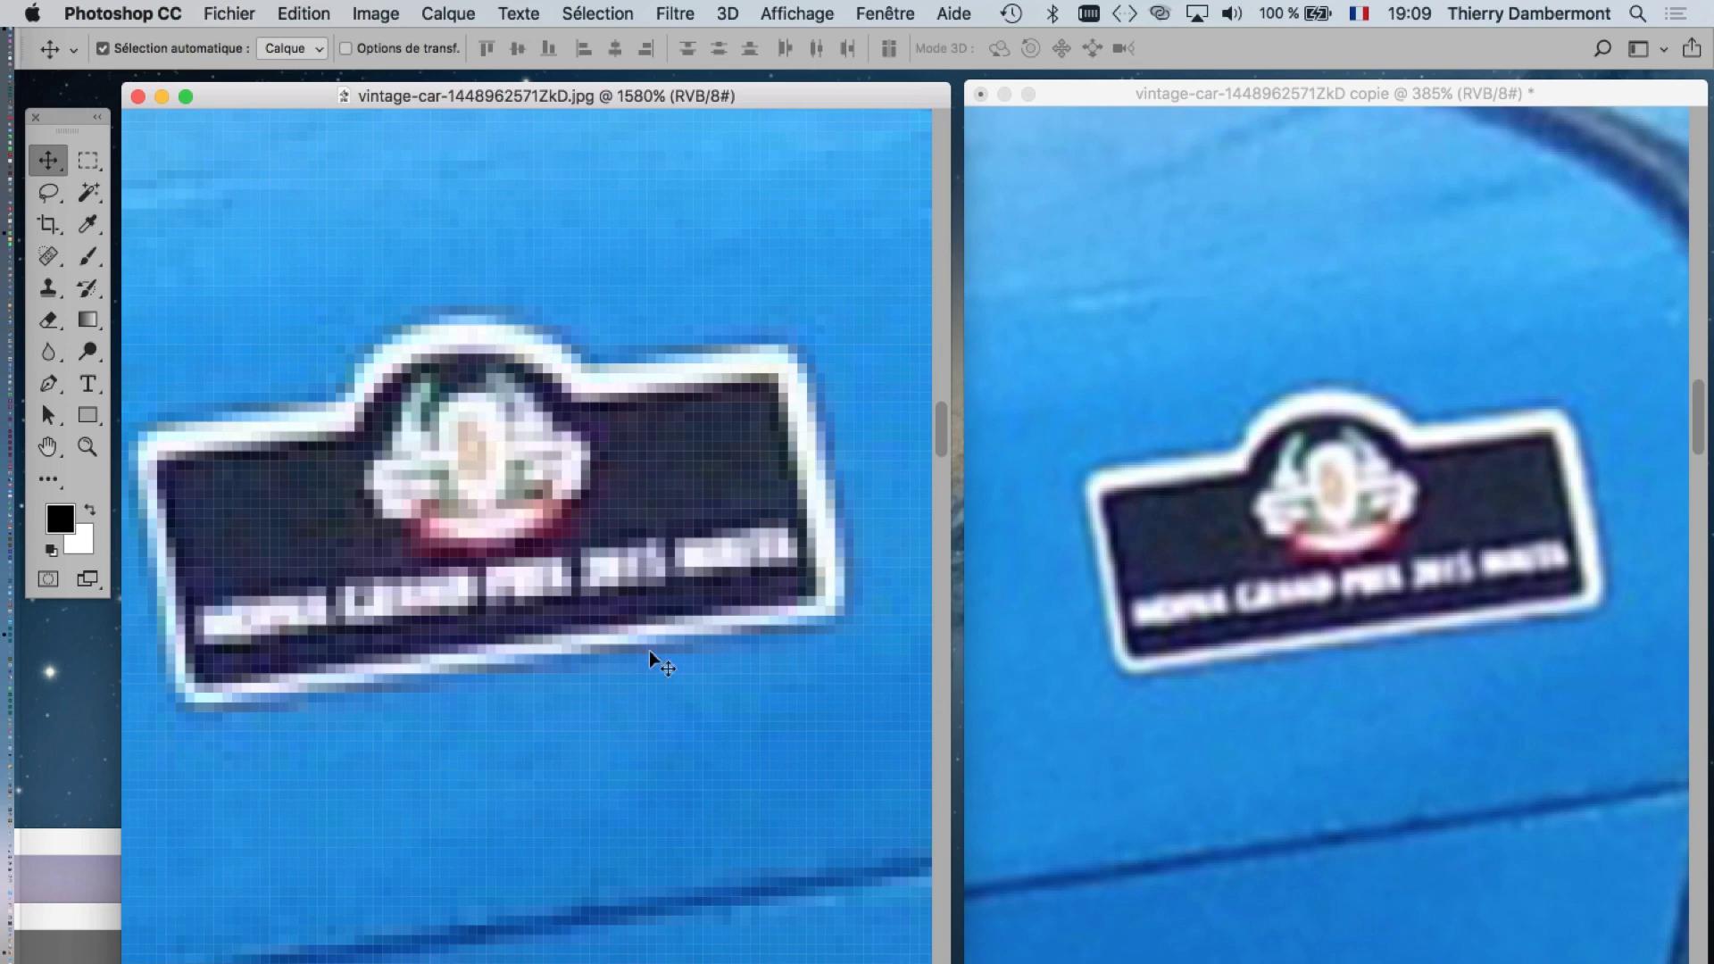
drag(390, 510, 427, 522)
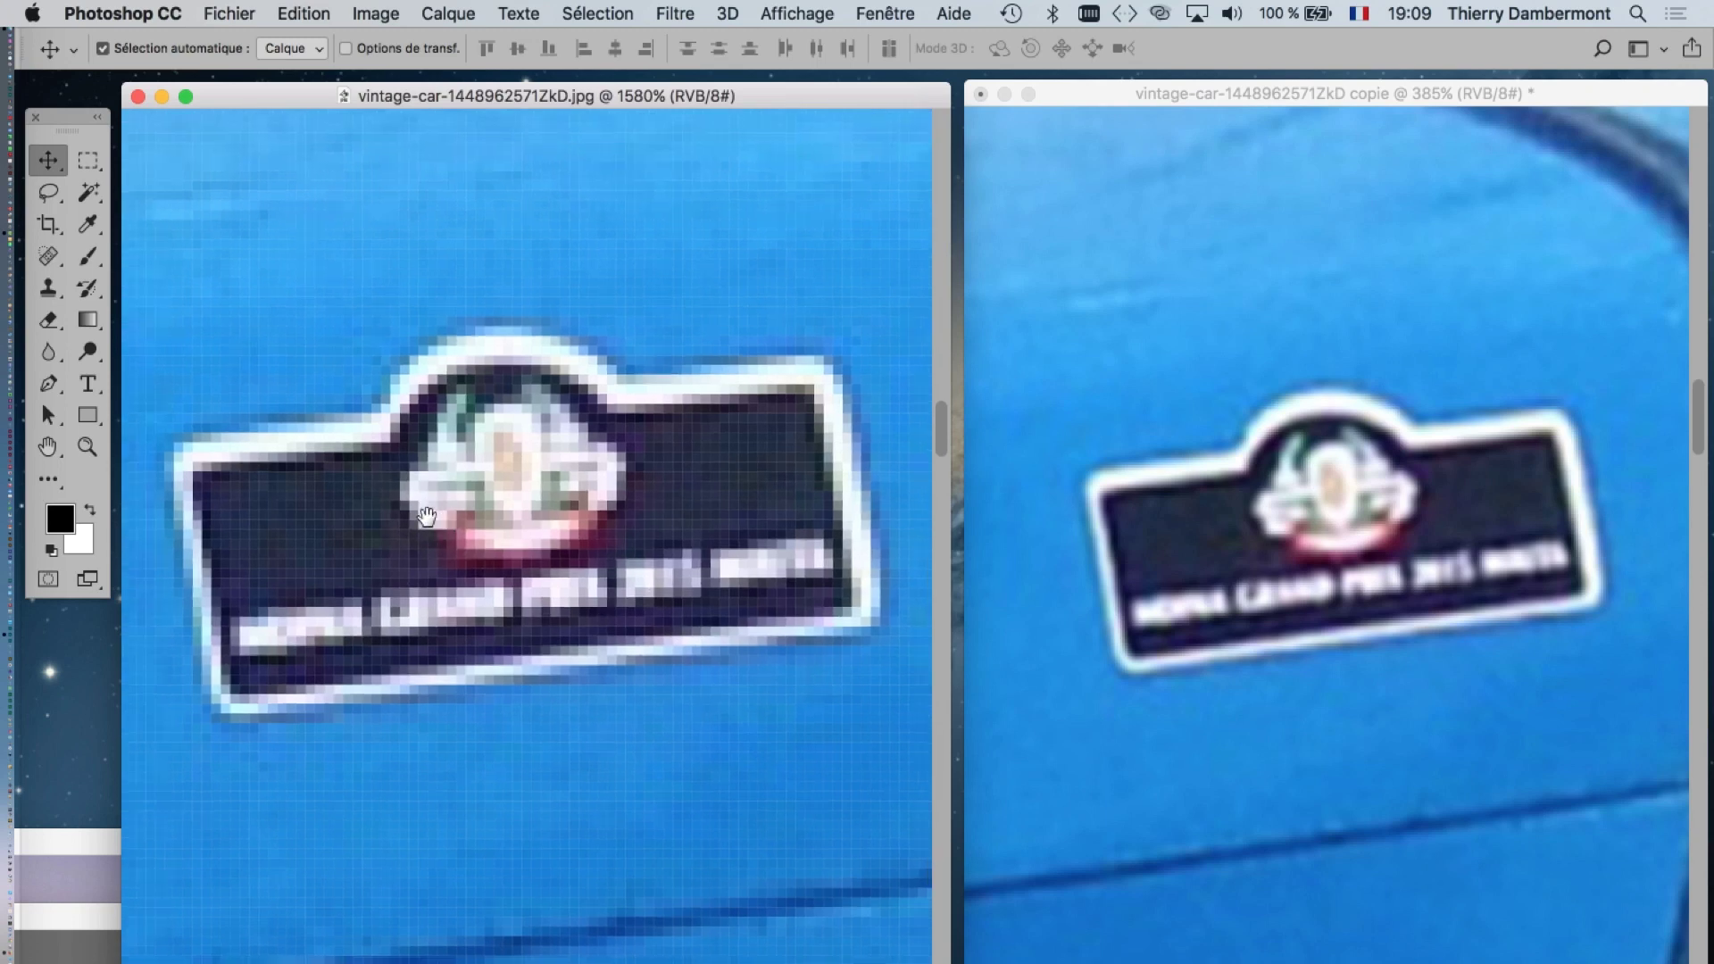
scroll(1343, 536, up, 2)
scroll(1340, 536, up, 2)
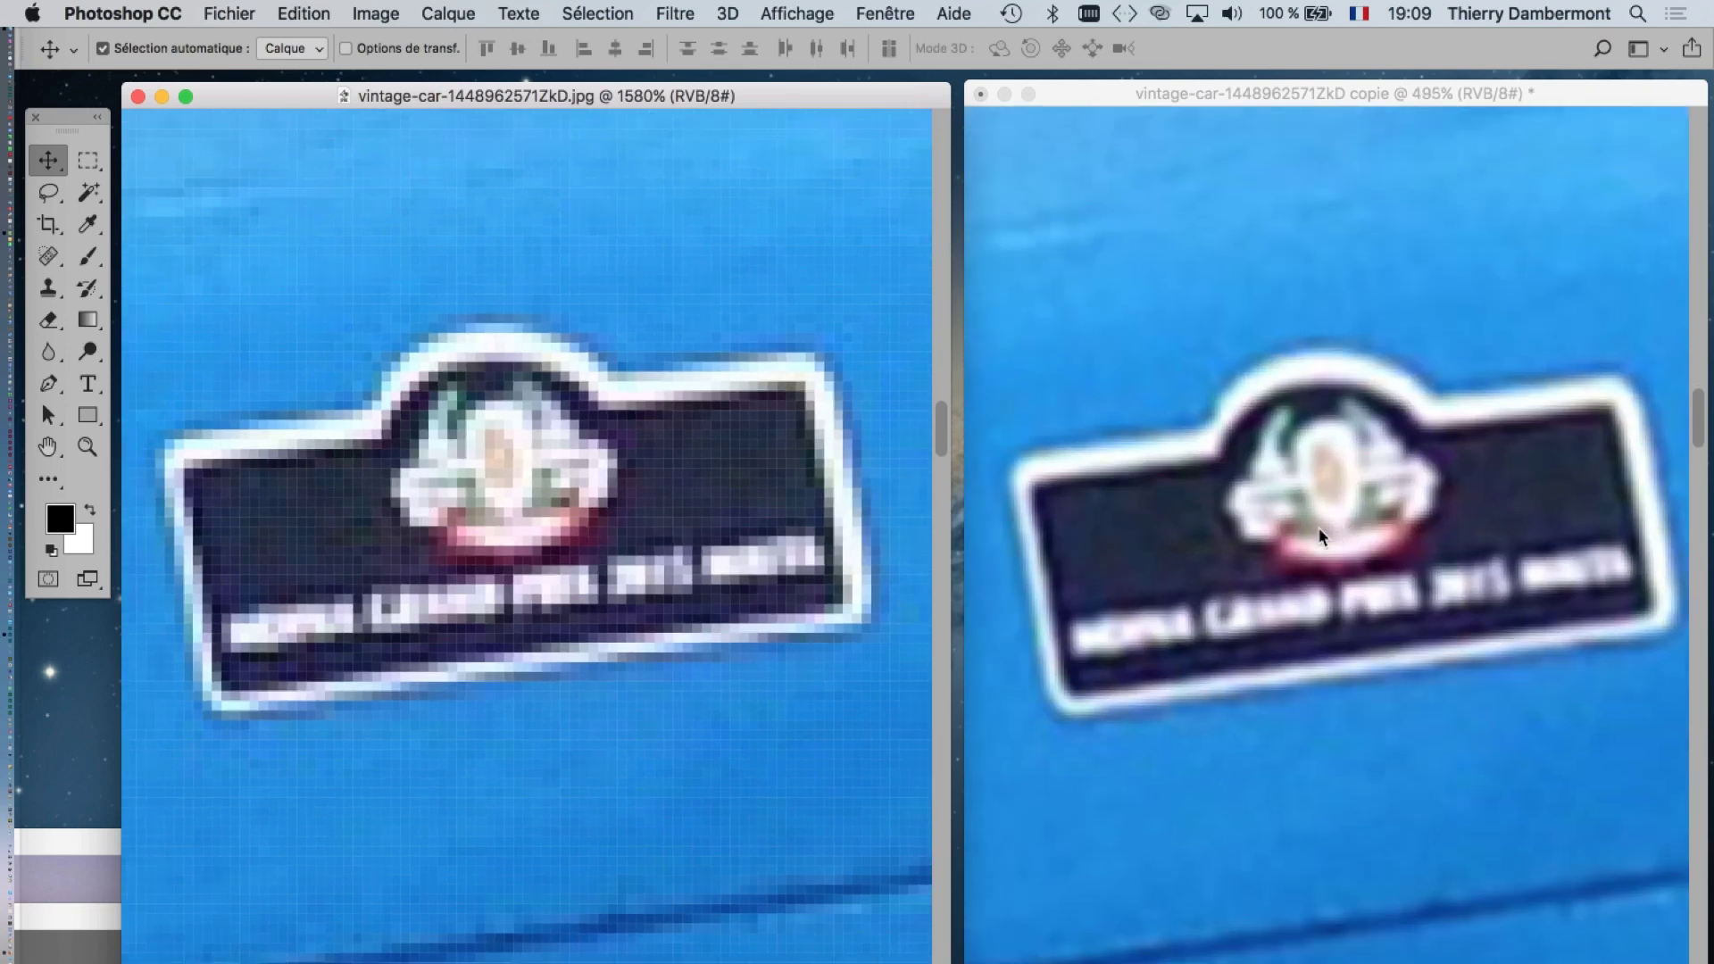
scroll(1161, 532, up, 1)
scroll(1161, 534, up, 1)
scroll(1163, 536, up, 1)
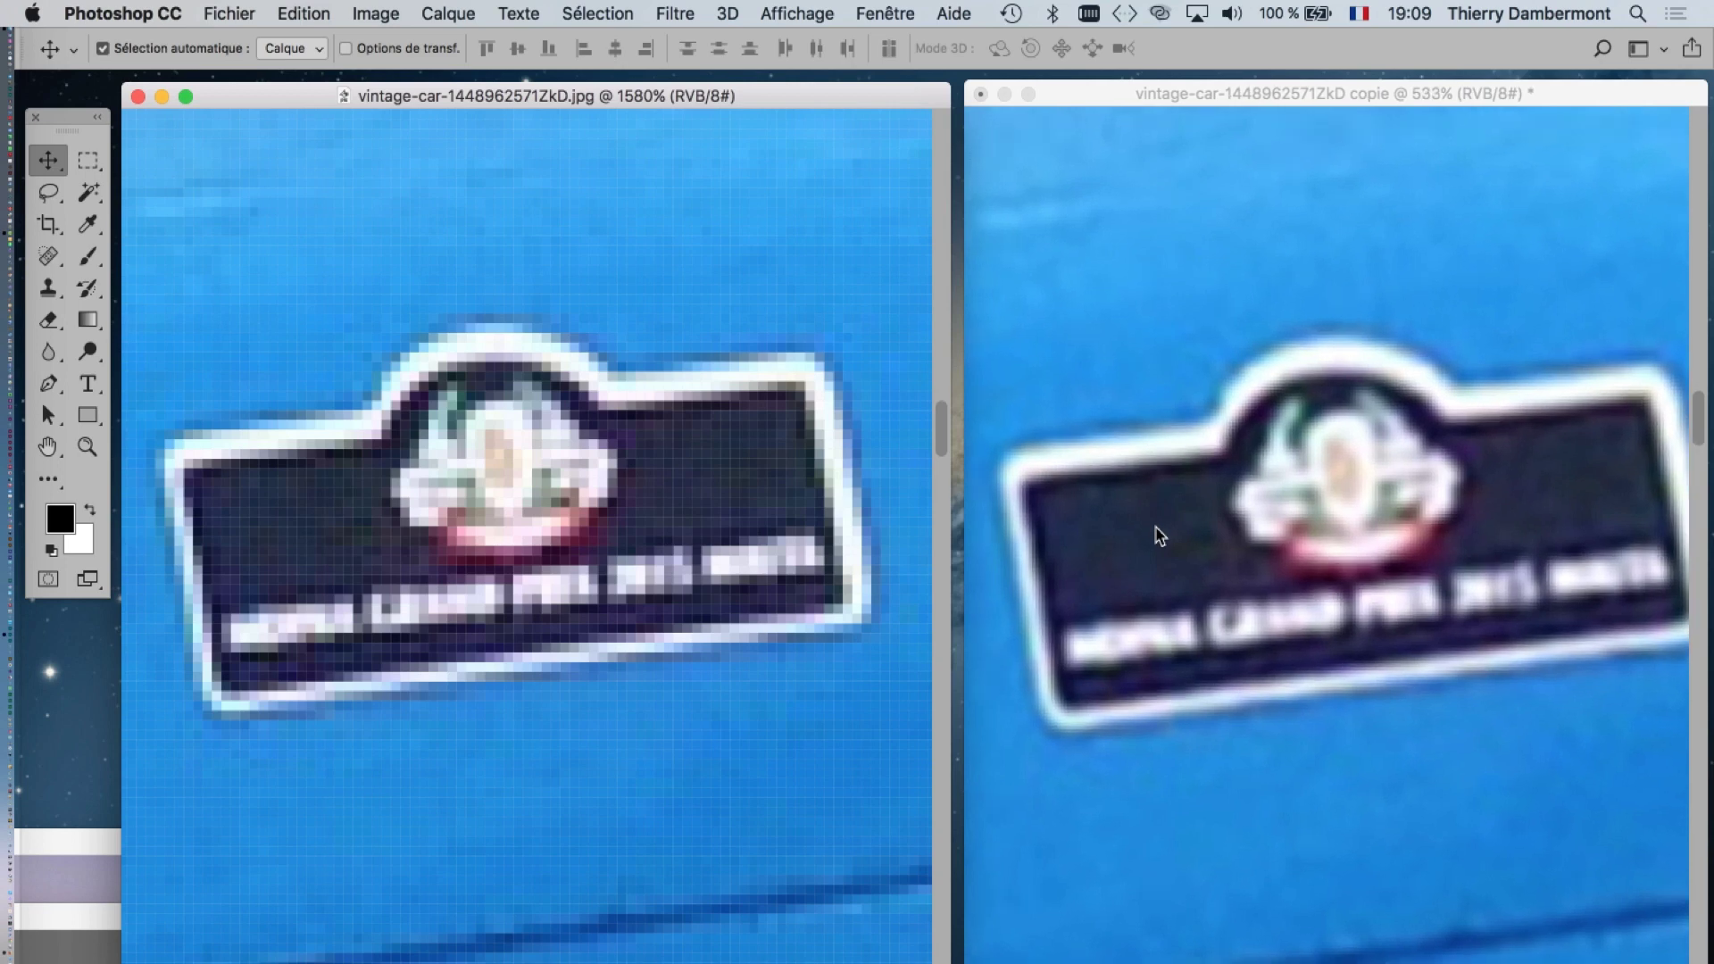
scroll(1164, 538, up, 1)
scroll(1292, 549, up, 1)
scroll(1295, 553, up, 1)
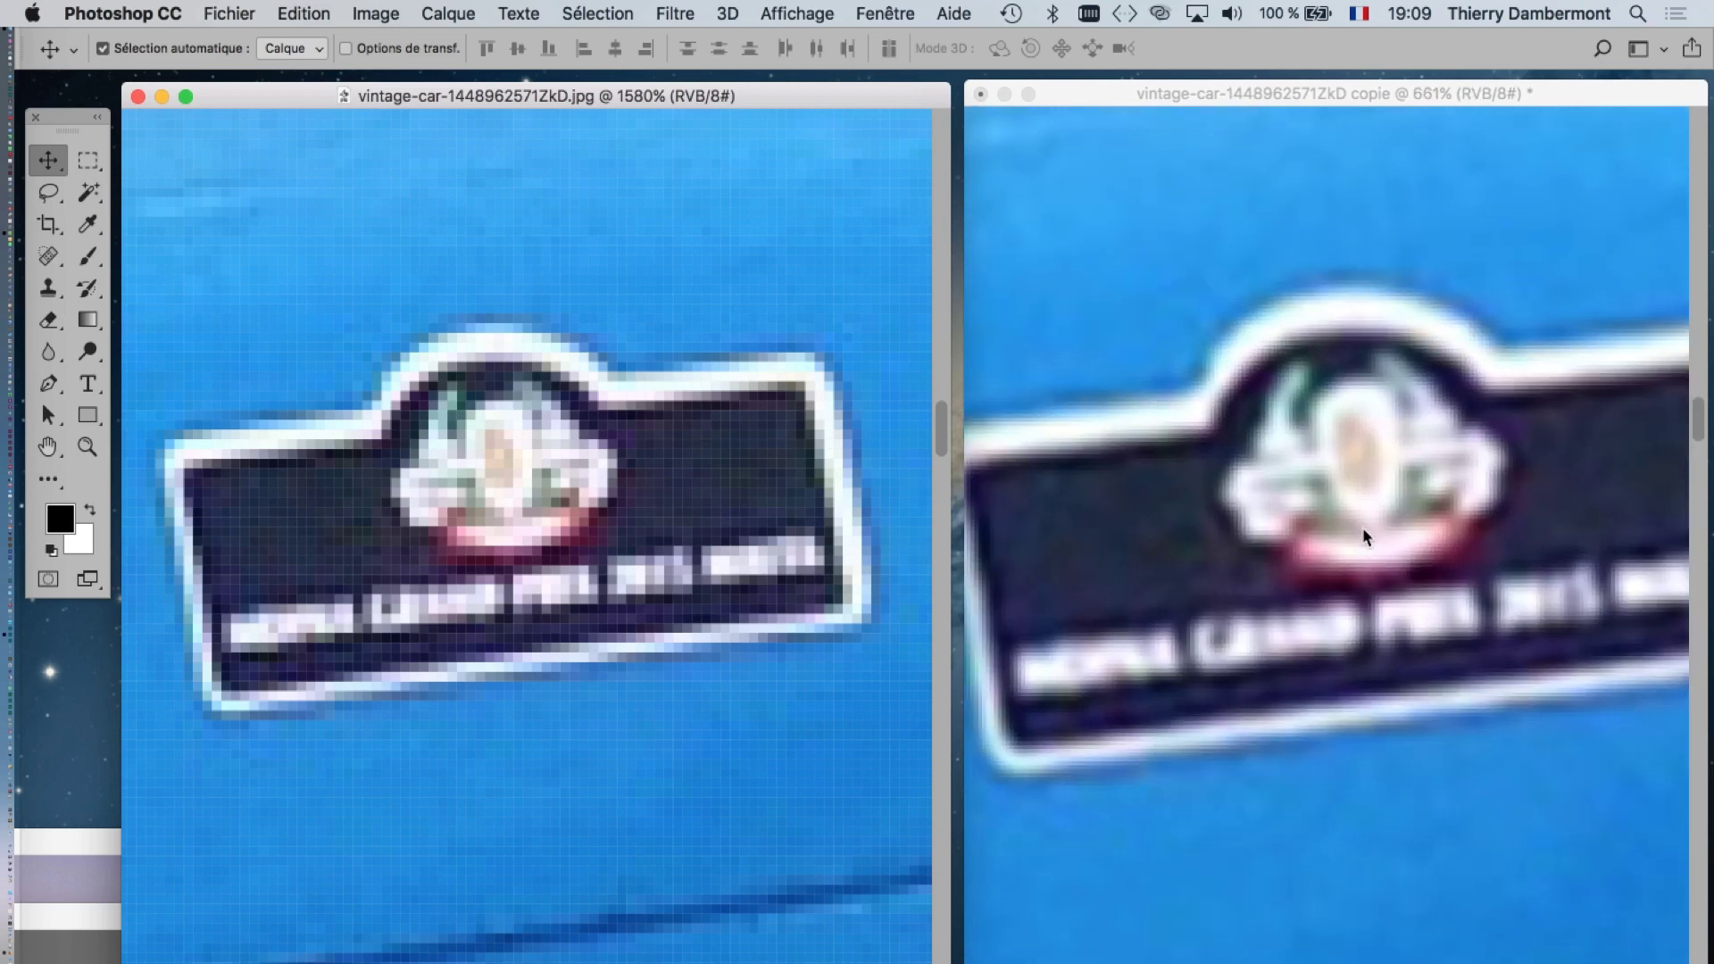
click(1305, 518)
scroll(1206, 429, down, 3)
scroll(1205, 429, right, 3)
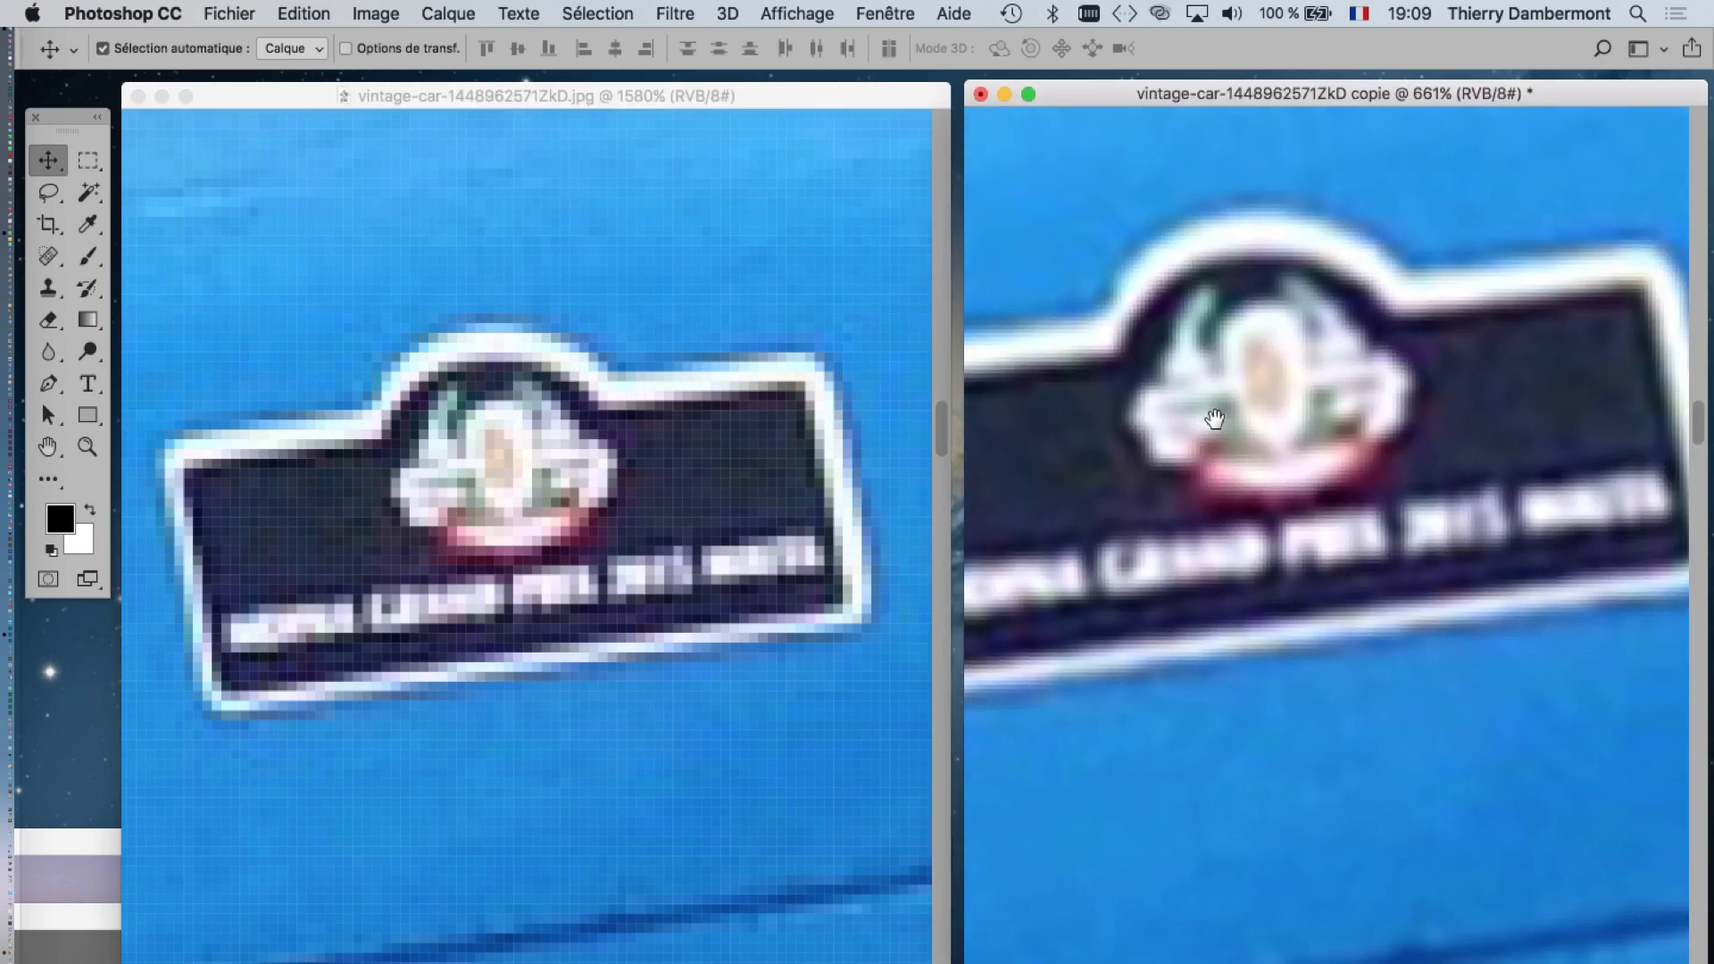
scroll(489, 502, up, 1)
scroll(487, 502, up, 1)
scroll(484, 504, up, 1)
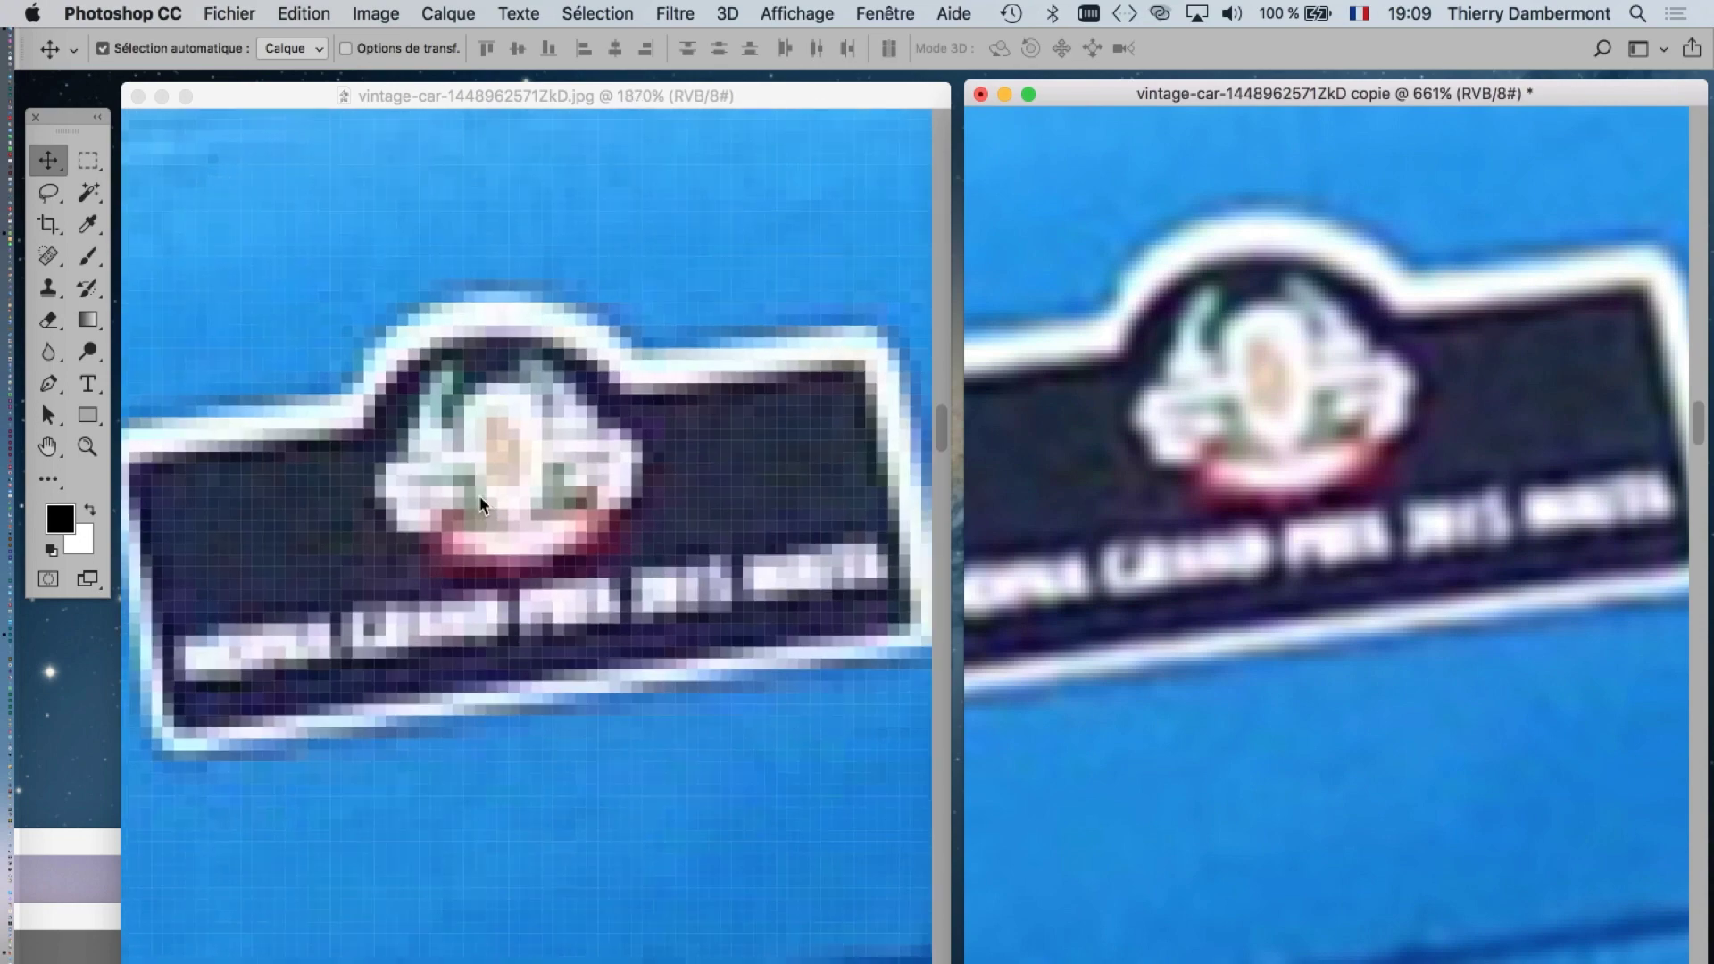
scroll(480, 505, up, 1)
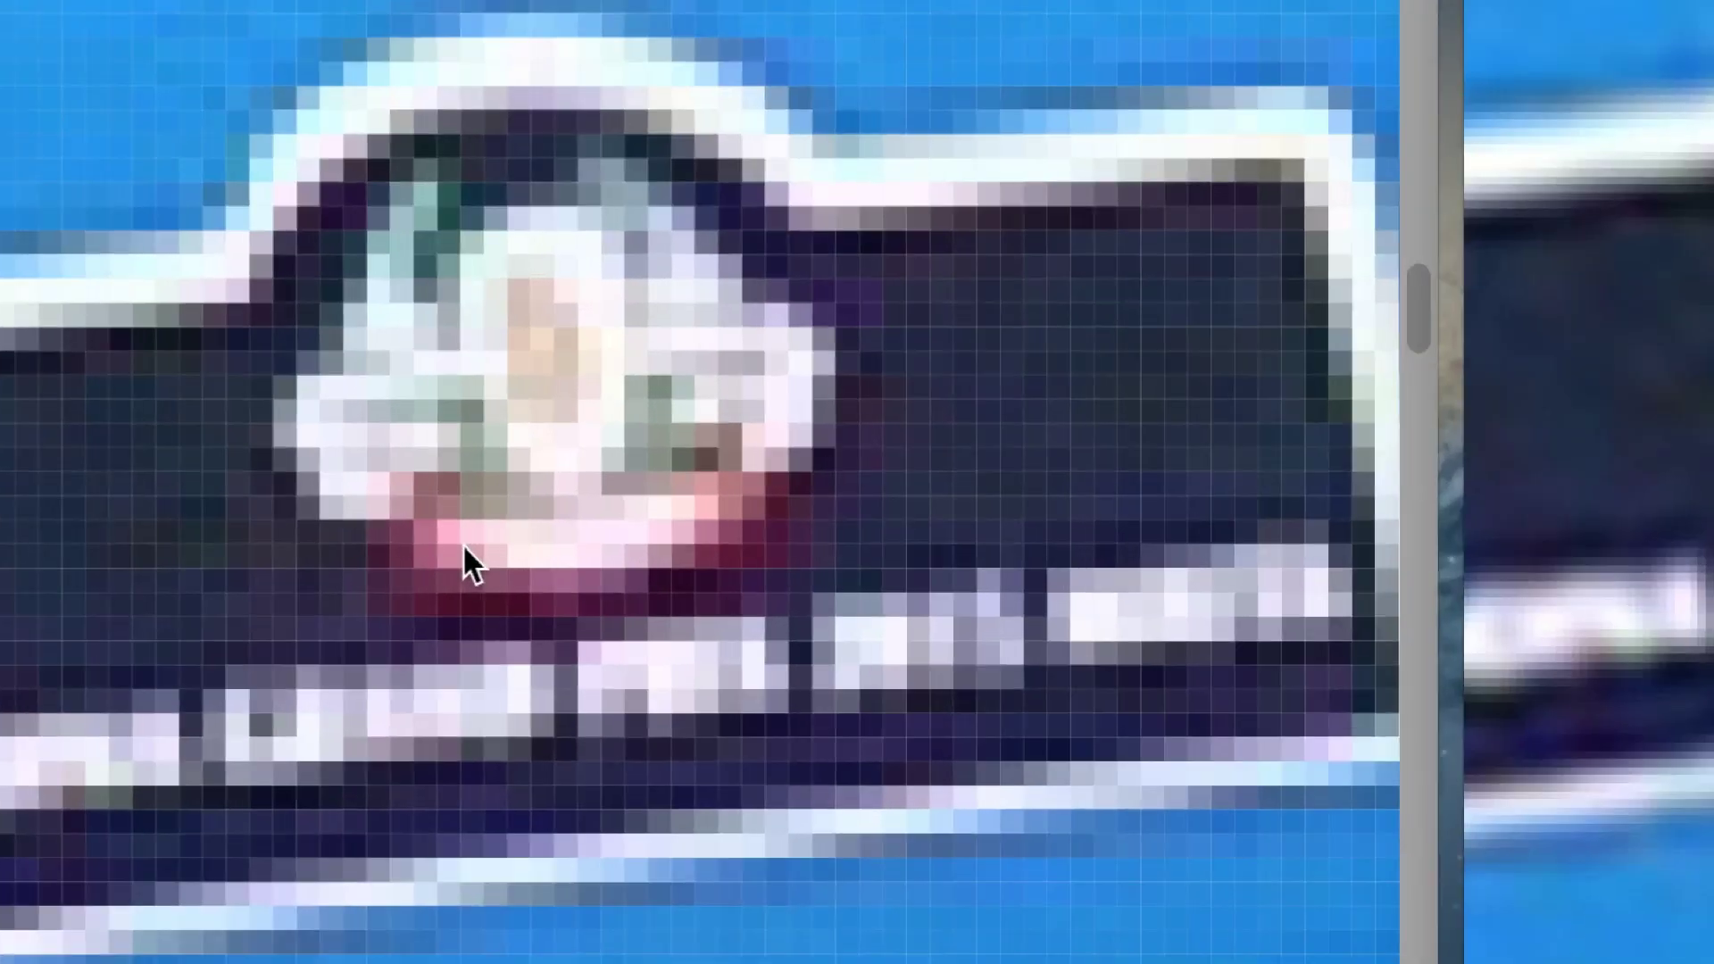
scroll(463, 544, down, 5)
- Recentre the copy on the badge, narrow both windows side by side, and open the original's Image menu
scroll(500, 512, up, 1)
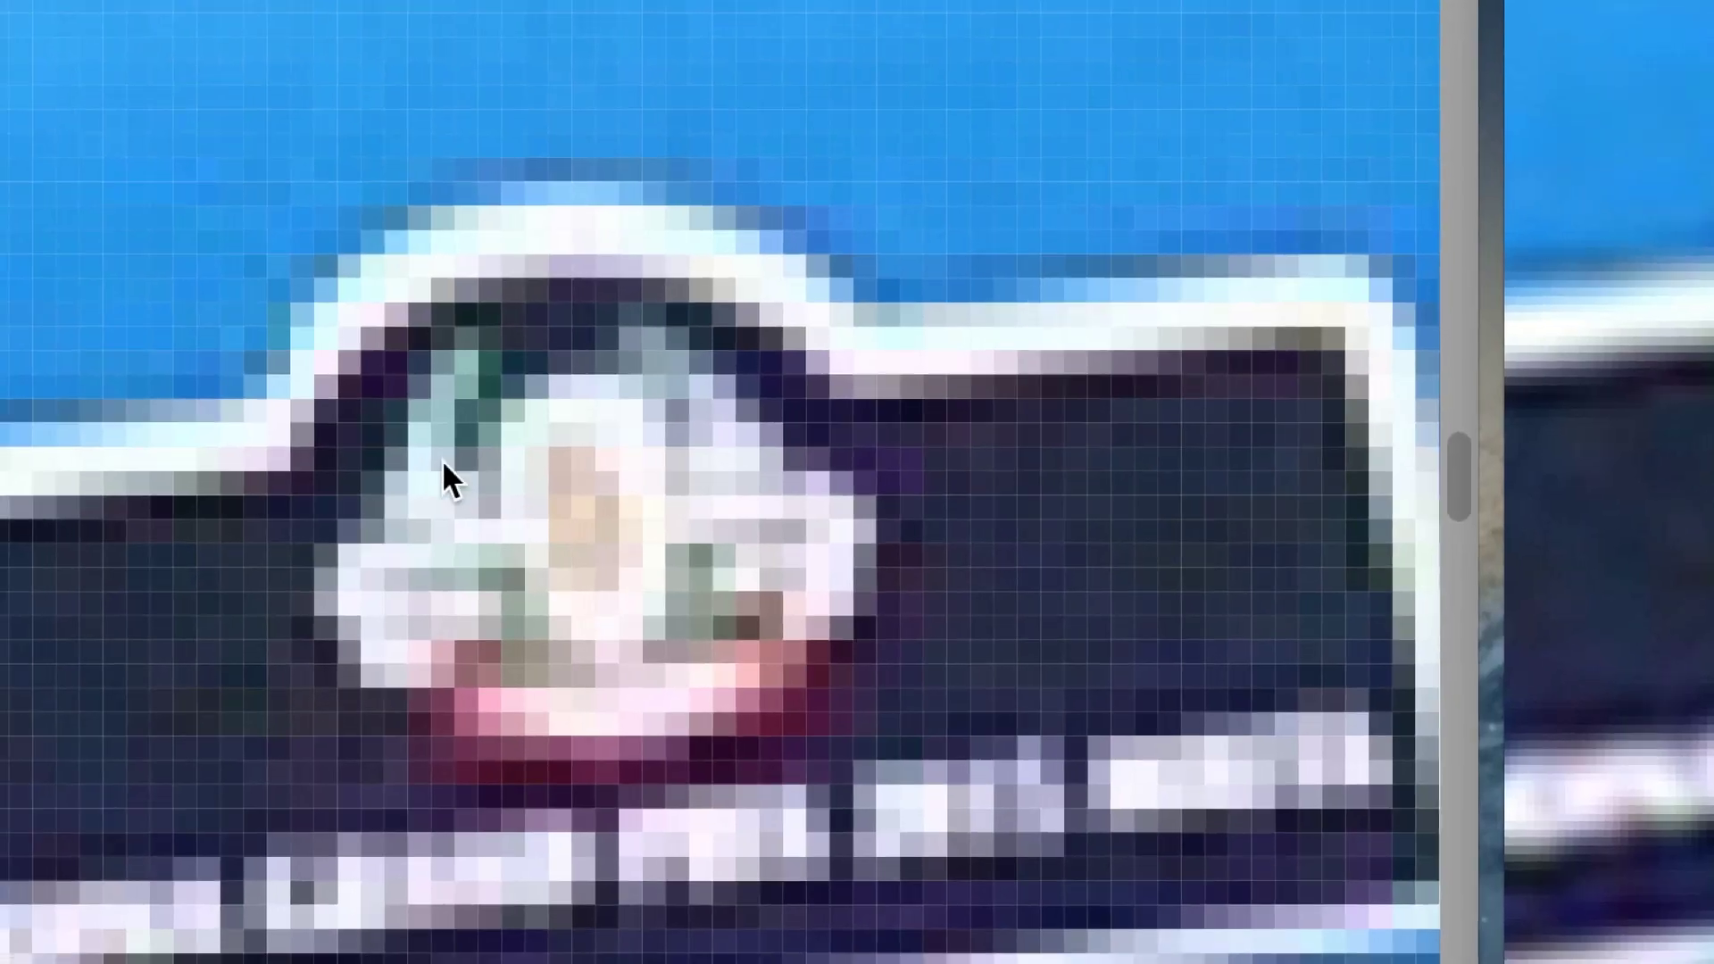
scroll(442, 459, up, 4)
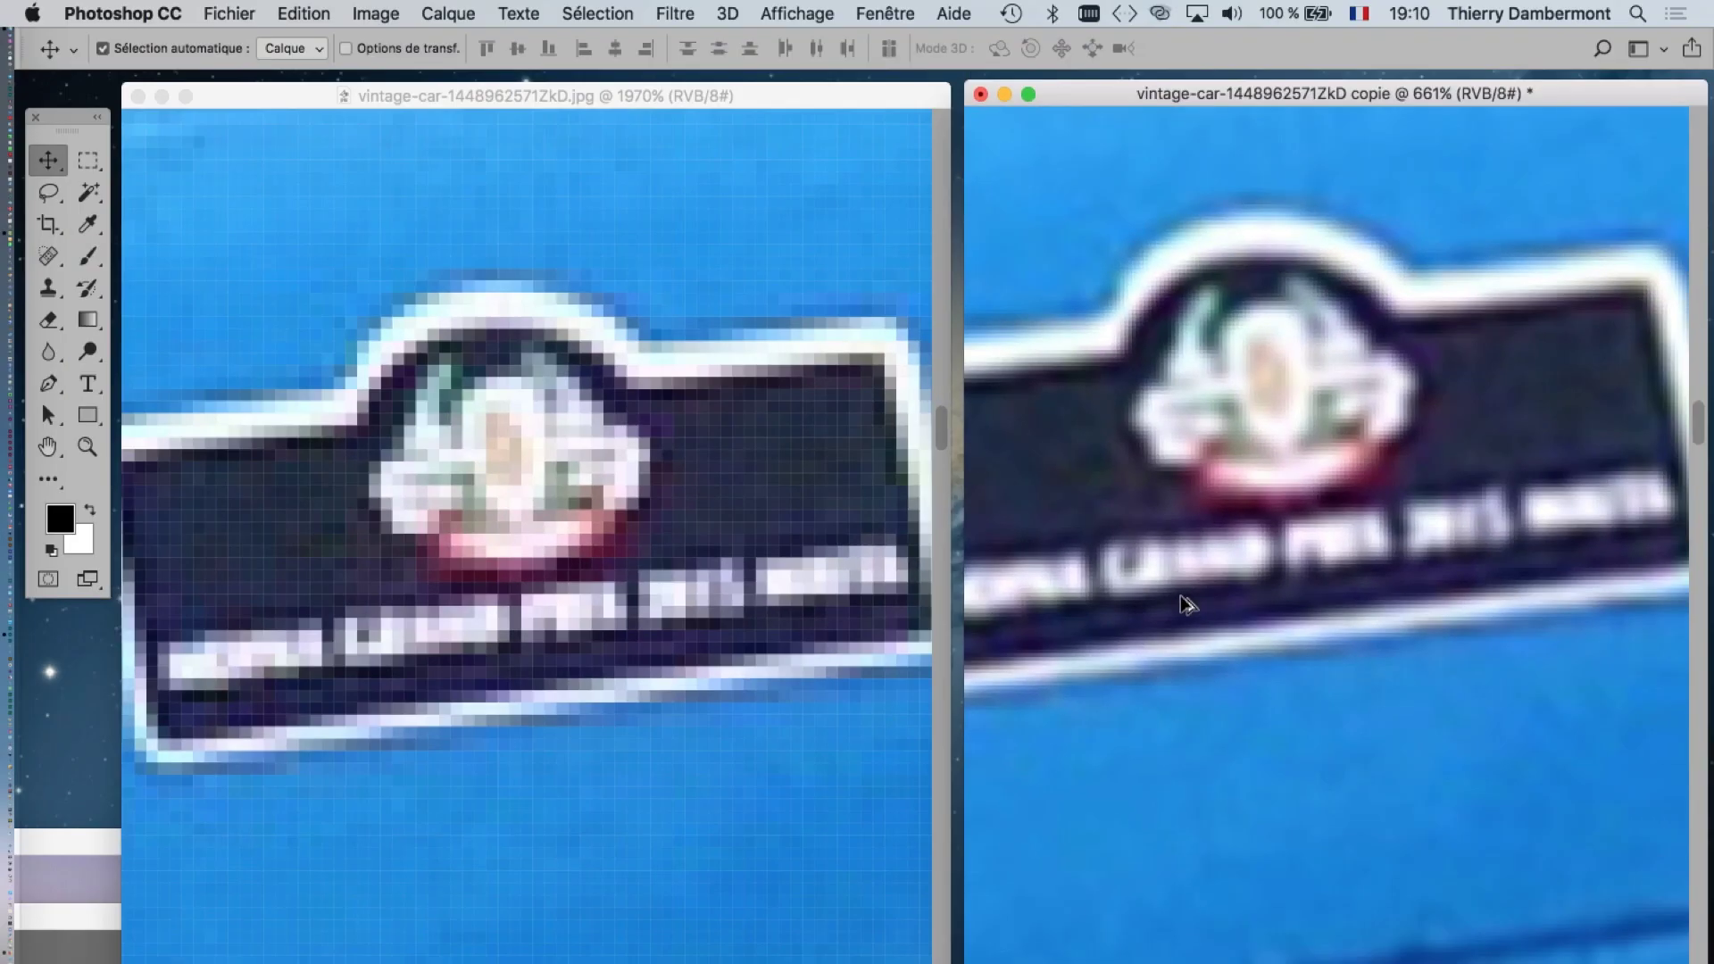
scroll(1185, 611, down, 2)
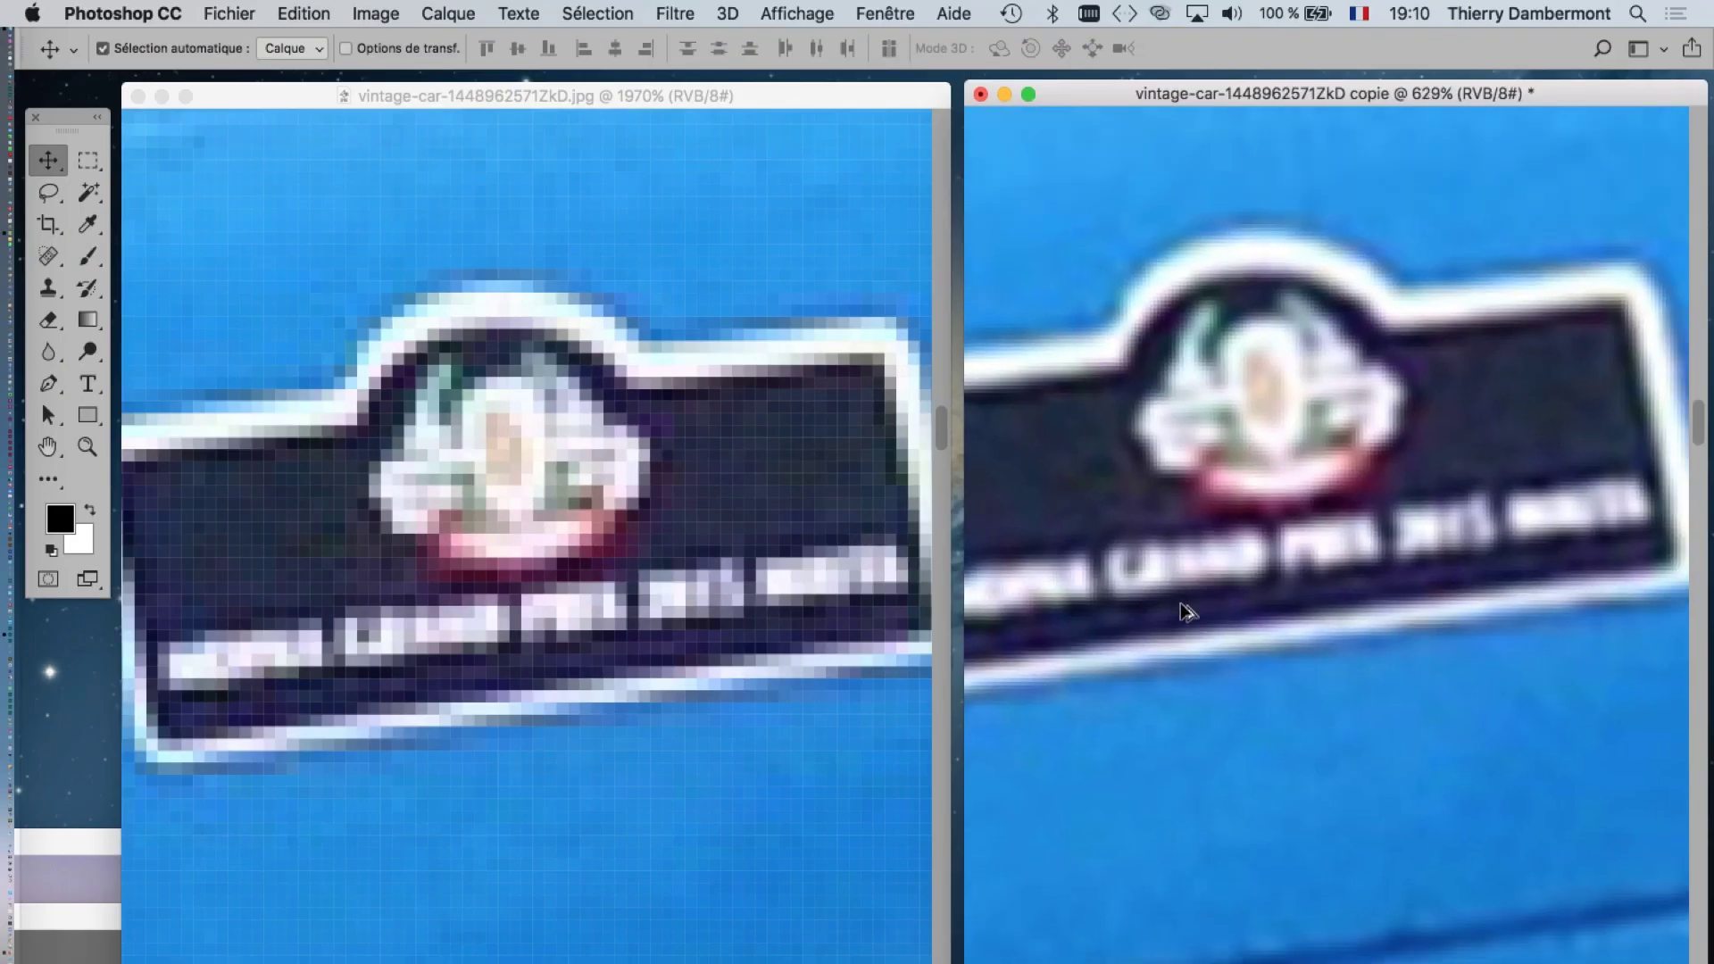
scroll(1185, 614, down, 2)
drag(1229, 693, 1268, 678)
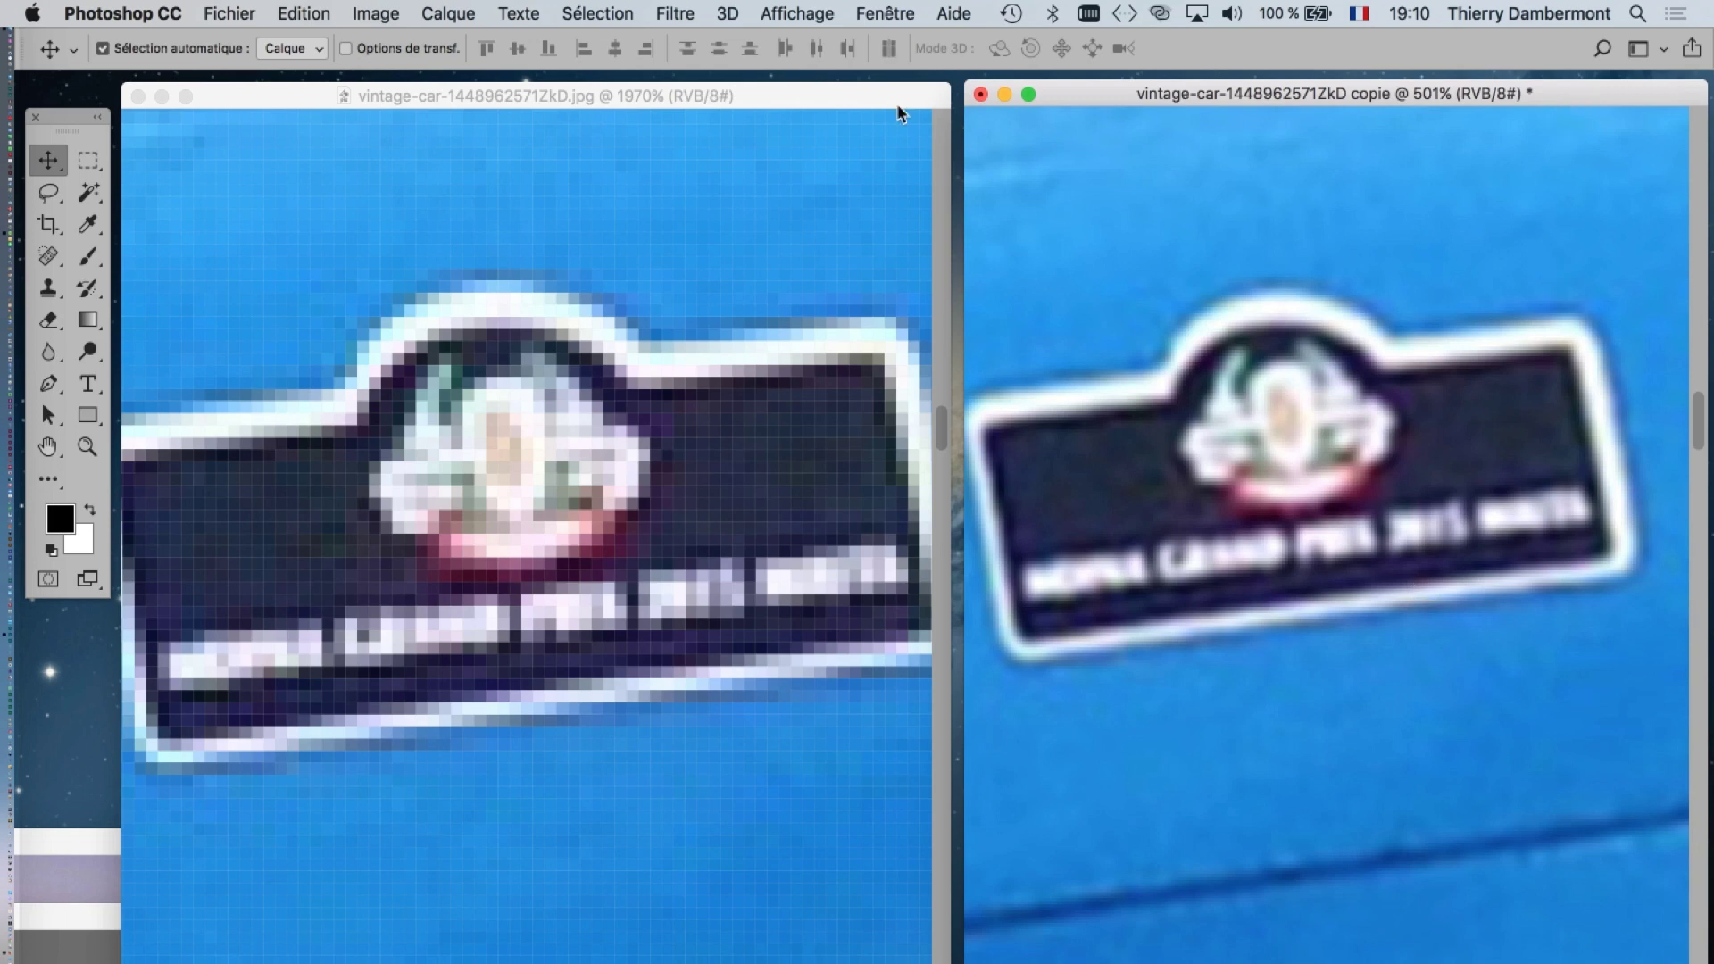
drag(951, 113, 585, 114)
drag(1231, 97, 865, 102)
drag(1339, 402, 1109, 402)
click(440, 100)
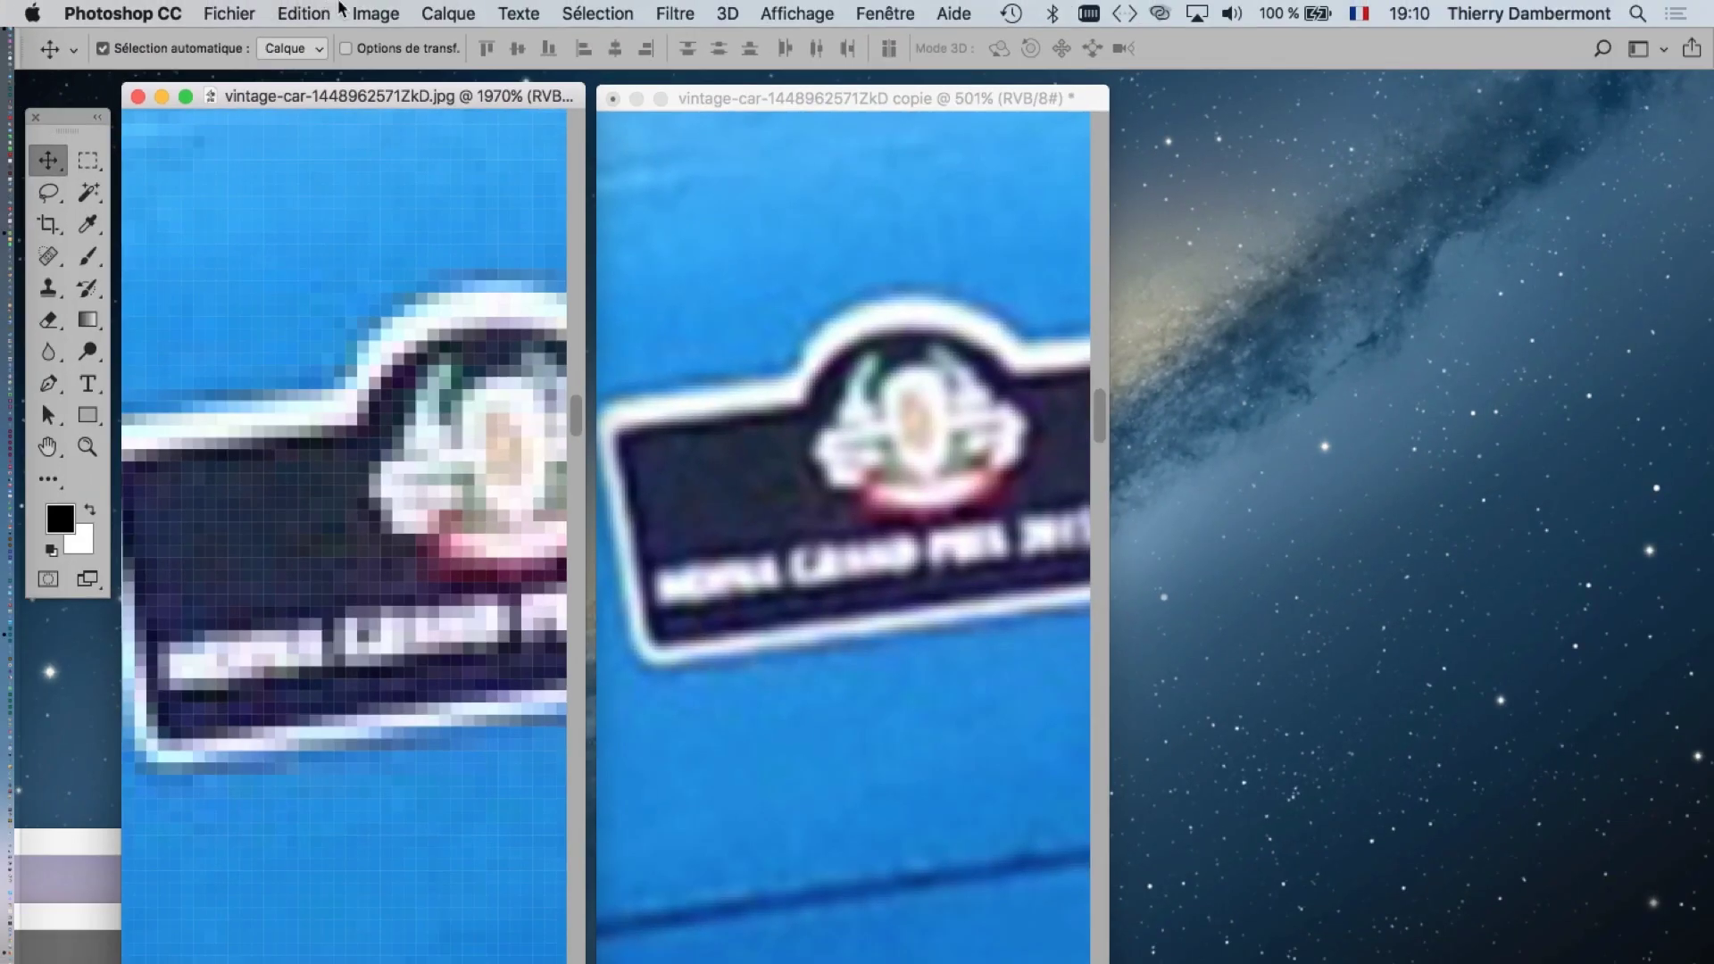
click(374, 12)
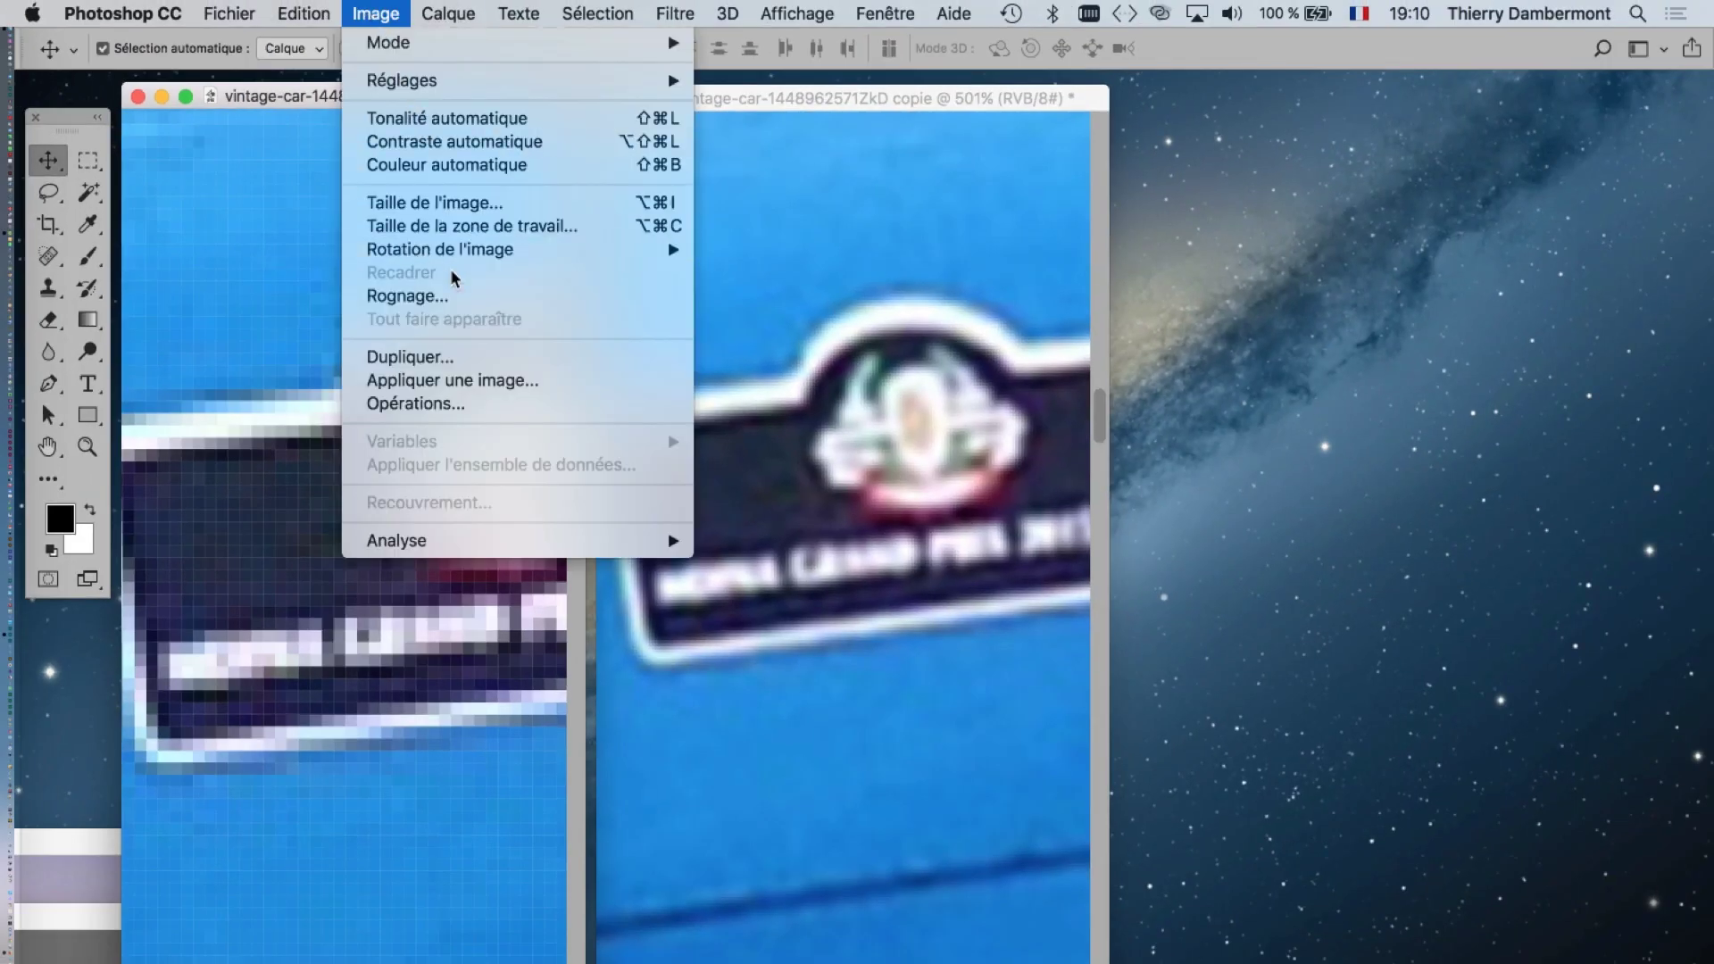
- Duplicate the original car photo as copie 2 and float it in its own window
click(466, 357)
click(1112, 511)
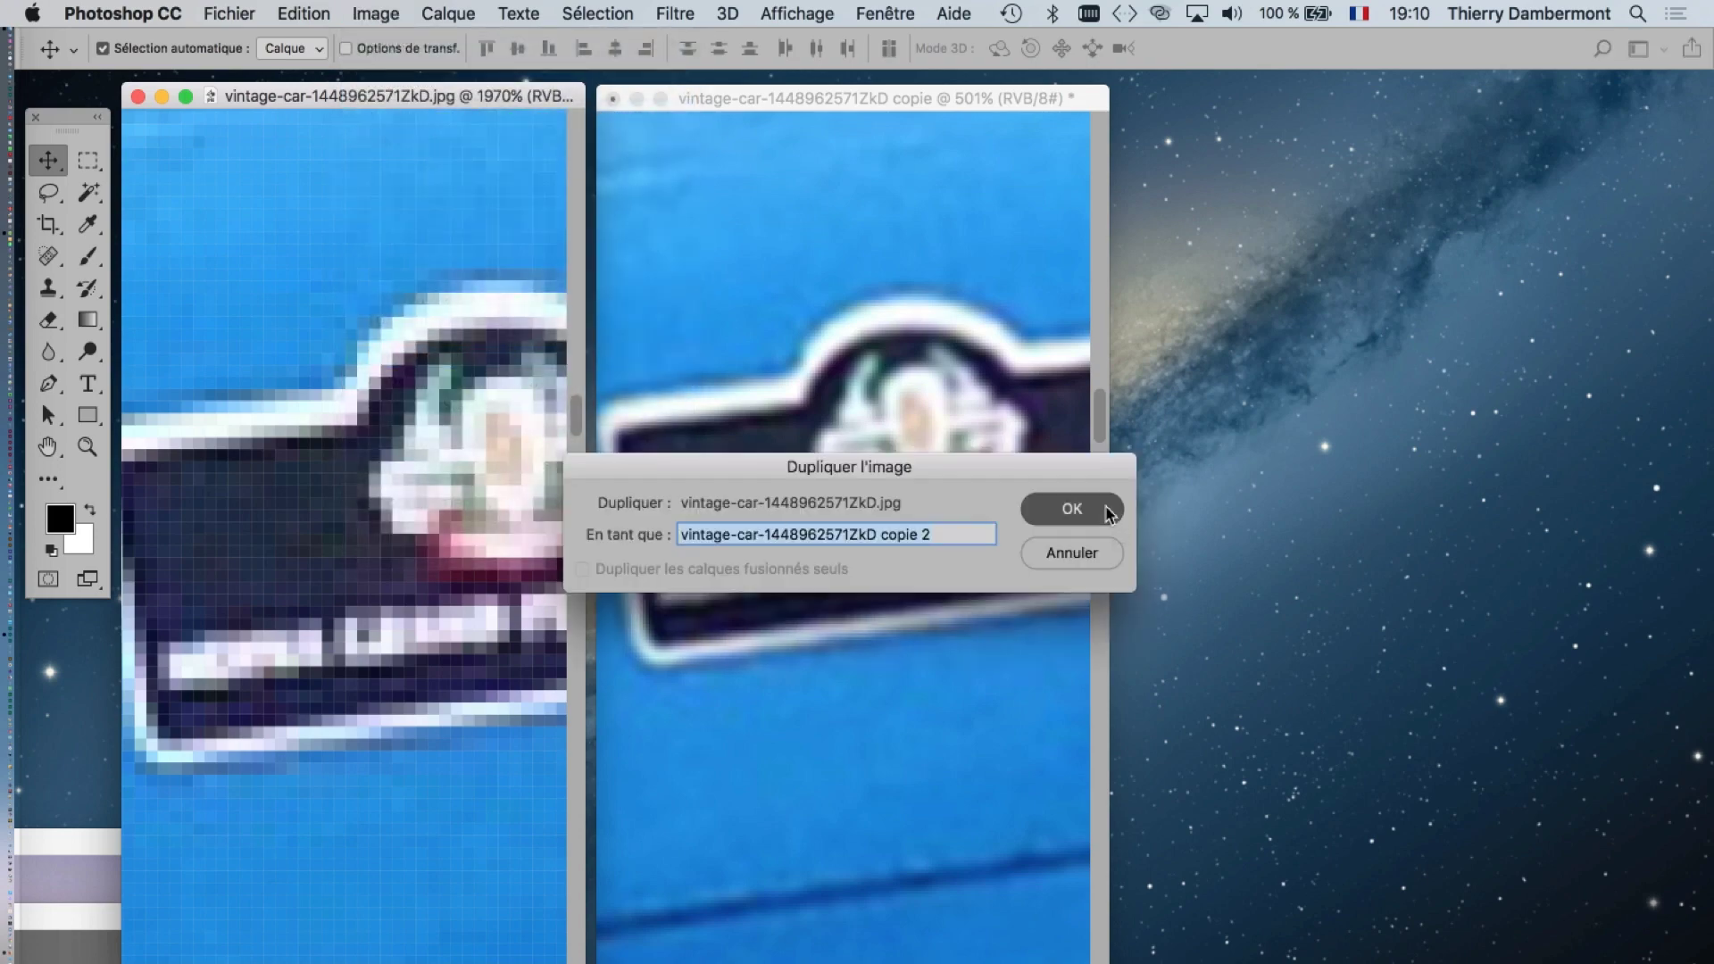
drag(741, 128, 803, 302)
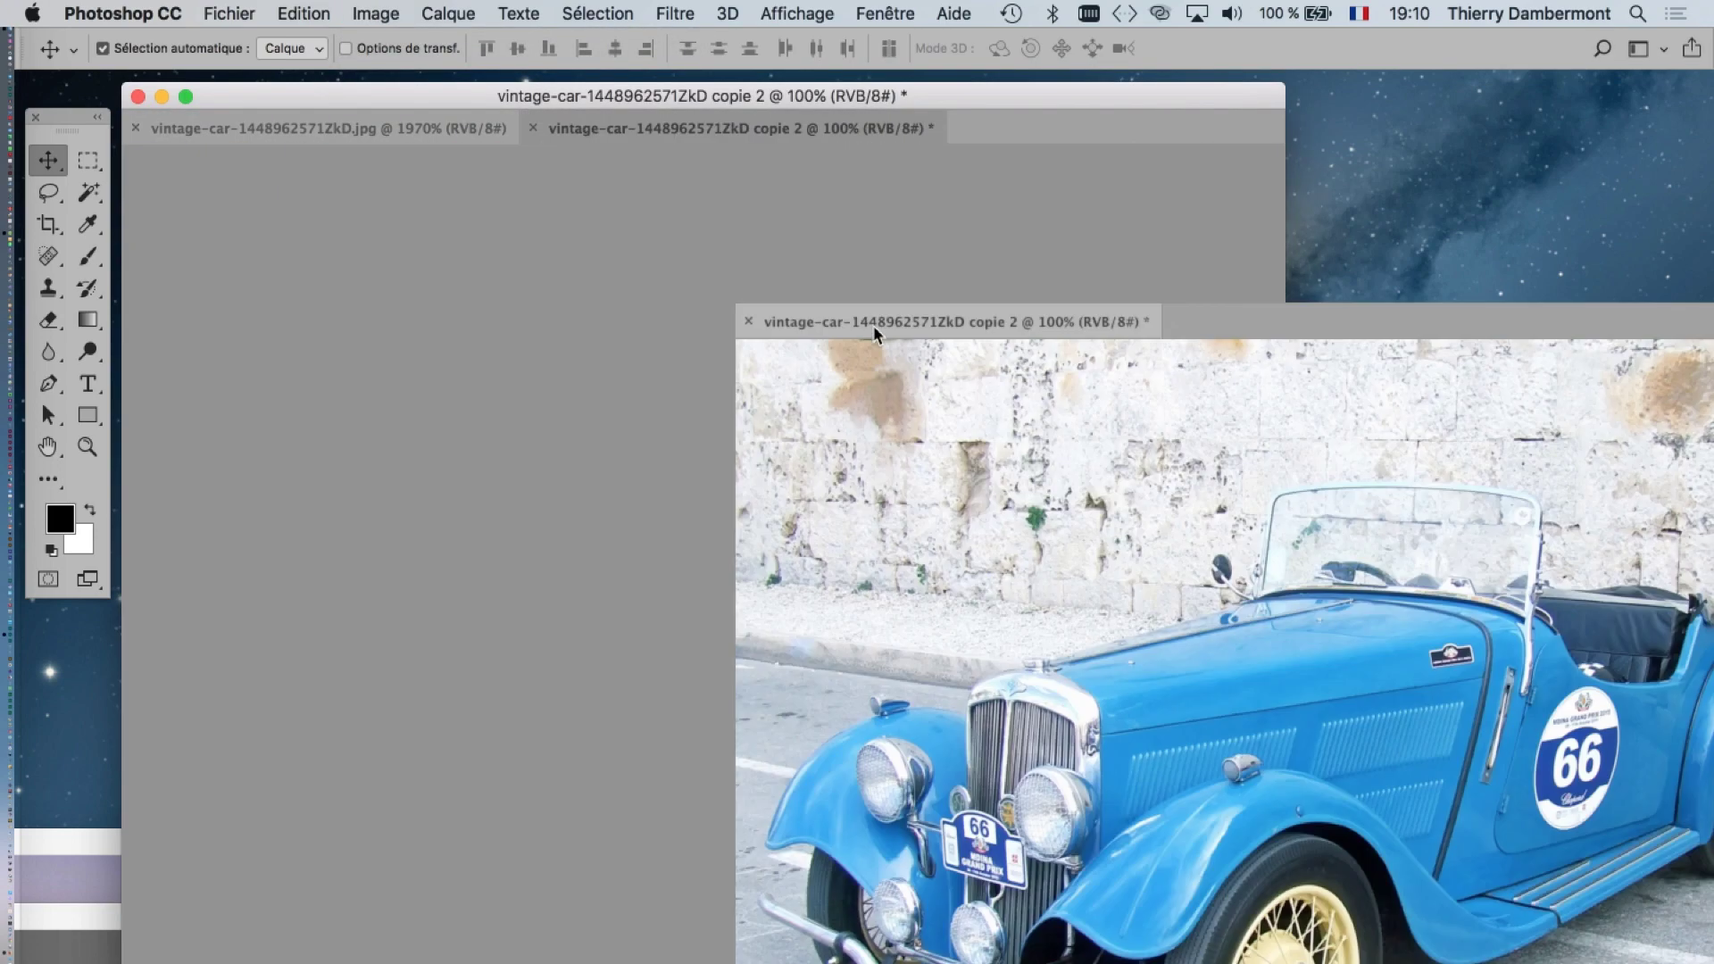
drag(807, 105, 741, 102)
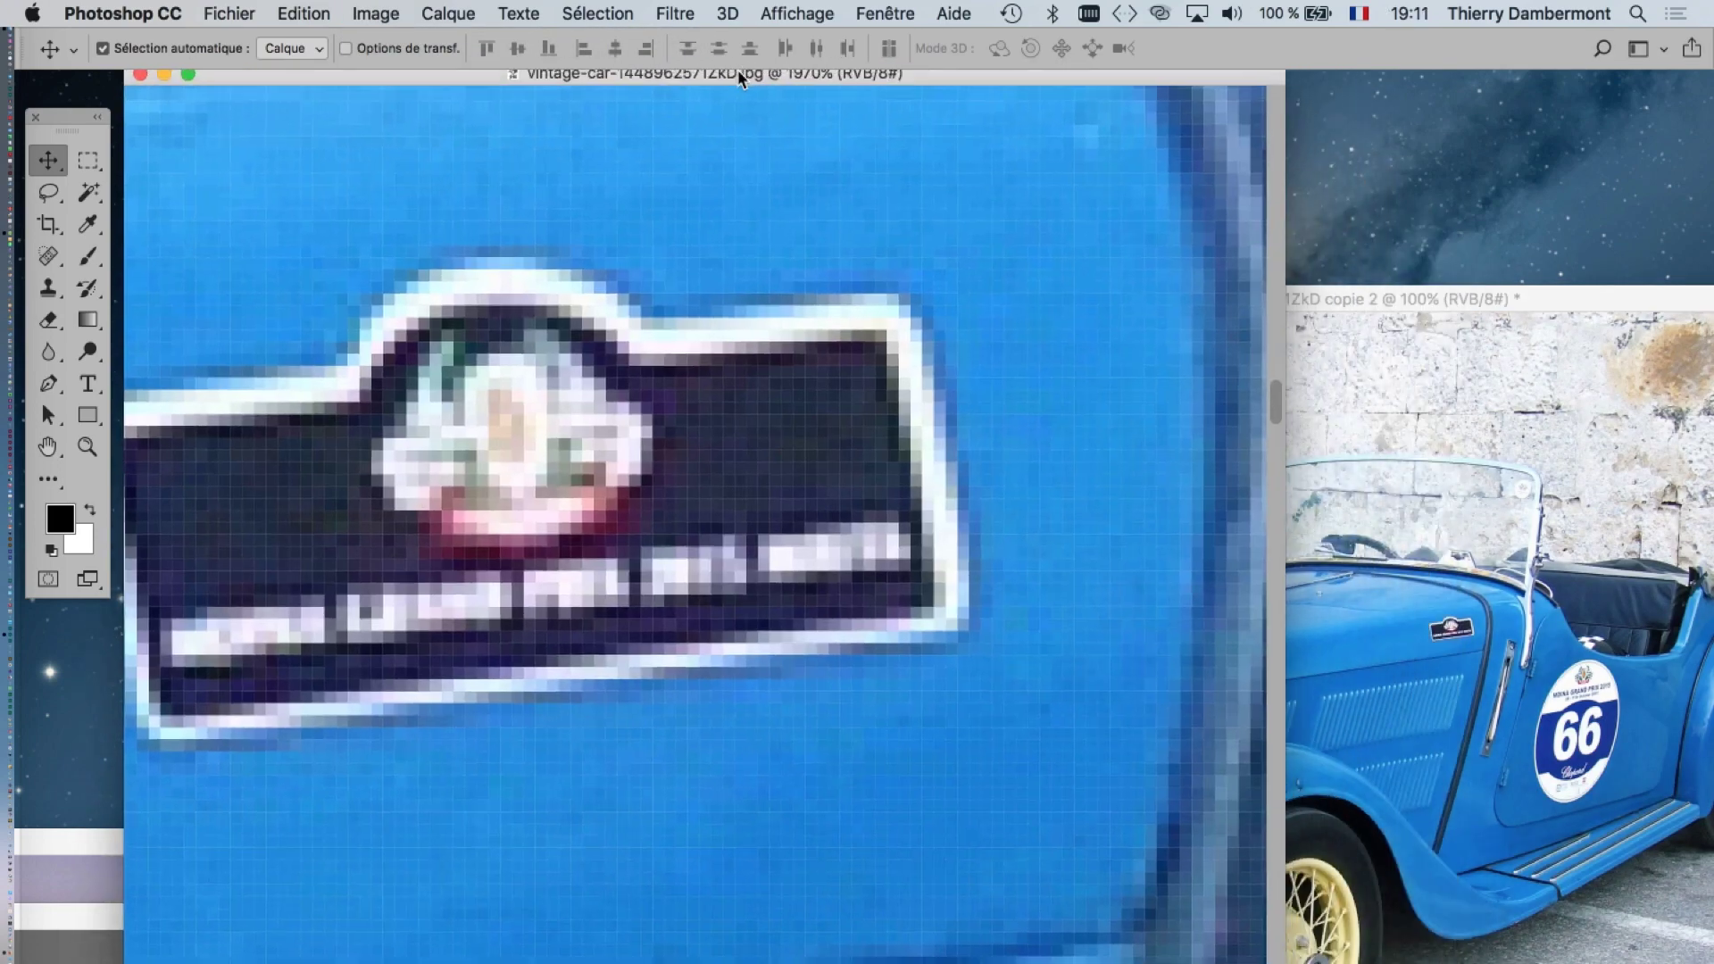
double_click(740, 105)
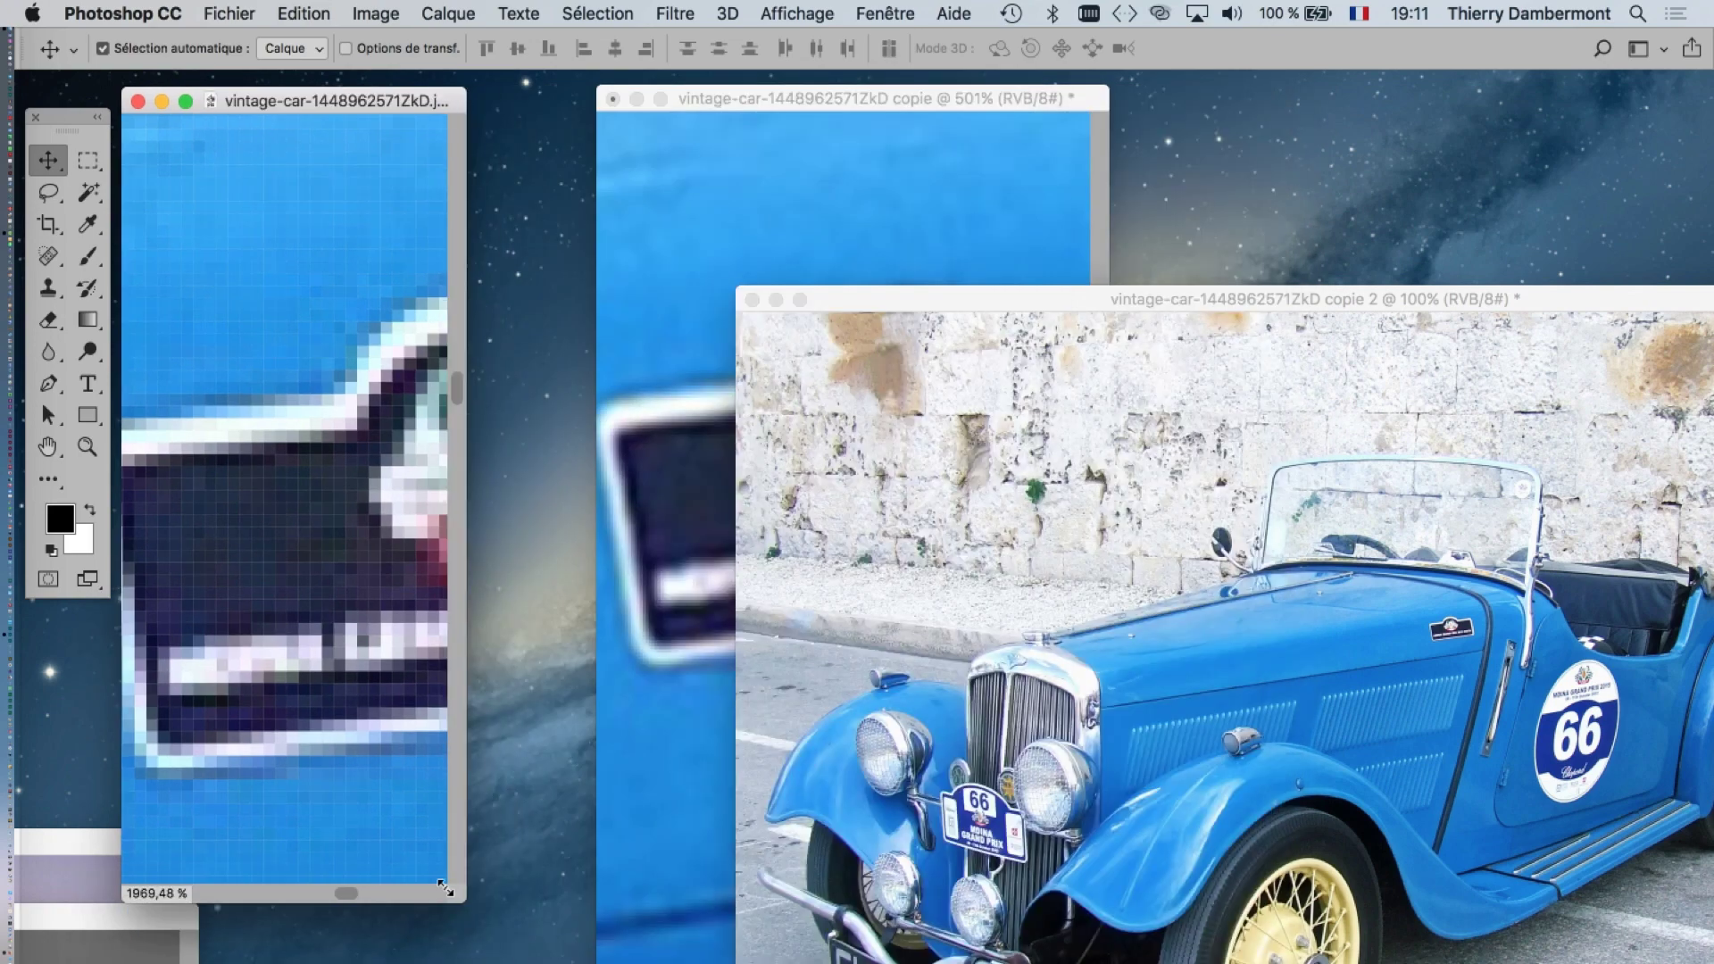
- Place copie 2 to the right of the other windows, enlarged and scrolled to the badge
mouse_move(972, 303)
mouse_down()
mouse_move(457, 179)
mouse_move(460, 149)
mouse_up()
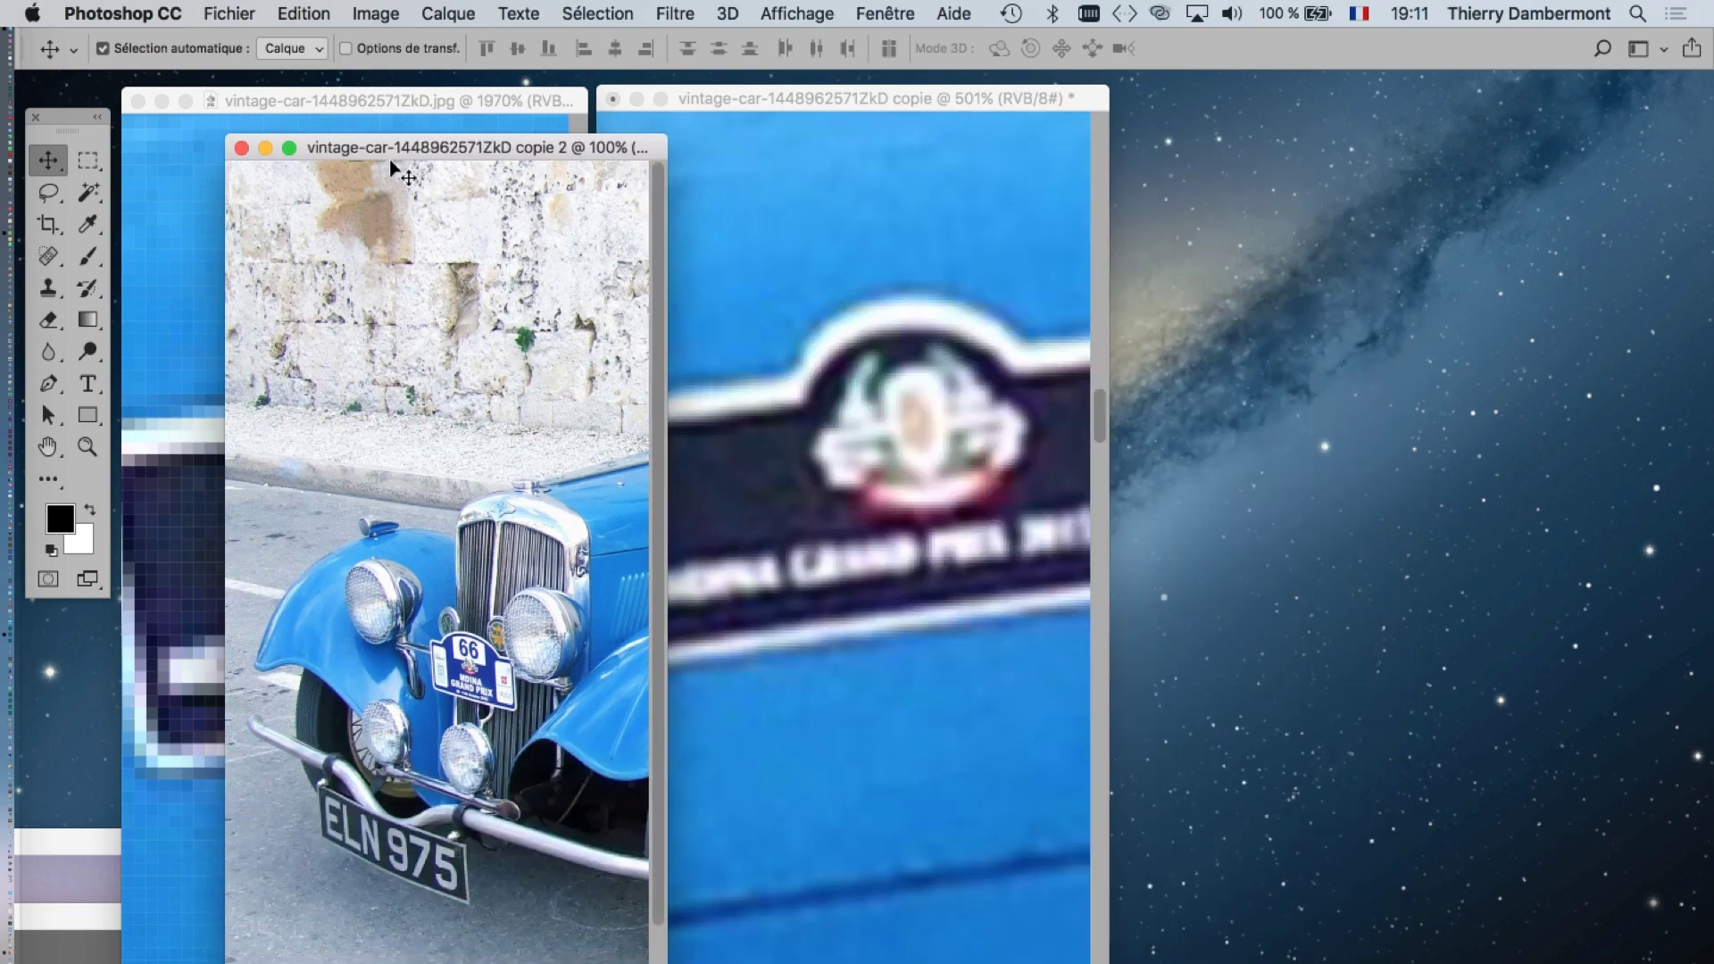
drag(390, 160, 1281, 108)
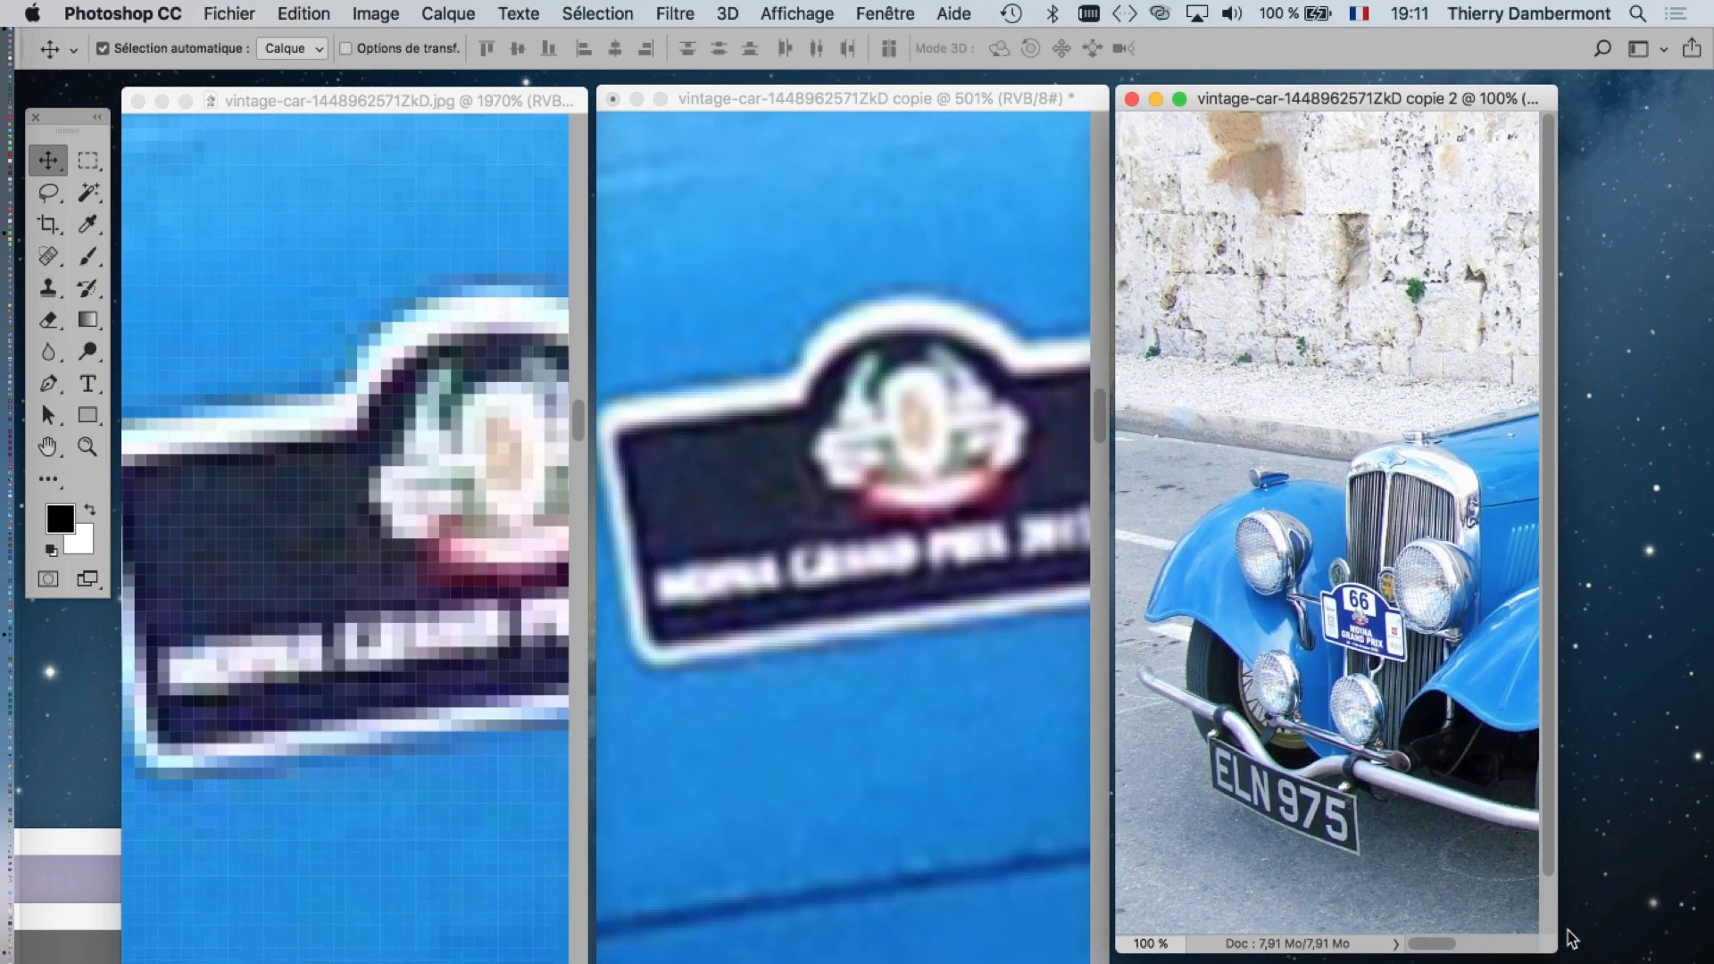
drag(1551, 949, 1651, 960)
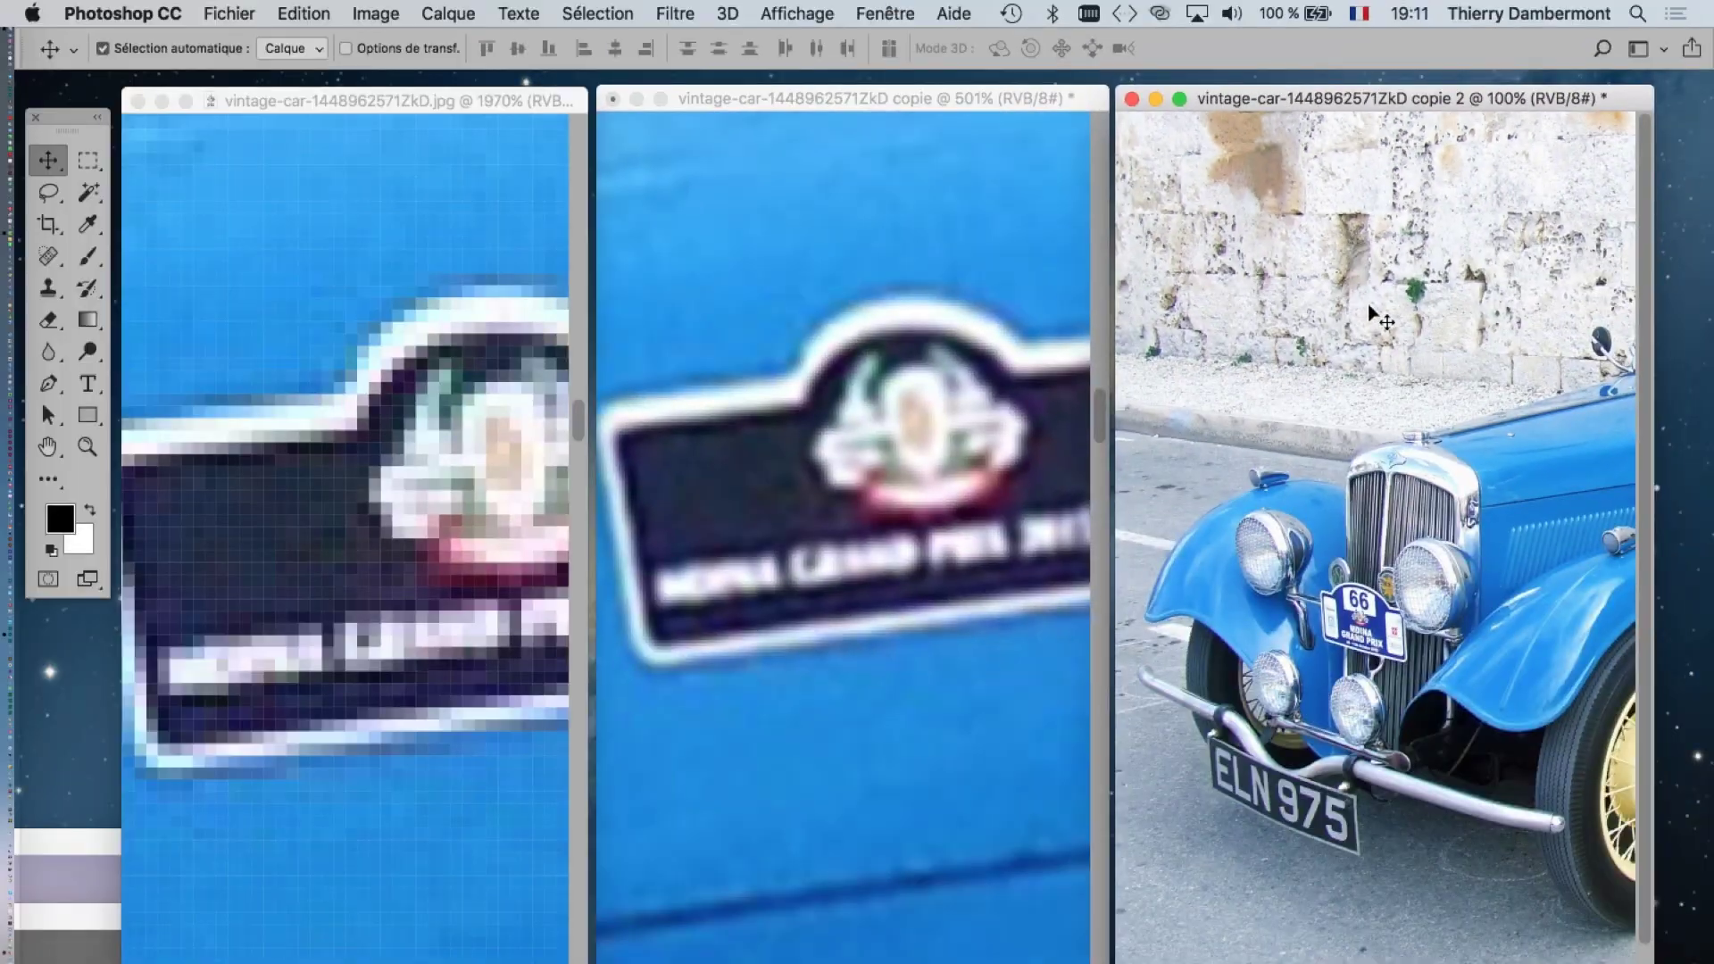
scroll(1467, 474, right, 10)
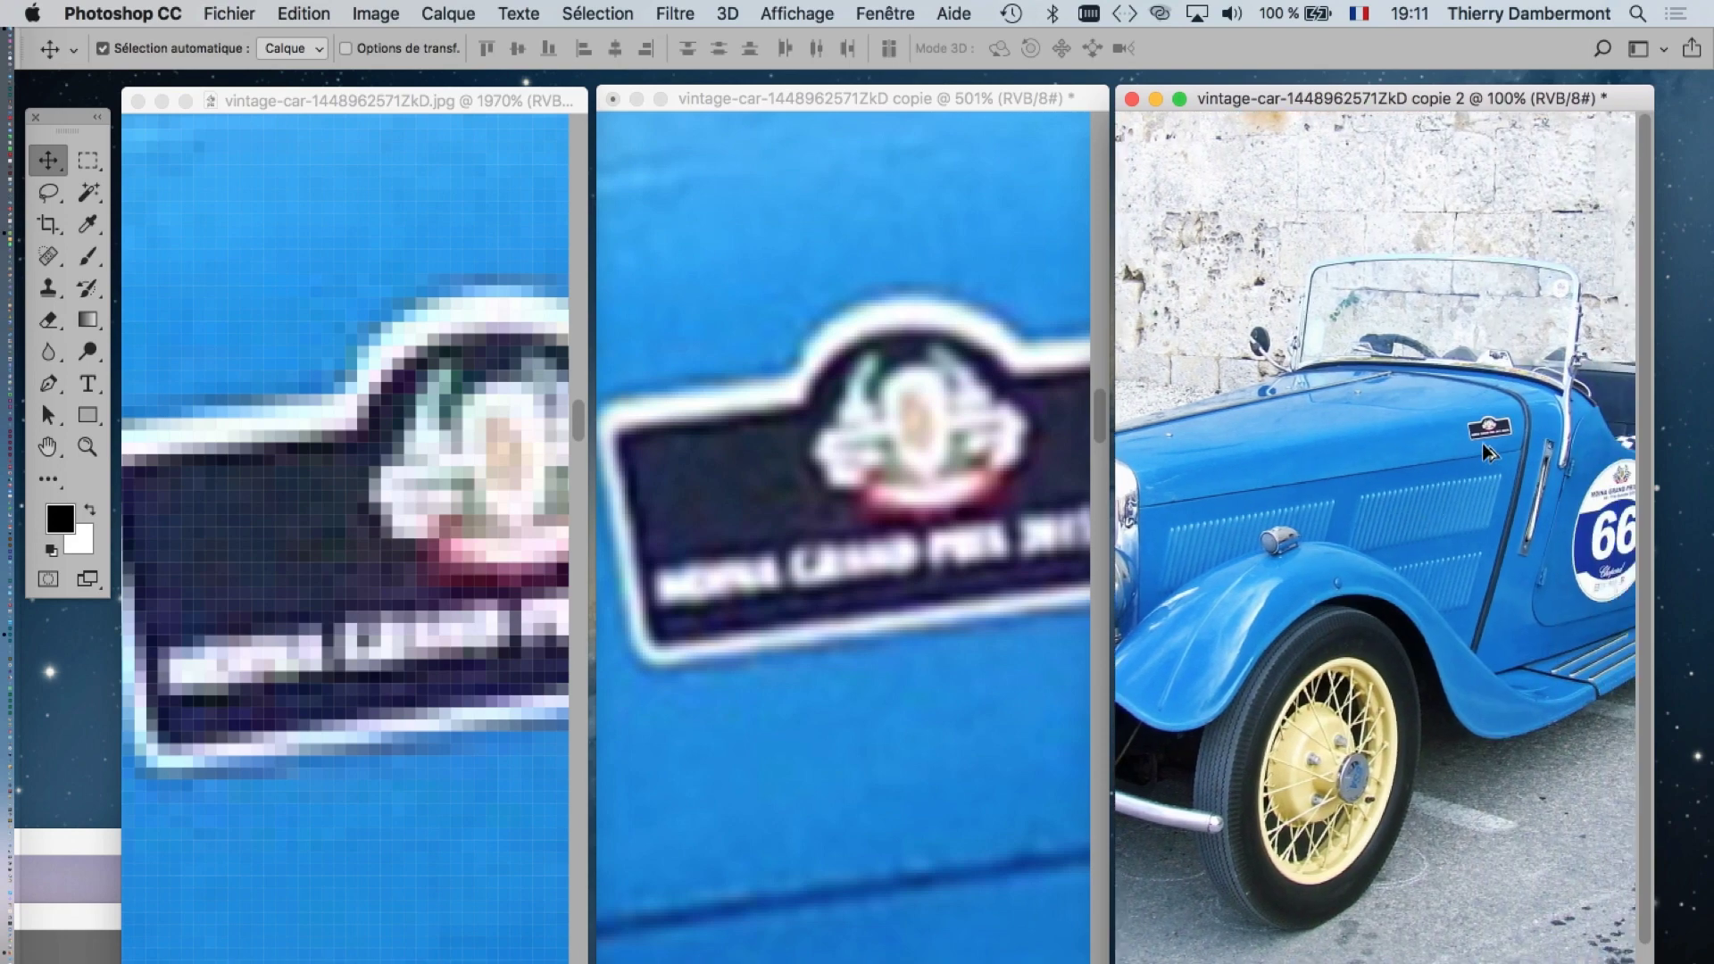
scroll(1486, 443, up, 10)
drag(1395, 300, 1319, 535)
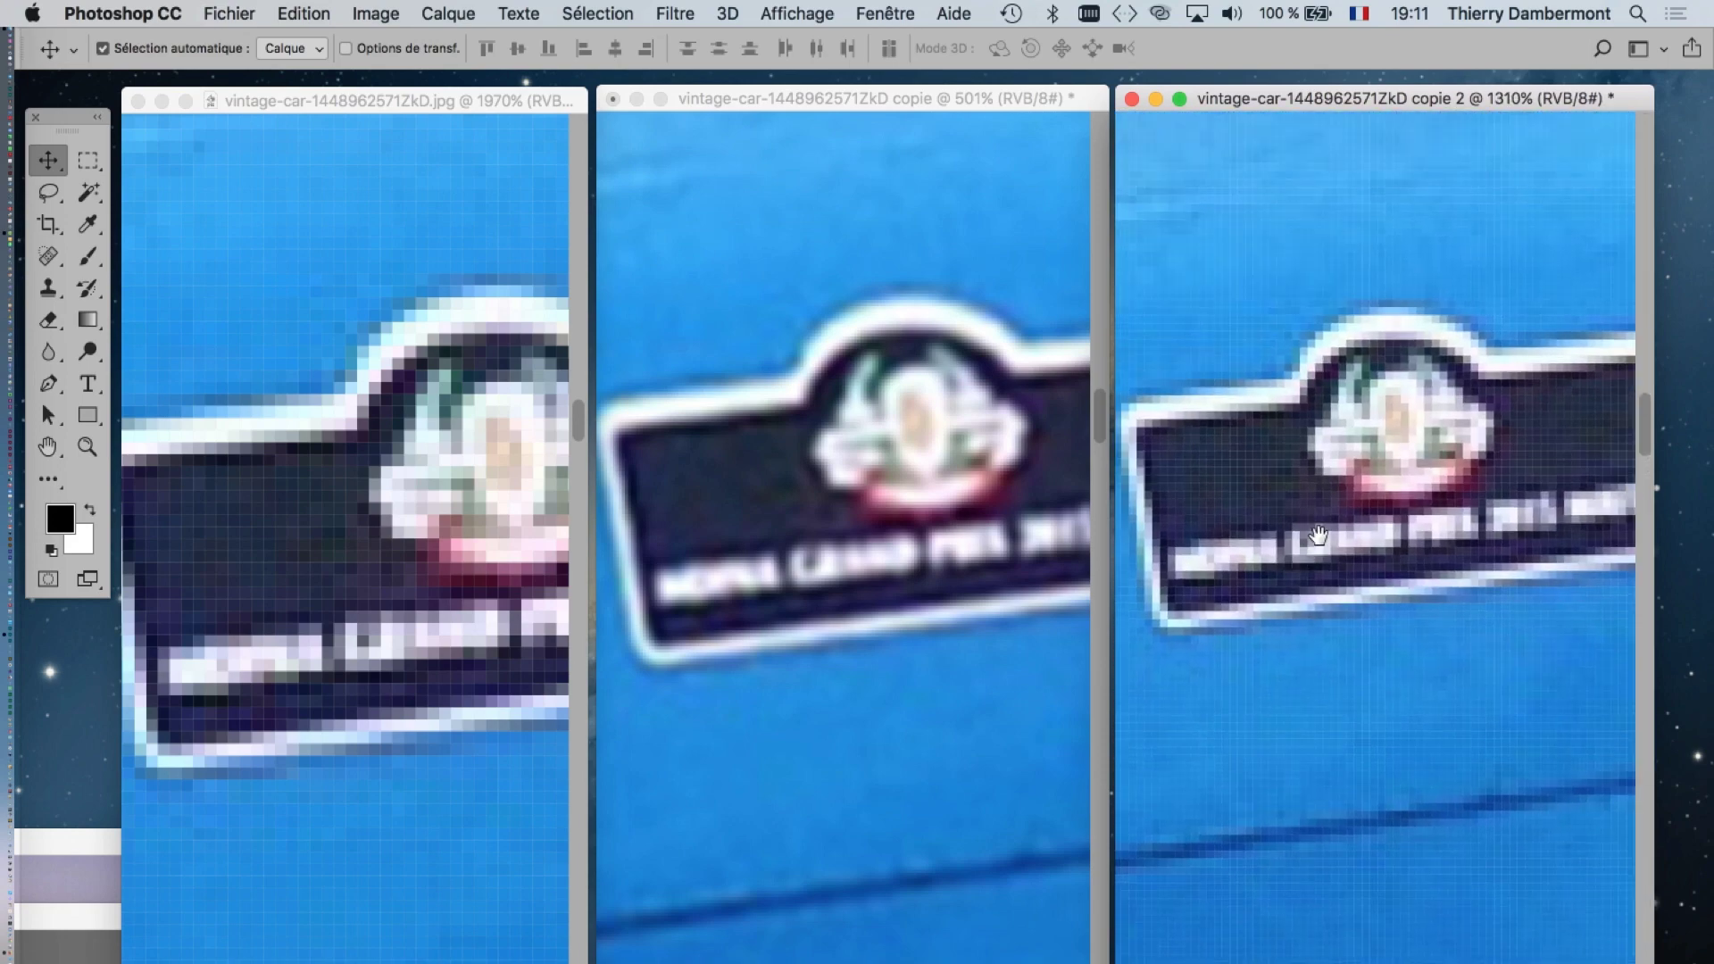
- Set copie 2's image size to 300% width with Conserver les détails 2.0 resampling
click(359, 12)
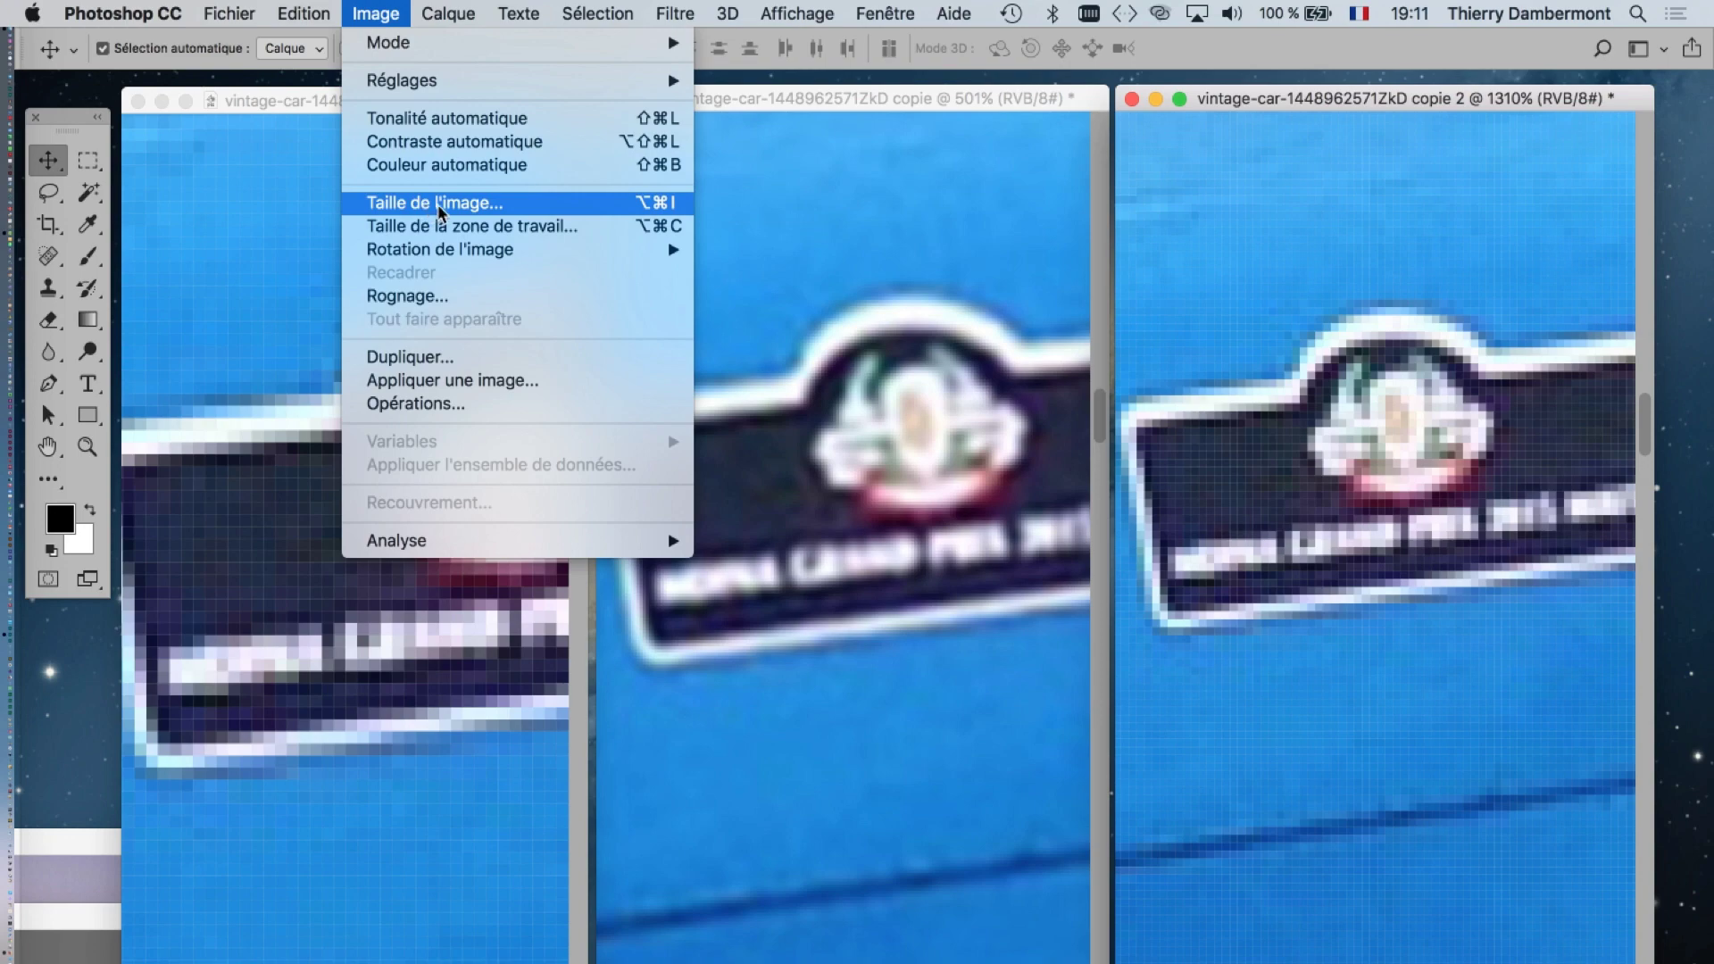
click(440, 205)
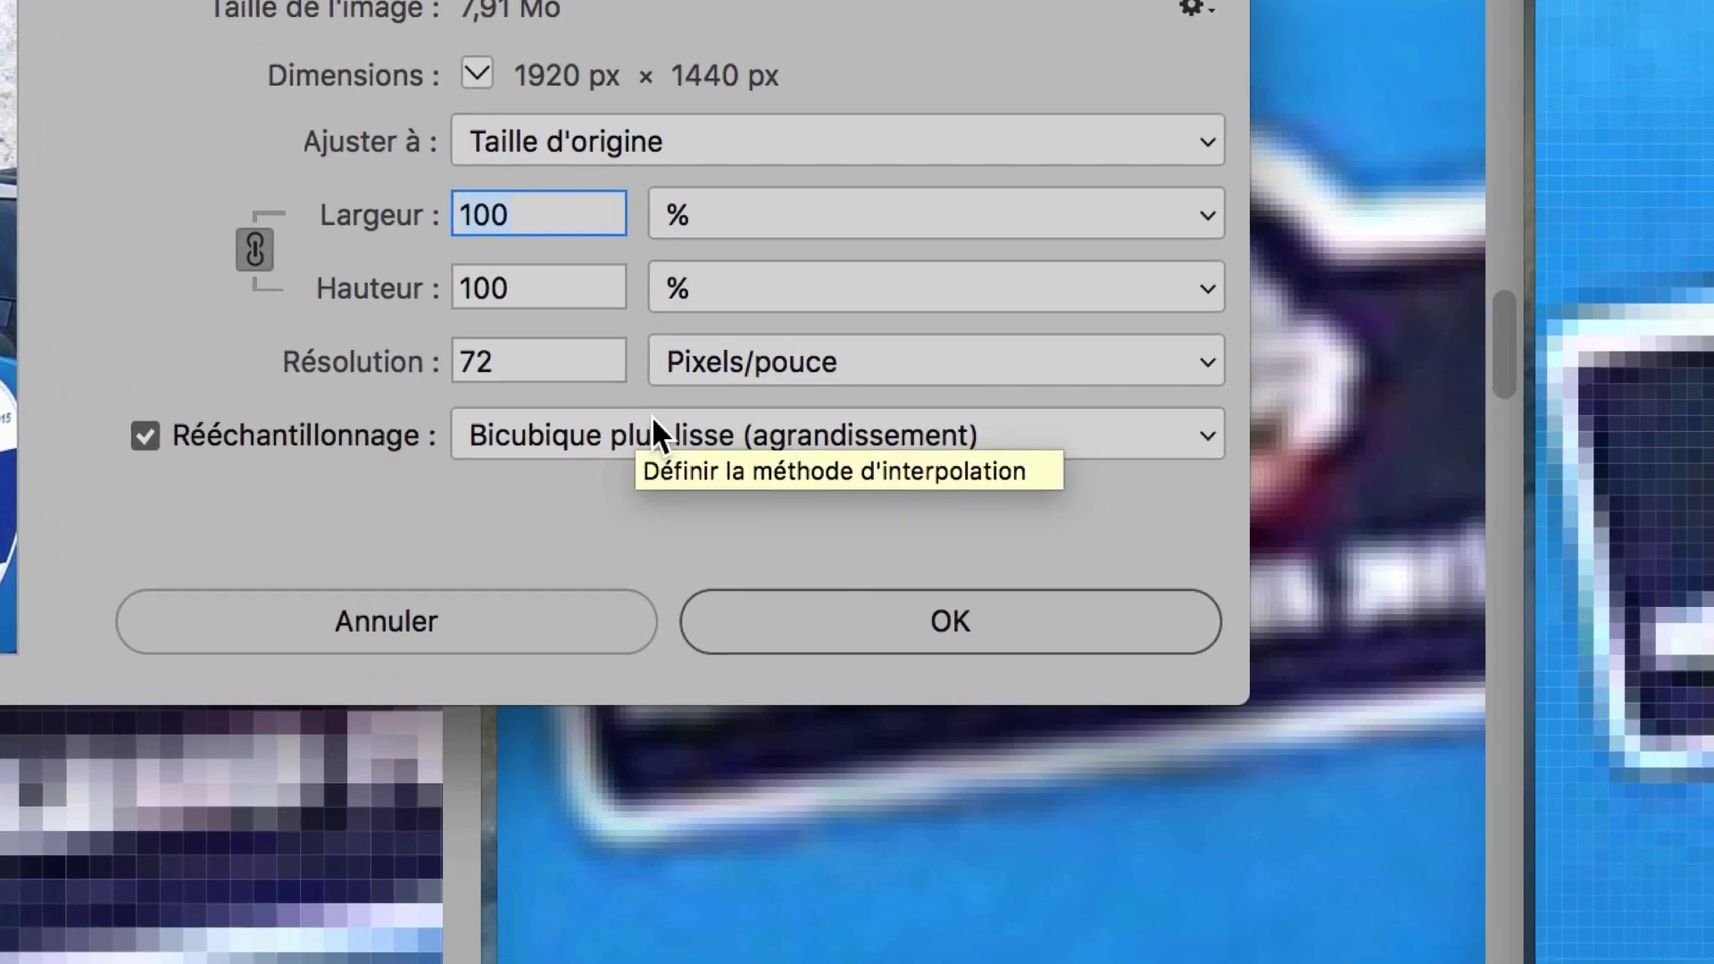
click(655, 419)
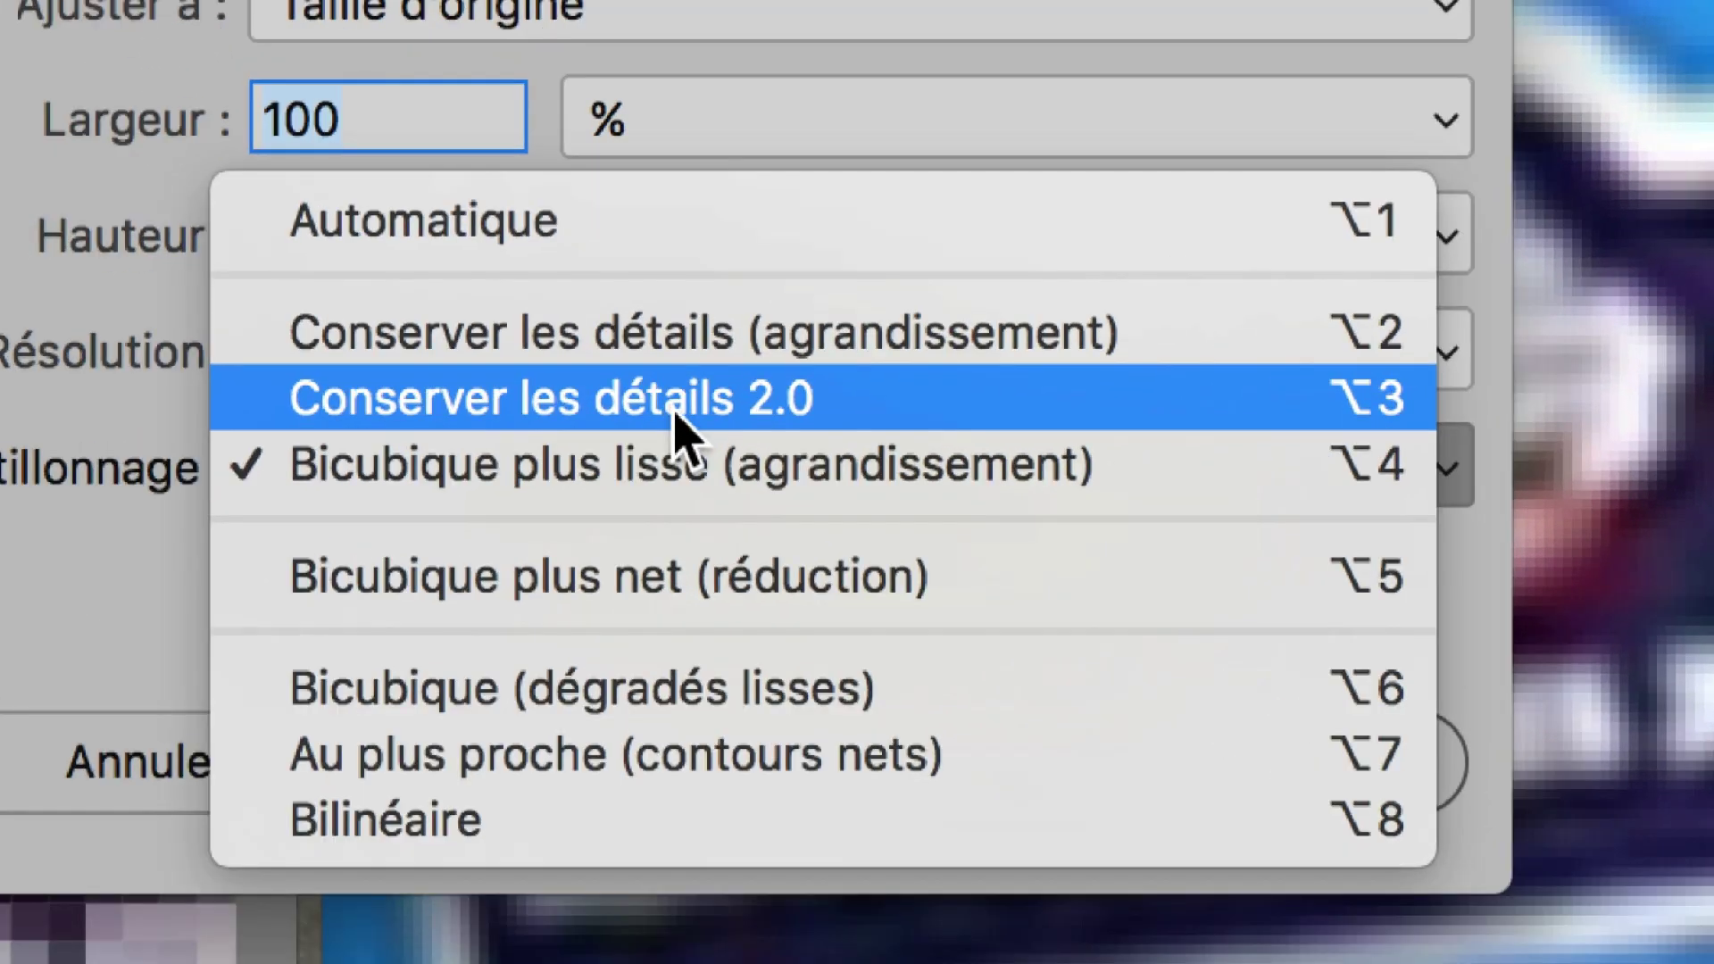
click(676, 418)
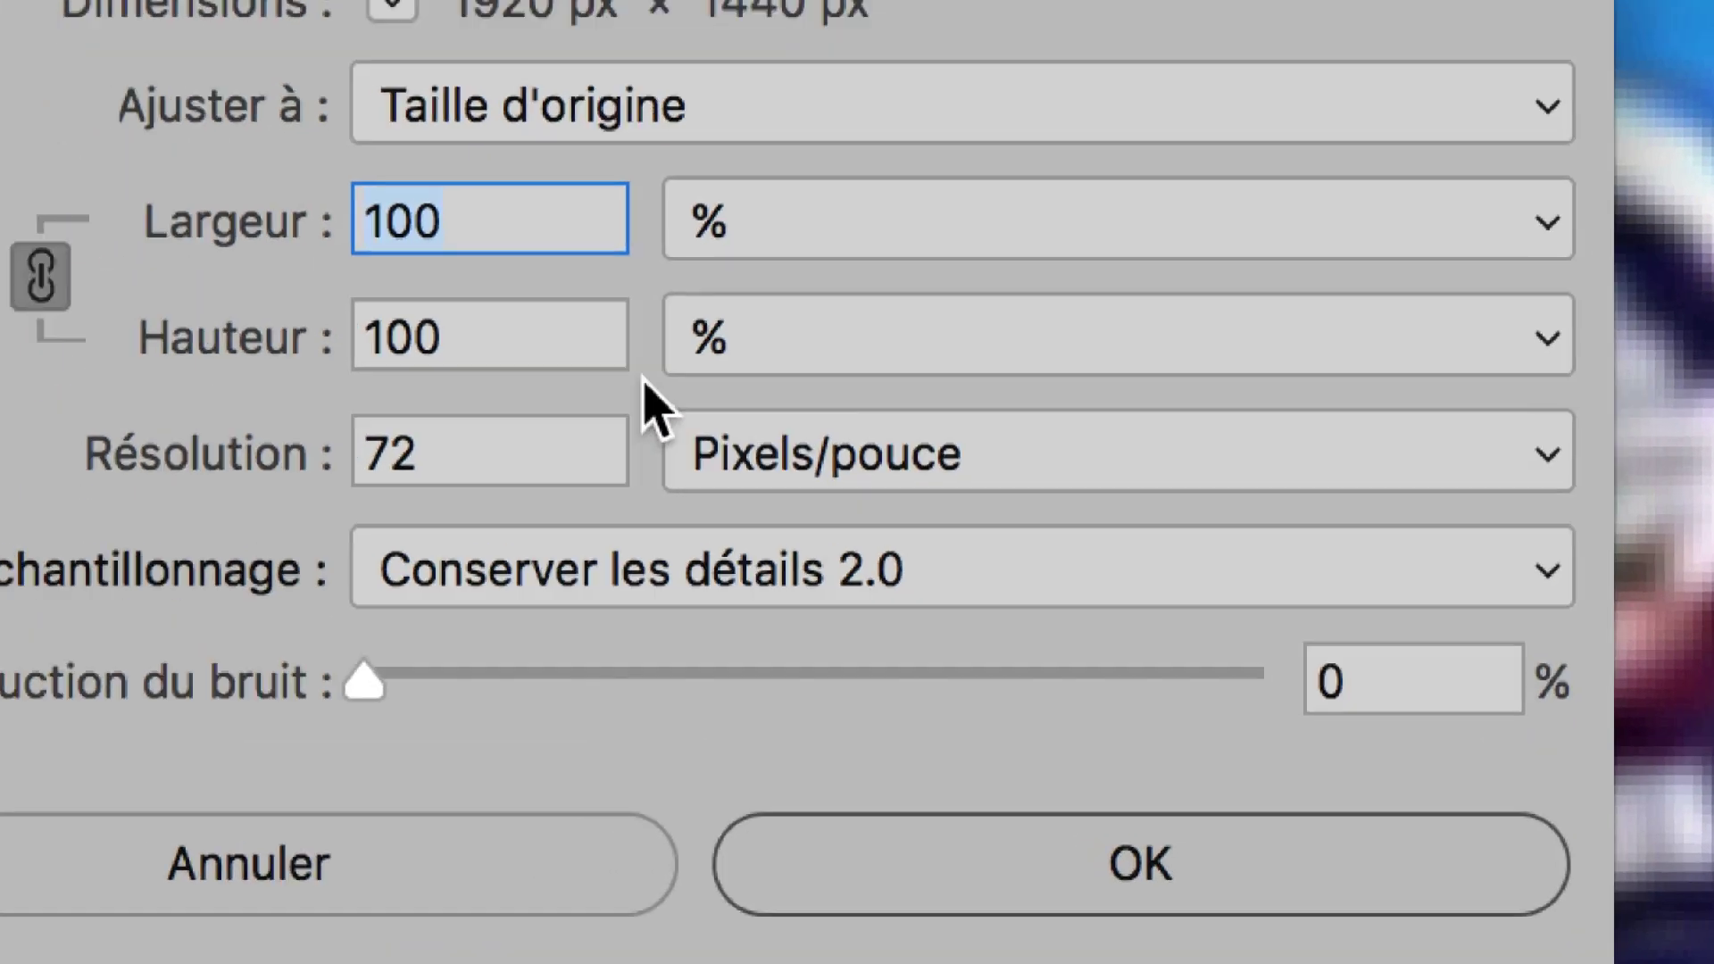
text(3)
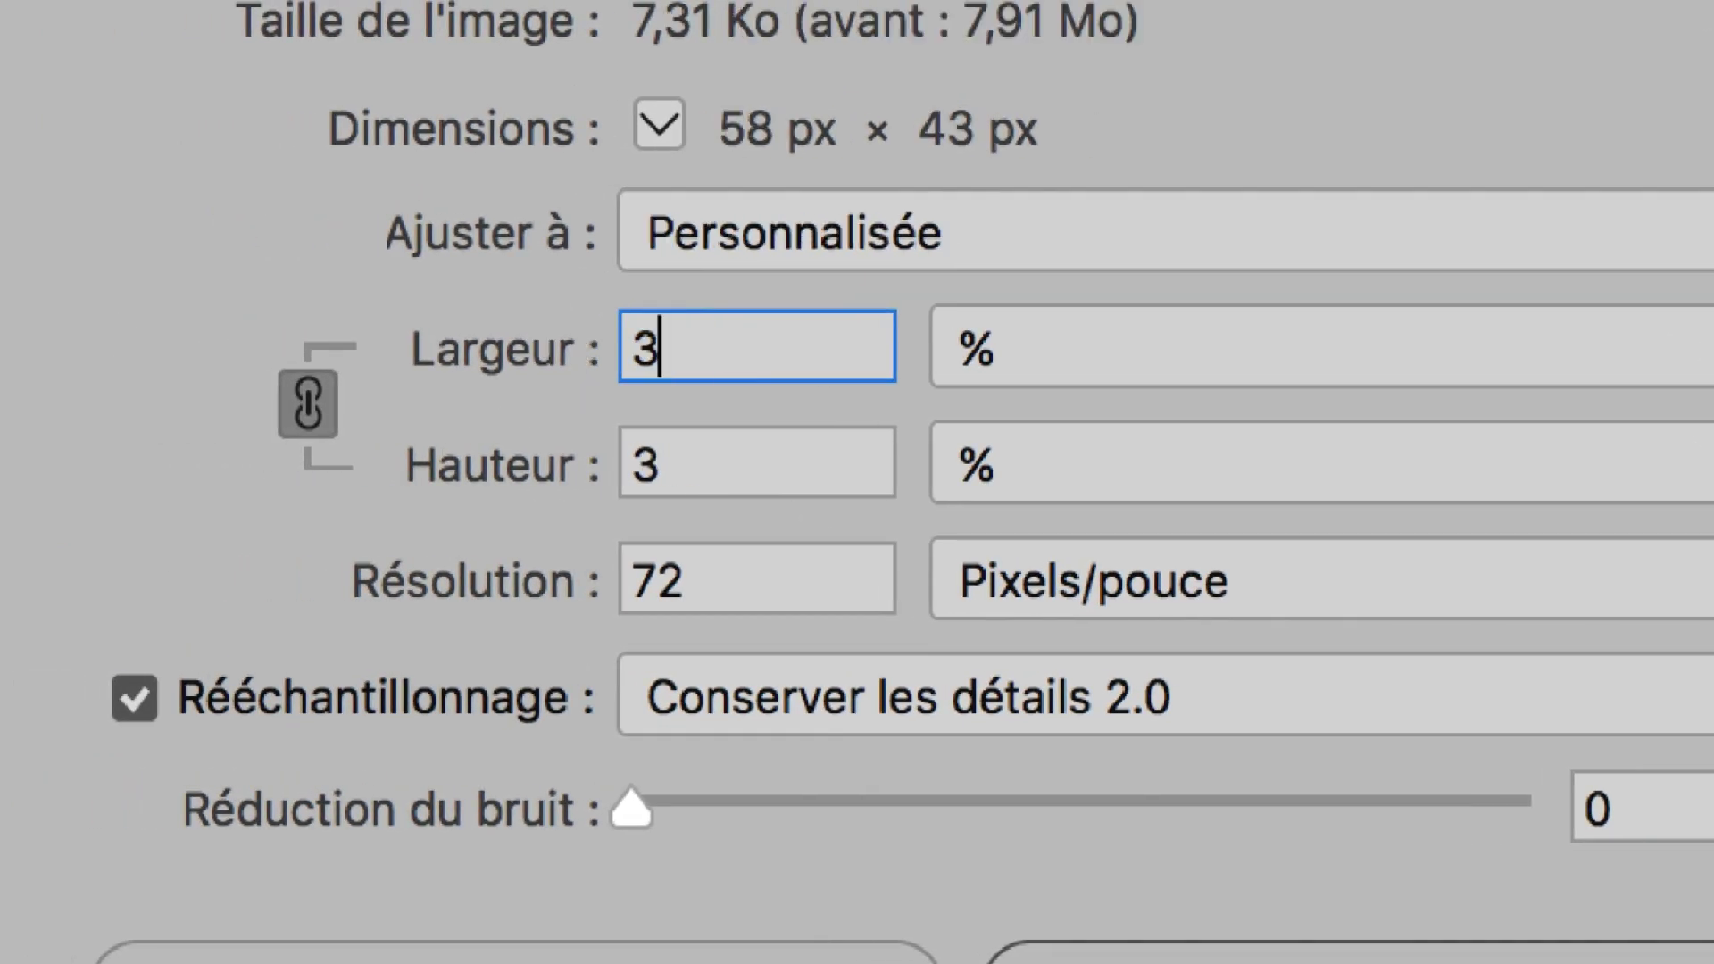
text(00)
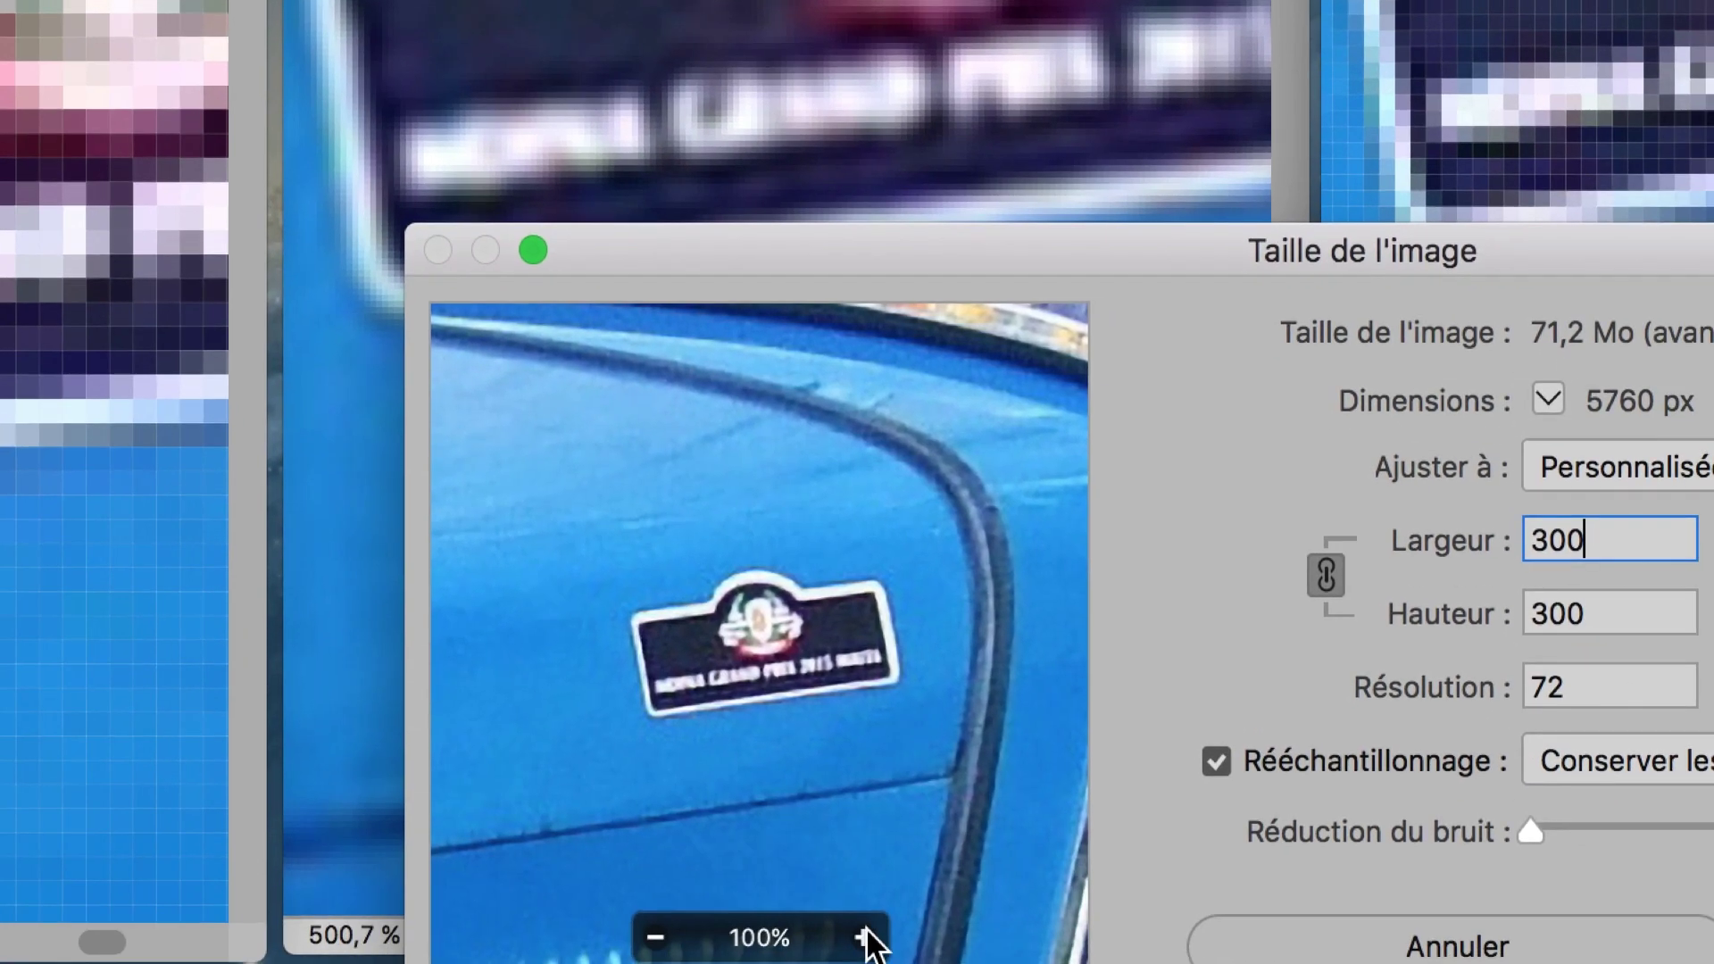
- Preview the badge up close, raise noise reduction to about 90, and apply the enlargement
click(886, 963)
click(886, 962)
mouse_move(880, 891)
mouse_down()
mouse_move(839, 866)
mouse_move(835, 886)
mouse_up()
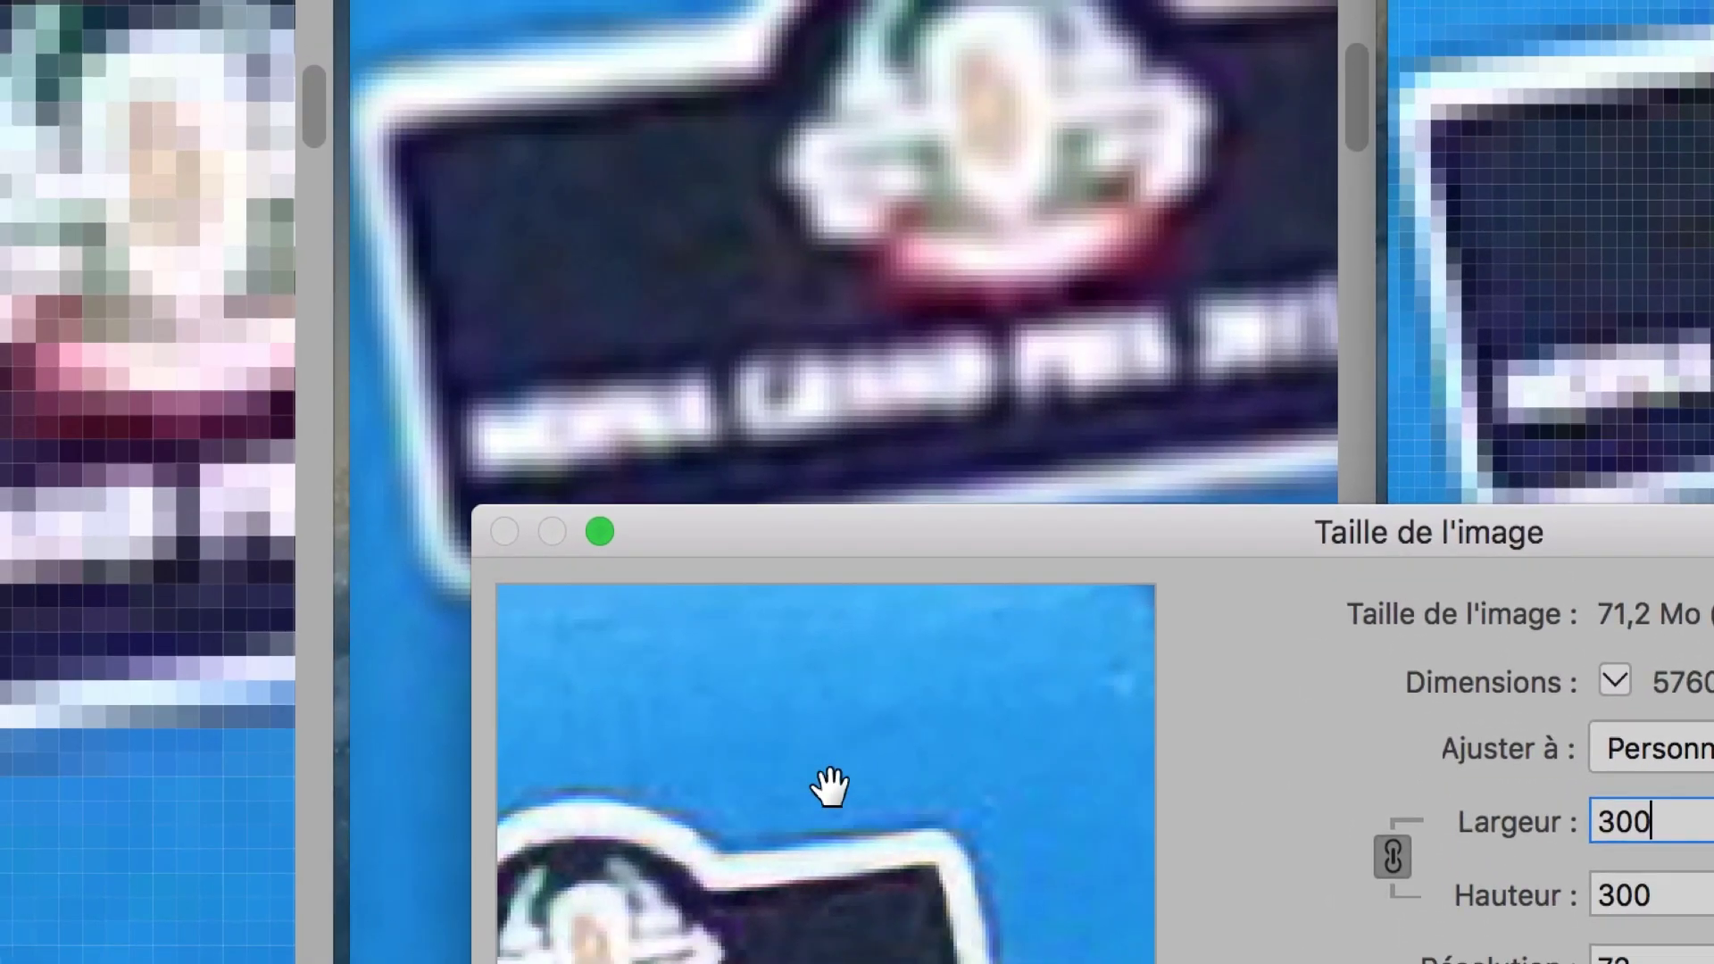
drag(831, 785, 892, 750)
drag(777, 777, 919, 811)
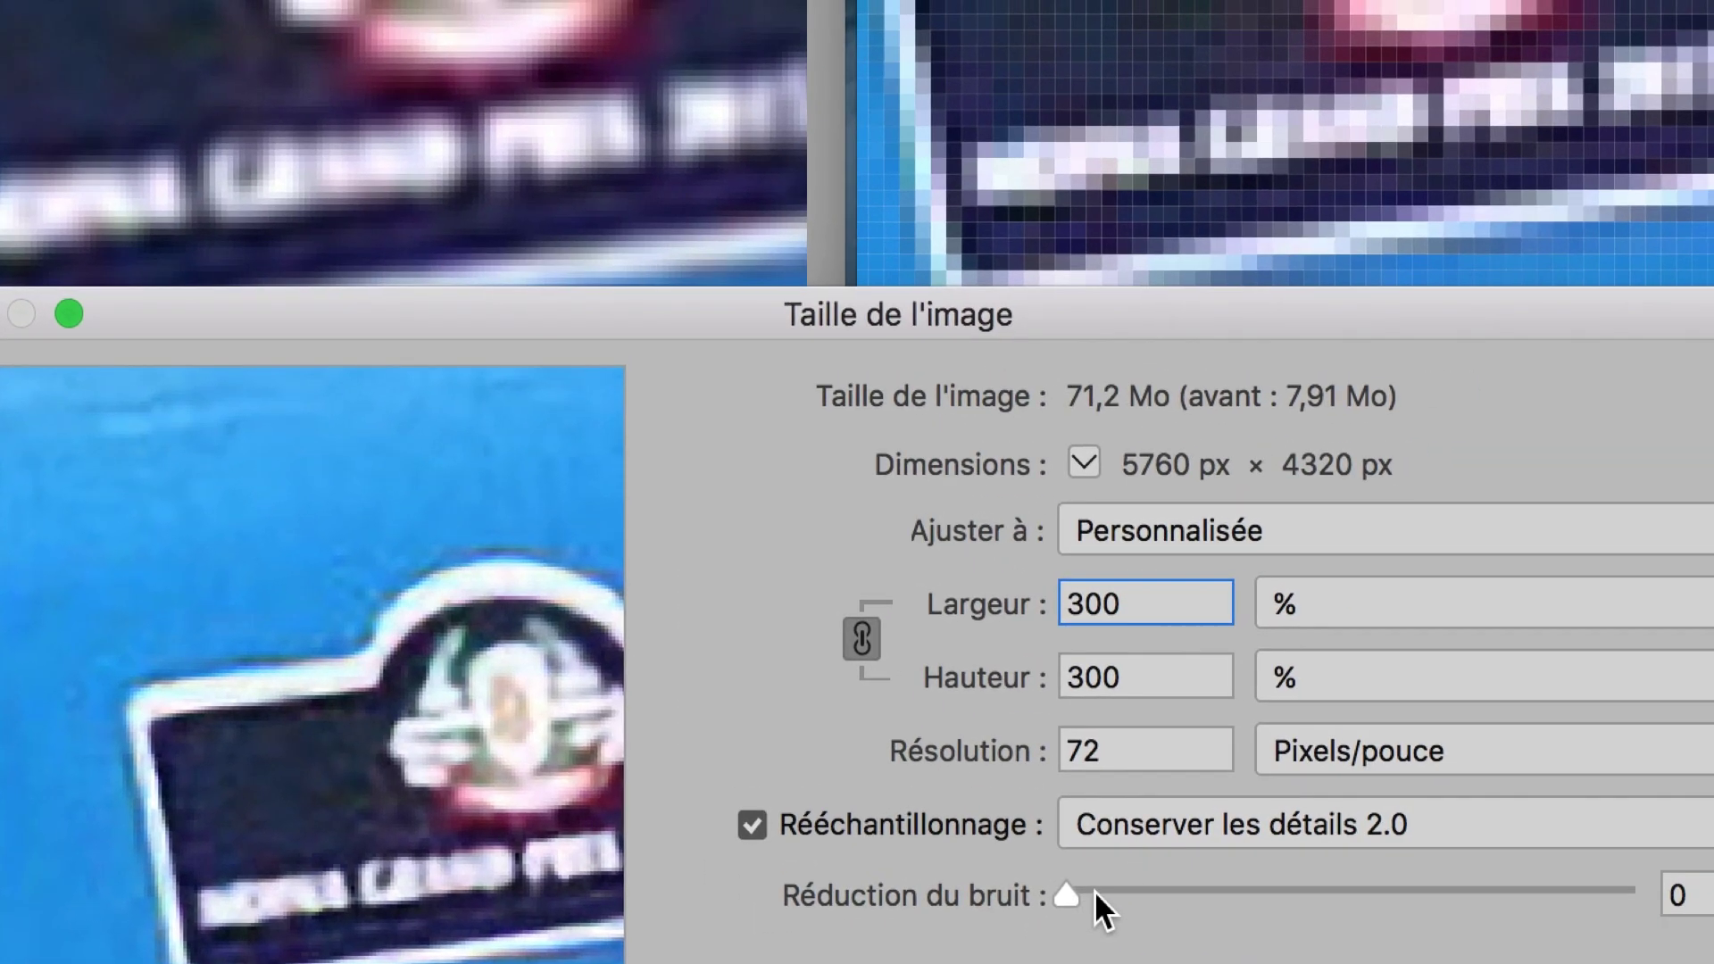
mouse_move(1096, 893)
mouse_down()
mouse_move(1127, 897)
mouse_move(1023, 886)
mouse_up()
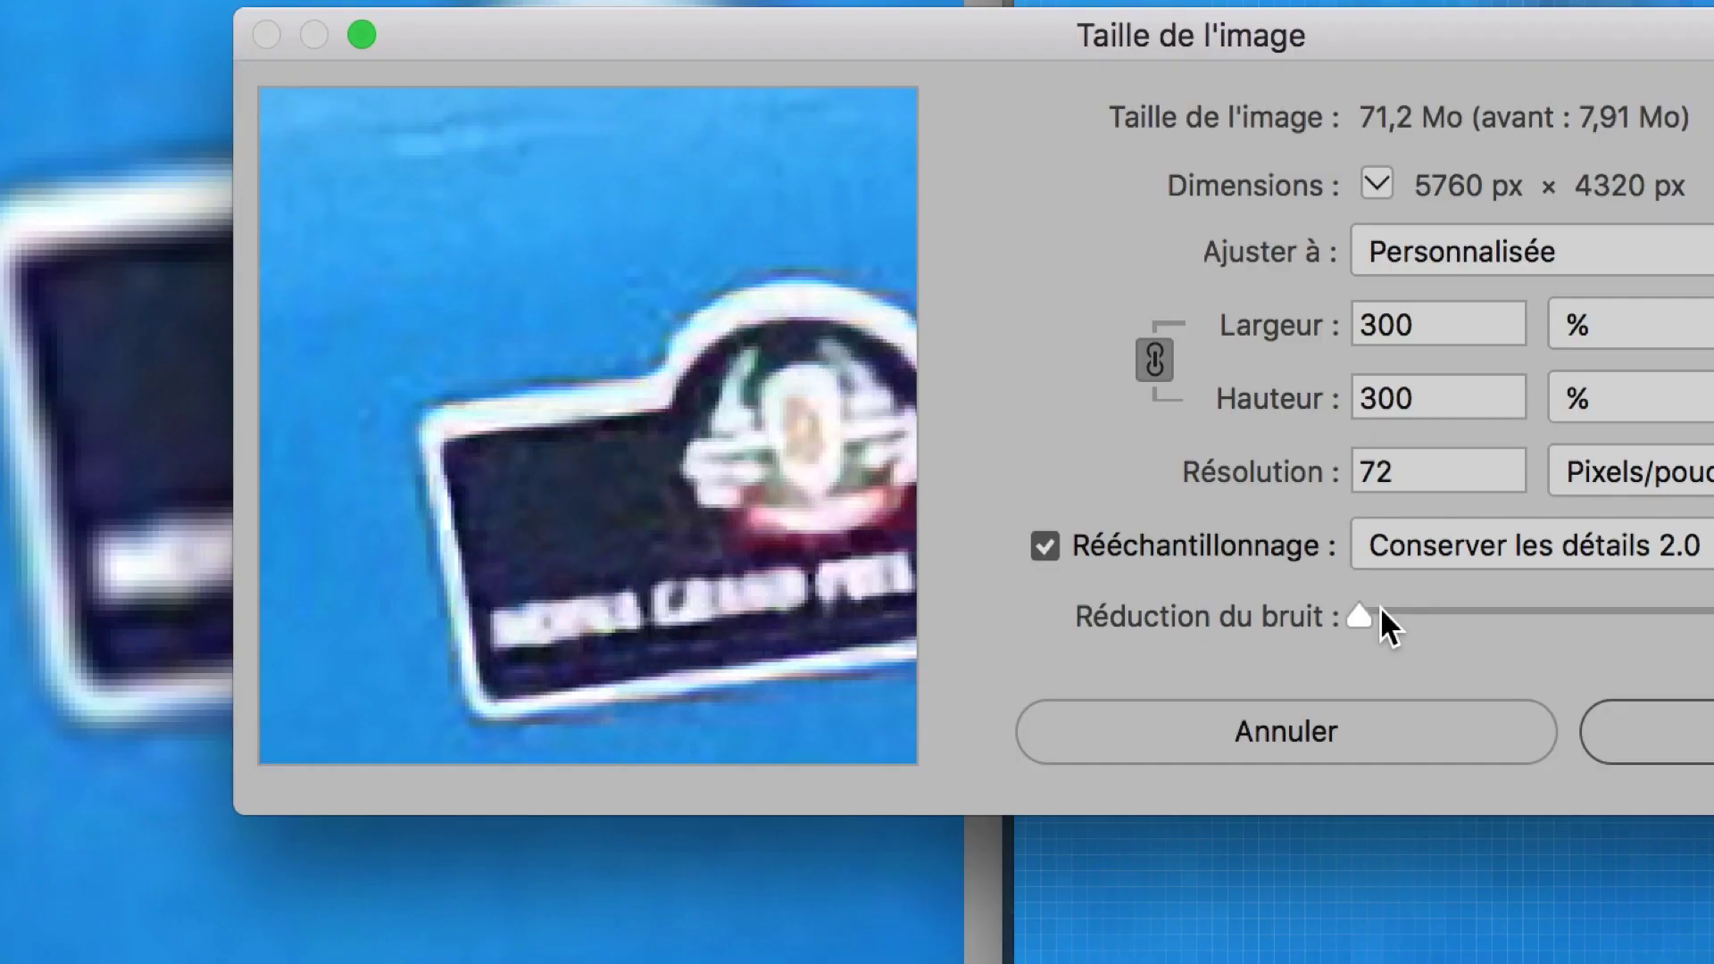
mouse_move(1380, 607)
mouse_down()
mouse_move(1558, 609)
mouse_move(1541, 609)
mouse_up()
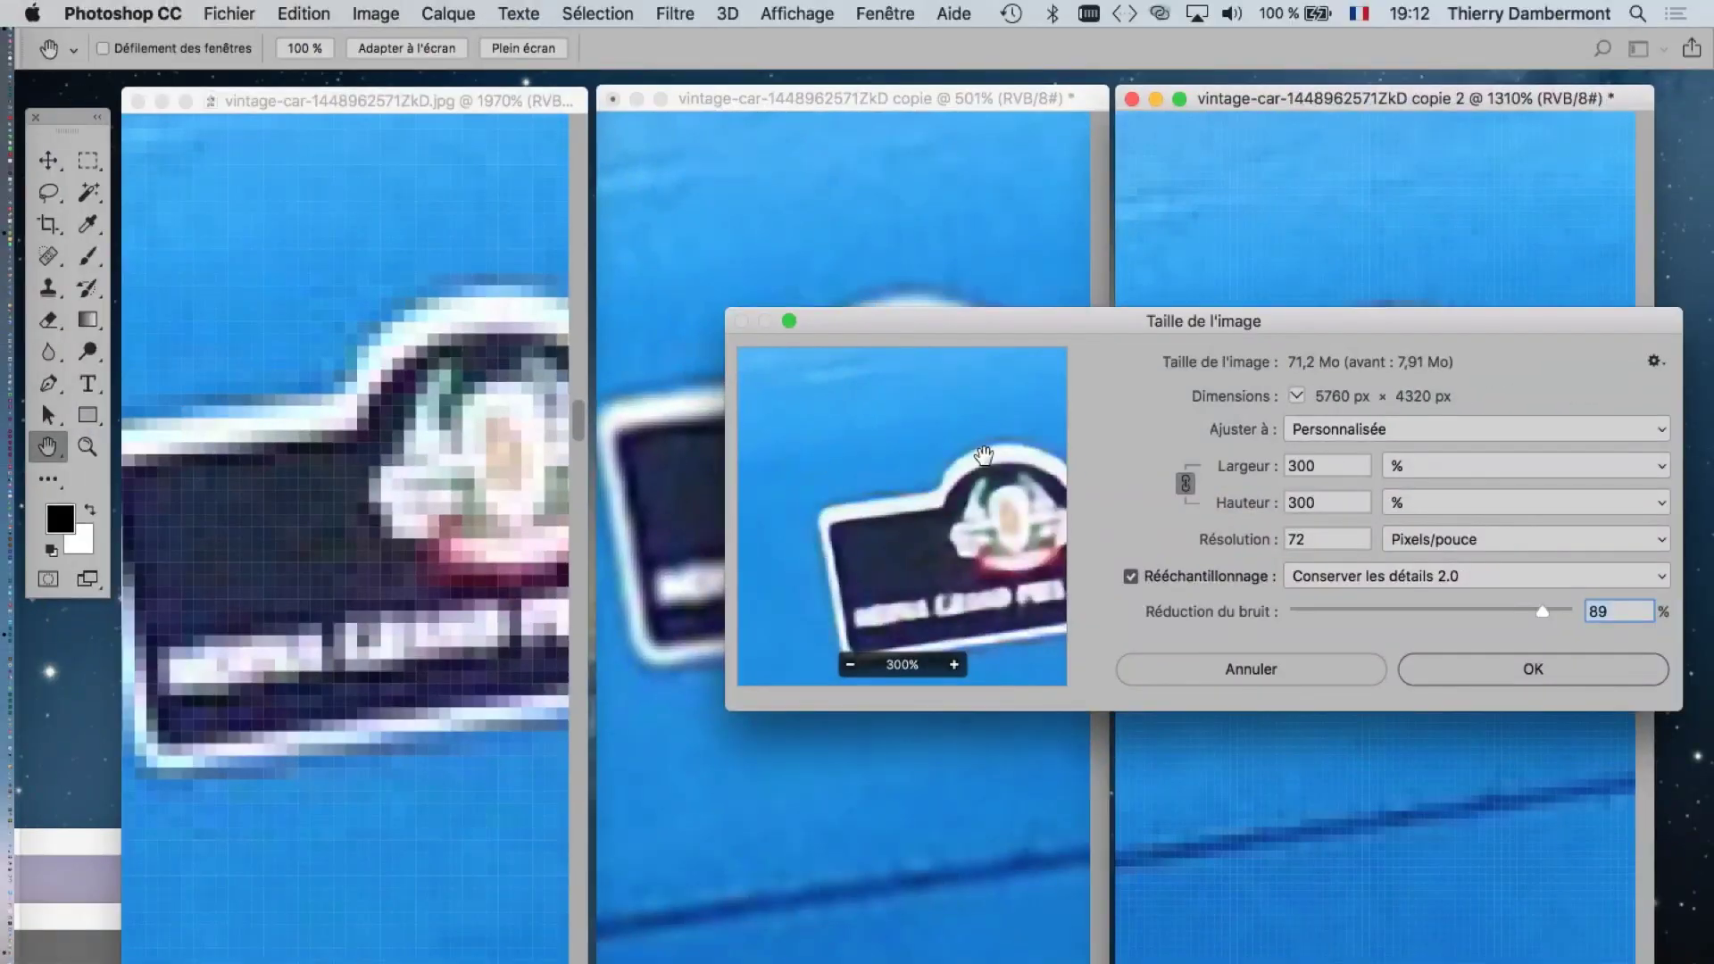
click(1563, 672)
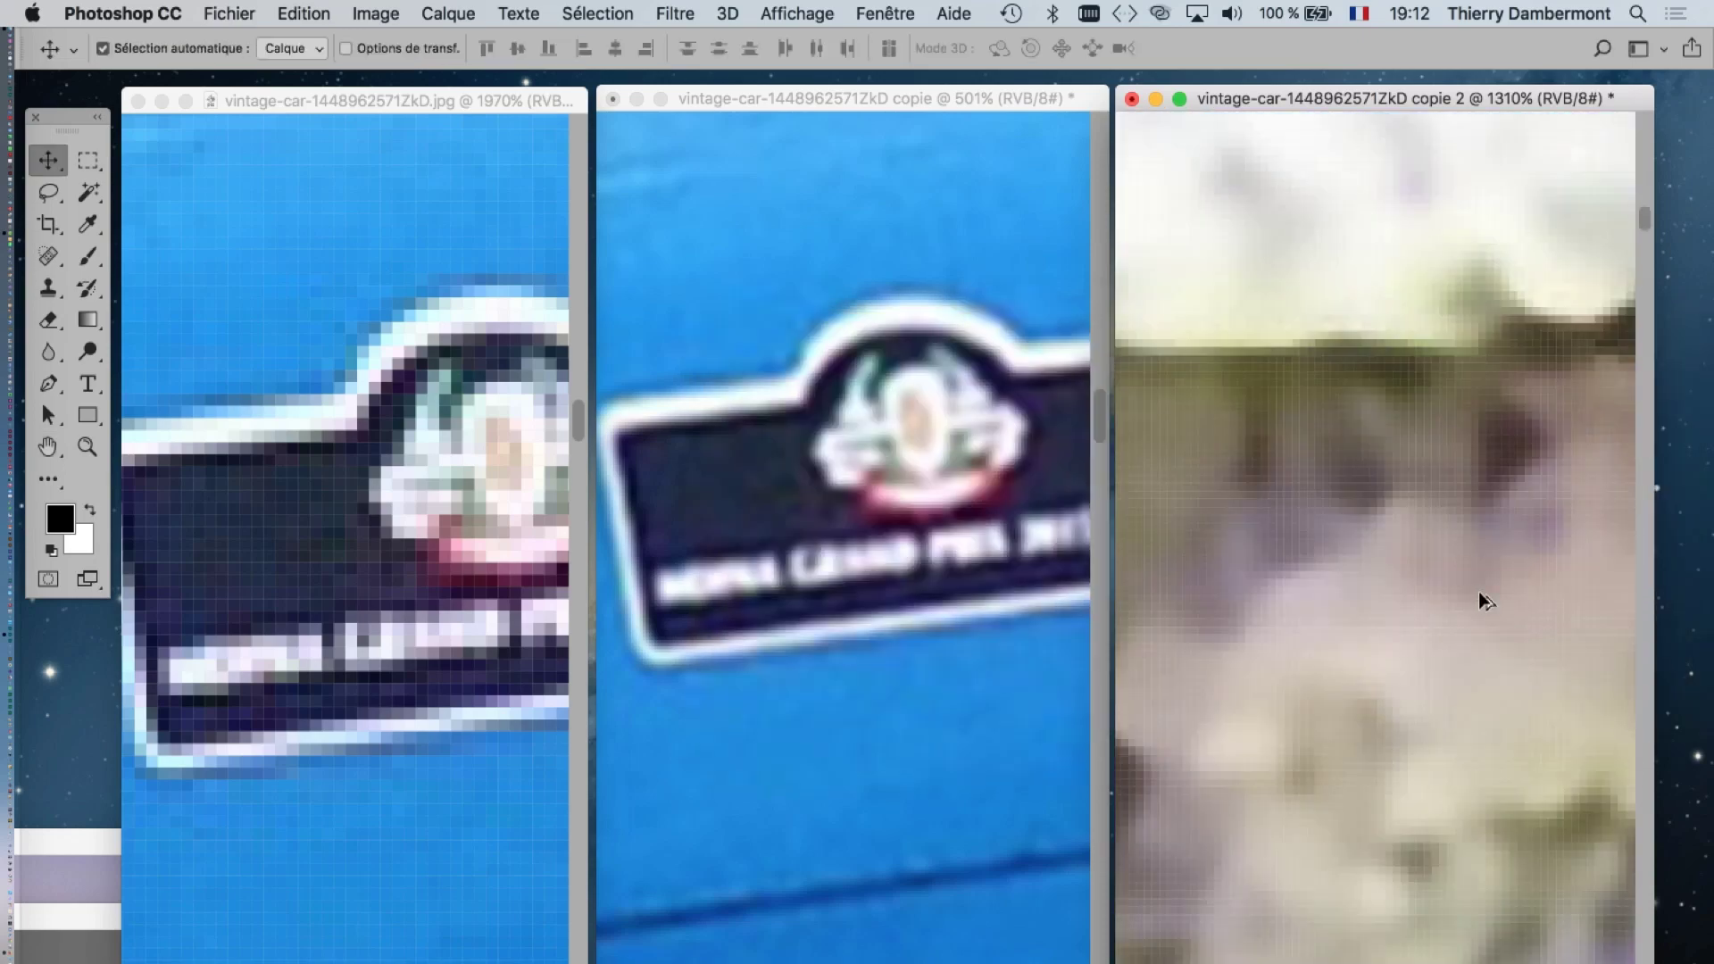
- Fit enlarged copie 2 on screen and zoom in on its door badge
key(super+0)
scroll(1478, 602, down, 10)
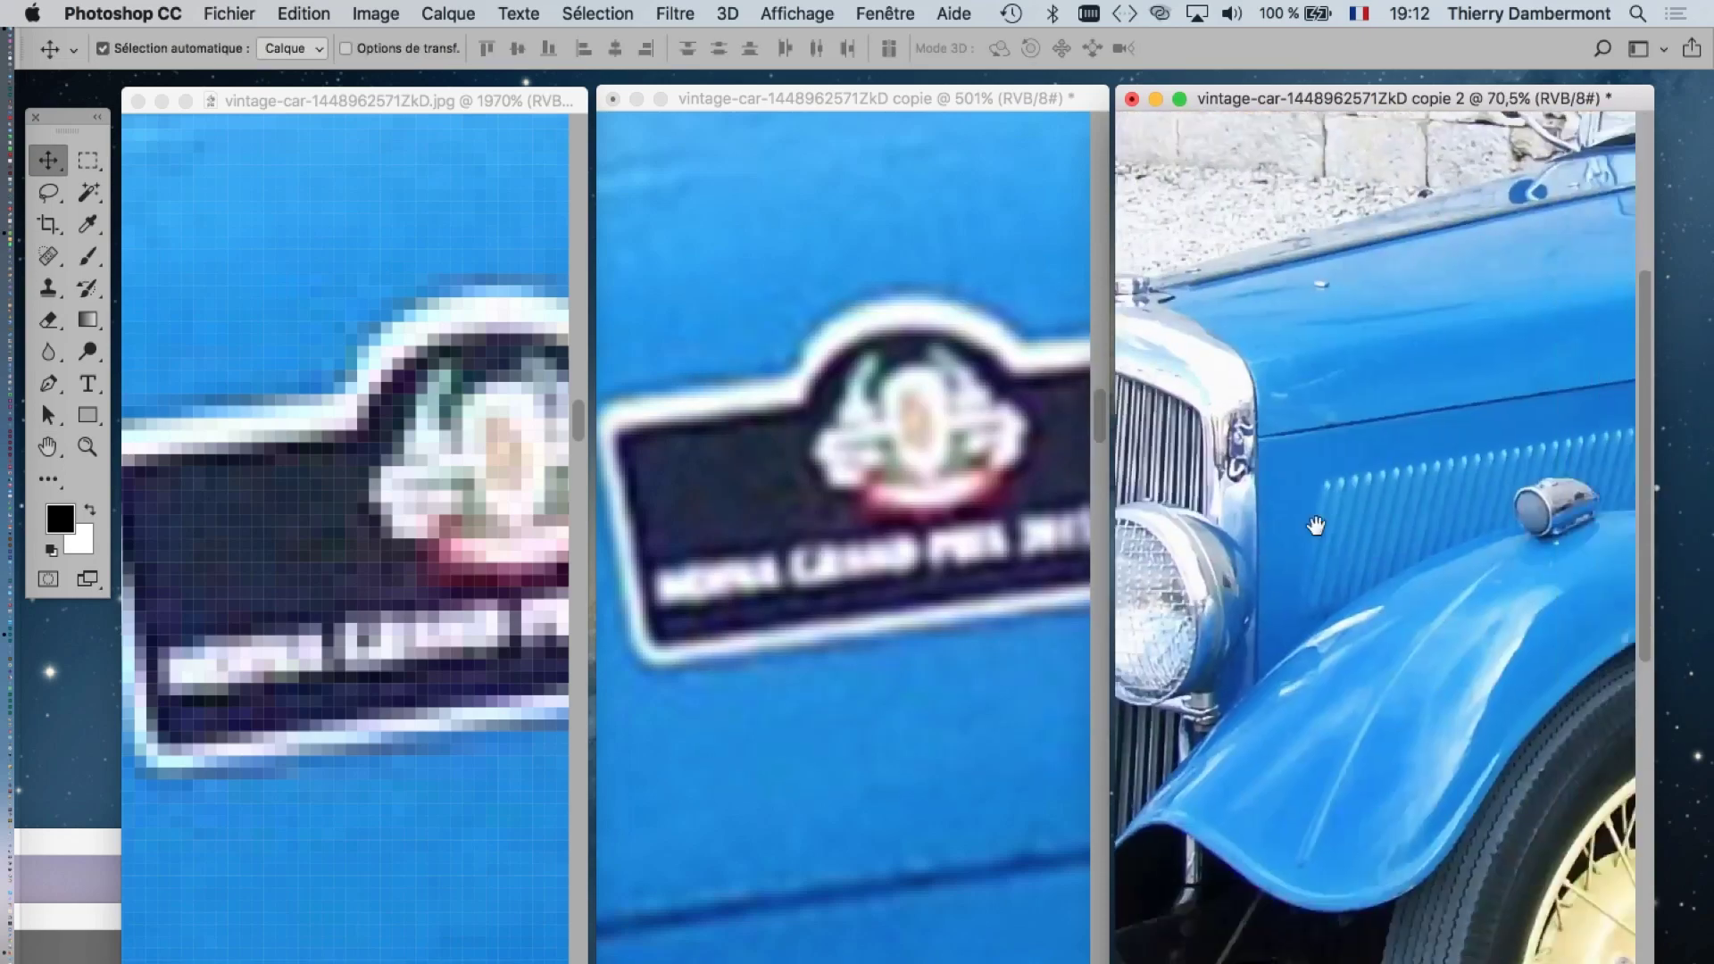
scroll(1428, 669, right, 10)
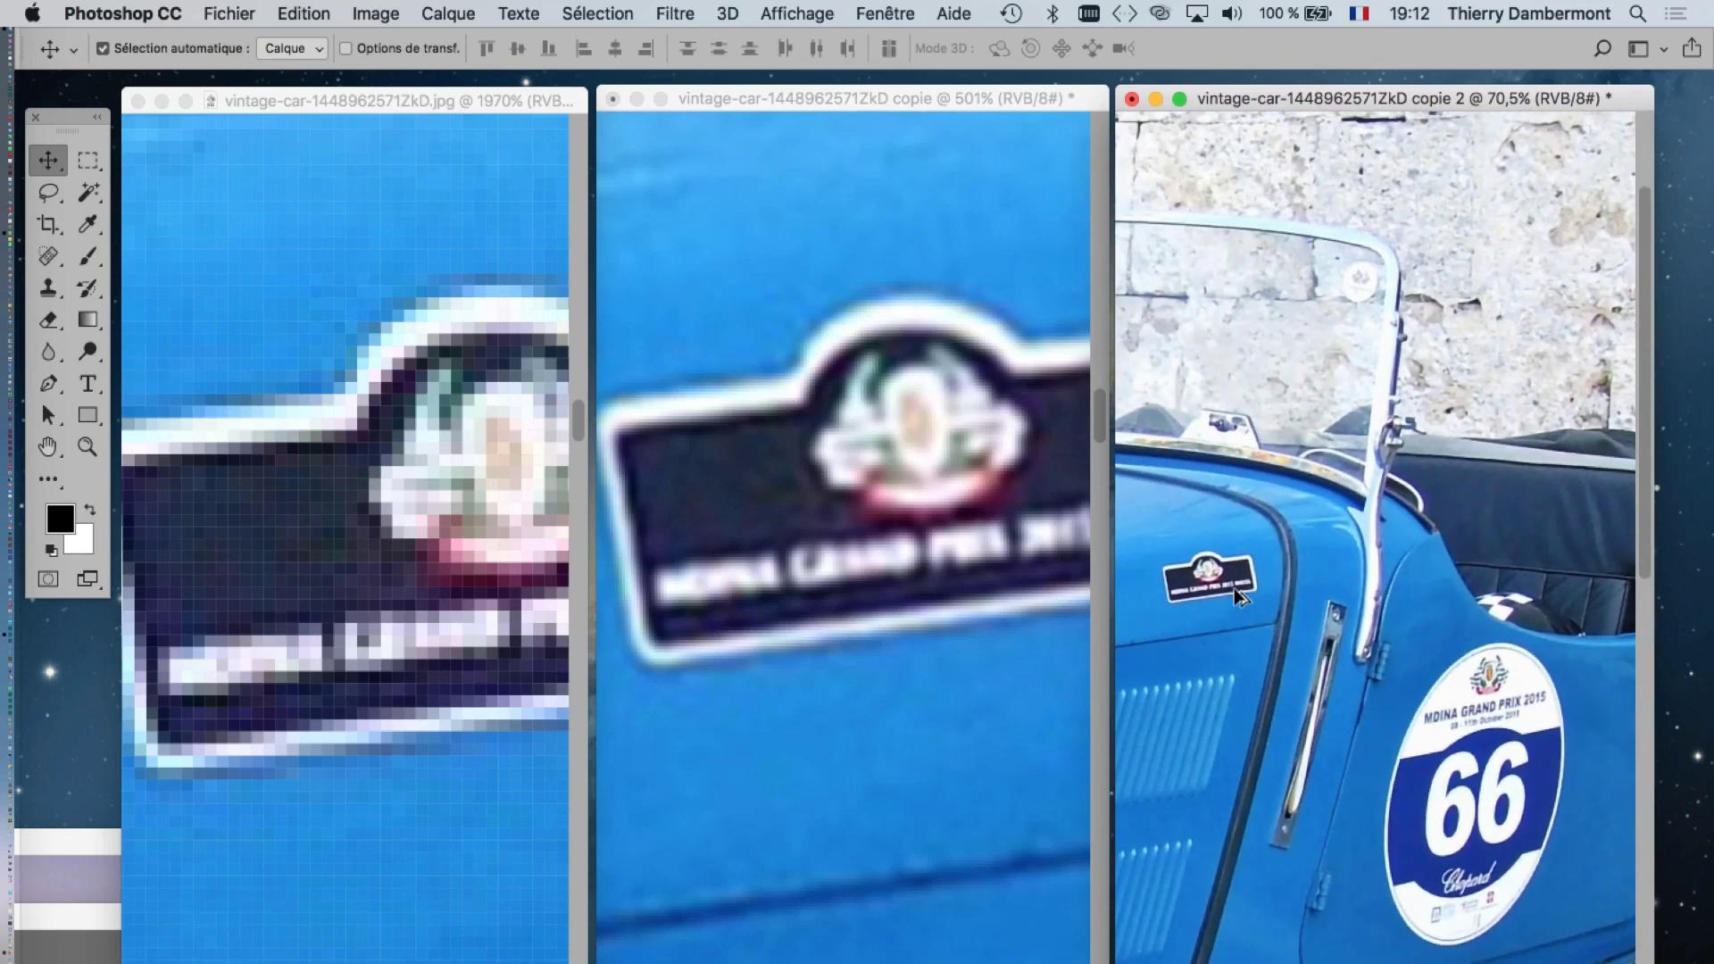
scroll(1233, 588, up, 10)
drag(1242, 566, 1383, 536)
scroll(1279, 502, up, 3)
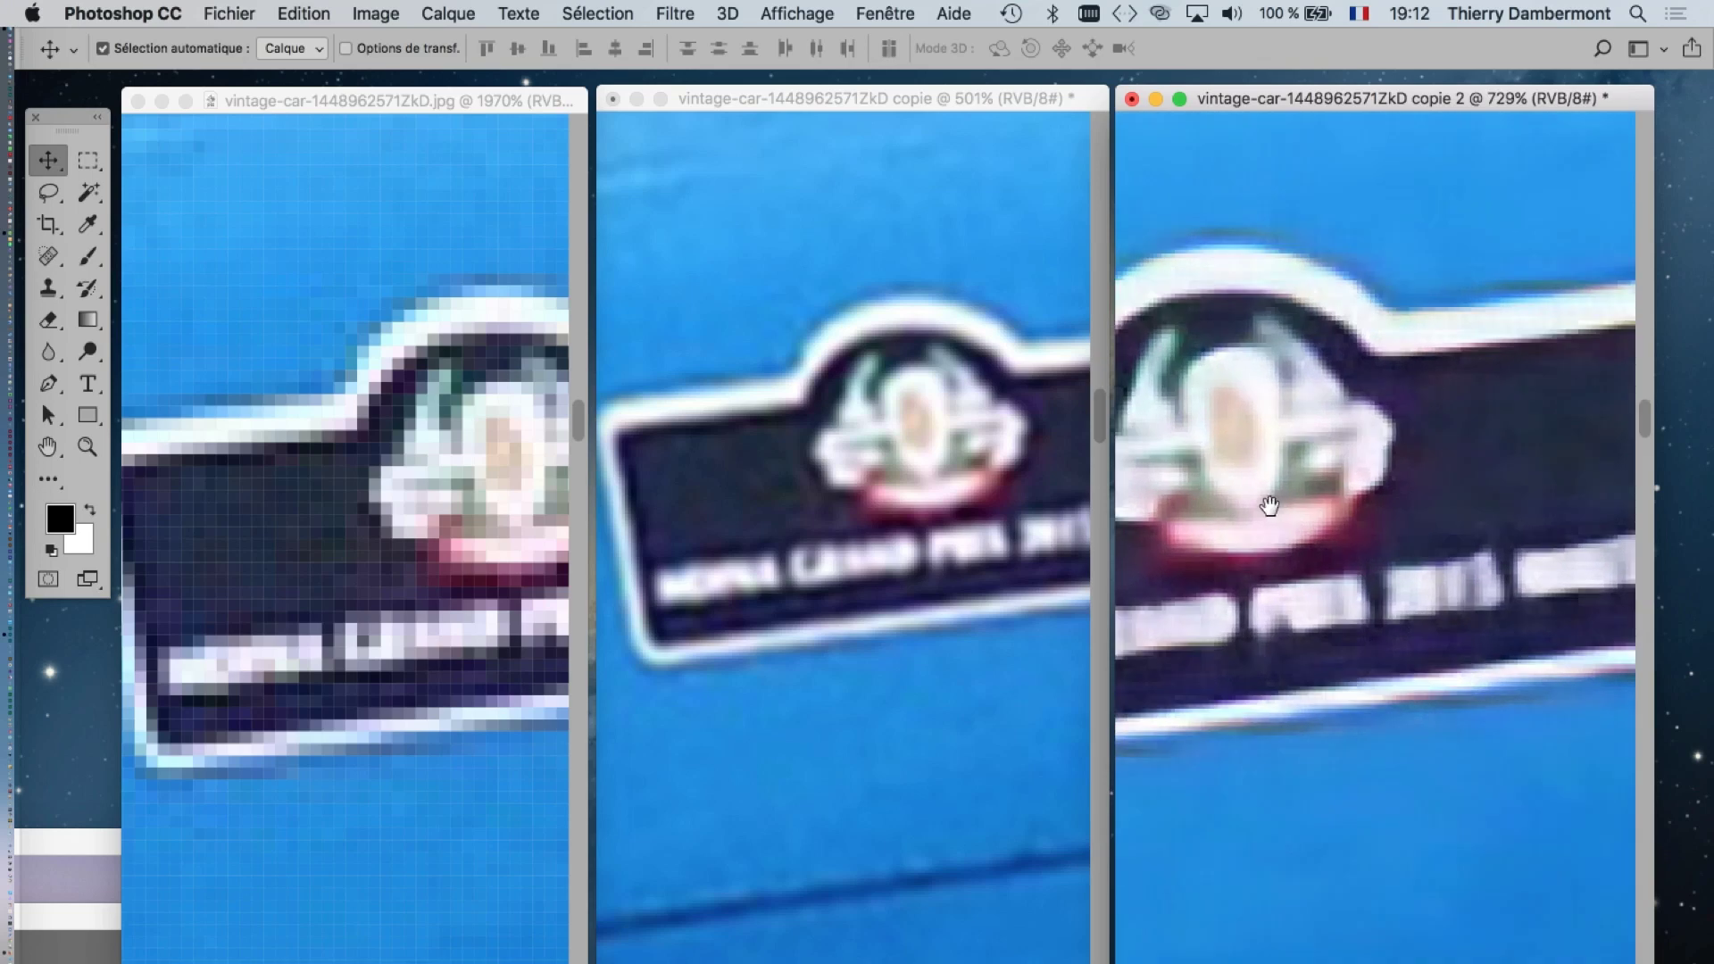
scroll(1428, 527, up, 3)
scroll(902, 459, up, 3)
scroll(903, 460, up, 4)
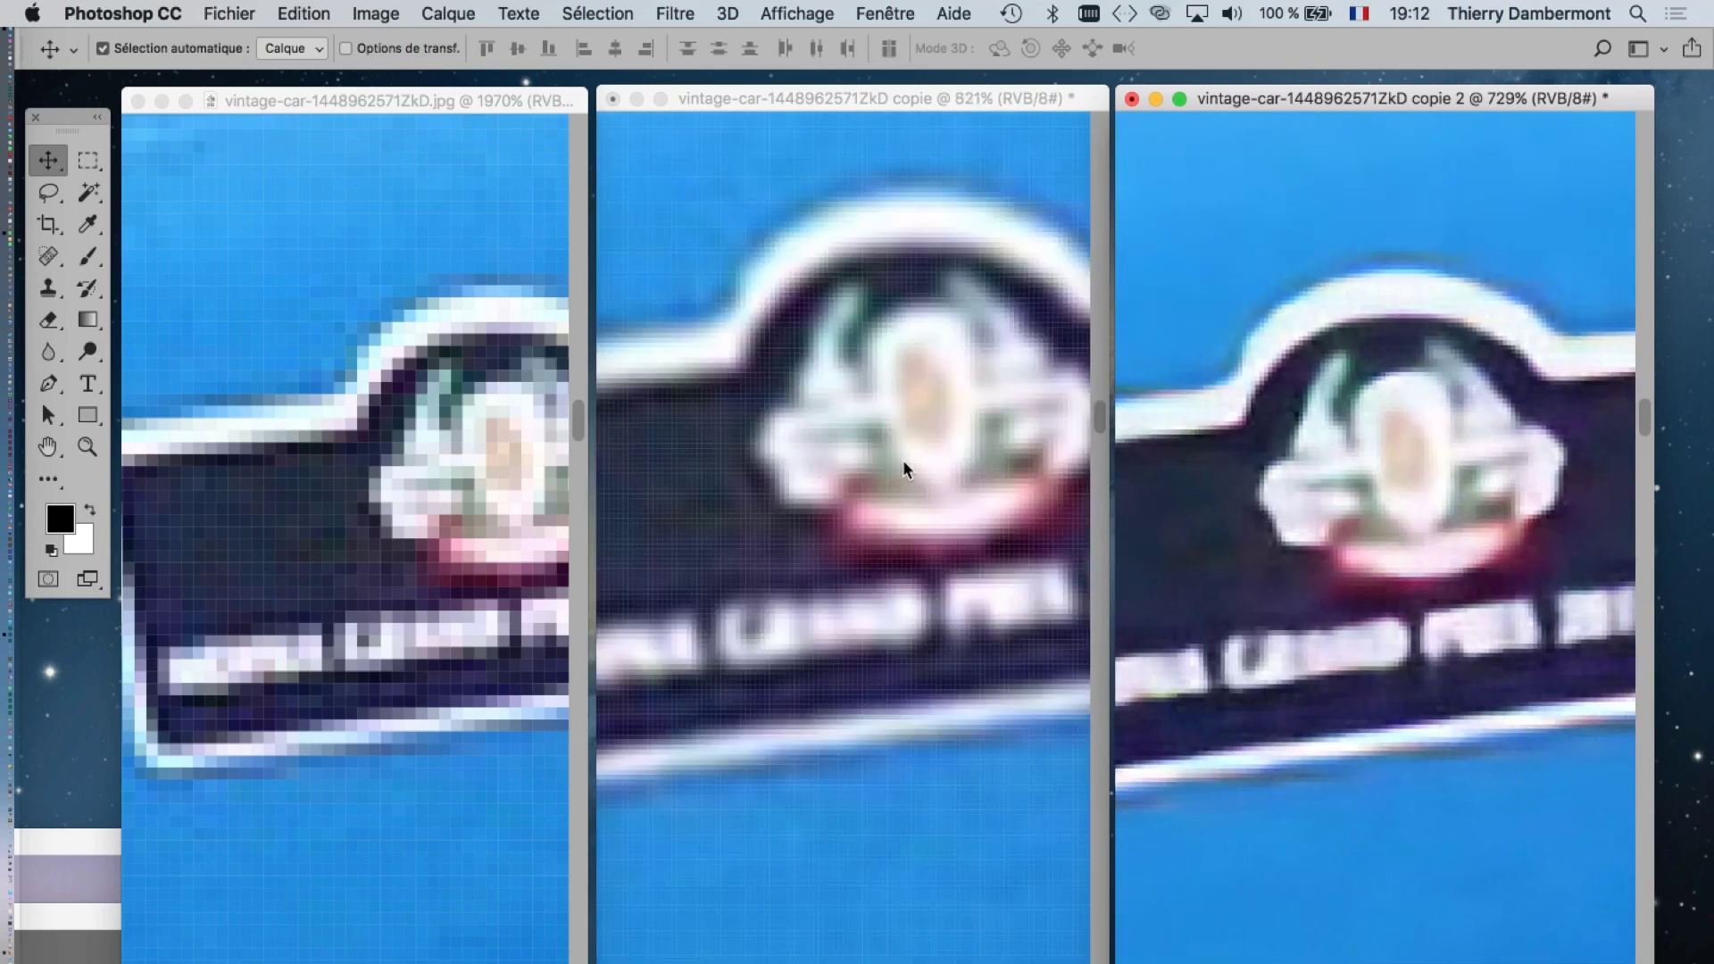
- Pan the middle document to the badge and turn off Extras in the middle and left documents
click(924, 468)
mouse_move(882, 516)
mouse_down()
mouse_move(803, 574)
mouse_move(806, 603)
mouse_up()
click(788, 11)
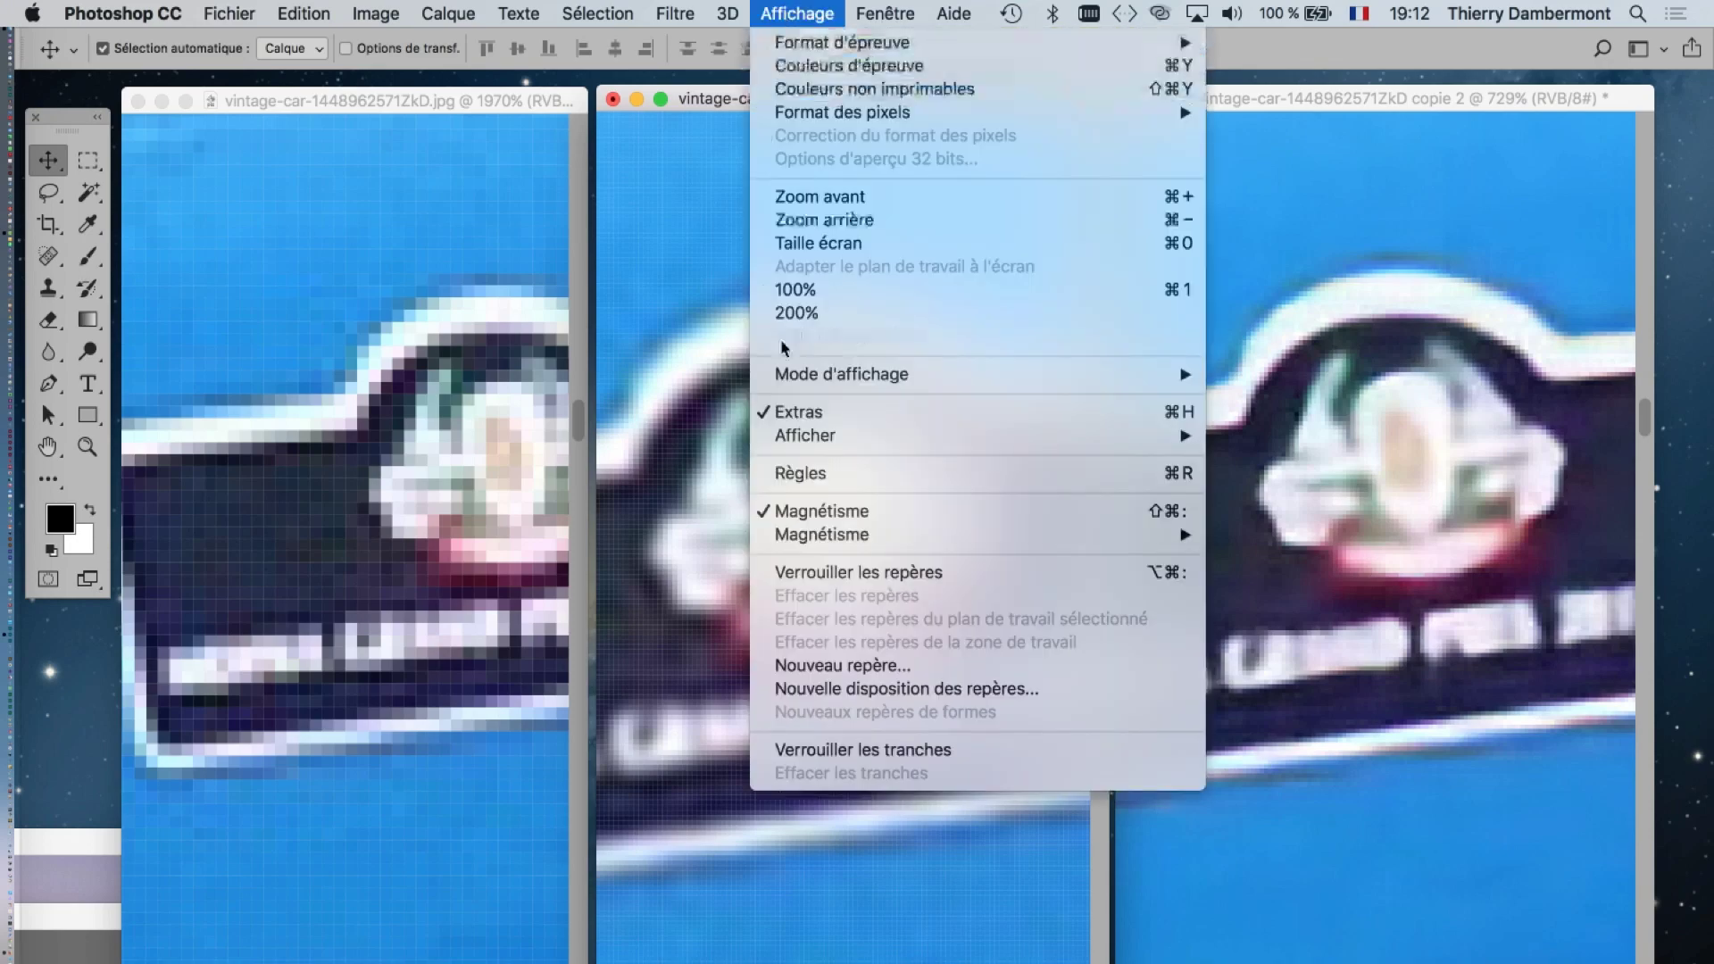
click(819, 412)
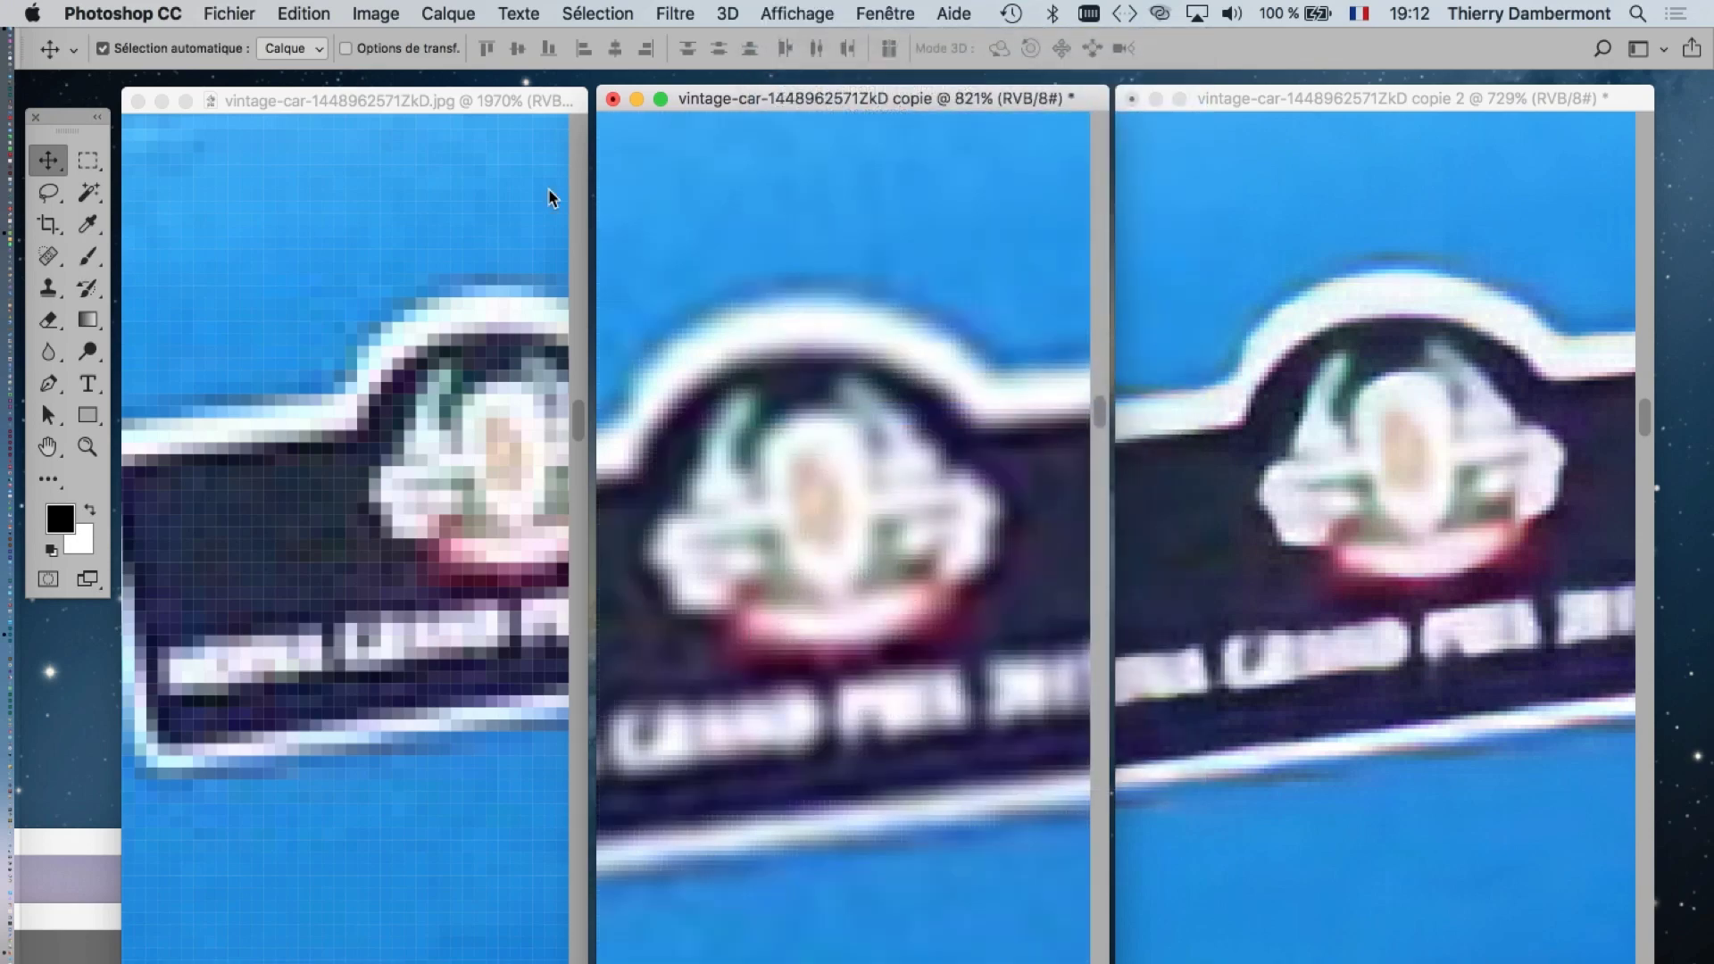
click(414, 87)
click(798, 12)
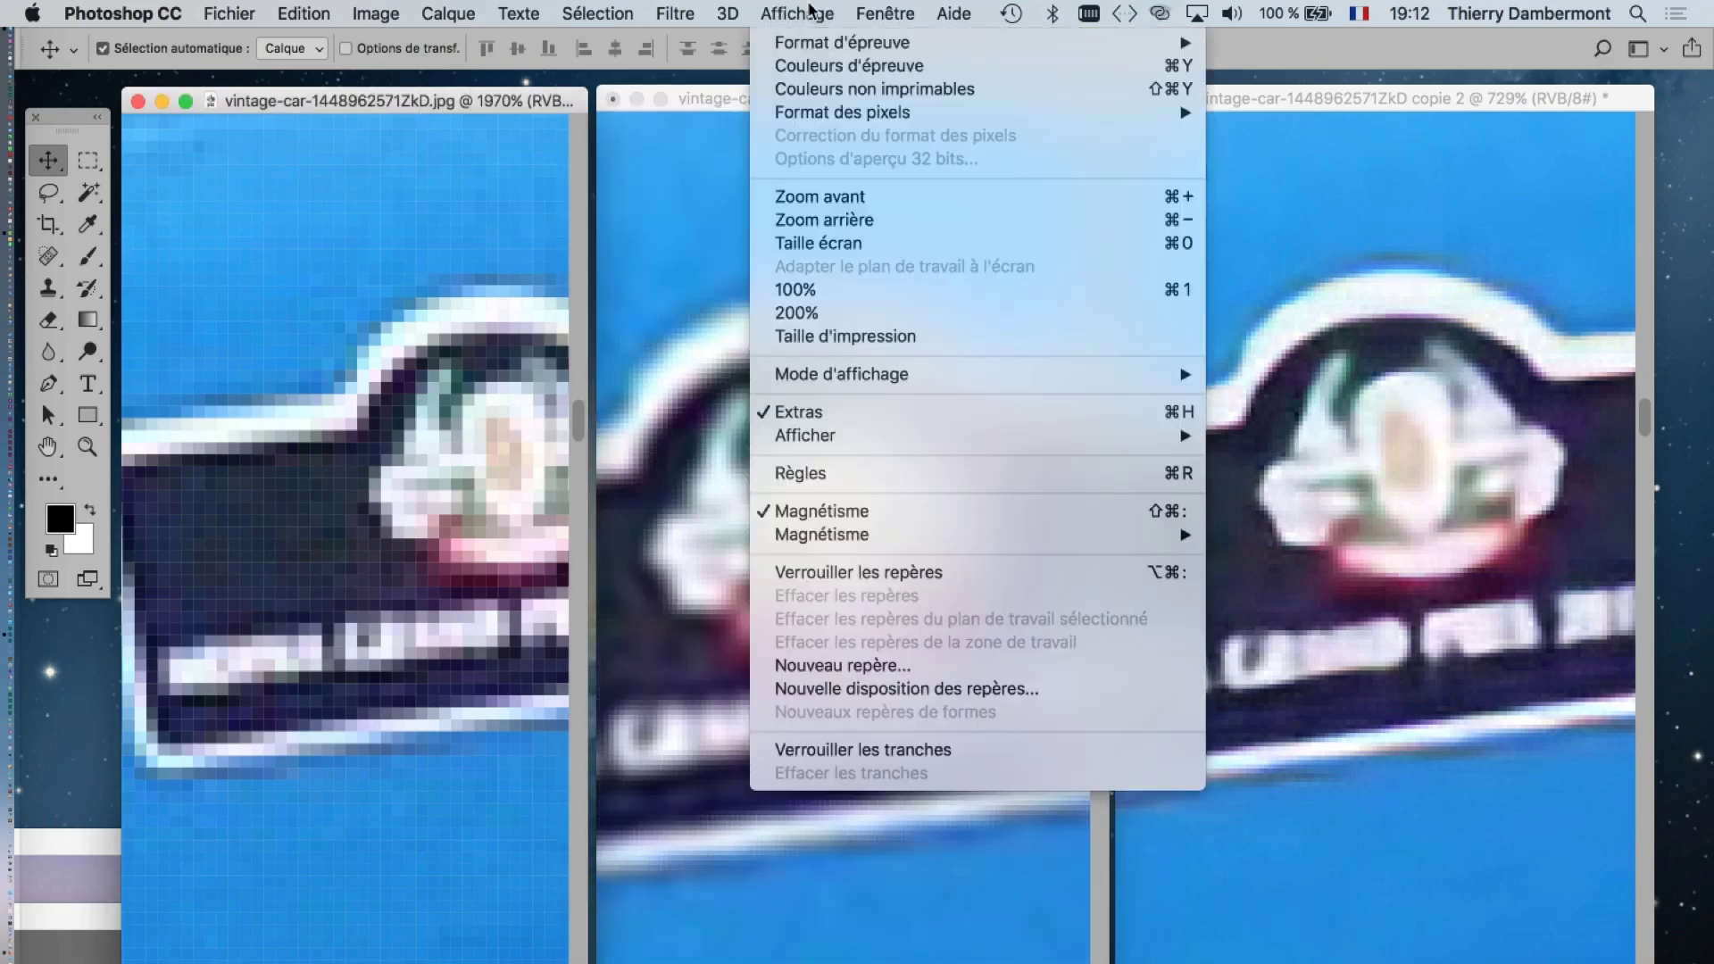
click(835, 413)
- Centre the left view on the badge and turn off Extras in the third document
scroll(370, 482, up, 2)
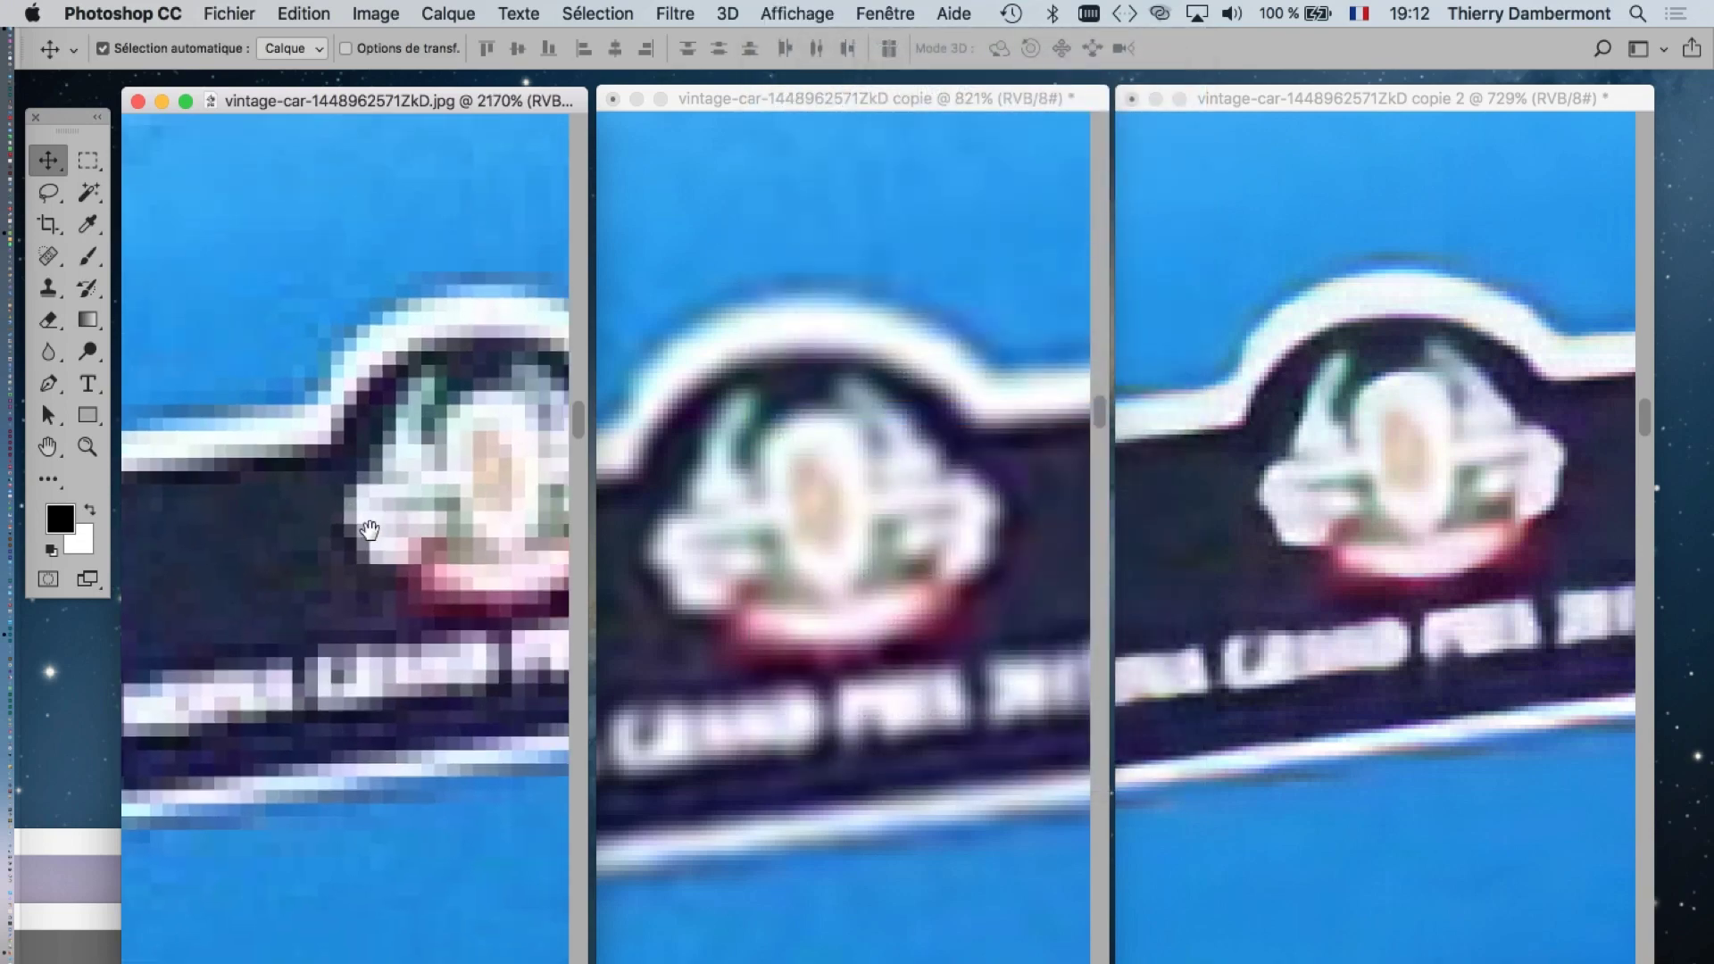
drag(370, 529, 324, 532)
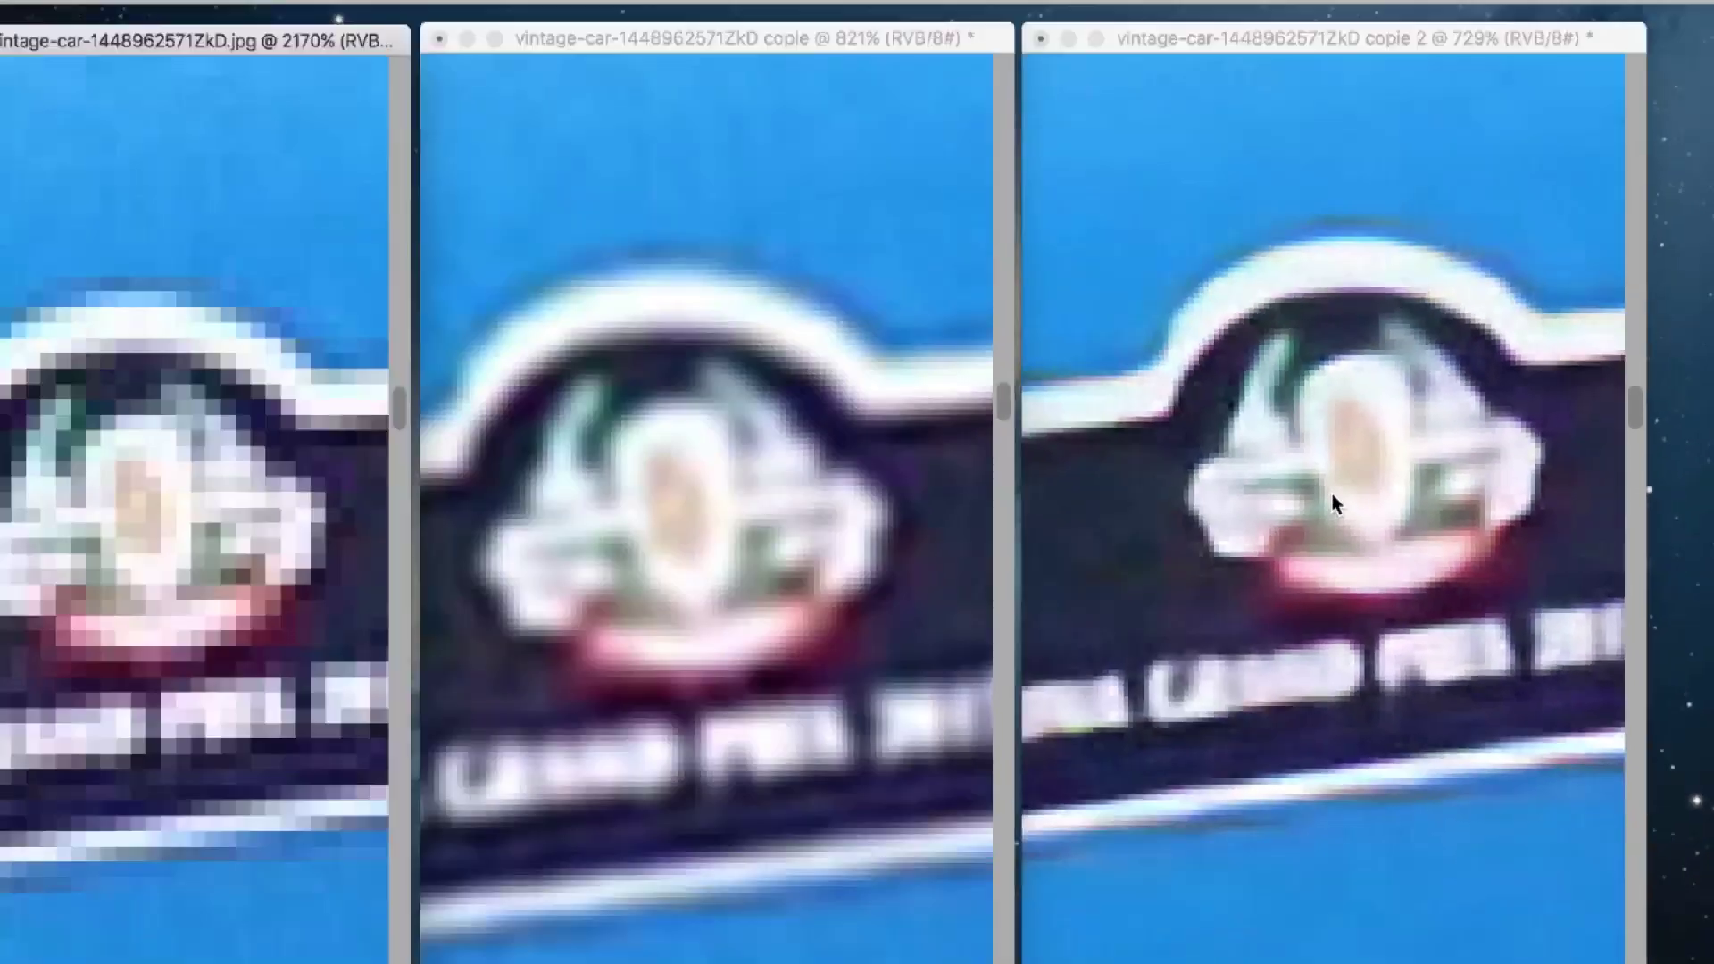
scroll(1383, 503, up, 2)
scroll(1384, 503, up, 1)
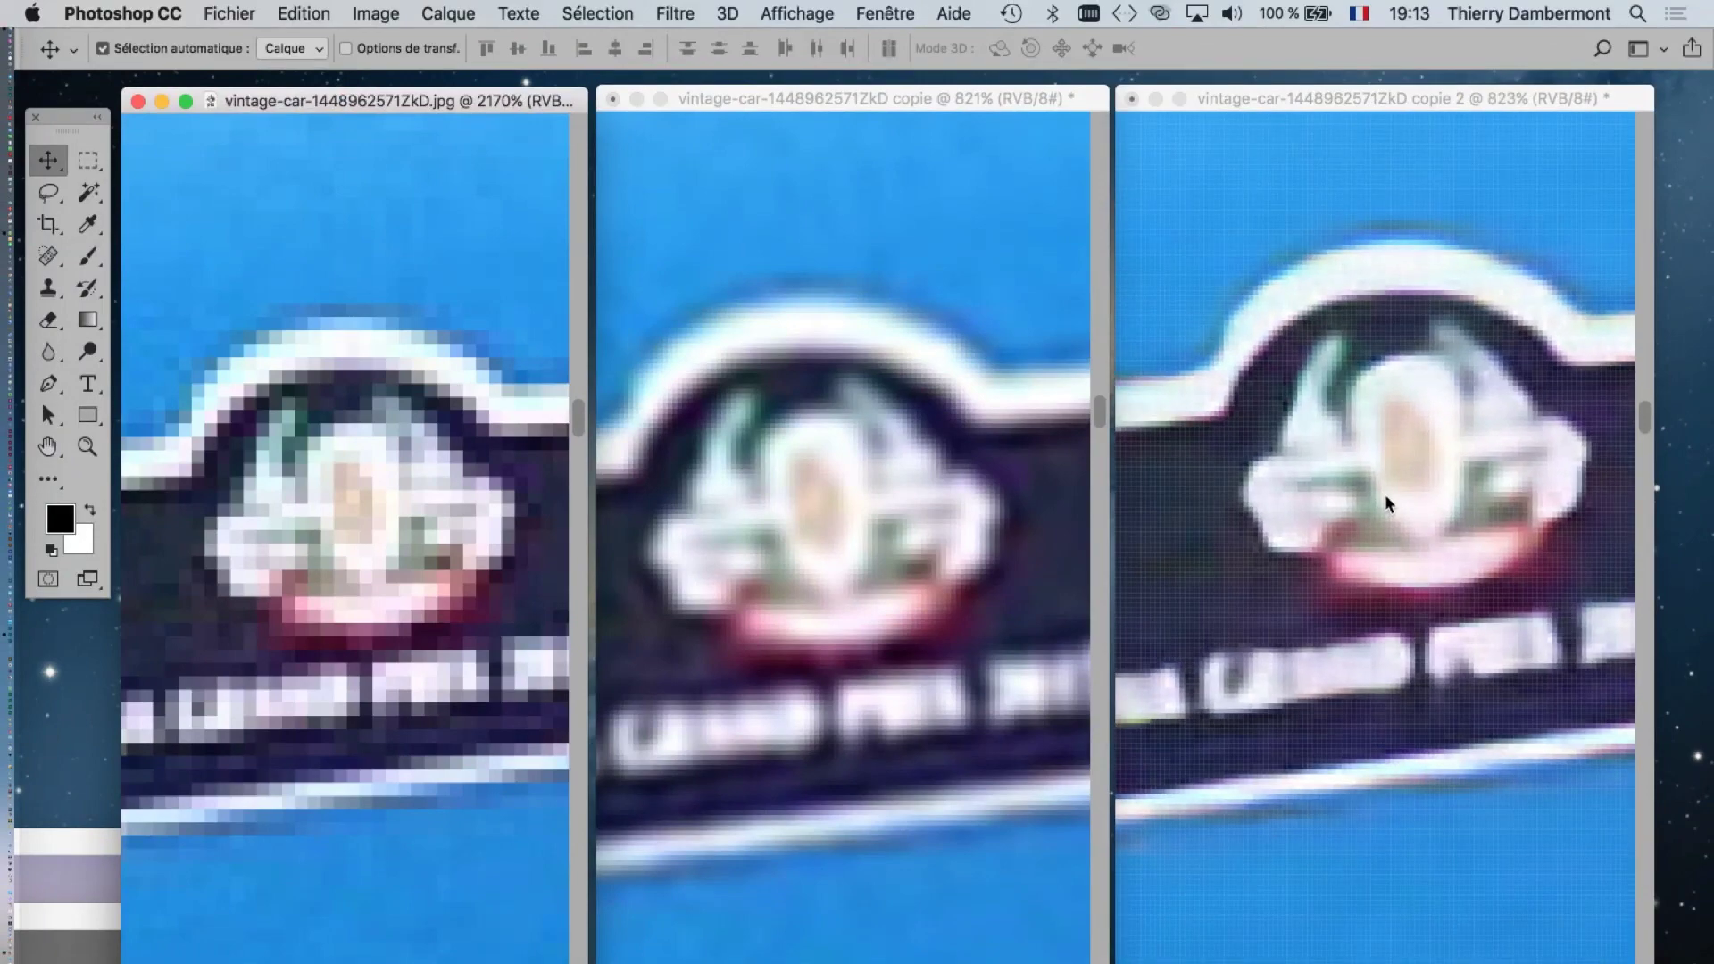
scroll(1384, 505, up, 2)
click(1444, 529)
scroll(1375, 536, right, 2)
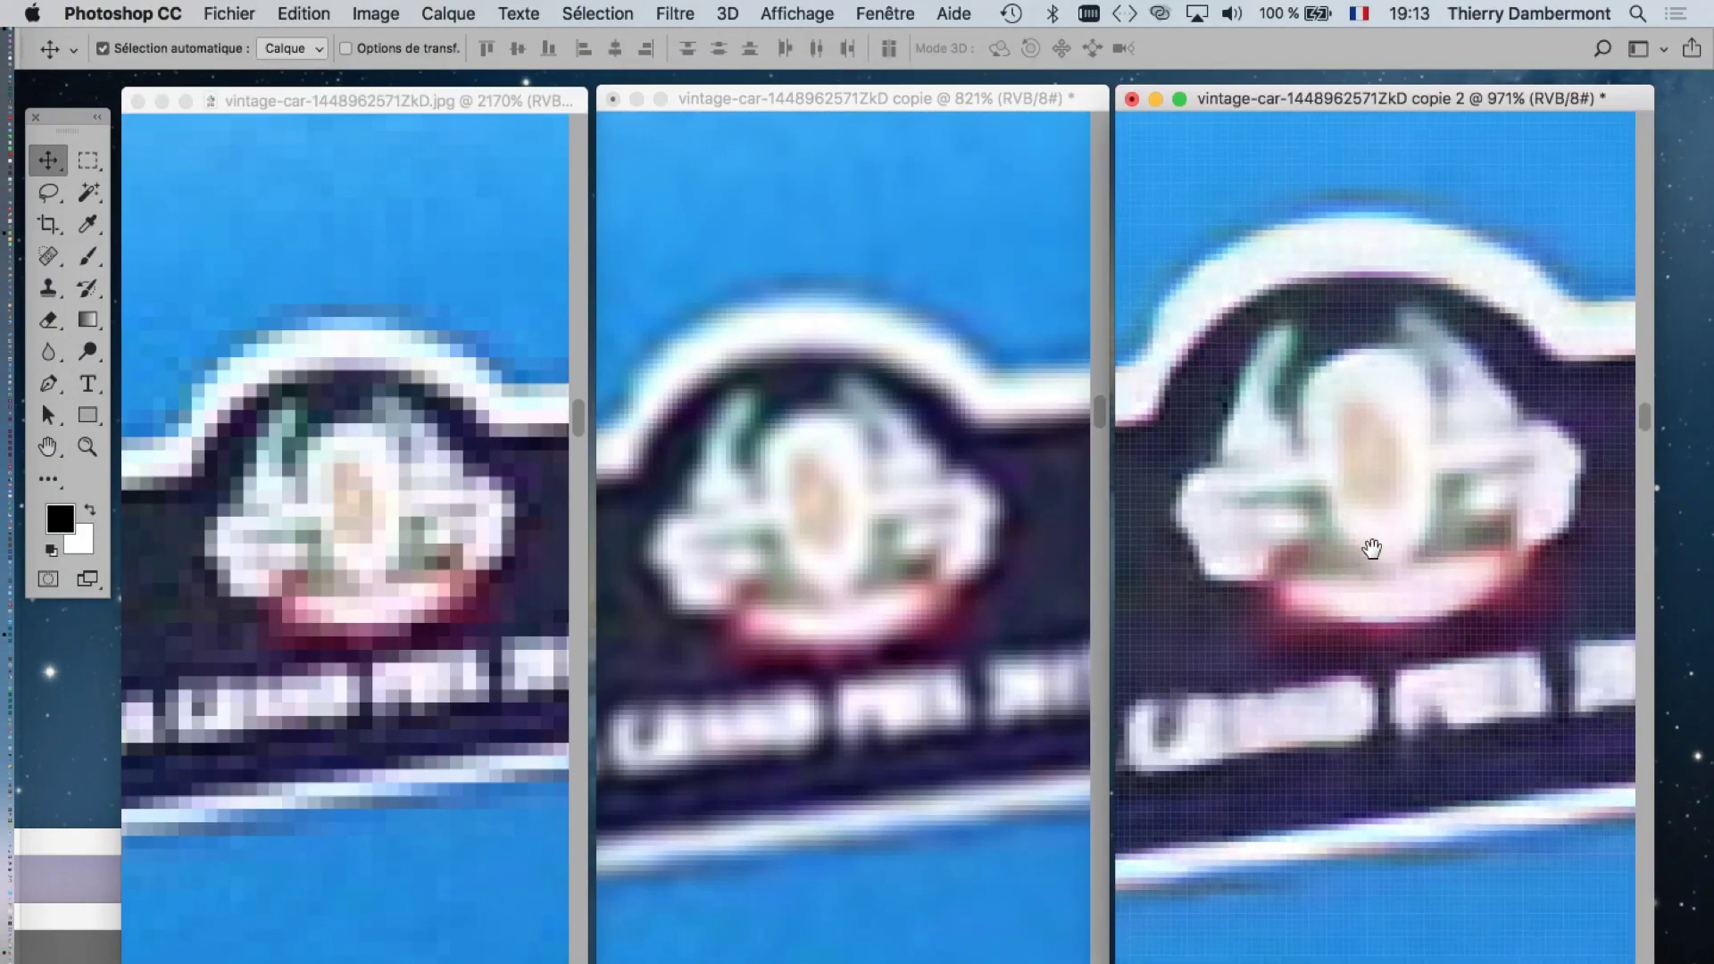
click(765, 13)
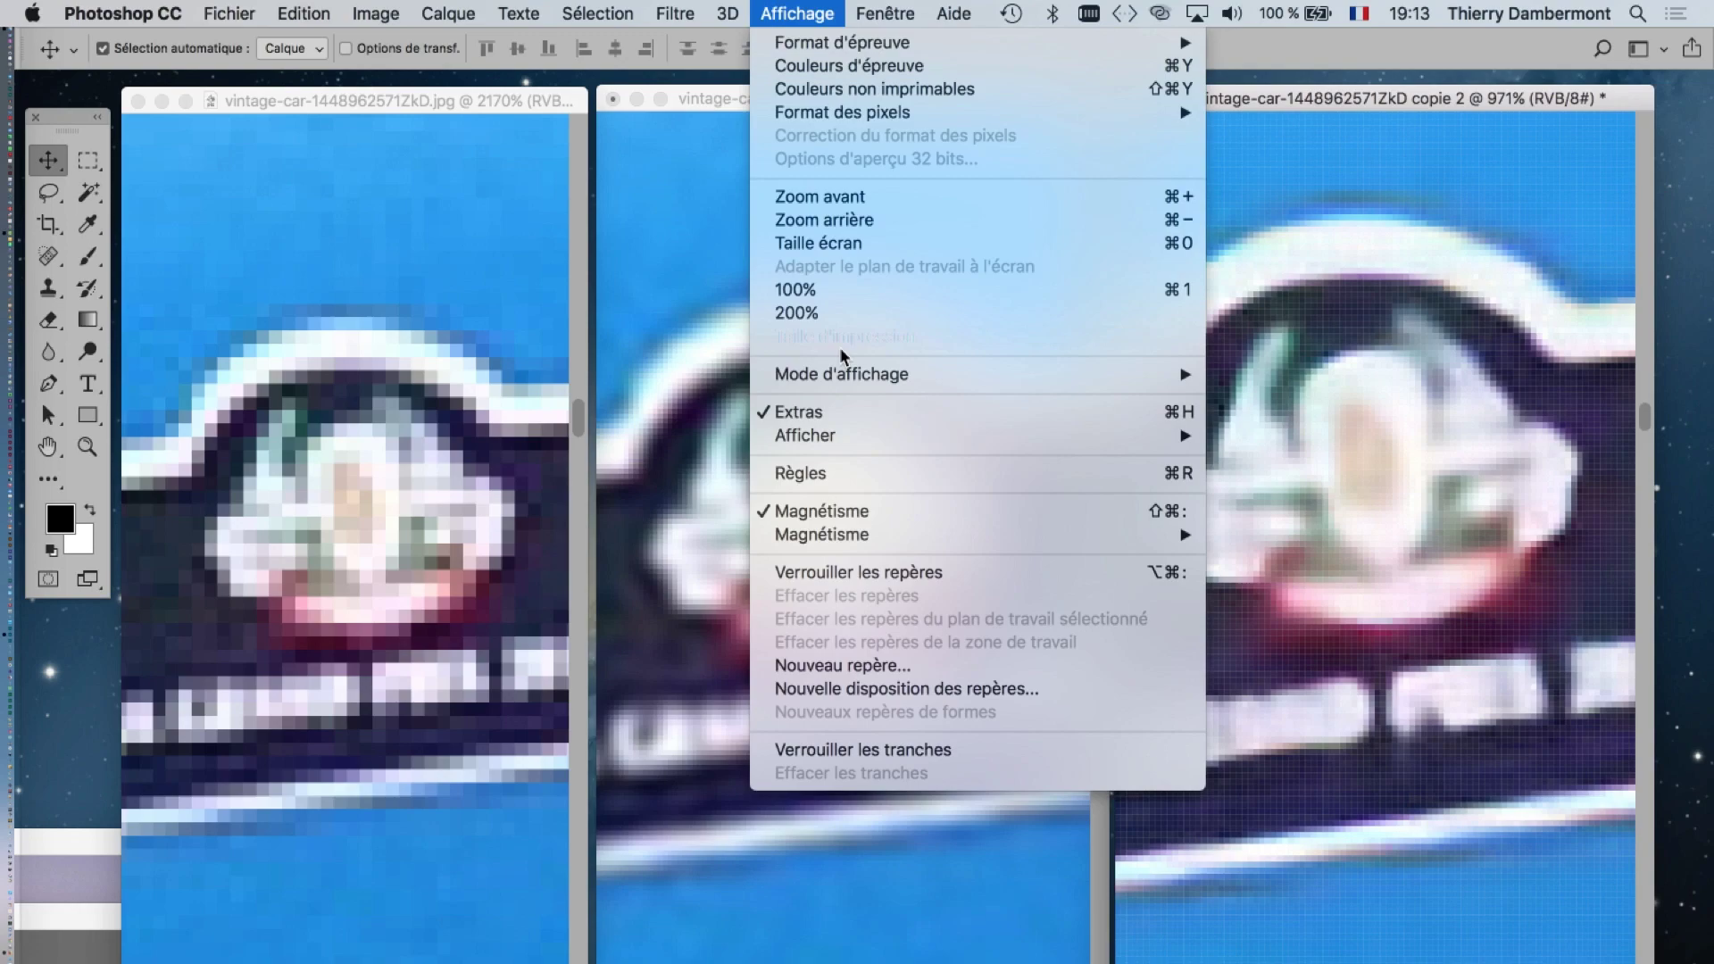
click(875, 412)
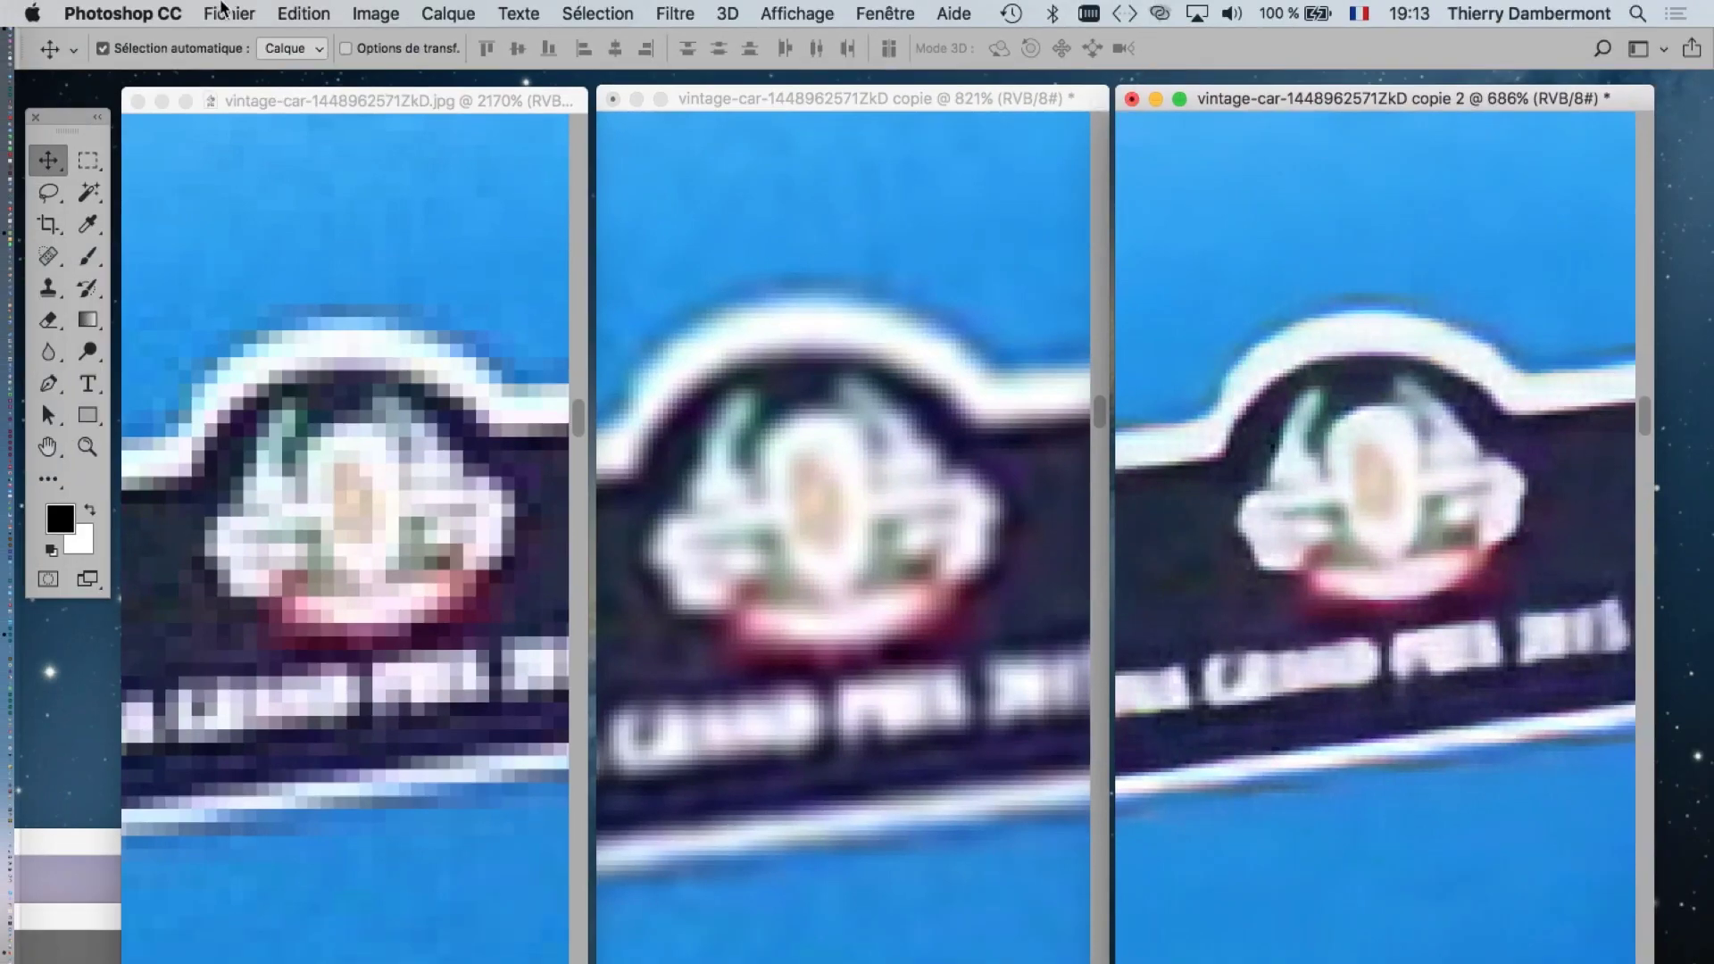
- Save the first enlarged copy as a JPEG at maximum quality 10
click(251, 12)
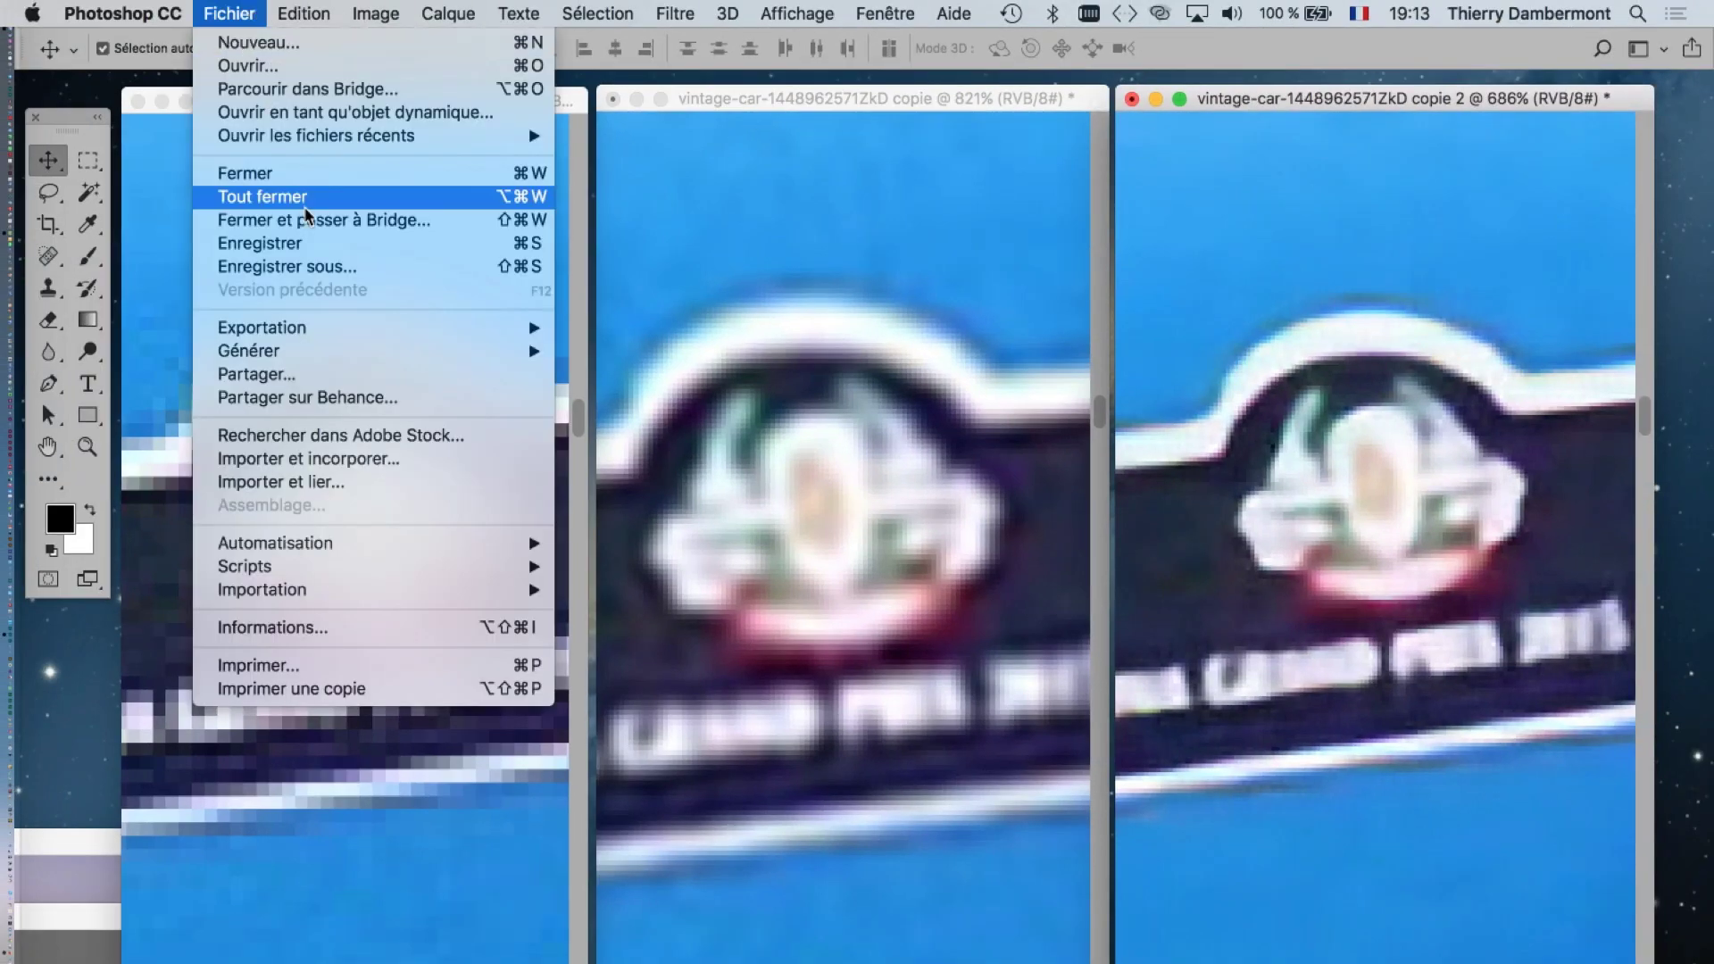
click(331, 269)
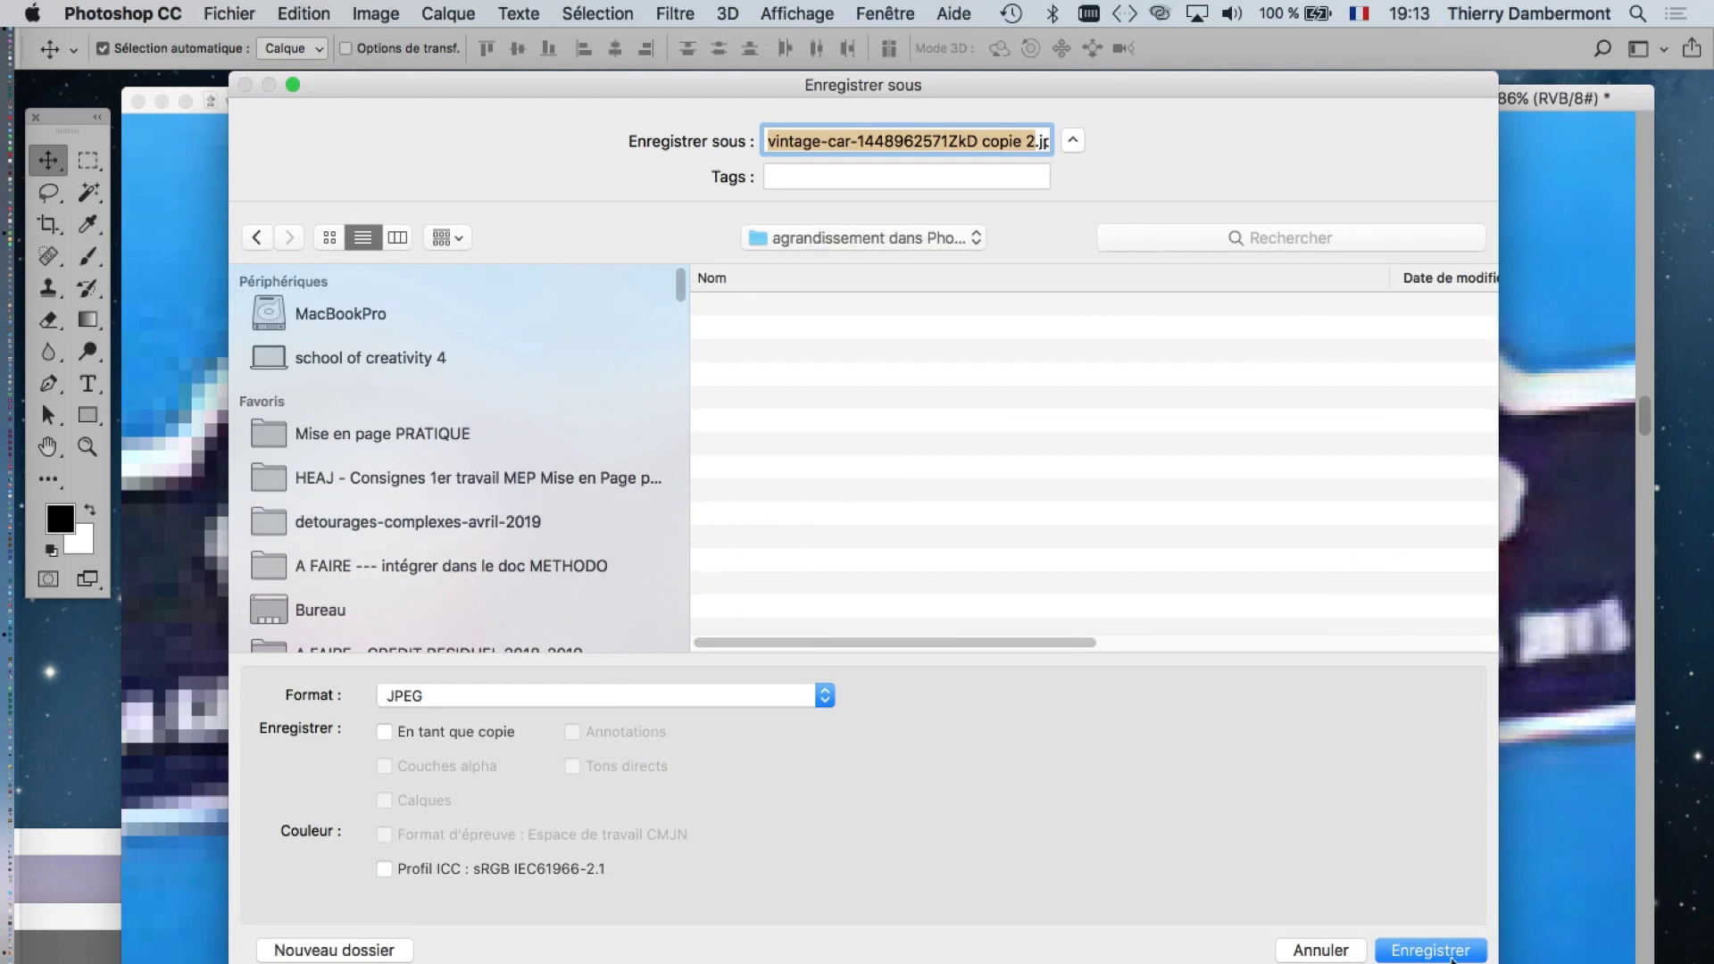
click(1451, 952)
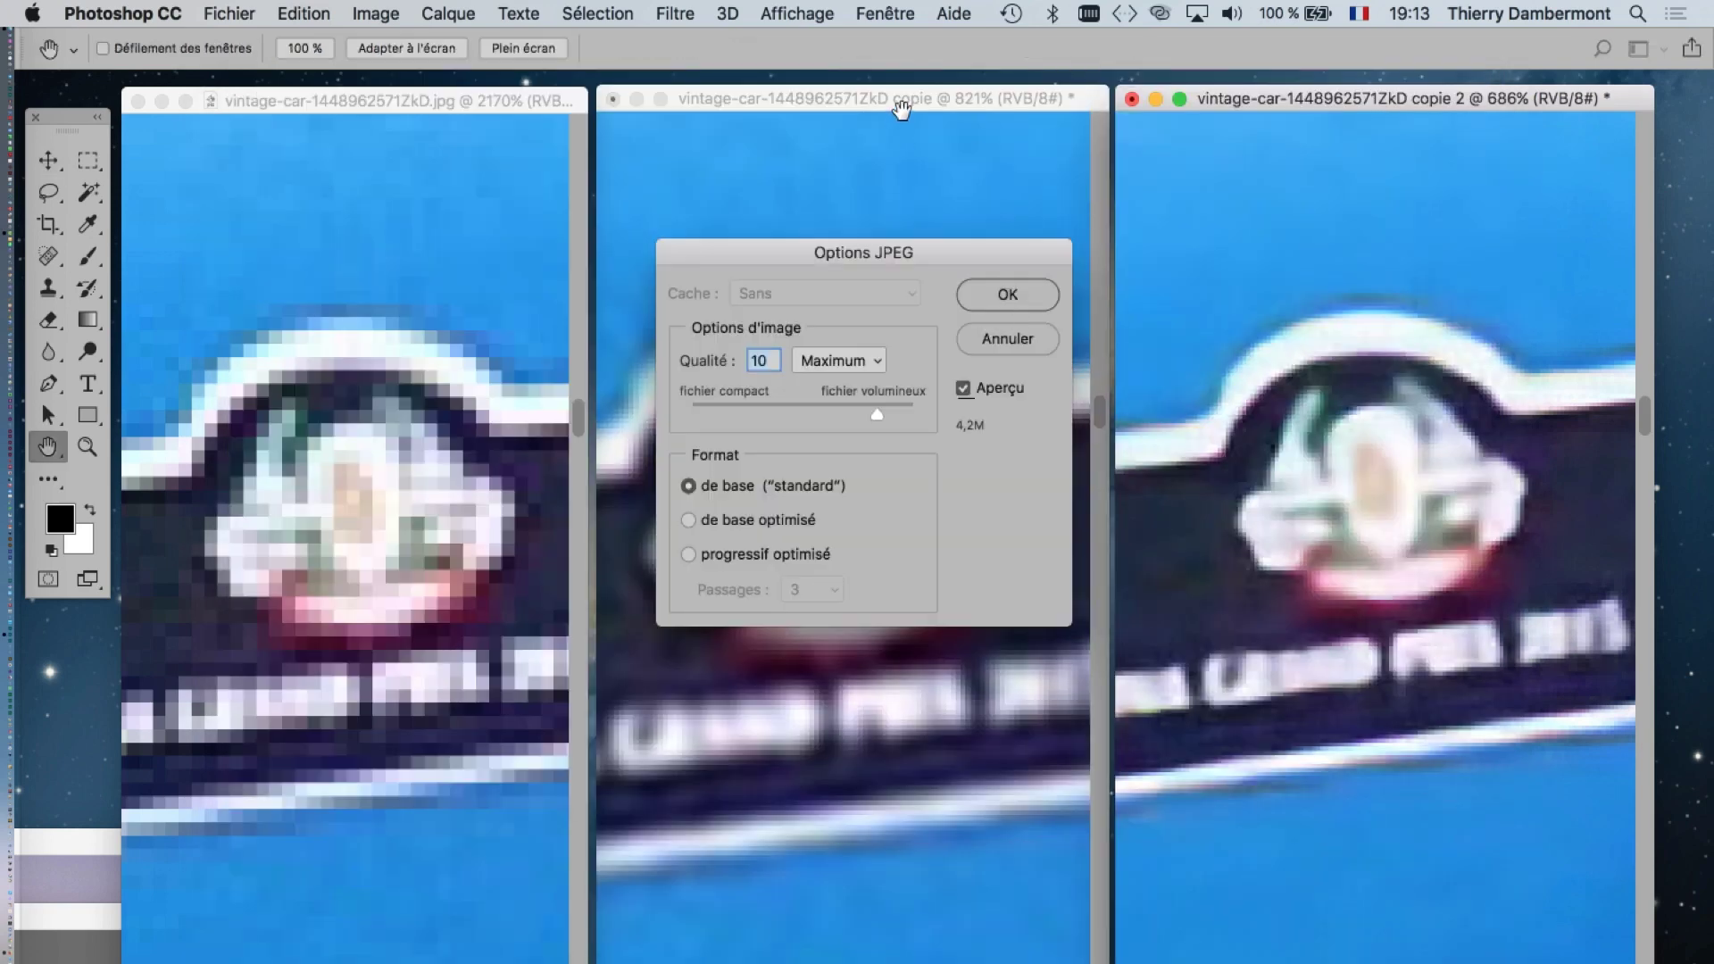
click(1007, 295)
- Save the other copy as a maximum-quality JPEG into the agrandissement dans Photoshop folder
click(230, 13)
click(294, 266)
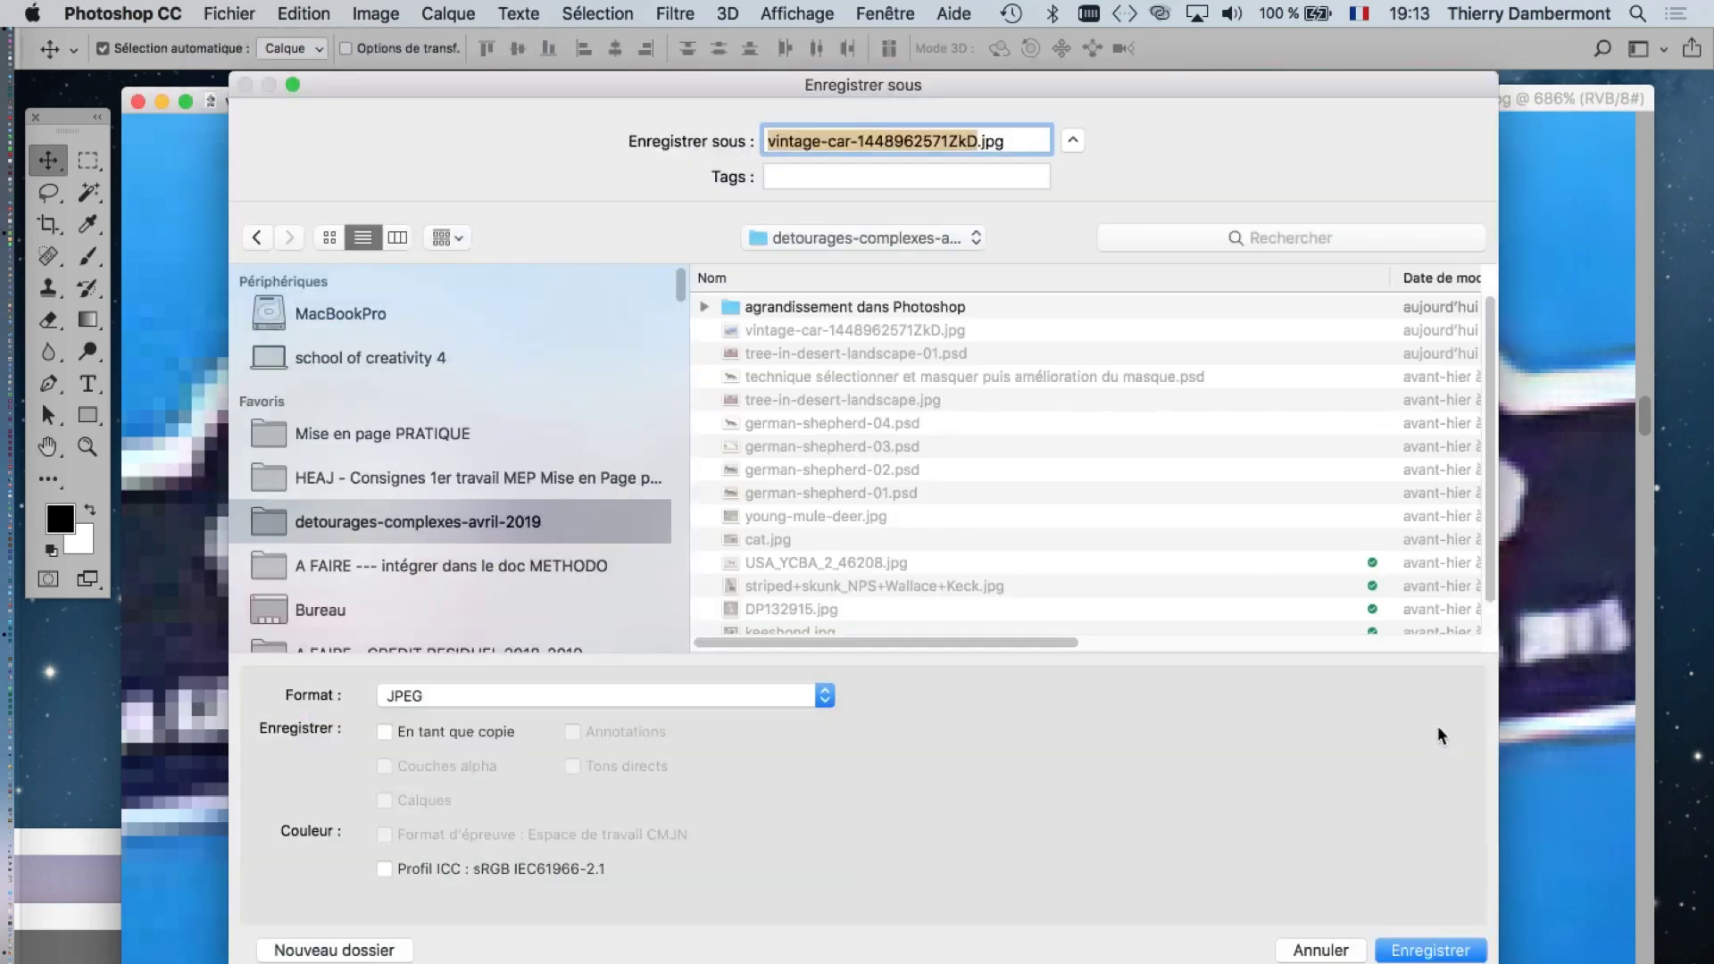
click(1423, 947)
click(901, 245)
double_click(857, 296)
click(1430, 950)
key(Return)
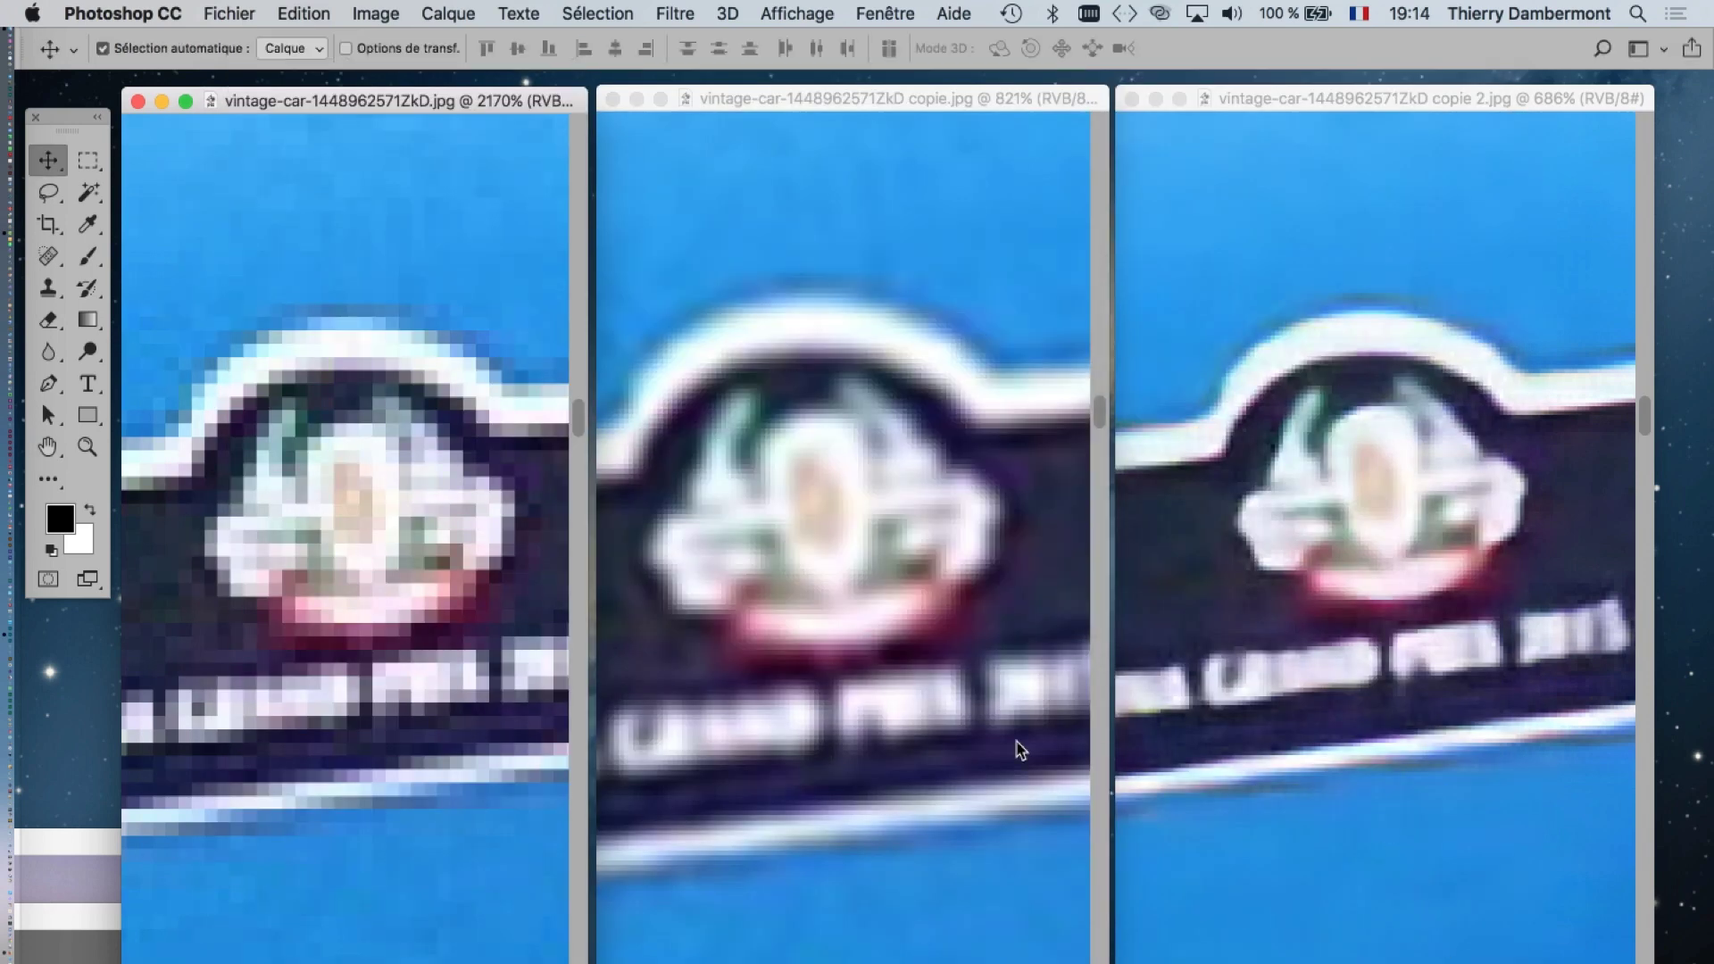
key(ctrl)
- In a new Finder window, sort Bureau by Date de modification and select the newest screenshot
key(super+Tab)
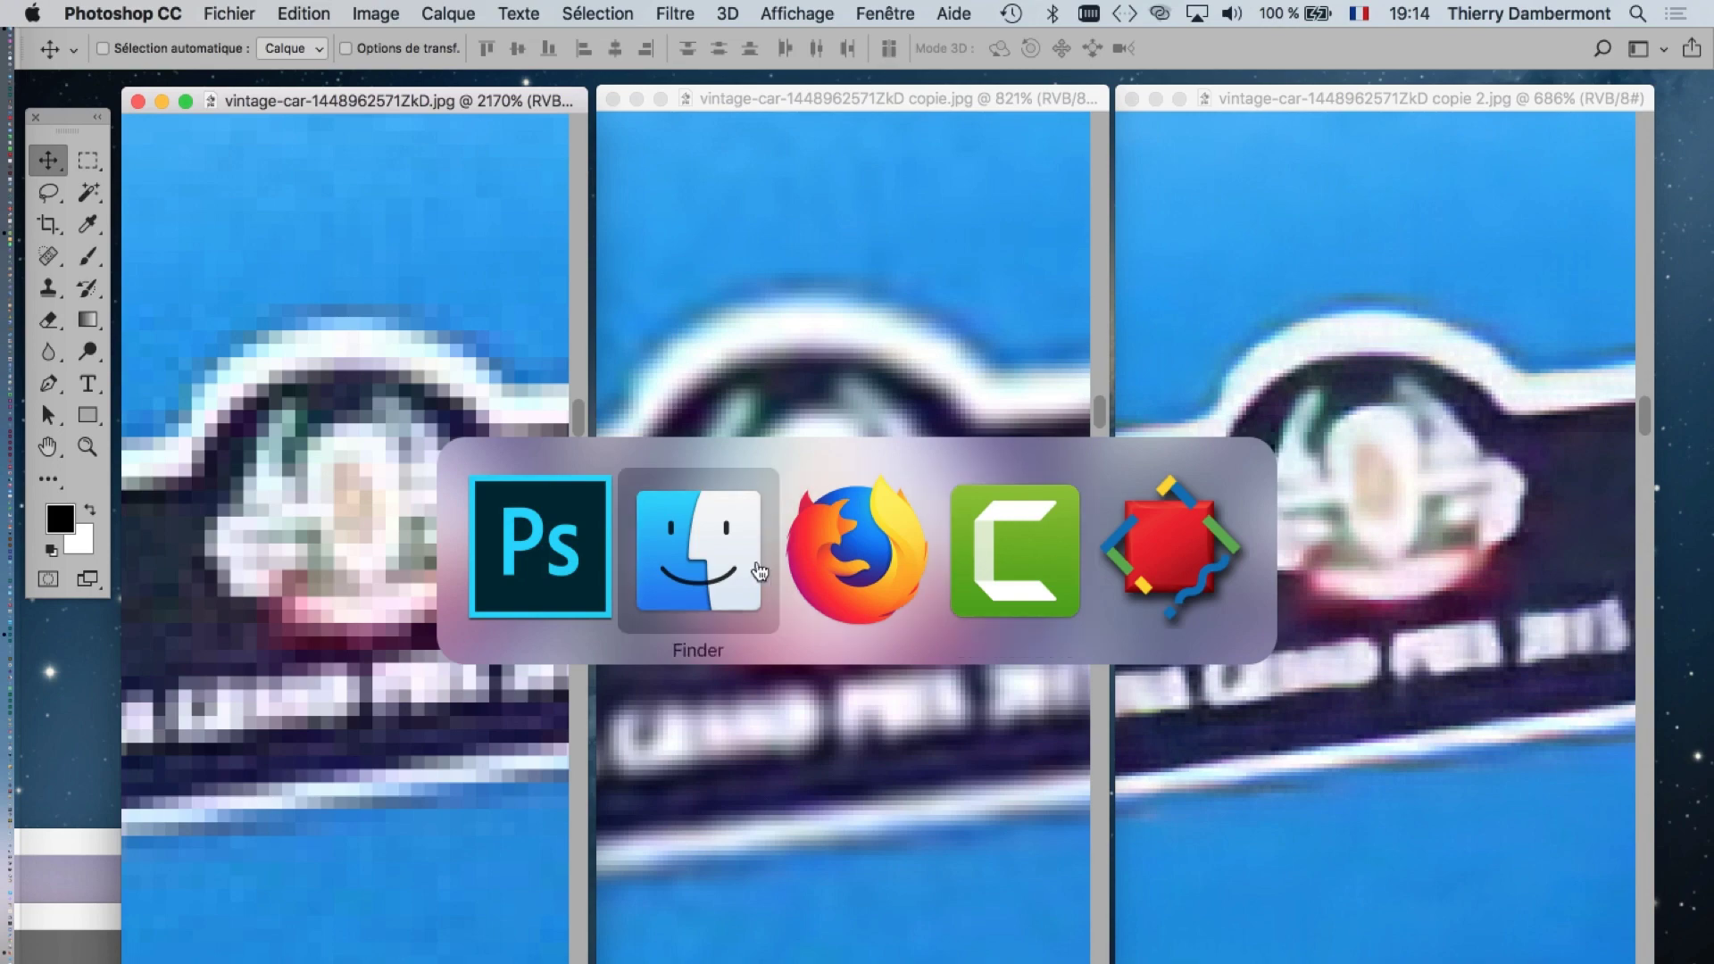
click(182, 13)
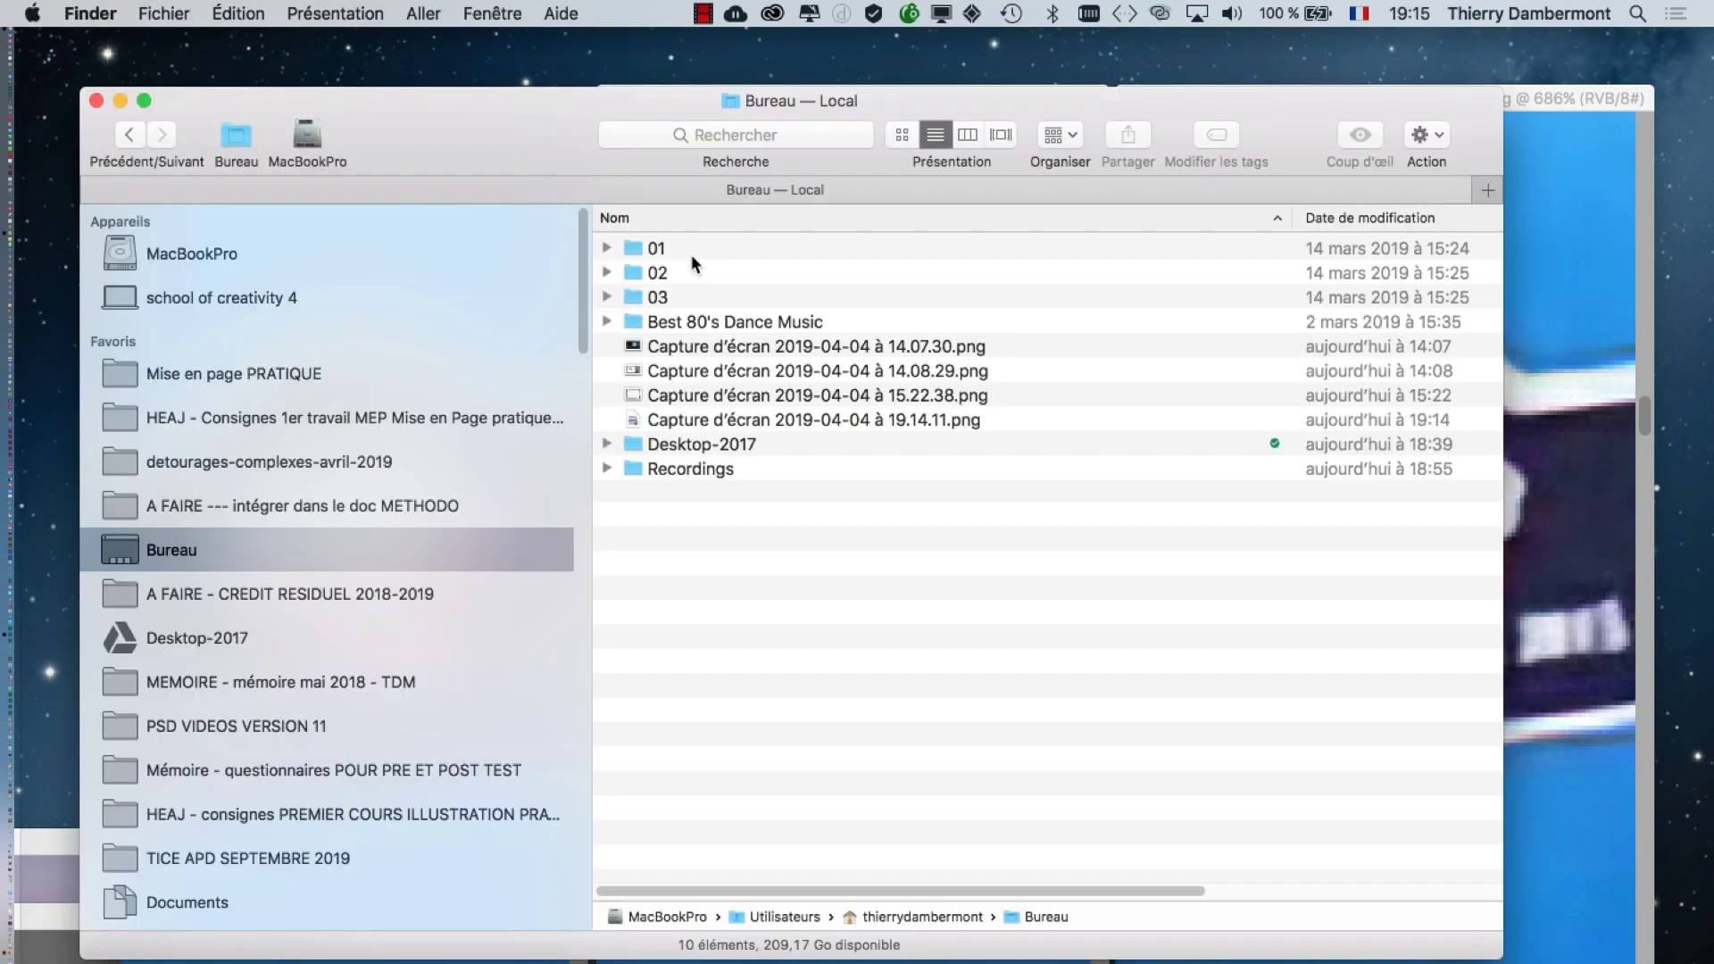
click(1355, 219)
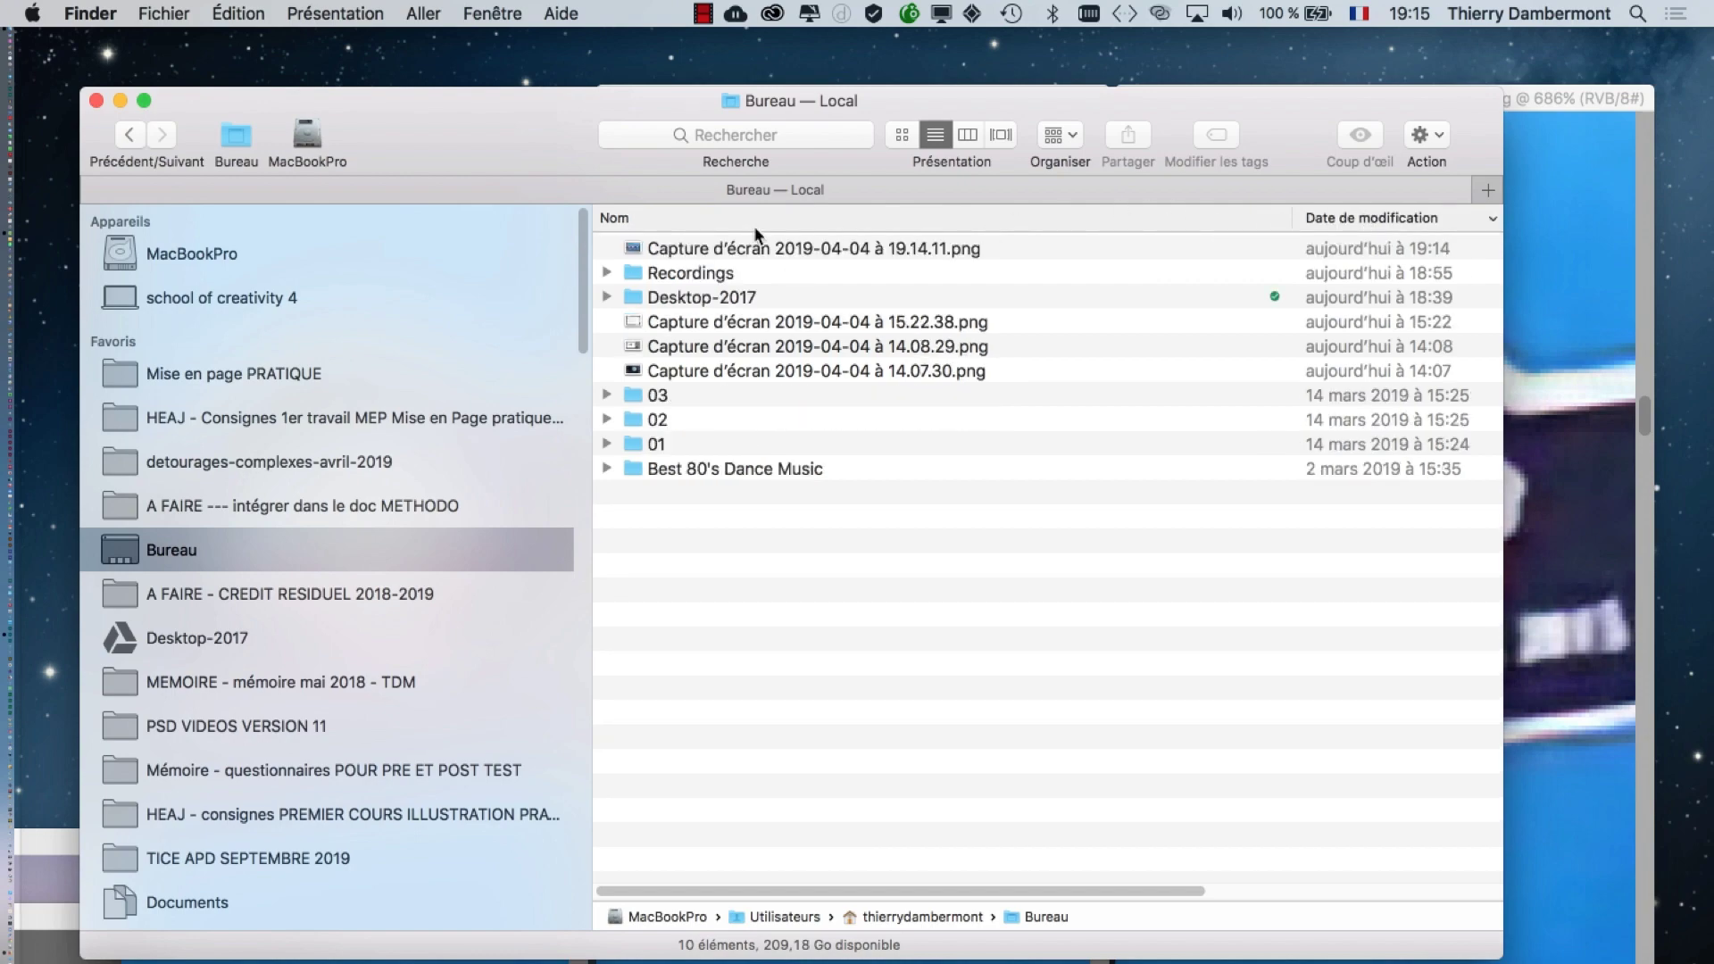
click(918, 247)
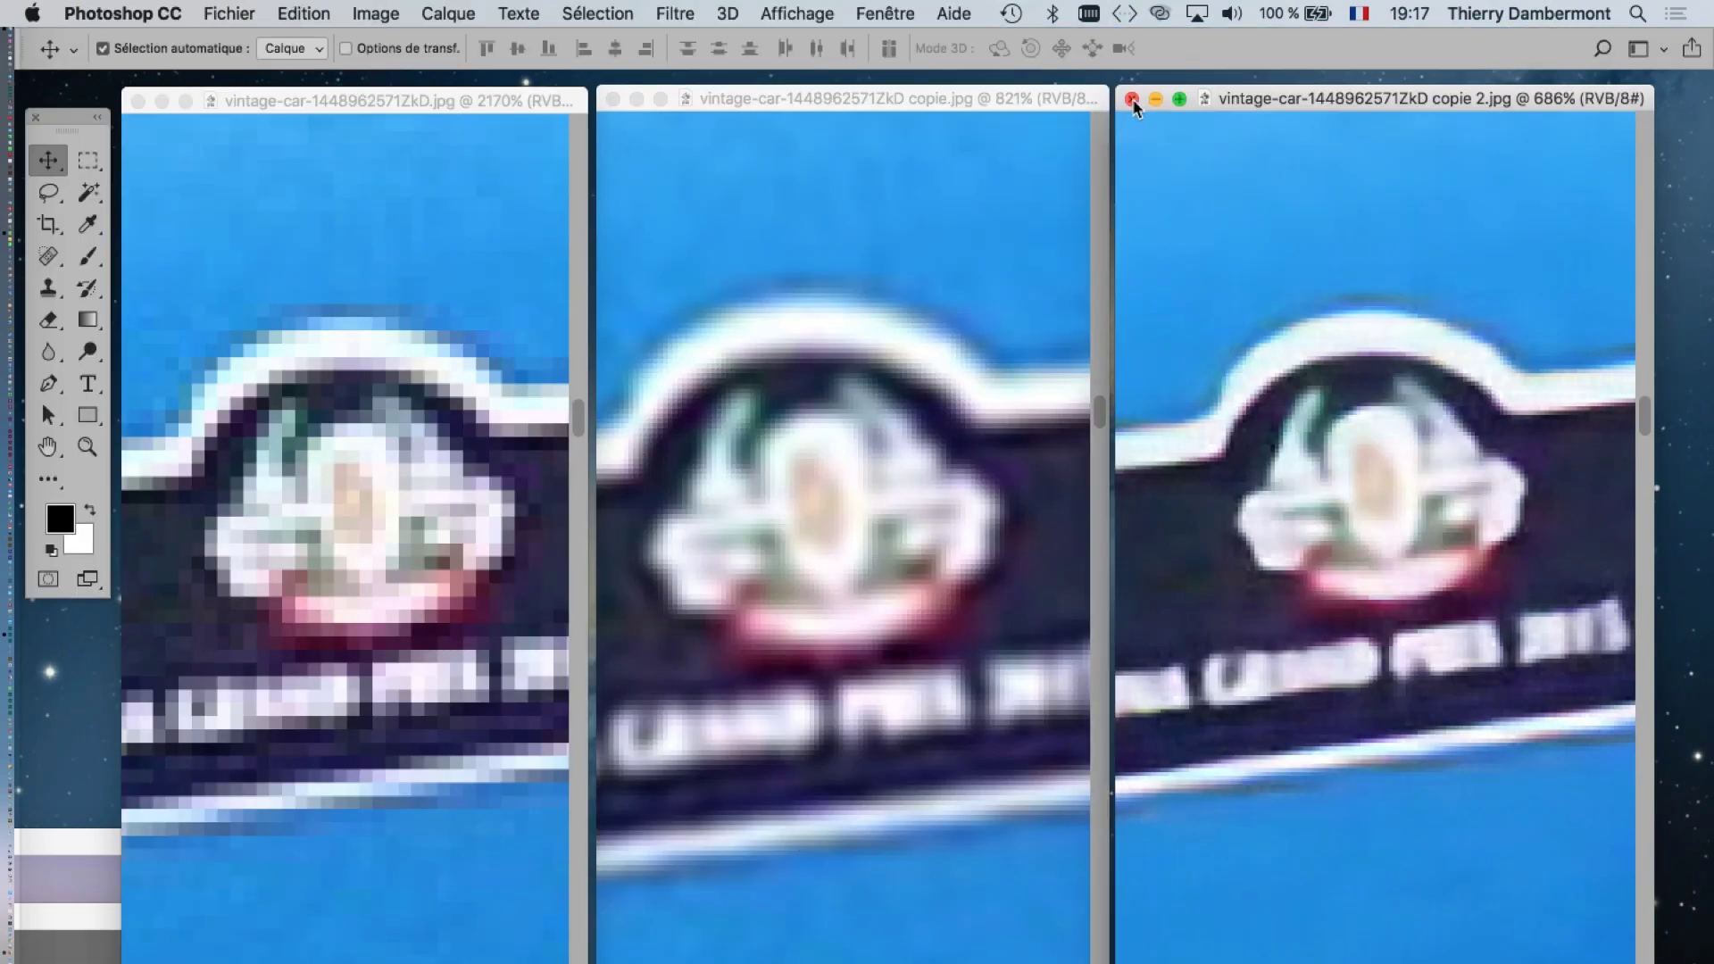
- Close the enlarged copy, the original car photo and the german-shepherd-04.psd dog cutout
click(611, 99)
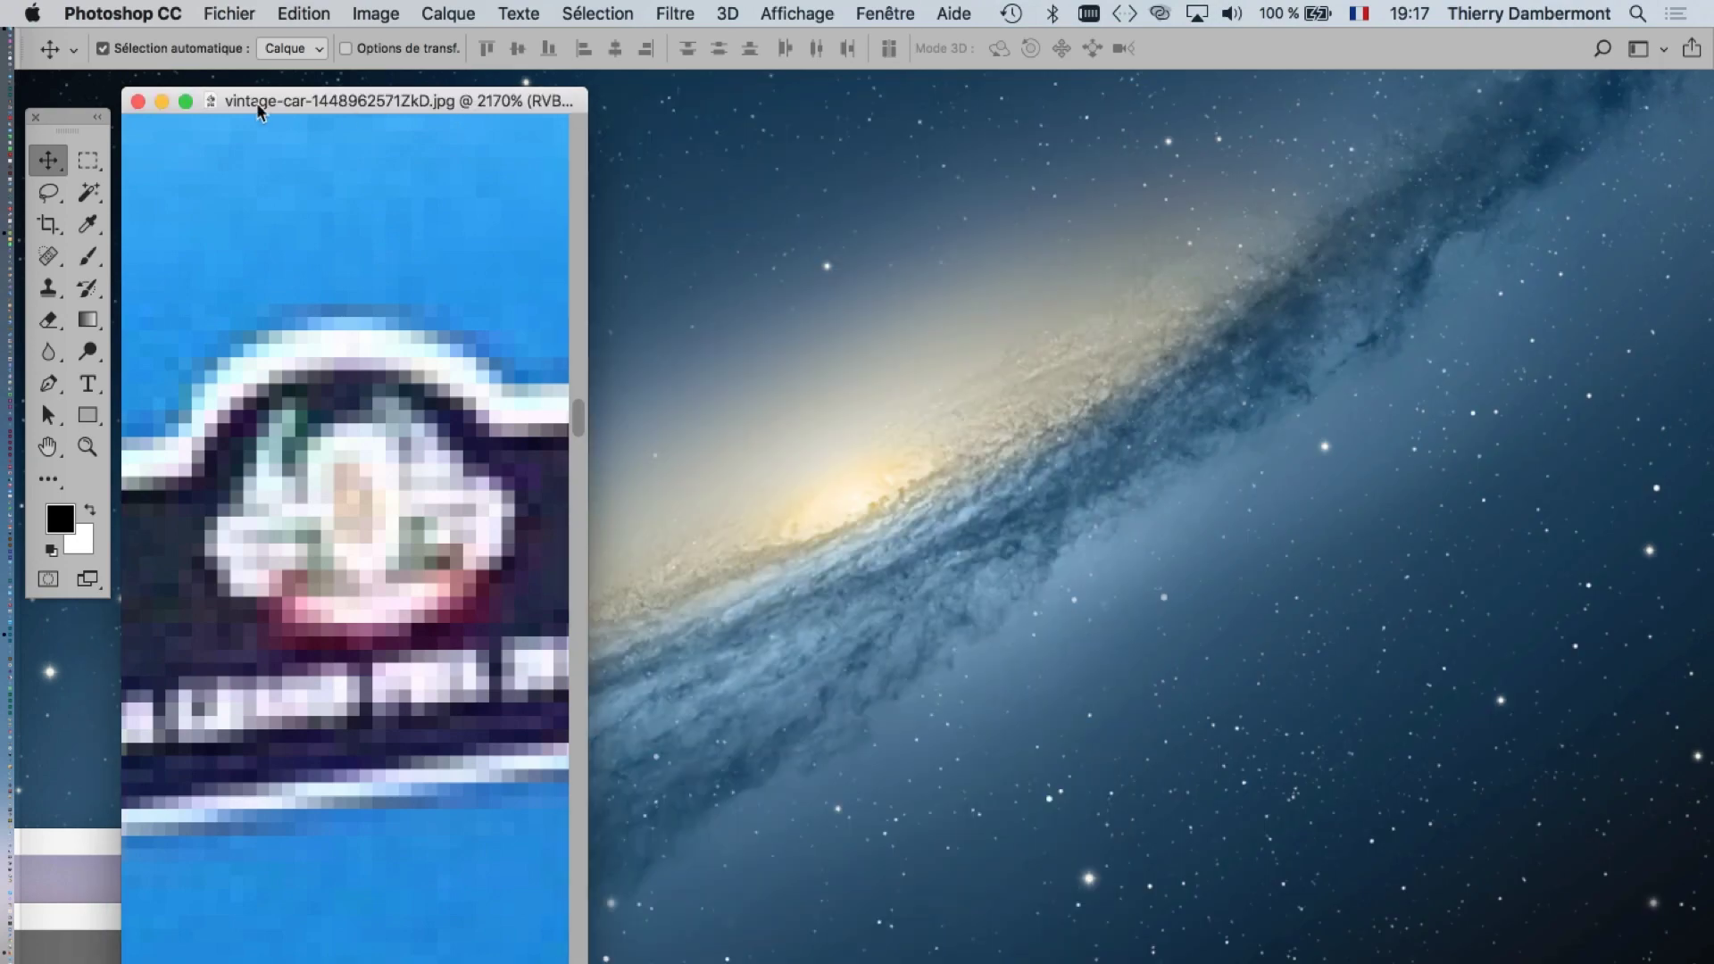
click(139, 102)
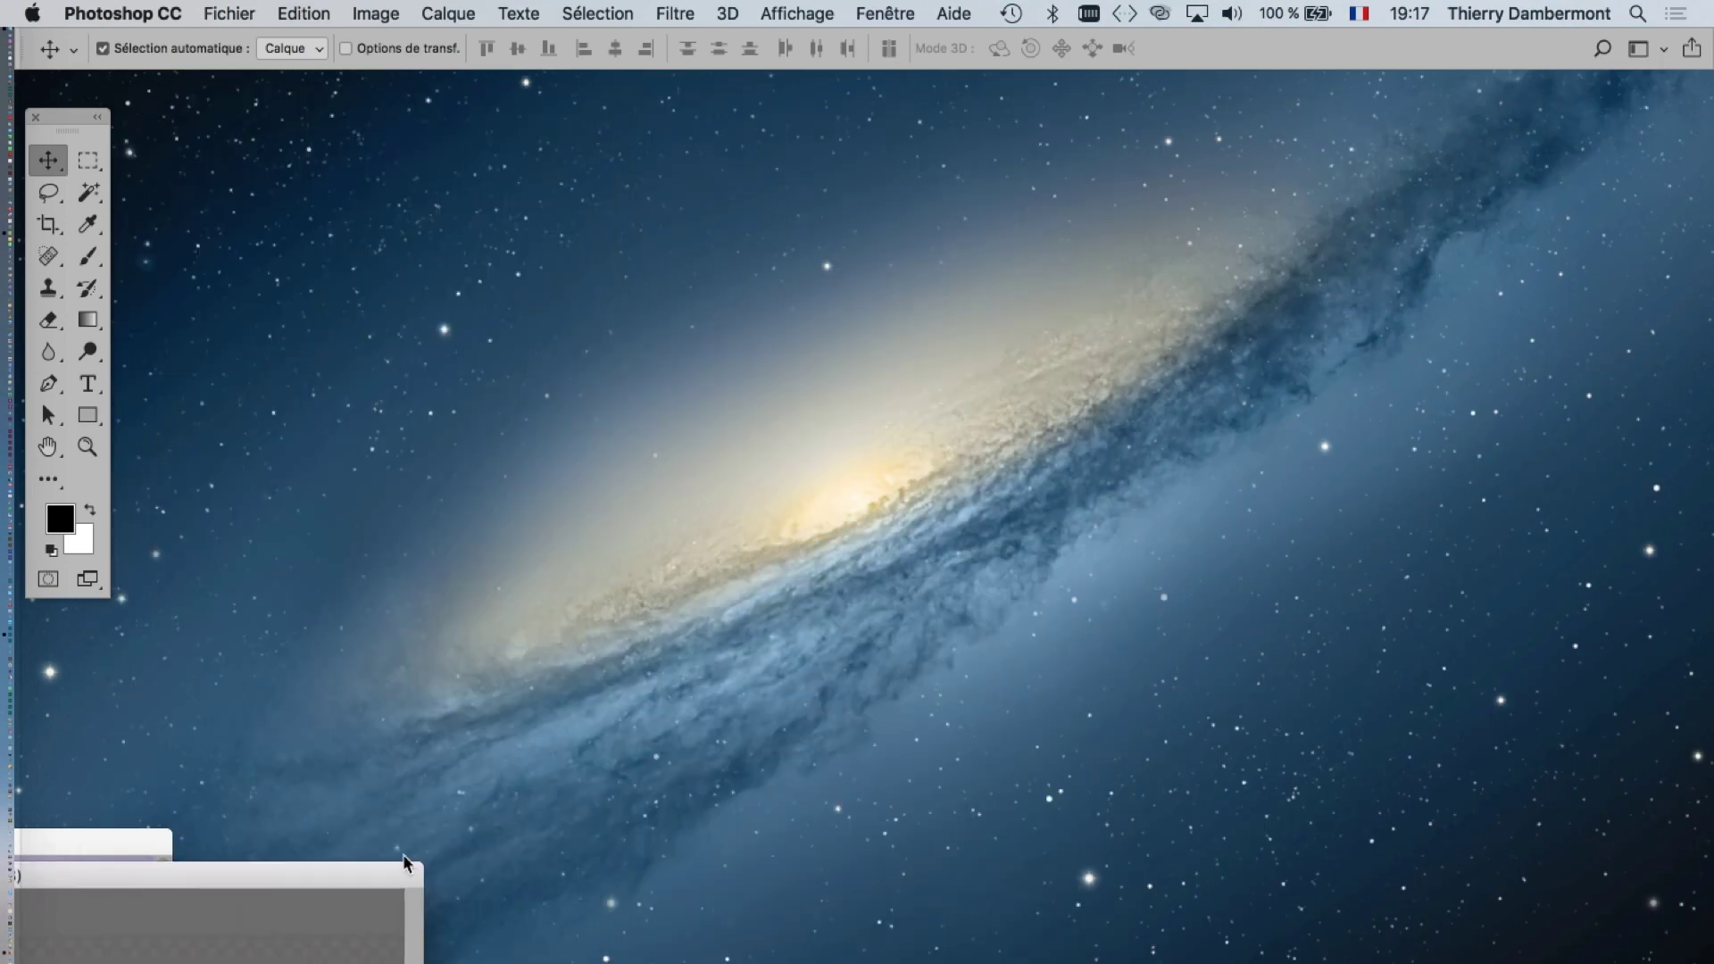
drag(79, 928, 661, 629)
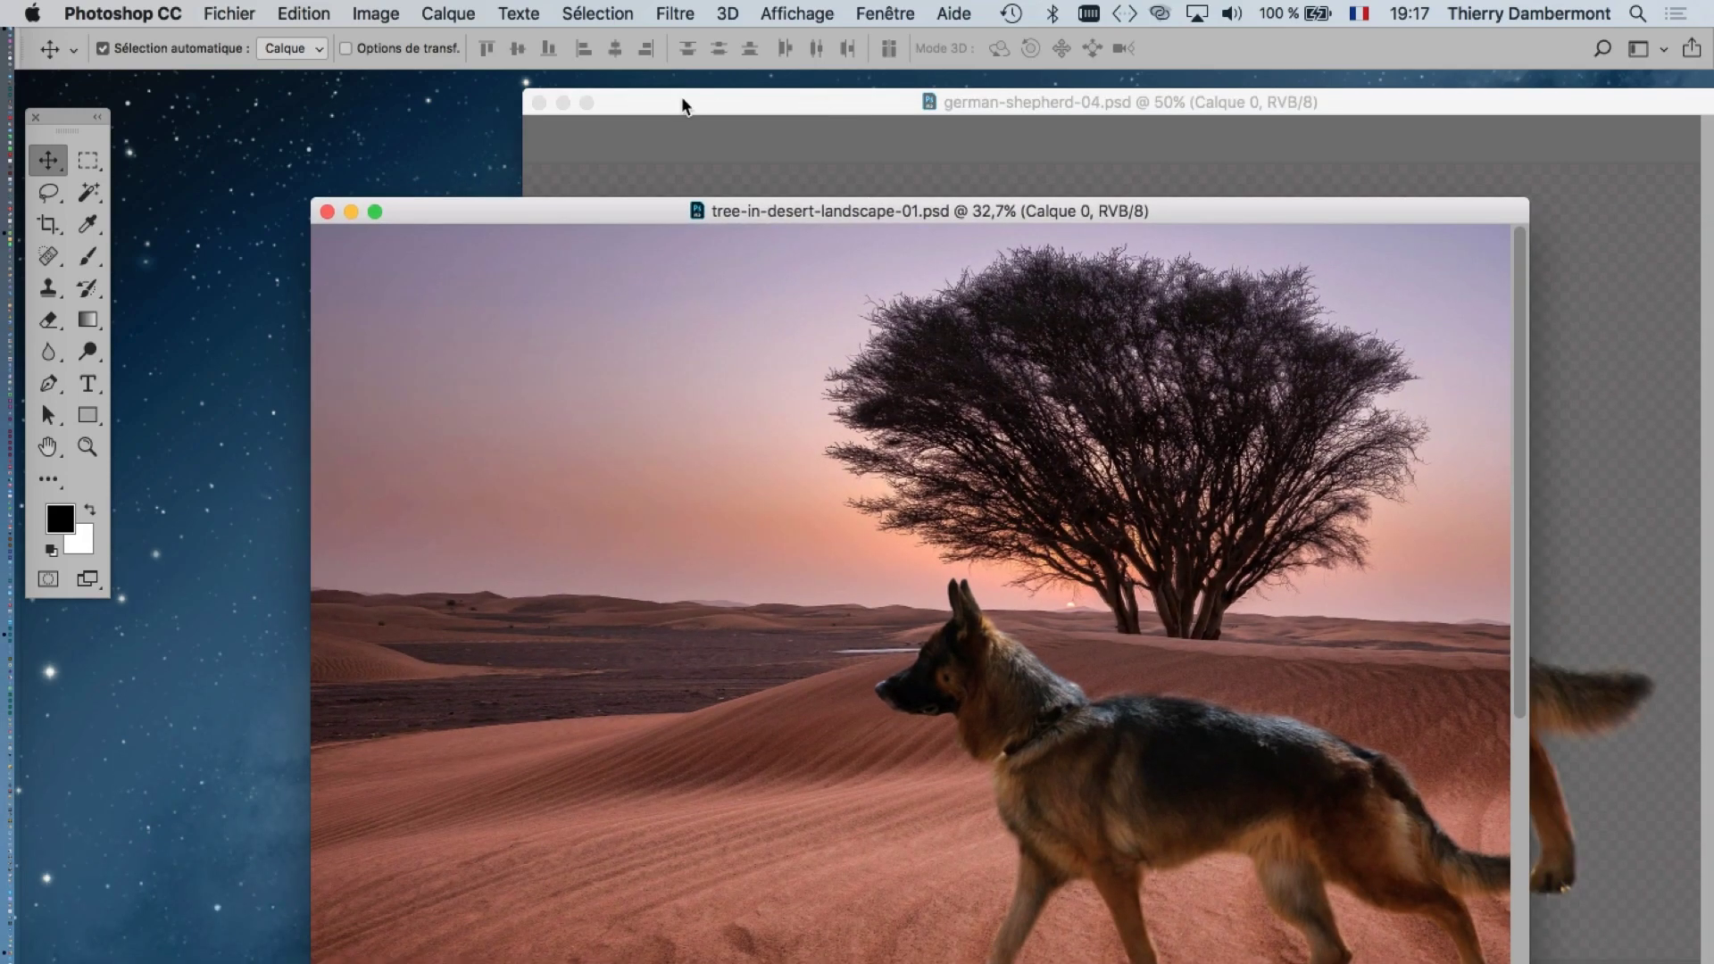
click(682, 100)
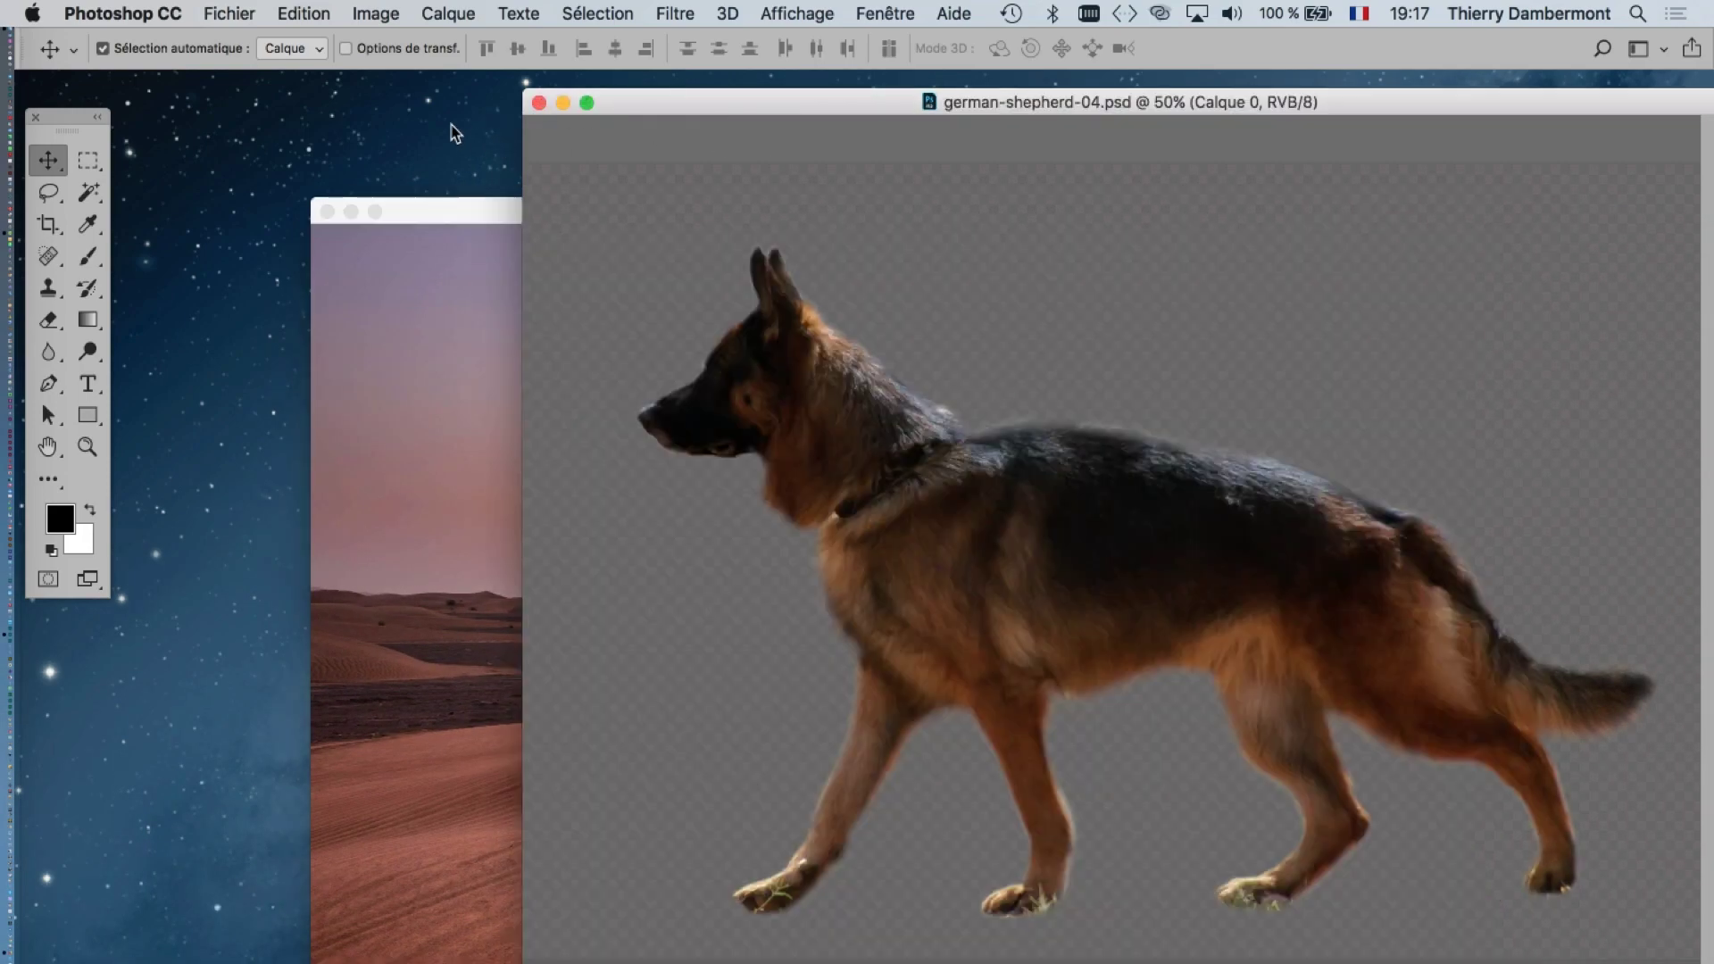
click(538, 103)
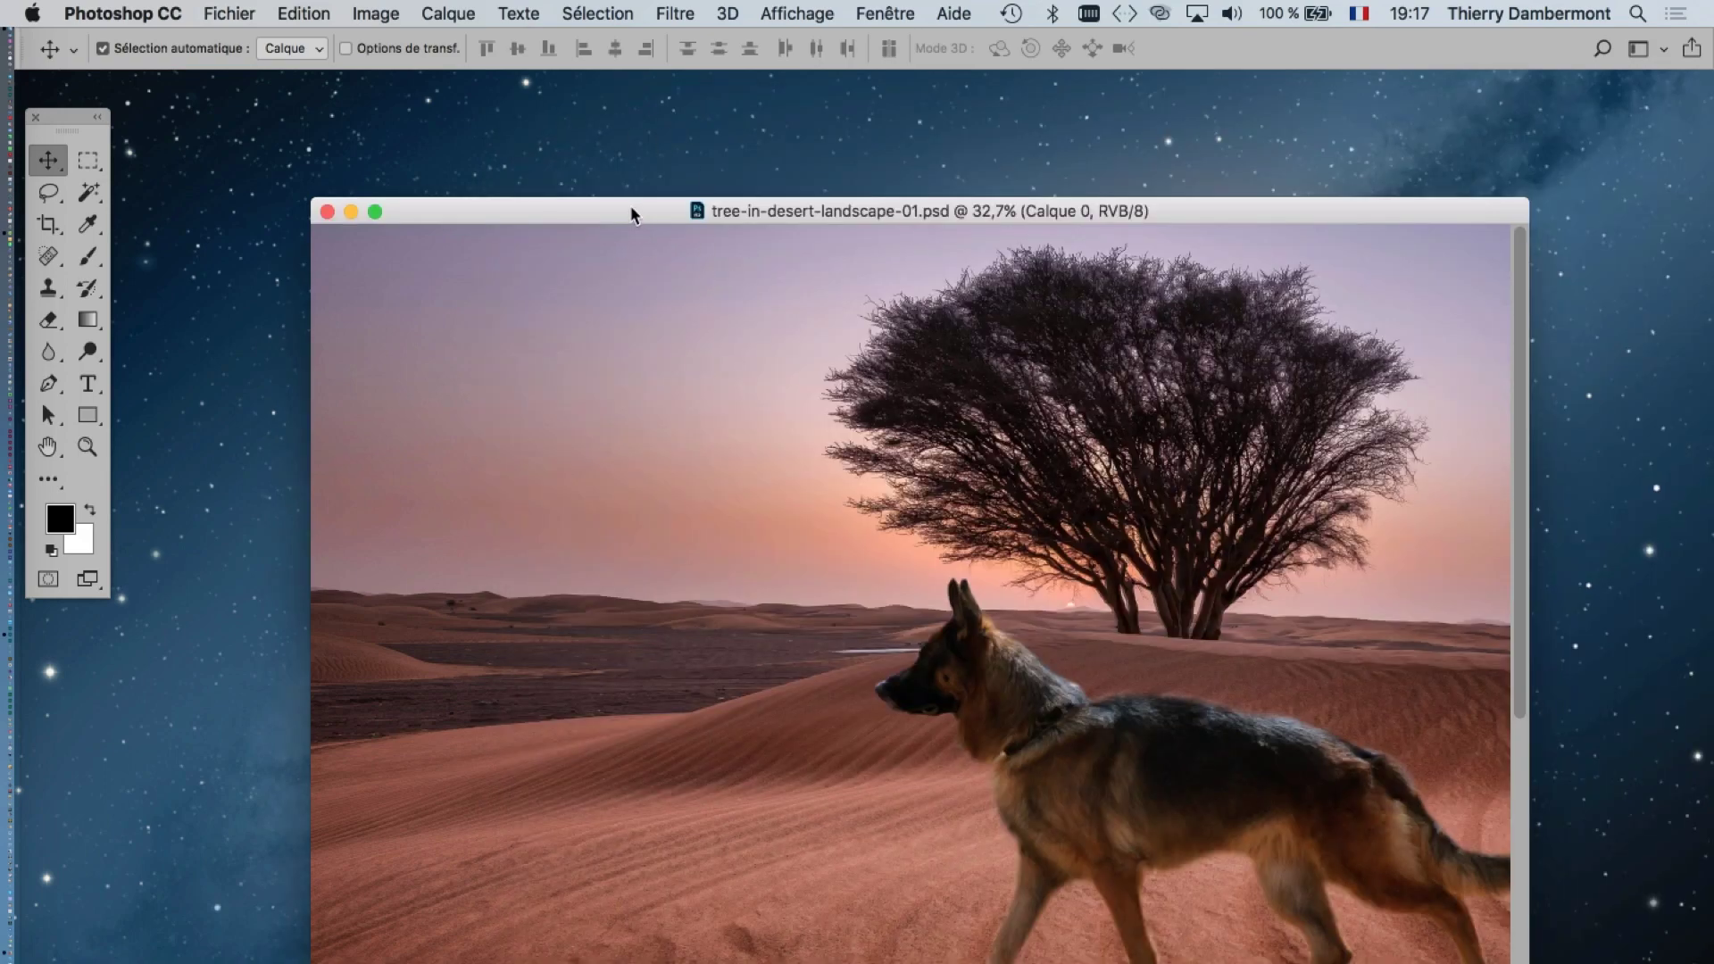
scroll(884, 605, down, 2)
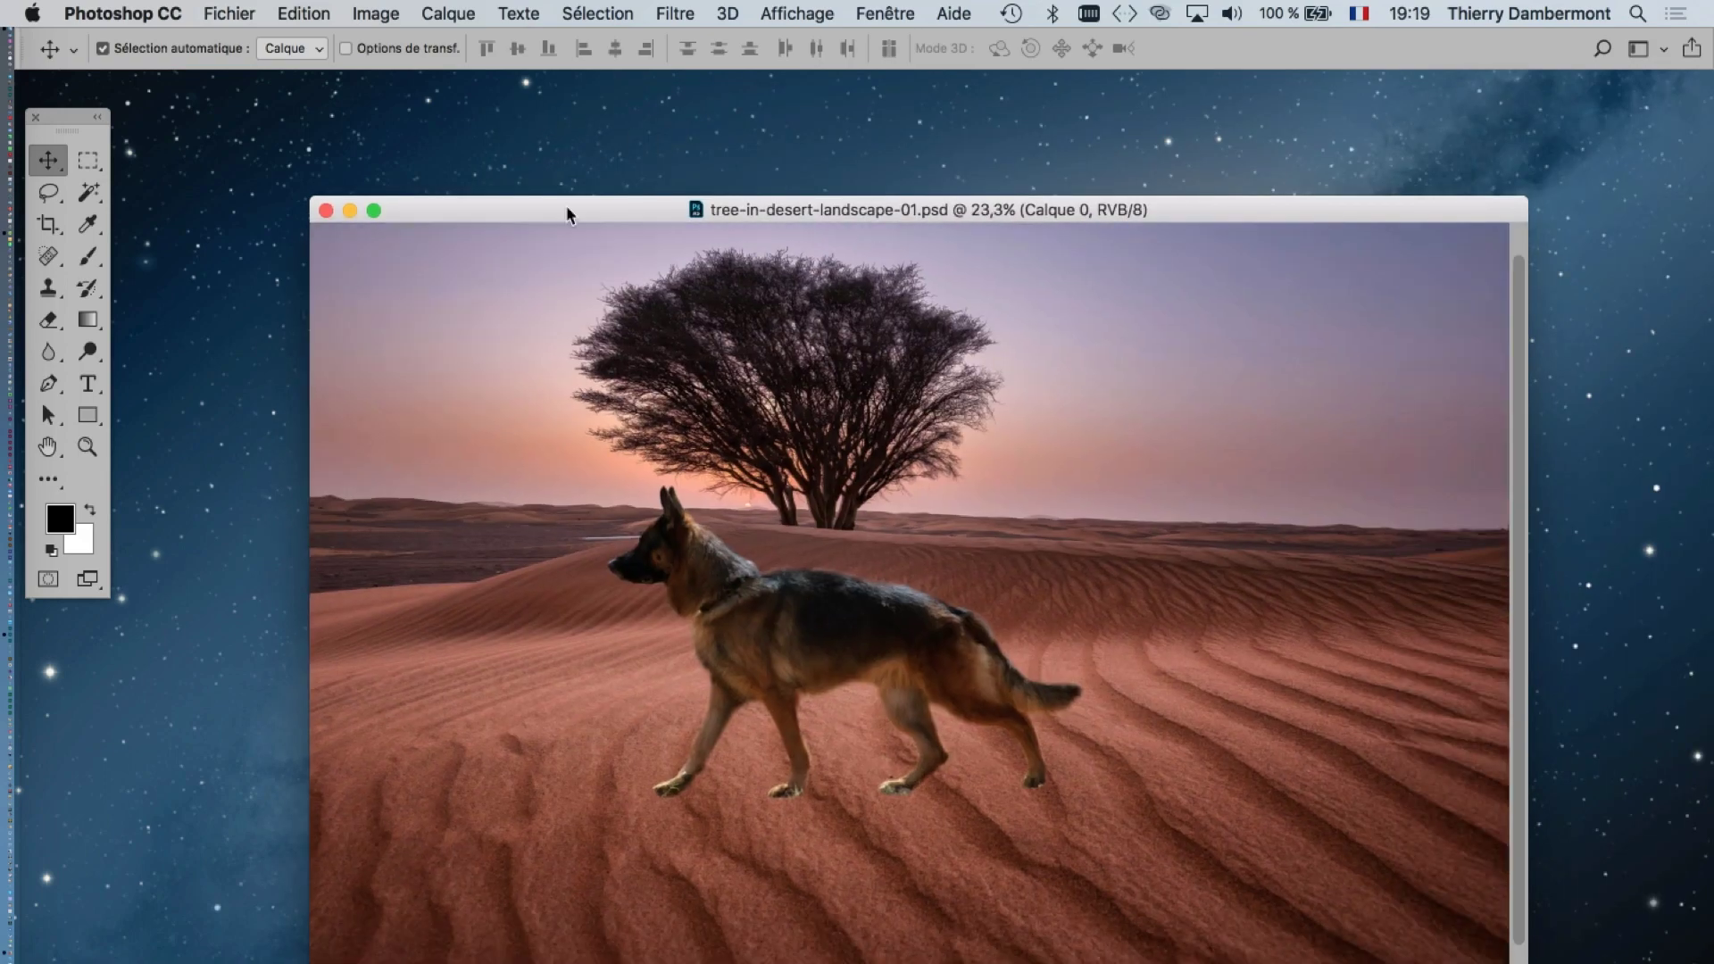
- Open tree-in-desert-landscape.jpg in a new tab via Fichier > Ouvrir
key(super+Tab)
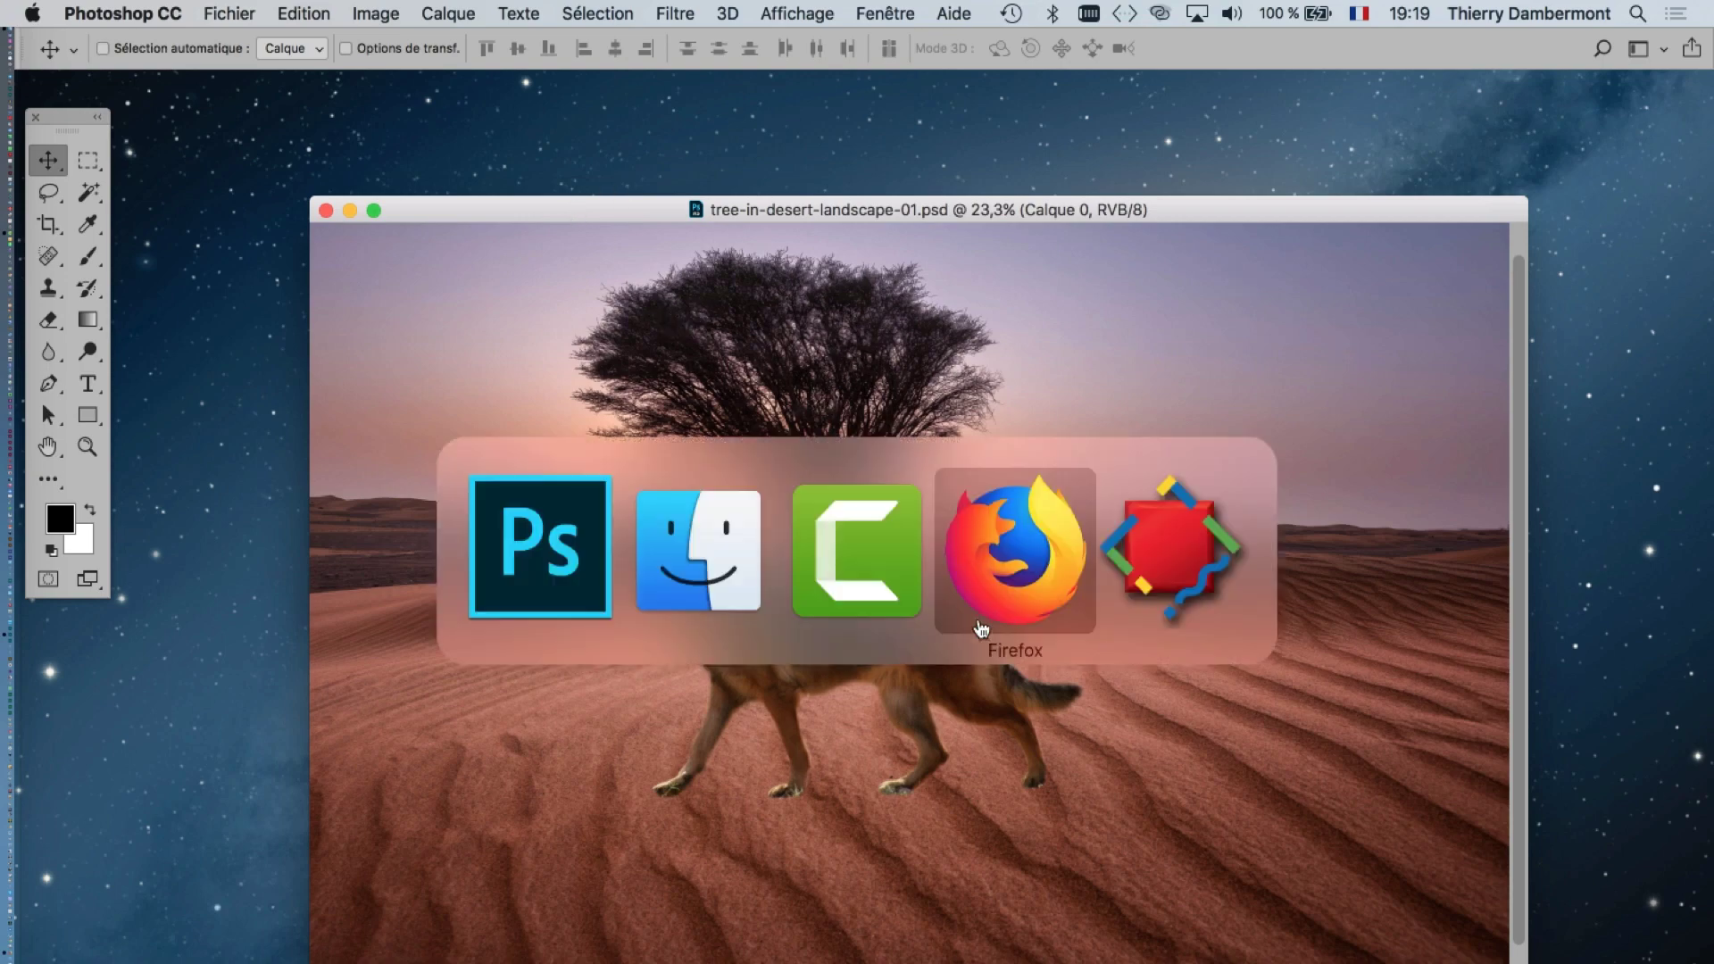
click(698, 549)
click(163, 13)
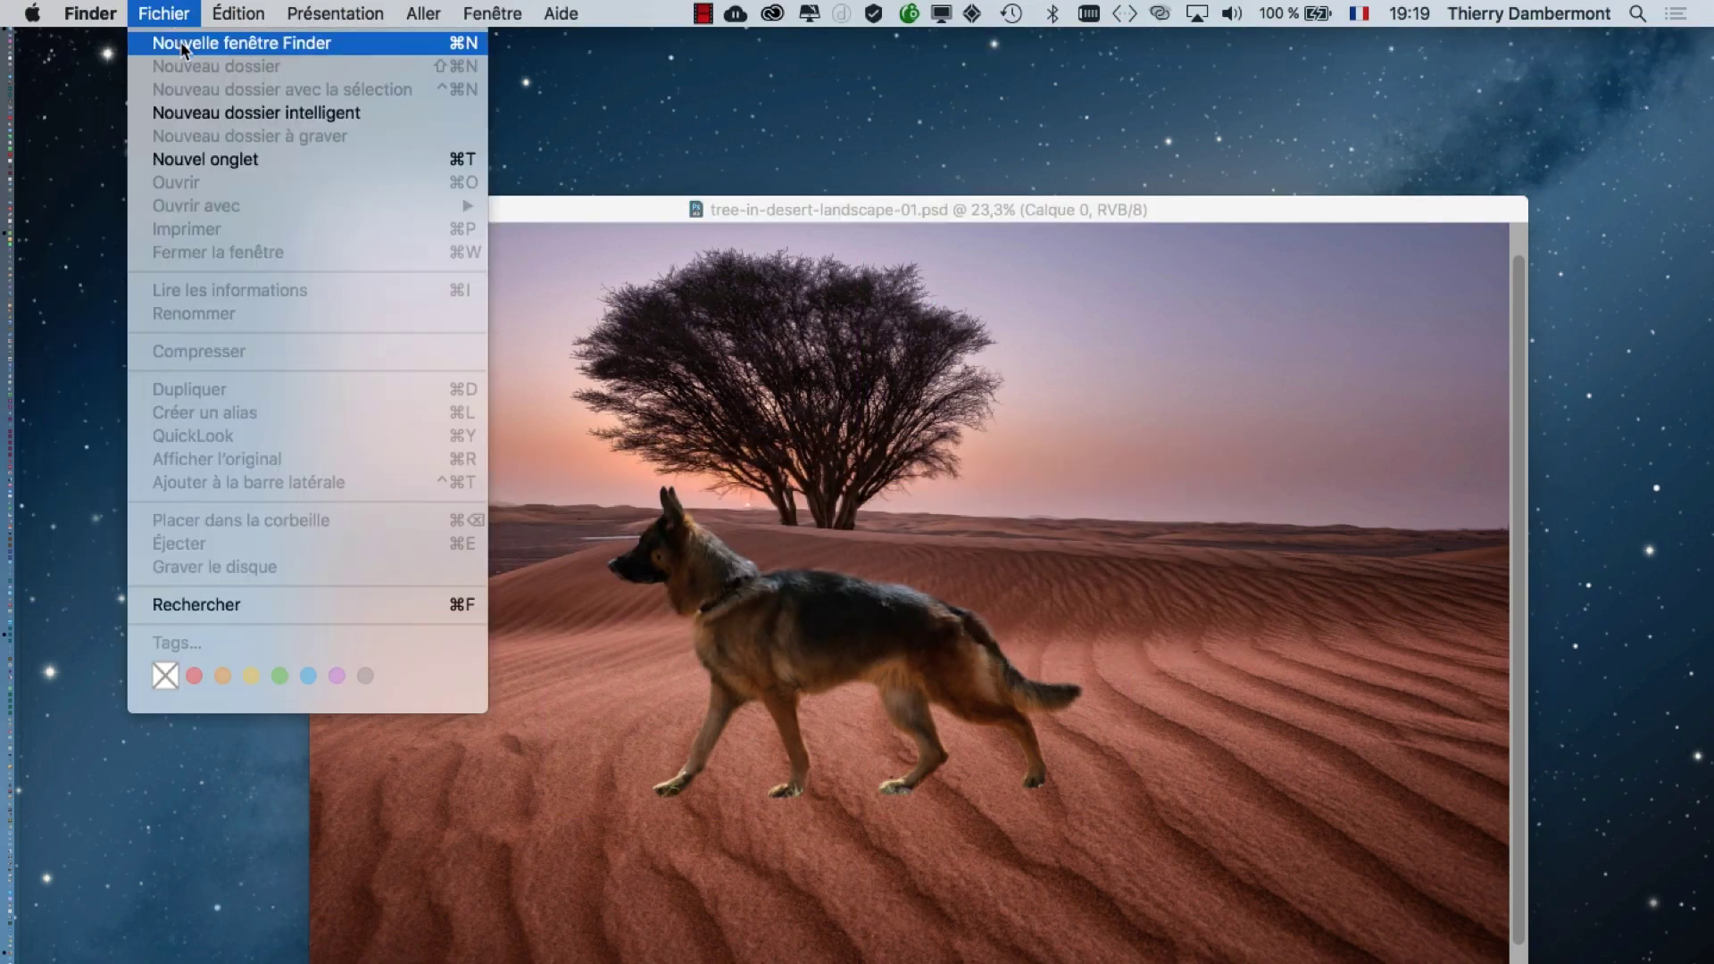
click(384, 116)
click(639, 203)
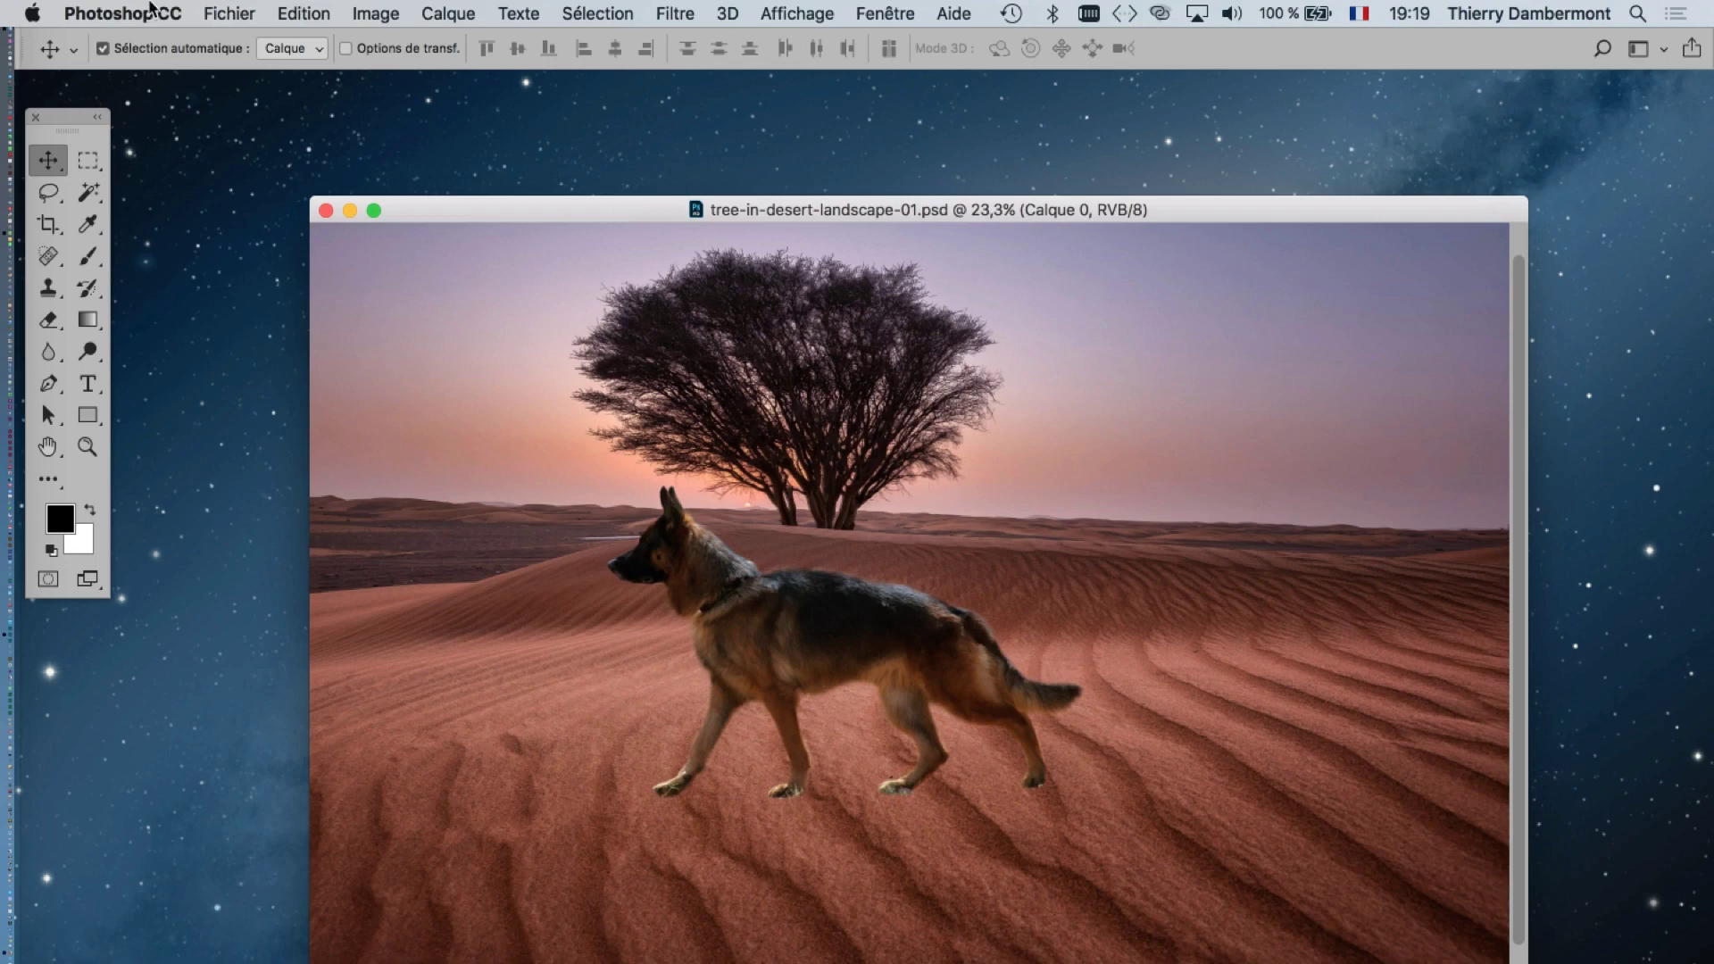
click(230, 13)
click(255, 65)
double_click(973, 300)
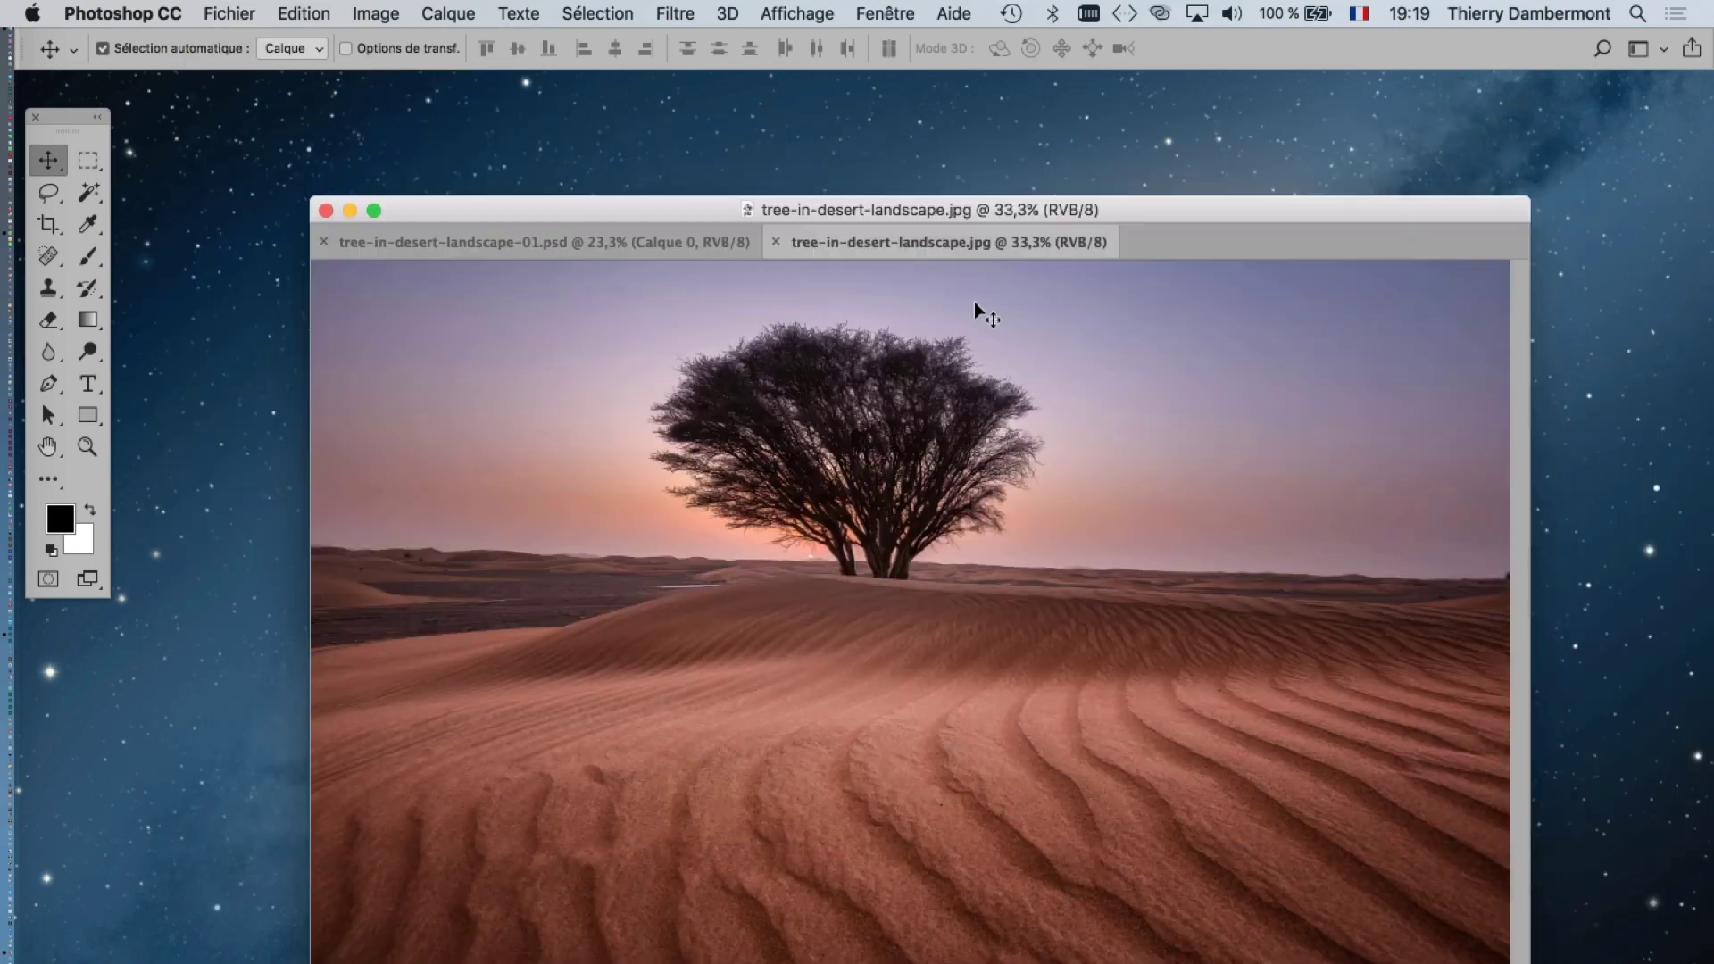
- Float the original photo in its own window beside the composite and zoom the composite in
drag(960, 245, 1100, 329)
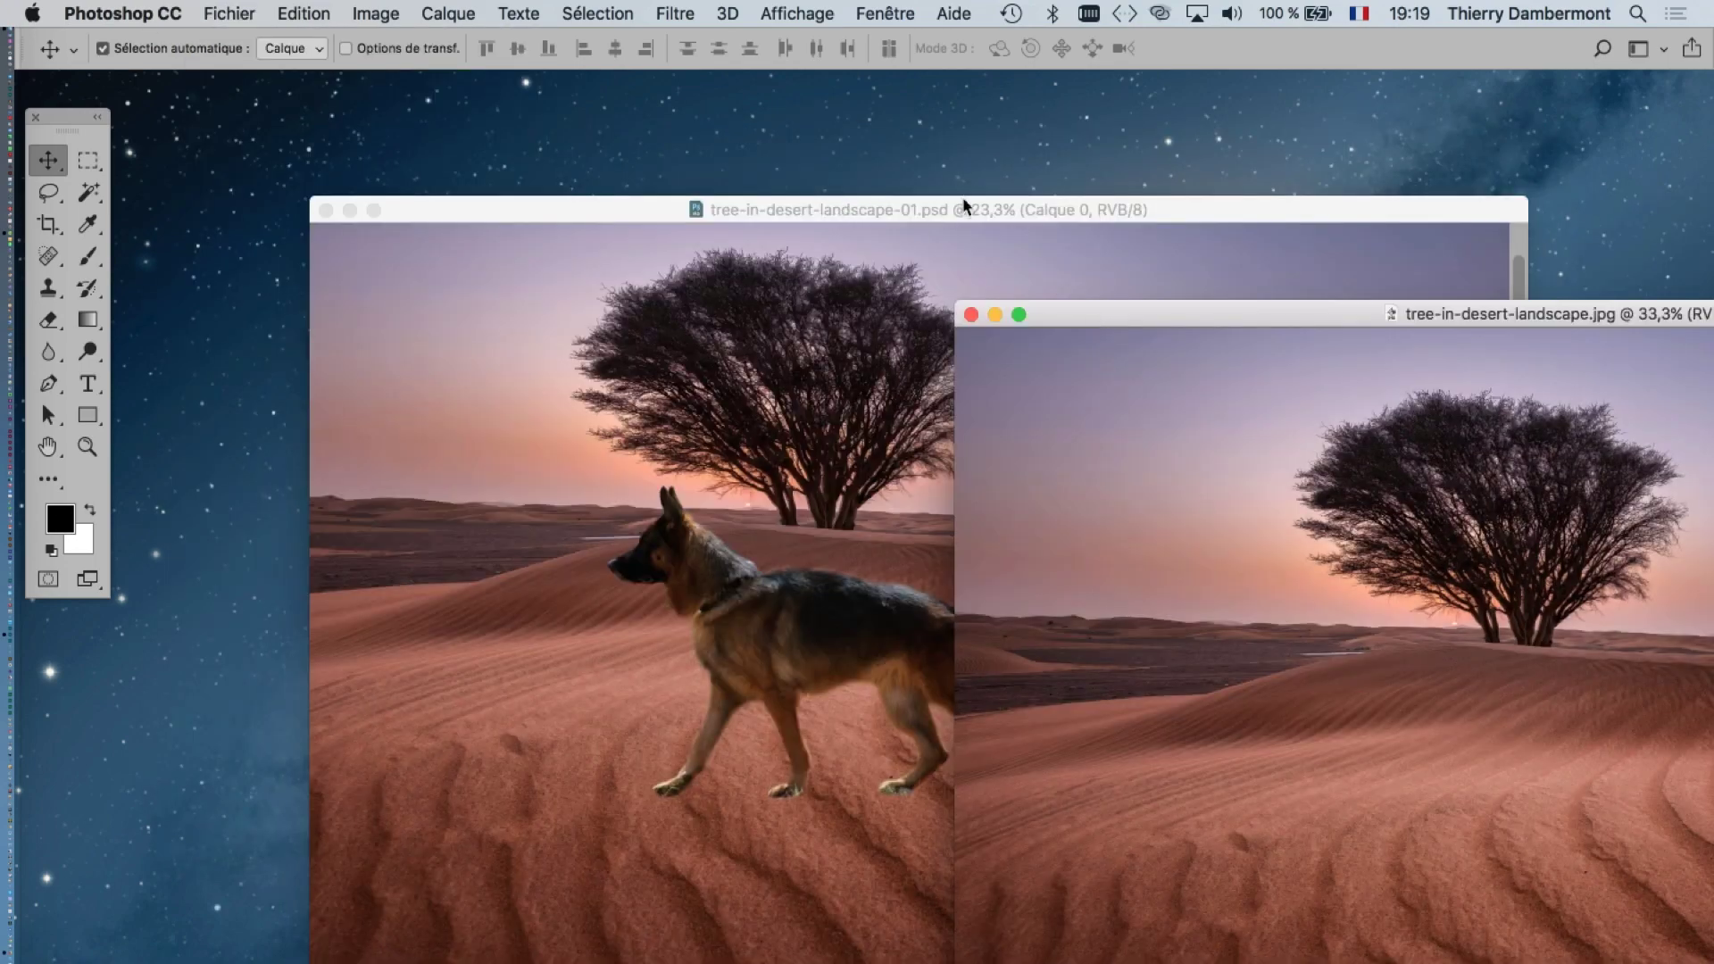
drag(964, 207, 726, 137)
drag(1250, 911, 860, 959)
scroll(551, 380, up, 5)
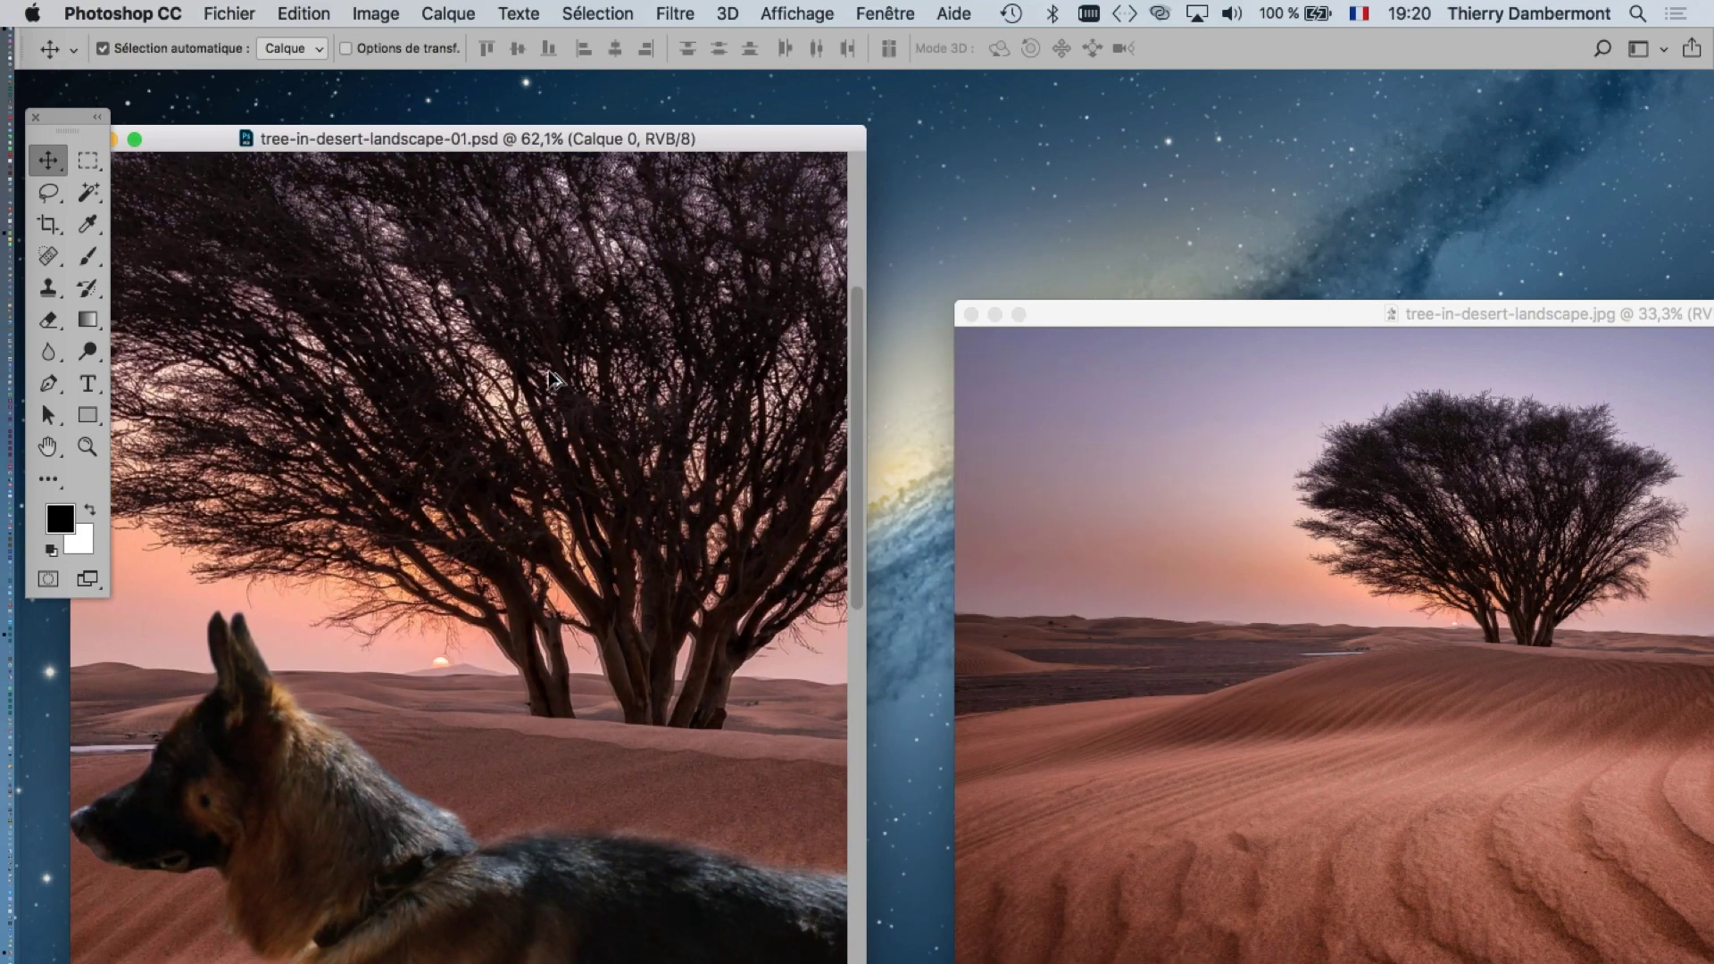
scroll(601, 306, up, 2)
scroll(669, 509, up, 2)
scroll(525, 731, up, 1)
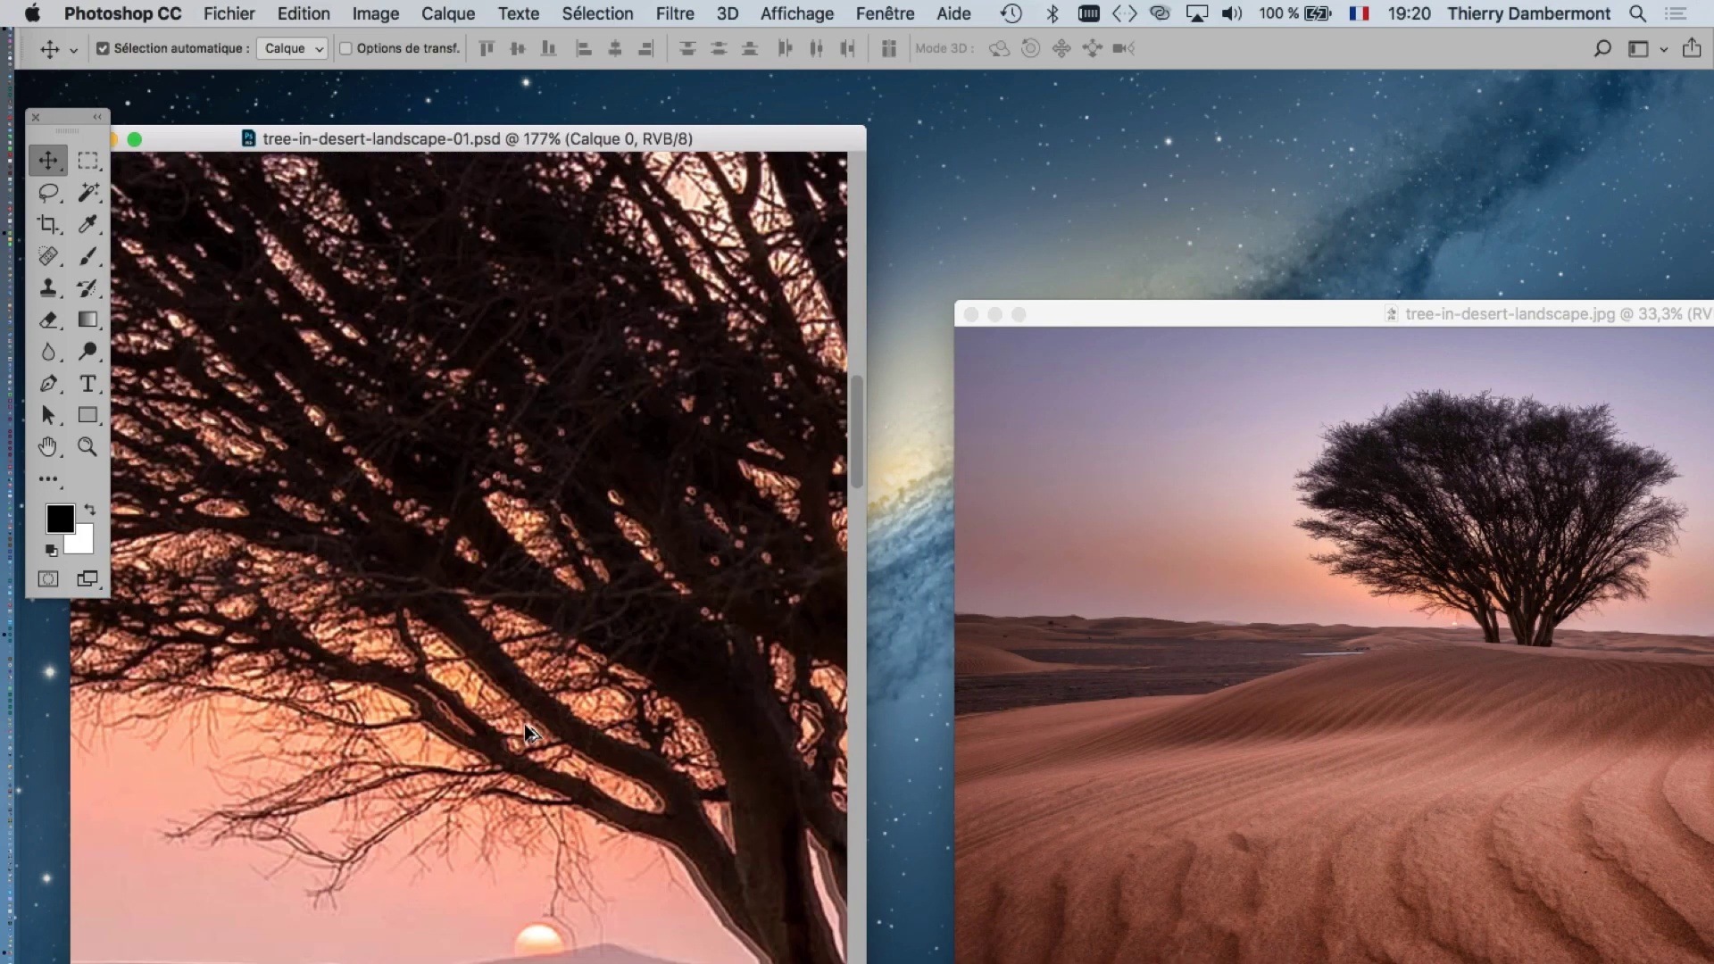
scroll(525, 731, up, 1)
scroll(1469, 606, up, 2)
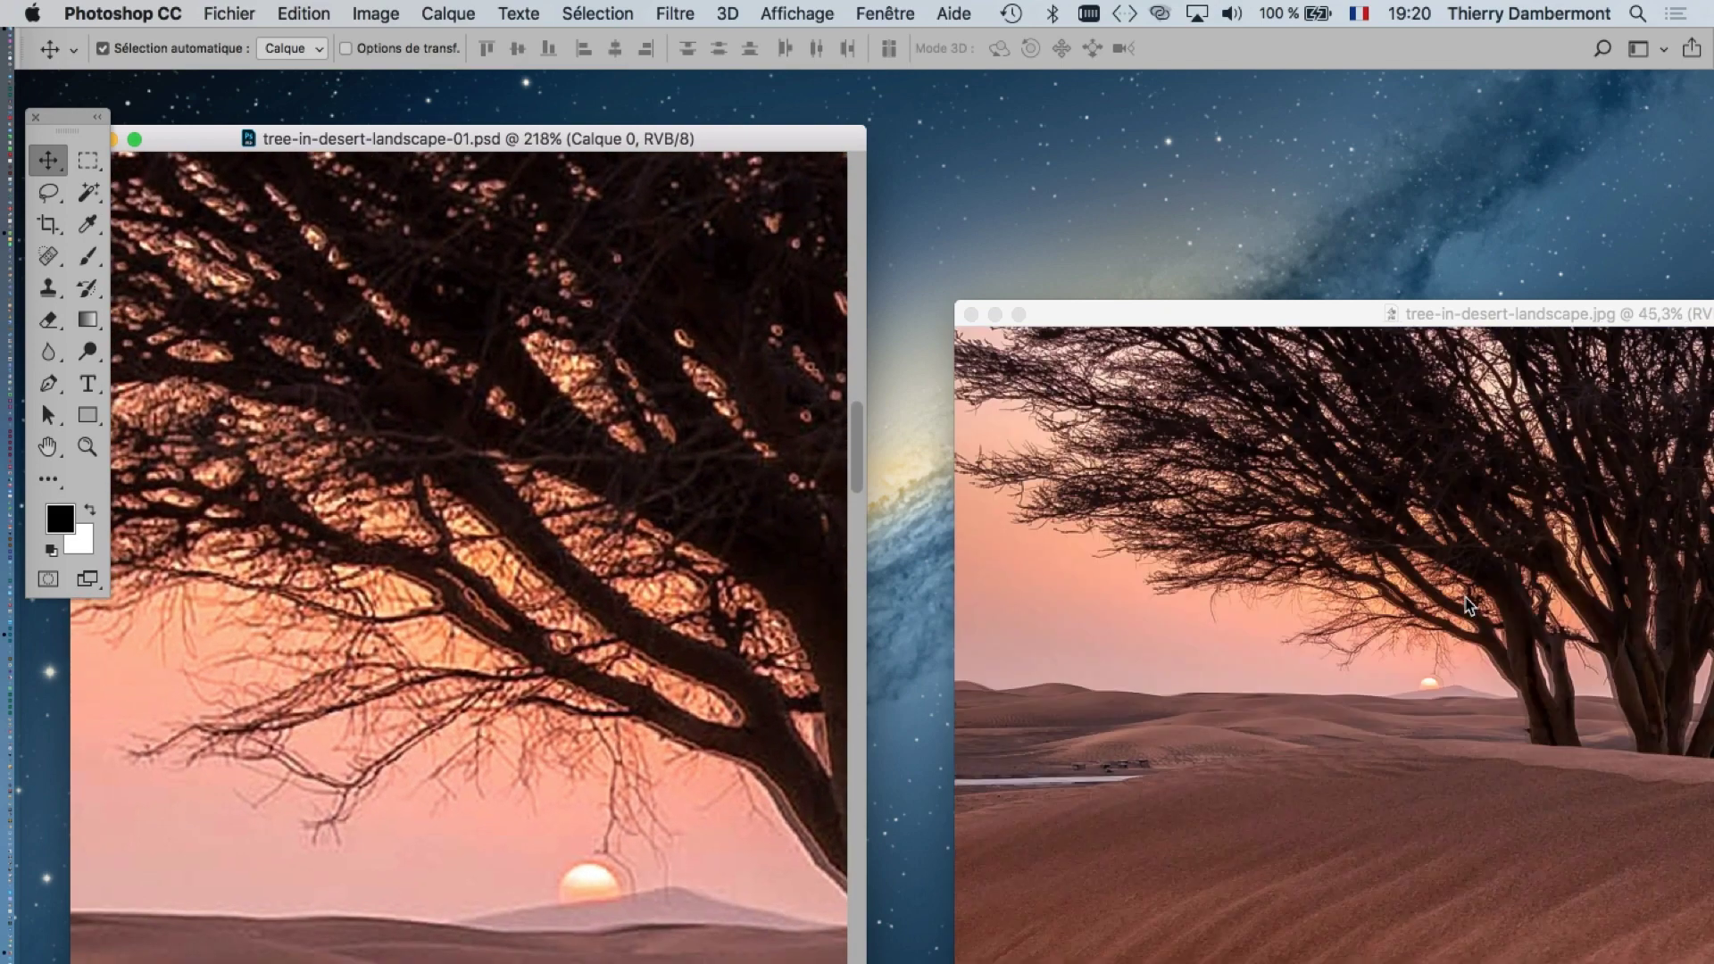
scroll(1469, 605, up, 2)
scroll(1462, 613, up, 2)
scroll(1320, 601, up, 2)
scroll(1286, 648, up, 2)
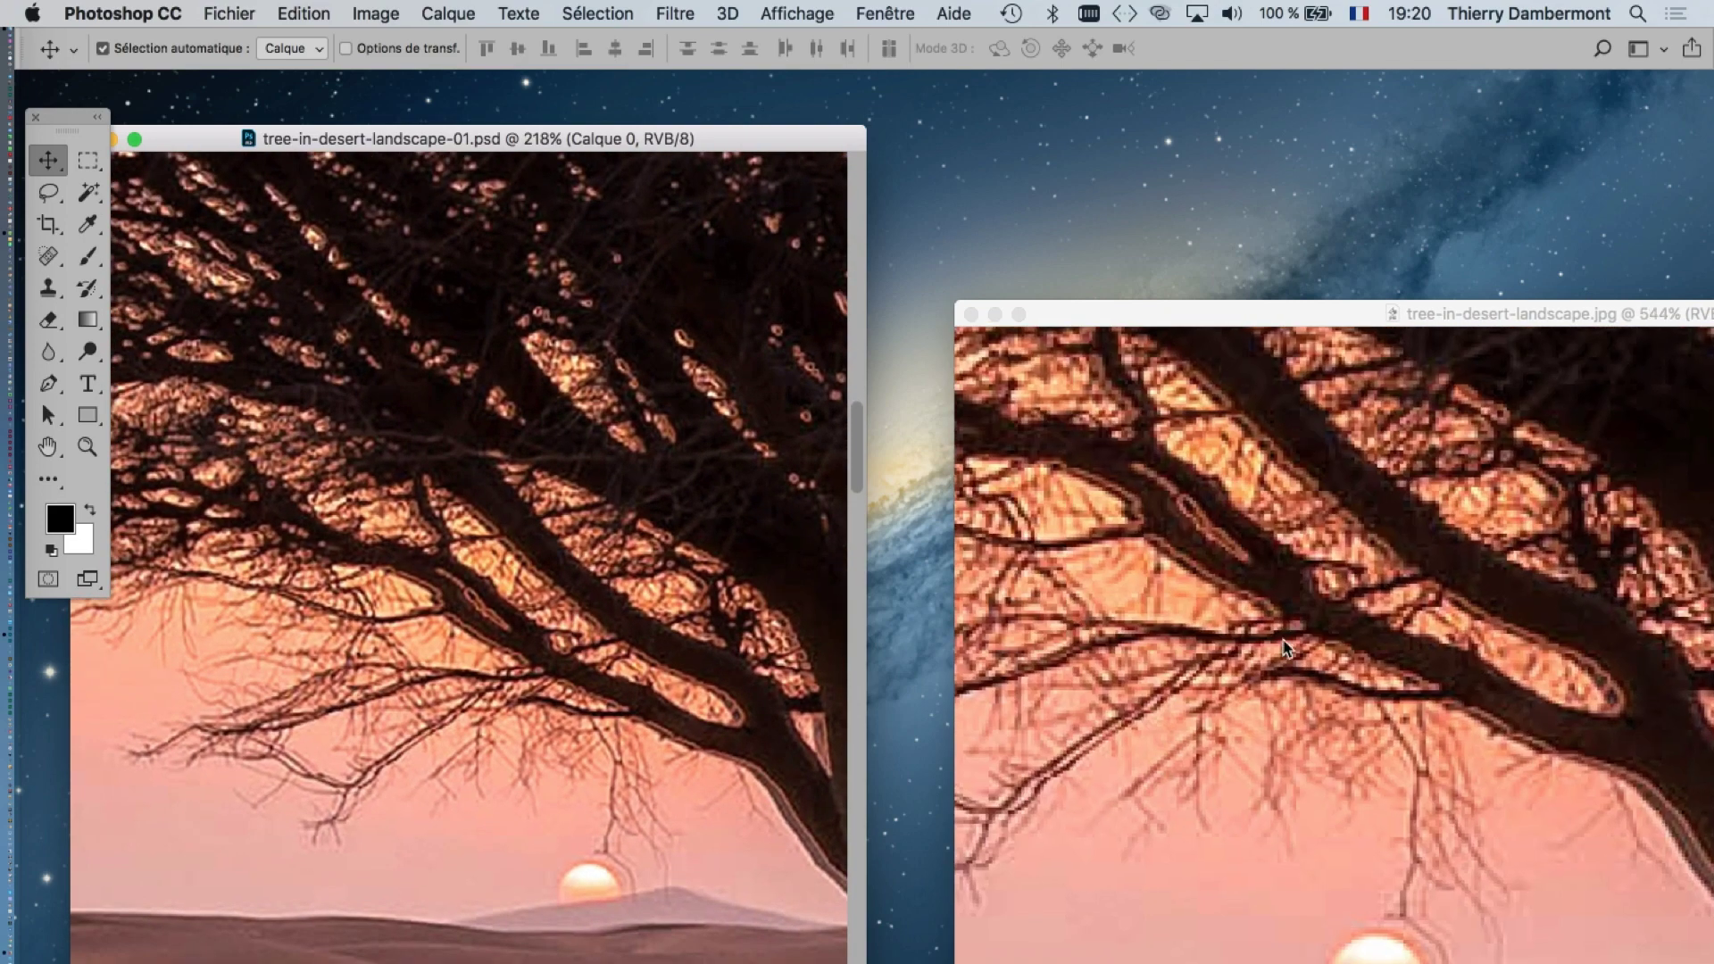
scroll(576, 807, up, 5)
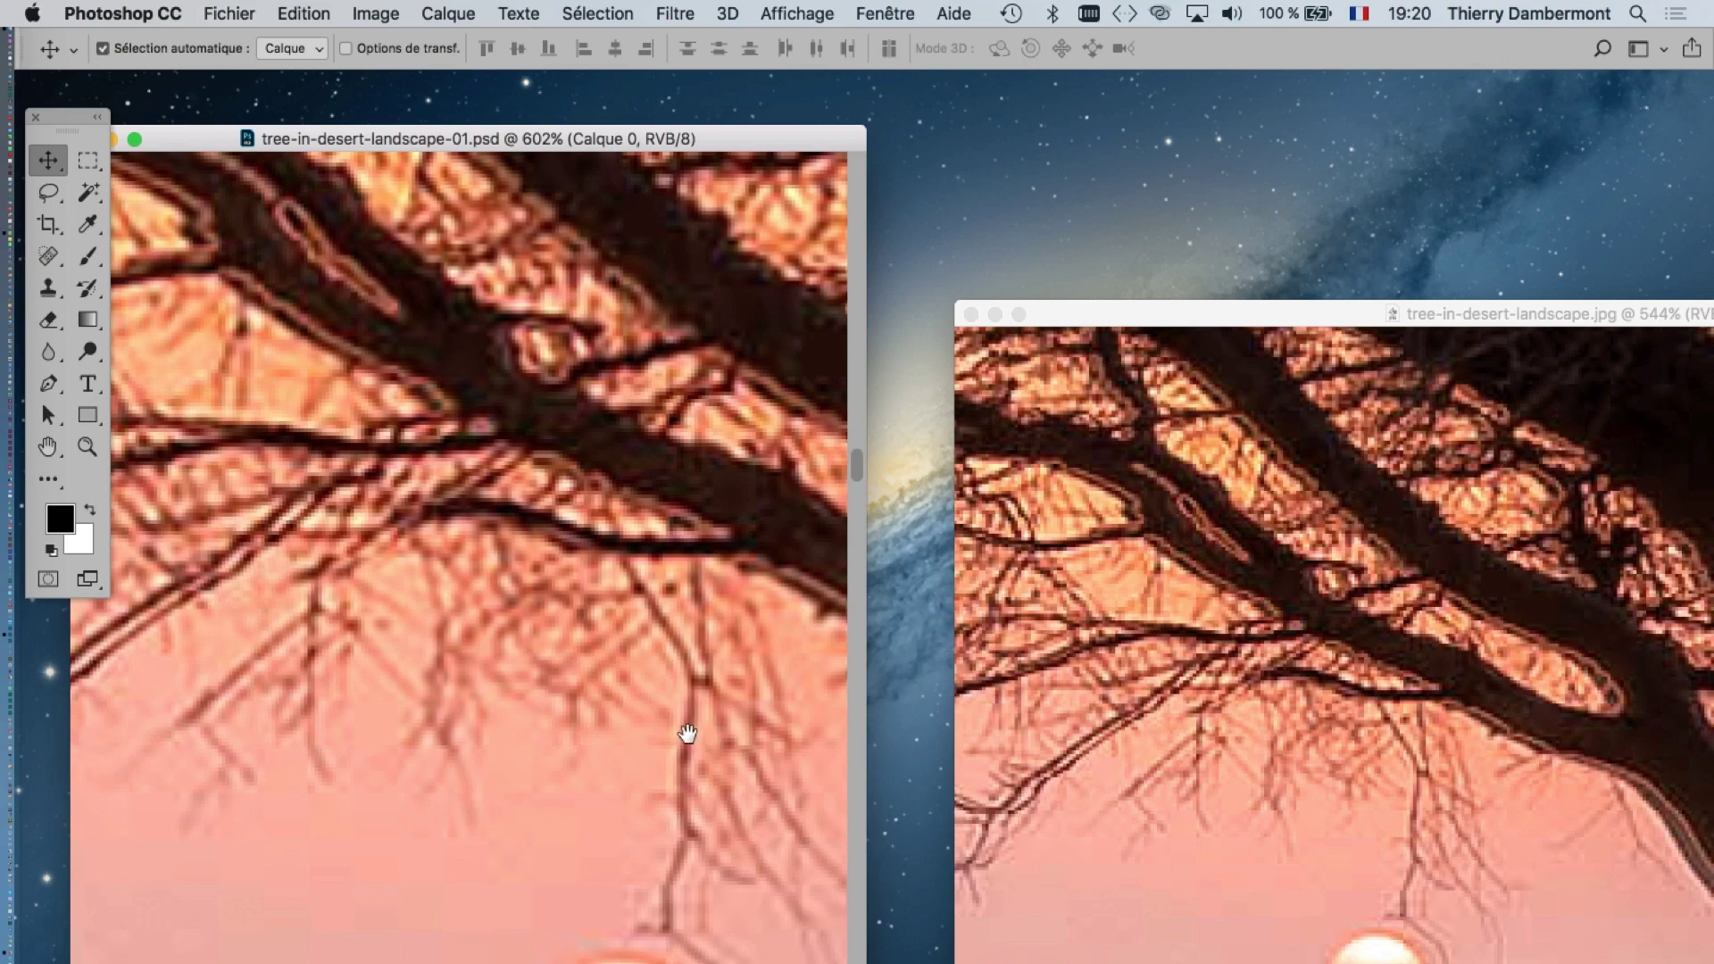
scroll(682, 727, right, 5)
- Zoom and scroll the original photo onto the hanging branch tips
click(1378, 786)
scroll(1320, 712, right, 5)
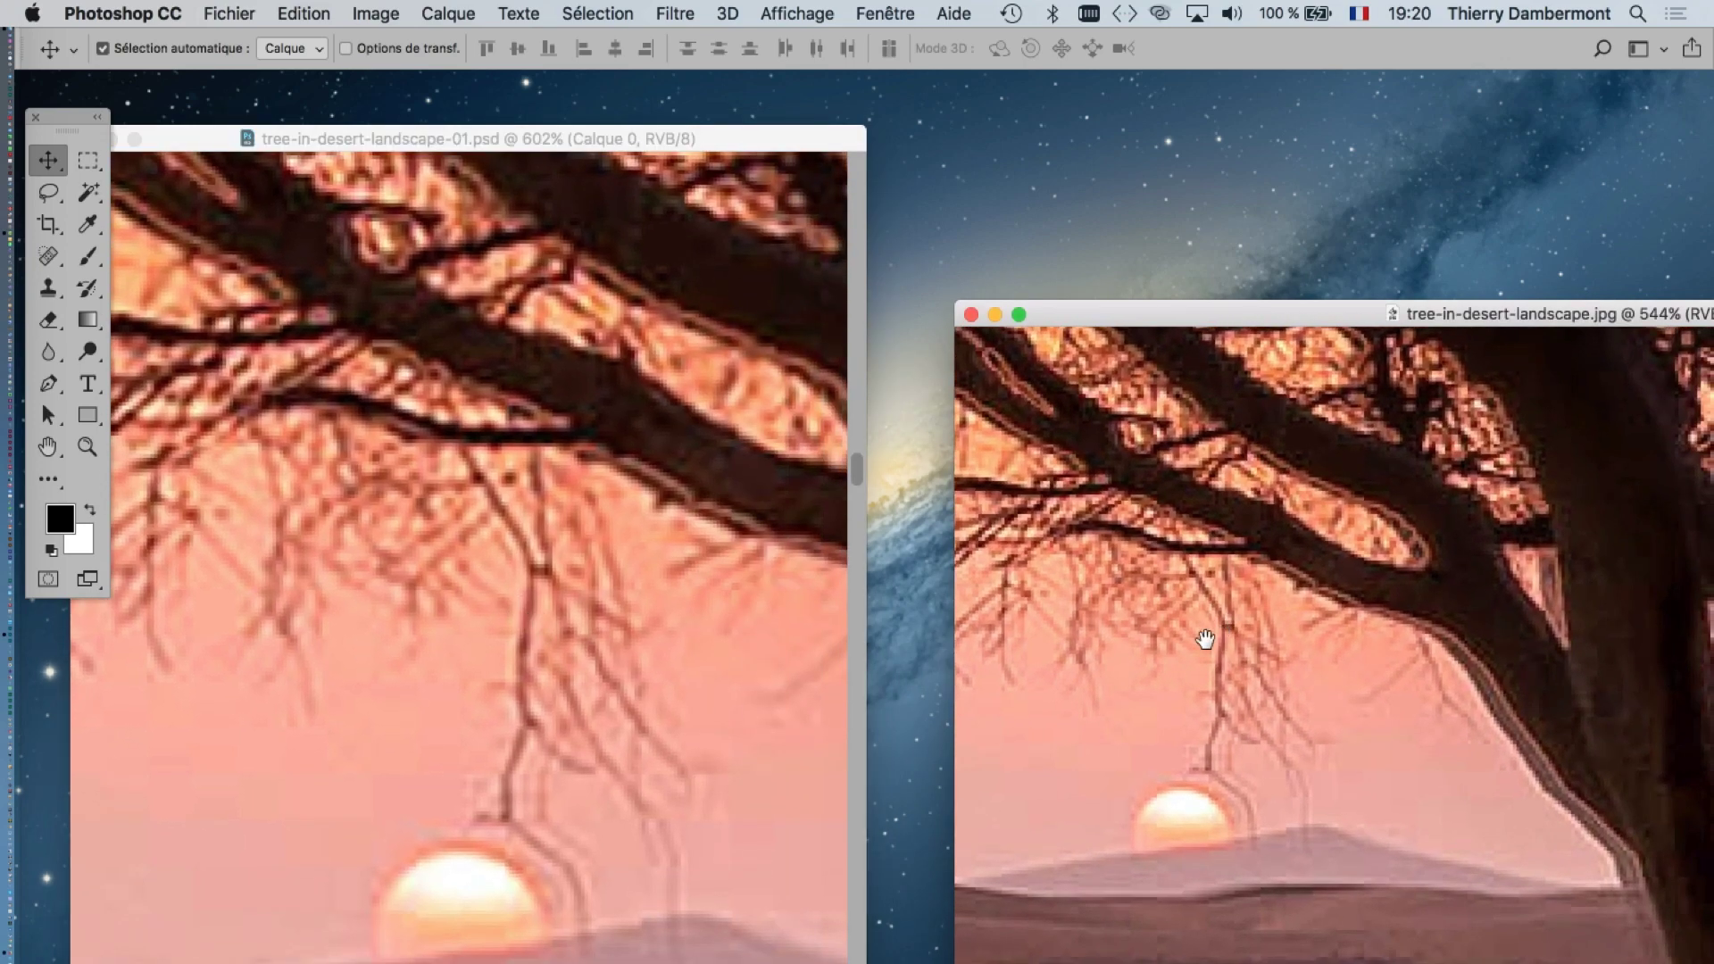
scroll(1205, 643, down, 3)
scroll(1269, 730, right, 2)
scroll(1286, 777, right, 2)
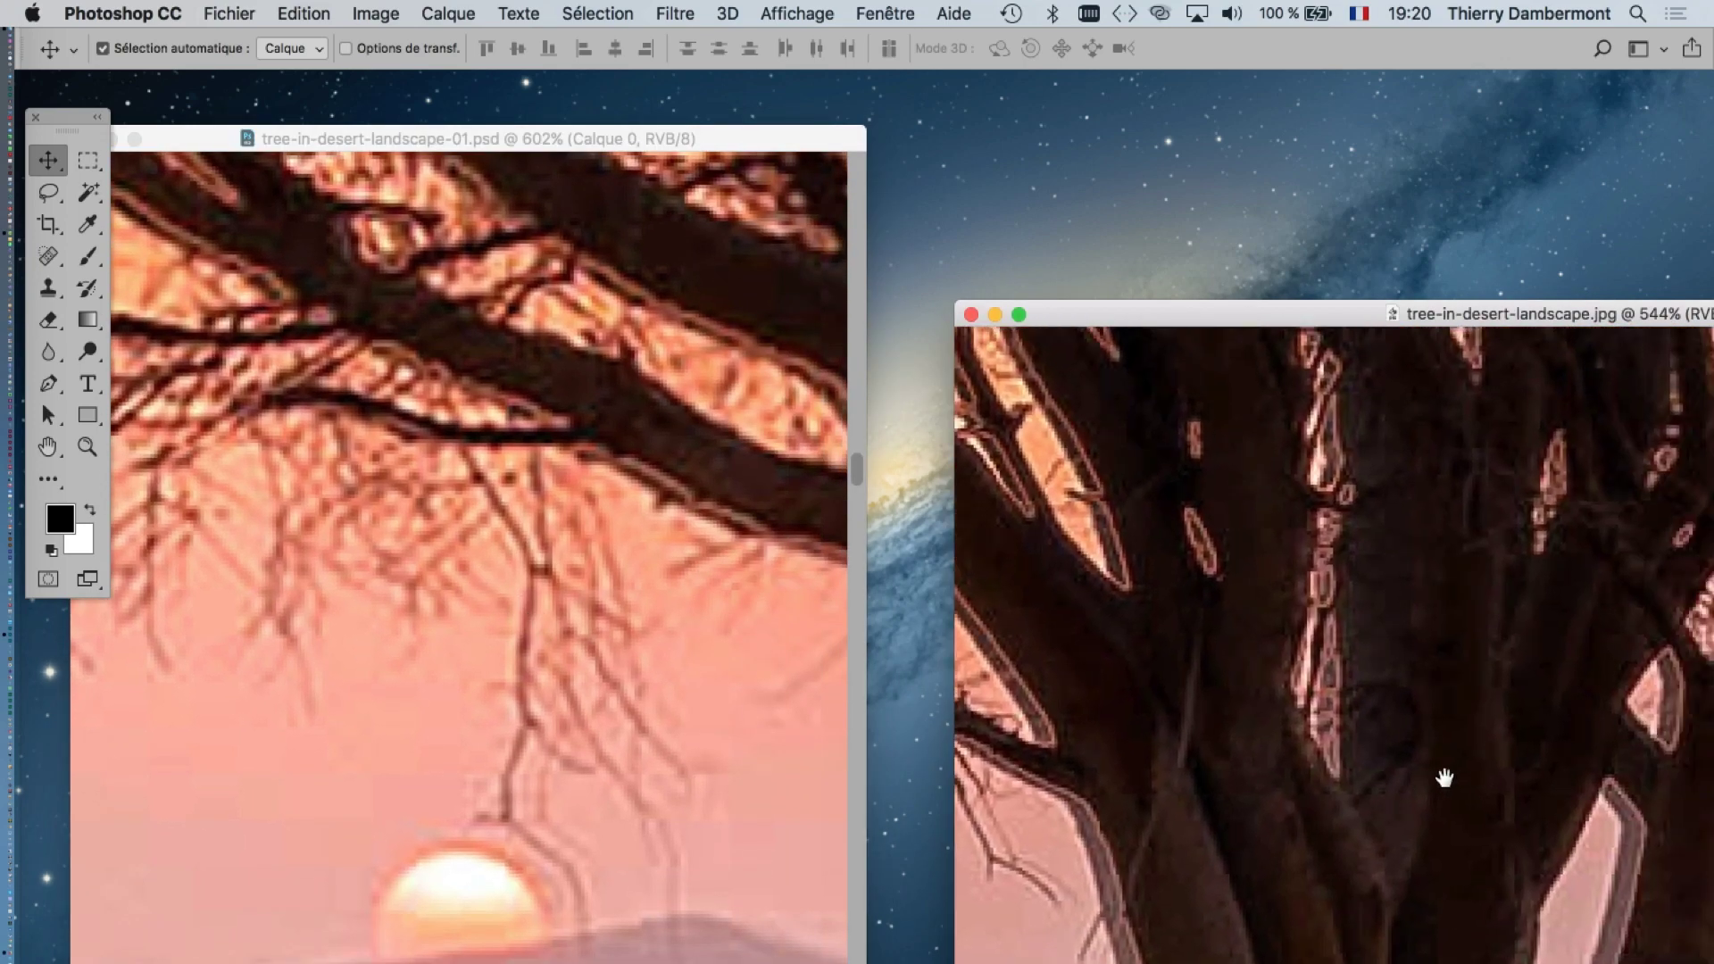
scroll(1444, 782, right, 2)
scroll(1268, 716, right, 2)
scroll(1411, 670, up, 5)
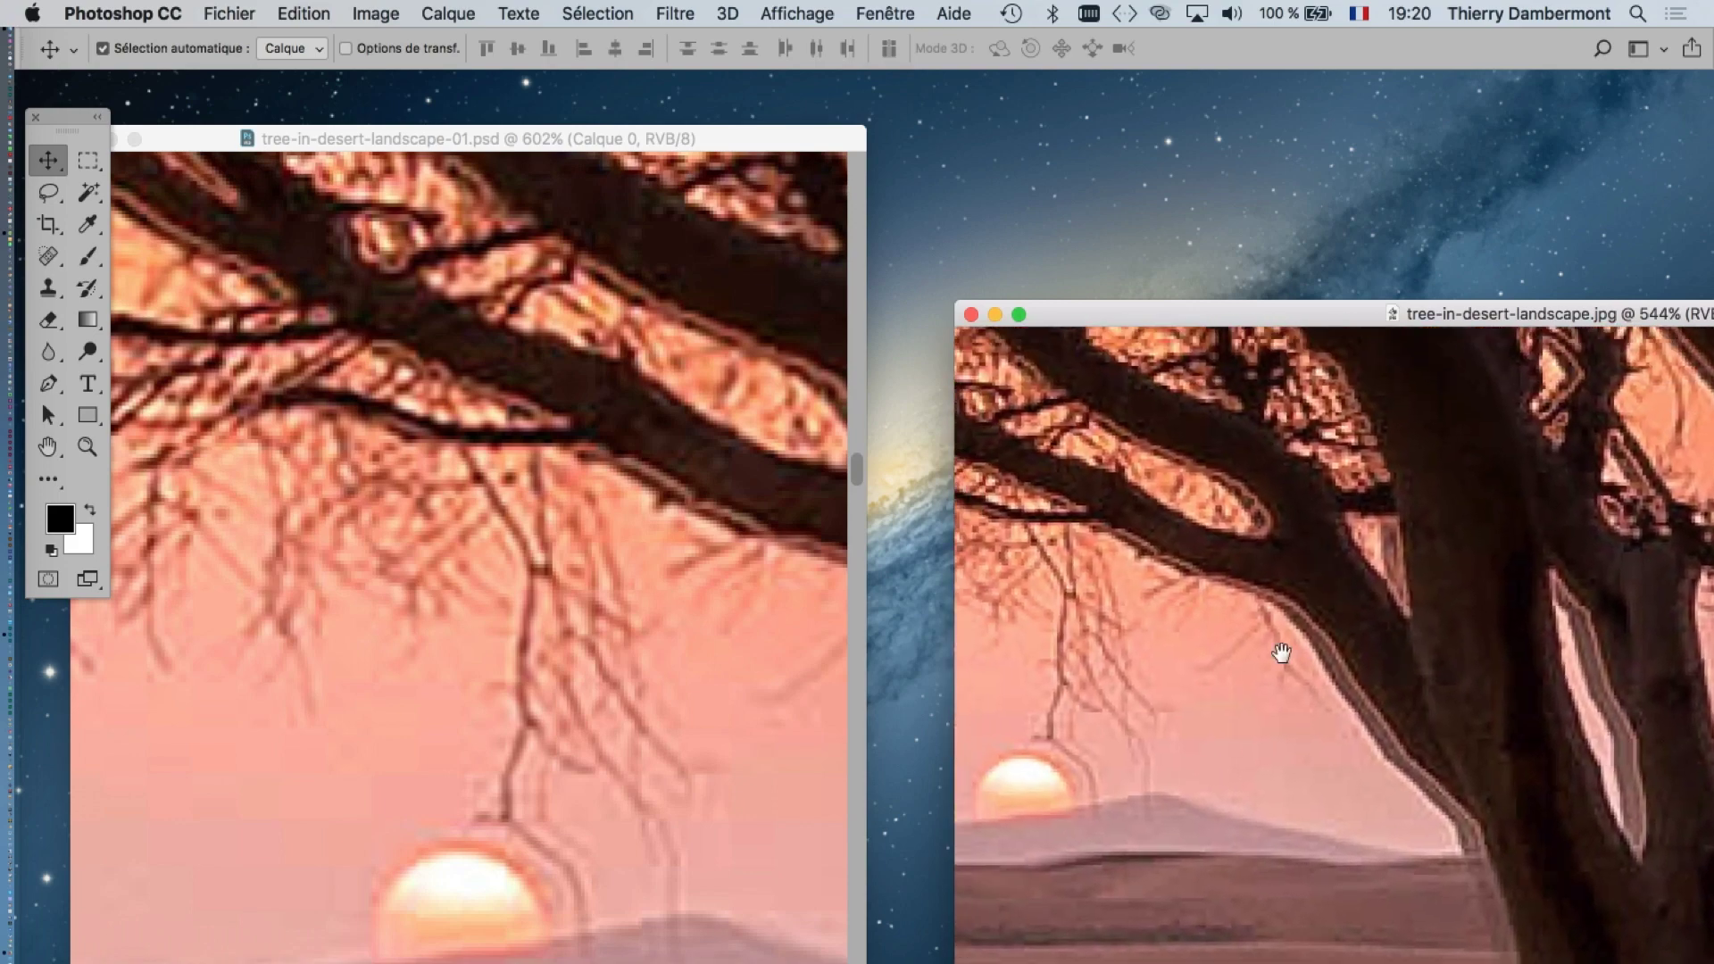
scroll(1277, 650, left, 3)
scroll(1482, 732, left, 3)
scroll(1482, 732, up, 2)
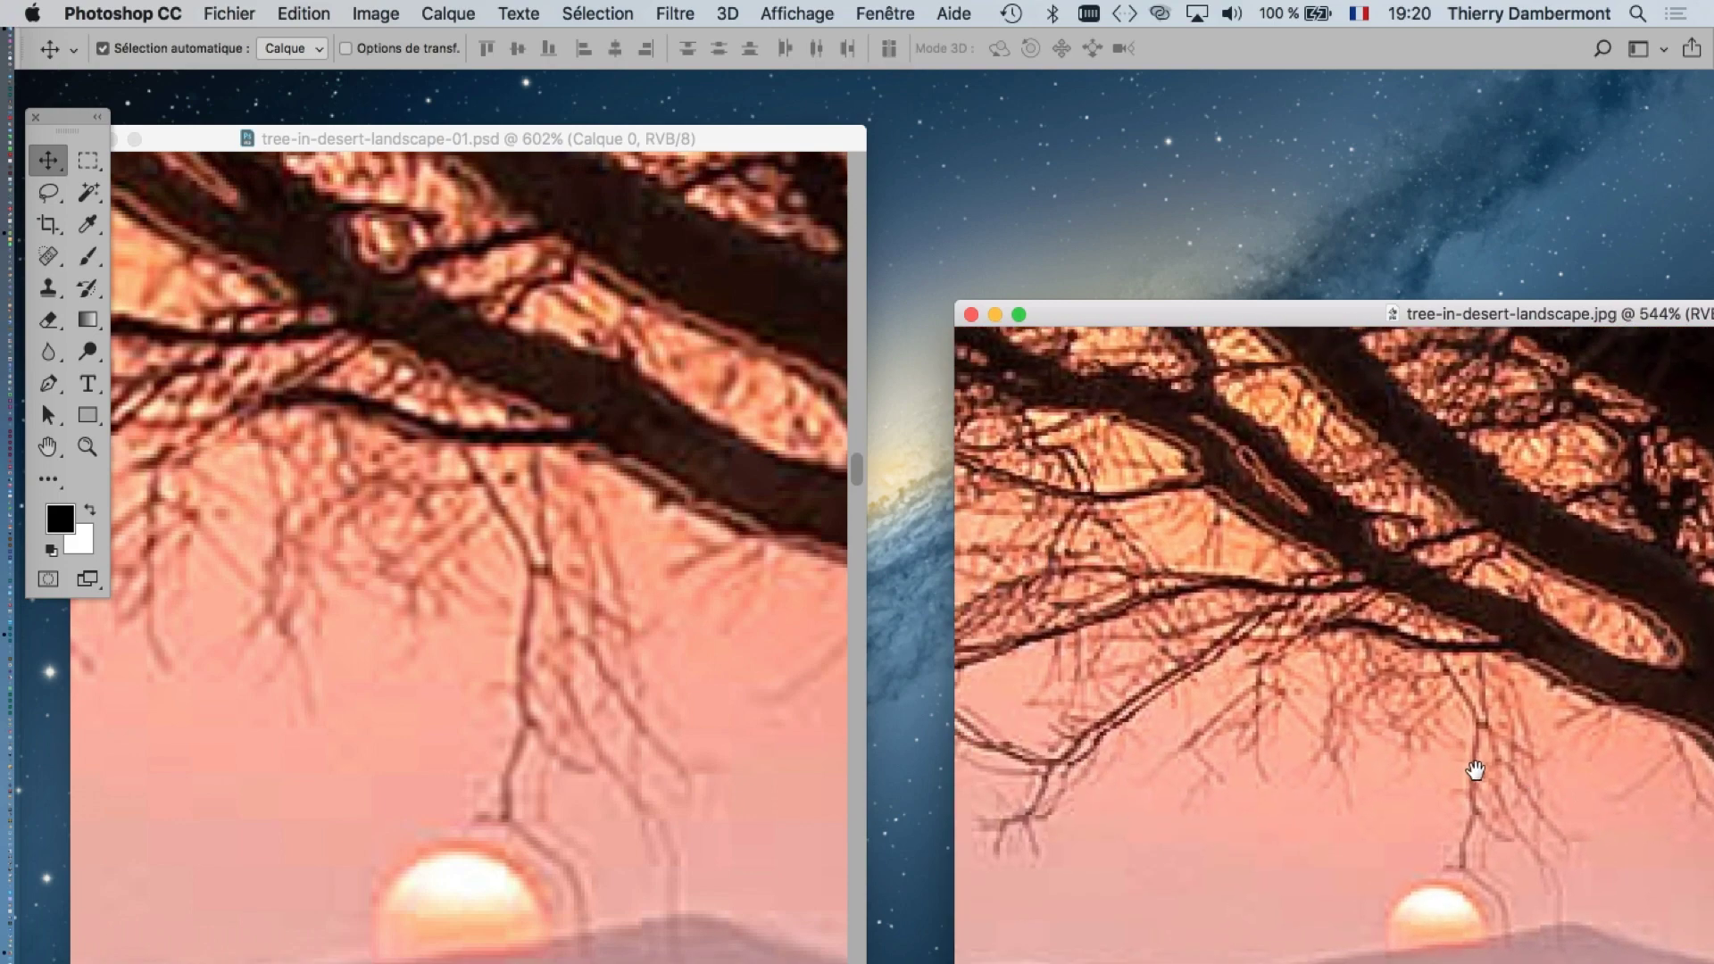
scroll(1475, 770, down, 2)
scroll(1465, 738, left, 3)
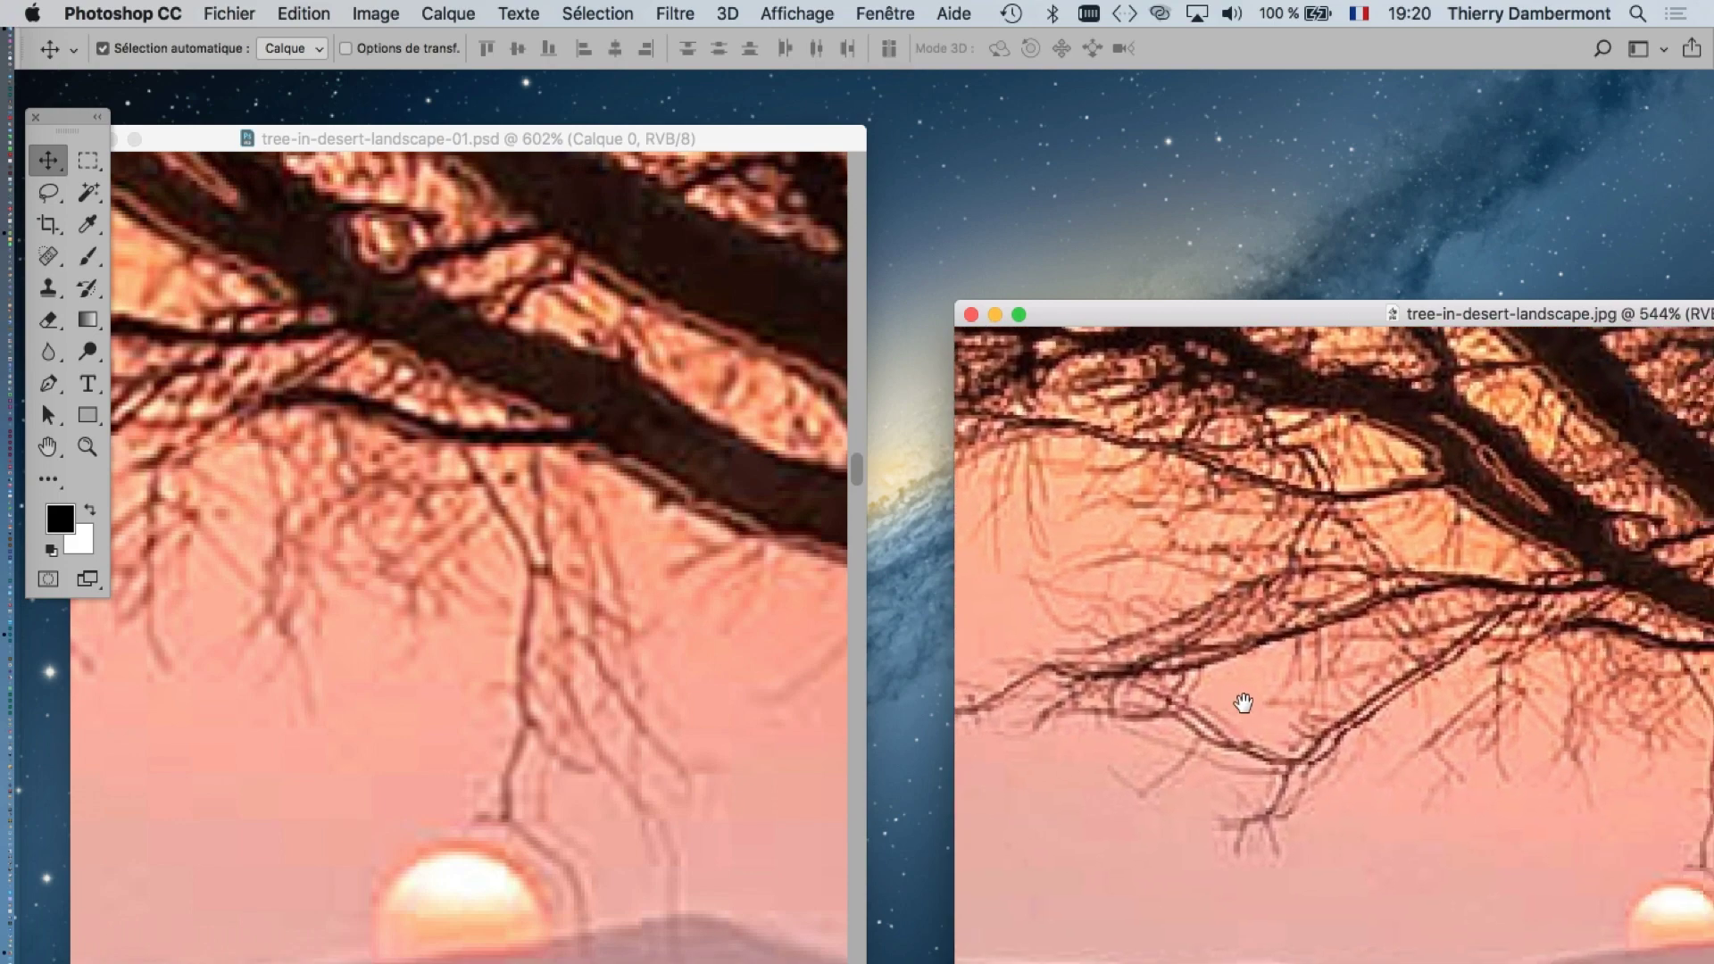
scroll(1243, 705, up, 2)
scroll(1509, 768, right, 2)
scroll(1337, 708, up, 5)
scroll(1428, 728, up, 2)
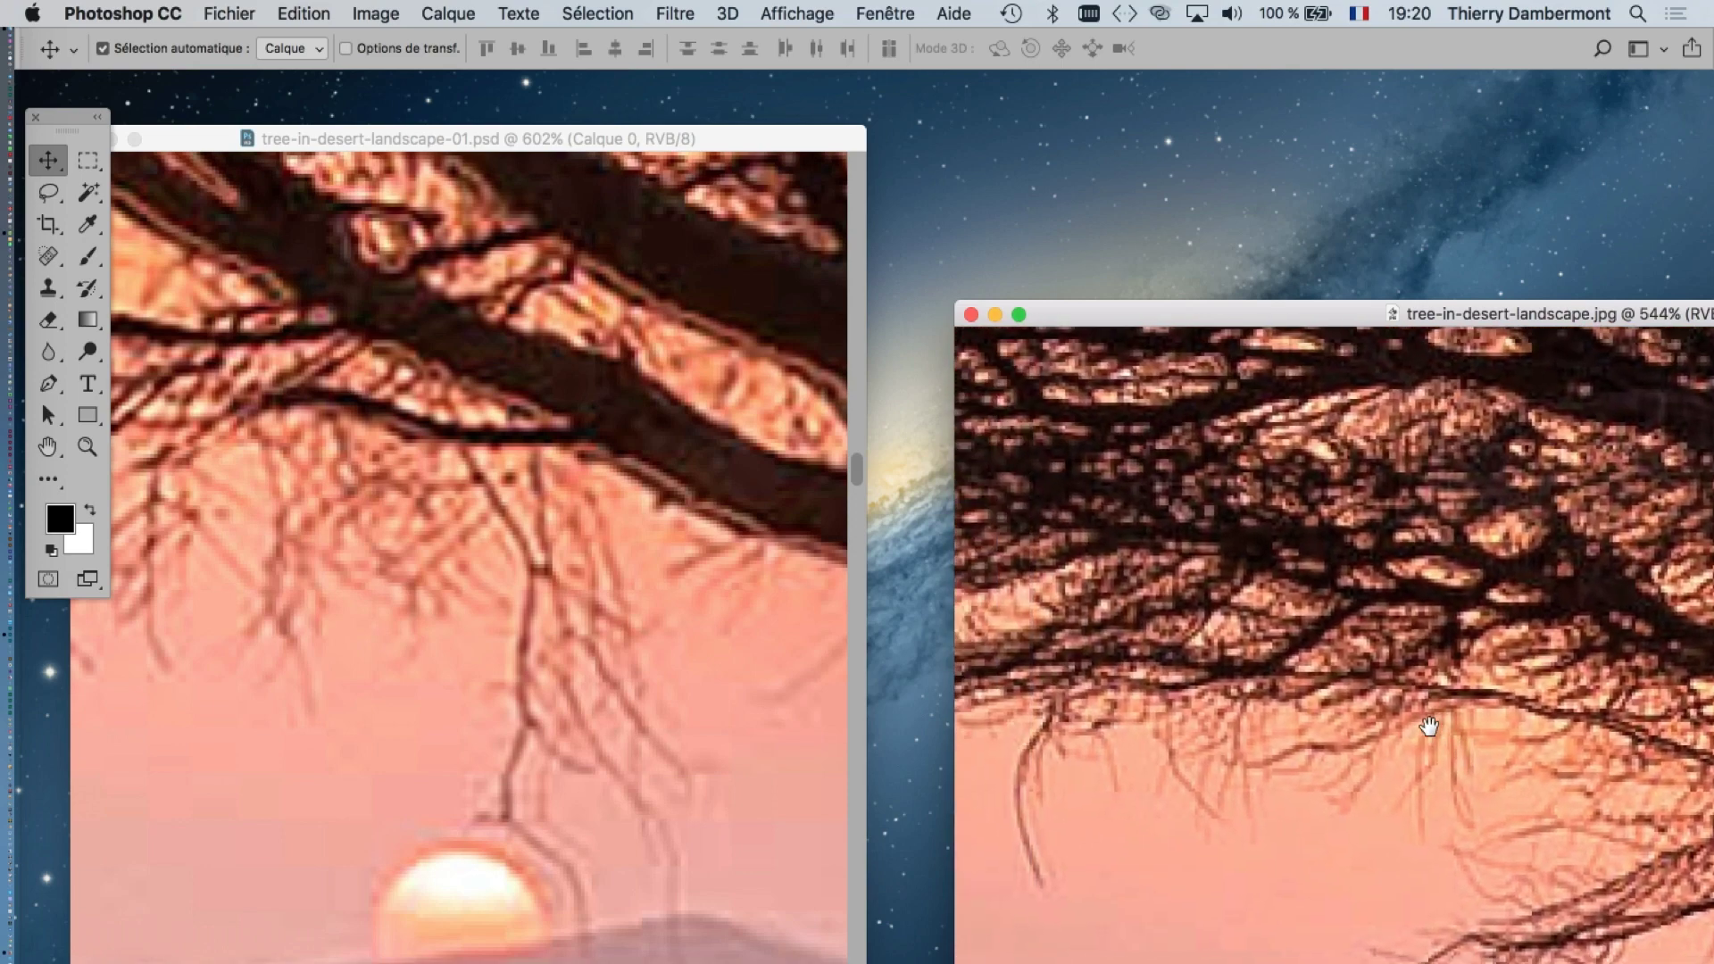
scroll(1161, 775, up, 3)
scroll(1154, 785, up, 3)
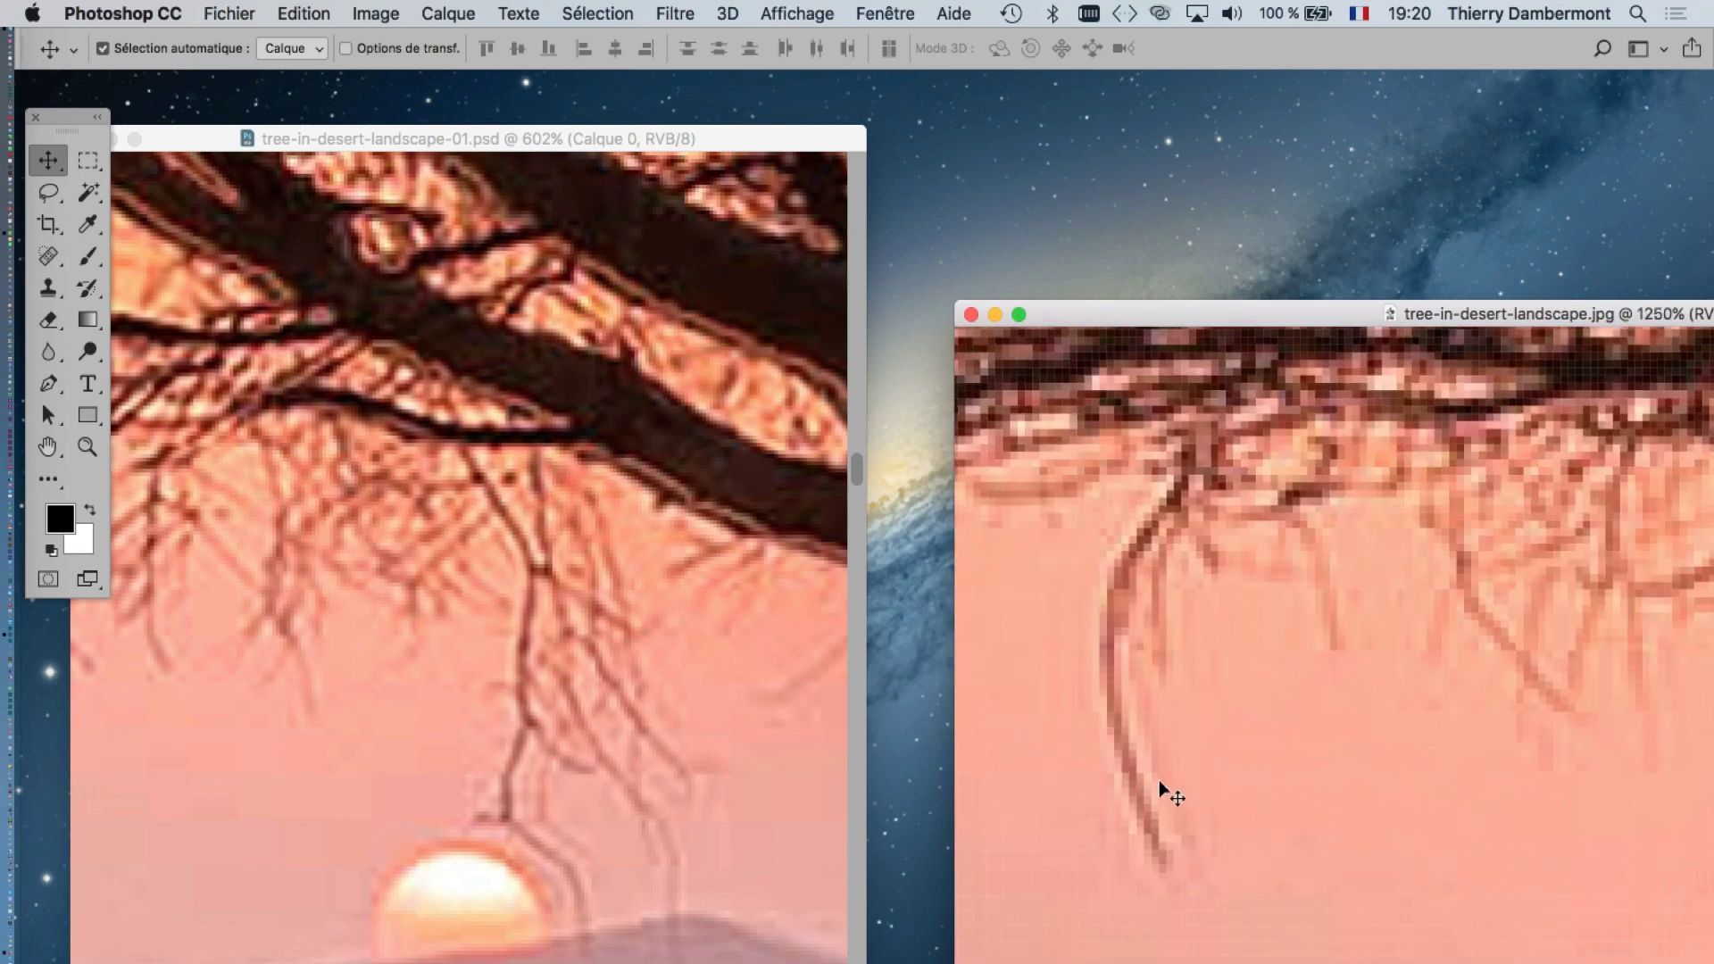
- Pan and zoom the composite to the same hanging branch tips
mouse_move(479, 658)
mouse_down()
mouse_move(698, 684)
mouse_move(654, 812)
mouse_up()
scroll(604, 739, up, 3)
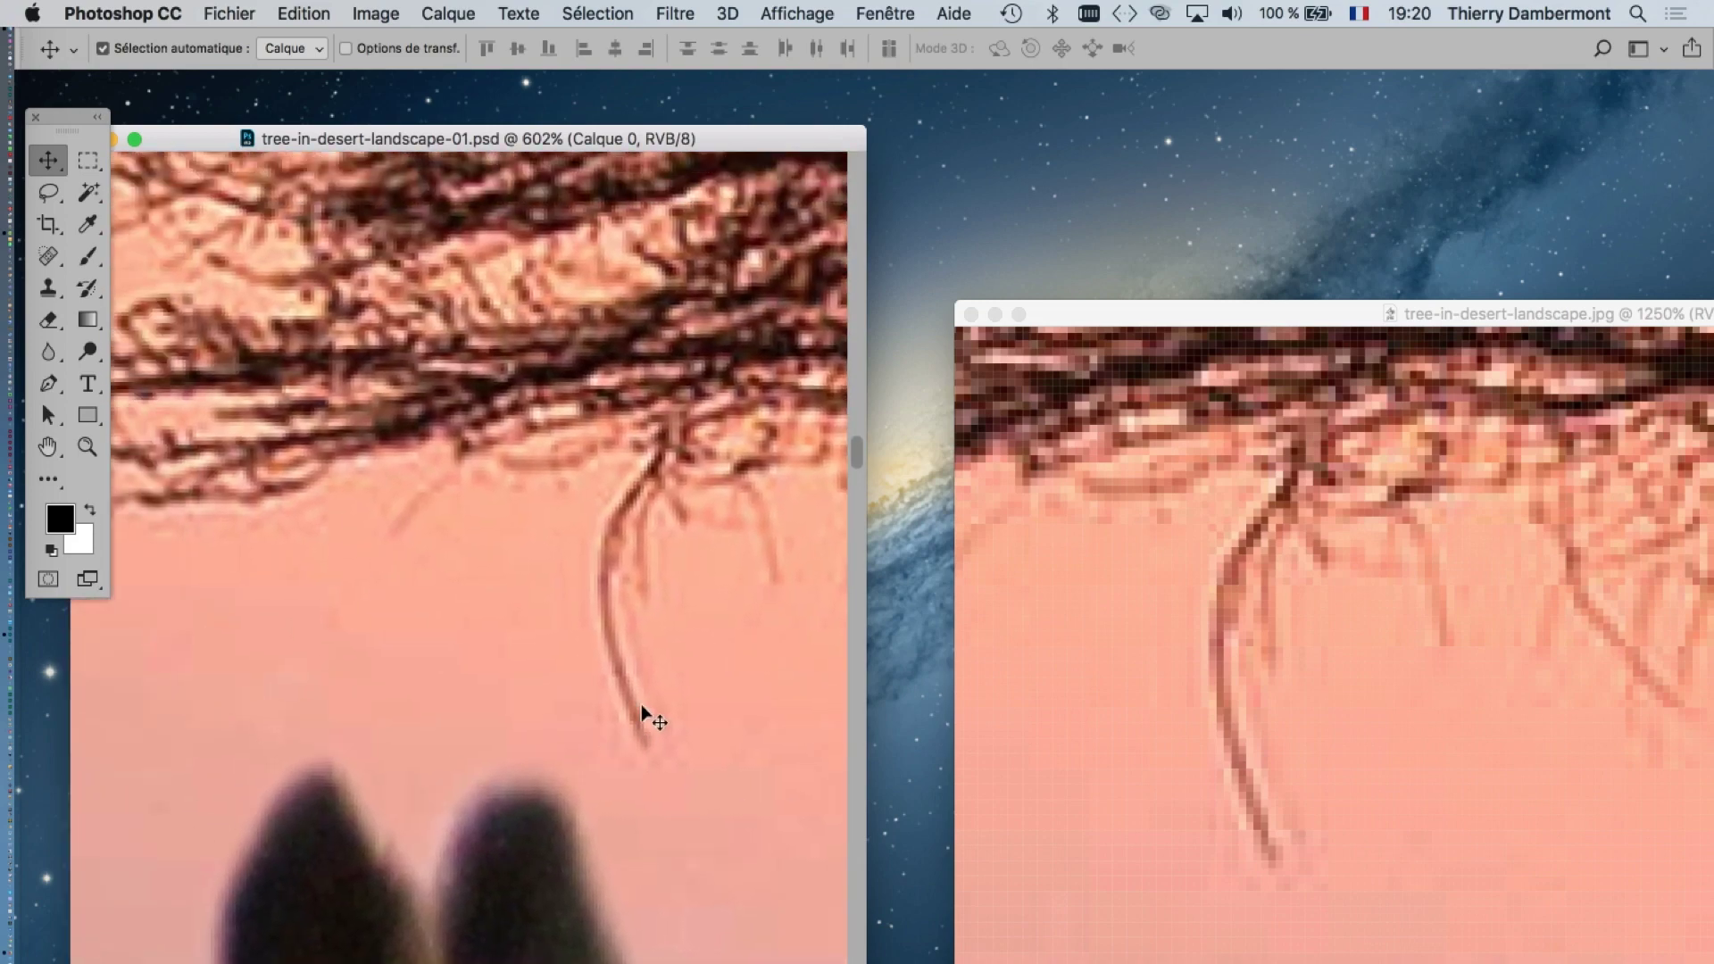
scroll(651, 715, up, 3)
scroll(636, 694, down, 1)
scroll(638, 697, down, 1)
scroll(638, 699, down, 1)
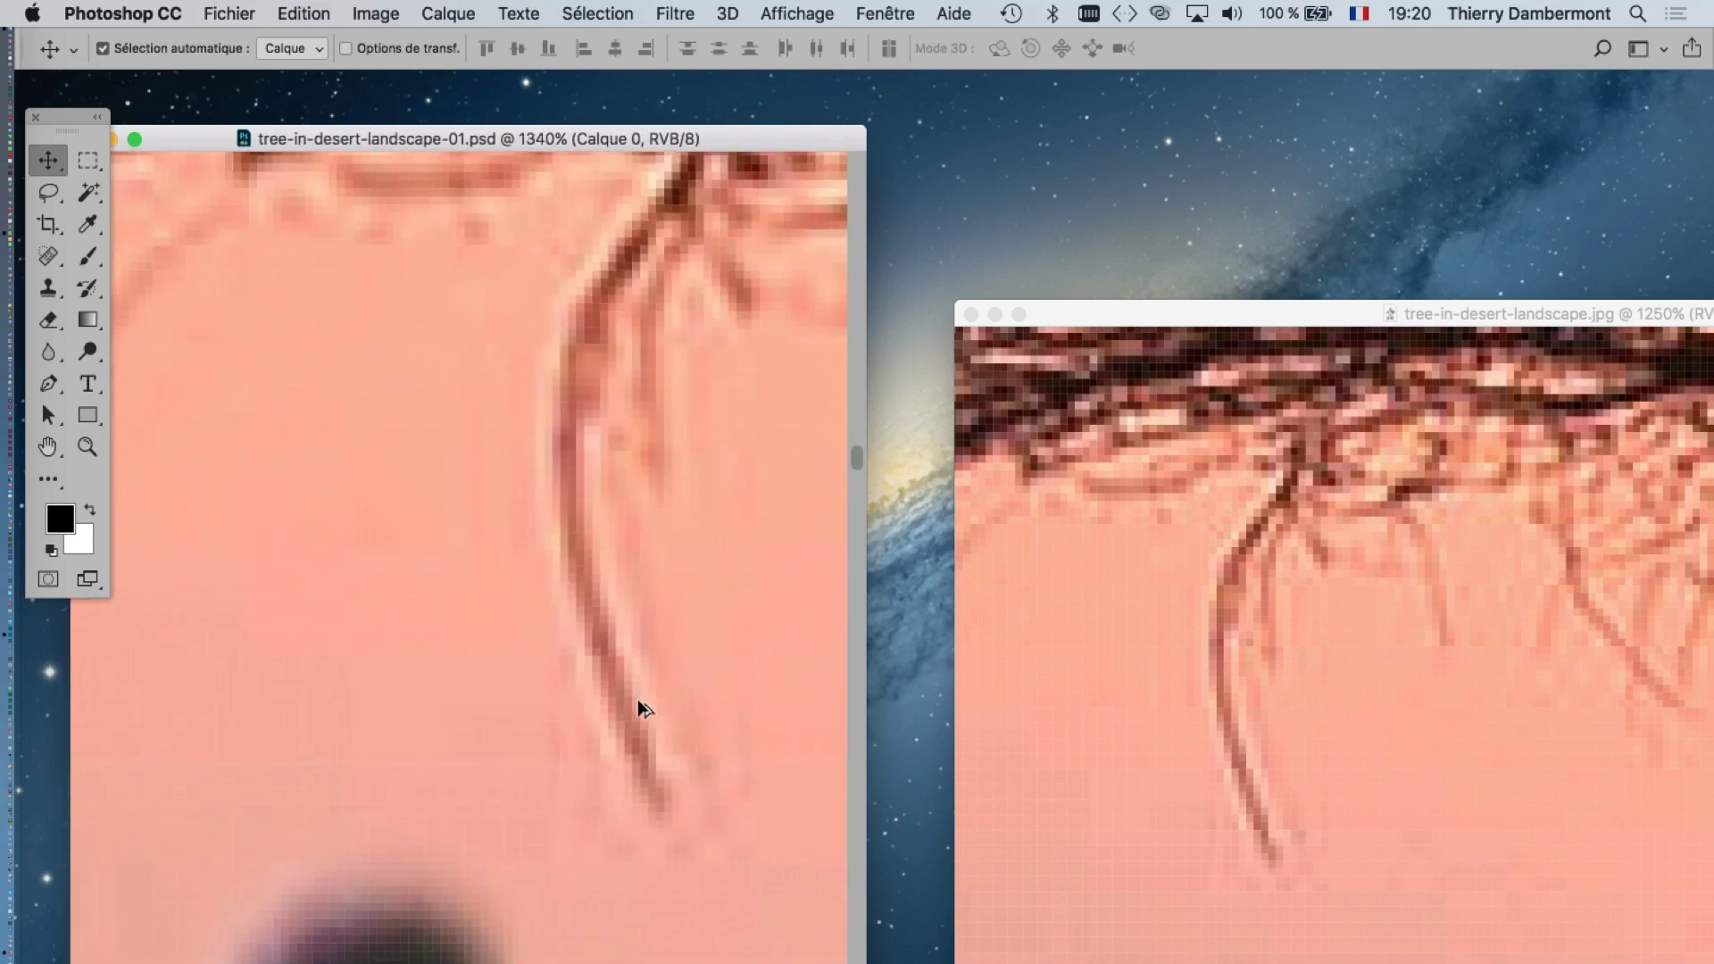
scroll(637, 699, down, 1)
scroll(638, 702, down, 1)
scroll(638, 706, down, 1)
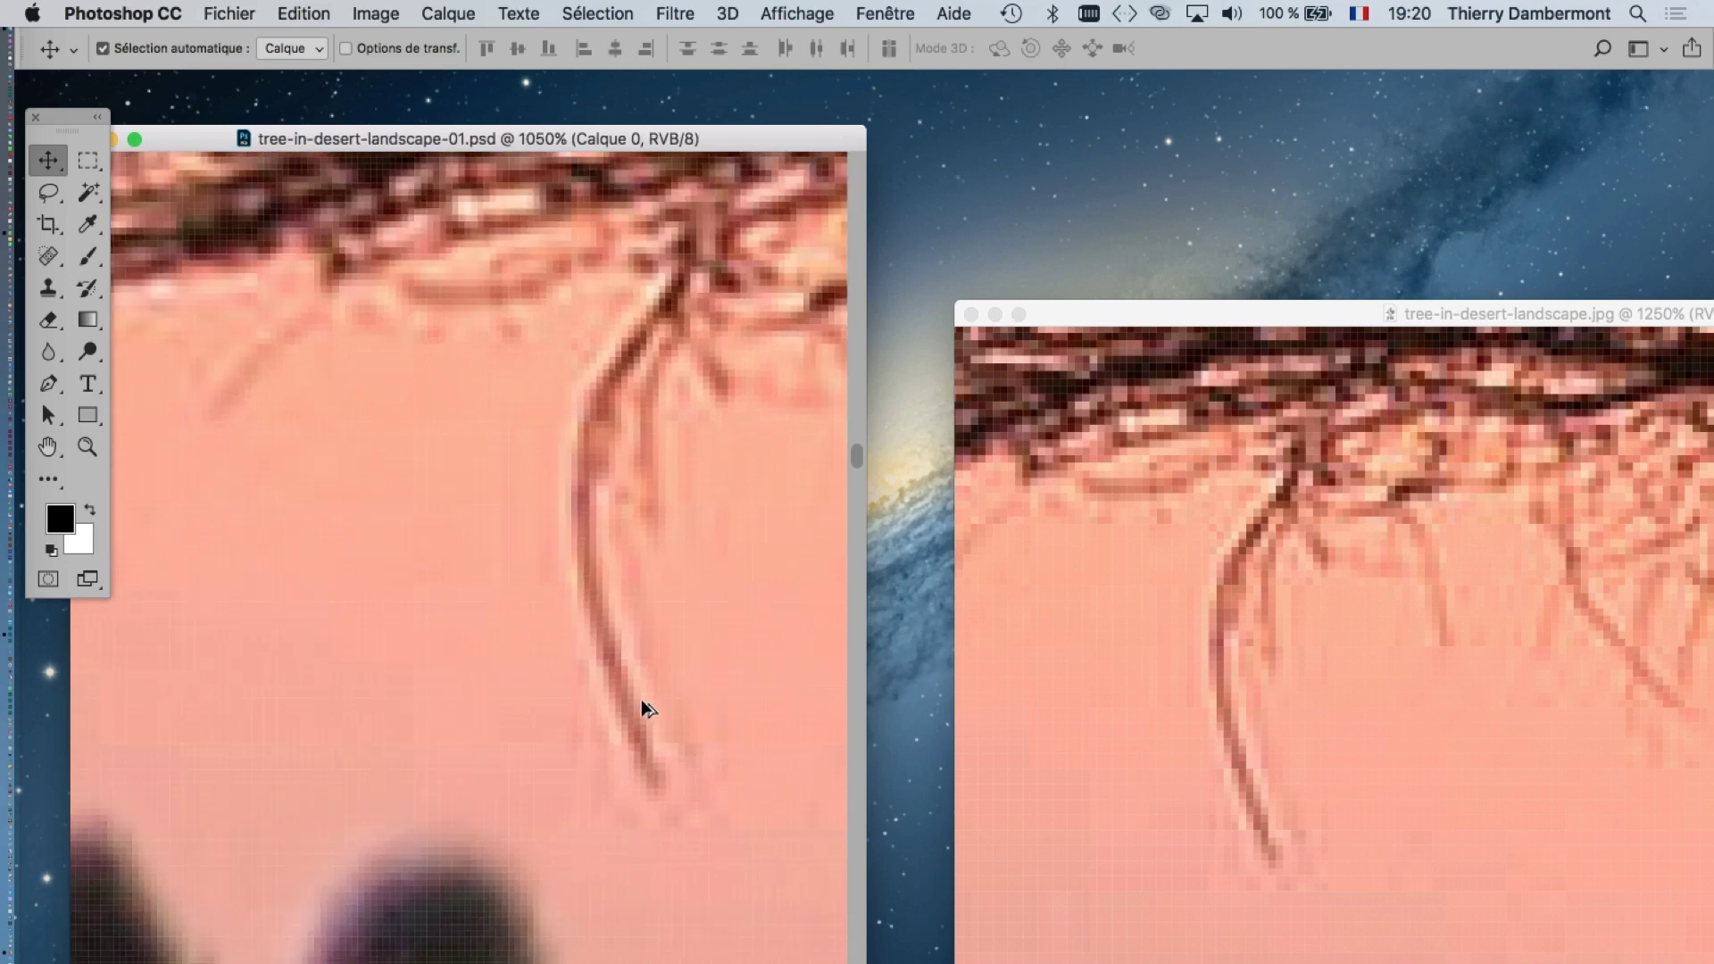
drag(681, 616, 624, 635)
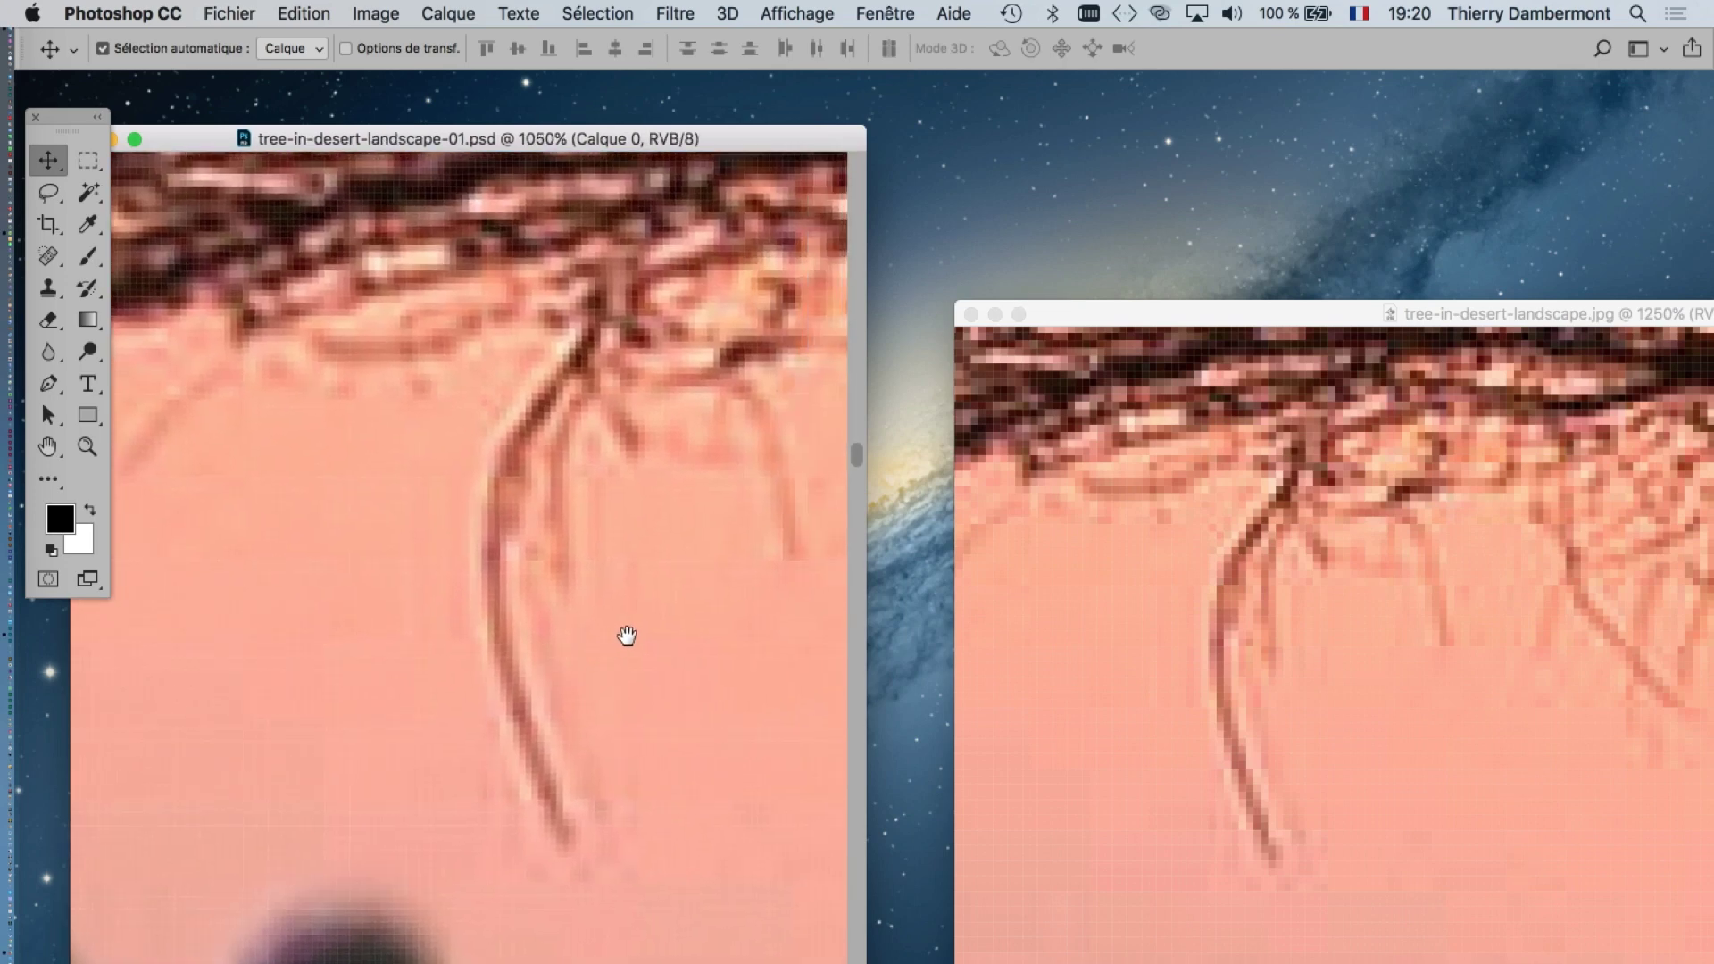
click(1143, 703)
- Position and enlarge the original photo window, then pan both views onto the branch detail
drag(1207, 322, 1134, 141)
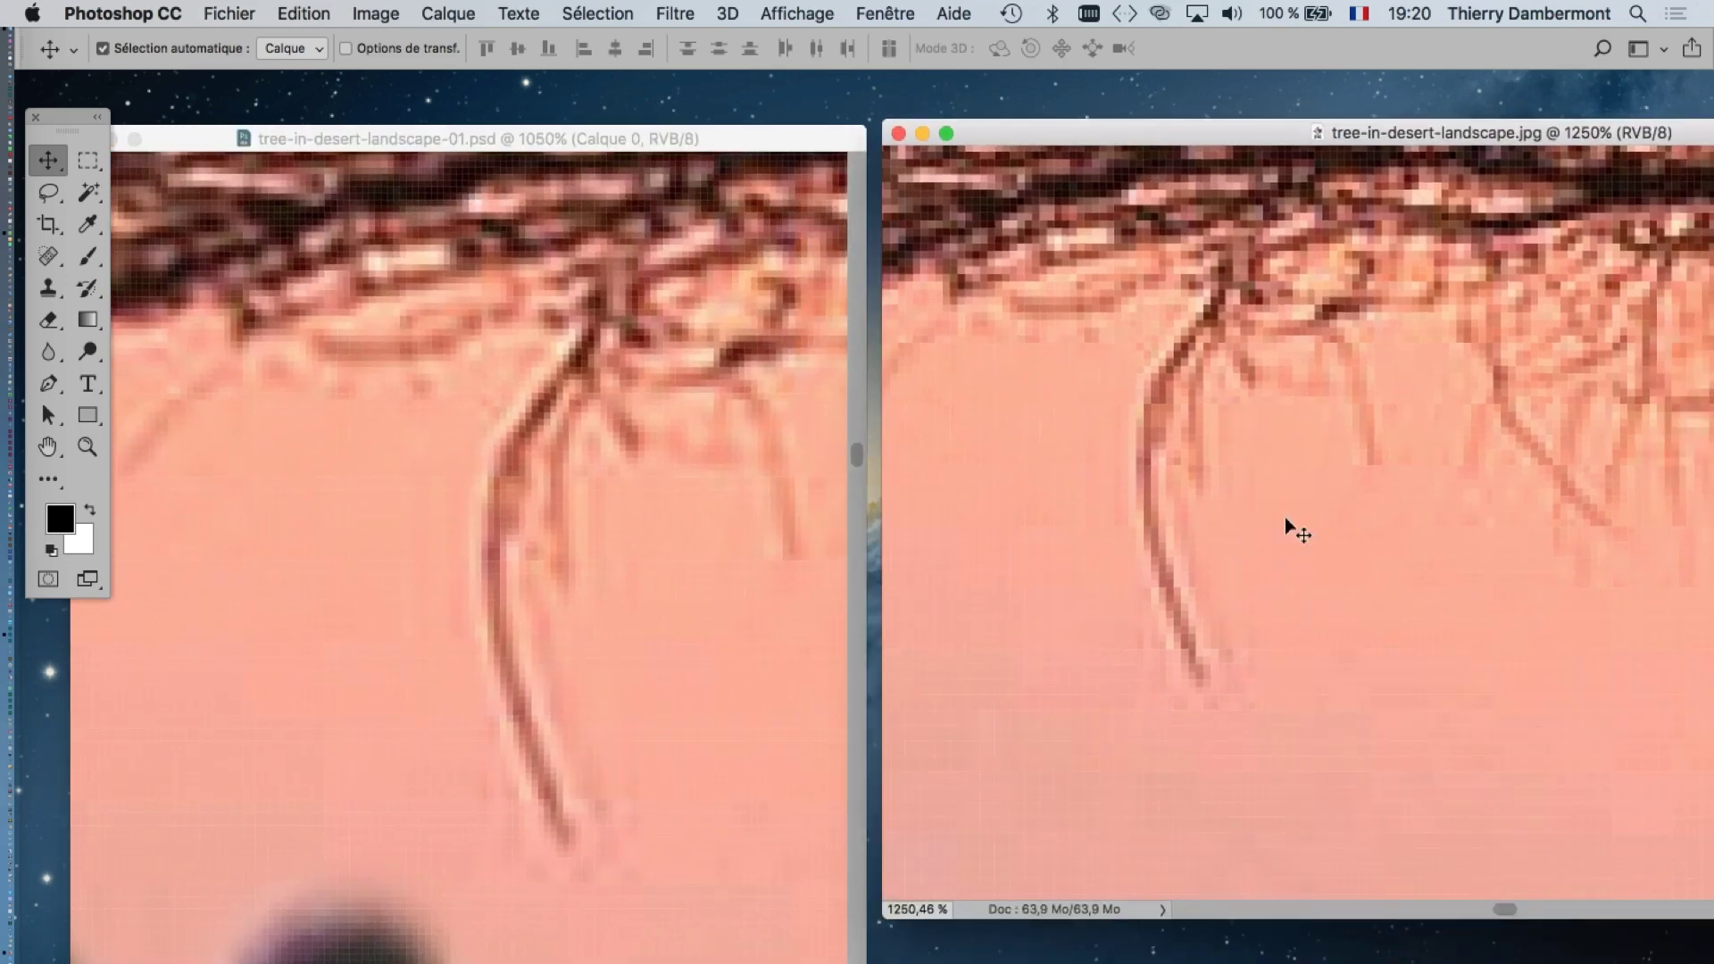
scroll(1205, 564, up, 2)
scroll(1204, 559, up, 1)
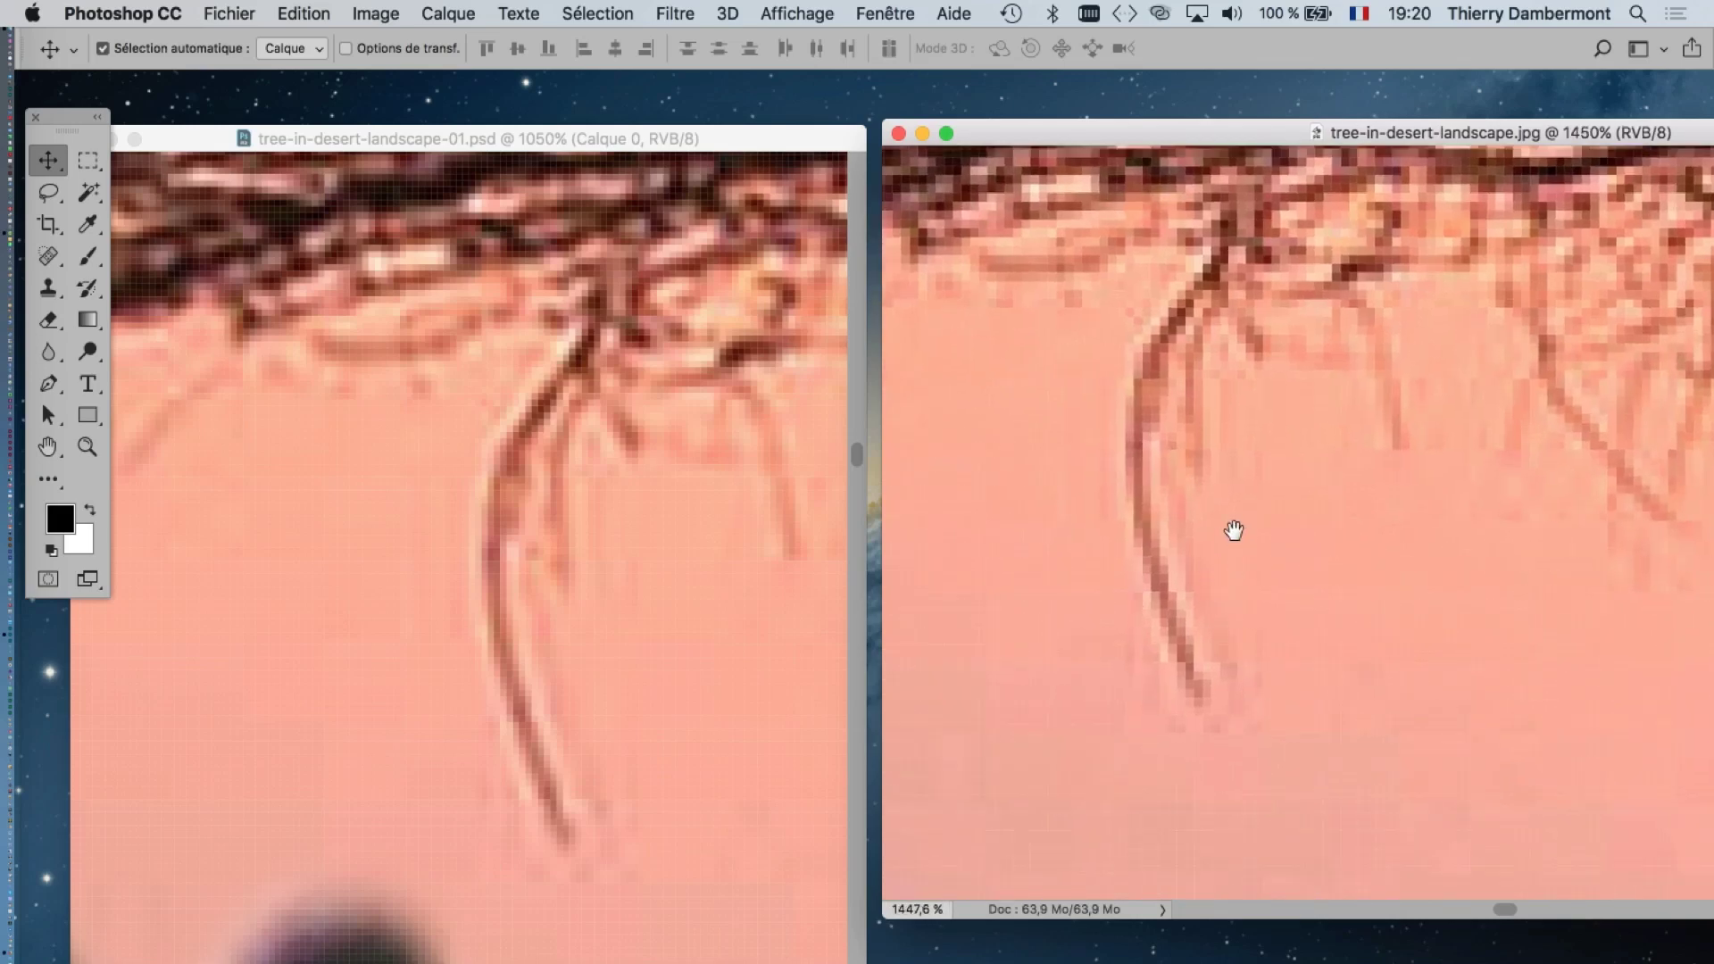
drag(1232, 527, 1220, 625)
scroll(1166, 609, up, 2)
scroll(1166, 609, up, 1)
scroll(1164, 608, up, 1)
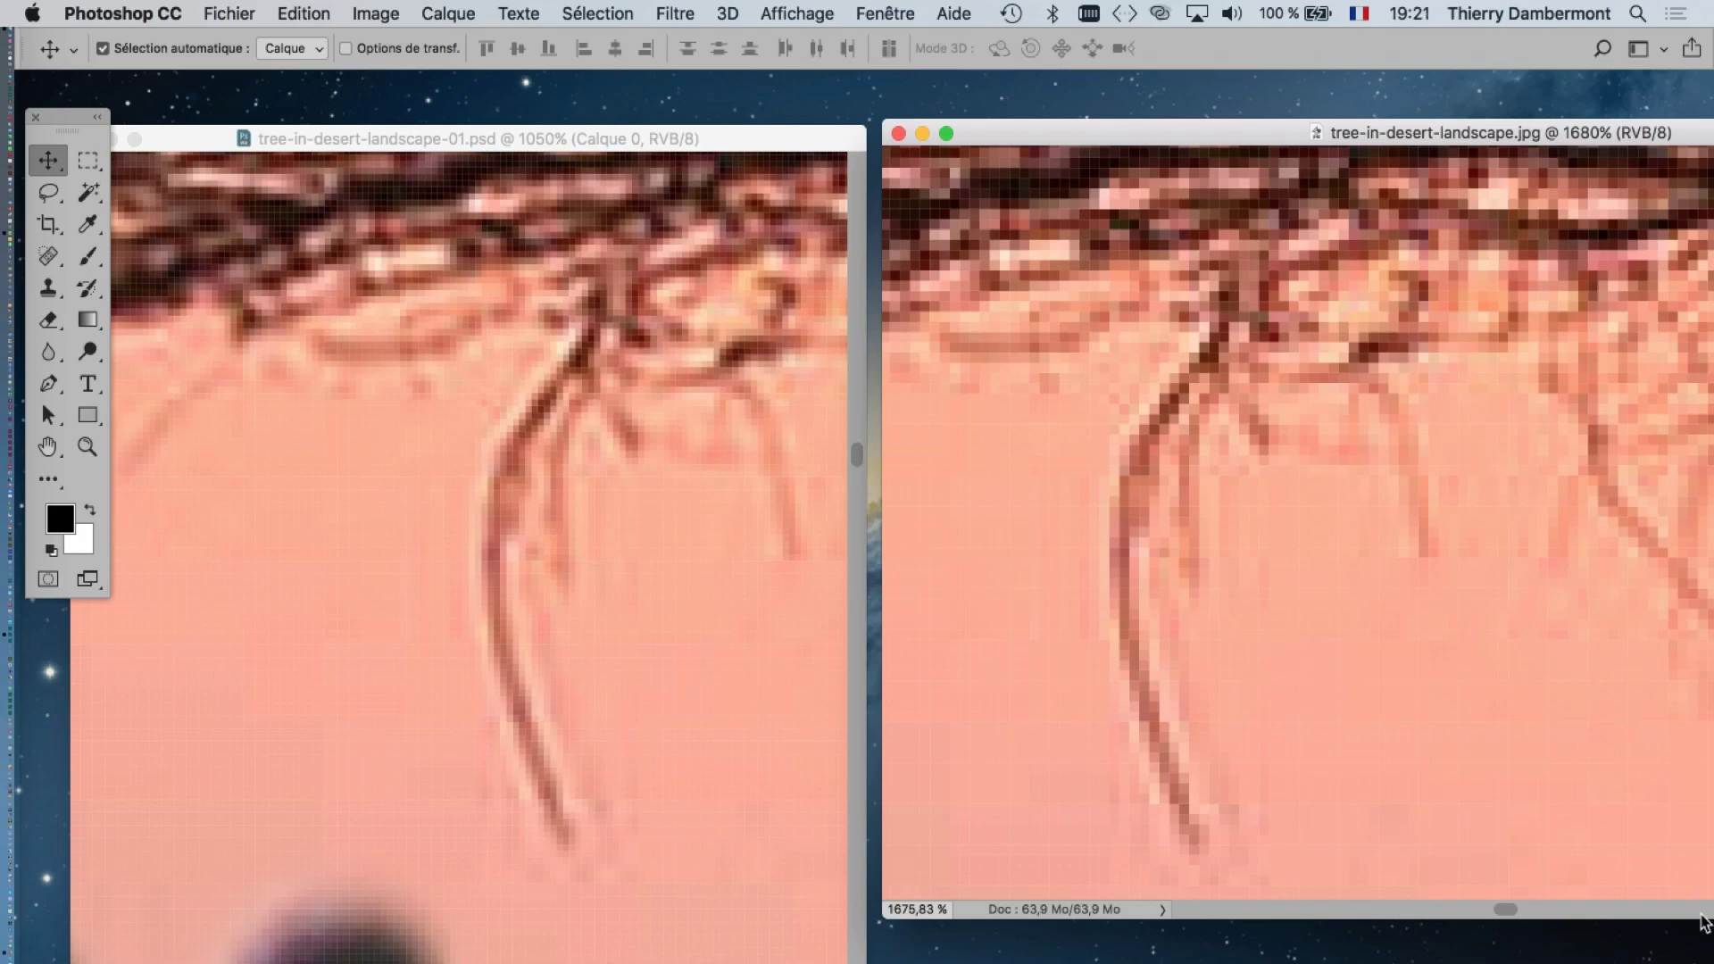
drag(1702, 922, 1702, 963)
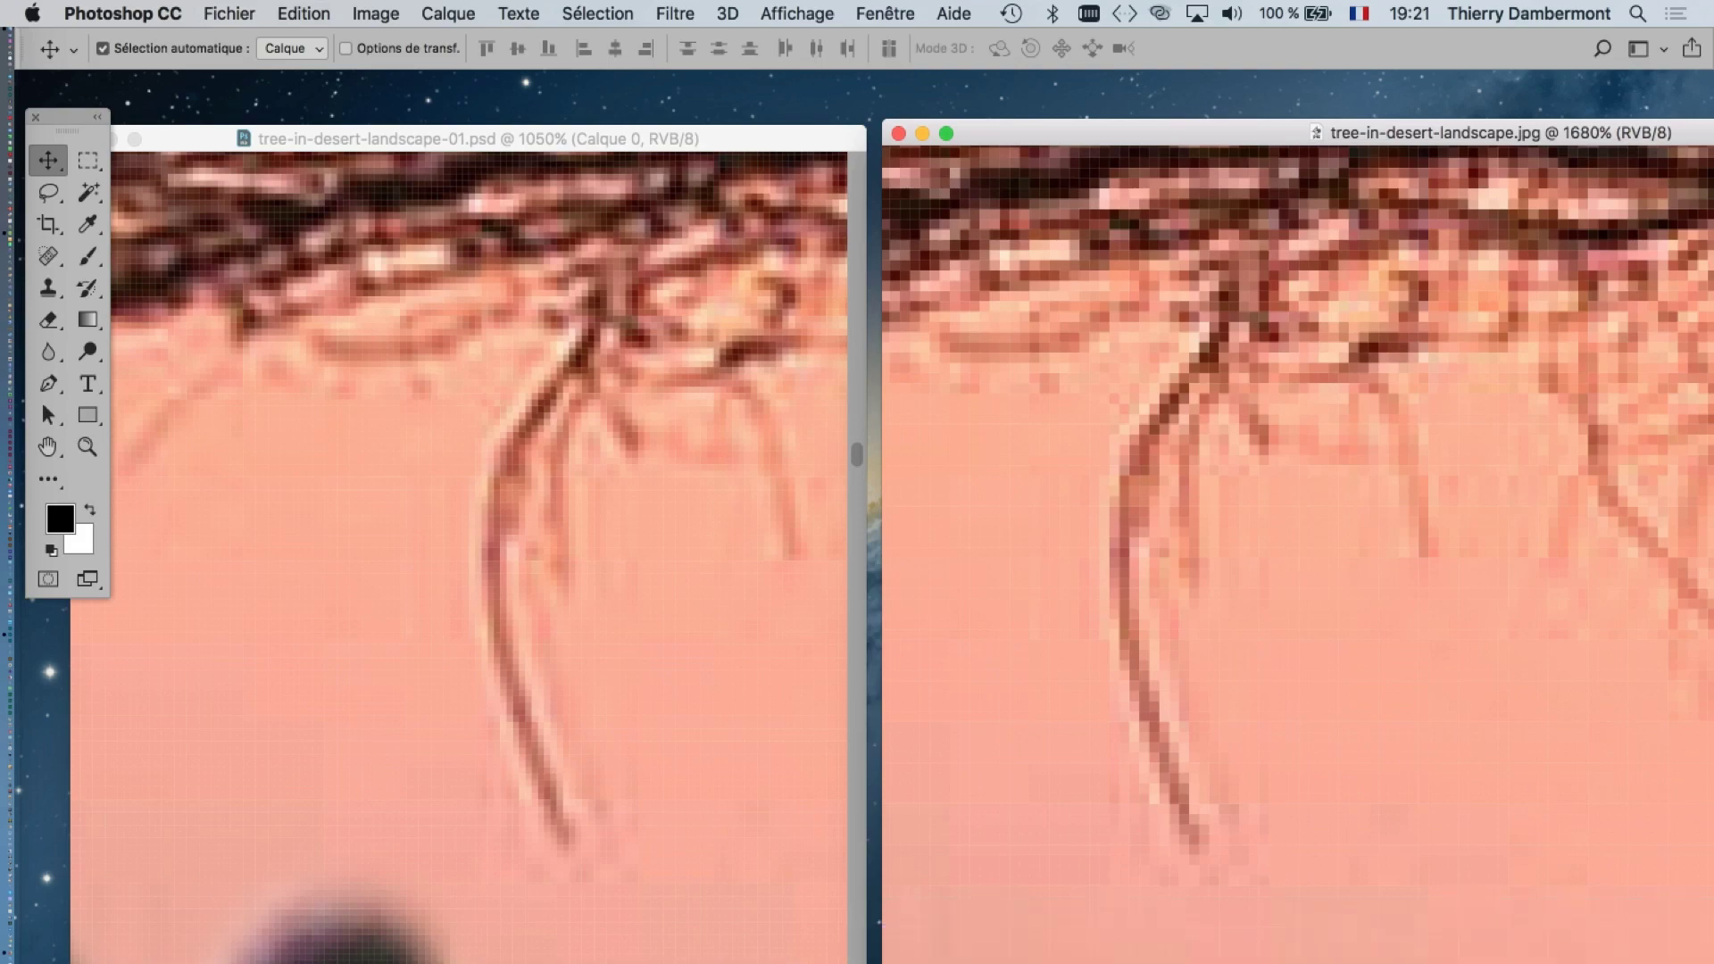
drag(1393, 585, 1440, 695)
click(516, 474)
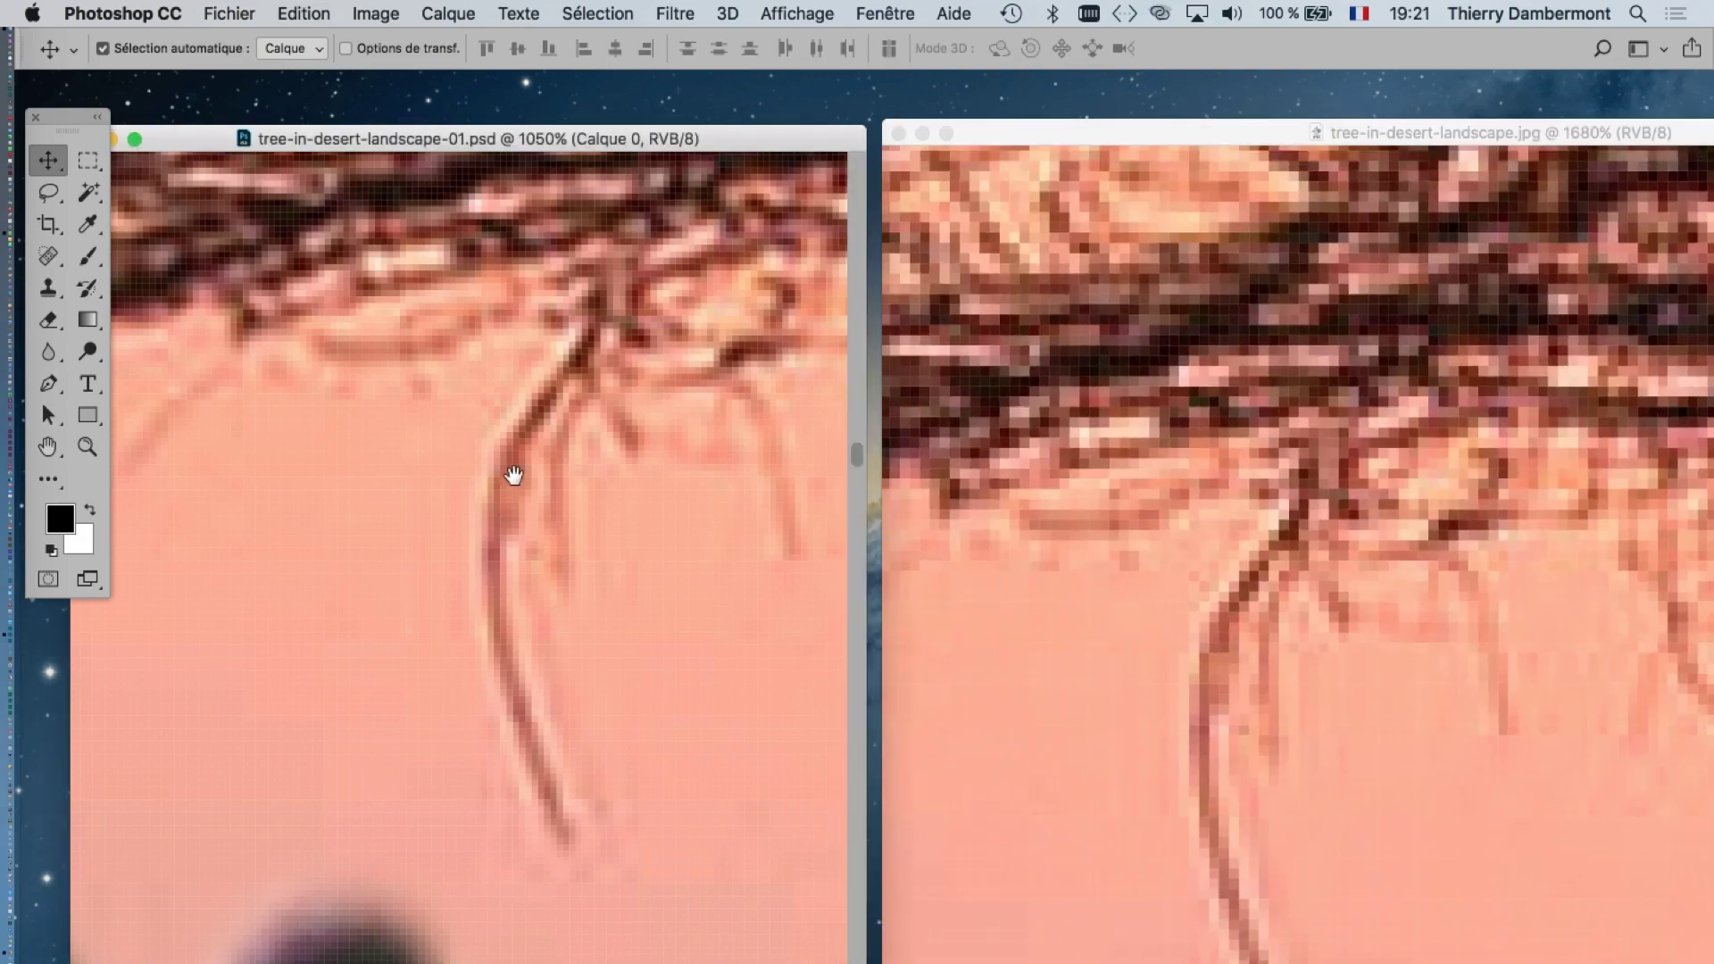
mouse_move(516, 474)
mouse_down()
mouse_move(430, 779)
mouse_move(517, 604)
mouse_up()
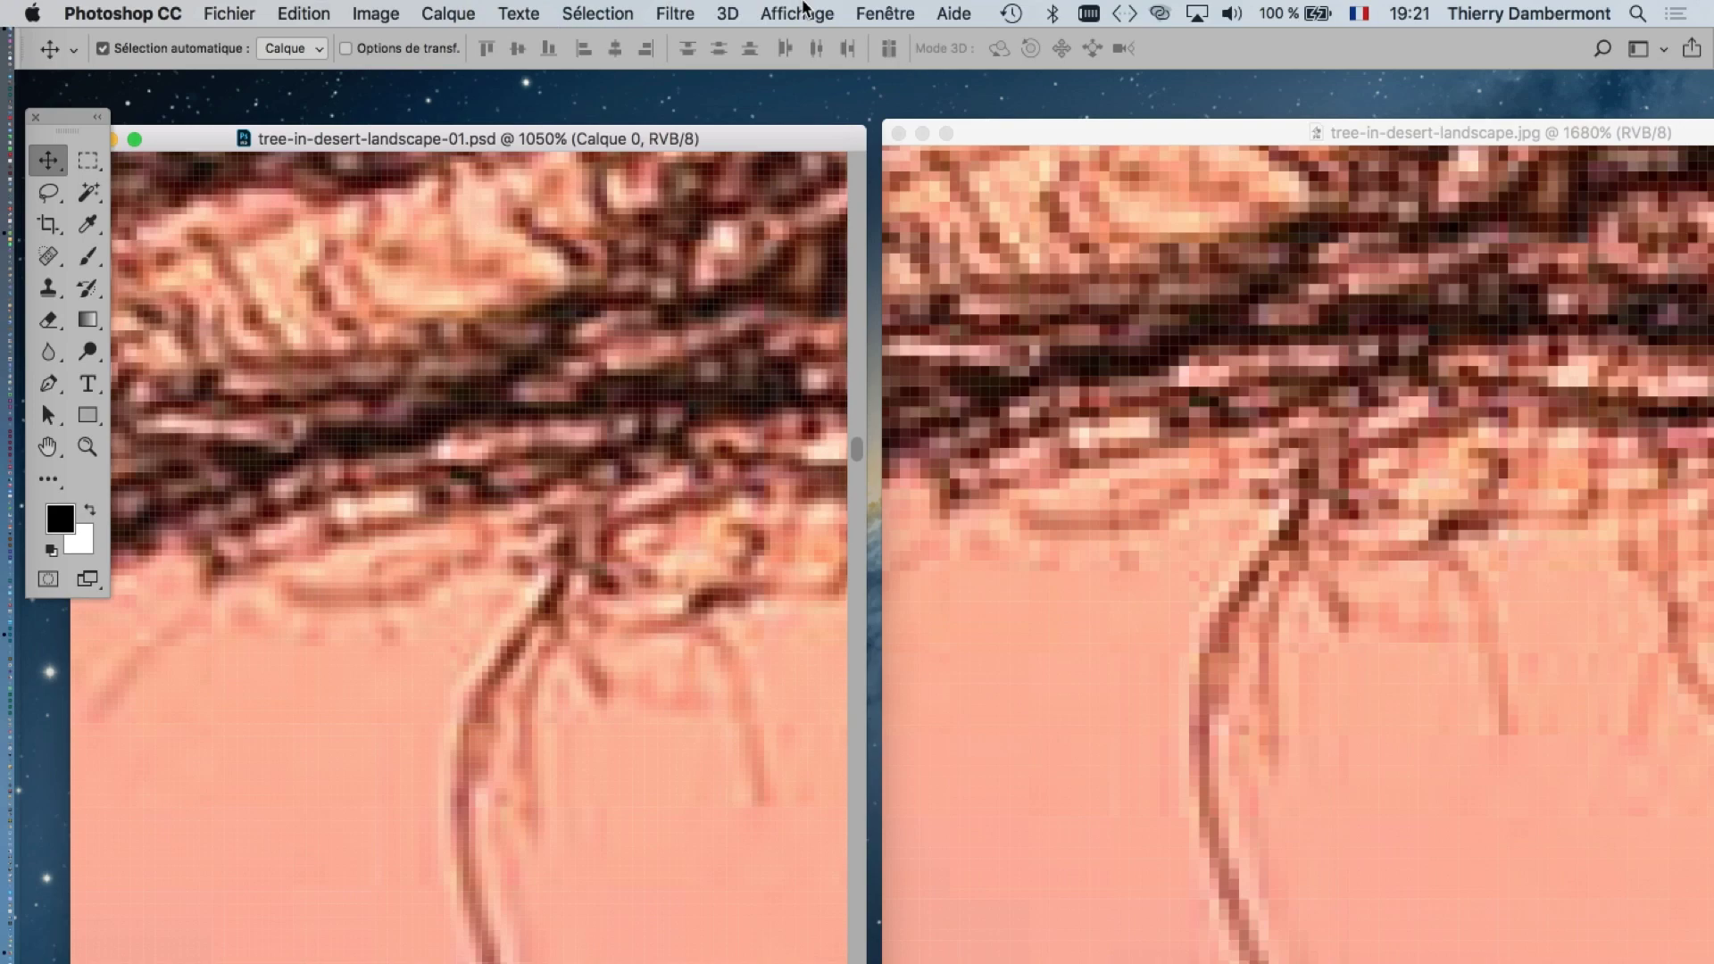
- Turn off the pixel grid overlay for the original photo via Affichage > Extras
click(797, 12)
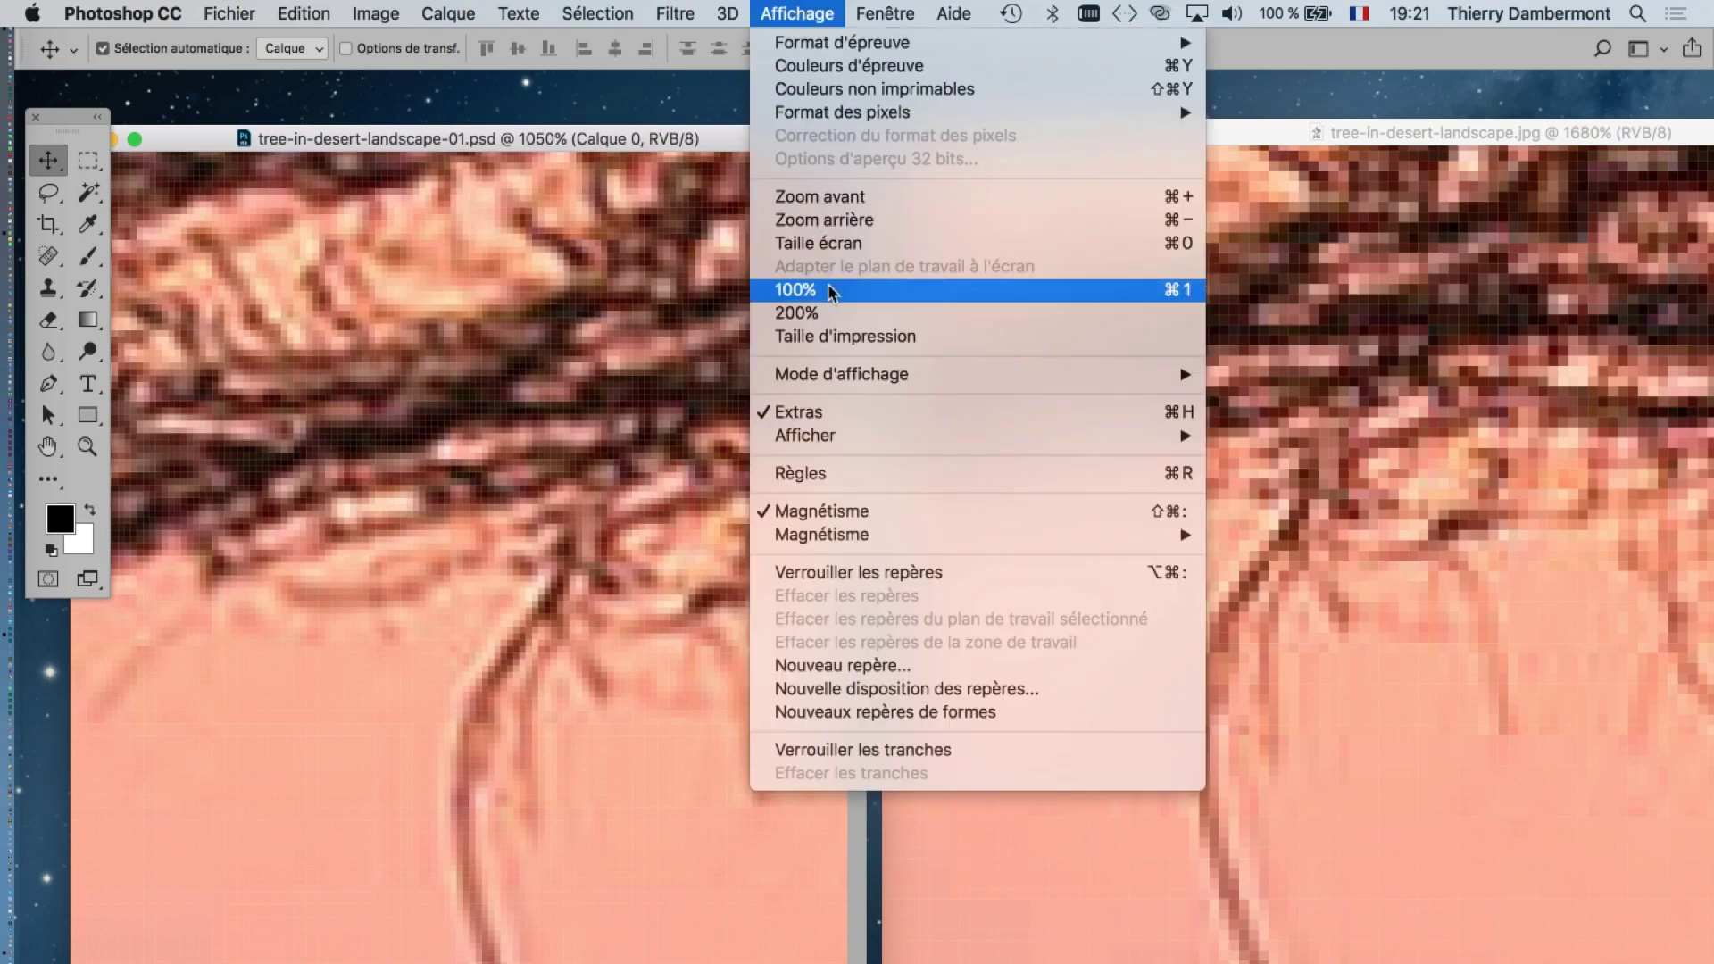
click(841, 412)
click(1076, 130)
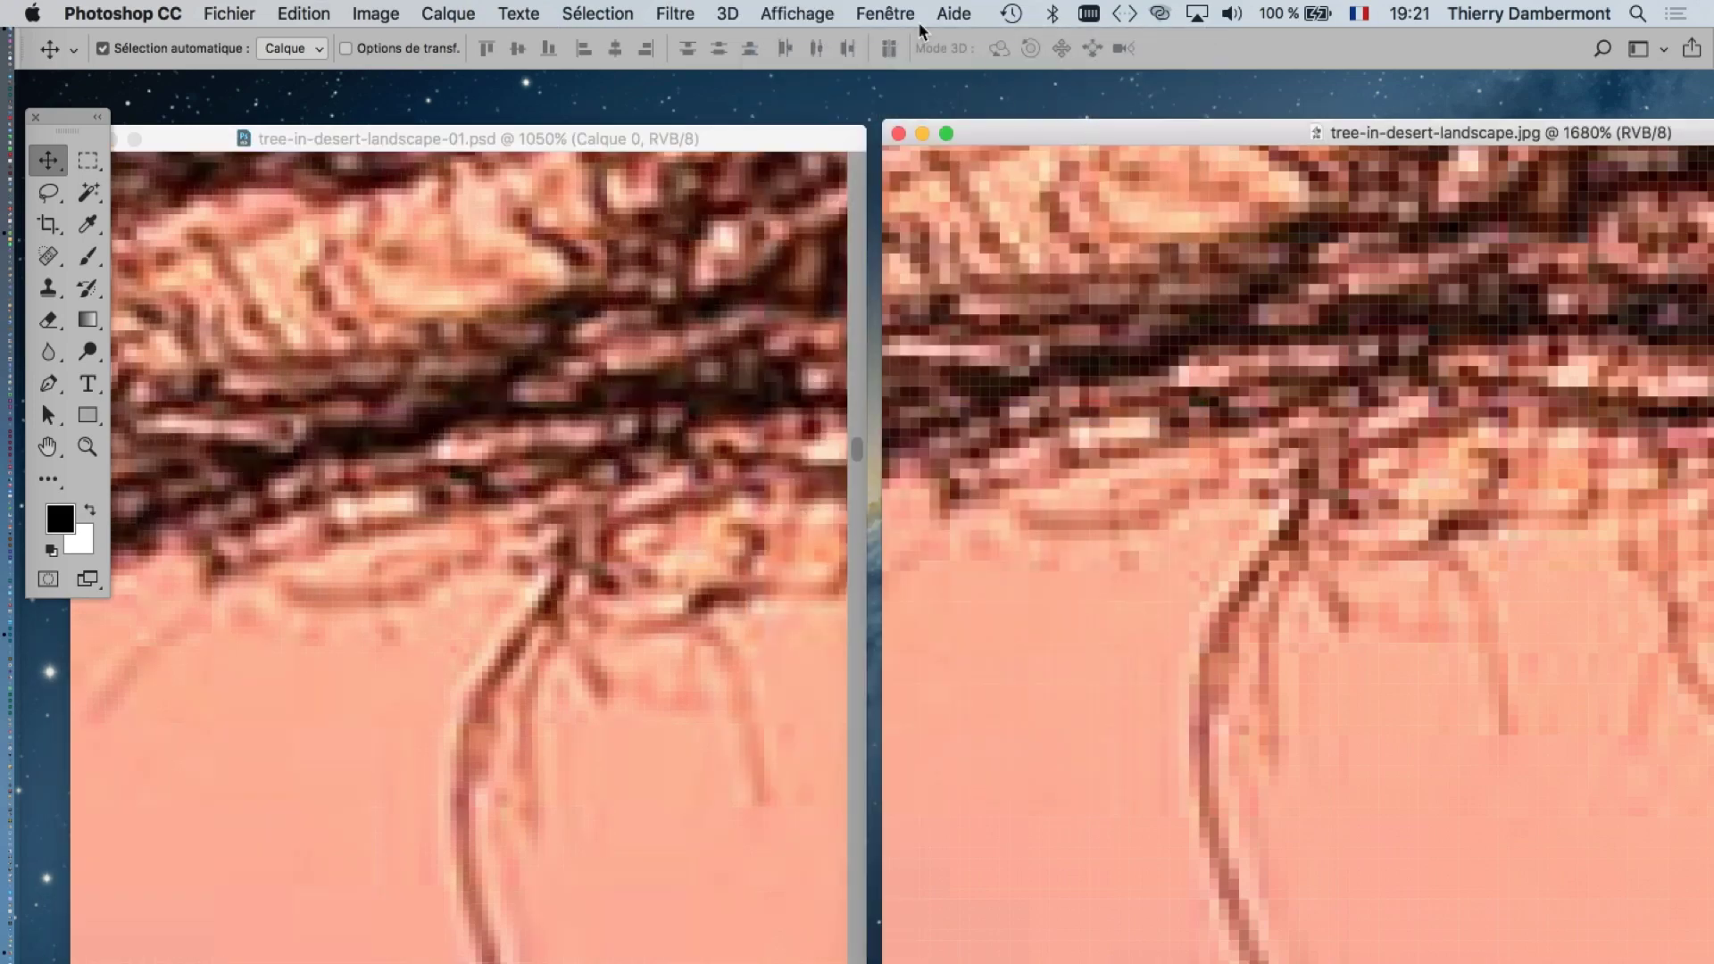
click(820, 13)
click(836, 410)
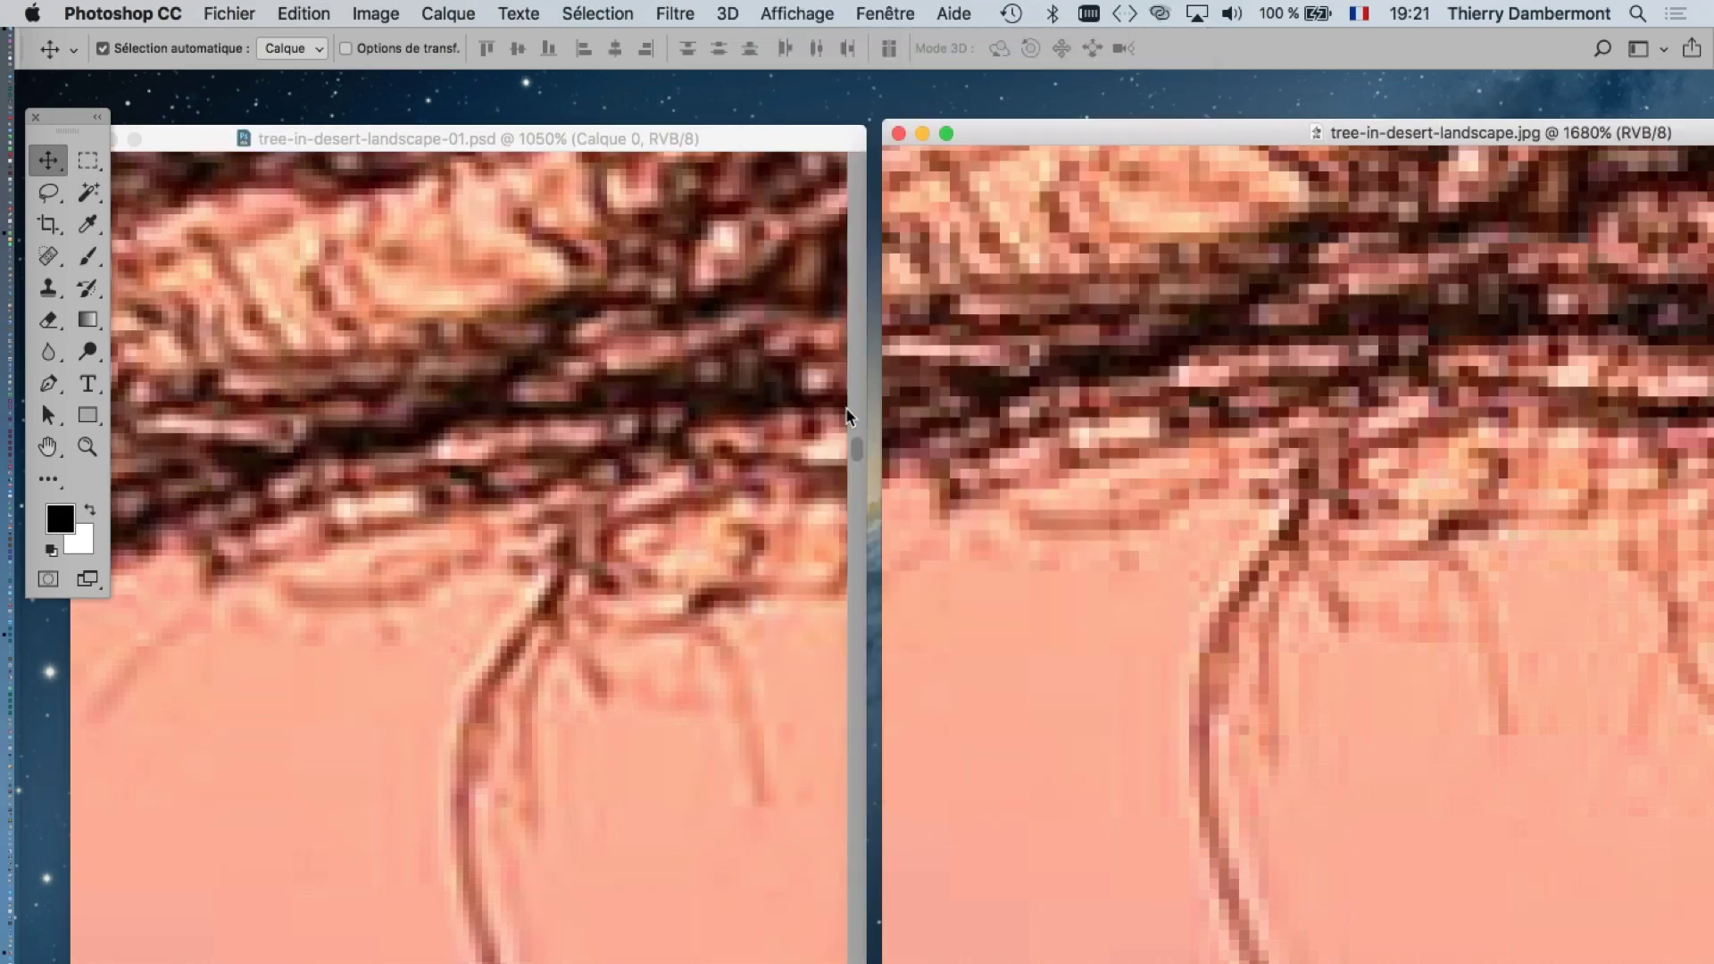
click(662, 147)
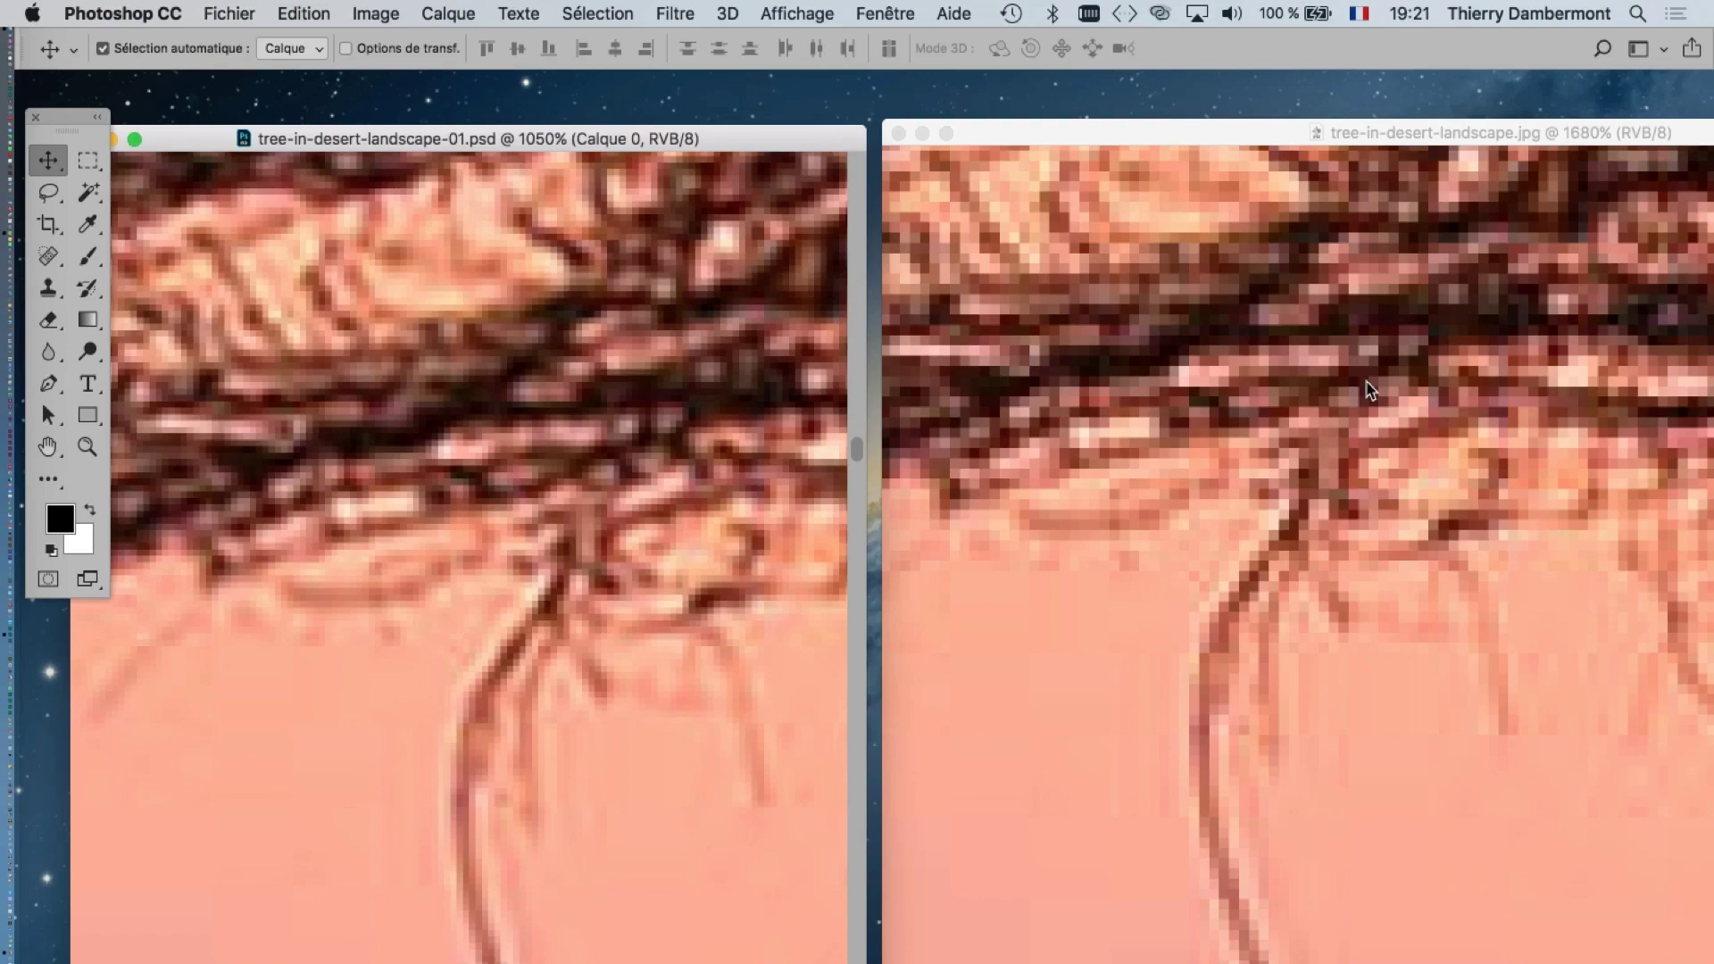
click(1370, 390)
- Close the tree photo, fit the composite full-screen, and shift the dog slightly left on the dune
key(super+w)
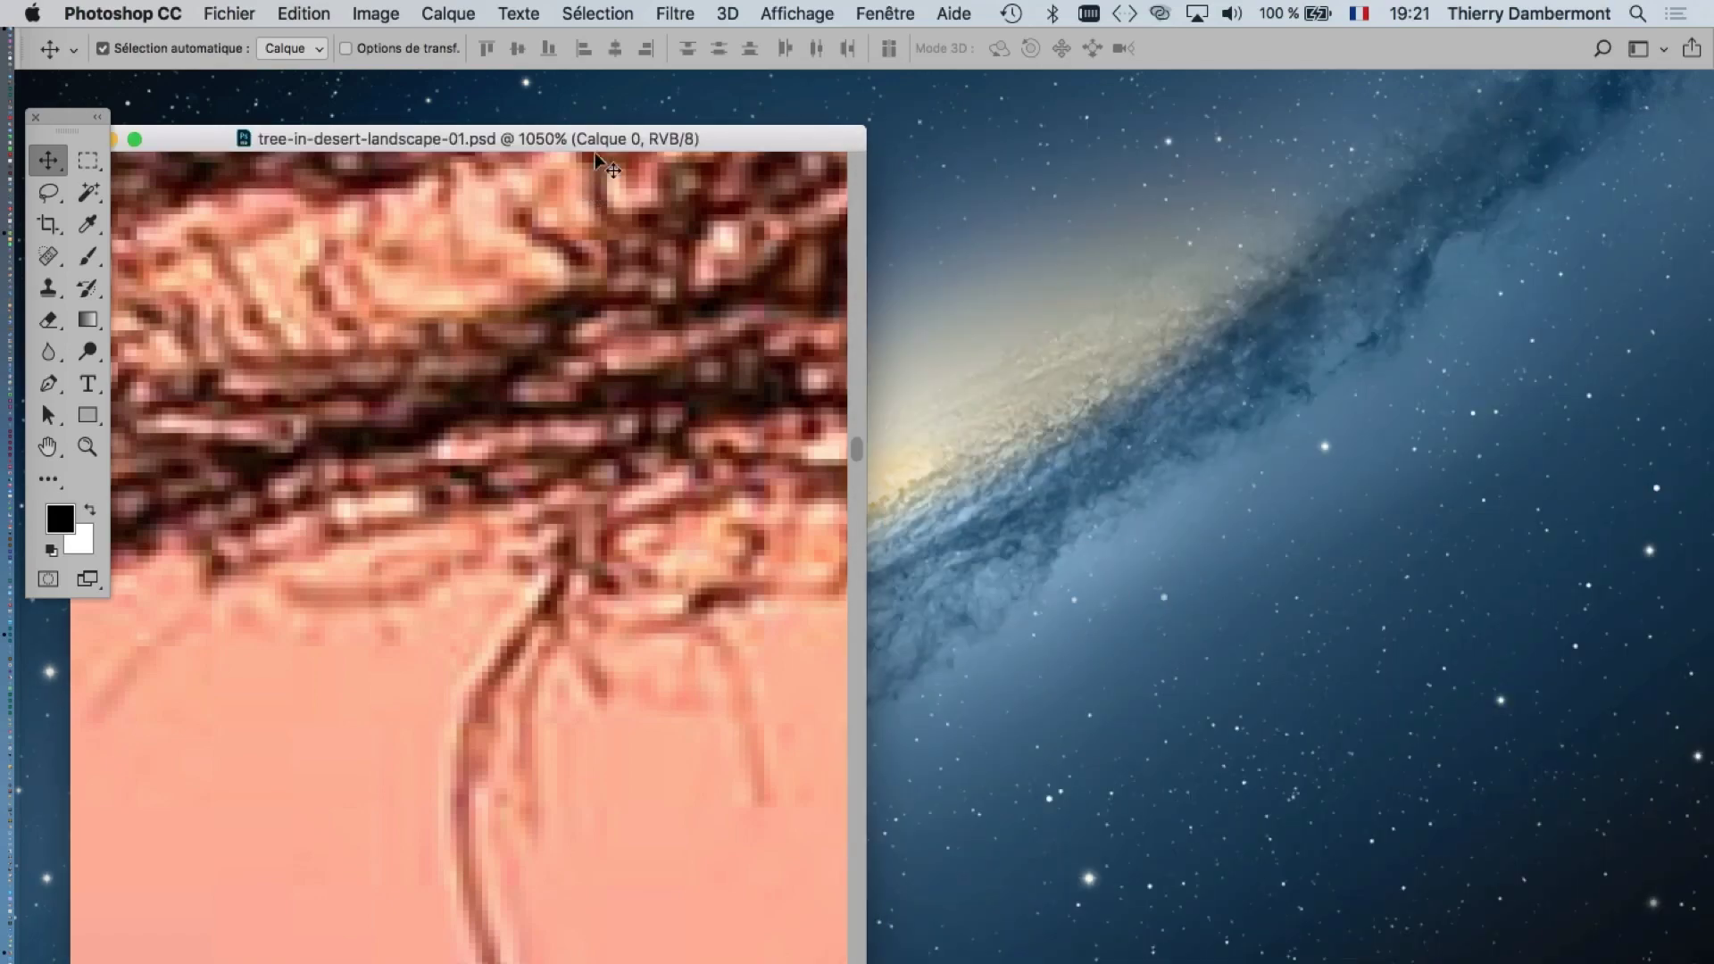
key(f)
key(super+0)
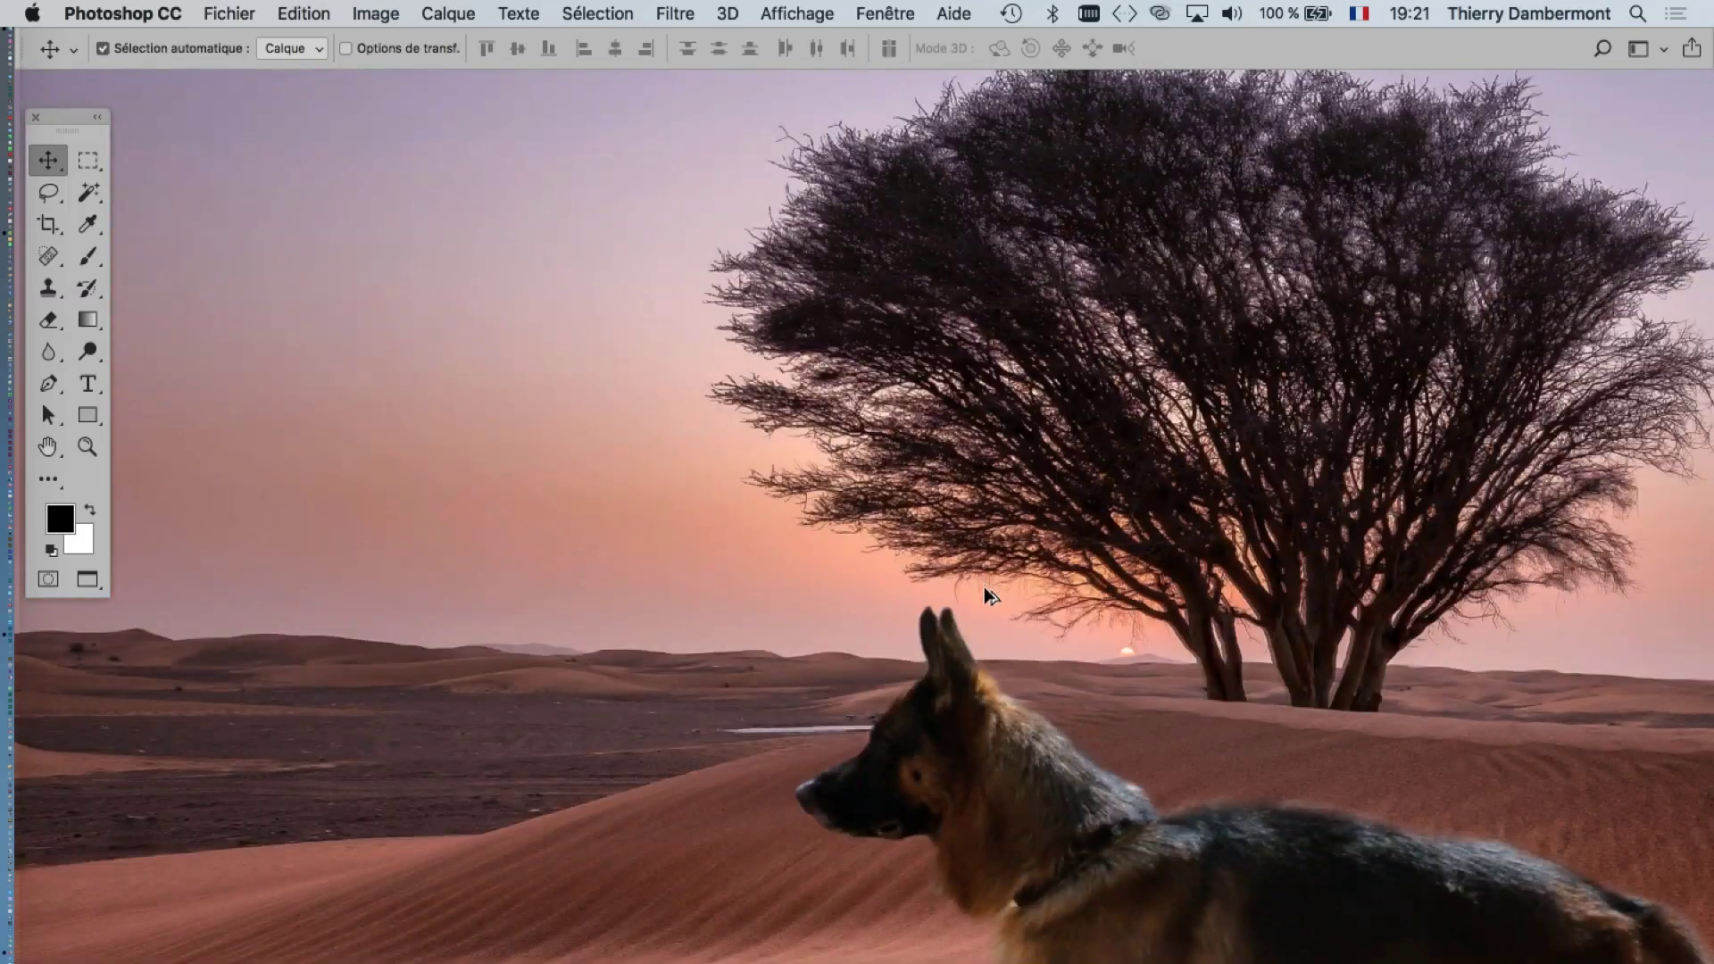
key(super+minus)
key(super+minus)
key(super+minus)
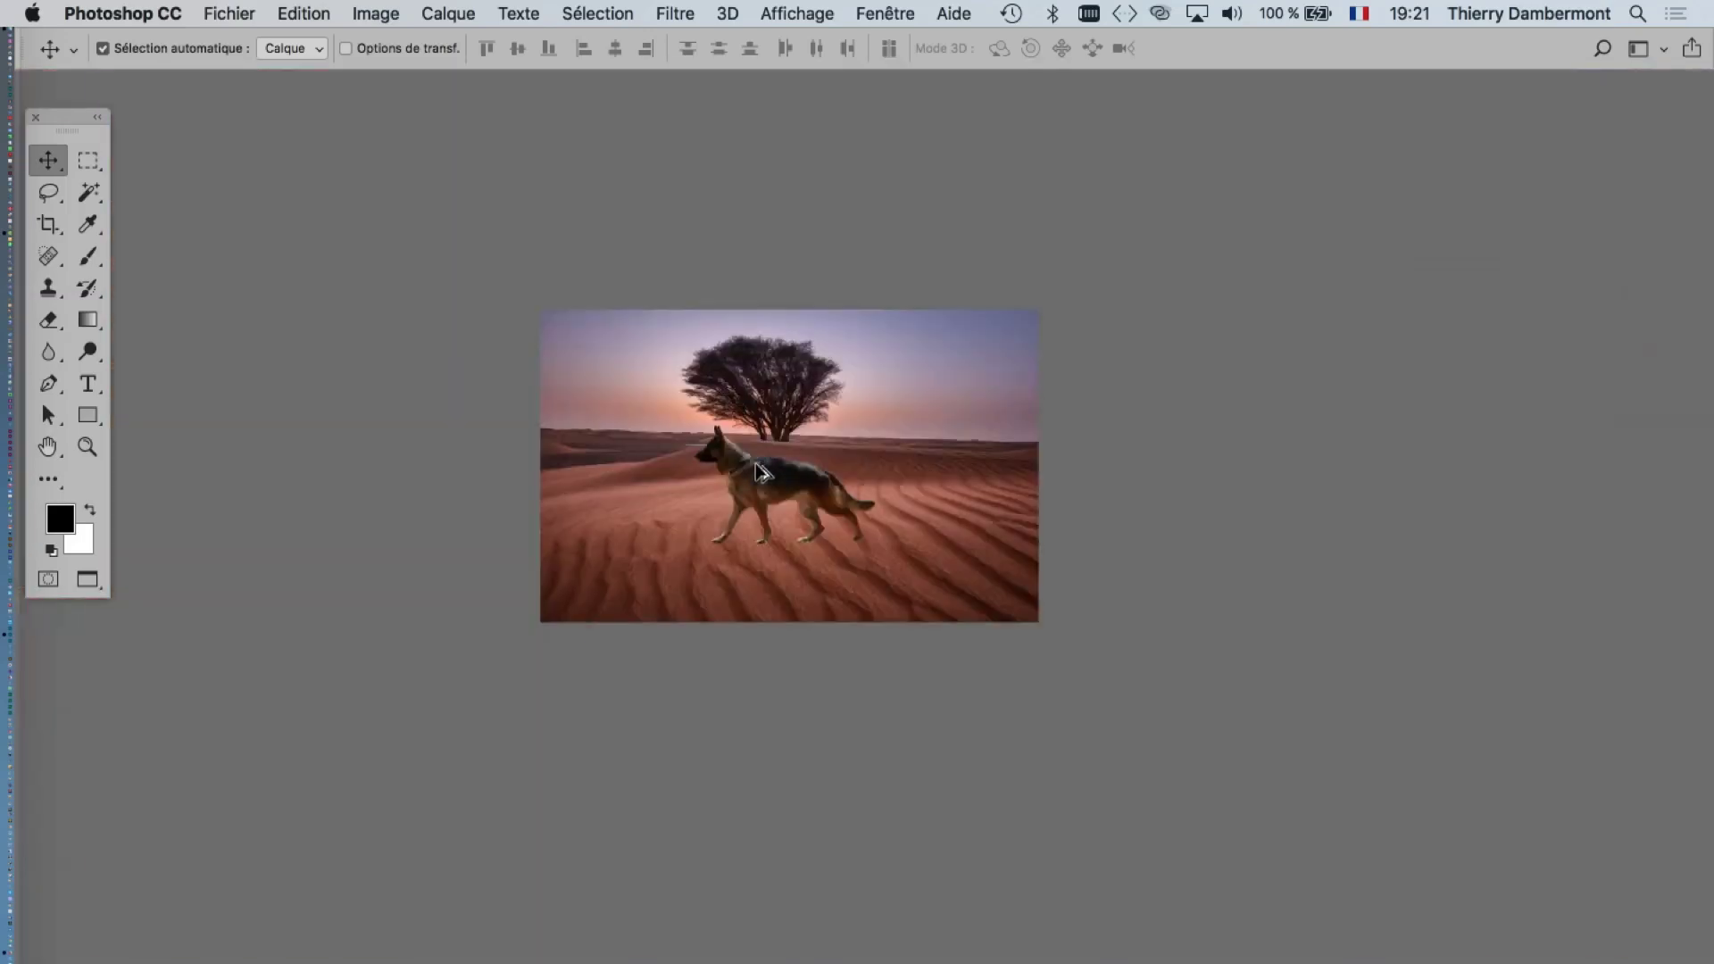
key(super+0)
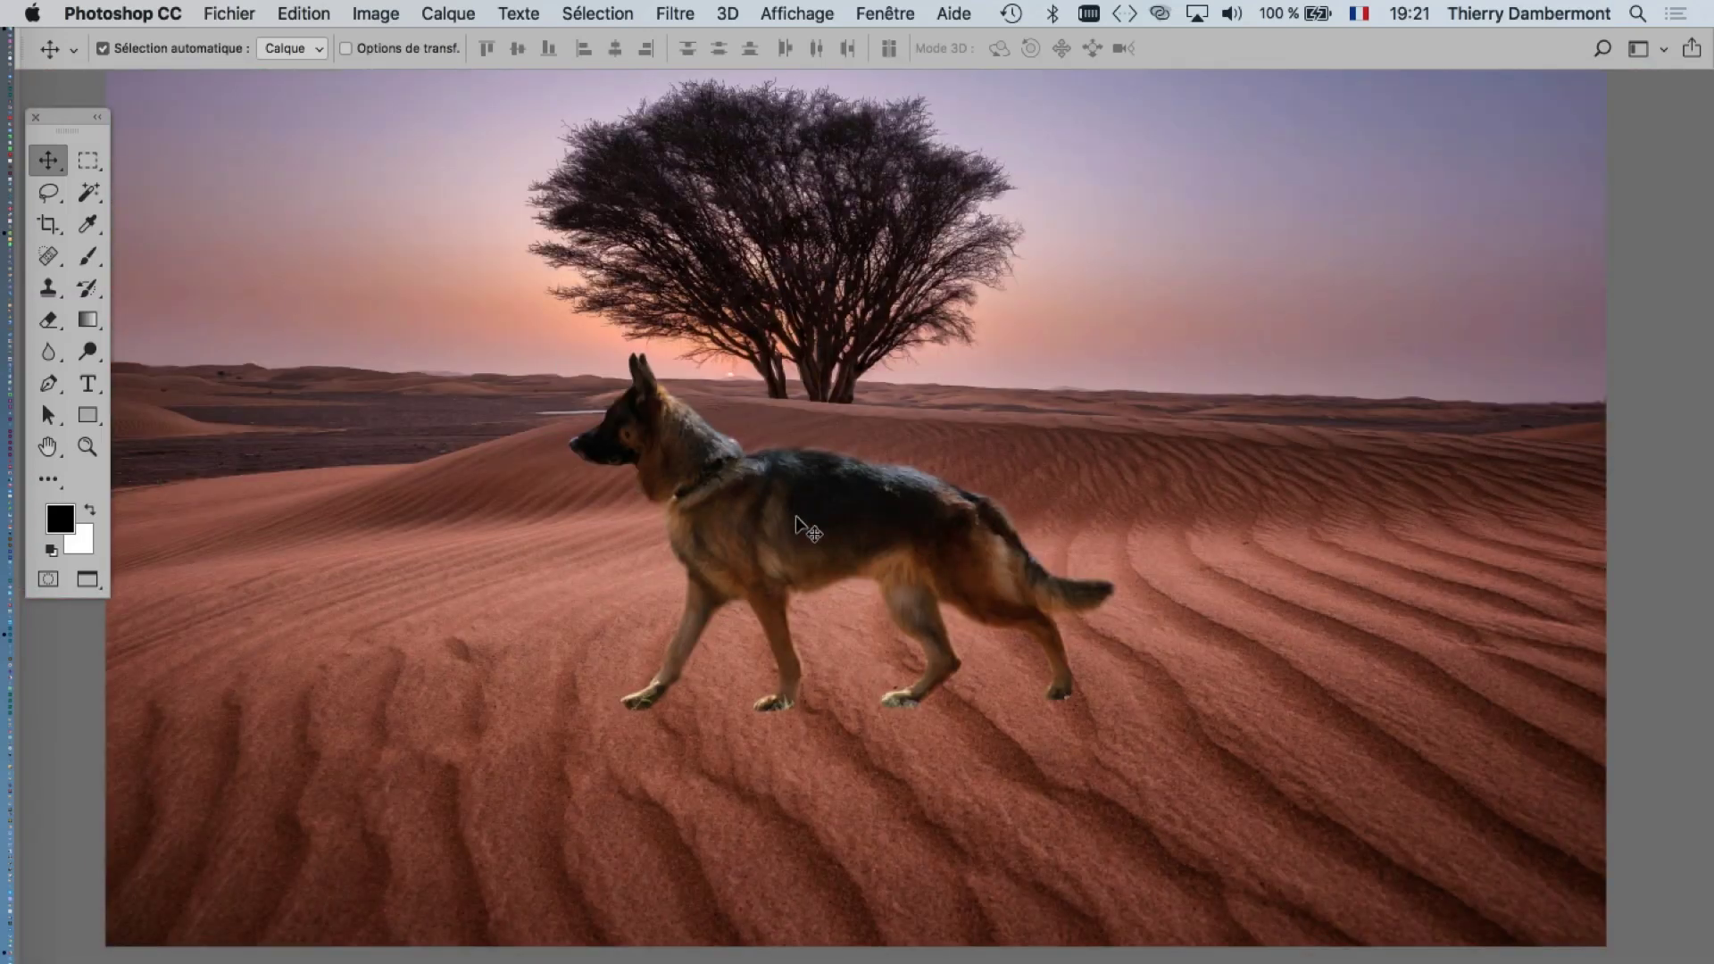
mouse_move(794, 517)
mouse_down()
mouse_move(948, 501)
mouse_move(735, 507)
mouse_up()
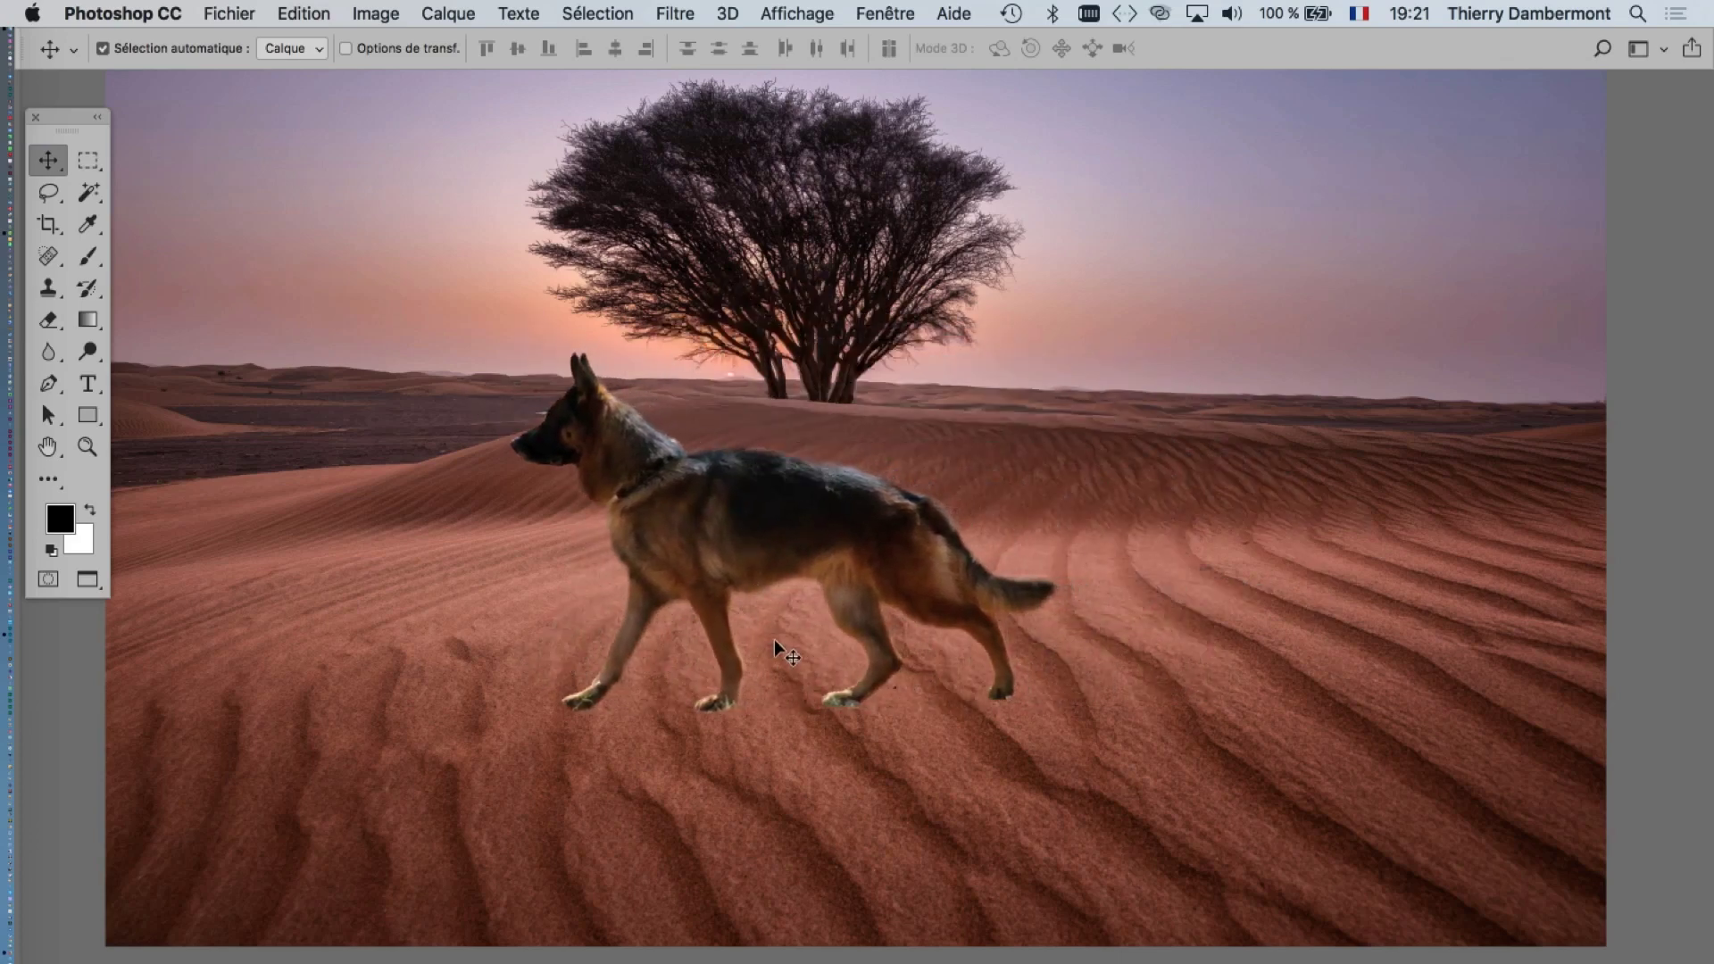
mouse_move(719, 537)
mouse_down()
mouse_move(780, 523)
mouse_move(751, 521)
mouse_up()
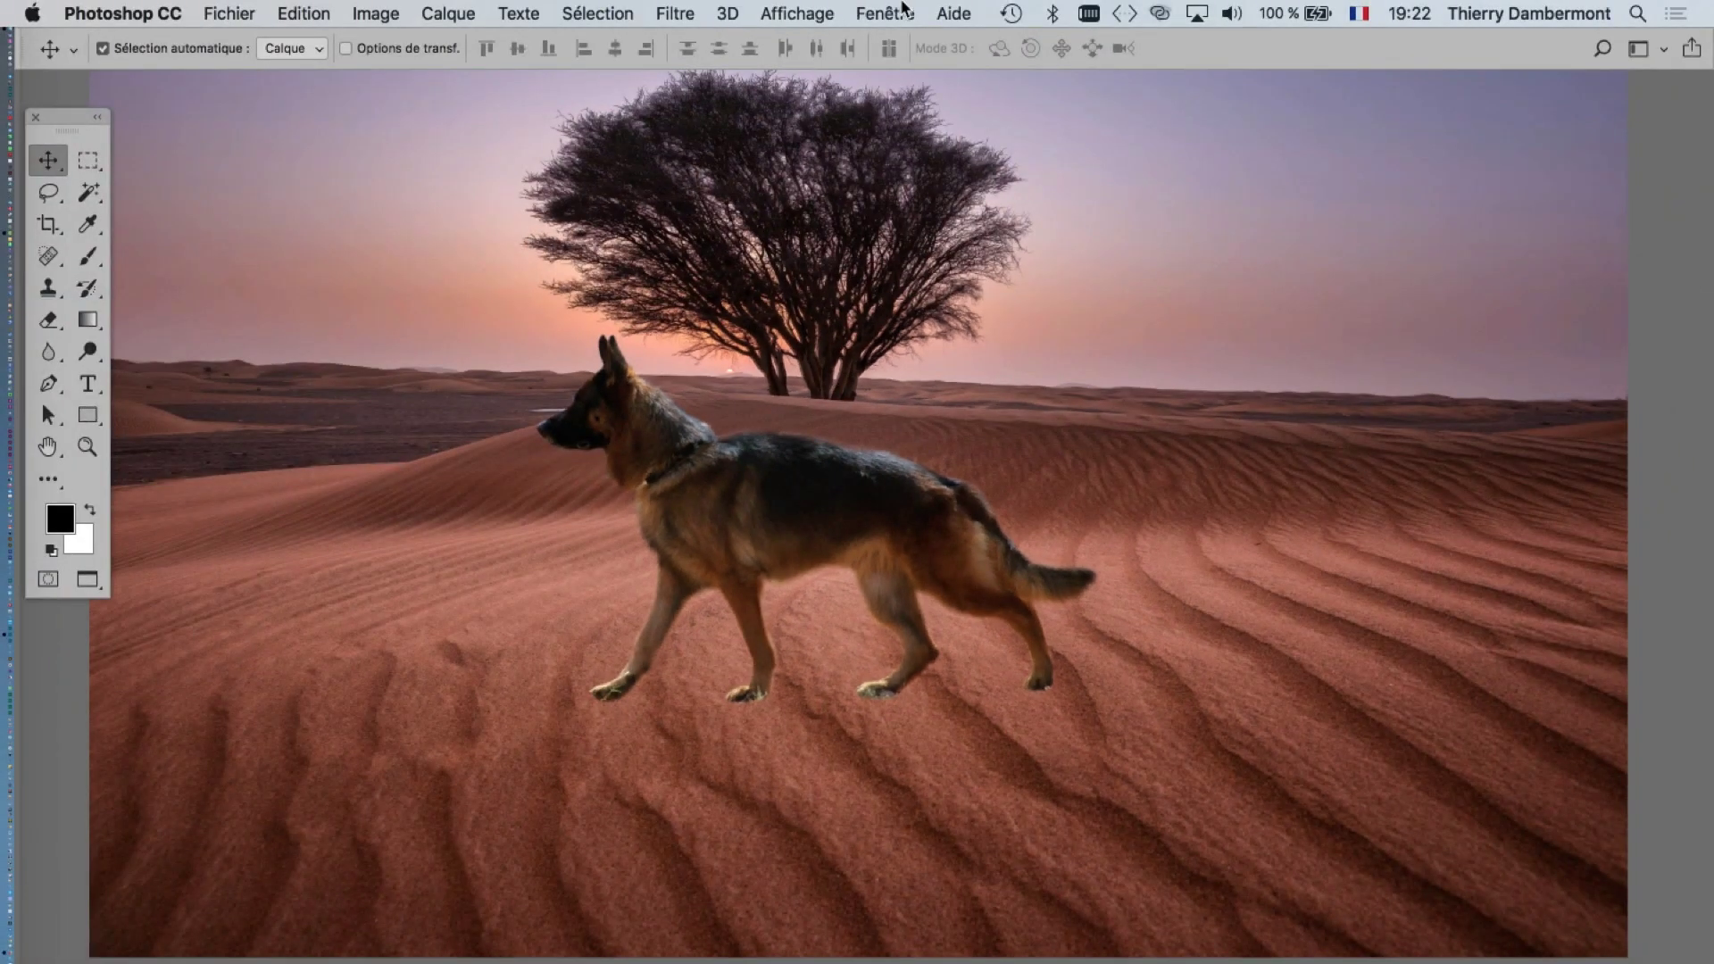
- Show the Calques panel, toggle Calque 1's mask off and back on, and select Calque 0
click(904, 11)
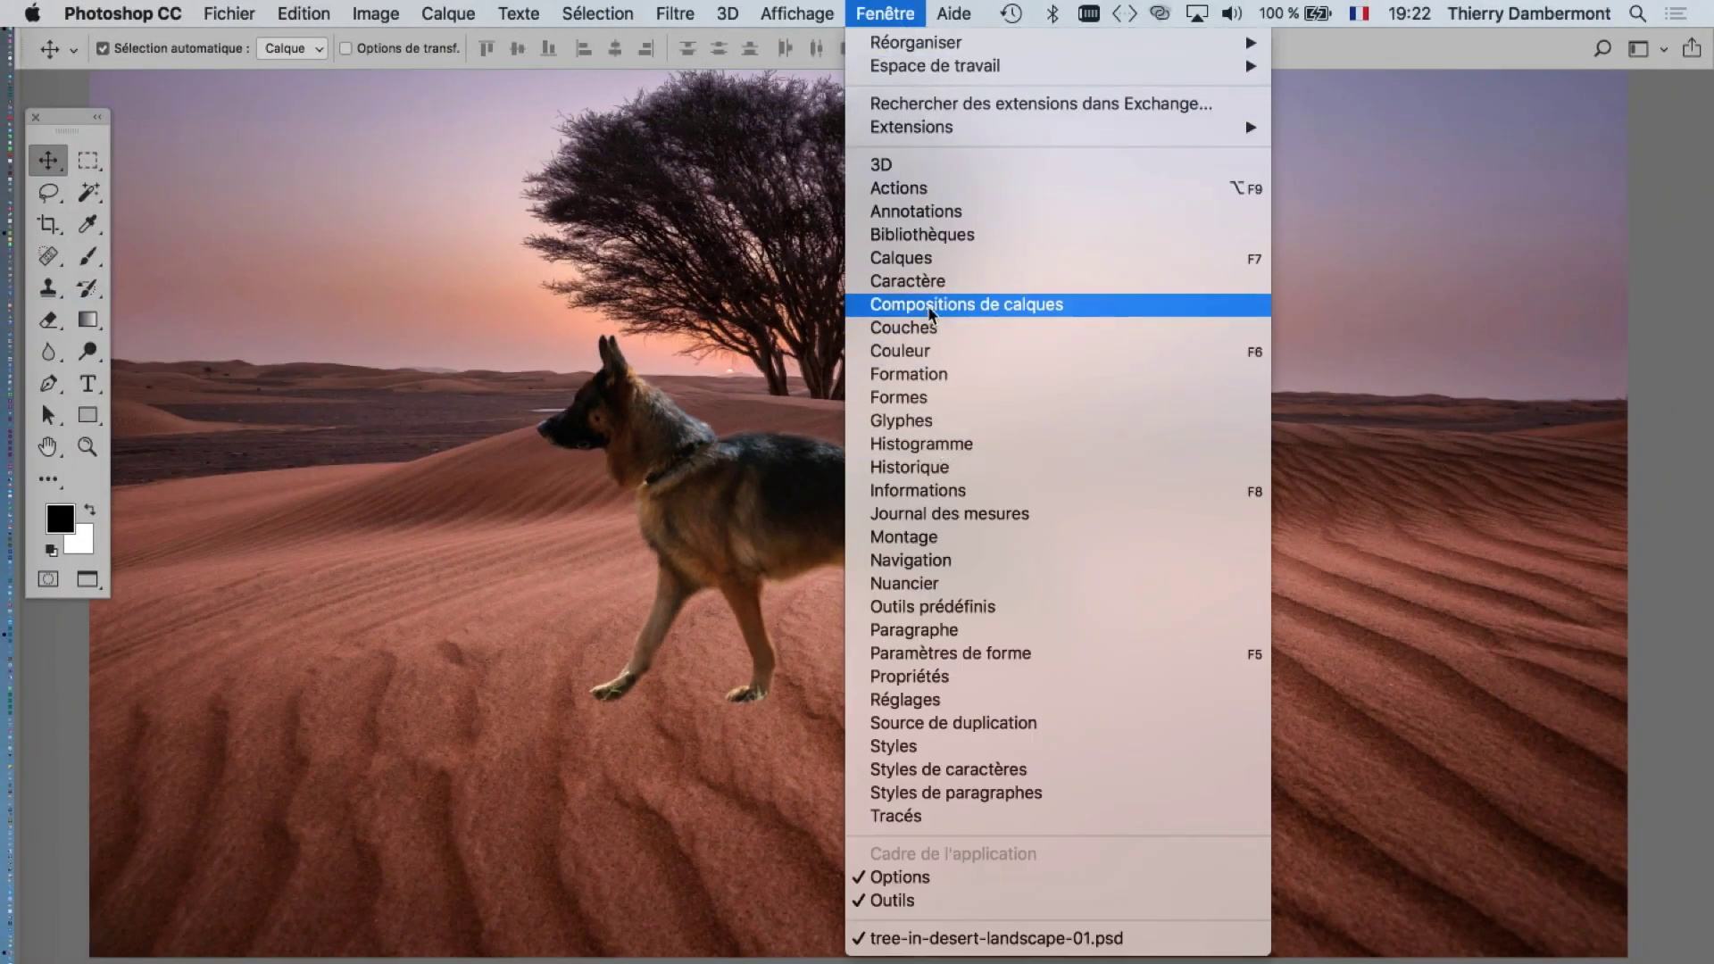
click(938, 264)
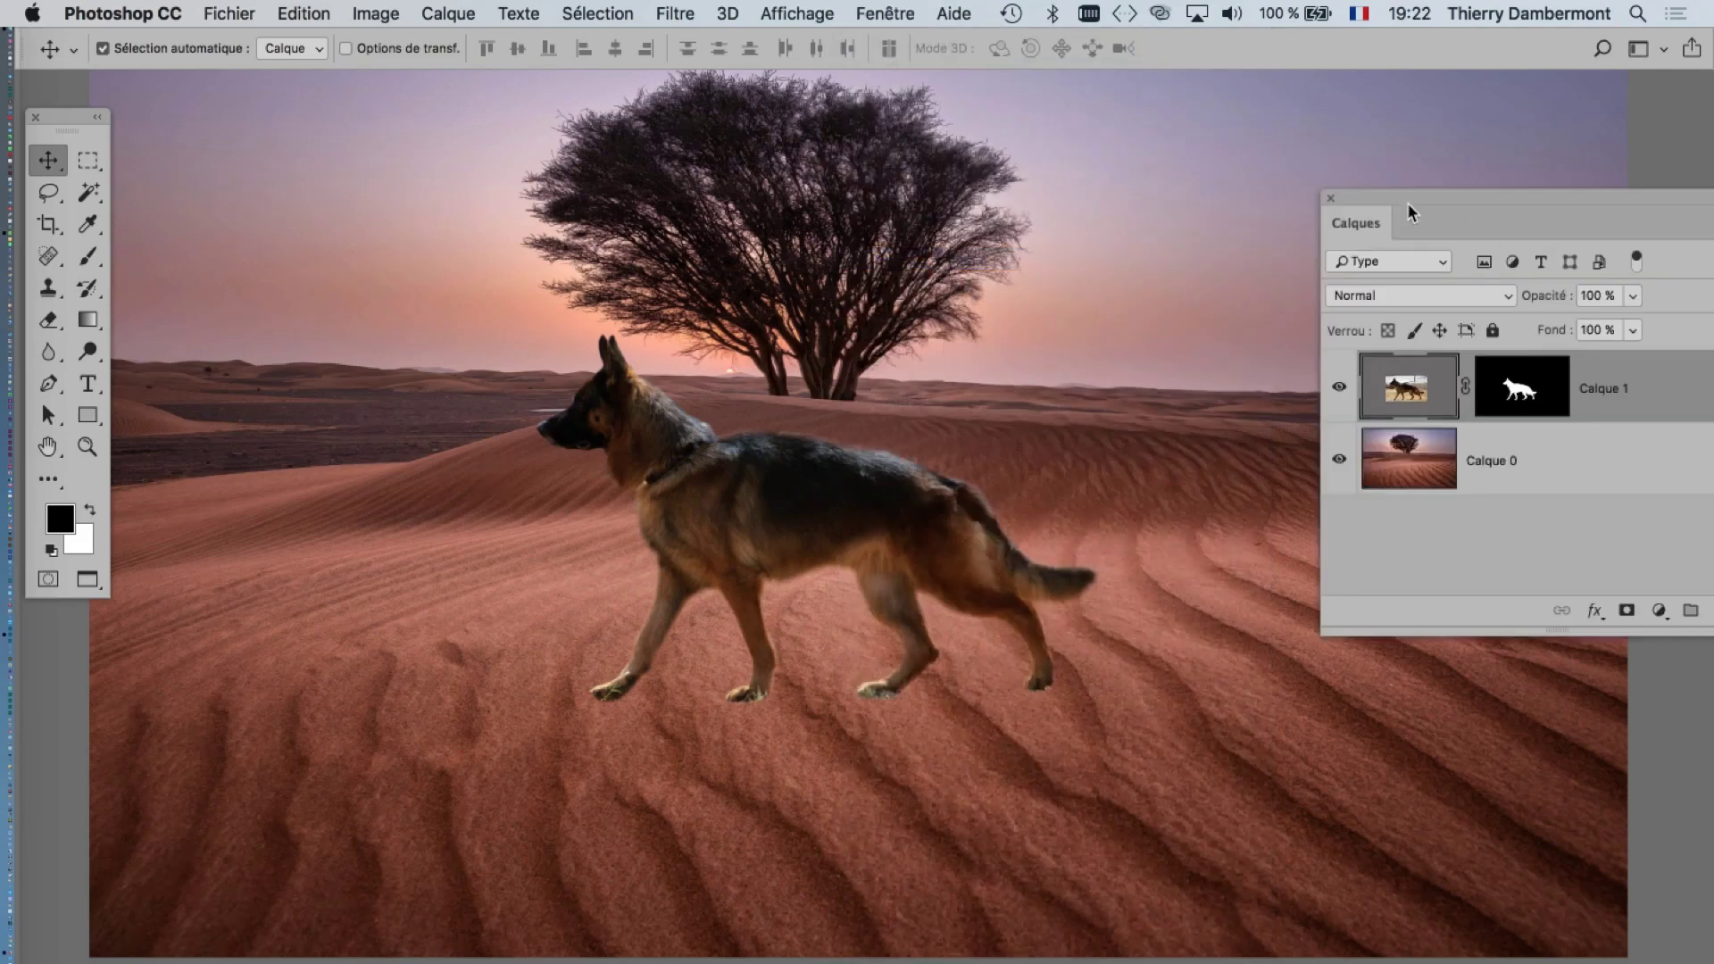
drag(1407, 202, 968, 296)
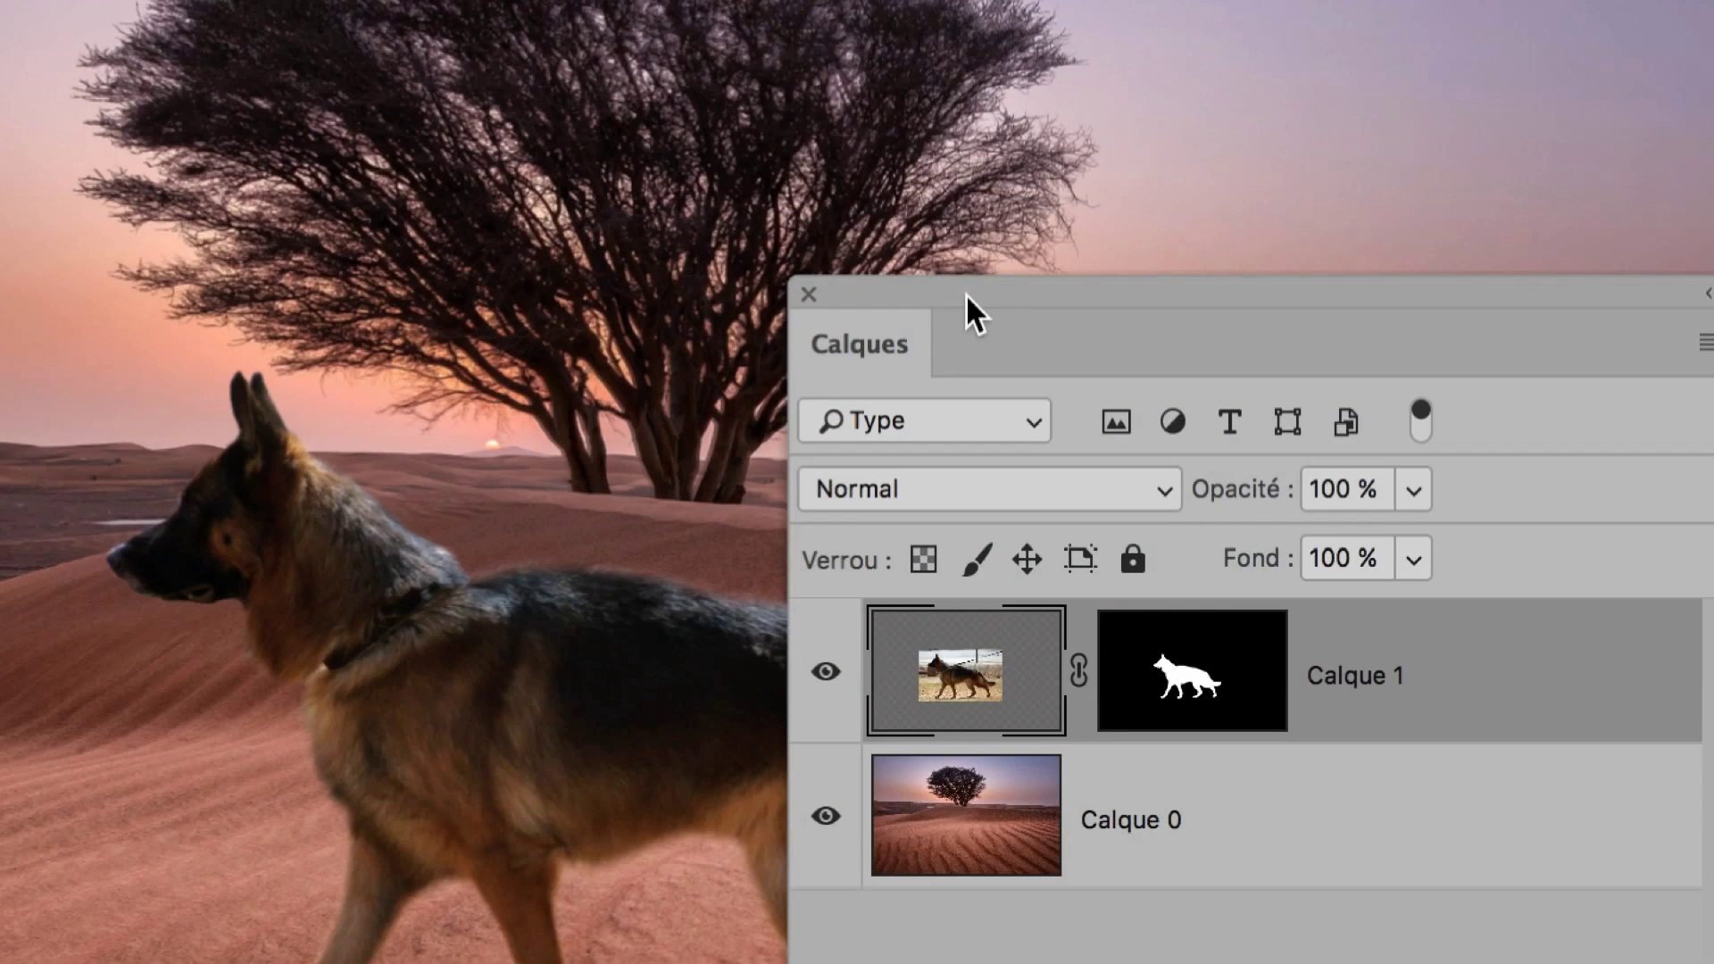
shift+click(1165, 683)
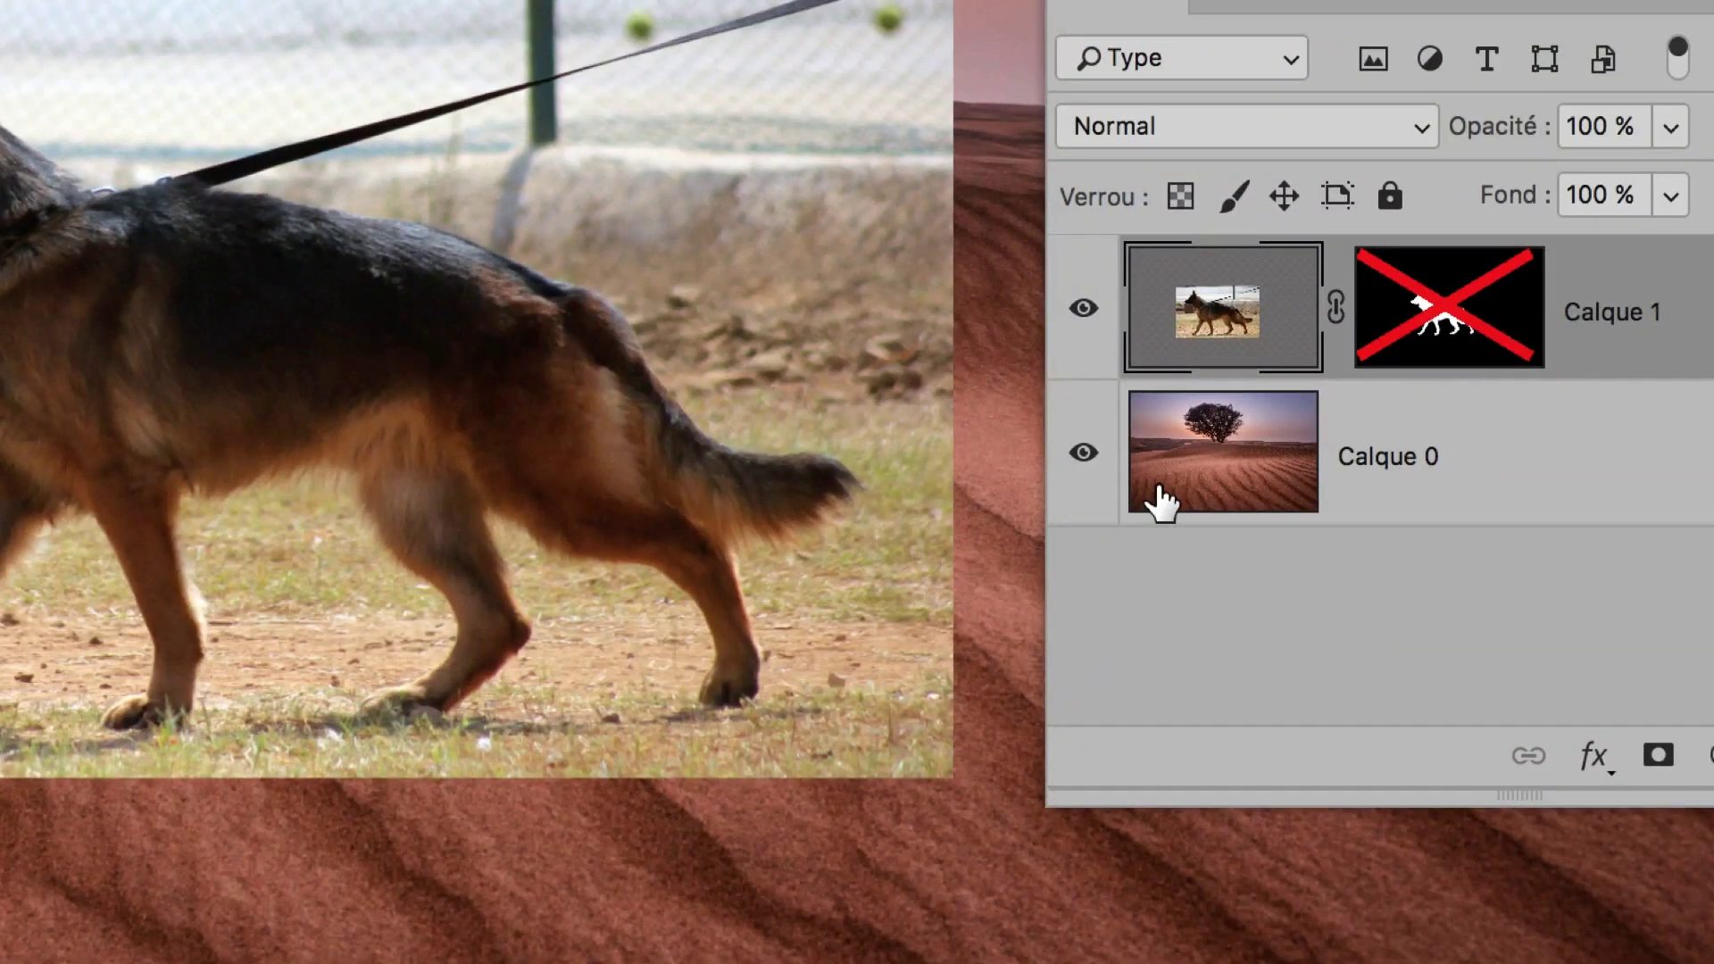
shift+click(1446, 321)
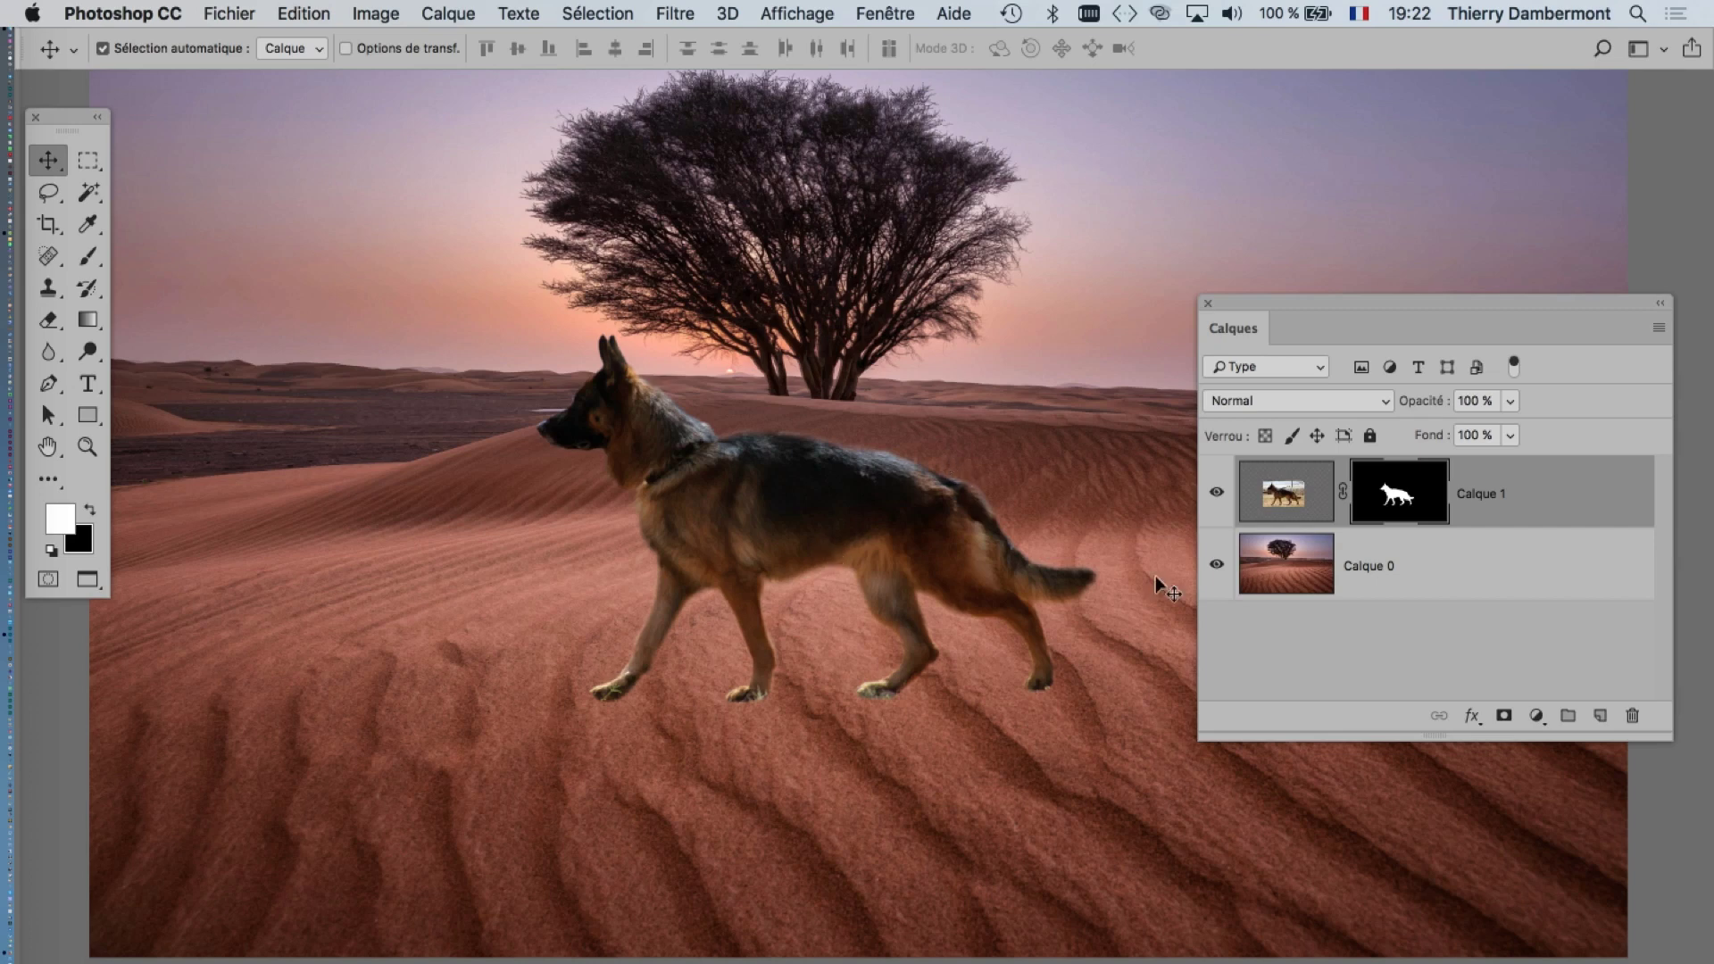
click(1447, 573)
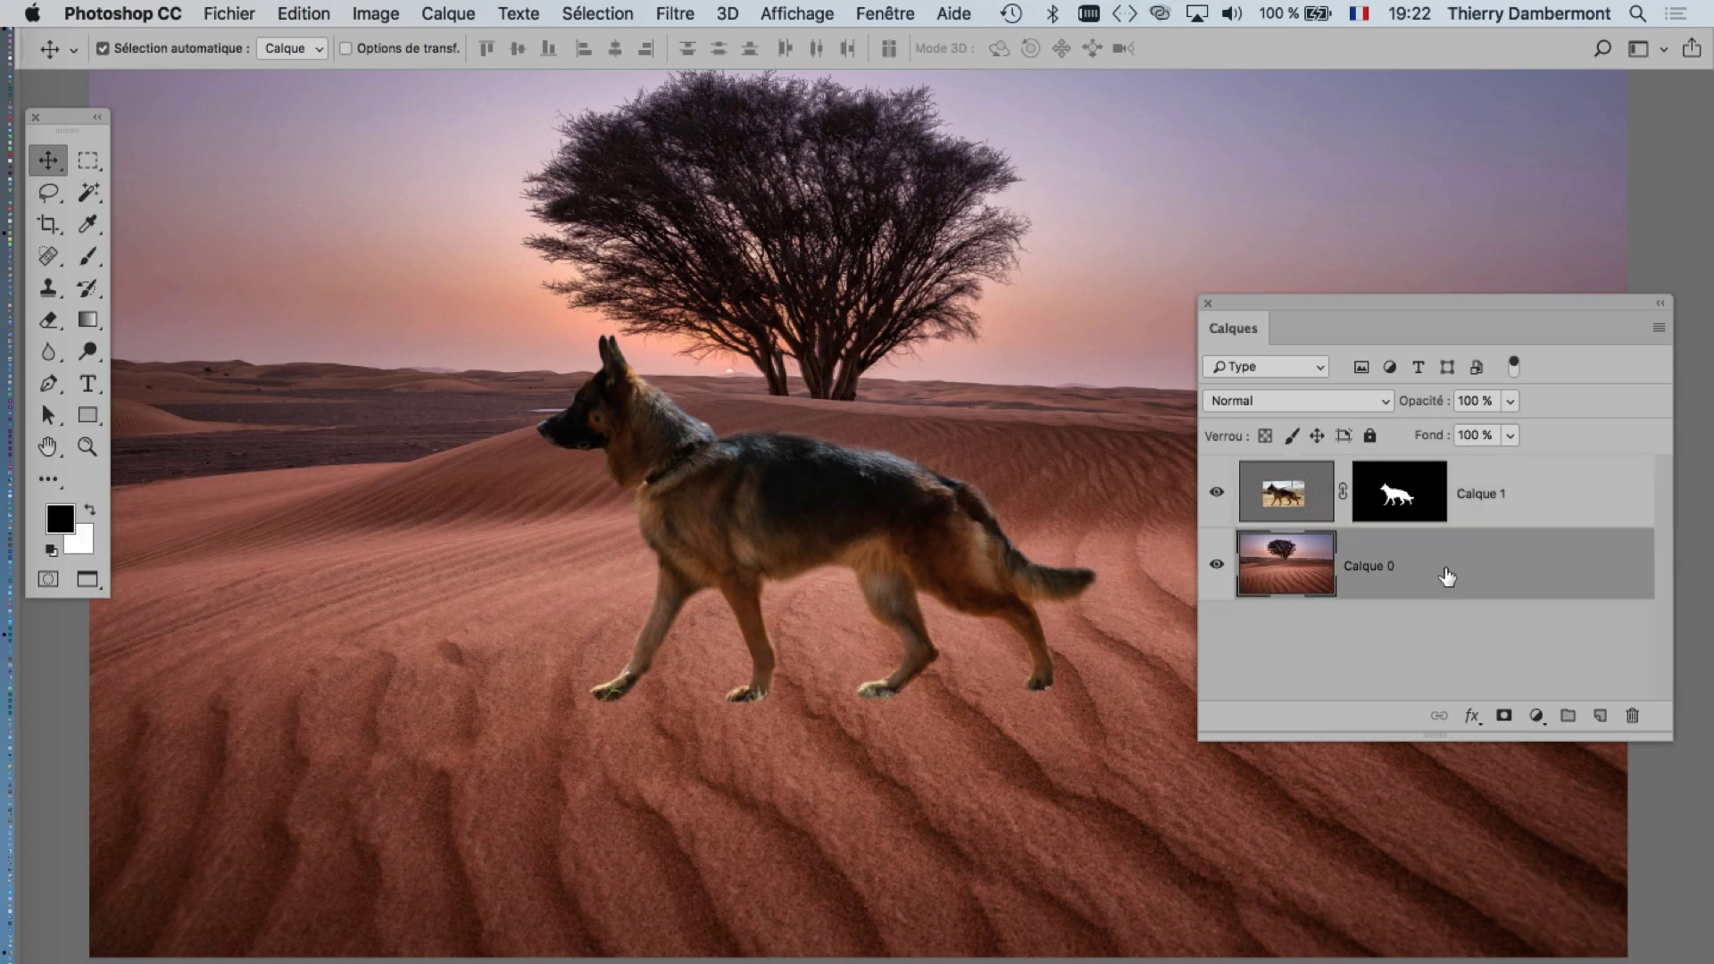
- Add Calque 2, paint a 600 px black shadow under the dog, undo it, and reselect Calque 1
click(1600, 716)
click(104, 254)
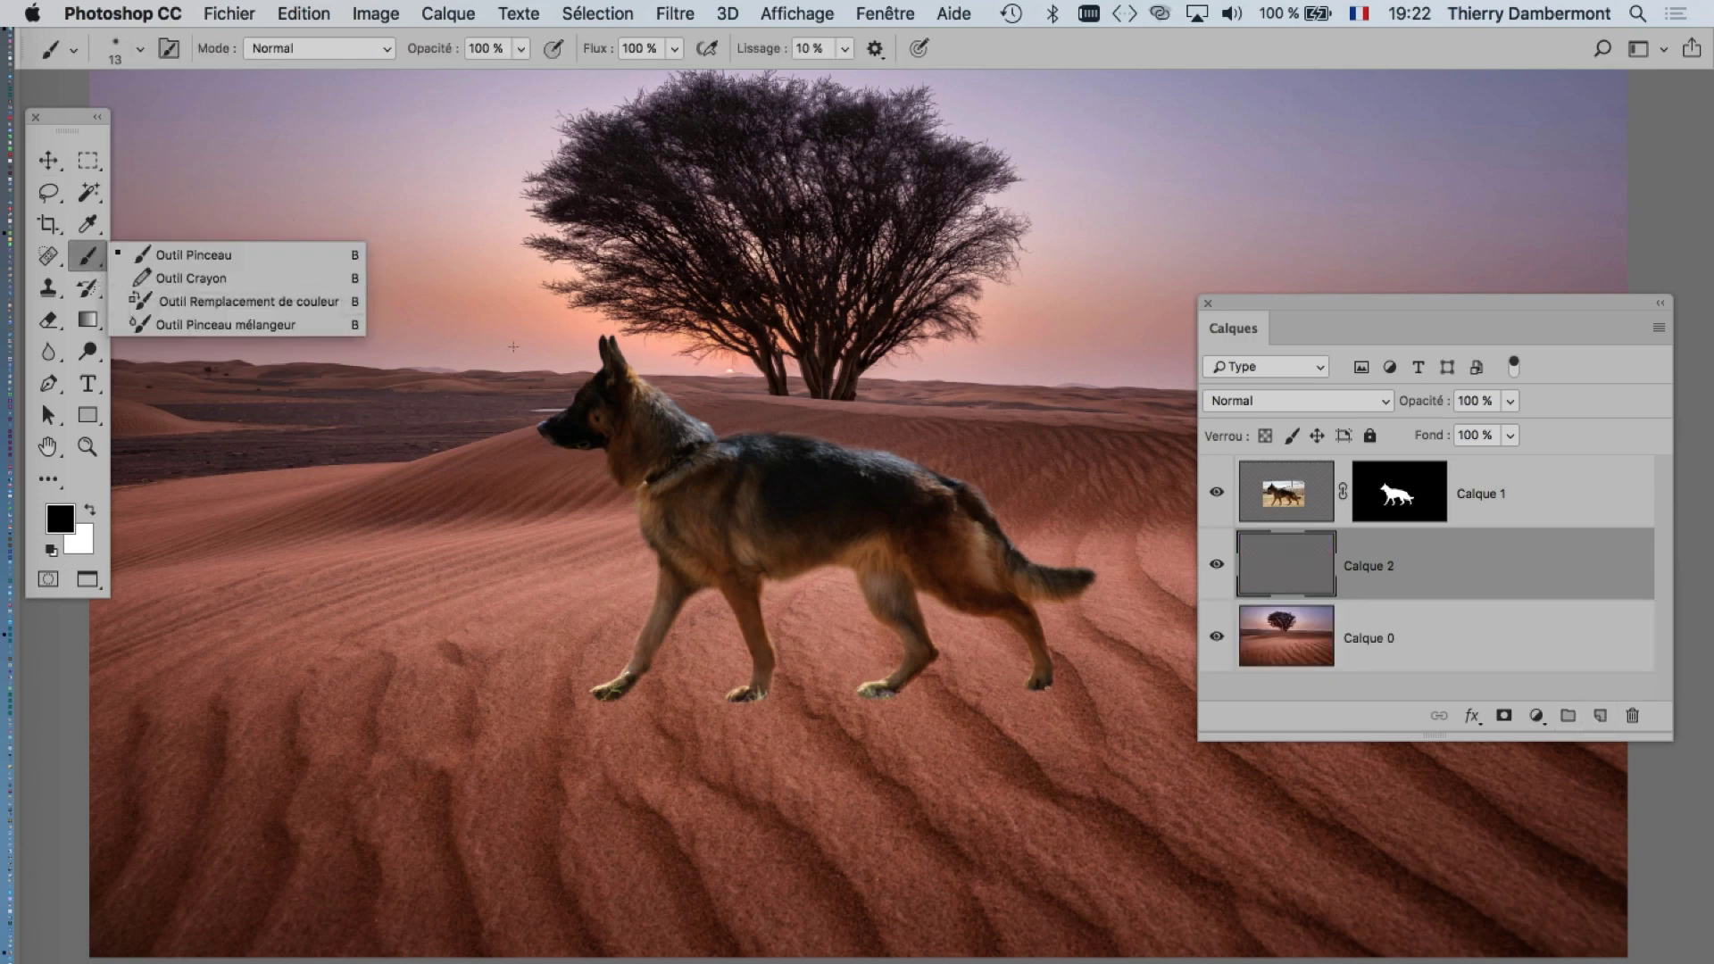
drag(523, 391, 589, 553)
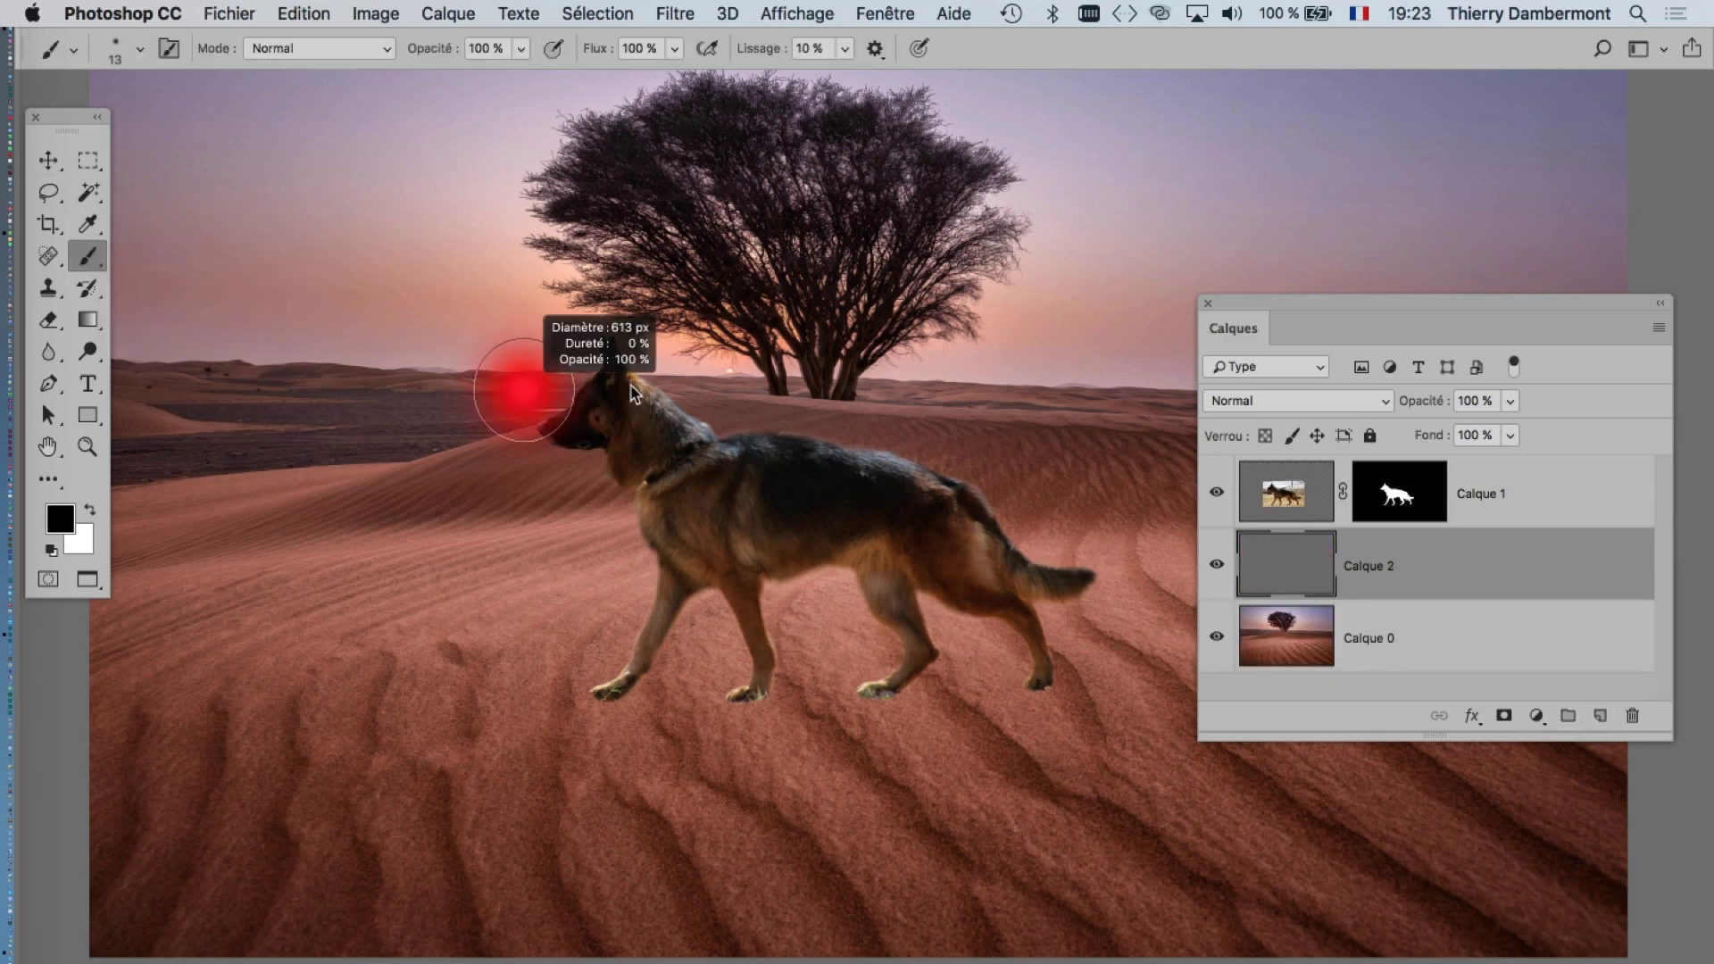
drag(581, 665, 1058, 700)
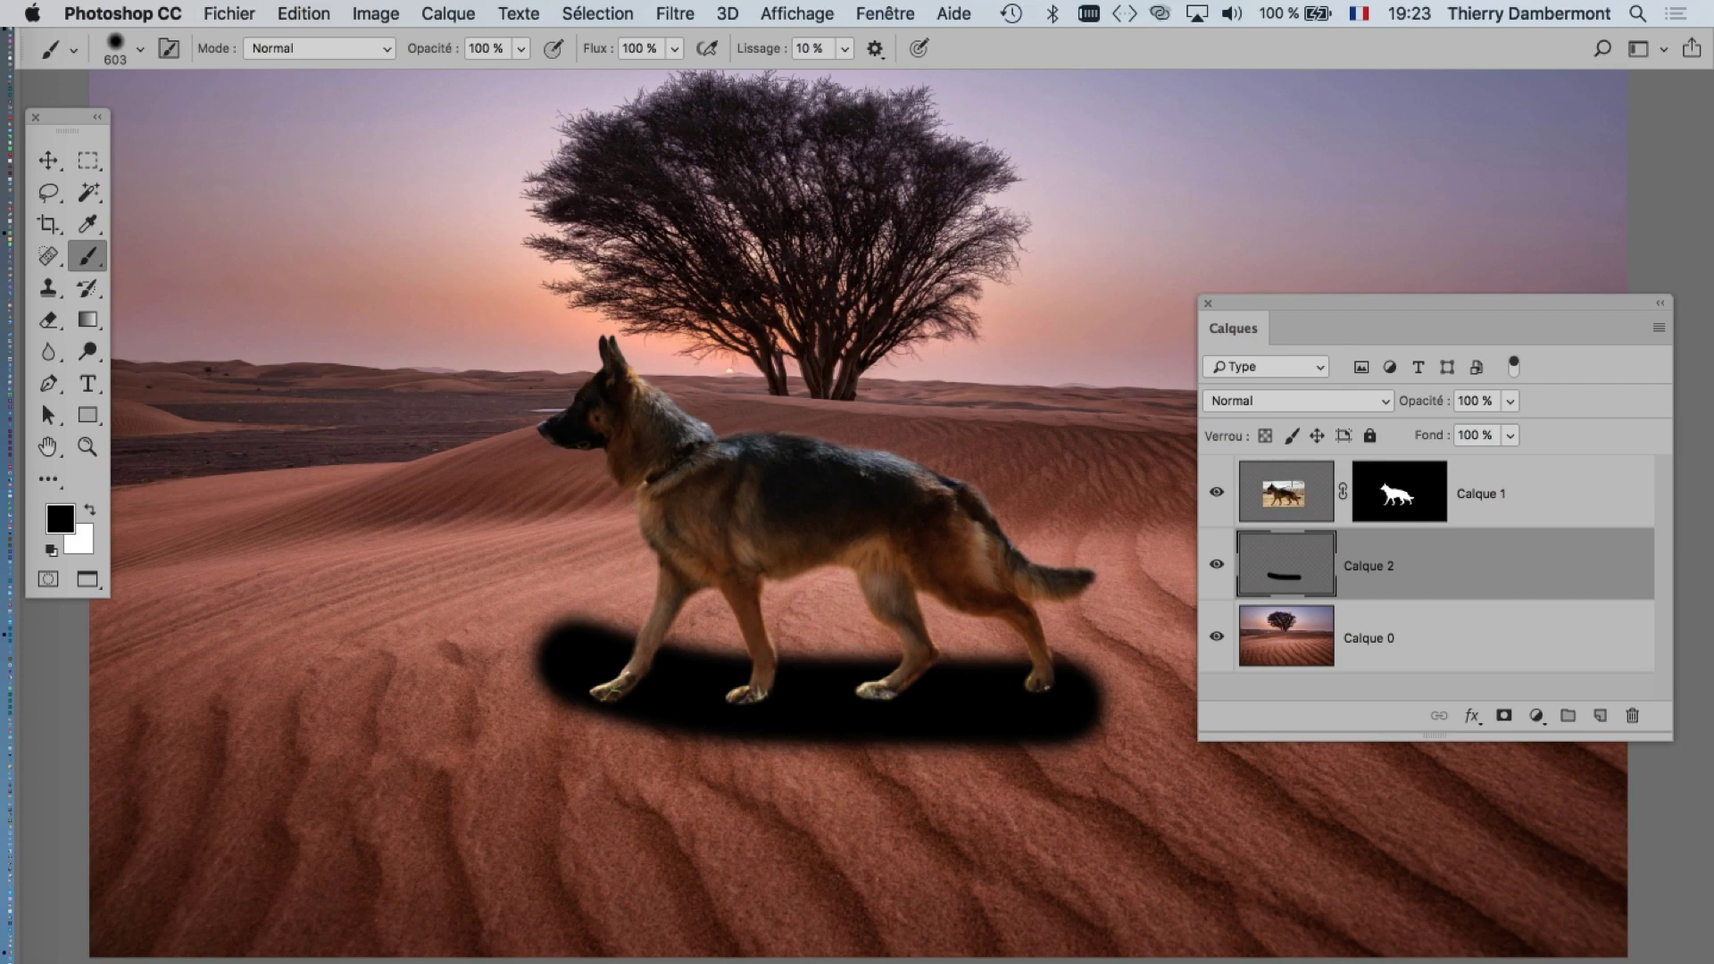
key(ctrl+z)
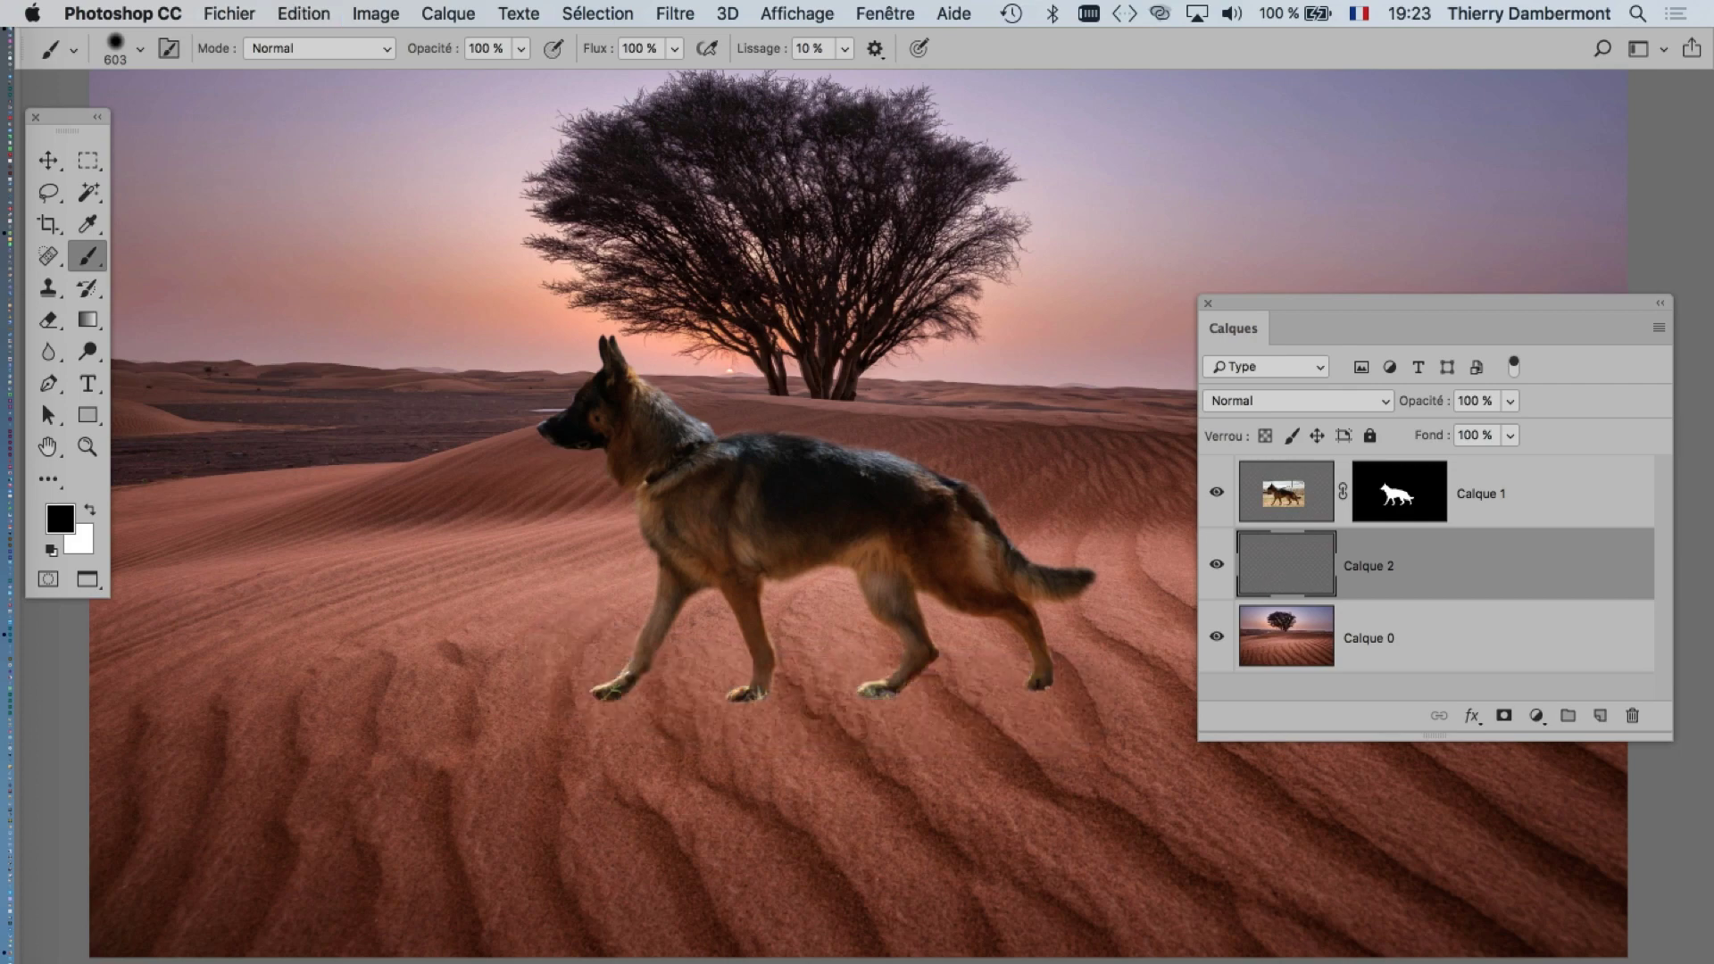
click(1284, 503)
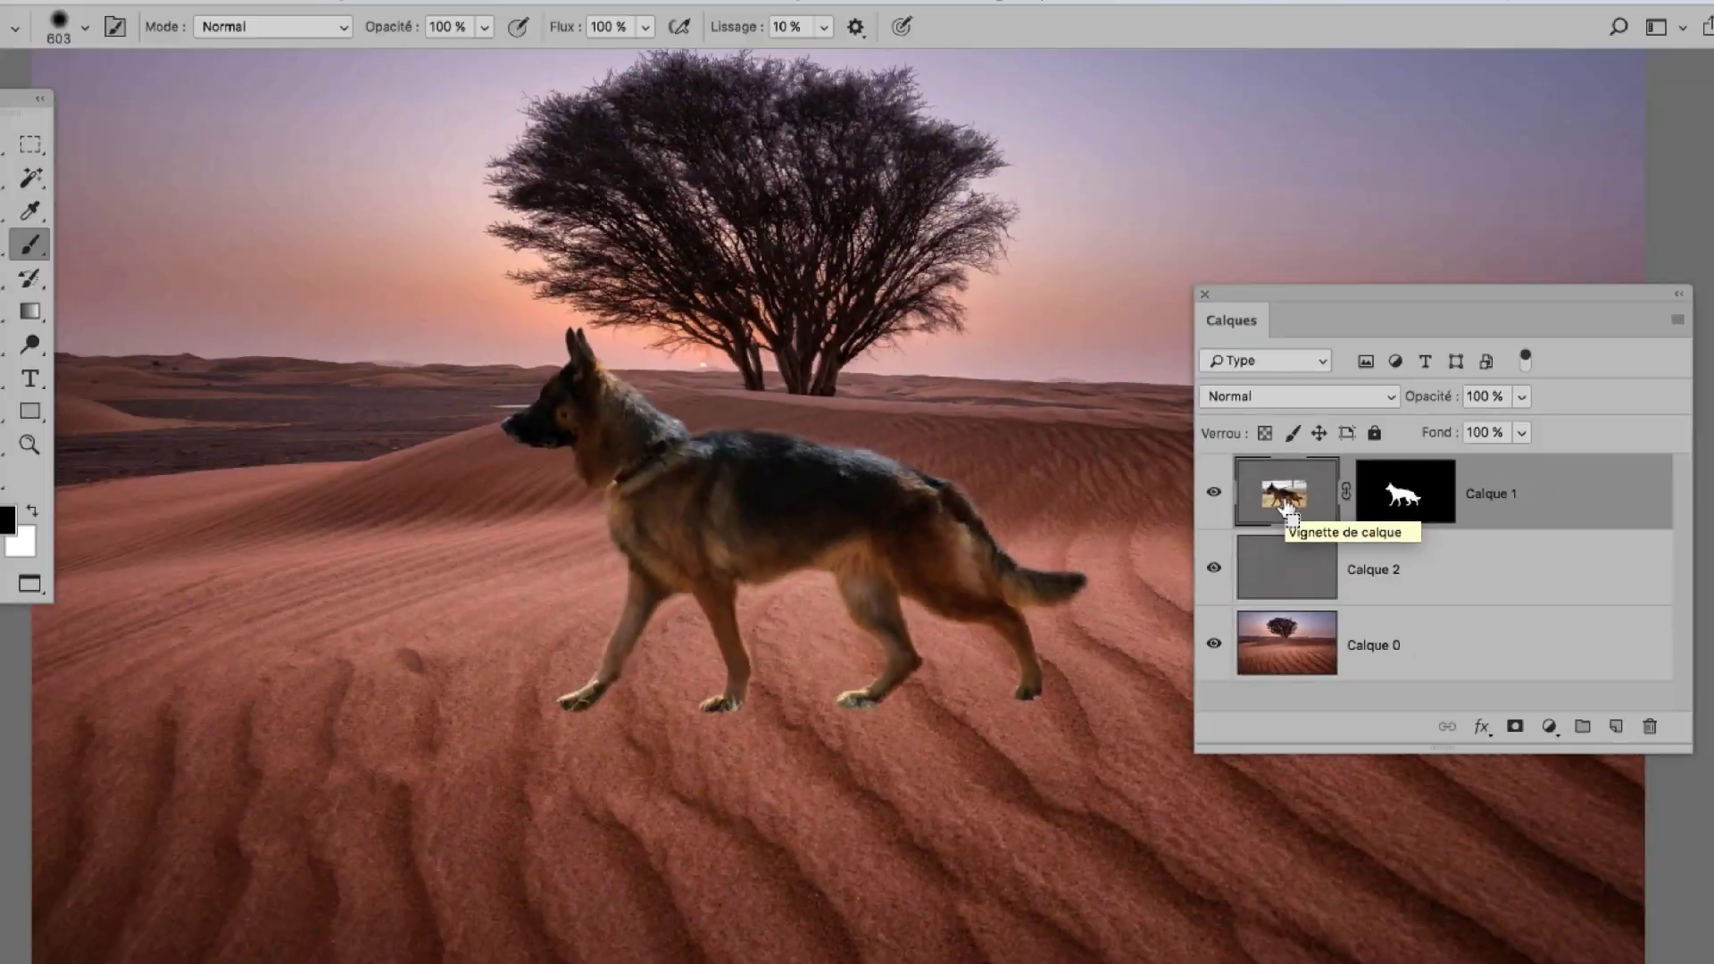
drag(1292, 322, 1244, 177)
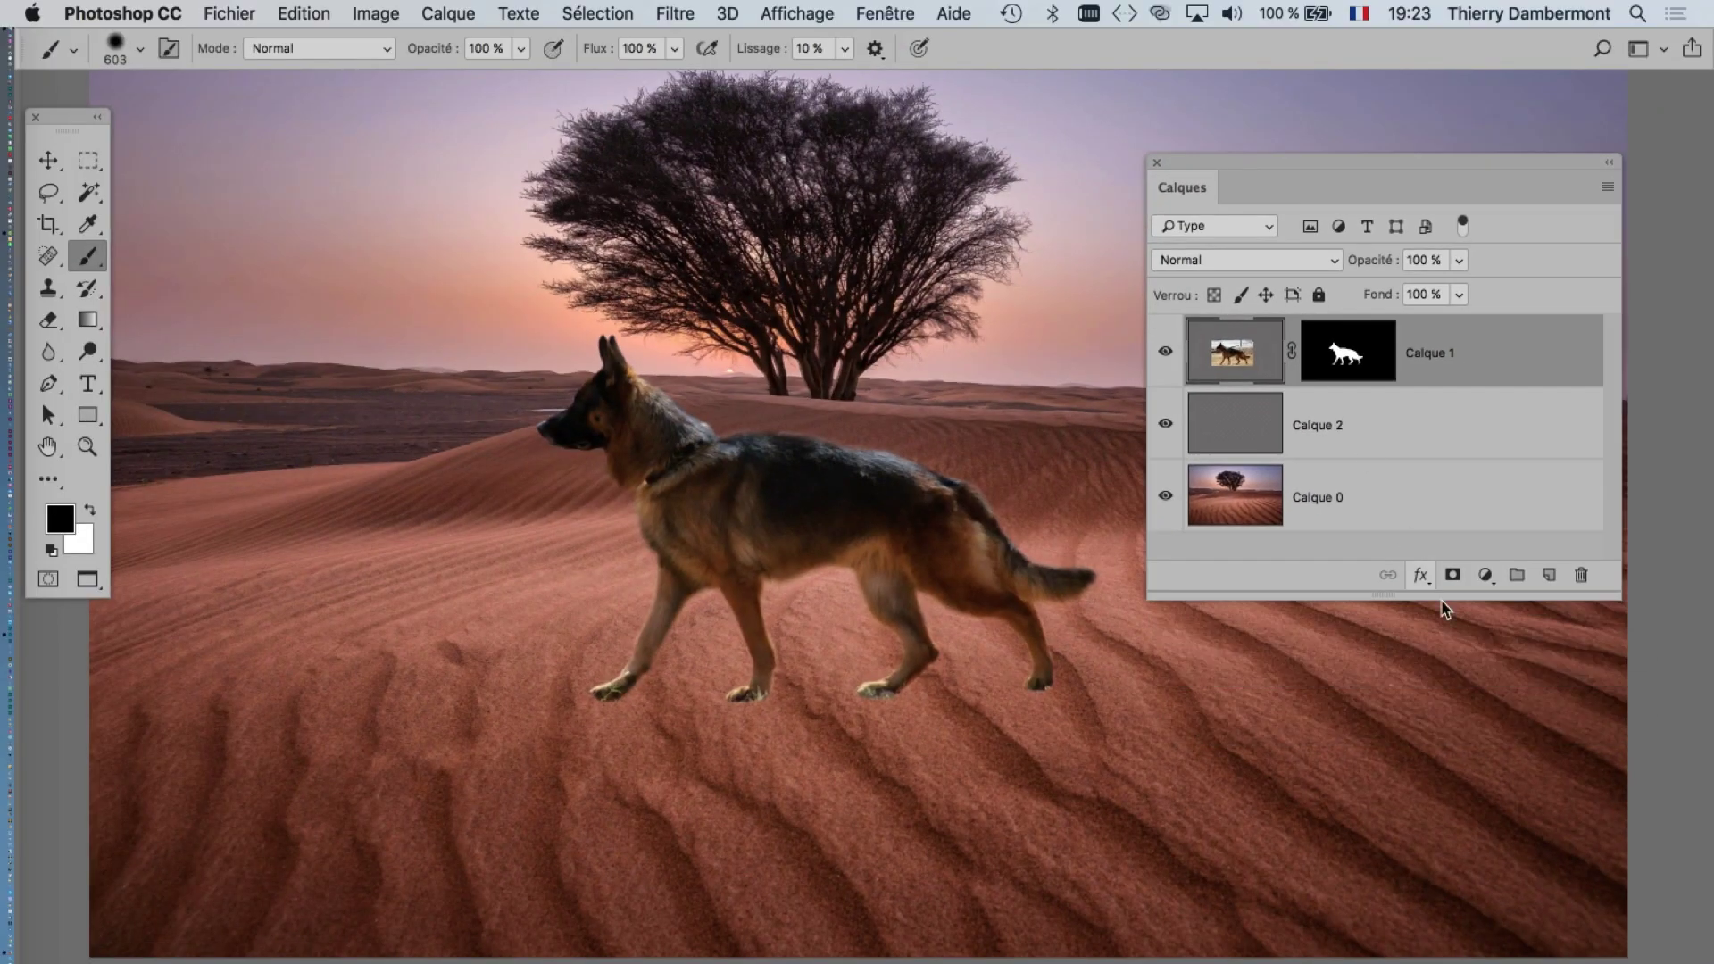
- Reselect the Move tool and browse the layer style options, cancelling a first Ombre portée attempt
click(49, 160)
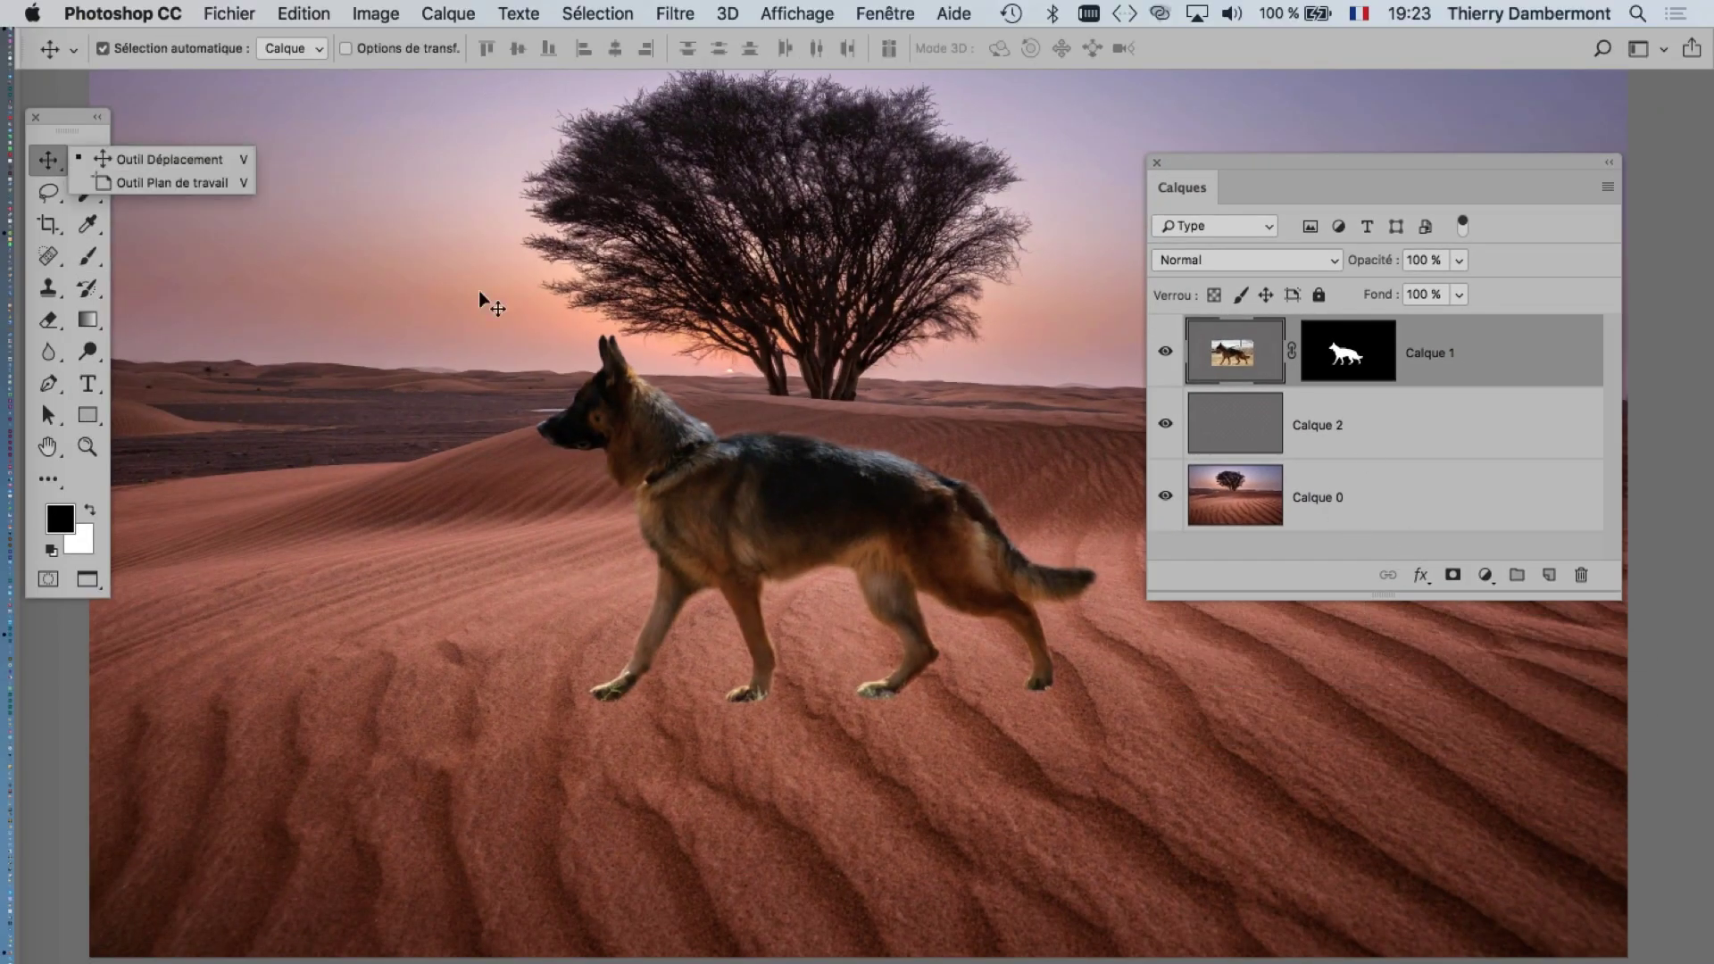
click(1291, 591)
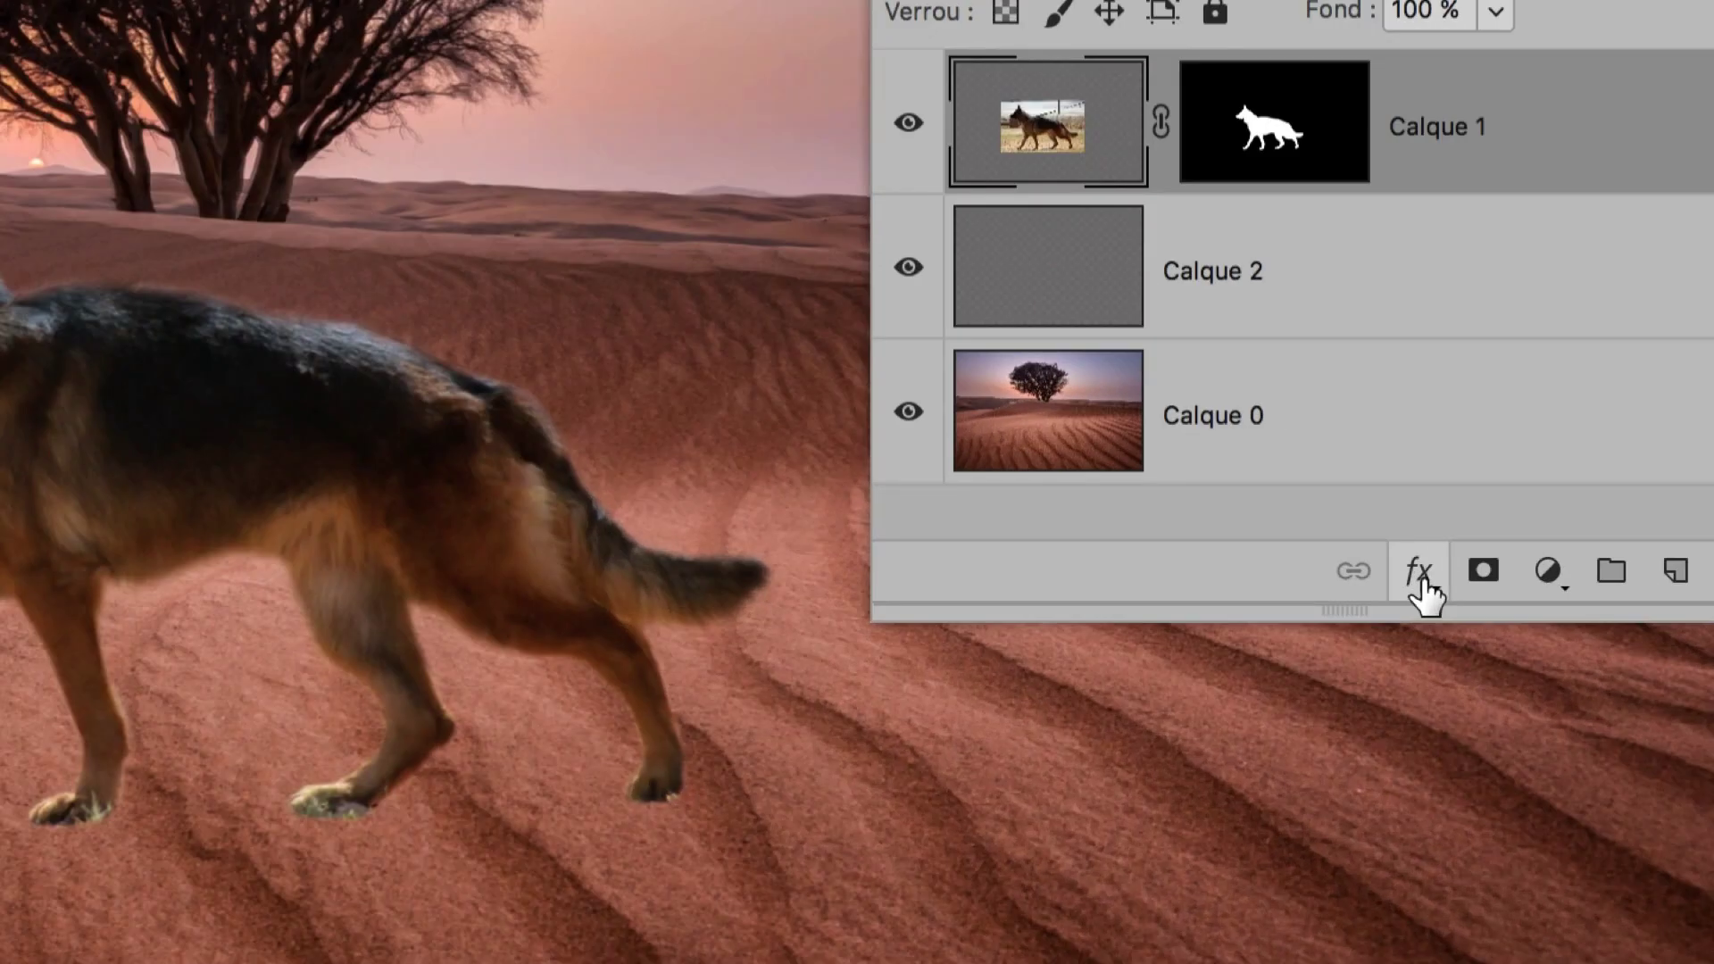
click(1420, 576)
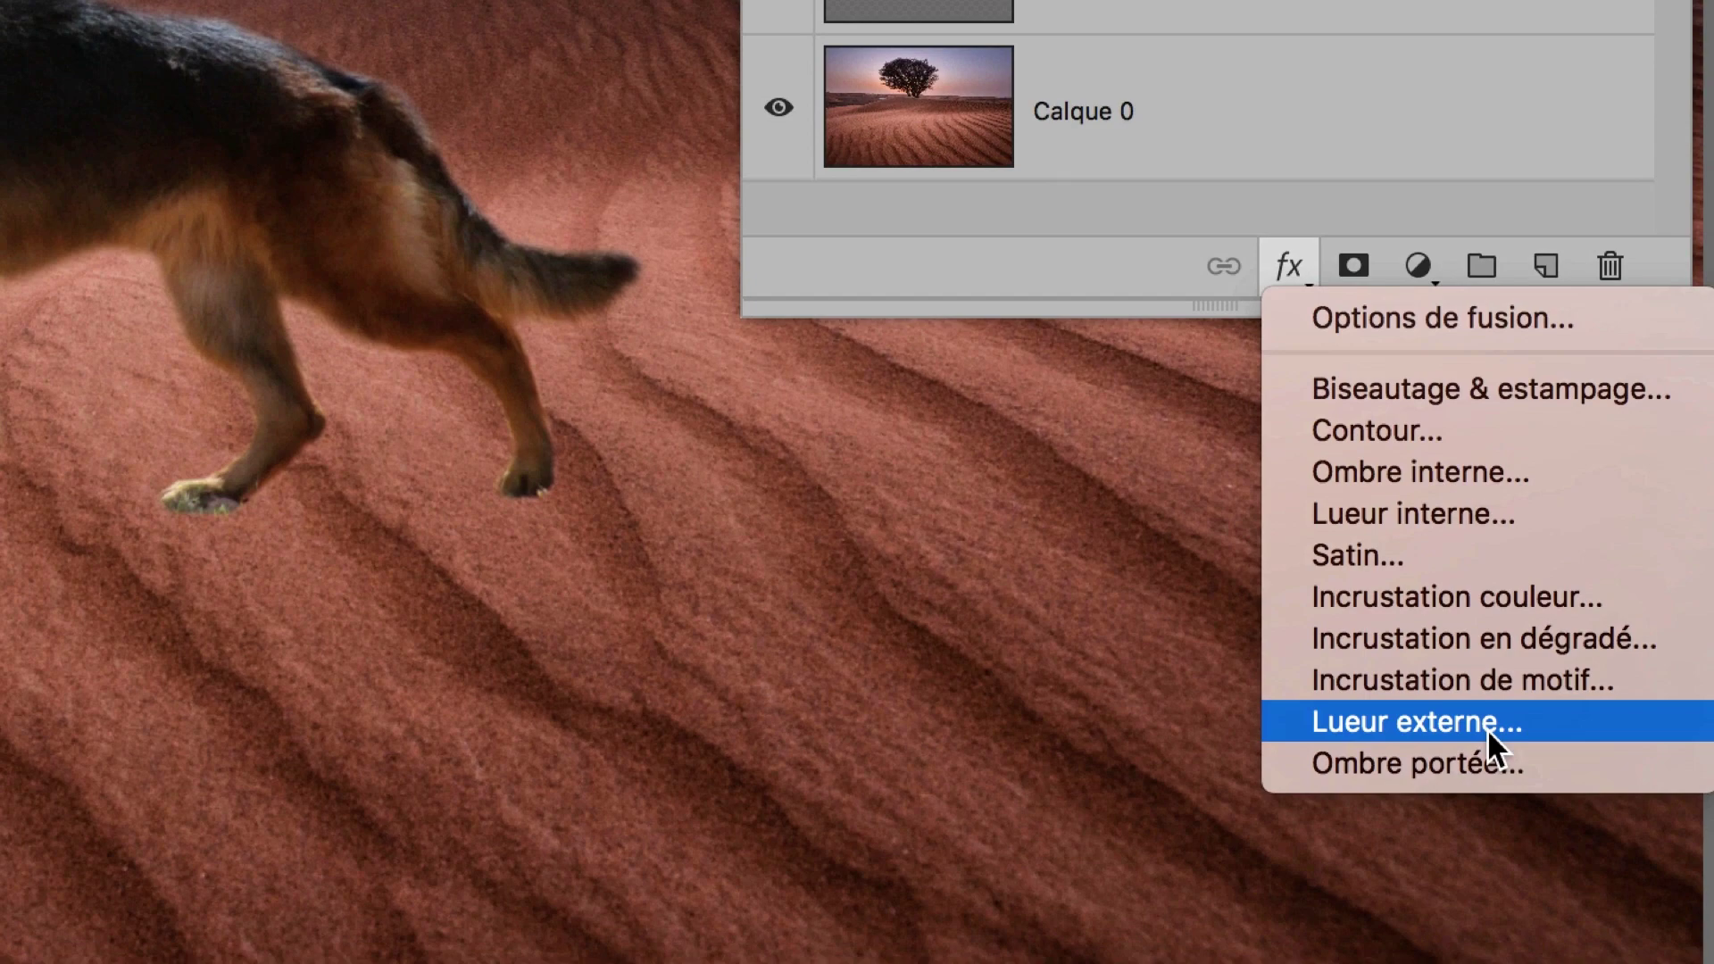
click(1489, 743)
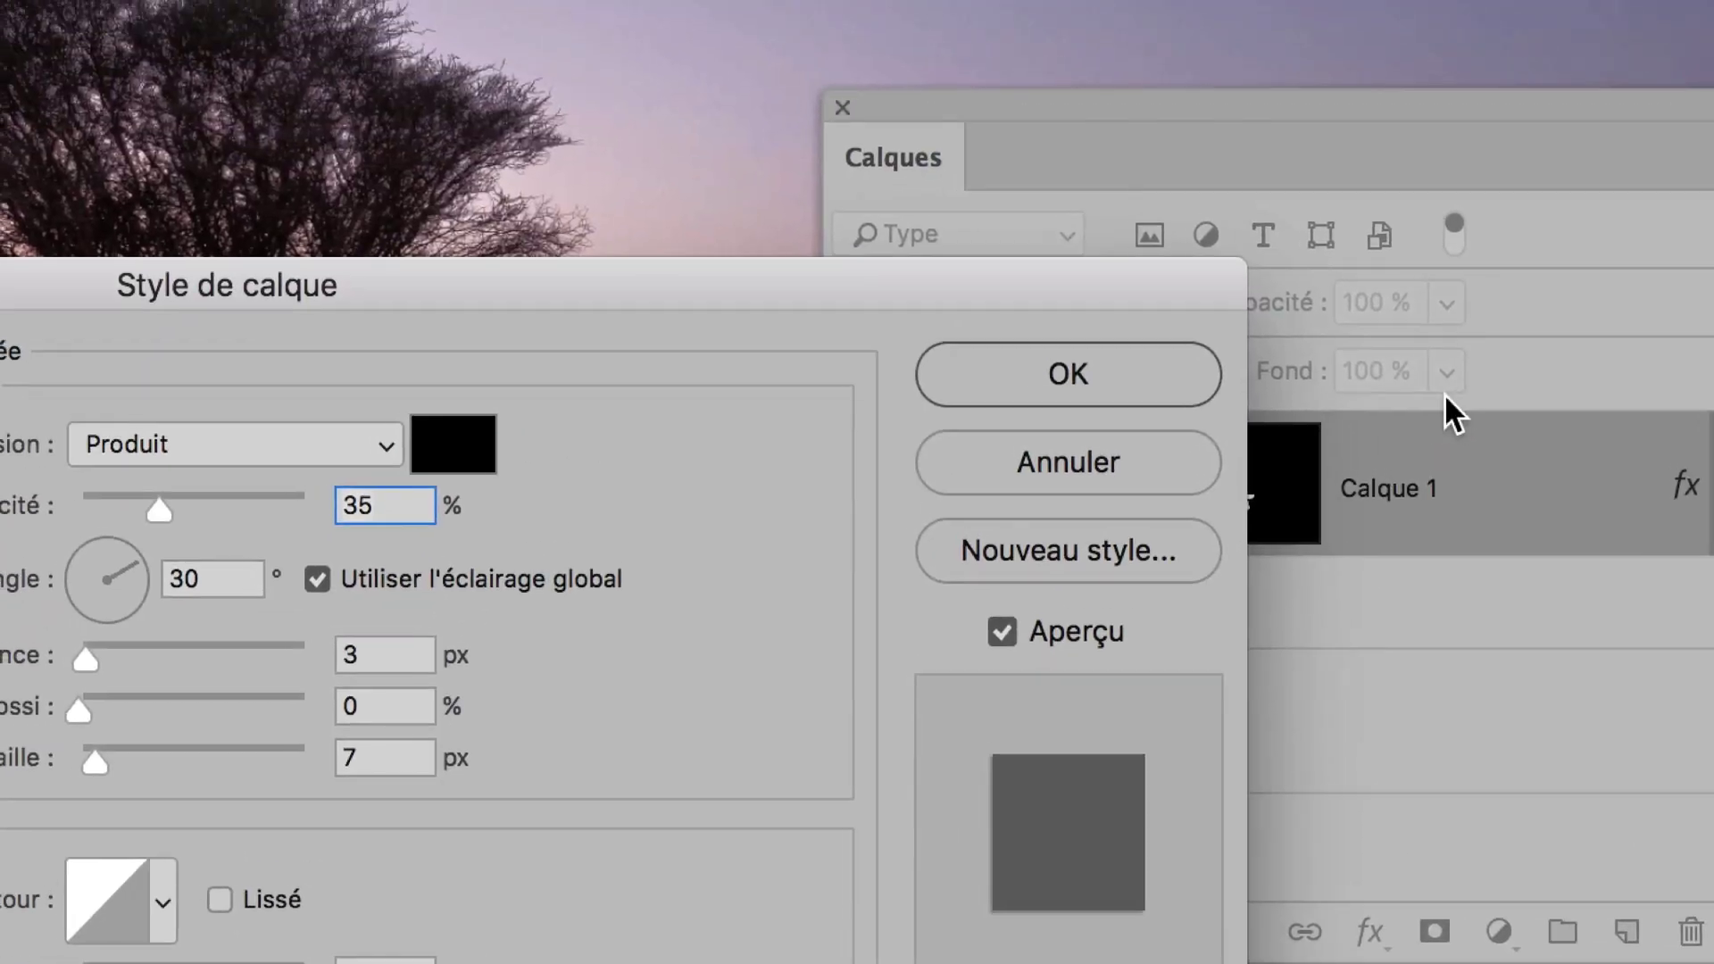
click(1068, 462)
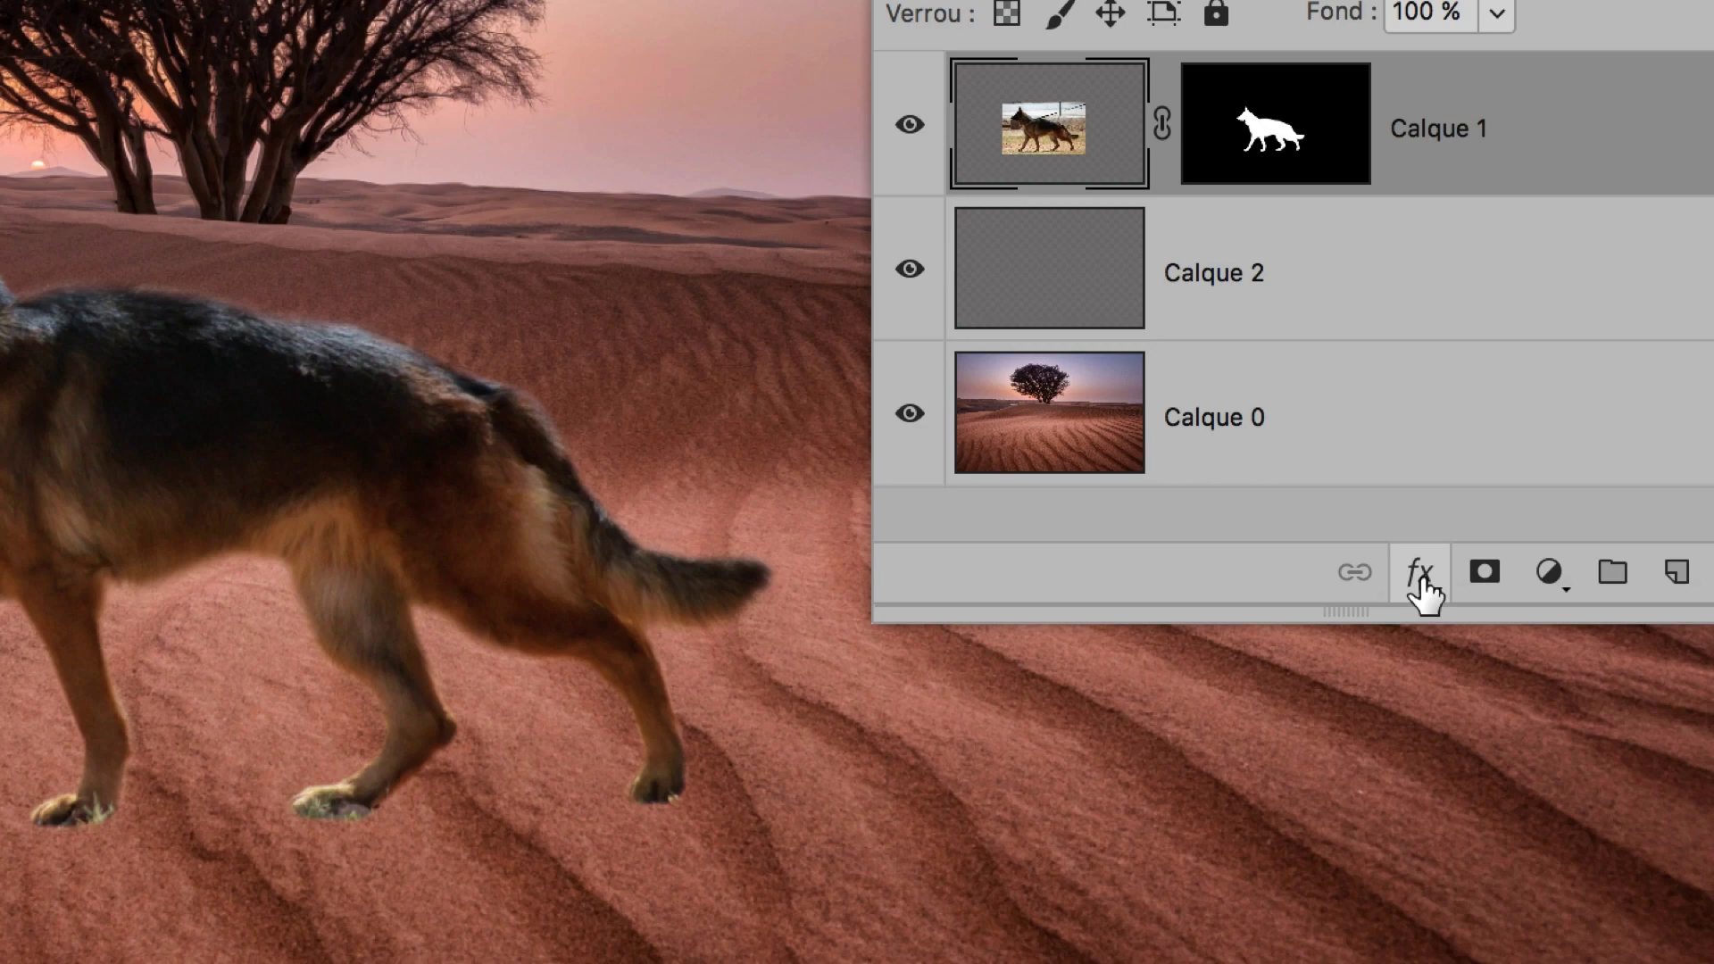
click(1421, 585)
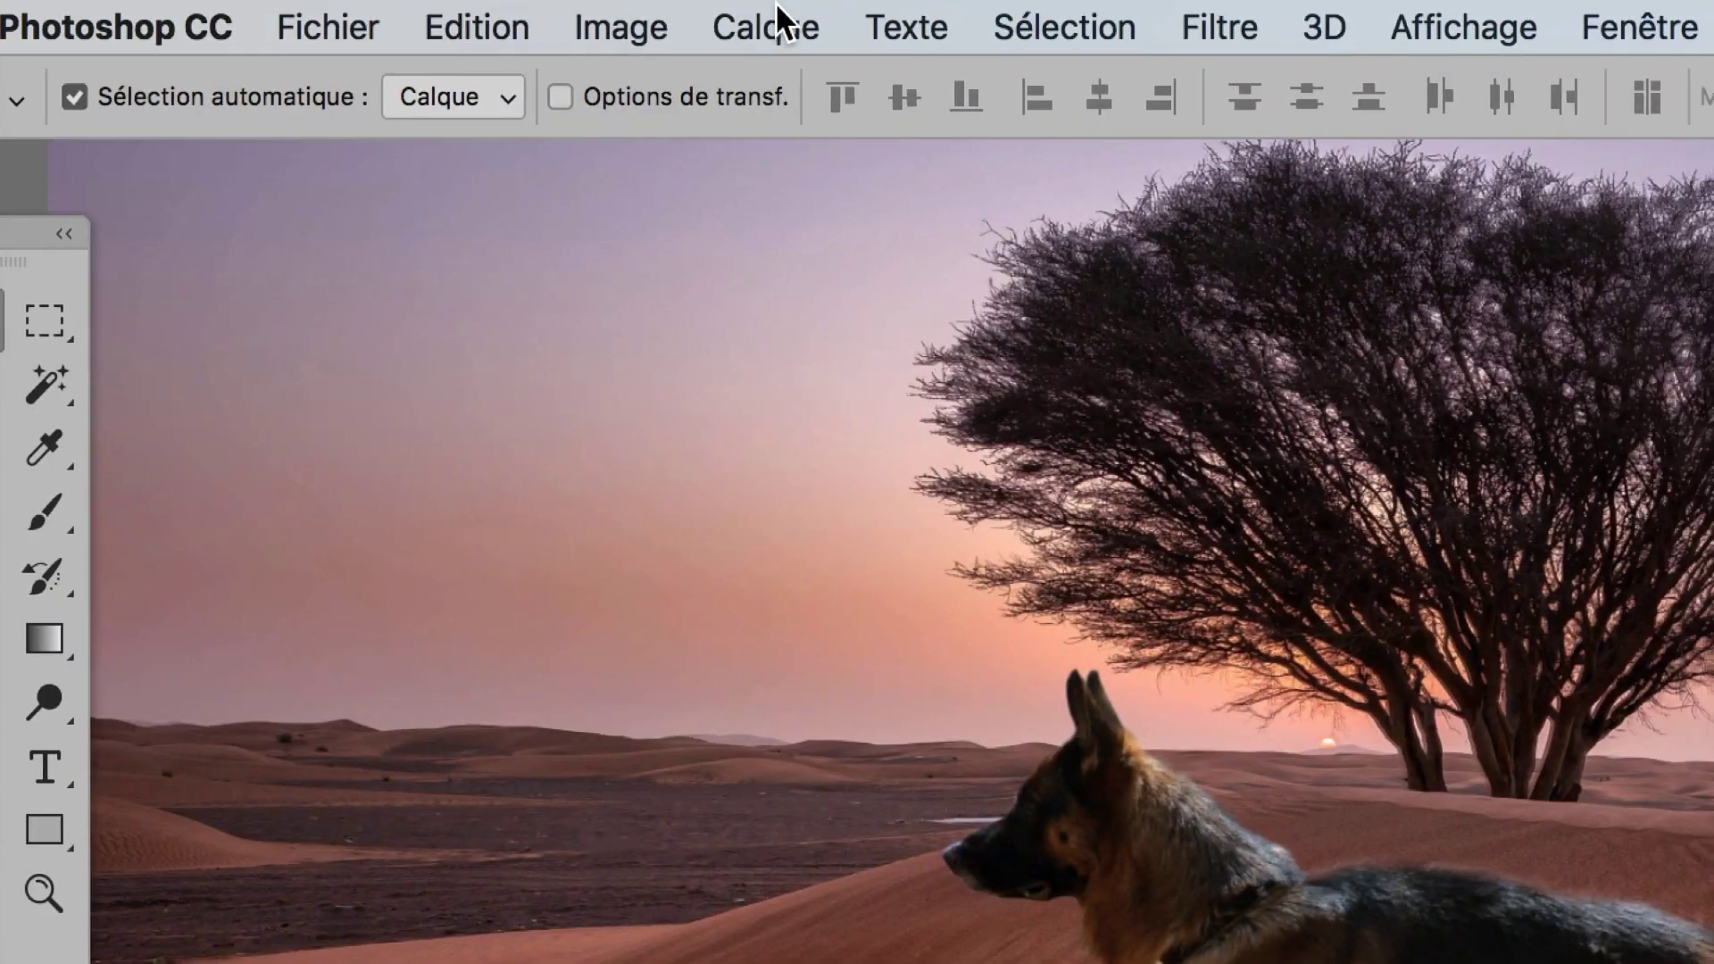
click(777, 20)
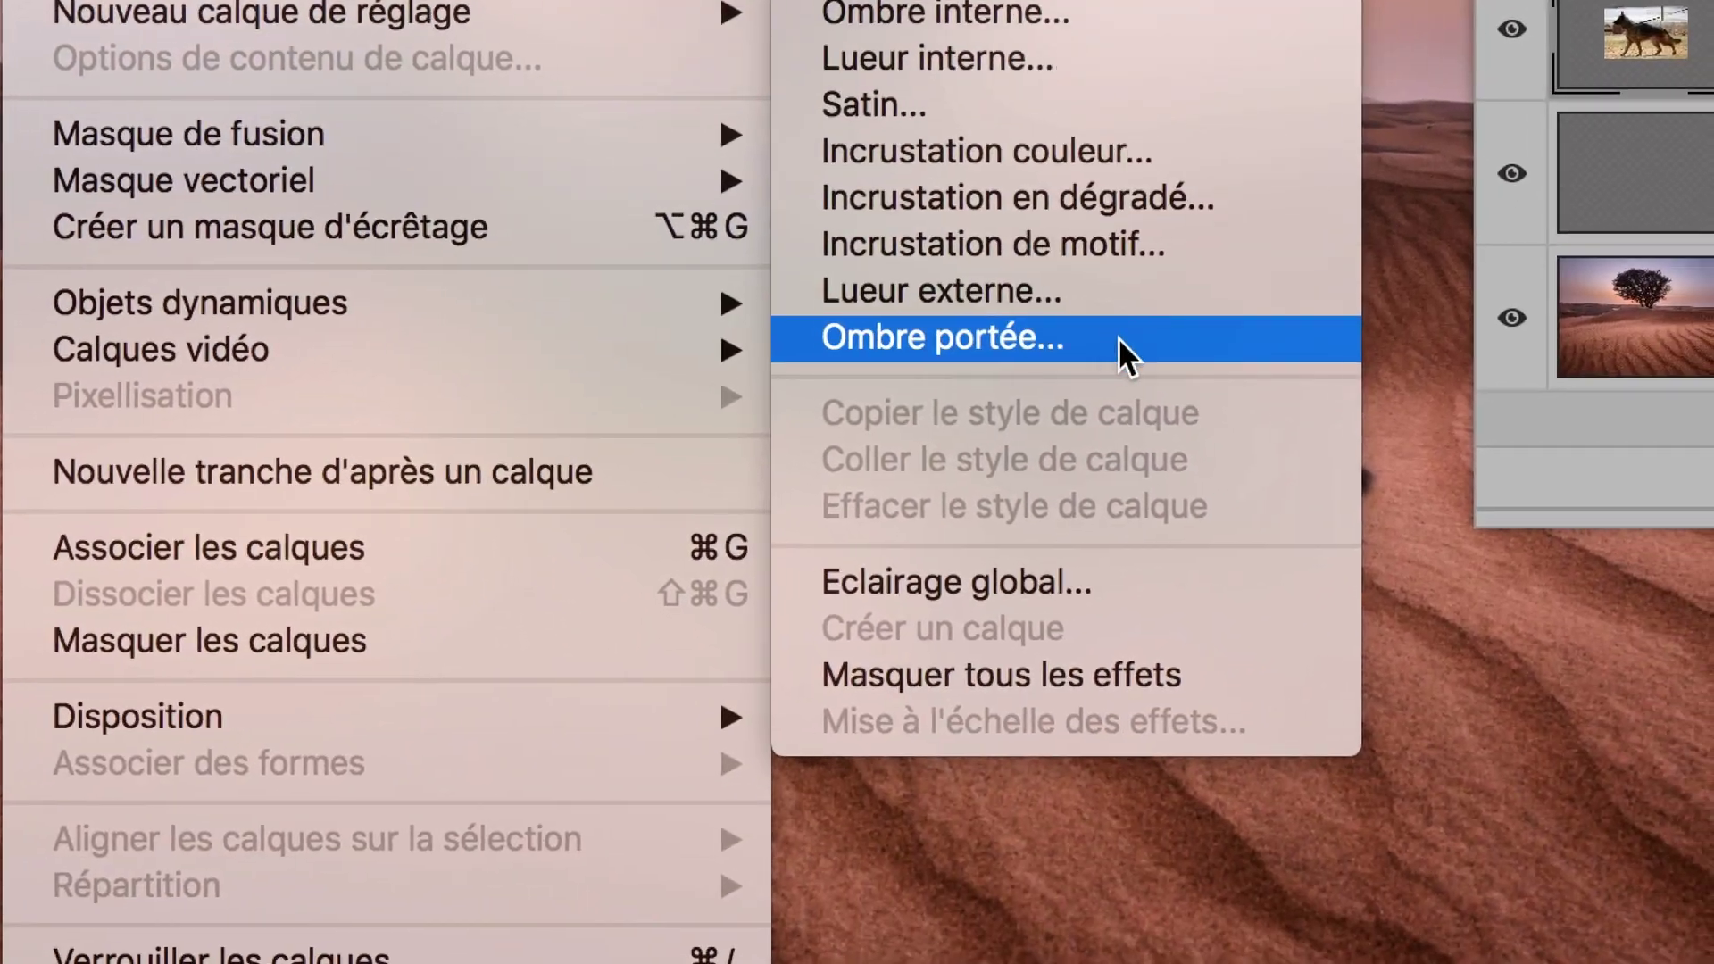
- Apply an Ombre portée with Angle 140°, Distance 98 px and Opacité 73% to the dog
click(1119, 338)
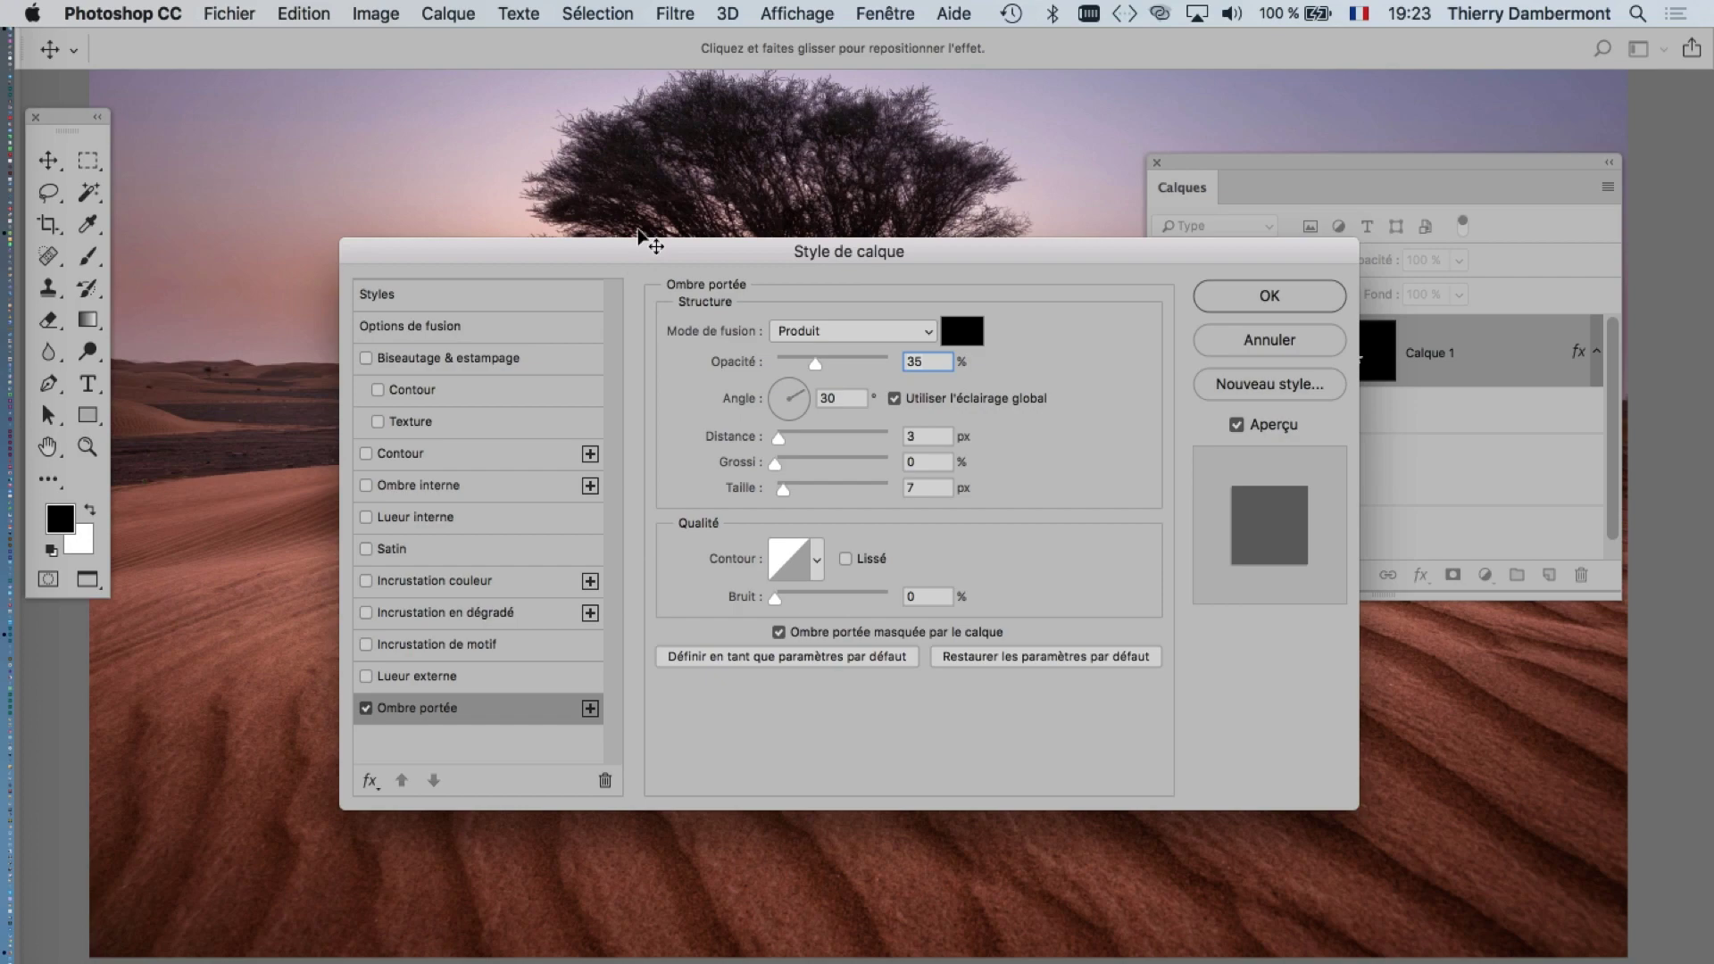
mouse_move(639, 235)
mouse_down()
mouse_move(958, 580)
mouse_move(1299, 187)
mouse_up()
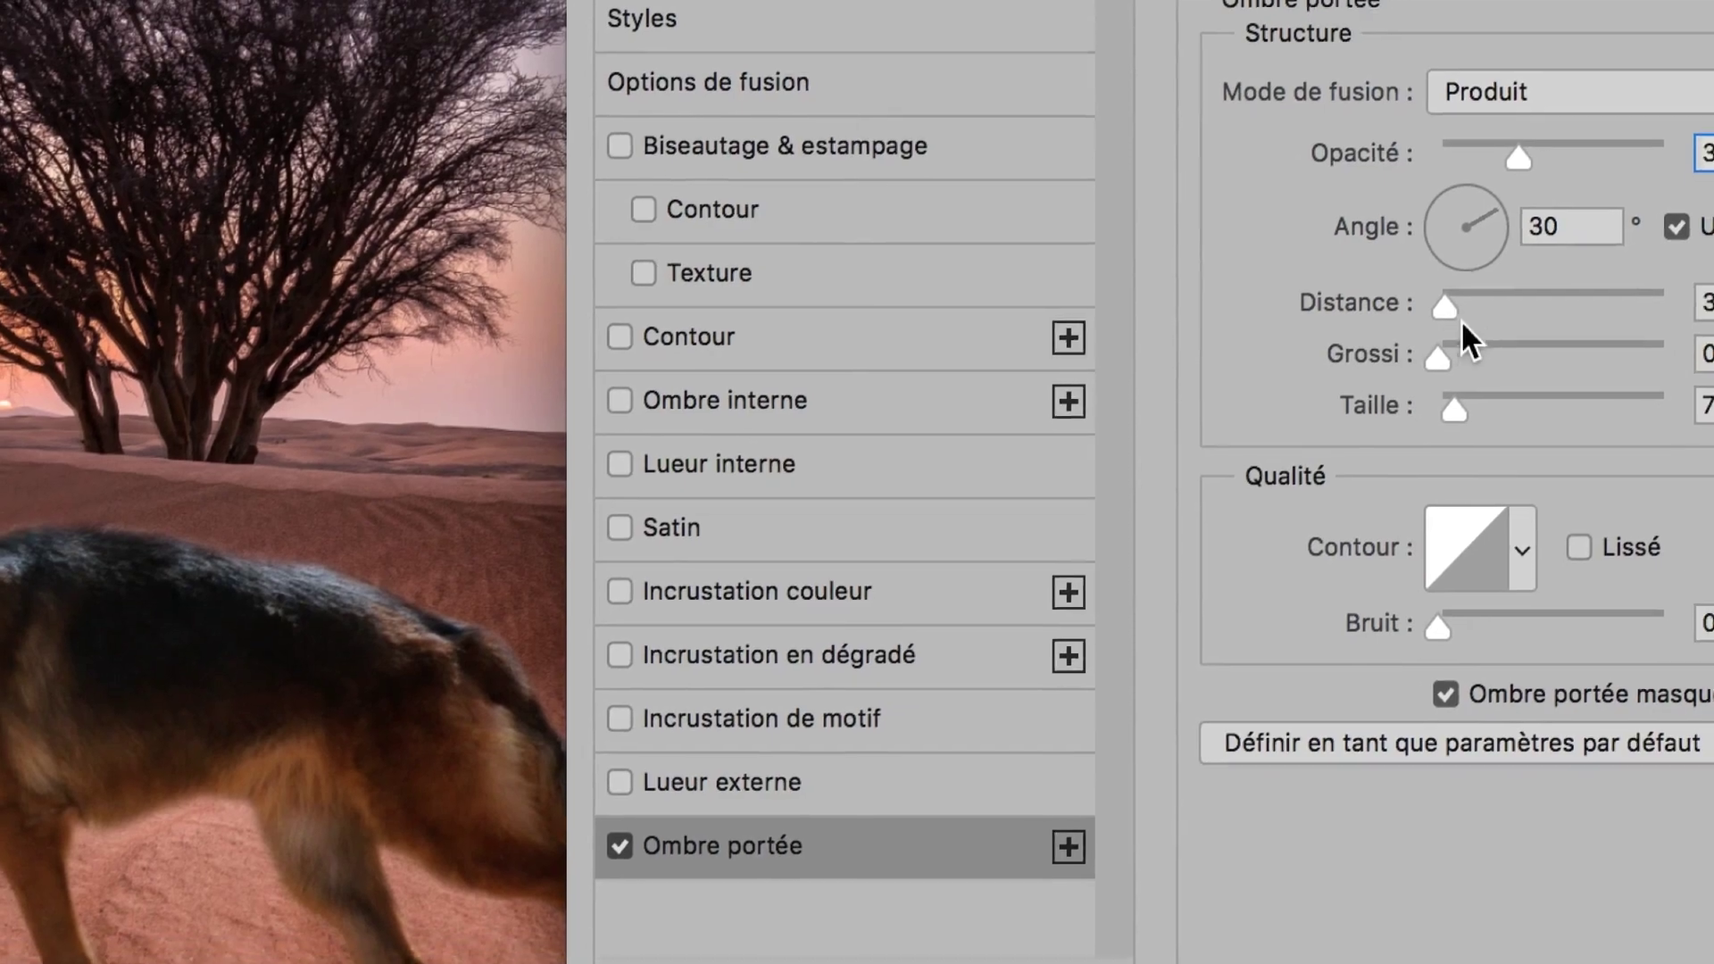
drag(1452, 322, 1486, 323)
click(1426, 230)
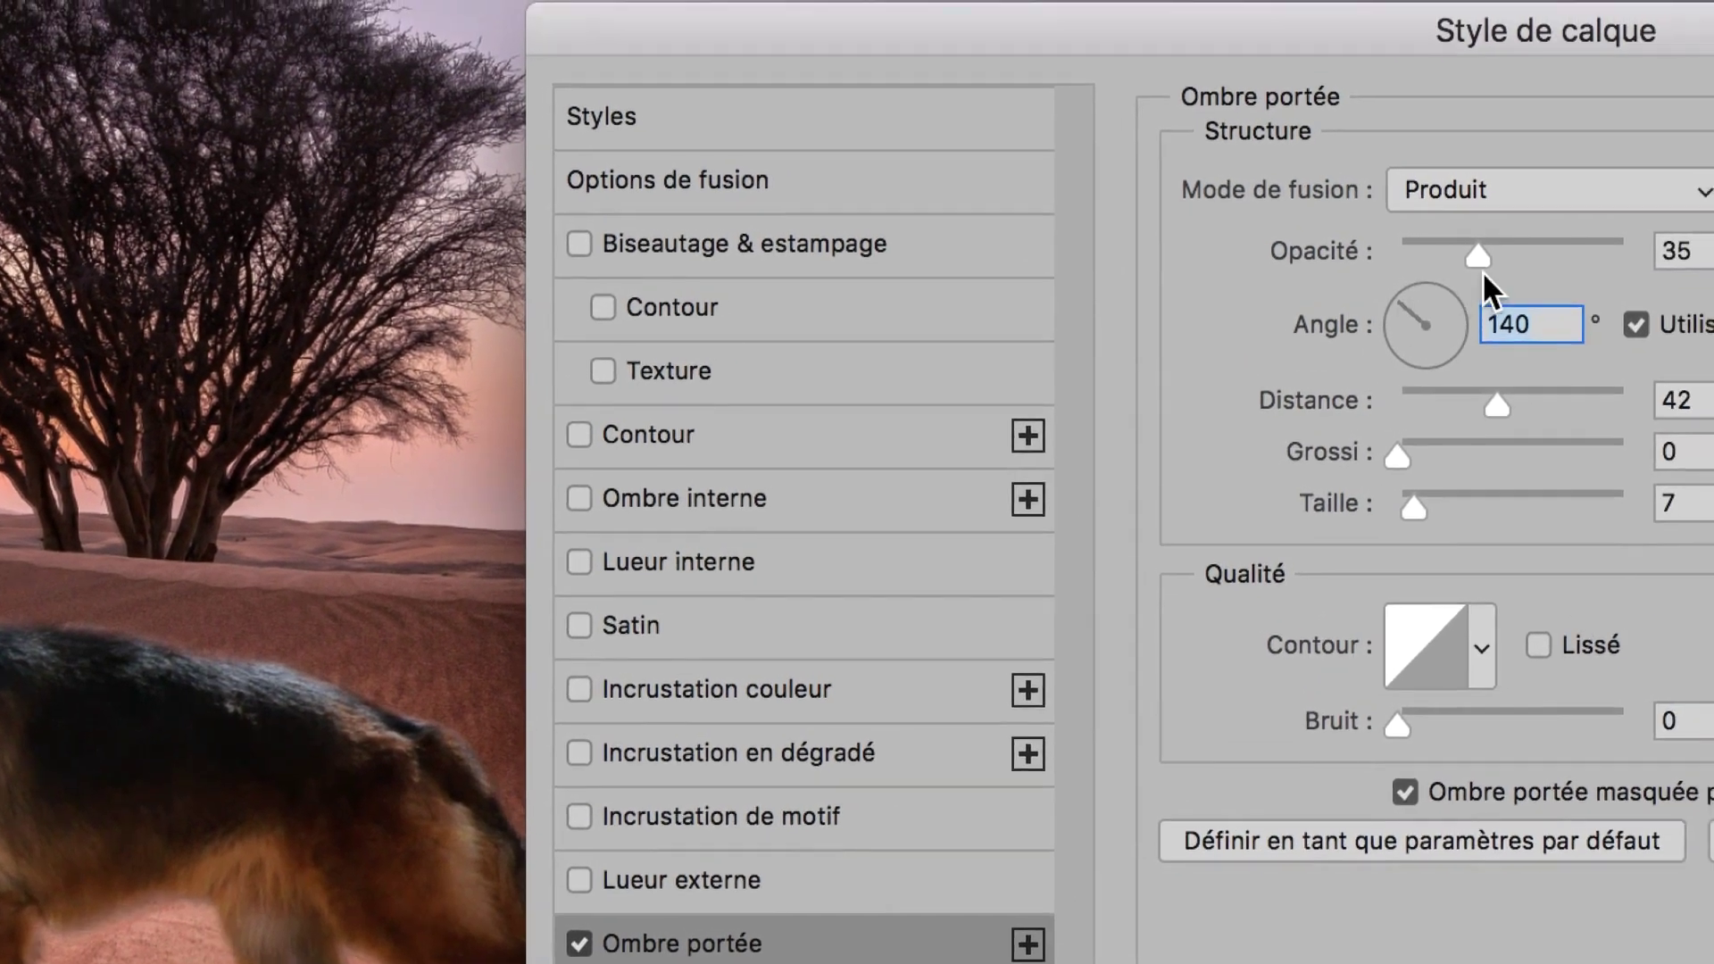
mouse_move(1530, 235)
mouse_down()
mouse_move(1502, 278)
mouse_move(1515, 323)
mouse_up()
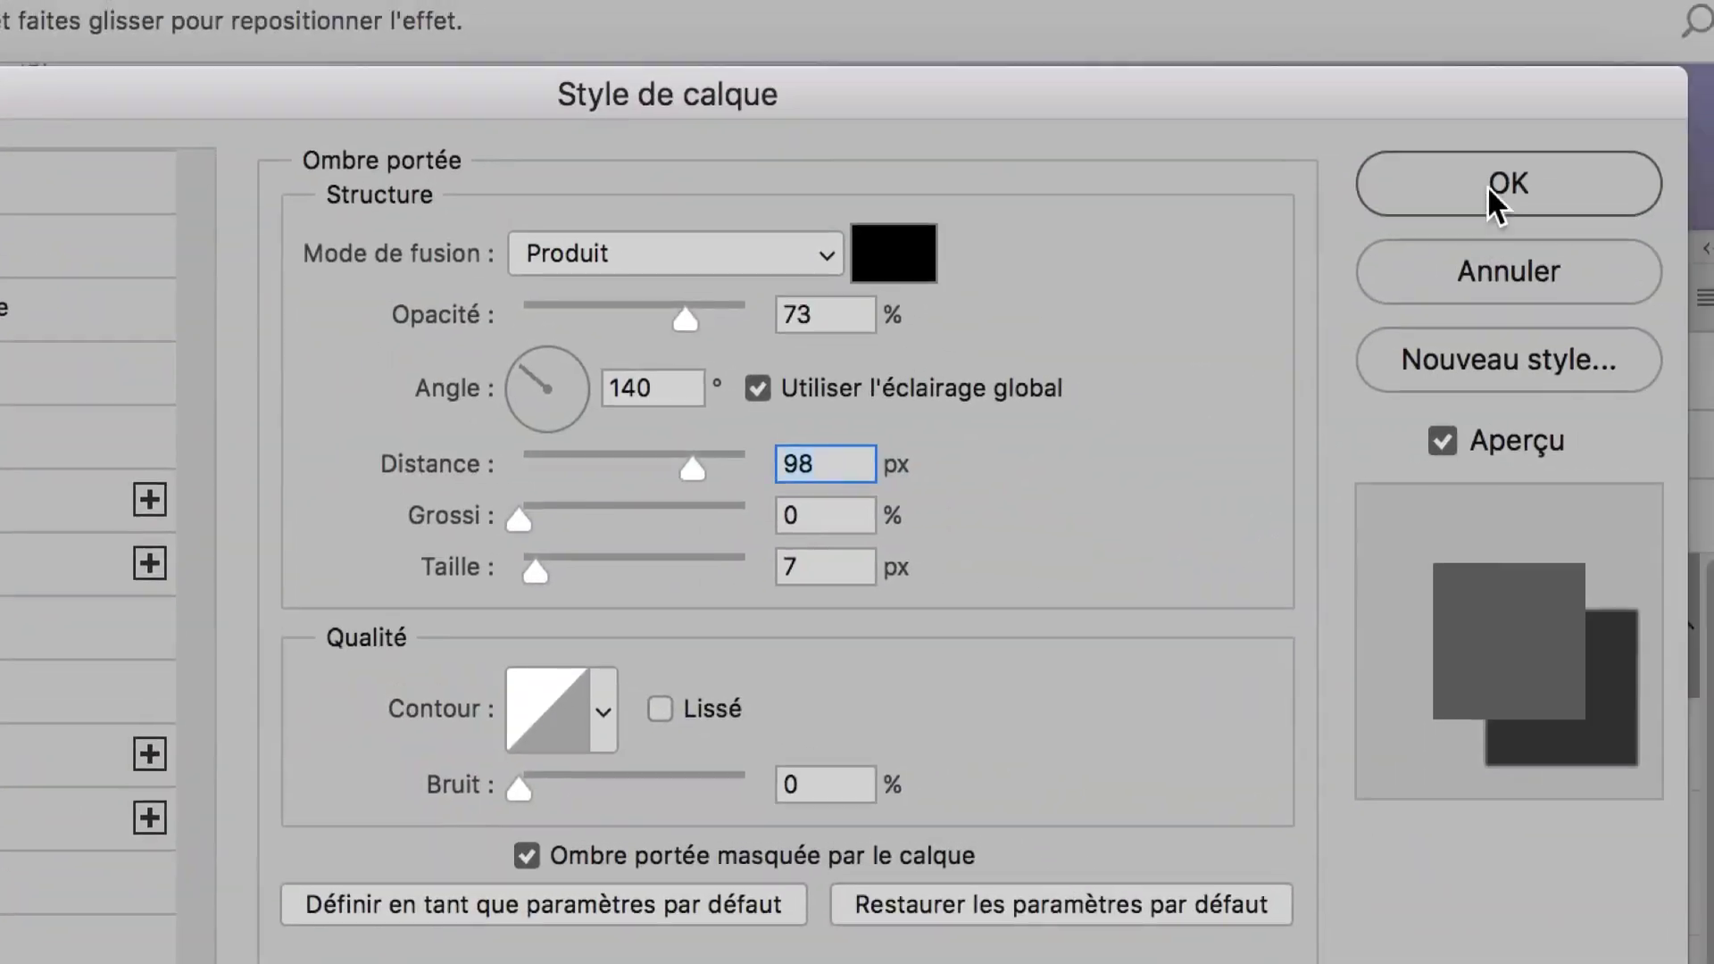
click(1487, 186)
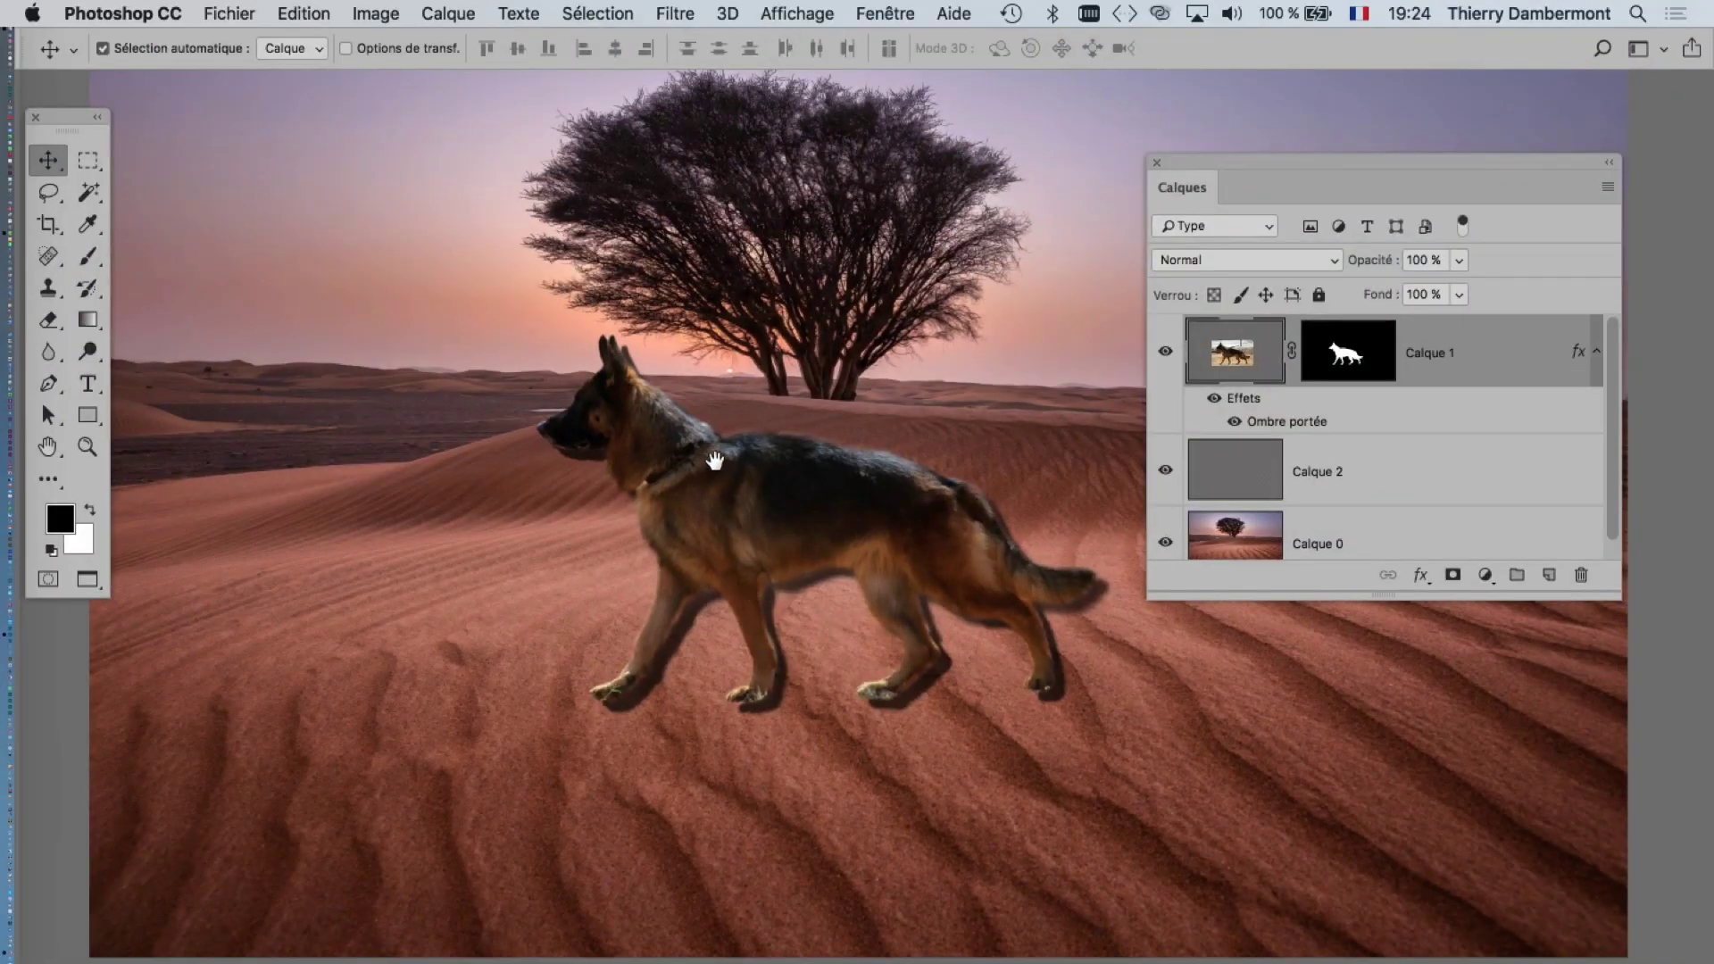
- Delete the dog's Ombre portée effect by dragging it to the trash
mouse_move(712, 459)
mouse_down()
mouse_move(319, 396)
mouse_move(397, 399)
mouse_up()
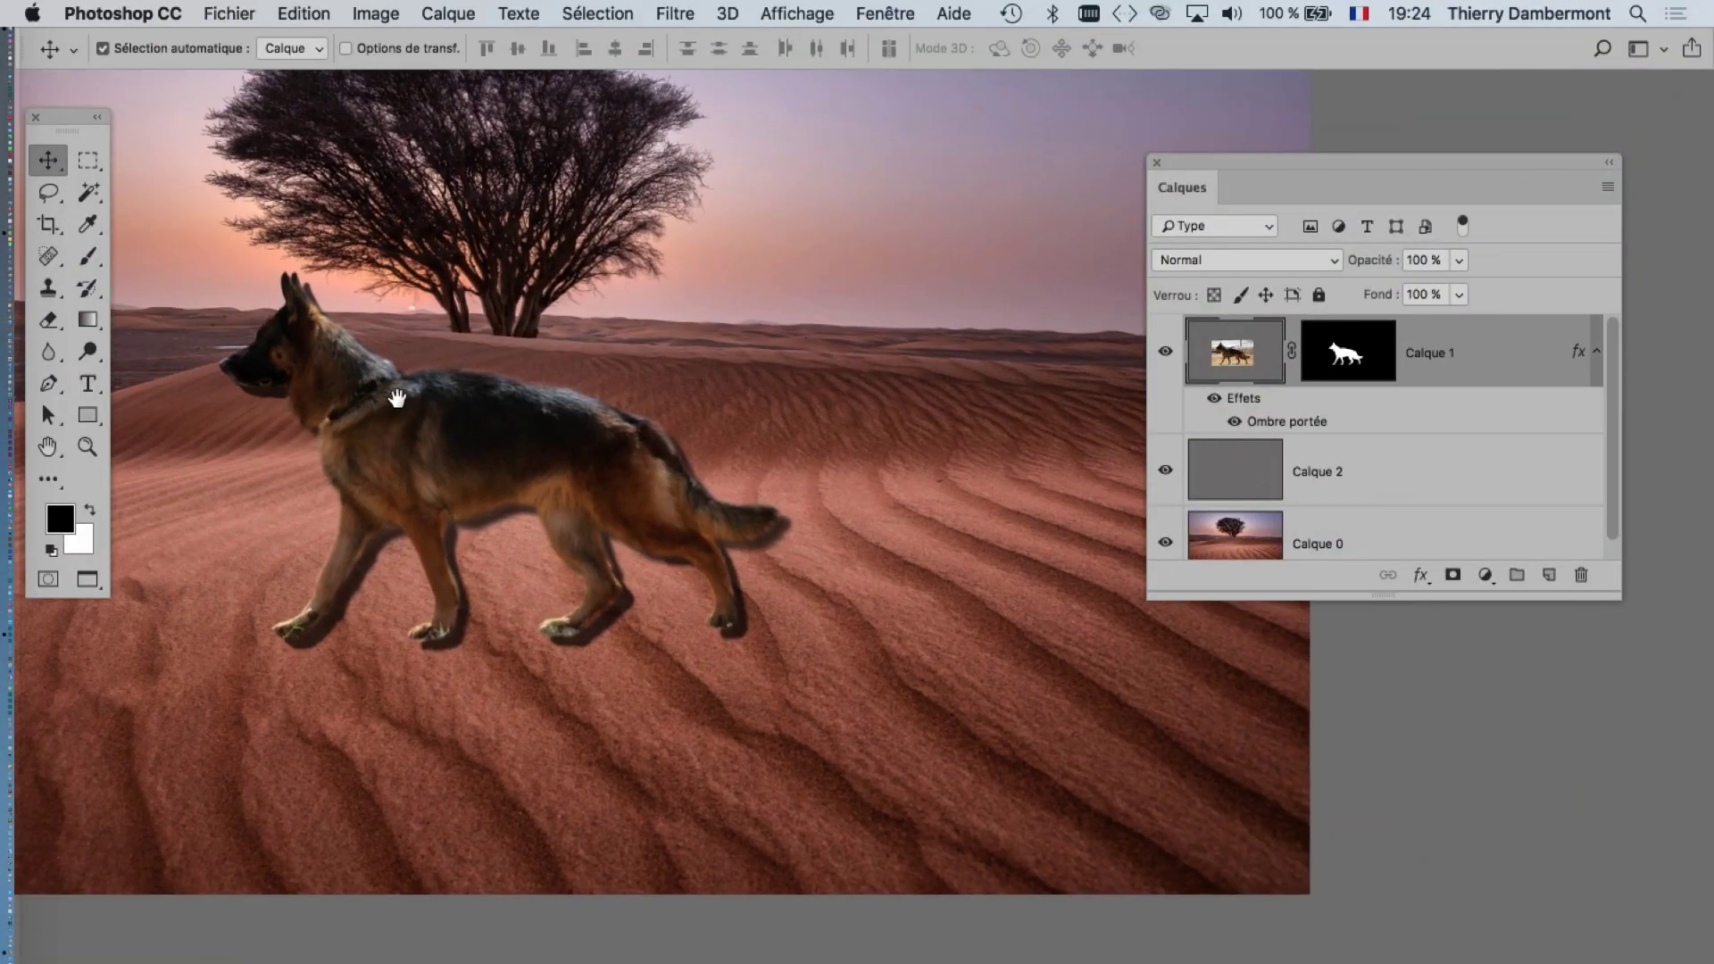
drag(1214, 170, 829, 112)
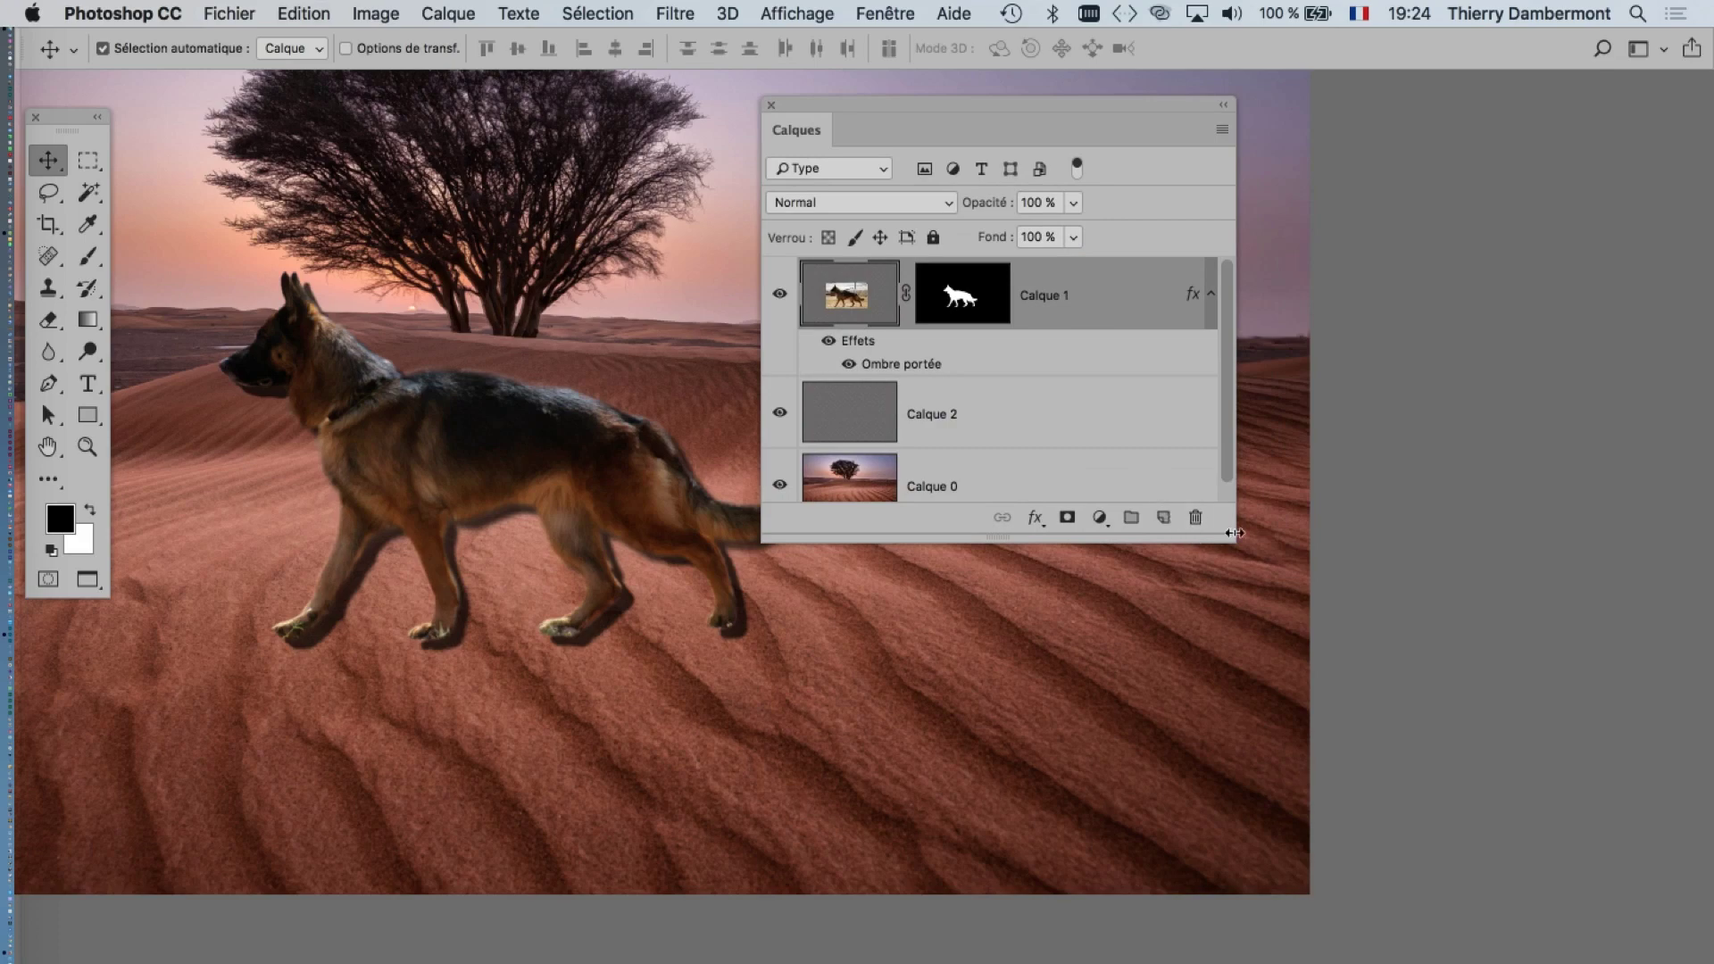
drag(1228, 534, 1340, 665)
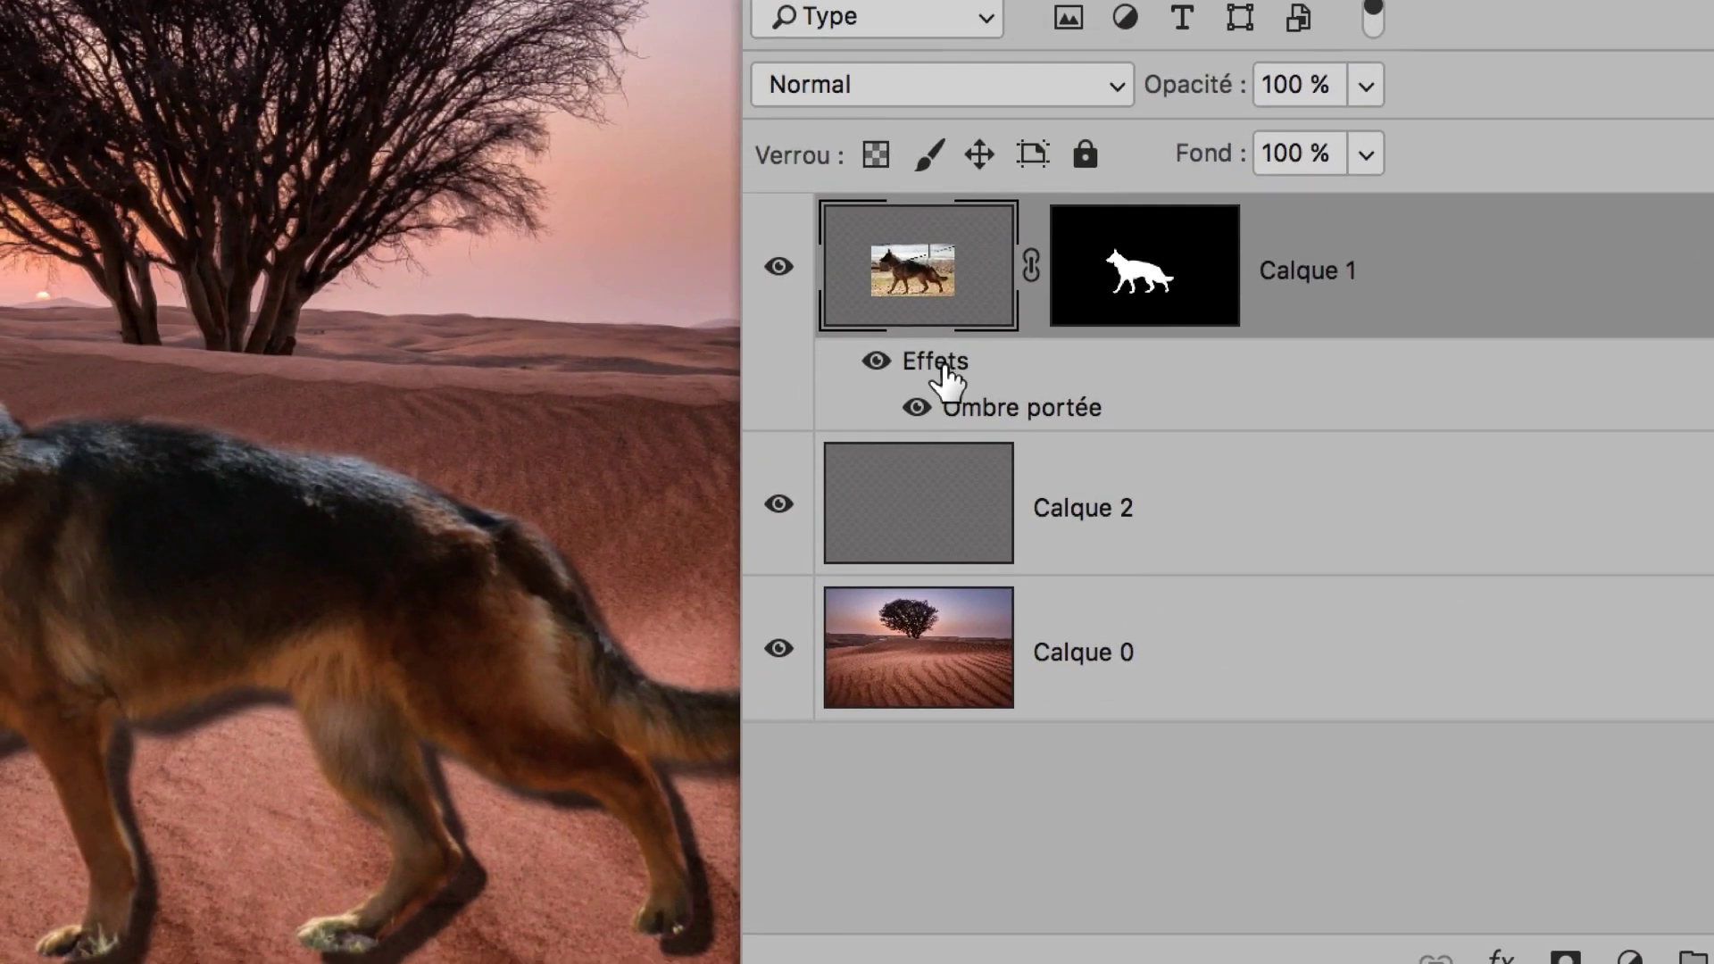
drag(627, 274, 639, 271)
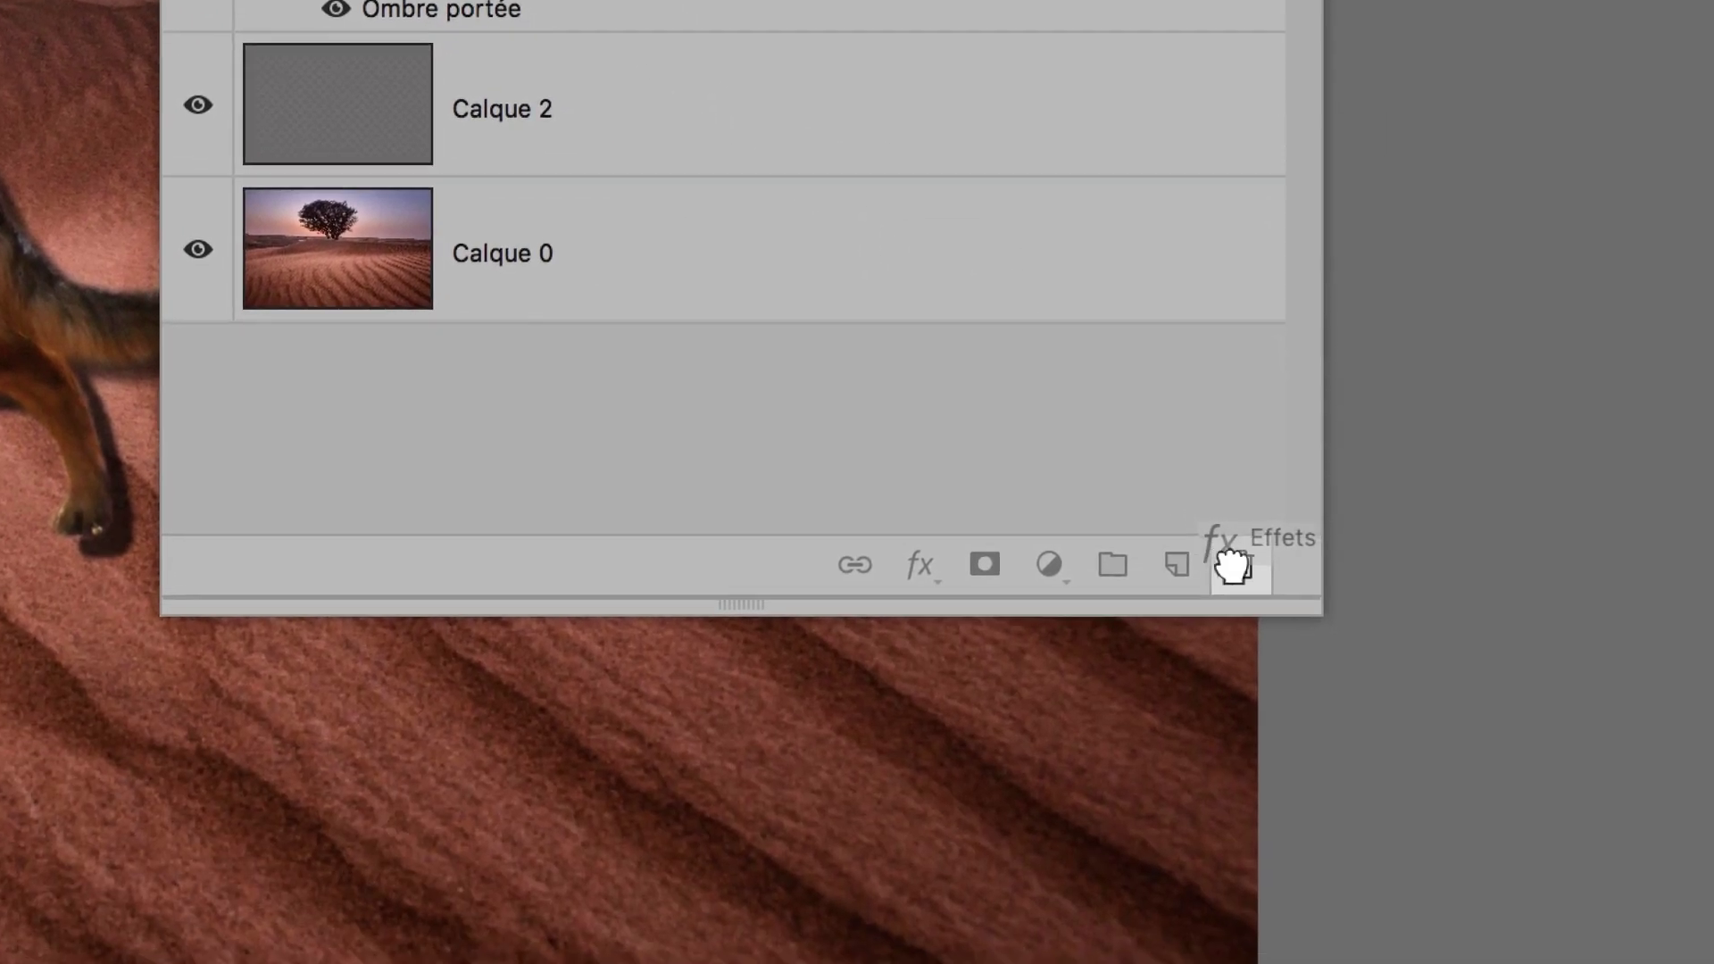
drag(948, 361, 1267, 592)
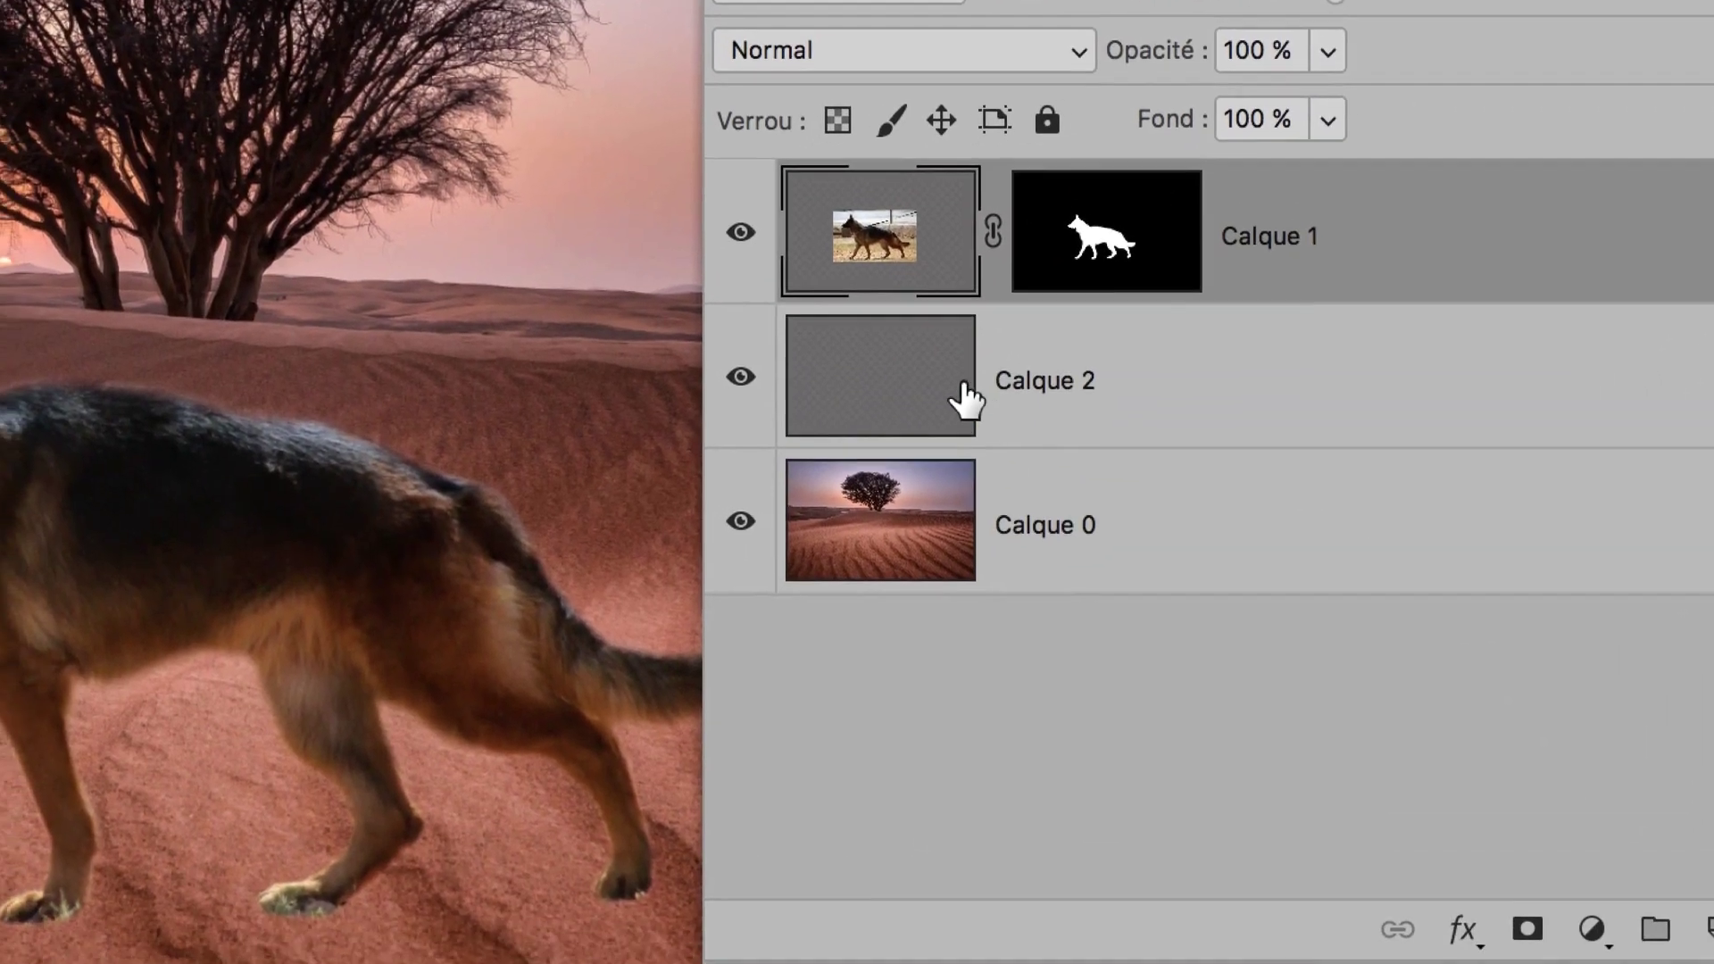
- Select Calque 2 after checking the other layers, and reposition the Calques panel
click(957, 404)
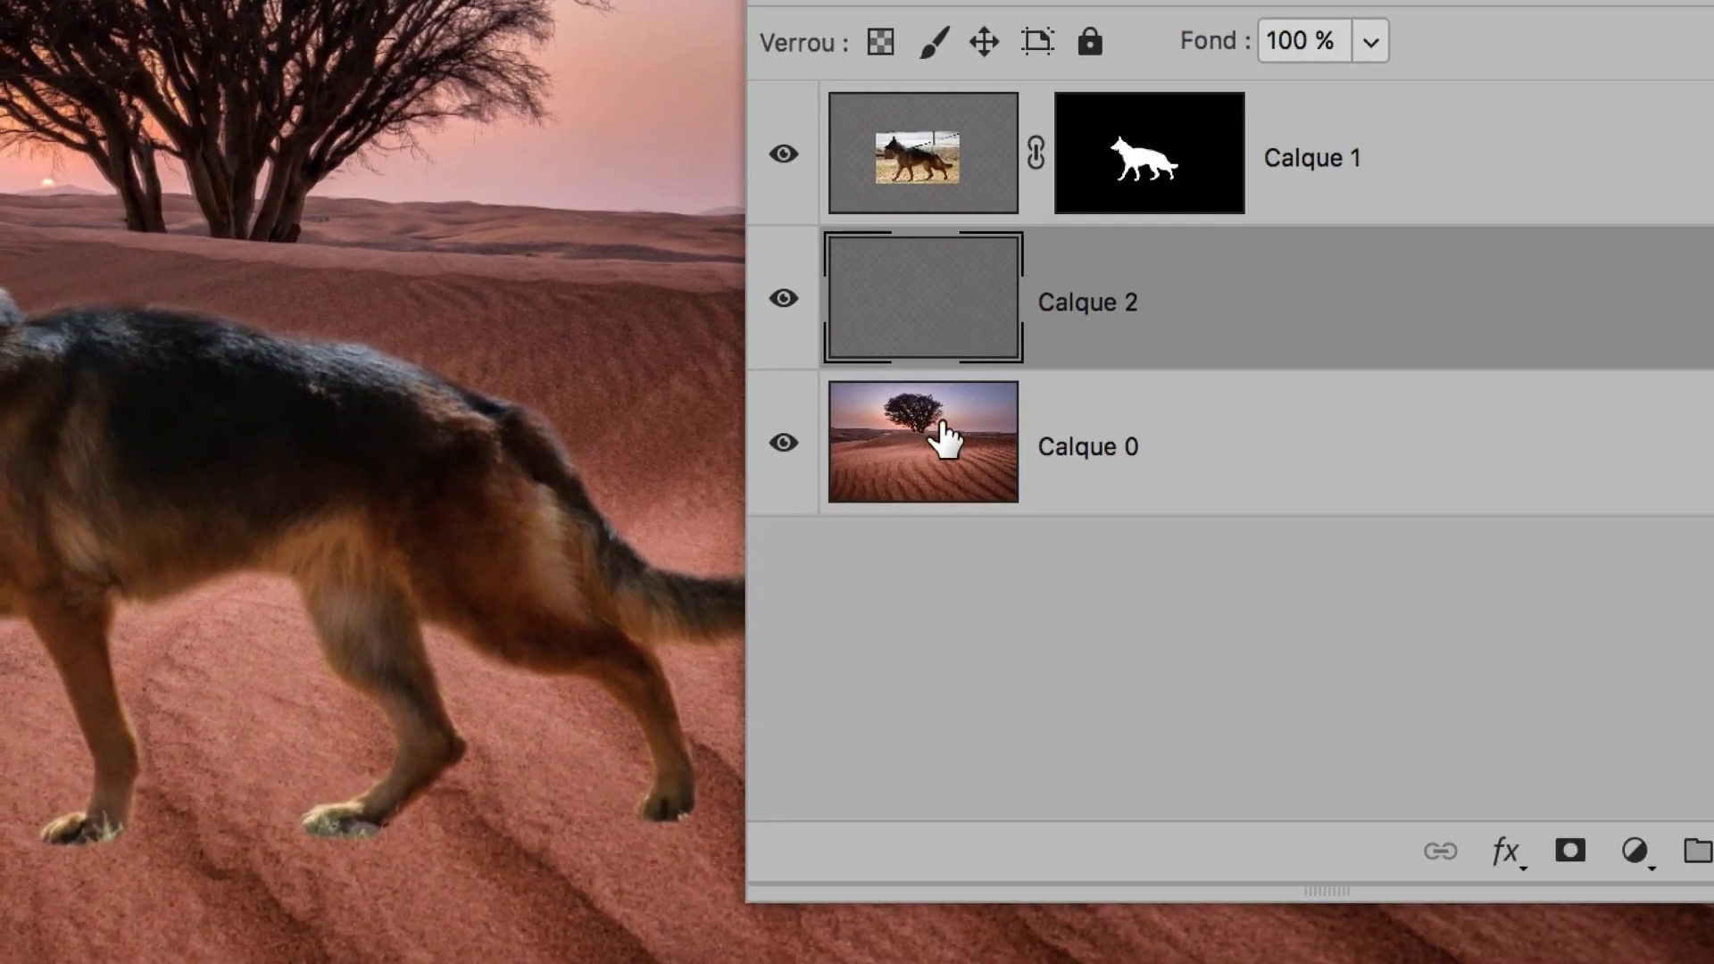
click(947, 438)
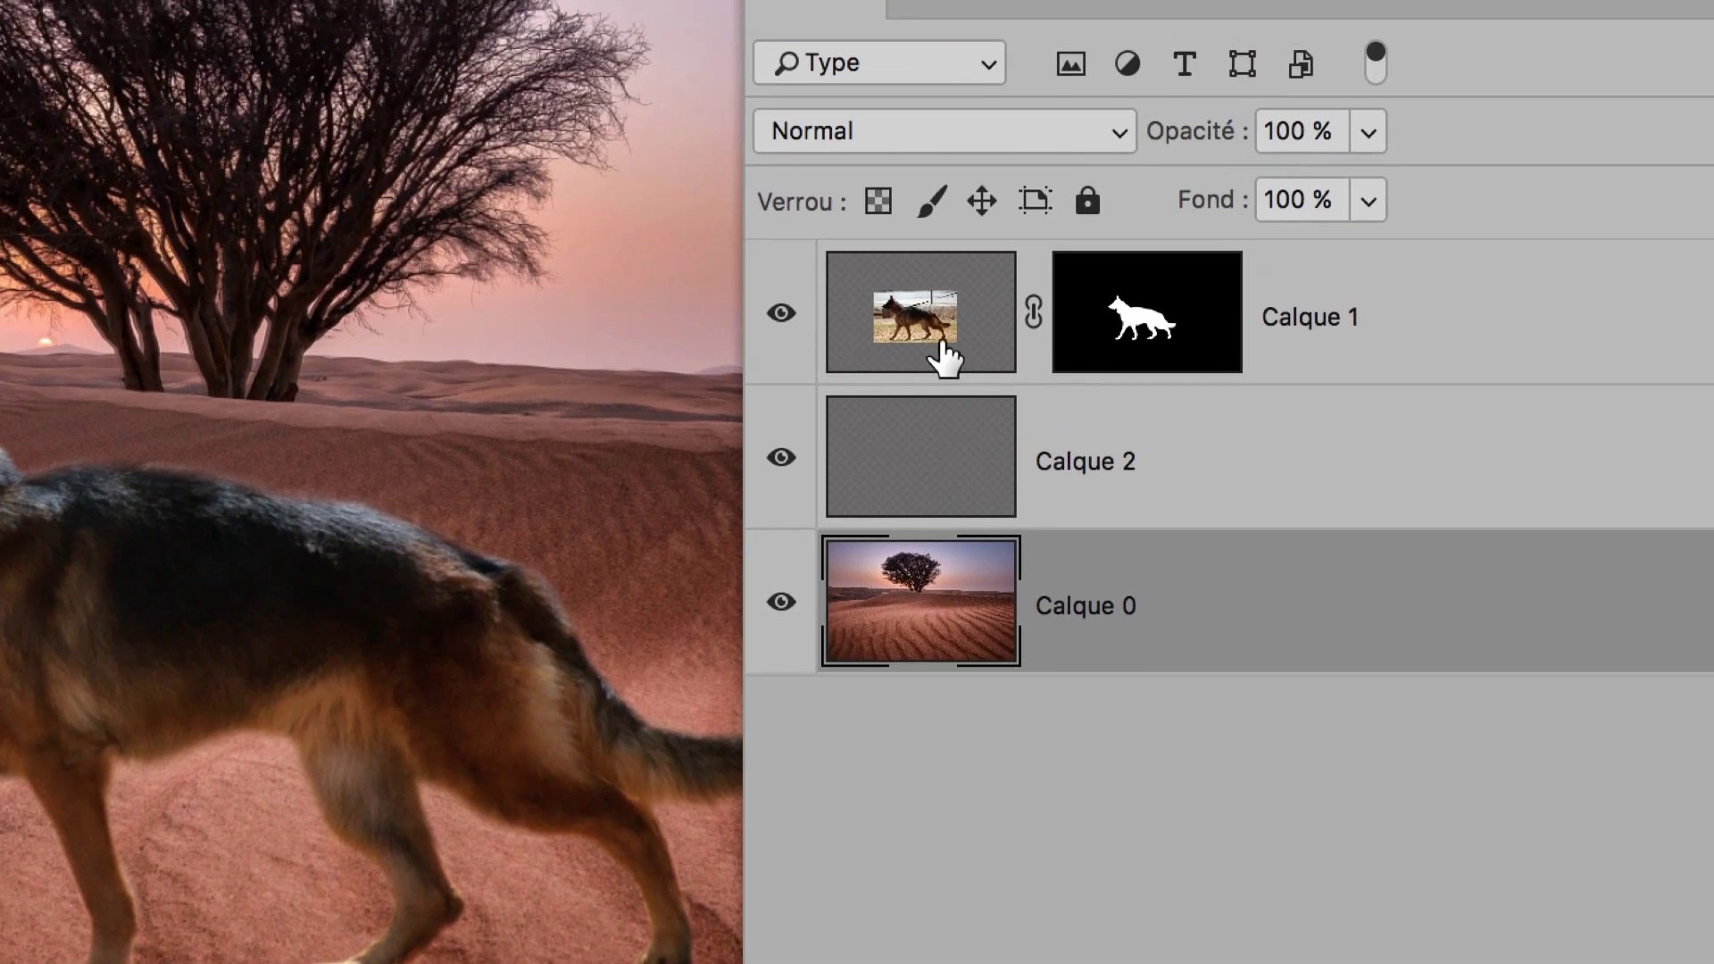
click(937, 250)
click(941, 399)
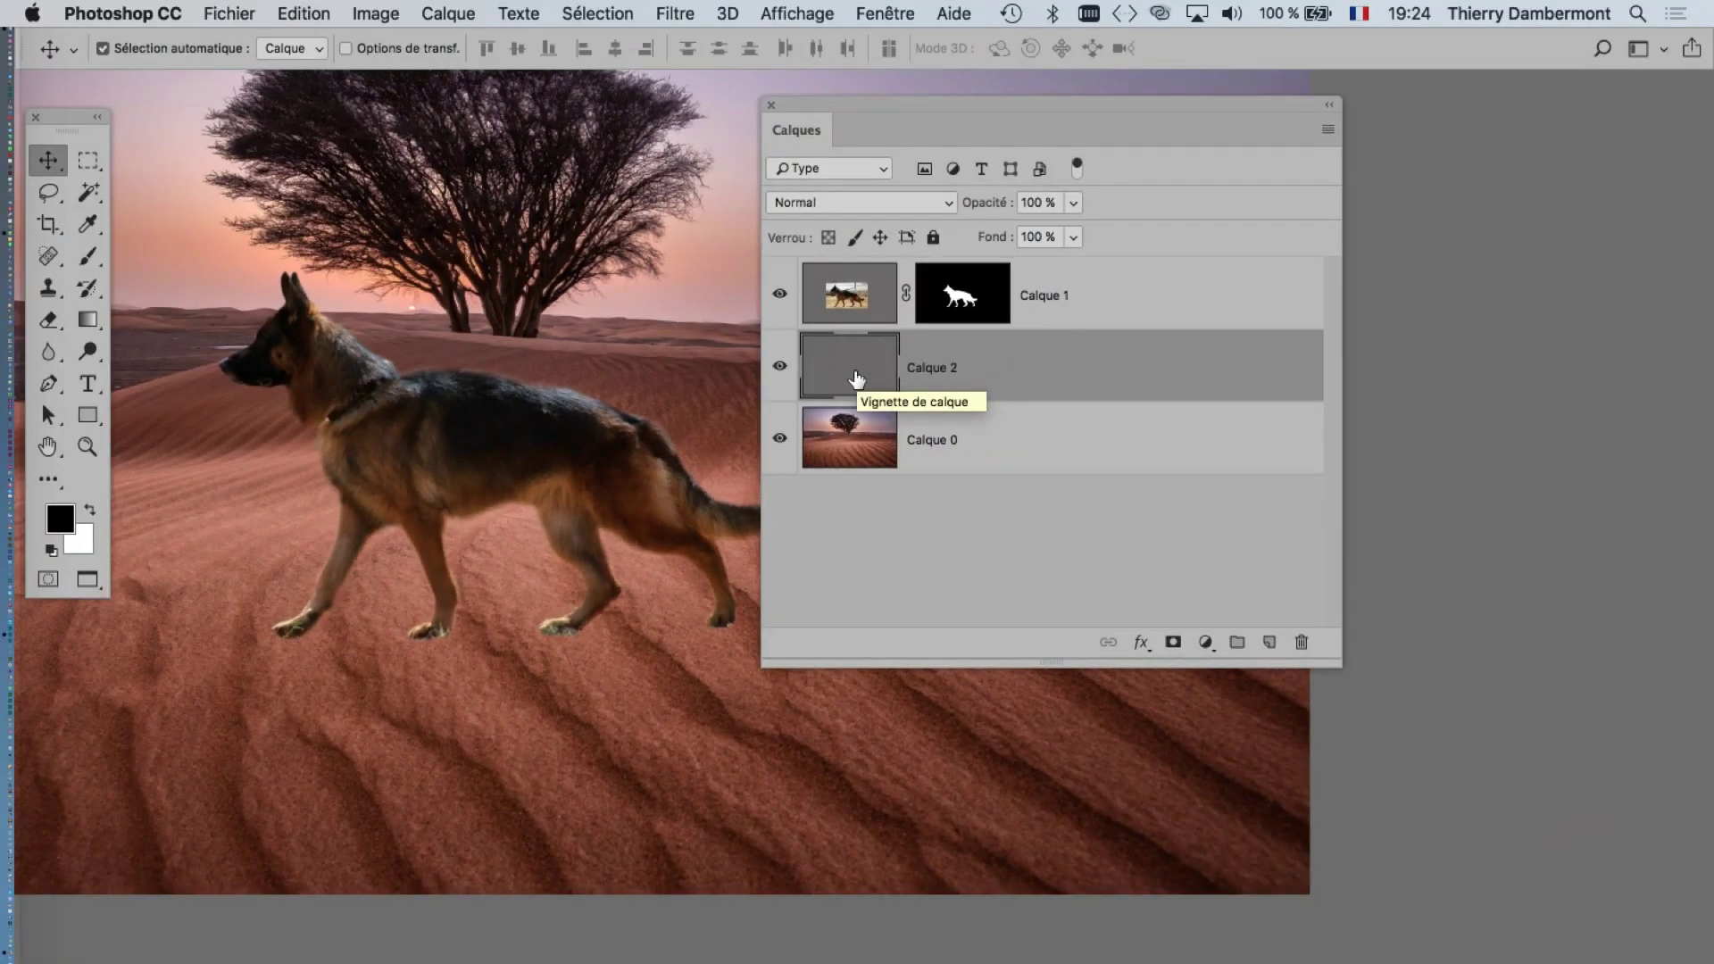
key(super)
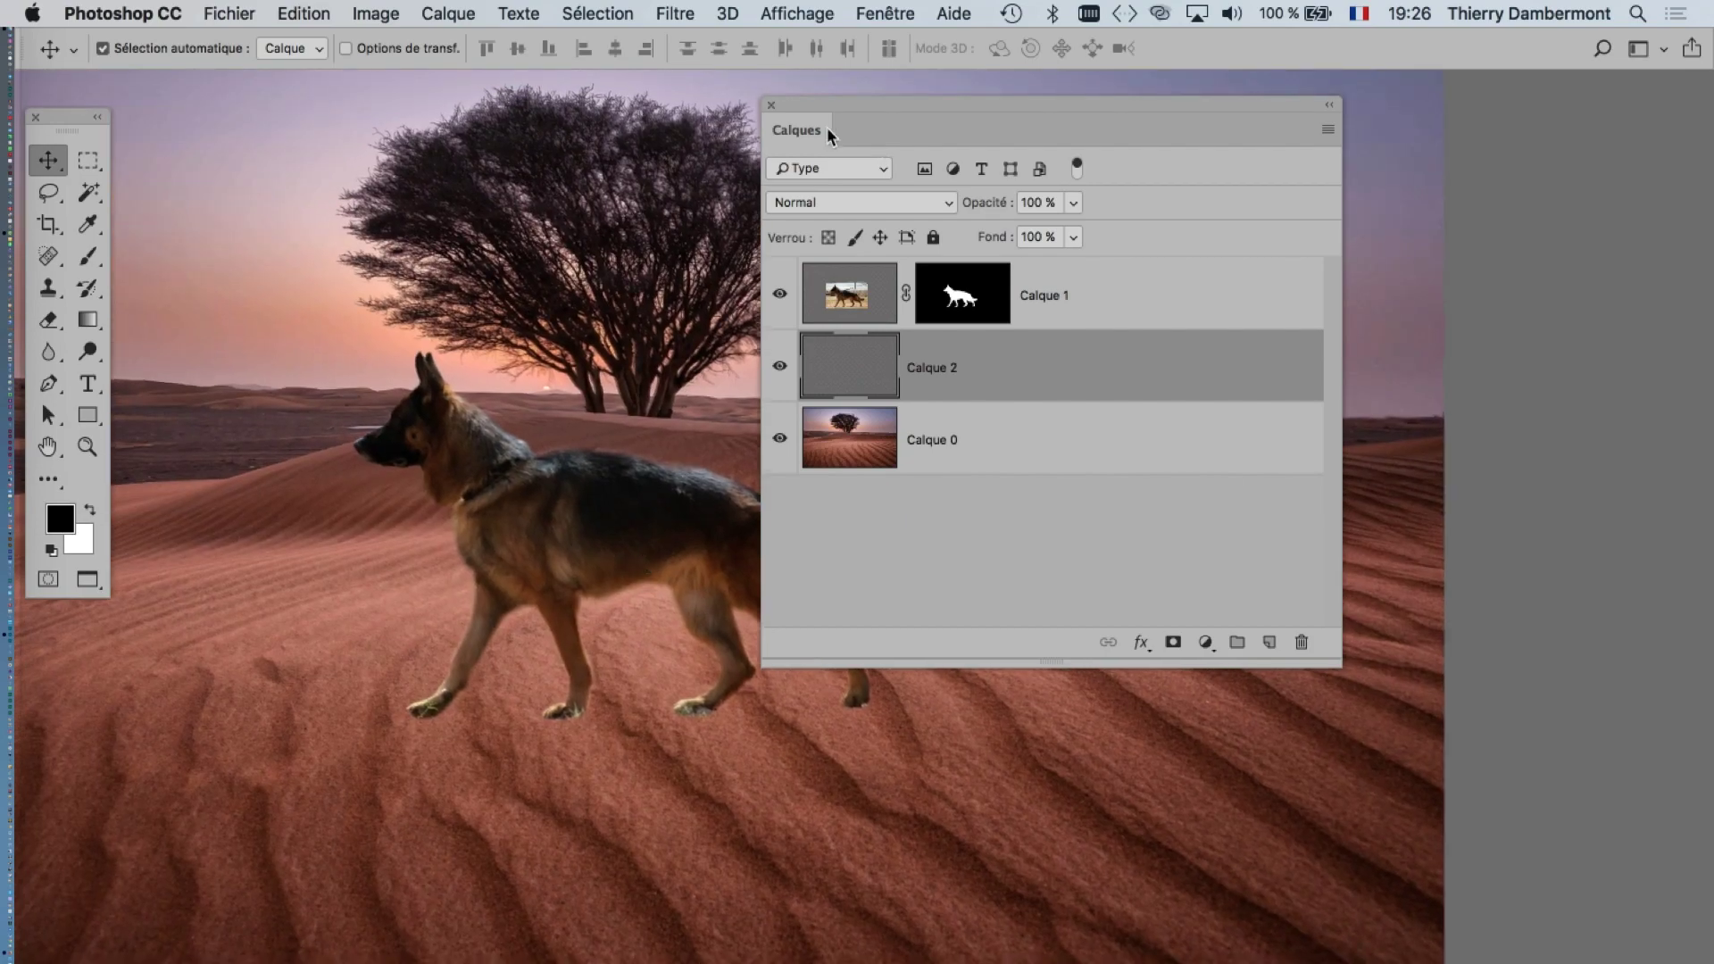
drag(1185, 170, 1374, 197)
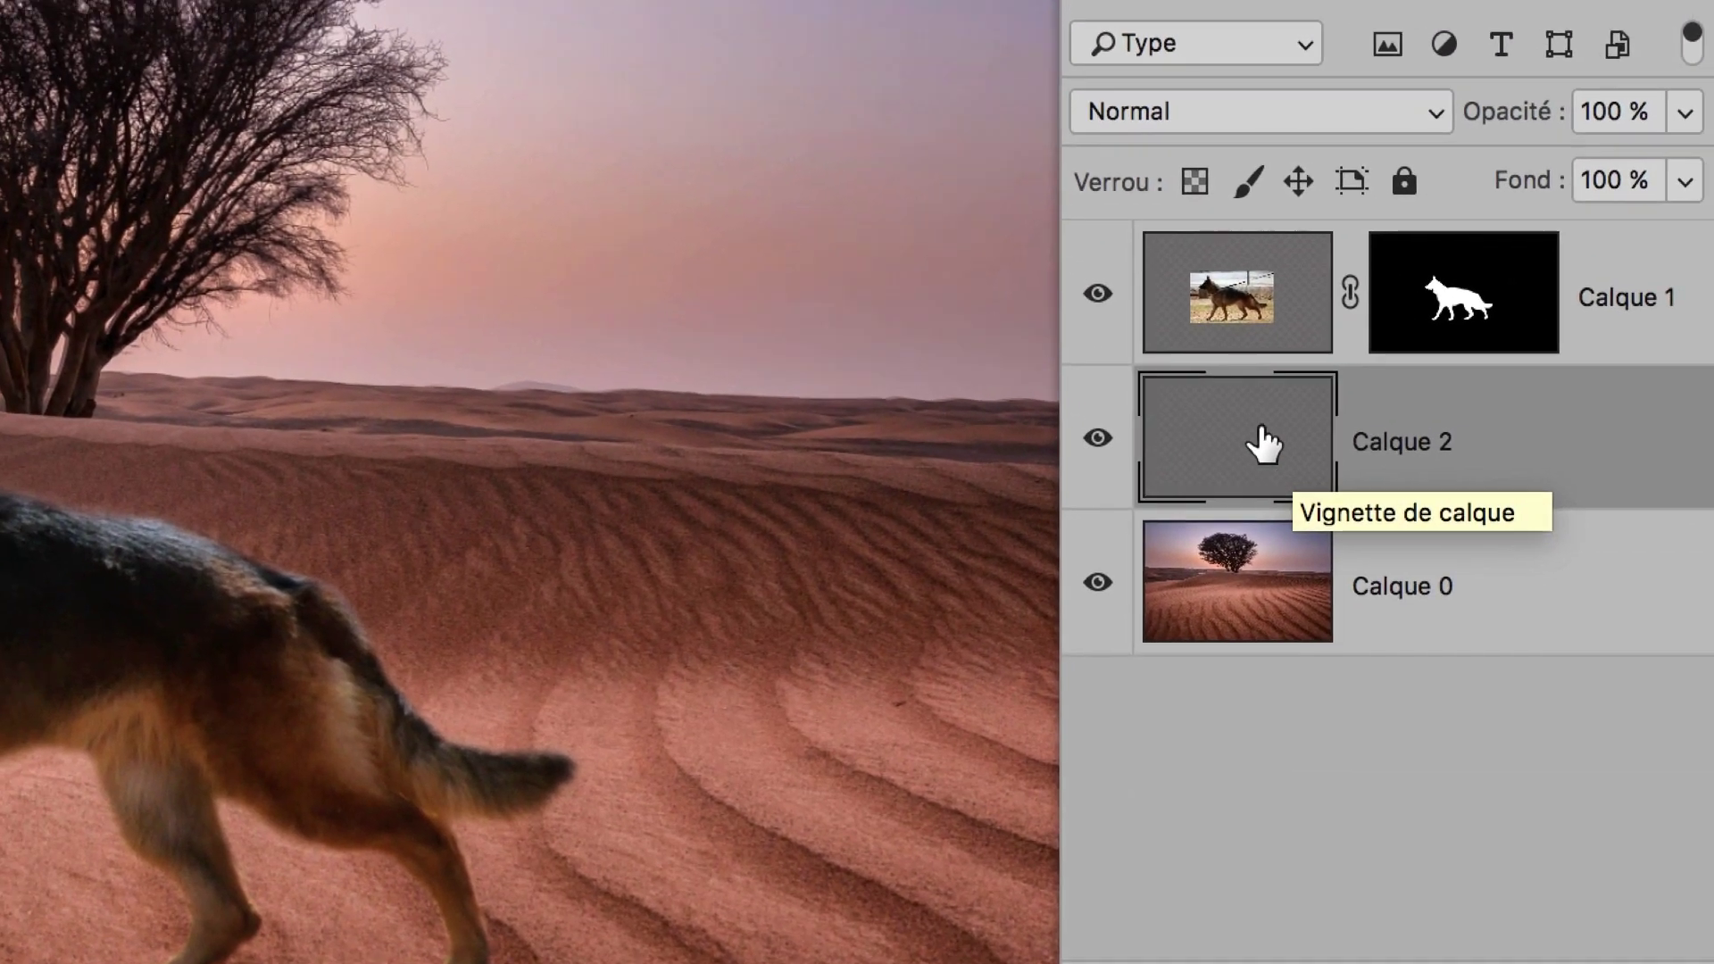
drag(1250, 268, 1010, 260)
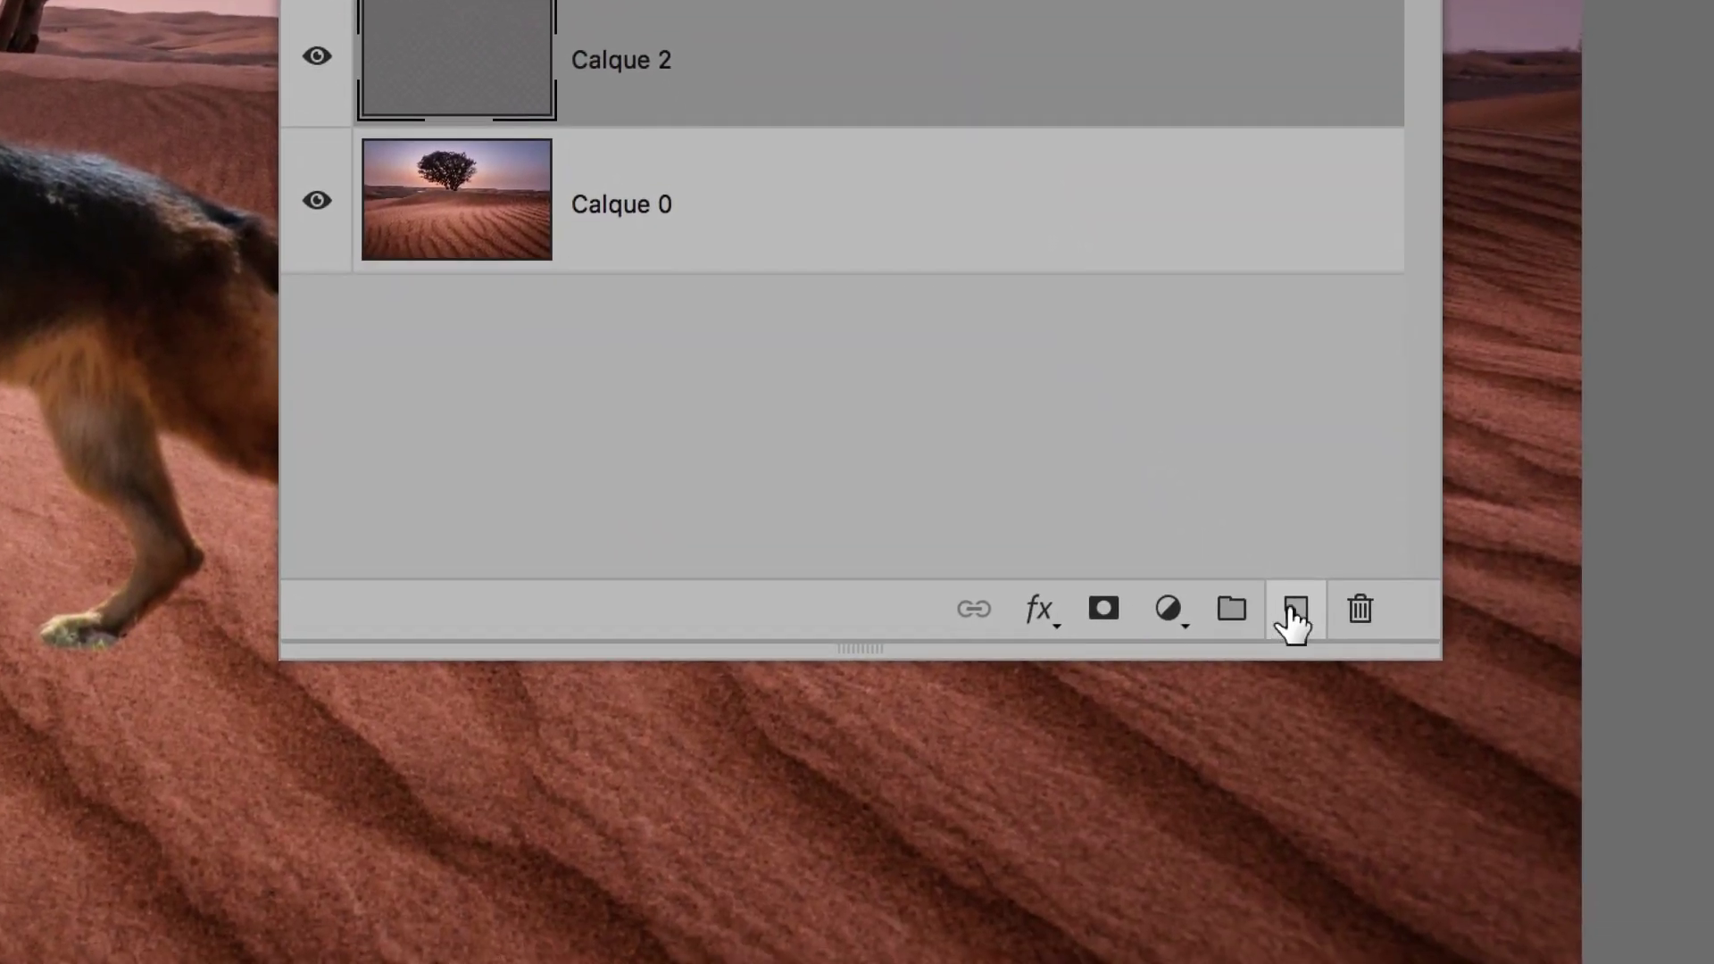
- Add an empty Calque 3 above Calque 2, then make Calque 2 the active layer again
click(1292, 611)
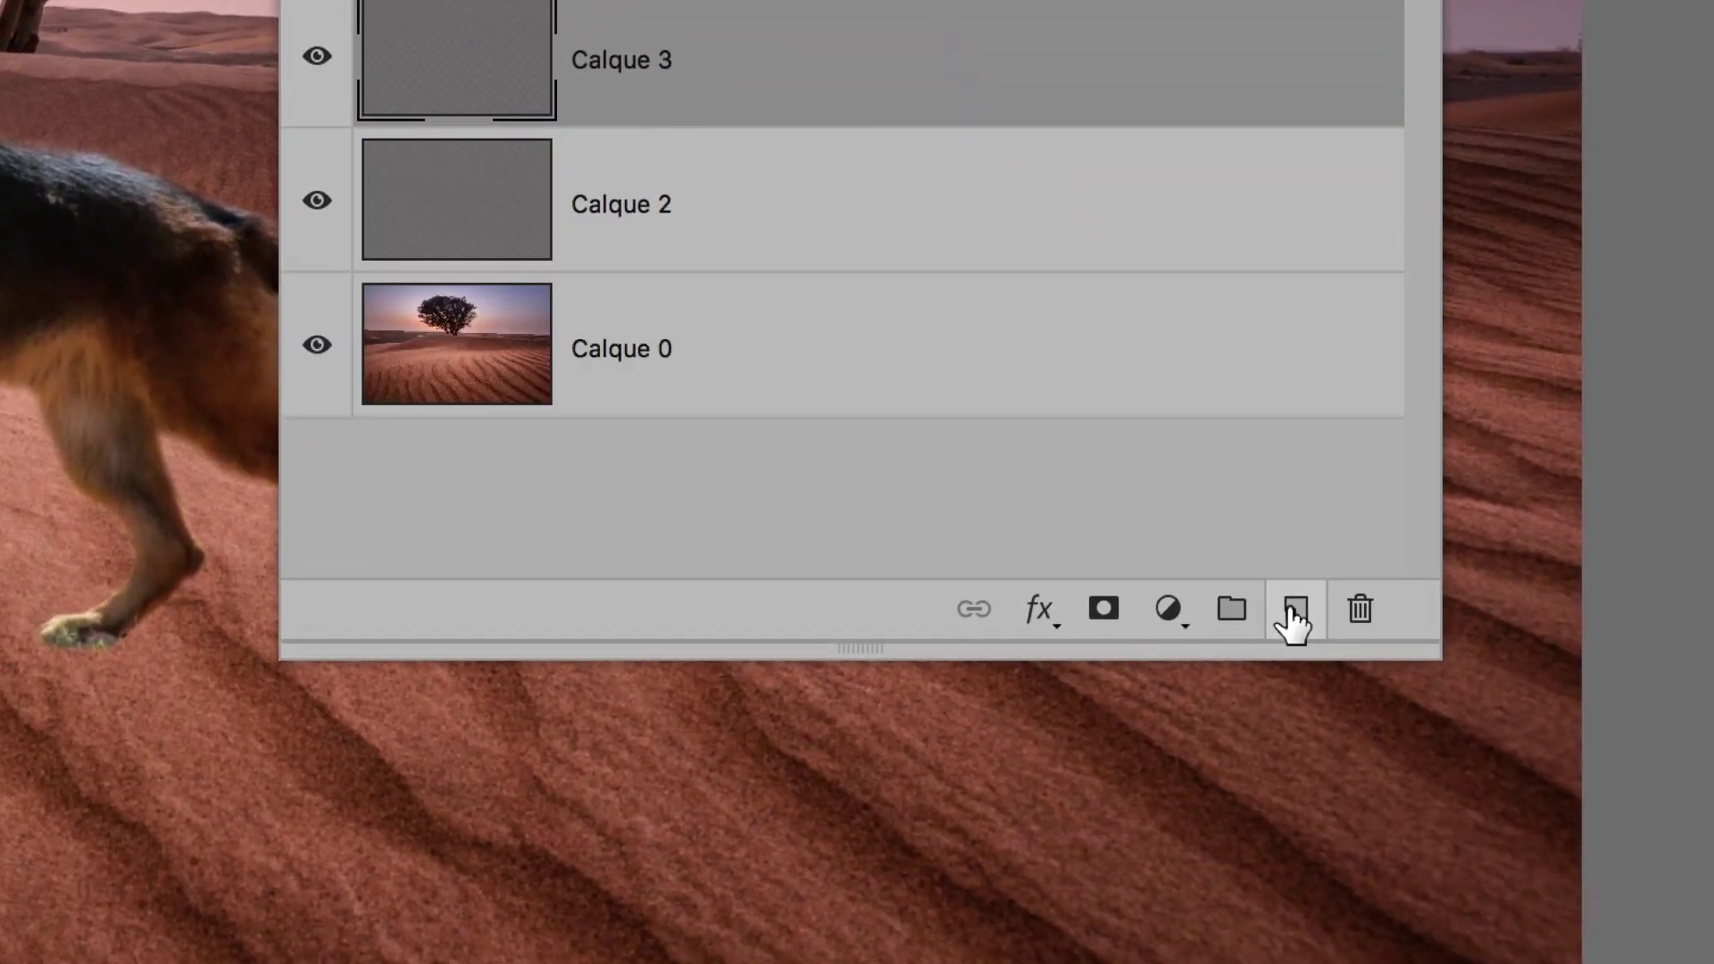
click(1114, 487)
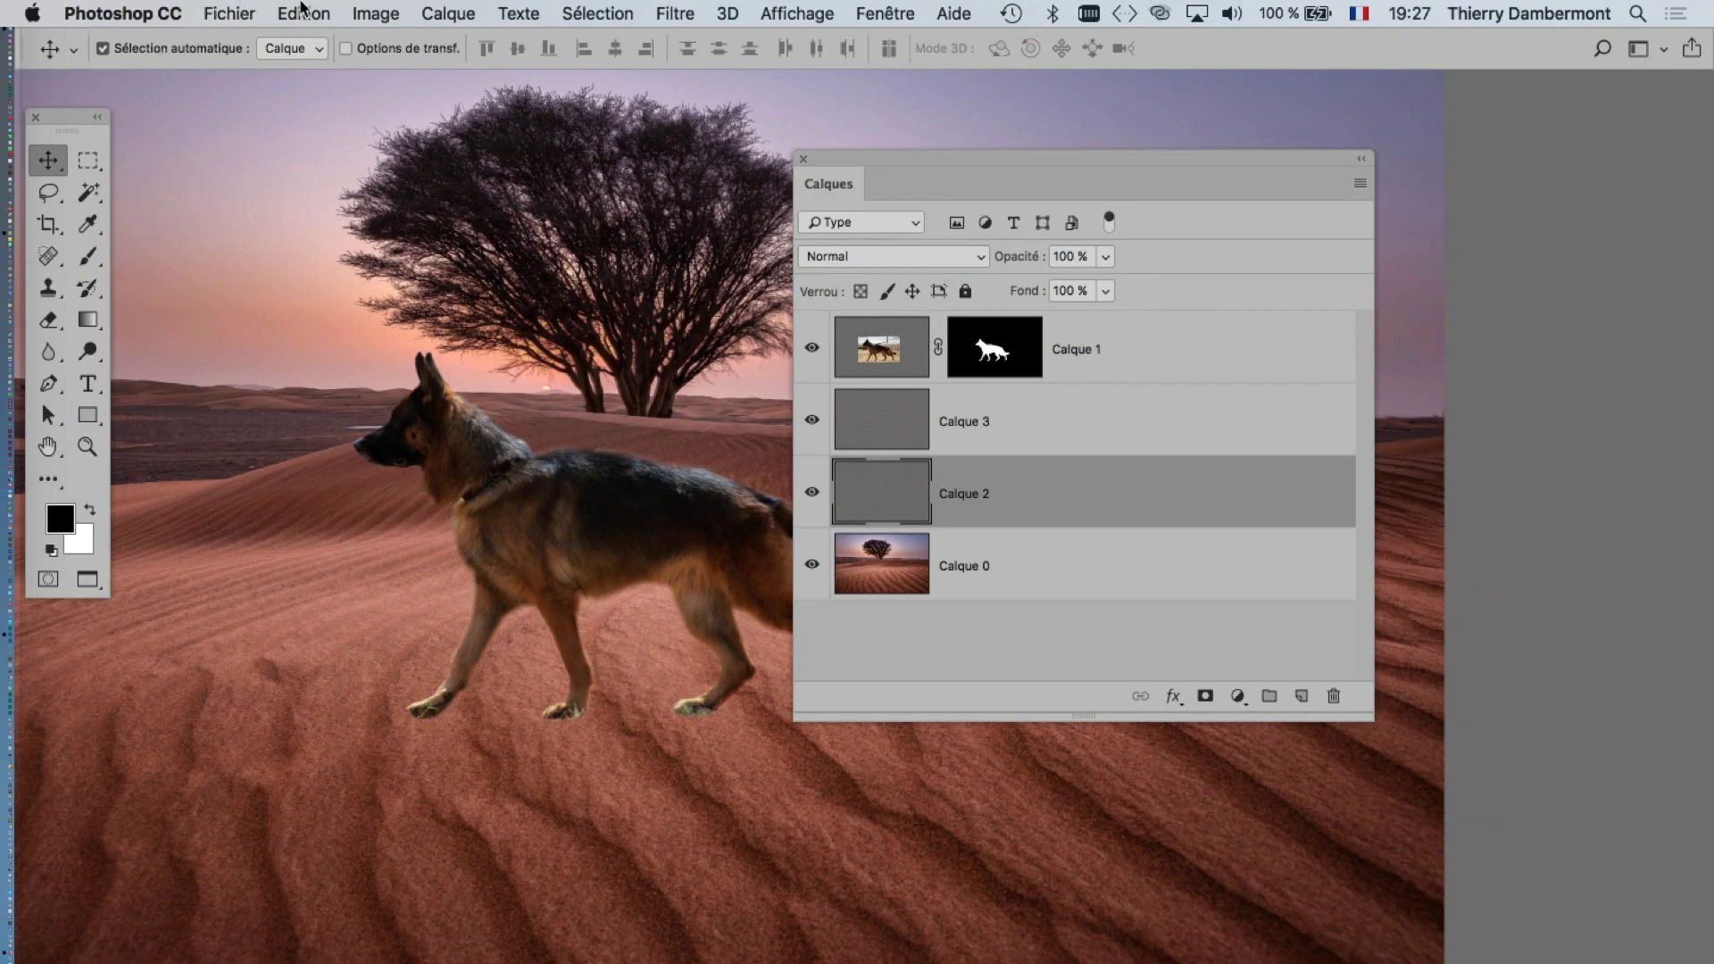
click(303, 13)
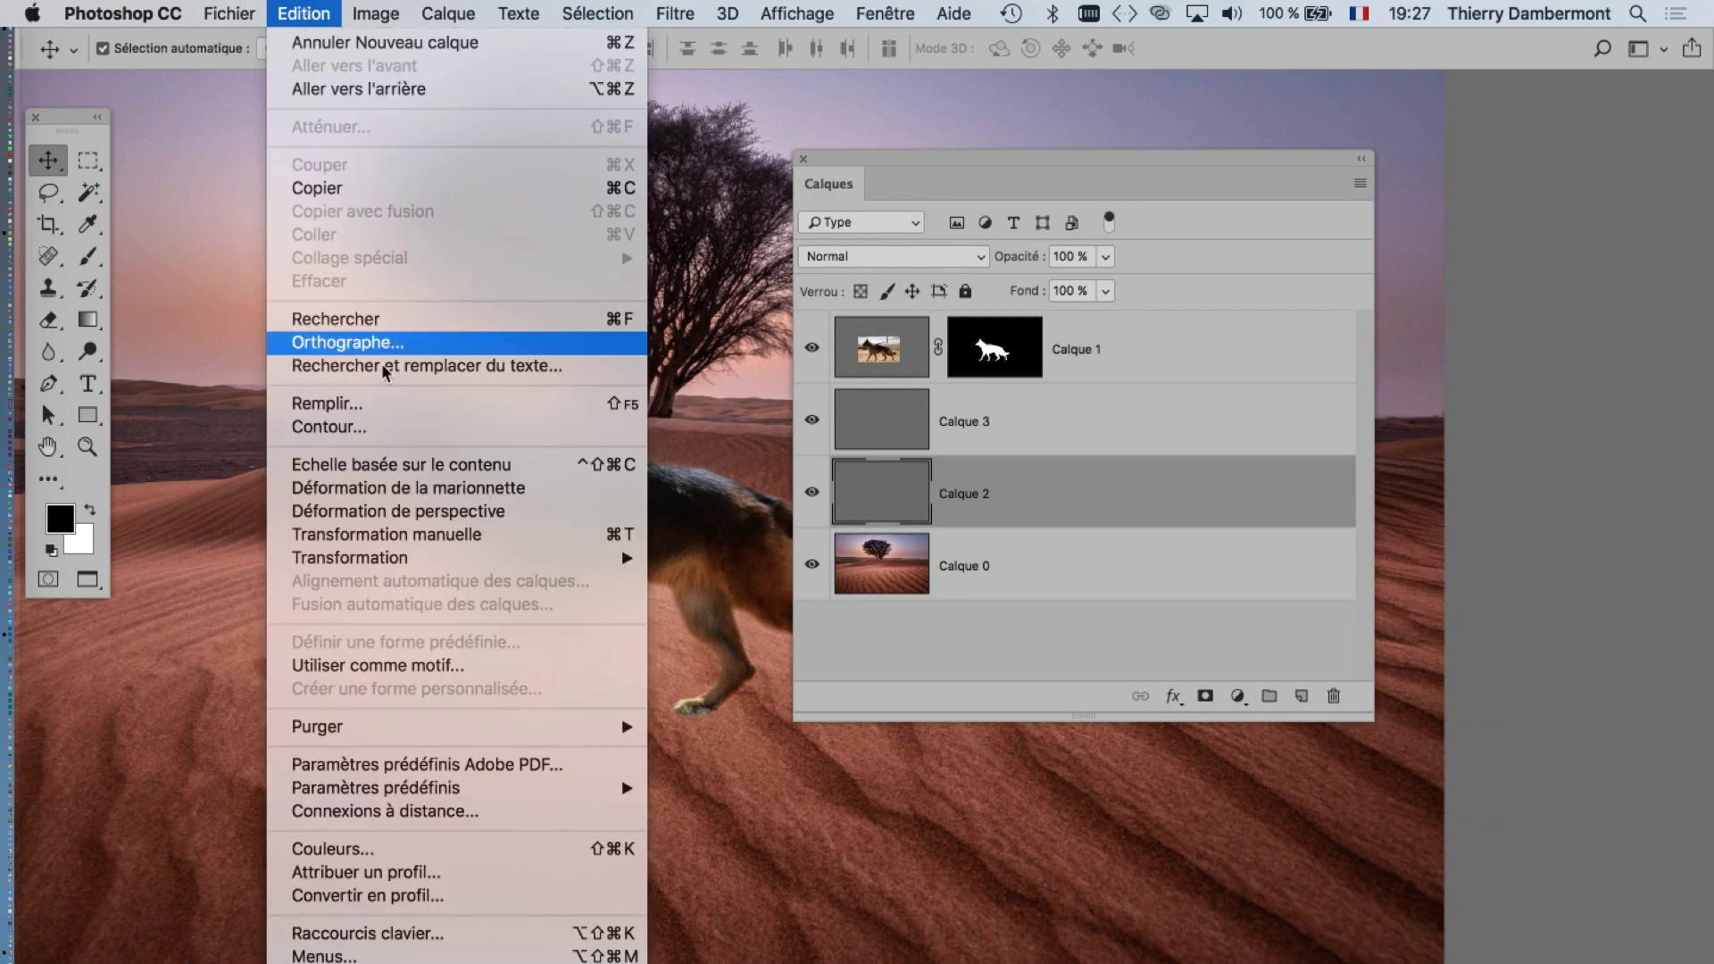
- Fill Calque 2 with Blanc via Remplir, then swap colours so white is foreground
click(423, 407)
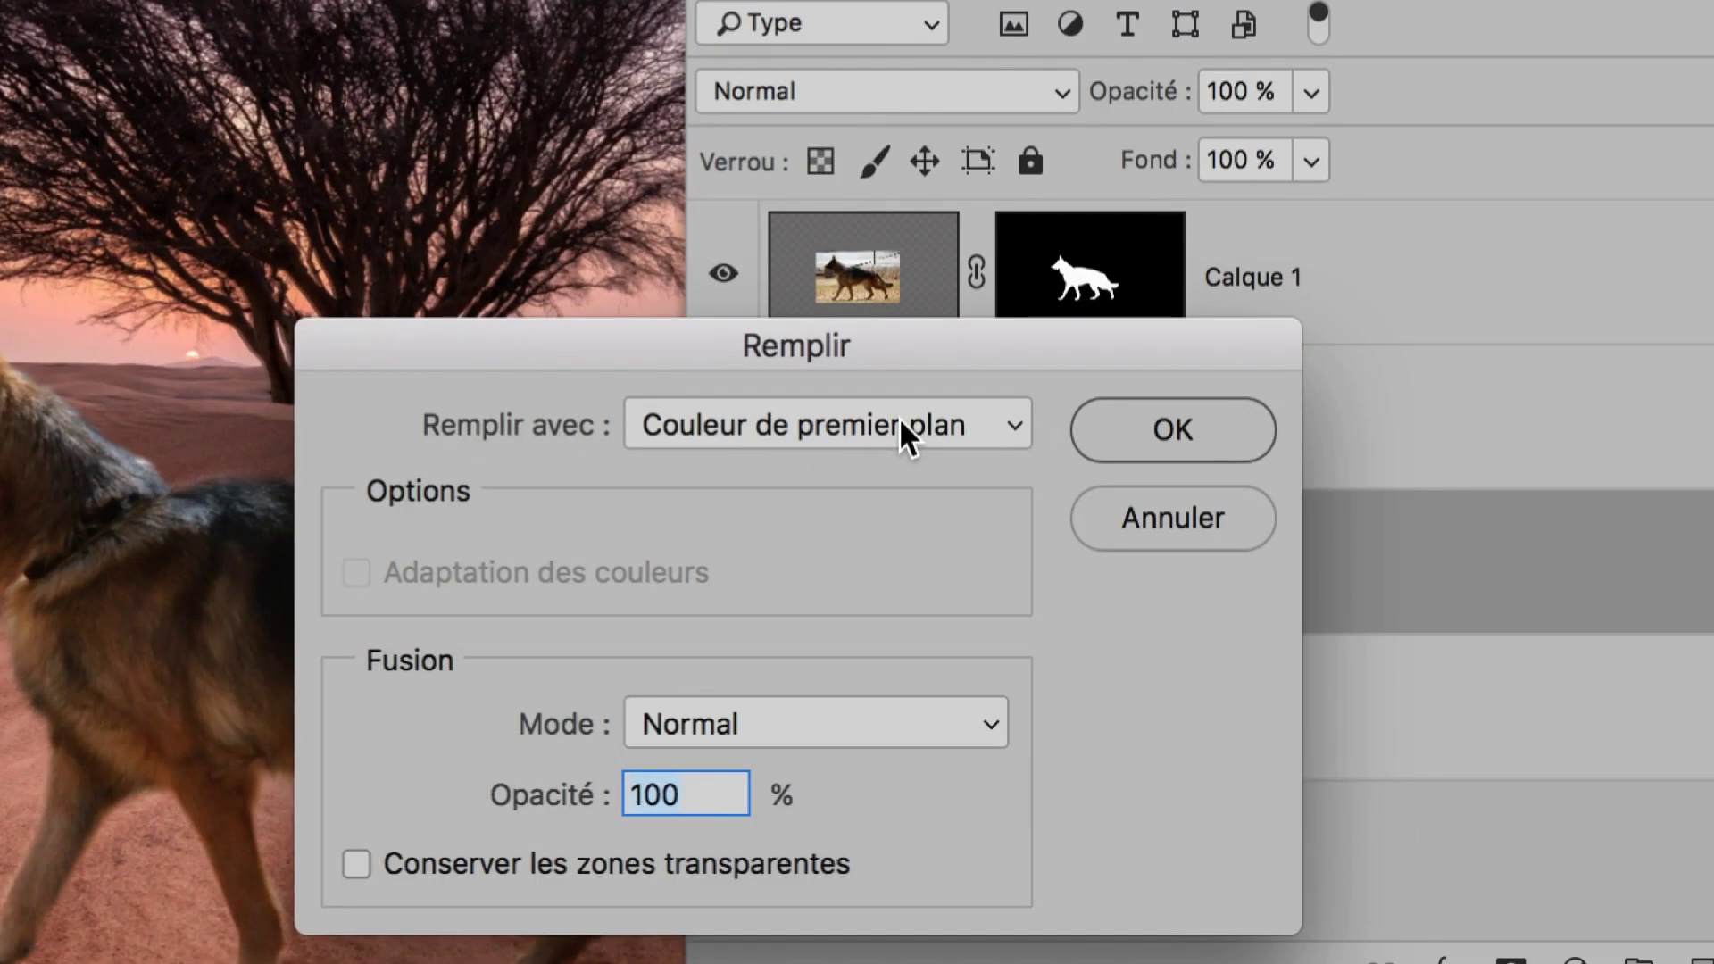
click(903, 425)
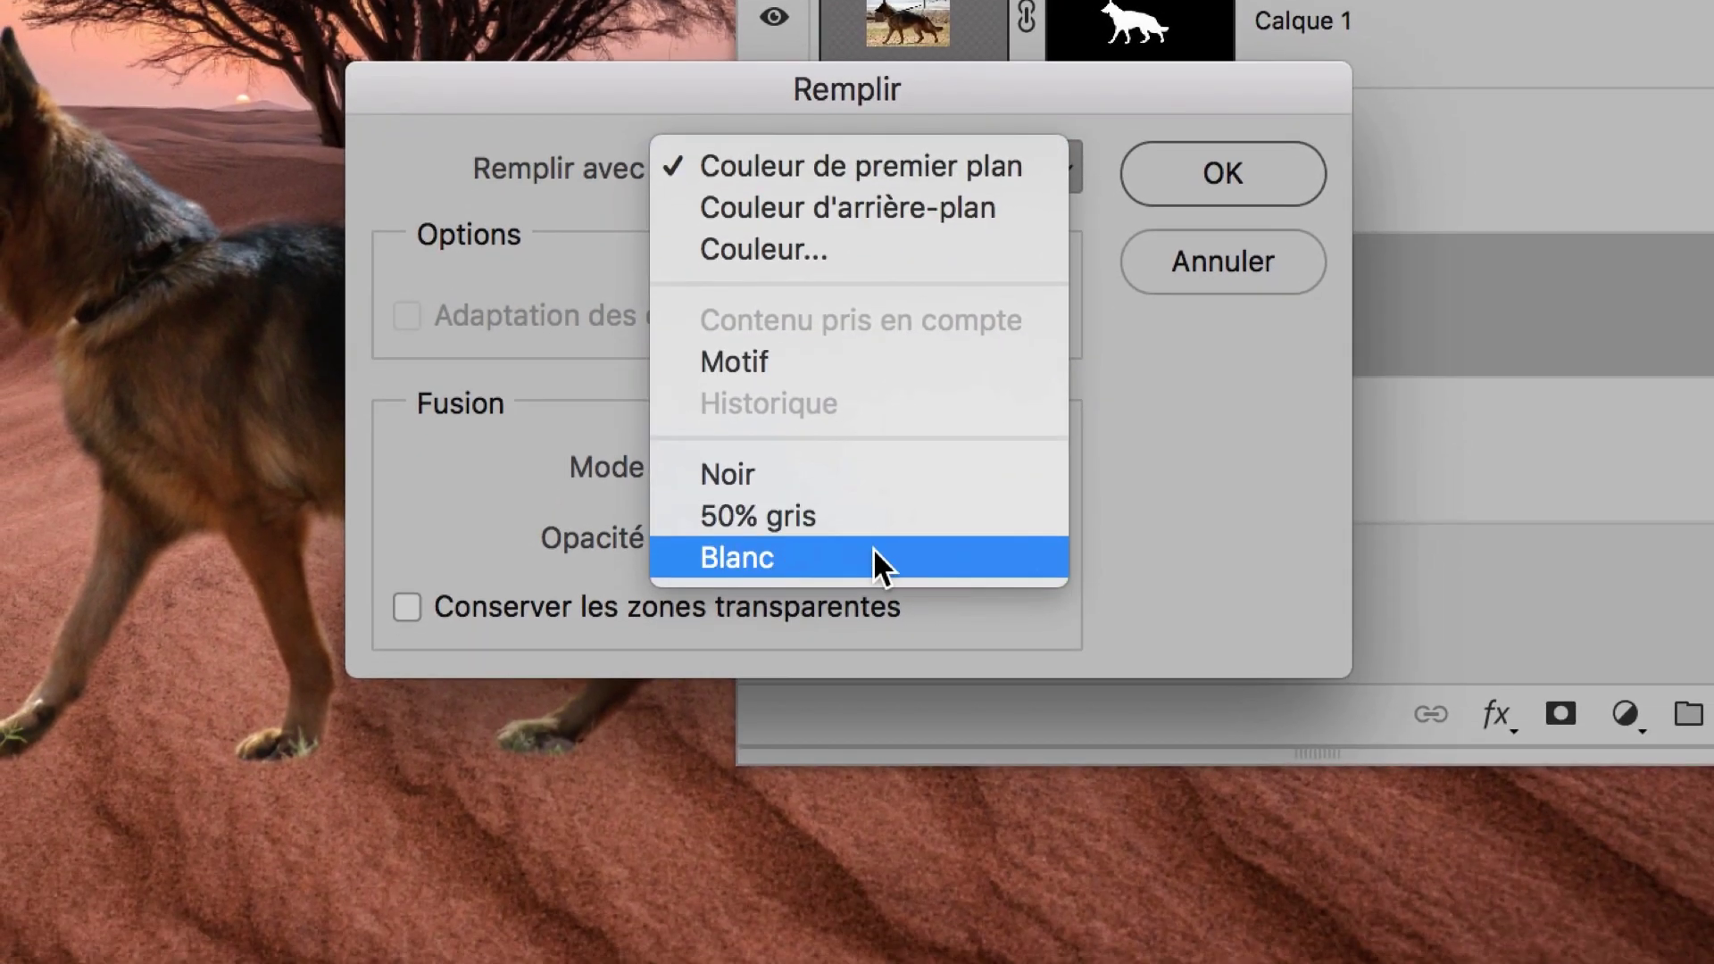
click(821, 817)
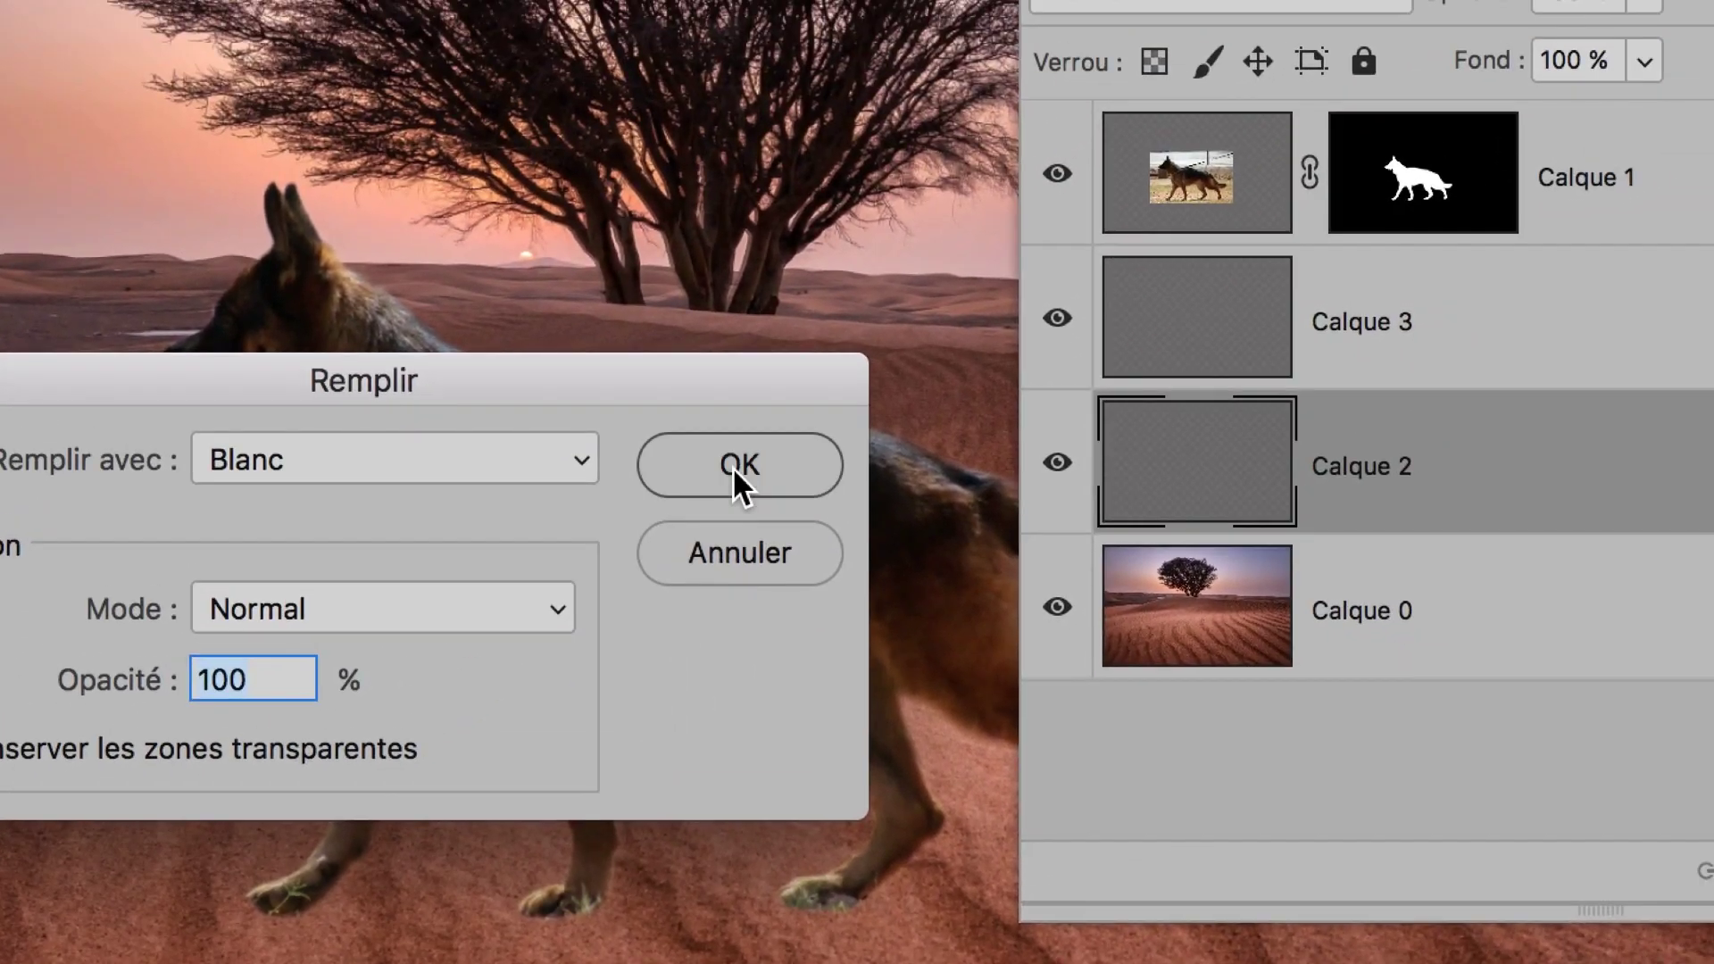
click(736, 464)
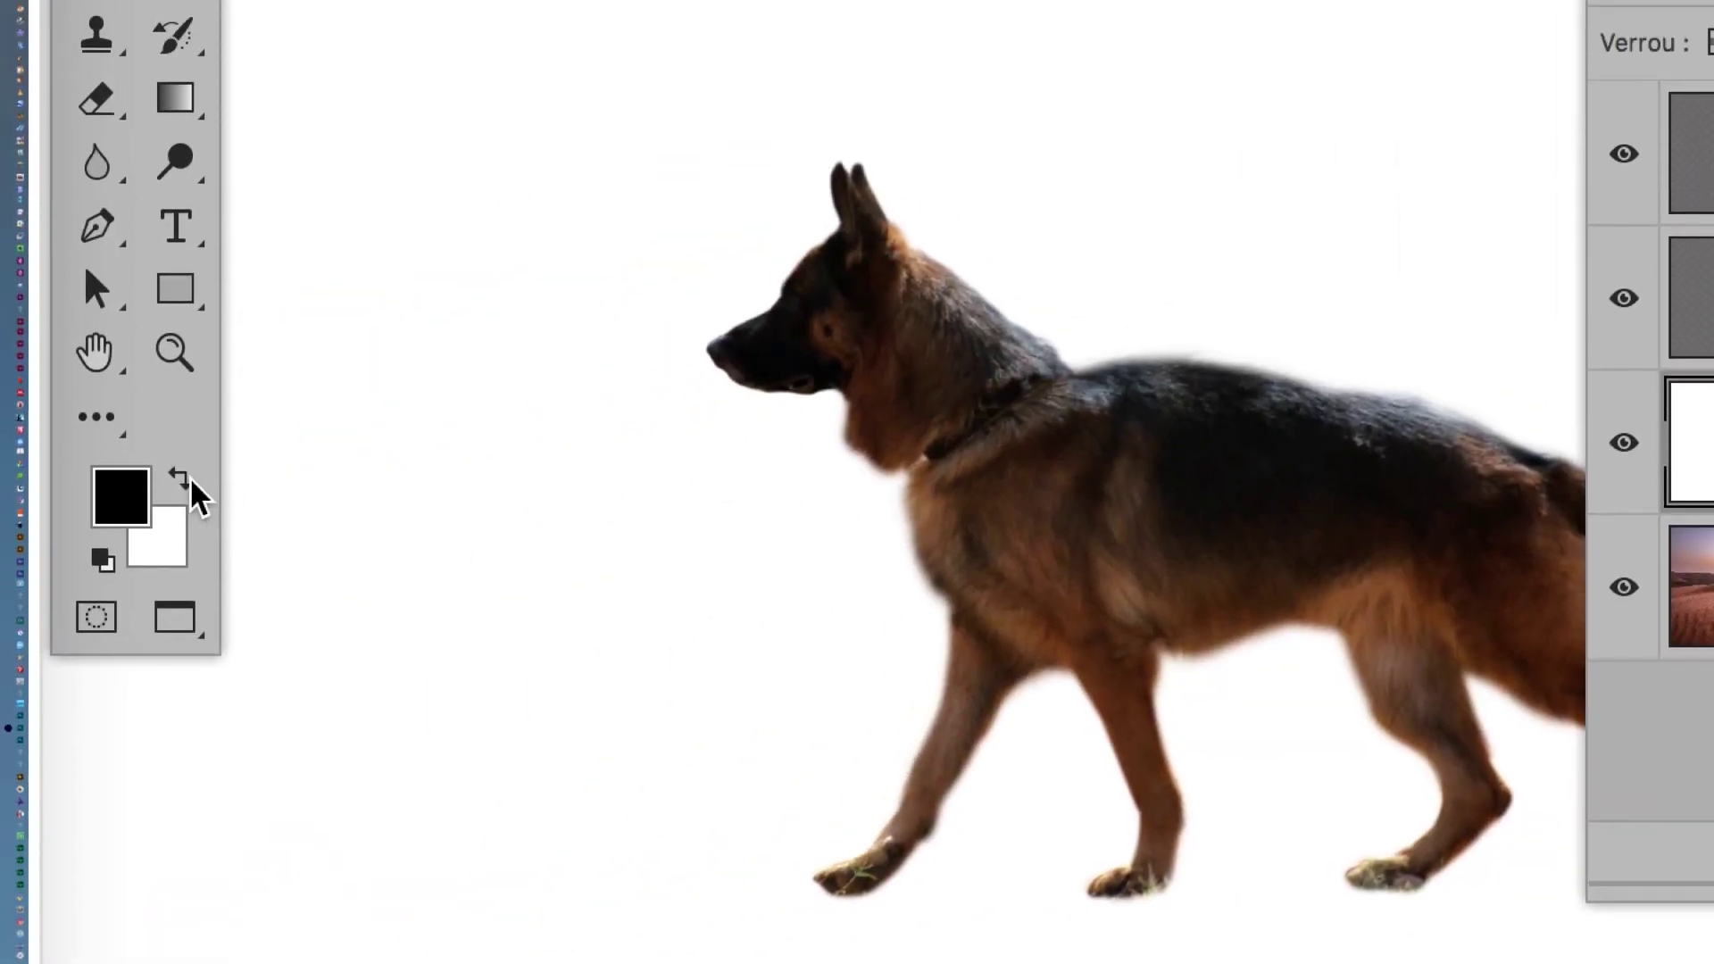
click(185, 479)
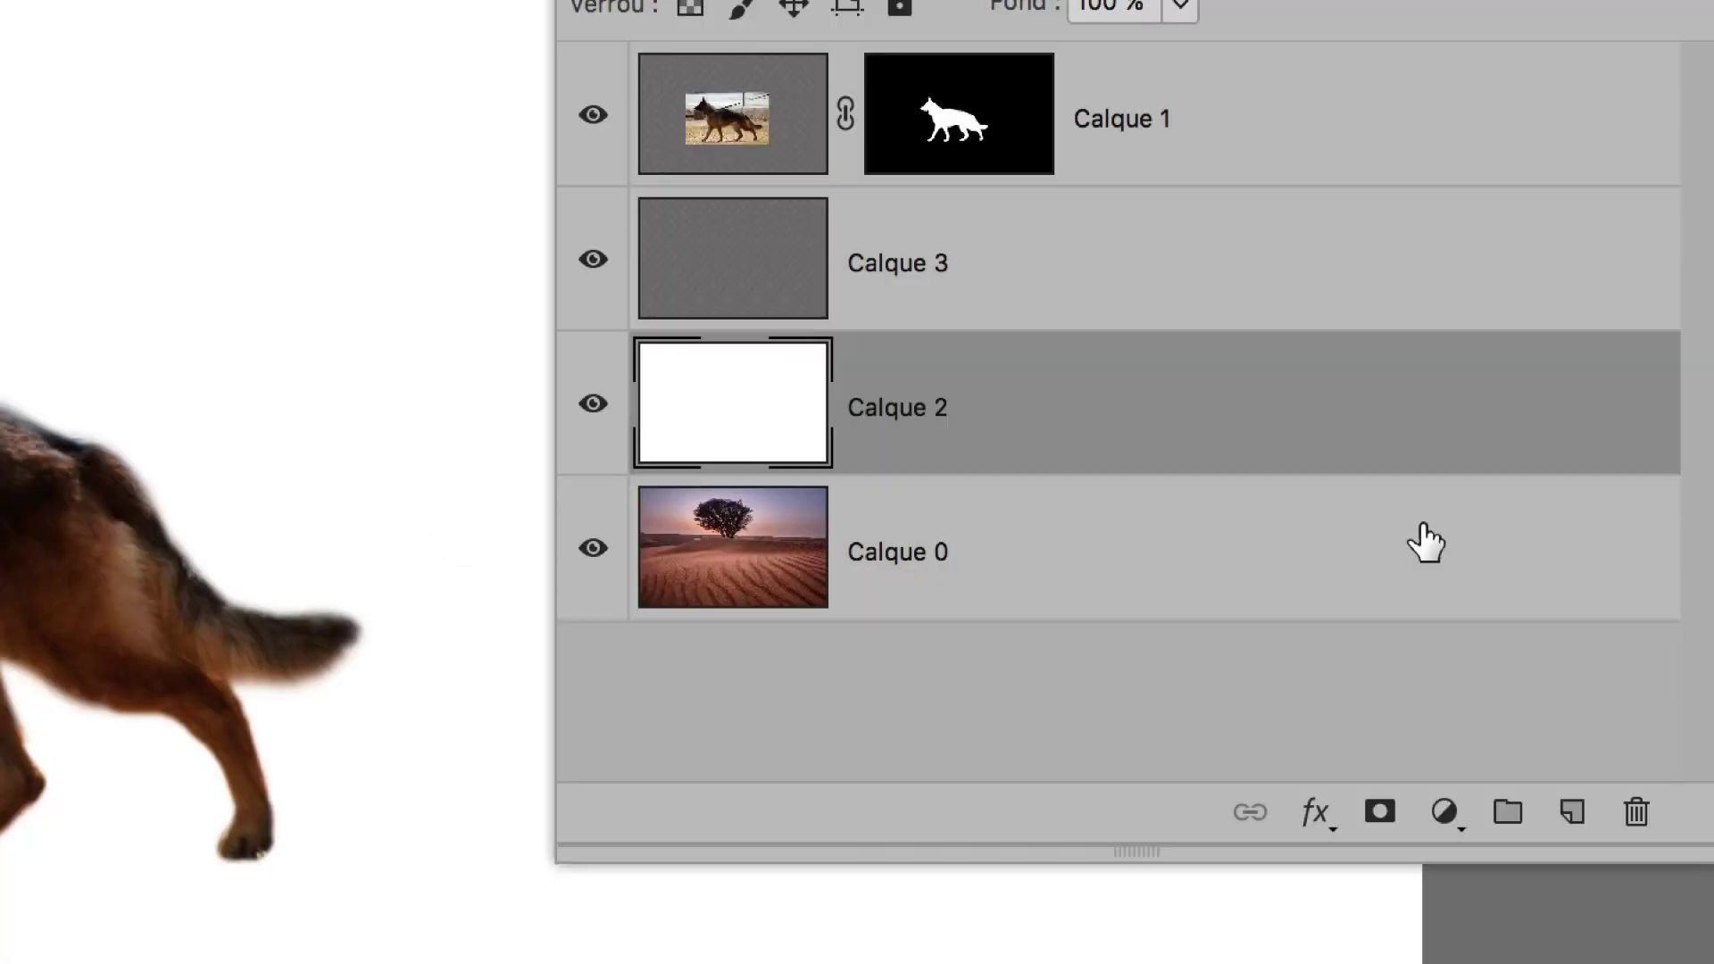
- Try multi-selecting Calque 0, Calque 1 and Calque 2 in the Calques panel
super+click(1247, 562)
super+click(1209, 350)
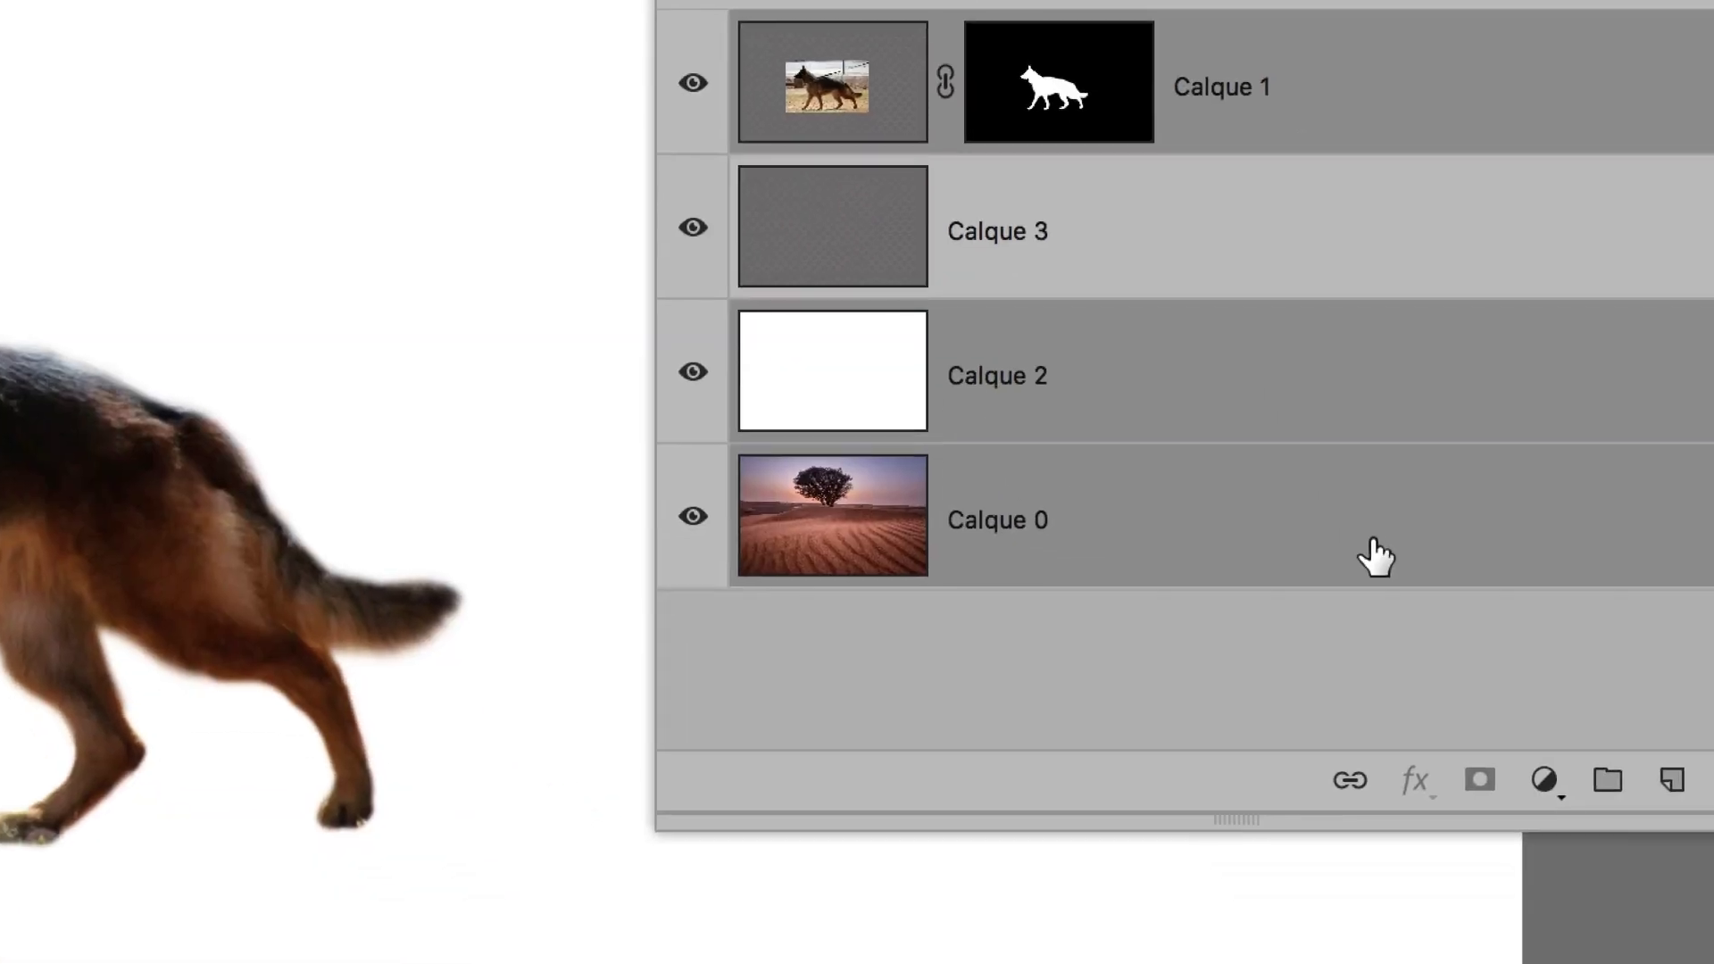
click(1578, 898)
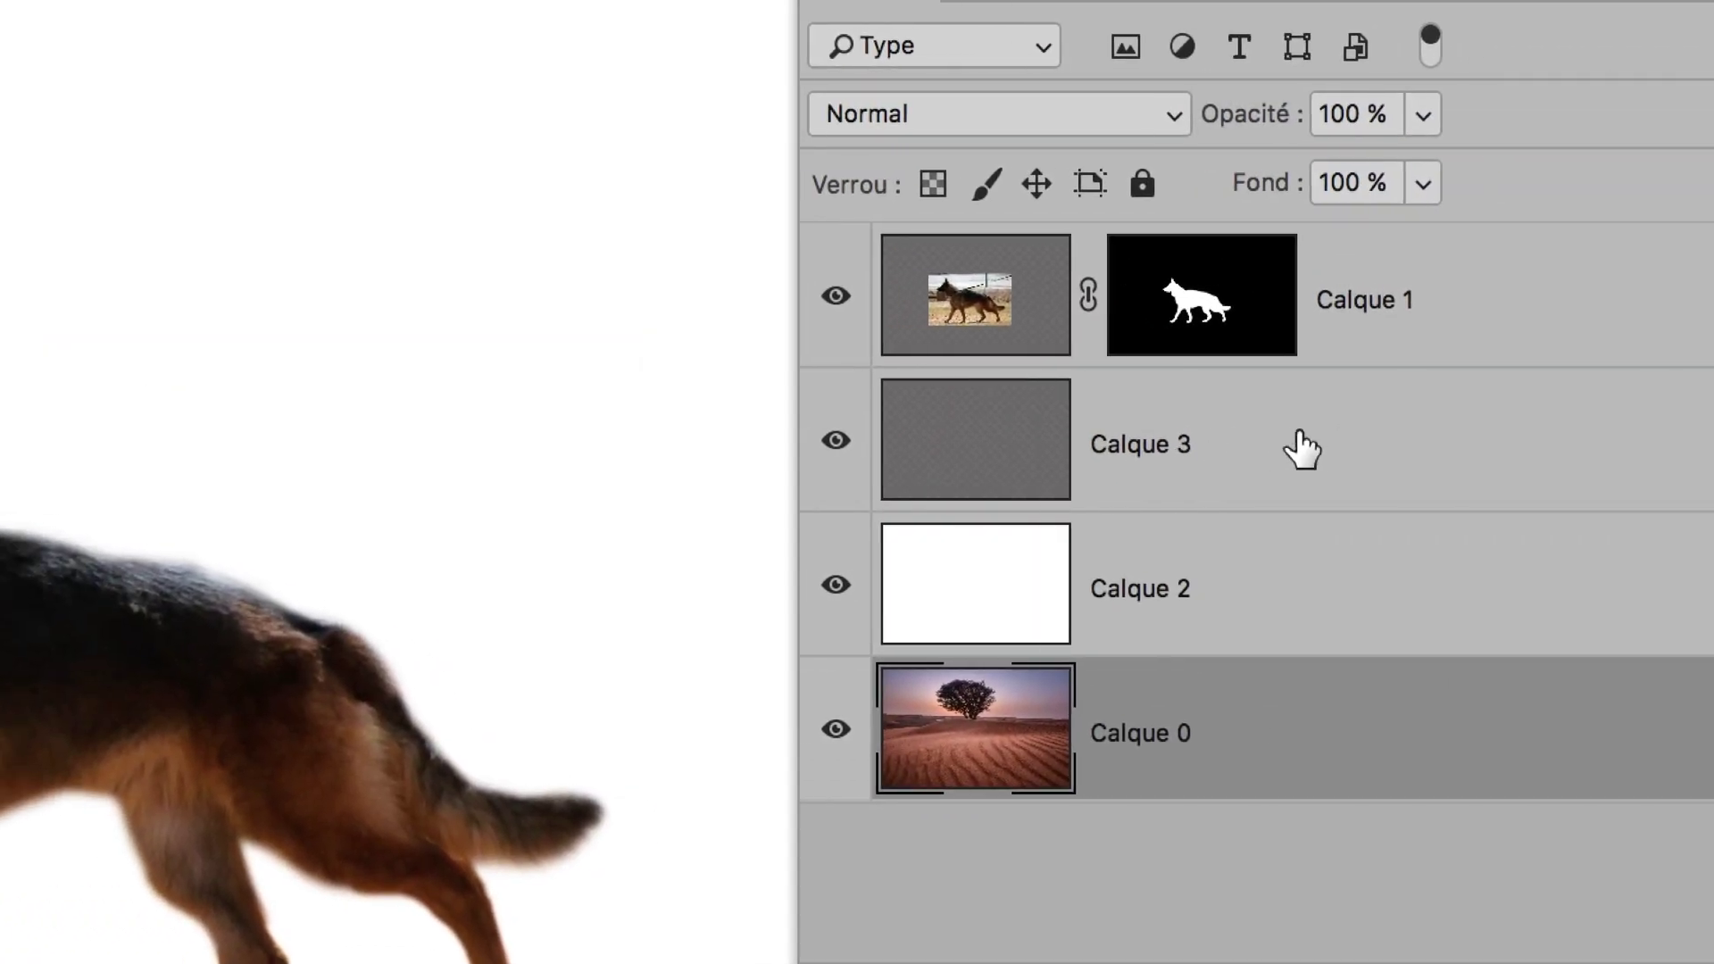
click(1304, 447)
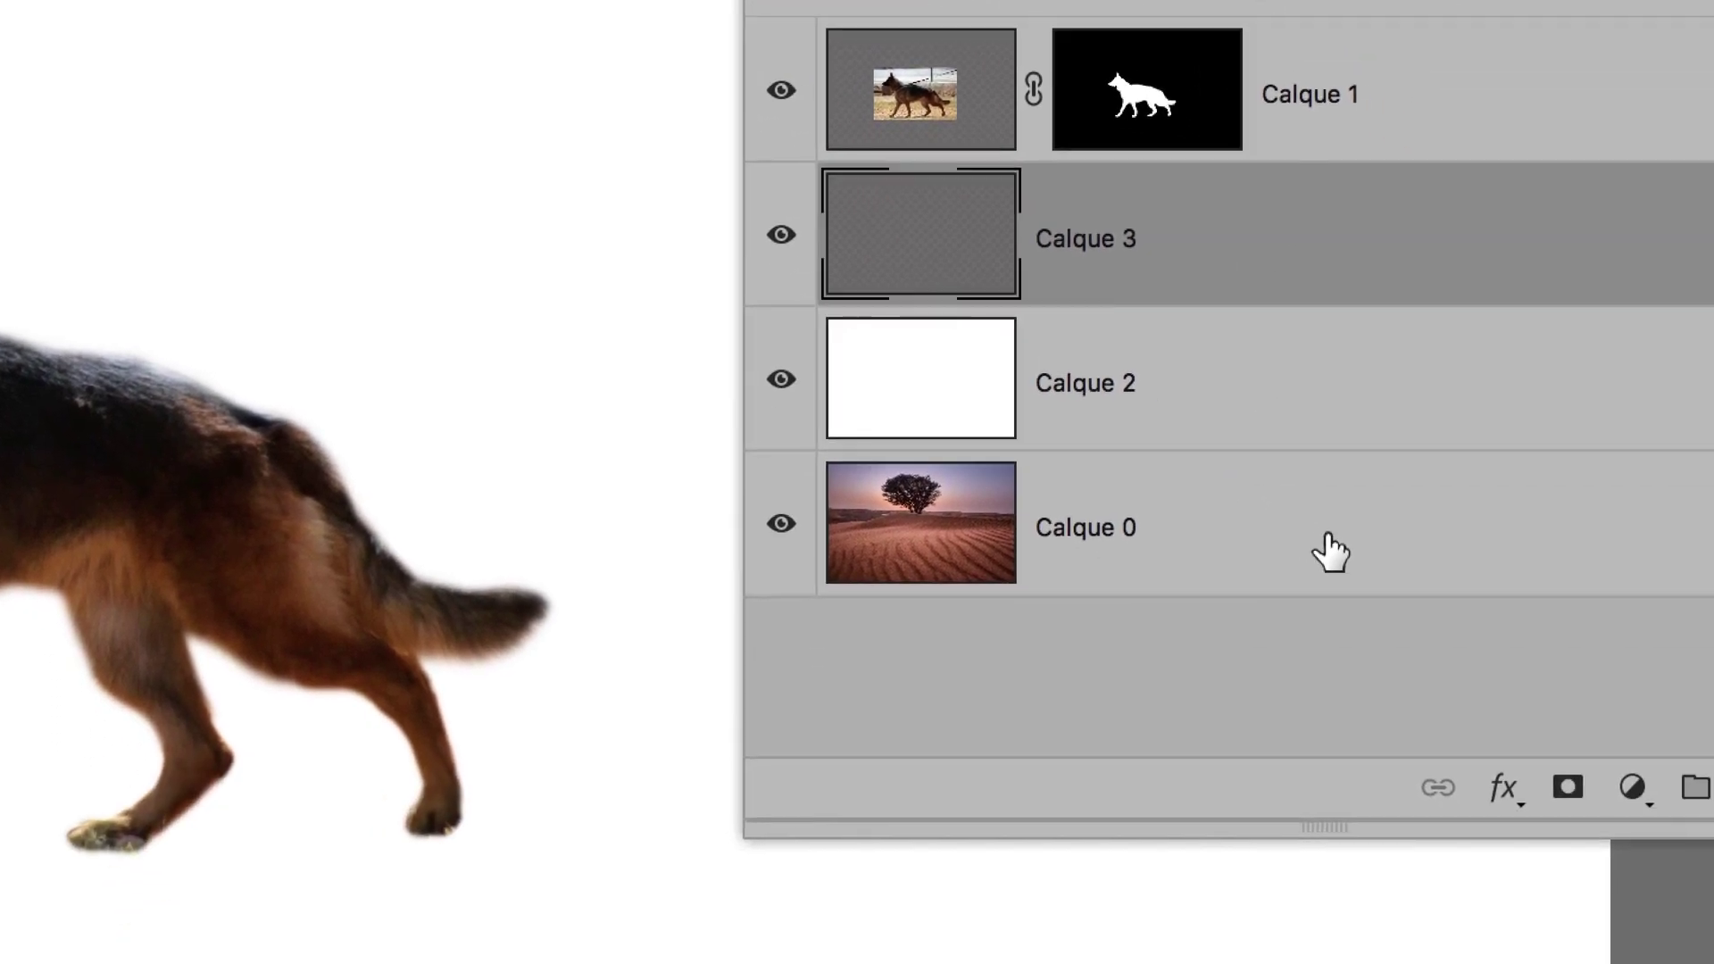
click(1331, 553)
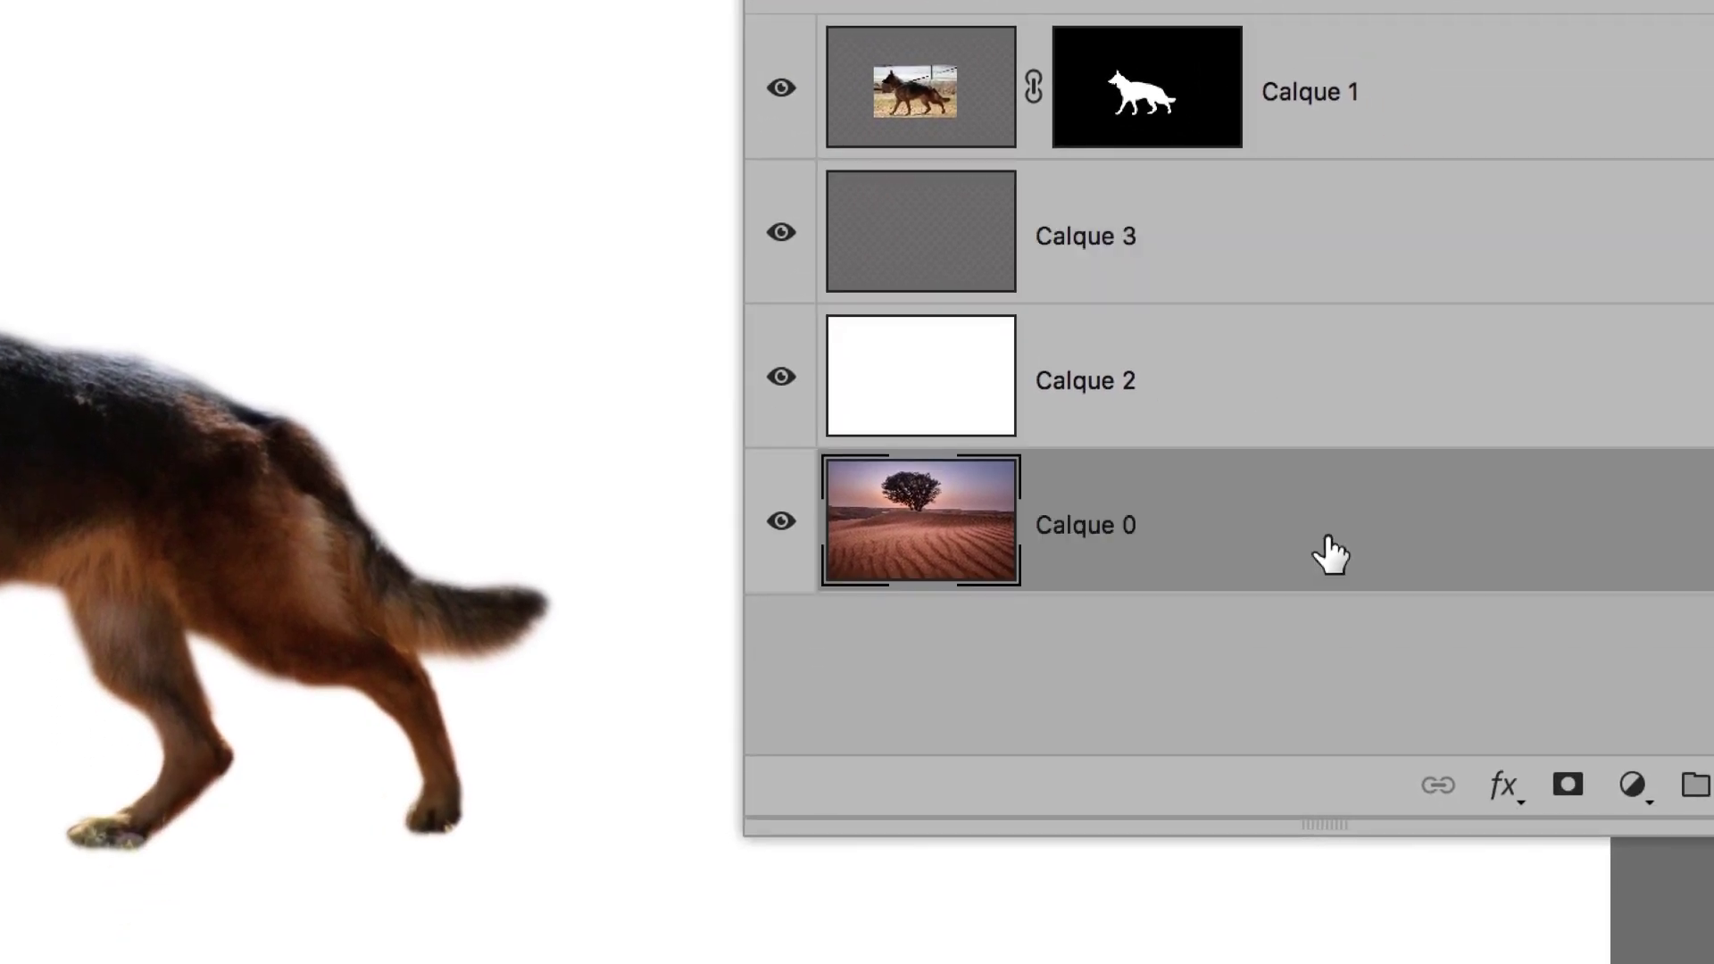
super+click(1331, 506)
super+click(1348, 413)
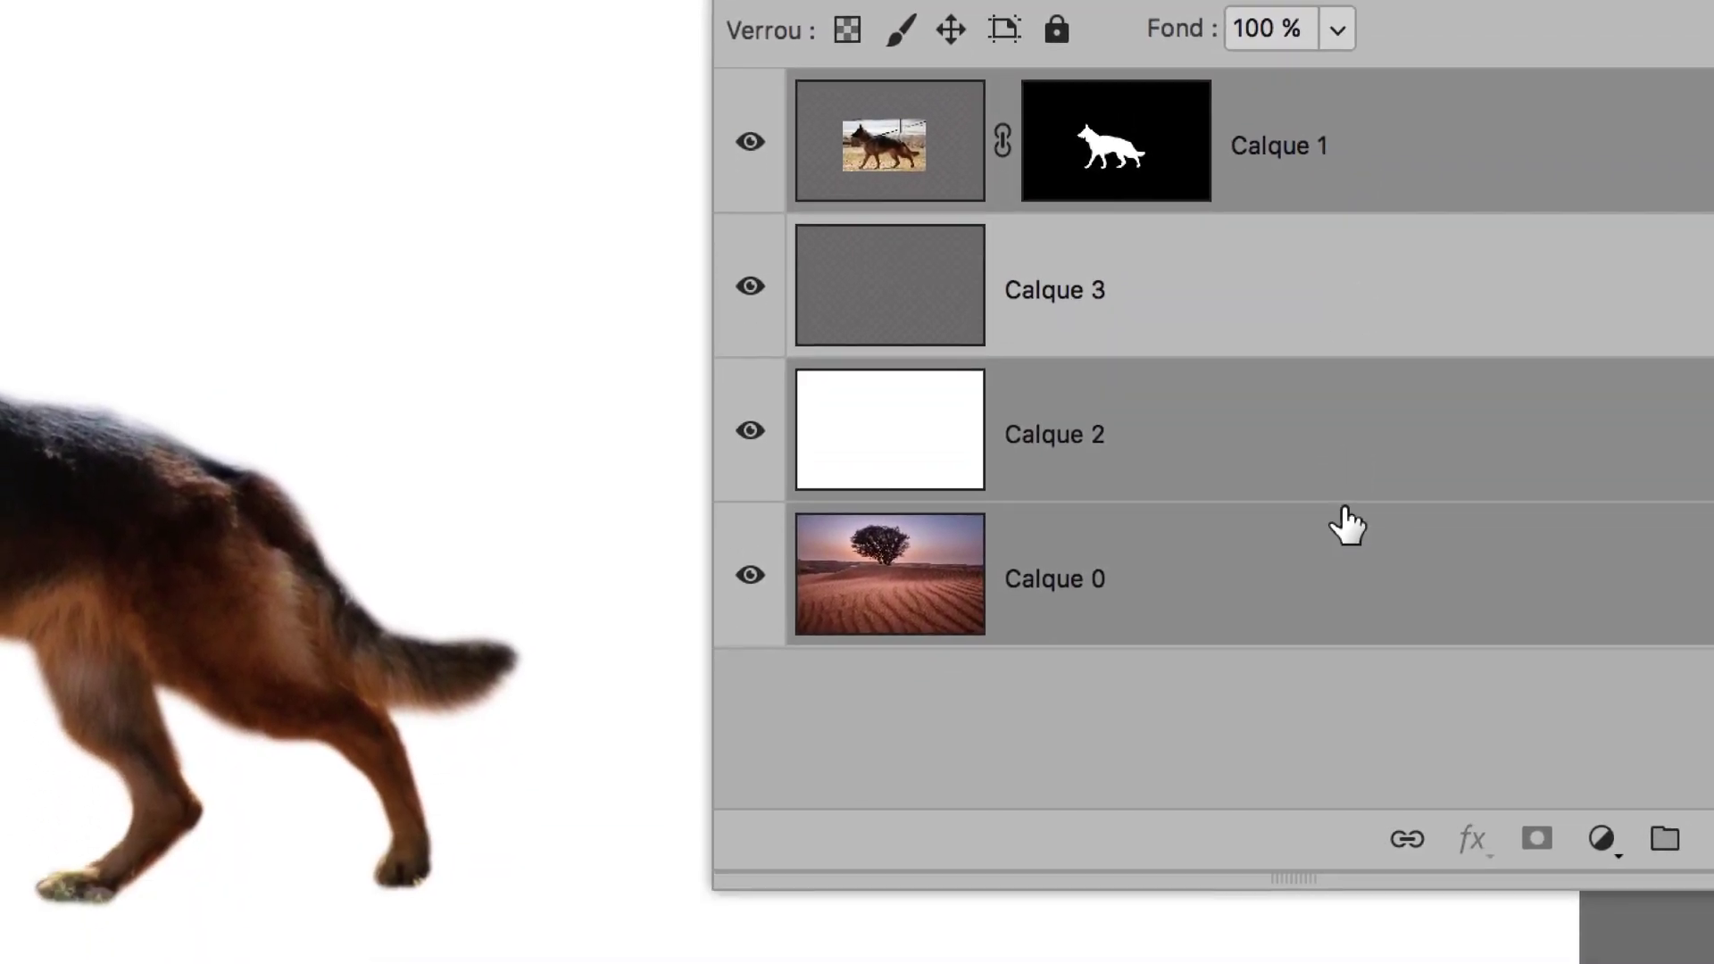
click(1354, 543)
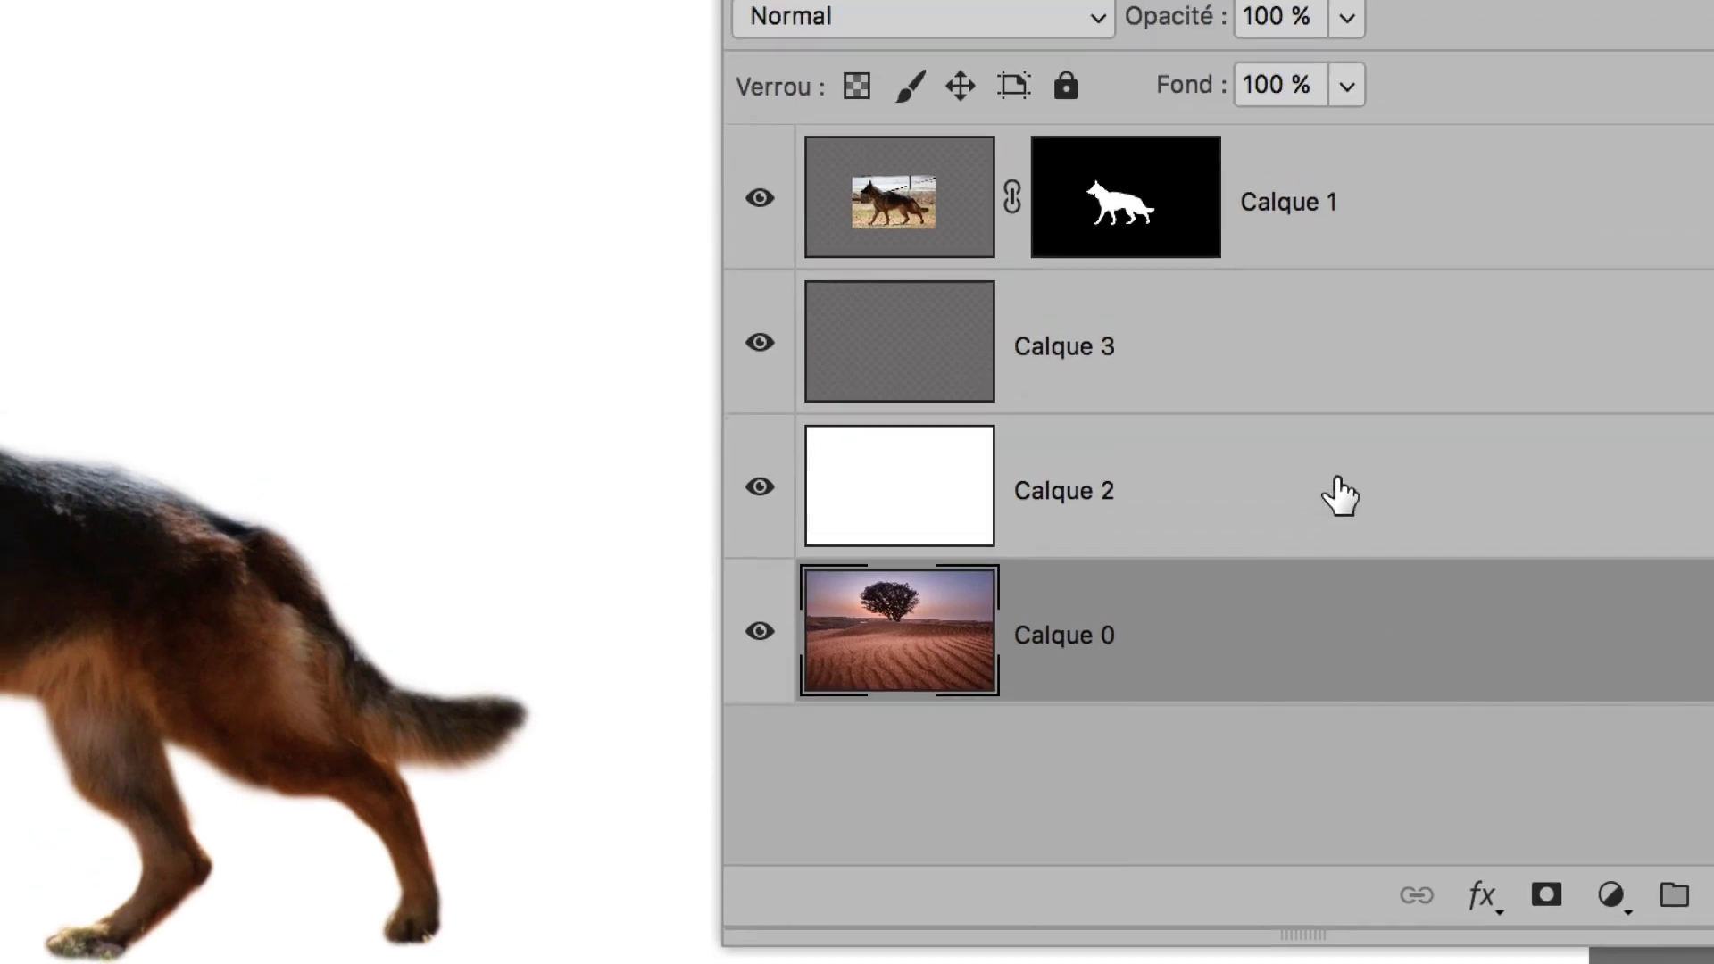
super+click(1336, 491)
shift+click(1351, 413)
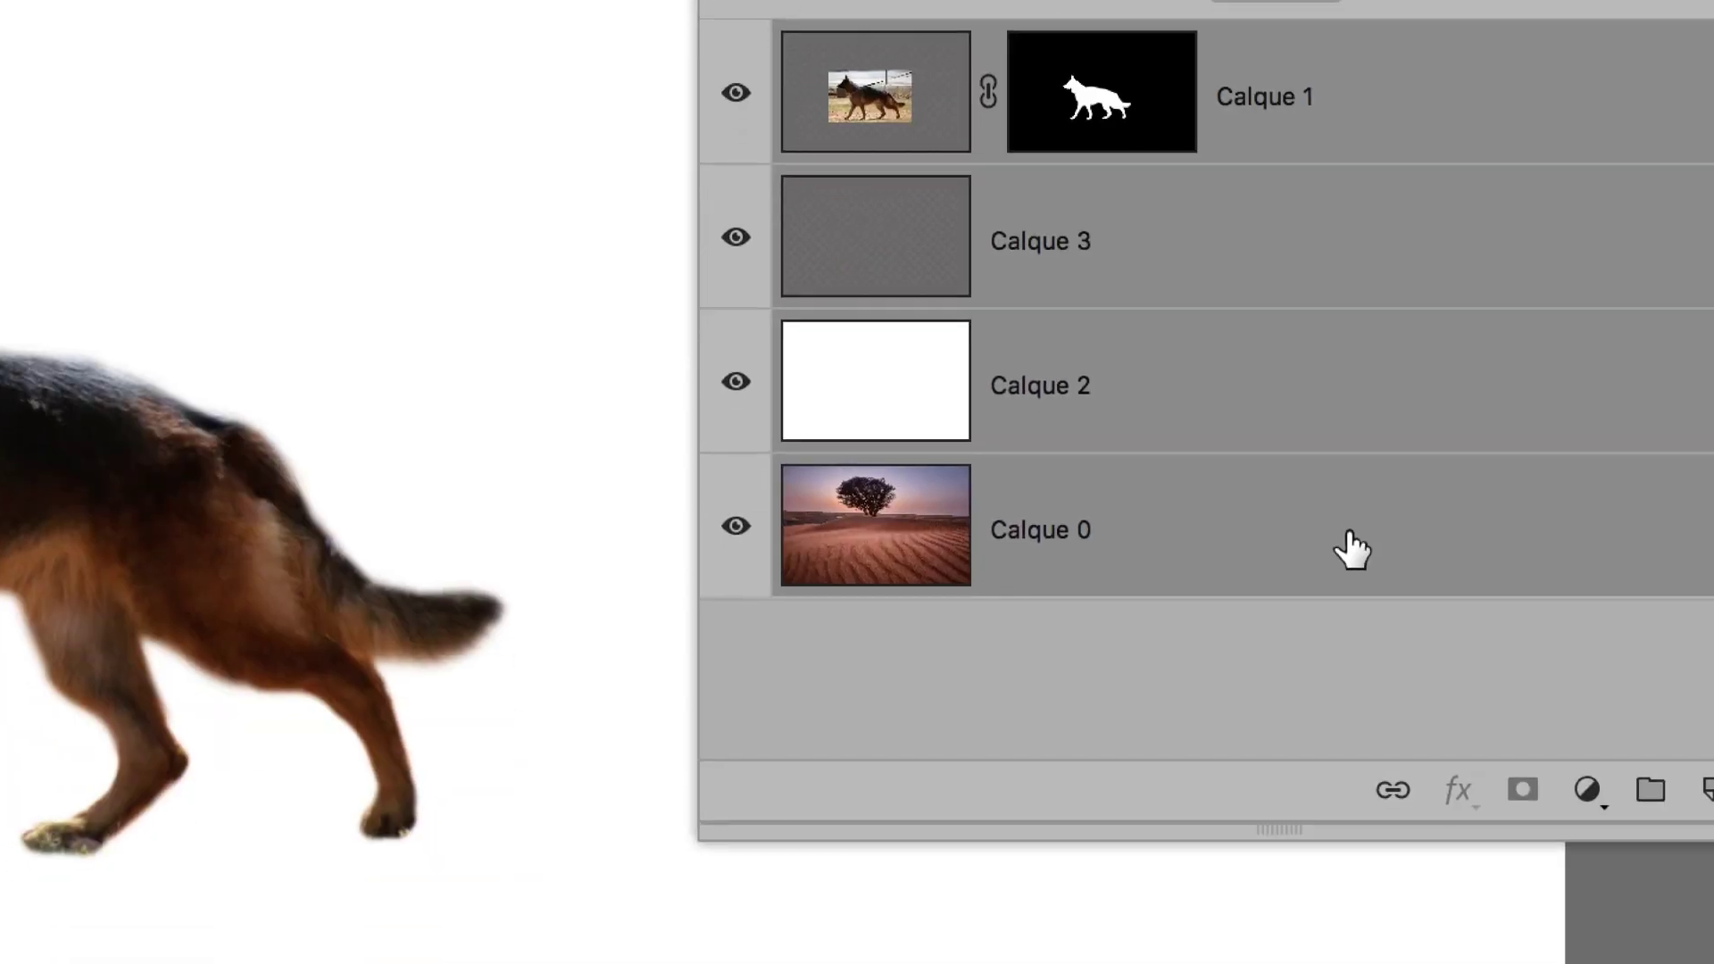
- Select Calque 0, Calque 2 and Calque 1 together and apply Lock All to them
click(1345, 817)
shift+click(1353, 415)
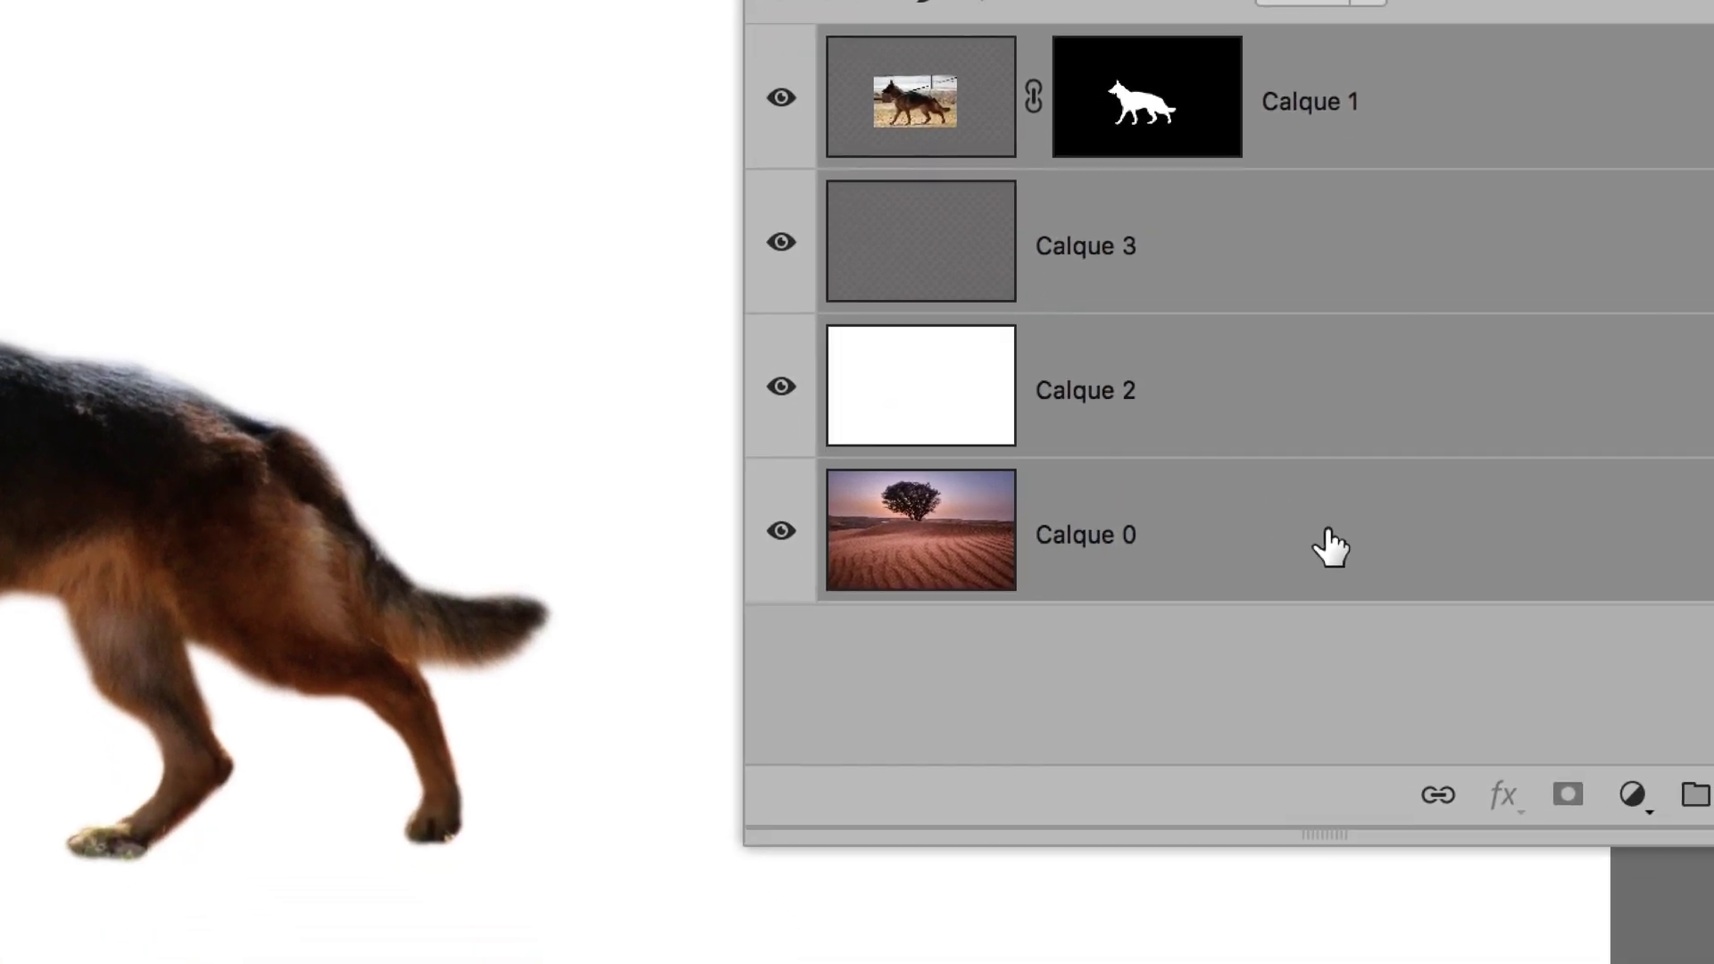
click(1391, 603)
super+click(1394, 497)
super+click(1339, 406)
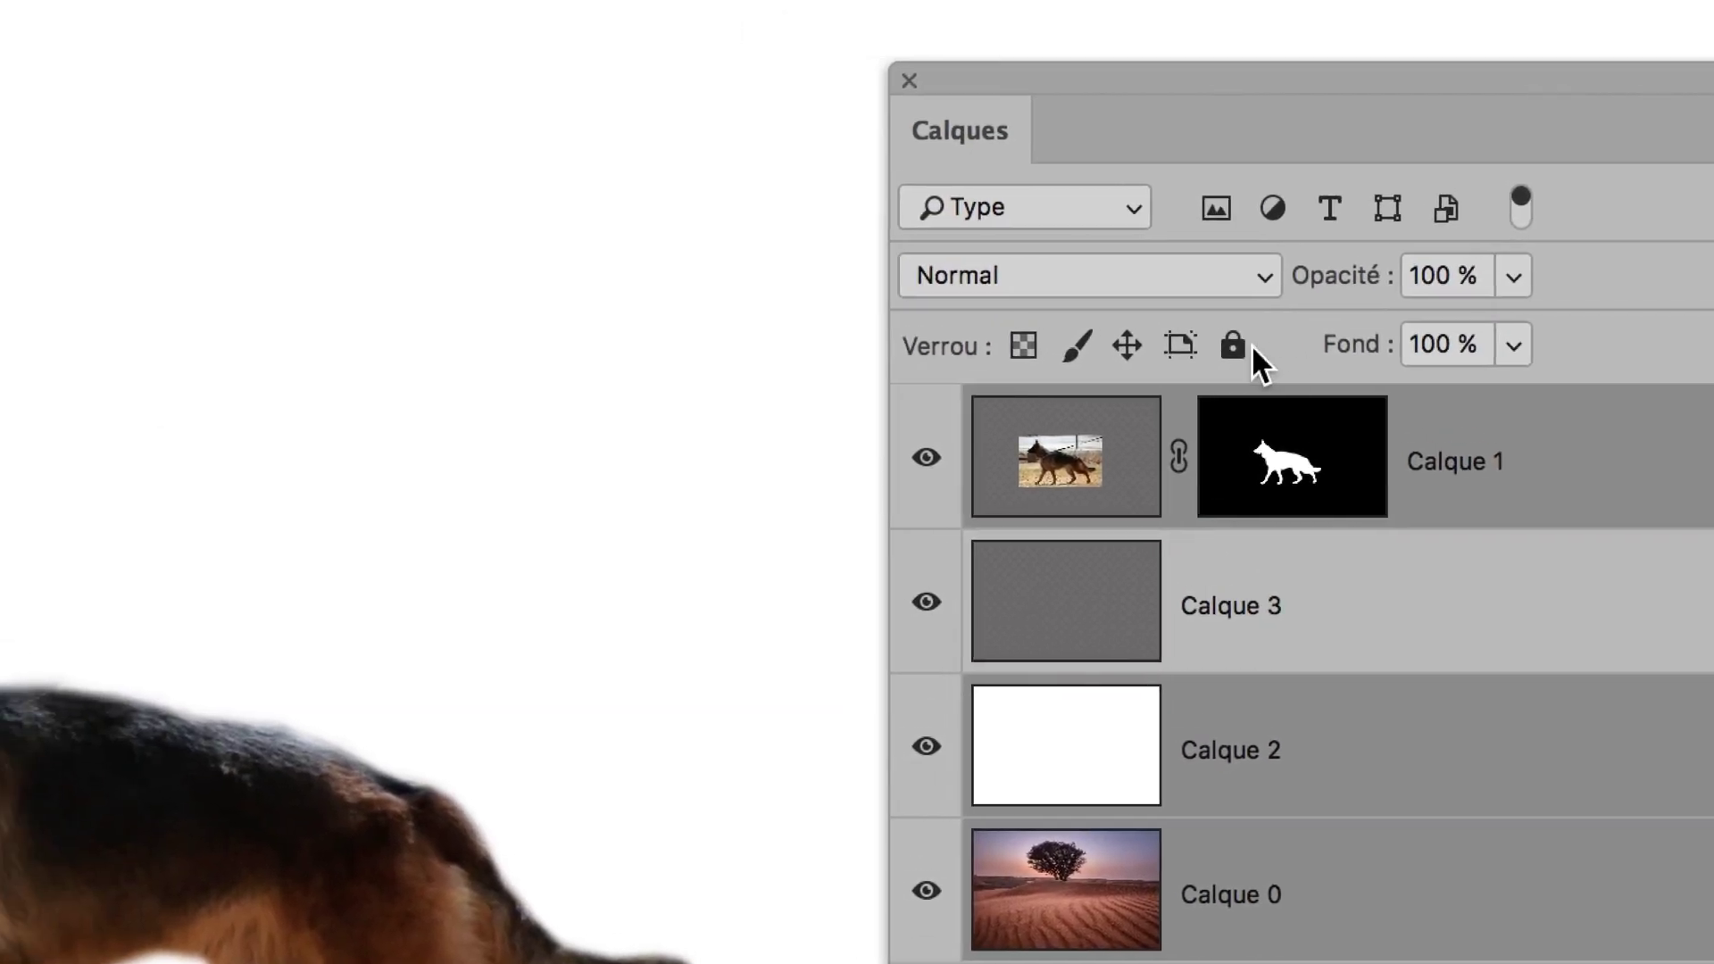
click(1248, 348)
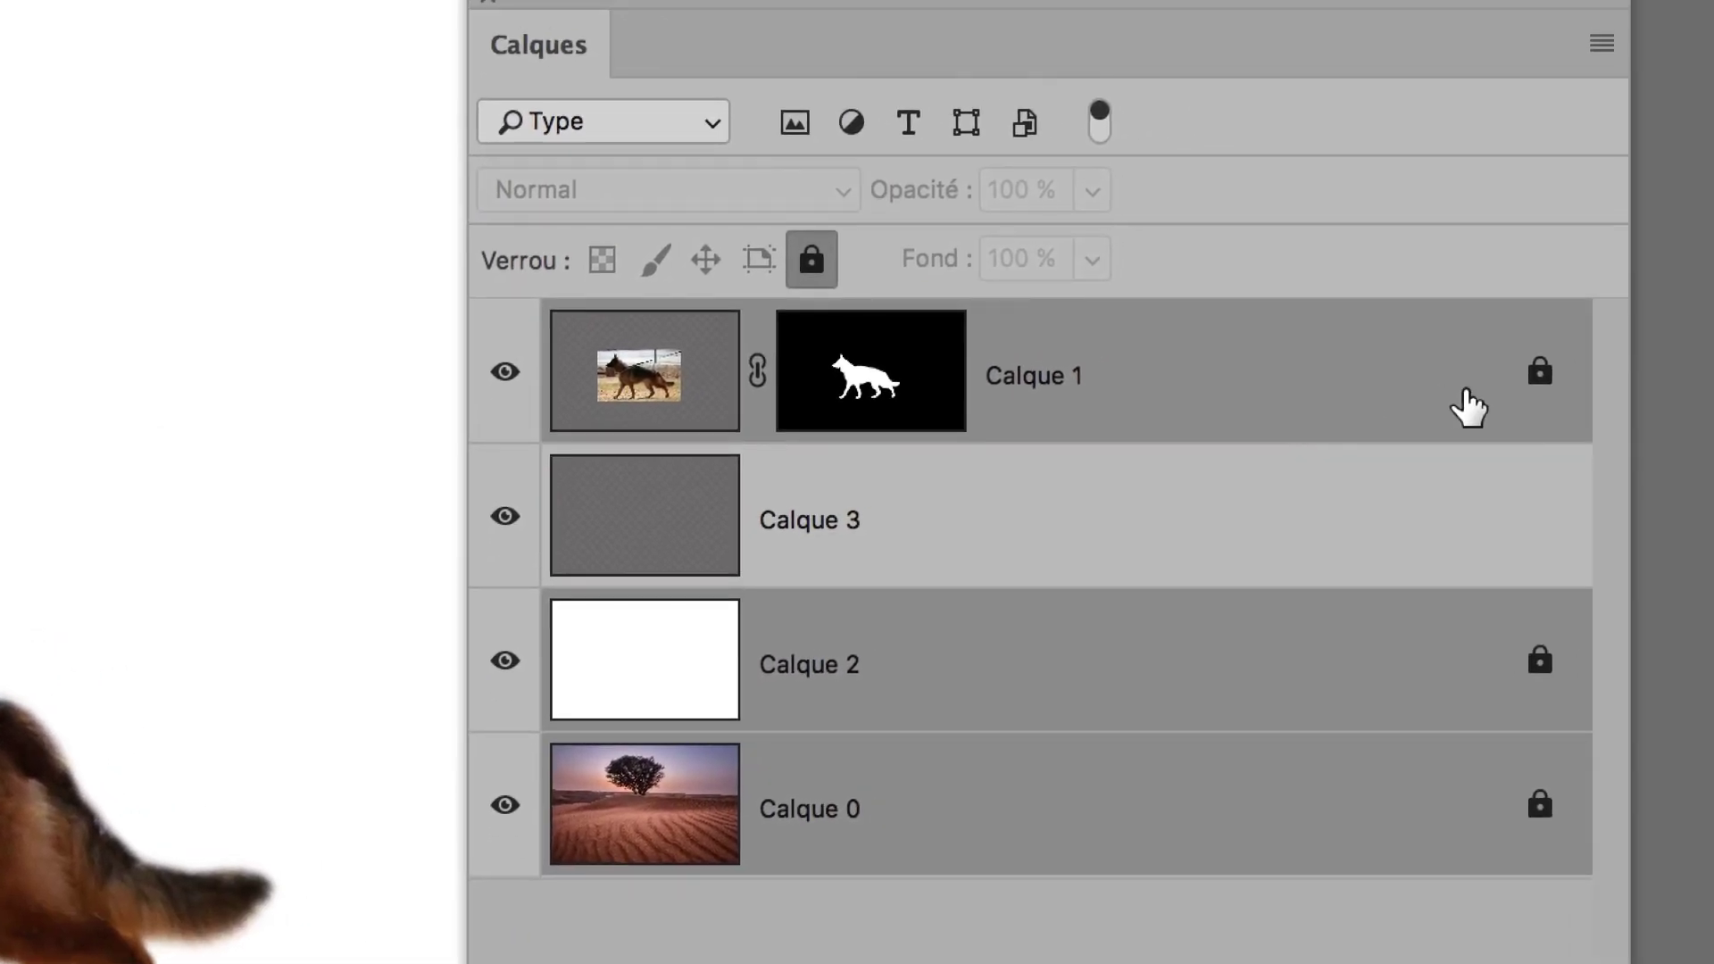
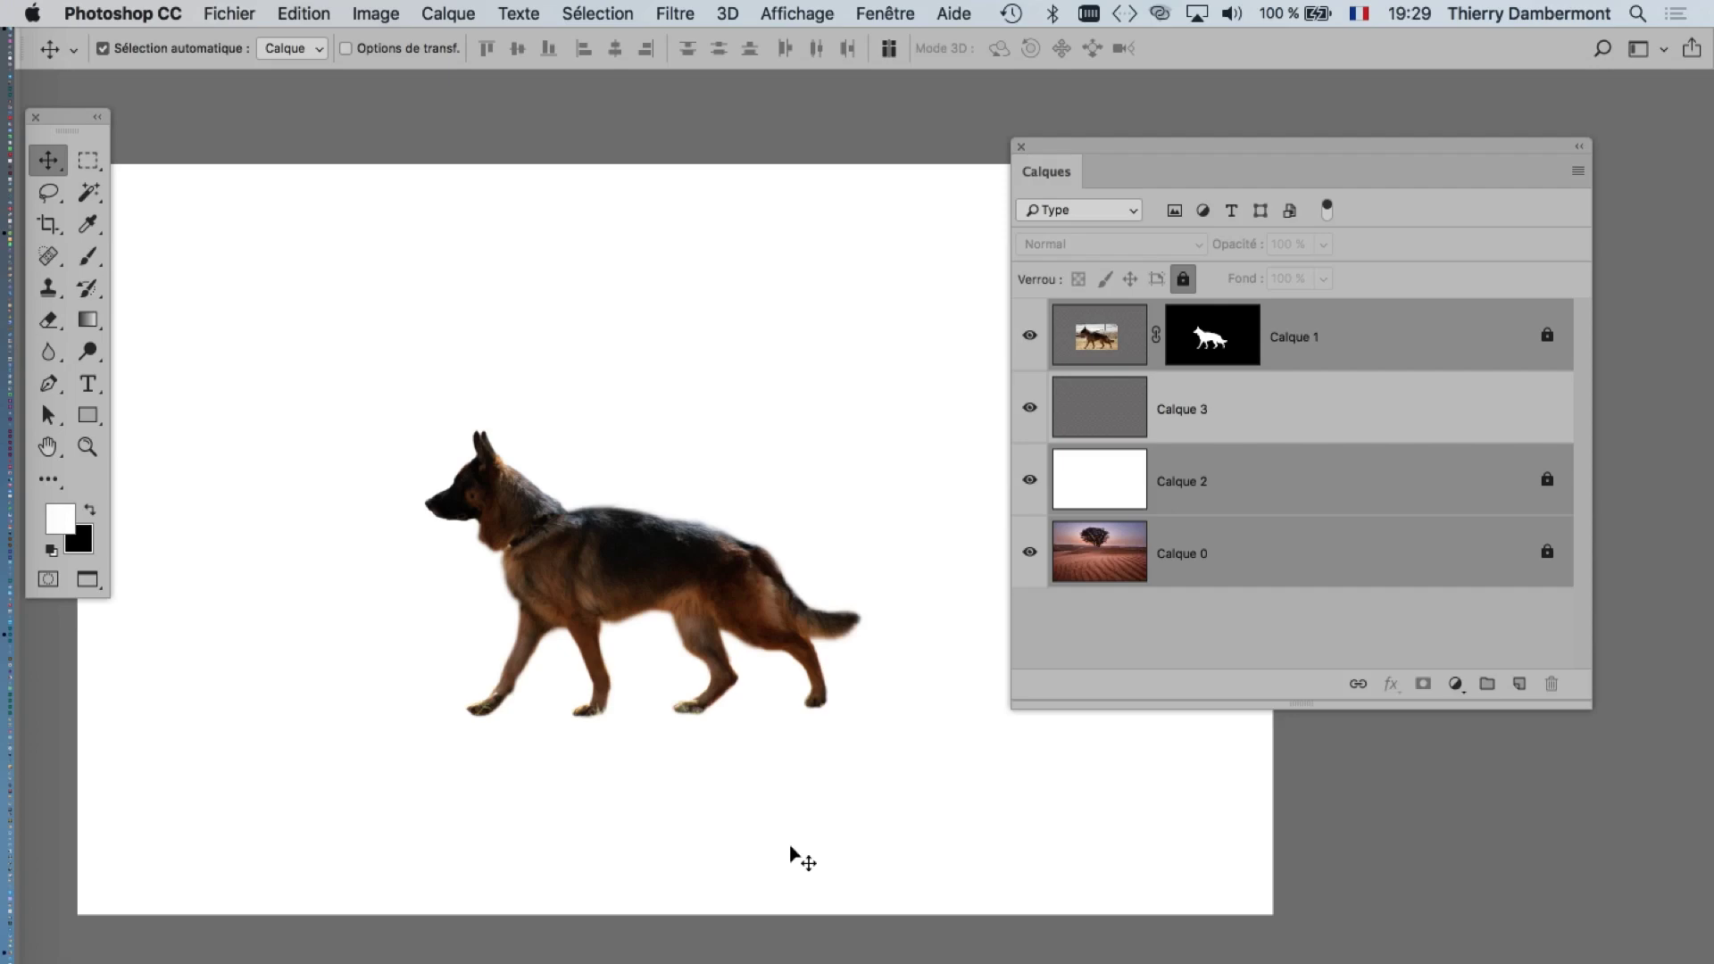
- Select Calque 3 and pick the Brush tool with black as the foreground colour
click(1244, 421)
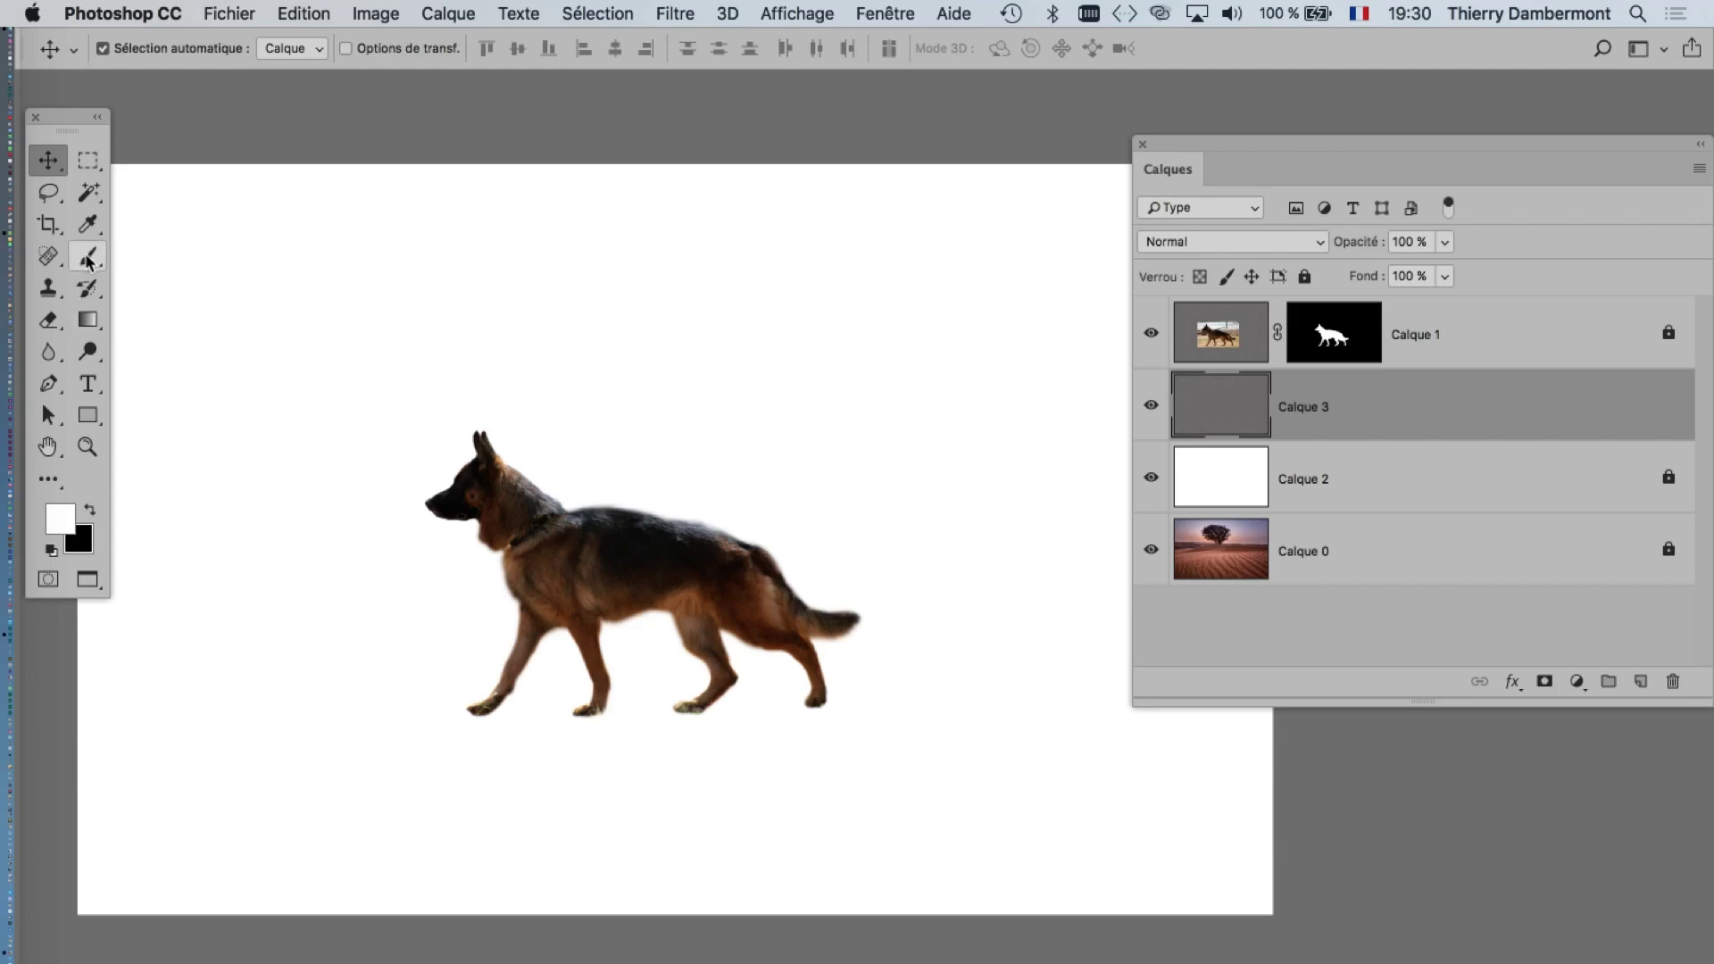
click(90, 262)
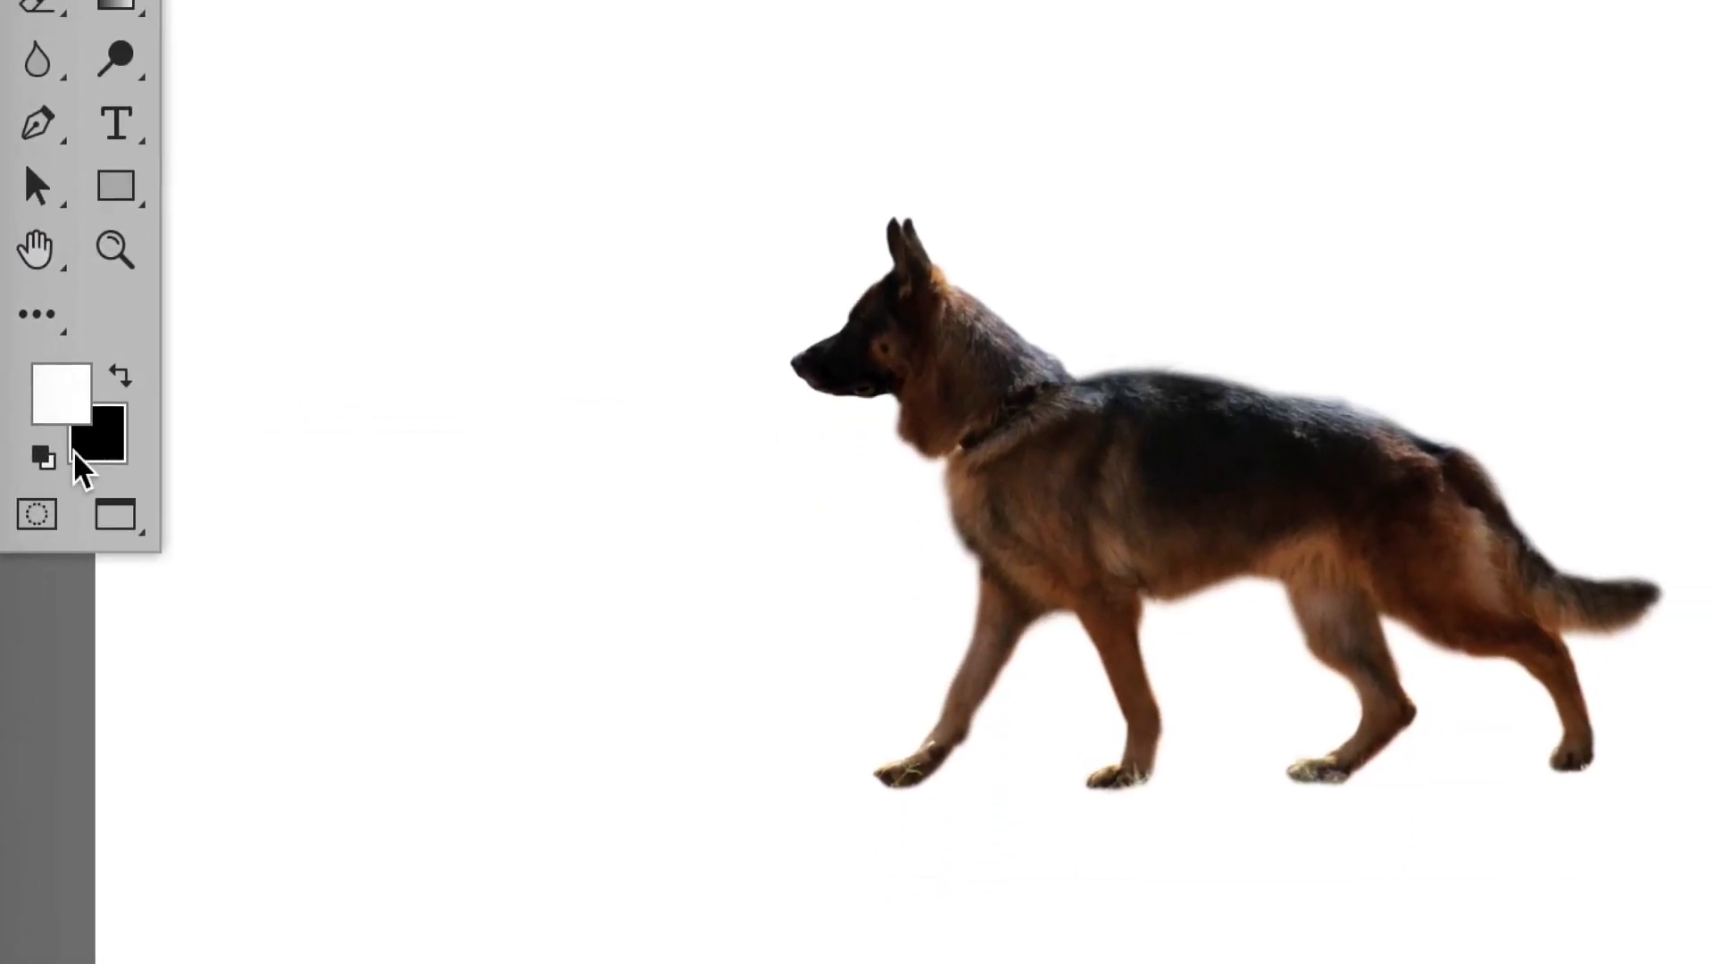
click(89, 510)
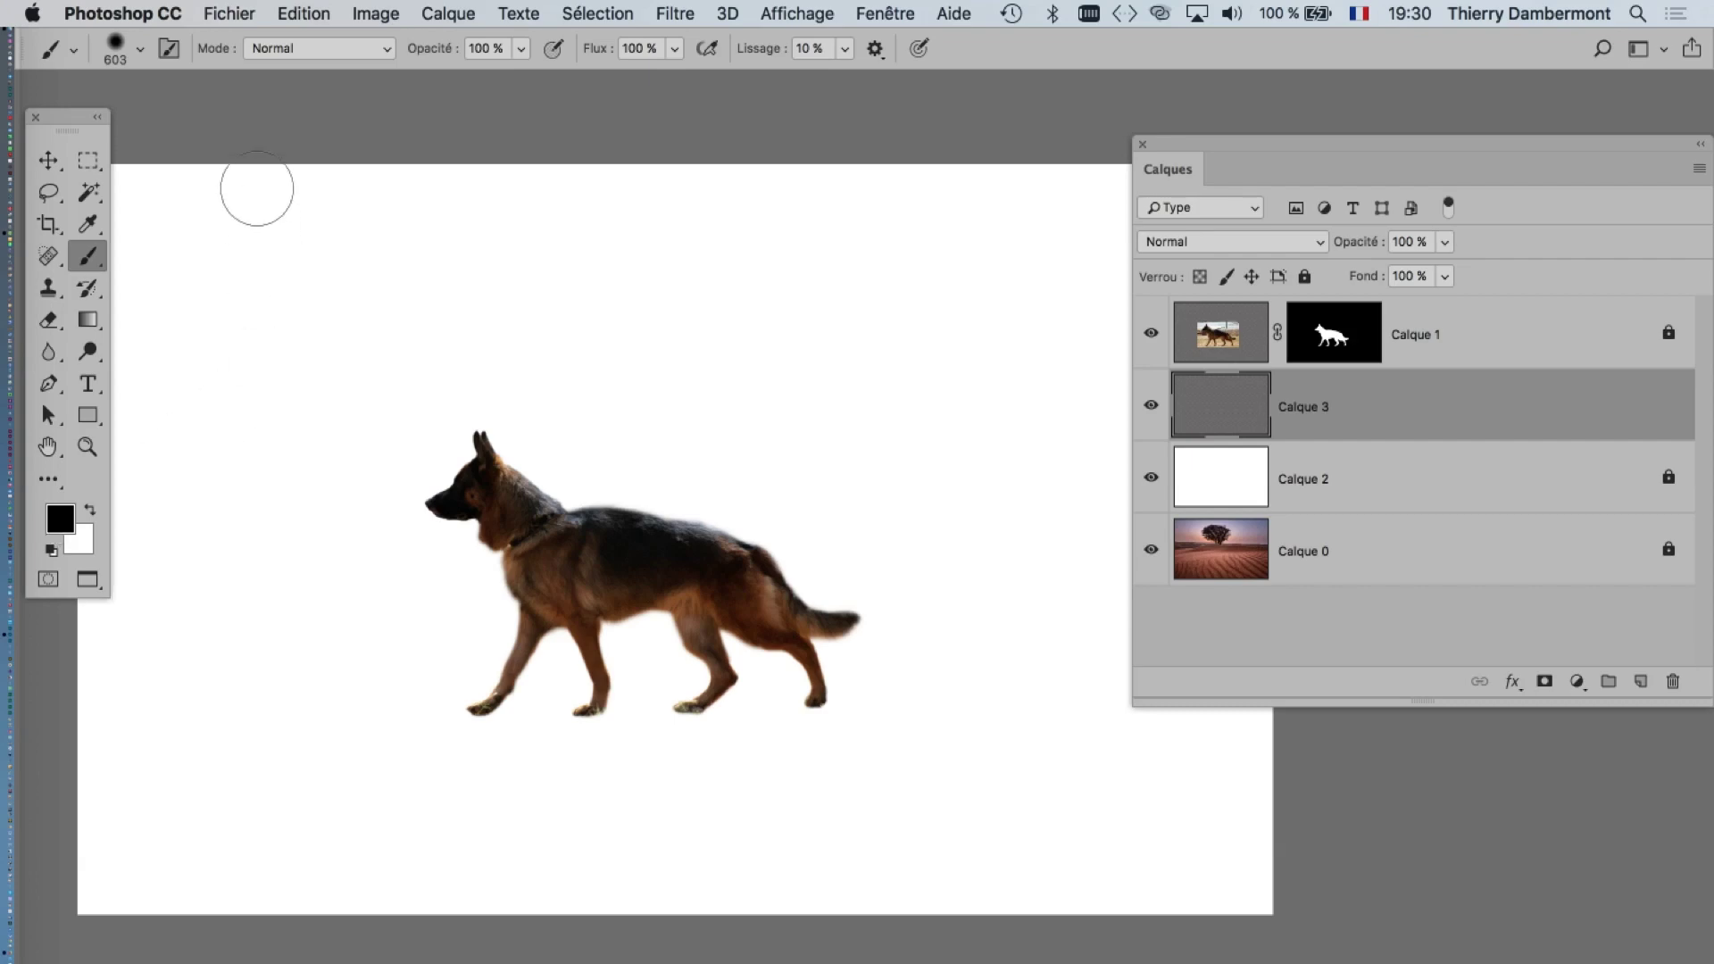
- Show the Formes brushes panel, detach it from its group and enlarge it beside the canvas
click(886, 13)
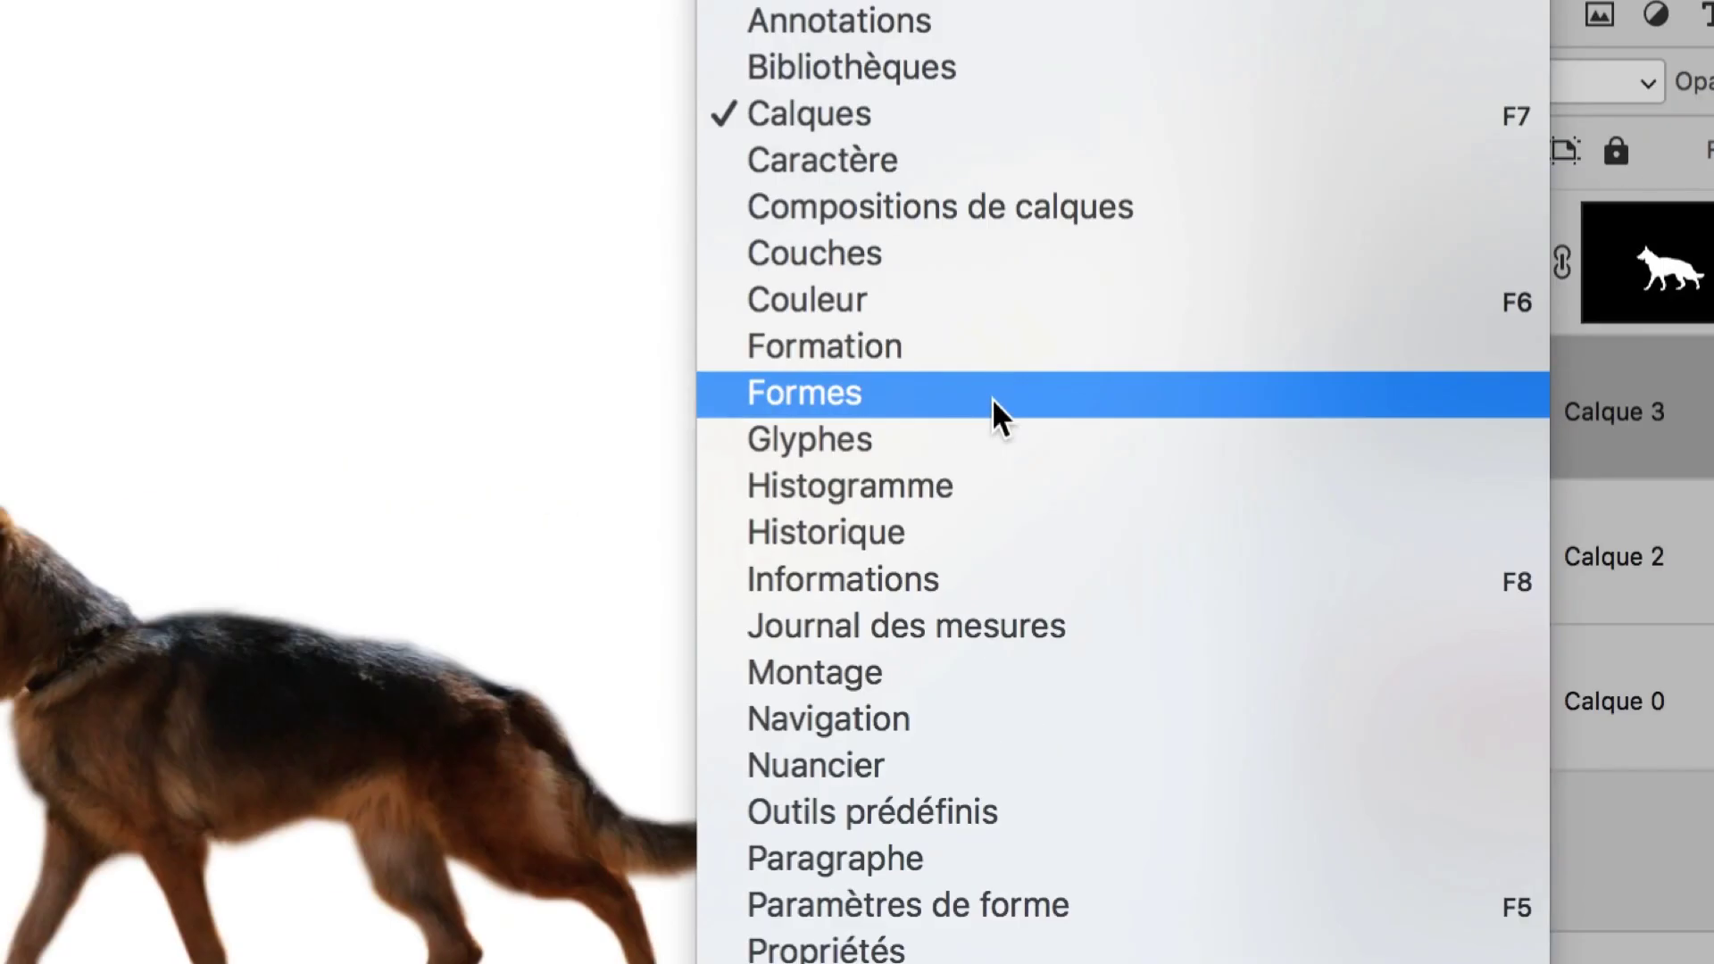
click(993, 399)
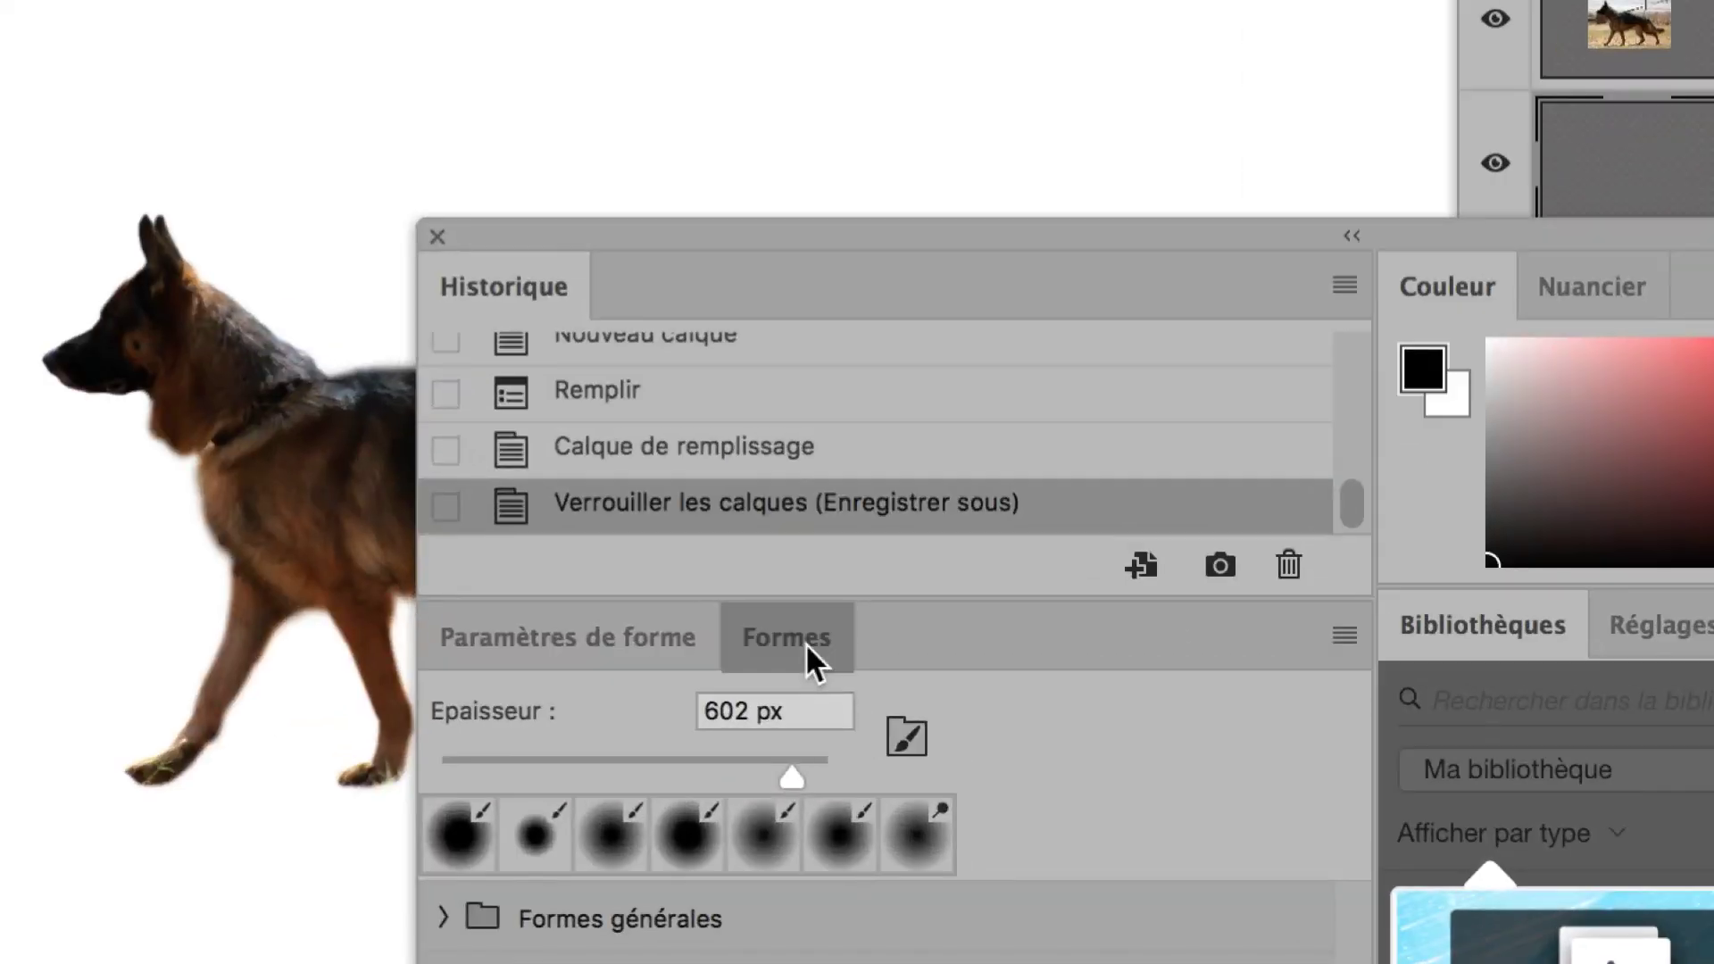
mouse_move(806, 645)
mouse_down()
mouse_move(634, 629)
mouse_move(510, 373)
mouse_up()
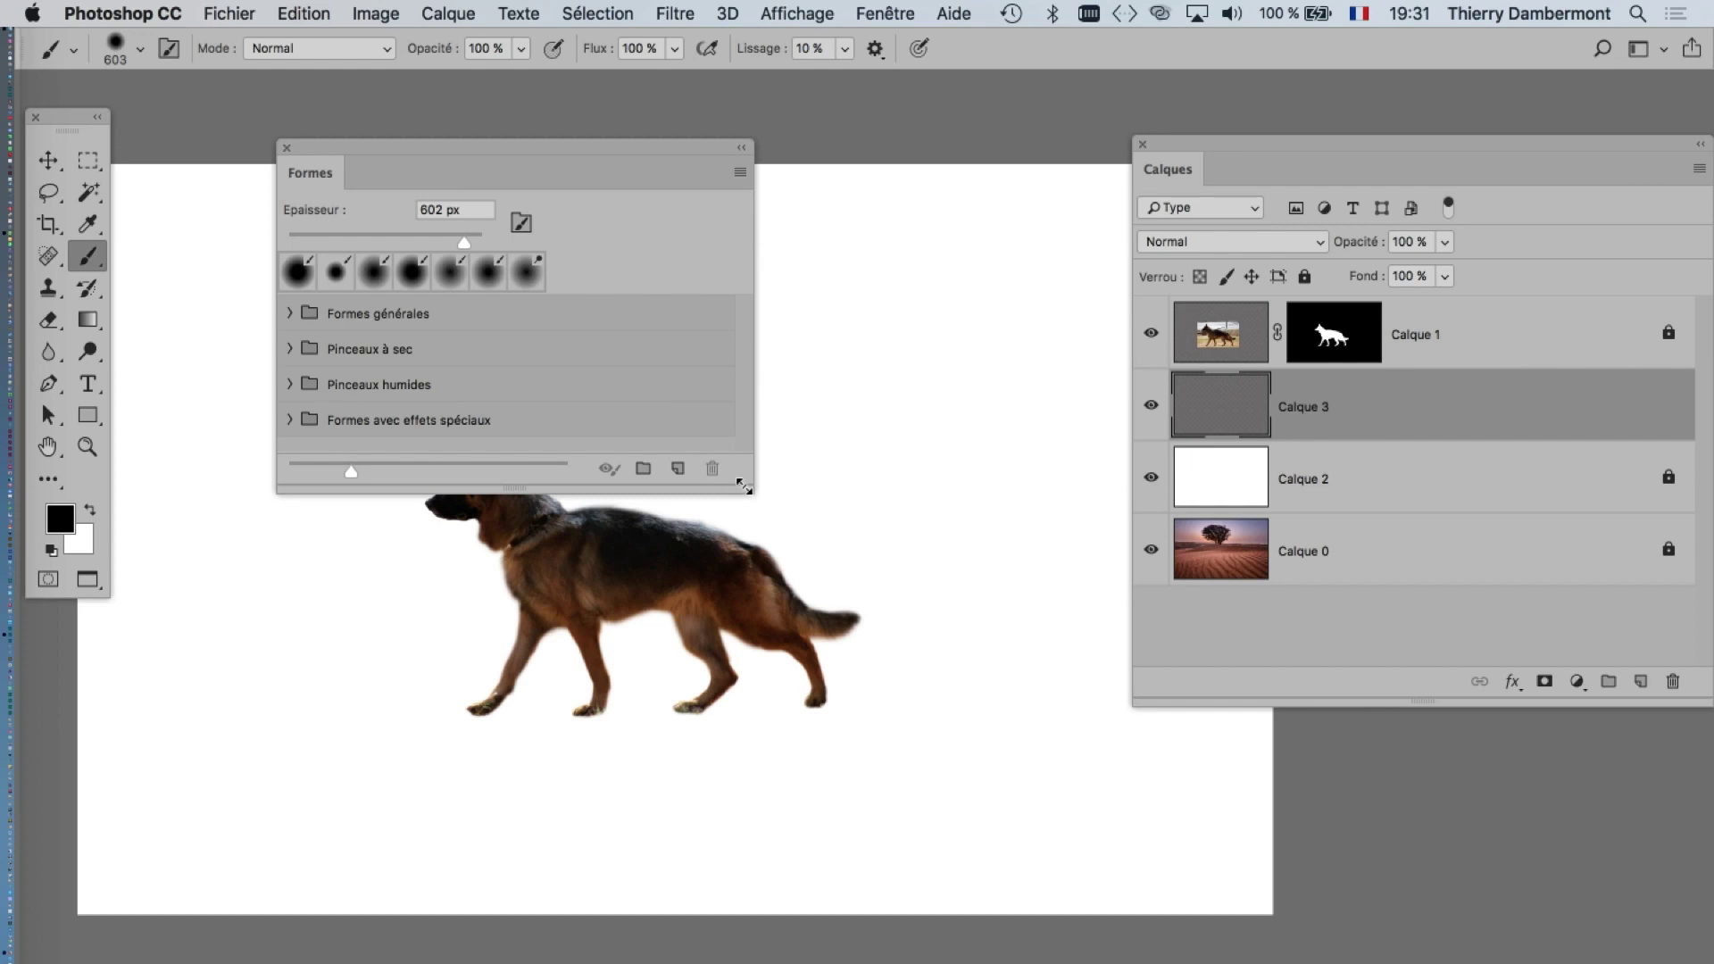
drag(752, 492, 838, 929)
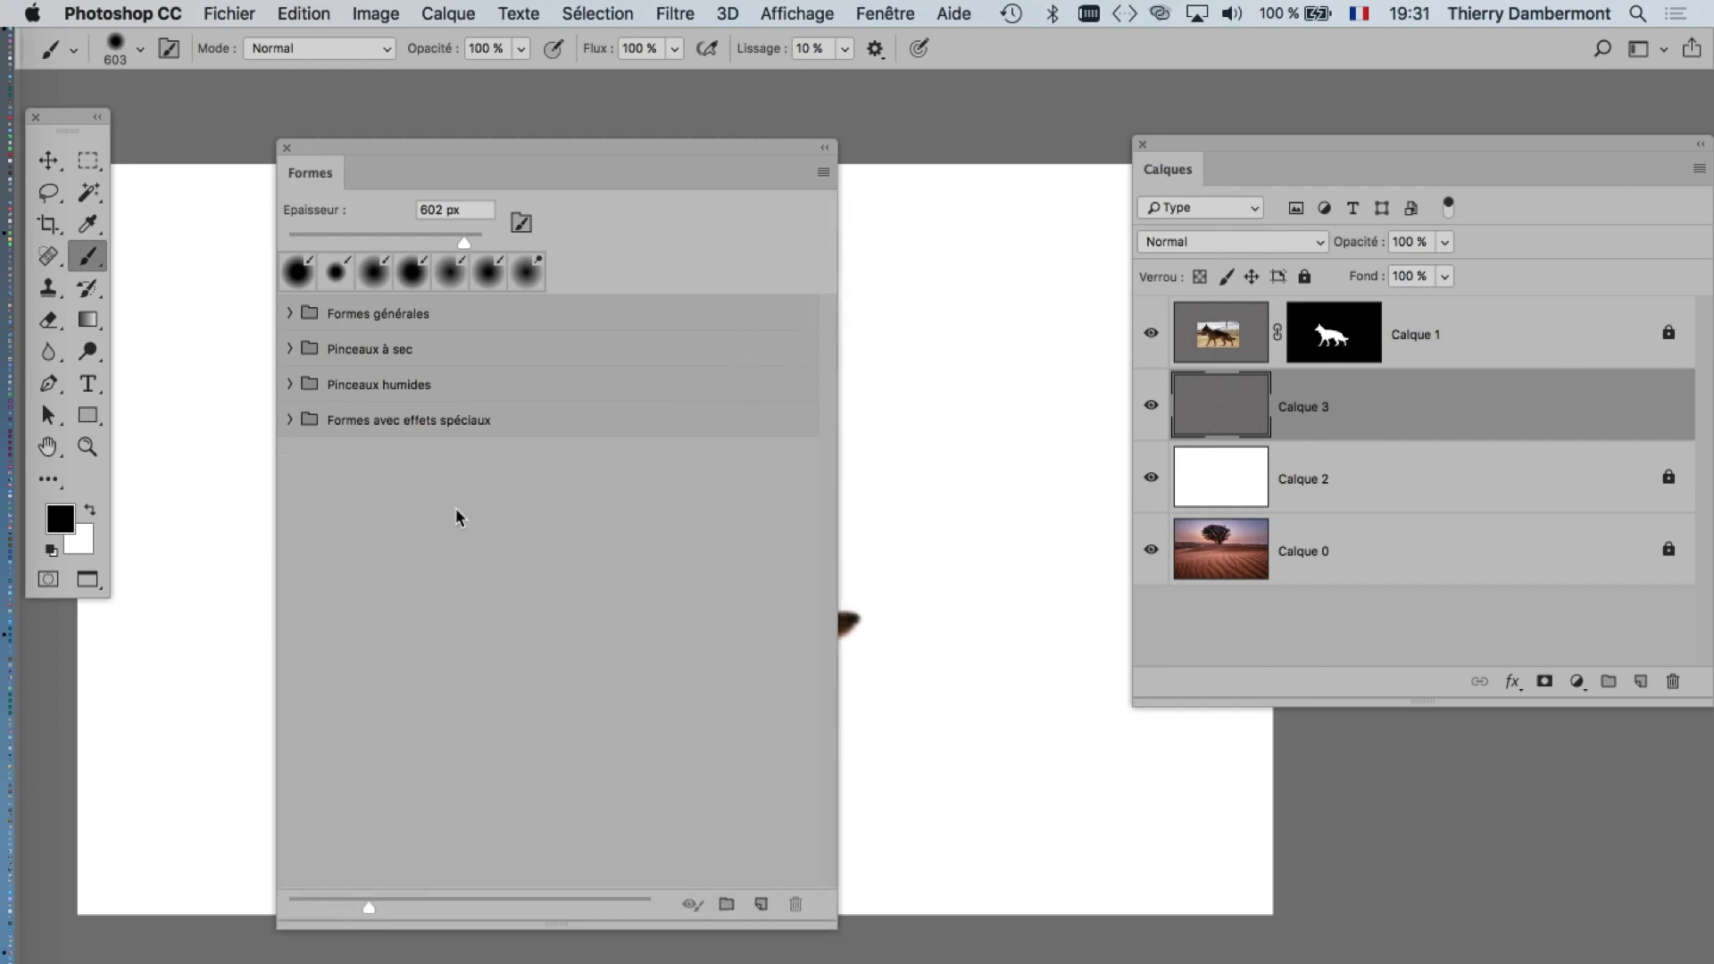
click(289, 314)
click(290, 314)
click(884, 13)
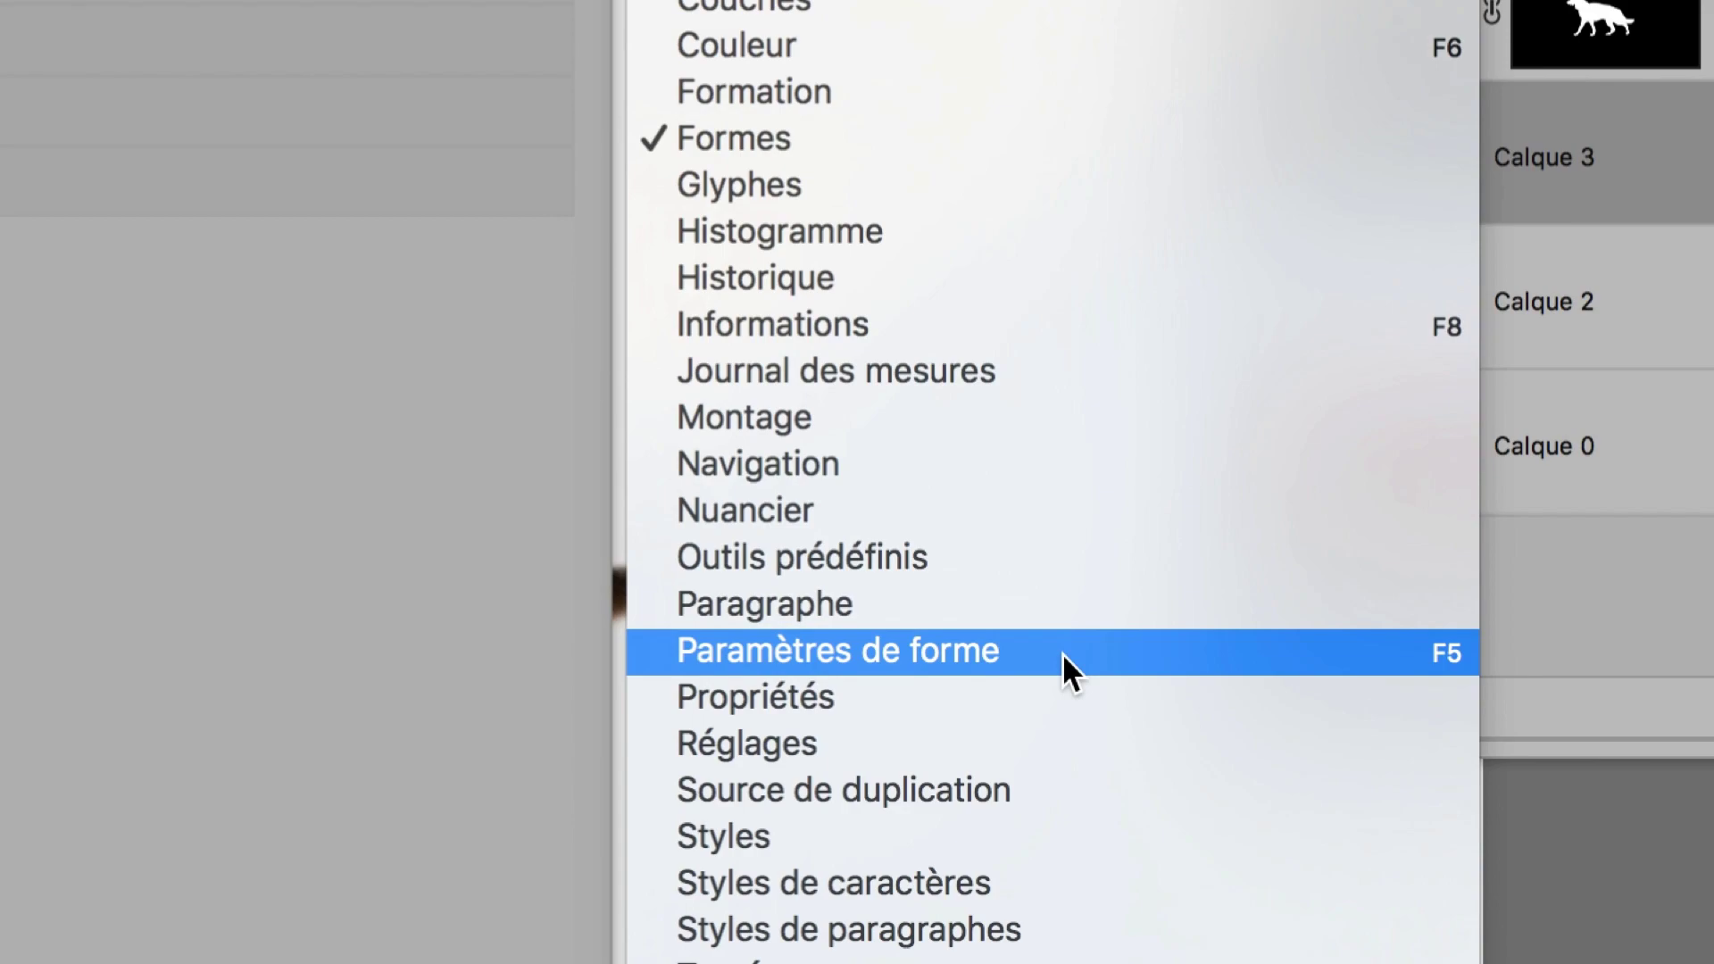
- Open Paramètres de forme, dismiss the space warning, and close the Historique panel
click(1062, 654)
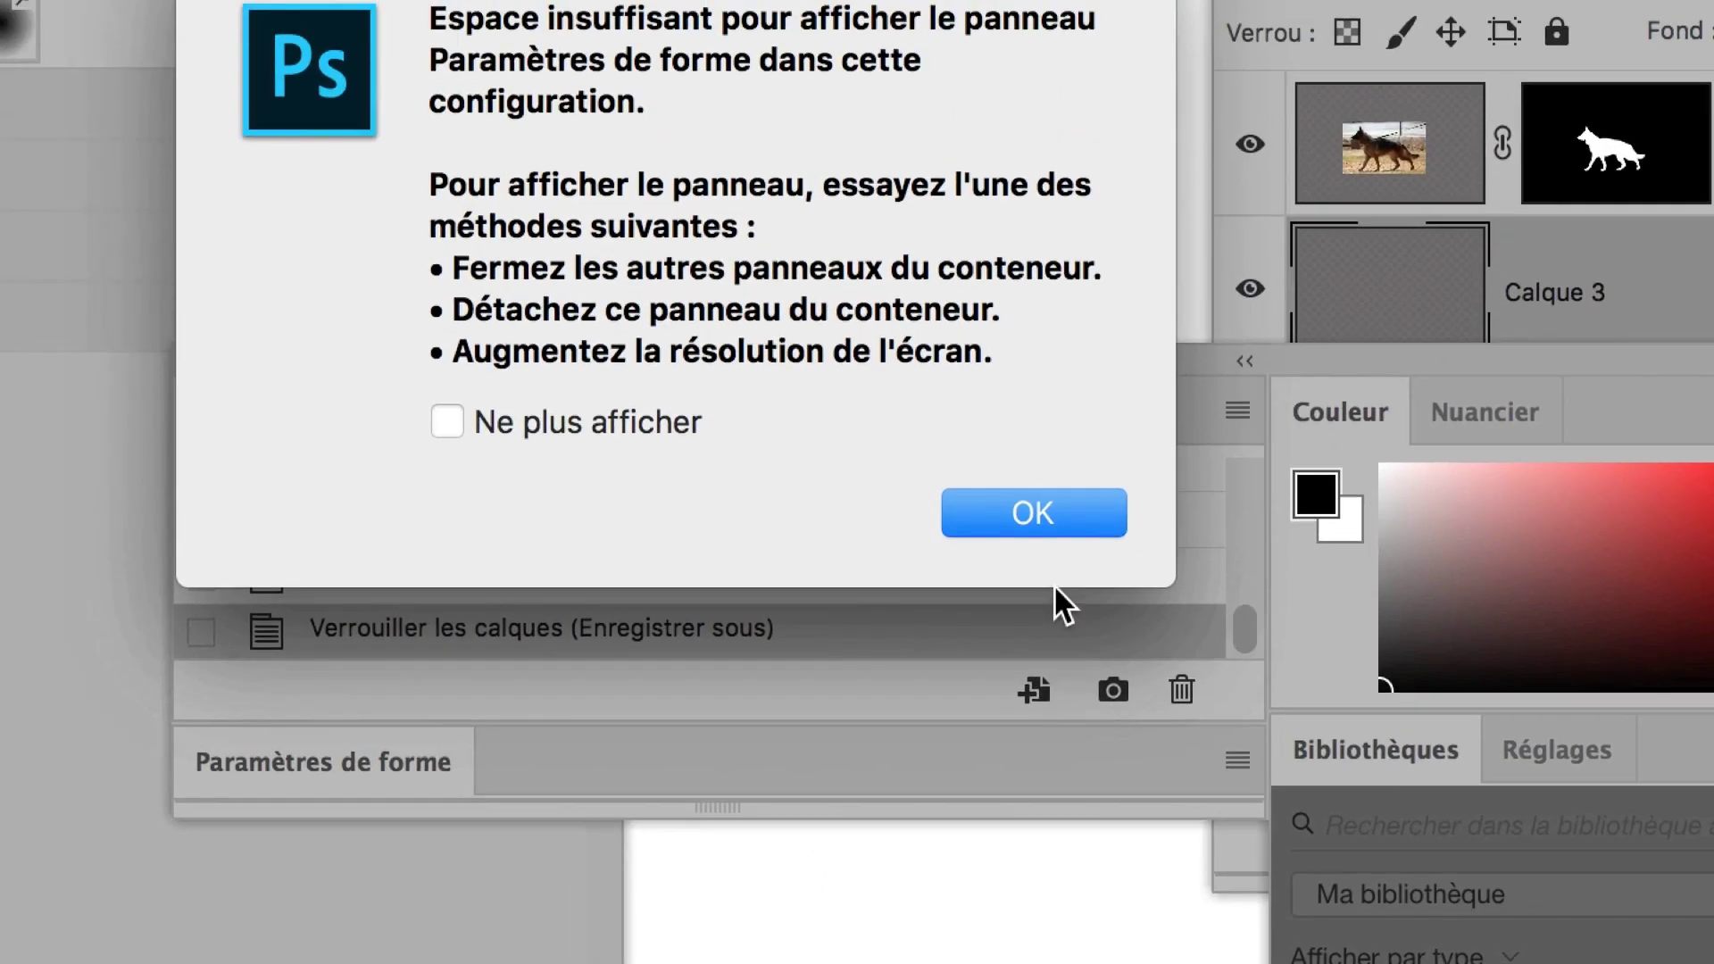
click(1053, 531)
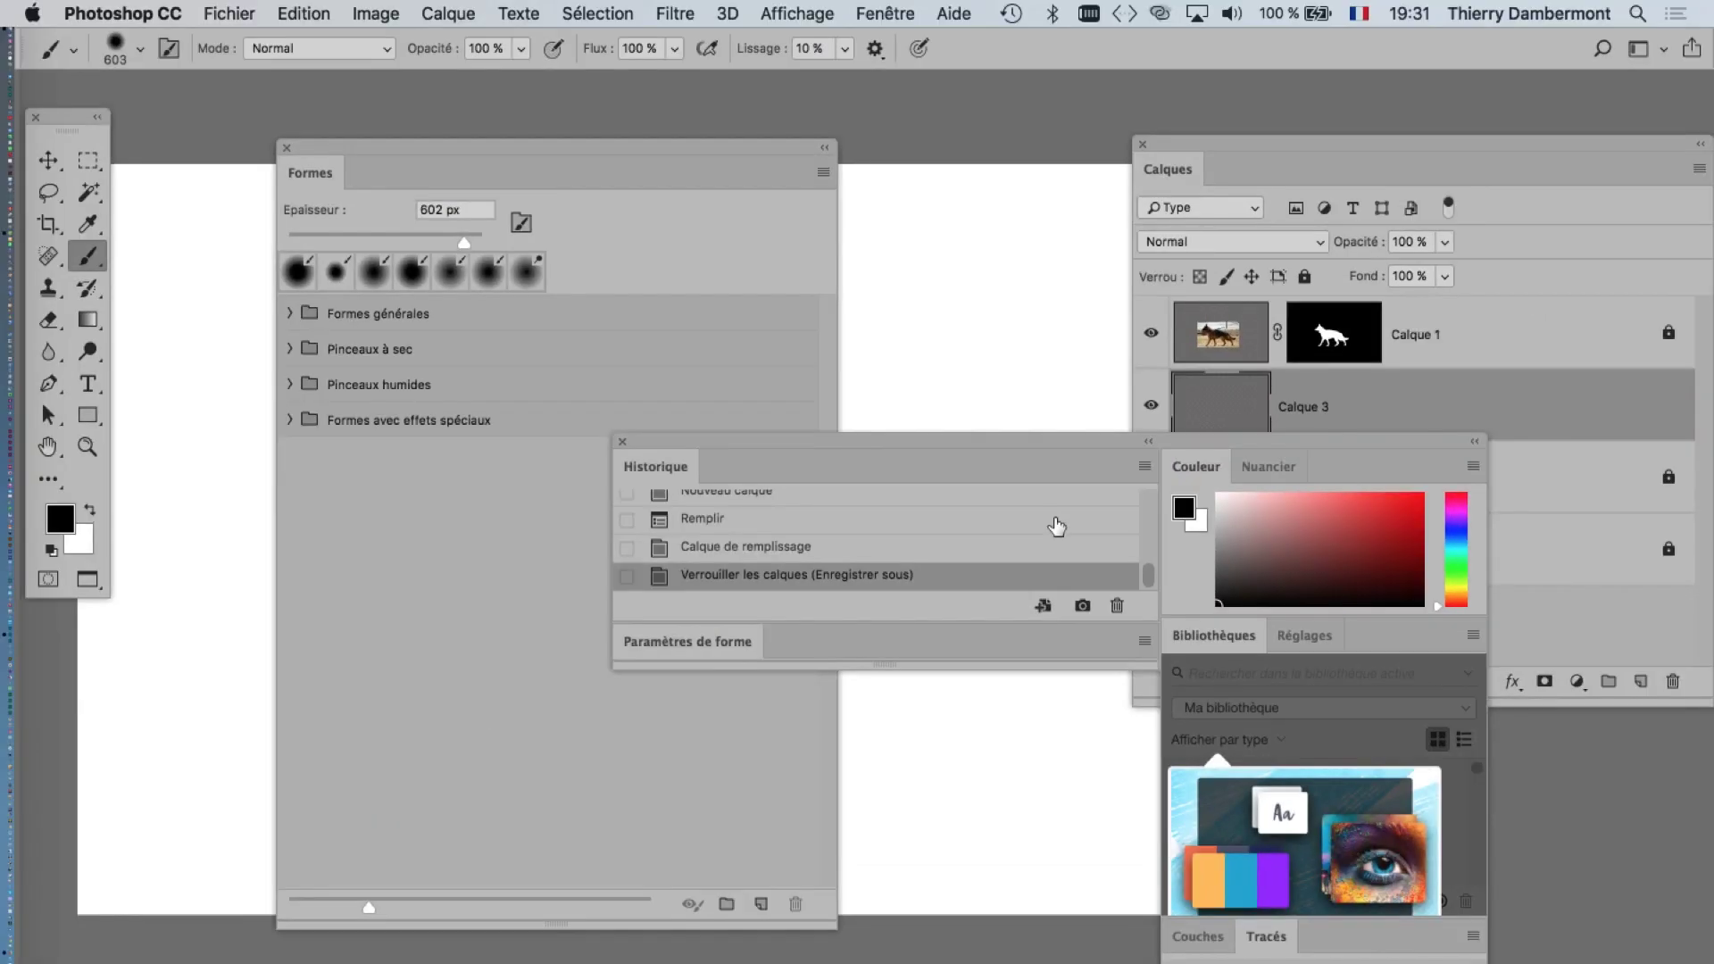
mouse_move(1075, 441)
mouse_down()
mouse_move(914, 427)
mouse_move(899, 405)
mouse_up()
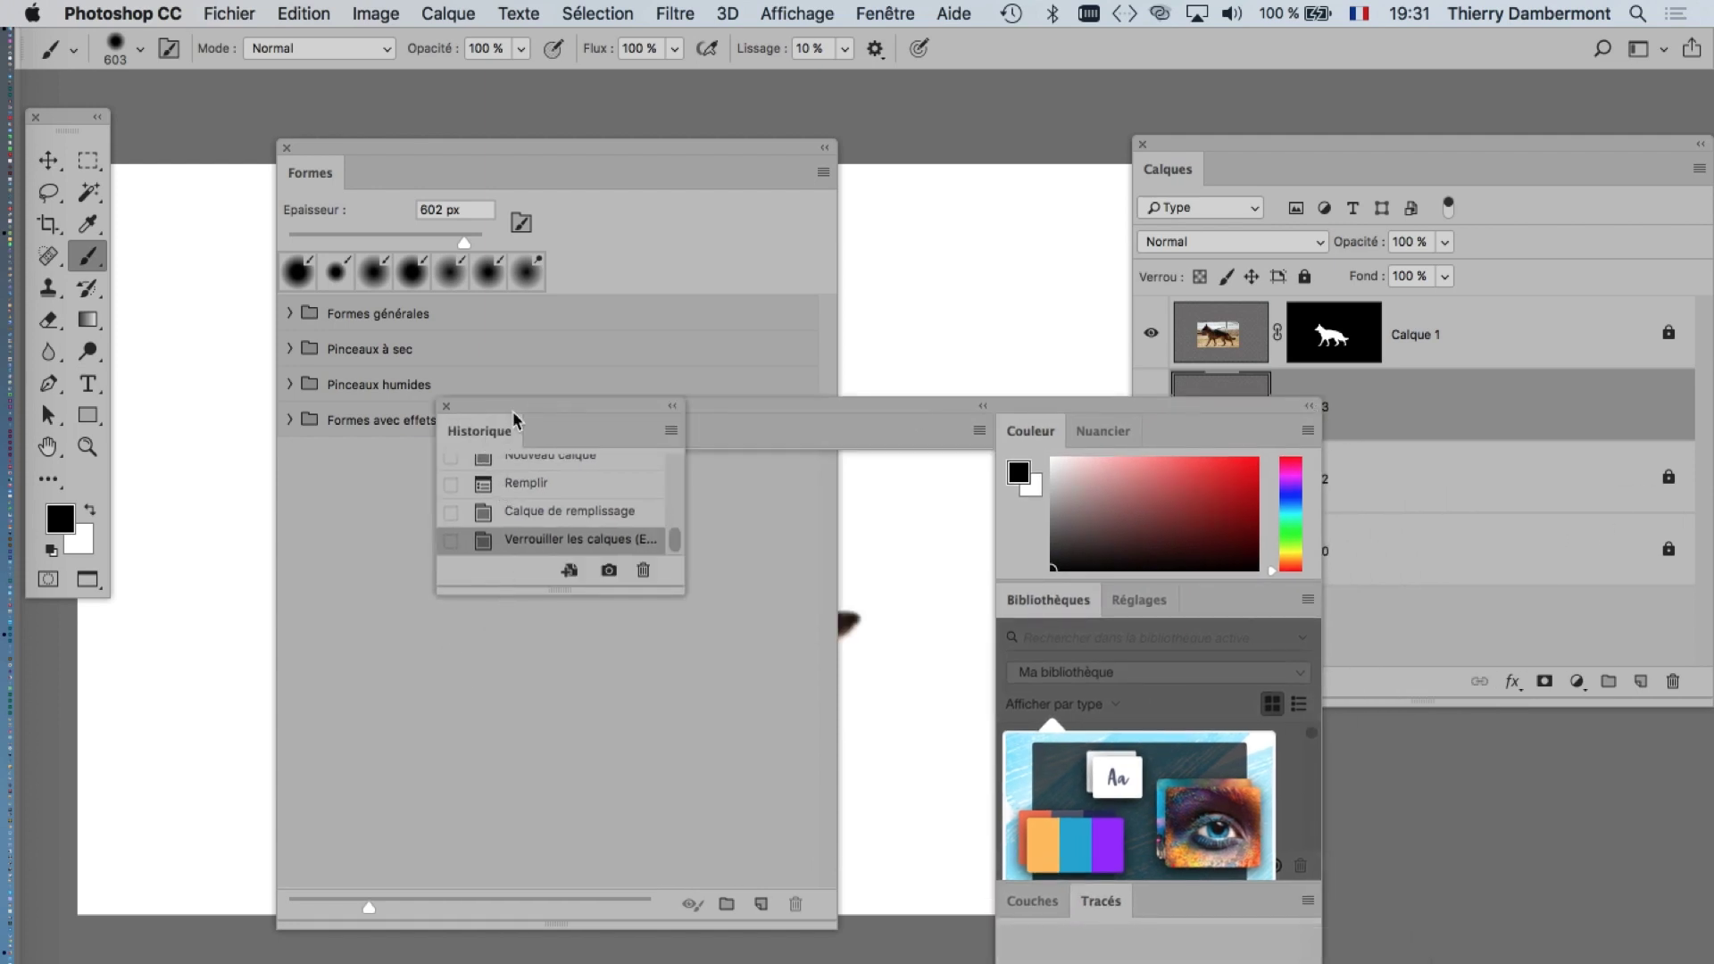
click(447, 406)
- Show the full brush settings panel and close the Couleur/Bibliothèques and Calques panels
click(884, 13)
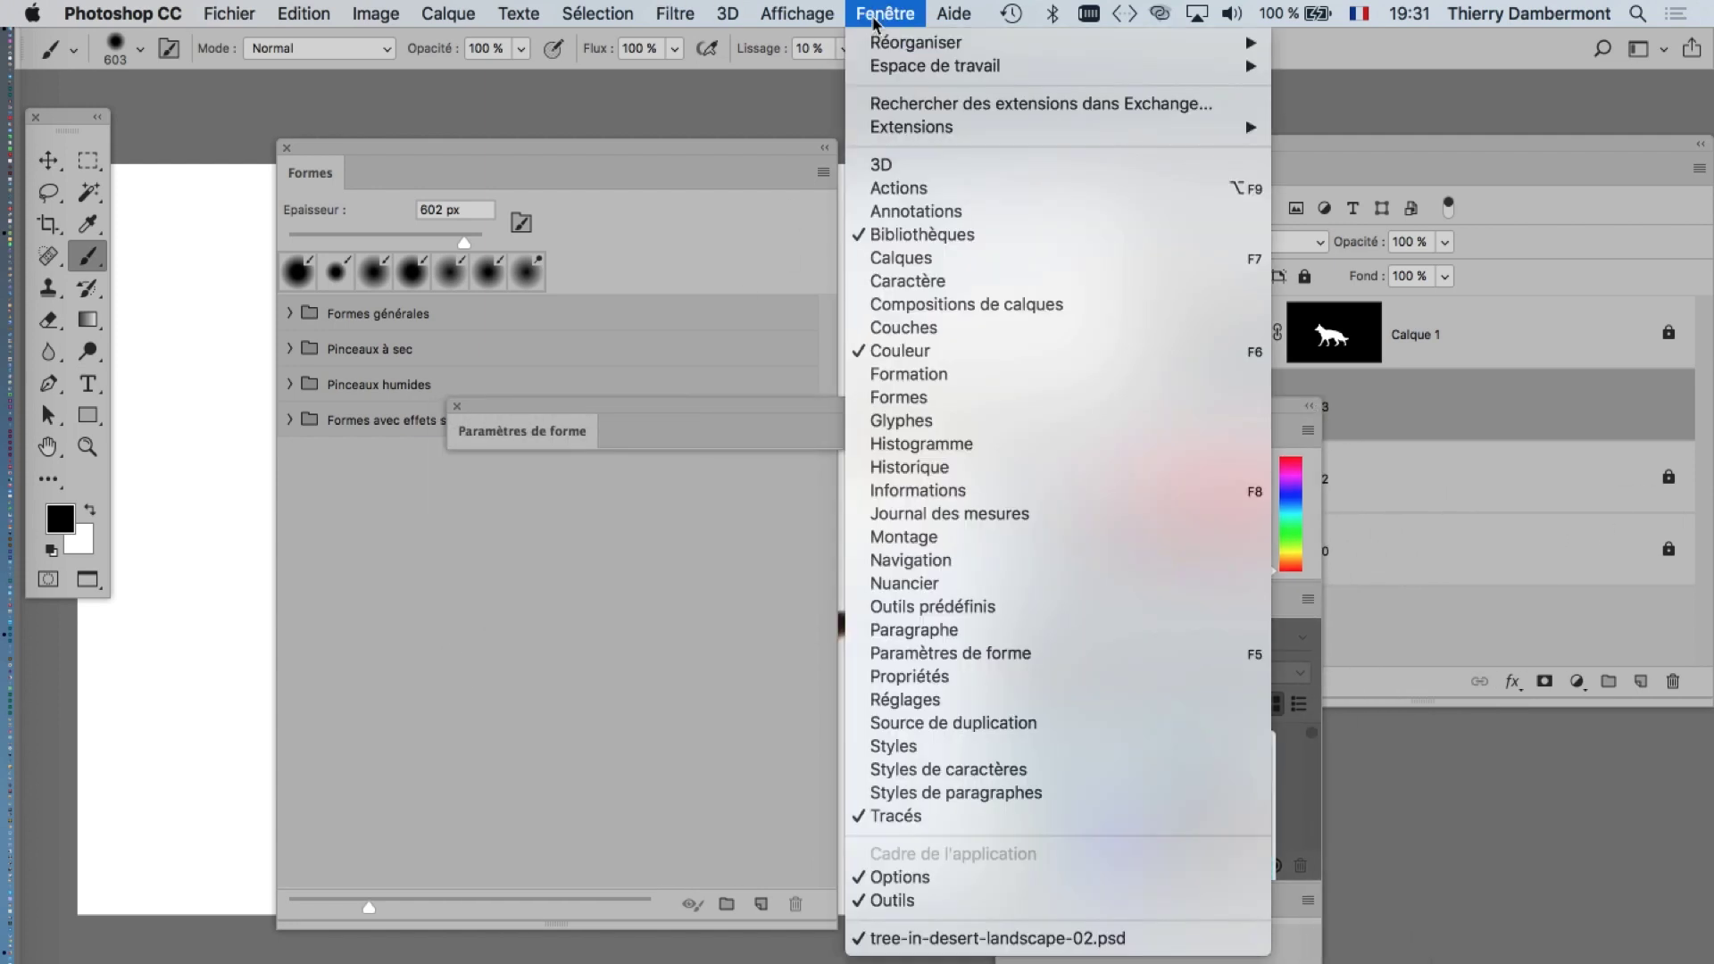
click(1026, 657)
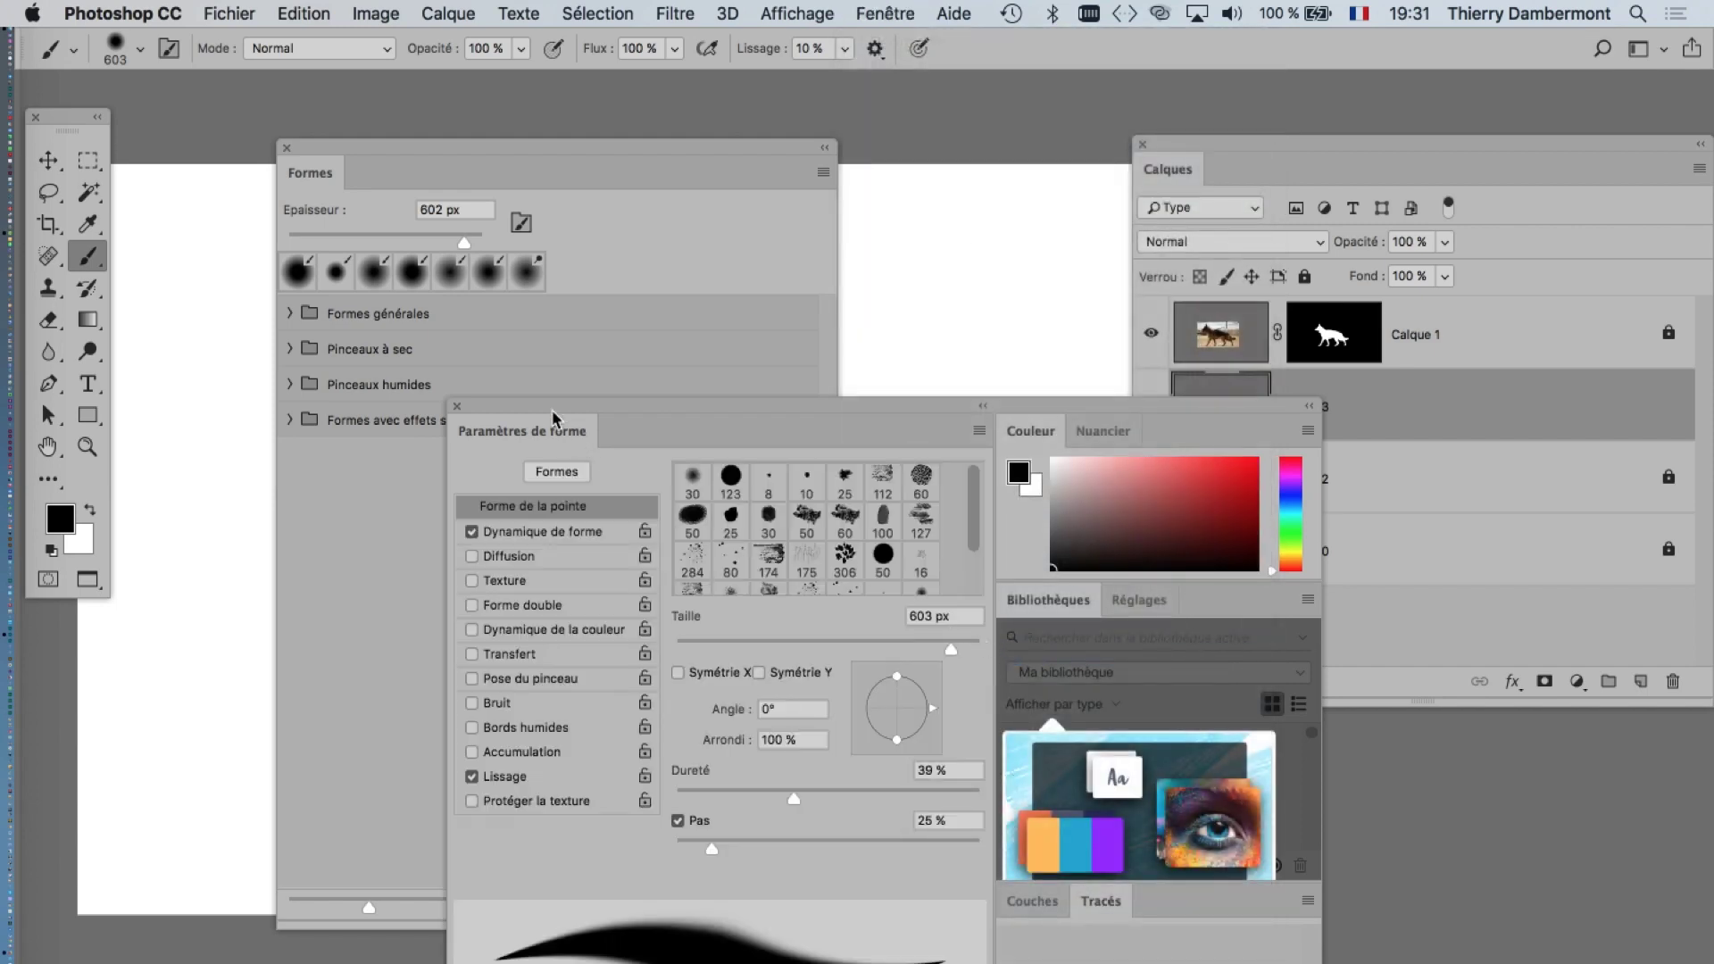
mouse_move(557, 413)
mouse_down()
mouse_move(571, 407)
mouse_move(261, 398)
mouse_move(1066, 478)
mouse_move(538, 576)
mouse_up()
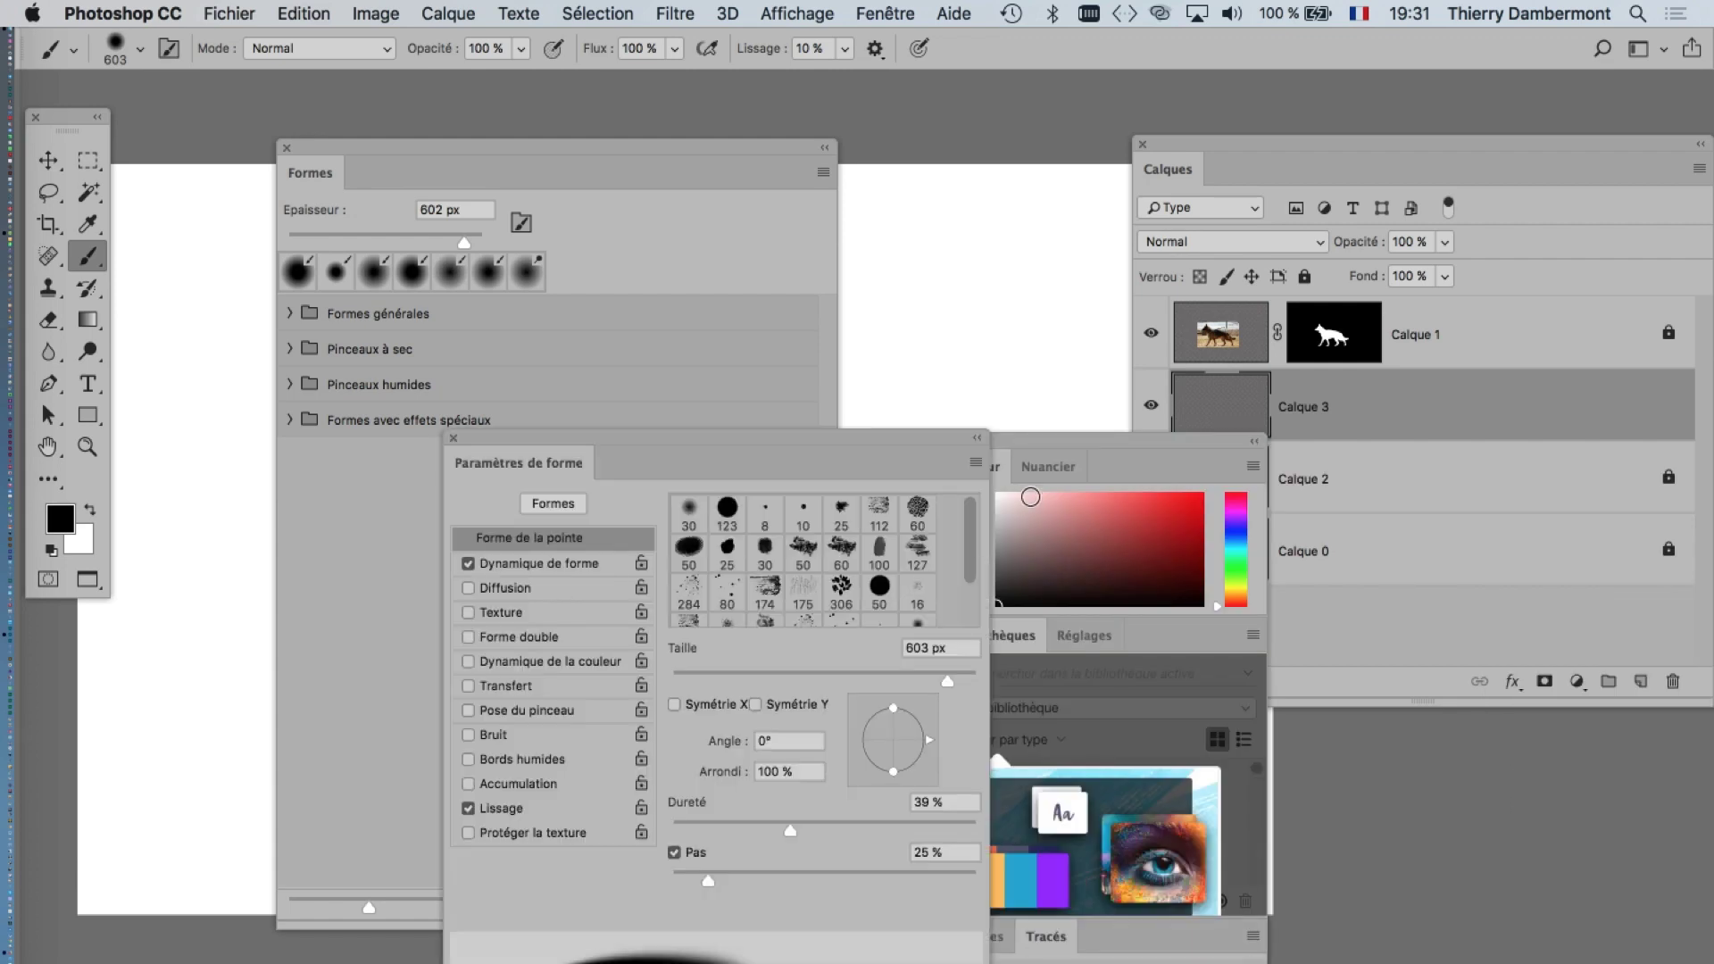
drag(1062, 449, 1190, 449)
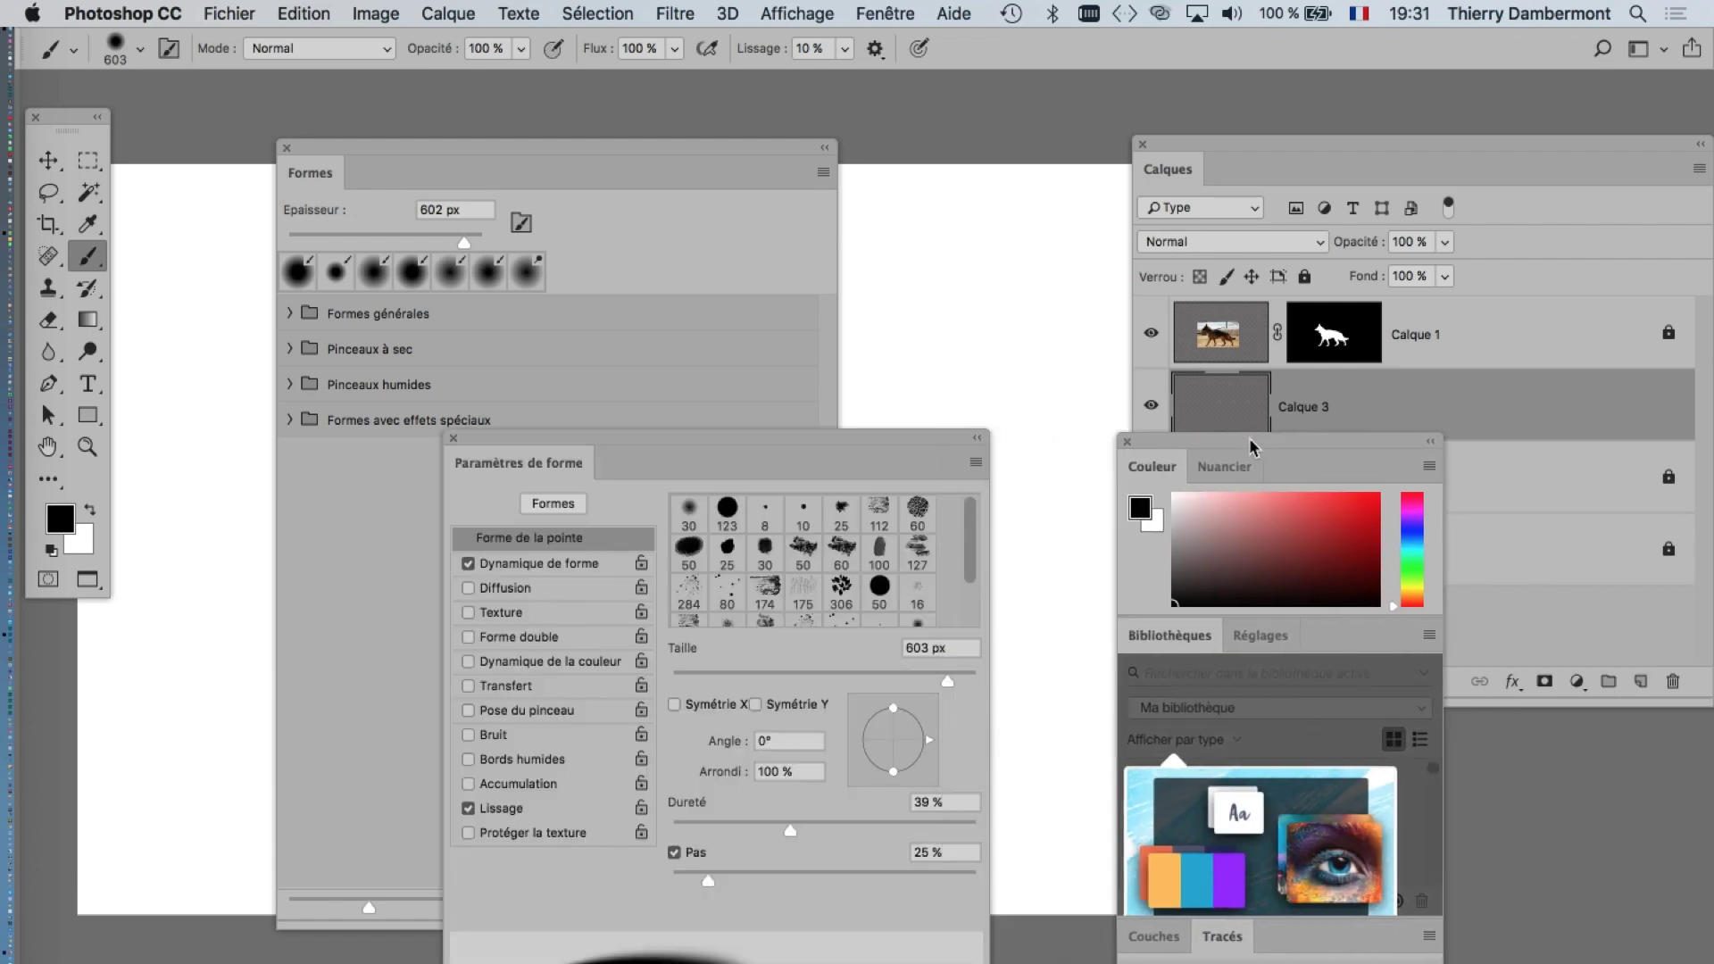
click(1128, 441)
click(1142, 144)
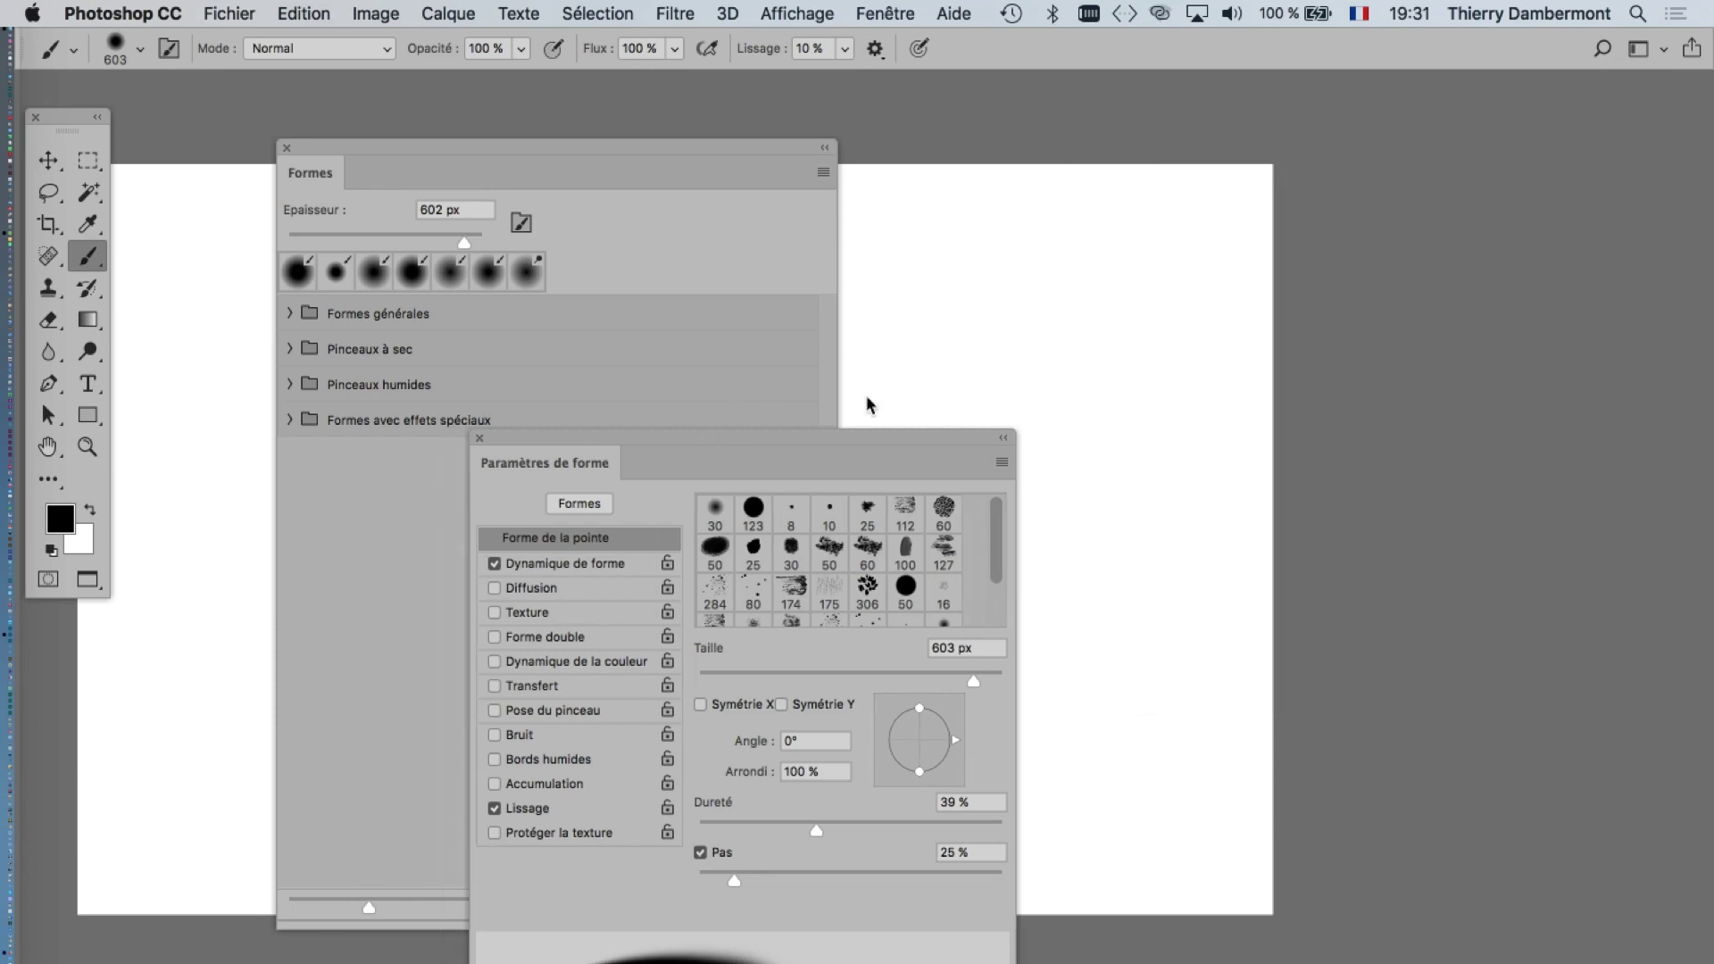
- Move the brush settings and brushes panels up to the top right of the screen
drag(857, 437, 1464, 95)
drag(721, 143, 857, 101)
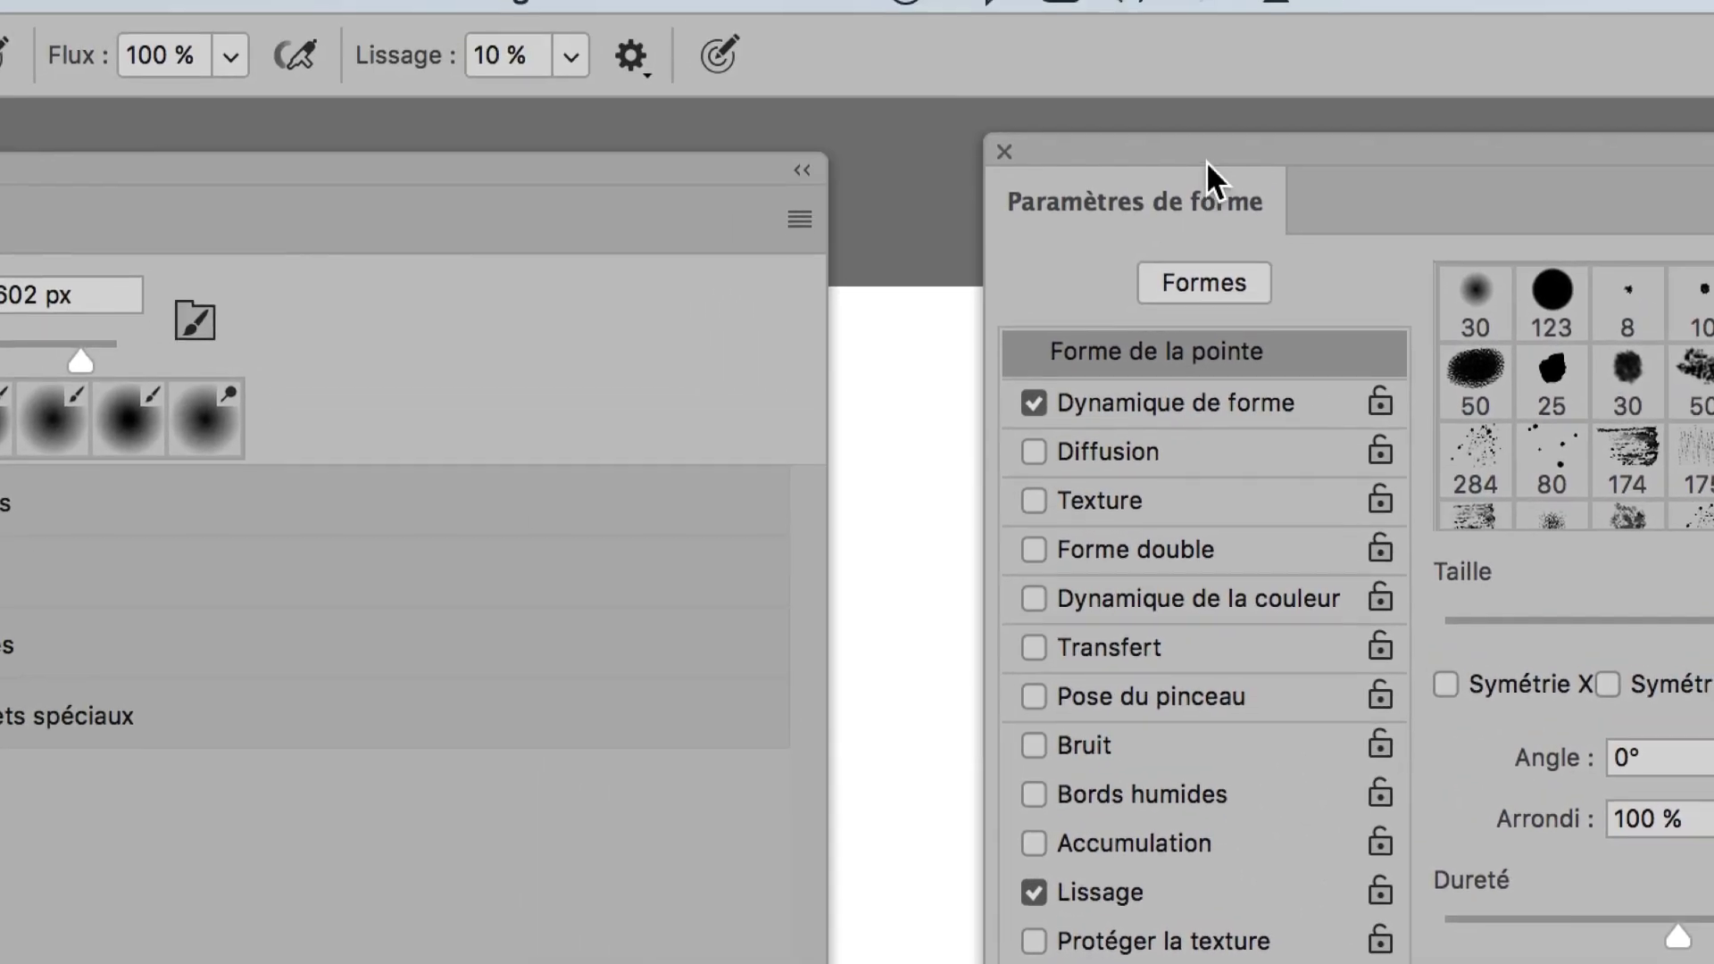
drag(1207, 161, 1175, 233)
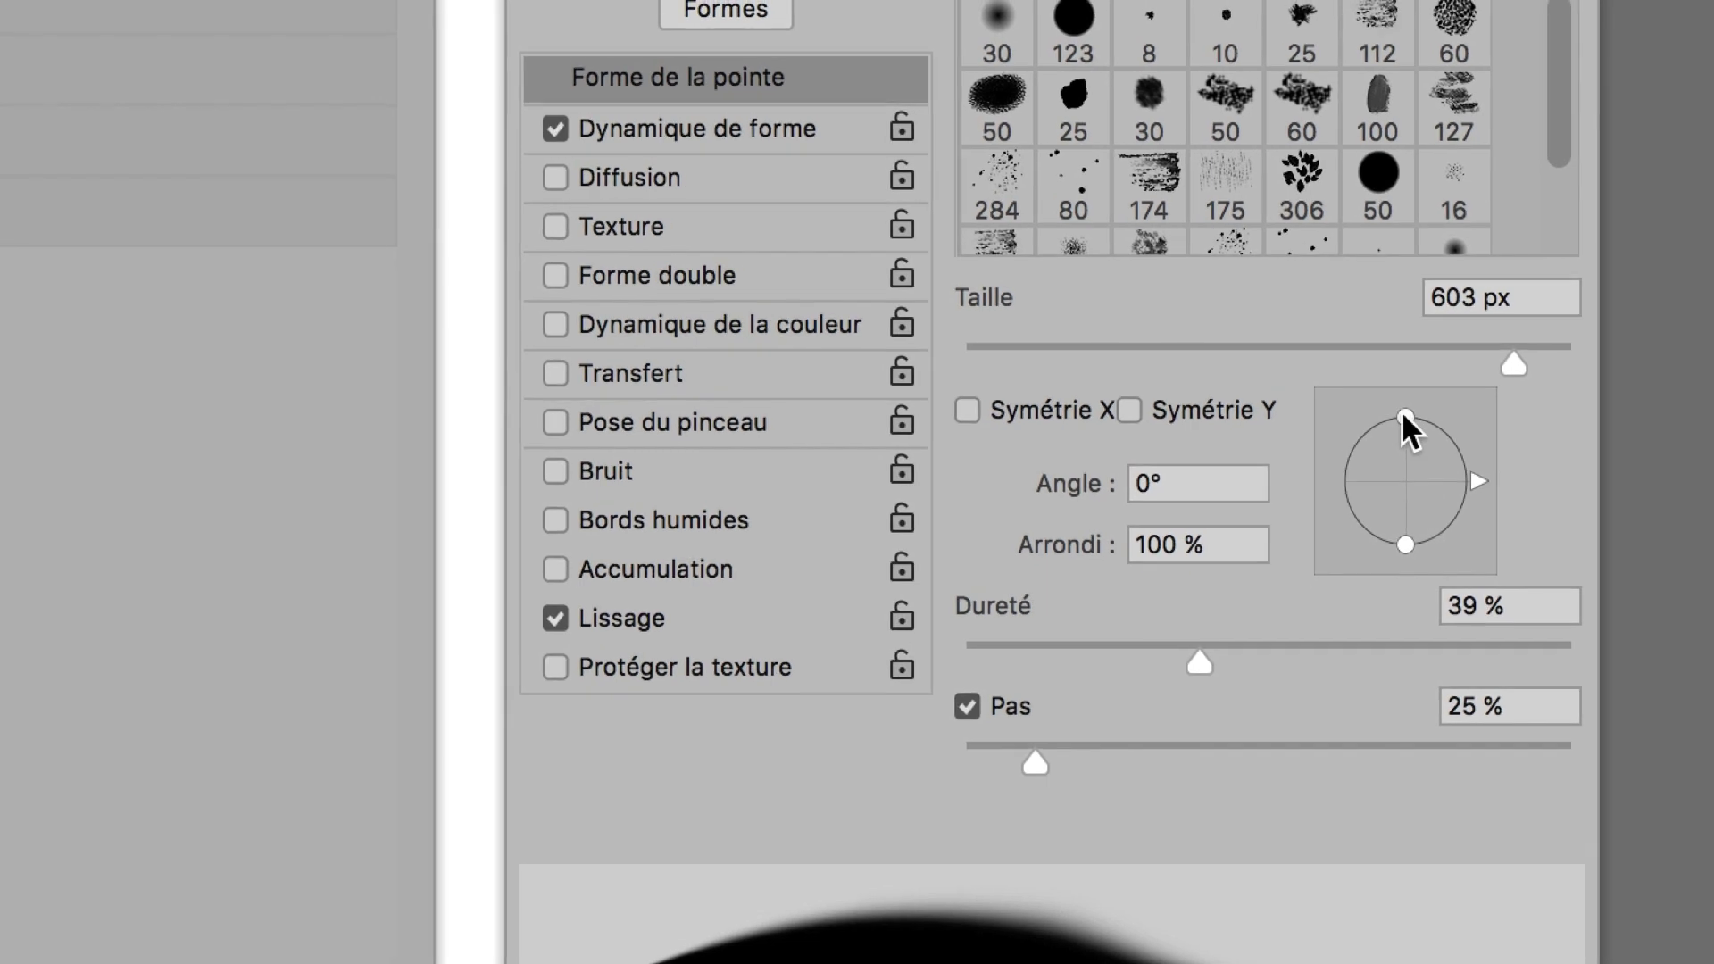
- Flatten the brush tip preview into a horizontal ellipse with about 43% roundness
drag(1393, 396, 1403, 431)
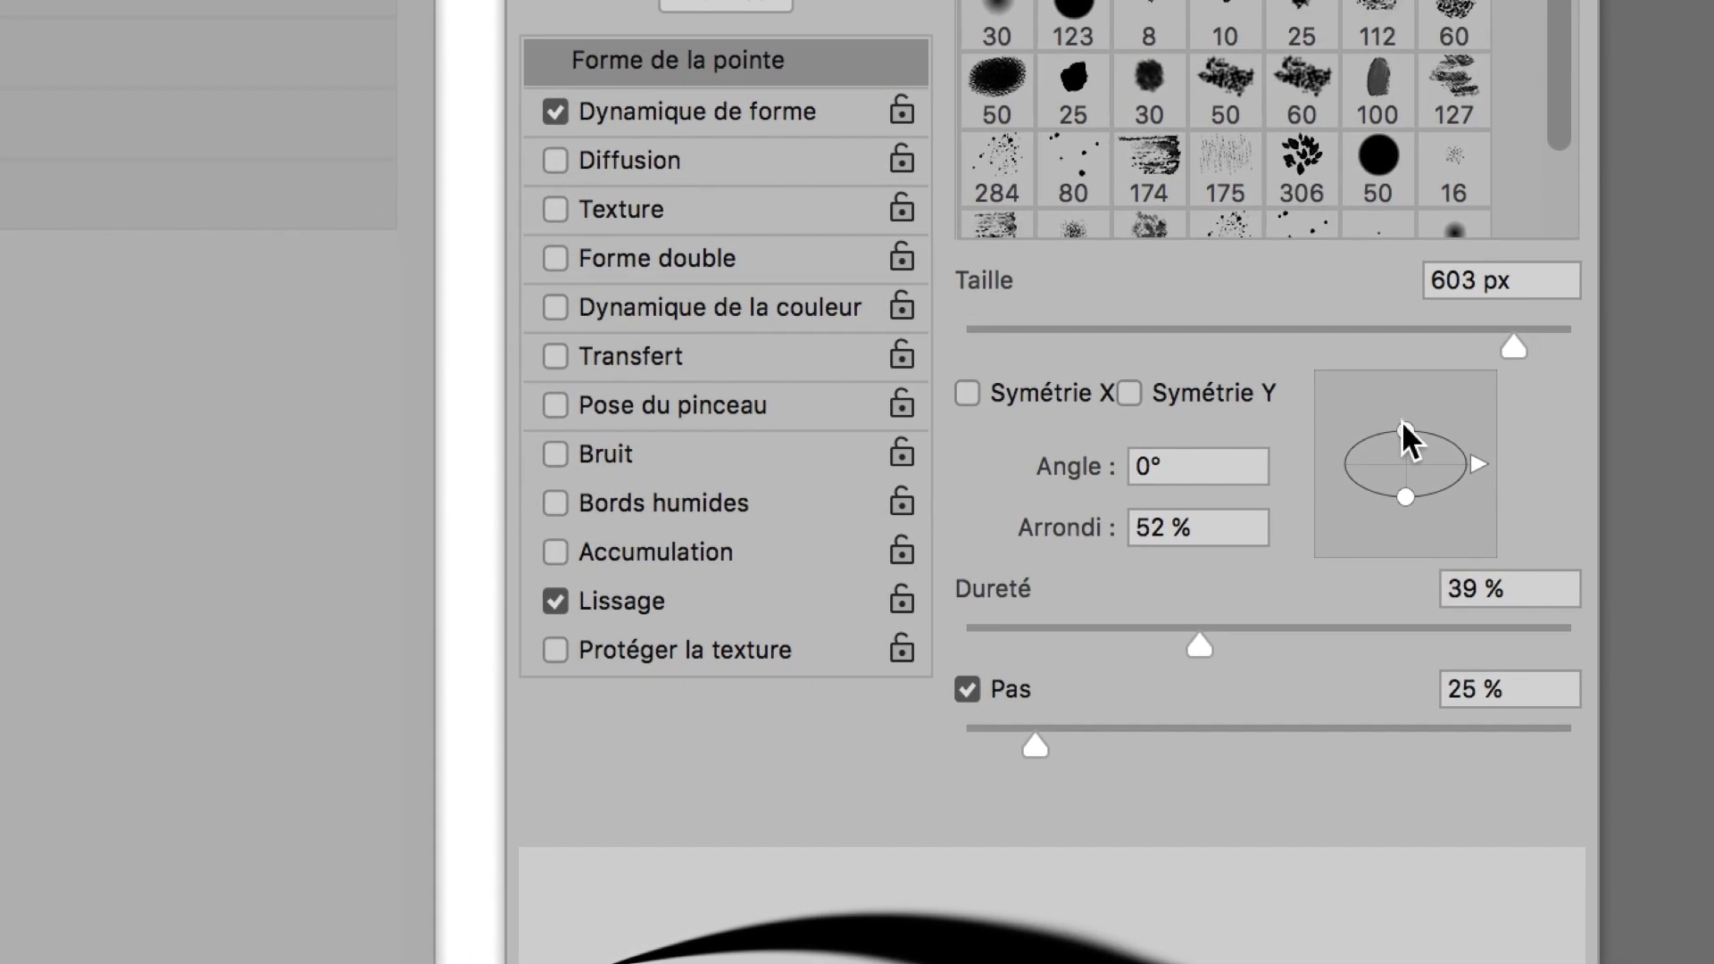
drag(1403, 421, 1404, 427)
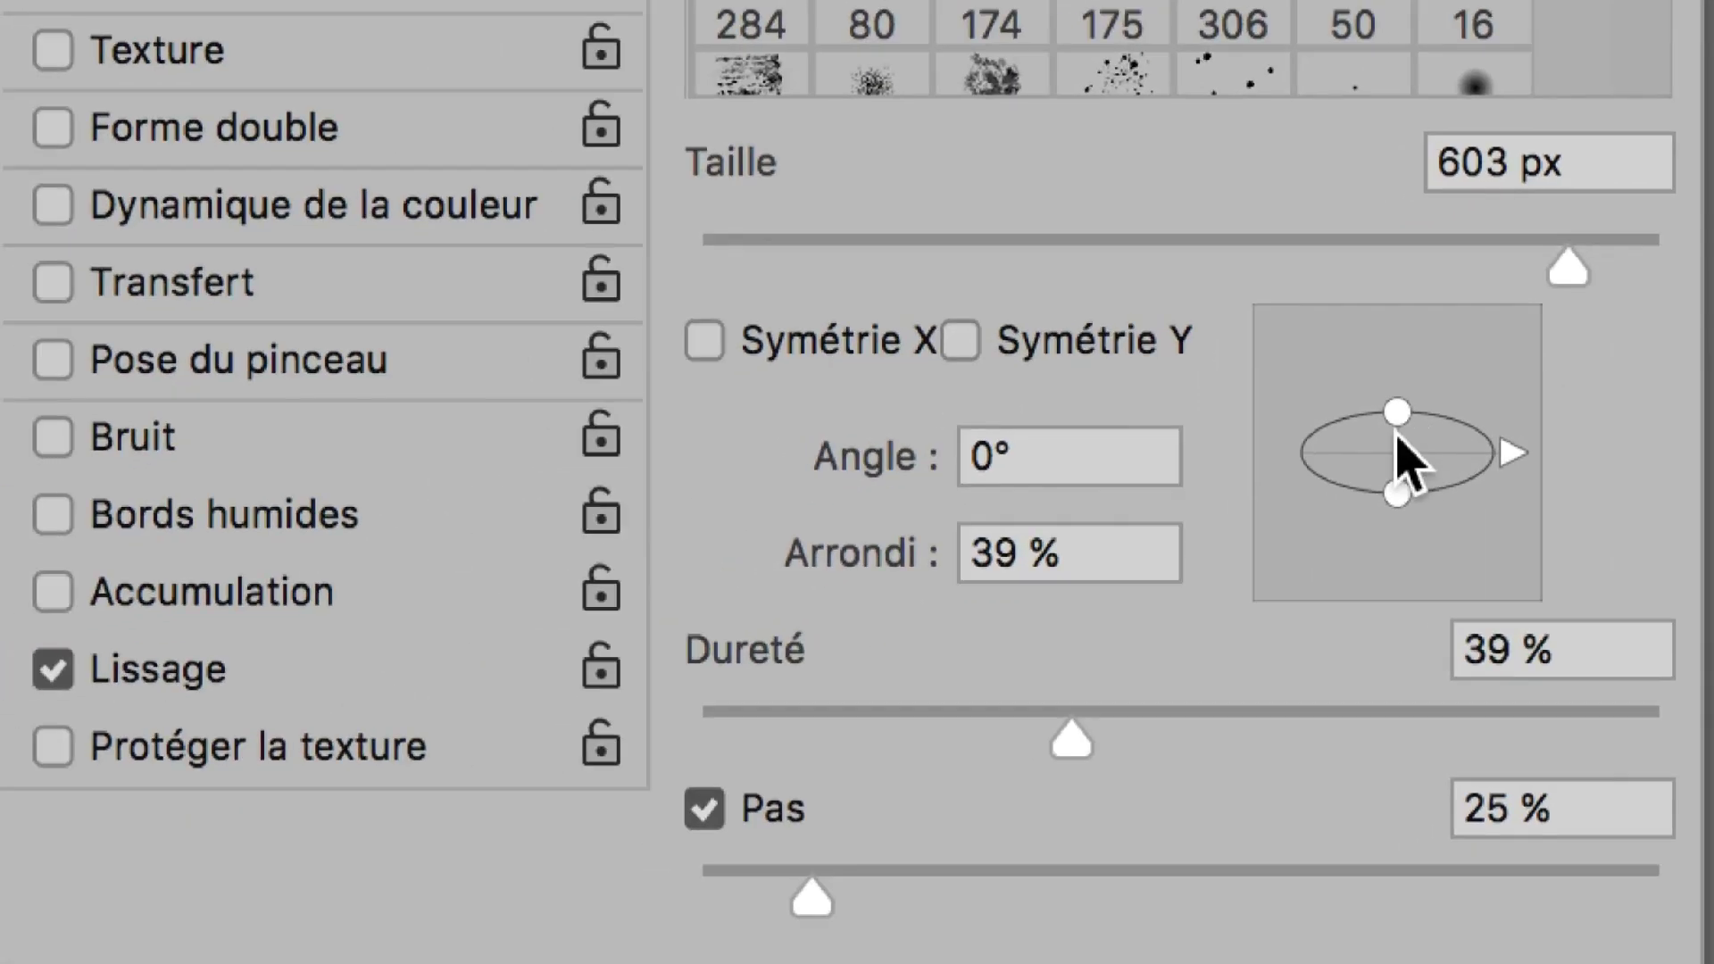
mouse_move(1397, 415)
mouse_down()
mouse_move(1397, 447)
mouse_move(1401, 426)
mouse_up()
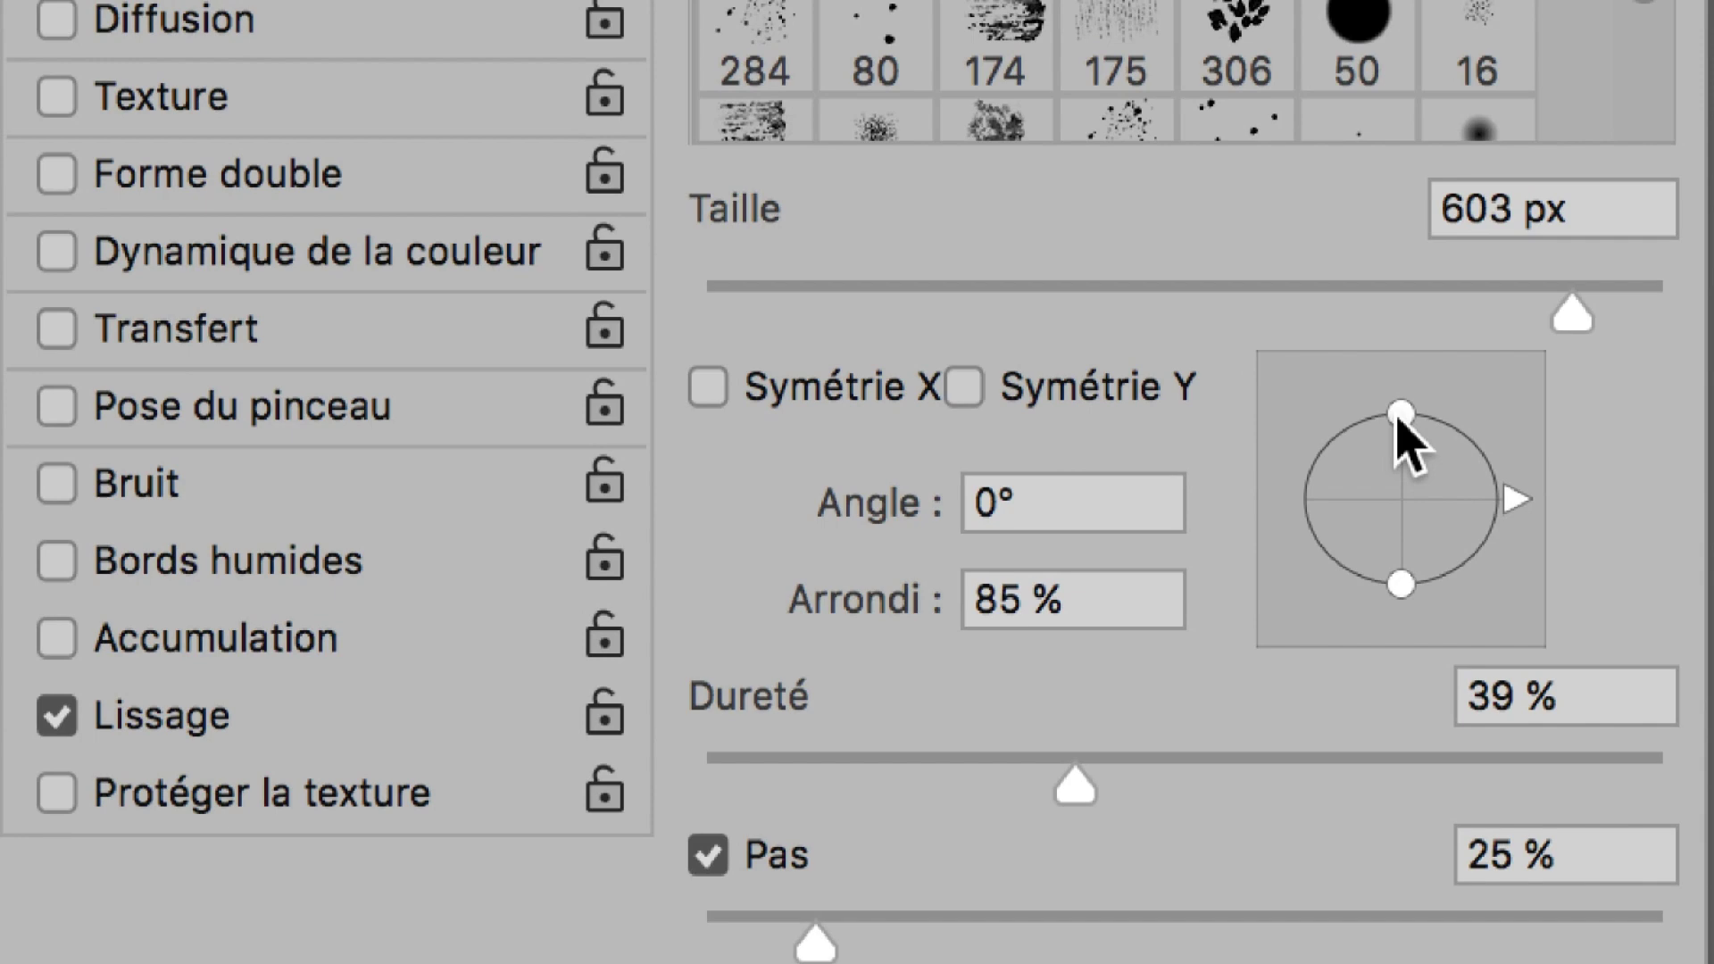
mouse_move(1340, 375)
mouse_down()
mouse_move(1341, 409)
mouse_move(1398, 429)
mouse_up()
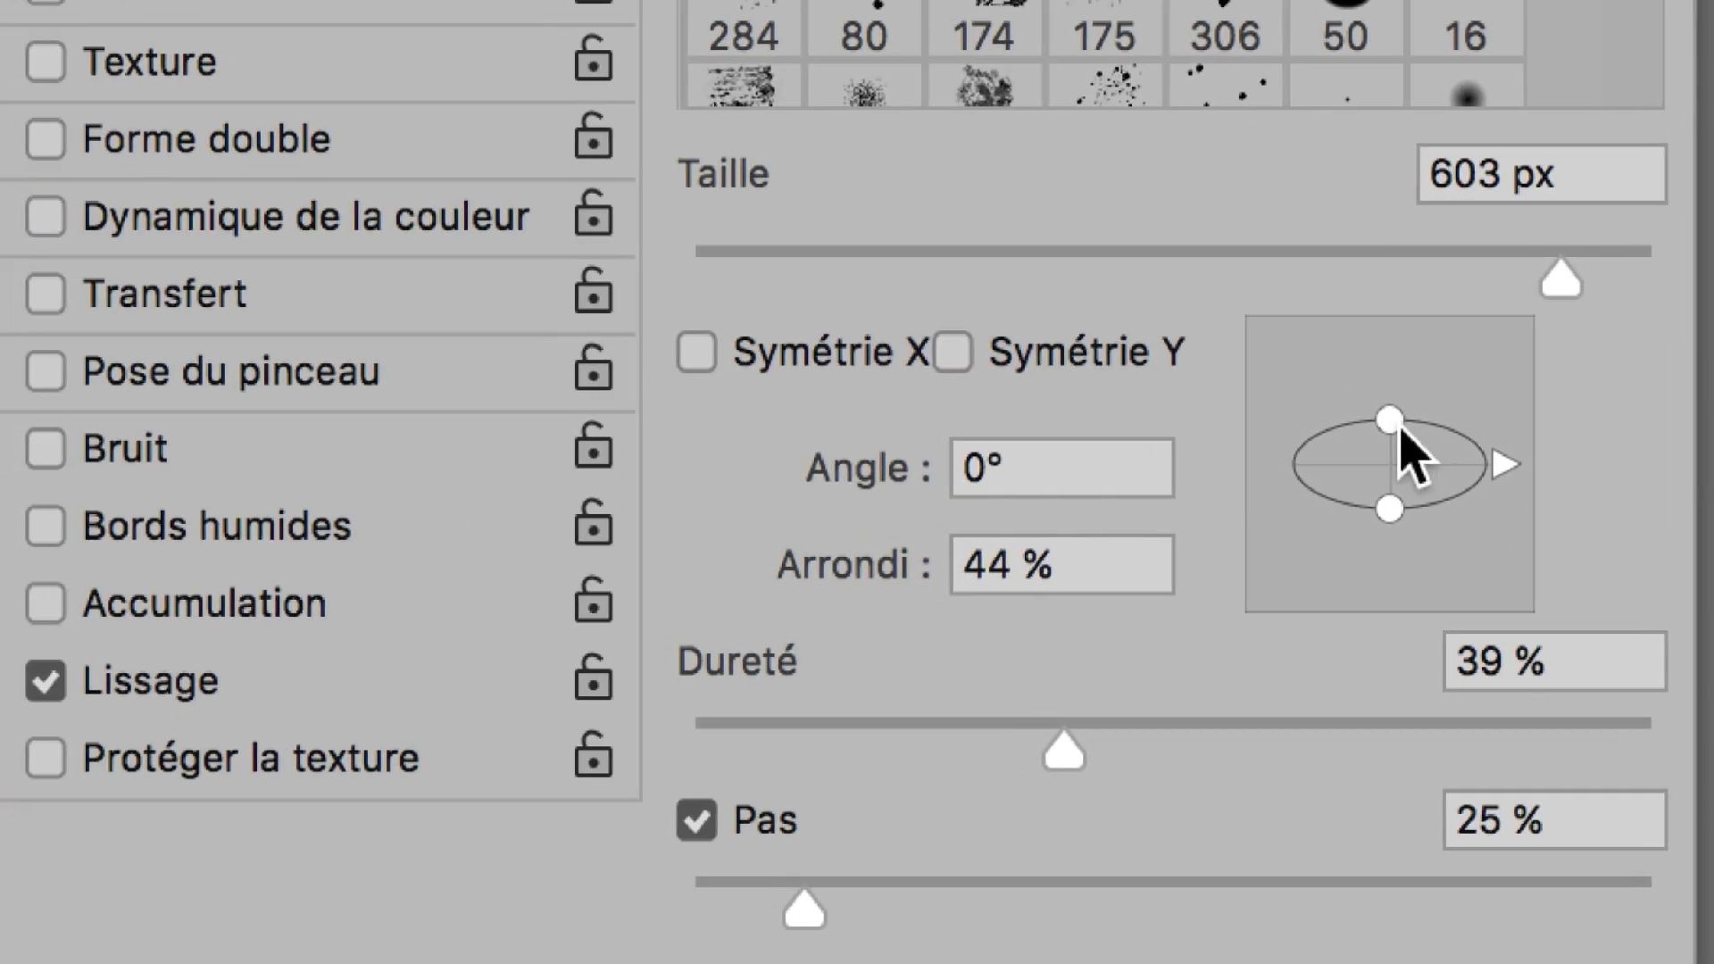
drag(1398, 431, 1400, 434)
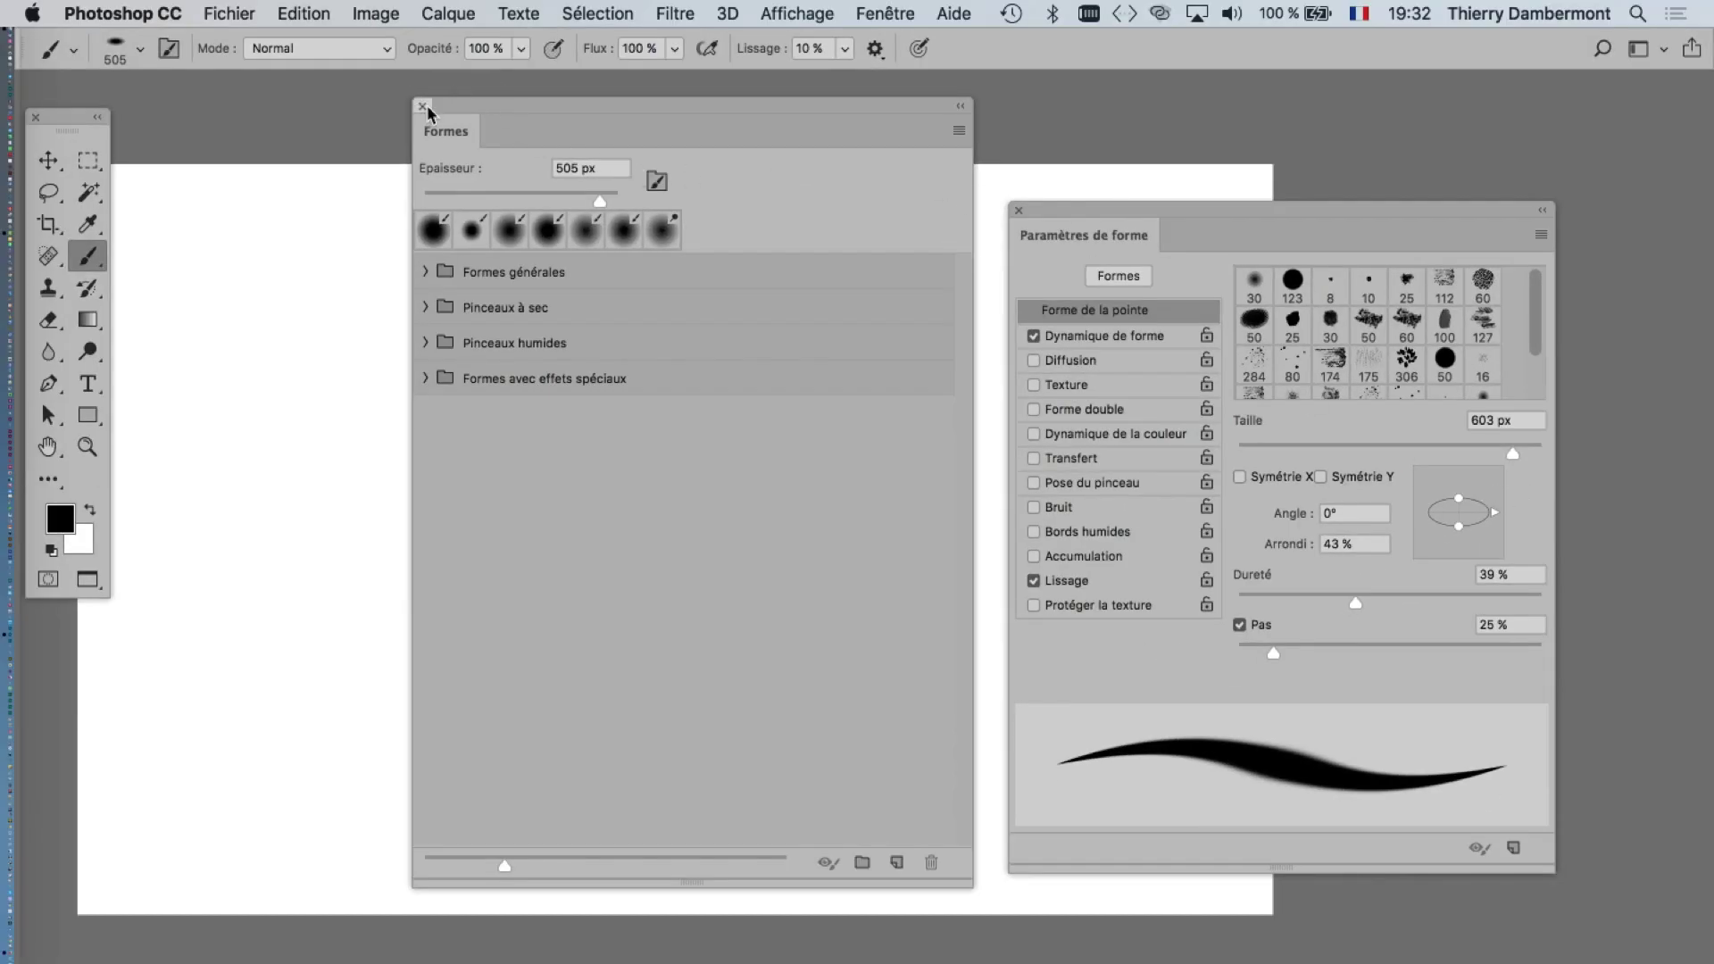
- Close the Formes panel, use the precise crosshair cursor, and move brush settings off the canvas
click(423, 106)
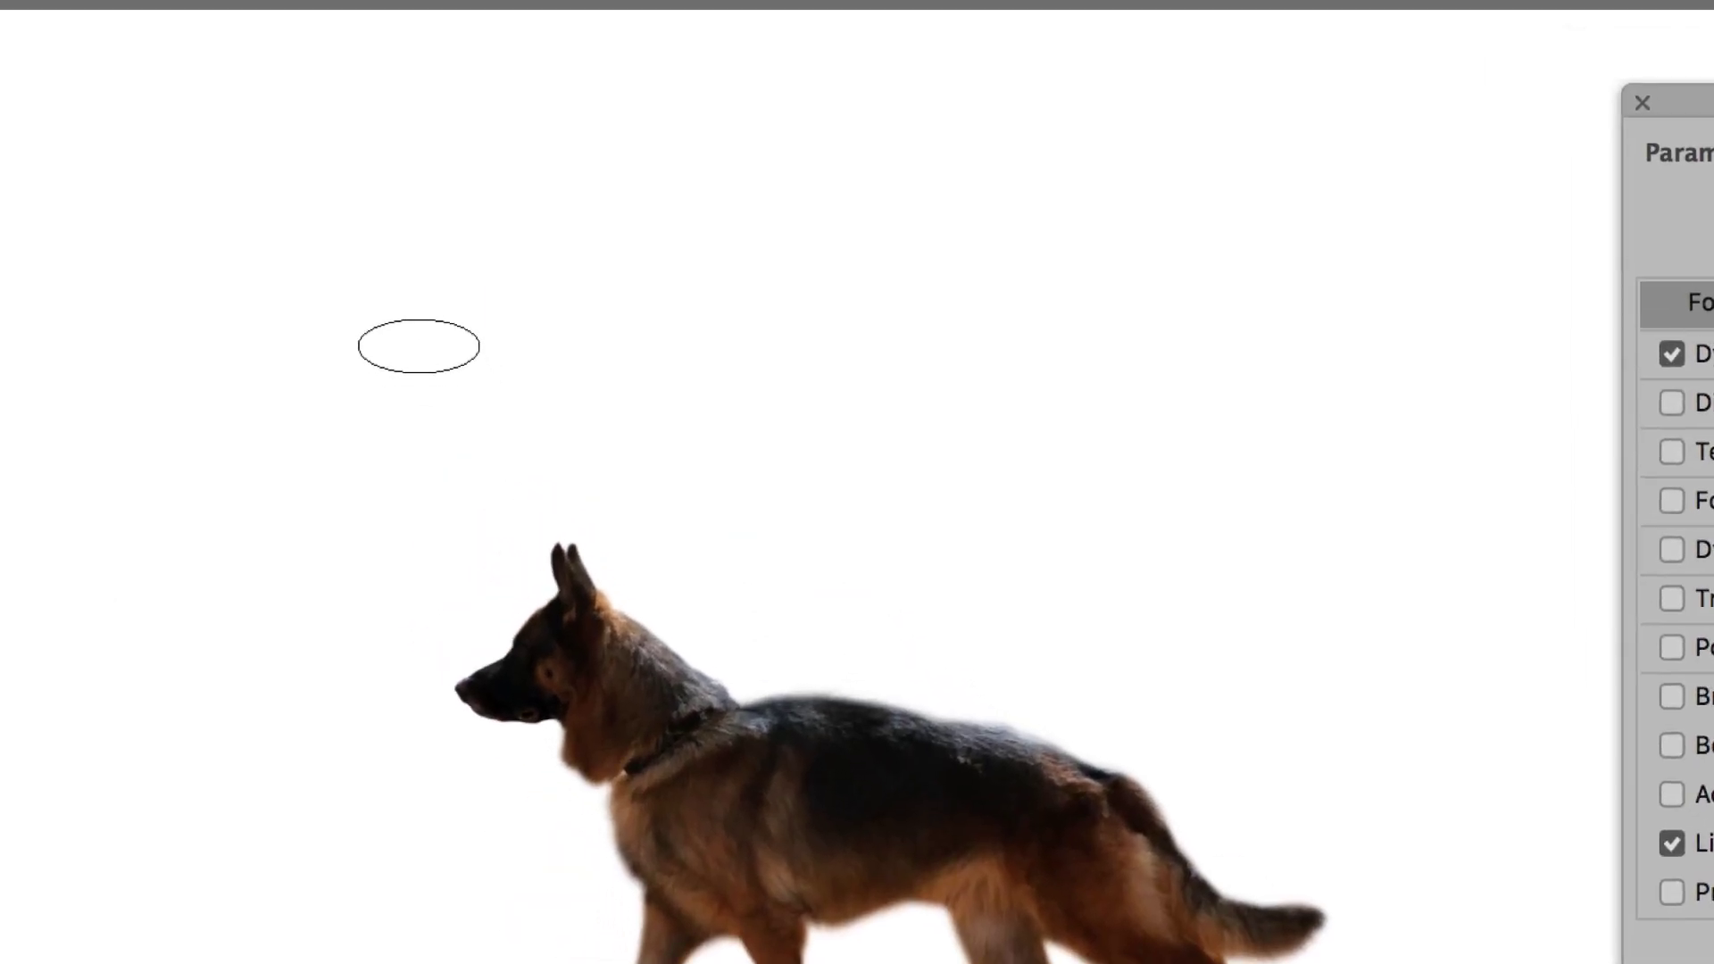
key(Caps_Lock)
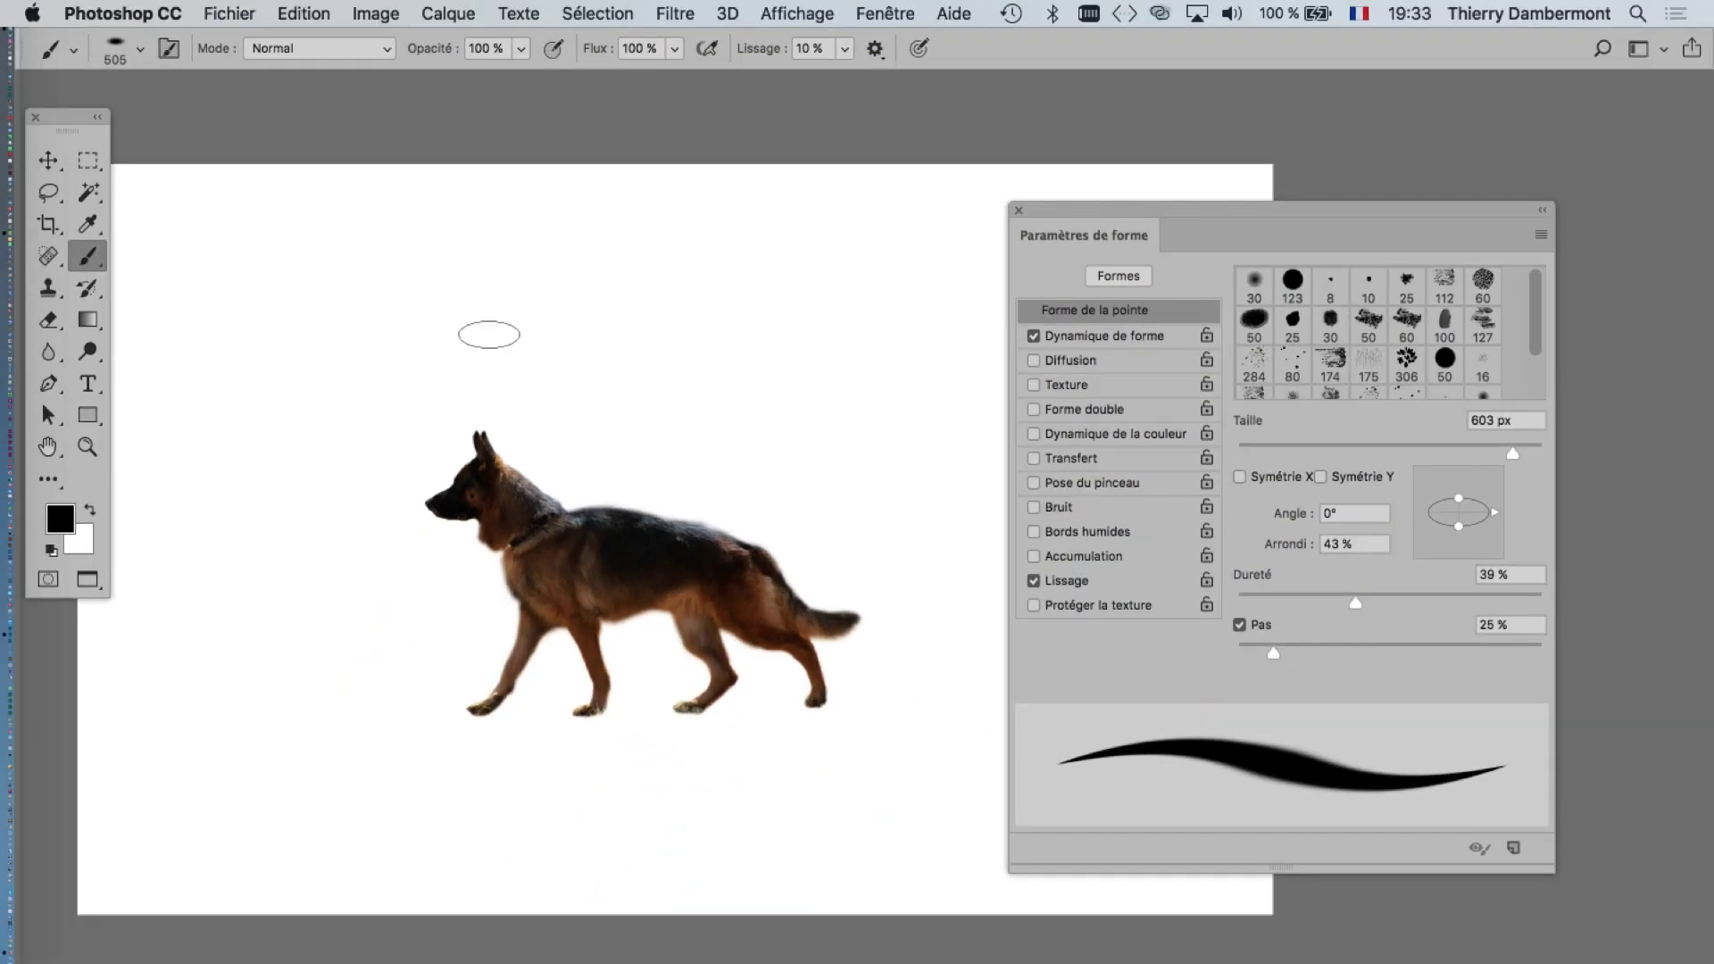
drag(1062, 215, 1365, 231)
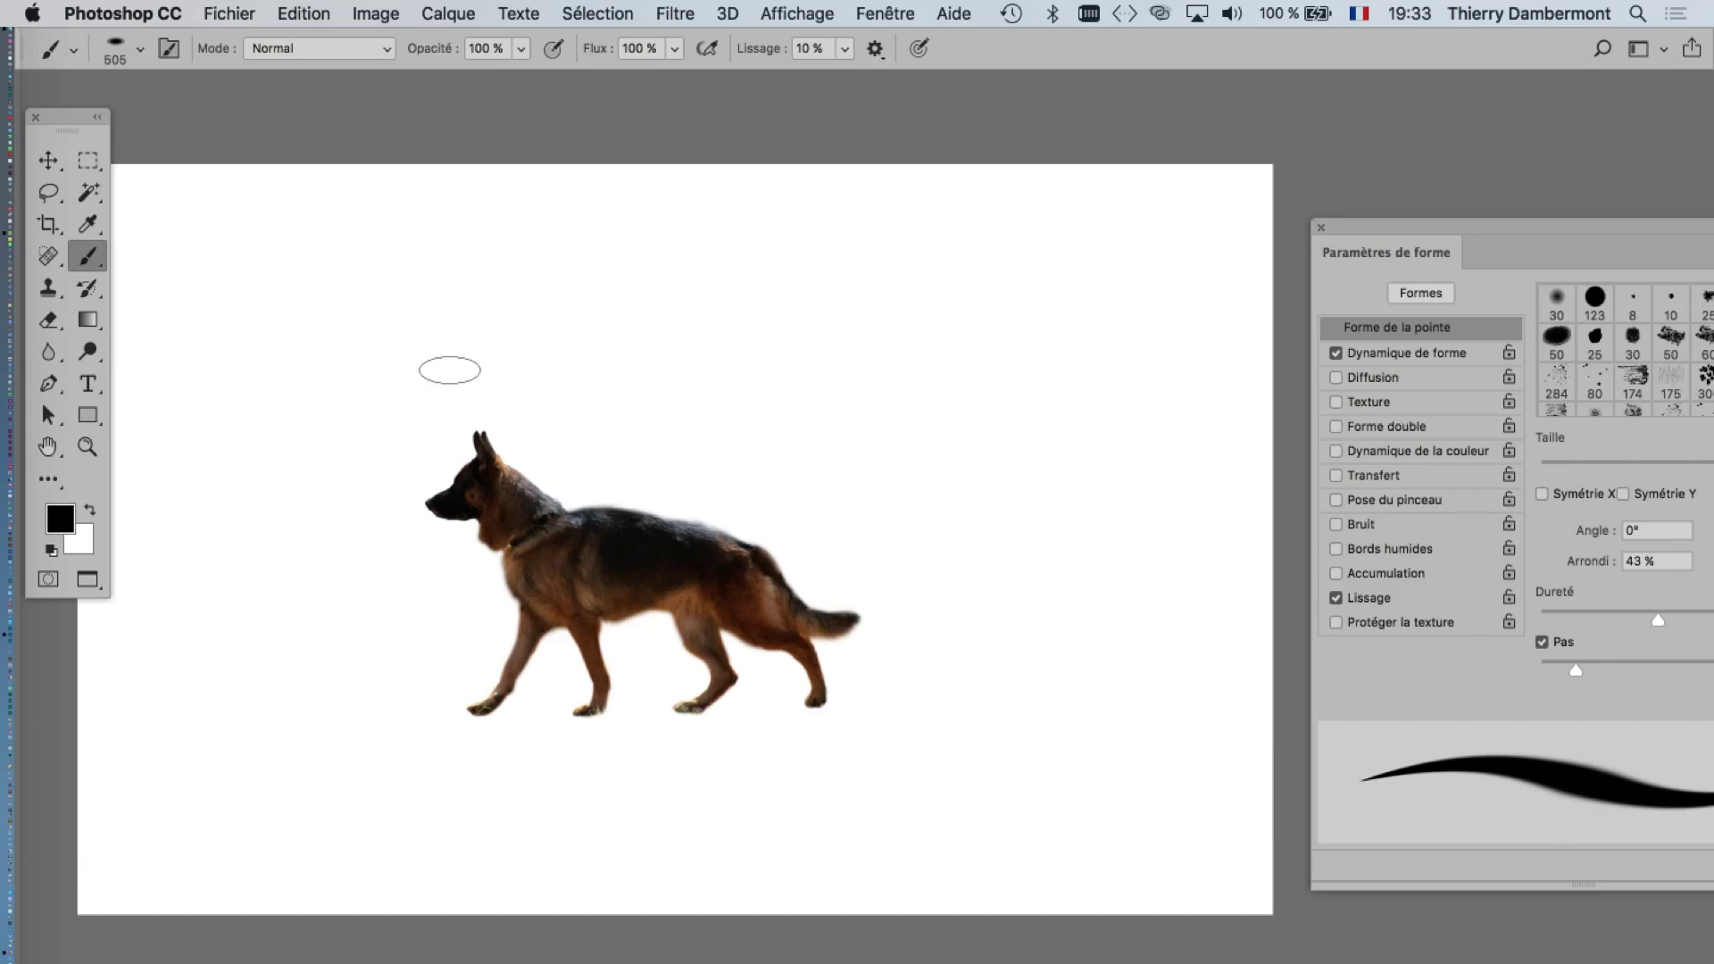
- Resize the elliptical brush on the canvas to about 1989 px
mouse_move(450, 370)
mouse_down()
mouse_move(797, 386)
mouse_move(765, 383)
mouse_up()
mouse_move(651, 415)
mouse_down()
mouse_move(607, 409)
mouse_move(678, 410)
mouse_move(743, 375)
mouse_up()
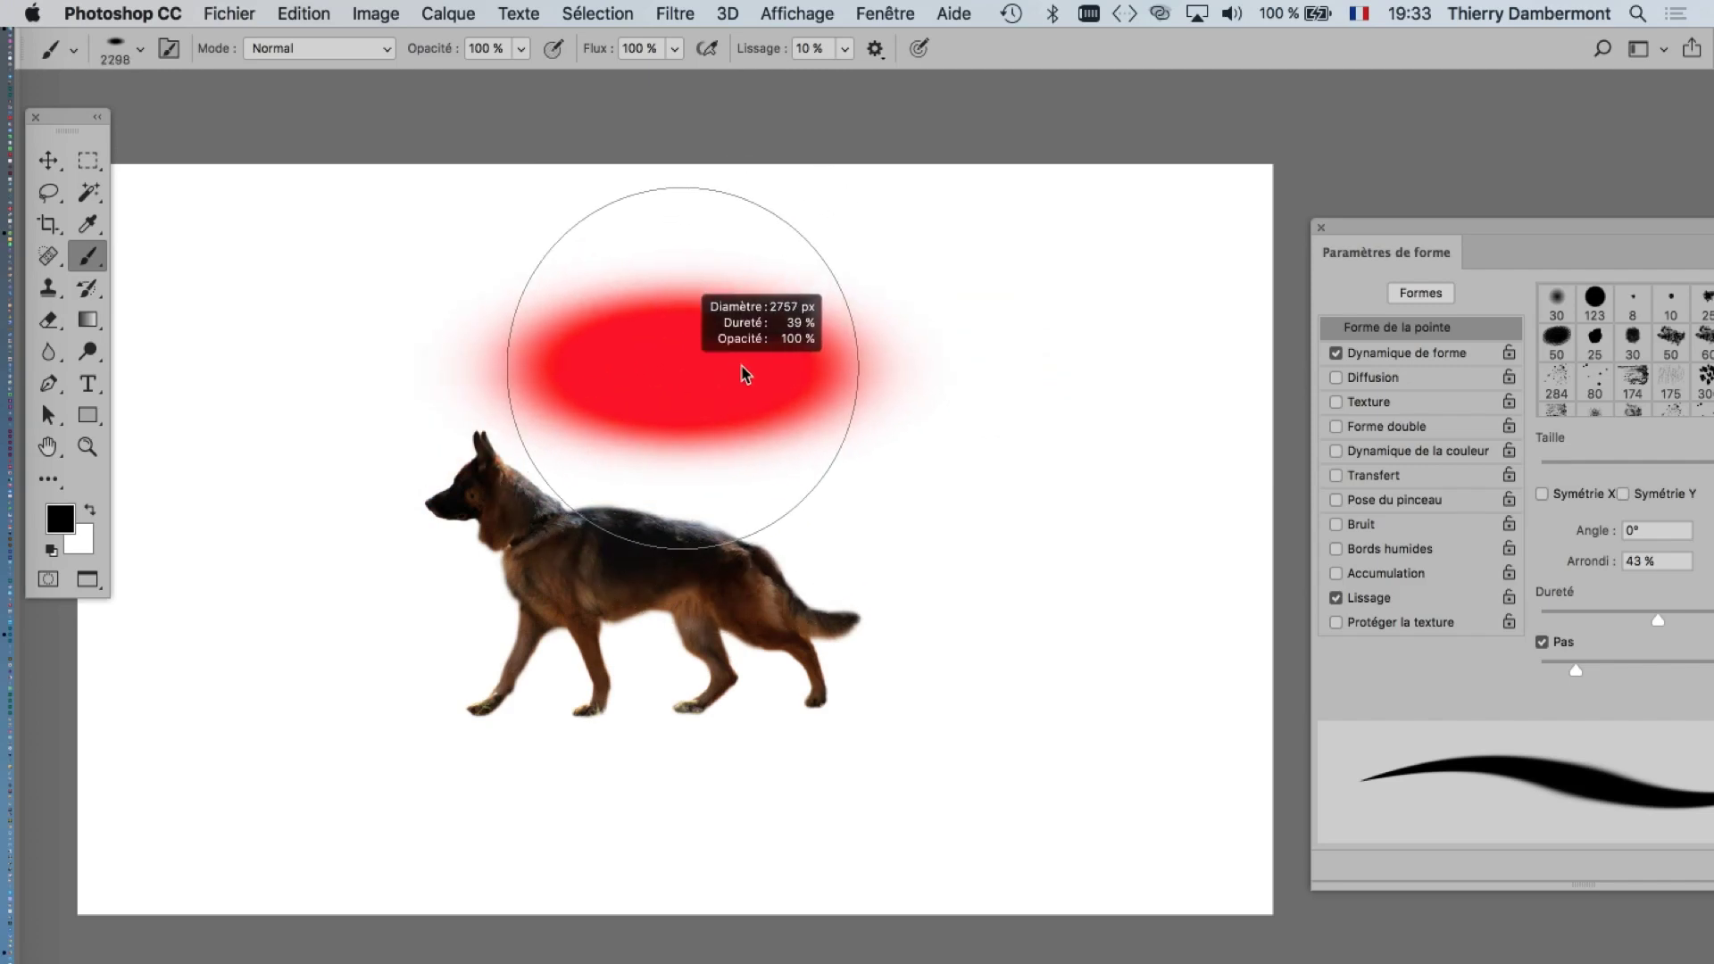
drag(744, 375, 693, 371)
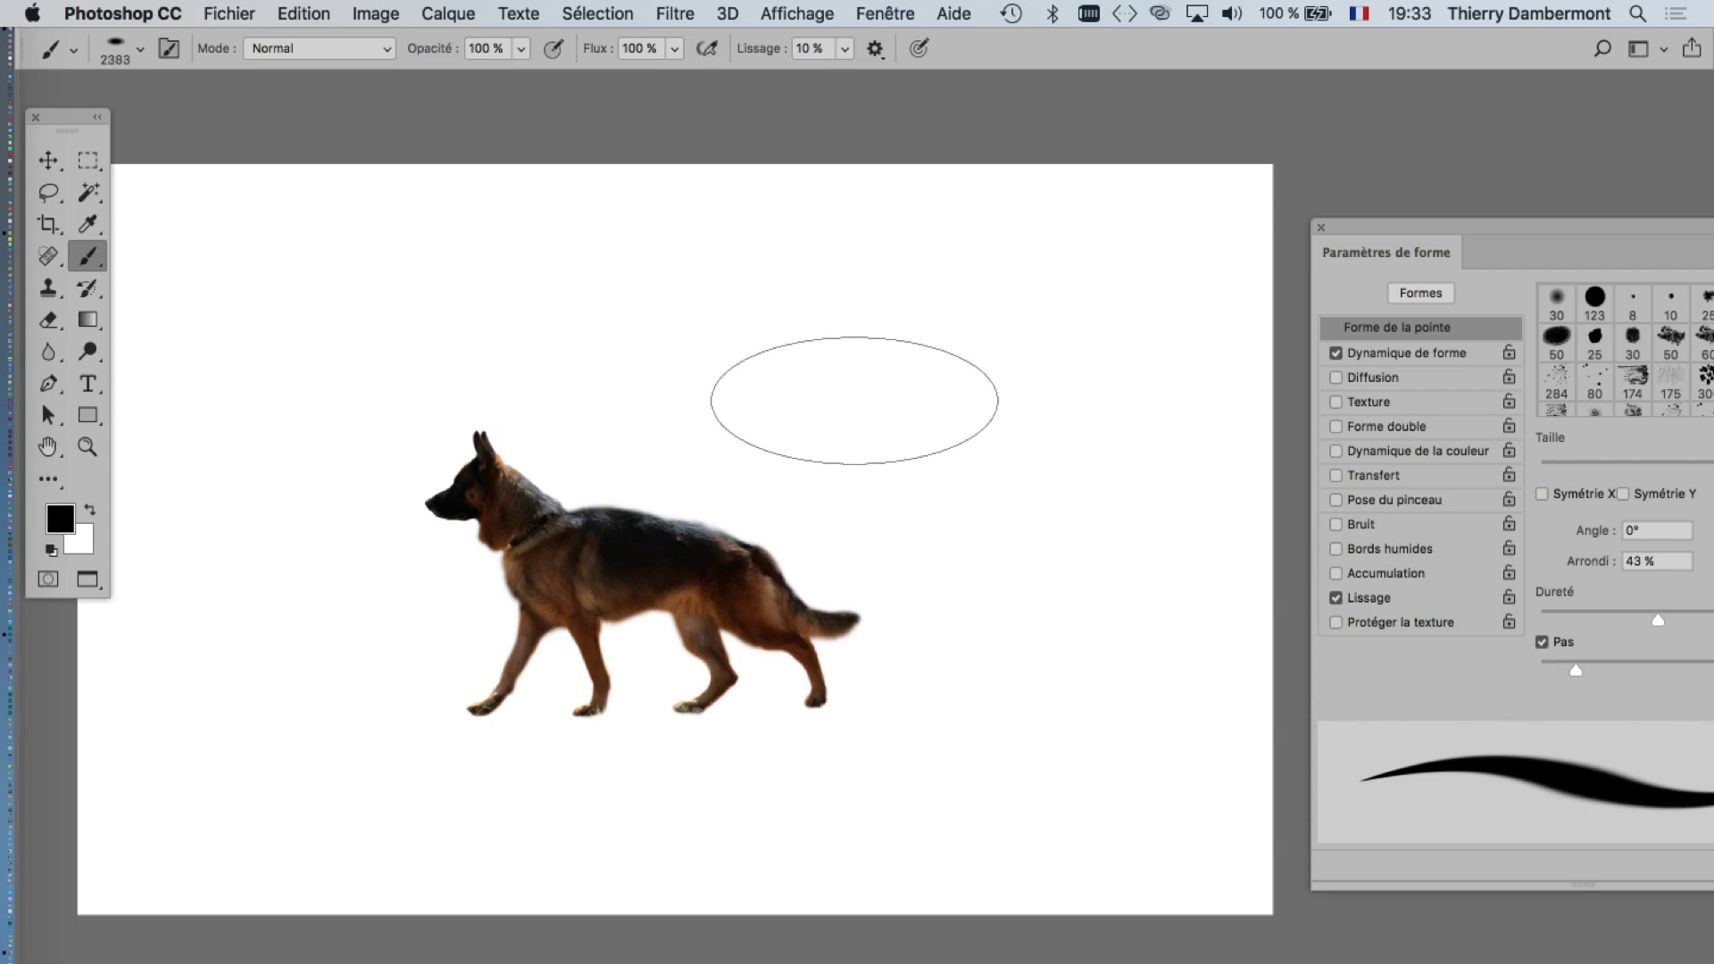
drag(854, 400, 790, 400)
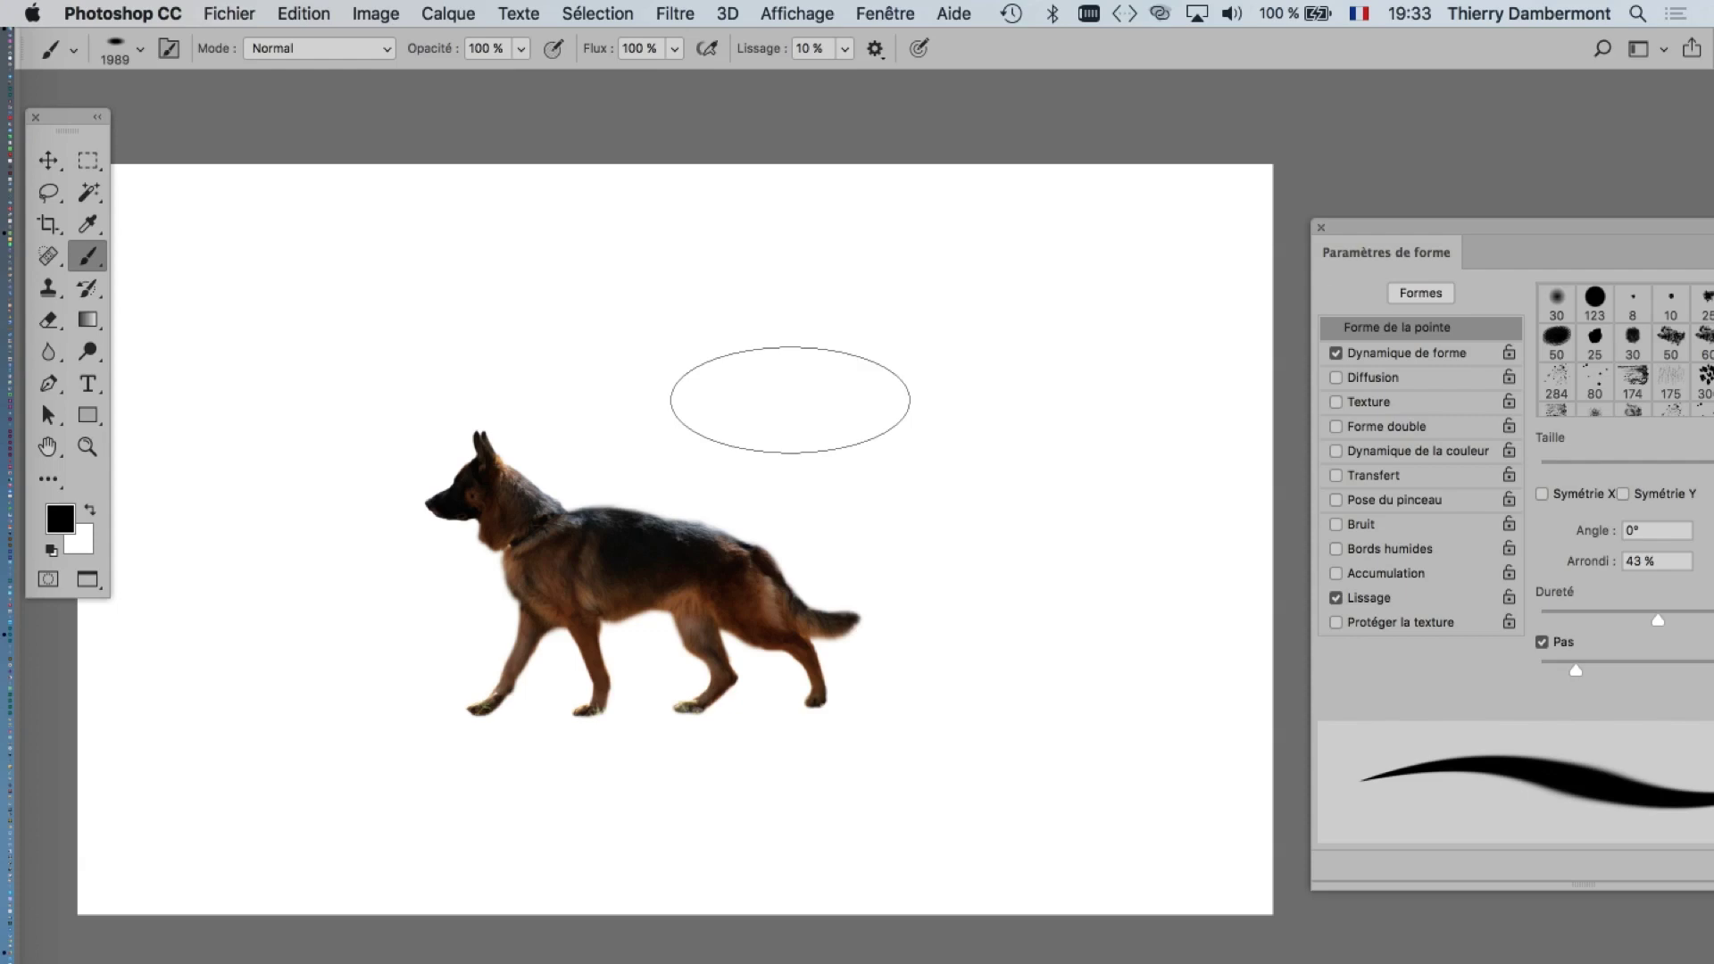
- Undo the old blob and stray stroke, leaving one soft black oval above the dog
click(791, 400)
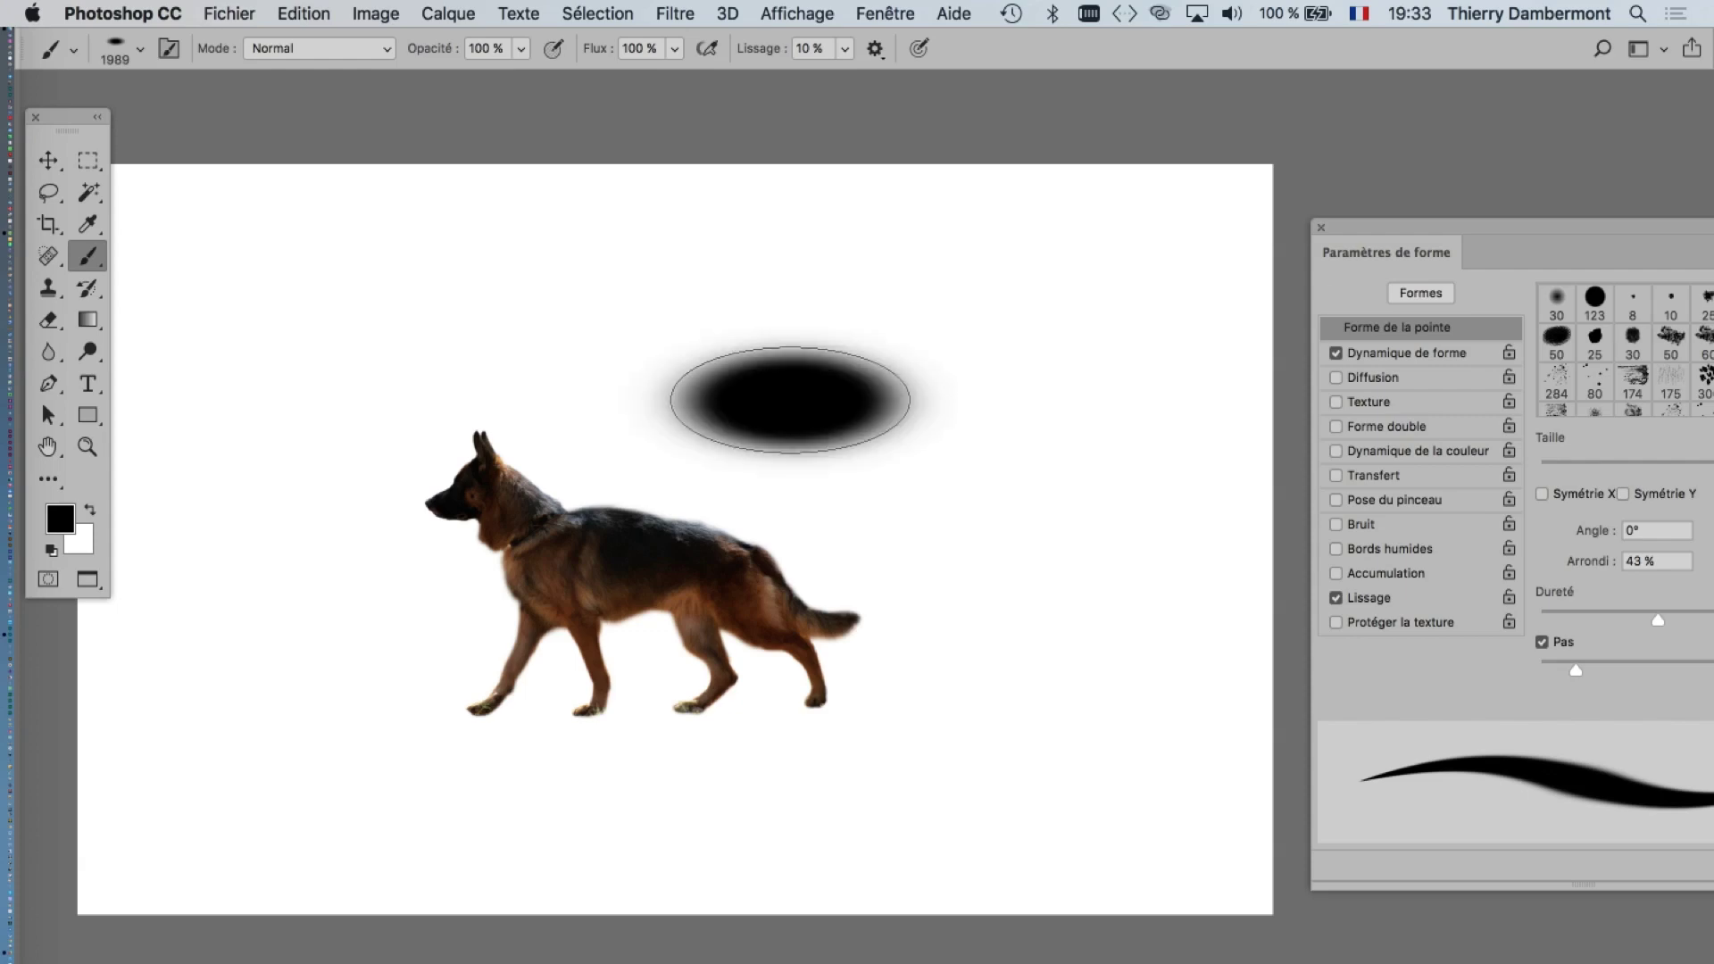
key(ctrl+z)
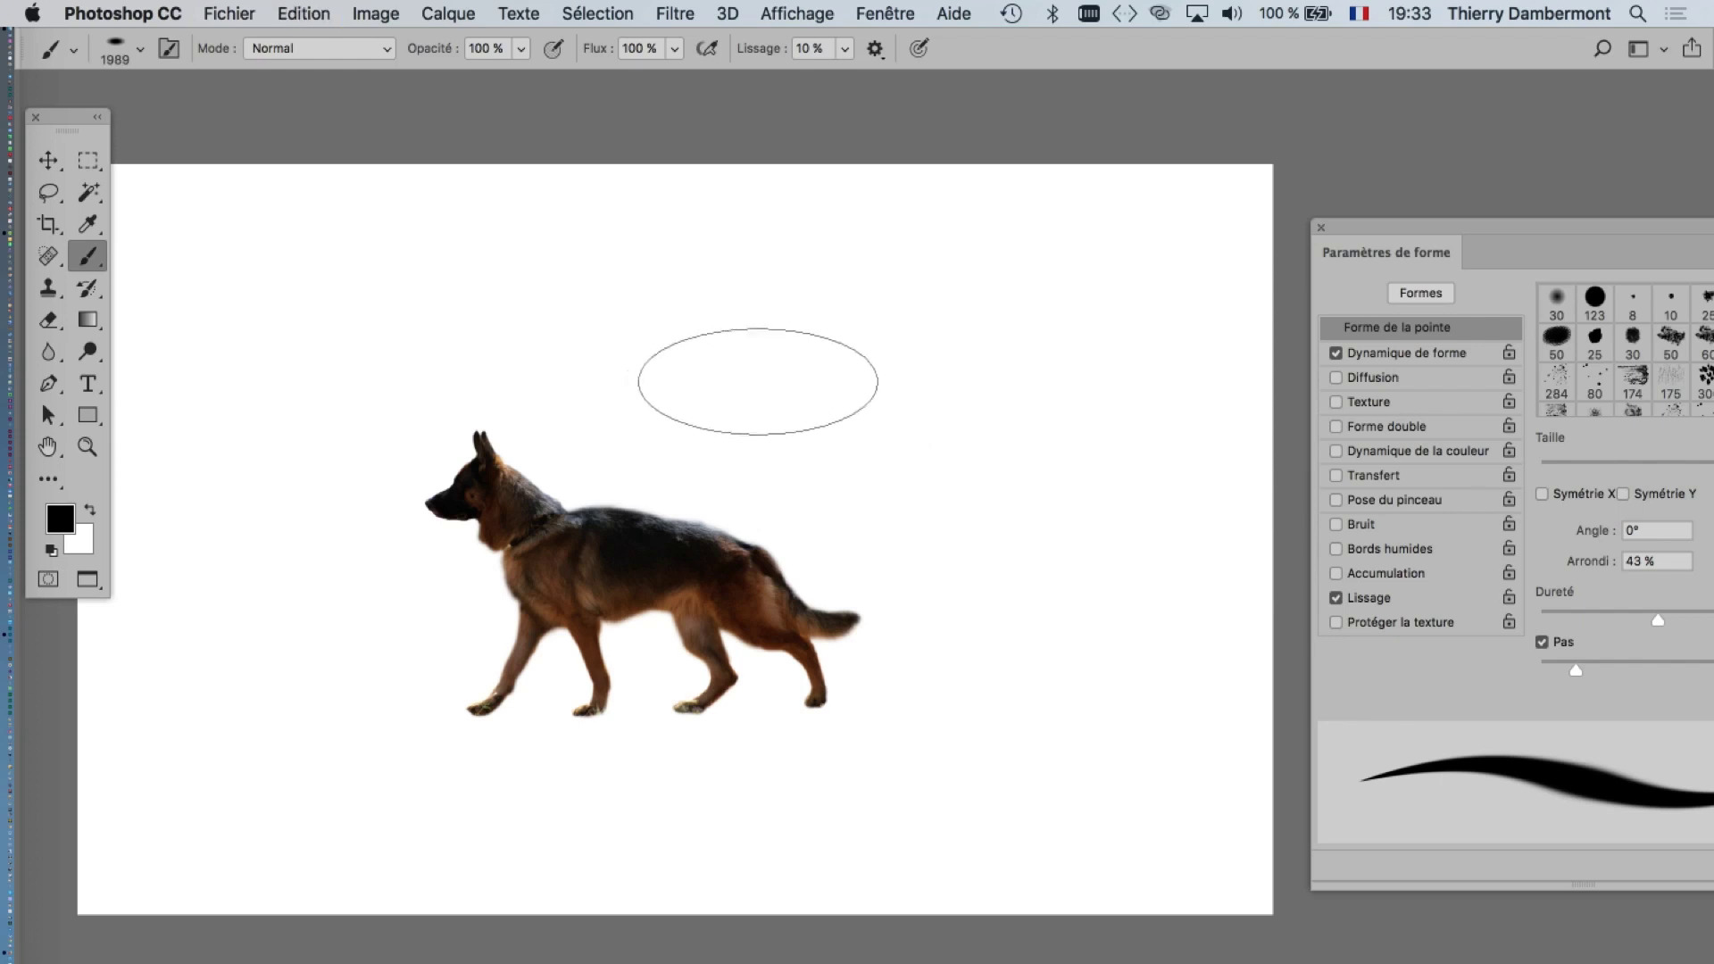
drag(755, 375, 1063, 540)
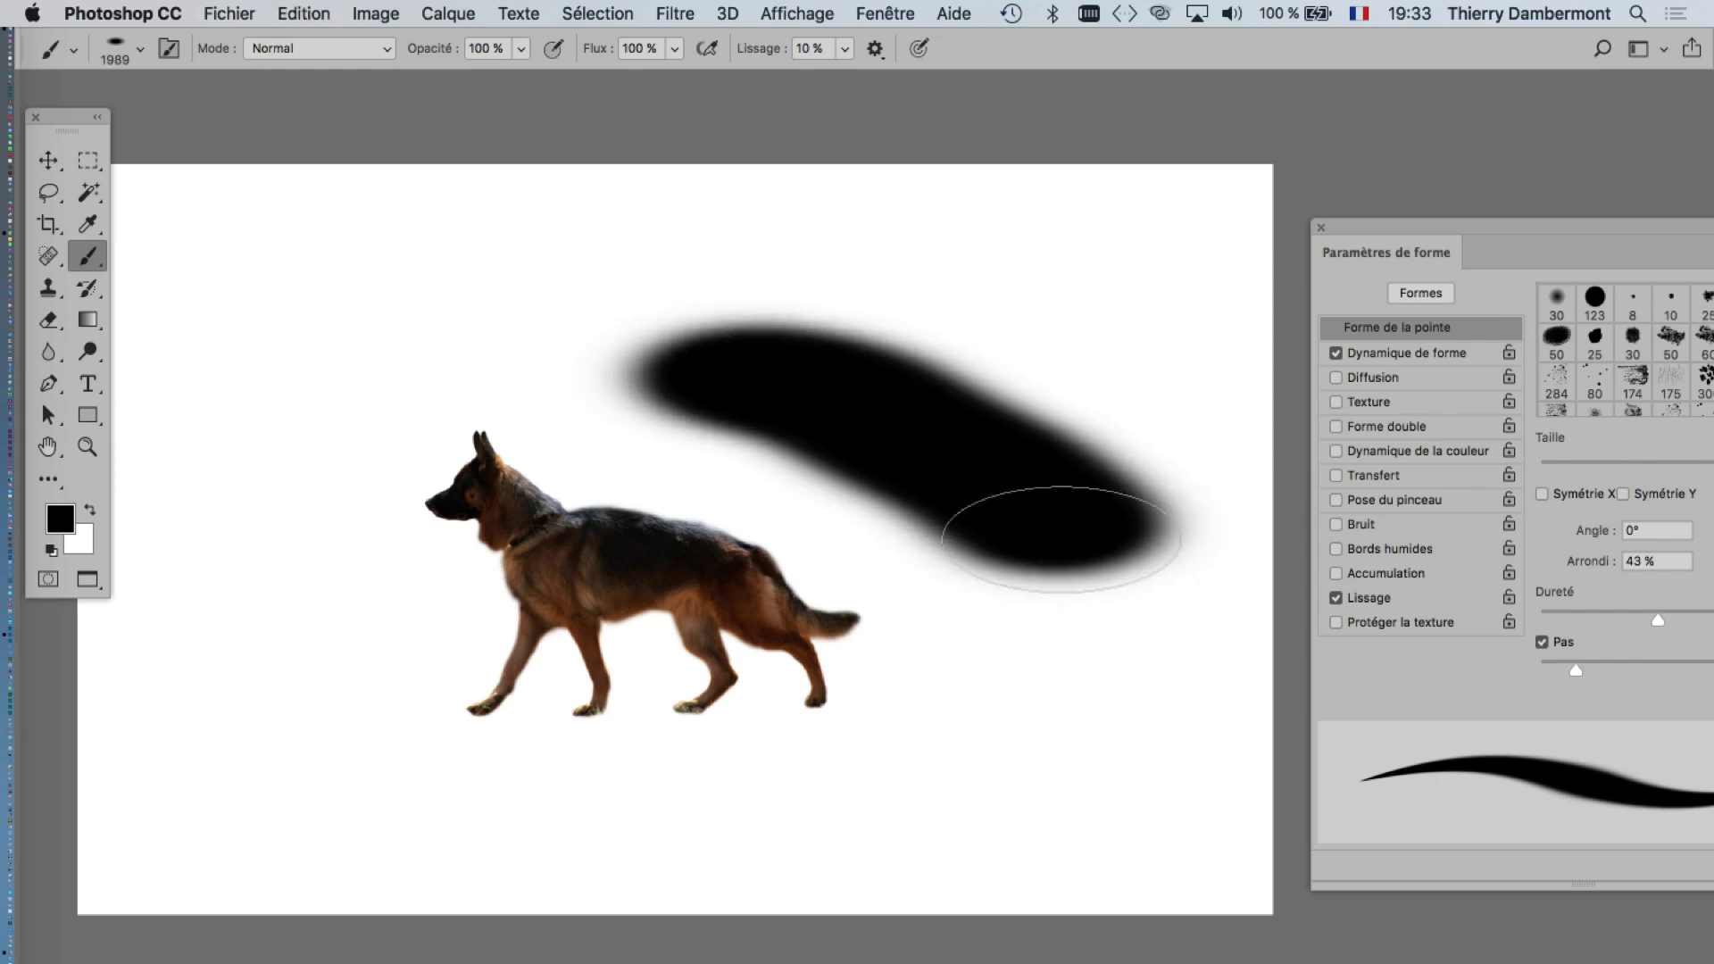
key(ctrl+z)
click(762, 386)
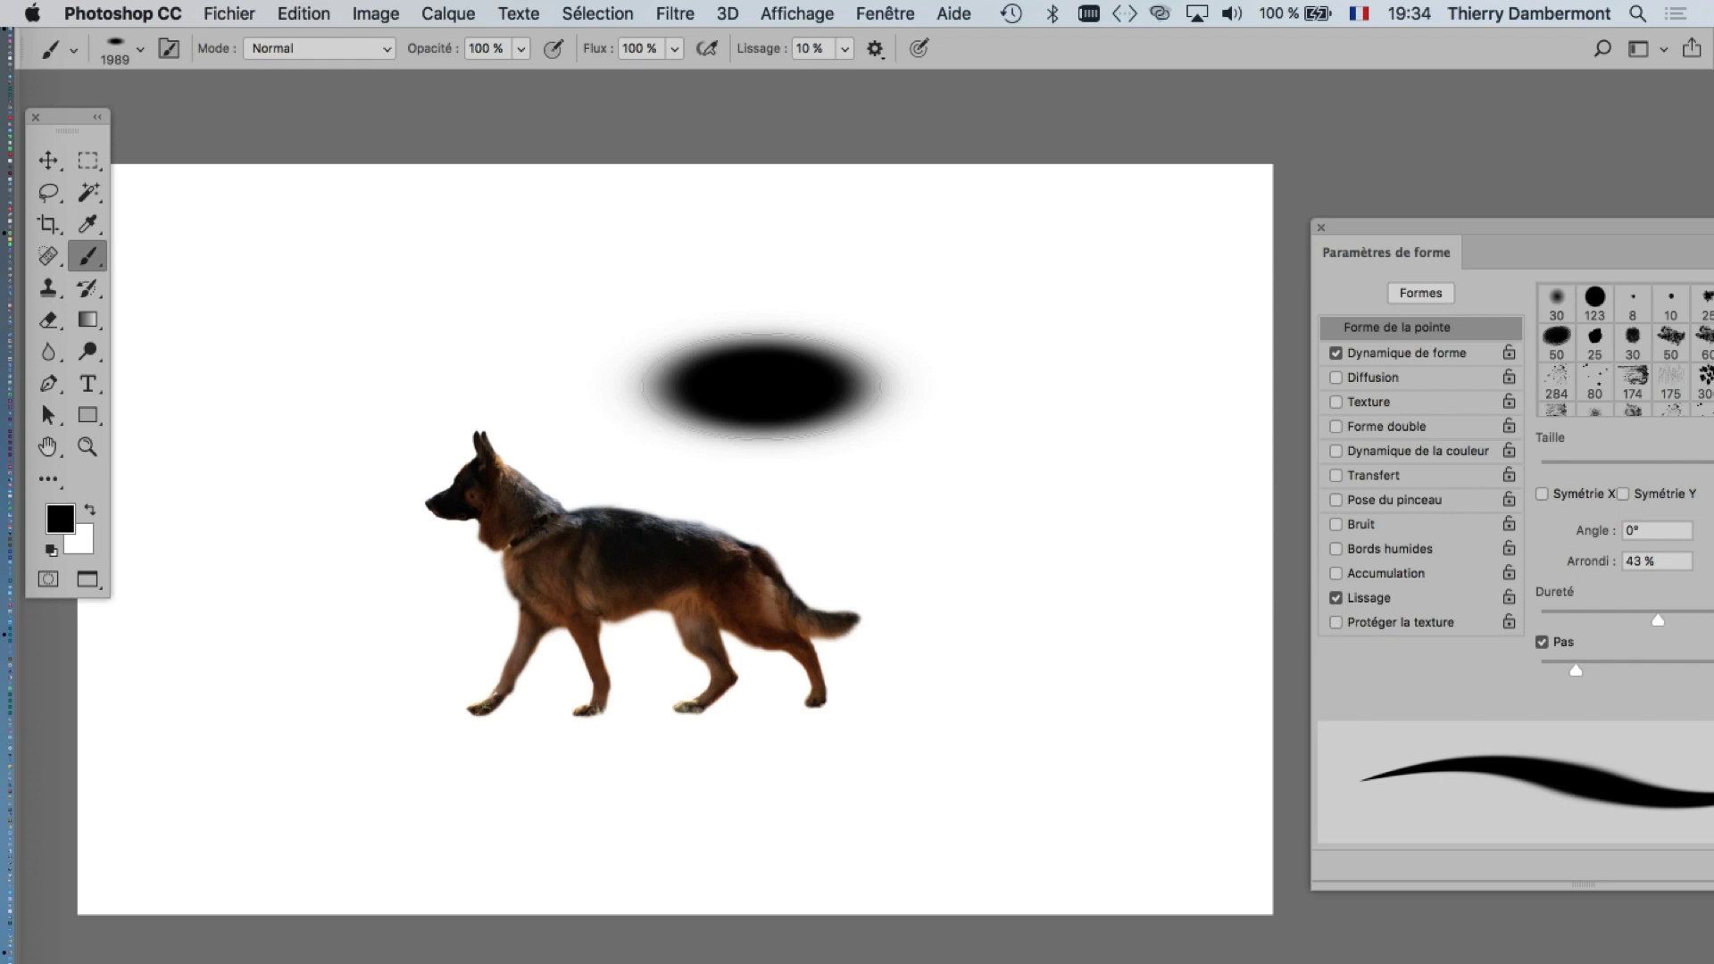
- Bring back the Calques panel and position it on screen
click(885, 13)
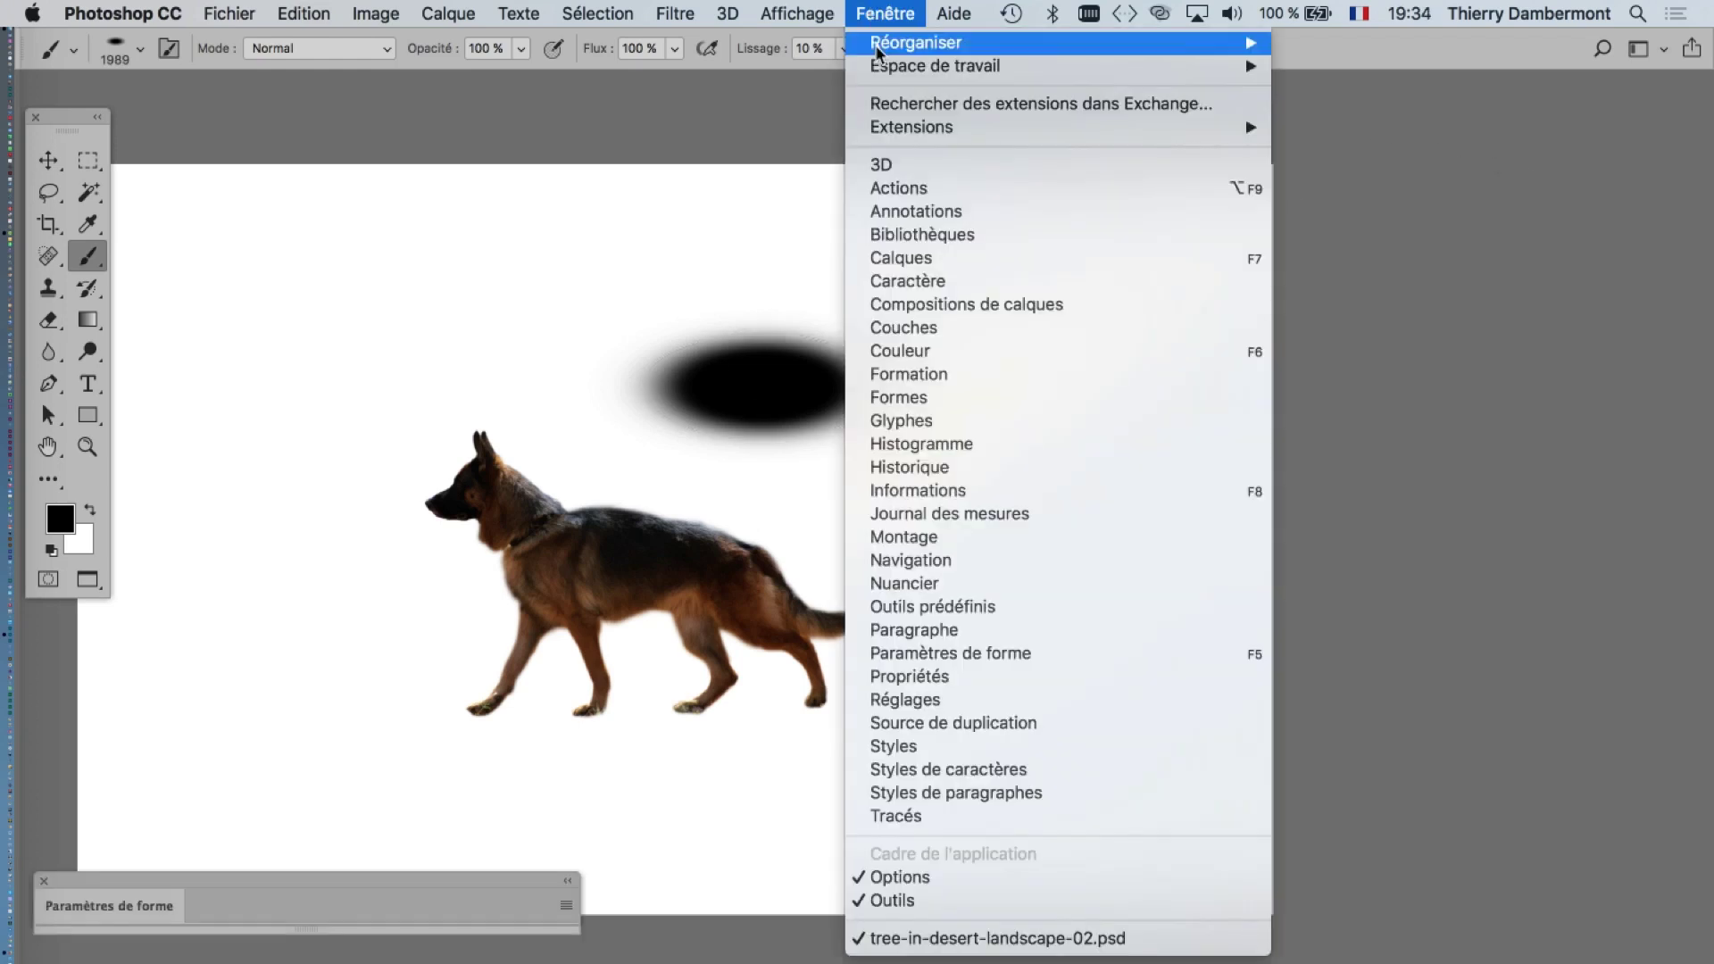
click(919, 257)
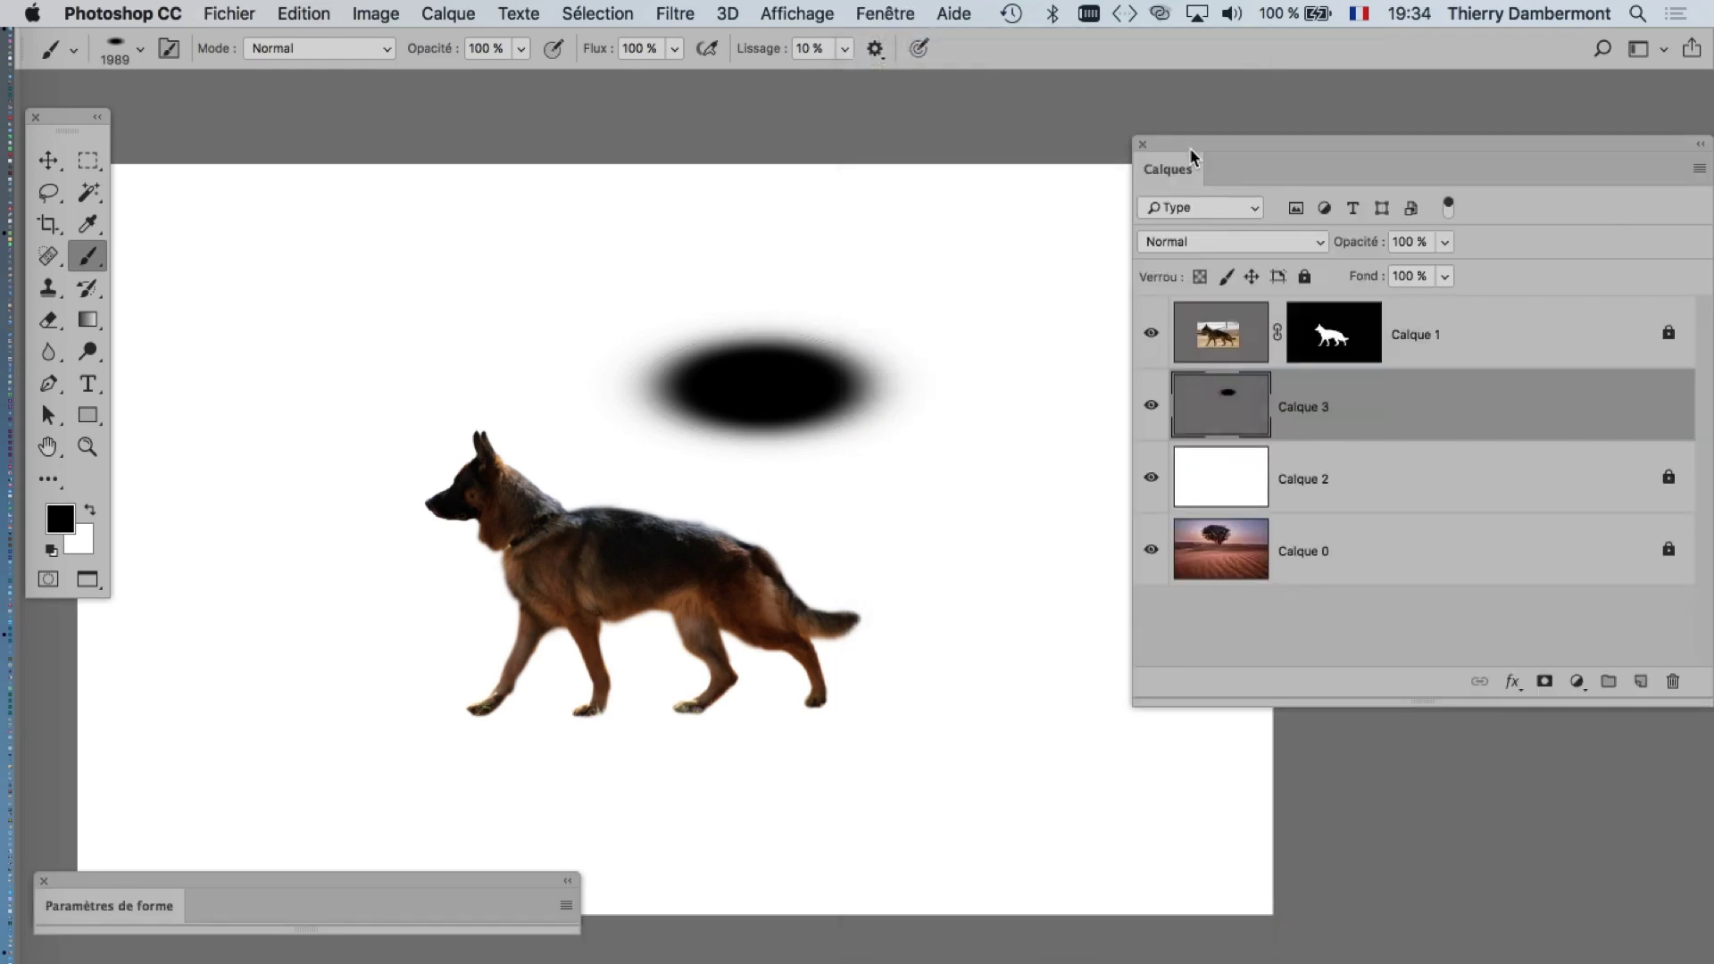
drag(1190, 153, 1099, 248)
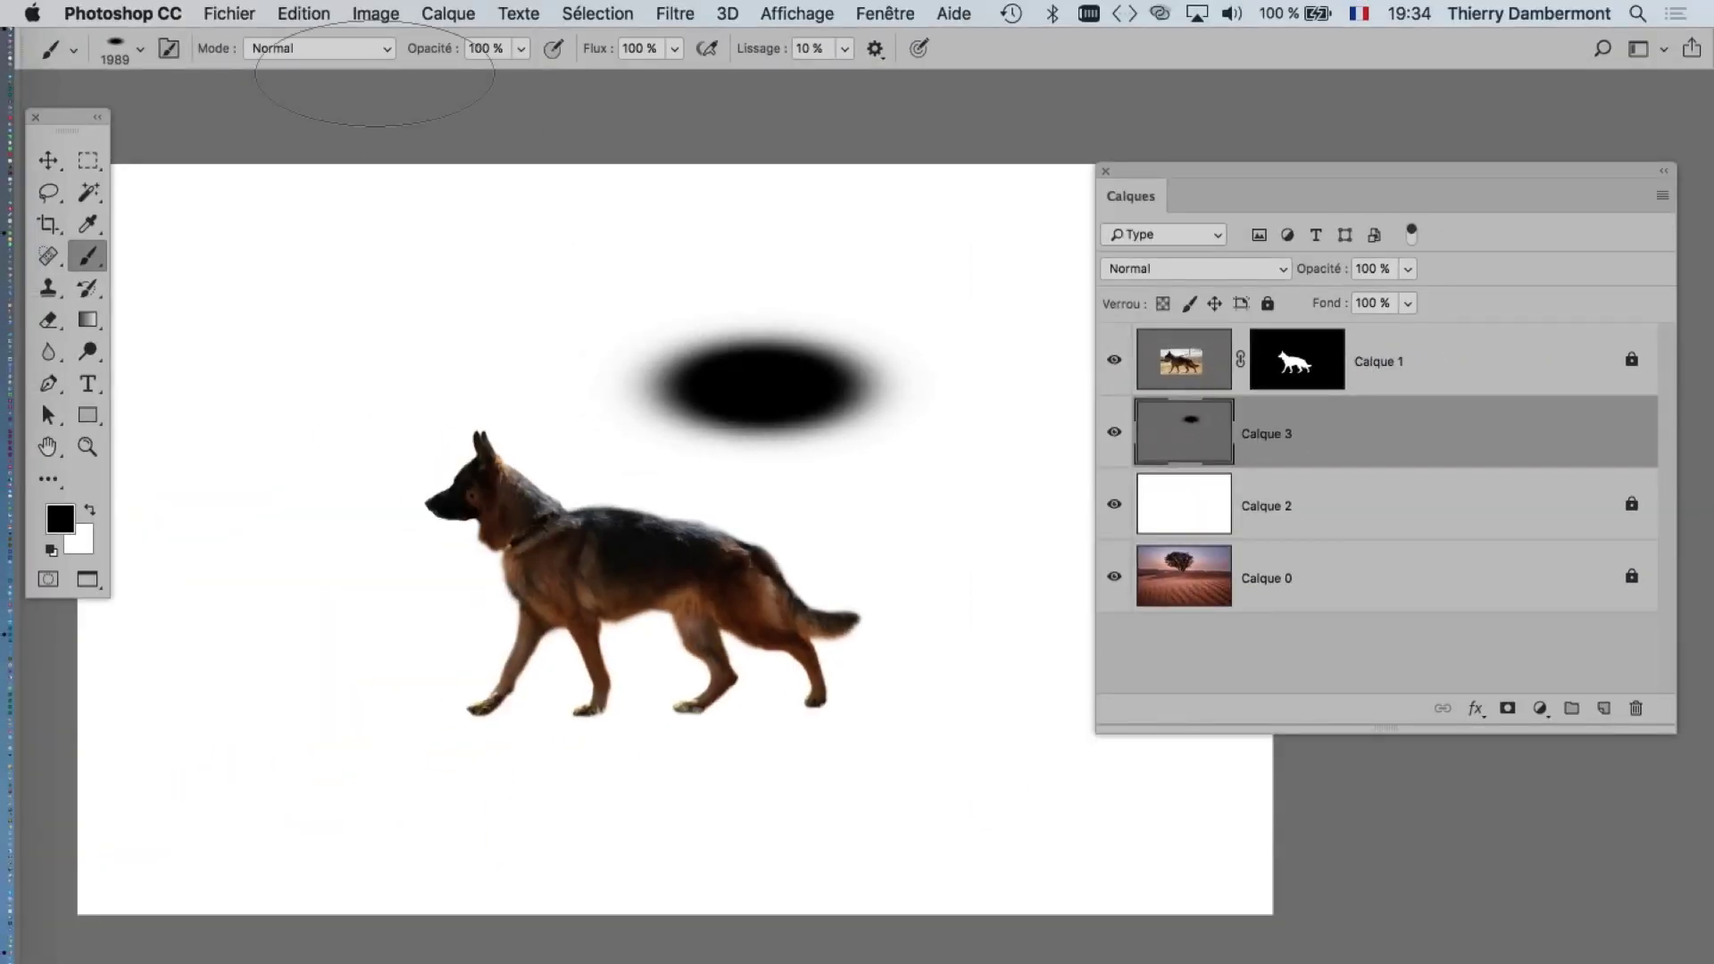
- Save the document as tree-in-desert-landscape-03.psd, accepting the Photoshop format options
click(230, 12)
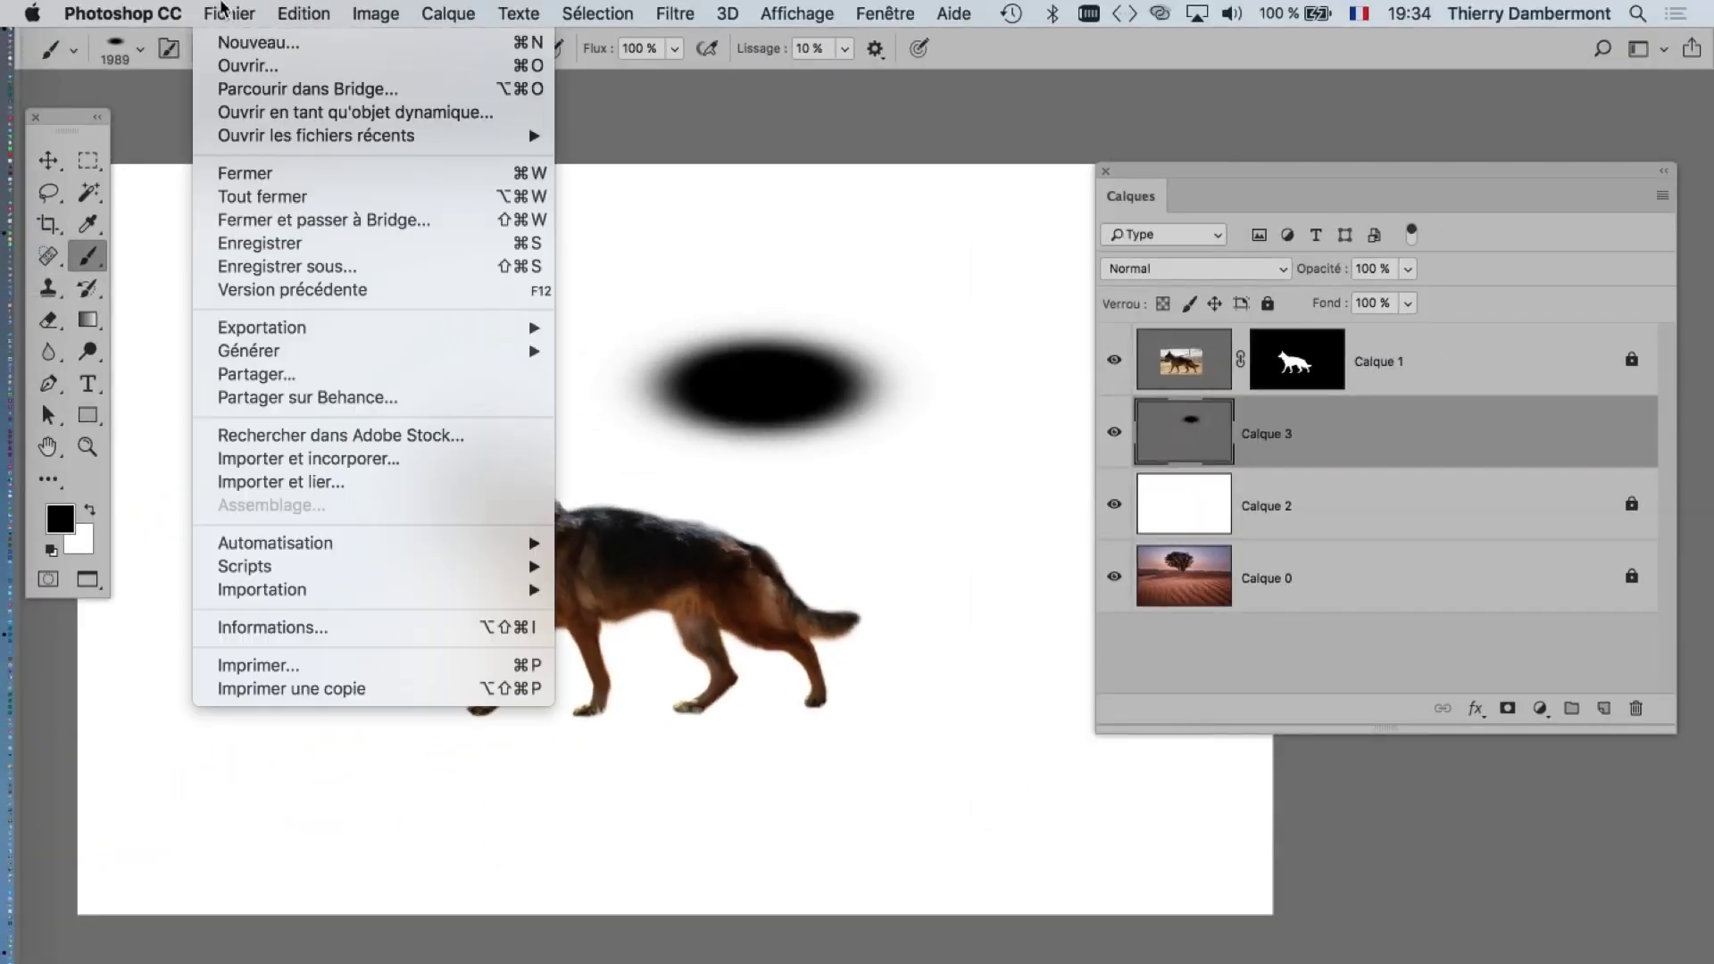
click(286, 265)
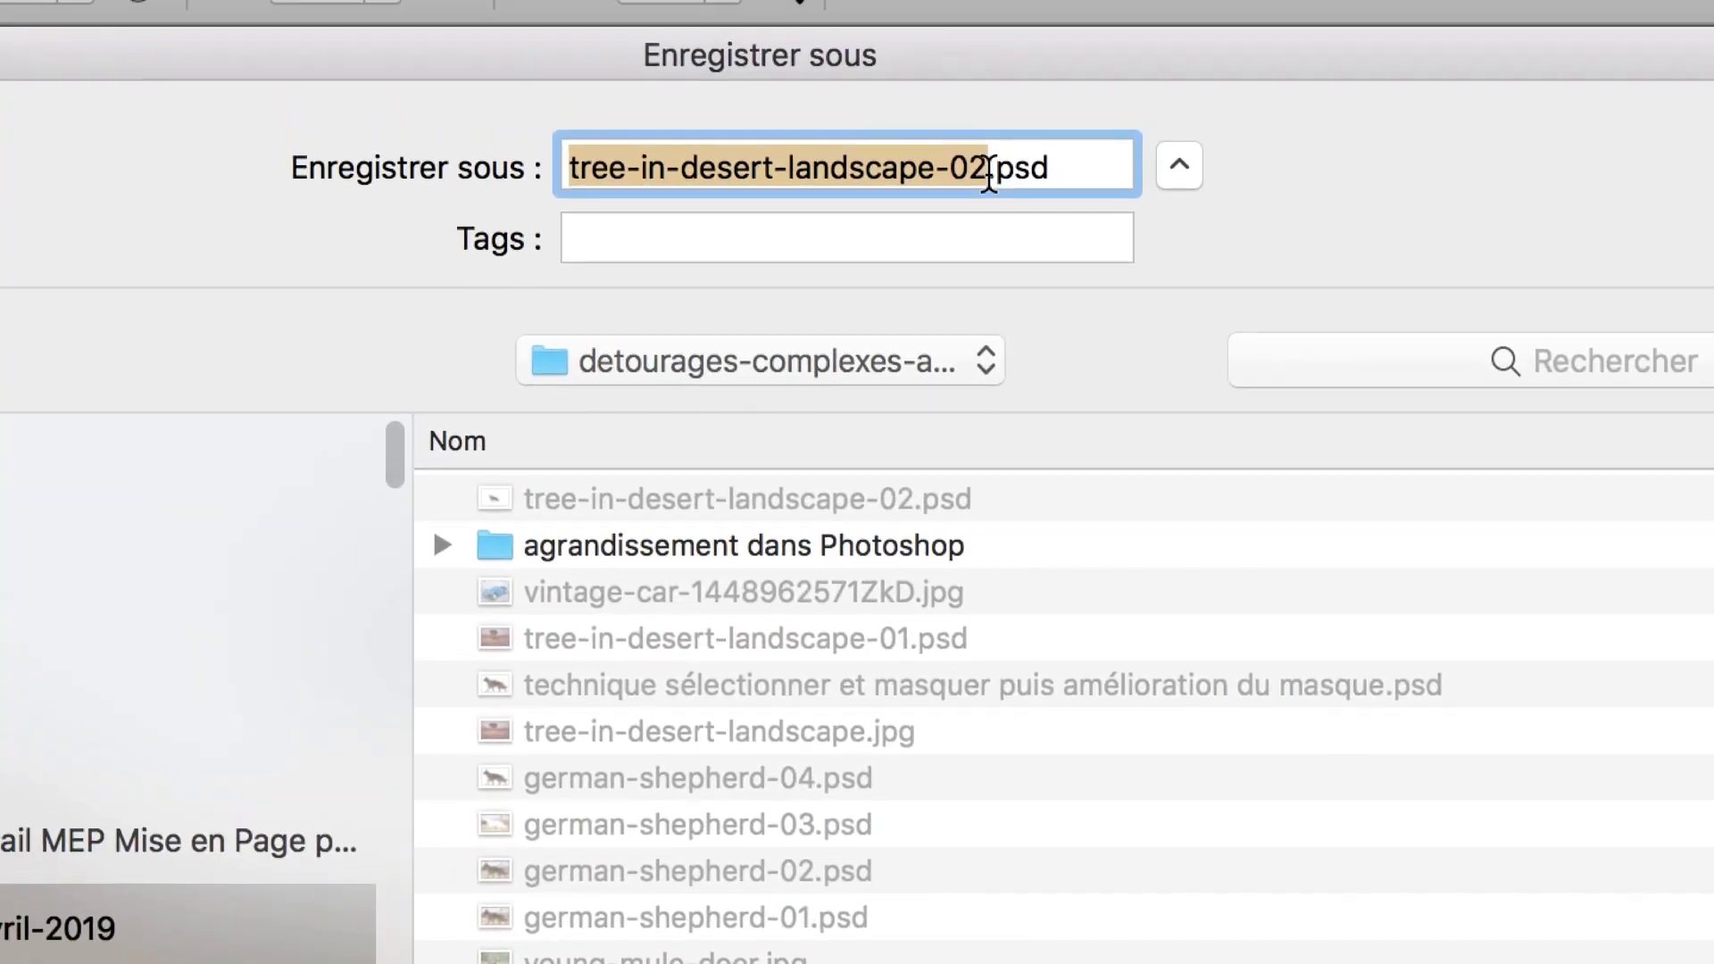
click(988, 168)
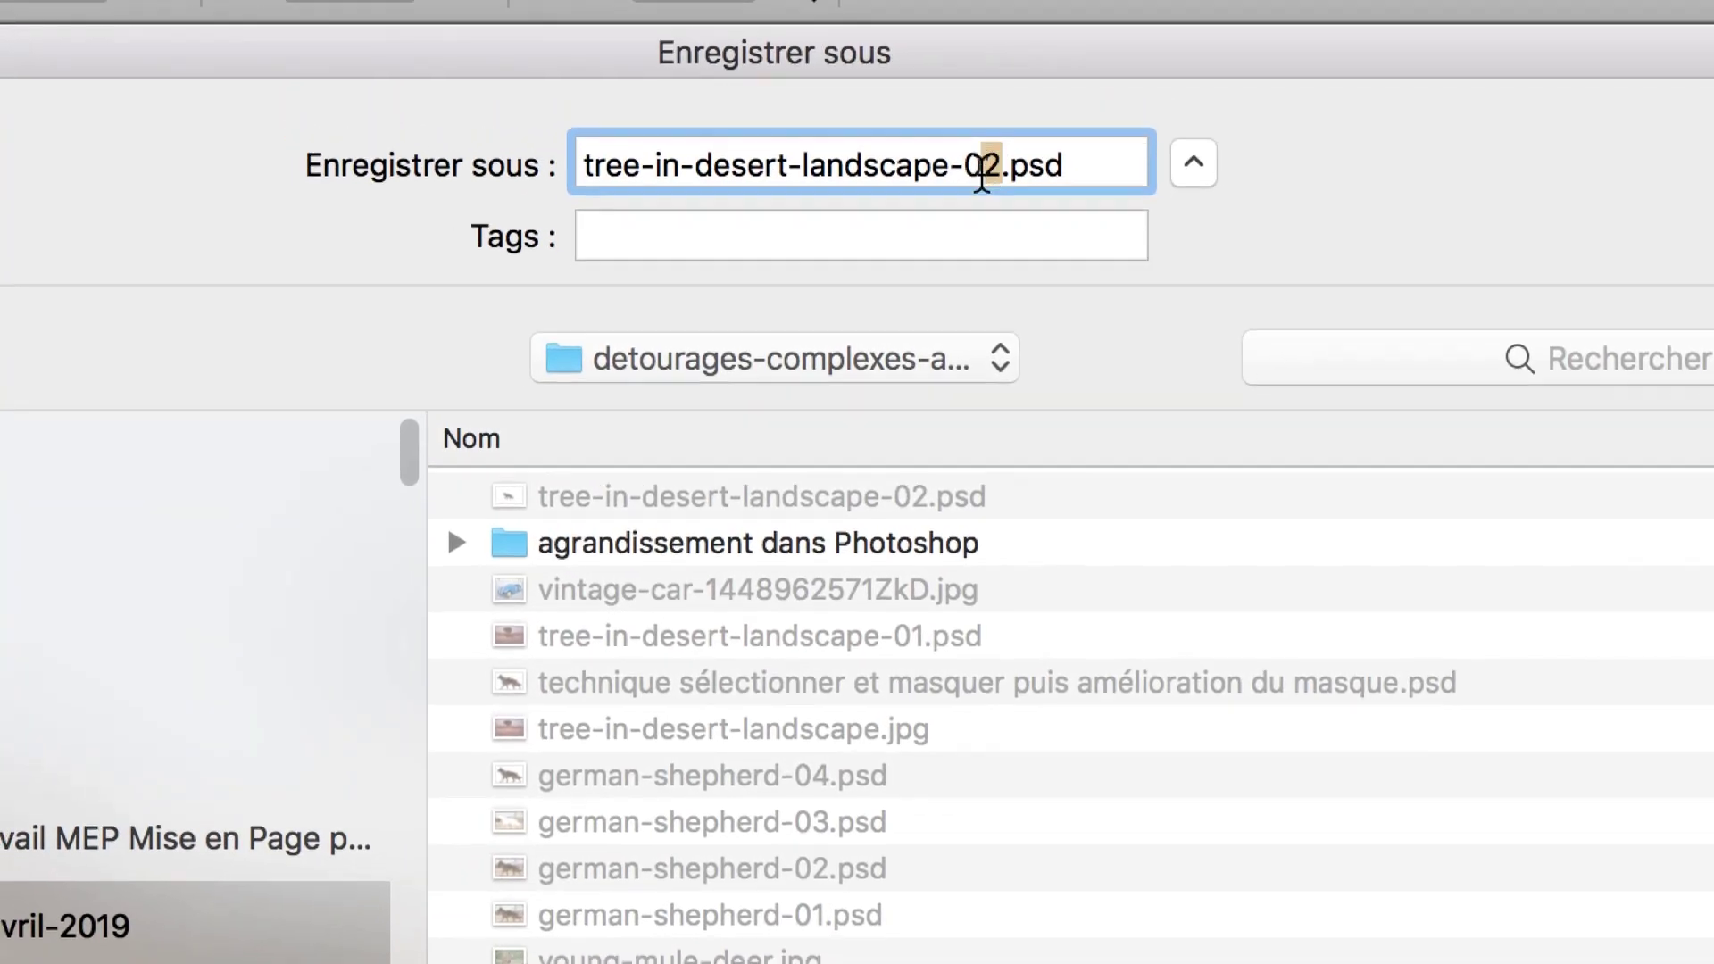
key(shift+Left)
text(3)
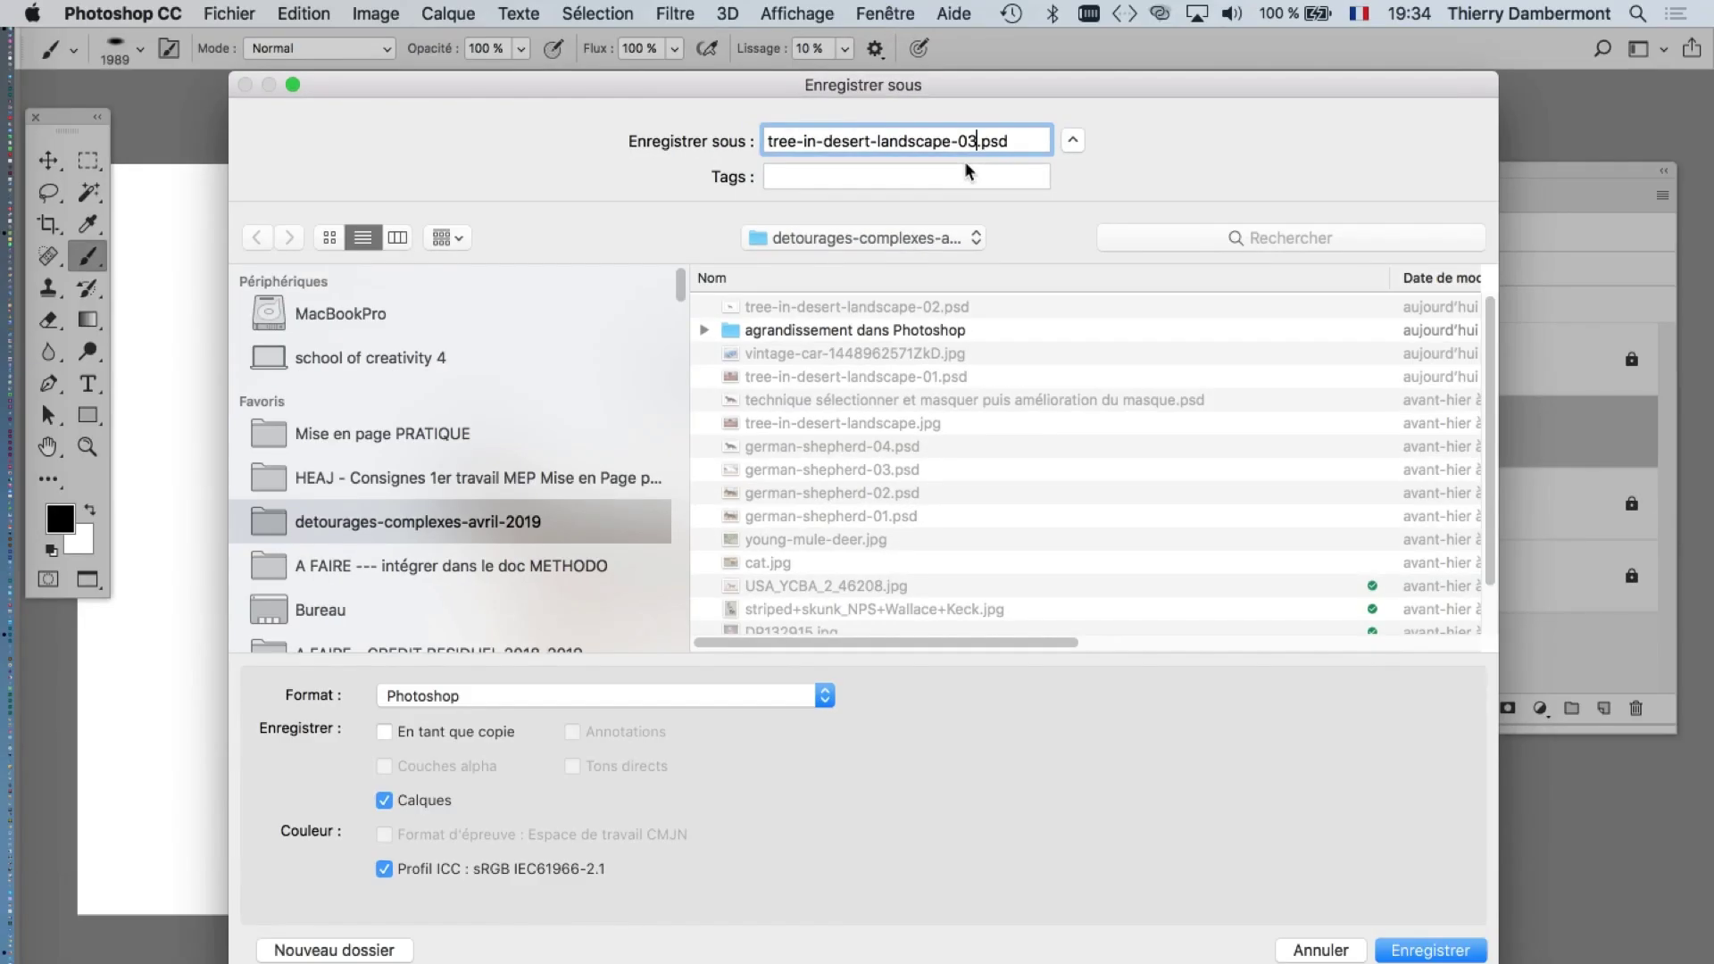
click(1453, 948)
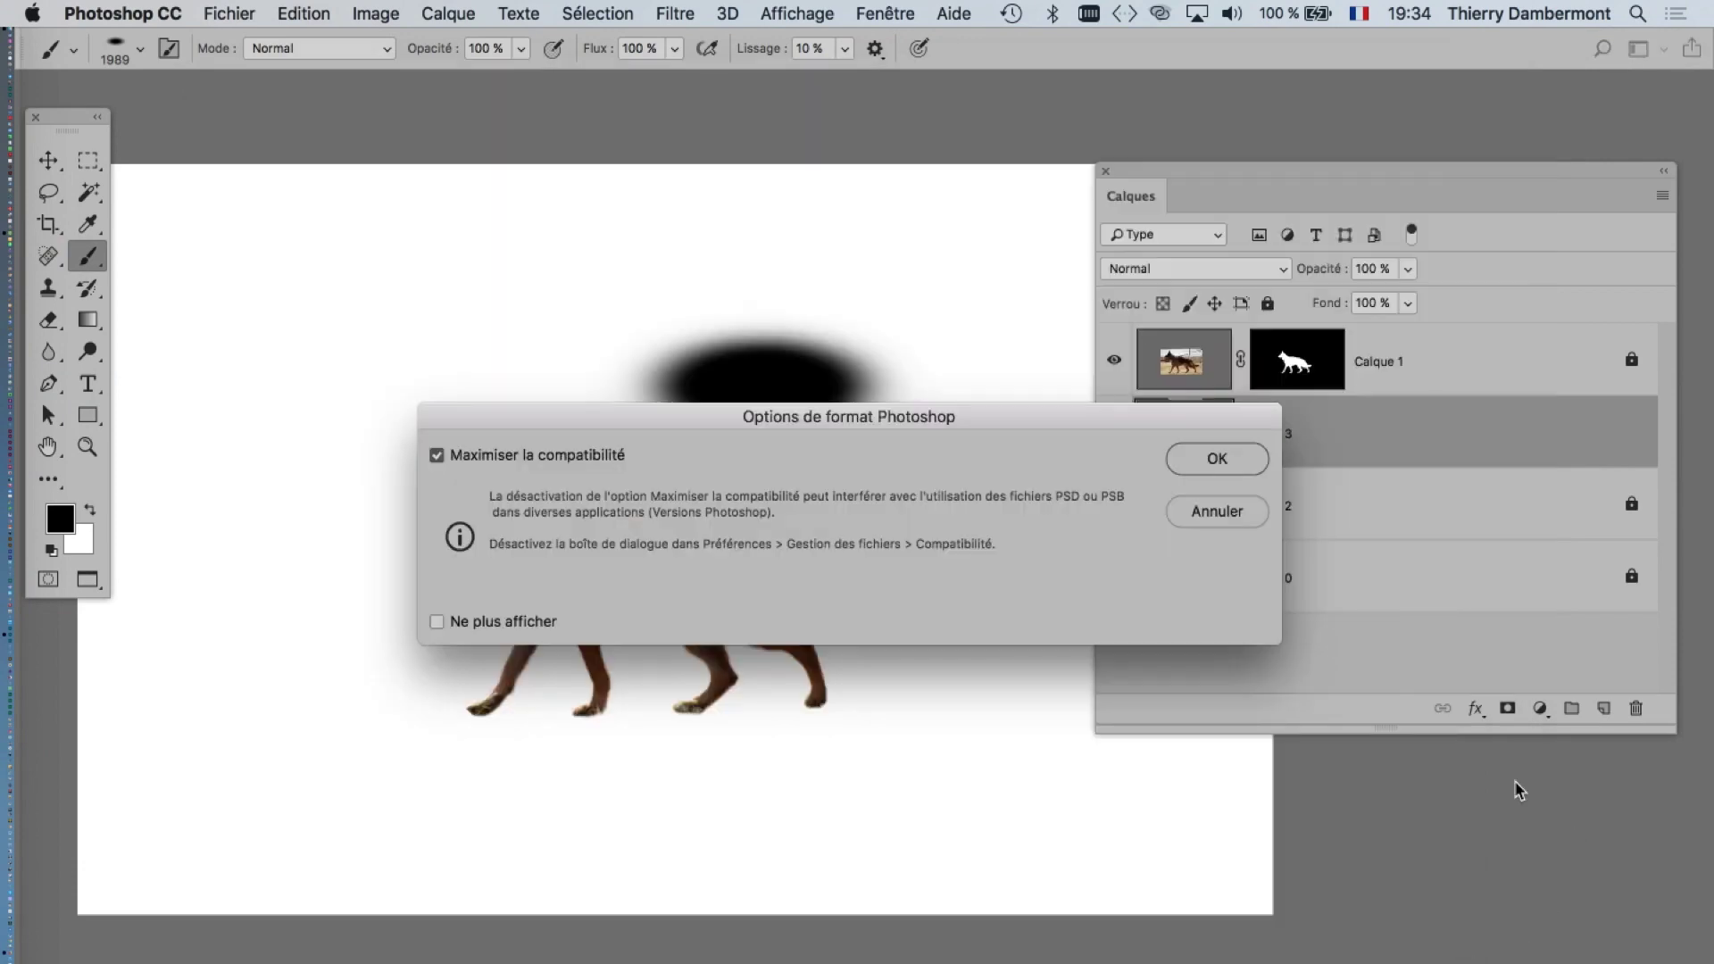
click(1217, 459)
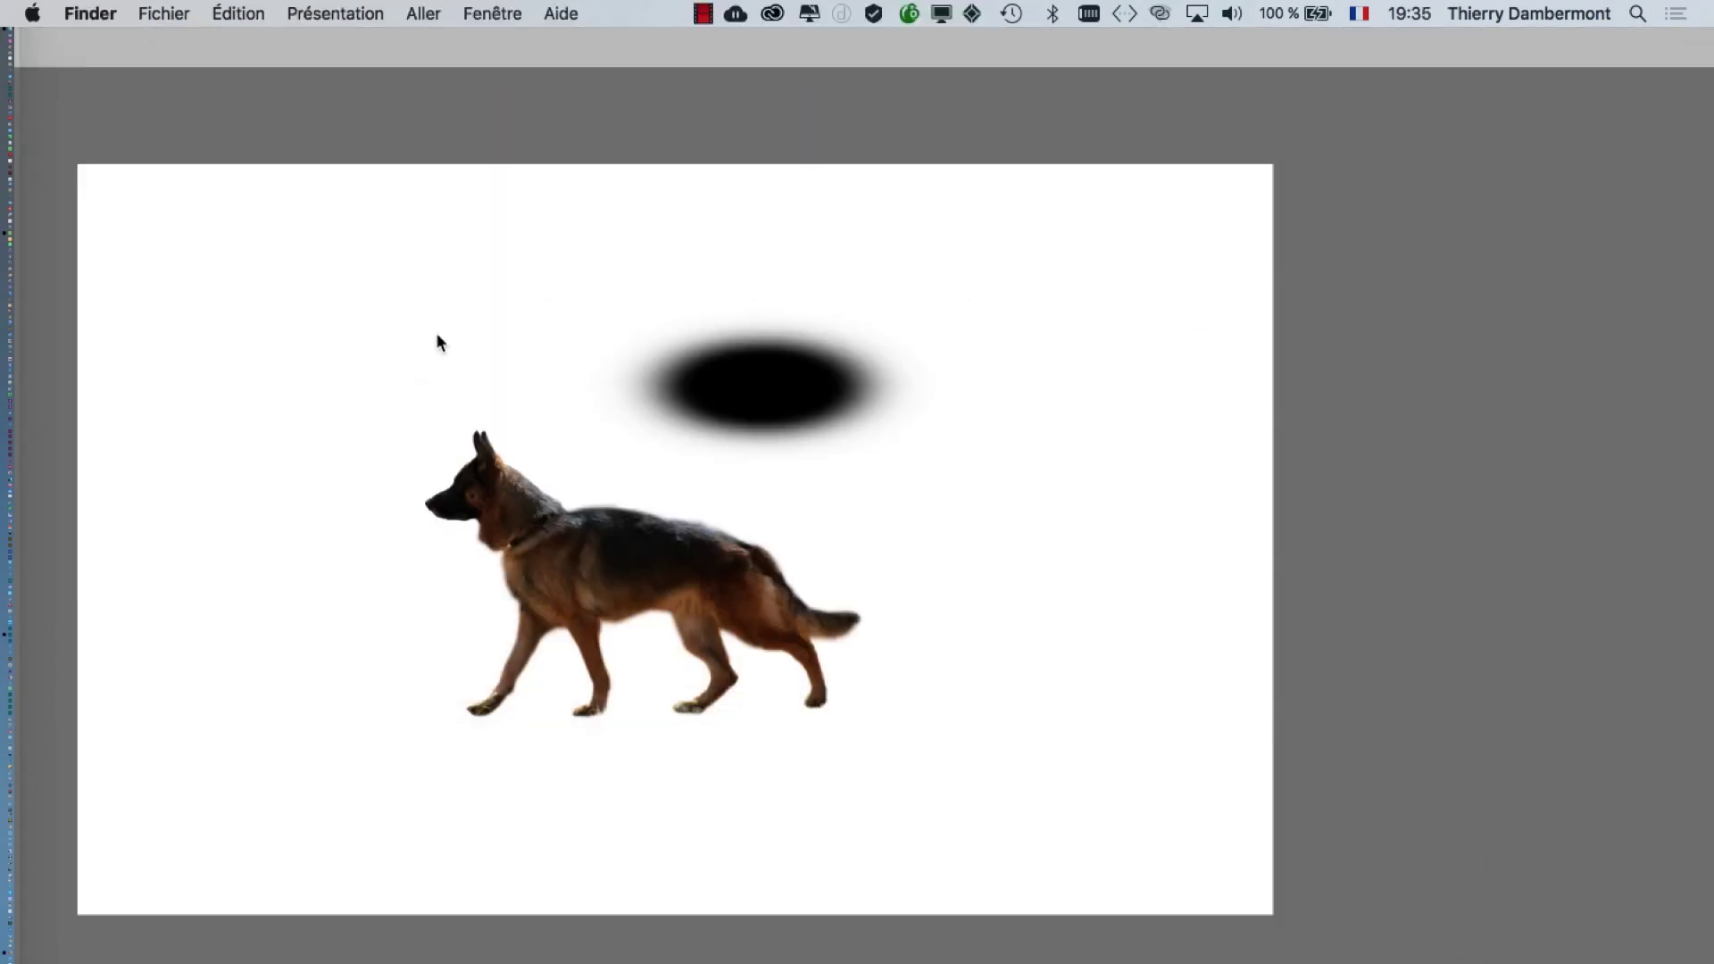
click(1003, 343)
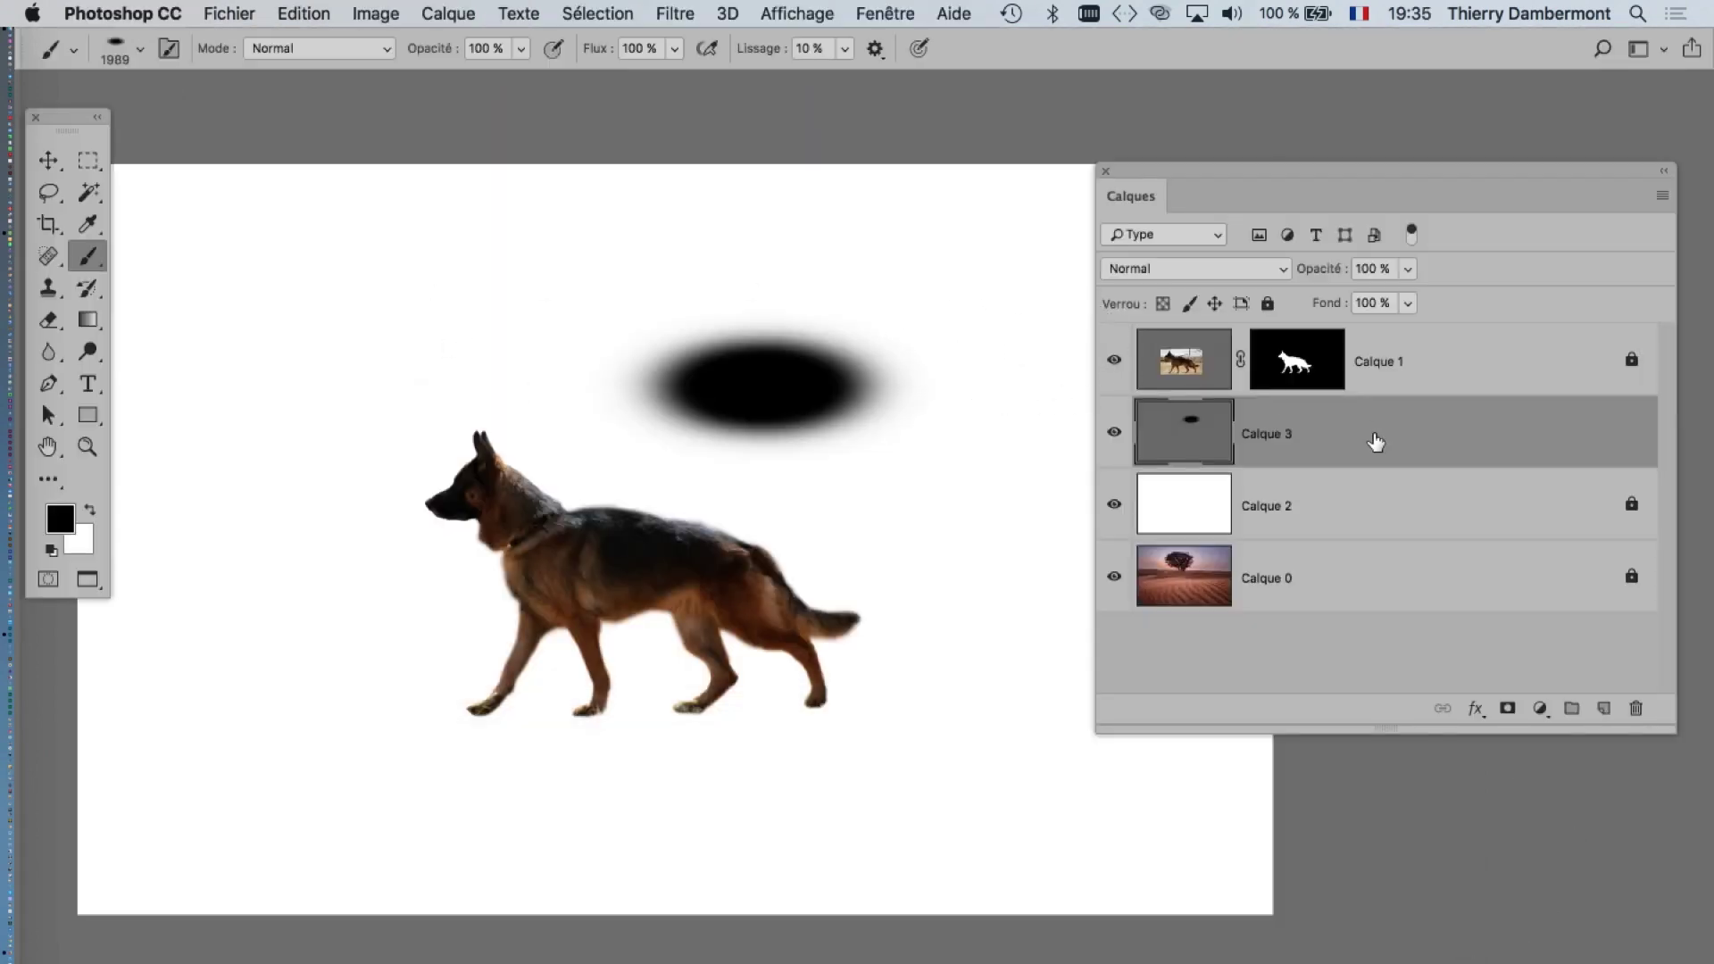
- Free-transform the black oval into a thin, flat shadow strip
key(ctrl+t)
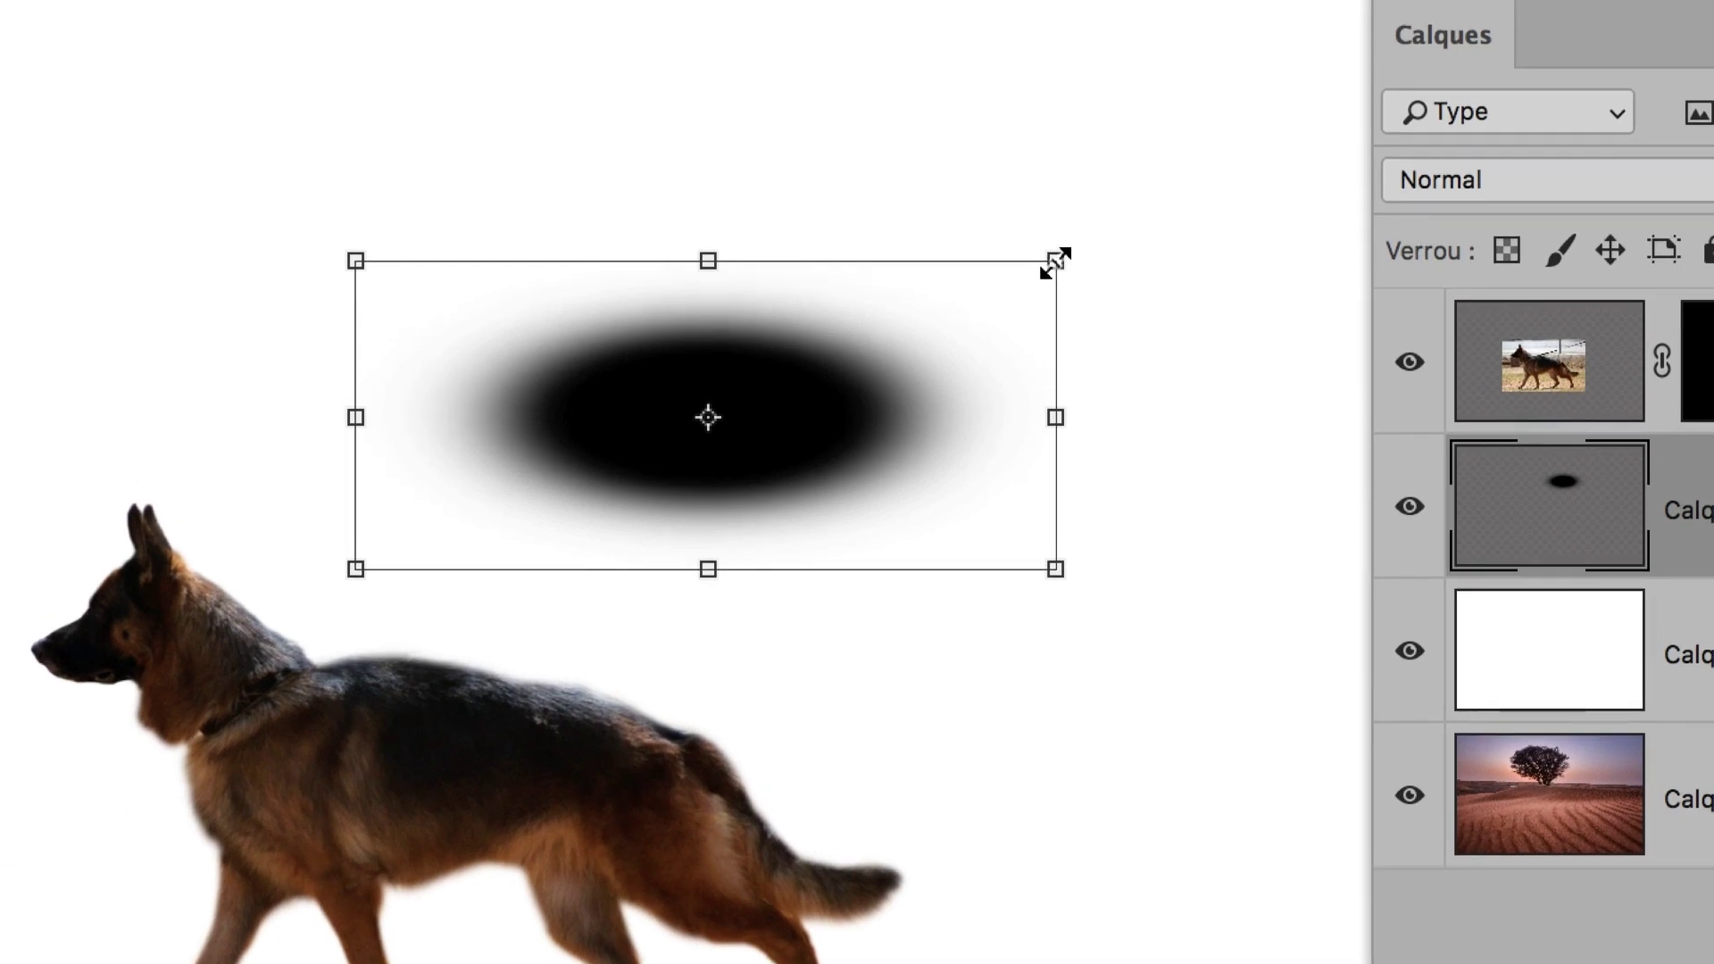
drag(1056, 262, 1007, 346)
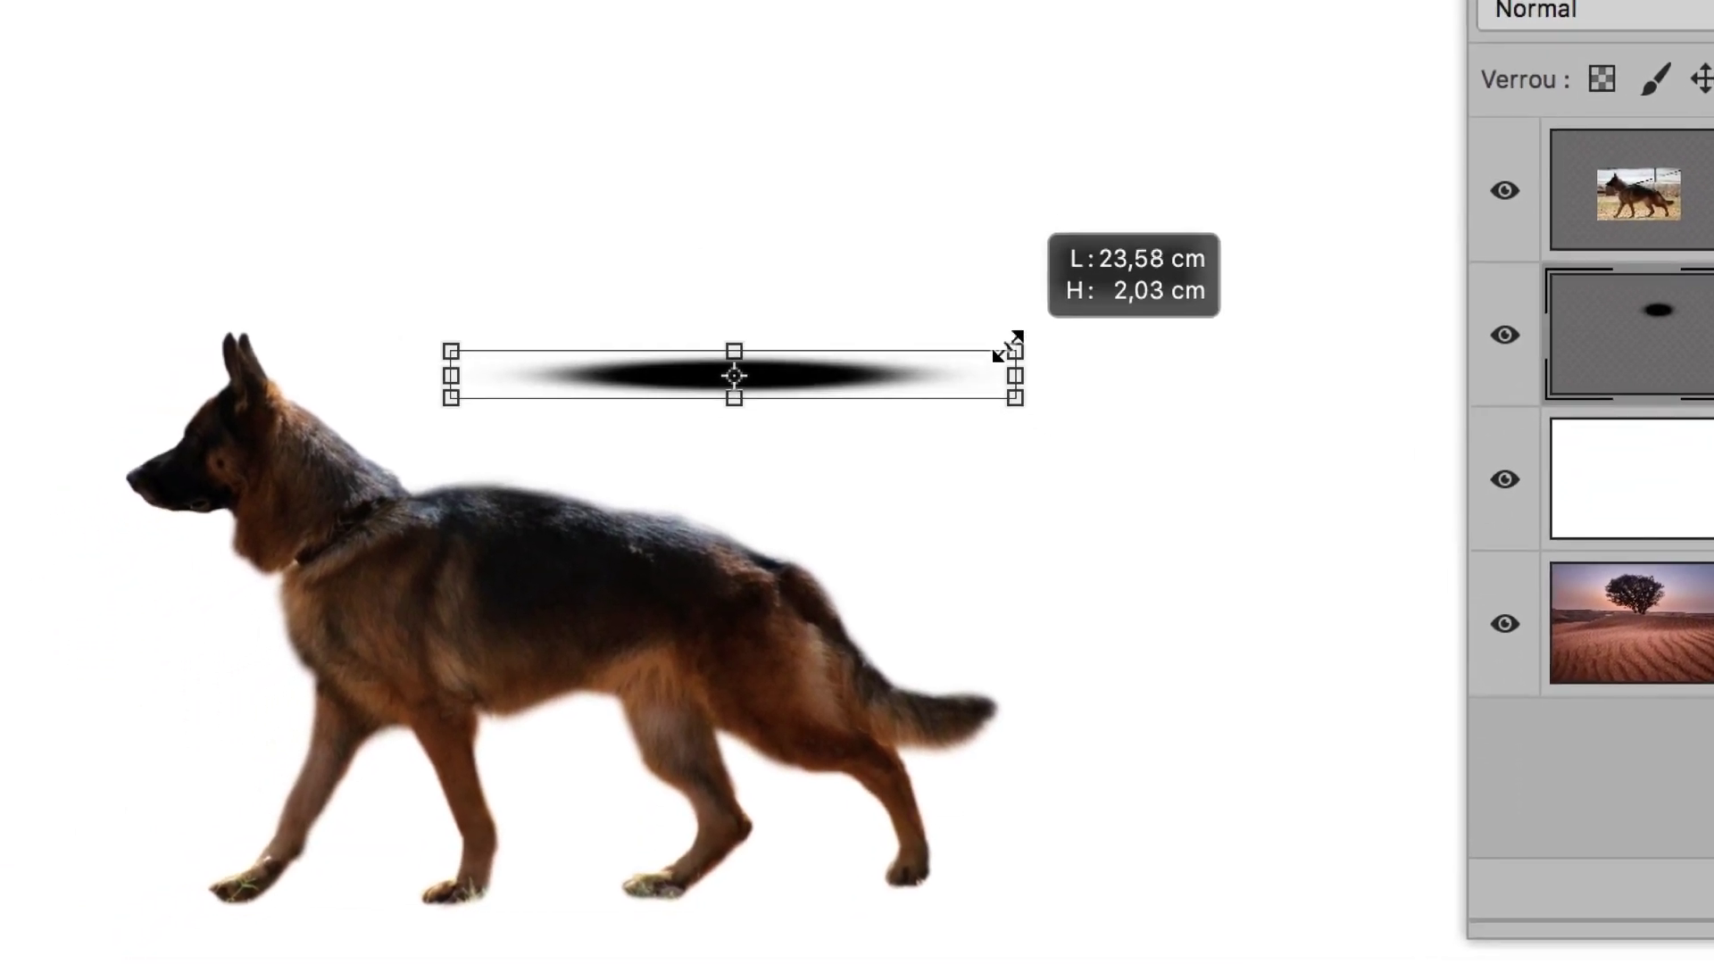
drag(1007, 349, 991, 340)
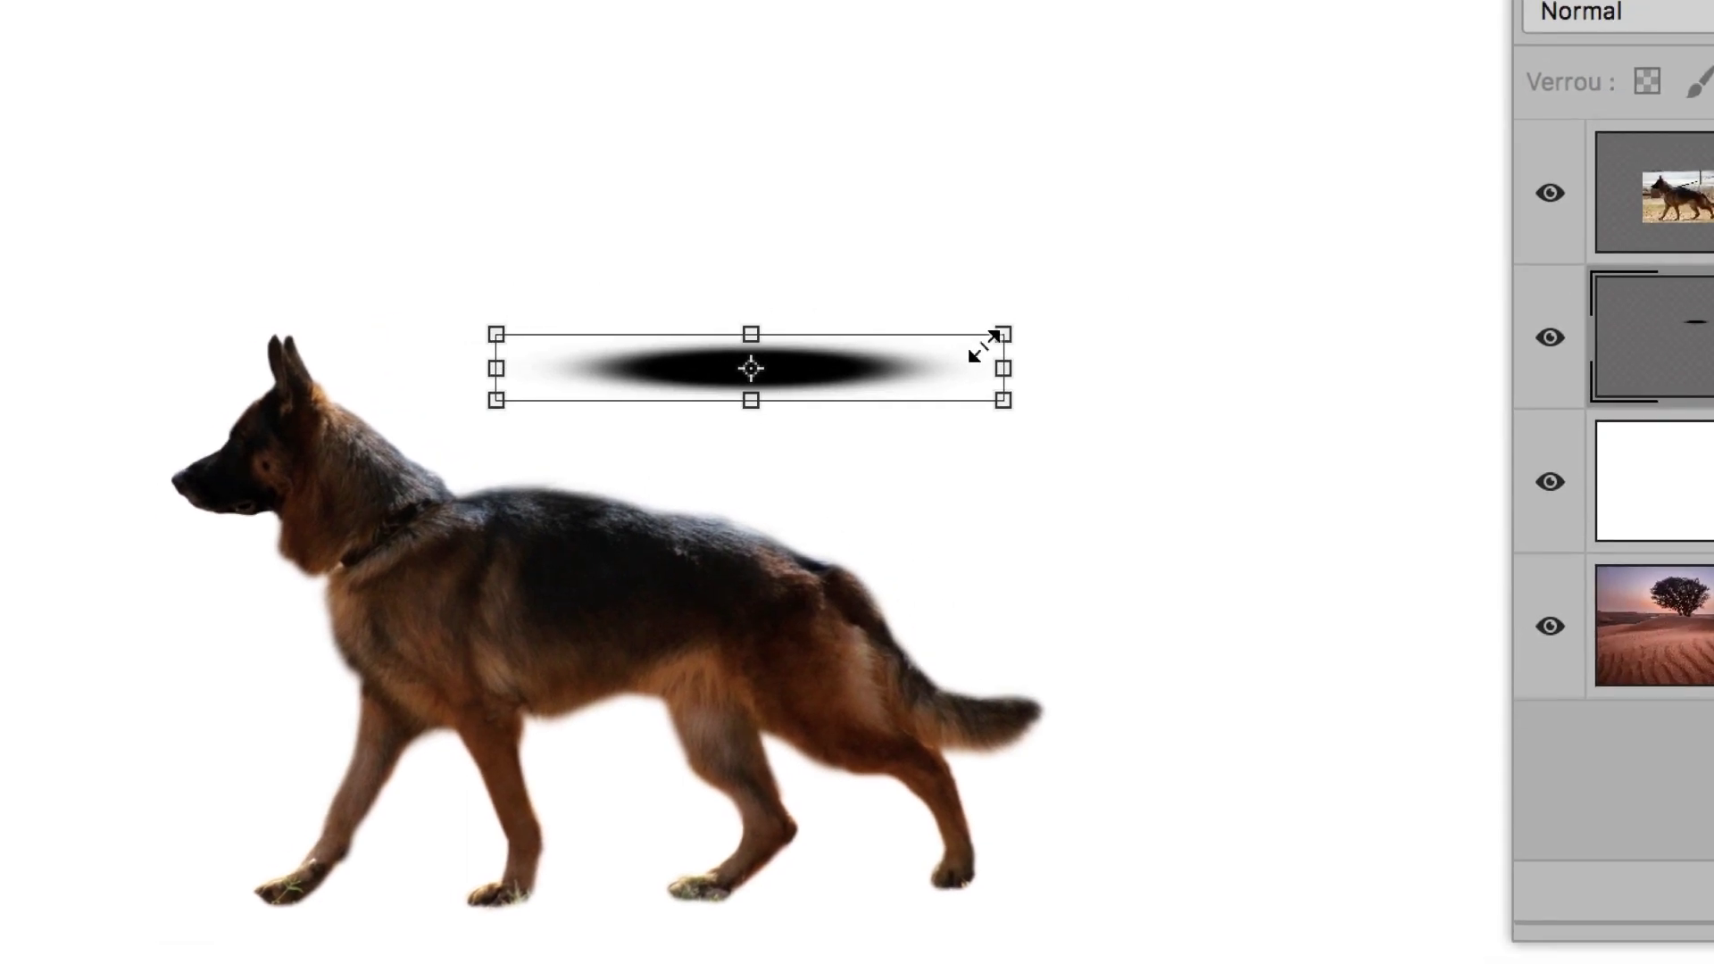
mouse_move(986, 343)
mouse_down()
mouse_move(980, 312)
mouse_move(983, 351)
mouse_move(903, 528)
mouse_move(892, 548)
mouse_move(855, 548)
mouse_move(872, 574)
mouse_move(853, 525)
mouse_move(907, 501)
mouse_move(902, 541)
mouse_move(803, 544)
mouse_move(972, 515)
mouse_up()
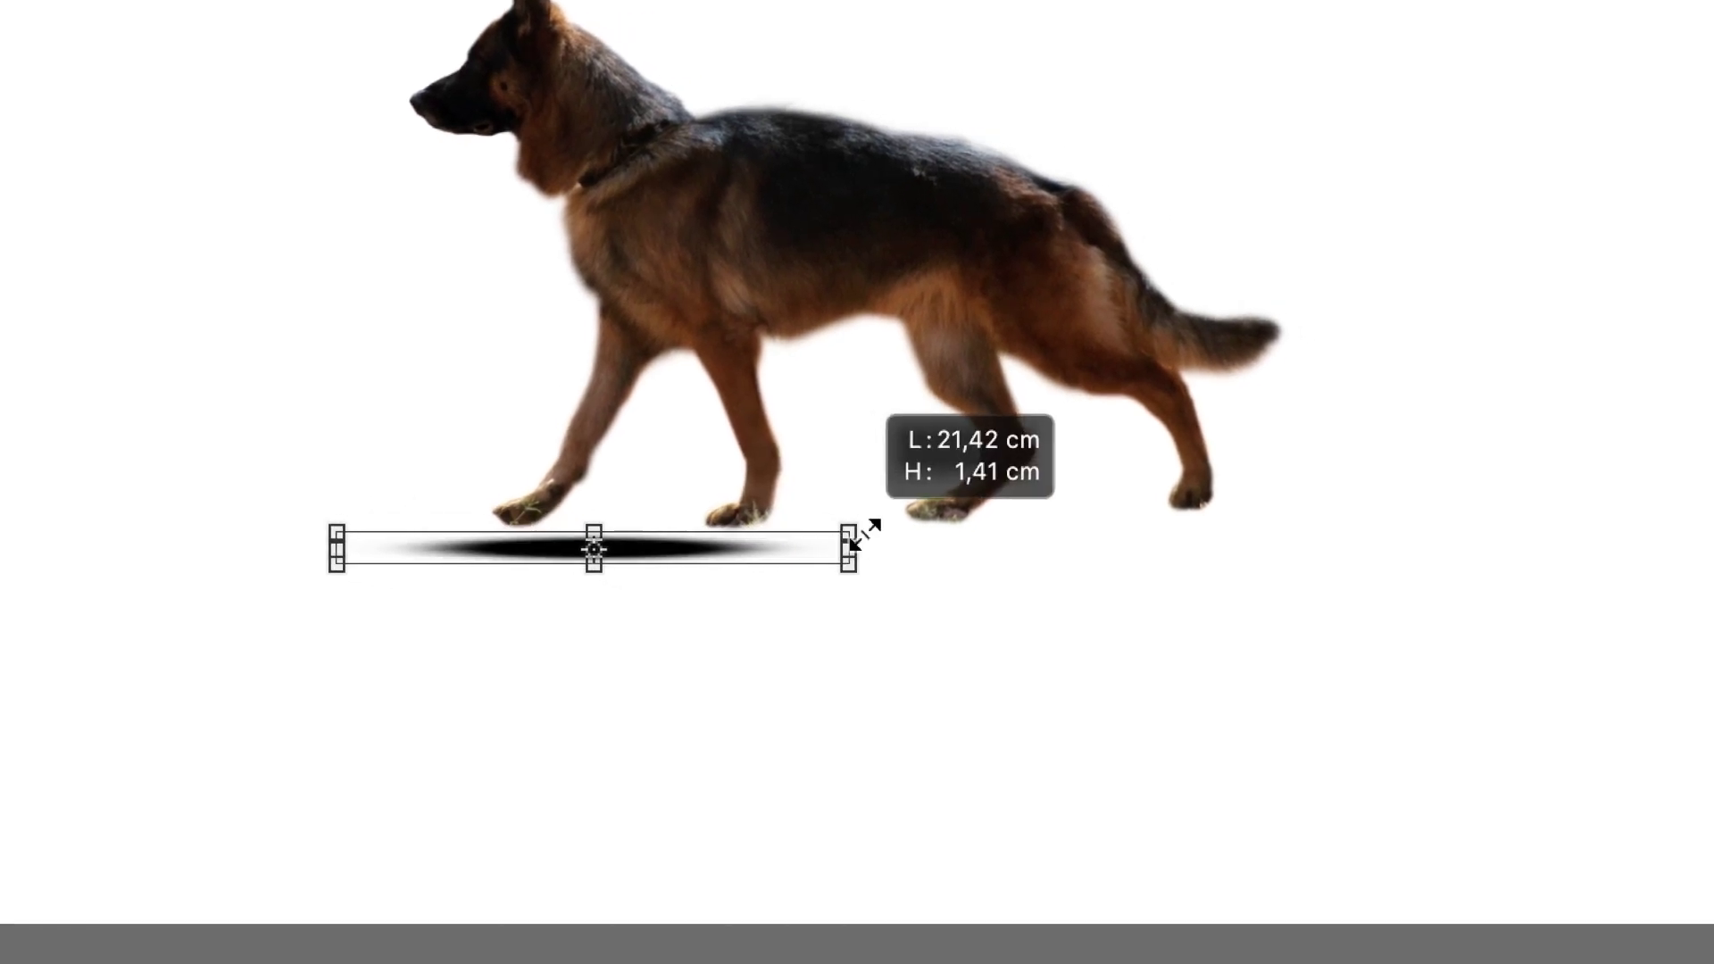
- Turn off Magnétisme, position the flattened shadow just under the dog's paws, and commit it
drag(849, 536, 871, 540)
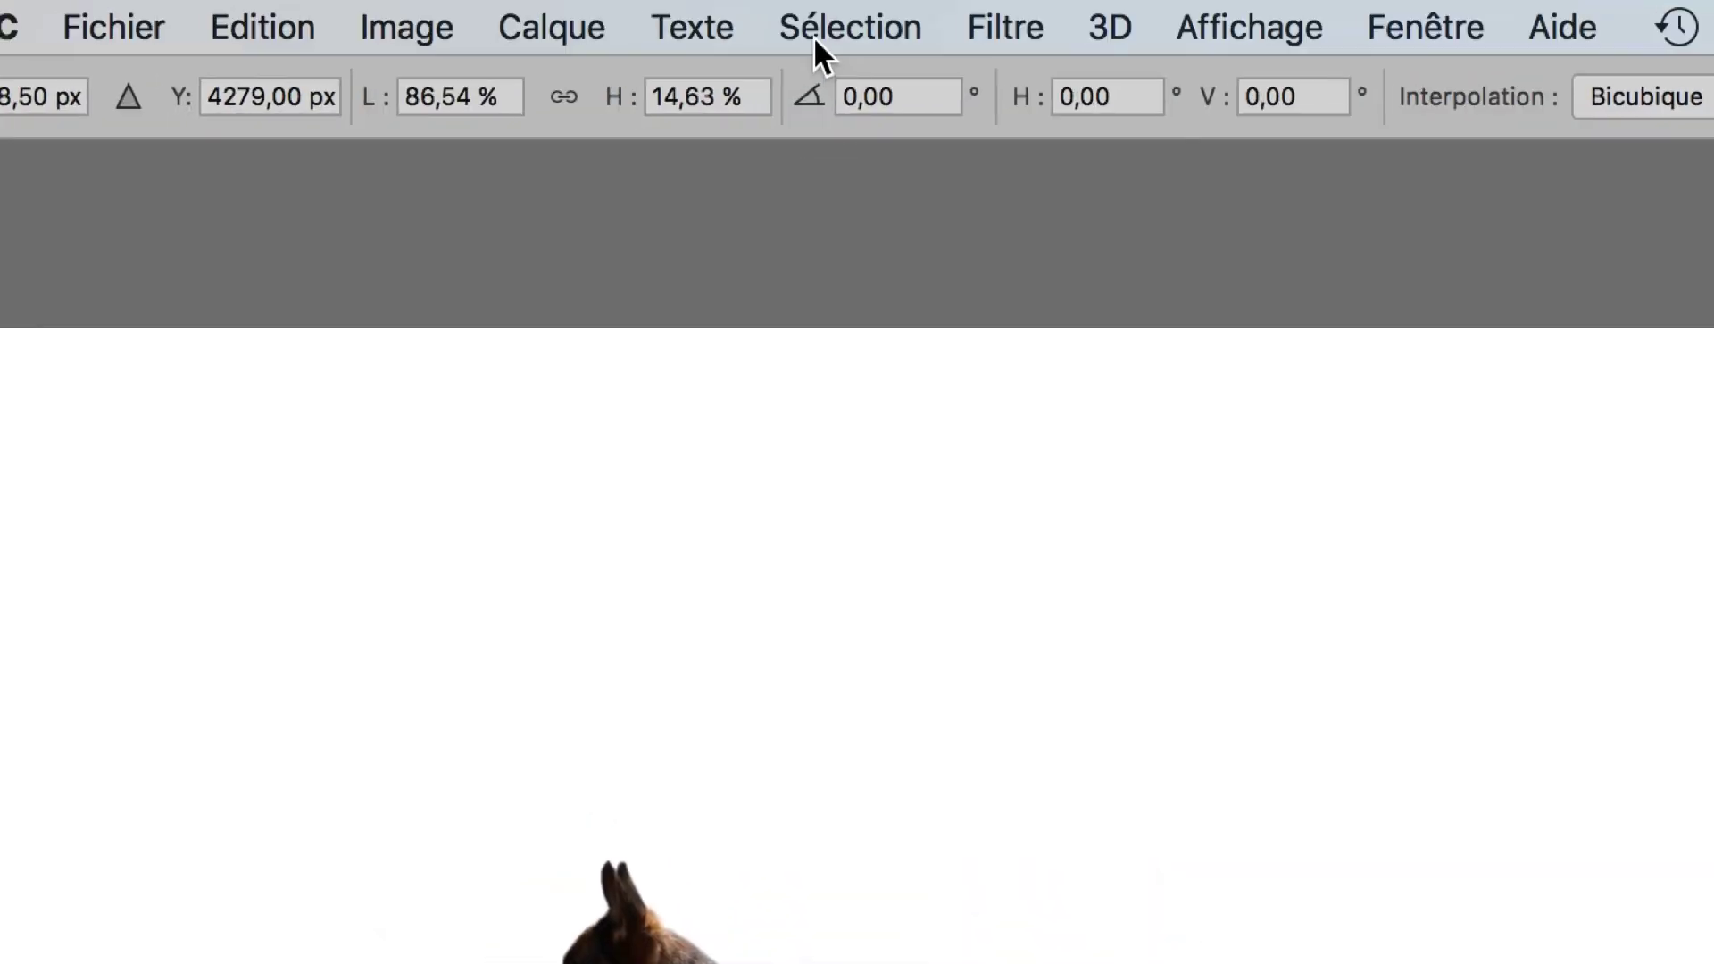
click(964, 27)
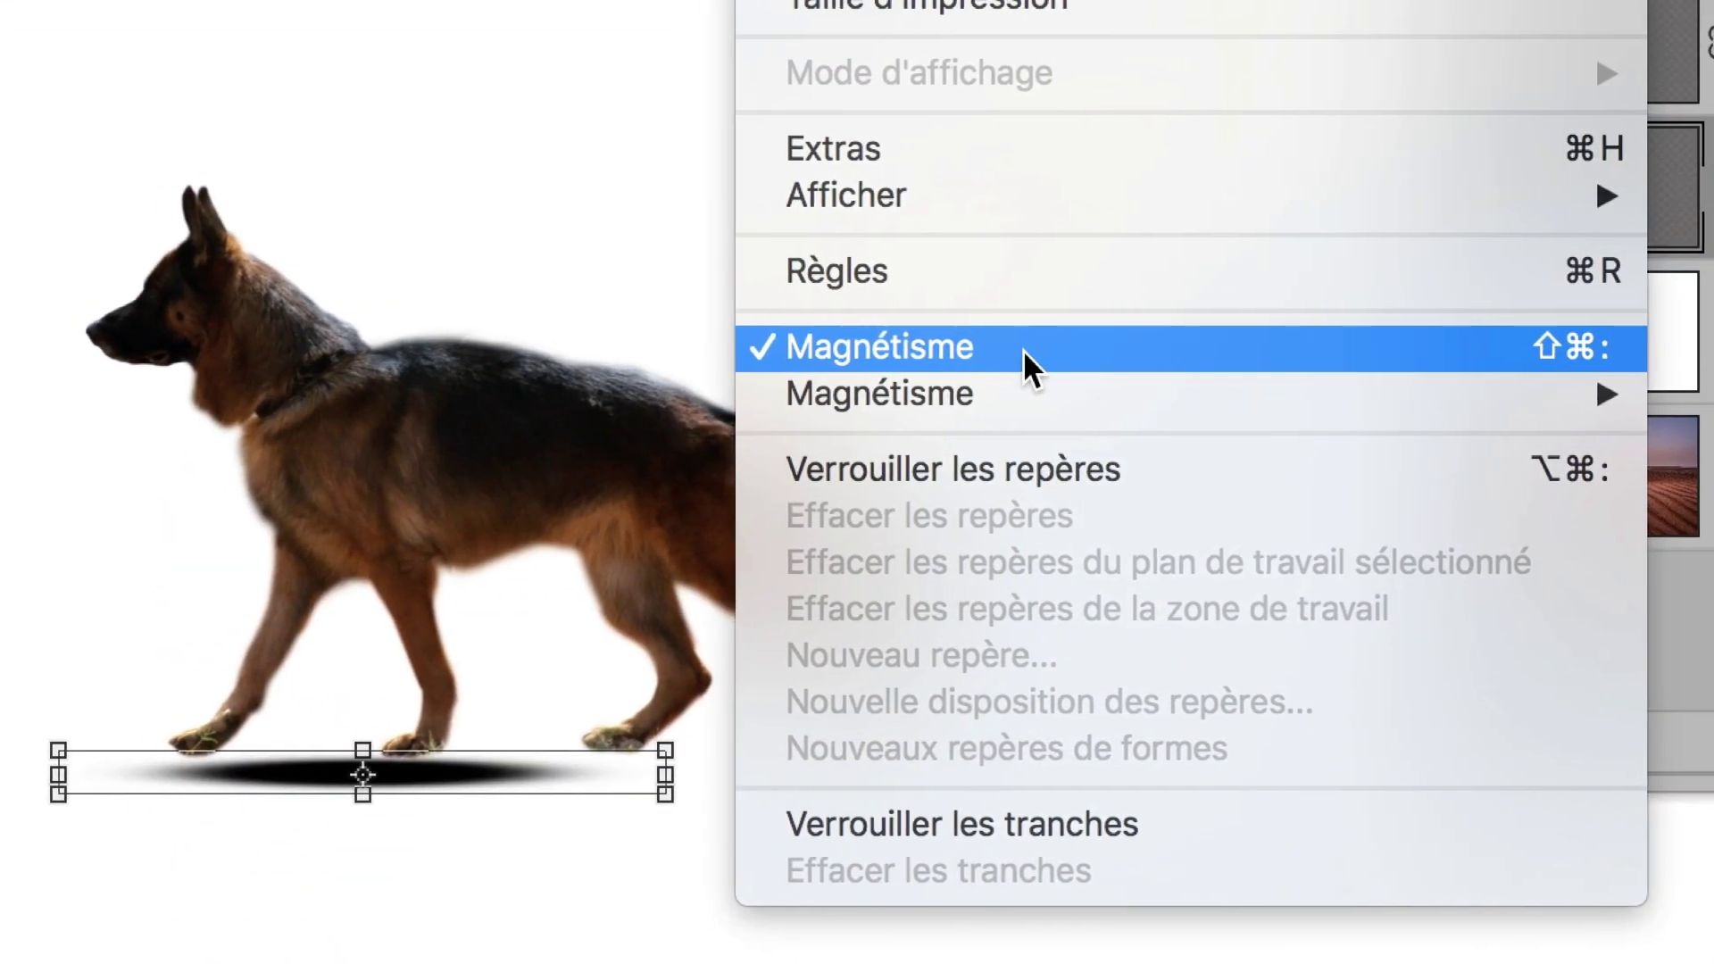
click(1023, 350)
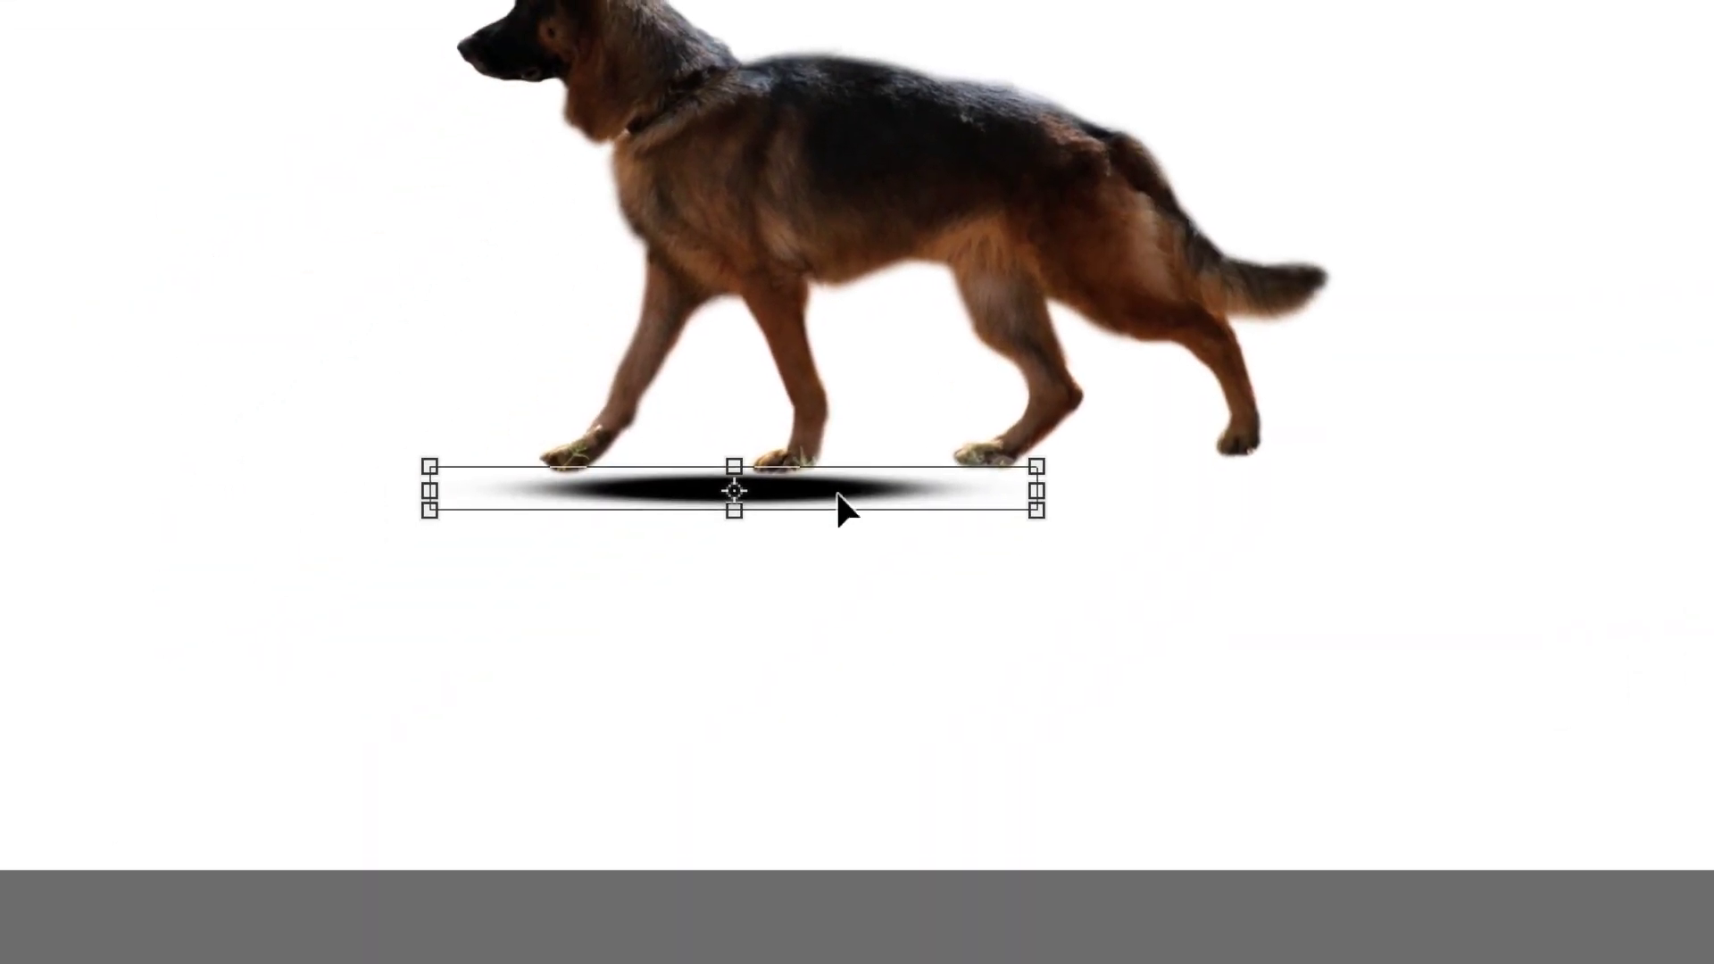
drag(836, 490, 818, 483)
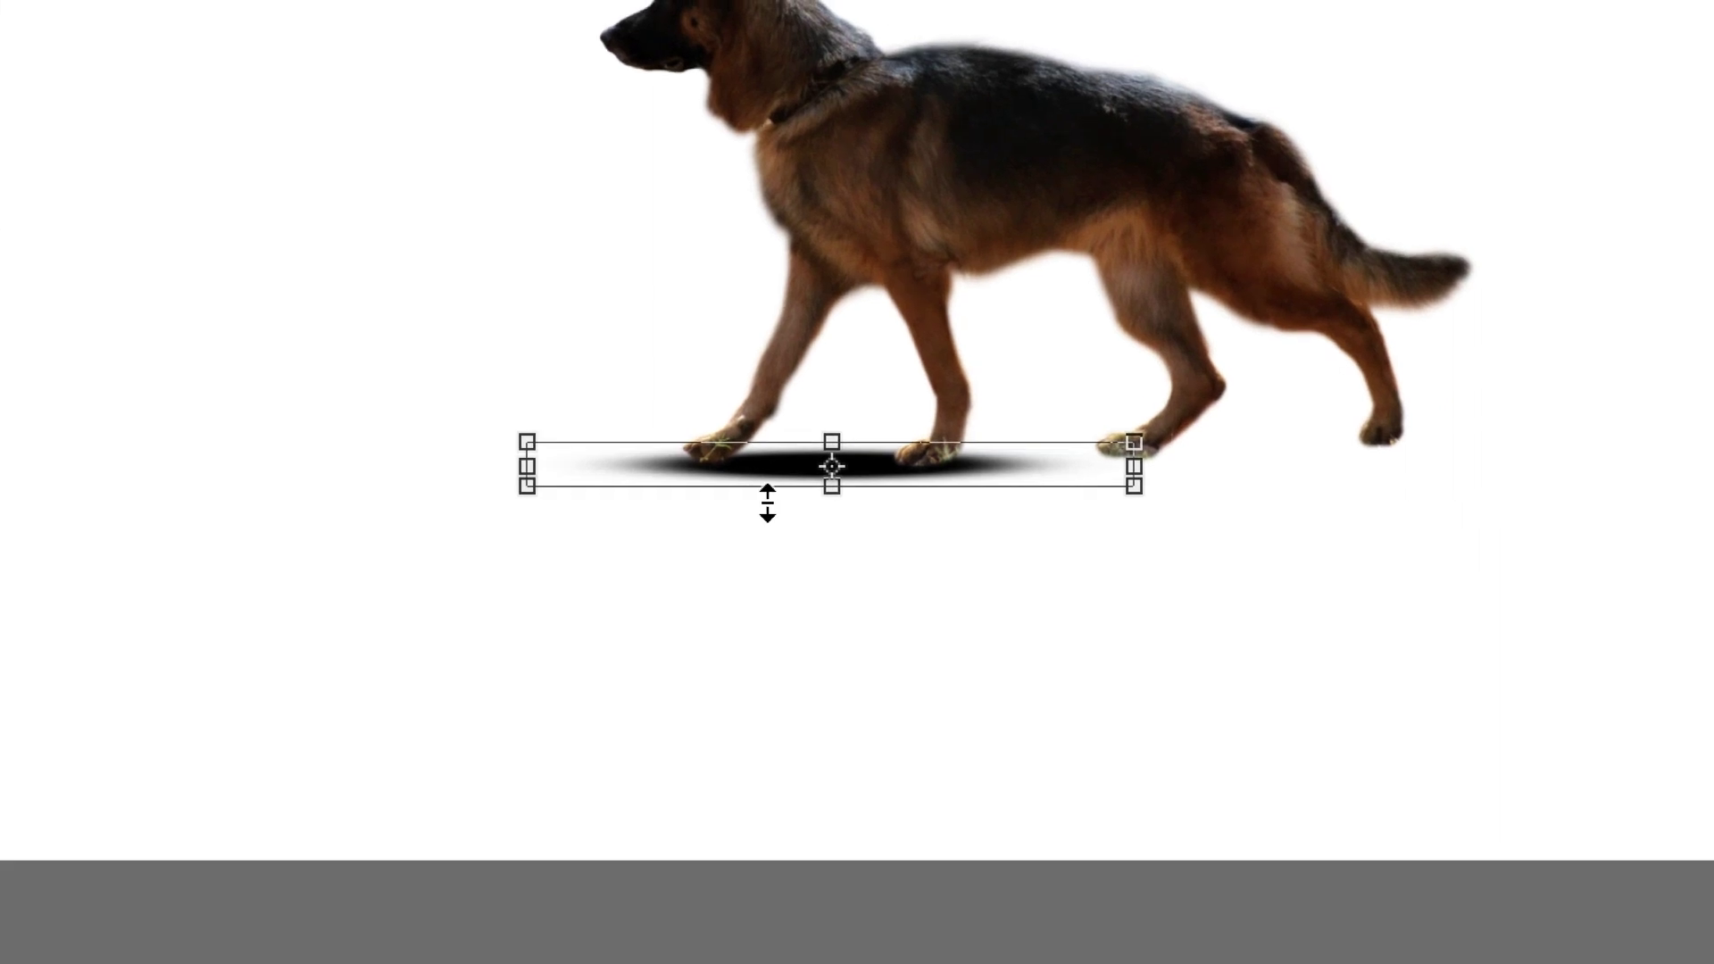
drag(765, 497, 774, 491)
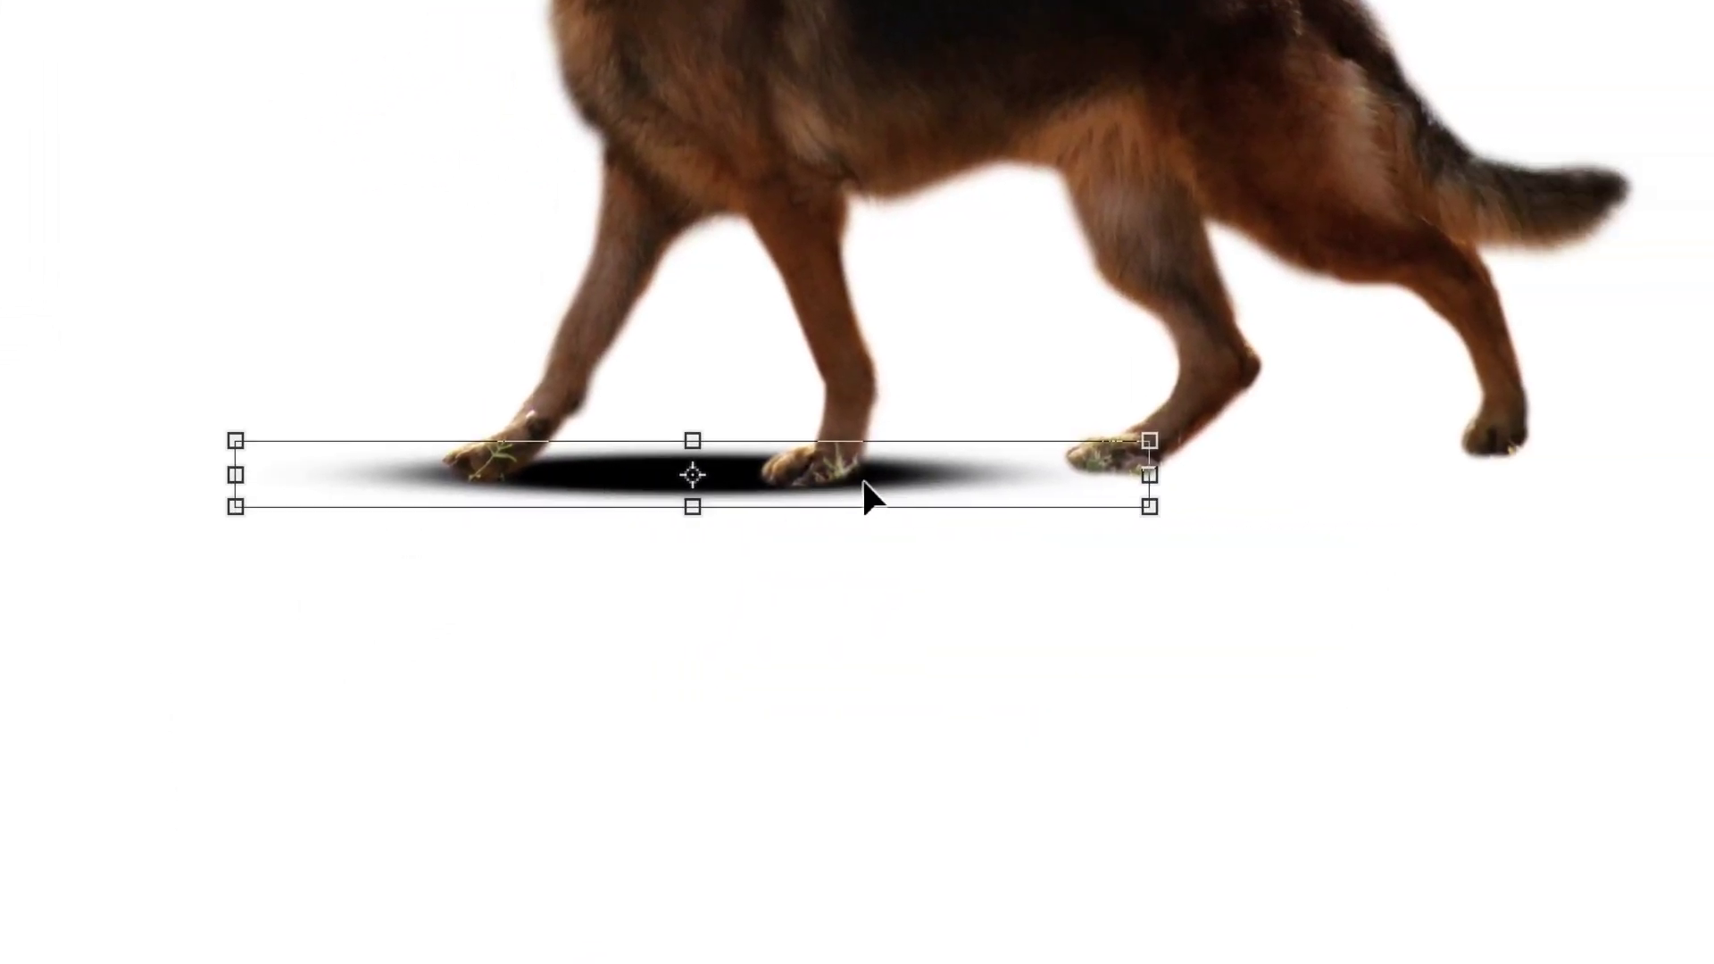
drag(860, 477, 848, 477)
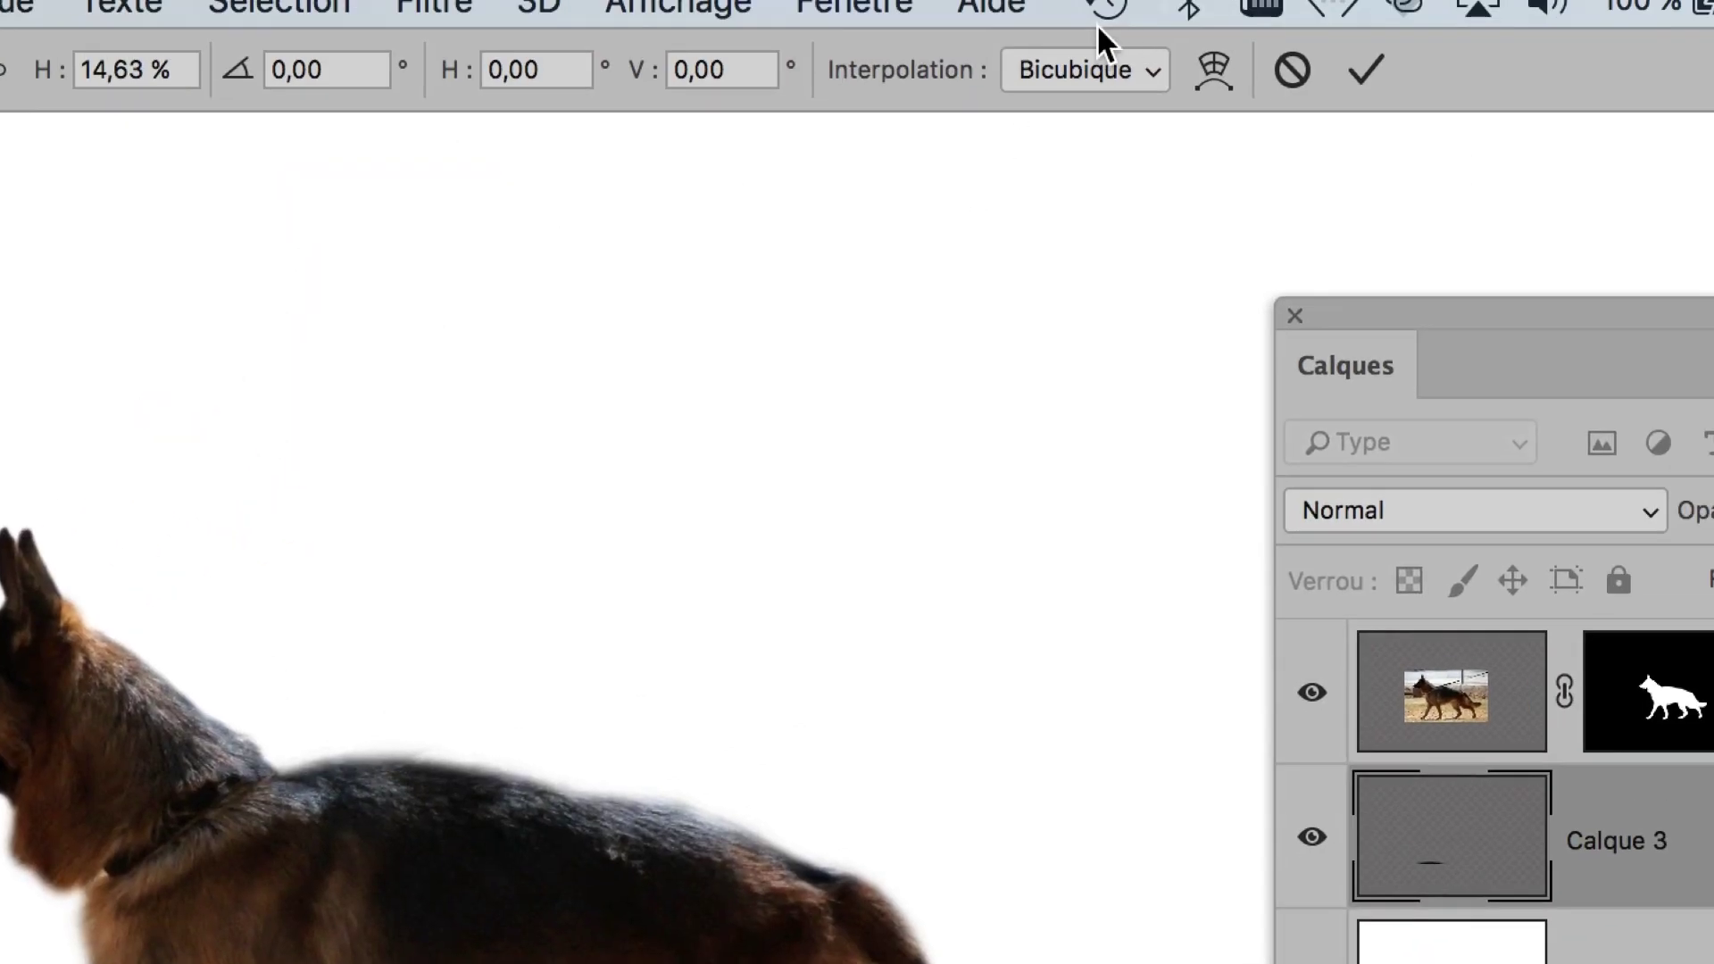
click(1366, 69)
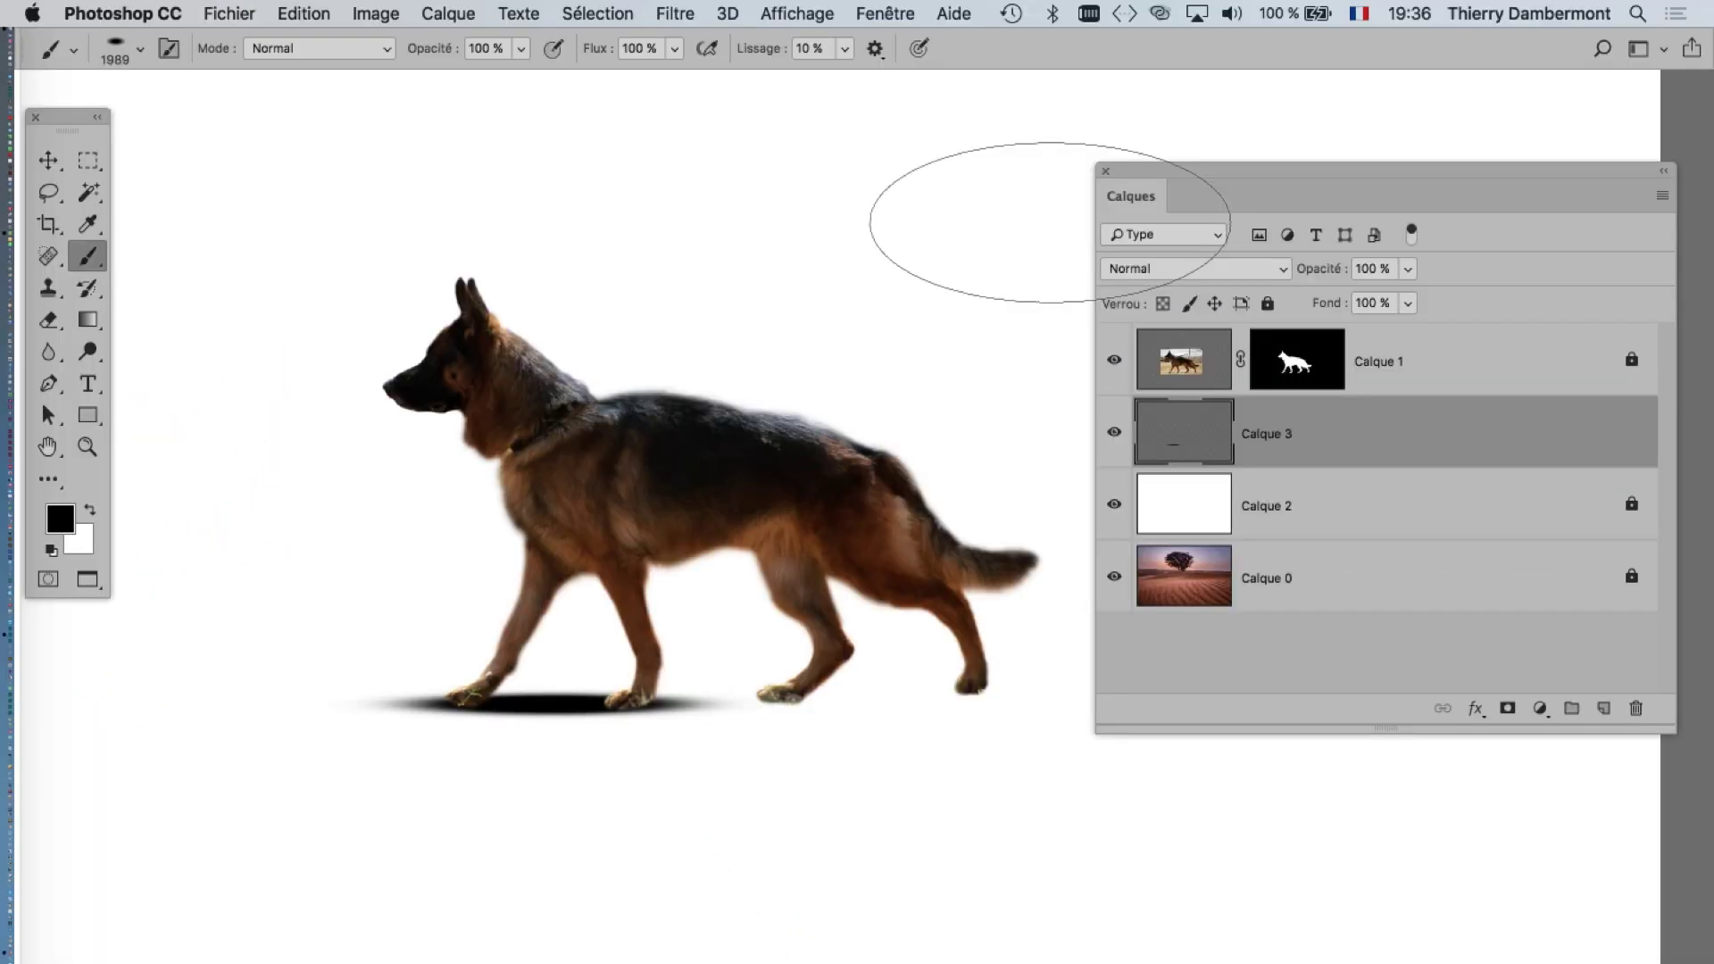
- Zoom in on the paws and set Calque 3's opacity to 37%
scroll(631, 612, up, 5)
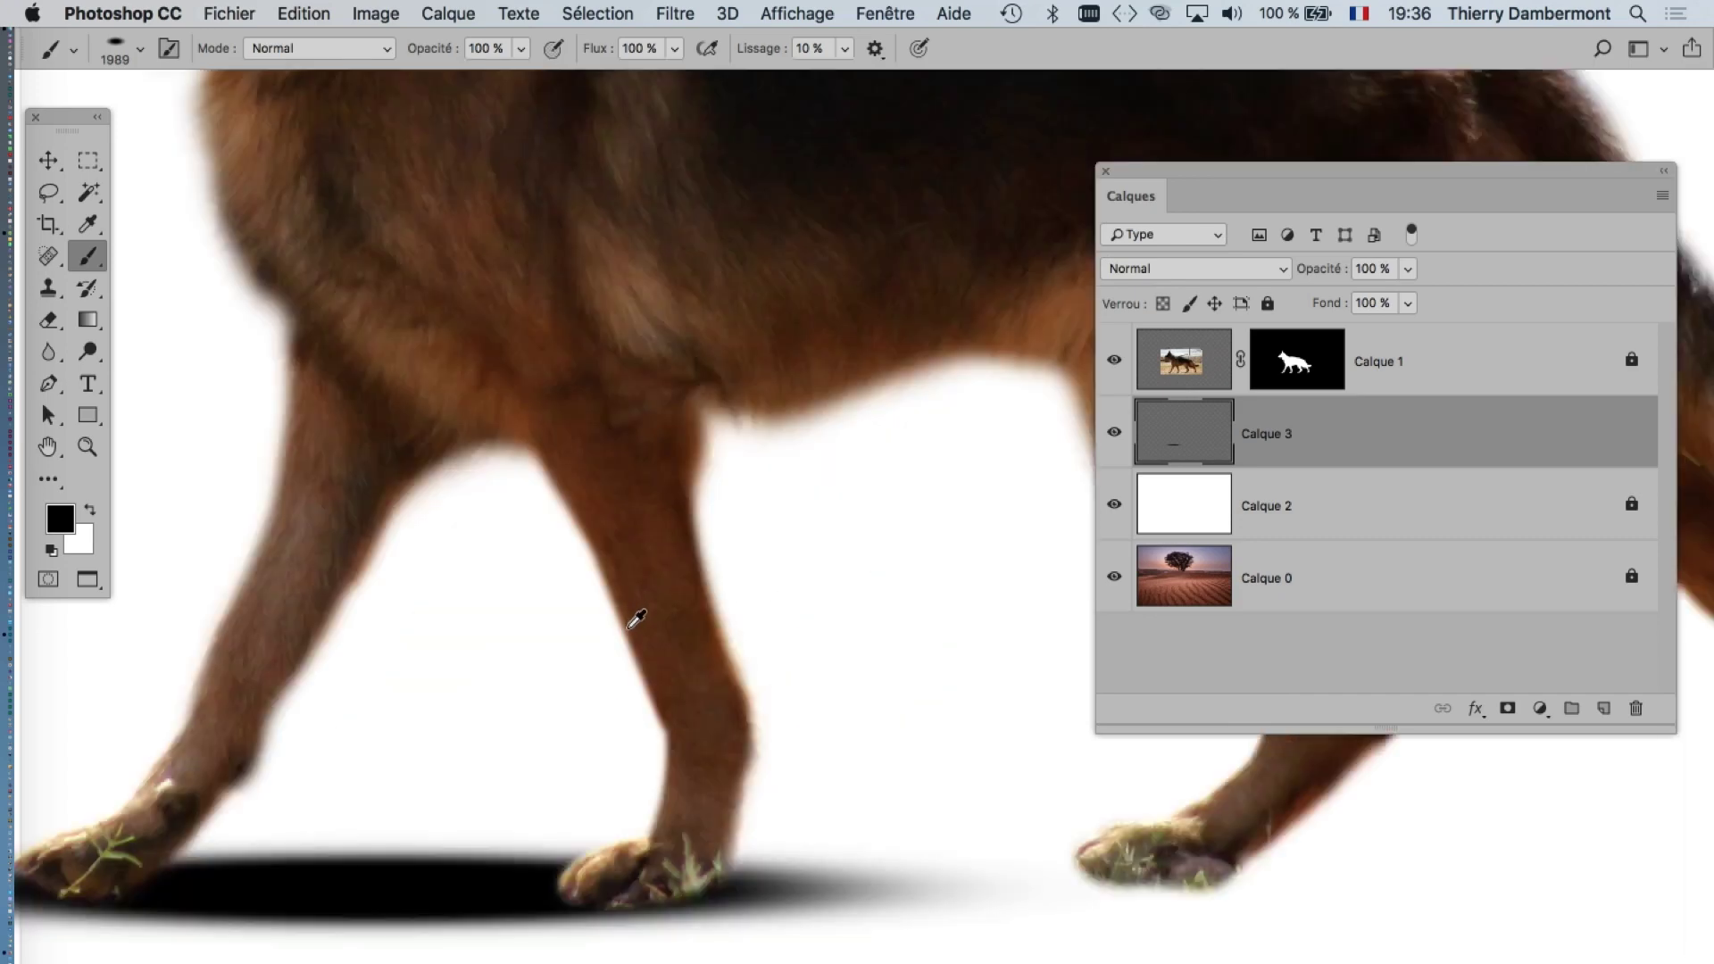
scroll(632, 613, down, 5)
scroll(633, 623, up, 1)
scroll(633, 622, up, 1)
scroll(633, 622, up, 1)
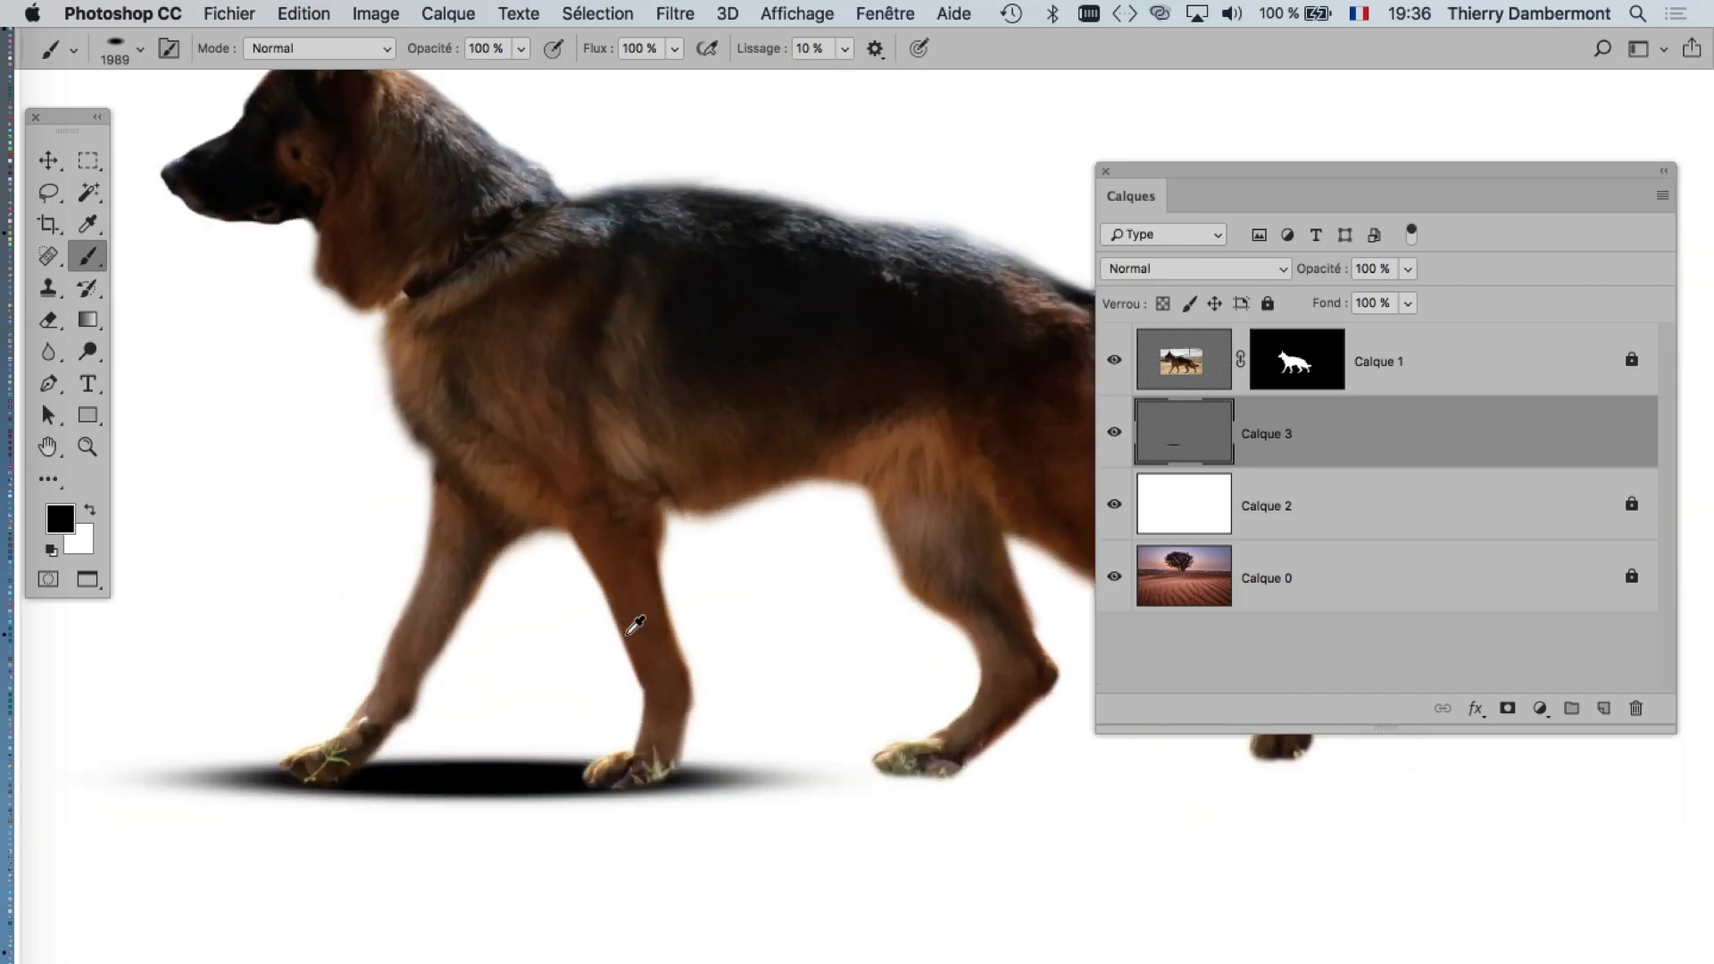
drag(620, 561, 732, 521)
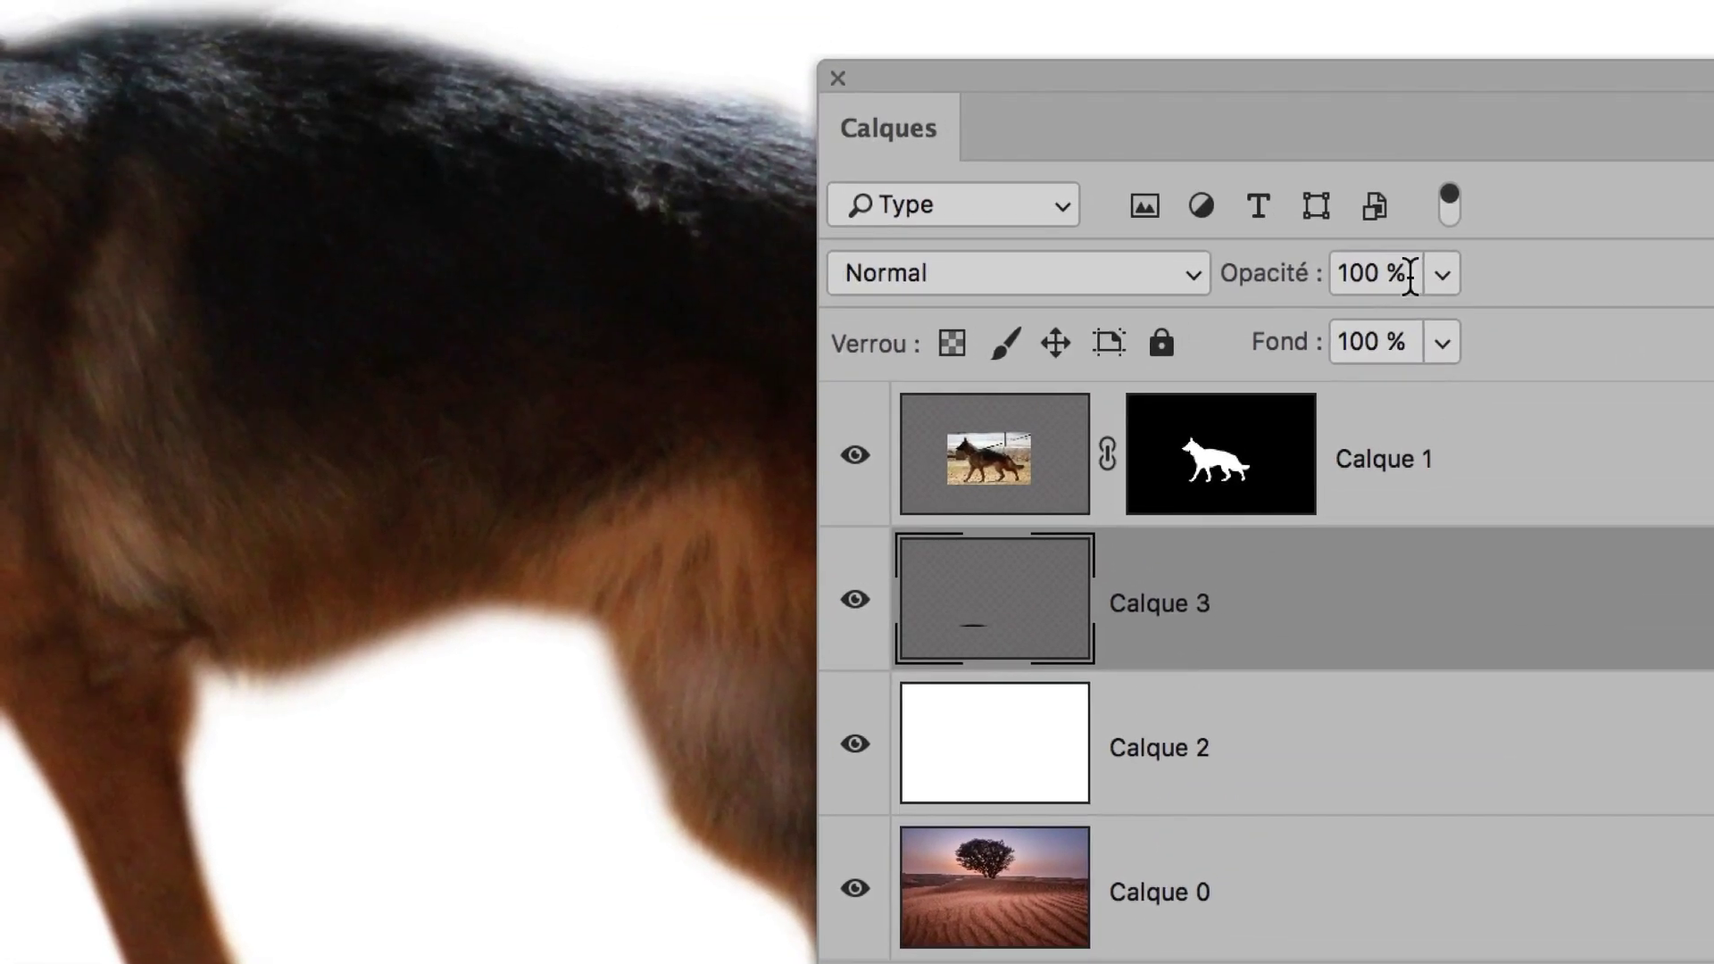
click(1421, 277)
click(1420, 276)
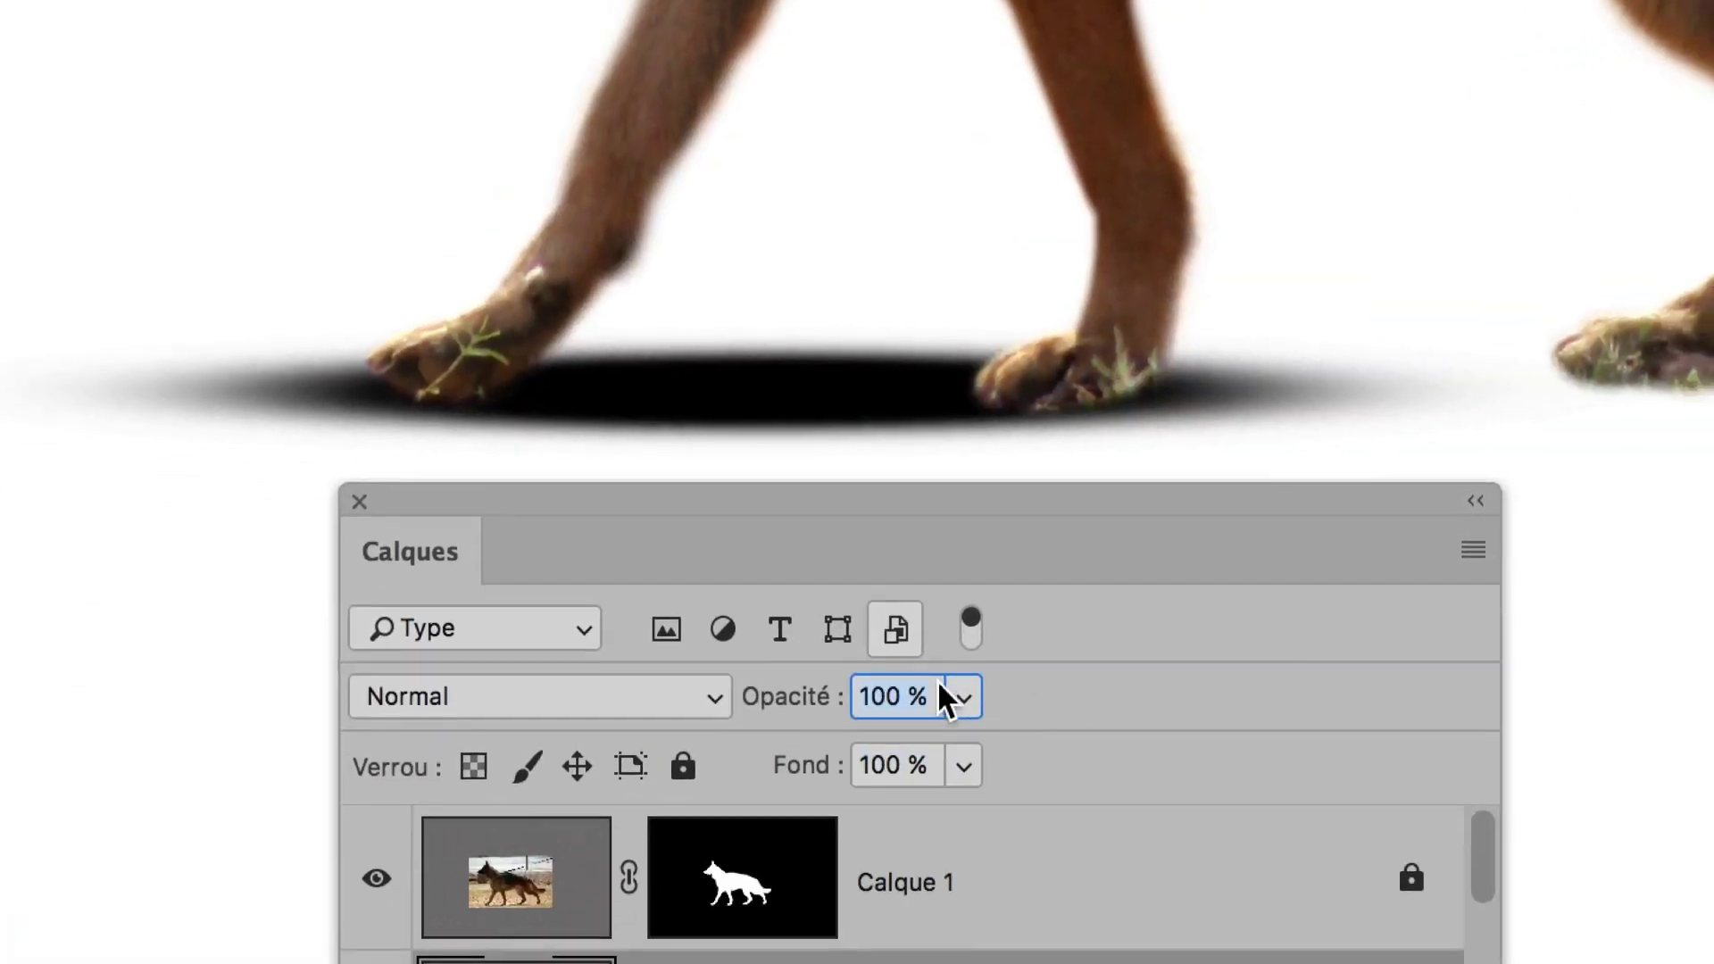
click(946, 695)
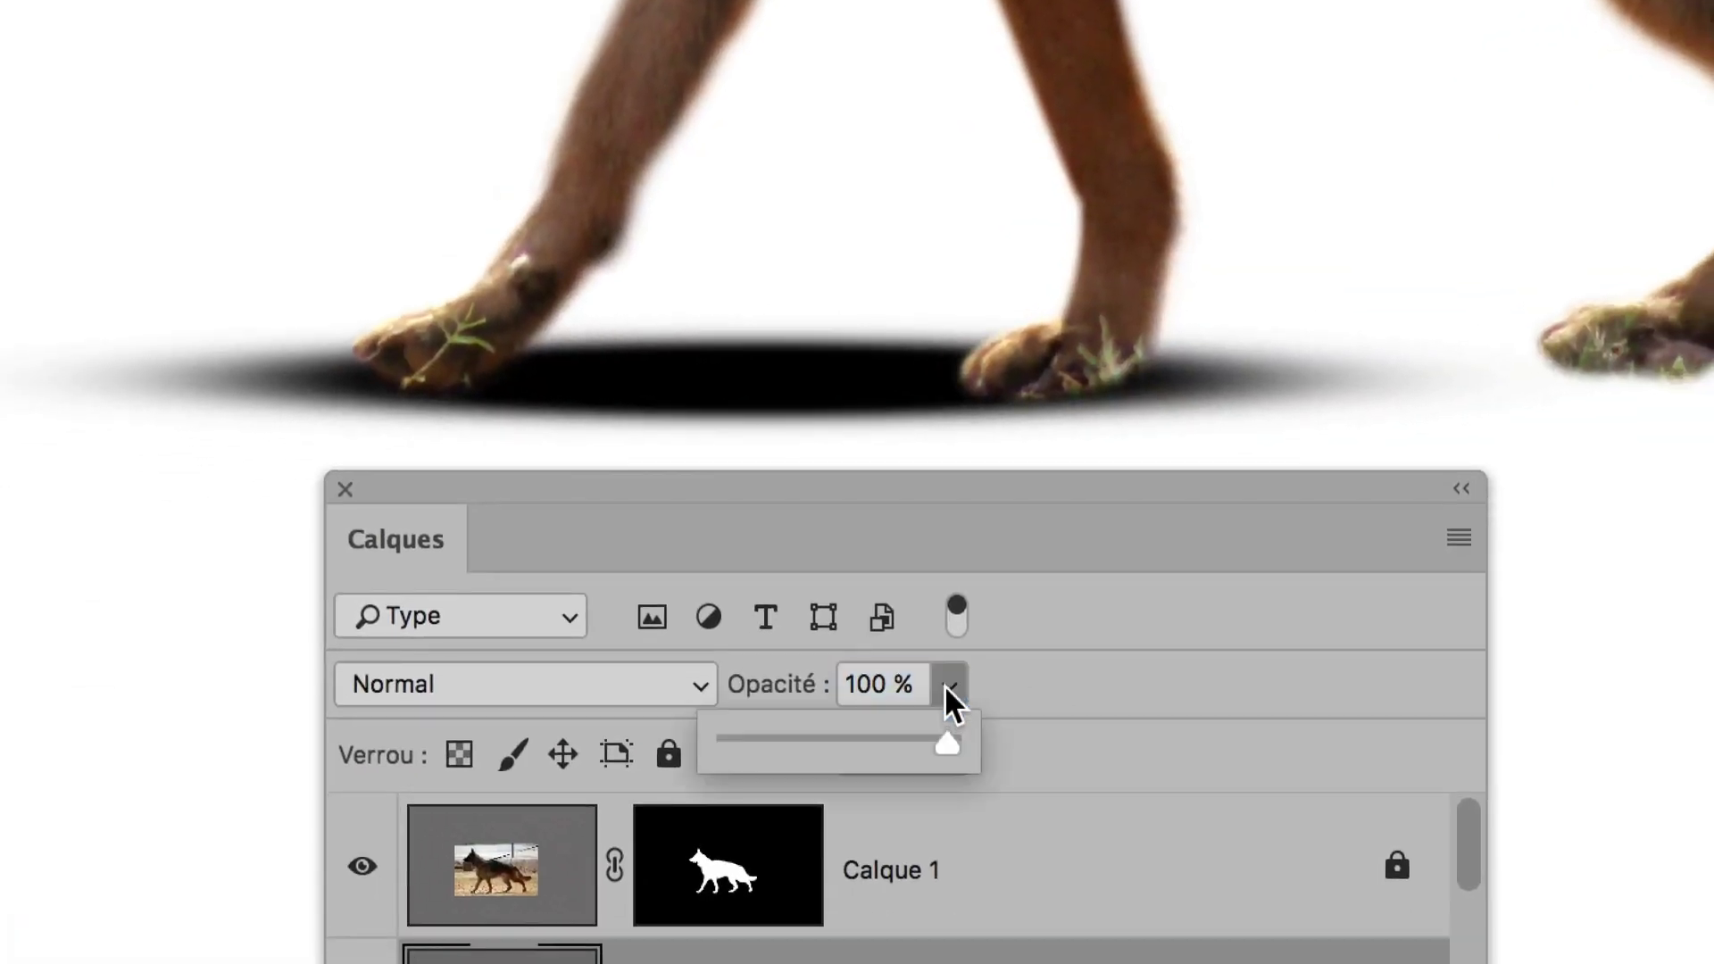
click(898, 724)
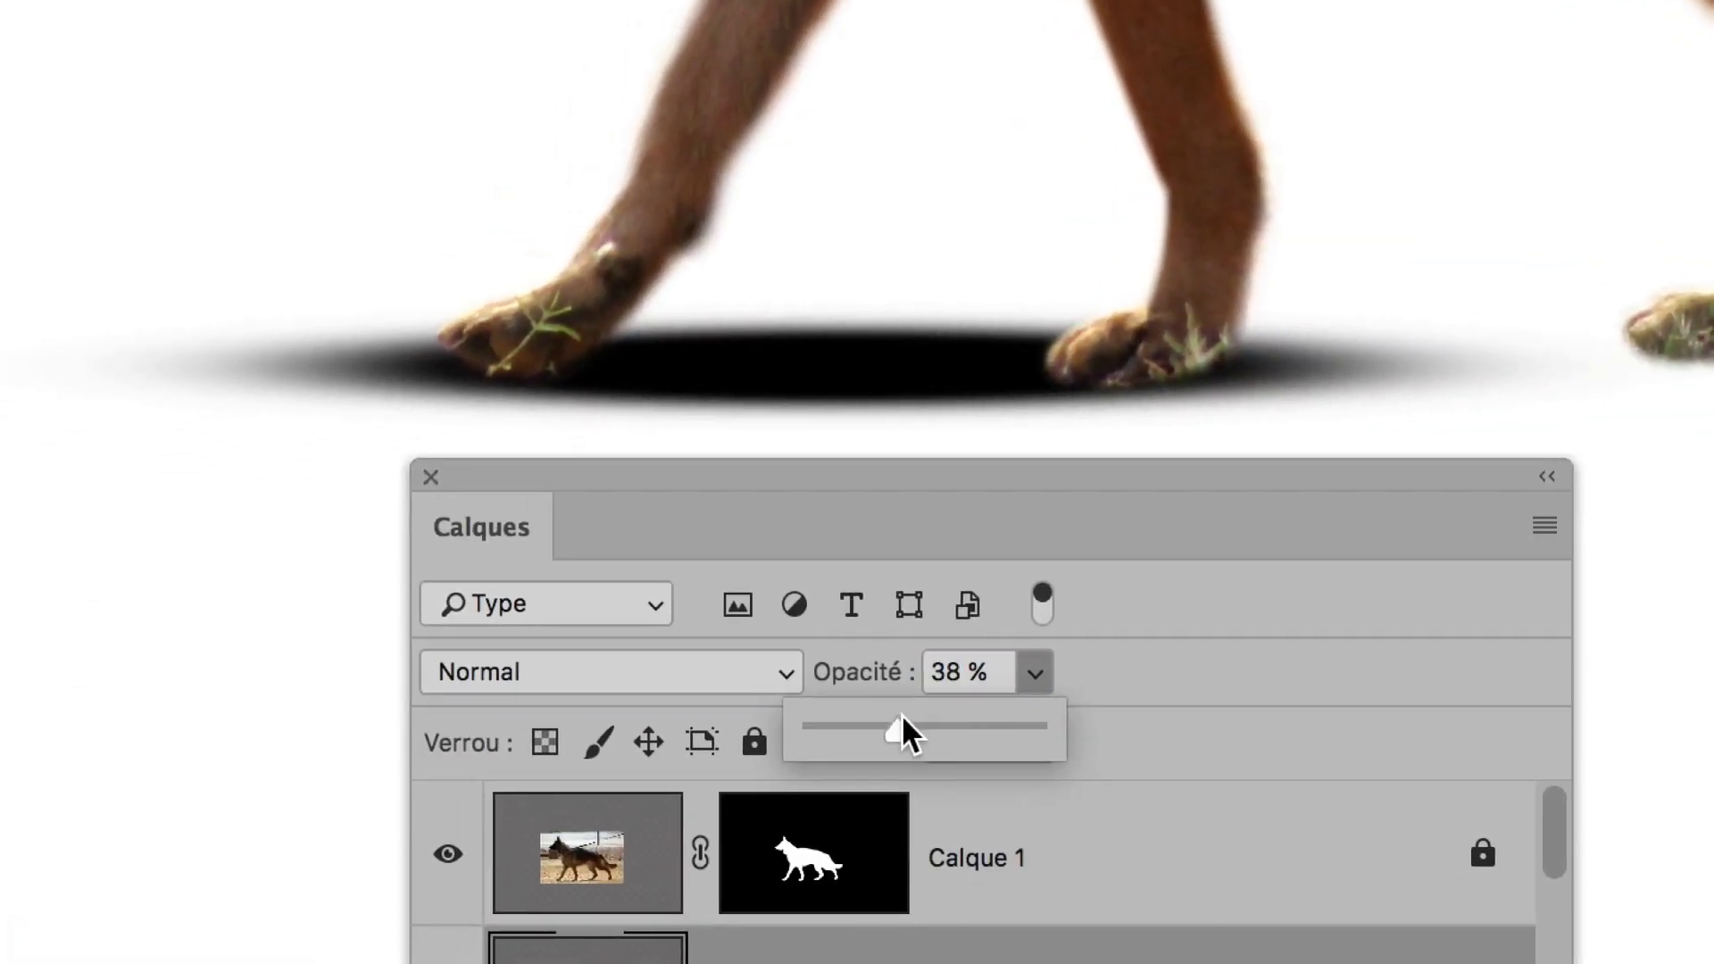
drag(904, 719, 898, 719)
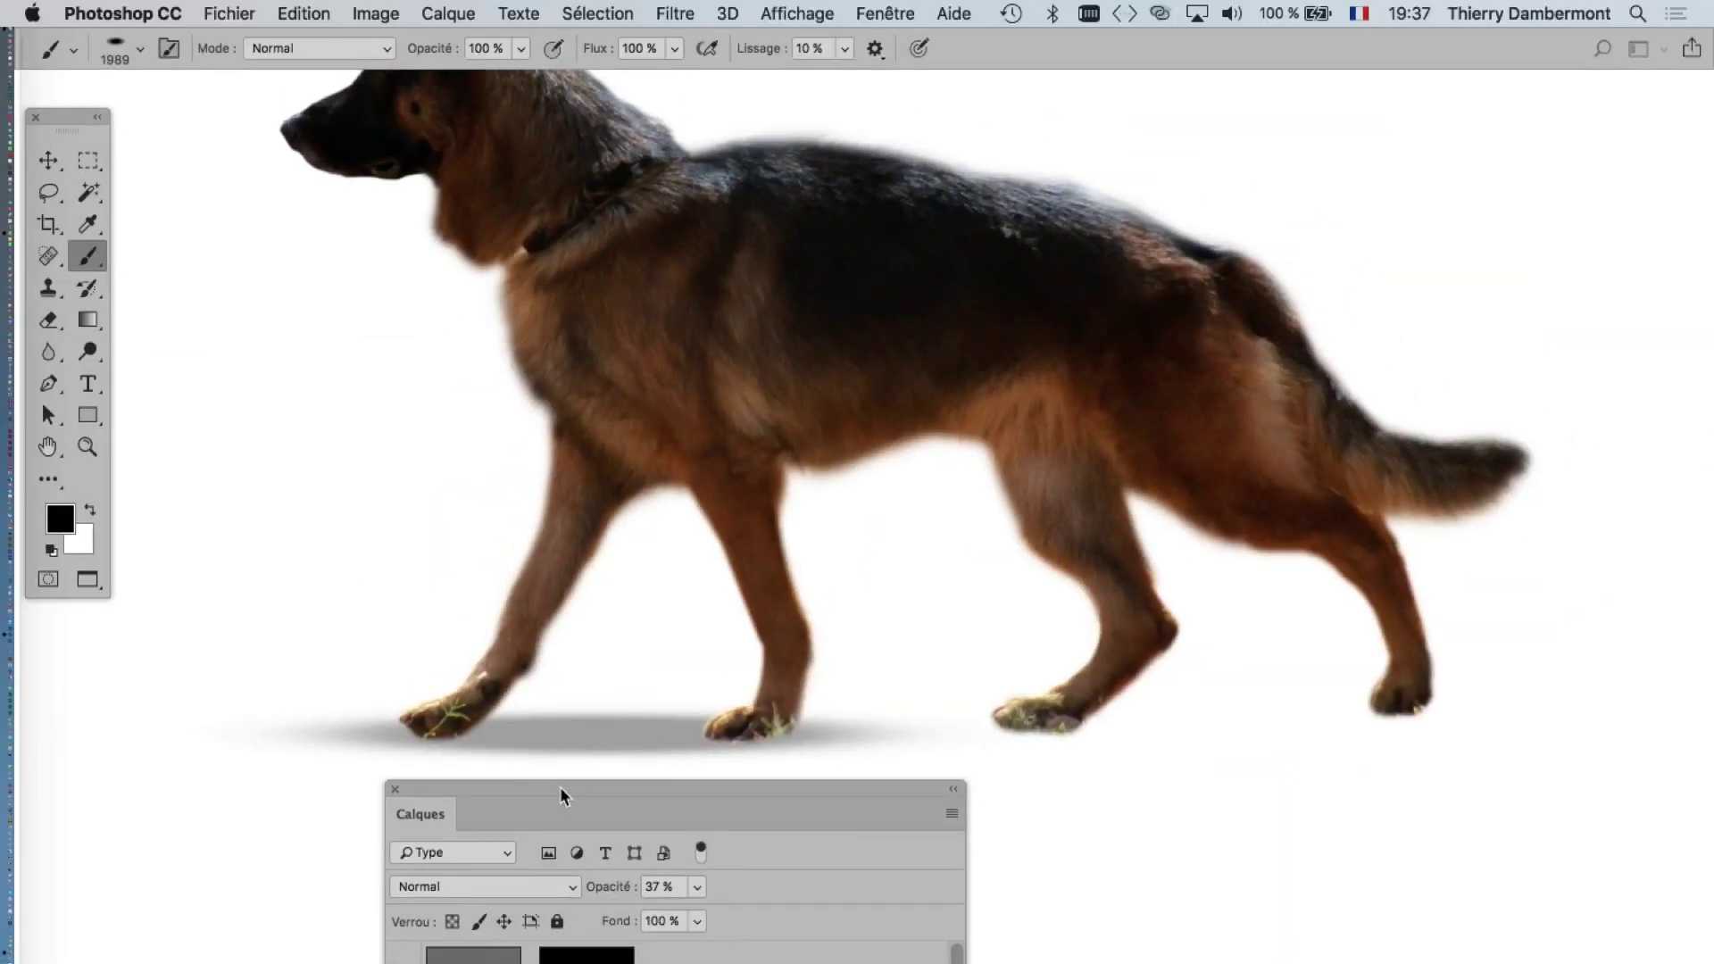
mouse_move(560, 786)
mouse_down()
mouse_move(1228, 458)
mouse_move(1237, 264)
mouse_up()
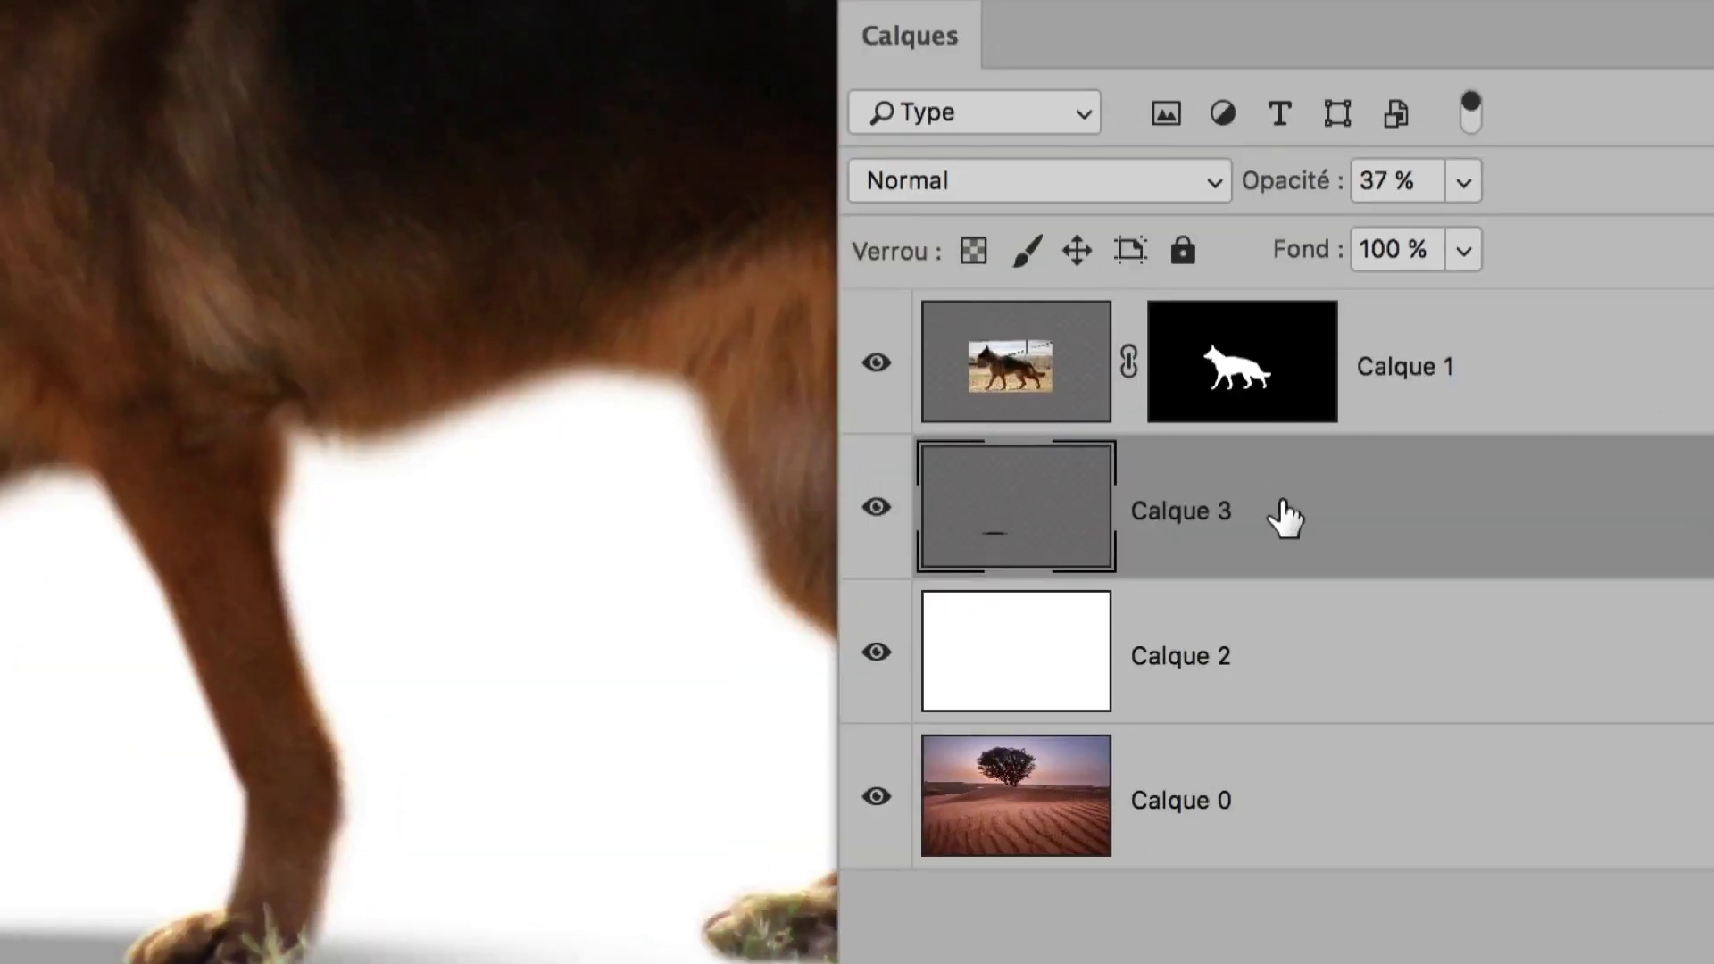
- Duplicate Calque 3, then shrink, flatten and move the copy under the hind paws
mouse_move(1286, 518)
mouse_down()
mouse_move(1471, 688)
mouse_move(1457, 679)
mouse_up()
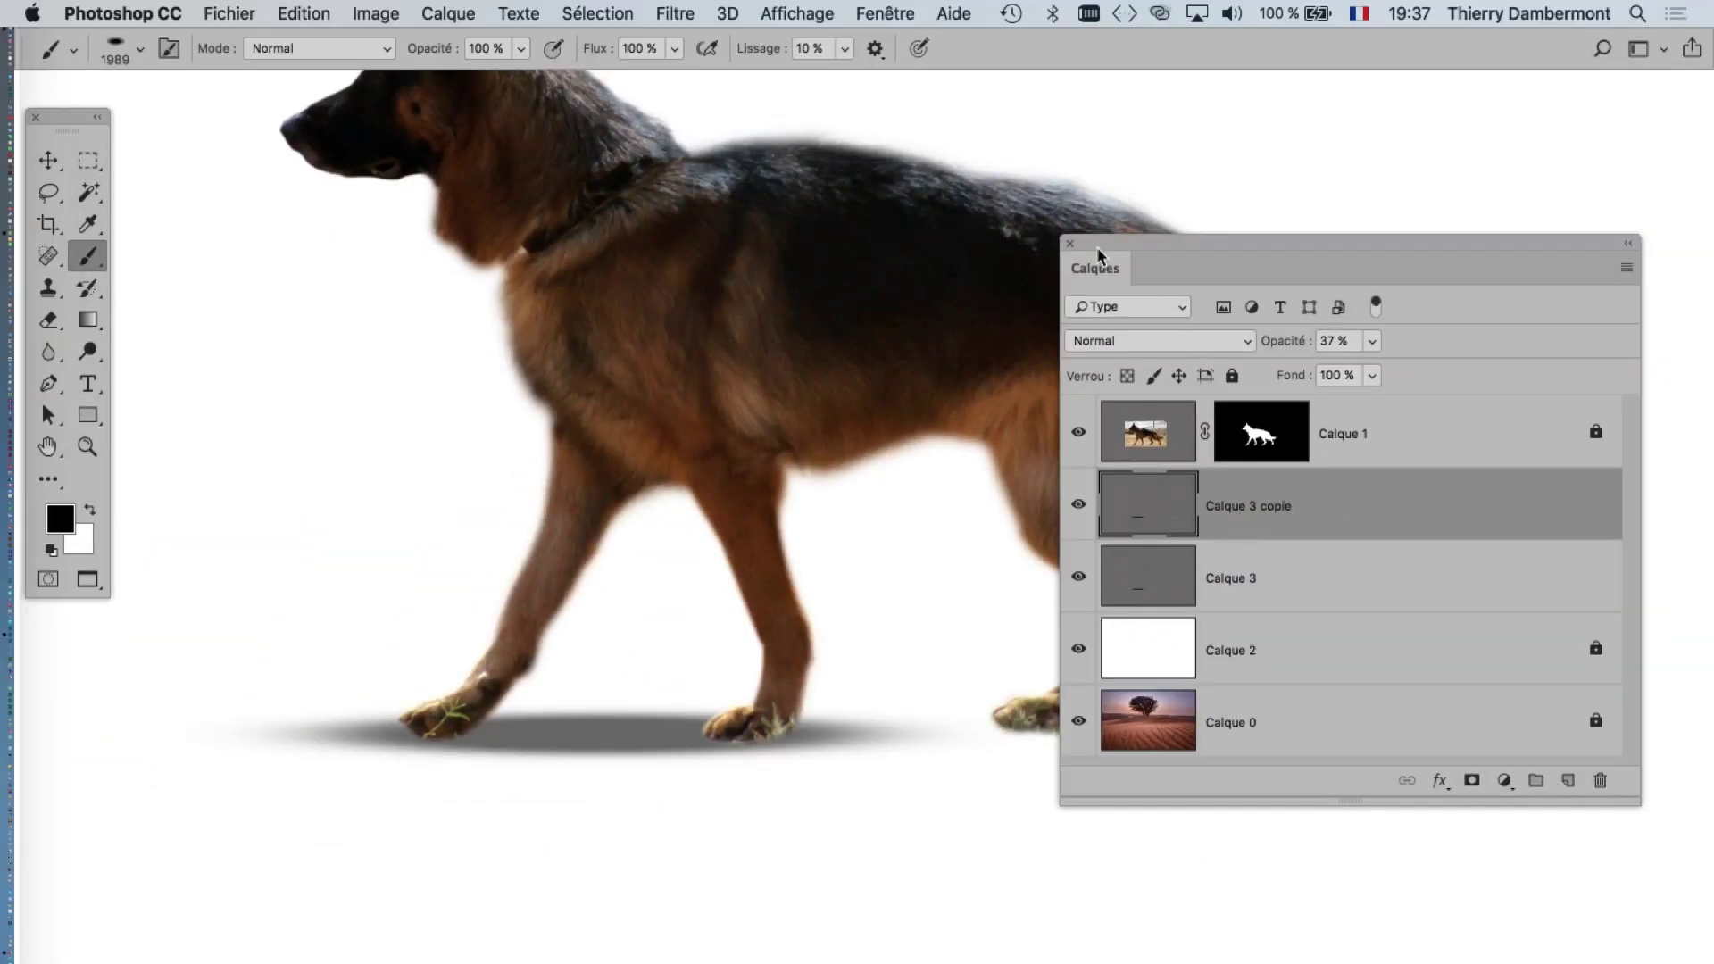
drag(1098, 246, 1135, 906)
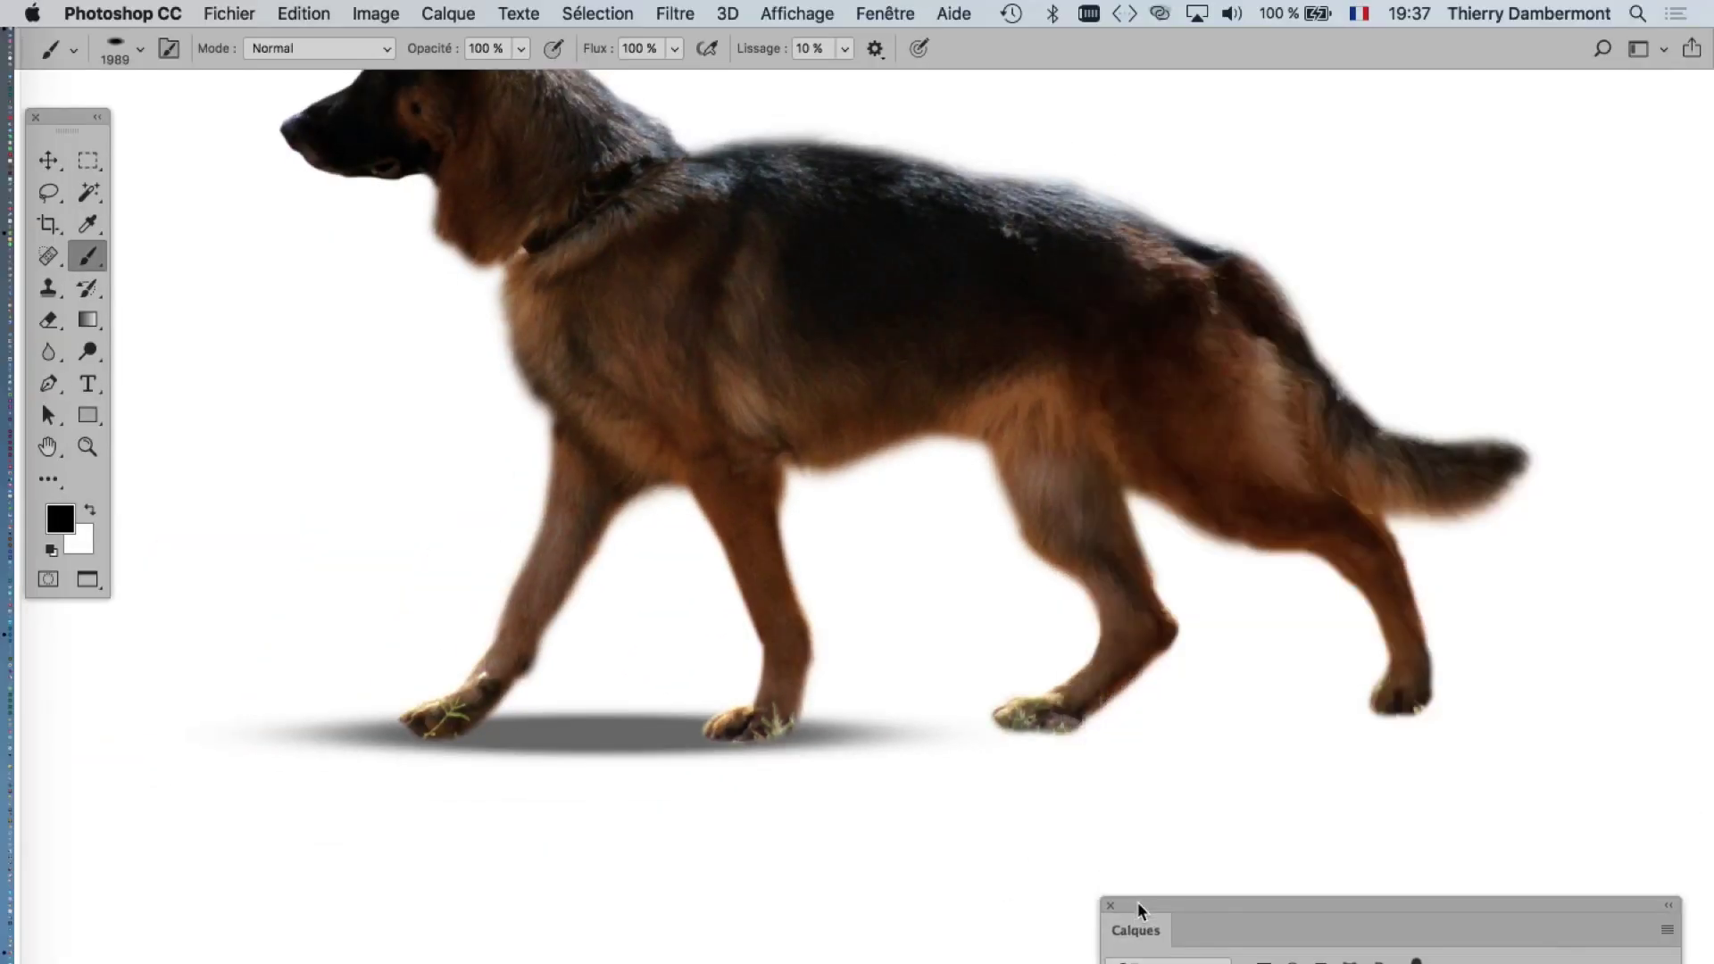
key(ctrl+t)
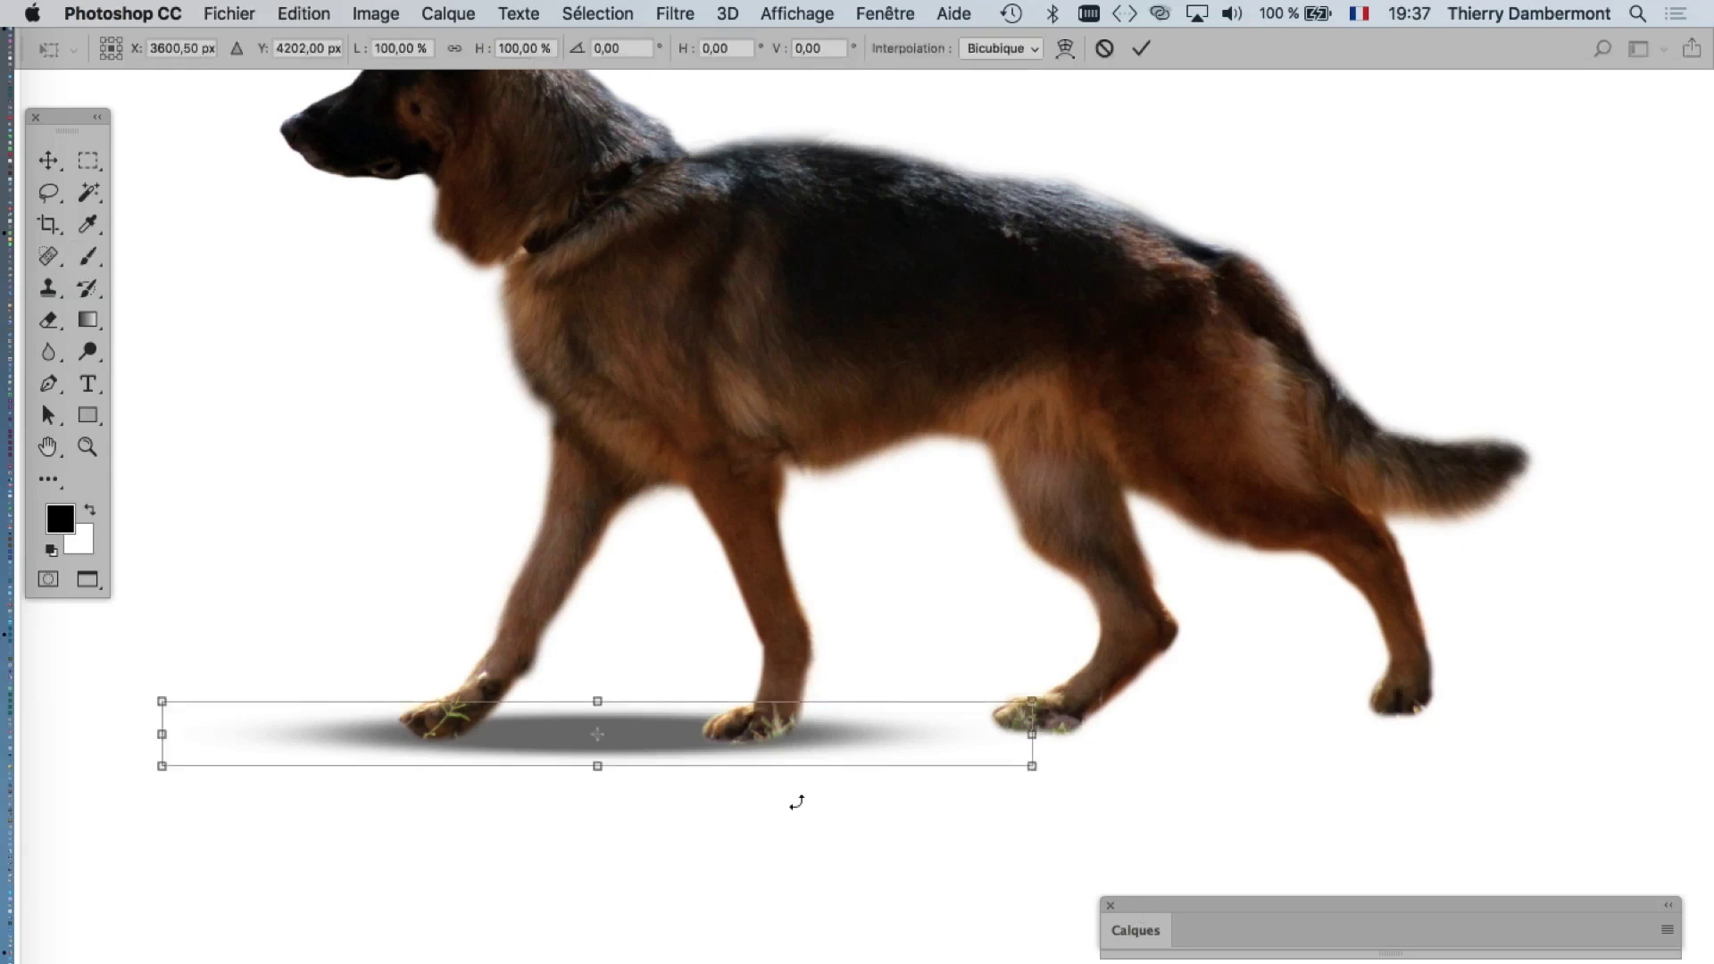
drag(647, 744, 1170, 748)
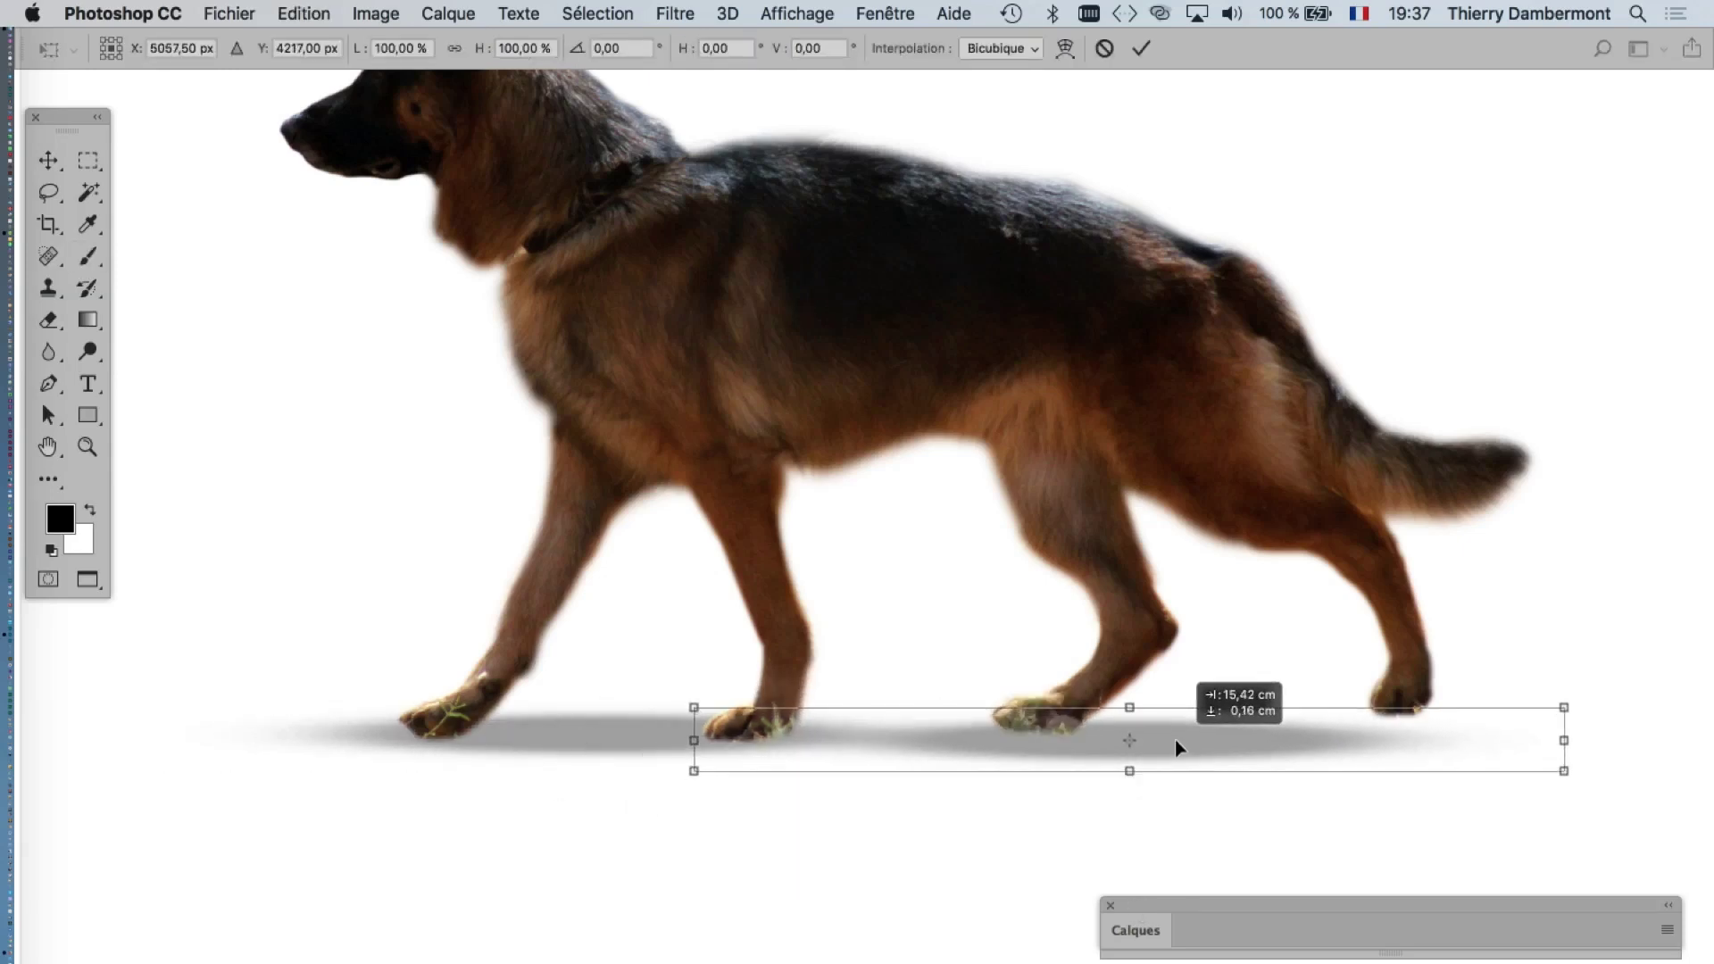
drag(1551, 705, 1502, 721)
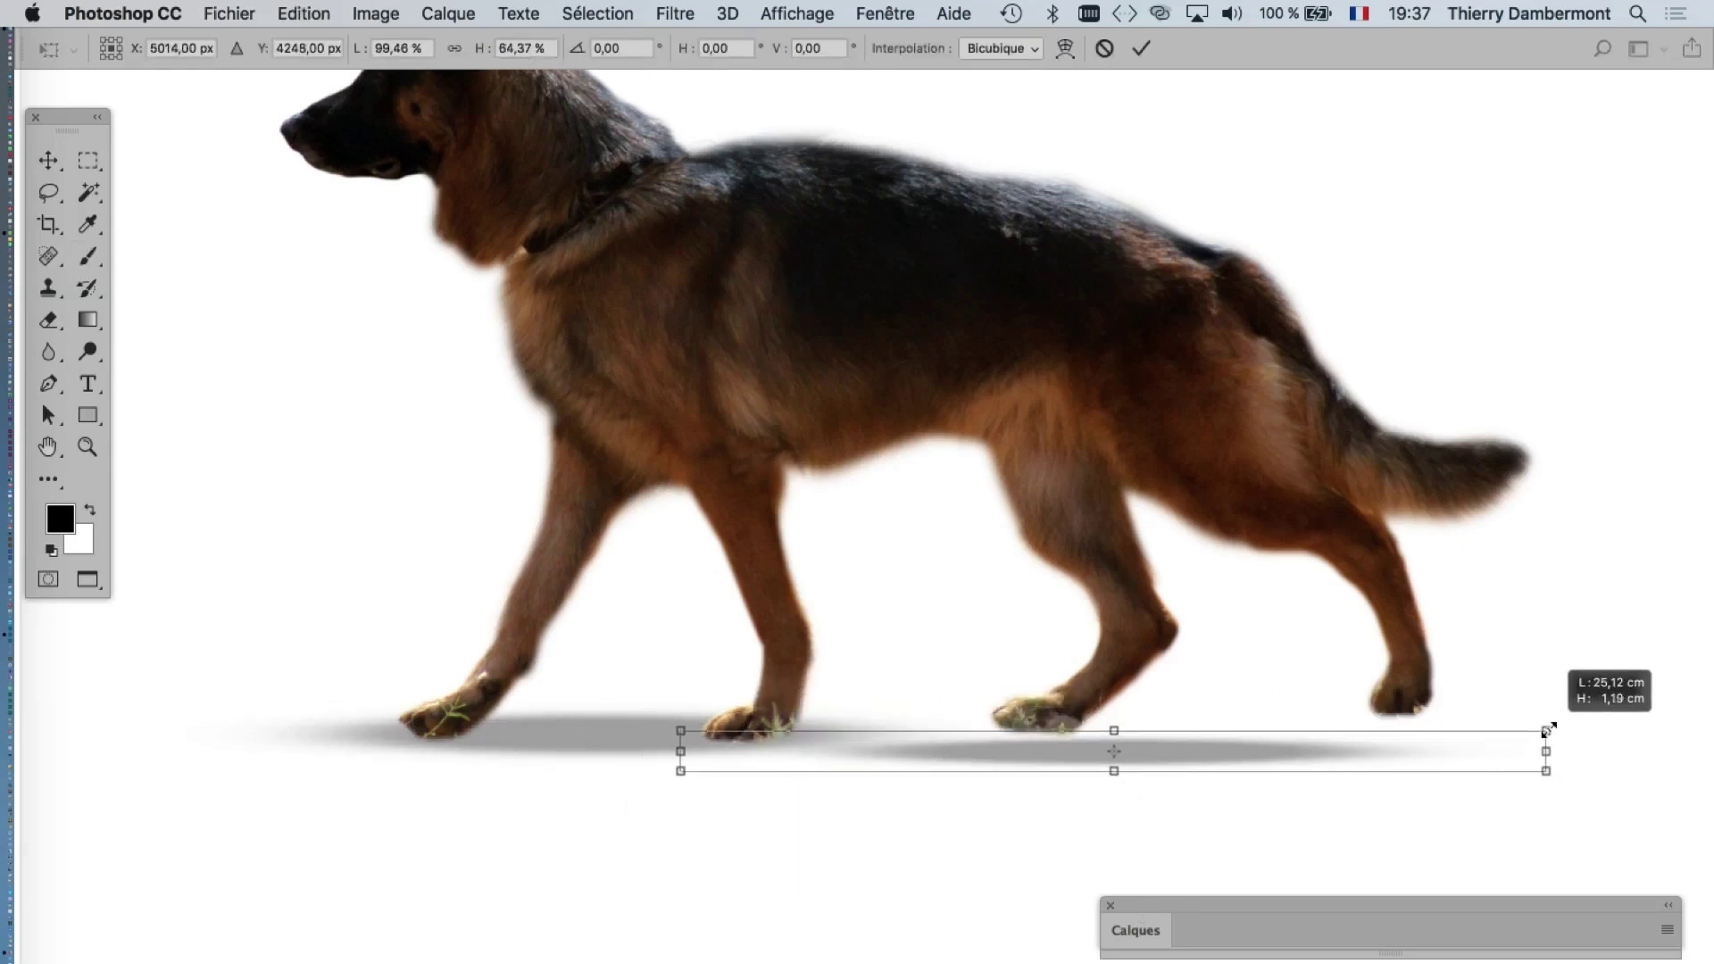
drag(1271, 750, 1262, 726)
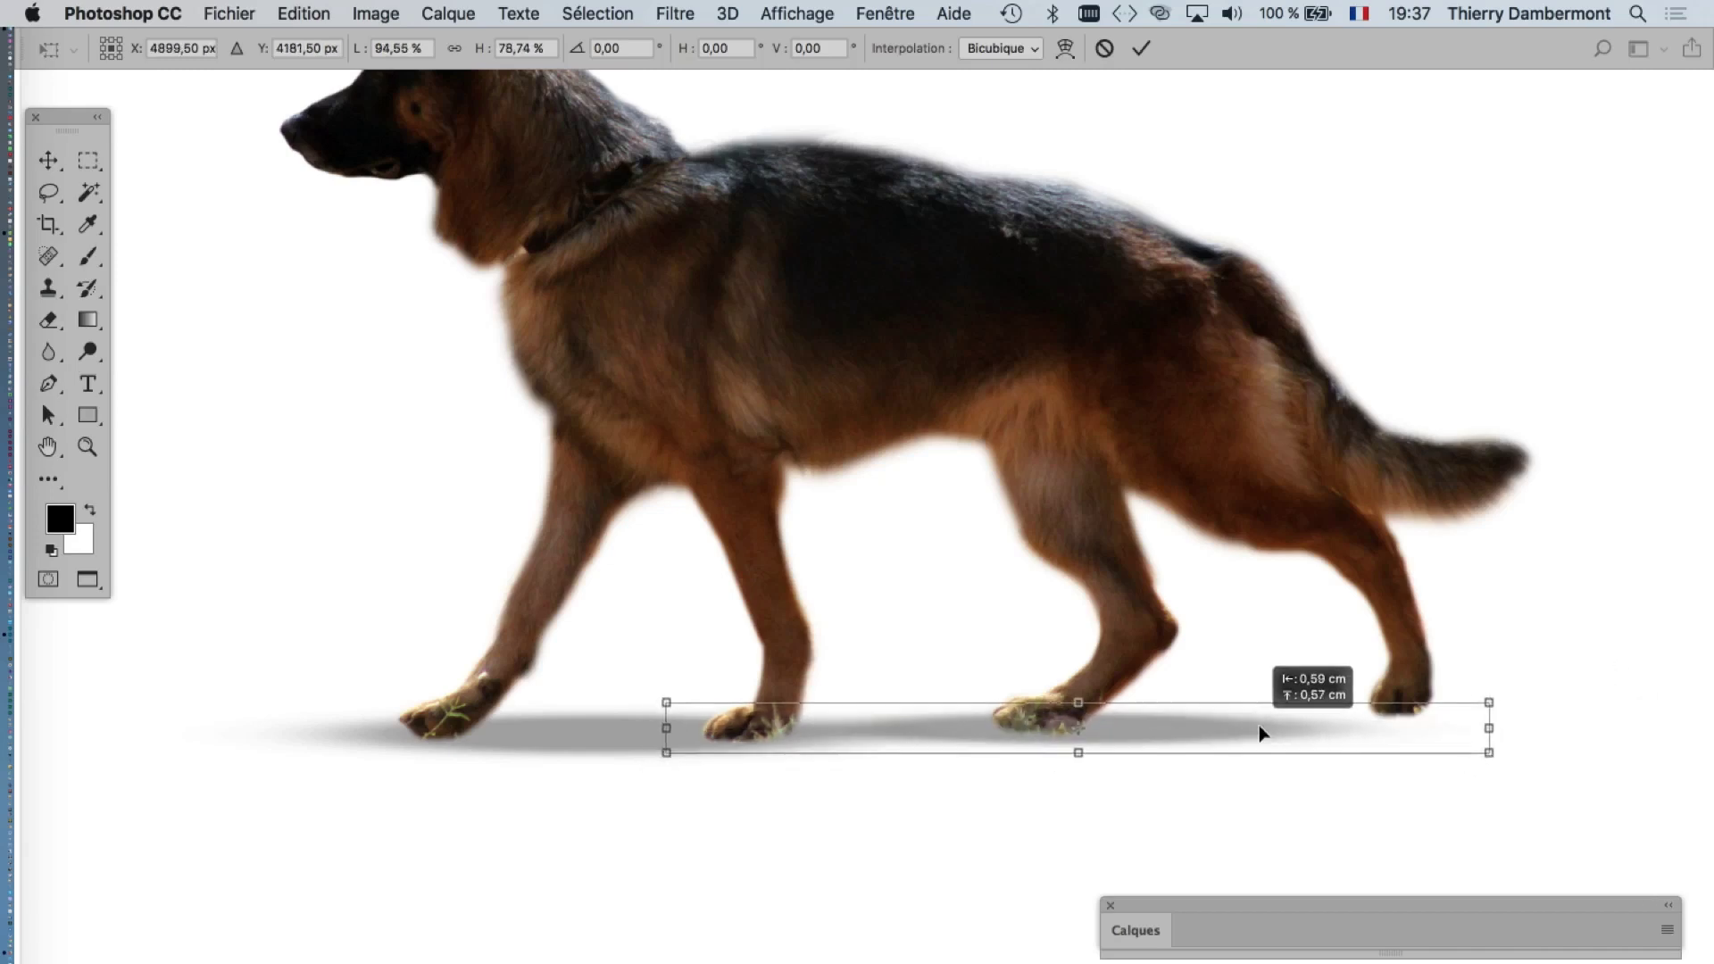
scroll(1262, 726, down, 2)
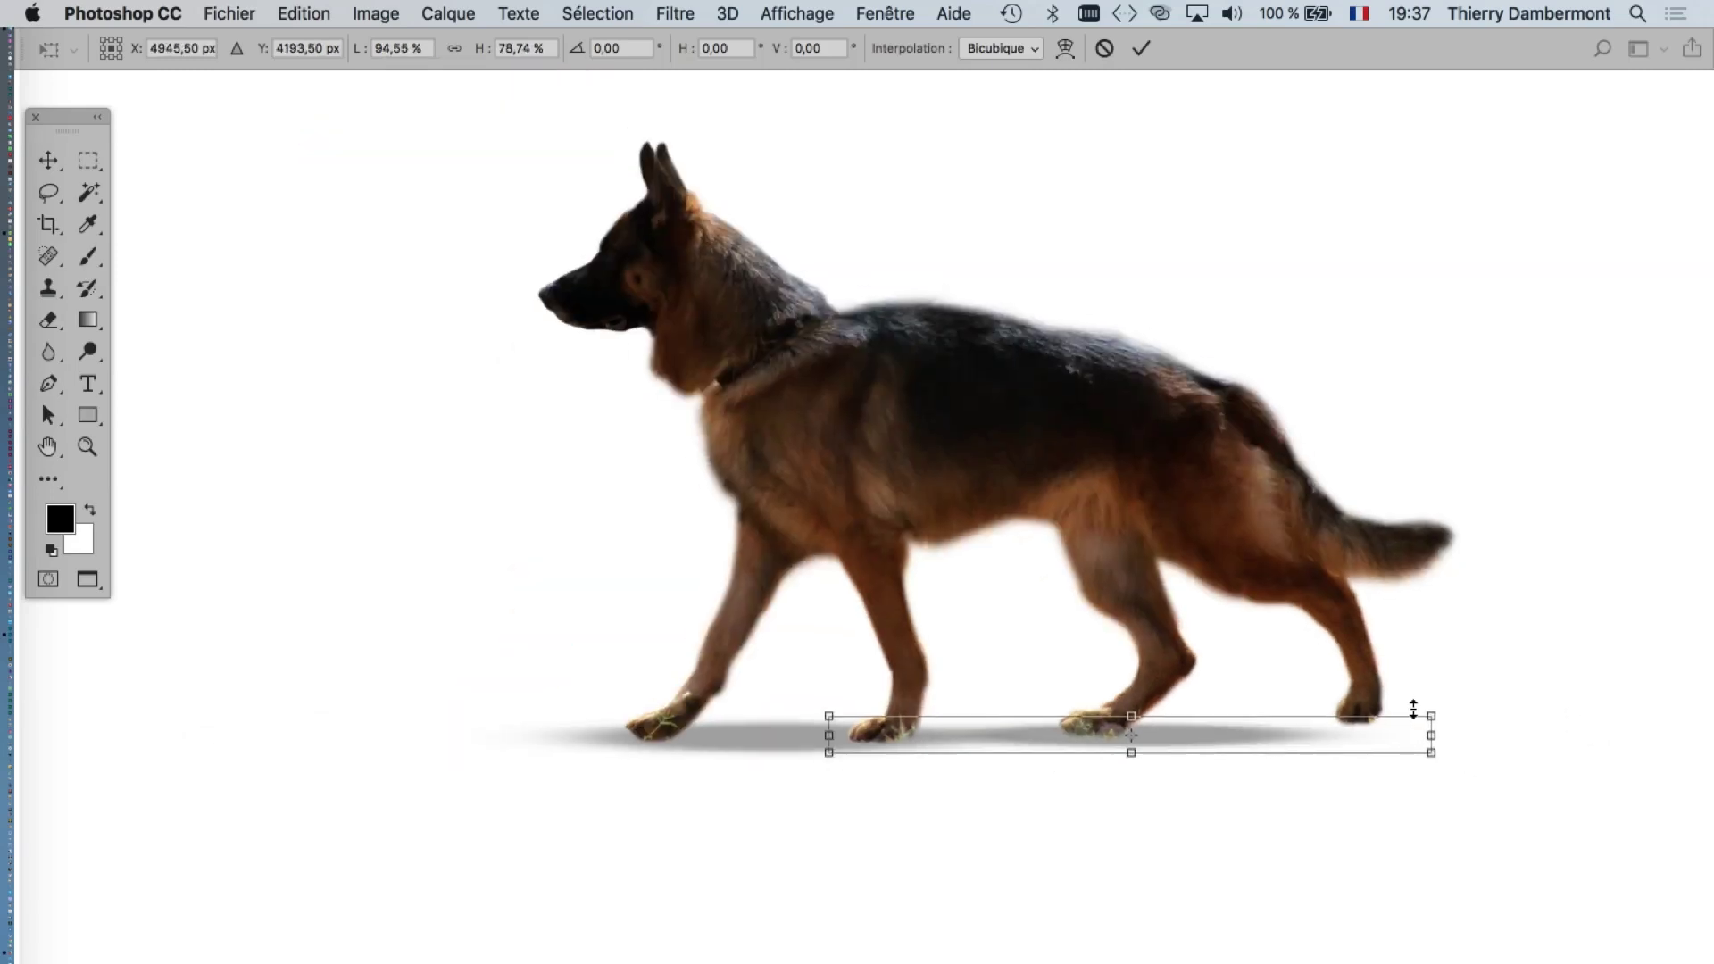
drag(1428, 716, 1433, 698)
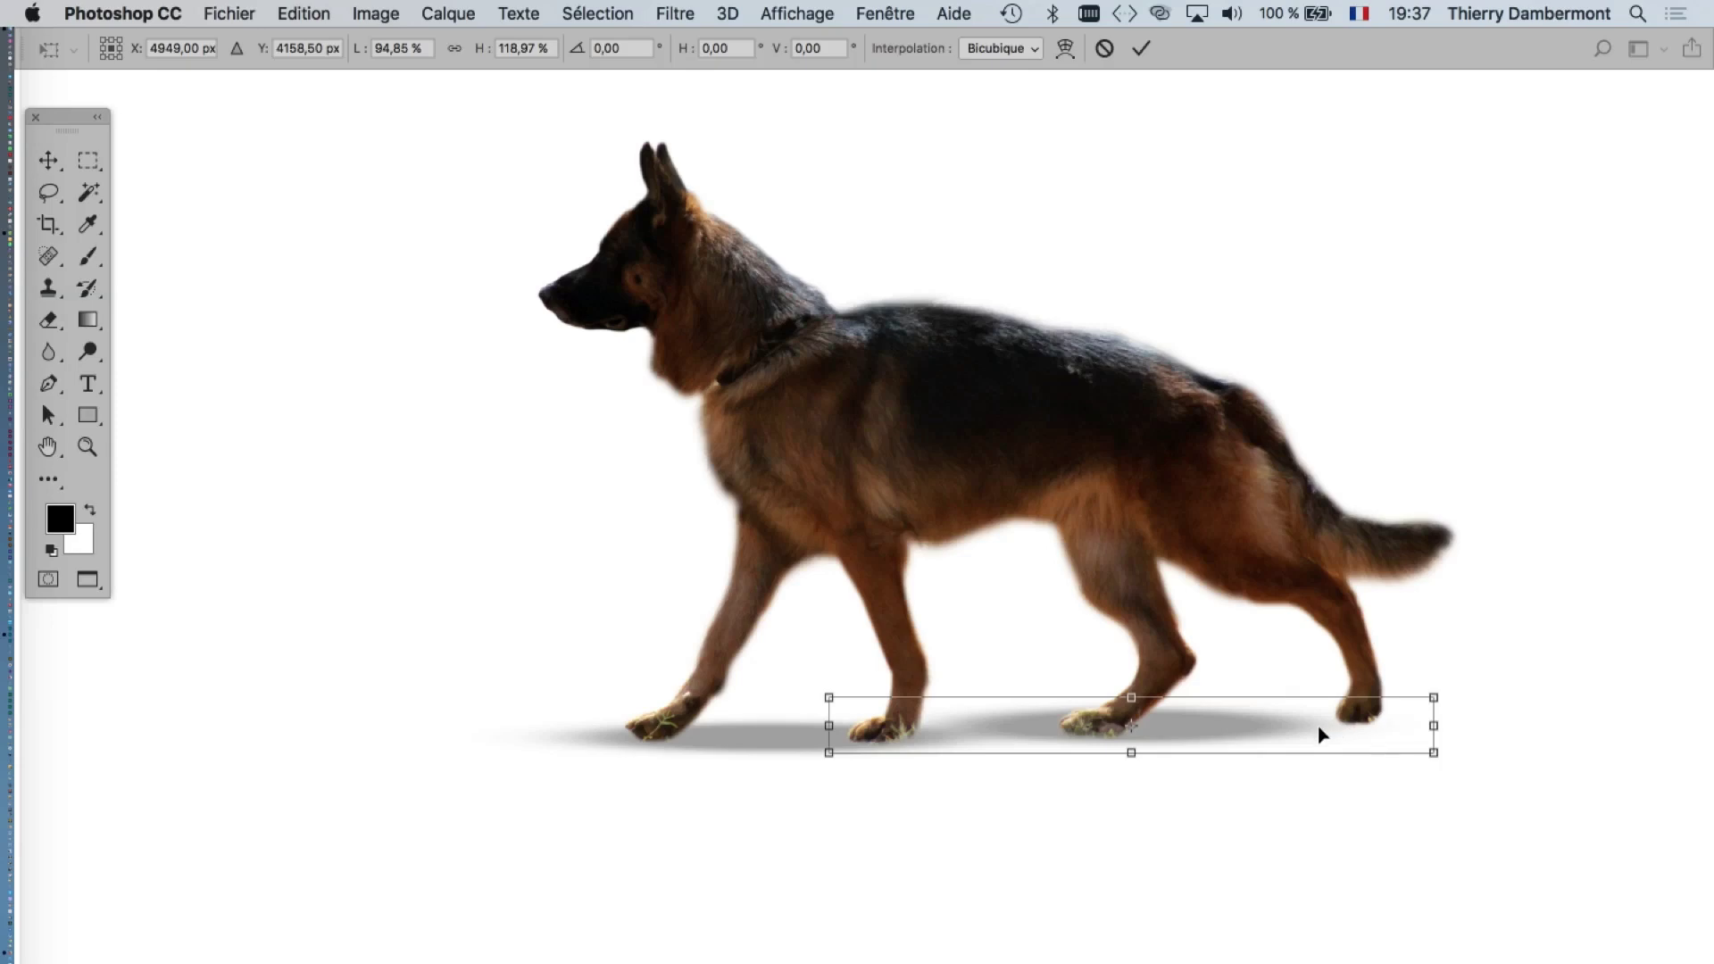
drag(1322, 735, 1333, 744)
drag(1439, 711, 1447, 727)
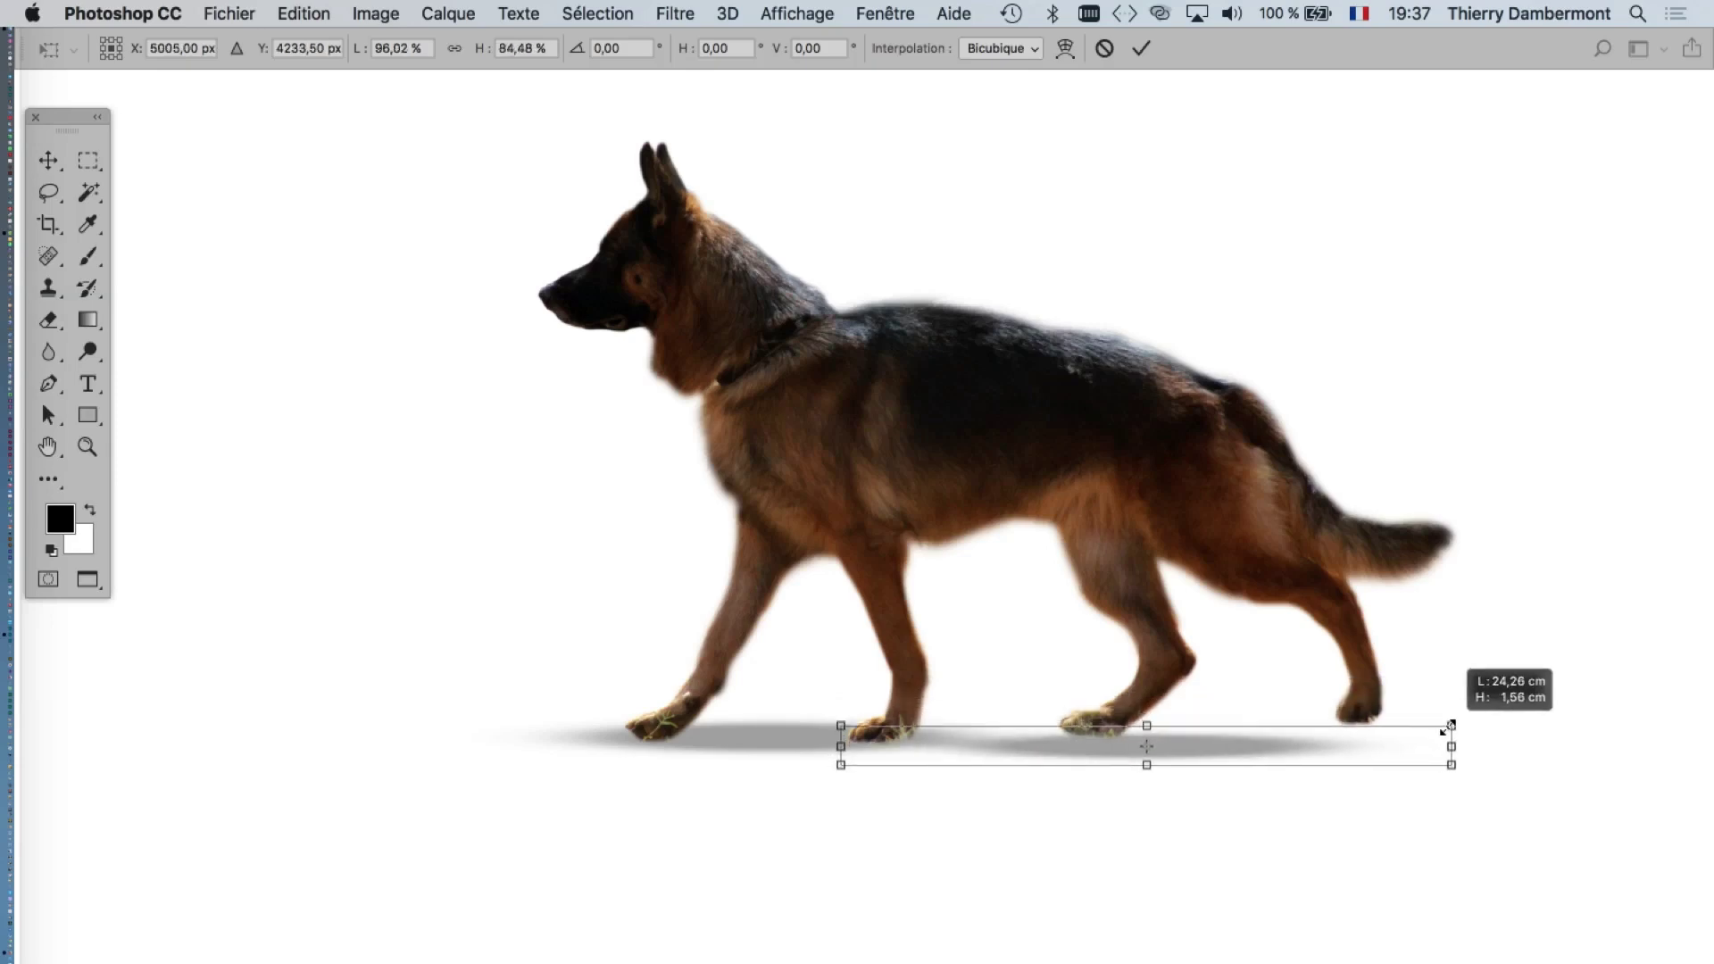
drag(1296, 750, 1260, 749)
- Commit the copied shadow's transform and set Calque 3 copie's opacity to 21%
click(1141, 50)
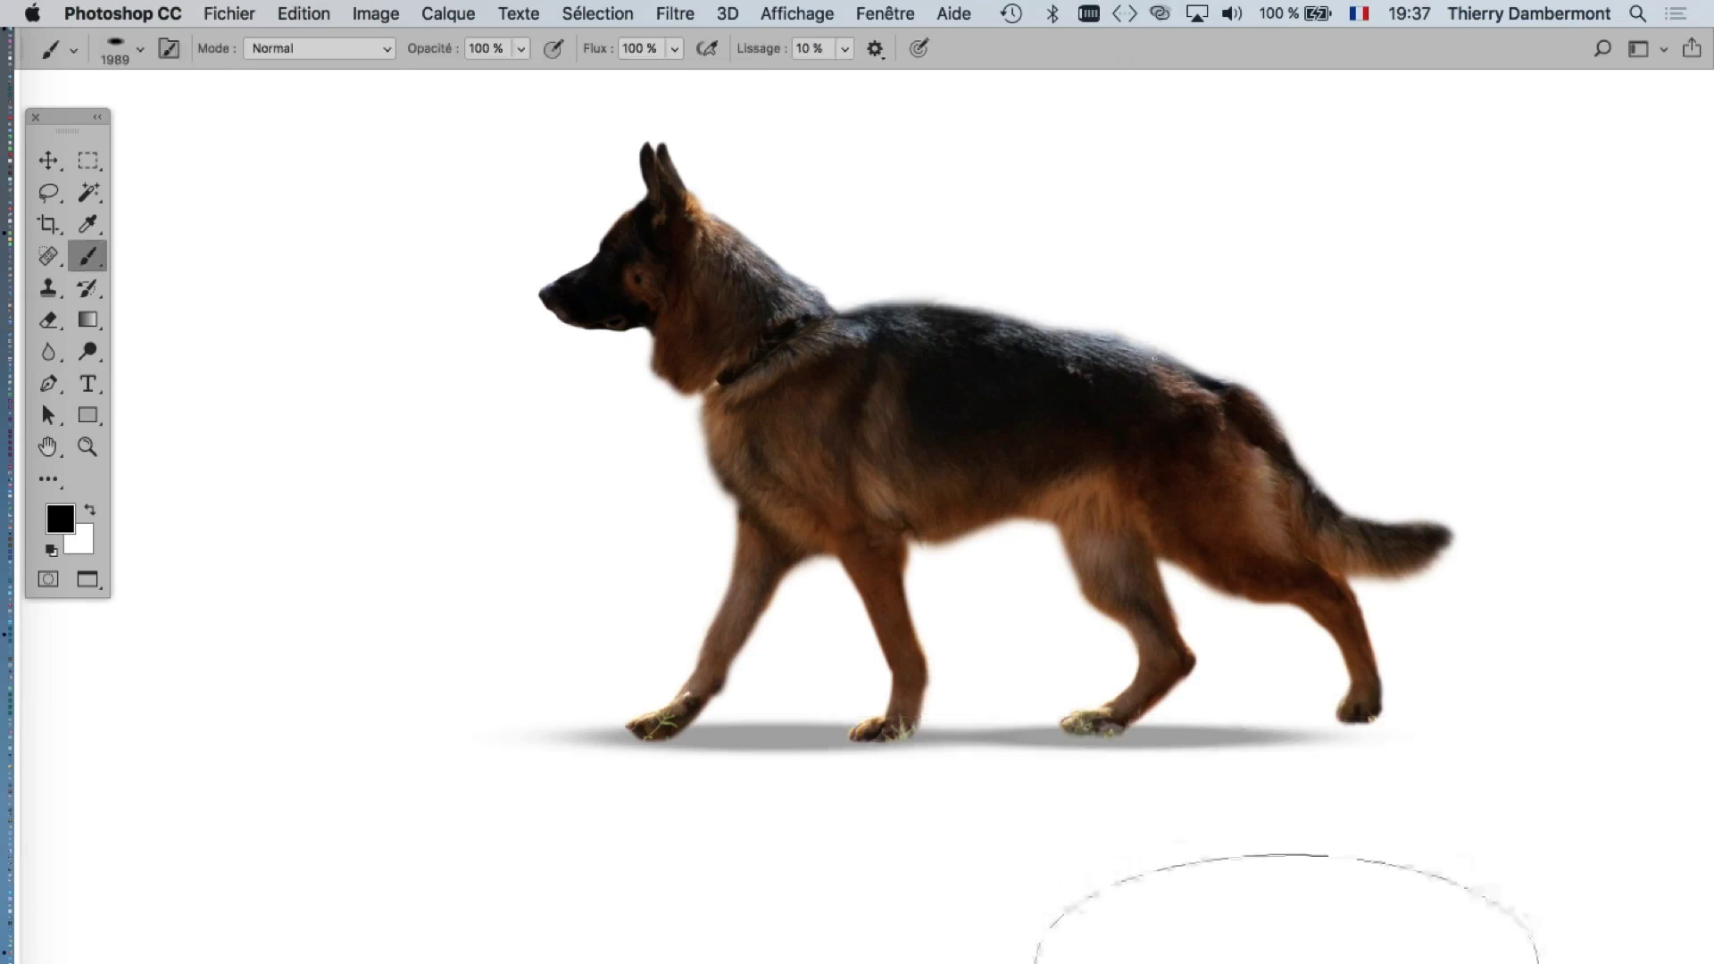
key(F7)
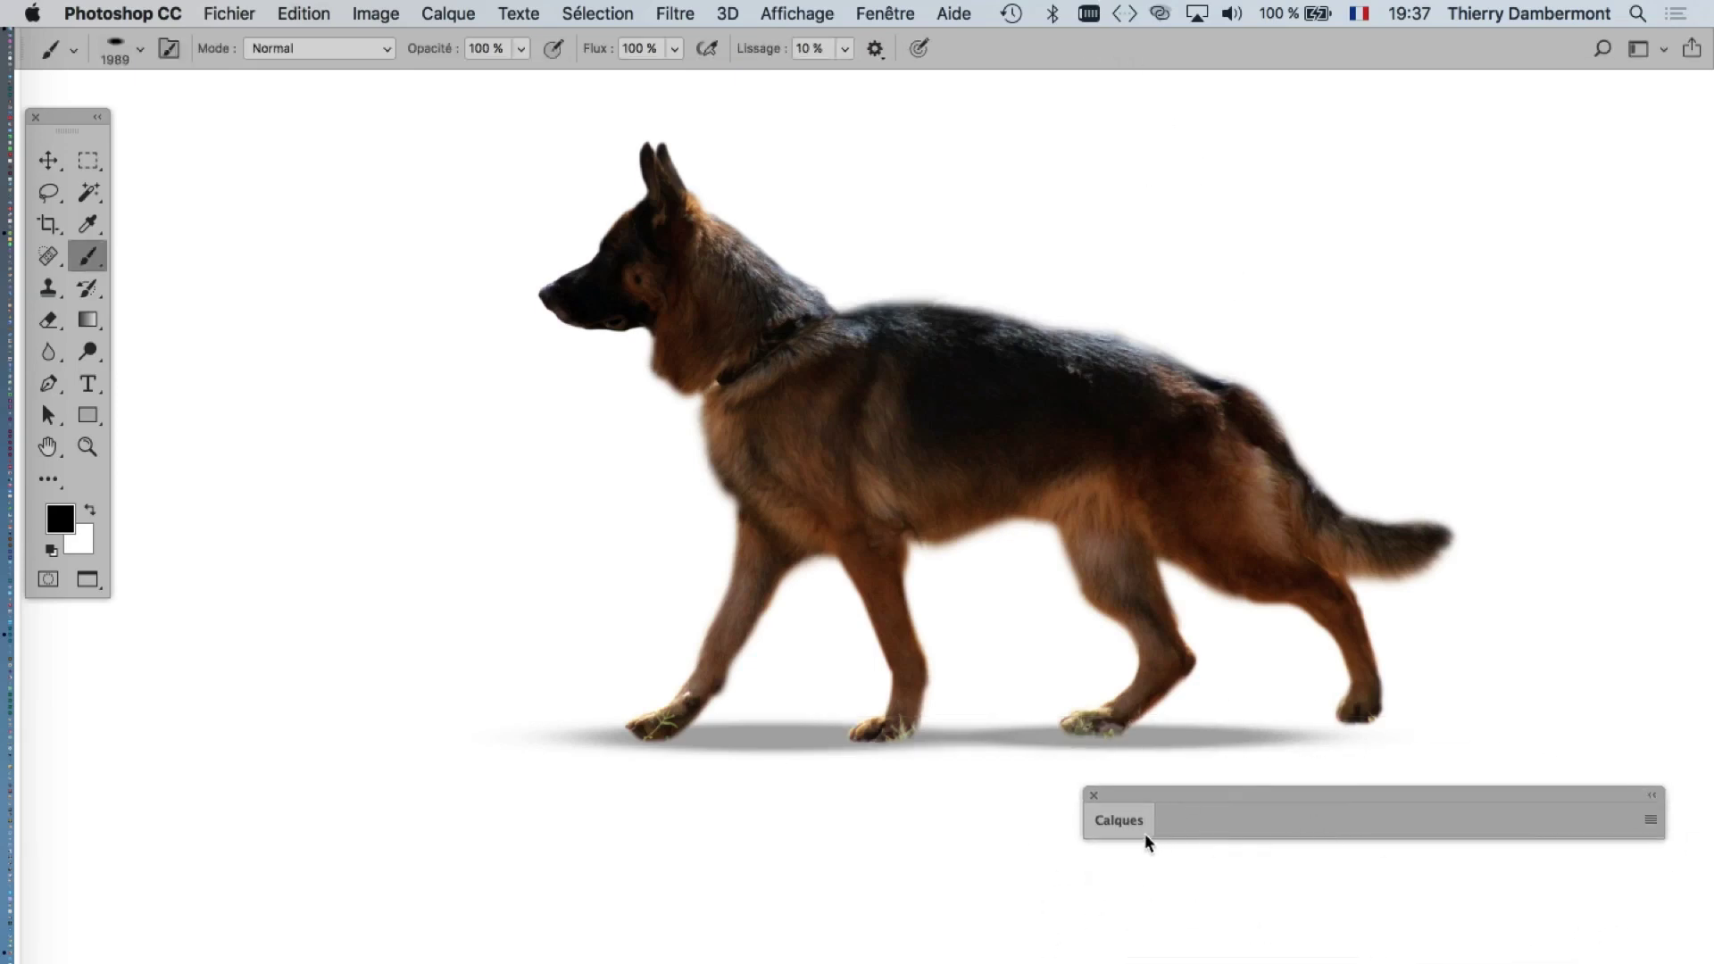
click(1127, 820)
drag(1384, 918, 1378, 923)
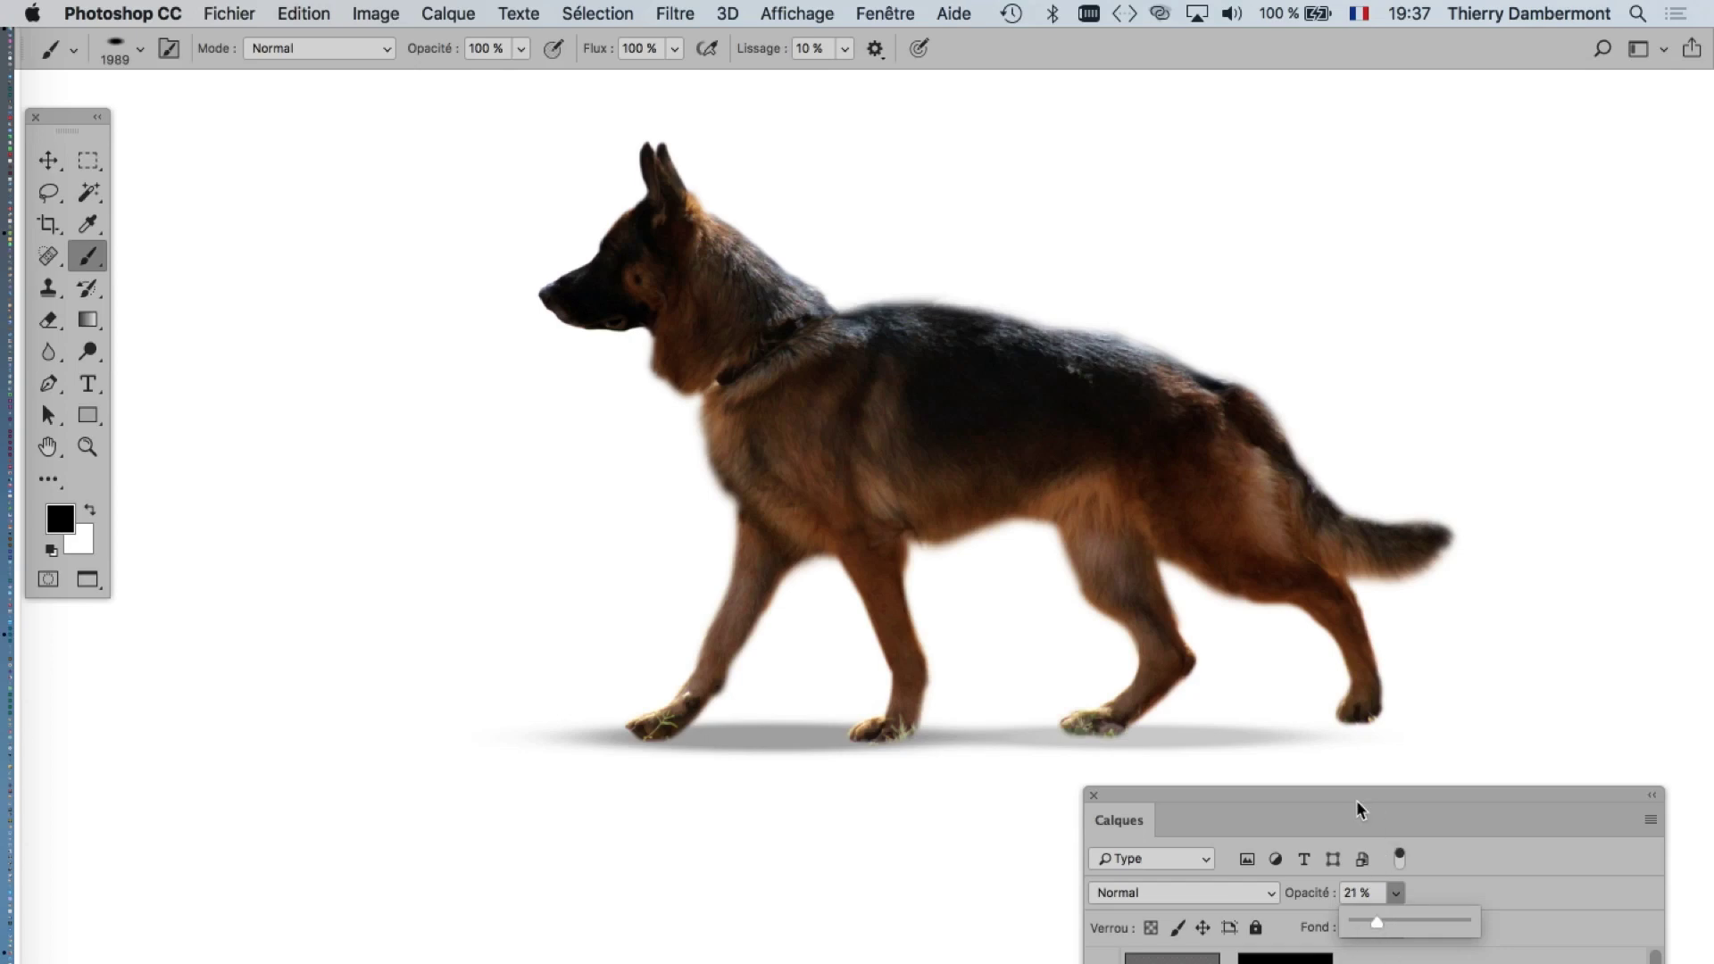
- Move the Calques panel beside the dog and lower Calque 3's opacity to about 20%
drag(1357, 809, 386, 243)
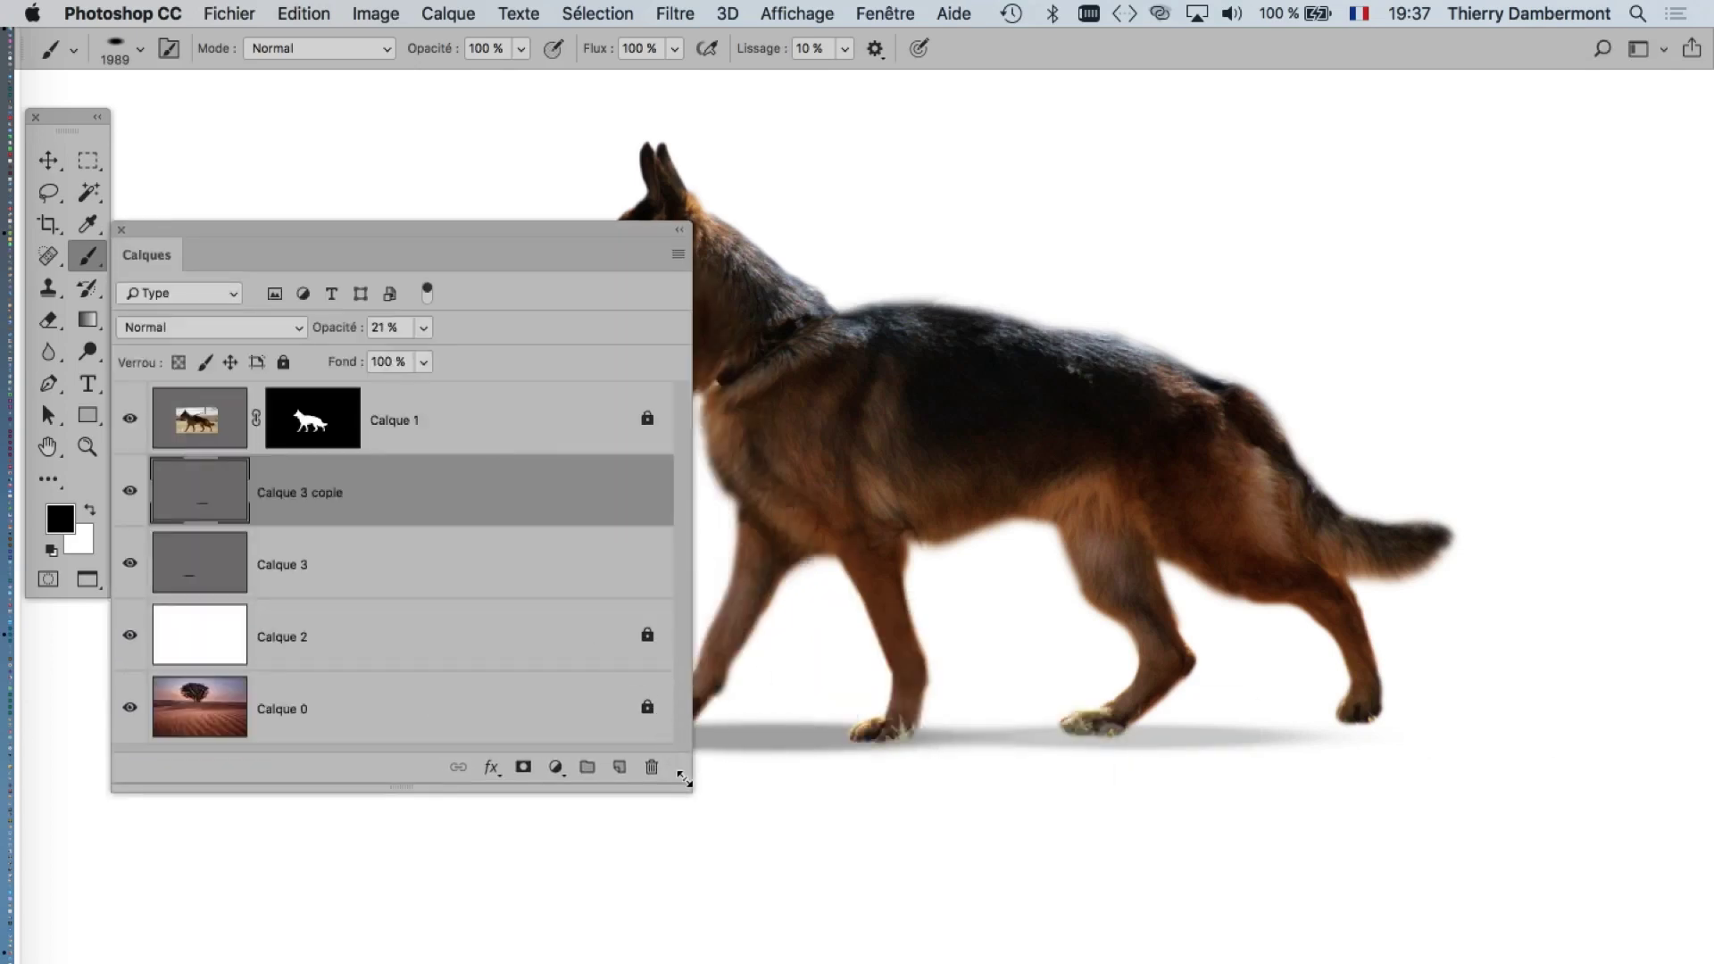
drag(684, 779, 436, 963)
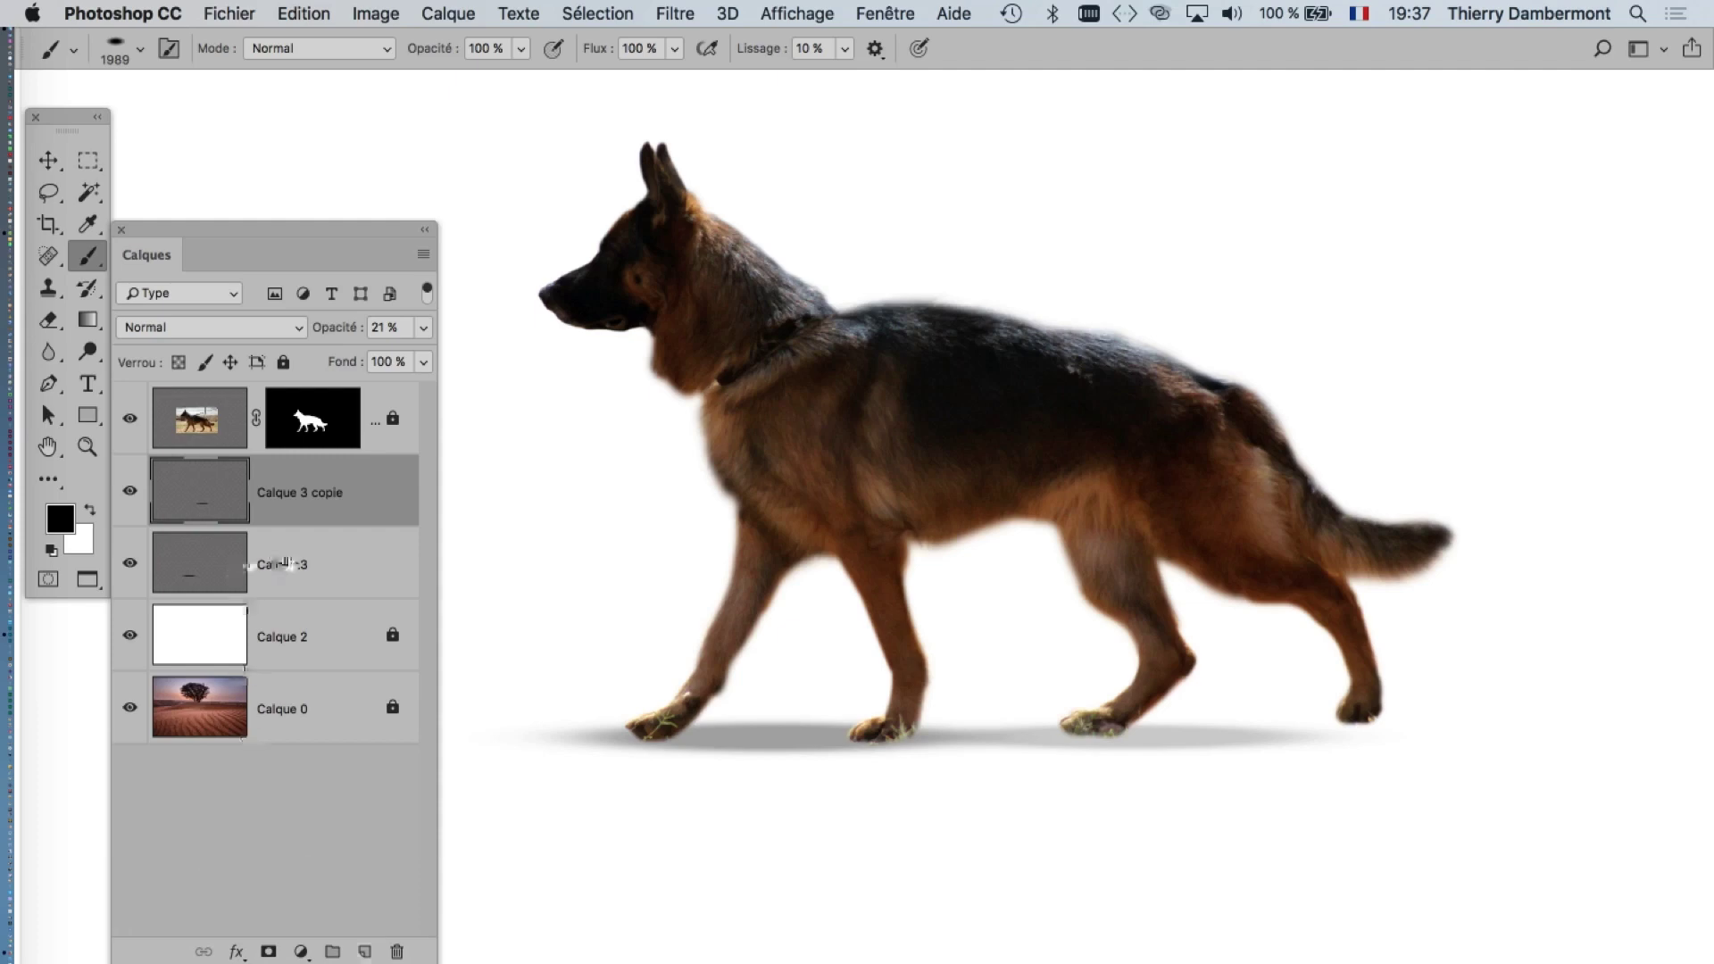
click(284, 564)
click(423, 329)
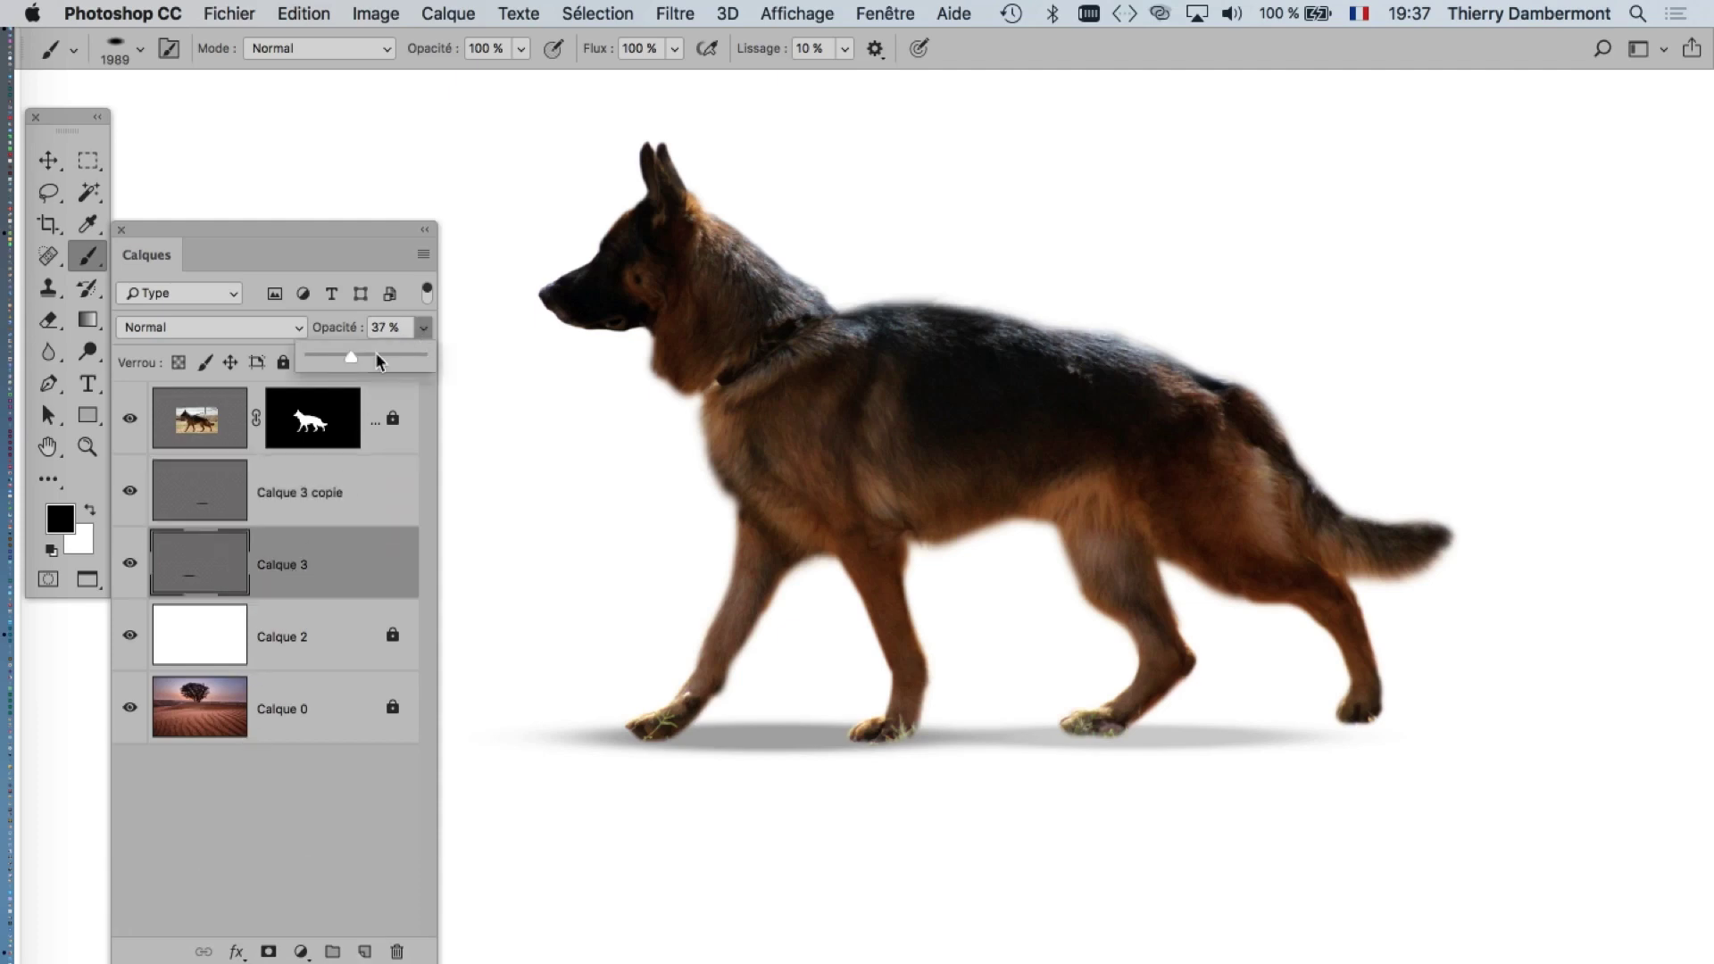
click(326, 357)
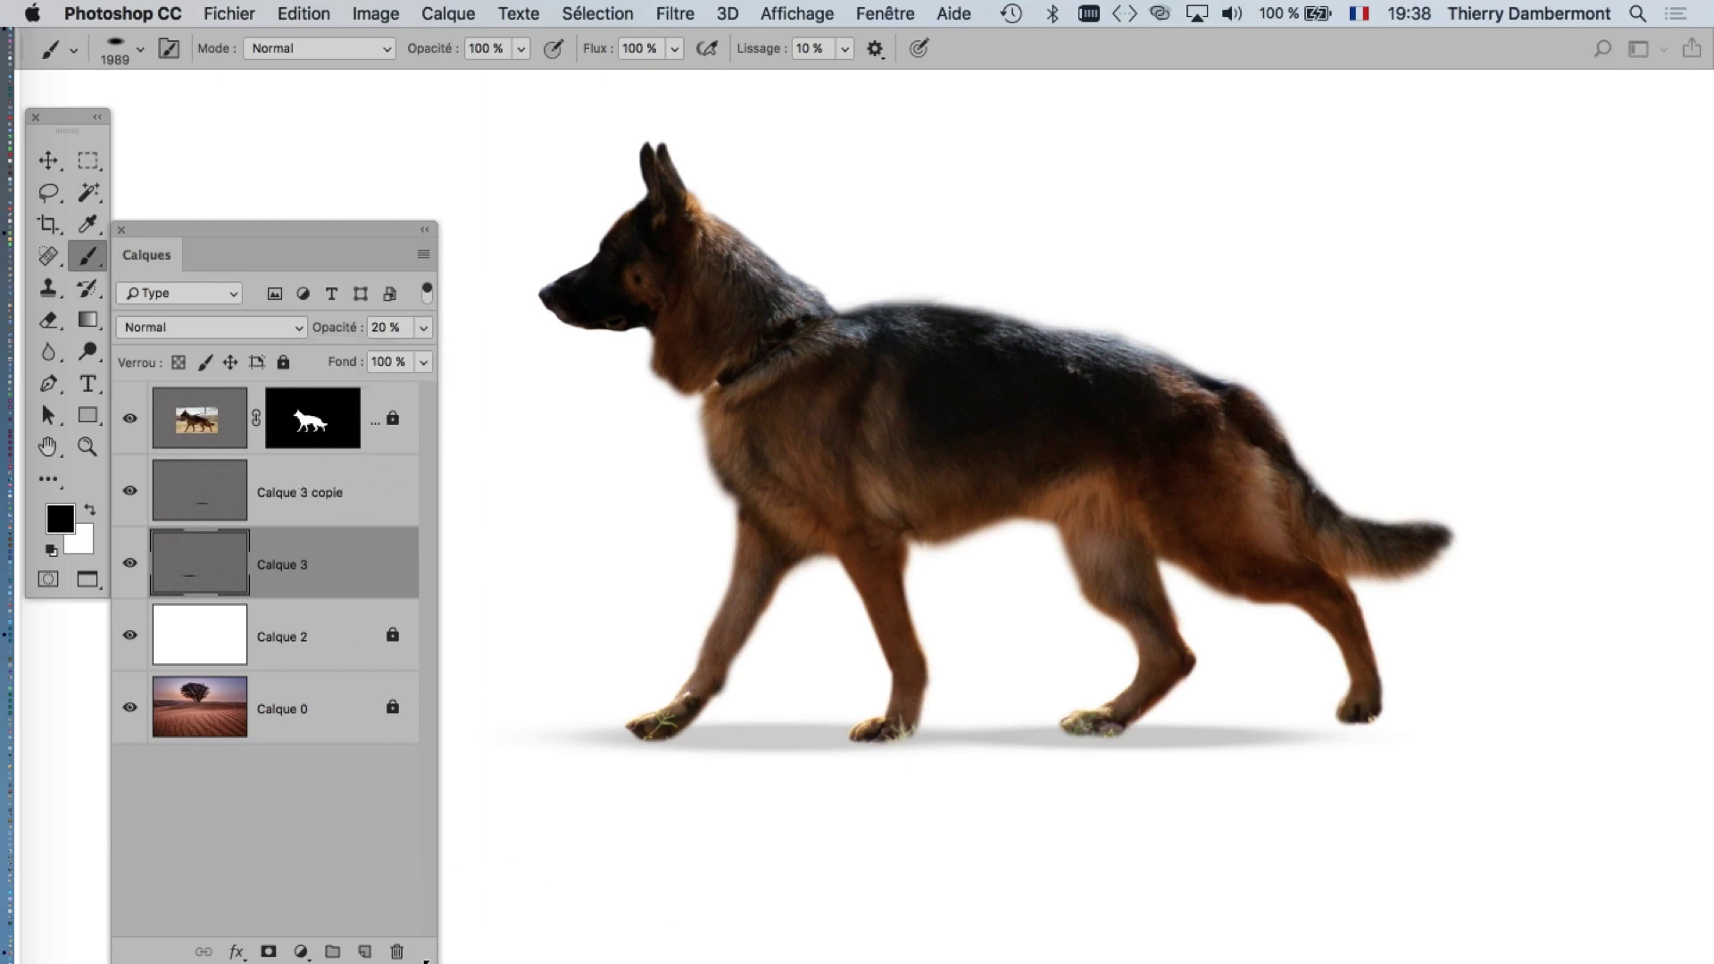
- Resize the Calques panel to show every layer, then select Calque 3 copie
drag(425, 957, 428, 438)
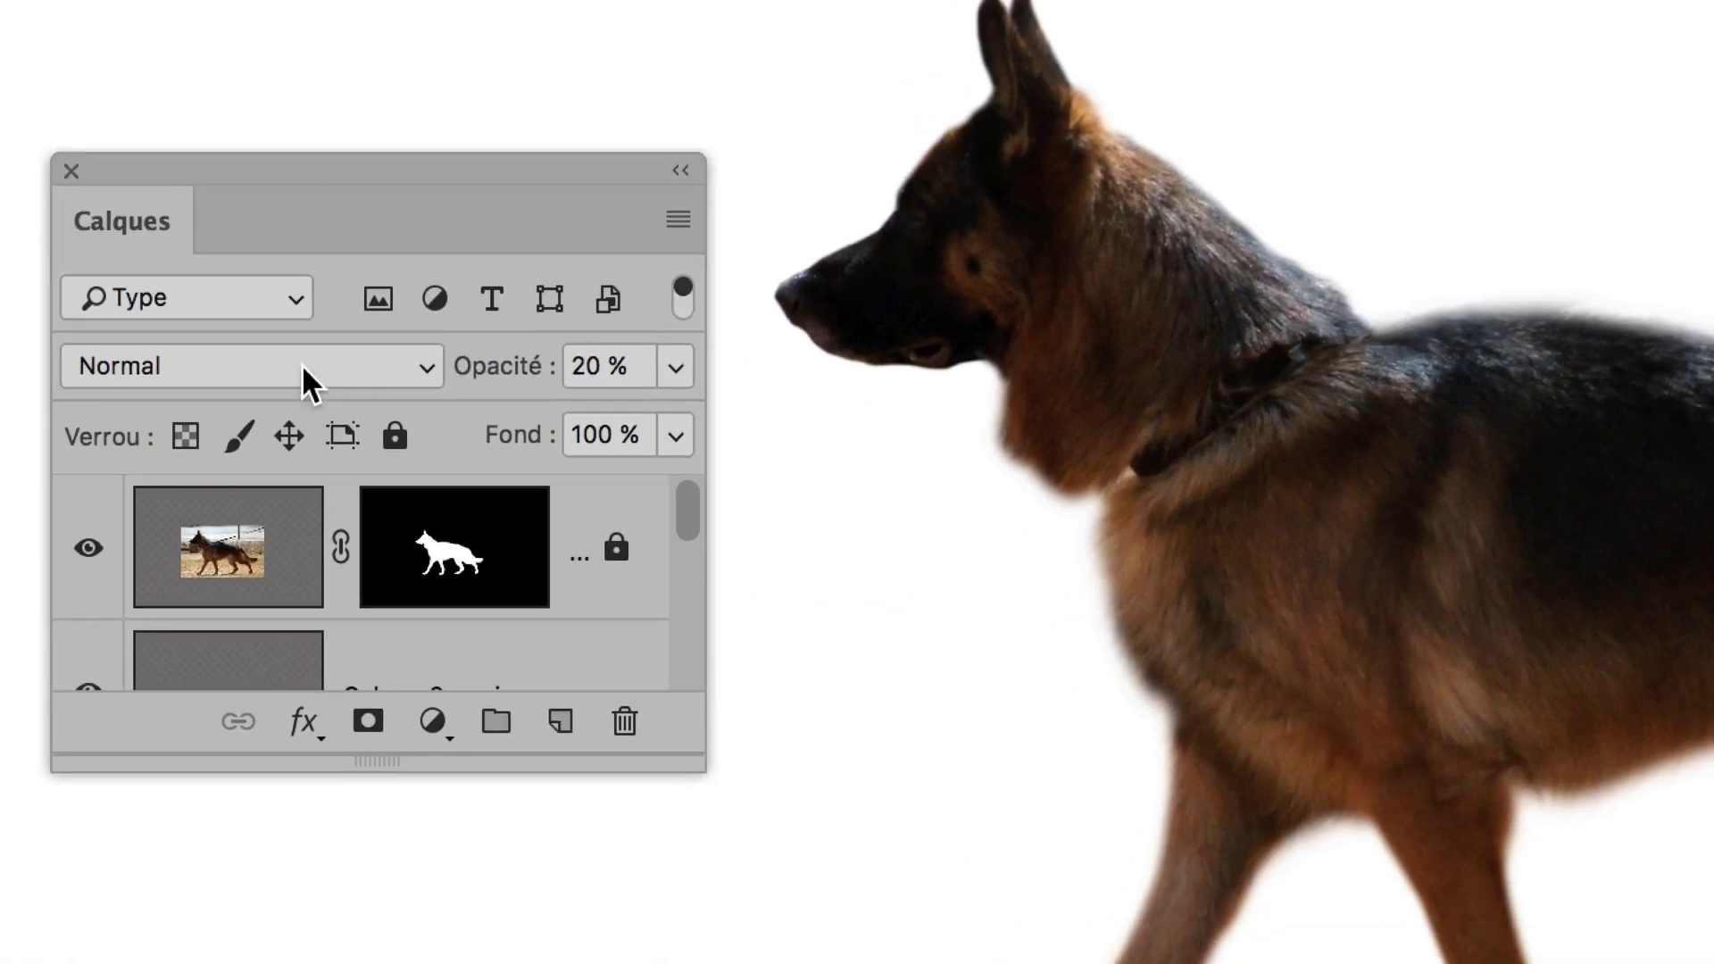
scroll(308, 459, down, 1)
scroll(308, 460, down, 3)
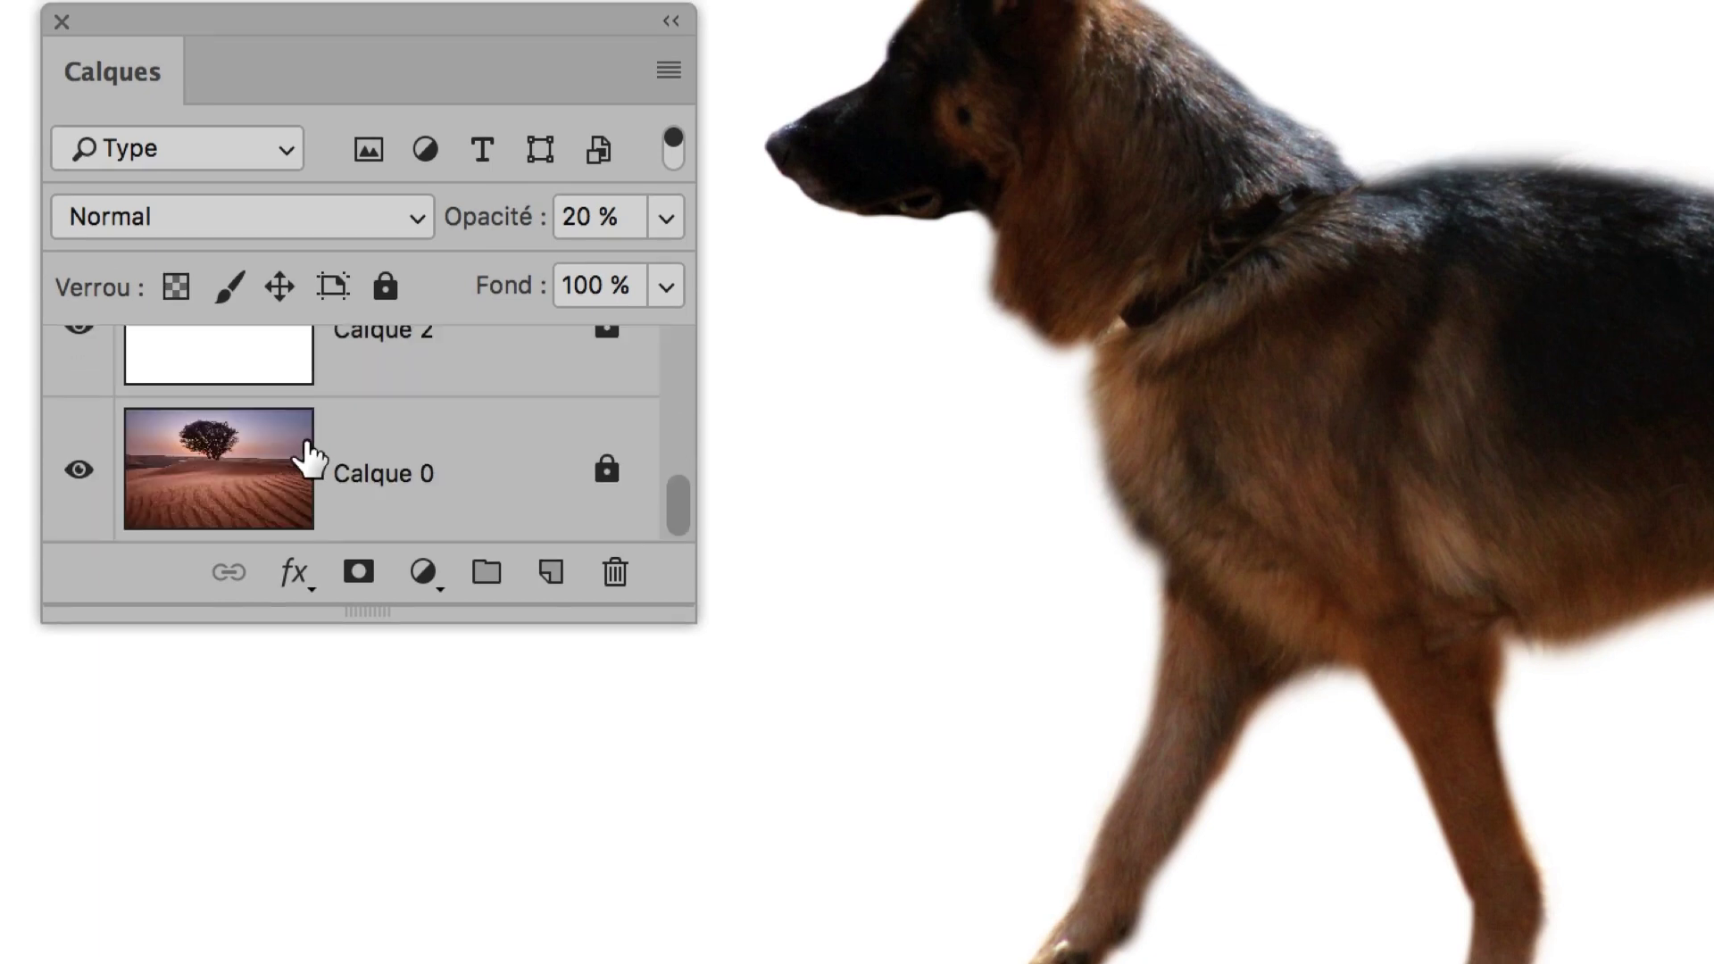
scroll(308, 460, up, 3)
scroll(308, 457, up, 2)
scroll(308, 457, down, 2)
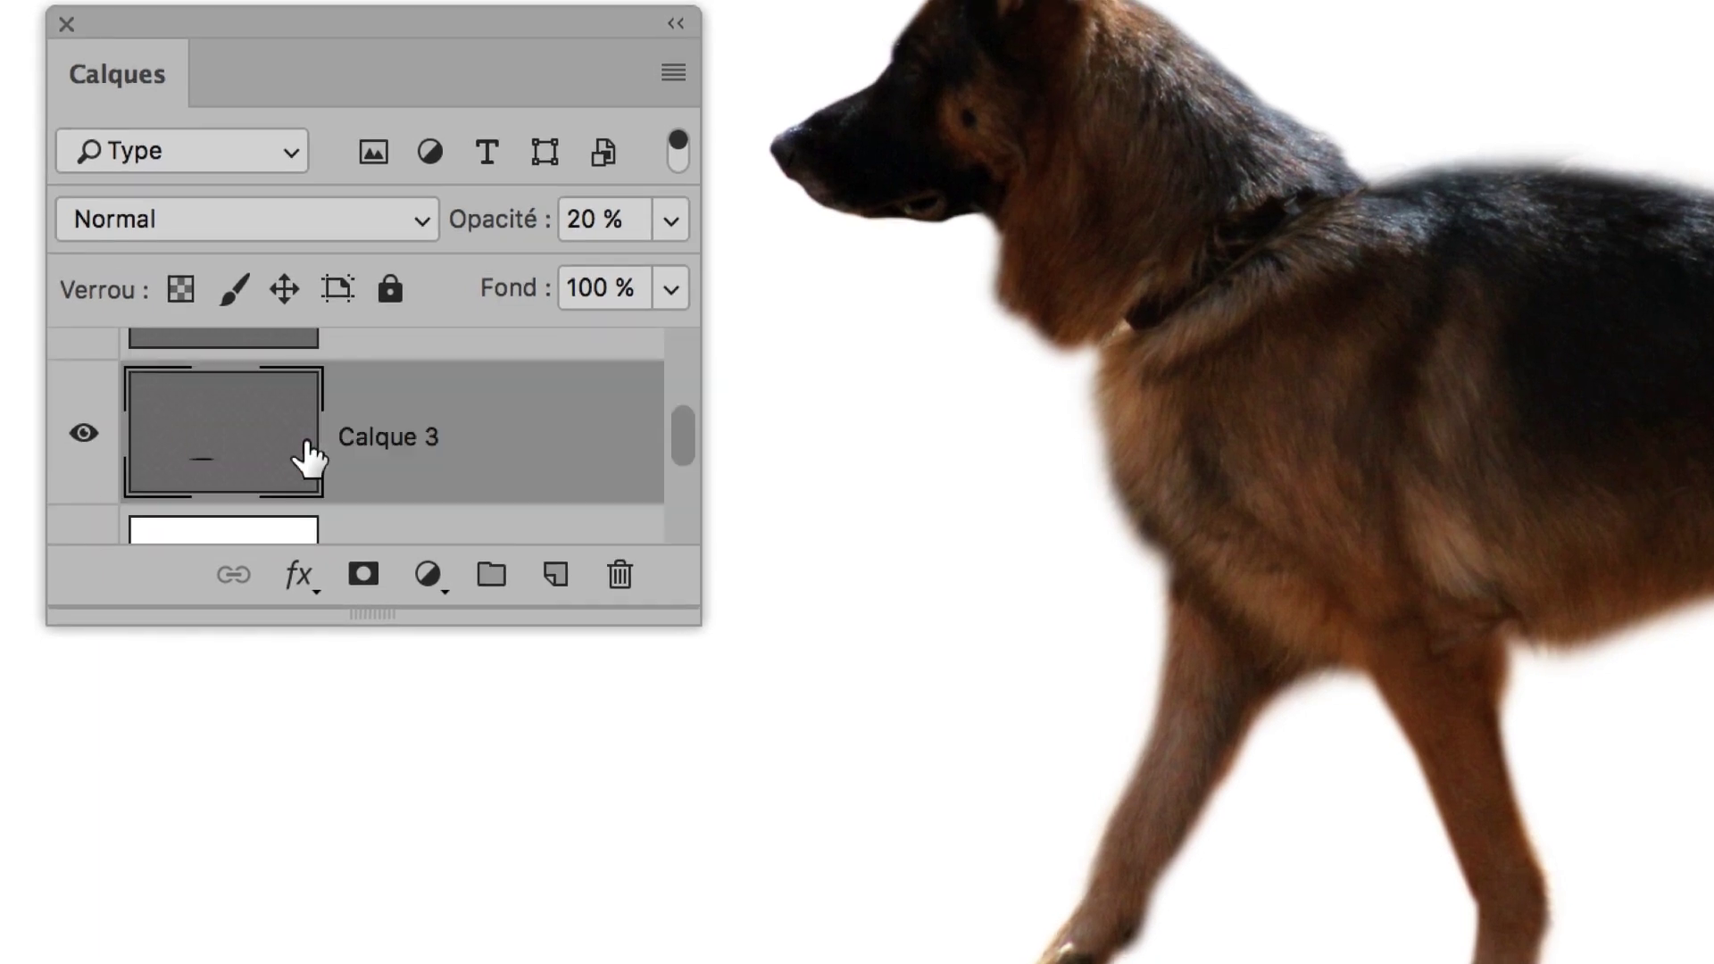
scroll(308, 457, down, 2)
scroll(308, 457, up, 4)
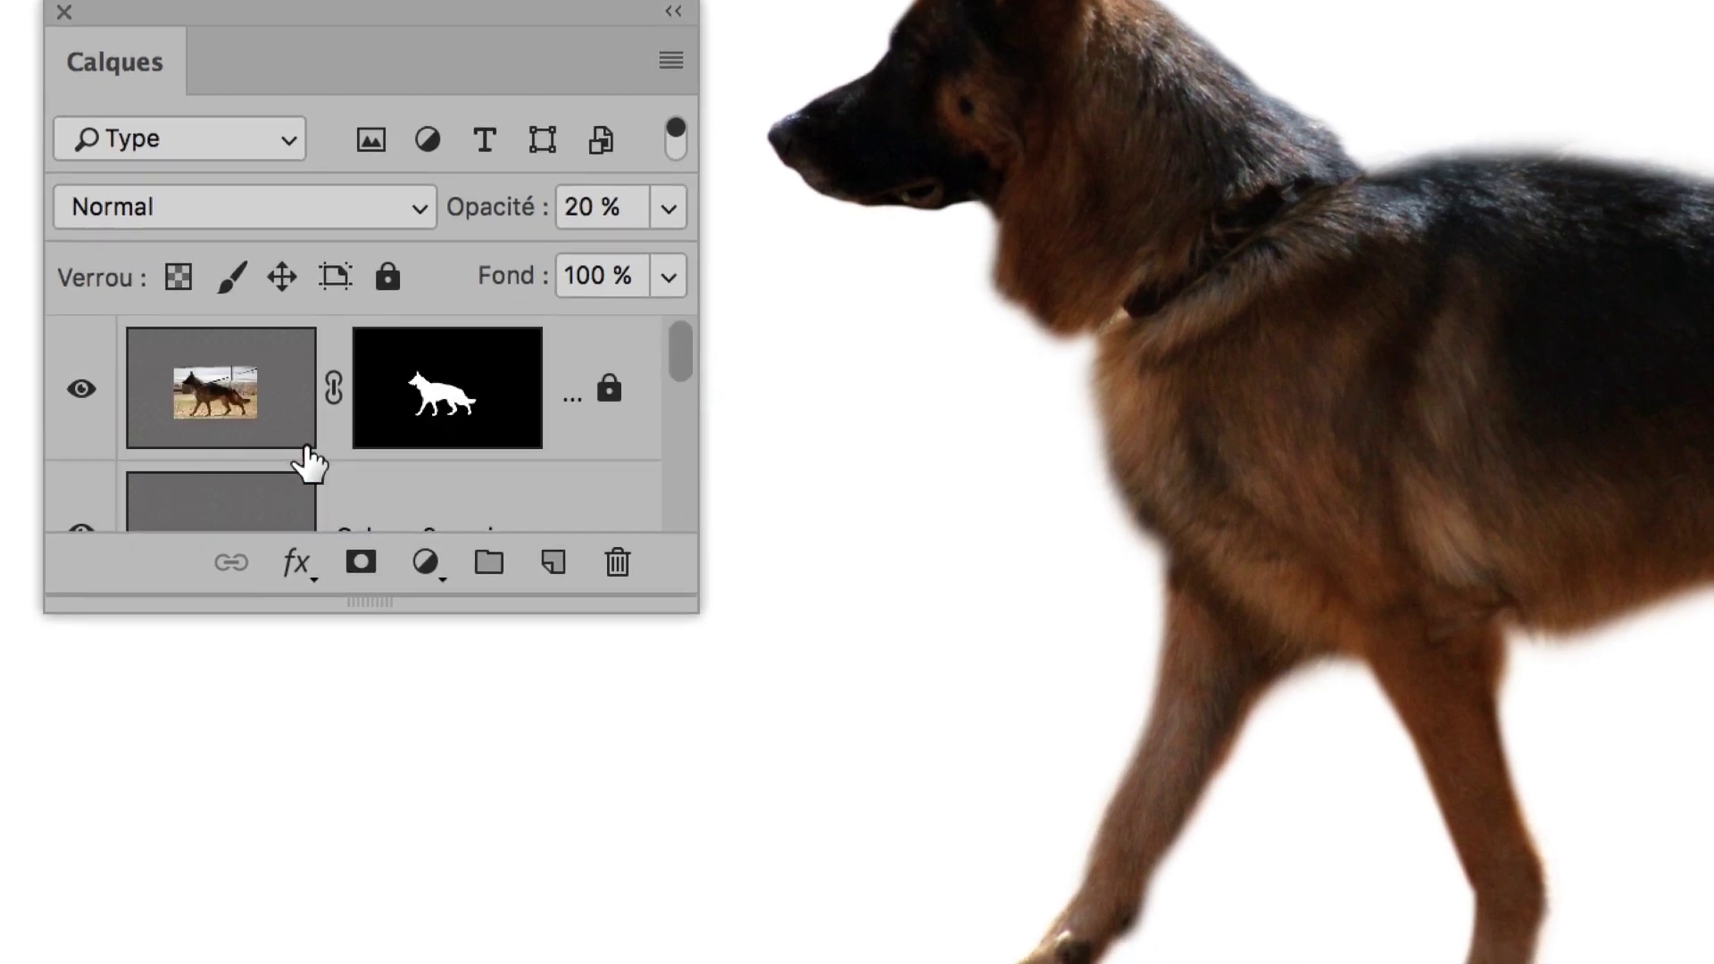
scroll(308, 460, down, 2)
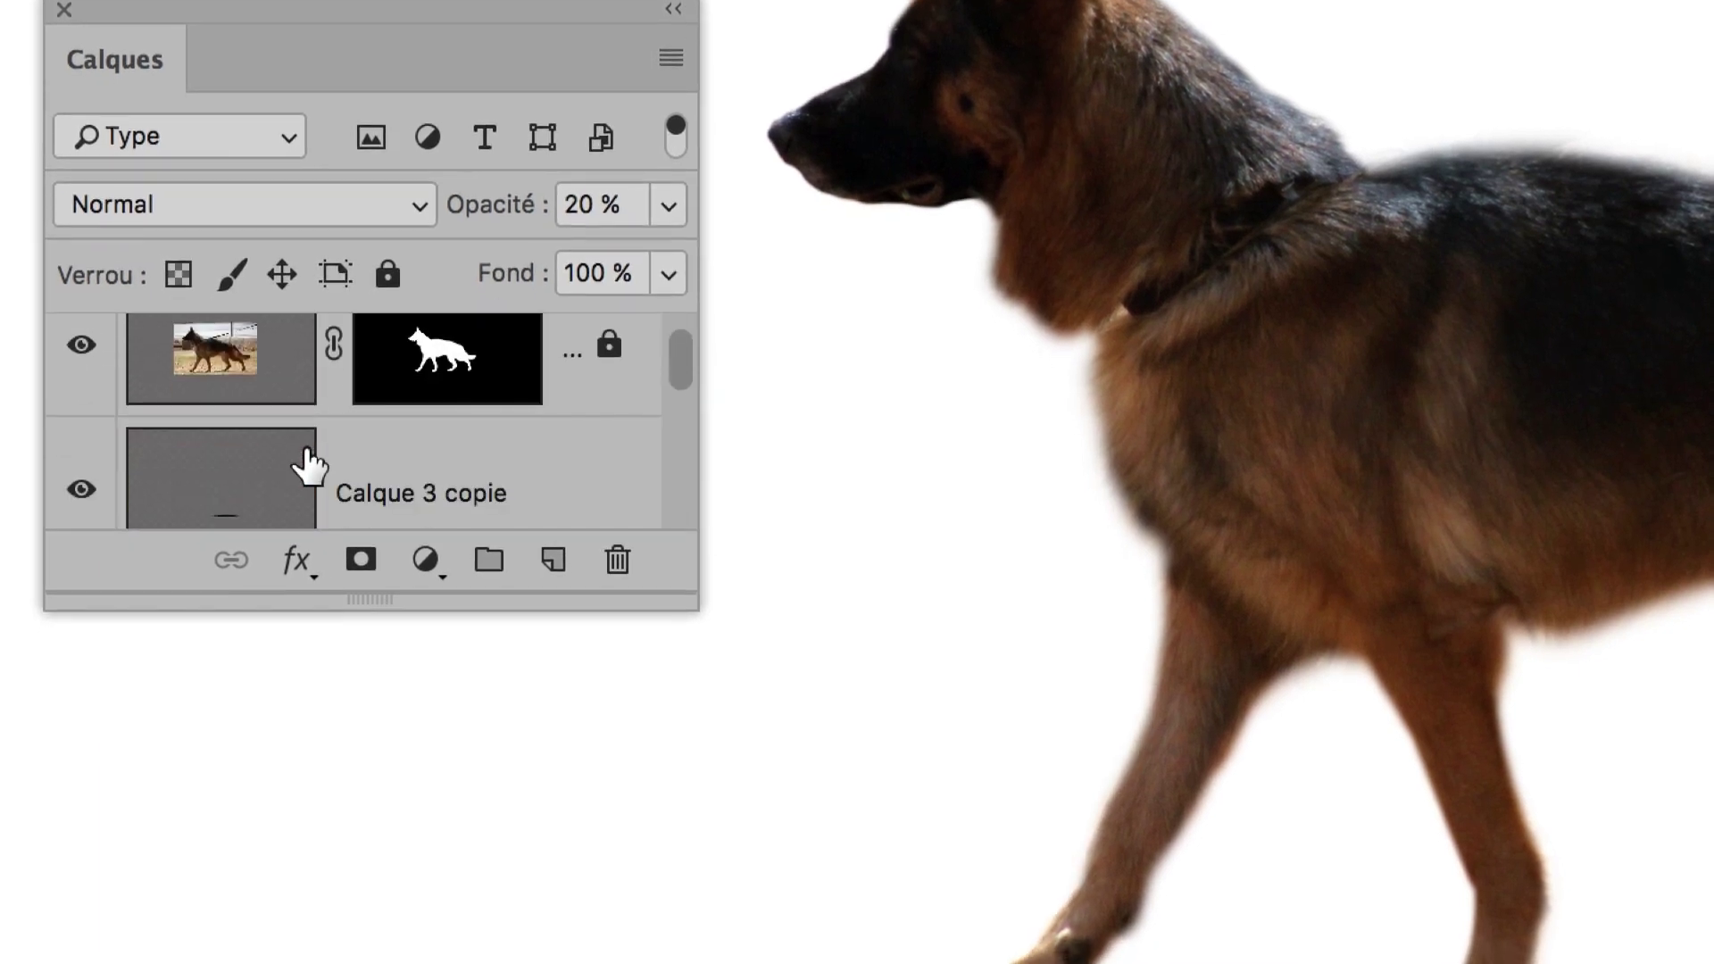
scroll(308, 460, down, 2)
scroll(308, 459, down, 2)
scroll(308, 459, up, 5)
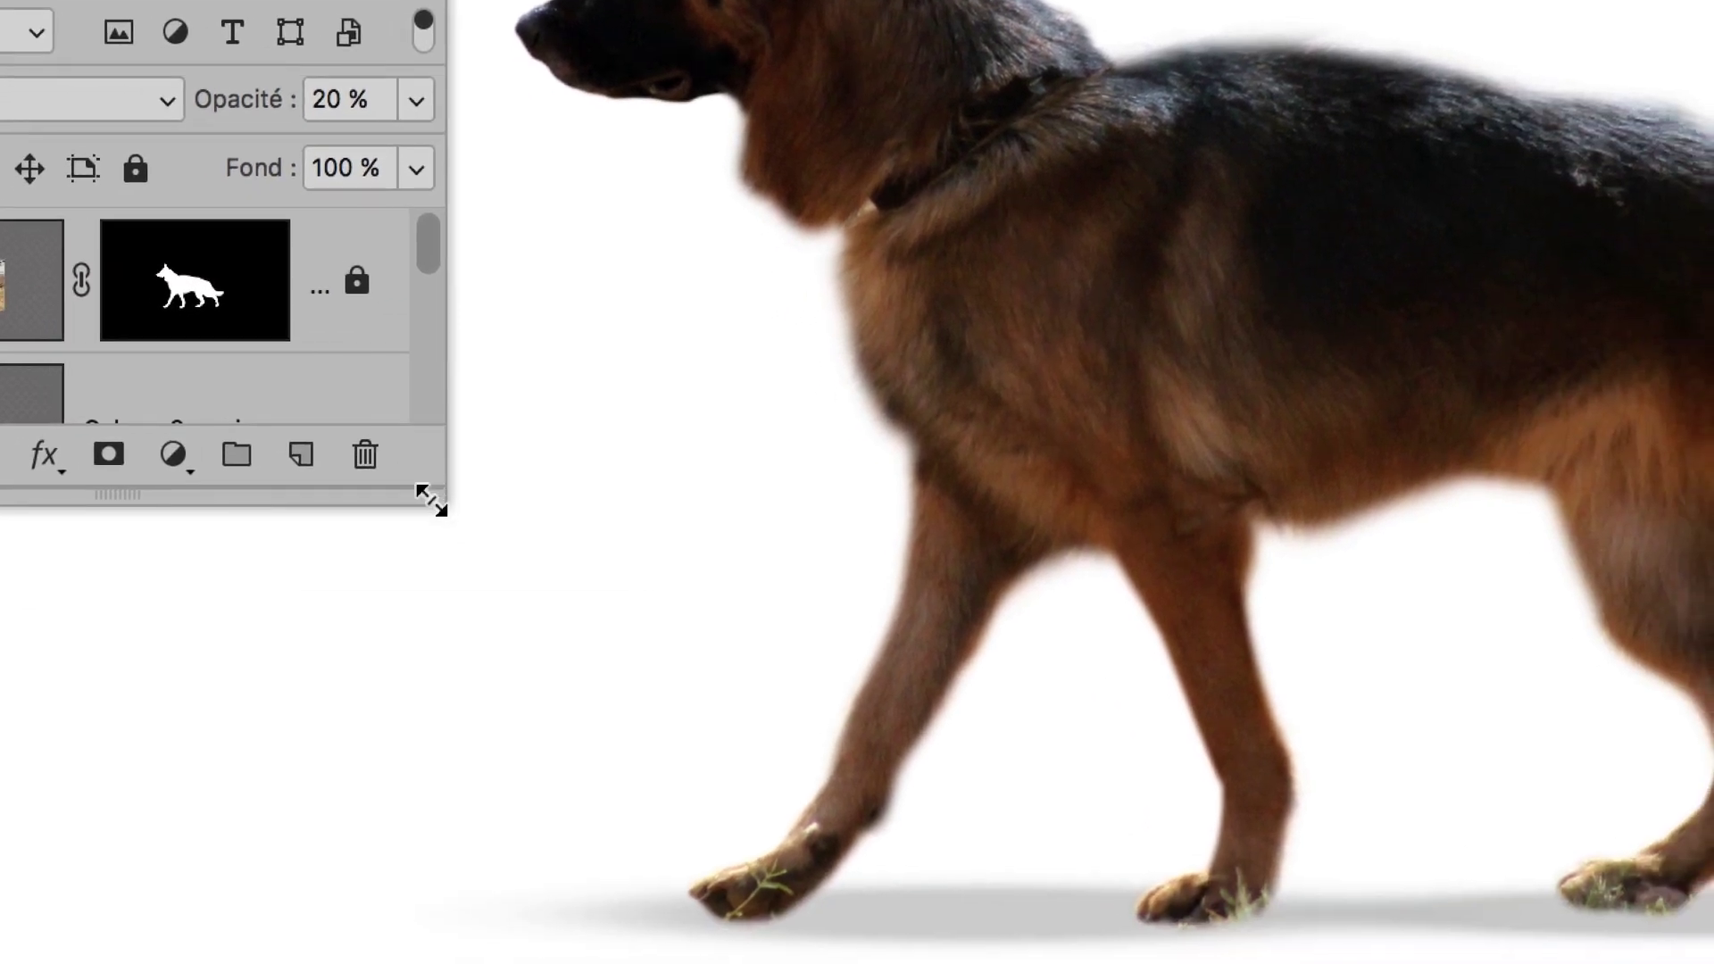
drag(437, 510, 446, 893)
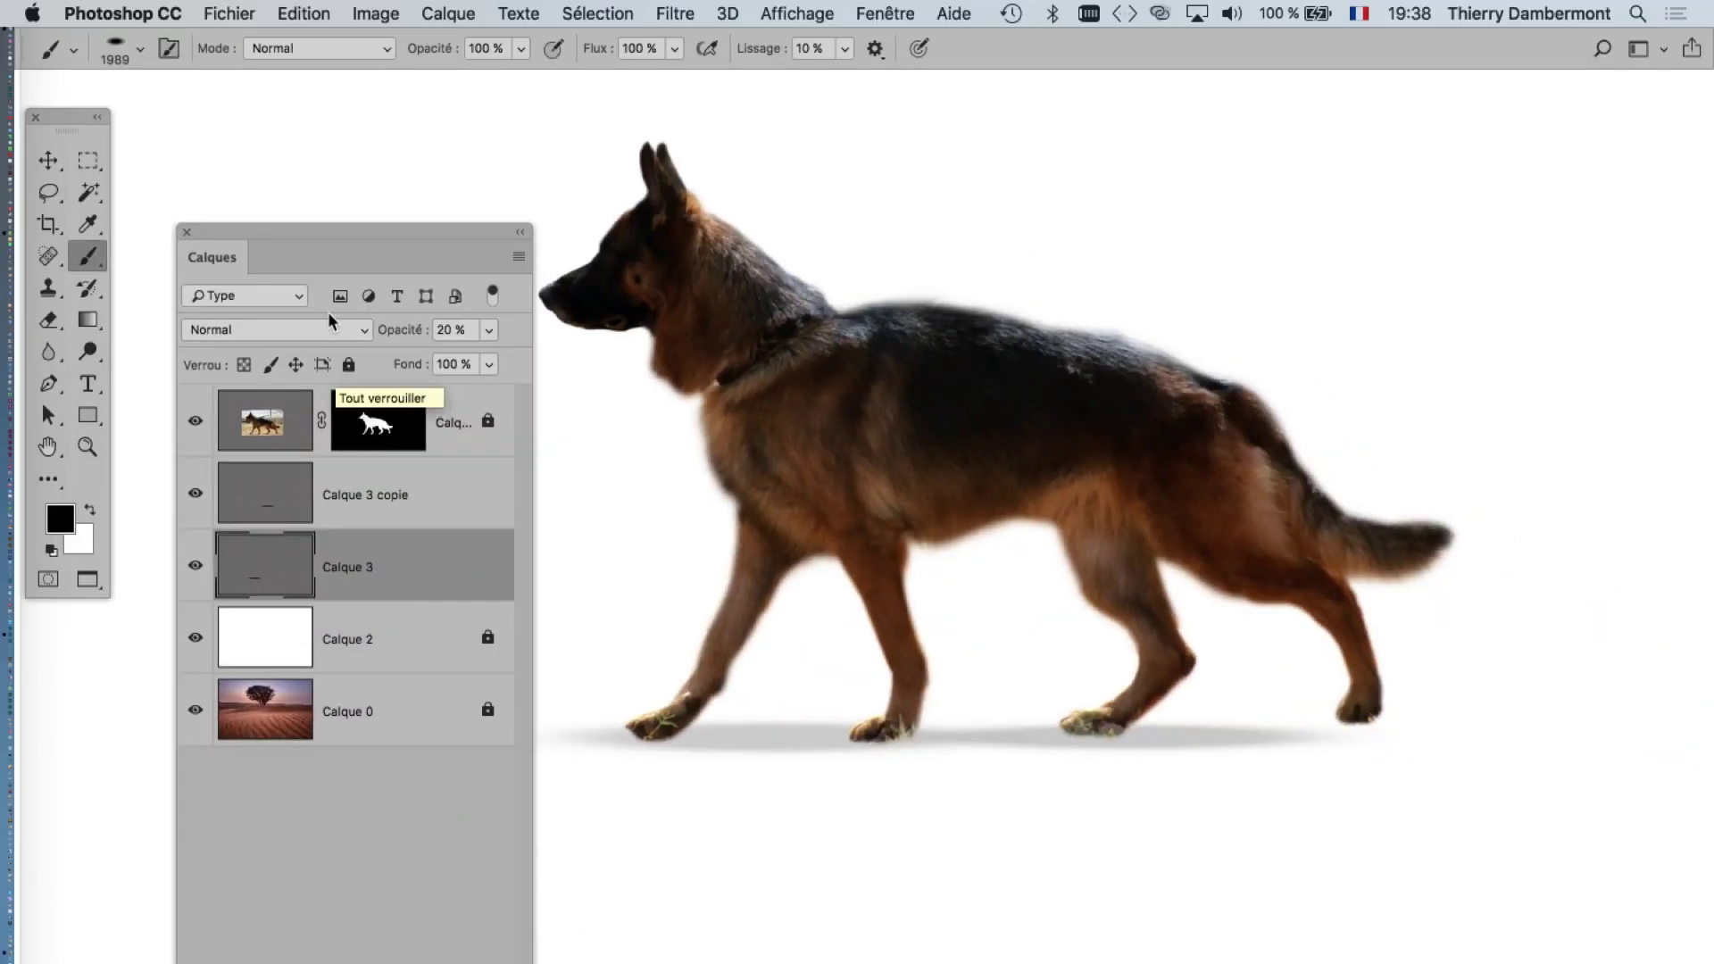
click(303, 411)
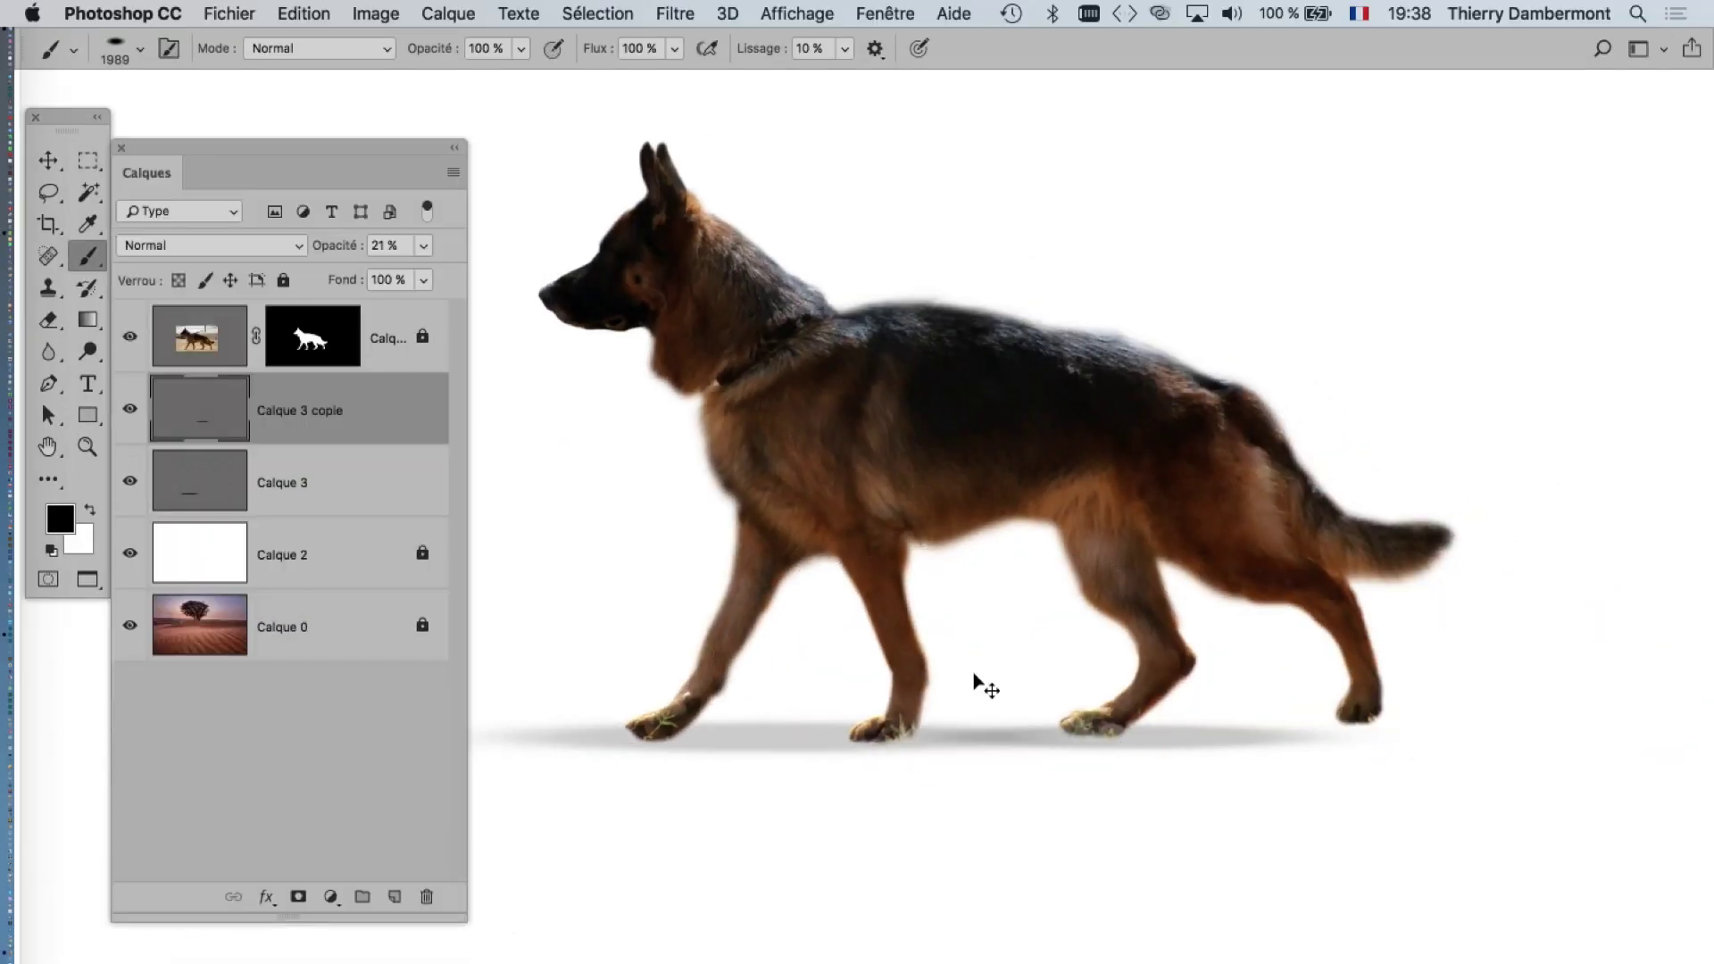
- Widen the lighter Calque 3 copie shadow rightward so it extends past the back paw
key(ctrl+t)
drag(1432, 714, 1536, 712)
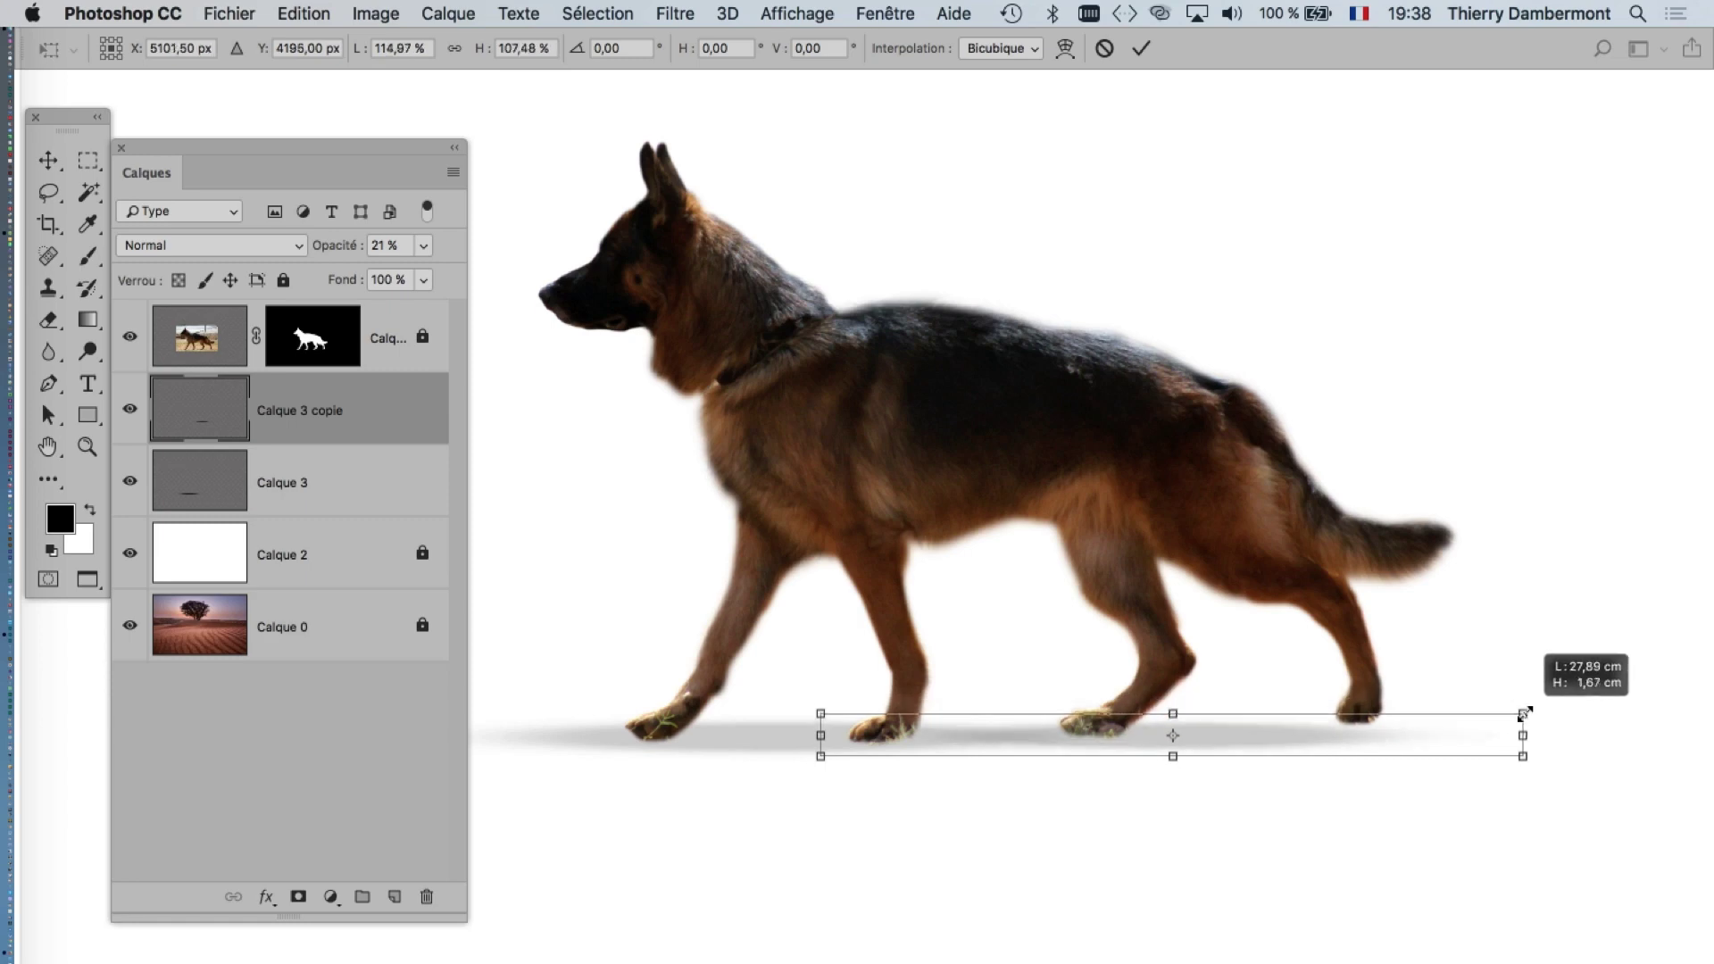
click(1141, 48)
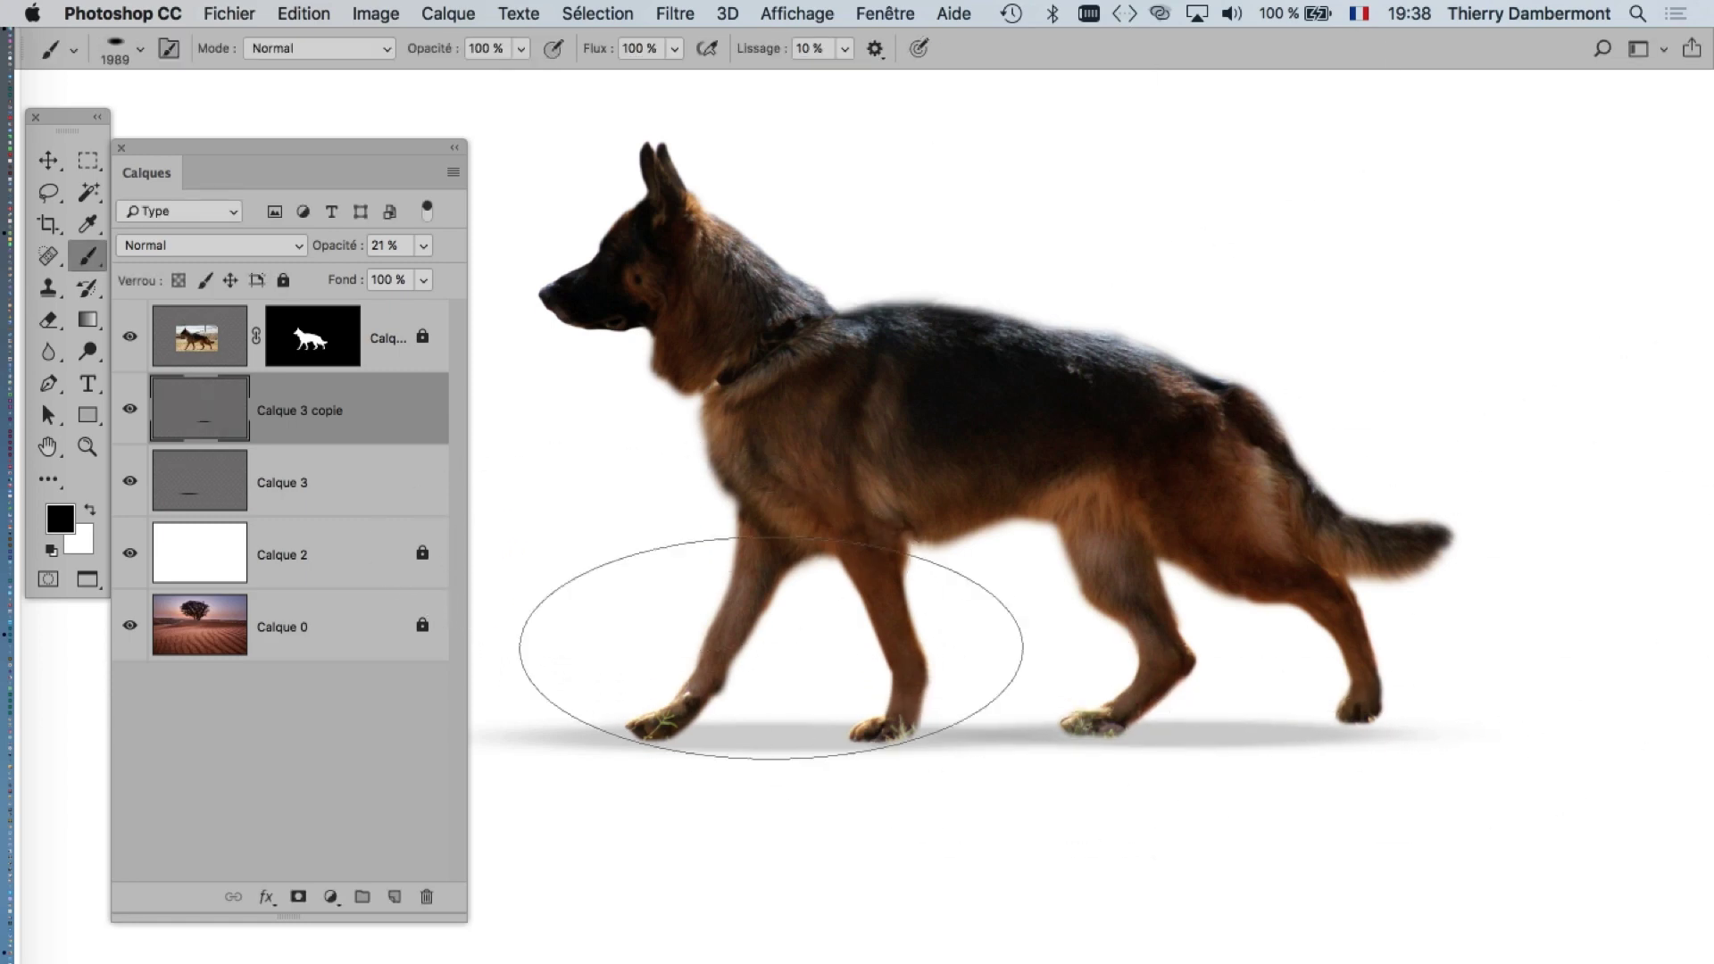
mouse_move(1140, 613)
mouse_down()
mouse_move(1217, 574)
mouse_move(1180, 585)
mouse_up()
scroll(1180, 585, down, 2)
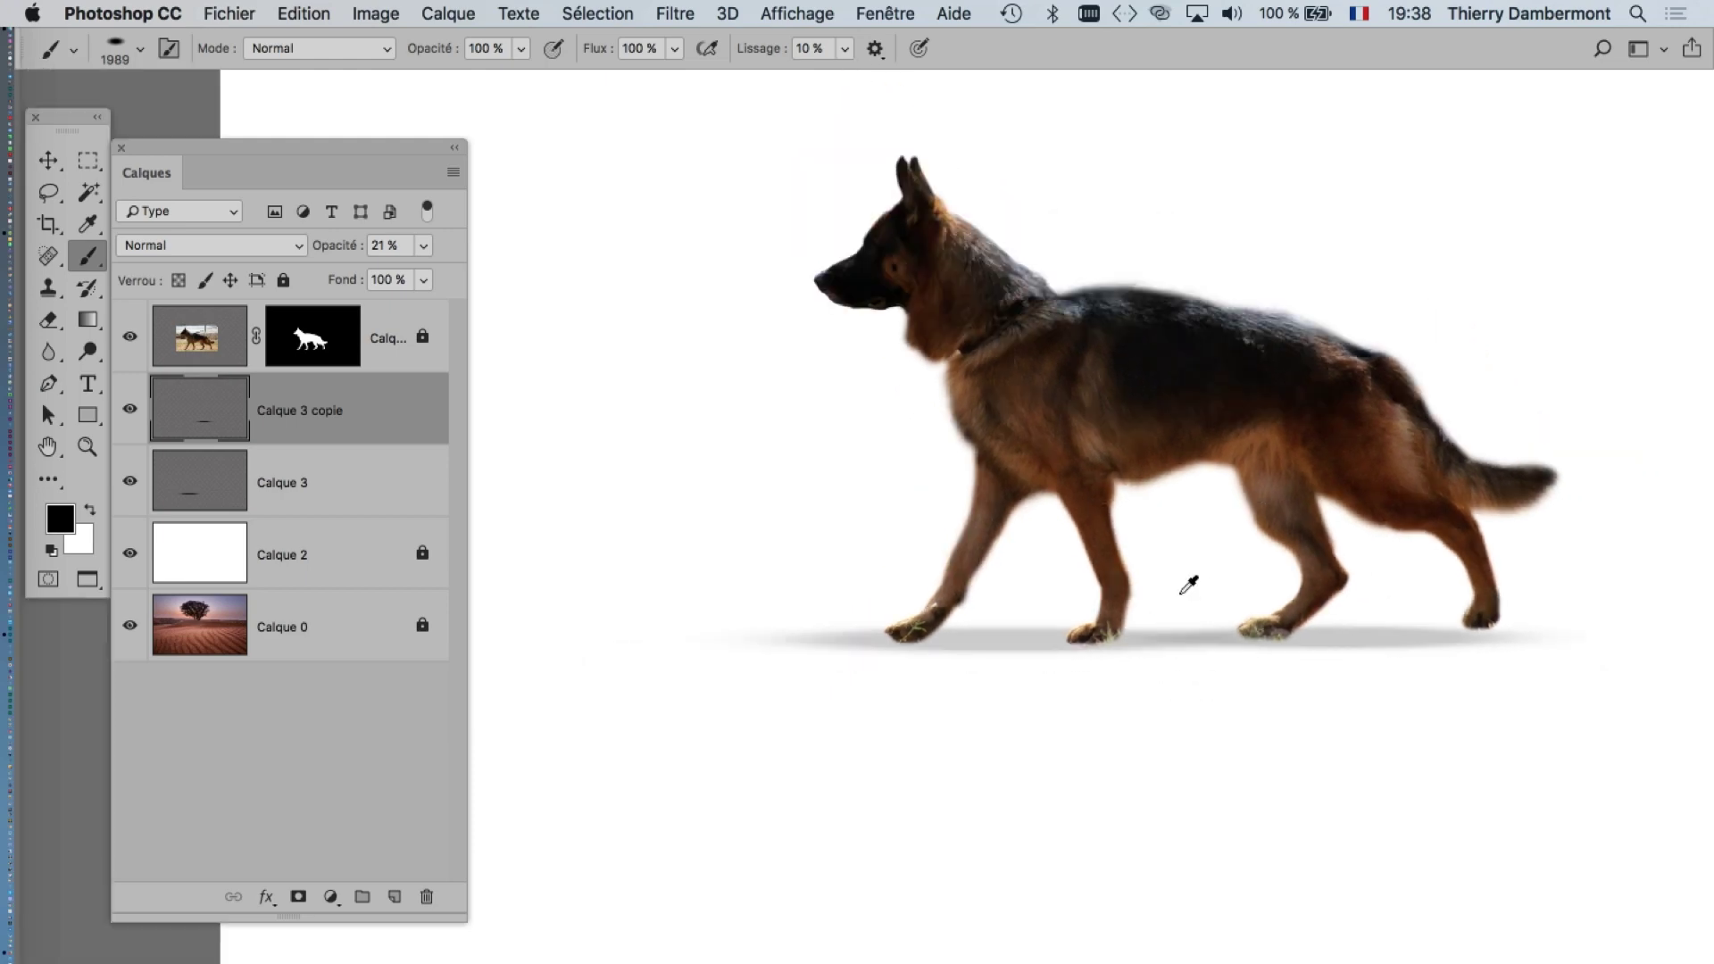
scroll(1188, 585, down, 2)
scroll(1187, 586, up, 2)
scroll(1188, 589, up, 1)
scroll(1190, 621, up, 2)
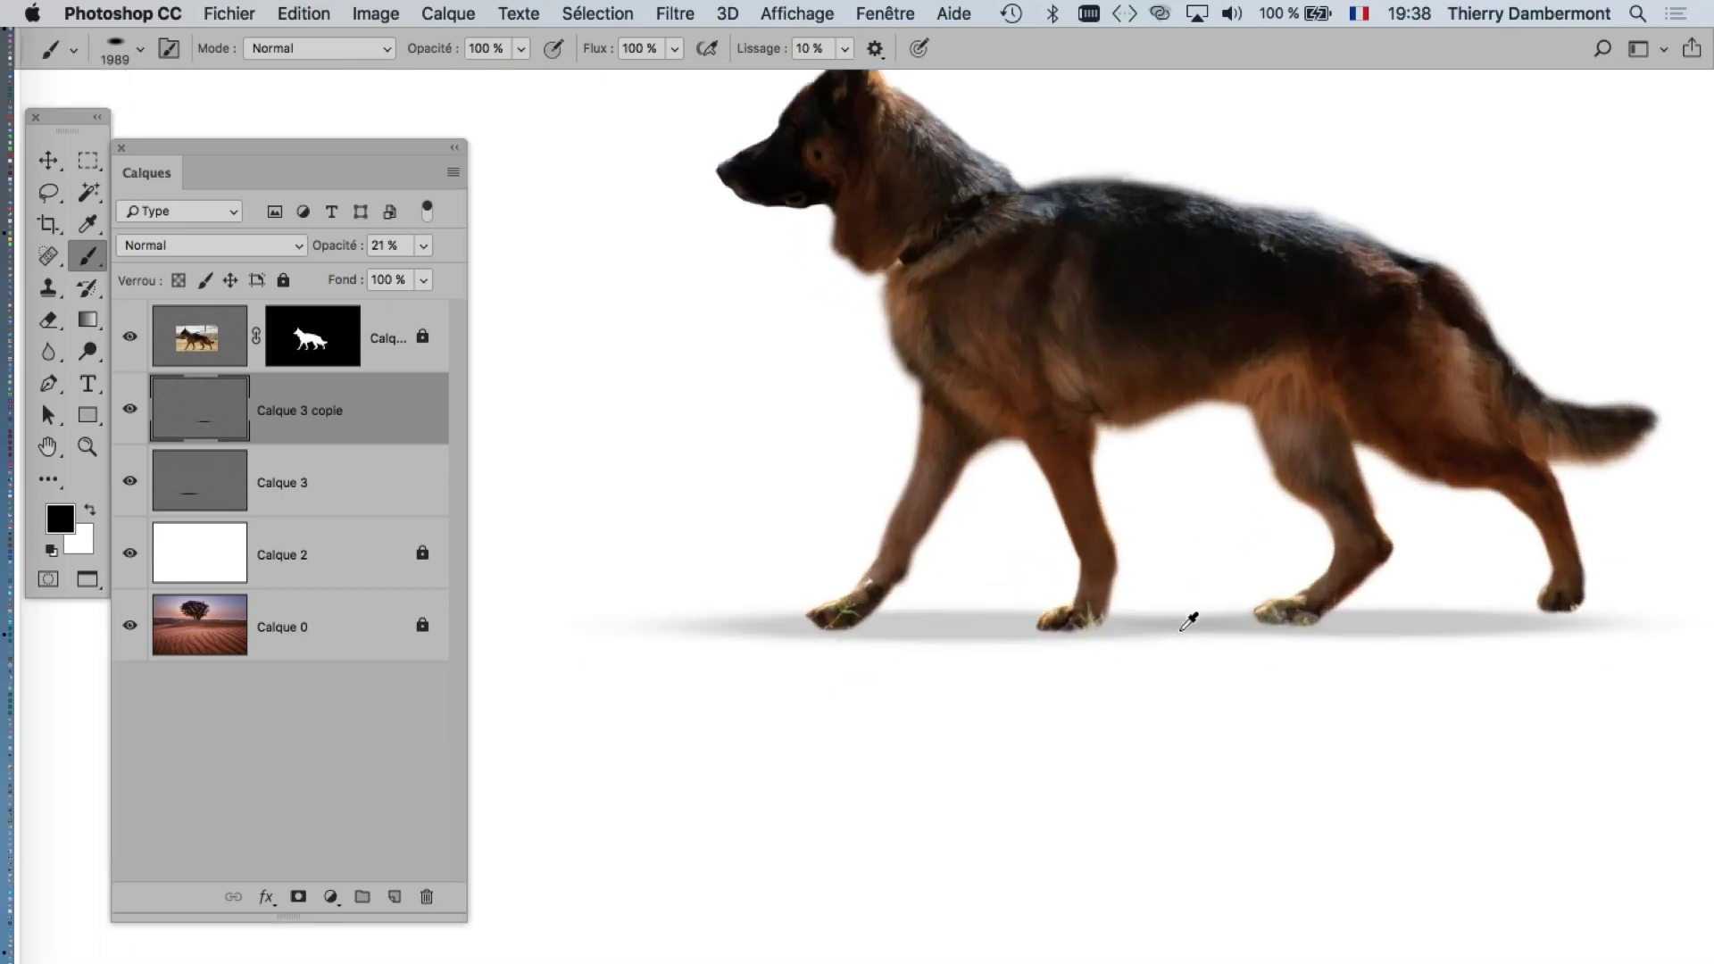
scroll(922, 642, up, 1)
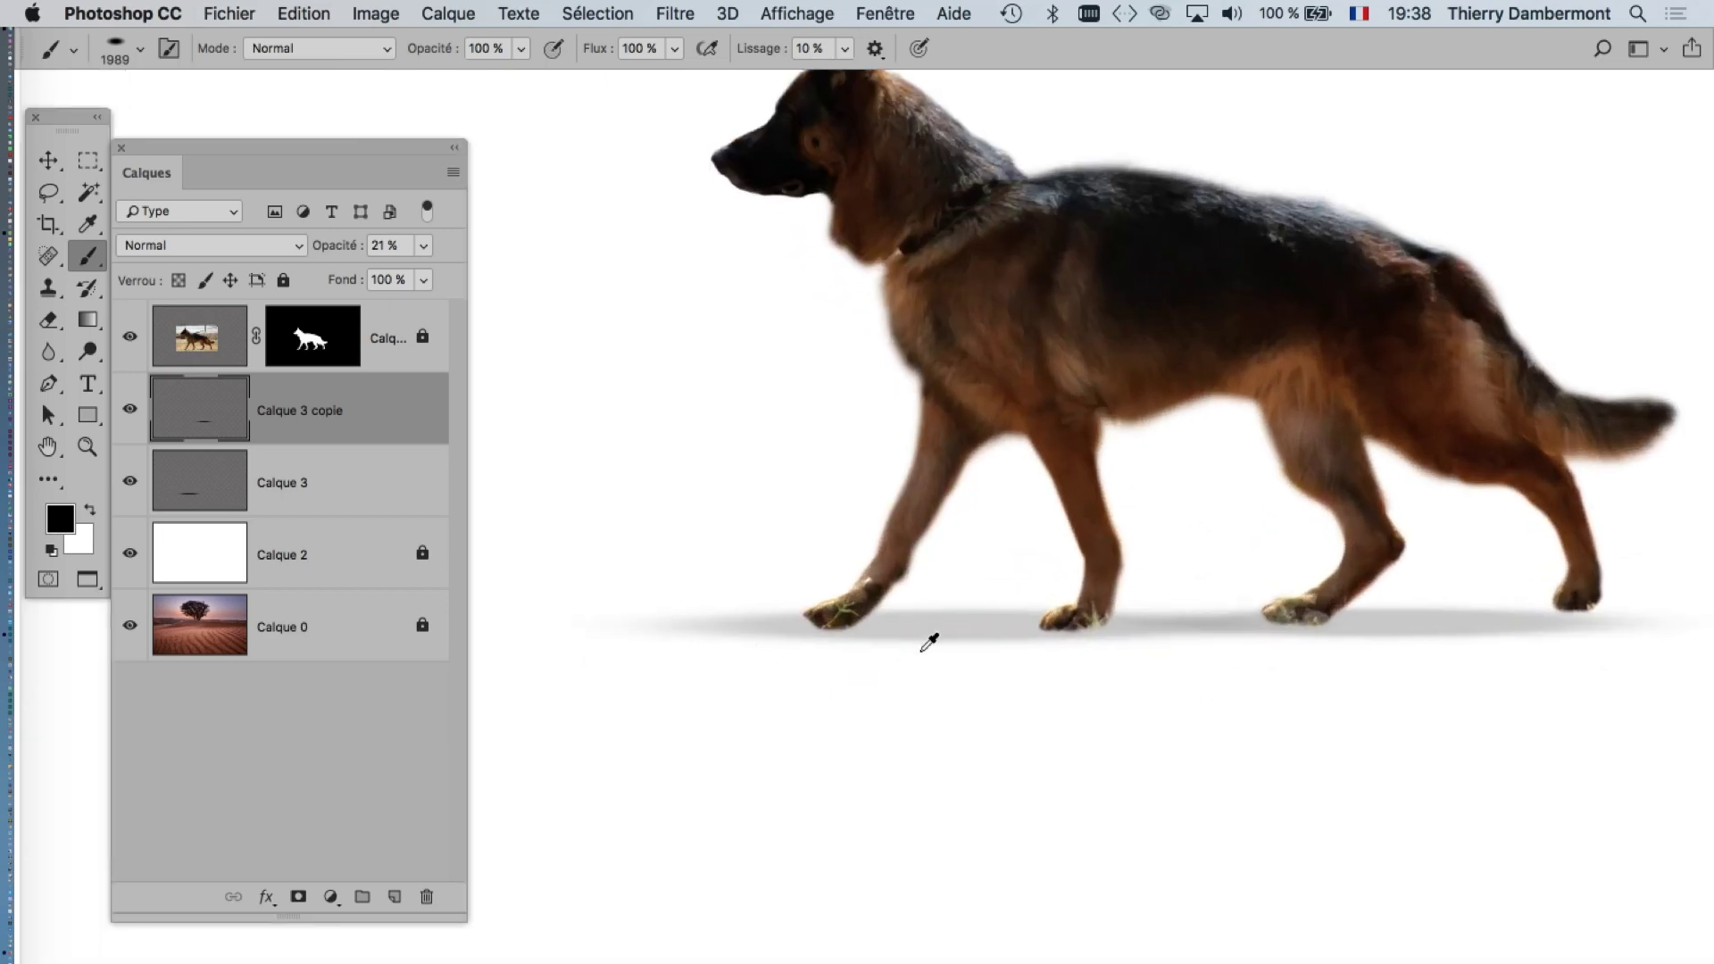
scroll(921, 651, up, 1)
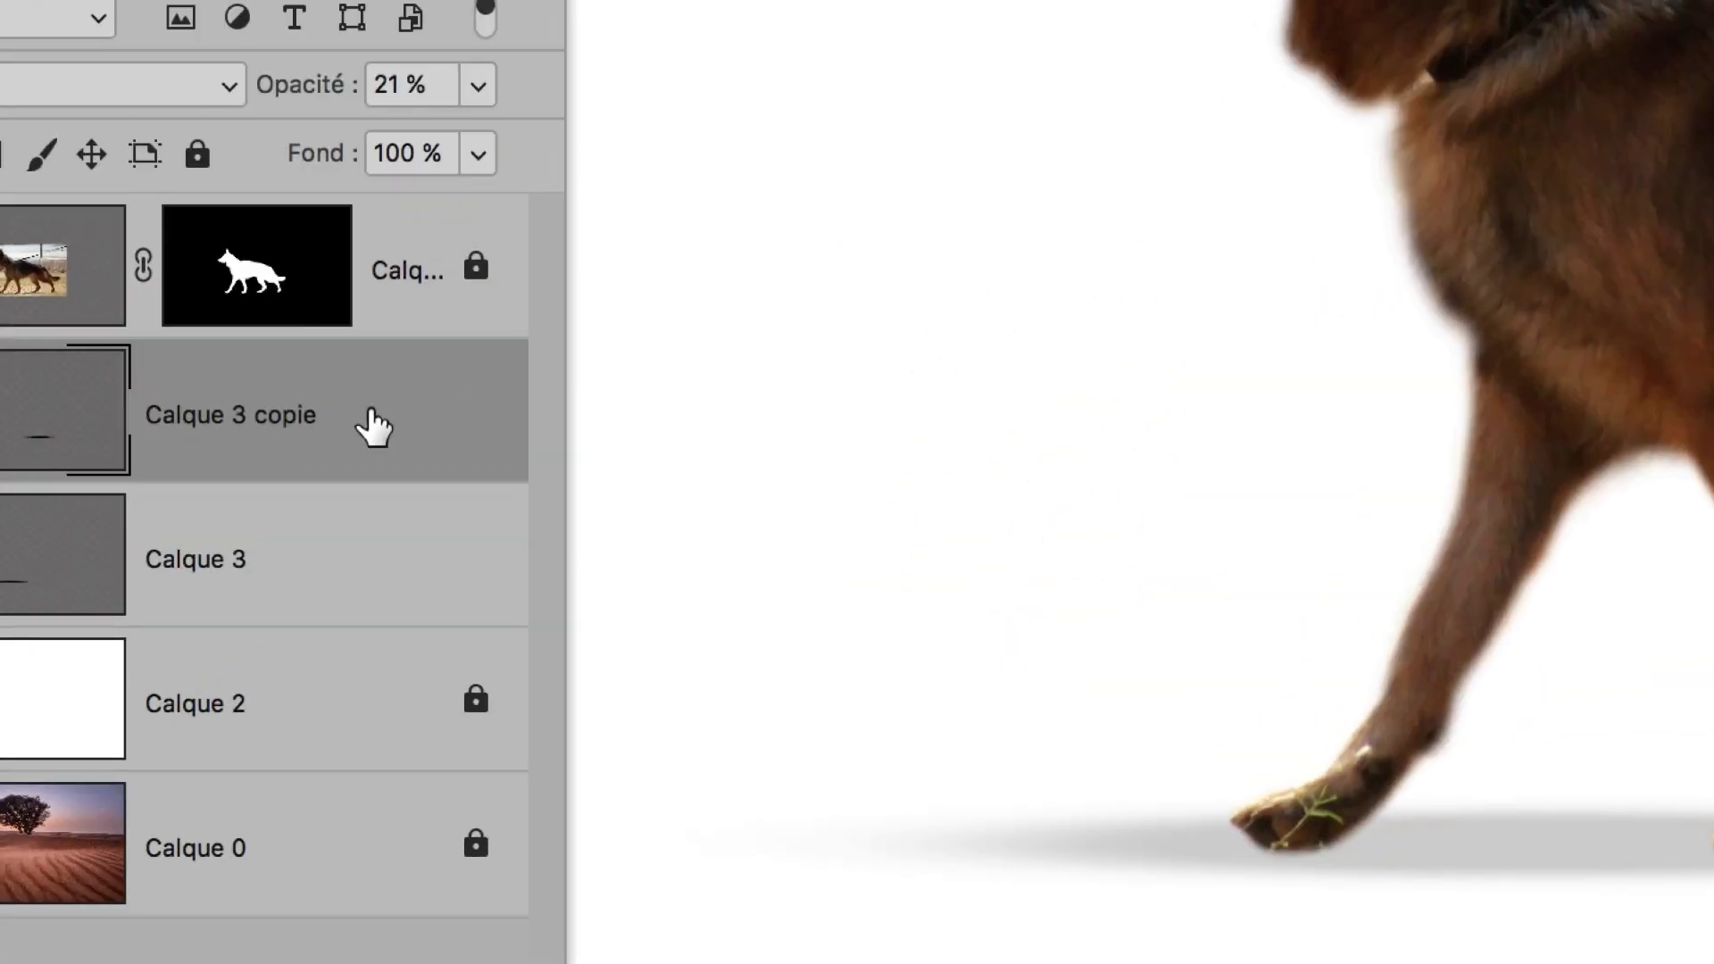
- Duplicate the shadow as Calque 3 copie 2, shrink it and move it under the front paw
drag(373, 420, 390, 792)
drag(384, 666, 391, 875)
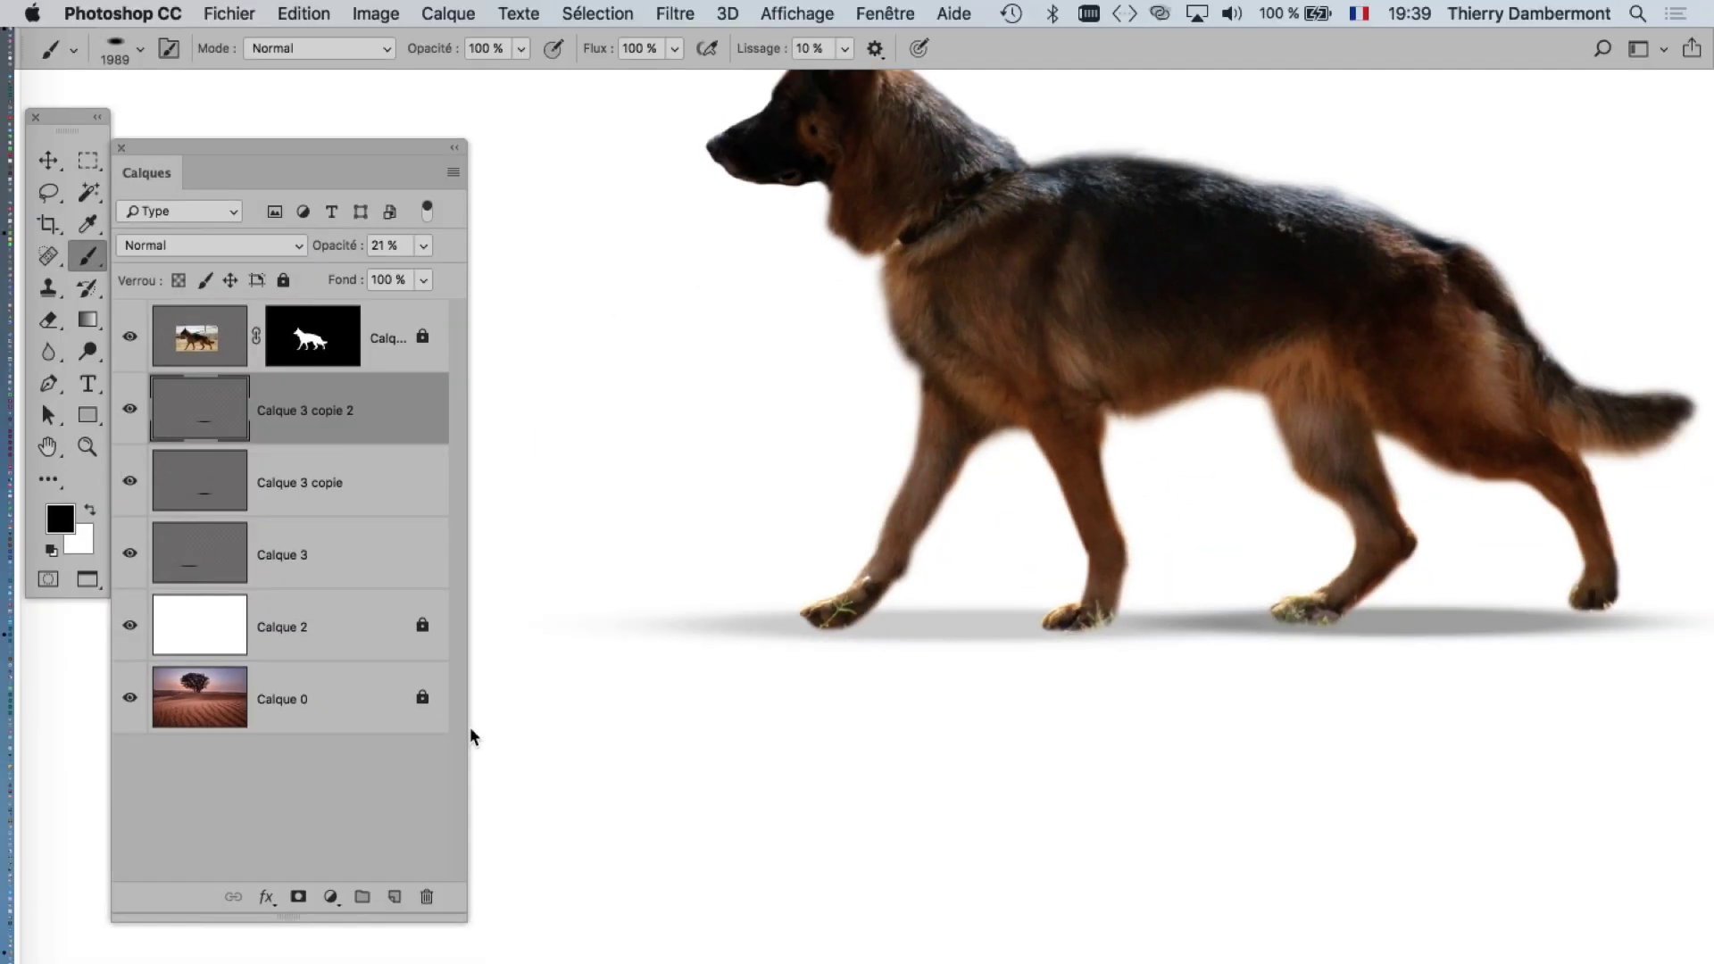
key(ctrl+t)
drag(1011, 596, 1418, 607)
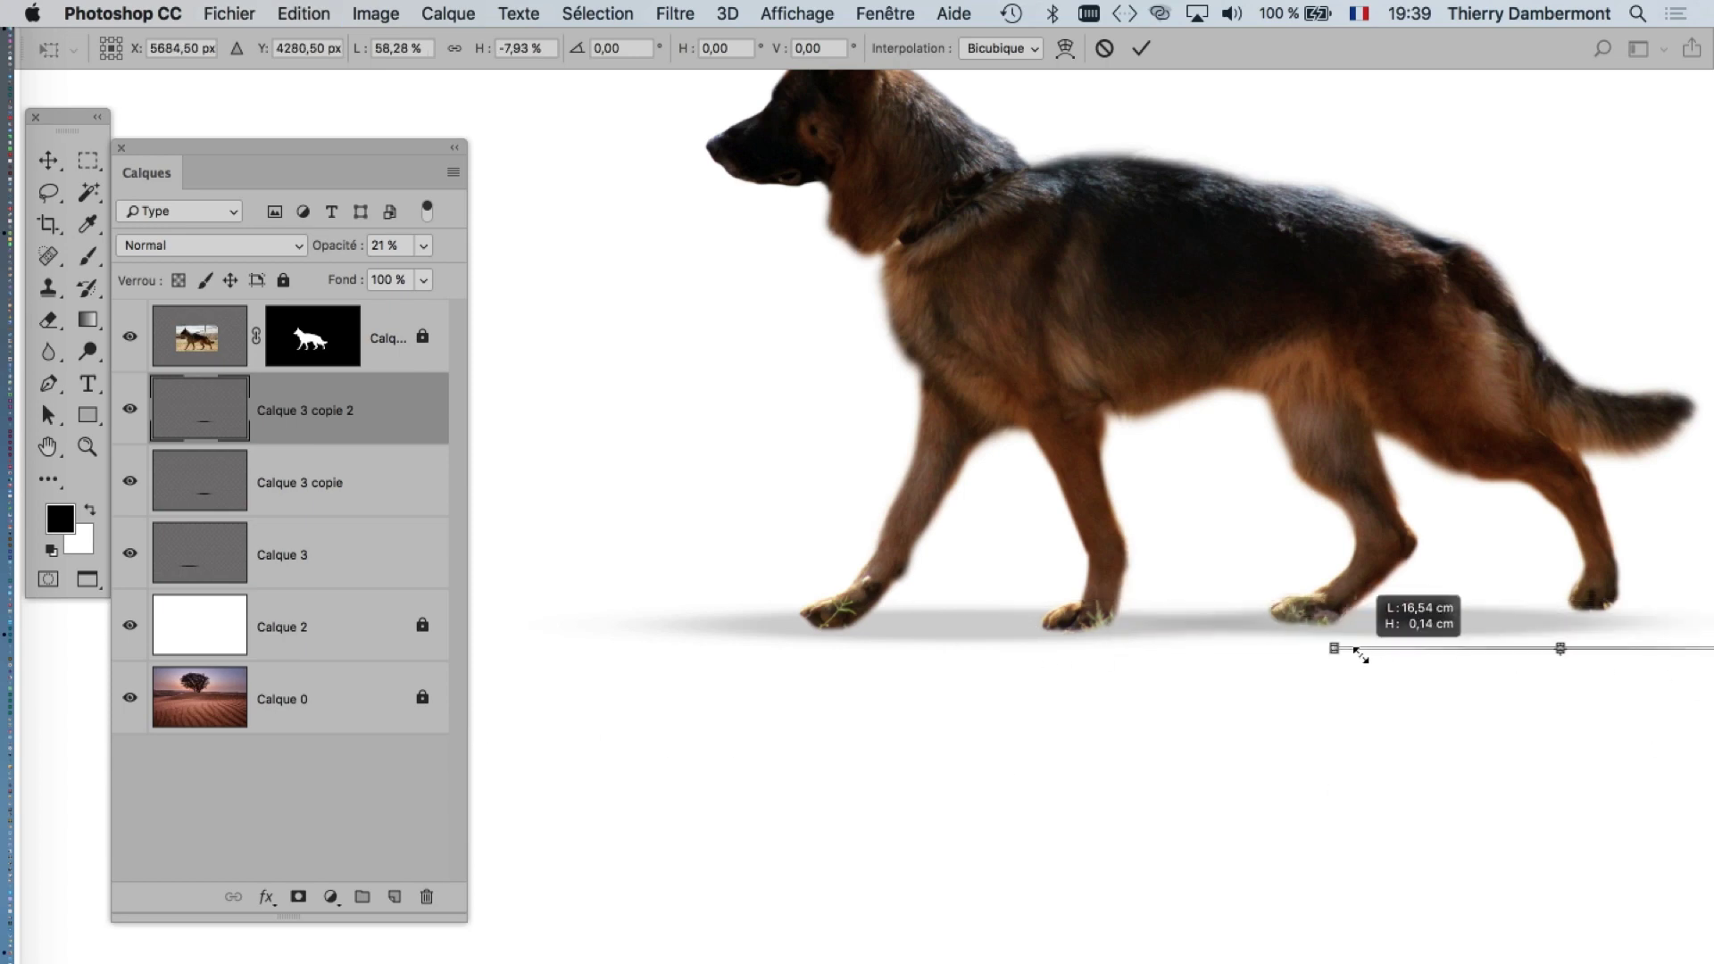
drag(1565, 642, 965, 771)
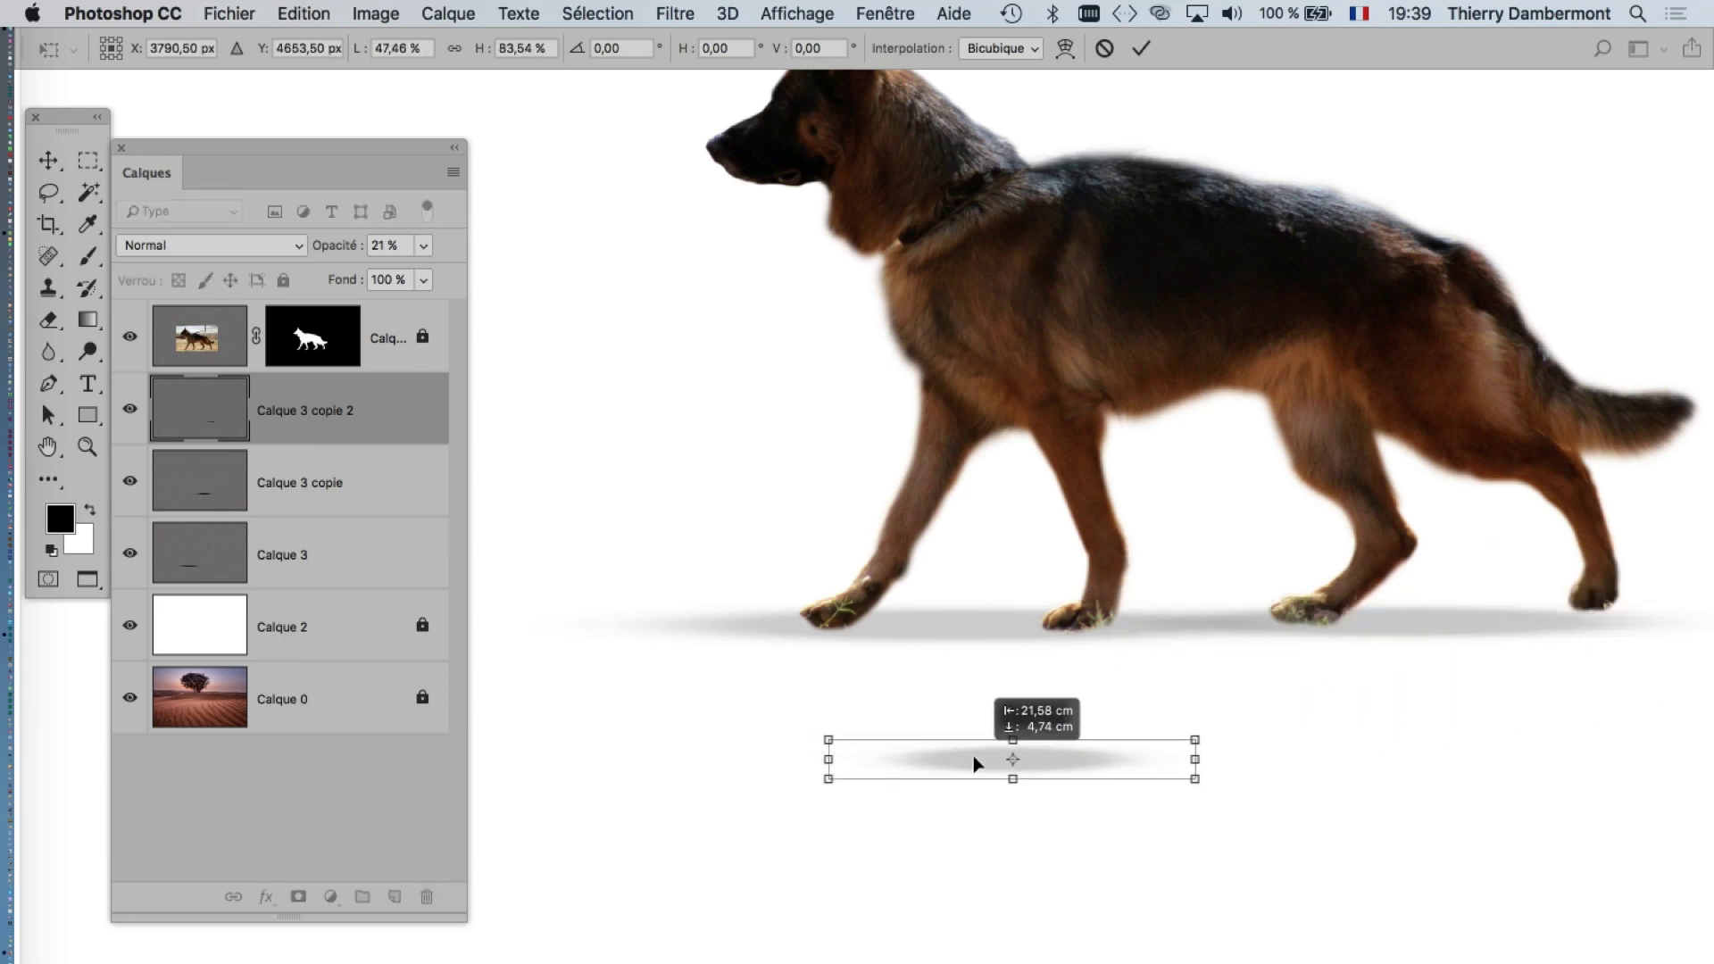
- Raise Calque 3 copie 2's opacity to 100%
click(422, 247)
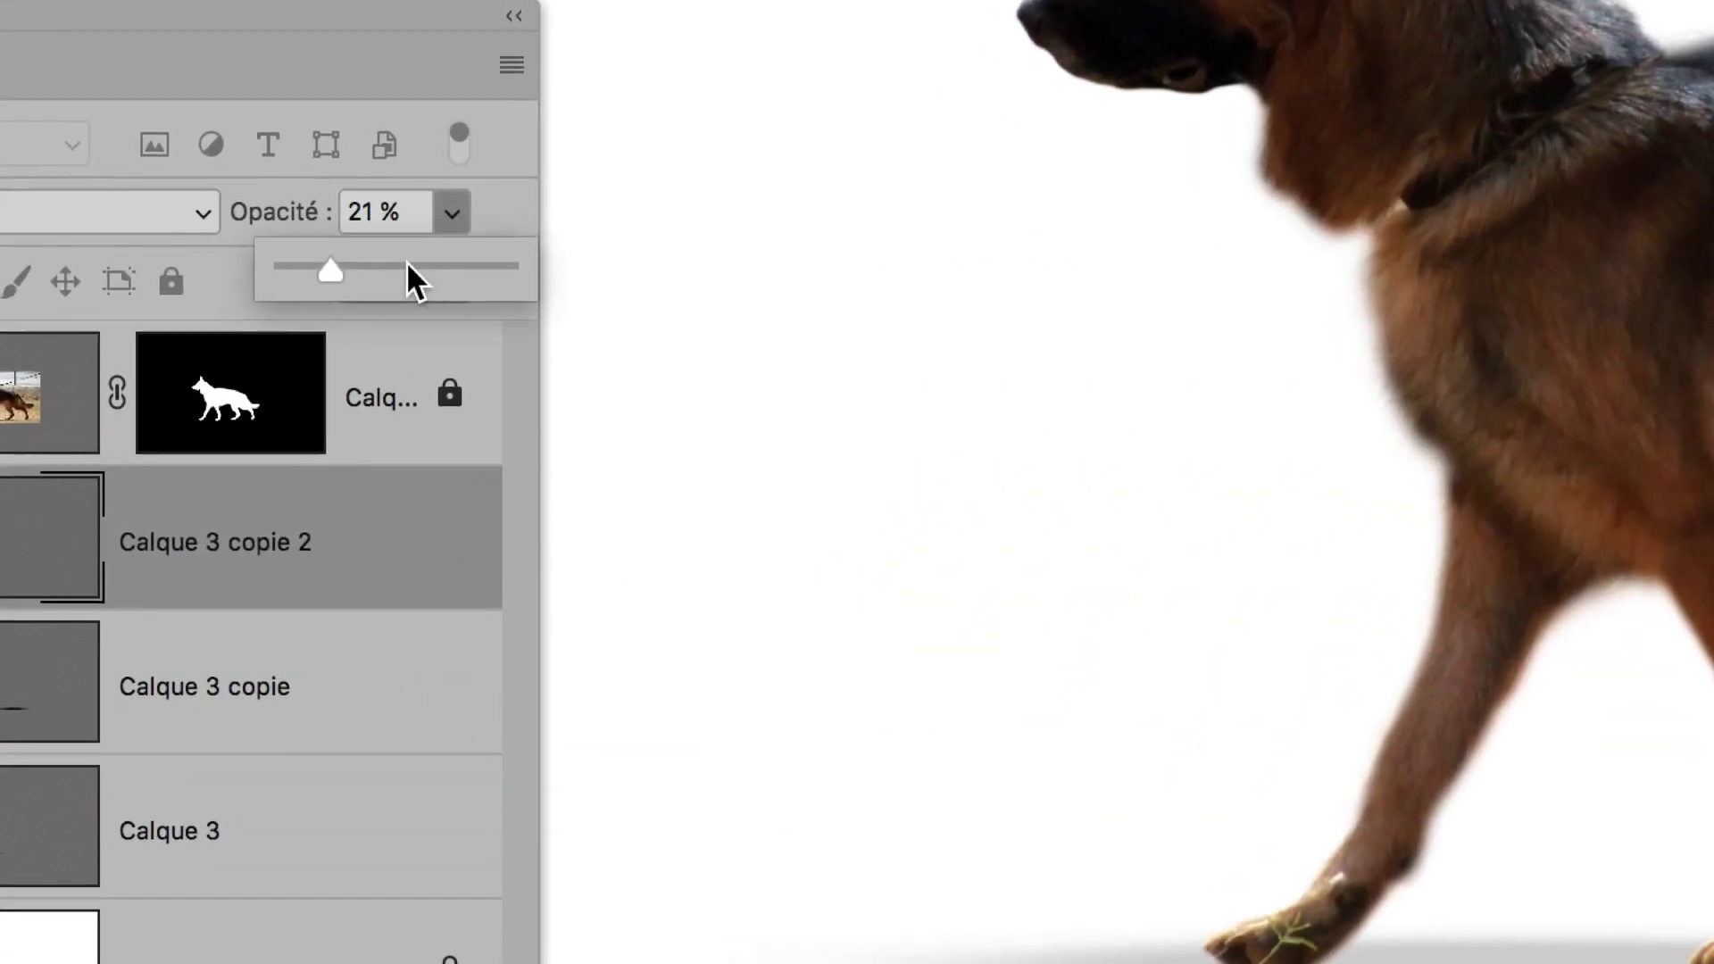
drag(363, 275, 462, 264)
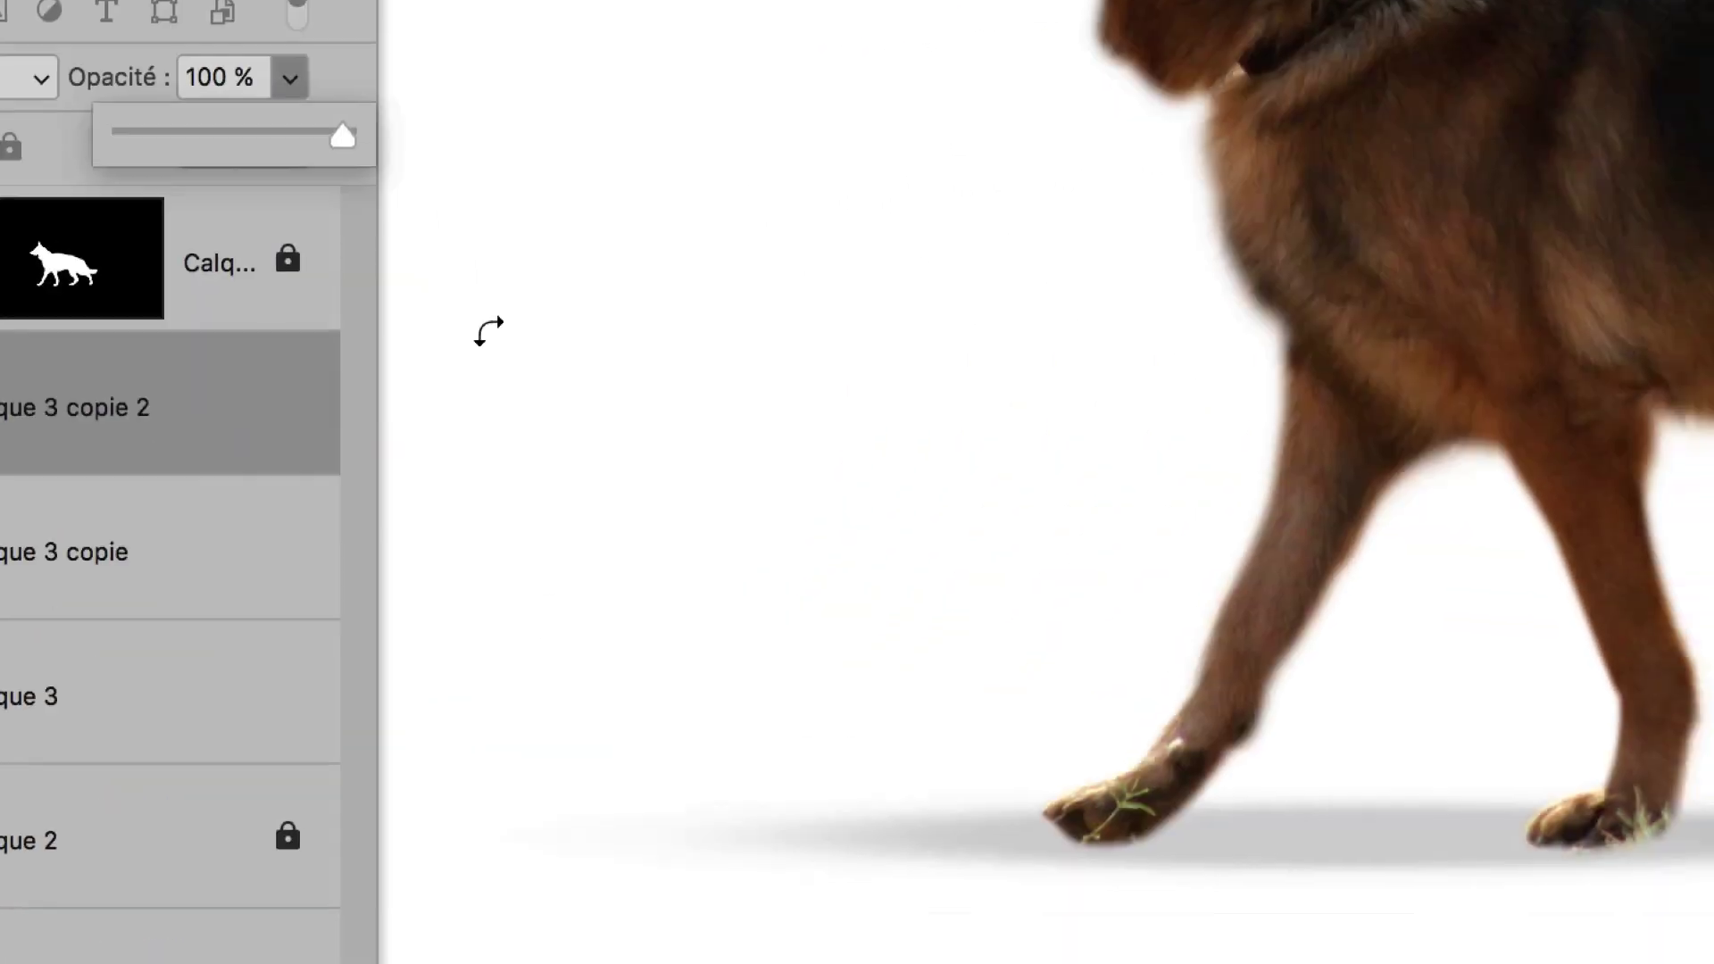
mouse_move(681, 566)
mouse_down()
mouse_move(717, 586)
mouse_move(833, 581)
mouse_move(676, 516)
mouse_up()
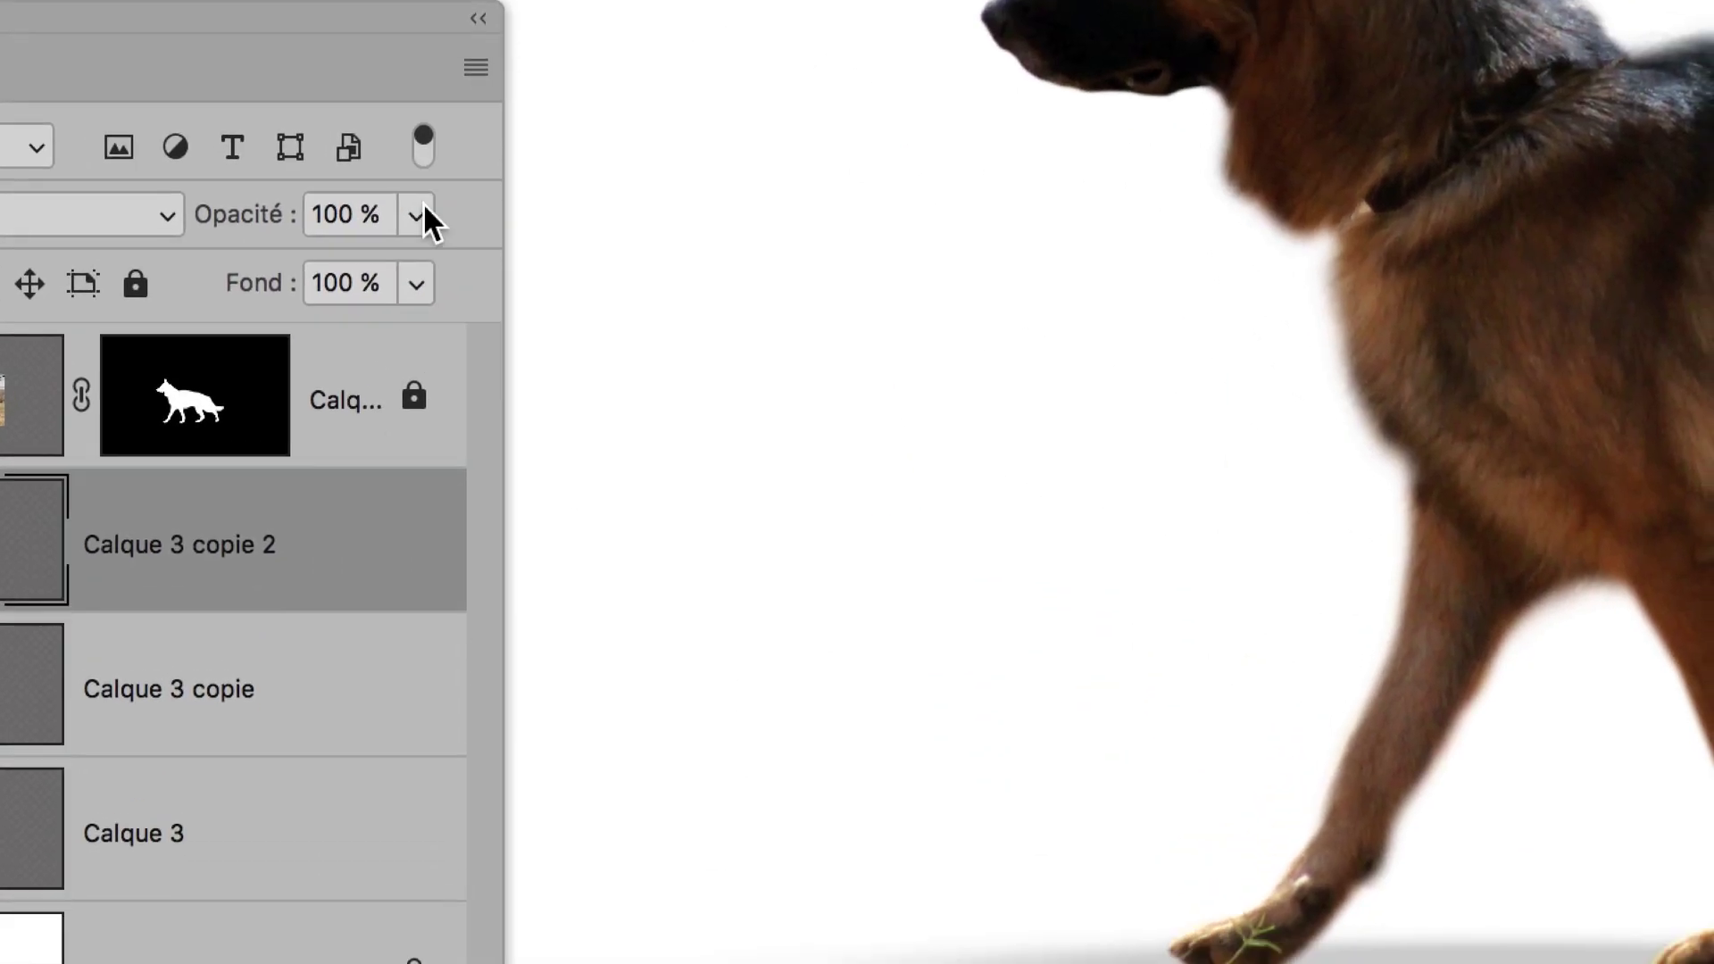
- Lower the dark paw shadow's opacity to 70%
click(423, 207)
click(407, 148)
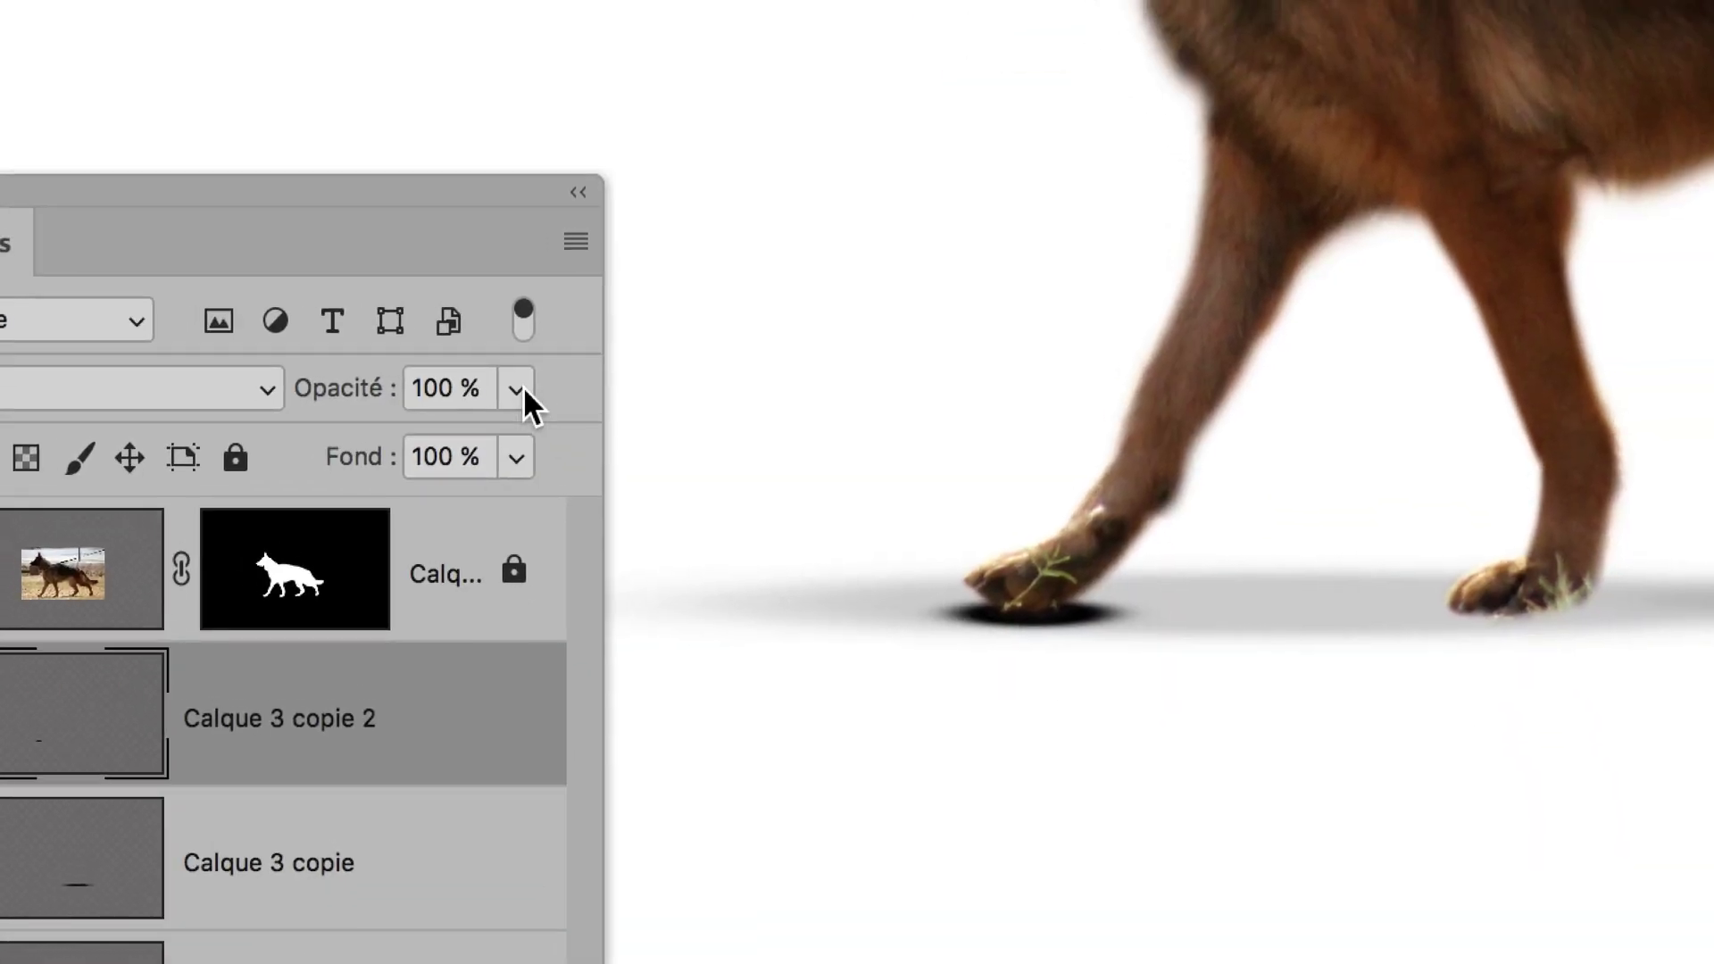
click(523, 386)
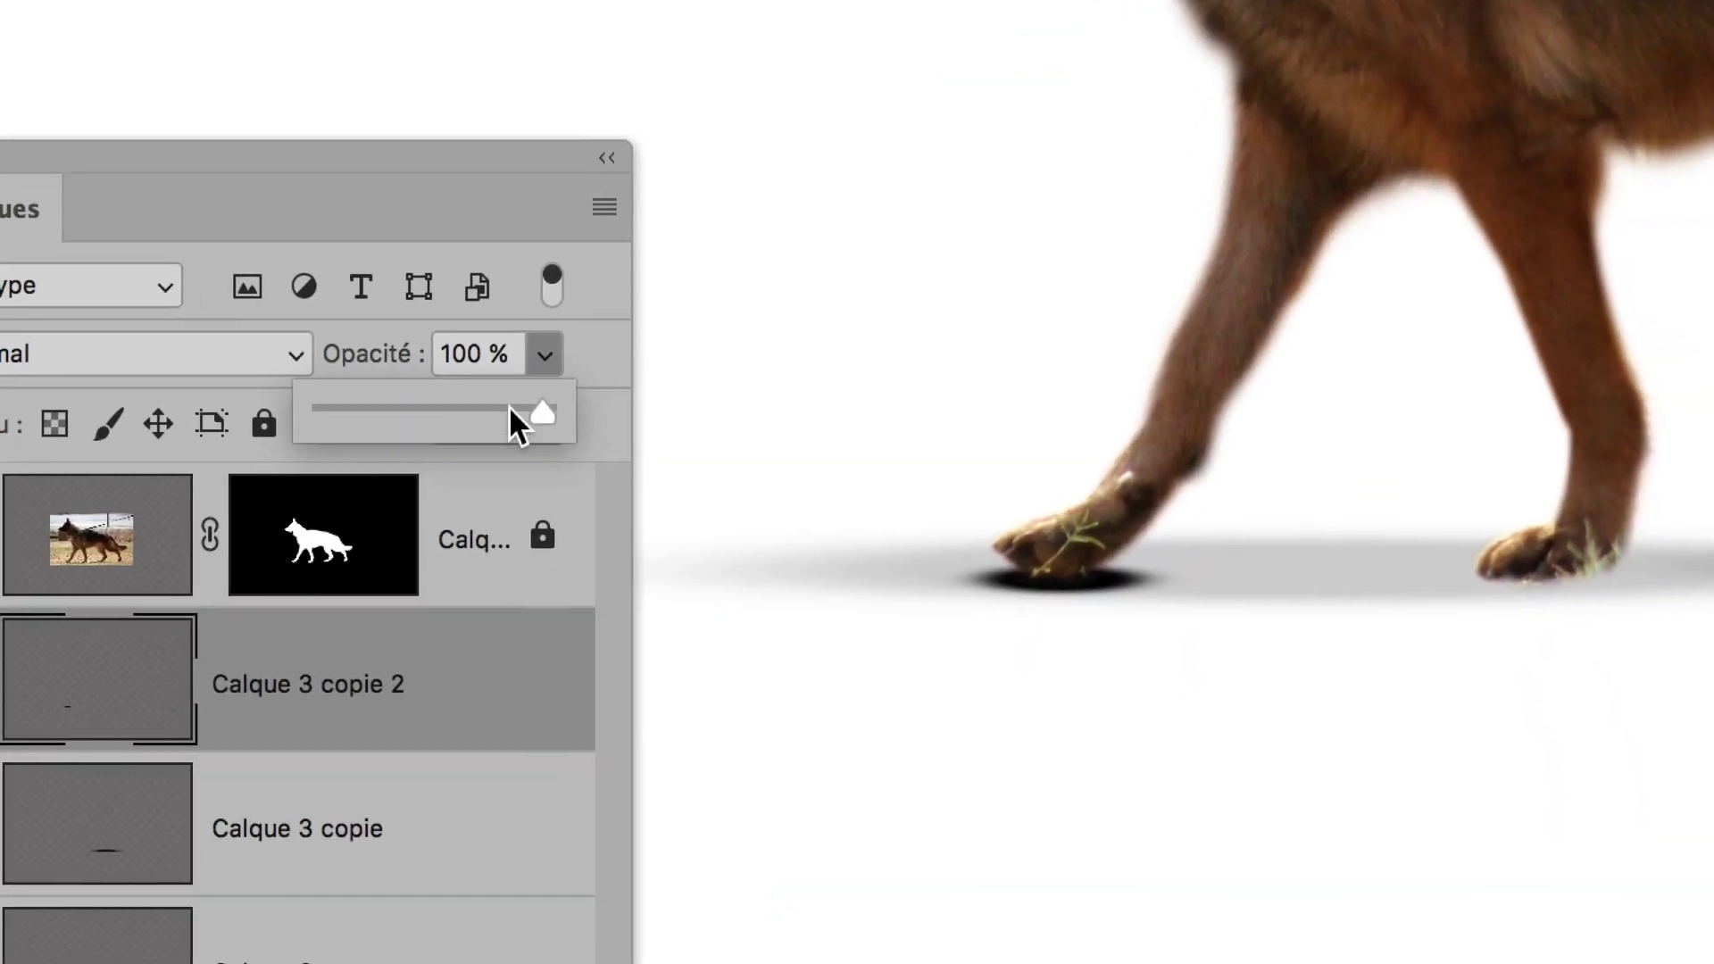
drag(513, 410, 490, 404)
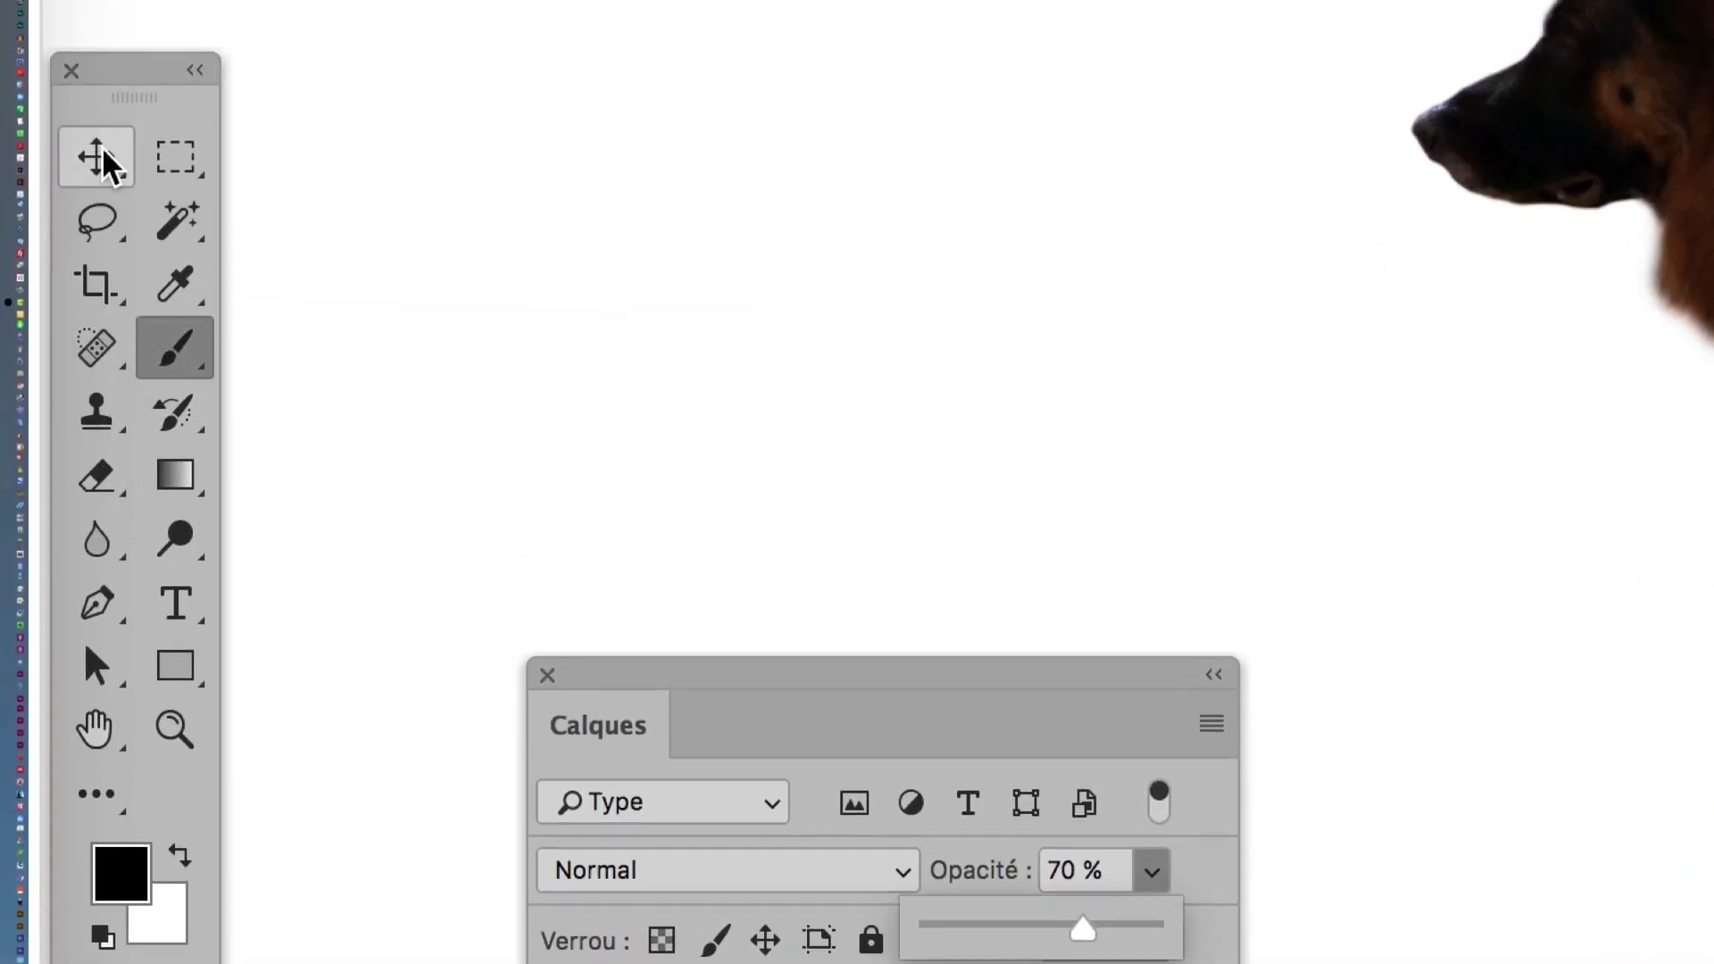
- With the Move tool, position the shadow and place copies under the other paws
click(107, 161)
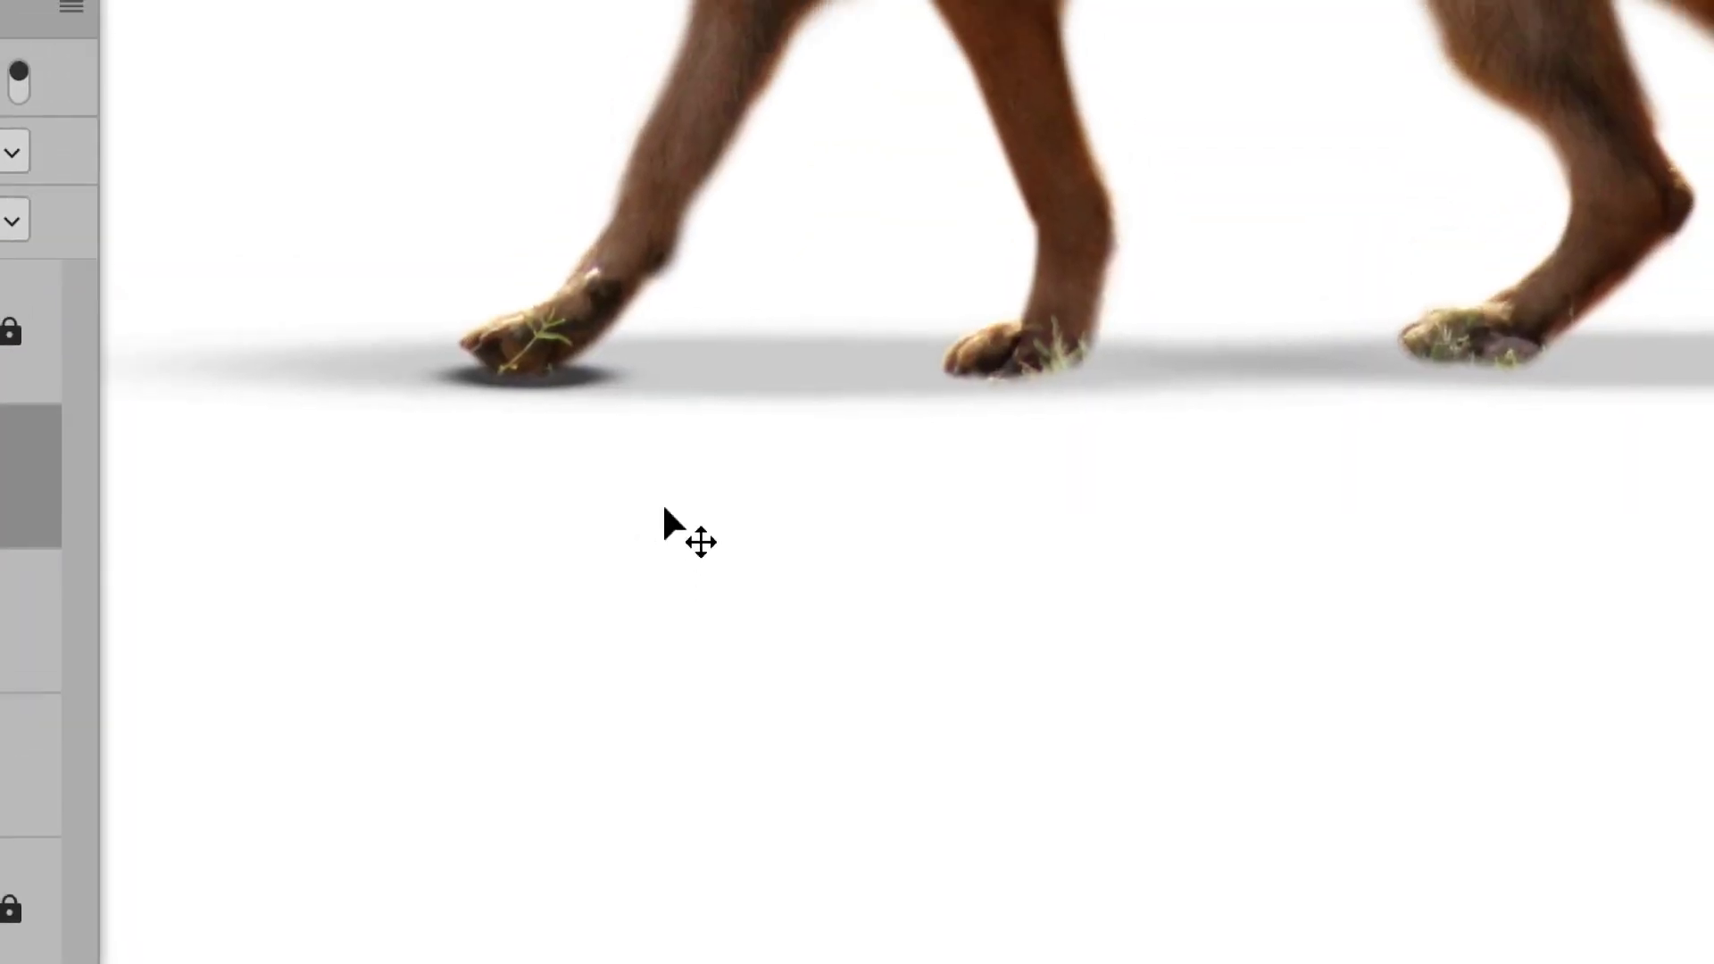
mouse_move(639, 467)
mouse_down()
mouse_move(663, 468)
mouse_move(631, 463)
mouse_up()
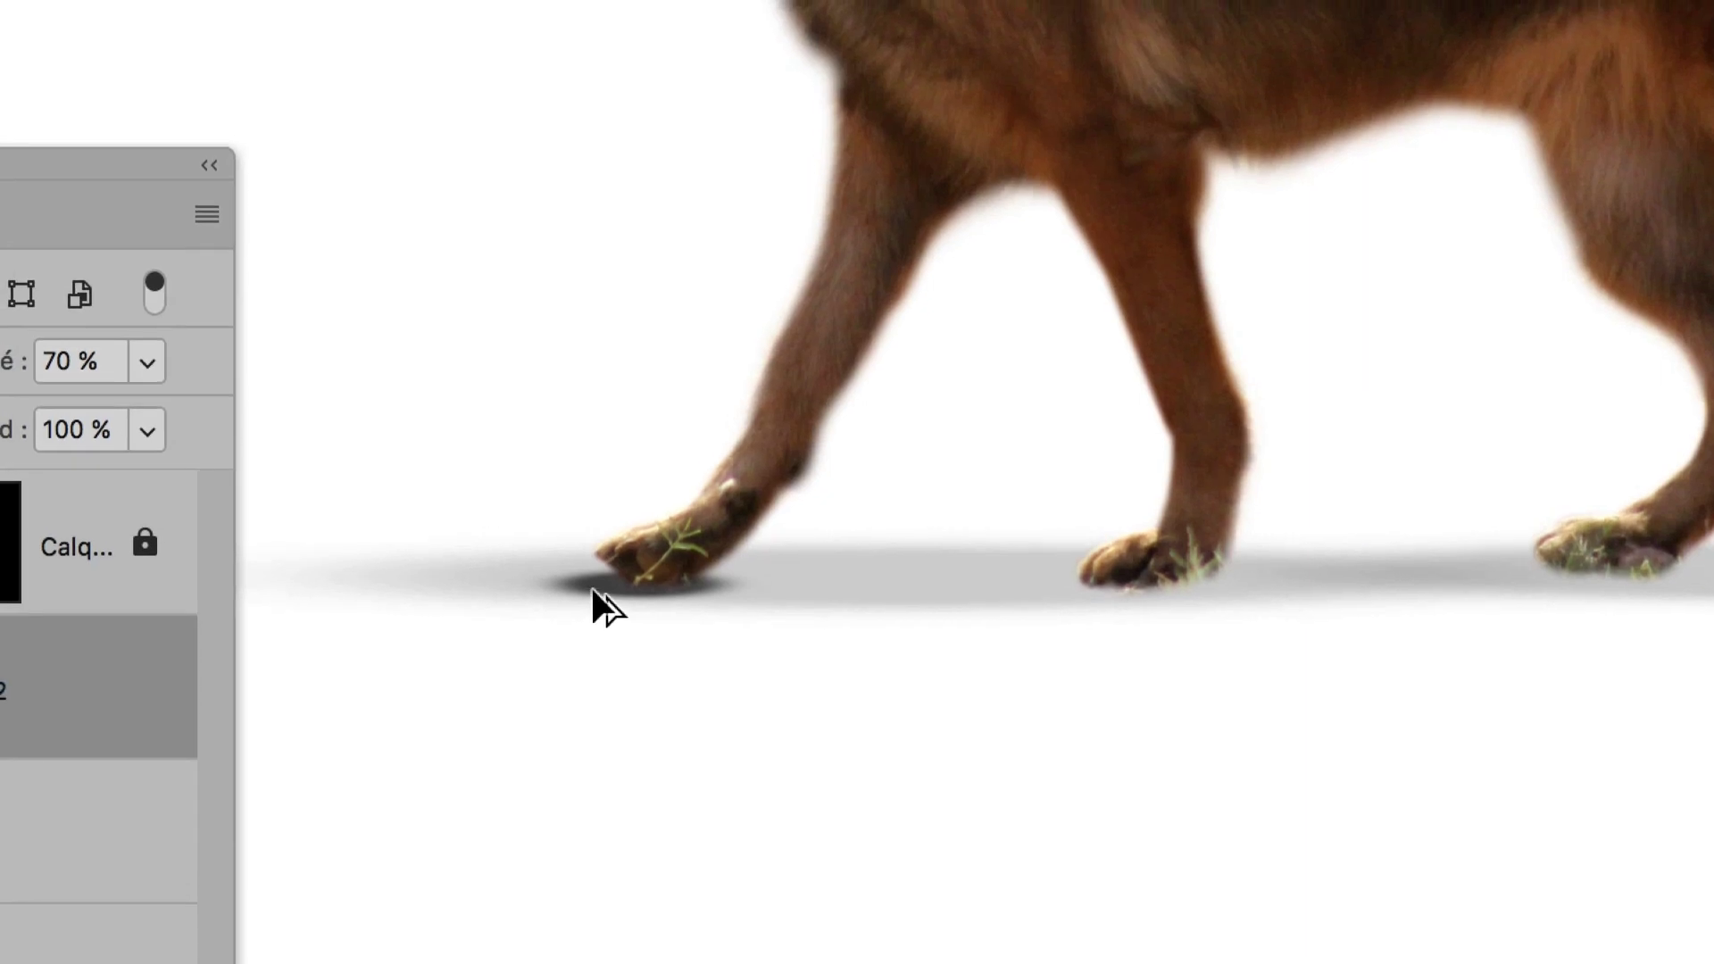
mouse_move(593, 589)
mouse_down()
mouse_move(759, 590)
mouse_move(842, 618)
mouse_move(908, 582)
mouse_move(1418, 584)
mouse_up()
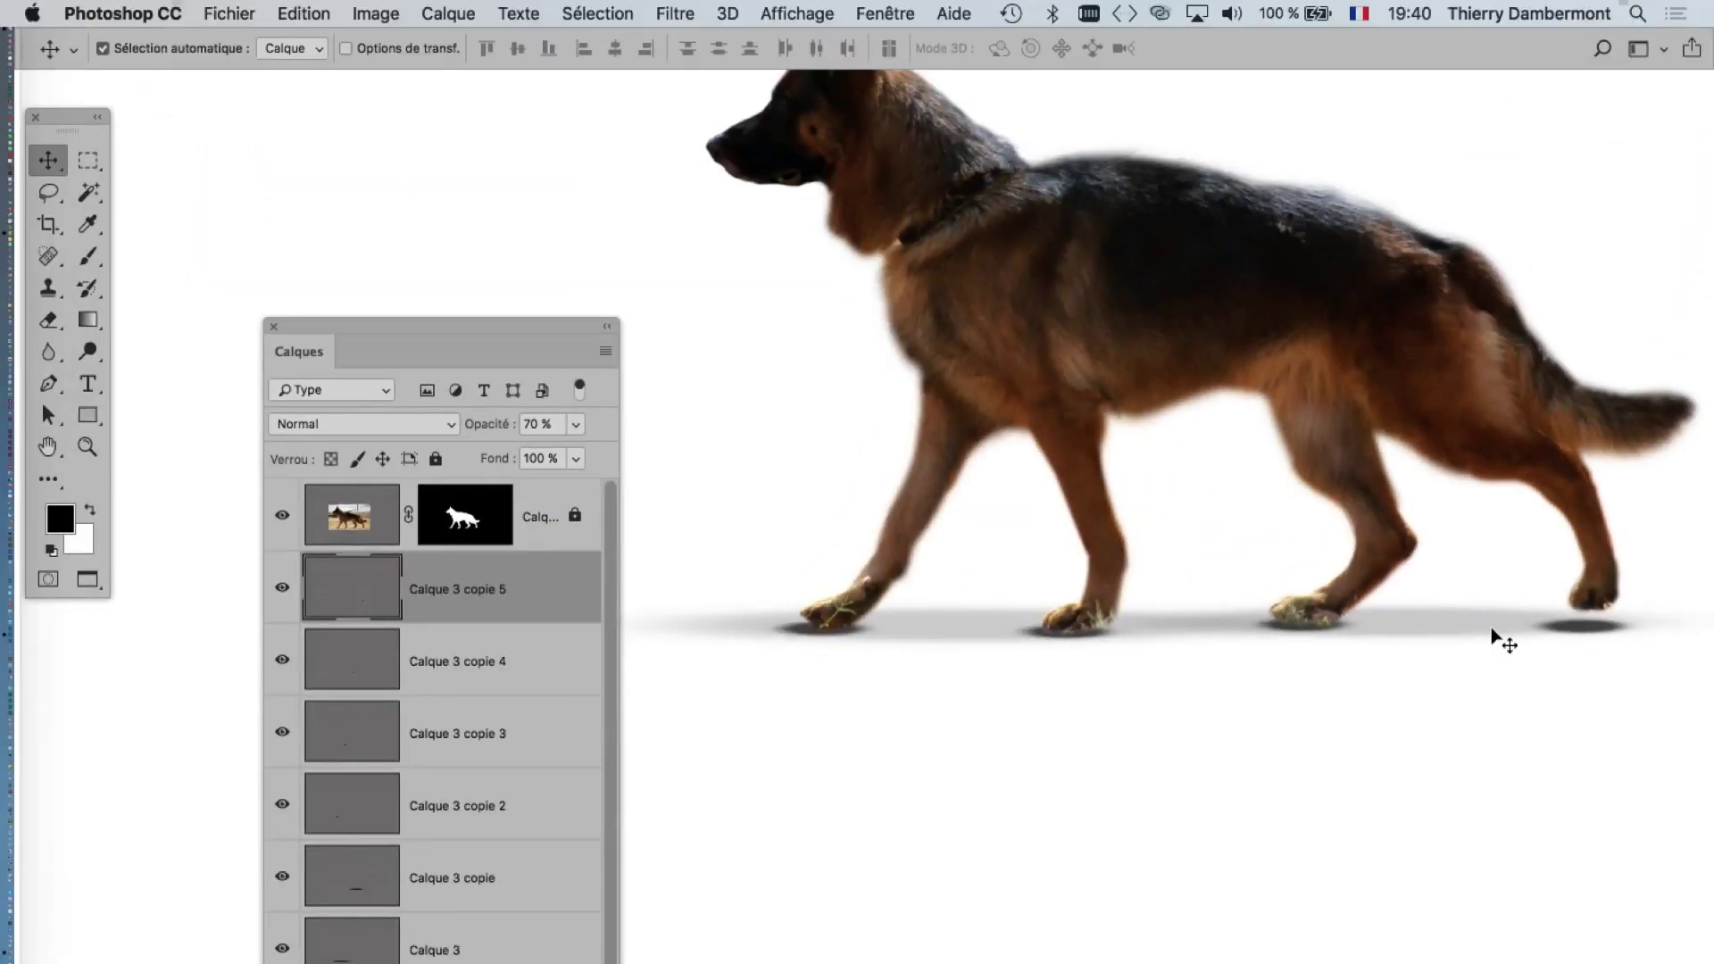
- Enlarge and flatten the rear paw shadow on Calque 3 copie 5
scroll(1161, 589, right, 5)
scroll(1060, 679, up, 3)
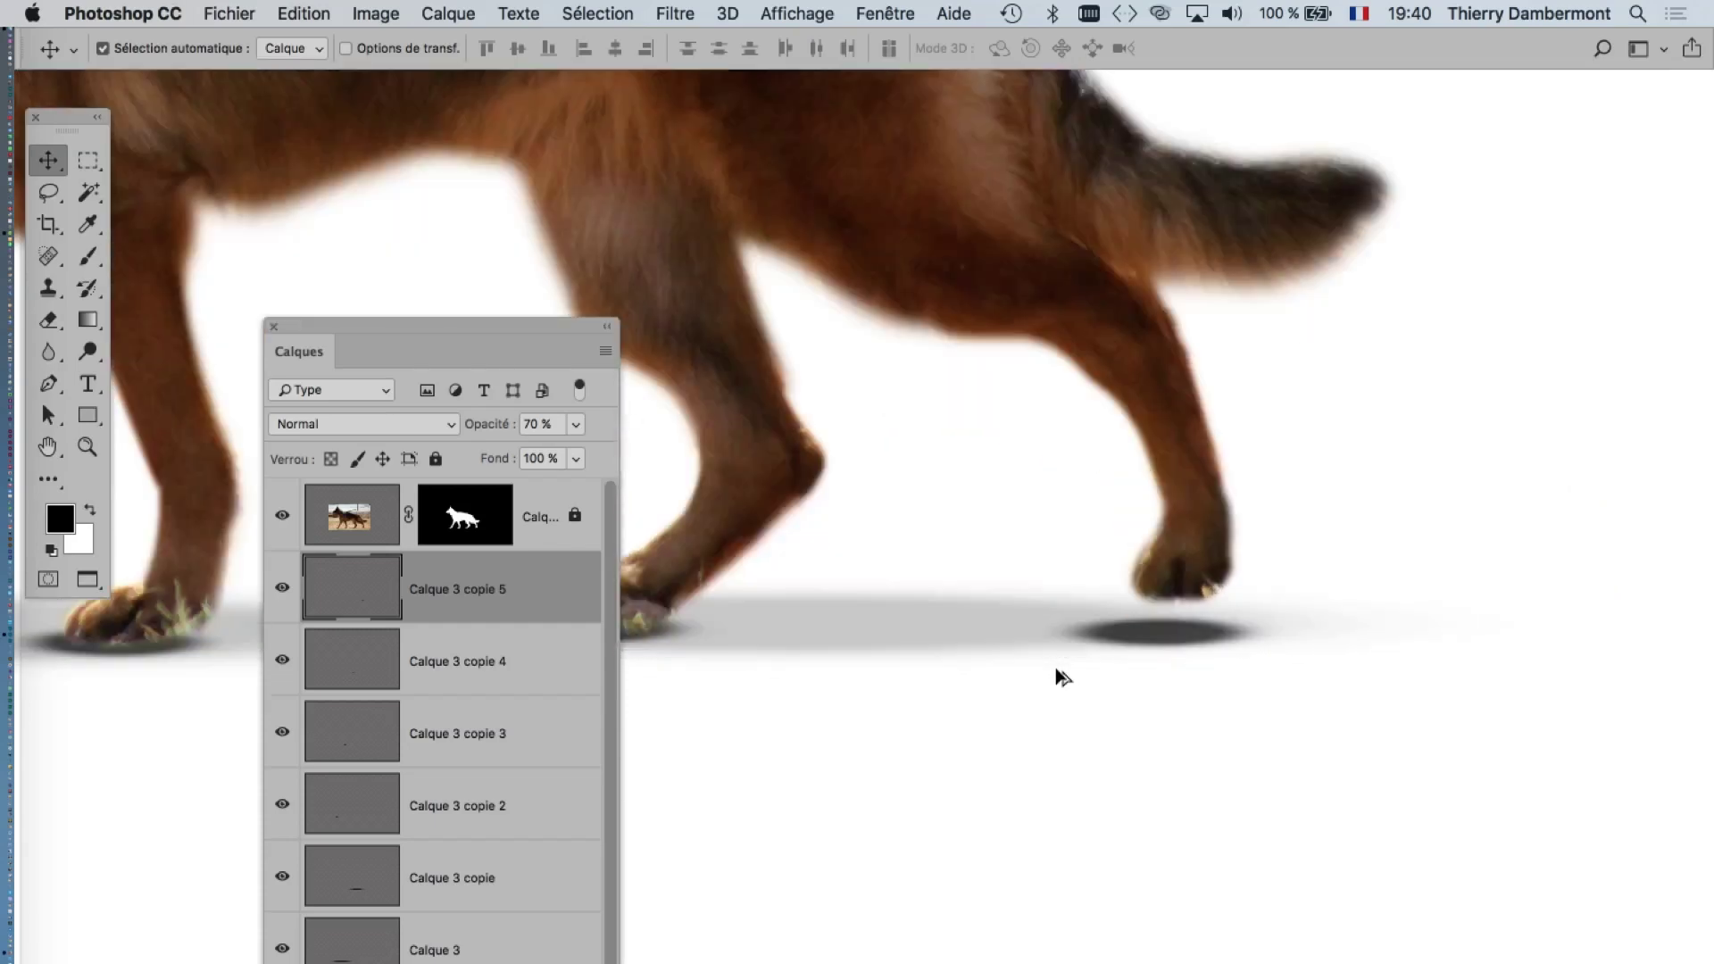
key(ctrl+t)
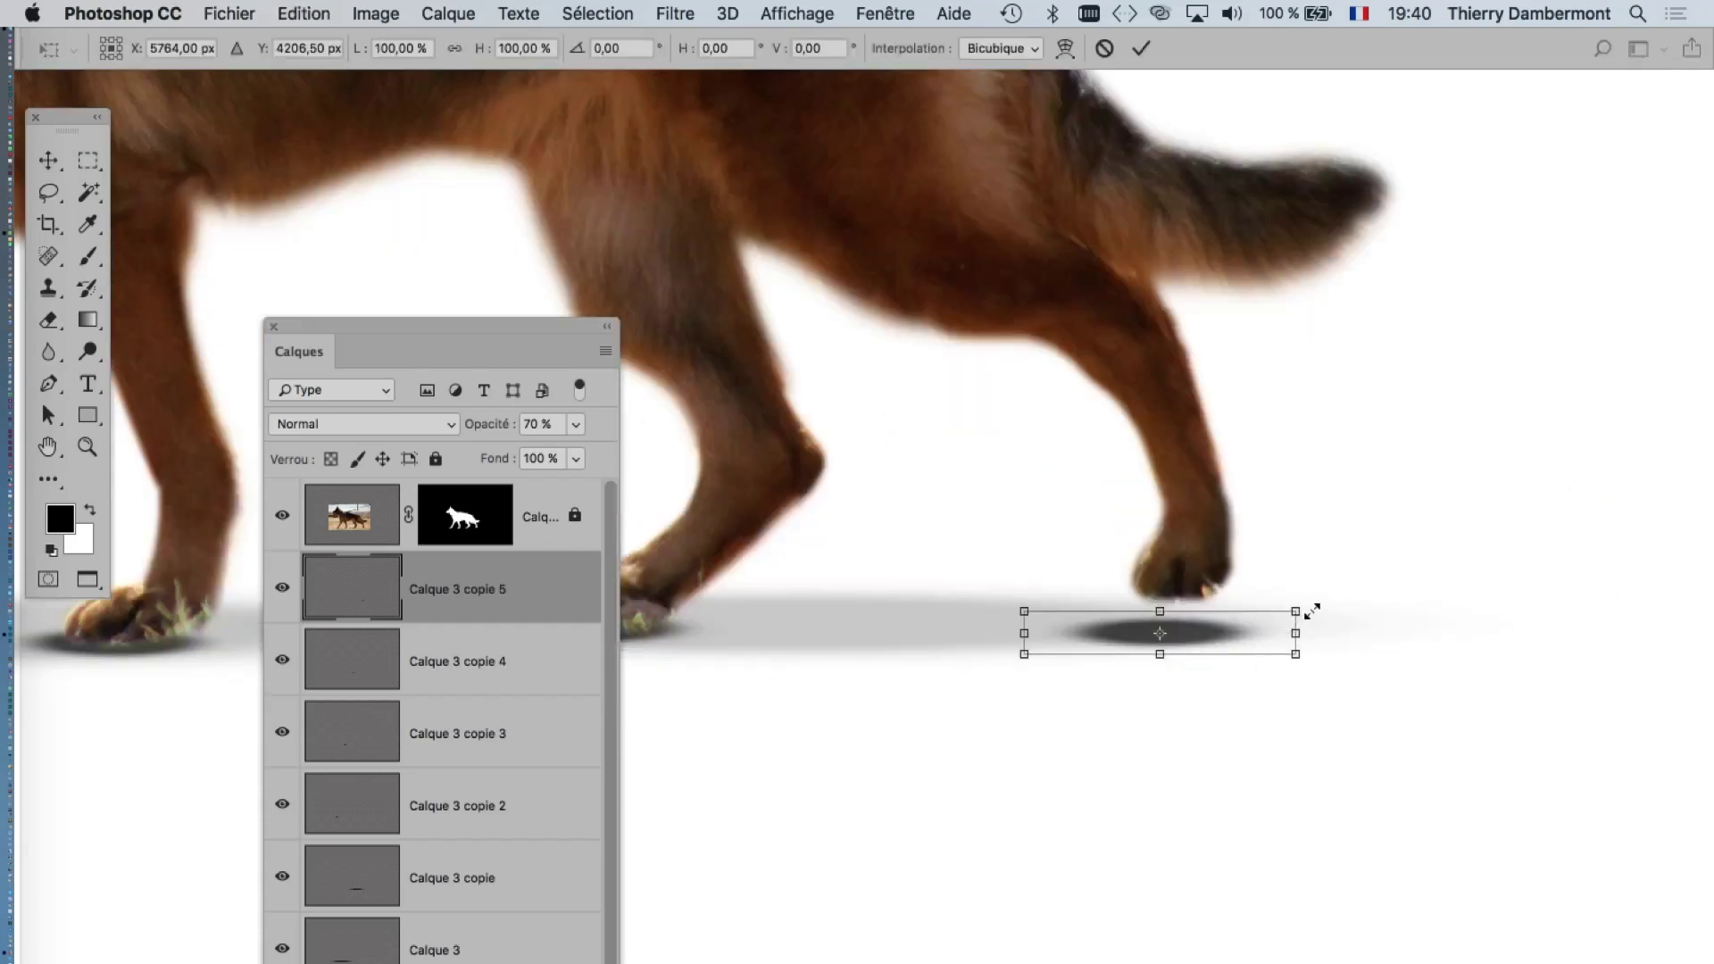
drag(1311, 612, 1358, 588)
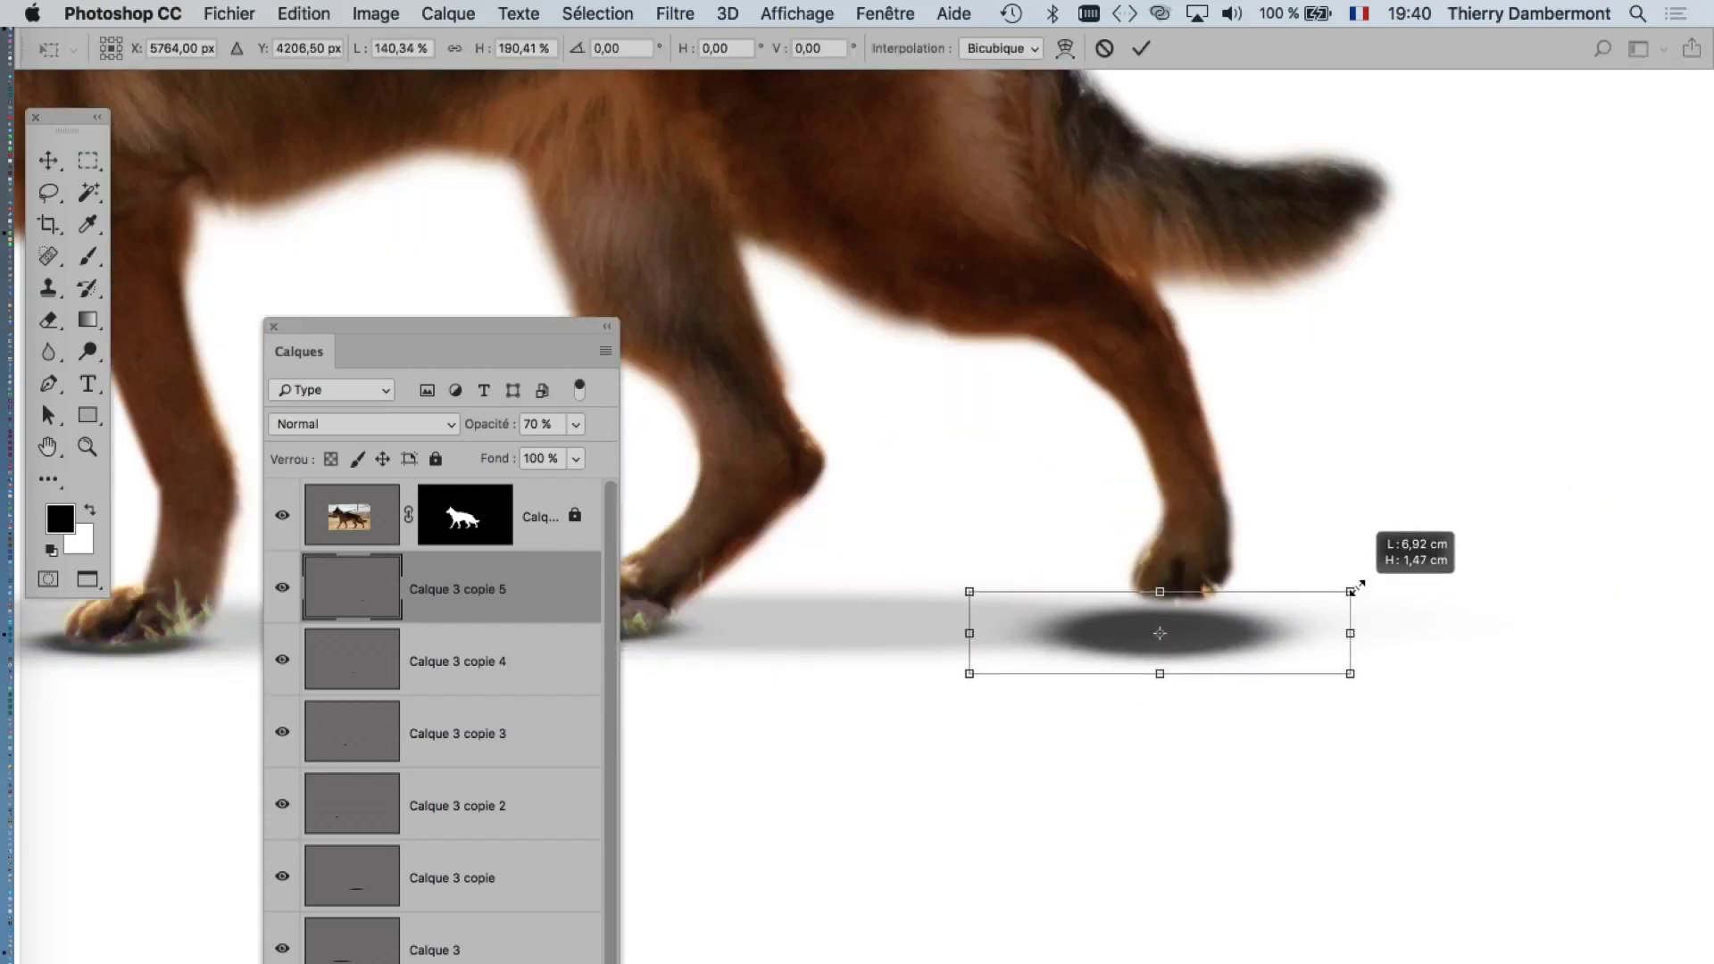
drag(1358, 587, 1348, 605)
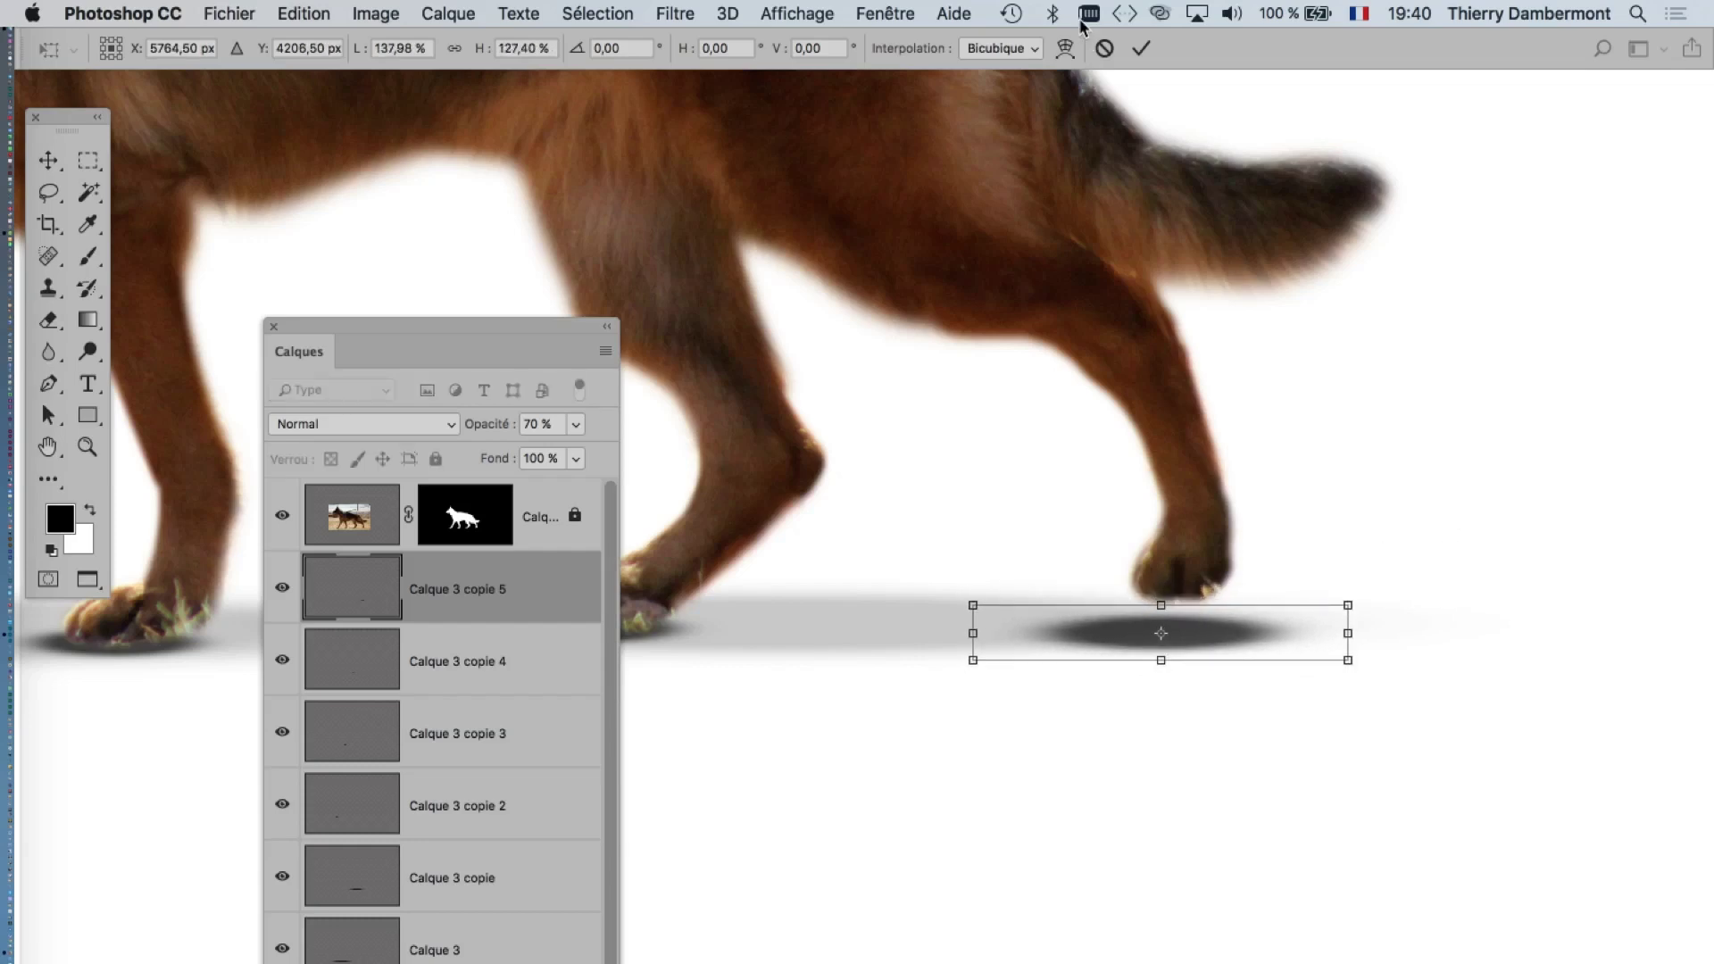
click(1140, 50)
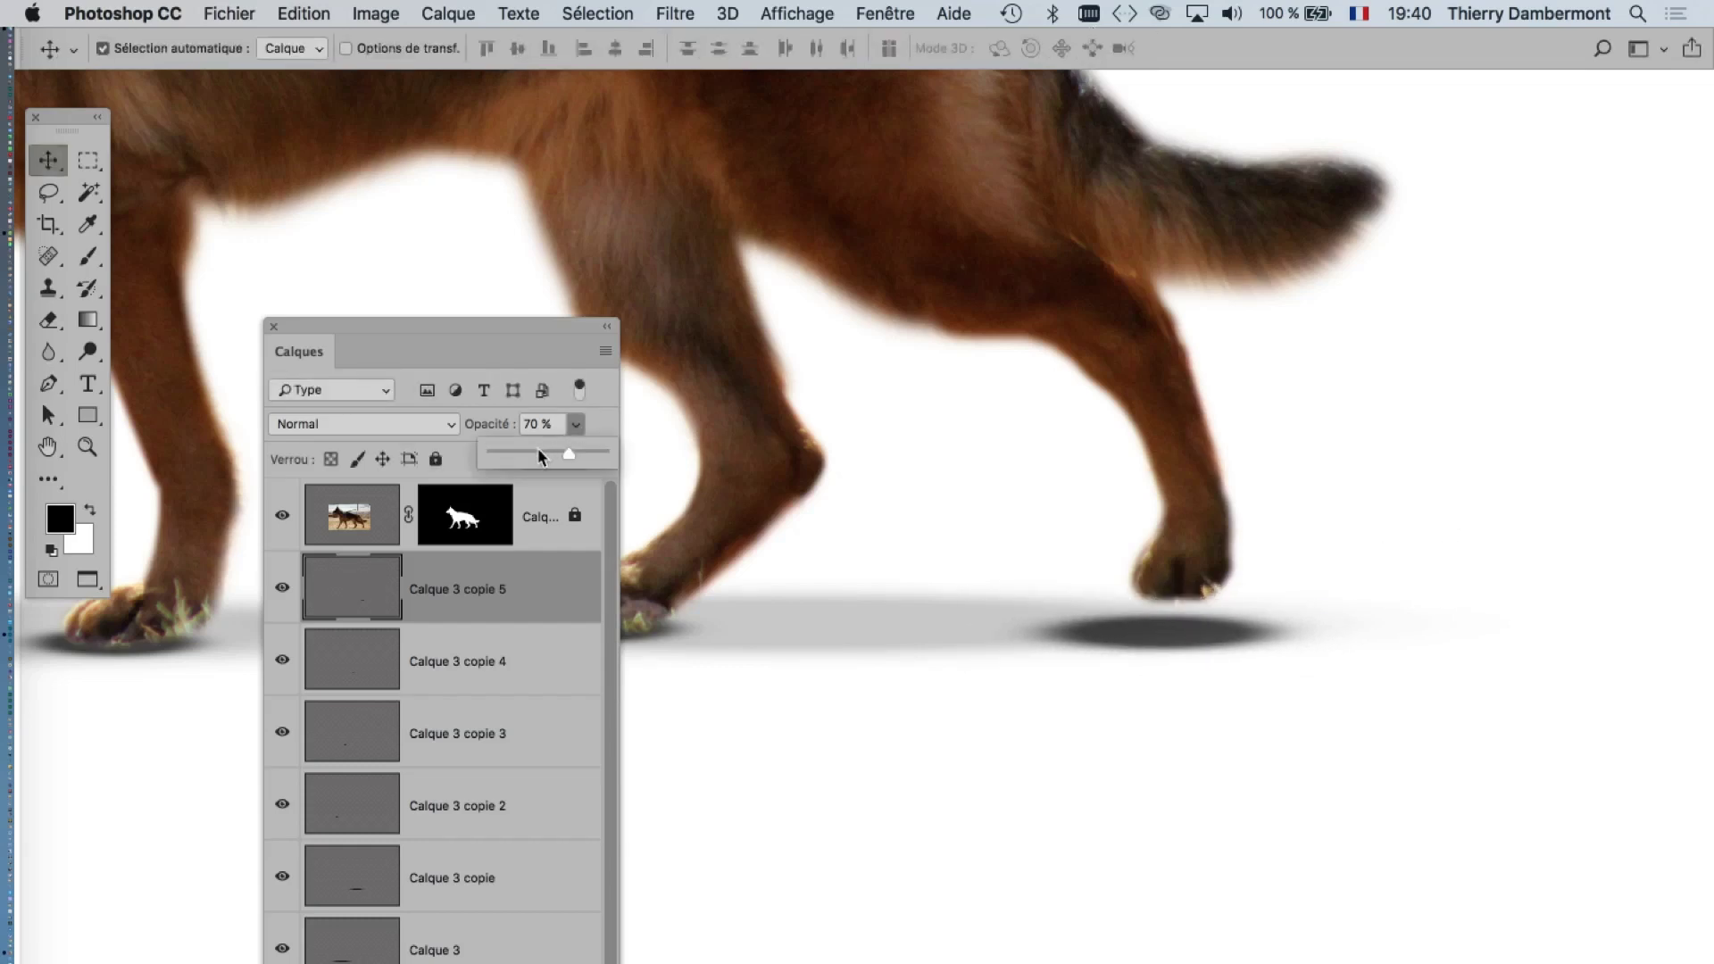
- Fade the rear paw shadow to 40% opacity and move the Layers panel aside
click(537, 454)
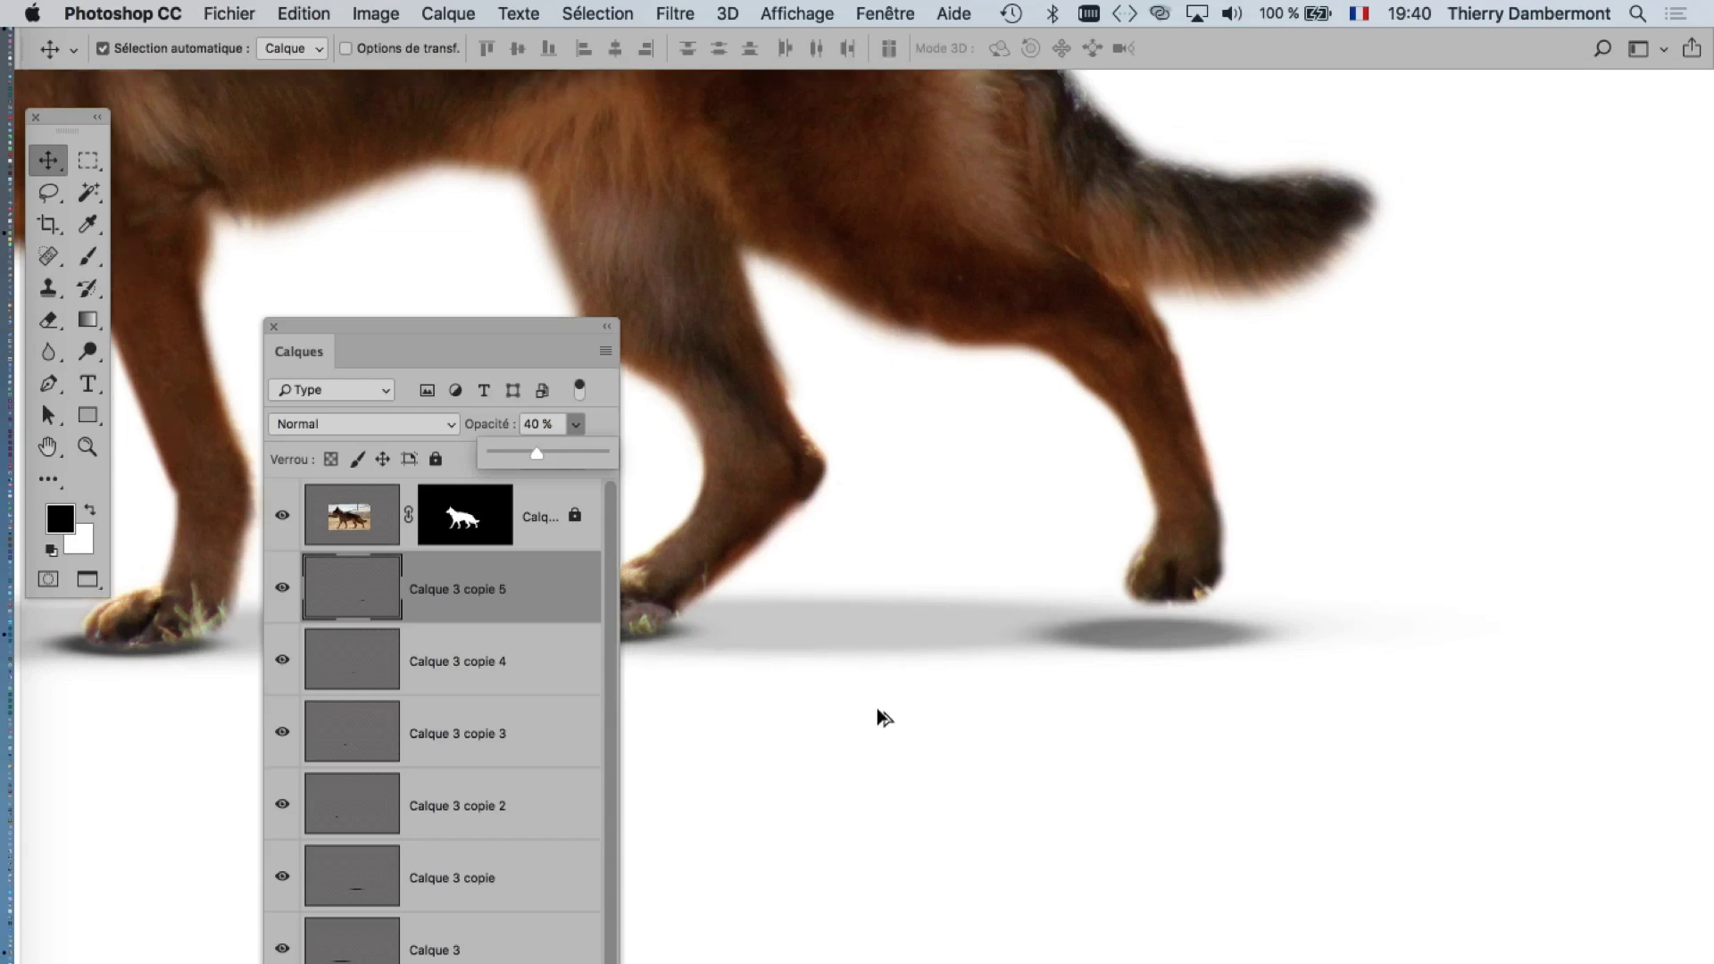
scroll(877, 709, down, 5)
drag(428, 337, 1442, 232)
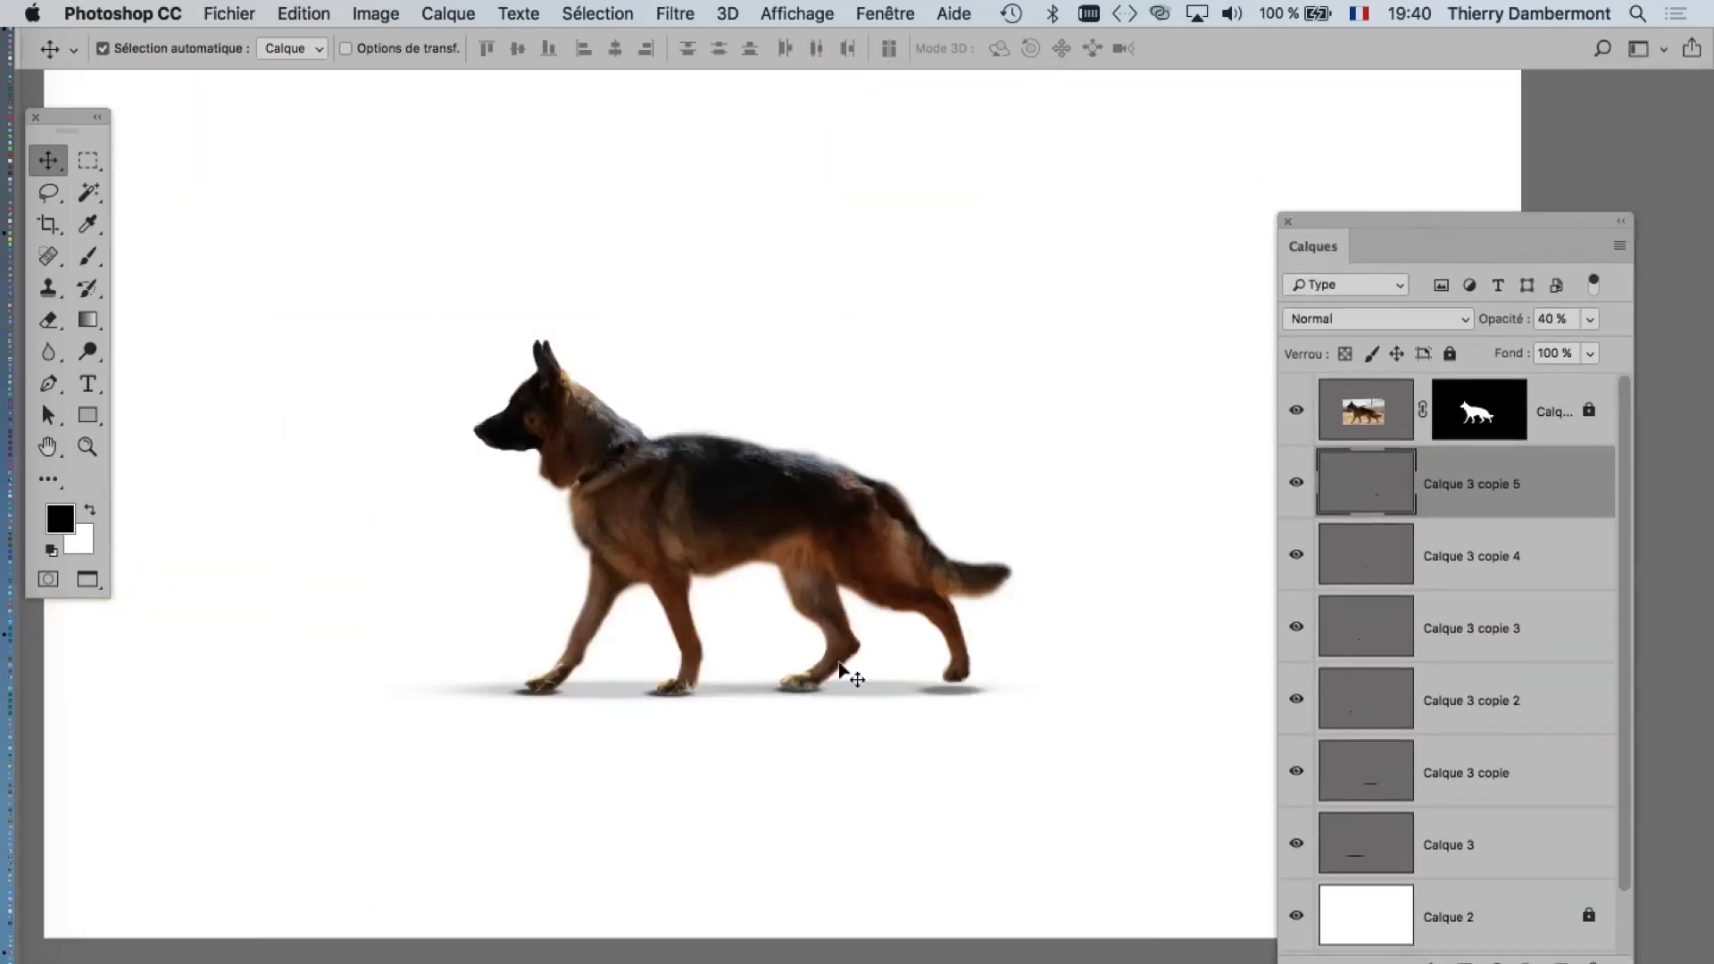
- Save As tree-in-desert-landscape-04.psd by changing the version digit to 4
click(230, 10)
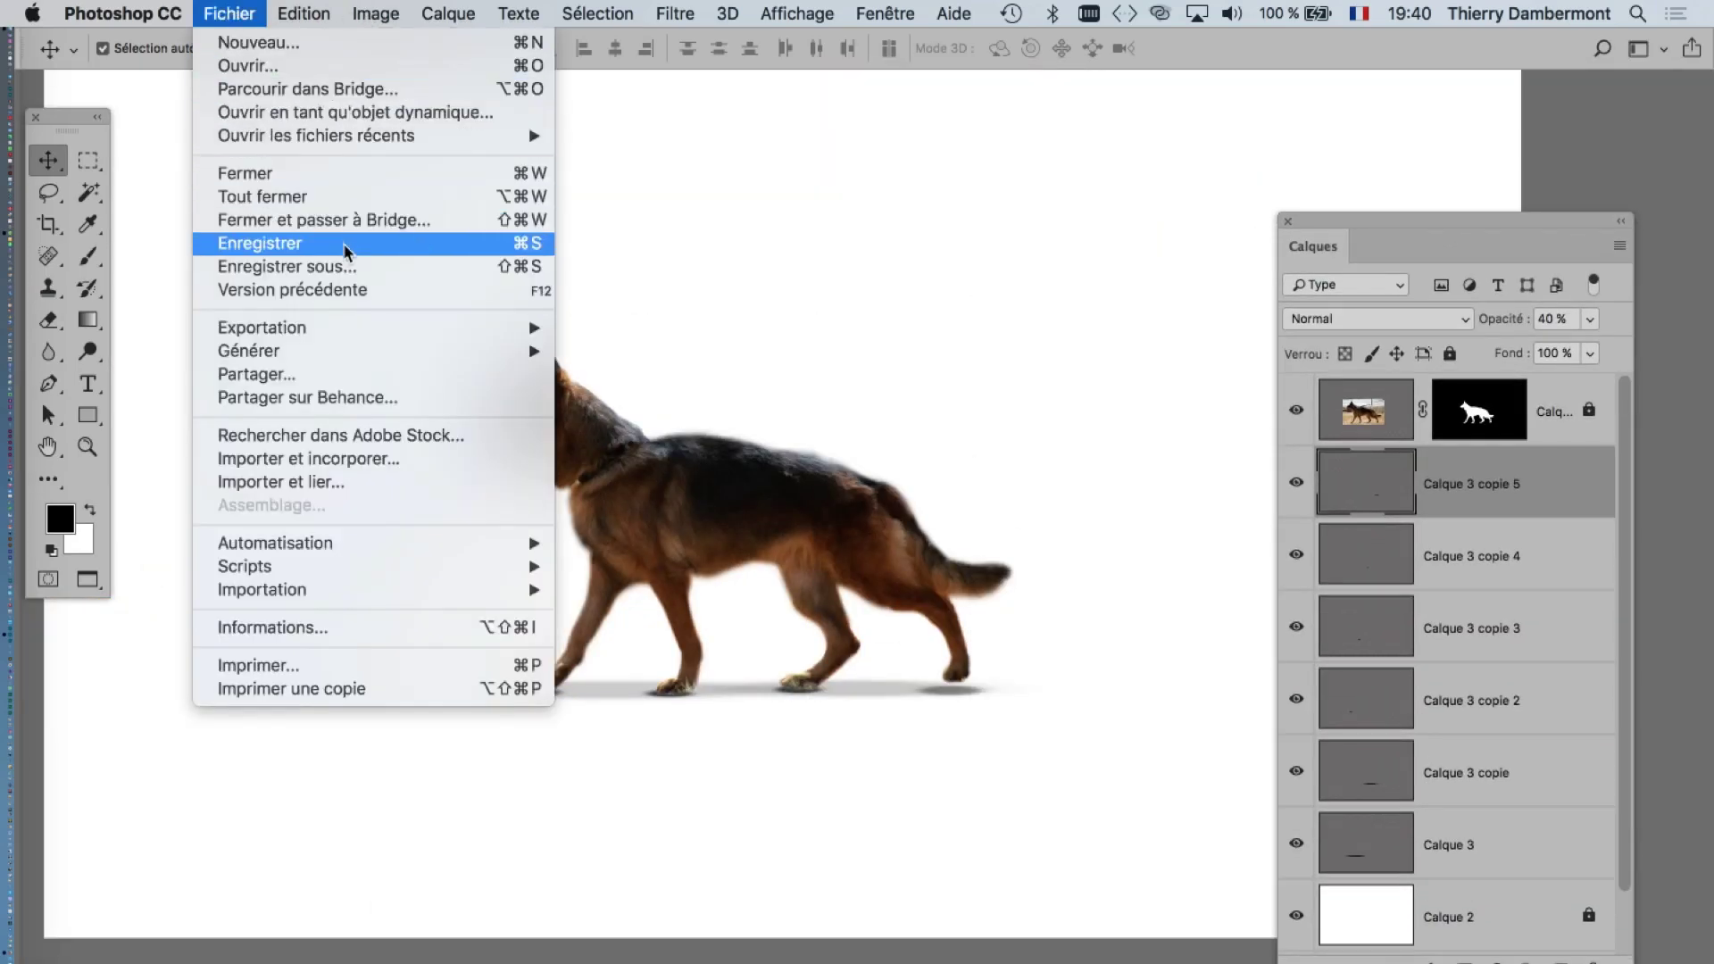
click(356, 268)
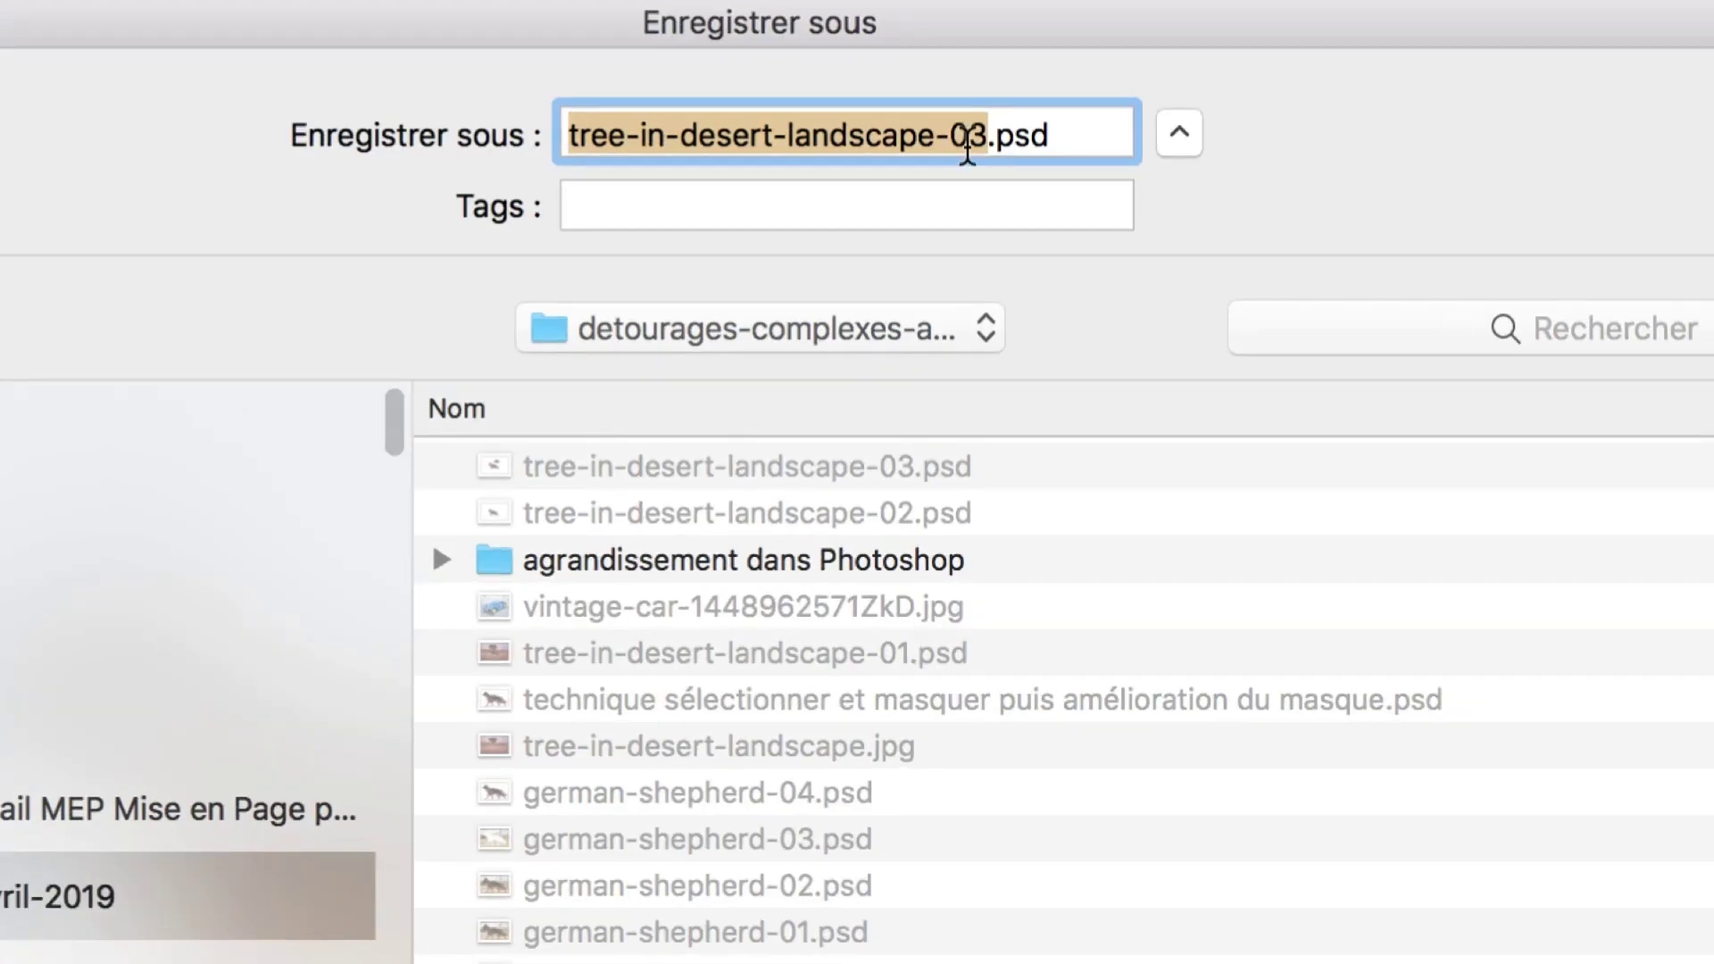
click(967, 136)
key(shift+Right)
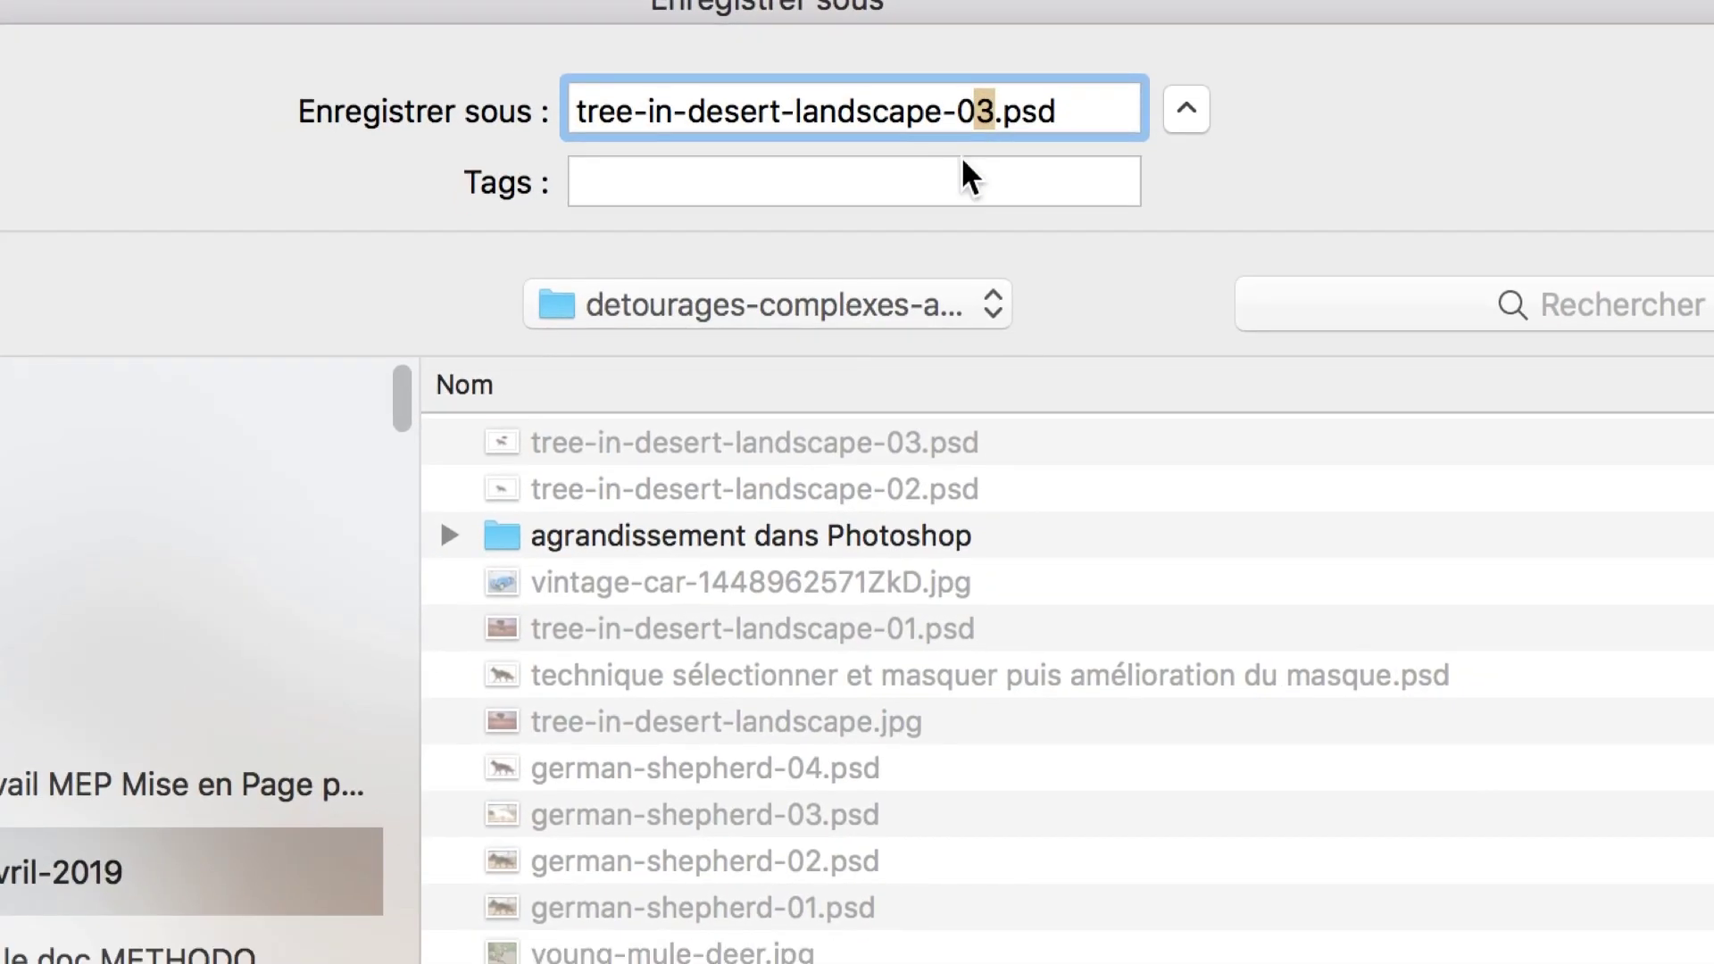
text(4)
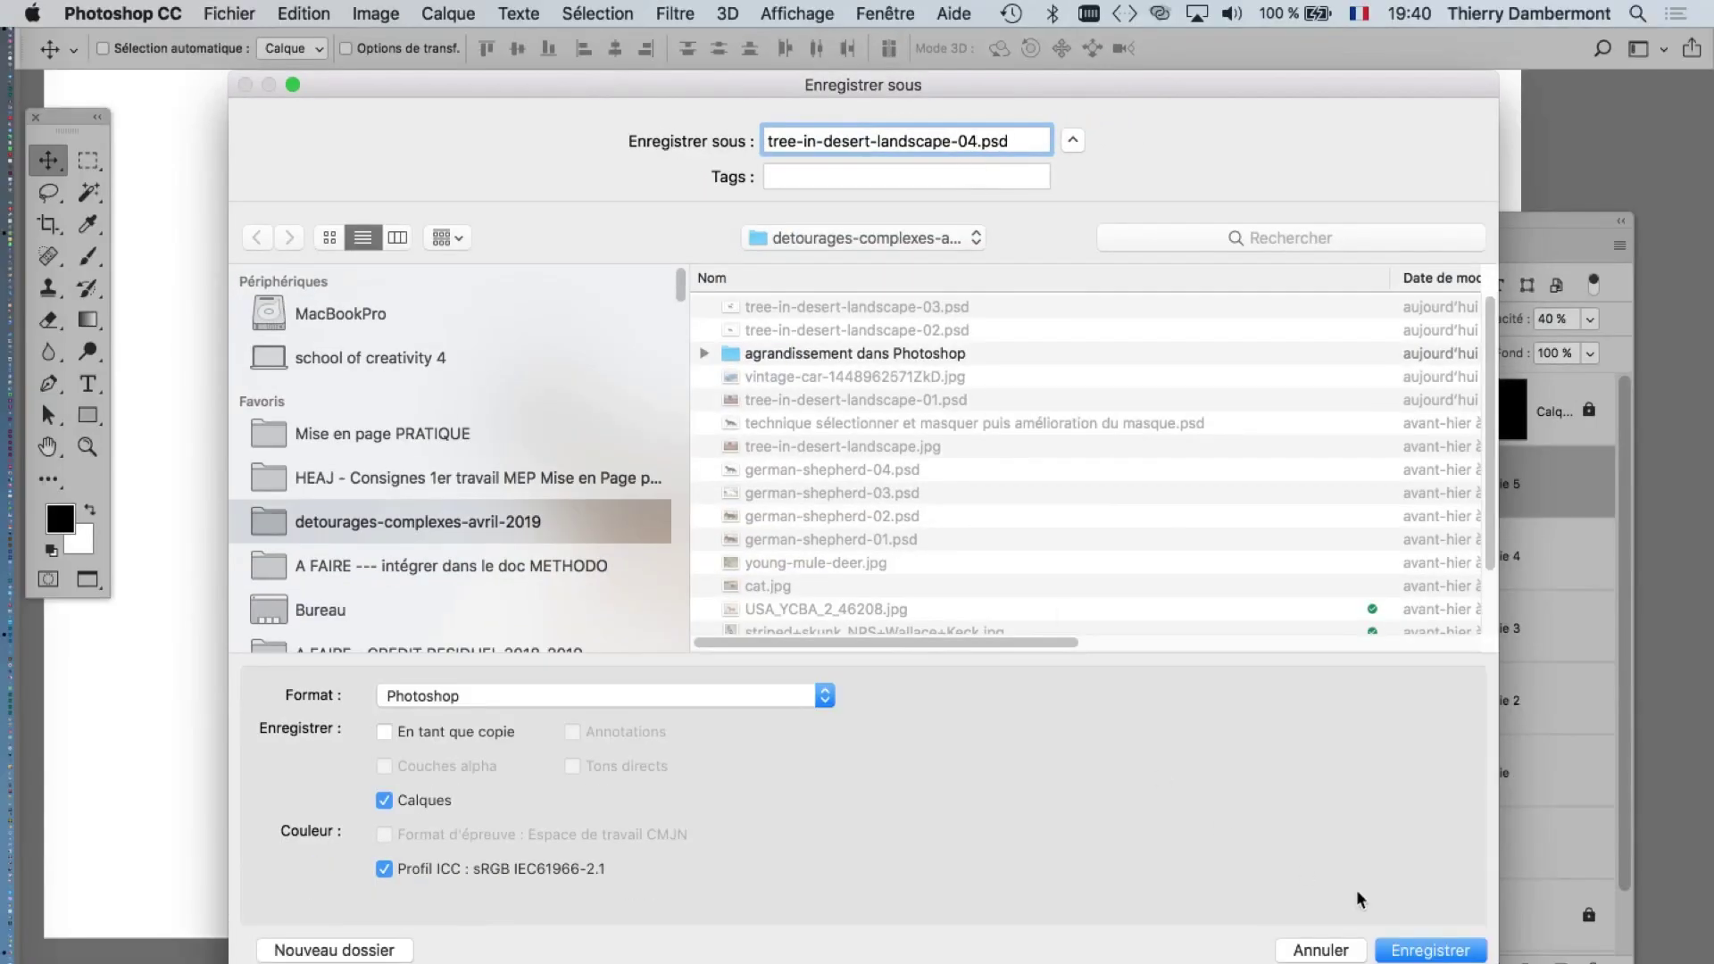
click(1420, 950)
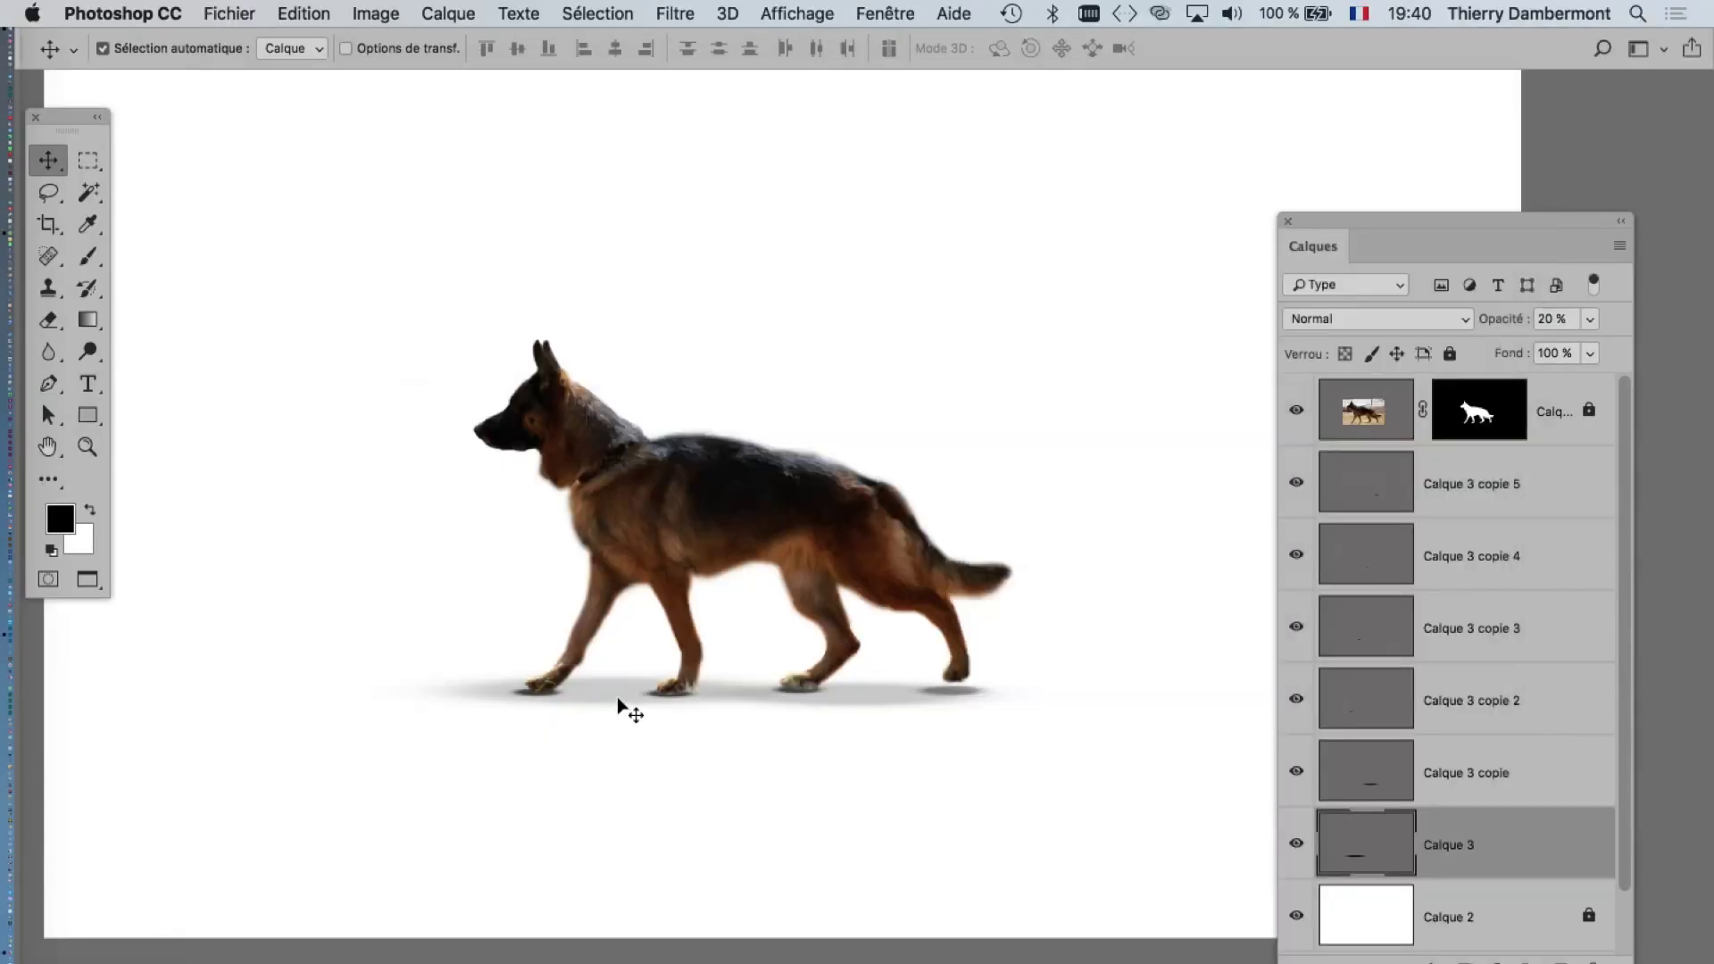
- Expand the Layers panel, hide the white Calque 2 to reveal the desert, and centre the dog
drag(1347, 229, 1343, 123)
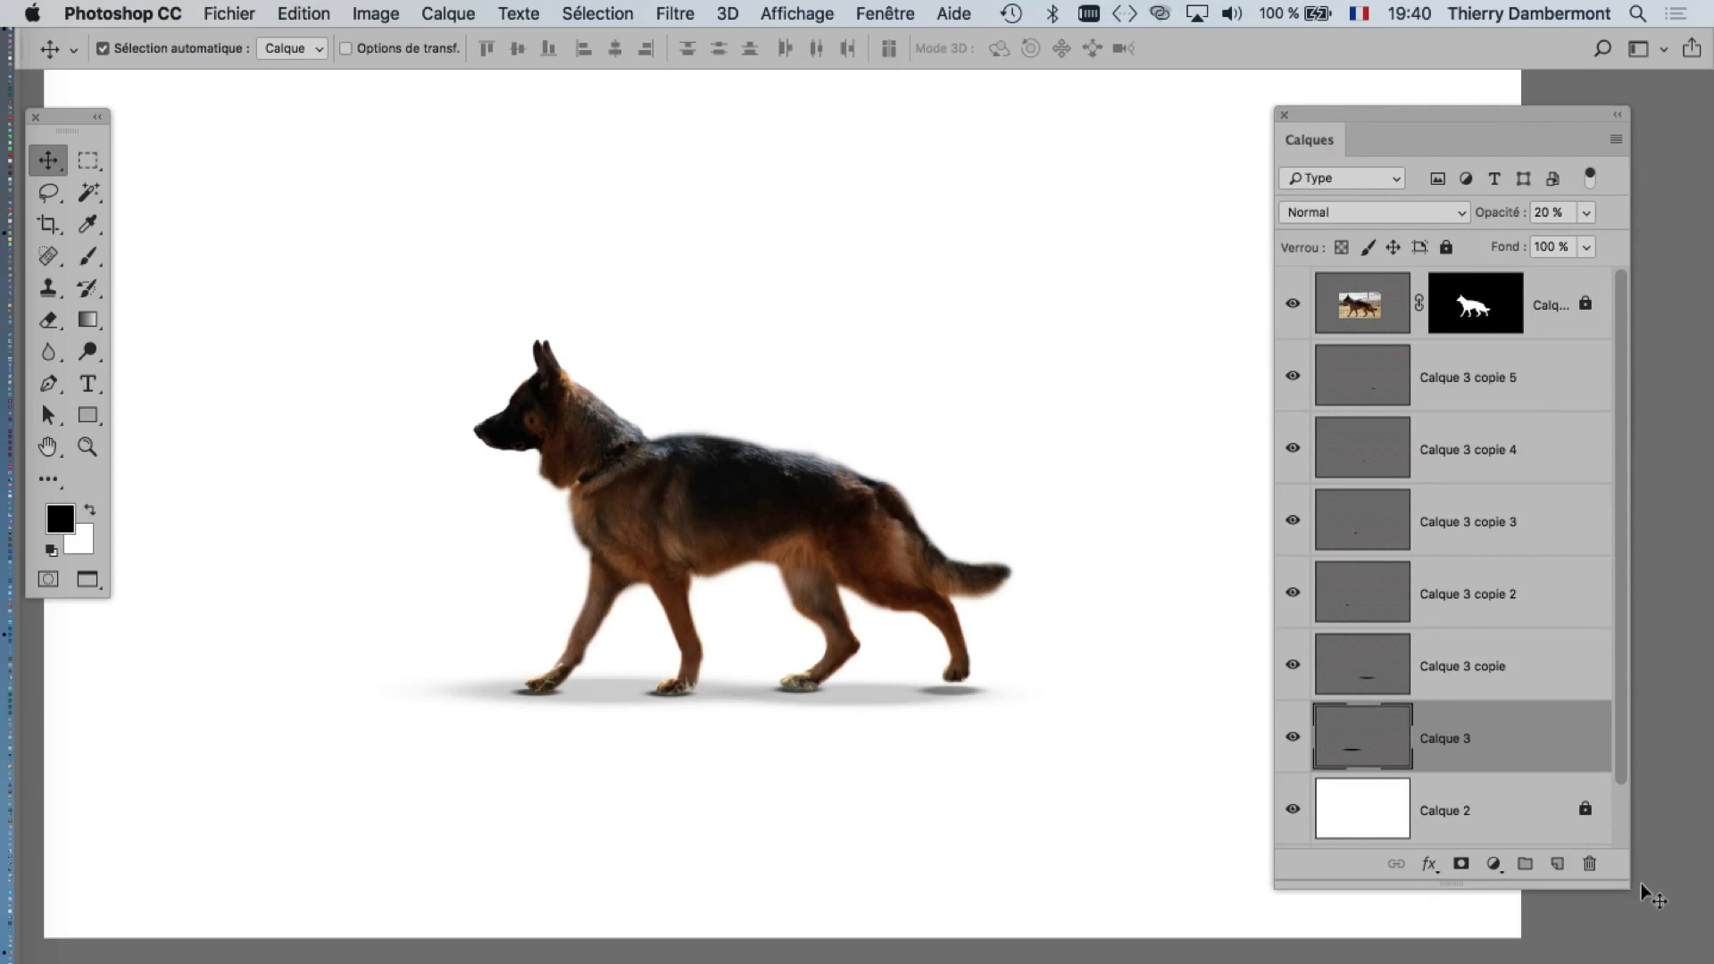
drag(1623, 882, 1629, 960)
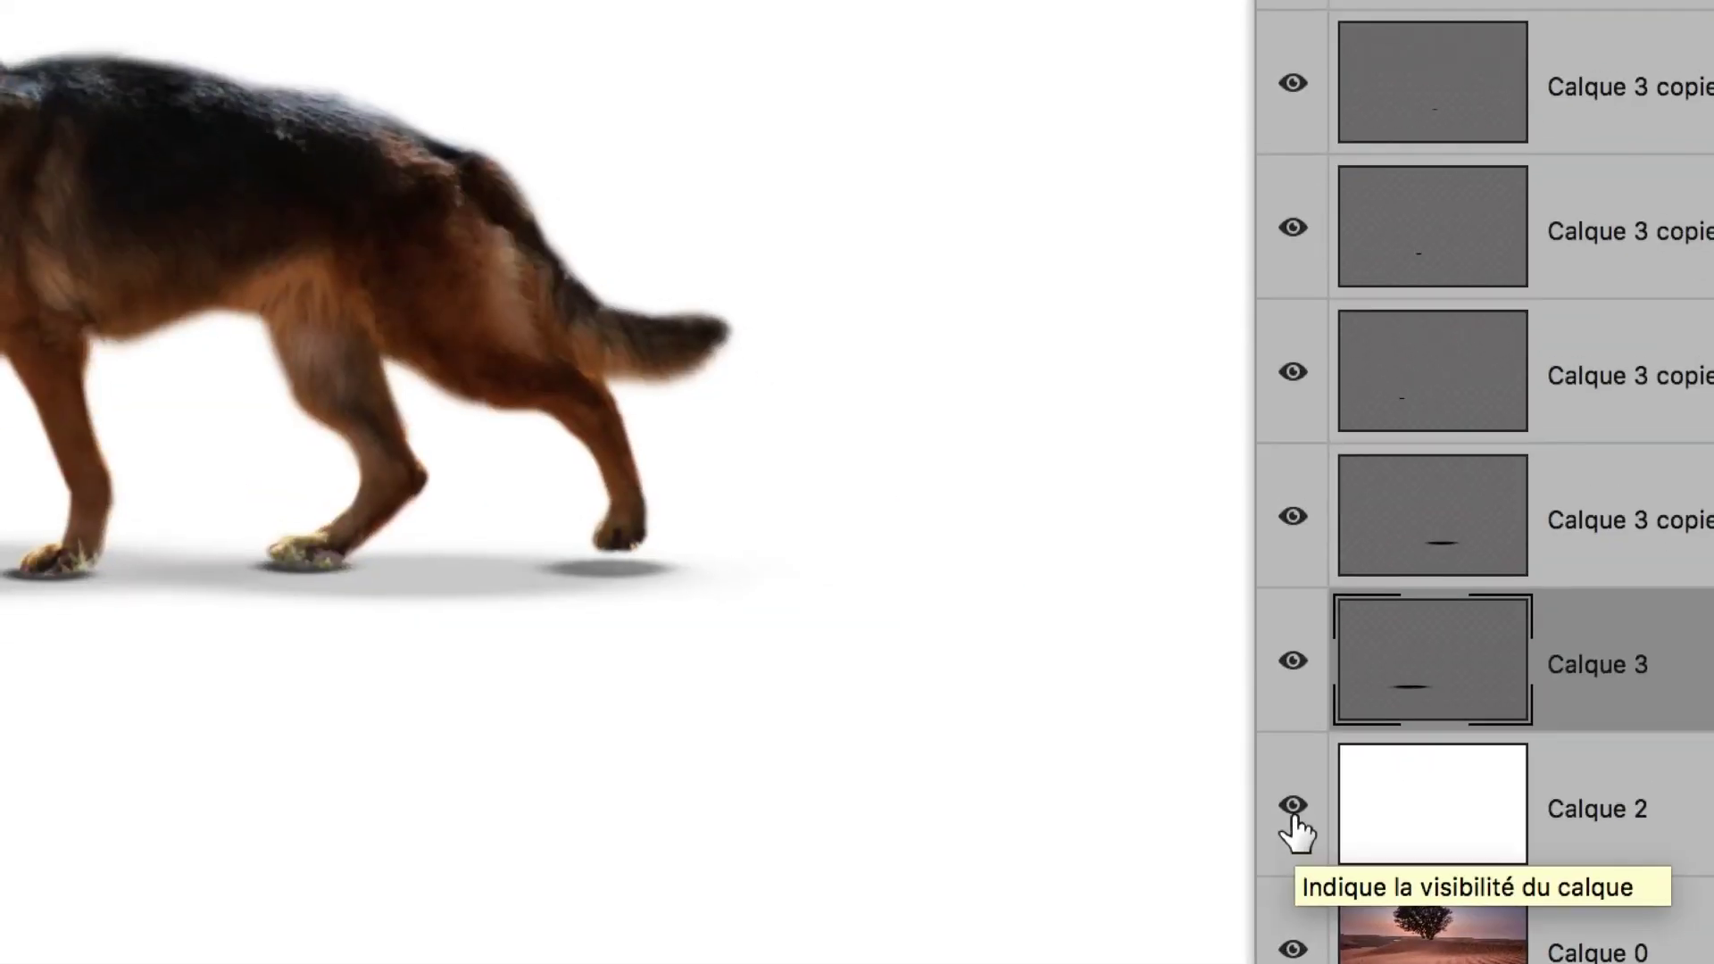
click(1292, 810)
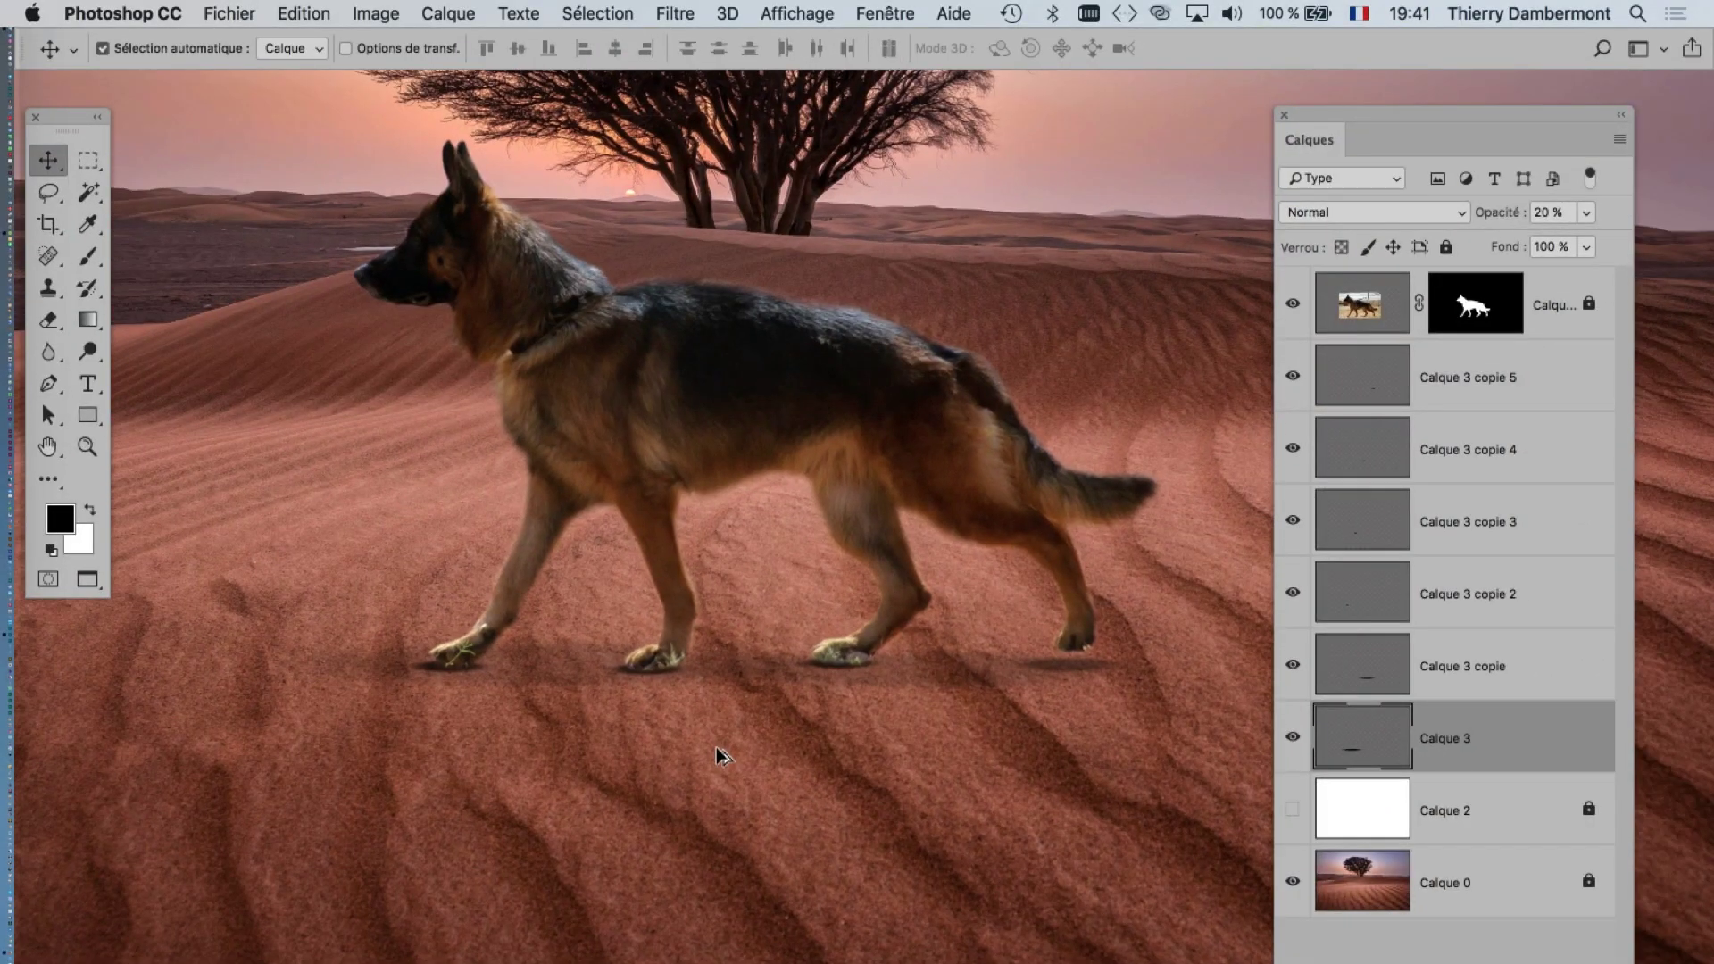
scroll(720, 755, up, 2)
drag(767, 732, 679, 742)
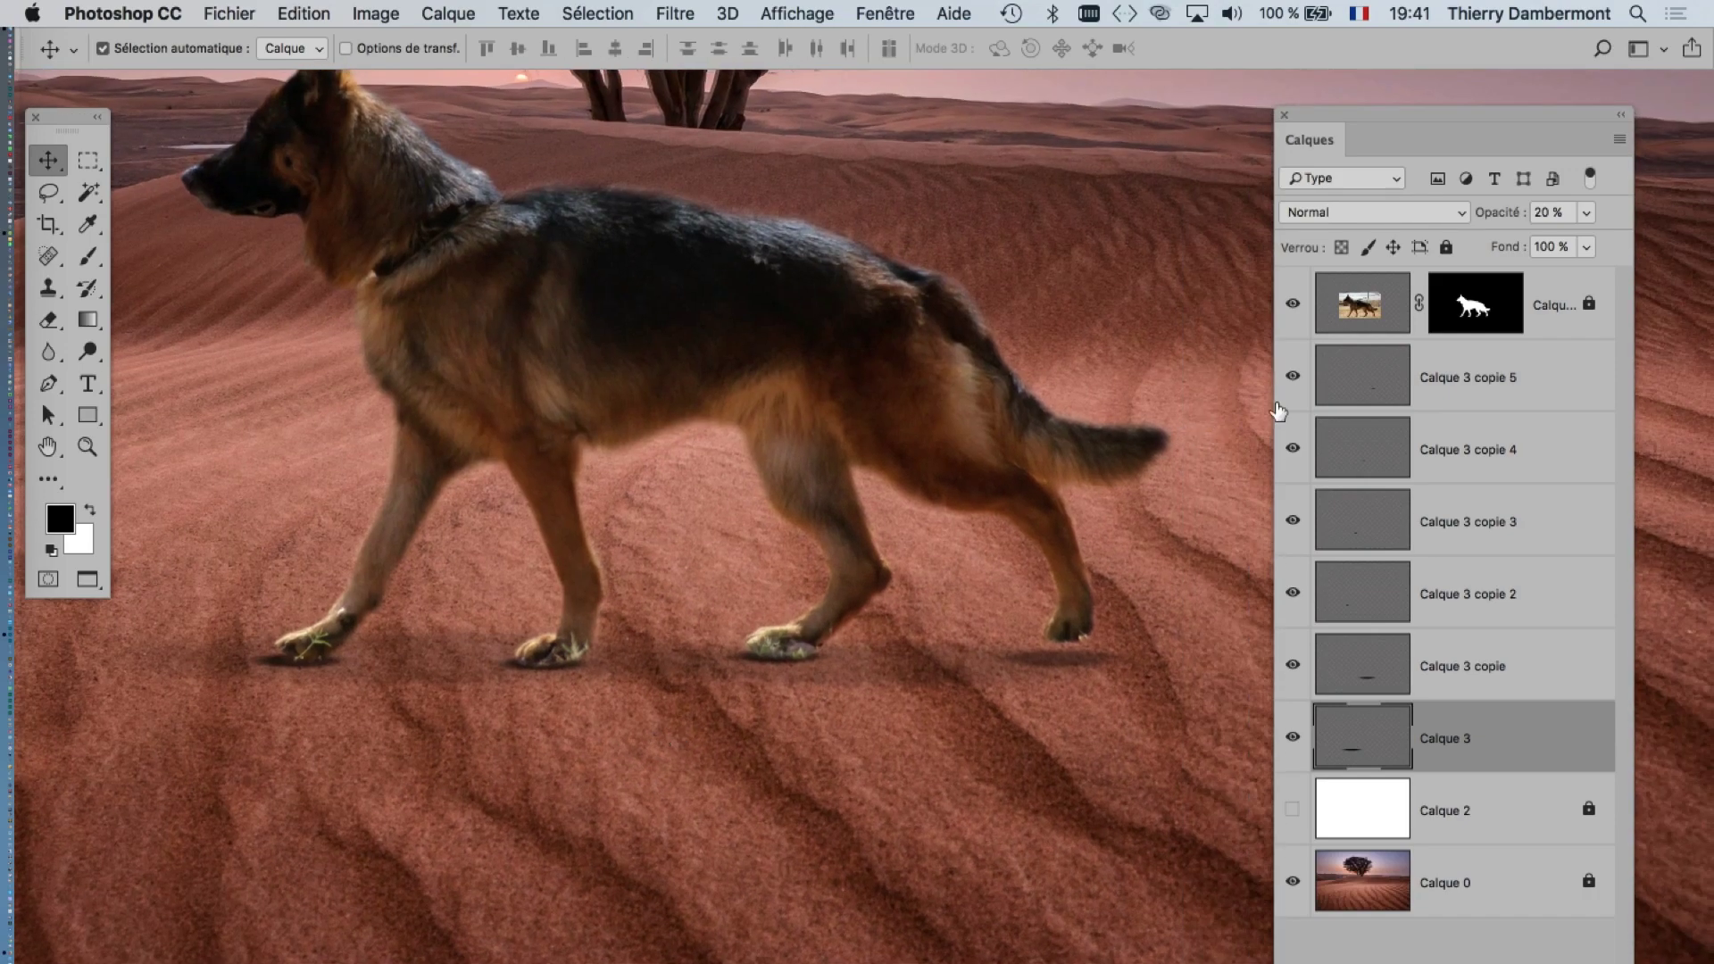
- Check the shadow copies and set Calque 3 copie to 43% opacity
click(1371, 369)
click(1586, 213)
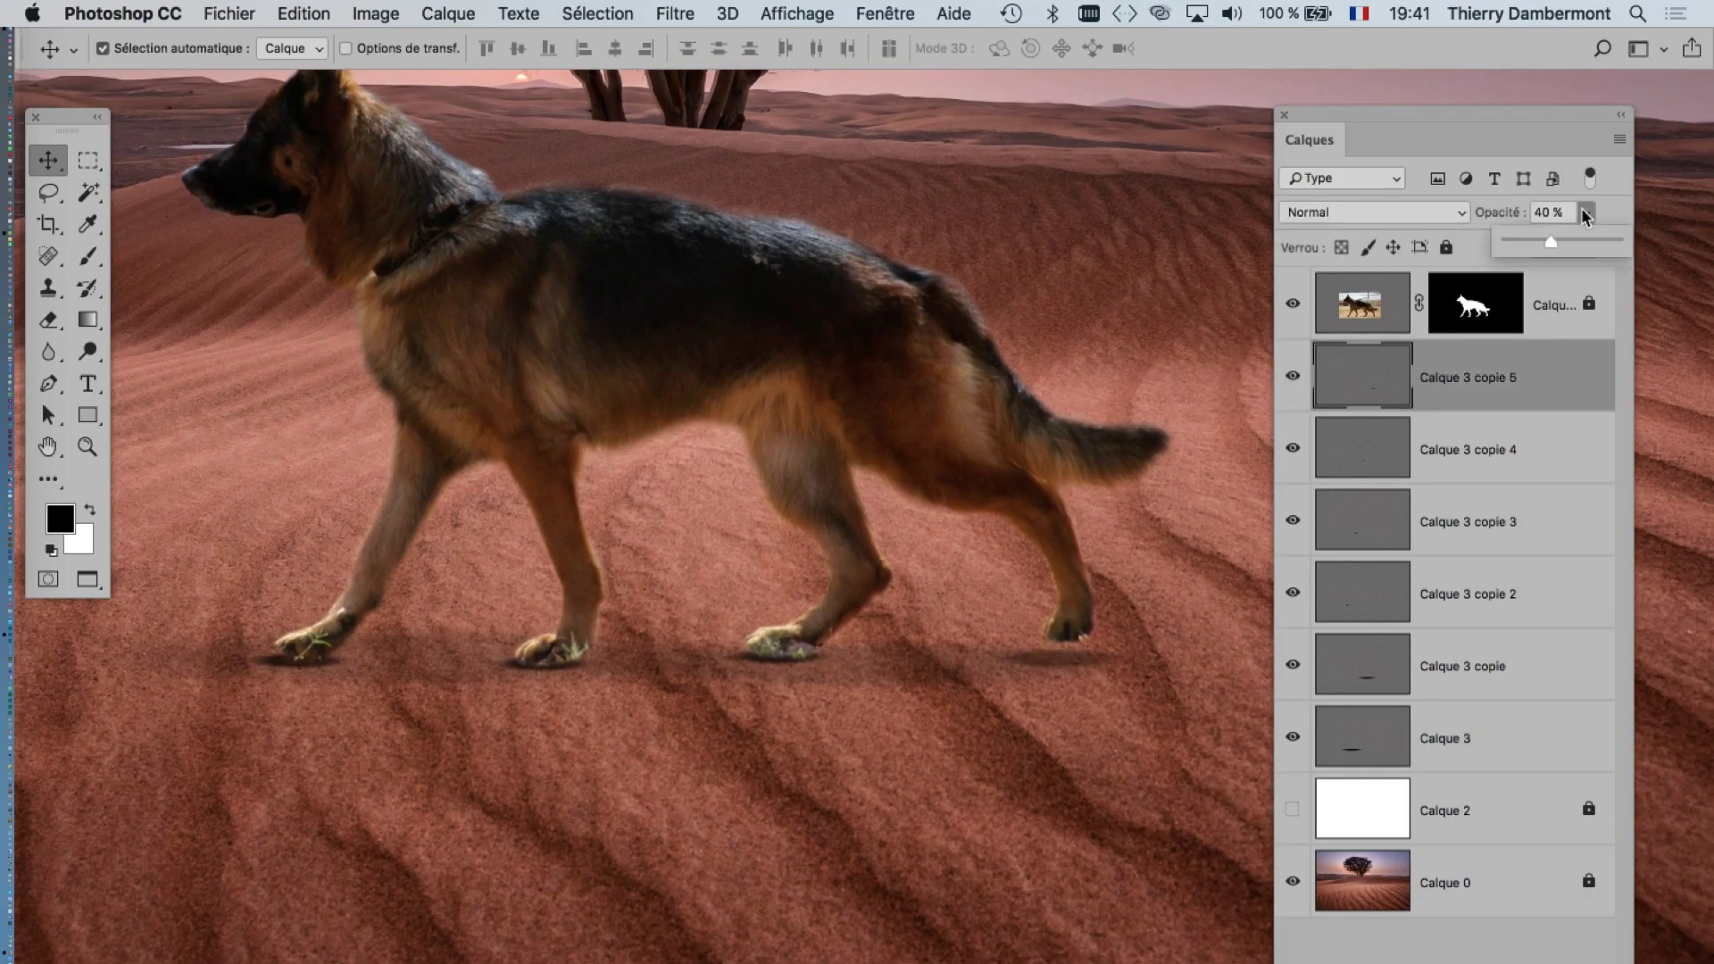
click(1449, 451)
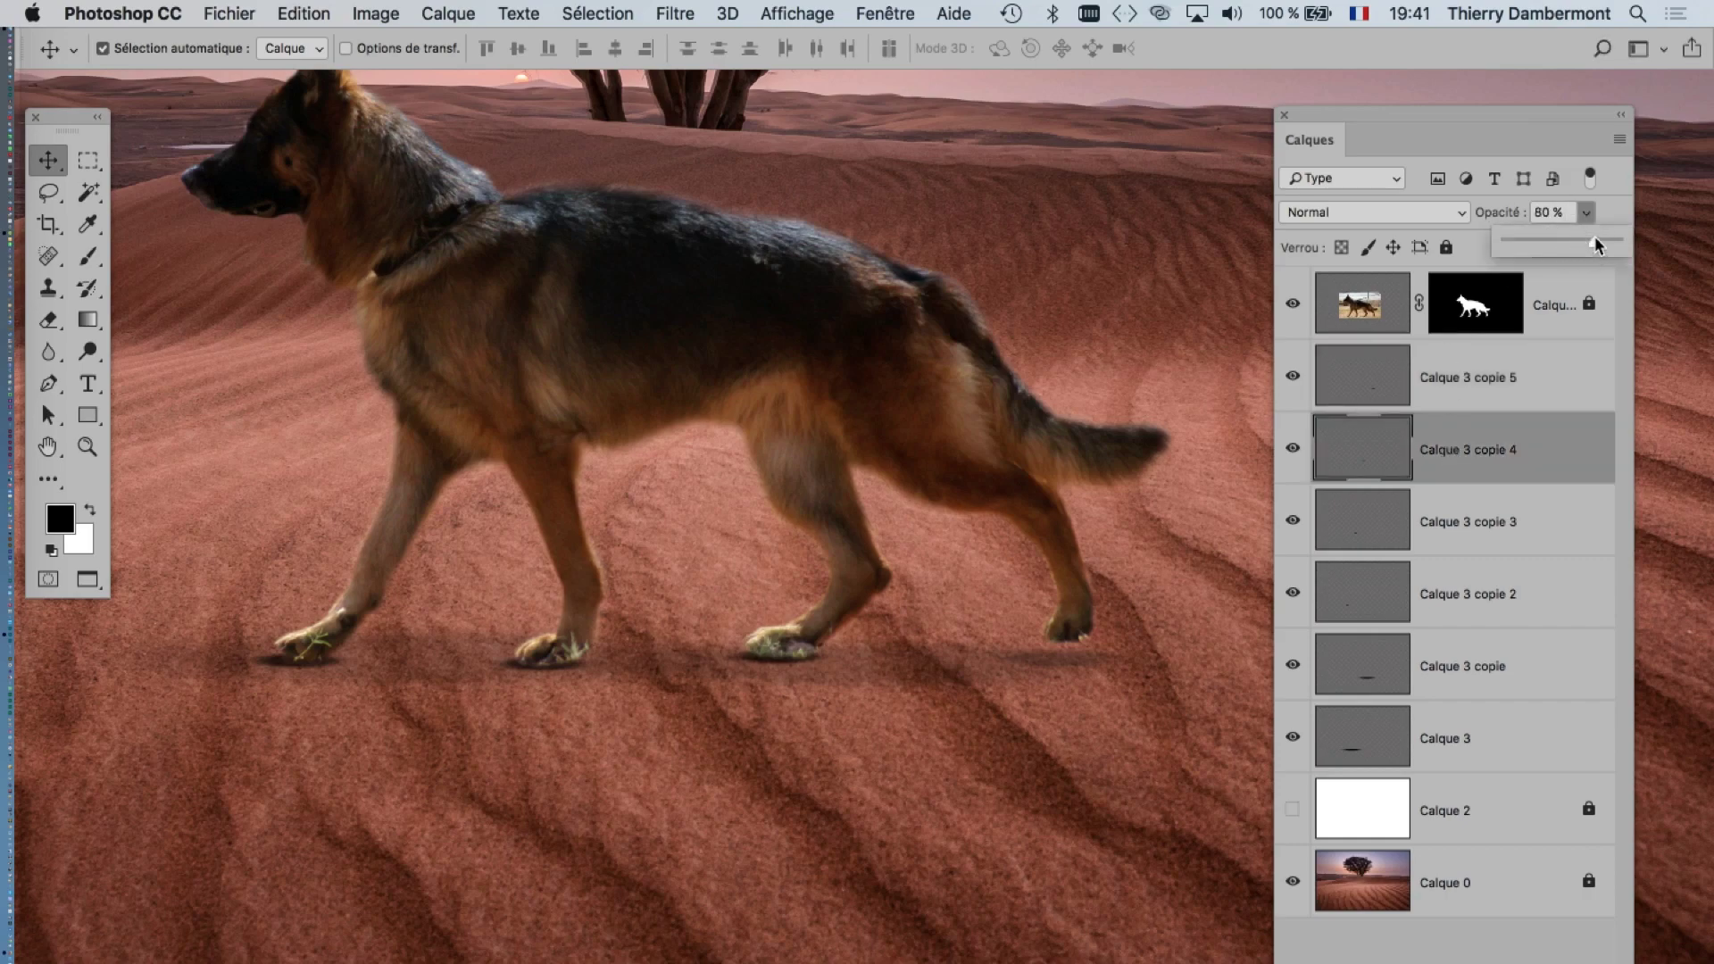
click(1446, 669)
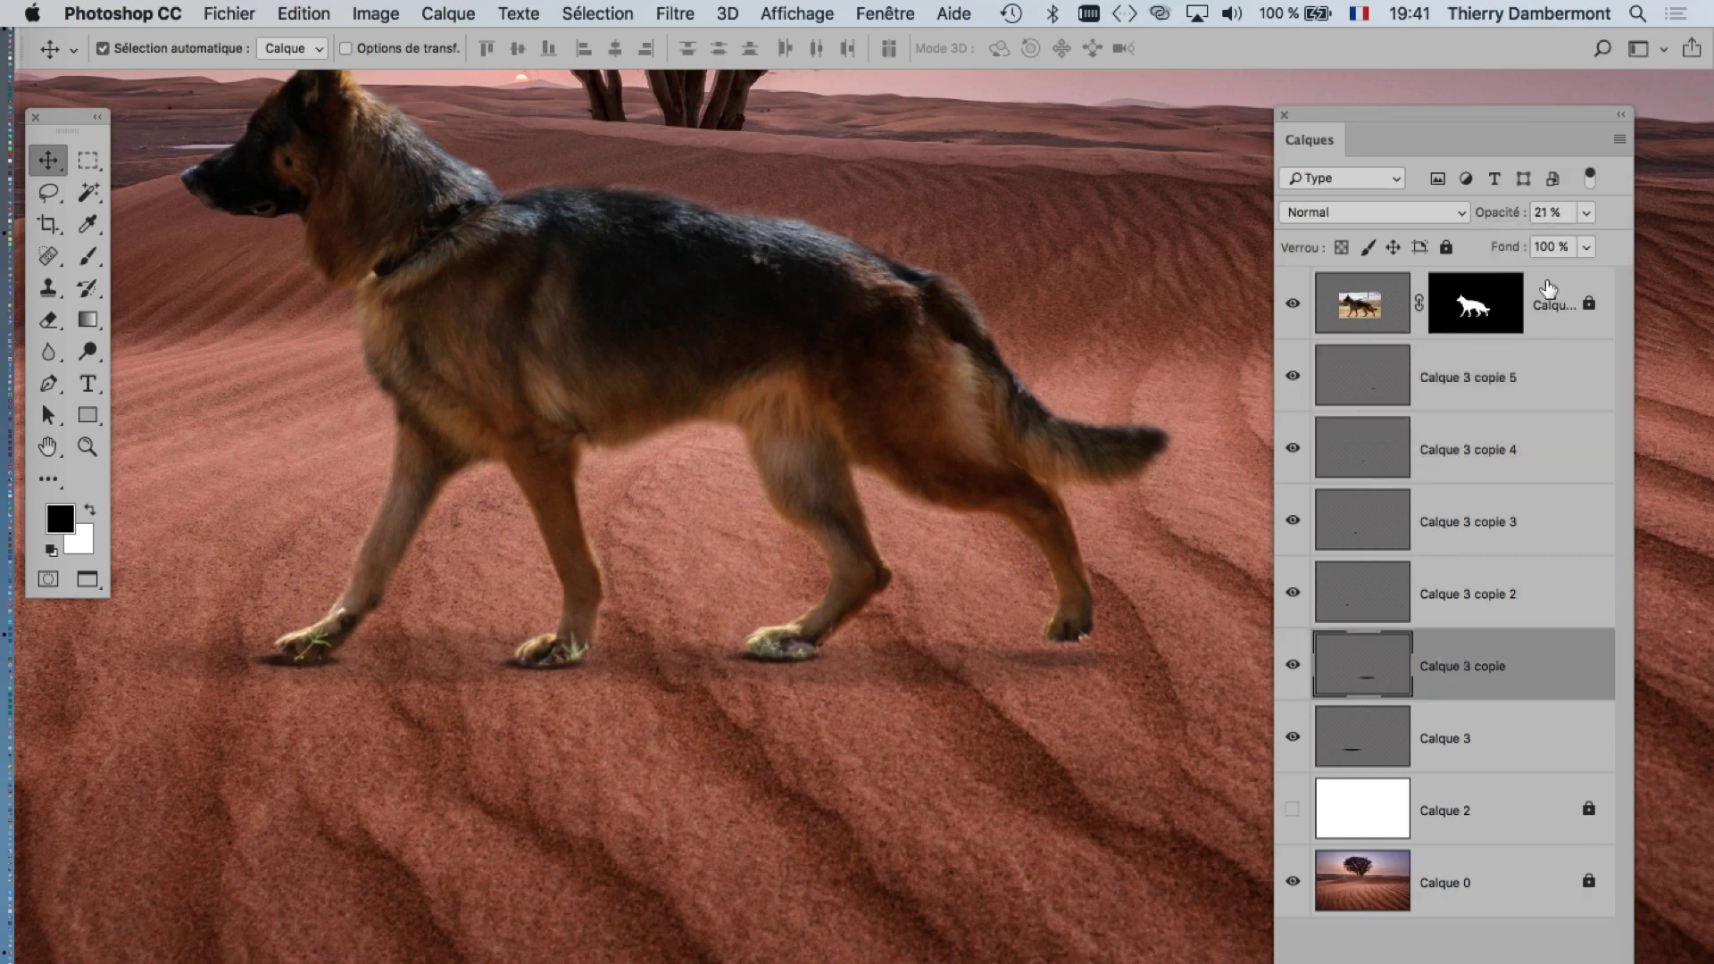
click(1587, 212)
drag(1554, 241, 1556, 240)
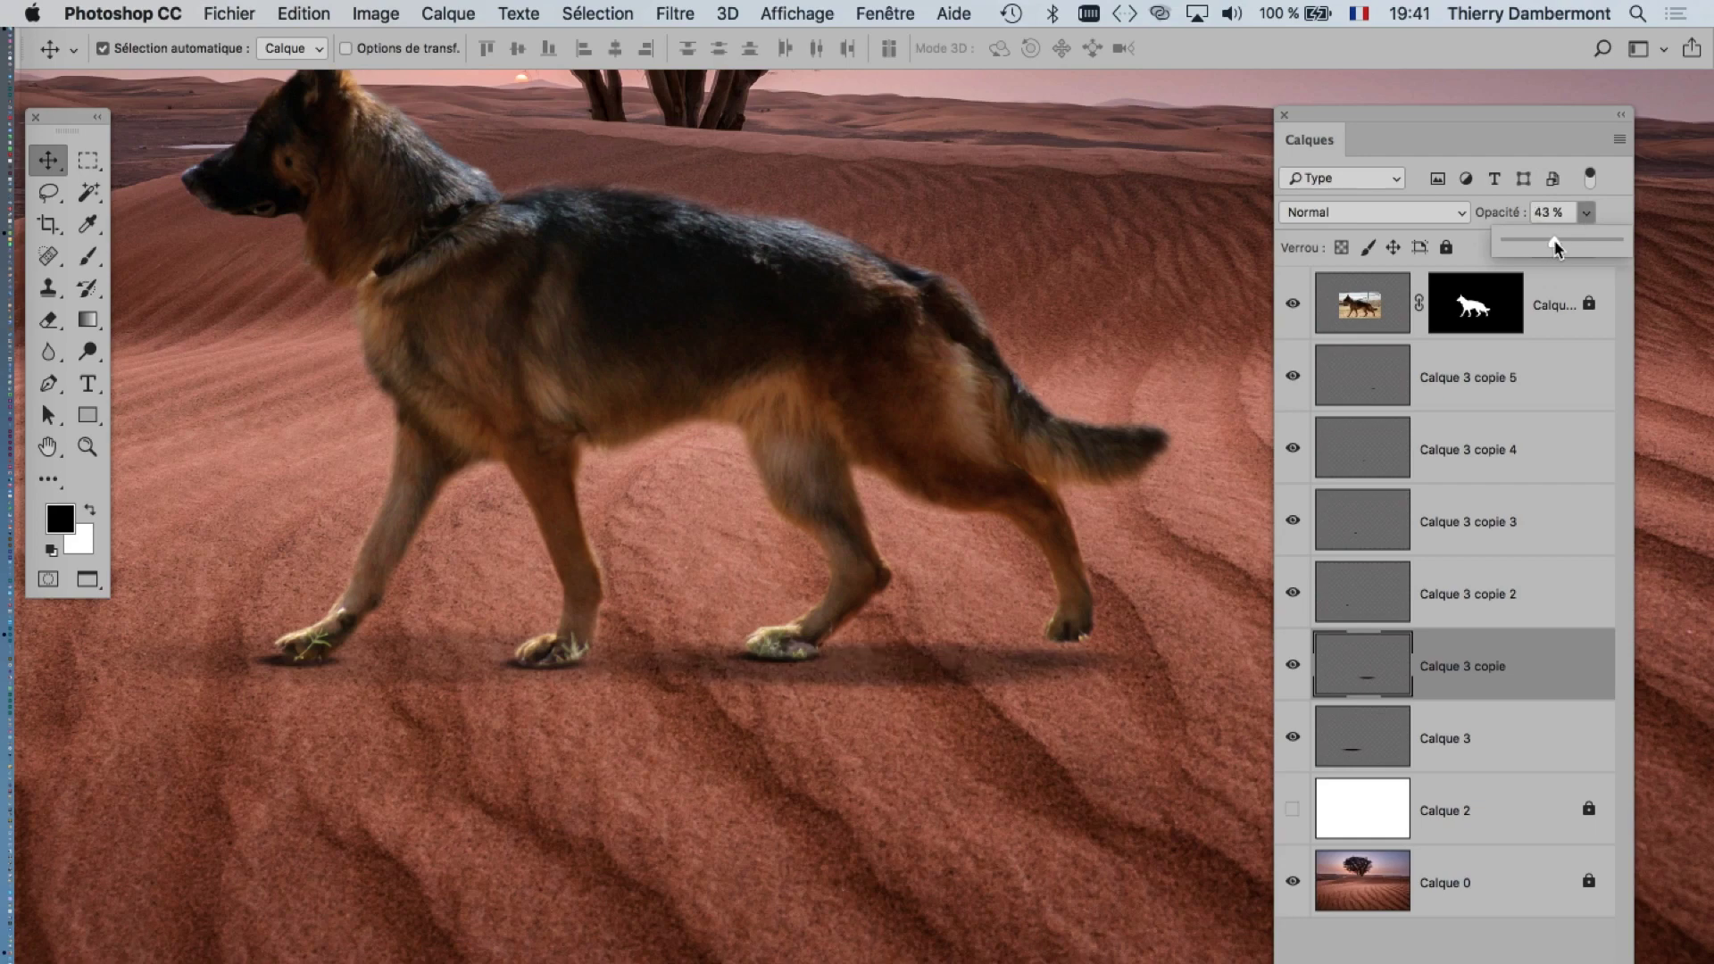
- Set Calque 3 to 32% opacity, then hide all the shadow layers at once
click(1537, 750)
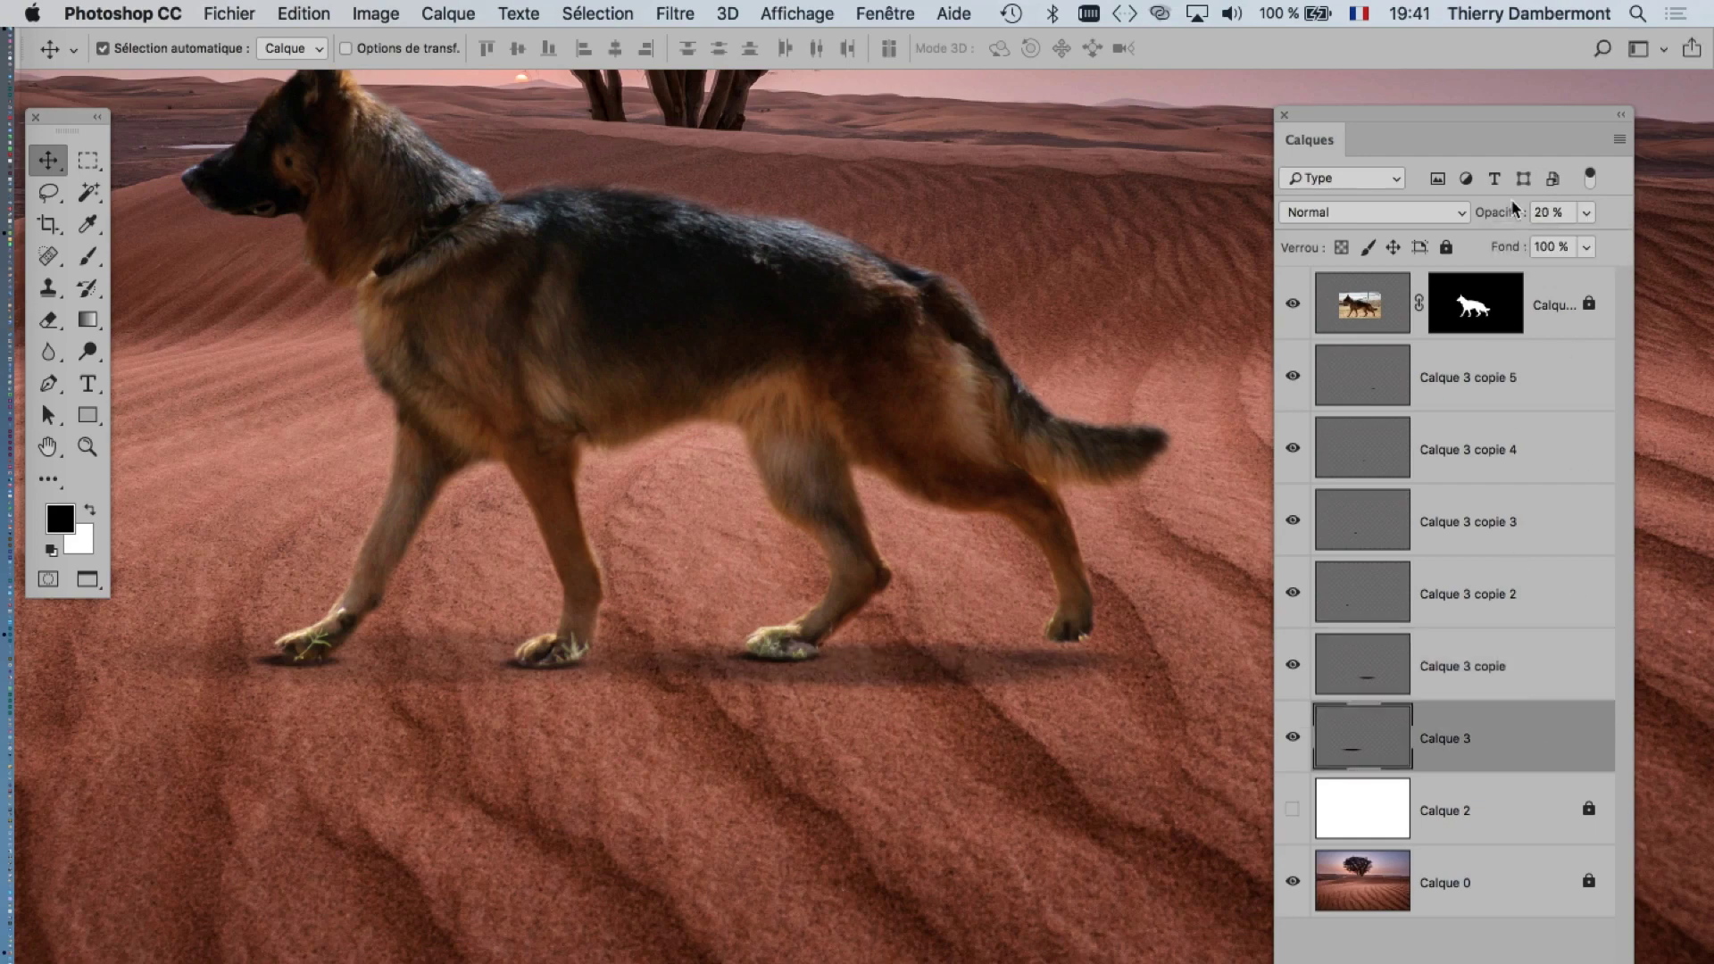
click(1586, 212)
drag(1525, 239, 1545, 244)
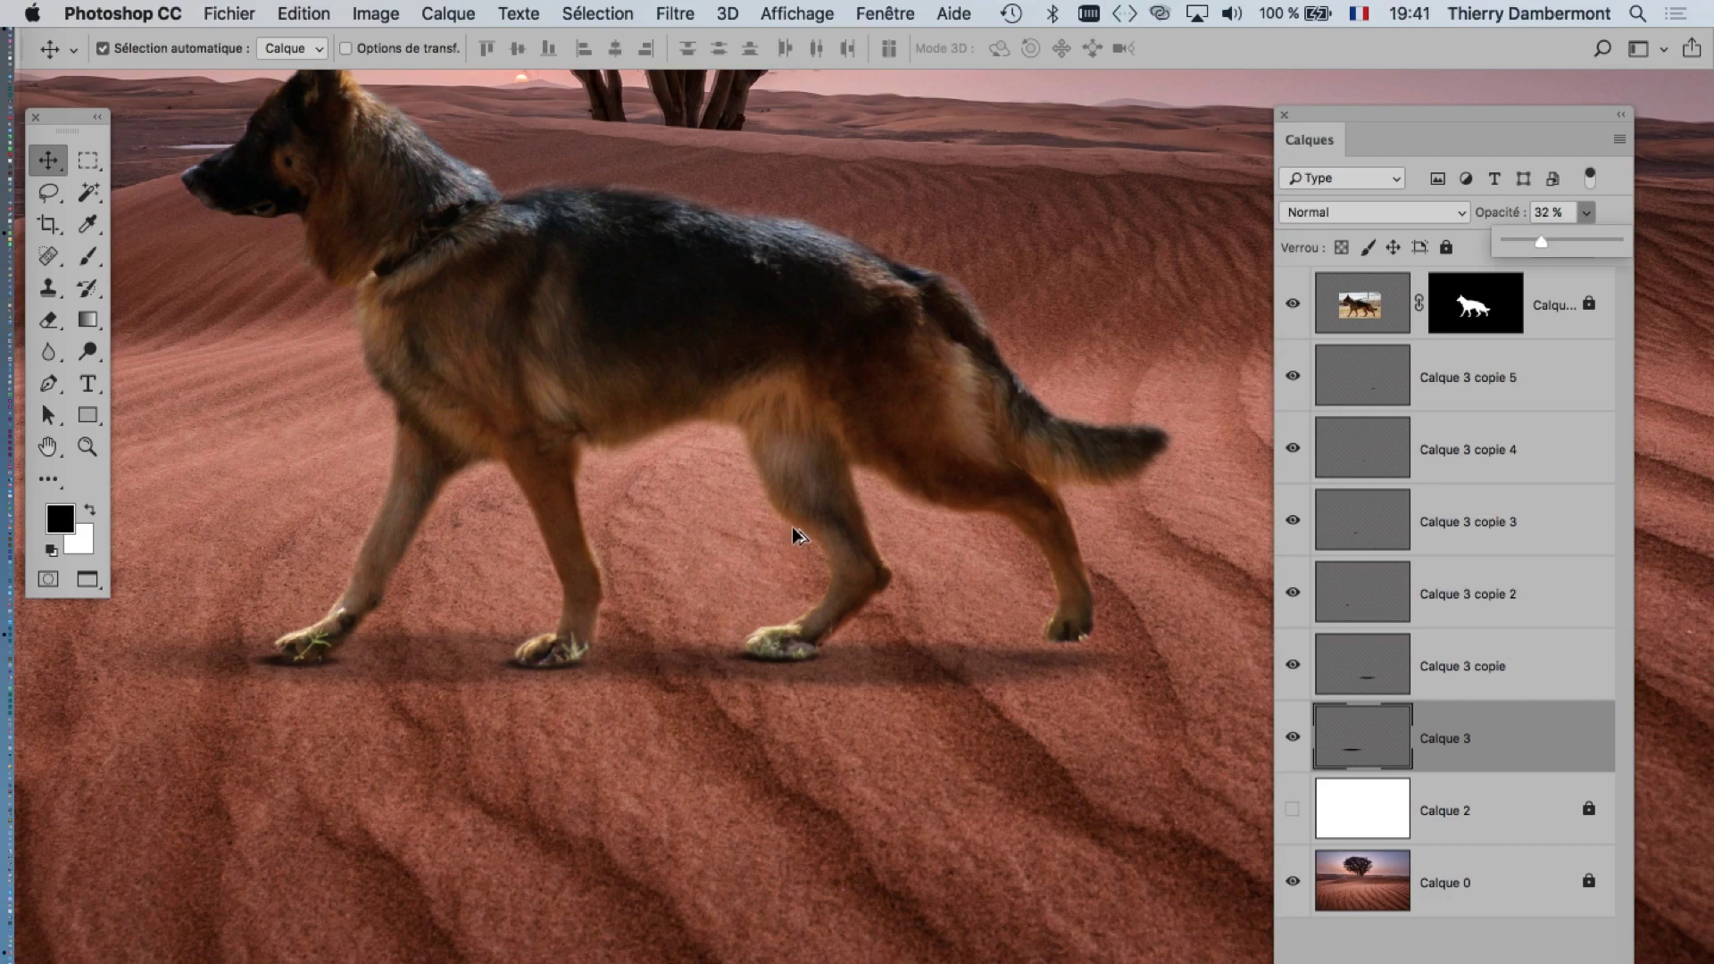
scroll(795, 536, down, 2)
scroll(797, 535, down, 3)
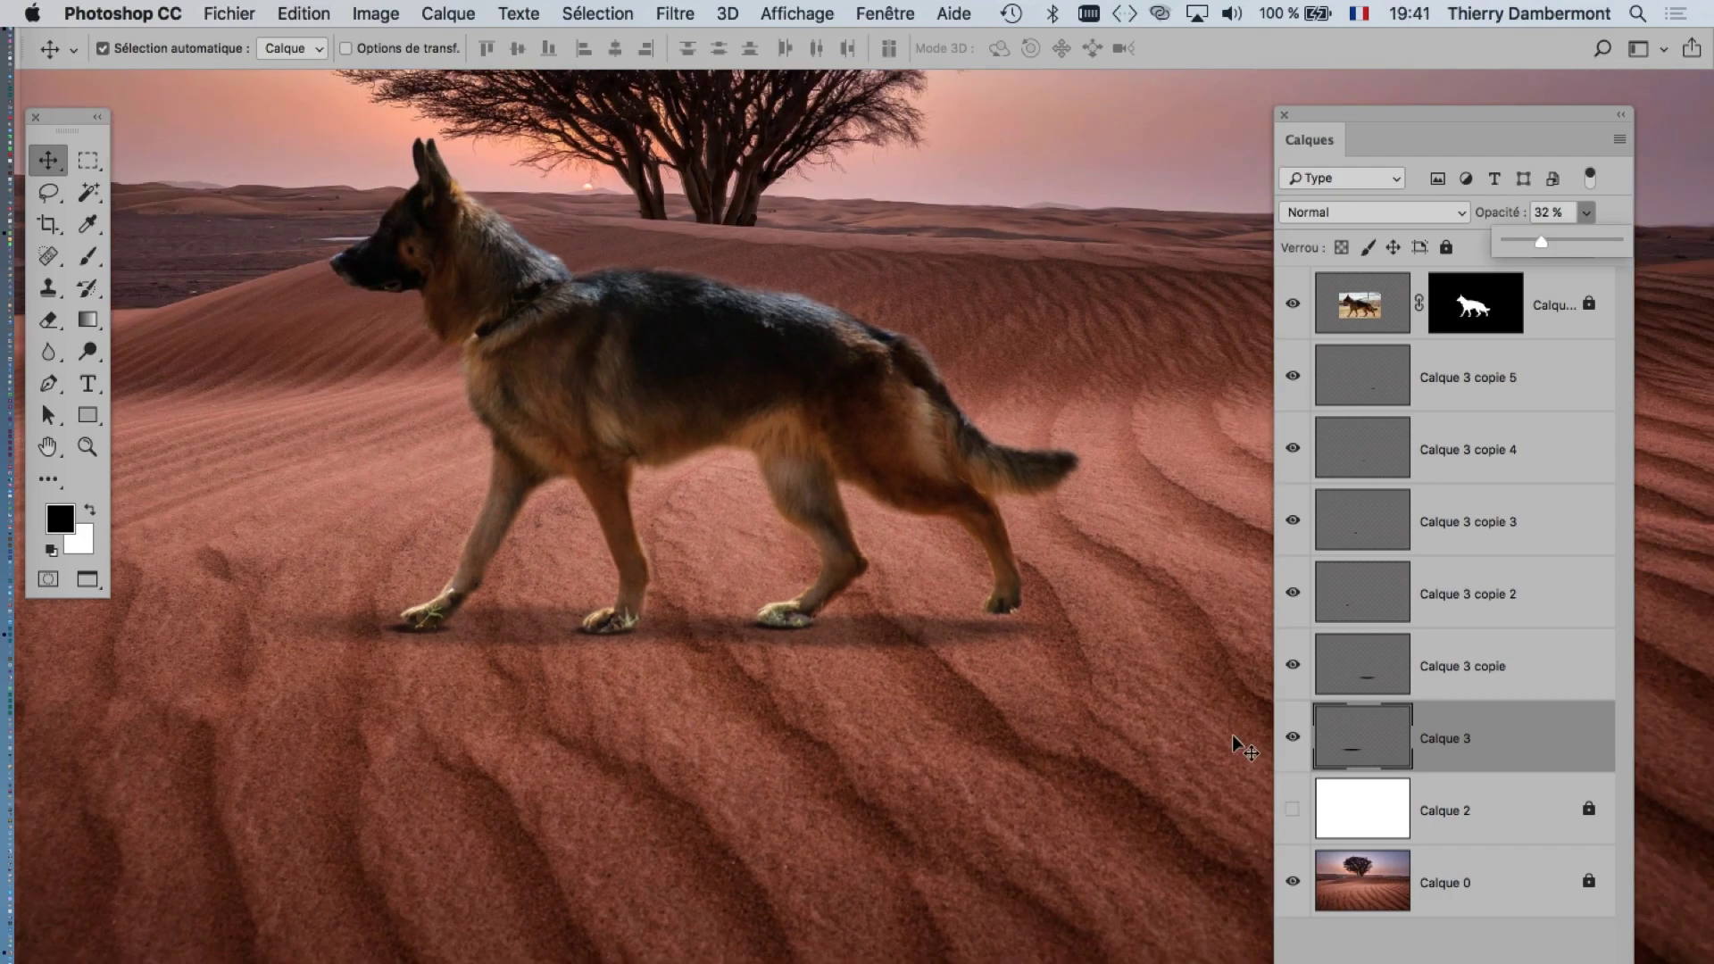
drag(1292, 740, 1292, 379)
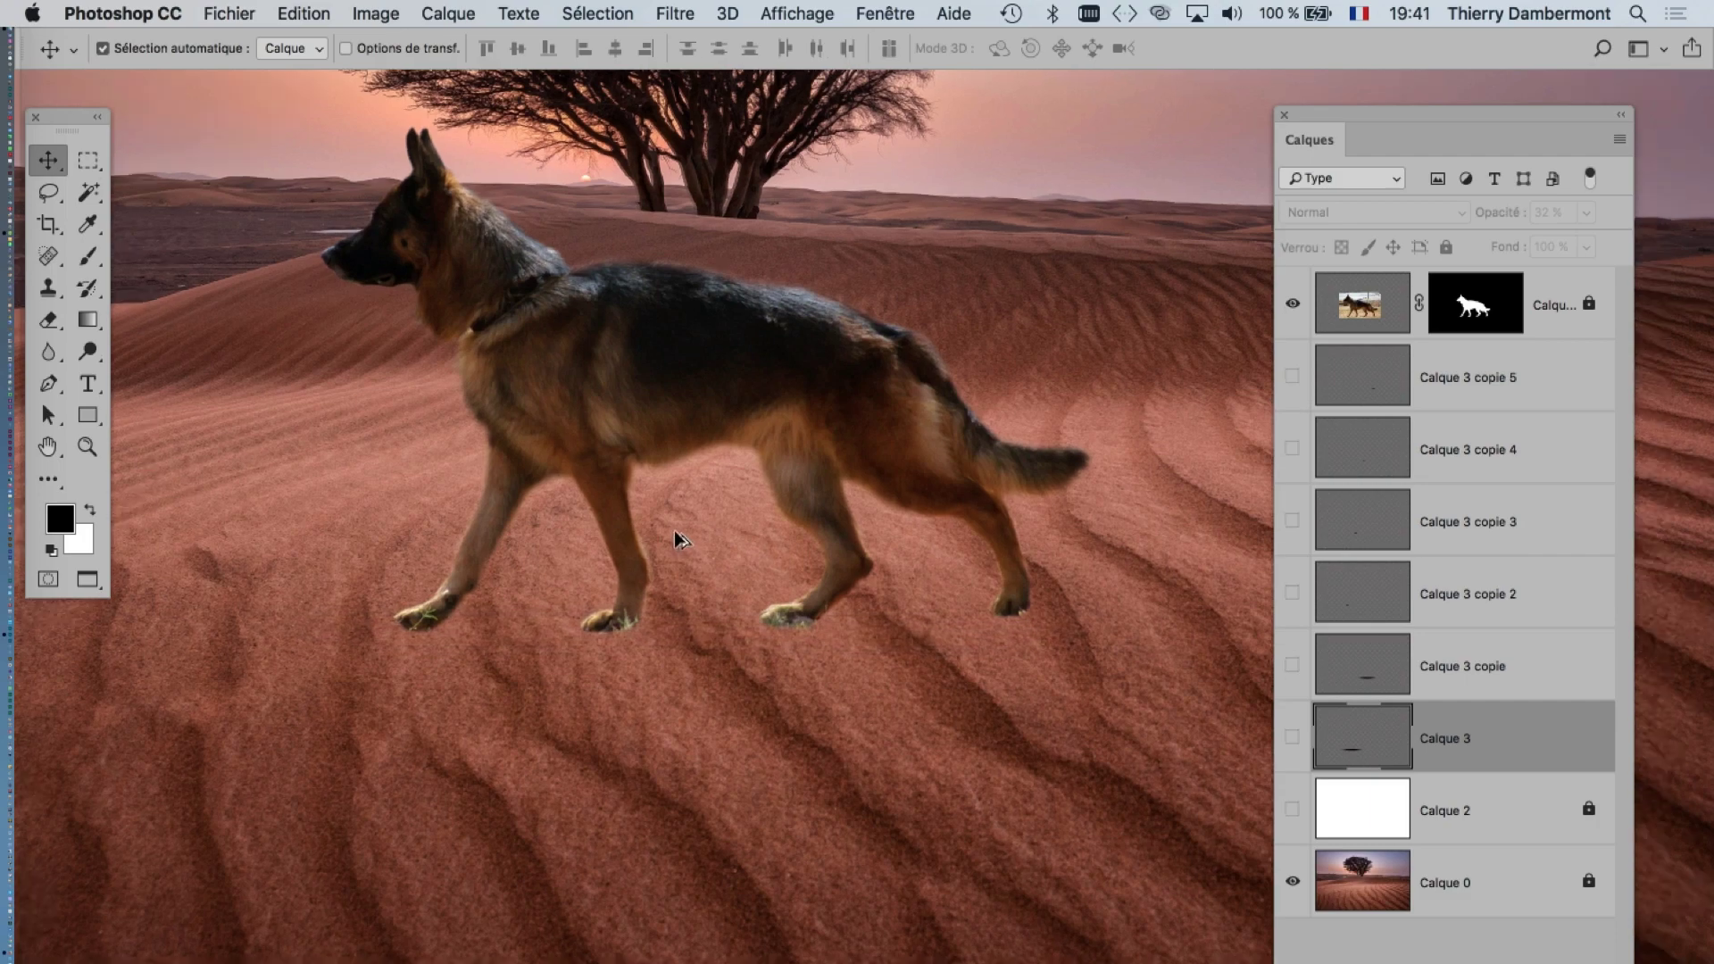
- Move the Layers panel to the right edge and show all the paw-shadow layers again
scroll(697, 536, up, 3)
drag(1384, 111, 1566, 84)
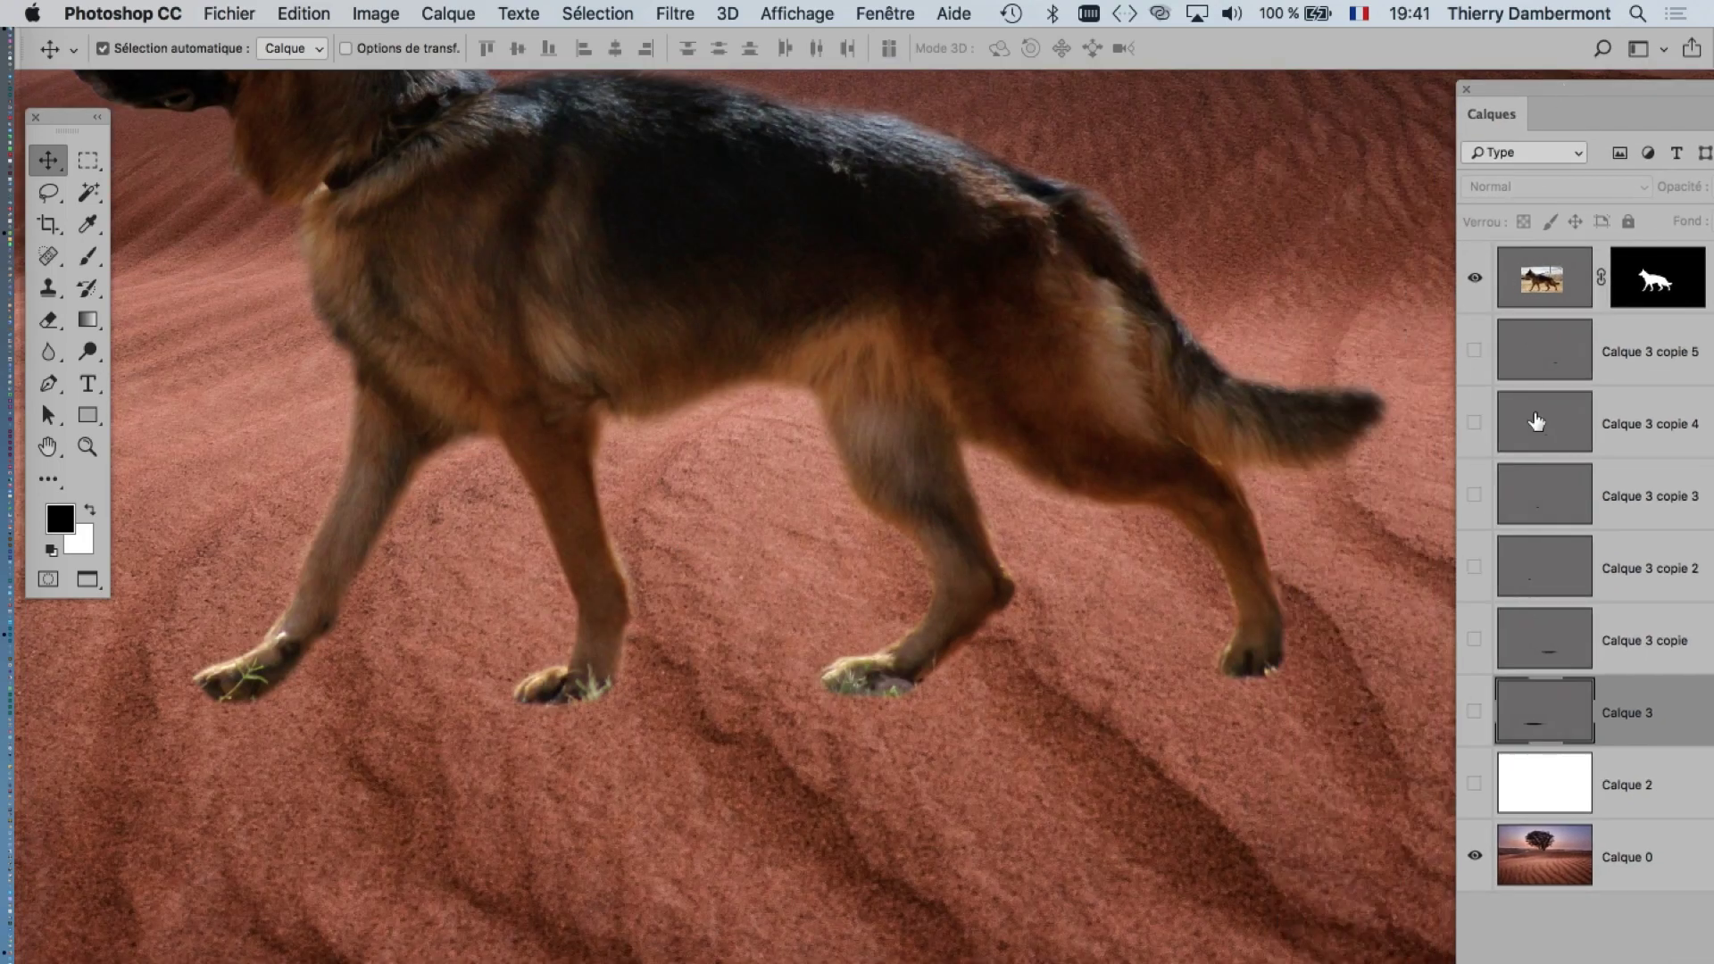
drag(1492, 686, 1488, 715)
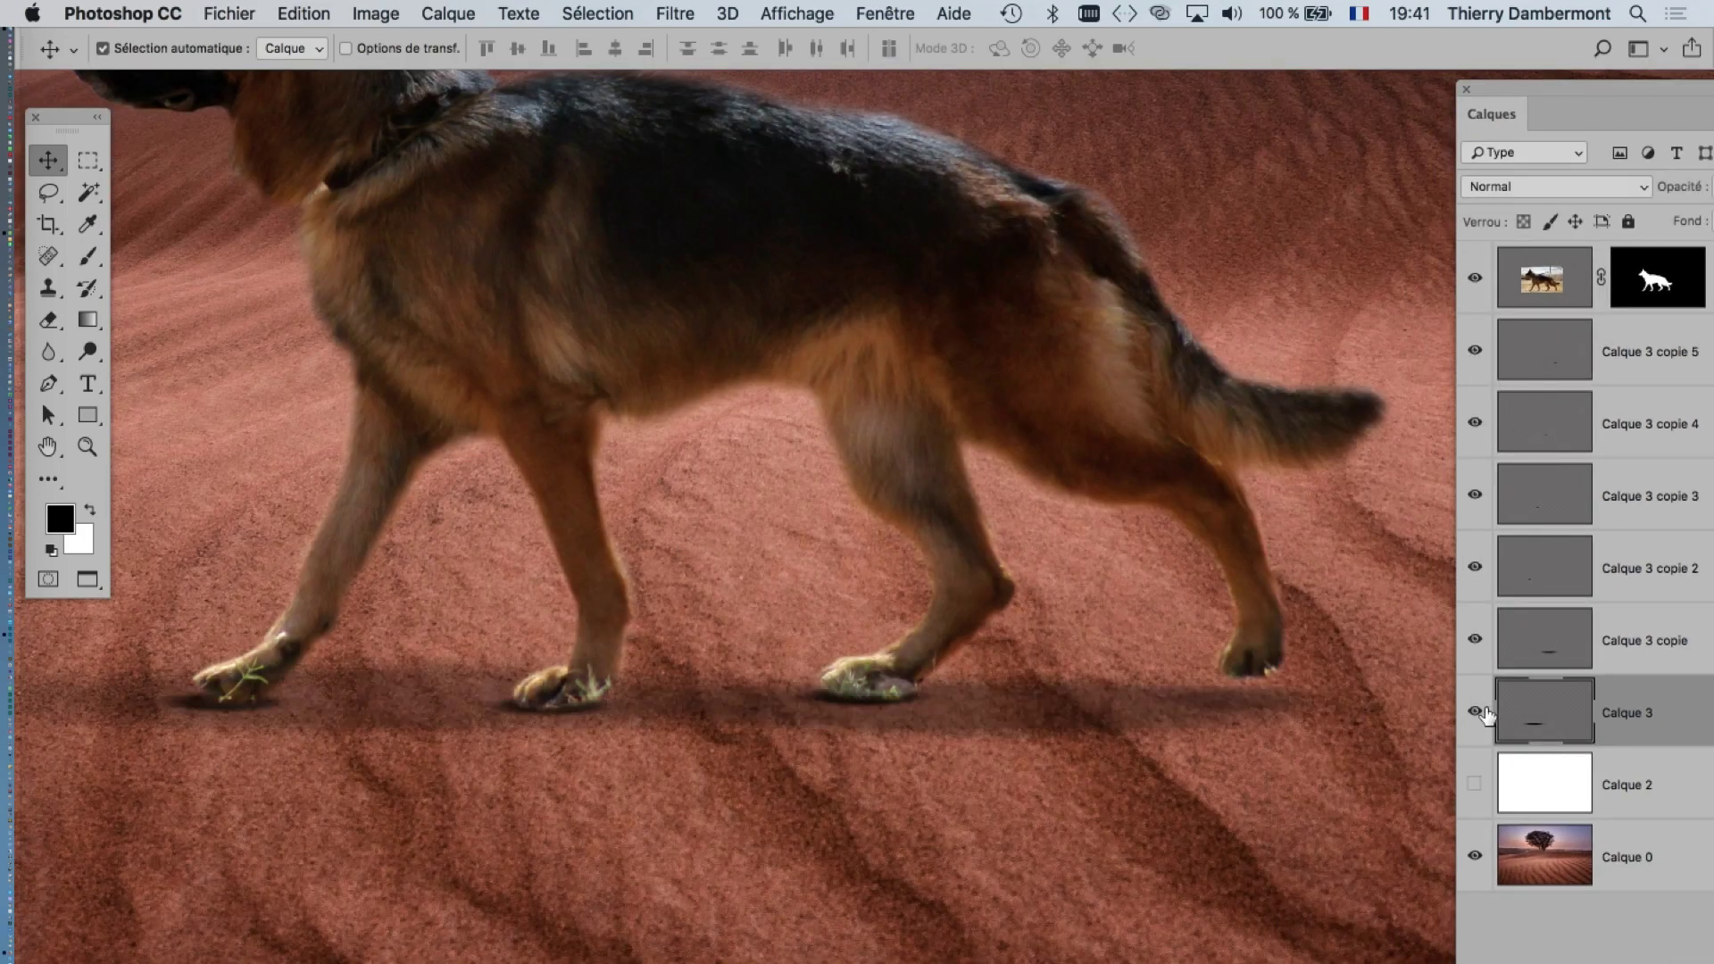
- Toggle the shadow layers off and on to compare, ending with them visible and the image fit to view
click(1477, 355)
click(1478, 358)
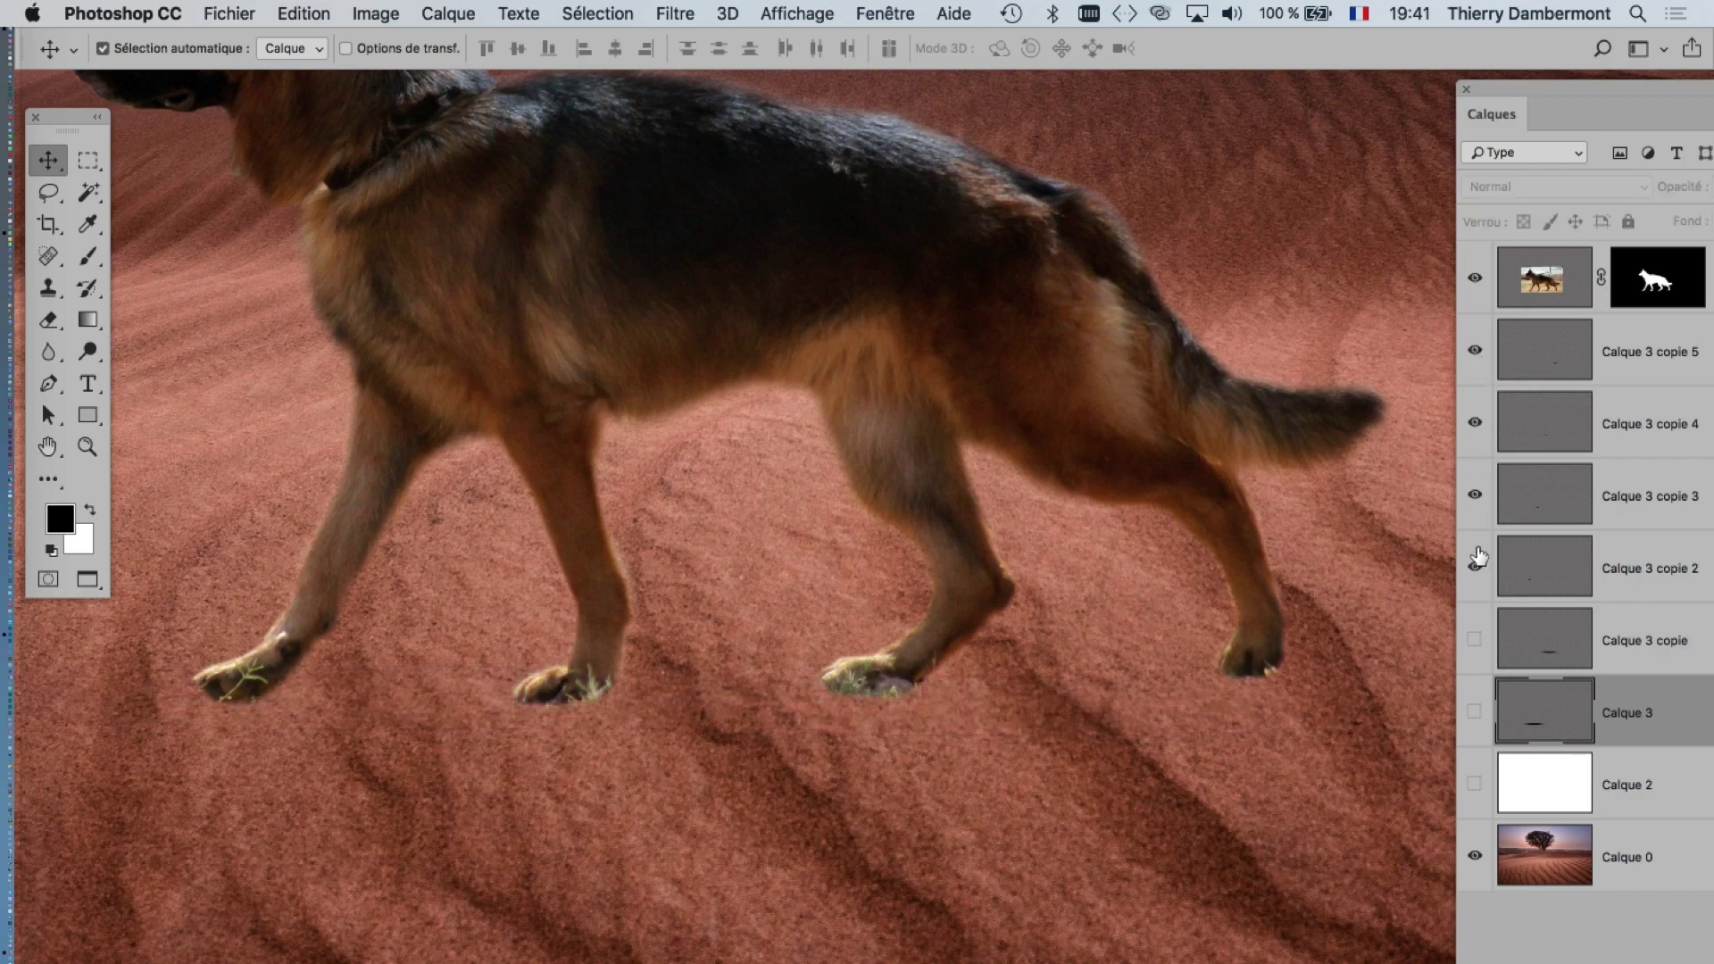
click(1475, 712)
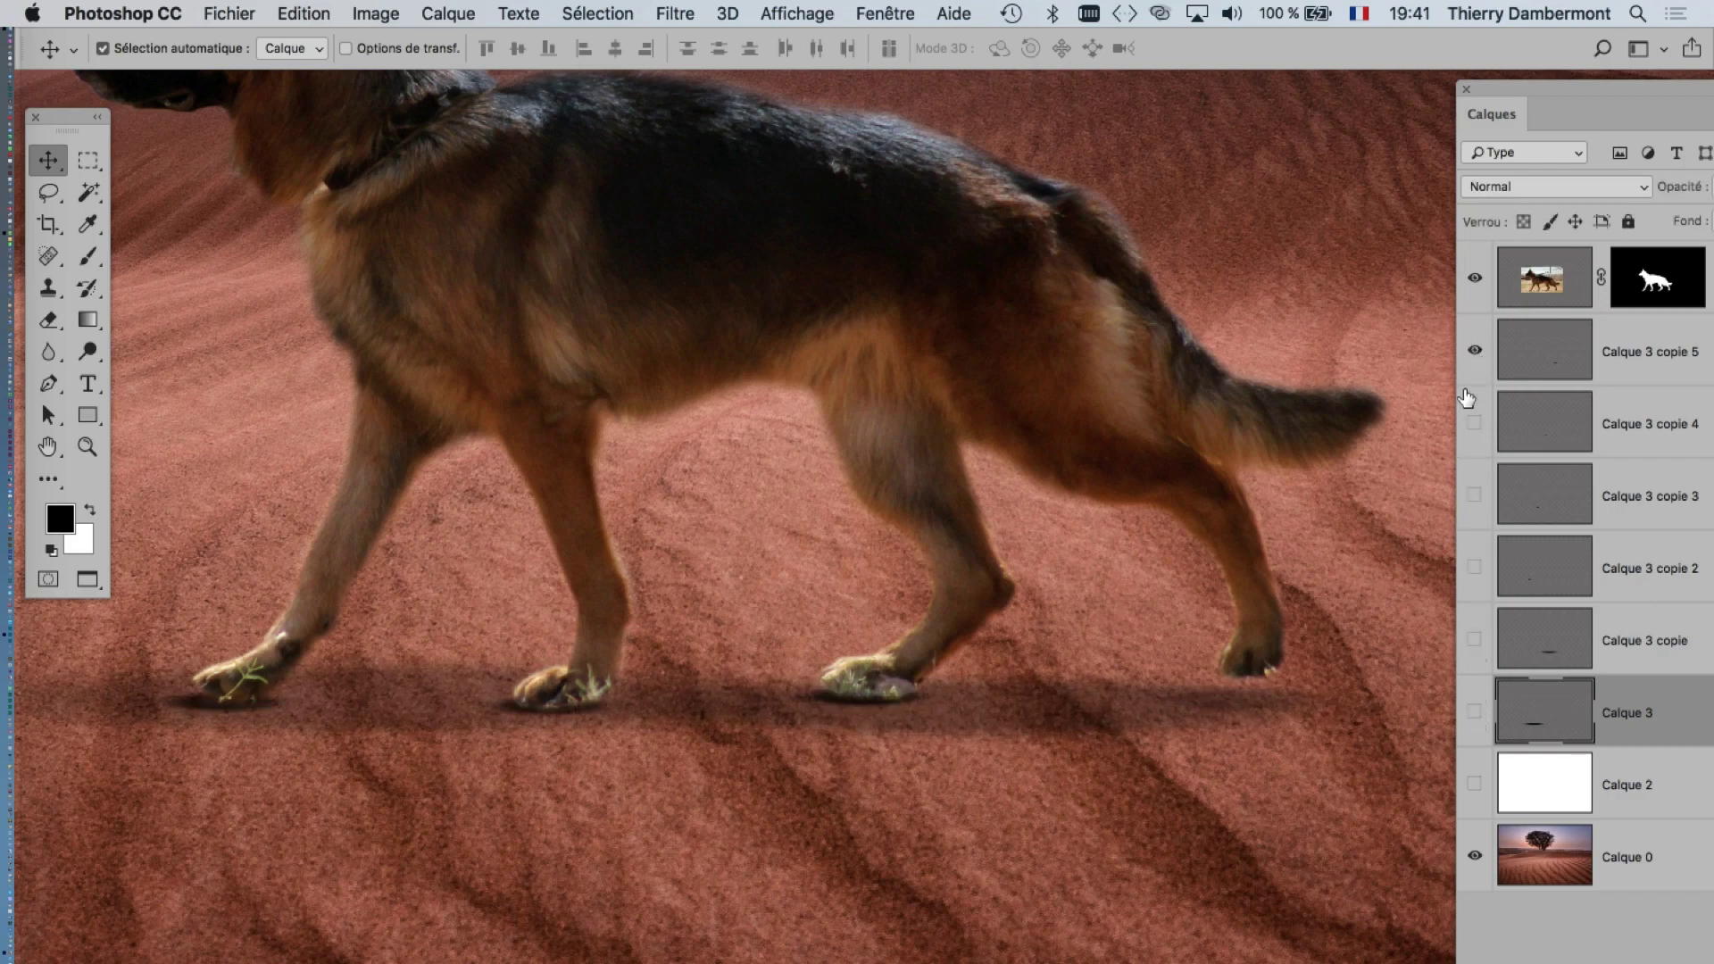
click(1474, 353)
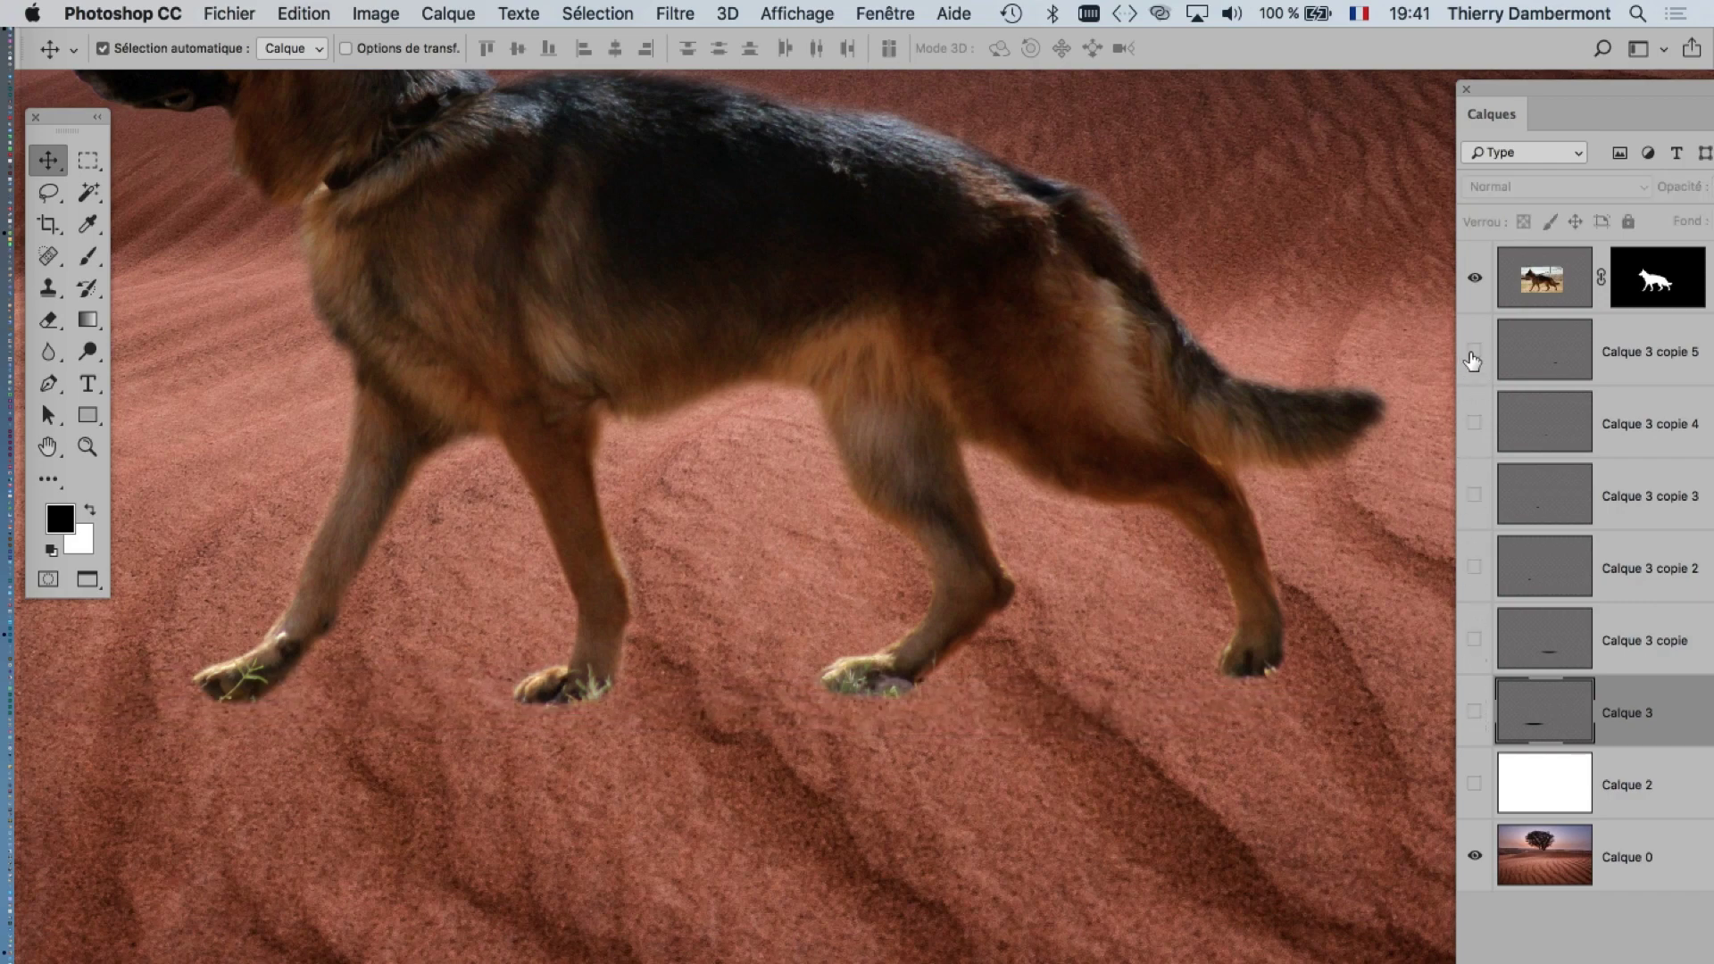
click(1476, 712)
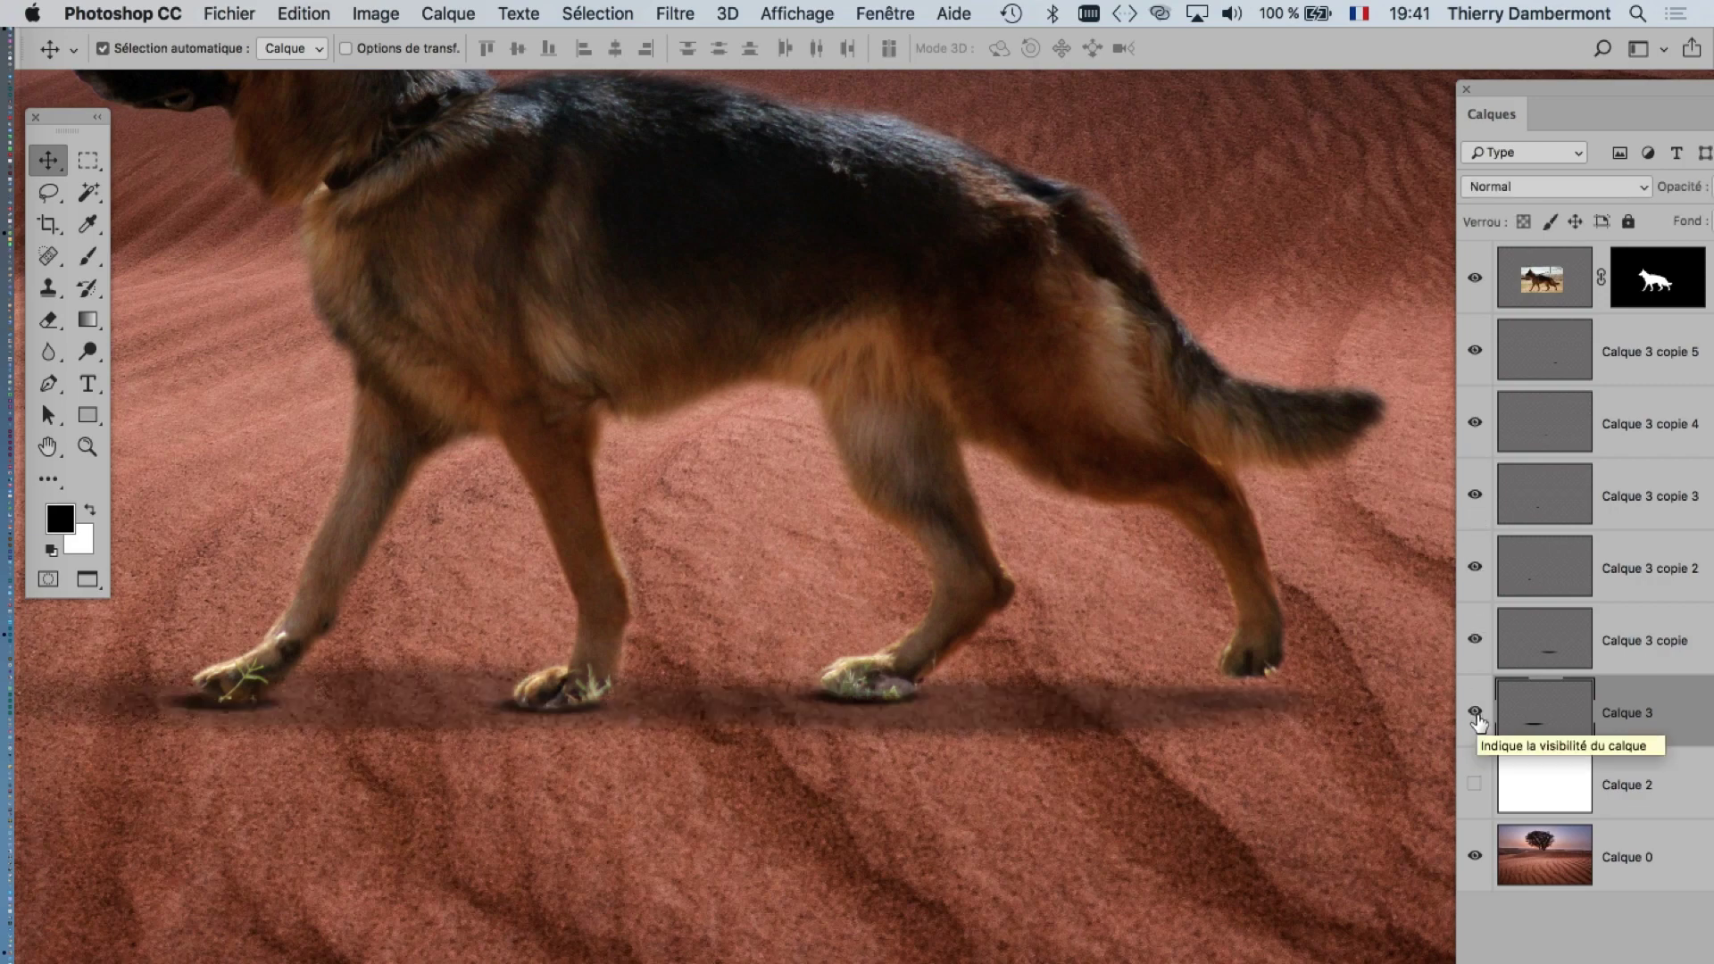
key(super+0)
- Save As tree-in-desert-landscape-05.psd, changing 04 to 05 and confirming the Photoshop format options
click(229, 14)
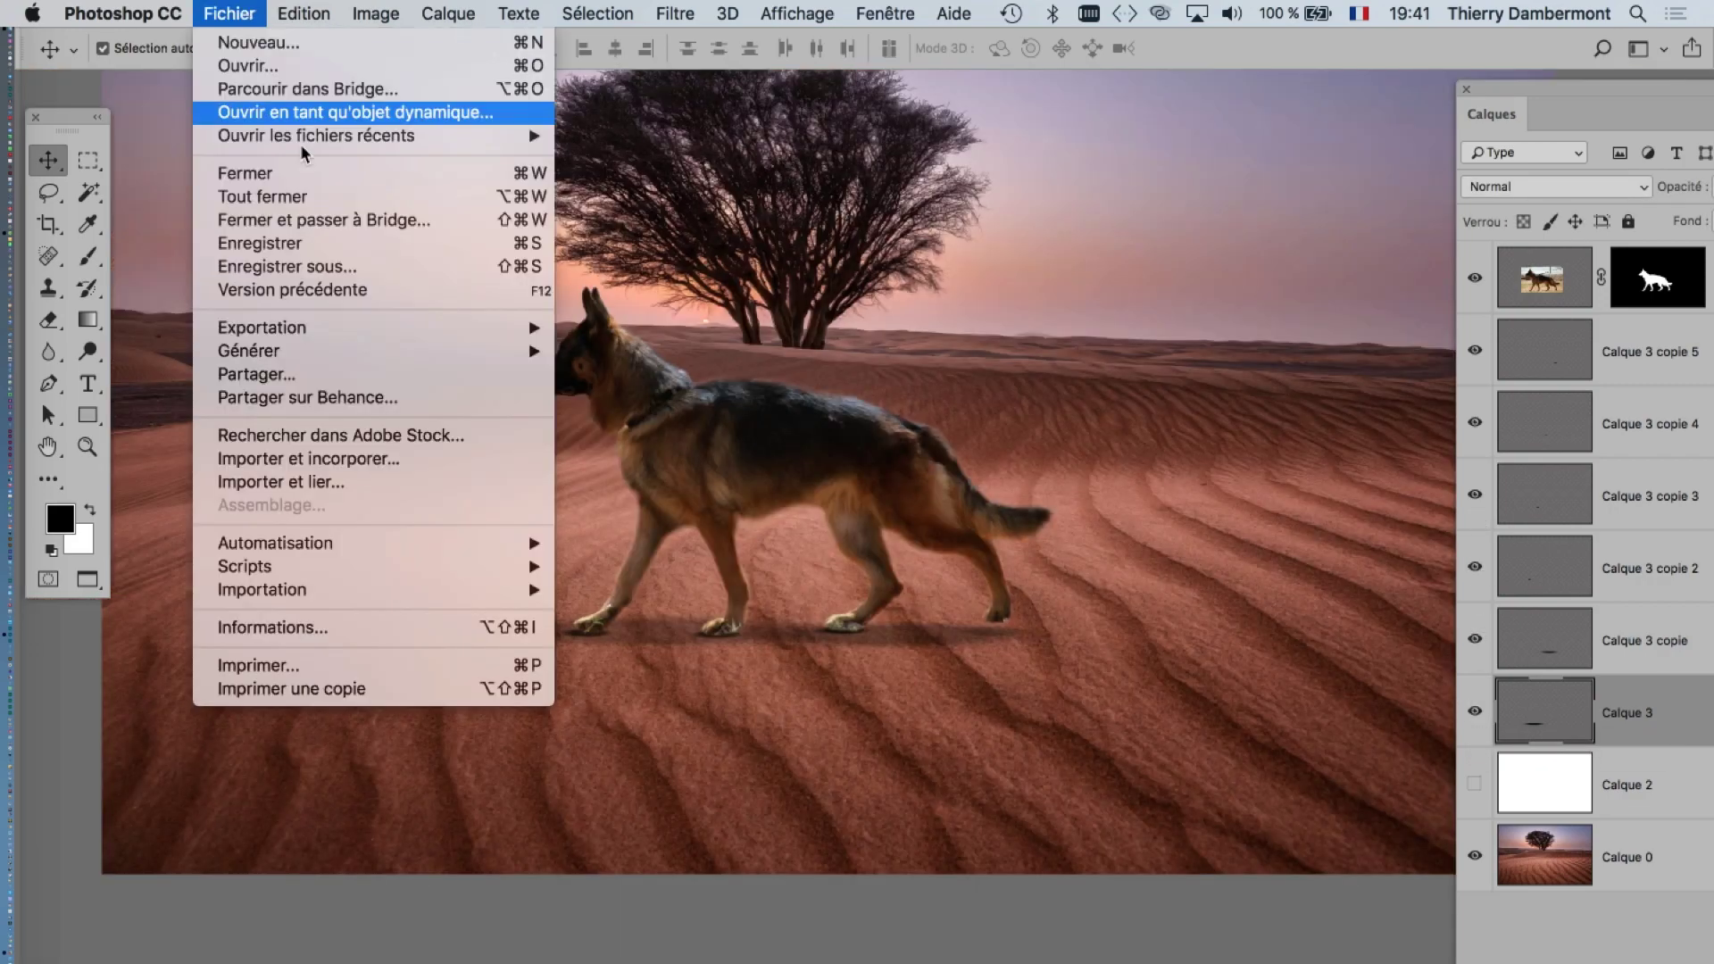
click(340, 267)
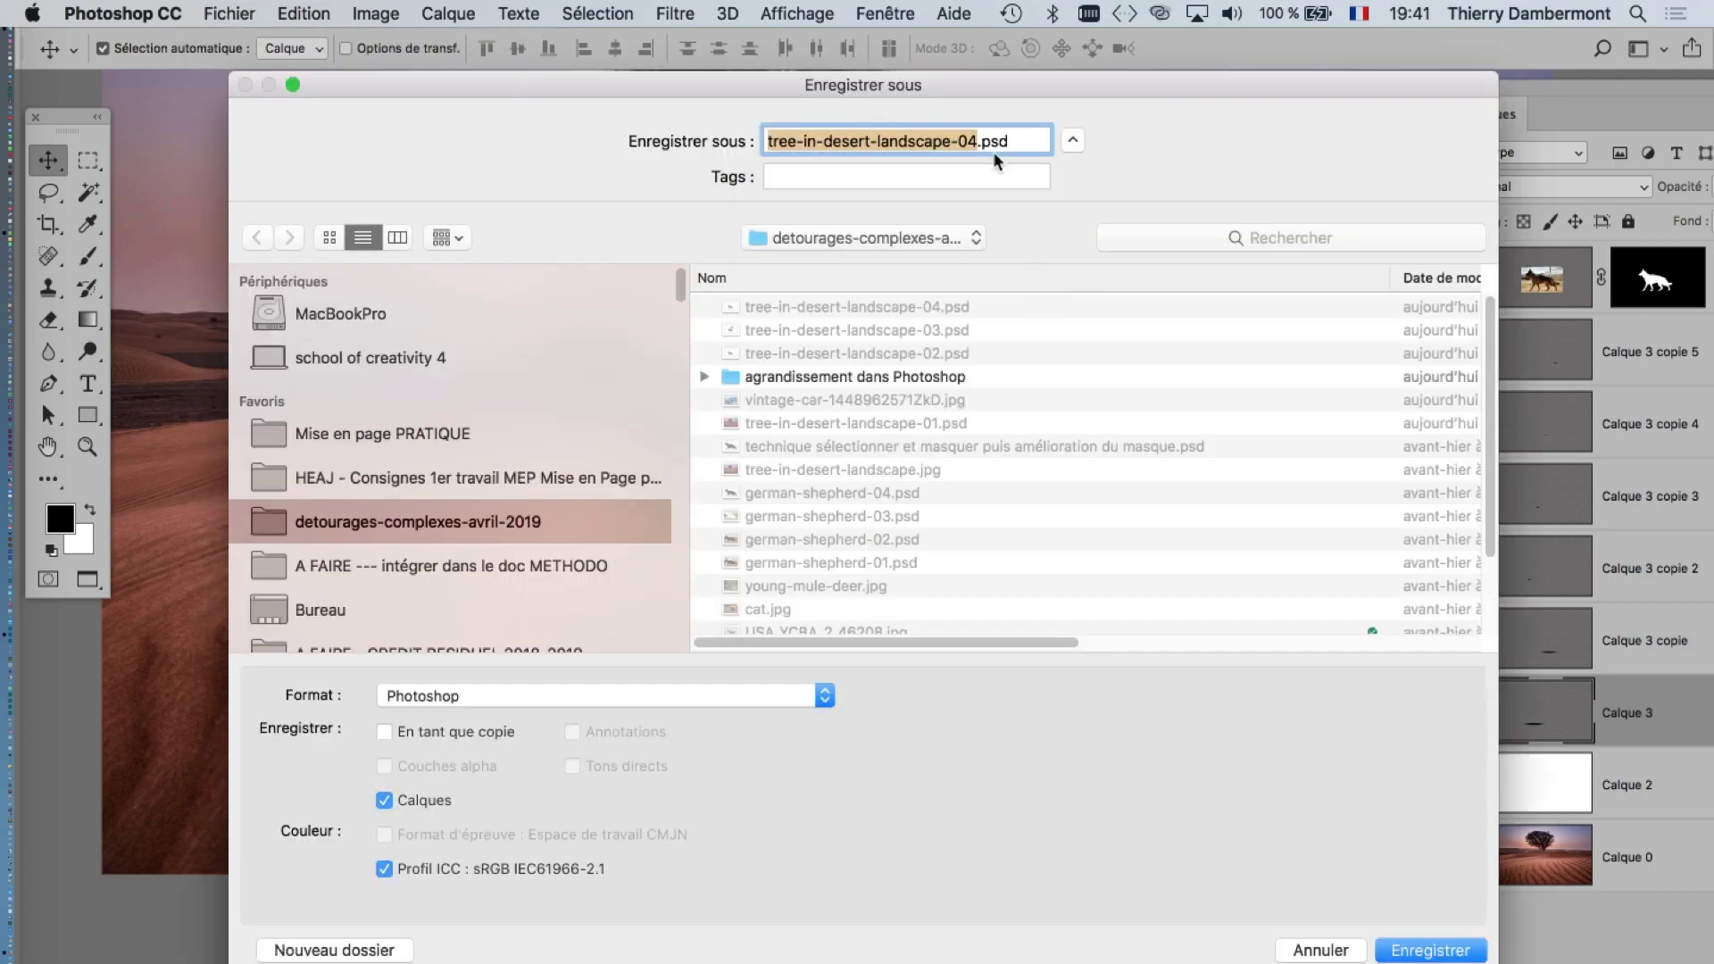
drag(980, 141, 975, 144)
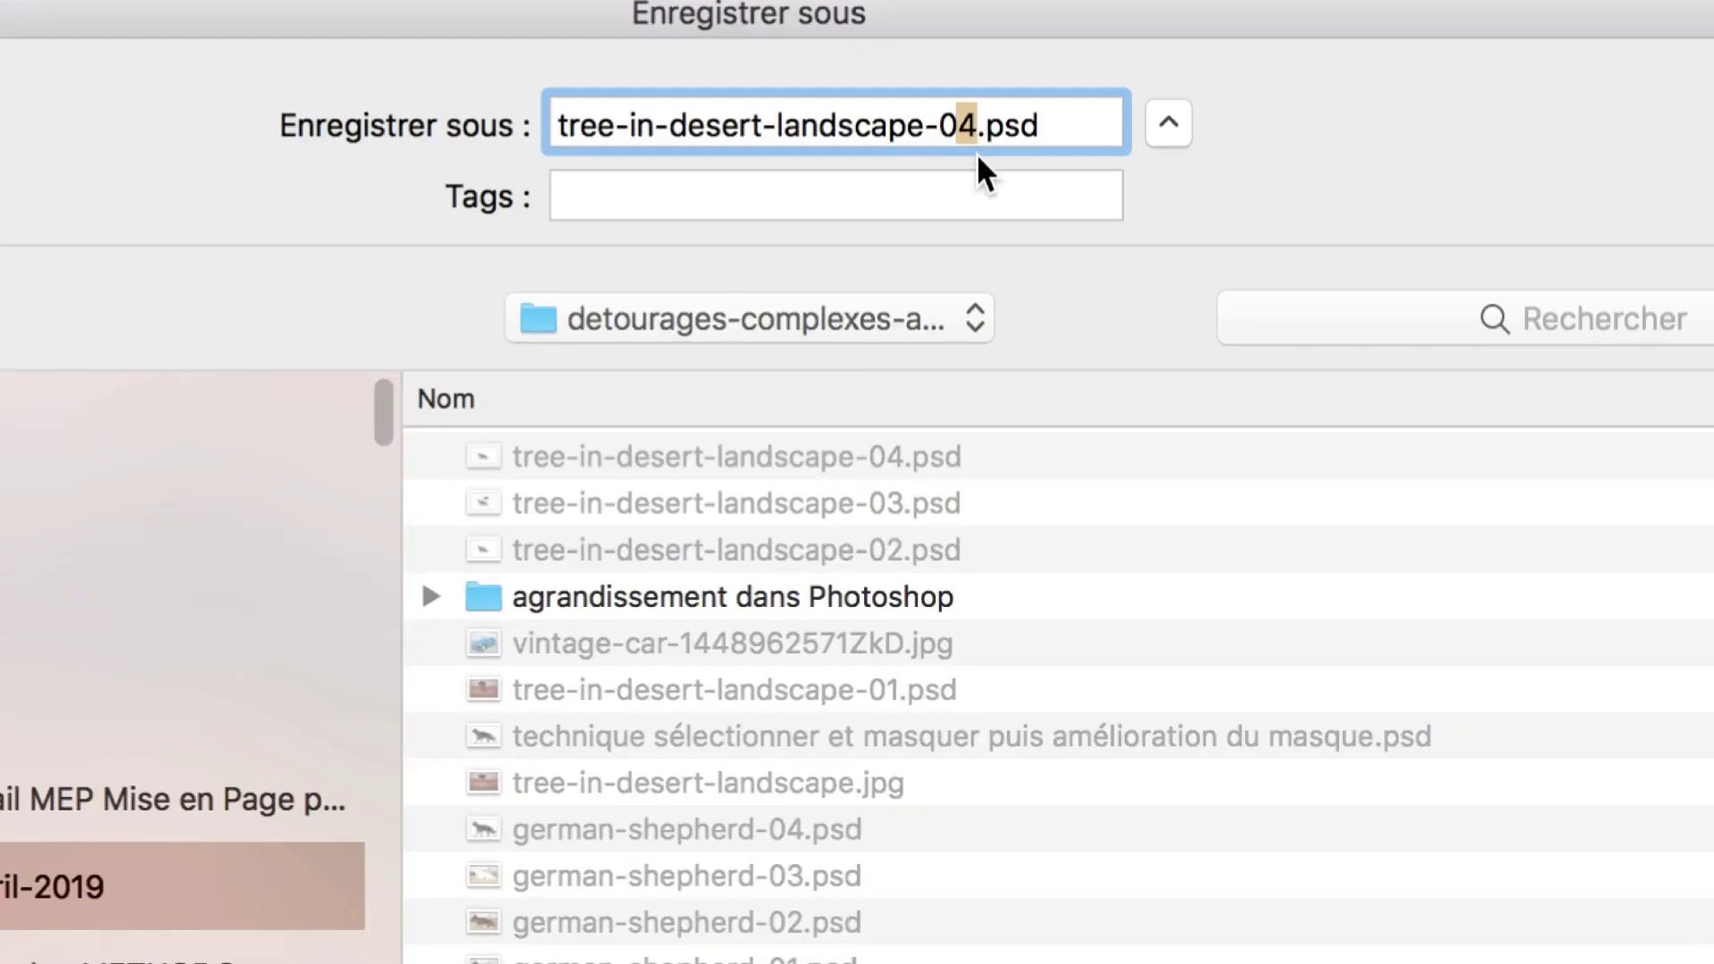
text(5)
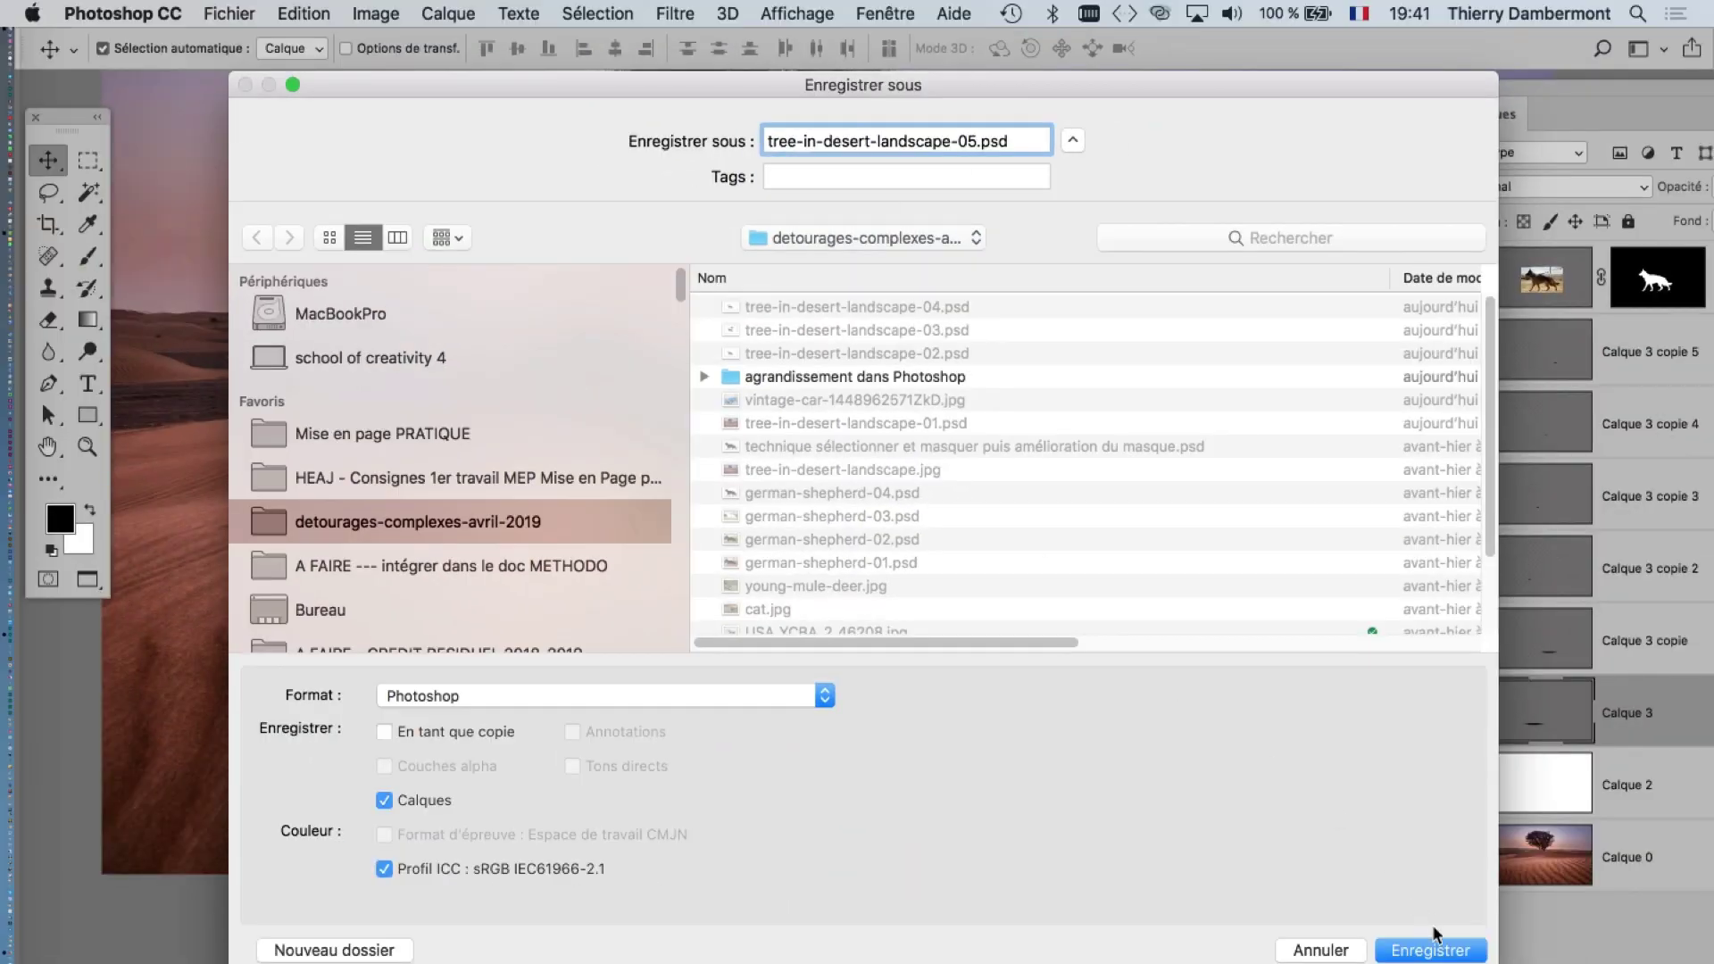
click(1433, 949)
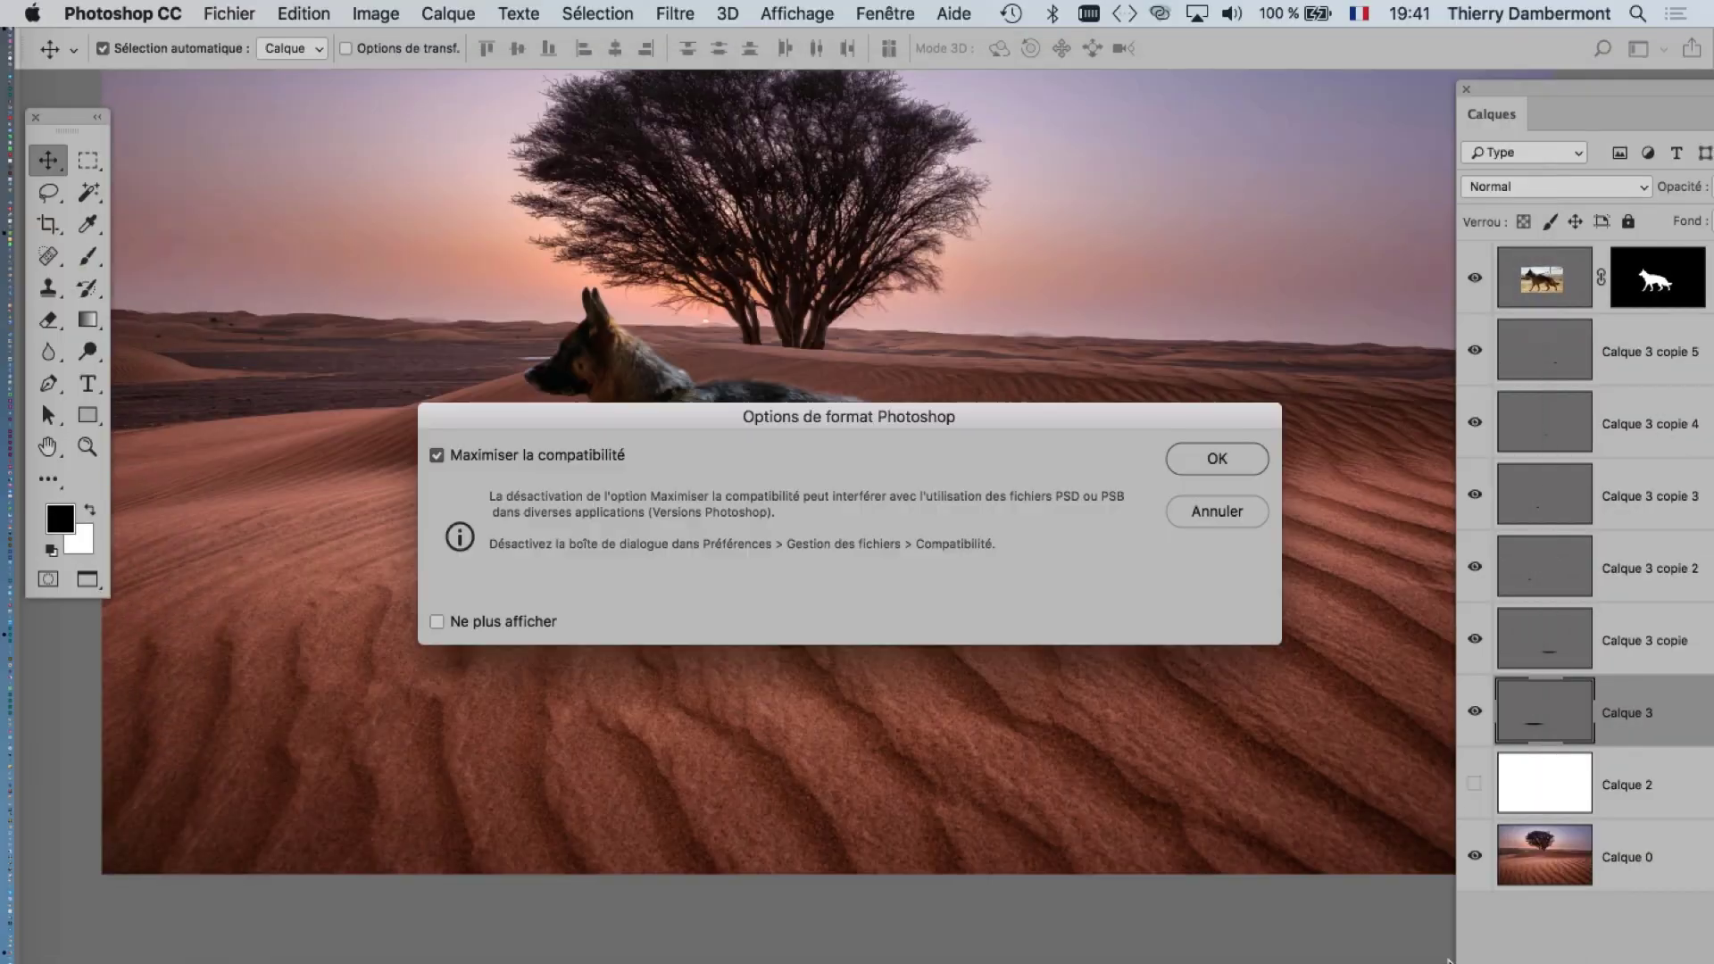
click(1241, 459)
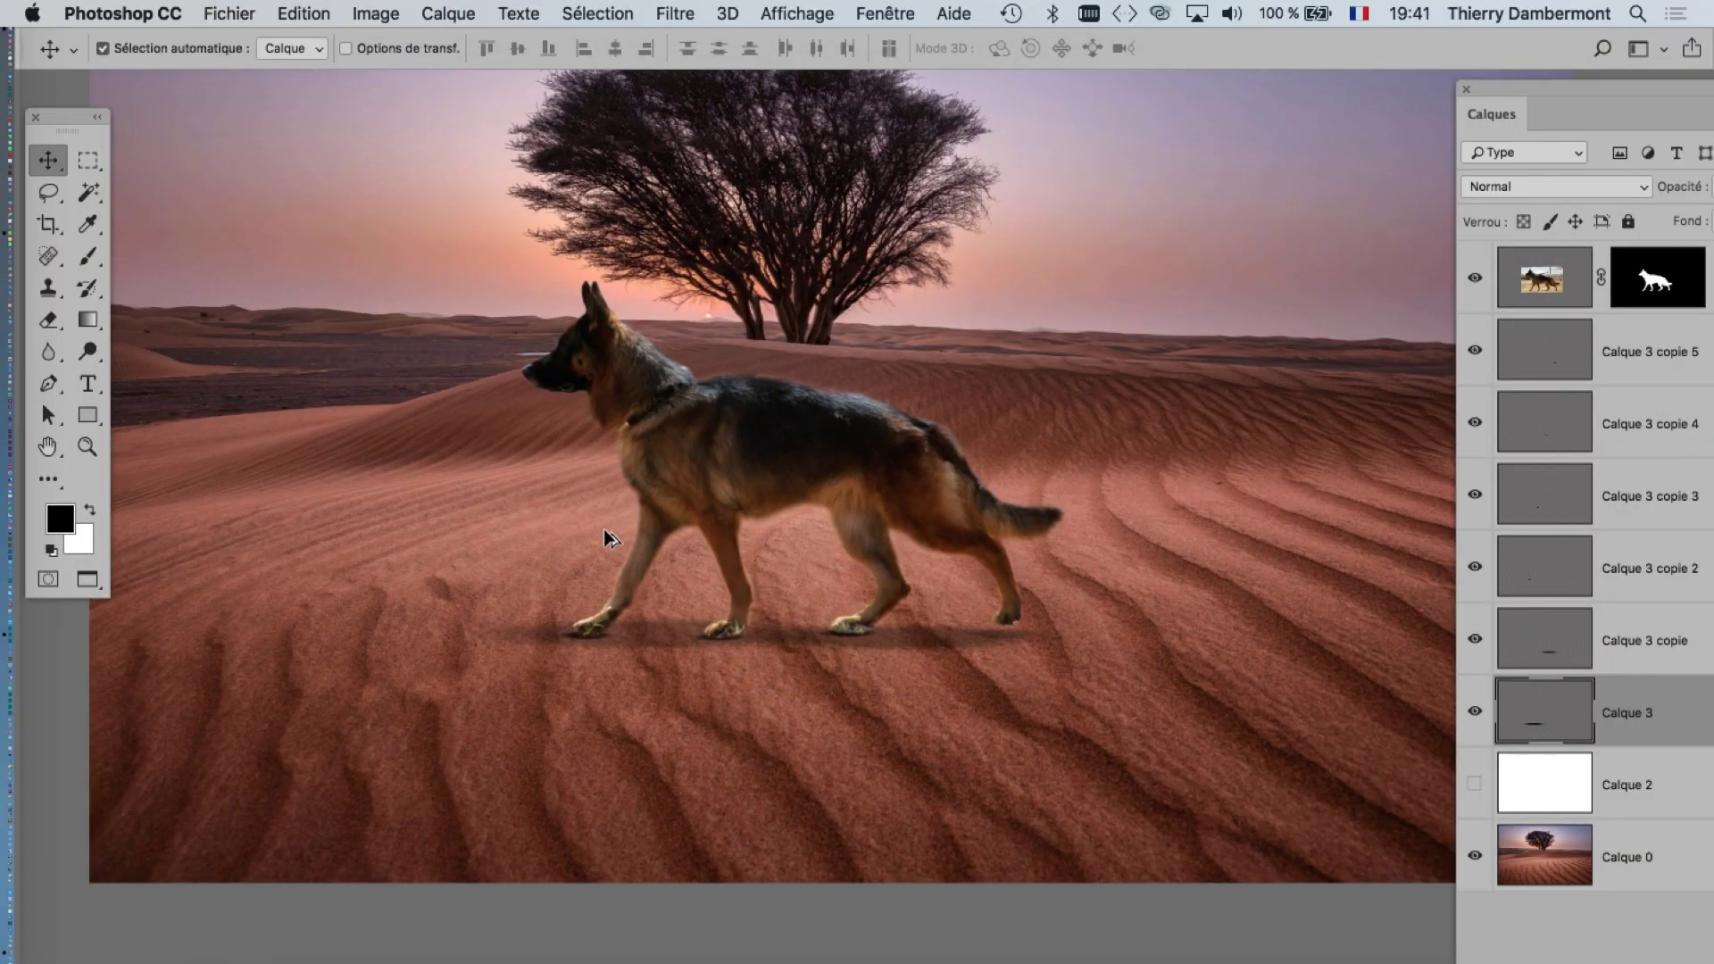
scroll(605, 542, up, 3)
drag(823, 452, 765, 524)
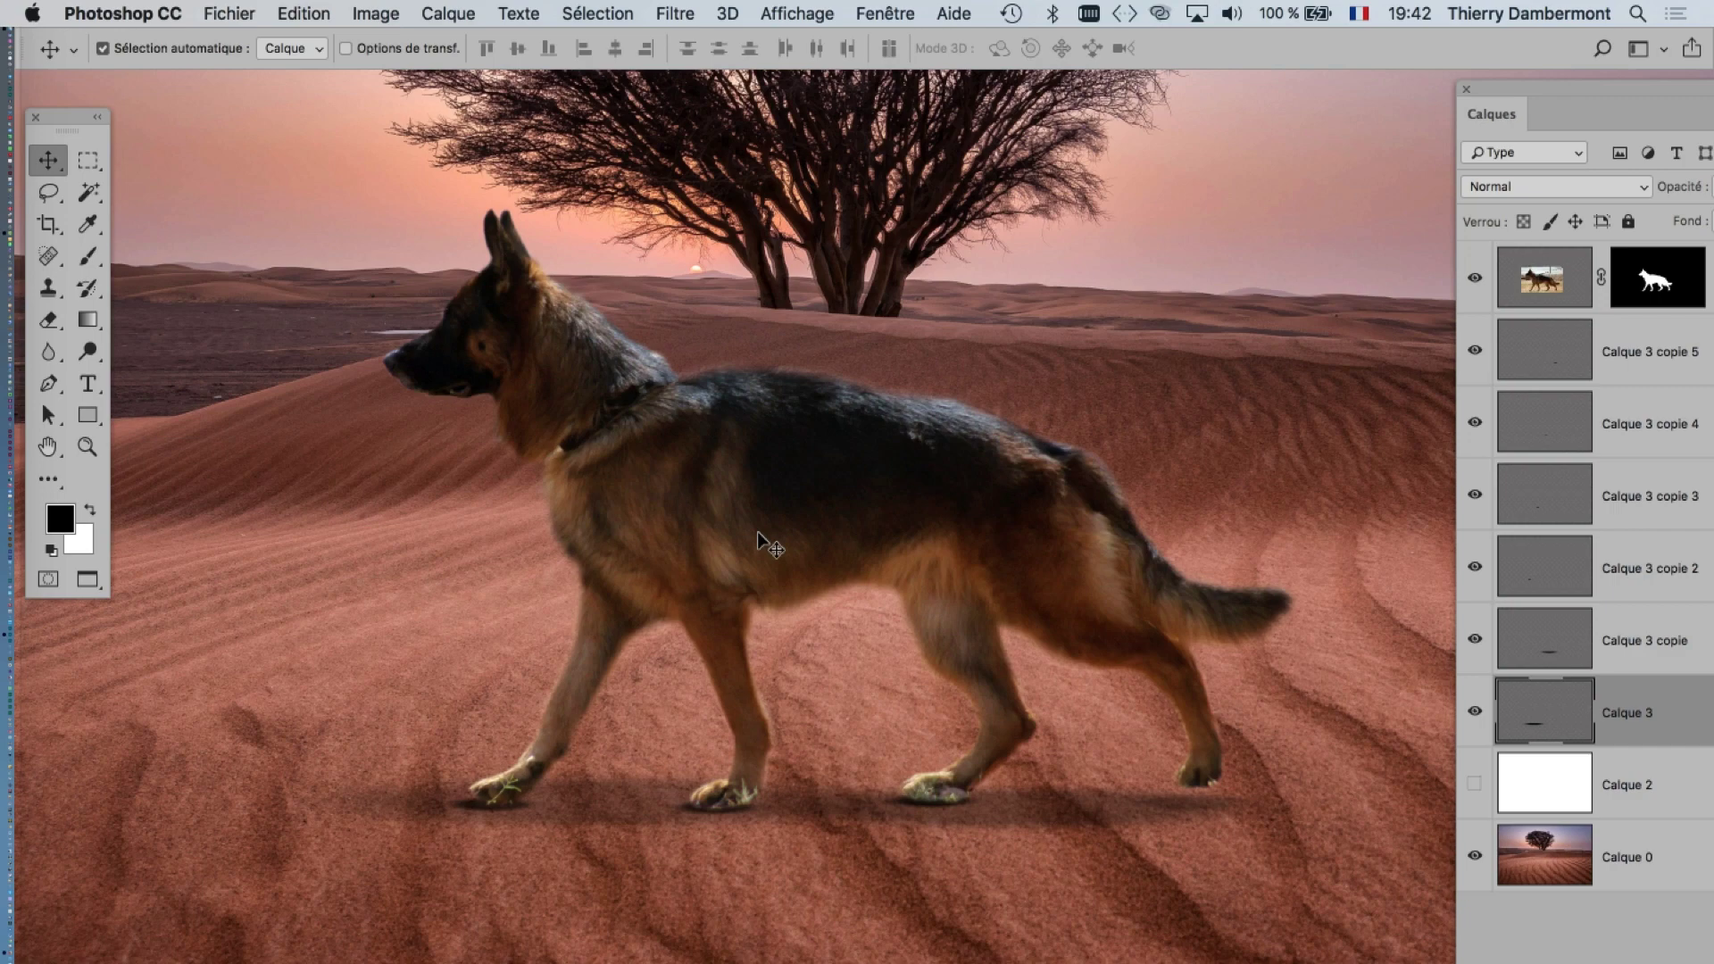
scroll(757, 533, down, 2)
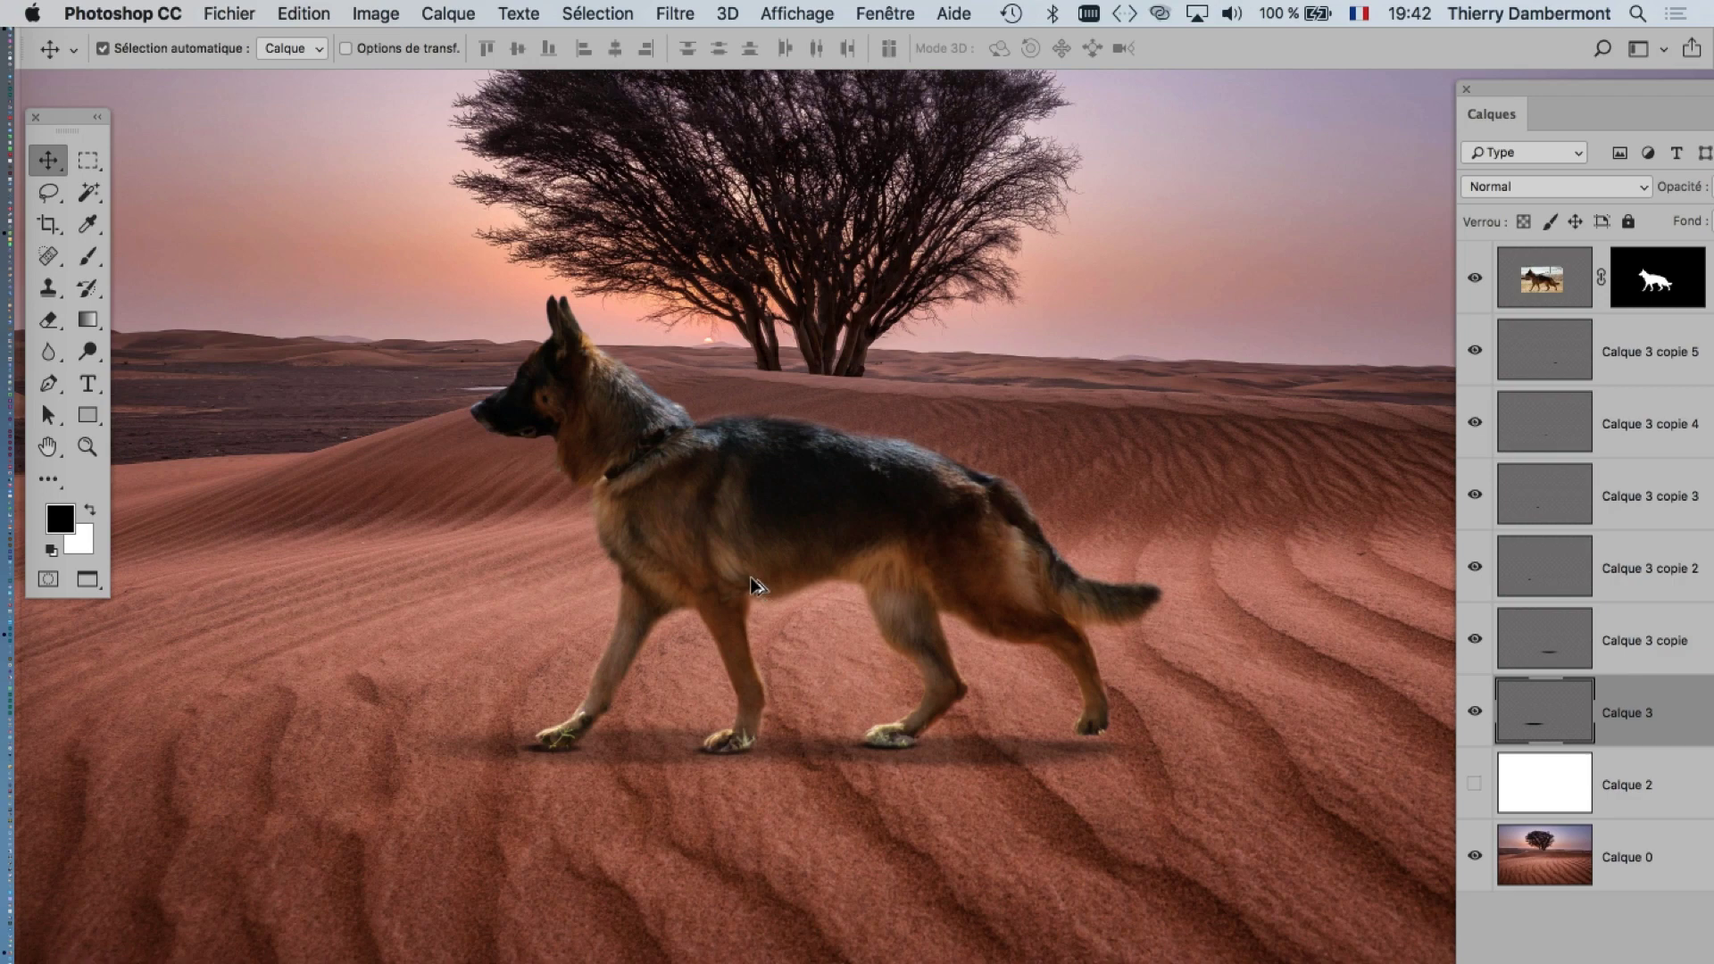
scroll(748, 576, down, 1)
scroll(748, 580, down, 2)
scroll(748, 587, down, 1)
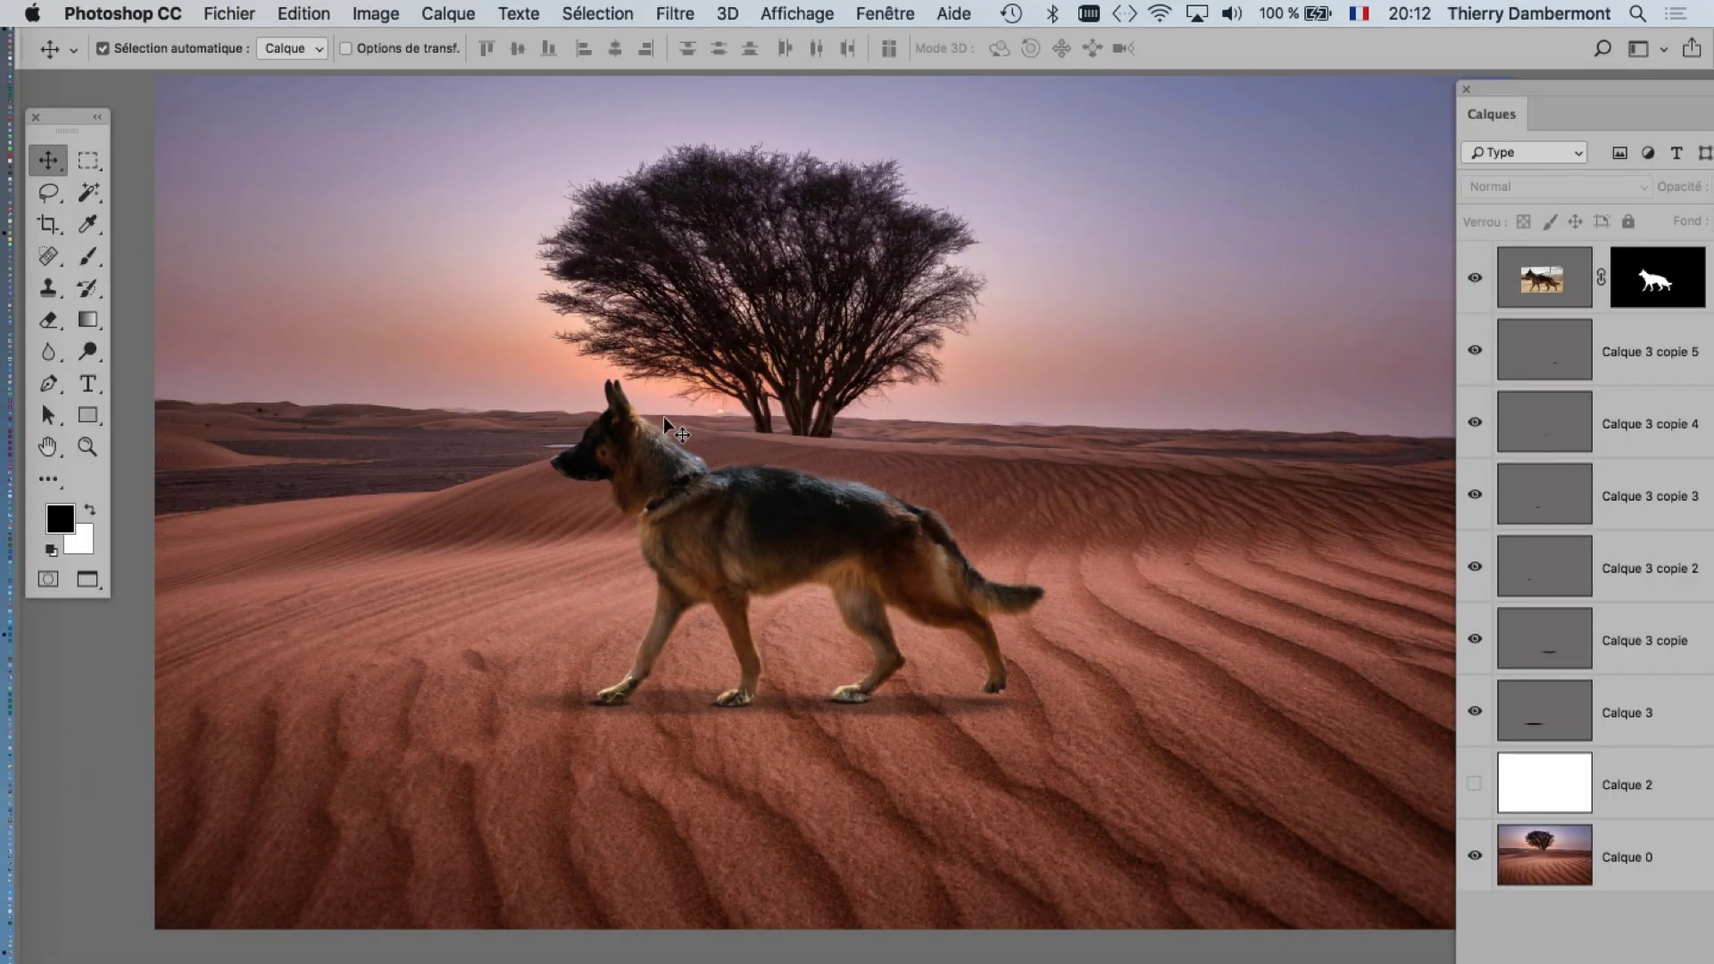
scroll(749, 497, up, 1)
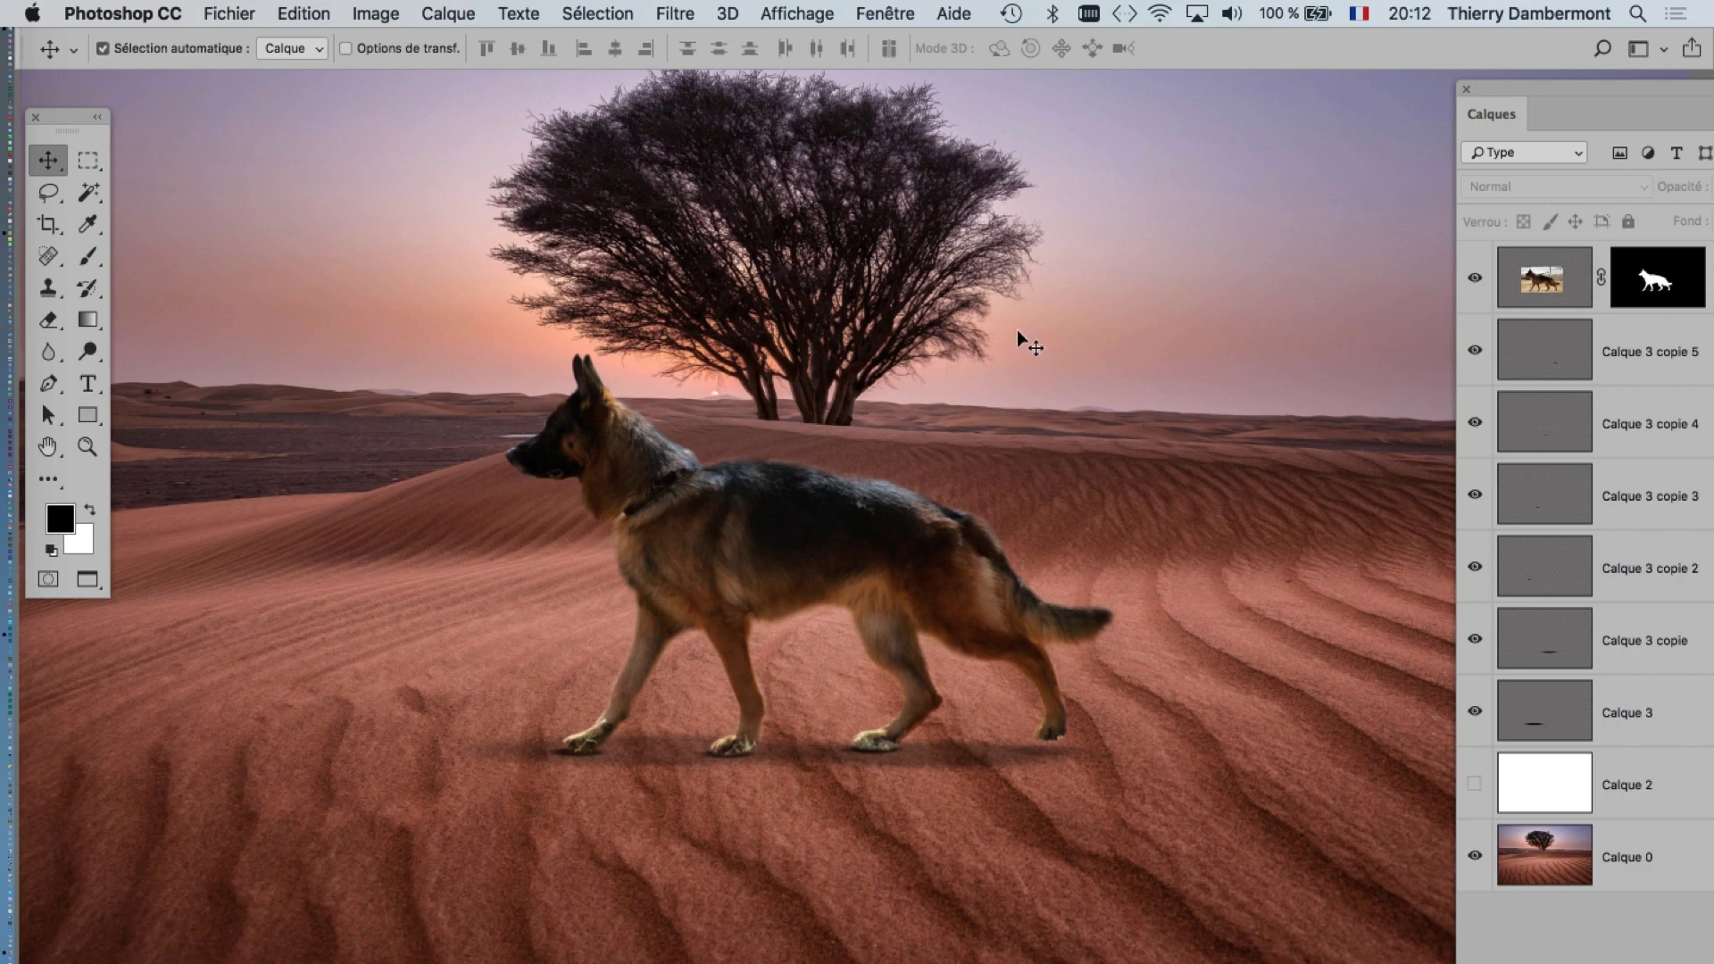
- In Firefox, close the keyboard-shortcuts tab and go to Bing
click(56, 955)
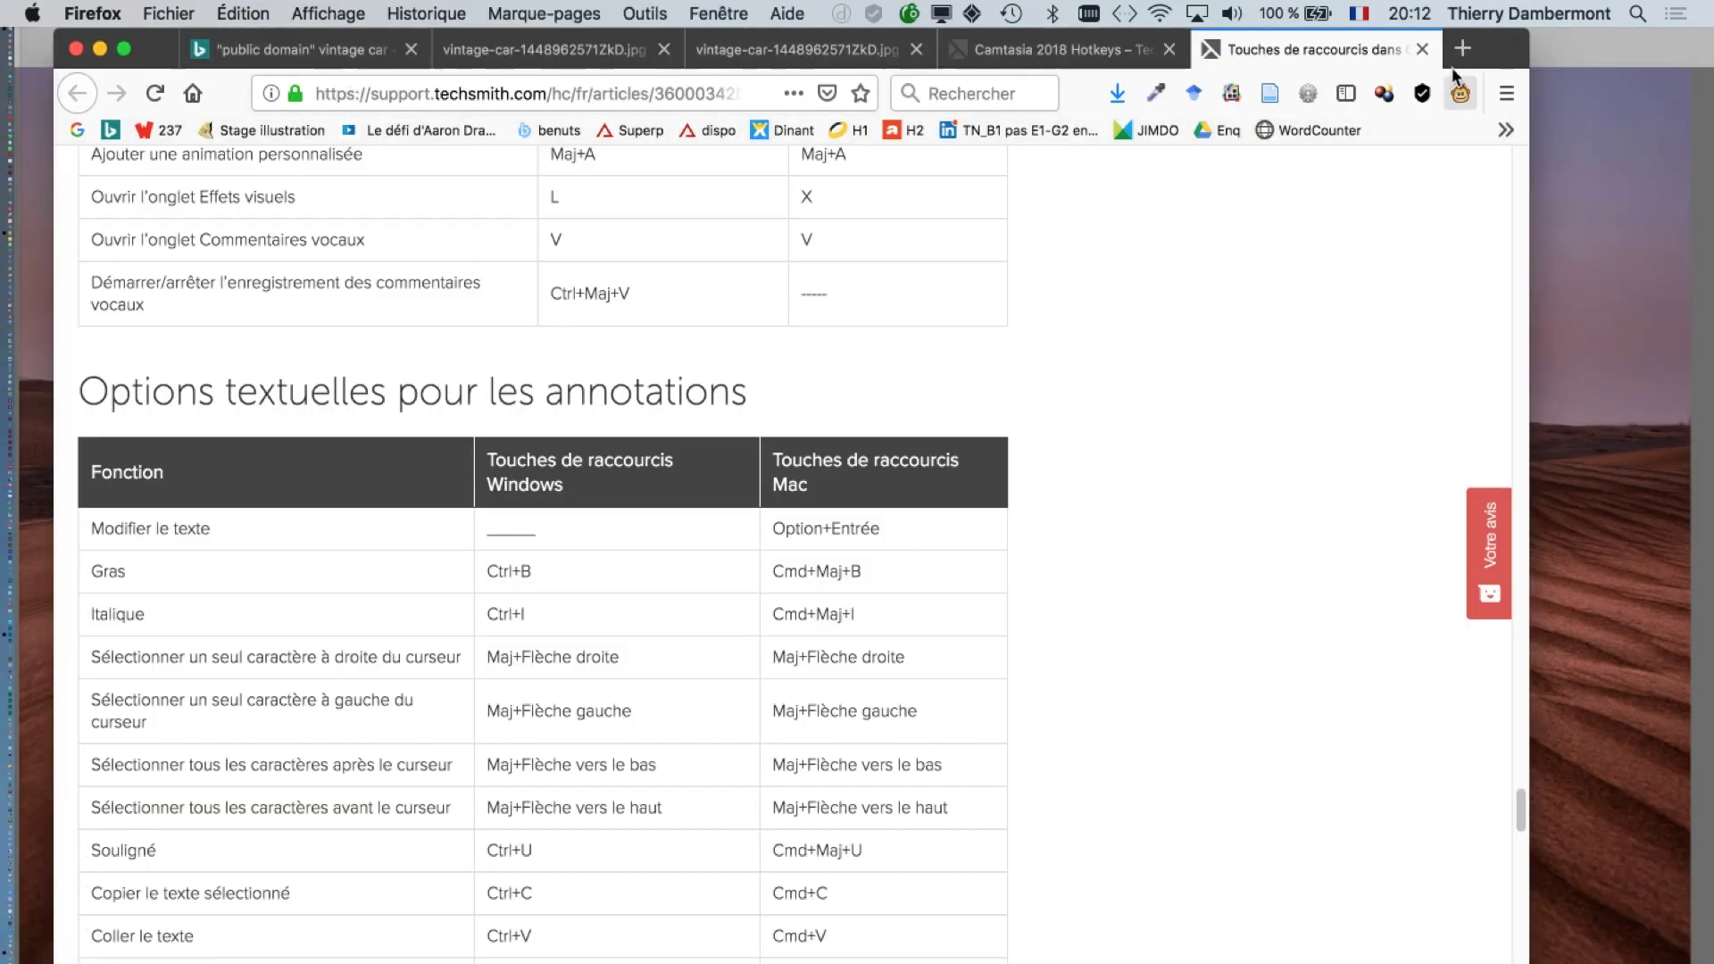
click(1422, 49)
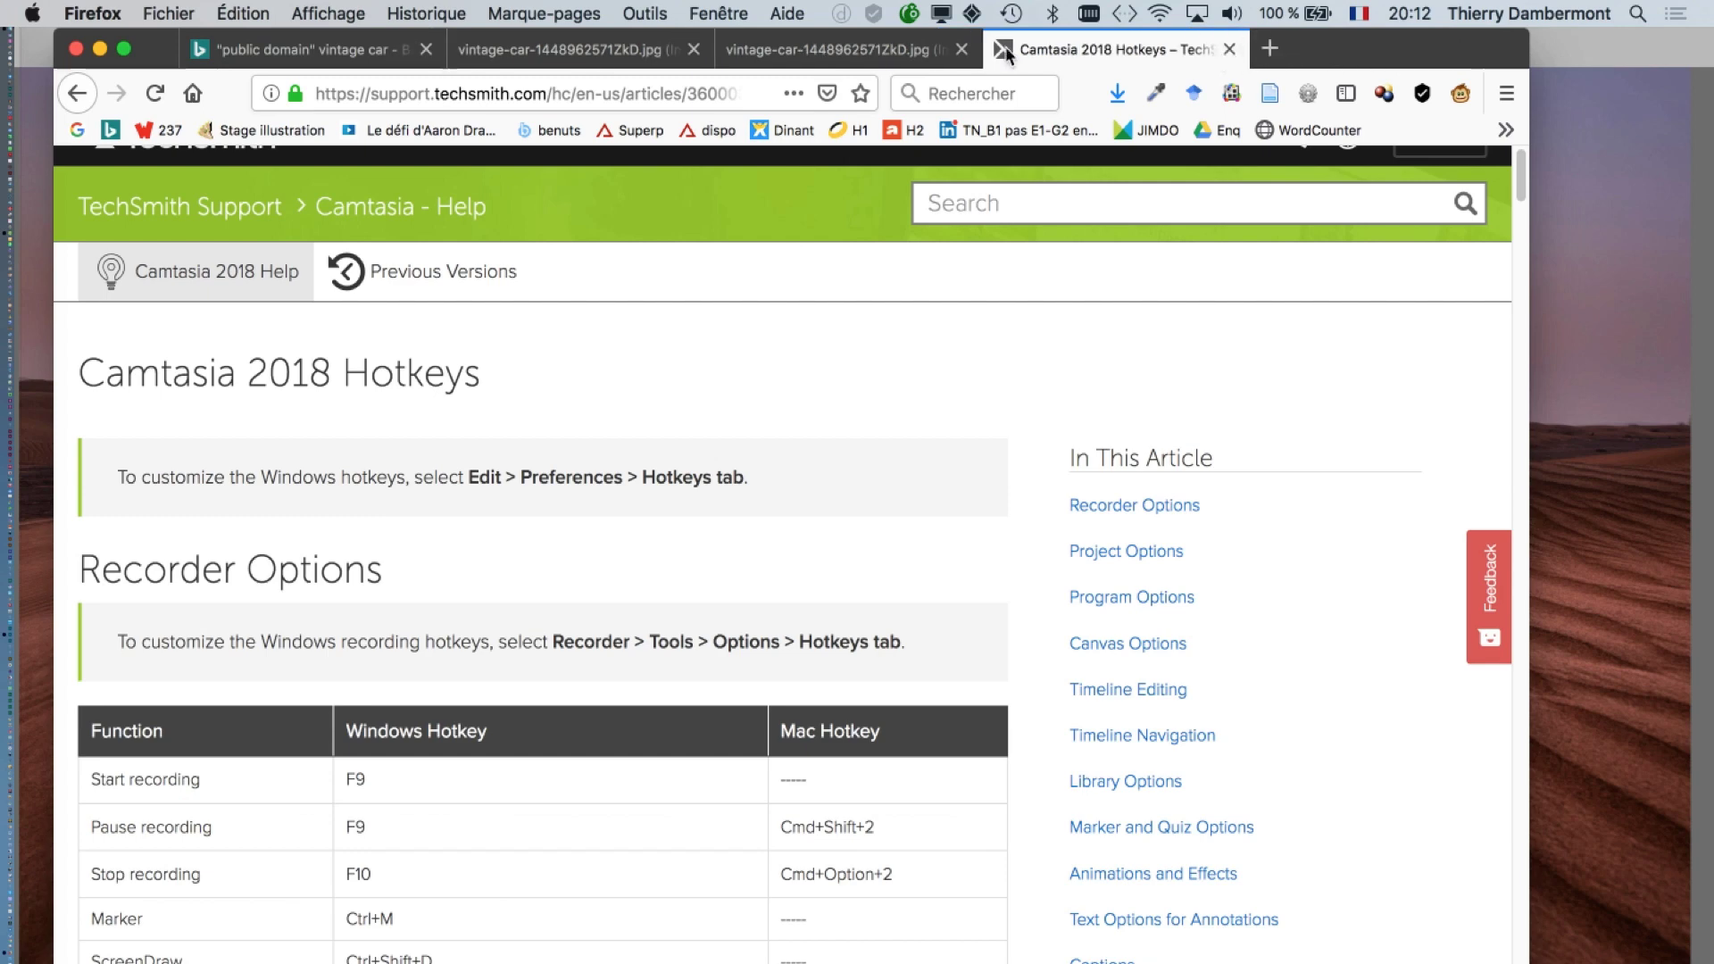
click(107, 132)
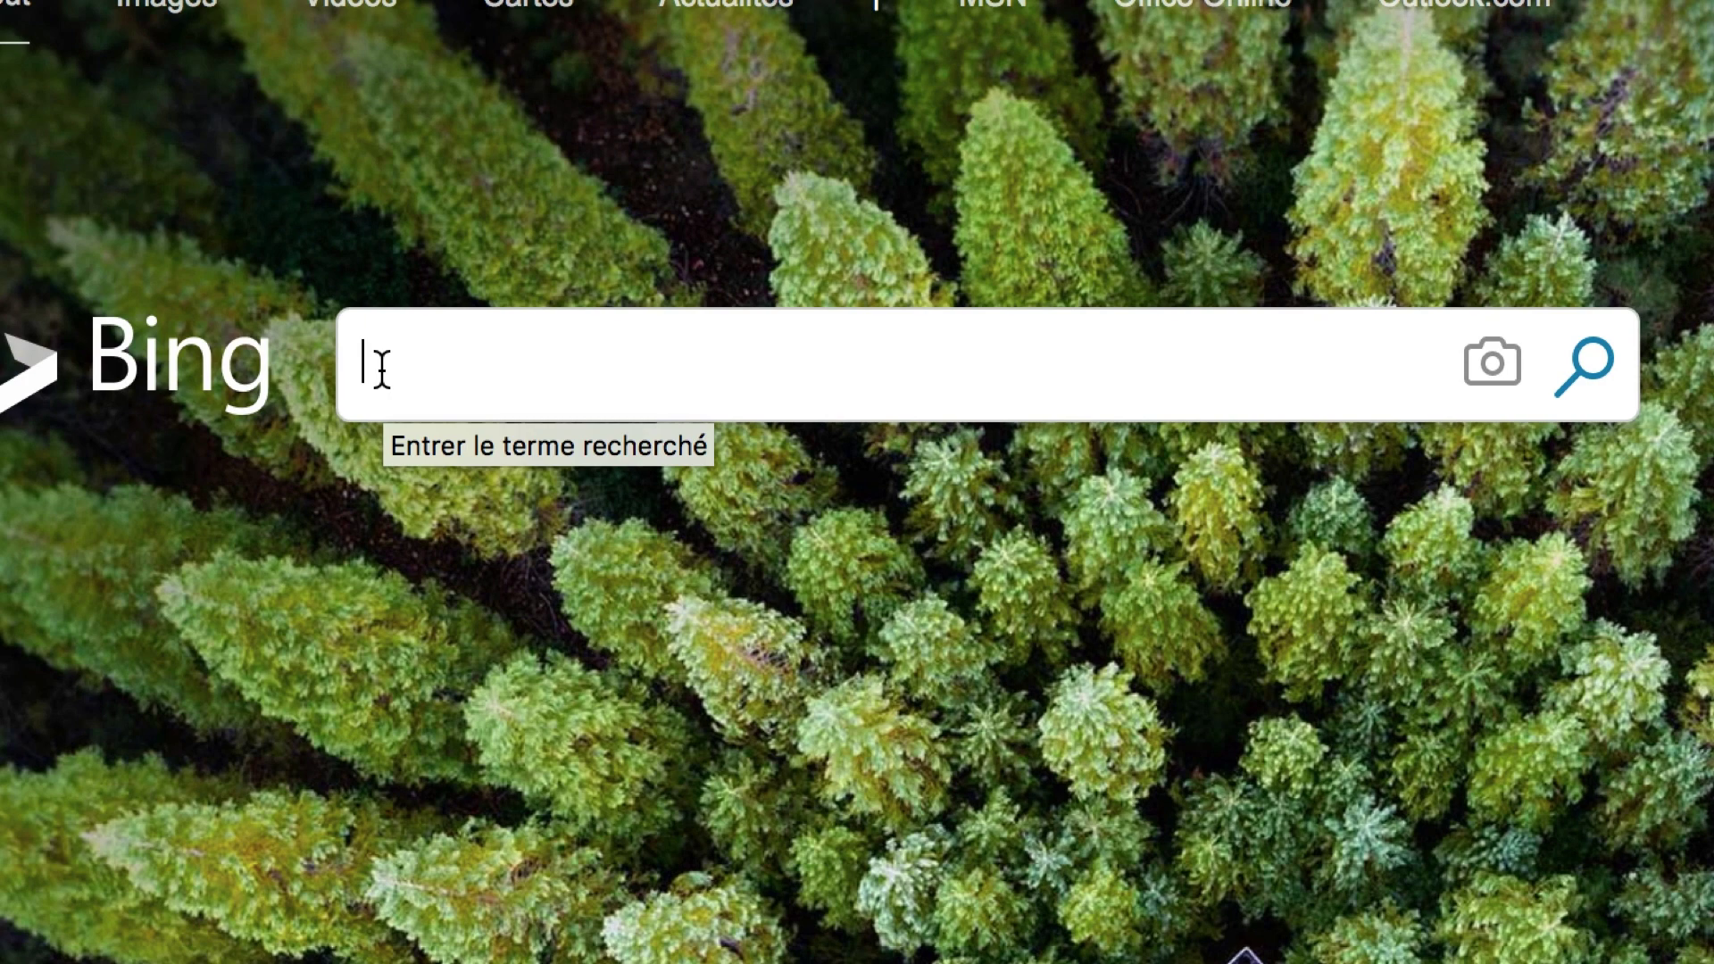
- Search Bing for "street view" "public domain"
text(street )
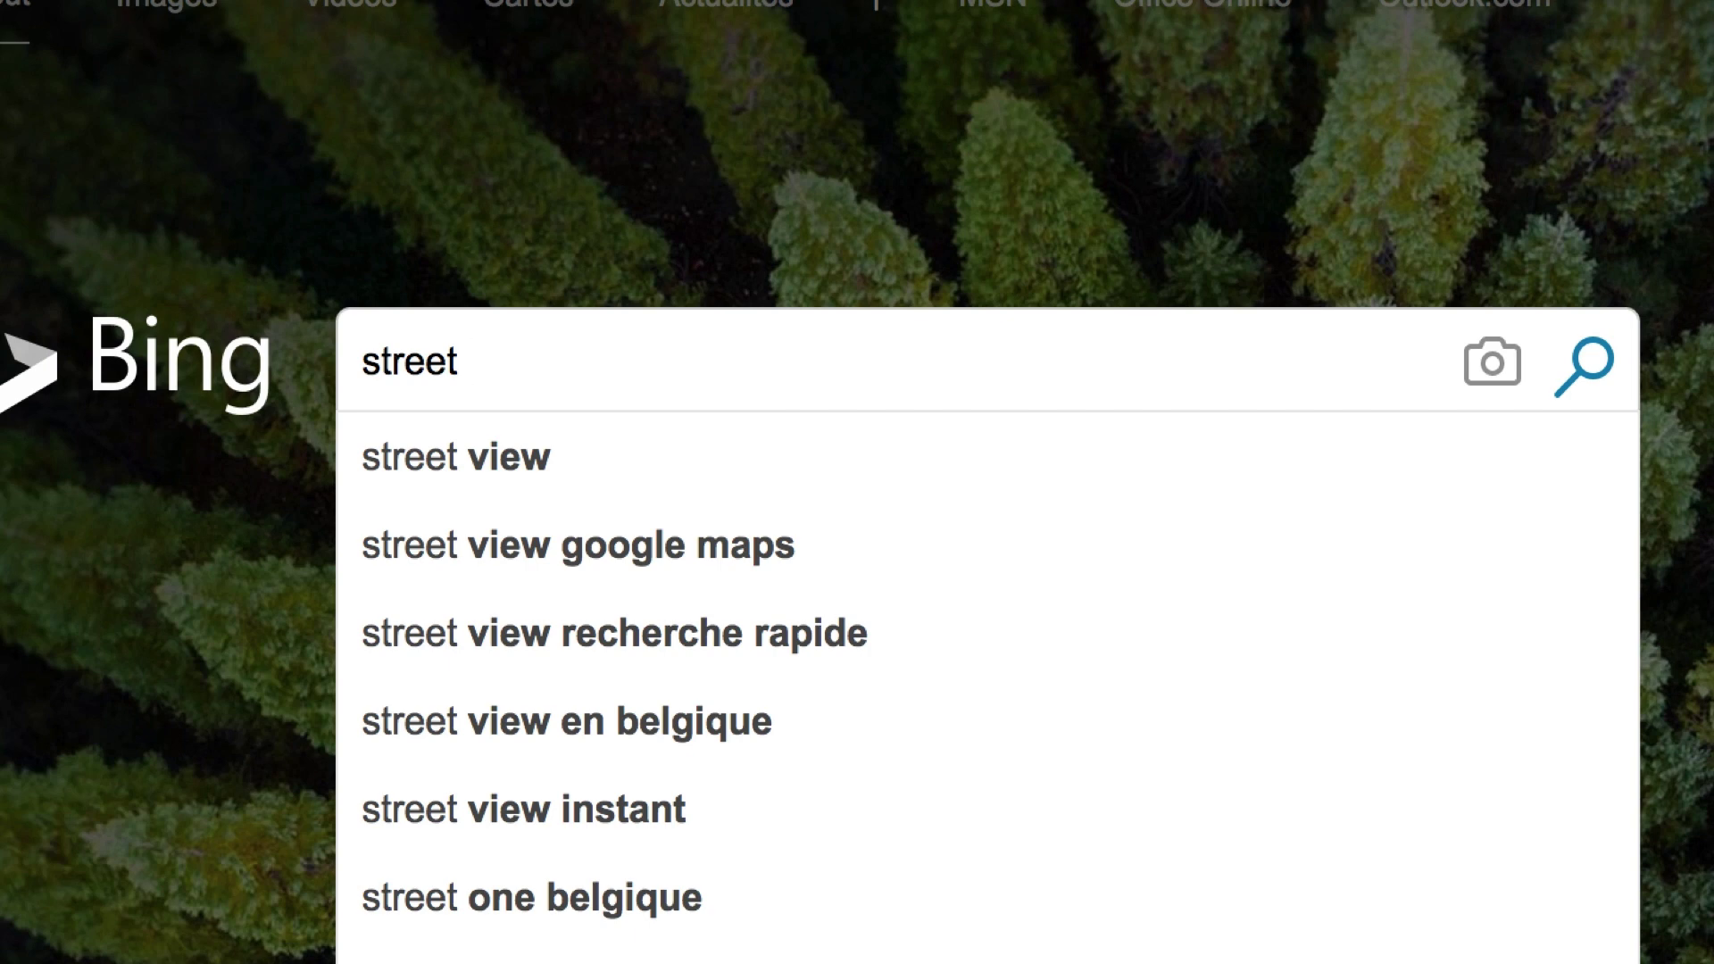
text(view)
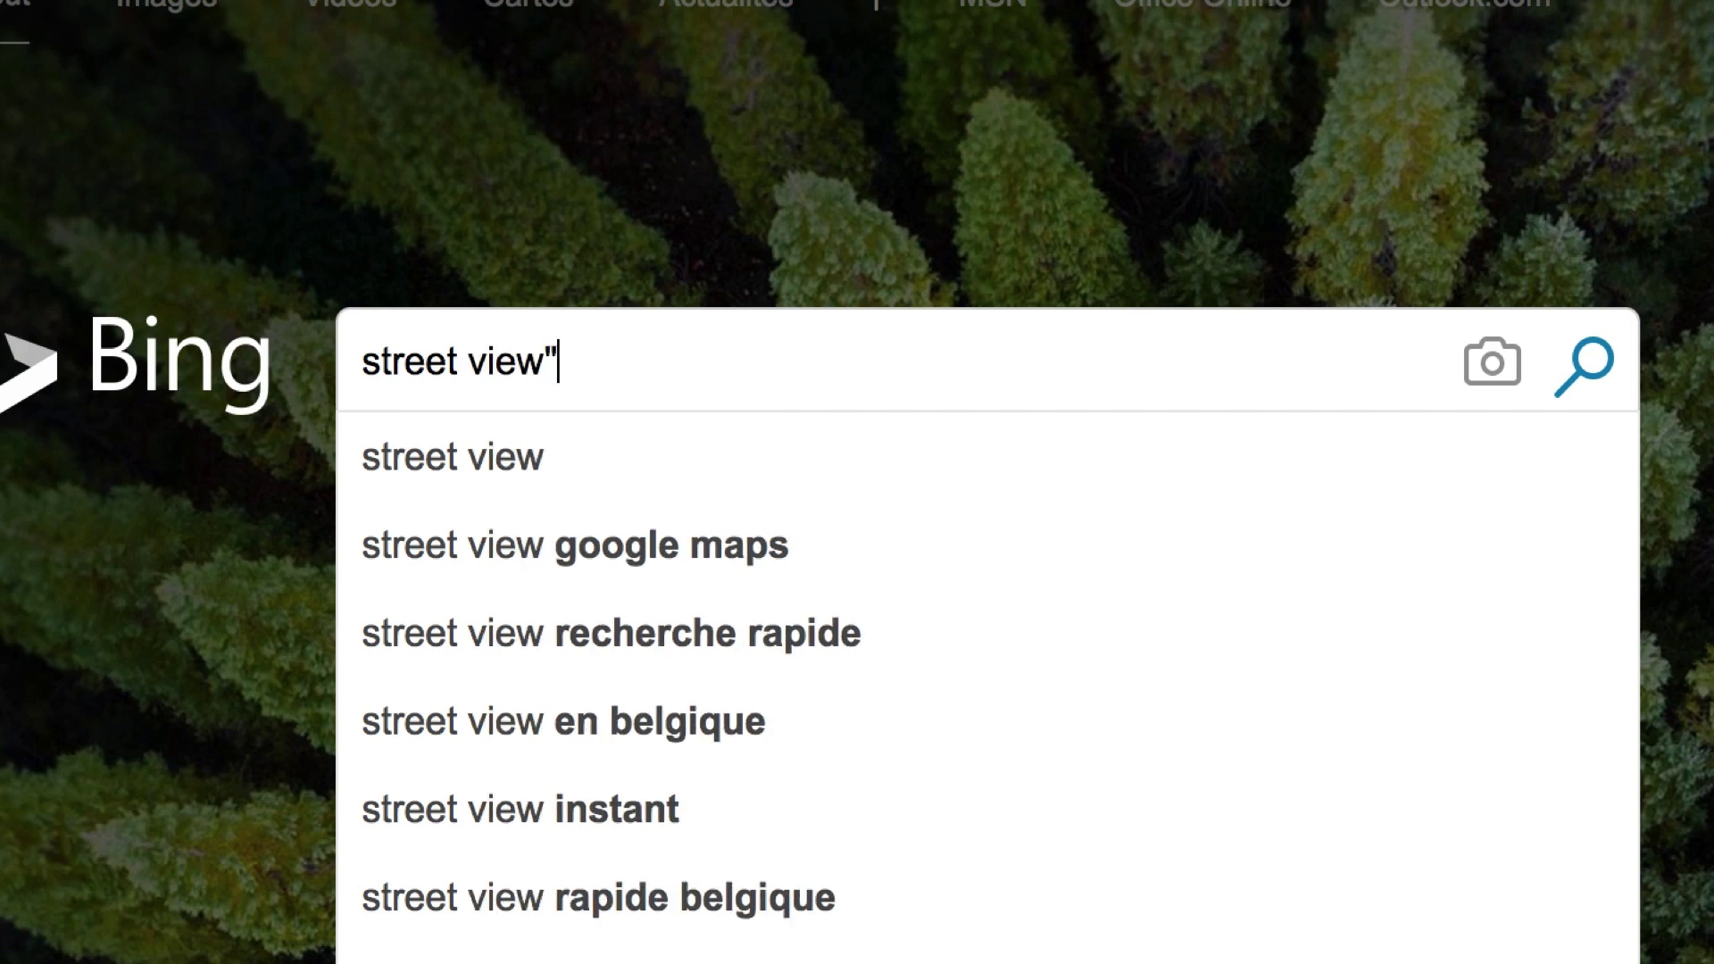
click(363, 361)
text(")
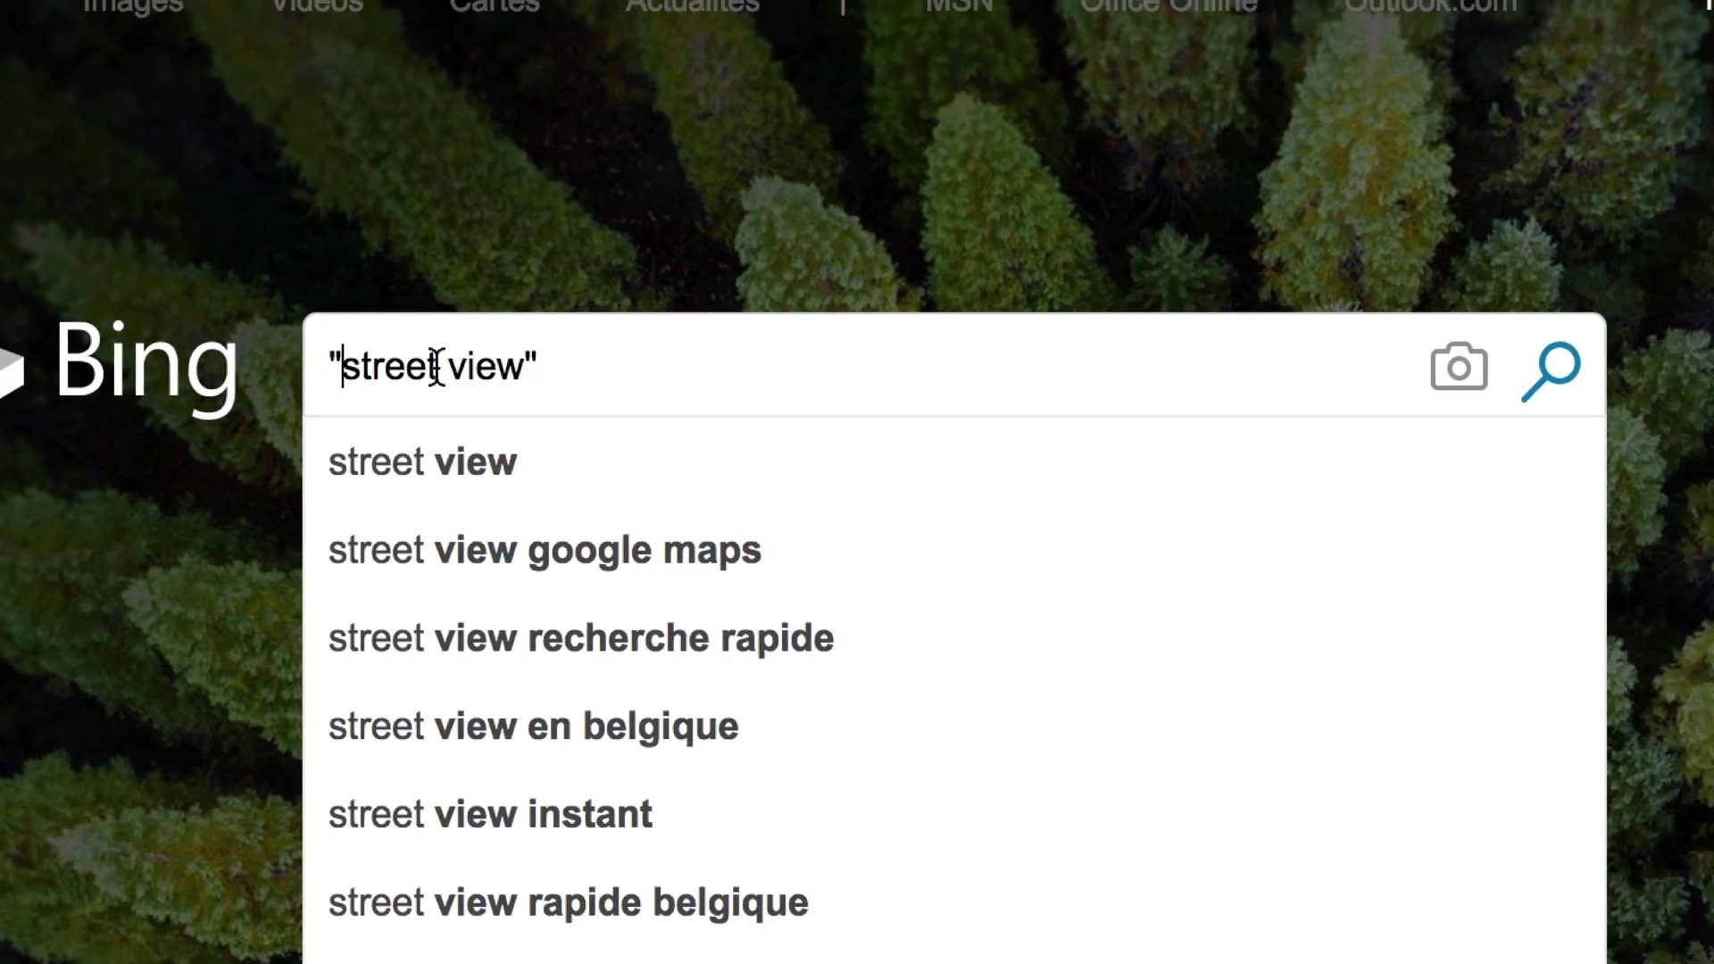
click(550, 366)
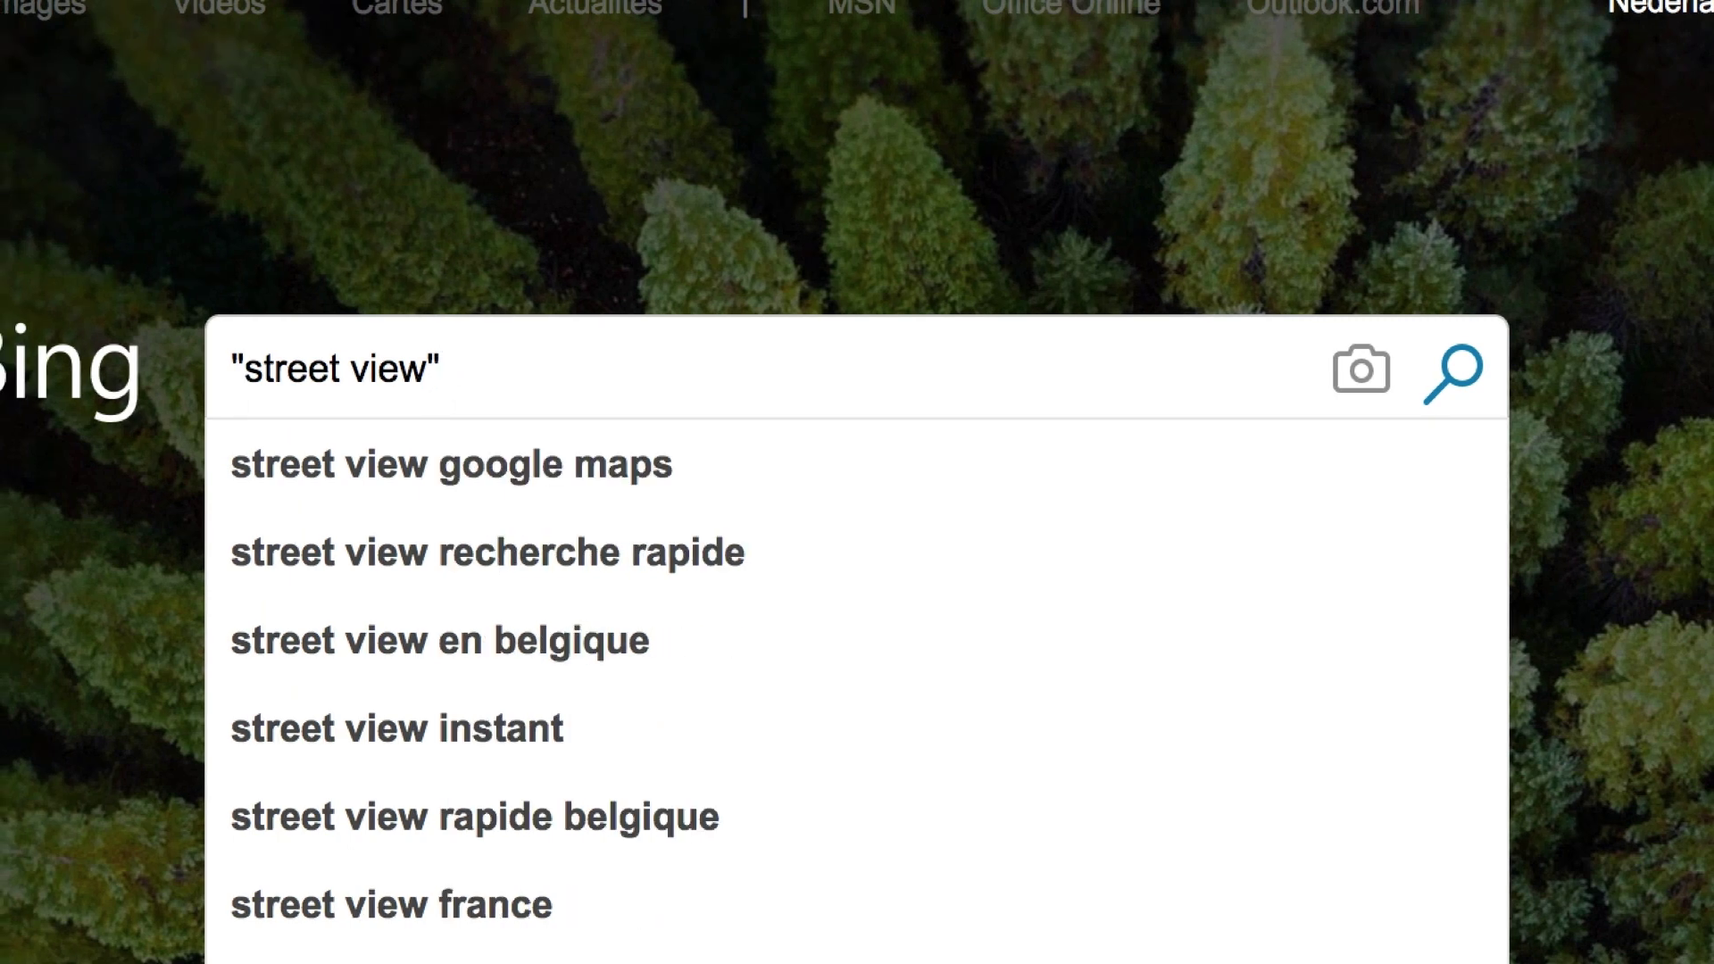
text( "public)
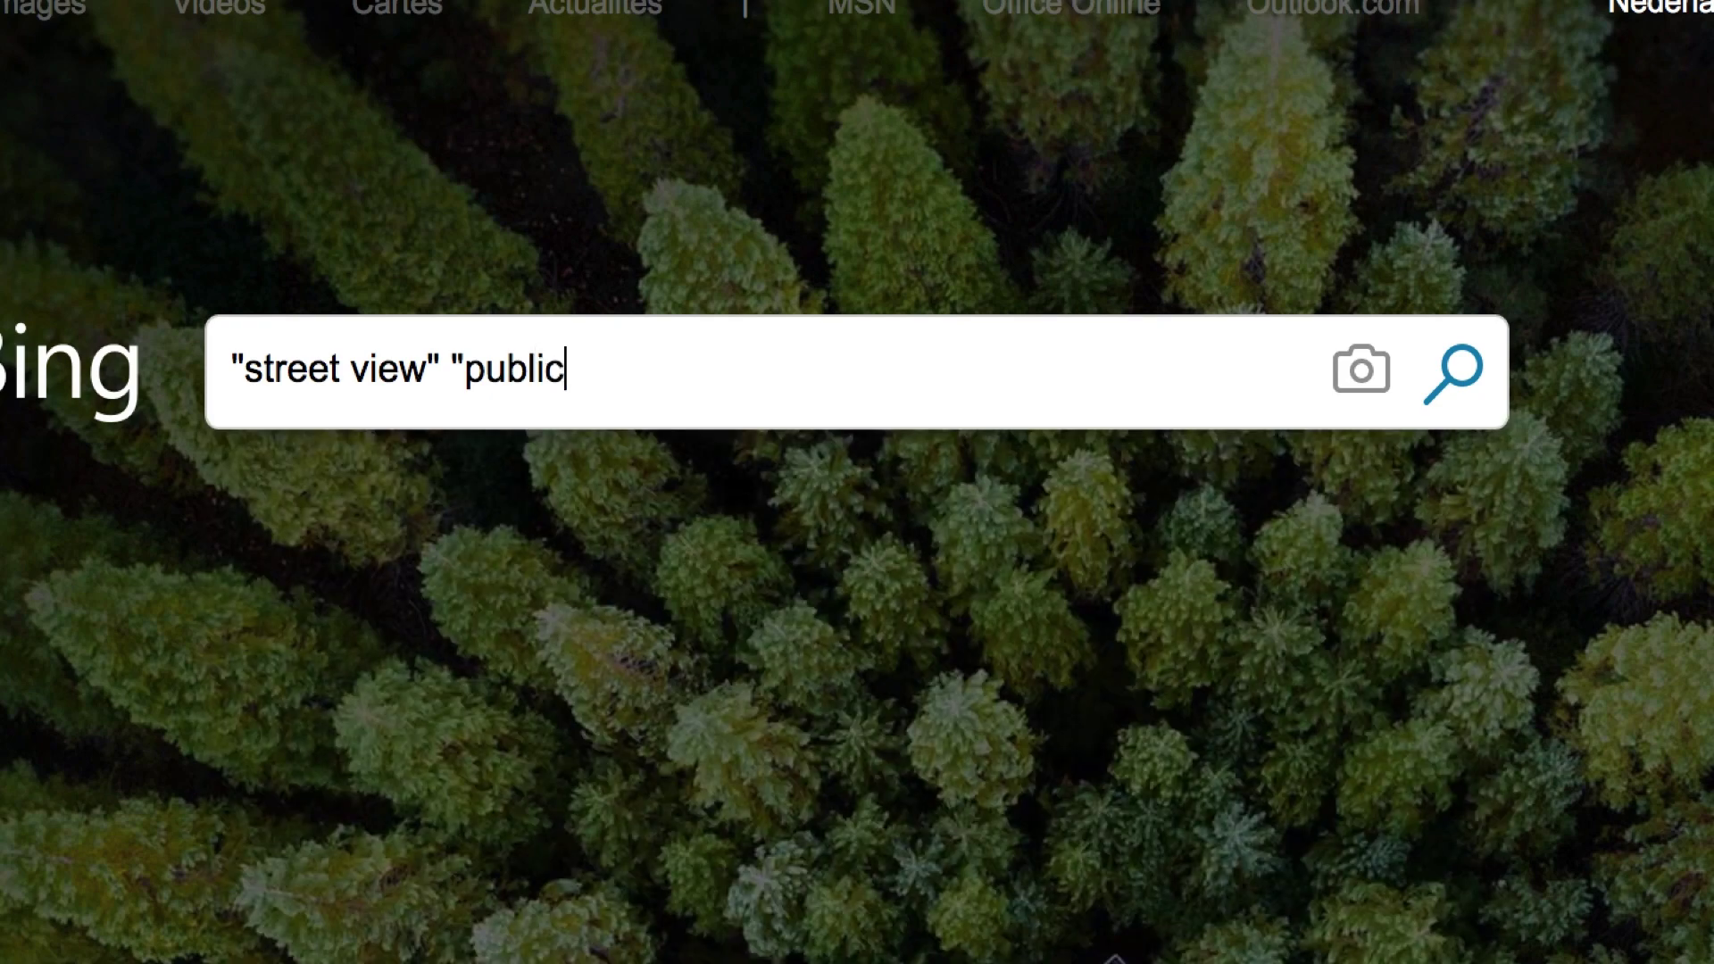
text( domain")
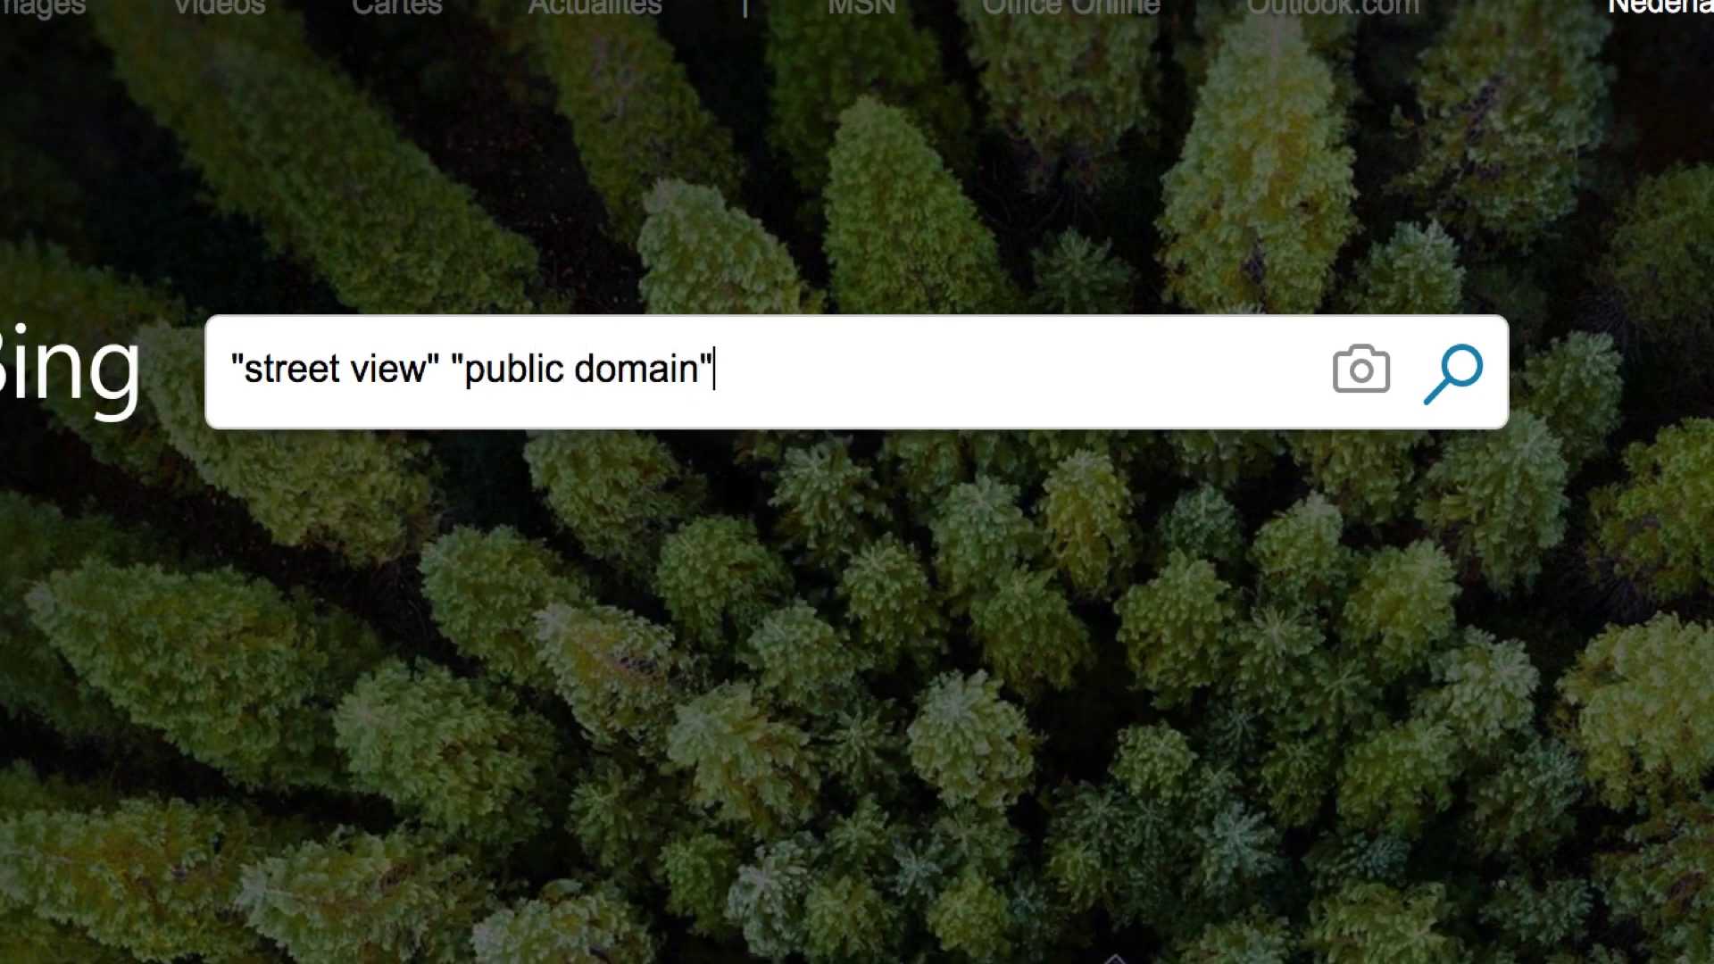
key(Return)
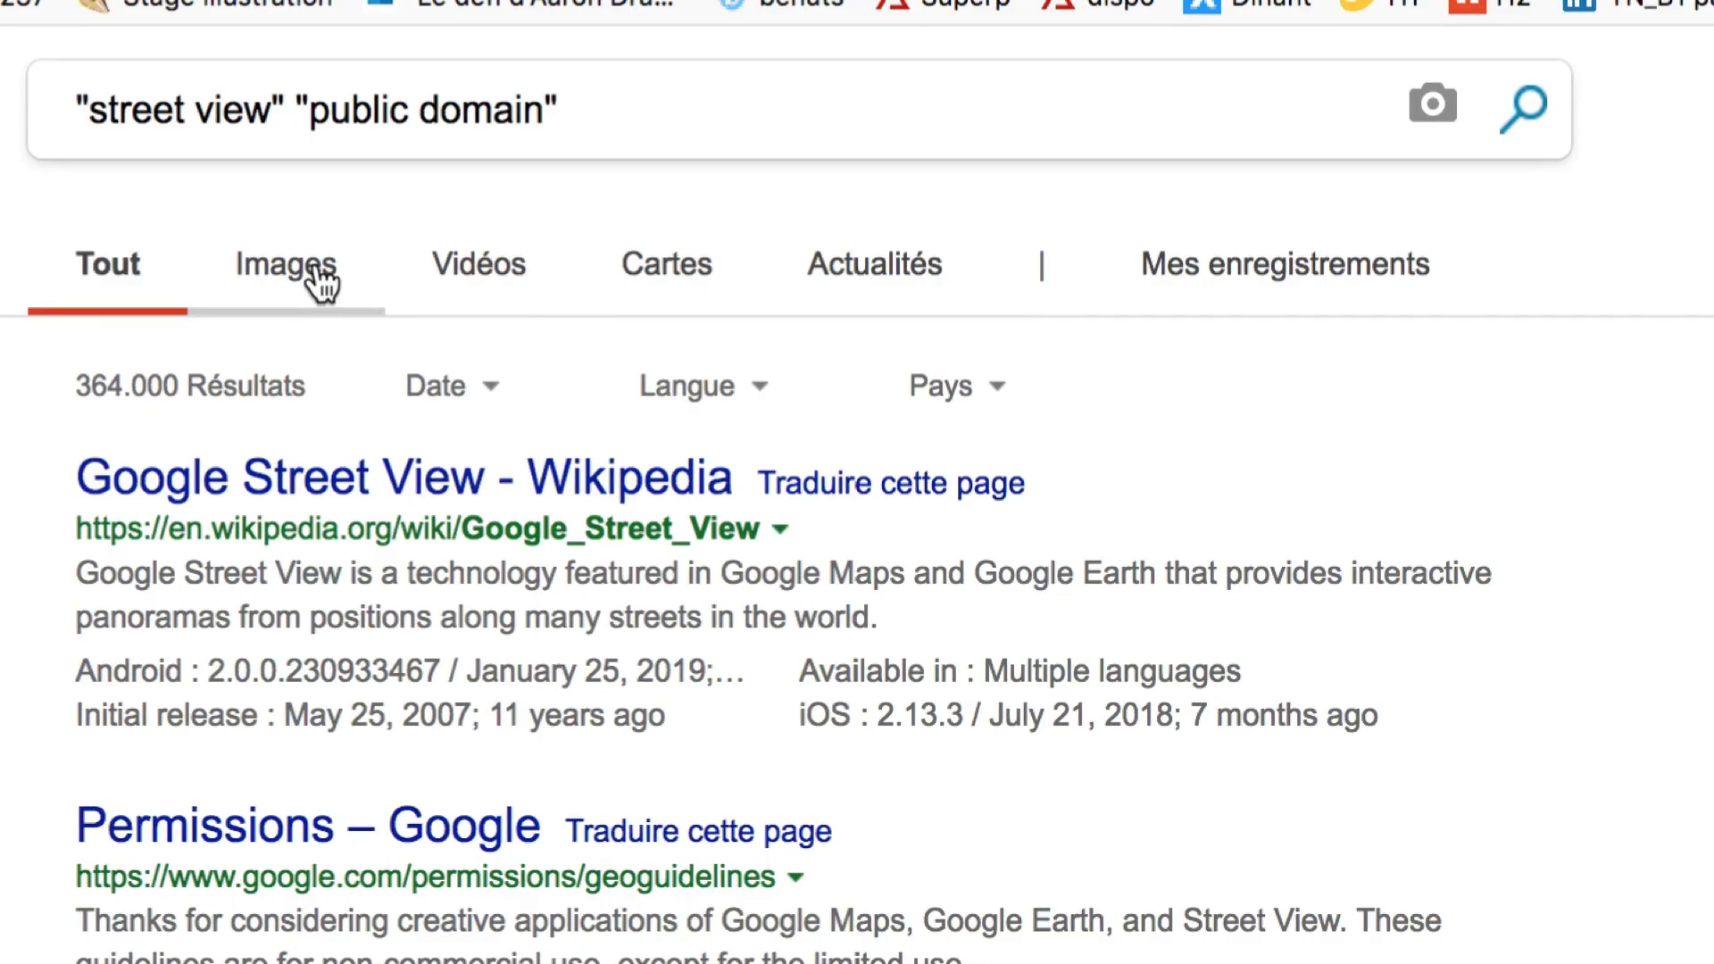
- Switch to image results and open the Washington DC street photo at full size to inspect it
click(317, 282)
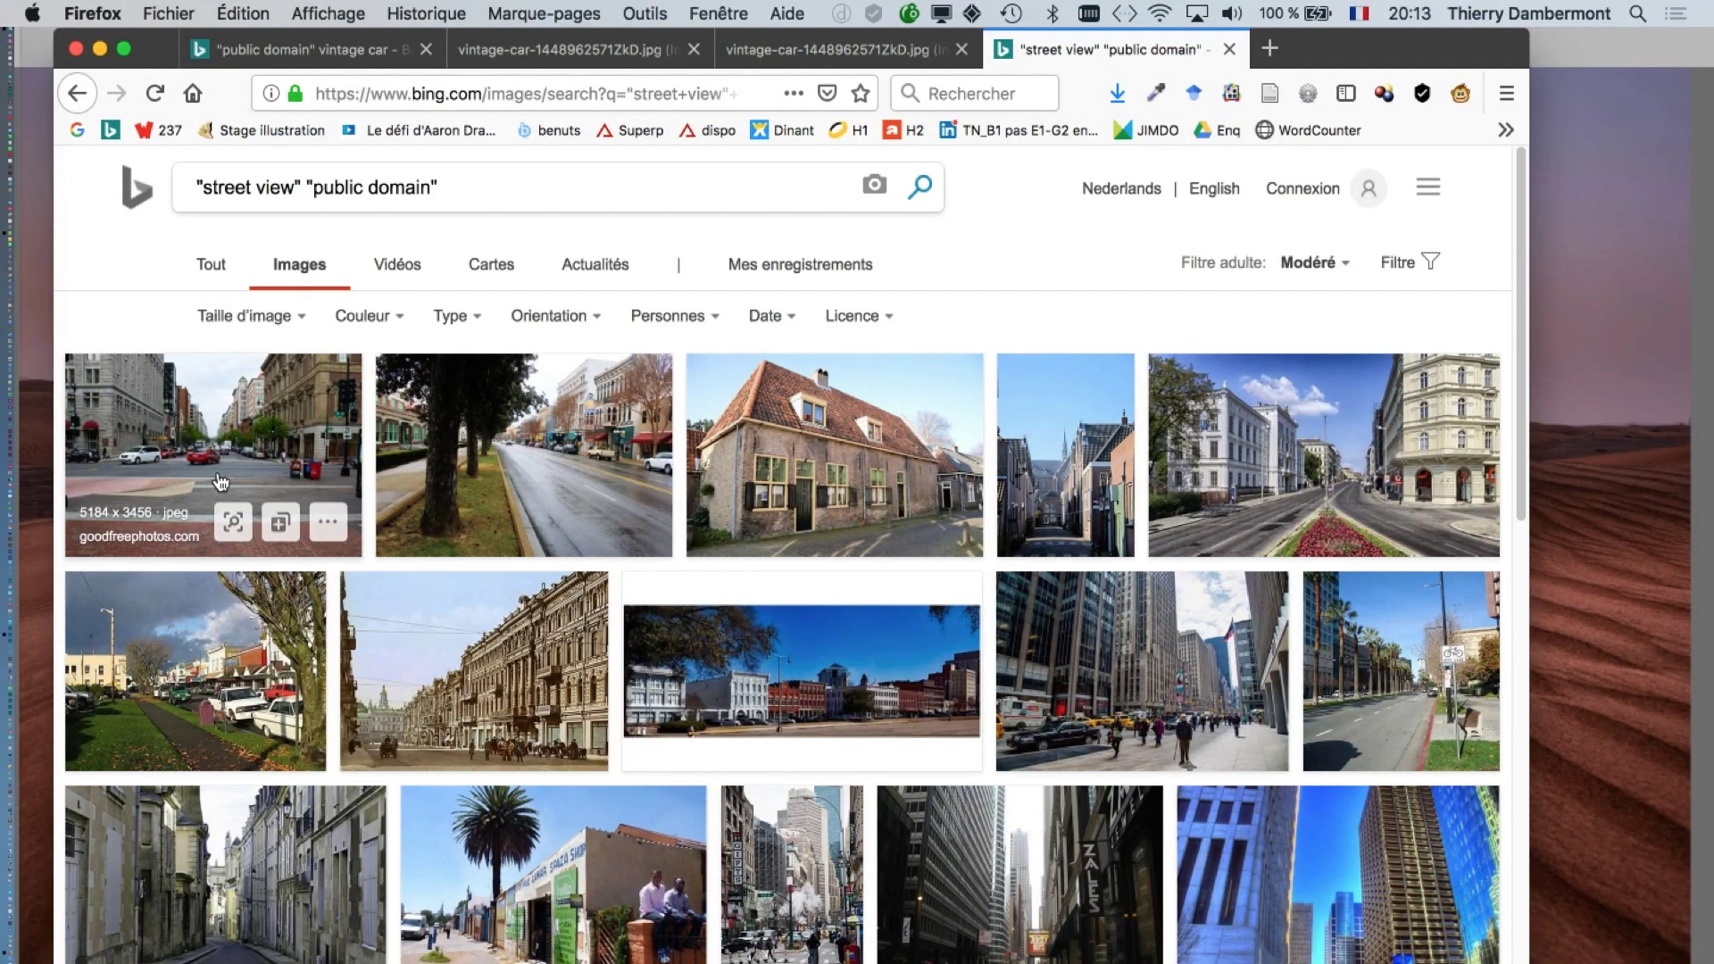
click(286, 511)
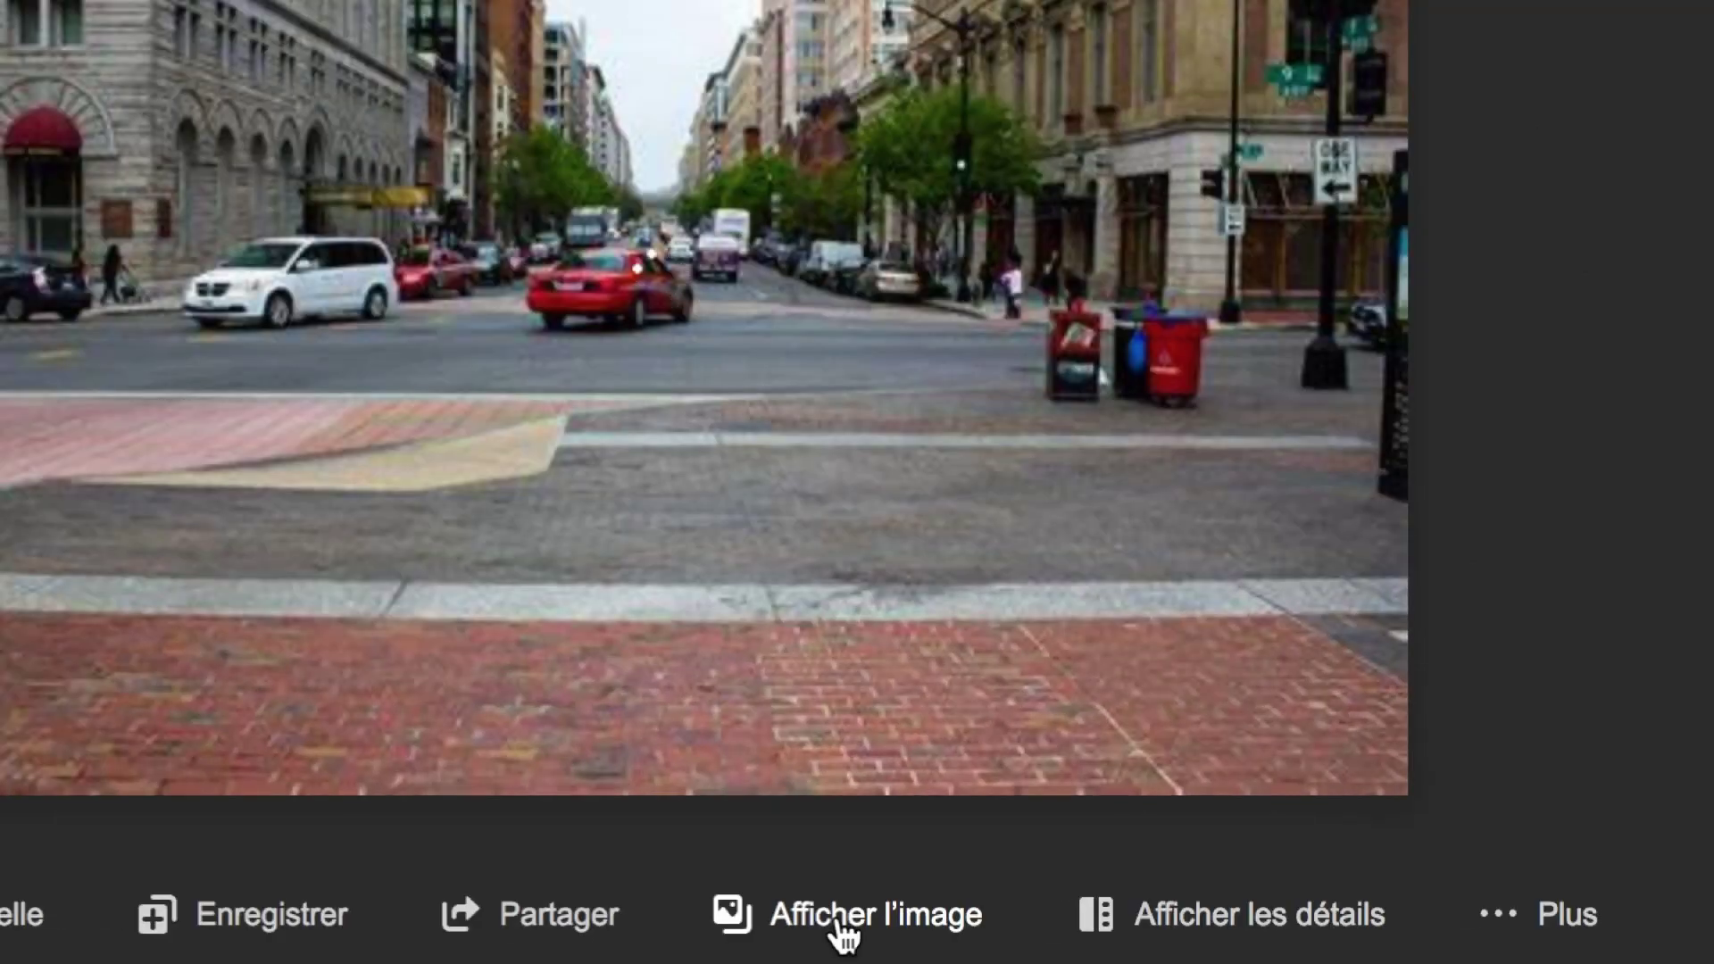
click(840, 917)
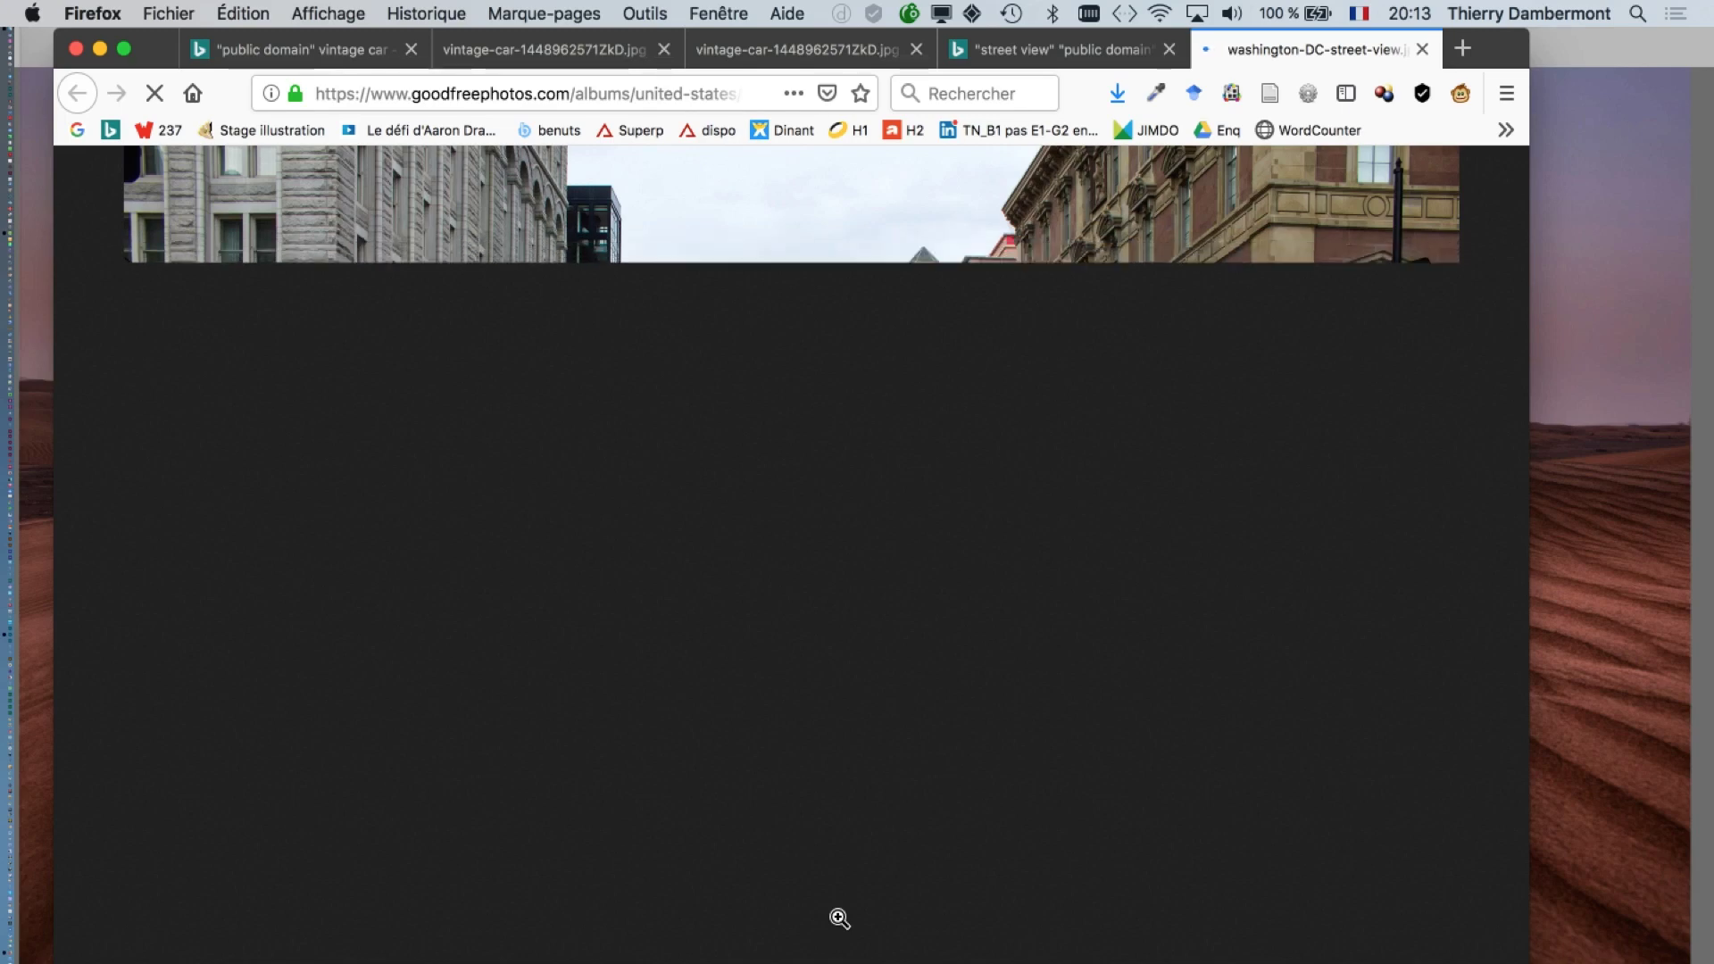
click(968, 214)
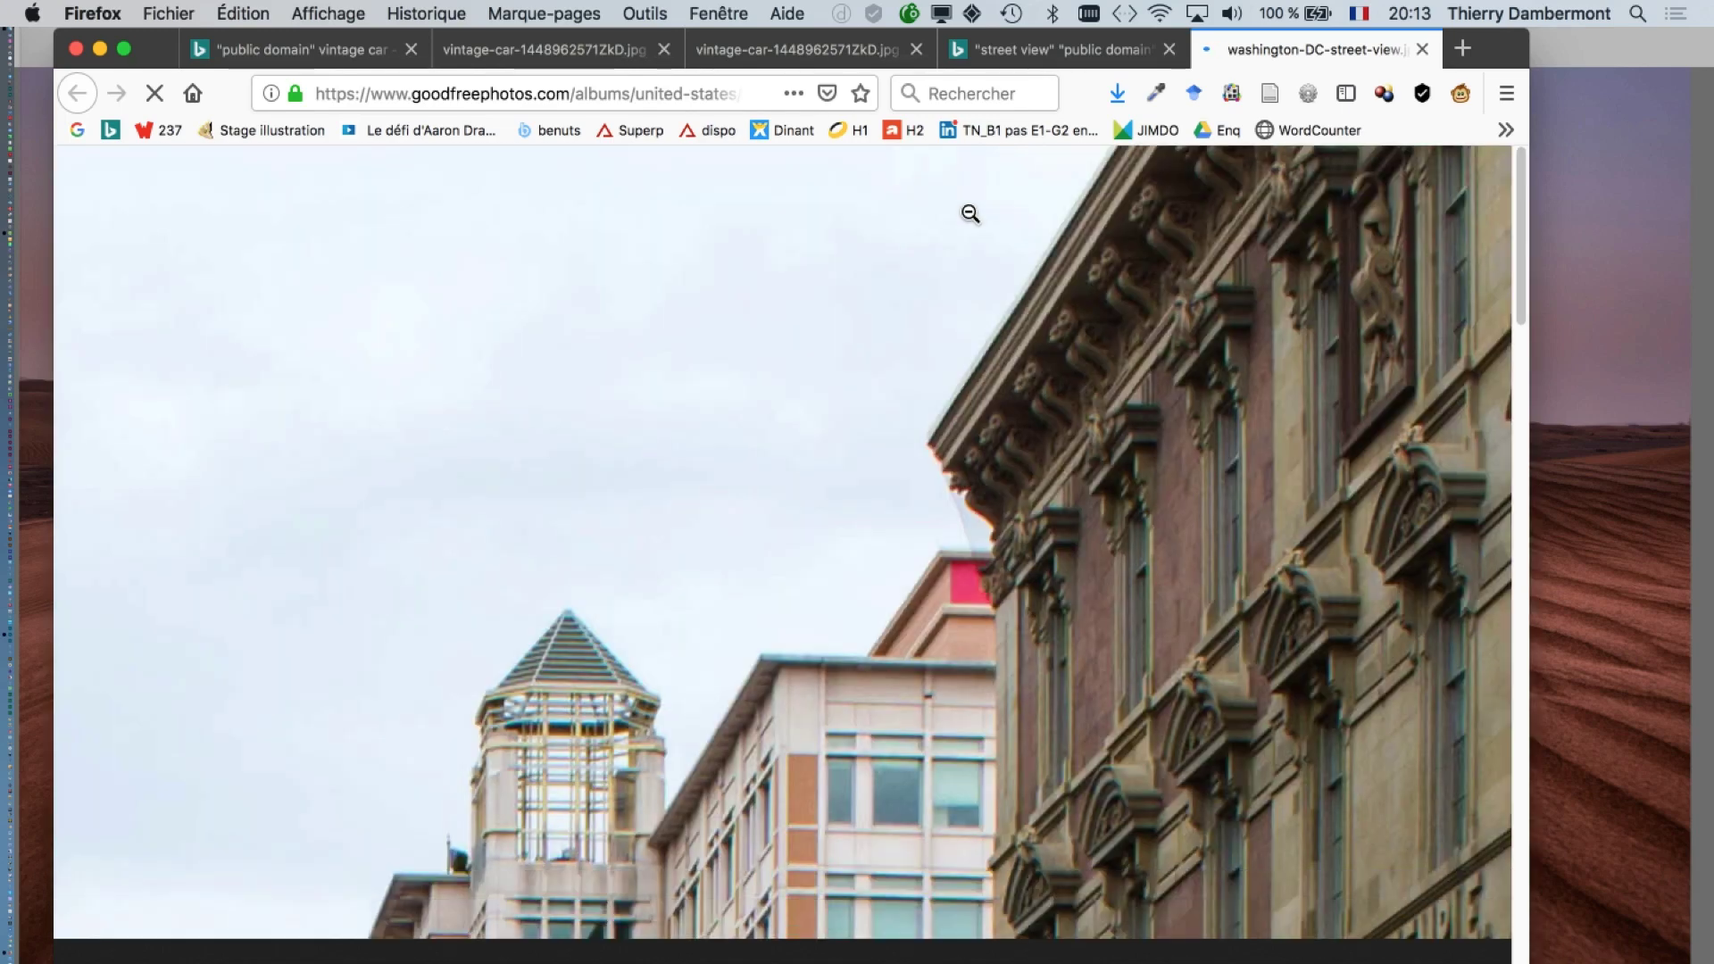
click(933, 483)
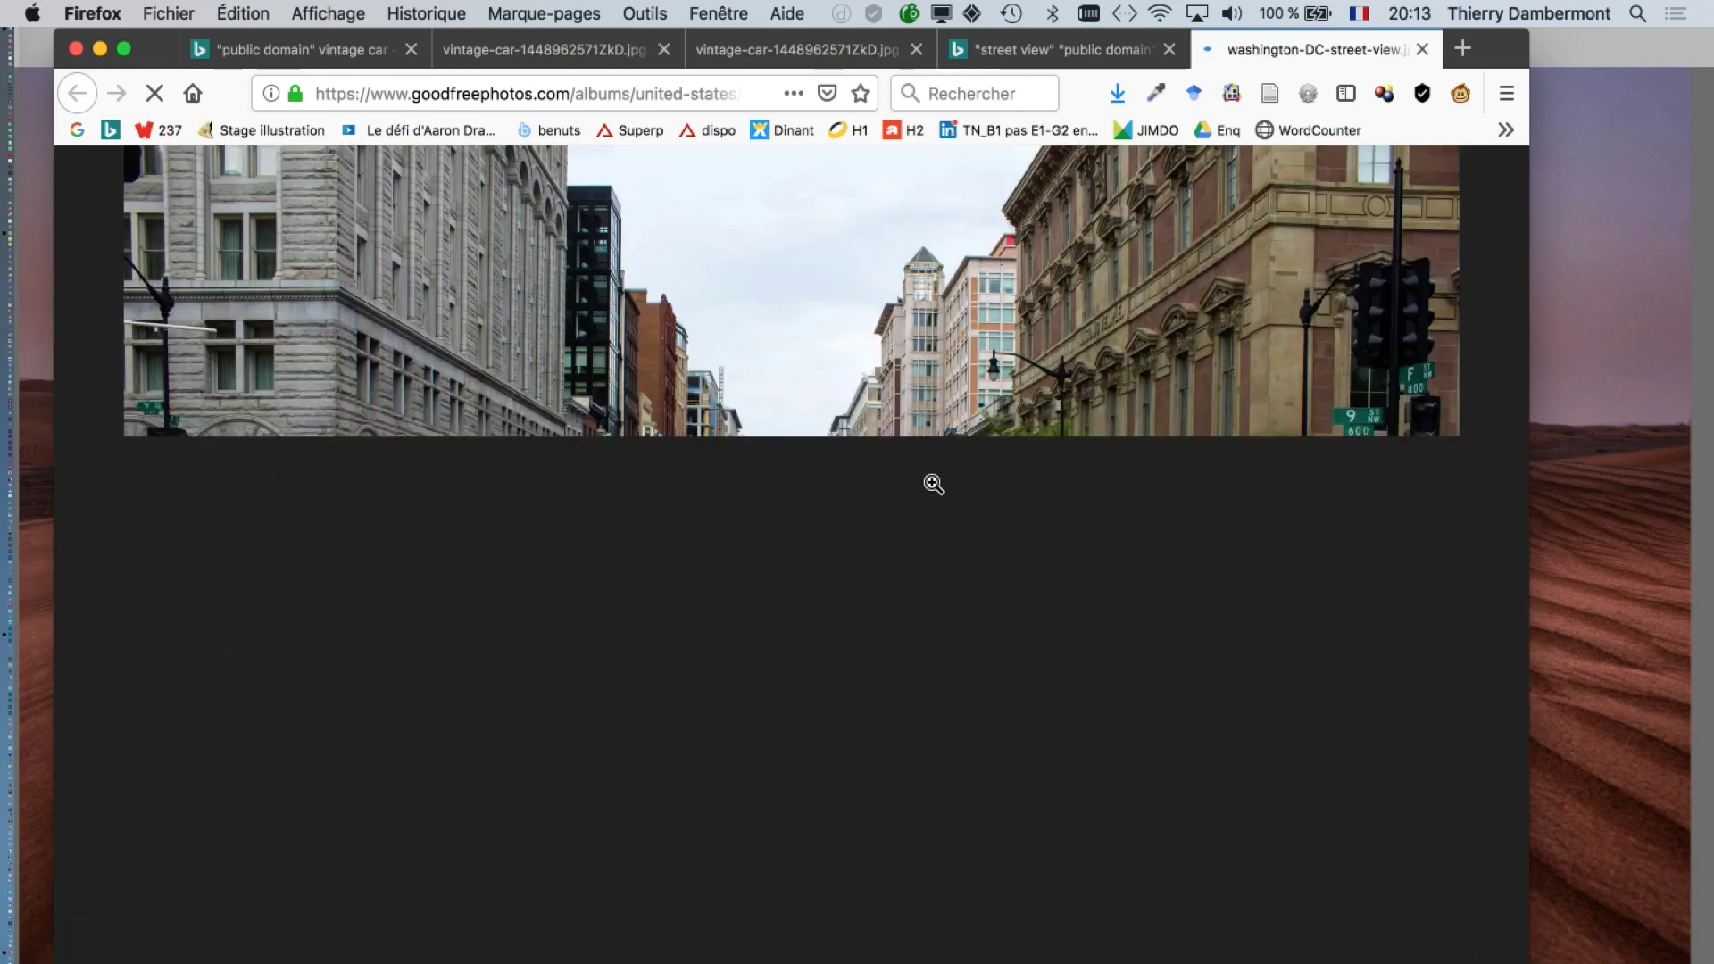
click(876, 424)
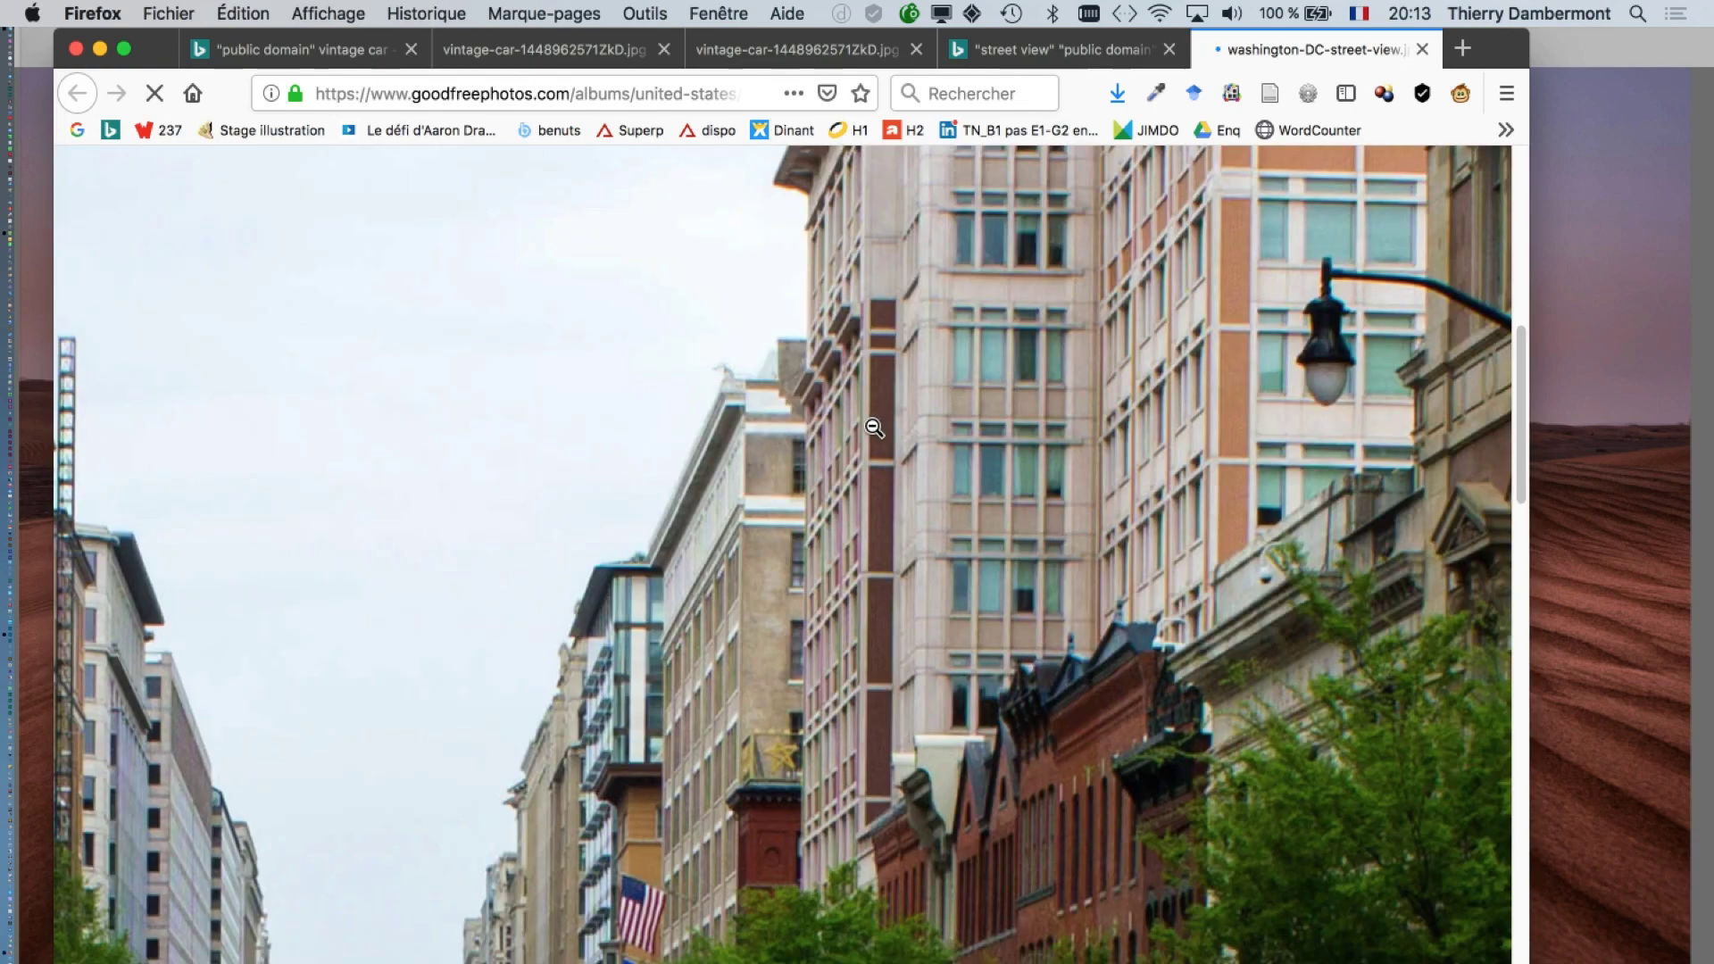
click(874, 429)
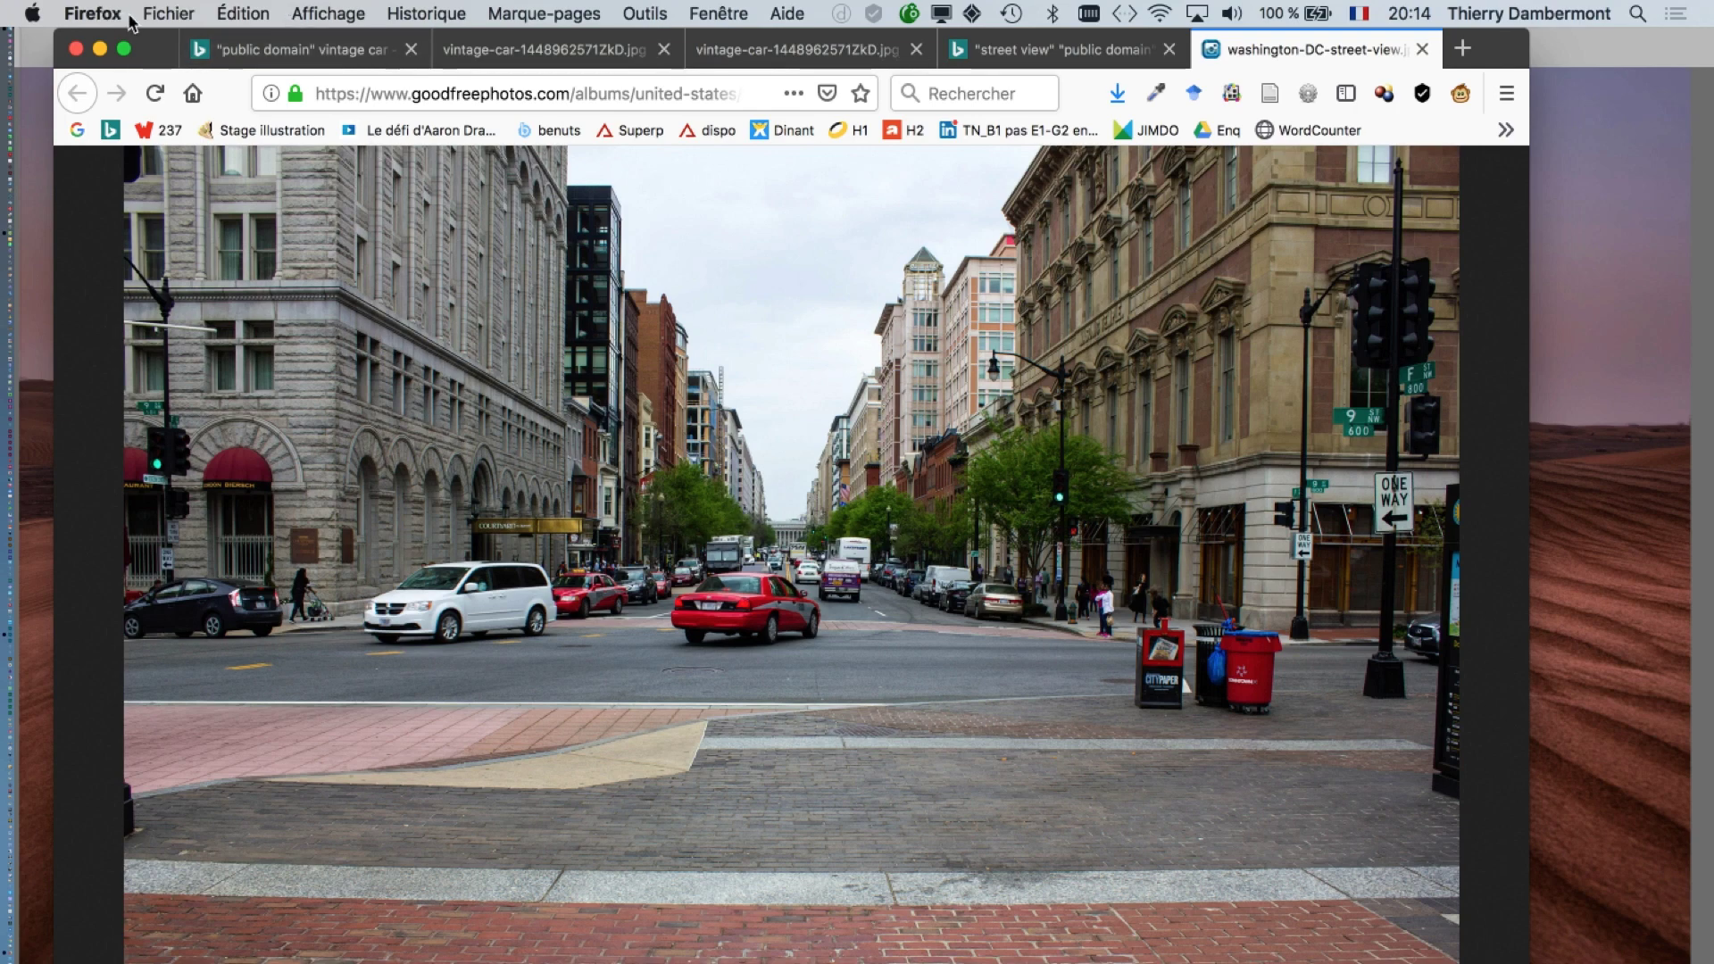
- Save the photo as washington-DC-street-view.jpg in the detourages-complexes-avril-2019 folder
right_click(700, 433)
click(815, 513)
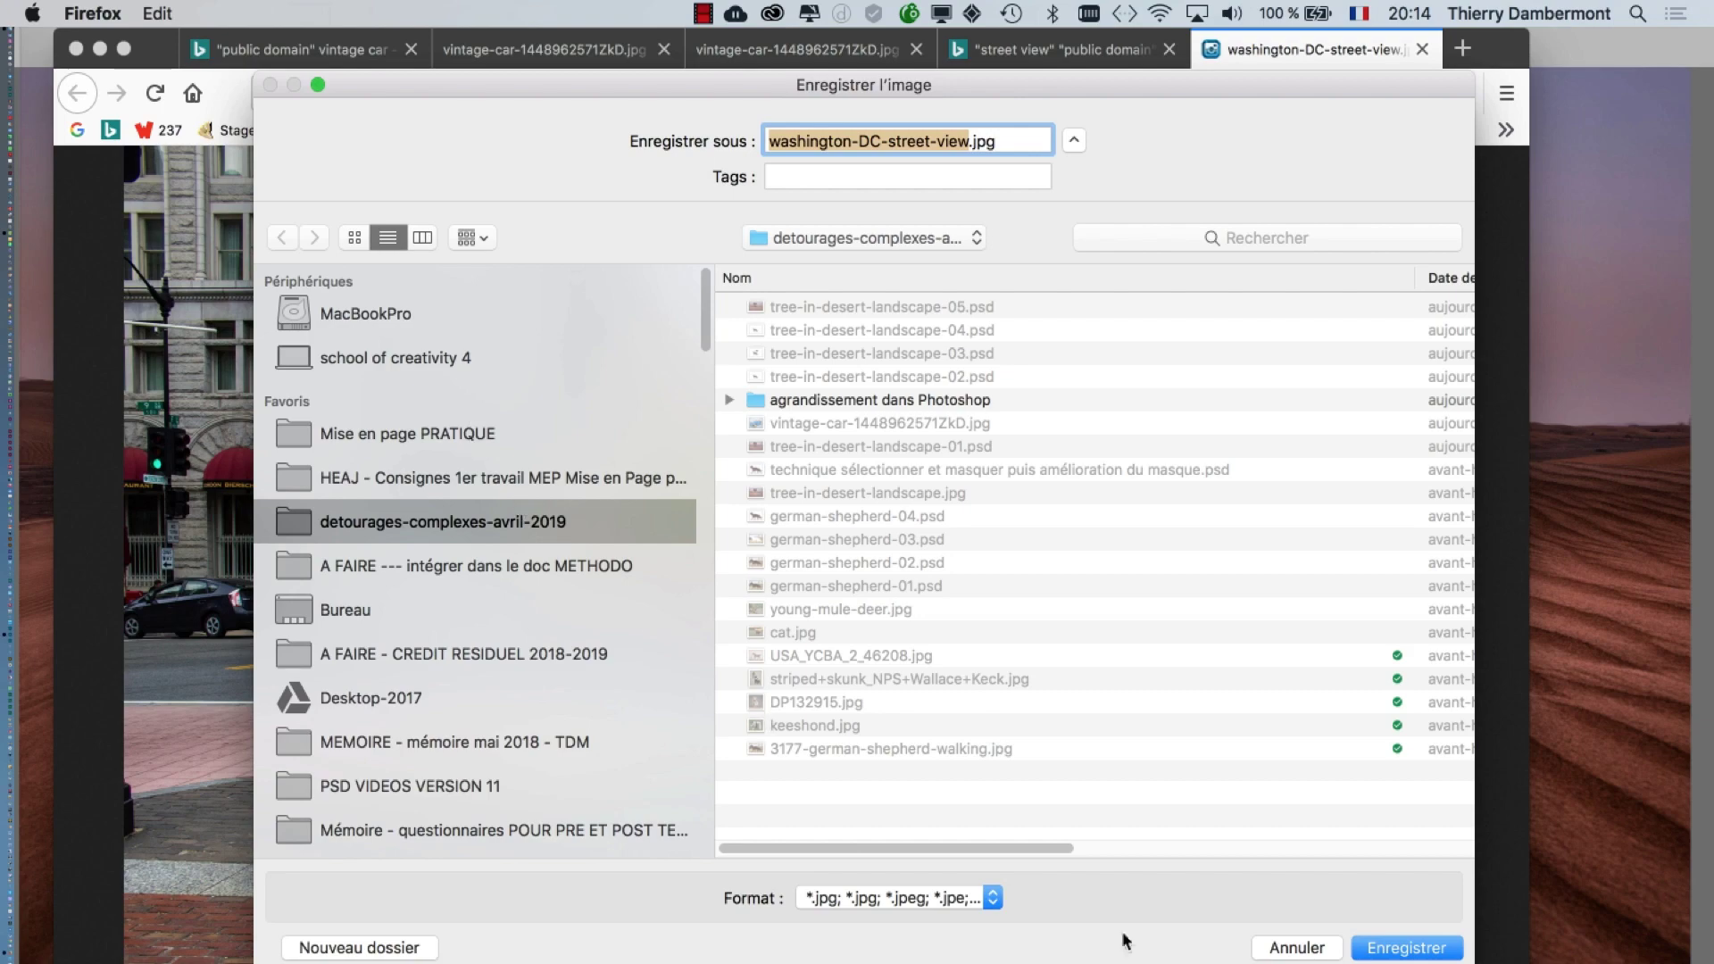
click(1415, 949)
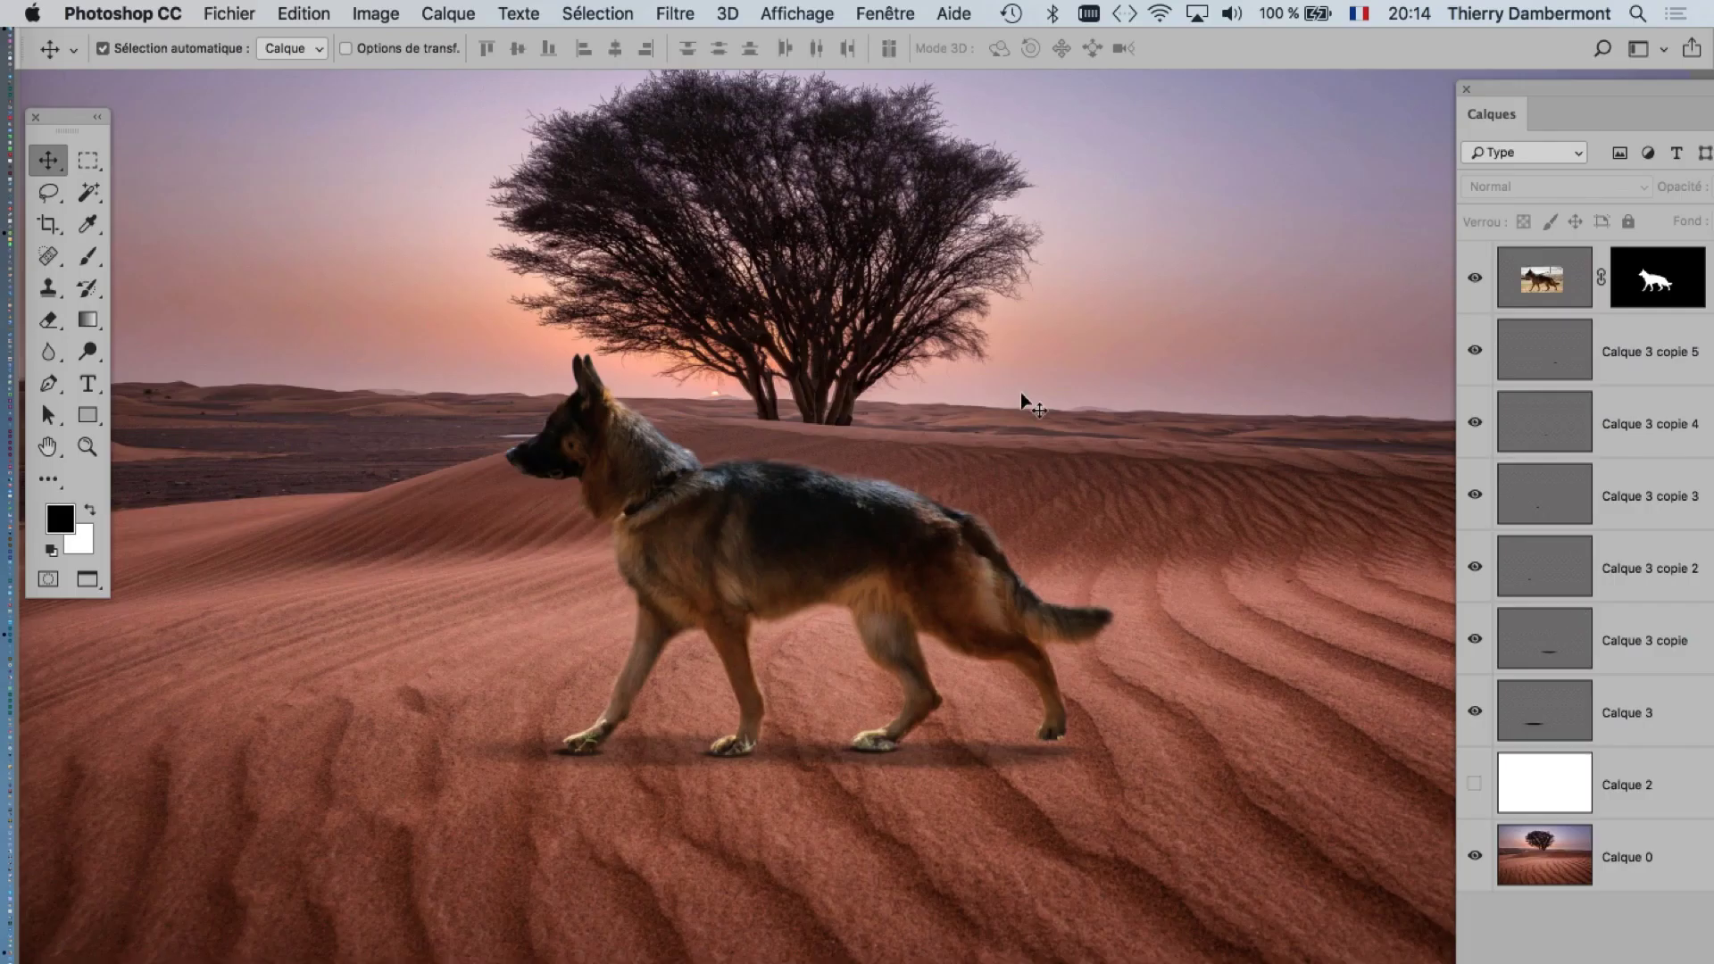
- Open washington-DC-street-view.jpg from disk as a new document
click(302, 12)
click(240, 67)
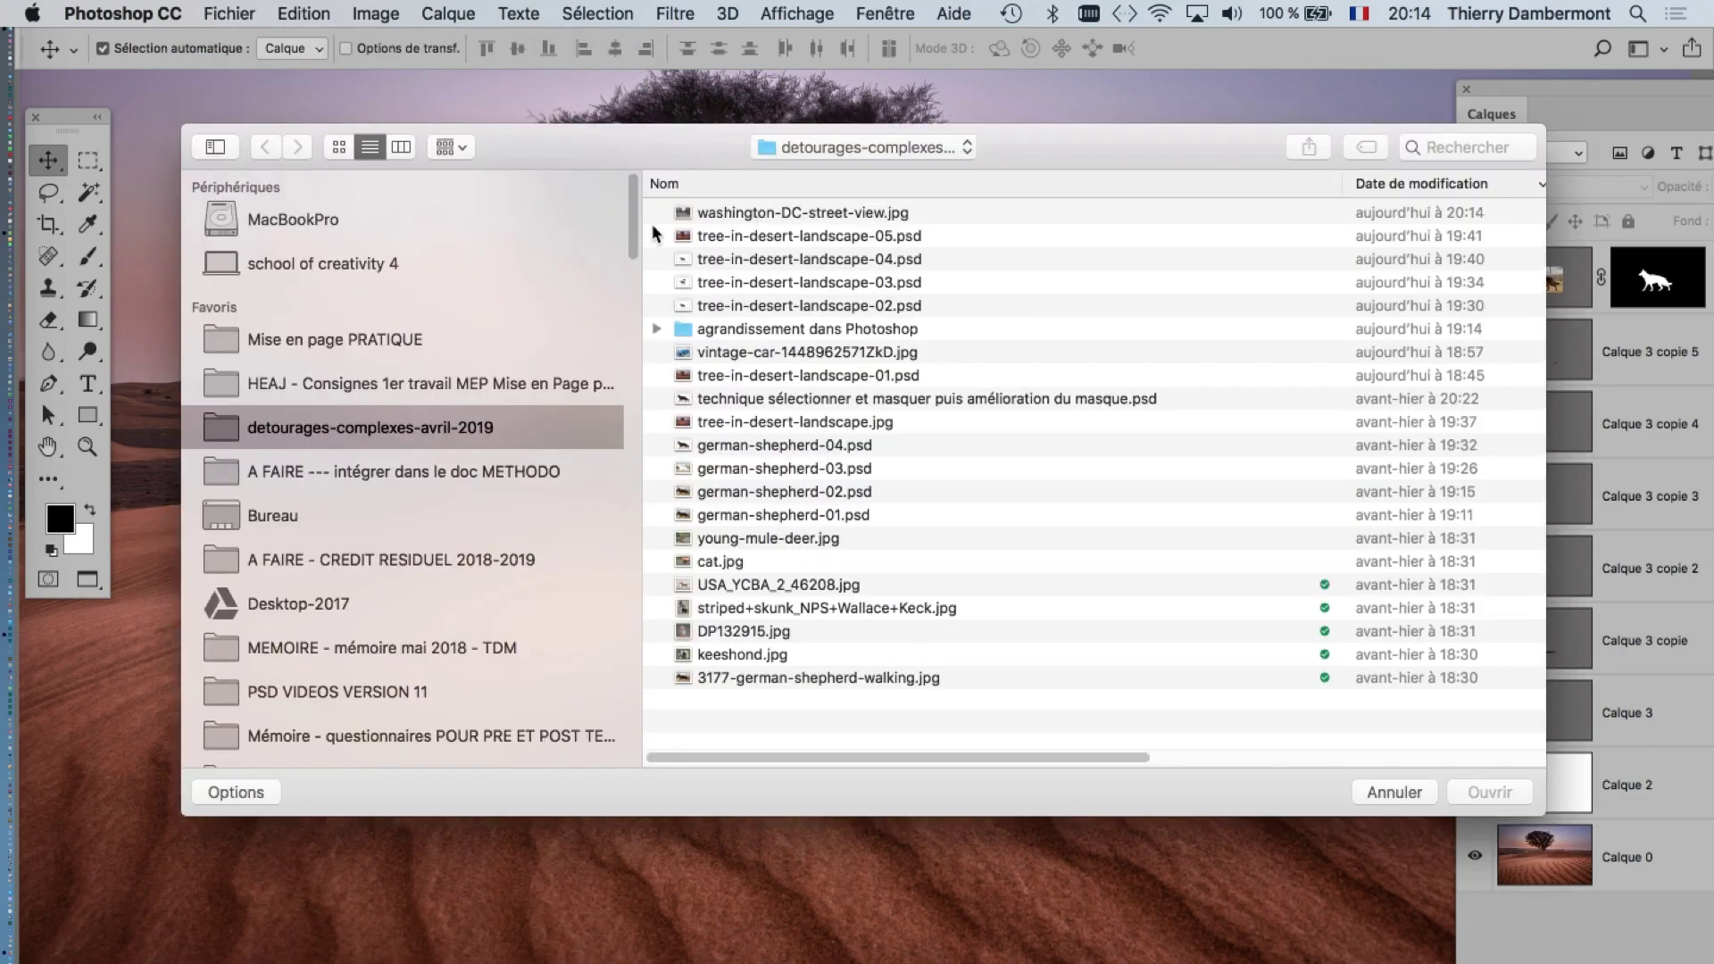
click(755, 214)
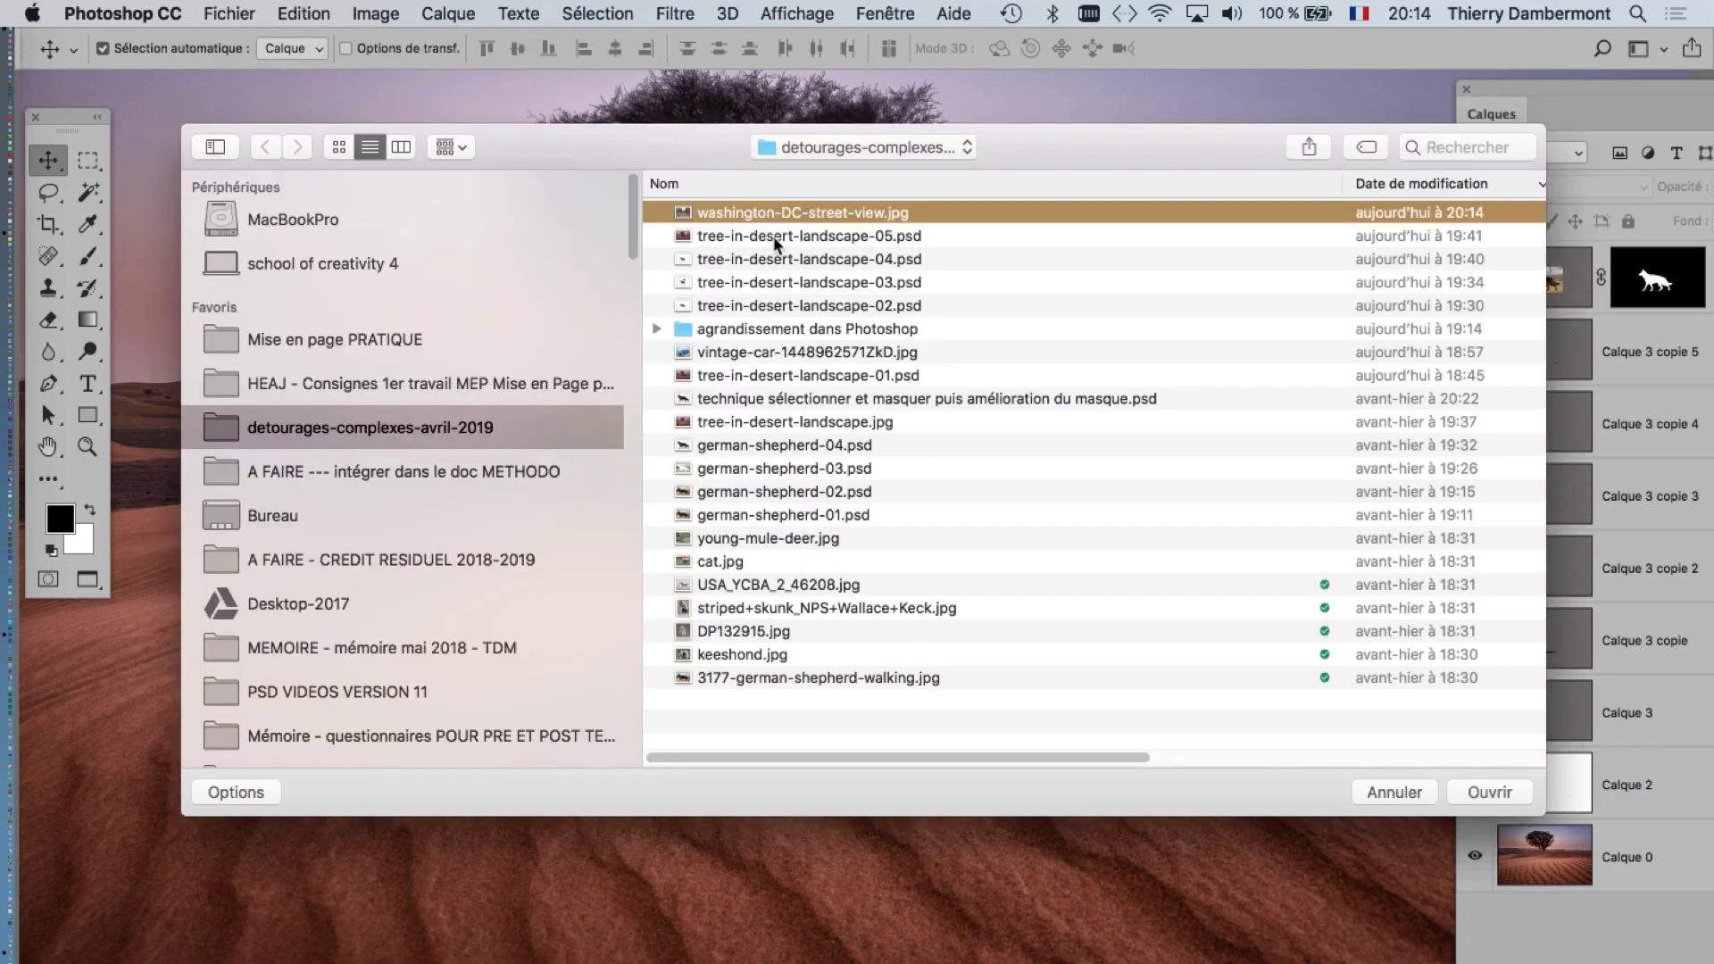
click(1490, 792)
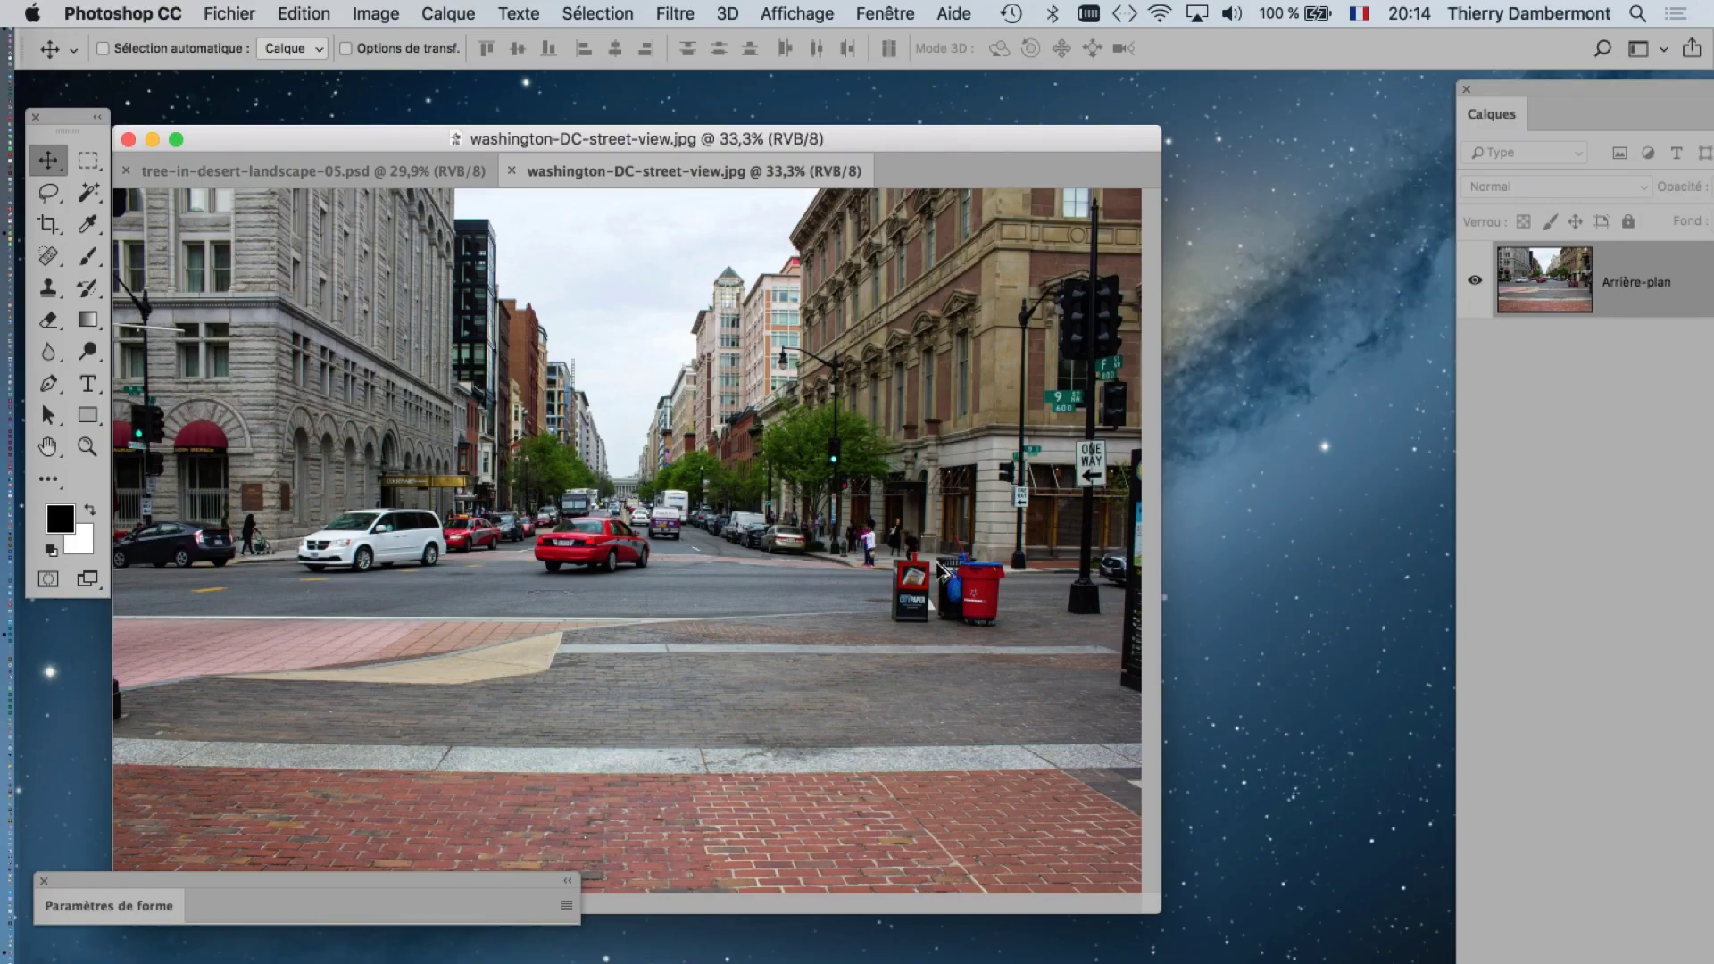
- Float the street photo into its own window and close the Paramètres de forme panel
drag(576, 178, 811, 343)
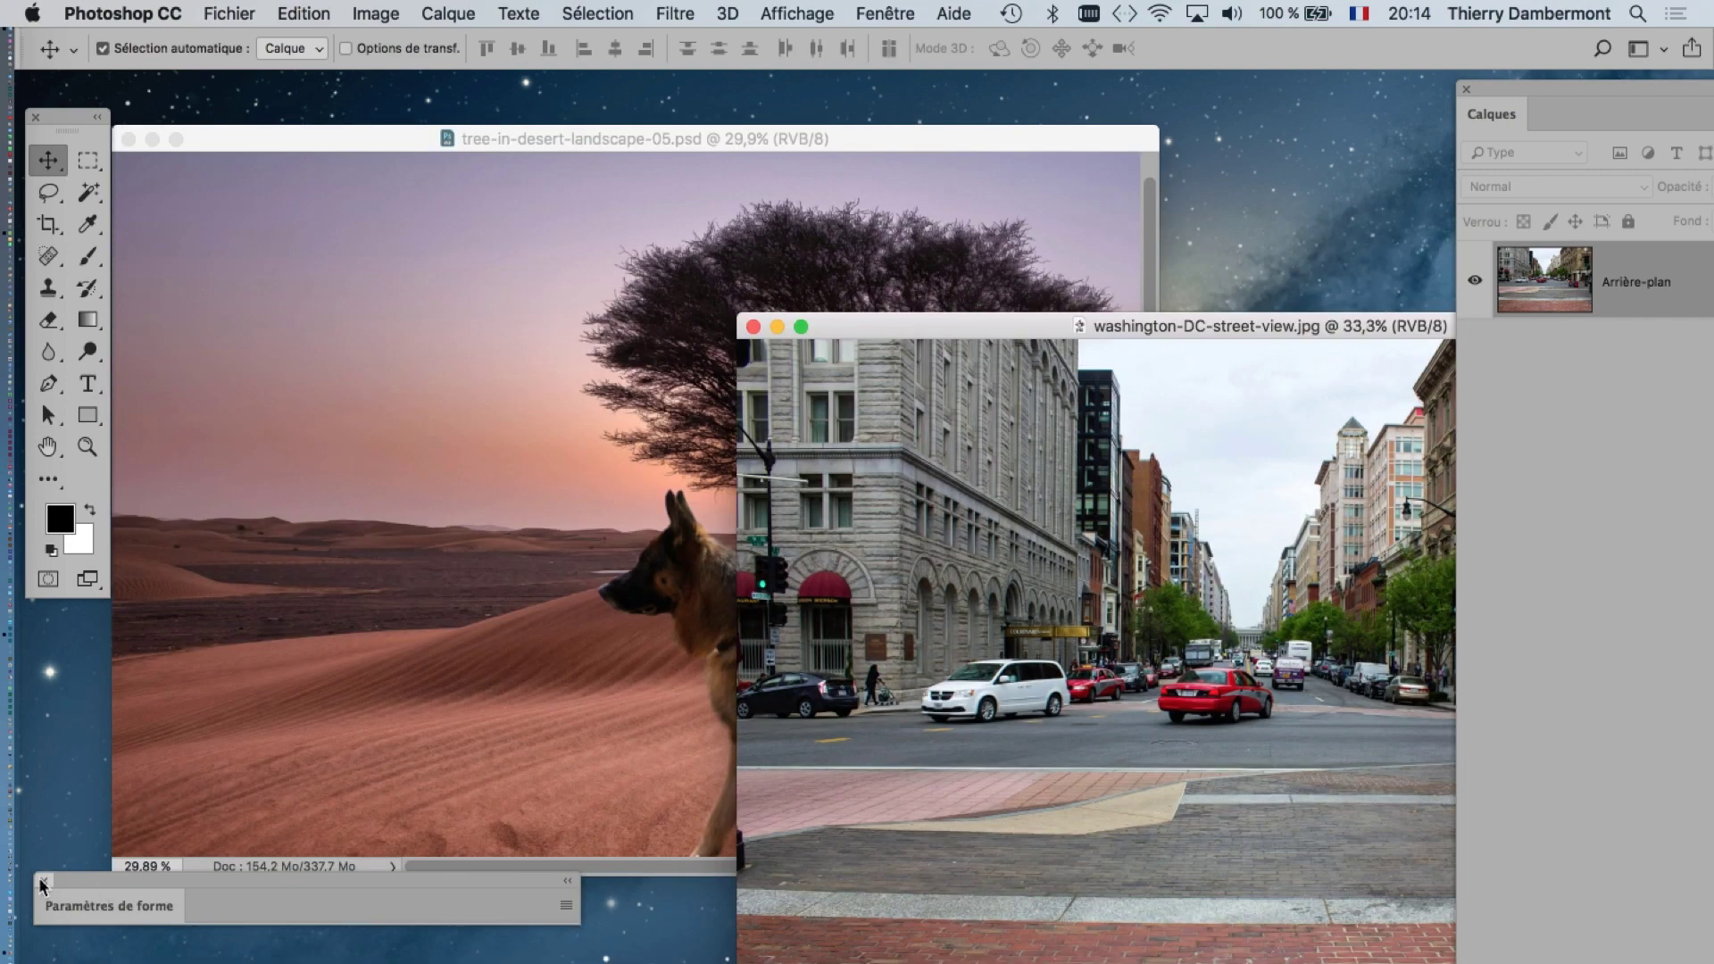
click(41, 879)
drag(820, 319, 822, 318)
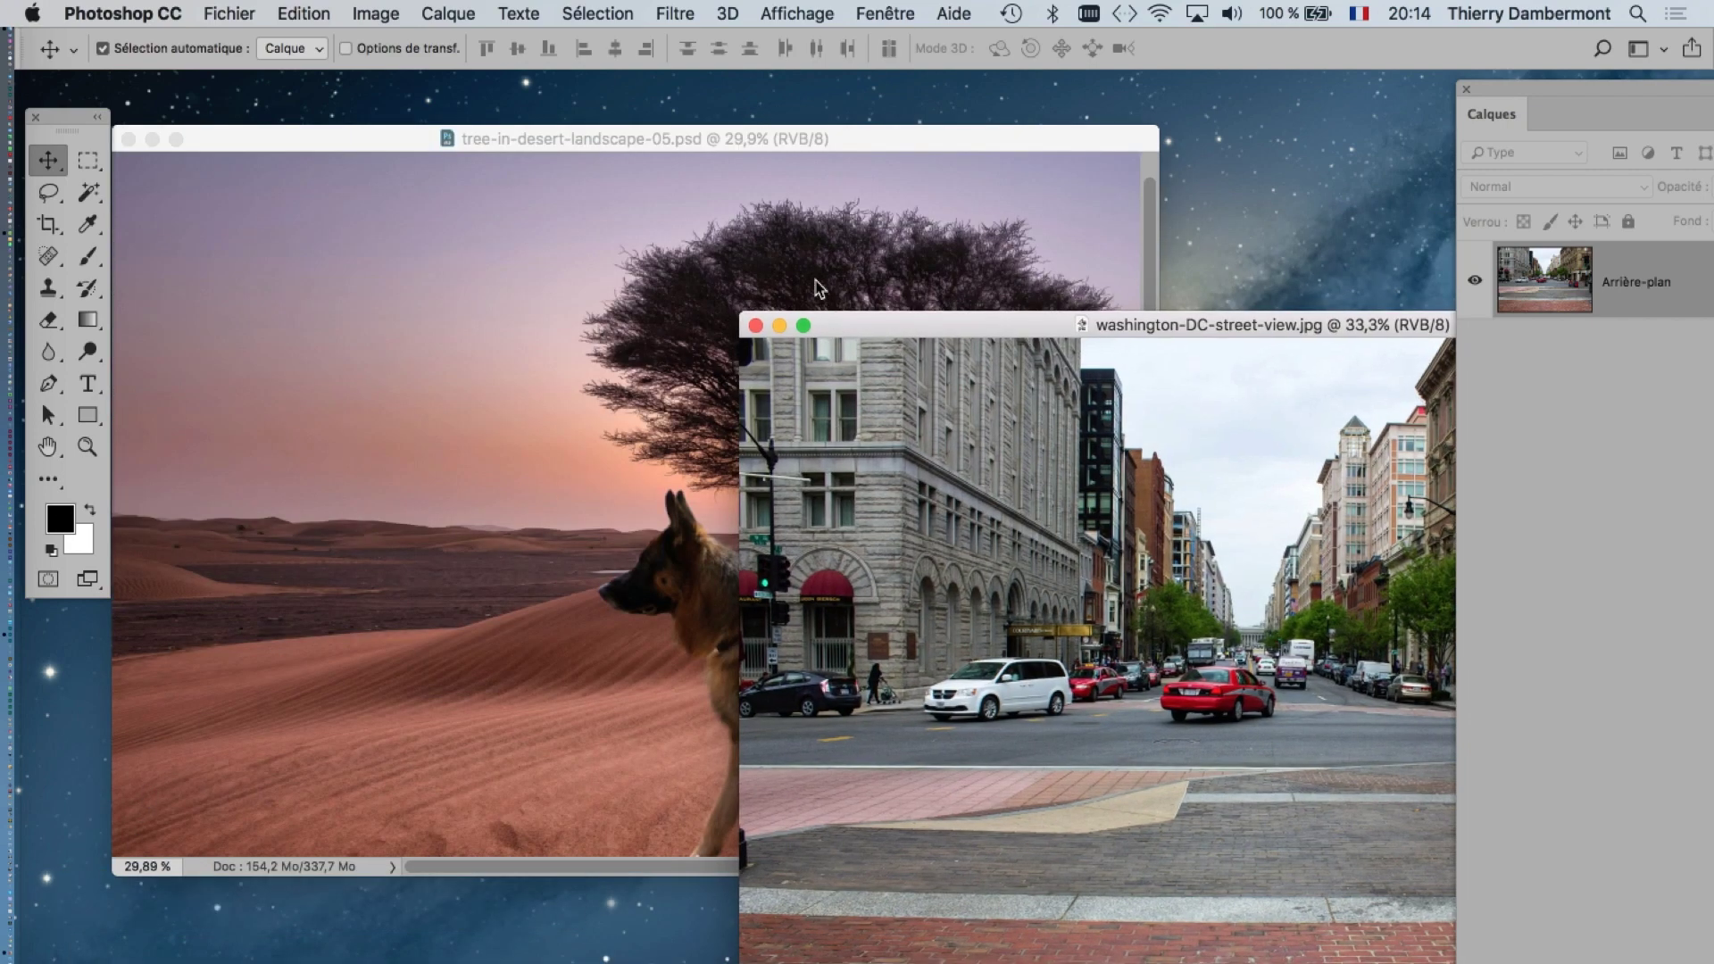
click(778, 136)
scroll(693, 397, down, 1)
scroll(701, 418, down, 1)
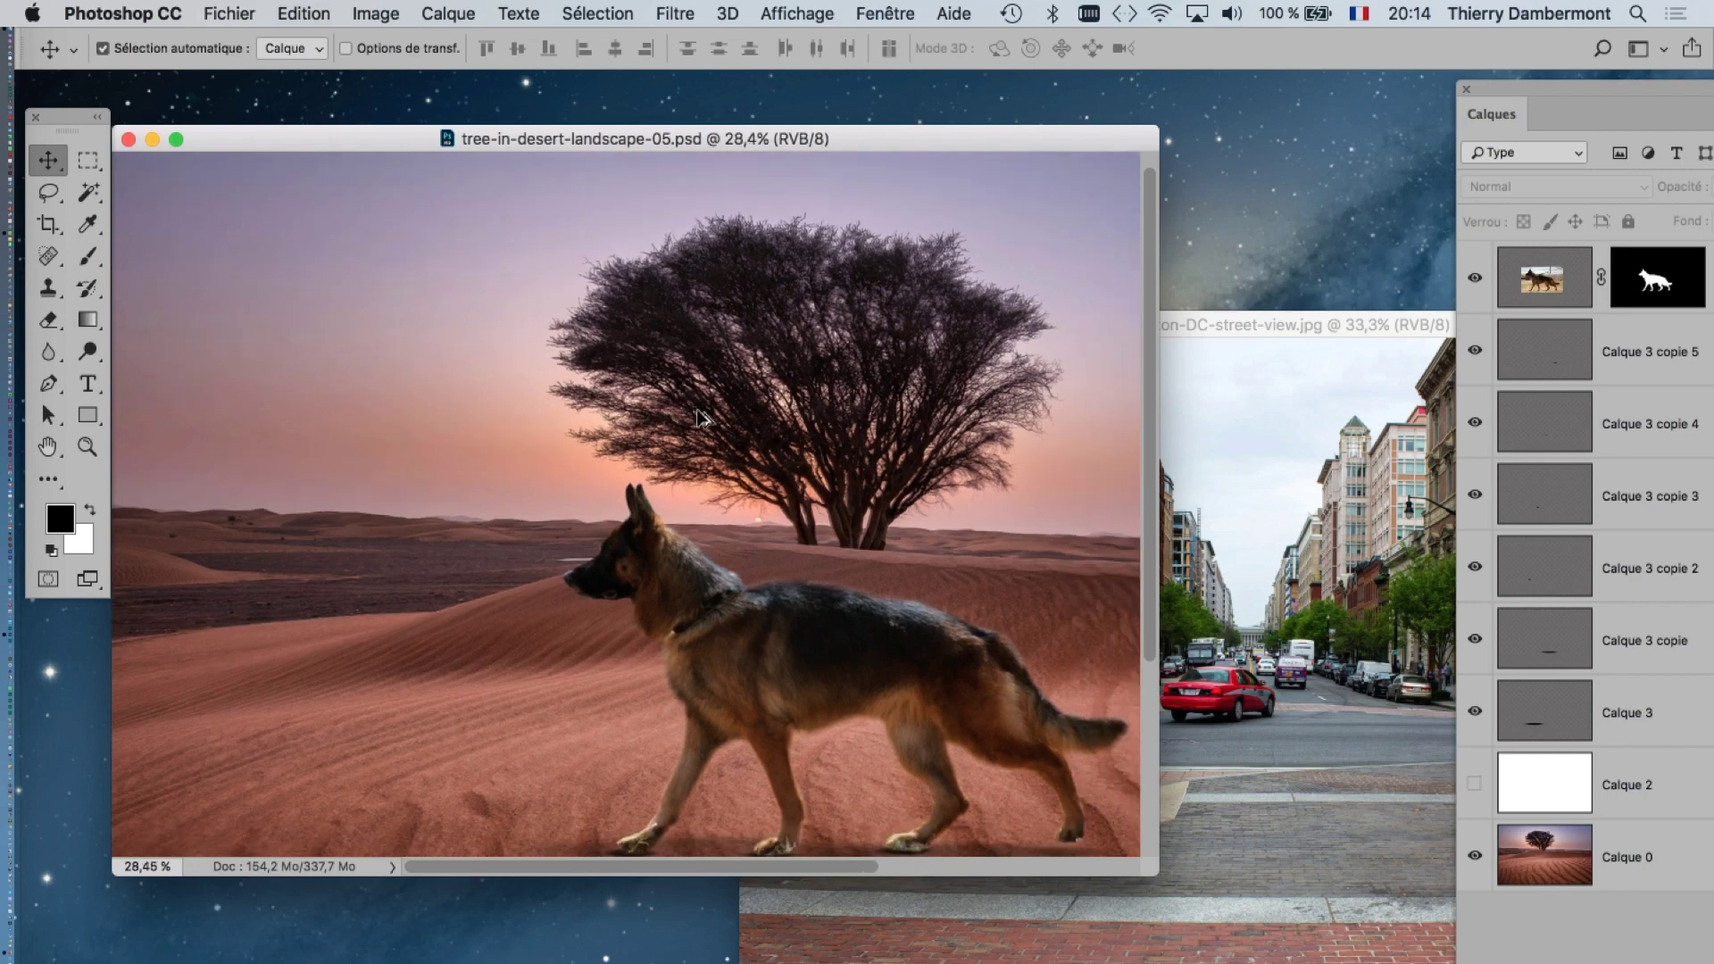
scroll(700, 417, down, 2)
scroll(701, 418, down, 1)
scroll(701, 418, down, 1)
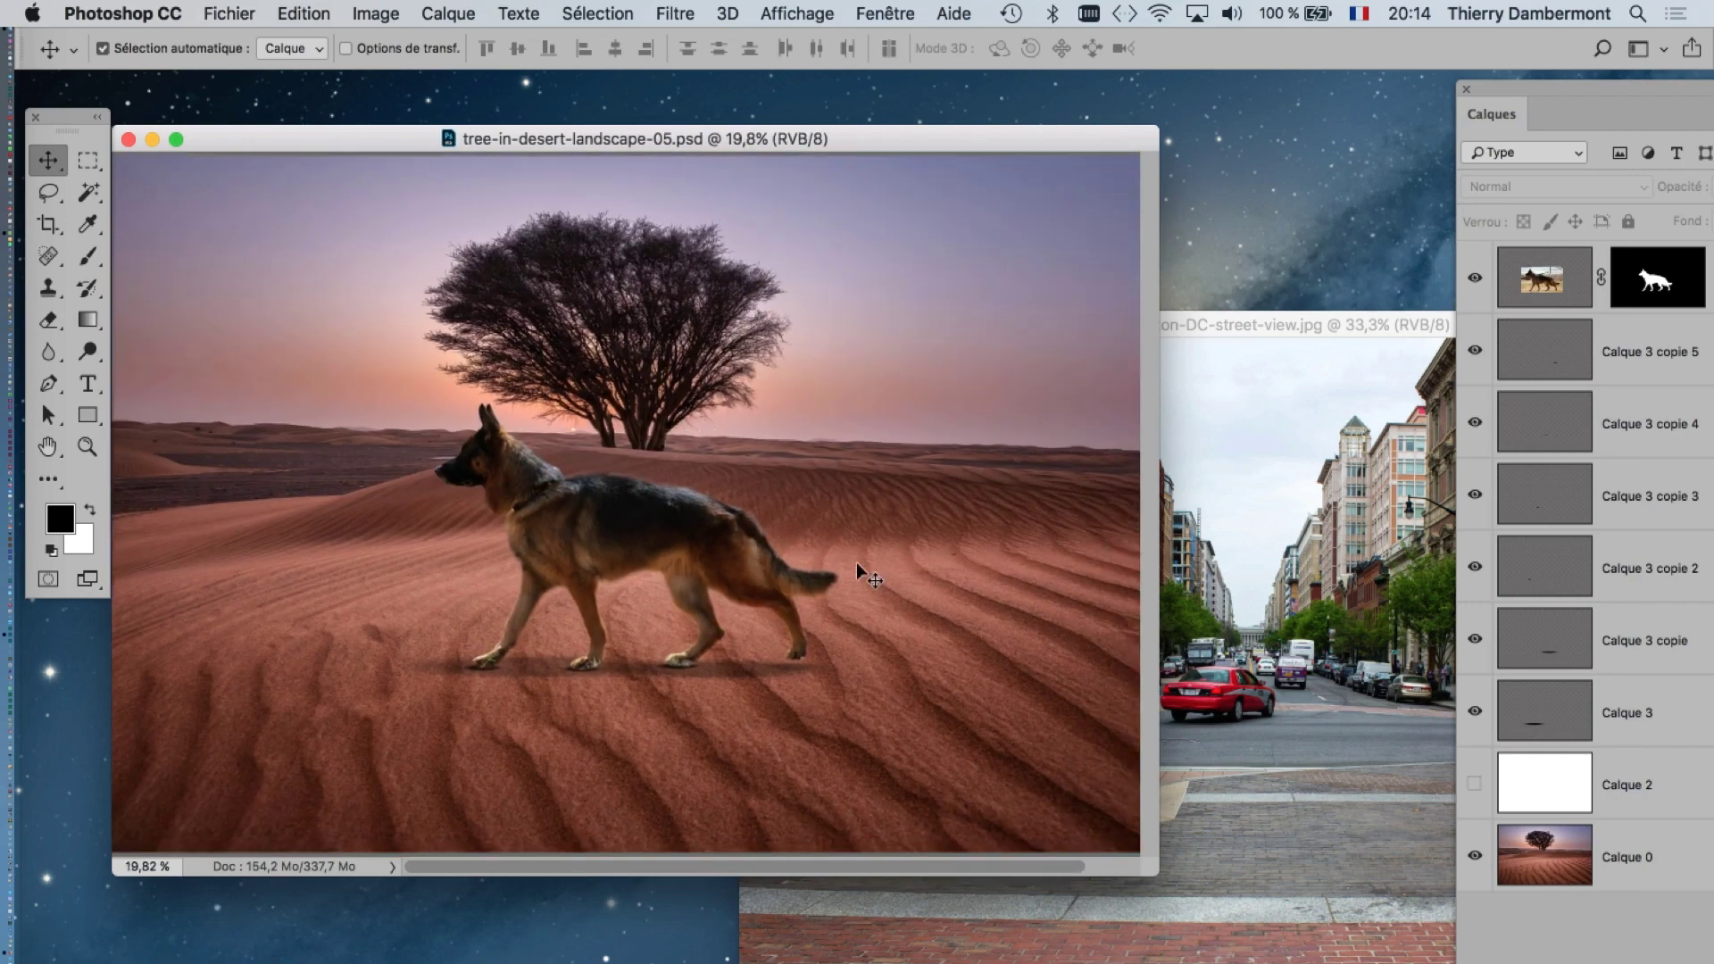
- Position the street photo window beside the composite and undock the Calques panel
click(1230, 344)
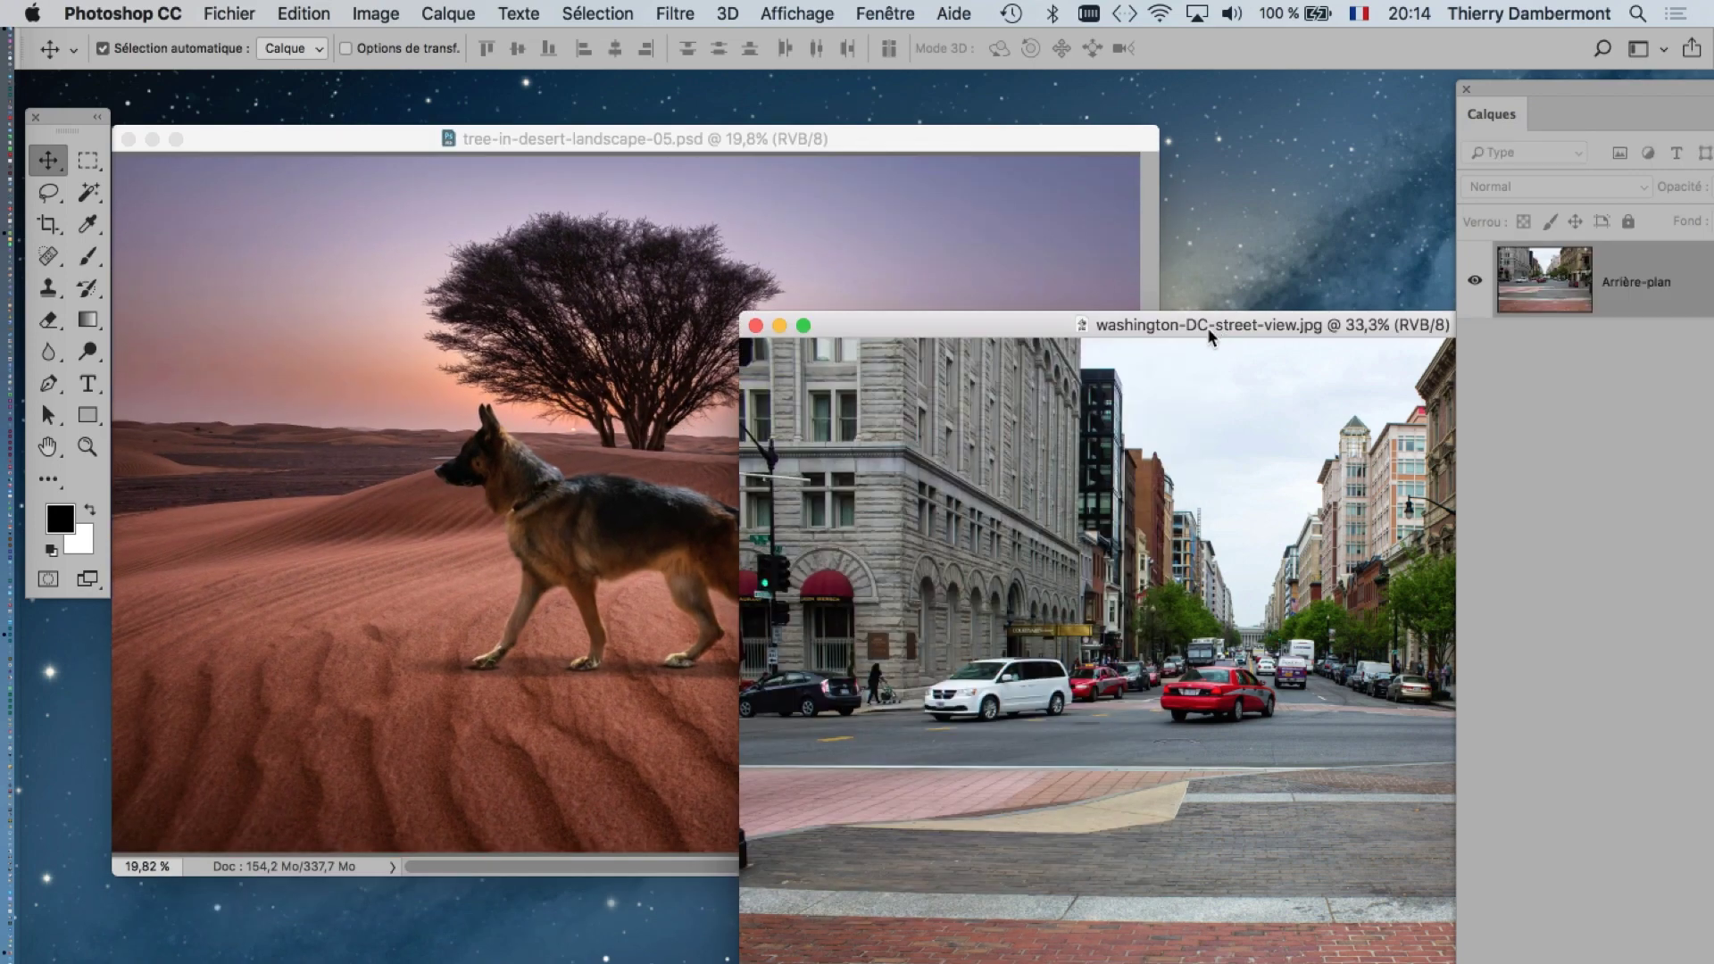
drag(1207, 325, 1237, 323)
click(793, 134)
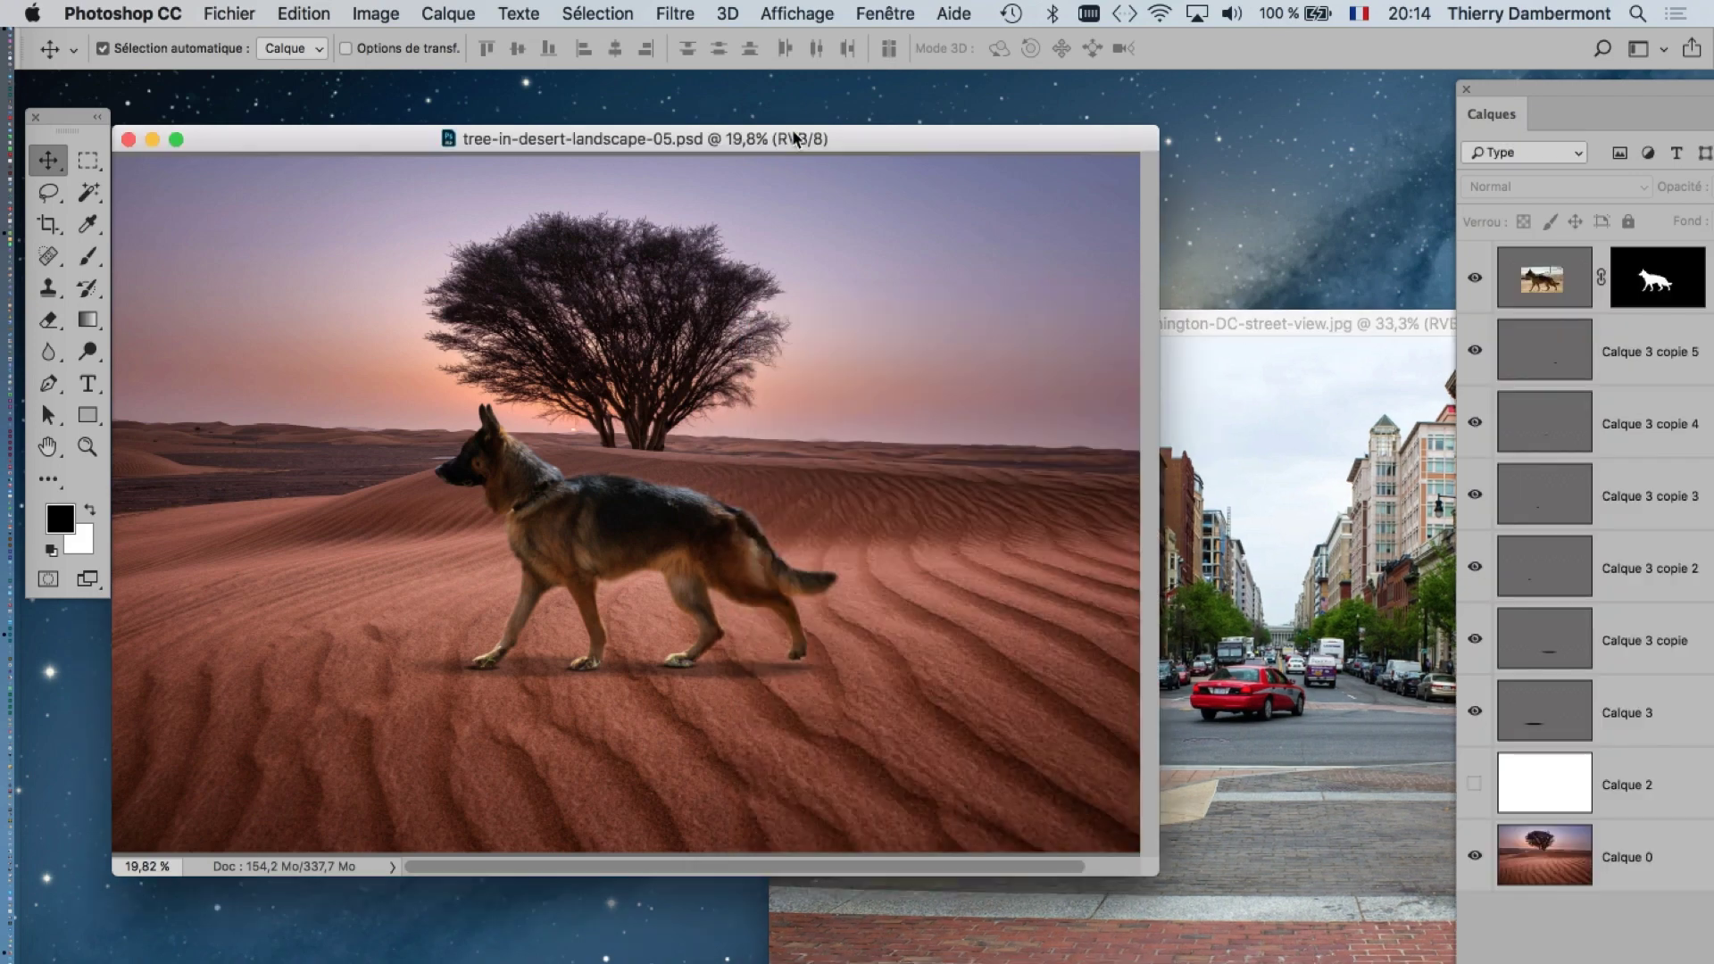
drag(1497, 87, 1025, 93)
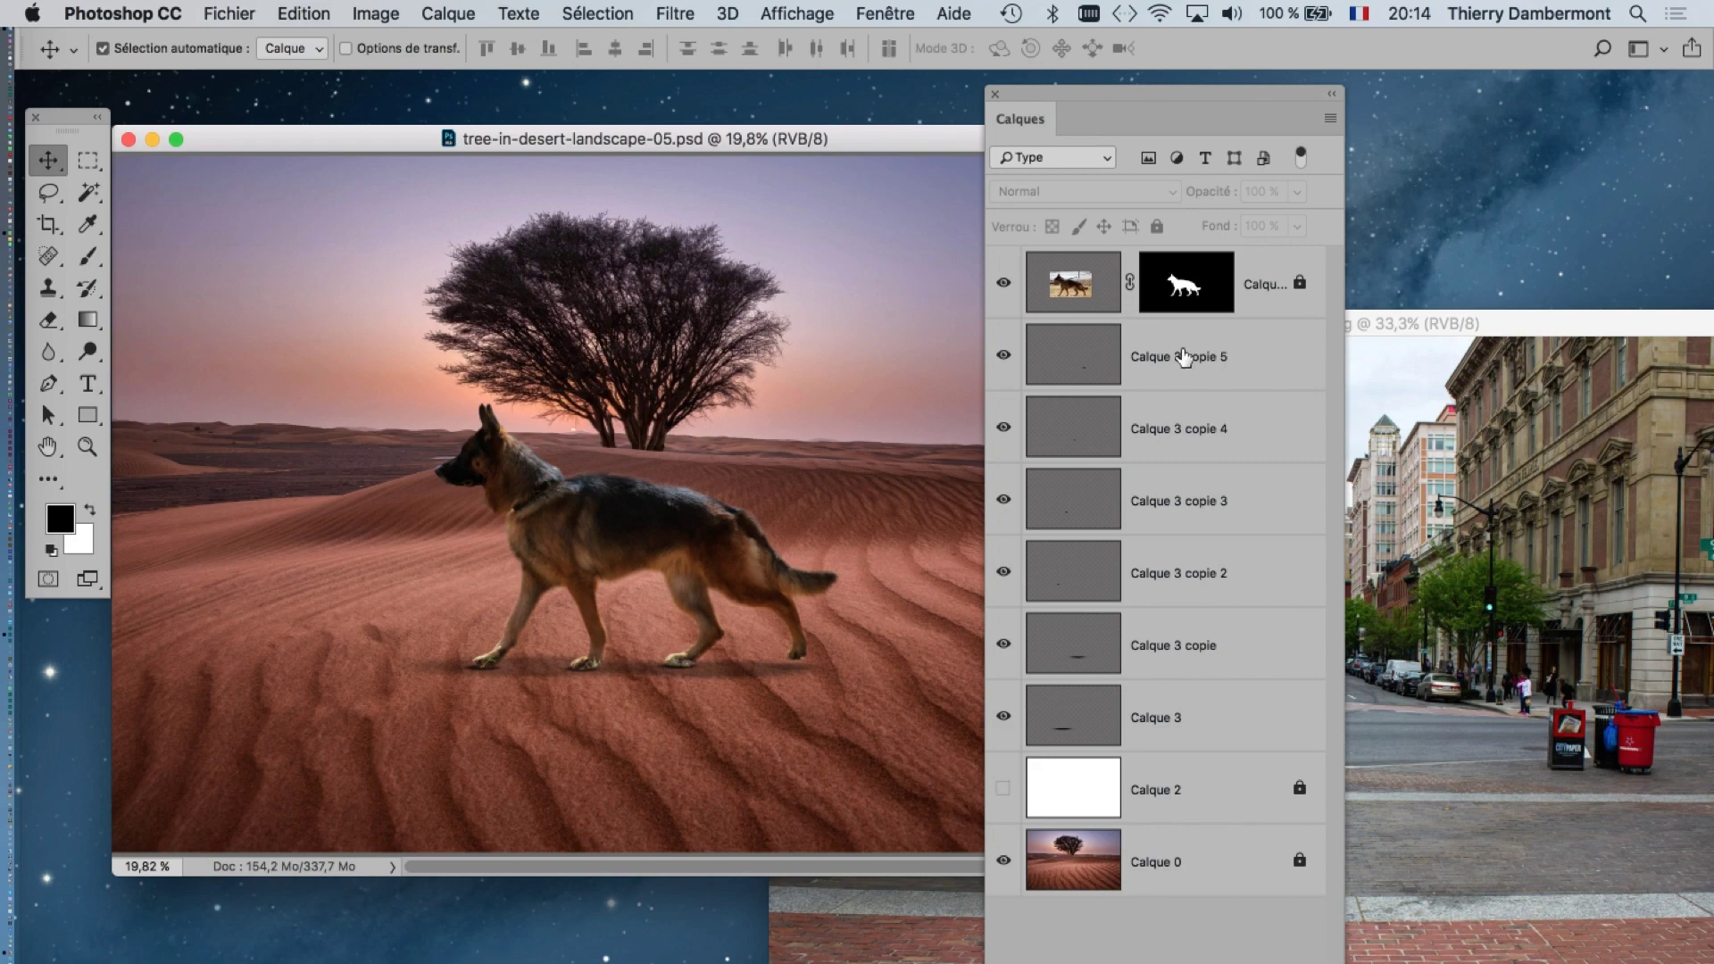
- Select the dog layer through the Calque 3 shadow layer and group them as Groupe 1
click(1099, 291)
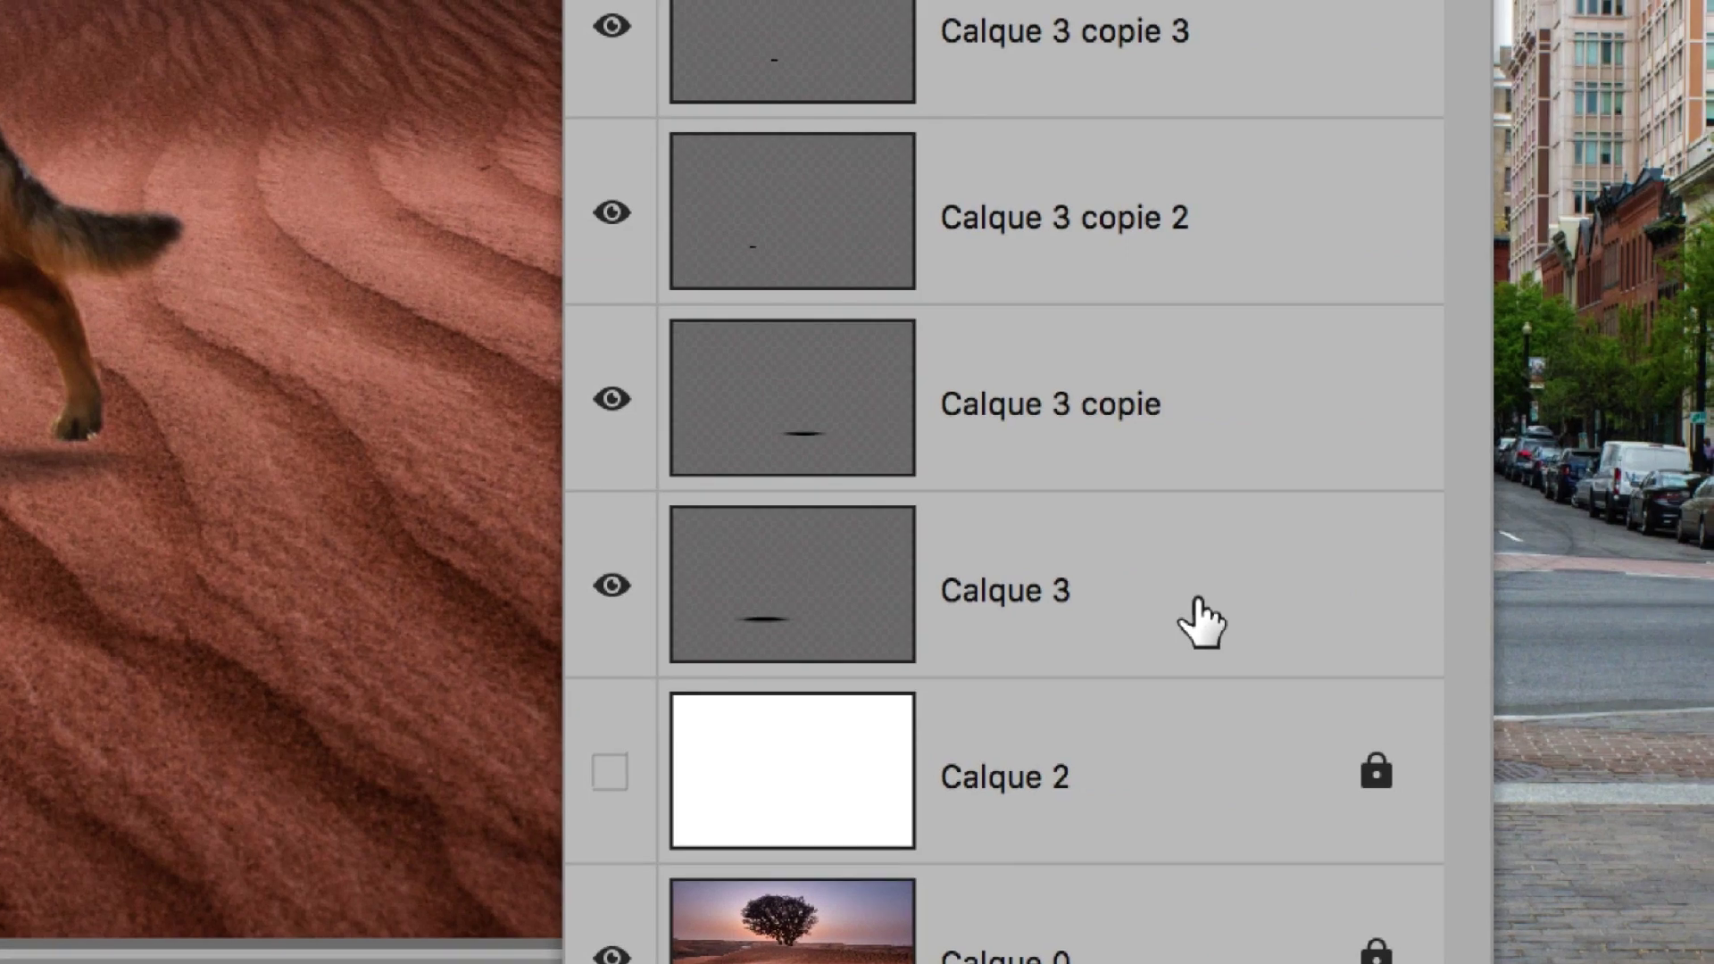
click(1201, 598)
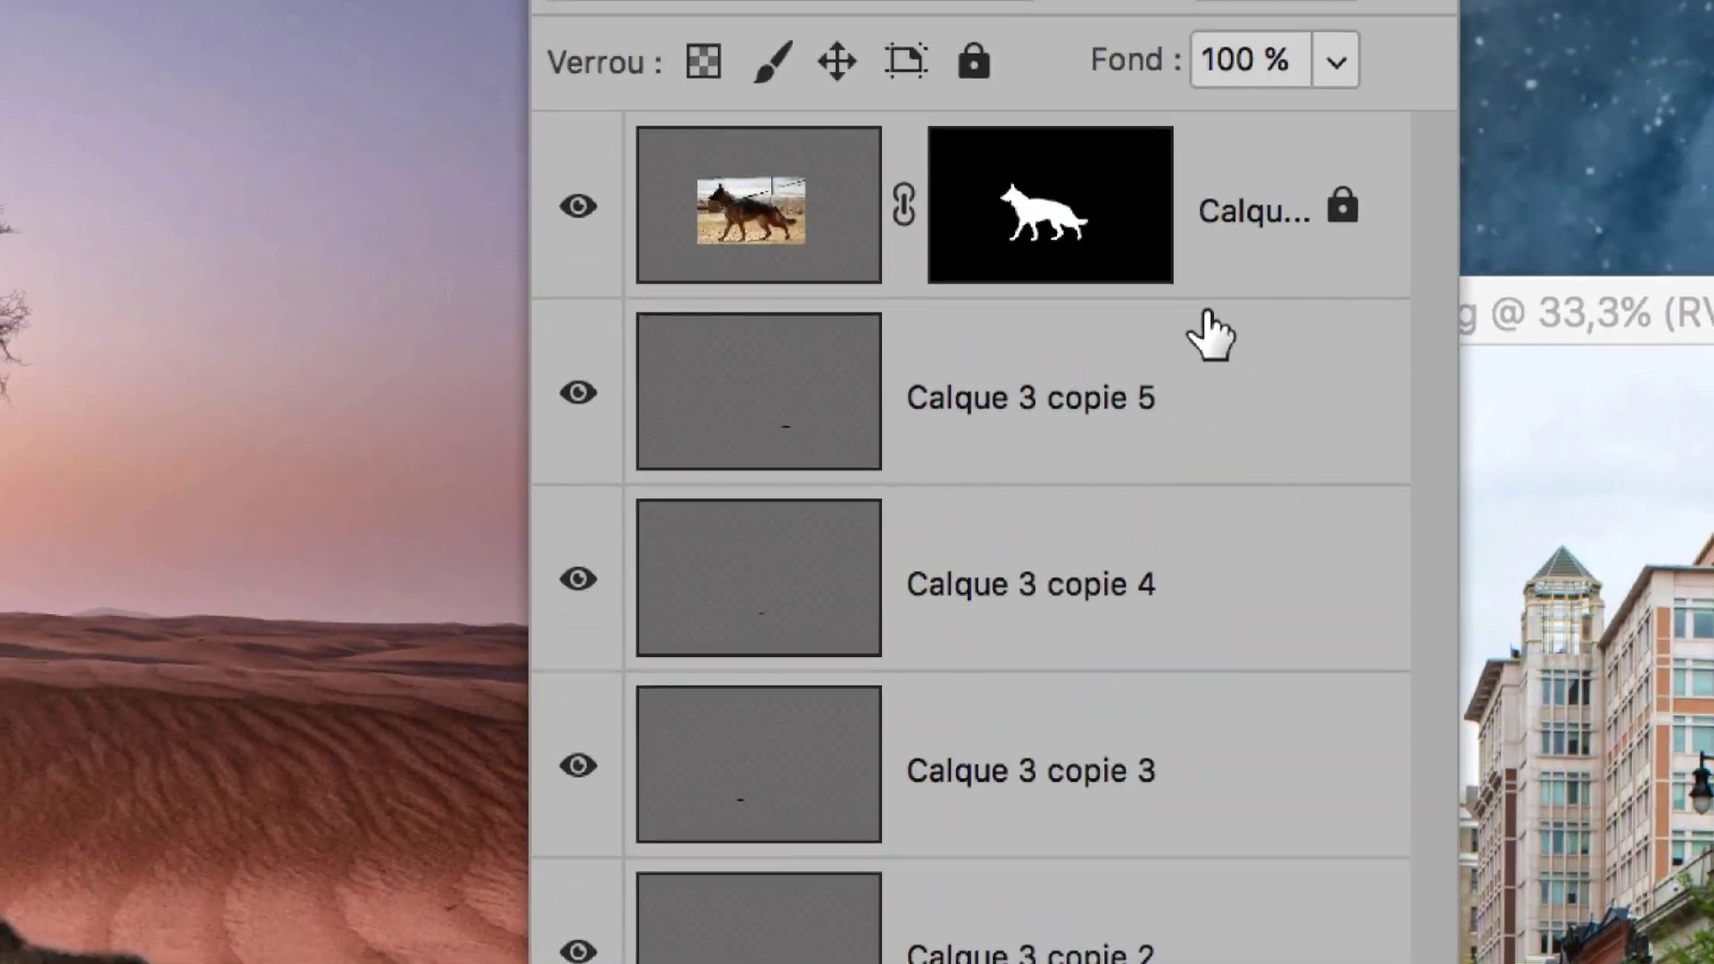
shift+click(1218, 322)
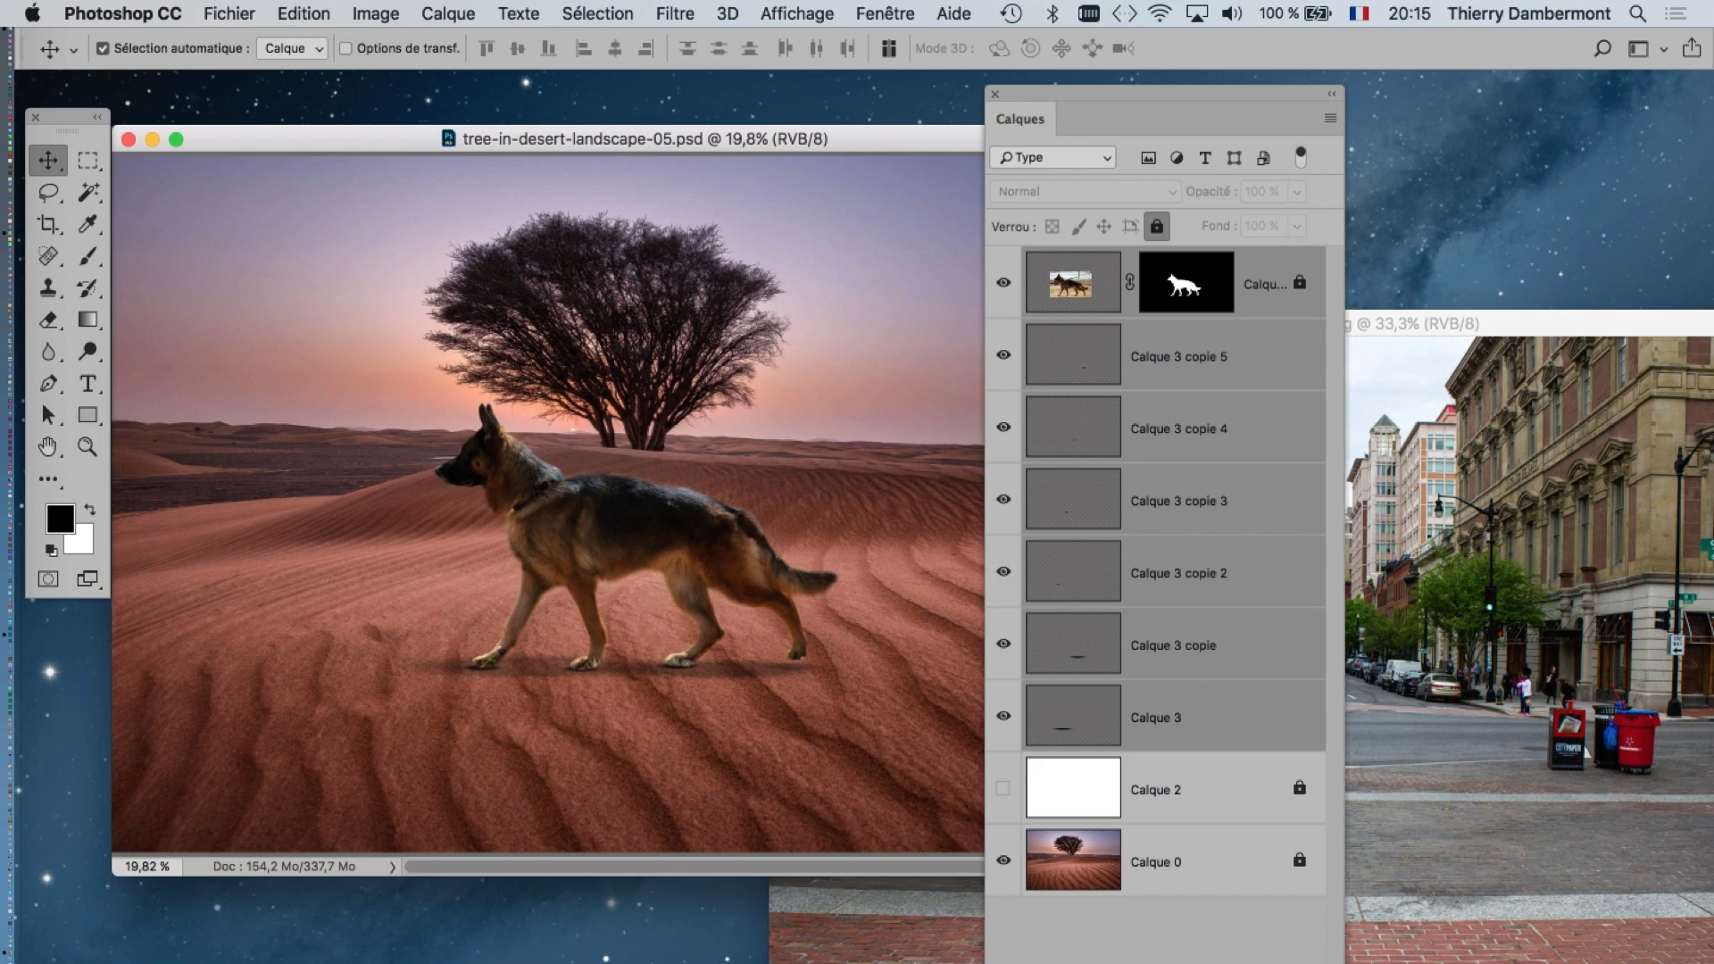
drag(1345, 741, 1547, 741)
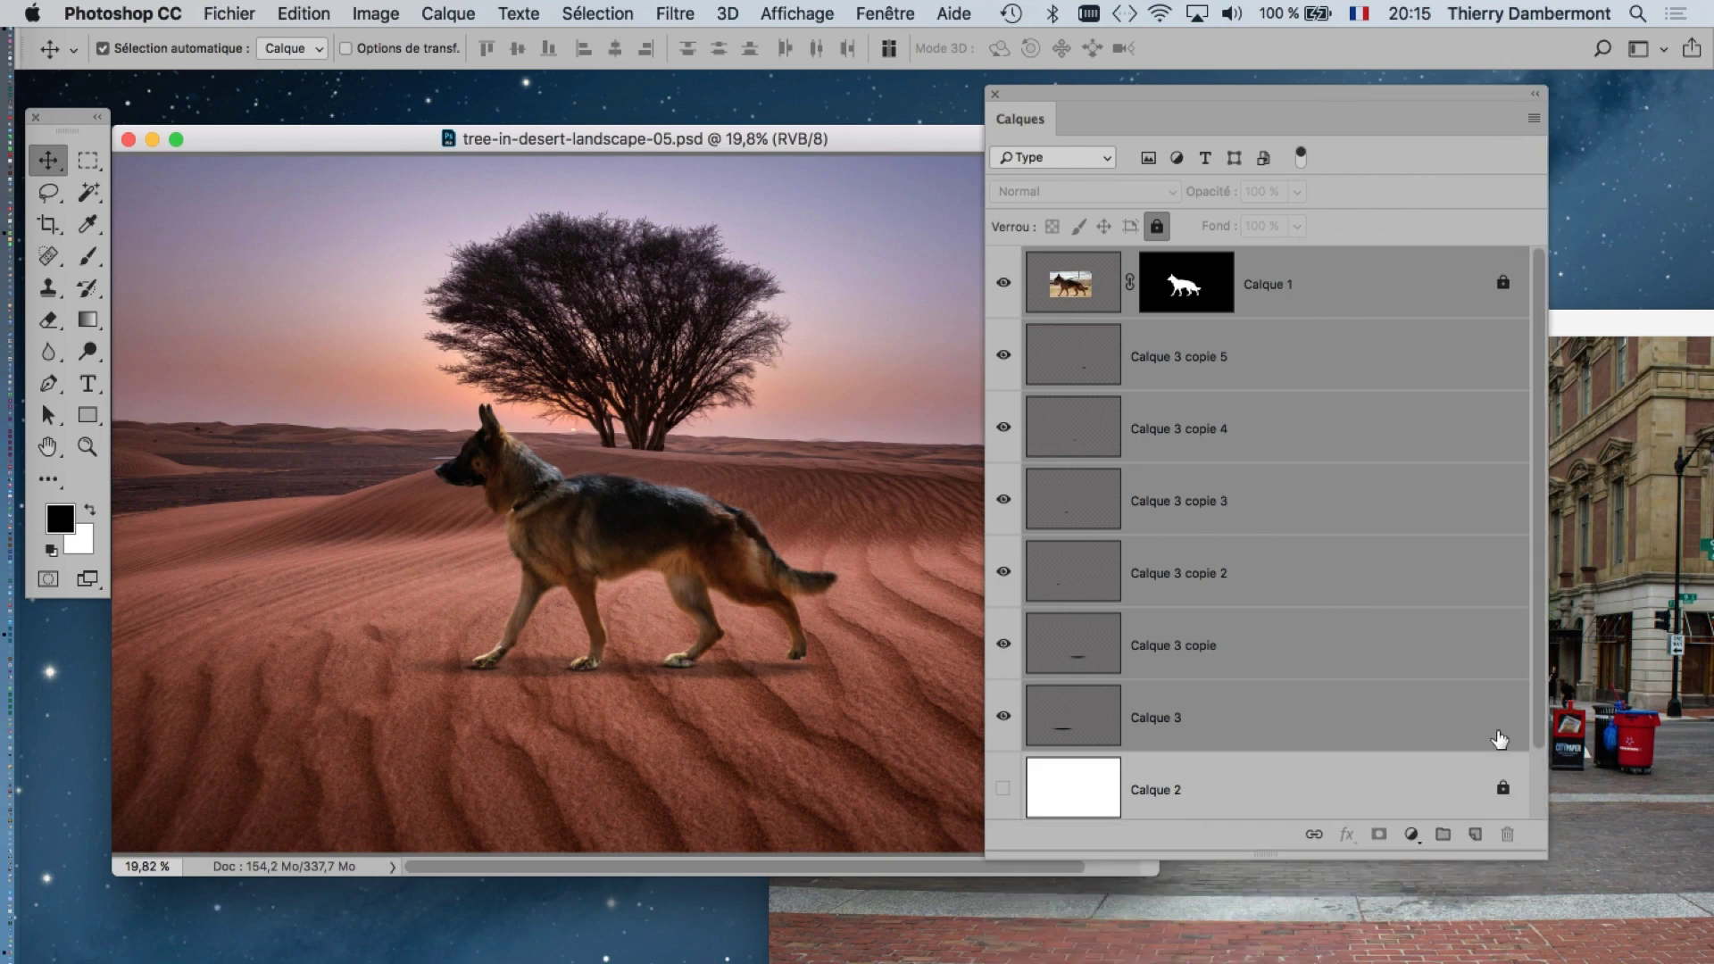
click(1533, 120)
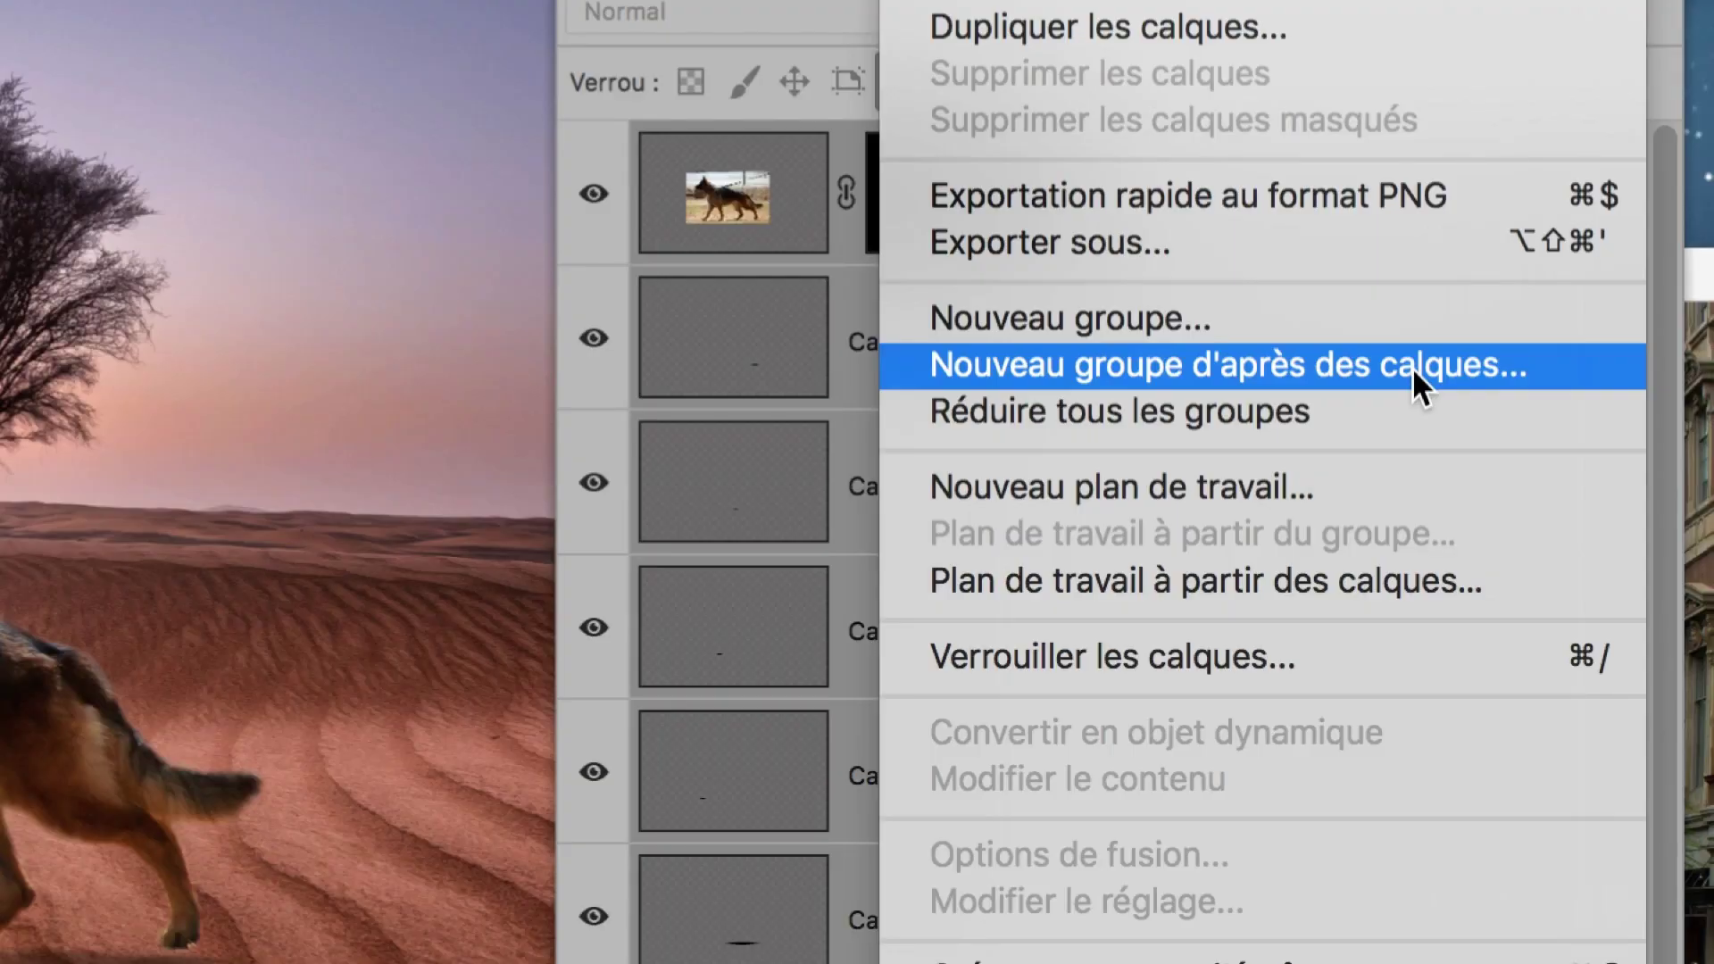
click(1412, 368)
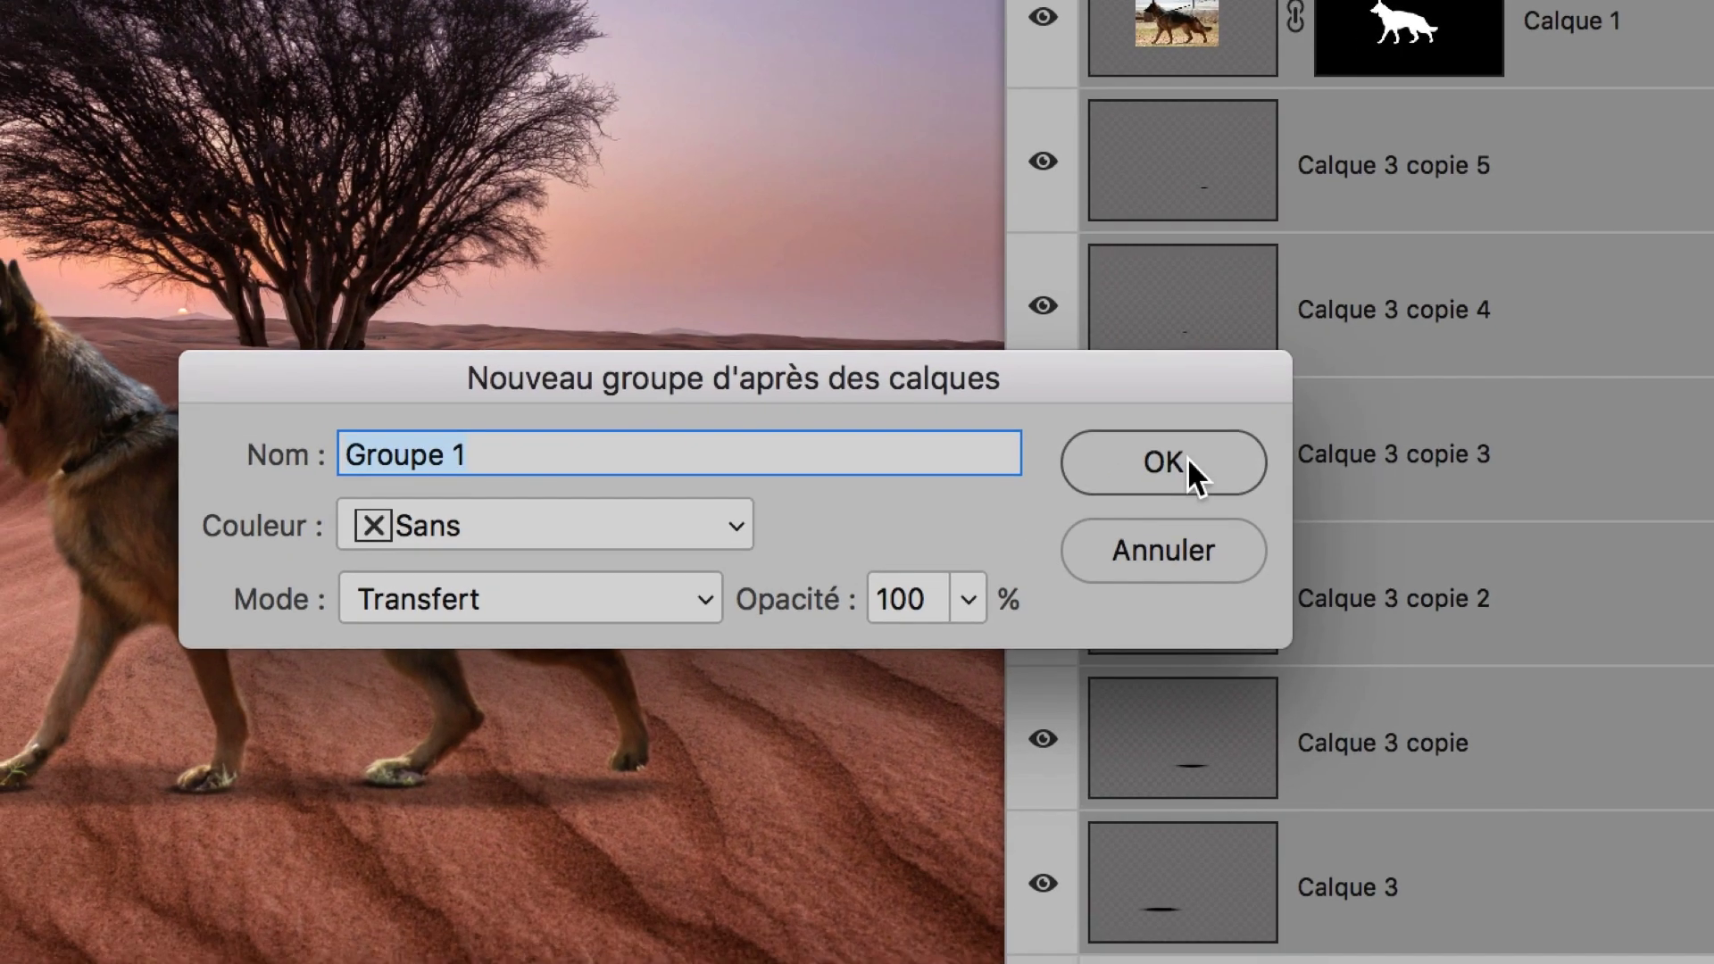
click(1187, 457)
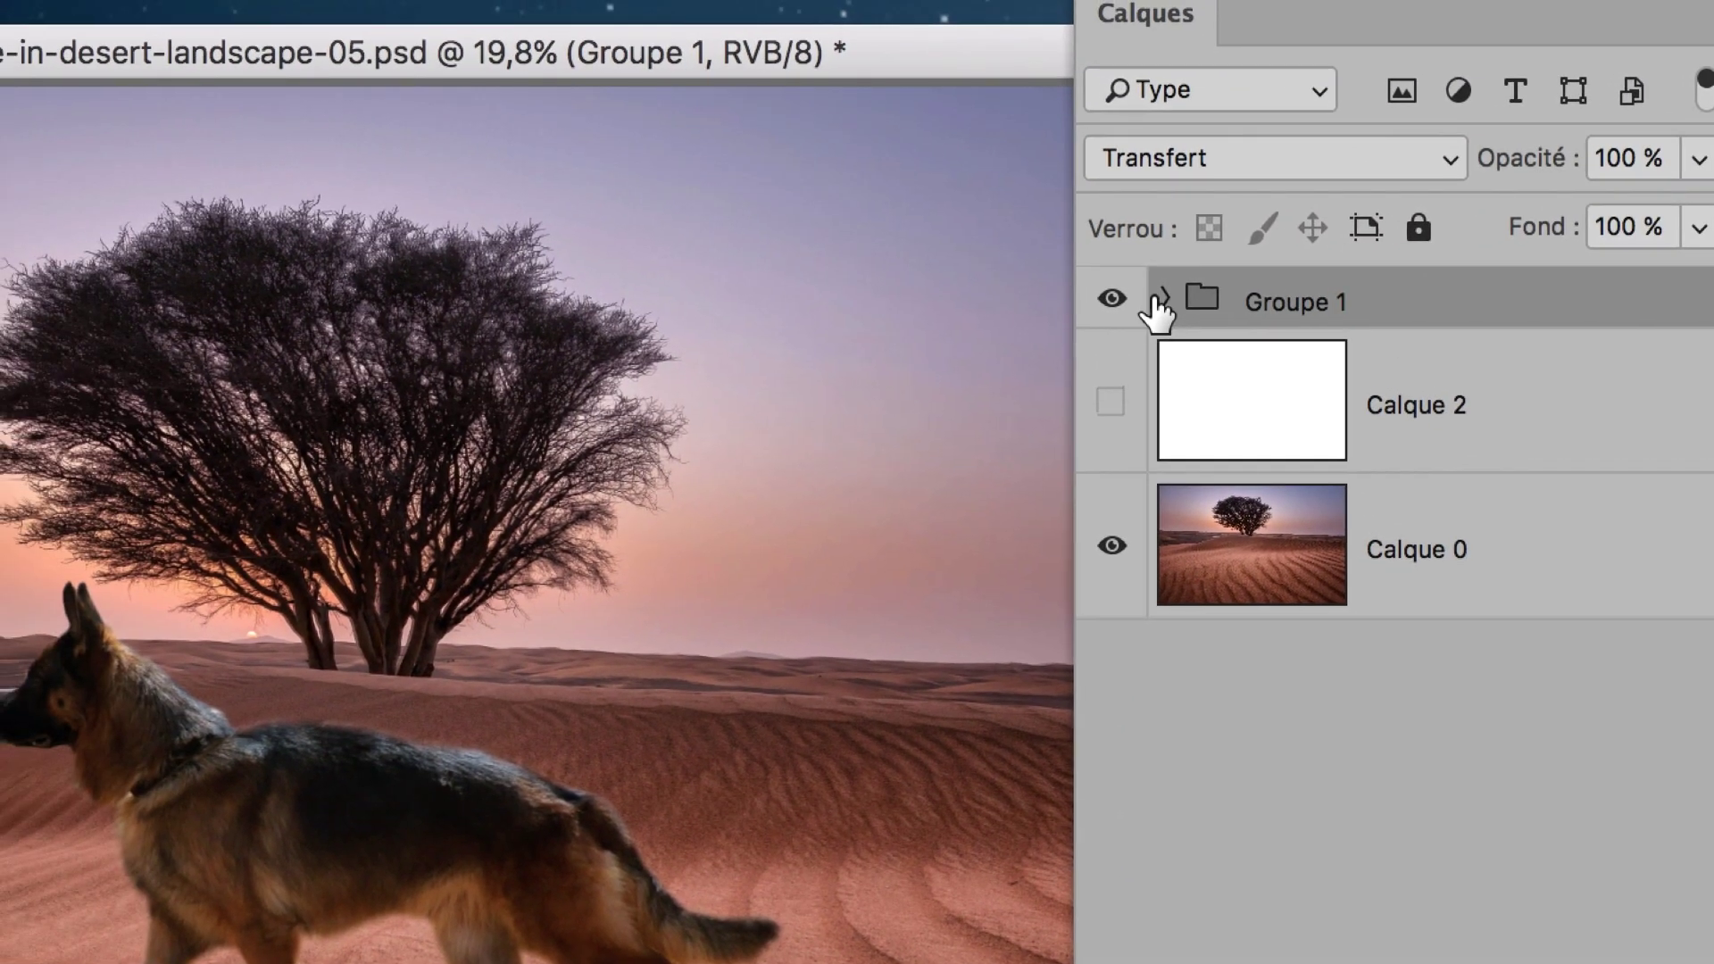
click(1157, 304)
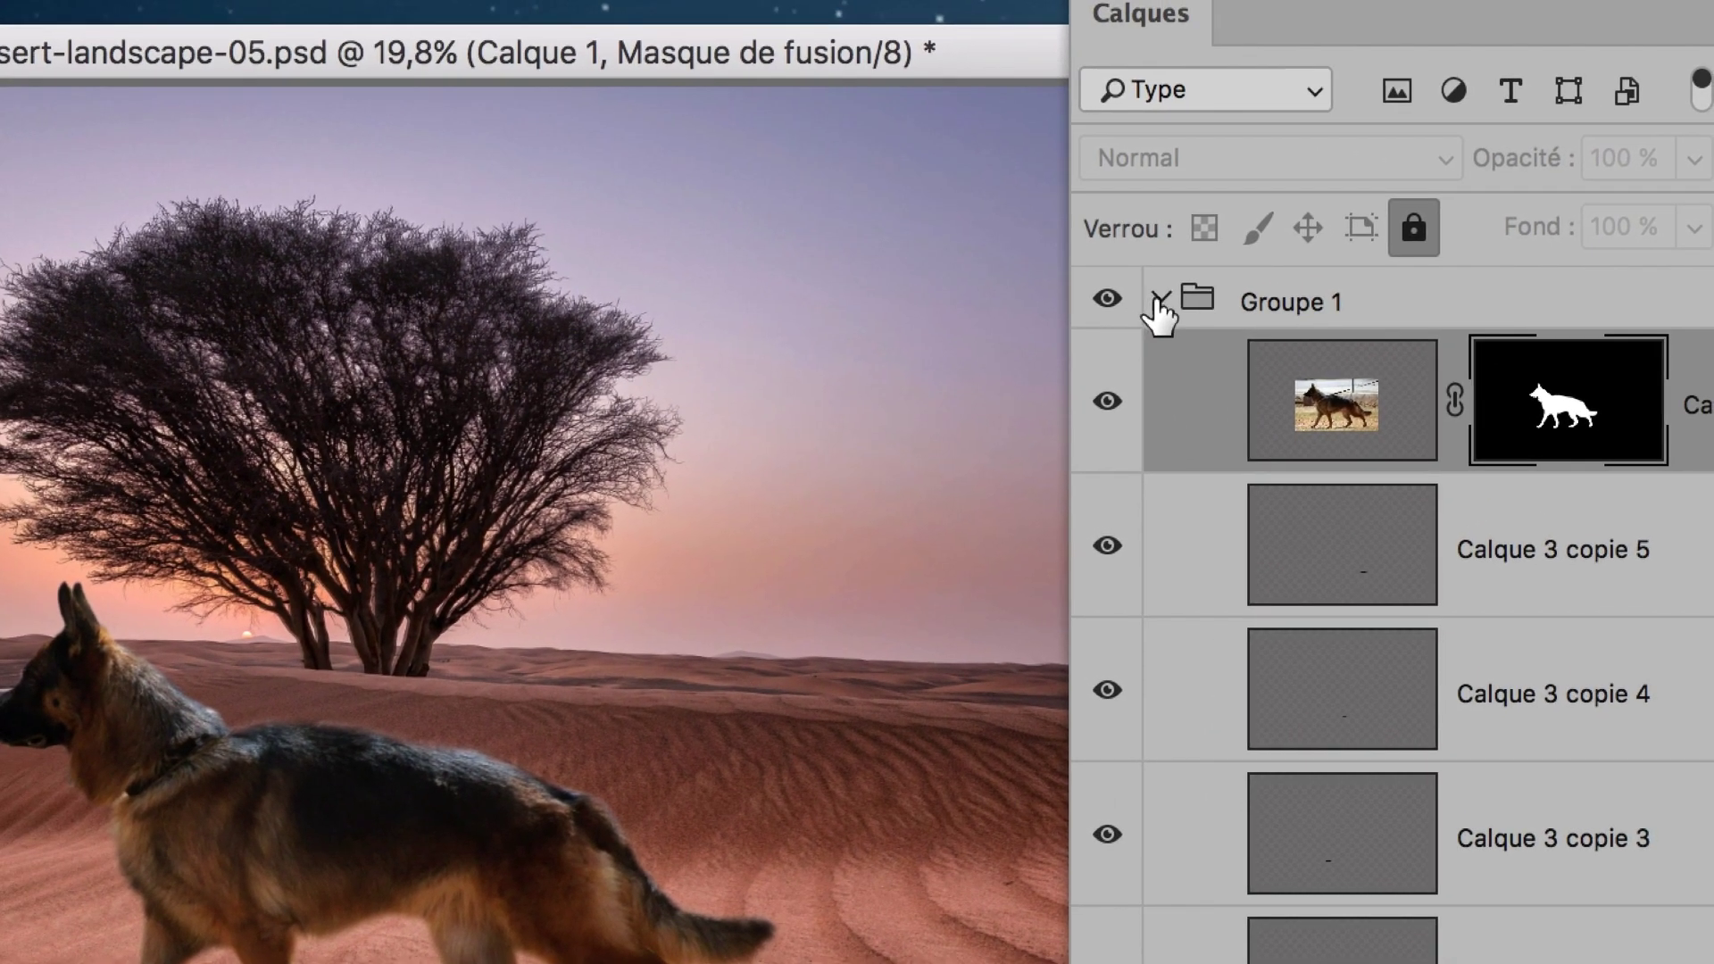
click(1159, 300)
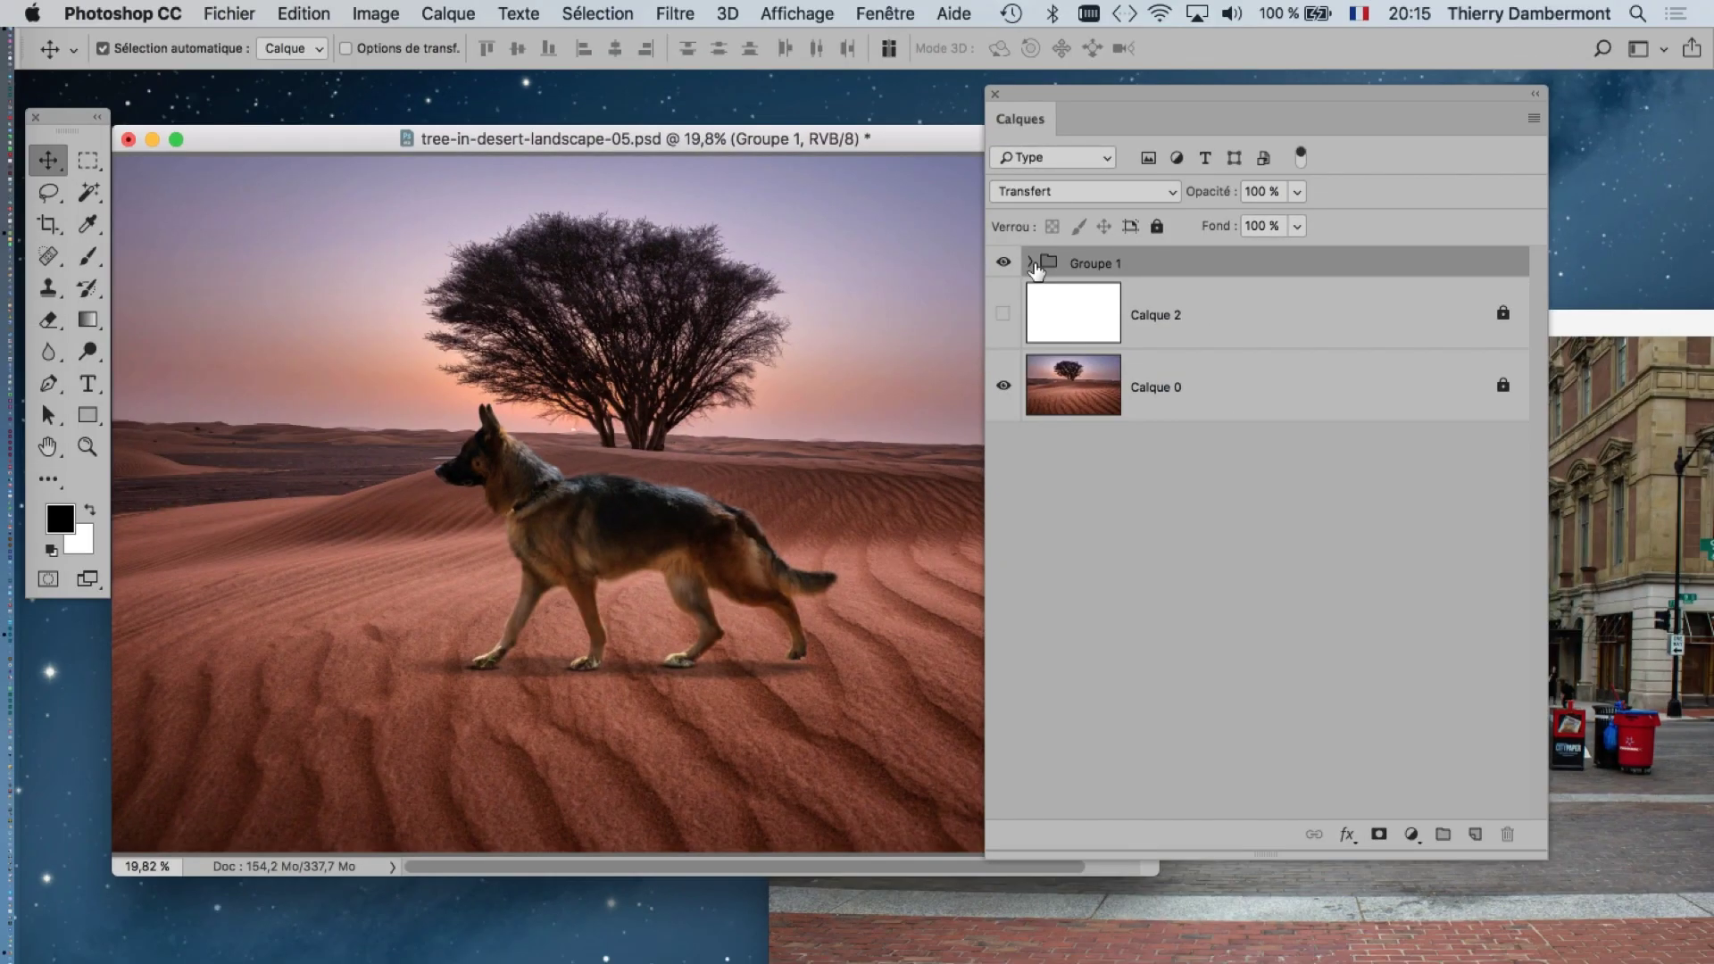
- Drag Groupe 1 into the street photo document and switch to full-screen mode
drag(1062, 105, 779, 145)
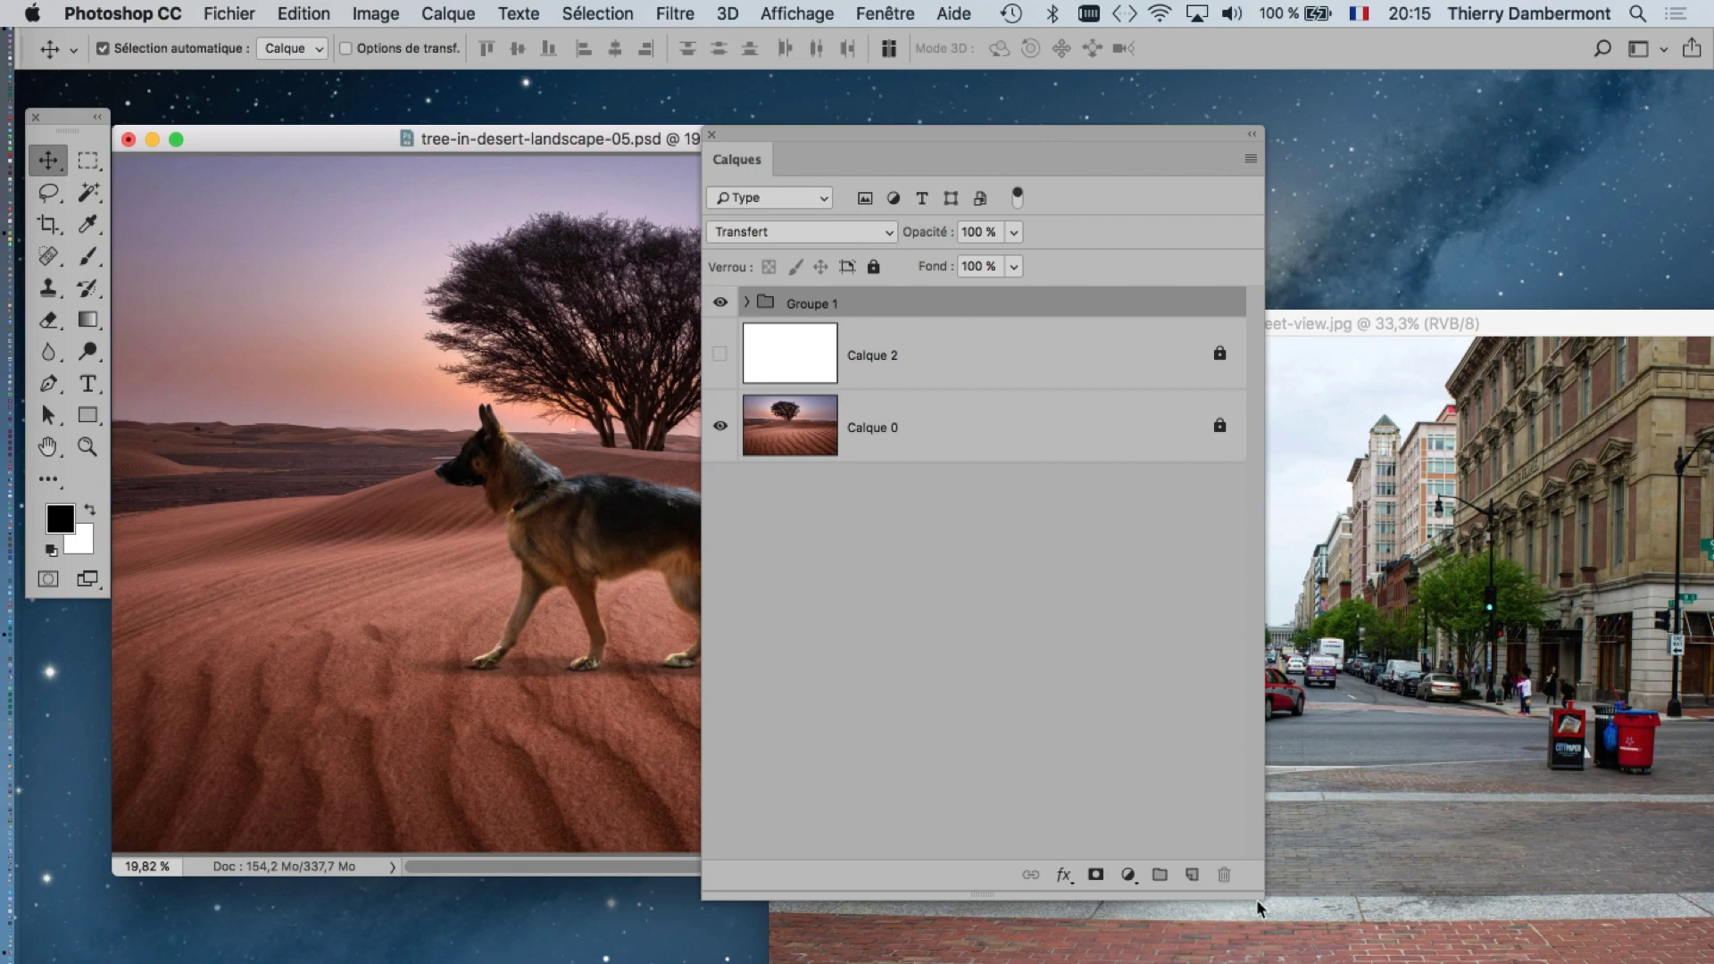
drag(1257, 893, 1093, 602)
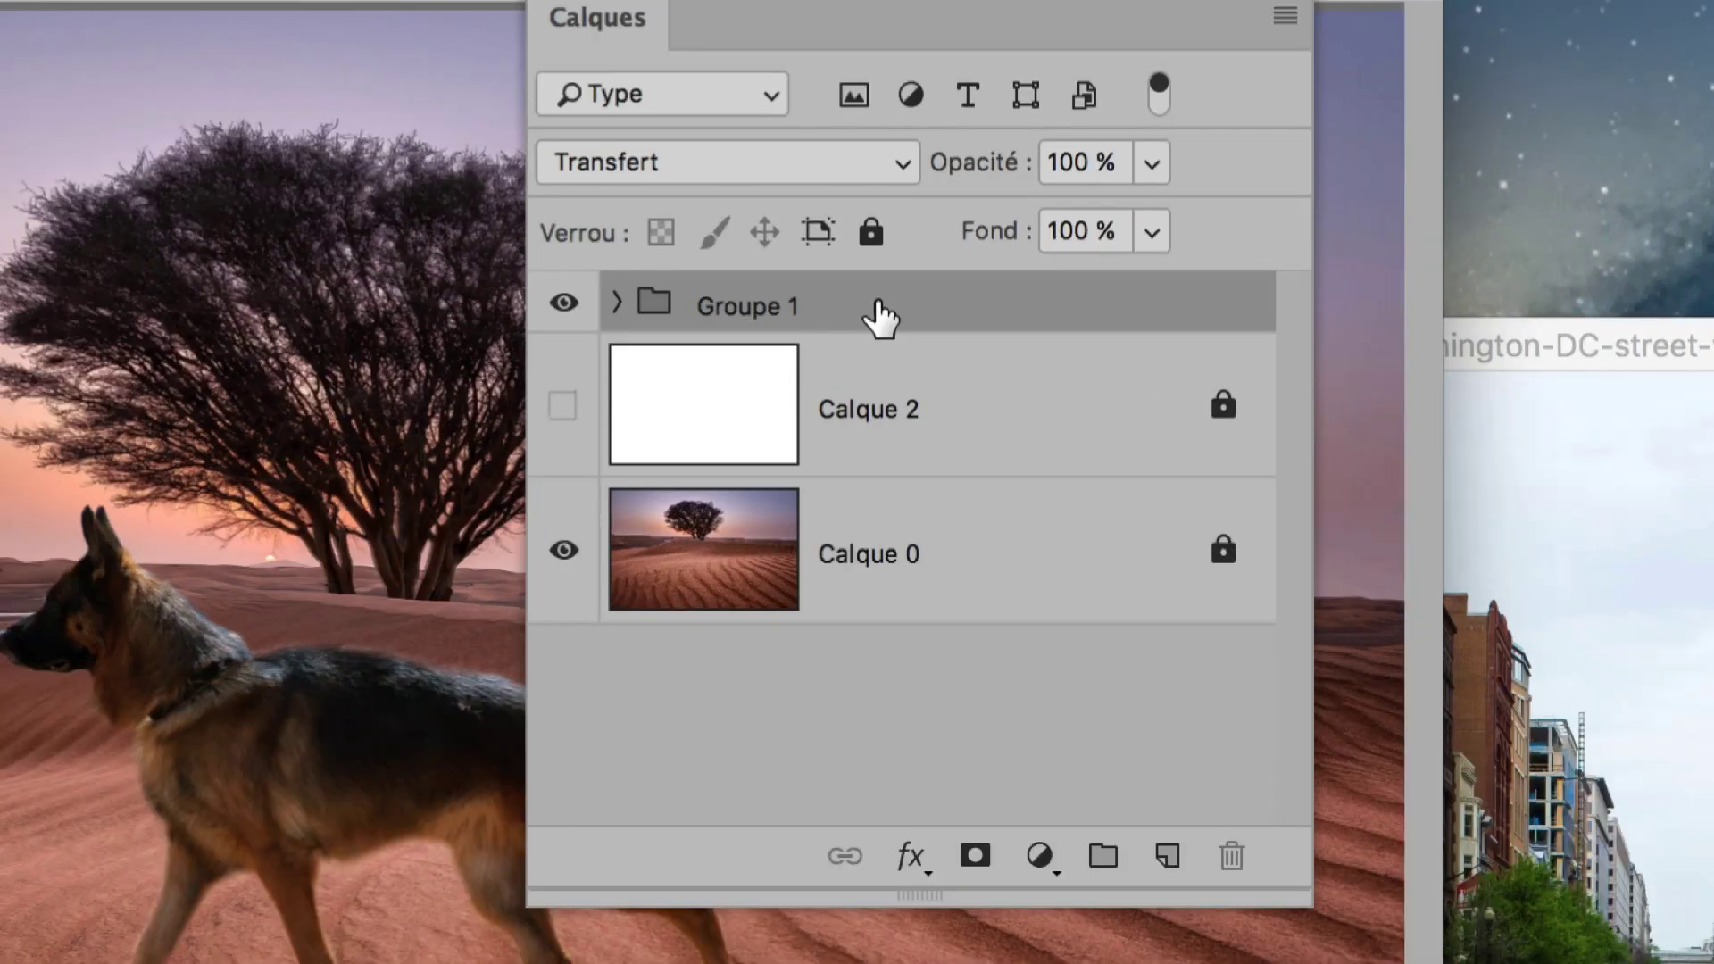
drag(879, 317, 1199, 429)
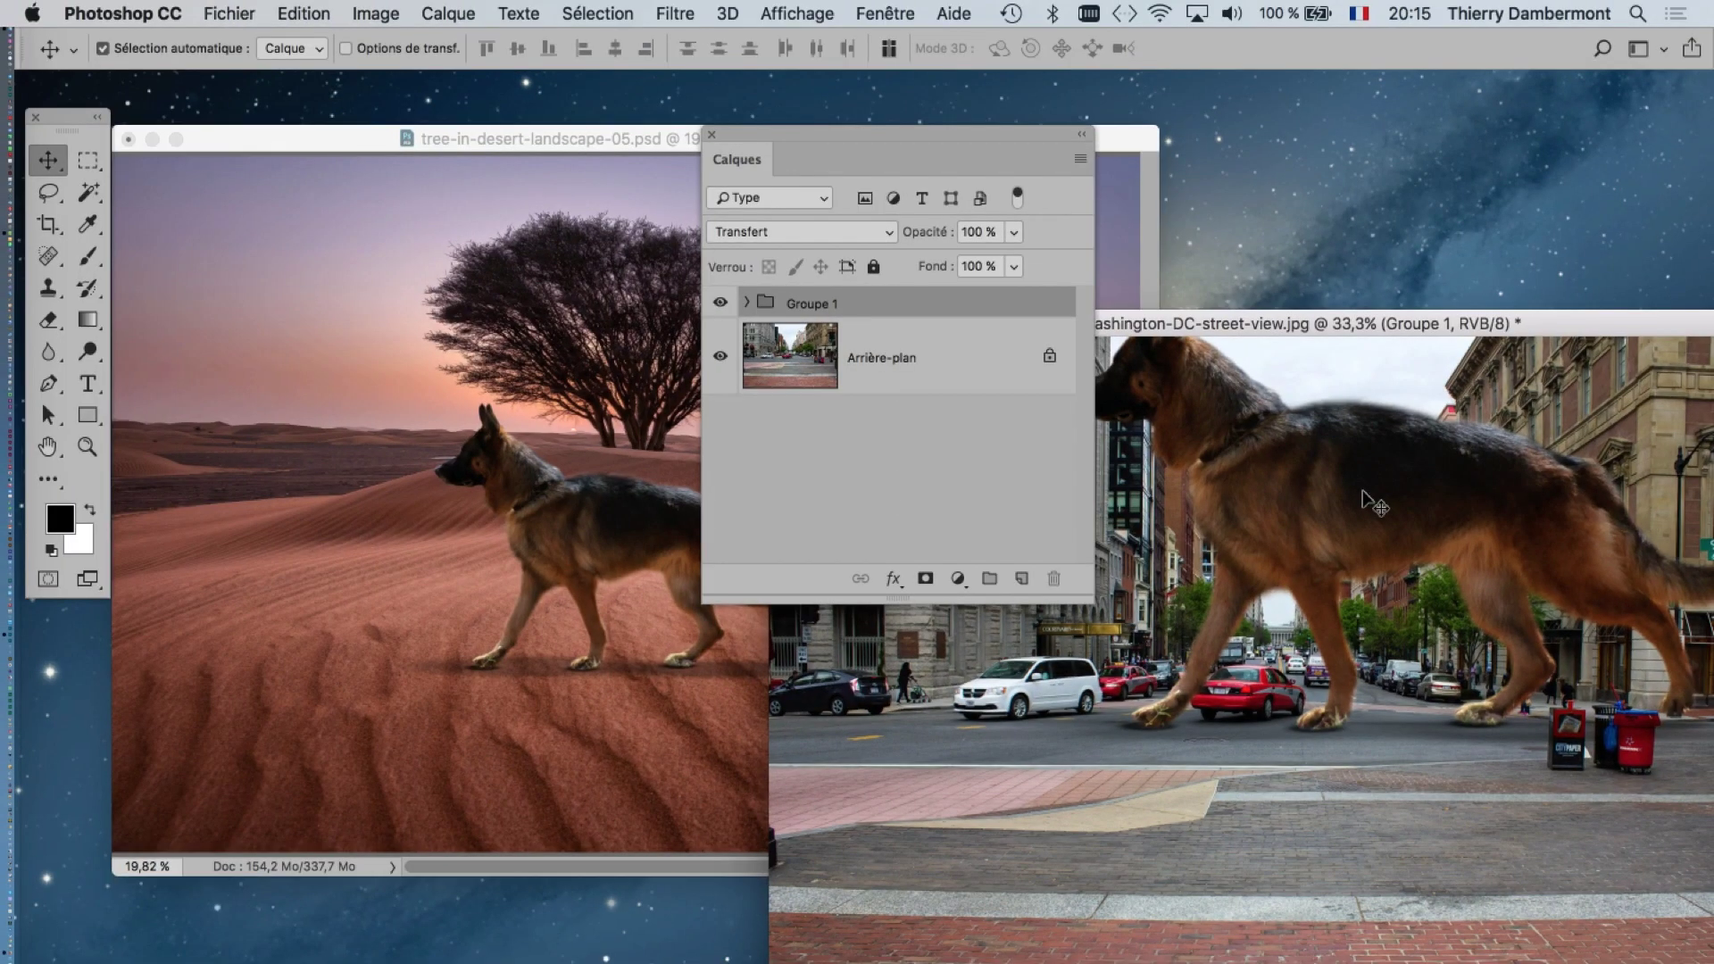
key(f)
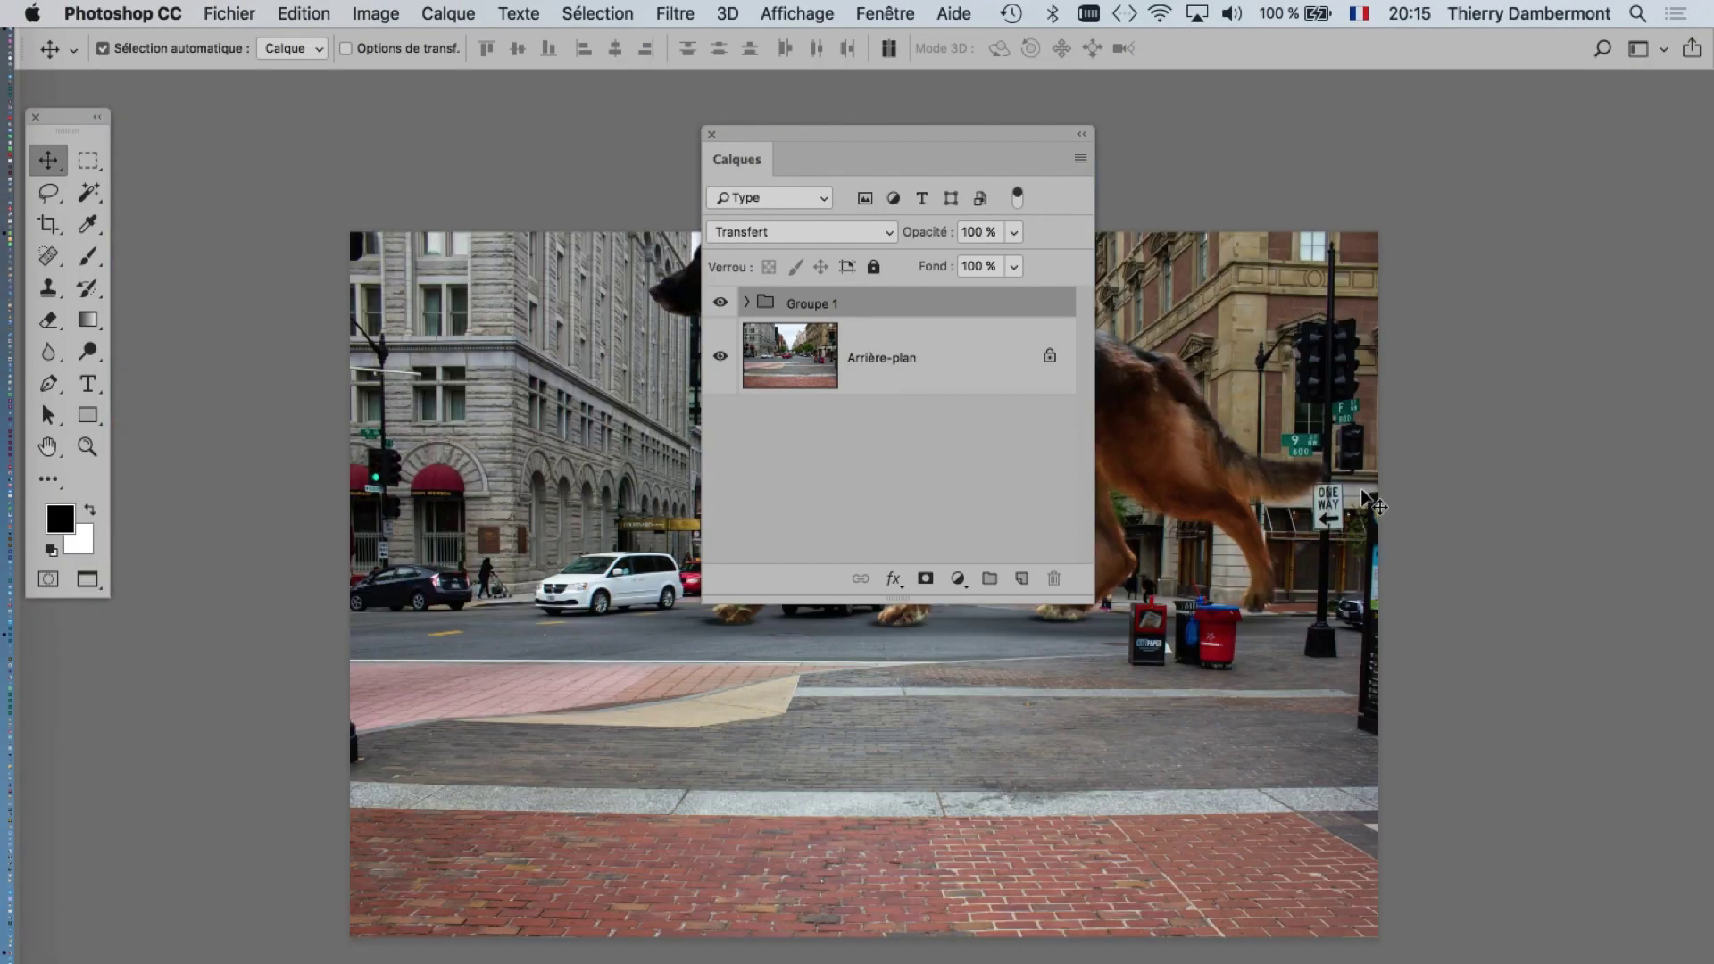
- Select Groupe 1 and zoom in on the dog among the street's cars
mouse_move(858, 135)
mouse_down()
mouse_move(1411, 204)
mouse_move(1568, 273)
mouse_up()
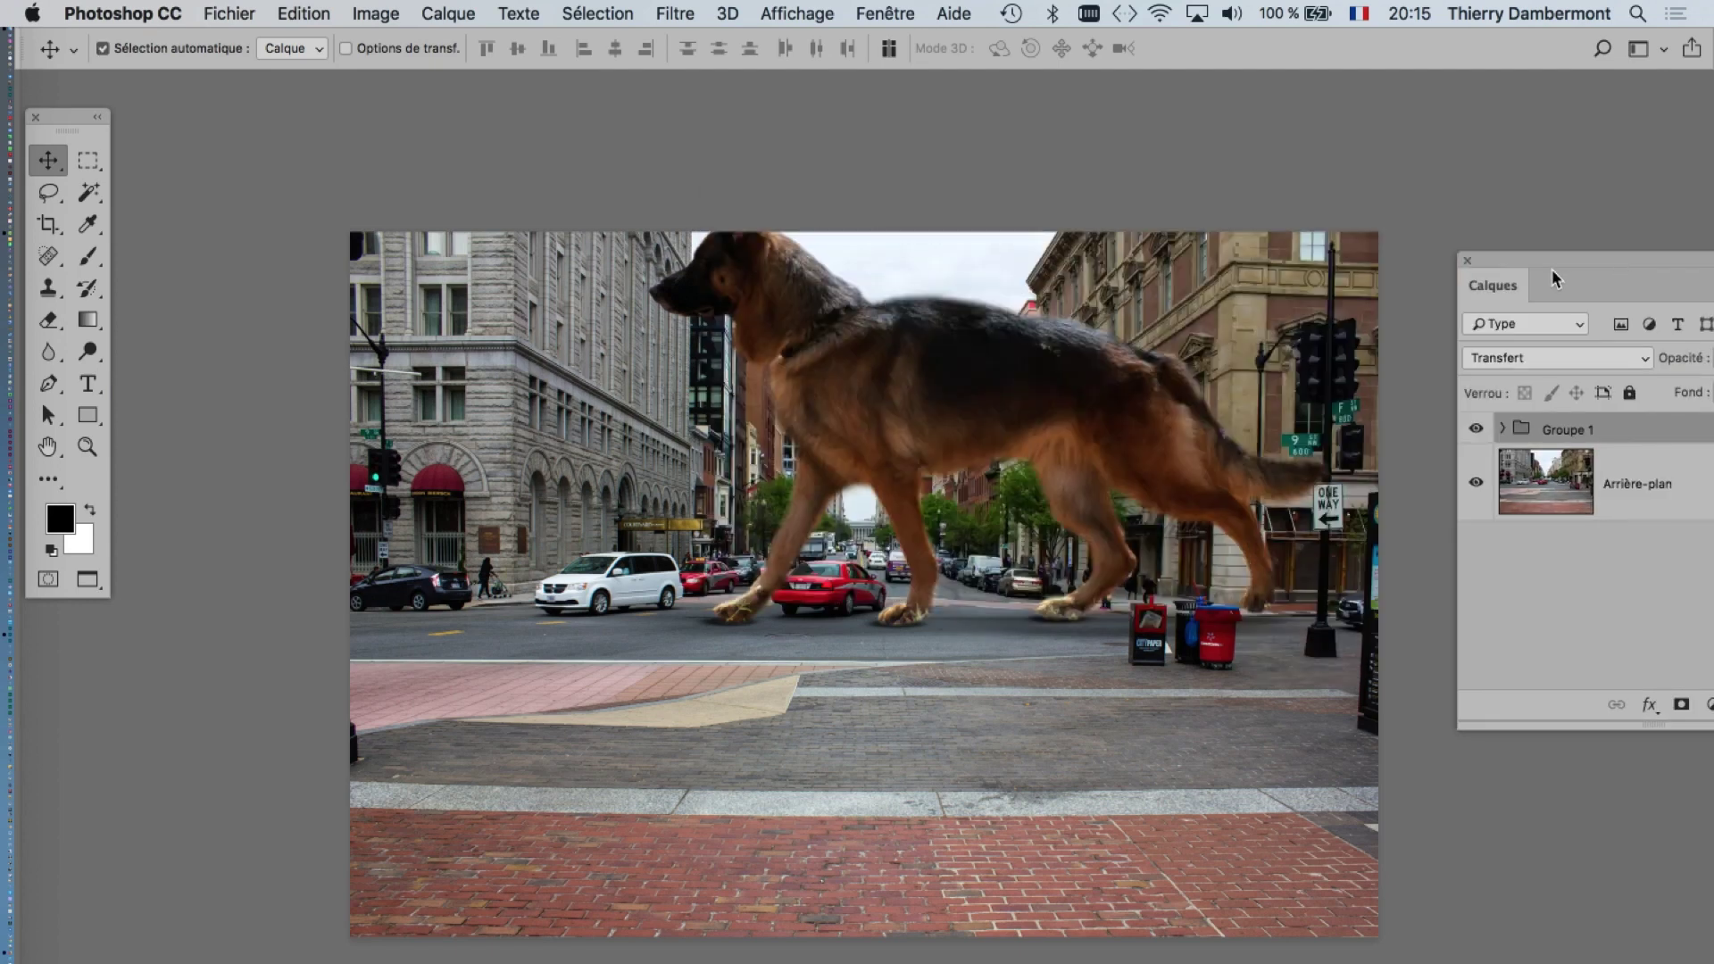
drag(1552, 269, 1268, 243)
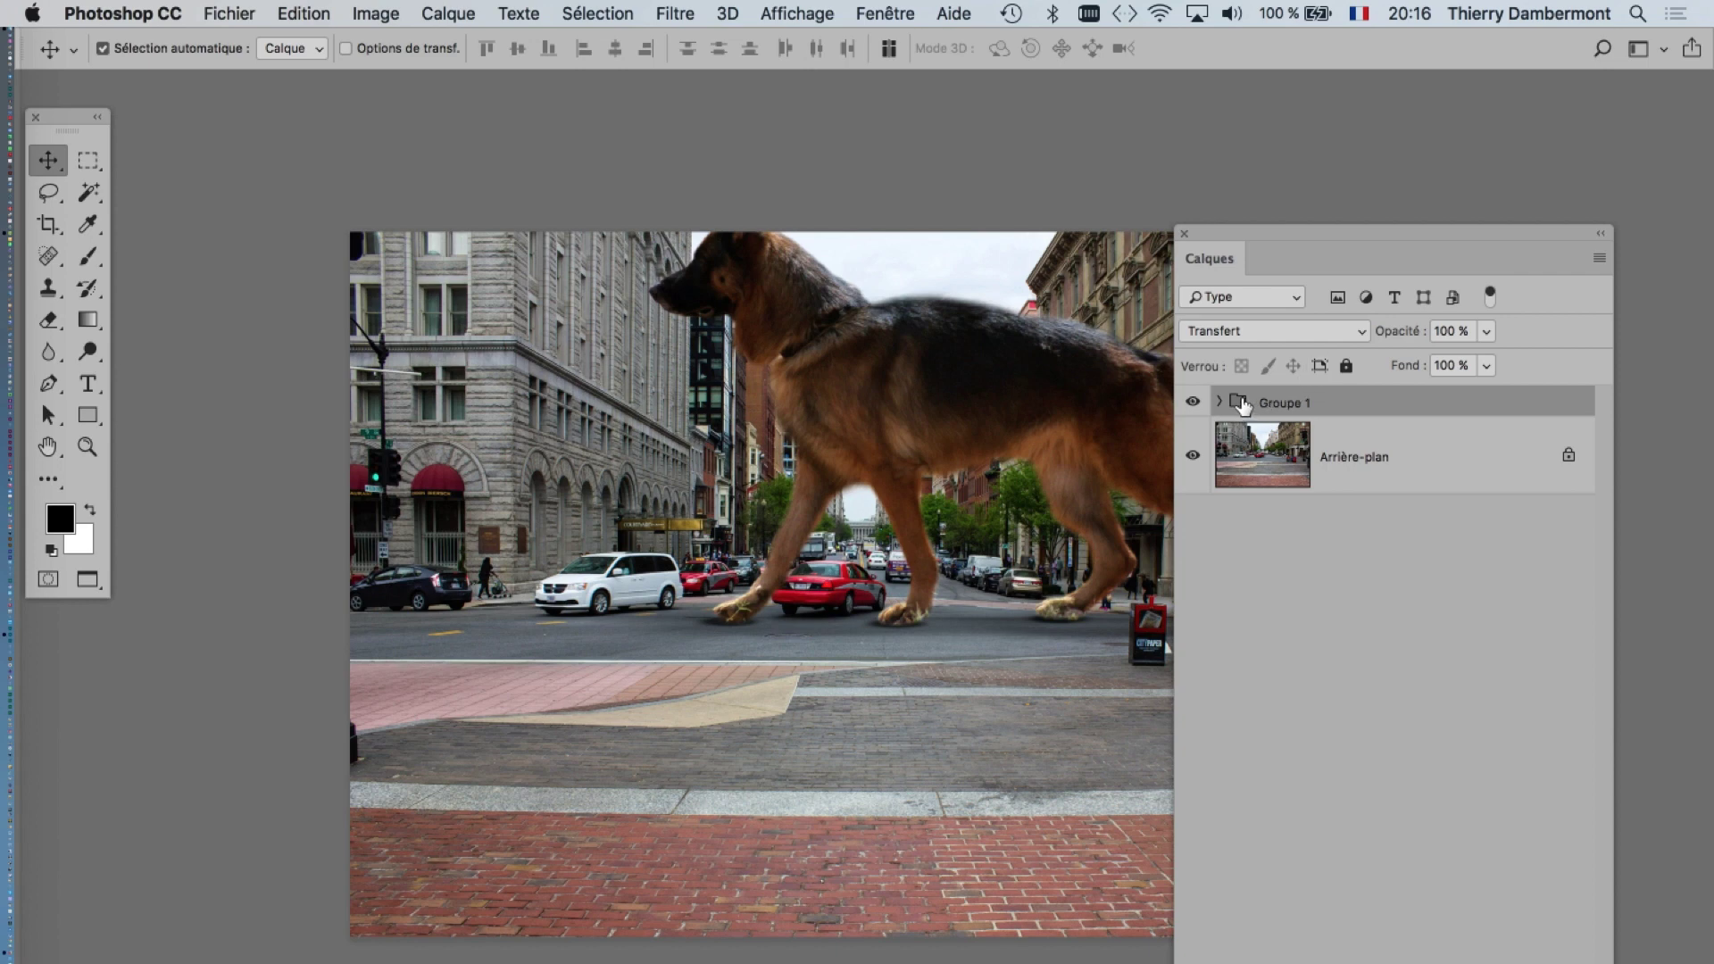
drag(855, 393, 812, 488)
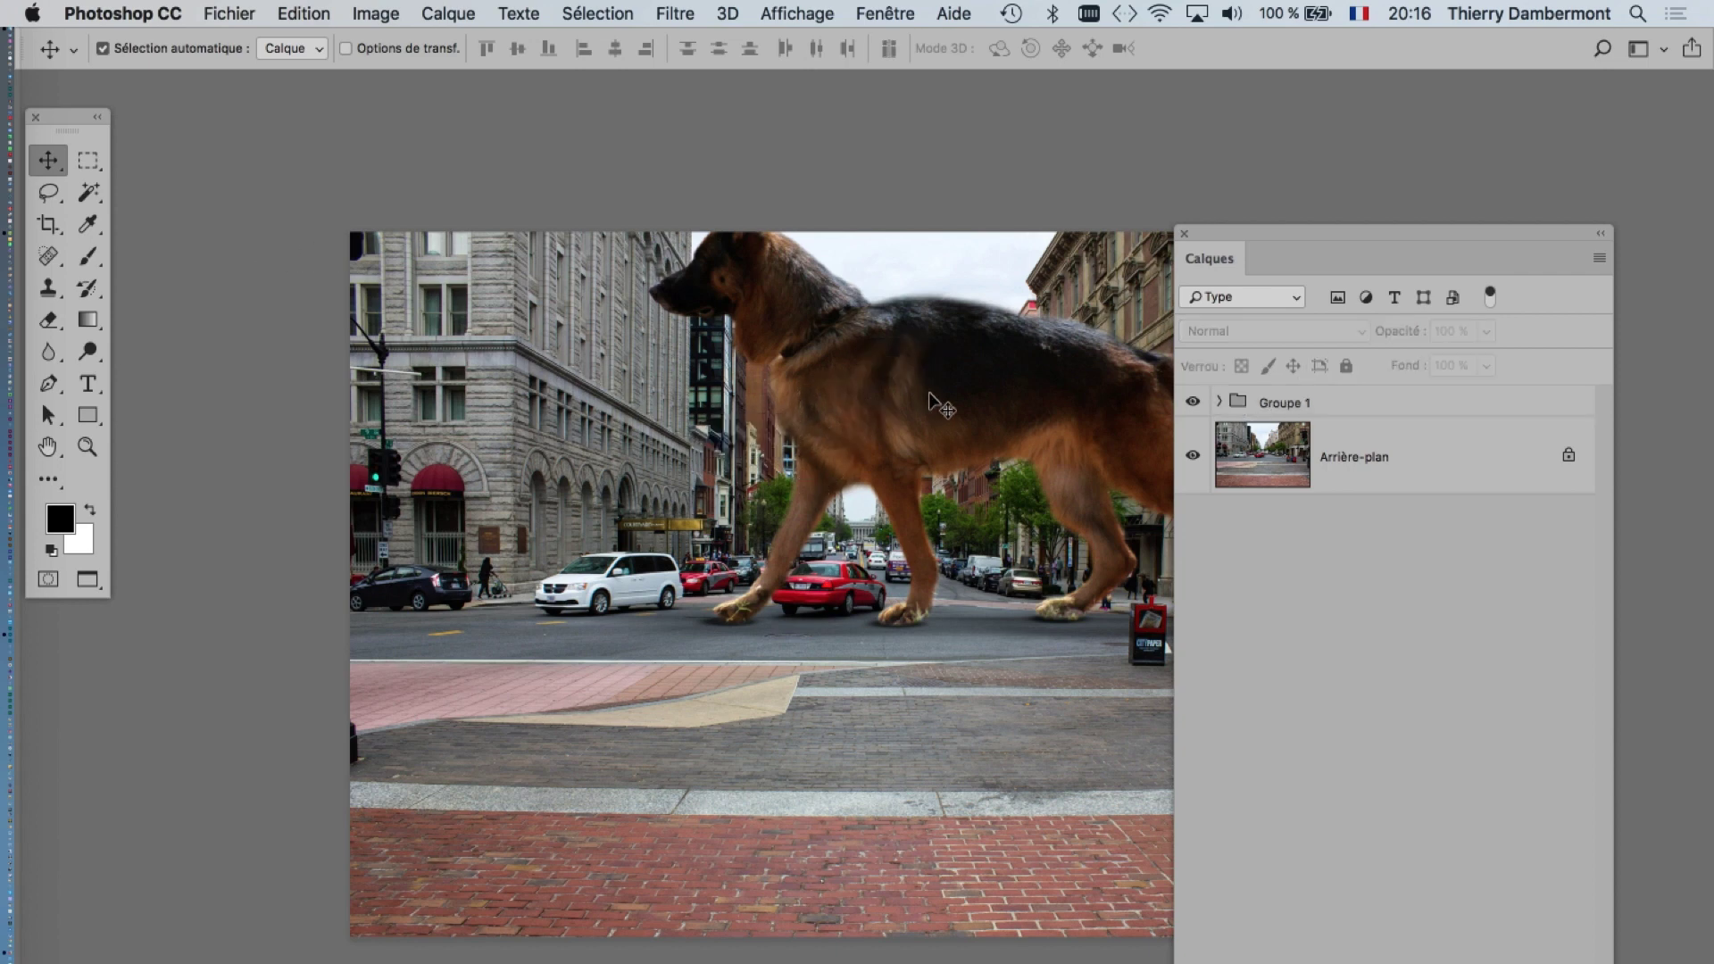
click(1237, 409)
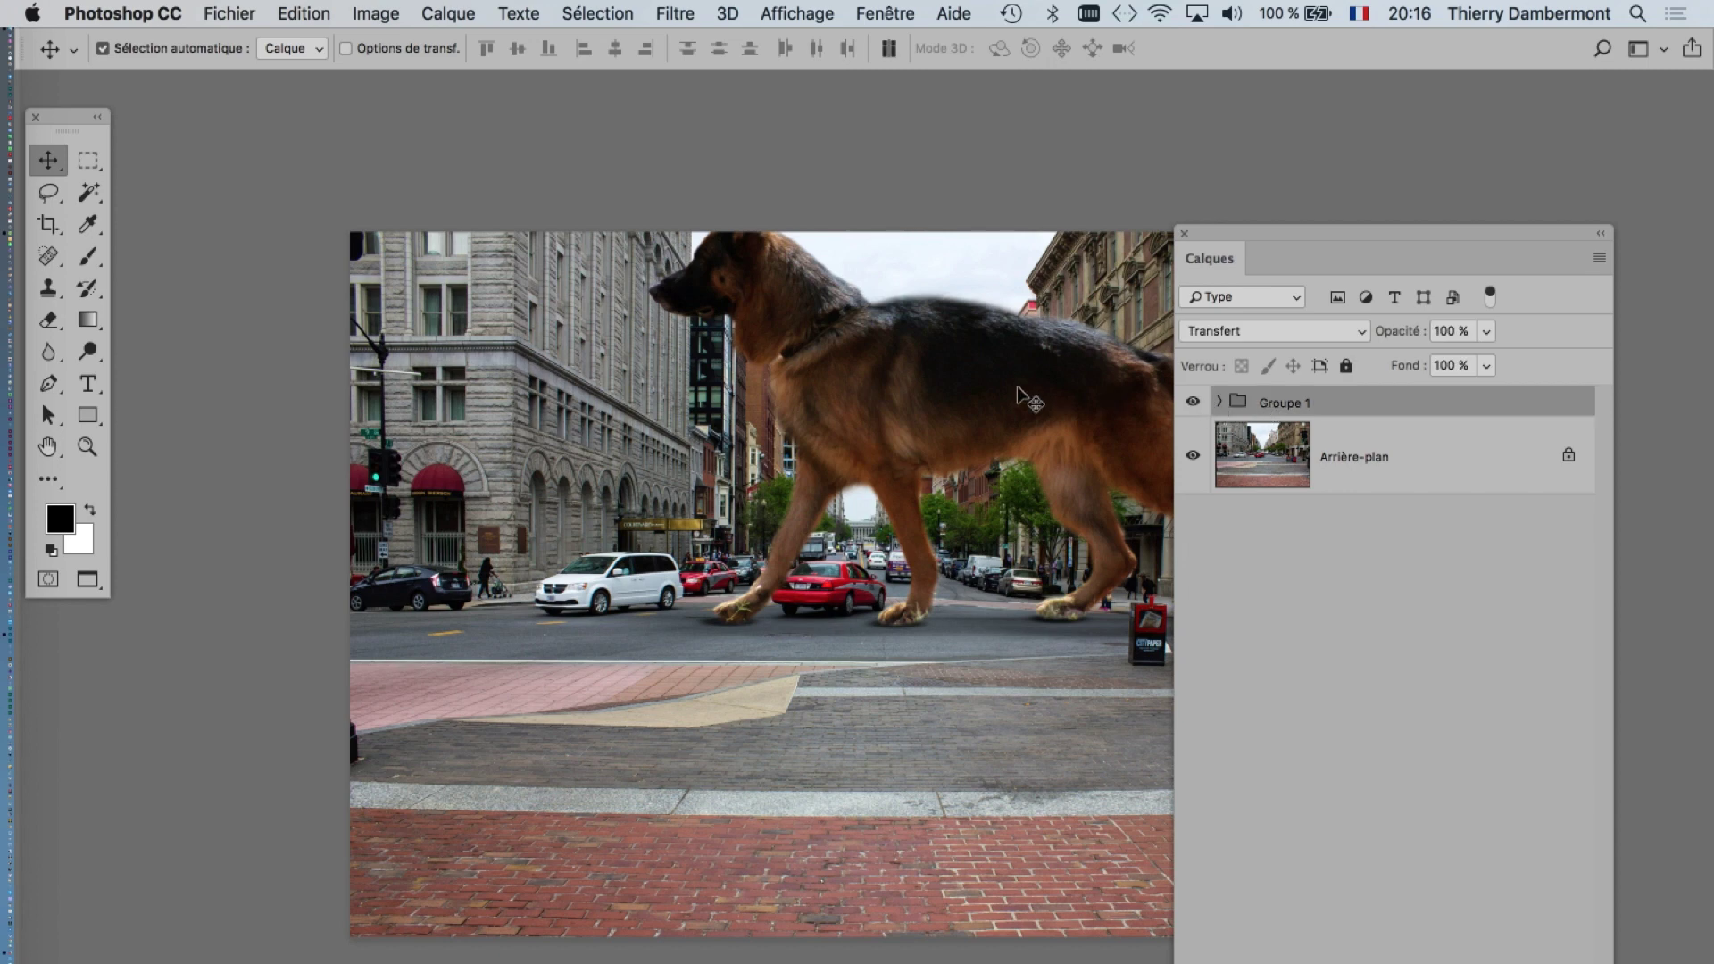
drag(1020, 393, 890, 586)
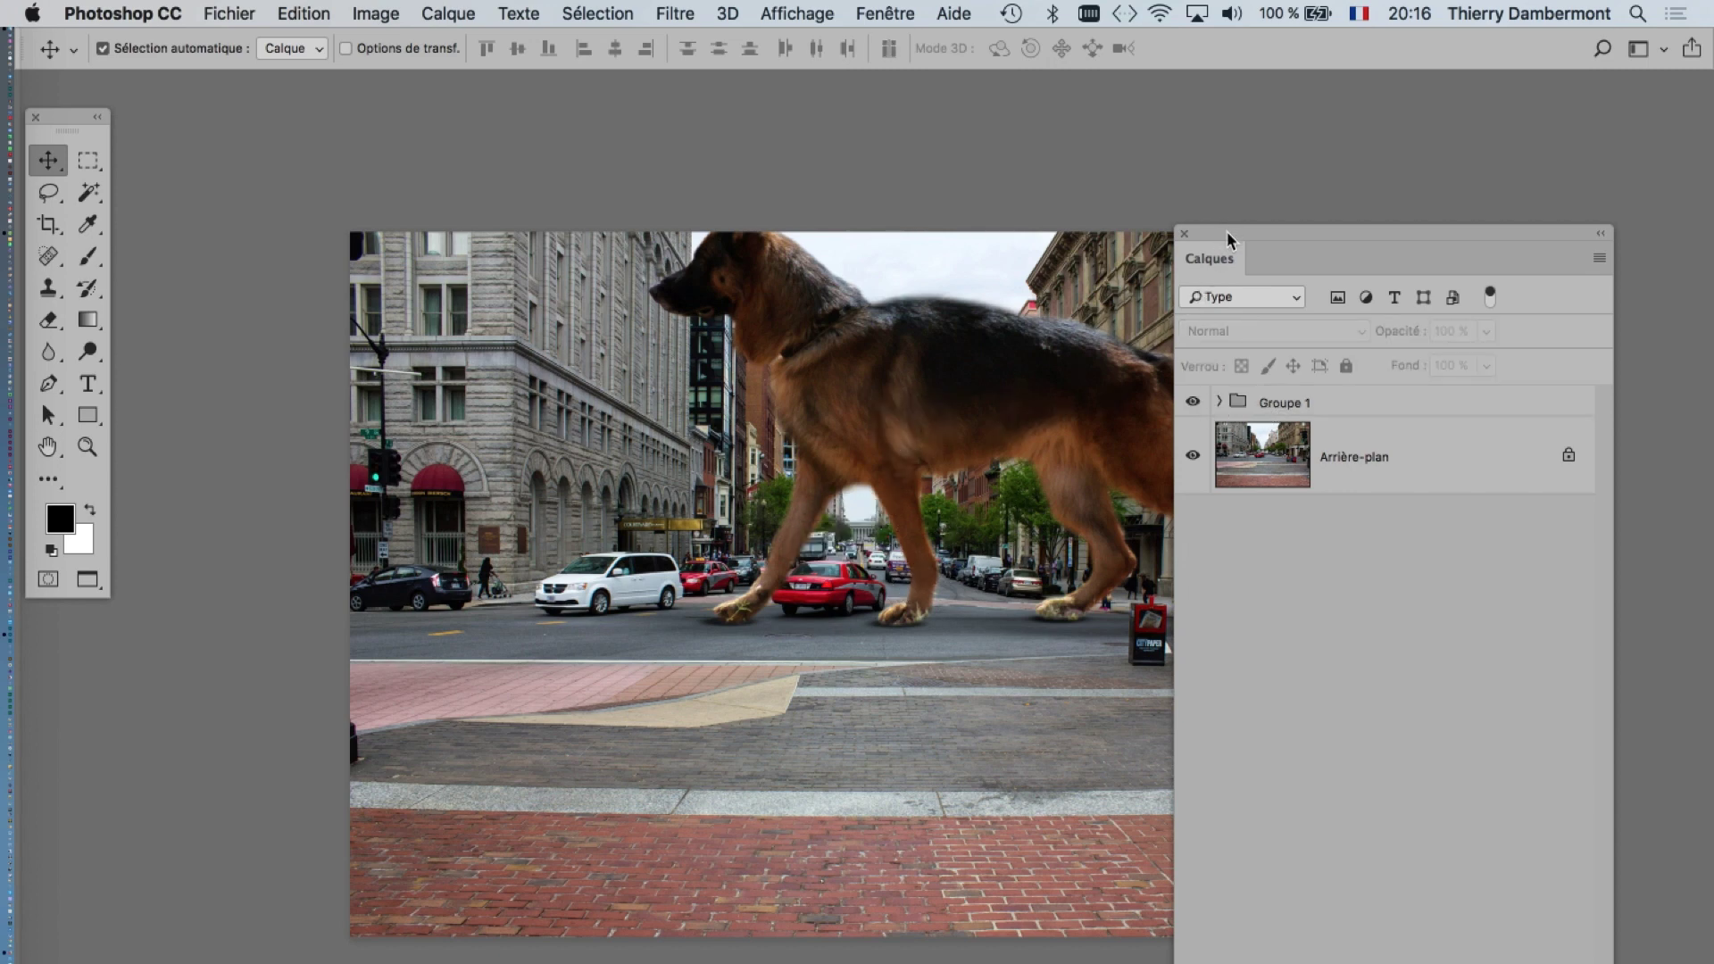
drag(1228, 239, 1259, 215)
scroll(777, 458, up, 2)
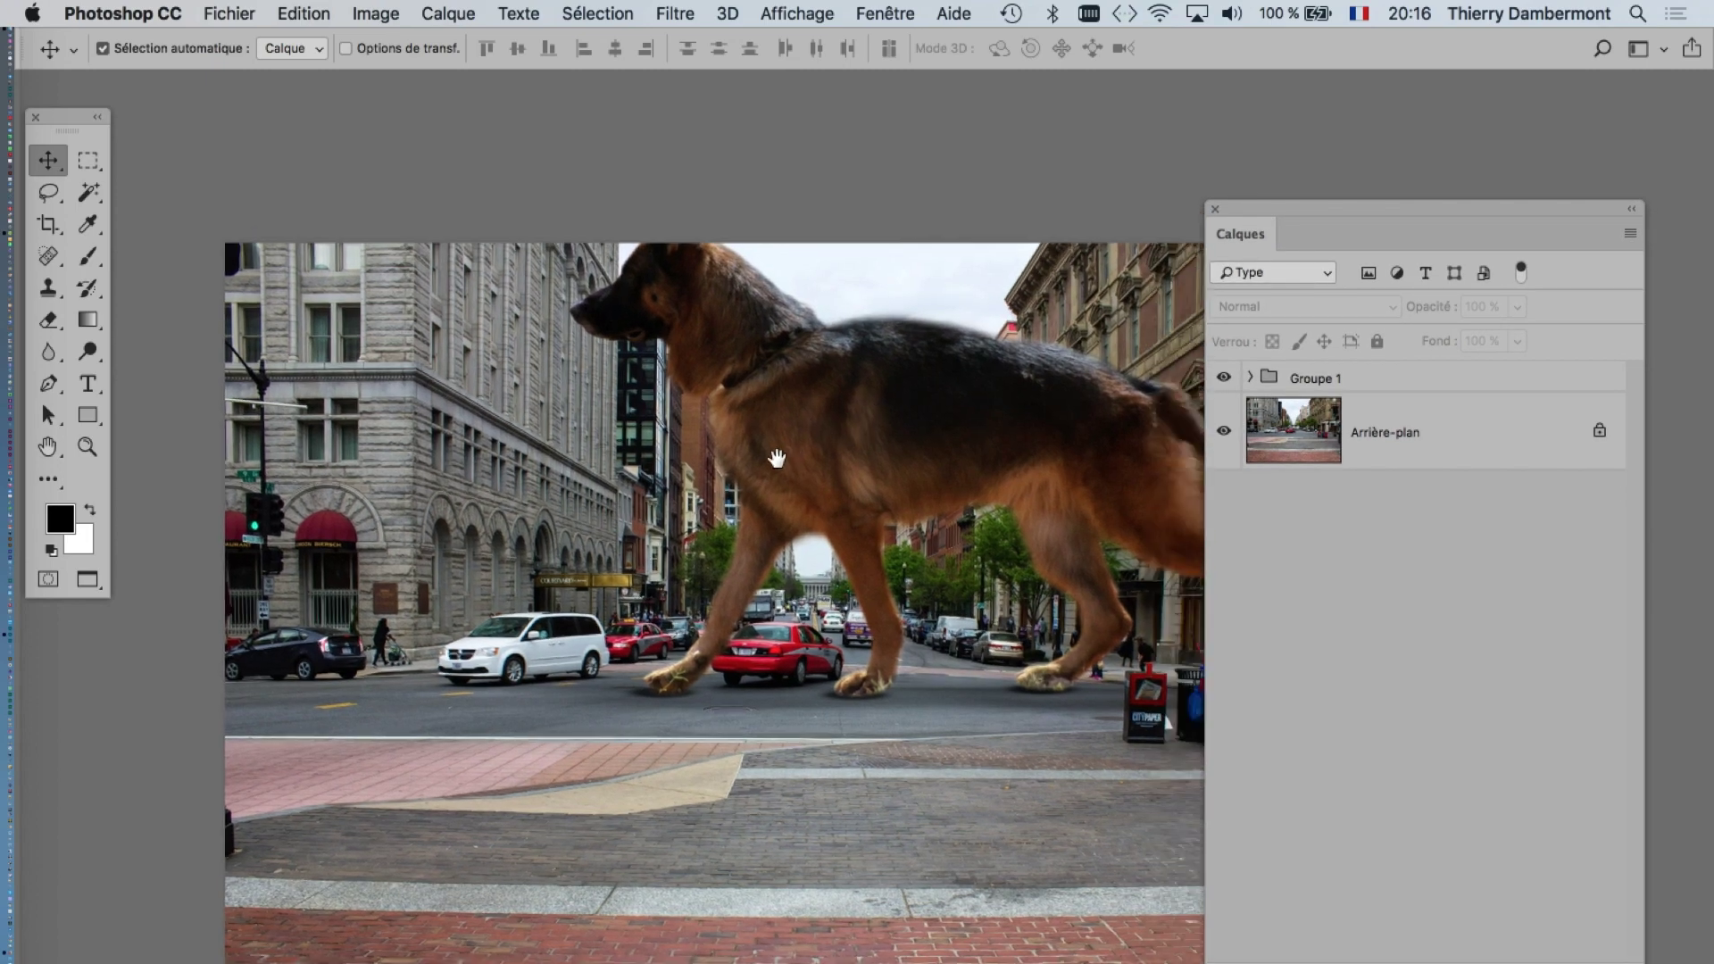
drag(777, 458, 634, 400)
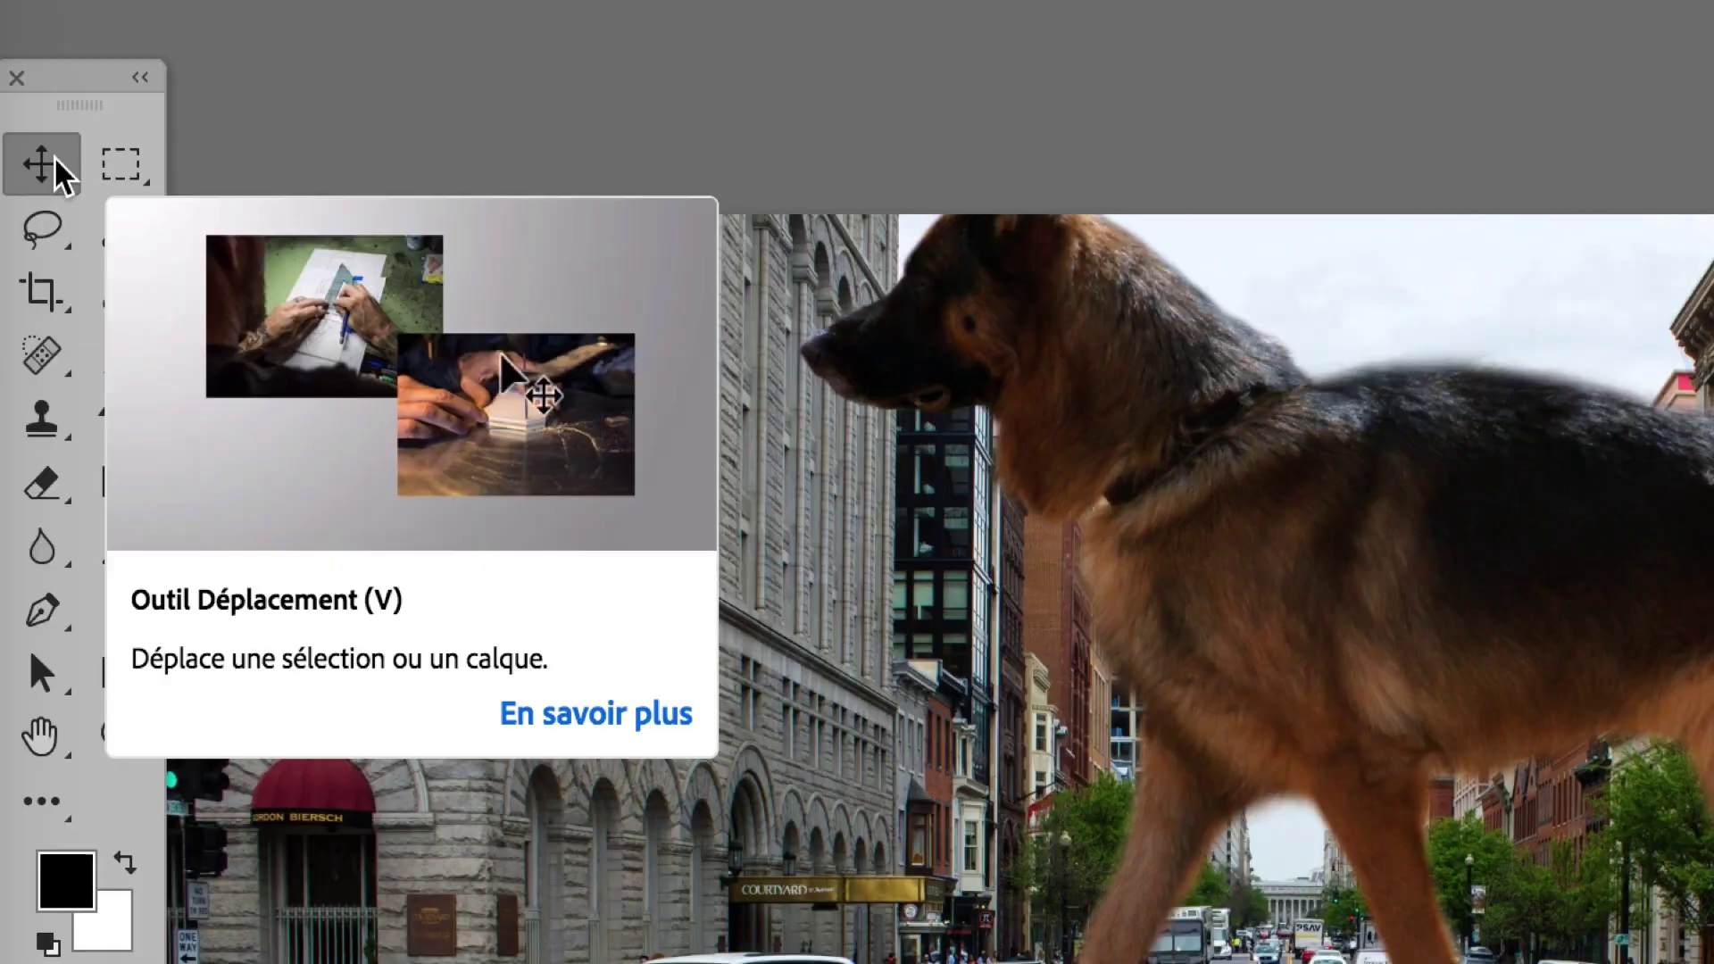
- Turn off Sélection automatique and dismiss the 'no layer selected' warnings
click(102, 48)
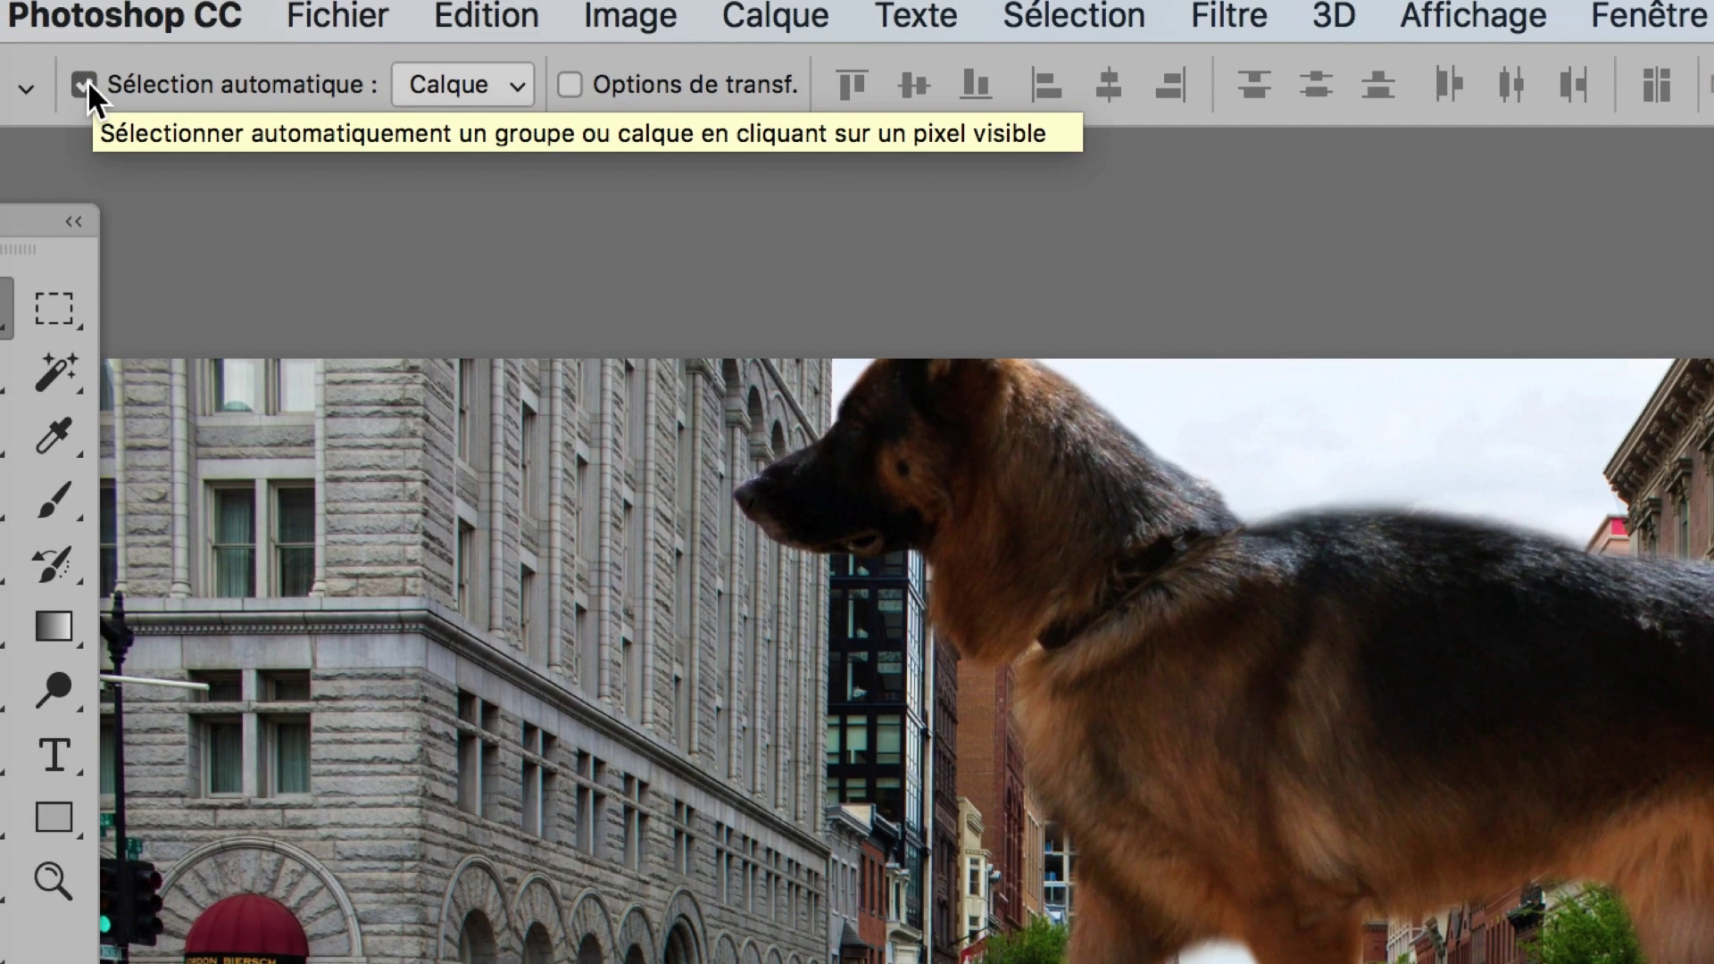
click(82, 93)
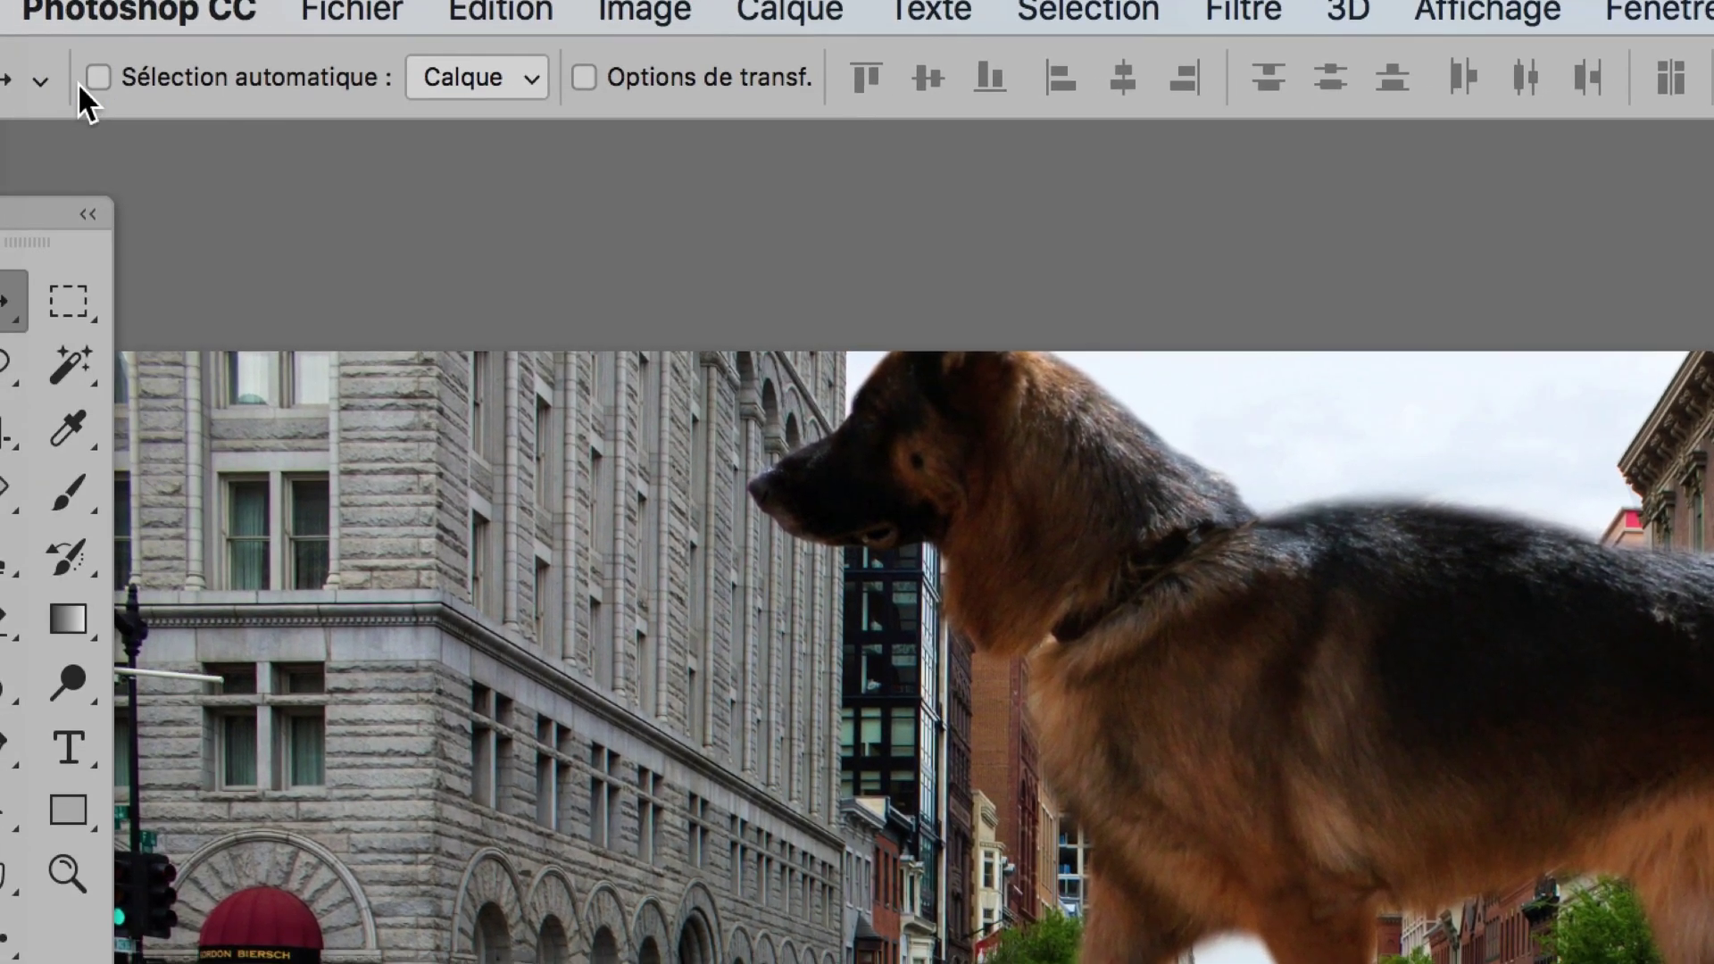
click(98, 77)
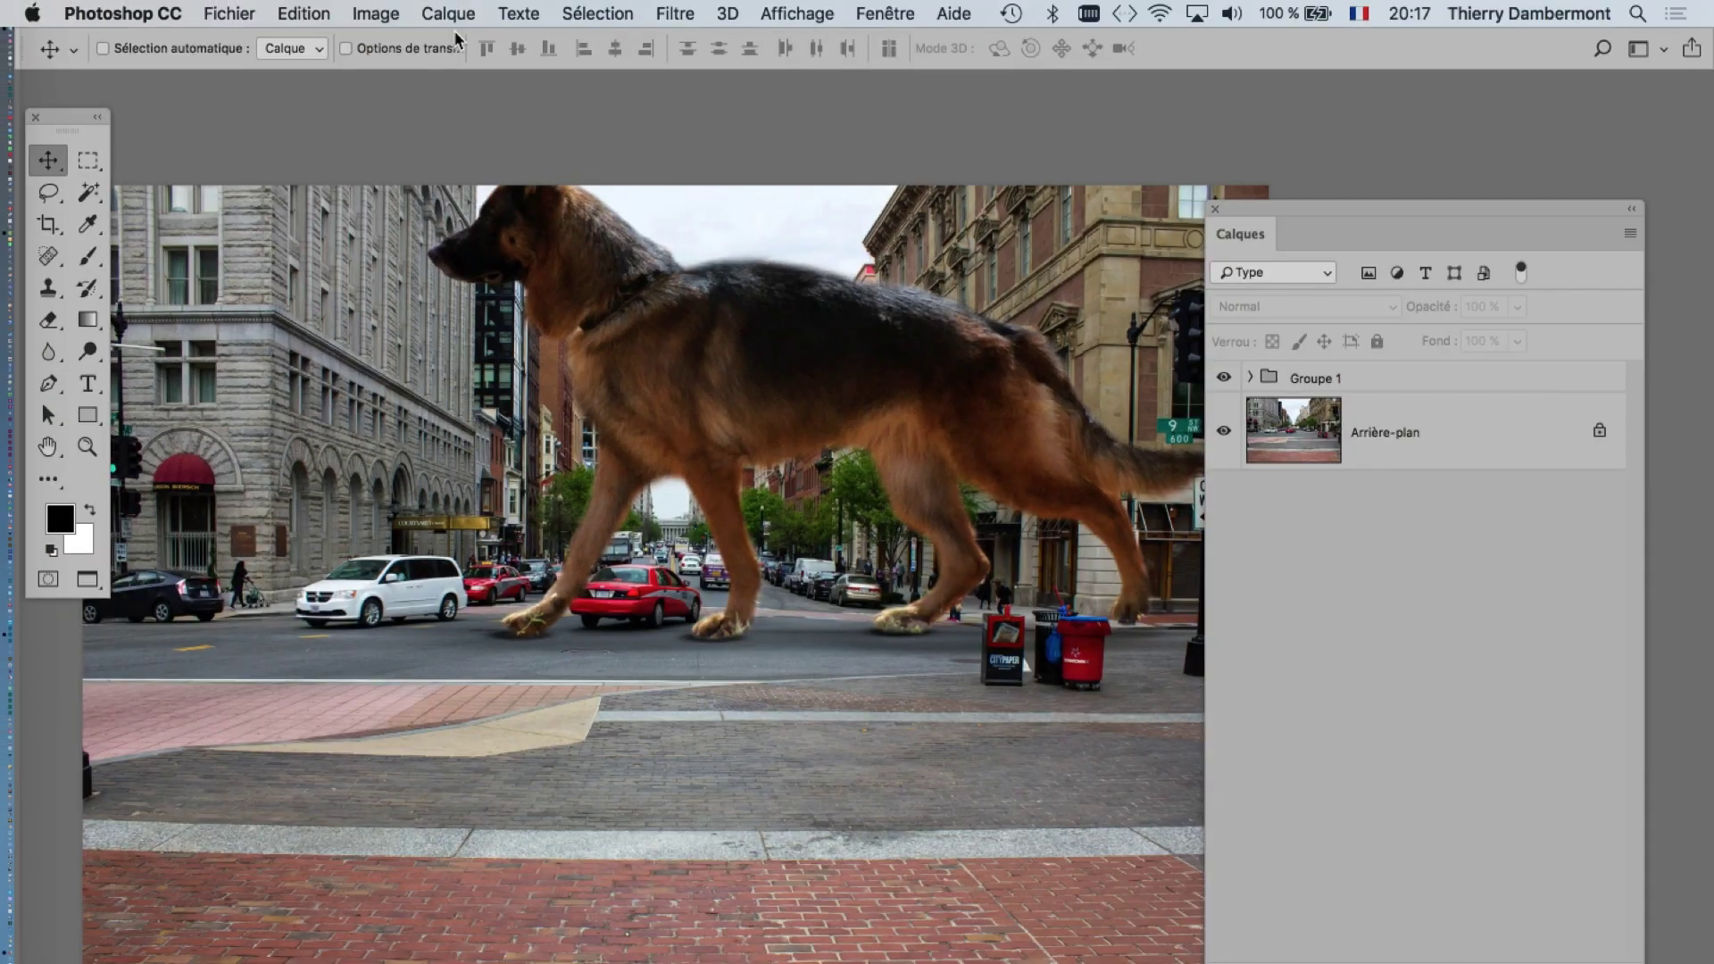
click(807, 324)
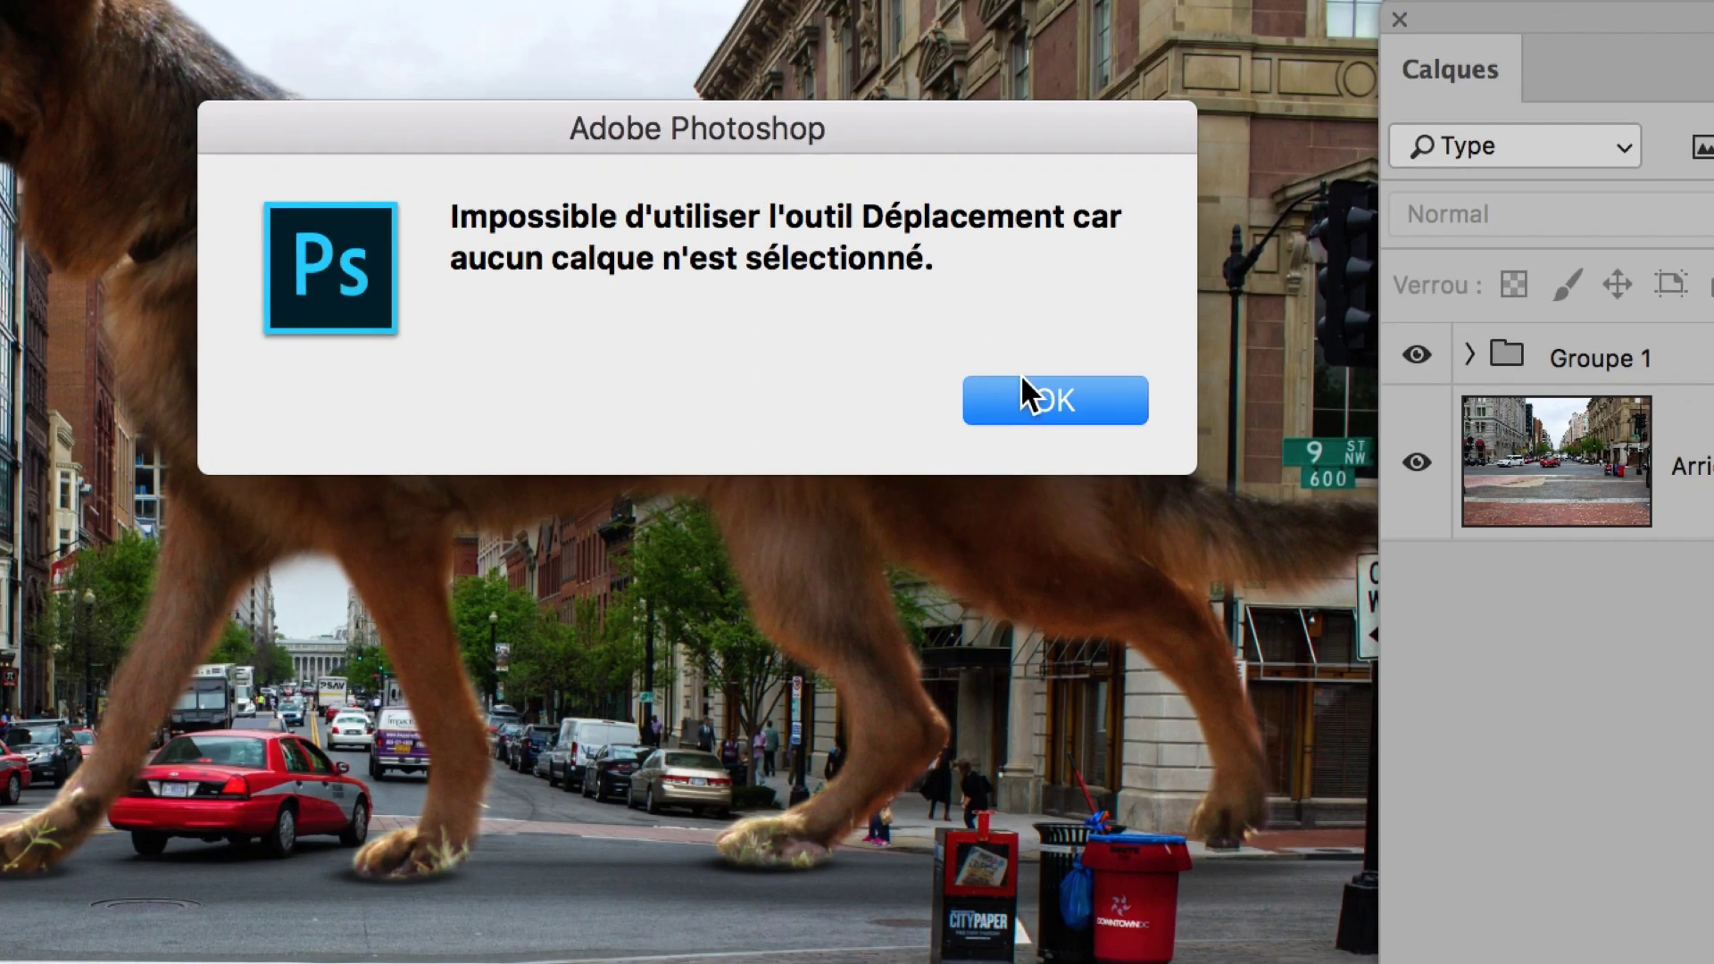
click(1035, 399)
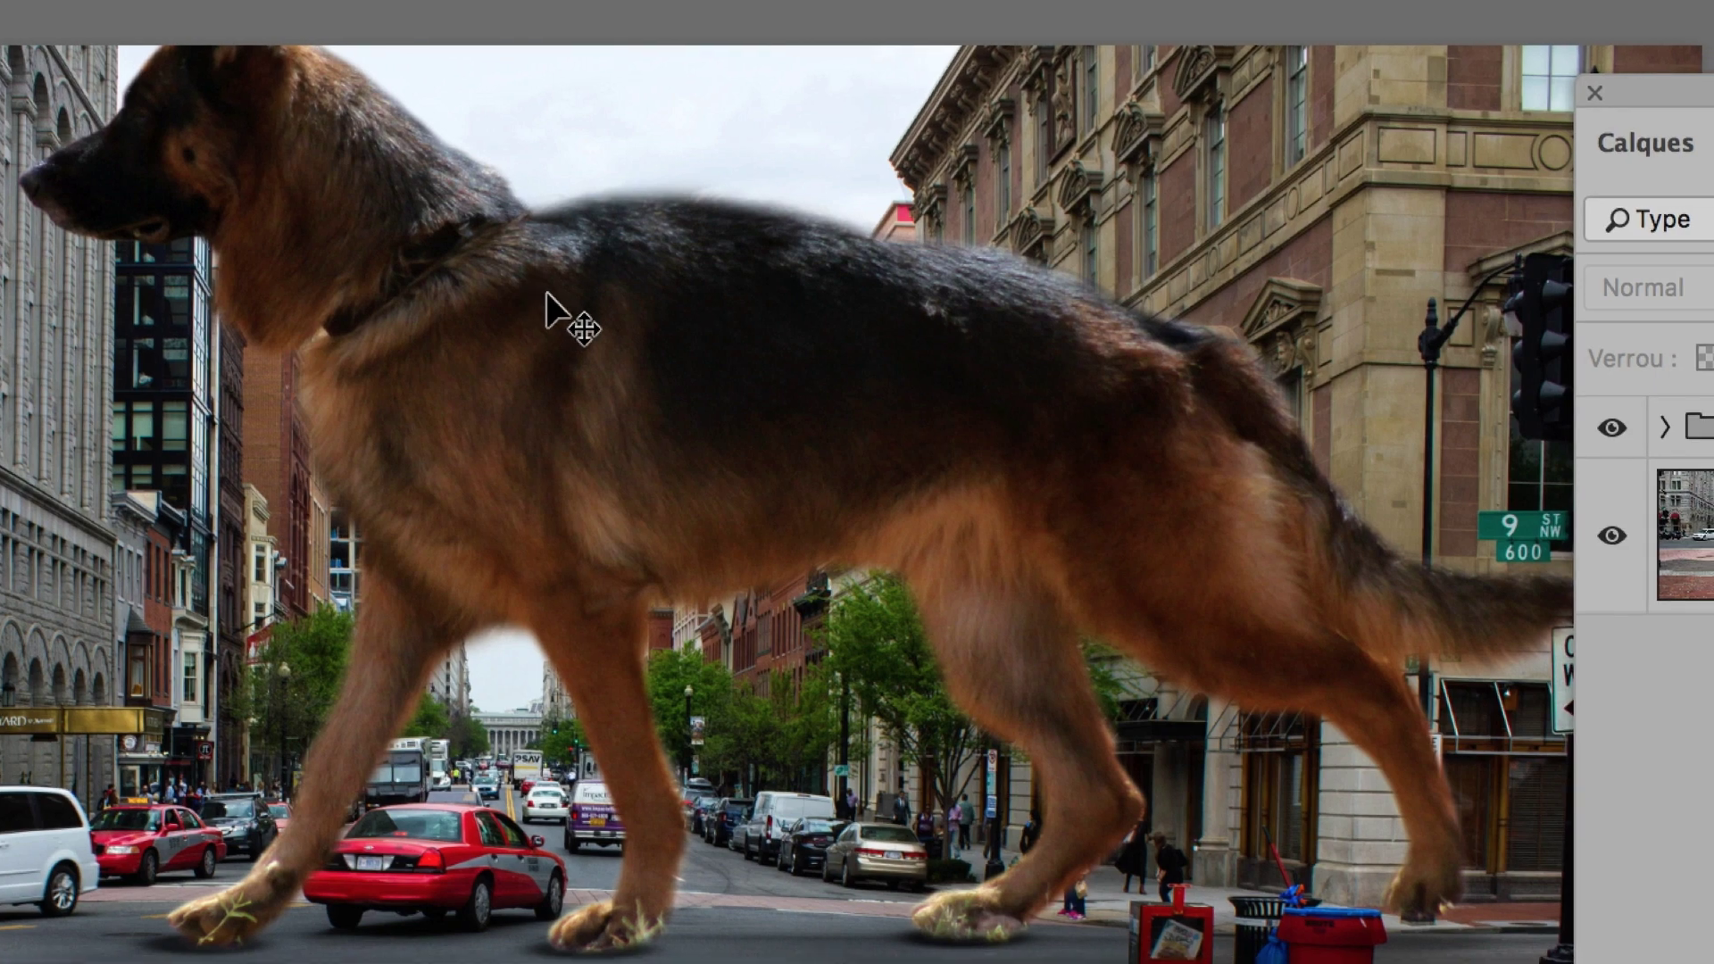
click(513, 255)
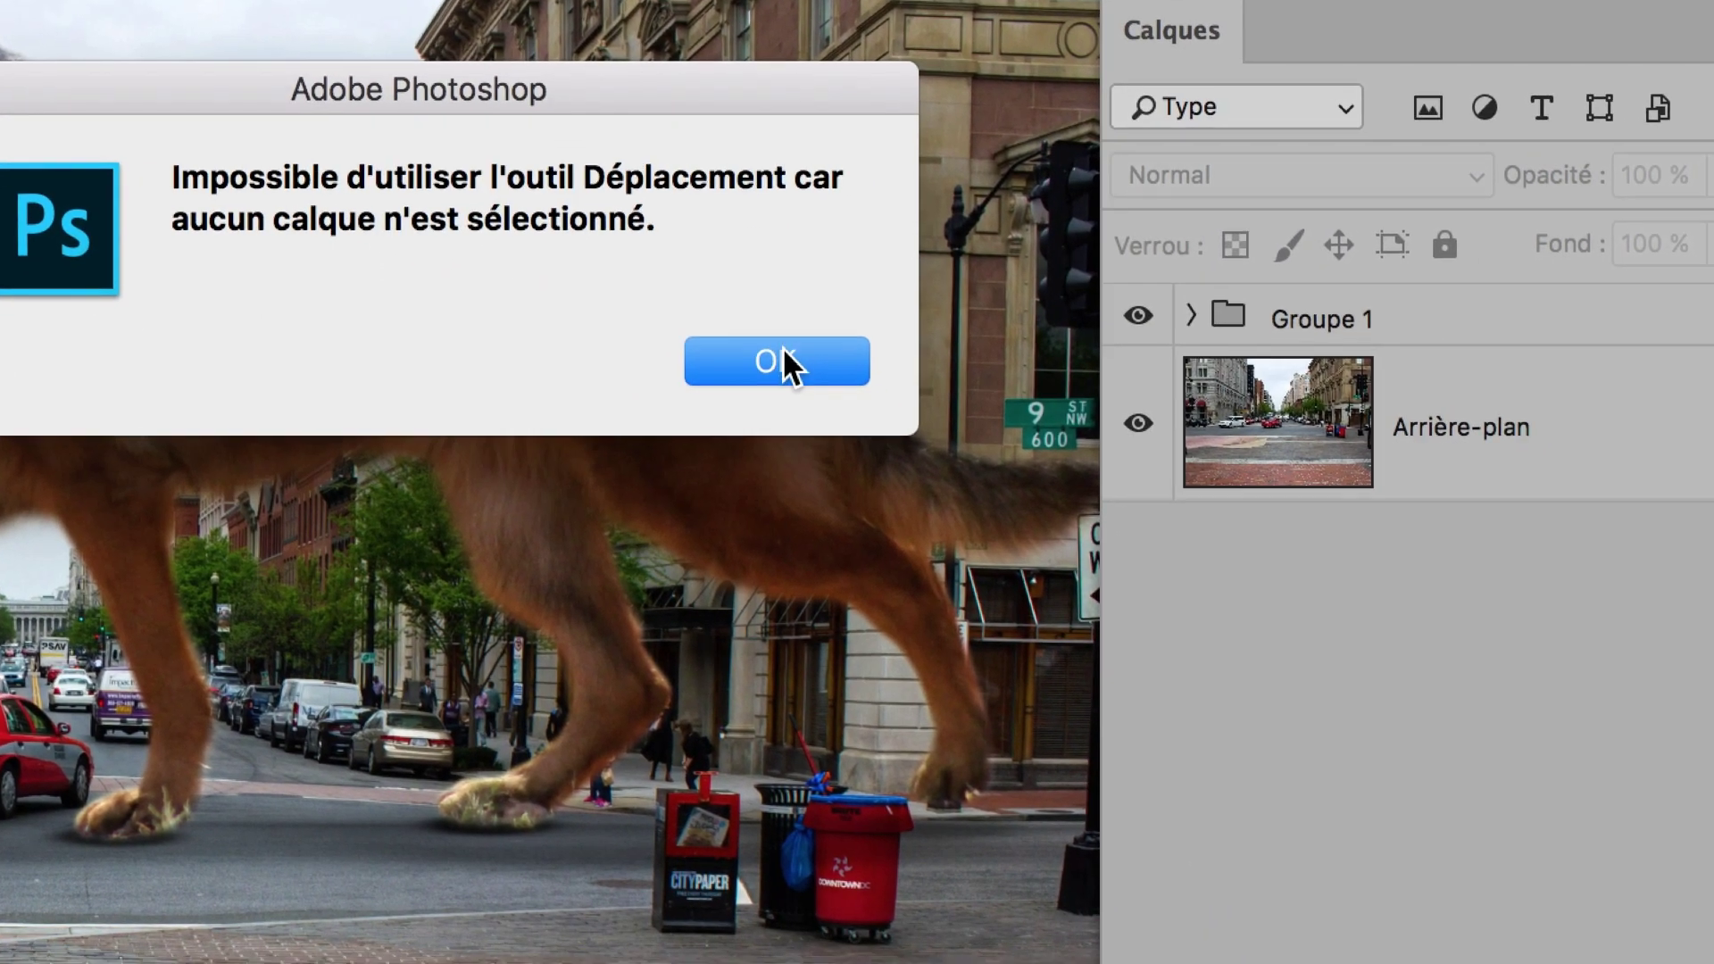
click(864, 417)
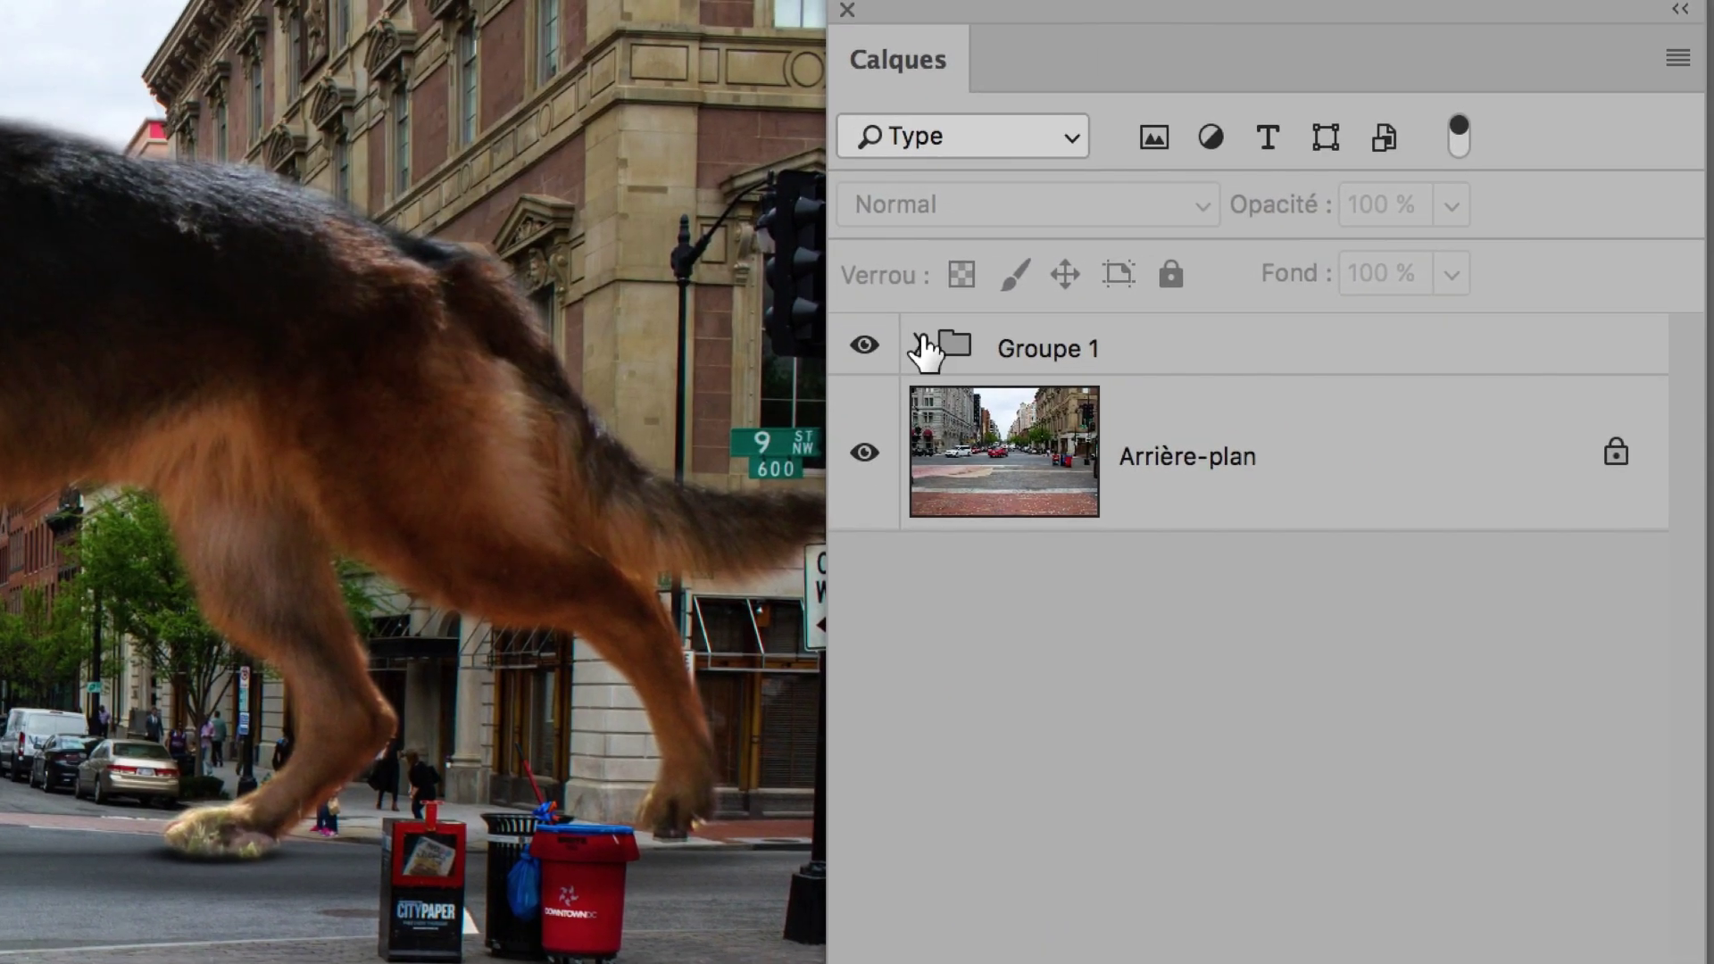
- Expand Groupe 1, select Calque 1 and toggle its lock-all icon
click(924, 351)
click(1327, 406)
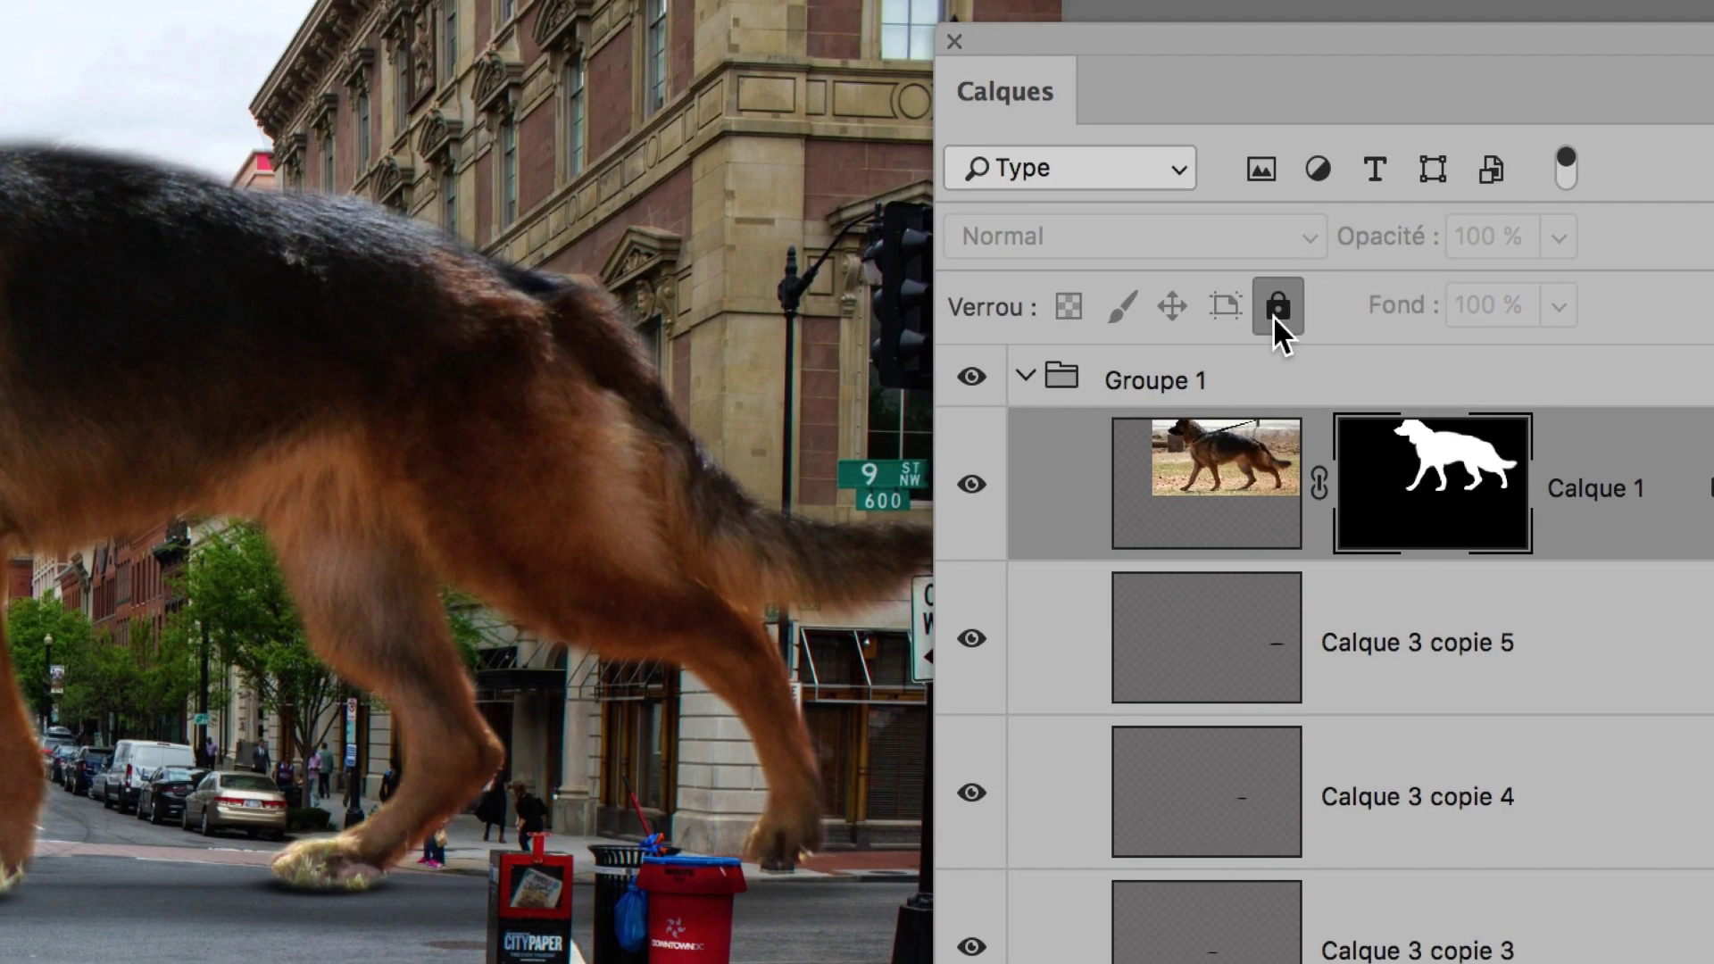
click(1273, 314)
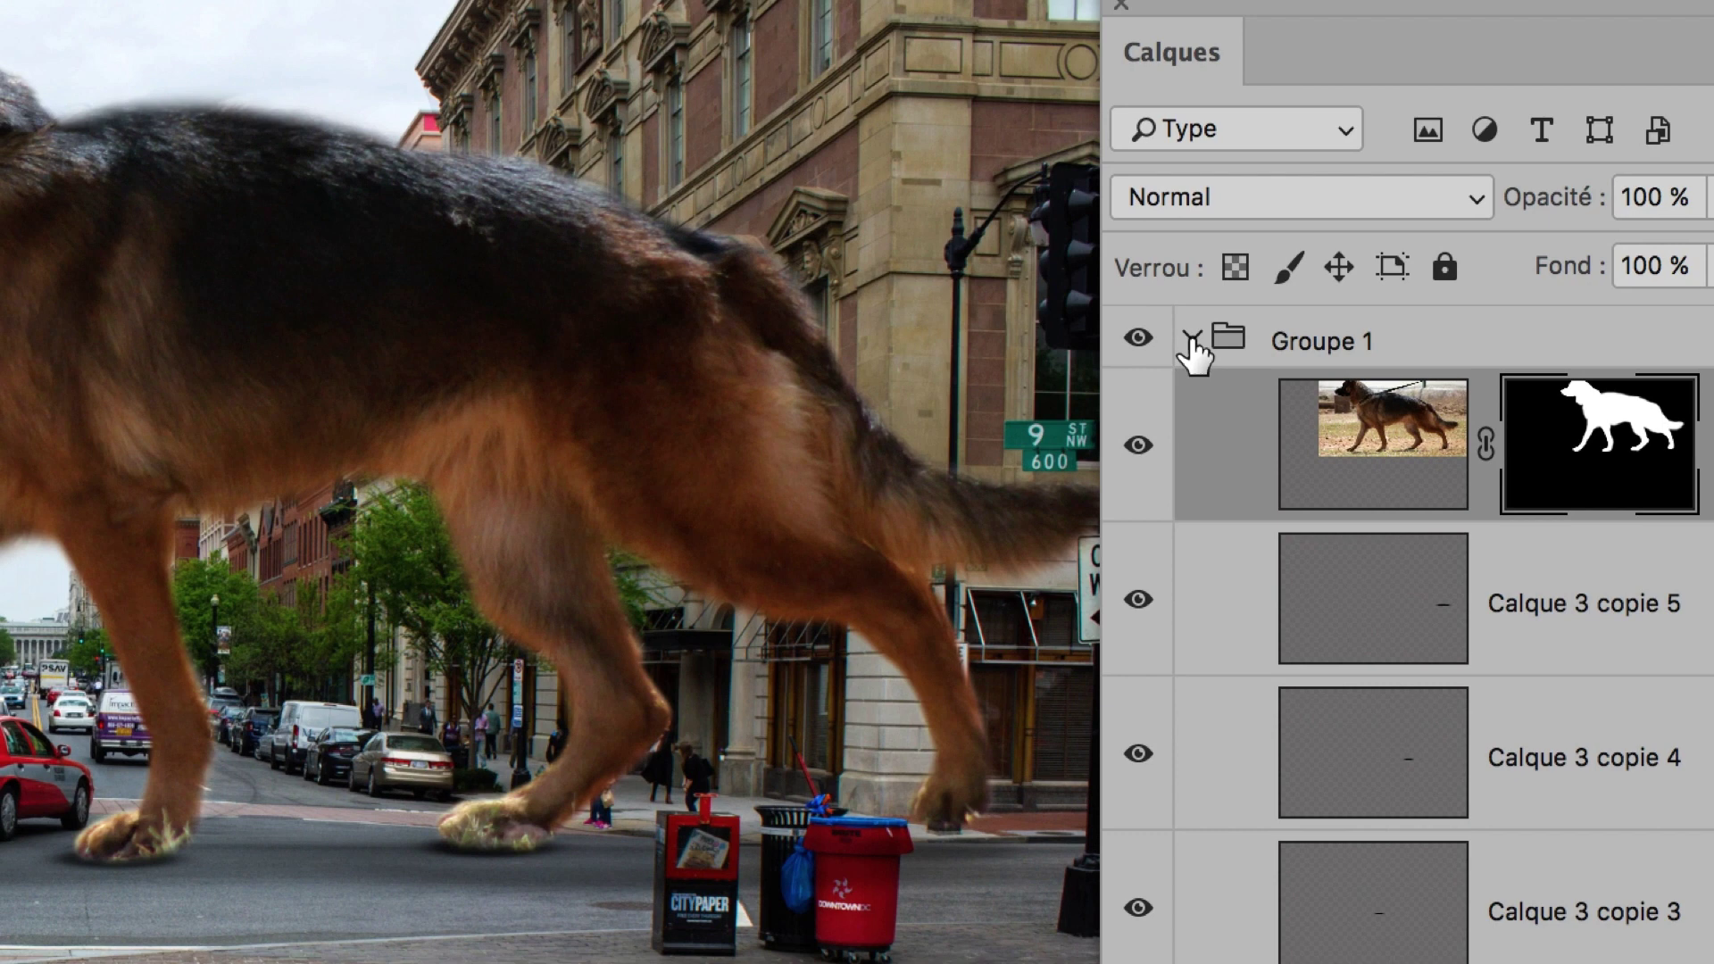
- Unlock Calque 1 and drag the dog left and down onto the red brick pavement
click(1191, 344)
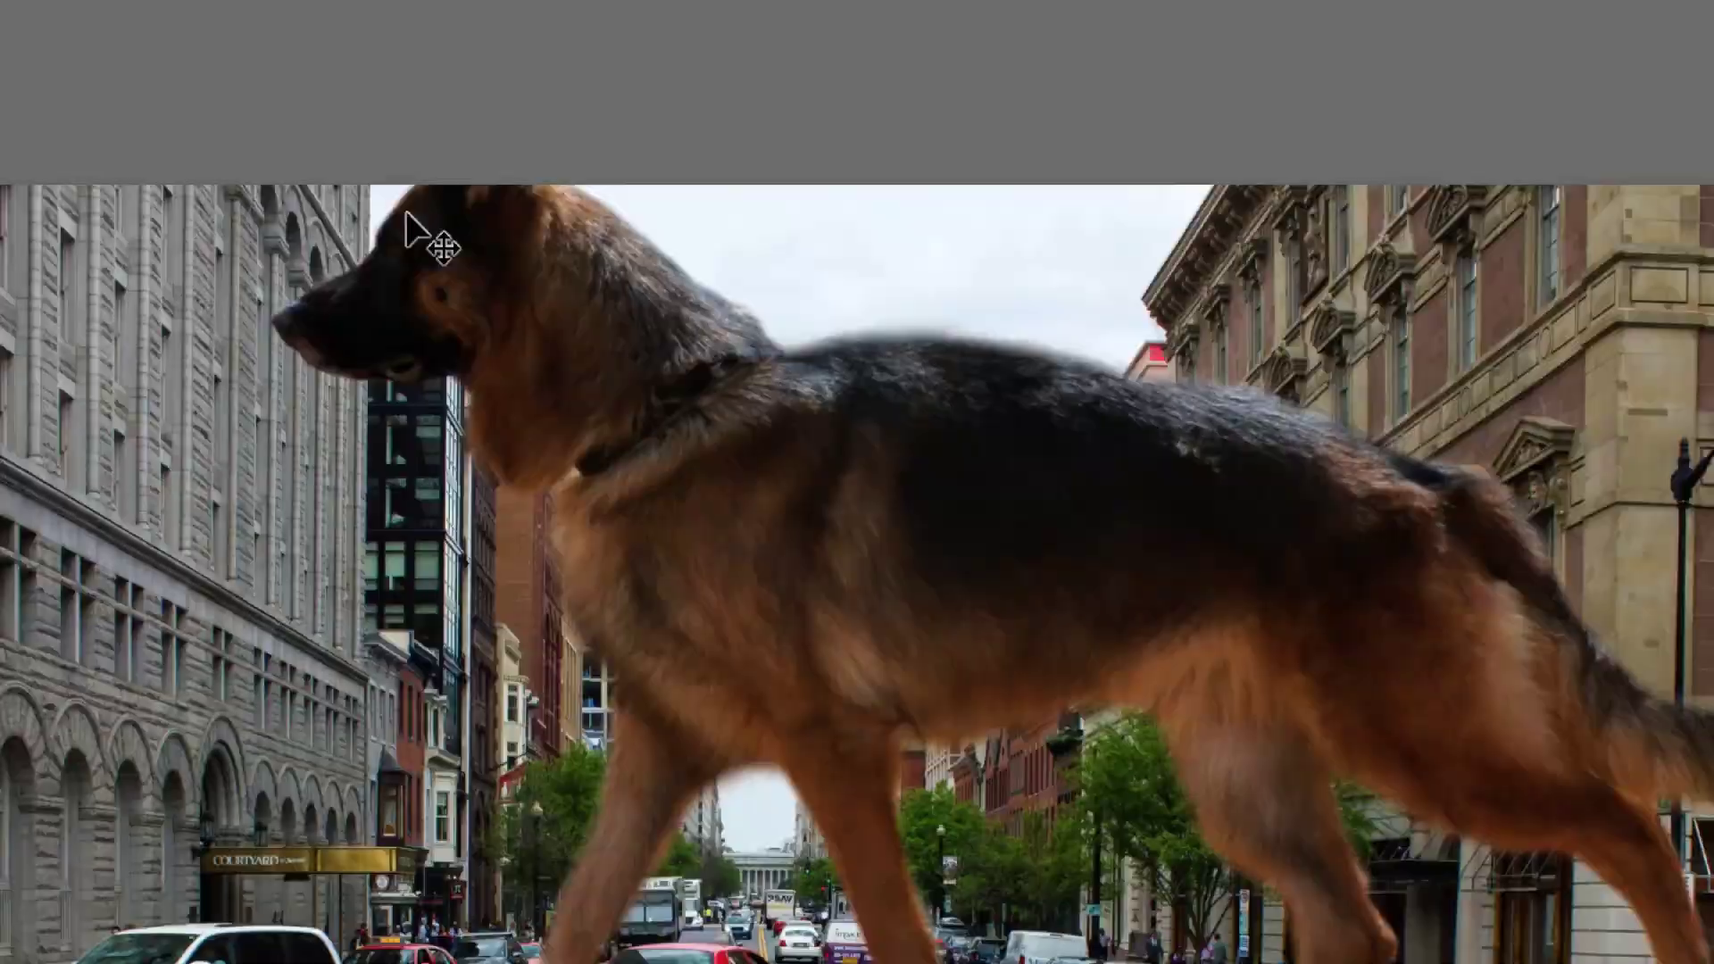
drag(406, 232, 528, 325)
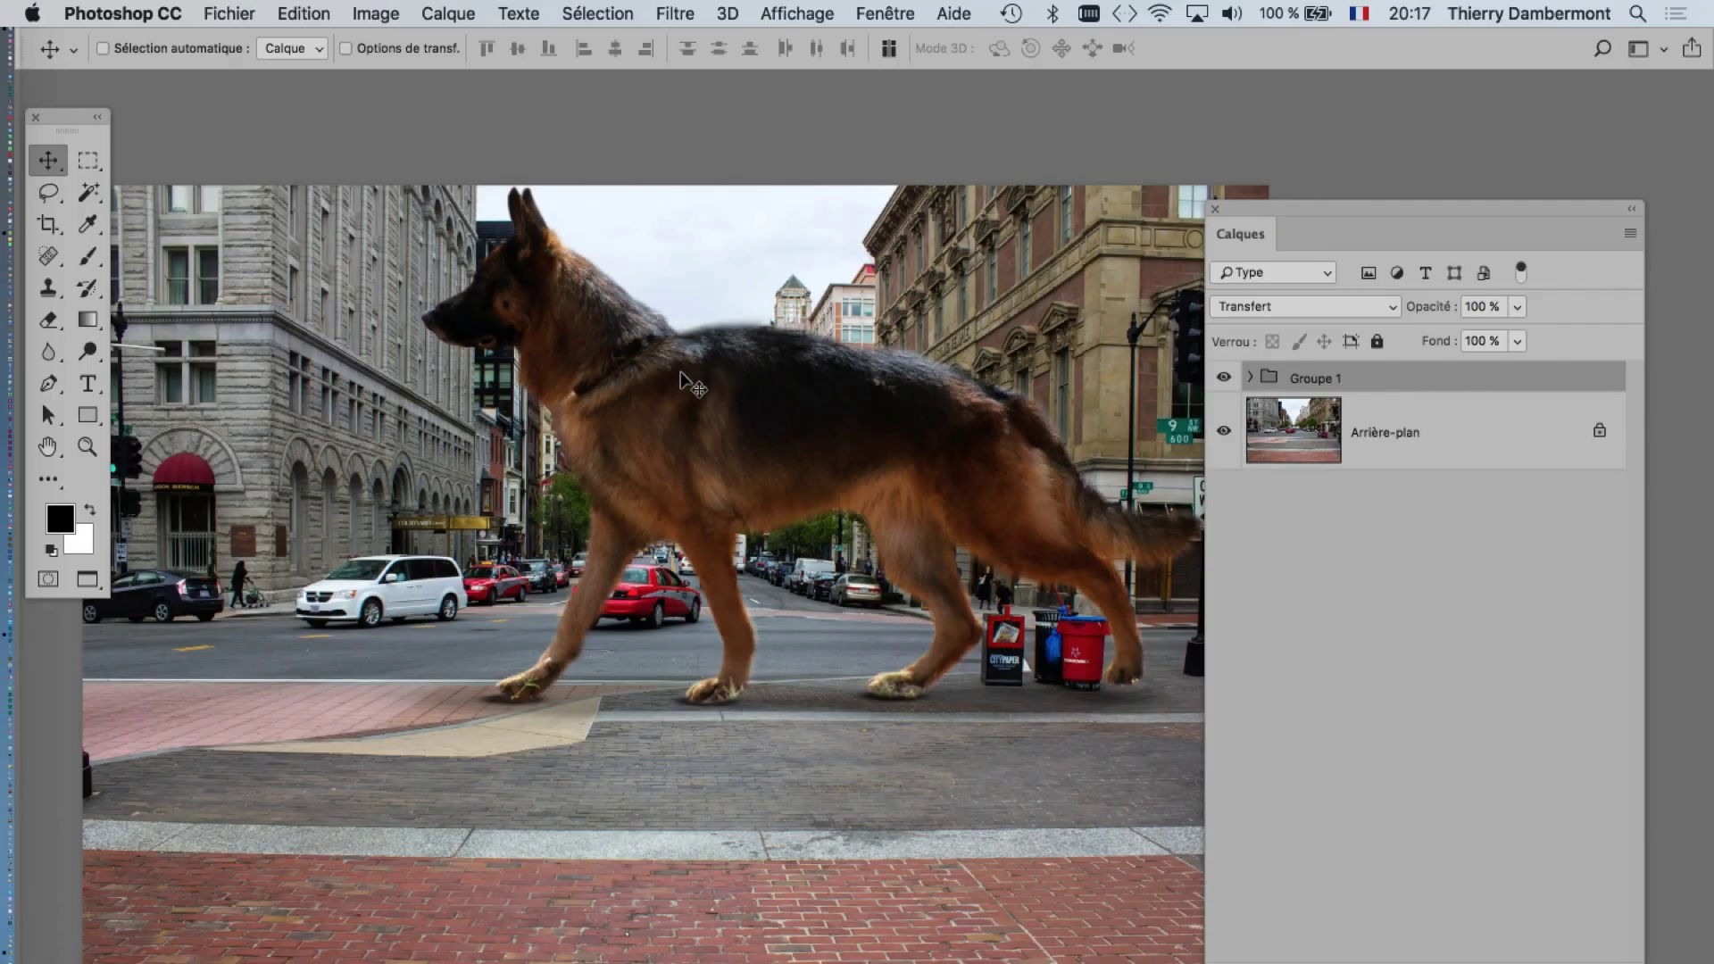
mouse_move(596, 473)
mouse_down()
mouse_move(500, 480)
mouse_move(527, 485)
mouse_up()
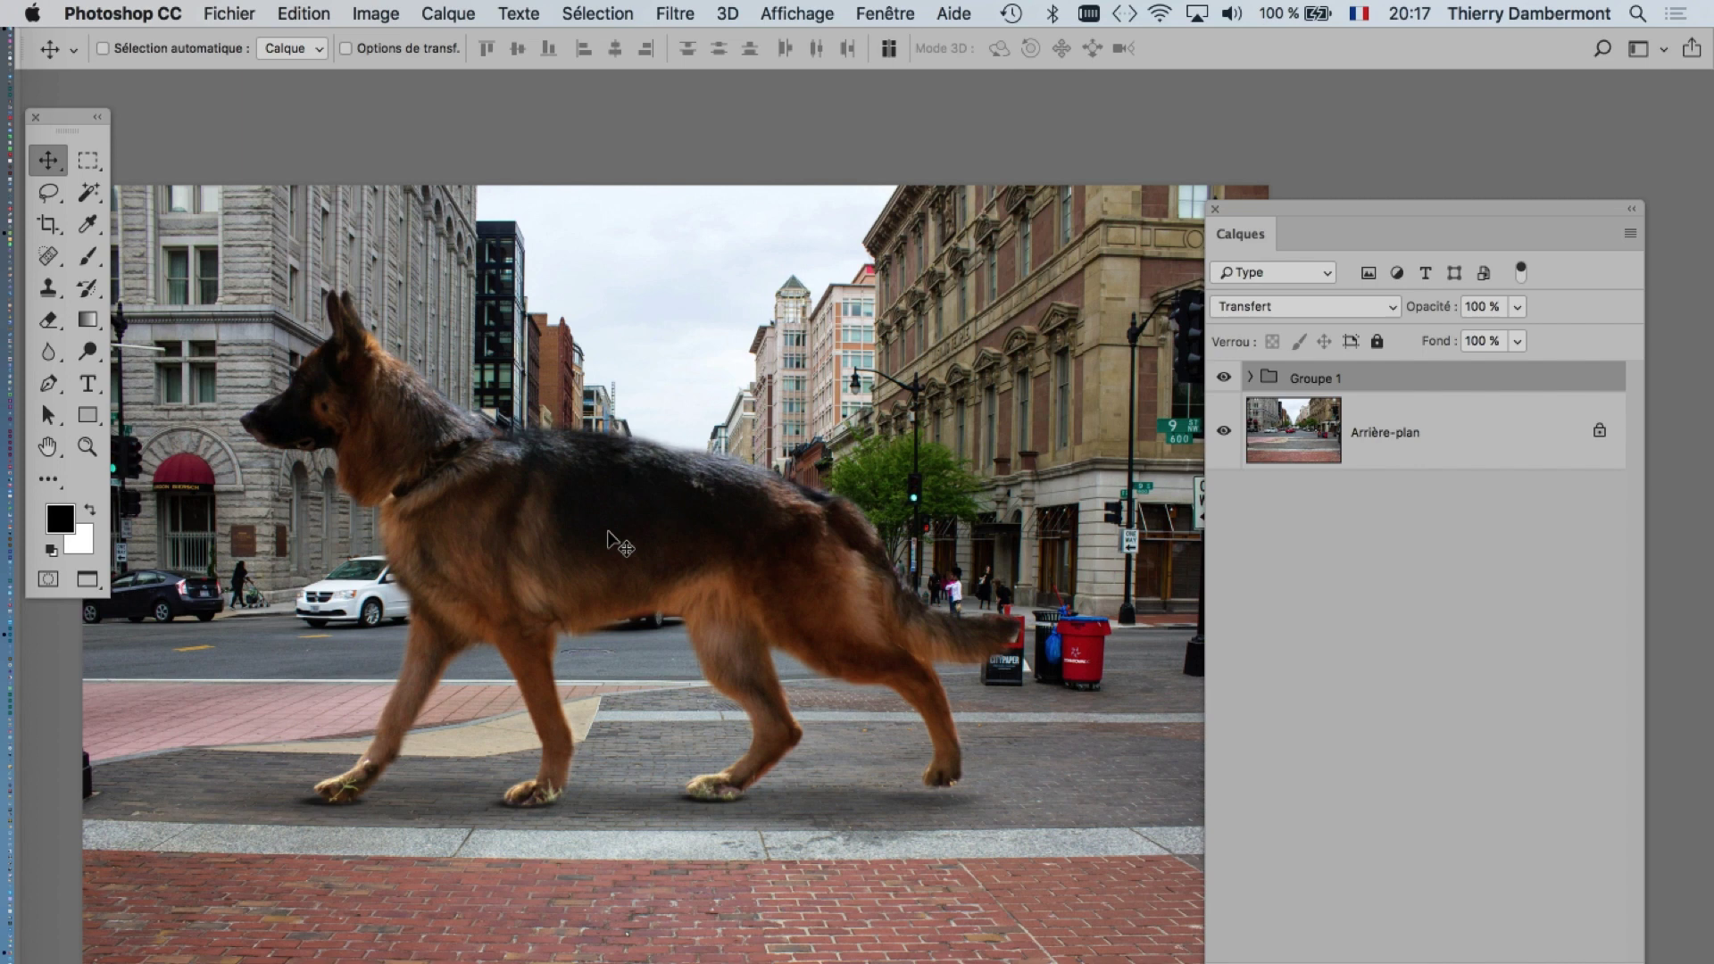
drag(619, 533, 643, 537)
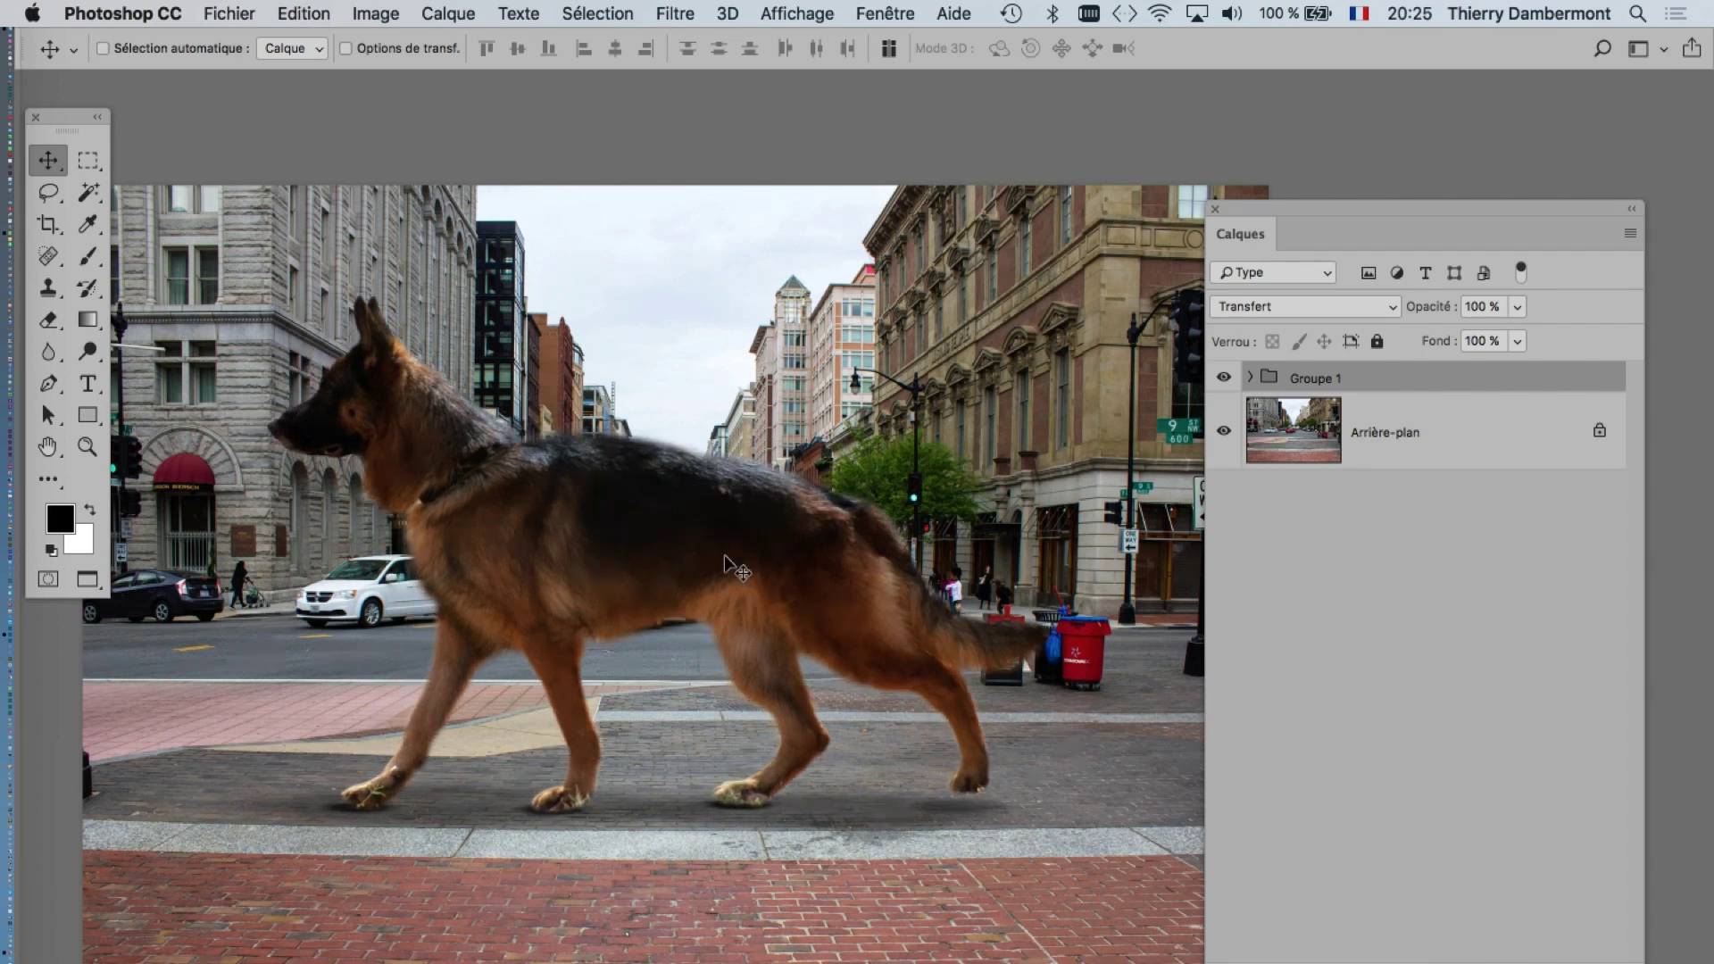
drag(619, 533, 798, 603)
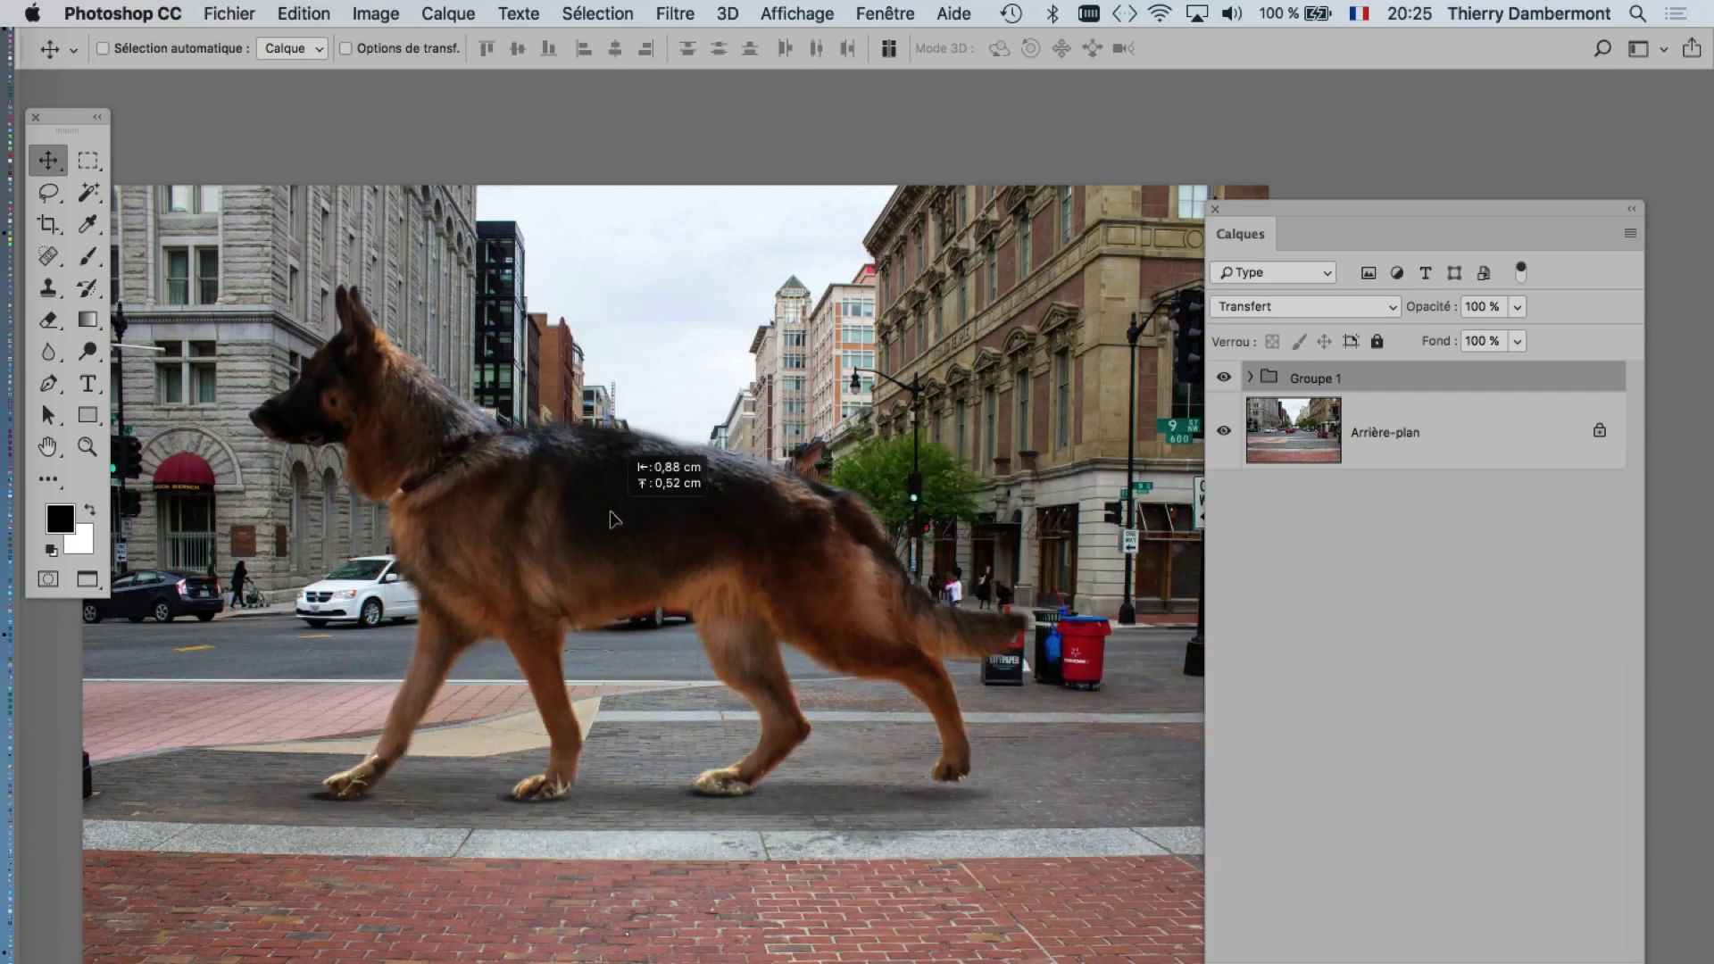
drag(797, 603, 835, 545)
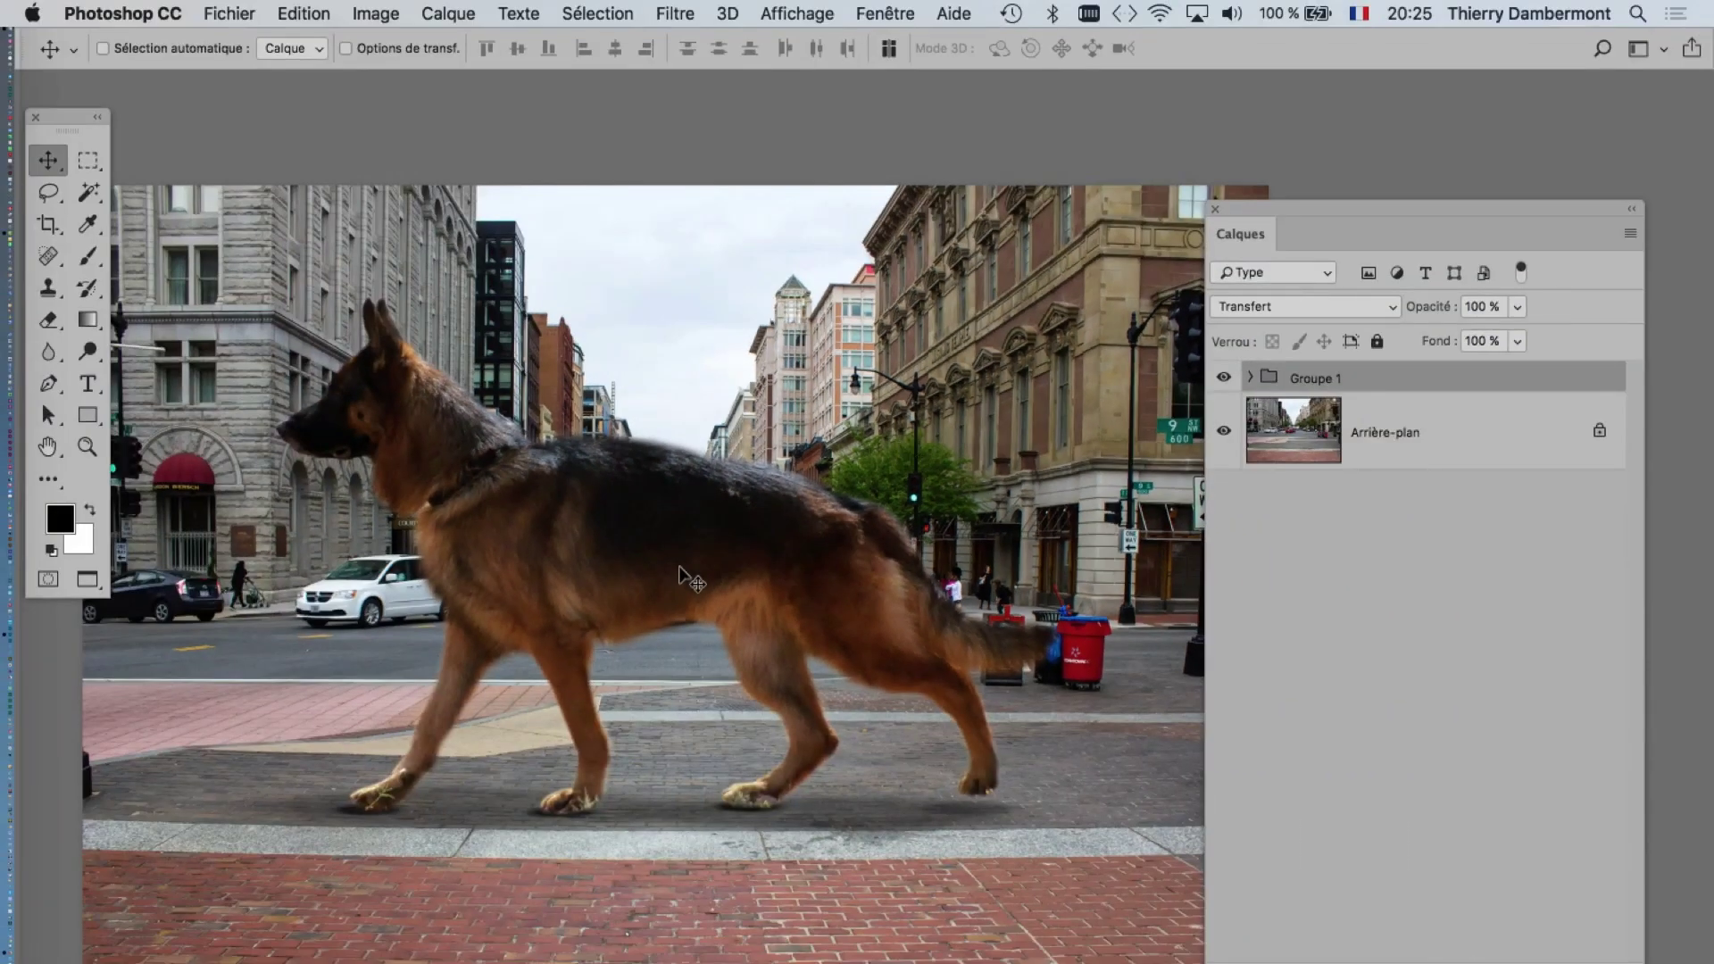
mouse_move(571, 544)
mouse_down()
mouse_move(797, 616)
mouse_move(653, 637)
mouse_up()
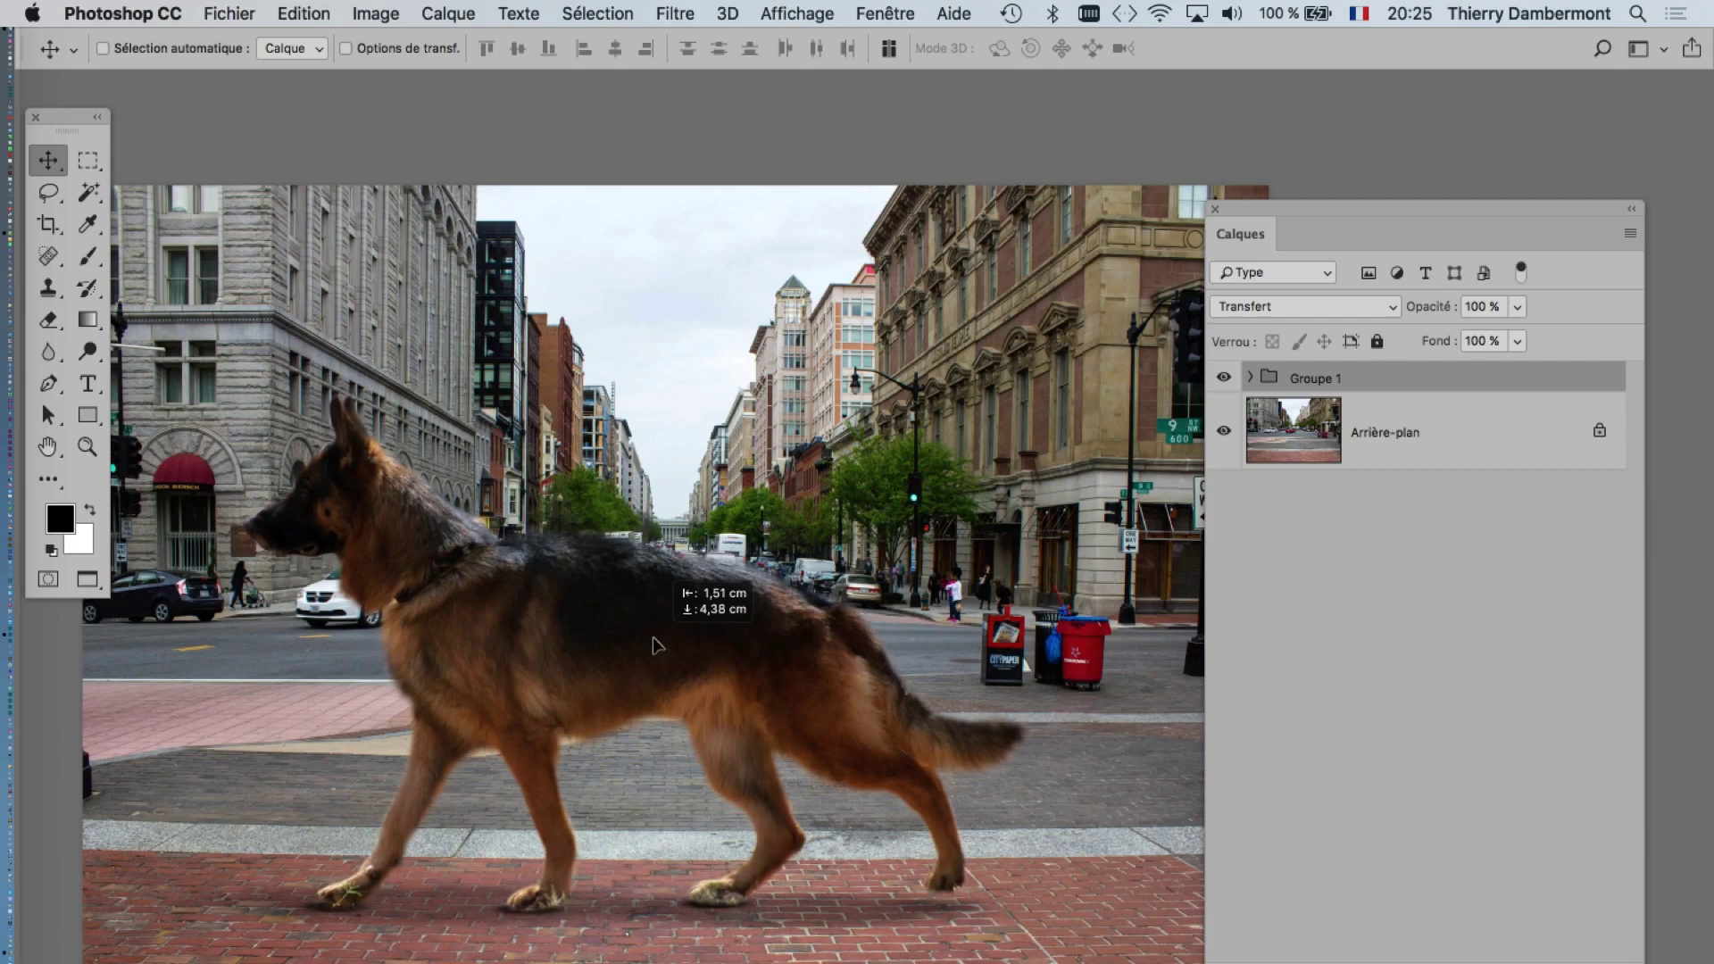
drag(653, 644, 652, 636)
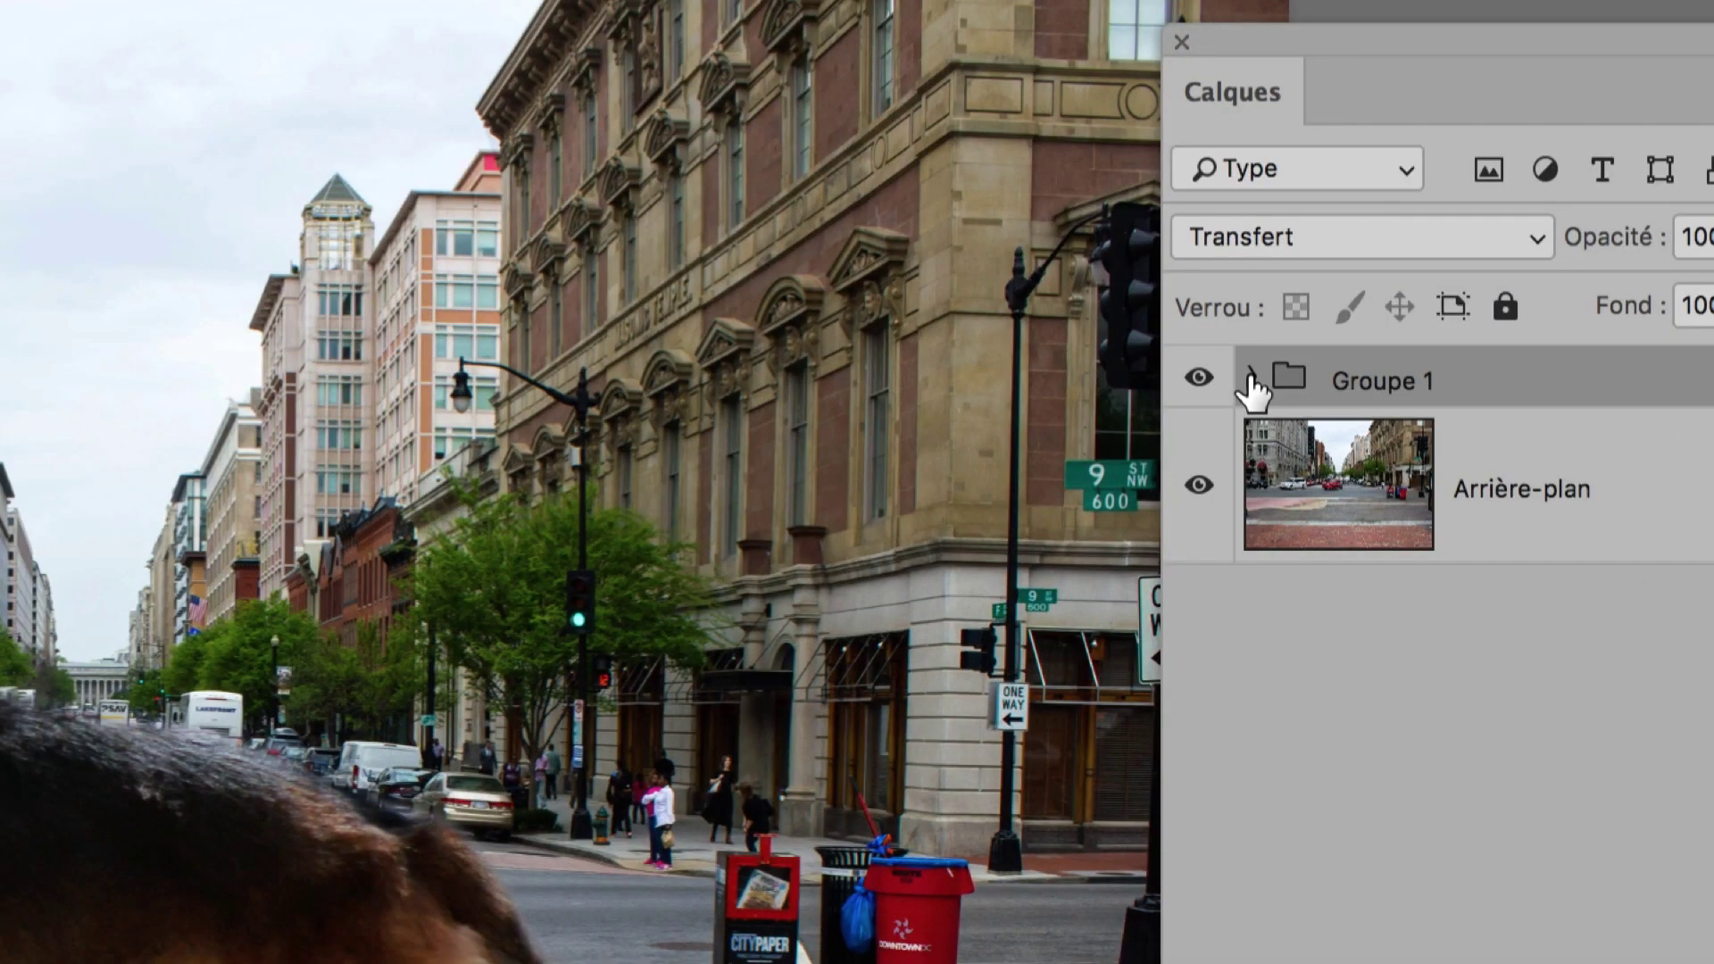
- Select the collapsed Groupe 1, shift the dog right along the sidewalk, and zoom out
click(1251, 380)
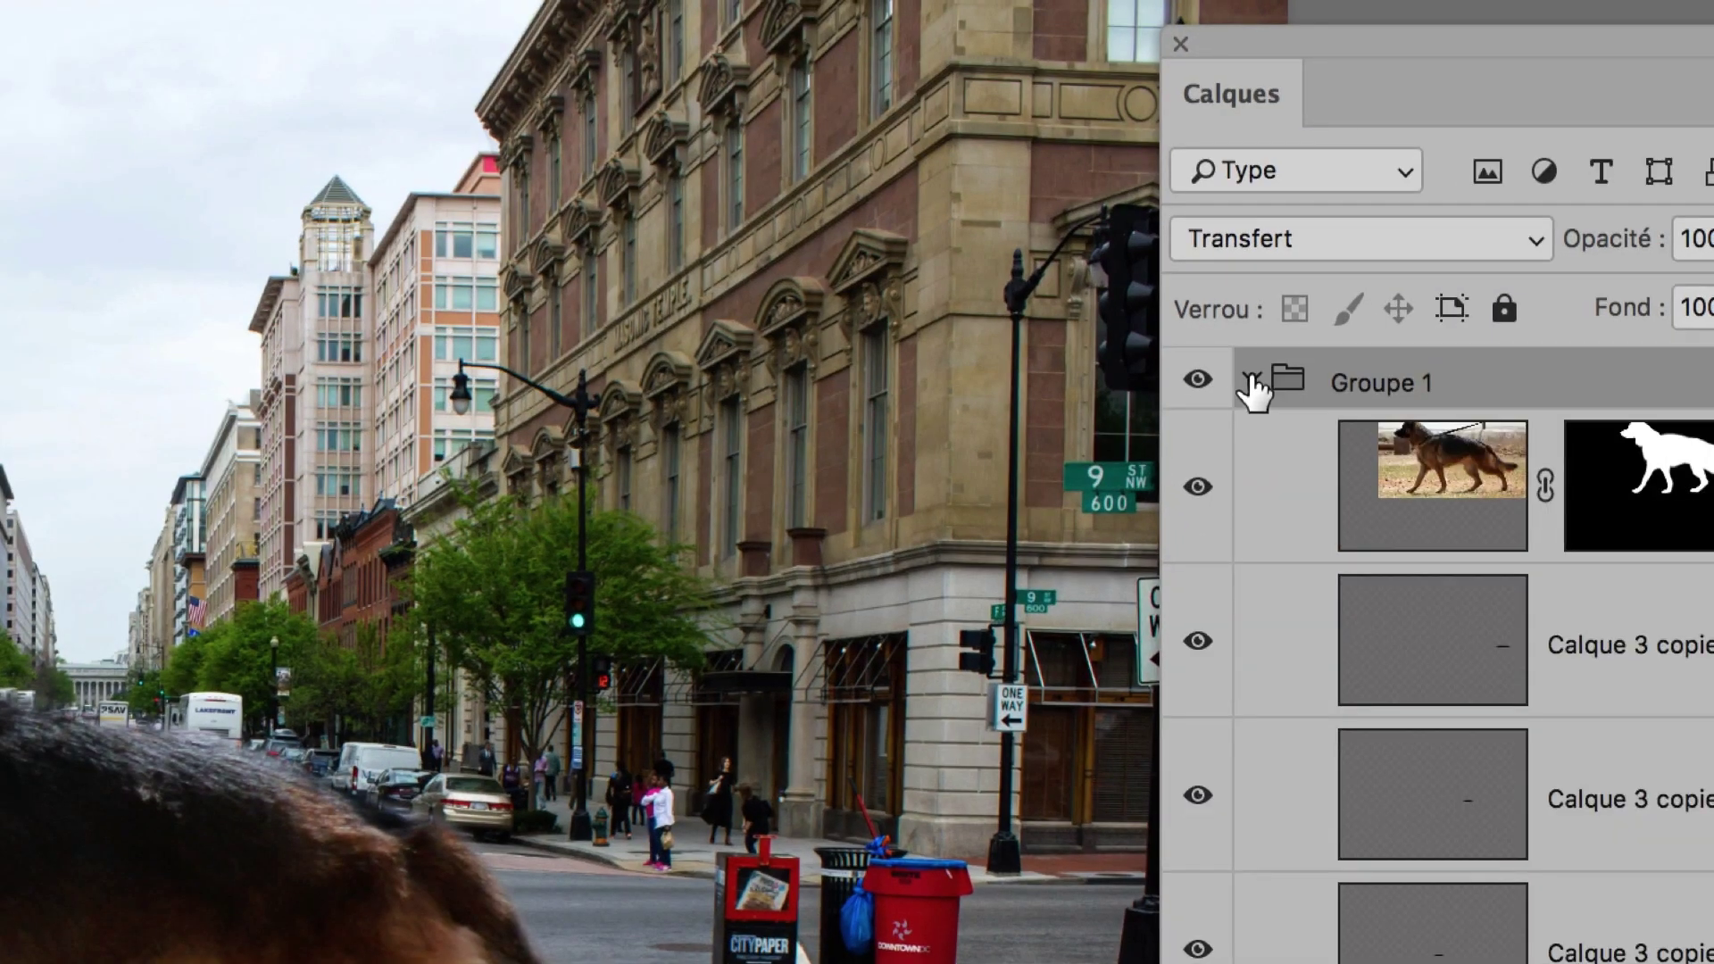
click(1328, 536)
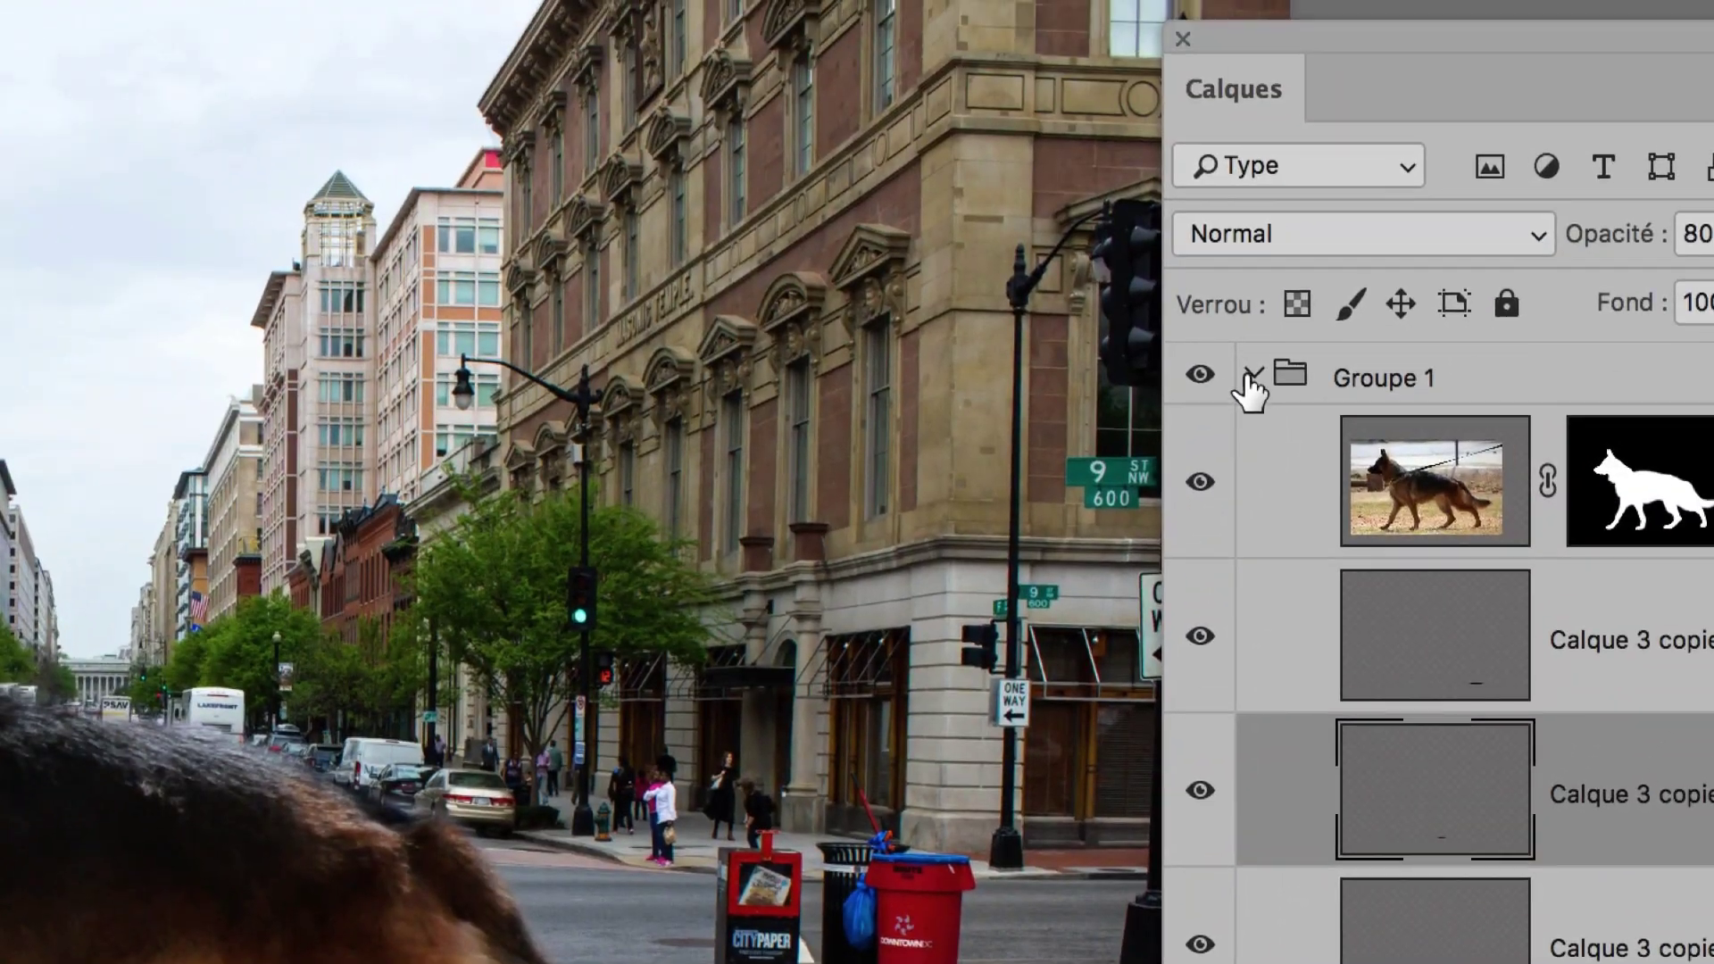
click(1250, 380)
mouse_move(1122, 468)
mouse_down()
mouse_move(871, 737)
mouse_move(946, 727)
mouse_move(905, 724)
mouse_up()
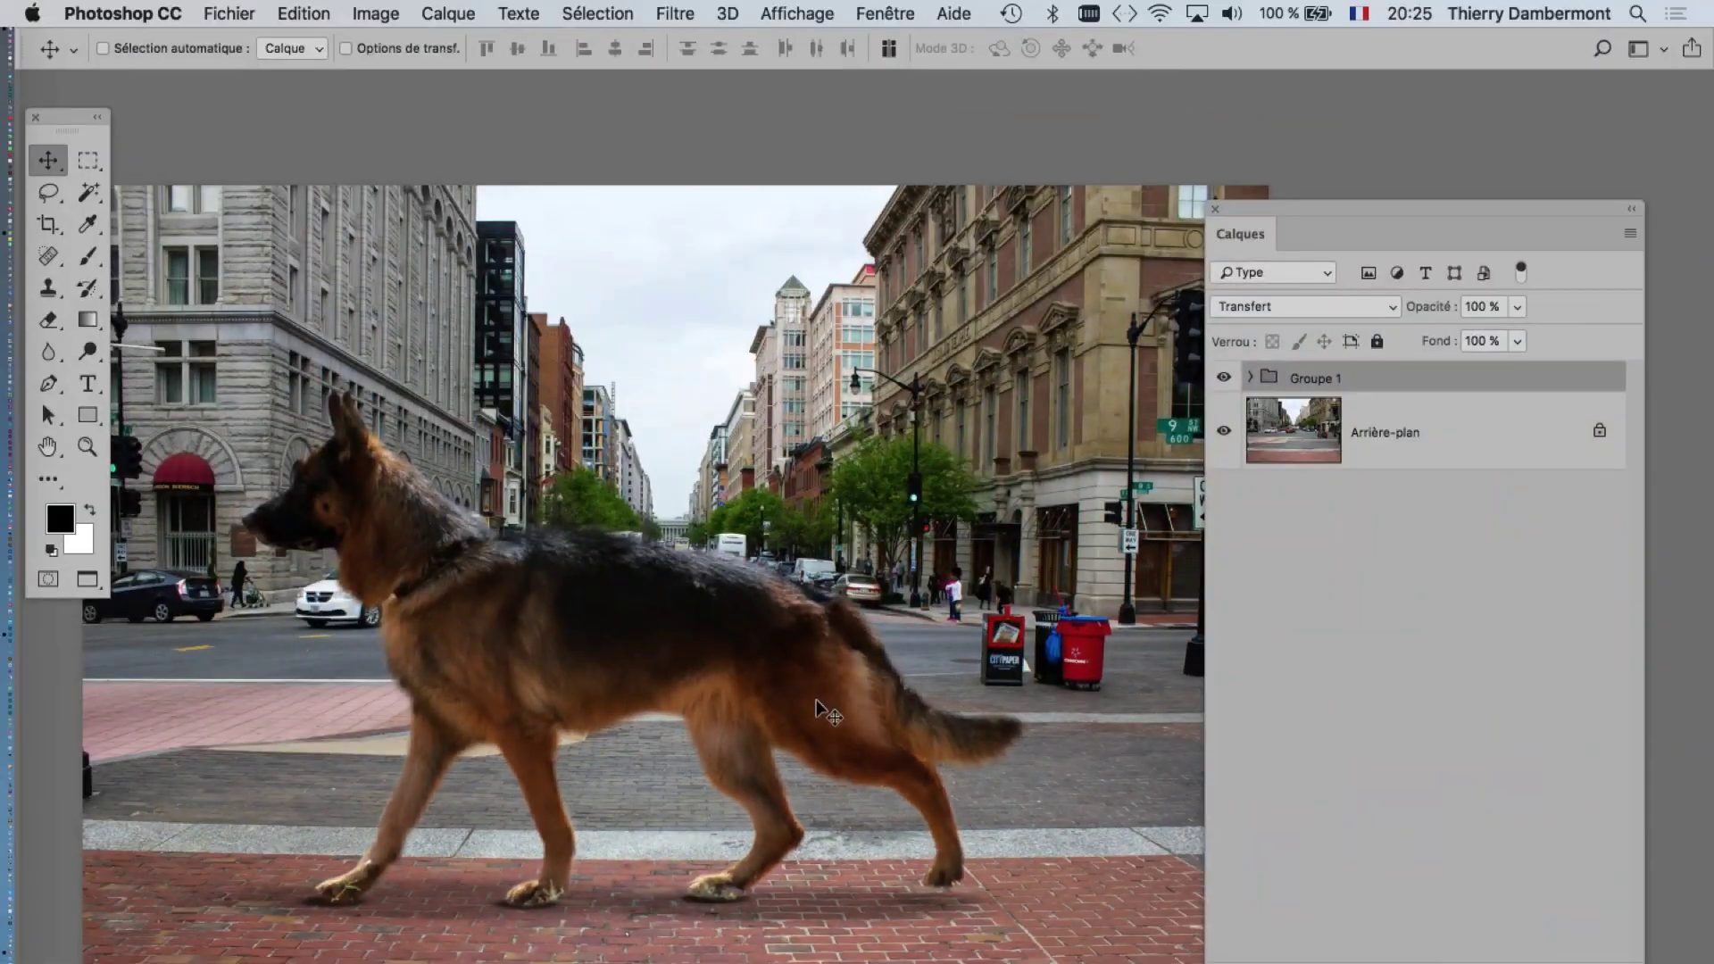
scroll(891, 817, down, 1)
scroll(891, 817, down, 1)
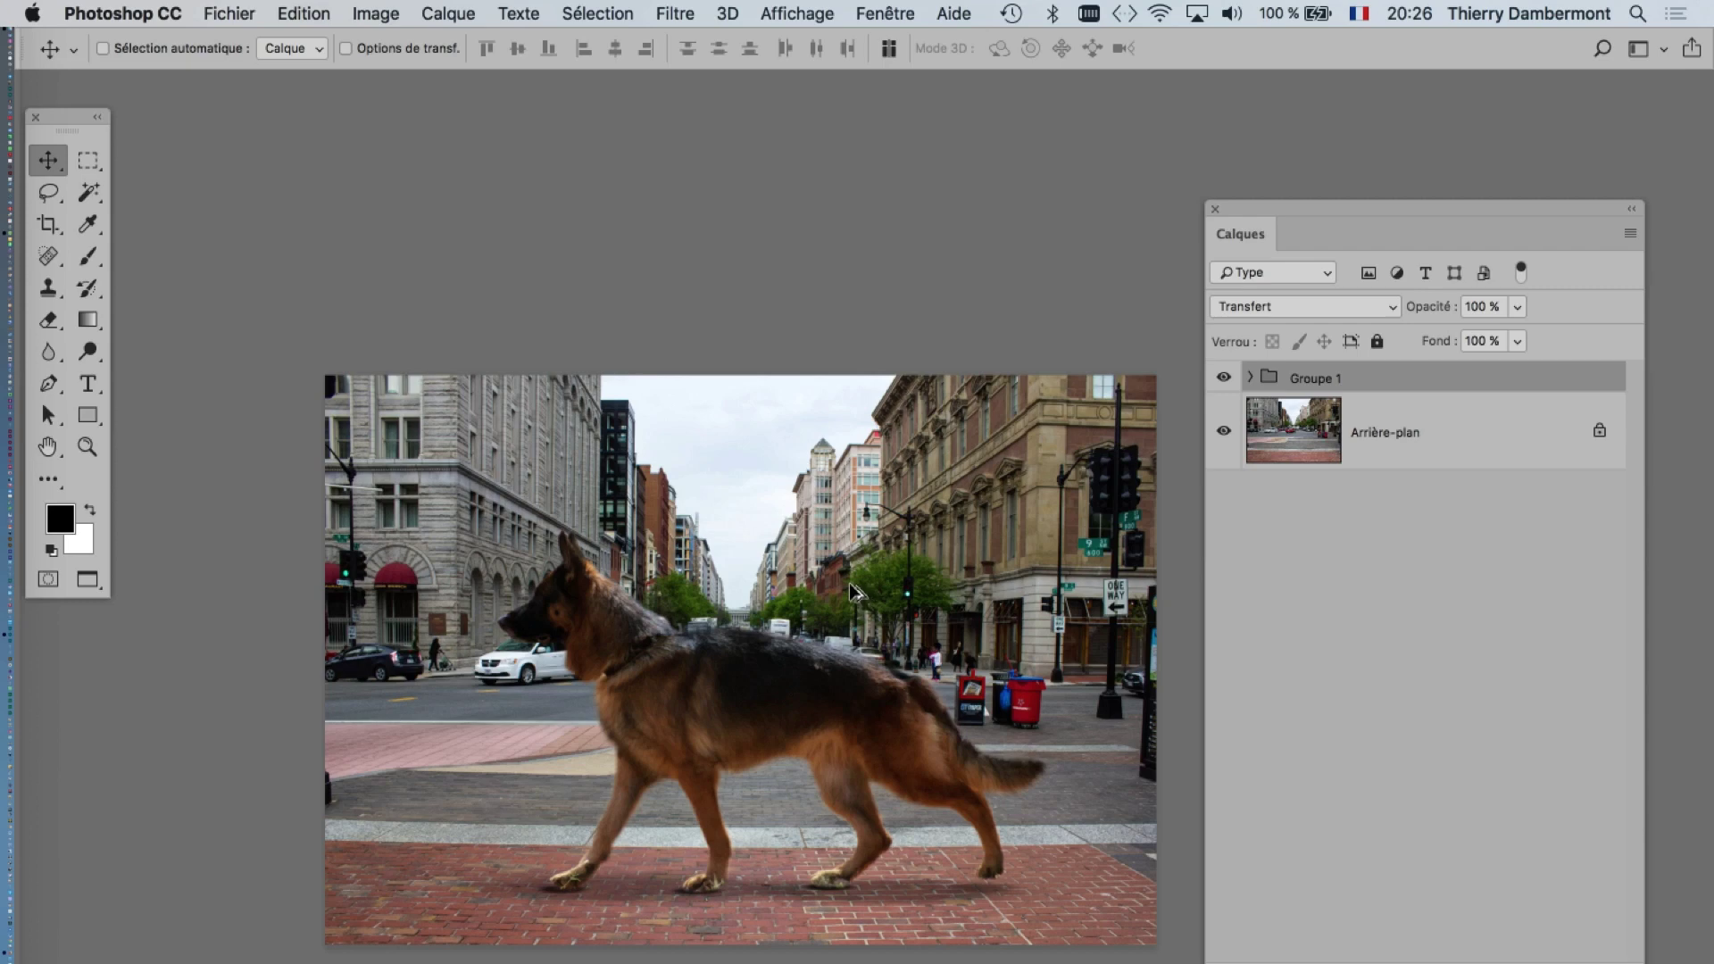
- Zoom out, then trial-extend the crop beyond the photo and cancel it
scroll(849, 589, down, 1)
scroll(849, 589, down, 1)
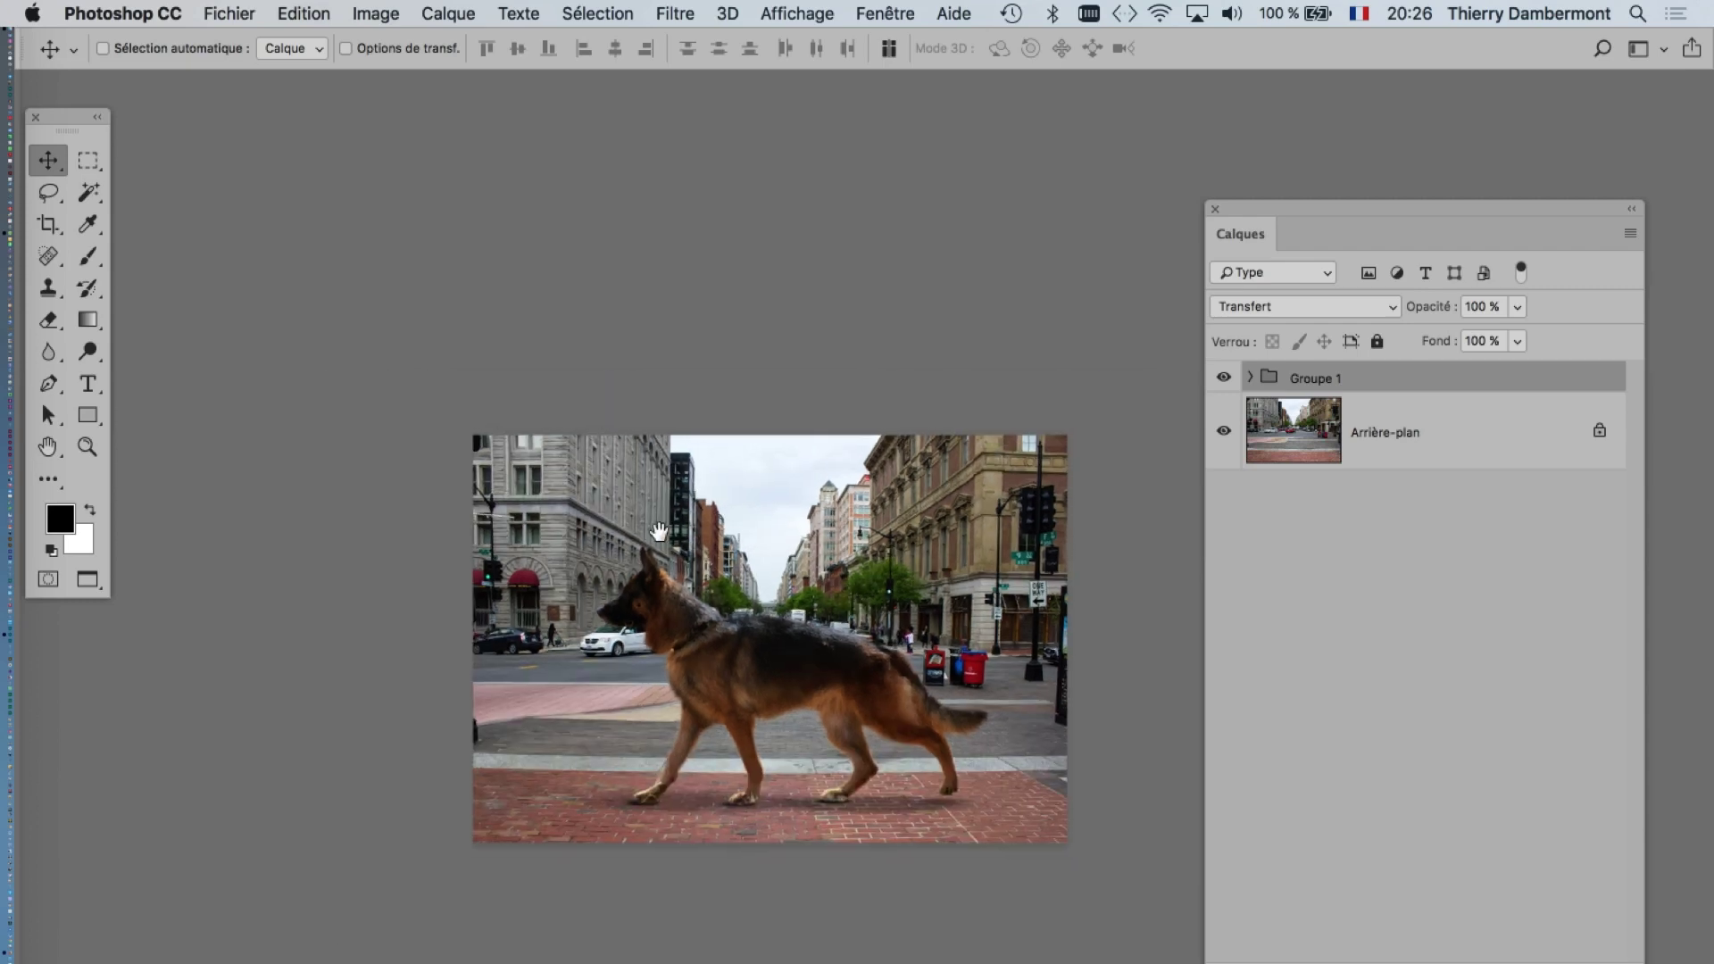
drag(659, 532, 518, 401)
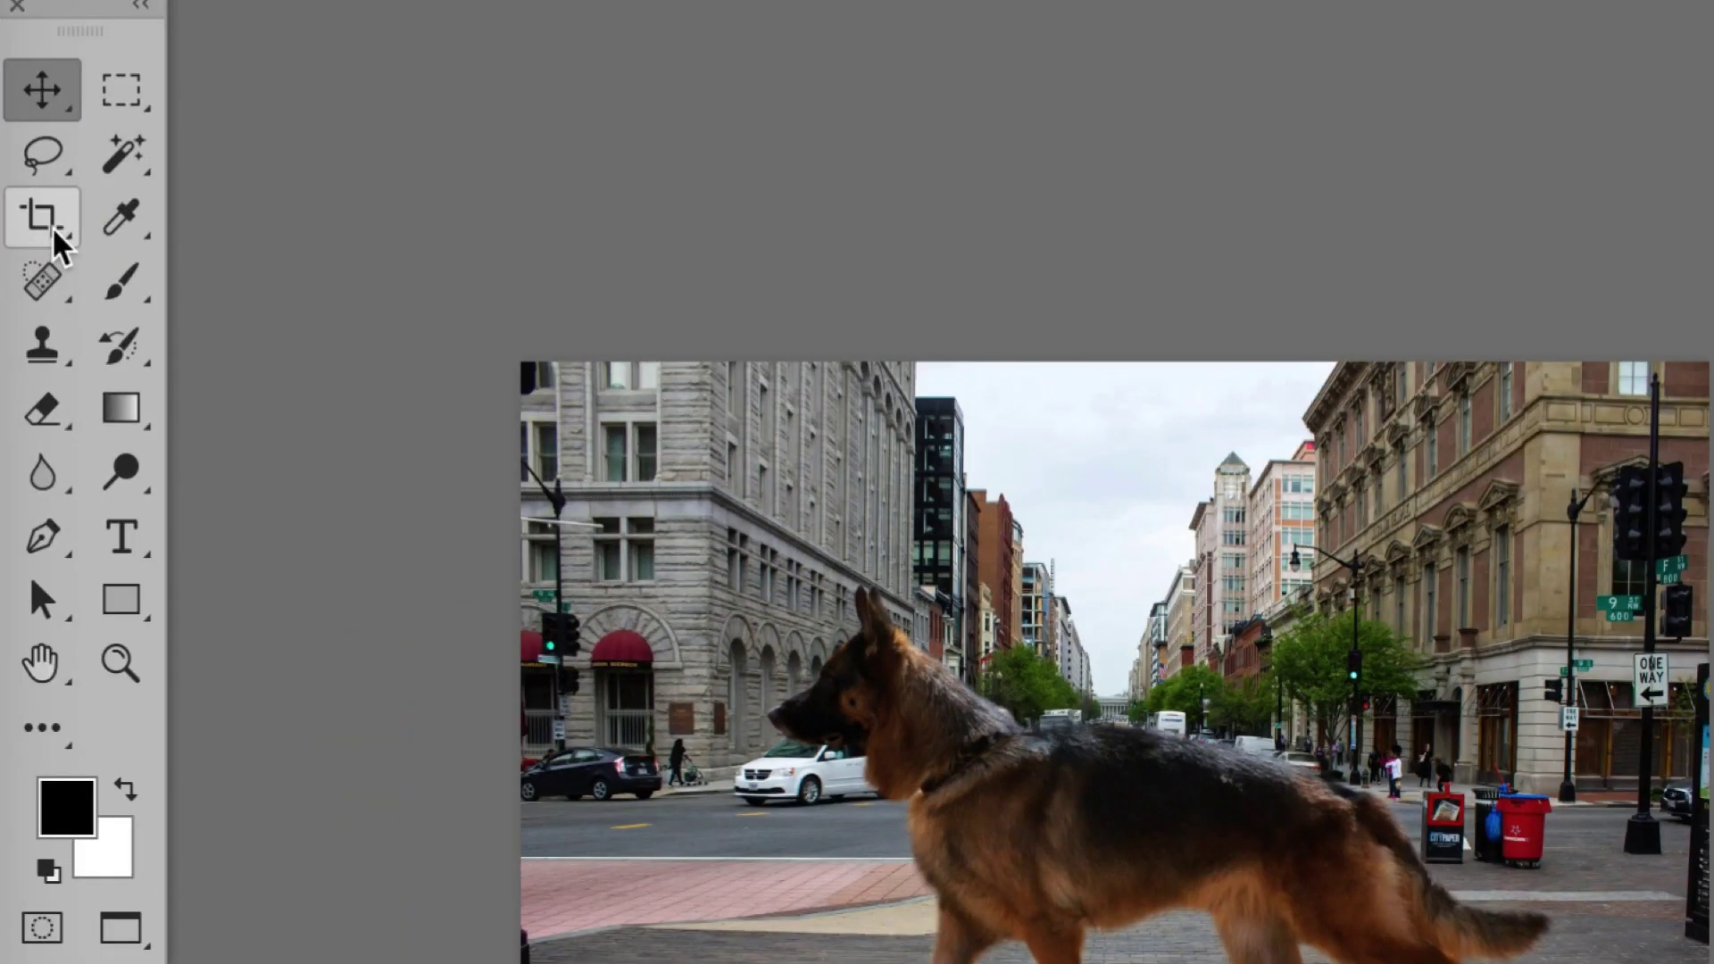
click(52, 226)
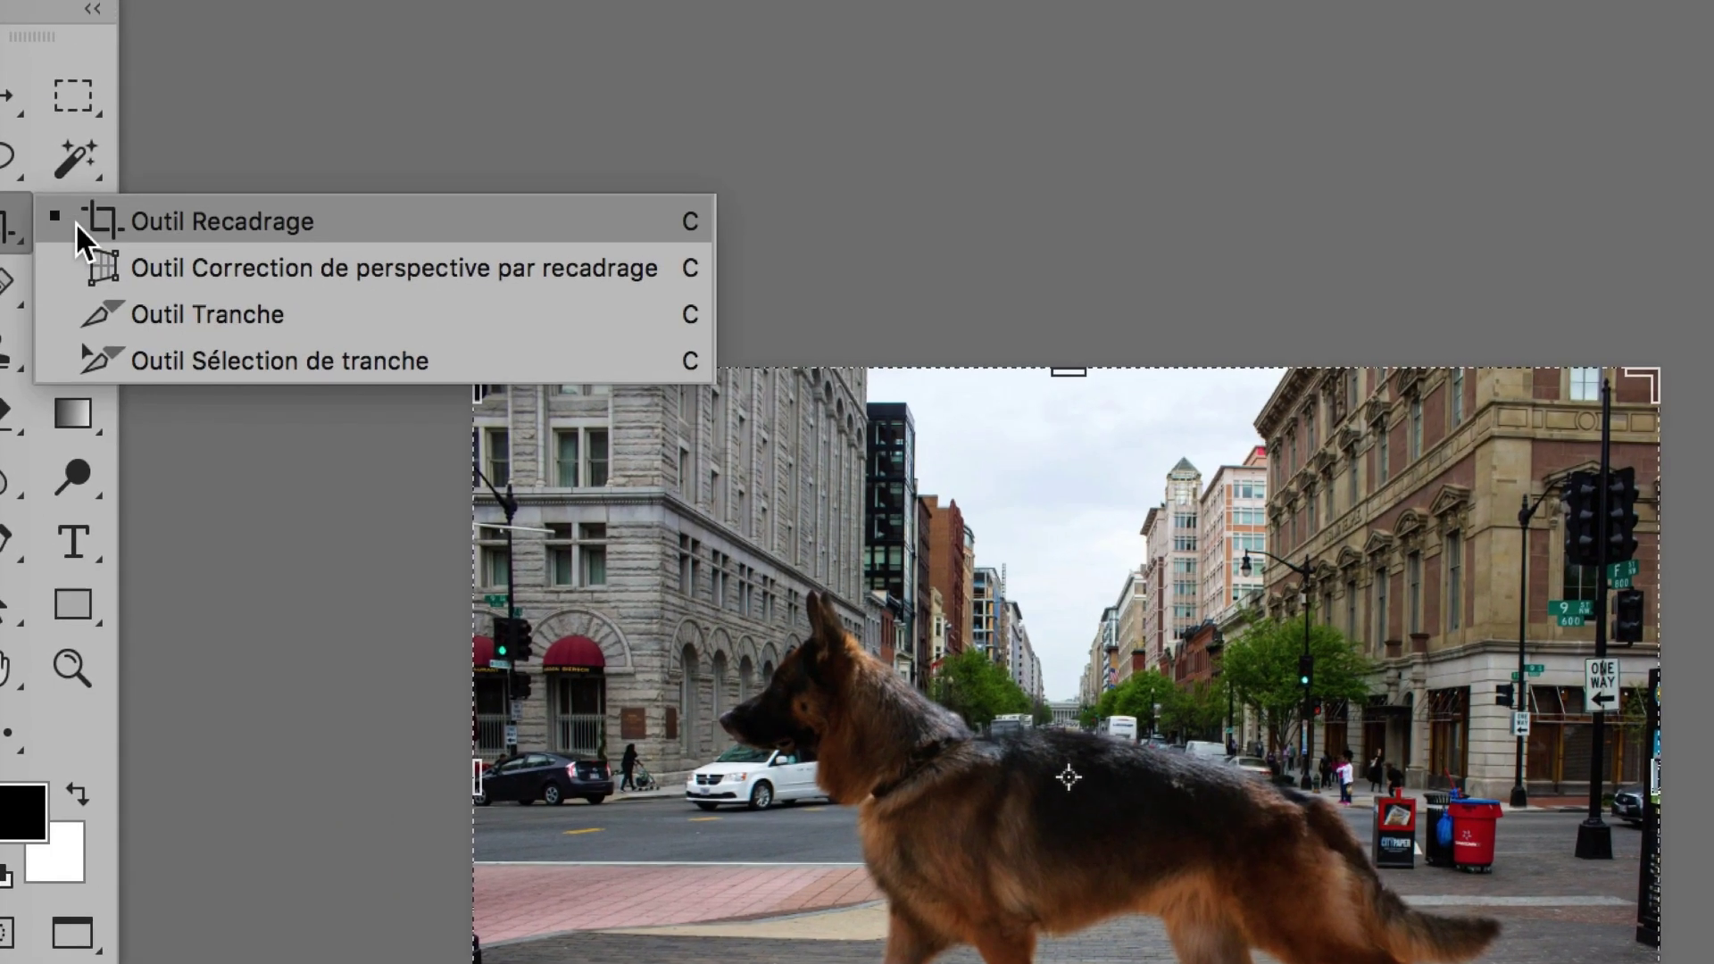
click(75, 222)
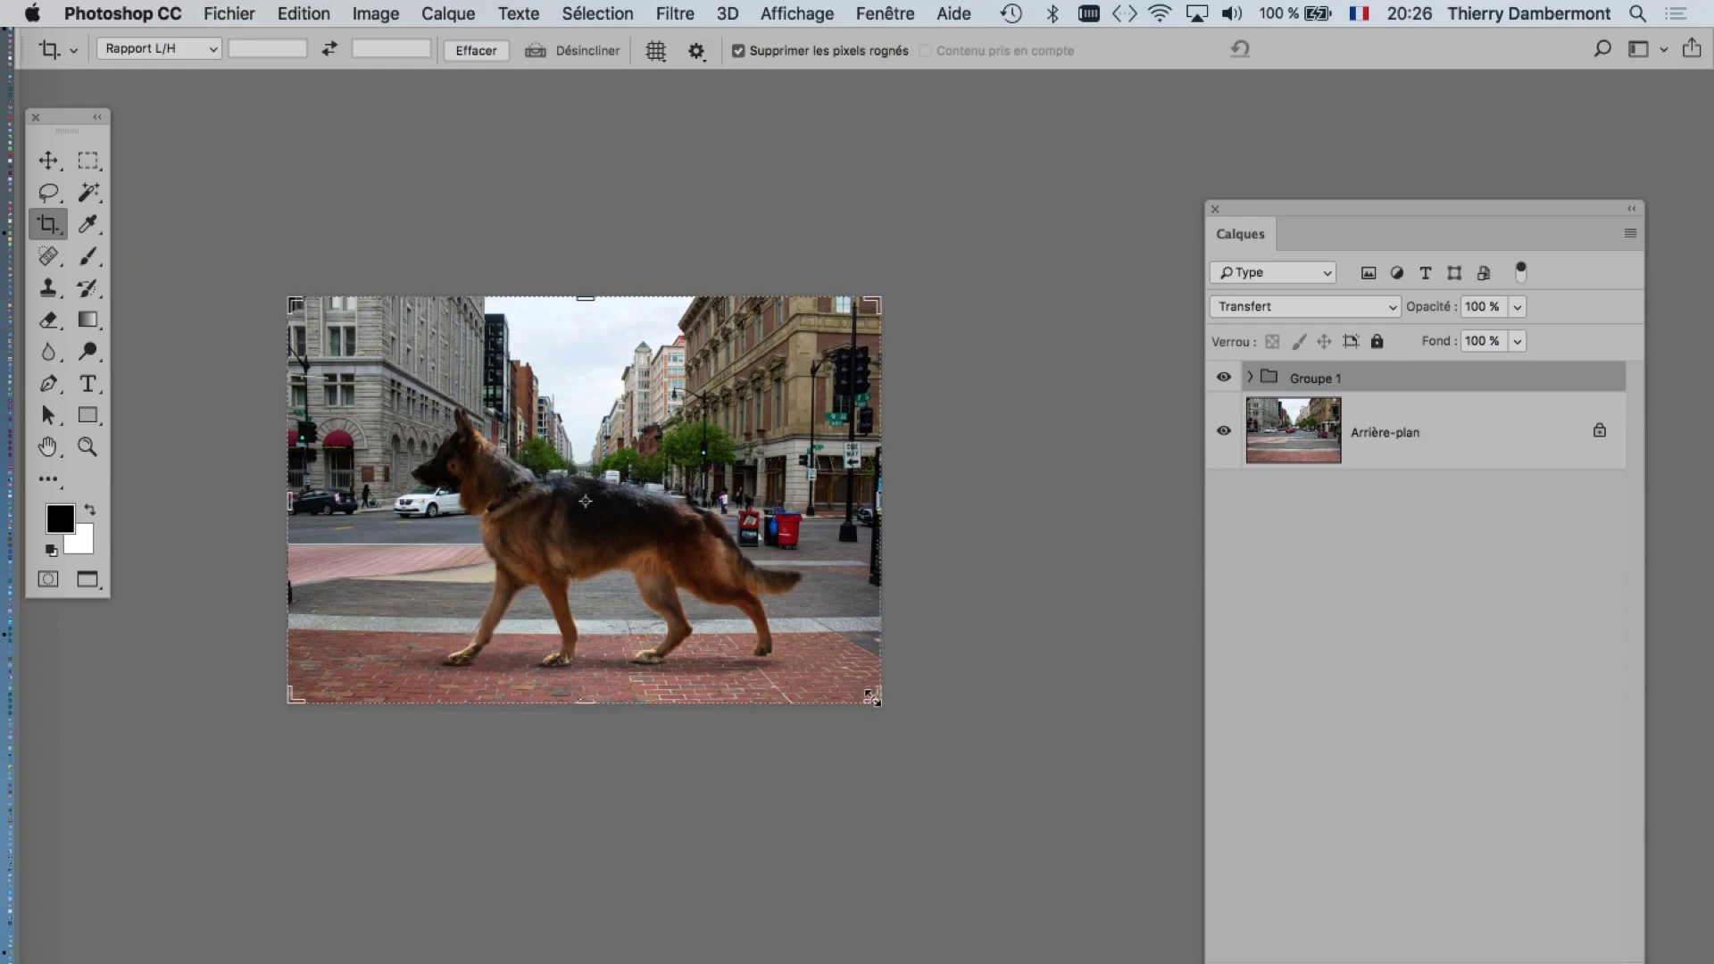
drag(870, 696, 1075, 834)
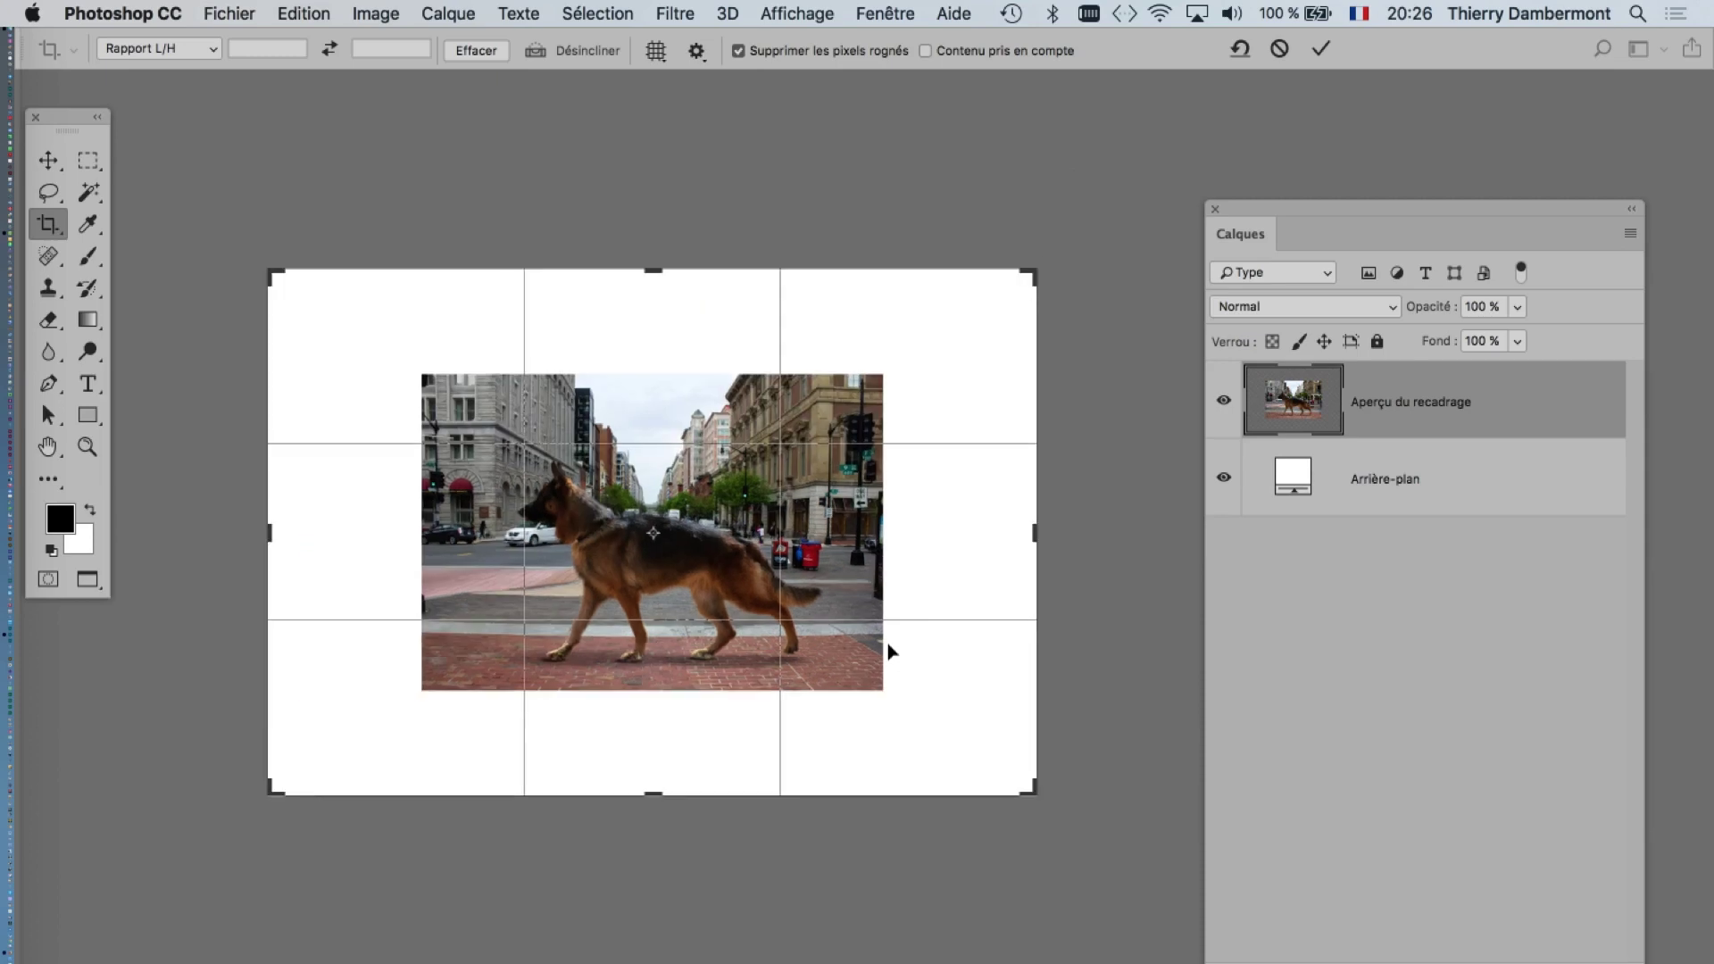
key(Escape)
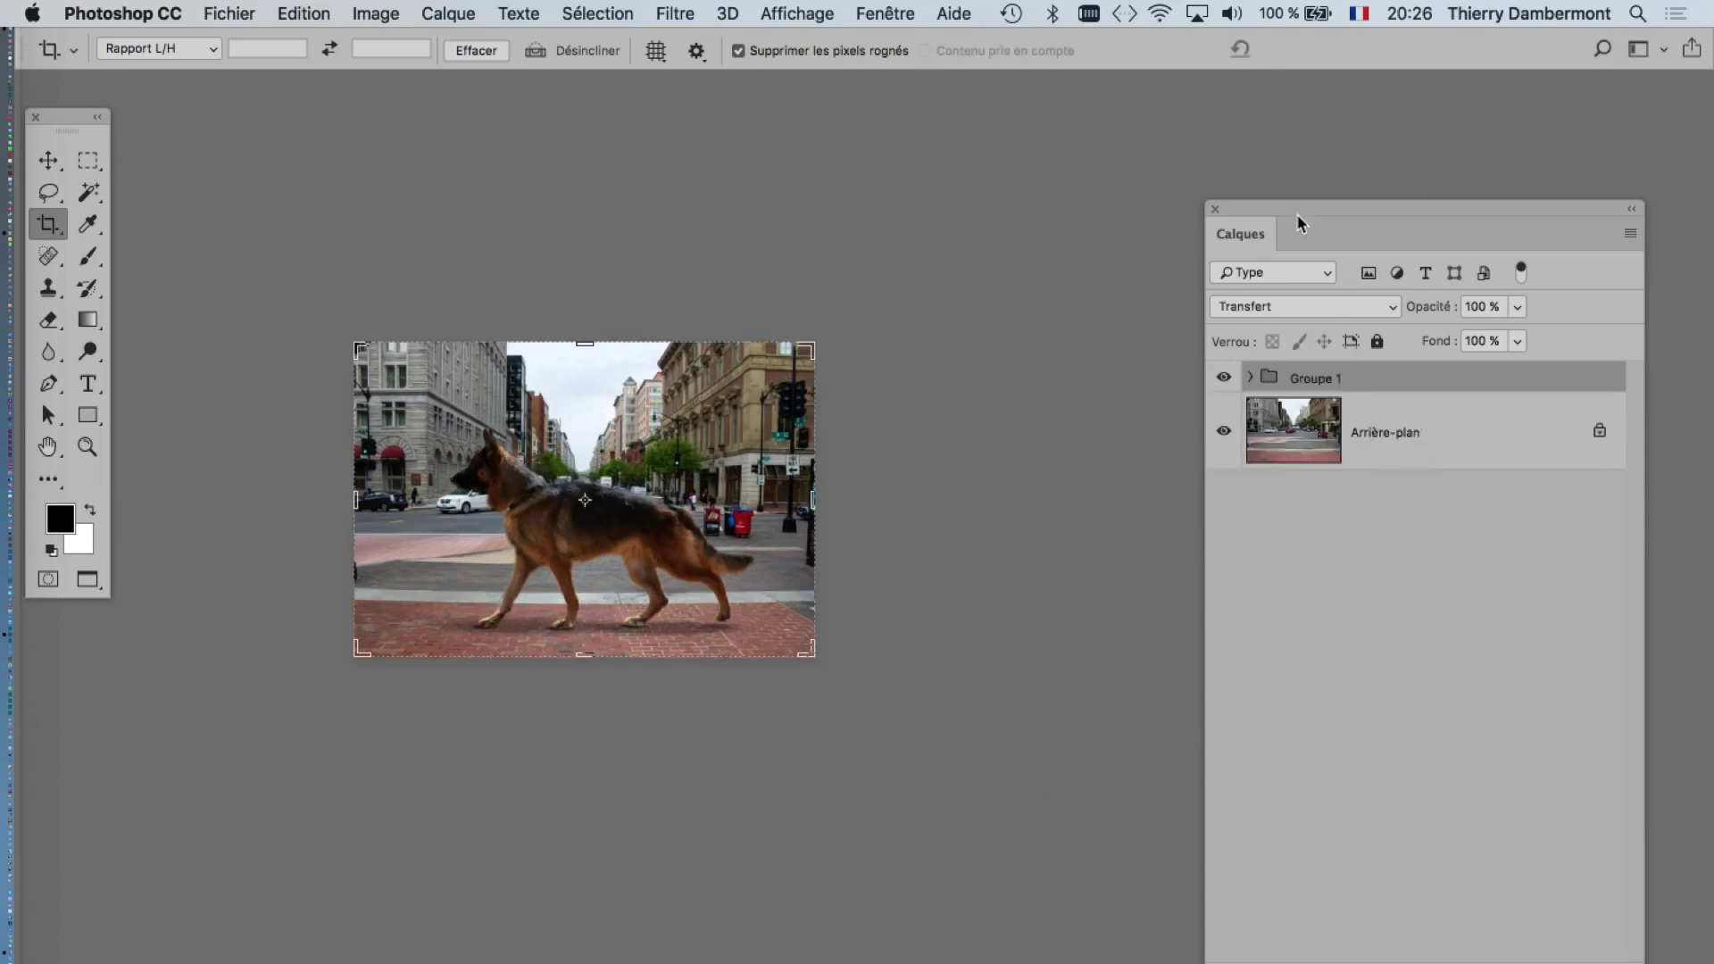
- Convert the Arrière-plan background into the regular layer Calque 0
drag(1296, 213, 991, 147)
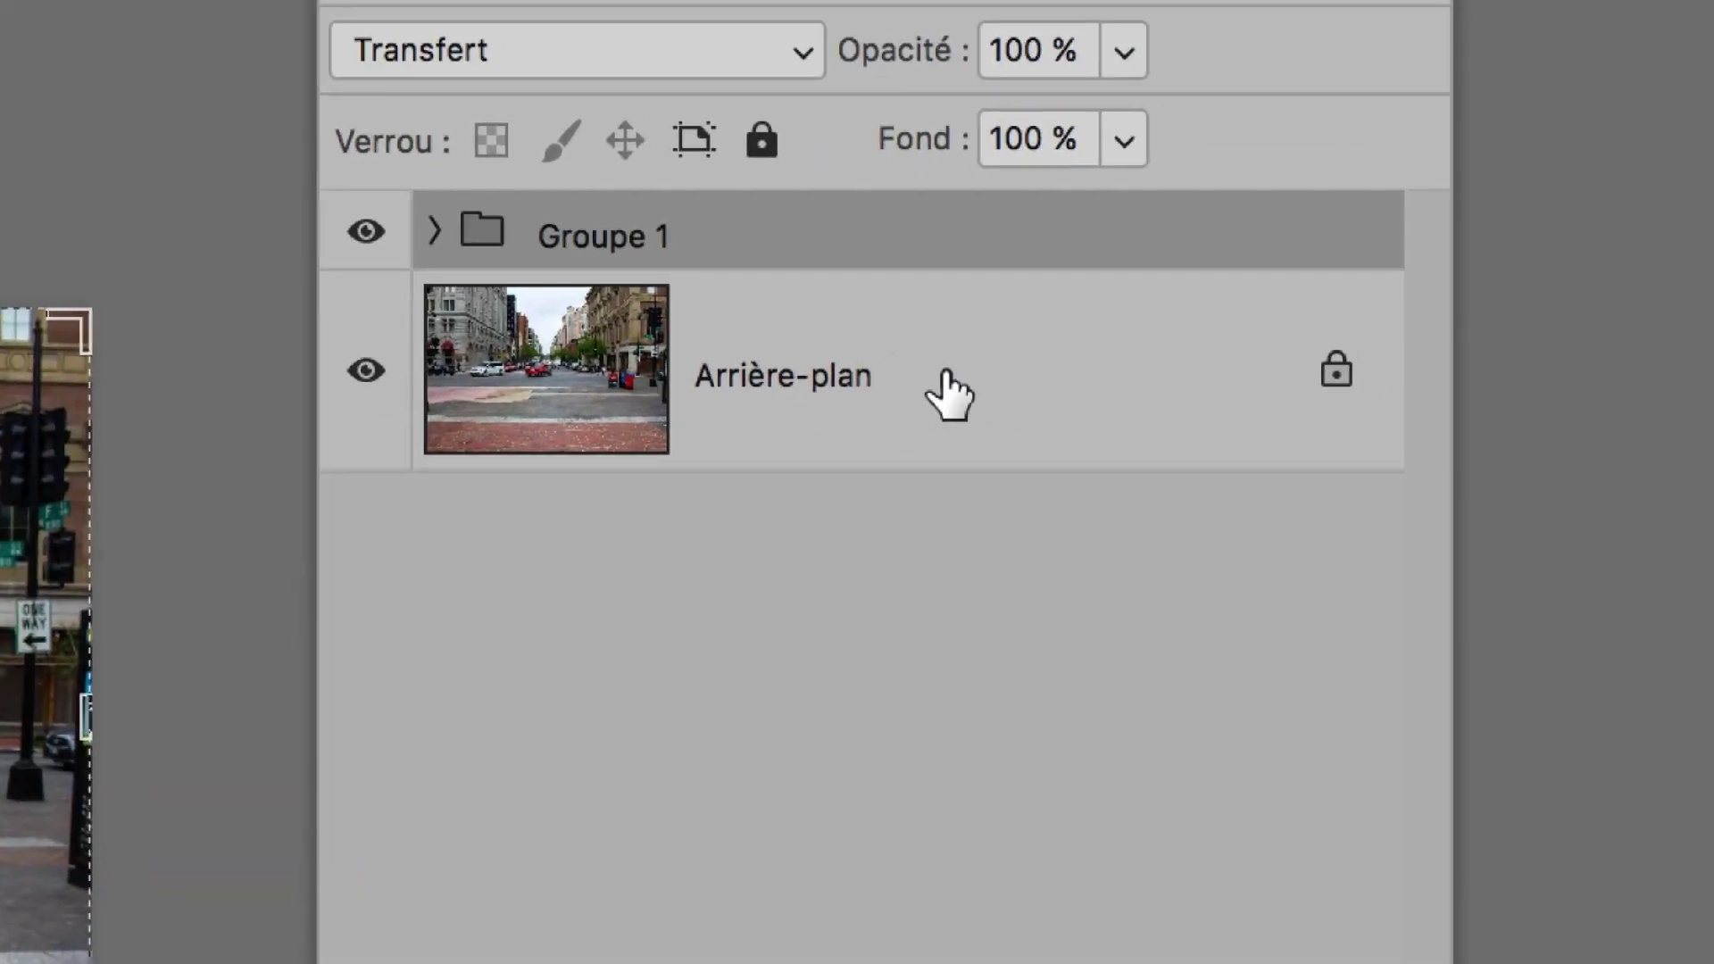
double_click(945, 372)
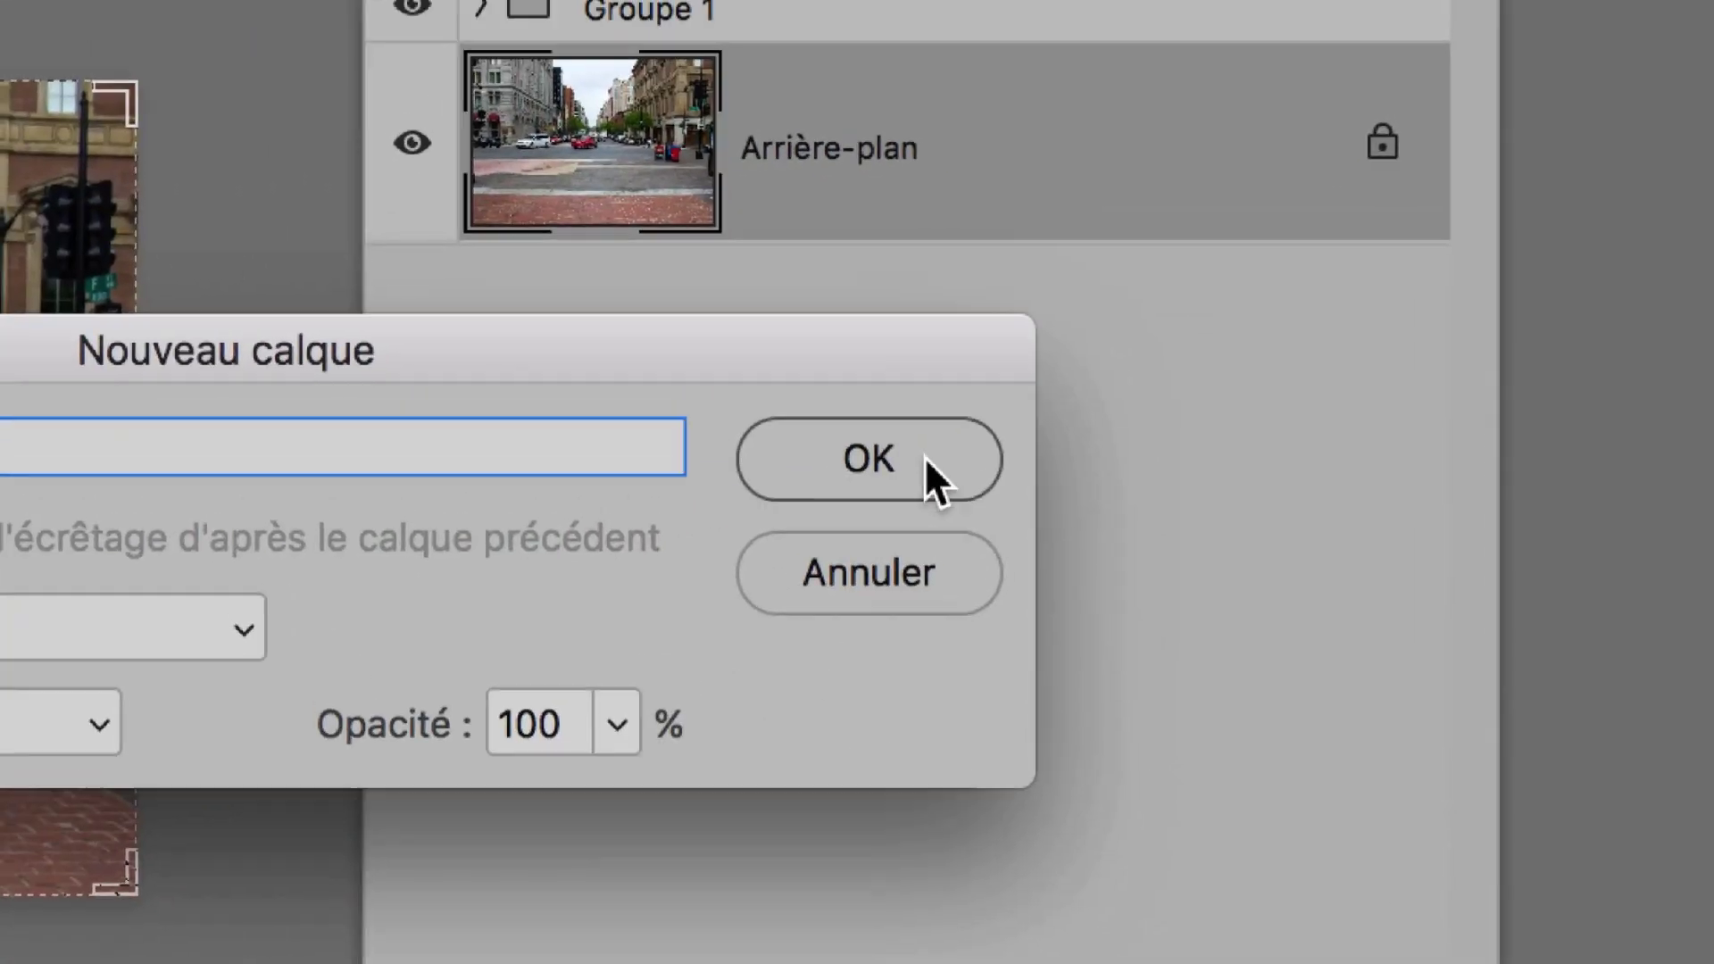
click(880, 702)
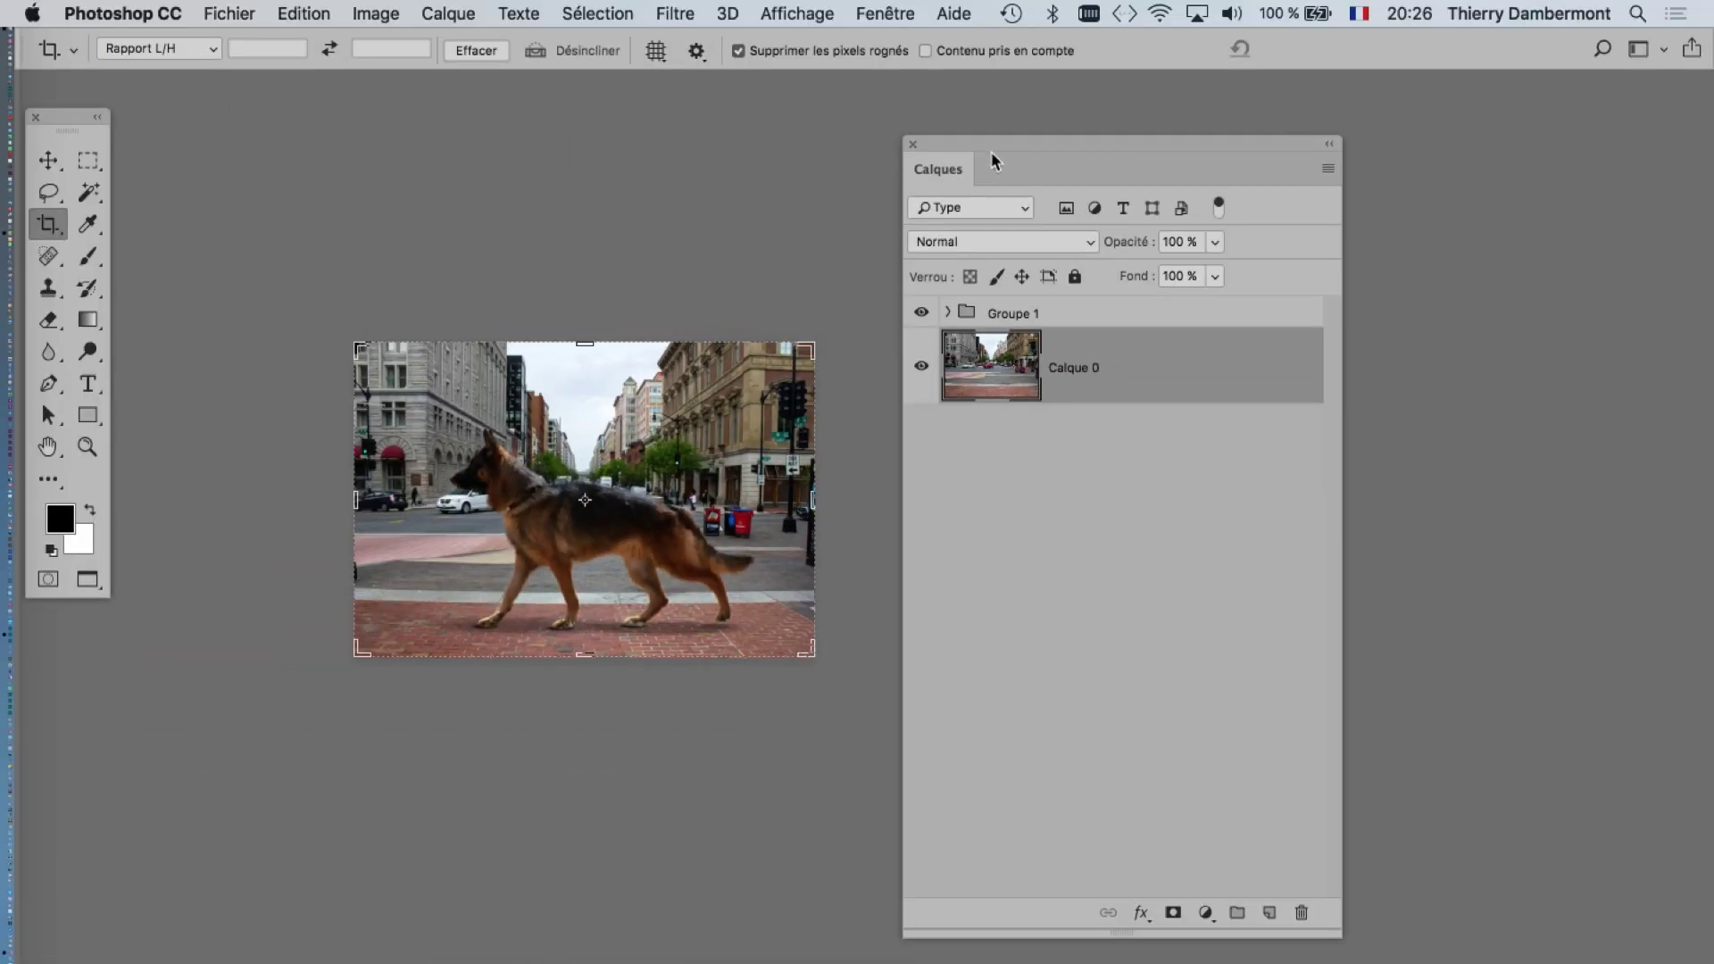
mouse_move(991, 161)
mouse_down()
mouse_move(1083, 134)
mouse_move(1248, 136)
mouse_up()
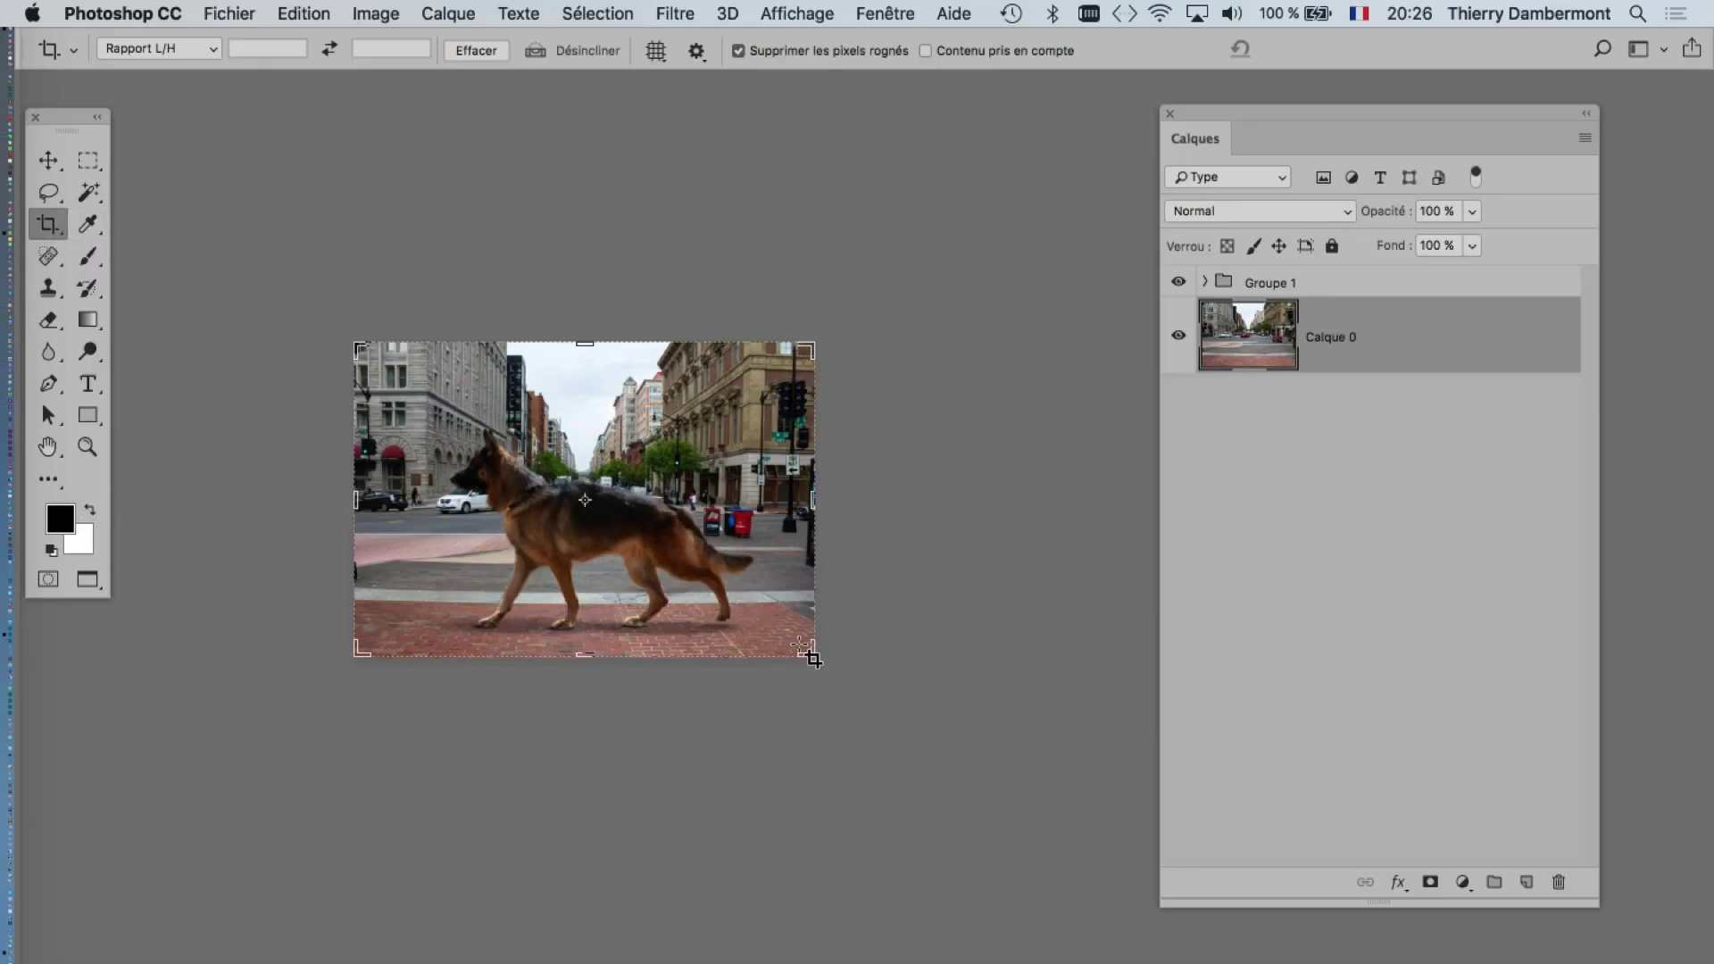
- Enlarge the canvas evenly on all sides with the Crop tool and apply it
drag(808, 657, 1015, 793)
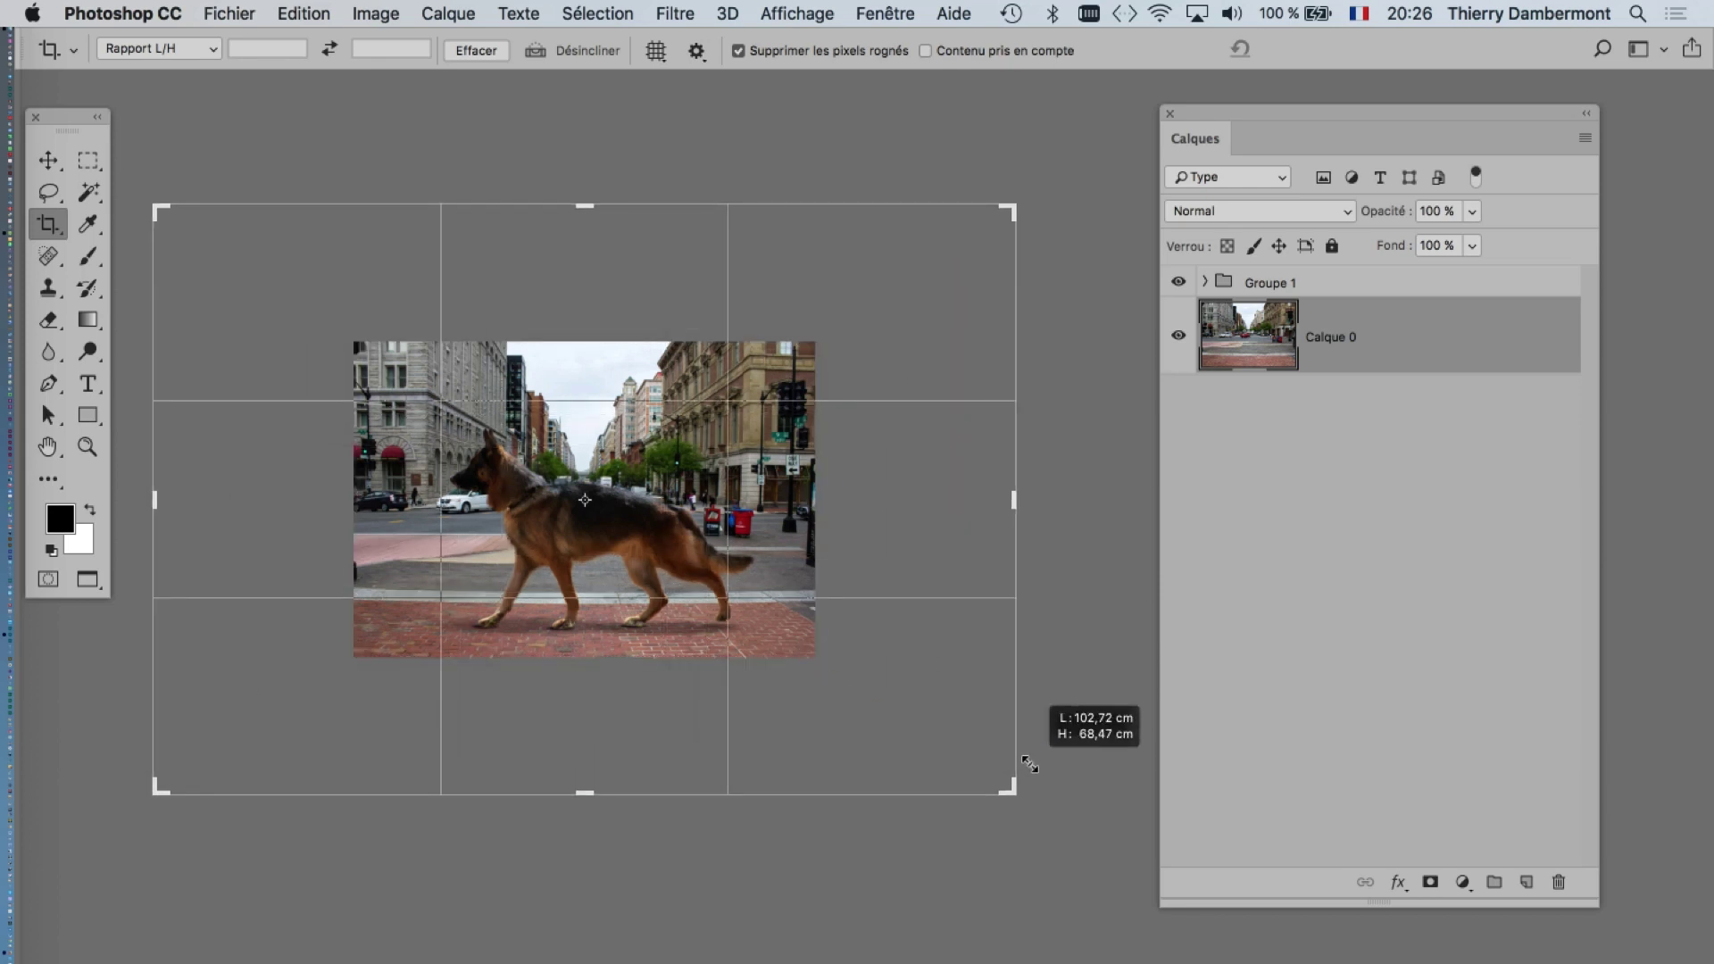
click(1321, 50)
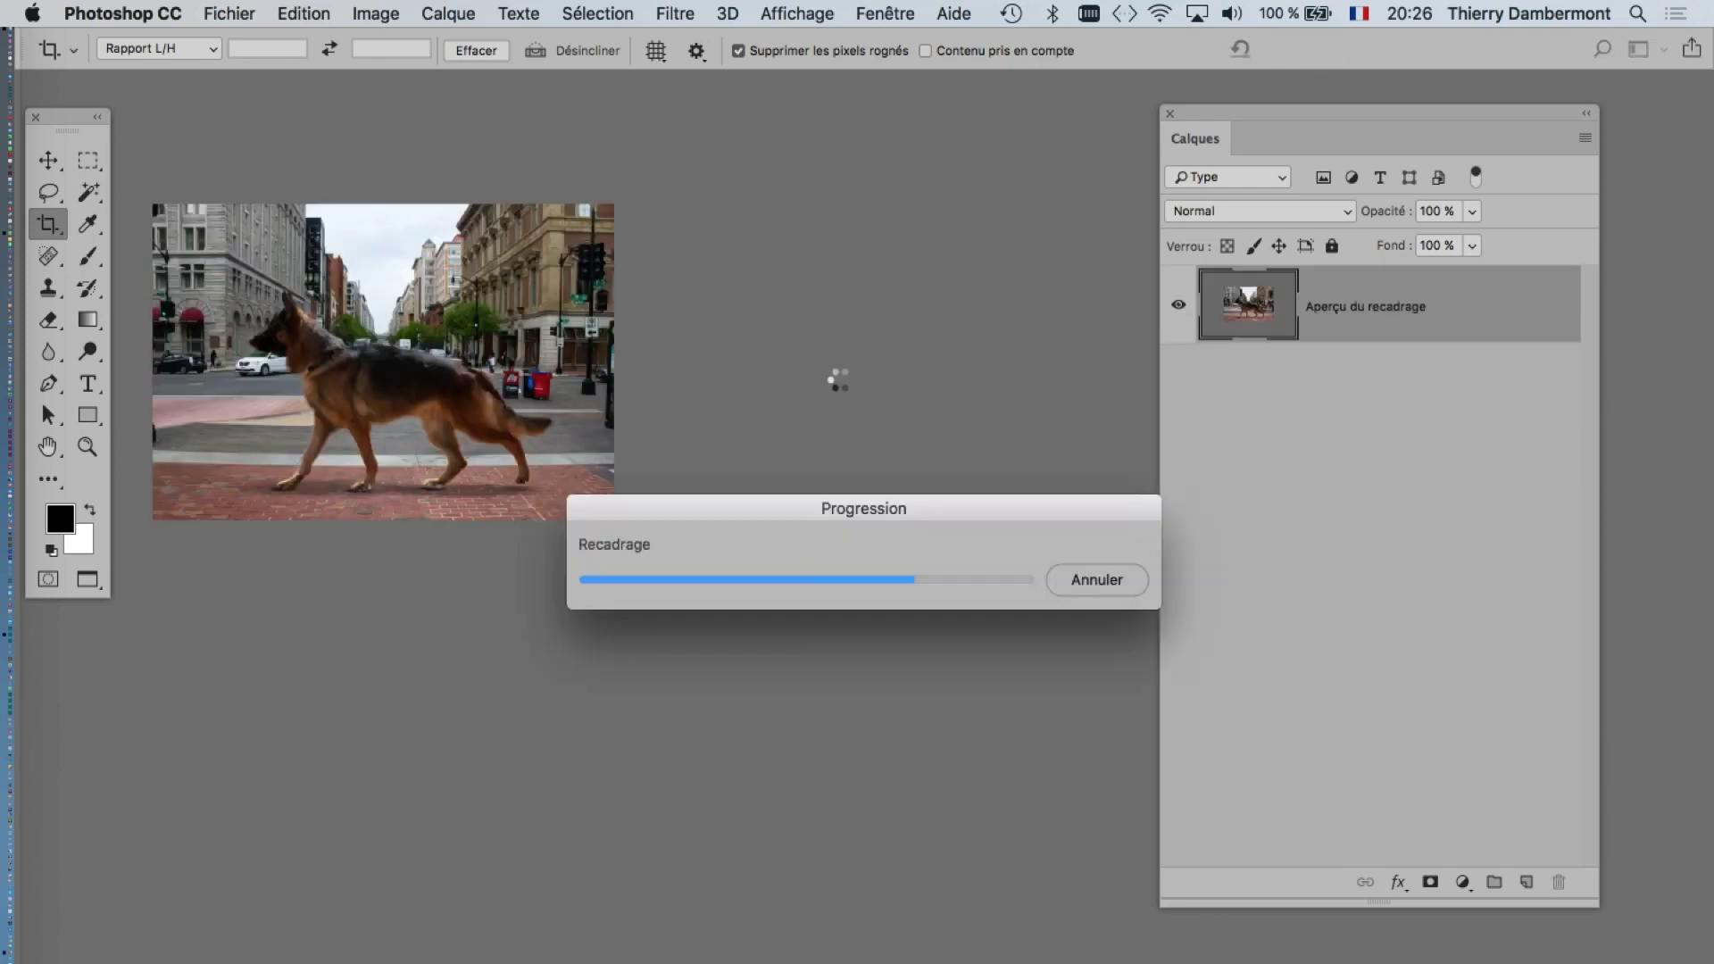
drag(792, 411, 518, 336)
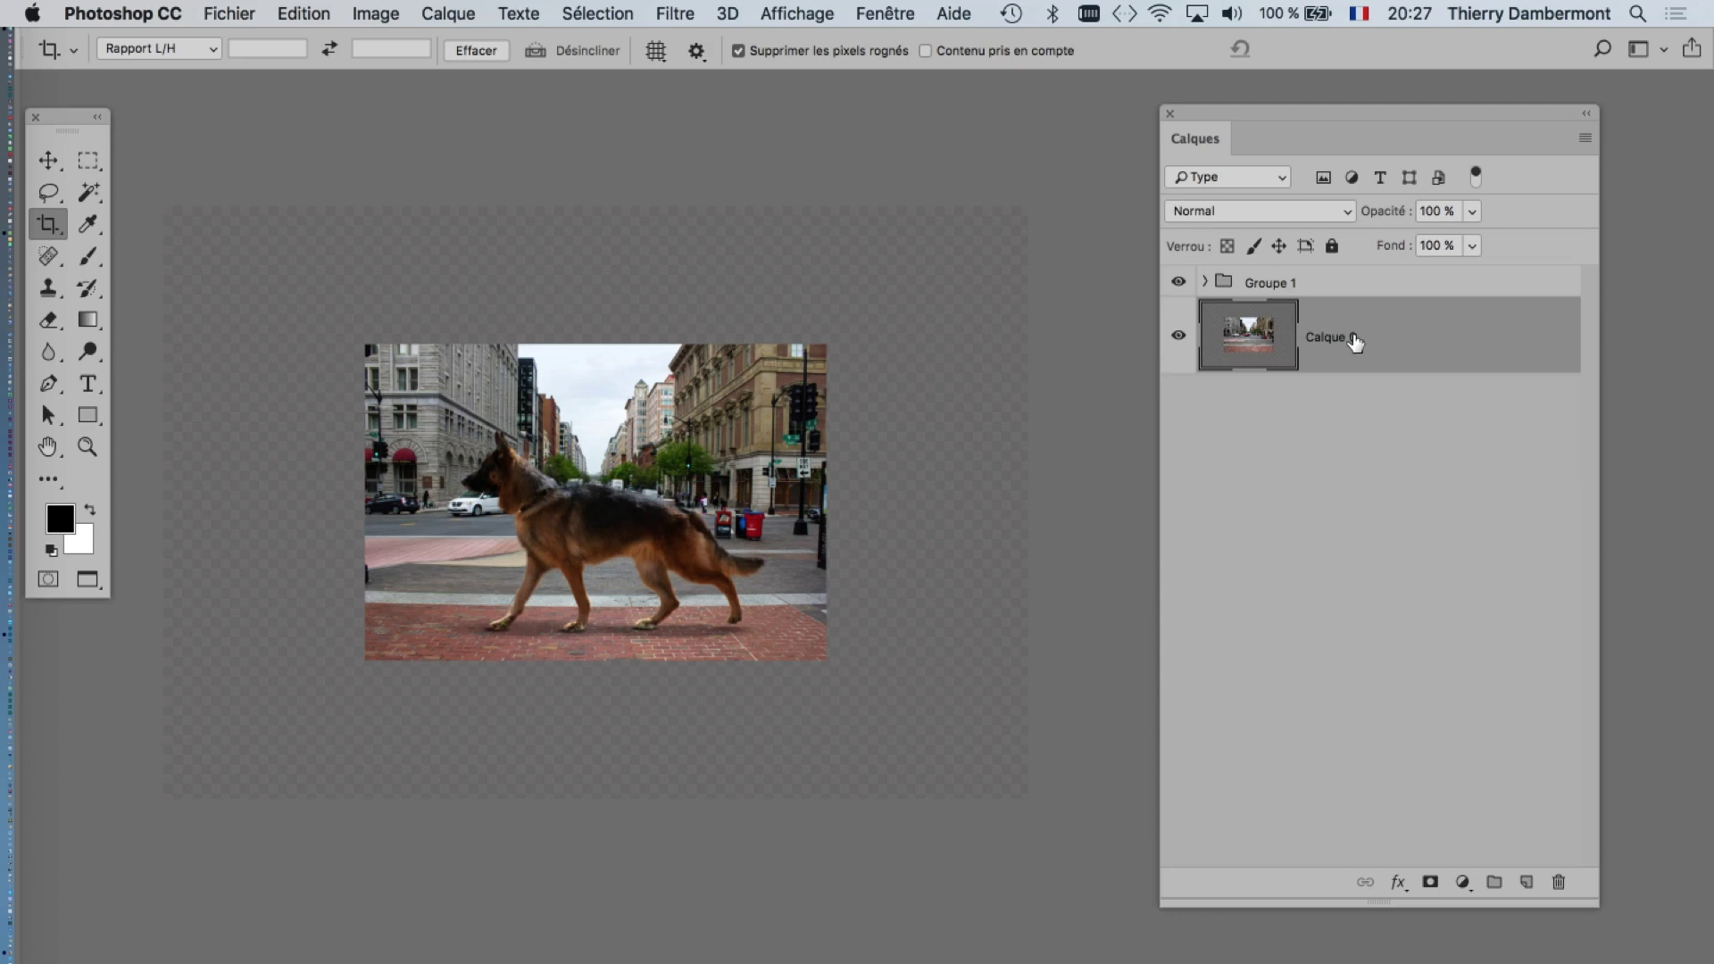
- Scale the street photo layer to about 188% with free transform and commit
key(ctrl+t)
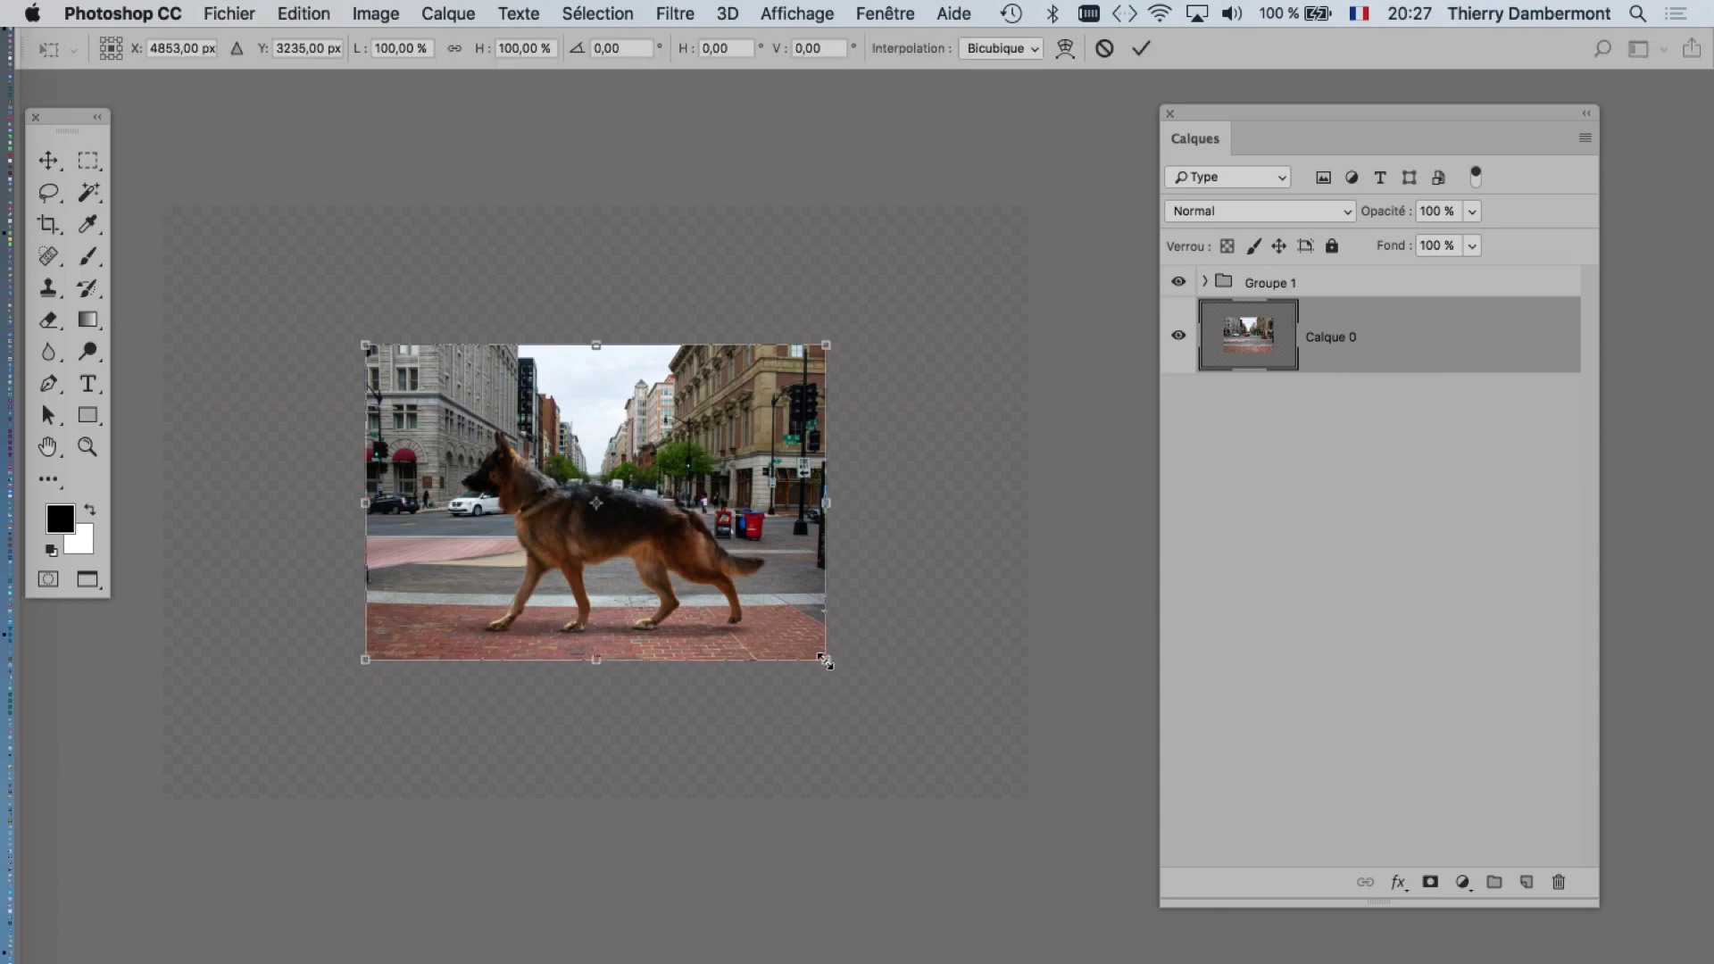
drag(827, 660, 1027, 802)
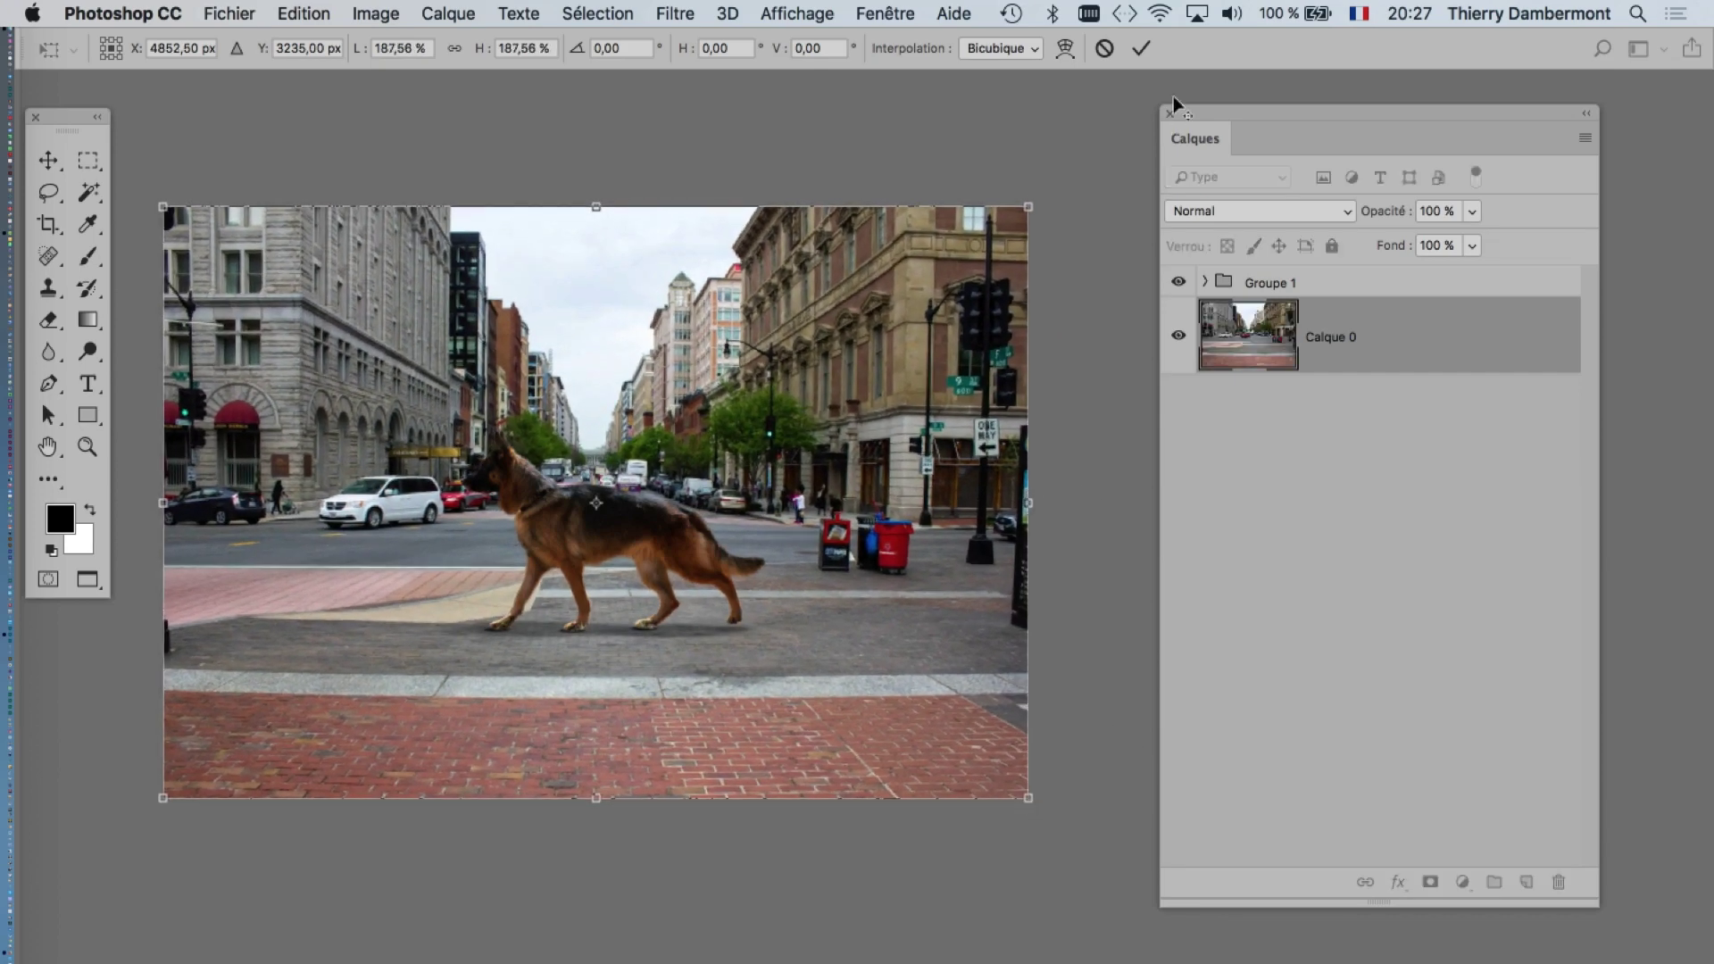
click(1143, 54)
key(c)
scroll(492, 581, up, 3)
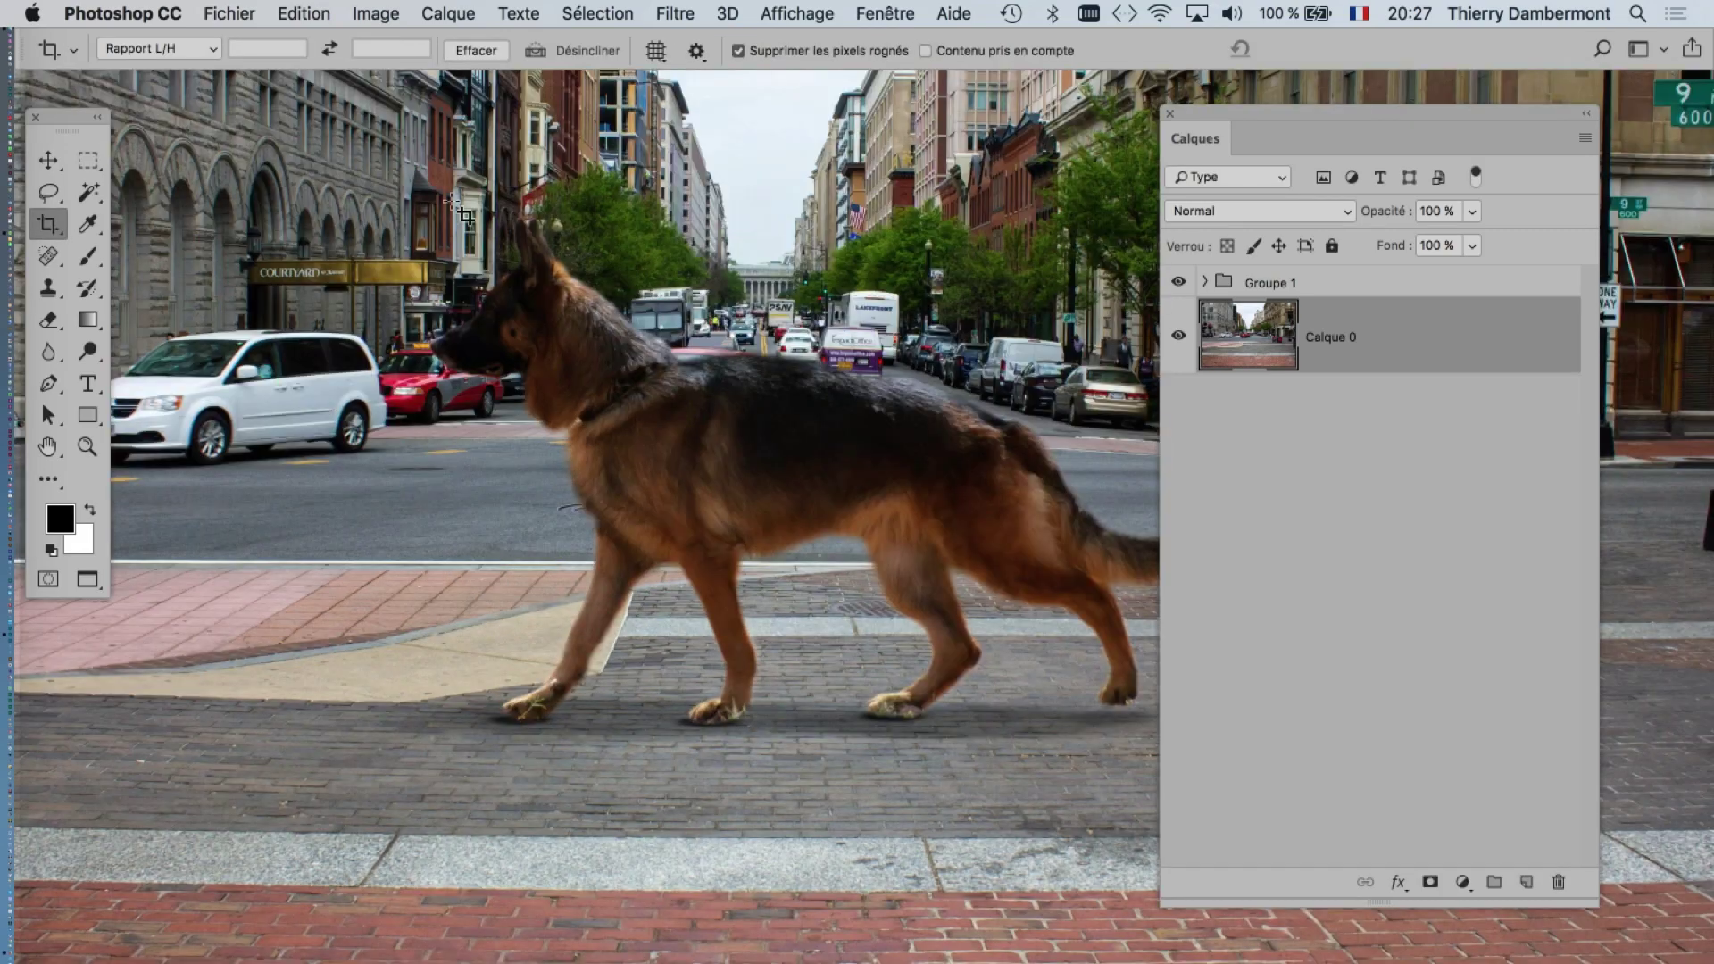
click(376, 12)
click(447, 203)
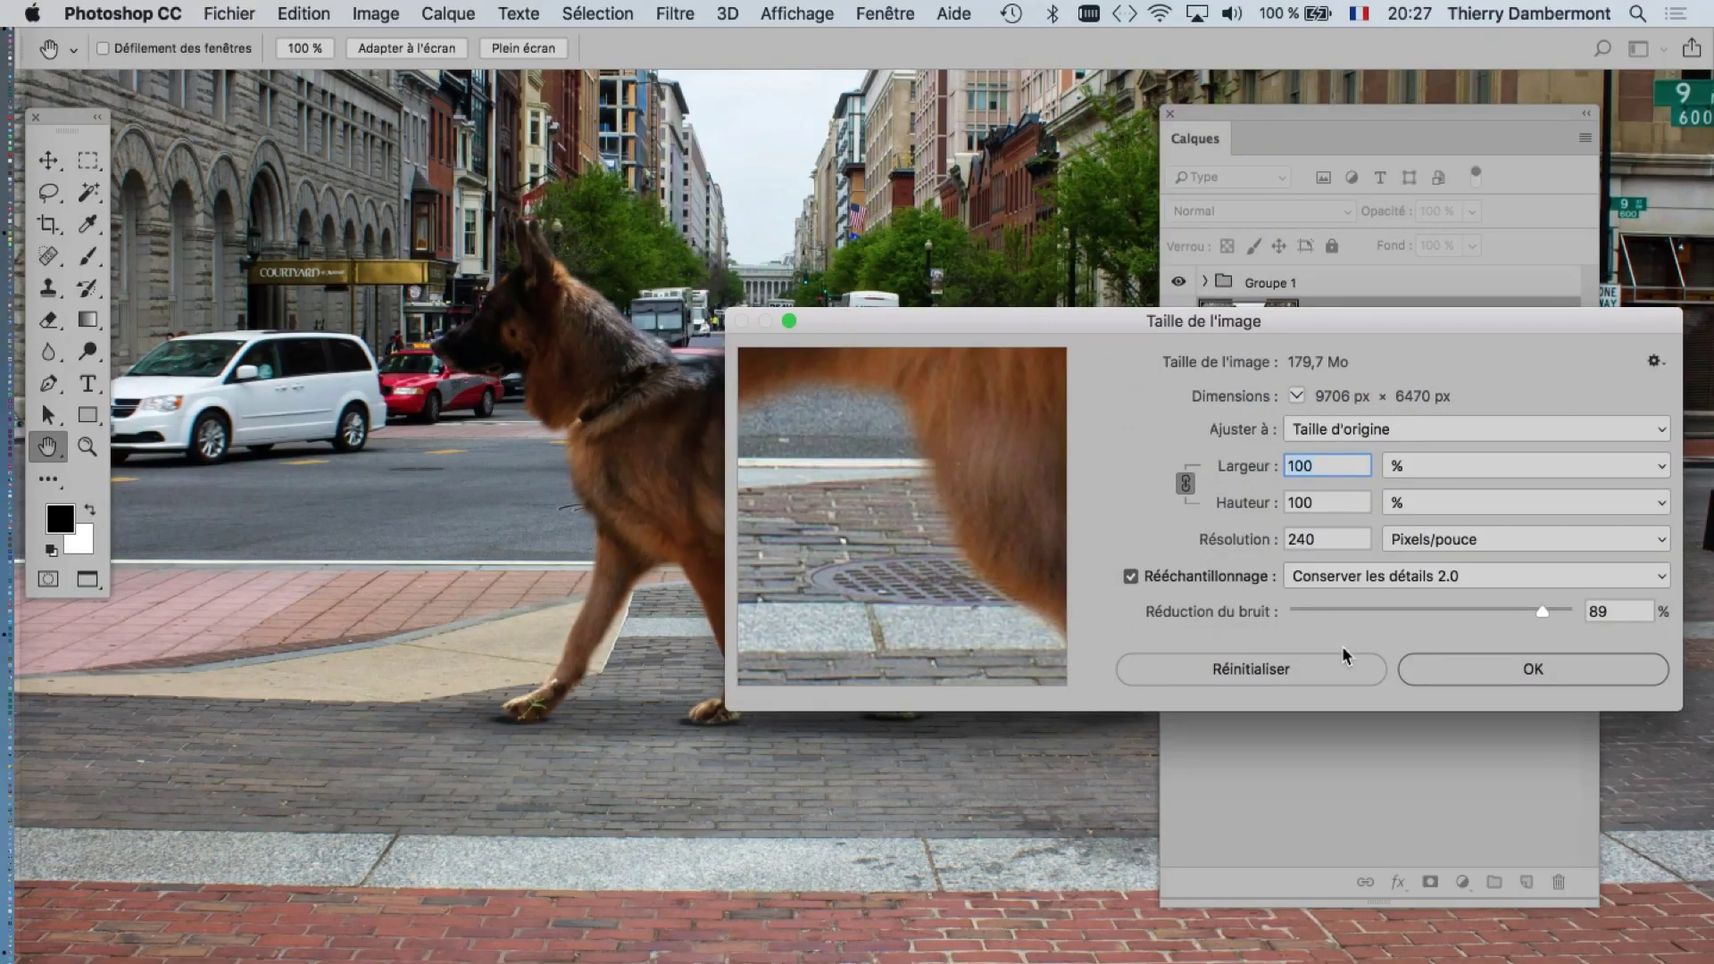
click(1341, 673)
key(c)
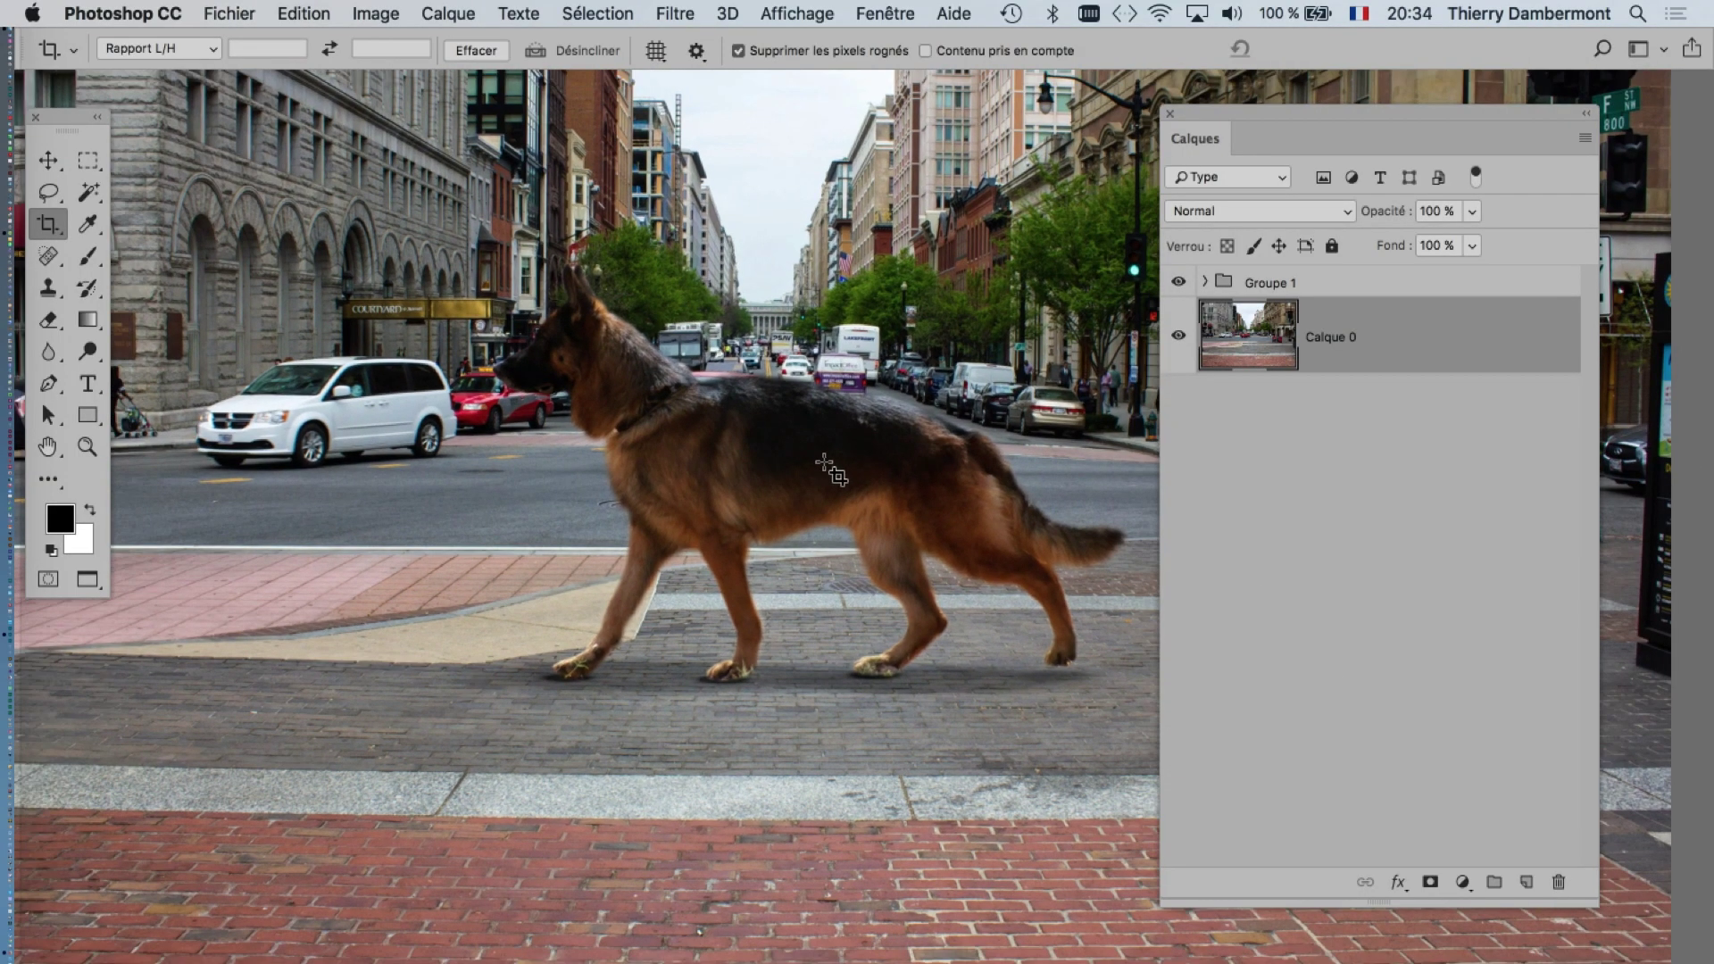
key(ctrl+minus)
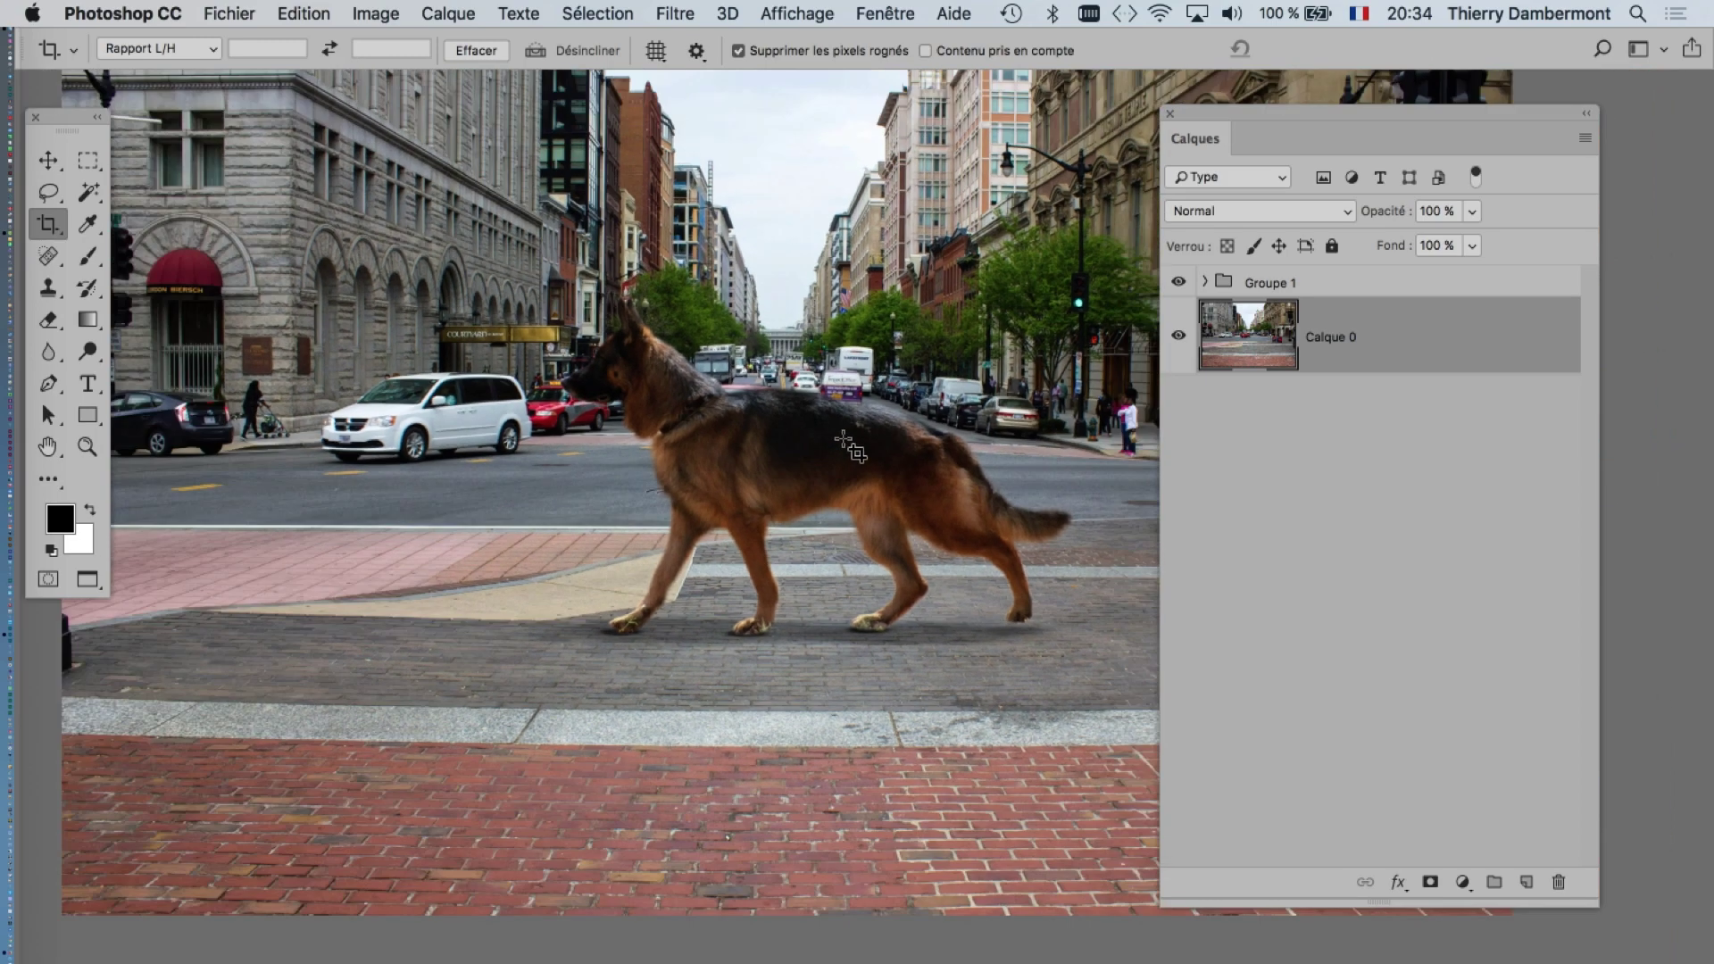
drag(843, 440, 691, 530)
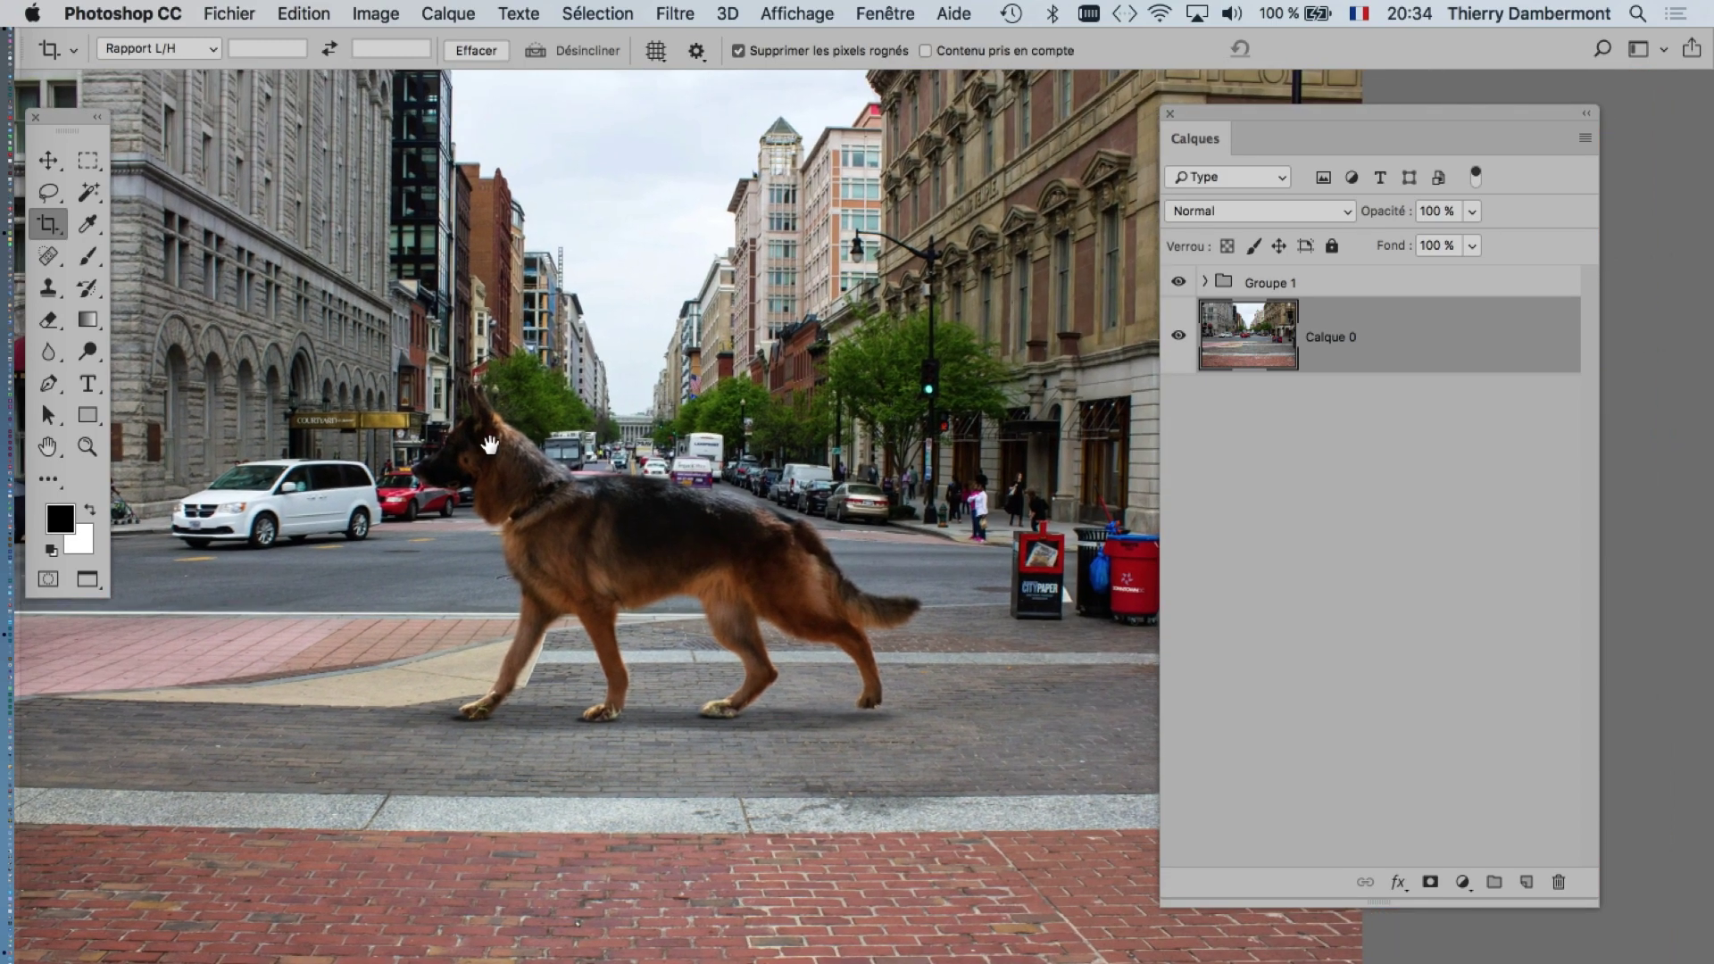
key(ctrl+minus)
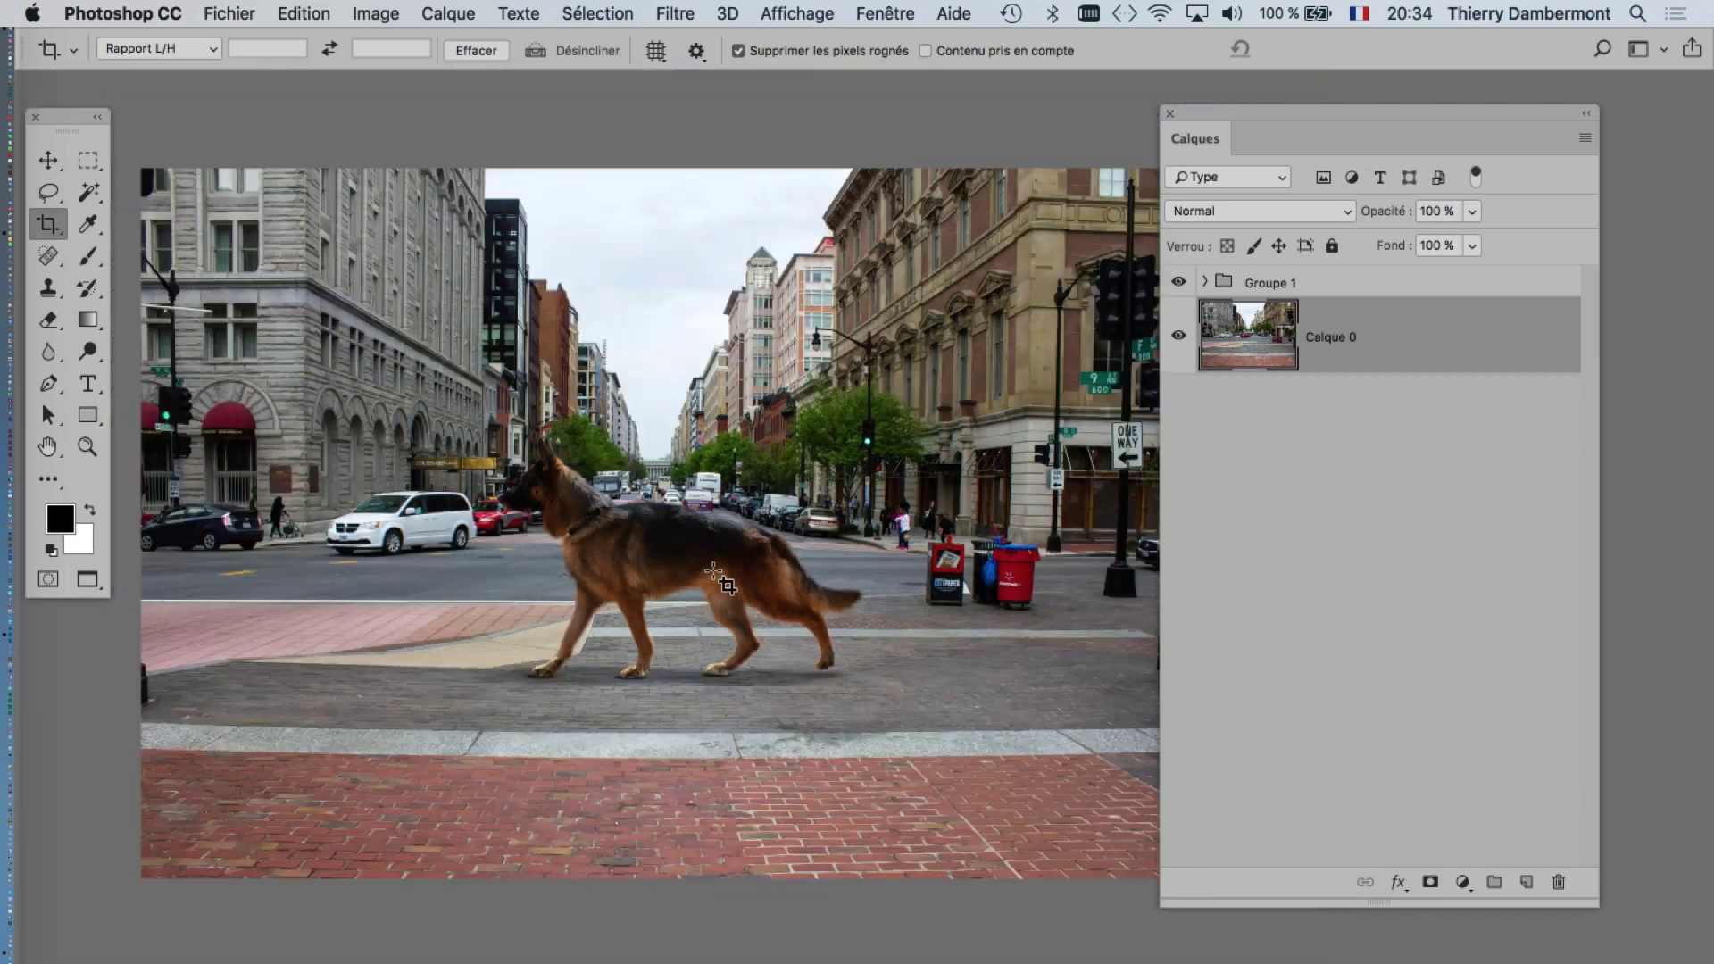
key(ctrl+minus)
scroll(738, 564, up, 2)
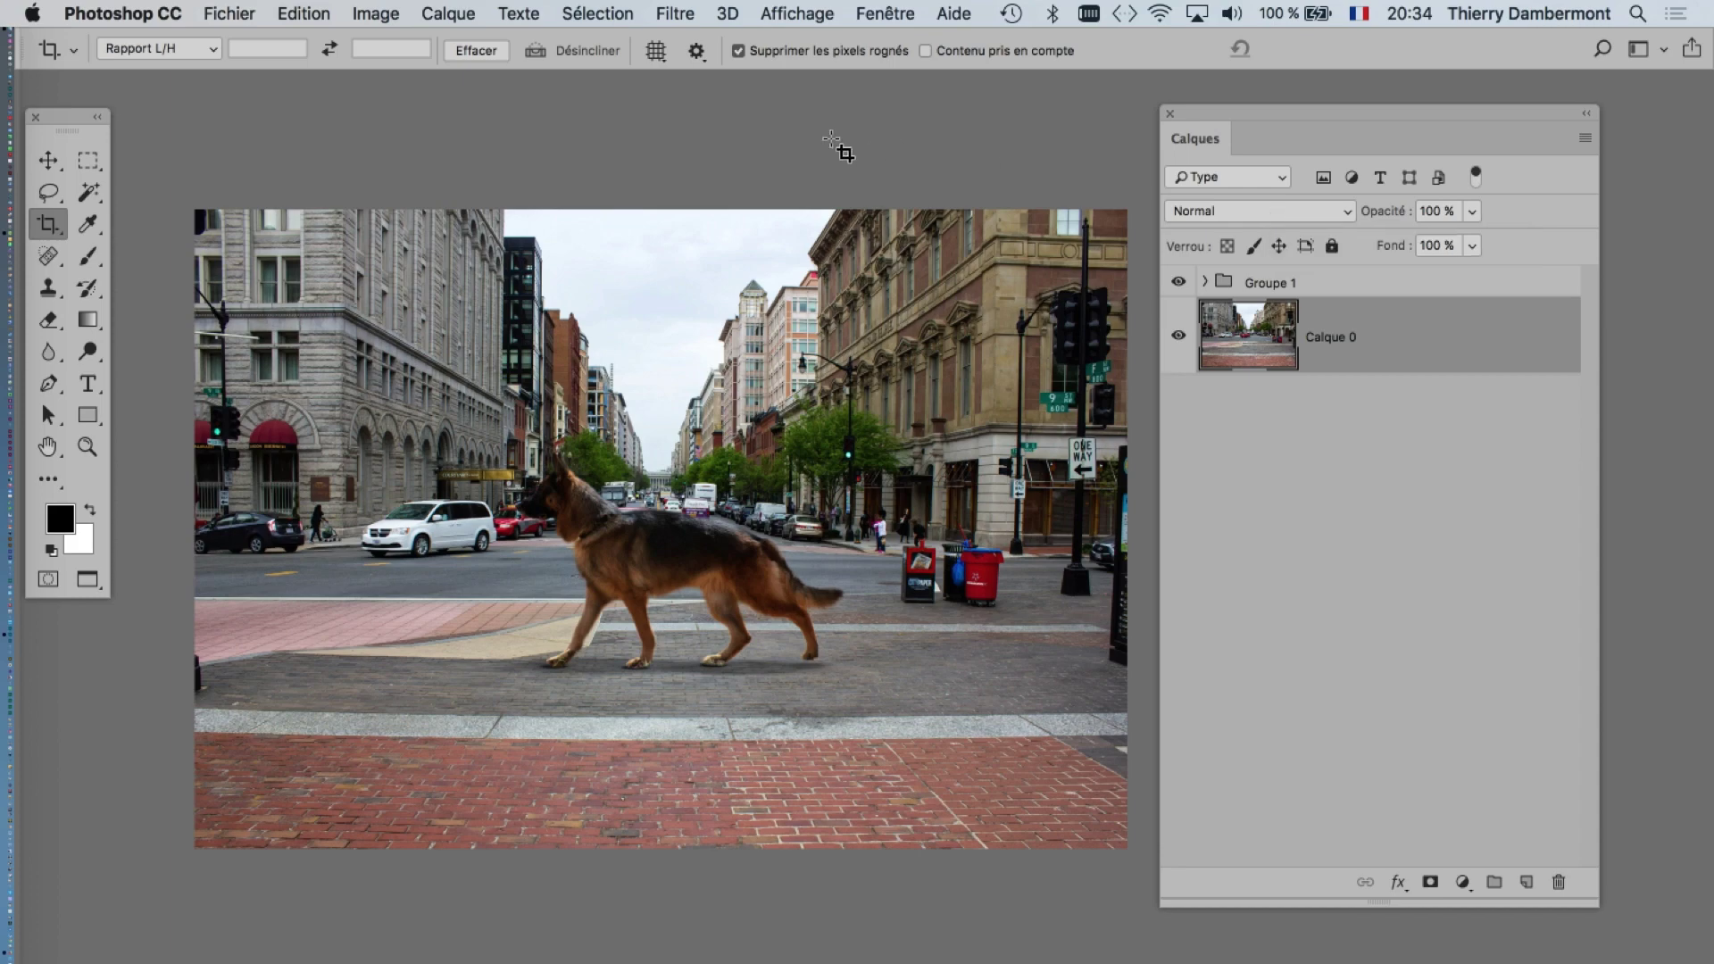
- Show rulers and drag a horizontal guide down to the street photo's horizon
key(super+r)
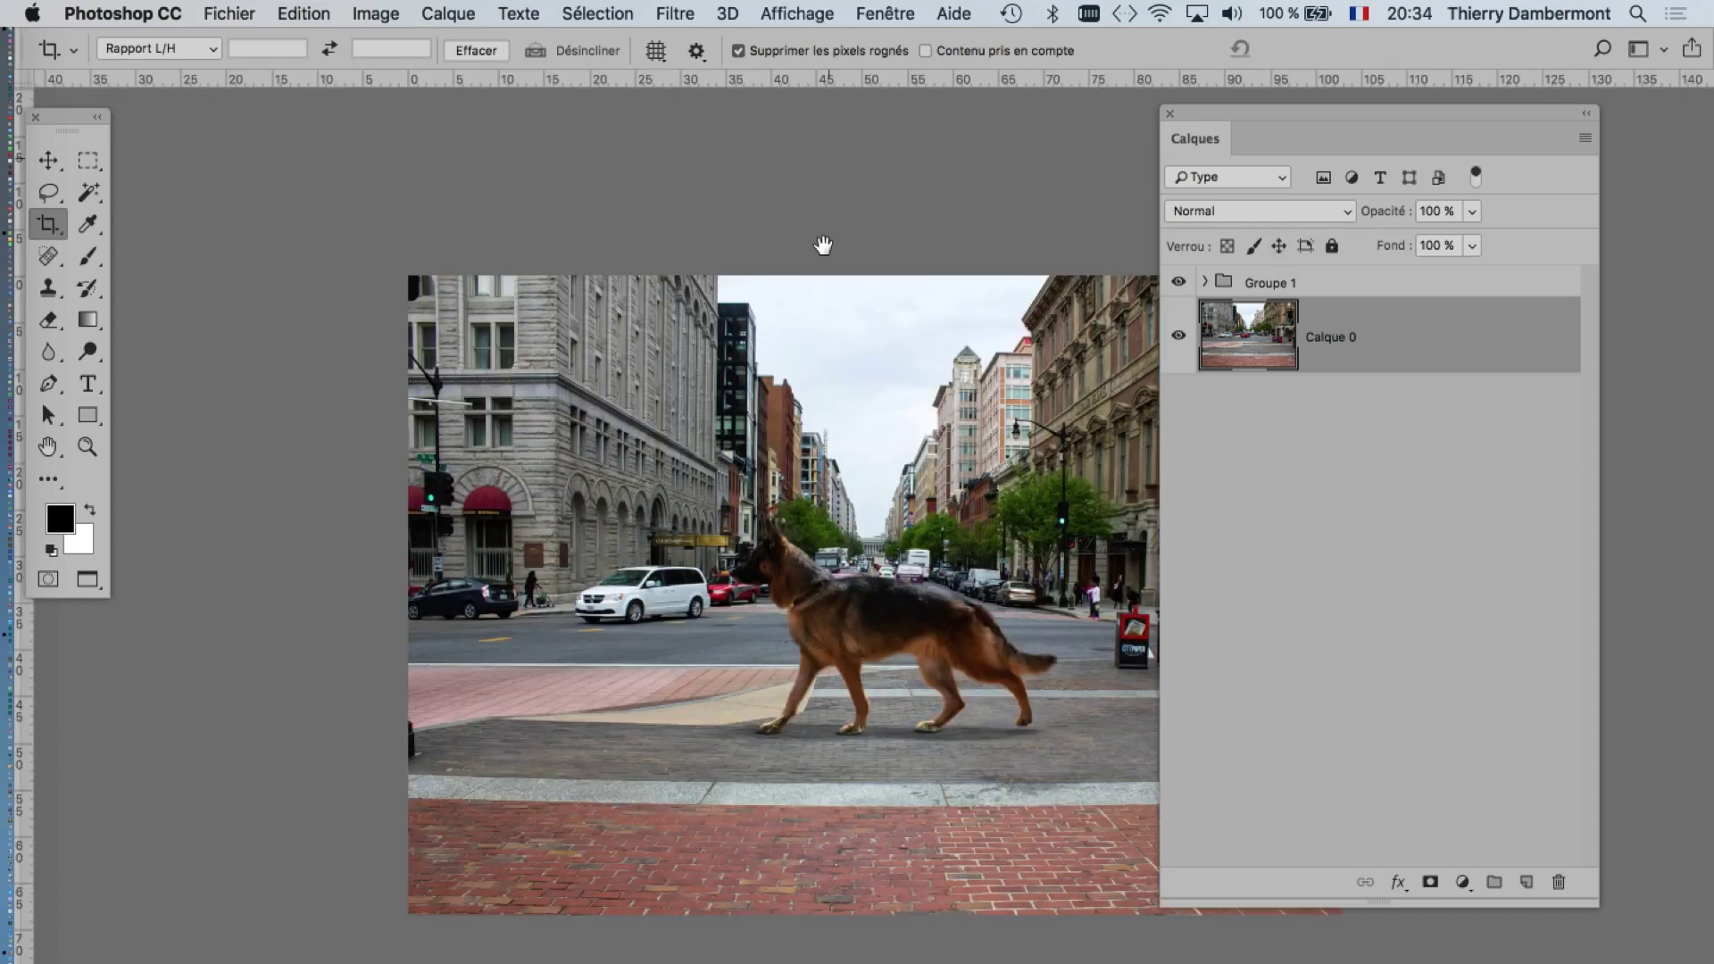
scroll(766, 368, down, 2)
scroll(766, 368, right, 4)
drag(1268, 114, 1332, 143)
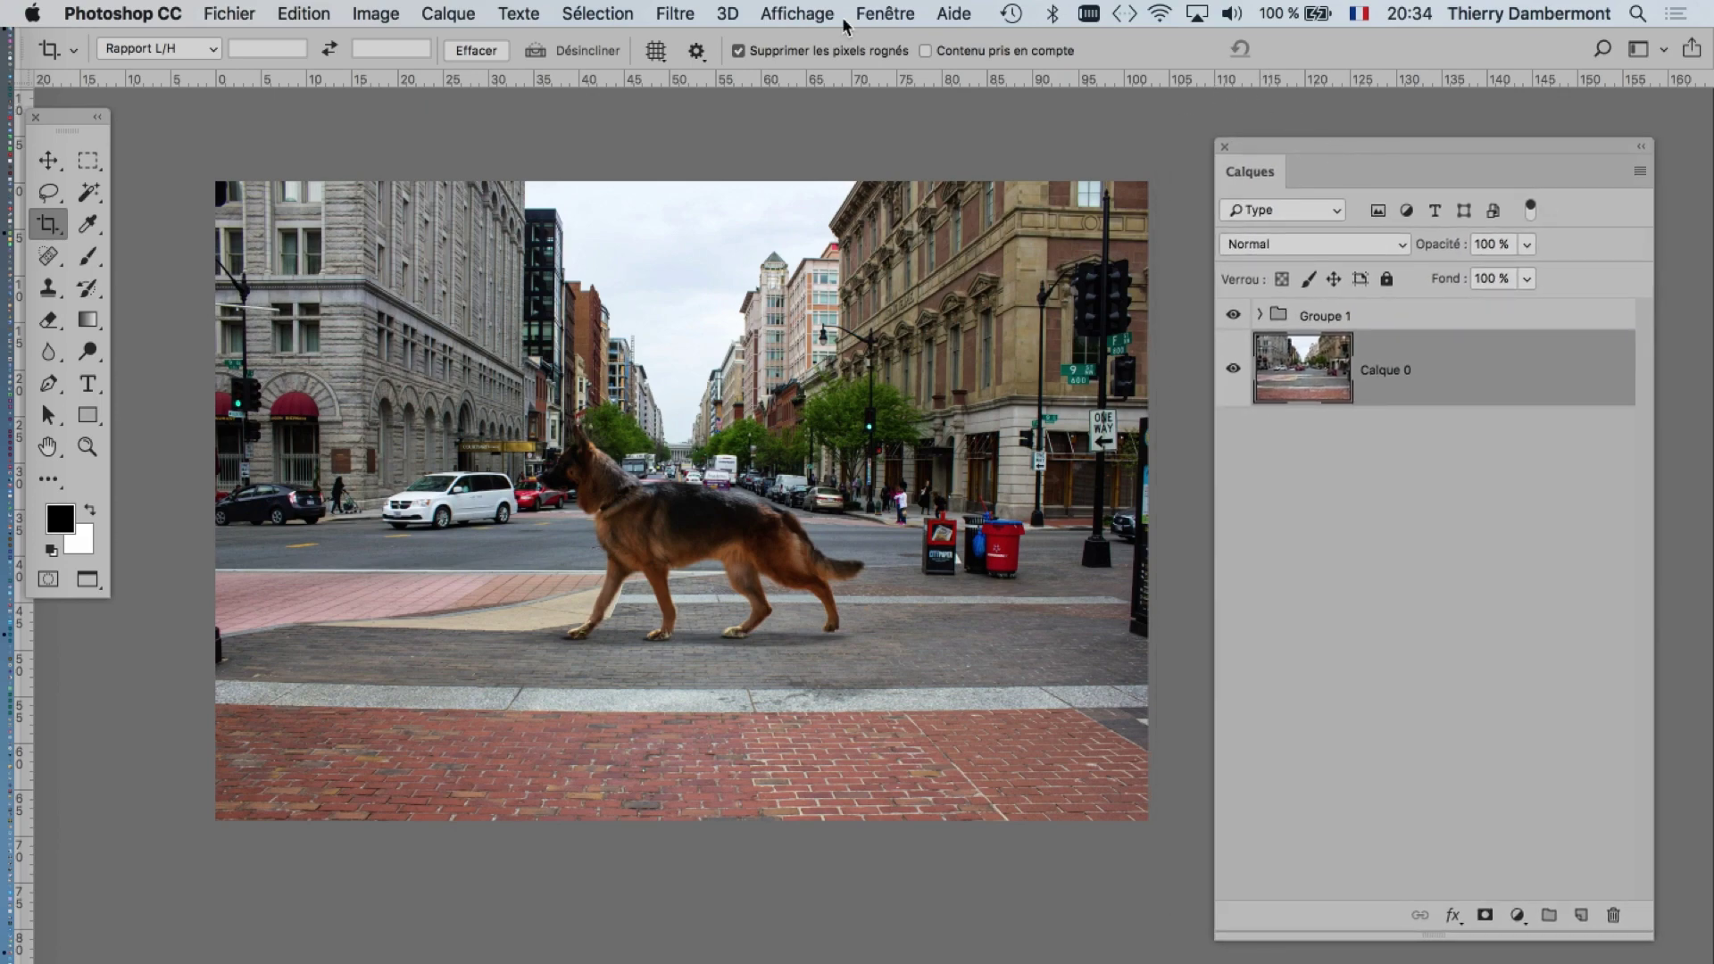
click(804, 13)
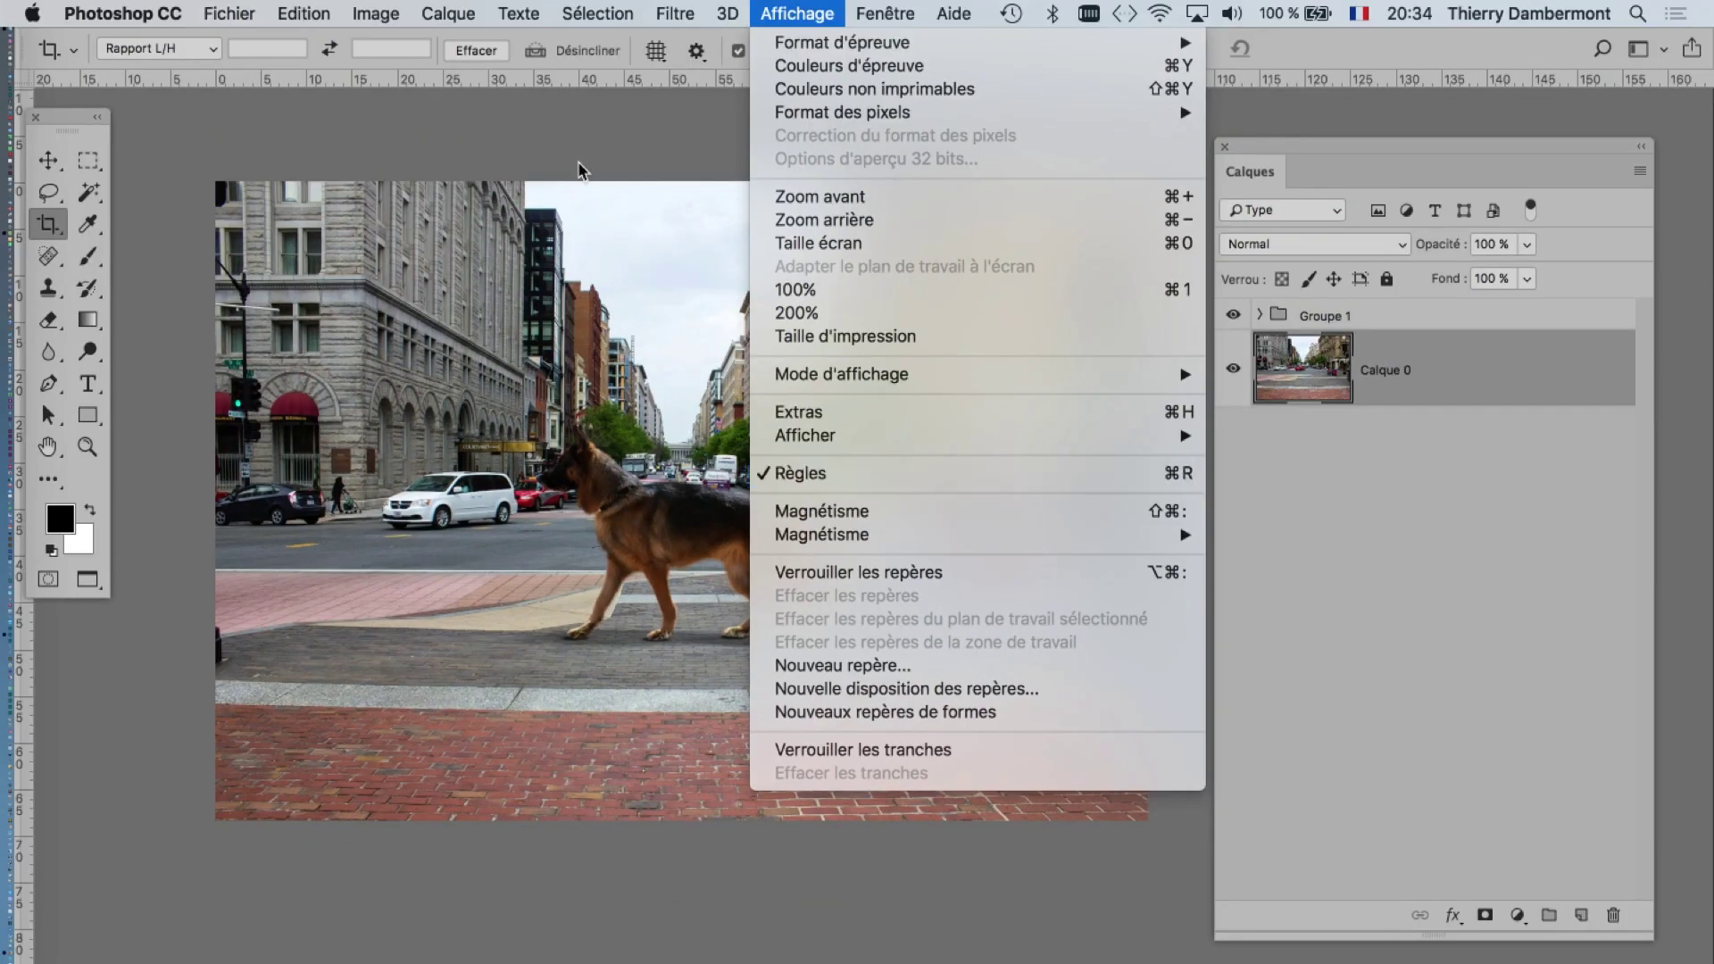
click(576, 161)
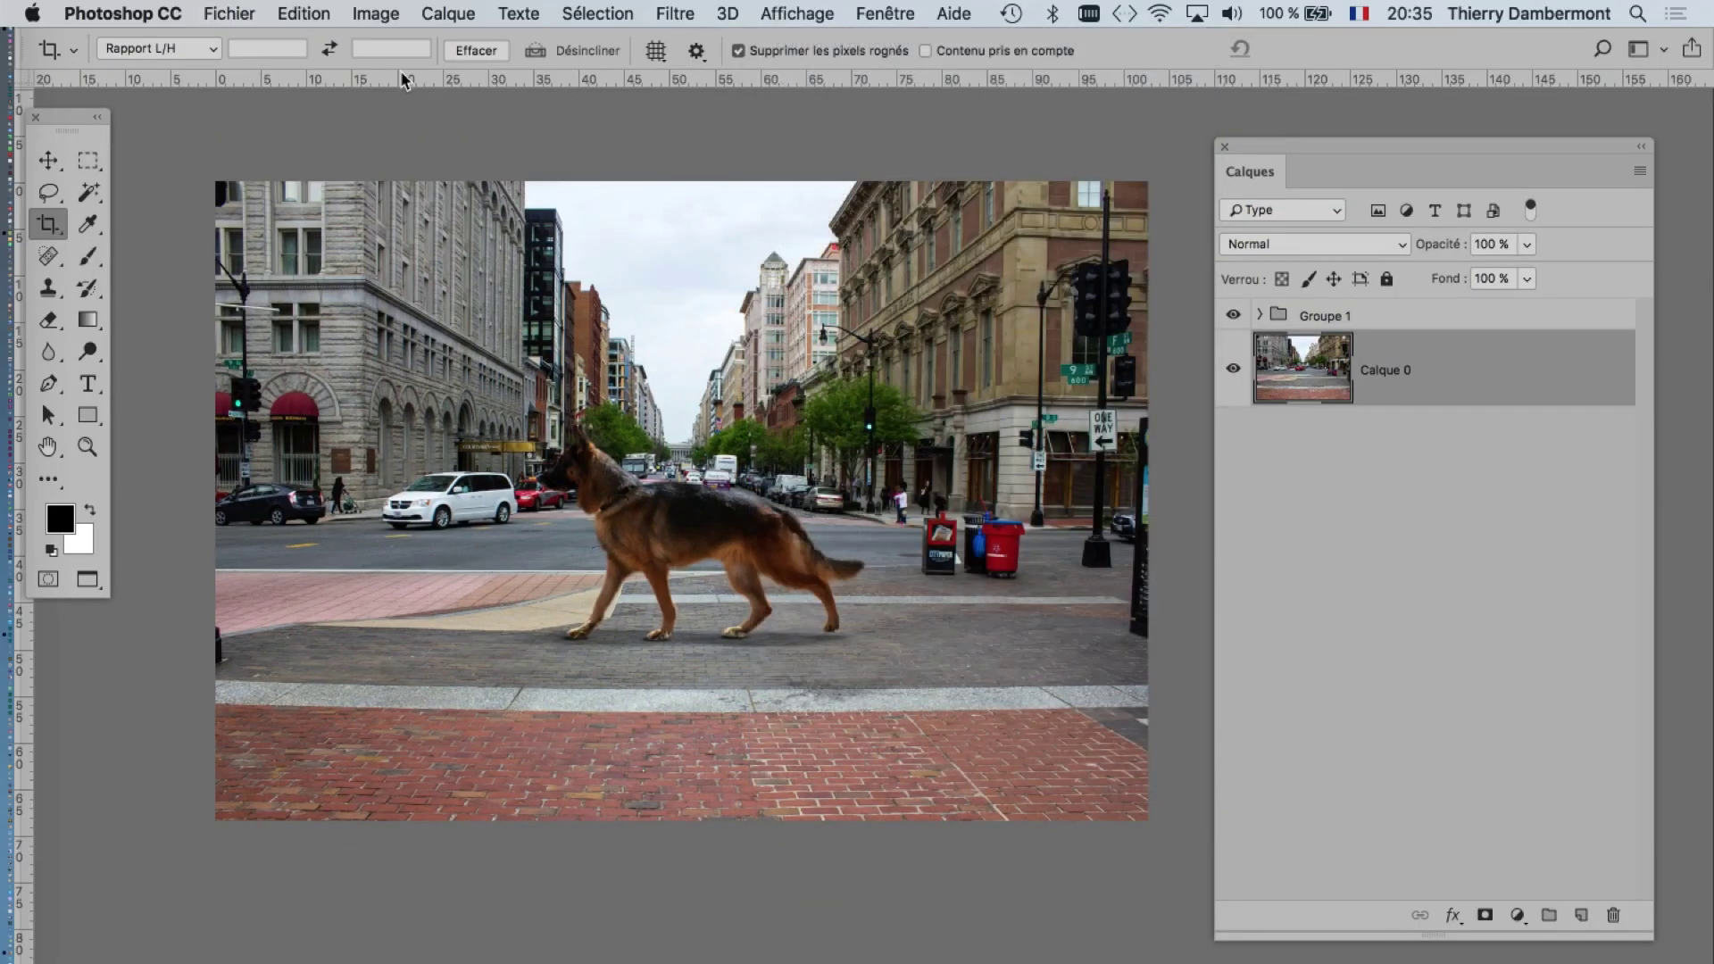
drag(402, 80, 406, 475)
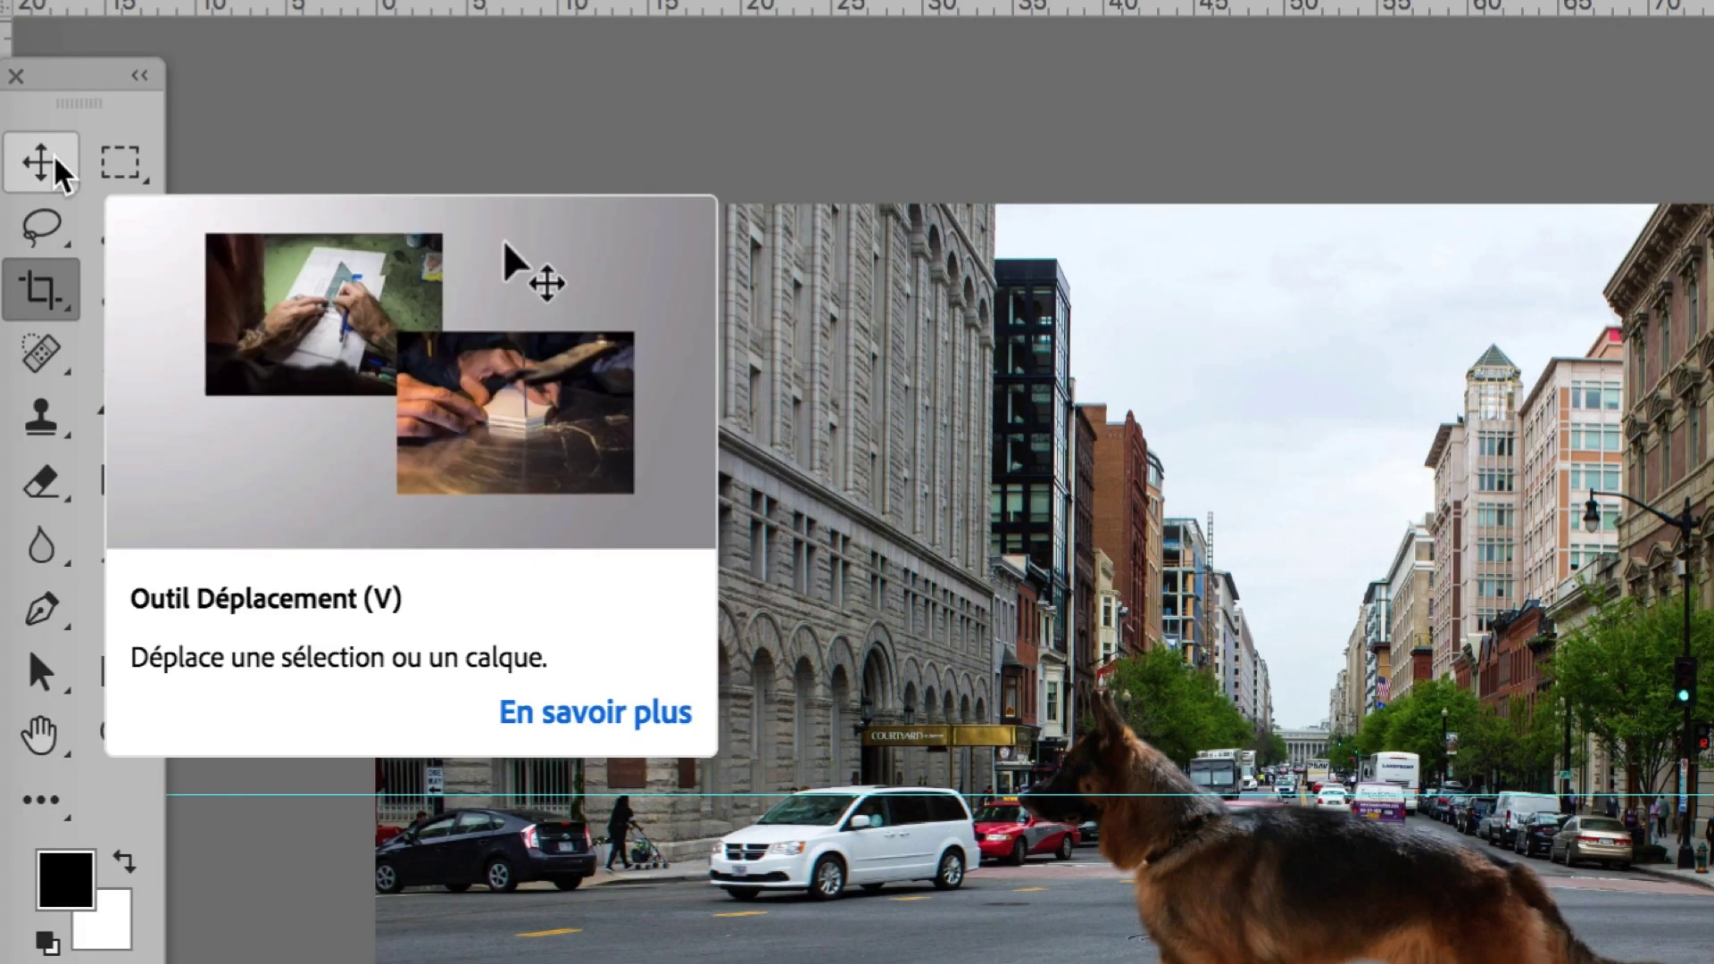
click(52, 153)
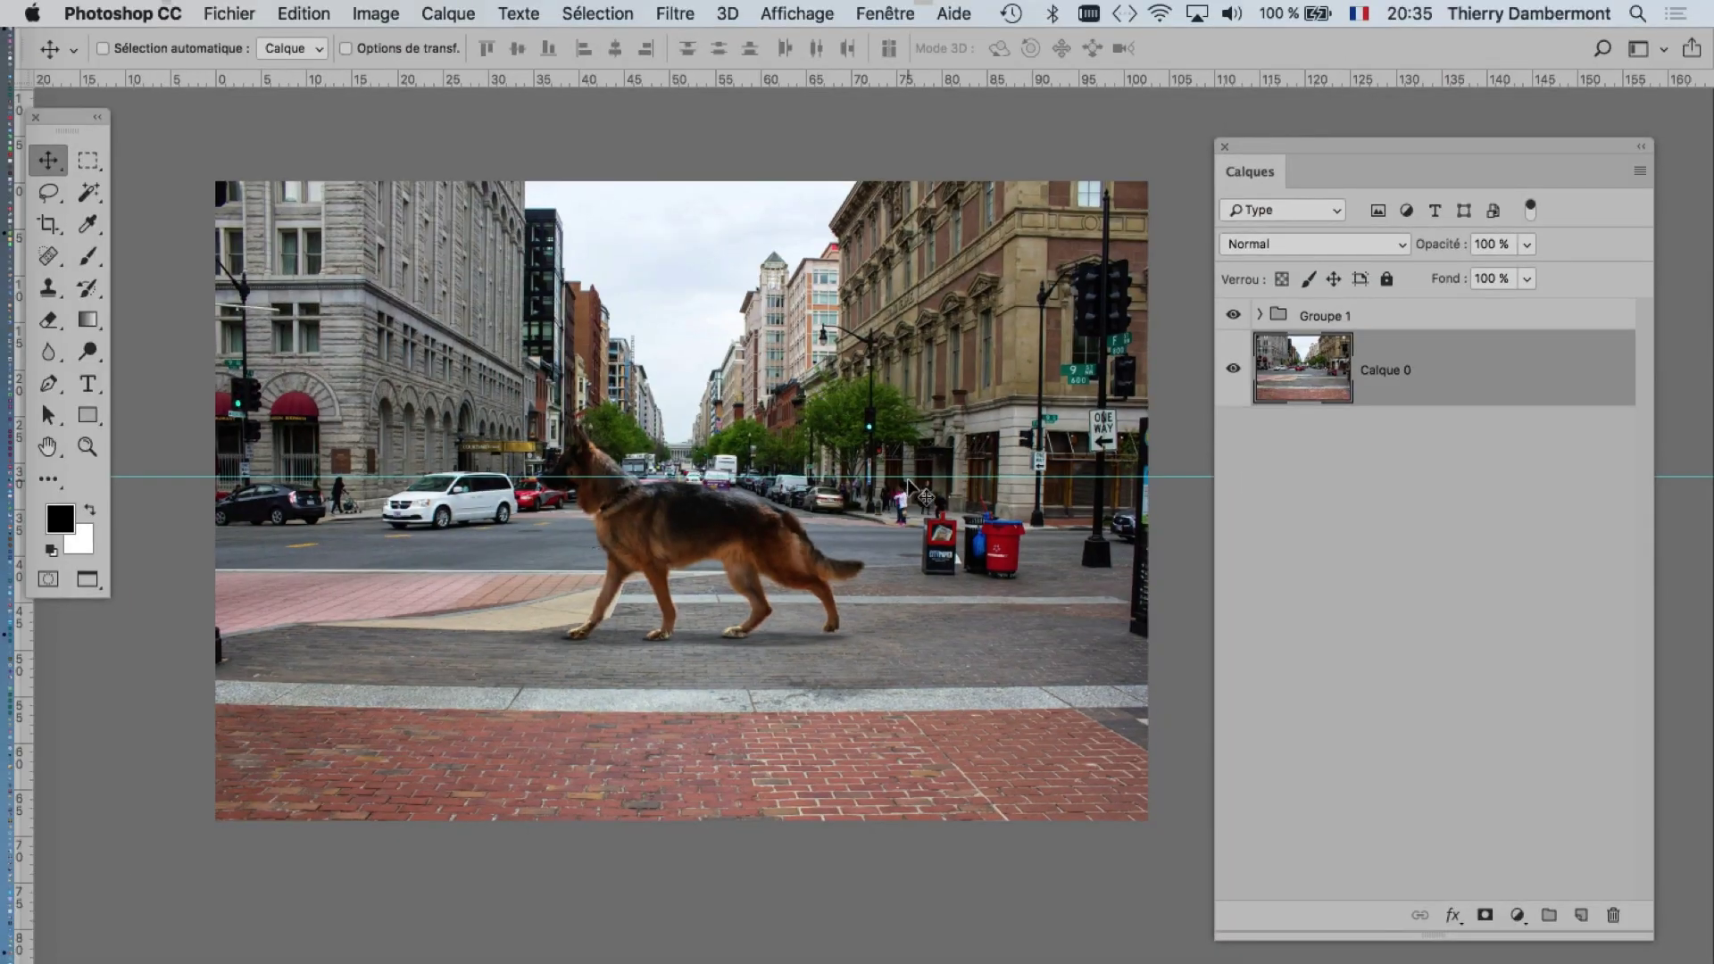
- Drag a horizontal guide down to roughly the street's horizon line
drag(920, 475, 919, 285)
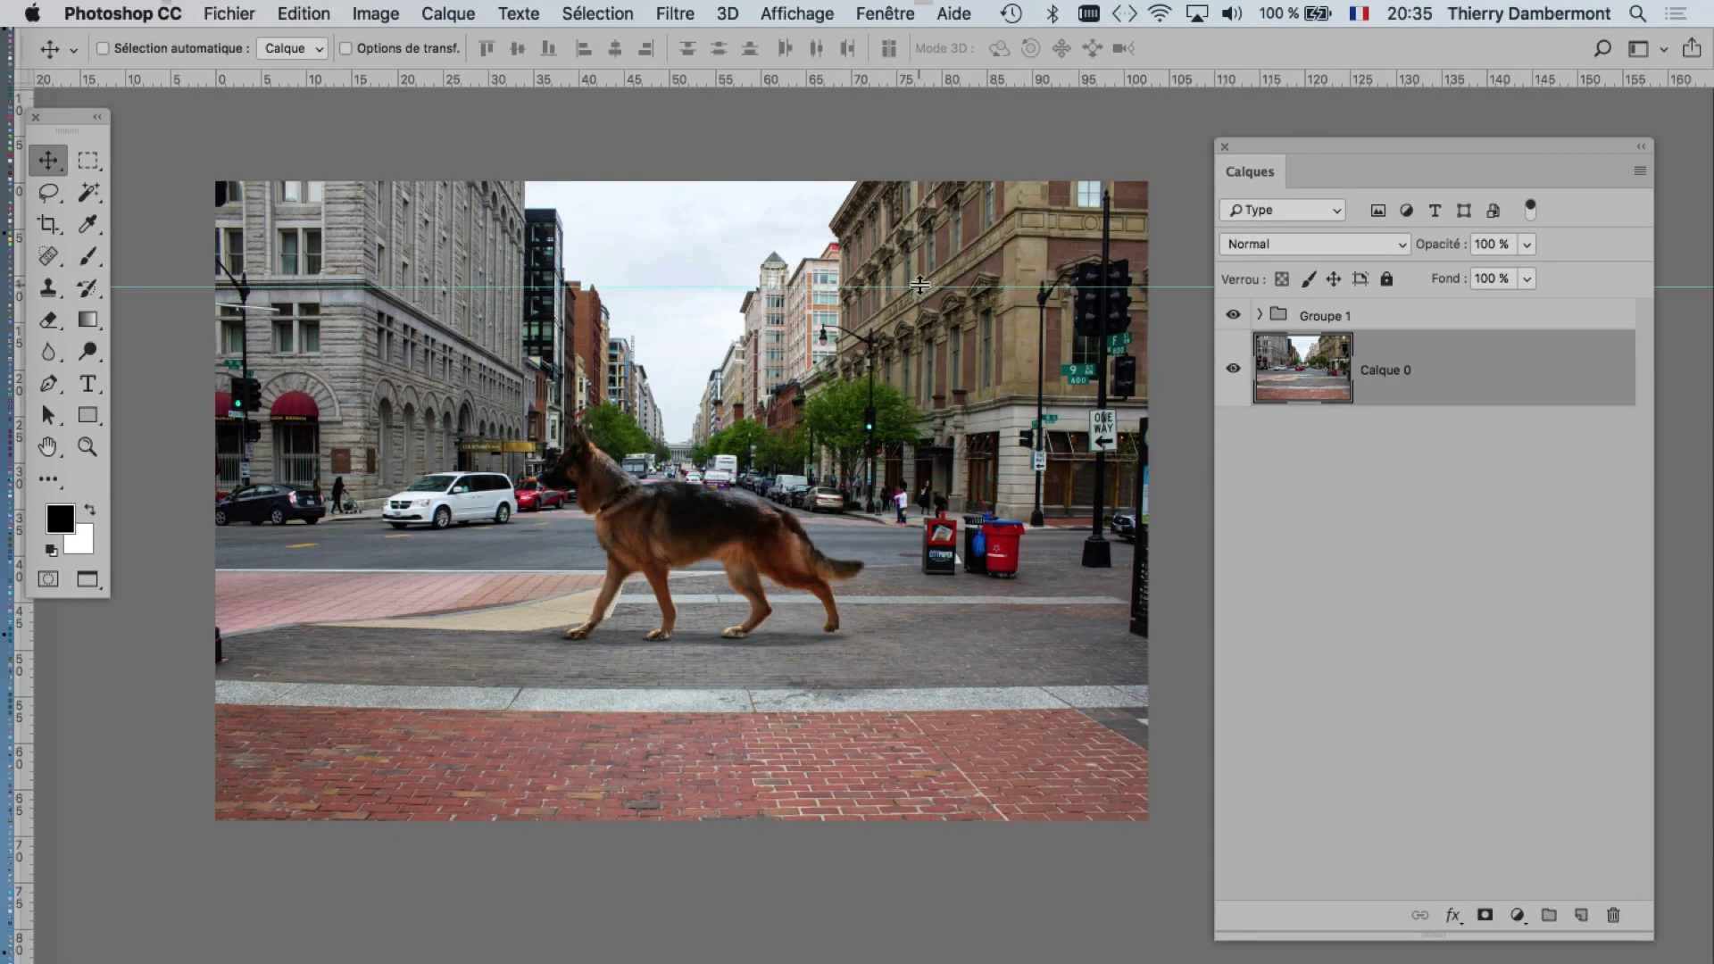
drag(919, 81, 910, 464)
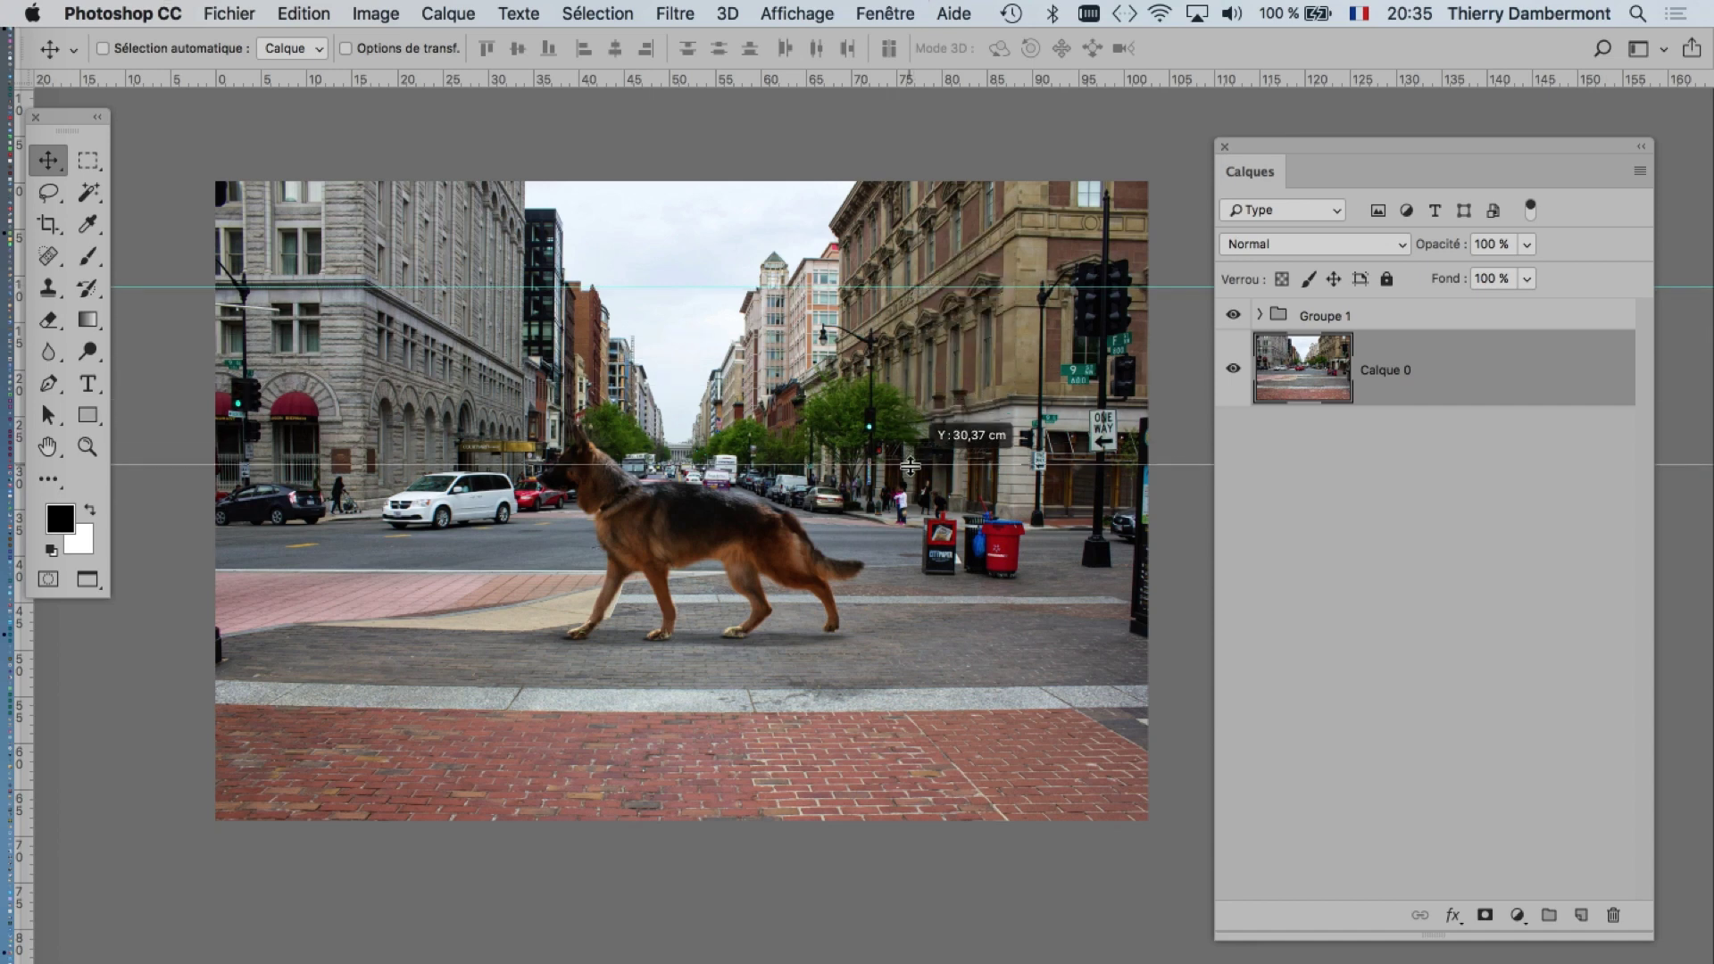
drag(911, 465, 911, 466)
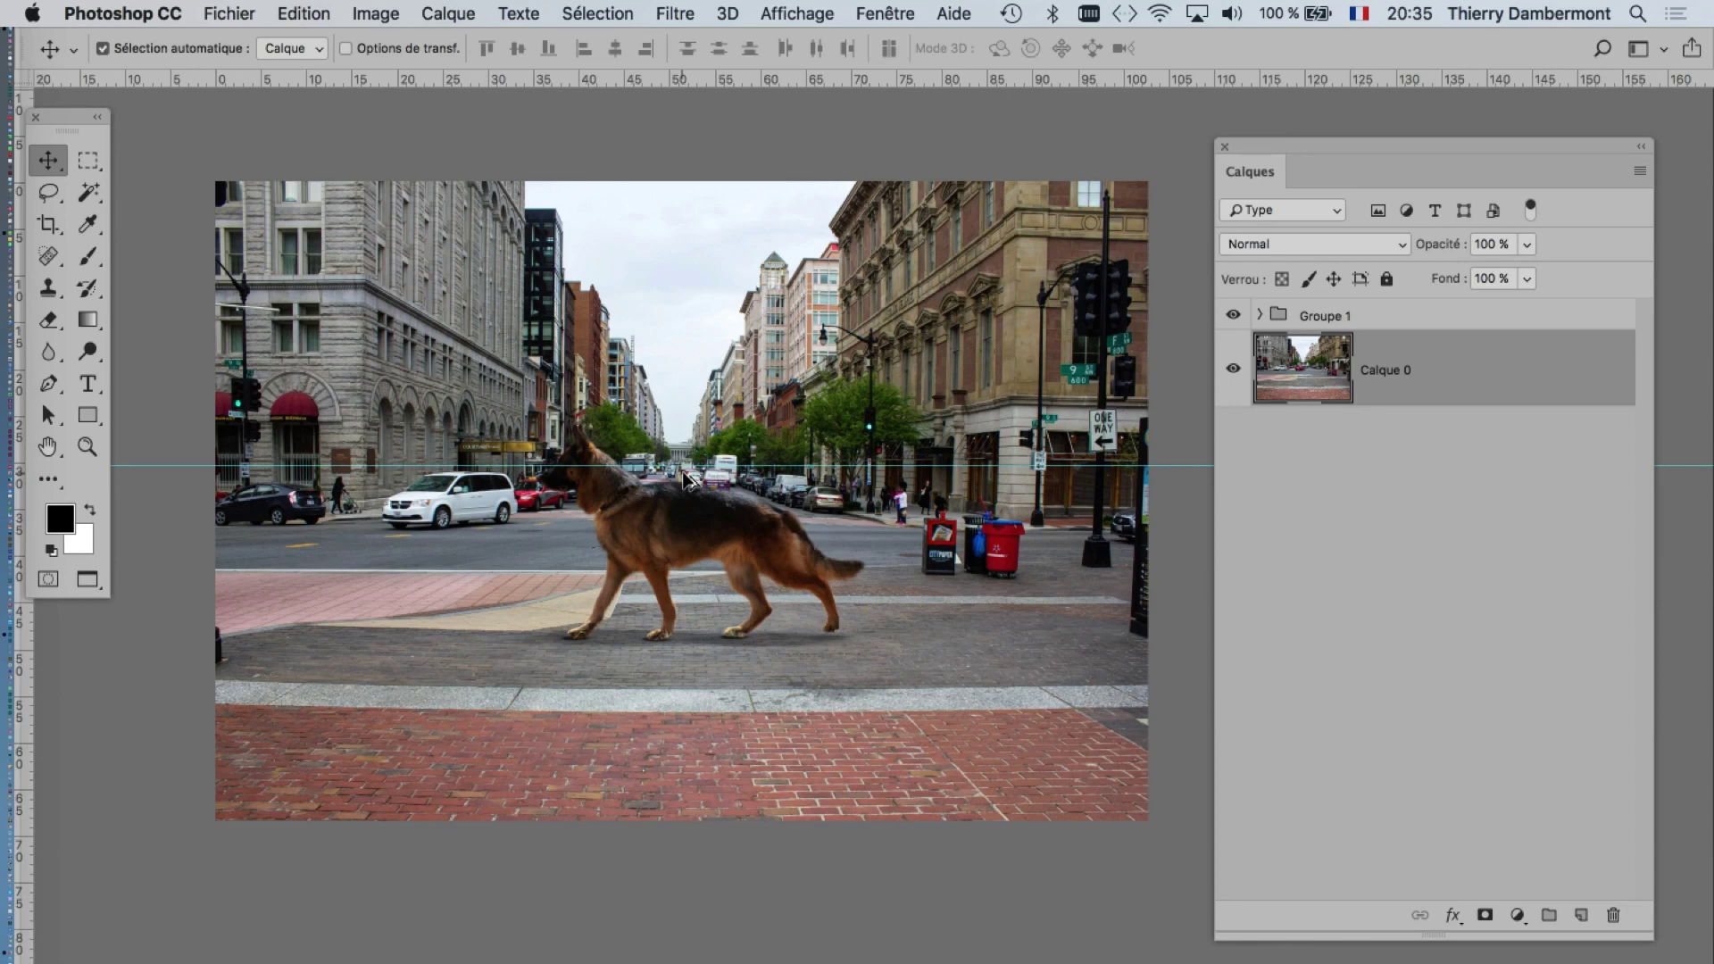
- With auto-select off, settle the guide on the horizon at about 32,33 cm, then select Groupe 1
key(super)
drag(683, 465, 690, 476)
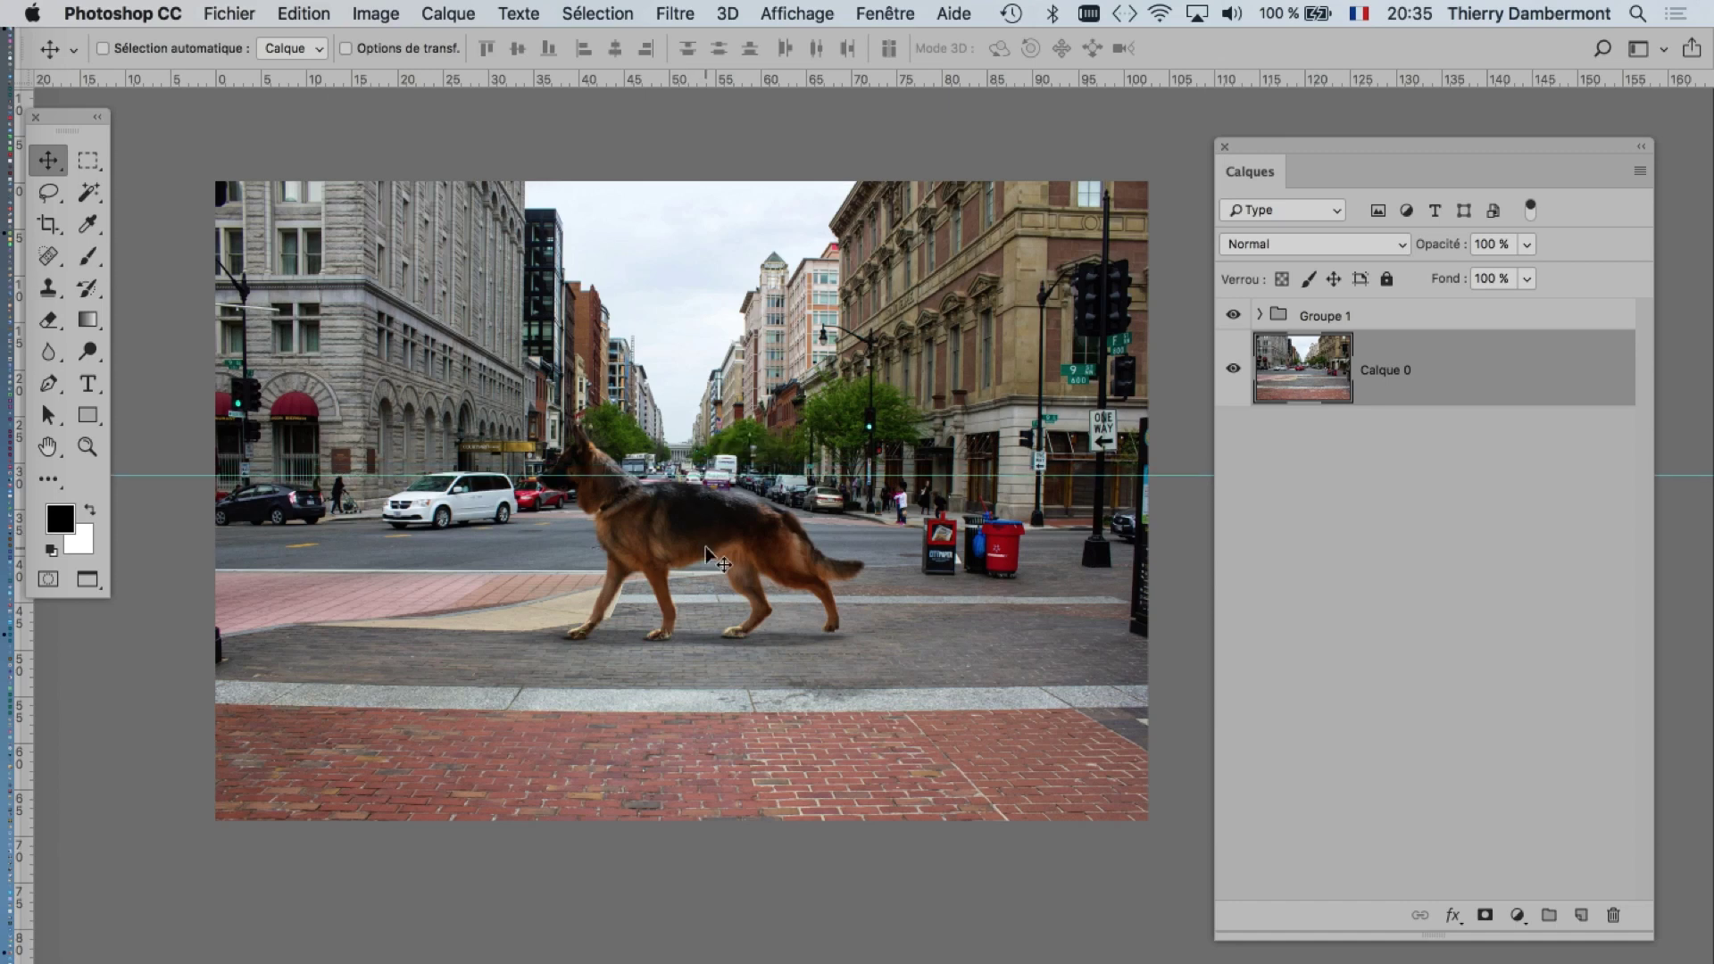
key(super)
click(1327, 315)
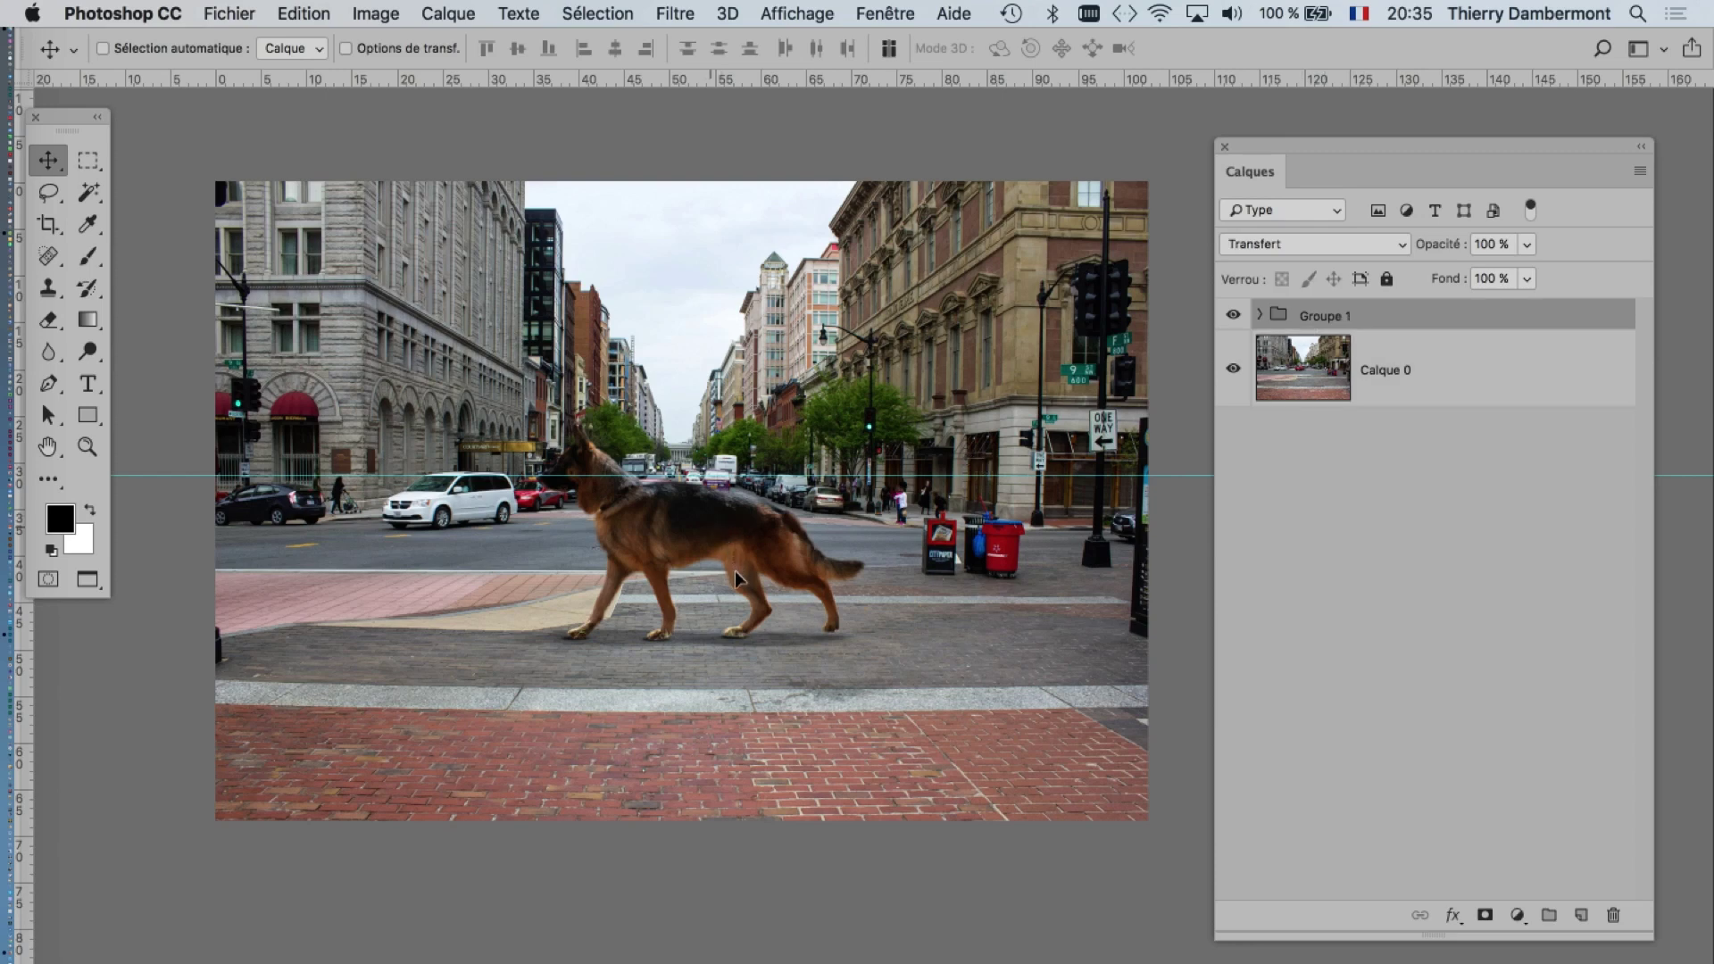
- Move the dog group so the horizon guide crosses its shoulders on the sidewalk
mouse_move(735, 570)
mouse_down()
mouse_move(728, 525)
mouse_move(726, 591)
mouse_move(720, 534)
mouse_up()
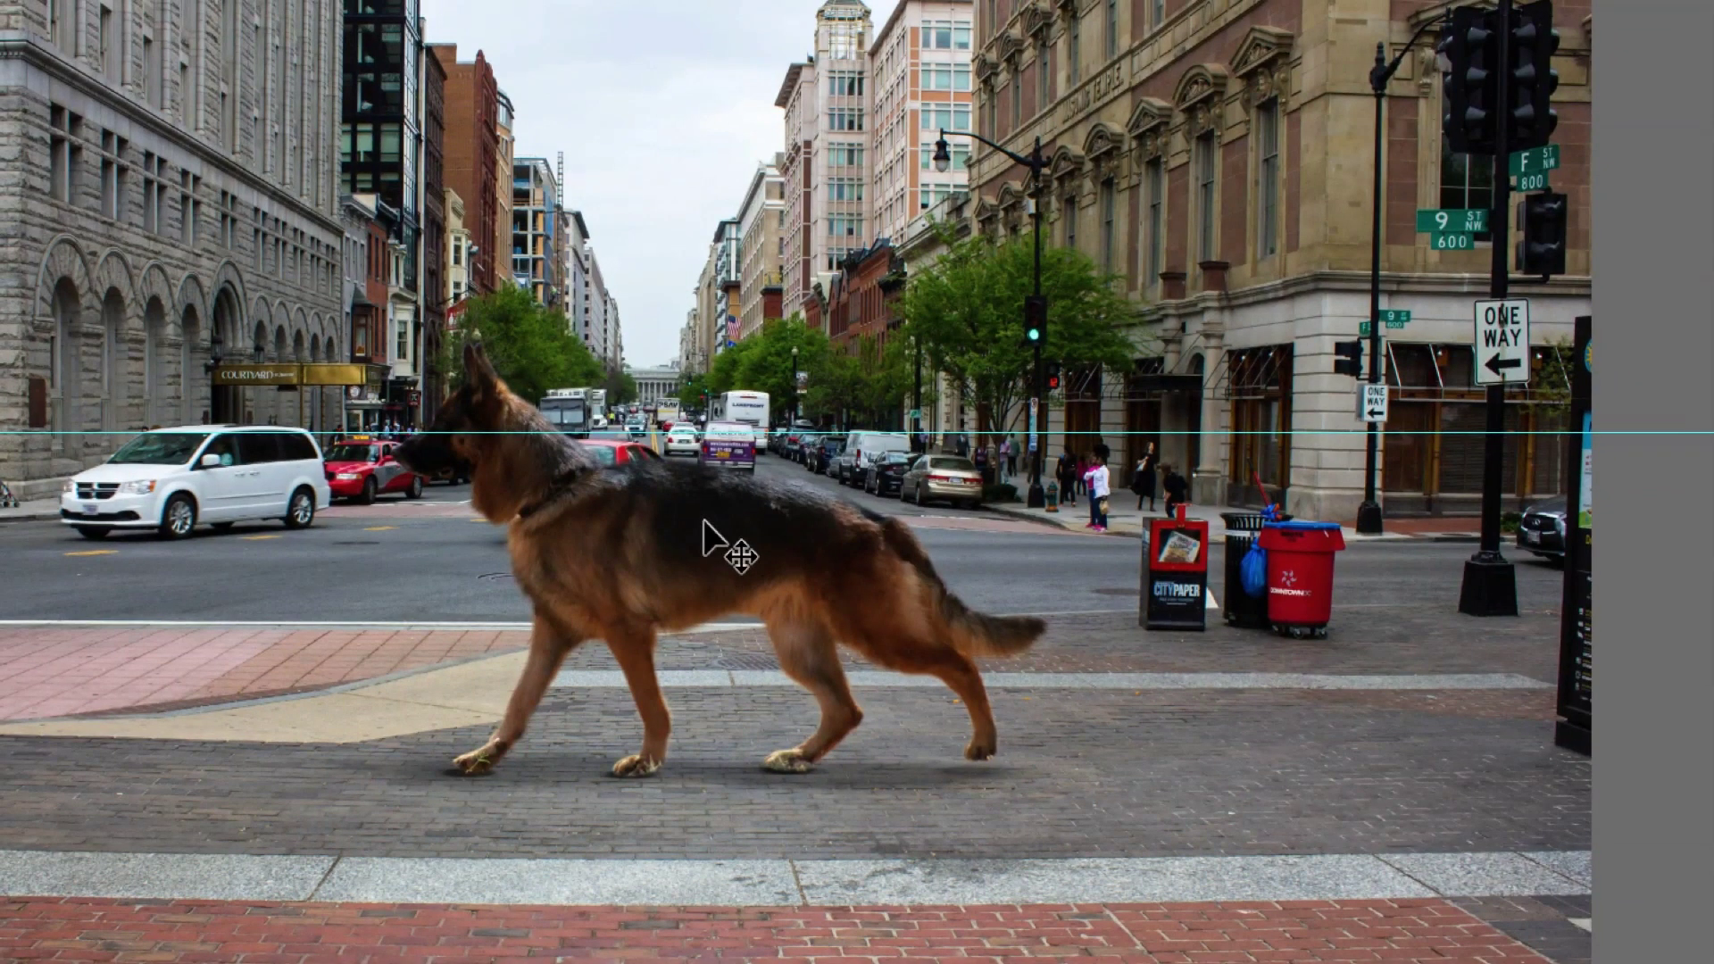
drag(702, 519, 714, 498)
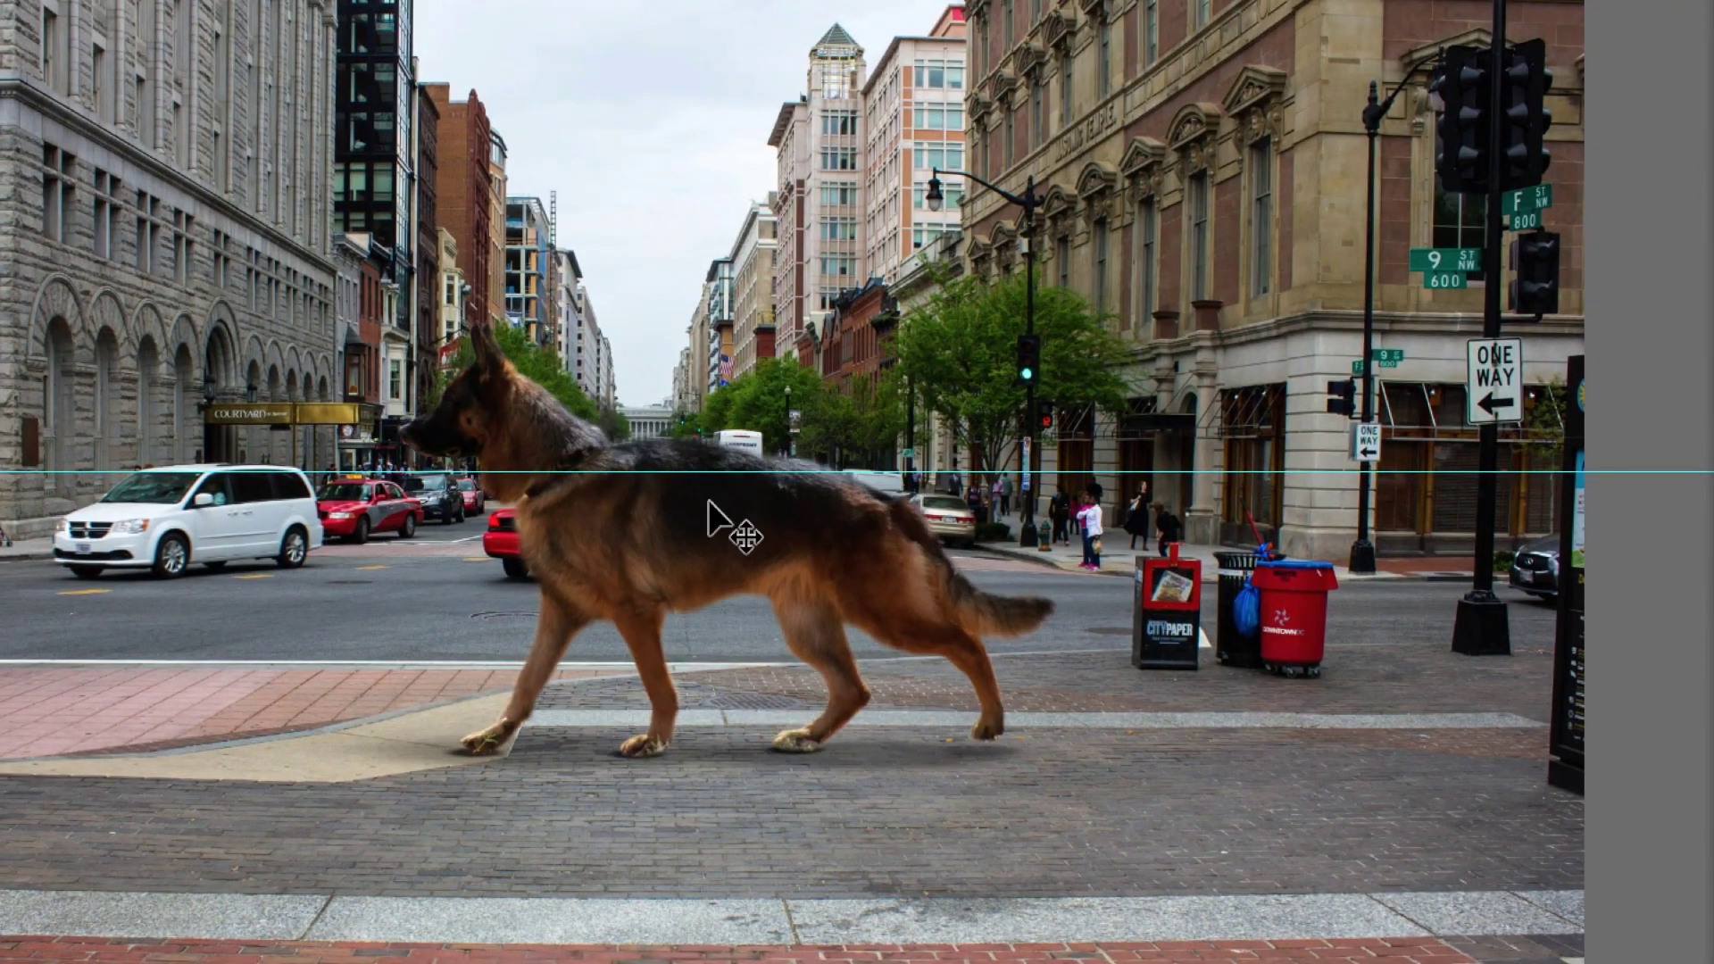
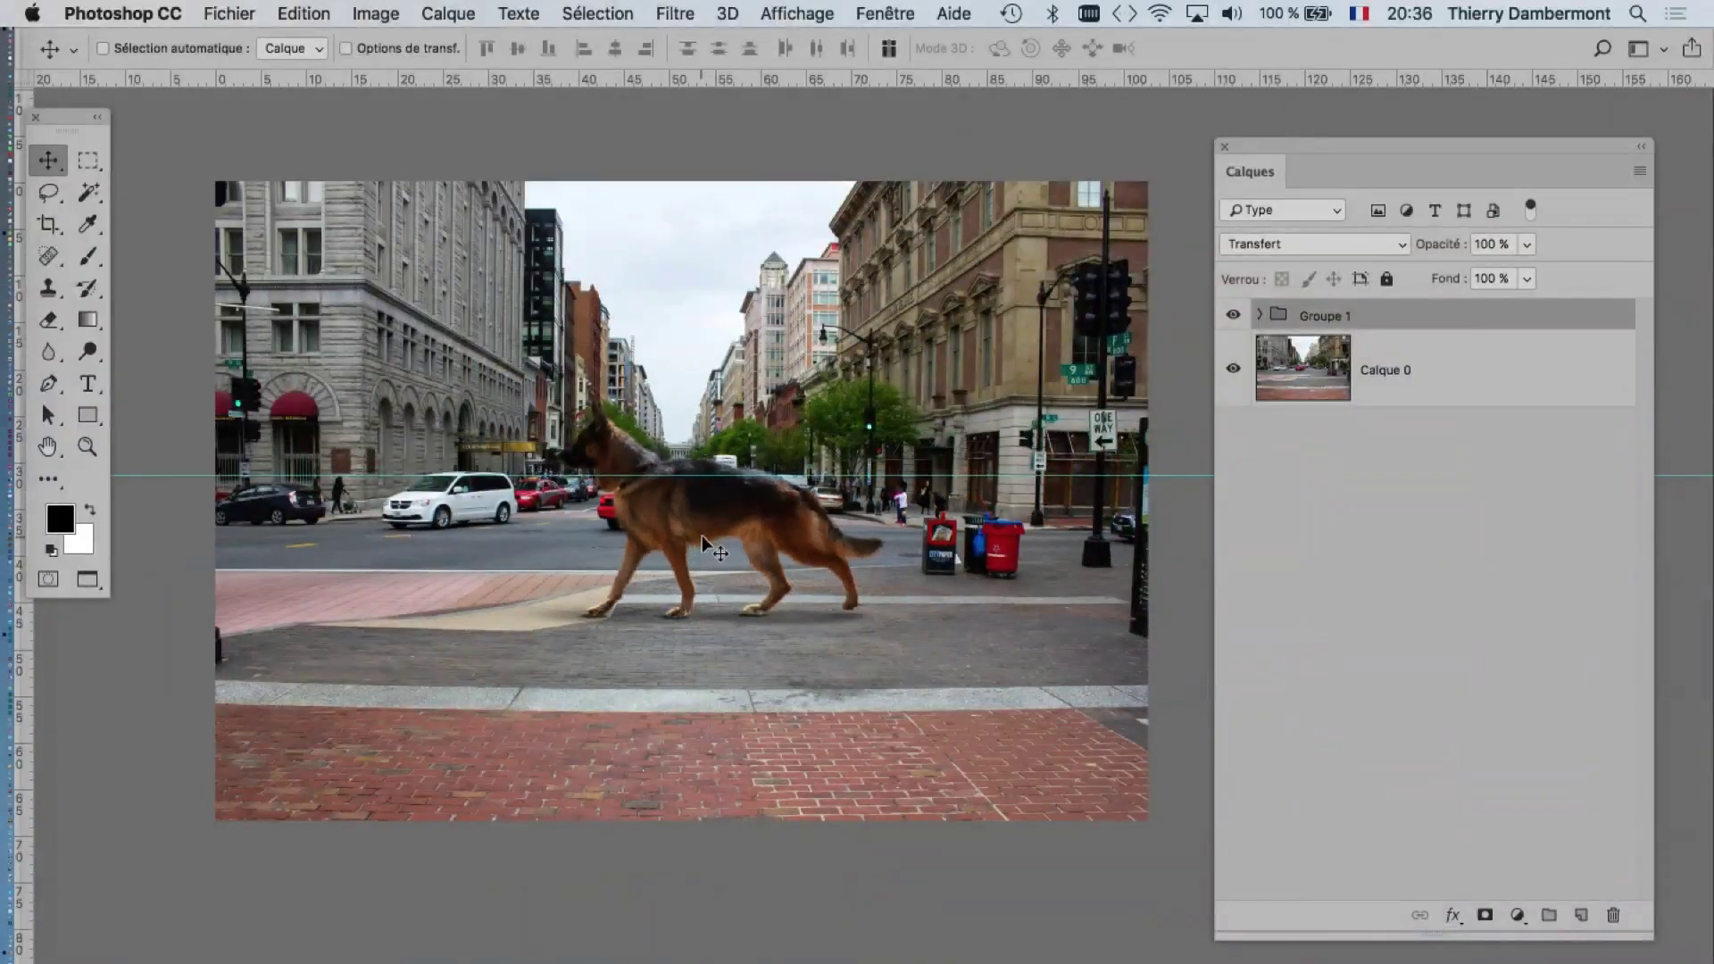
- Drag the German shepherd around until it walks on the brick sidewalk in the foreground
drag(694, 534, 644, 697)
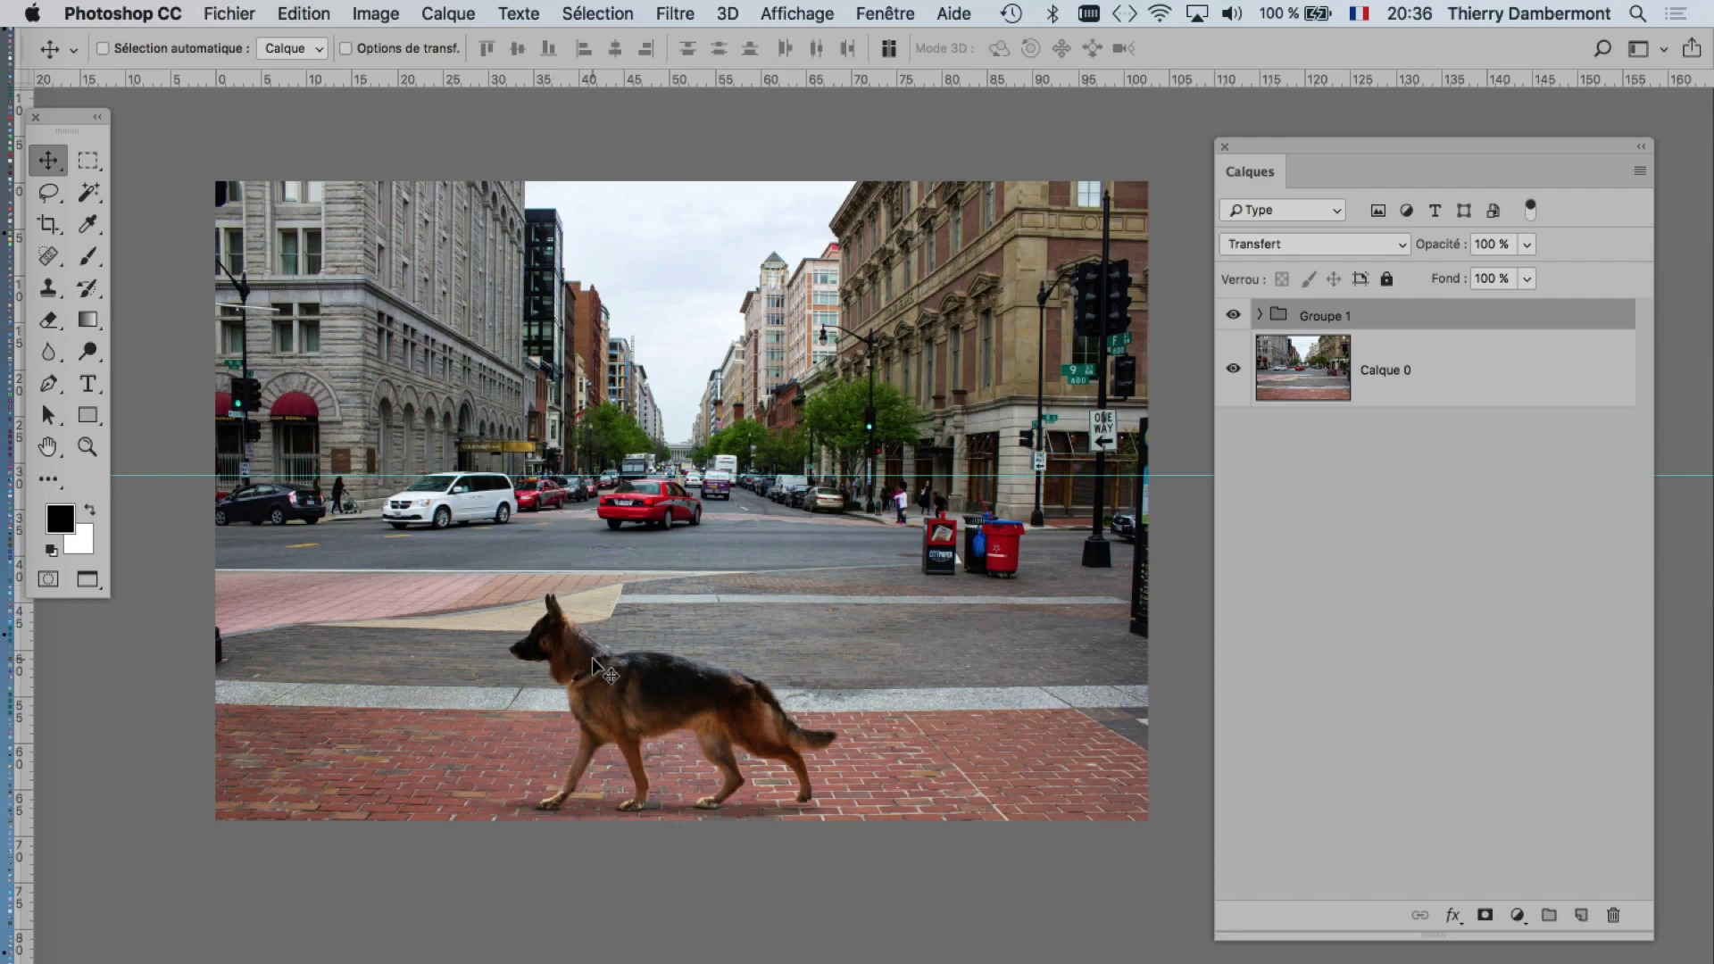
drag(592, 659, 588, 650)
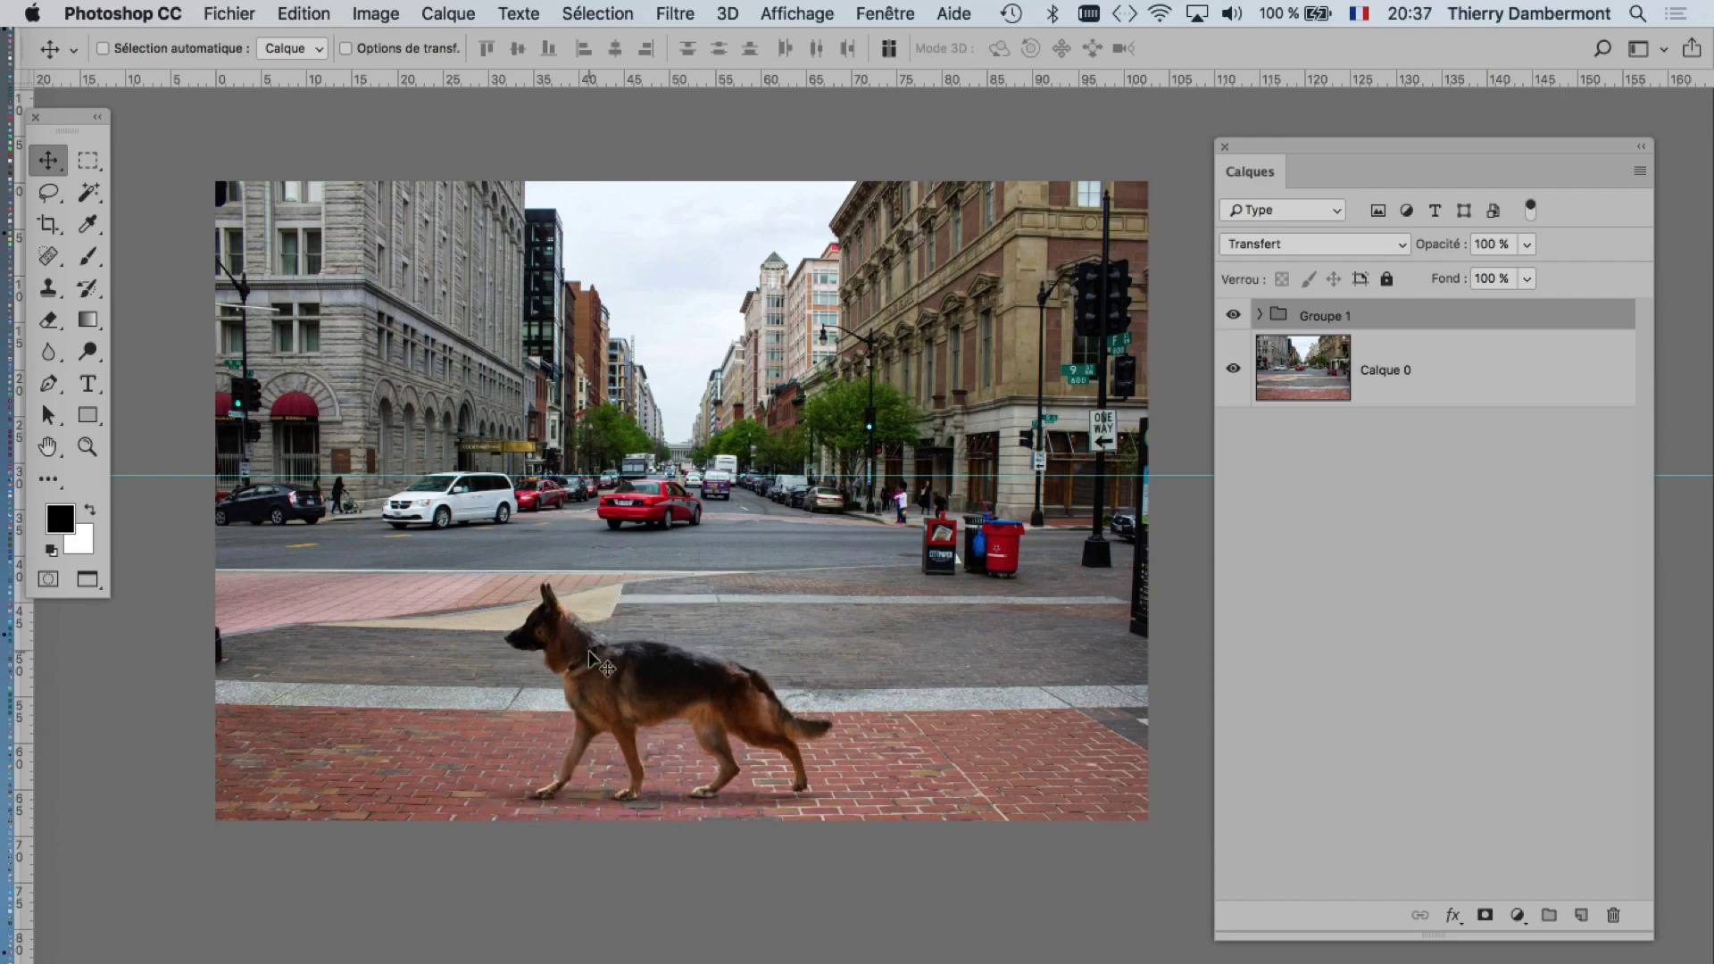
drag(589, 653, 586, 646)
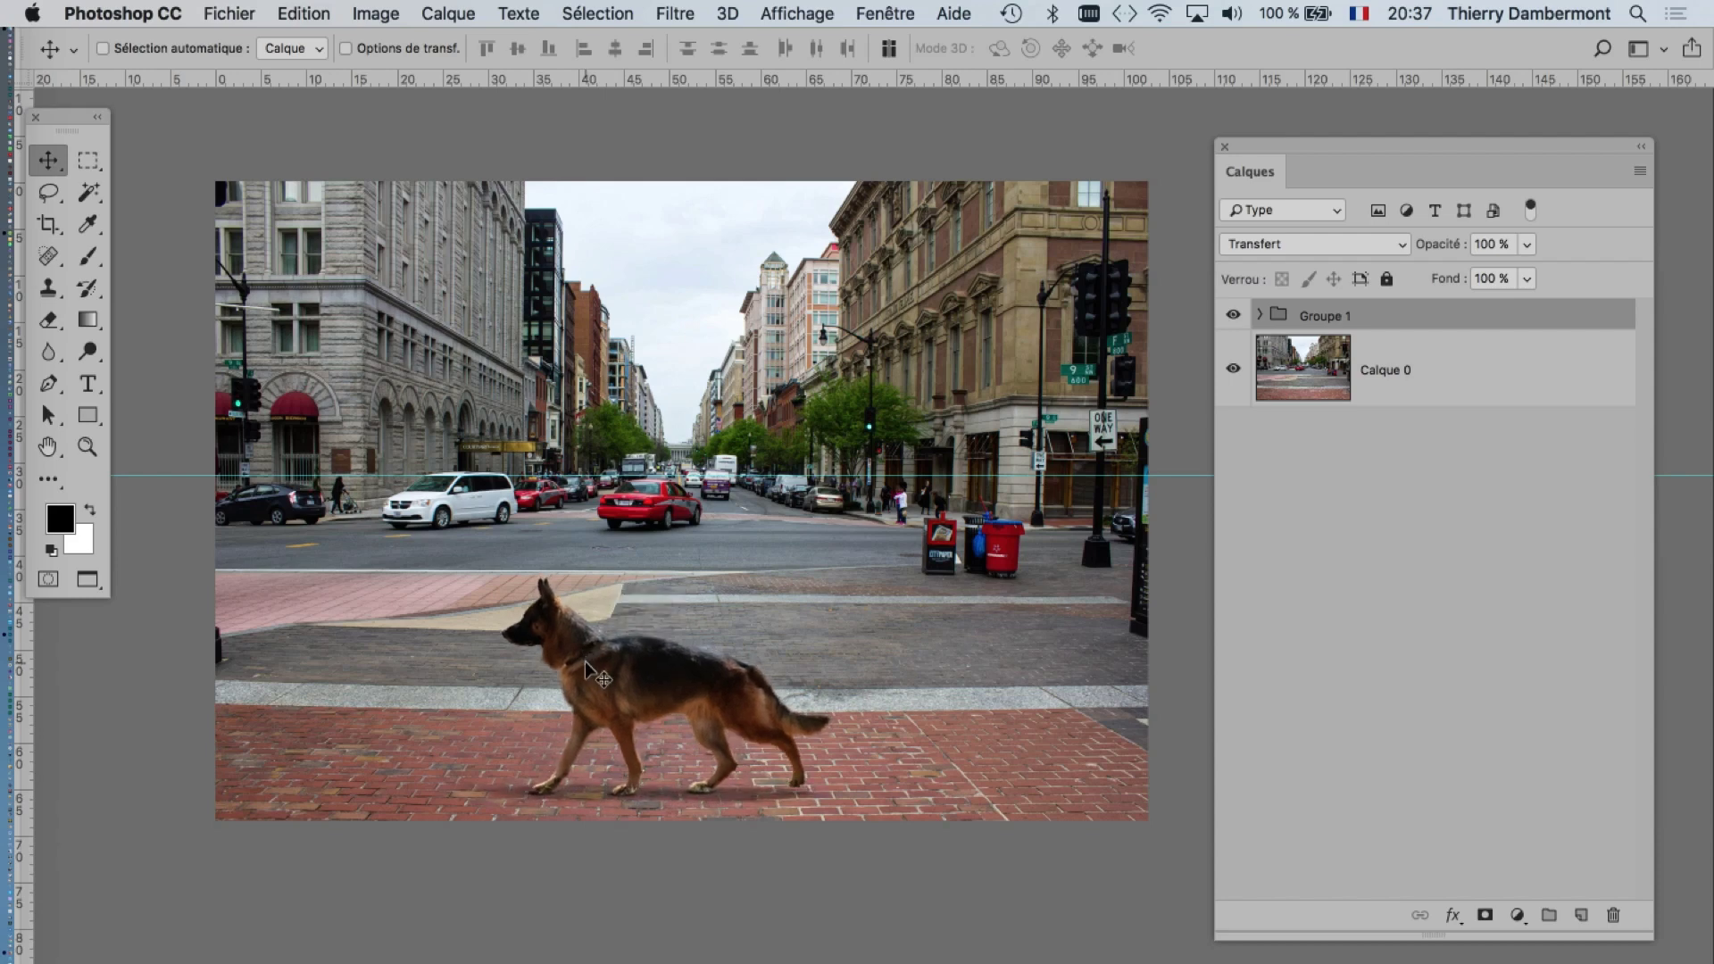
mouse_move(585, 661)
mouse_down()
mouse_move(614, 521)
mouse_move(610, 401)
mouse_up()
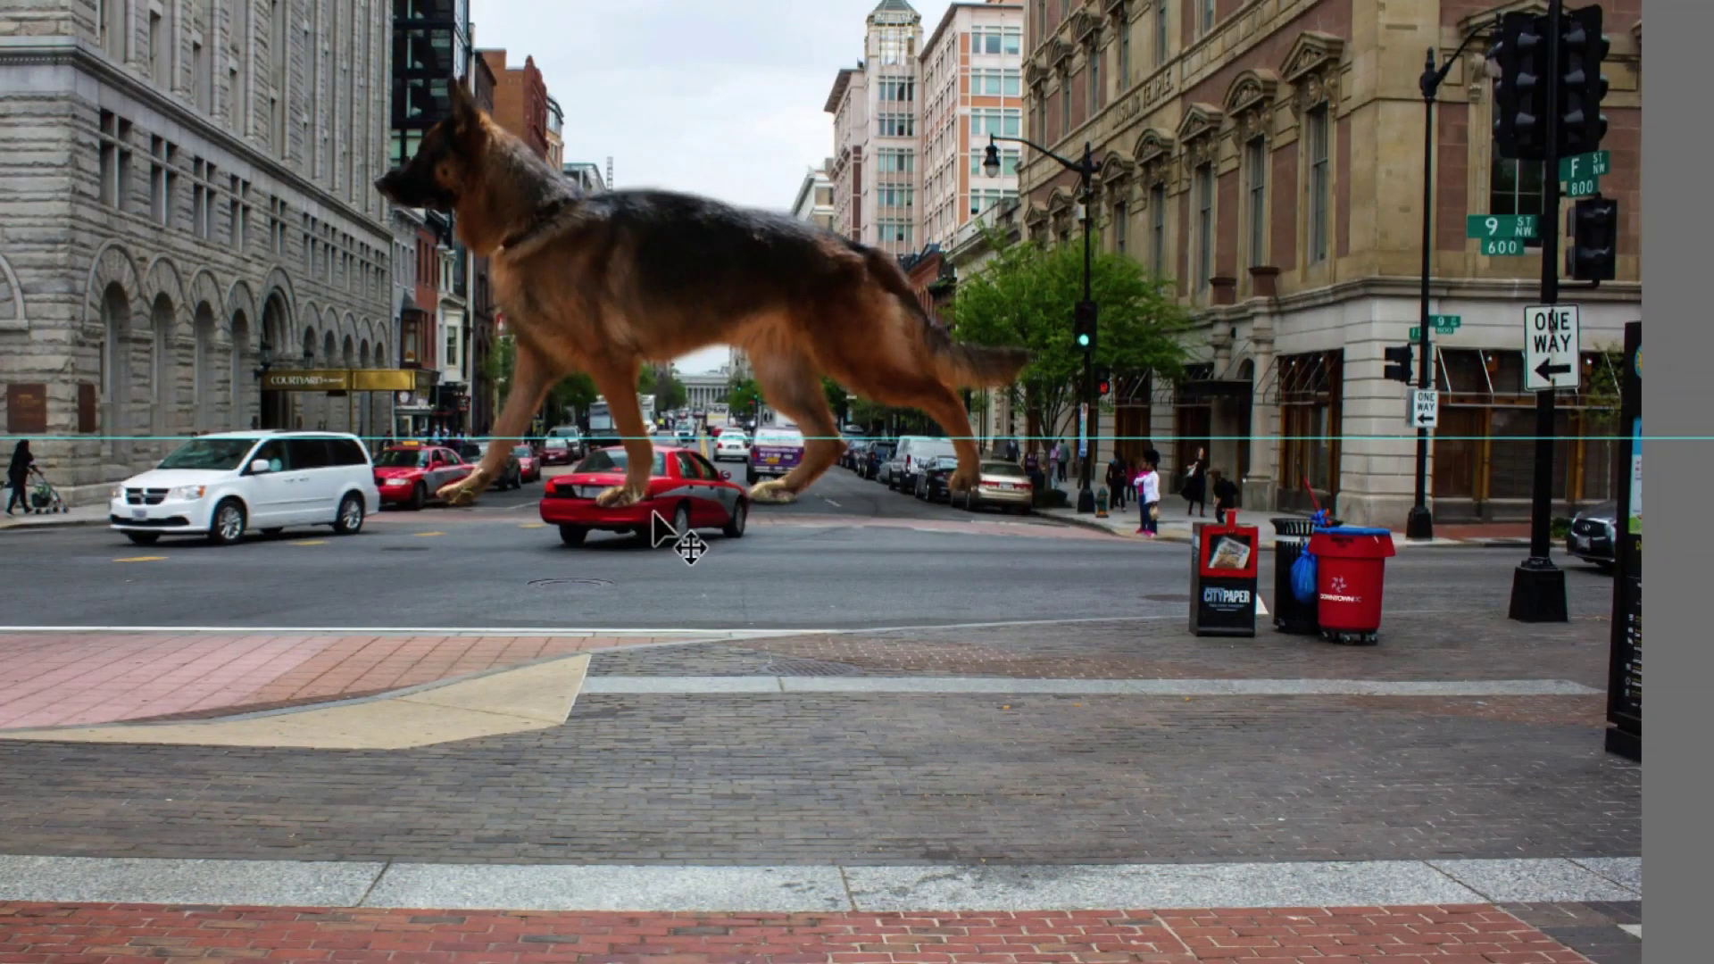
drag(697, 437, 693, 461)
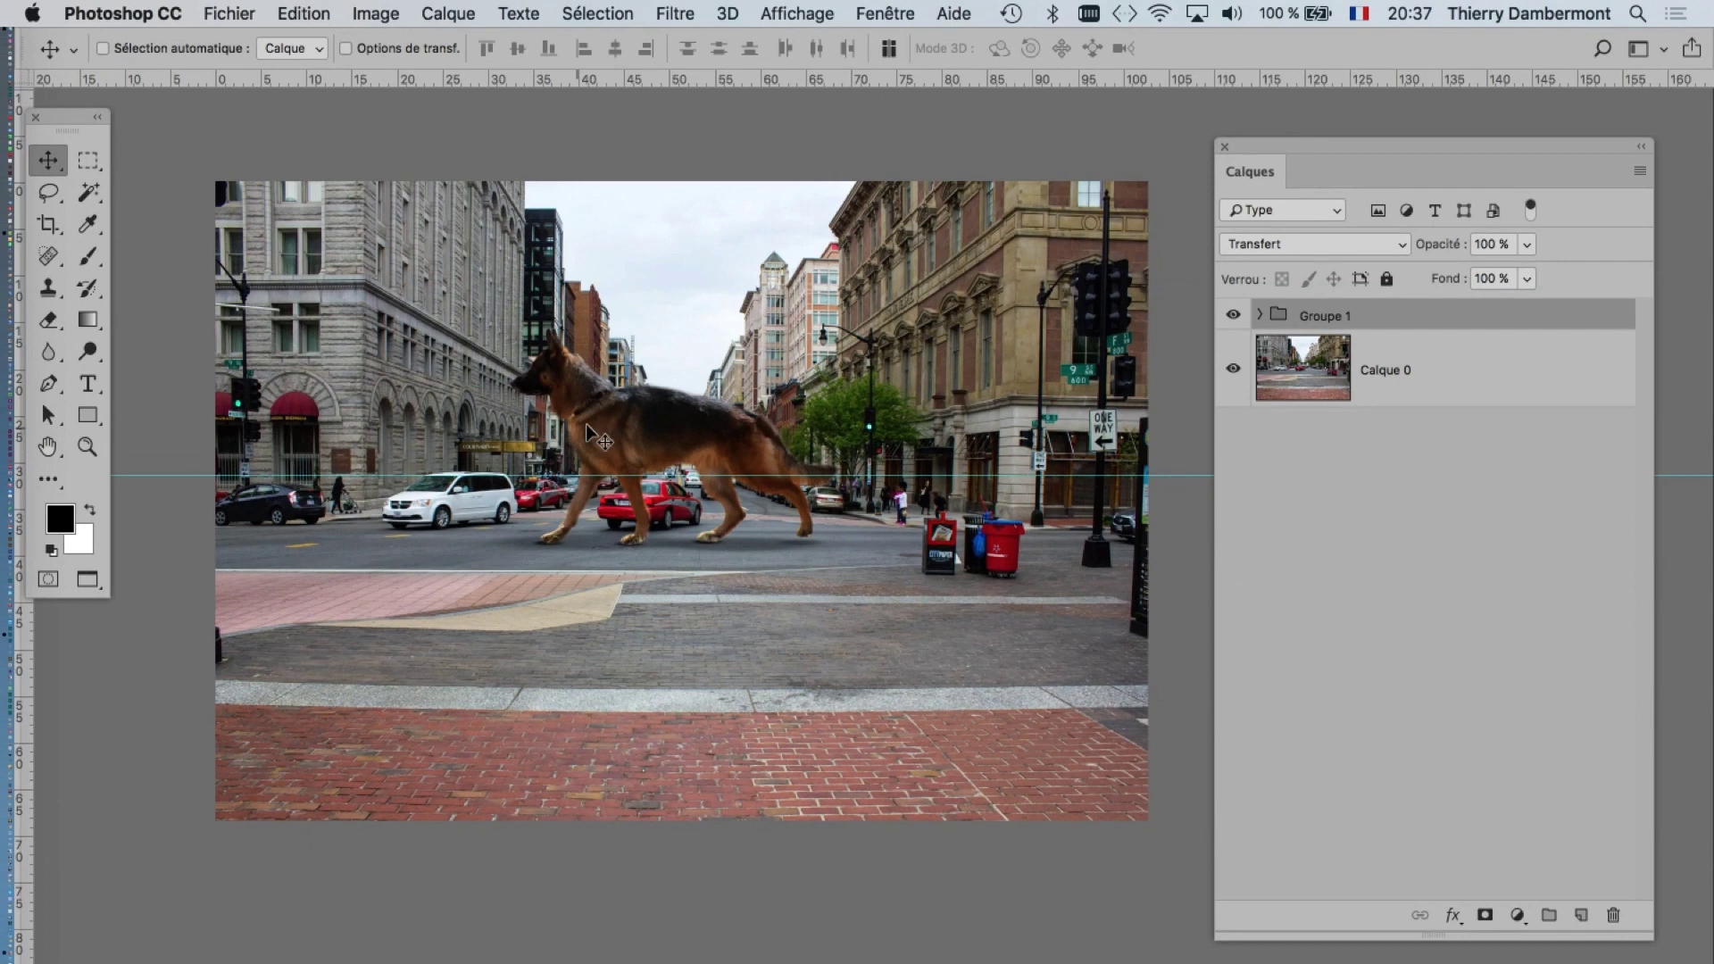
mouse_move(598, 419)
mouse_down()
mouse_move(567, 583)
mouse_move(647, 610)
mouse_move(622, 540)
mouse_up()
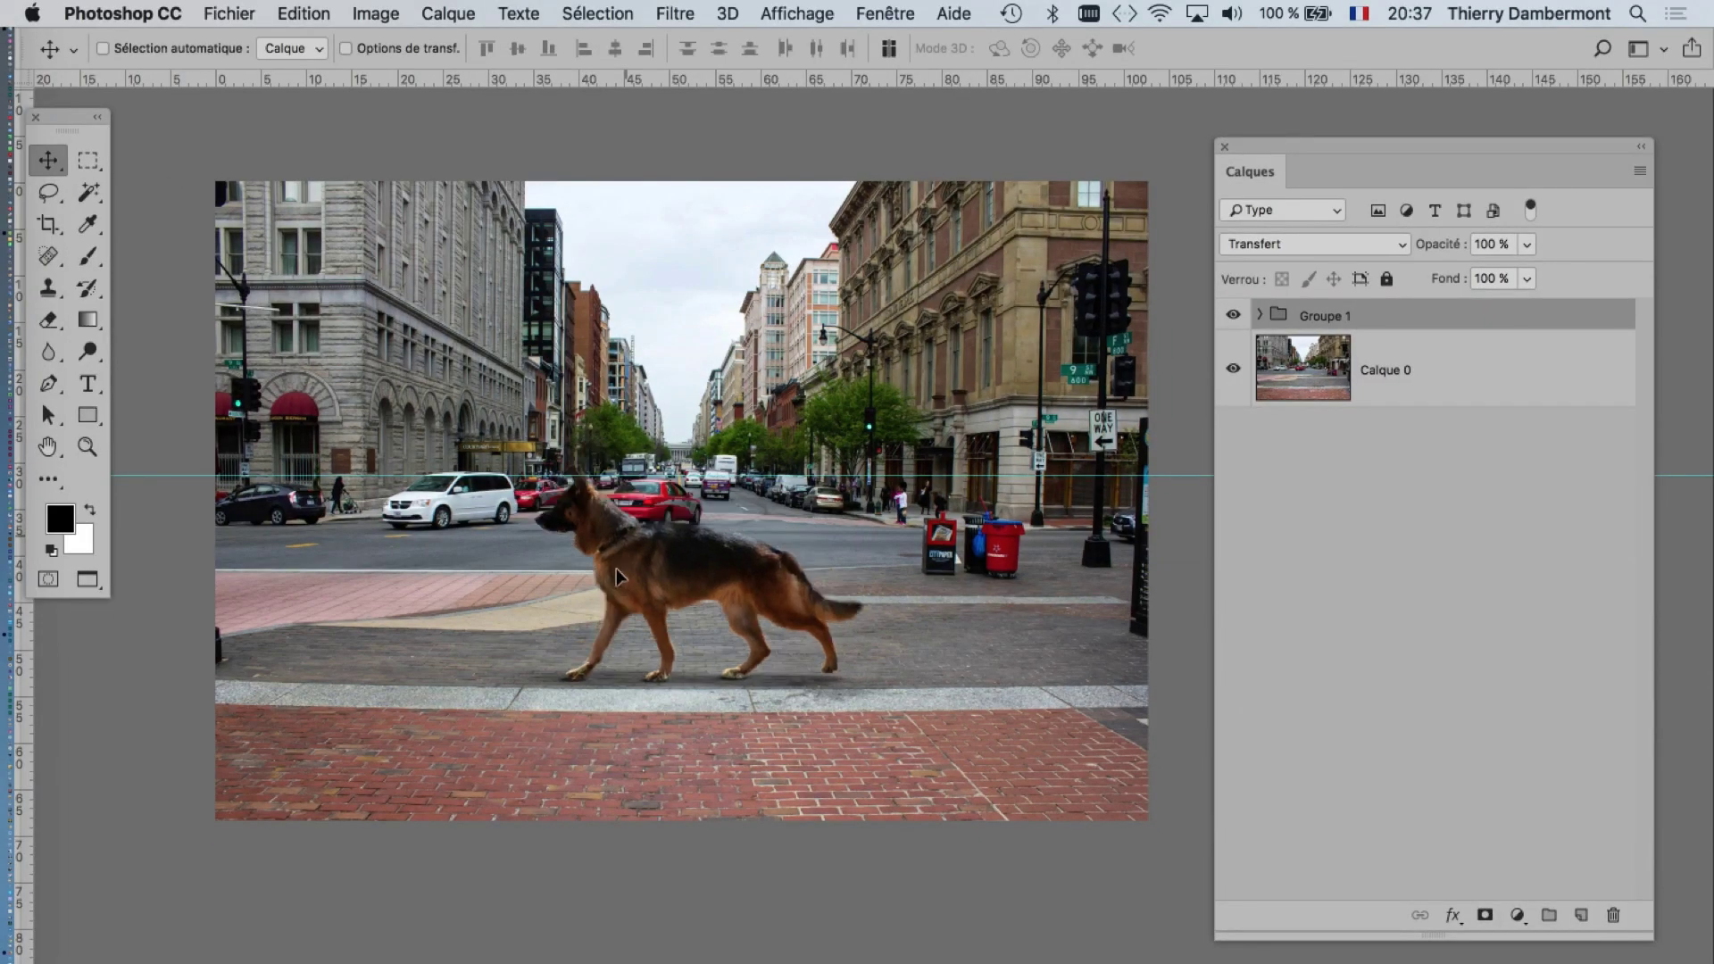
drag(616, 575, 584, 627)
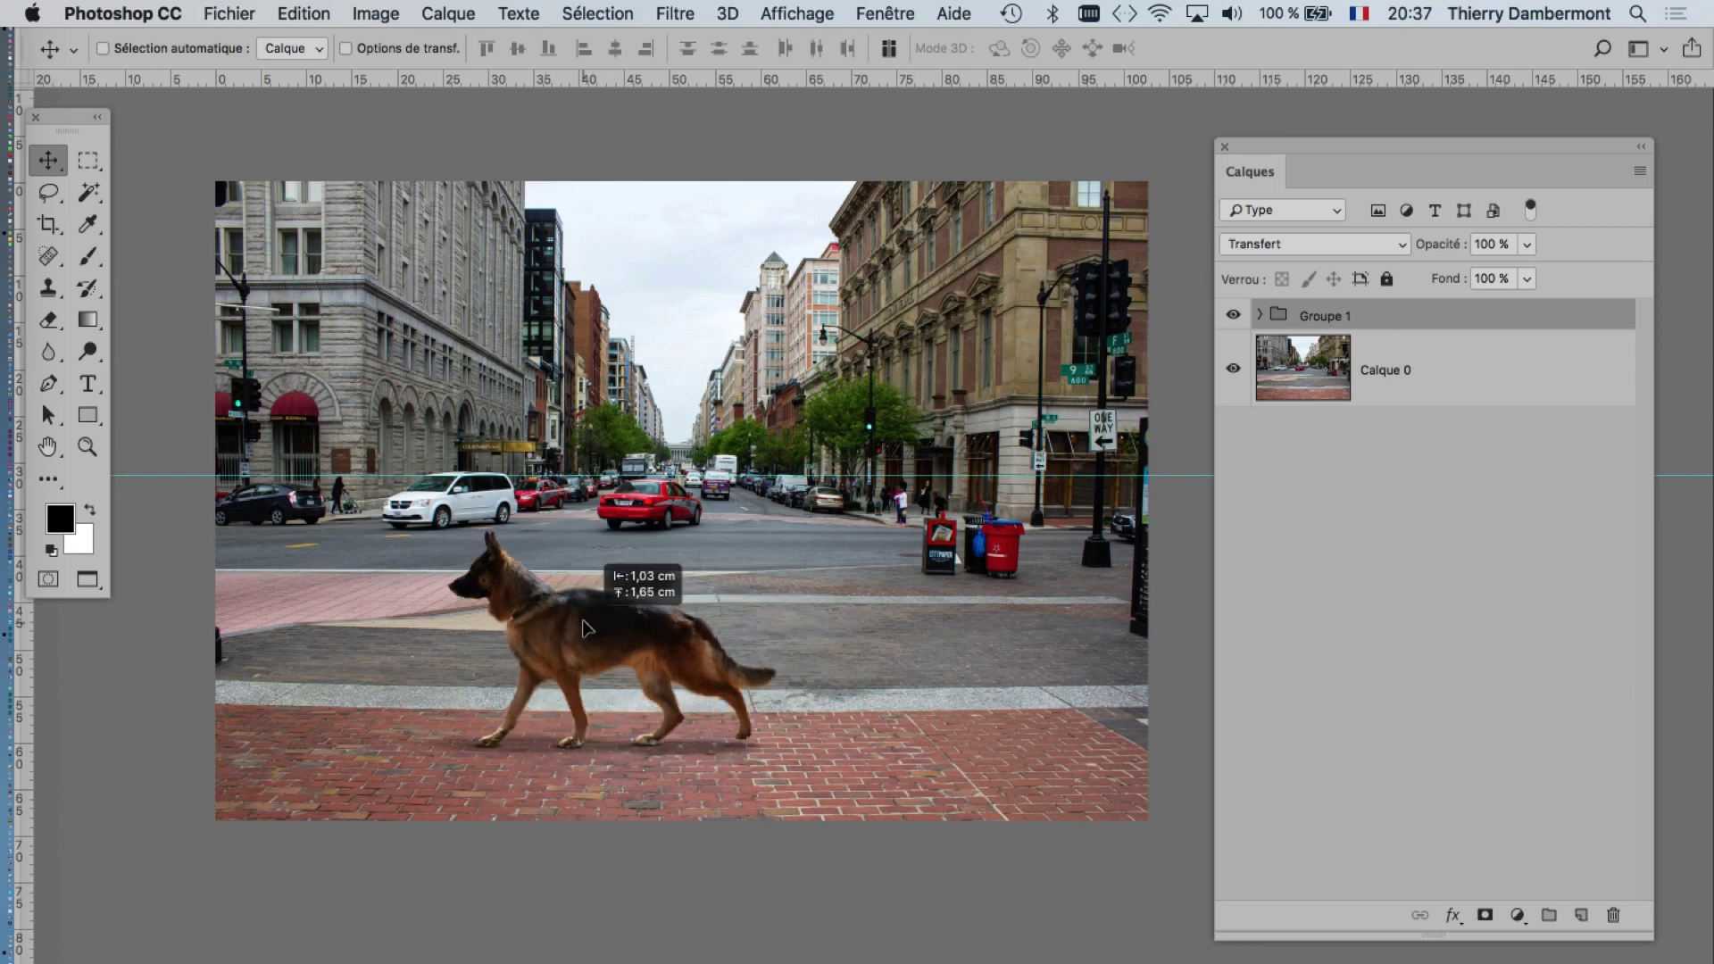
drag(585, 627, 713, 645)
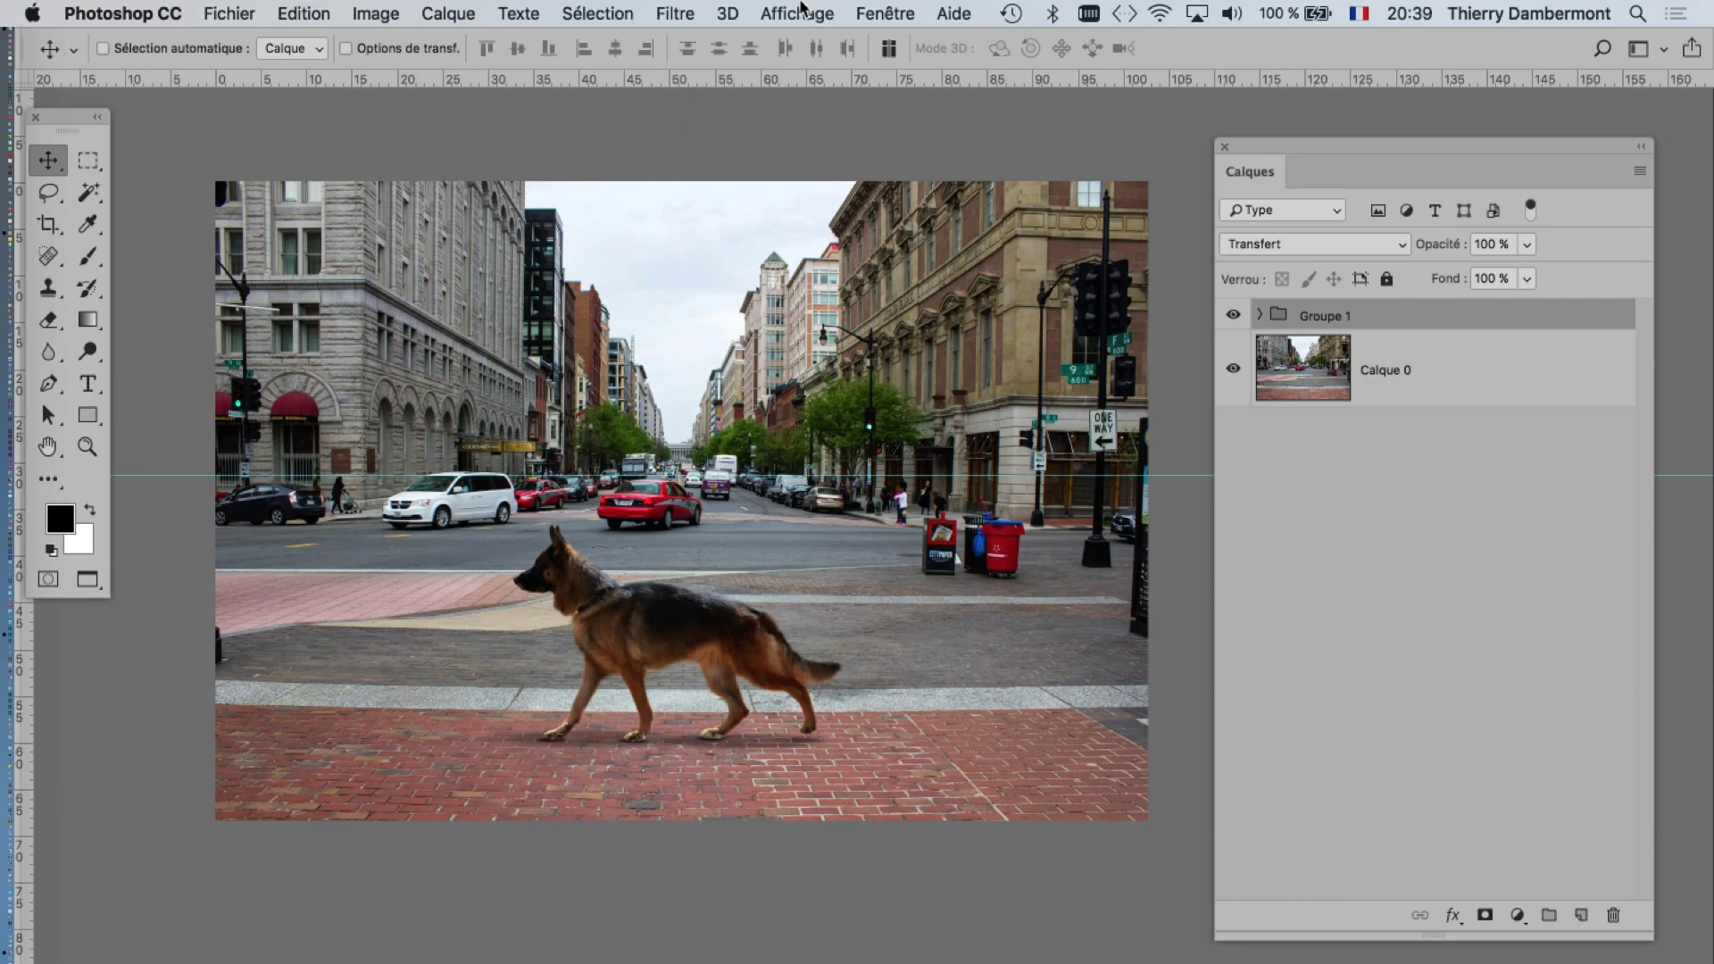
- Turn off Extras in the Affichage menu so the guide line disappears
click(797, 14)
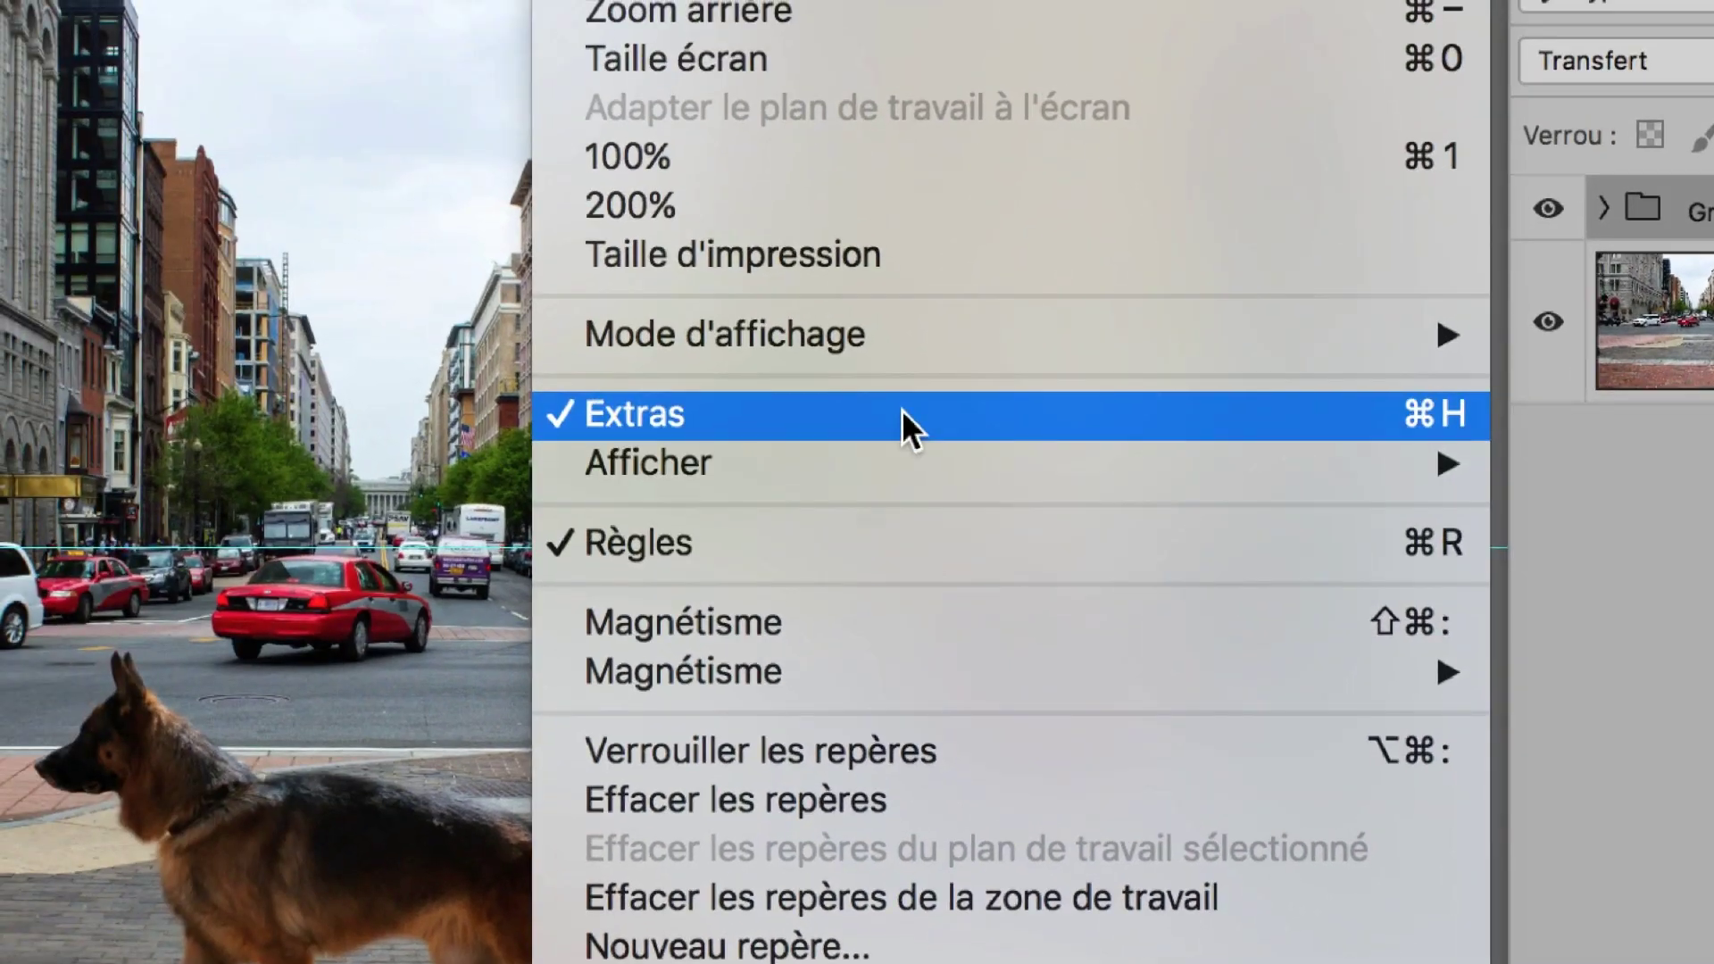
click(902, 413)
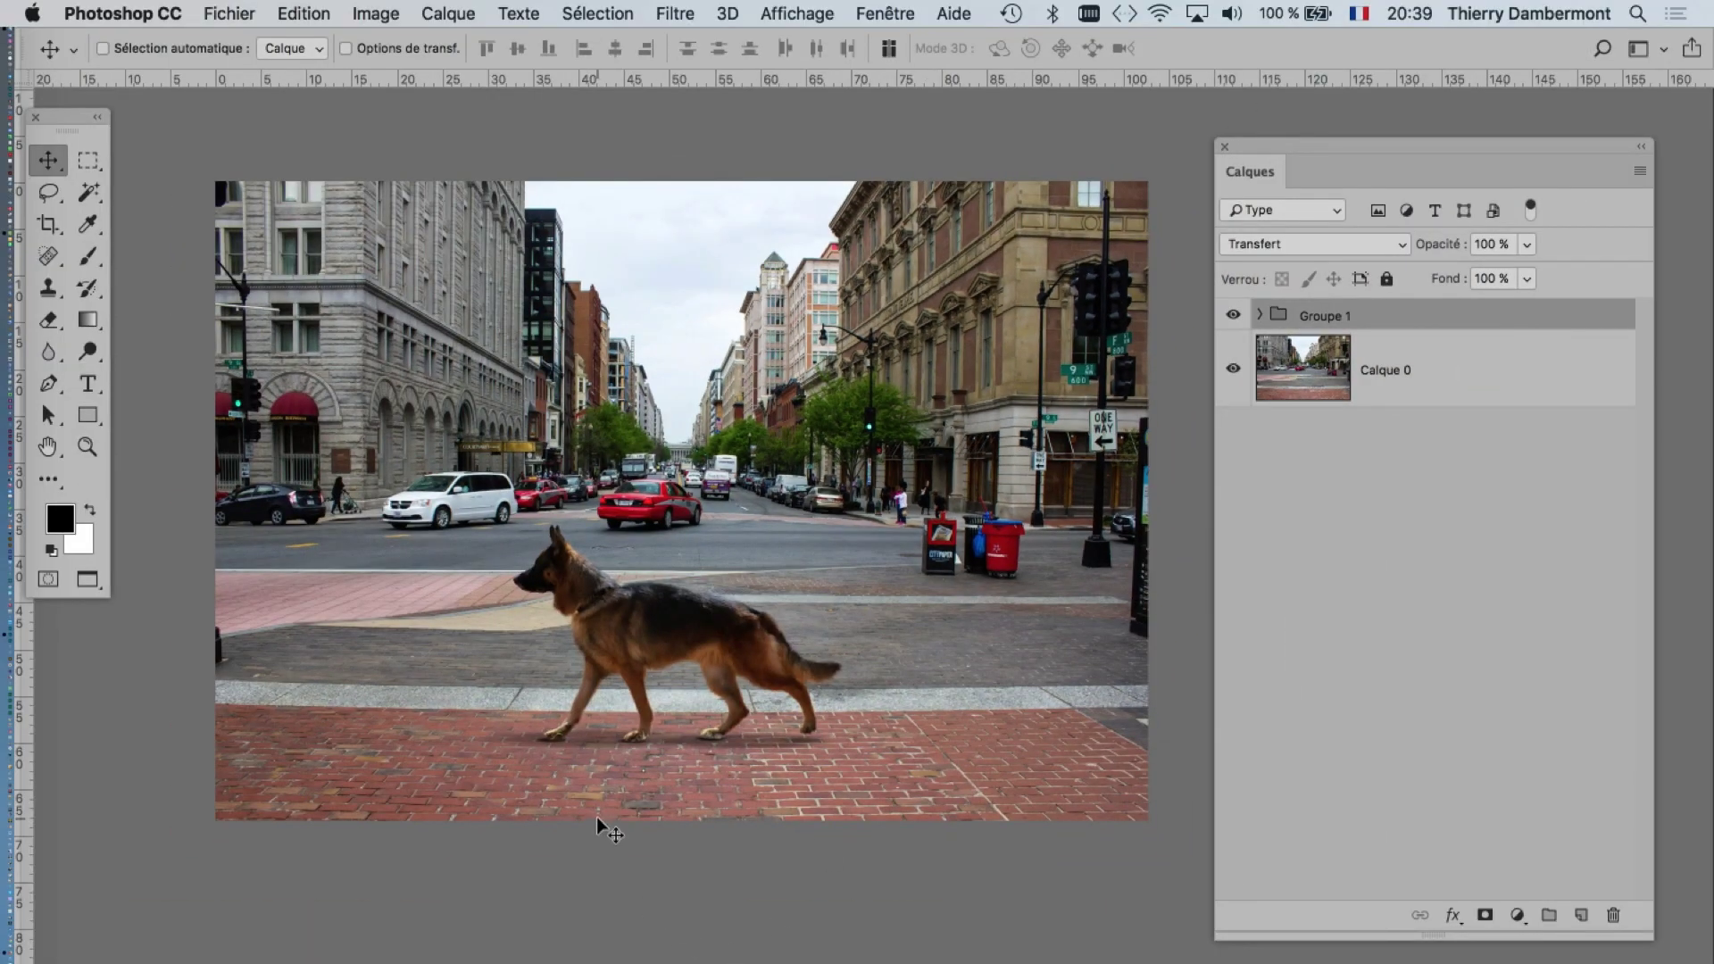
- Zoom in close on the dog and shorten the Calques panel
scroll(581, 782, up, 3)
scroll(705, 766, up, 5)
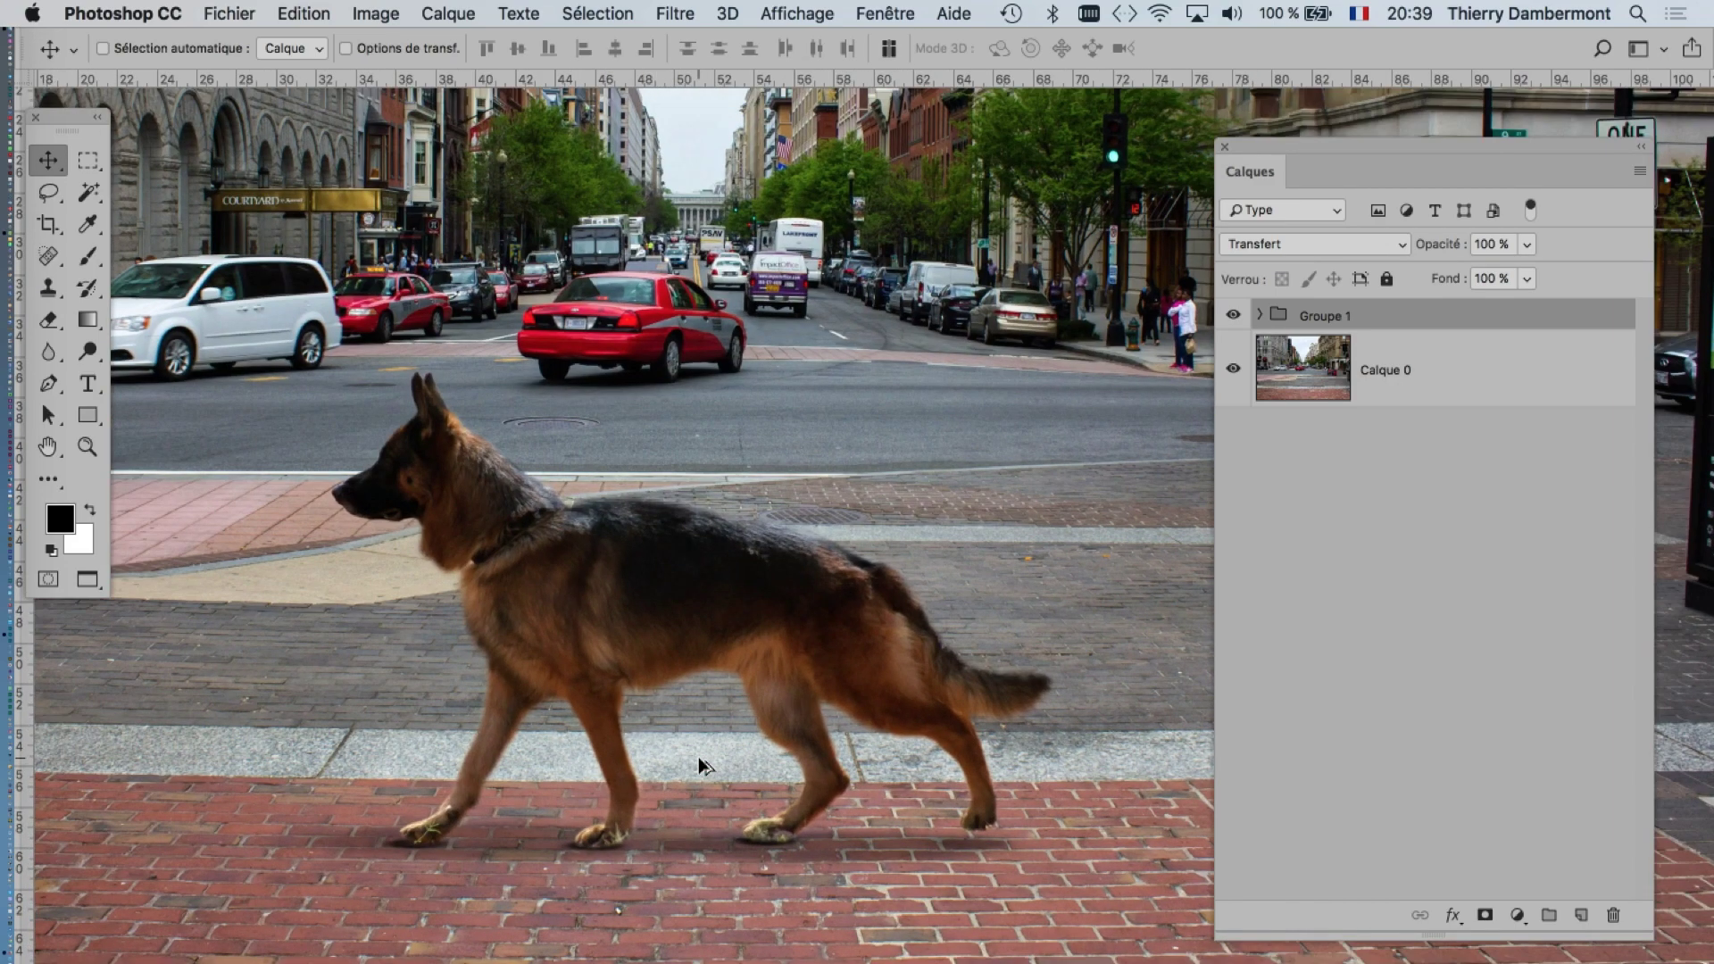
scroll(674, 694, up, 2)
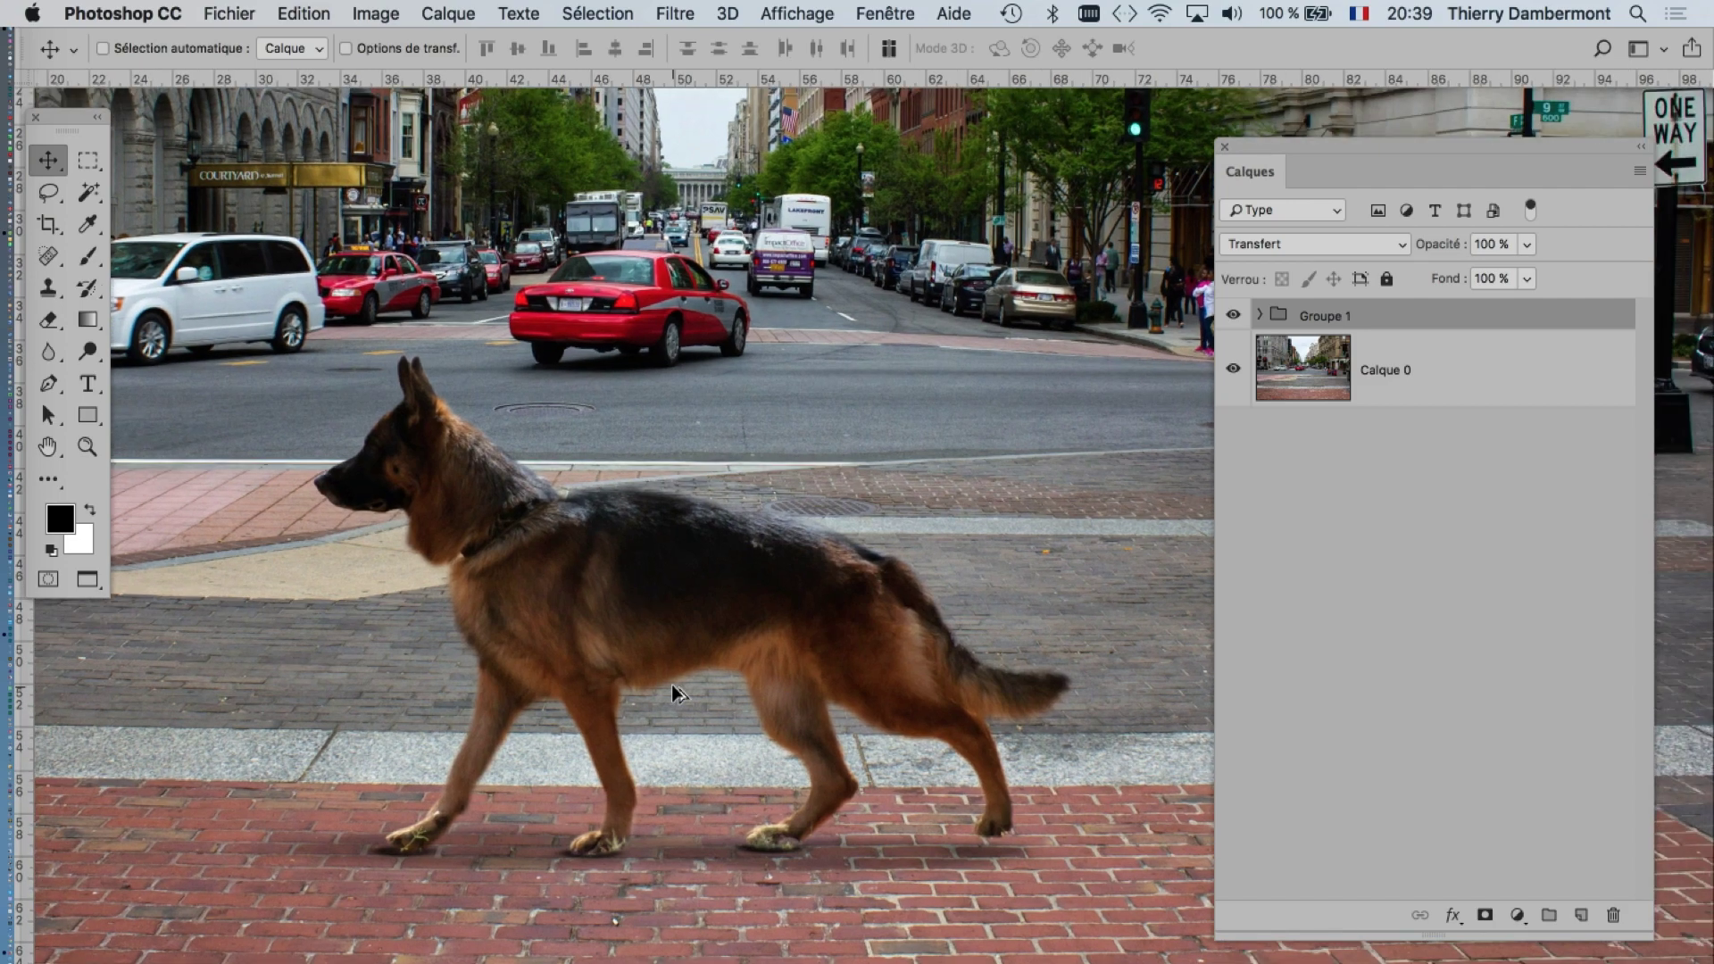
scroll(674, 694, up, 2)
scroll(677, 694, up, 1)
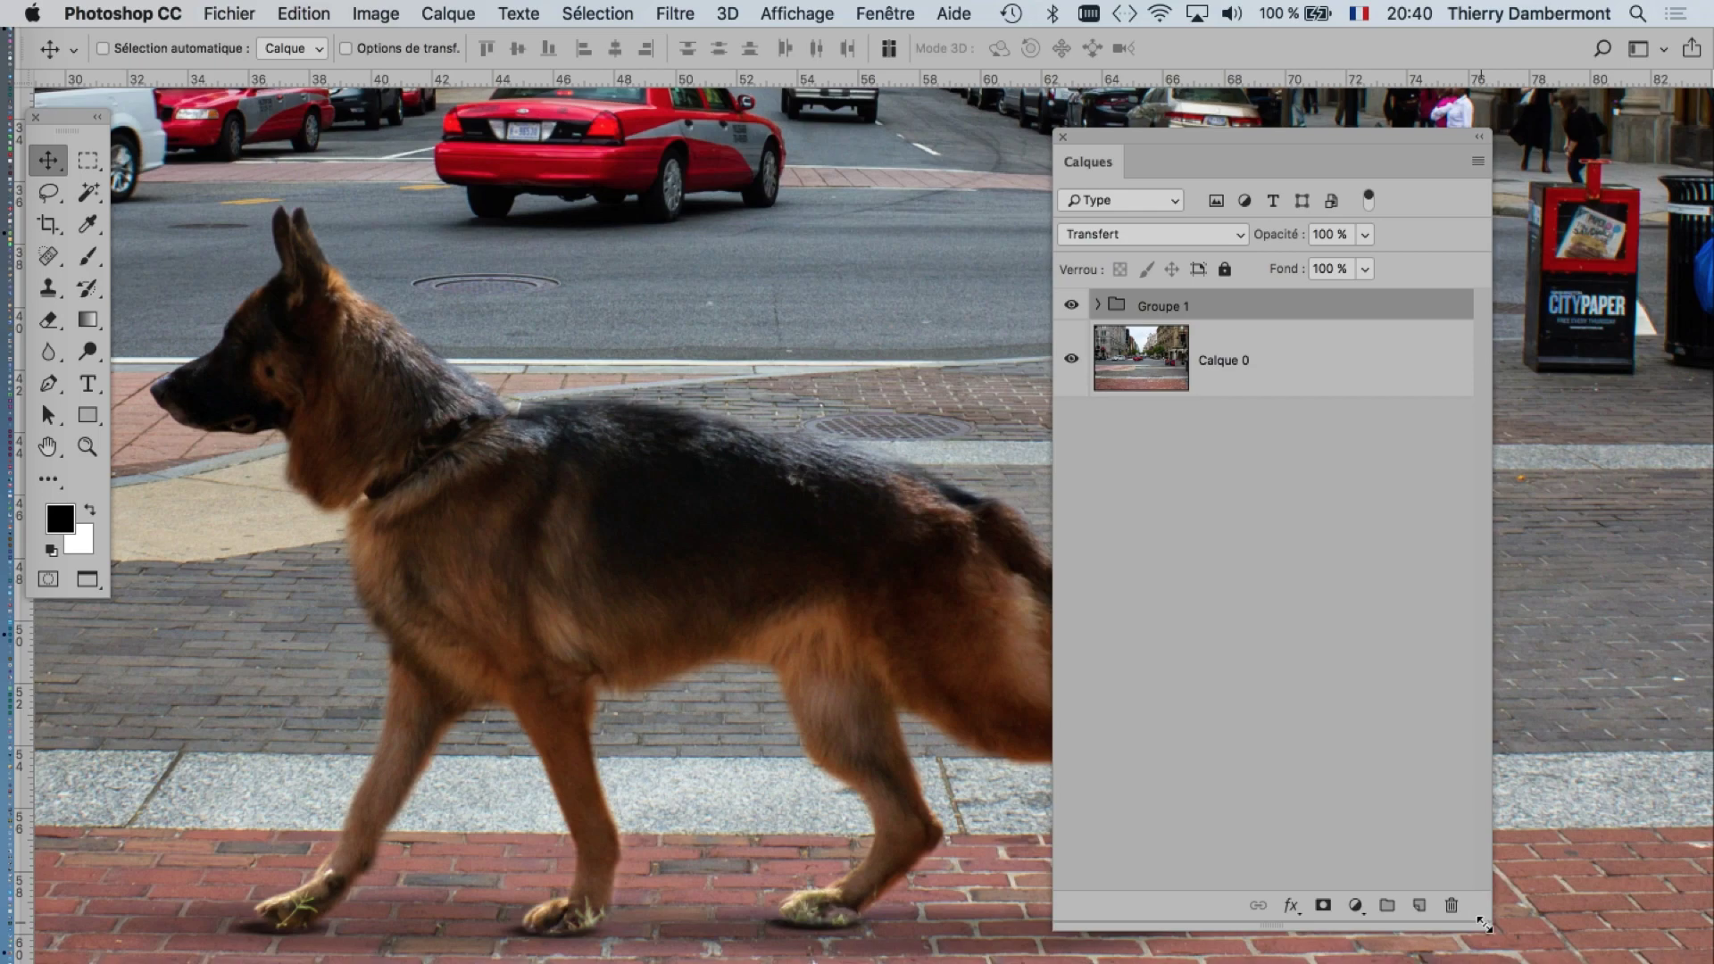
drag(1483, 925, 1545, 523)
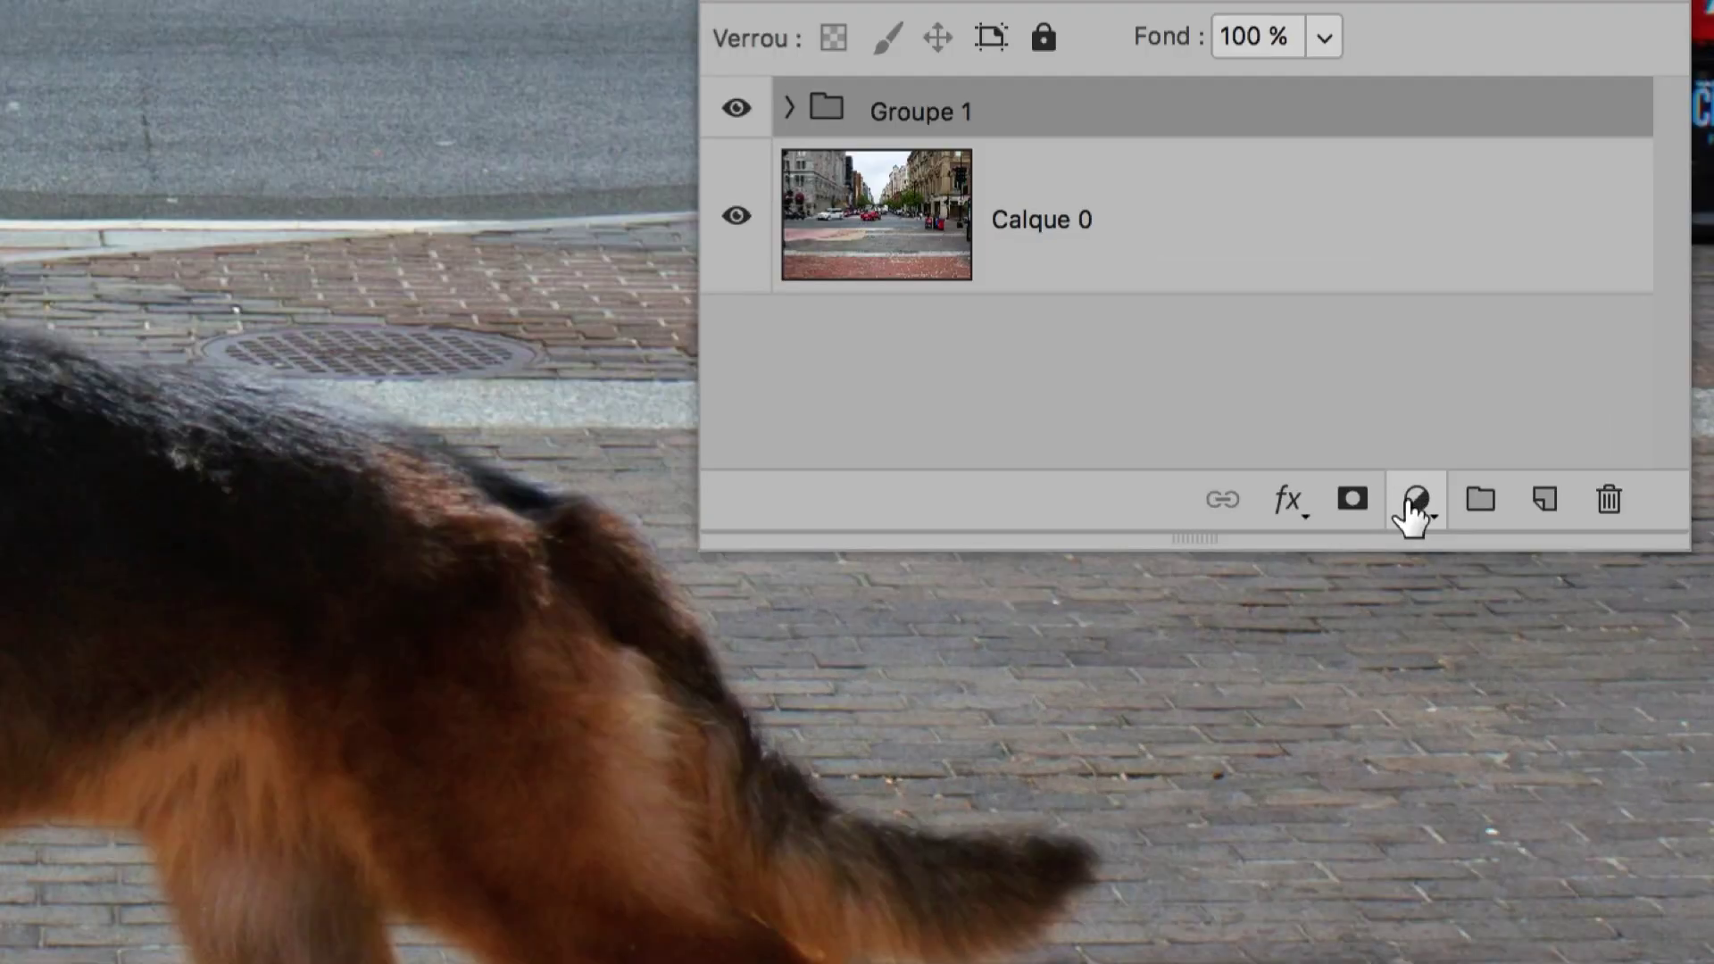
- Add a Courbes adjustment layer above the dog group and pull a curve point downward
click(1410, 500)
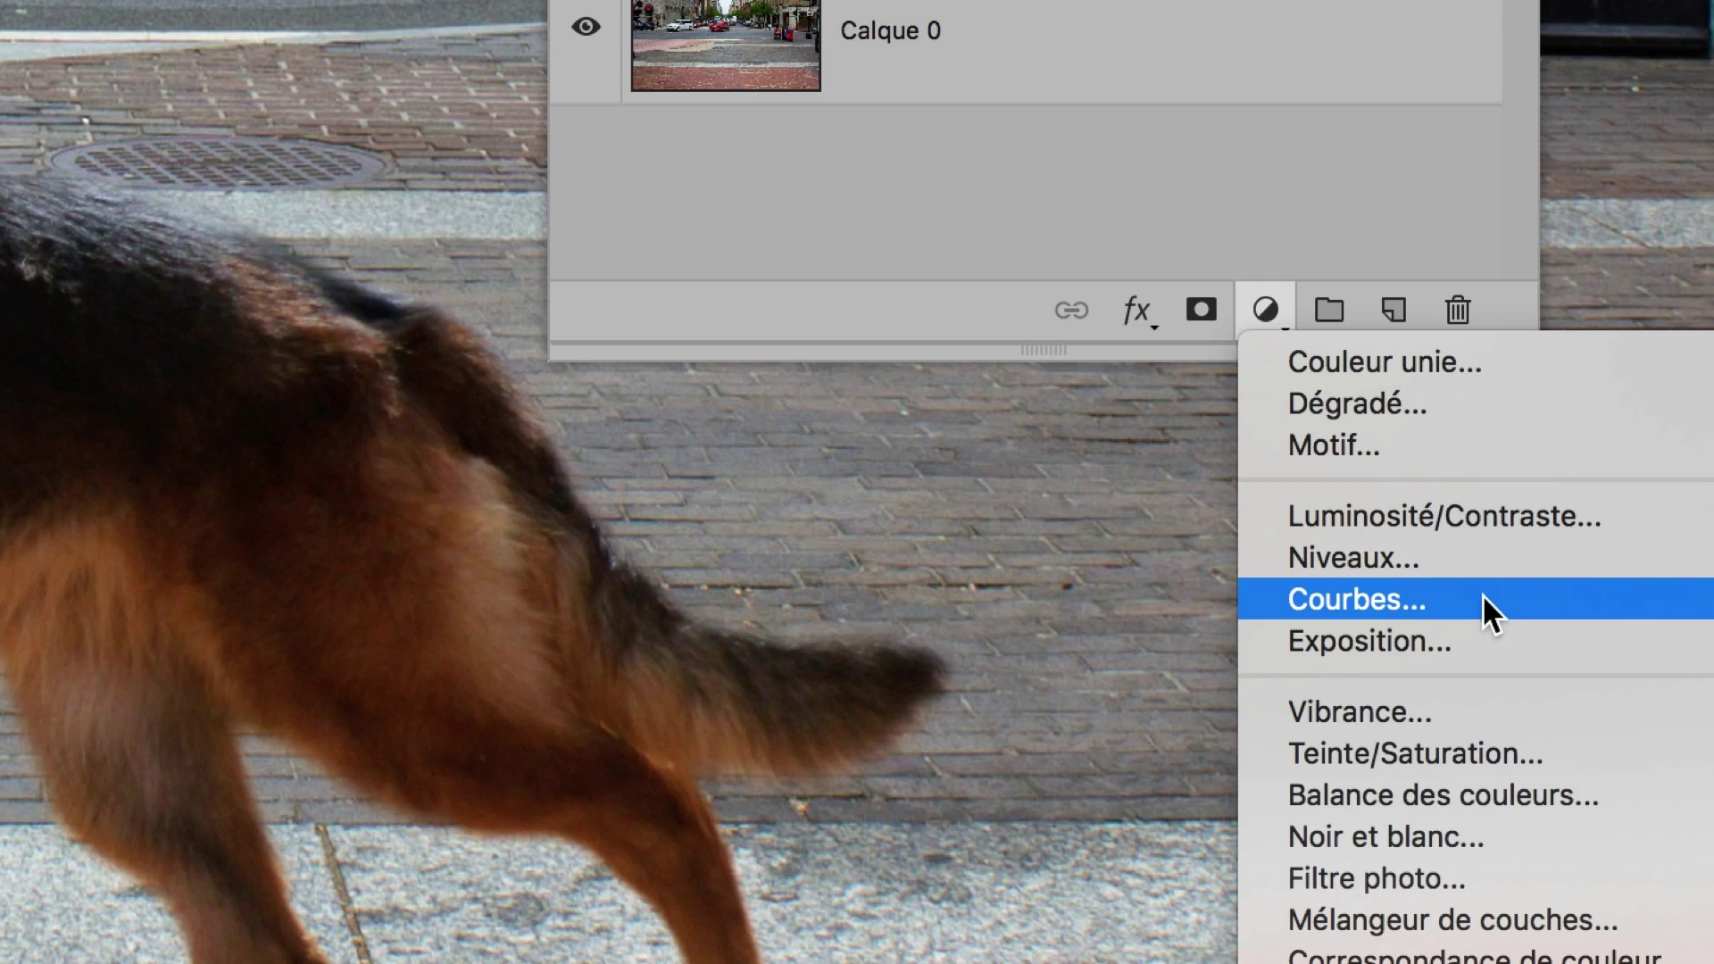
click(1483, 598)
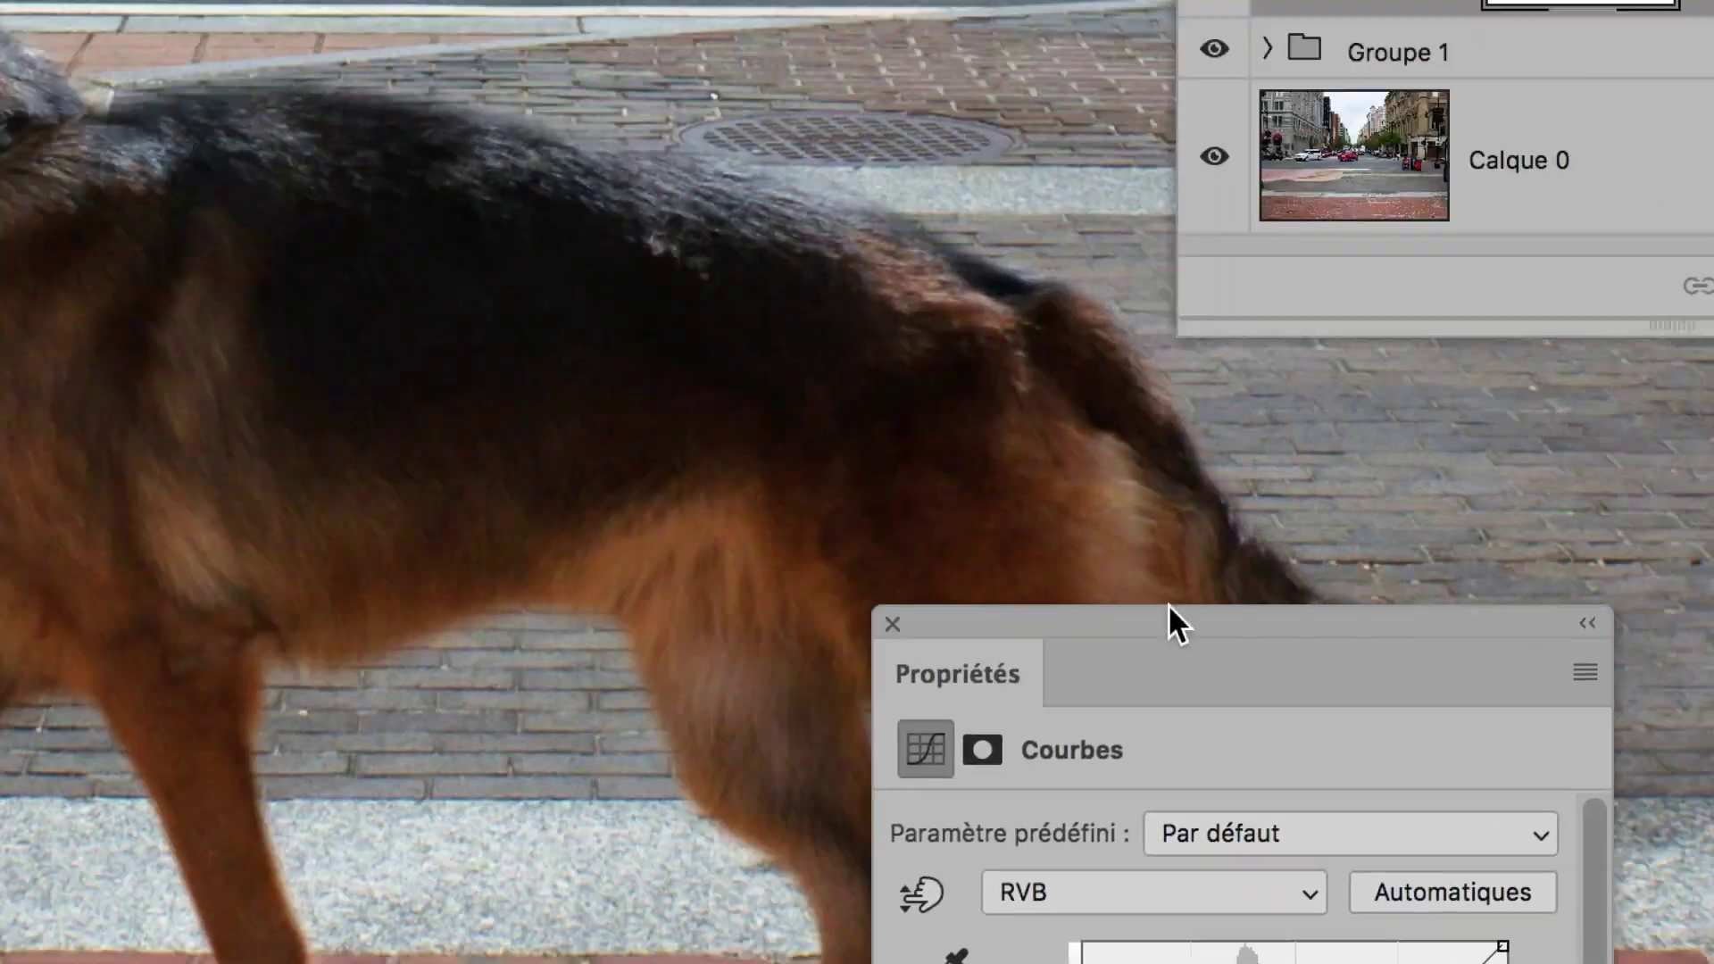
drag(1364, 319, 1258, 576)
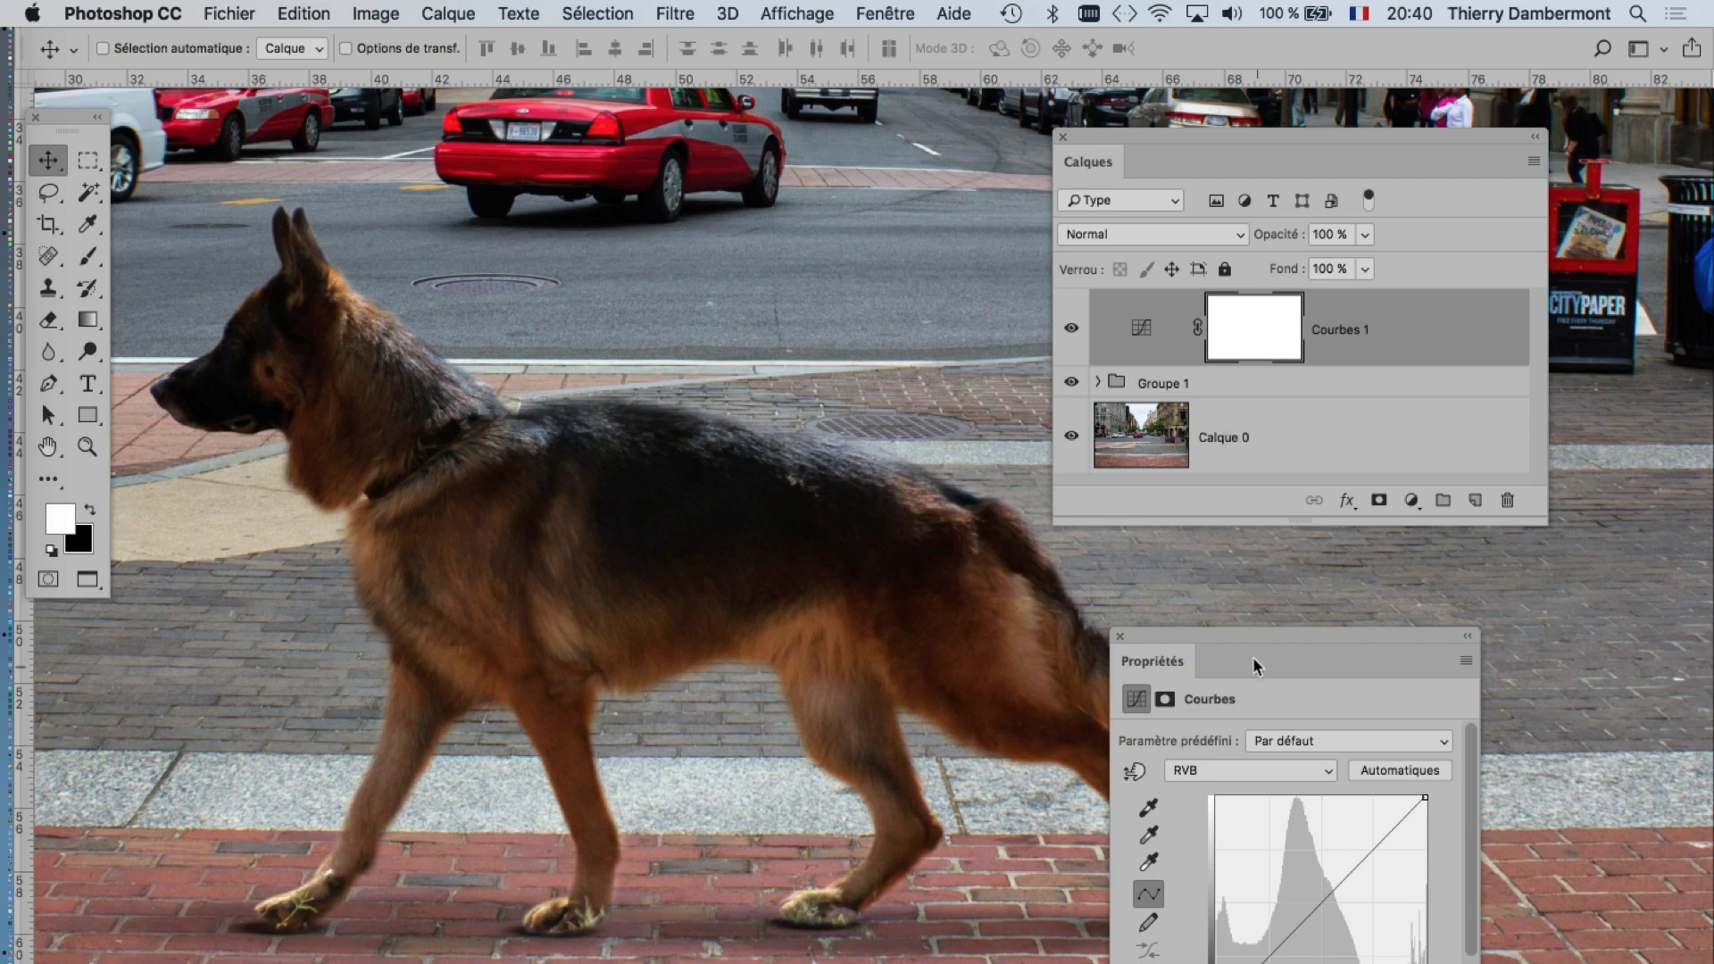
drag(1161, 661, 702, 375)
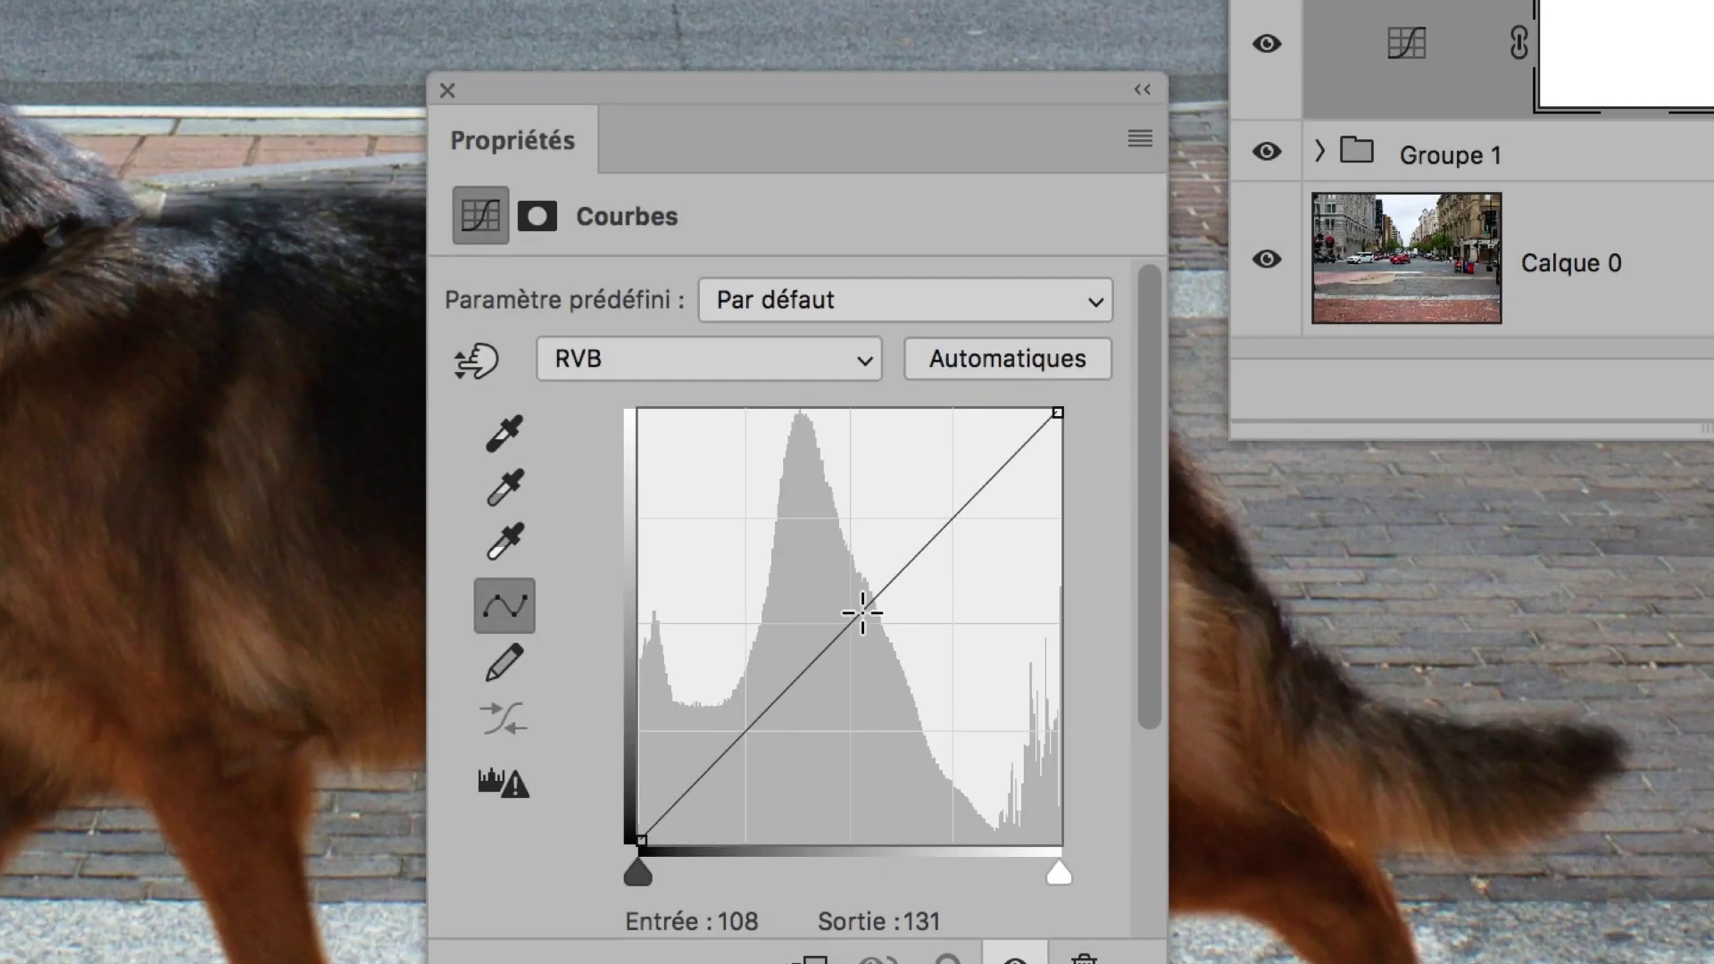
click(868, 616)
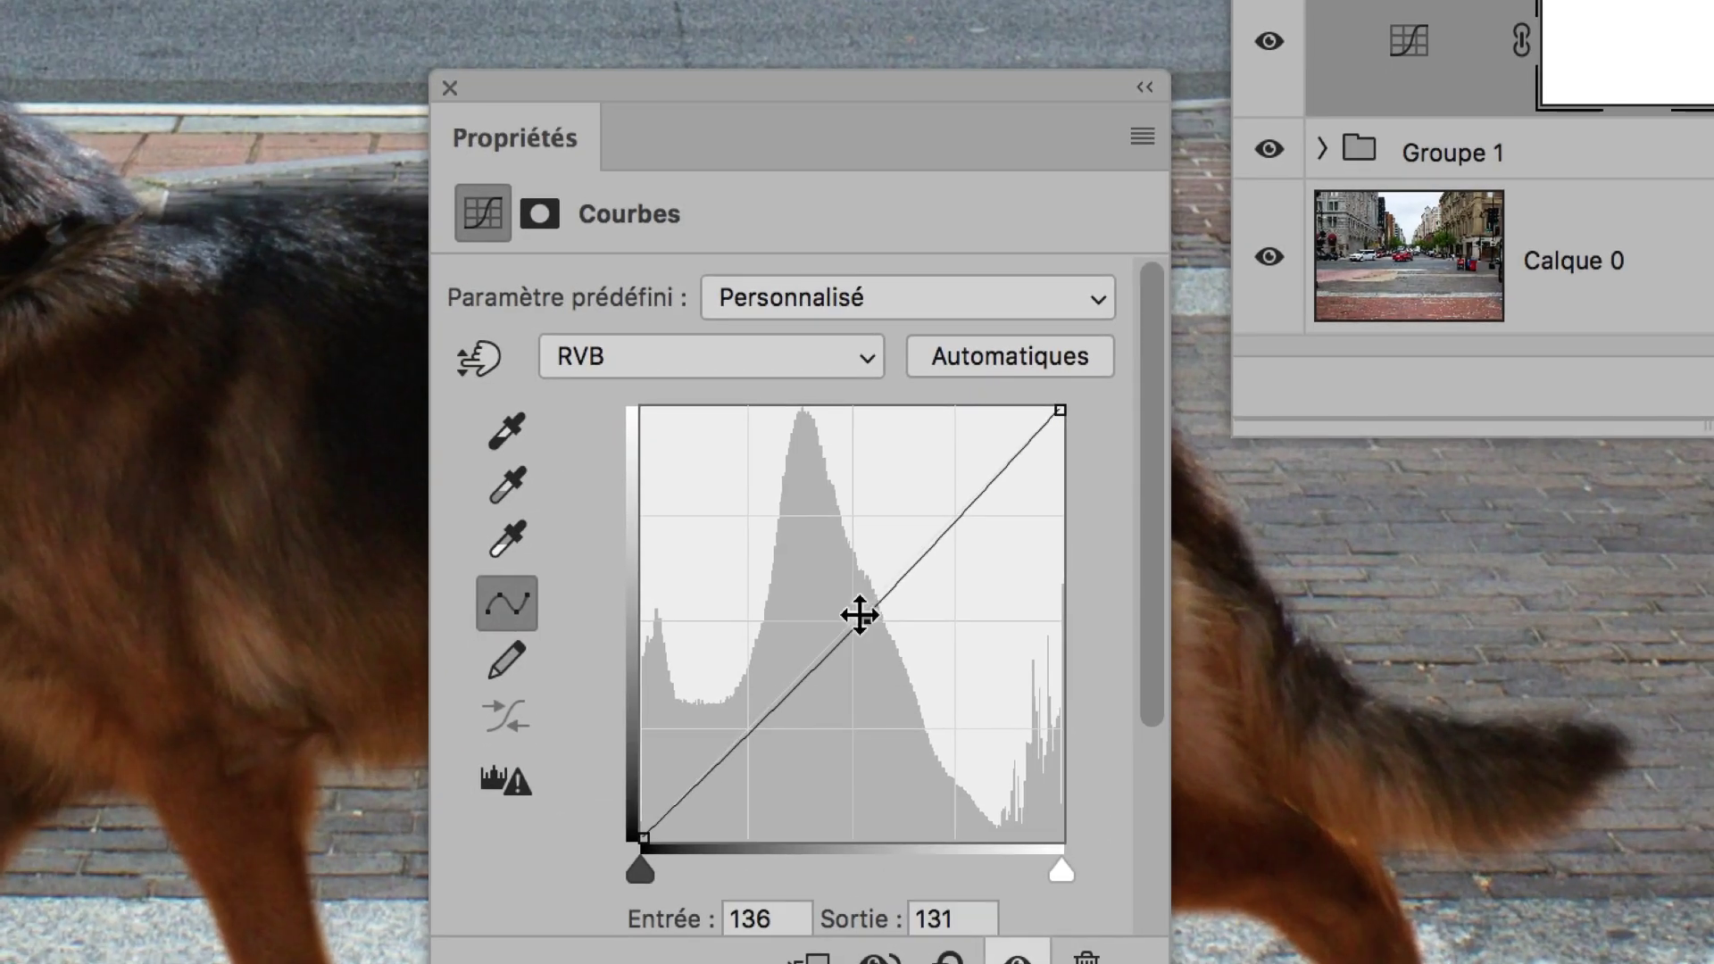
mouse_move(860, 615)
mouse_down()
mouse_move(884, 639)
mouse_move(901, 631)
mouse_move(882, 589)
mouse_up()
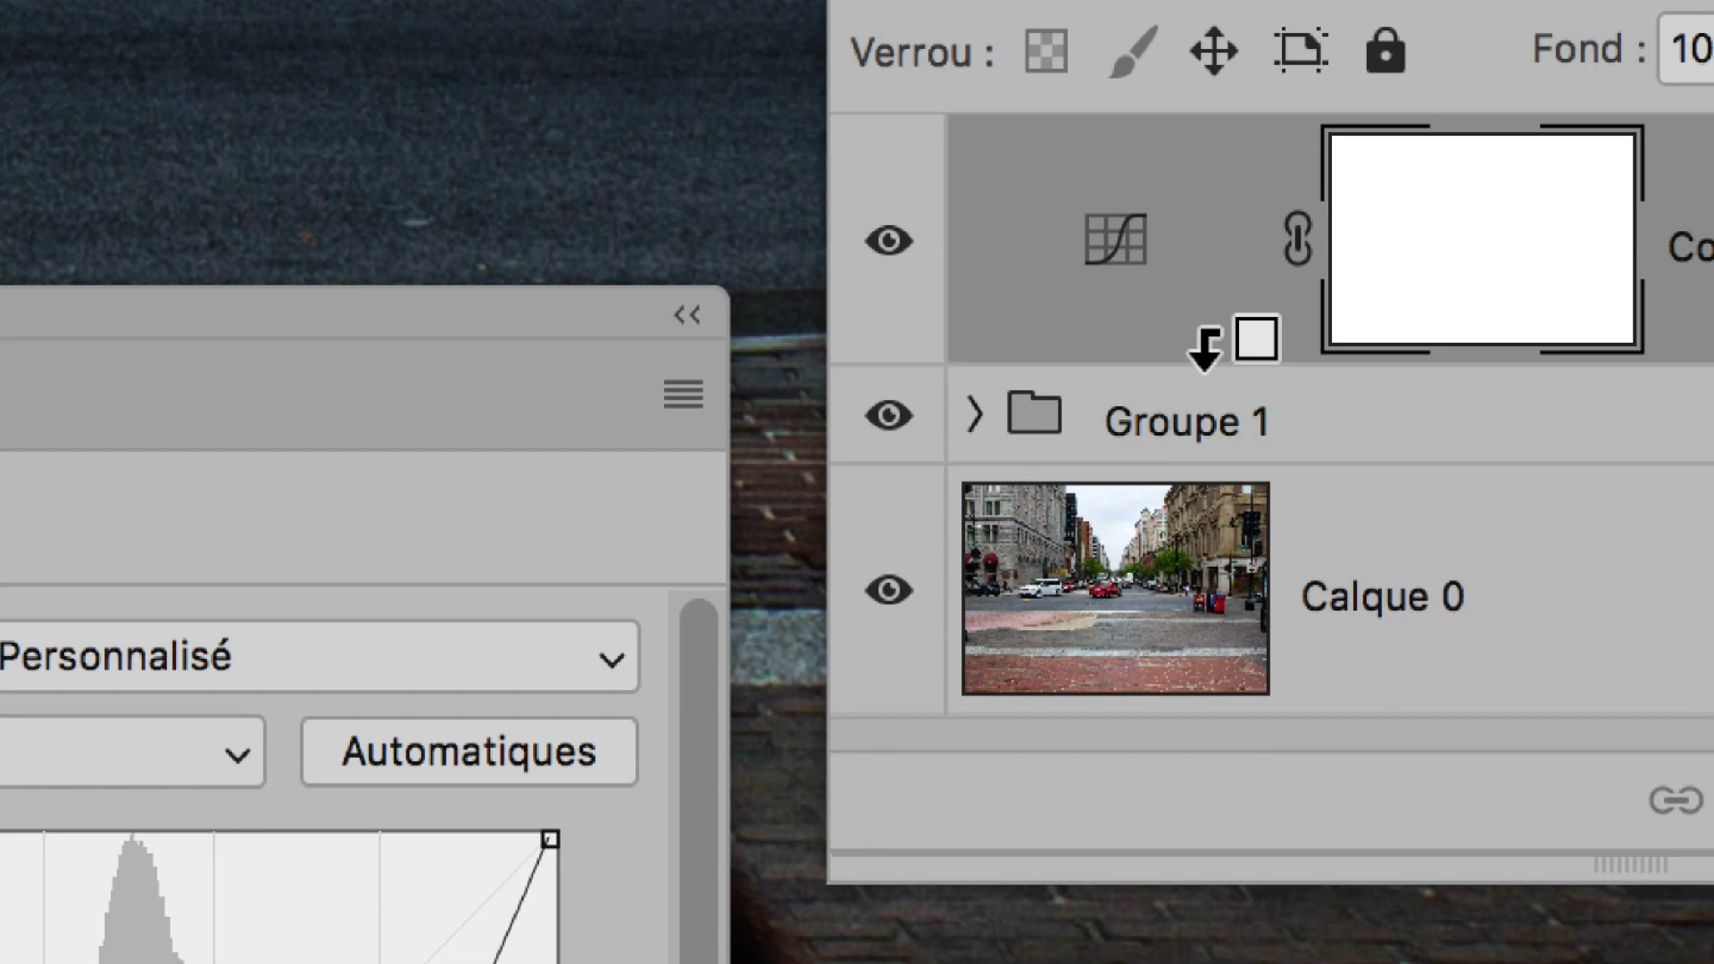
- Clip the Courbes layer to the dog group and bow its curve upward to brighten the dog
alt+click(1208, 350)
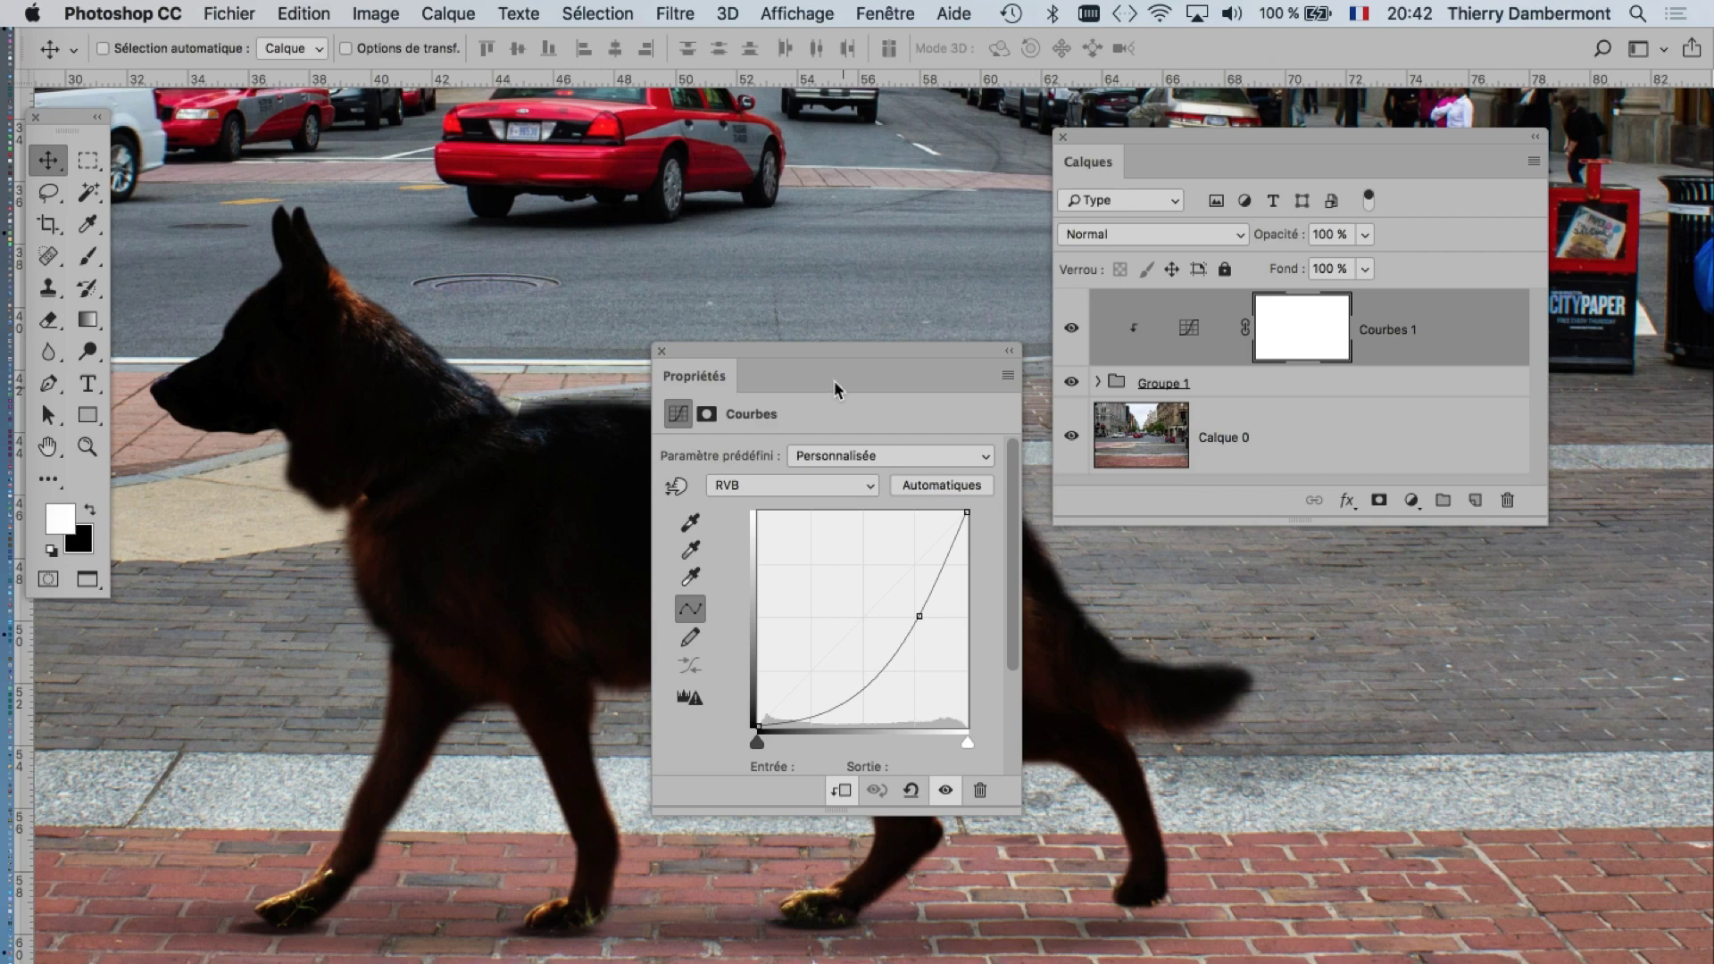
mouse_move(806, 352)
mouse_down()
mouse_move(1191, 468)
mouse_move(1422, 427)
mouse_up()
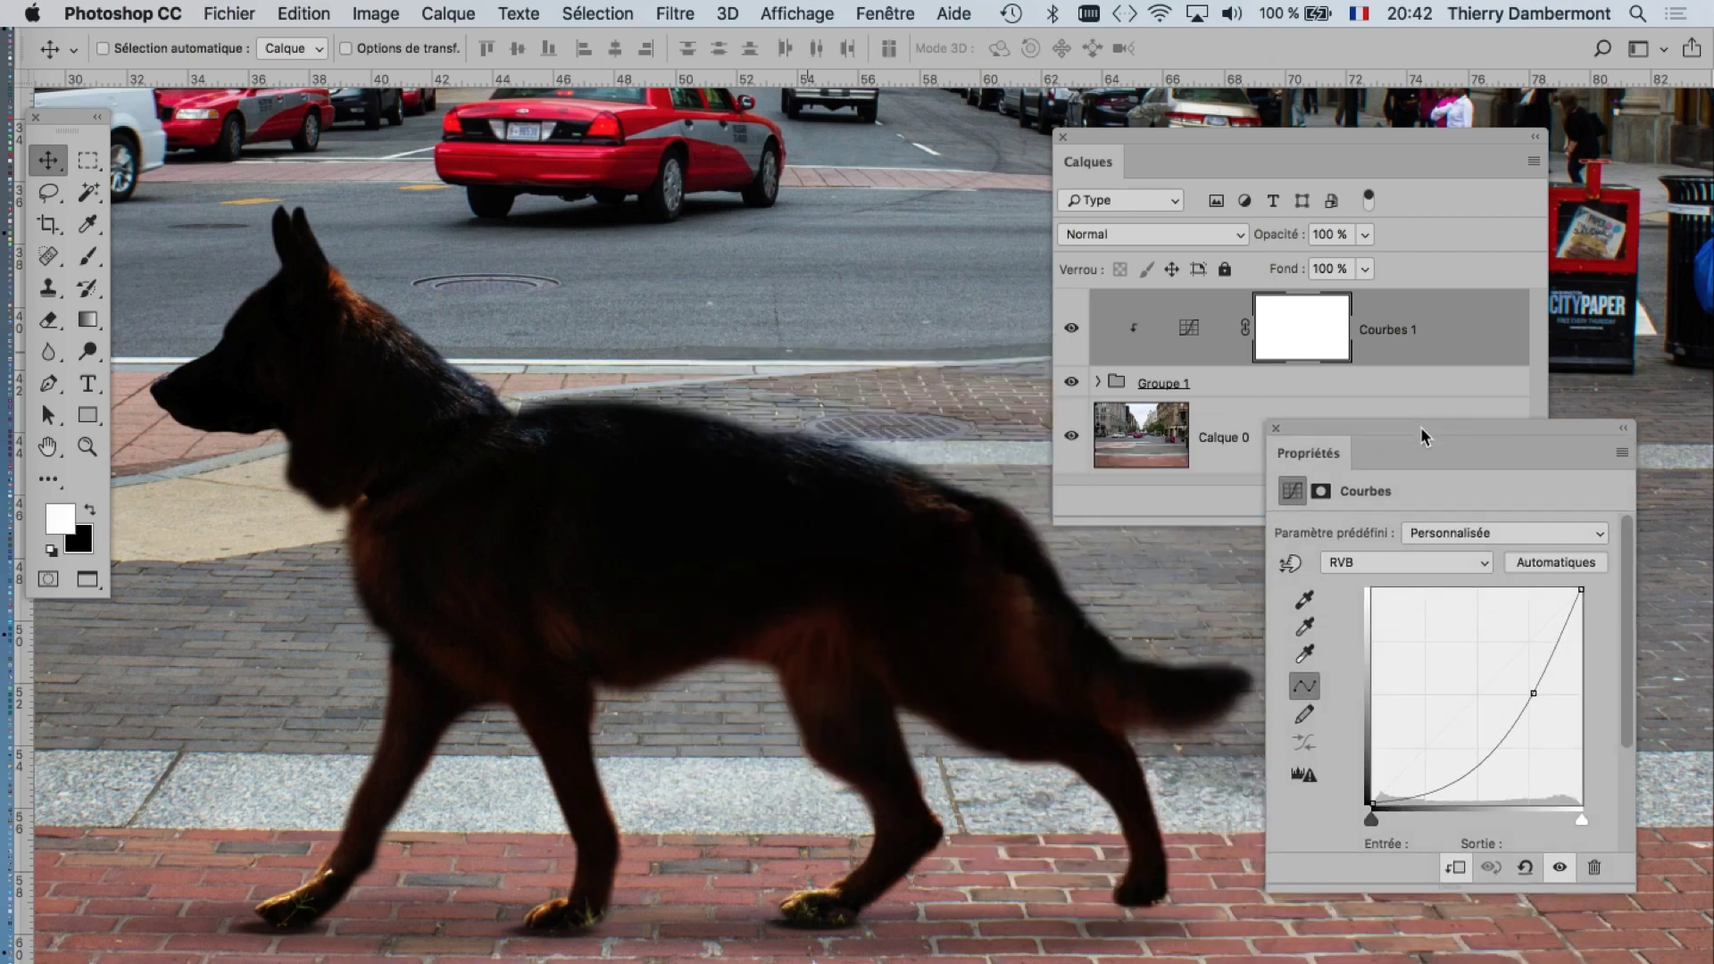
mouse_move(1523, 691)
mouse_down()
mouse_move(1402, 632)
mouse_move(1527, 715)
mouse_up()
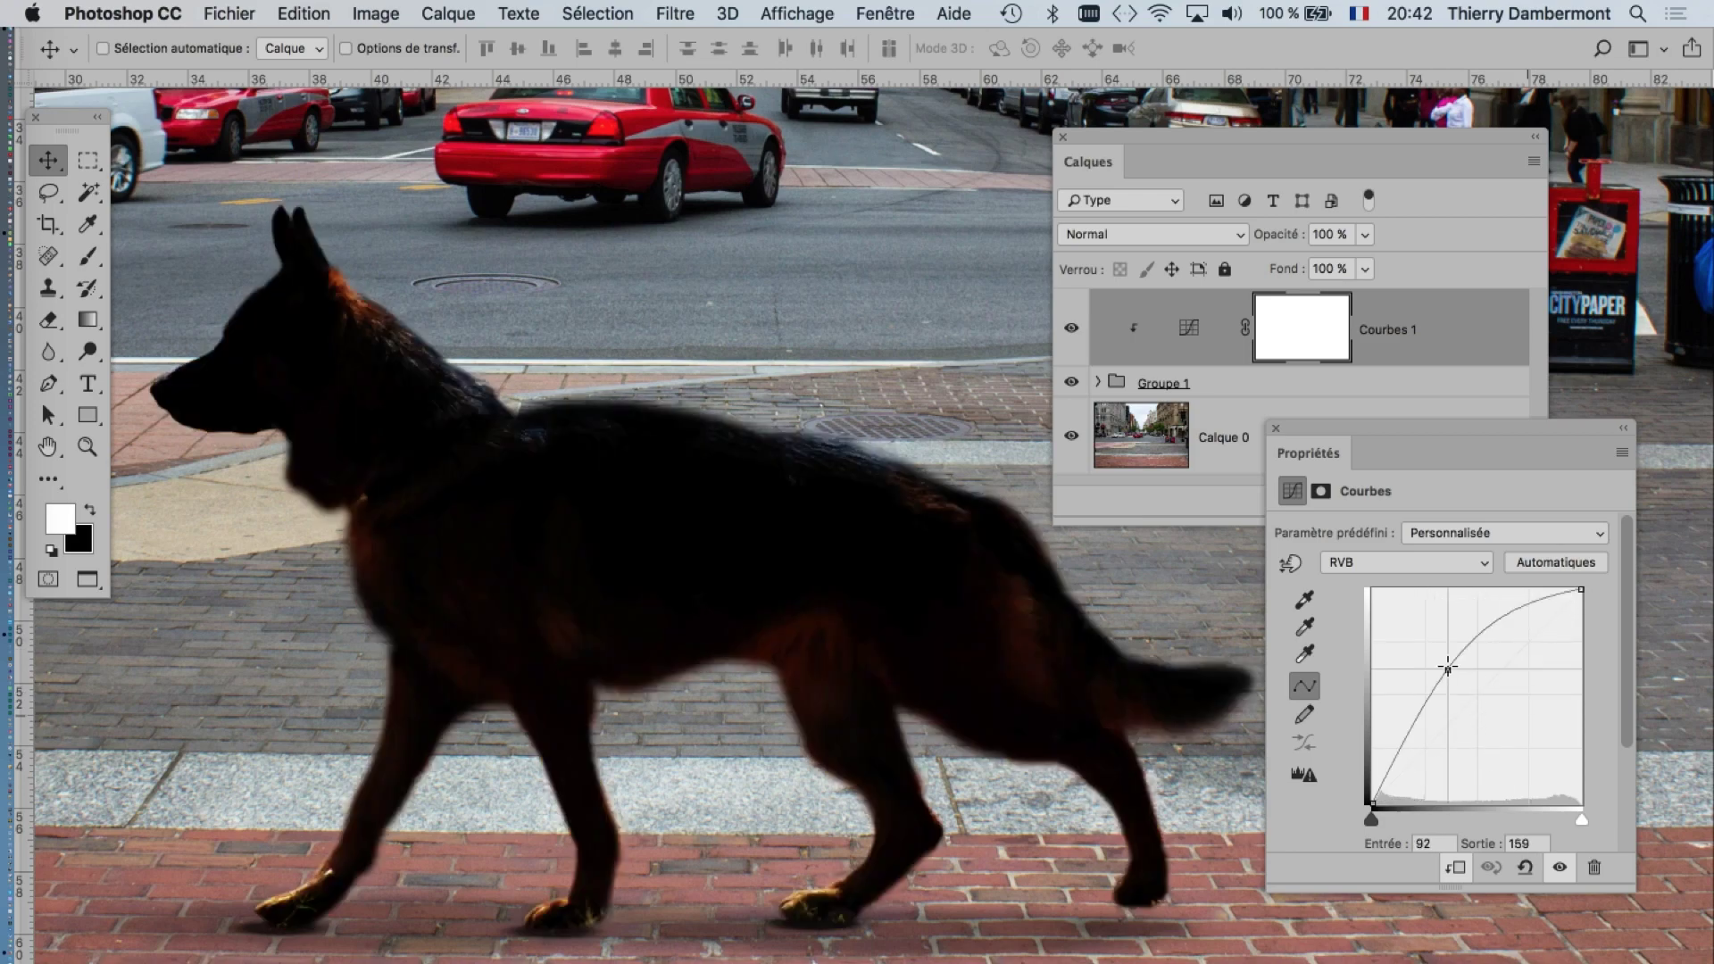
mouse_move(1448, 667)
mouse_down()
mouse_move(1407, 638)
mouse_move(1568, 757)
mouse_move(1444, 664)
mouse_up()
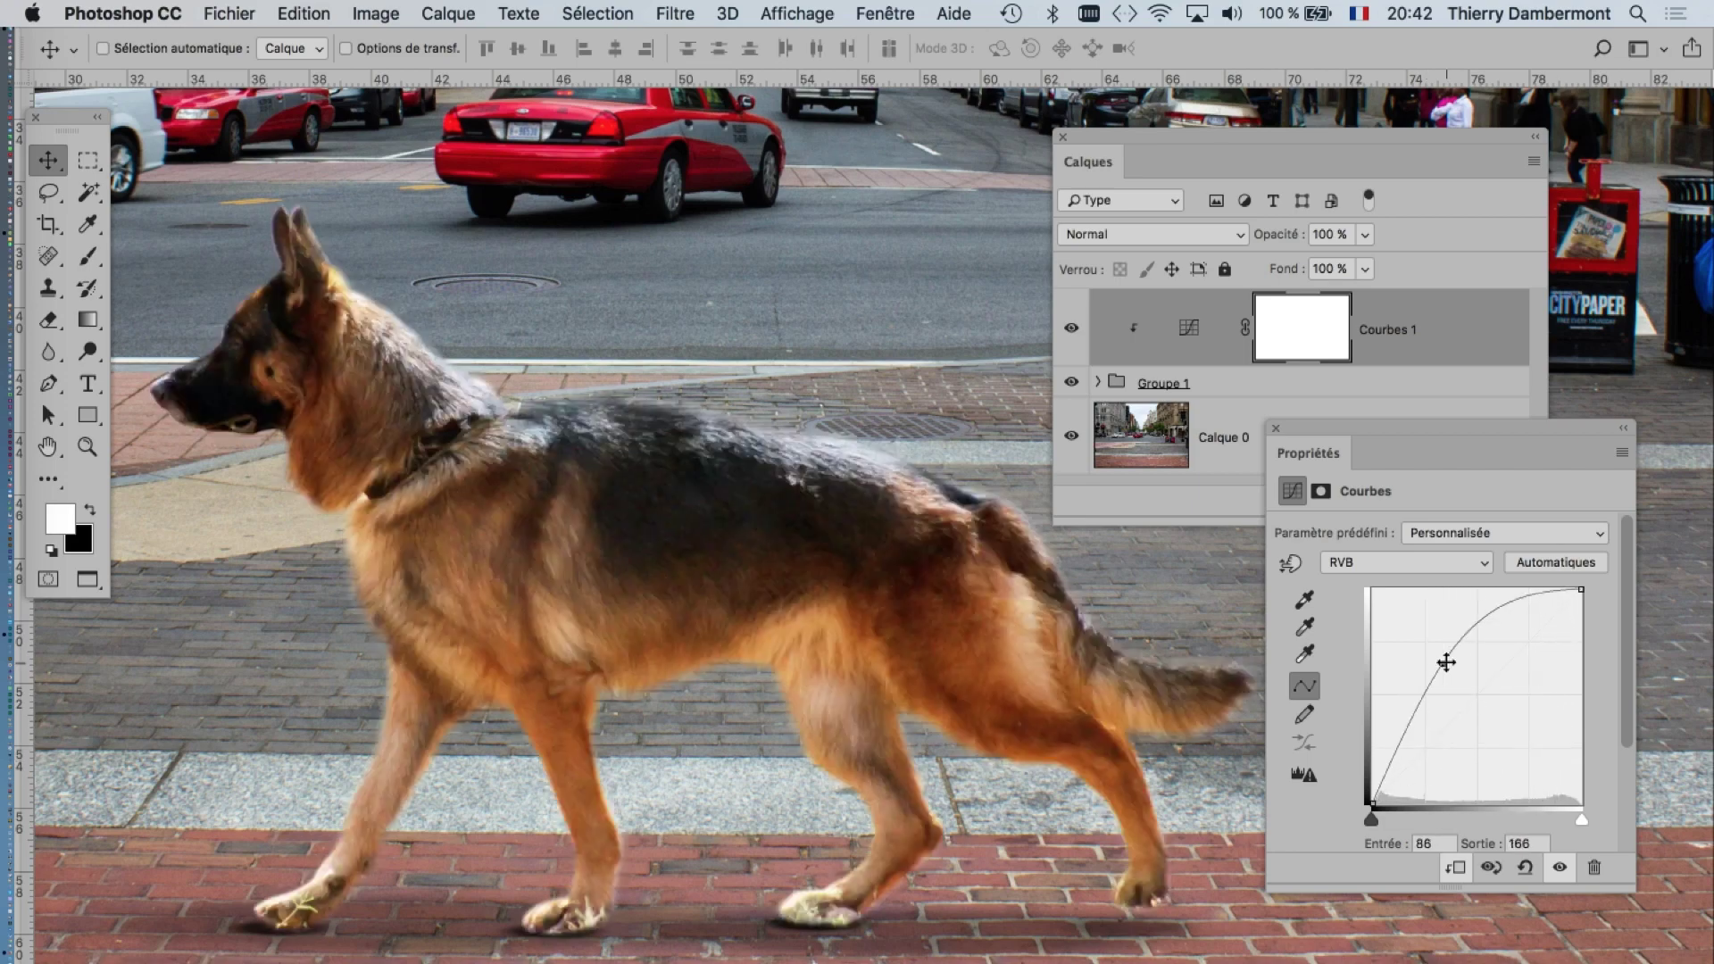
click(1347, 503)
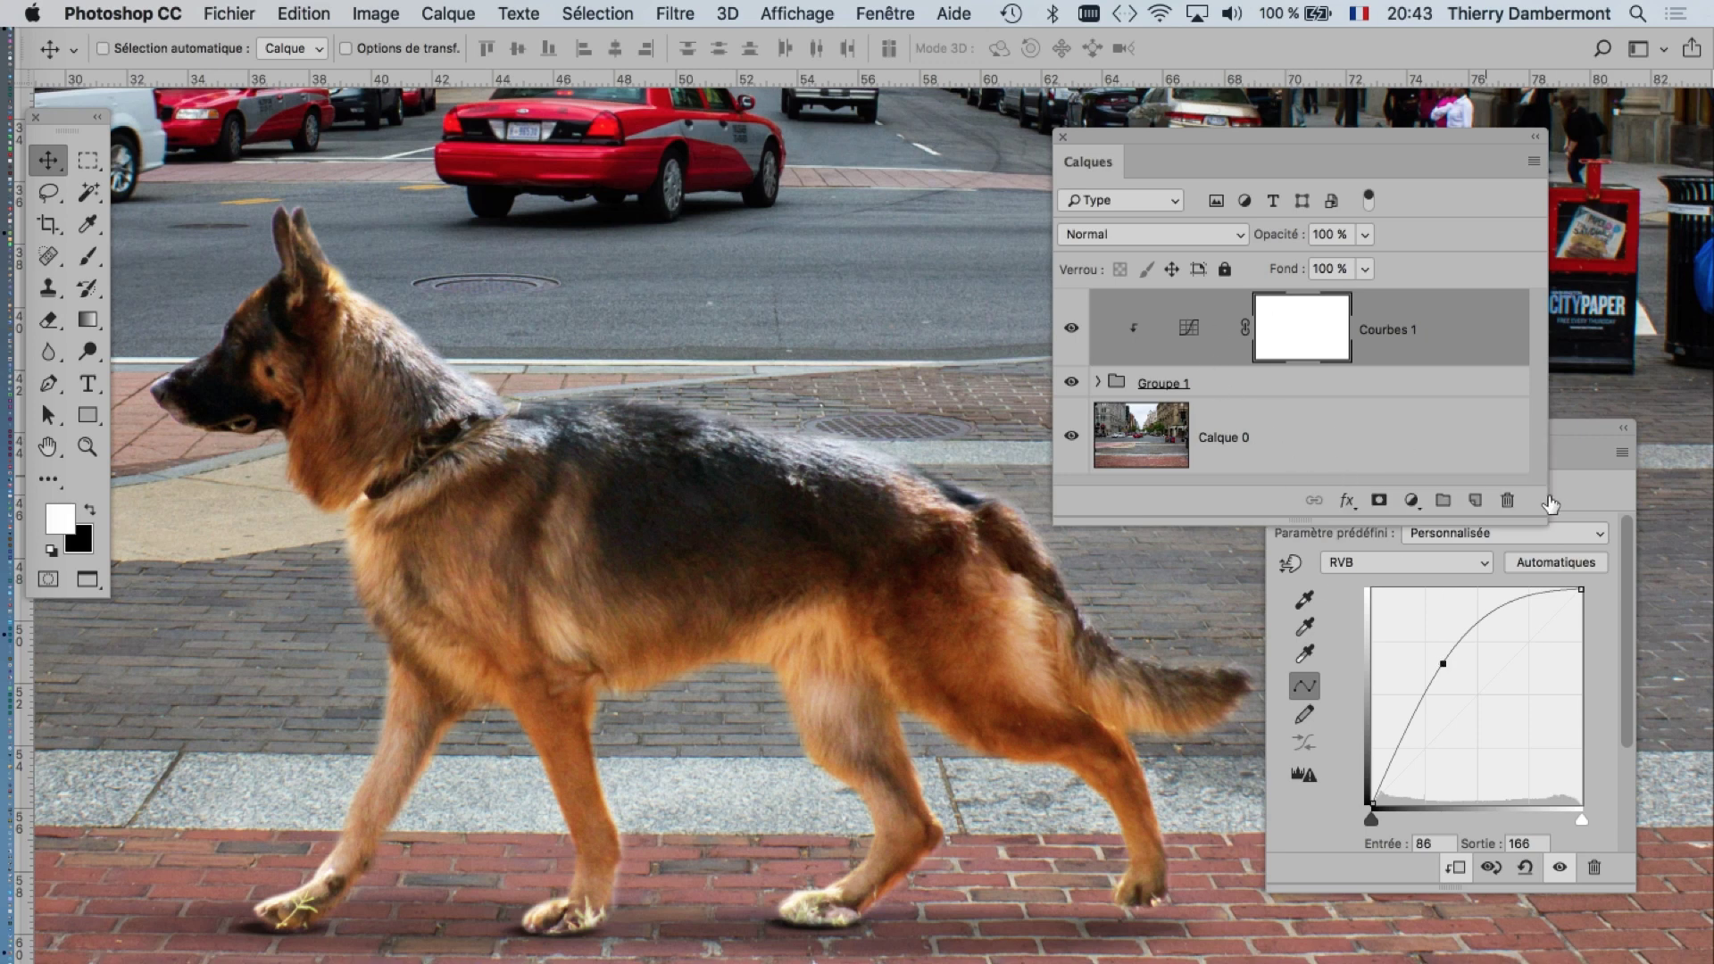
drag(1543, 521, 1550, 659)
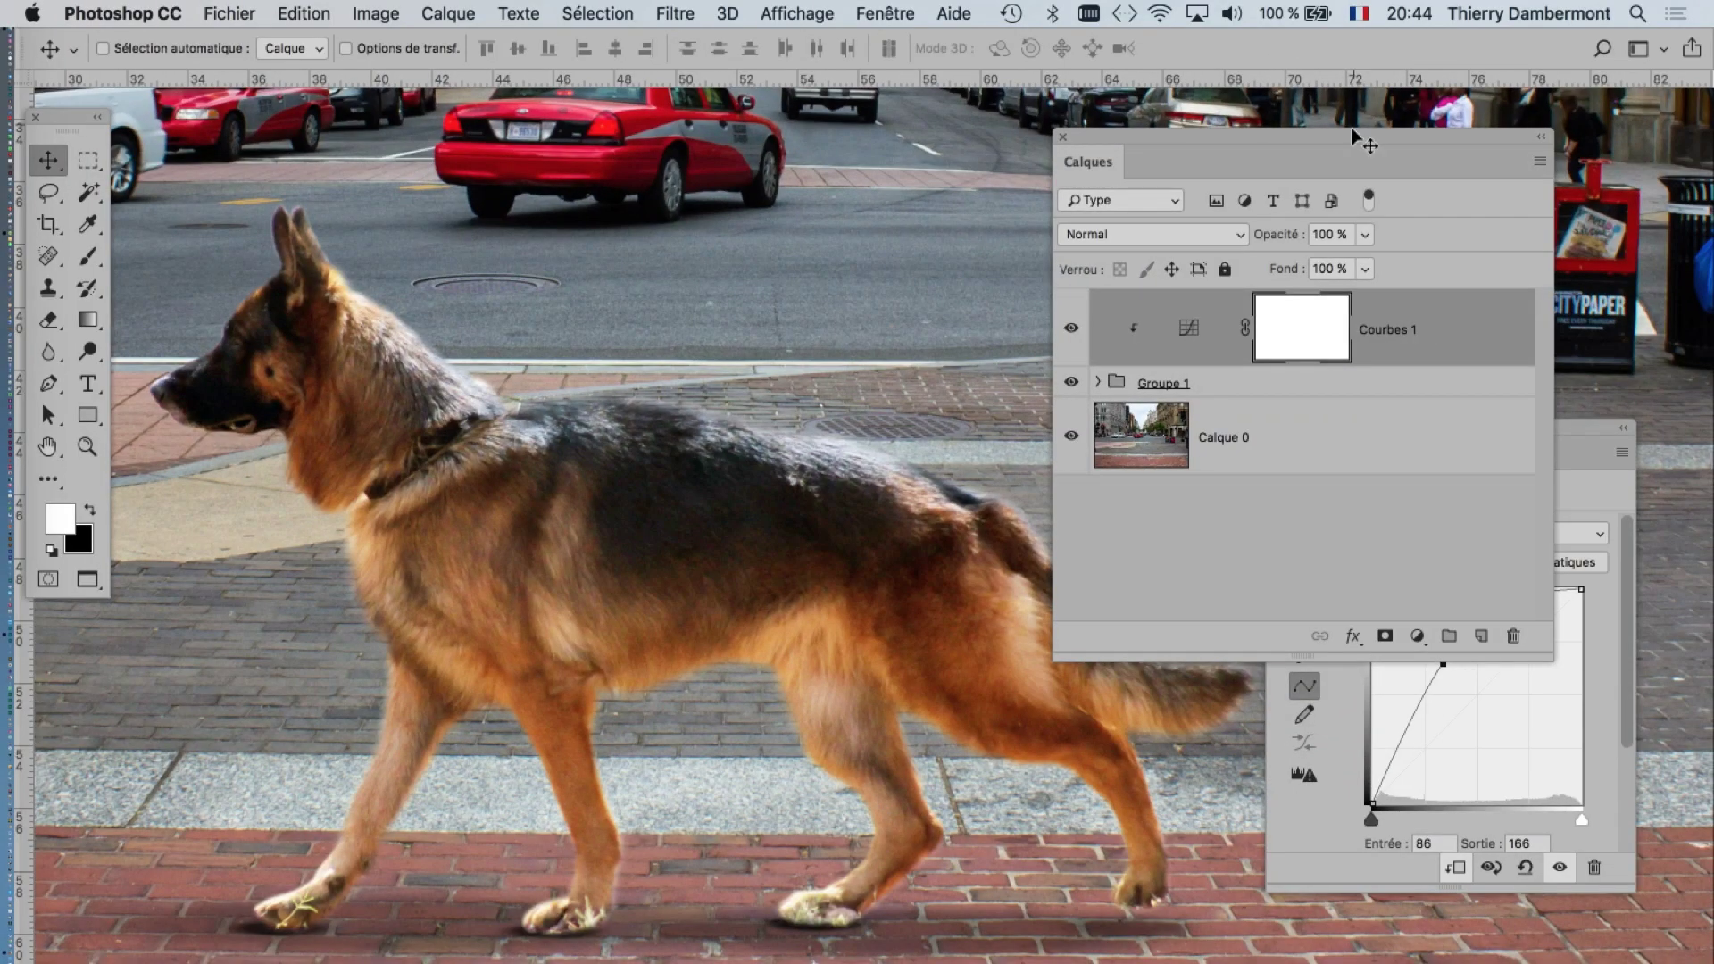
- Experiment with the dog's curve, ending with the black point at 0/0
drag(1350, 132, 1132, 119)
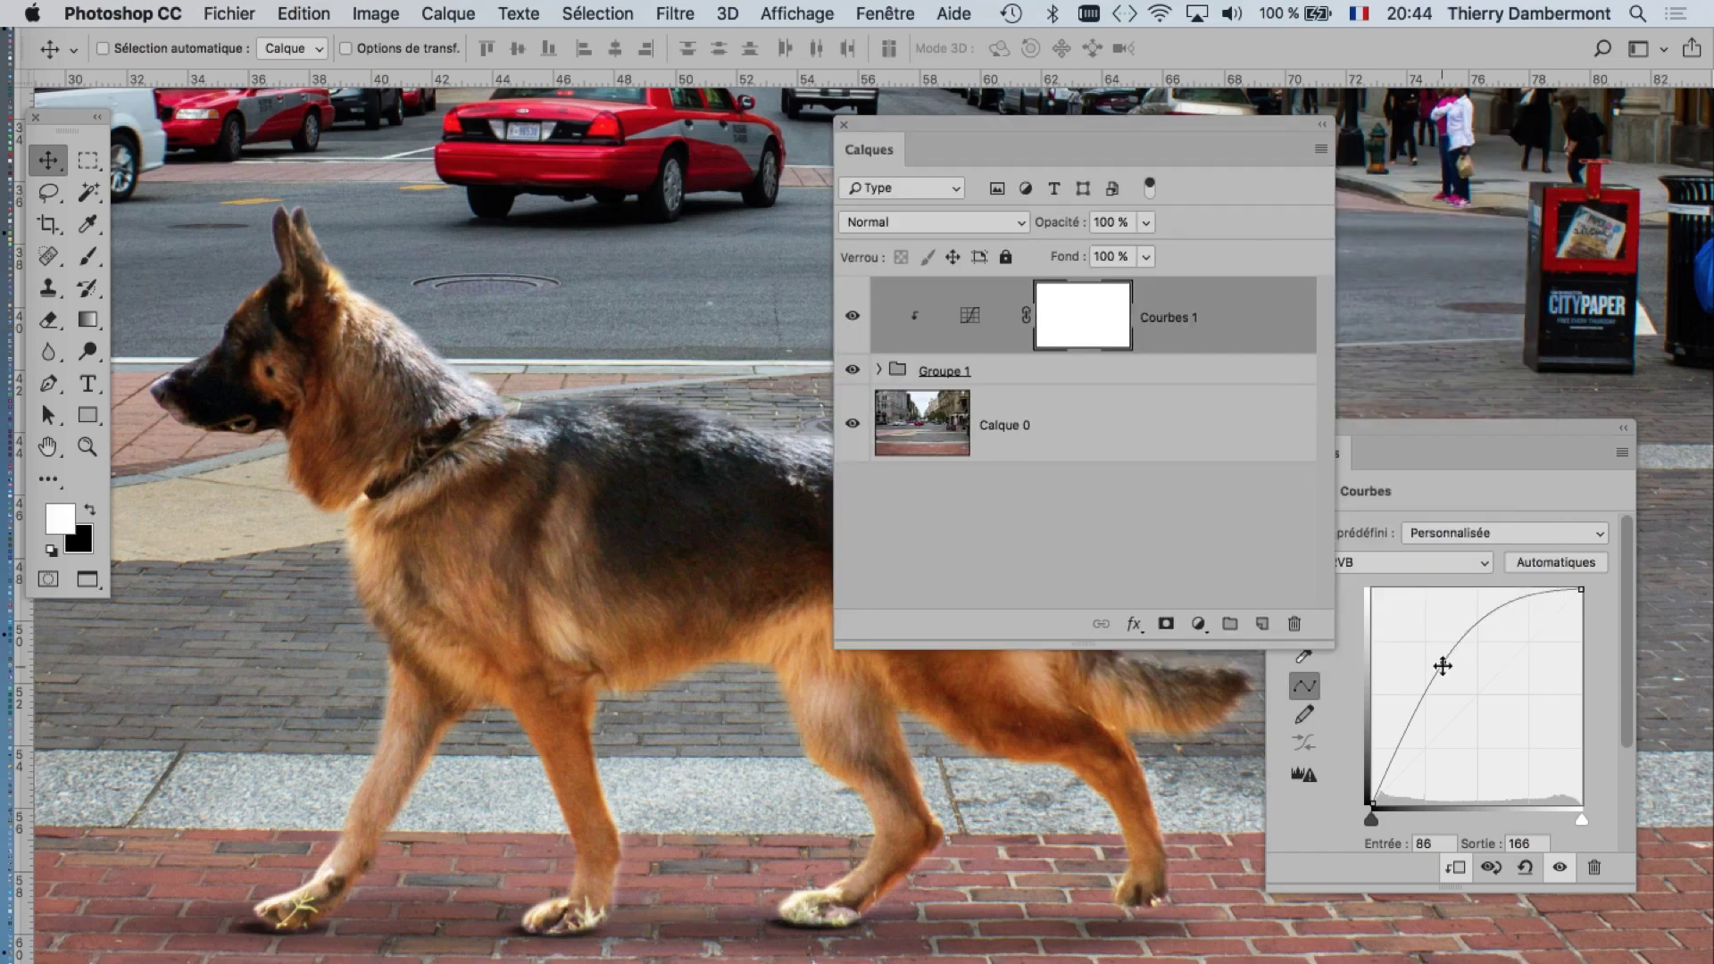
mouse_move(1443, 666)
mouse_down()
mouse_move(1512, 758)
mouse_move(1463, 662)
mouse_move(1517, 733)
mouse_move(1449, 647)
mouse_move(1500, 735)
mouse_move(1472, 706)
mouse_move(1444, 650)
mouse_up()
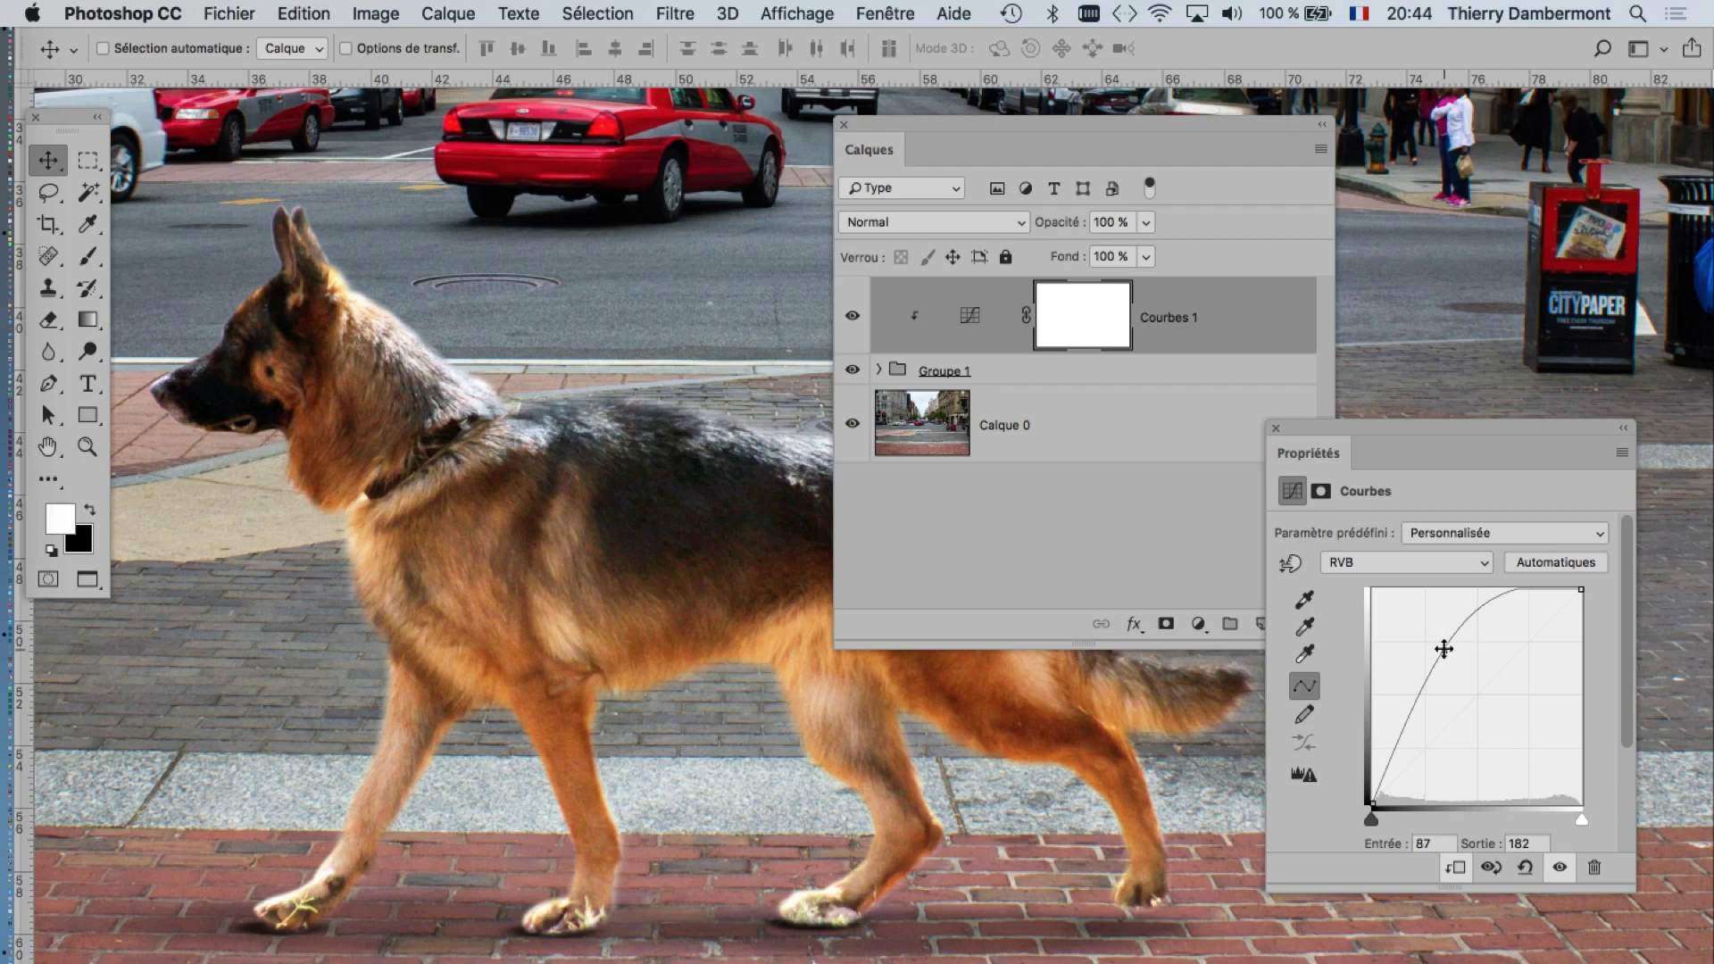
drag(1484, 719, 1450, 653)
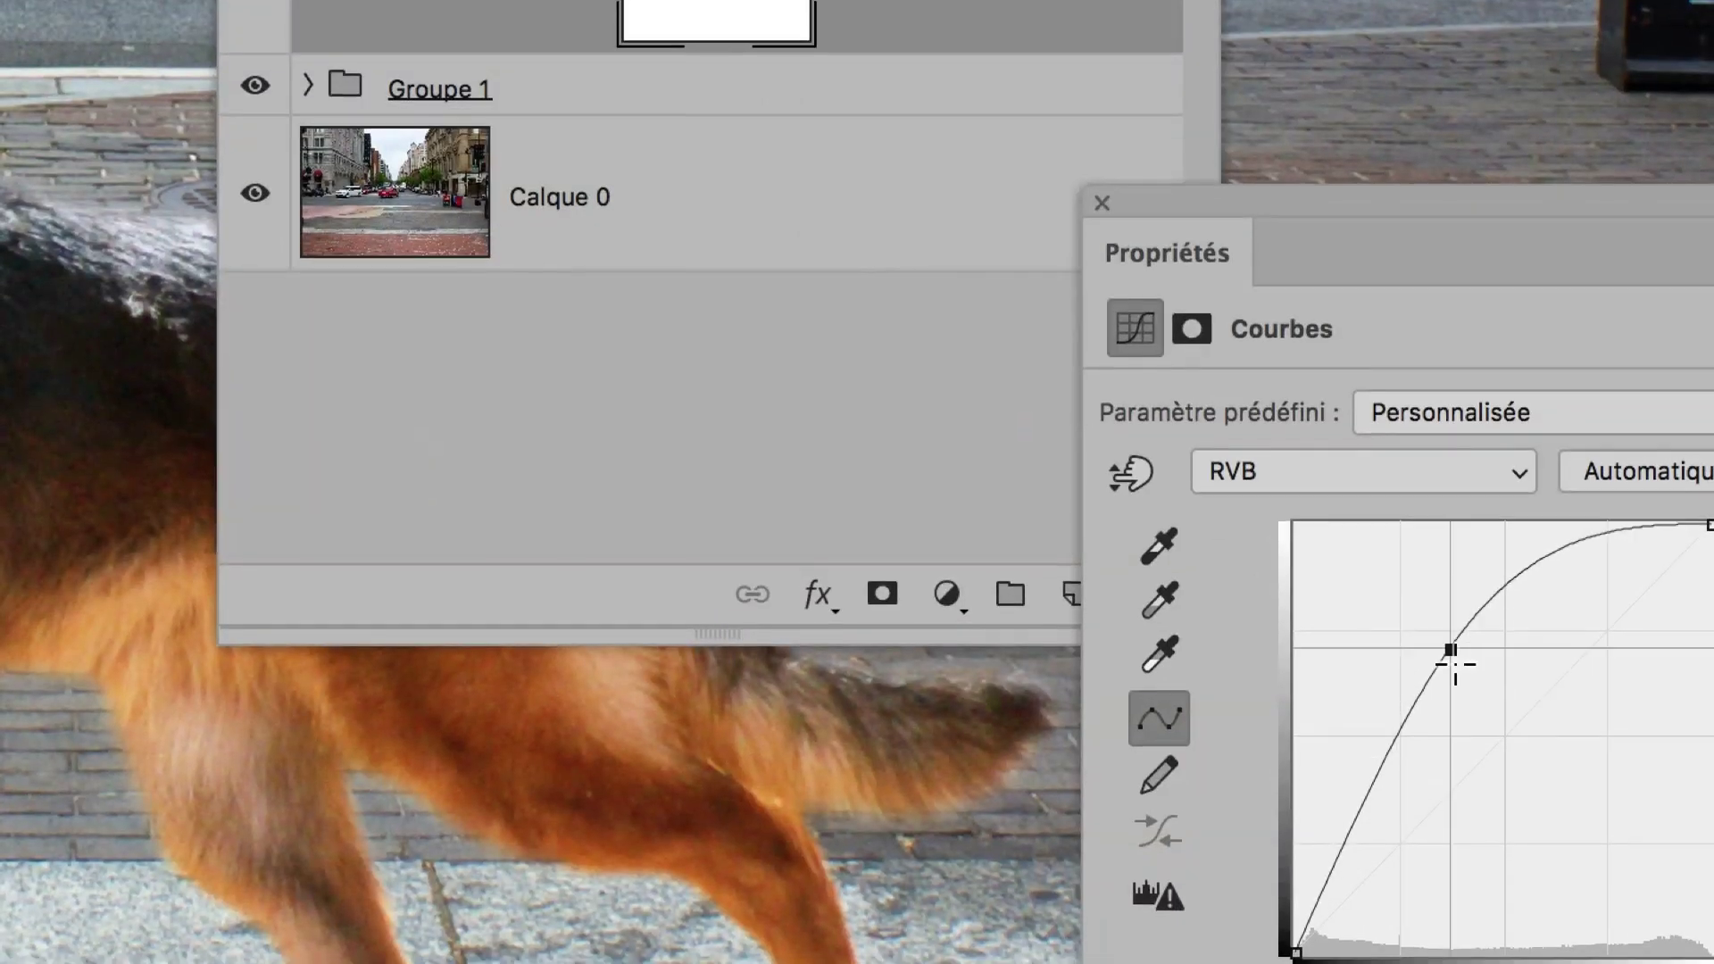
mouse_move(1449, 655)
mouse_down()
mouse_move(1505, 759)
mouse_move(1377, 525)
mouse_up()
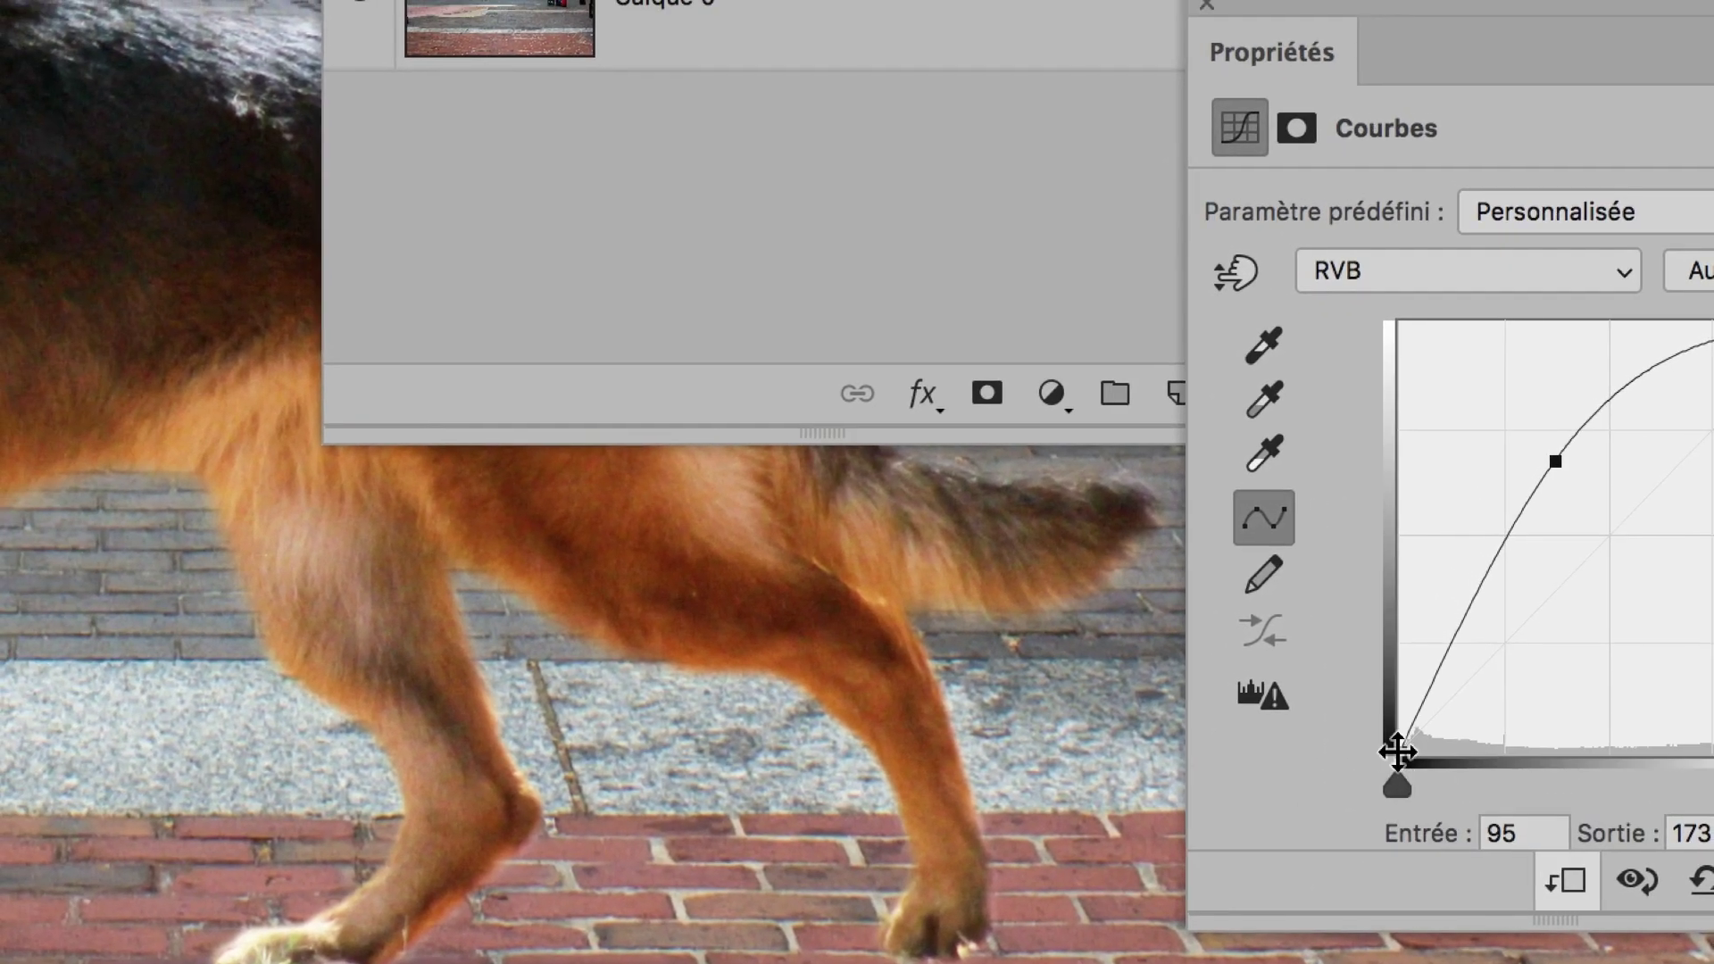
drag(1400, 755, 1382, 627)
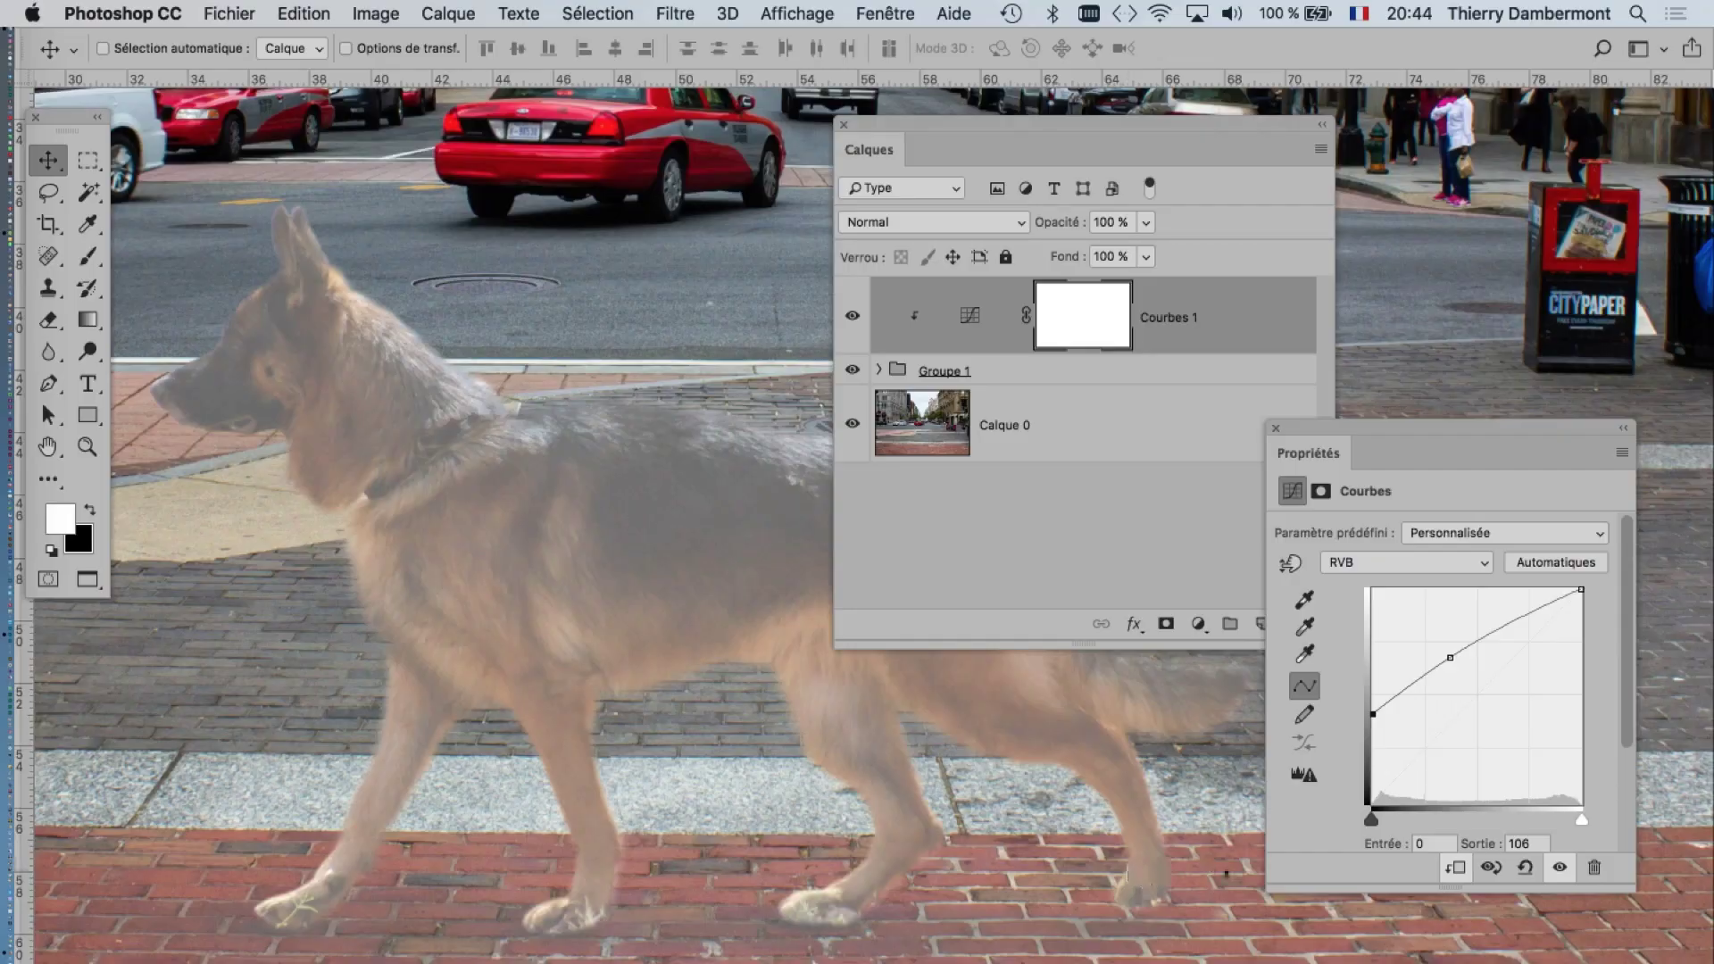
mouse_move(1371, 760)
mouse_down()
mouse_move(1441, 805)
mouse_move(1366, 797)
mouse_up()
drag(1364, 706, 1382, 759)
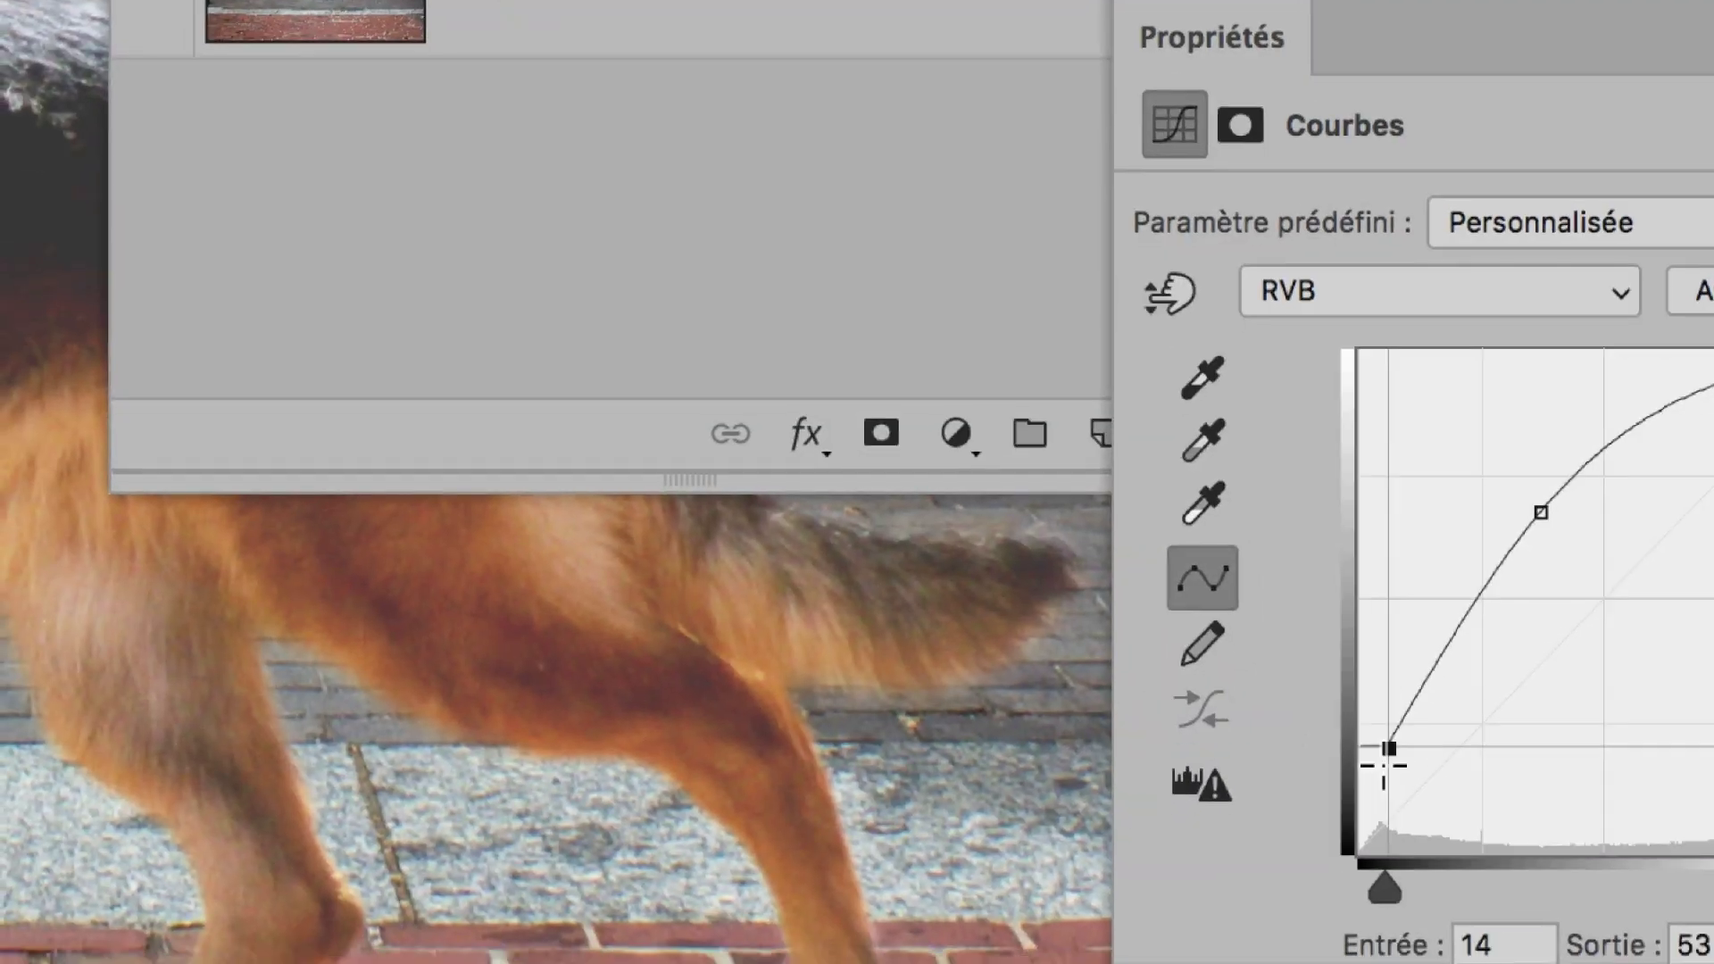
drag(1385, 758, 1373, 804)
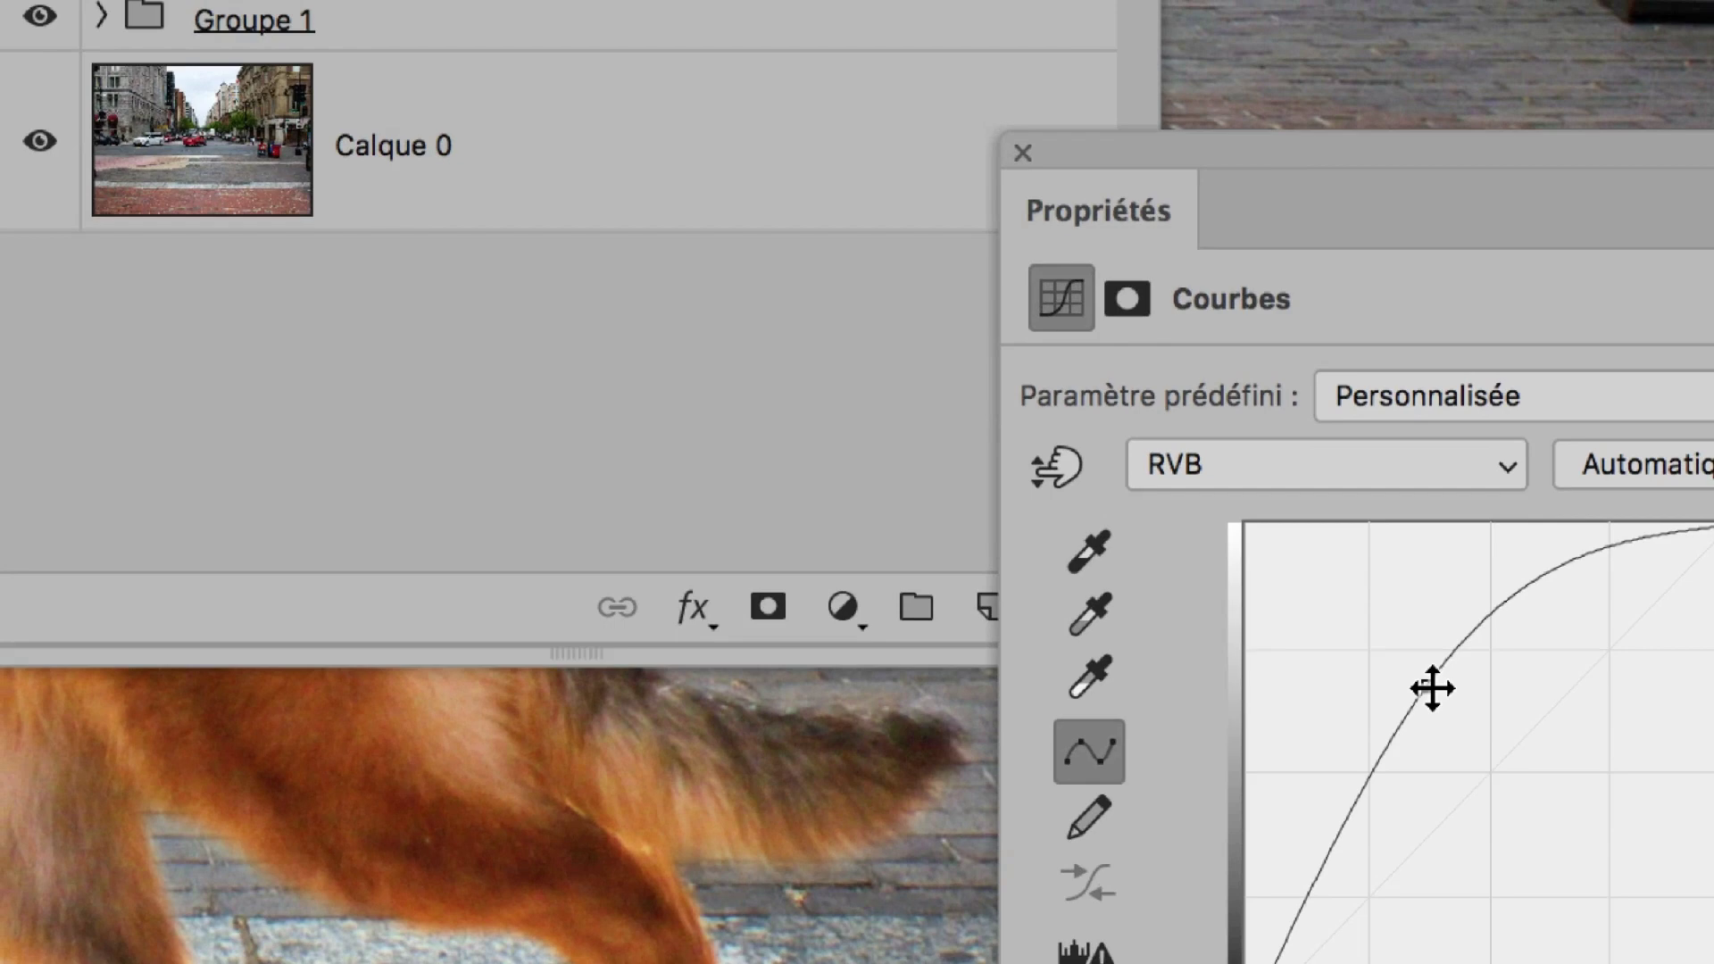
- Raise the midtone point to about 93 in, 164 out to brighten the dog's fur
click(1433, 699)
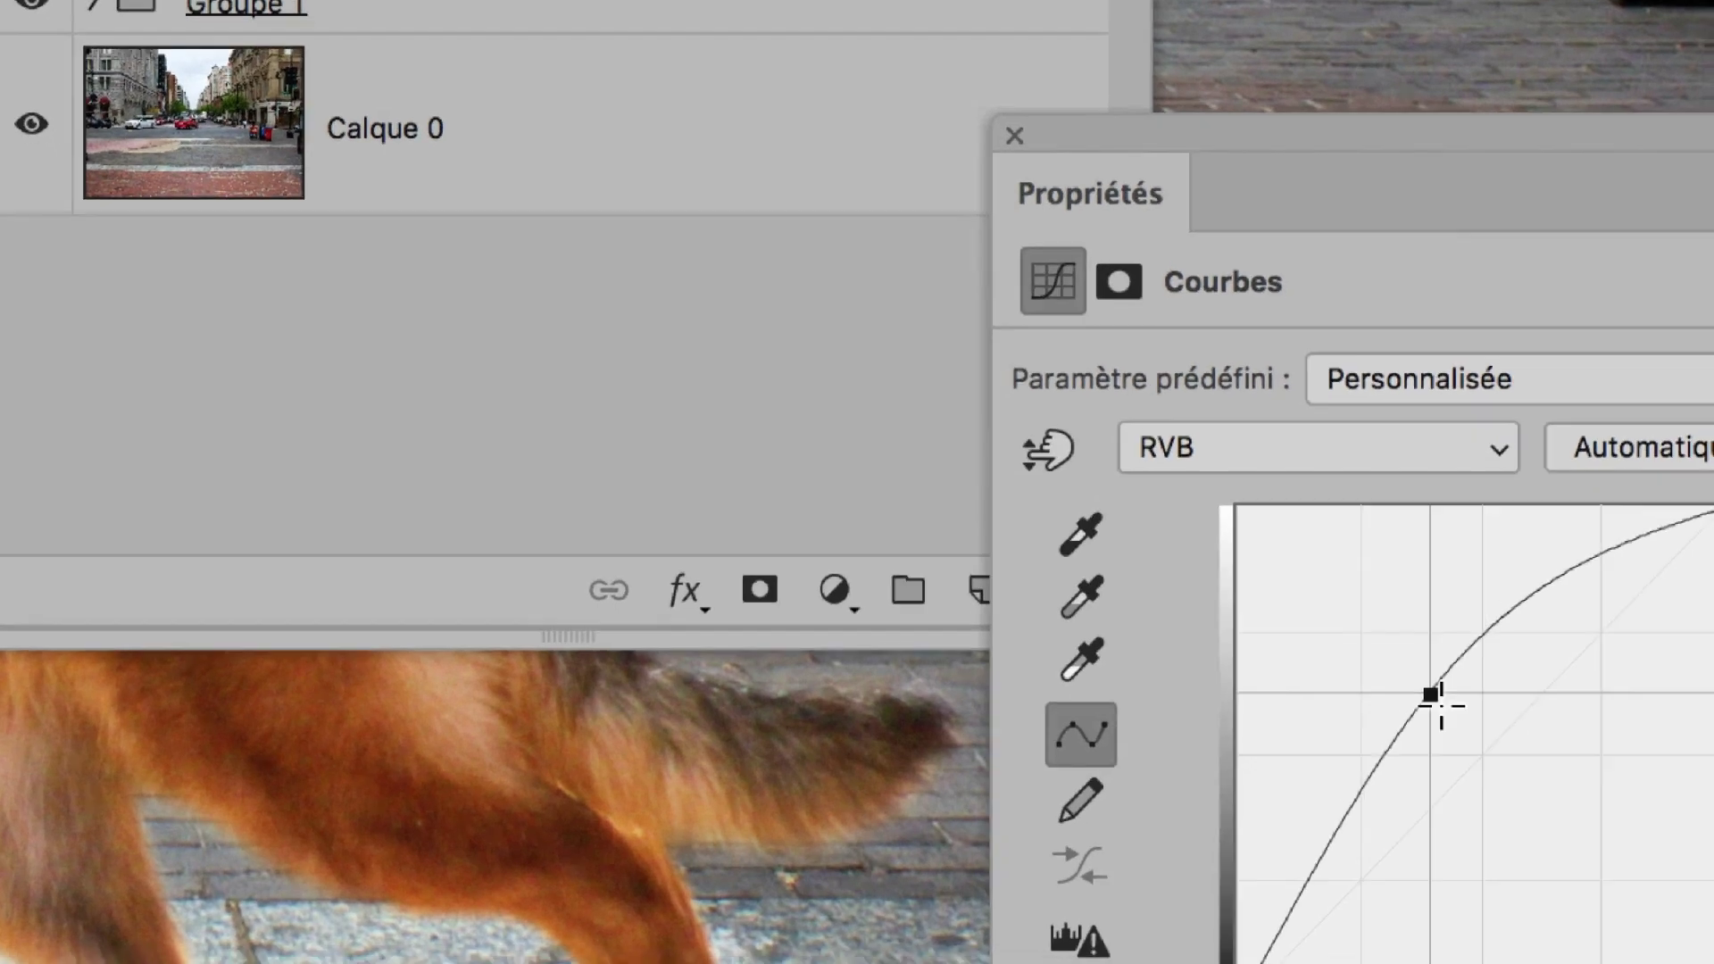
drag(1439, 706, 1462, 667)
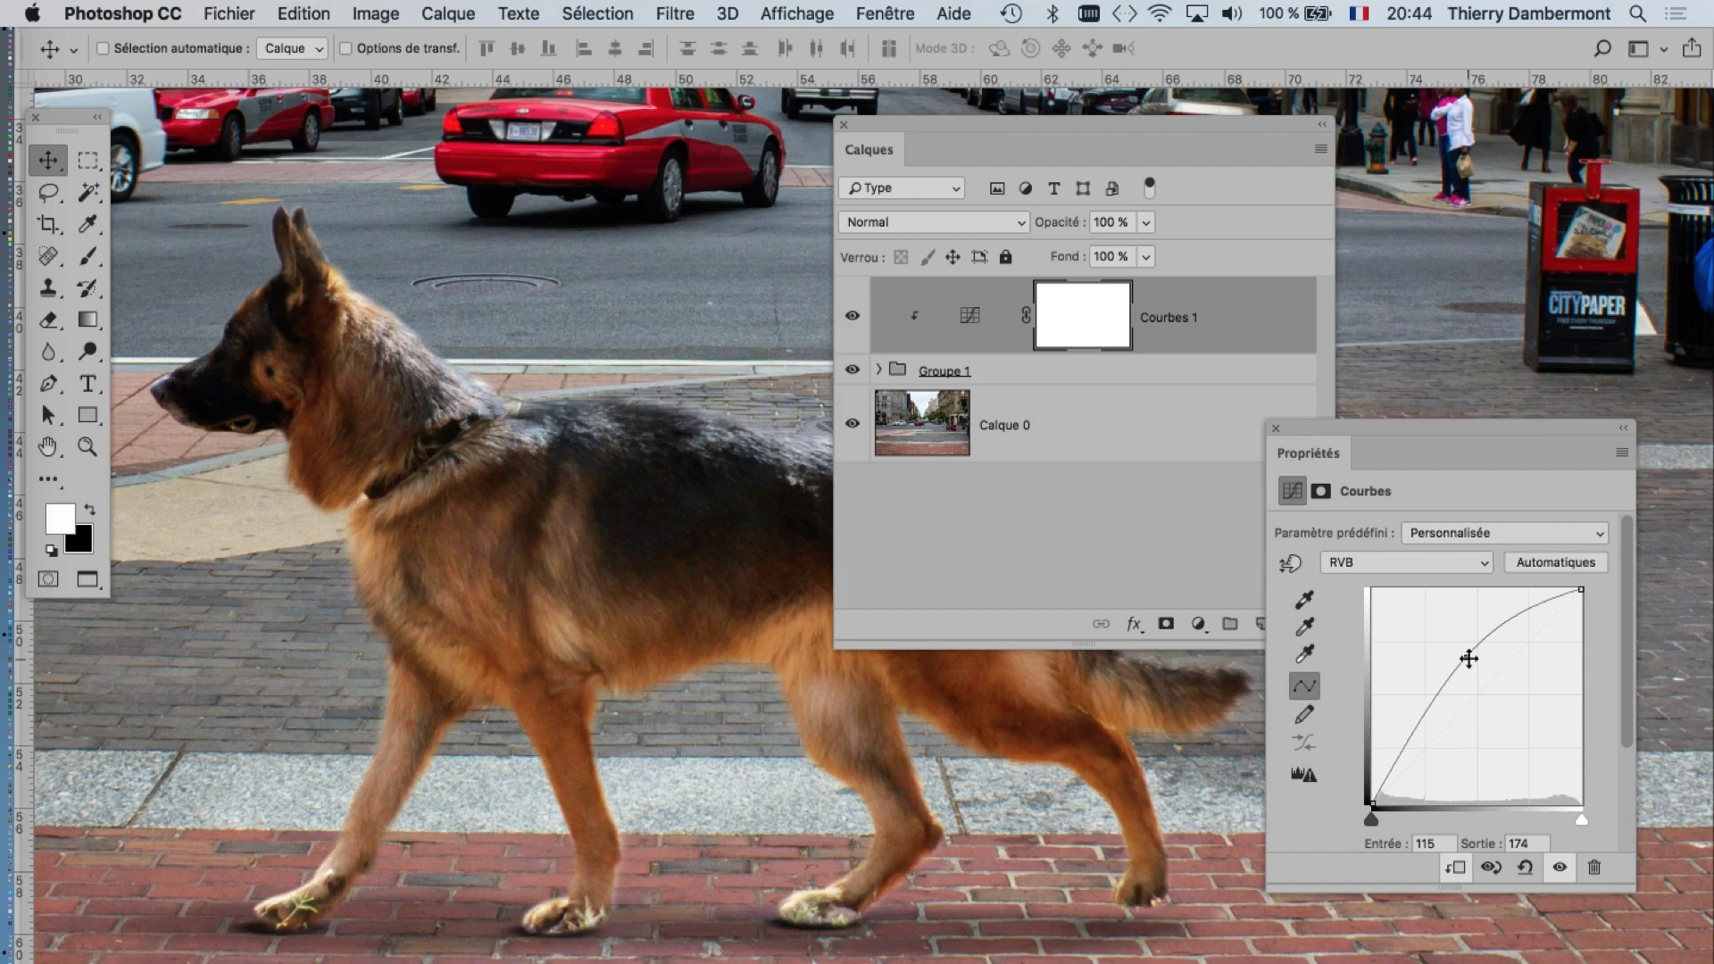
scroll(322, 395, up, 1)
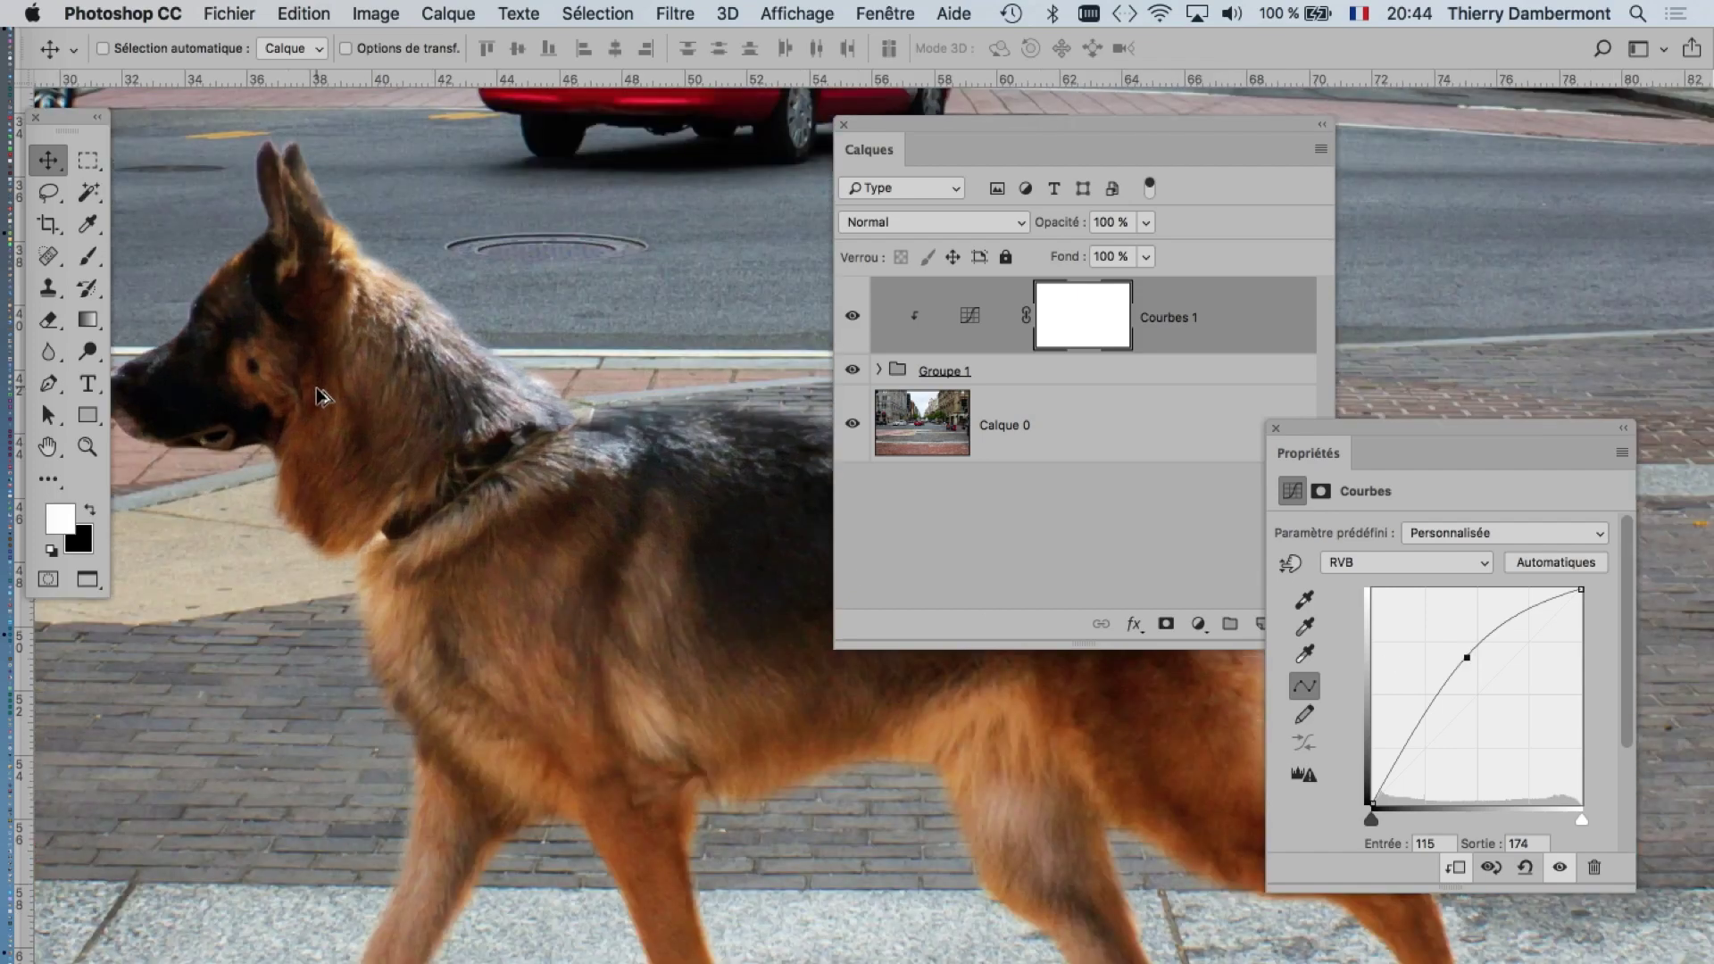
scroll(321, 395, up, 2)
scroll(319, 394, up, 2)
scroll(323, 415, down, 1)
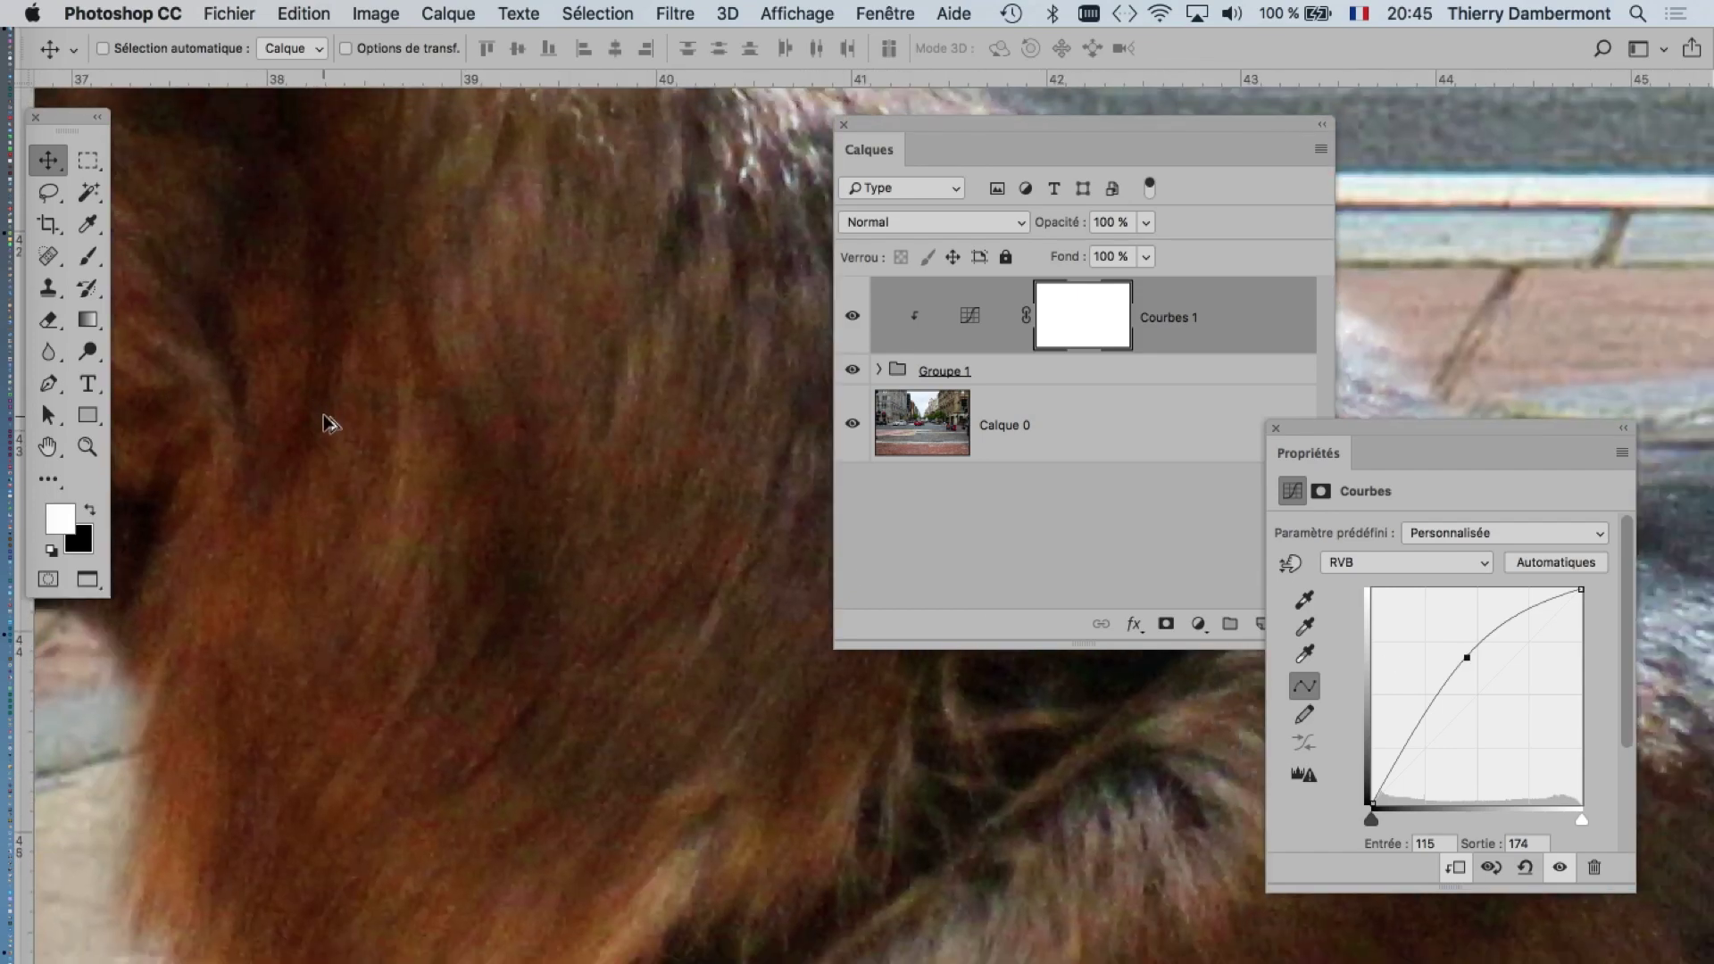
scroll(324, 415, down, 1)
drag(402, 451, 666, 631)
scroll(666, 630, down, 2)
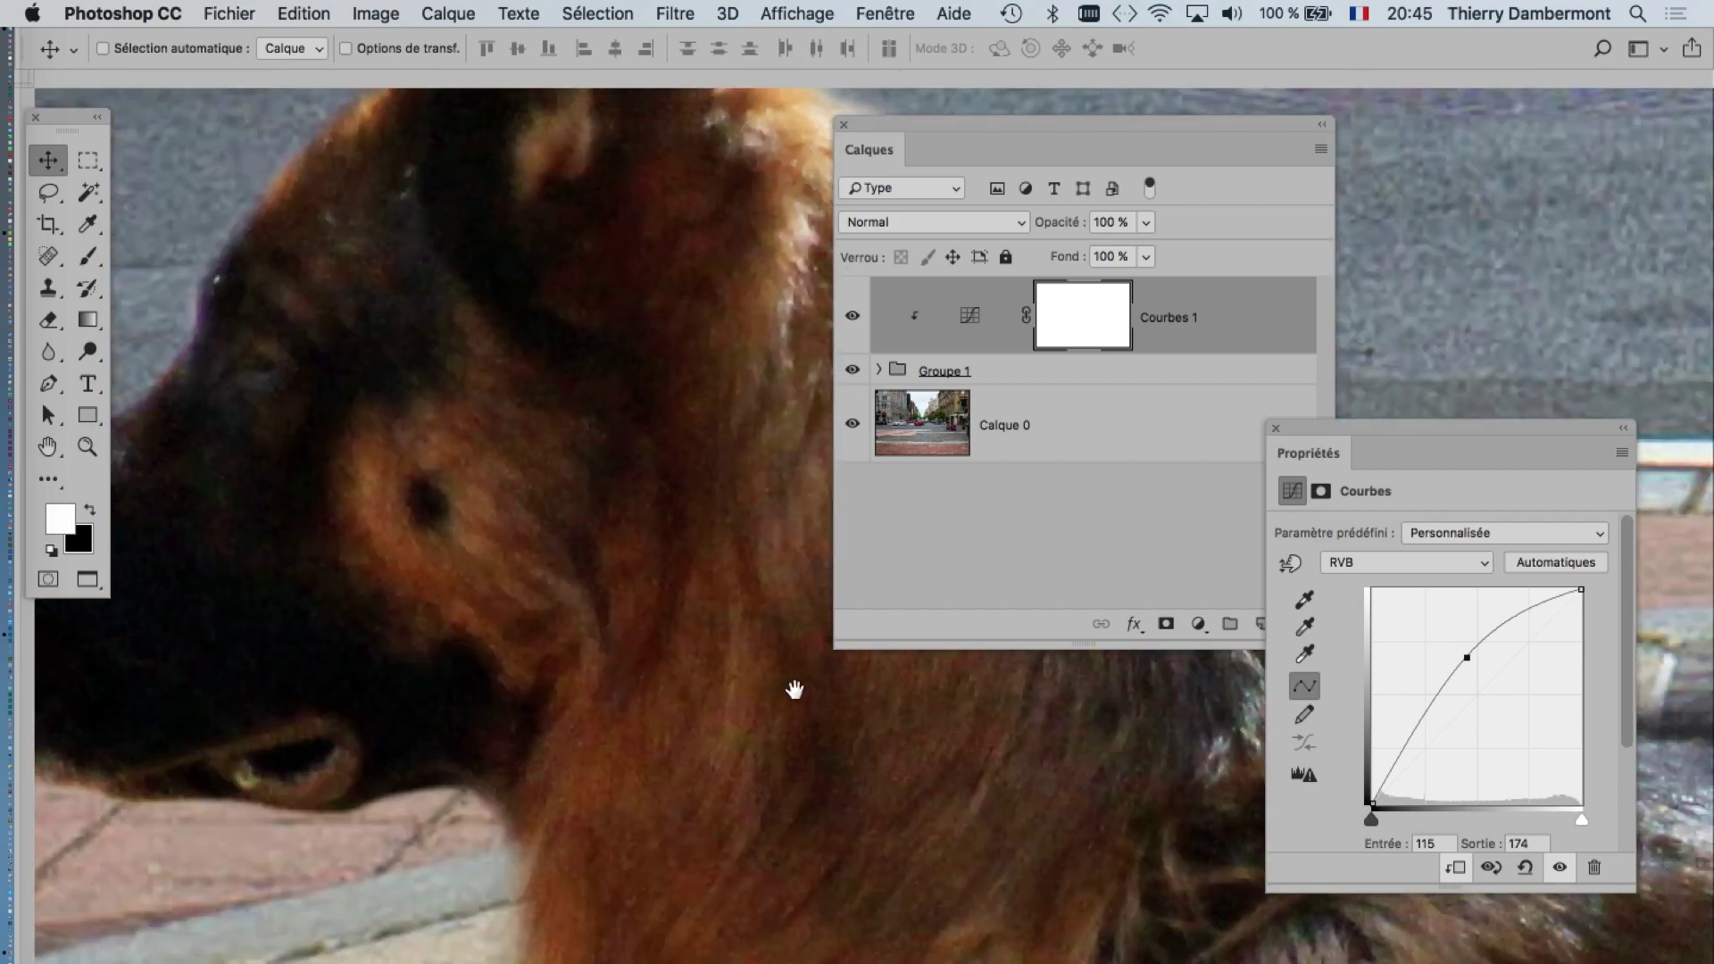
scroll(730, 693, up, 1)
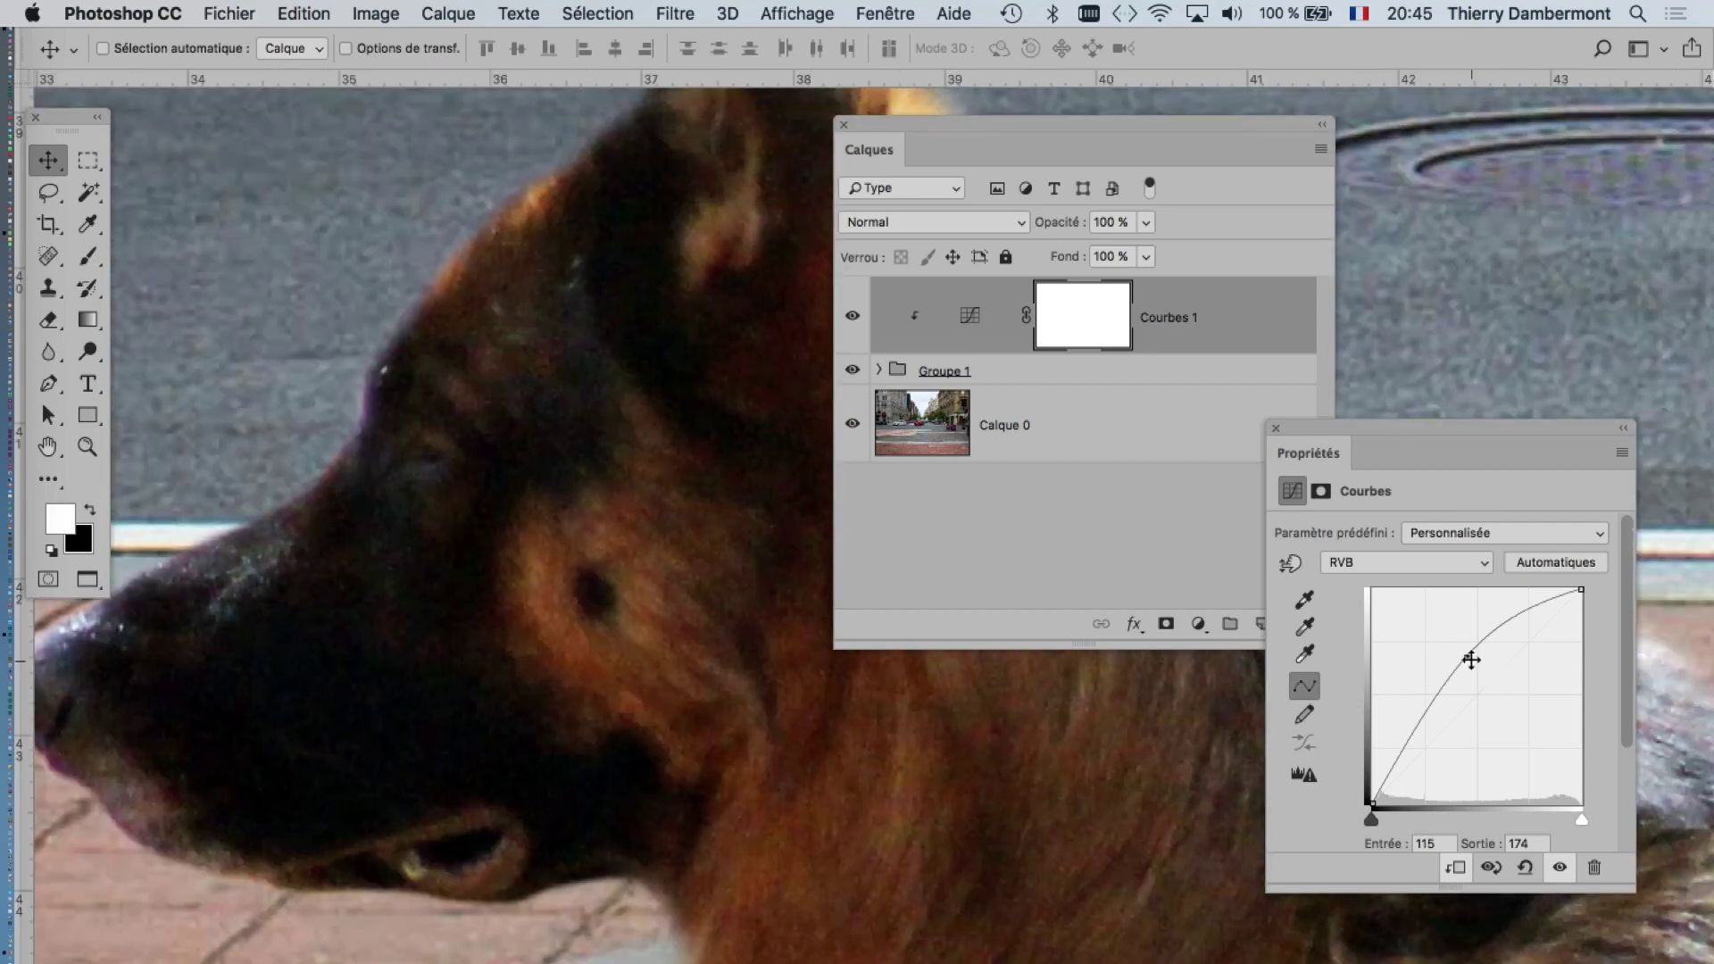
drag(1484, 690, 1486, 696)
drag(1460, 676, 1452, 670)
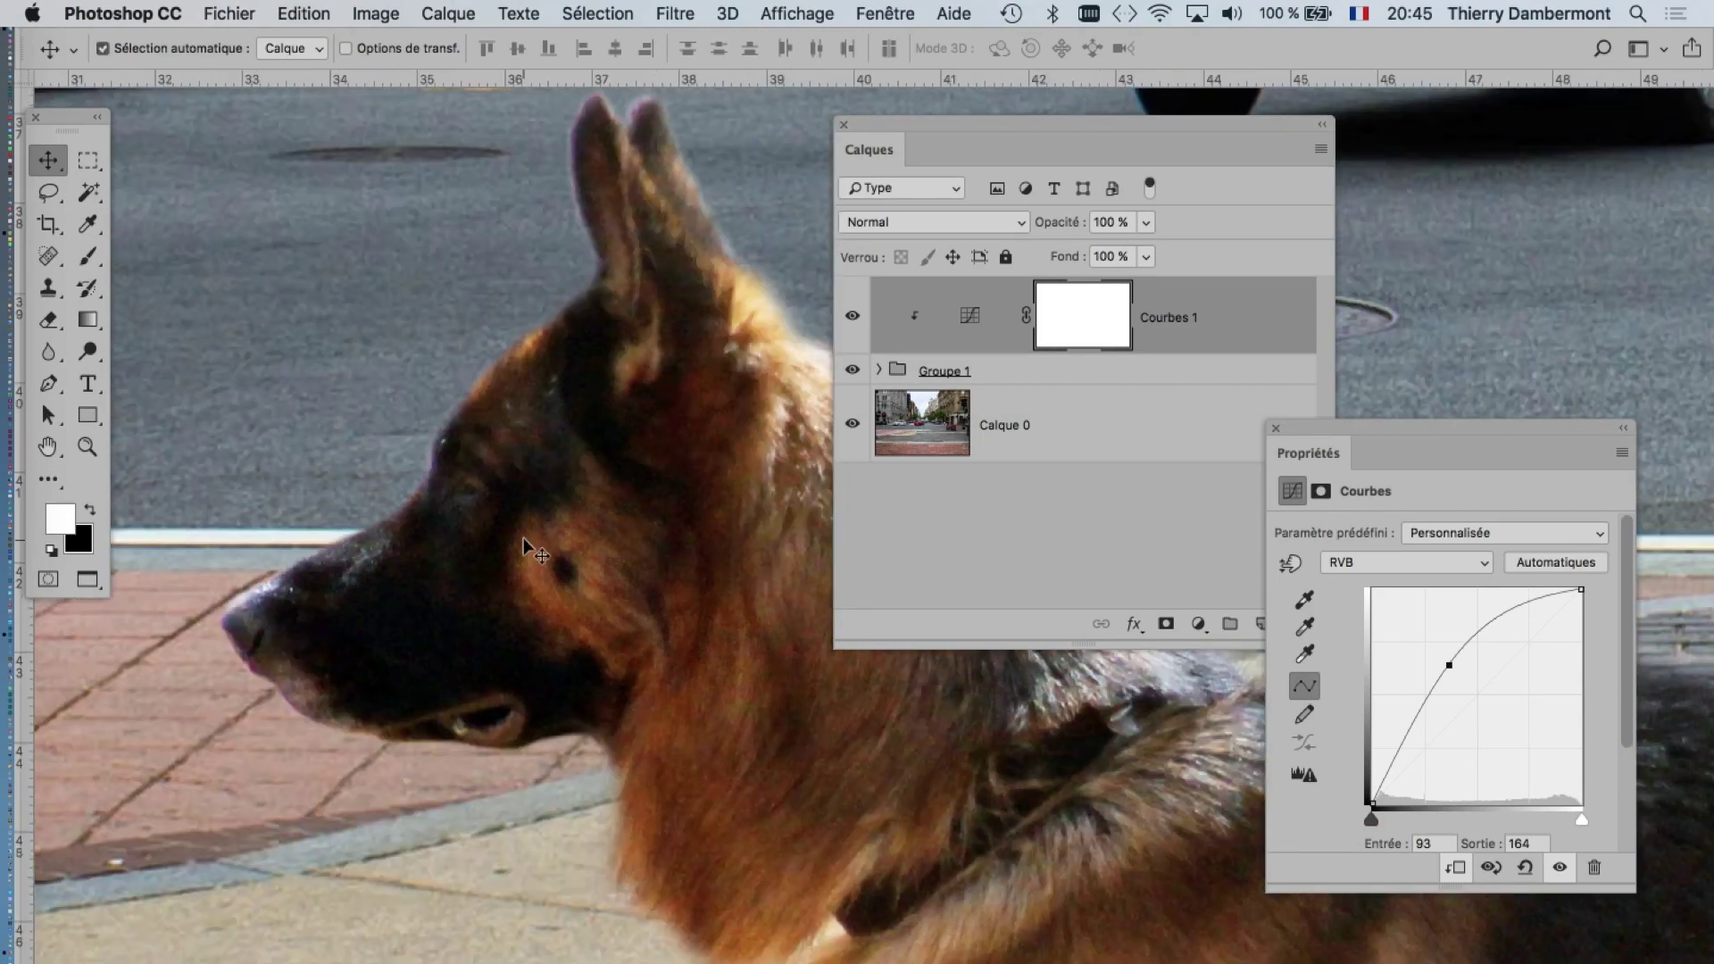
key(ctrl)
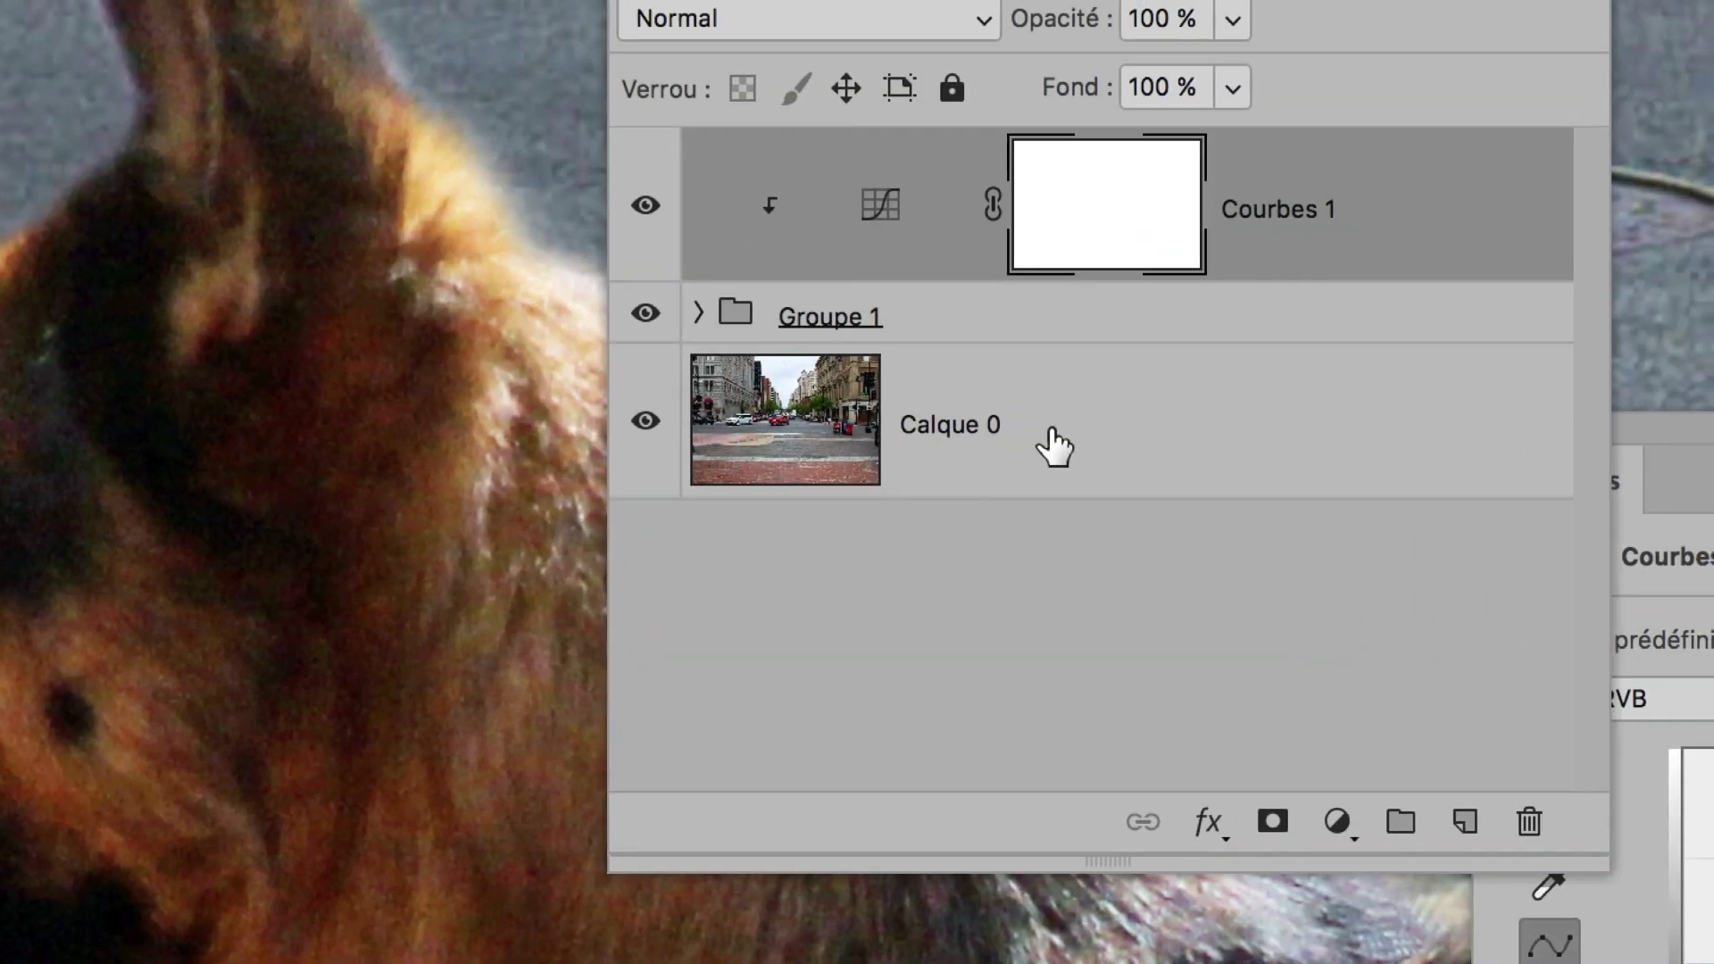
- Add a Courbes adjustment layer directly above the street photo Calque 0
click(1054, 448)
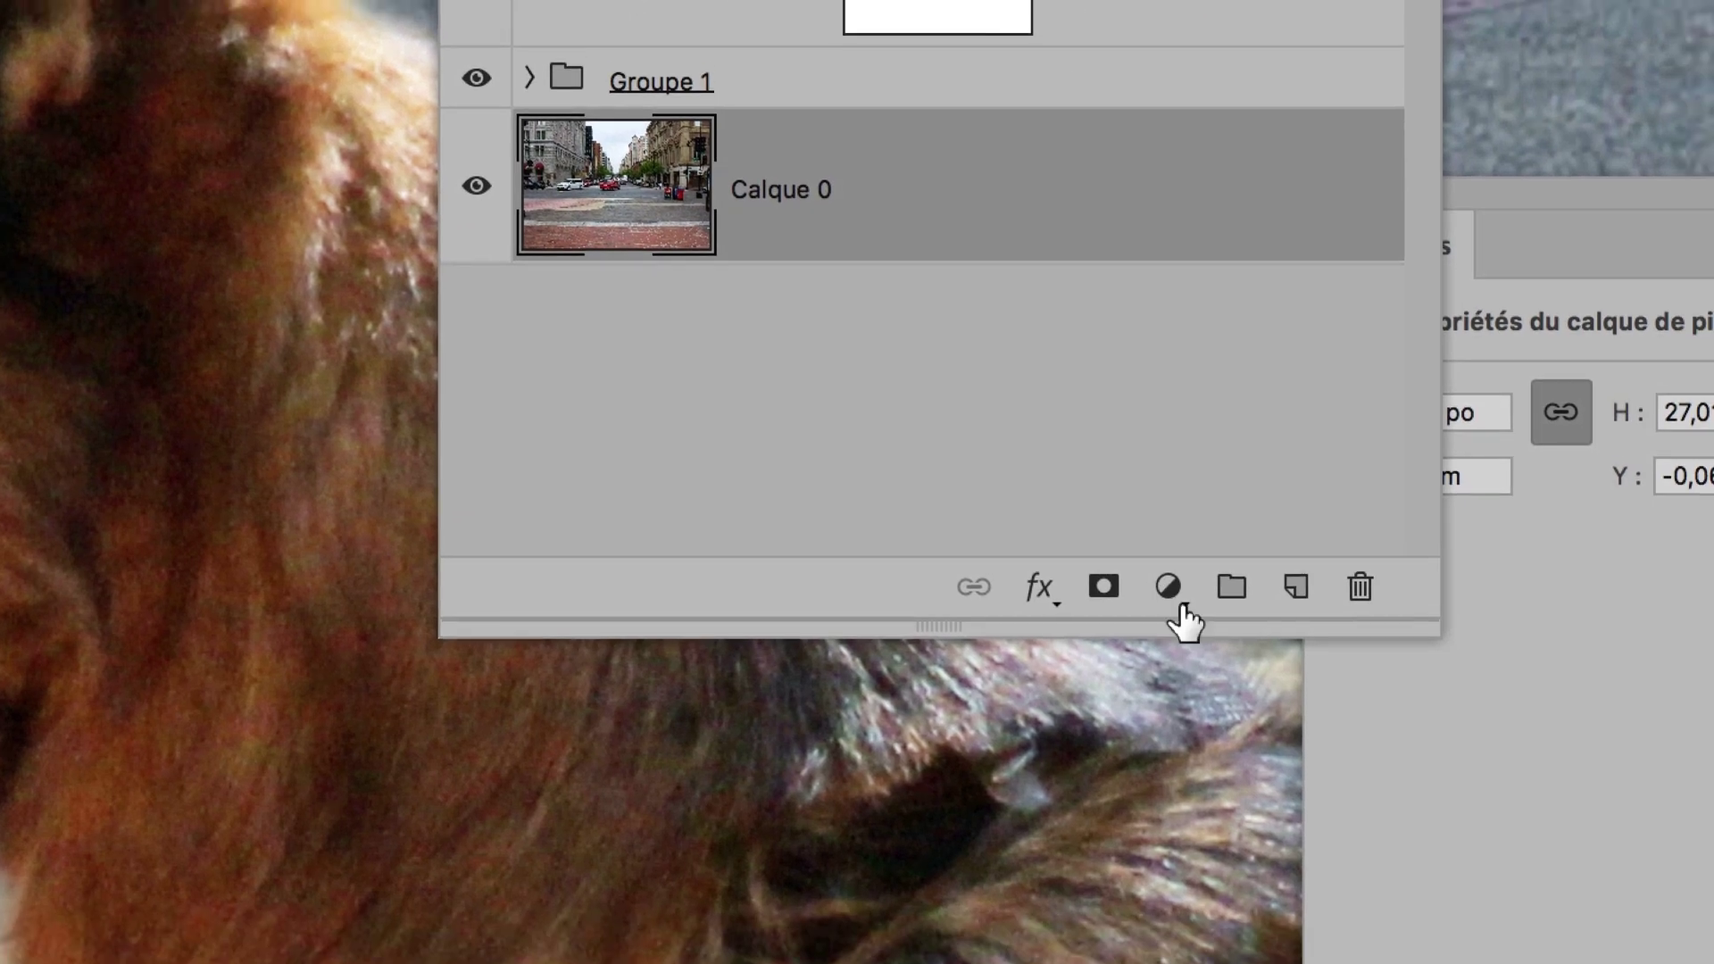
click(1195, 622)
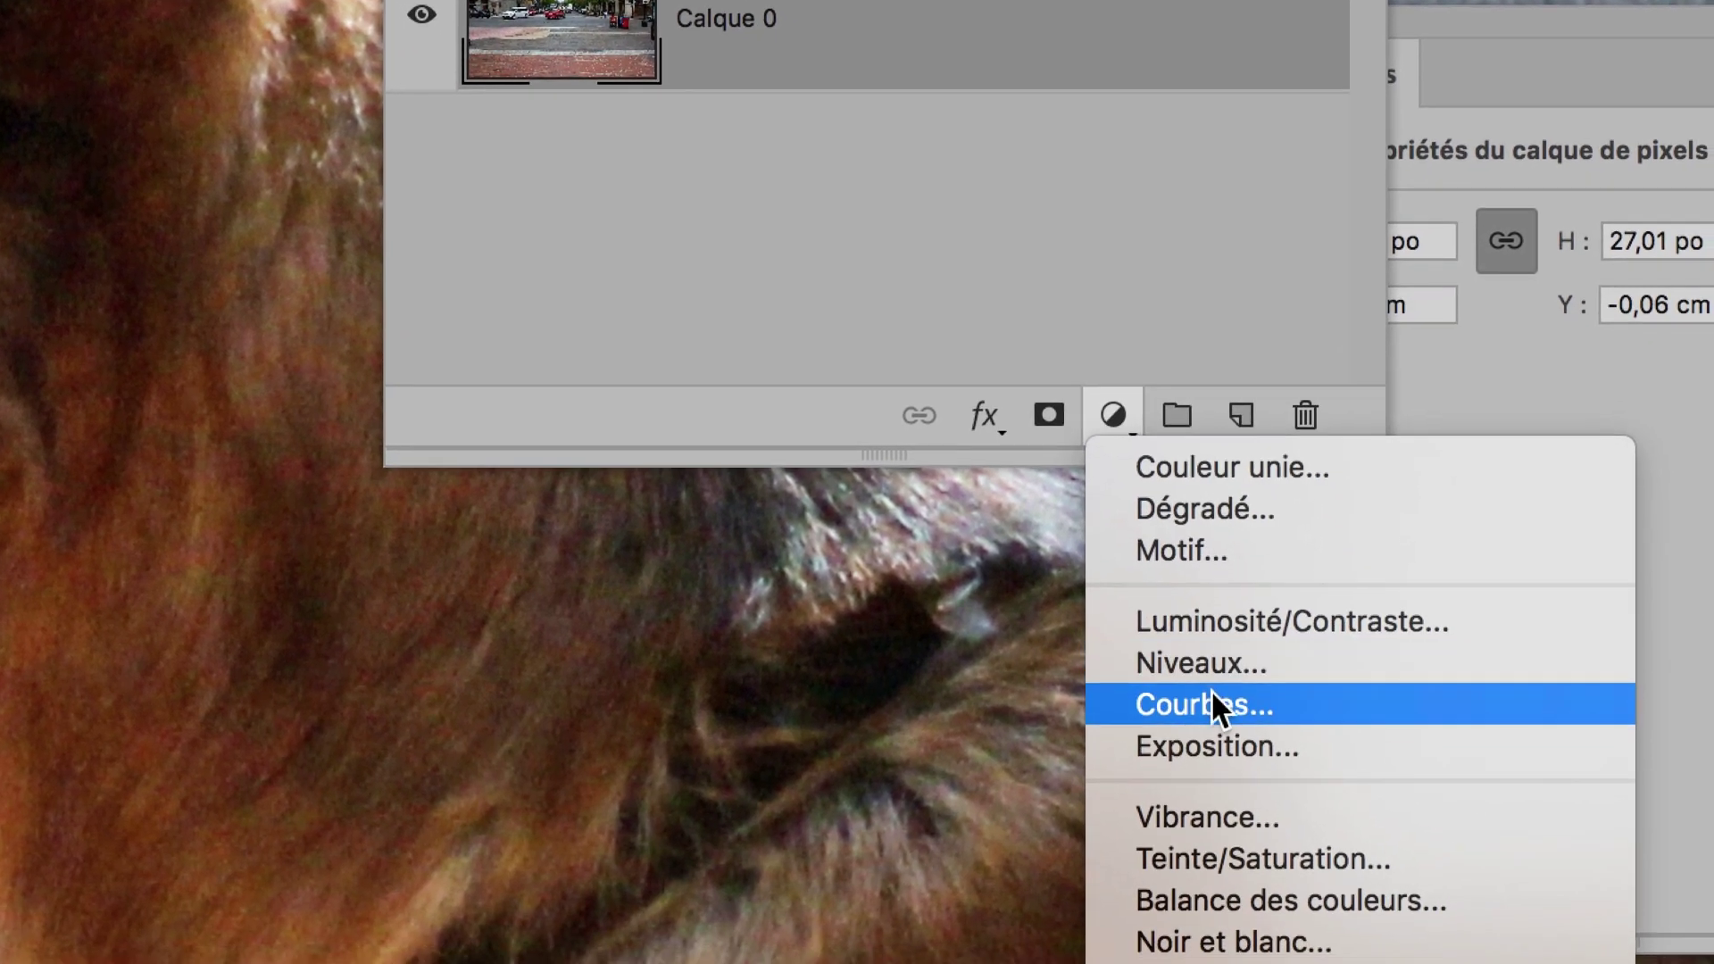
click(1216, 748)
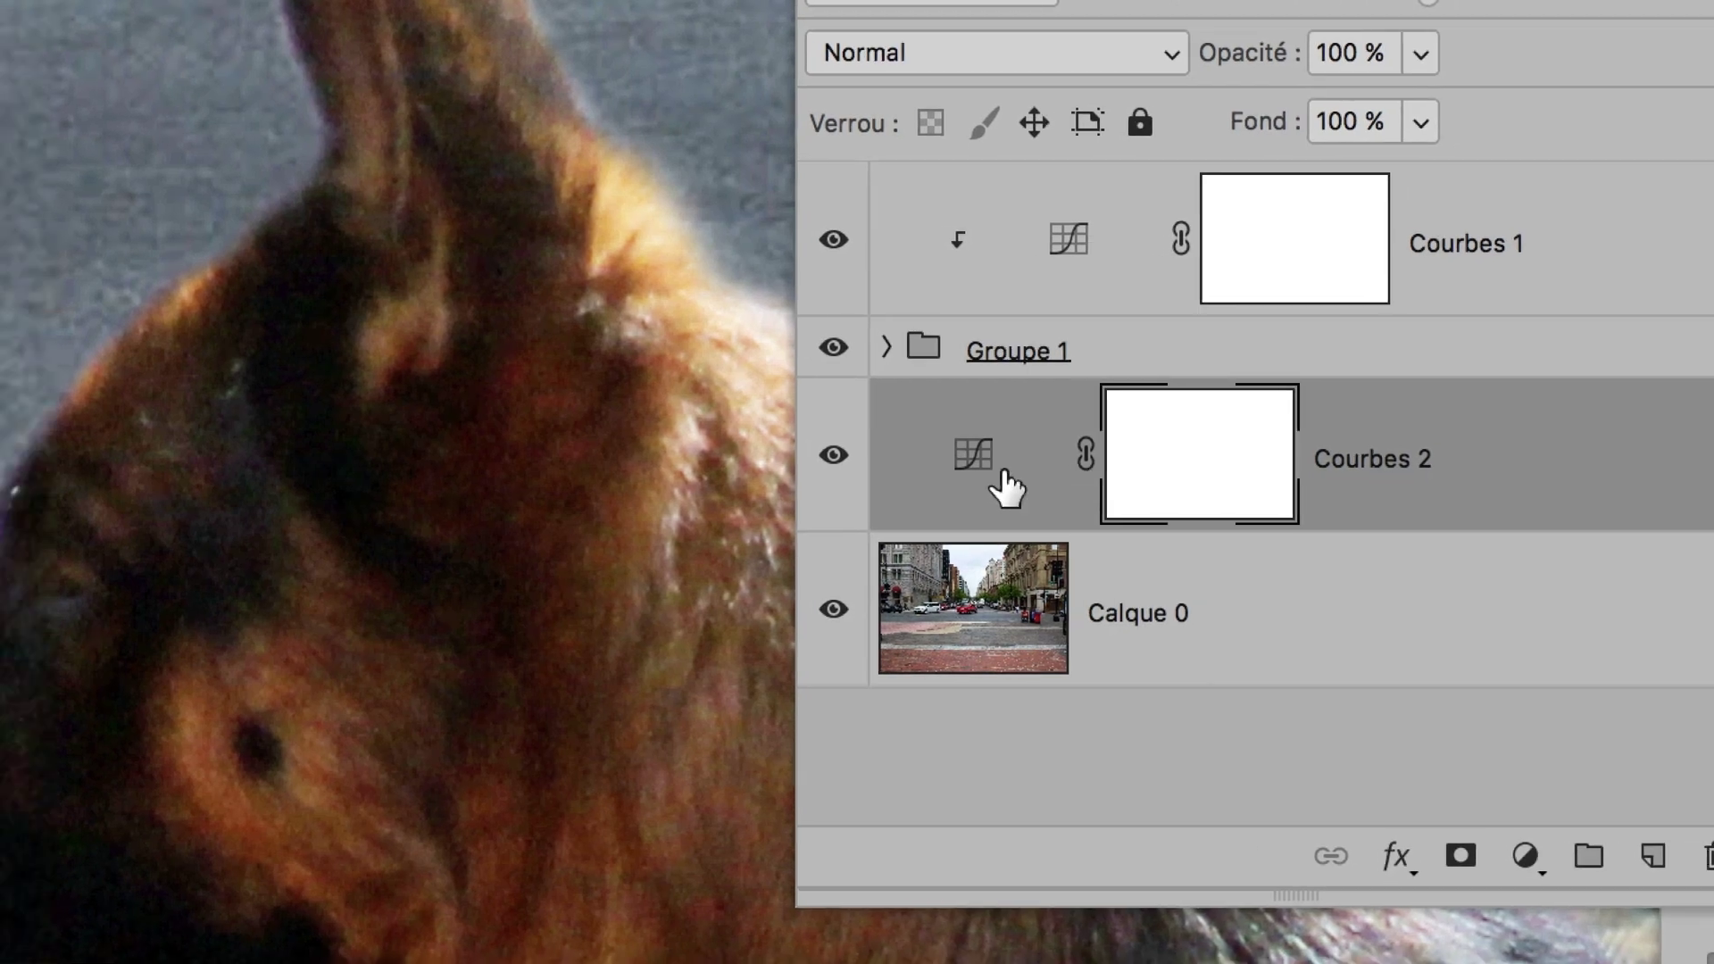
- Toggle clipping on Courbes 2 several times, leaving it unclipped above Calque 0
drag(1006, 487, 1004, 489)
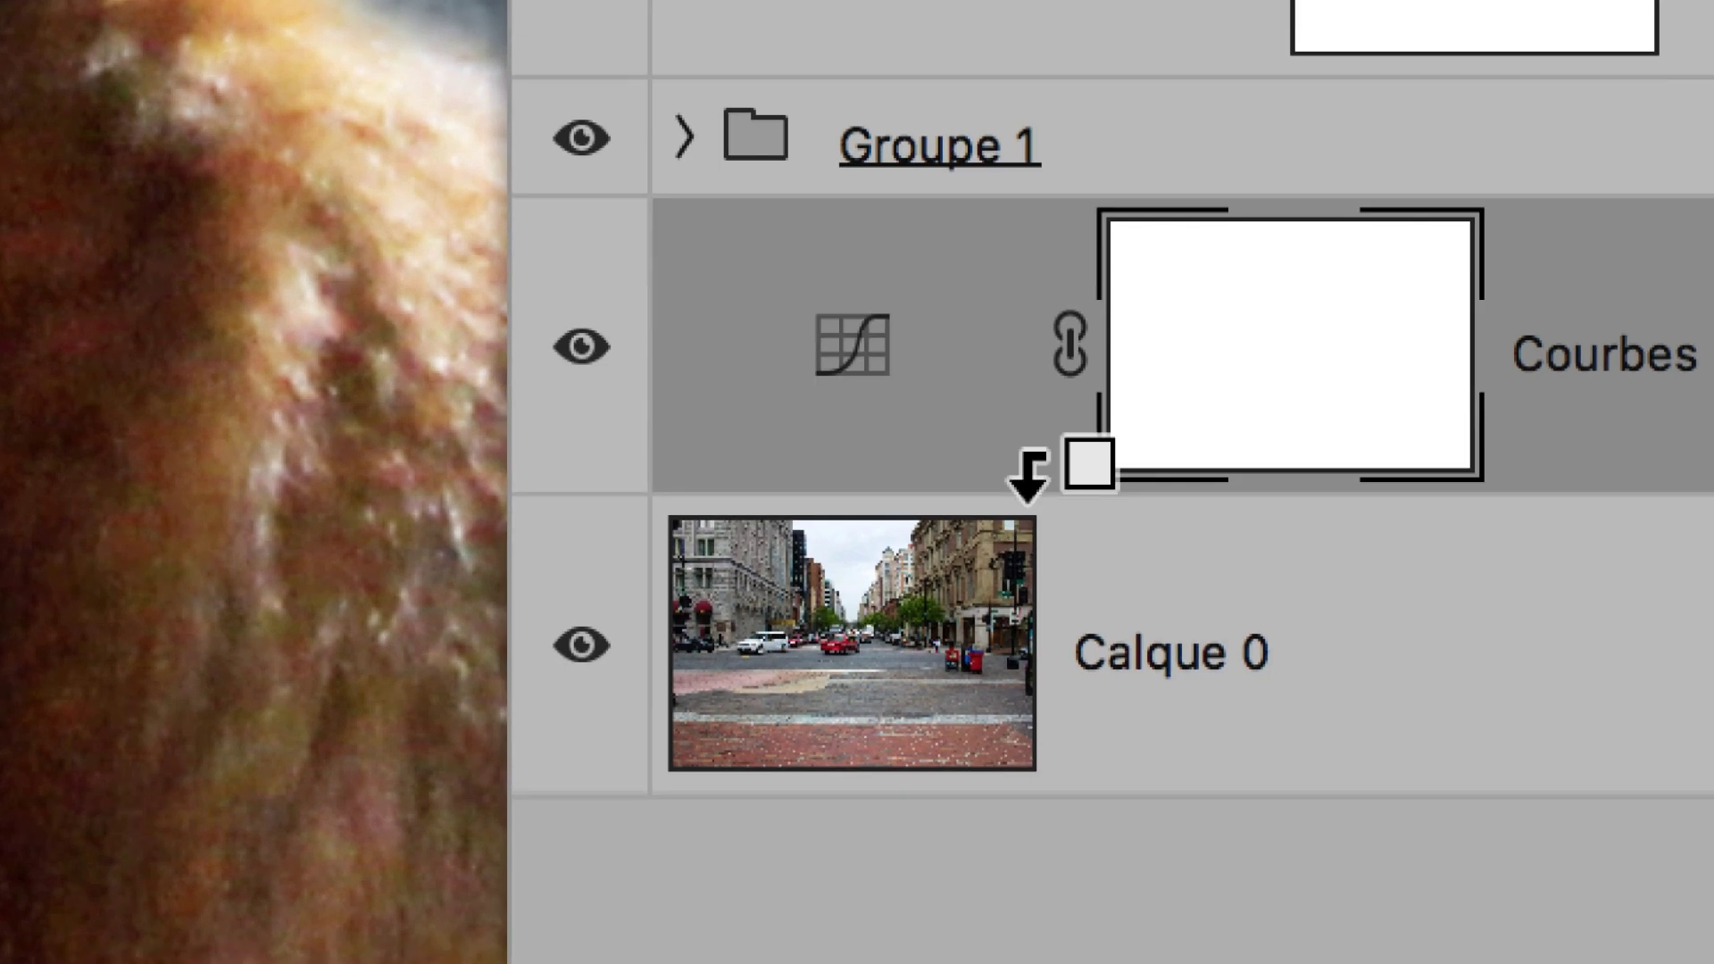
alt+click(1029, 475)
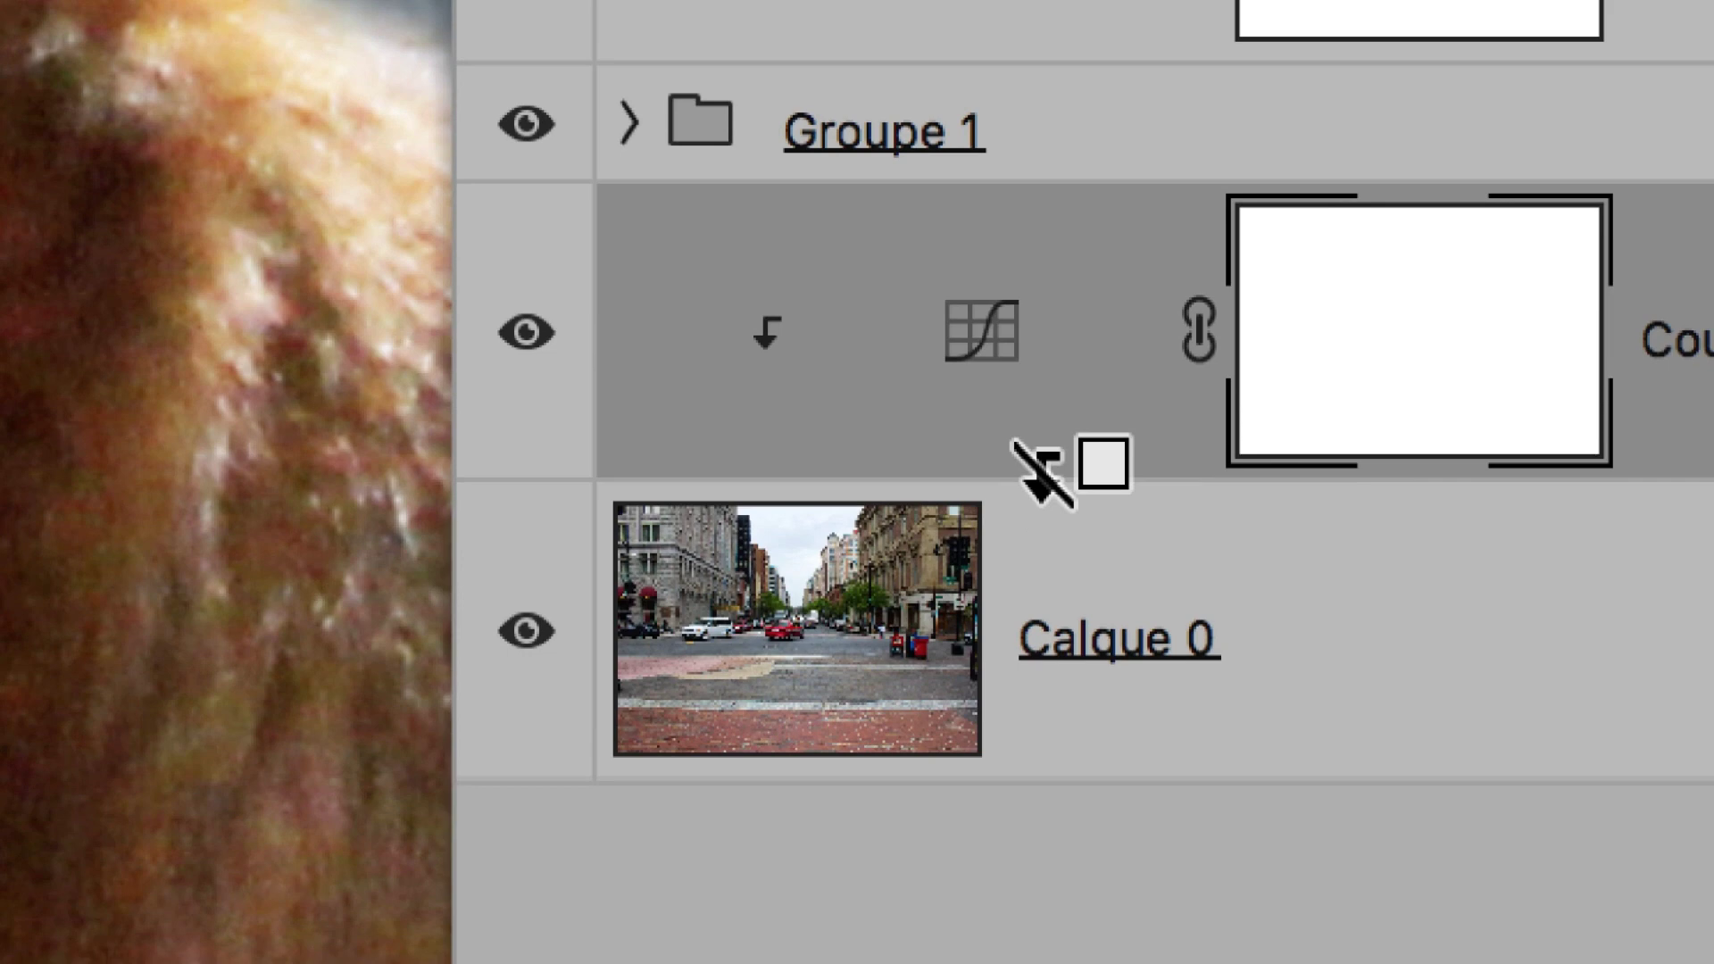
alt+click(1038, 475)
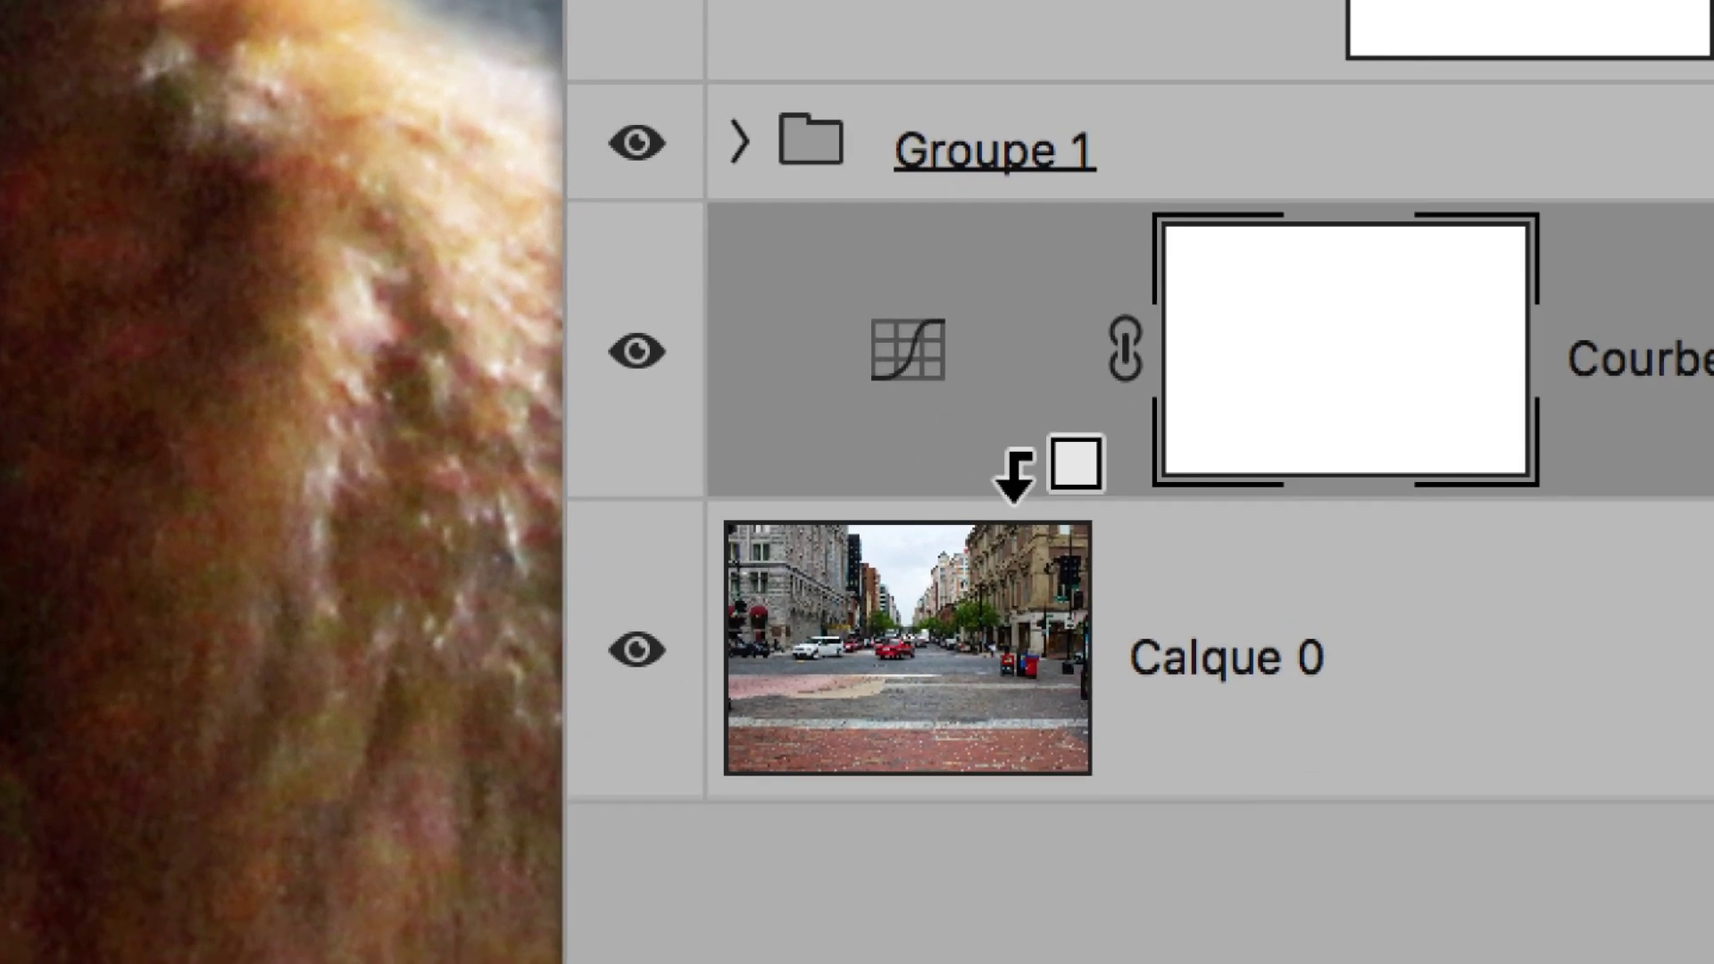
alt+click(1014, 475)
alt+click(1014, 475)
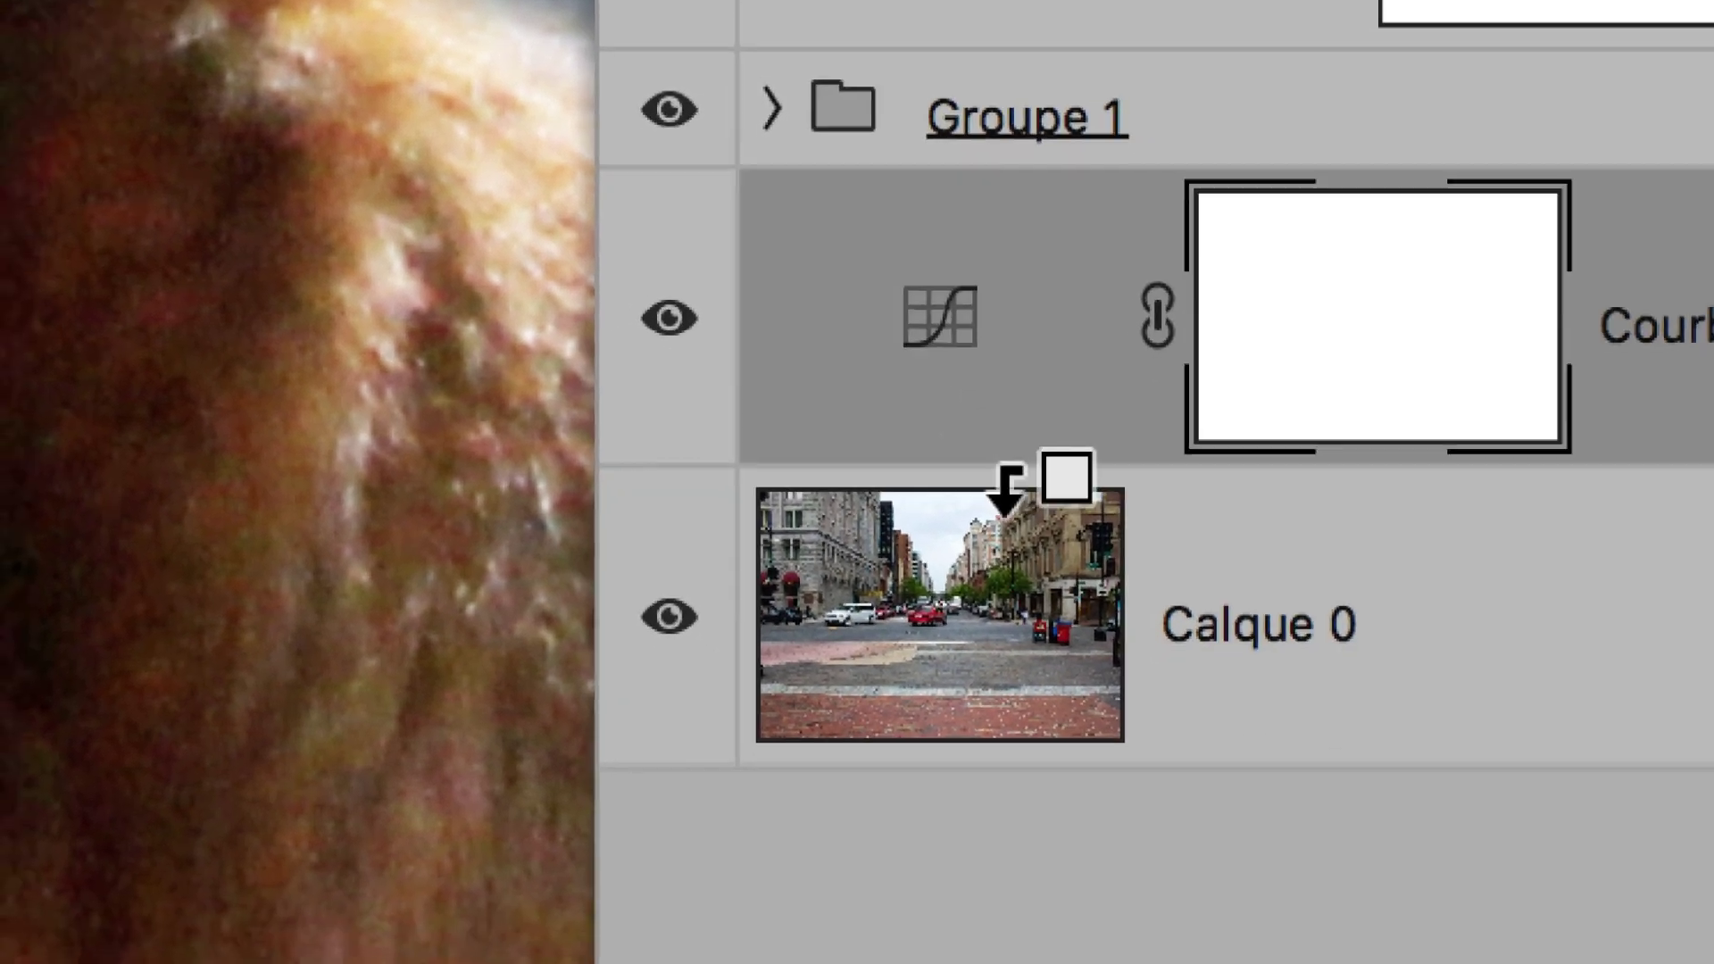
click(982, 688)
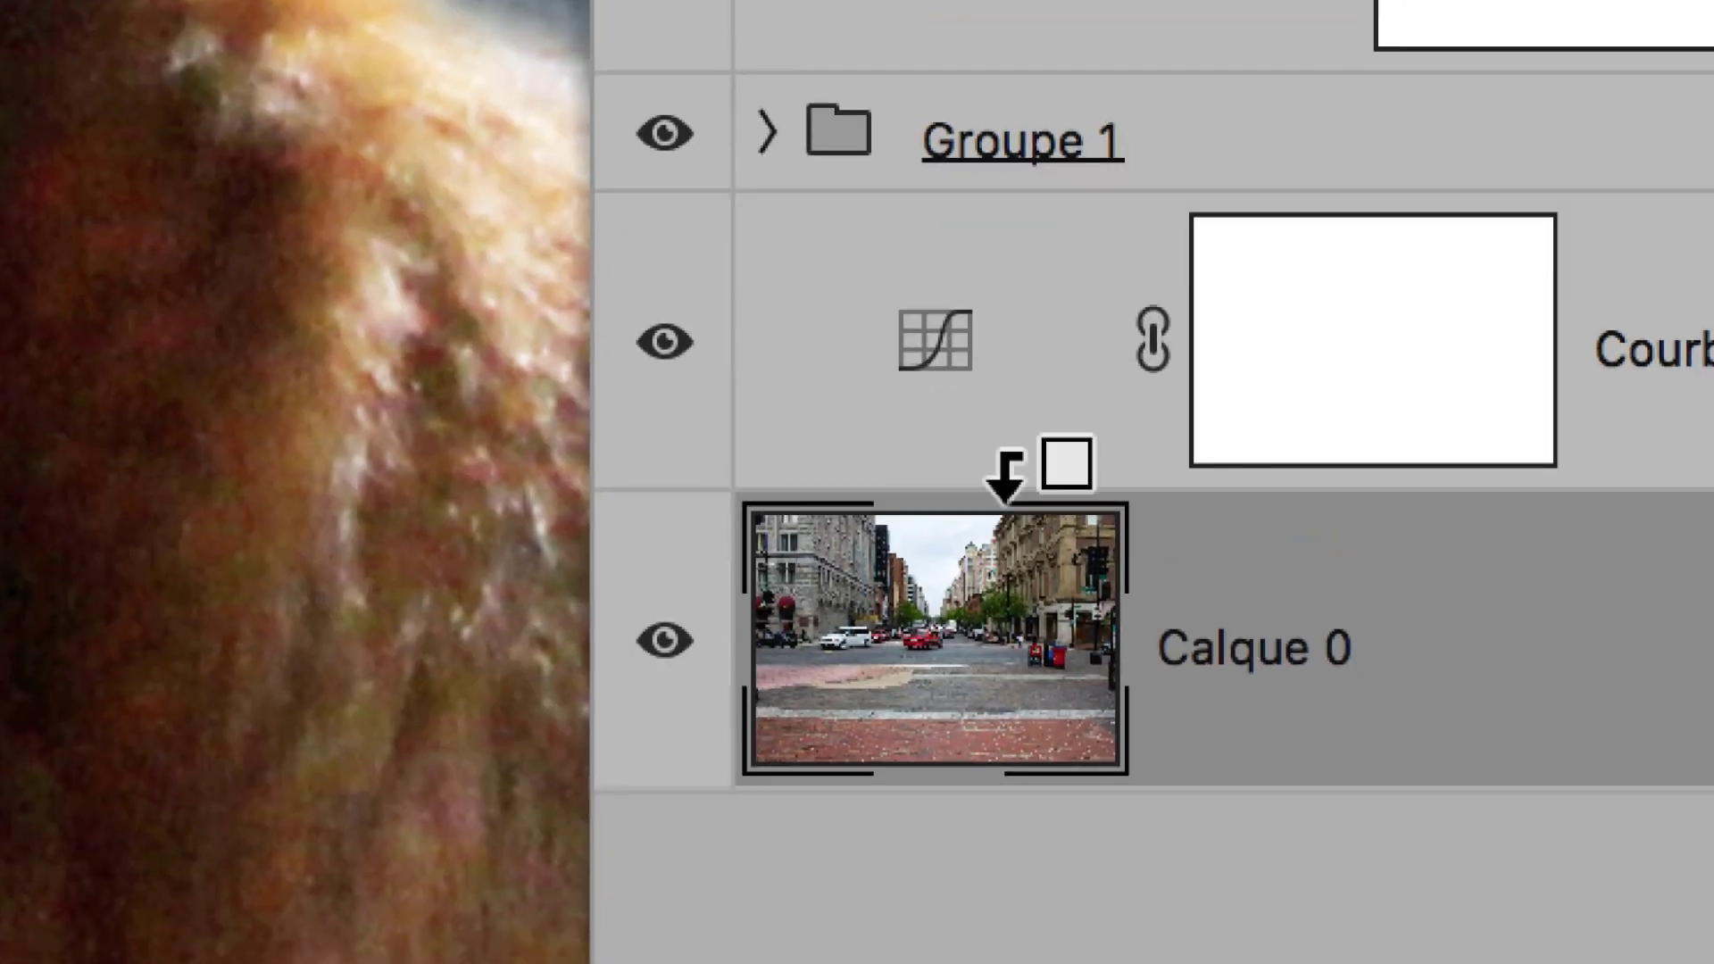
alt+click(1006, 487)
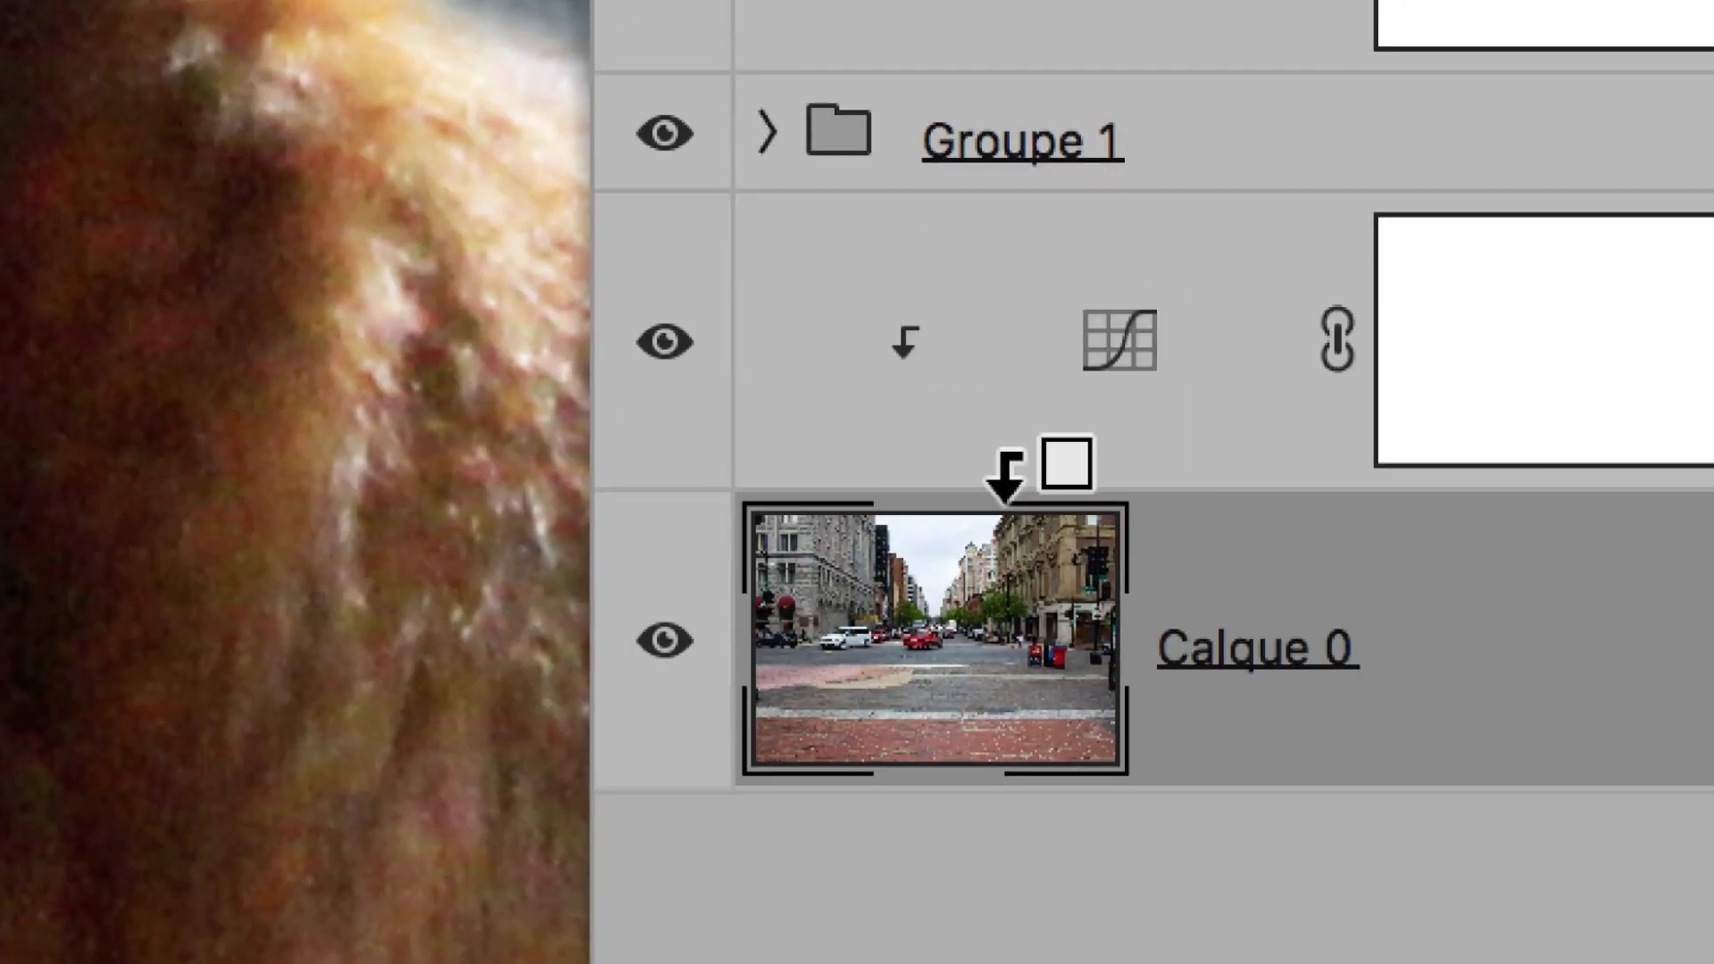
alt+click(1006, 473)
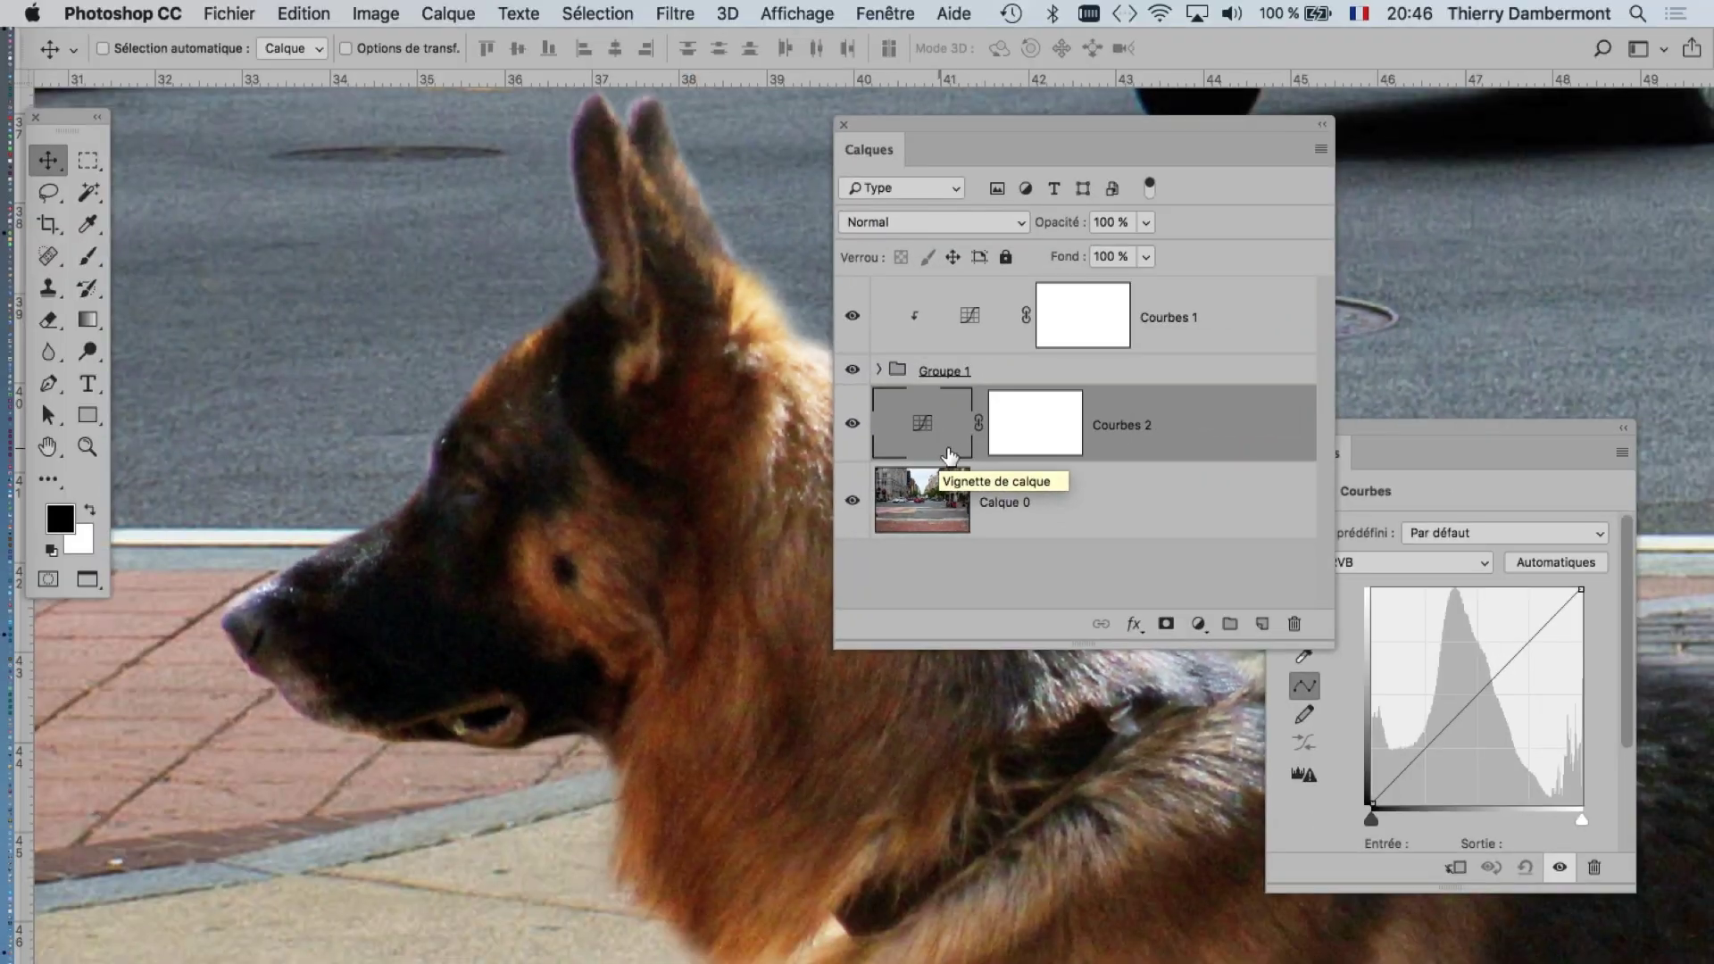
- Lift the Courbes 2 midtone point to about 95 in, 169 out to brighten the street
mouse_move(1058, 129)
mouse_down()
mouse_move(421, 562)
mouse_move(393, 603)
mouse_up()
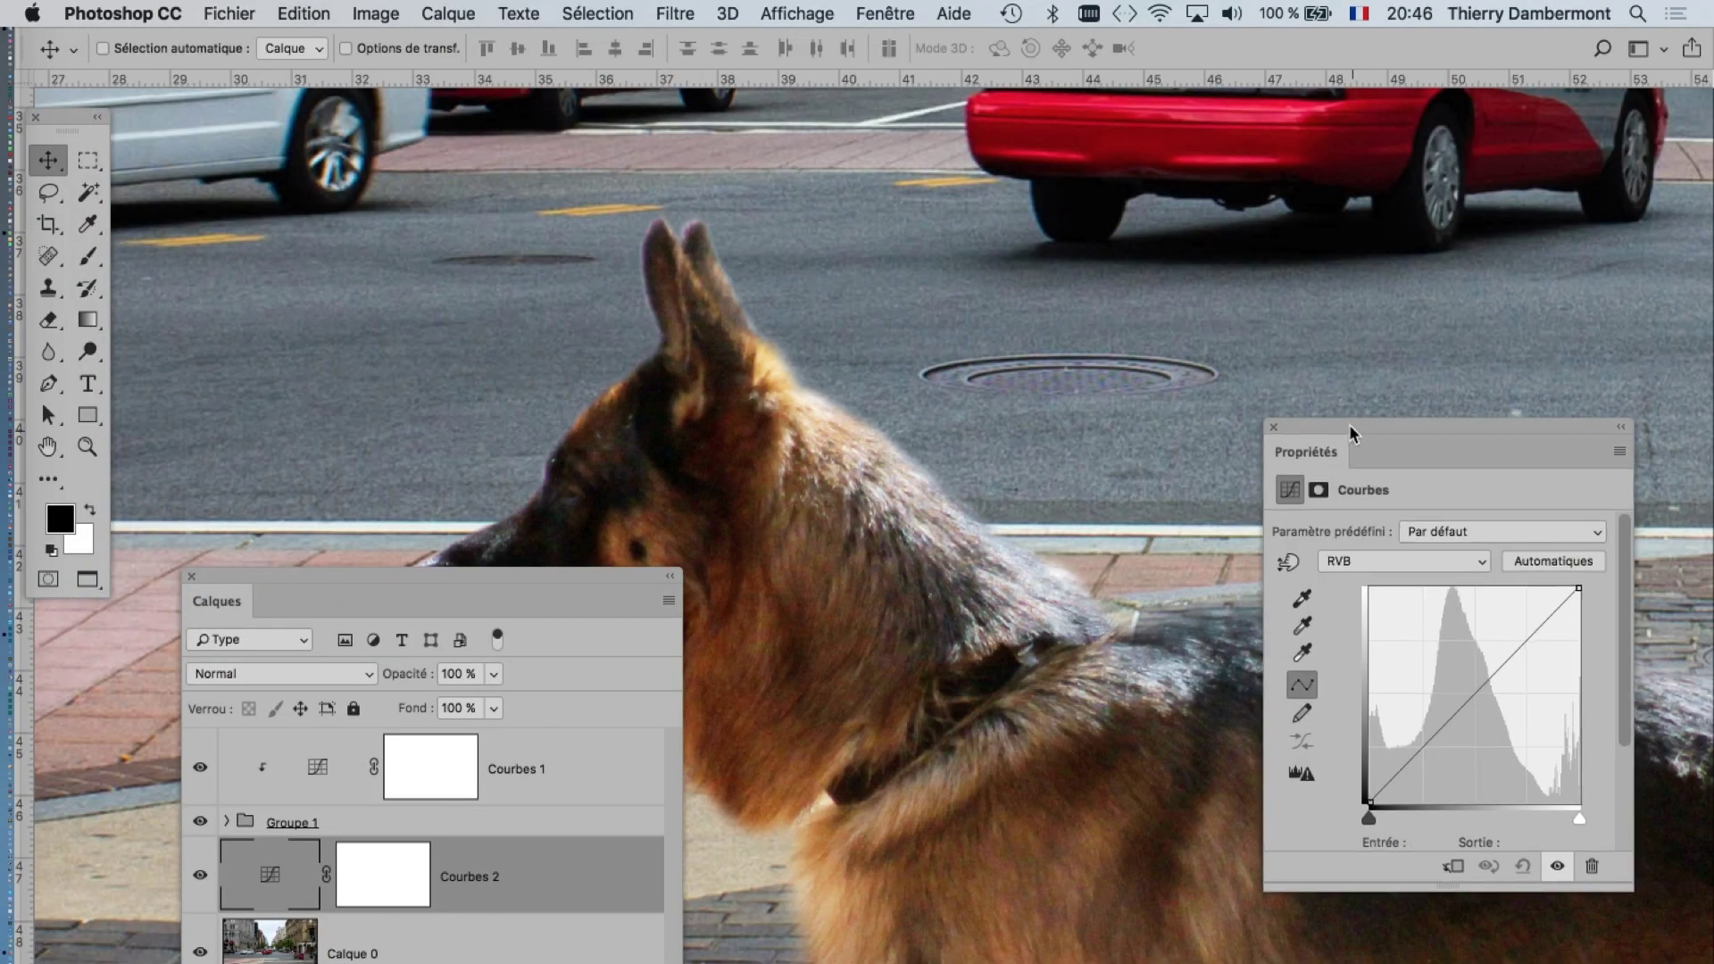
drag(1348, 427, 1265, 286)
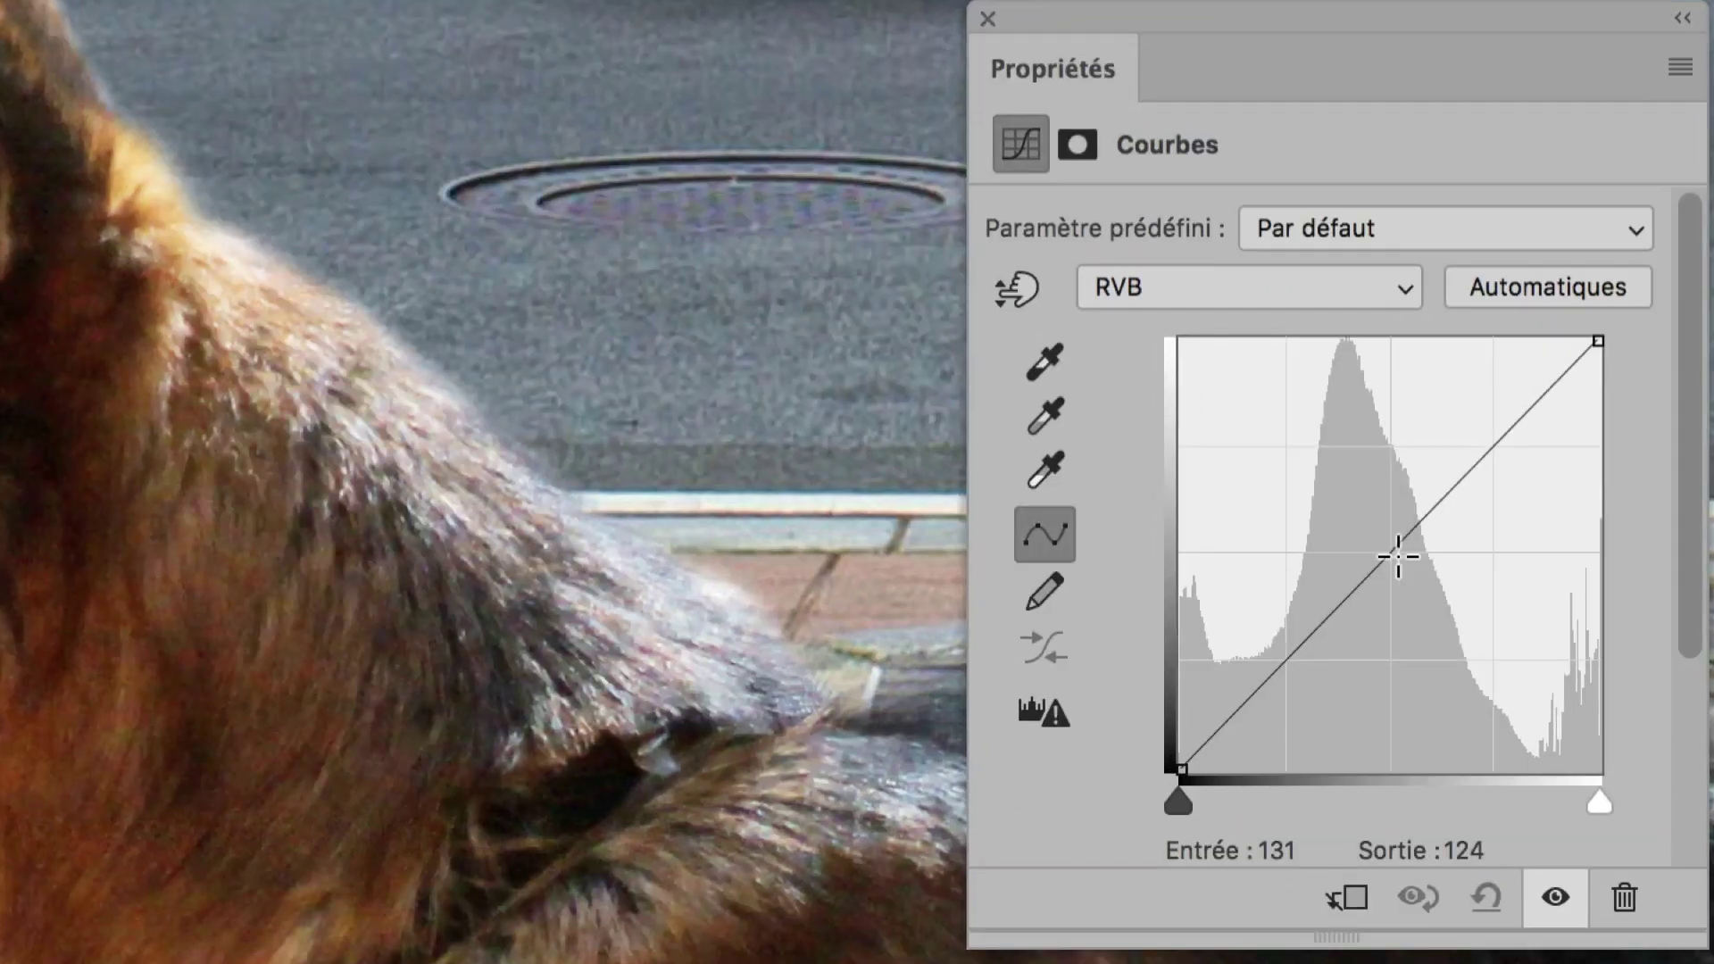
drag(1398, 560, 1373, 531)
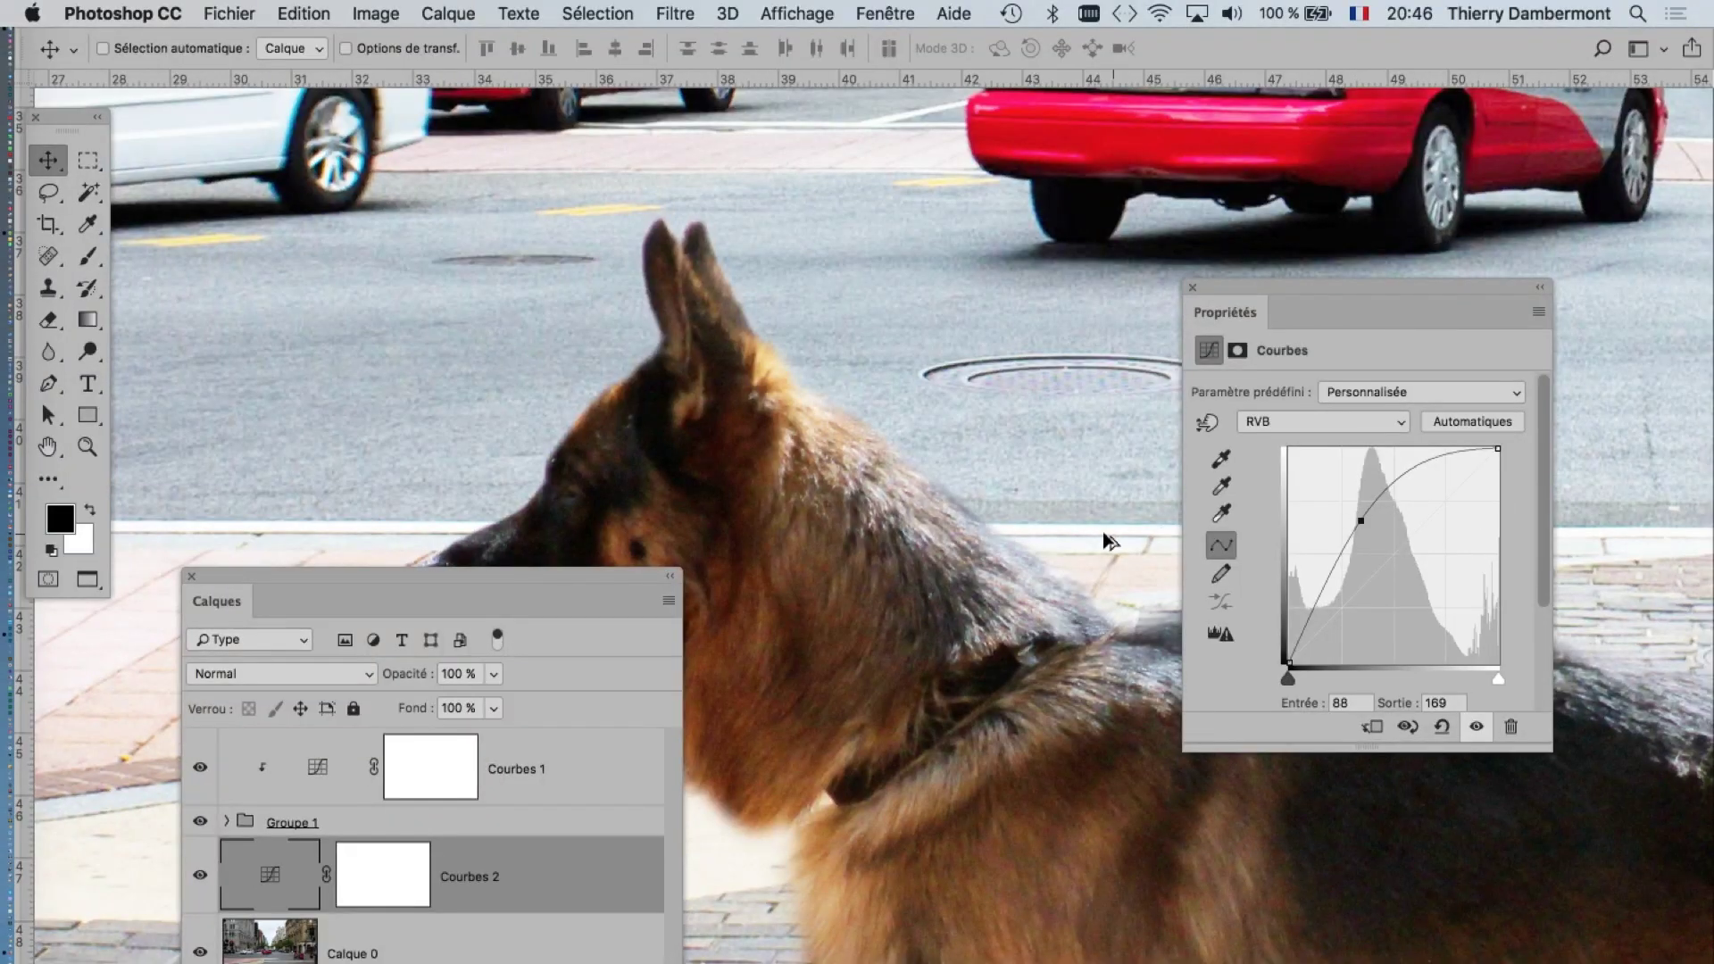
scroll(1102, 535, down, 2)
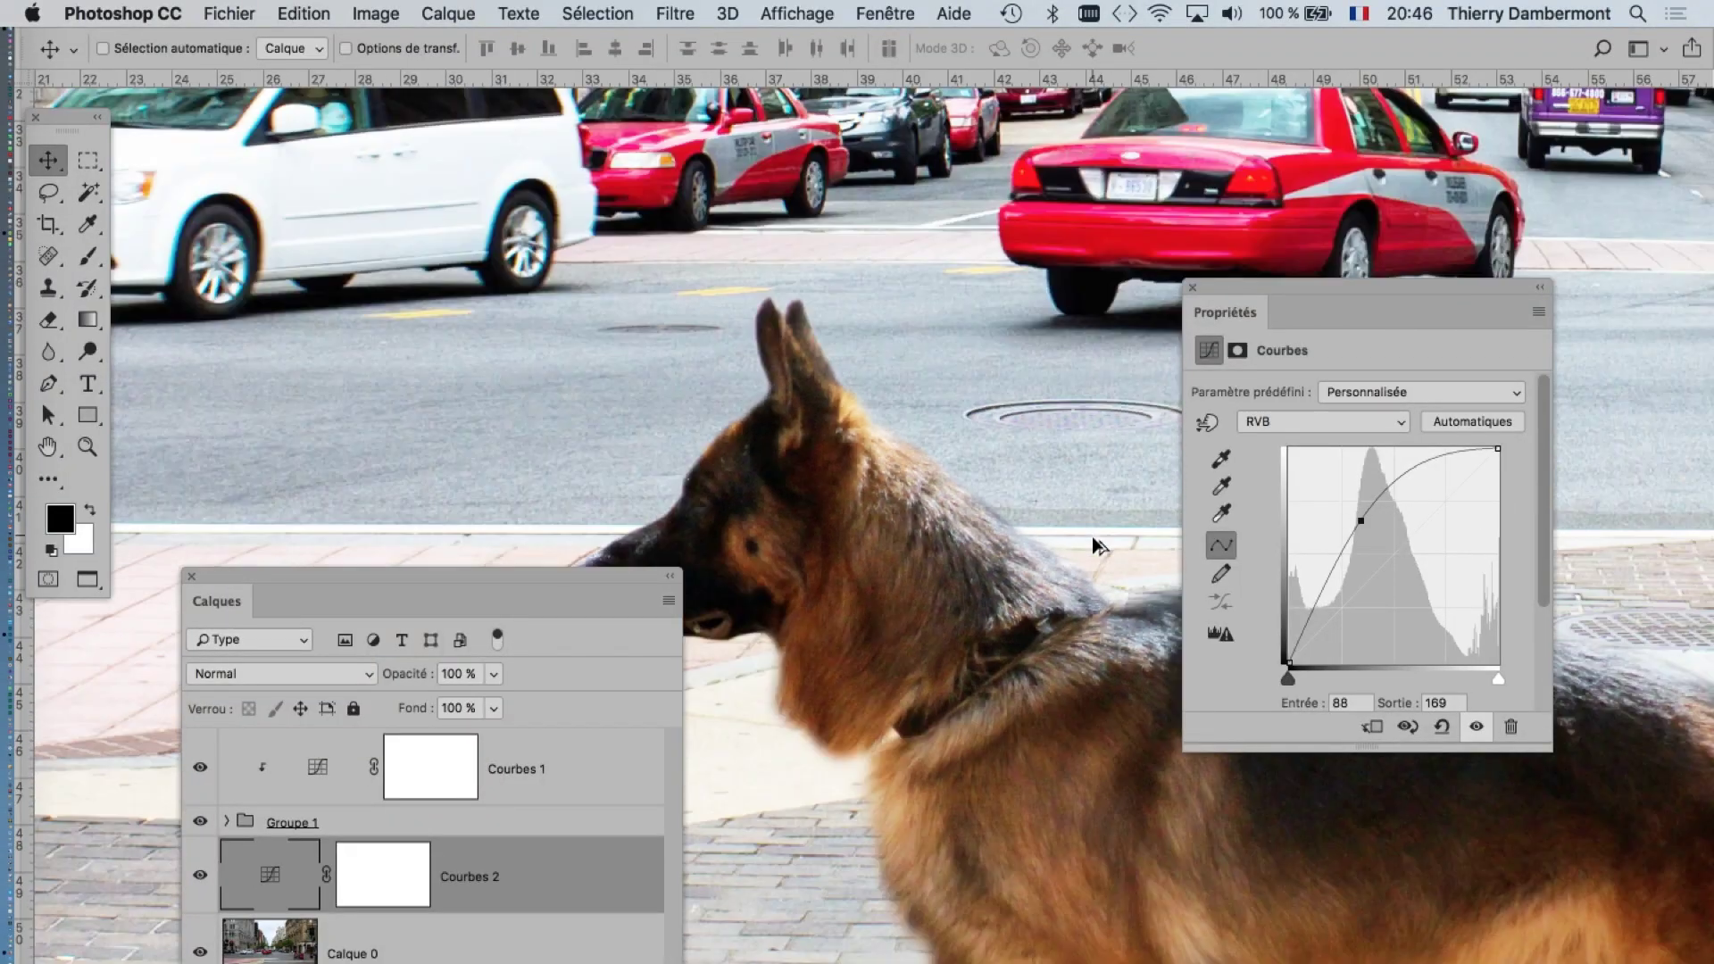
scroll(1091, 539, down, 1)
scroll(1089, 543, down, 2)
scroll(1090, 545, down, 1)
scroll(1089, 545, down, 2)
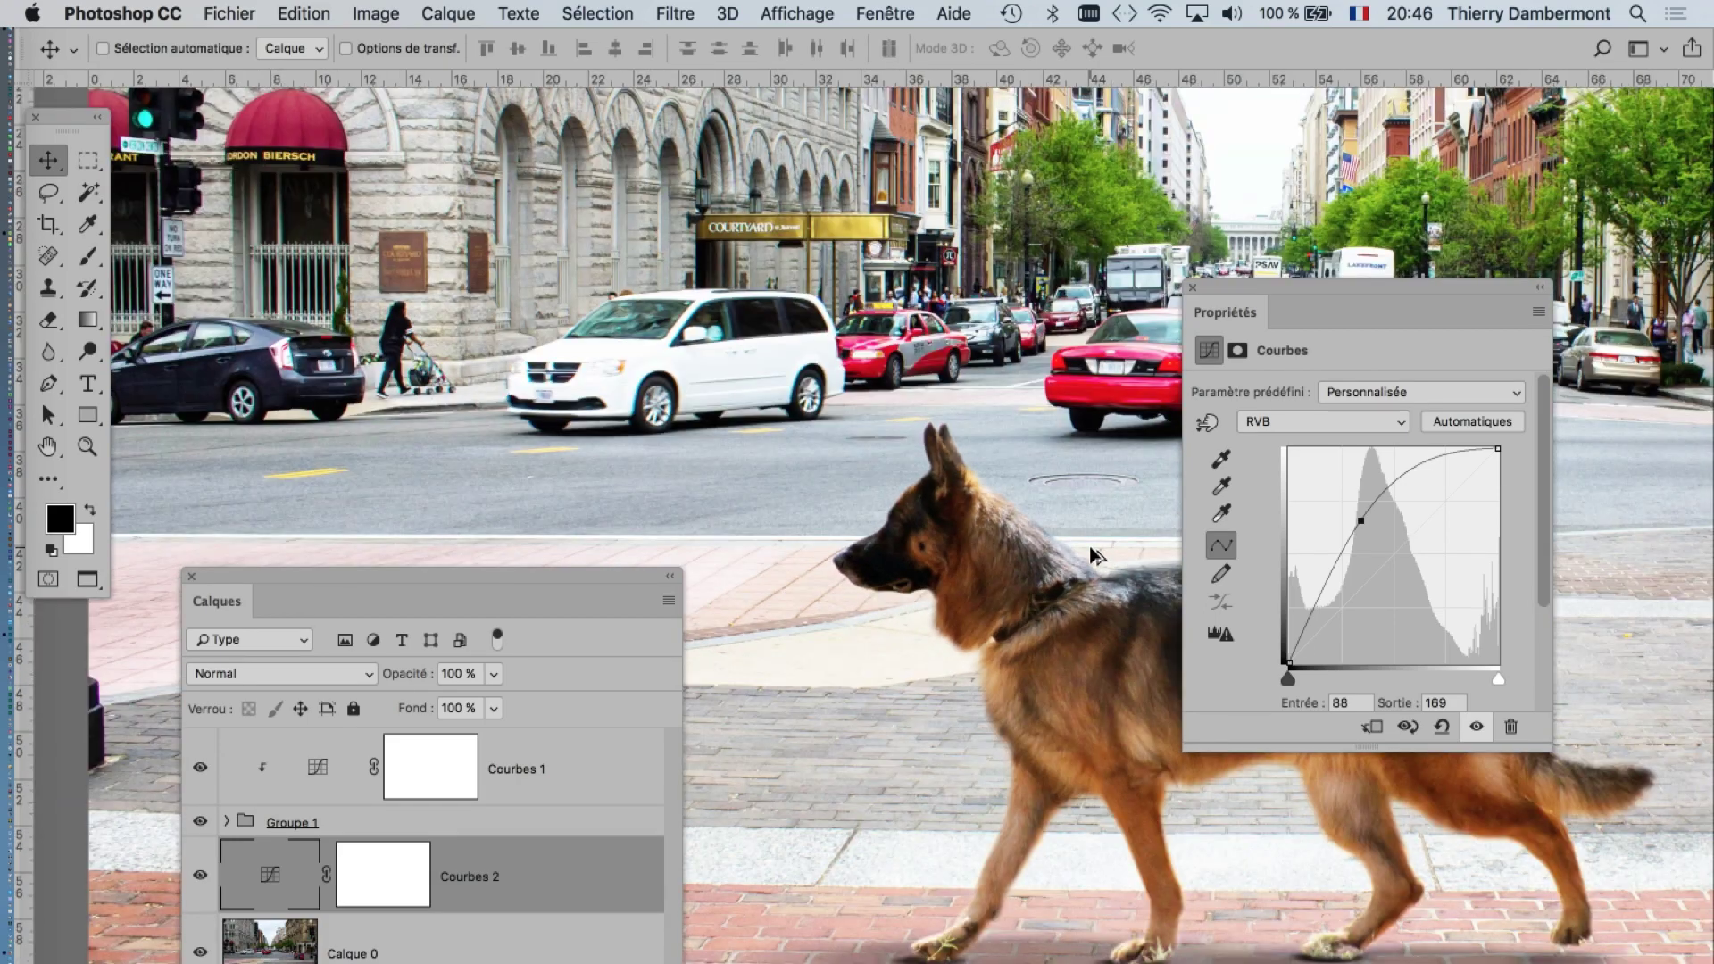
scroll(1089, 549, down, 1)
scroll(1090, 548, down, 1)
drag(1090, 548, 867, 412)
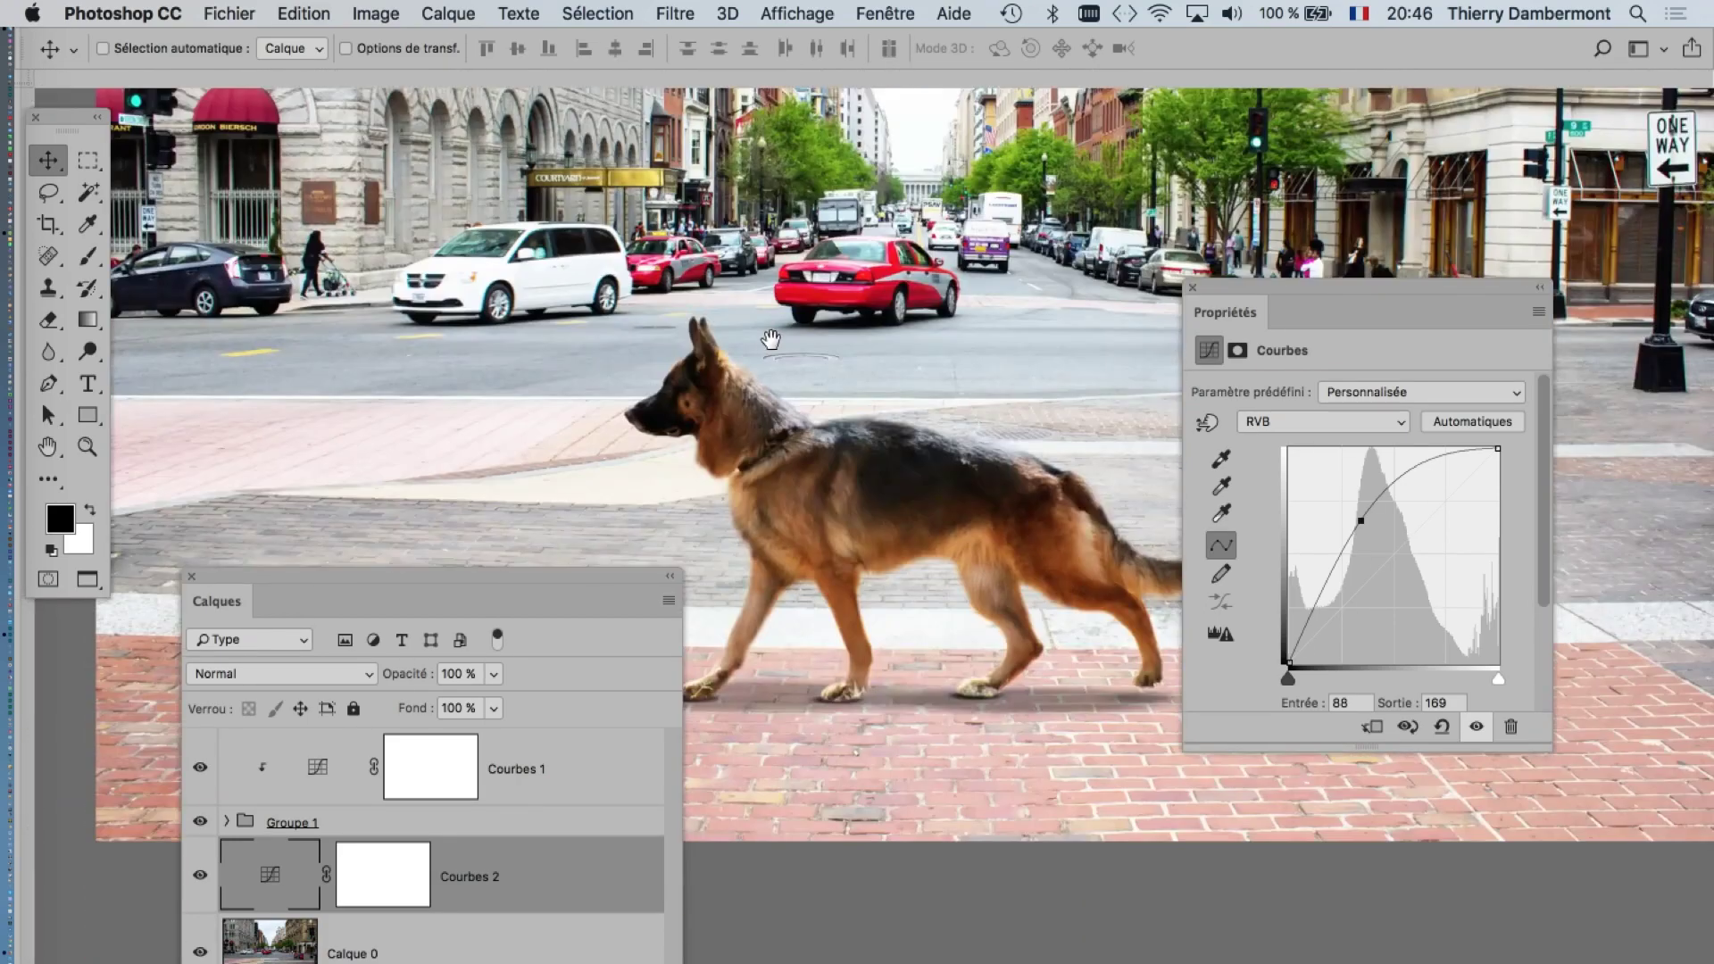
mouse_move(1358, 520)
mouse_down()
mouse_move(1409, 598)
mouse_move(1356, 487)
mouse_move(1373, 516)
mouse_up()
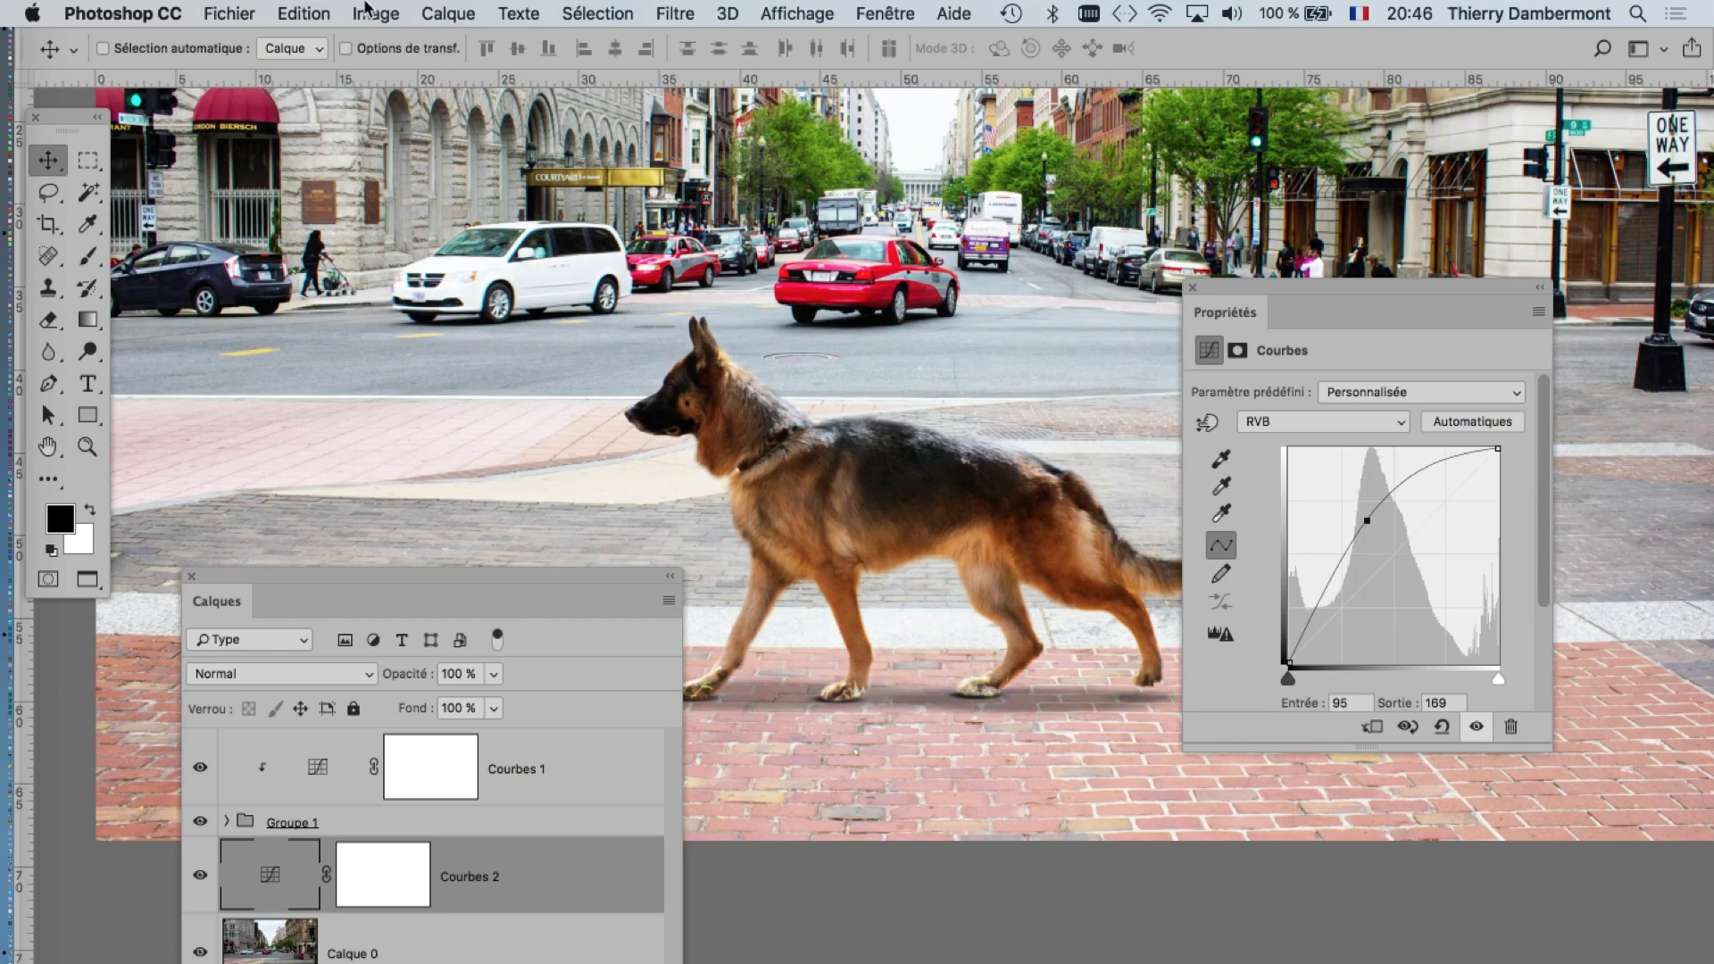
- Bring up the Save As dialog, browse the MacBookPro drive, then cancel
click(229, 13)
click(935, 356)
key(super+shift+s)
click(408, 318)
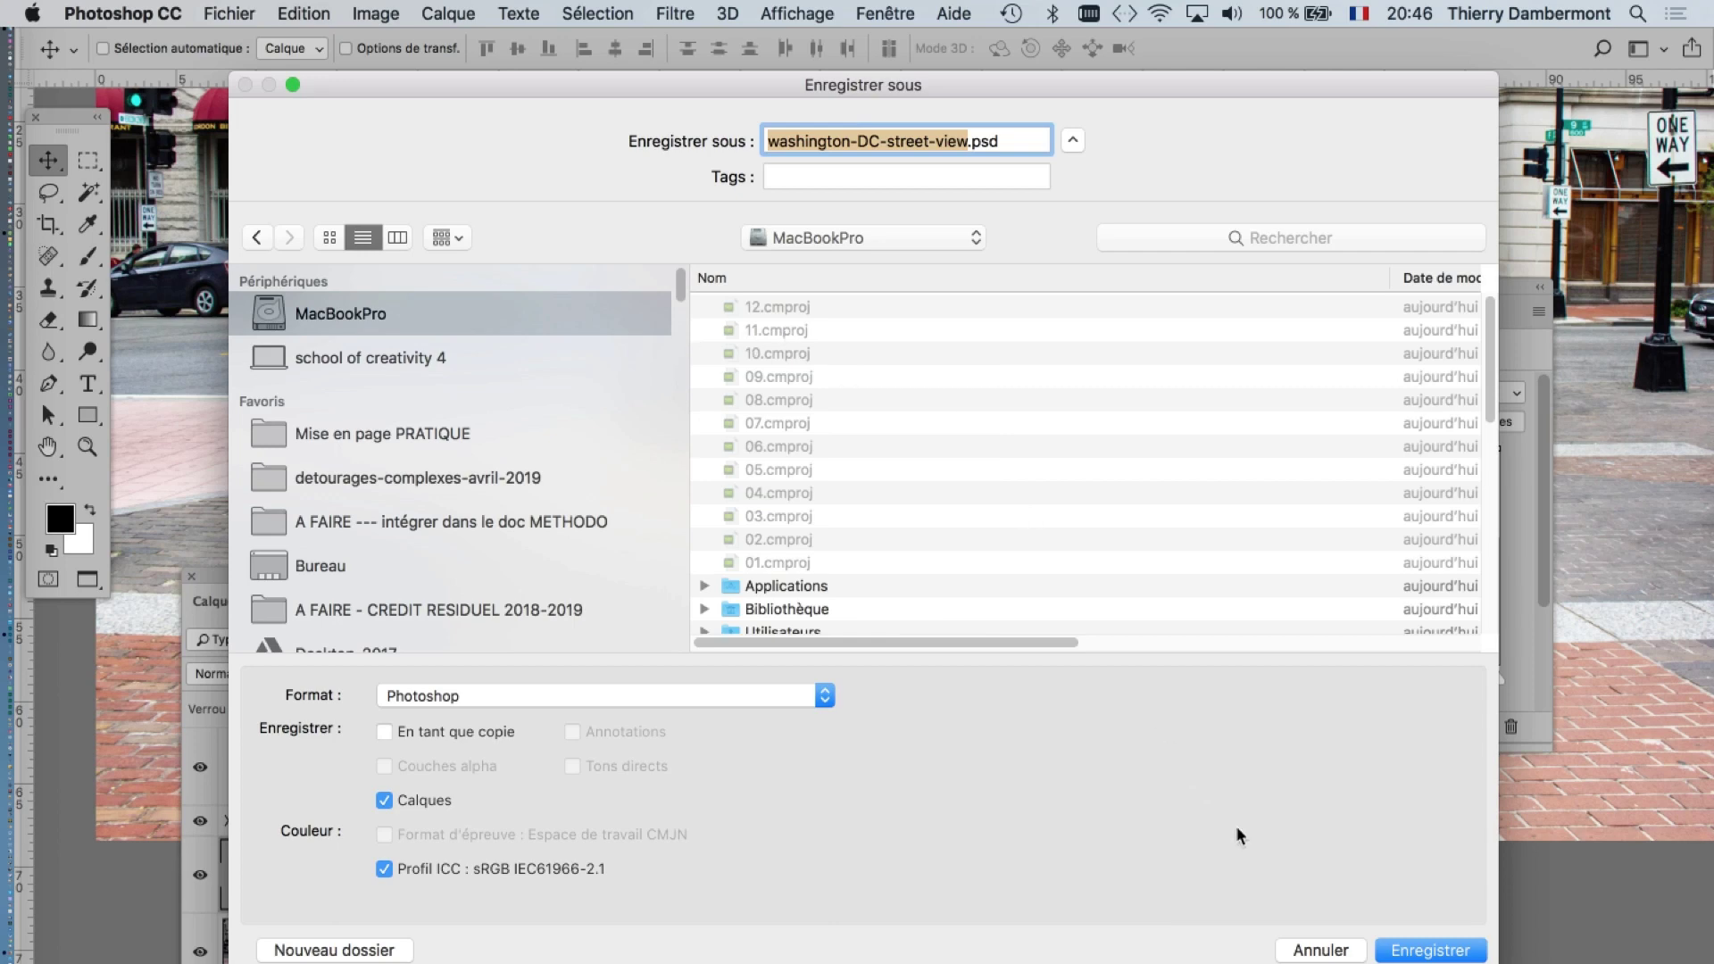
click(1319, 952)
- Save washington-DC-street-view-01.psd into detourages-complexes-avril-2019 with Maximiser la compatibilité on
click(229, 13)
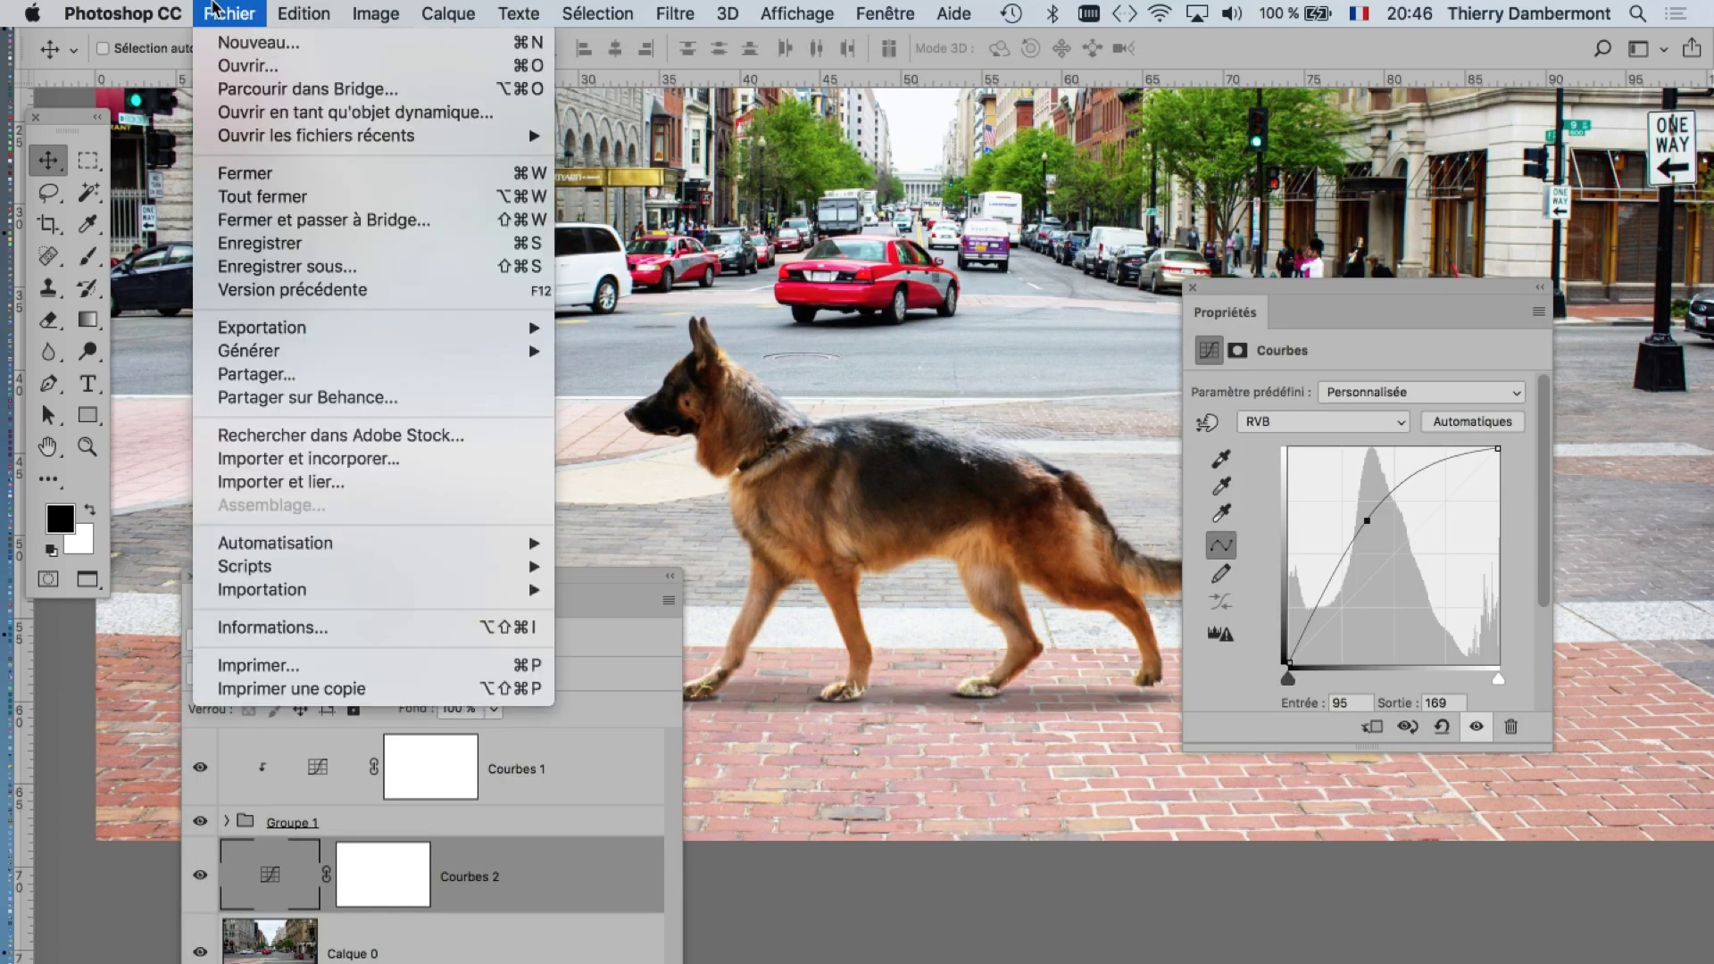
click(352, 265)
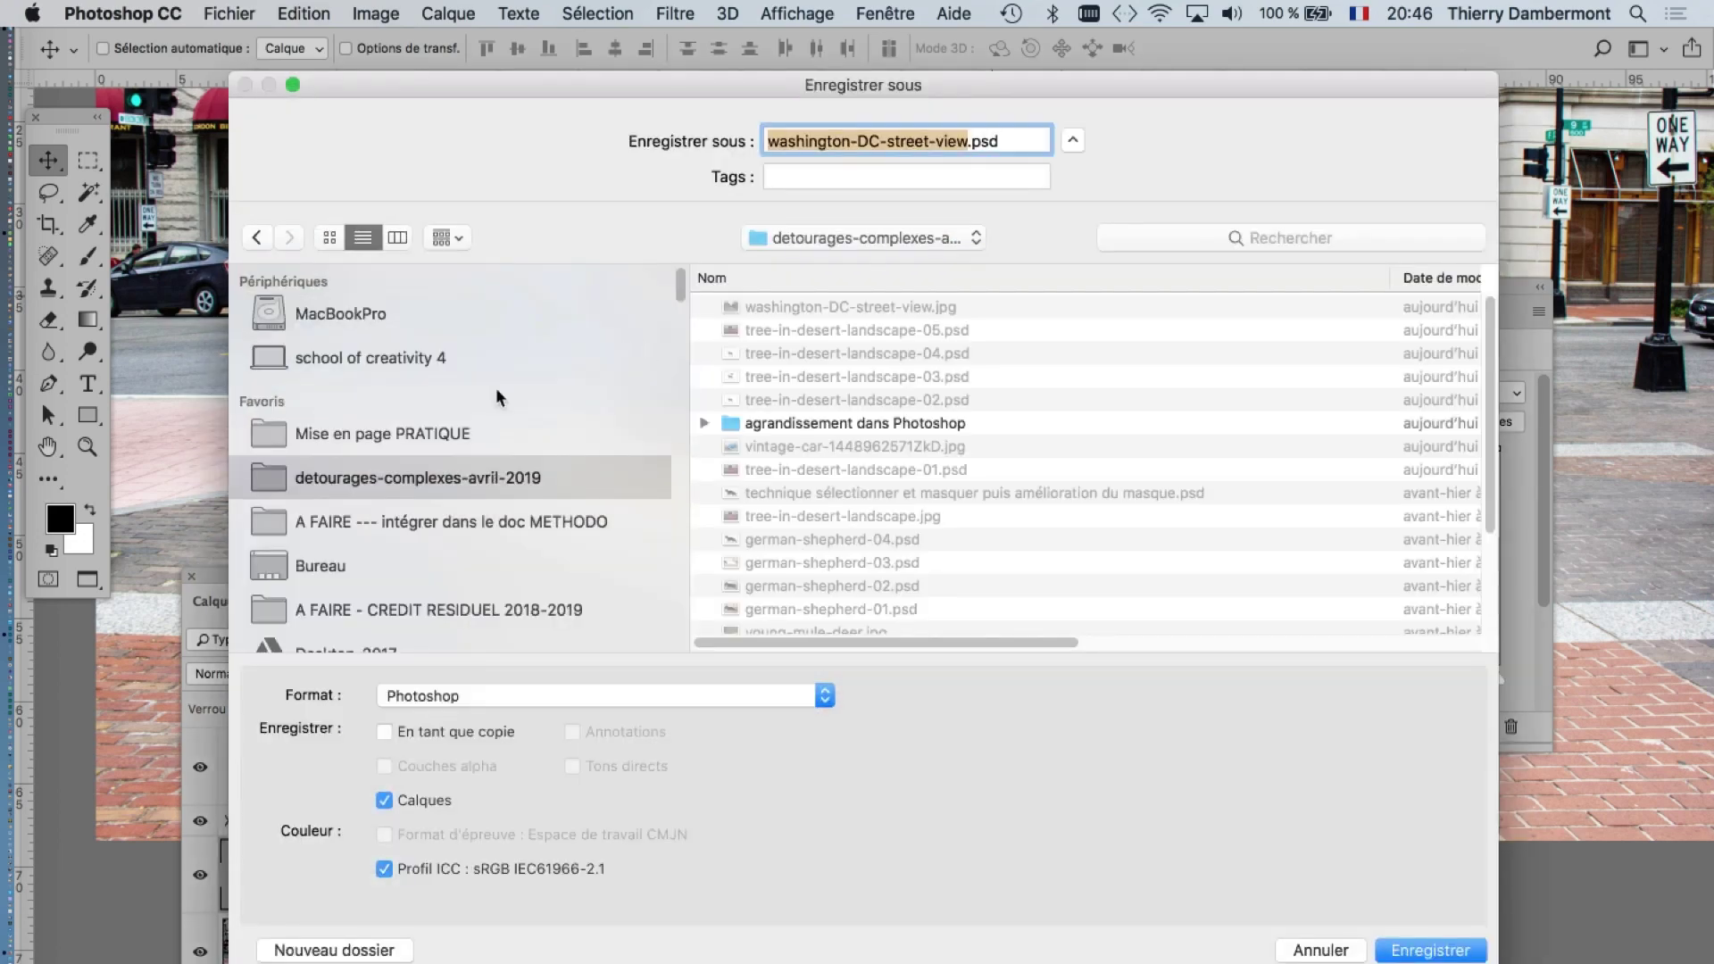
click(448, 434)
click(500, 471)
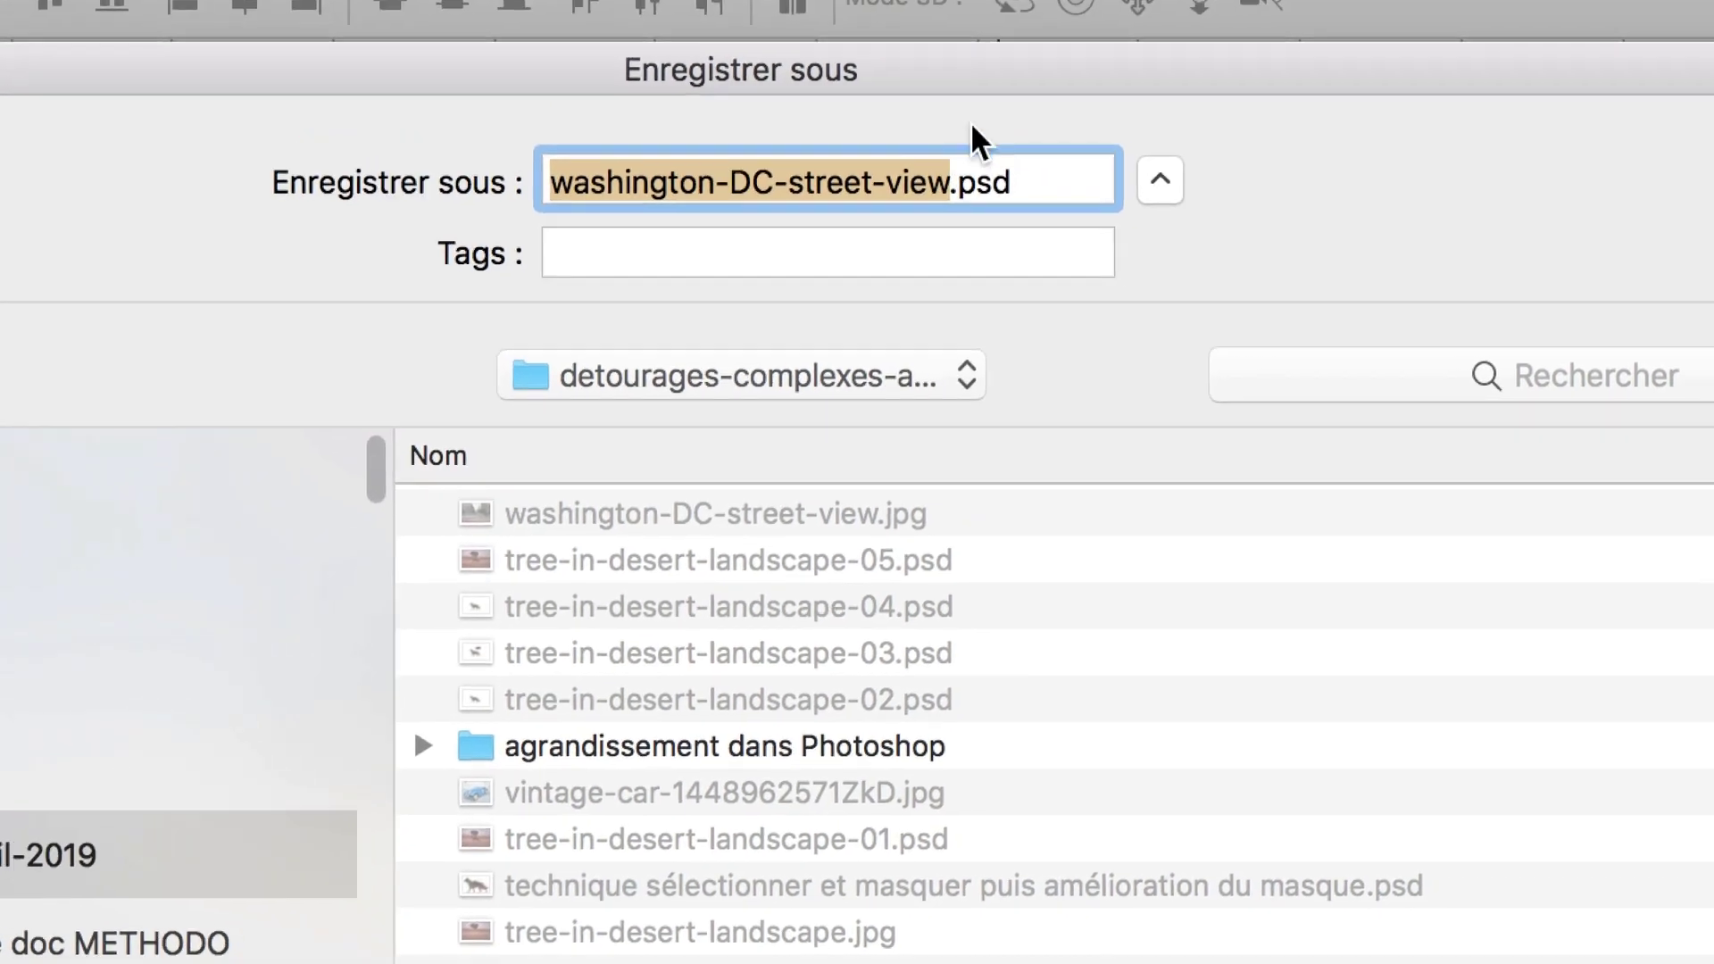
click(952, 182)
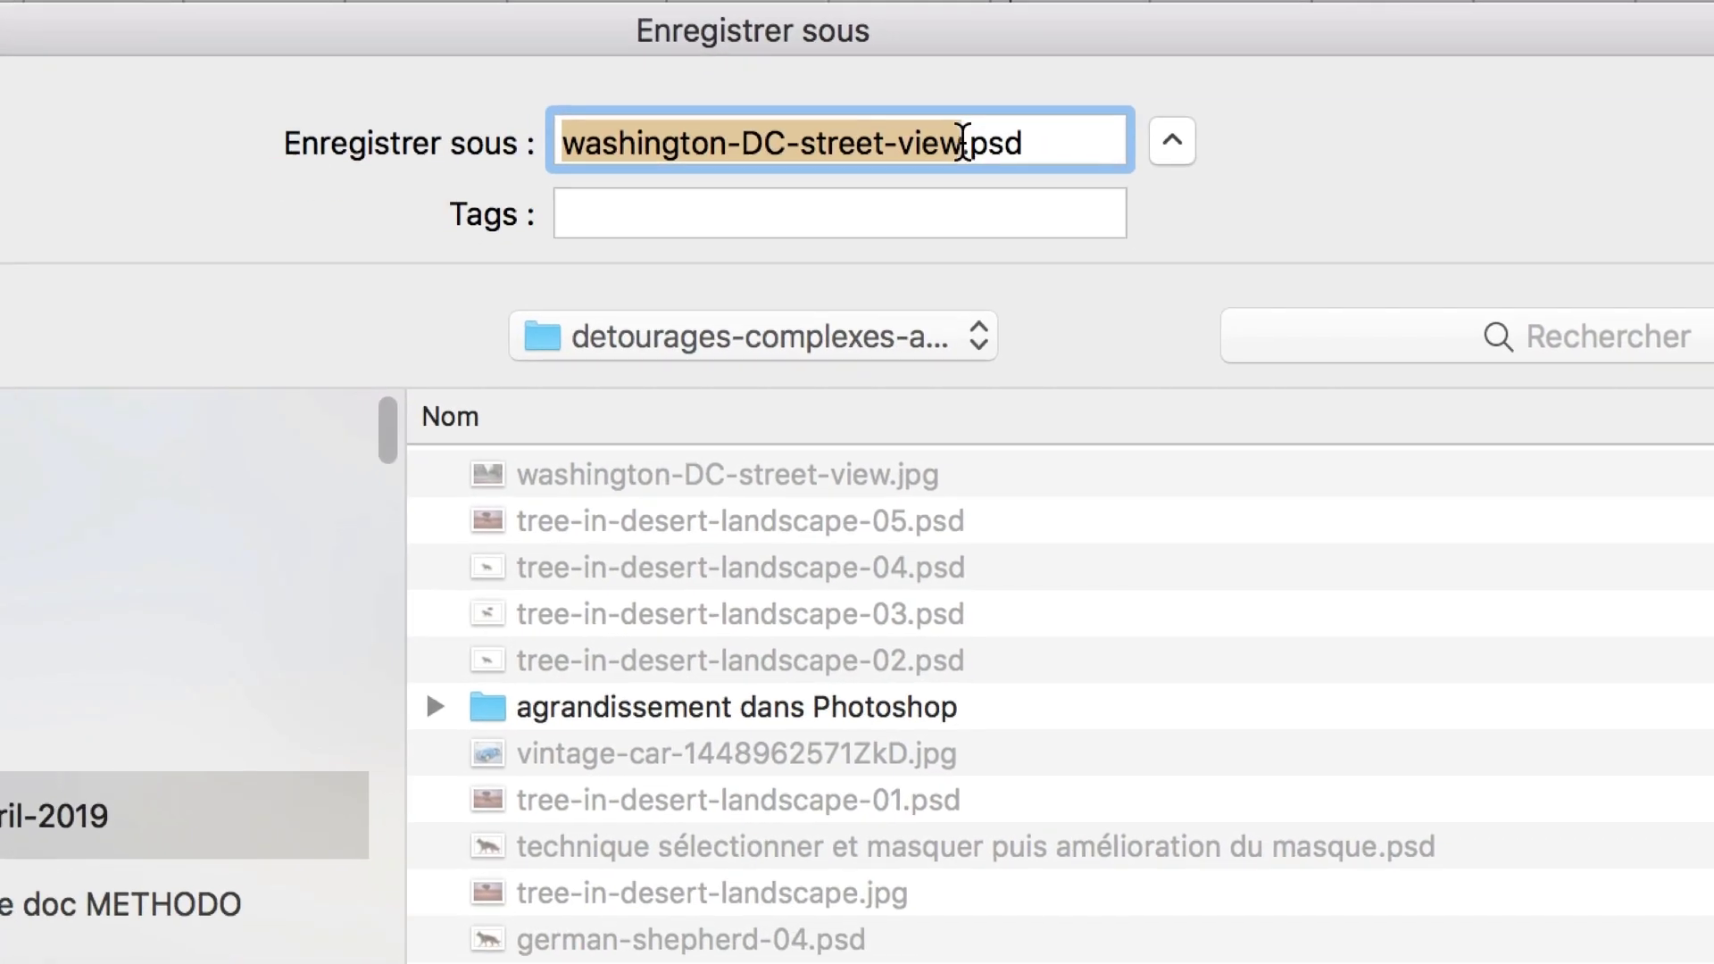
text(-01)
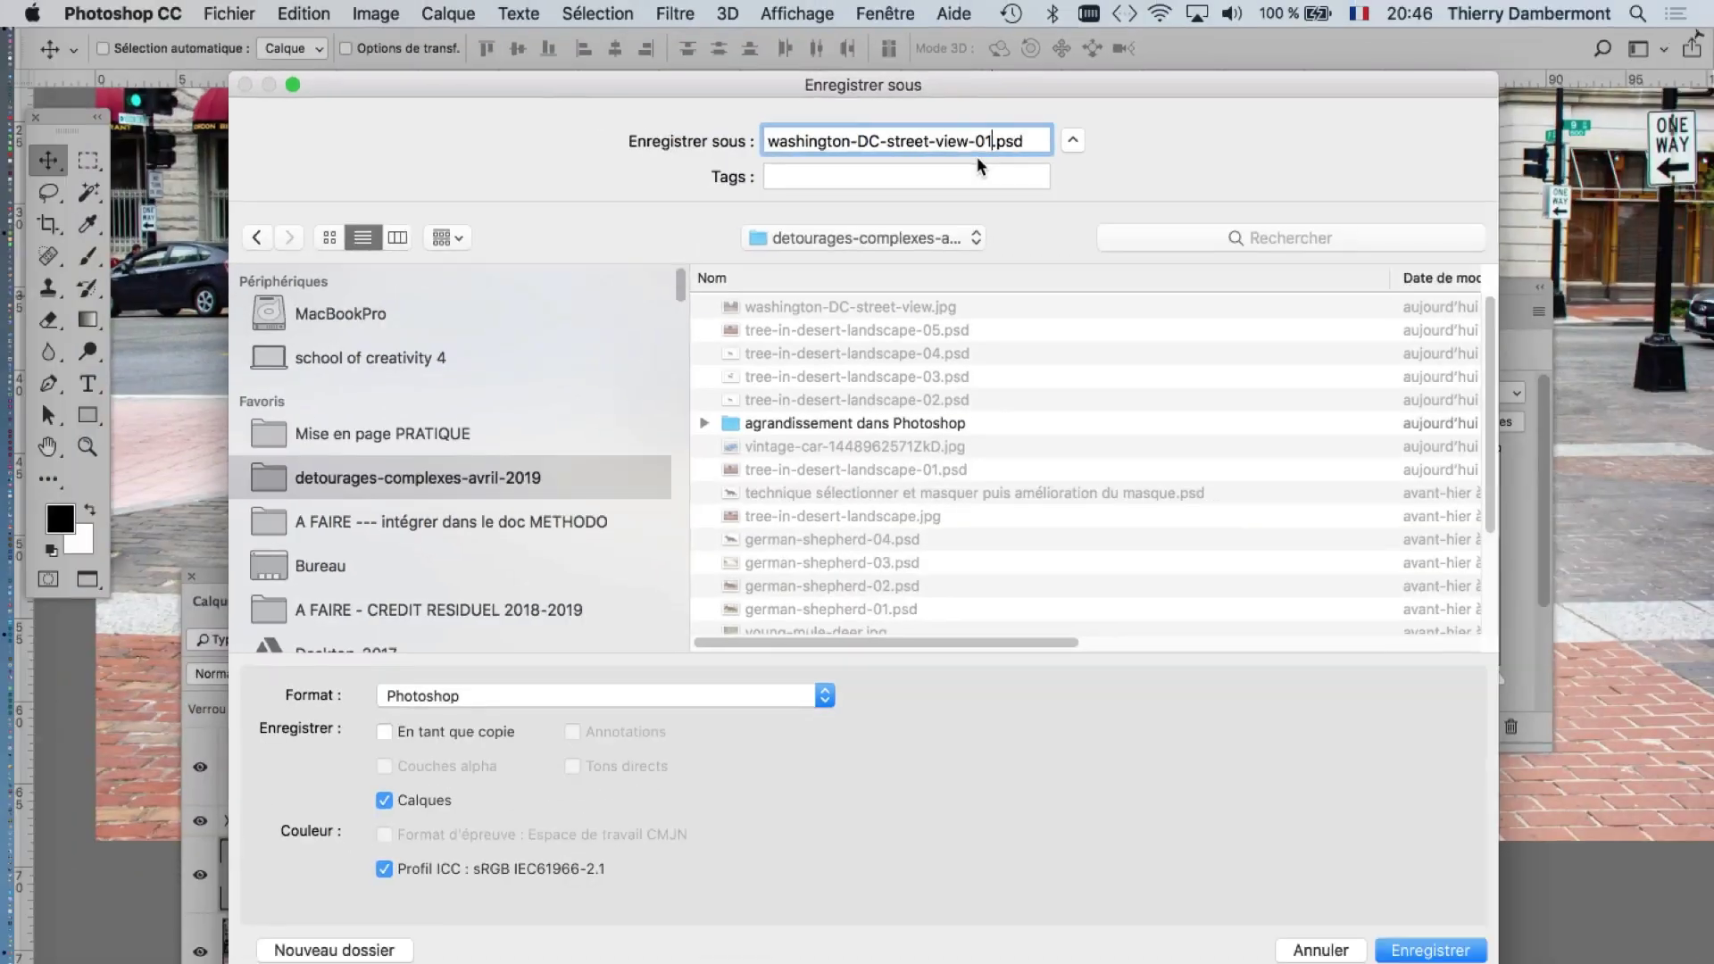
click(1433, 950)
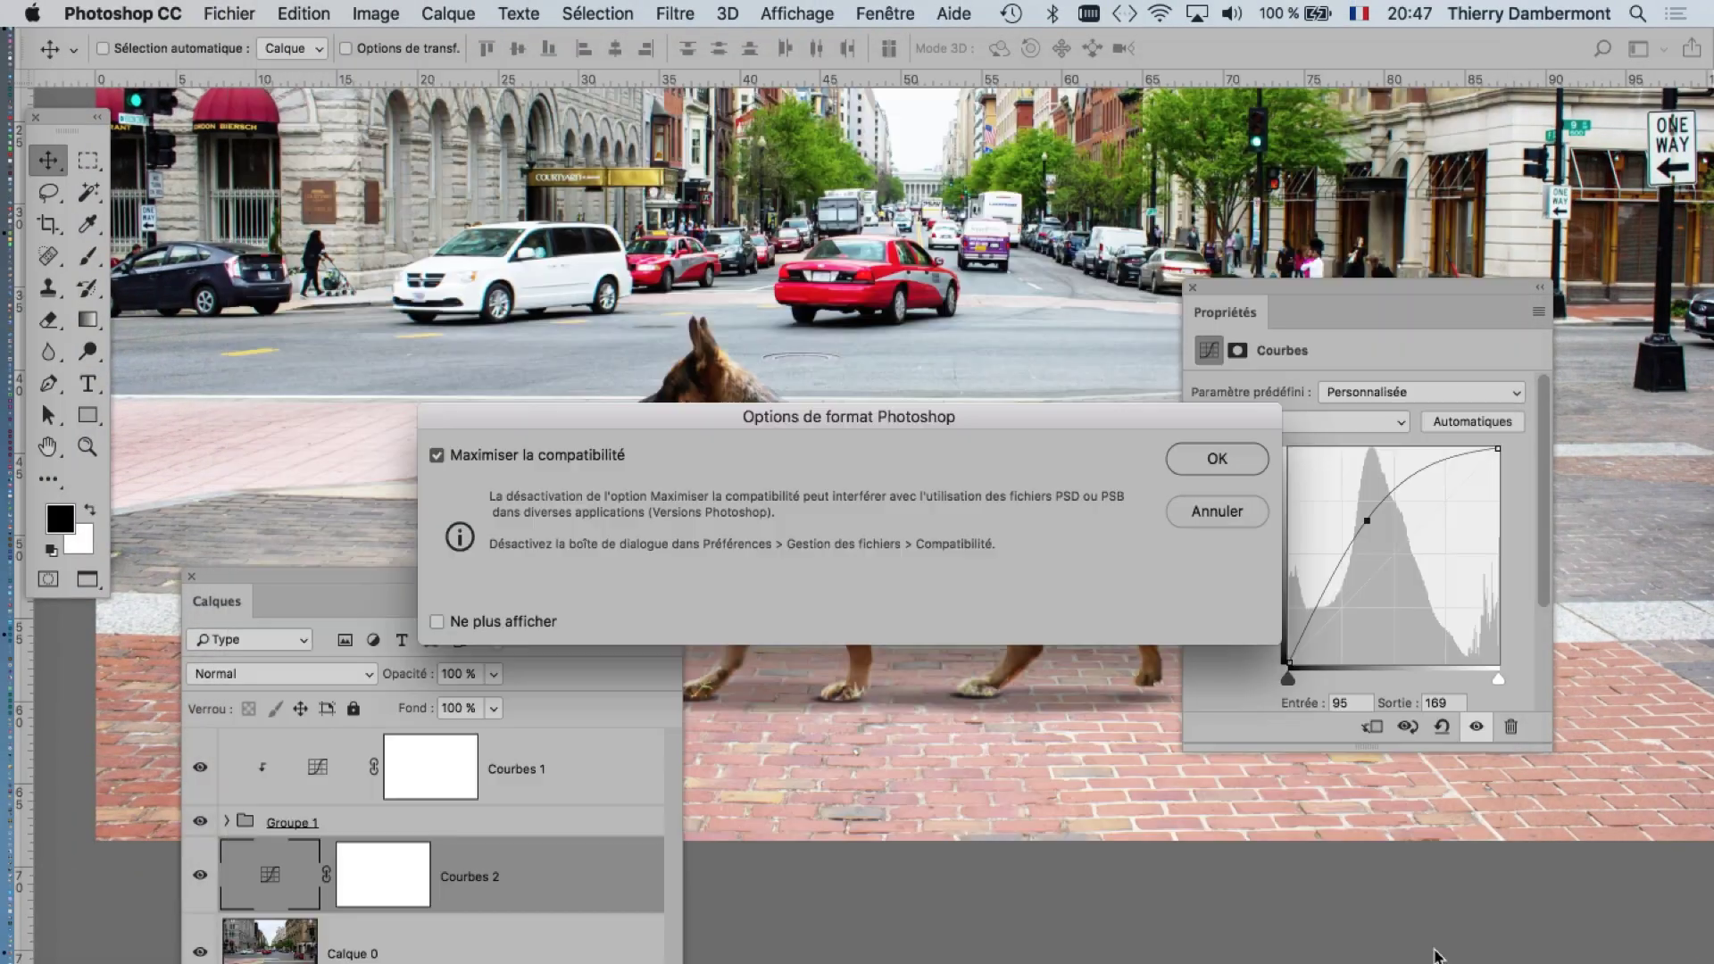
click(1219, 462)
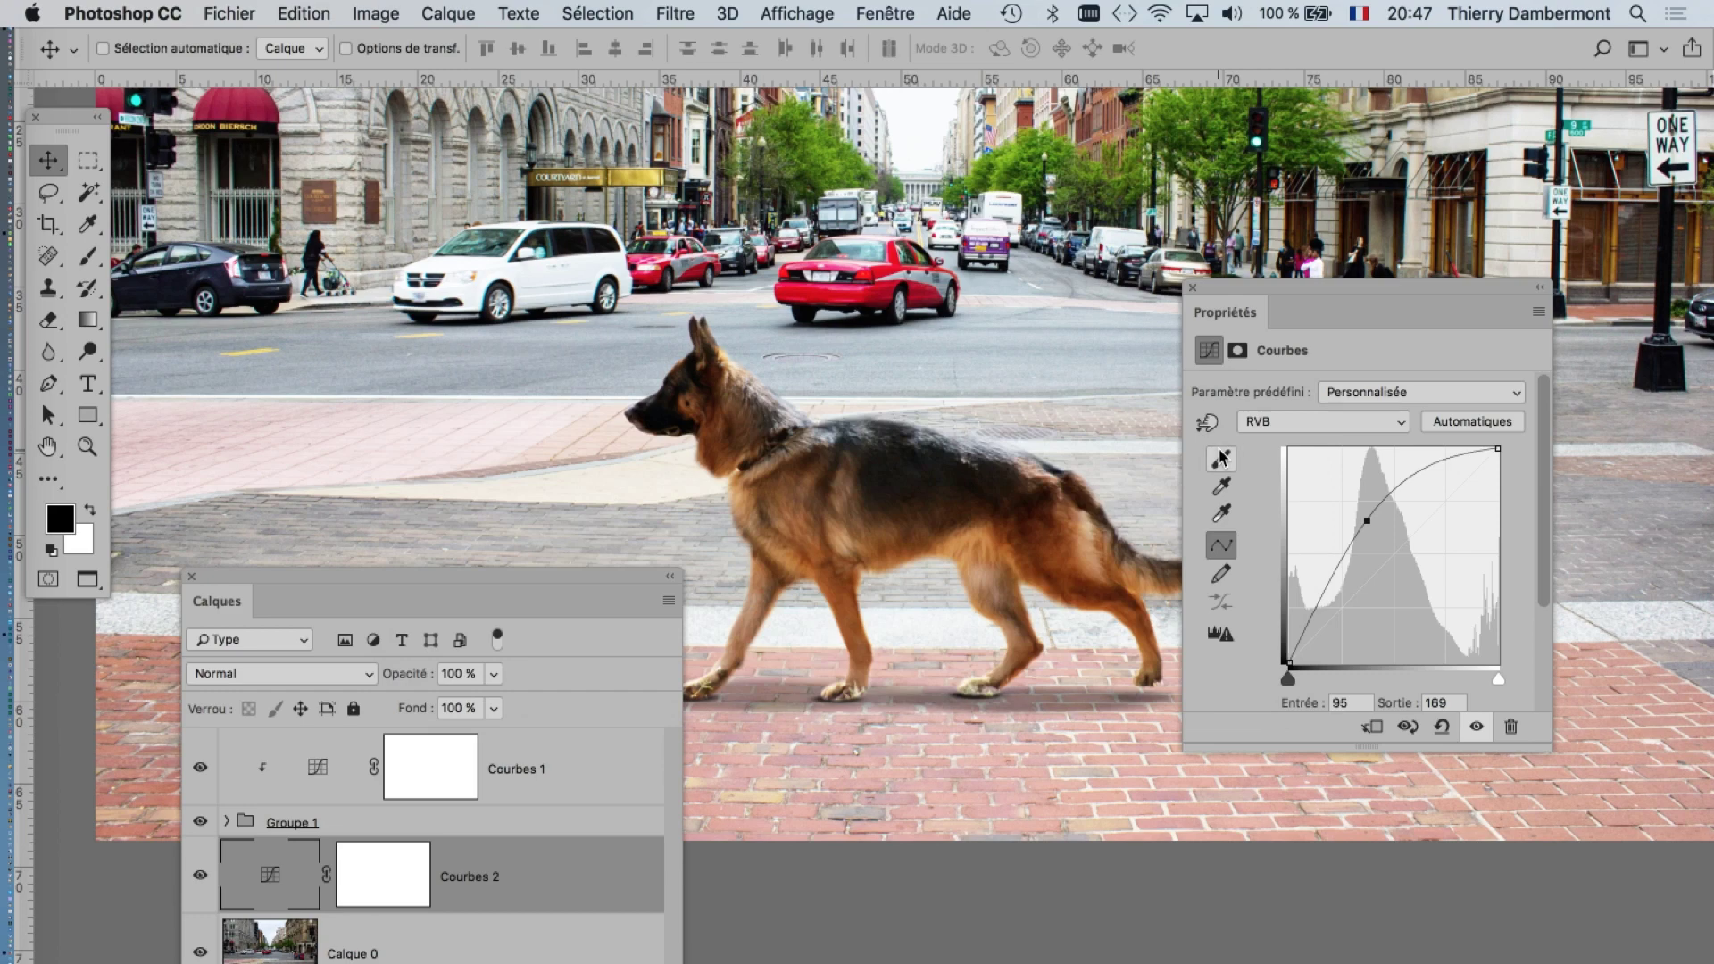
- Zoom out, recentre the street and rearrange the Calques and Propriétés panels around the image
scroll(793, 430, down, 3)
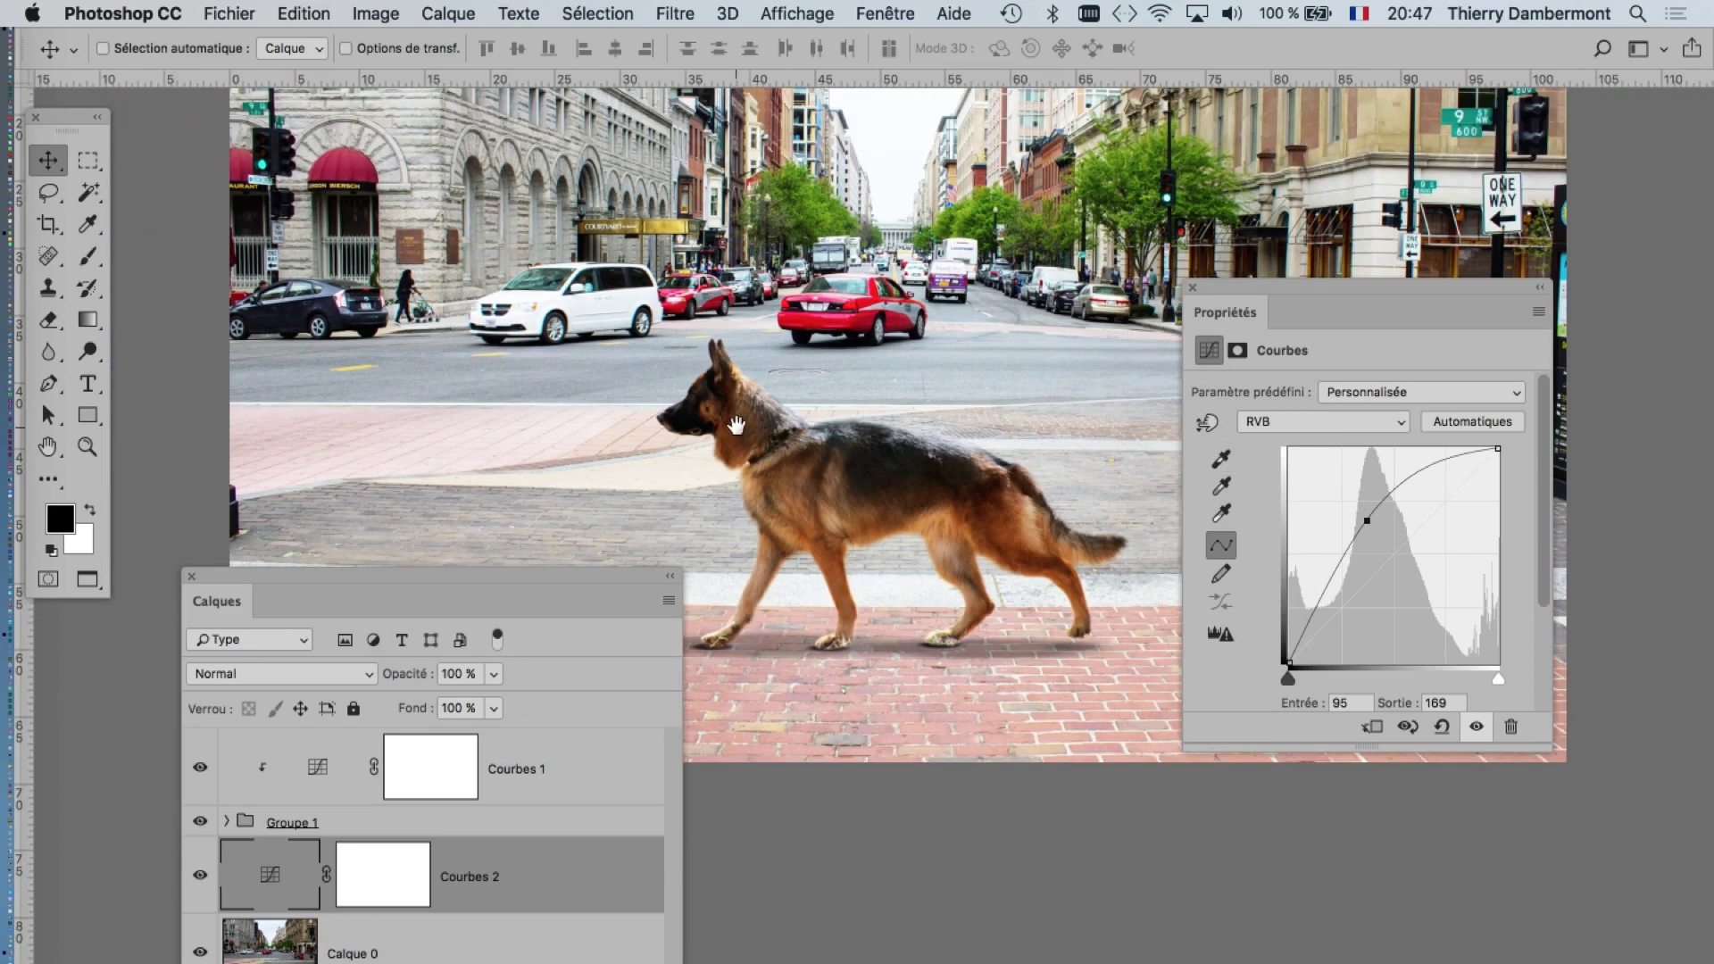
drag(736, 425, 690, 363)
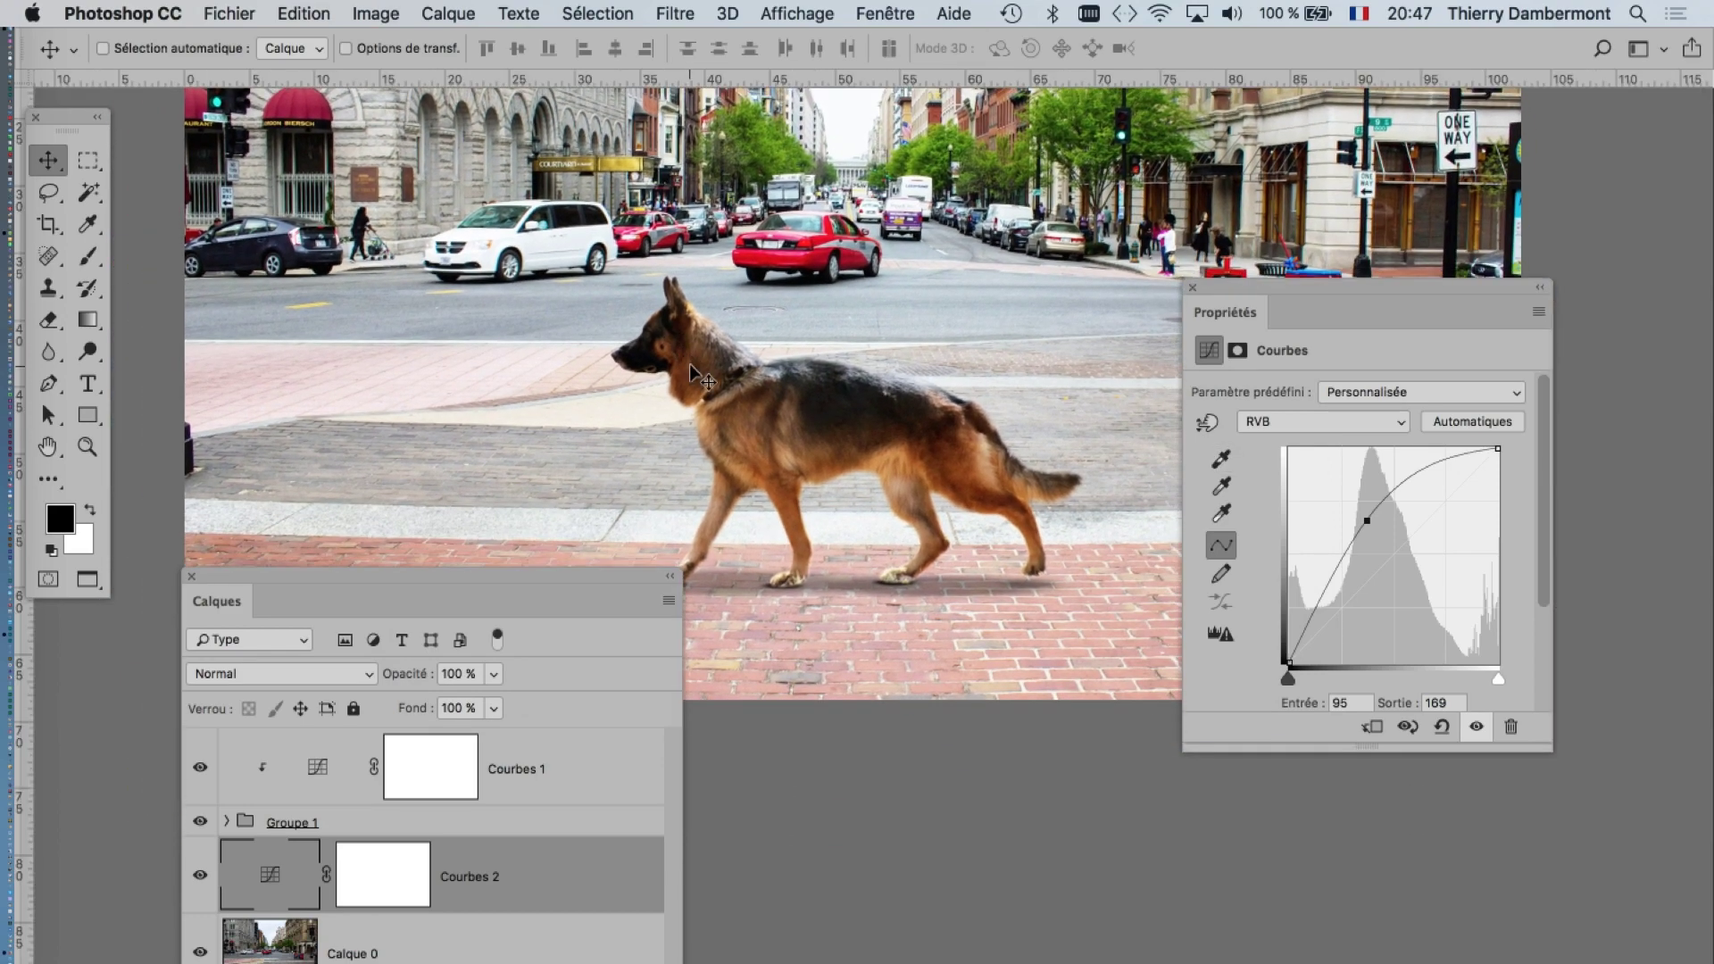
key(super)
drag(1324, 294, 1363, 307)
drag(623, 582, 705, 481)
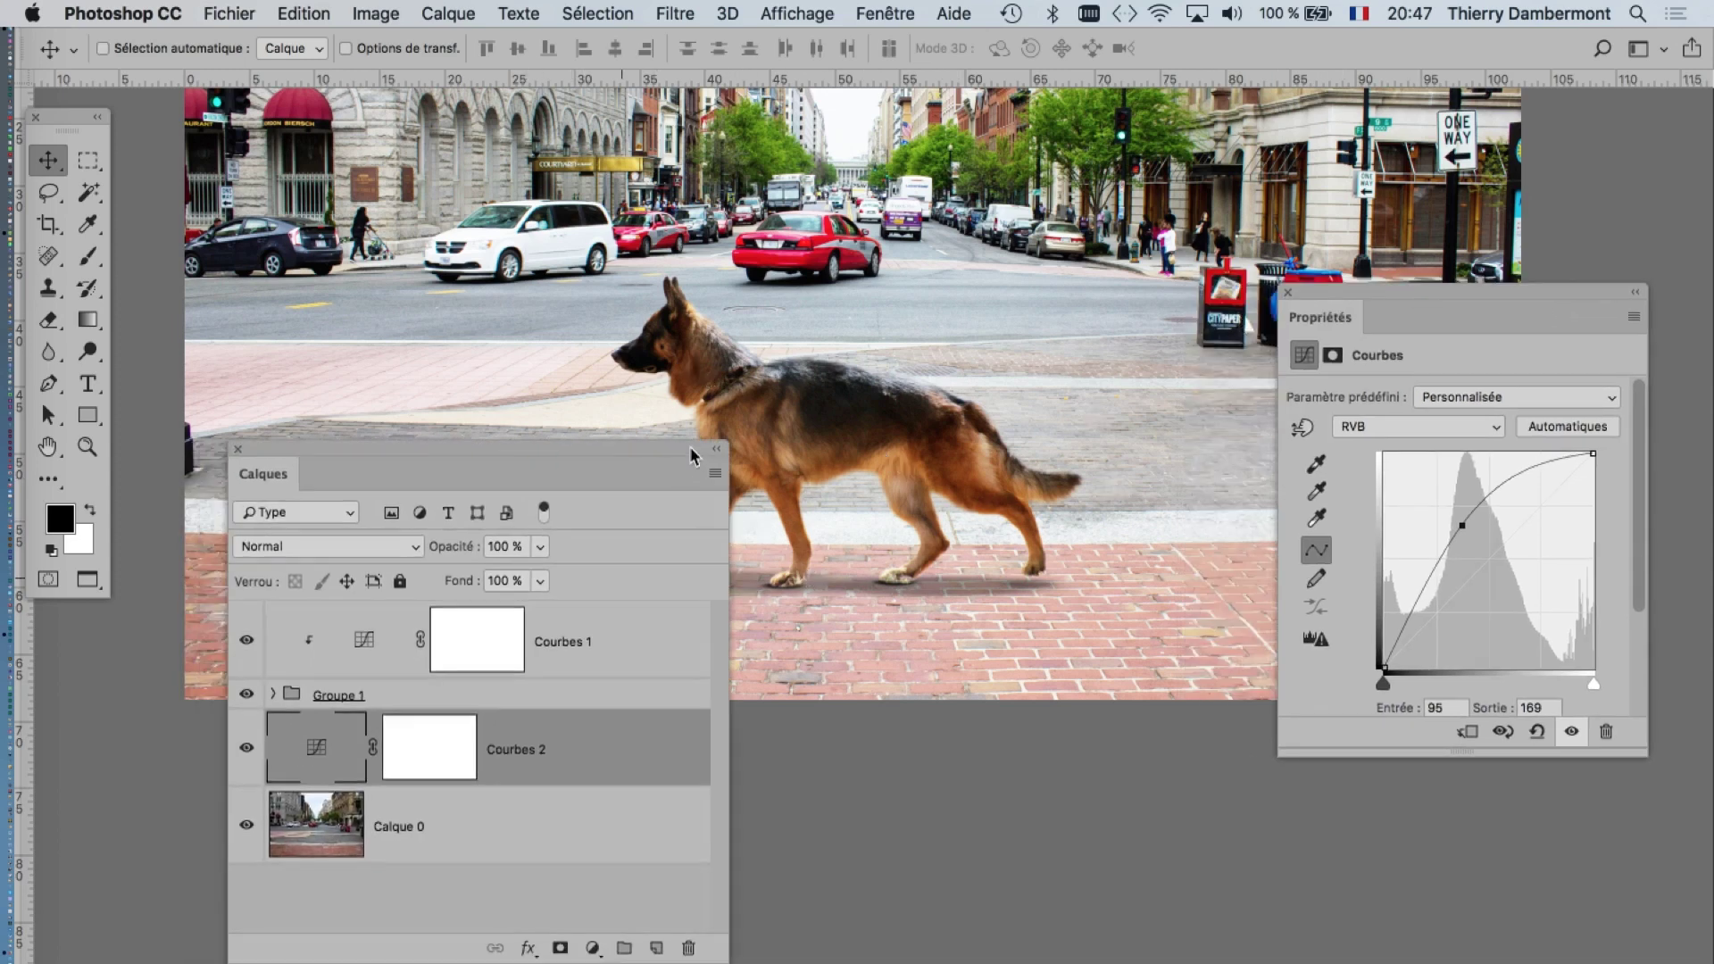
scroll(942, 457, down, 1)
scroll(939, 455, down, 1)
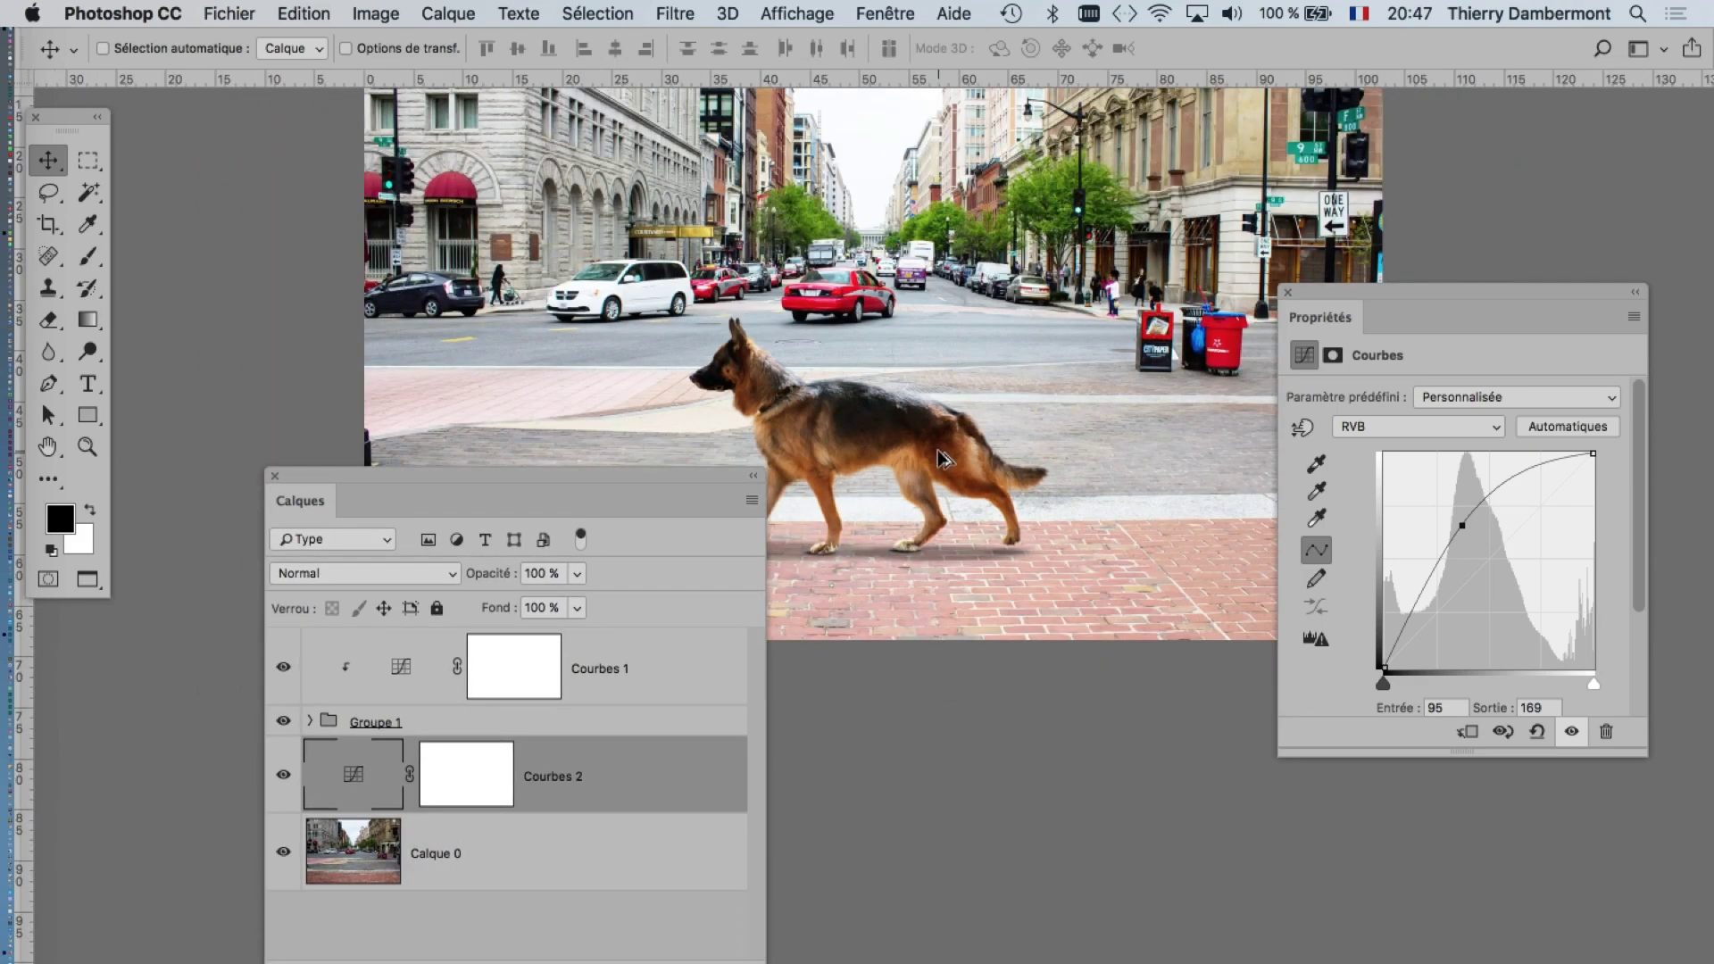
drag(655, 485, 534, 536)
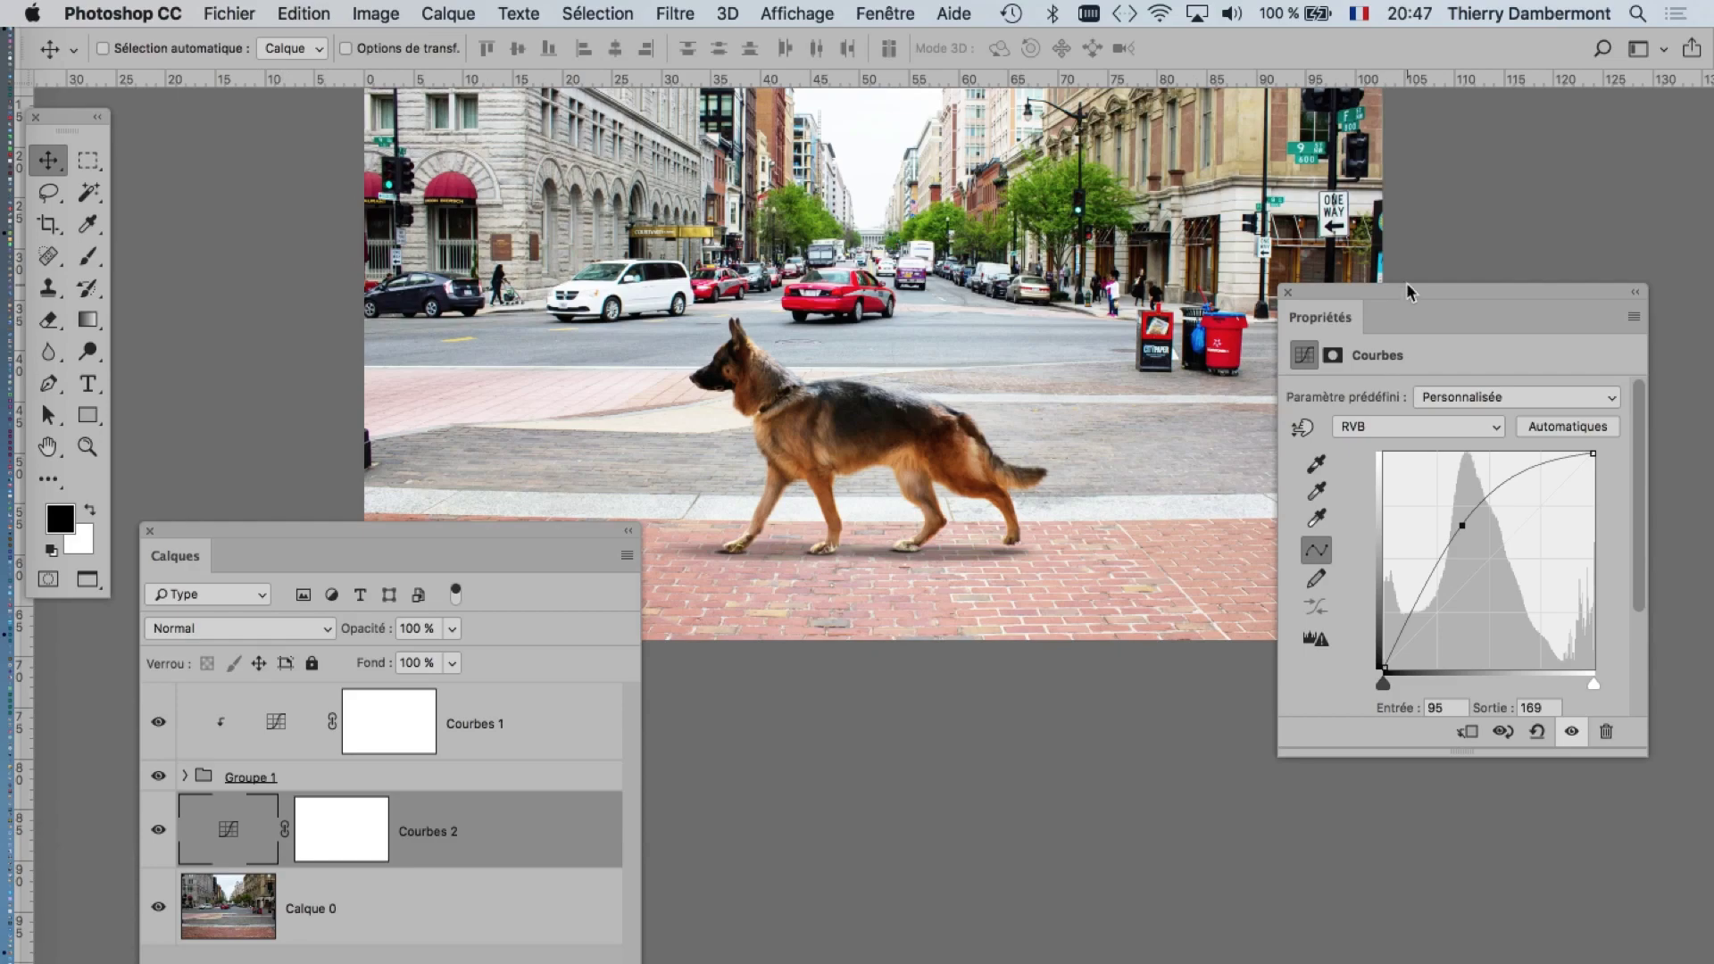
drag(1407, 284, 1326, 310)
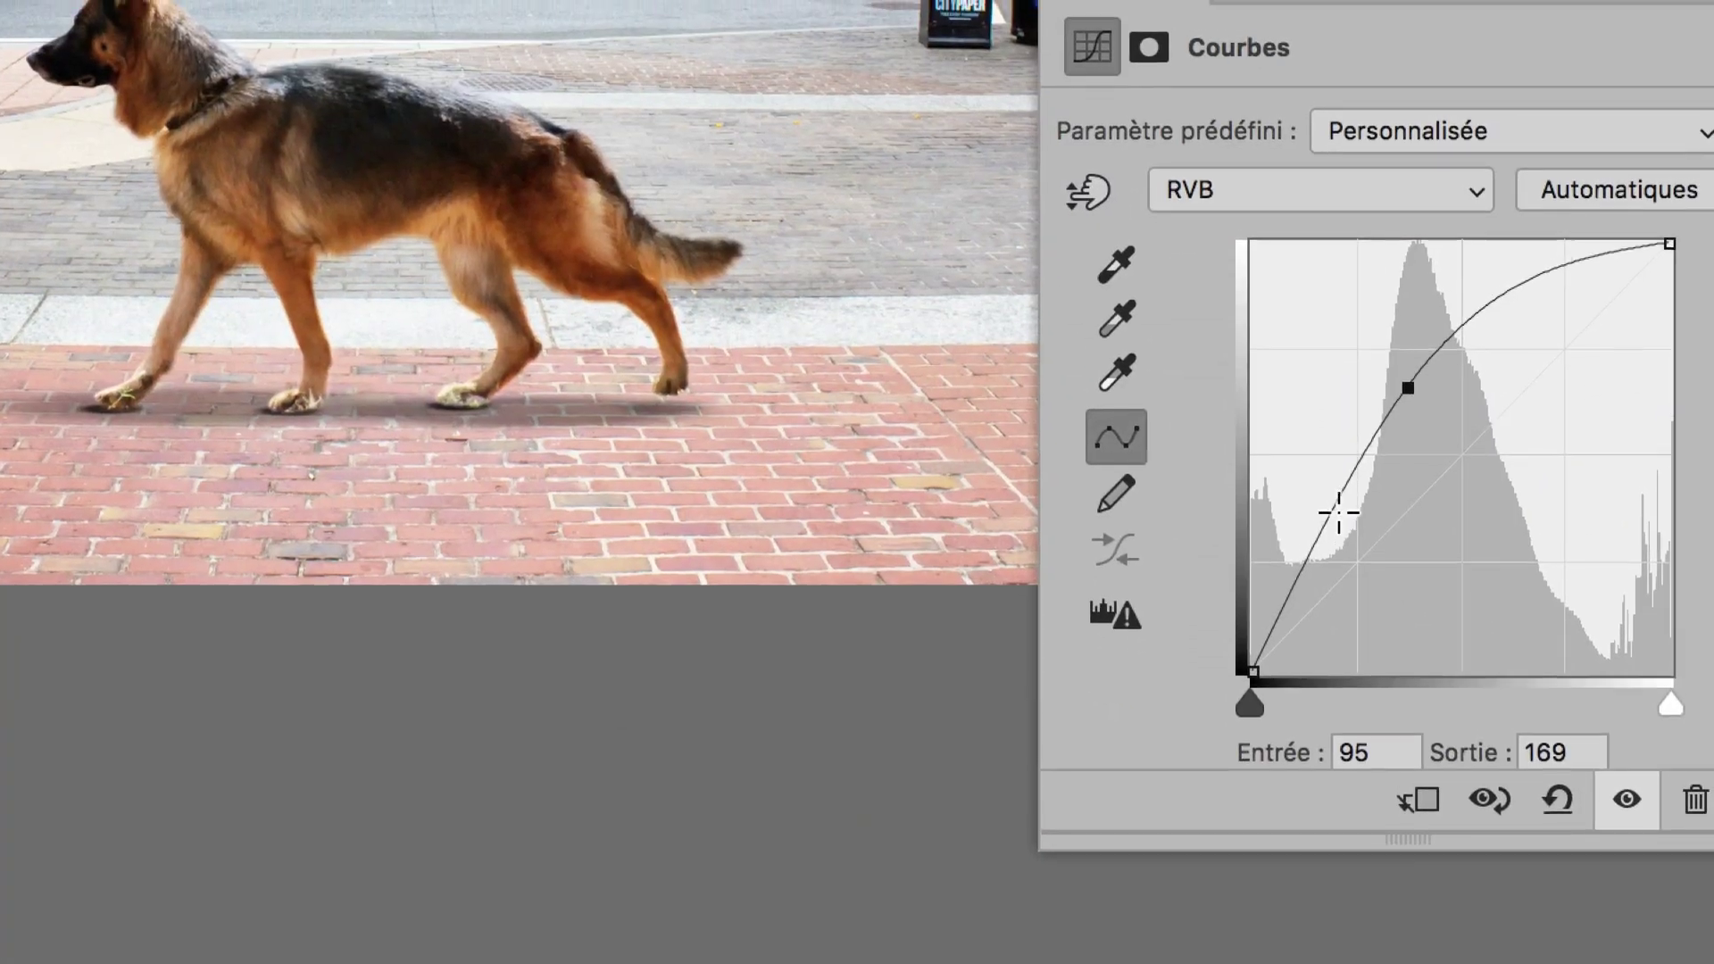
- Shape Courbes 2 into a steep S-curve, upper point near 136 in, 206 out
click(1339, 513)
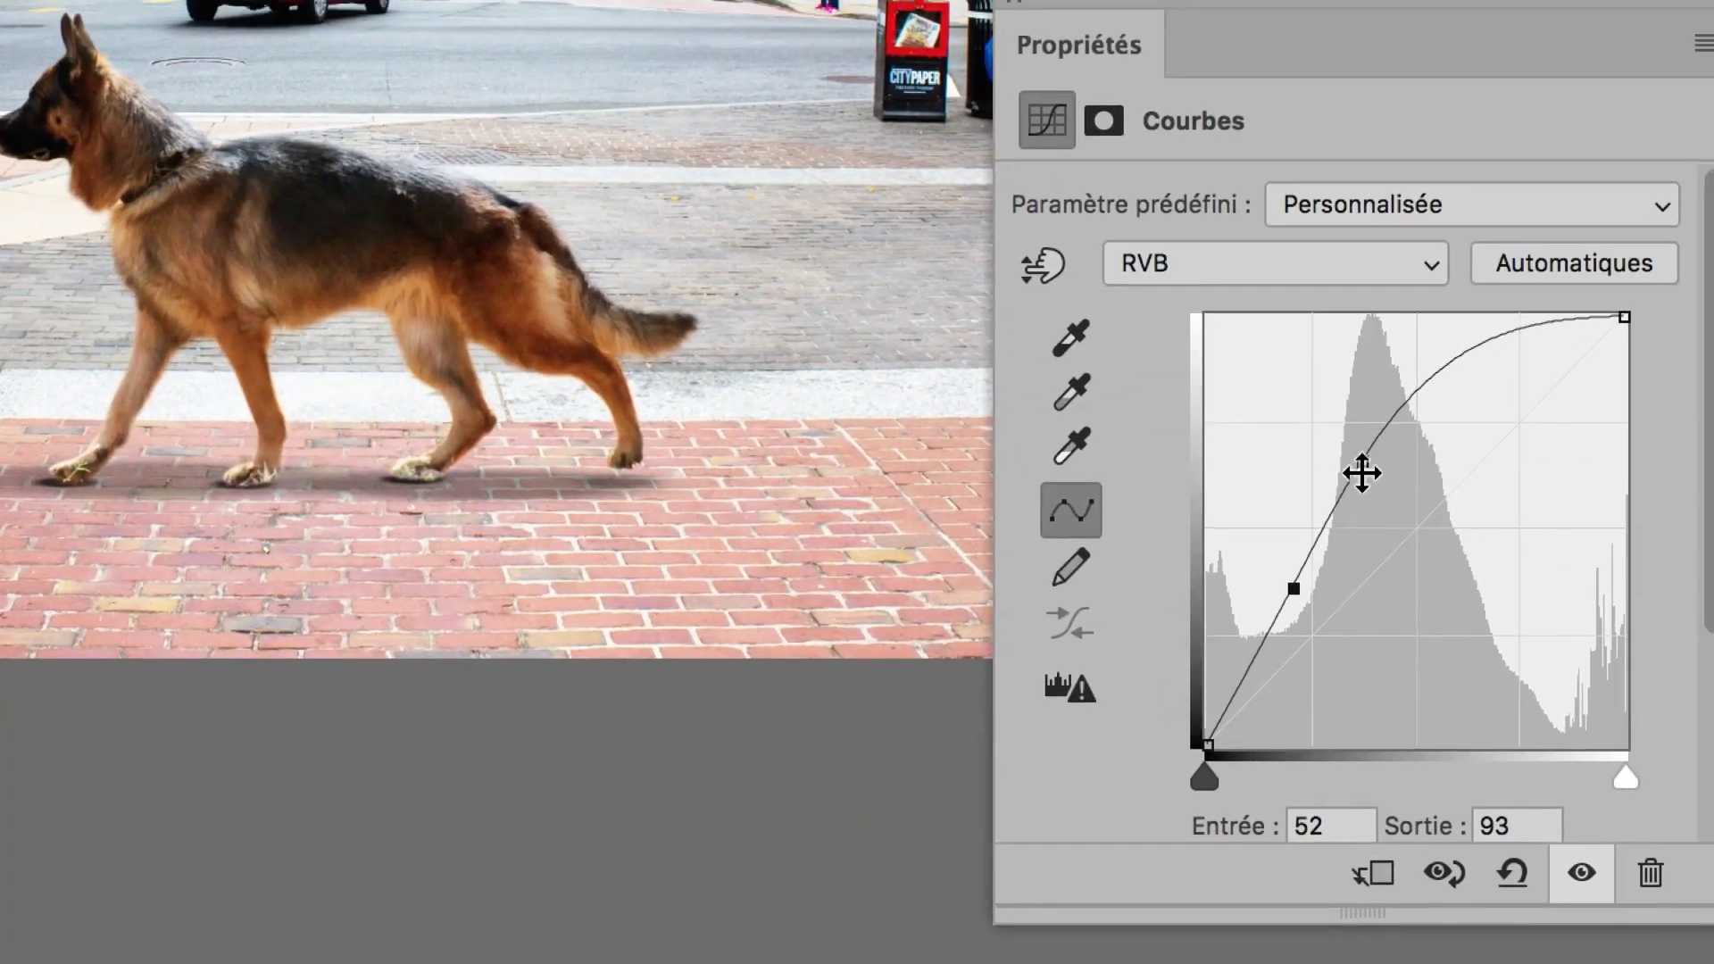
drag(1408, 387, 1517, 355)
click(1220, 615)
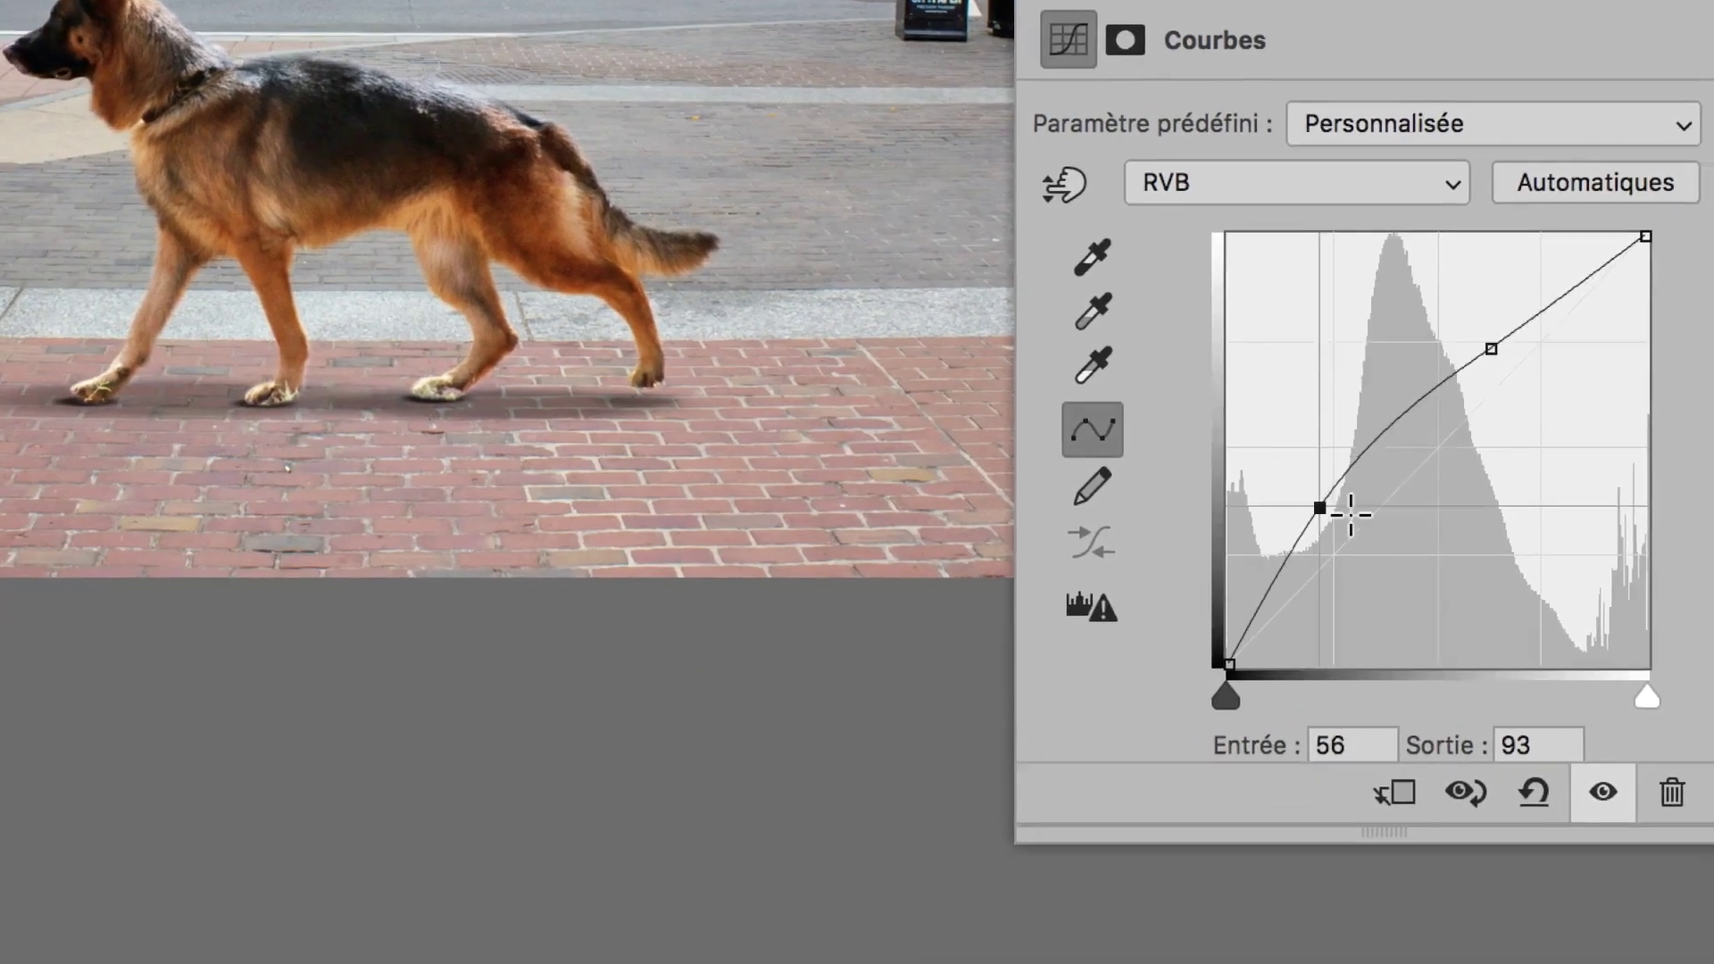
mouse_move(1220, 615)
mouse_down()
mouse_move(1296, 643)
mouse_move(1296, 628)
mouse_up()
drag(1367, 516, 1352, 509)
drag(1458, 346, 1437, 318)
drag(1365, 514, 1364, 510)
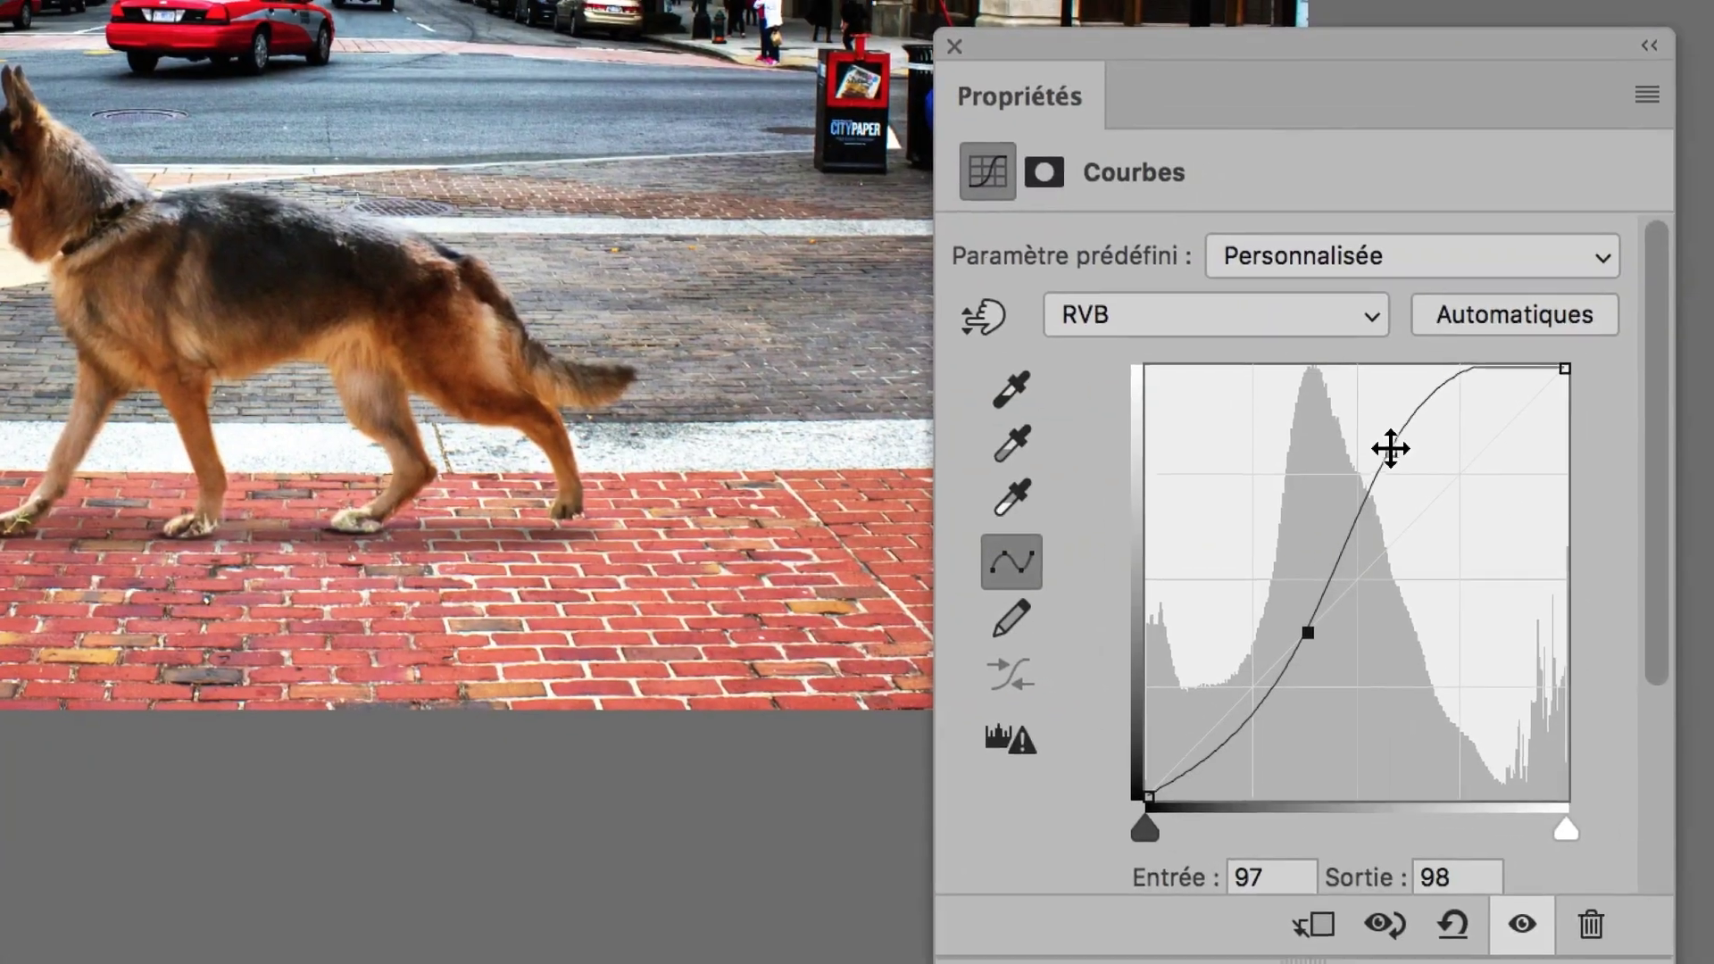
drag(1390, 448, 1384, 447)
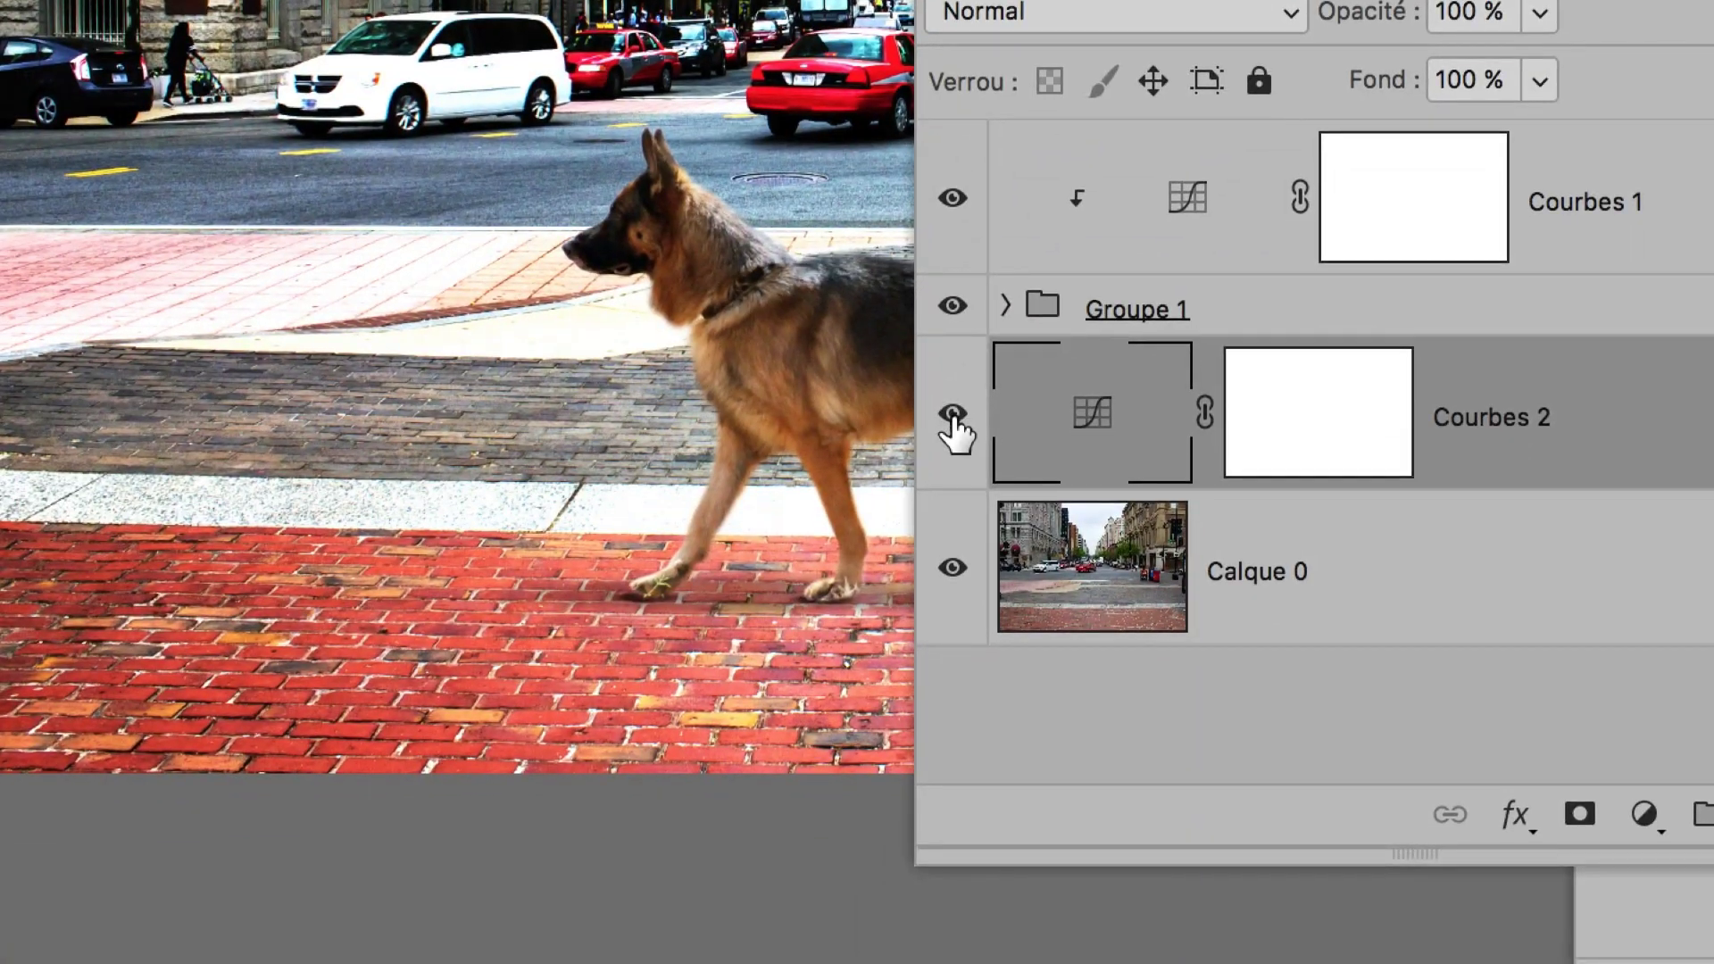
click(936, 474)
click(952, 413)
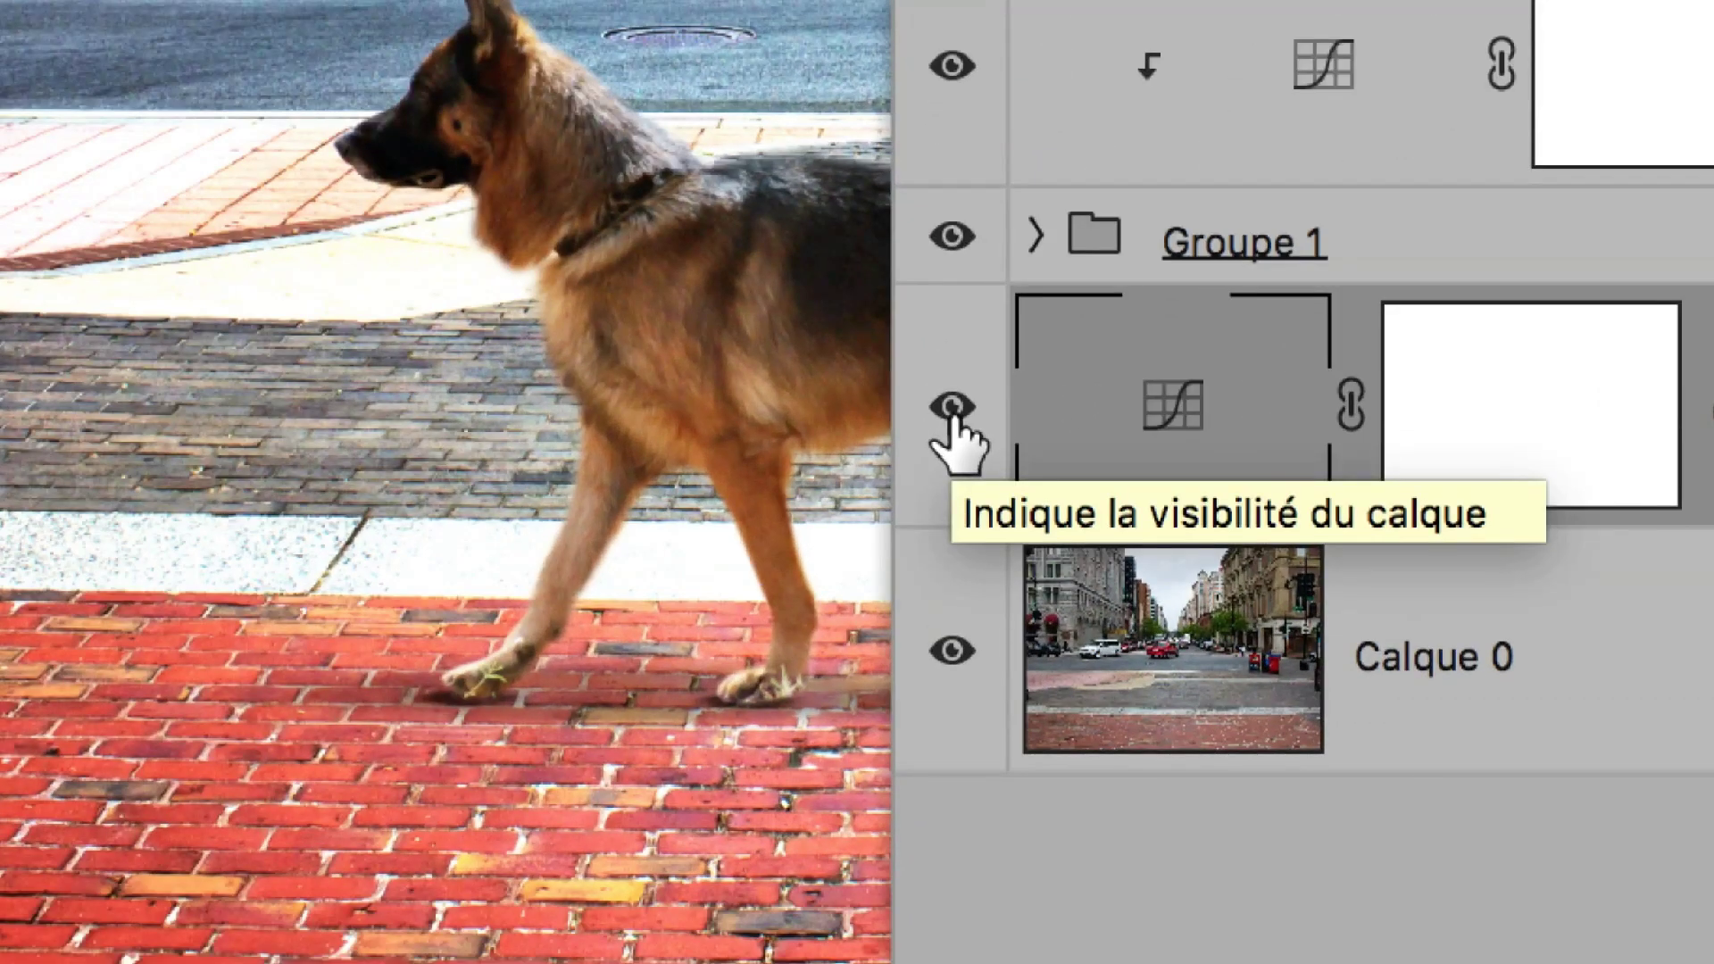
click(952, 409)
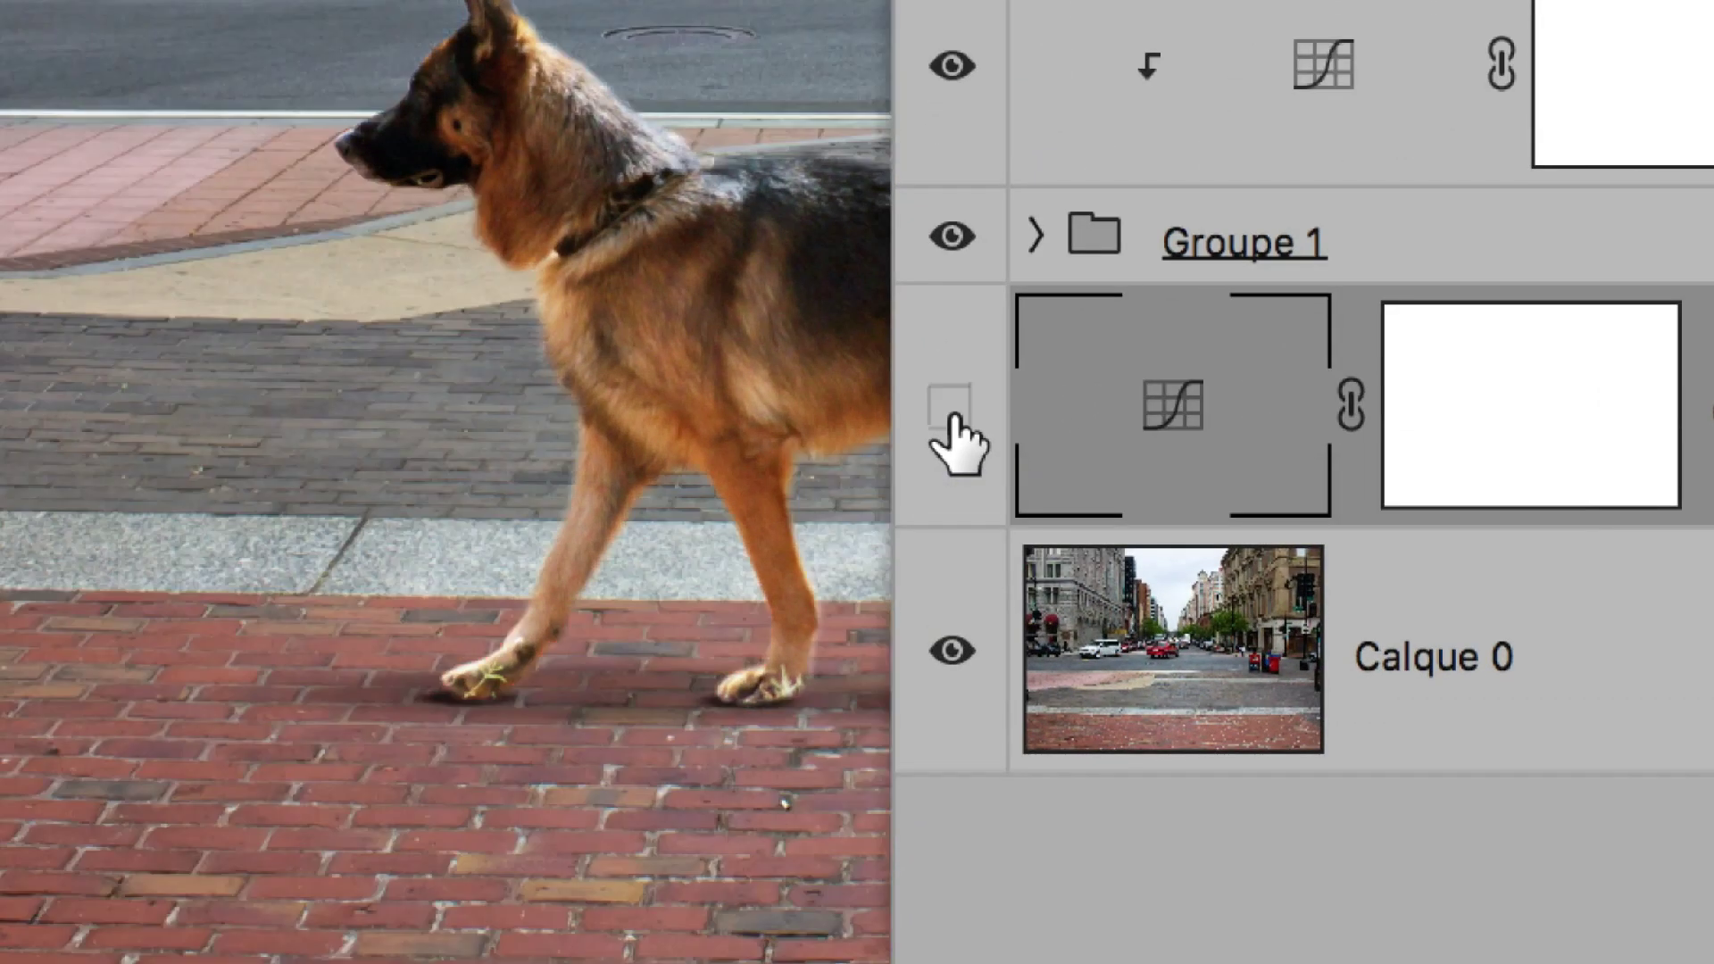
click(952, 409)
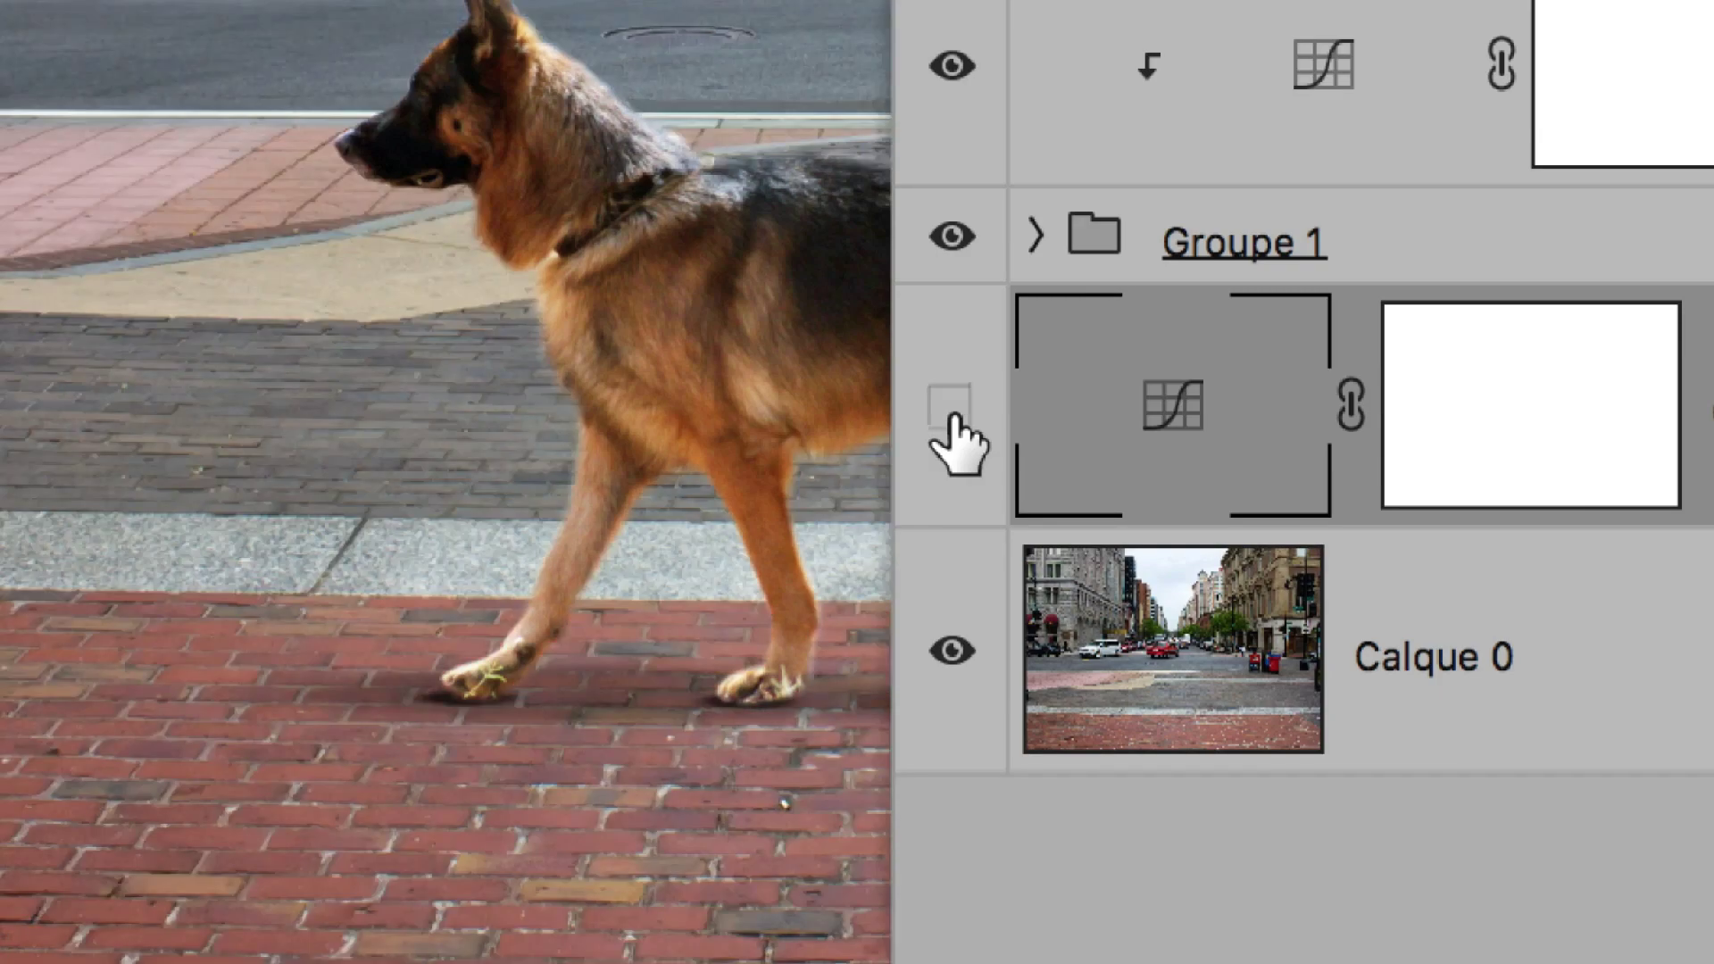
click(952, 409)
click(952, 409)
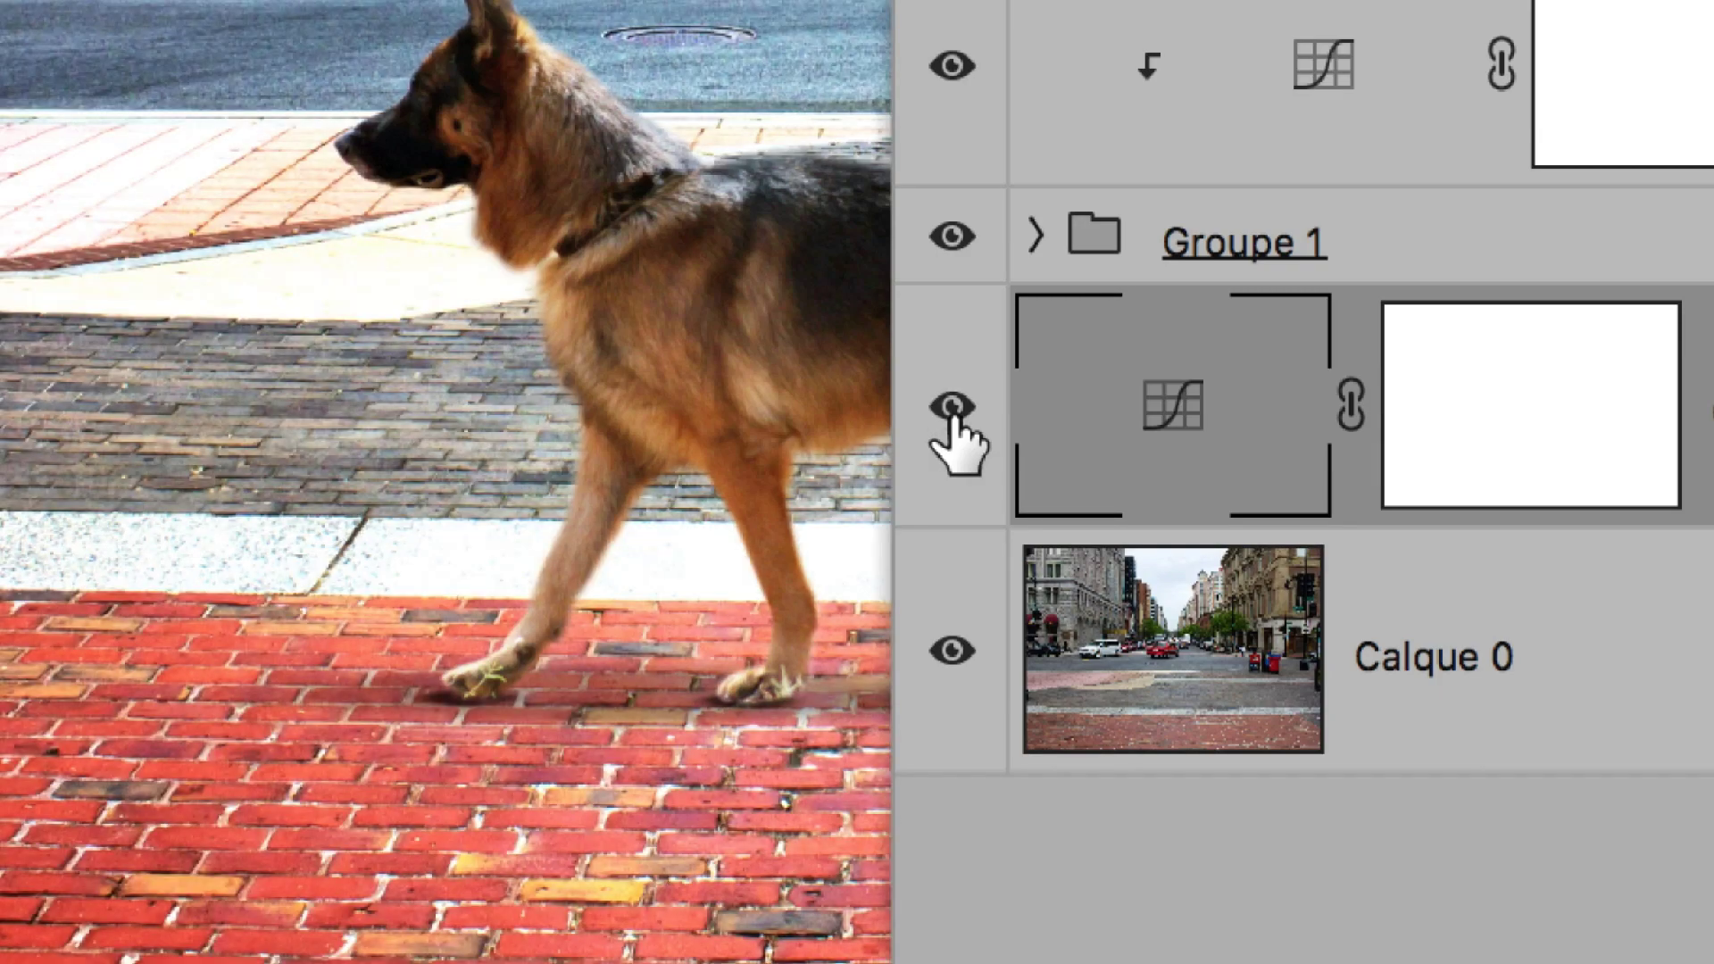
click(951, 409)
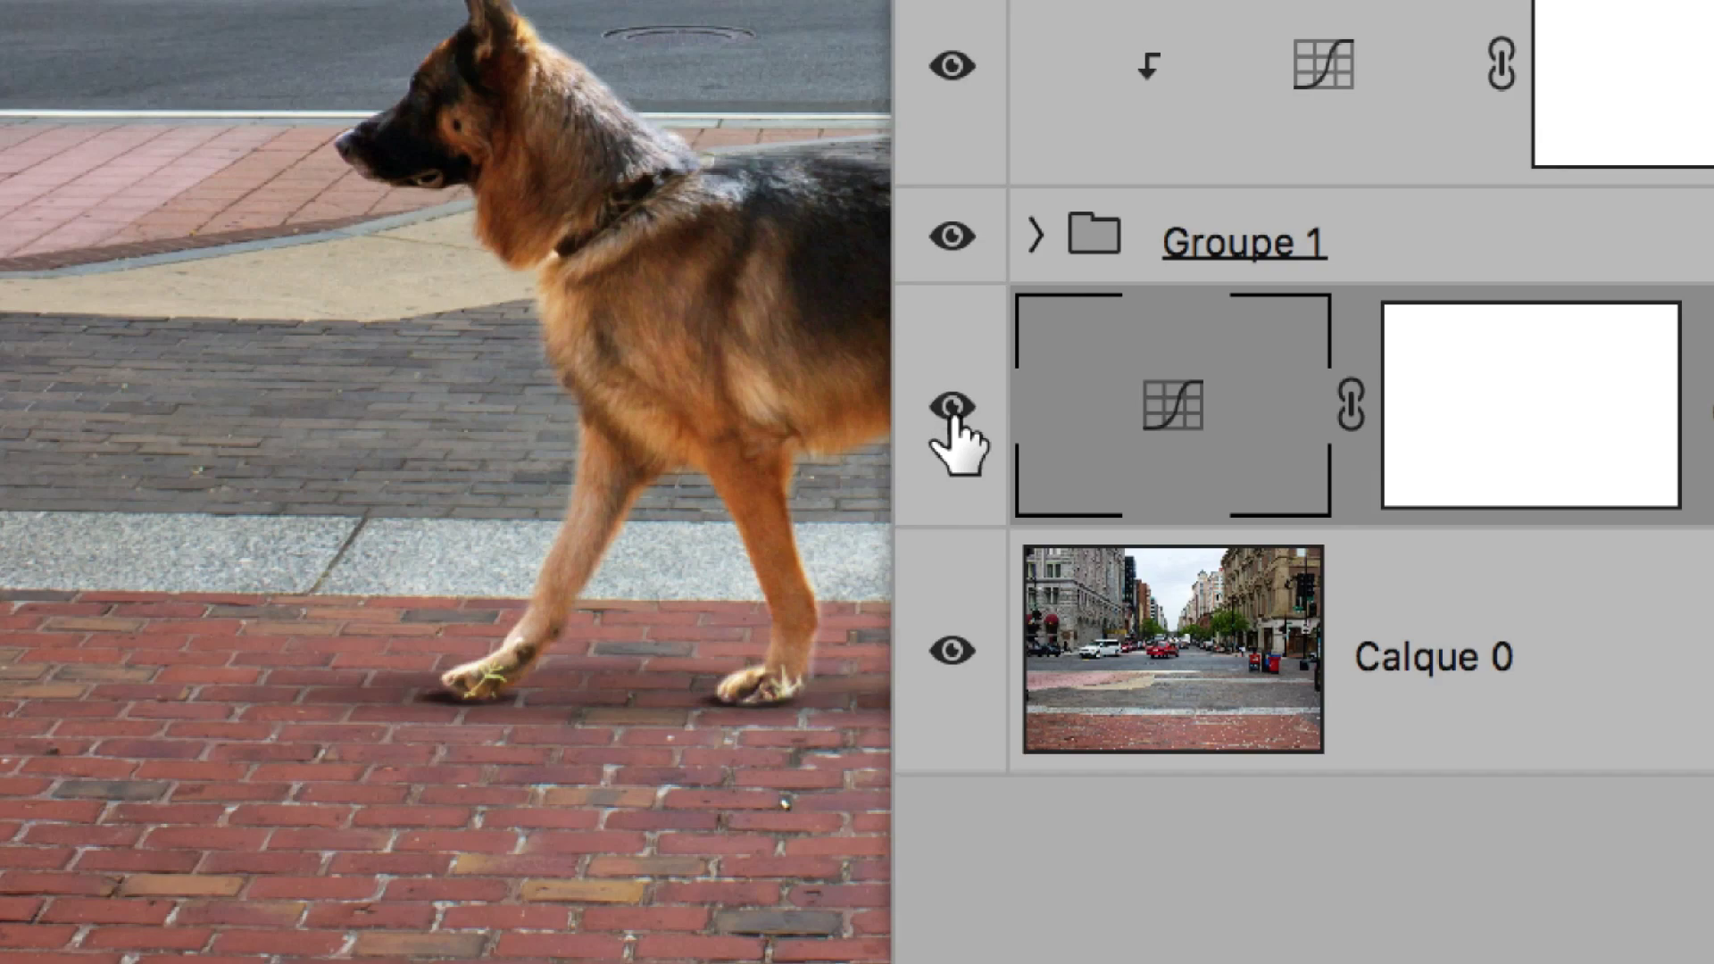
click(952, 409)
click(952, 409)
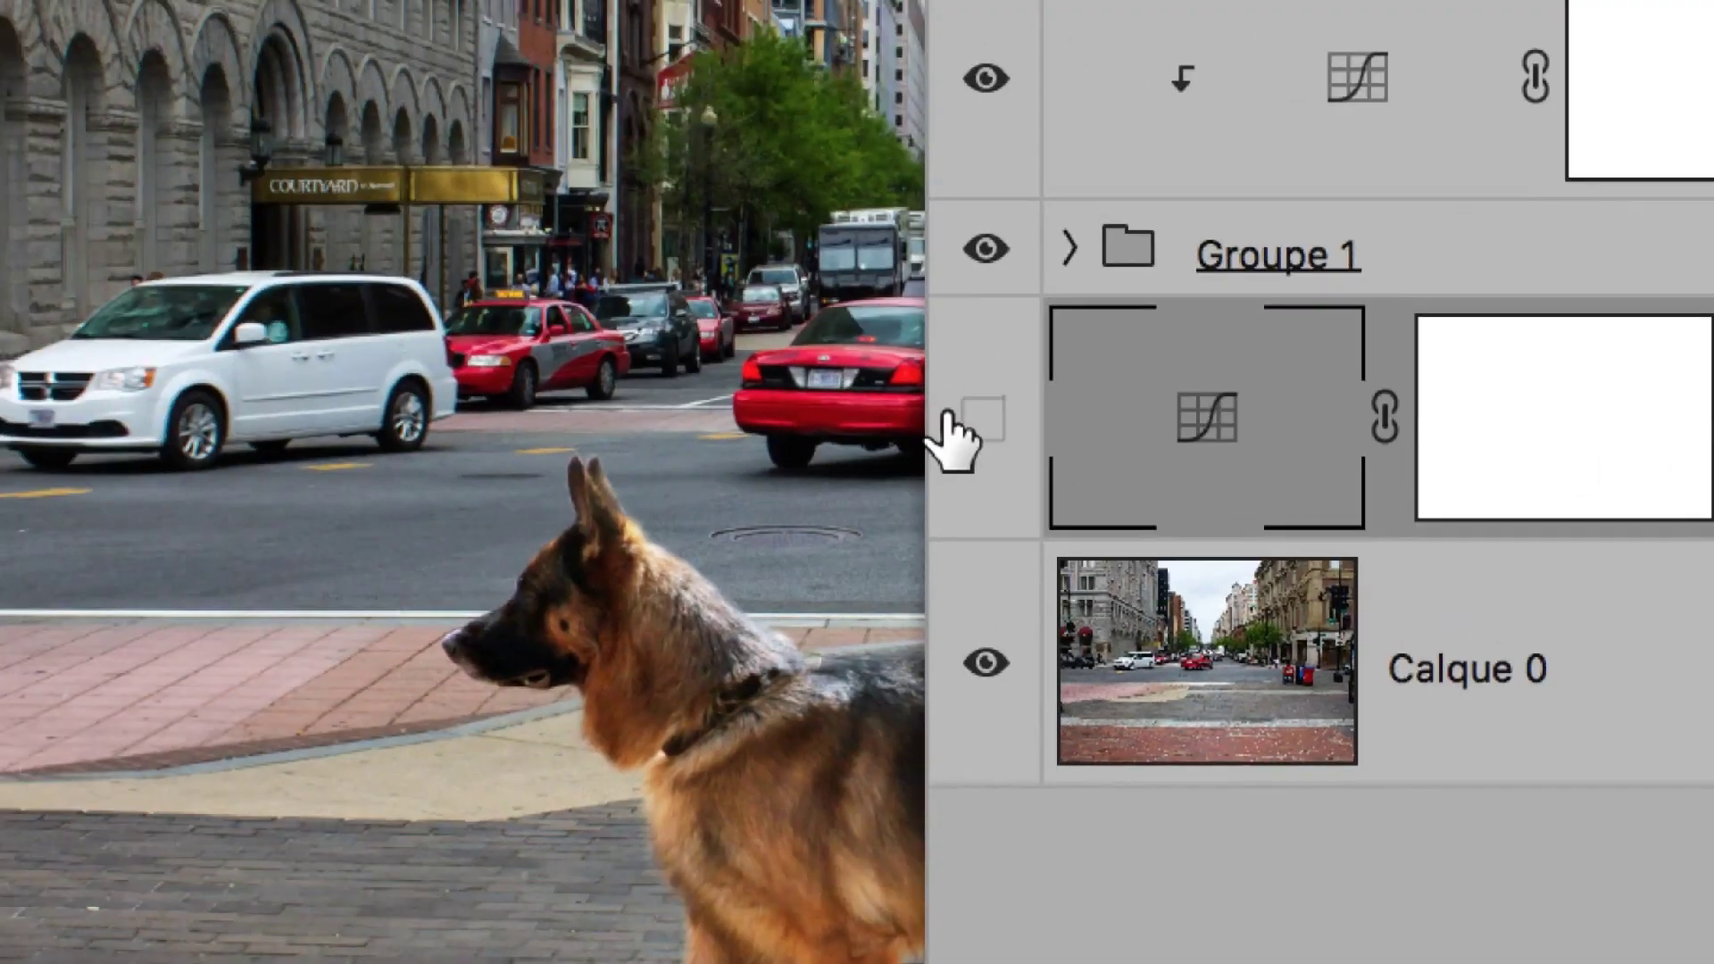
click(952, 411)
click(948, 412)
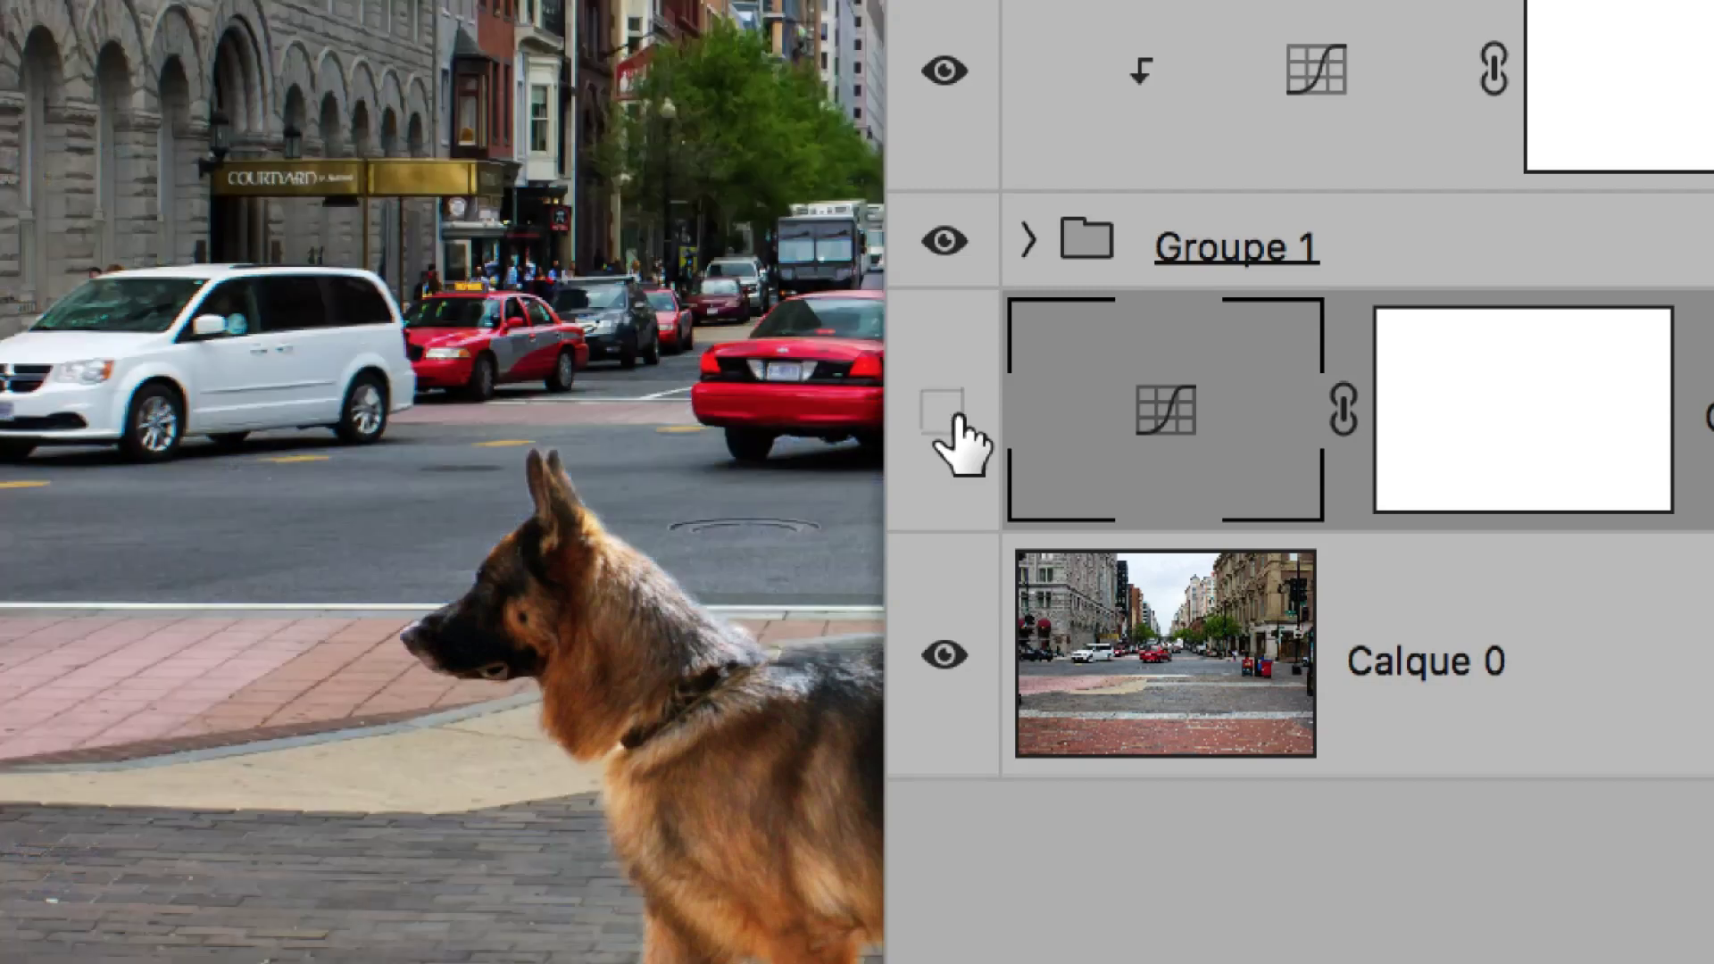
click(948, 413)
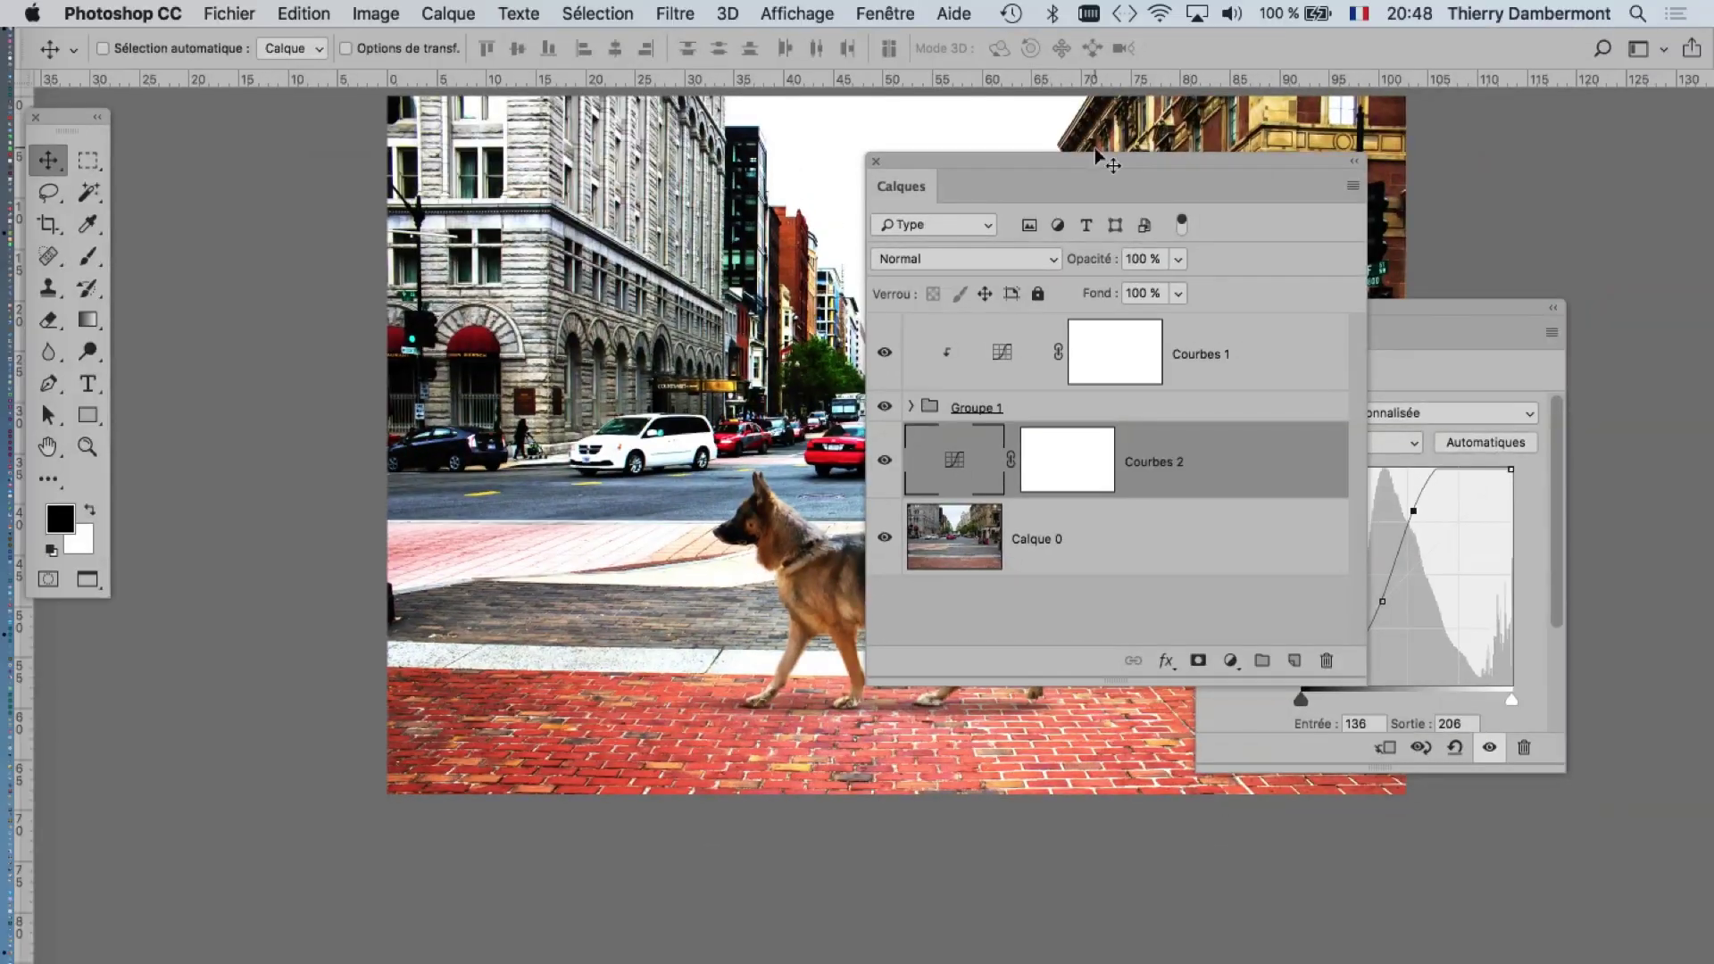
drag(1096, 161, 355, 622)
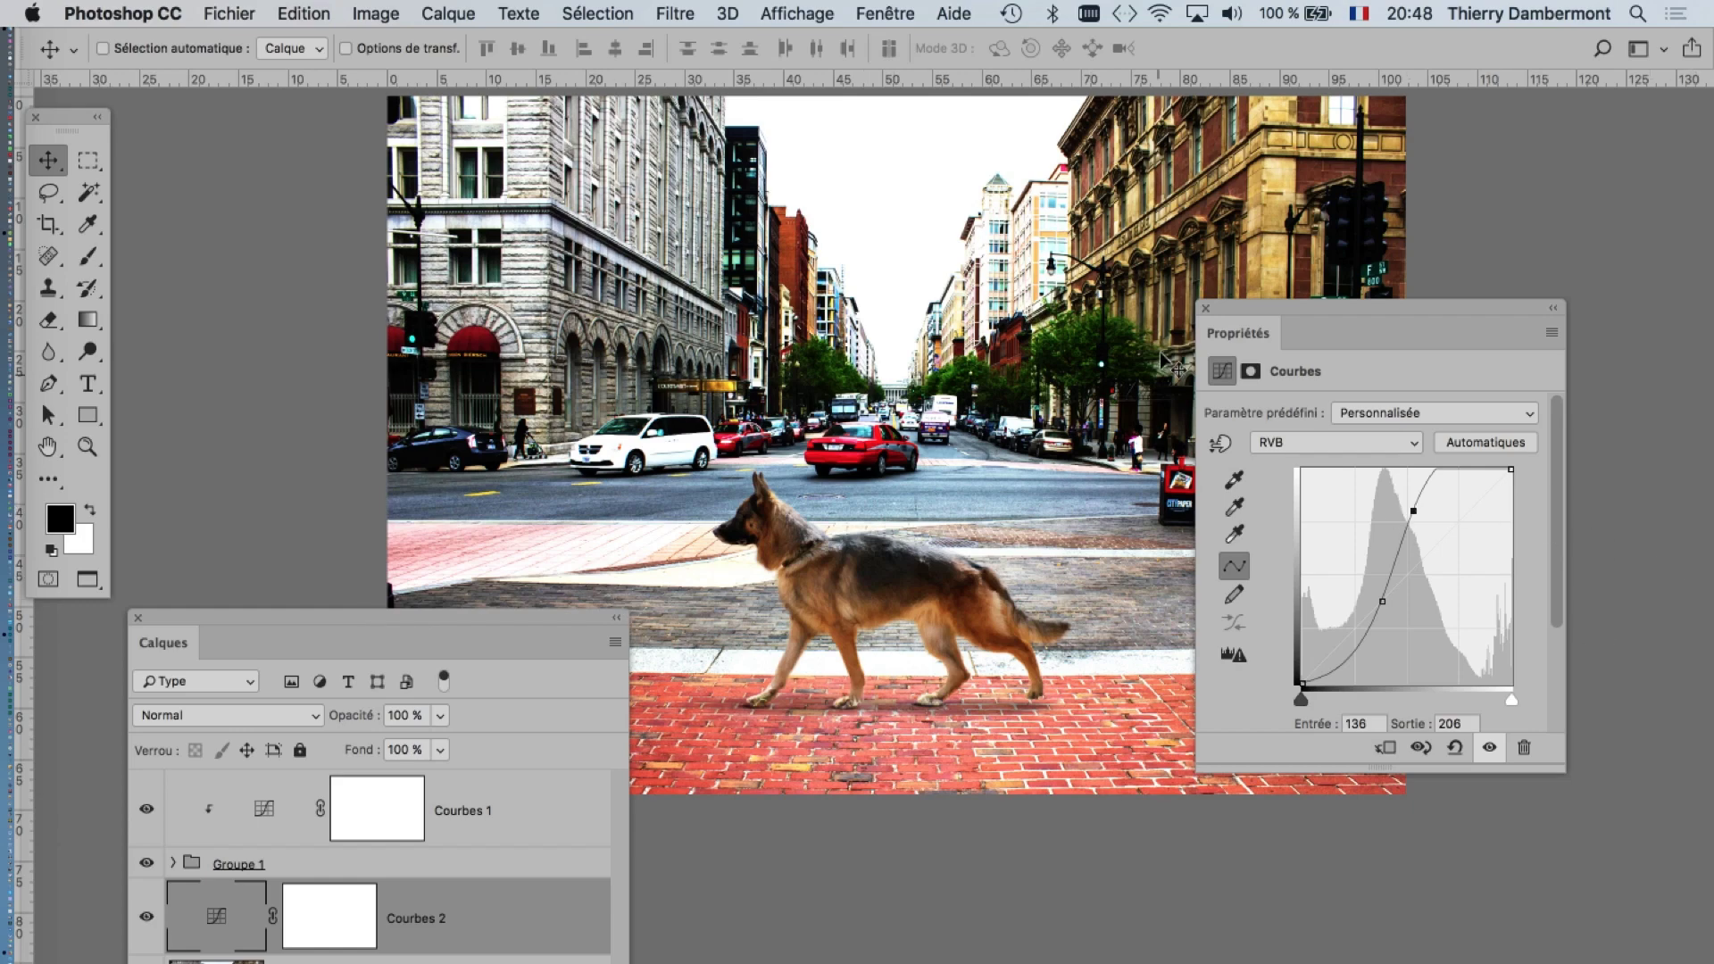
drag(1224, 318, 1441, 363)
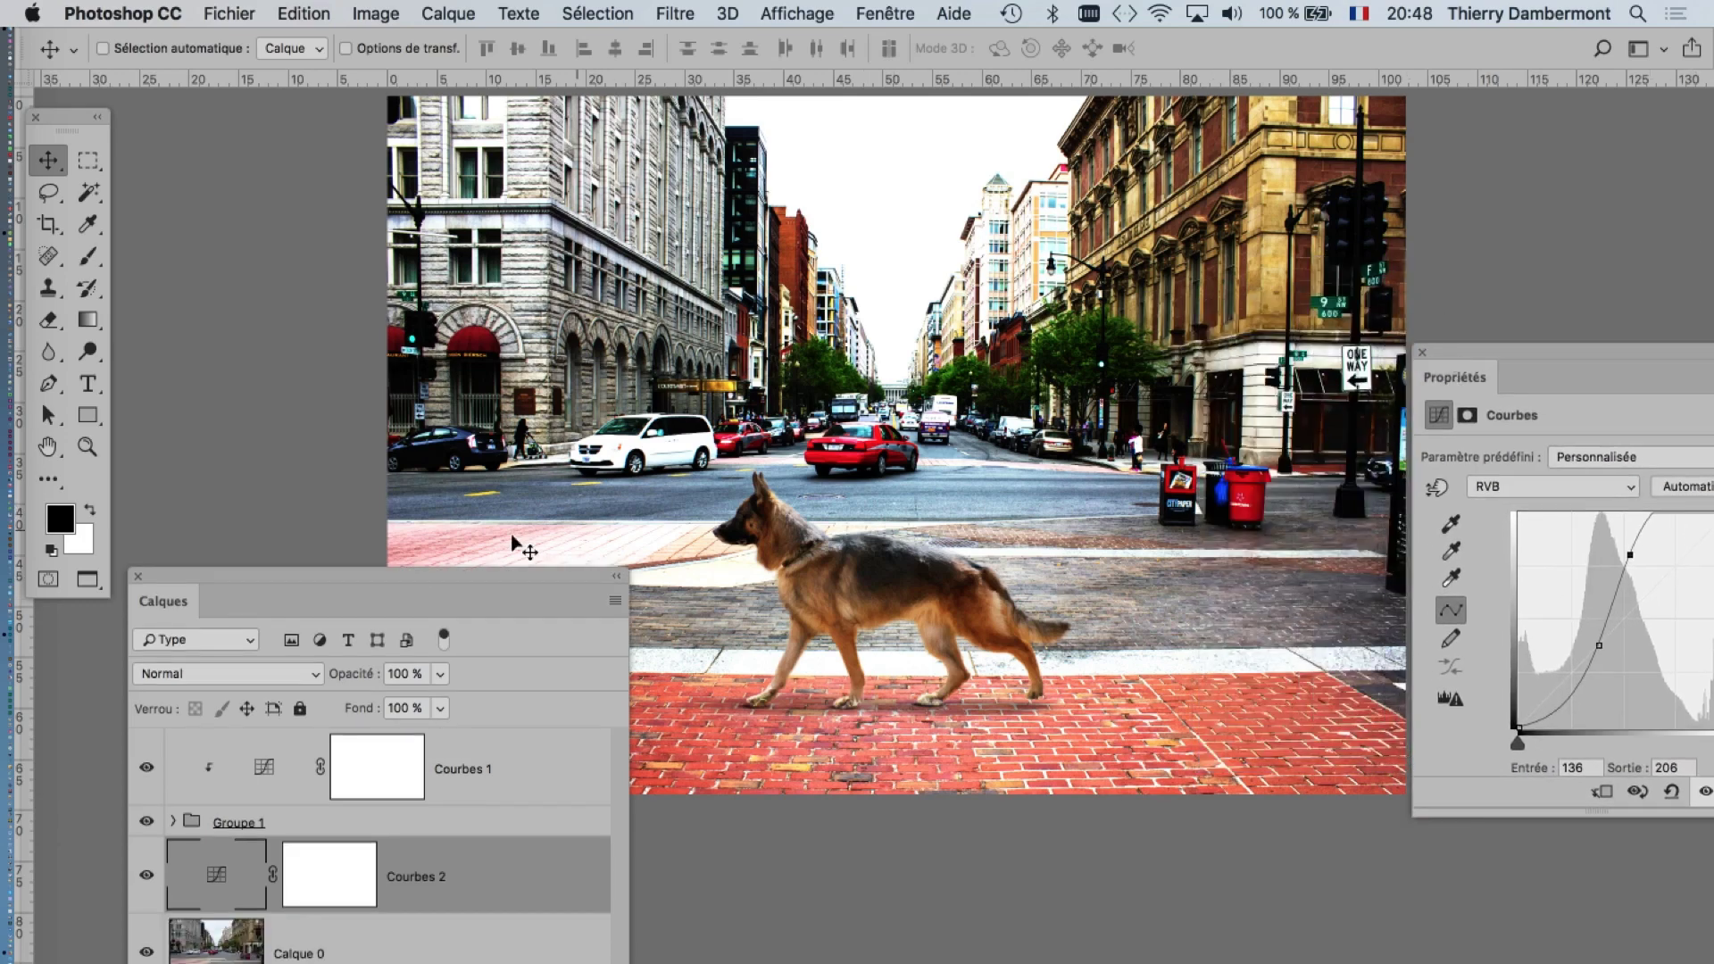
drag(301, 576, 1149, 170)
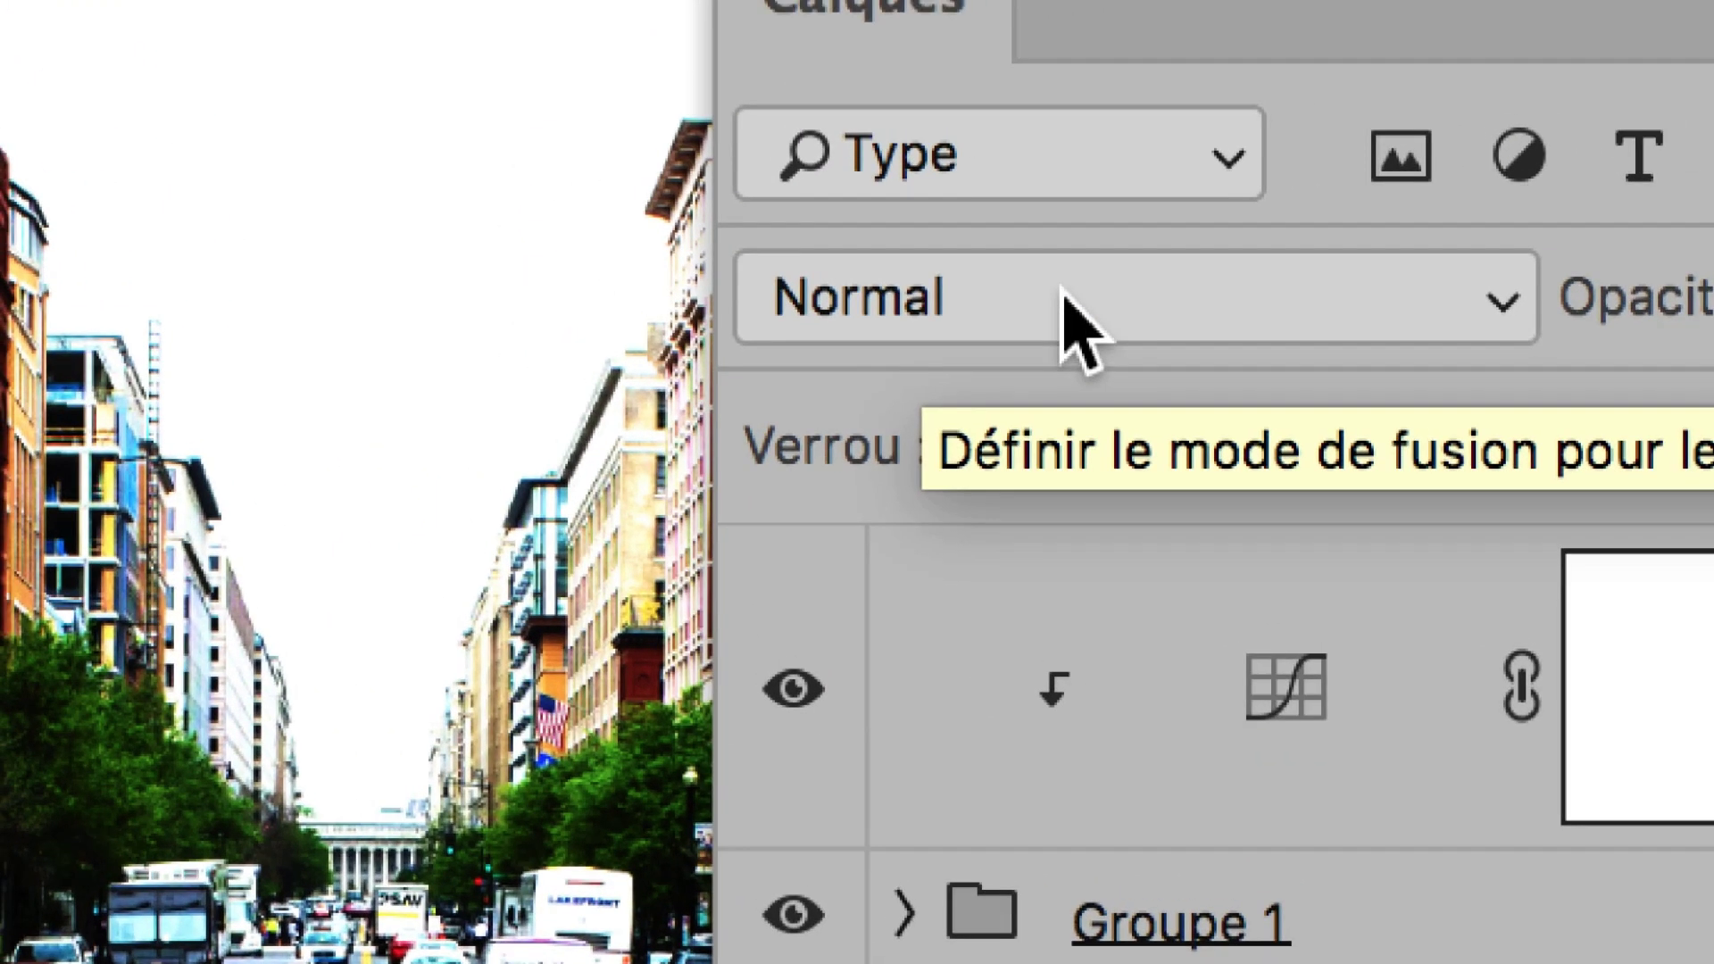
- Set Courbes 2 to Luminosité blend mode and move the Layers and Properties panels aside
click(1064, 289)
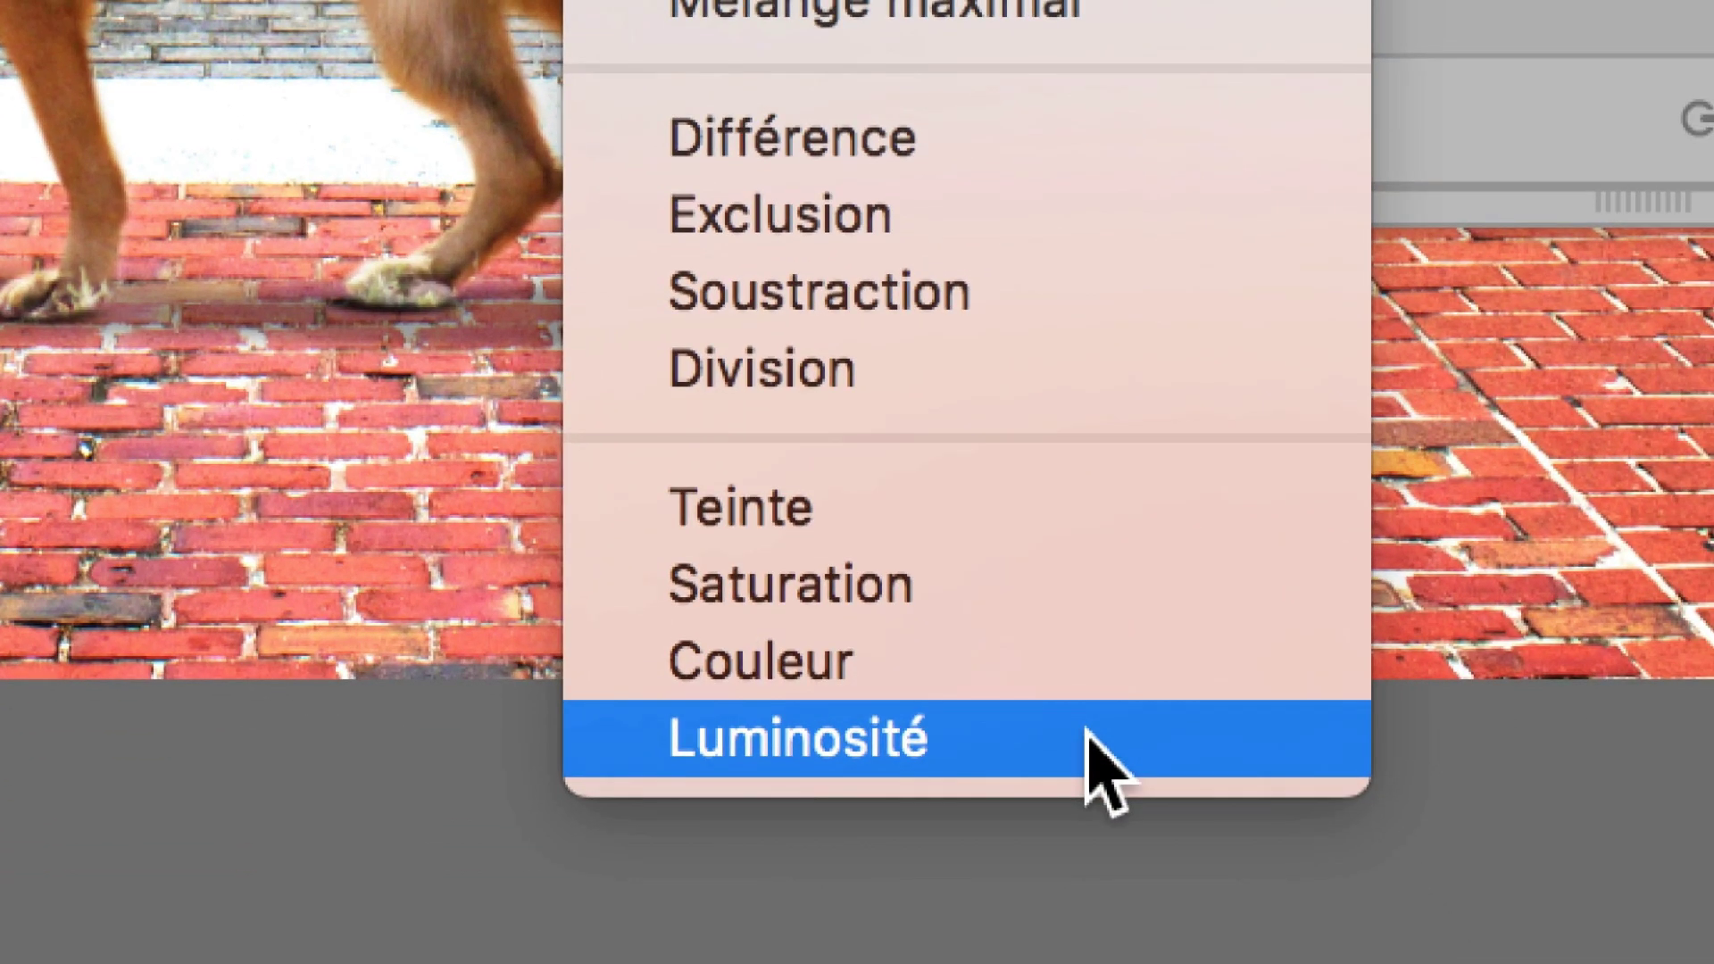
click(1089, 736)
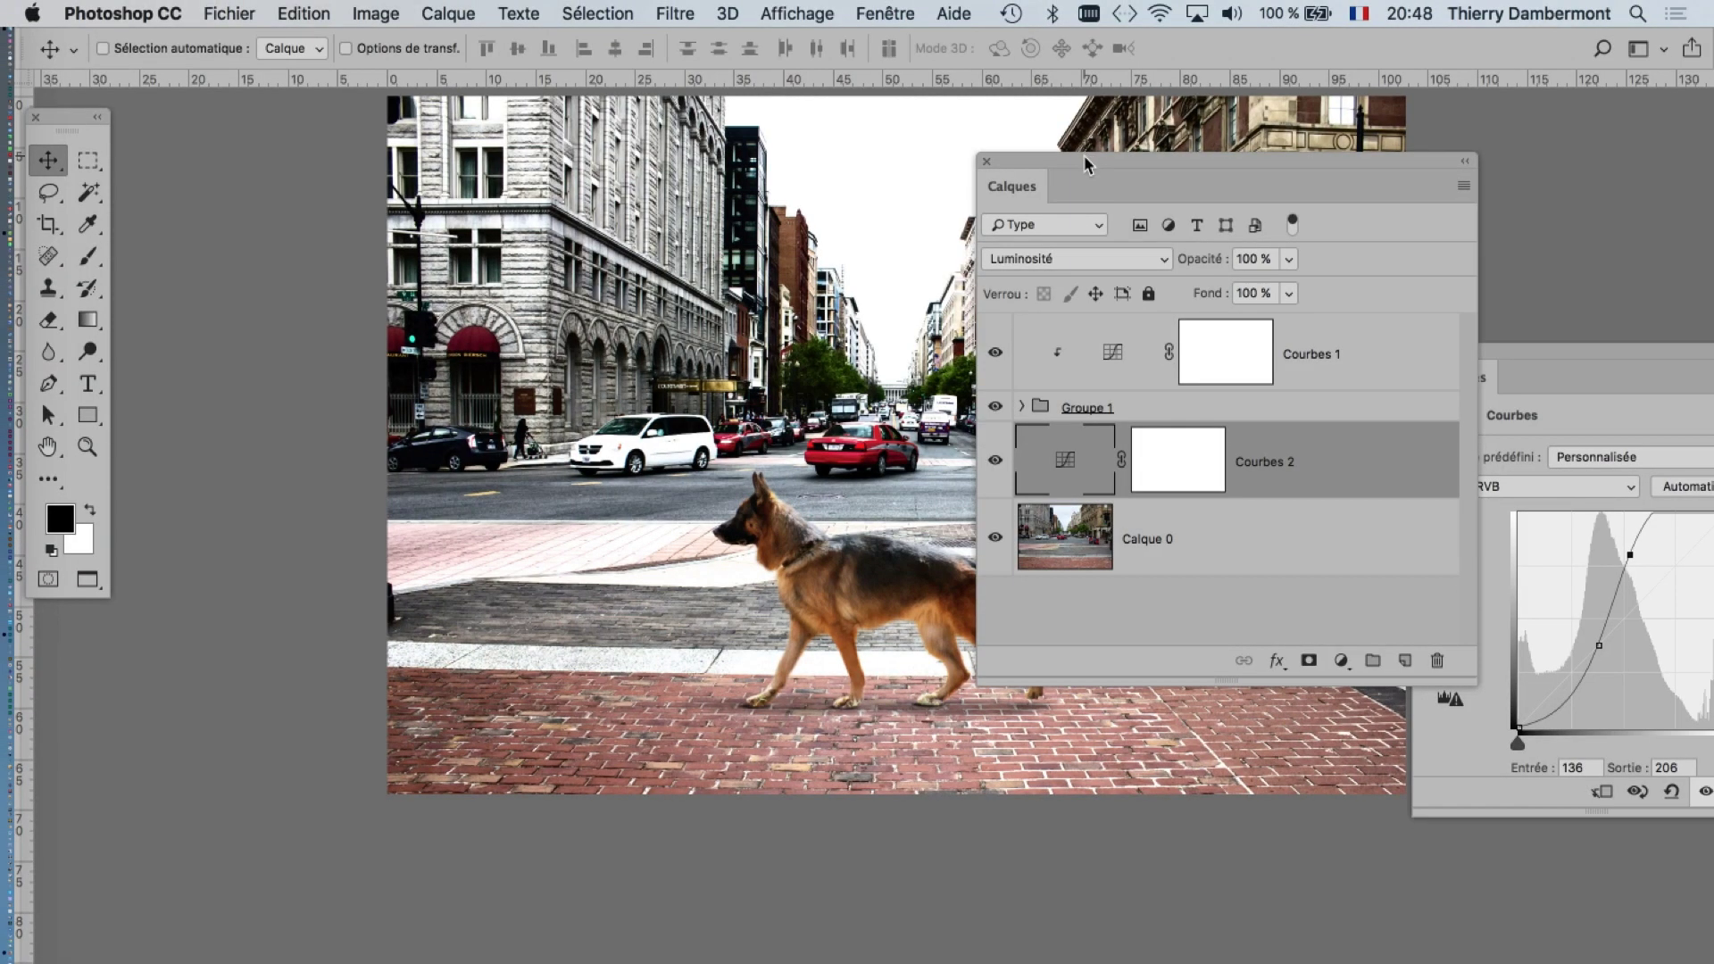
drag(1085, 161, 301, 800)
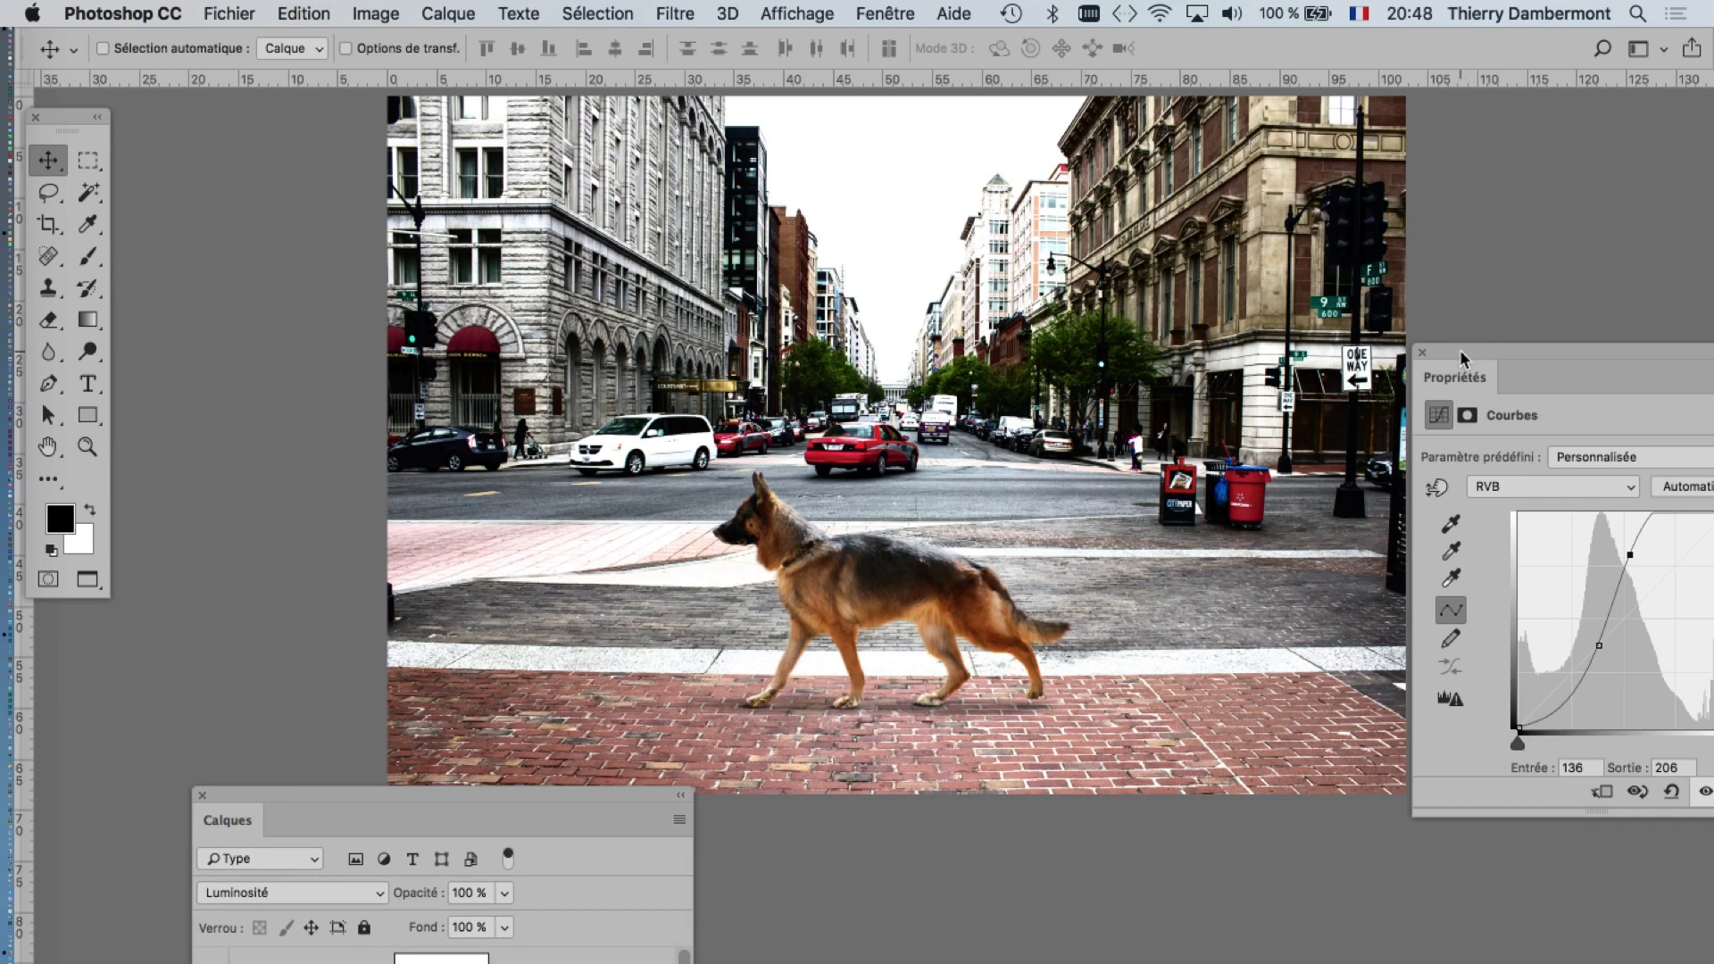
drag(1462, 358, 1021, 304)
mouse_move(675, 795)
mouse_down()
mouse_move(674, 576)
mouse_move(295, 675)
mouse_up()
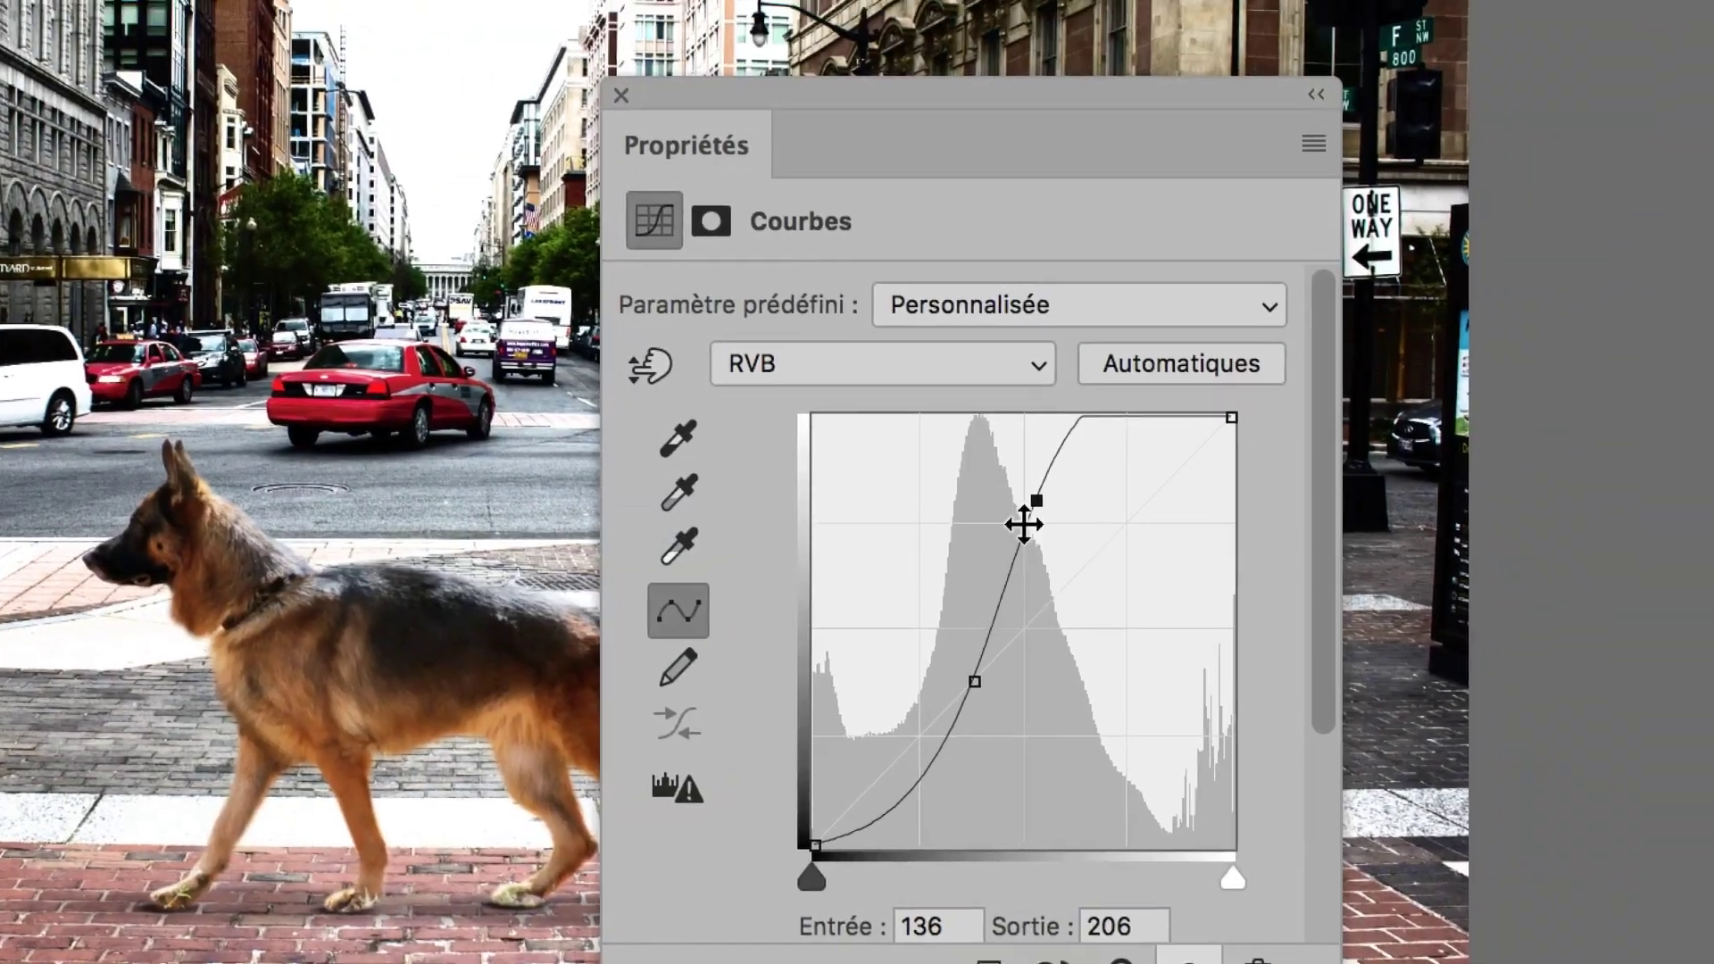
- Reshape Courbes 2 by lifting the shadow point and dropping the upper point so 178 maps to 33
drag(1172, 420, 1188, 447)
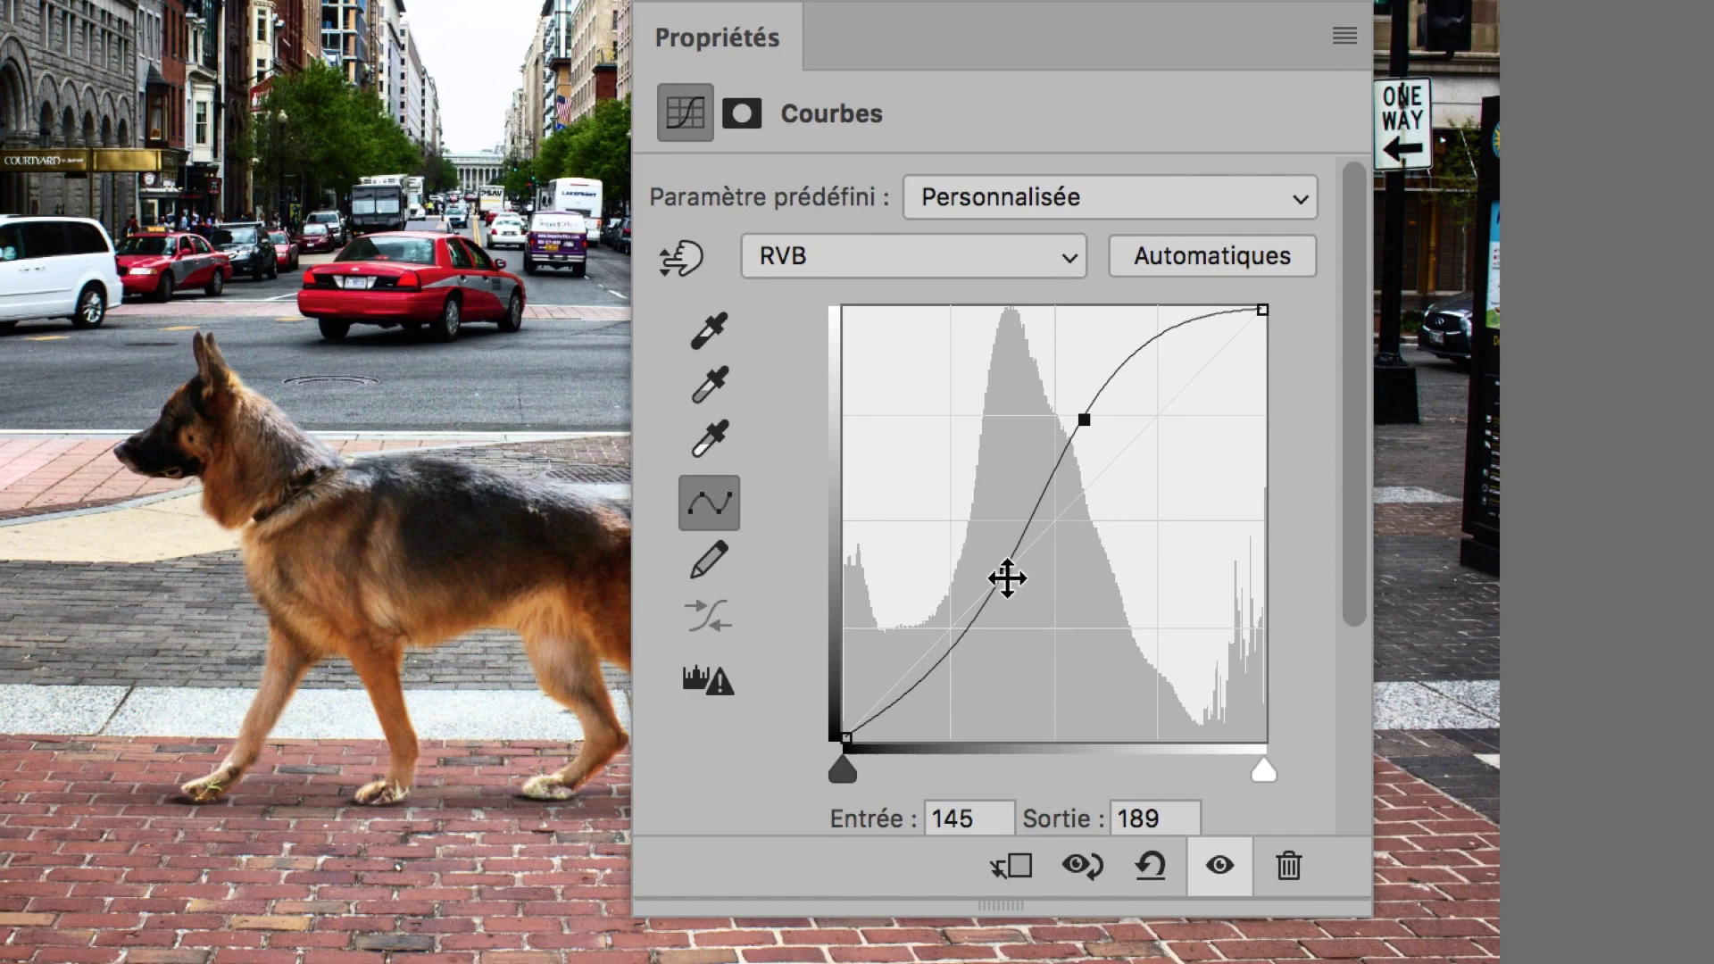
mouse_move(982, 622)
mouse_down()
mouse_move(960, 612)
mouse_move(1028, 602)
mouse_up()
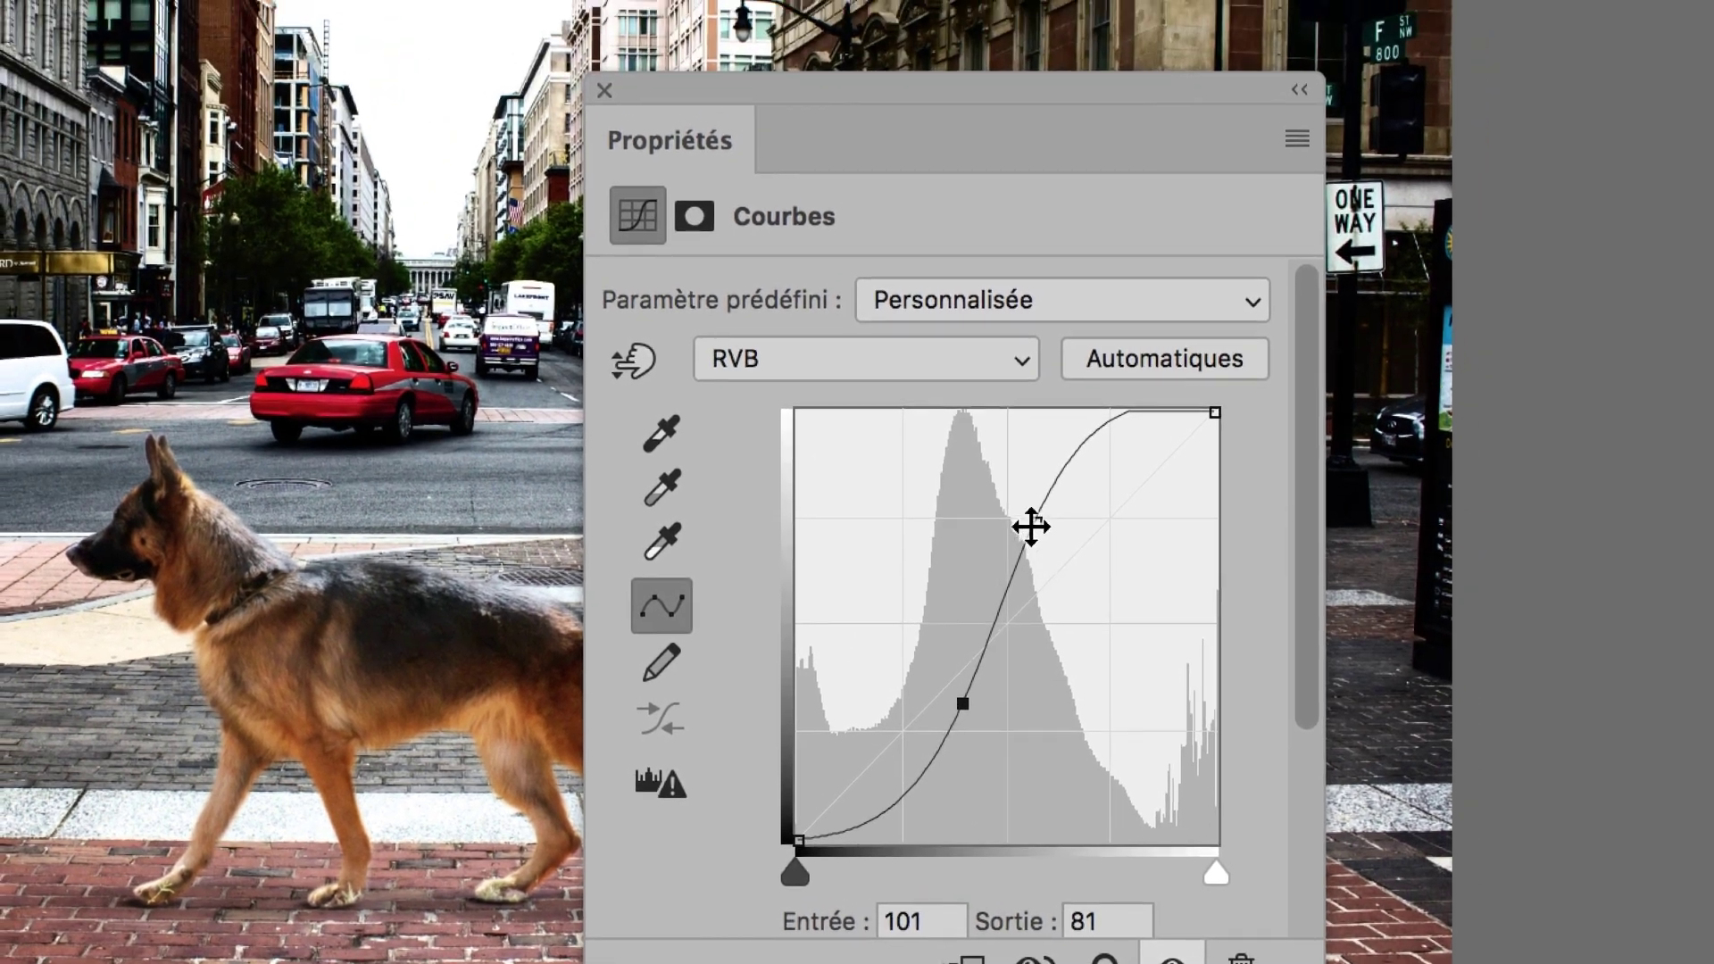
drag(1080, 400, 1088, 421)
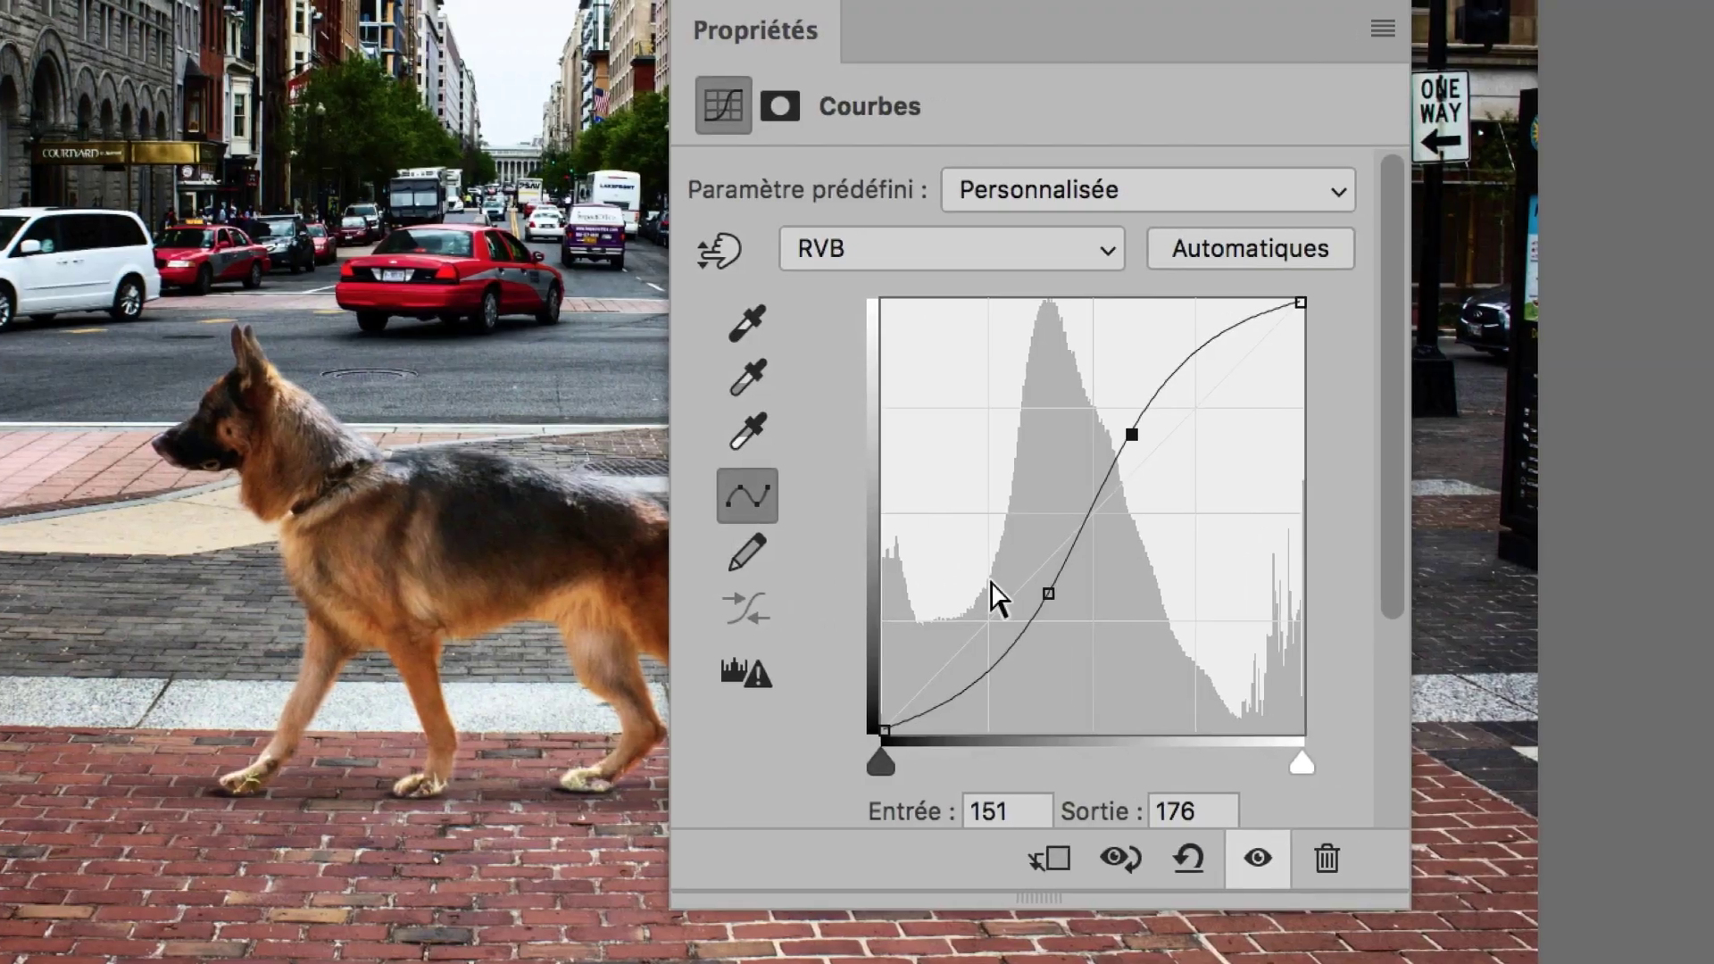
drag(1049, 592, 1005, 578)
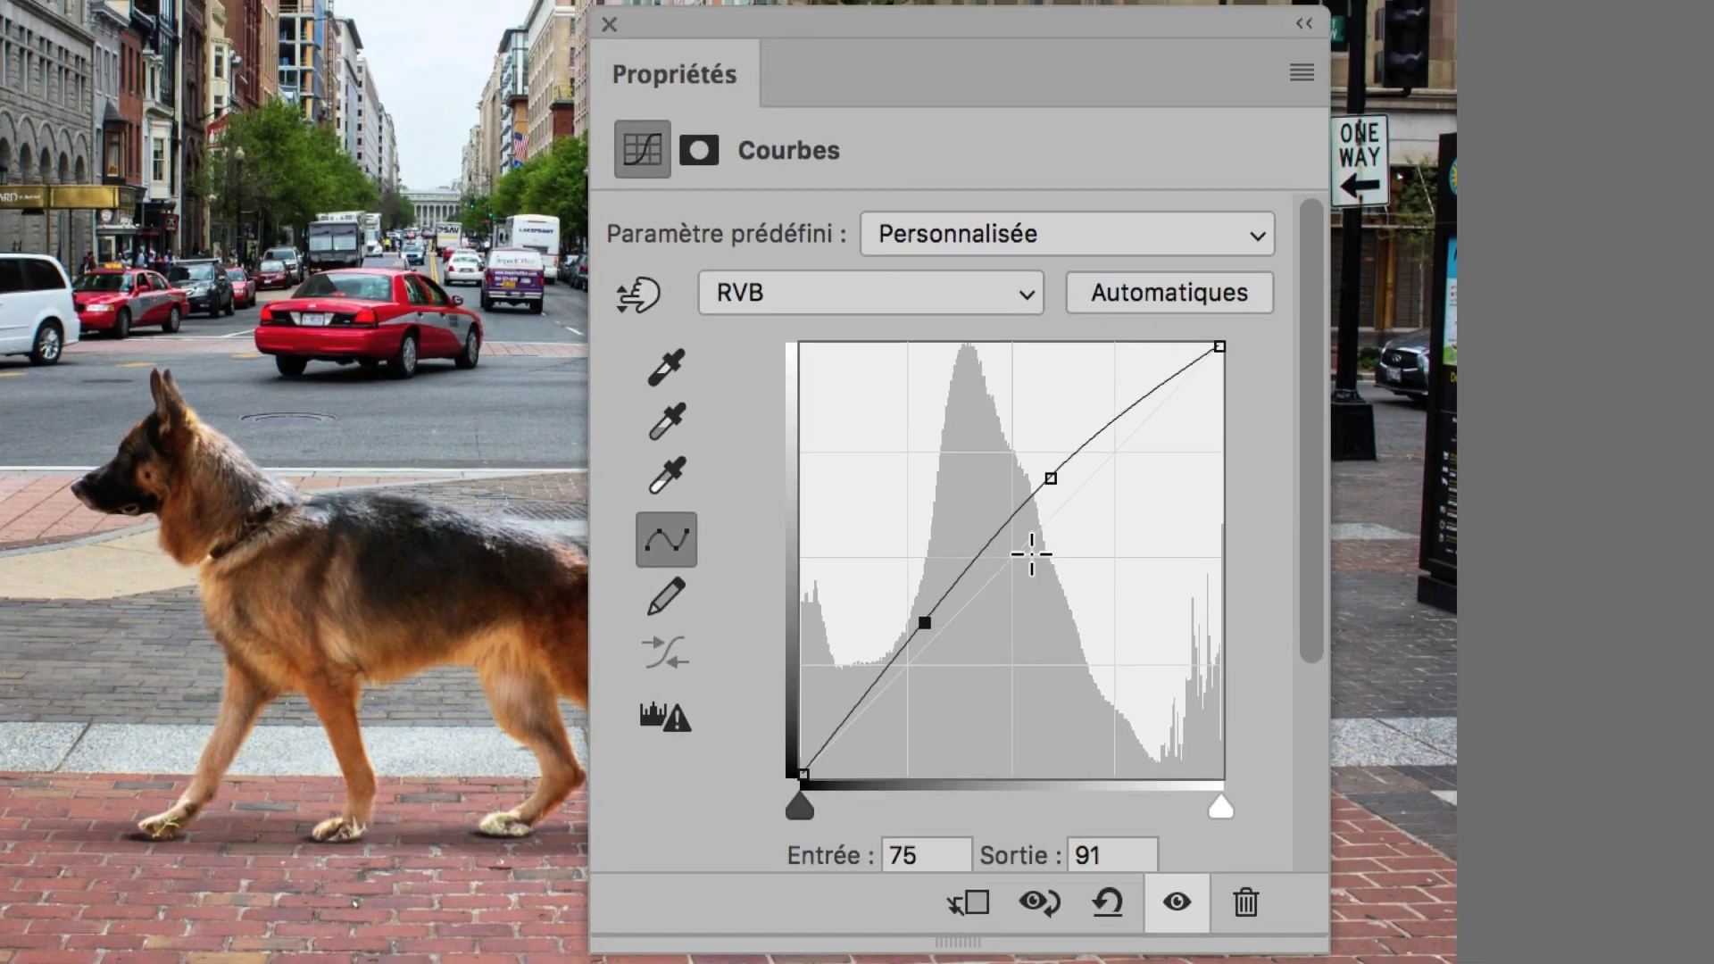
drag(1051, 477, 1054, 544)
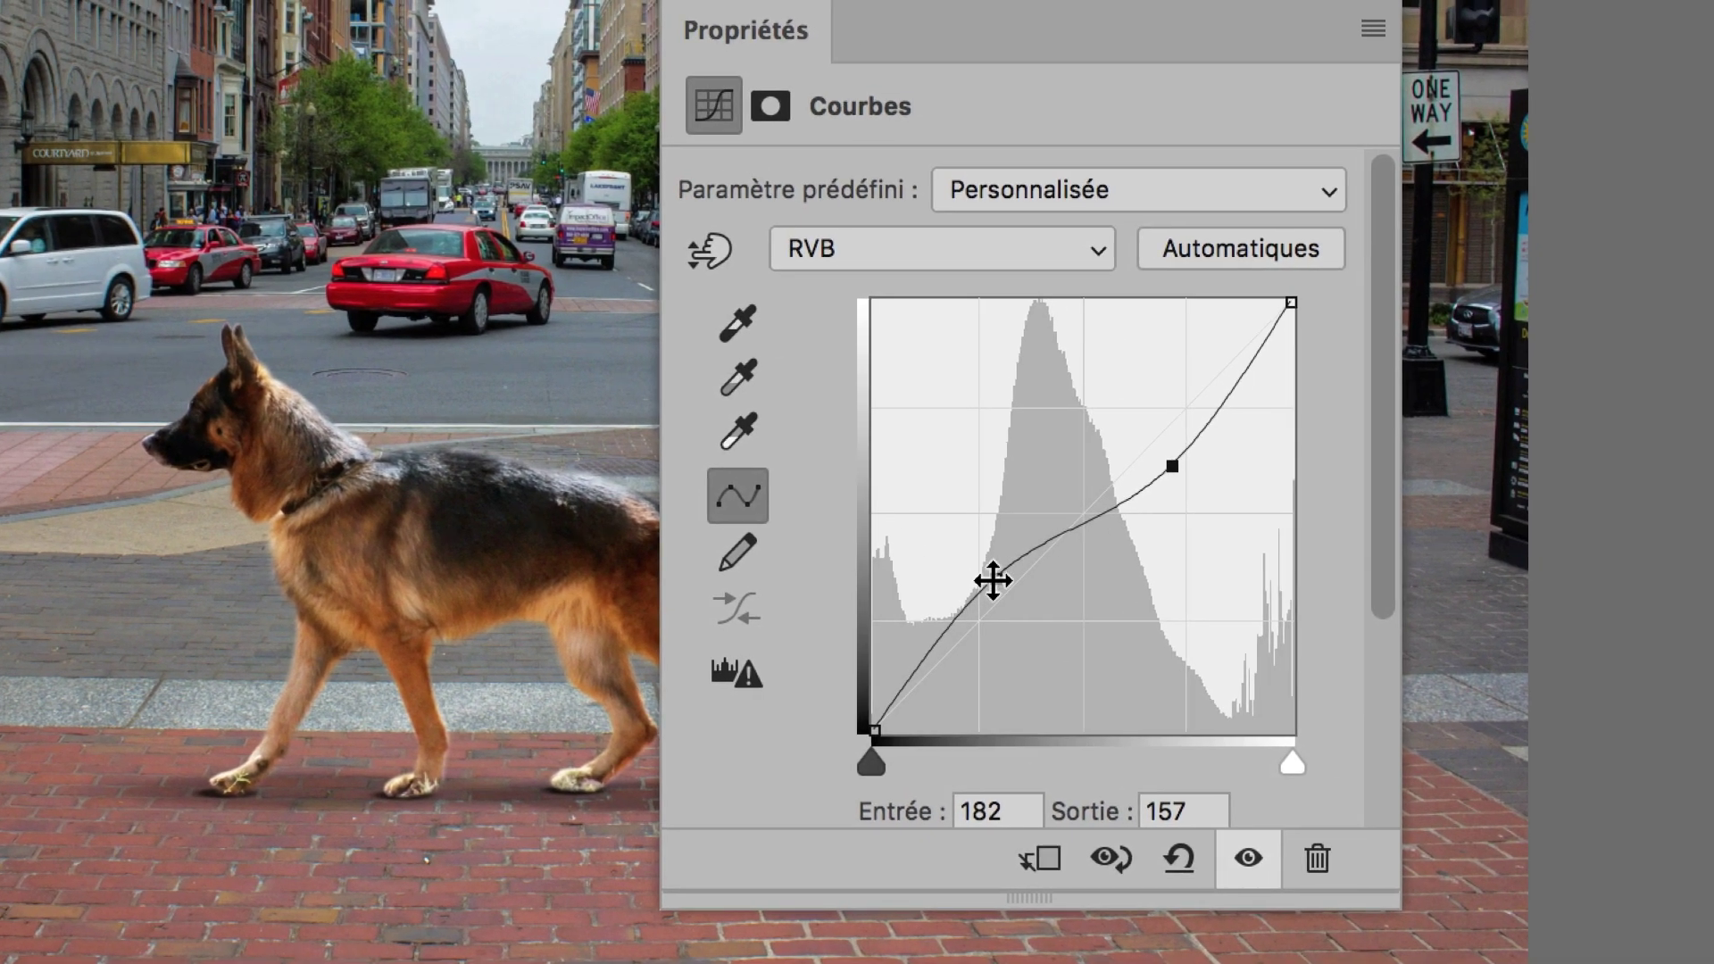
drag(1012, 573, 1013, 467)
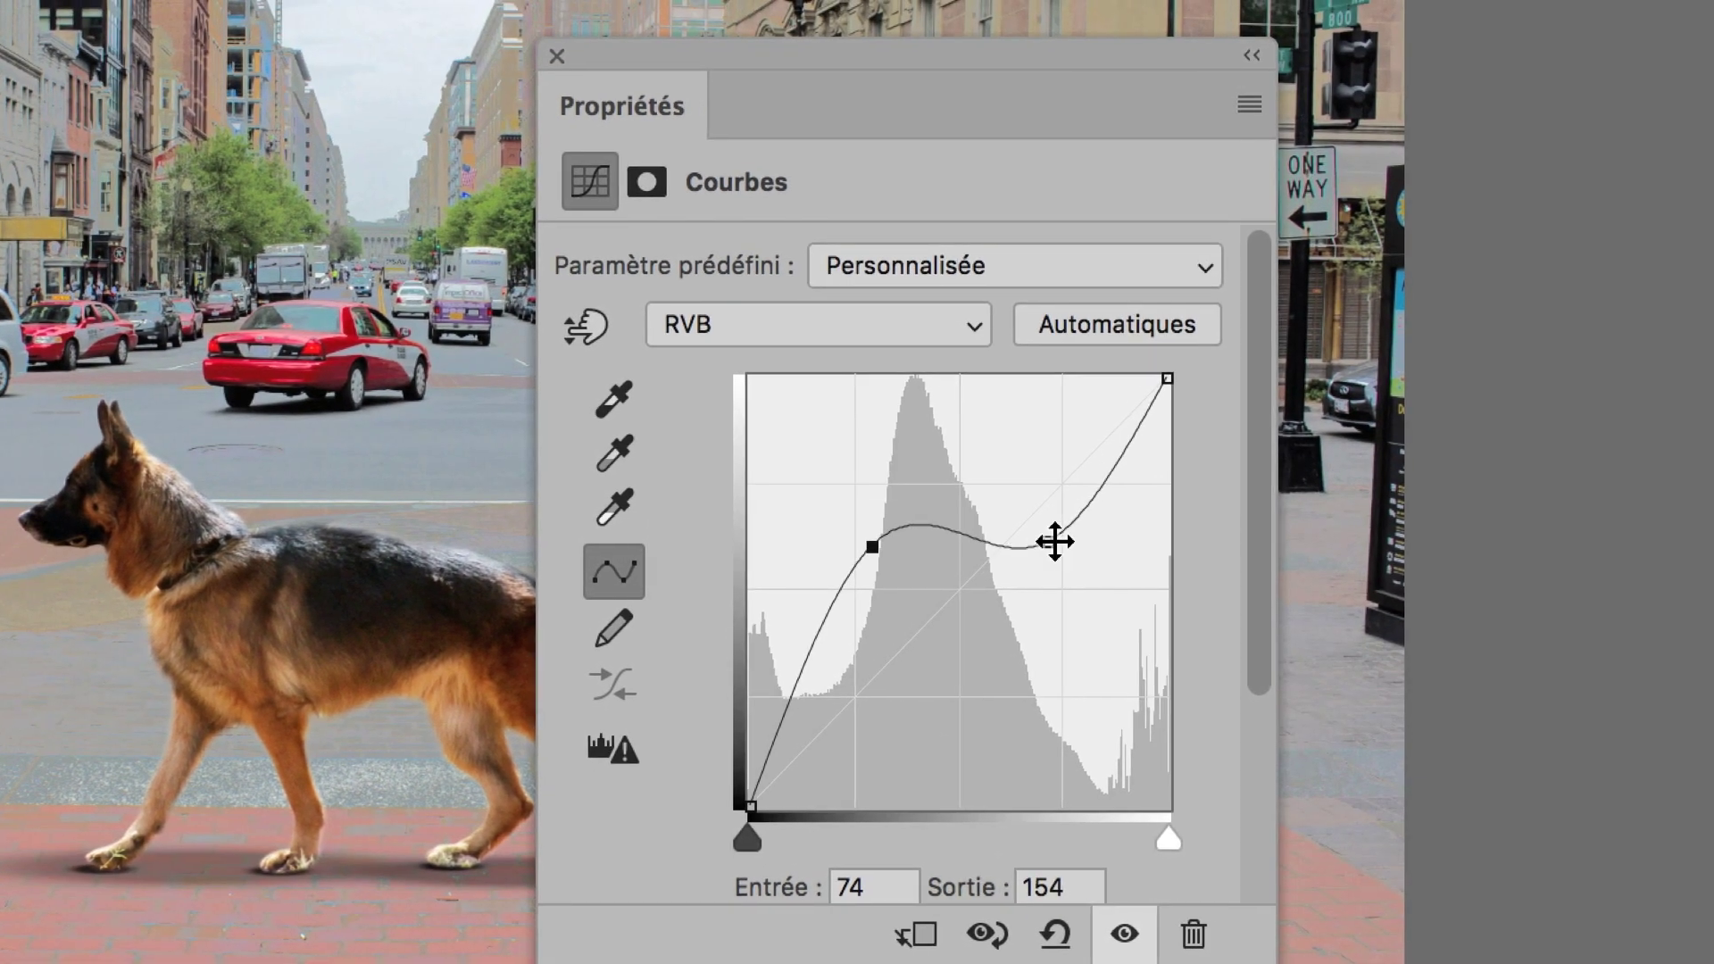
drag(1100, 537, 1101, 709)
- Bend the curve into a high peak and deep valley, then switch to the pencil curve tool
drag(1050, 599, 1046, 613)
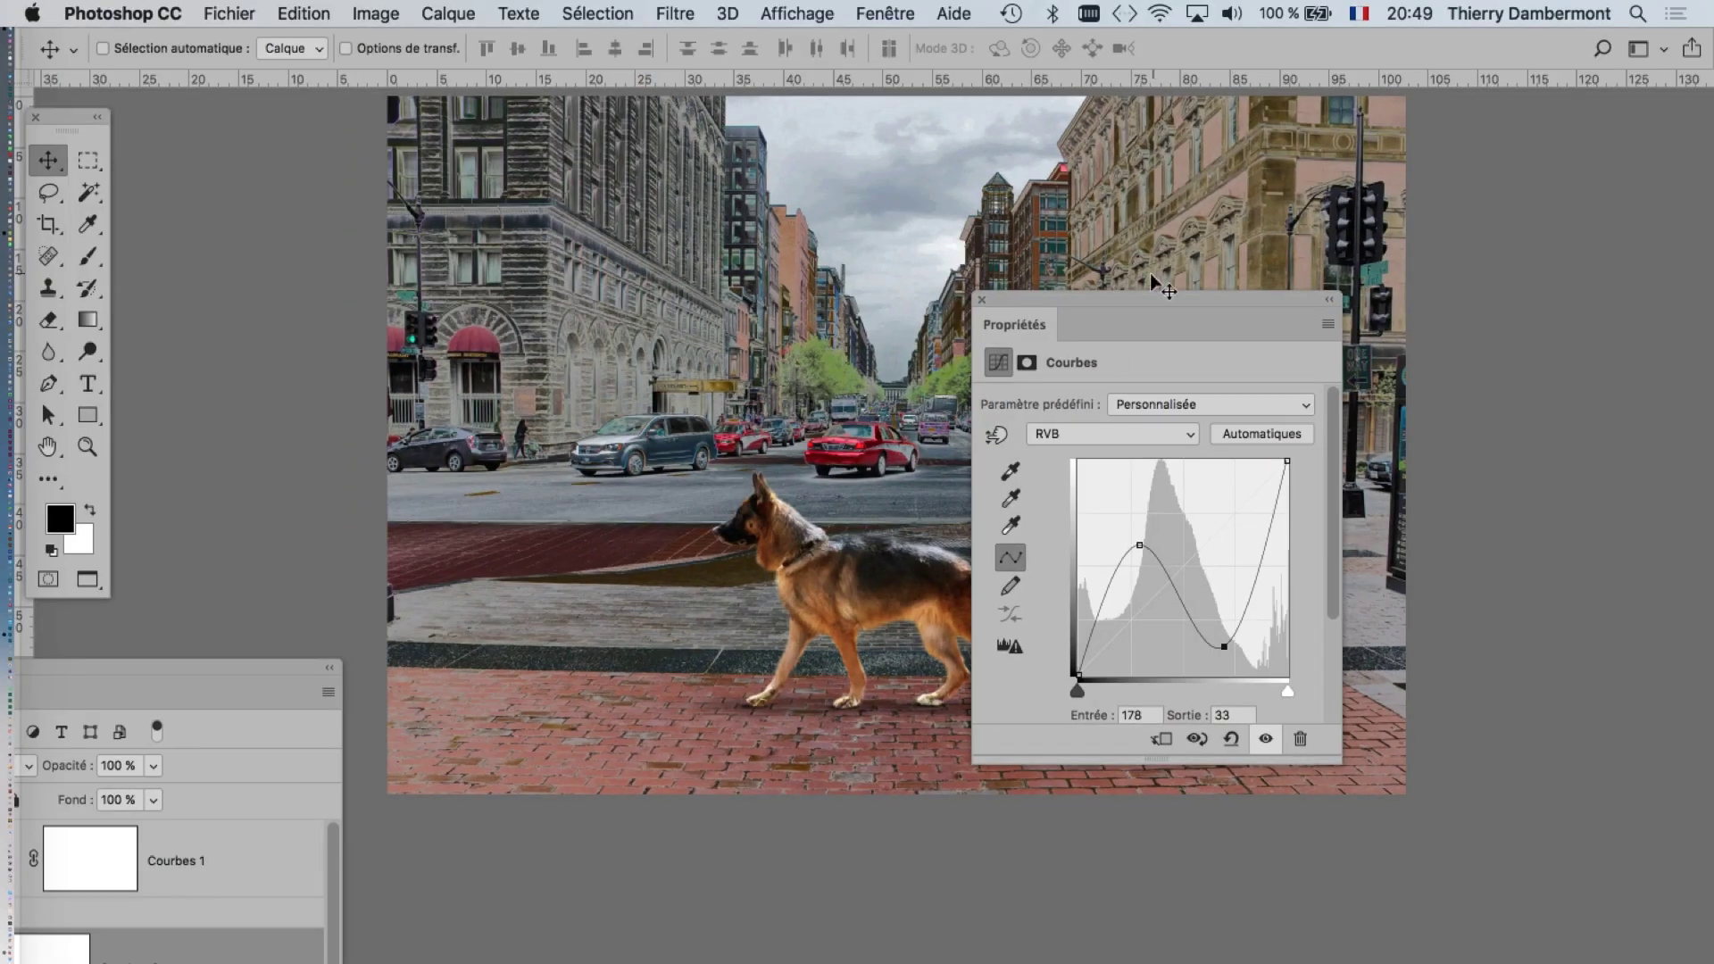
drag(1116, 306, 1170, 205)
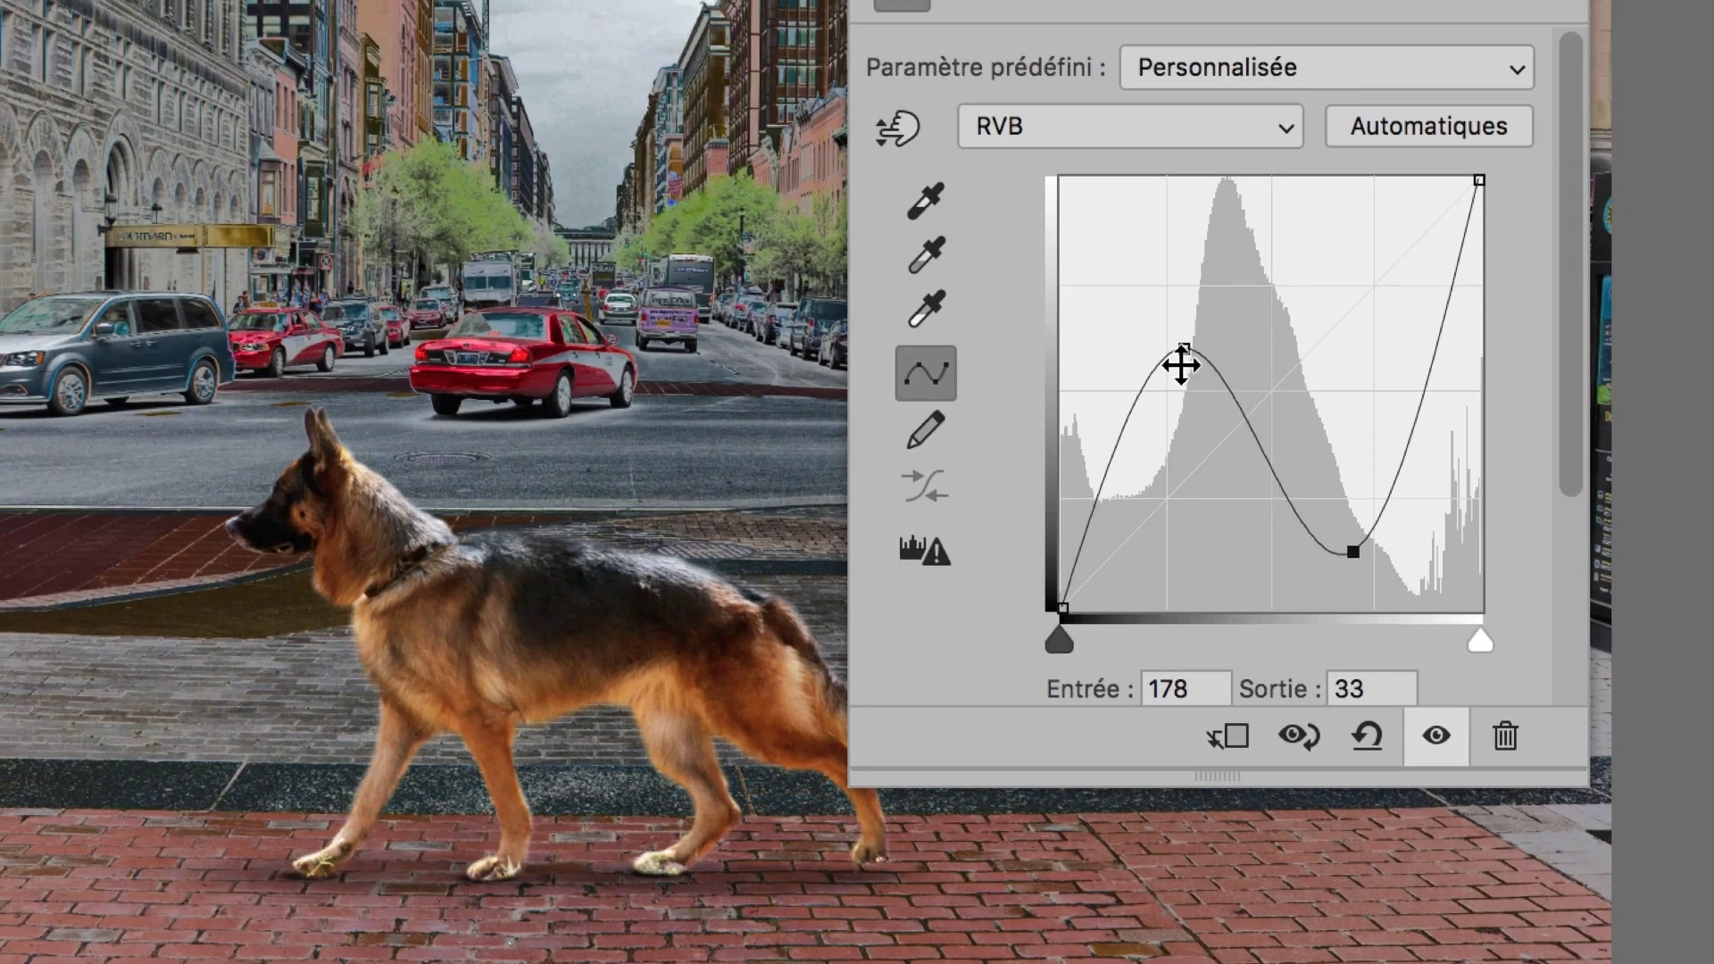
drag(1134, 393, 1090, 324)
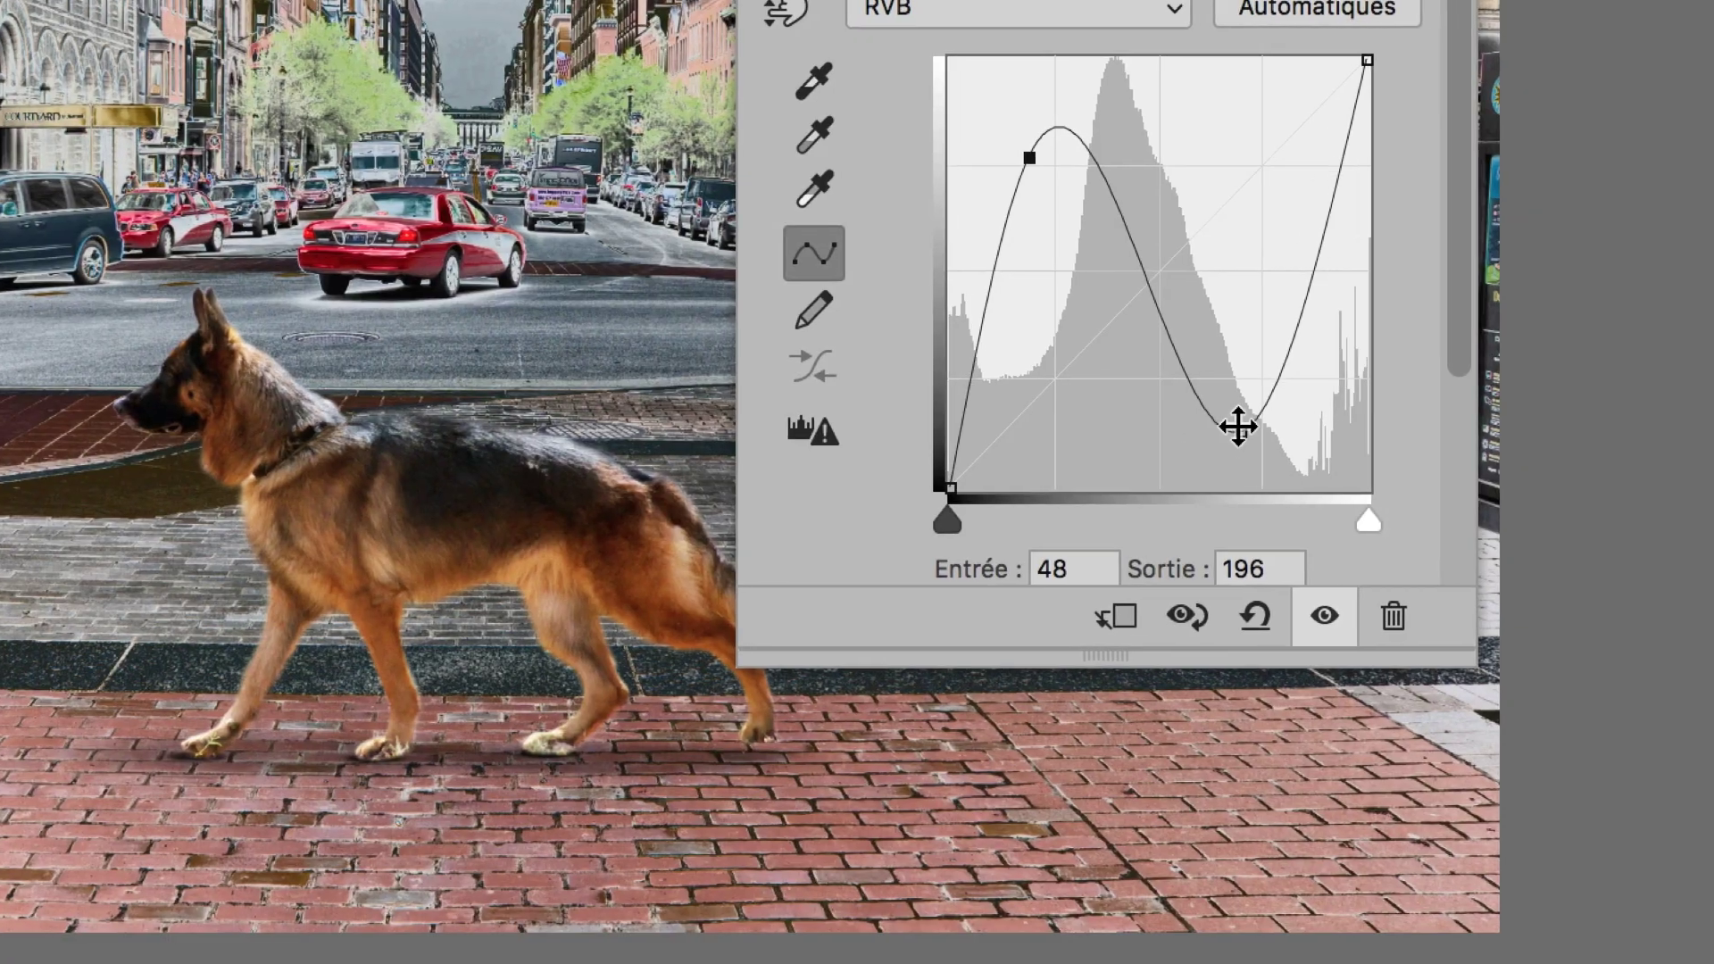
drag(1288, 461, 1170, 461)
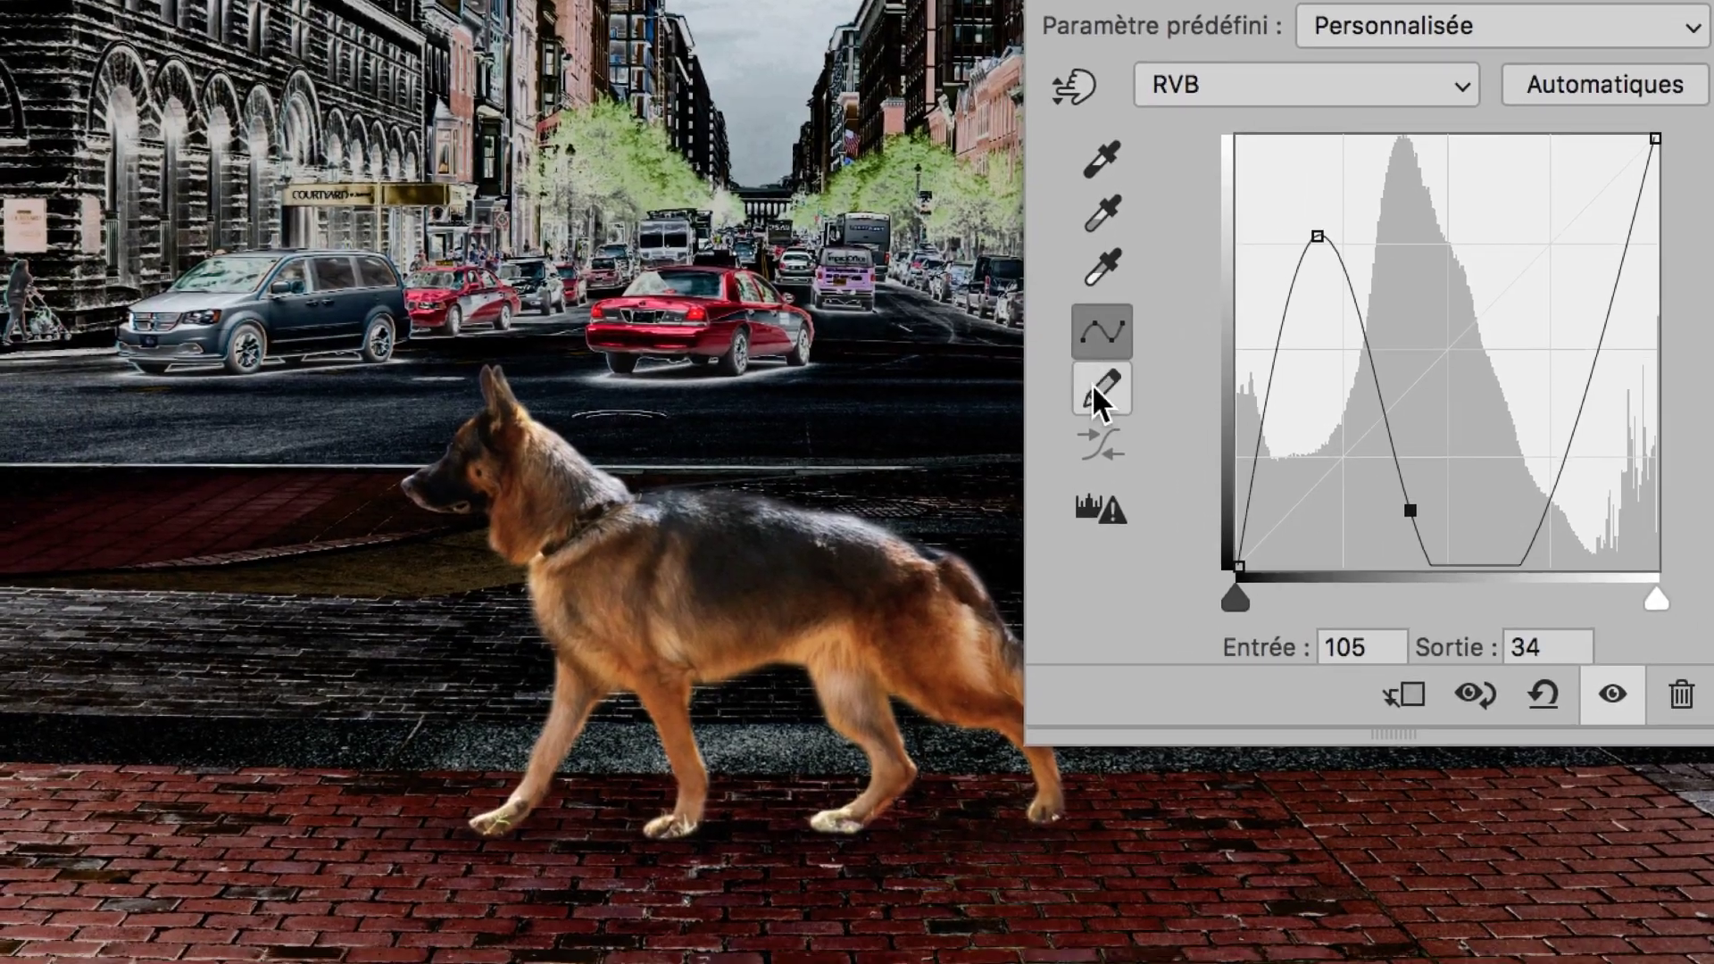
click(1095, 386)
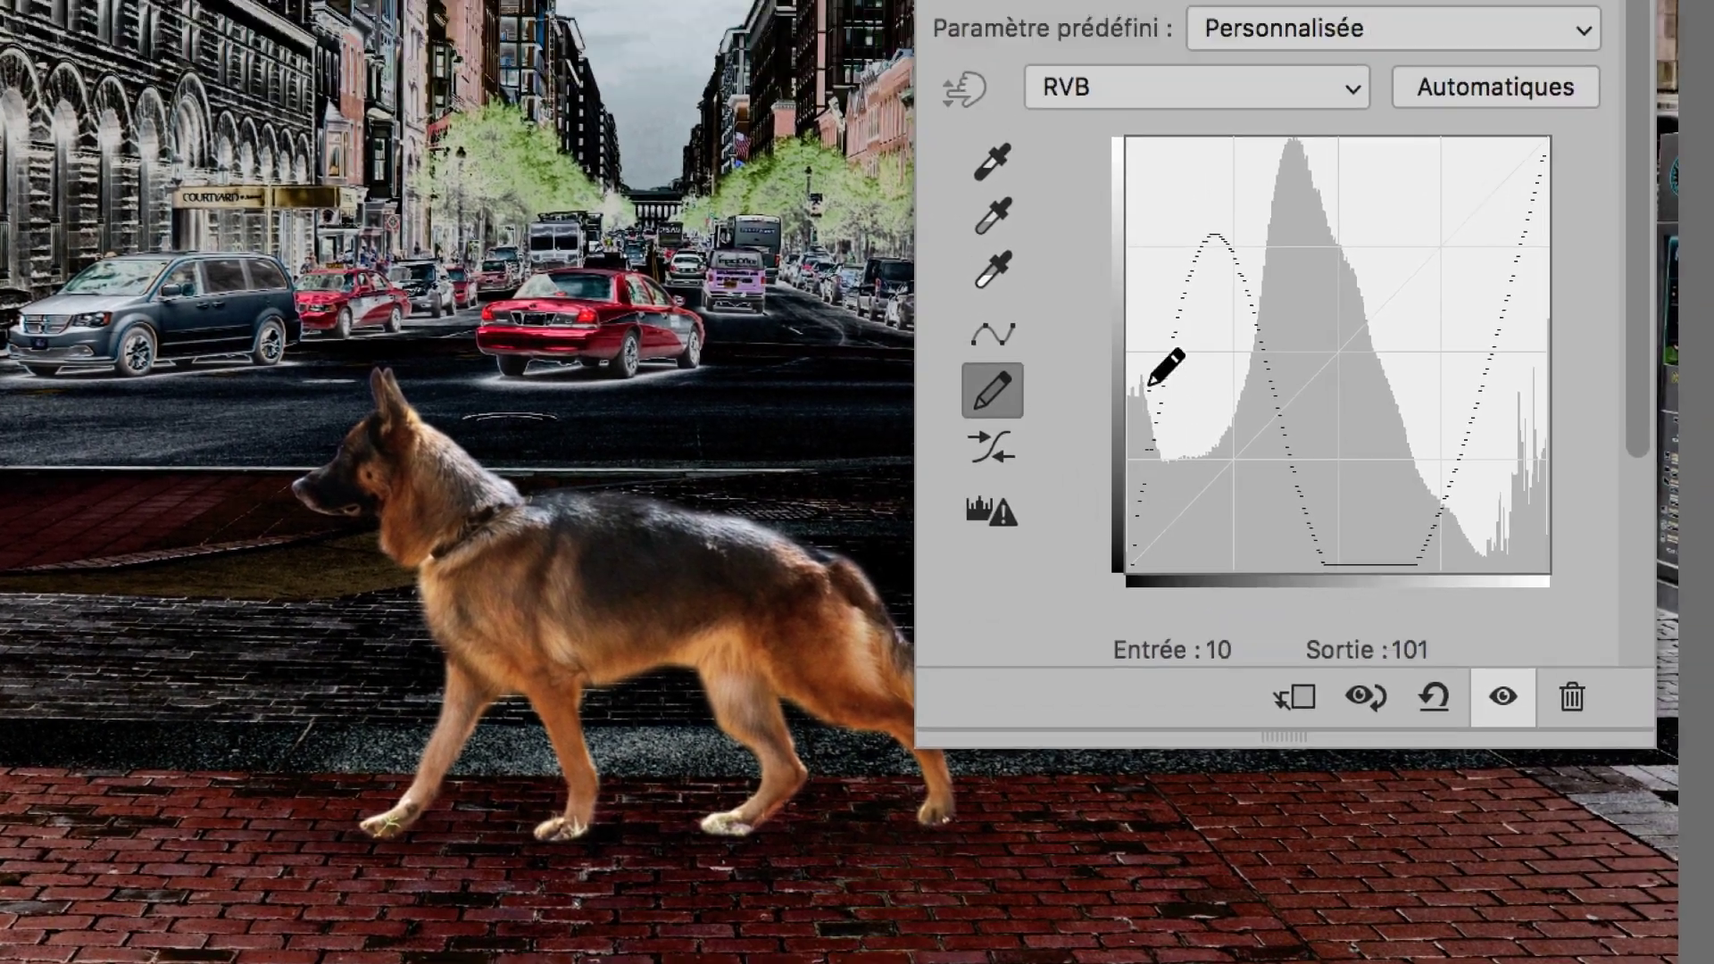
- Pencil-draw extra peaks and dips into the curve, then convert it back to editable points
drag(1152, 384, 1257, 536)
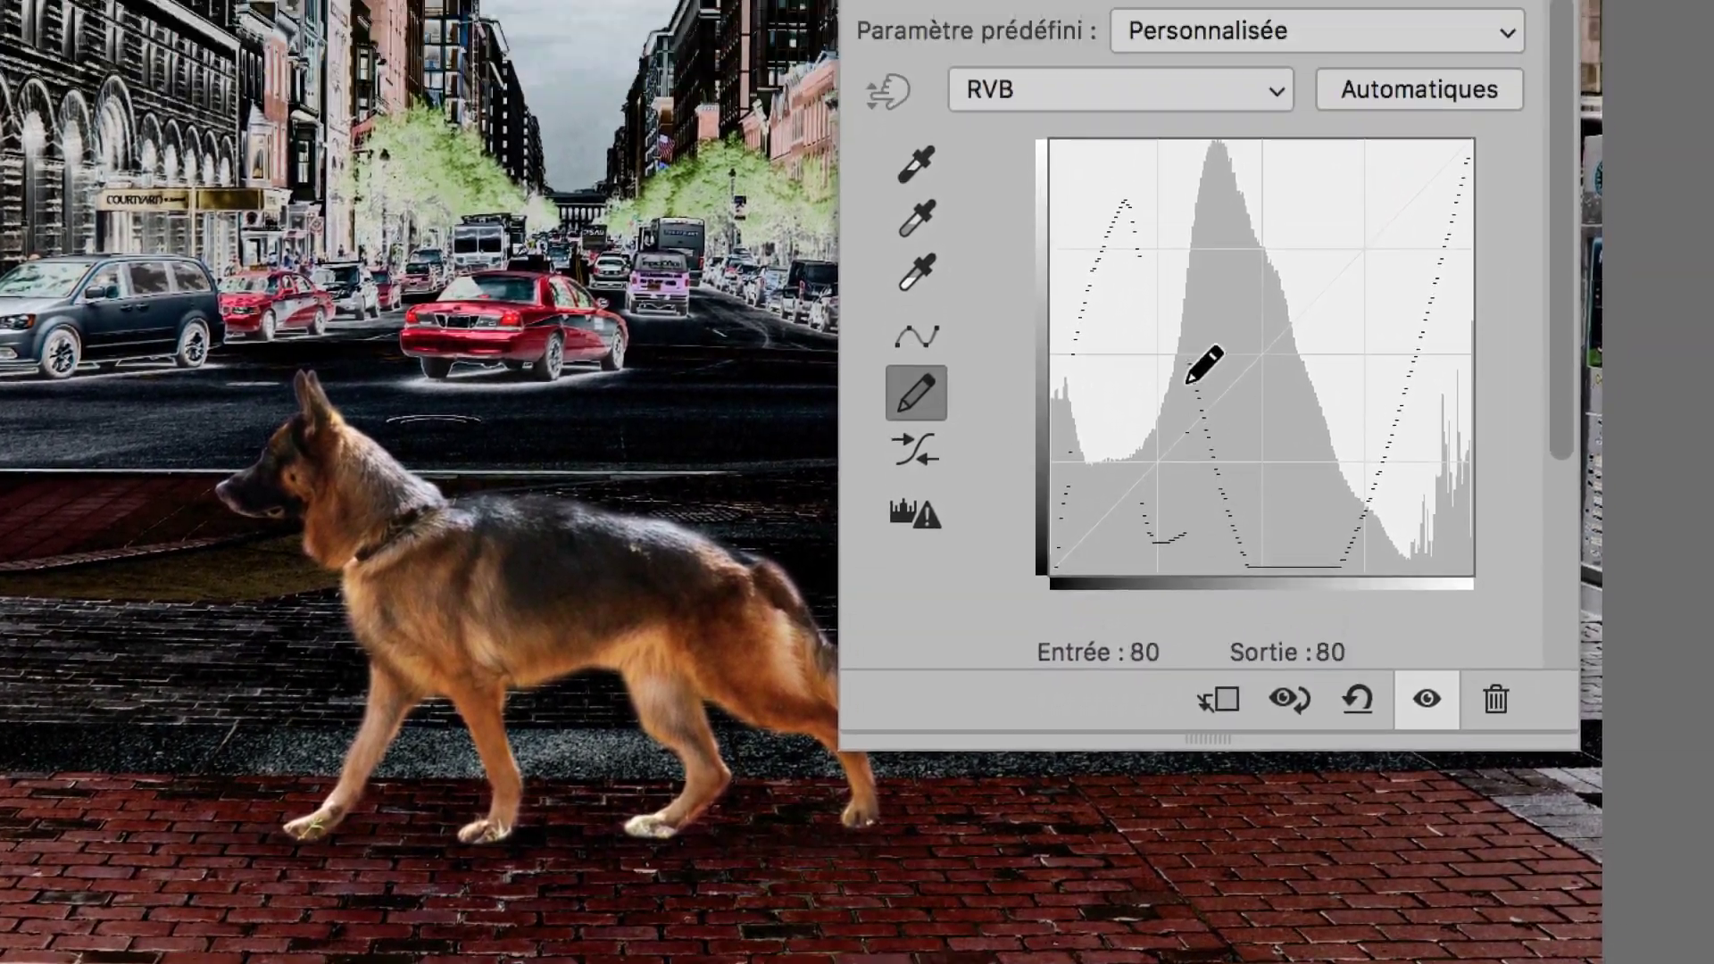
mouse_move(1190, 382)
mouse_down()
mouse_move(1217, 298)
mouse_move(1232, 413)
mouse_move(1223, 344)
mouse_move(1247, 305)
mouse_move(1298, 554)
mouse_move(1372, 625)
mouse_move(1398, 322)
mouse_up()
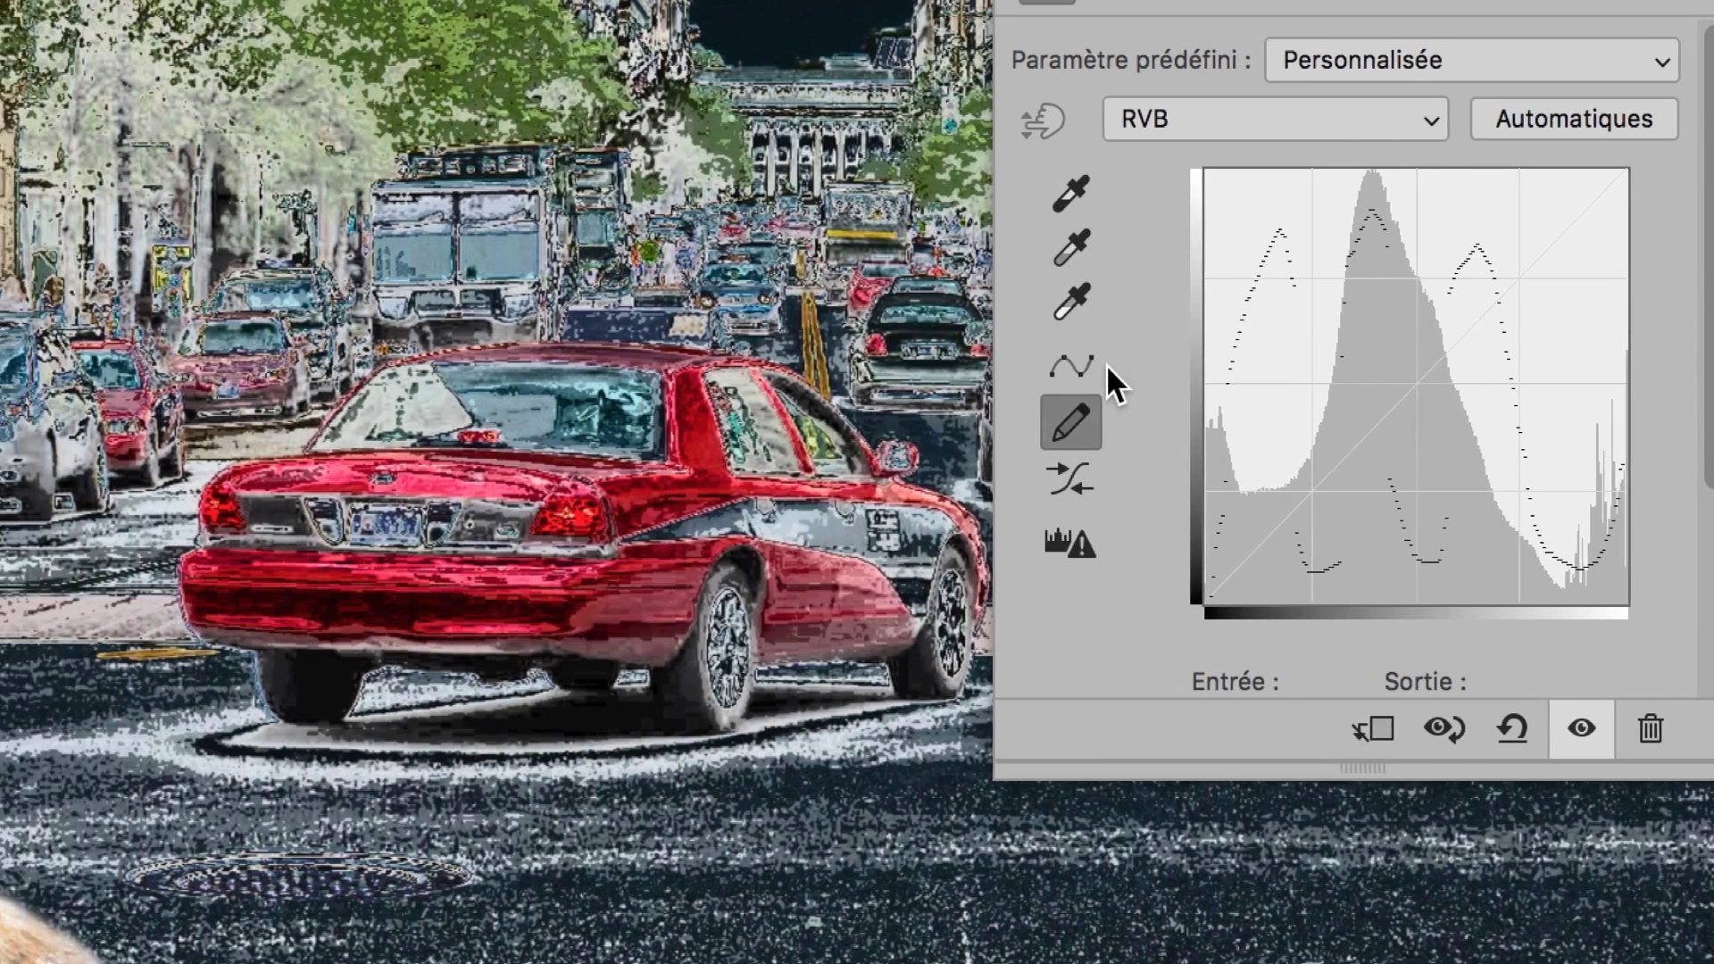
click(1100, 366)
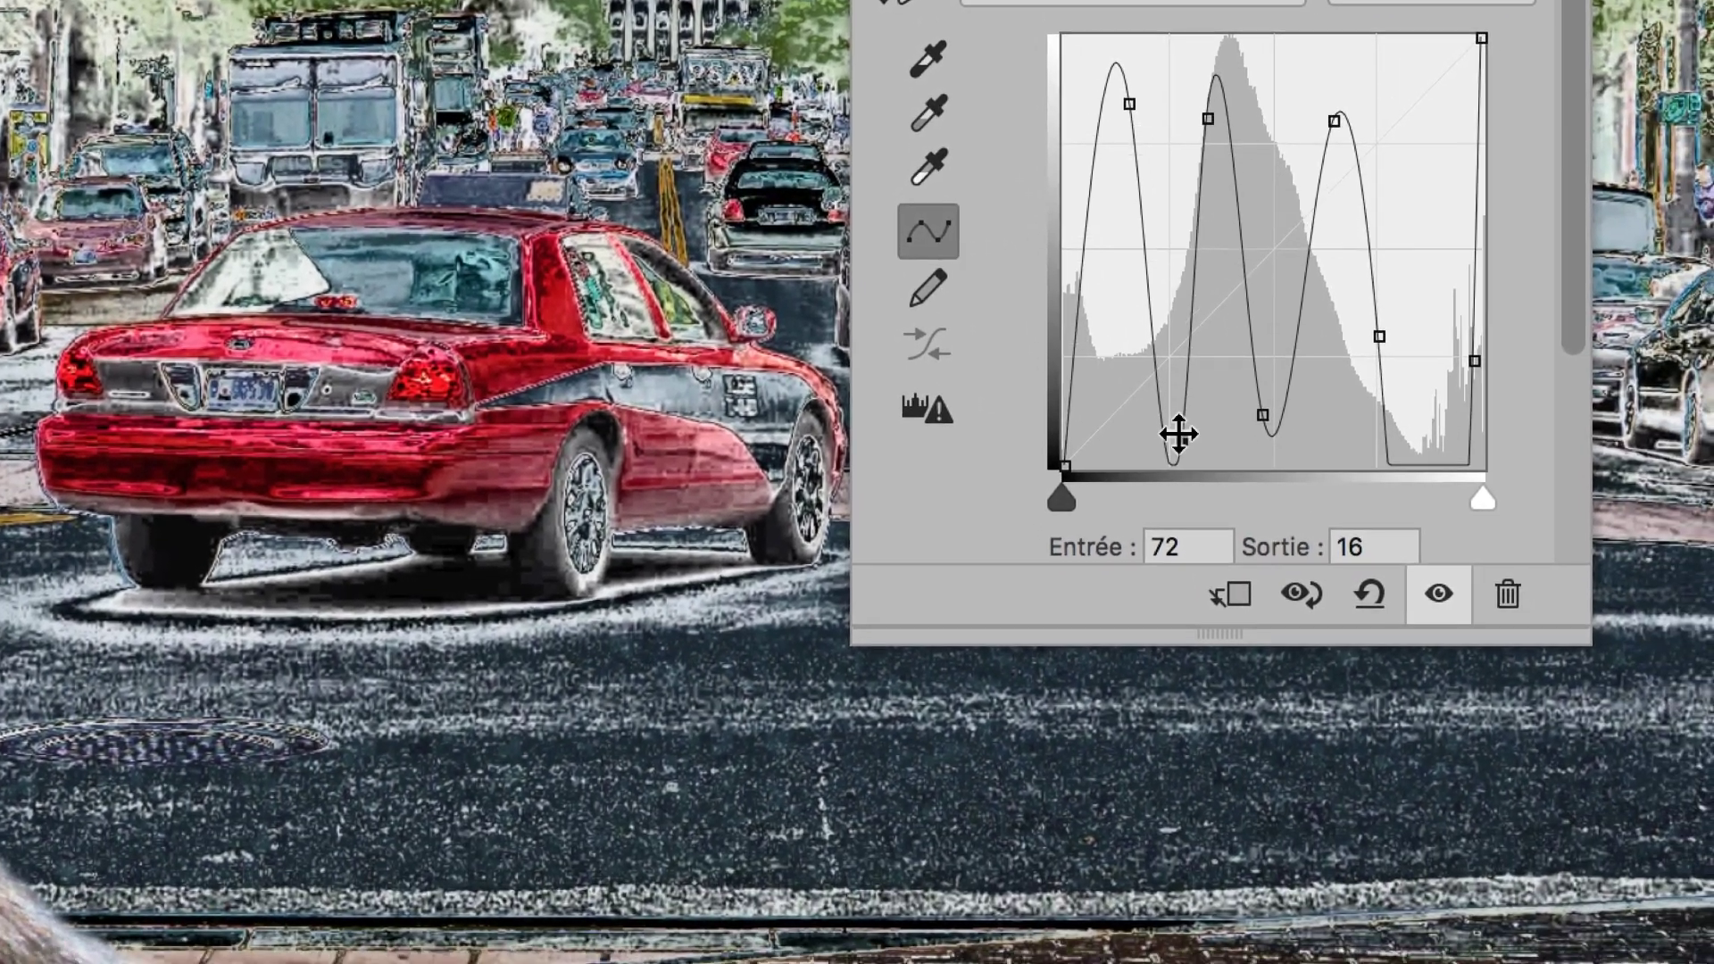
- Adjust the wave's peaks and valleys, setting the first peak near 50 in, 156 out
drag(1179, 435, 1181, 380)
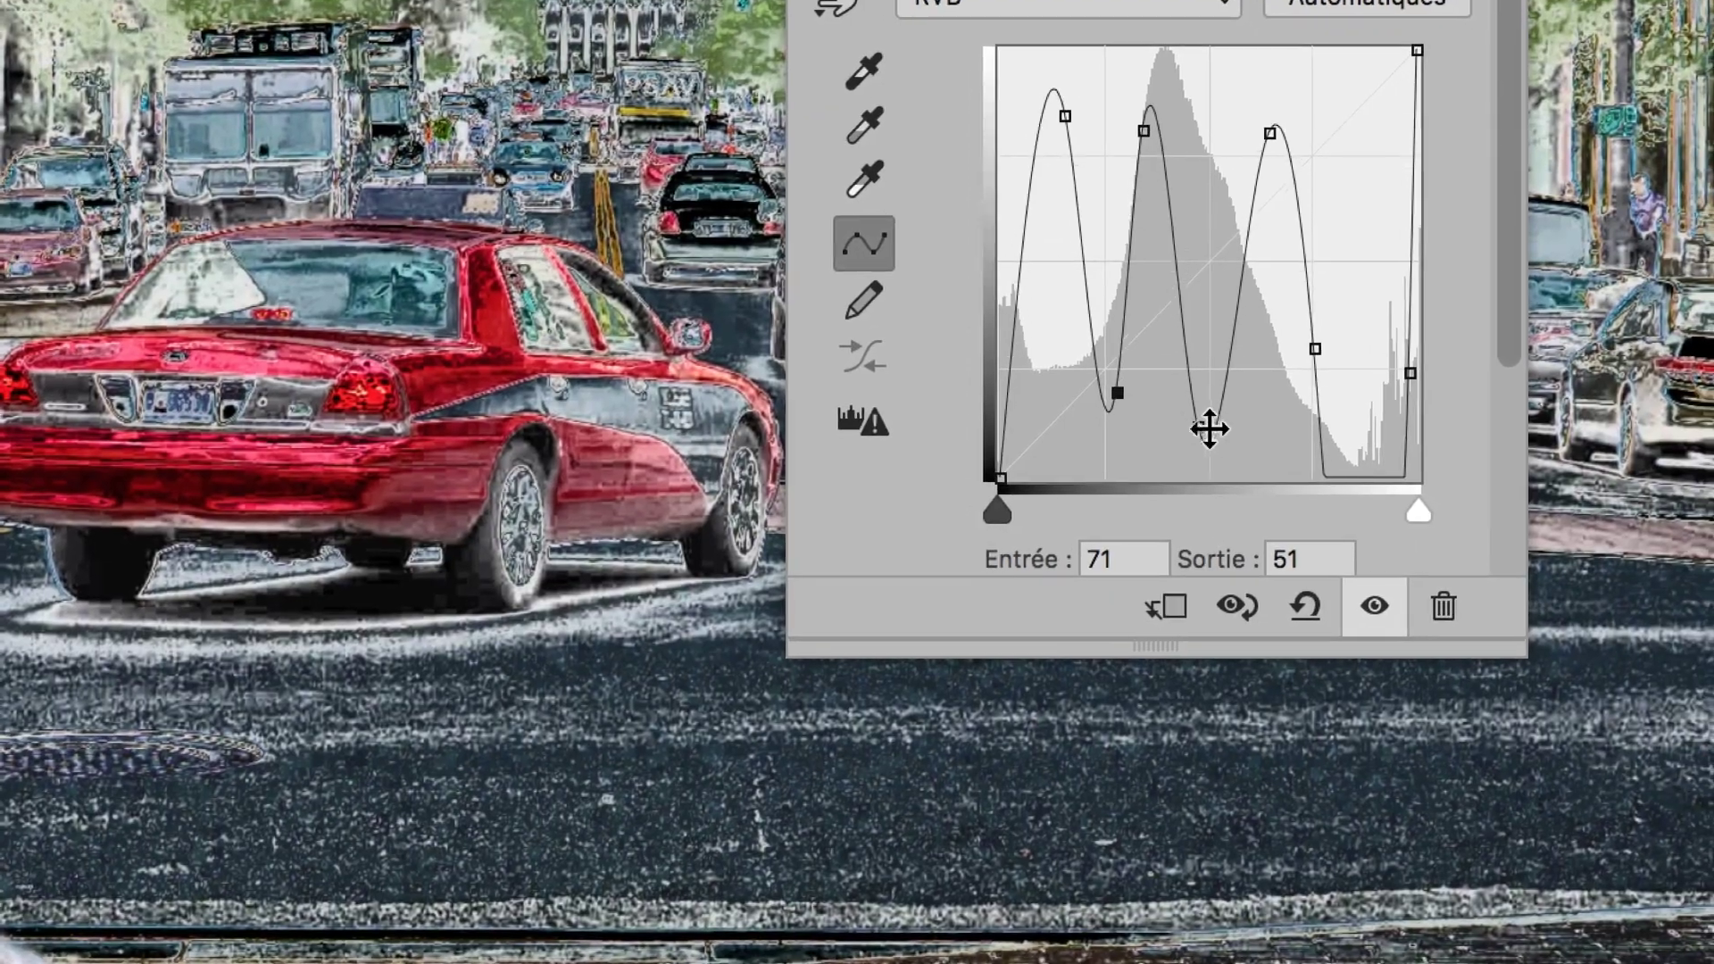
mouse_move(1229, 344)
mouse_down()
mouse_move(1234, 323)
mouse_move(1206, 365)
mouse_up()
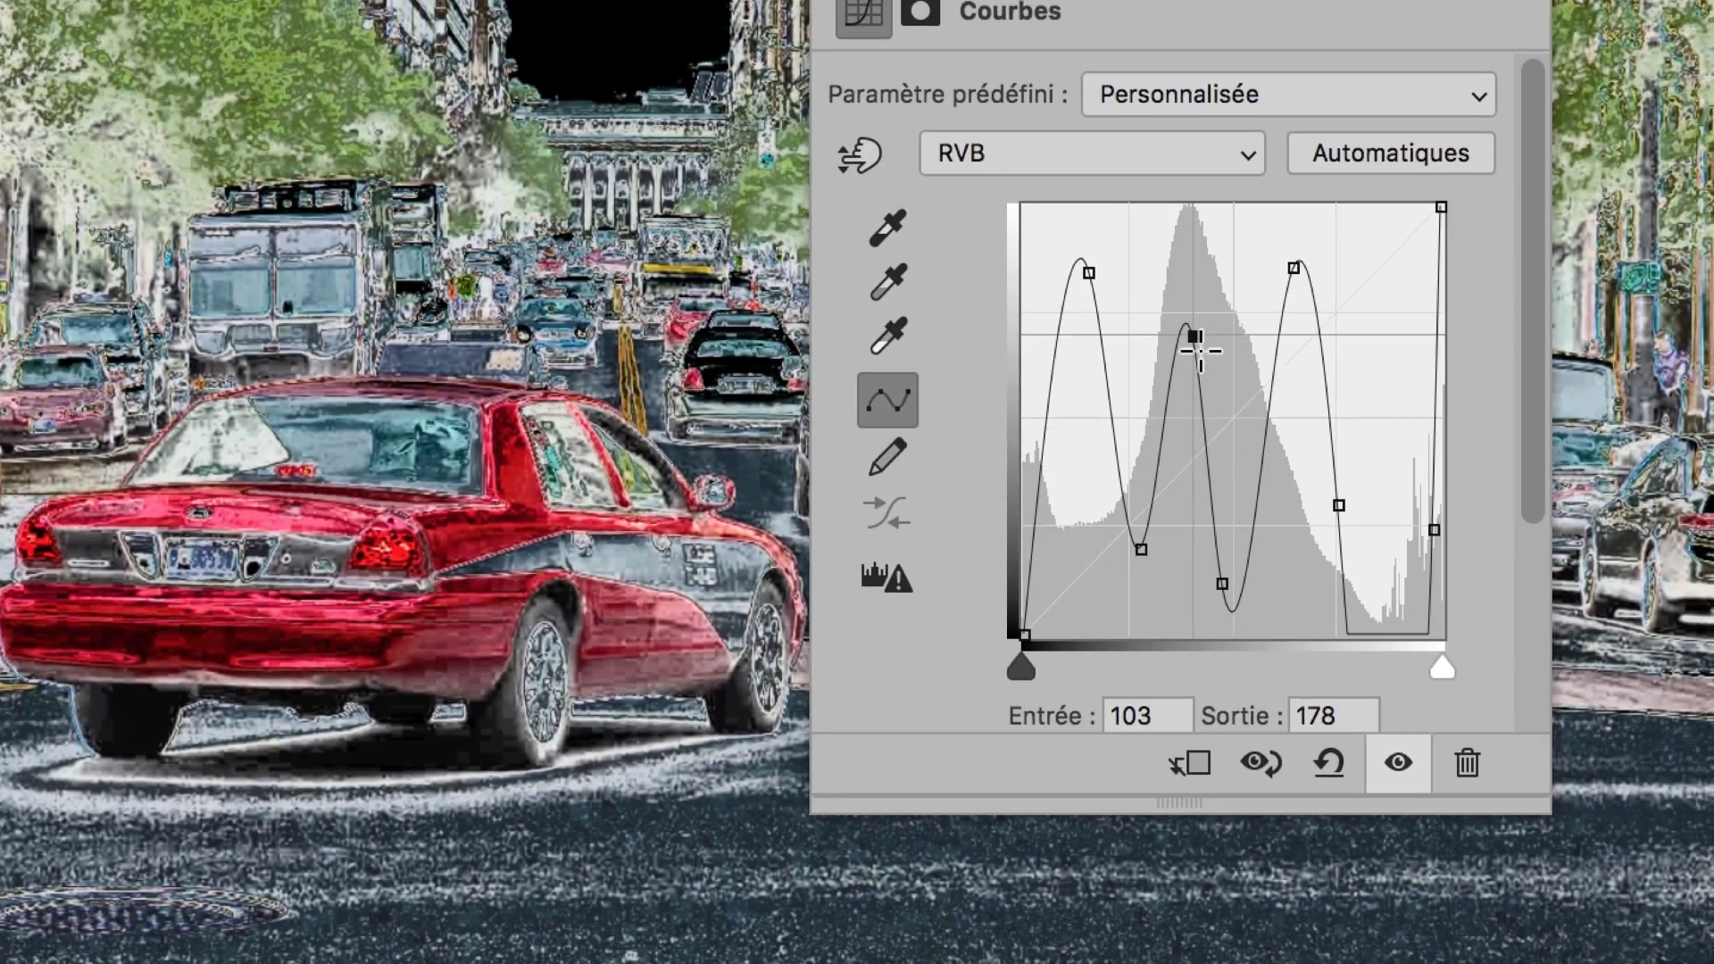
drag(1222, 584, 1228, 514)
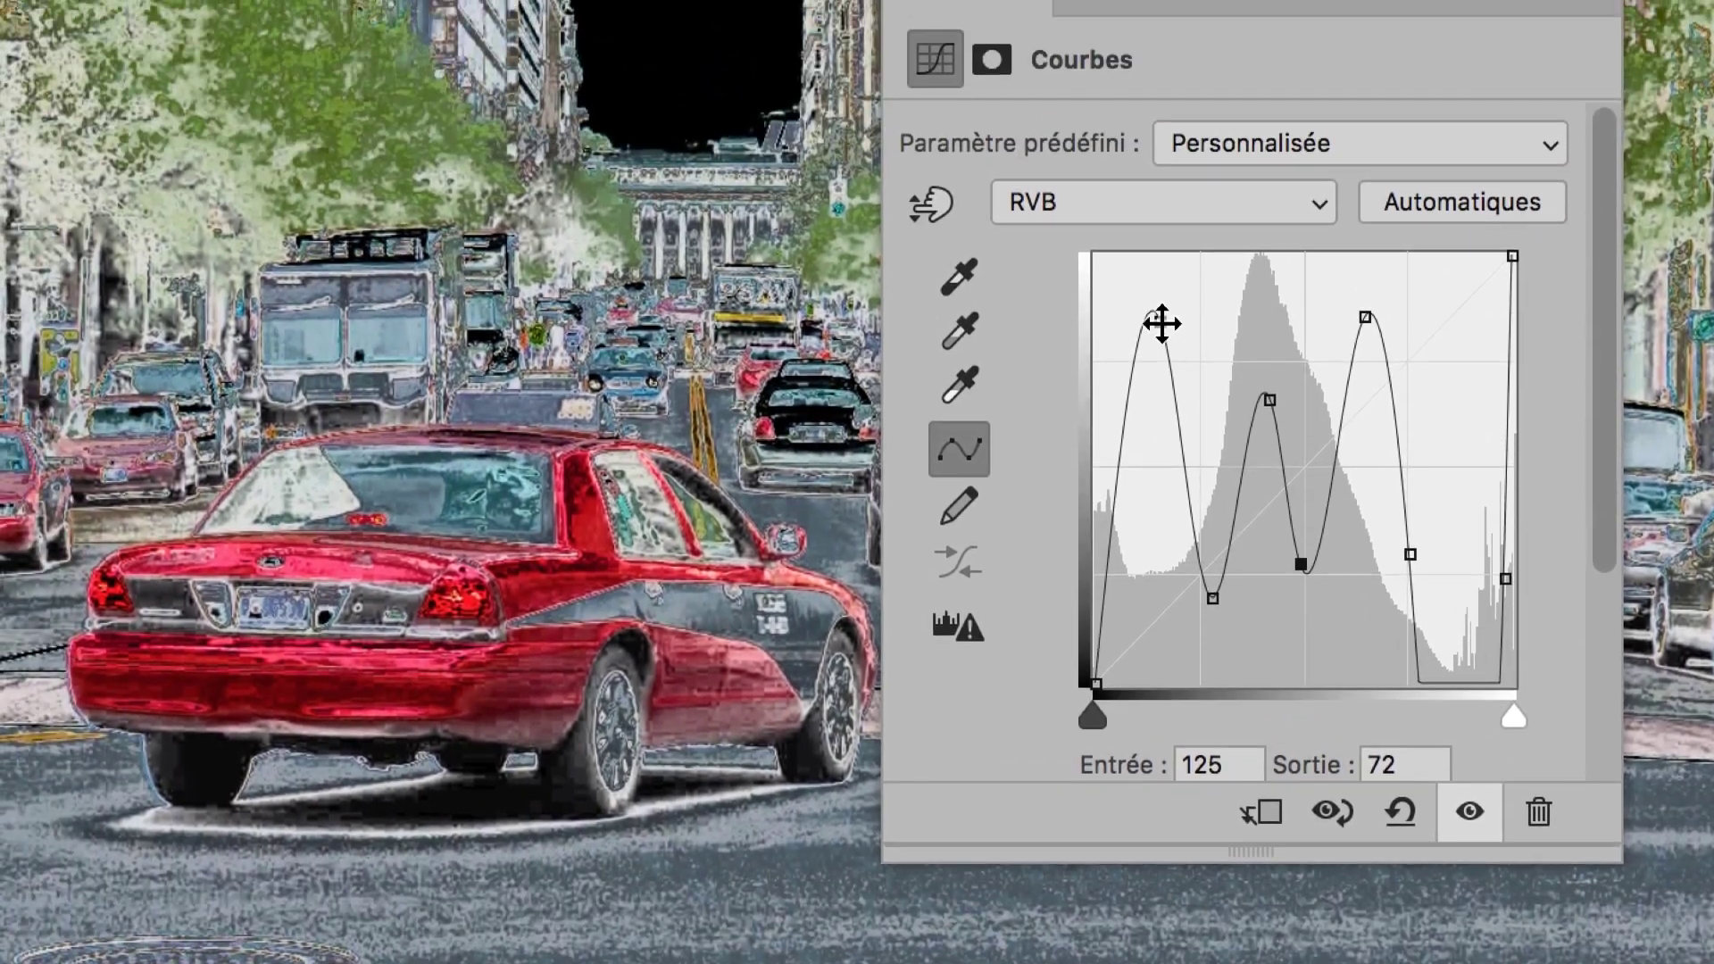
mouse_move(1160, 325)
mouse_down()
mouse_move(1170, 348)
mouse_move(1230, 333)
mouse_move(1167, 358)
mouse_up()
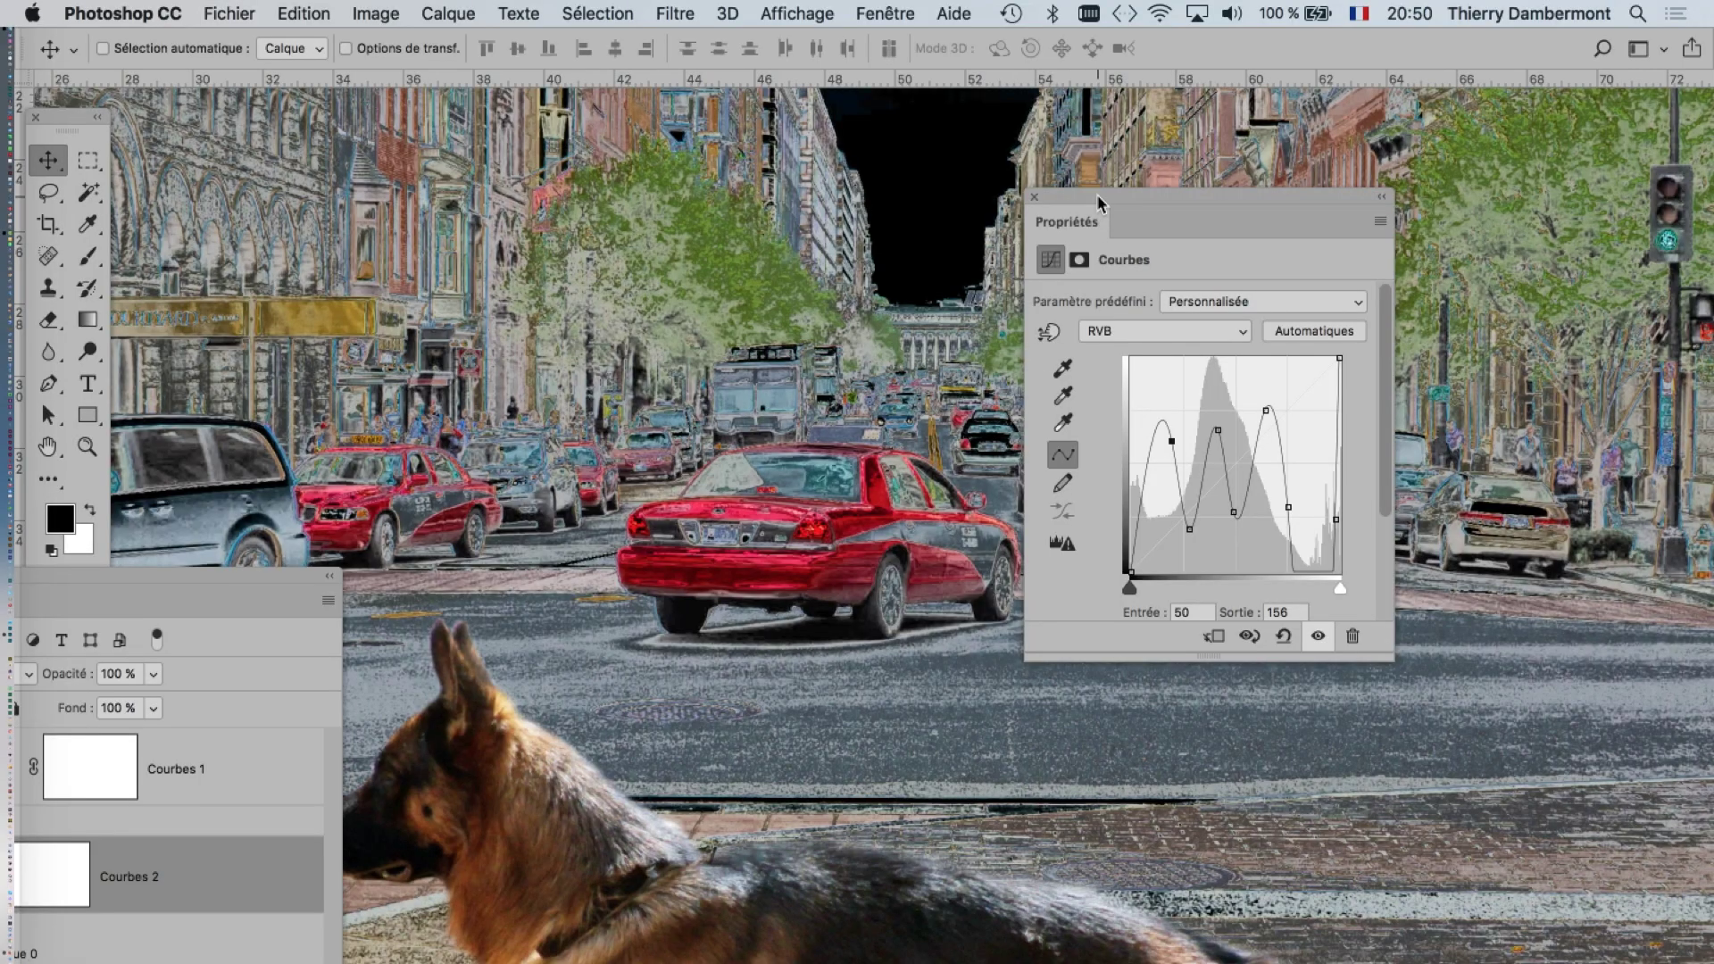
drag(1098, 201, 1350, 228)
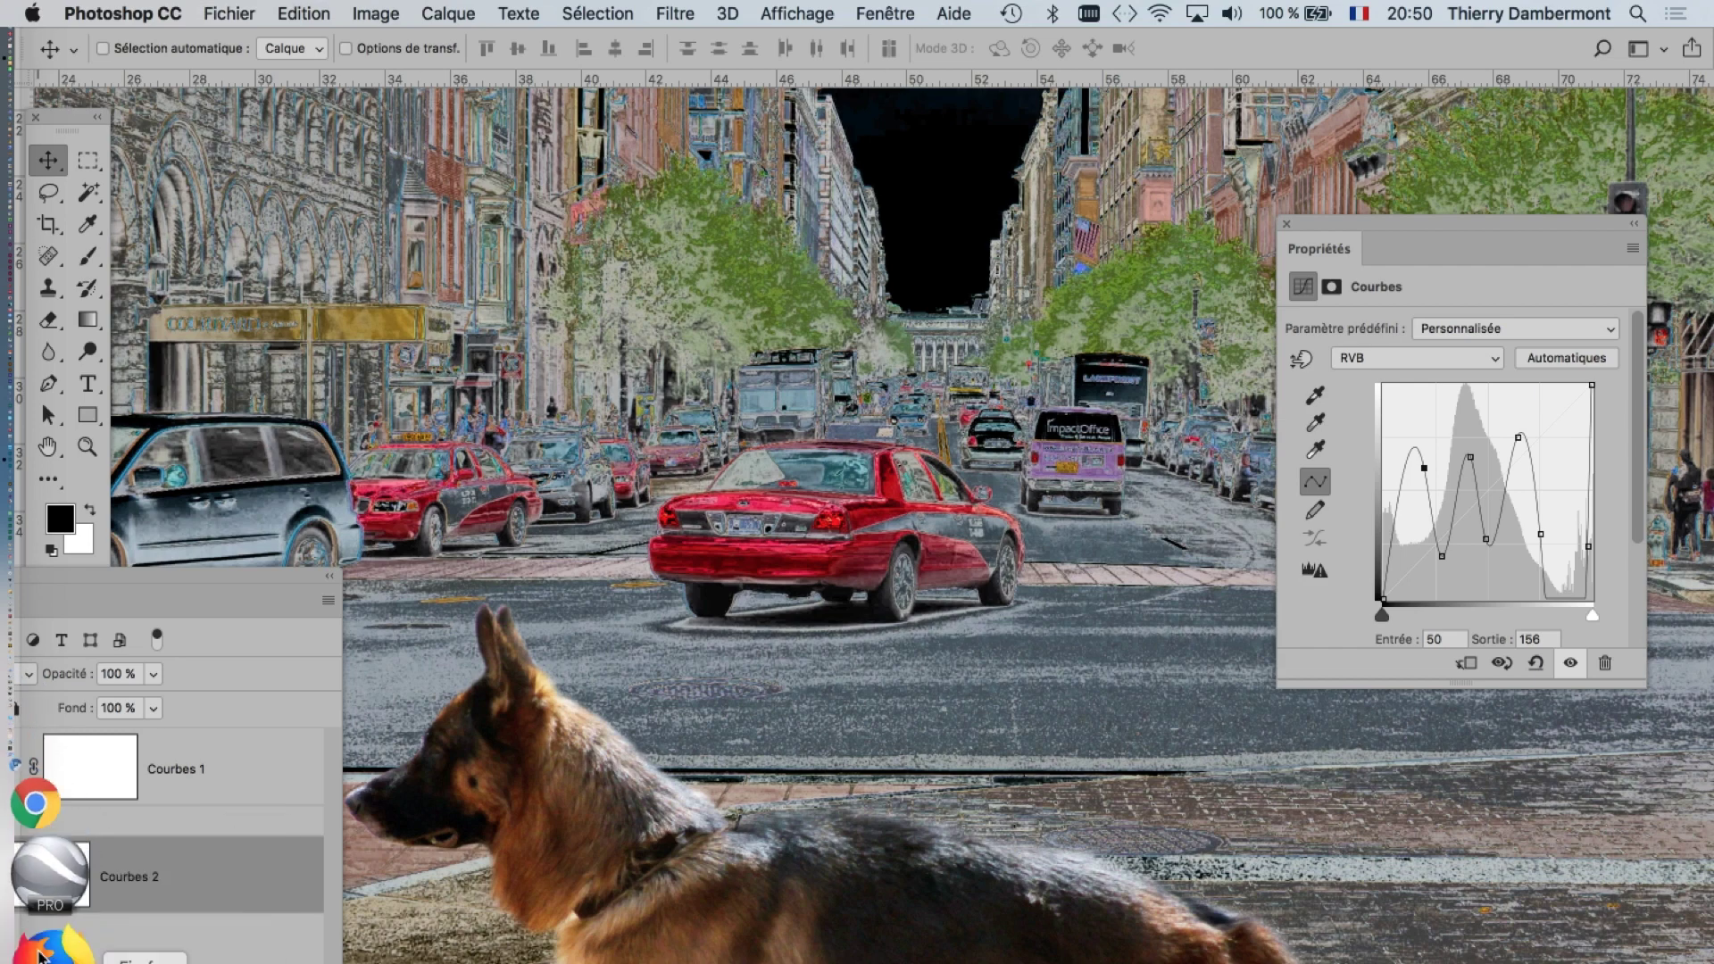
- Switch to Firefox and scroll through the Google results for 'man ray'
click(40, 954)
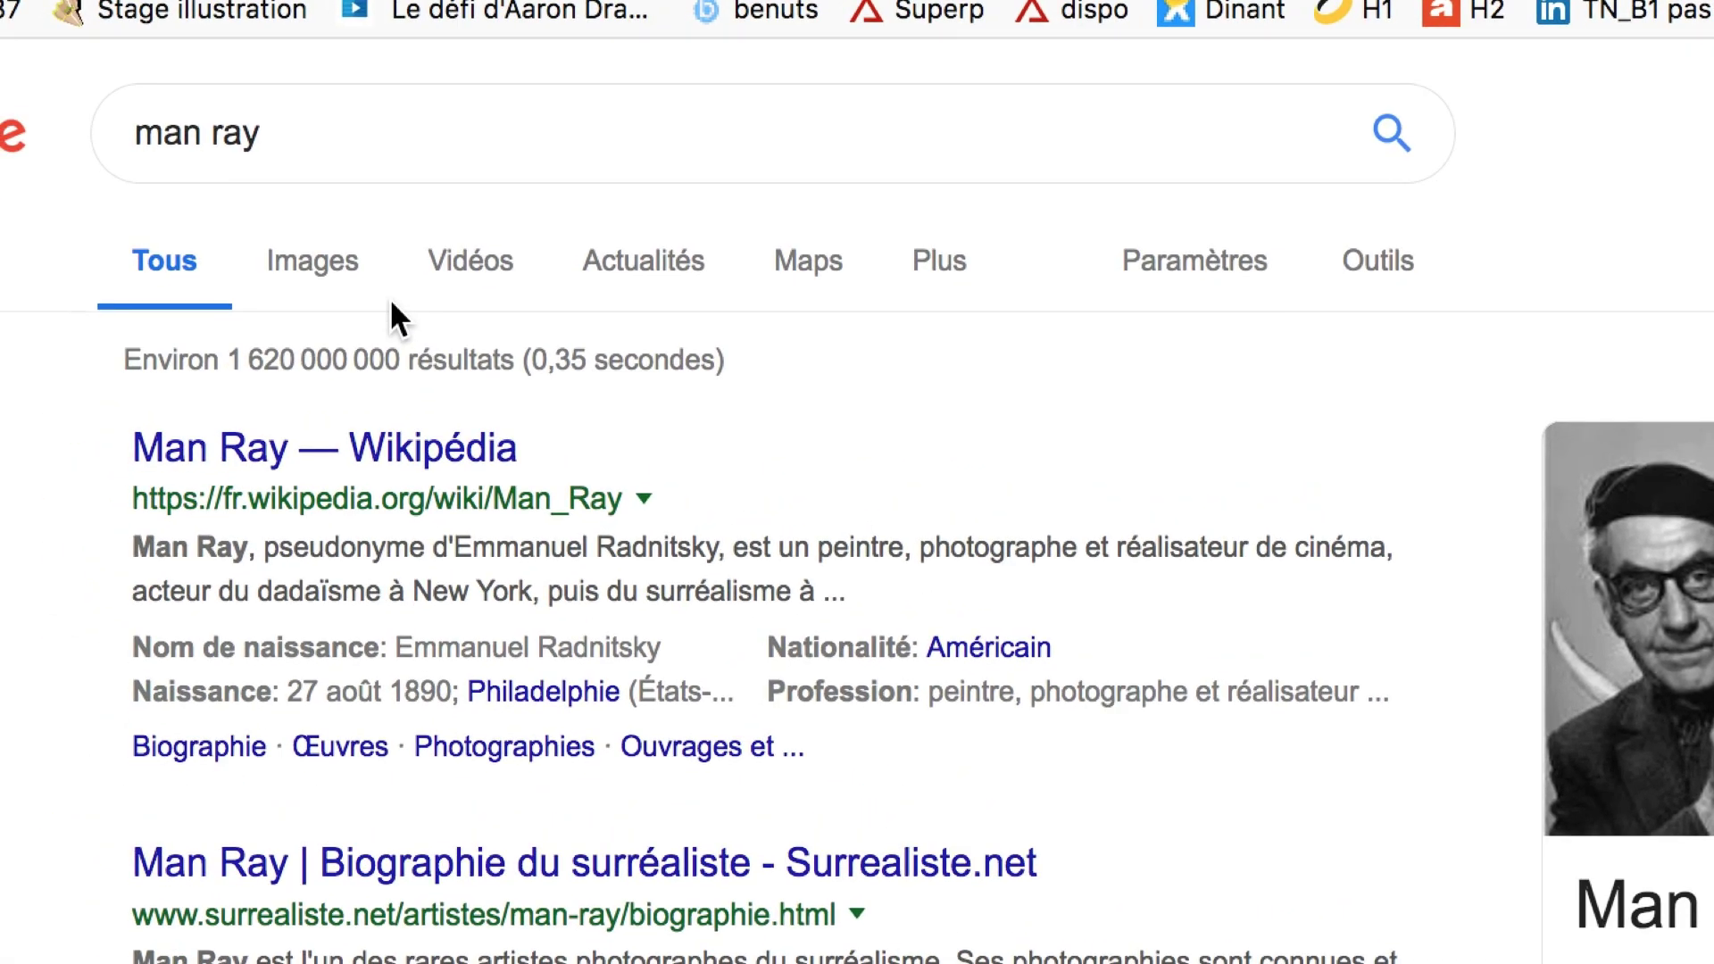
scroll(390, 357, down, 5)
scroll(394, 432, down, 2)
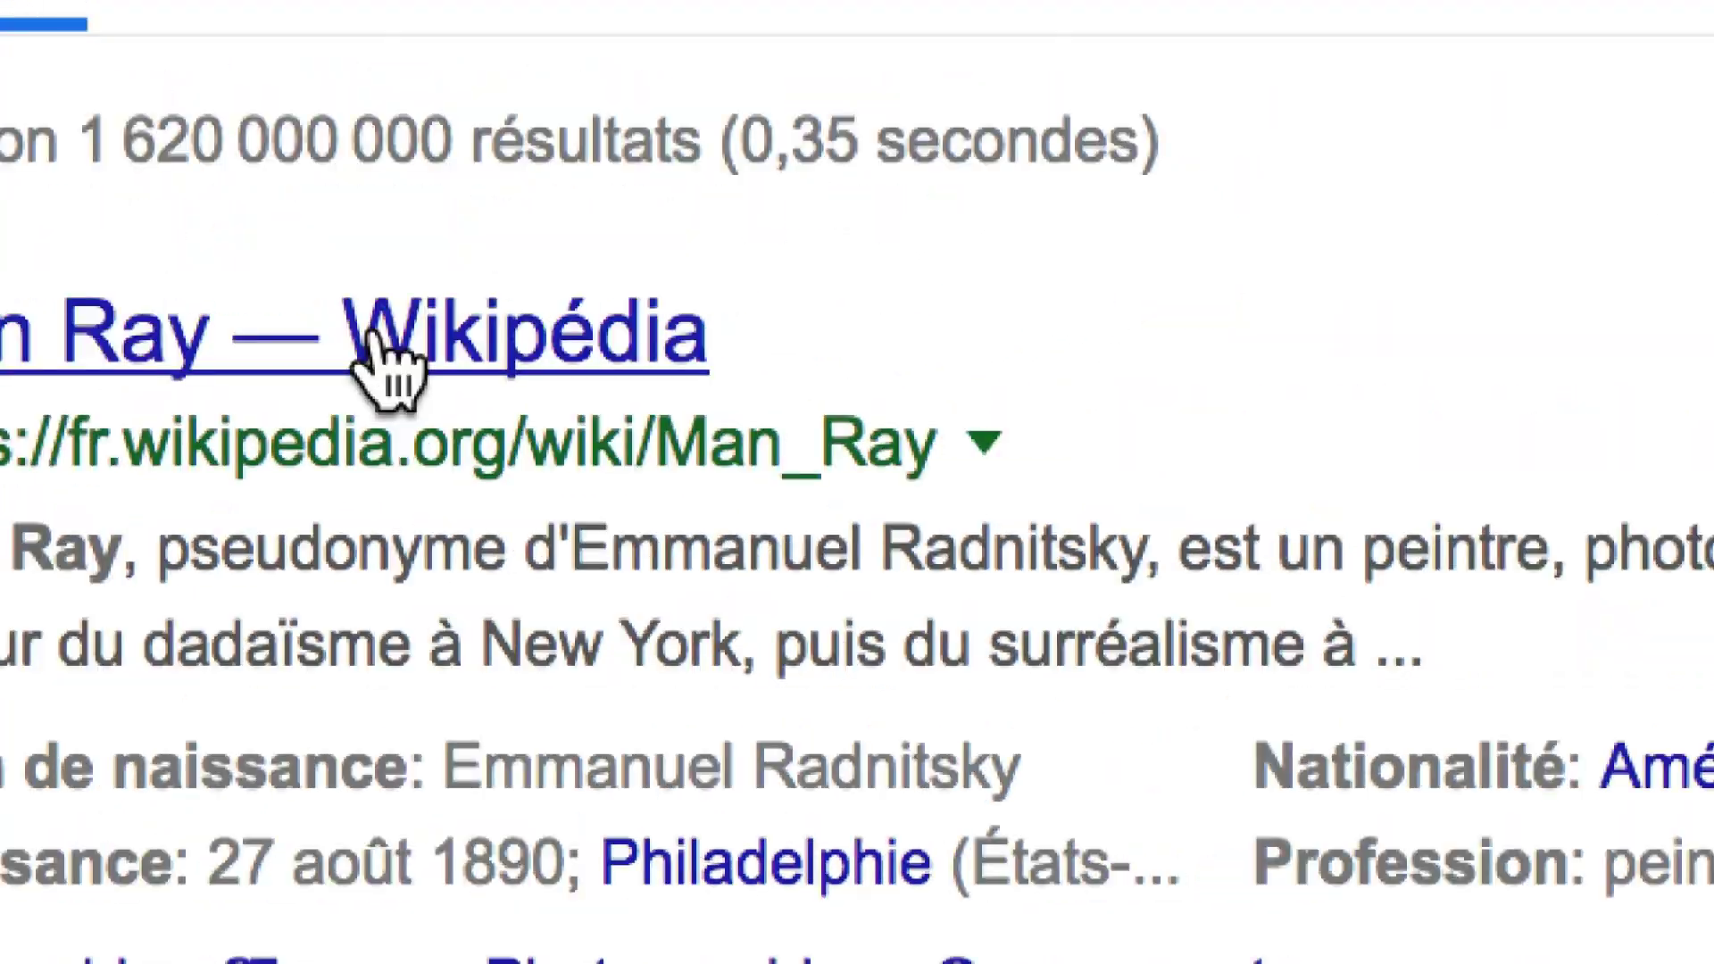
- Browse the Google Images thumbnails of Man Ray's solarized photographs
click(359, 261)
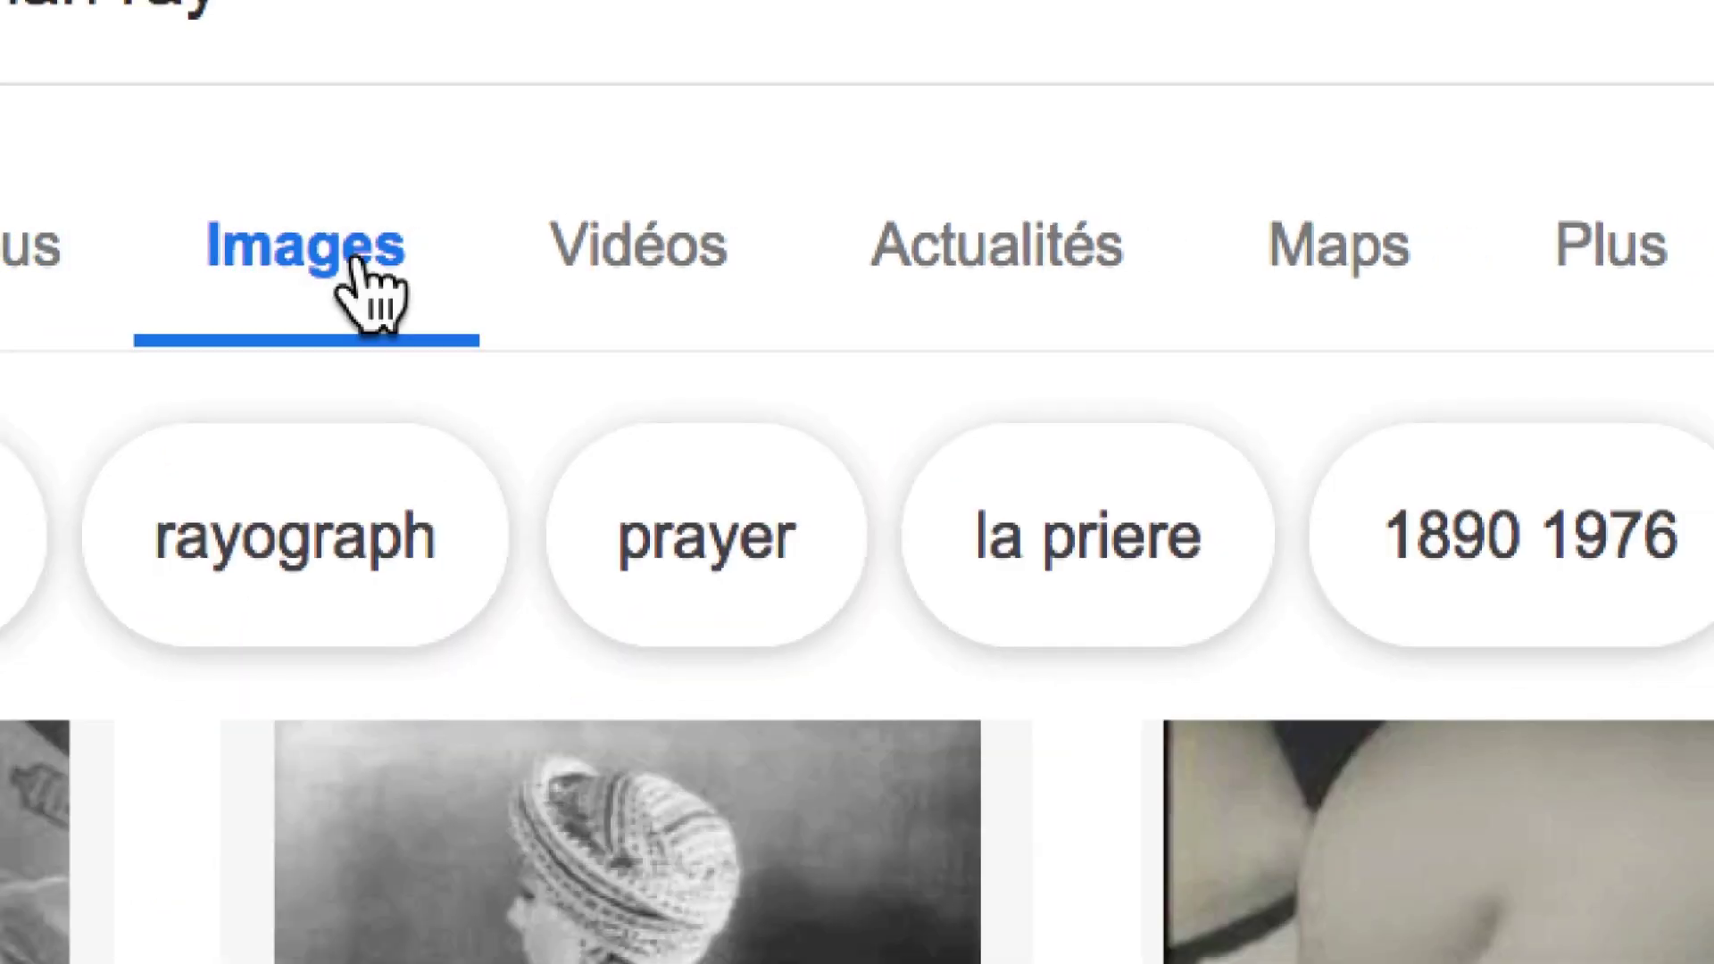
scroll(808, 610, down, 1)
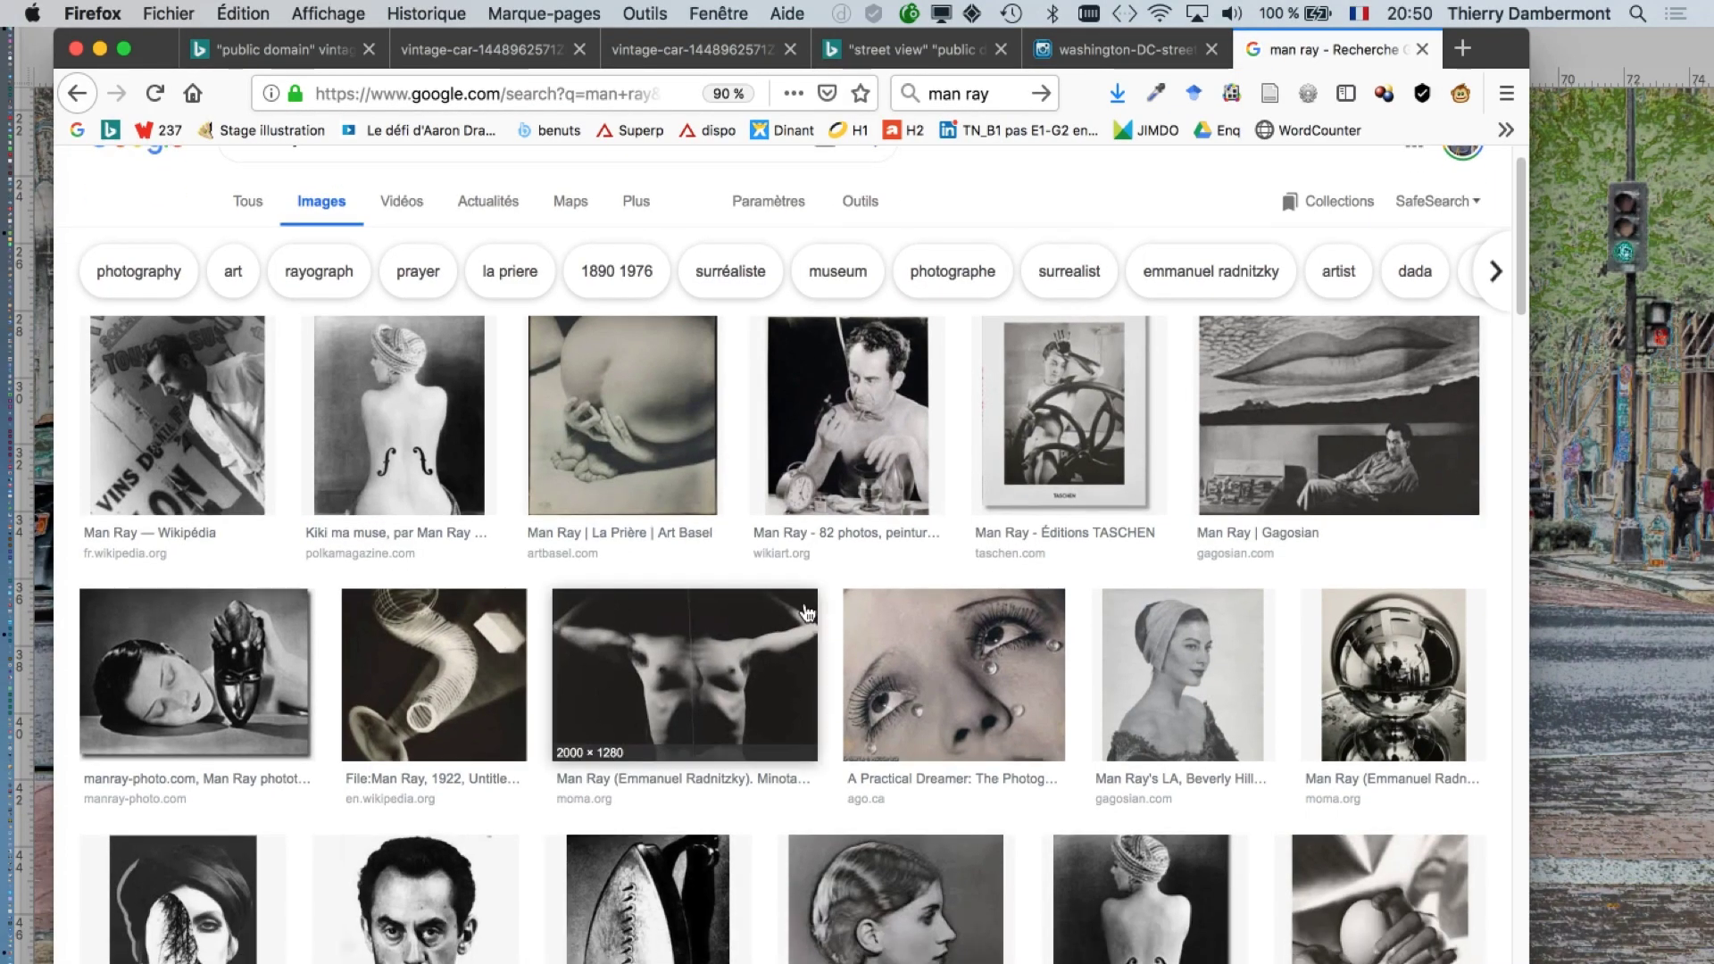
scroll(808, 611, down, 1)
scroll(805, 613, down, 3)
scroll(808, 610, down, 2)
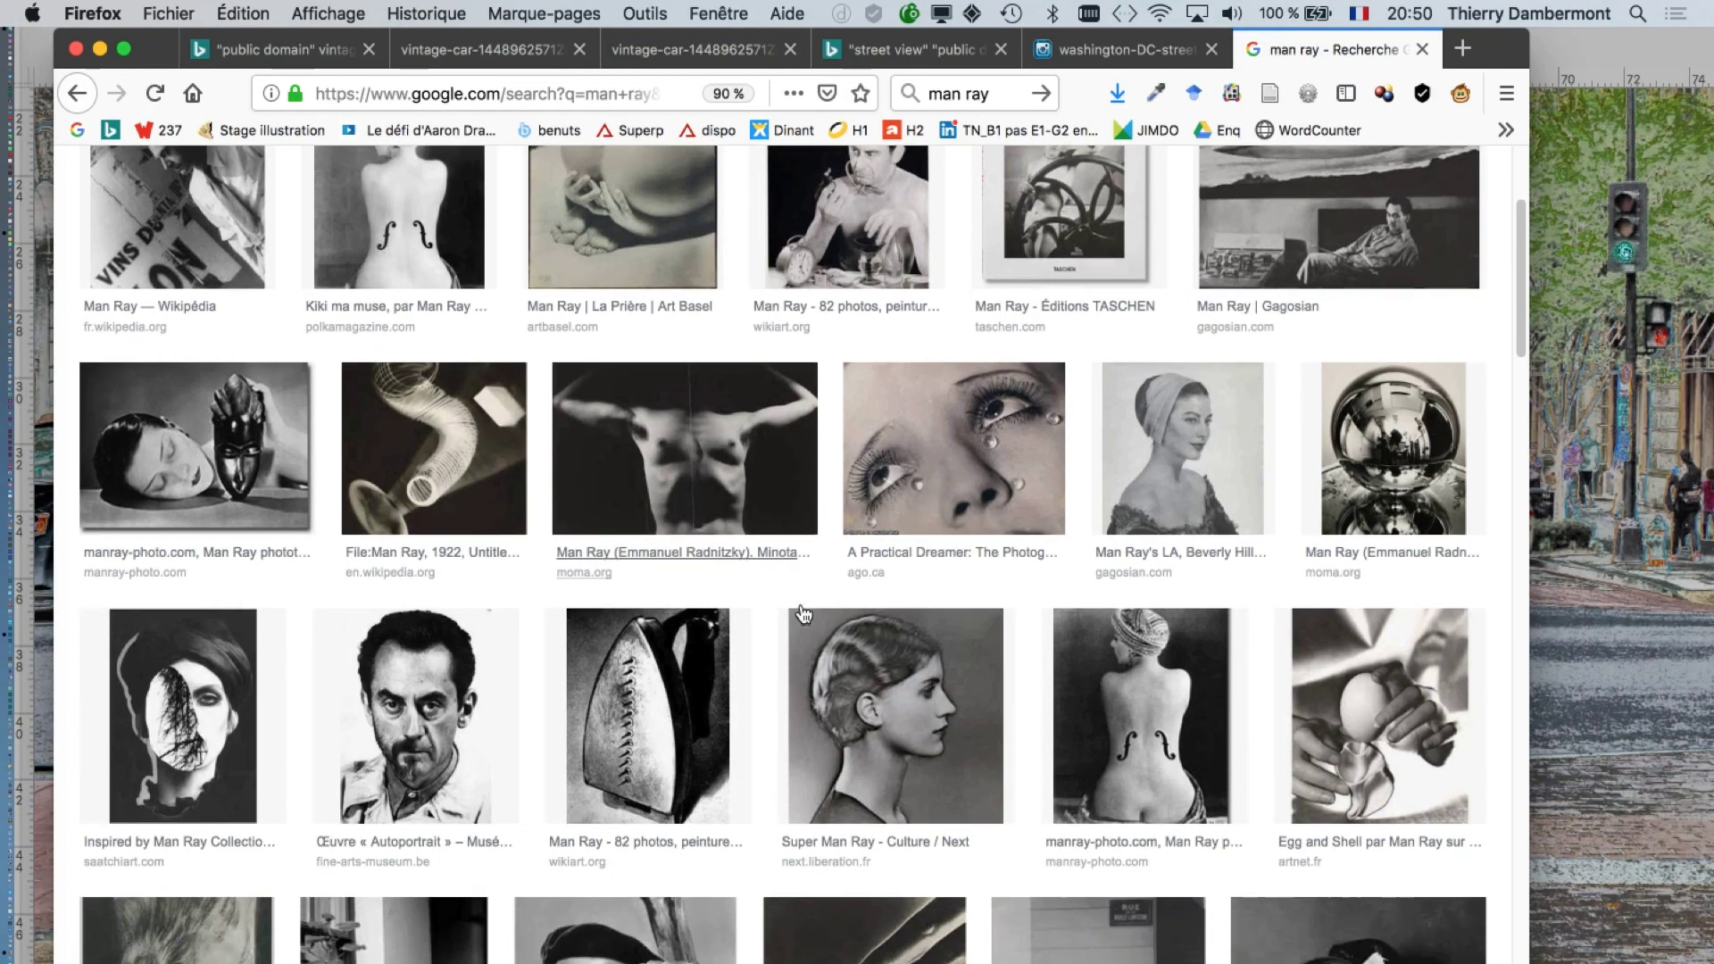
scroll(848, 602, down, 1)
scroll(892, 591, down, 2)
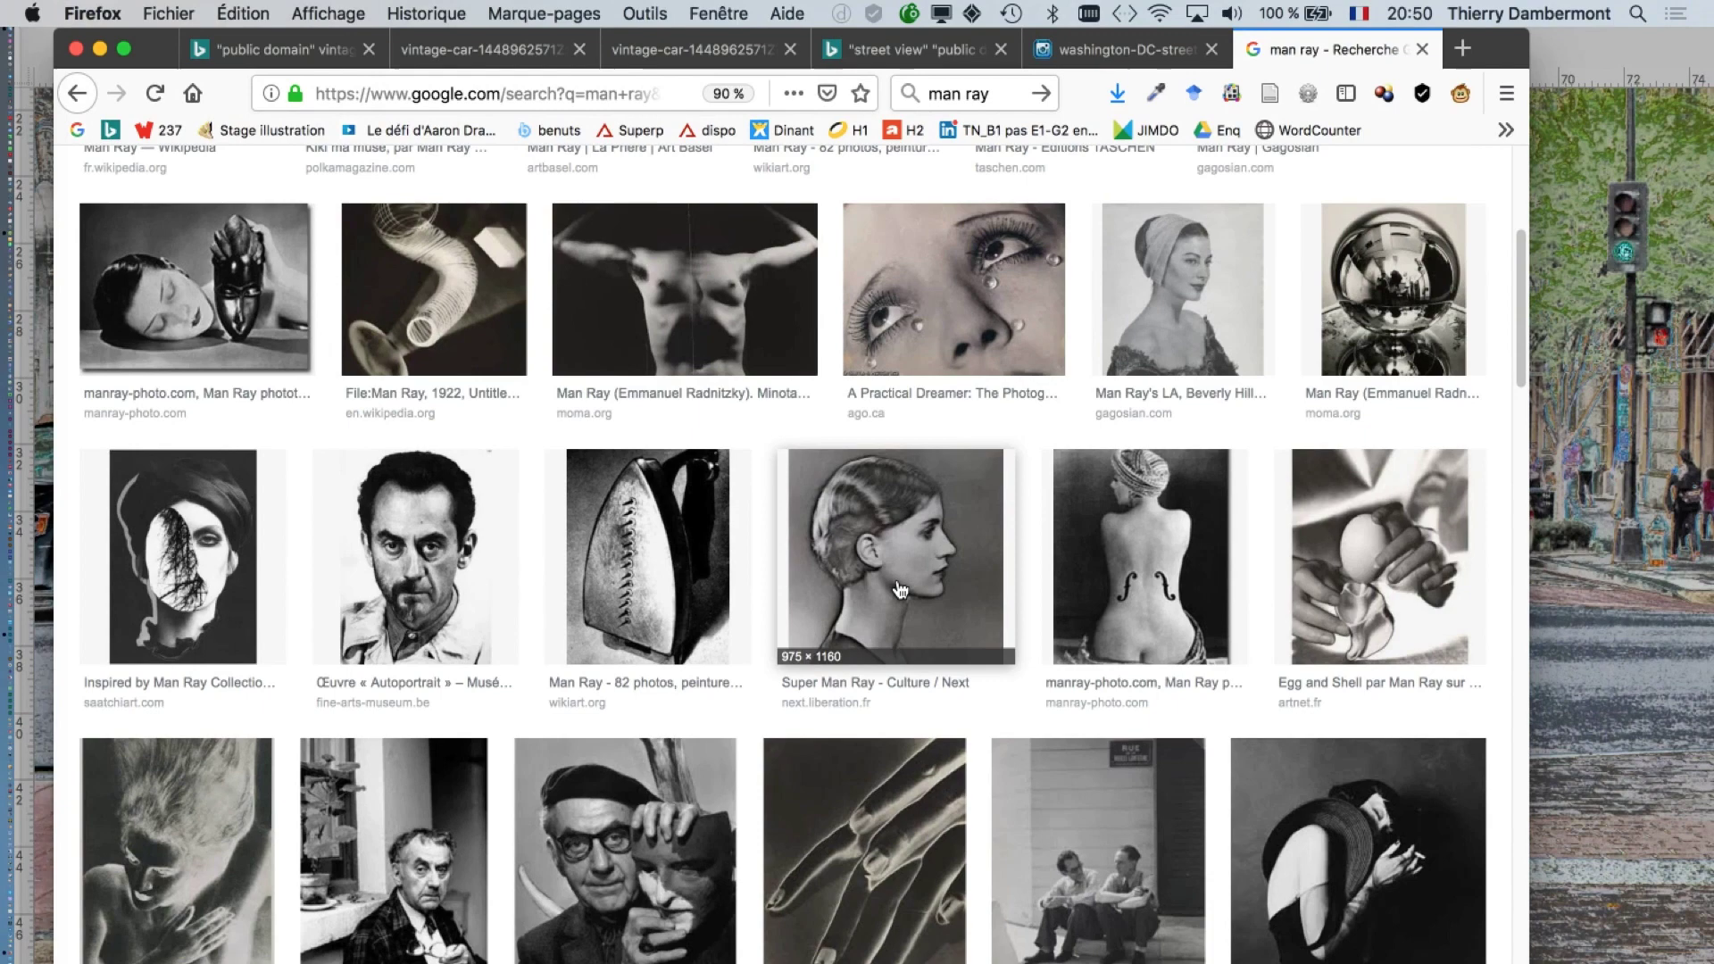
scroll(897, 596, down, 4)
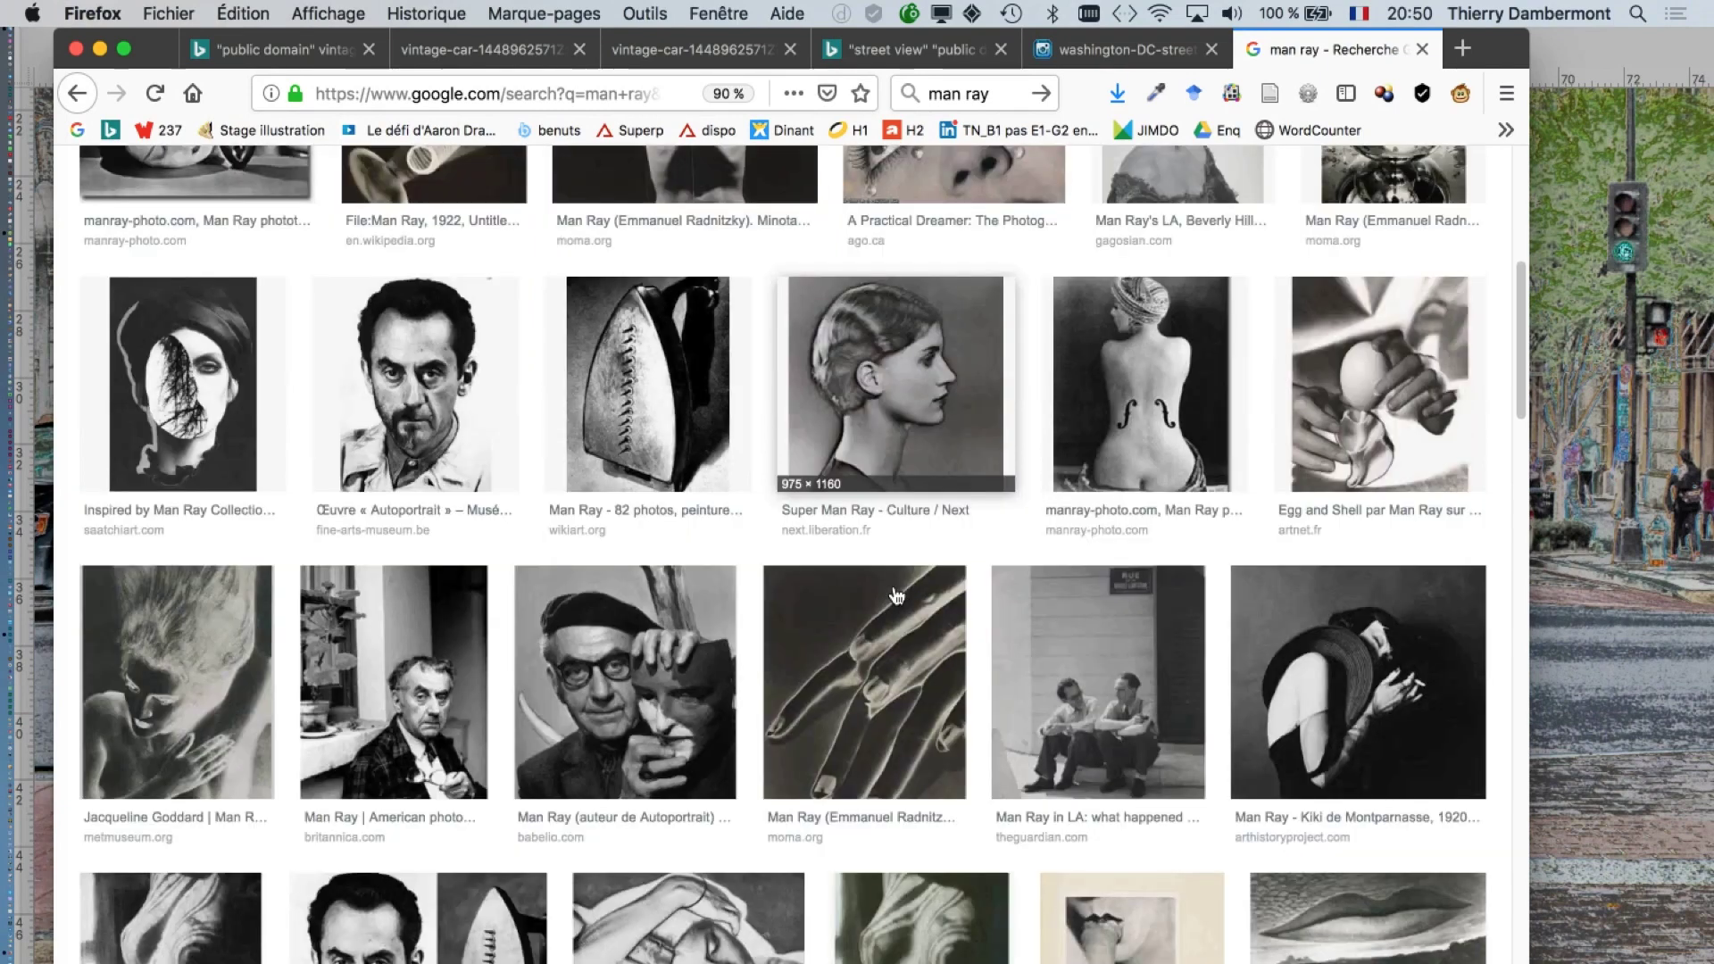
scroll(897, 596, down, 1)
scroll(896, 596, down, 4)
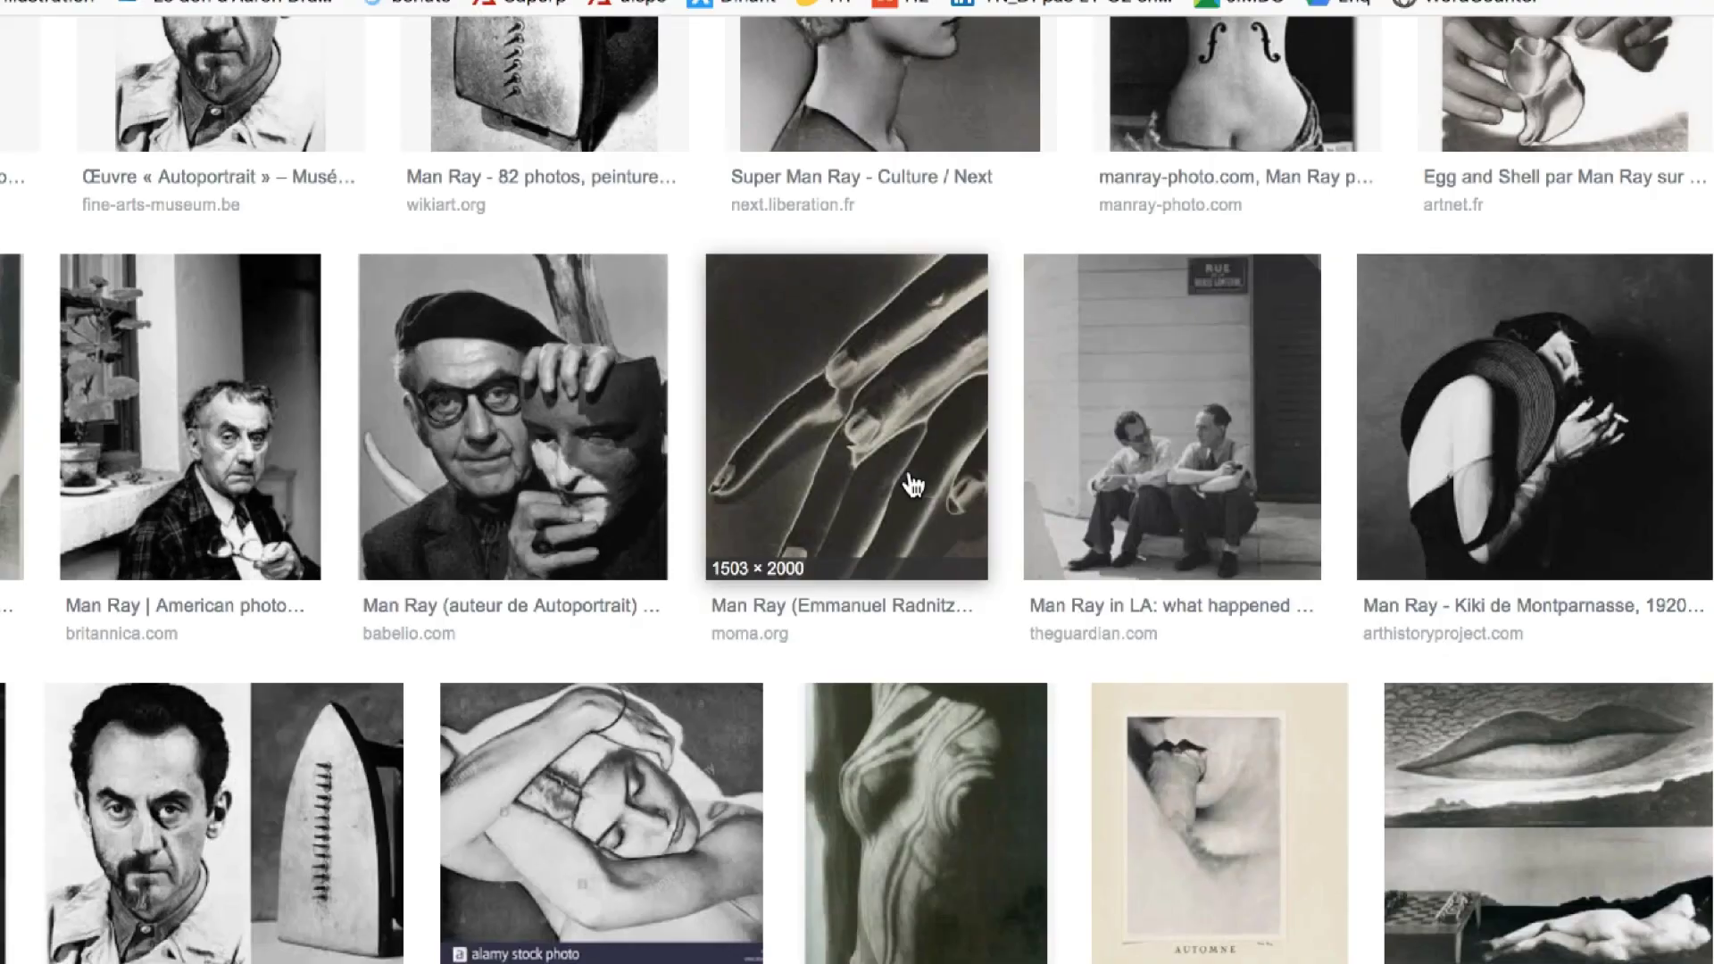
- Back in Photoshop, delete the curve's third-peak point and the point next to it
key(super+m)
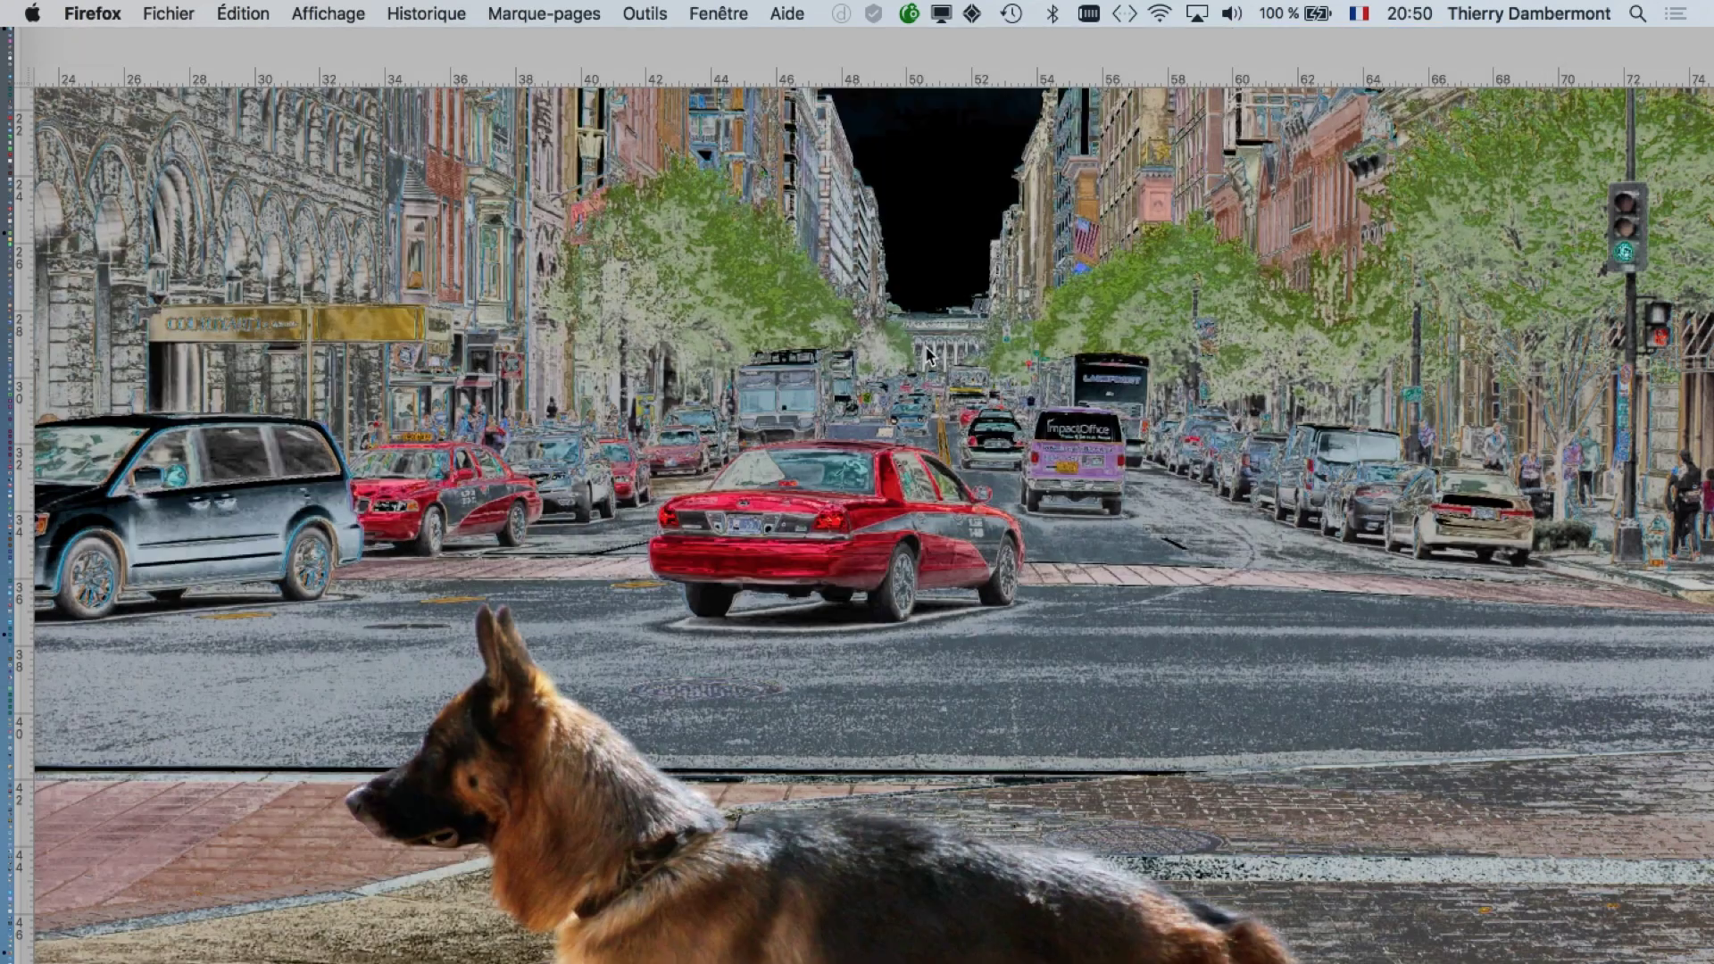
click(925, 345)
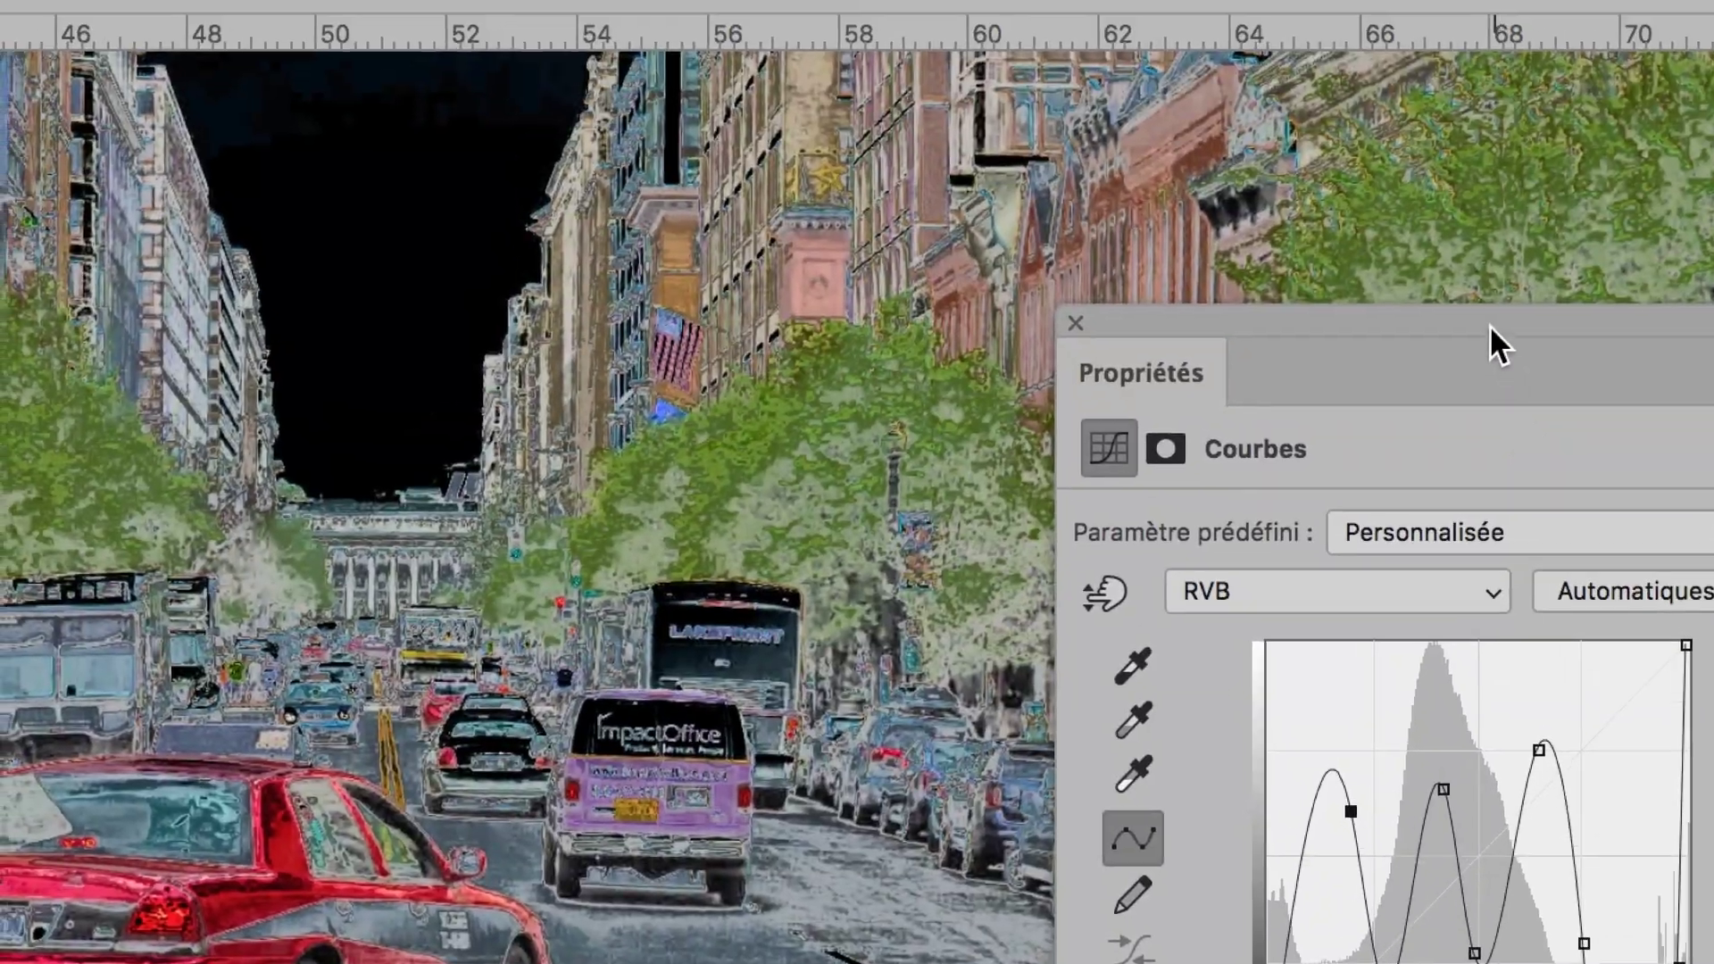
drag(1490, 325, 1123, 320)
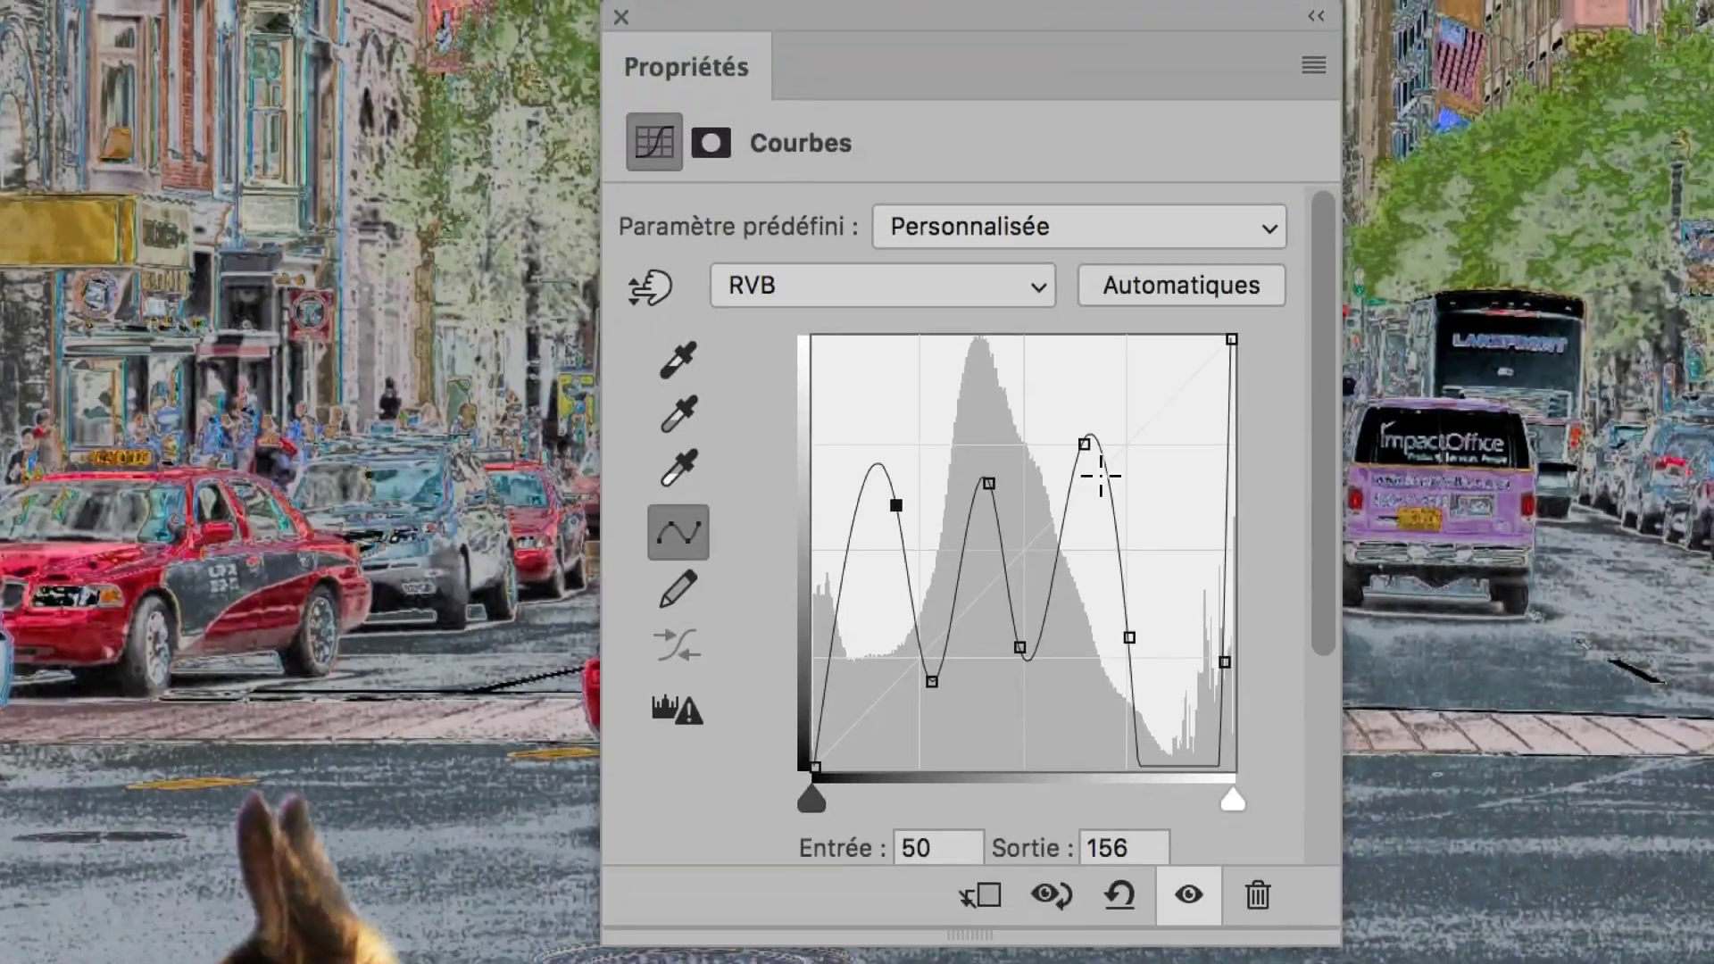
click(1119, 603)
key(Delete)
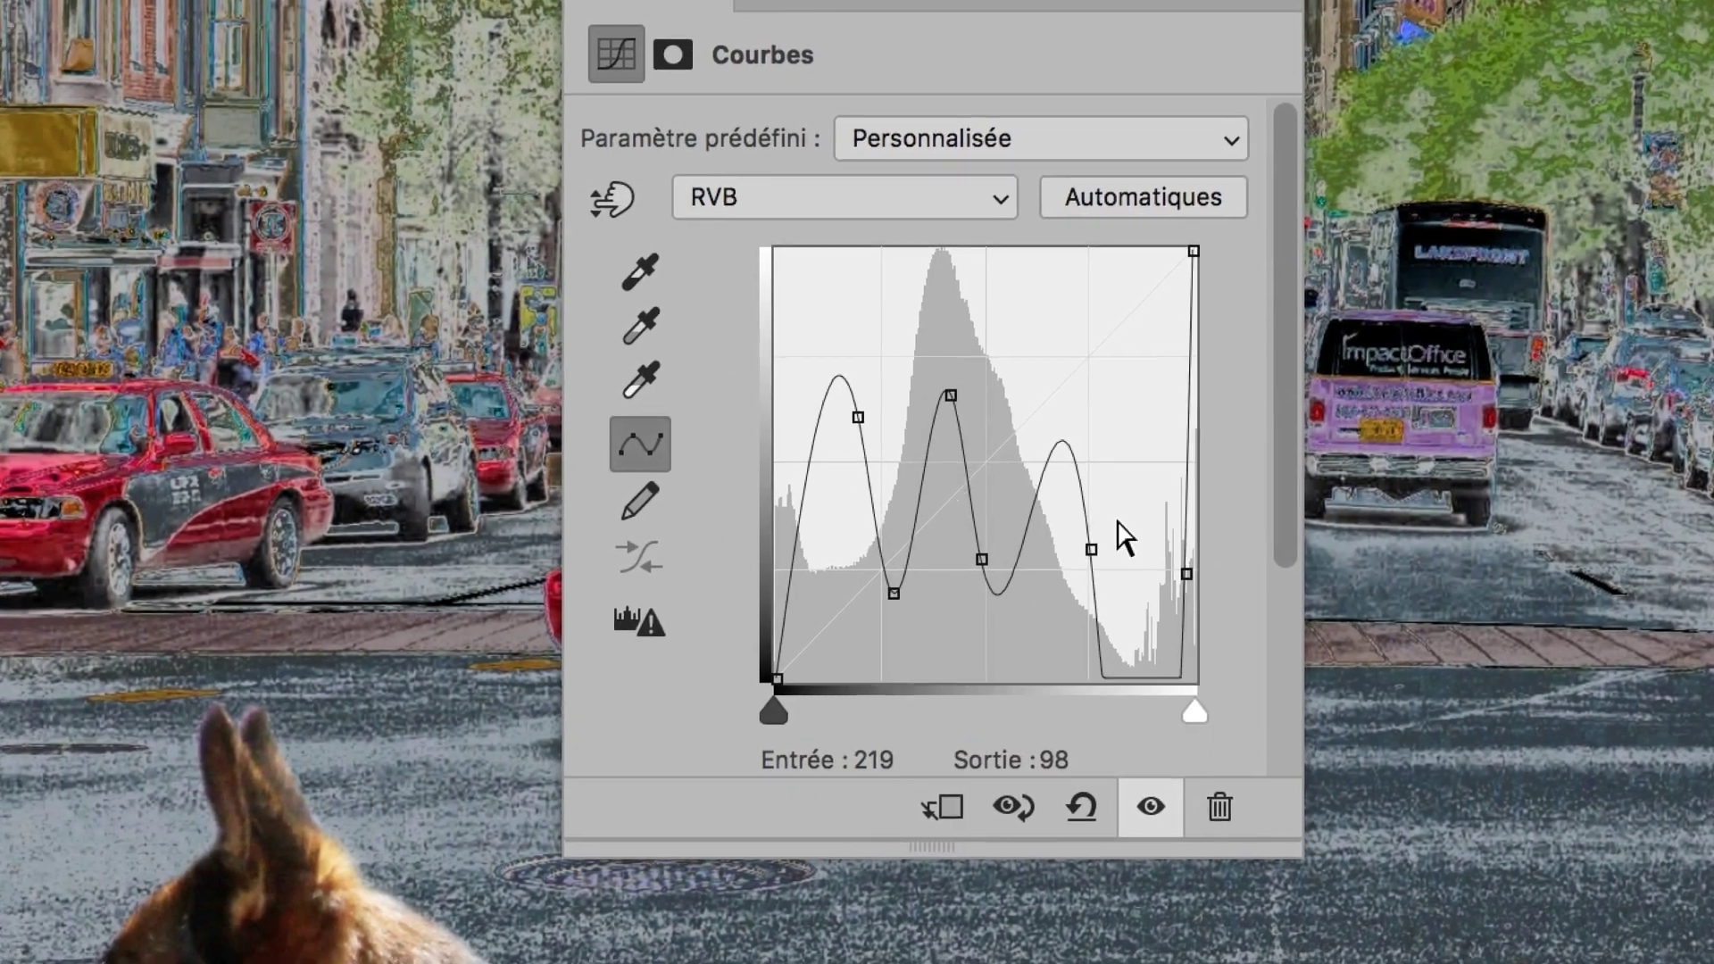
click(1044, 575)
key(Delete)
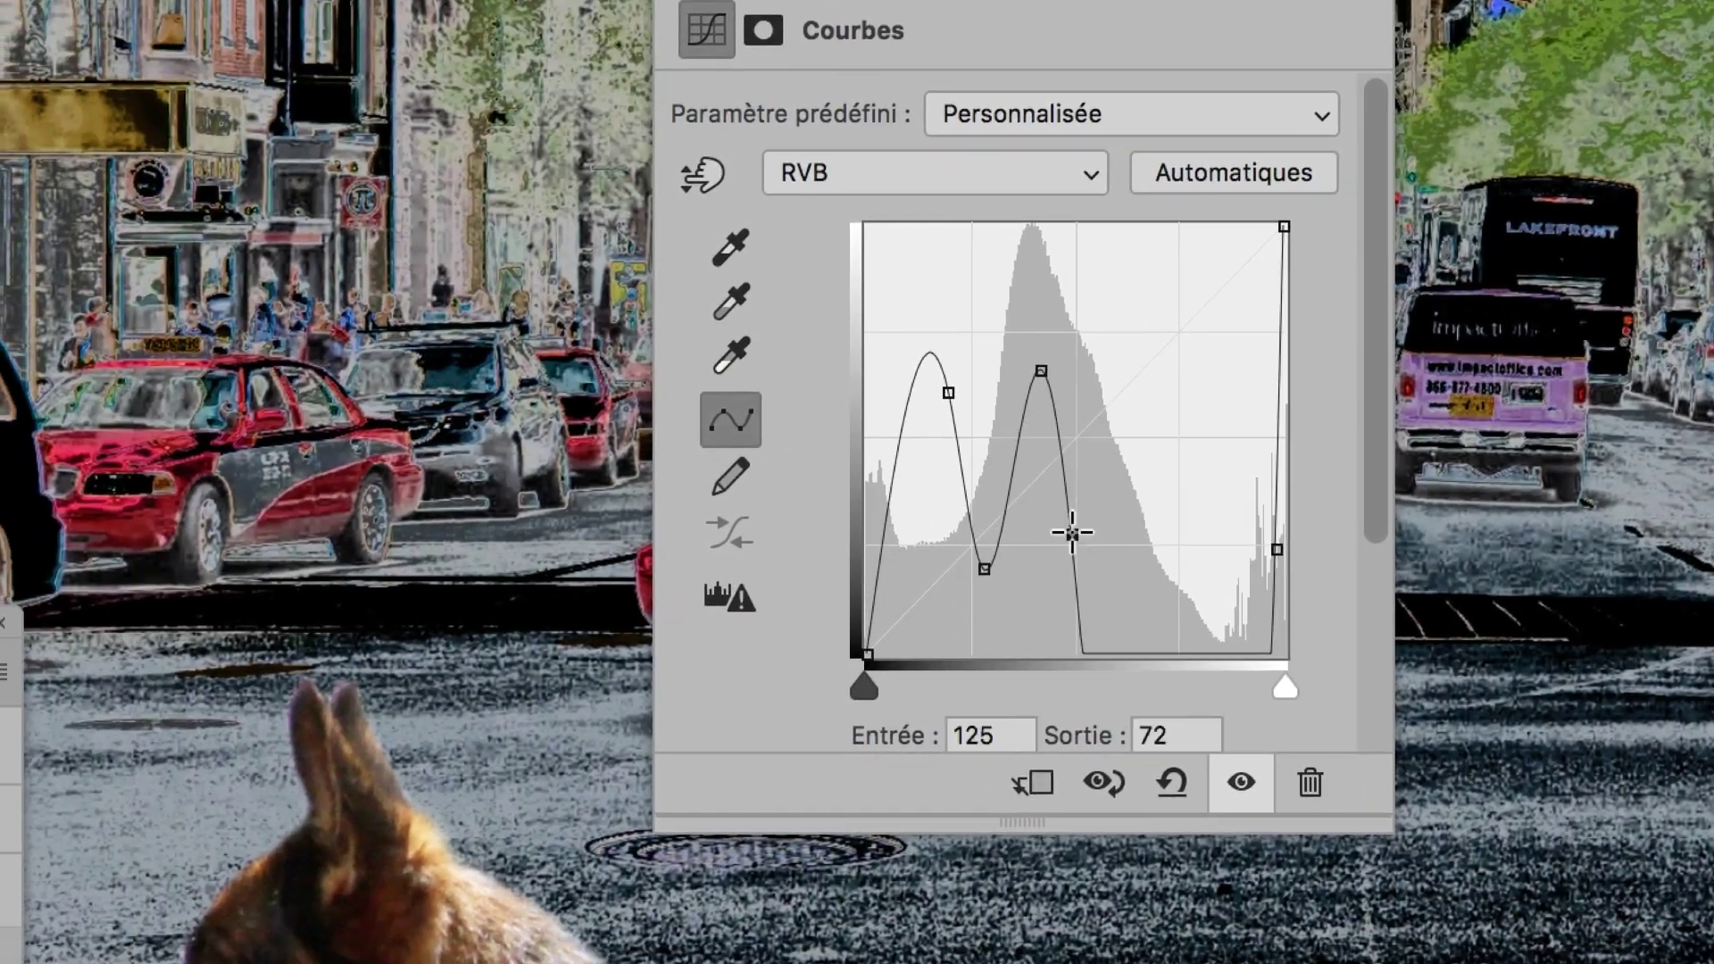
- Delete the second-peak, valley and stray points from the curve
drag(1013, 560, 1260, 468)
click(1036, 432)
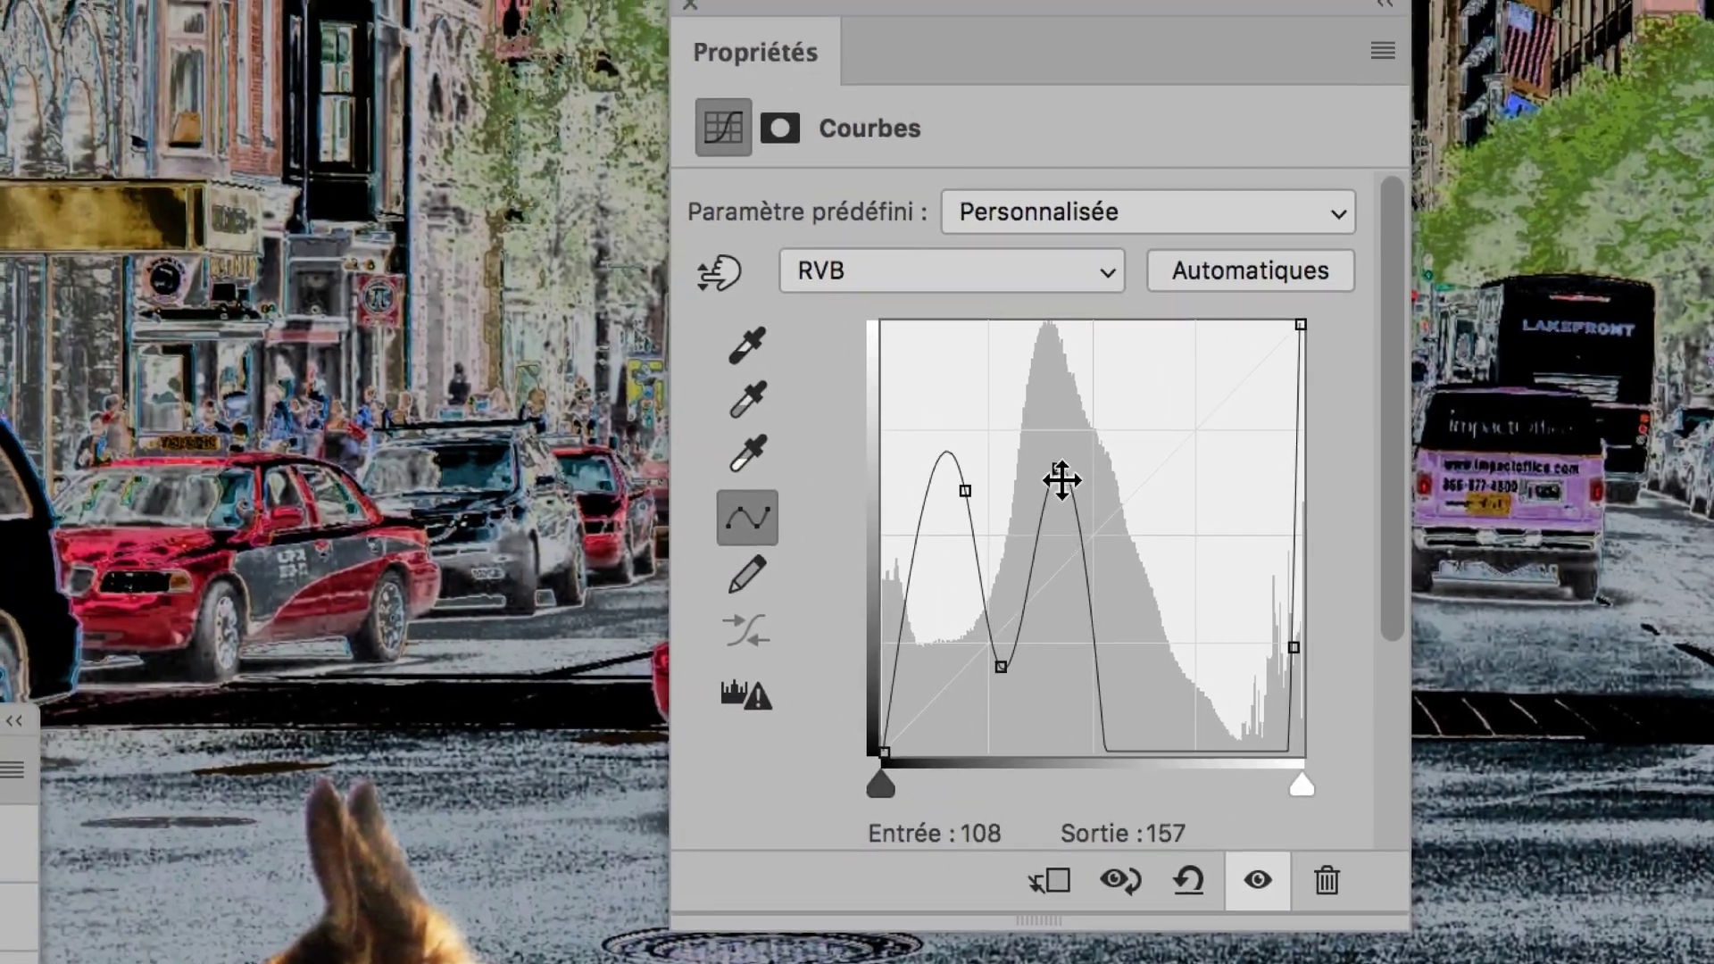
key(Delete)
click(979, 631)
key(Delete)
click(1171, 486)
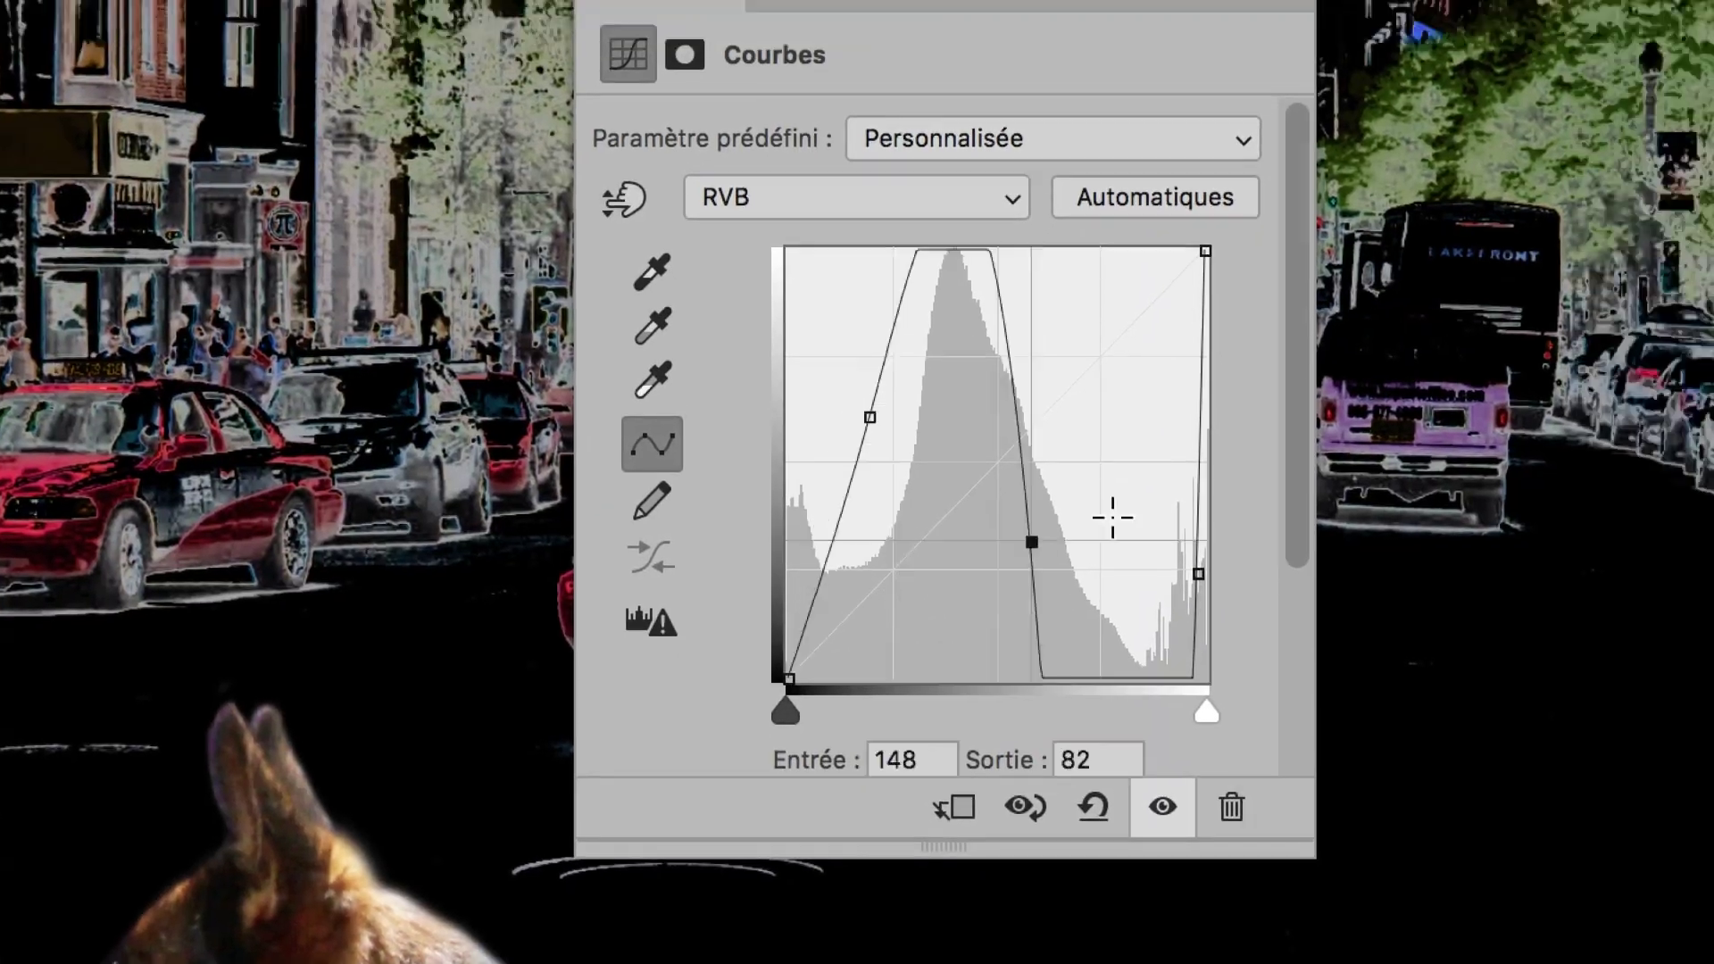
key(Delete)
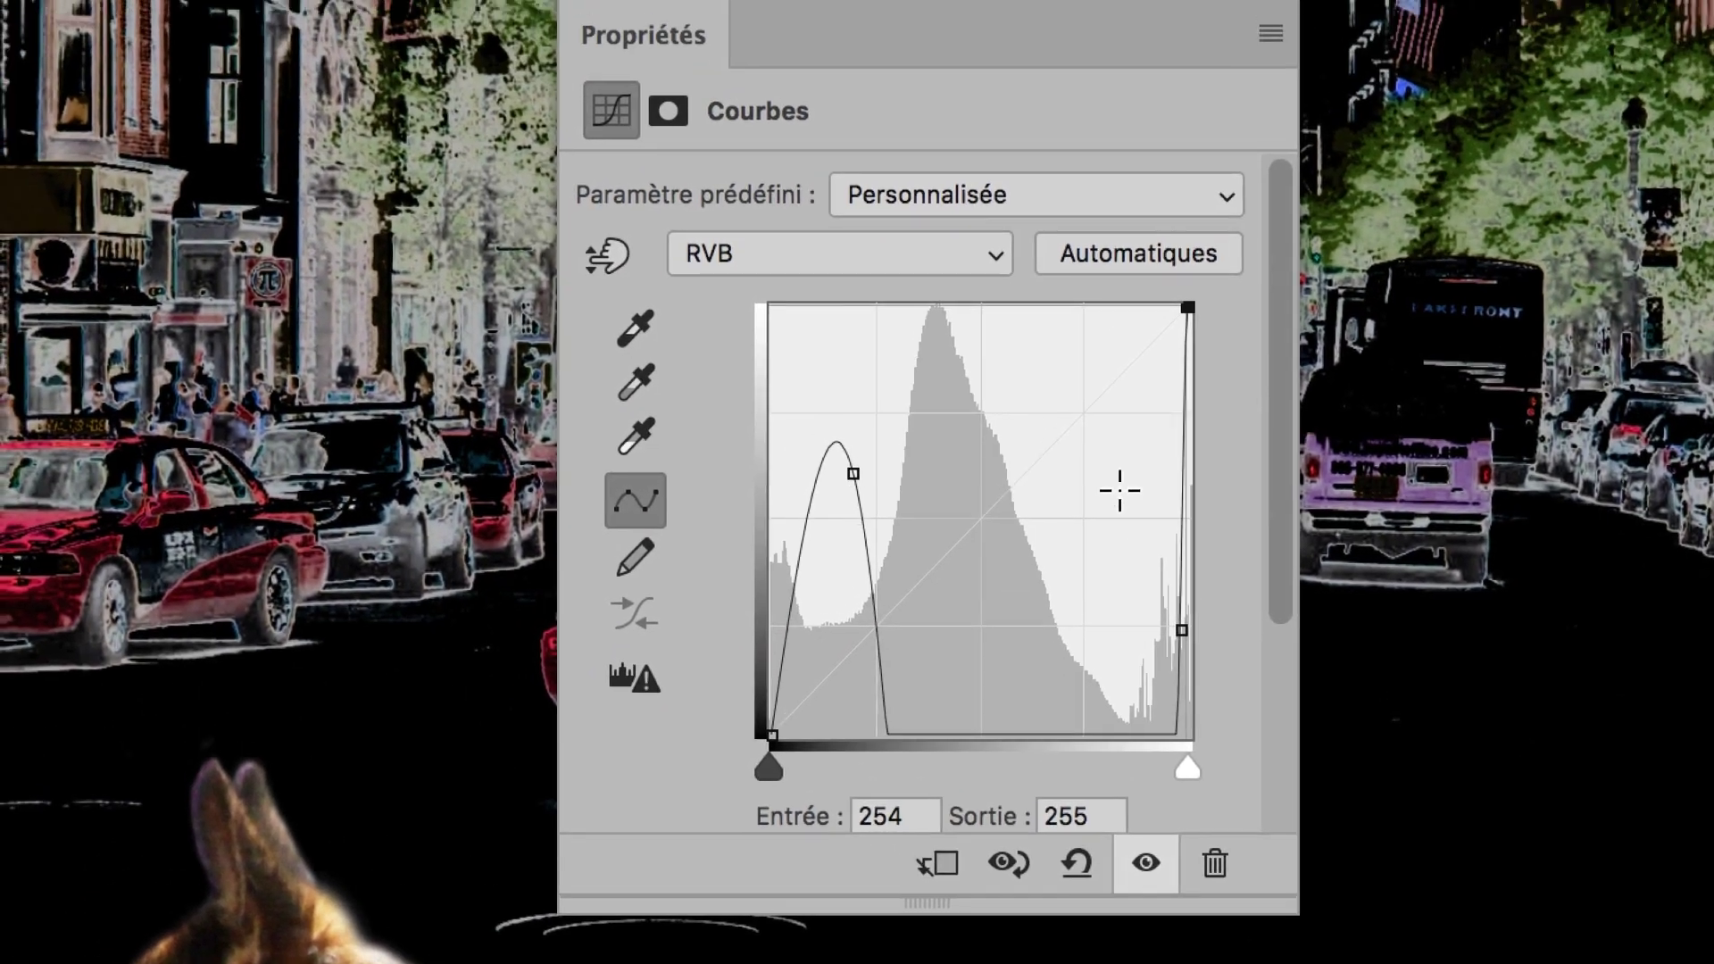
- Reshape the remaining curve into a gentle two-point bend with the top endpoint at full white
key(Right)
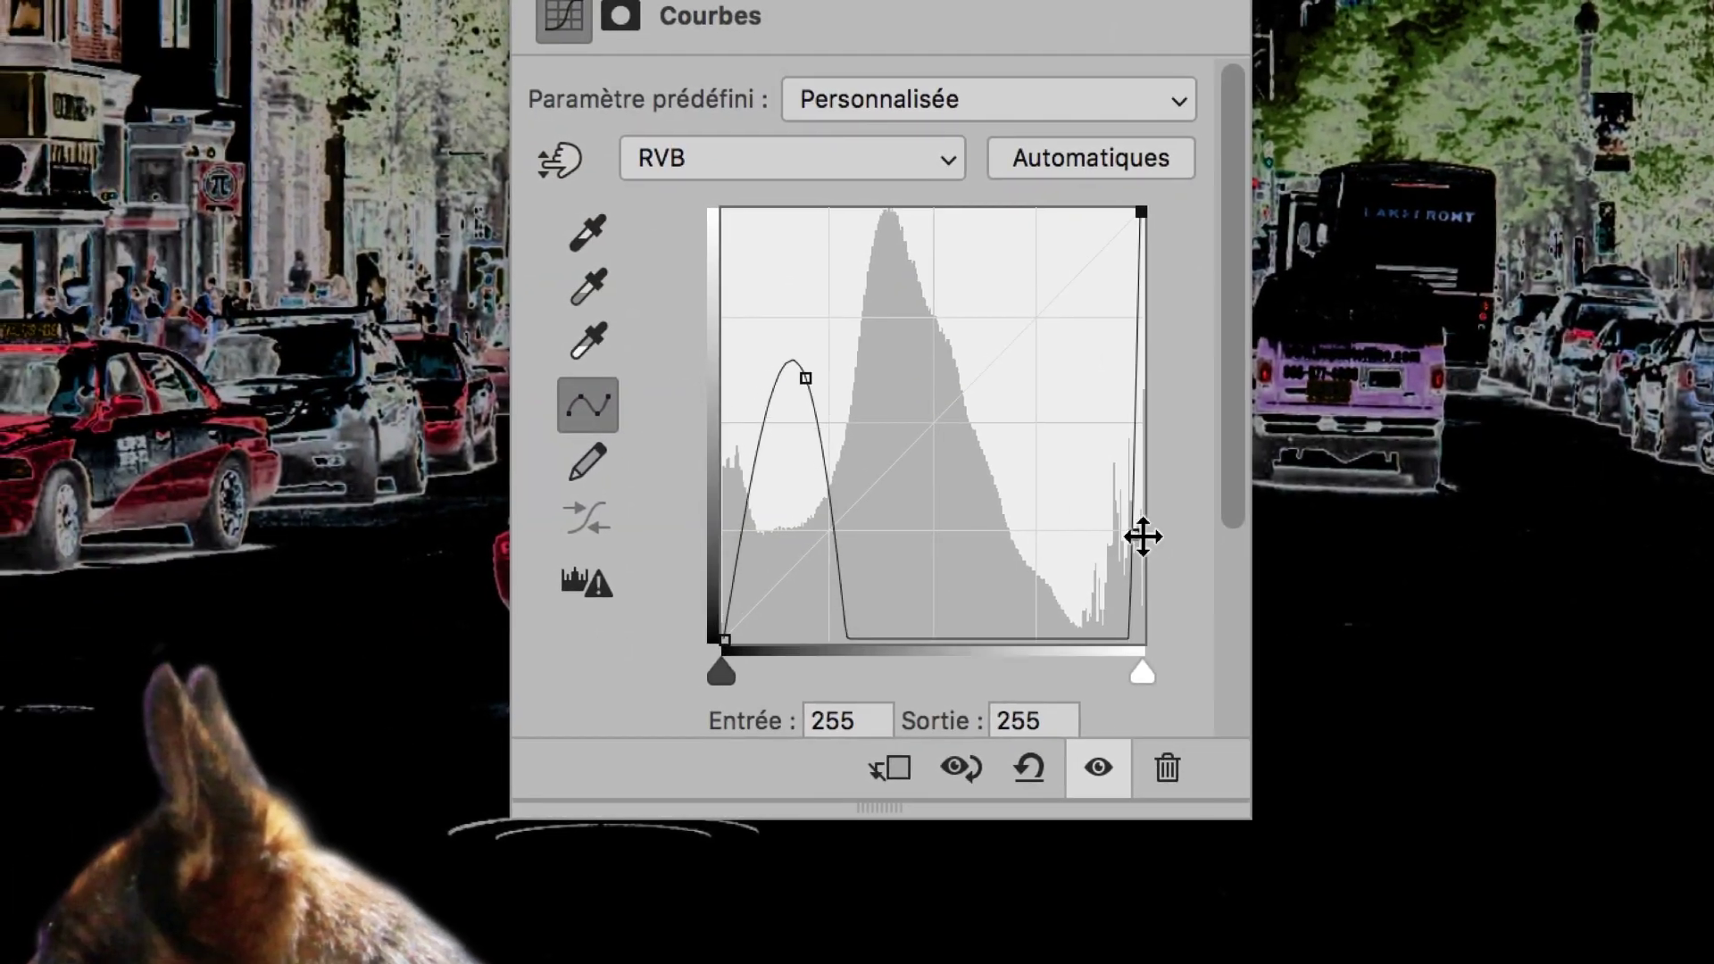
drag(1141, 536, 1206, 540)
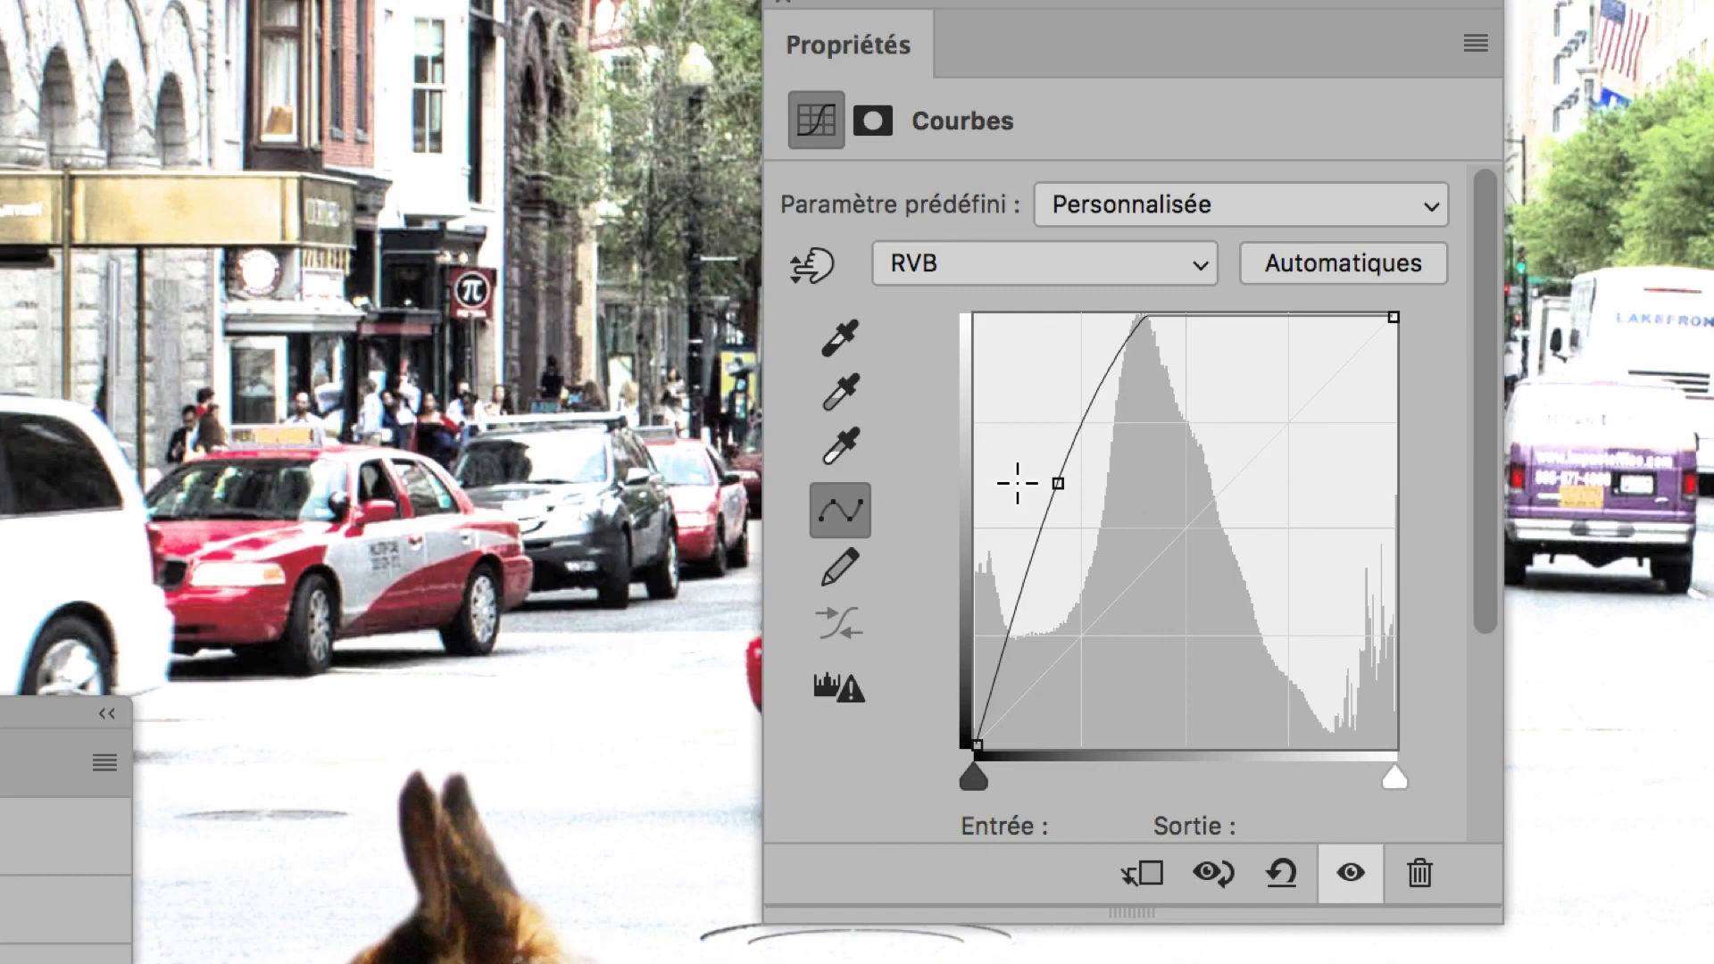
drag(1018, 483, 1088, 595)
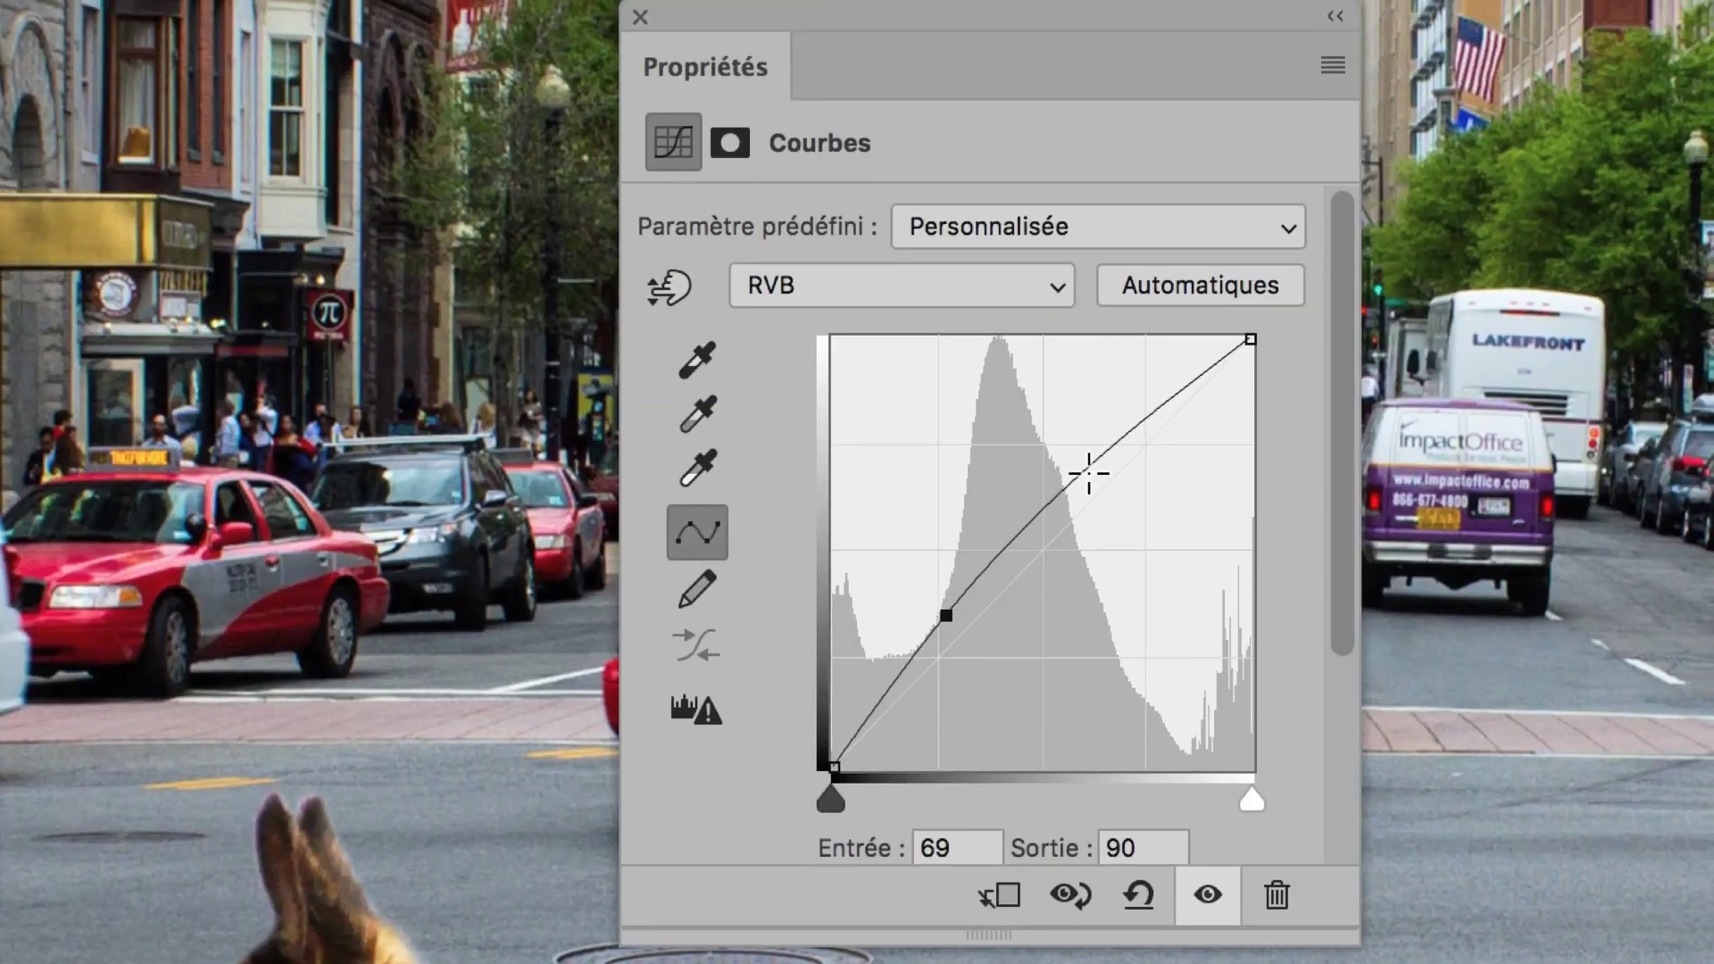
drag(1133, 457, 1138, 504)
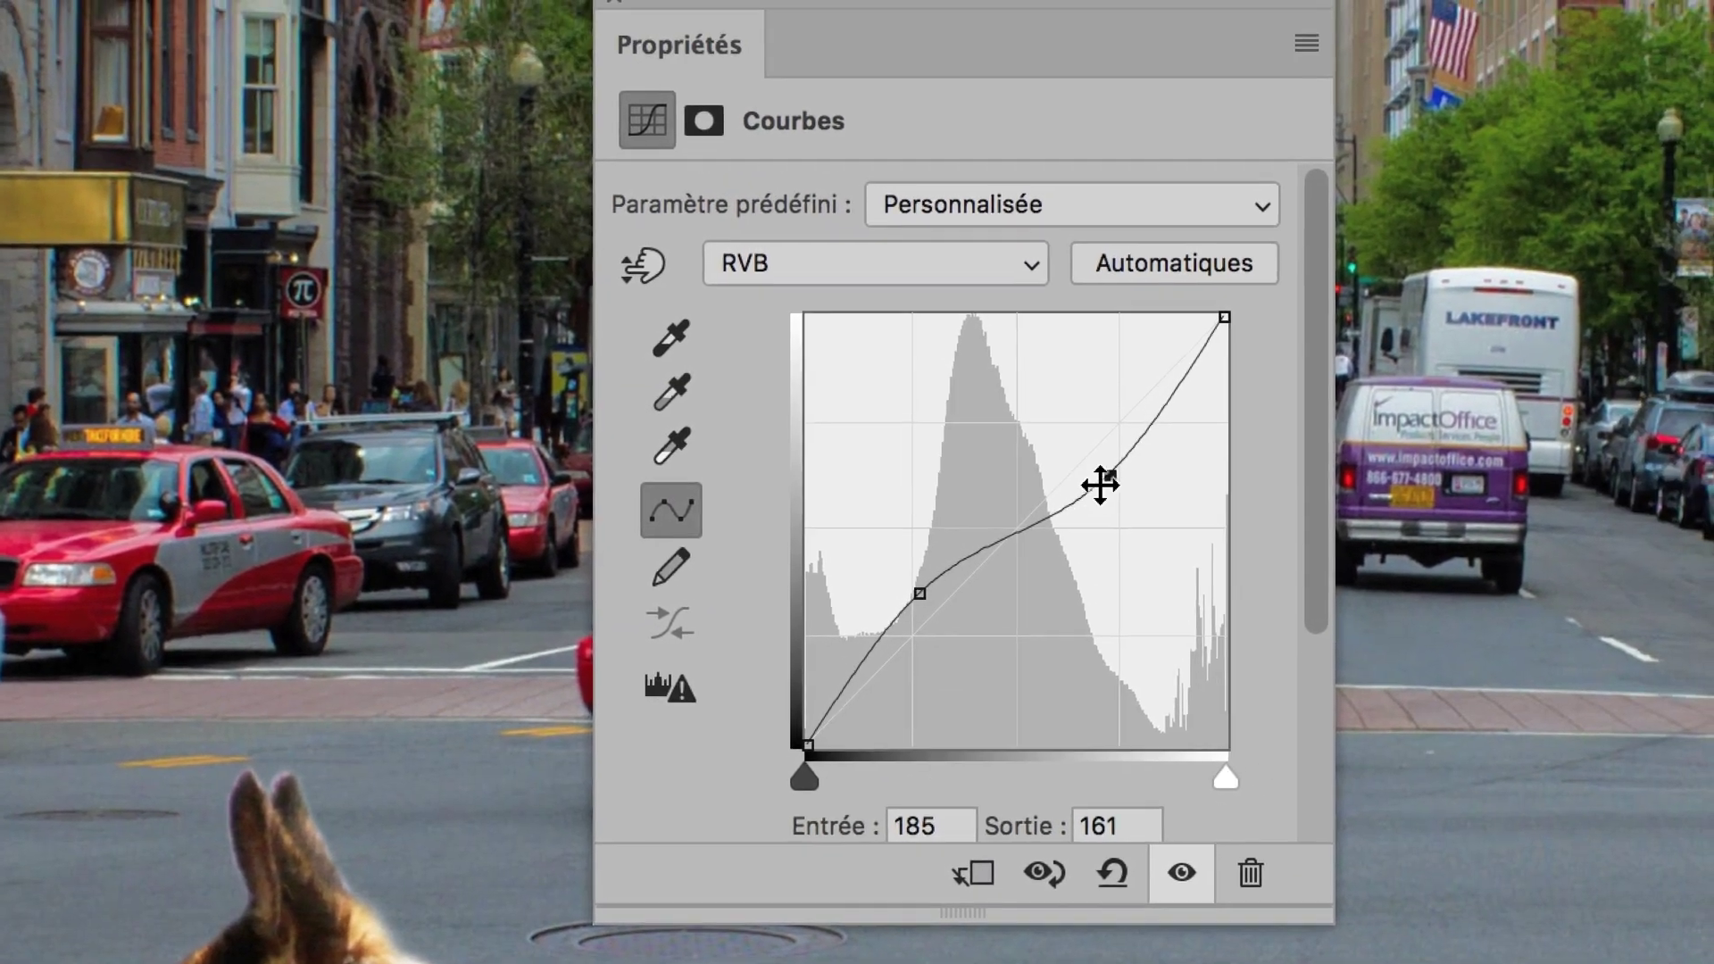
- Soften Courbes 2 with the lower point near 55 in, 73 out and the upper point eased down
drag(1208, 417, 1216, 447)
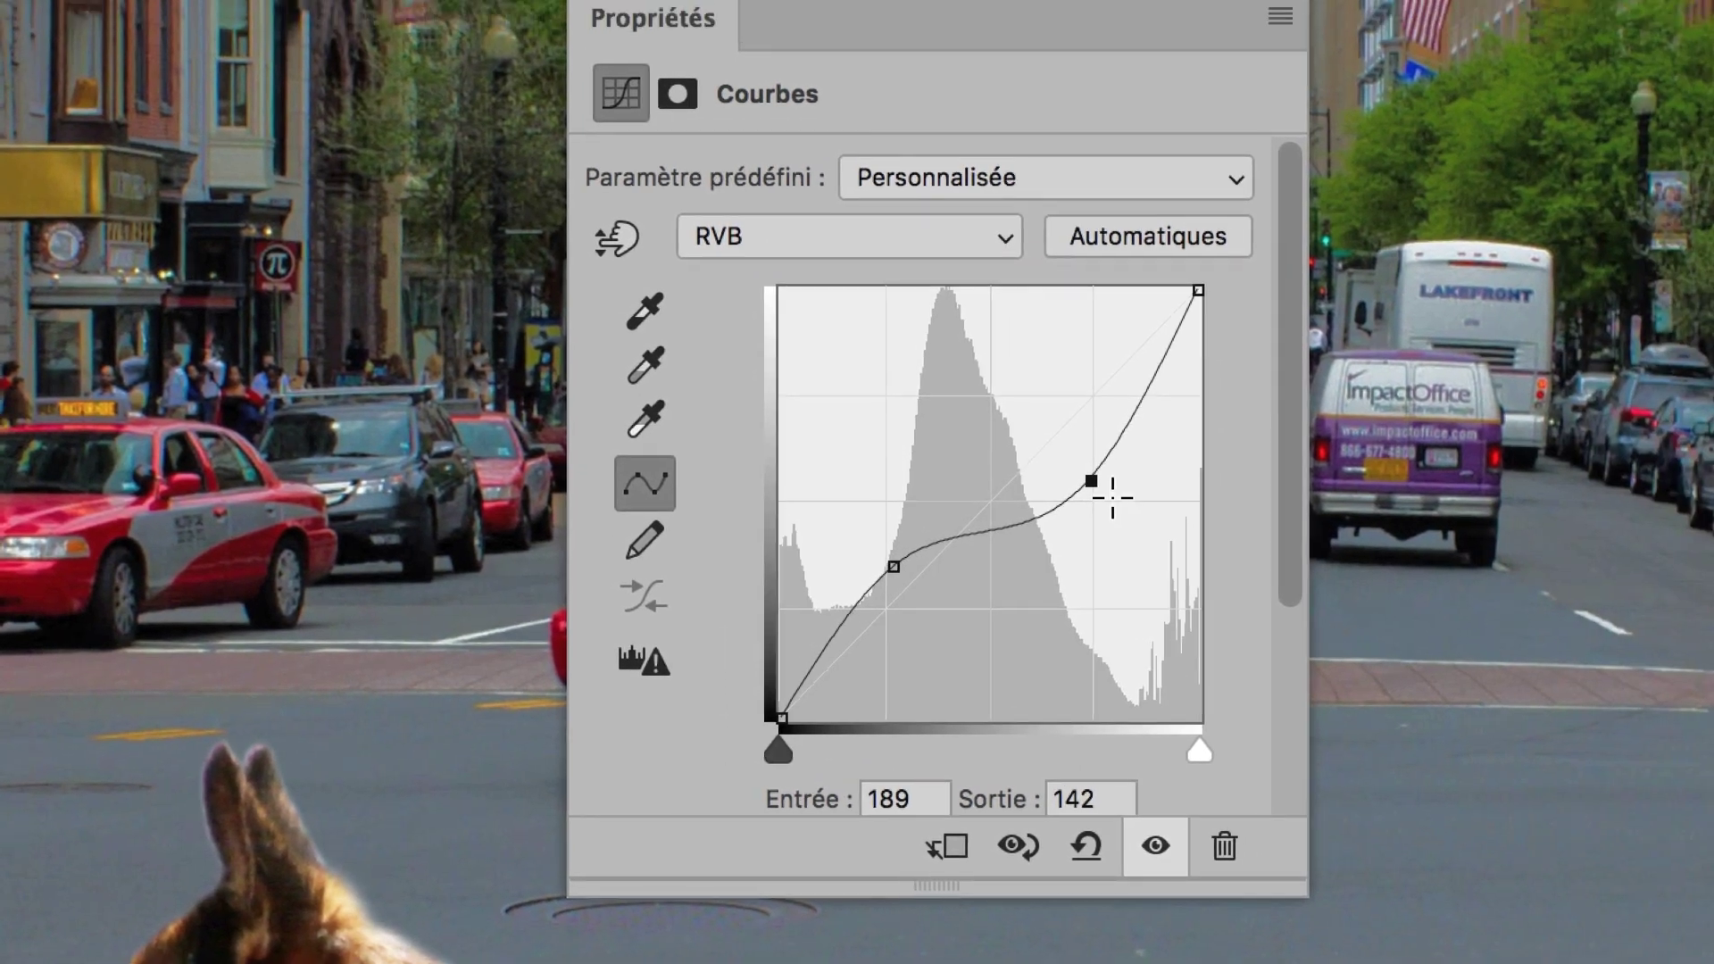
drag(1106, 491, 1107, 479)
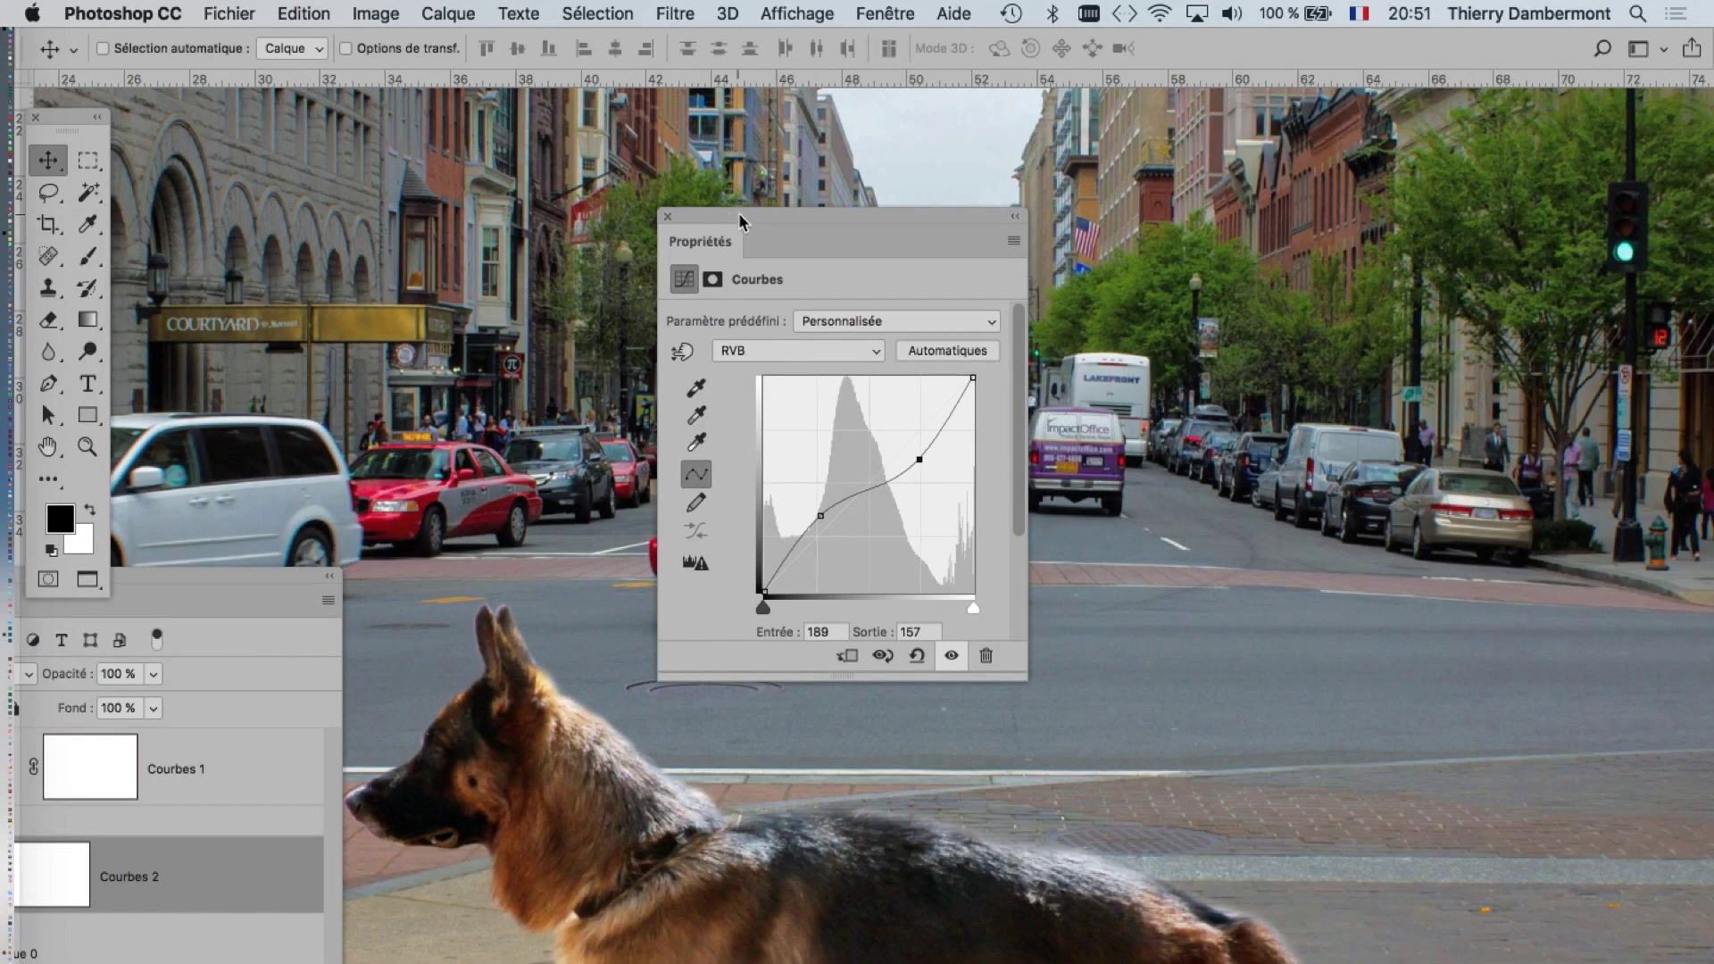
drag(739, 221, 1314, 225)
scroll(1024, 449, down, 1)
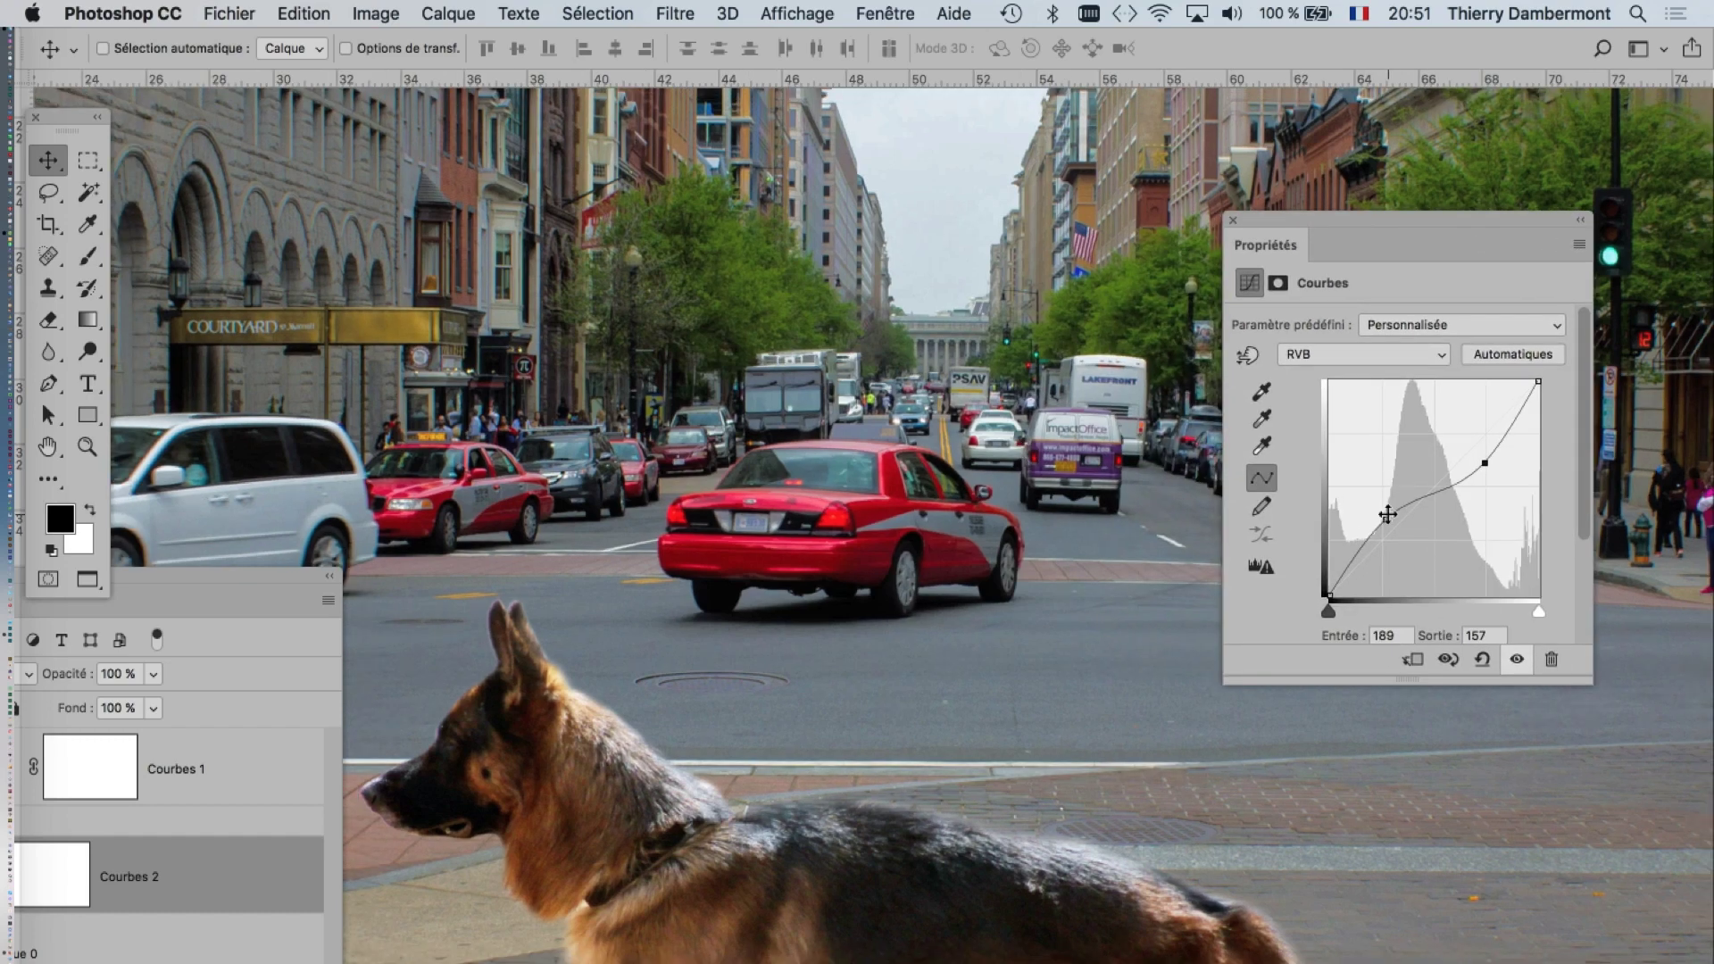
drag(1383, 531, 1376, 534)
drag(1483, 453, 1484, 451)
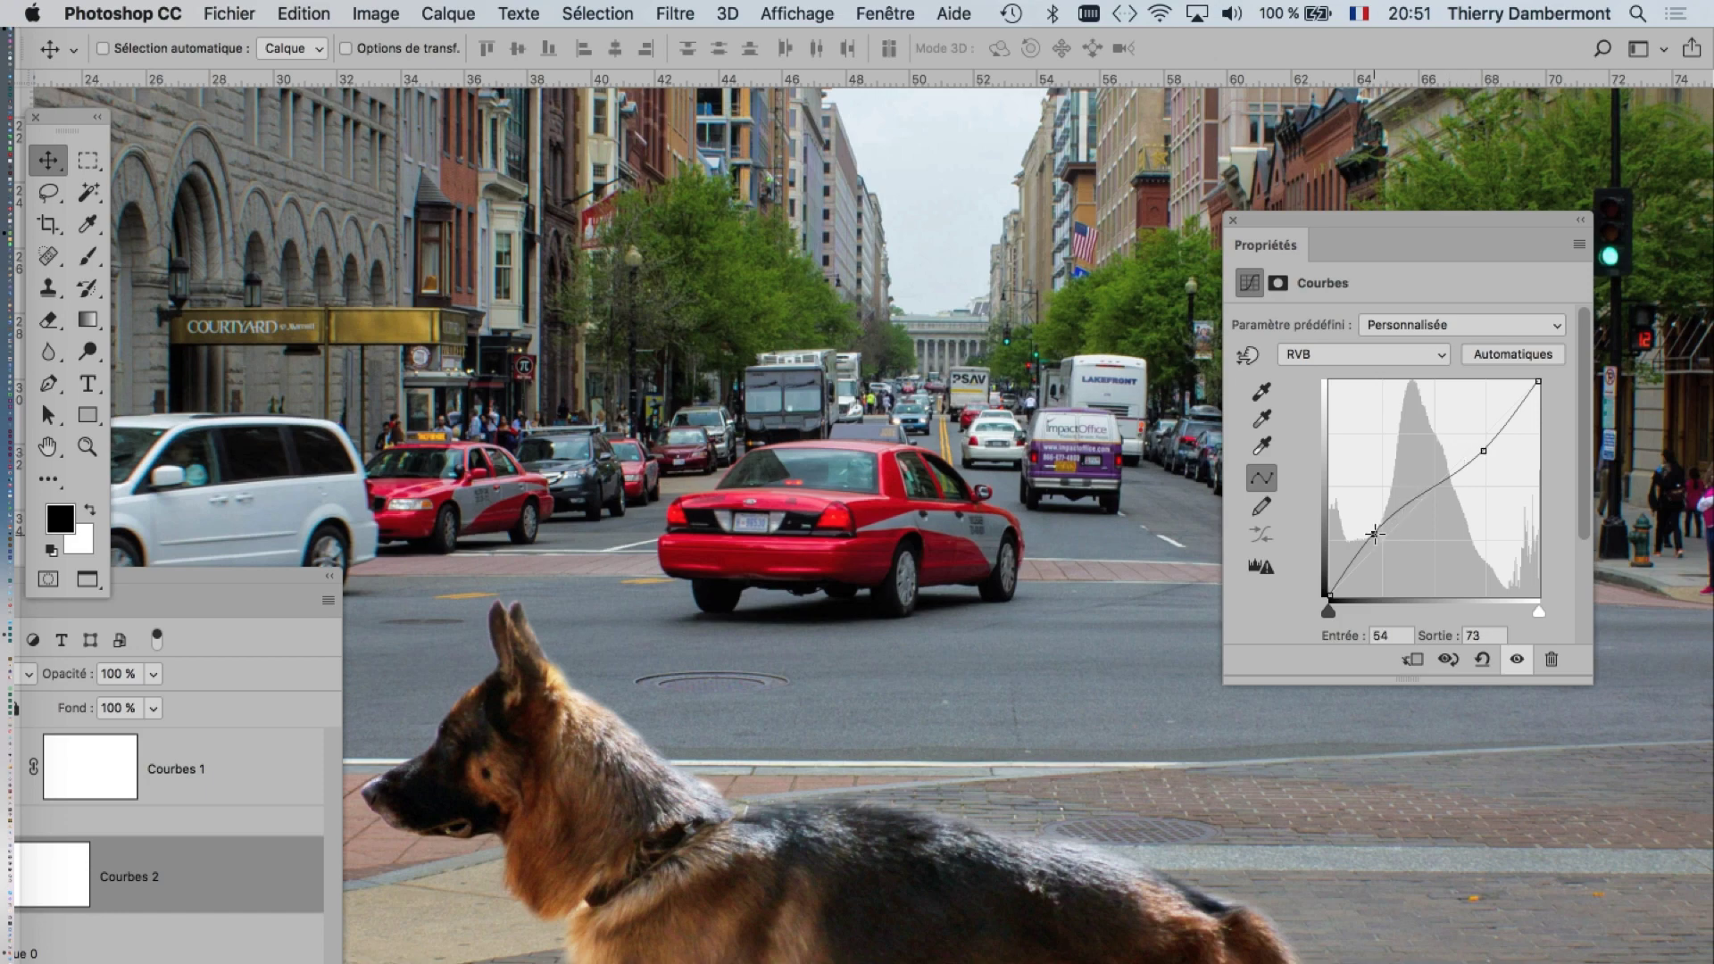
drag(1375, 535, 1379, 540)
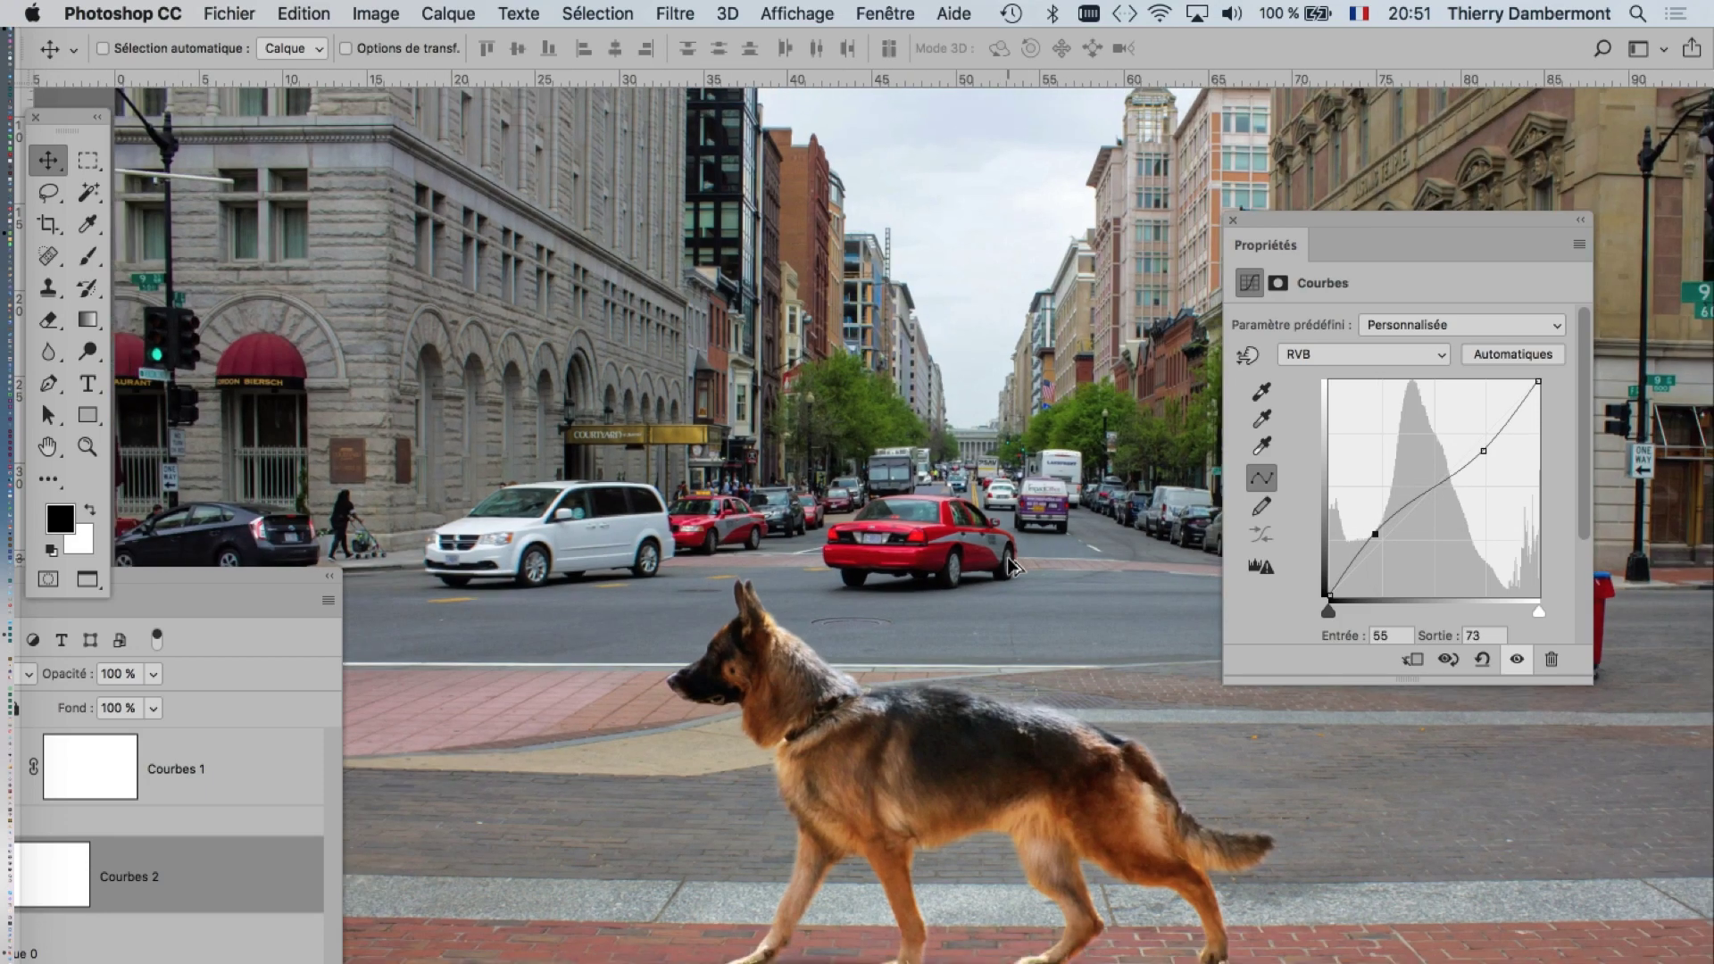
drag(304, 589, 622, 442)
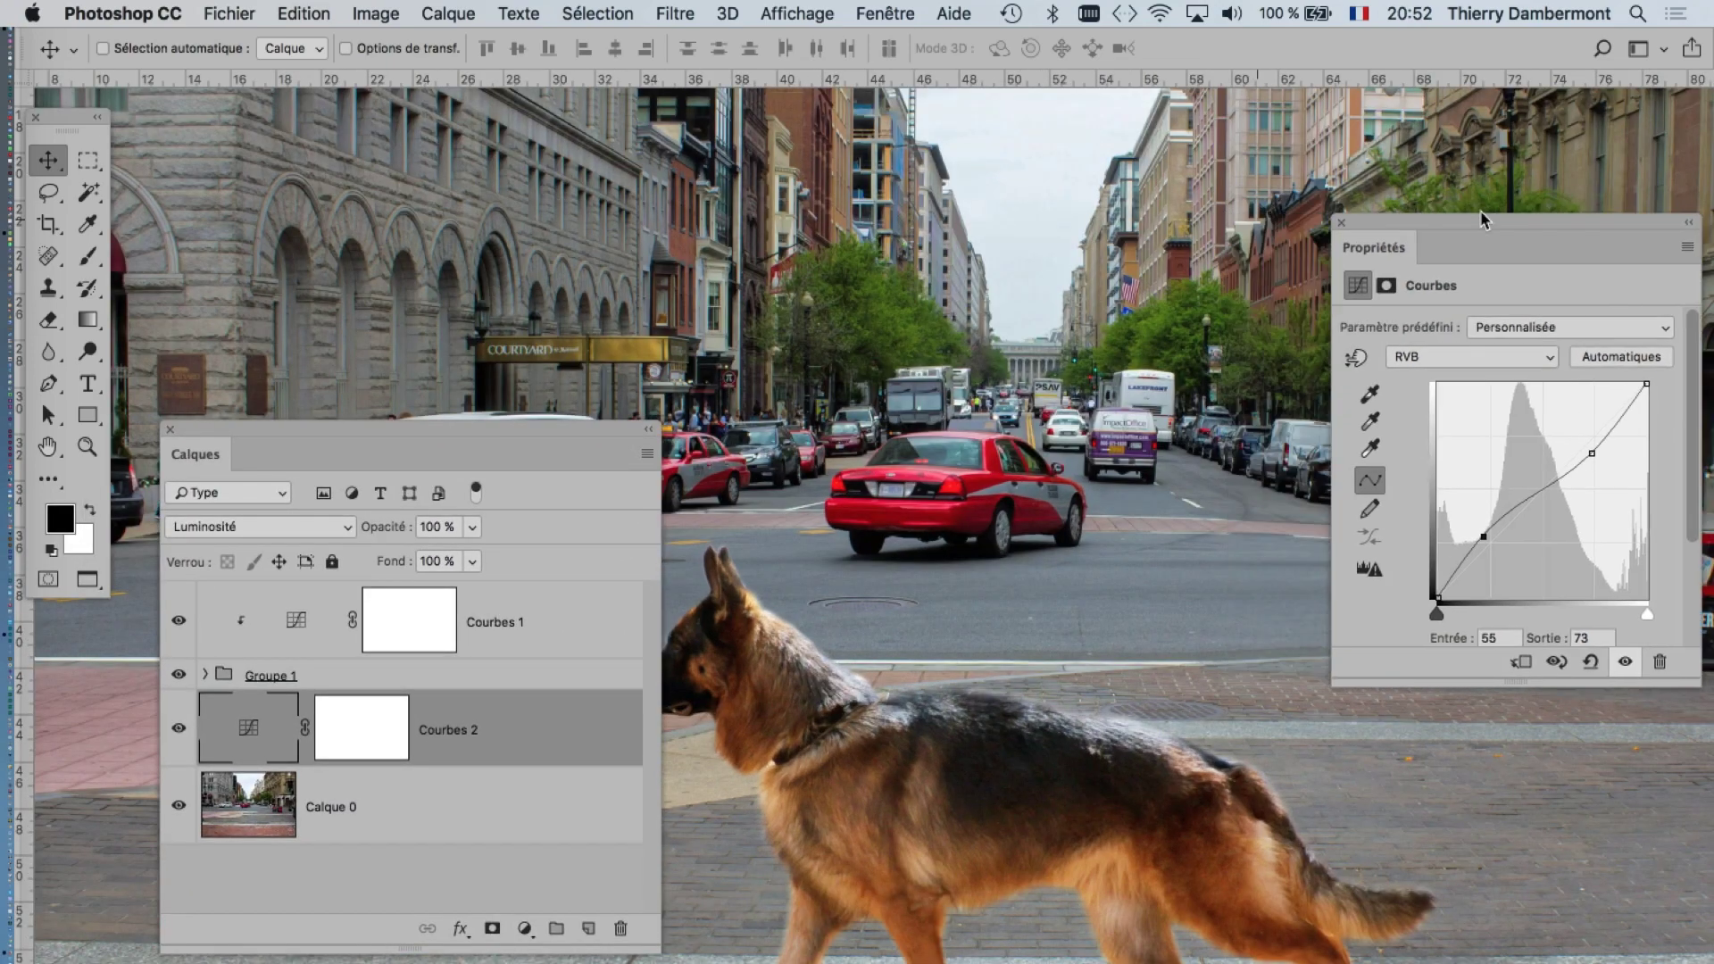
- Show the rulers and select the dog-clipped Courbes 1 adjustment
drag(1249, 221, 1482, 214)
drag(1092, 511, 1177, 278)
key(ctrl+r)
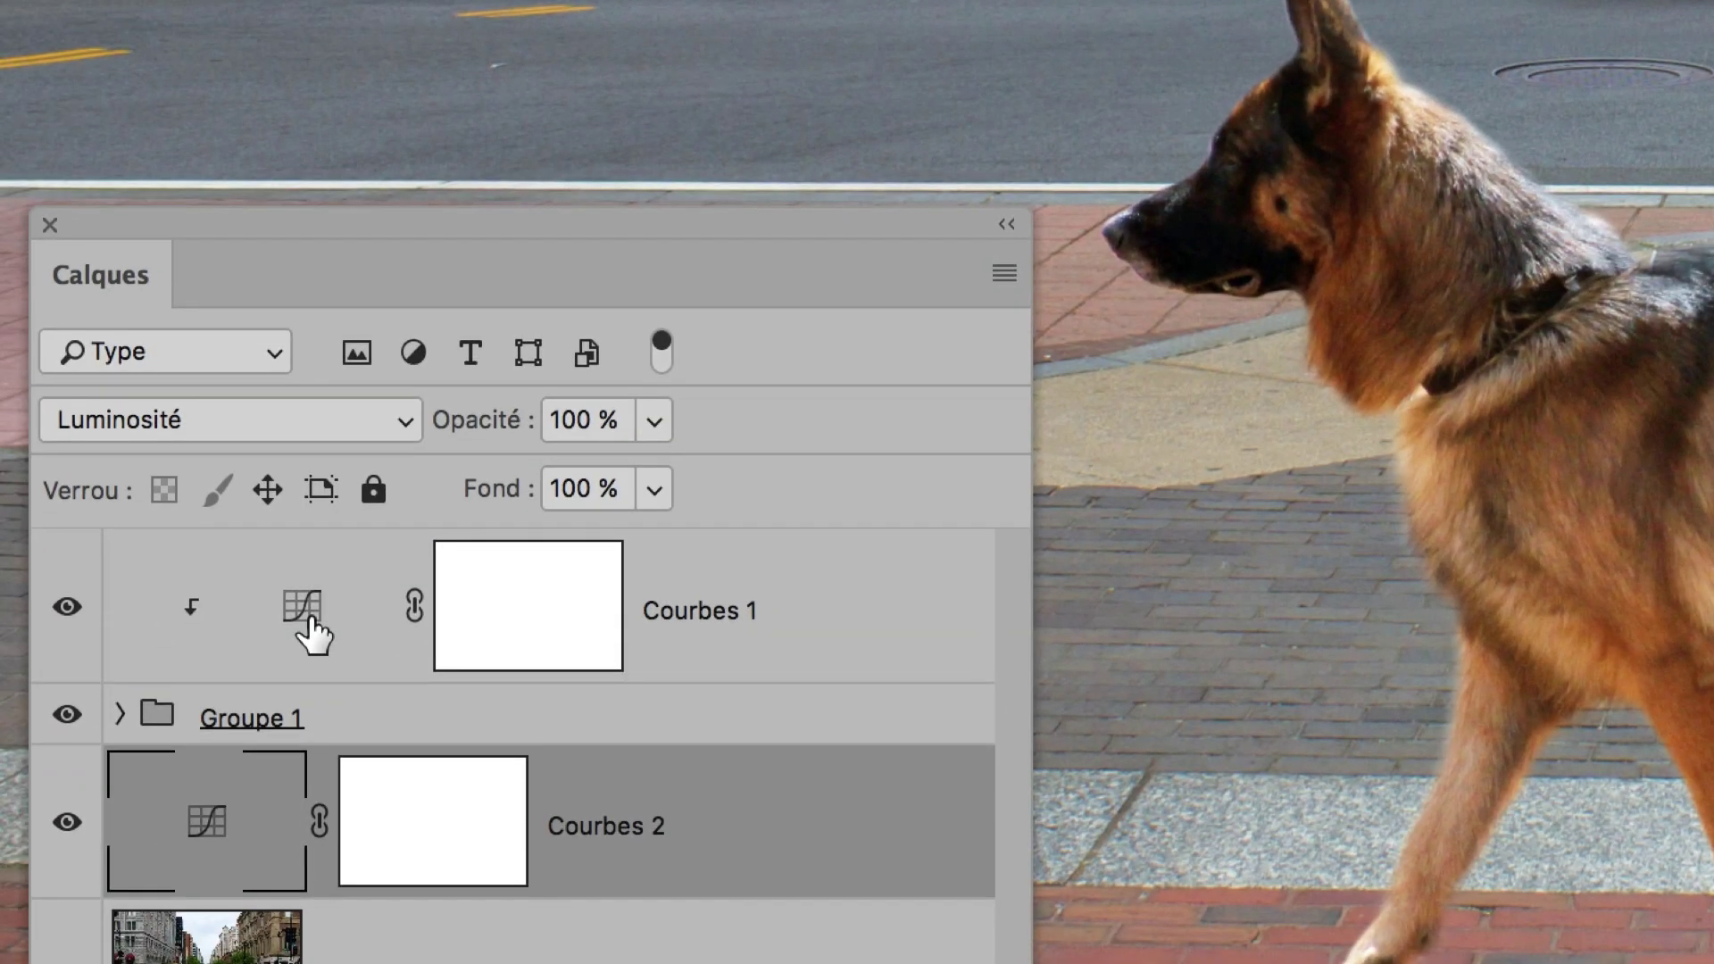
click(298, 624)
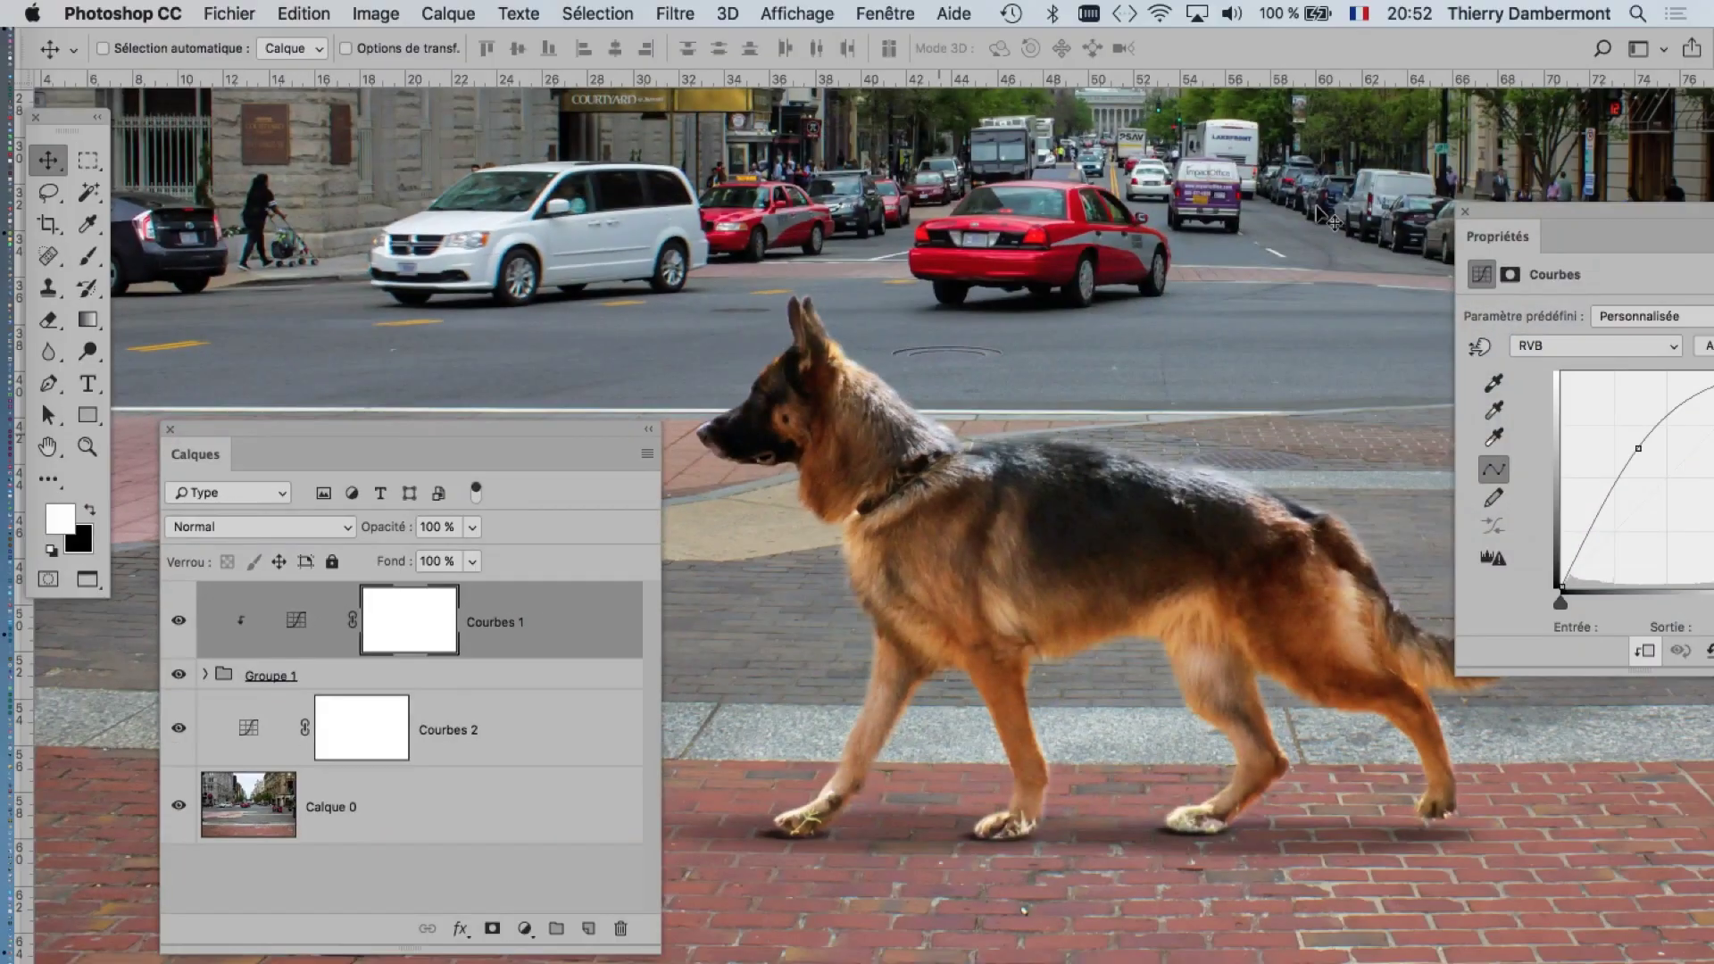
drag(1498, 218, 1152, 215)
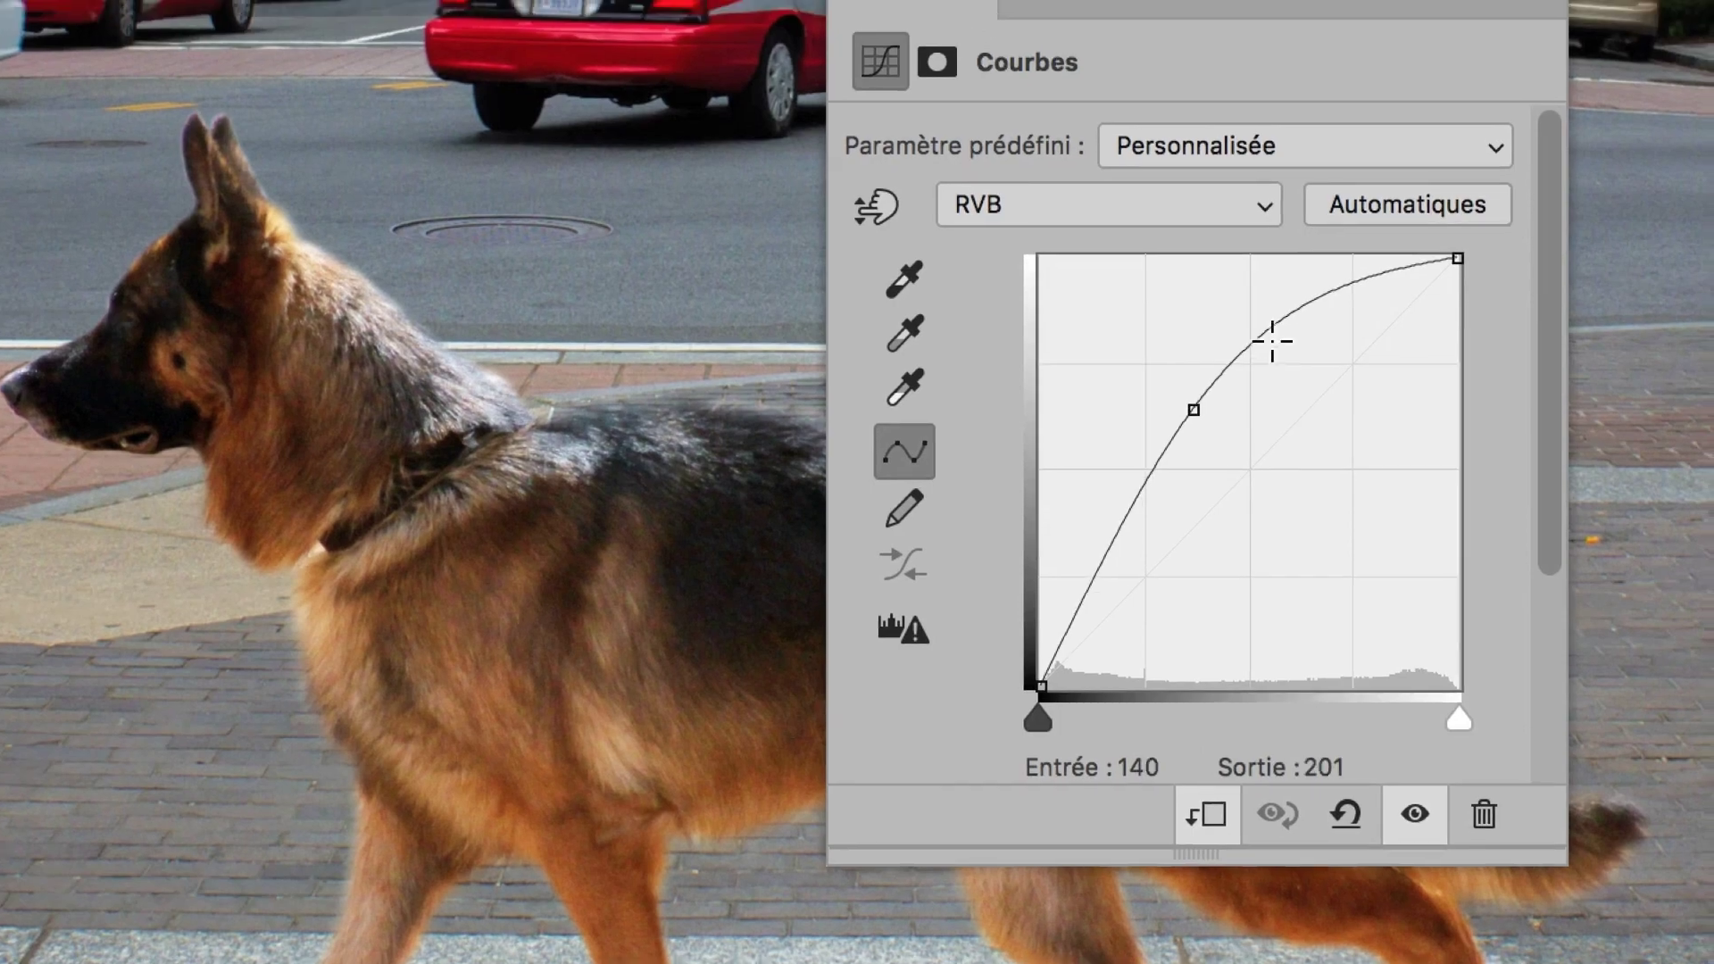
- Bend the Courbes 1 curve steeply upward through about 52/119 and 121/218 to brighten the dog
click(1303, 311)
drag(1224, 378, 1198, 515)
drag(1272, 338, 1296, 372)
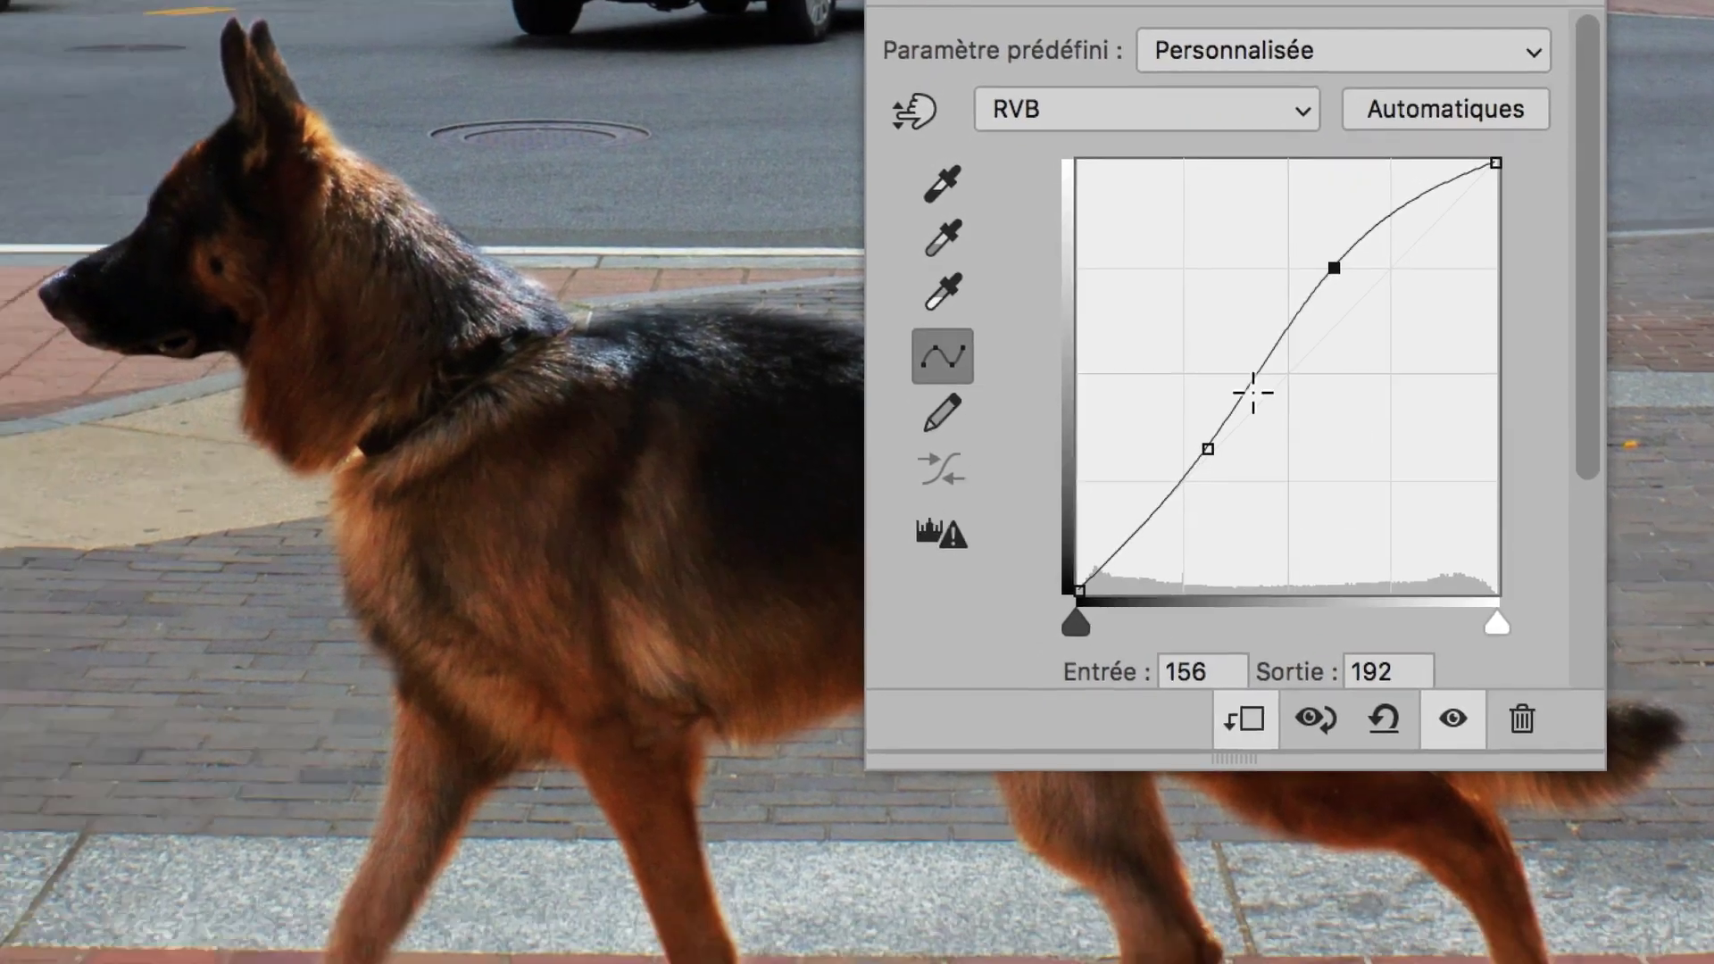
click(1169, 554)
drag(1169, 555, 1176, 604)
drag(1238, 427, 1214, 393)
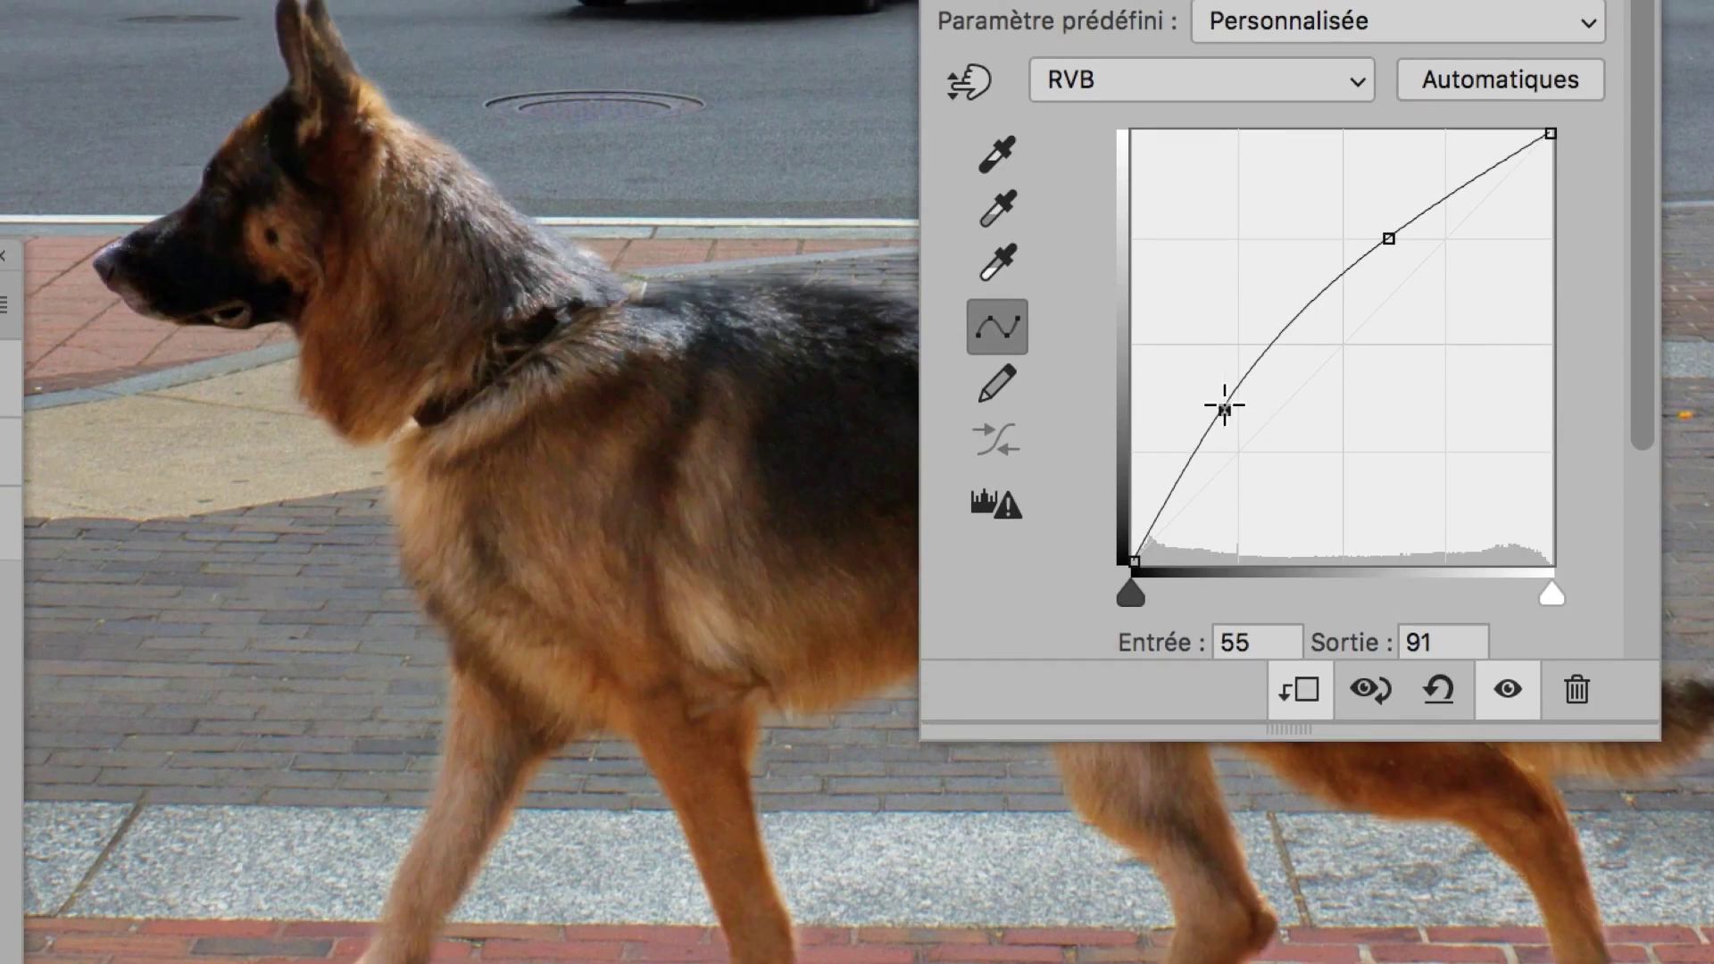
drag(1381, 223, 1347, 173)
drag(1268, 329, 1261, 335)
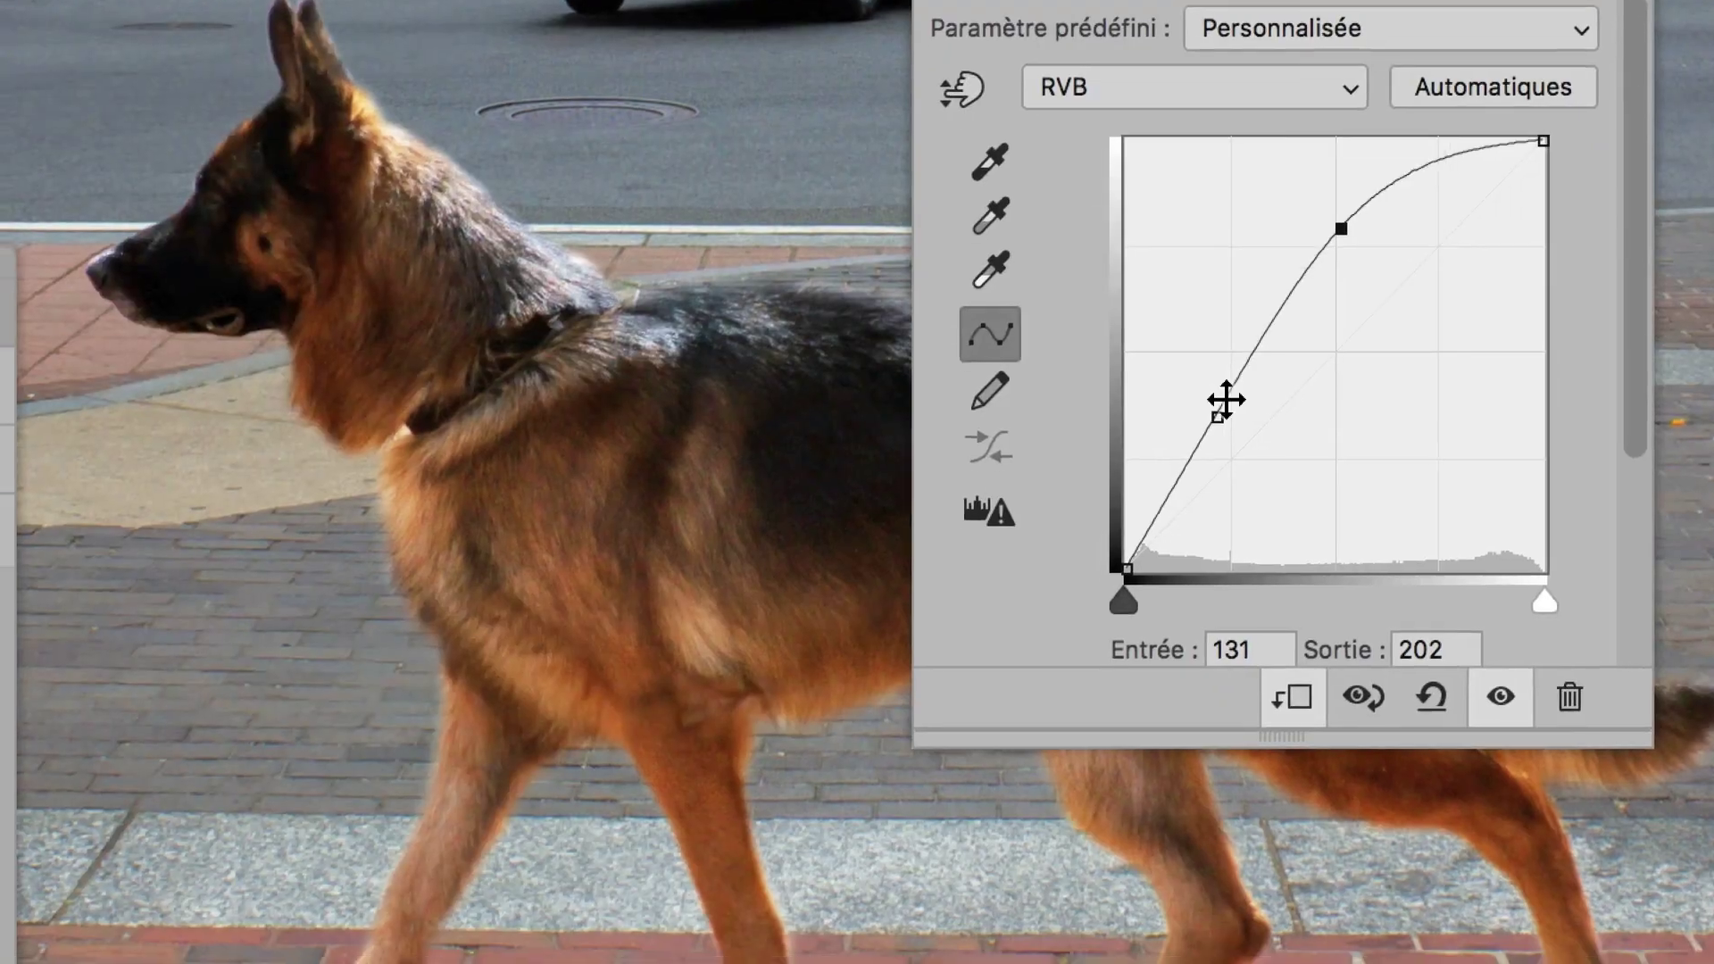
drag(1146, 538, 1142, 490)
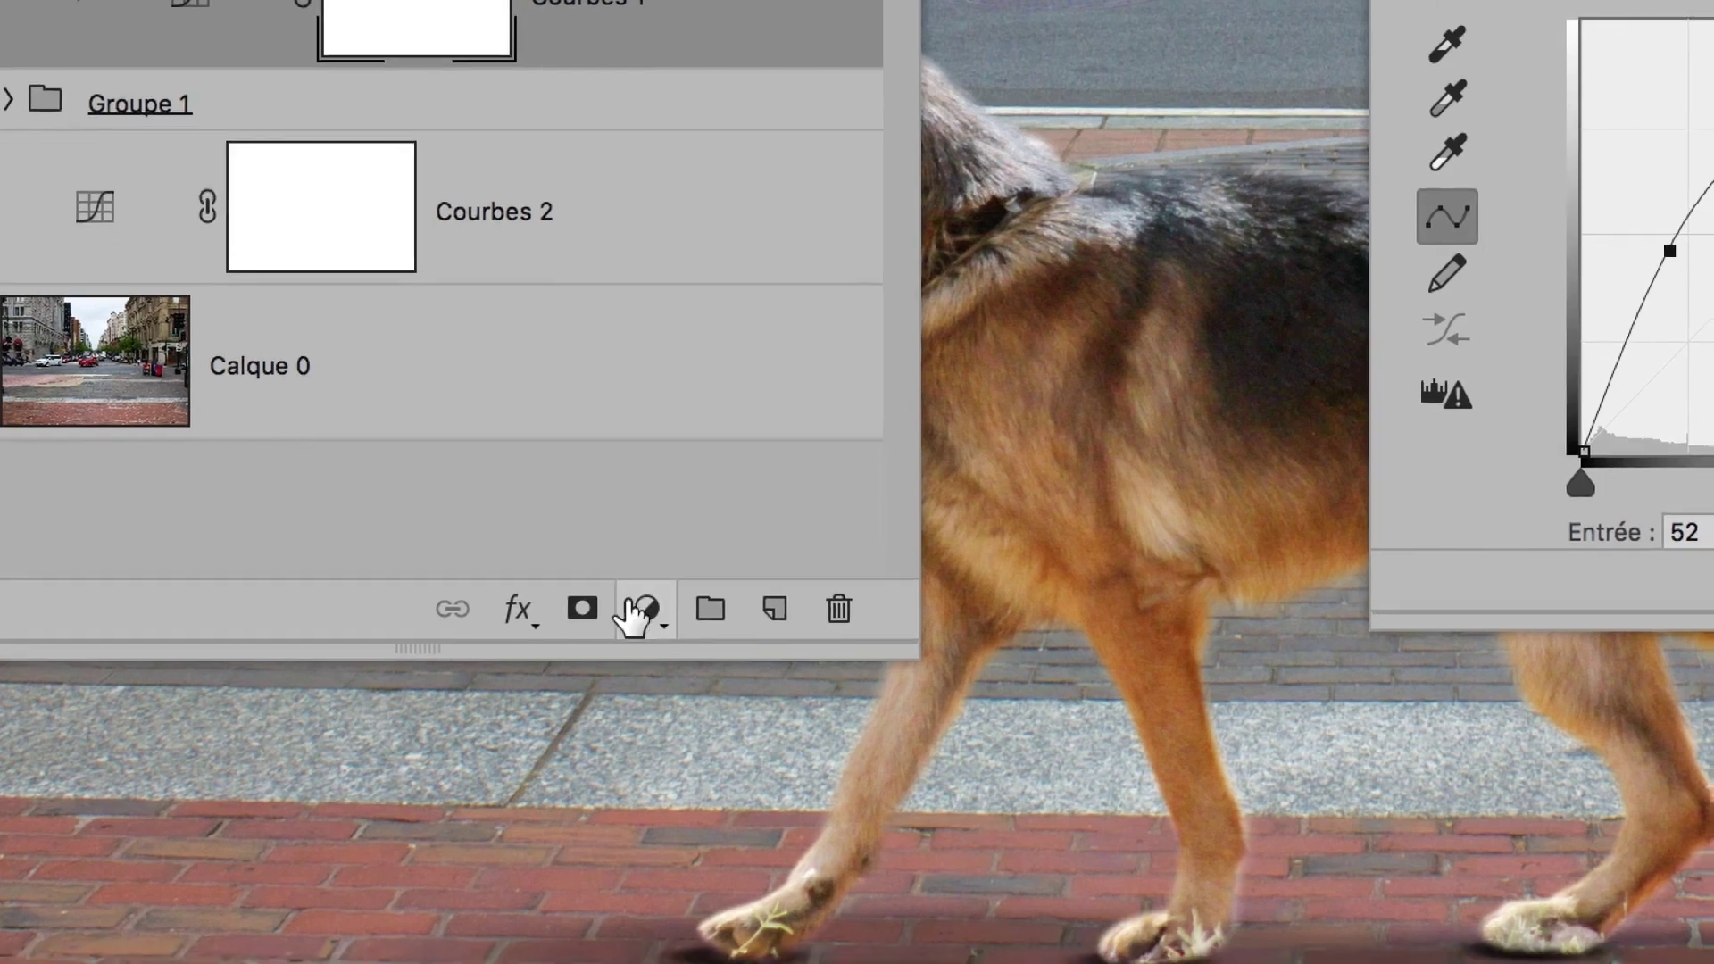
- Add a Courbes 3 adjustment above Courbes 1 and clip it to the dog group
click(638, 611)
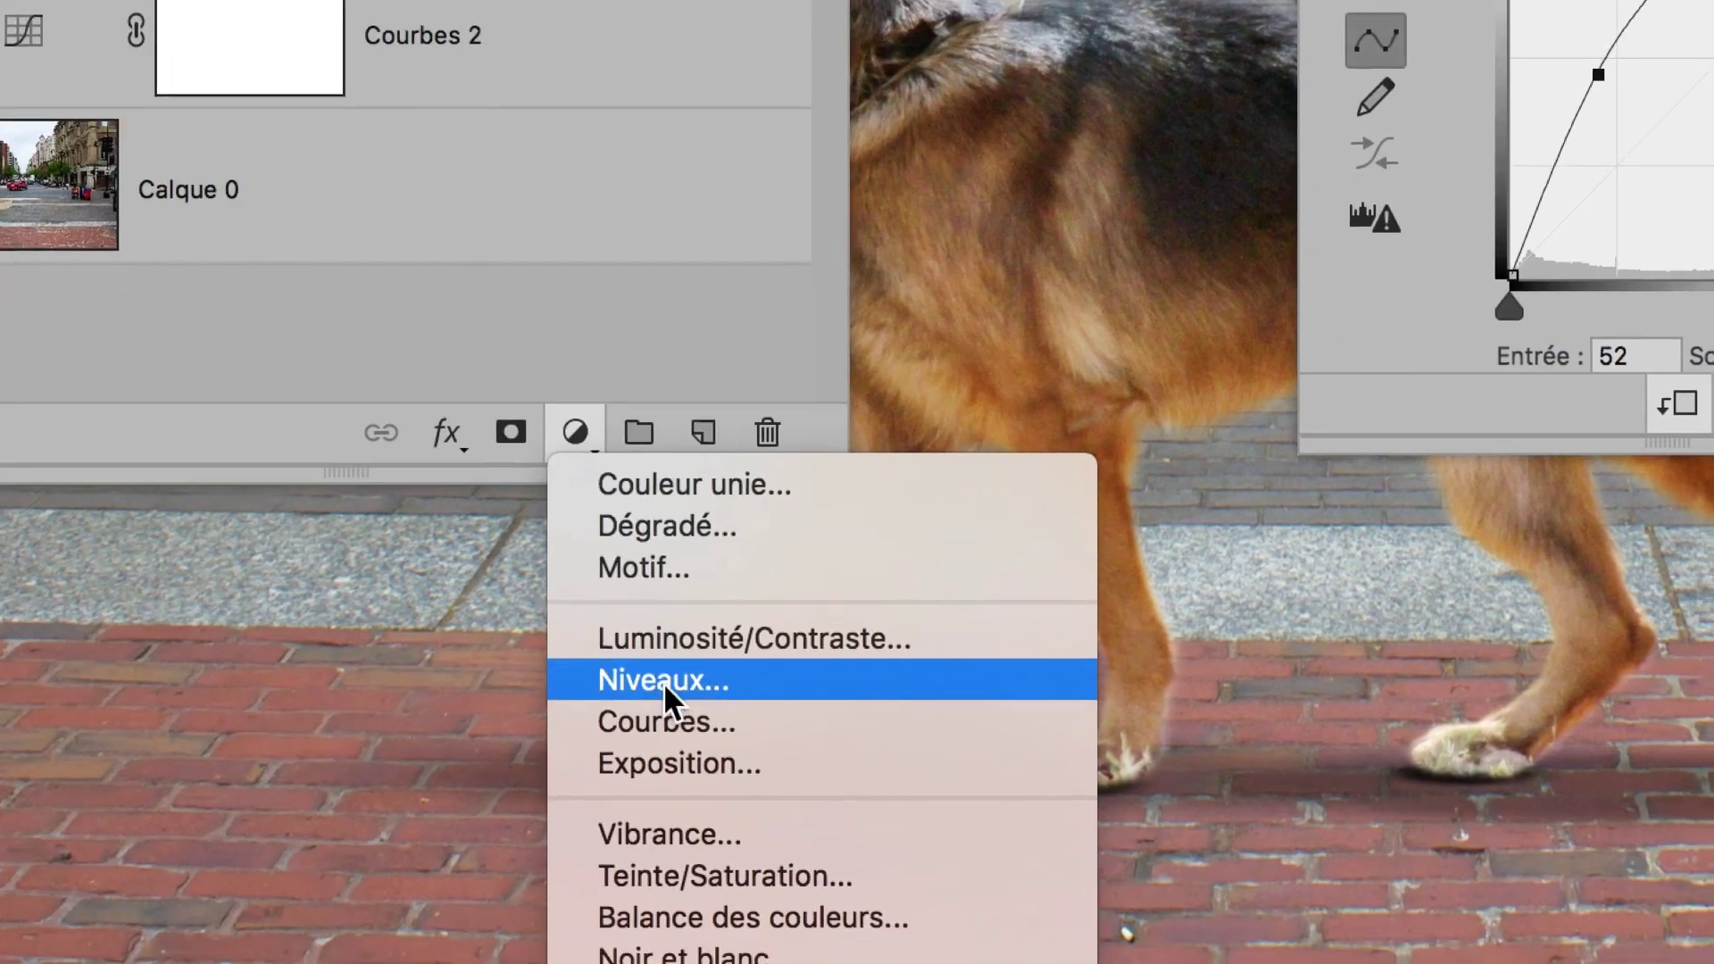
click(666, 721)
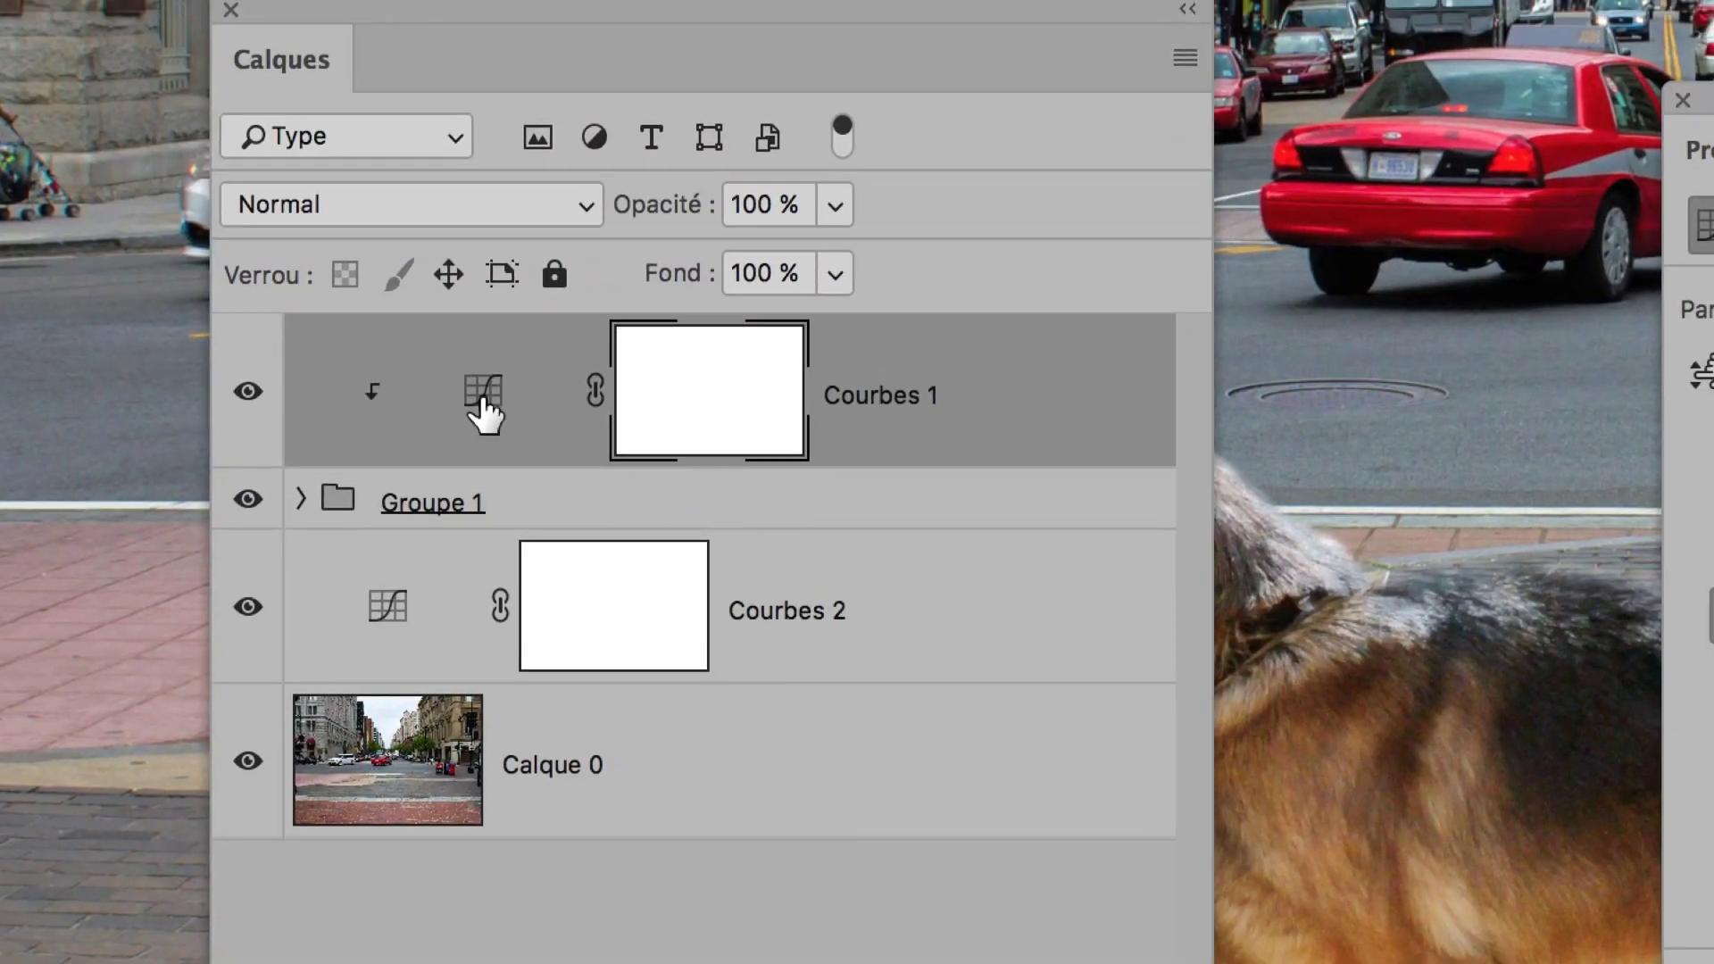
click(486, 389)
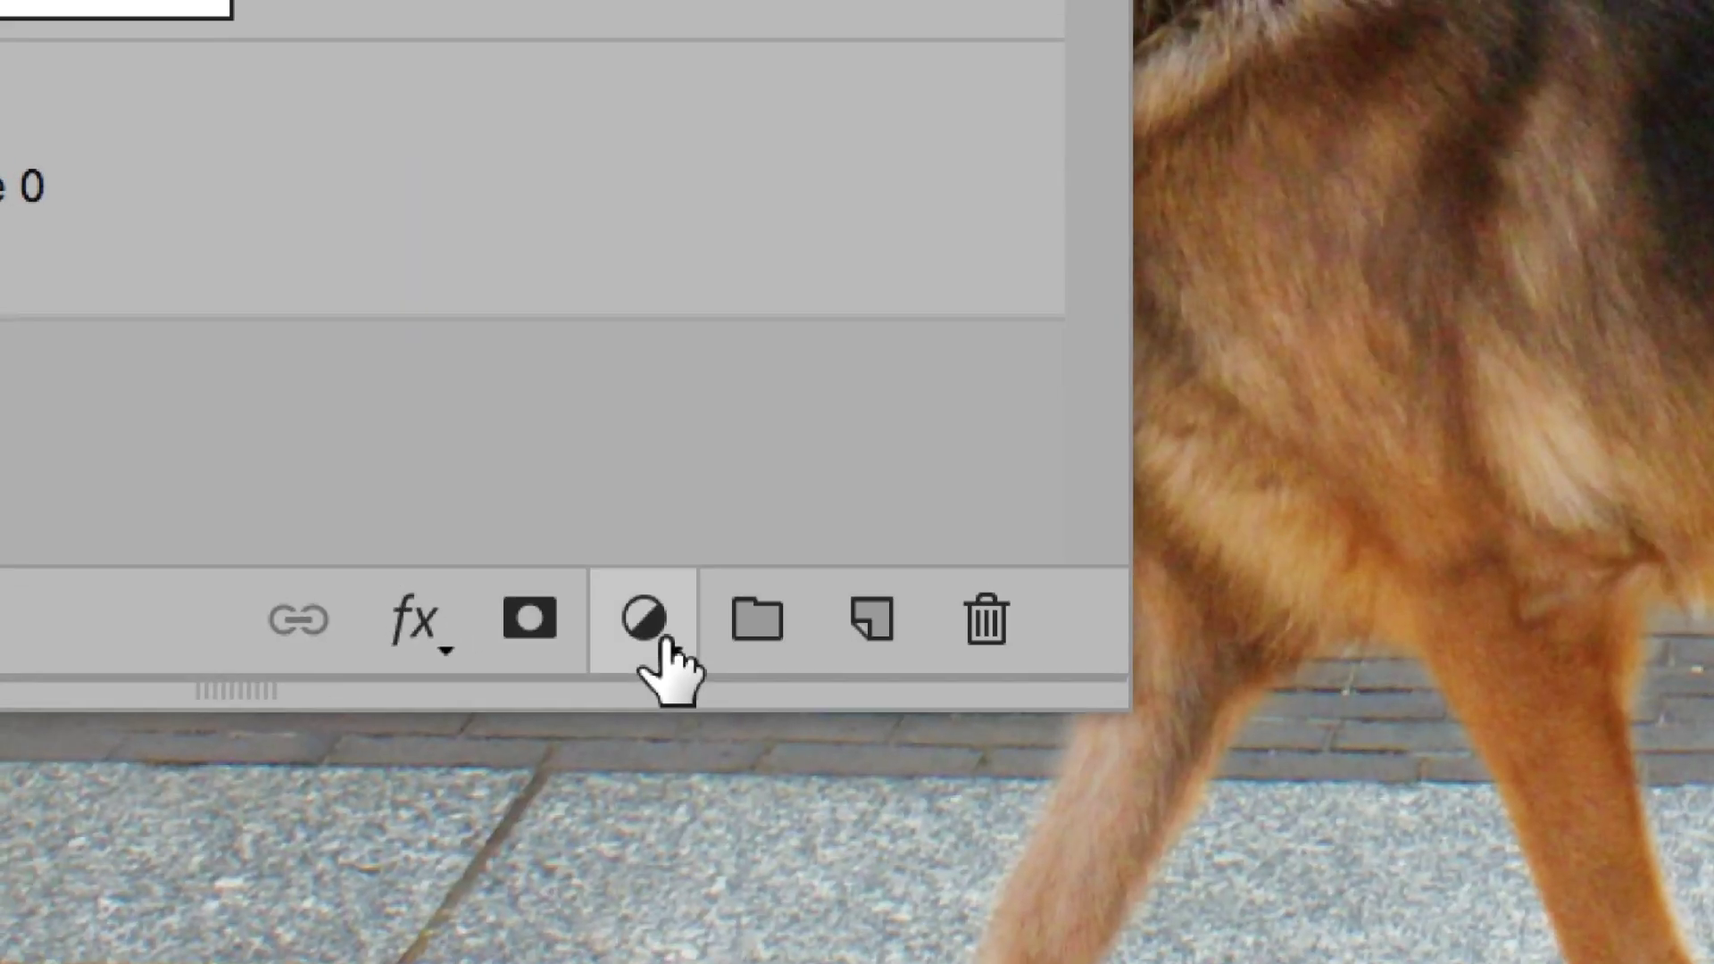
click(665, 641)
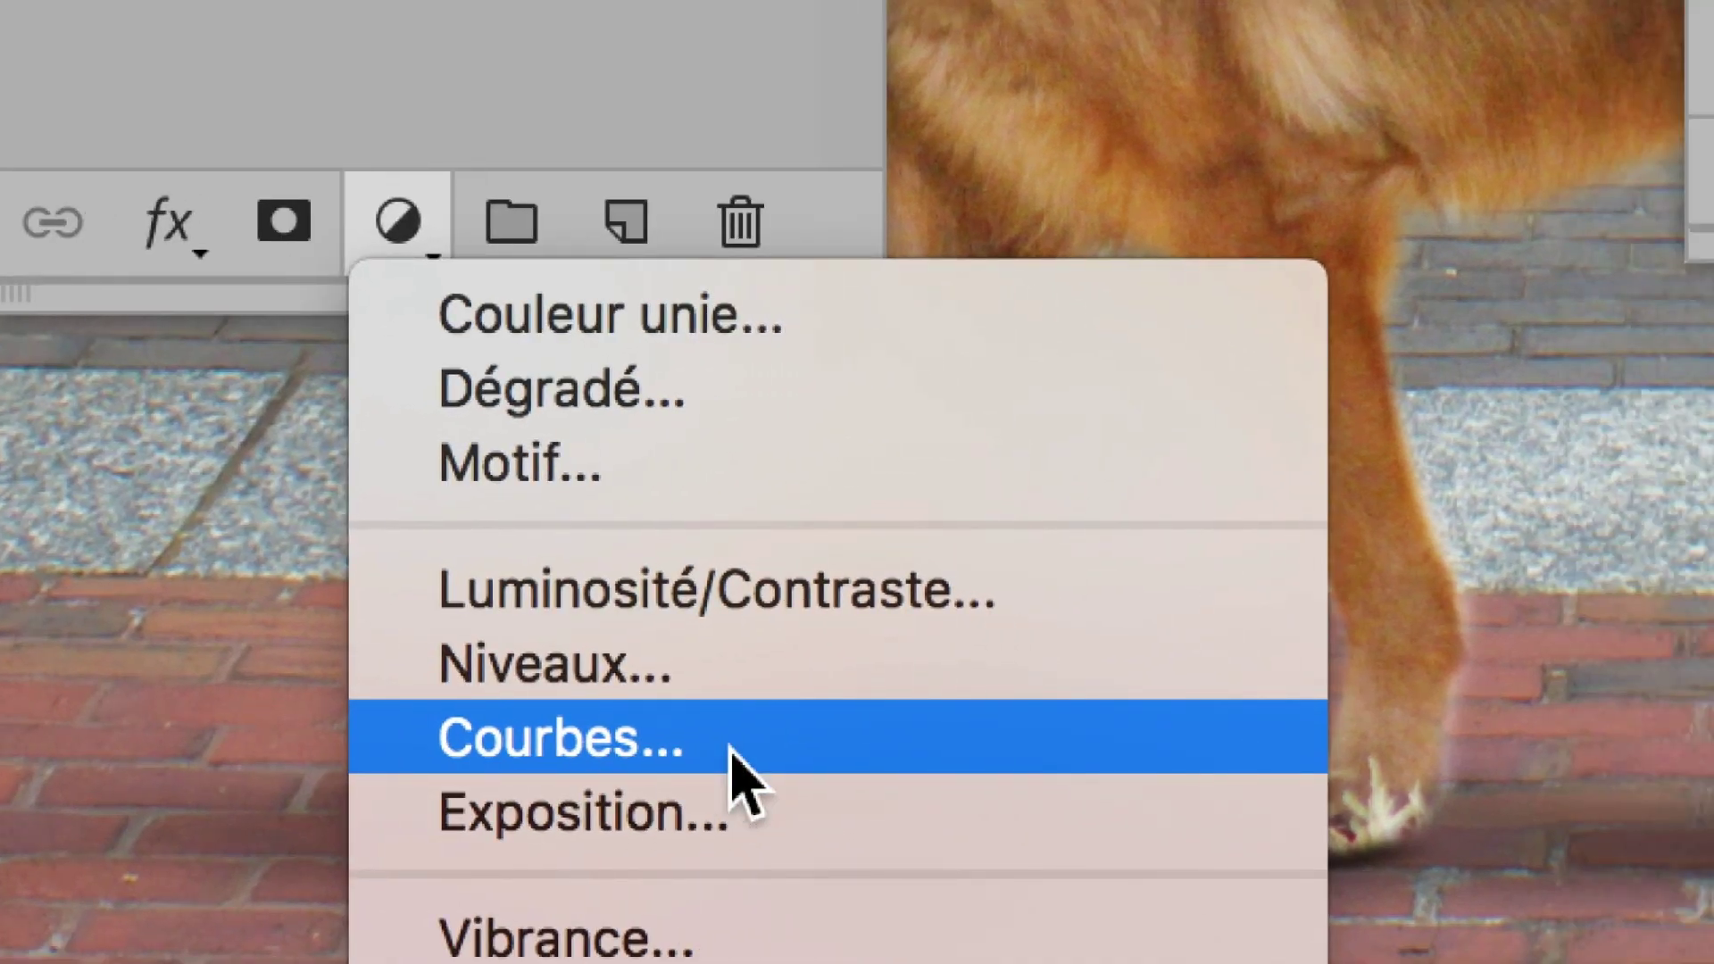
click(739, 769)
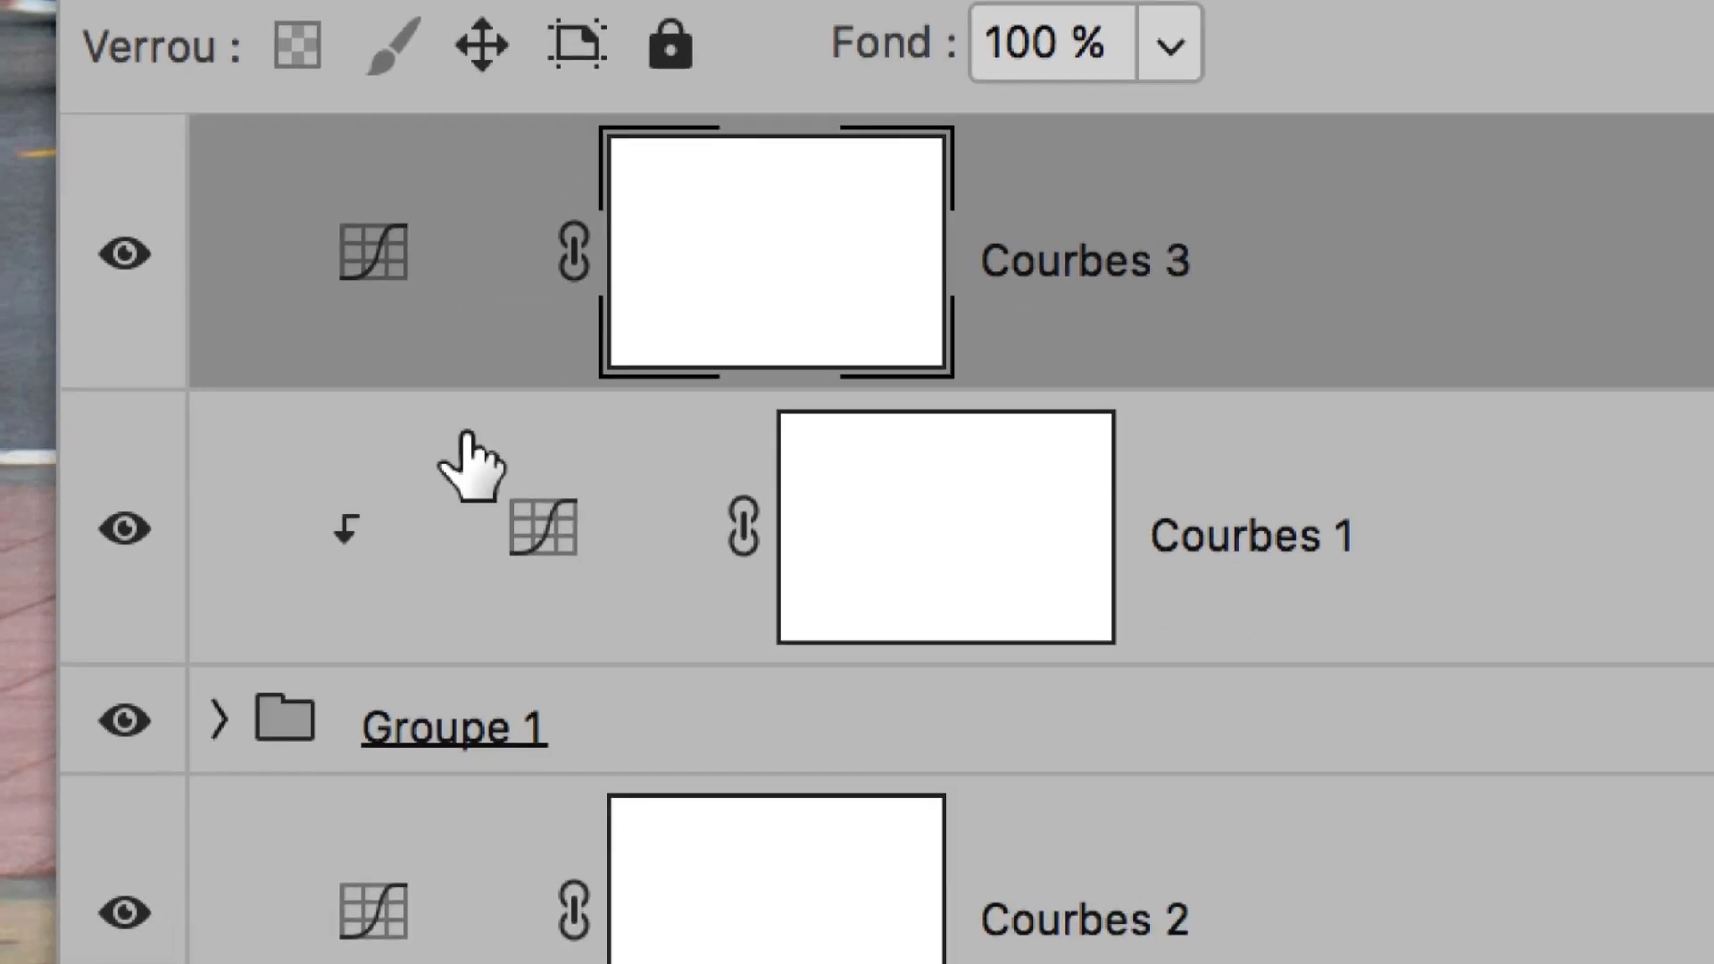
alt+click(467, 407)
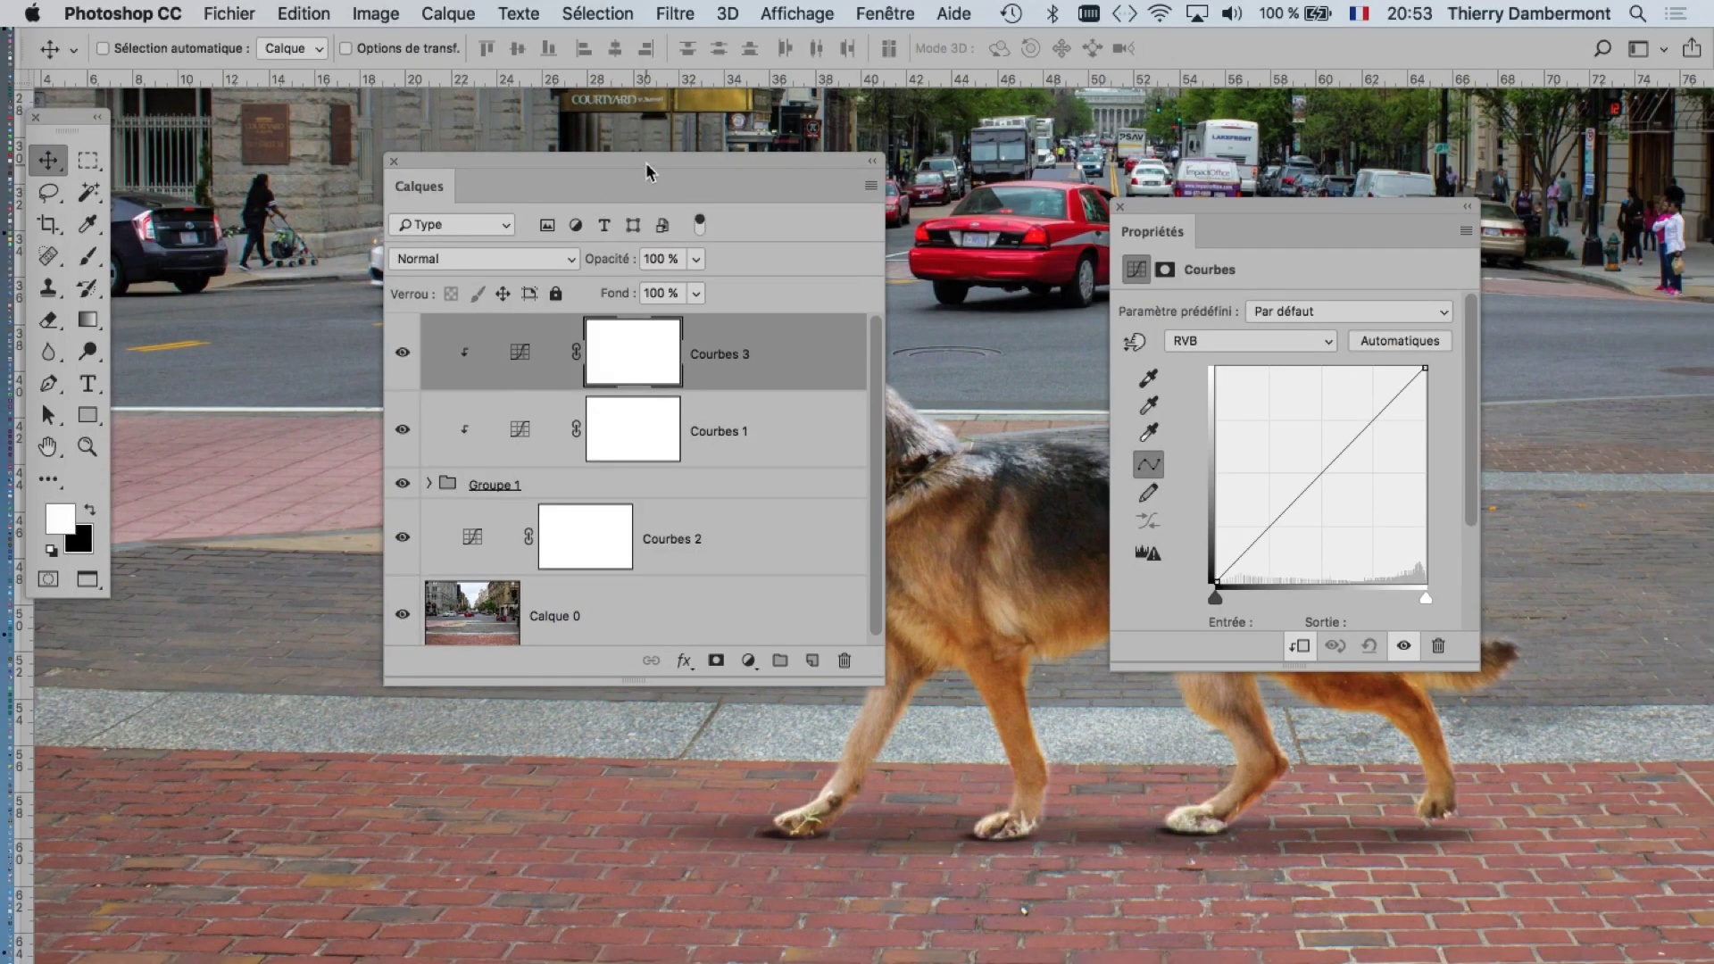
- Bend Courbes 3's curve into a contrast-boosting S-shape in Properties
drag(651, 164, 403, 579)
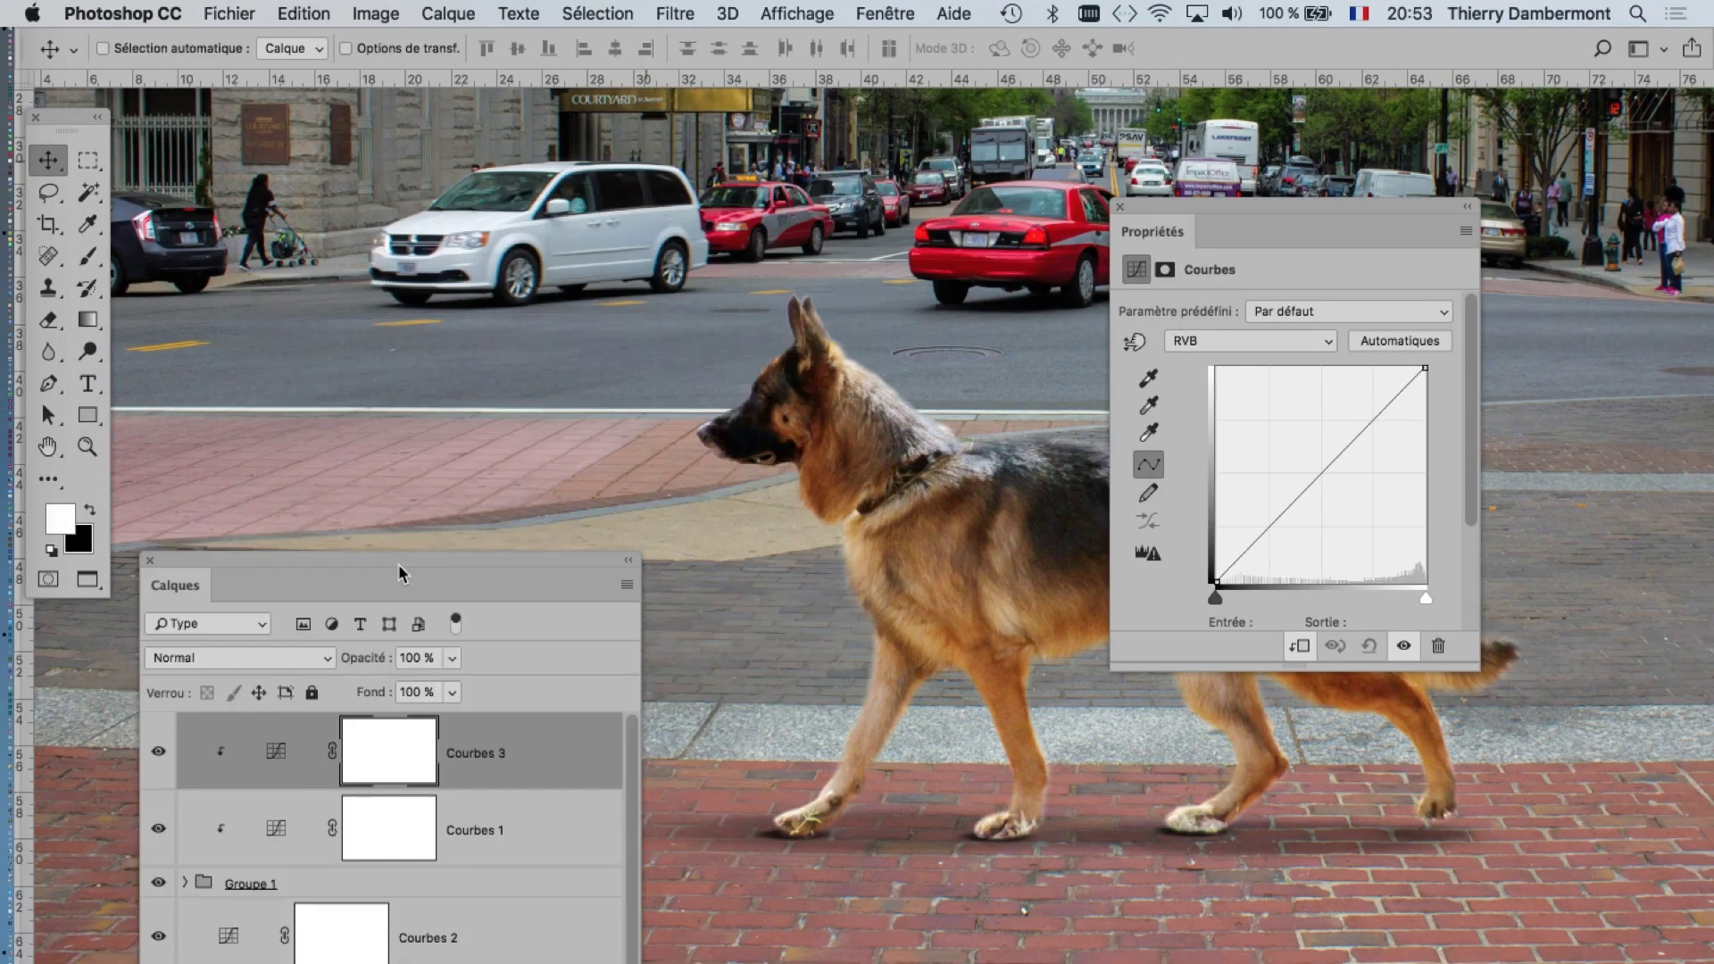
drag(1166, 214, 1232, 257)
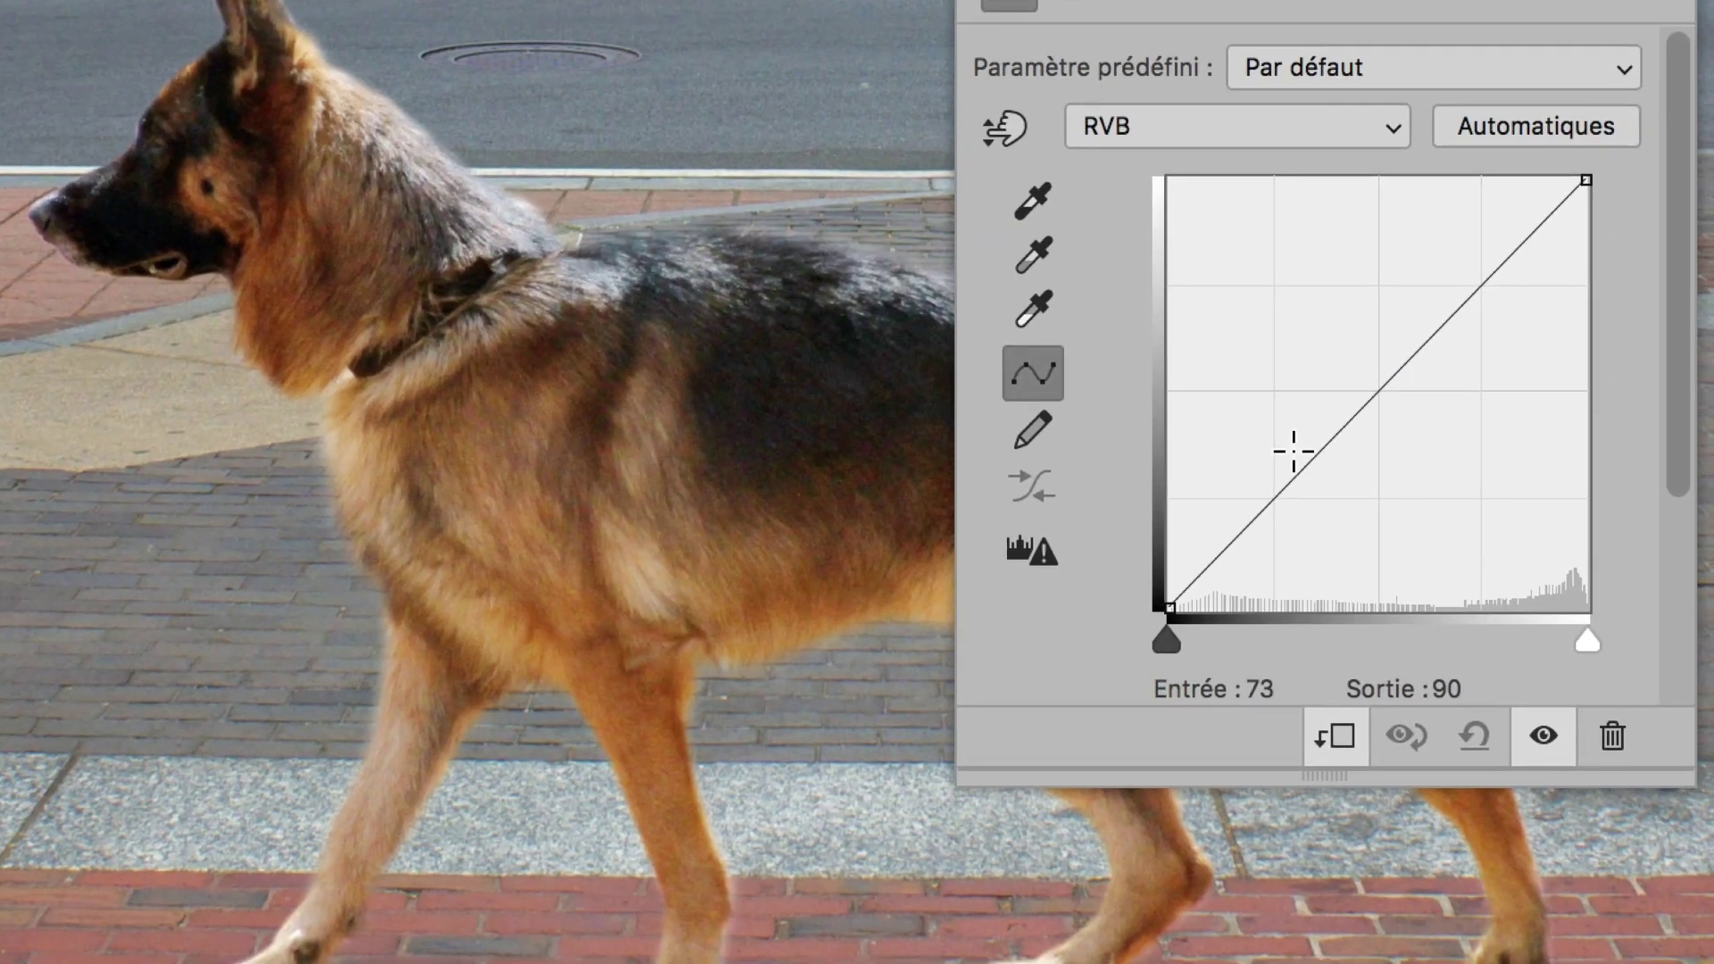
click(1293, 451)
drag(1435, 335, 1434, 292)
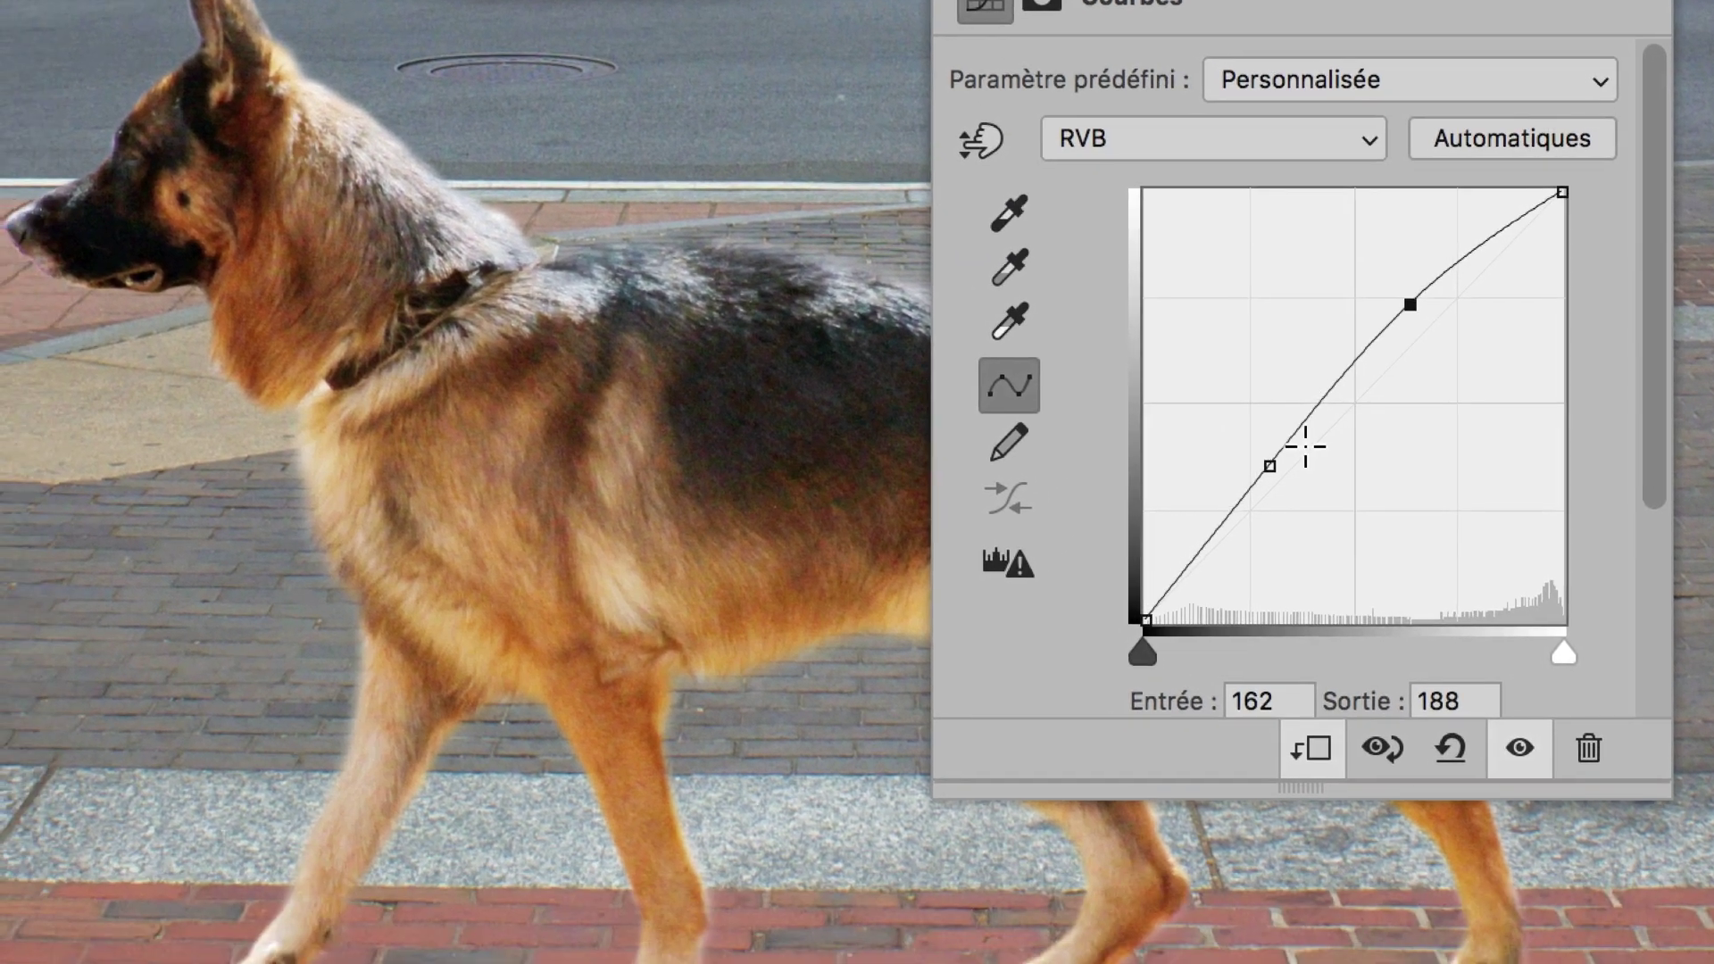
drag(1269, 466, 1298, 460)
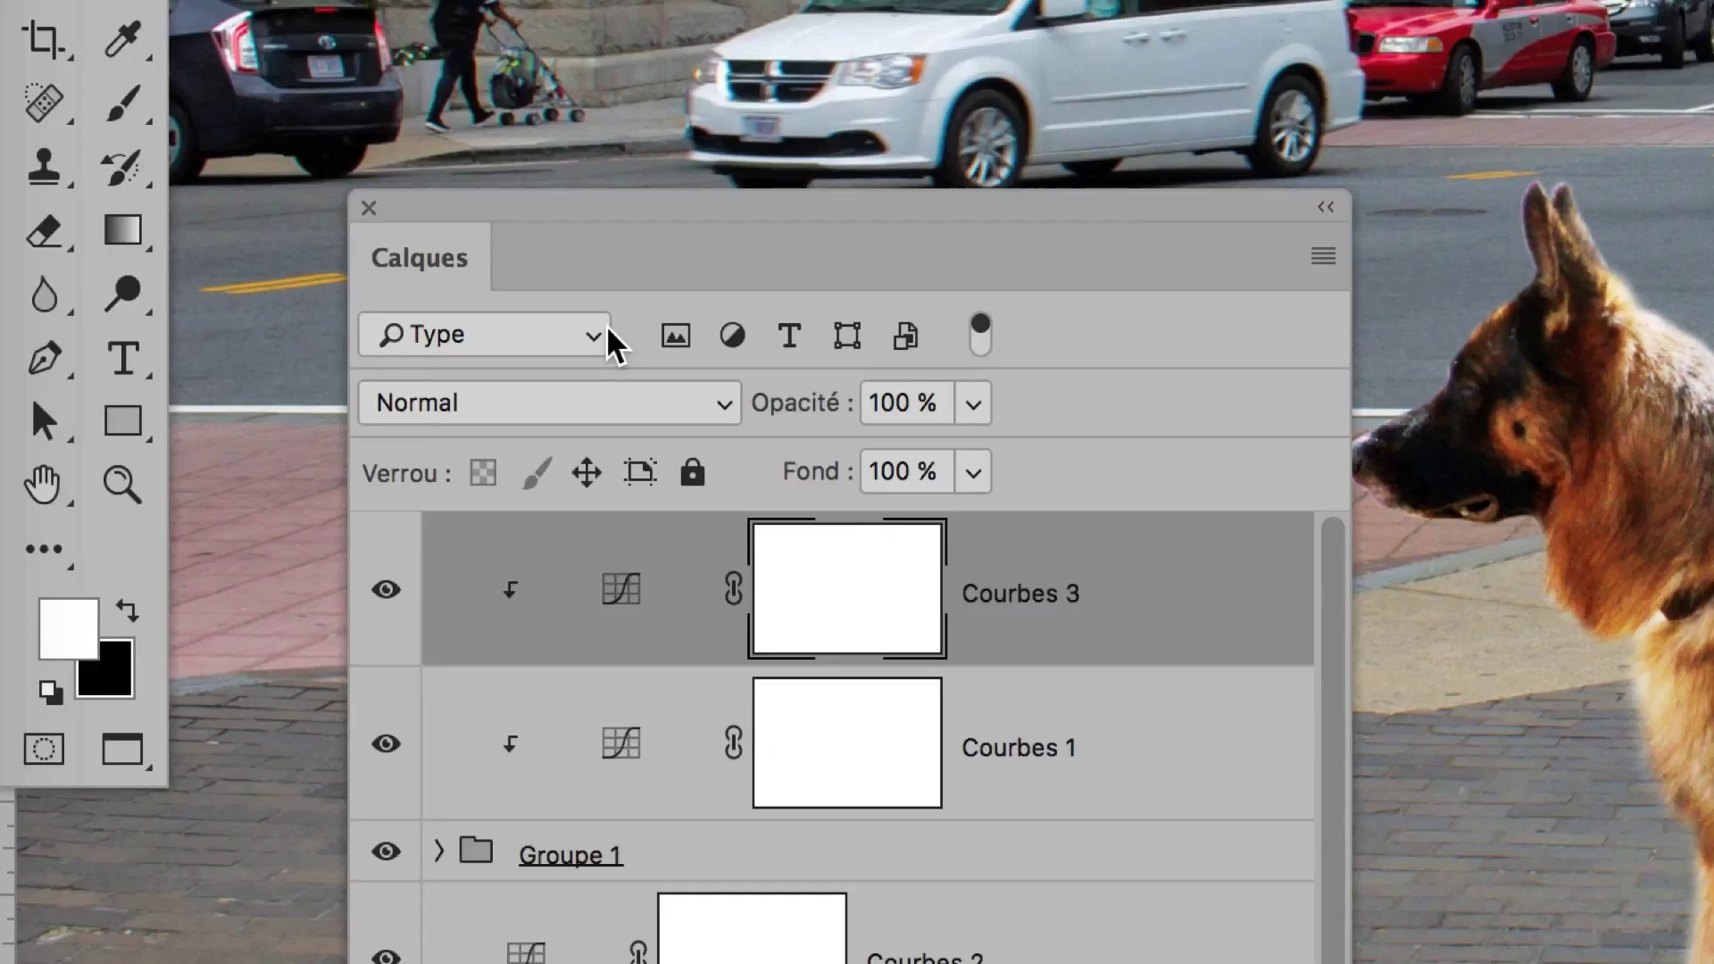
- Set both Courbes 3 and Courbes 1 to Luminosité blend mode
click(571, 631)
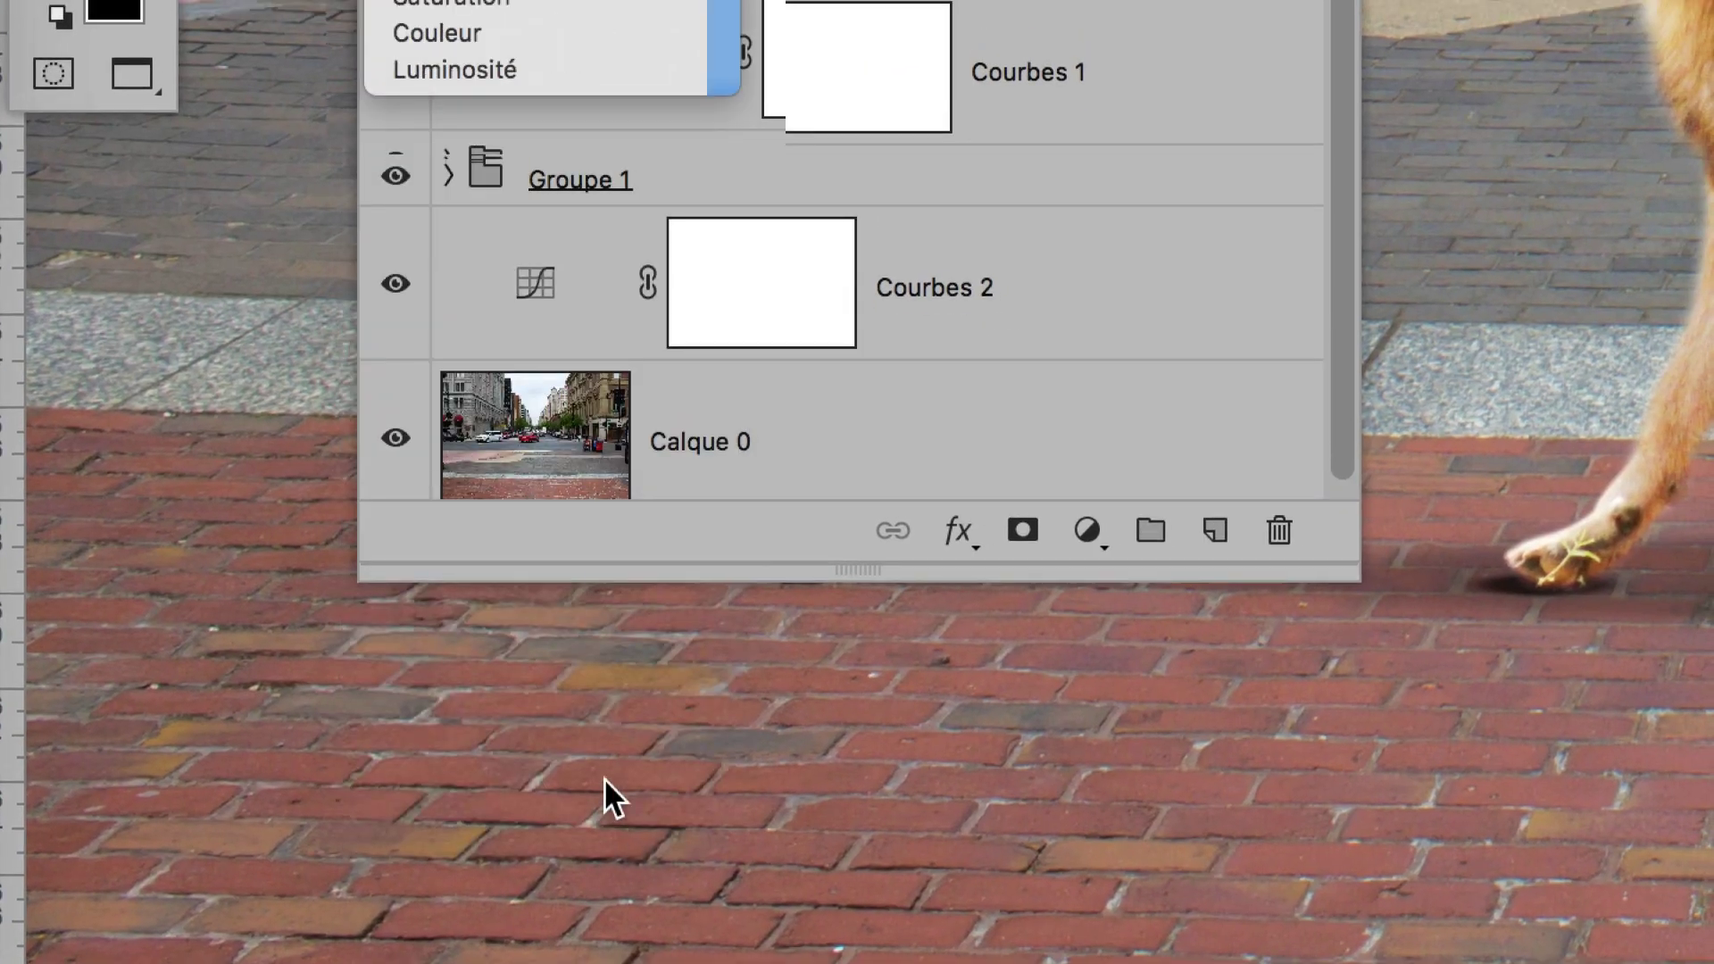
click(605, 799)
click(619, 560)
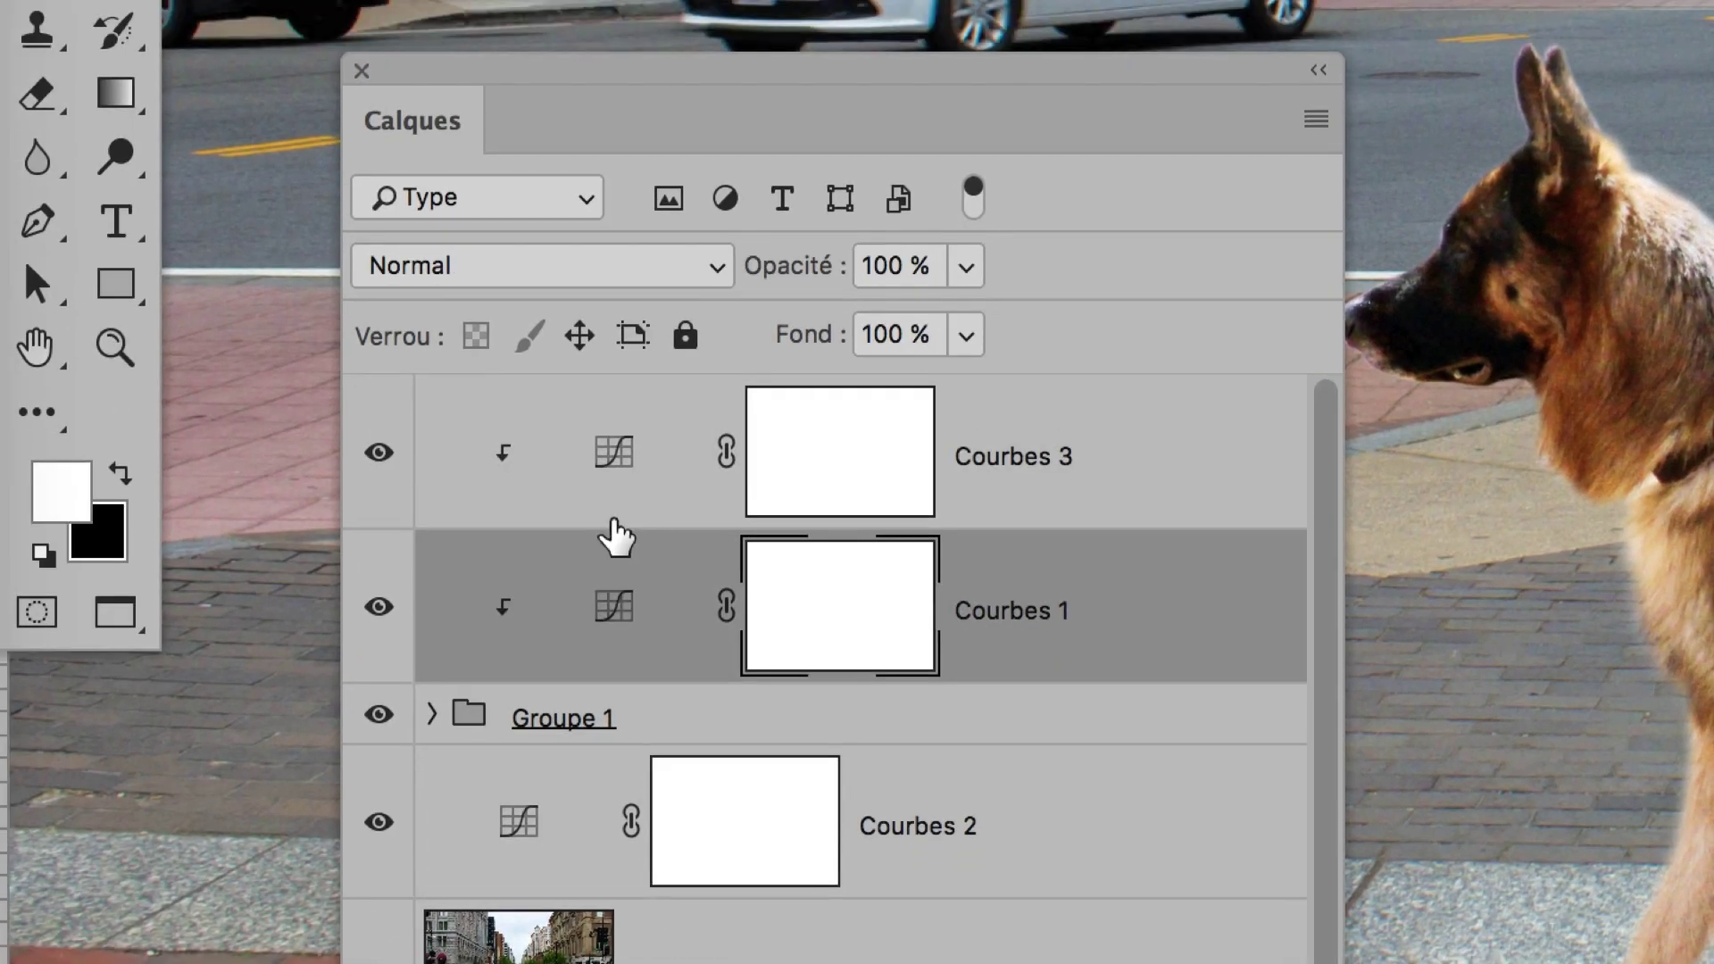
click(542, 221)
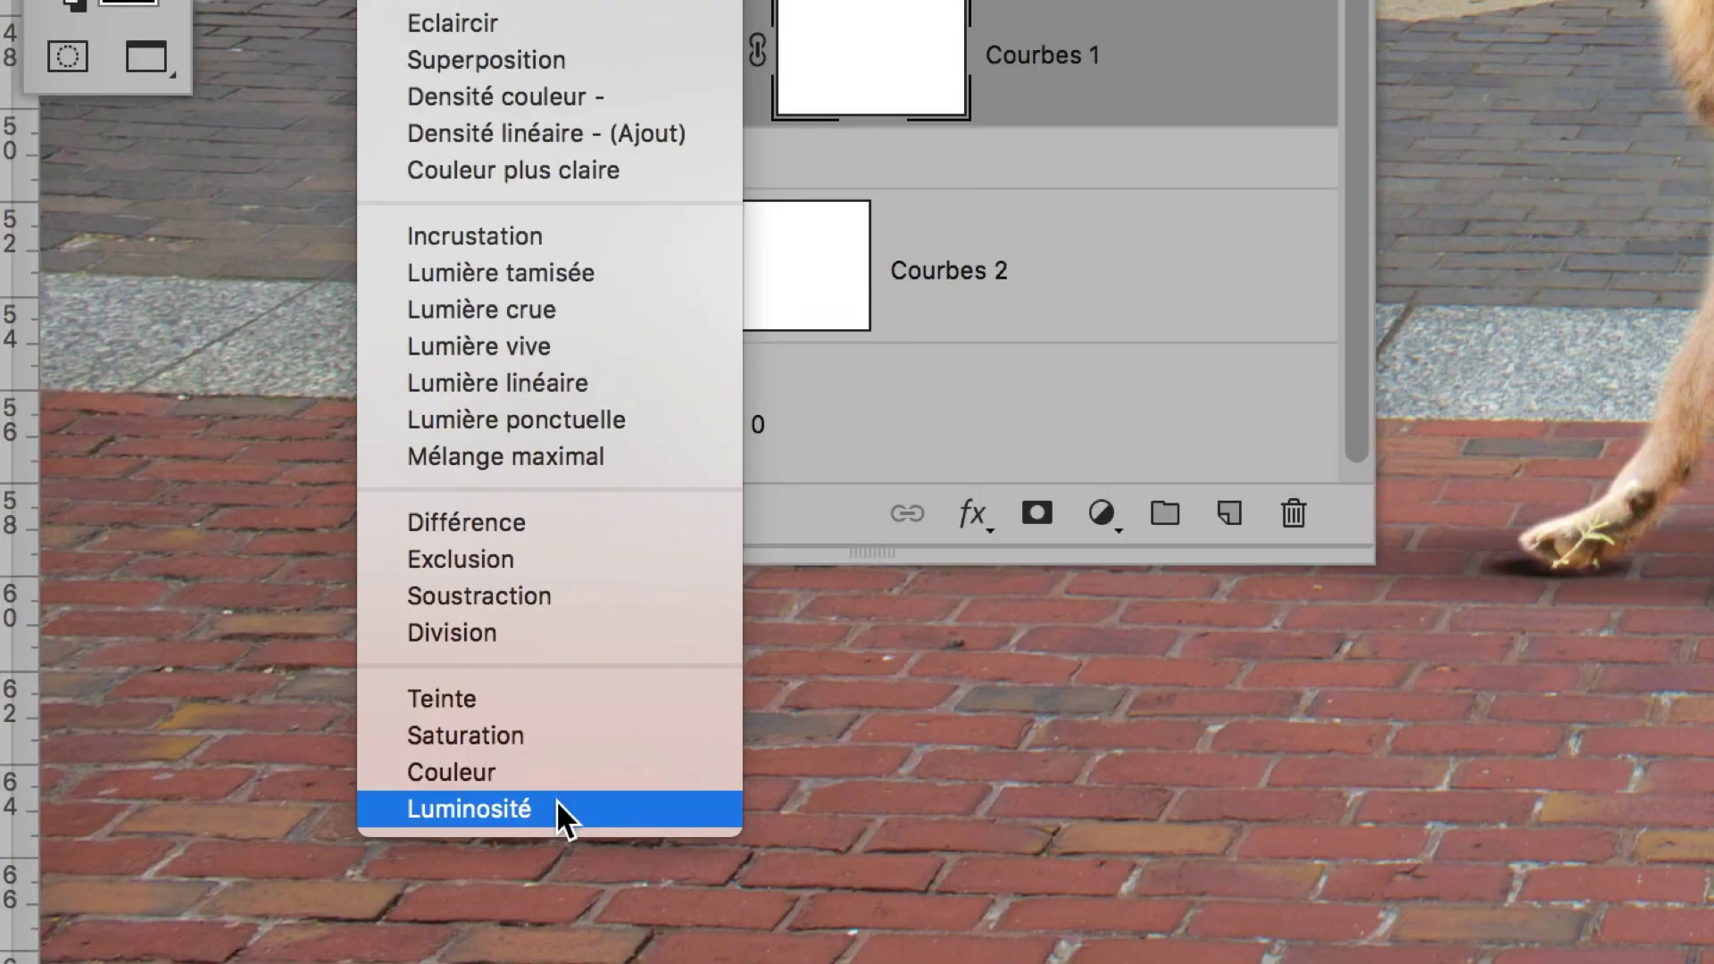
click(555, 800)
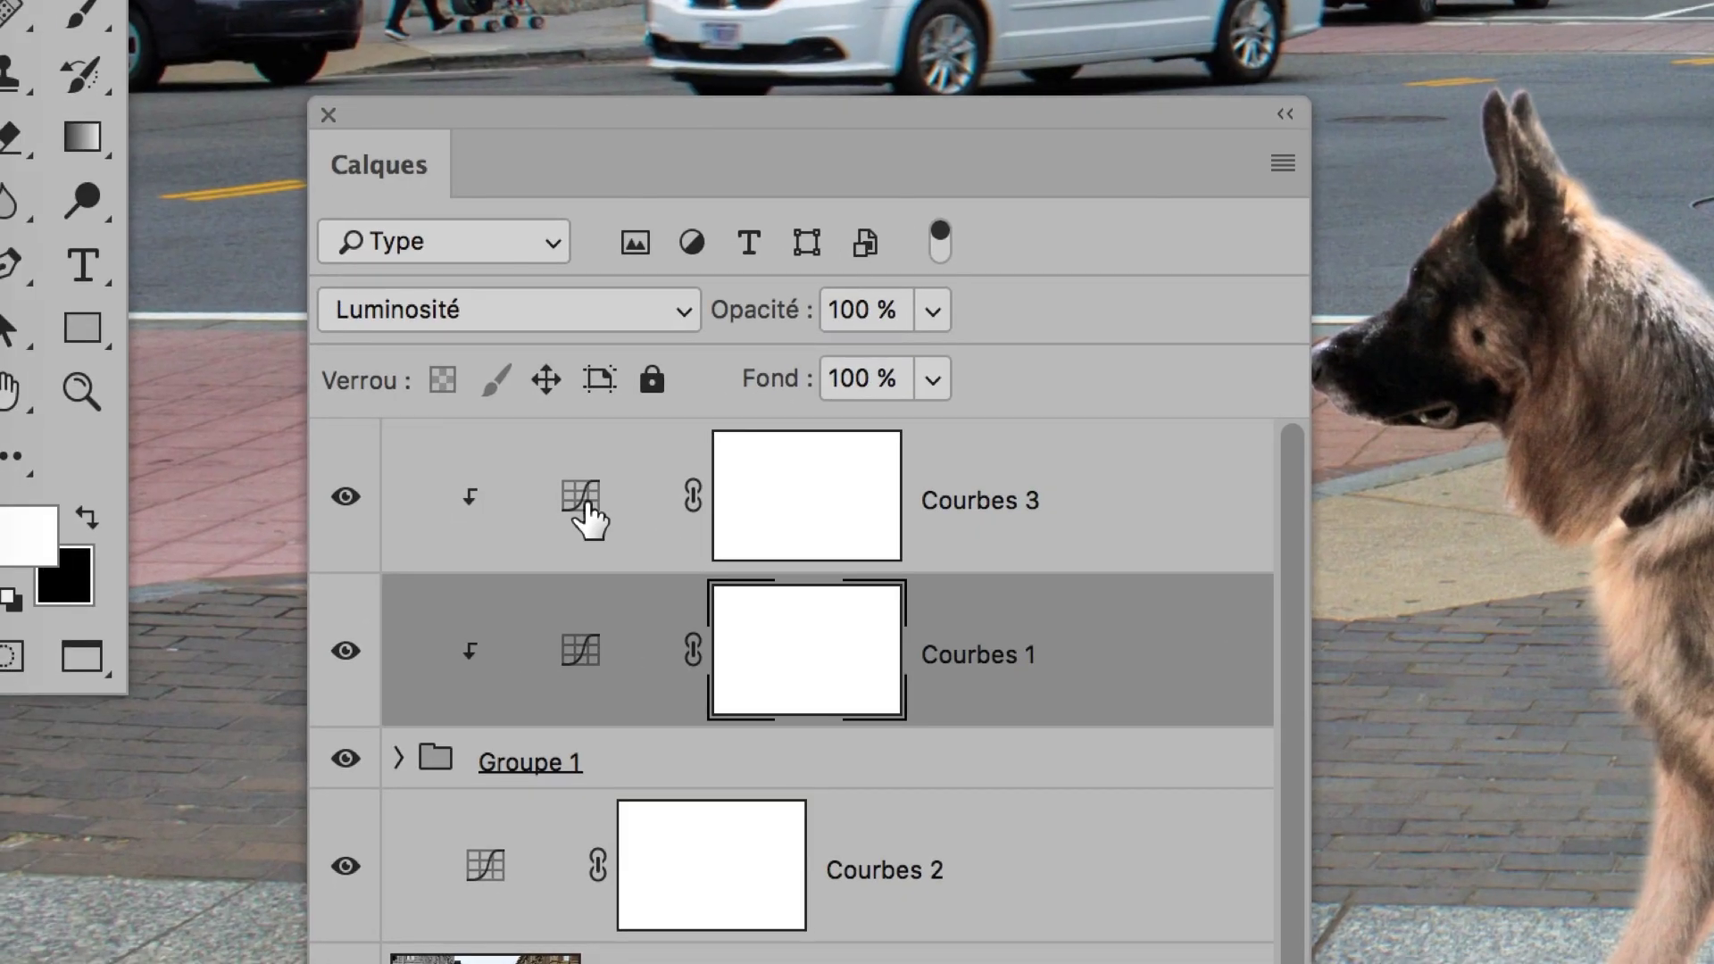
- Ease Courbes 3's curve to a gentle lift, points near 75/94 and 174/177
click(349, 523)
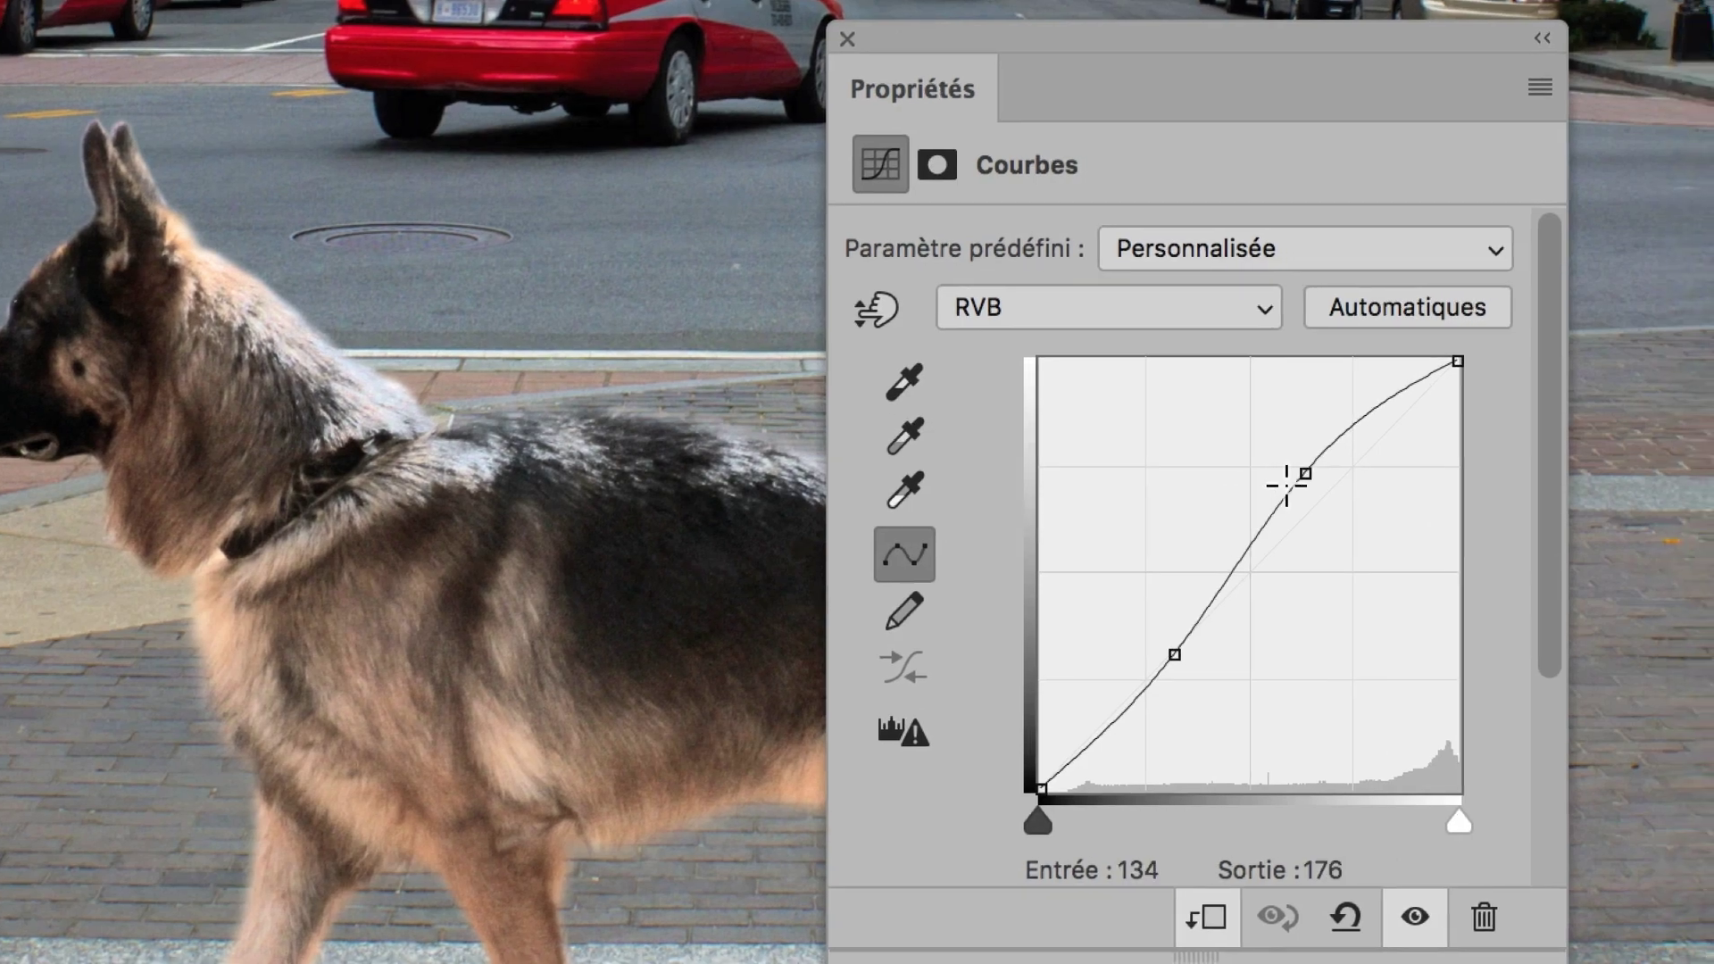
mouse_move(1360, 476)
mouse_down()
mouse_move(1360, 496)
mouse_move(1291, 480)
mouse_up()
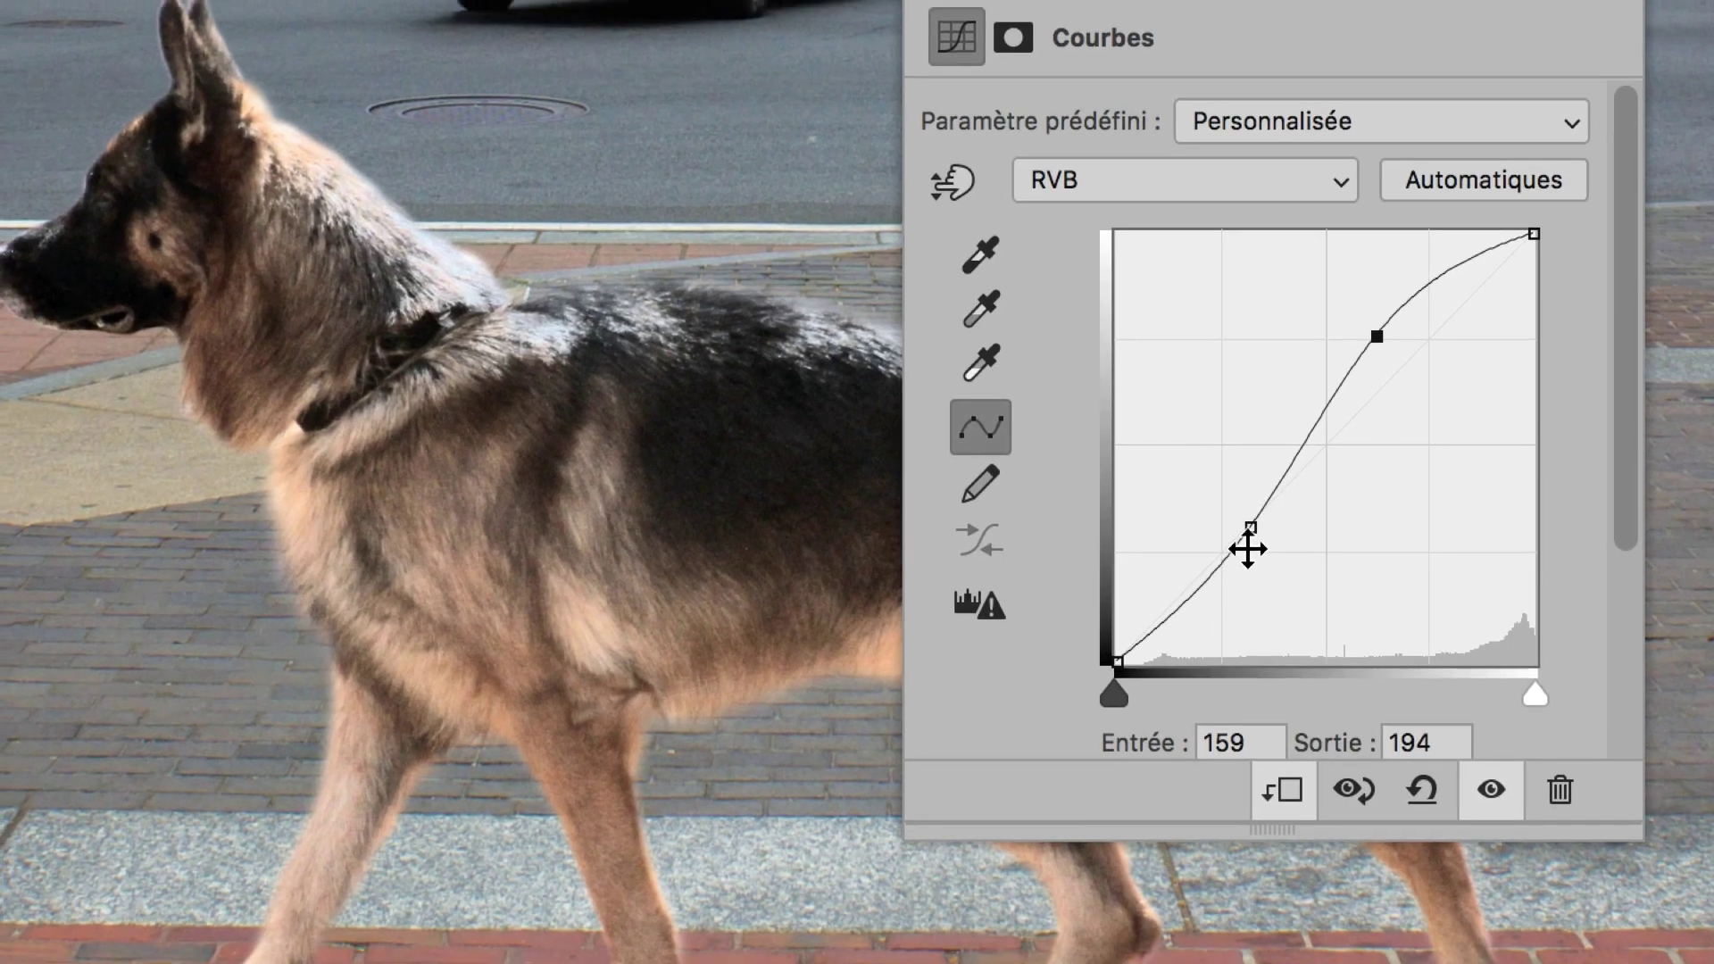
drag(1165, 672, 1176, 688)
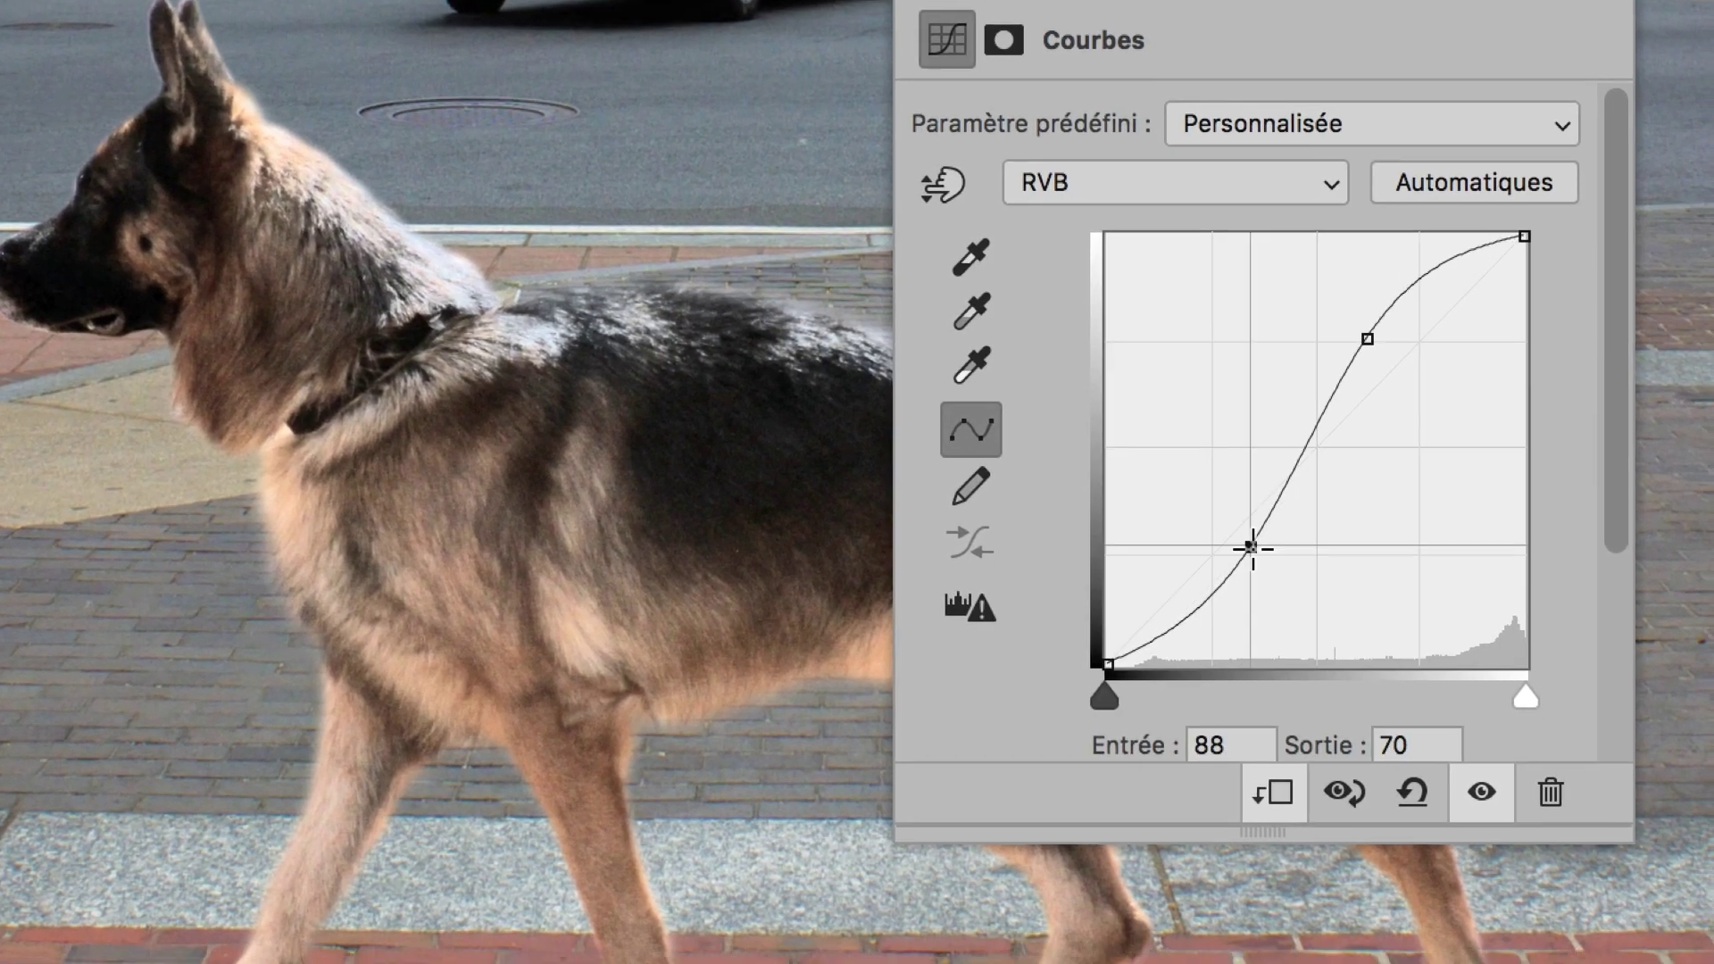
drag(1253, 548, 1225, 508)
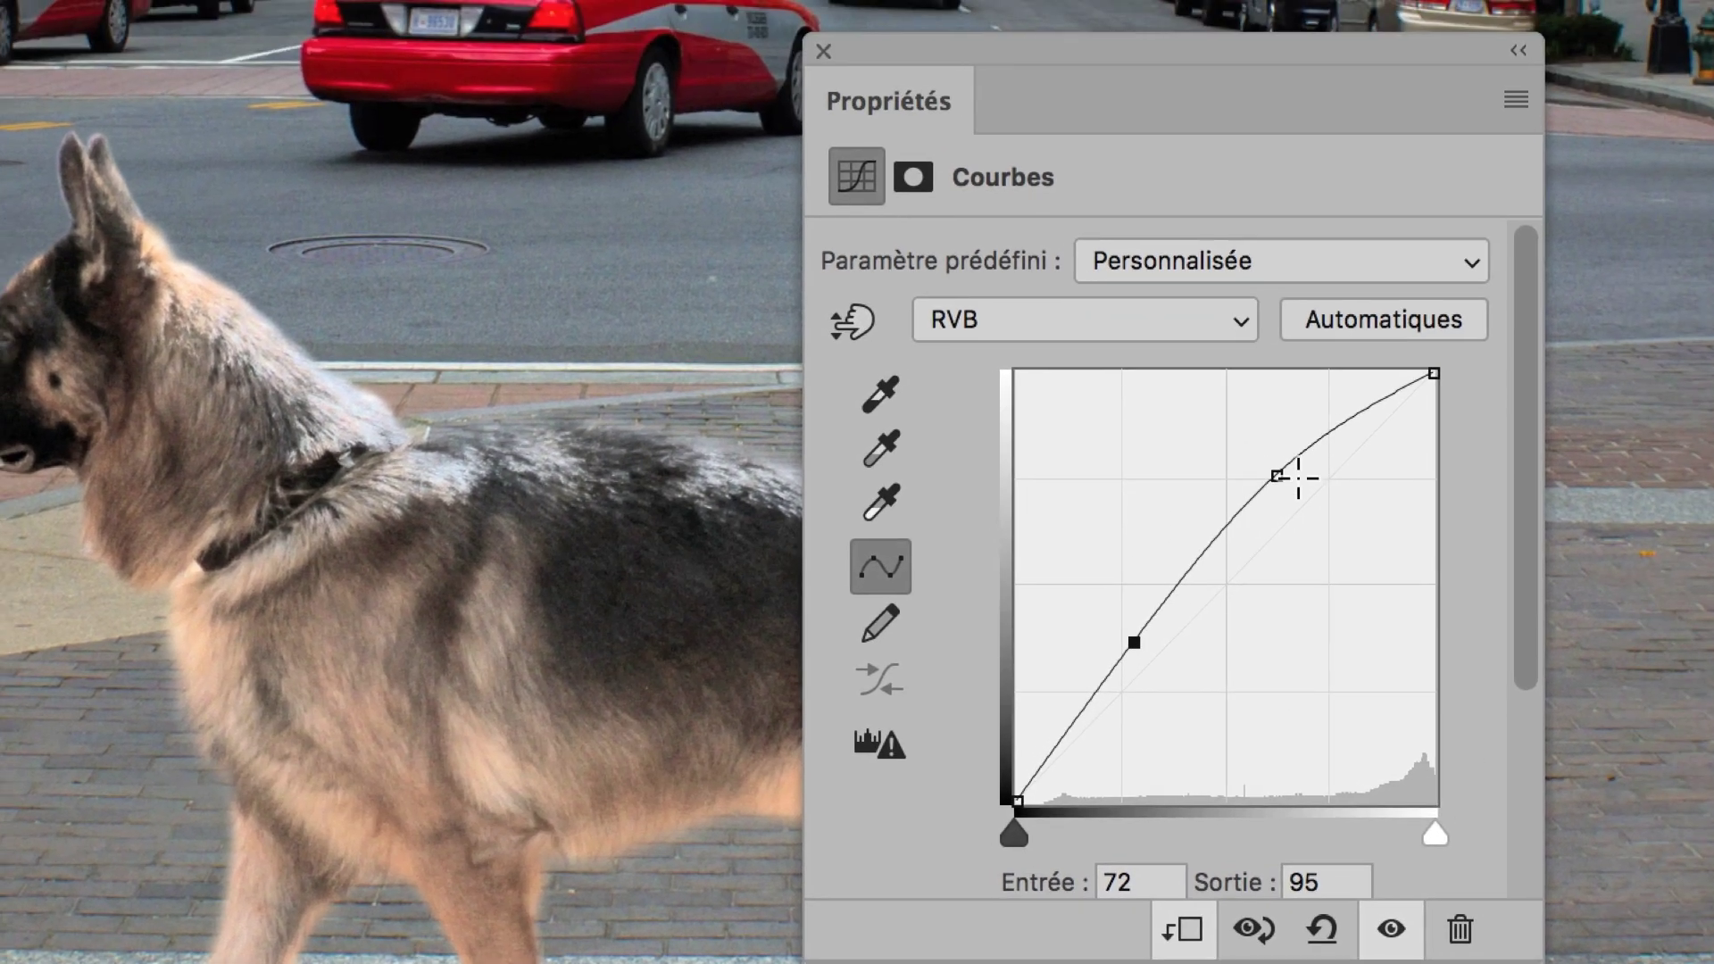
drag(1370, 341, 1373, 347)
drag(1297, 482, 1315, 506)
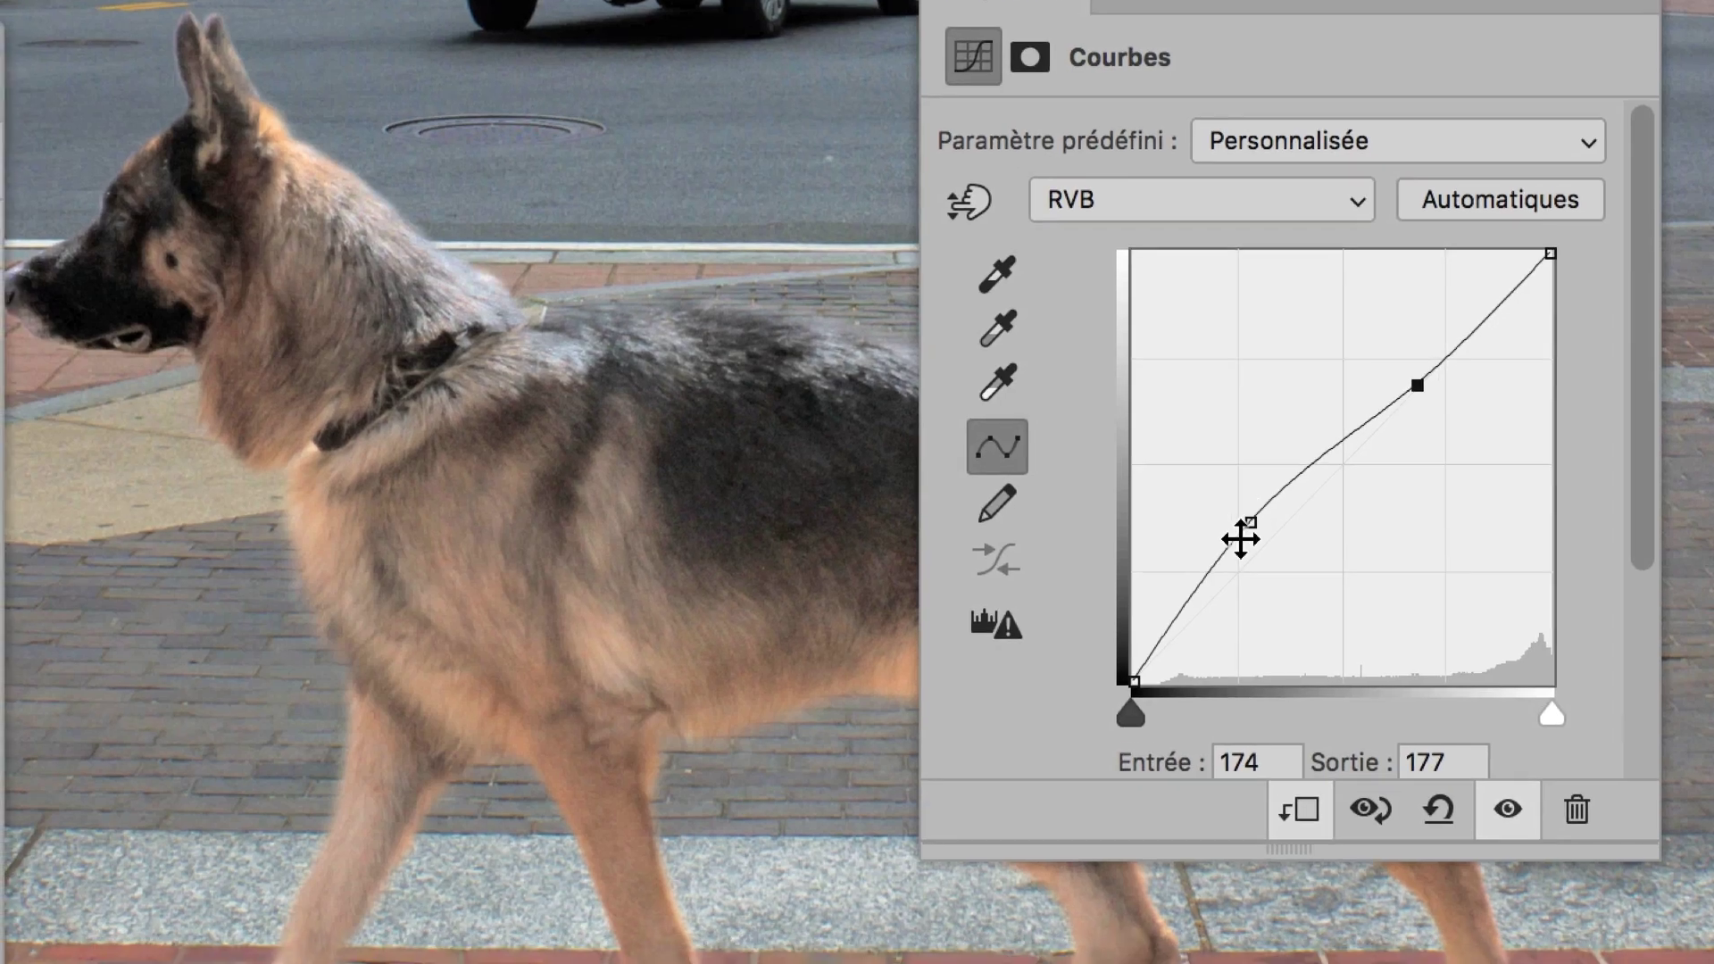
drag(1129, 622, 1138, 638)
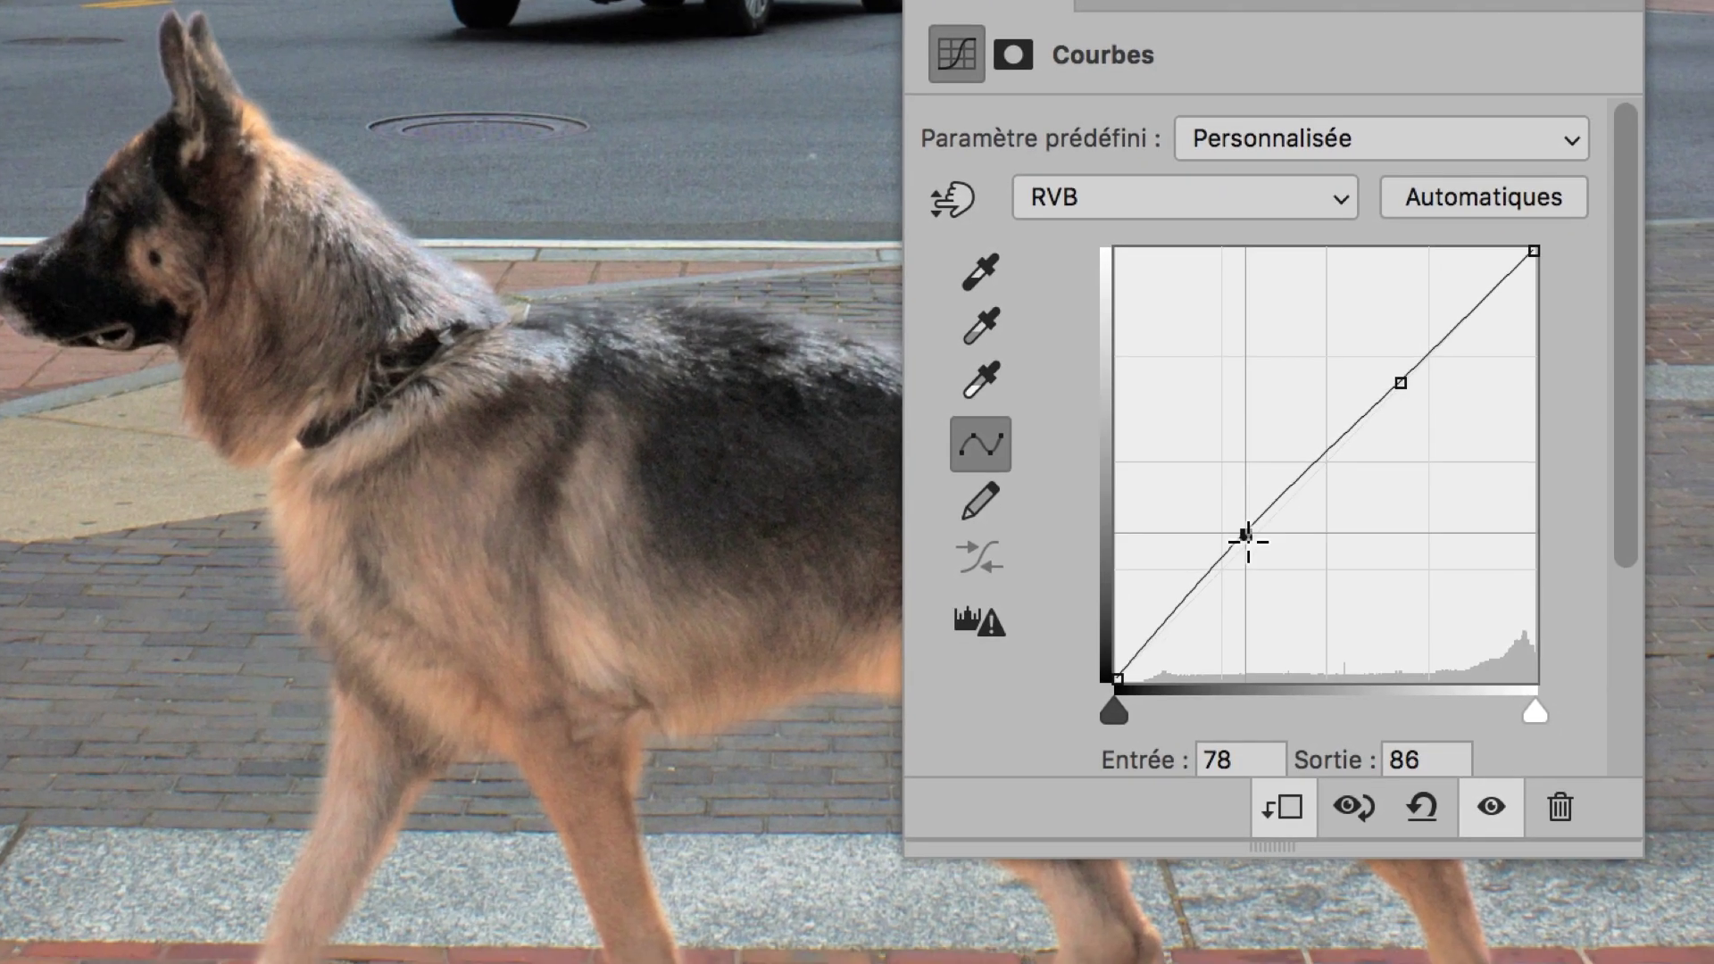
mouse_move(1248, 541)
mouse_down()
mouse_move(1241, 524)
mouse_move(1301, 492)
mouse_up()
click(1402, 384)
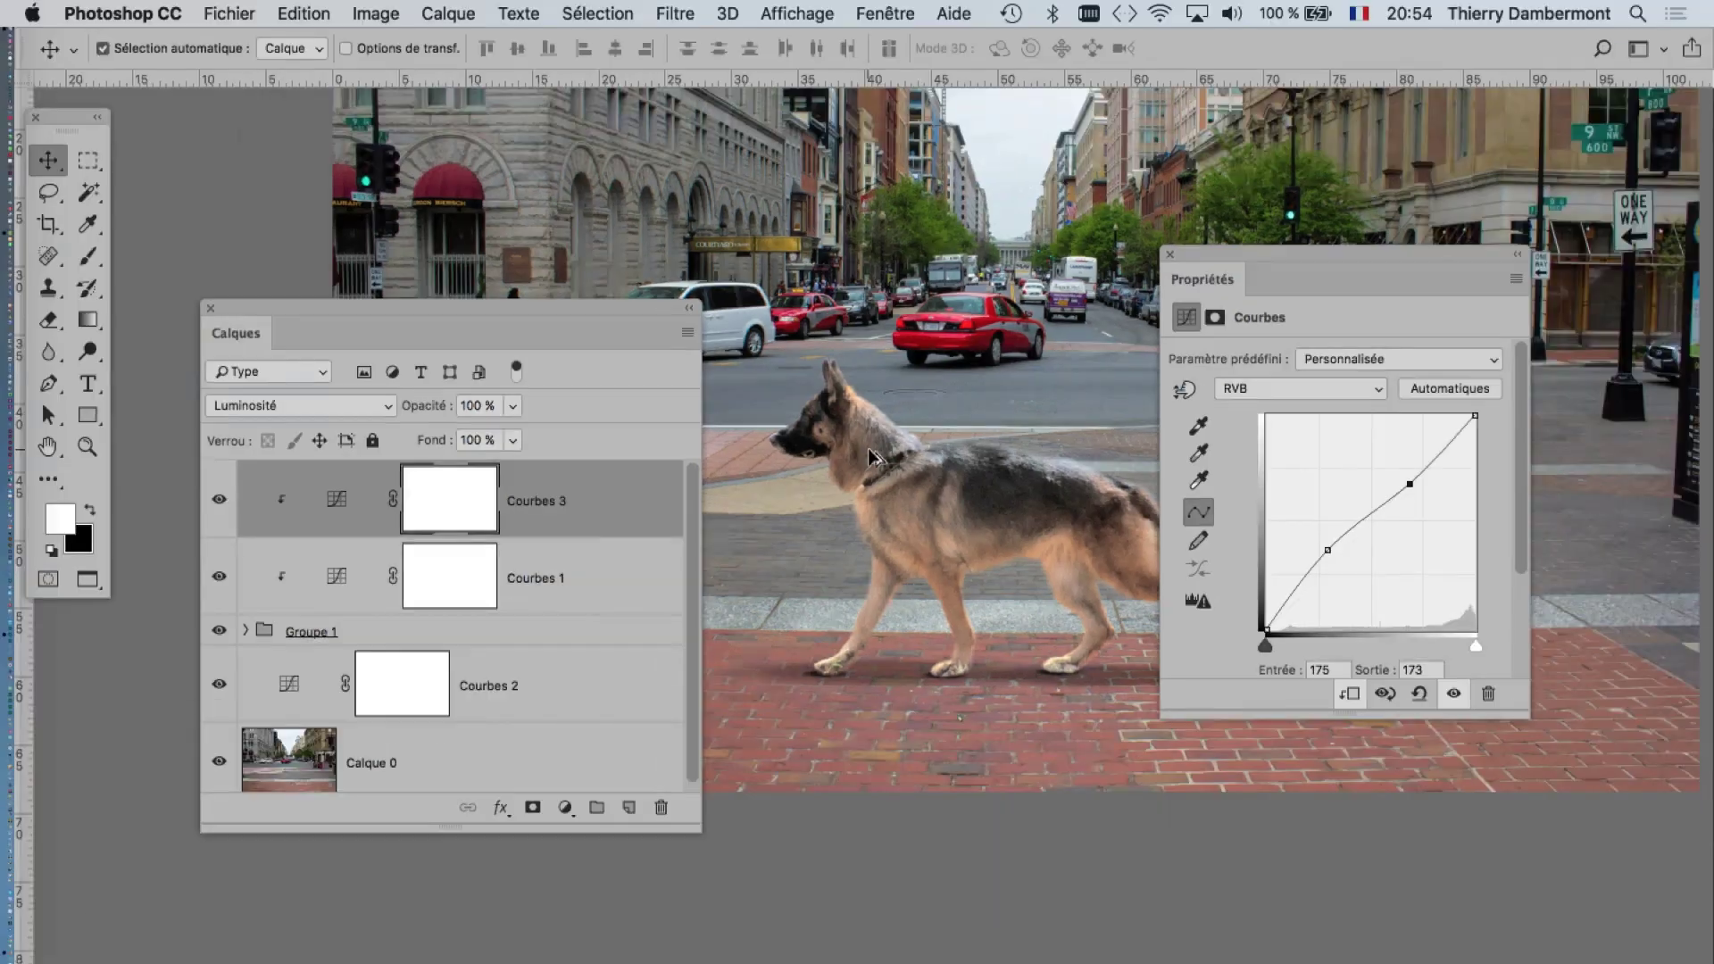
- Save As washington-DC-street-view-02.psd and accept the Photoshop Format Options
drag(1253, 257, 1408, 254)
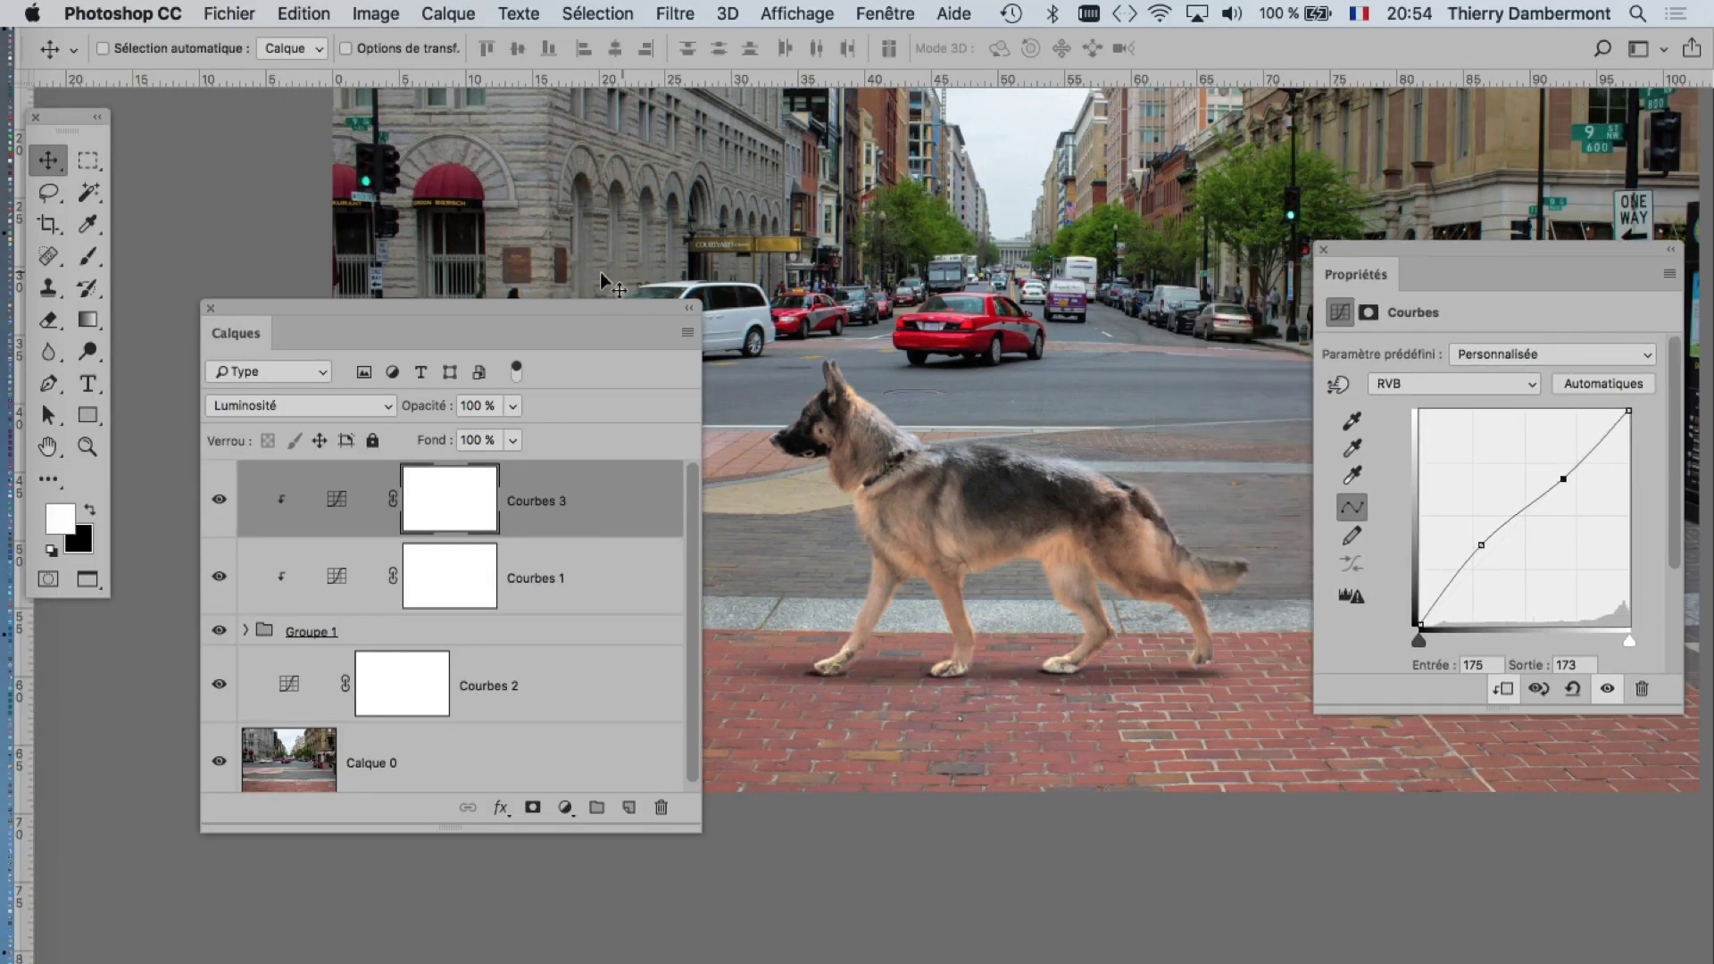
drag(604, 308, 516, 578)
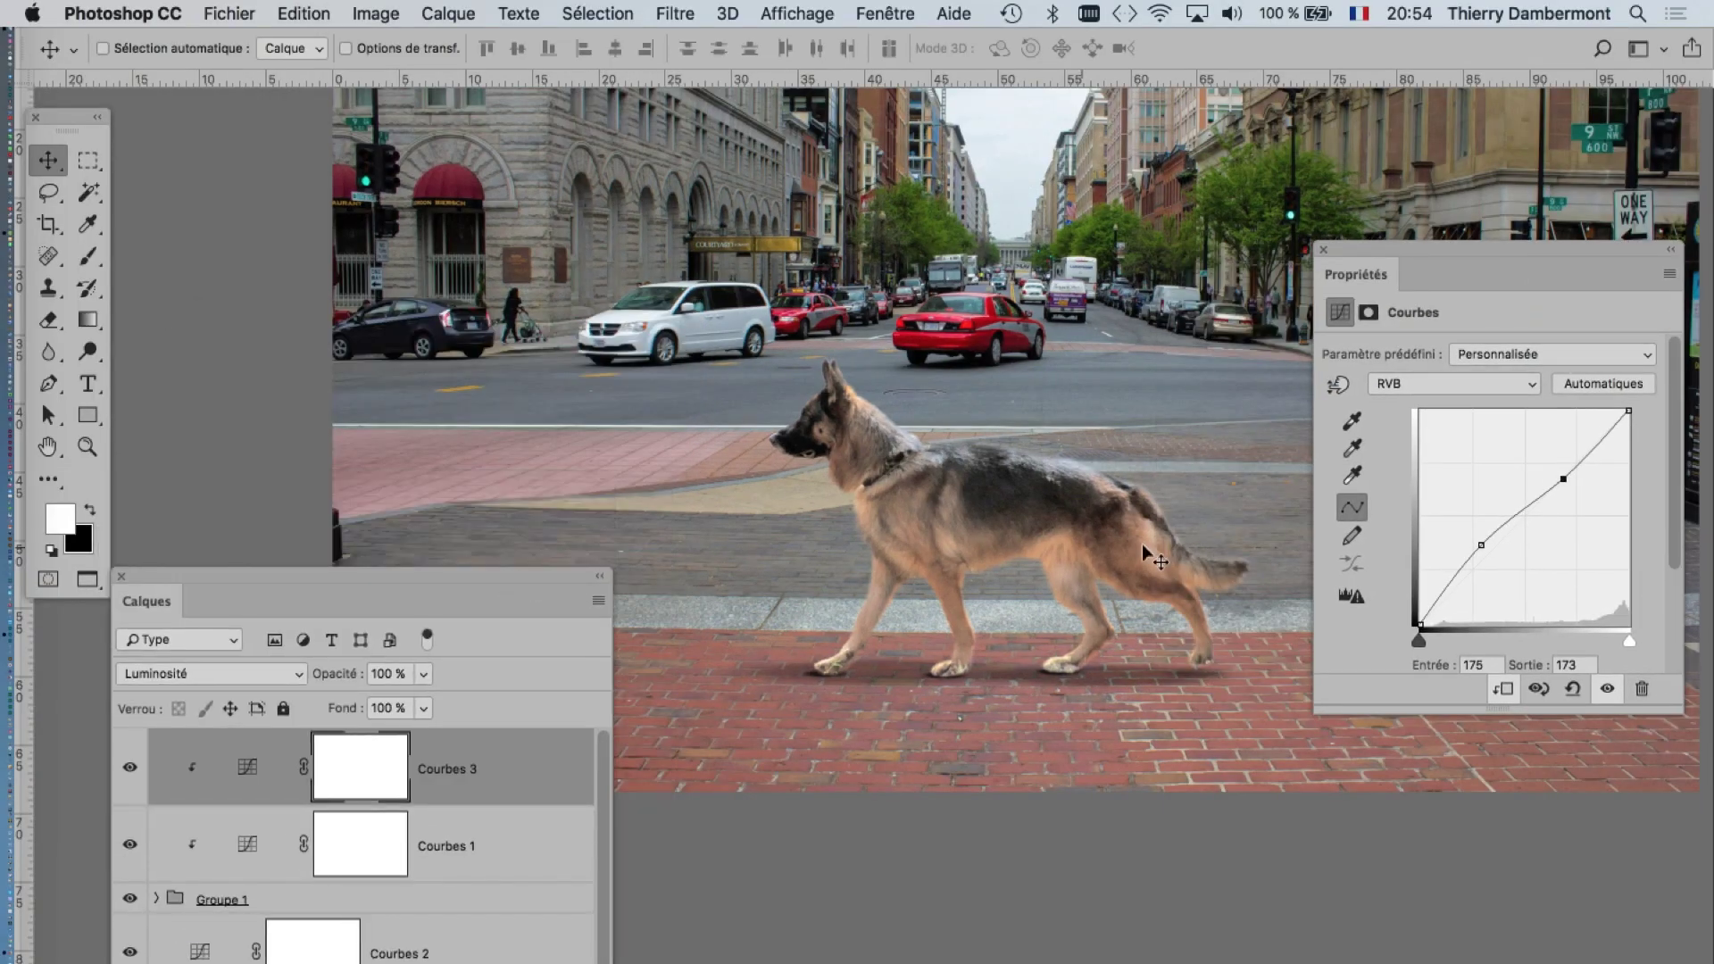
click(249, 11)
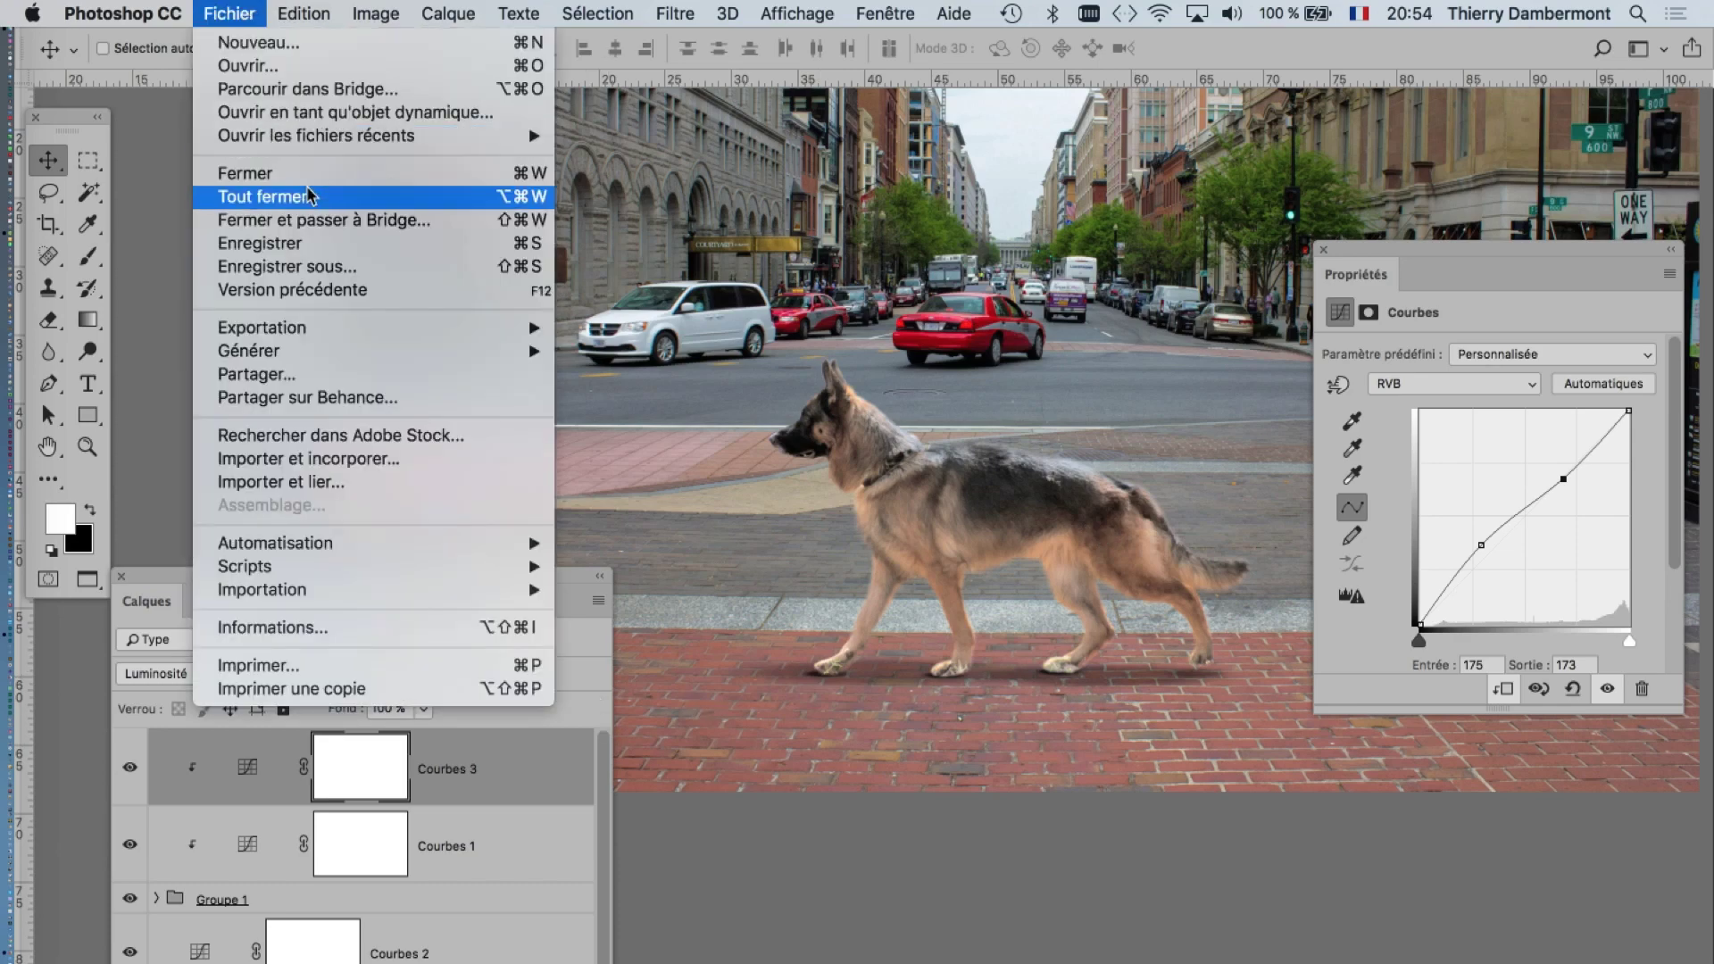
click(348, 266)
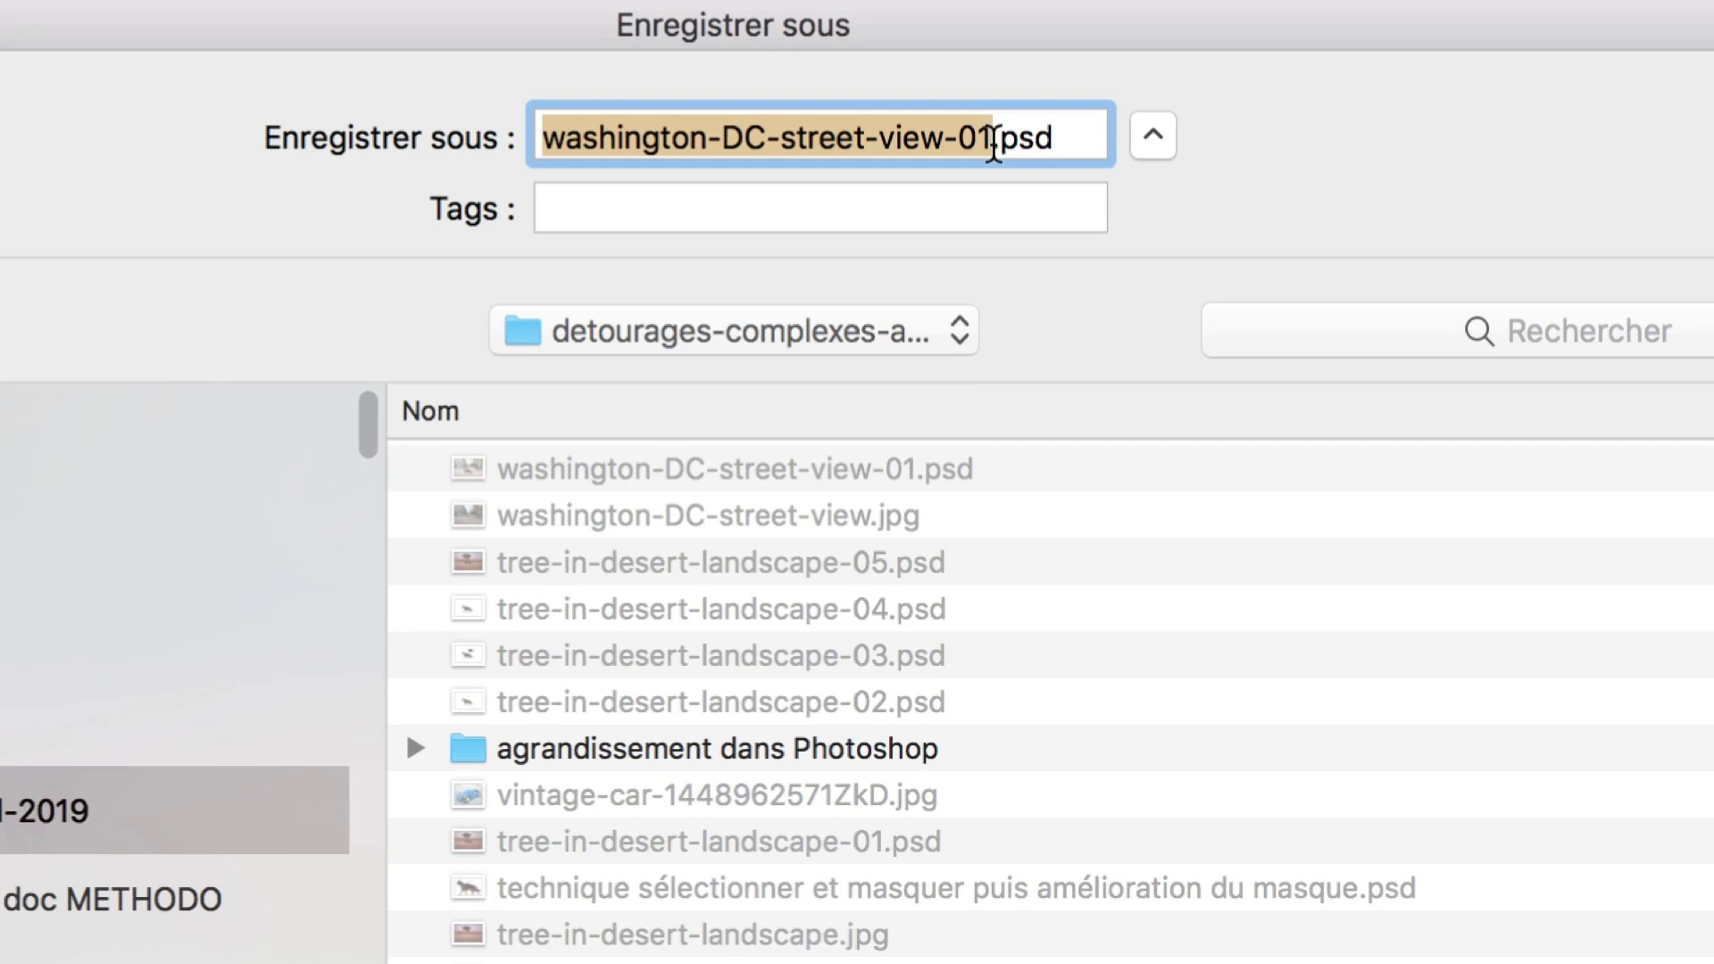
click(993, 143)
text(2)
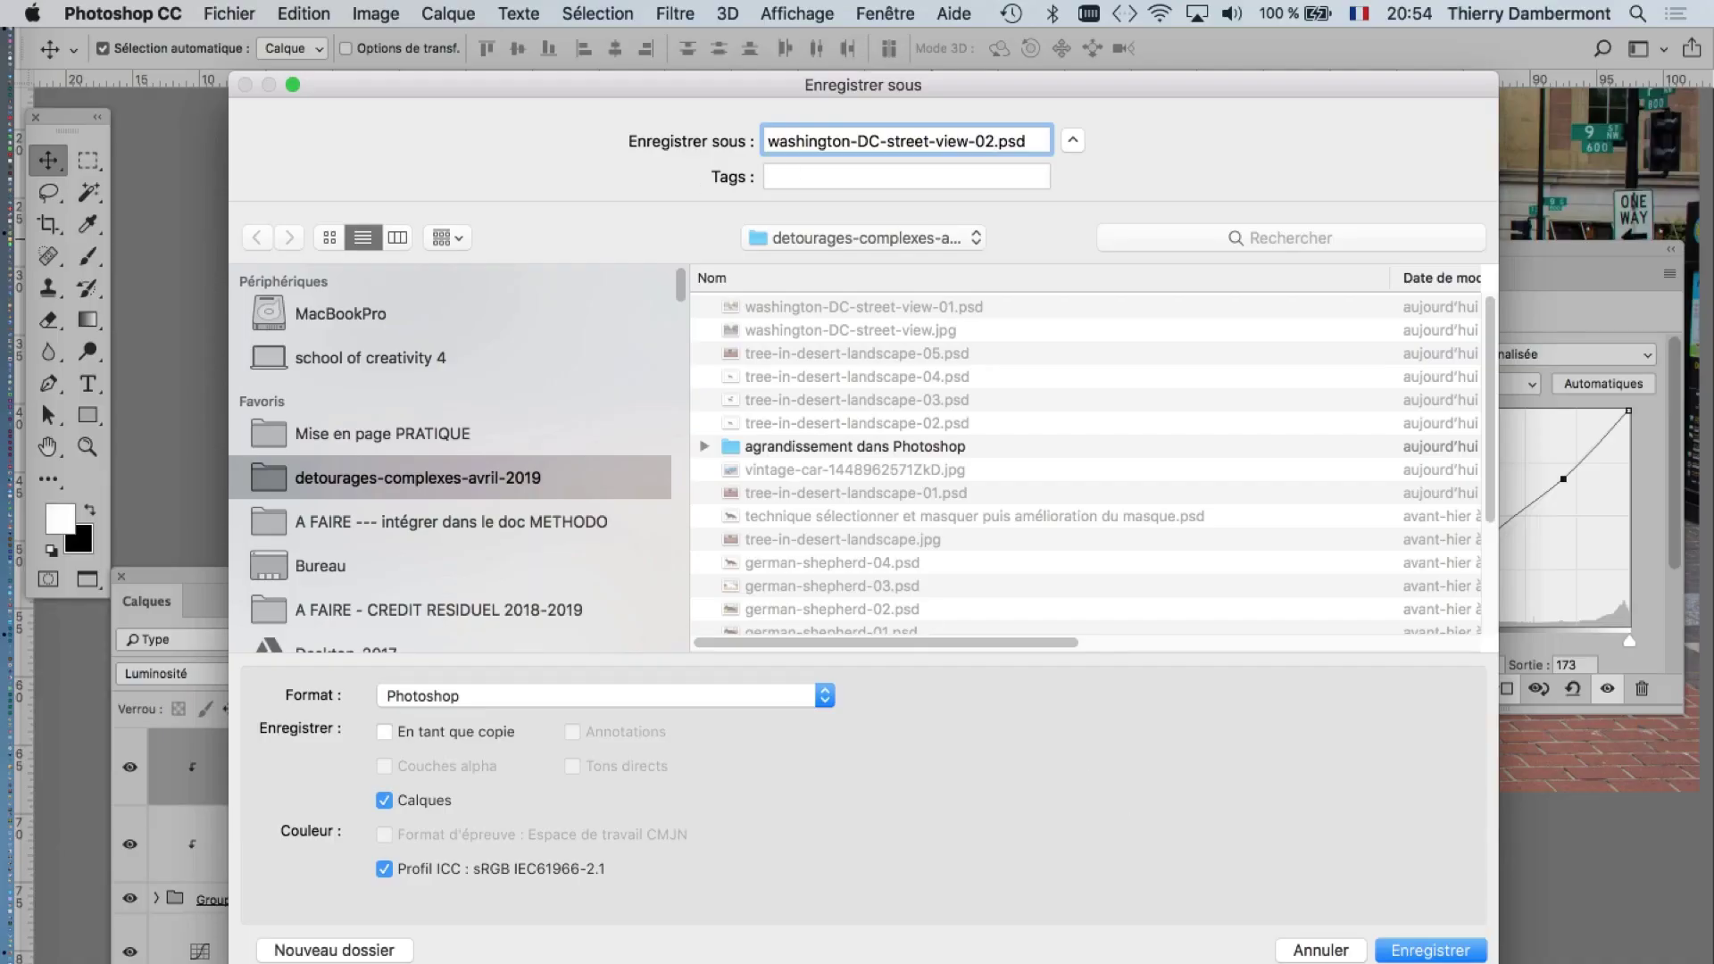
click(1455, 954)
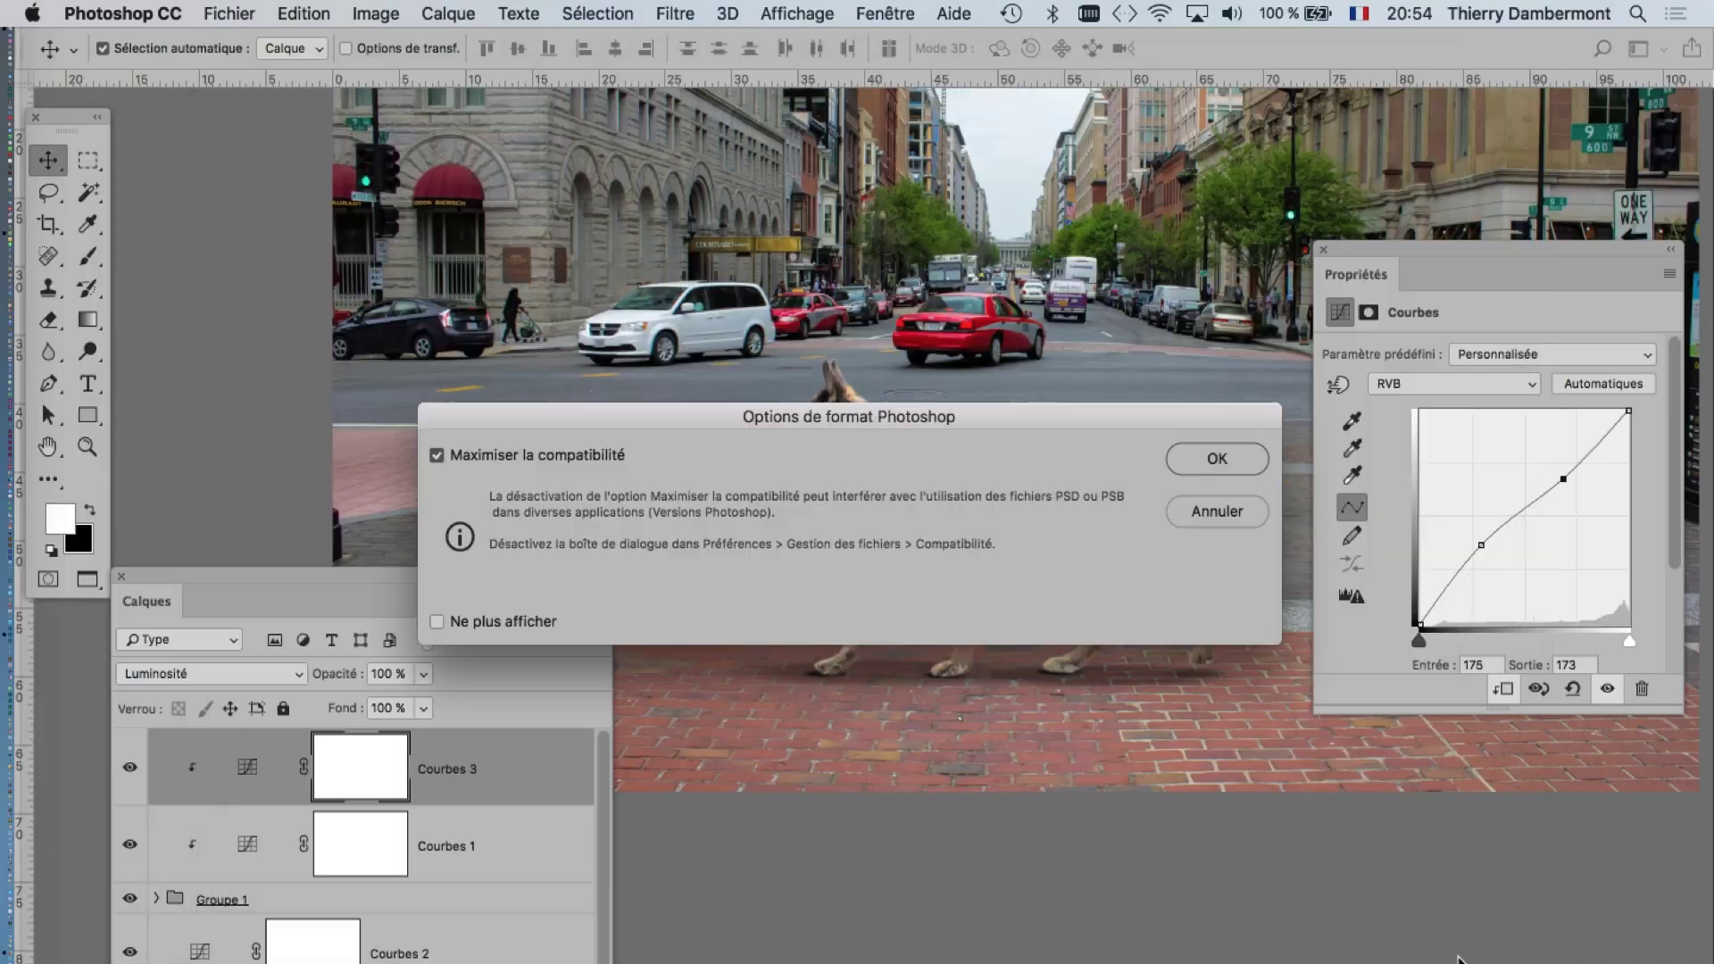
click(1214, 464)
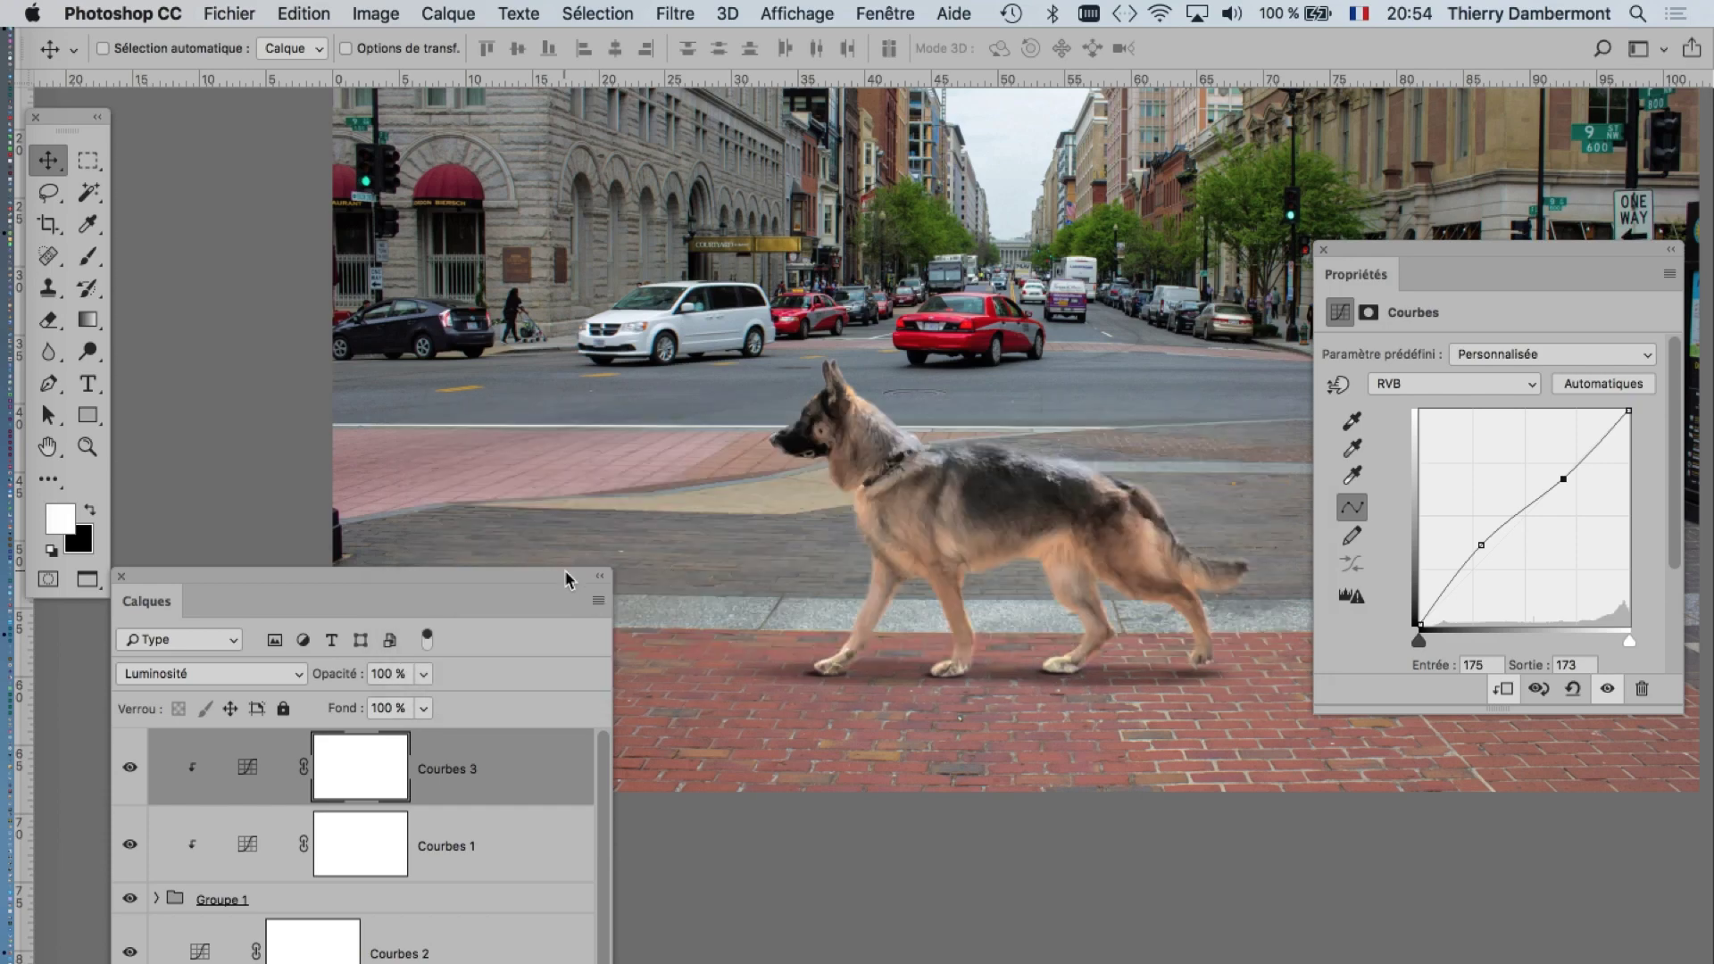
drag(568, 580, 518, 449)
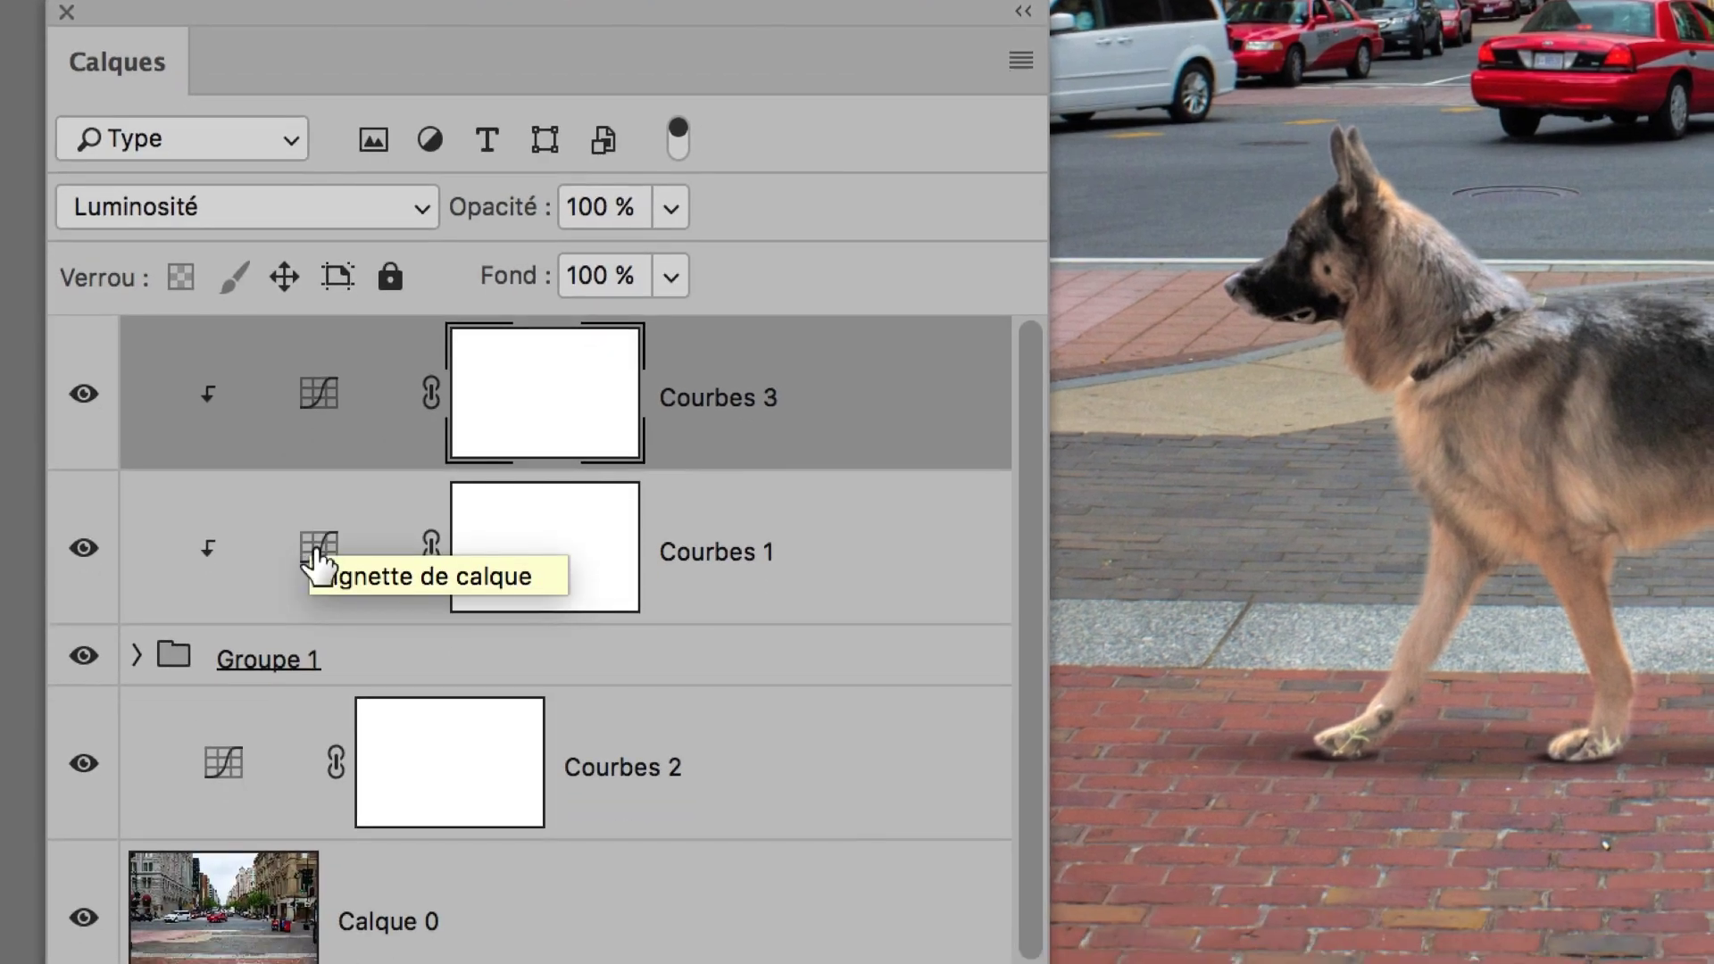
- Rename Courbes 1 to 'lum' and Courbes 3 to 'contrast'
click(314, 551)
text(lum)
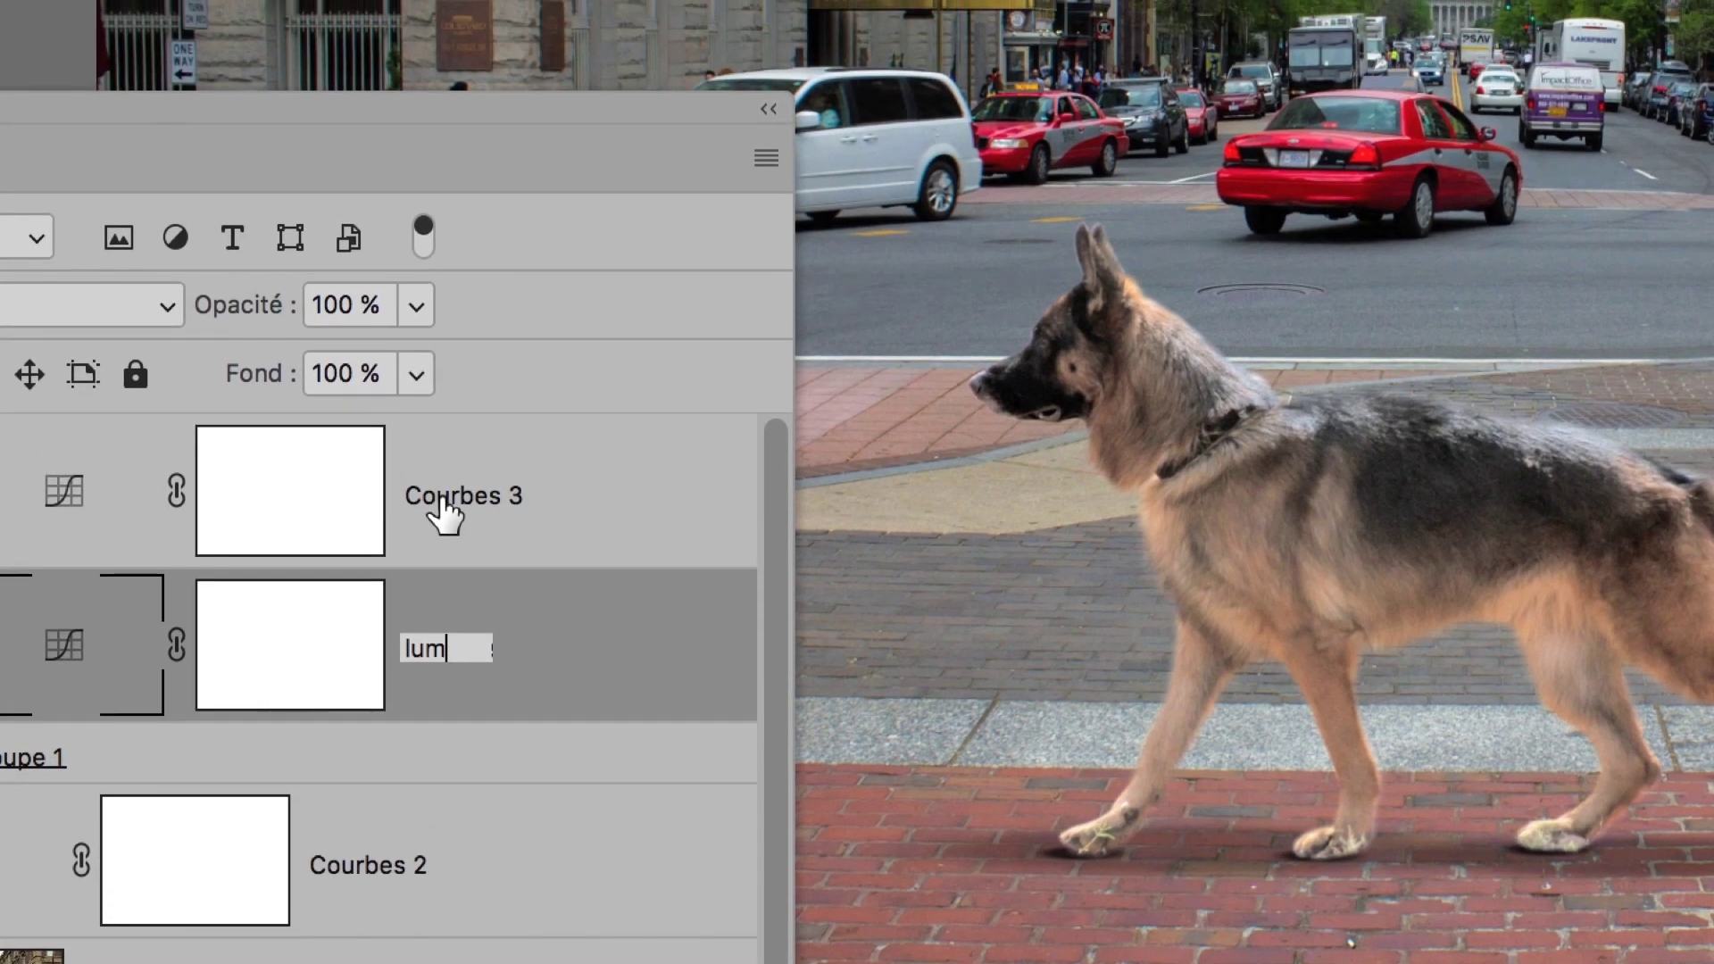
double_click(441, 495)
text(contrast)
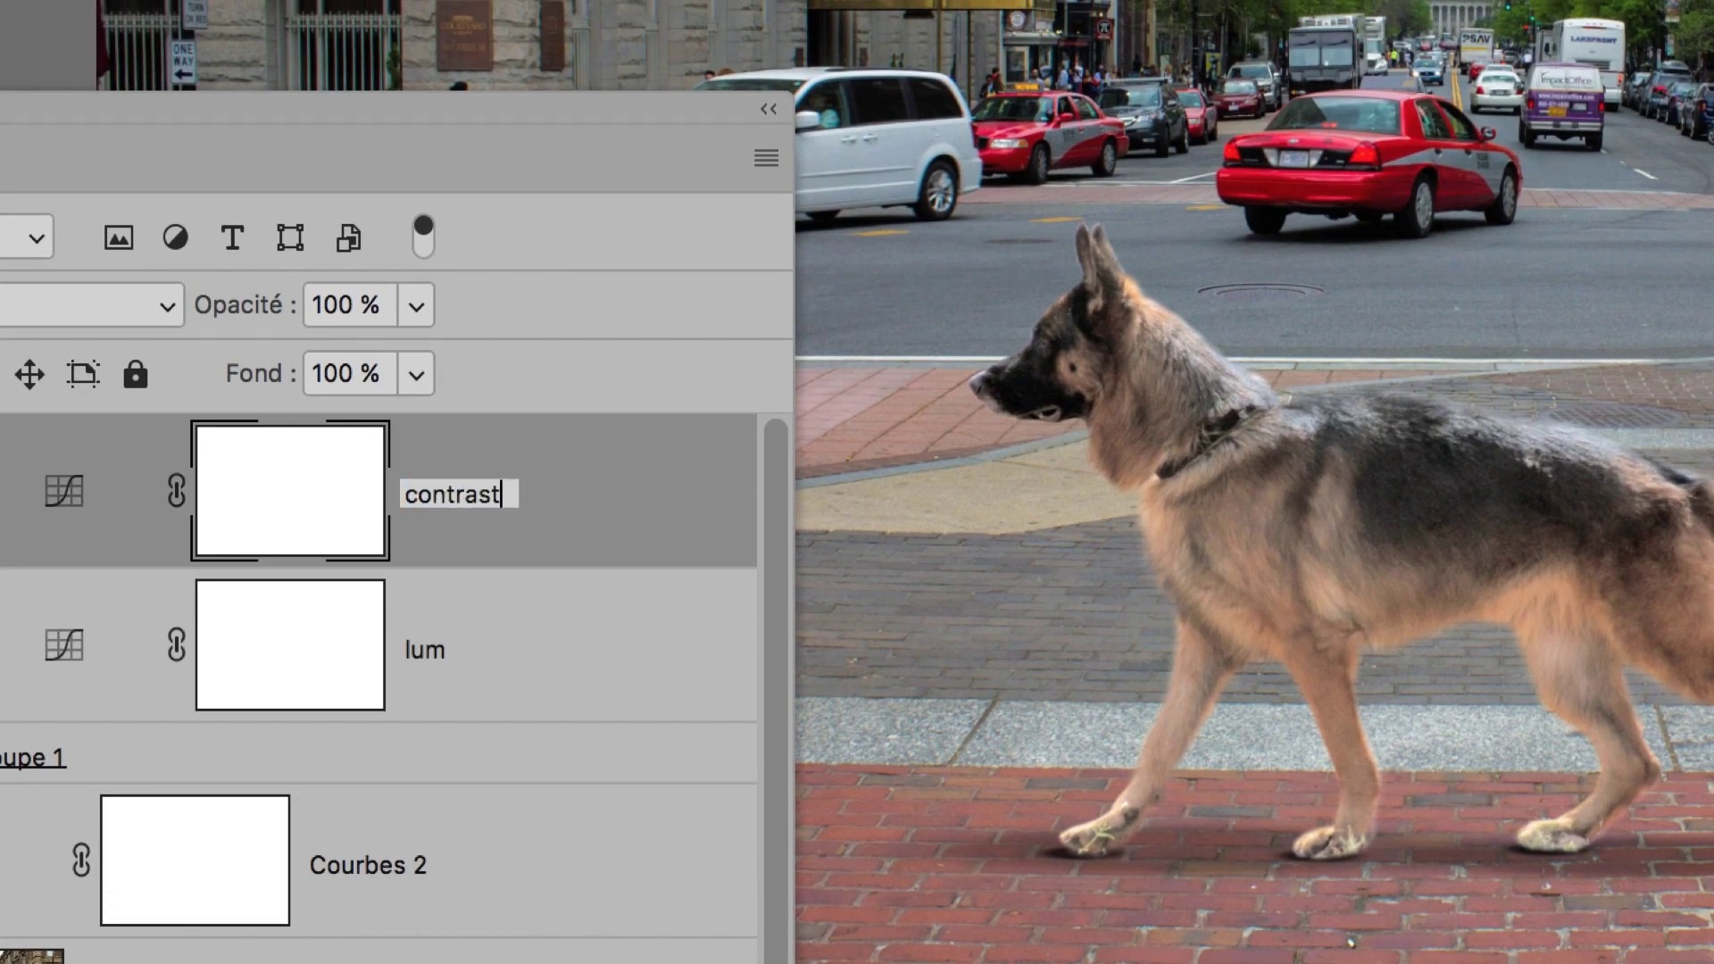
key(Return)
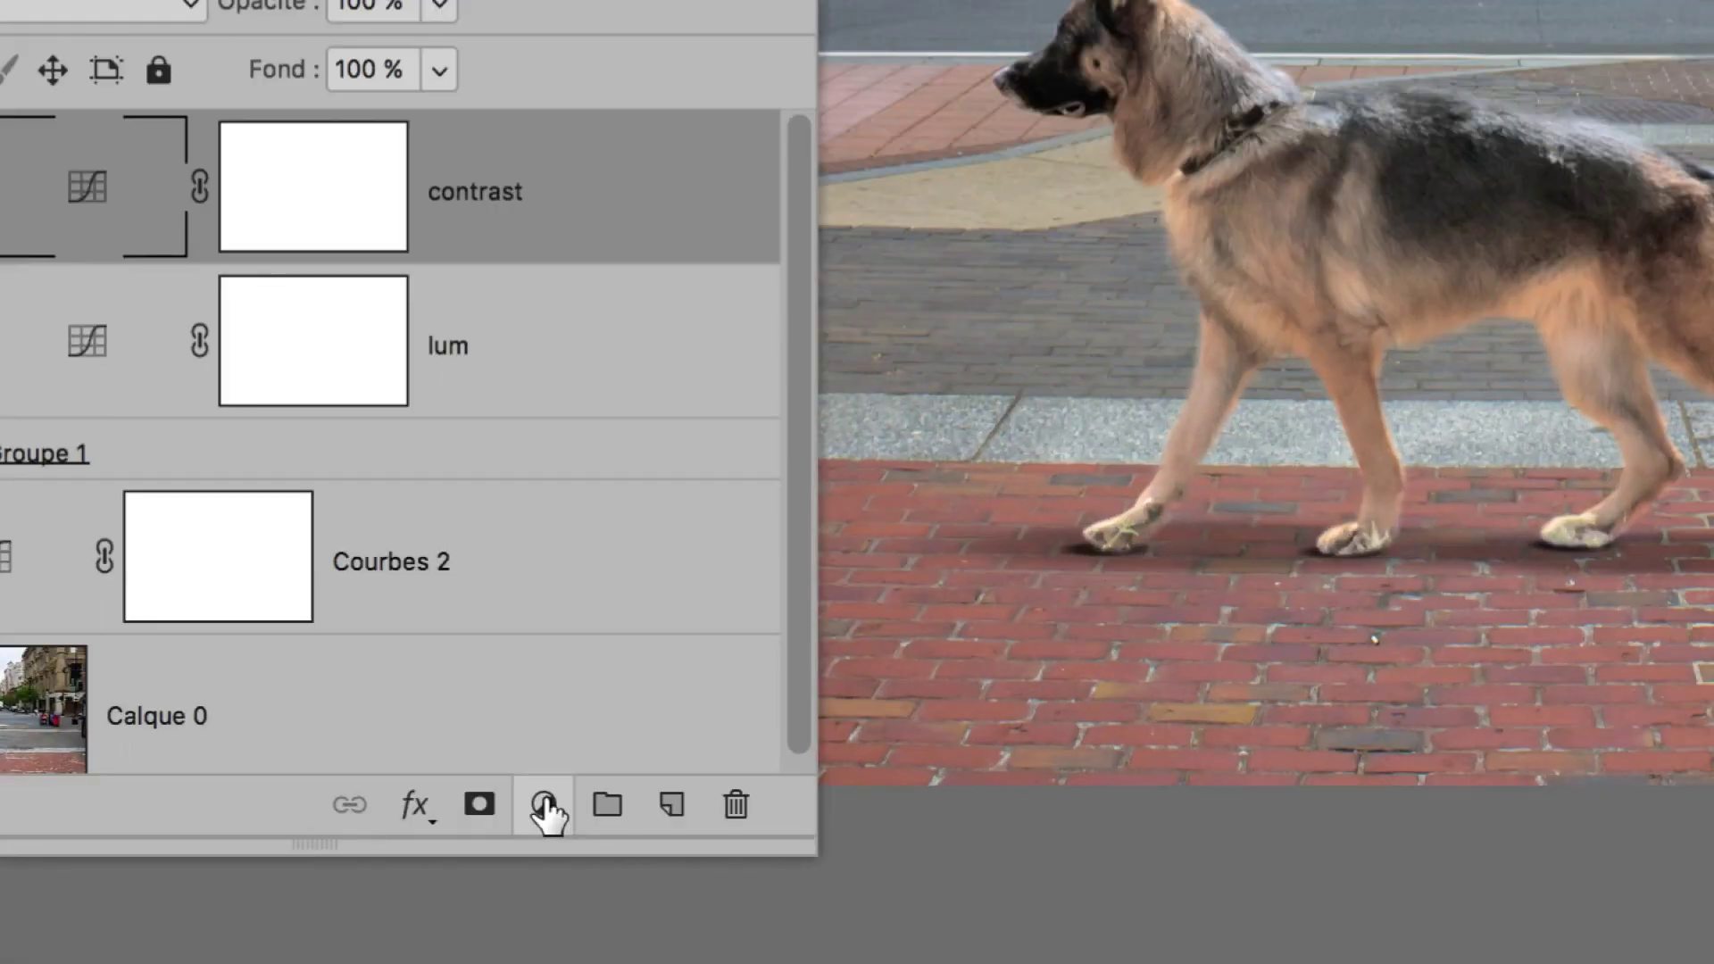
- Add a Courbes adjustment layer named 'couleur' clipped to the dog above contrast
click(545, 801)
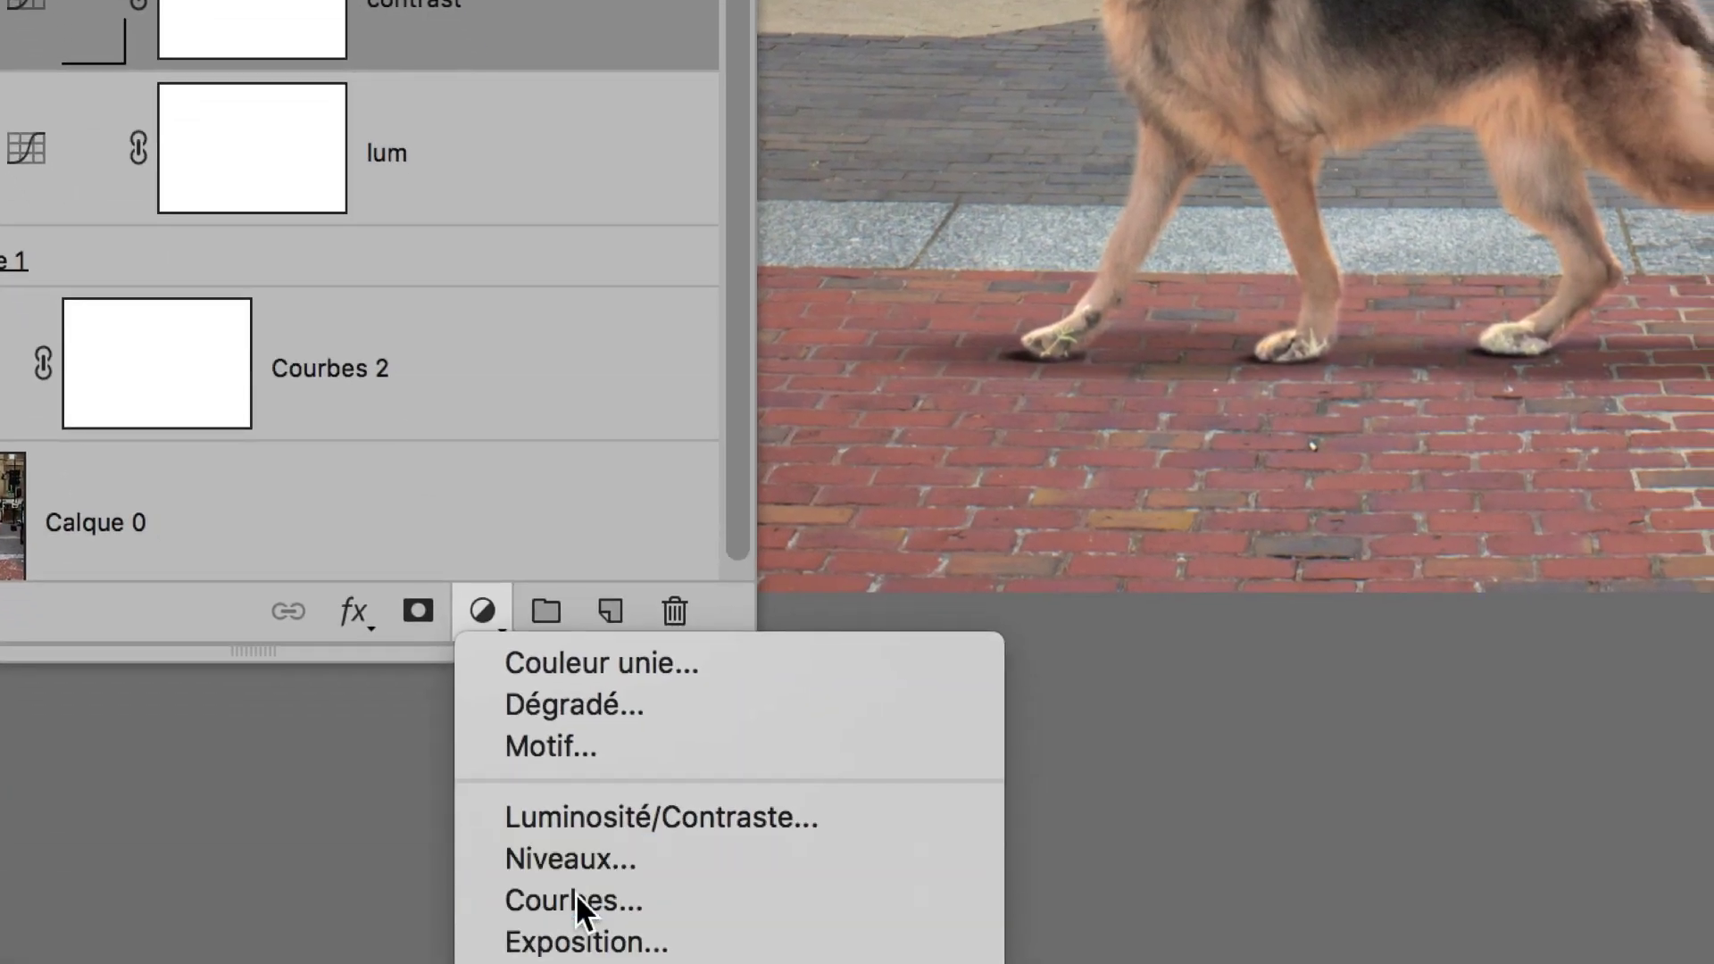
click(574, 893)
text(couleur)
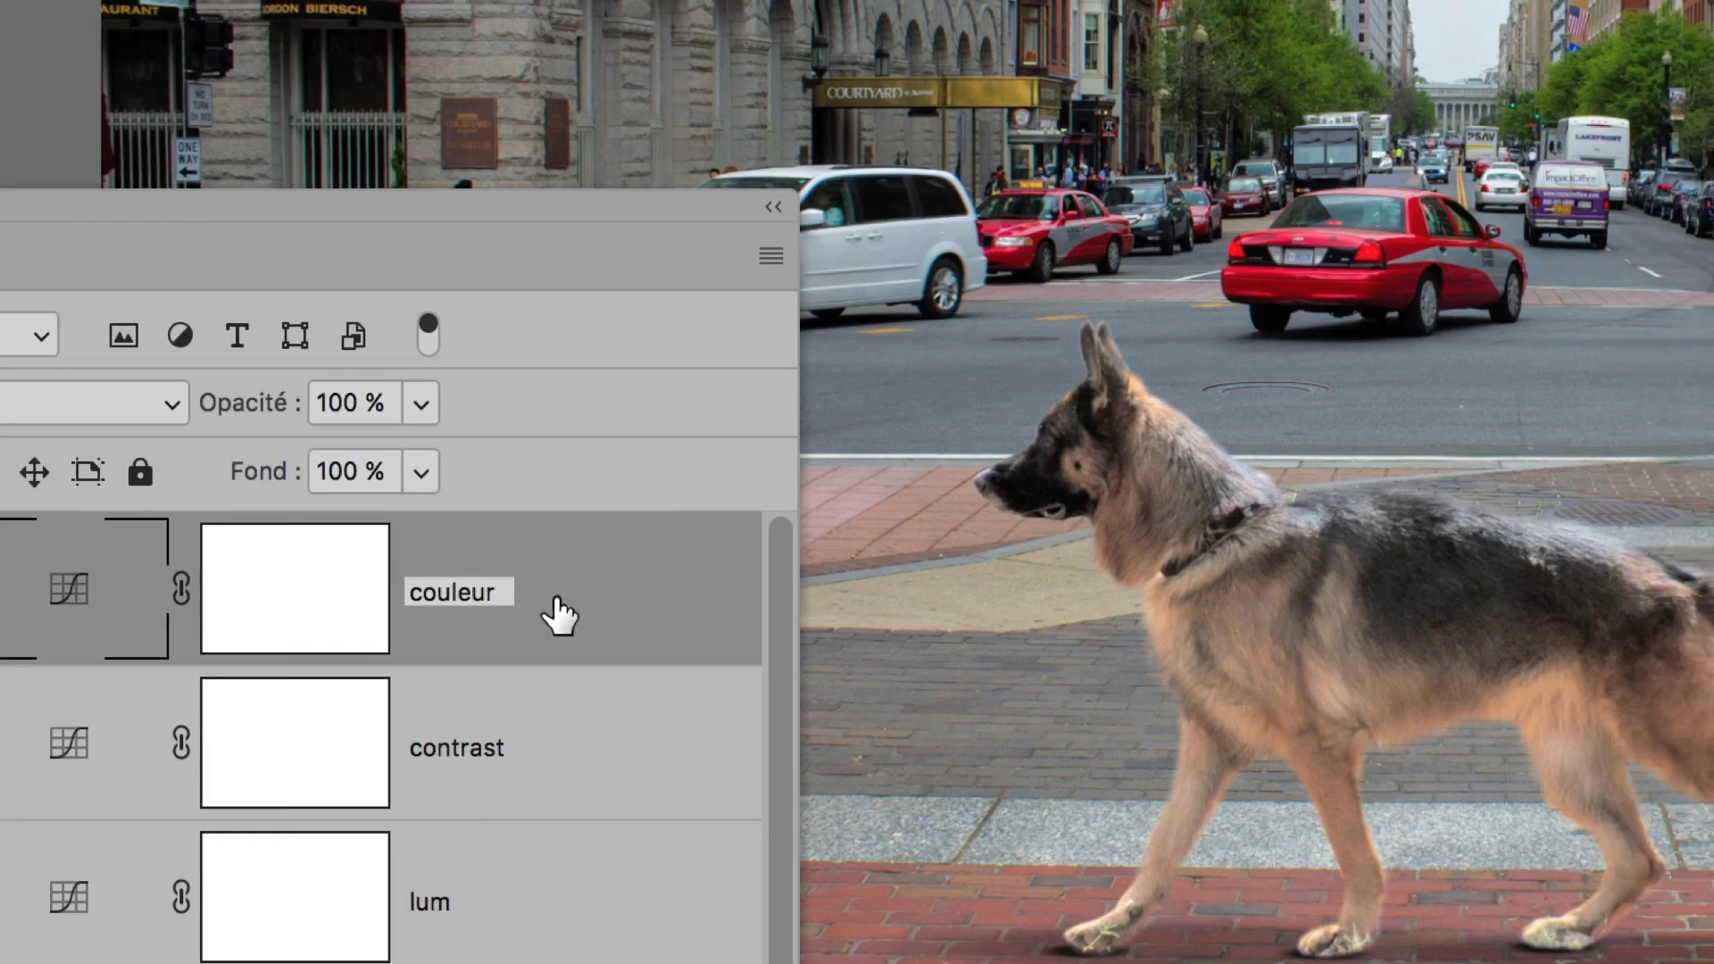
click(639, 608)
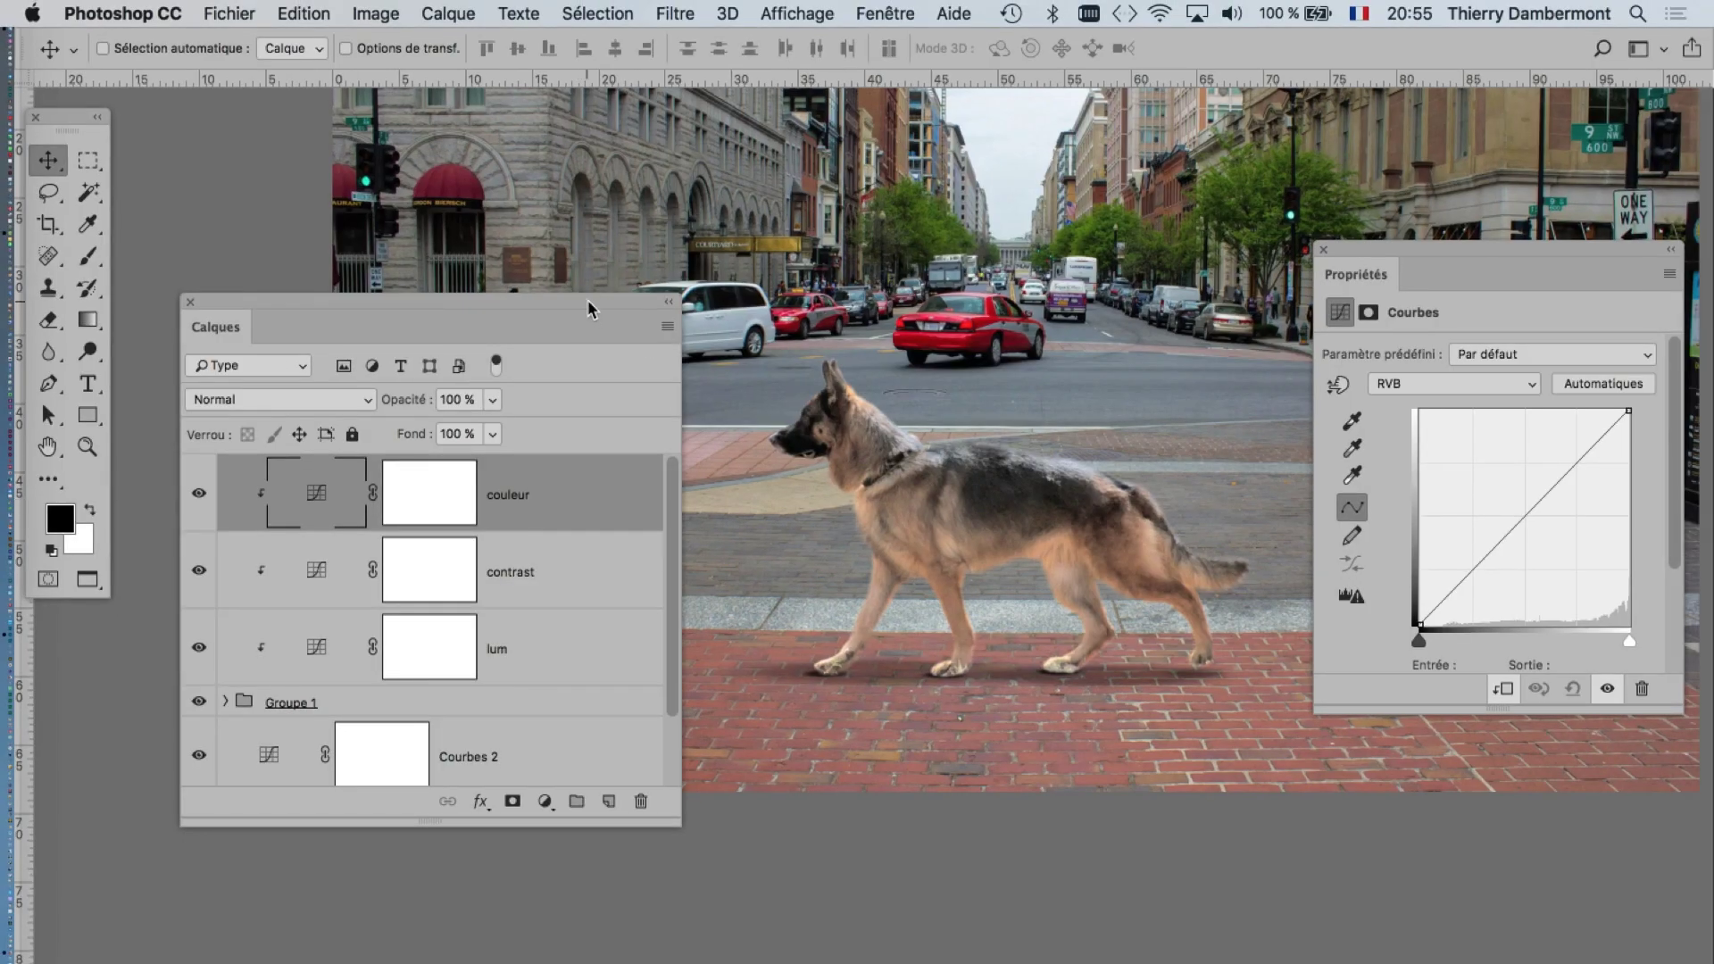
drag(578, 333, 308, 567)
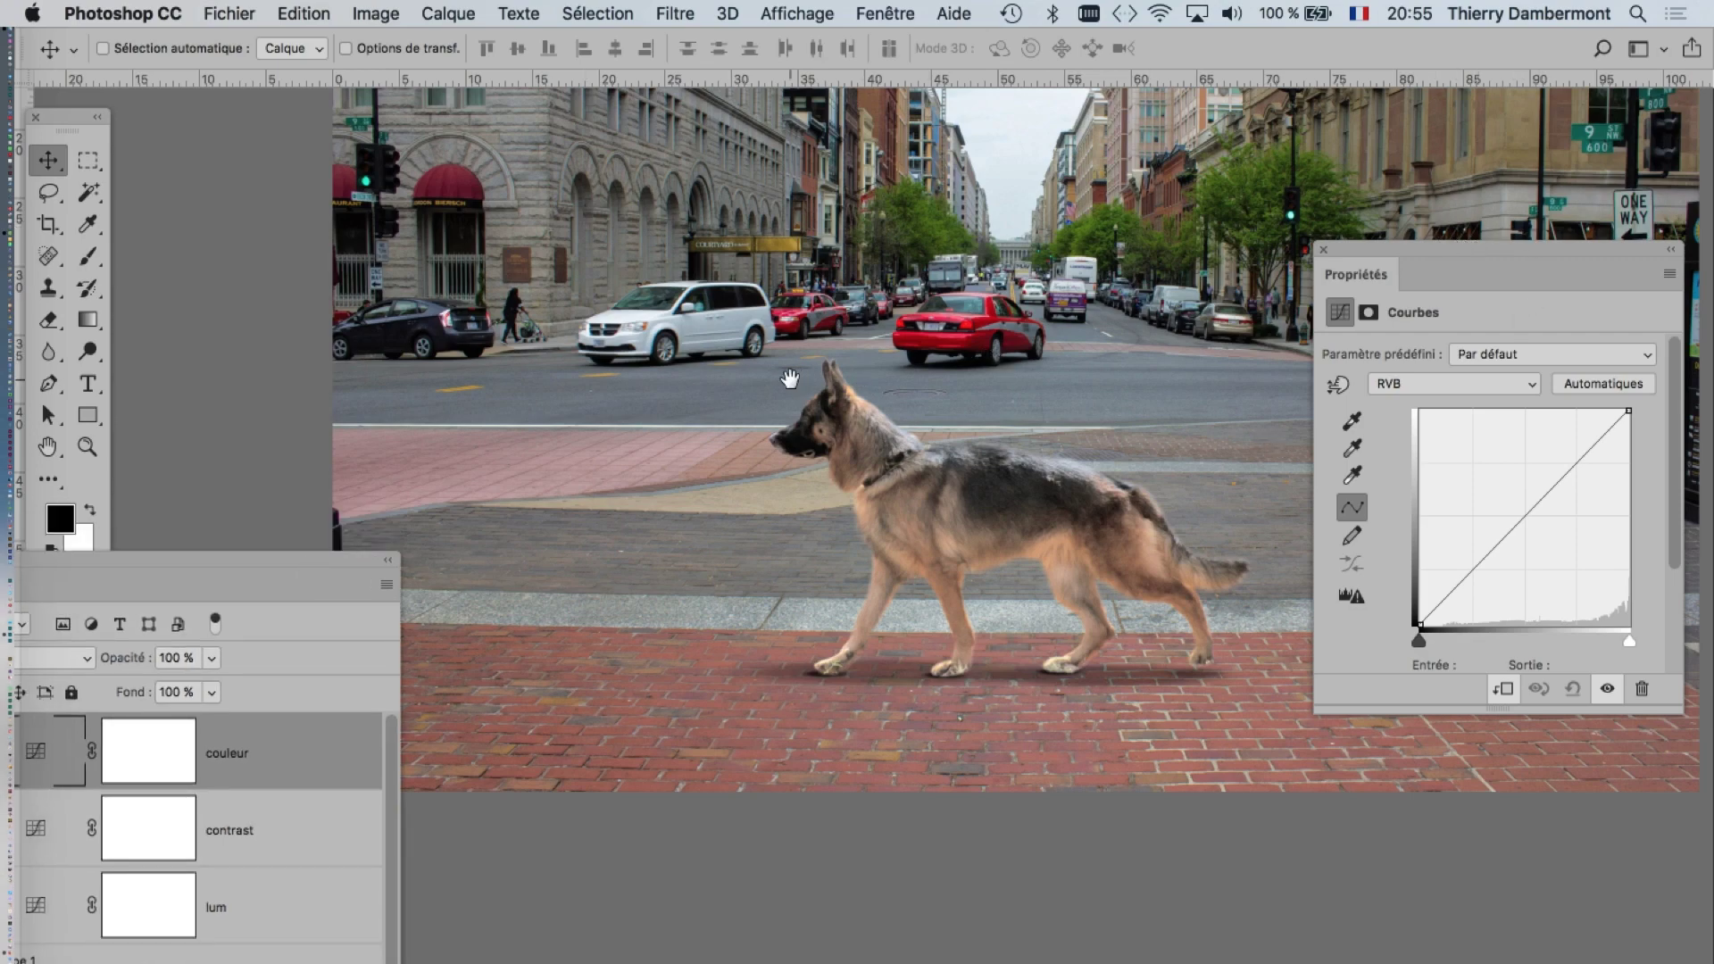
- Zoom in on the dog and cycle couleur's curve through red, green, blue with Alt+3/4/5
scroll(582, 344, up, 5)
scroll(634, 422, up, 2)
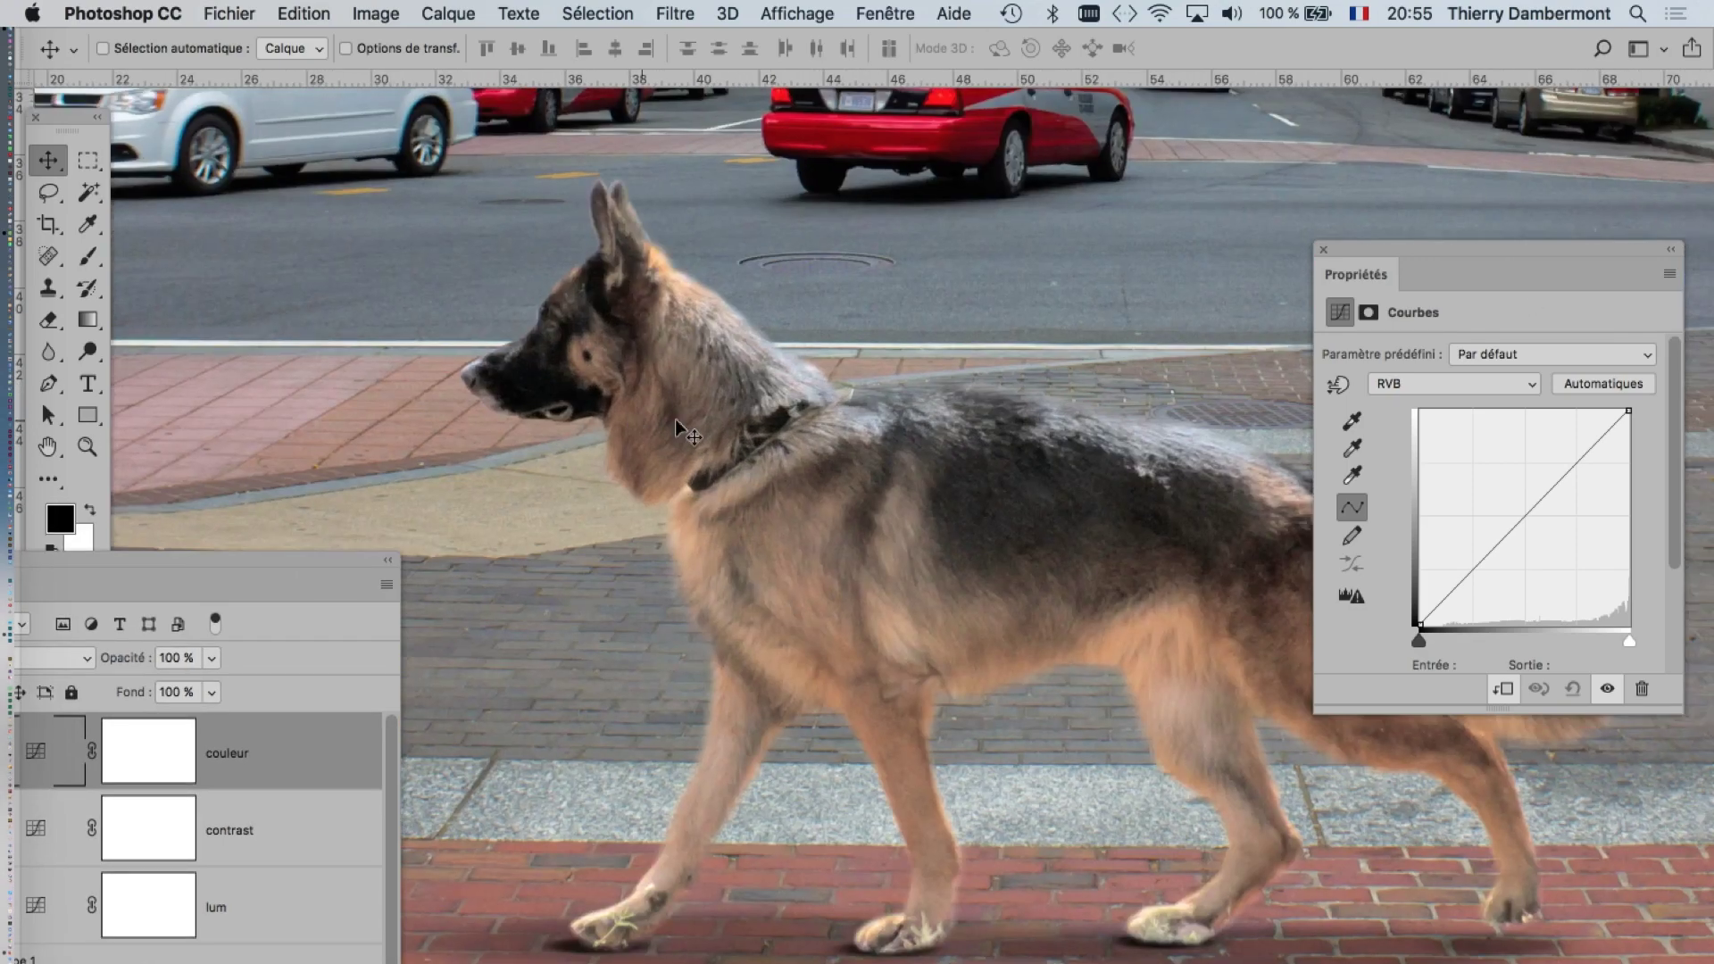
scroll(689, 383, up, 2)
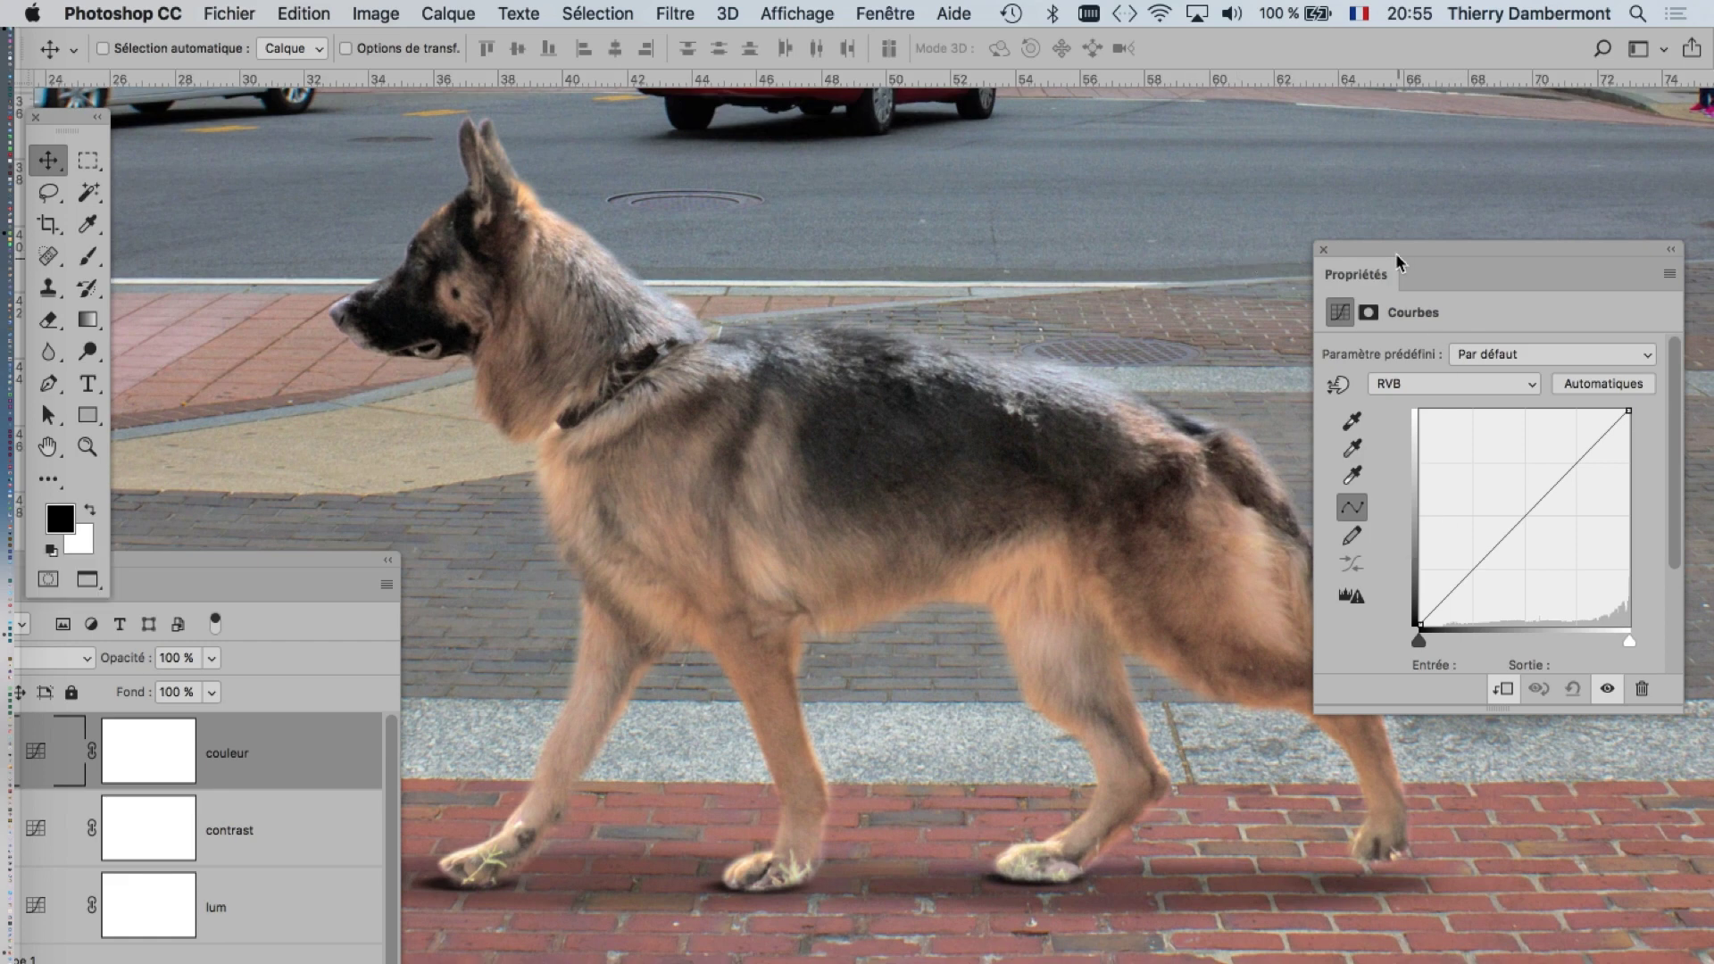
drag(1398, 261, 1162, 146)
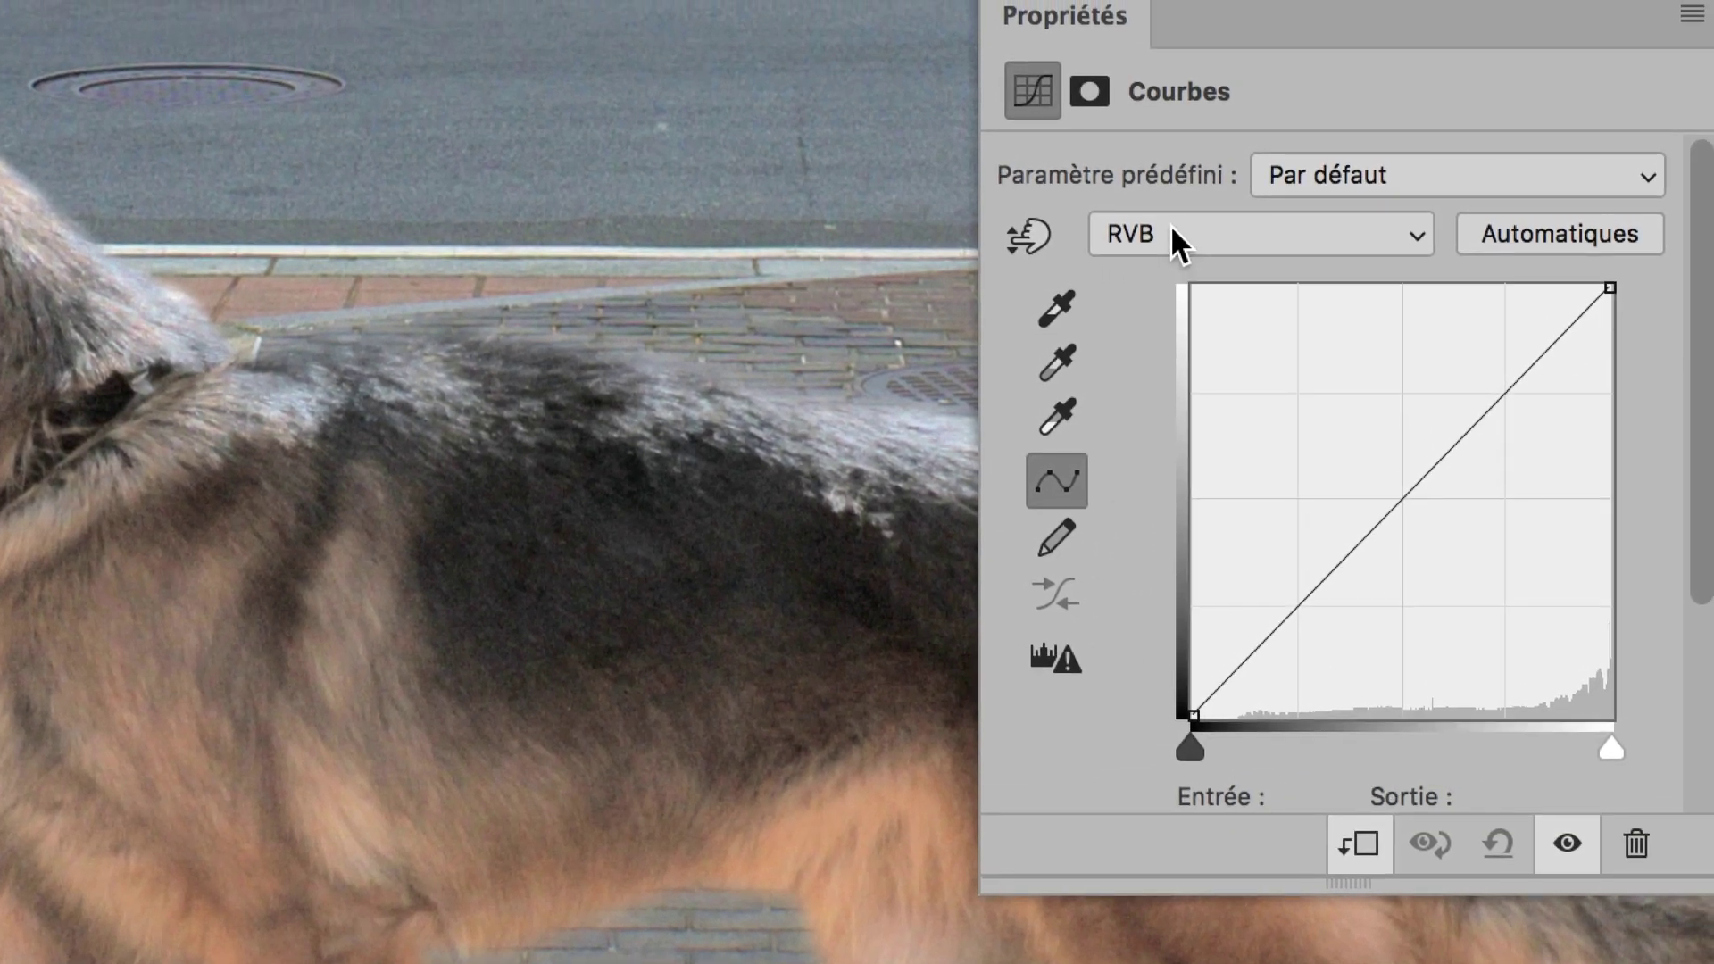
key(alt+3)
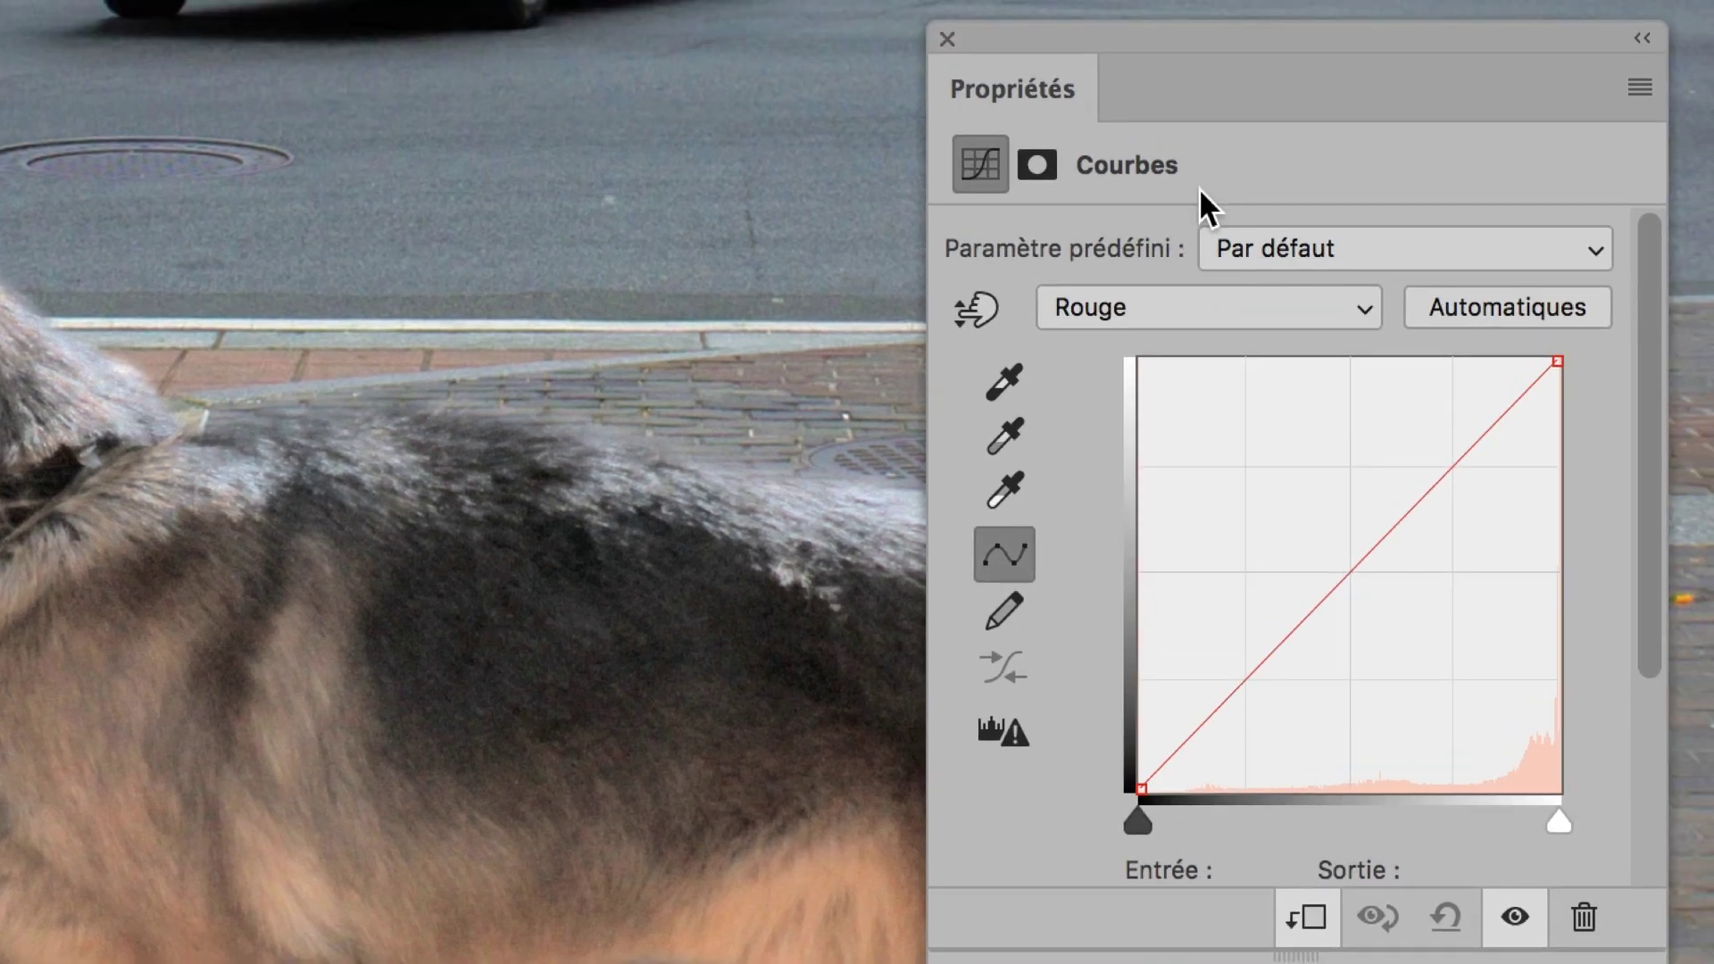
key(alt+4)
key(alt+5)
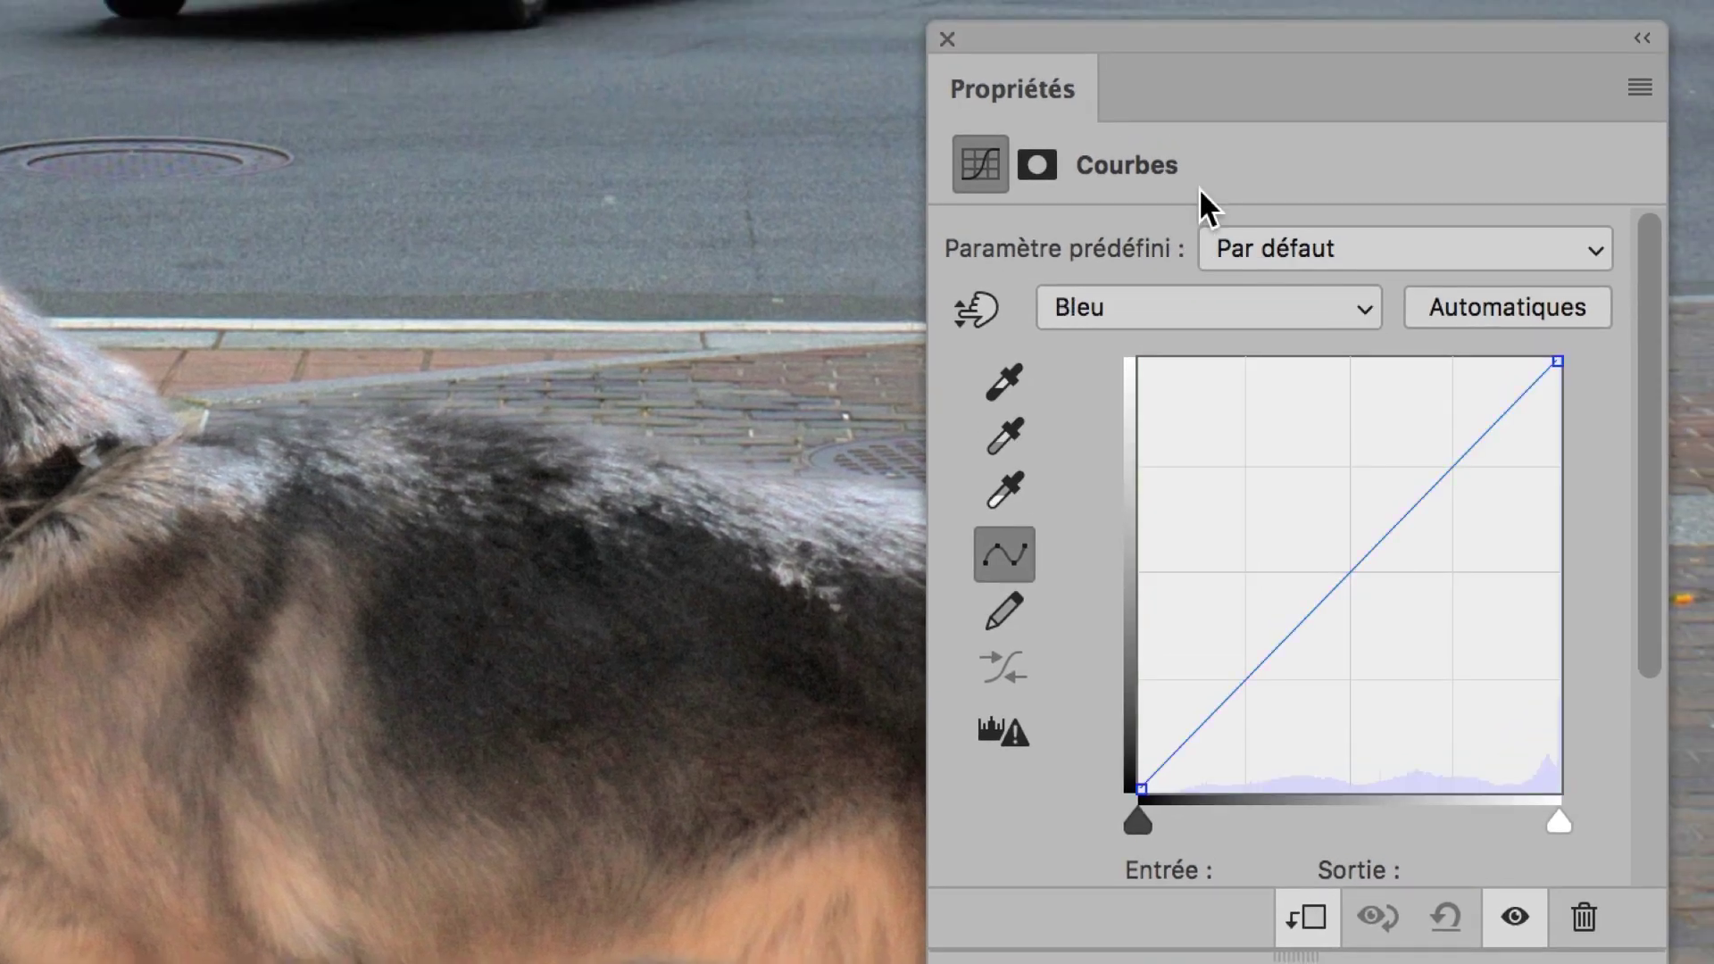
key(alt+3)
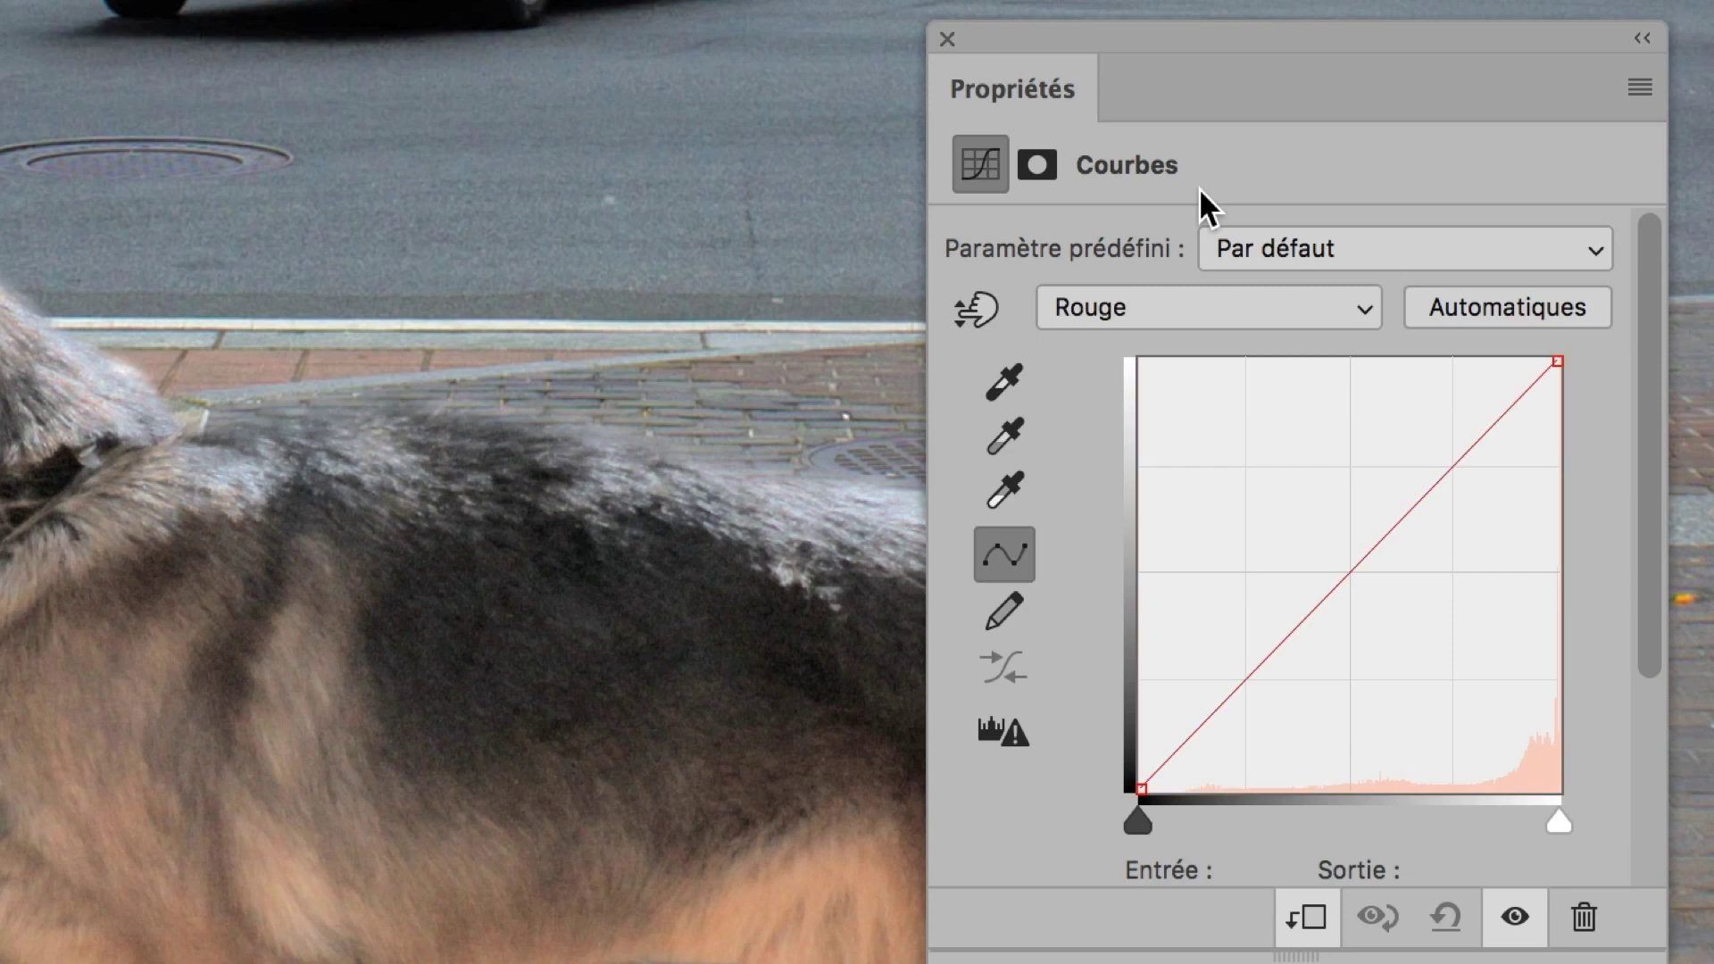
key(alt+4)
key(alt+5)
key(alt+3)
key(alt+4)
key(alt+5)
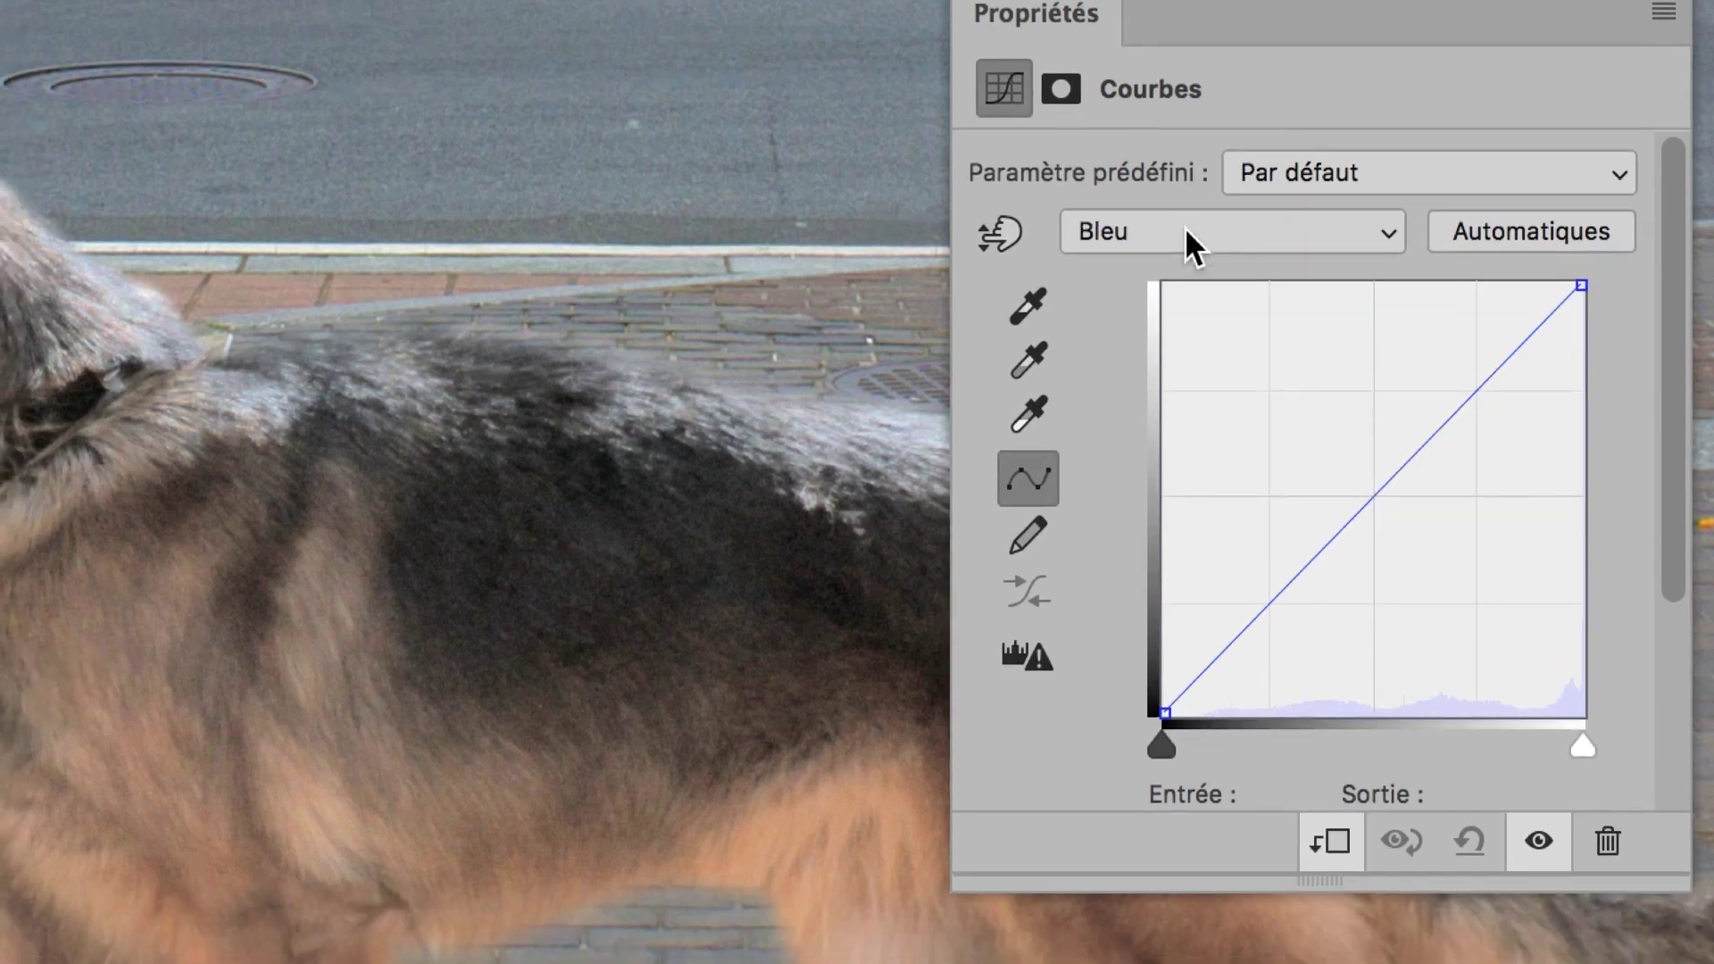
- Cycle channels in the curve's channel list, ending on Rouge
click(1165, 308)
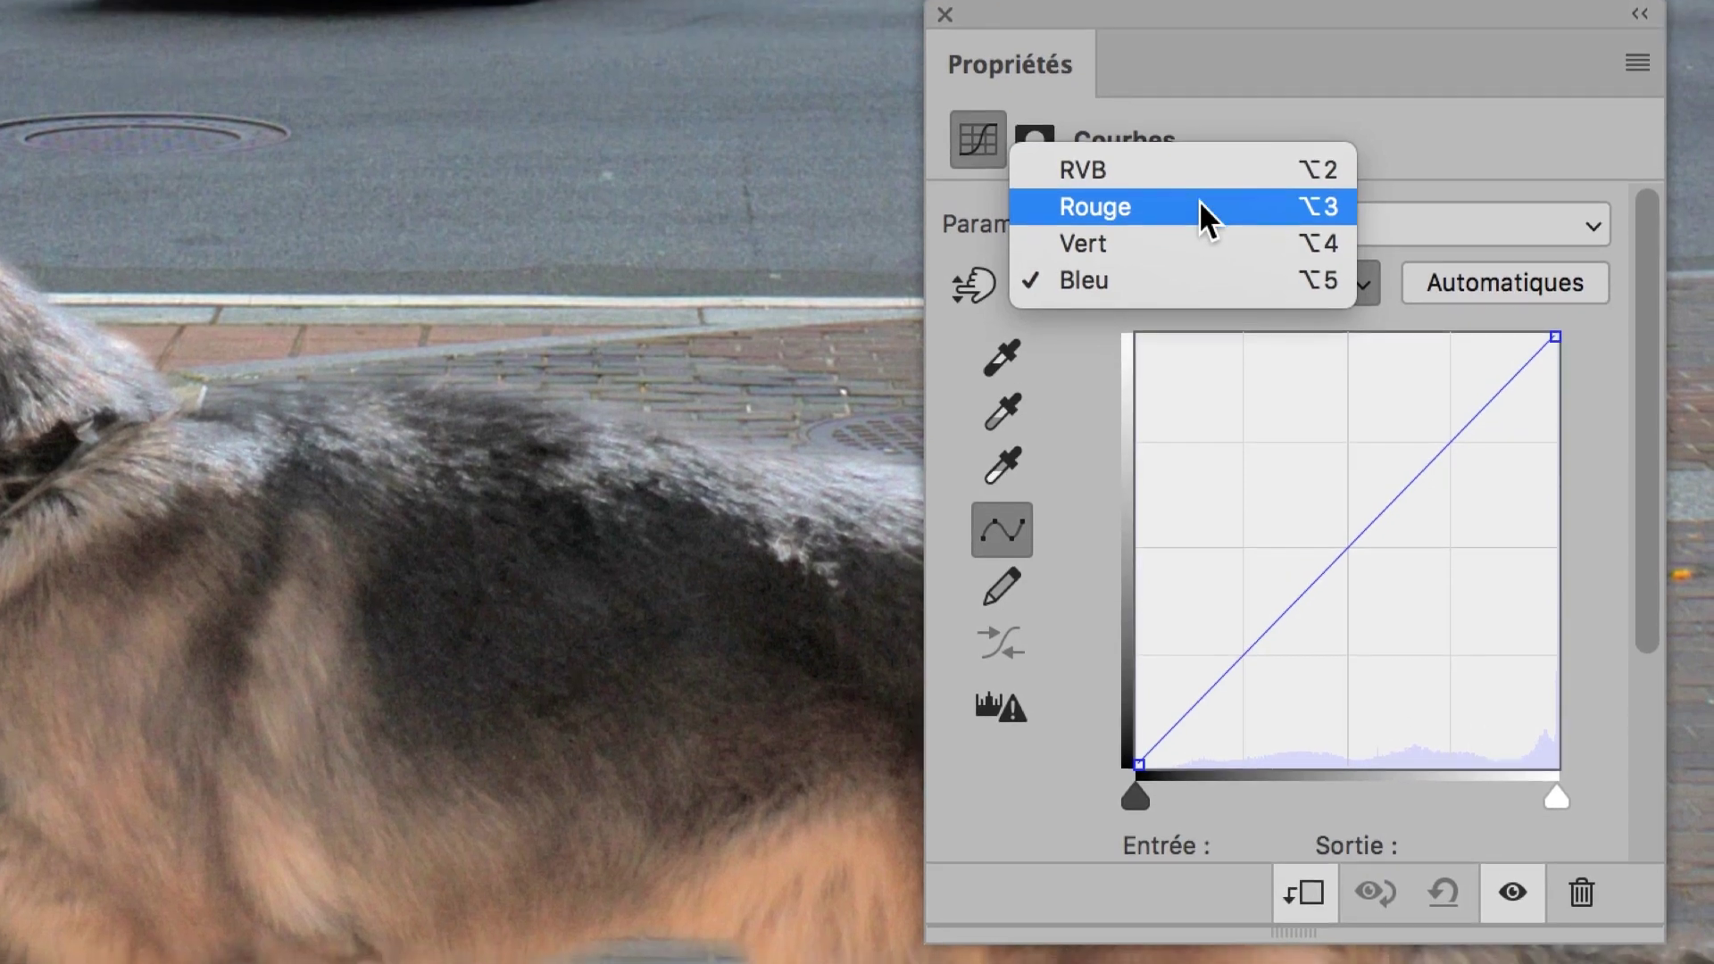
click(1199, 198)
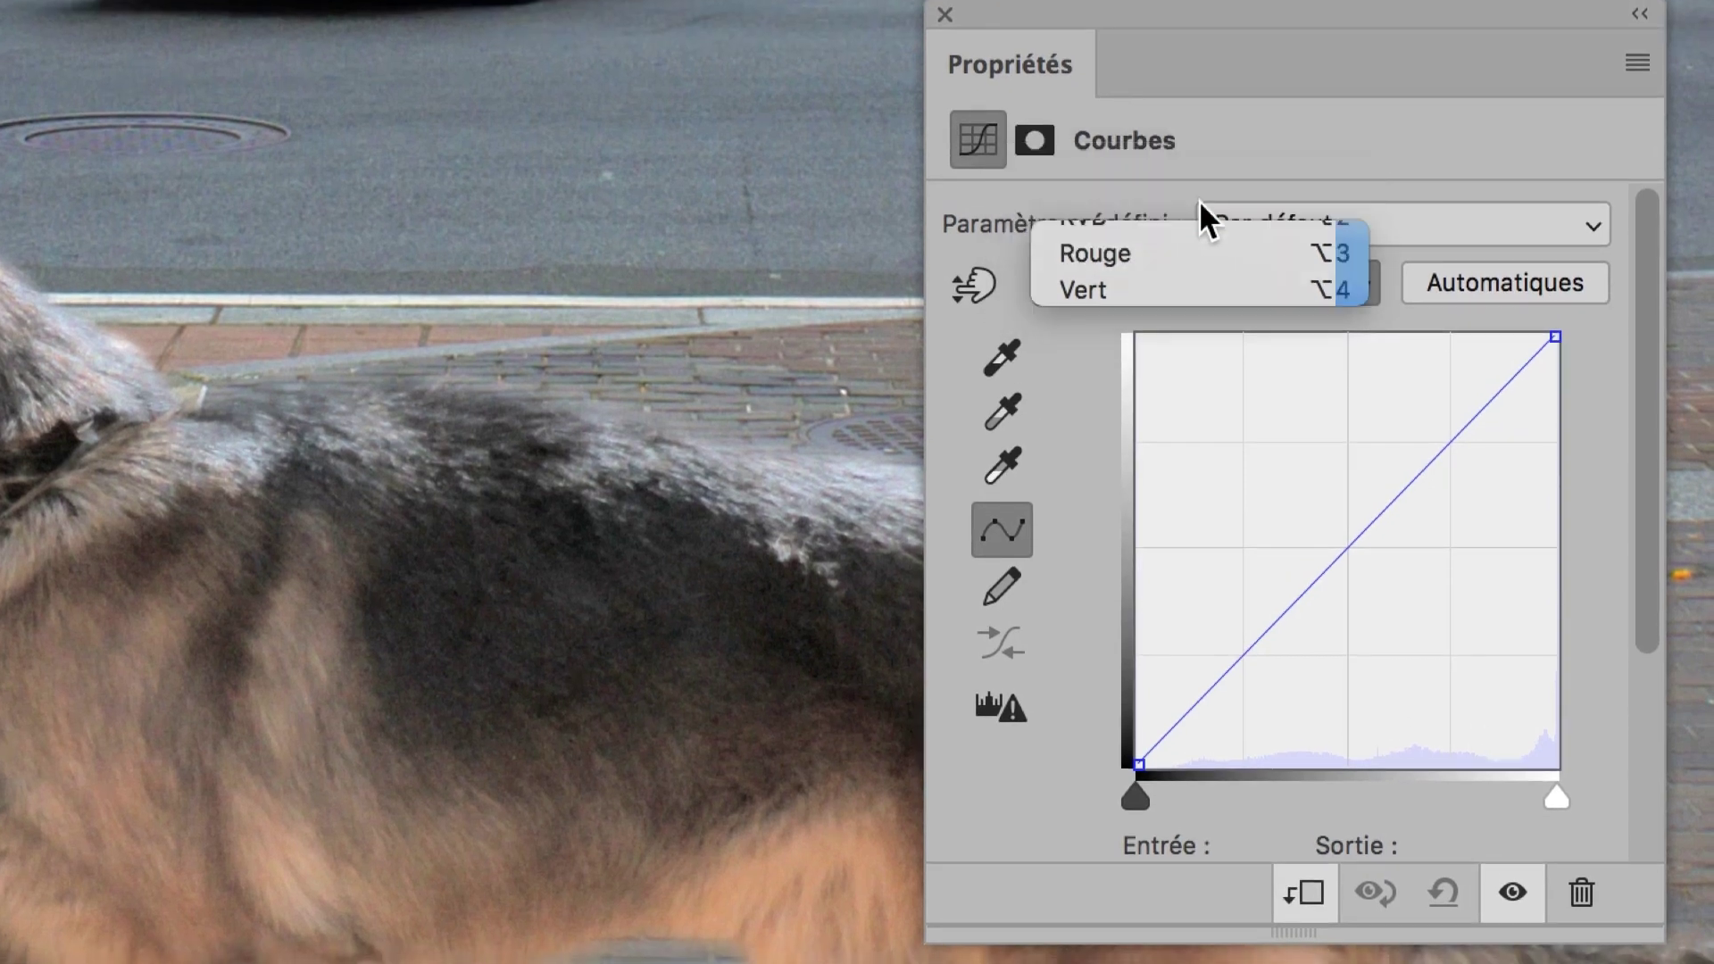
click(1199, 234)
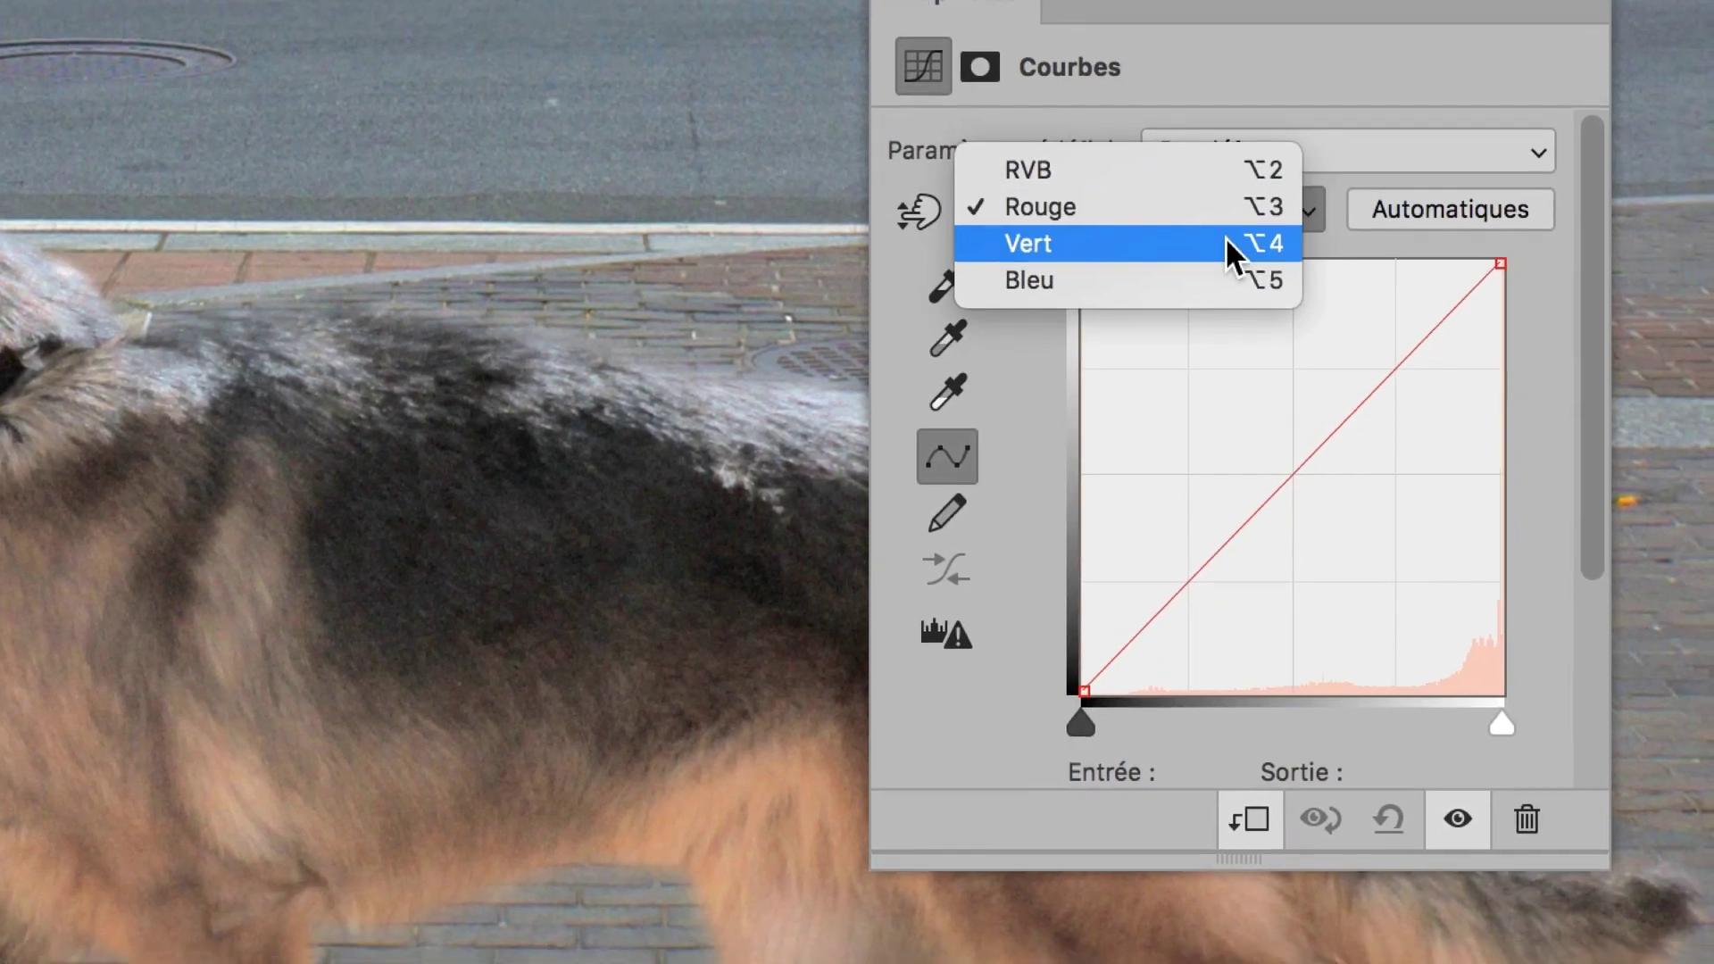
click(1227, 265)
click(1223, 239)
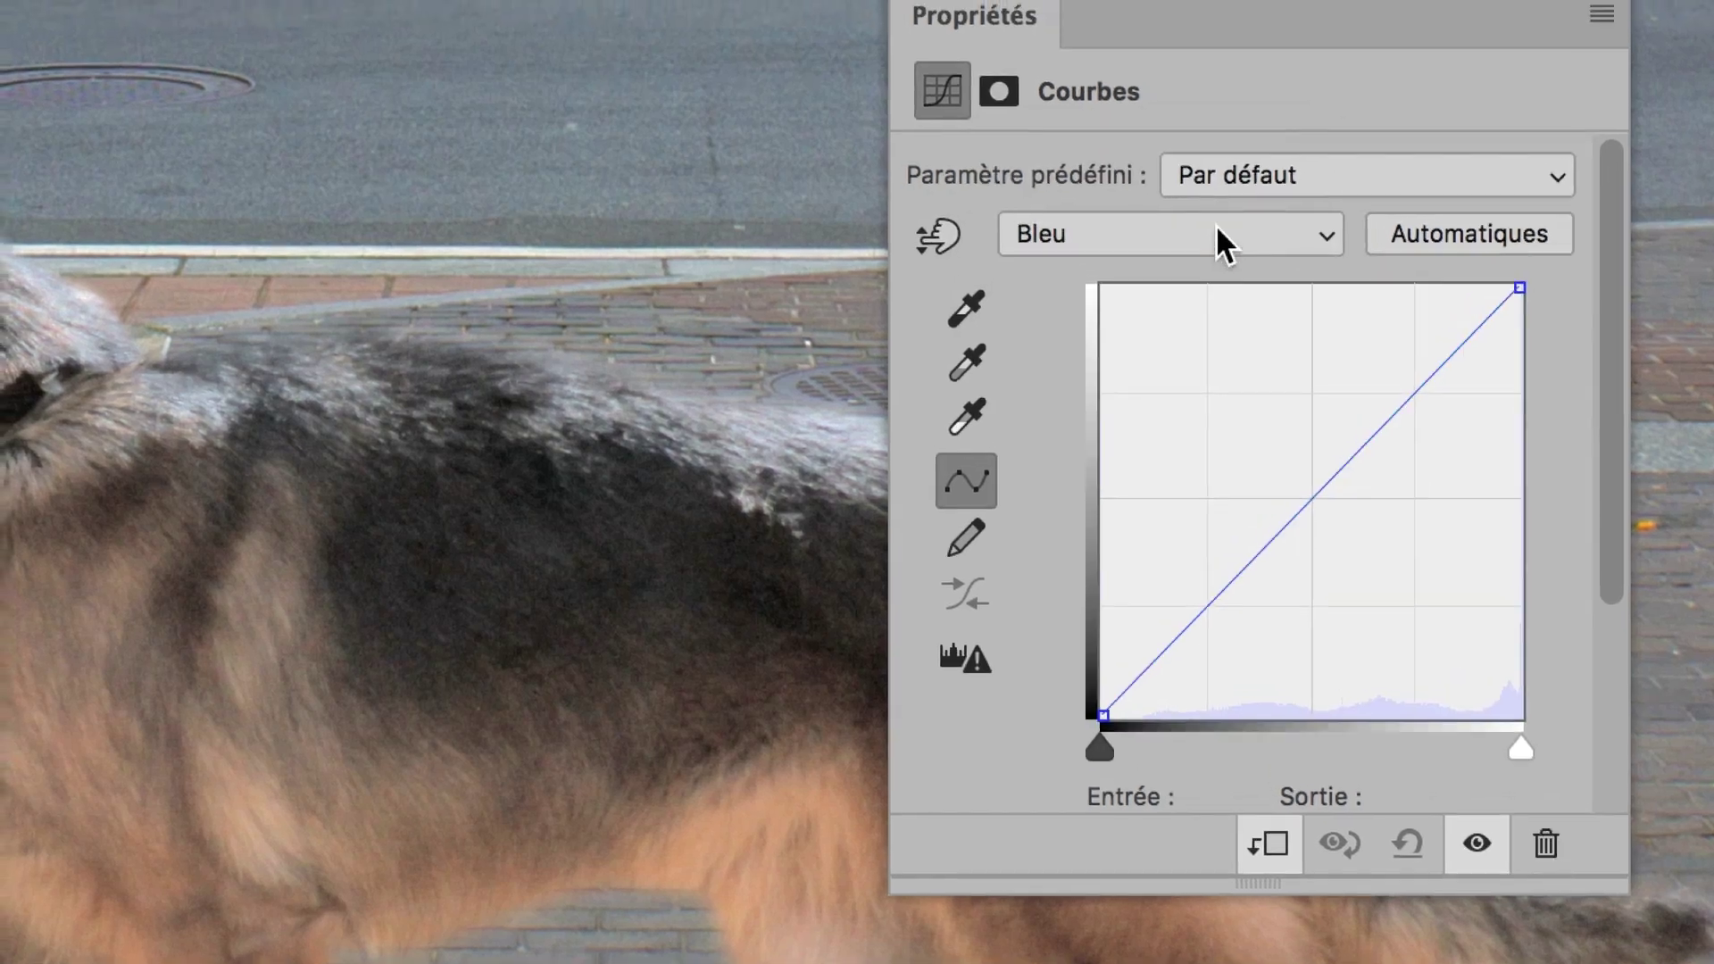
click(1216, 237)
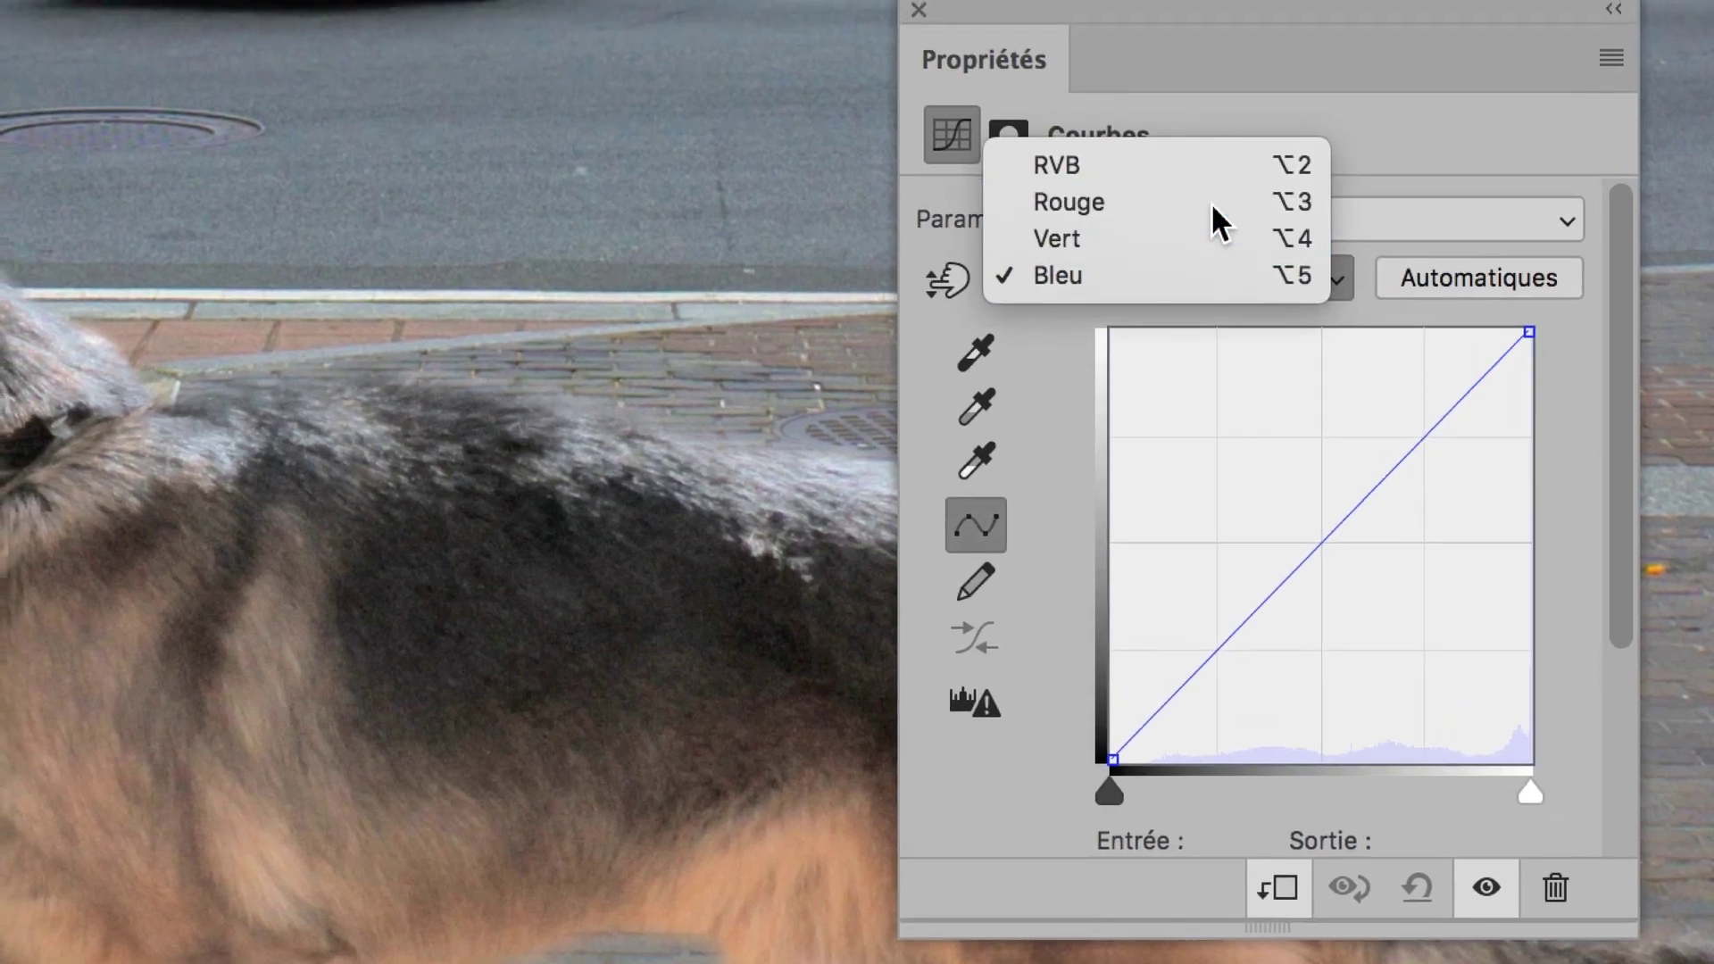
click(1210, 186)
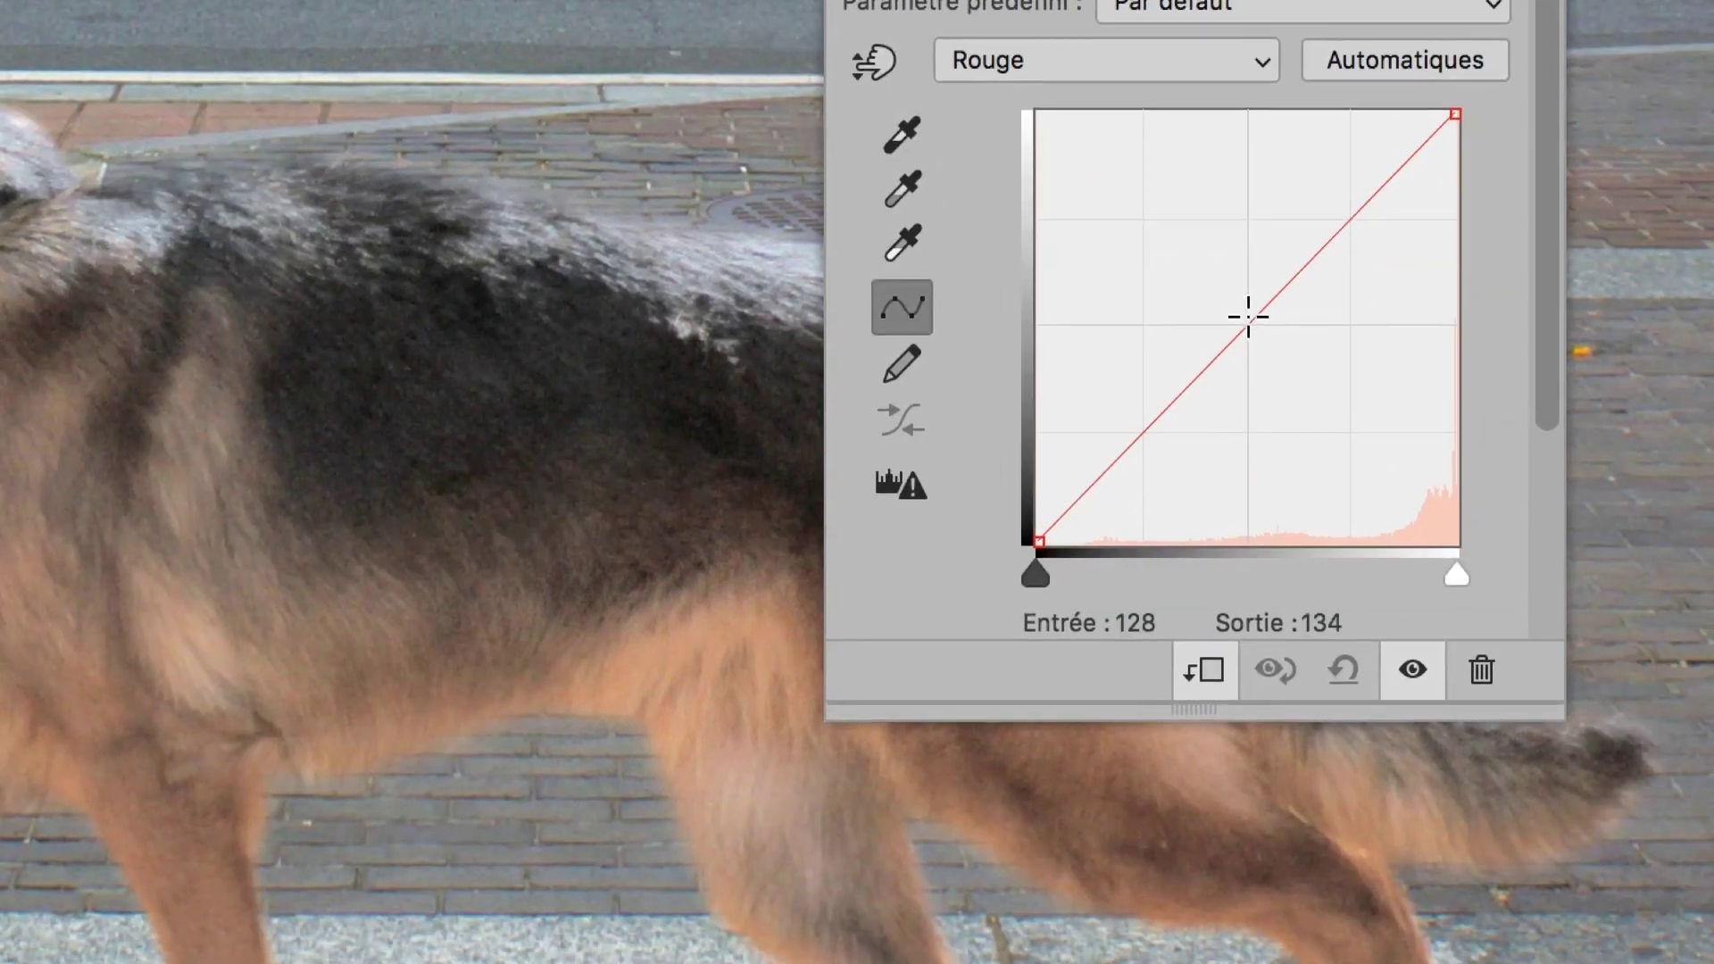
- Test the red curve up and down, then settle it near neutral
drag(1300, 384, 1242, 303)
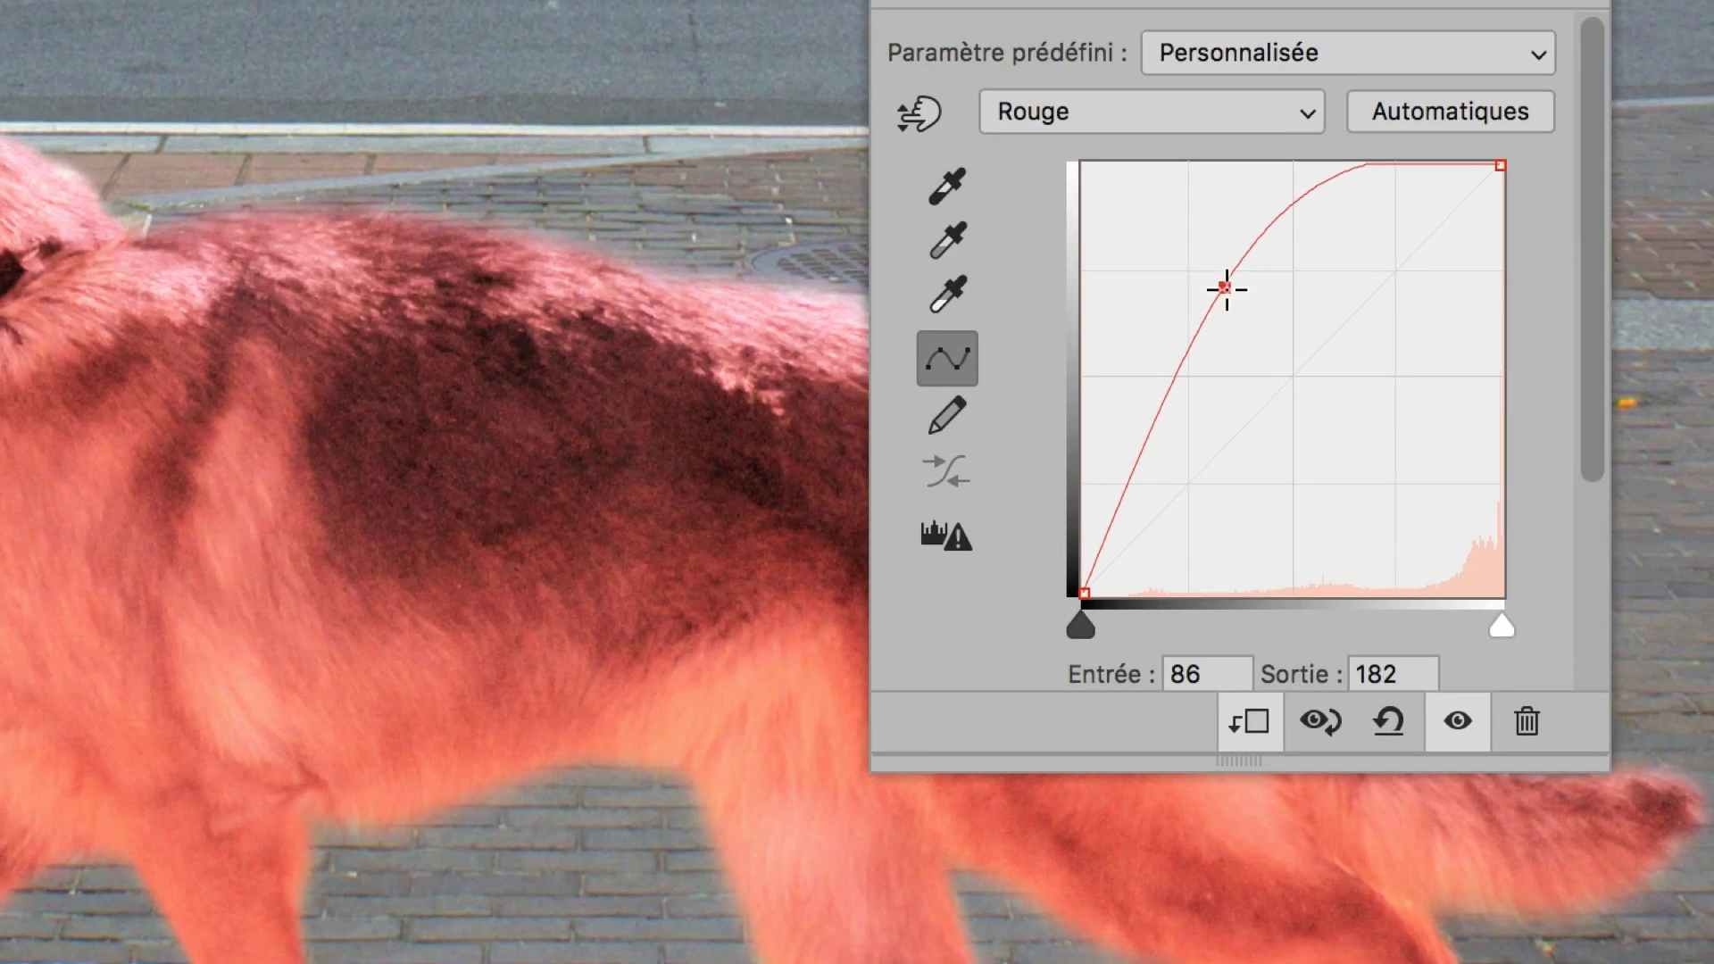
drag(1226, 287, 1318, 471)
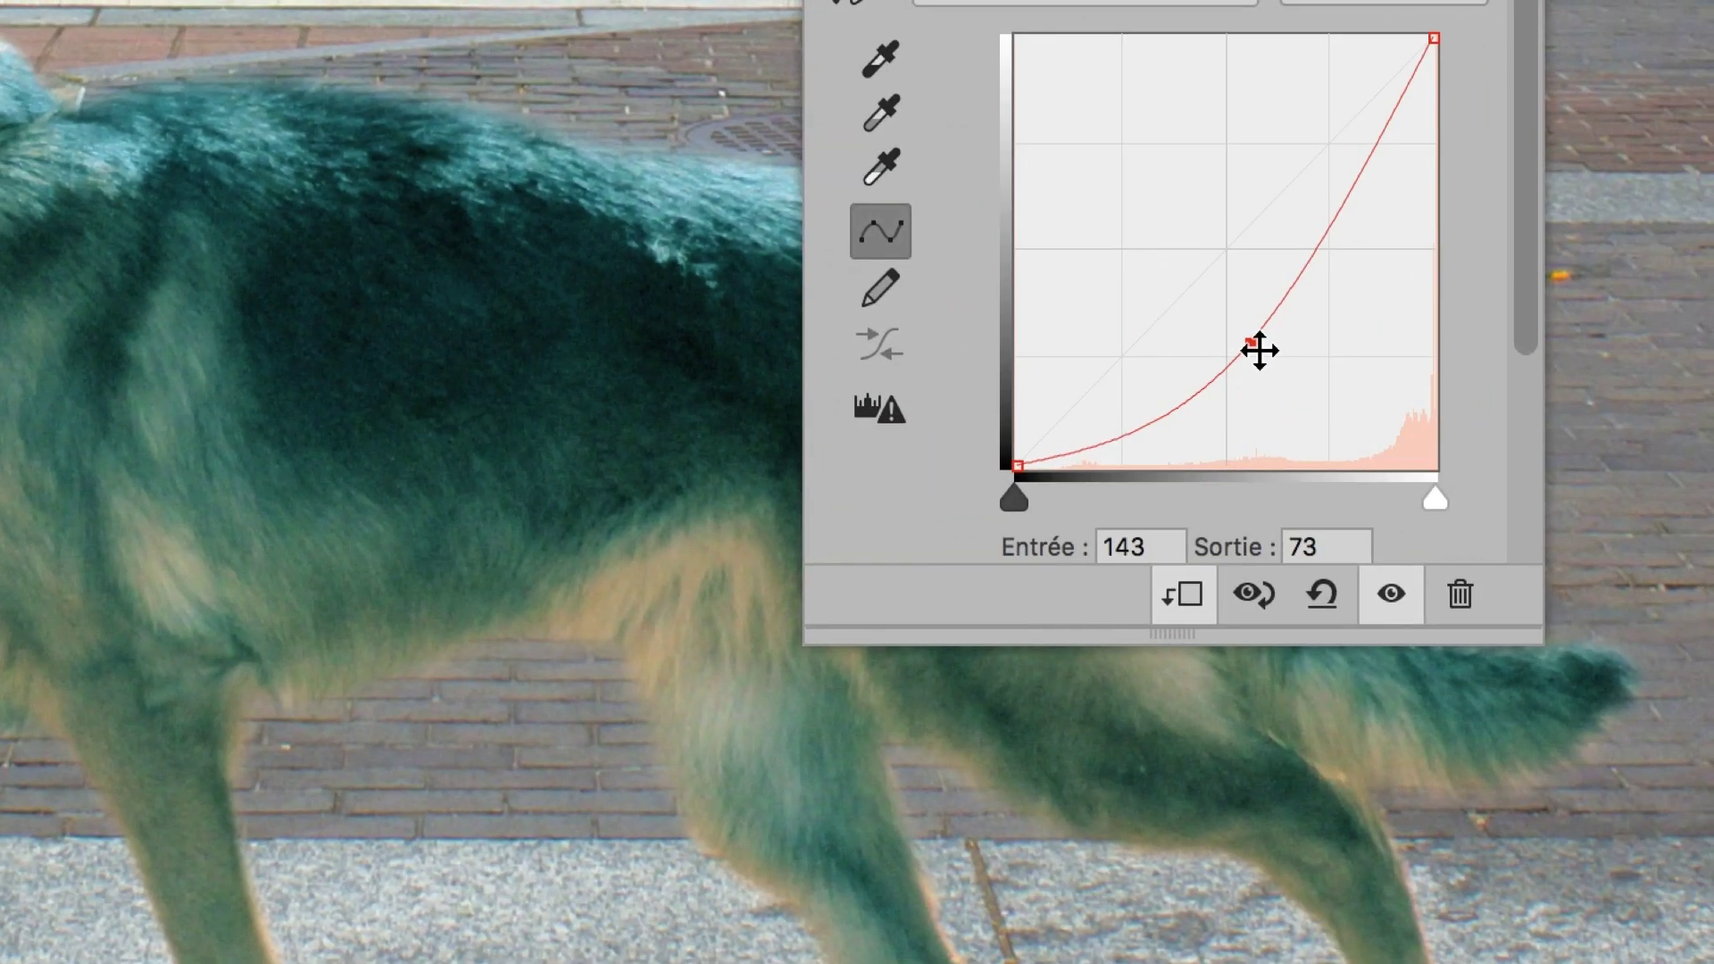
drag(1259, 352, 1244, 323)
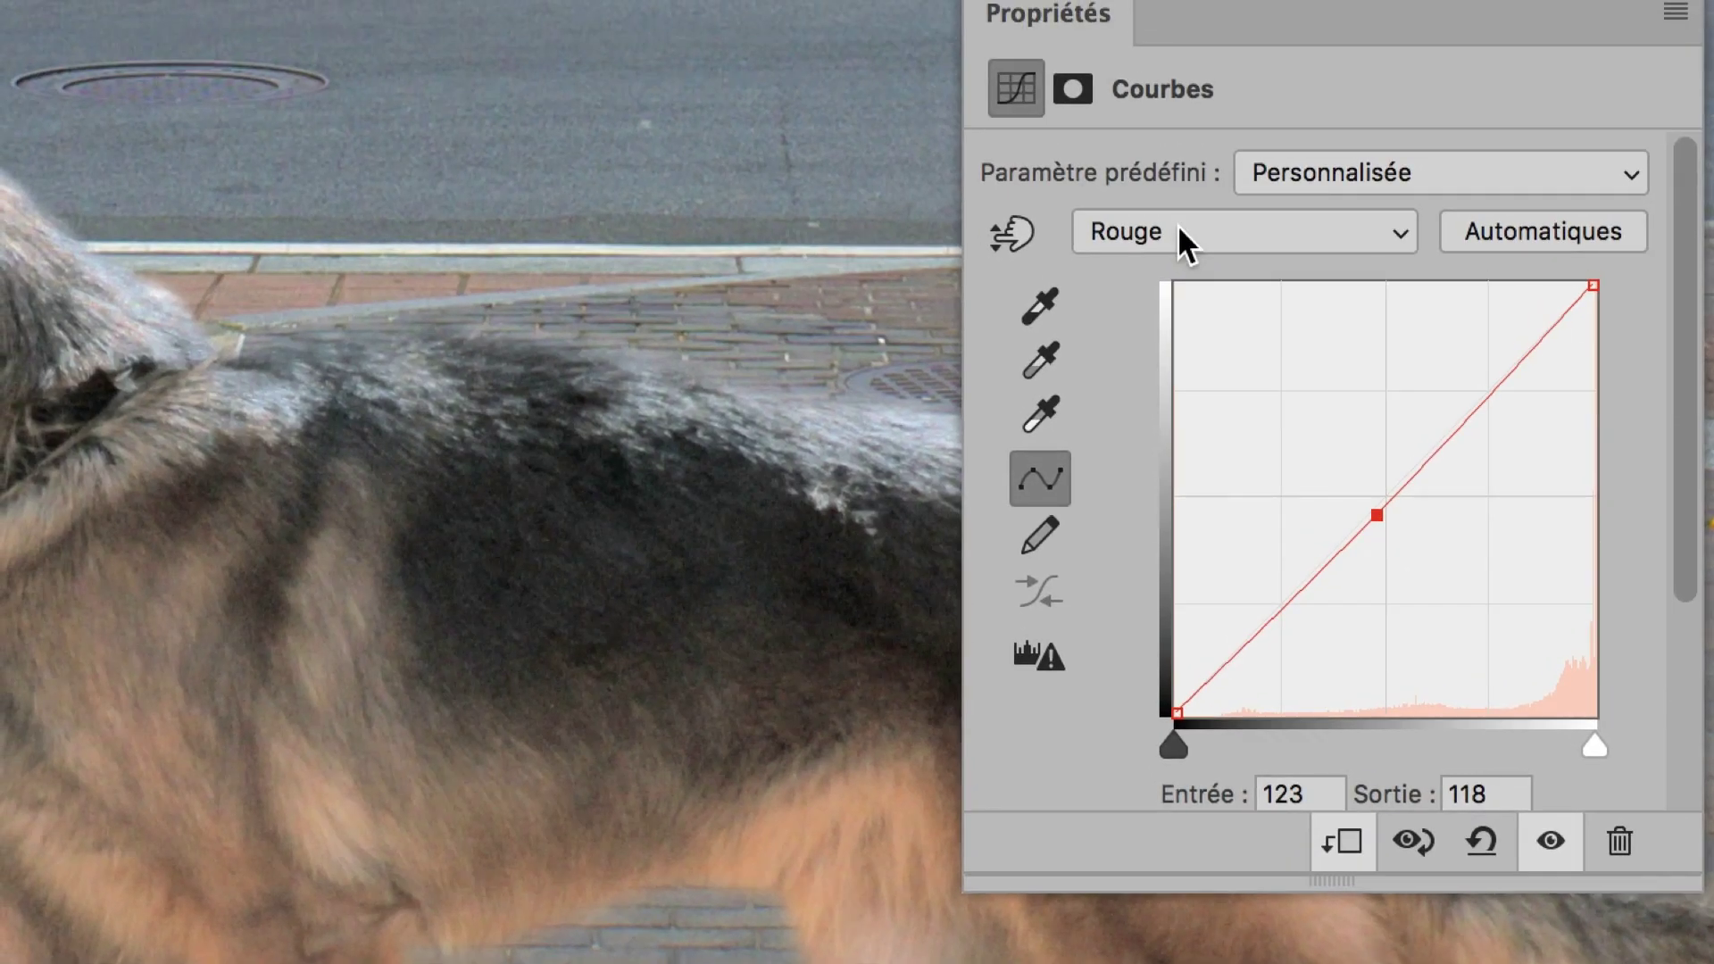
- Switch to the Vert channel and leave its point near 108 in, 110 out
click(1177, 228)
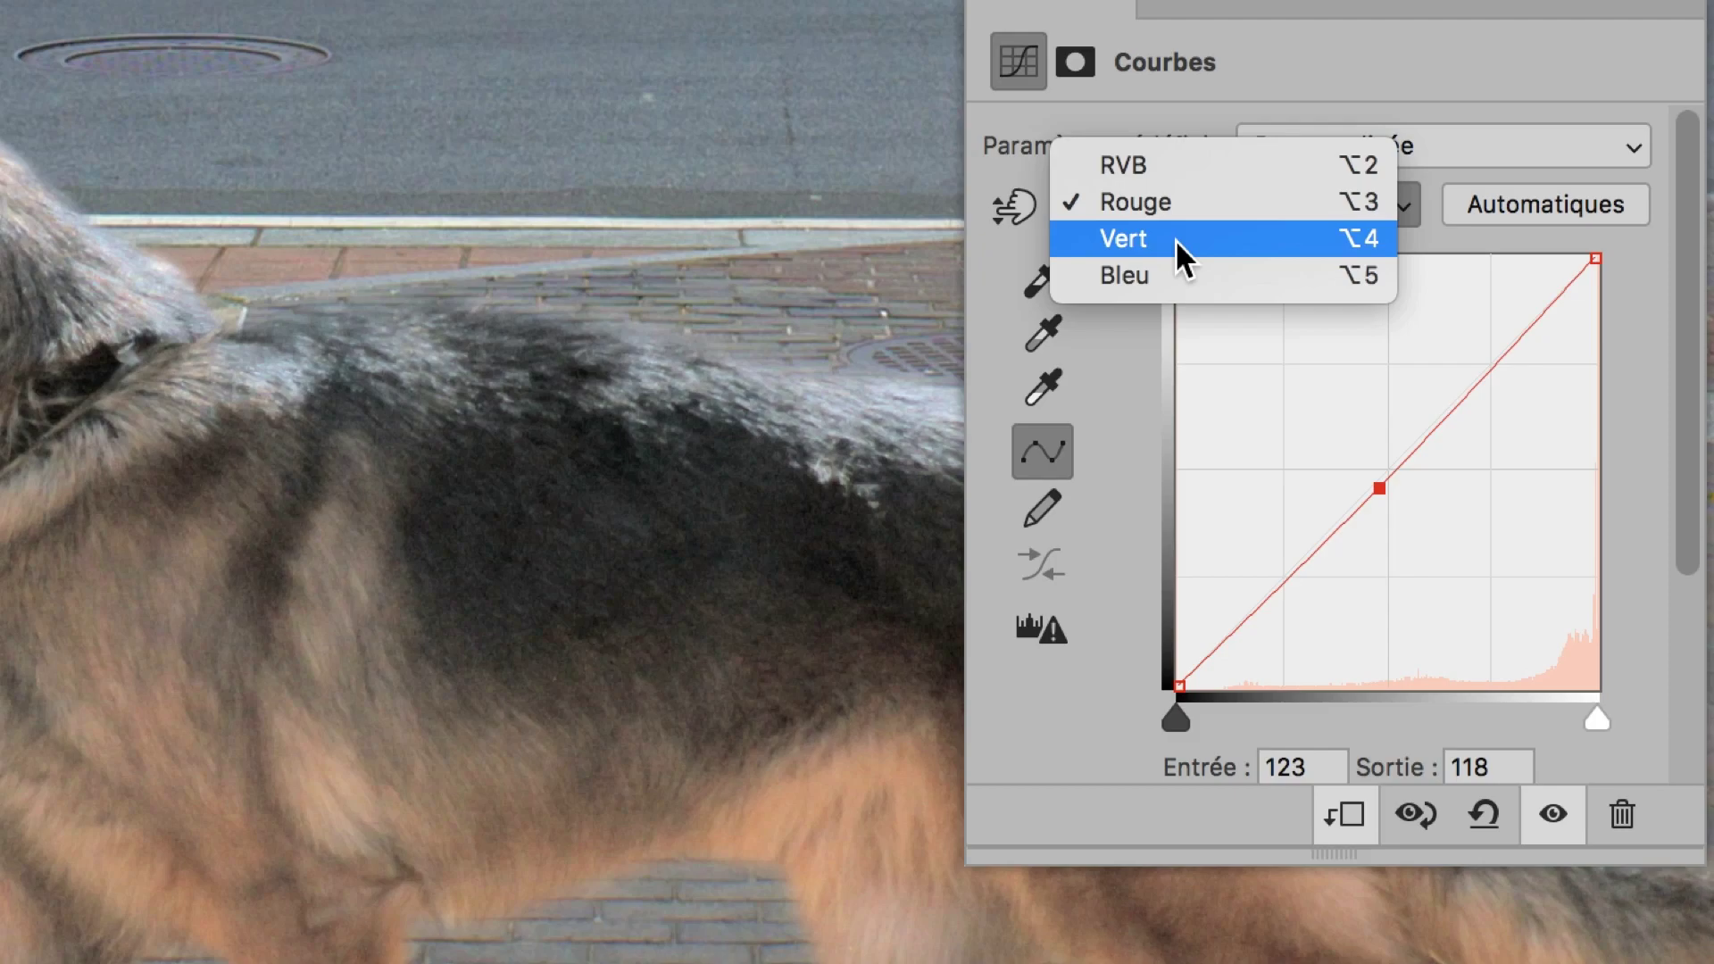
click(1175, 239)
drag(1379, 497, 1338, 410)
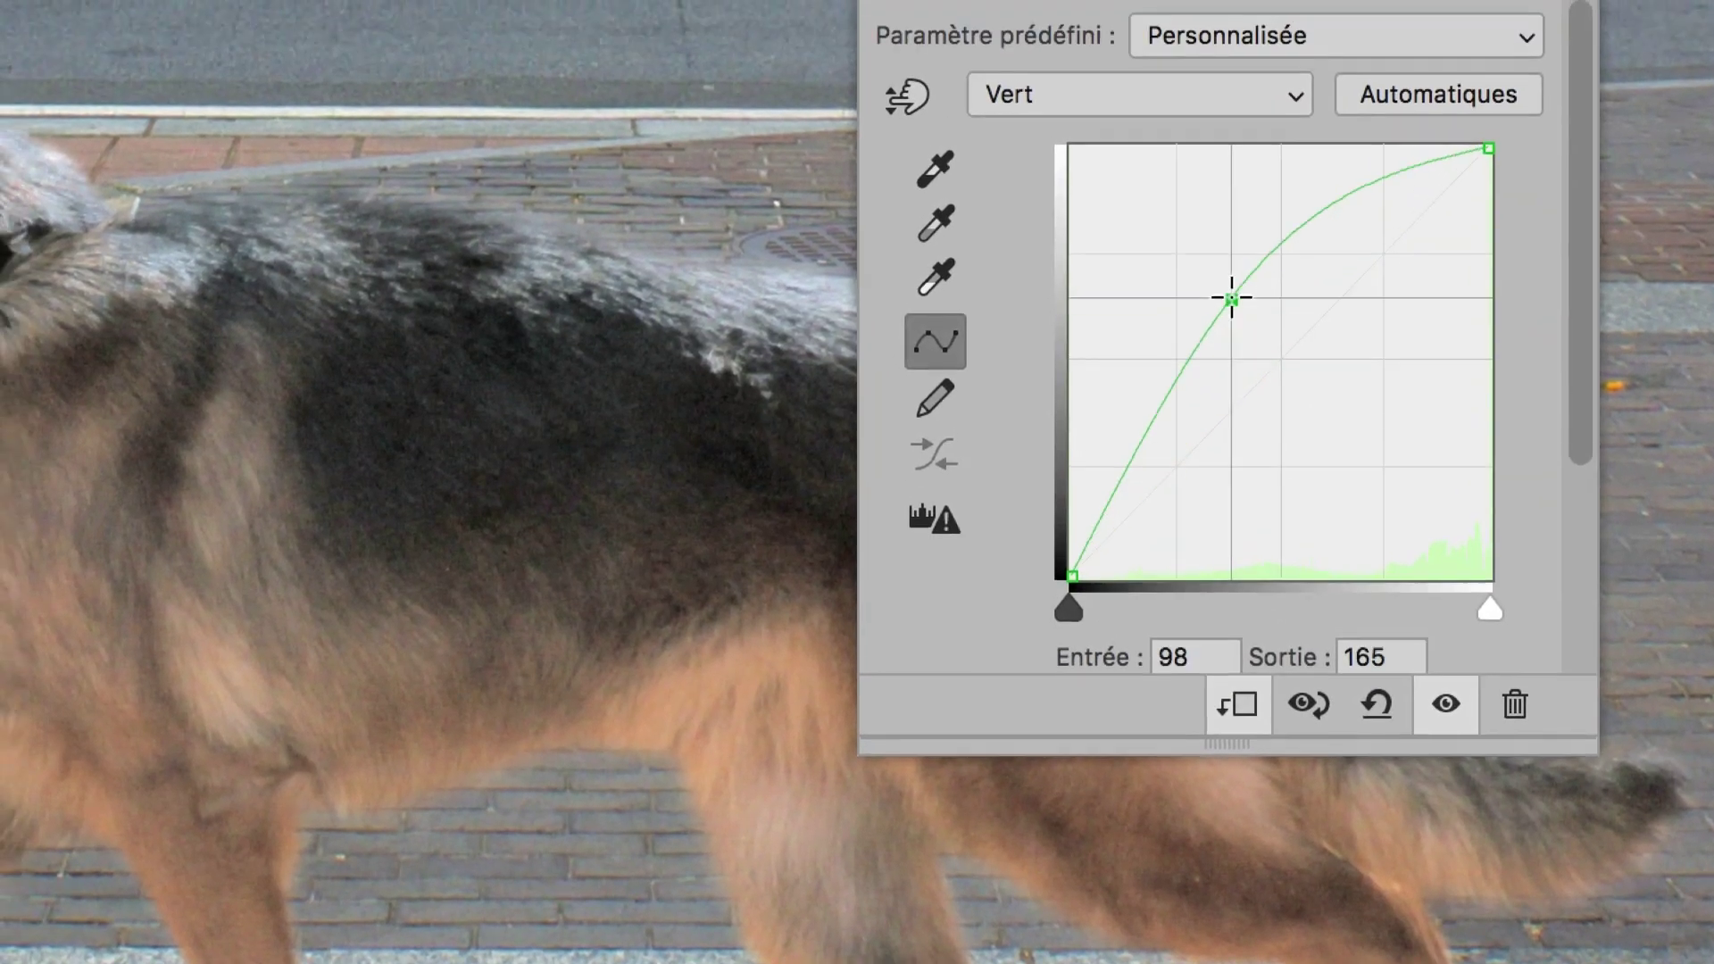
drag(1233, 298, 1253, 361)
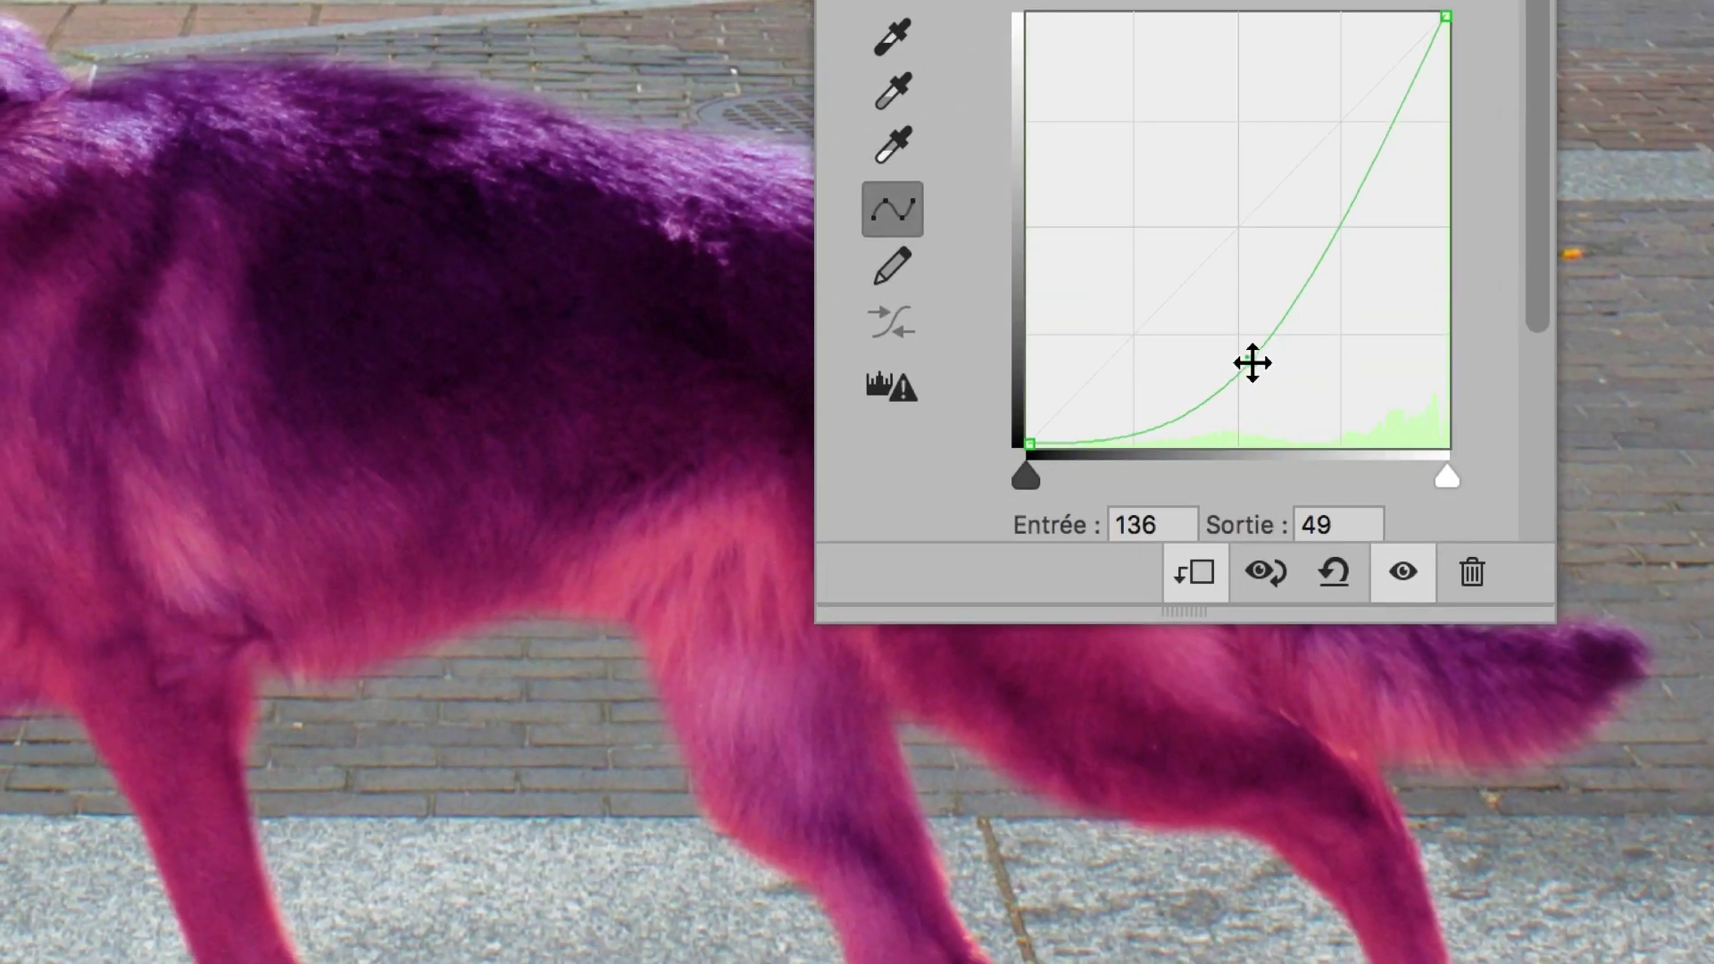
drag(1266, 396, 1235, 322)
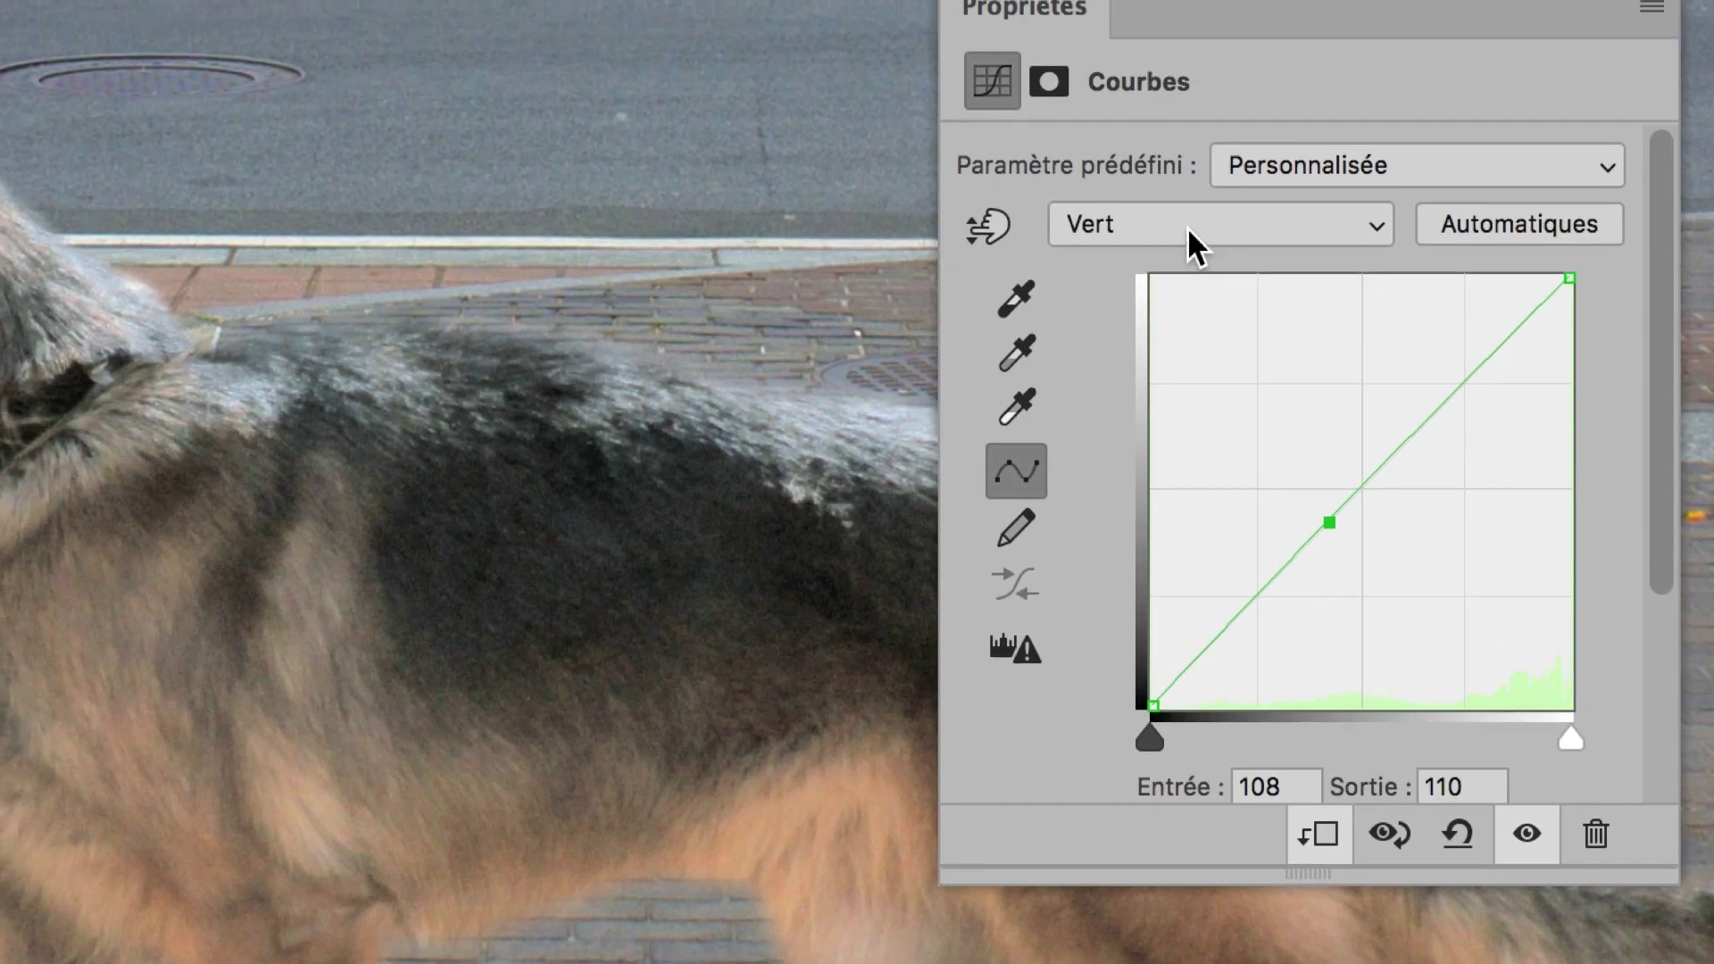
click(1187, 227)
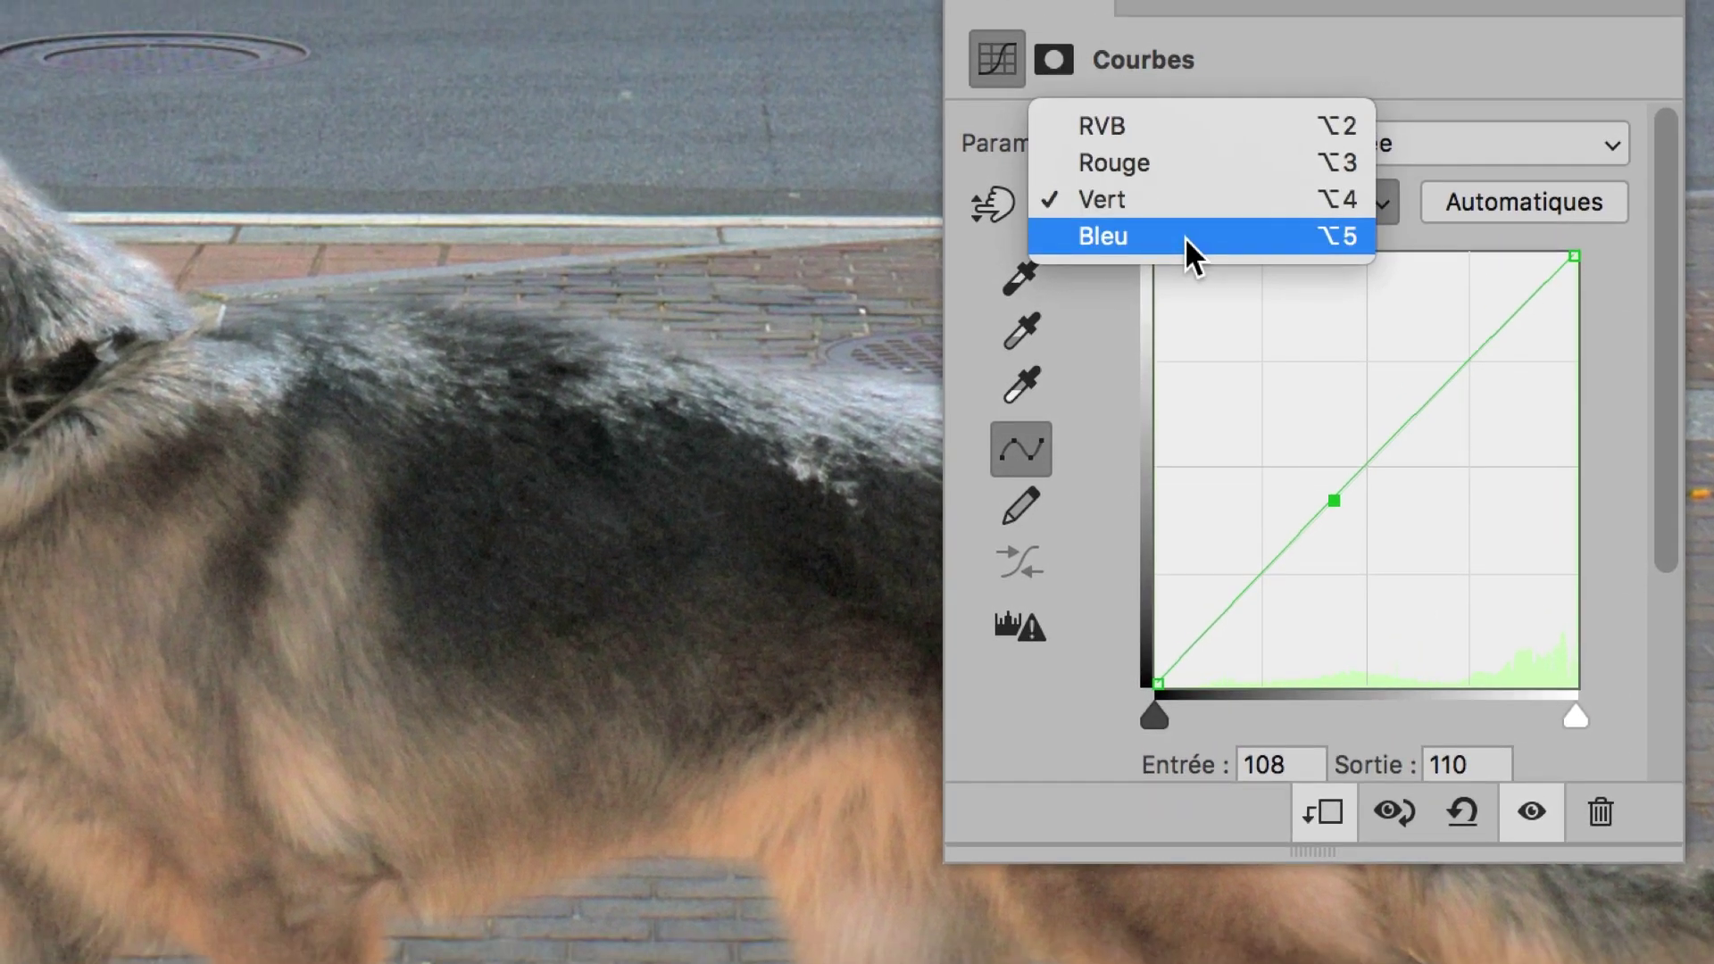
- Switch to Bleu and pull its curve point down to about 168/52, yellowing the dog
click(1185, 238)
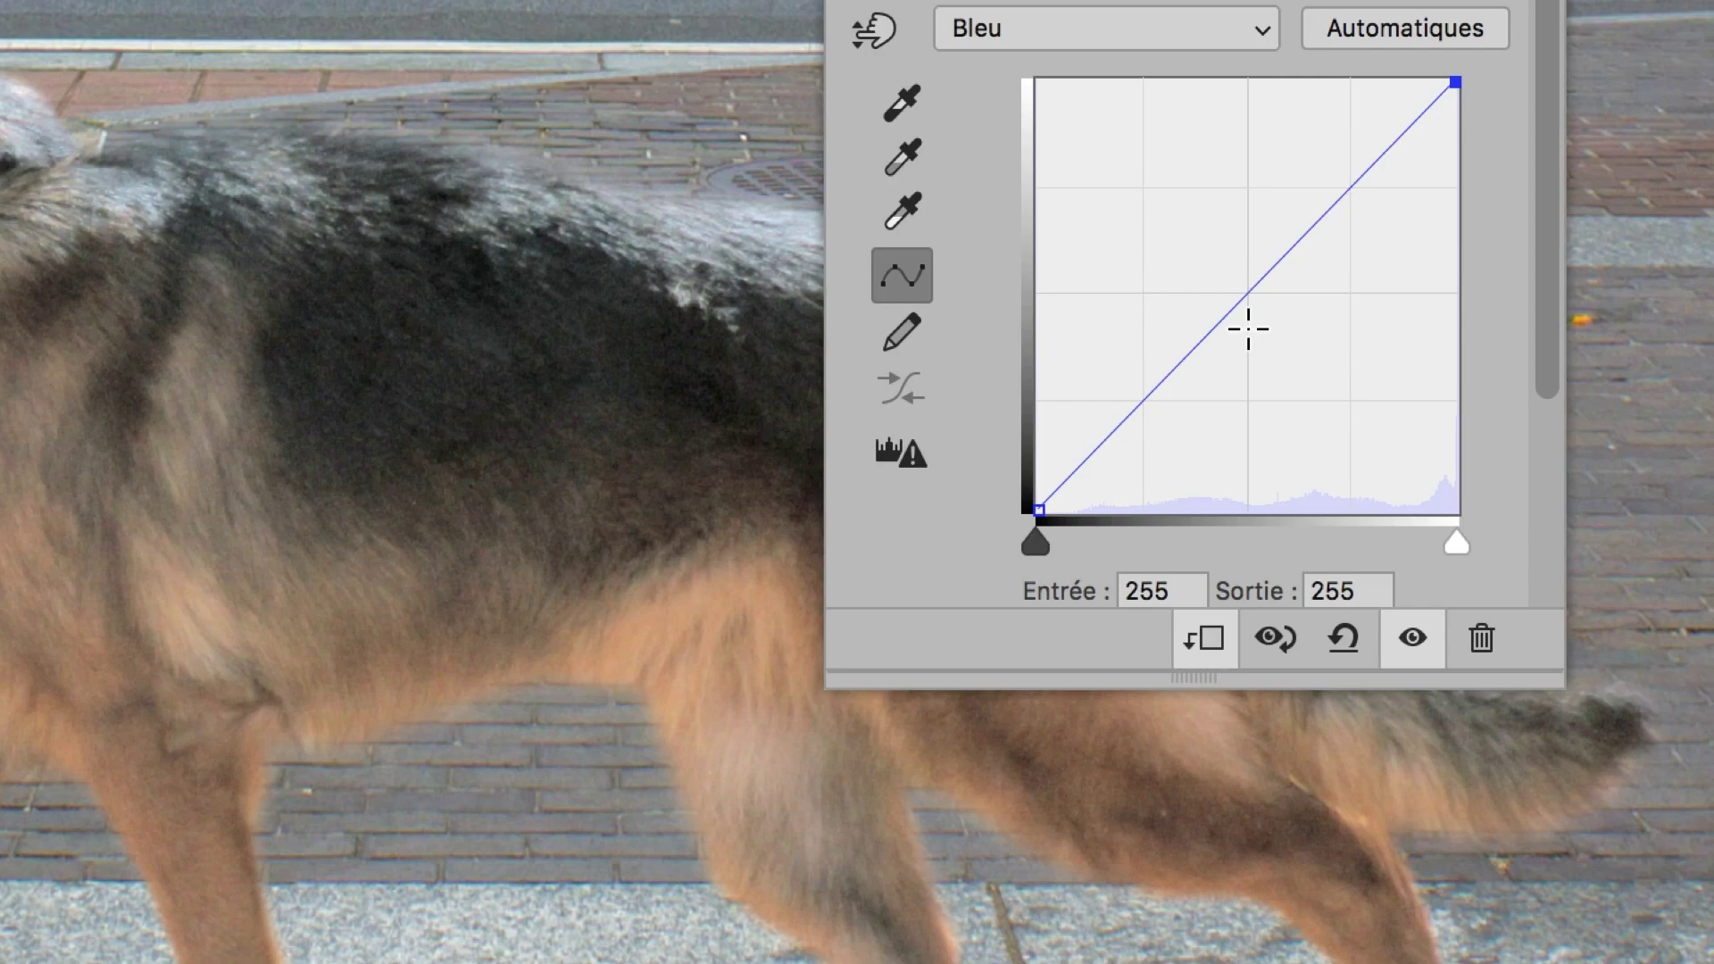
mouse_move(1246, 375)
mouse_down()
mouse_move(1232, 308)
mouse_move(1269, 360)
mouse_up()
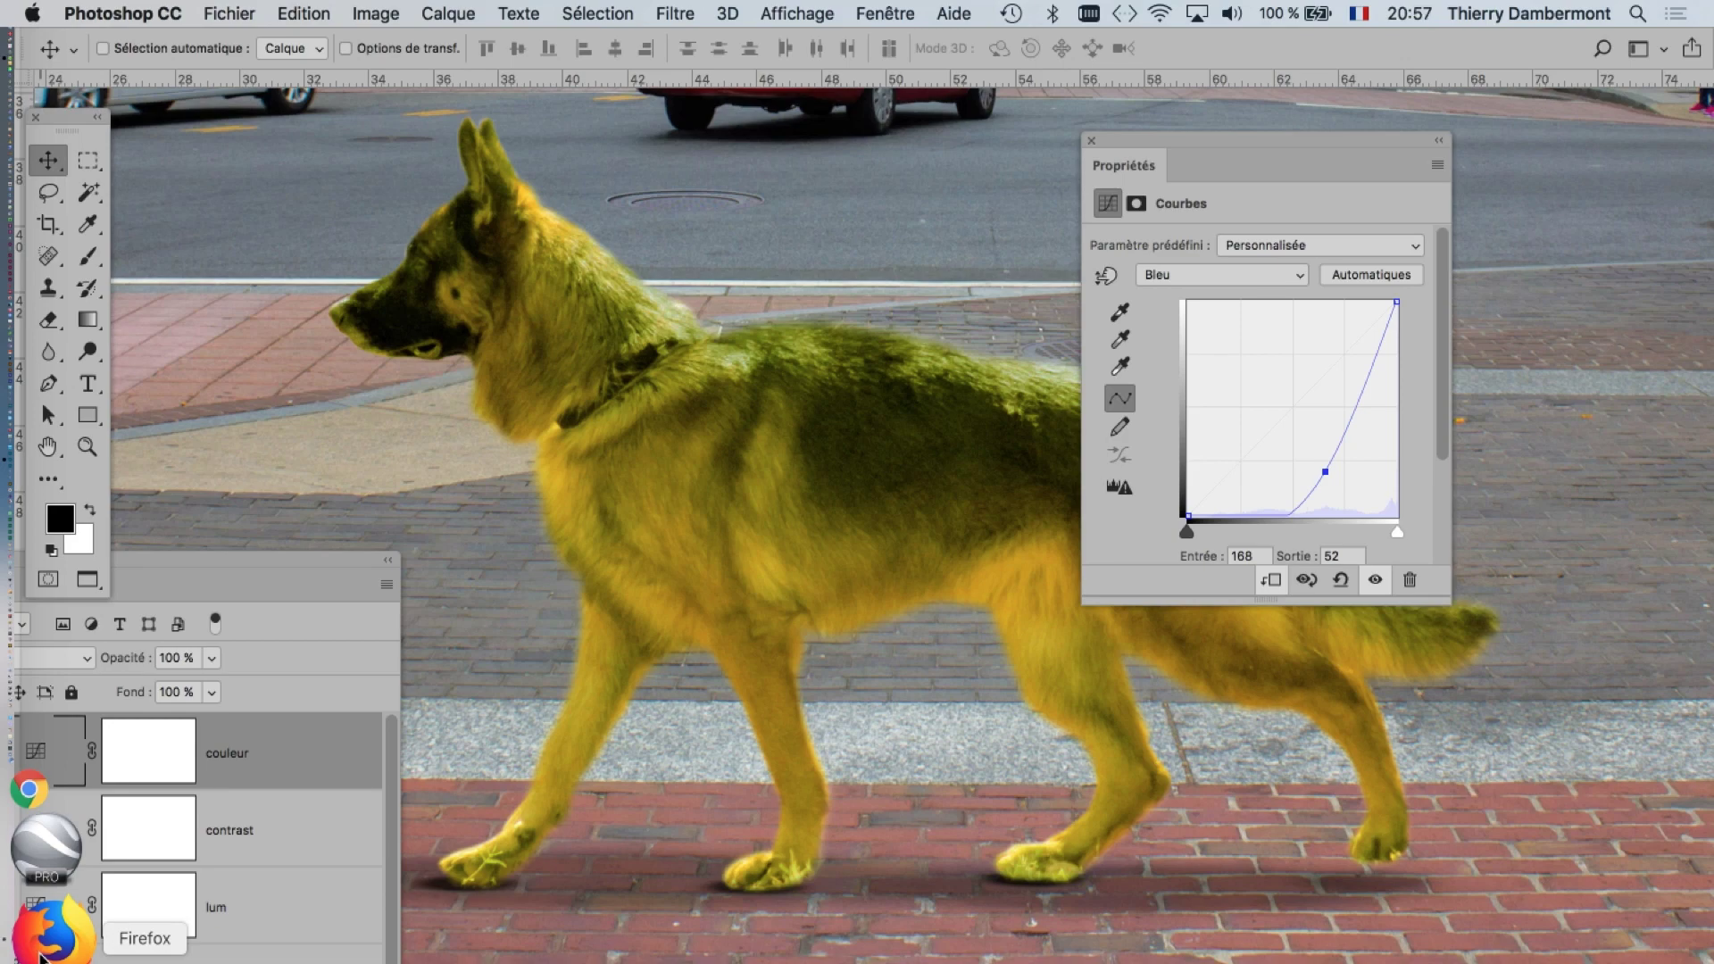
click(41, 947)
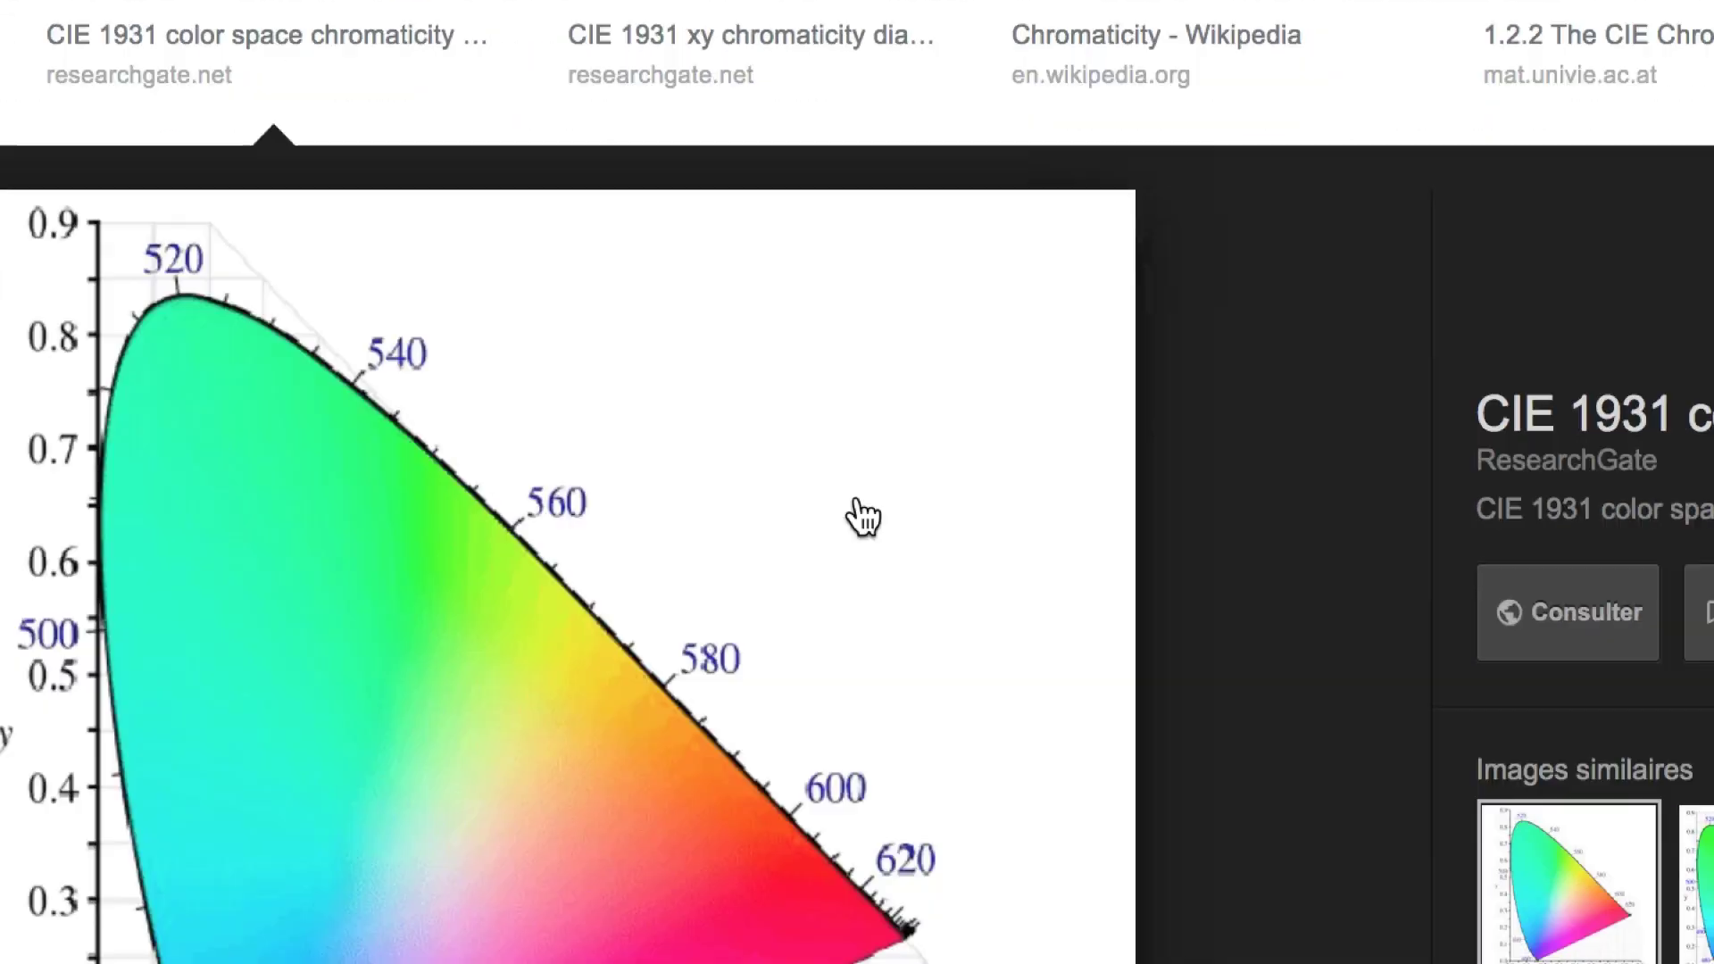
click(861, 517)
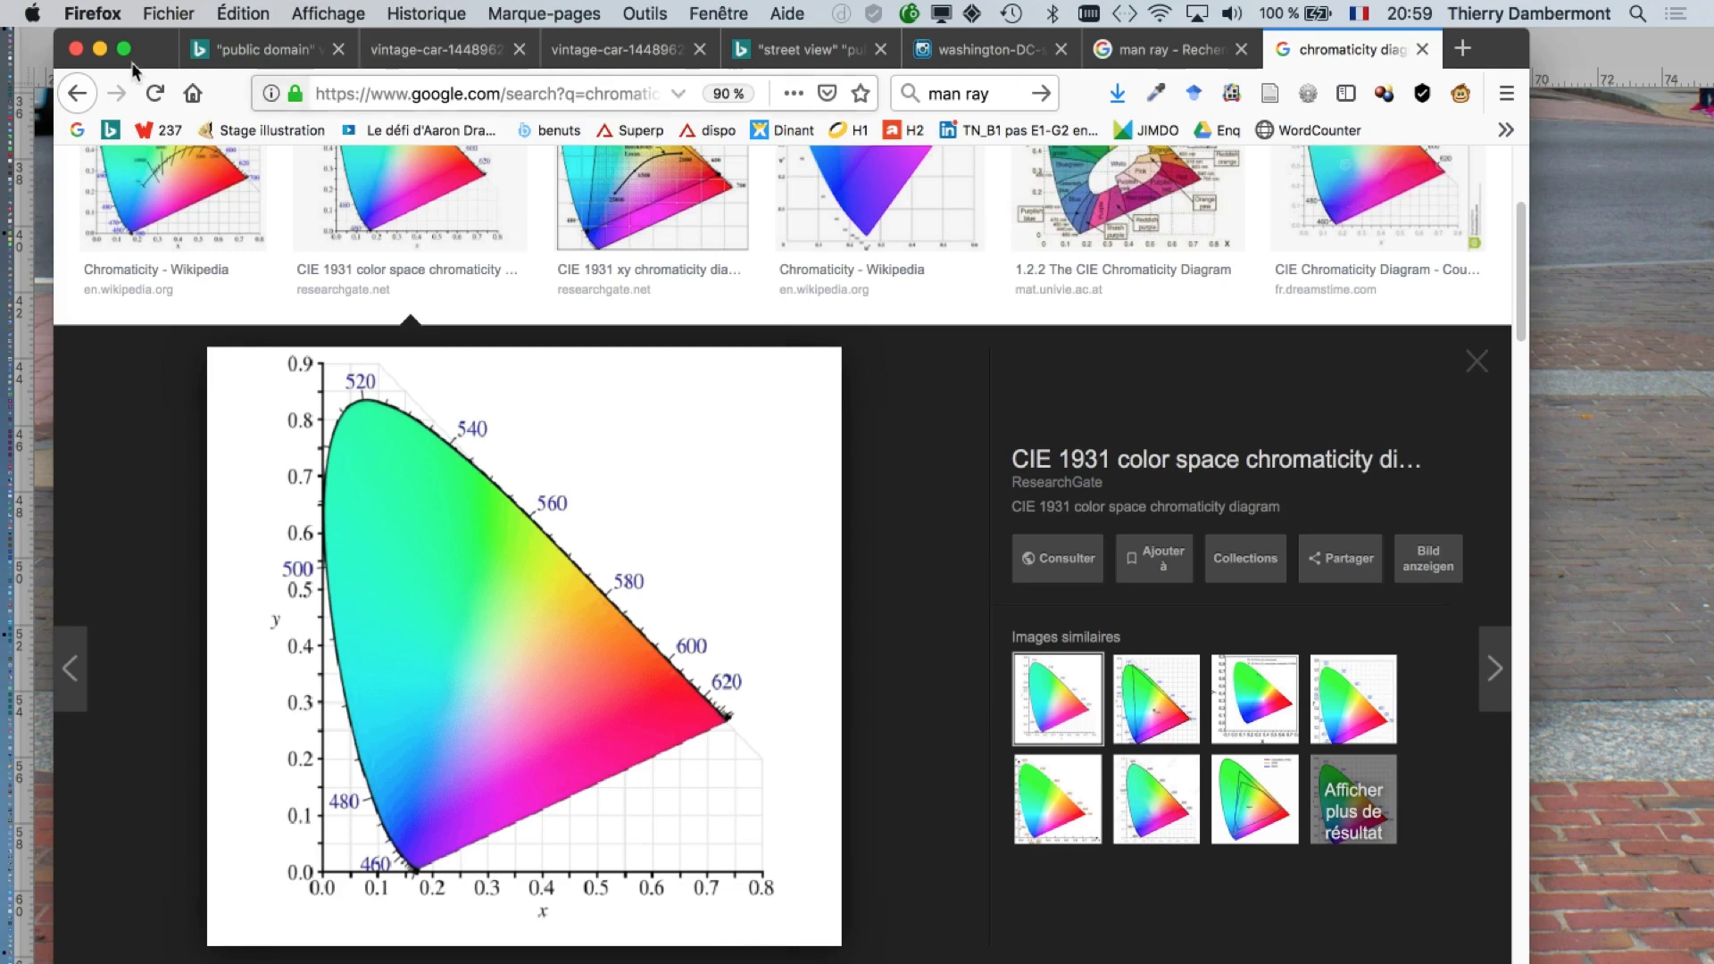
drag(148, 54, 311, 94)
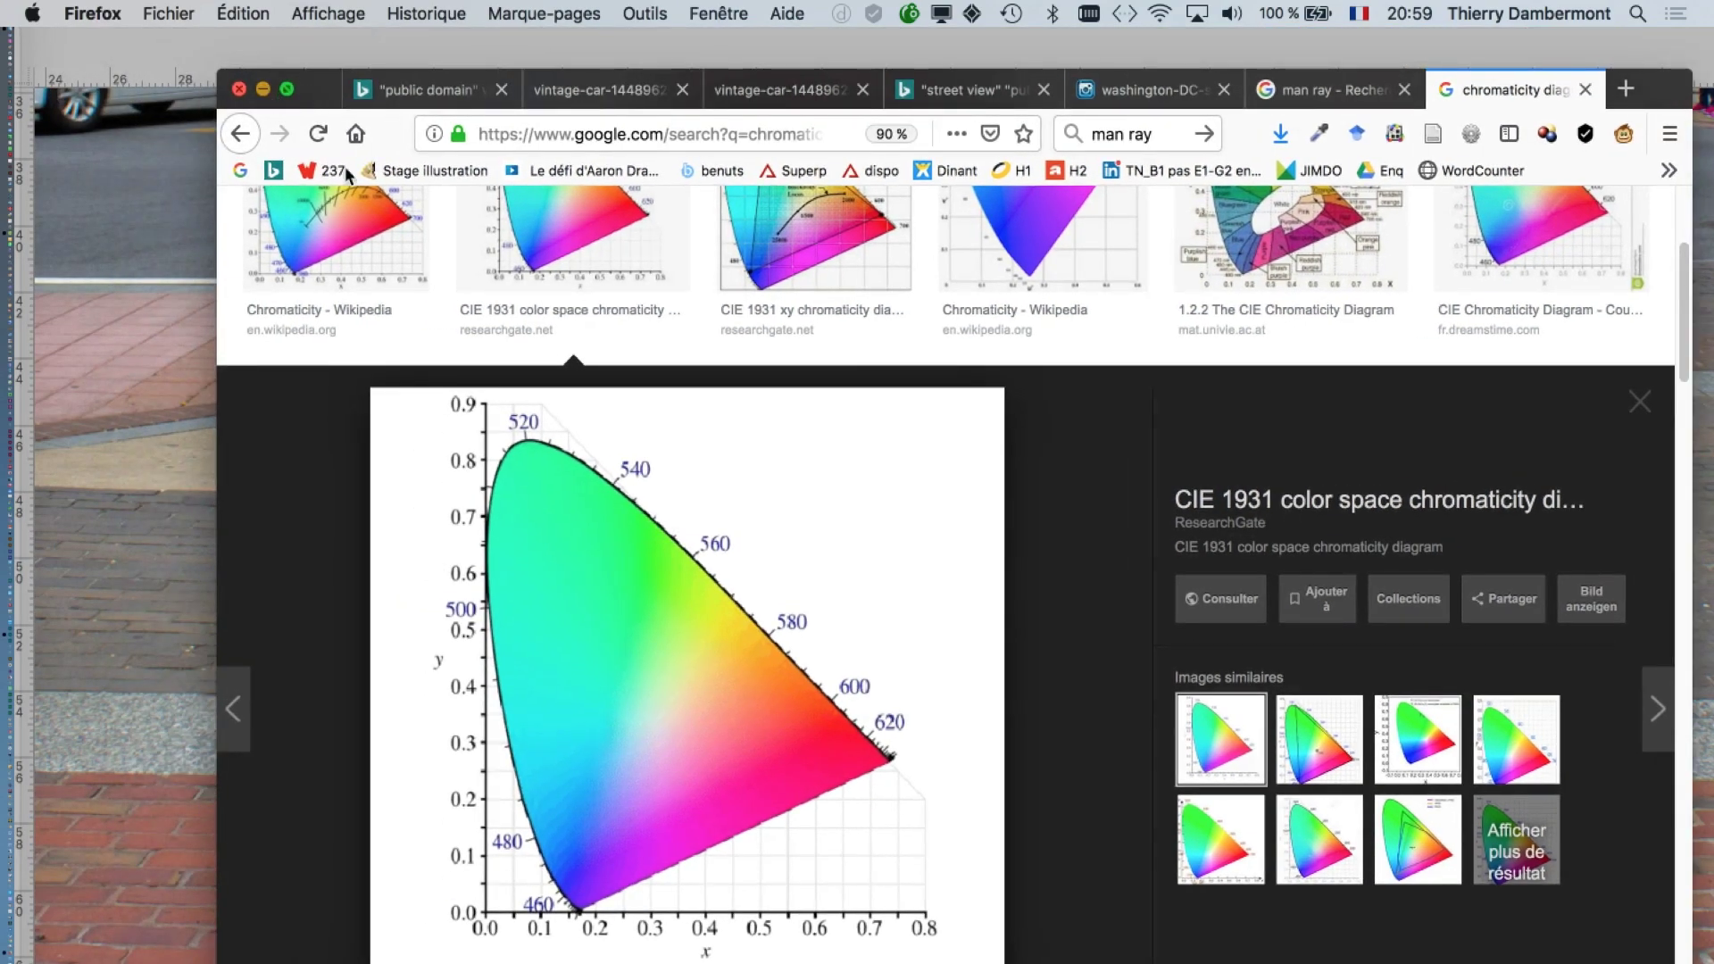
click(265, 89)
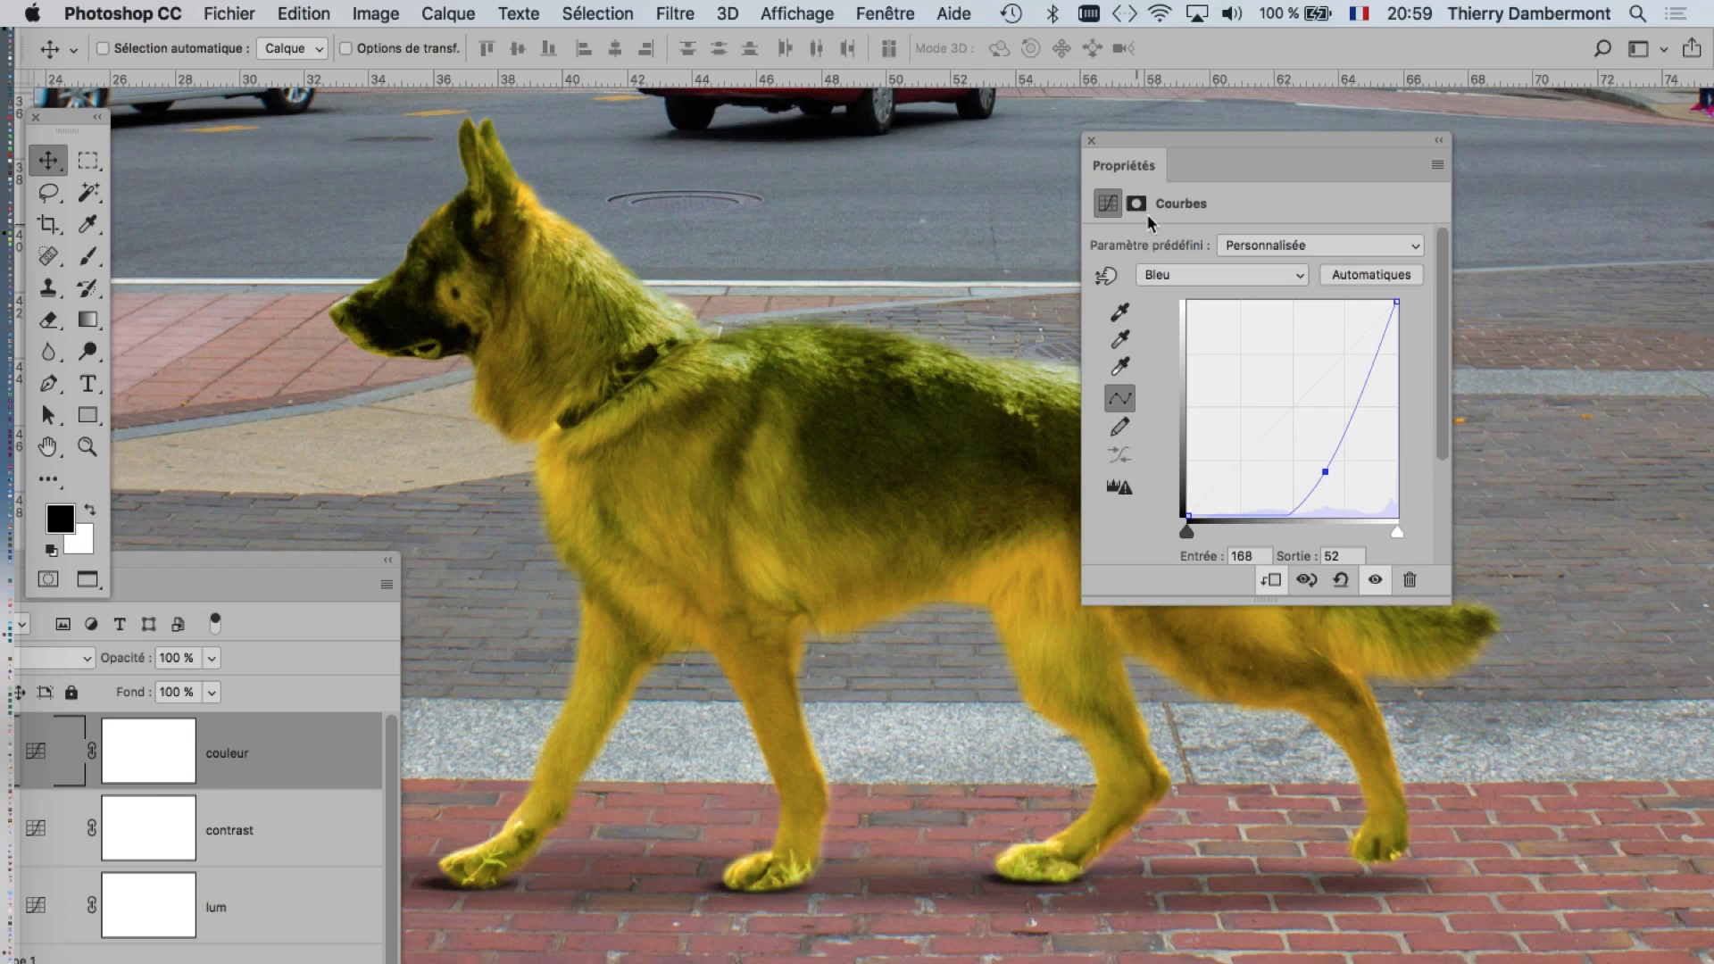
- Straighten the blue curve to remove the yellow cast, framing the dog closer
drag(1177, 149, 1248, 163)
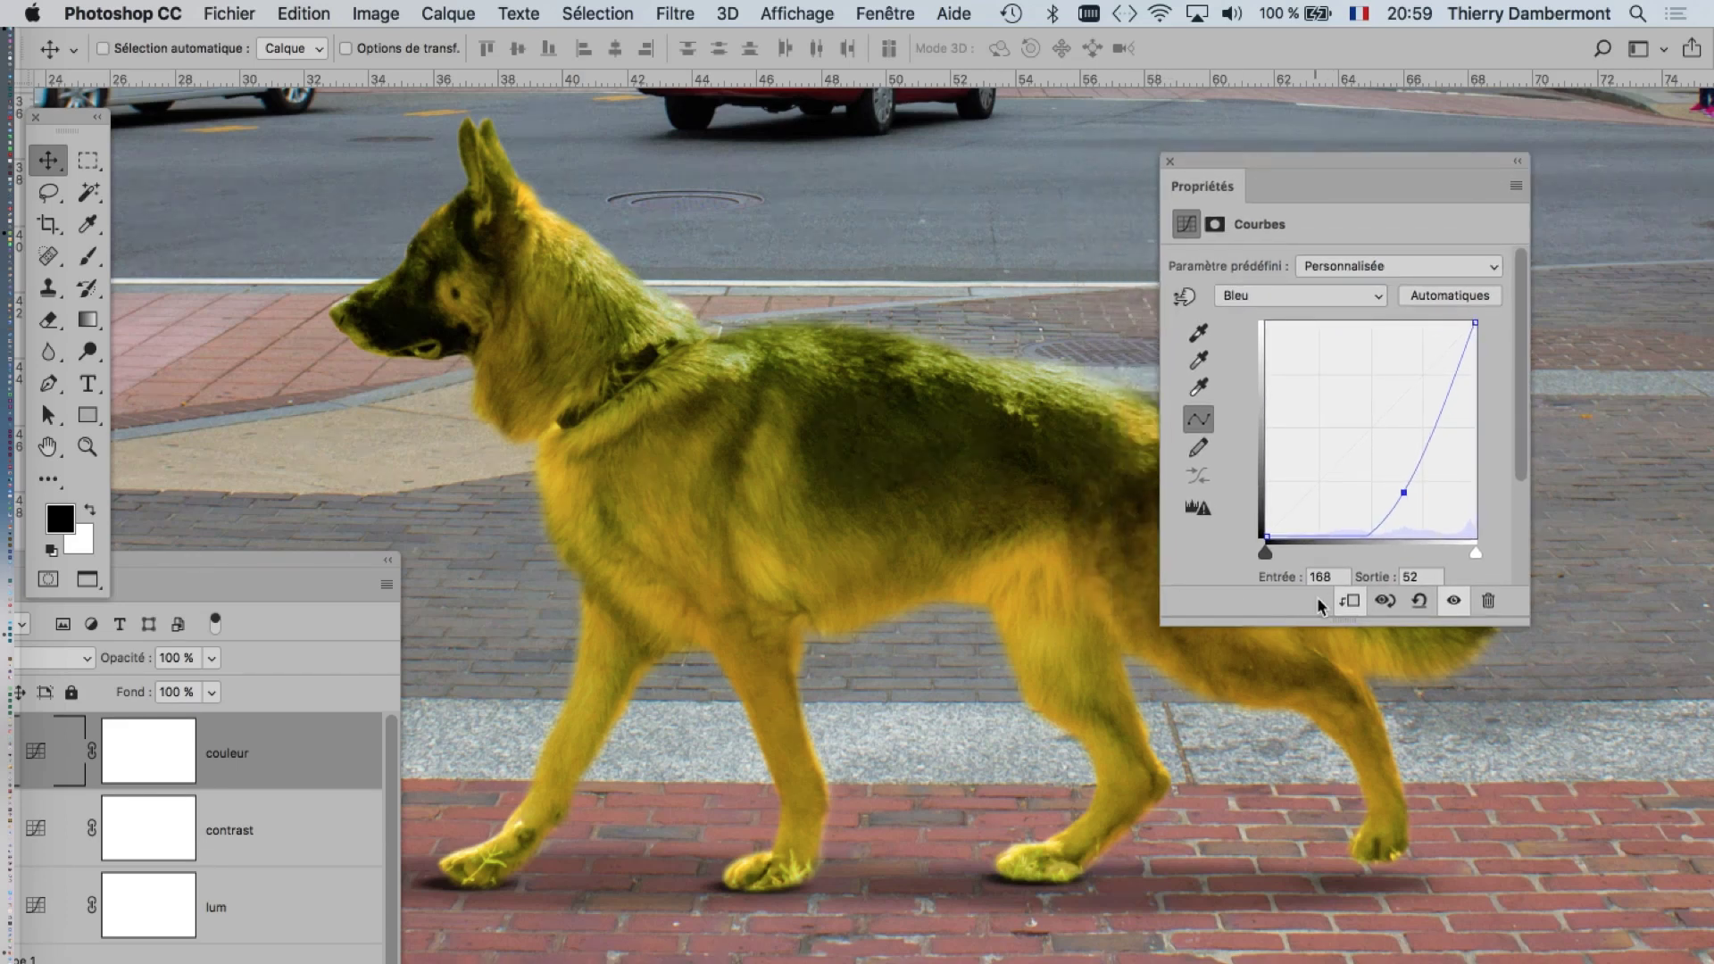
drag(1403, 492, 1373, 443)
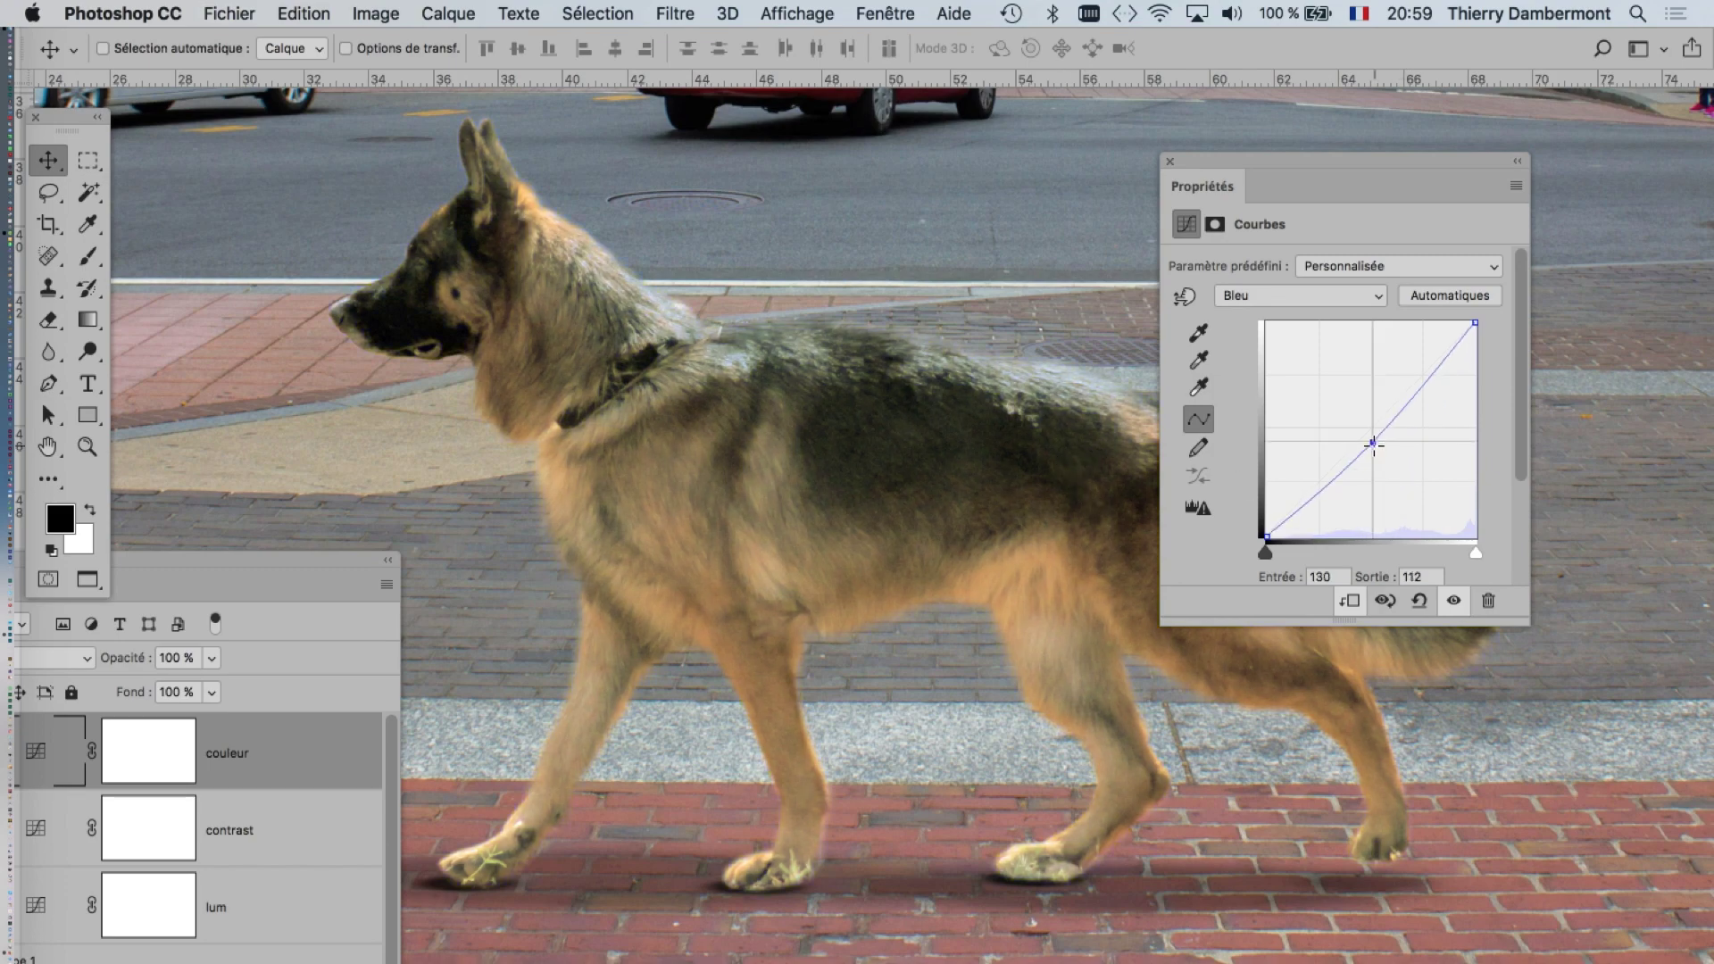
key(super+plus)
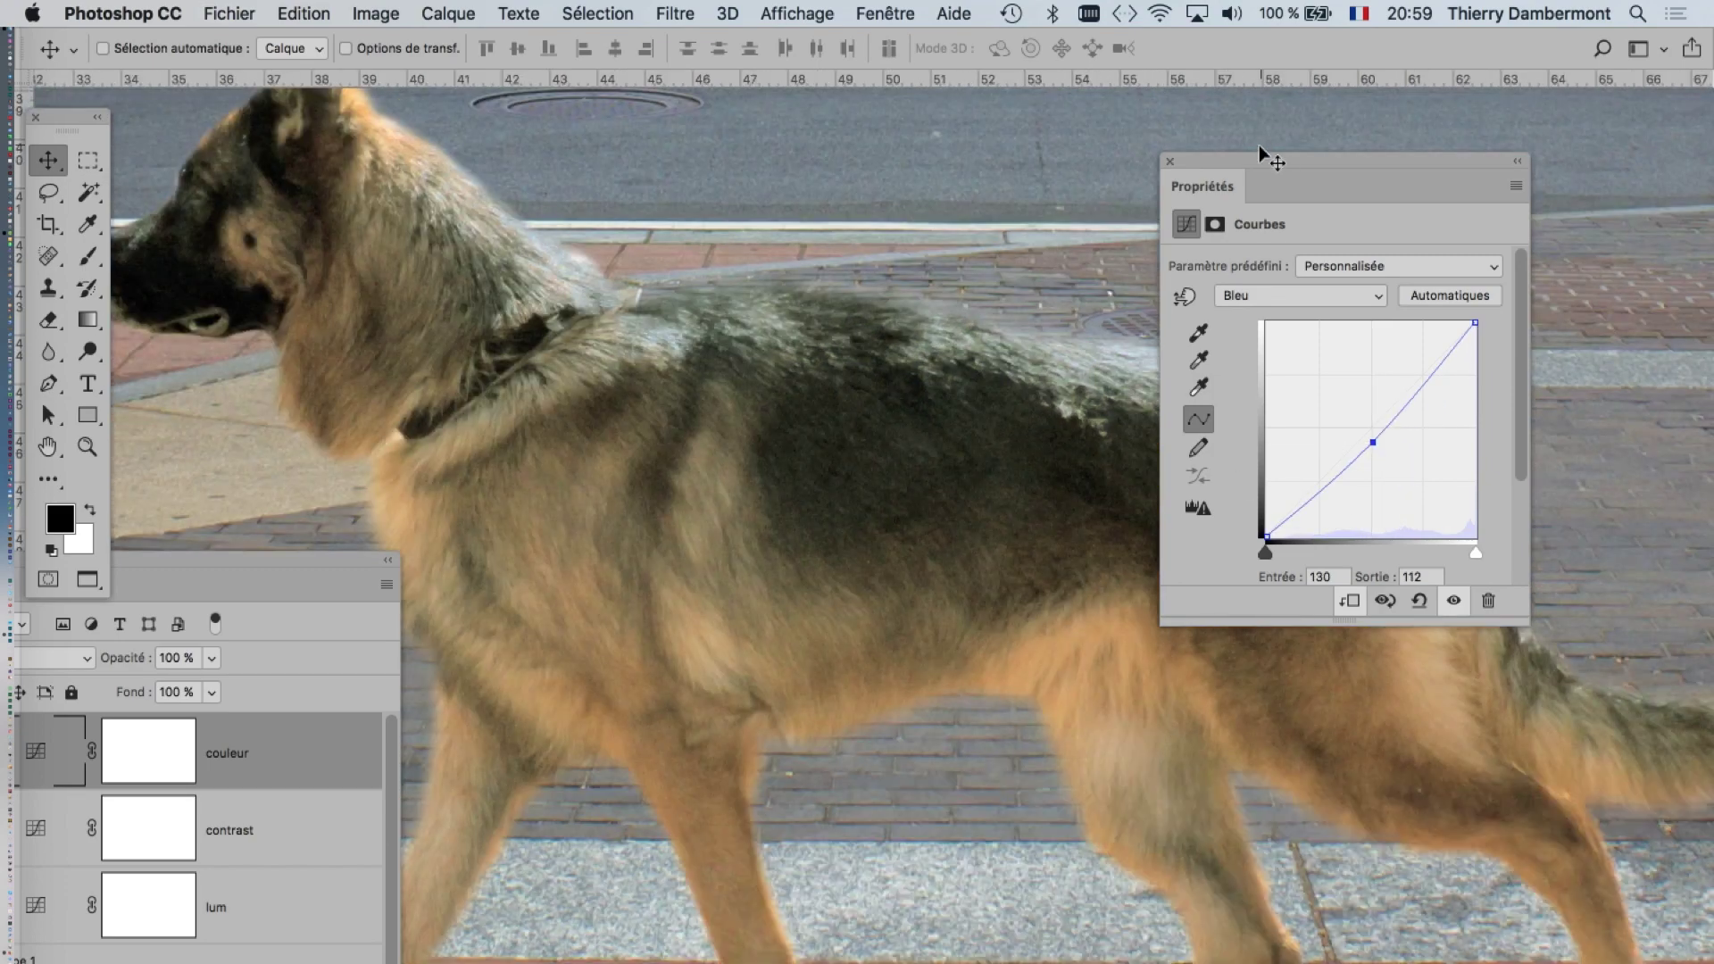
drag(1296, 169, 1402, 172)
key(super+r)
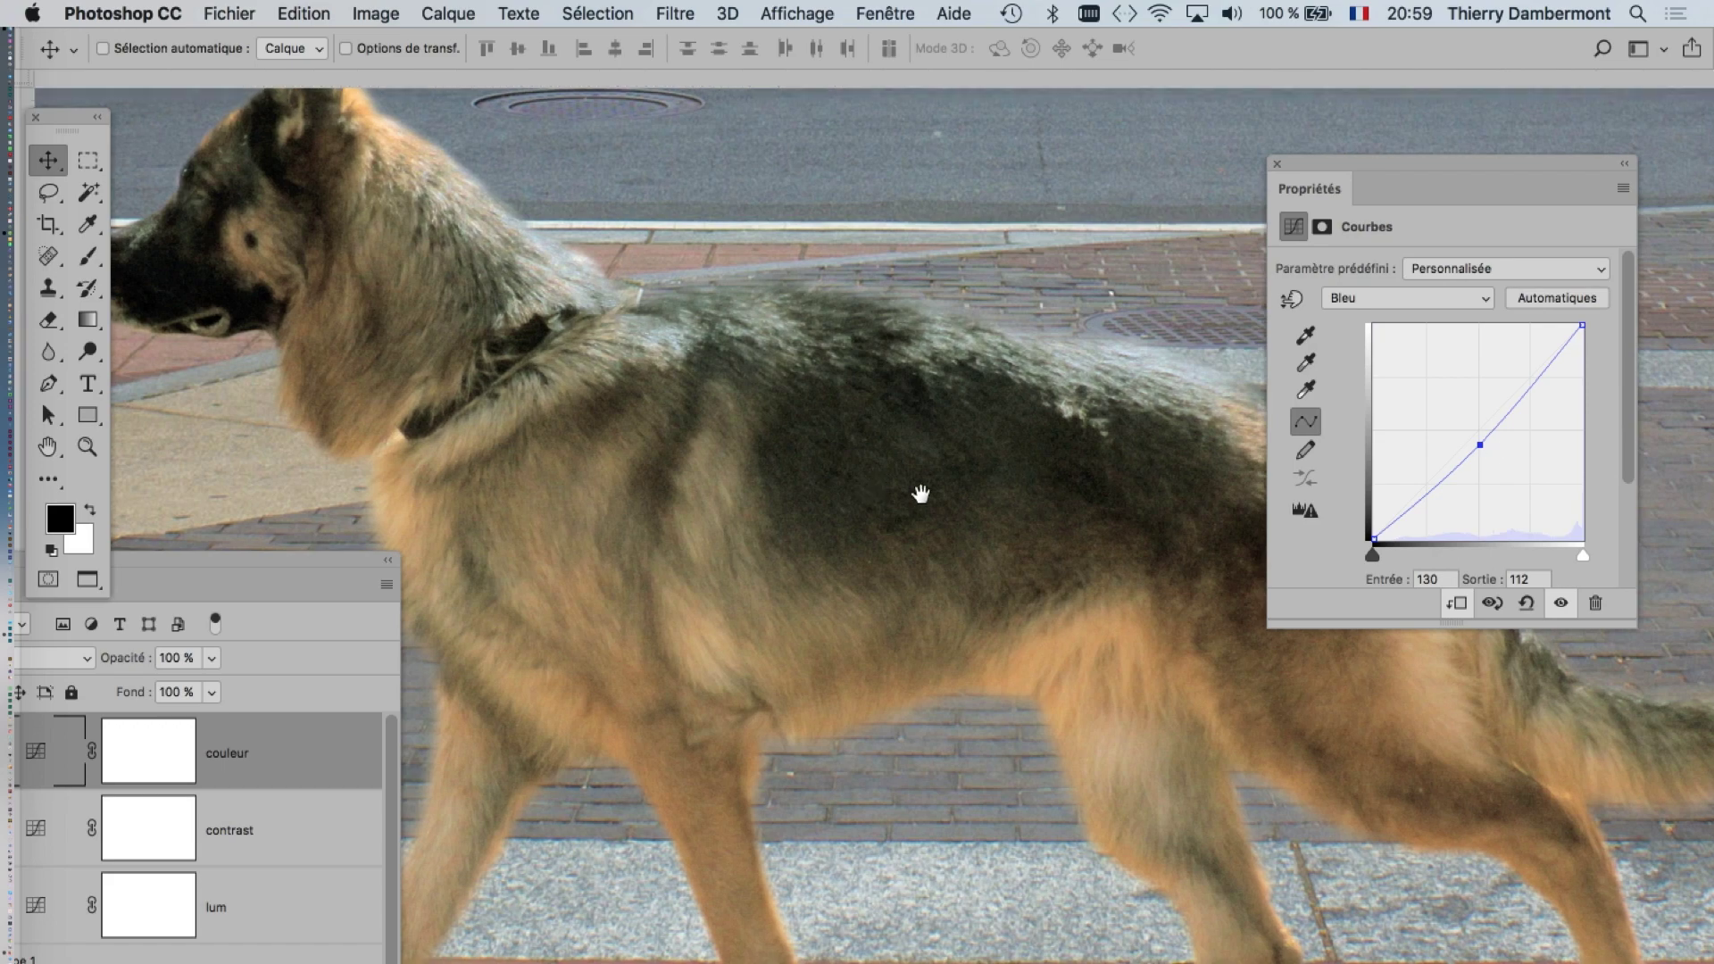
drag(876, 490, 1015, 518)
key(super+r)
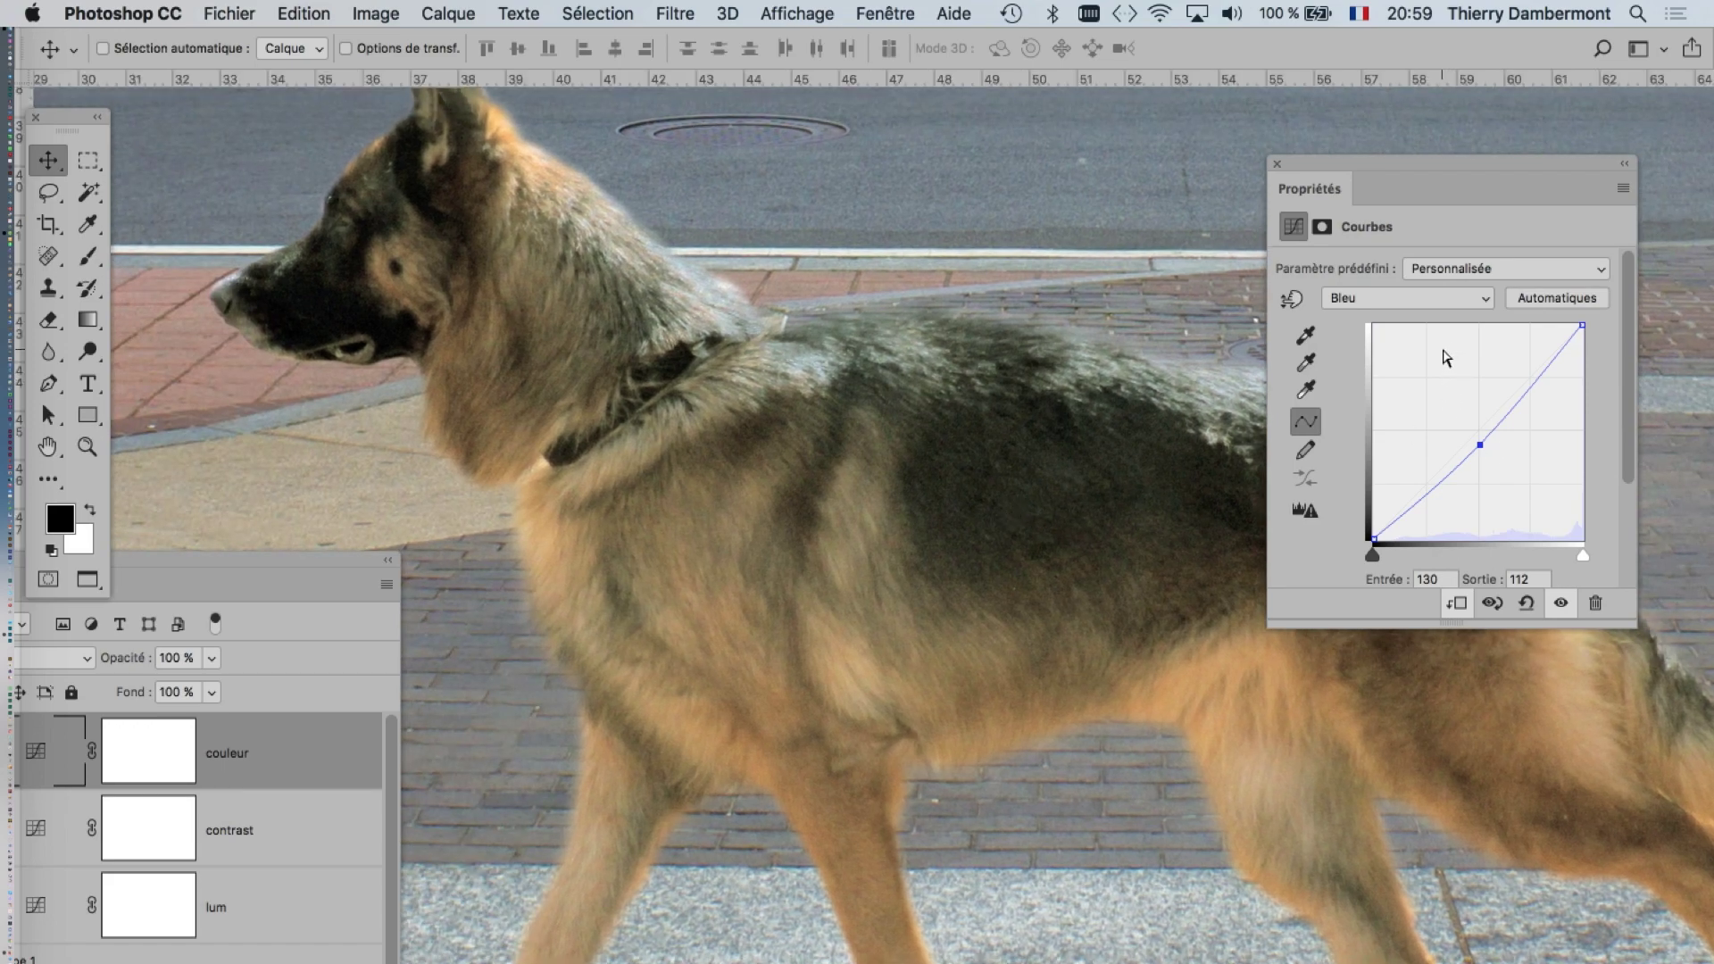
drag(1364, 183, 1290, 172)
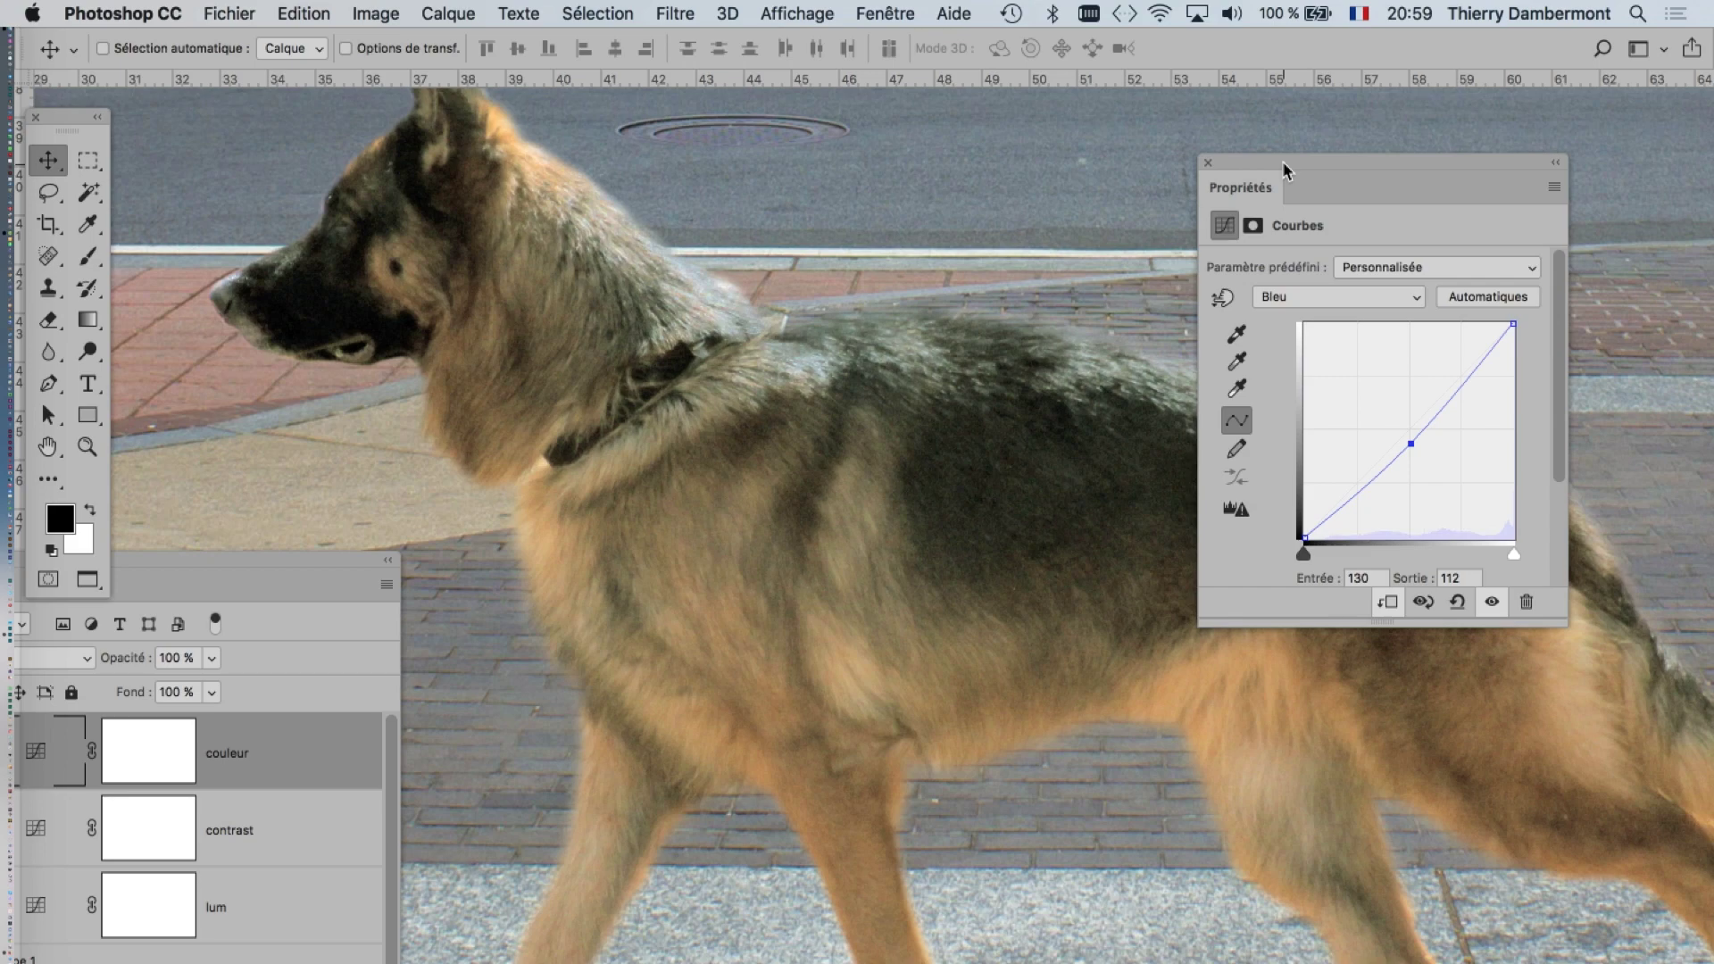
- Lift the red curve to warm the dog and lower the blue point slightly
key(alt+3)
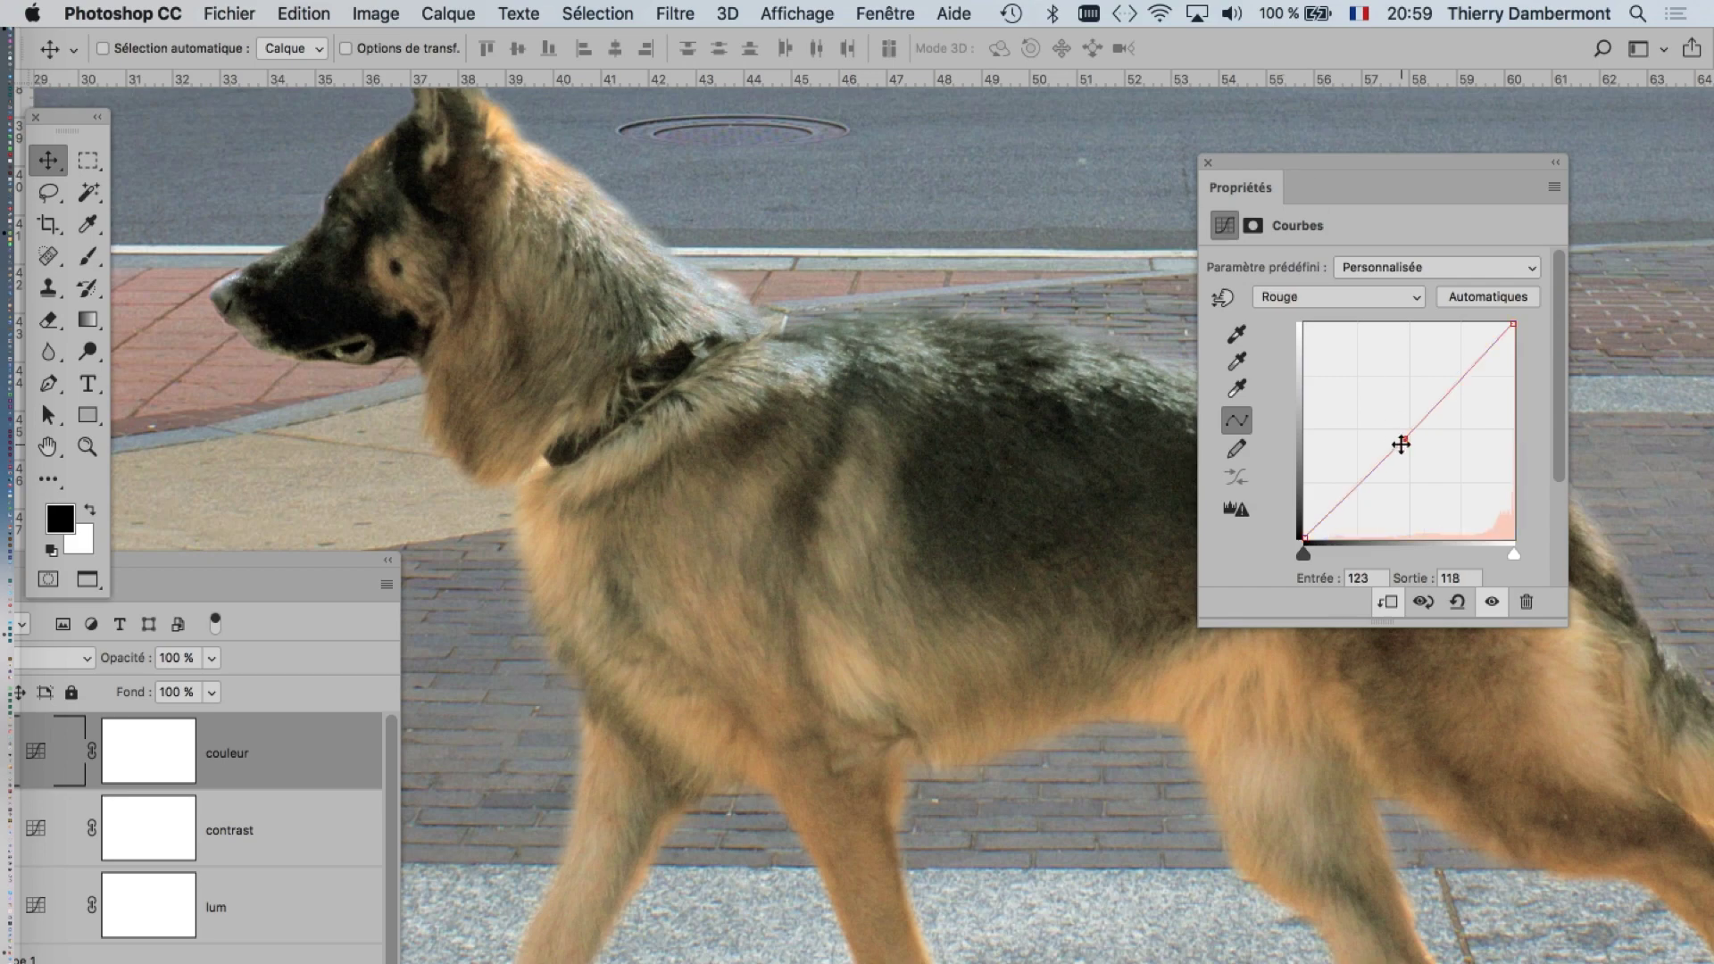
drag(1396, 445, 1393, 420)
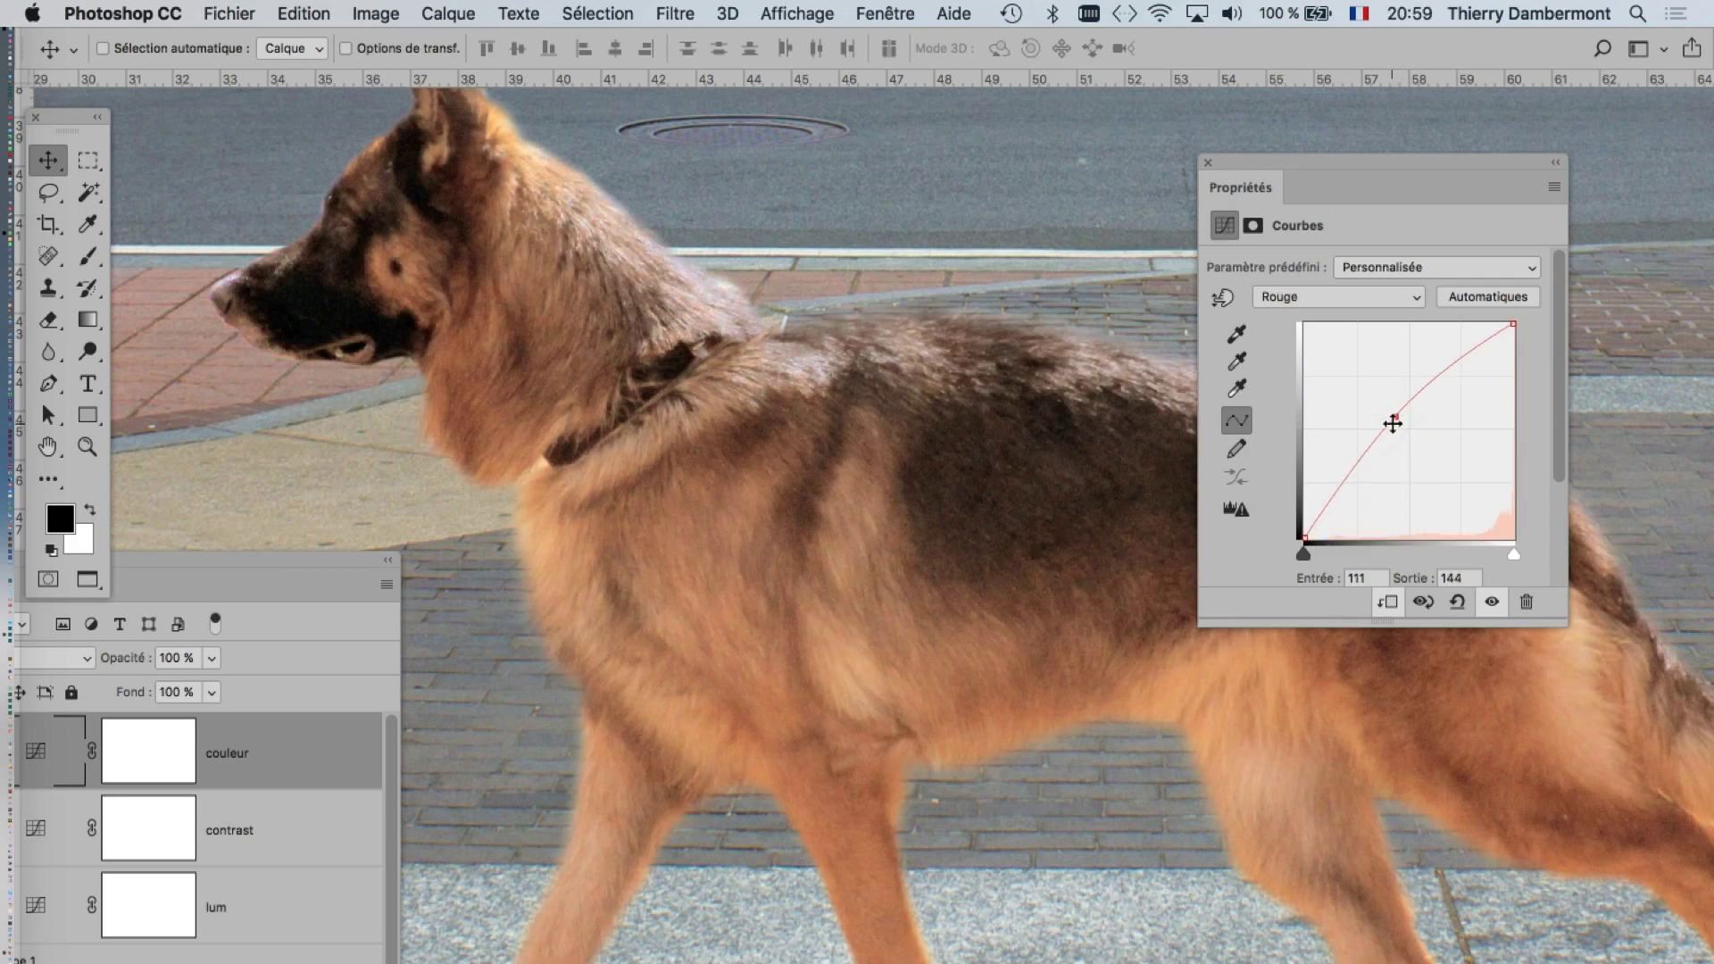
key(alt+5)
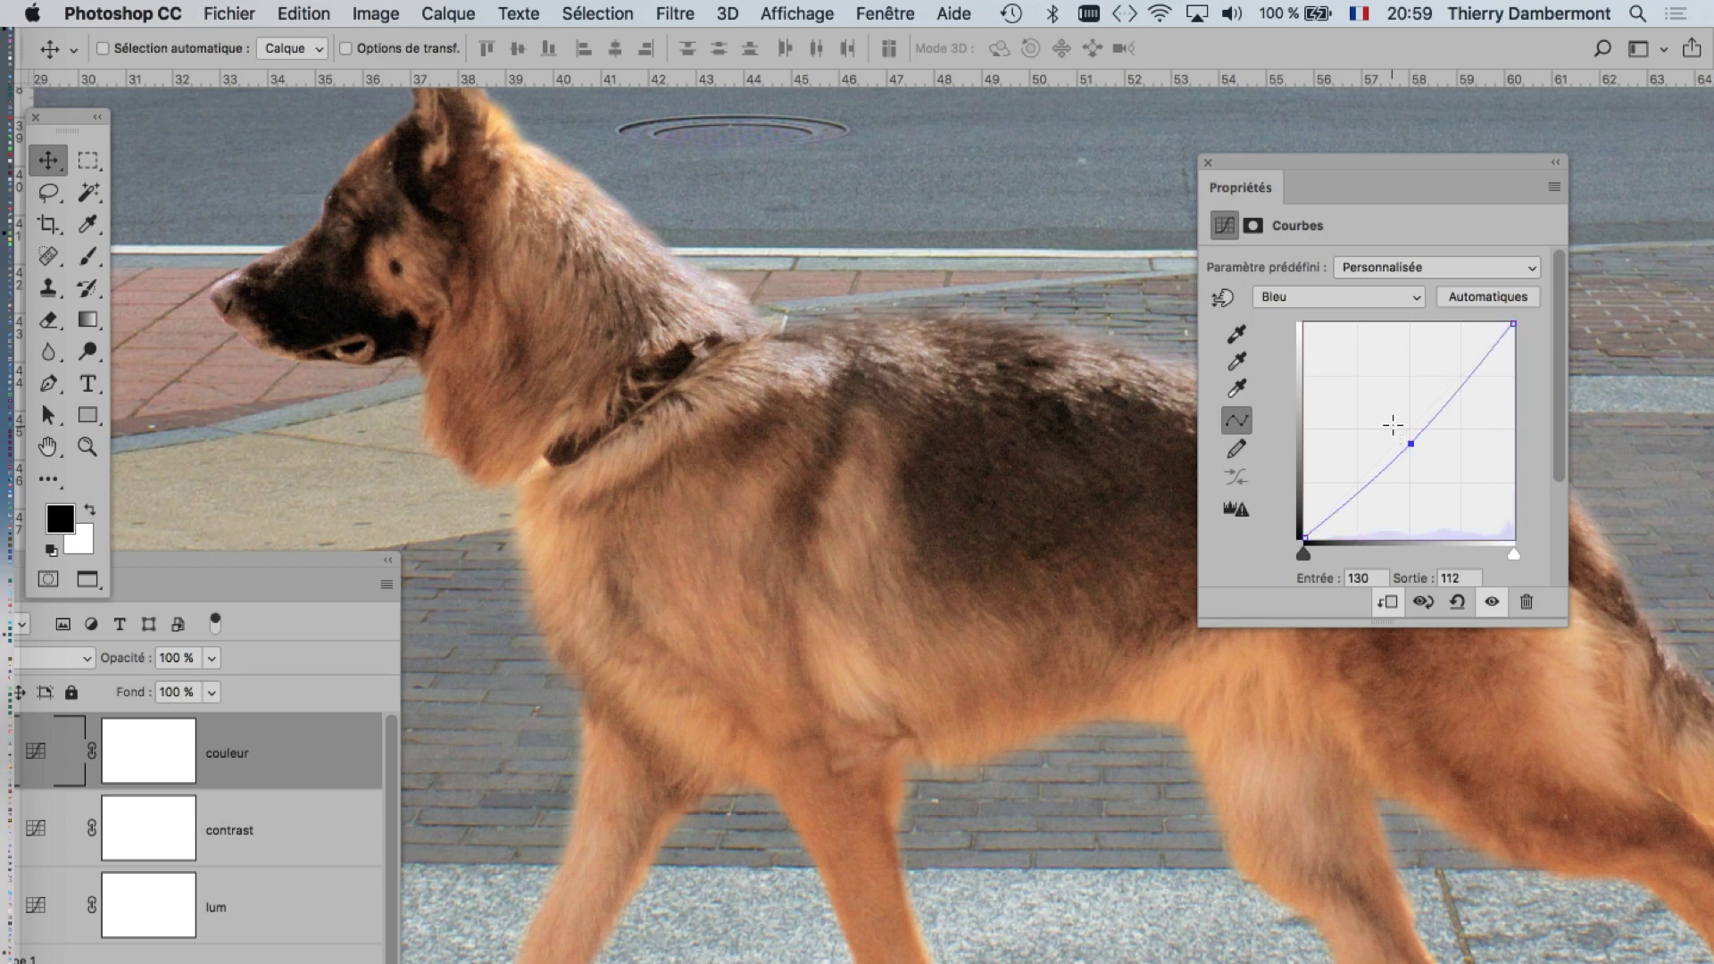
drag(1409, 439, 1412, 471)
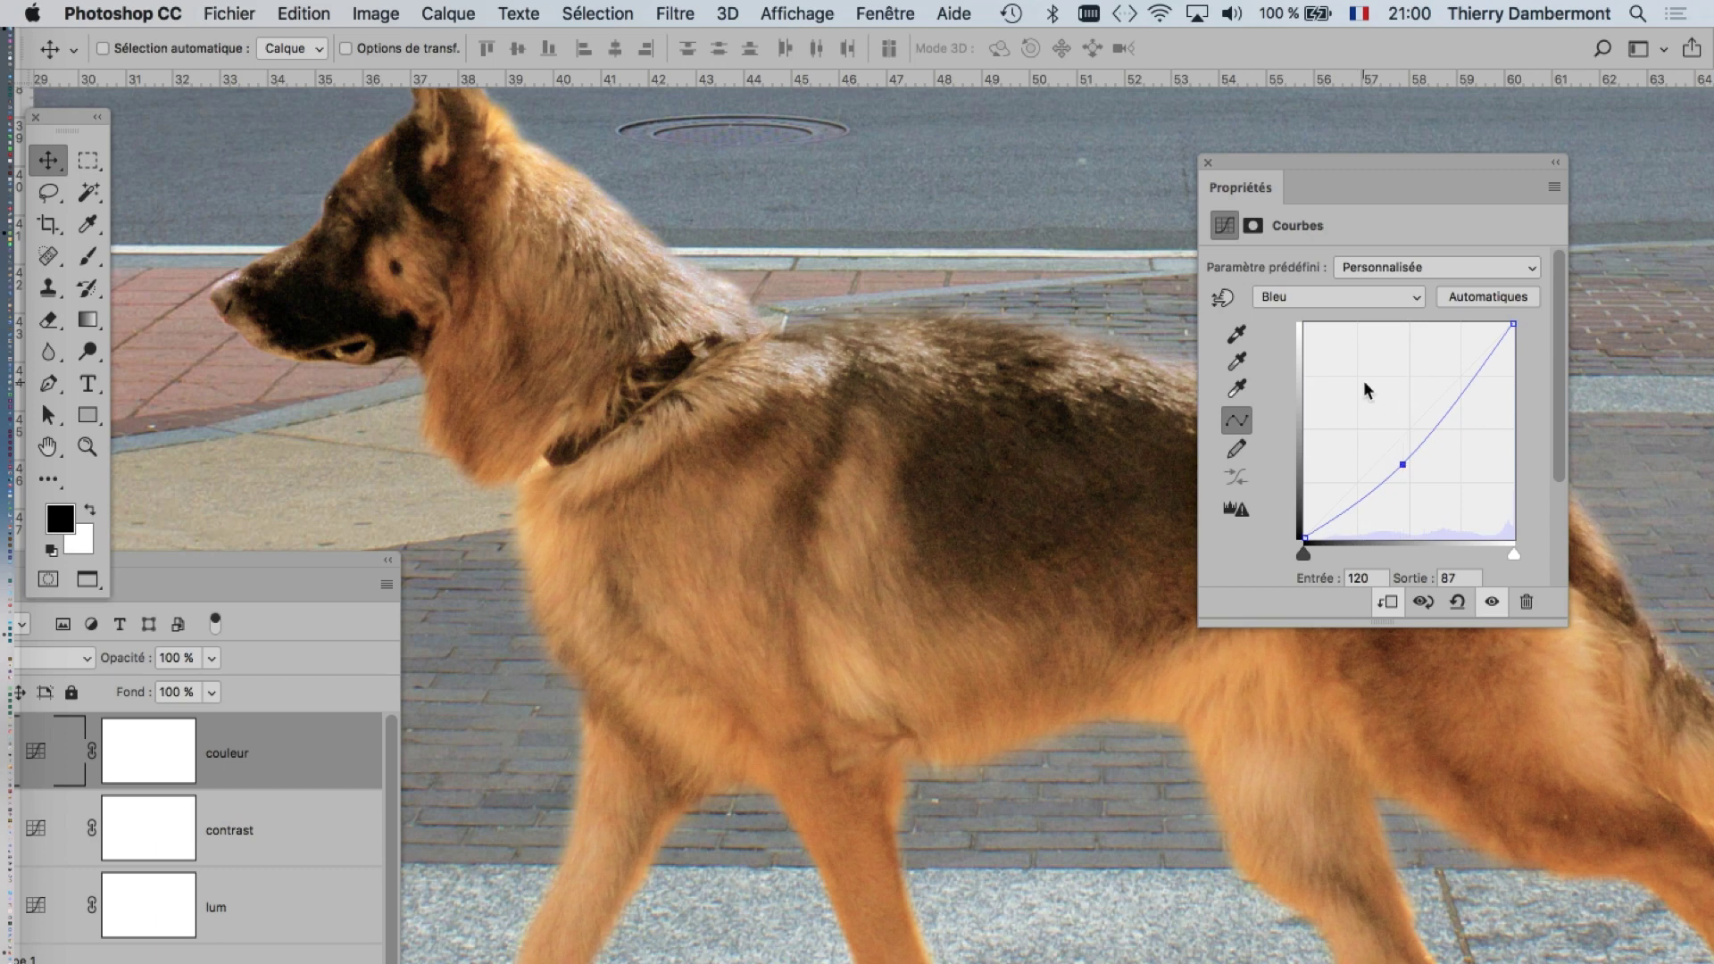
- Lift the green curve slightly and settle blue near 127 in, 113 out
click(1314, 296)
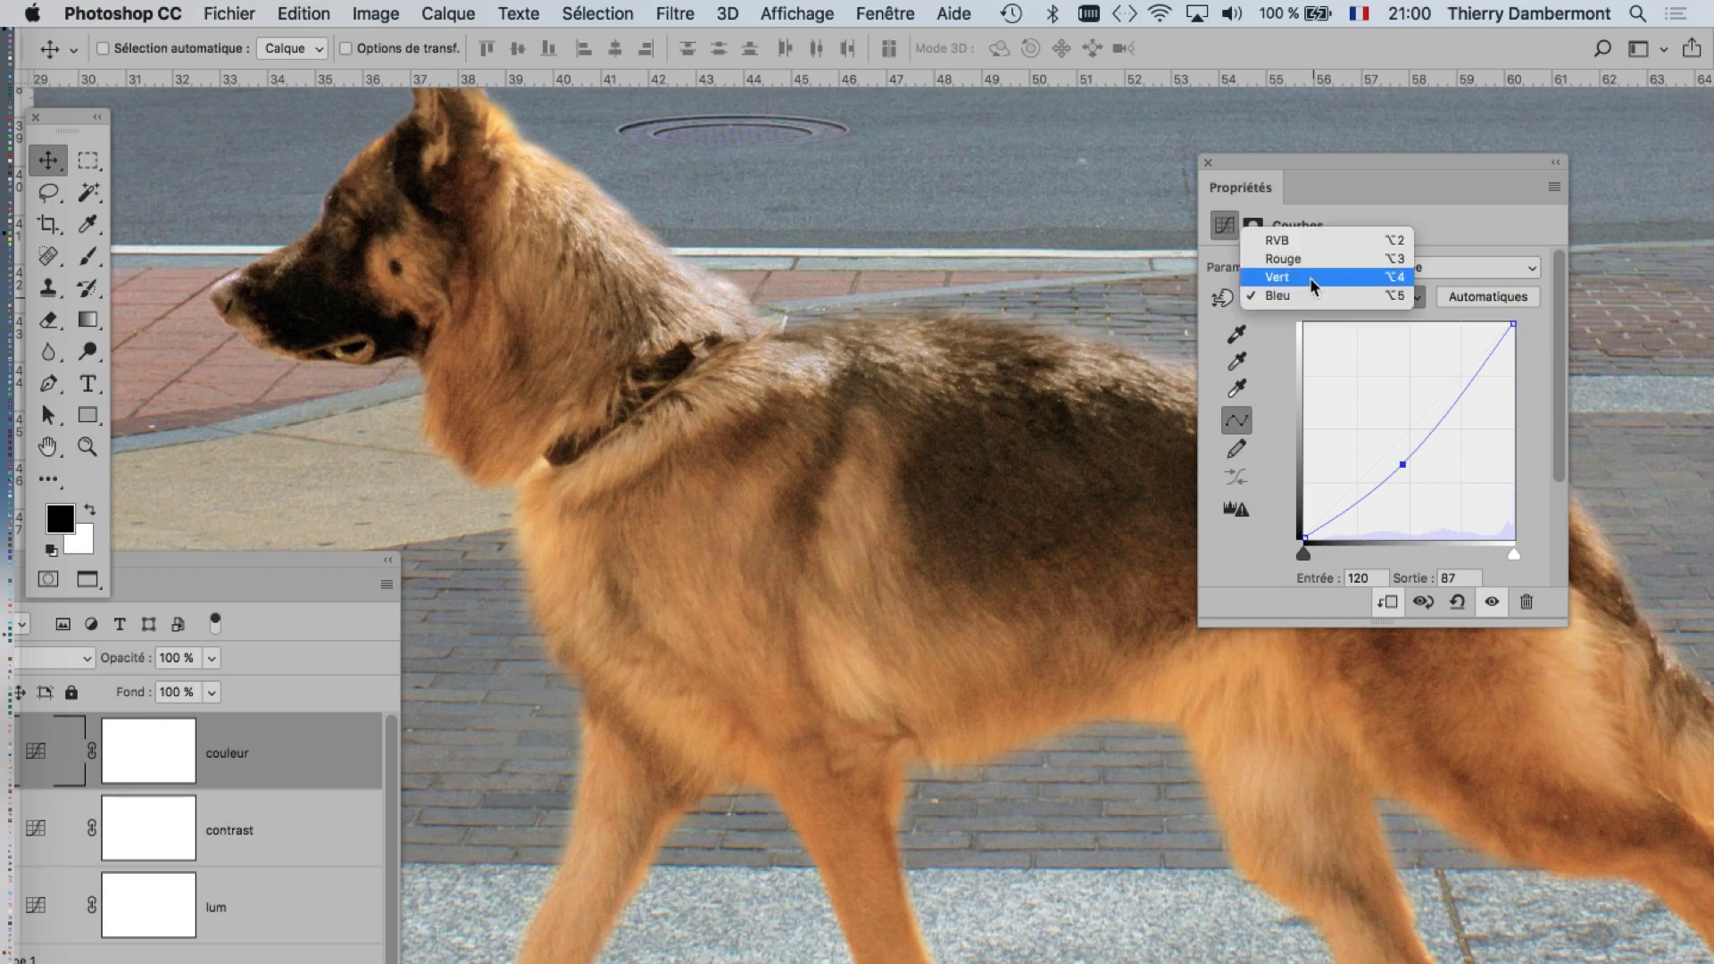
click(1314, 285)
drag(1393, 442, 1417, 412)
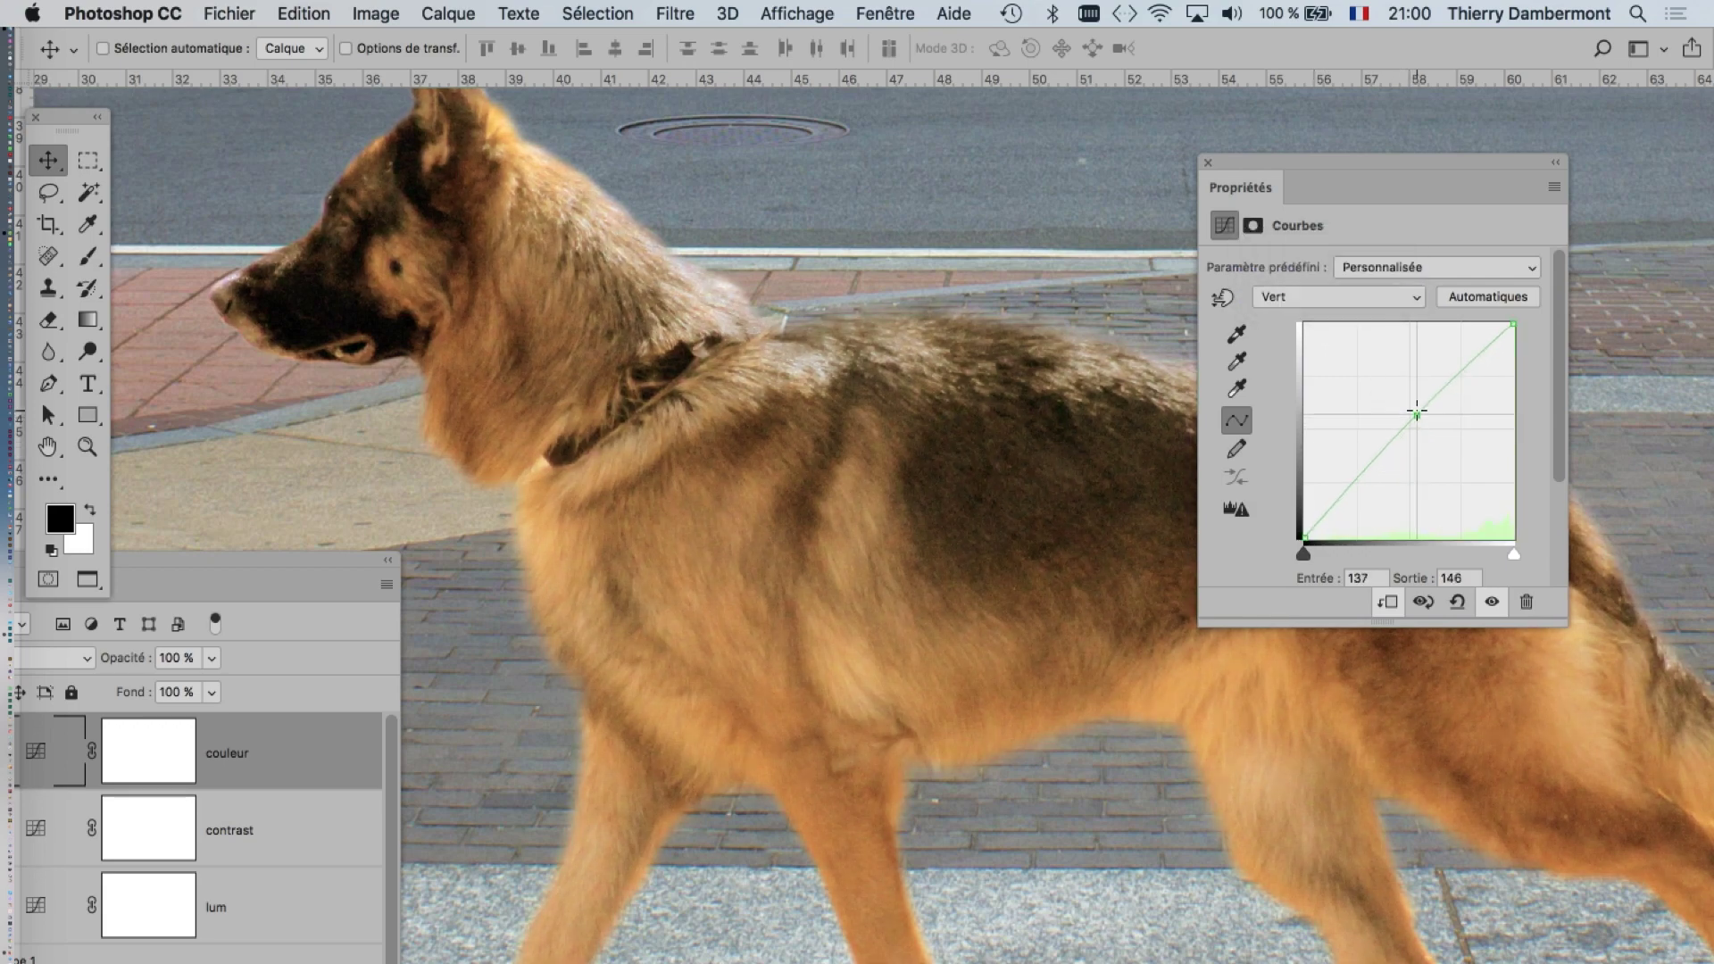
click(1292, 294)
click(1308, 325)
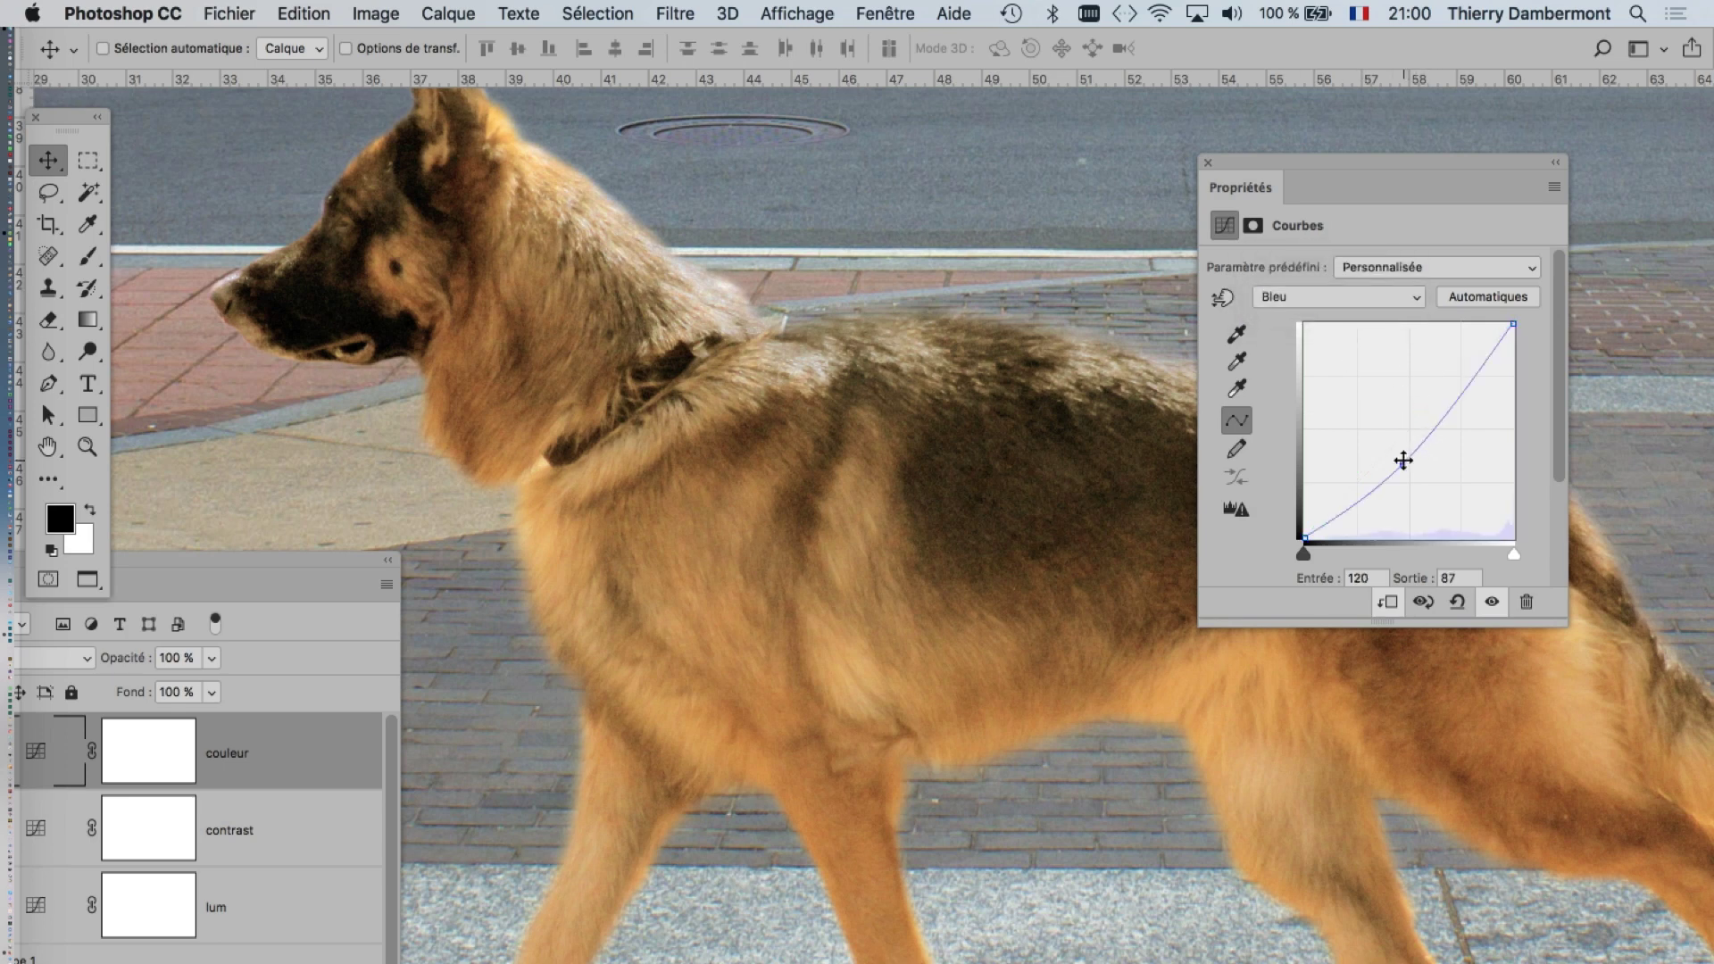
drag(1404, 460, 1410, 438)
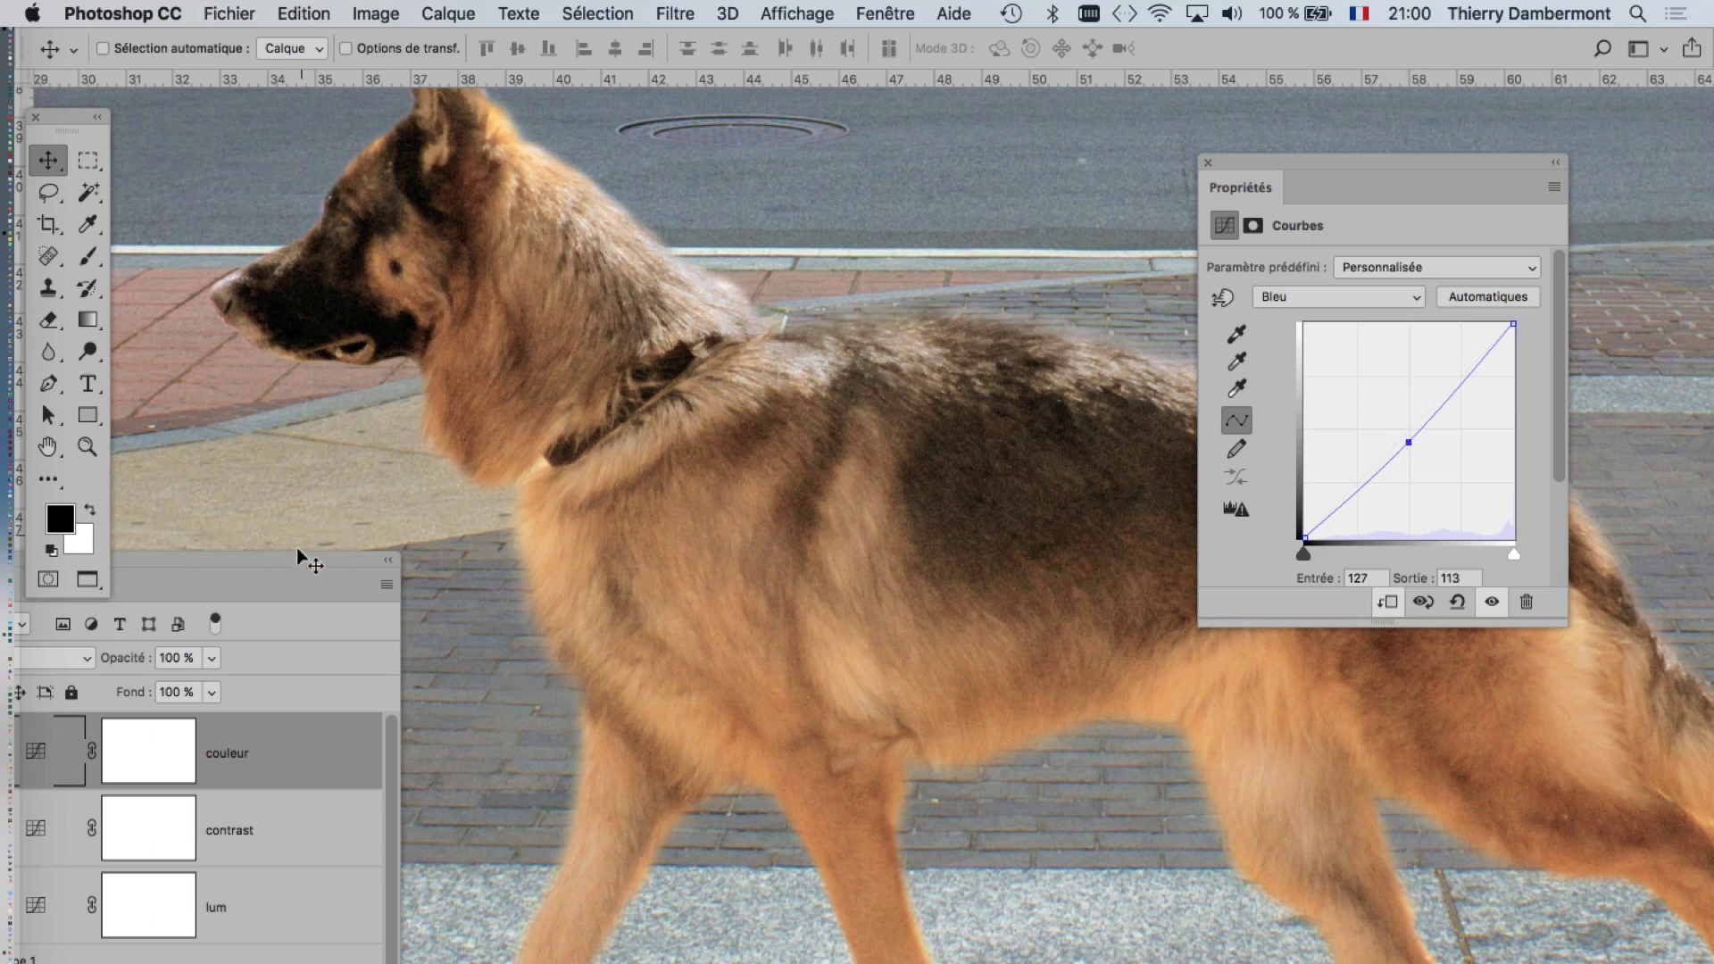
drag(295, 575, 738, 297)
- Set both the contrast and lum layers' blend mode to Normal
click(488, 563)
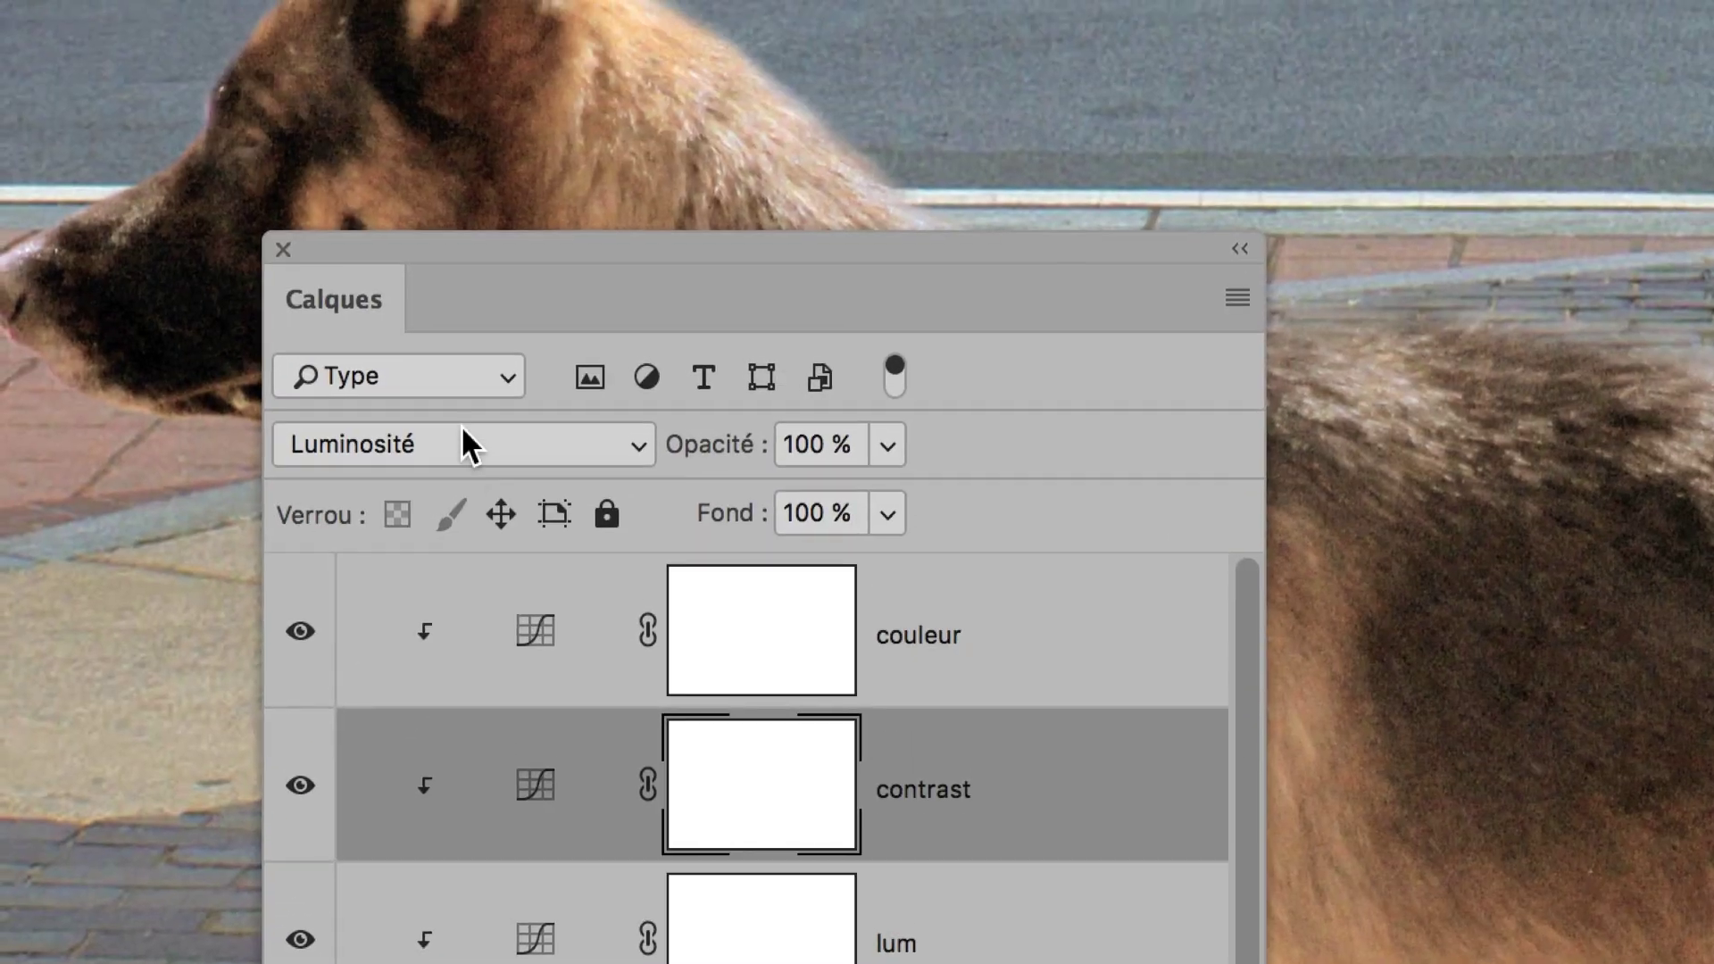
click(452, 376)
scroll(461, 431, up, 5)
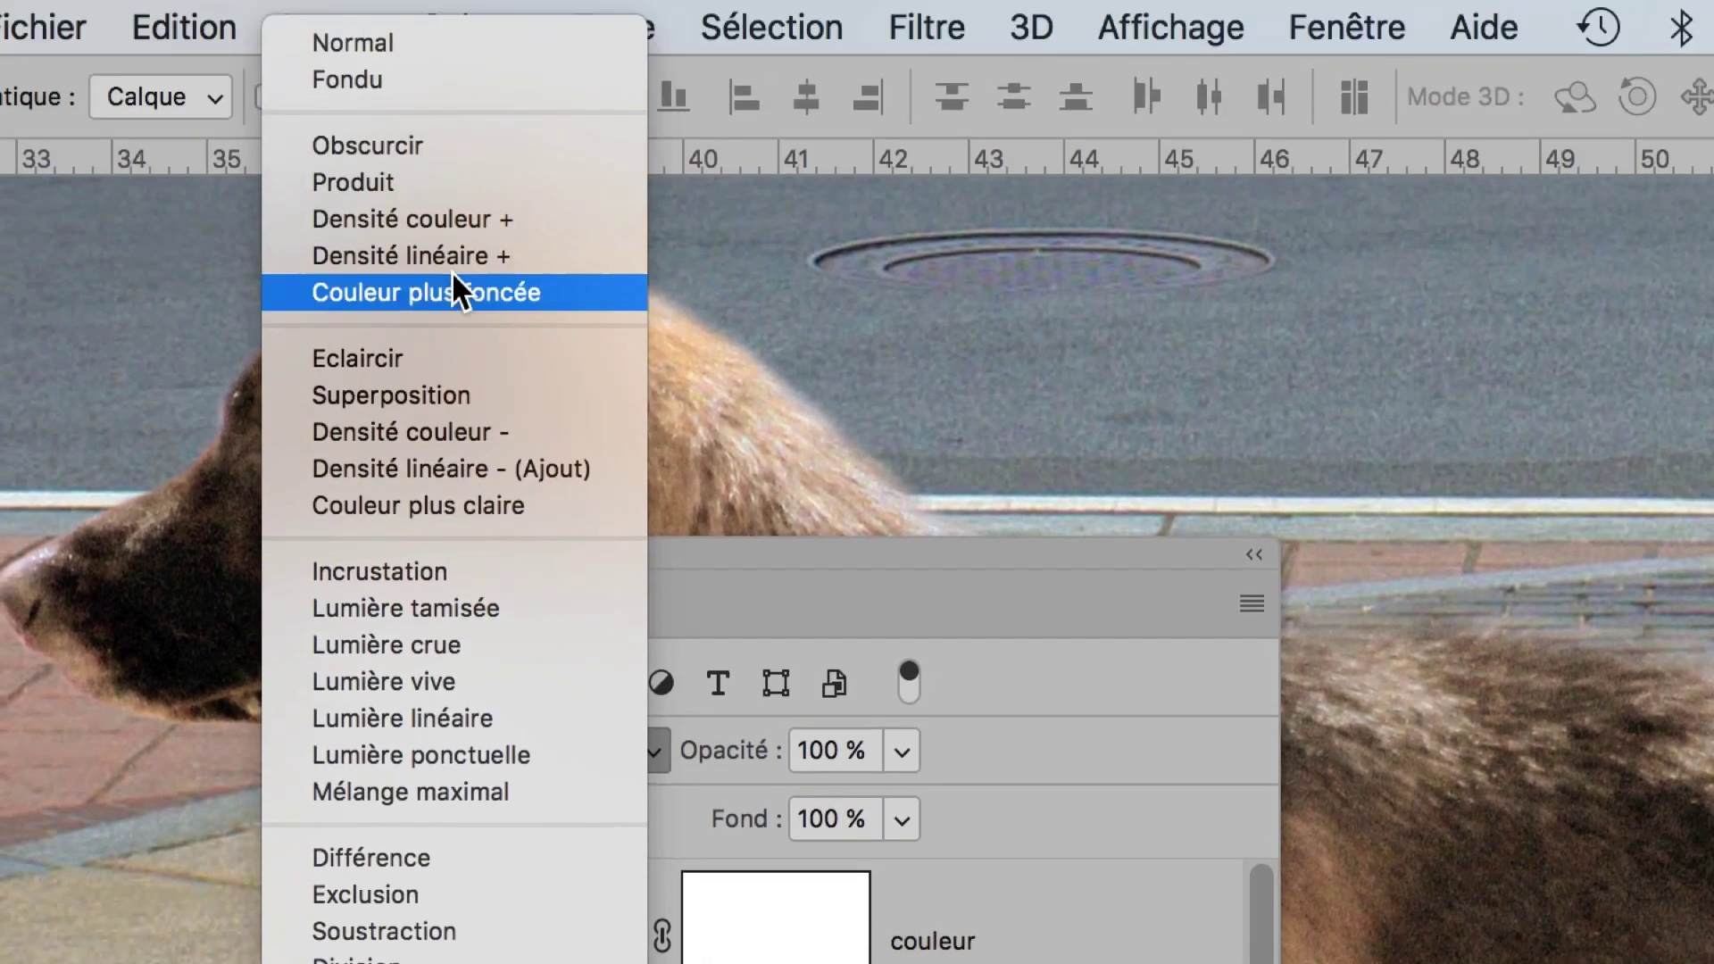
click(460, 50)
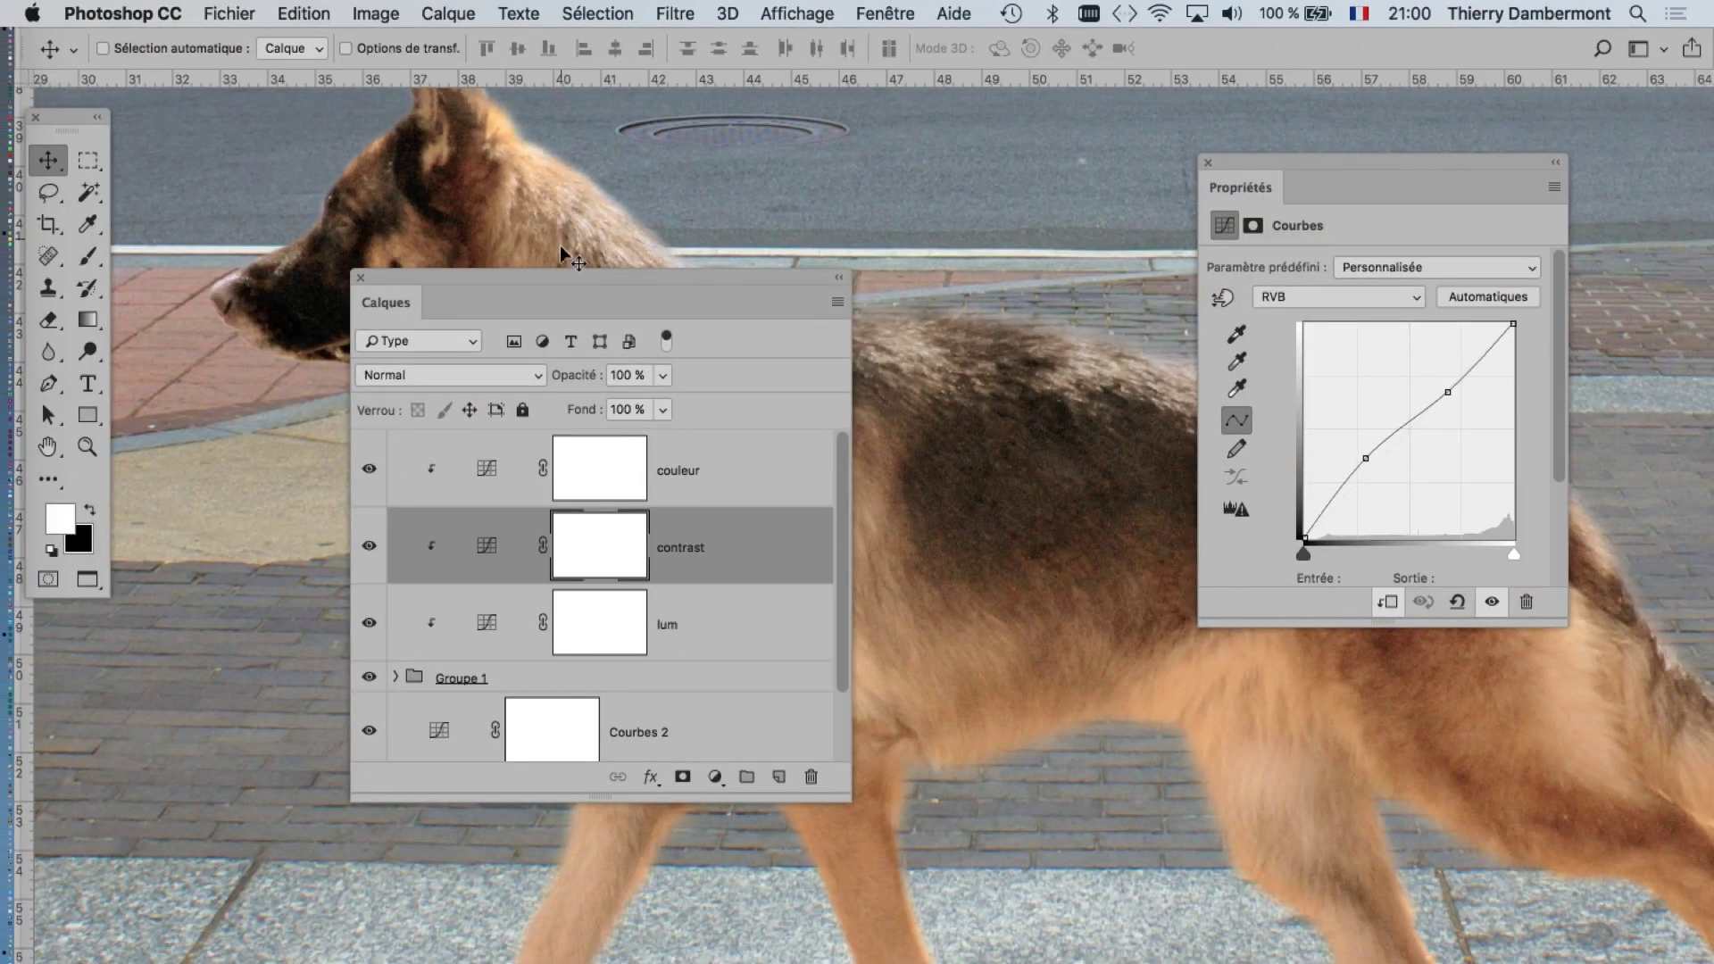
click(461, 605)
click(465, 376)
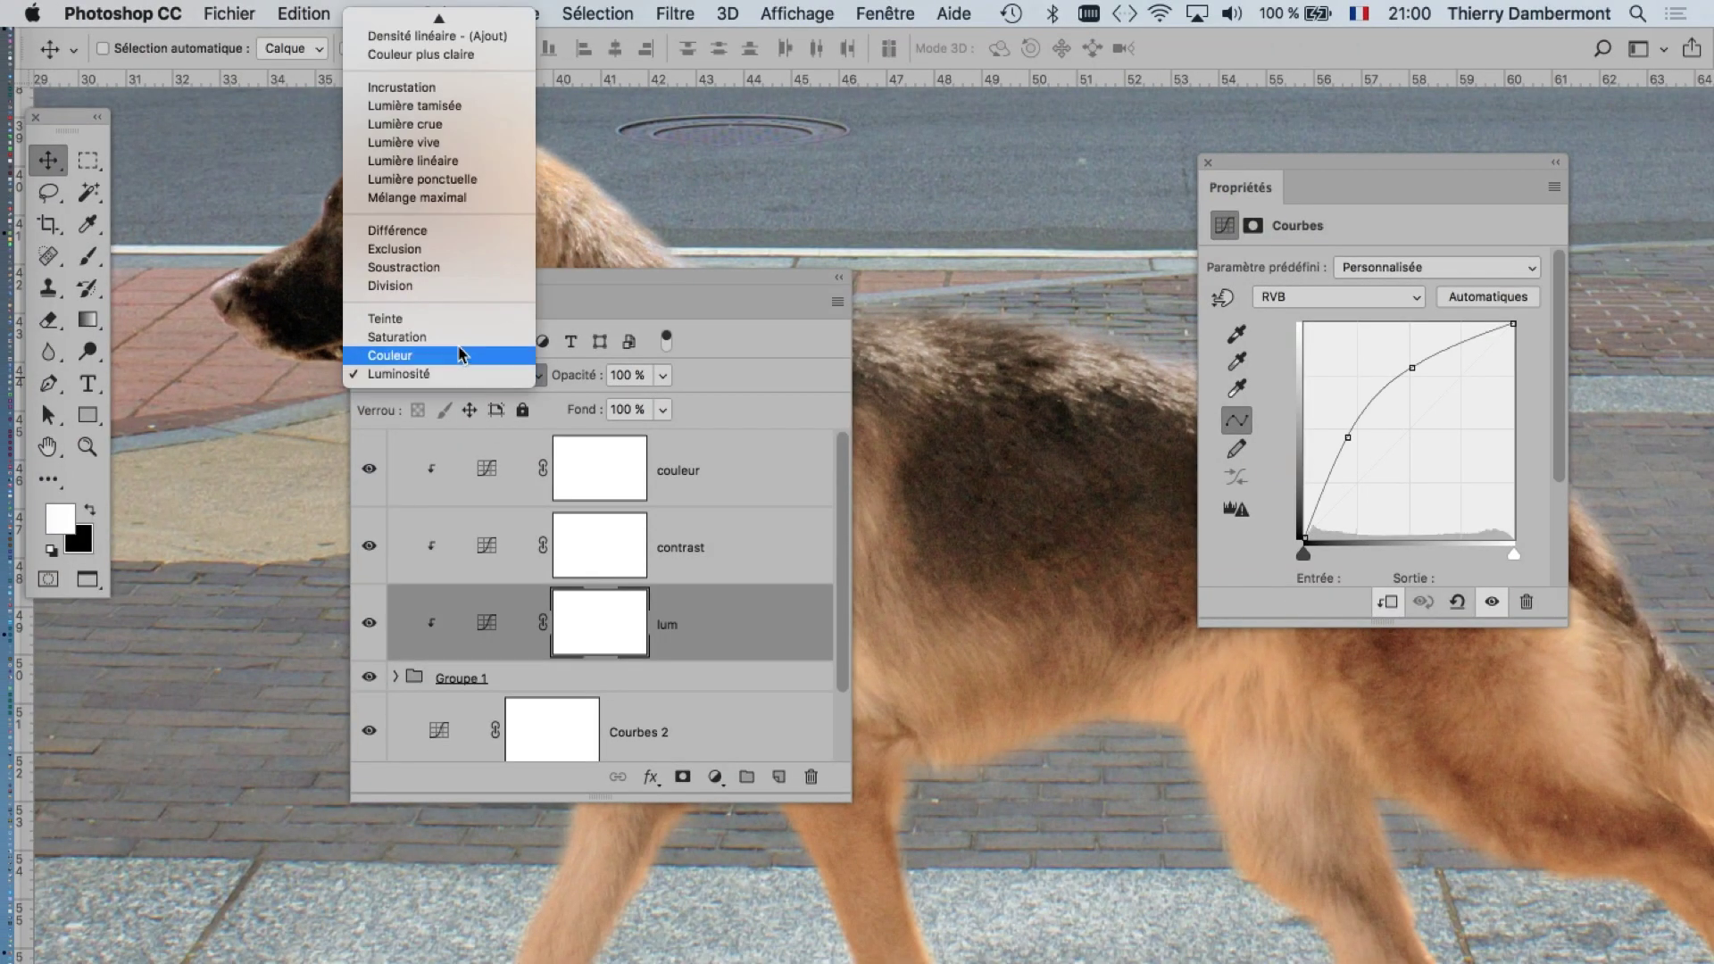
click(402, 19)
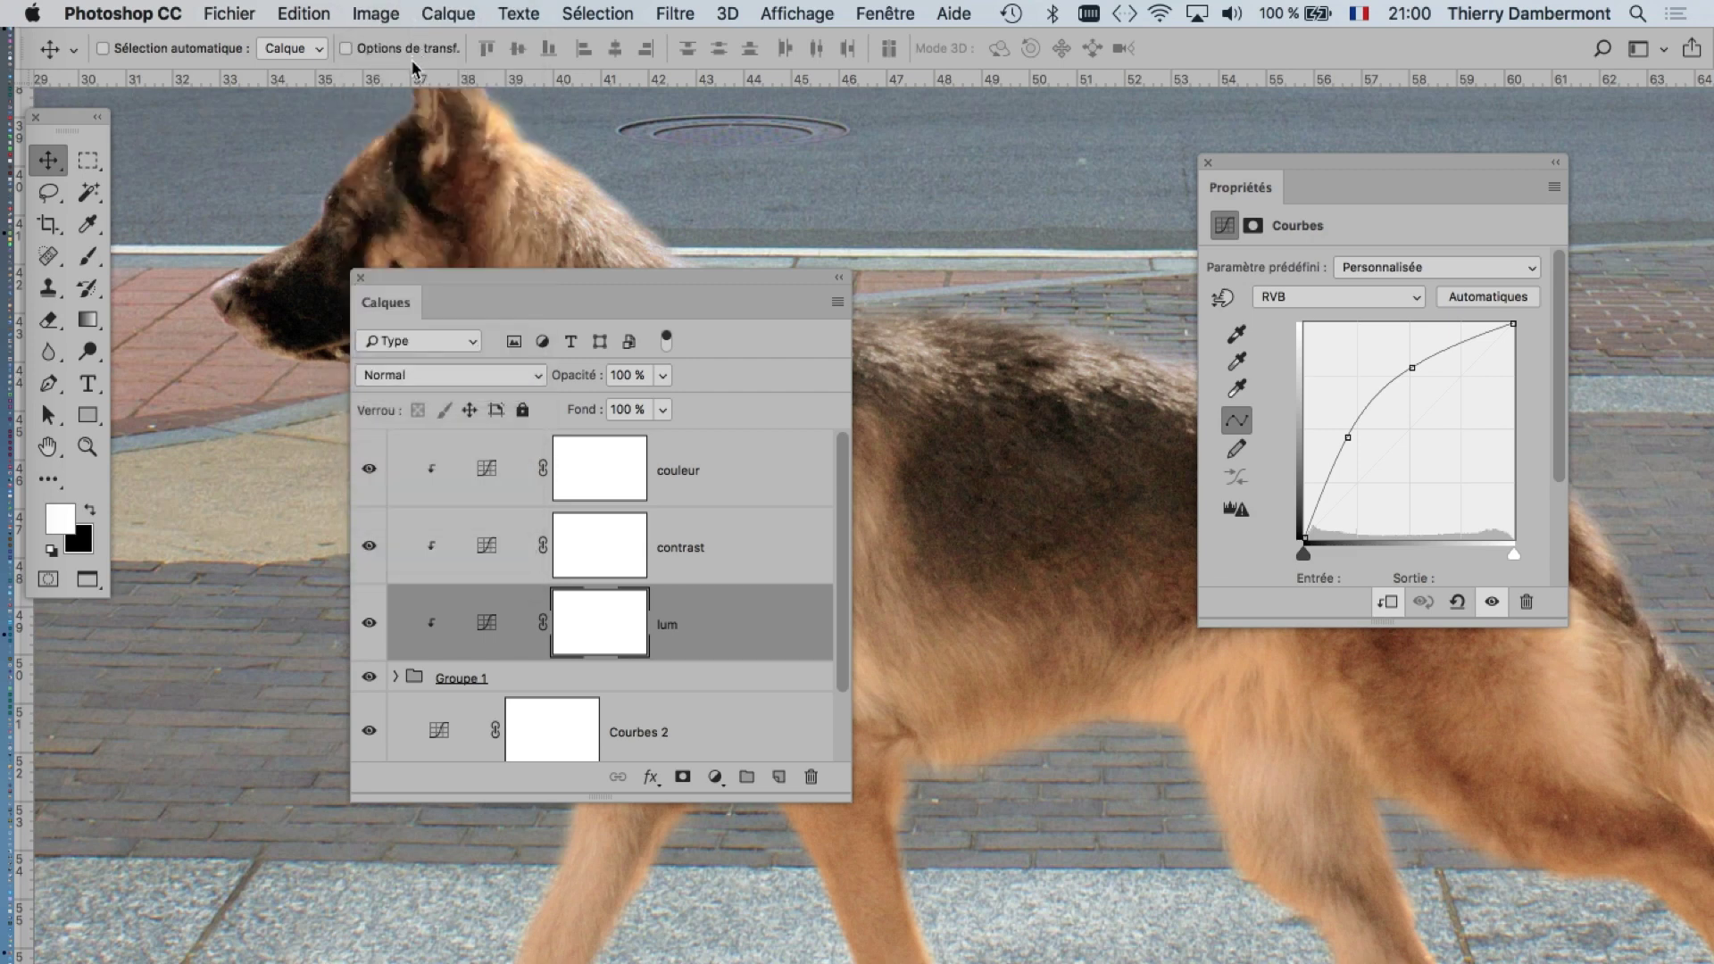
- Compare the contrast and lum curves, then select the couleur layer
drag(669, 275, 520, 431)
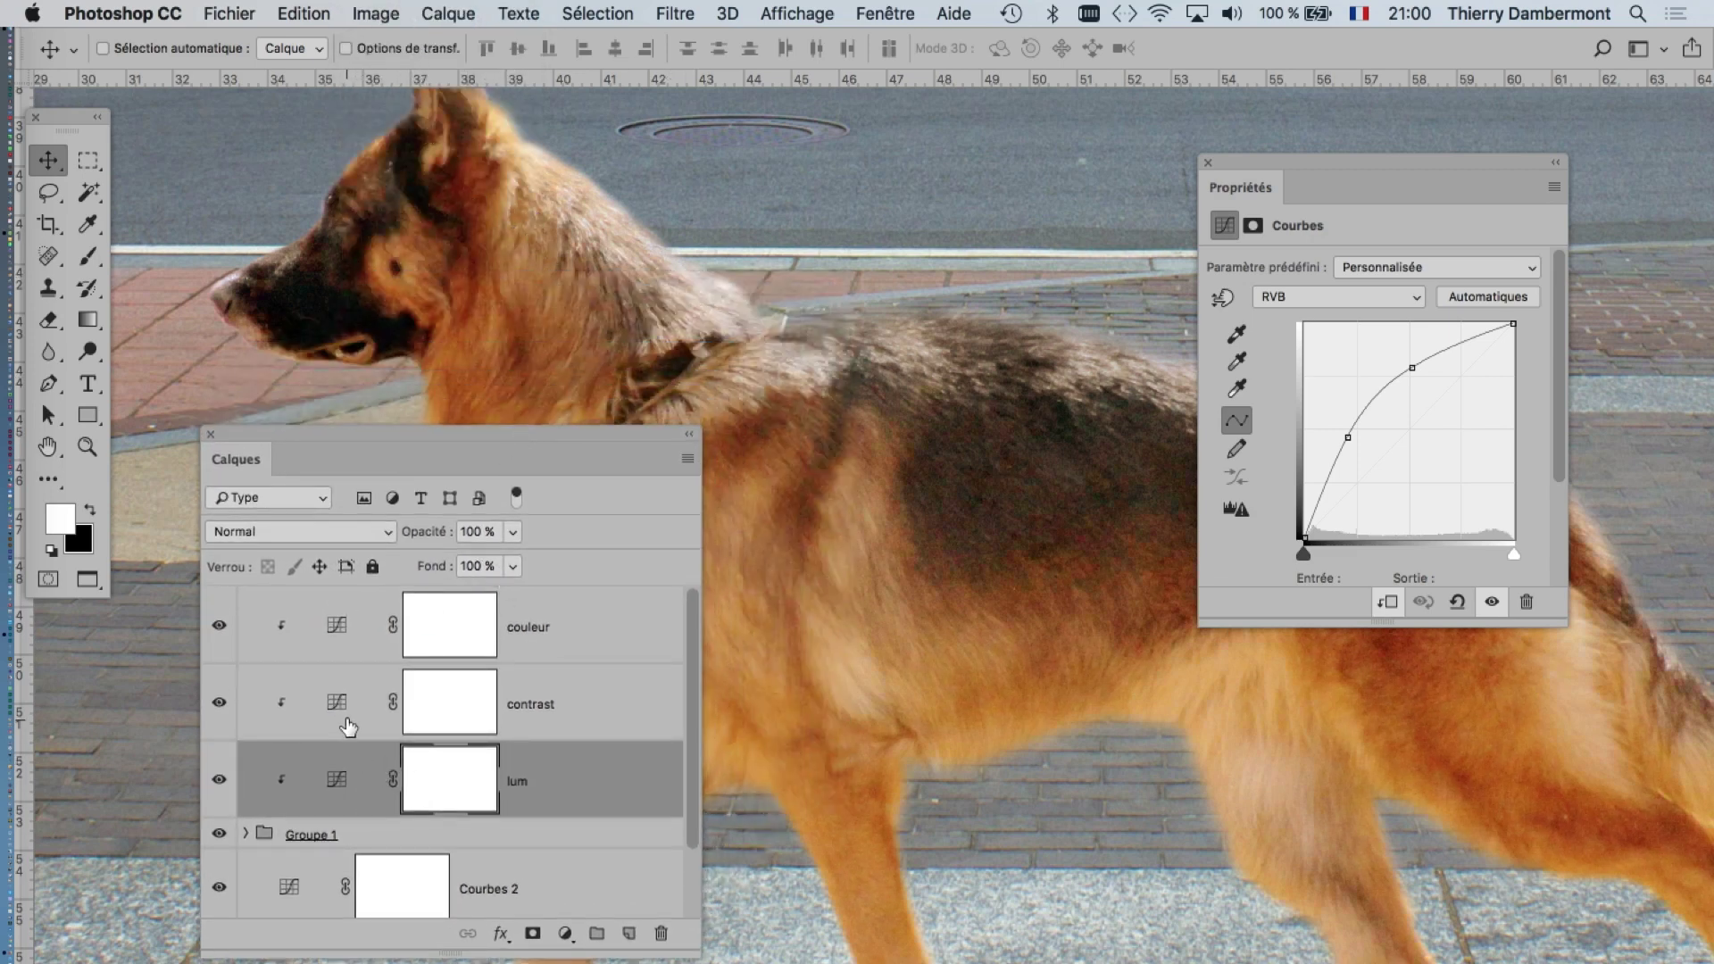
click(349, 727)
click(348, 770)
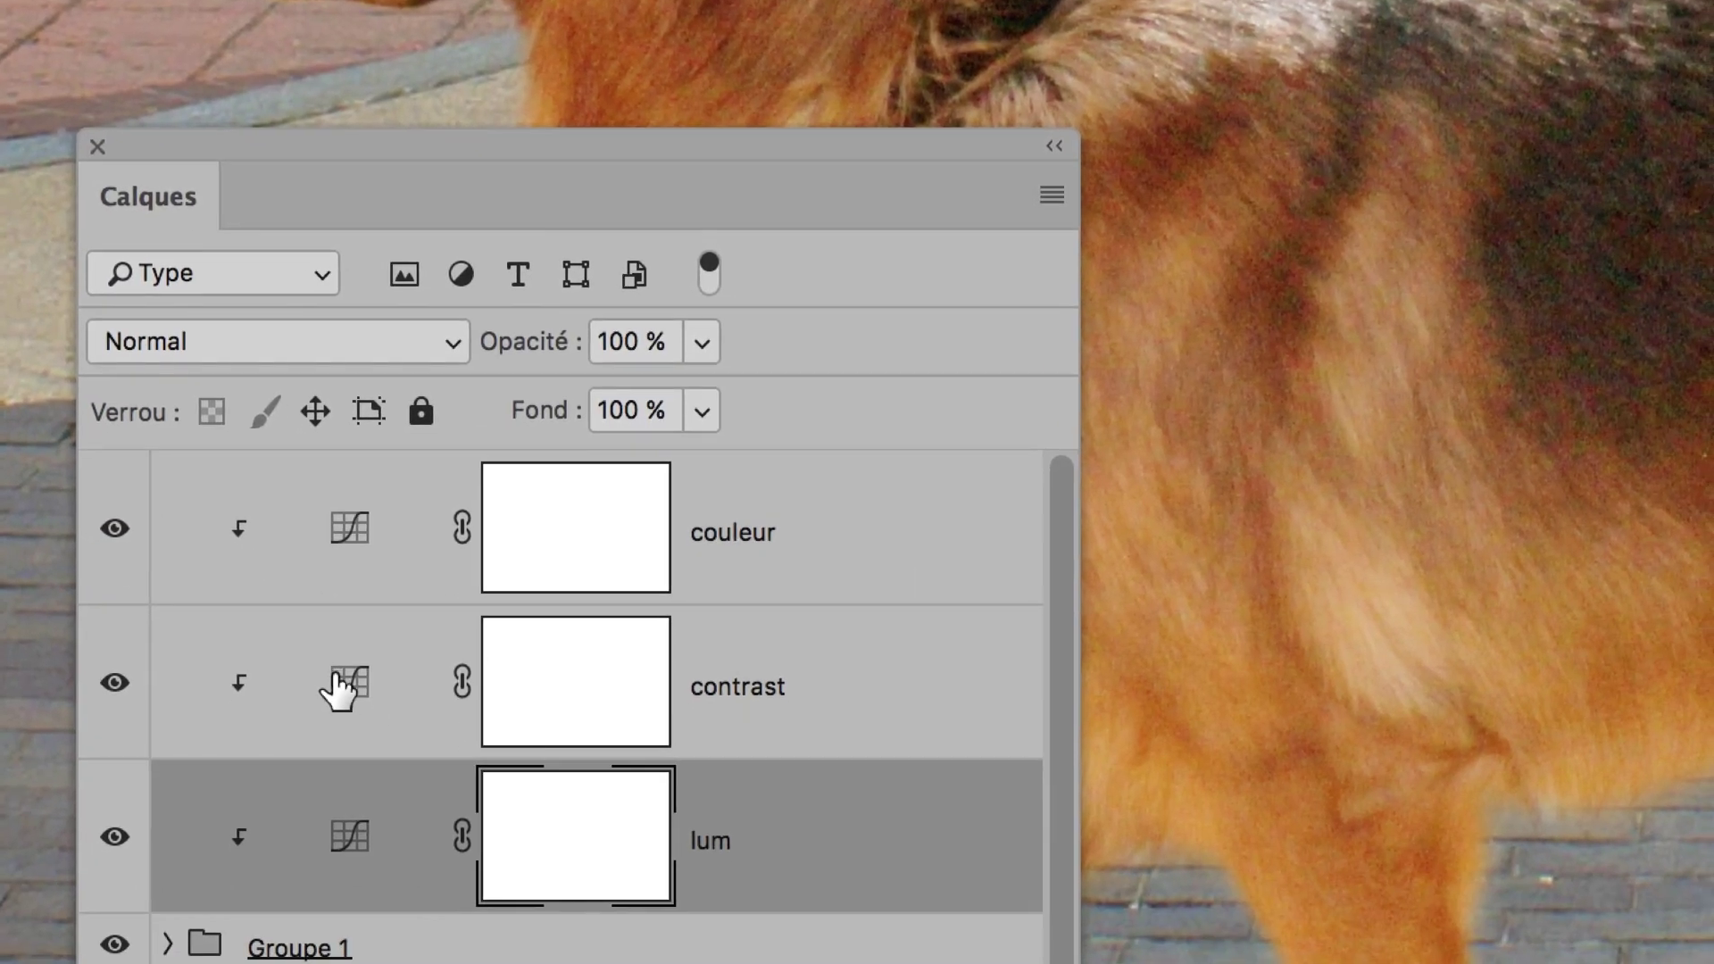
click(334, 700)
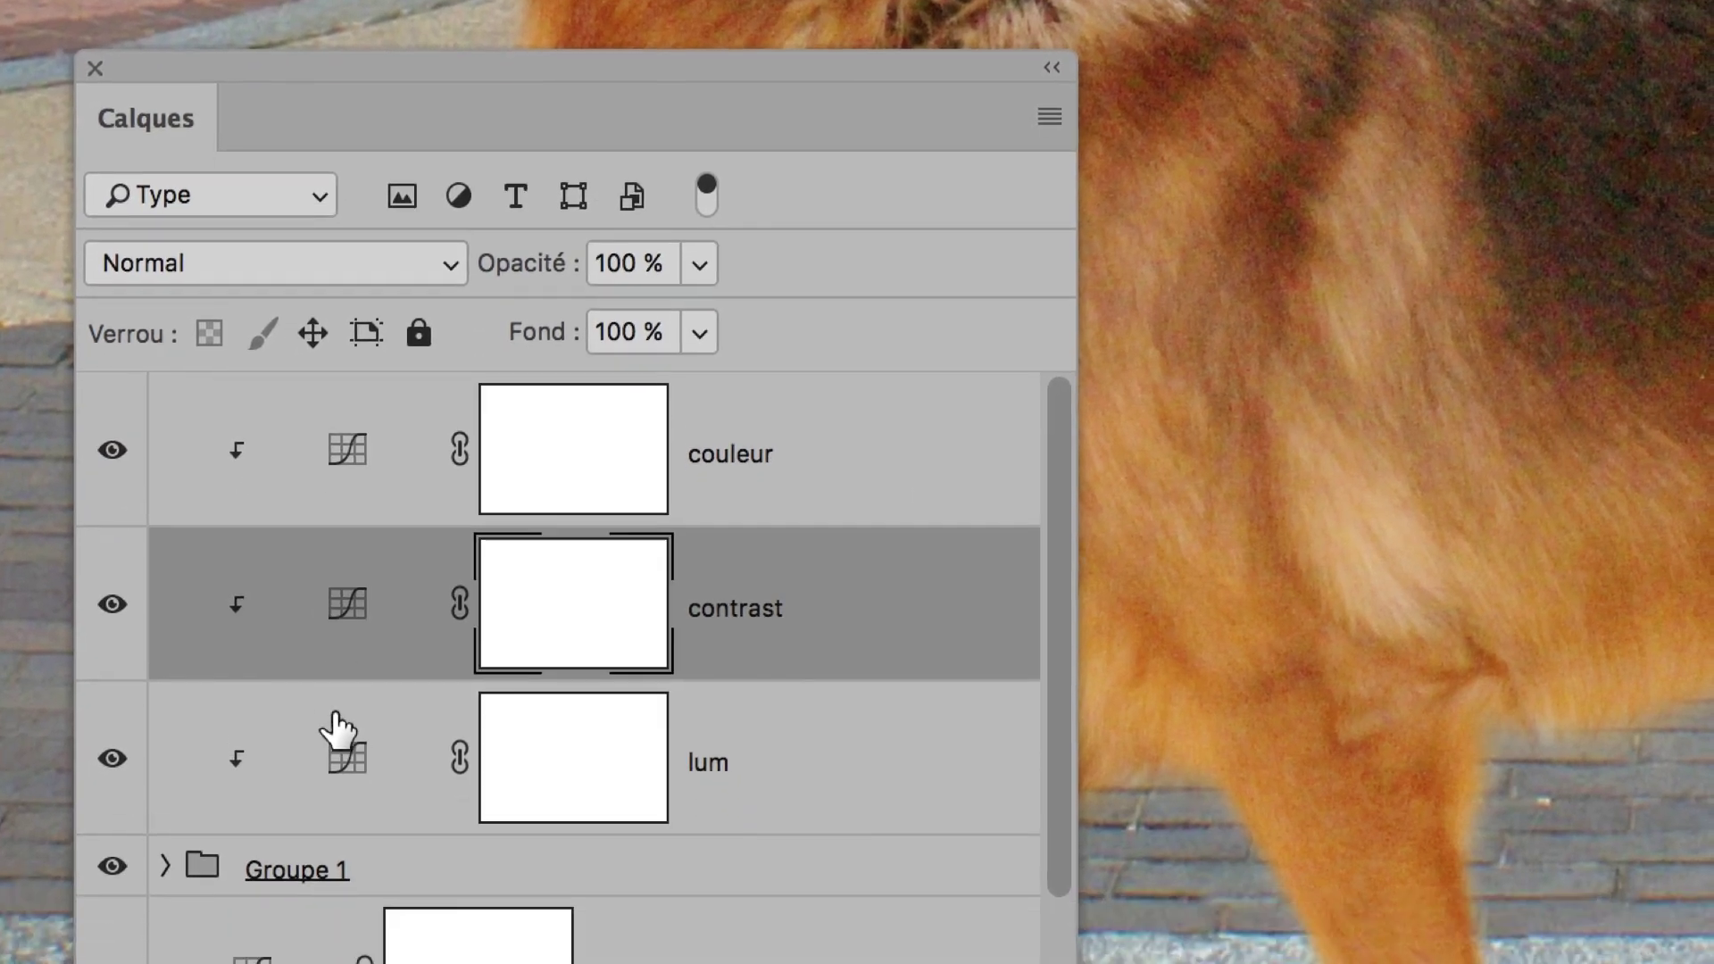
click(337, 808)
click(336, 692)
click(338, 649)
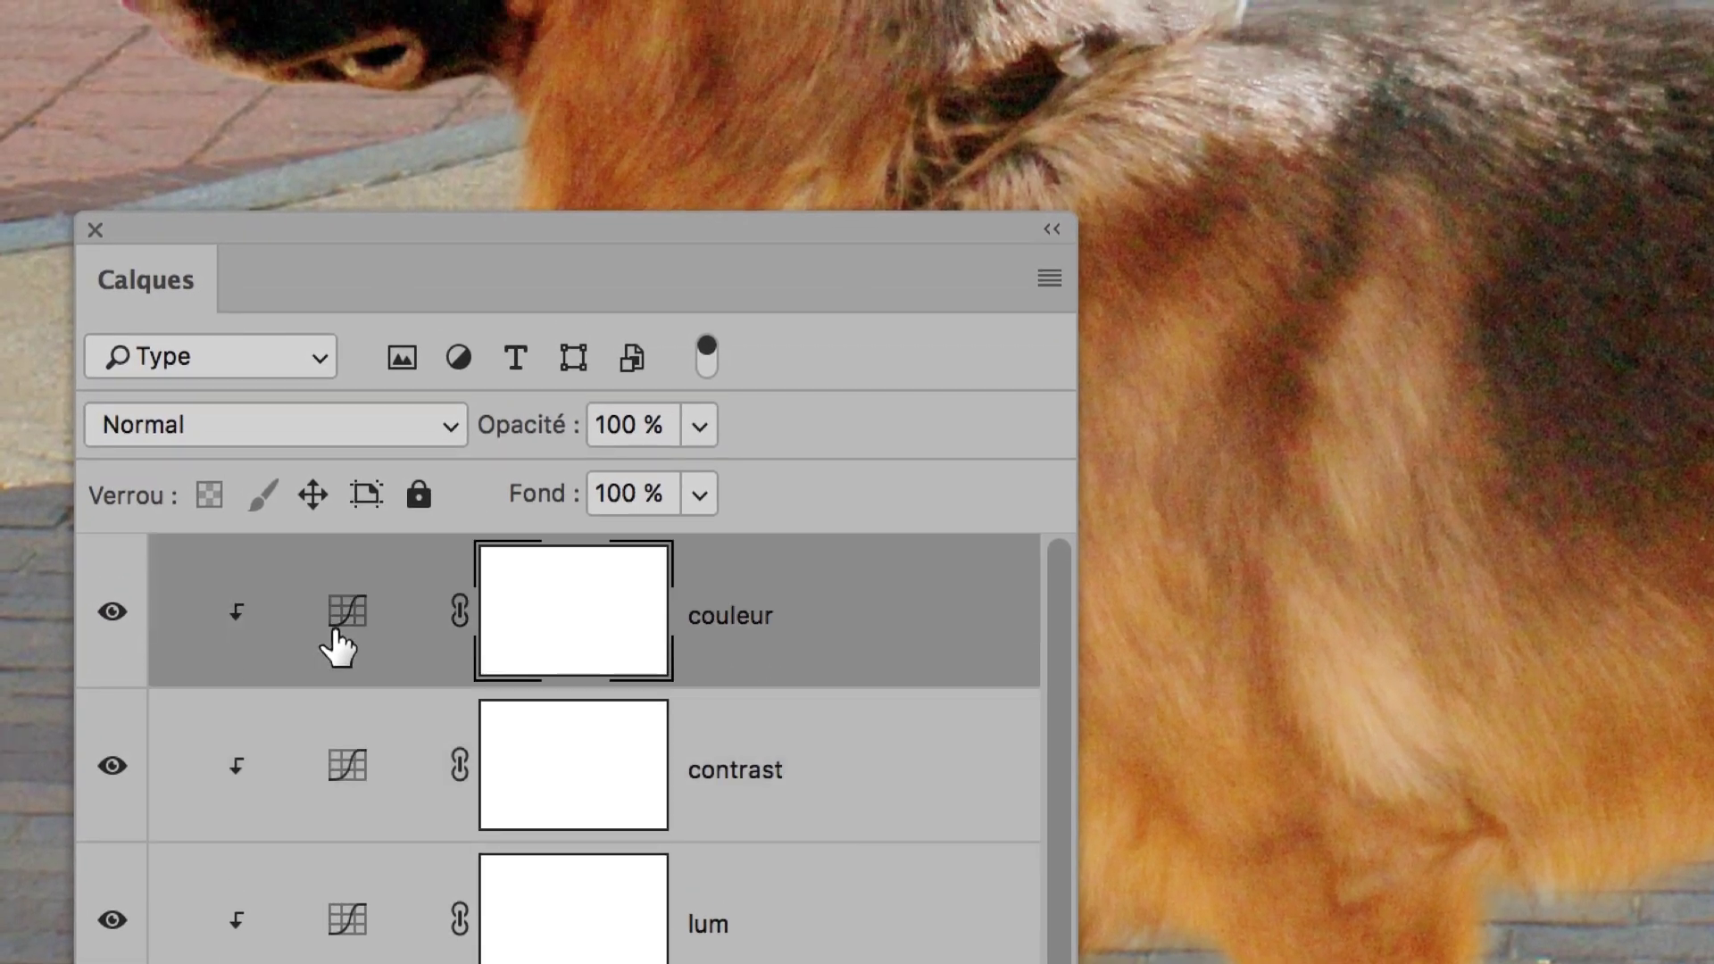
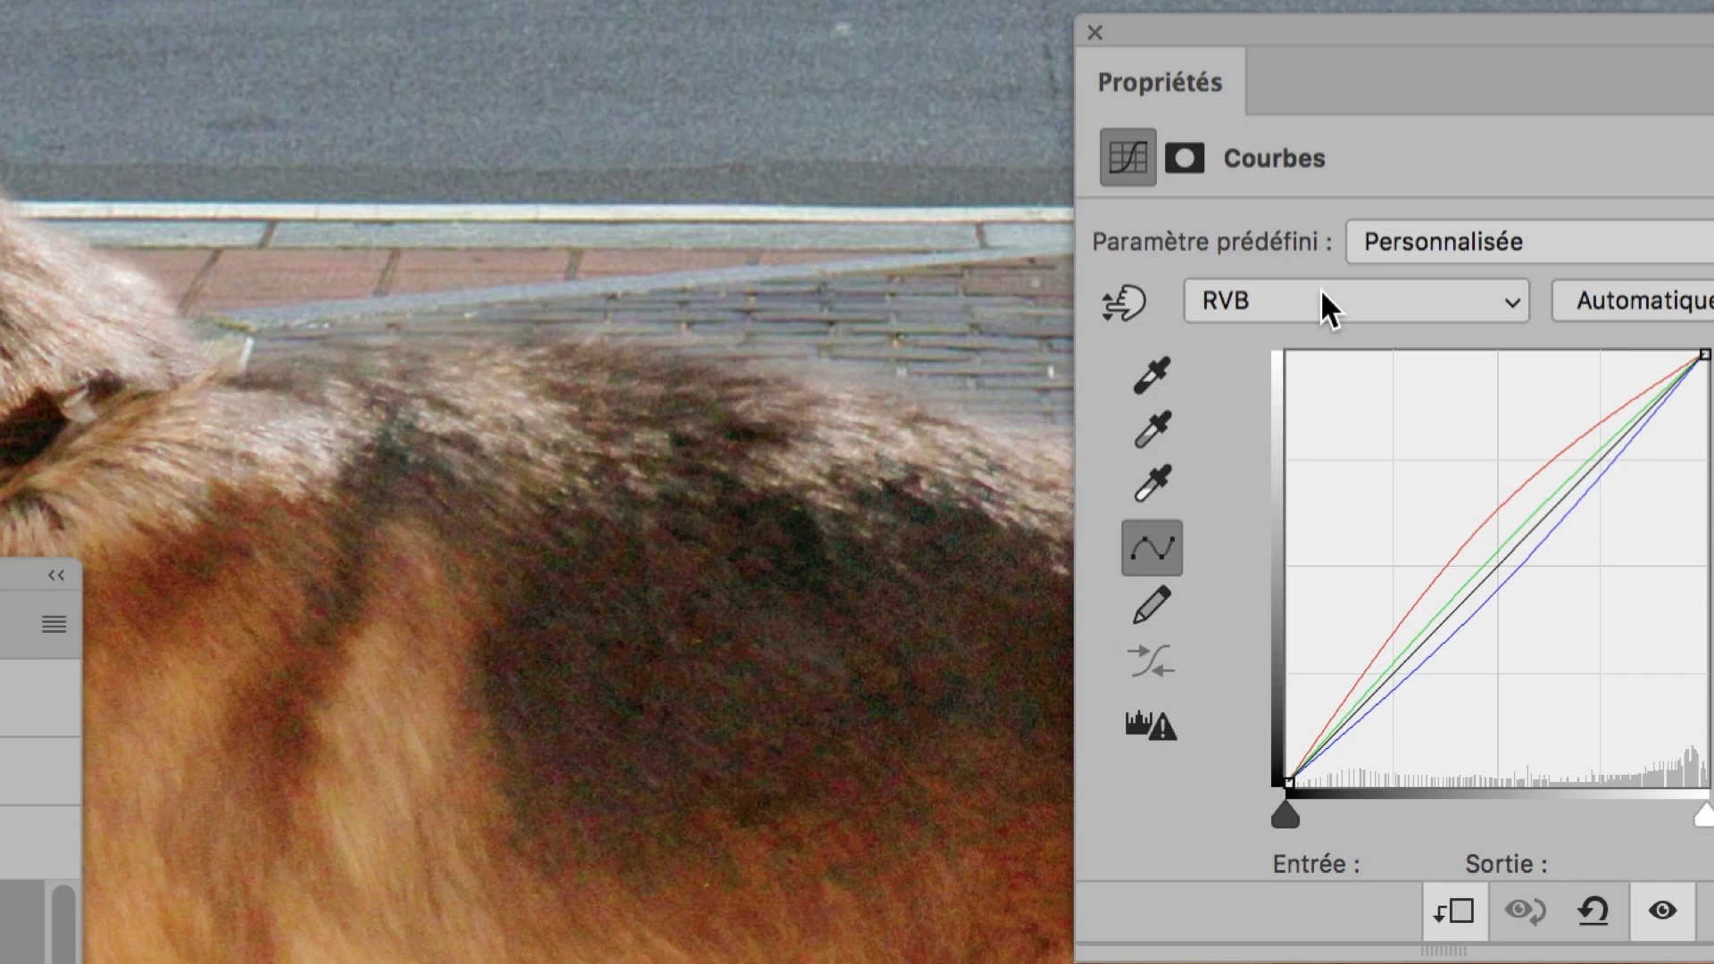
- Pull down the red, green and blue points on the couleur curve to remove the dog's purple tint
key(alt+3)
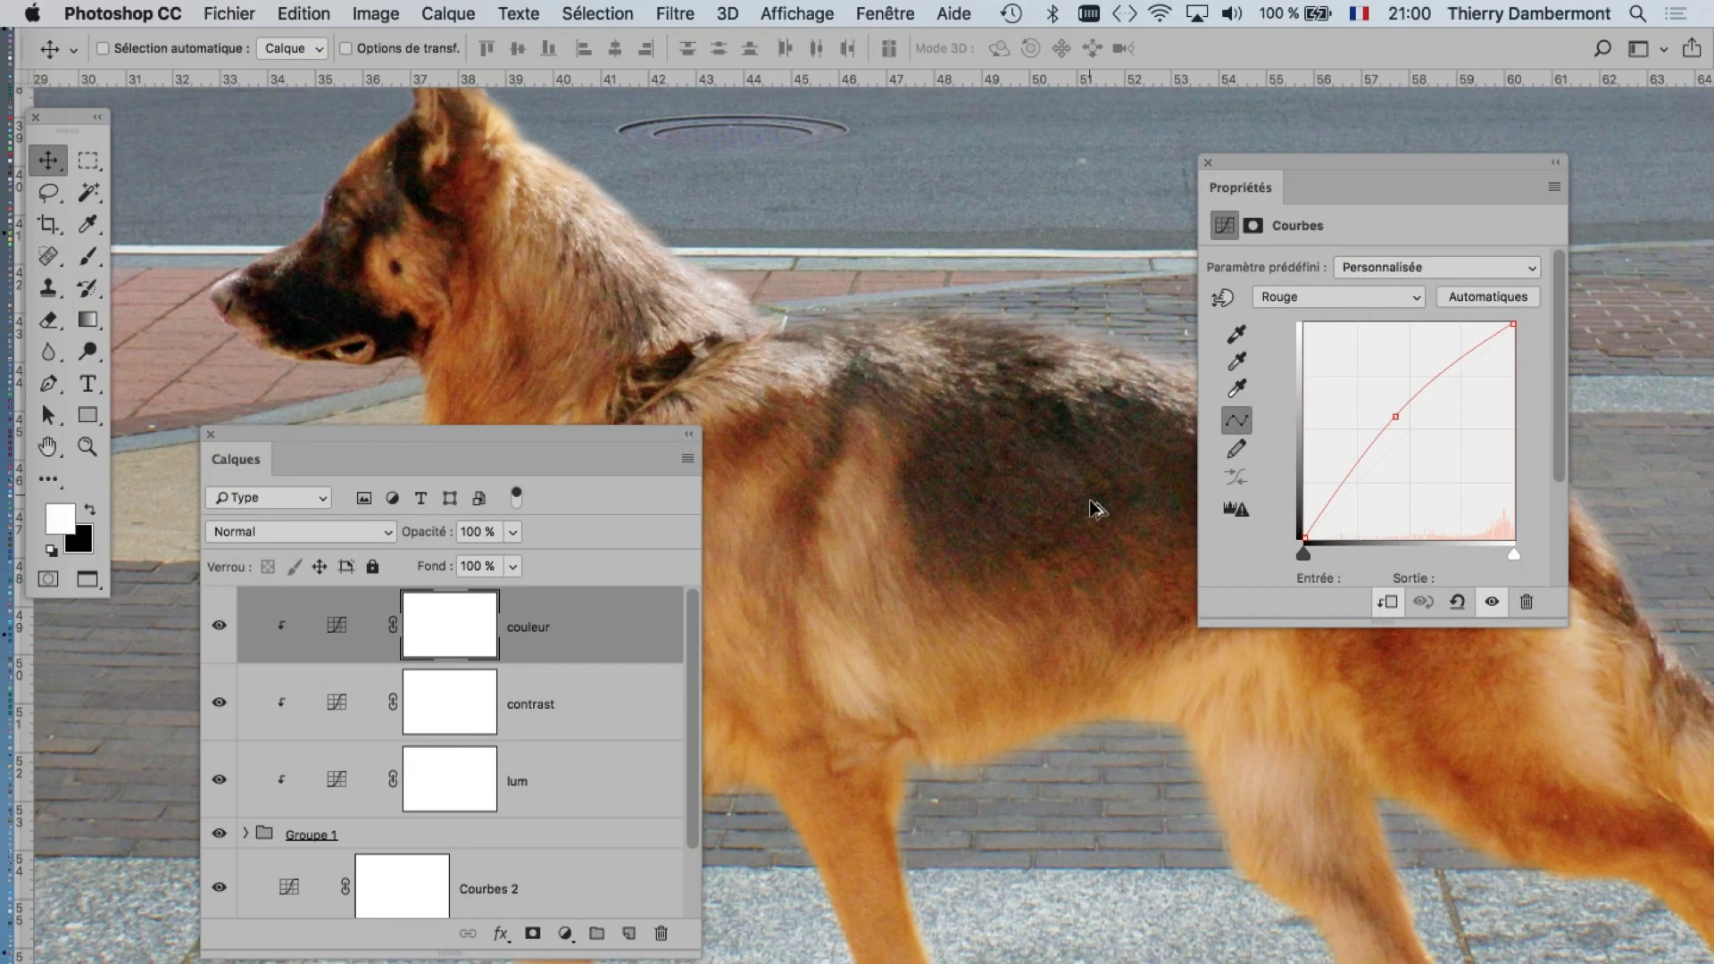
drag(1401, 415, 1402, 433)
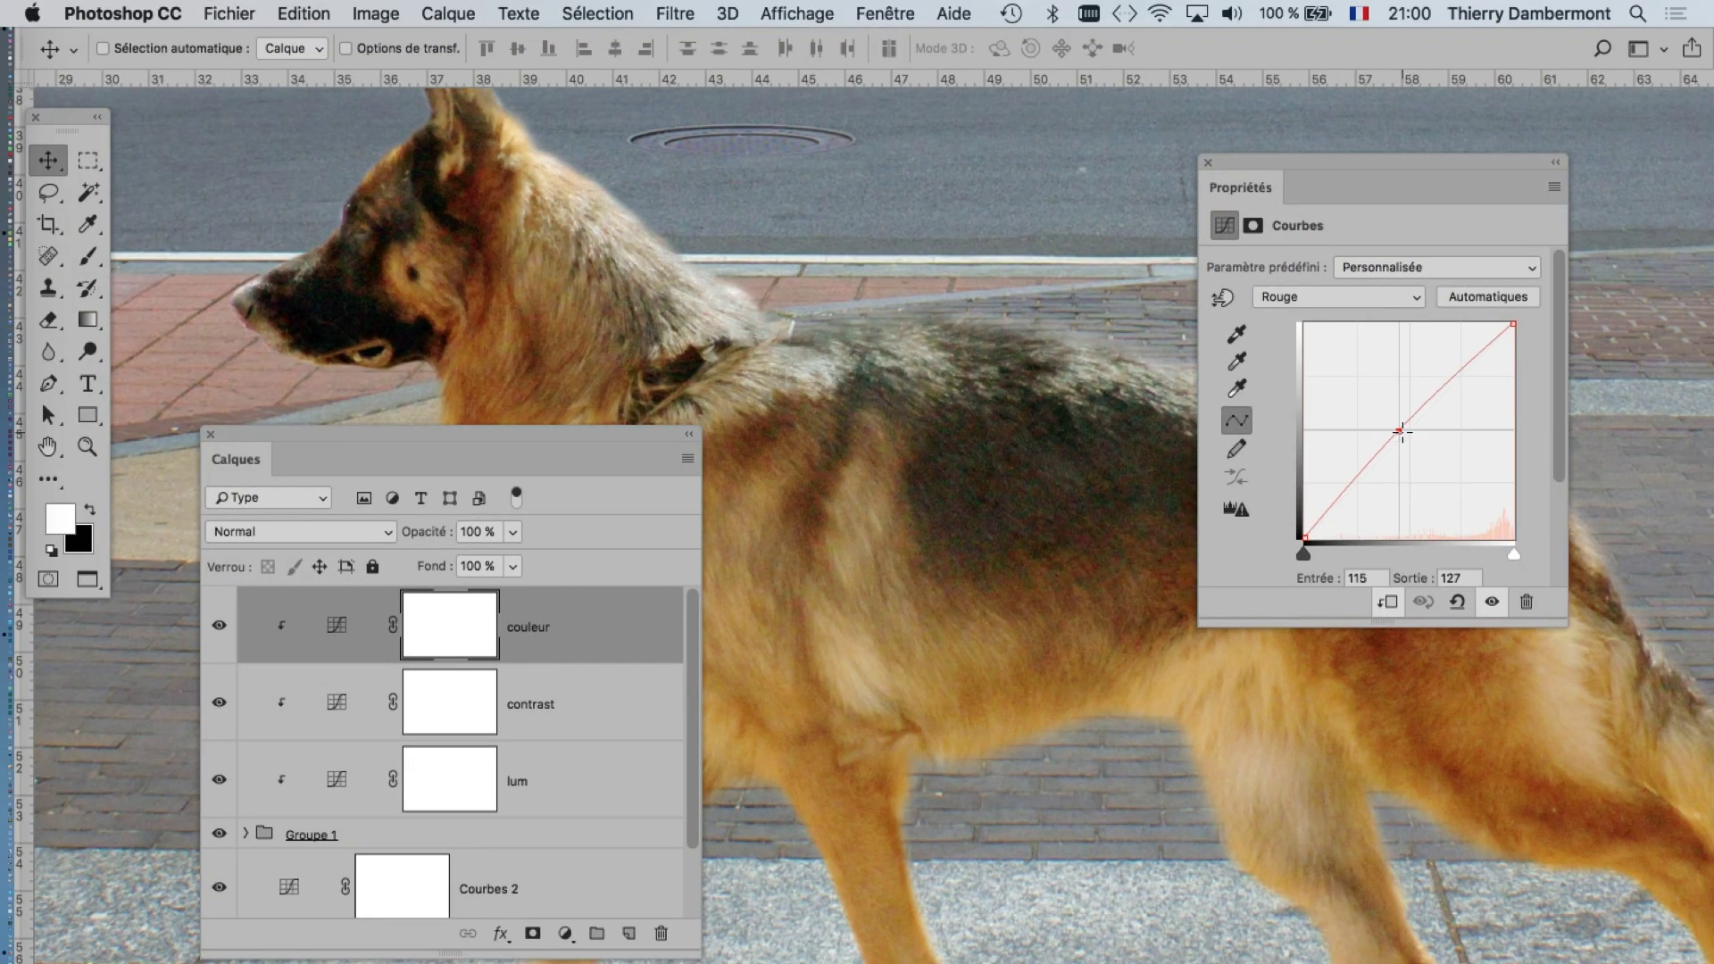
key(alt+4)
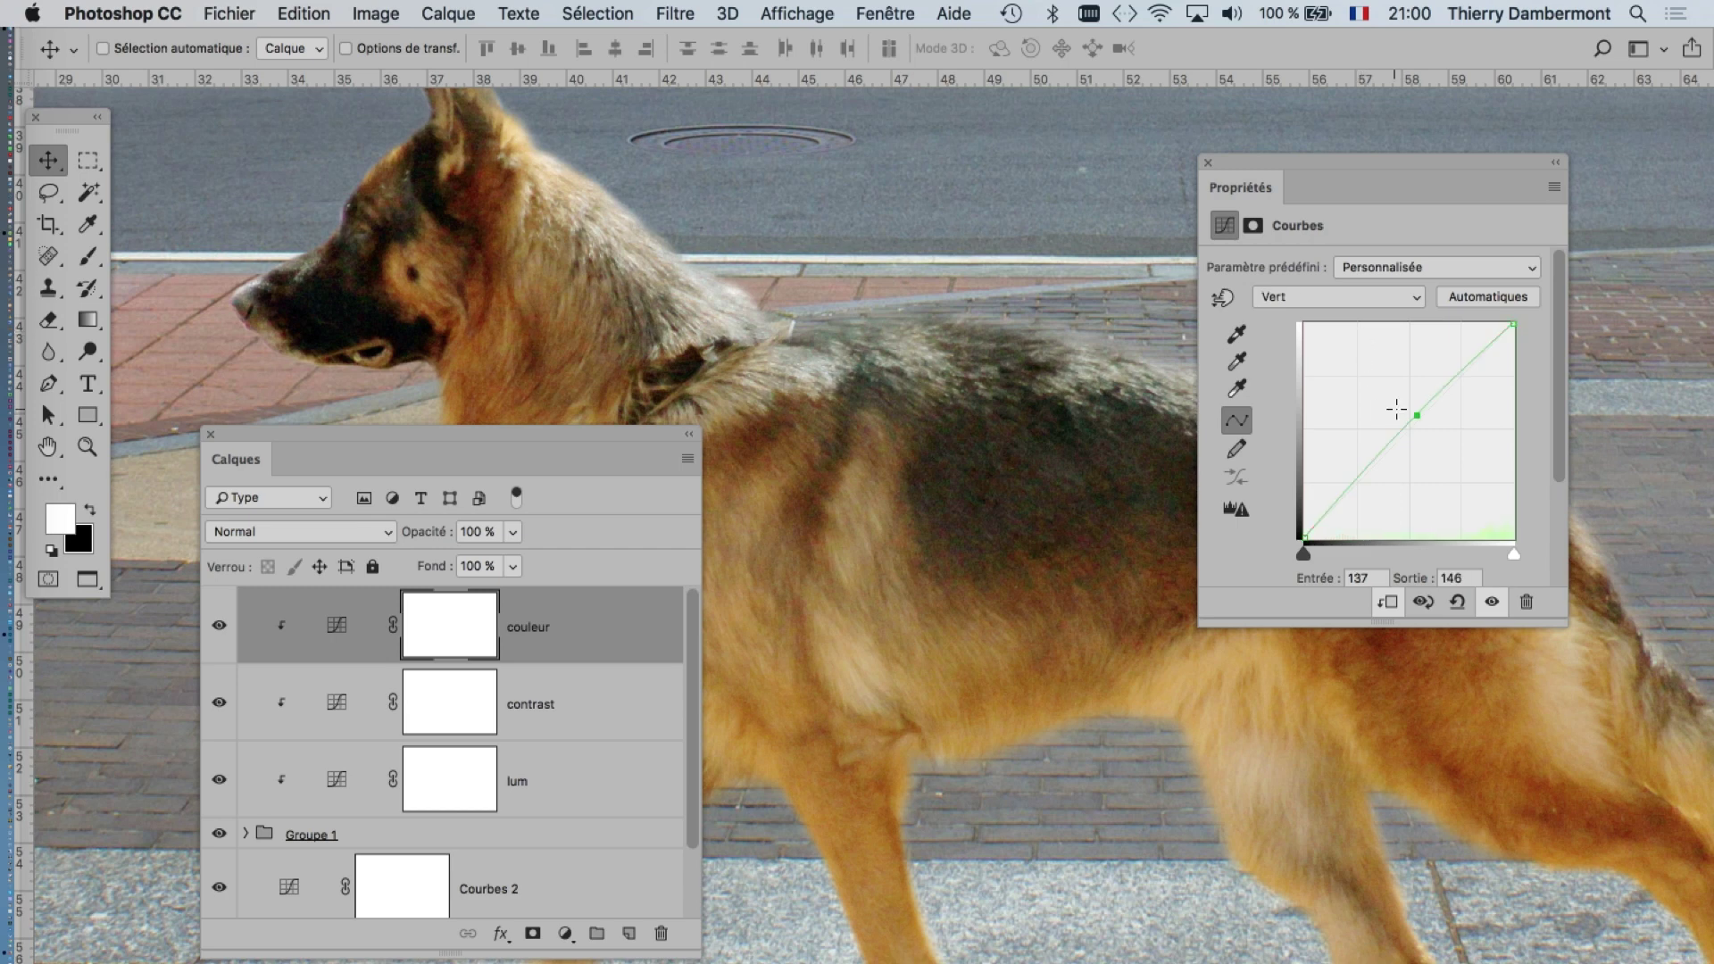
drag(1417, 415, 1408, 425)
key(alt+5)
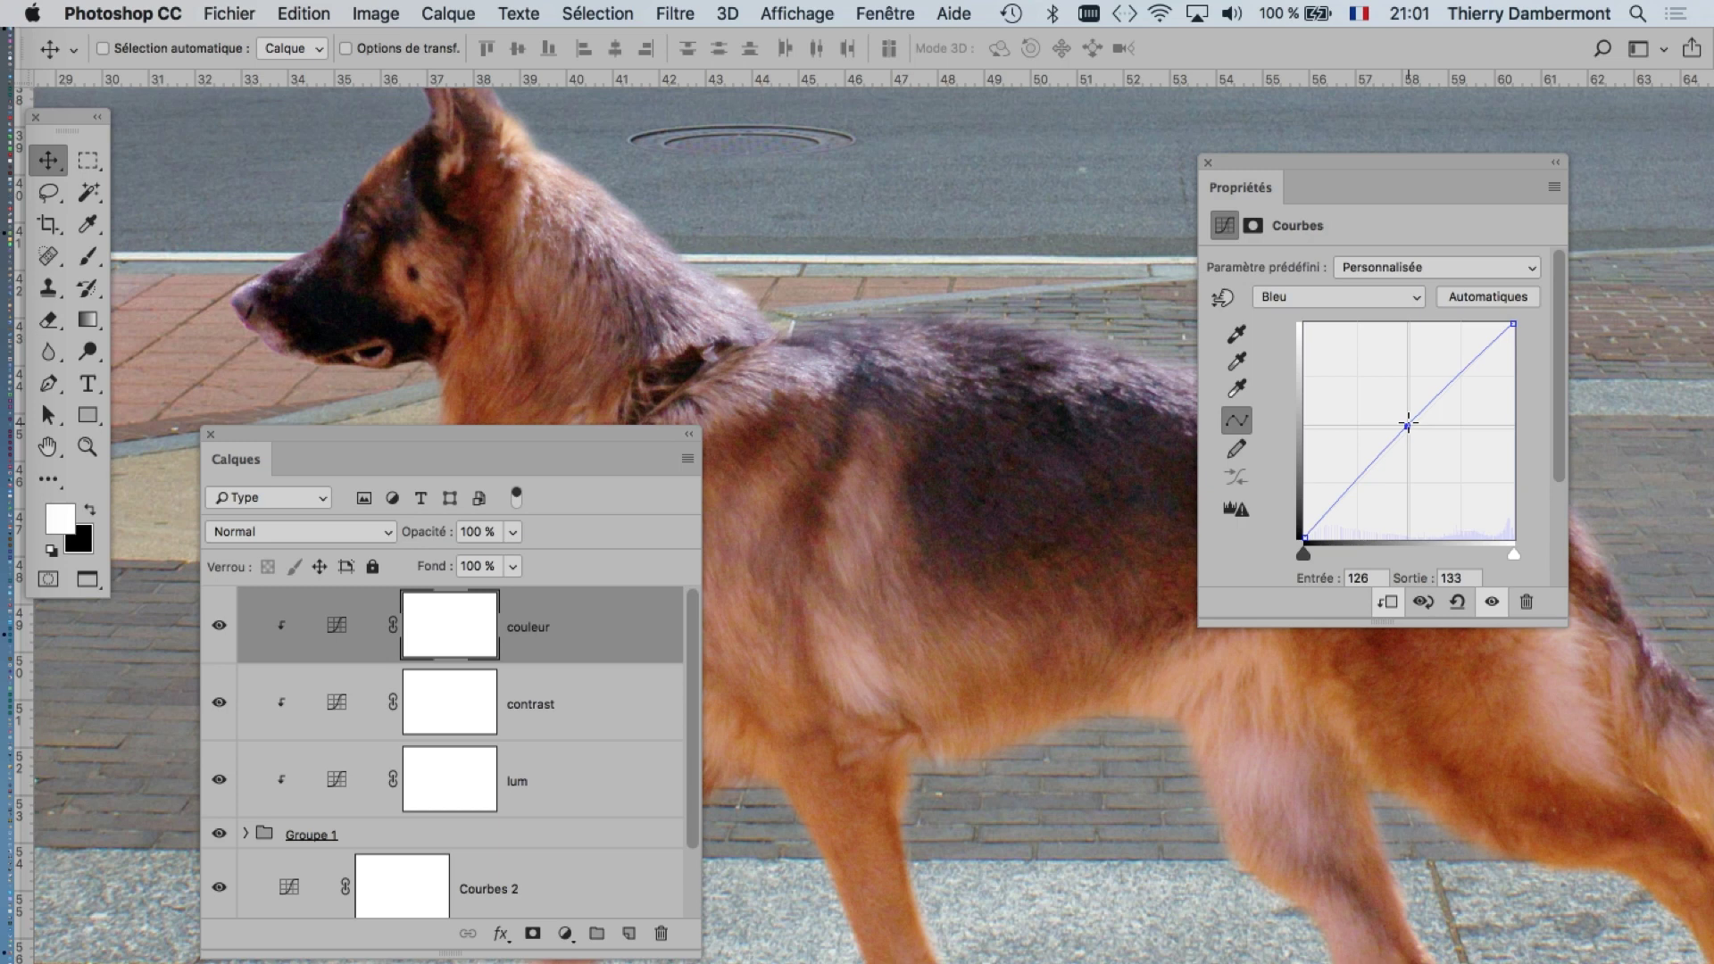
drag(1284, 202, 1533, 198)
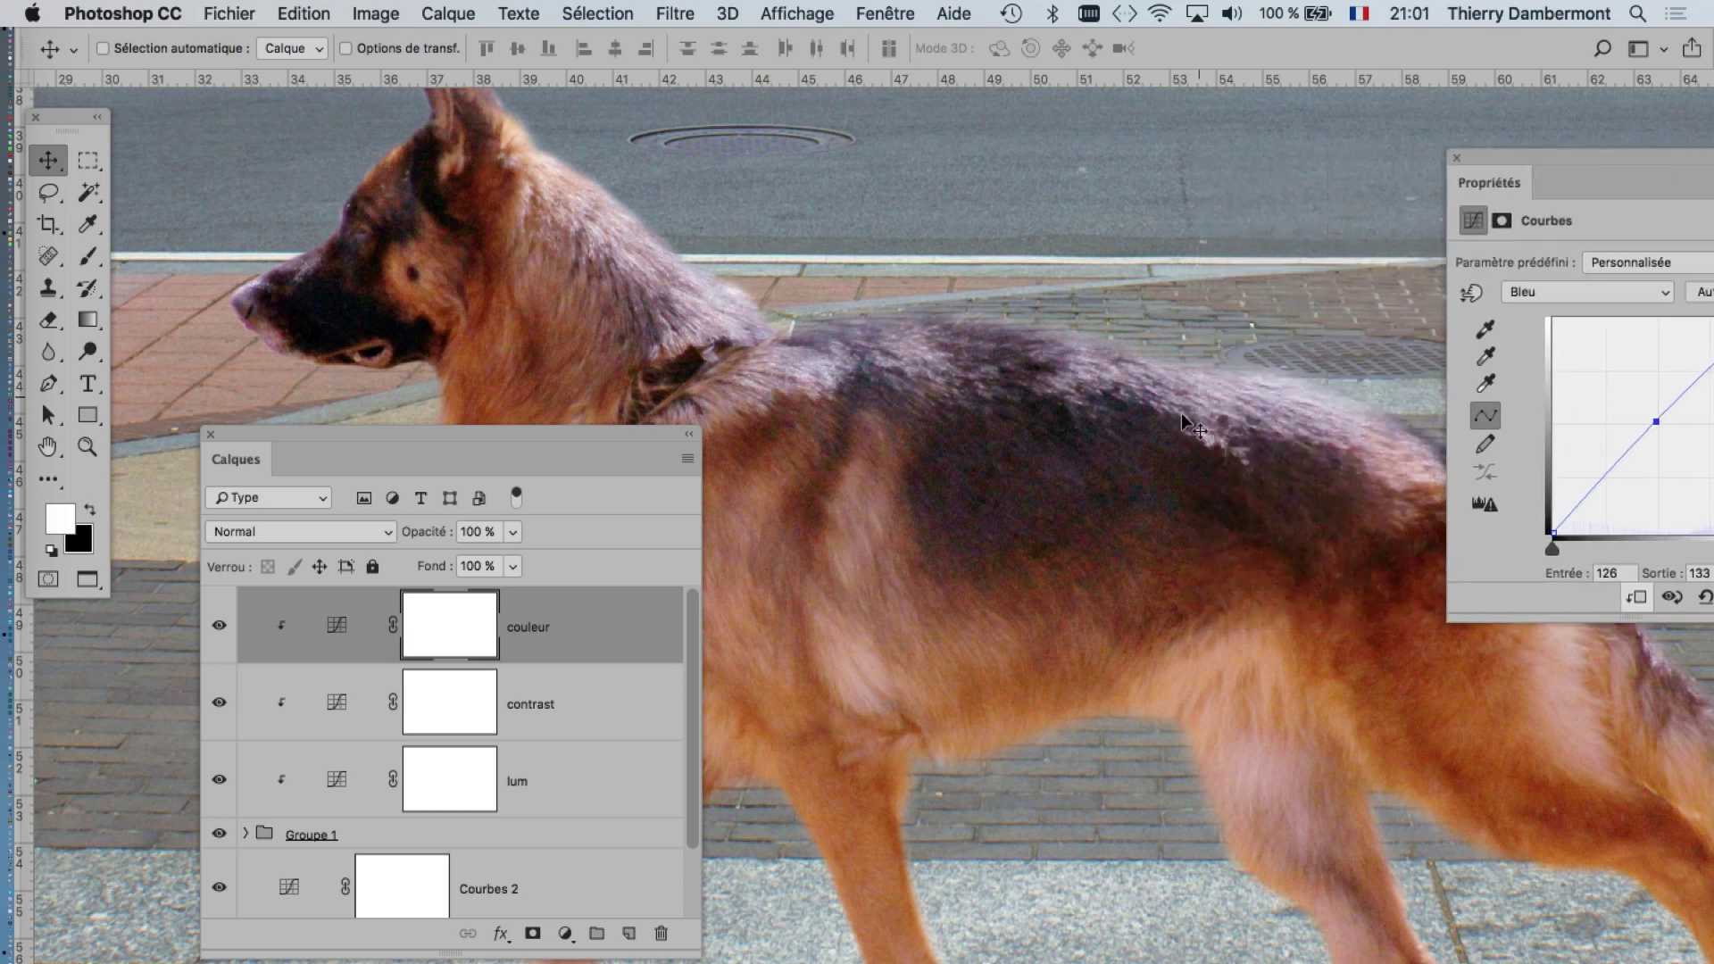
drag(1661, 421, 1656, 429)
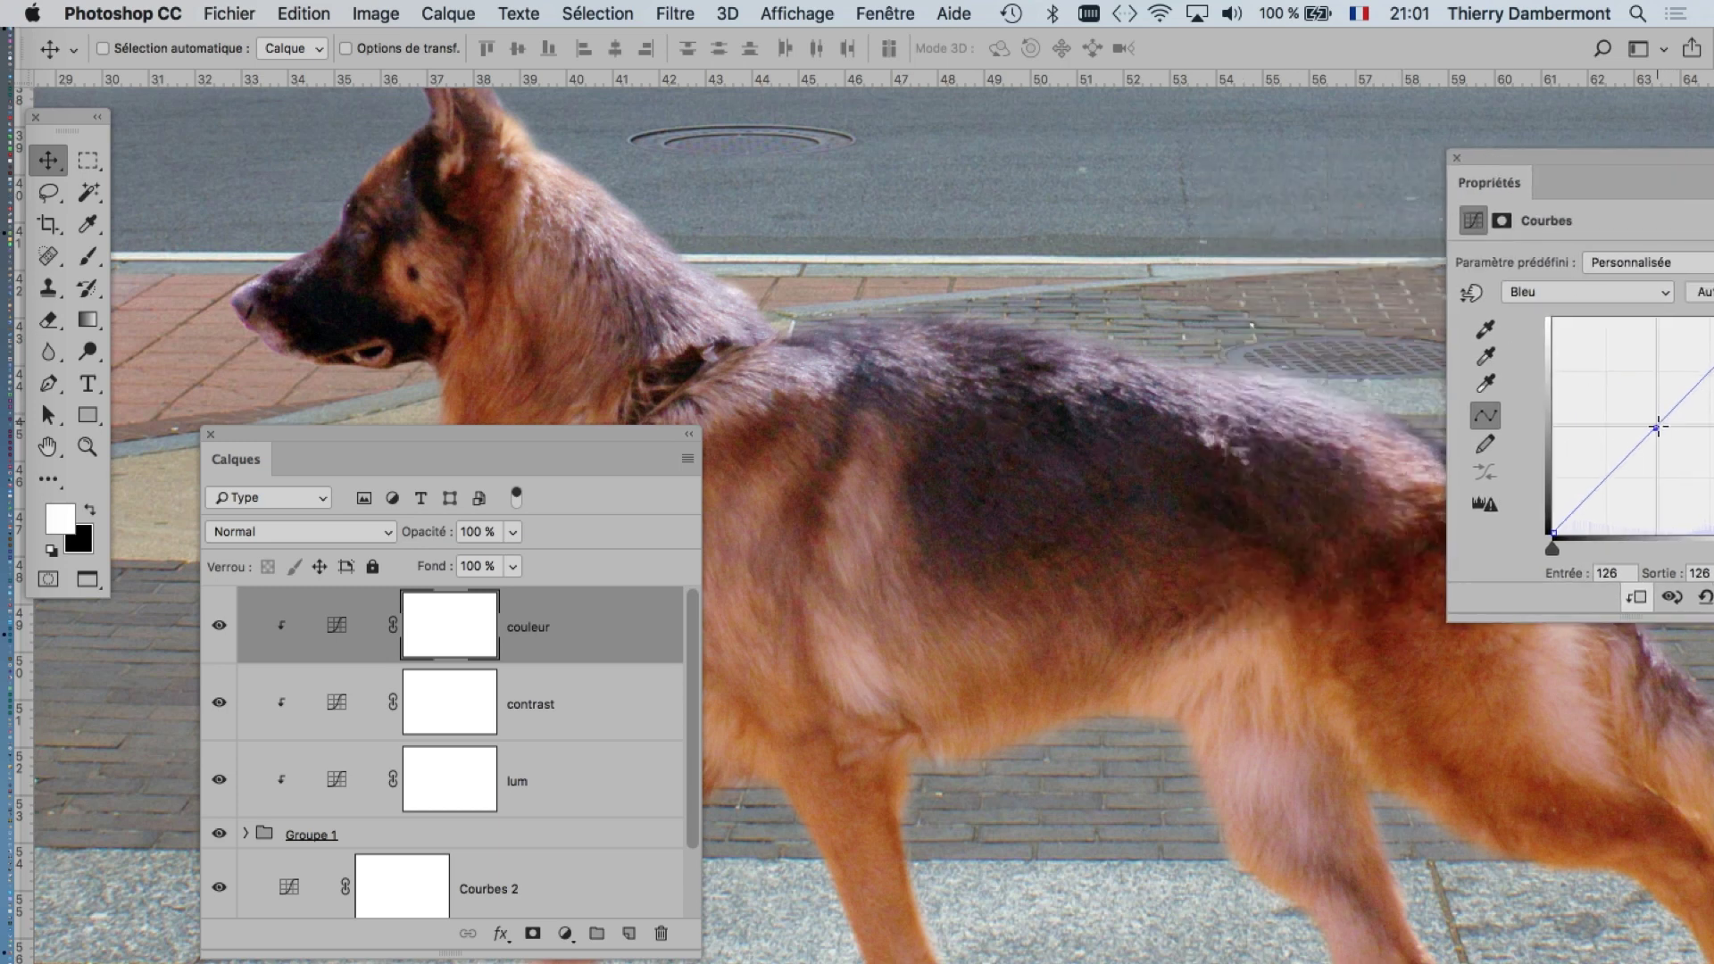
- Zoom out to the whole street and enlarge the Layers panel beside the curve settings
scroll(1126, 428, down, 1)
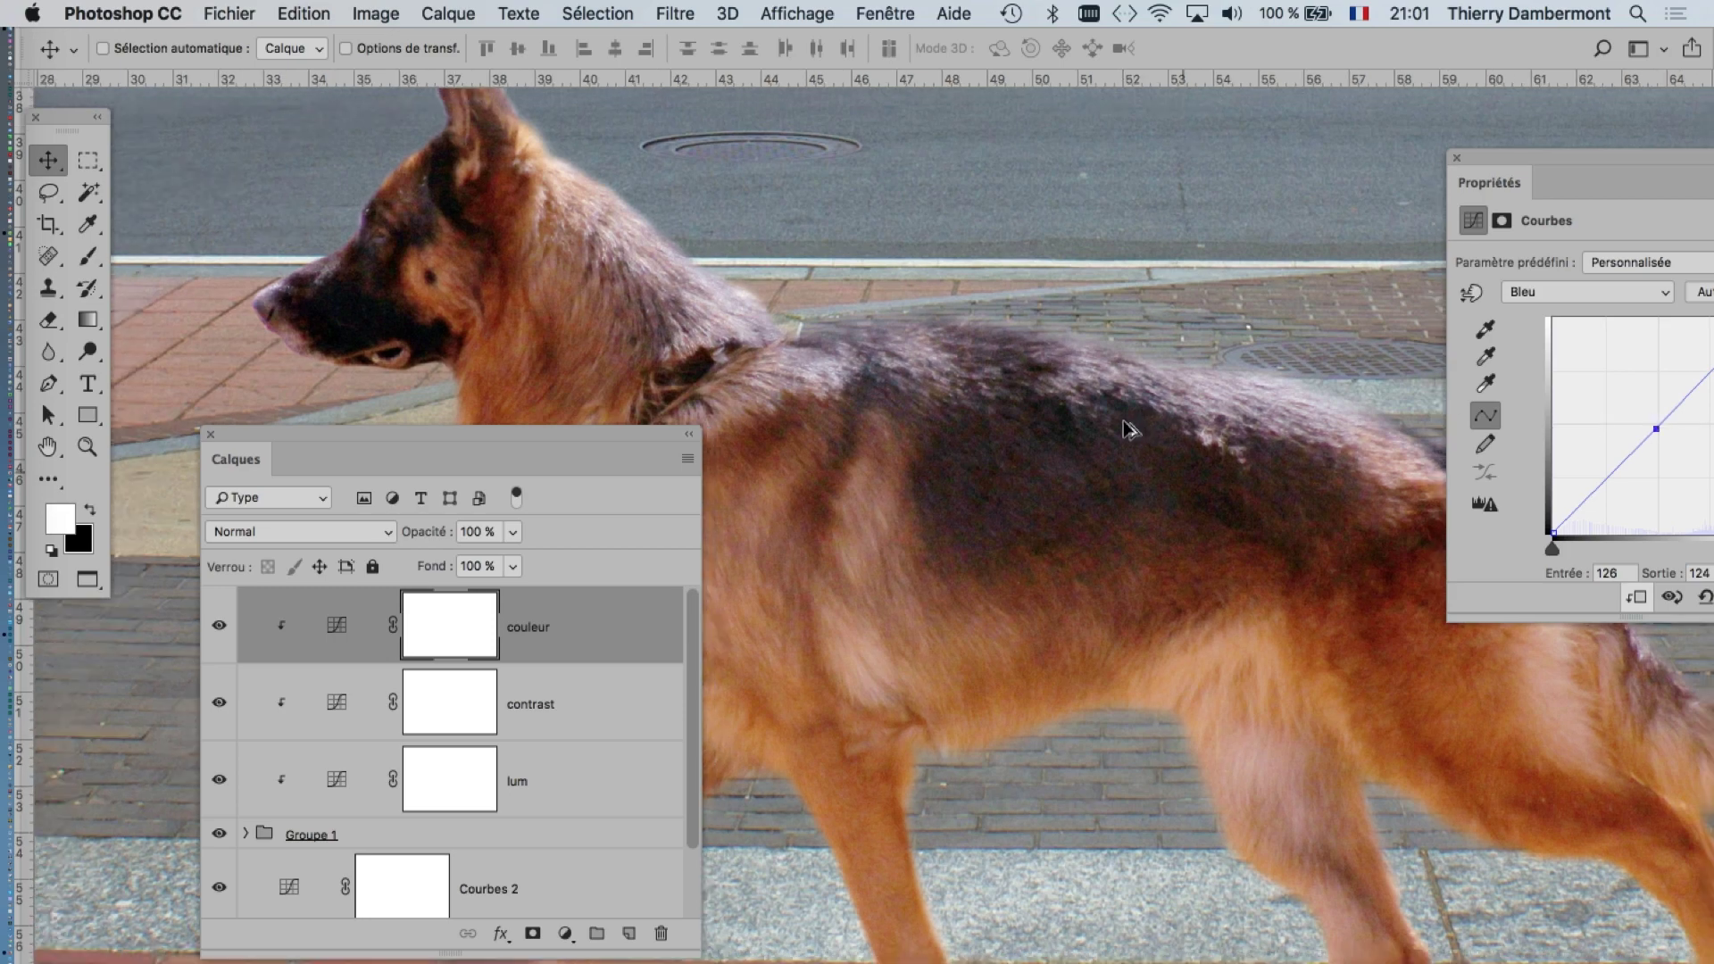
scroll(1126, 428, down, 2)
scroll(1127, 429, down, 2)
scroll(1127, 429, down, 1)
scroll(1127, 434, down, 2)
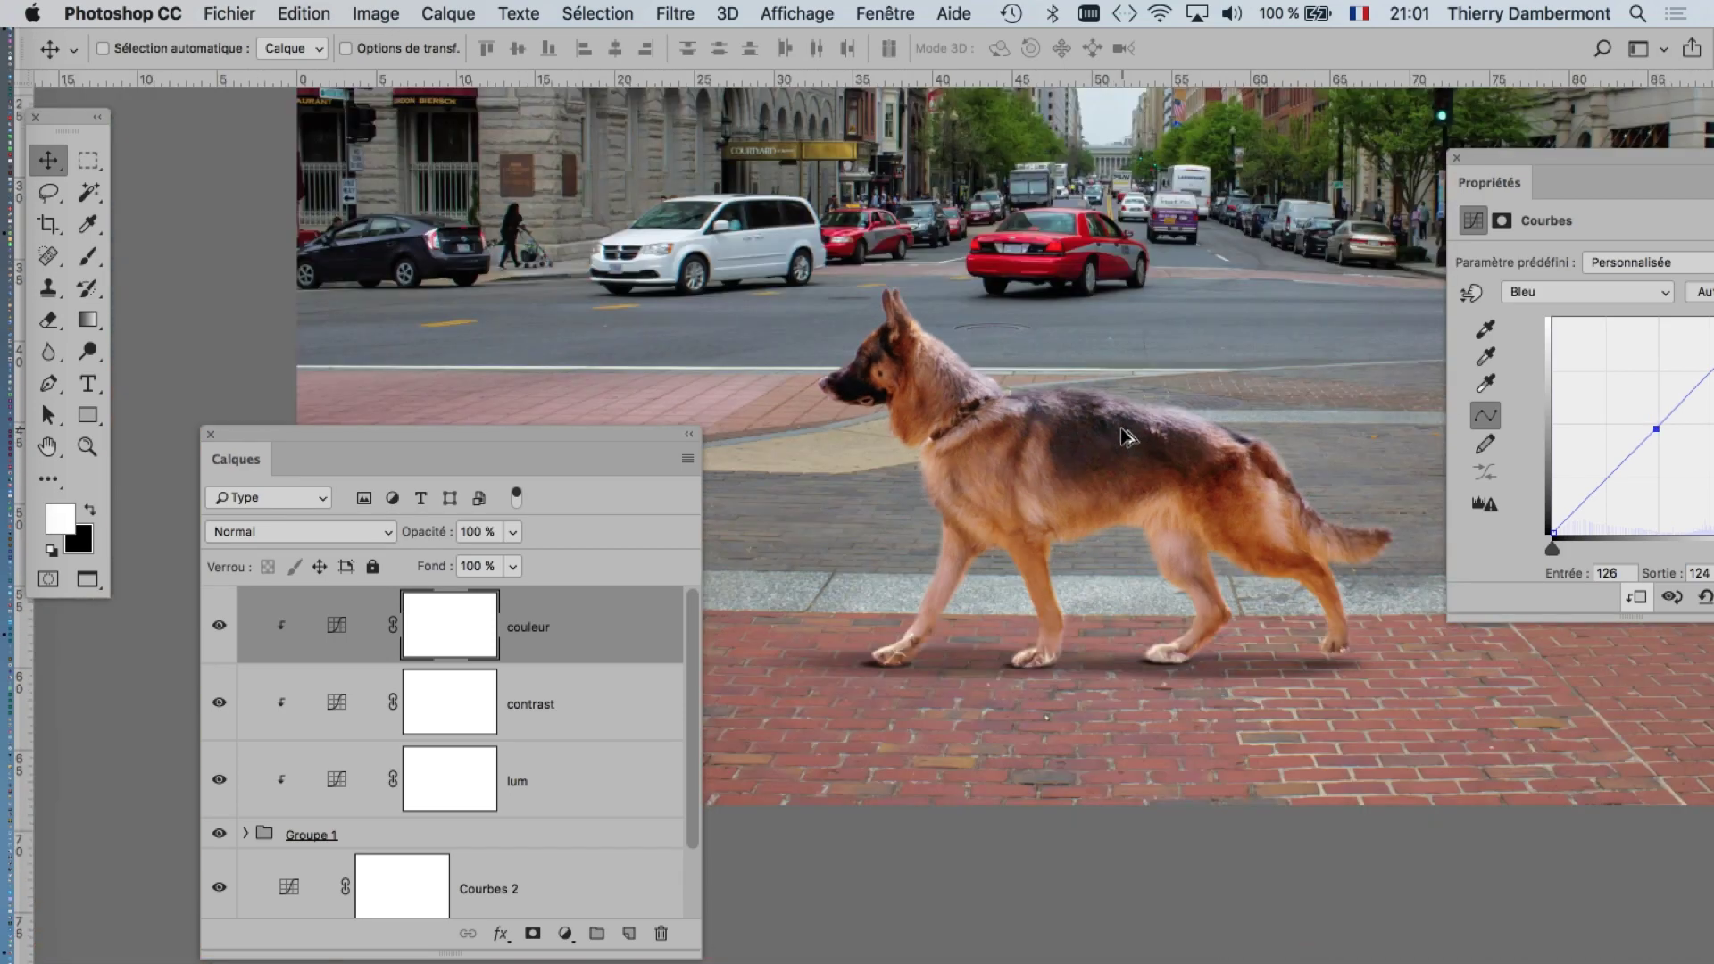
scroll(1127, 437, down, 1)
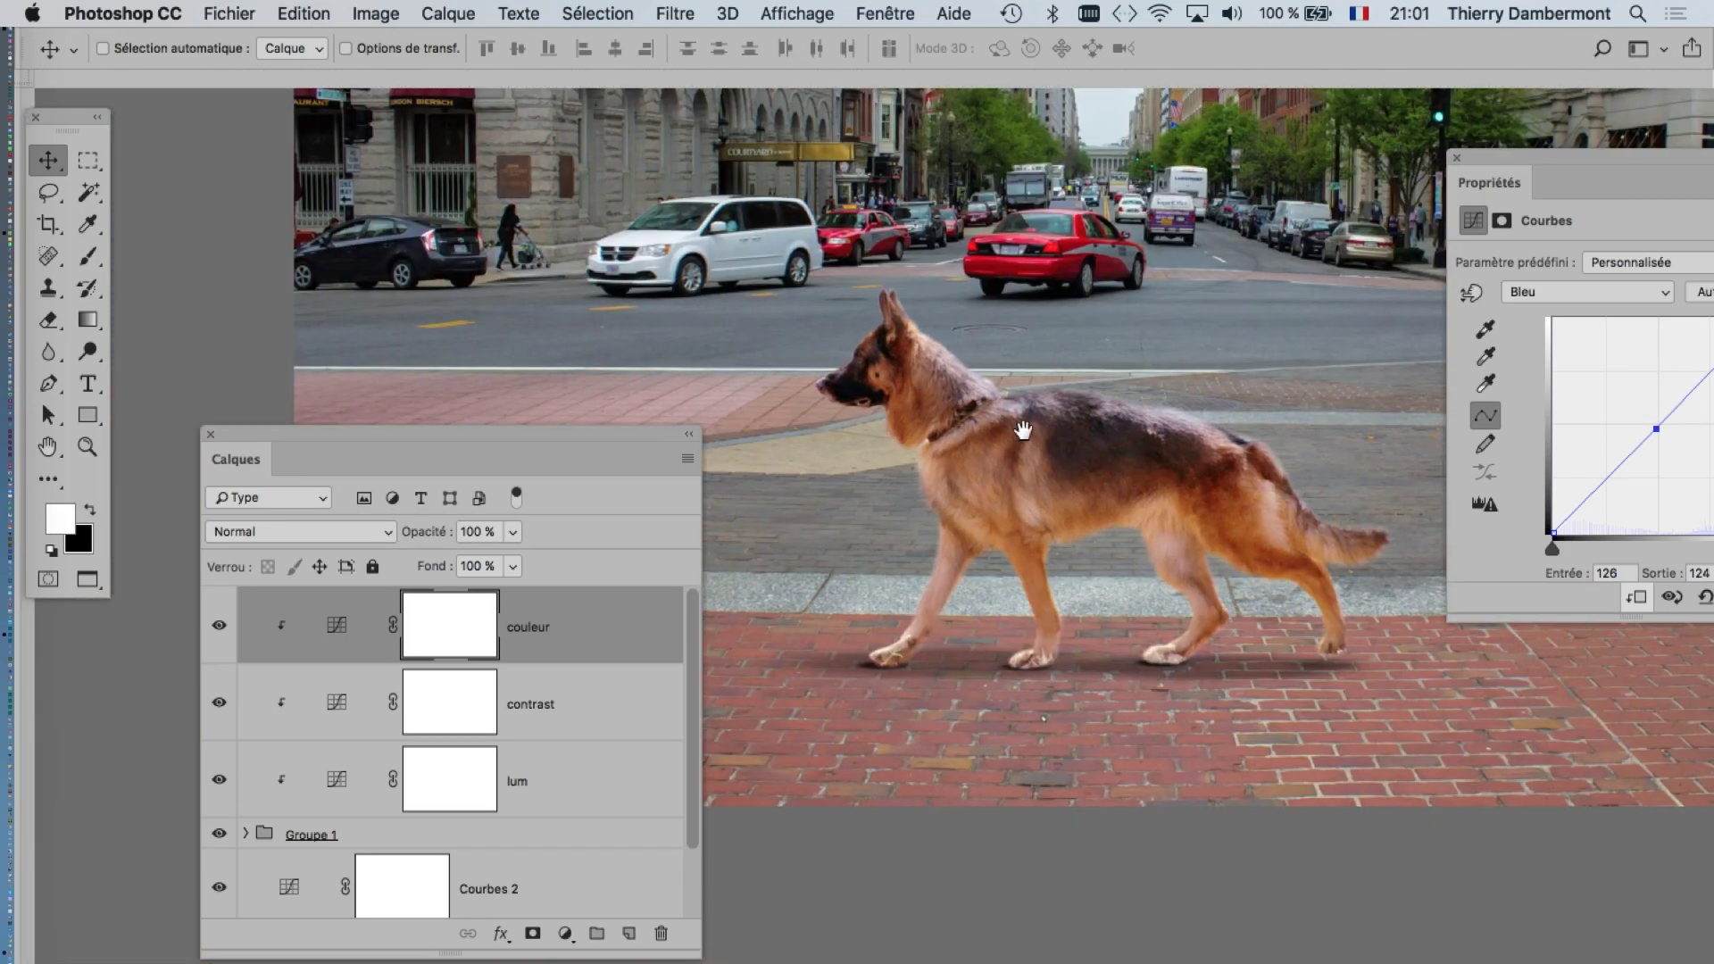
scroll(1022, 428, right, 3)
drag(328, 433, 1123, 202)
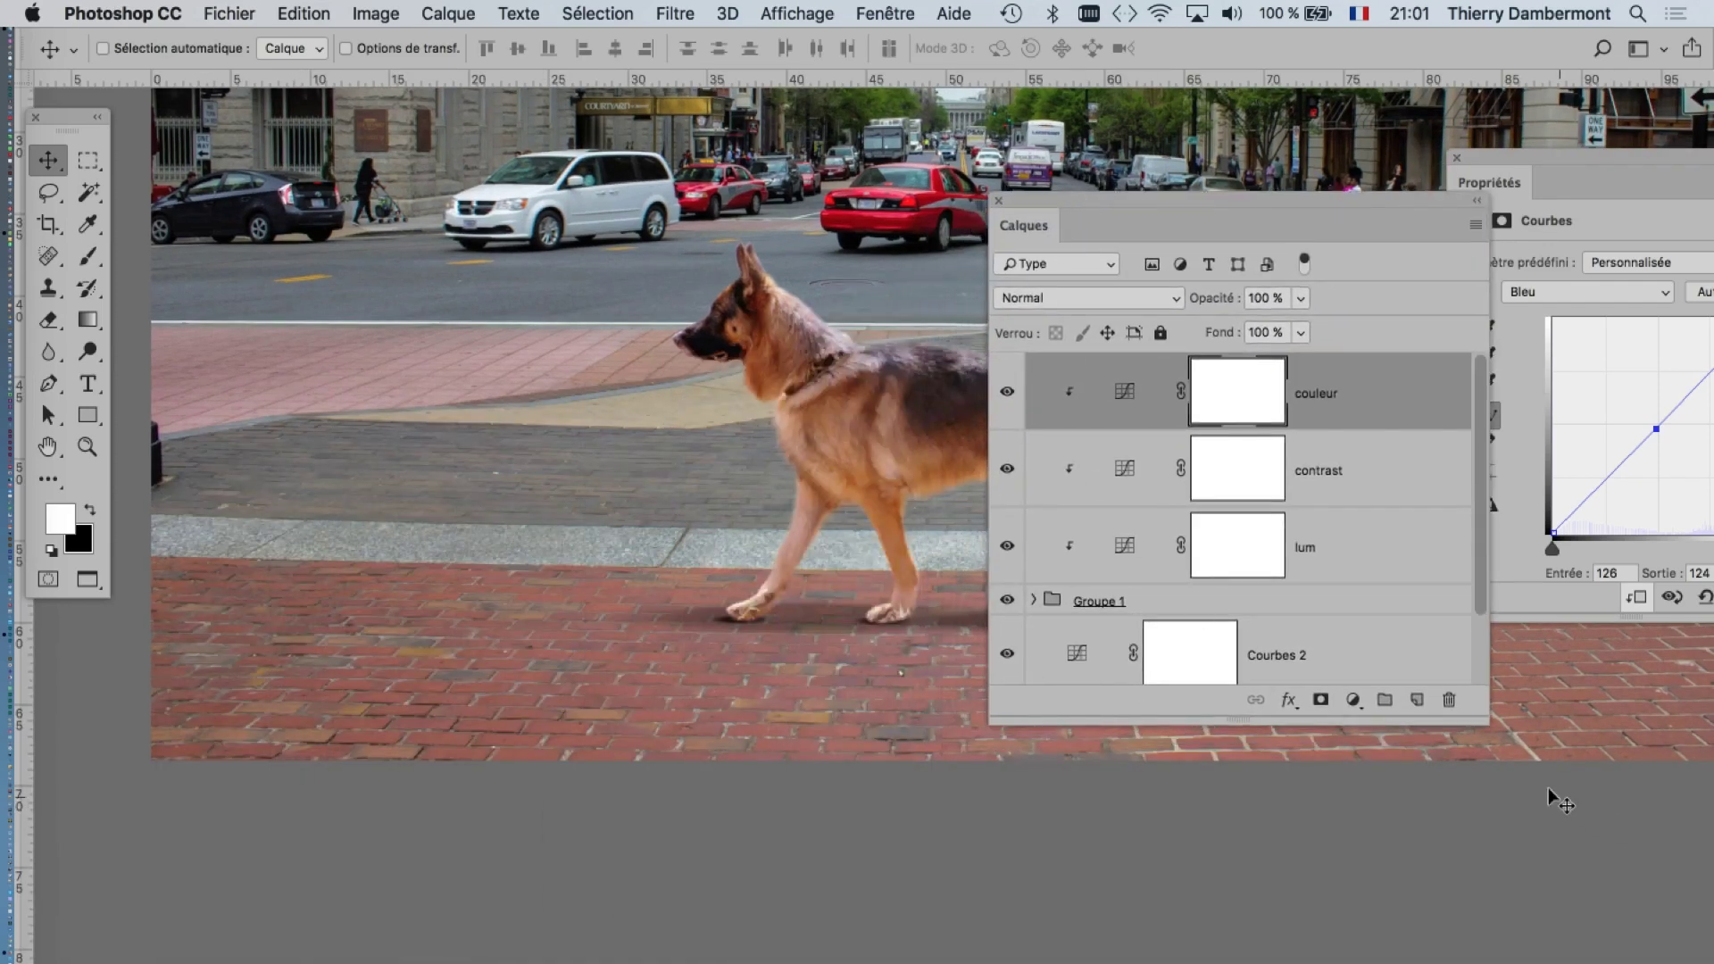
drag(1481, 716, 1534, 880)
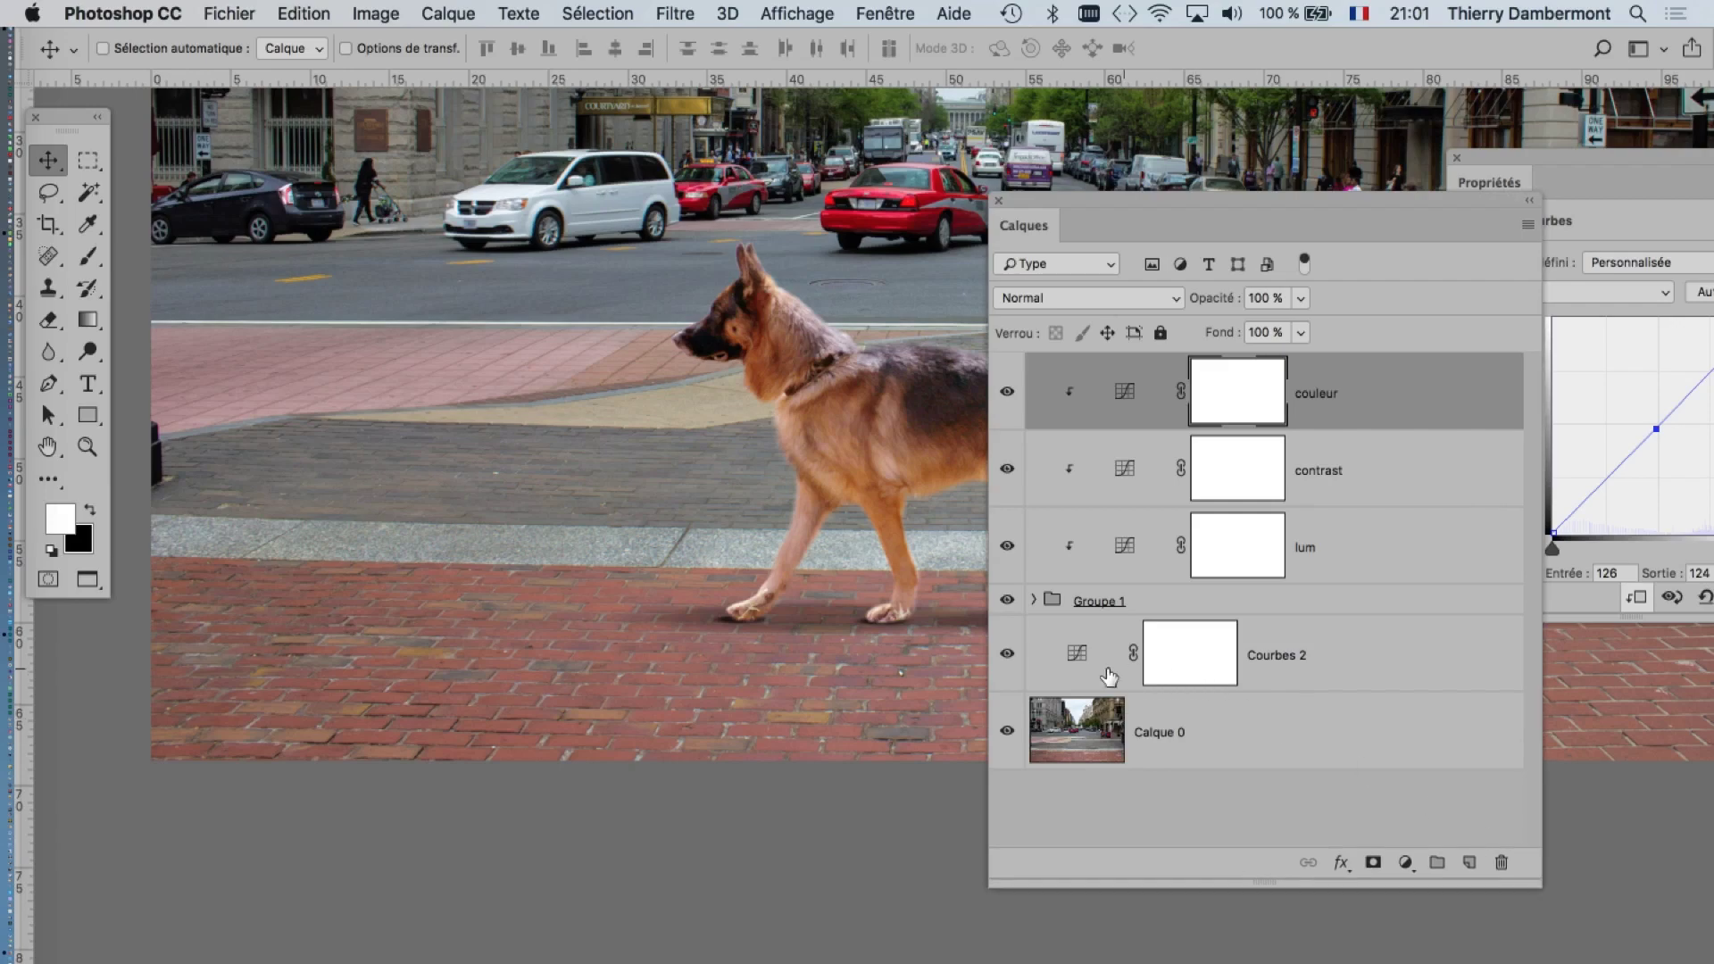
- Select the Courbes 2 layer, tuck Layers away and centre its curve Properties
click(1092, 670)
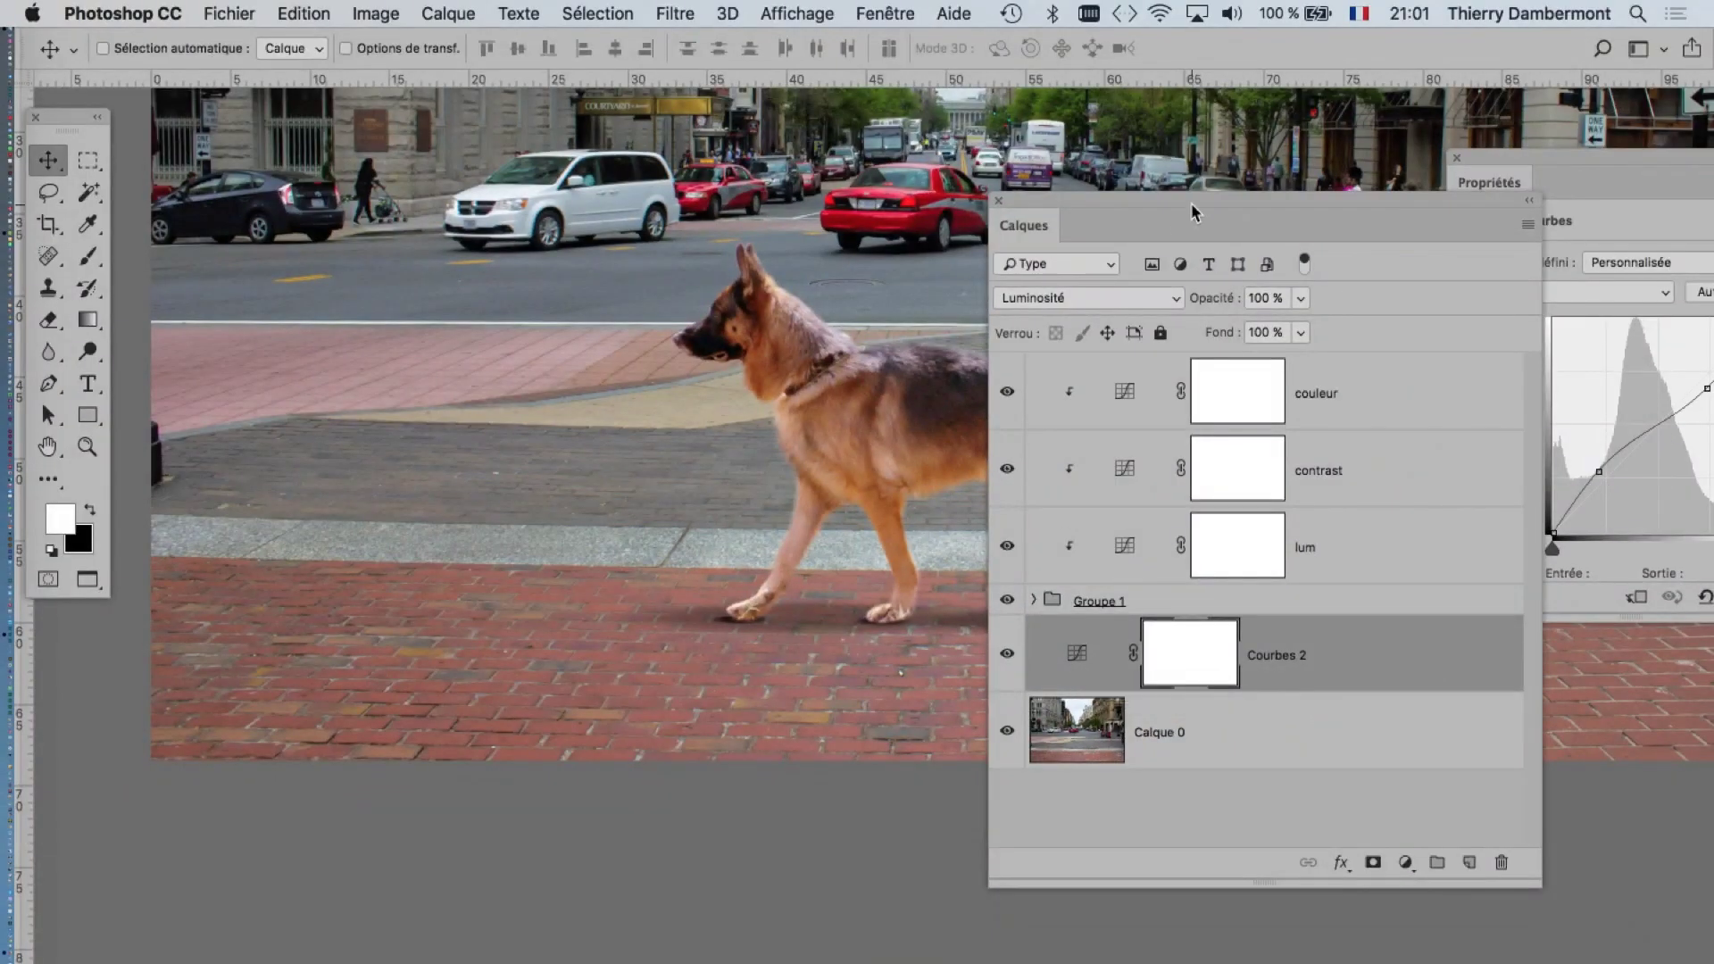
mouse_move(1185, 223)
mouse_down()
mouse_move(598, 525)
mouse_move(457, 426)
mouse_up()
drag(1507, 174, 1471, 170)
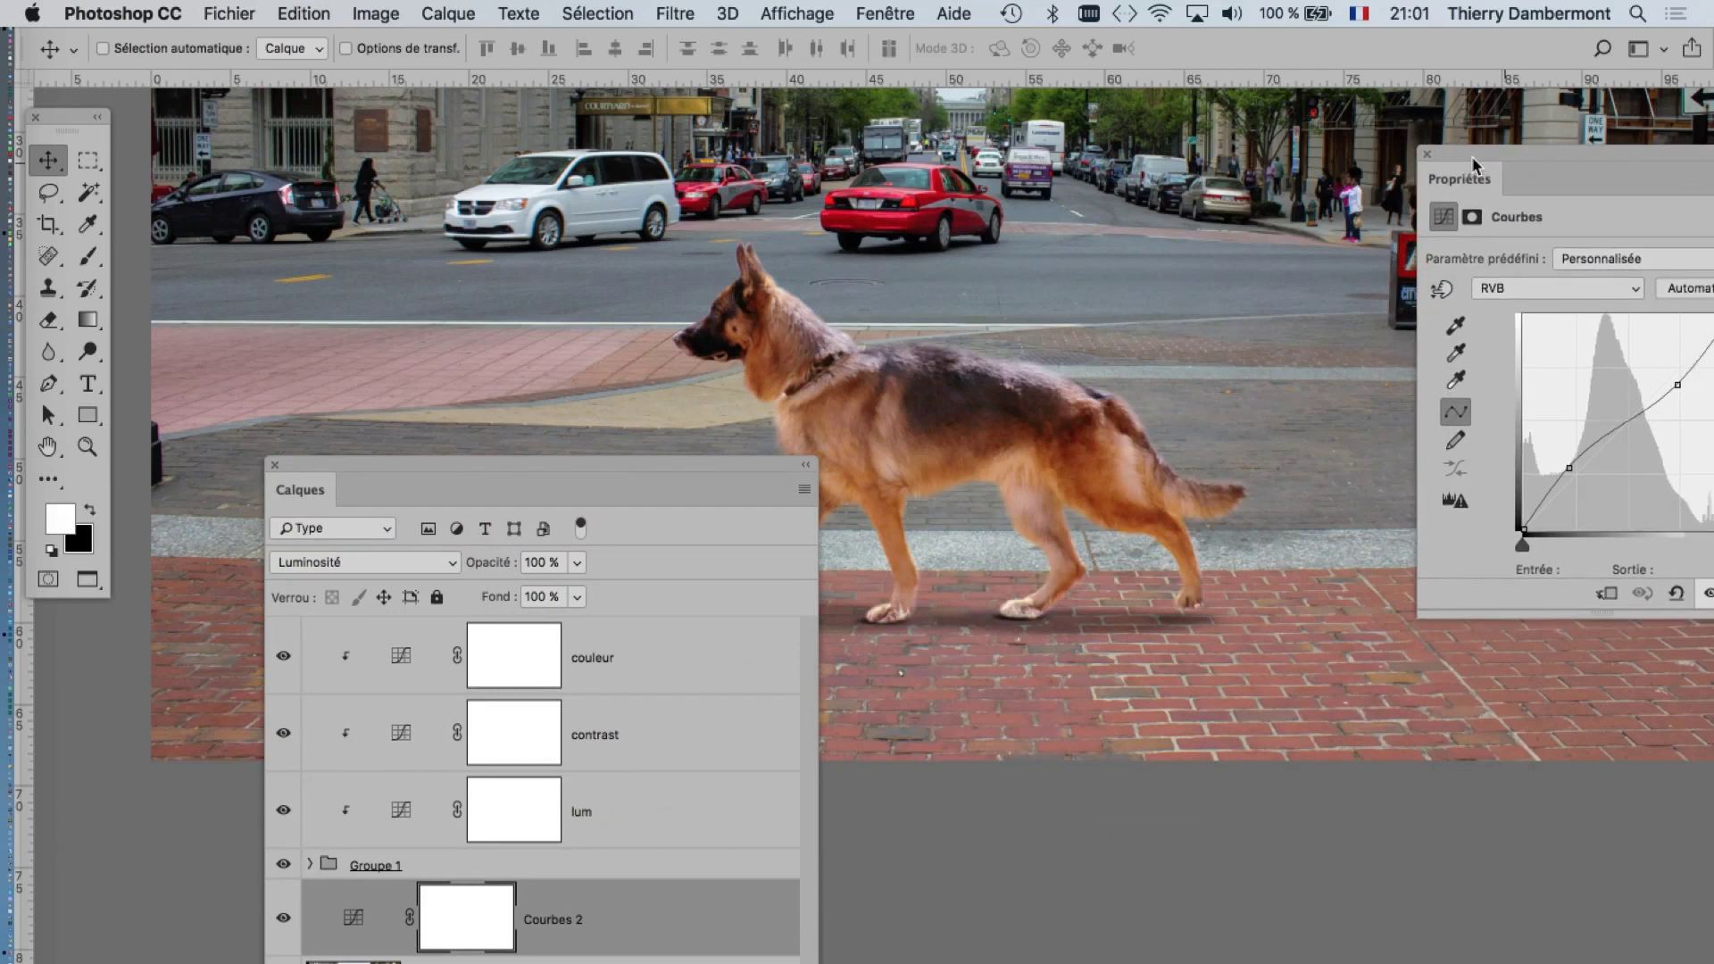
drag(772, 424, 425, 837)
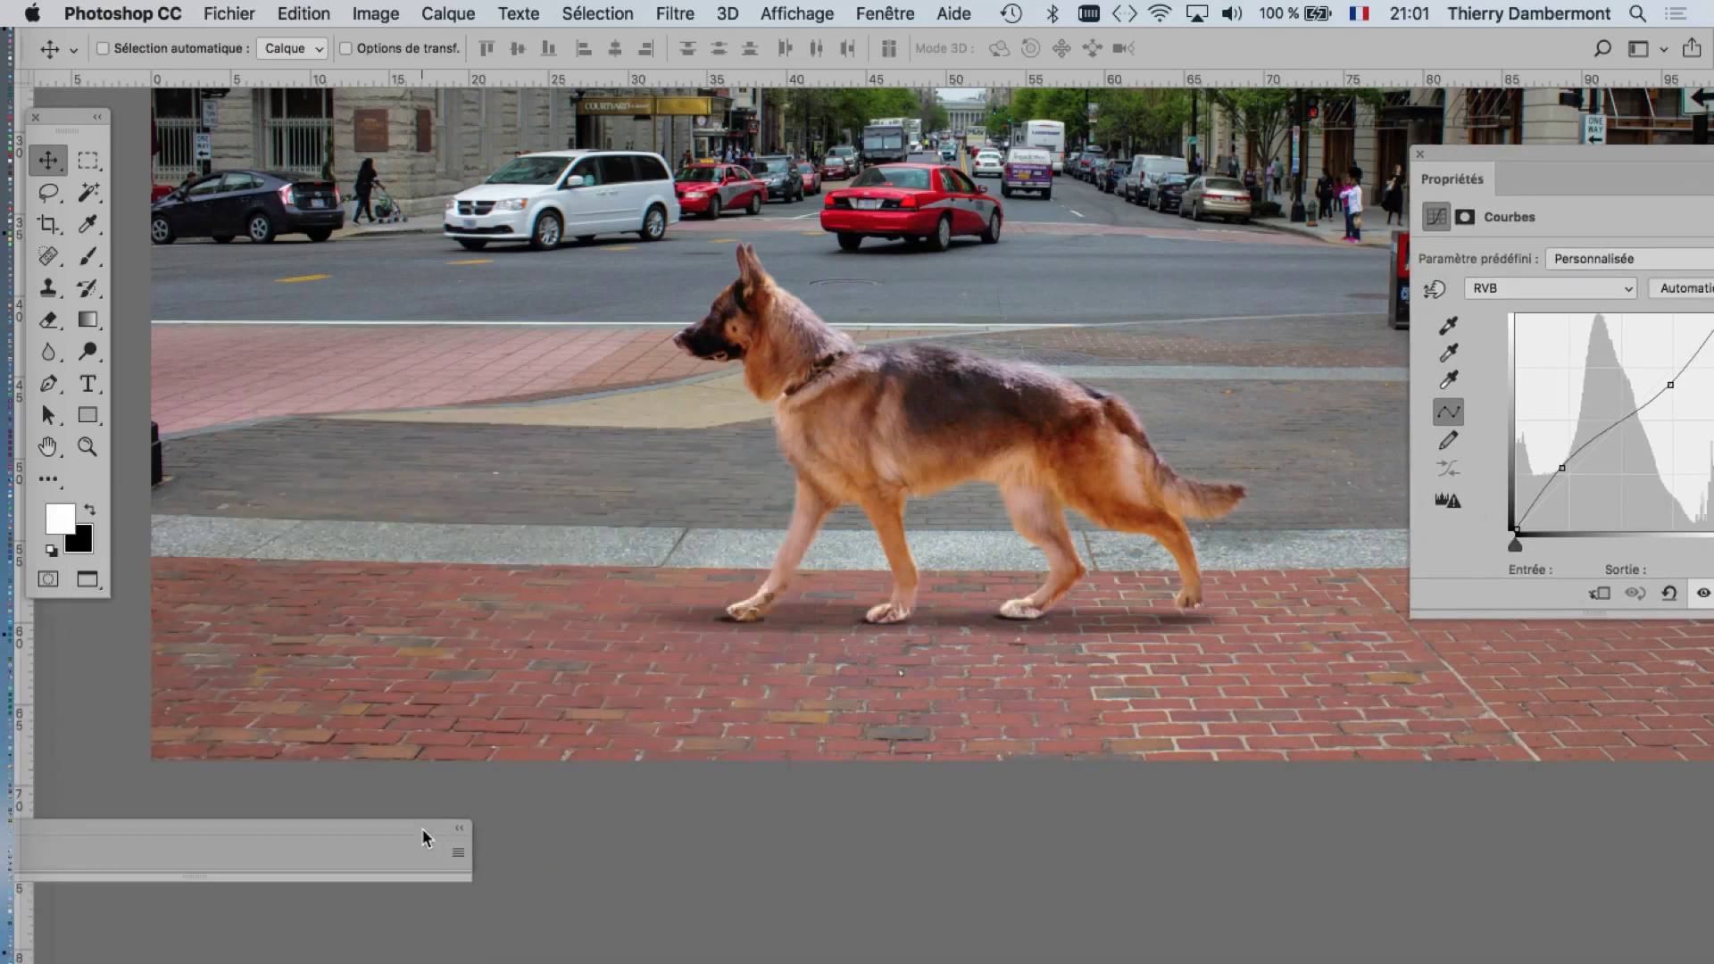
drag(1512, 159, 1123, 195)
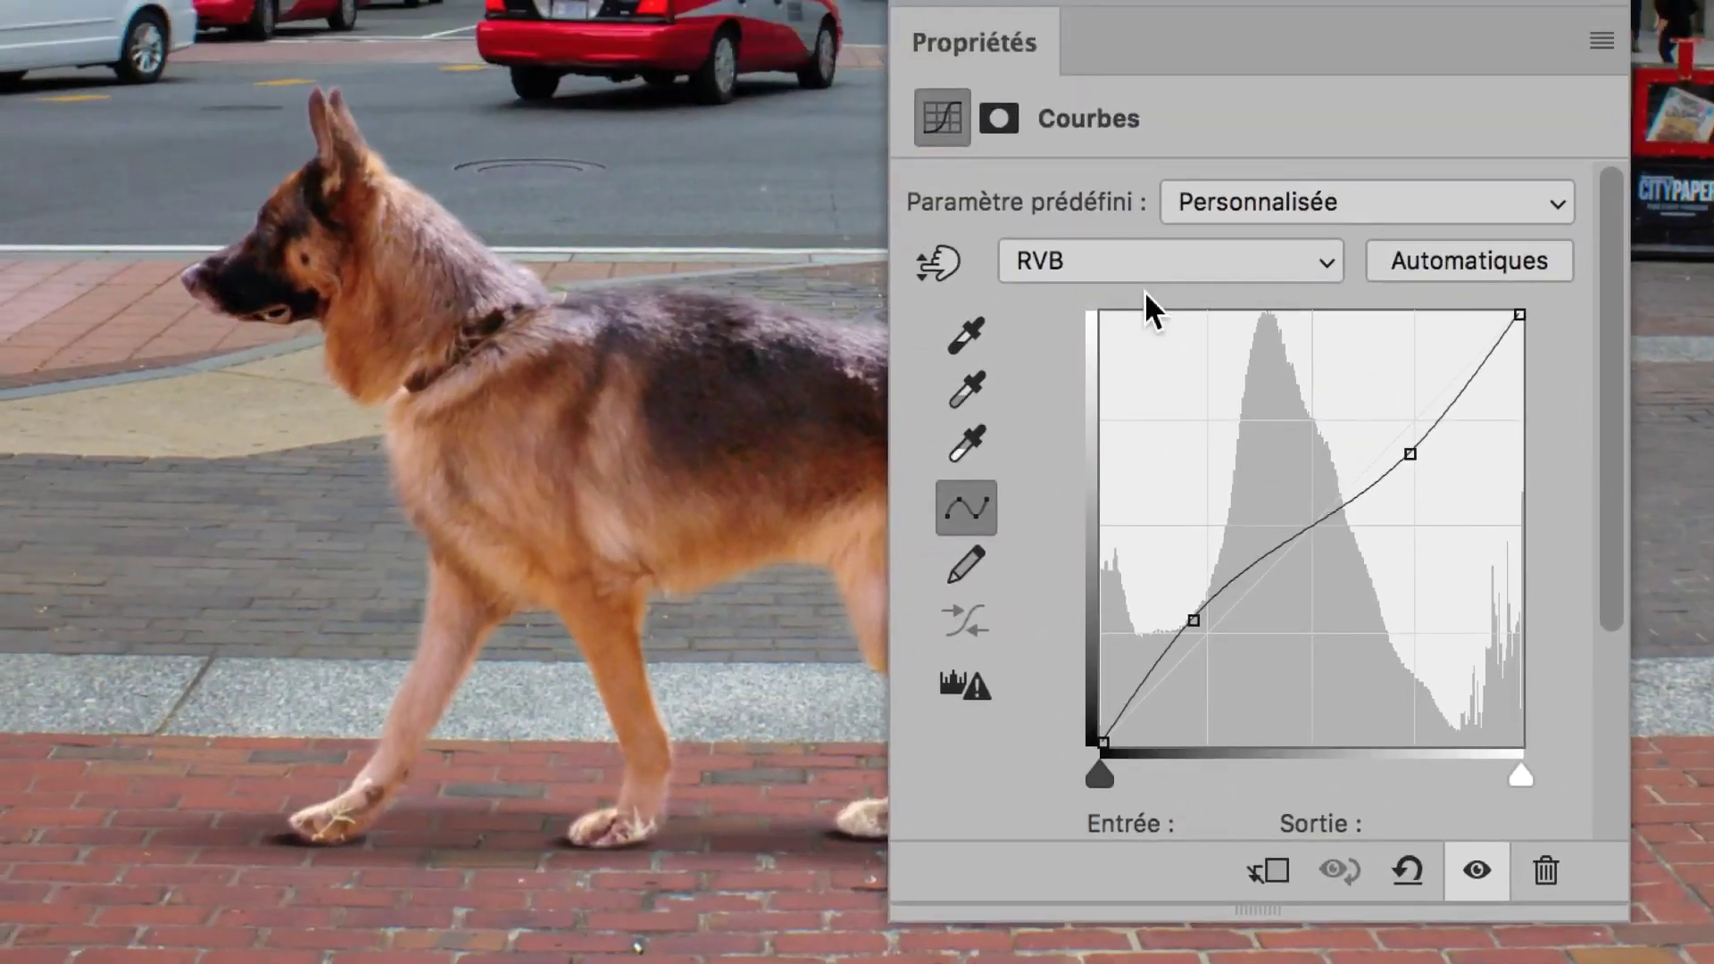
- Lower the red, green and blue midtone points on the Courbes 2 curve
click(1150, 311)
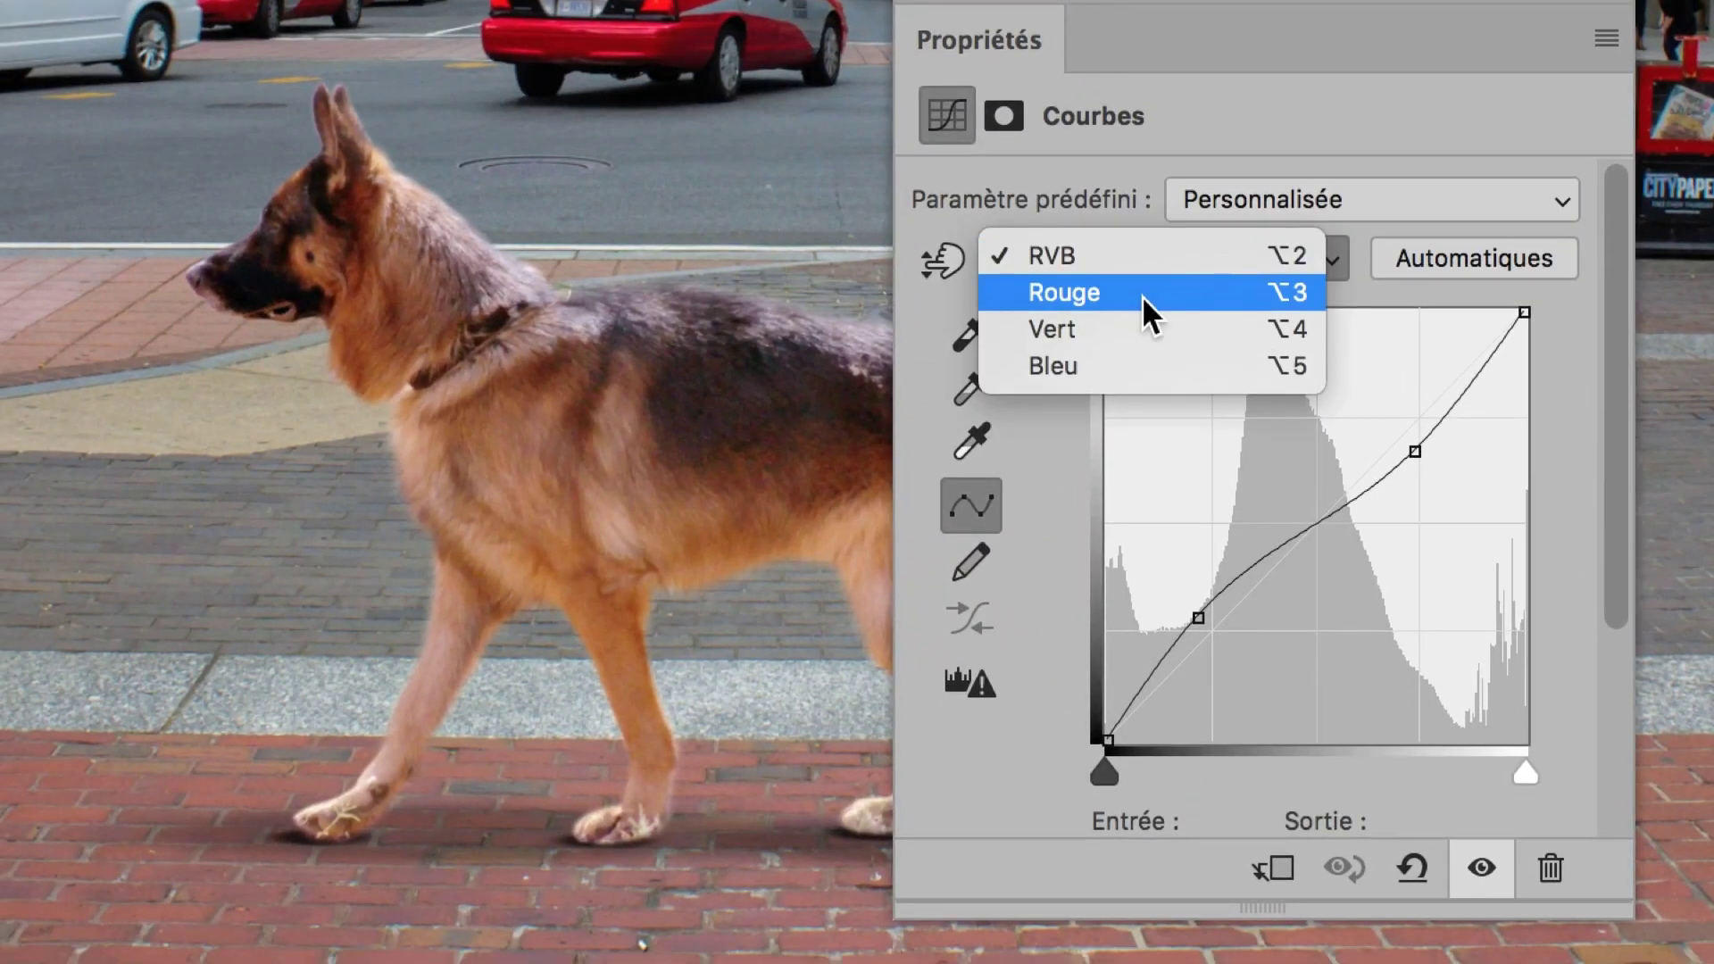
click(1143, 297)
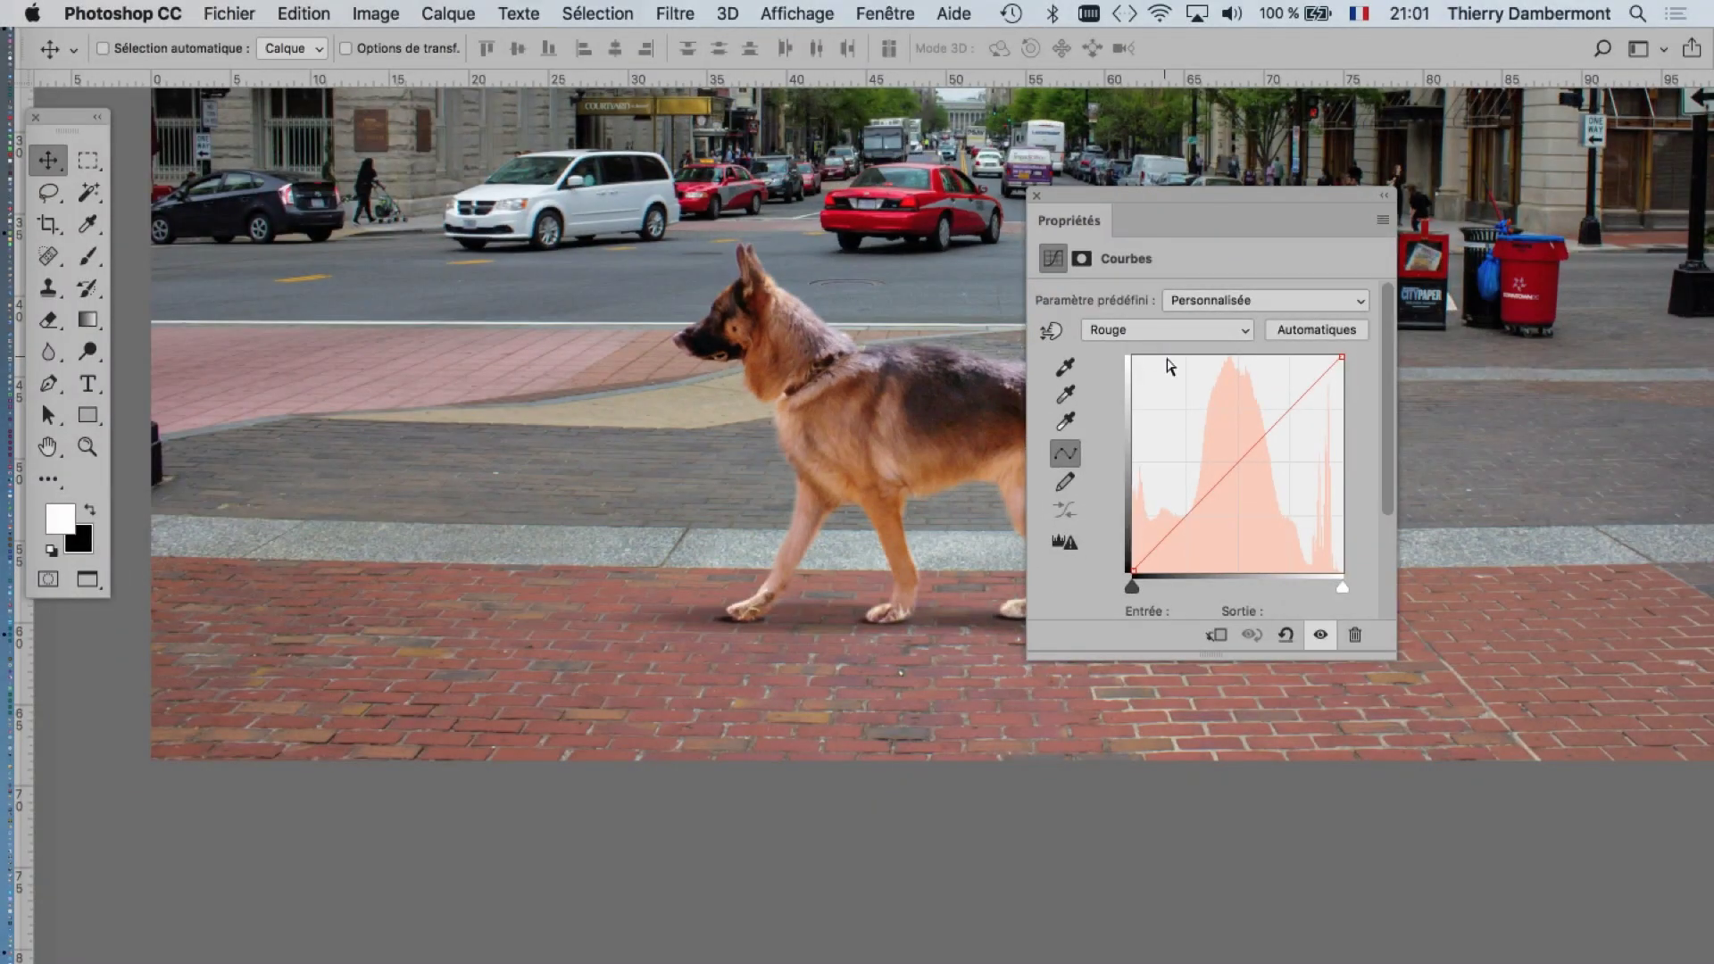
drag(740, 422, 649, 623)
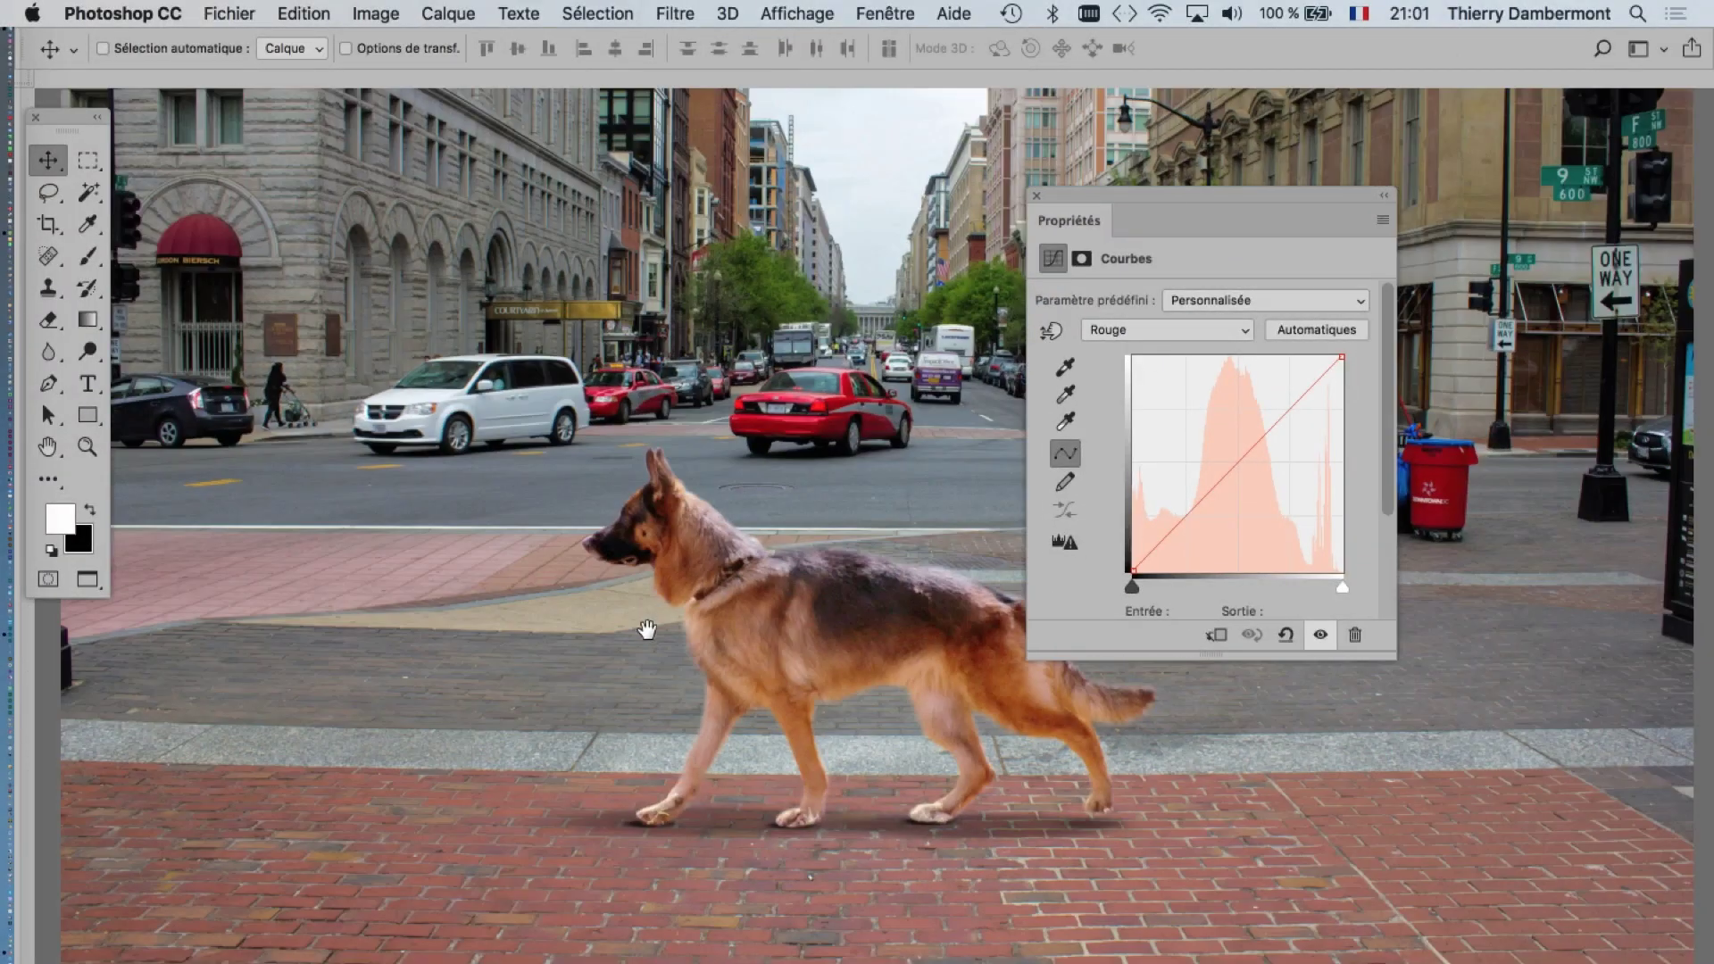
click(1237, 473)
drag(1236, 473, 1242, 474)
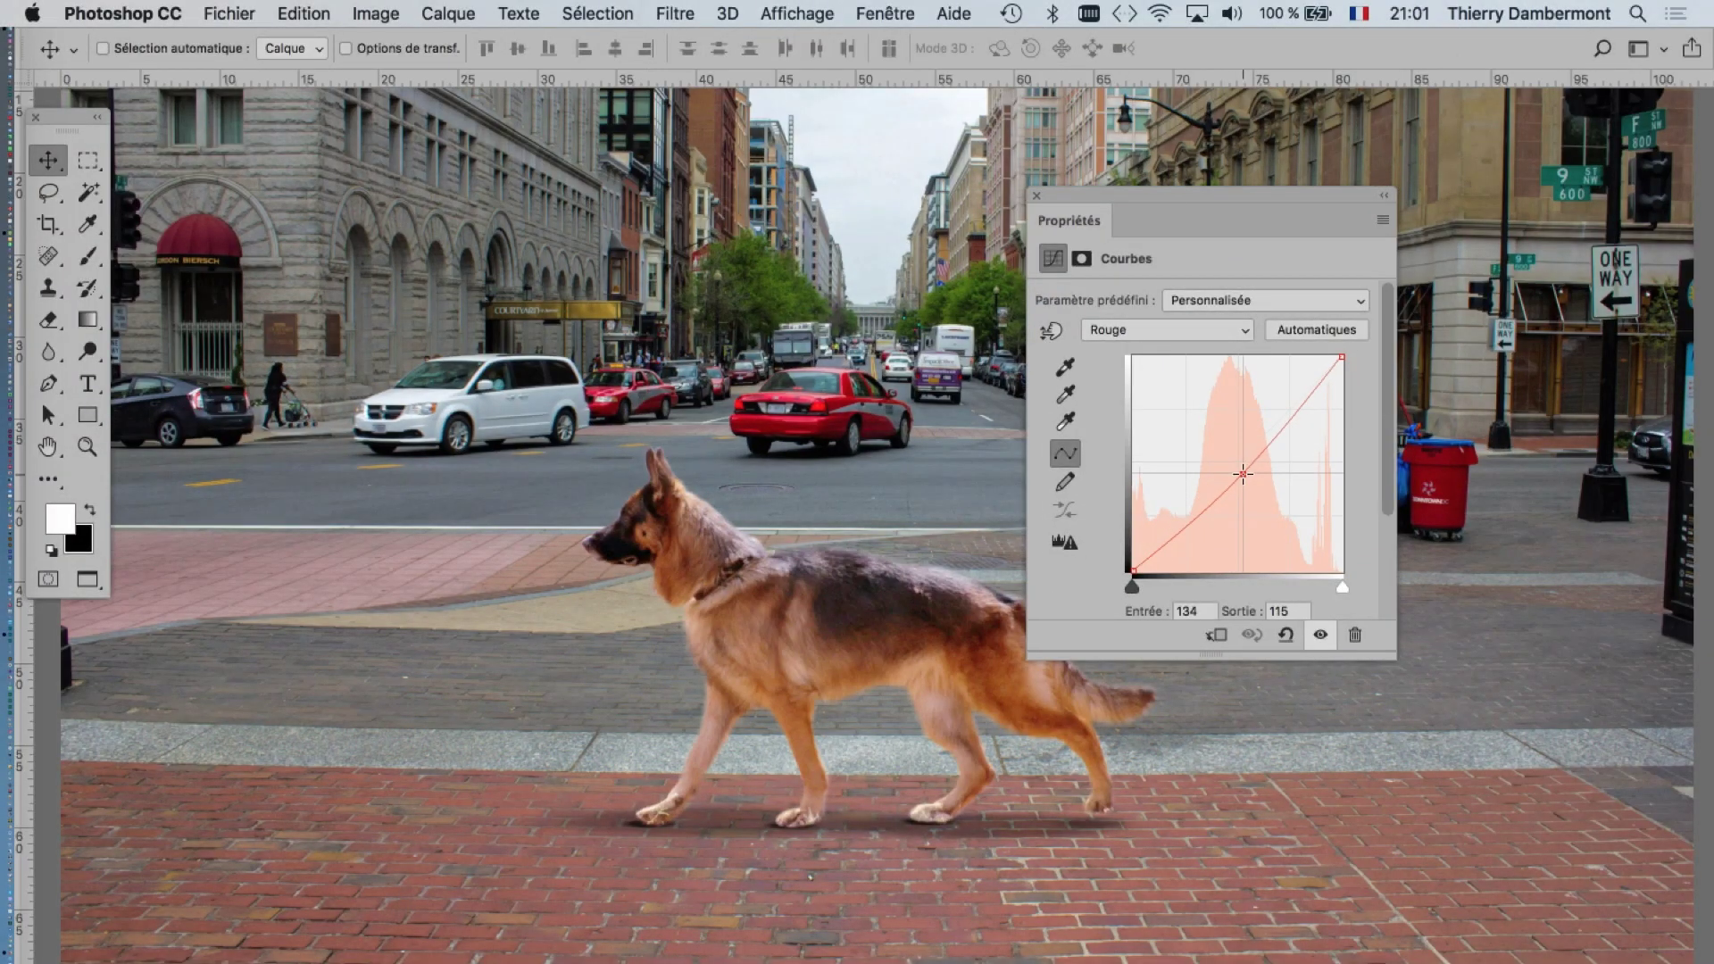
click(1207, 334)
drag(1250, 451, 1251, 476)
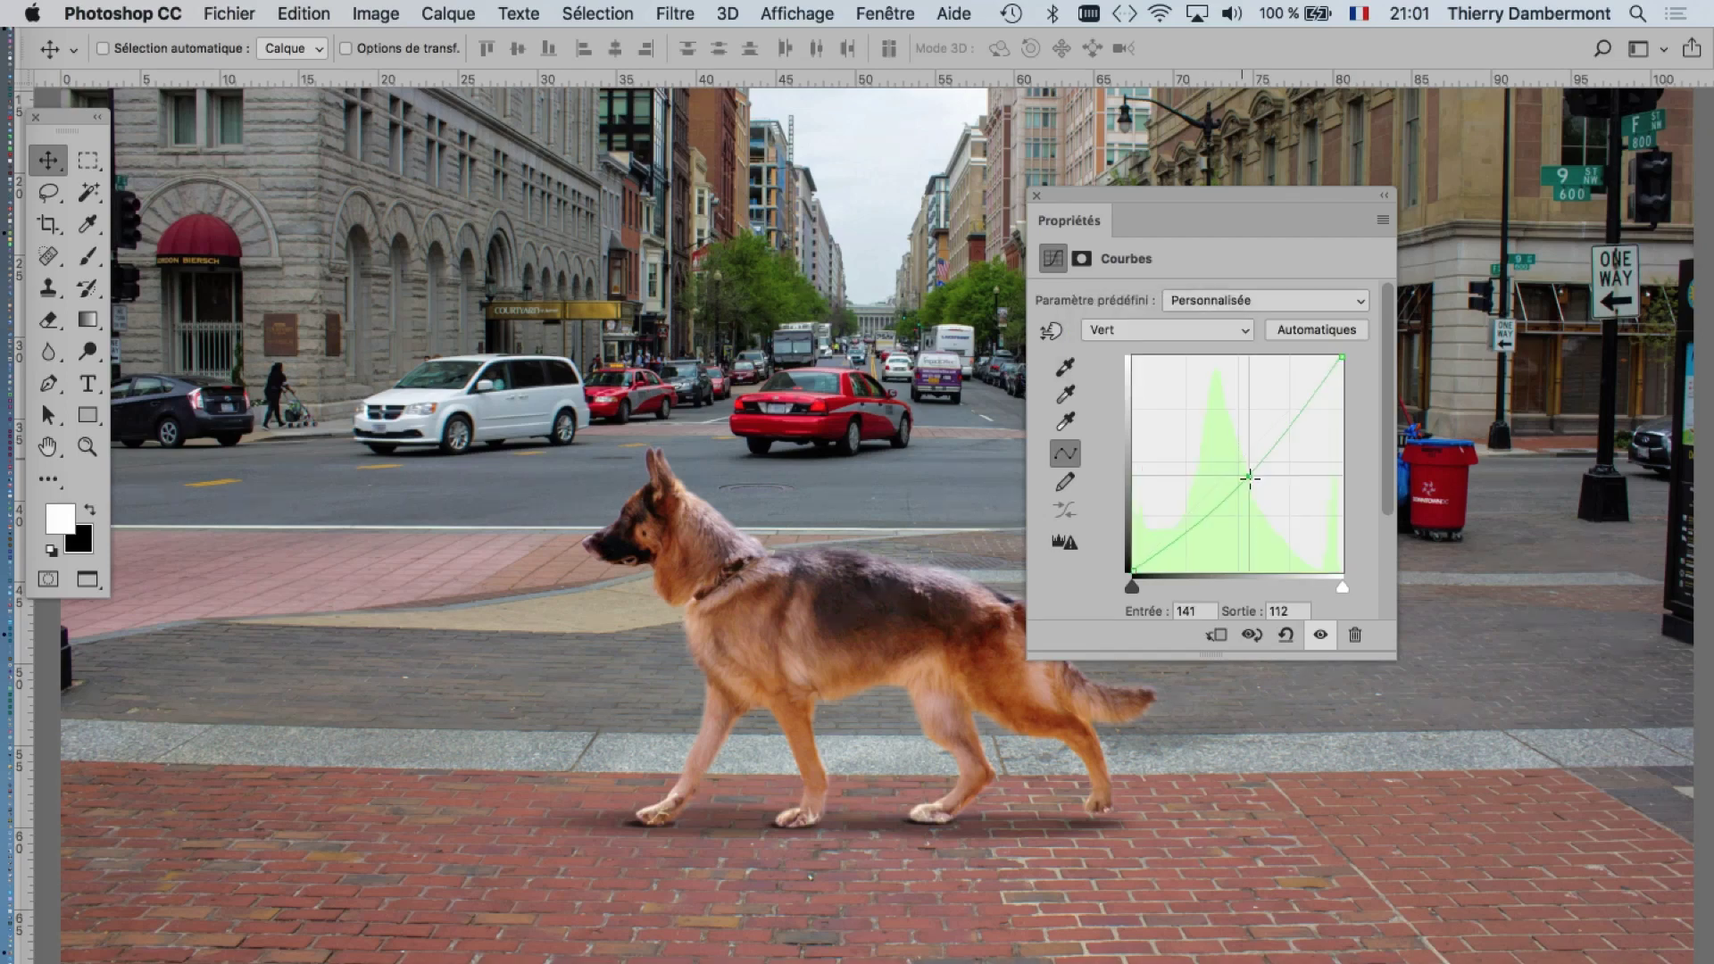
click(1167, 332)
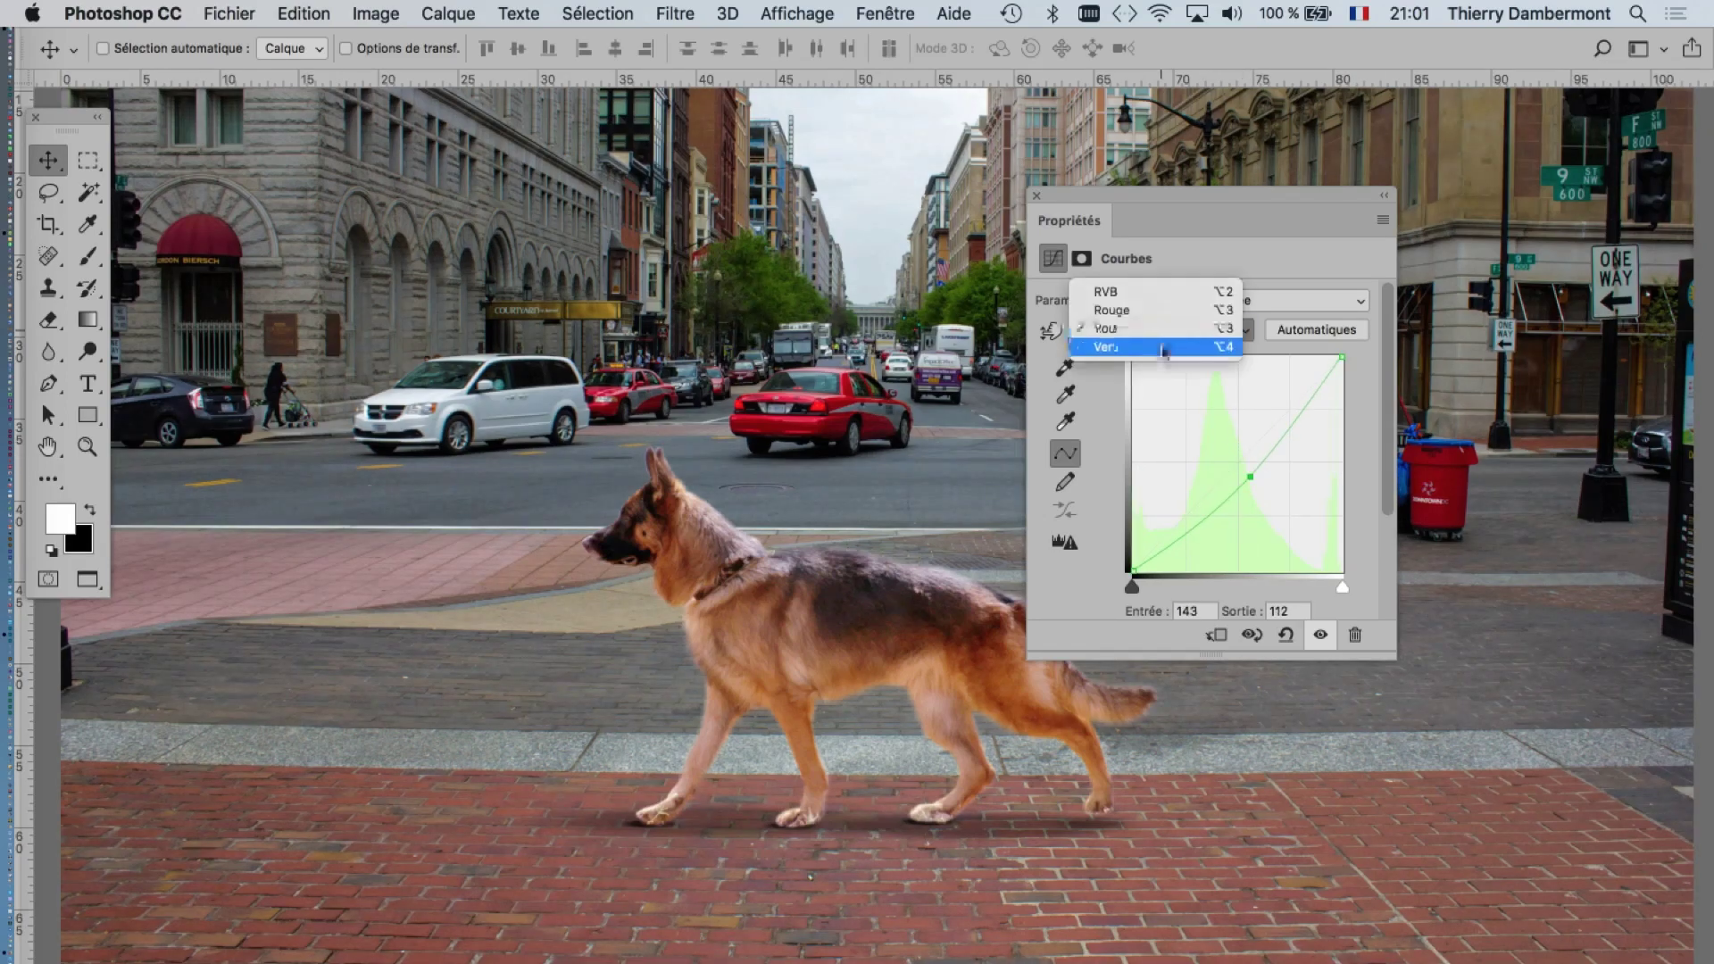
click(1234, 467)
mouse_move(1236, 468)
mouse_down()
mouse_move(1251, 493)
mouse_move(1232, 418)
mouse_move(1250, 483)
mouse_up()
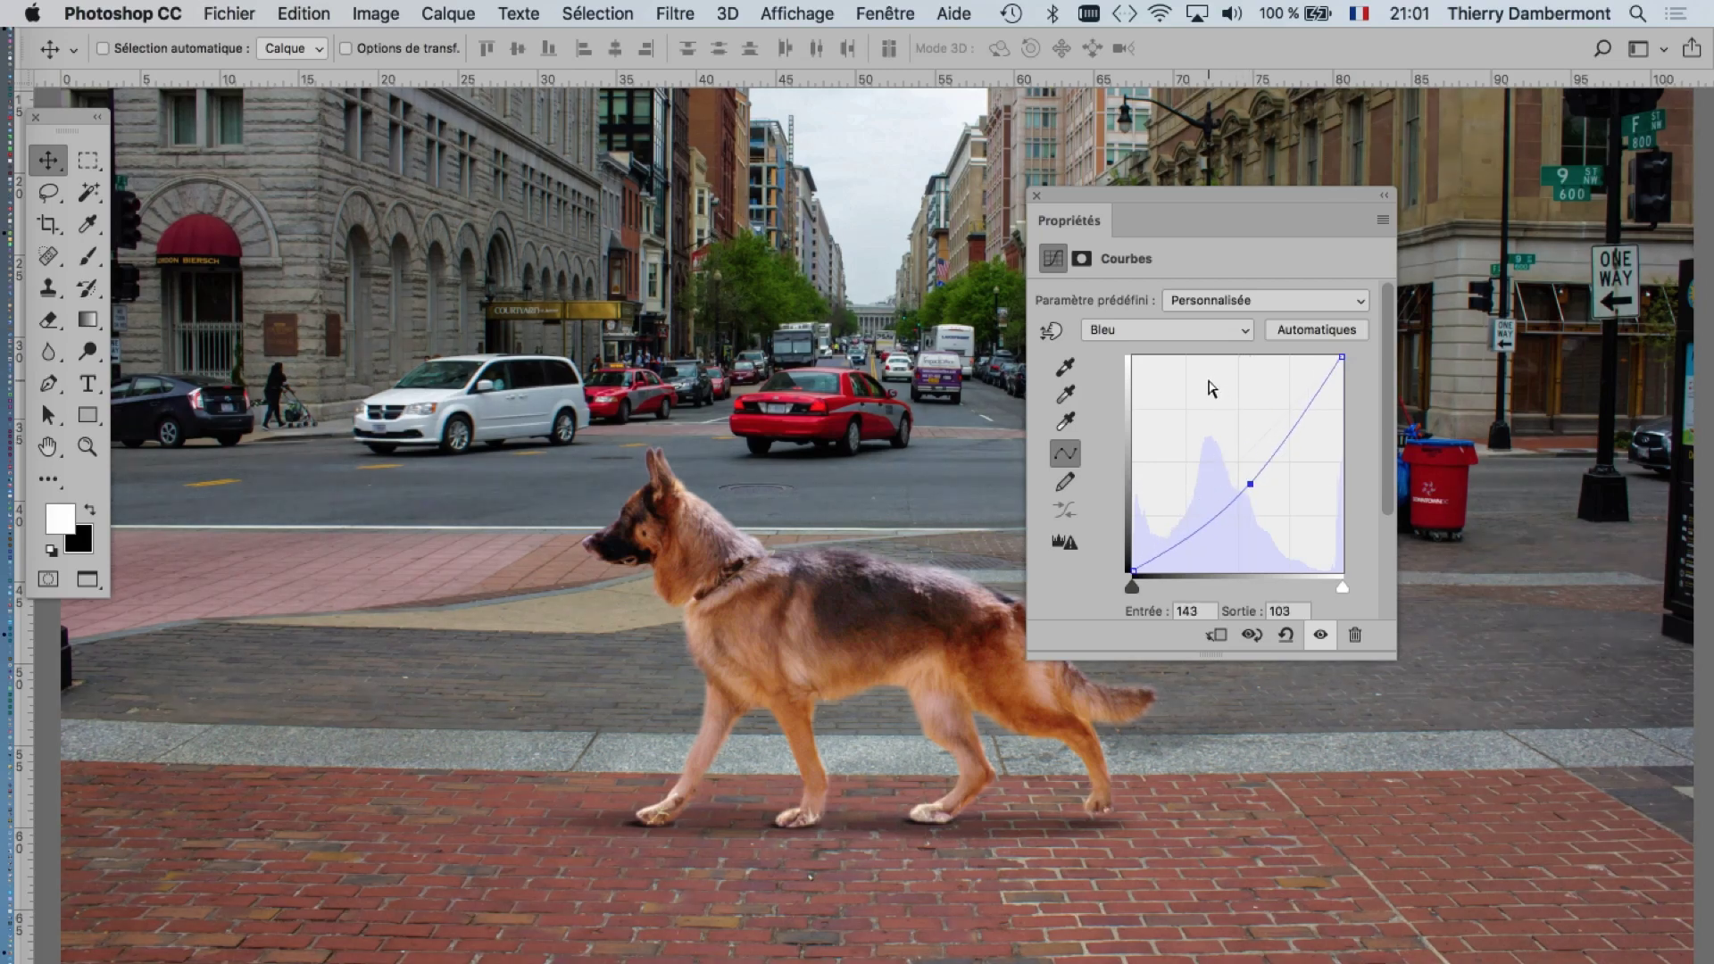
- Lift the composite RGB curve with two points to brighten the scene
click(1160, 329)
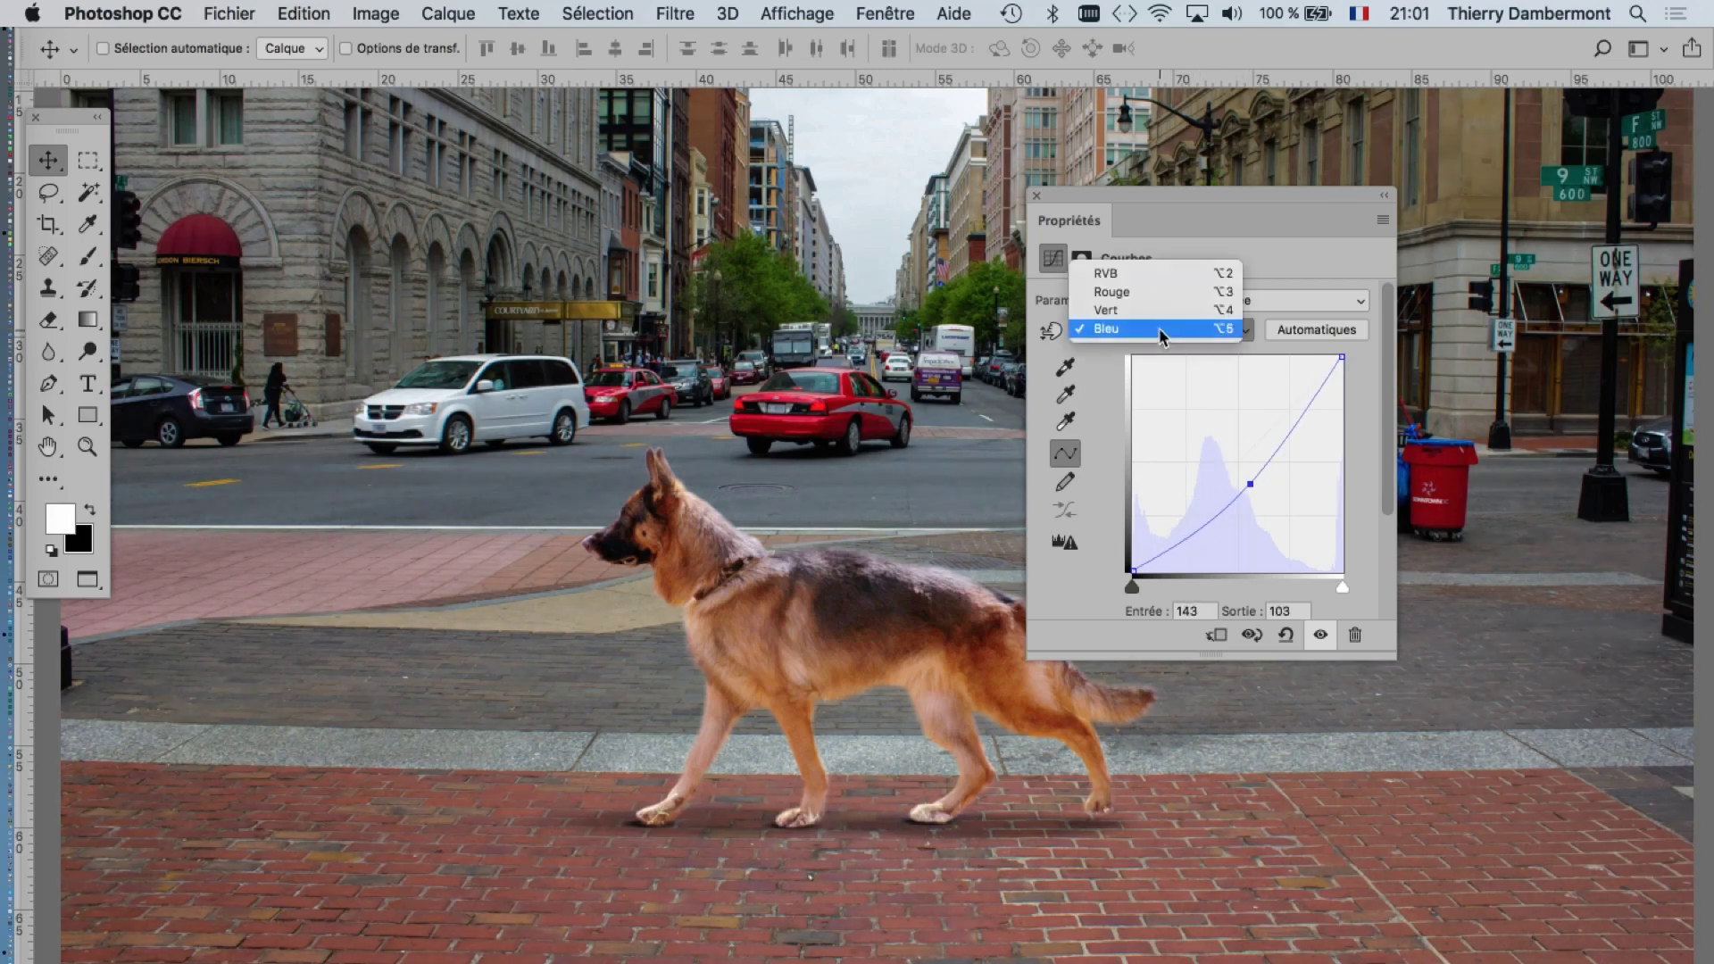
click(1161, 271)
drag(1289, 429, 1282, 413)
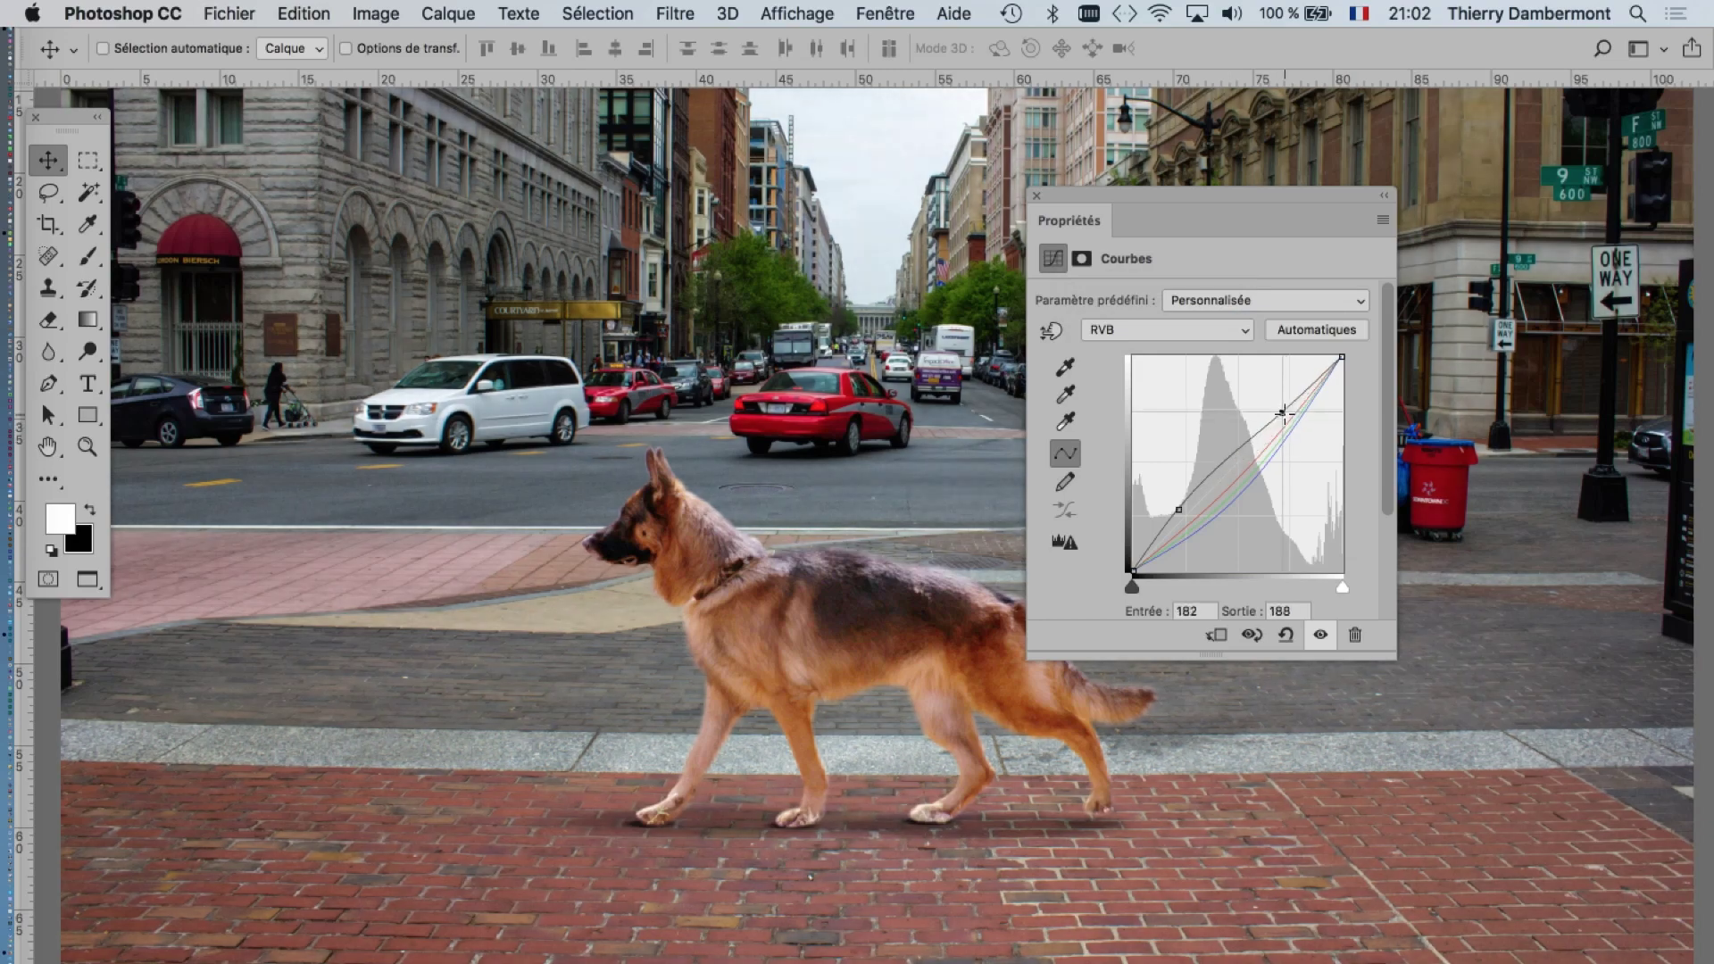
click(1174, 508)
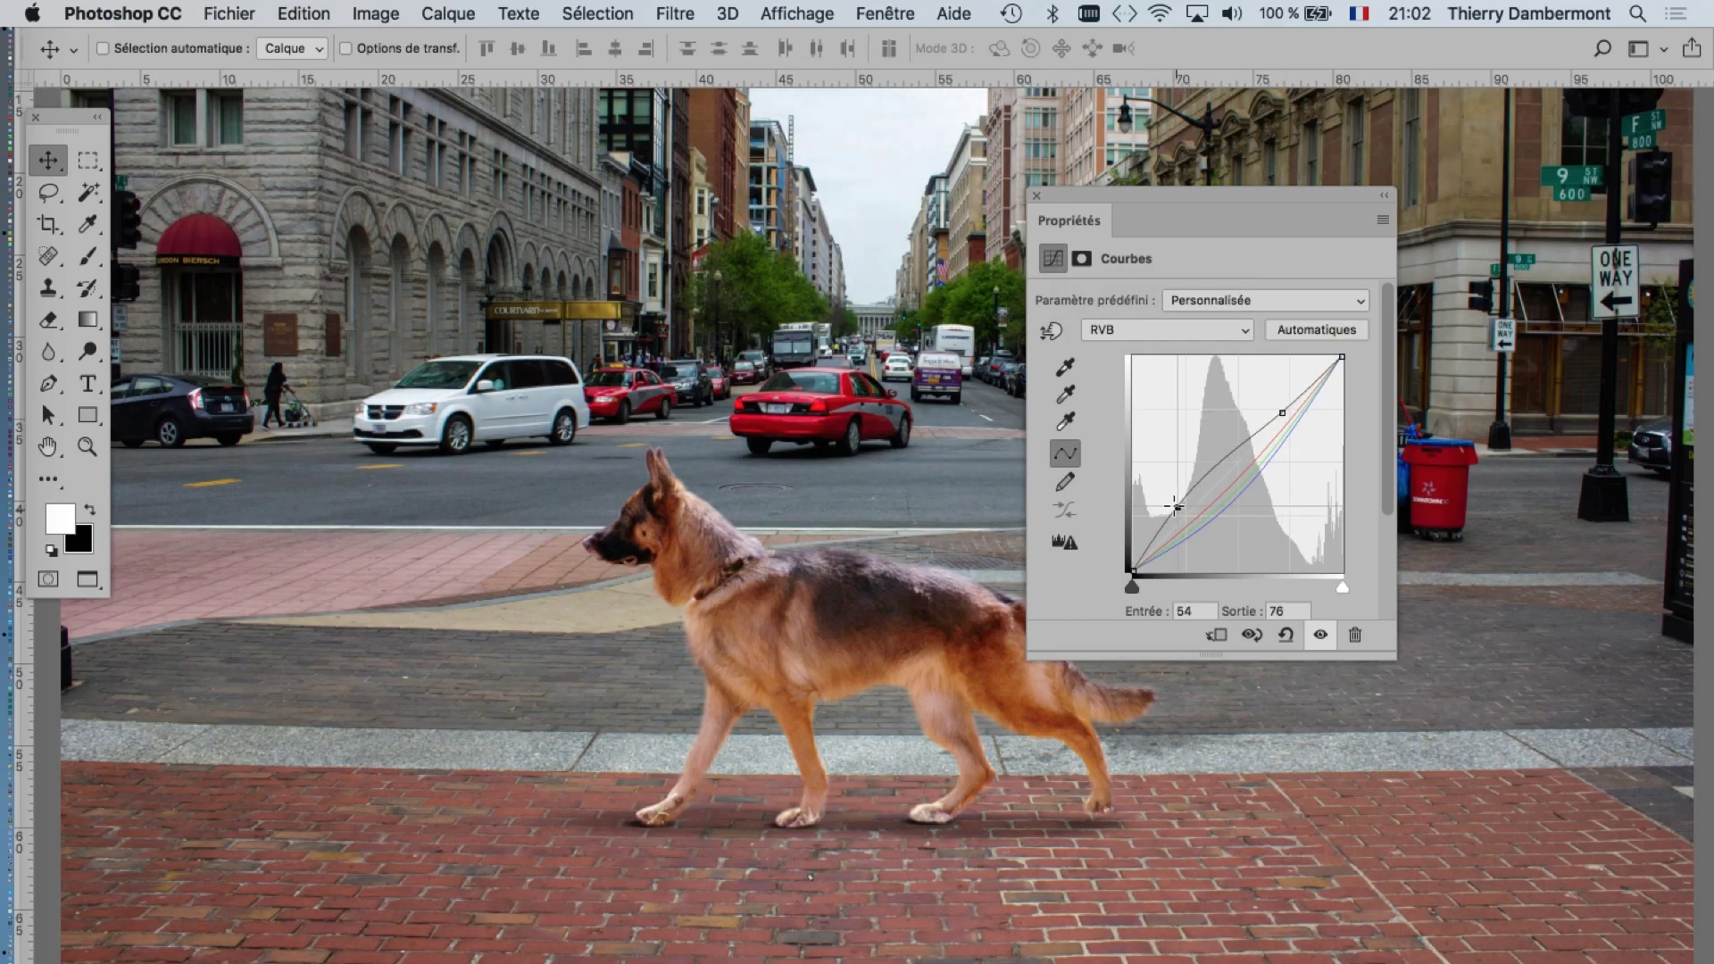
drag(1177, 508, 1179, 504)
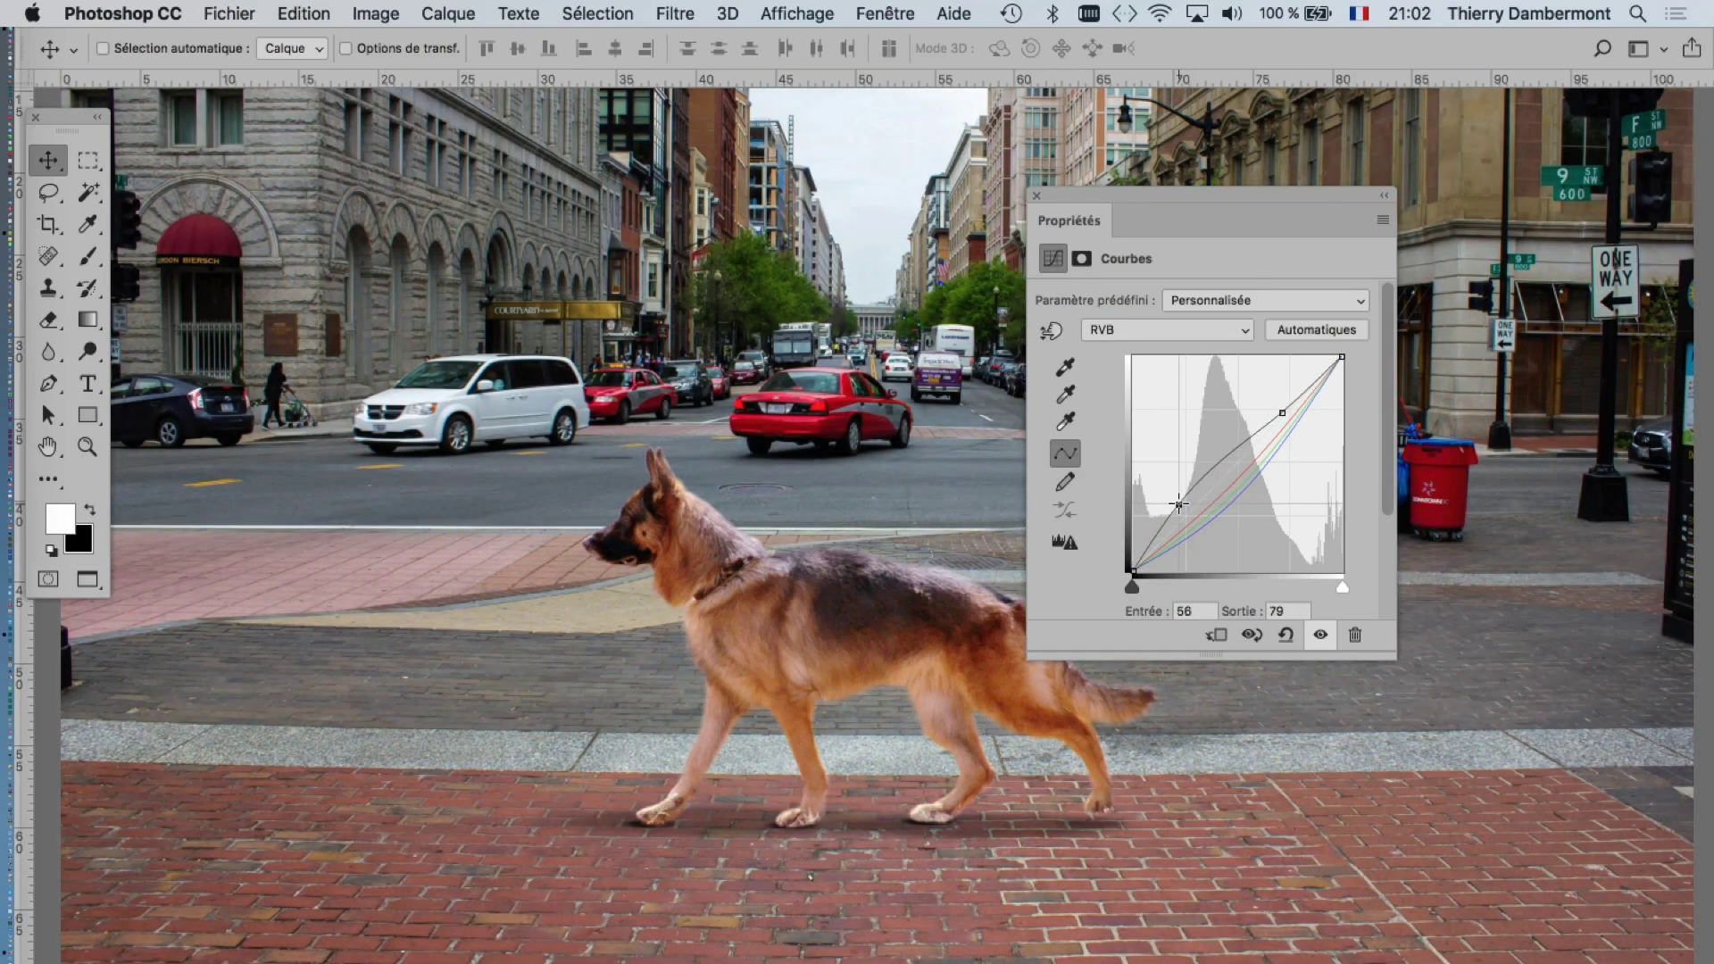
- Pull the red curve midpoint down to 146 in, 105 out
click(1160, 327)
click(1166, 345)
click(1240, 470)
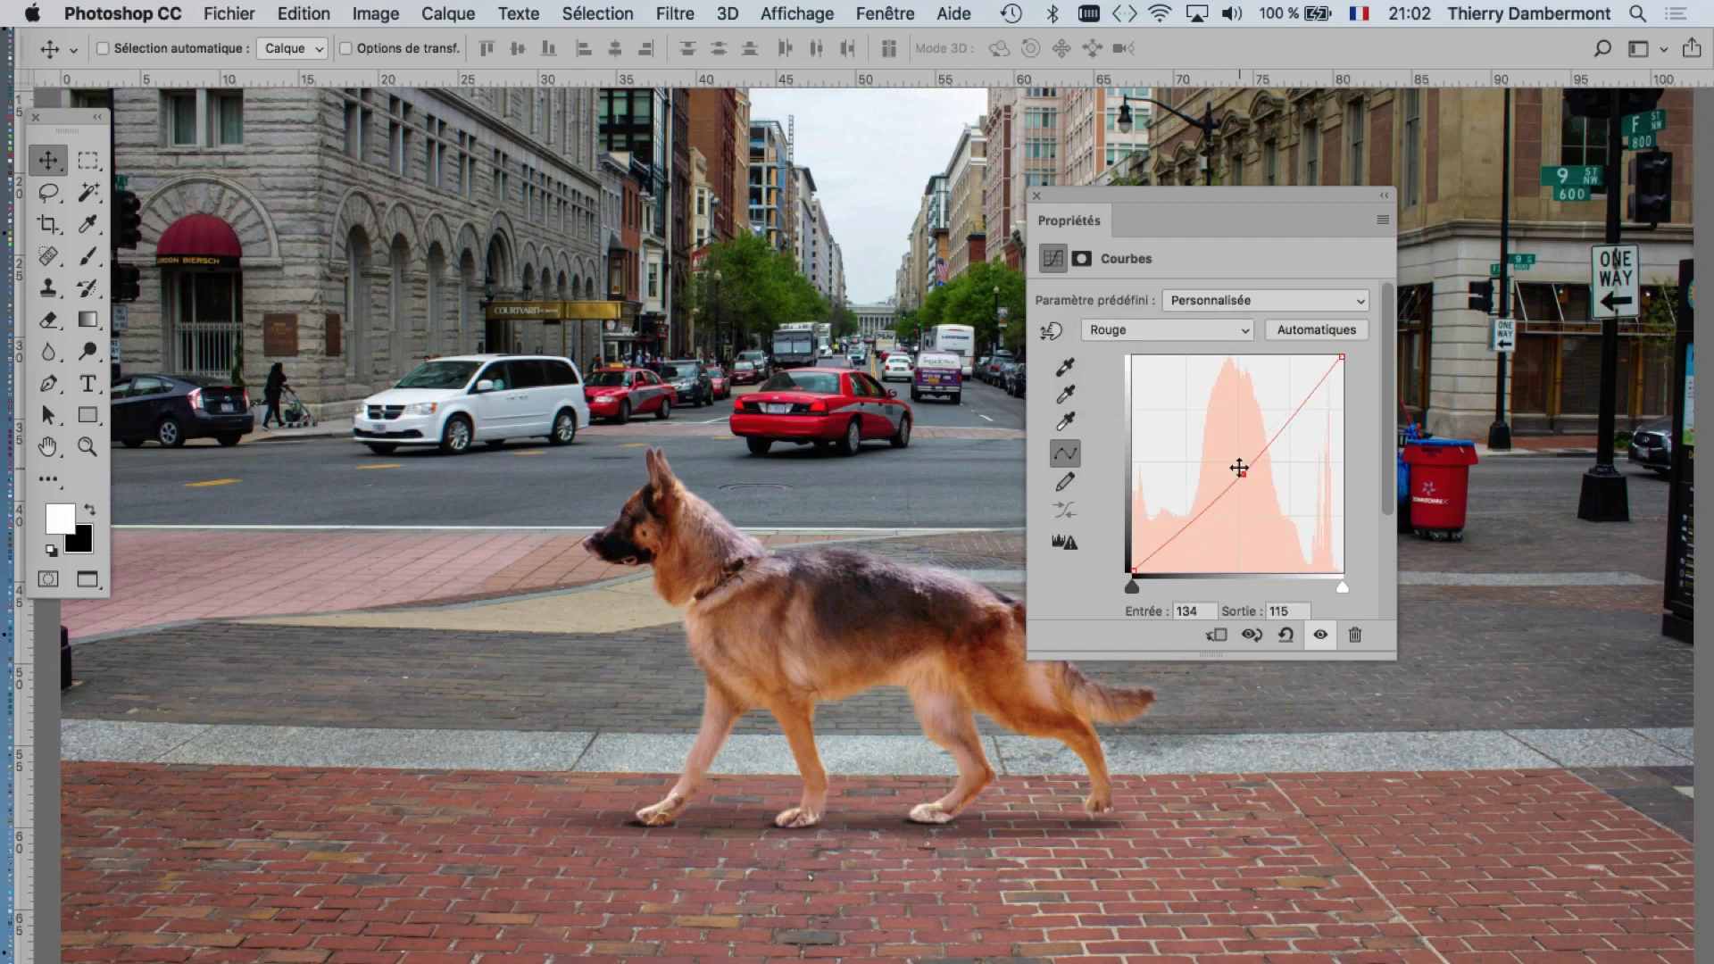
drag(1239, 468, 1248, 475)
key(F7)
drag(330, 596, 147, 262)
- Select the lum layer and lift its curve points (to 59 in, 109 out) to brighten the dog
click(148, 263)
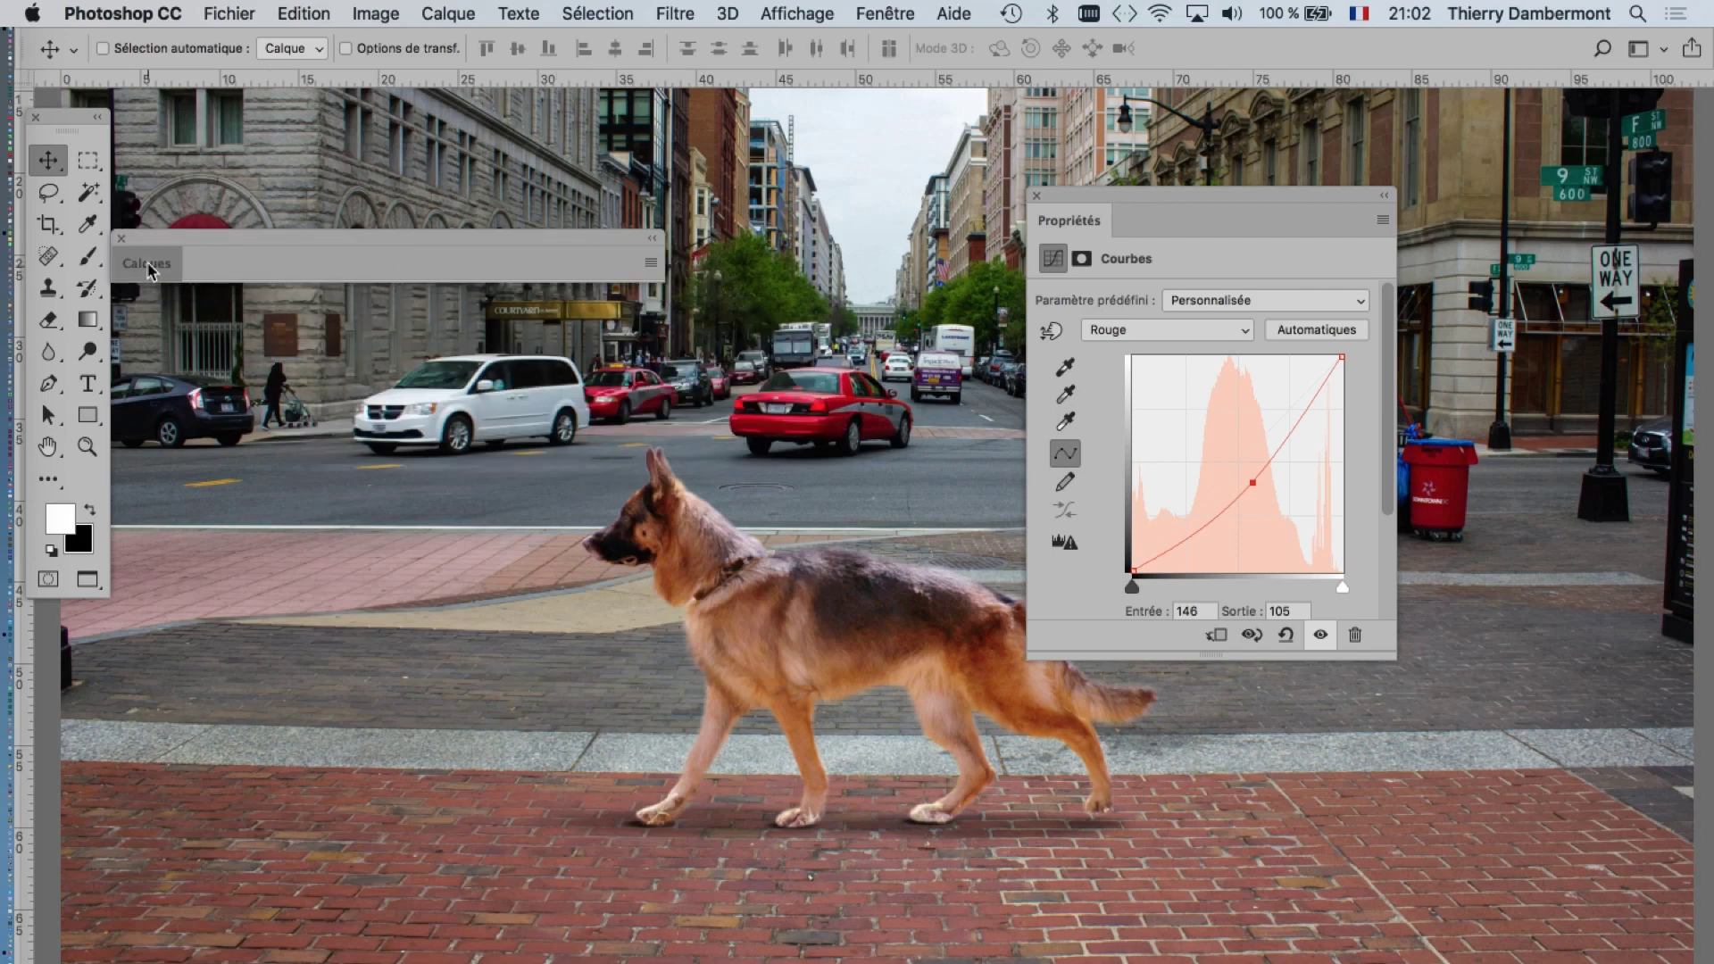
click(247, 450)
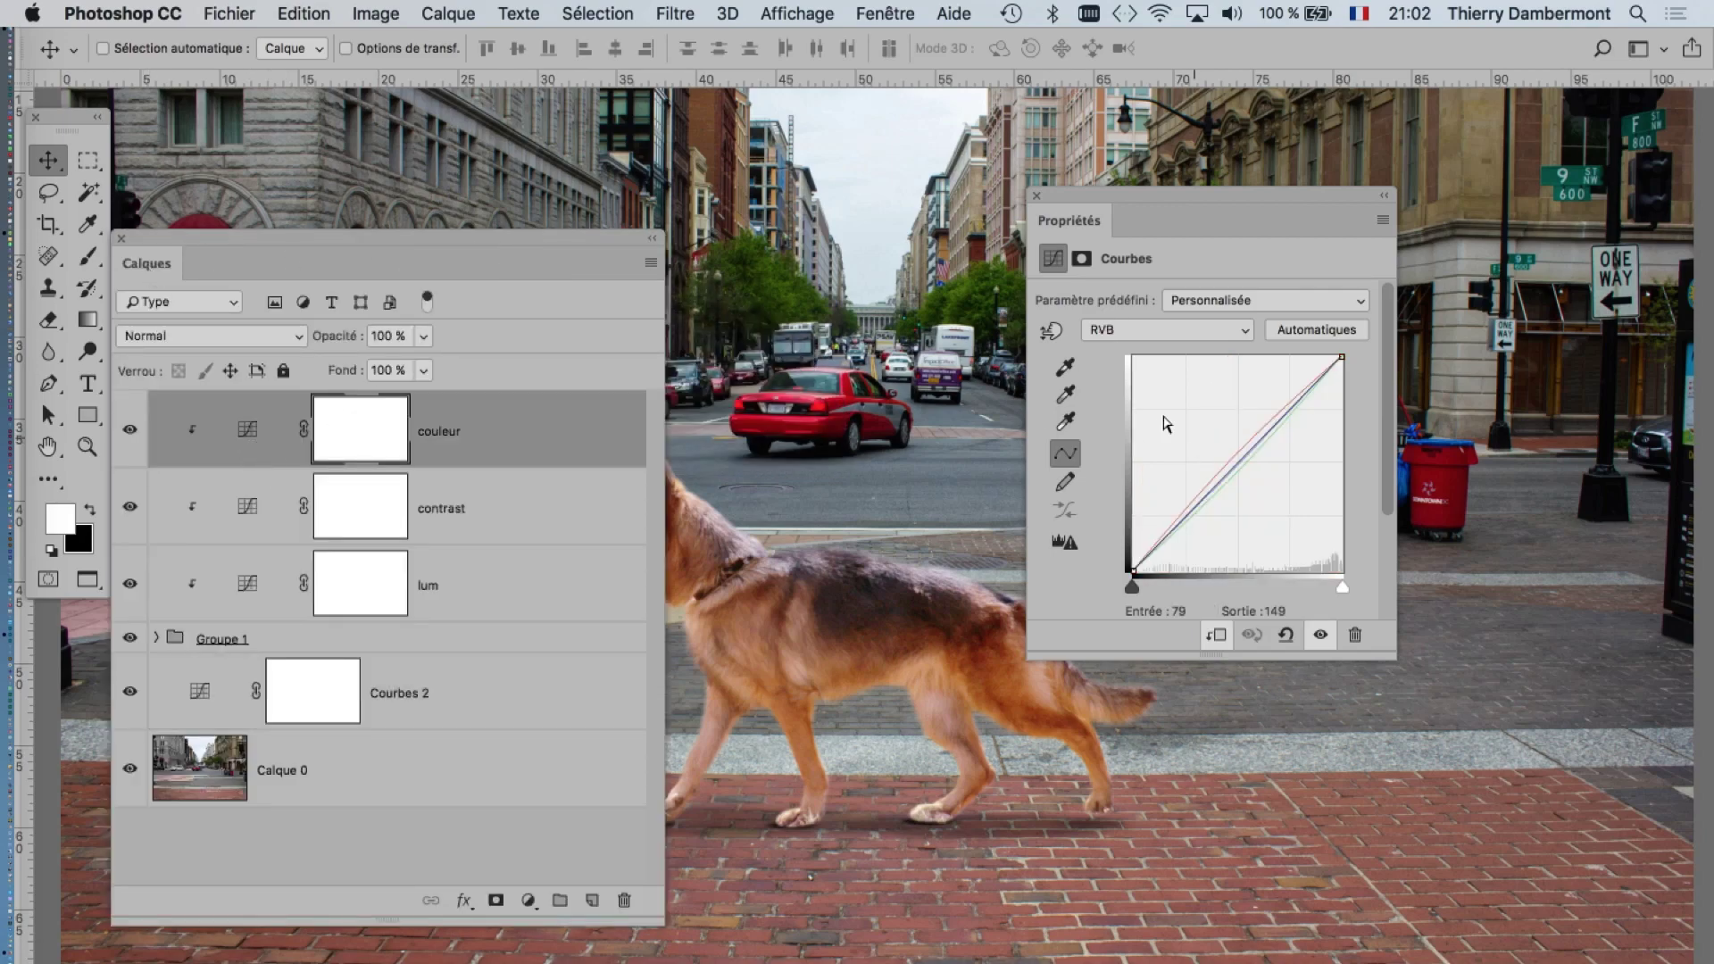
click(219, 596)
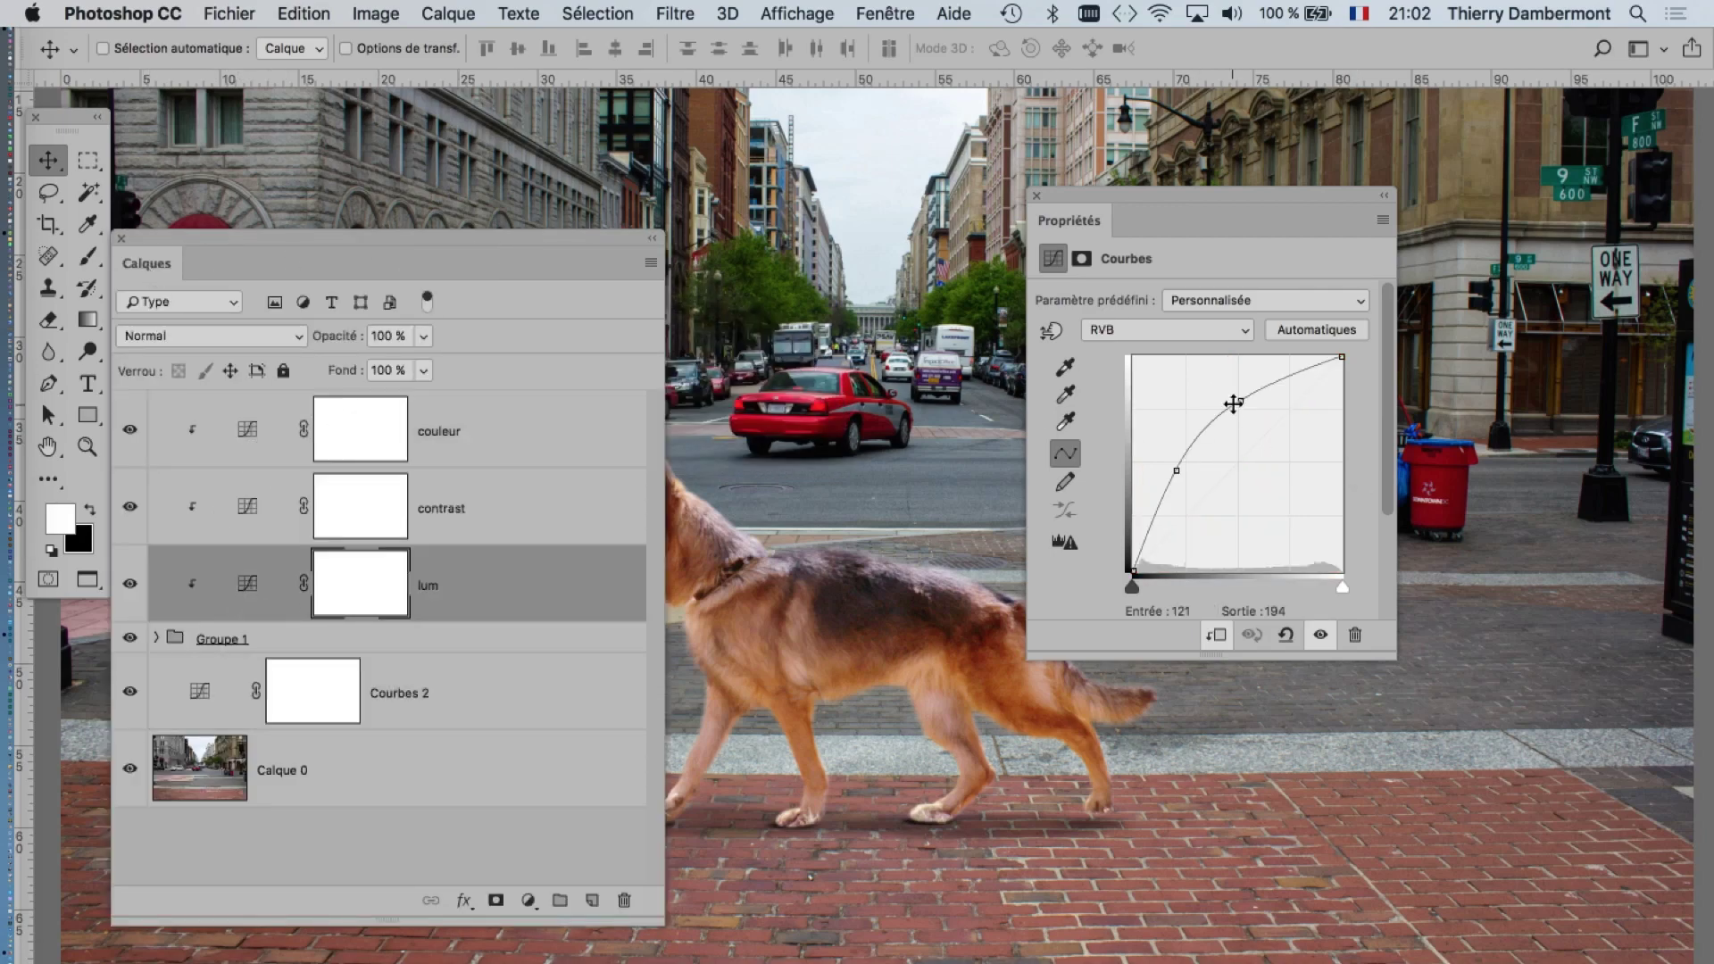
drag(1232, 402, 1249, 416)
drag(1177, 471, 1188, 485)
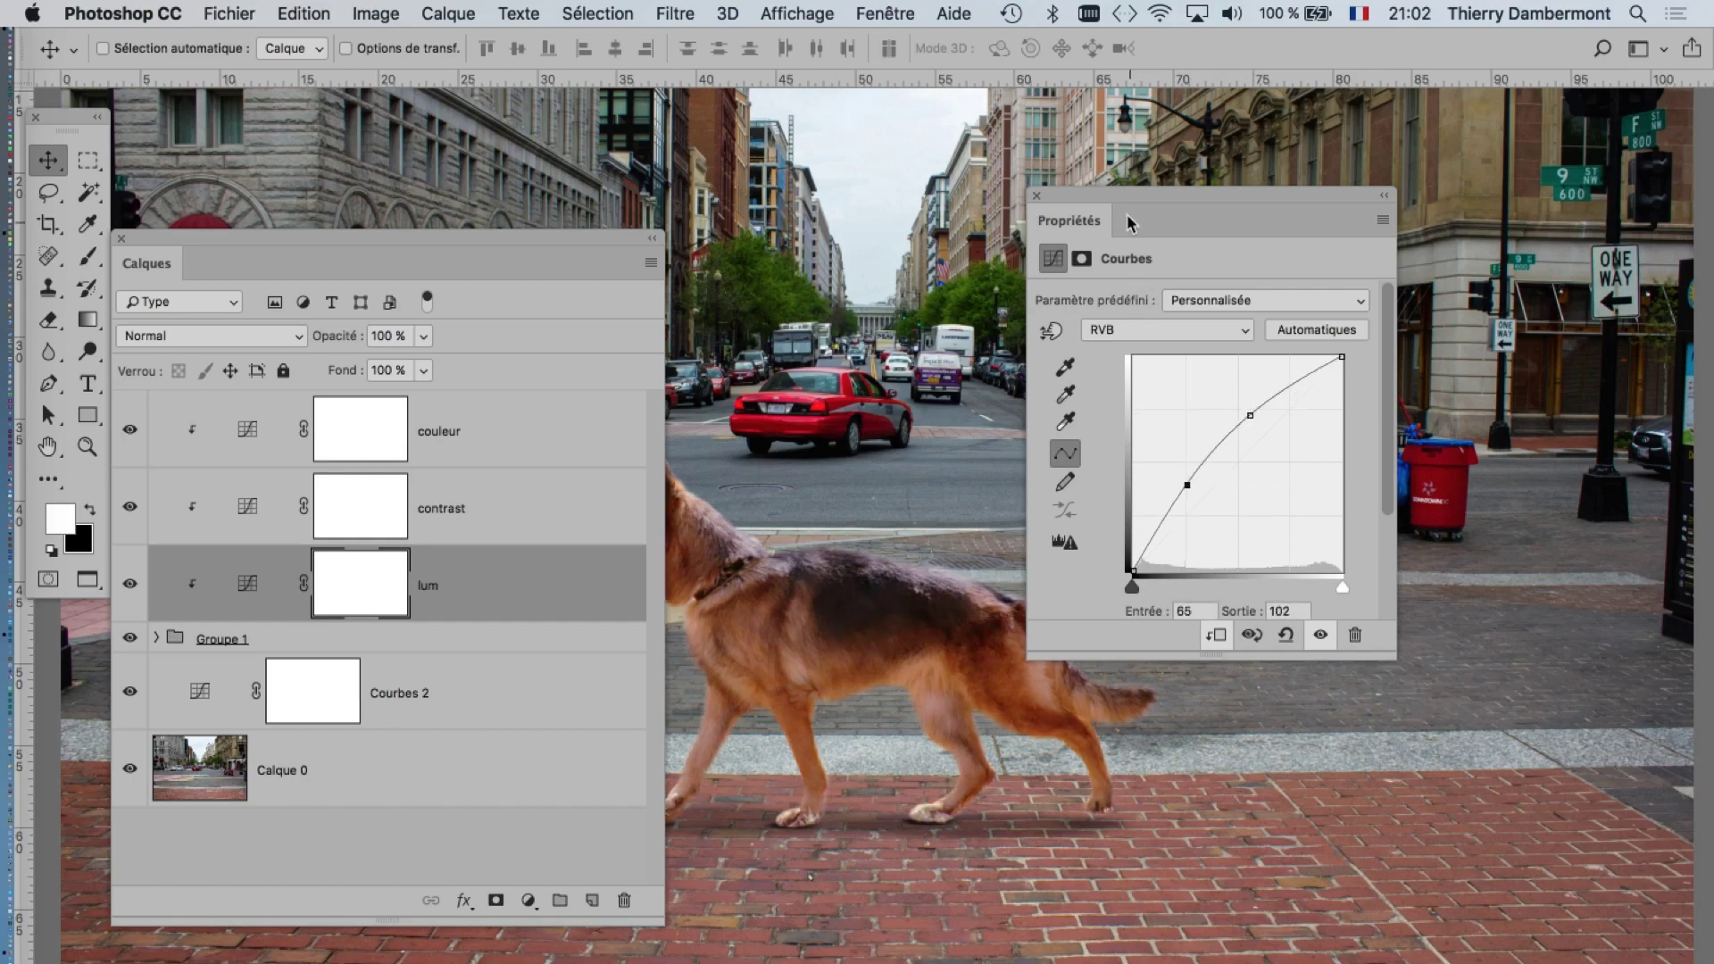
drag(1126, 198, 1337, 195)
drag(1049, 404, 1228, 260)
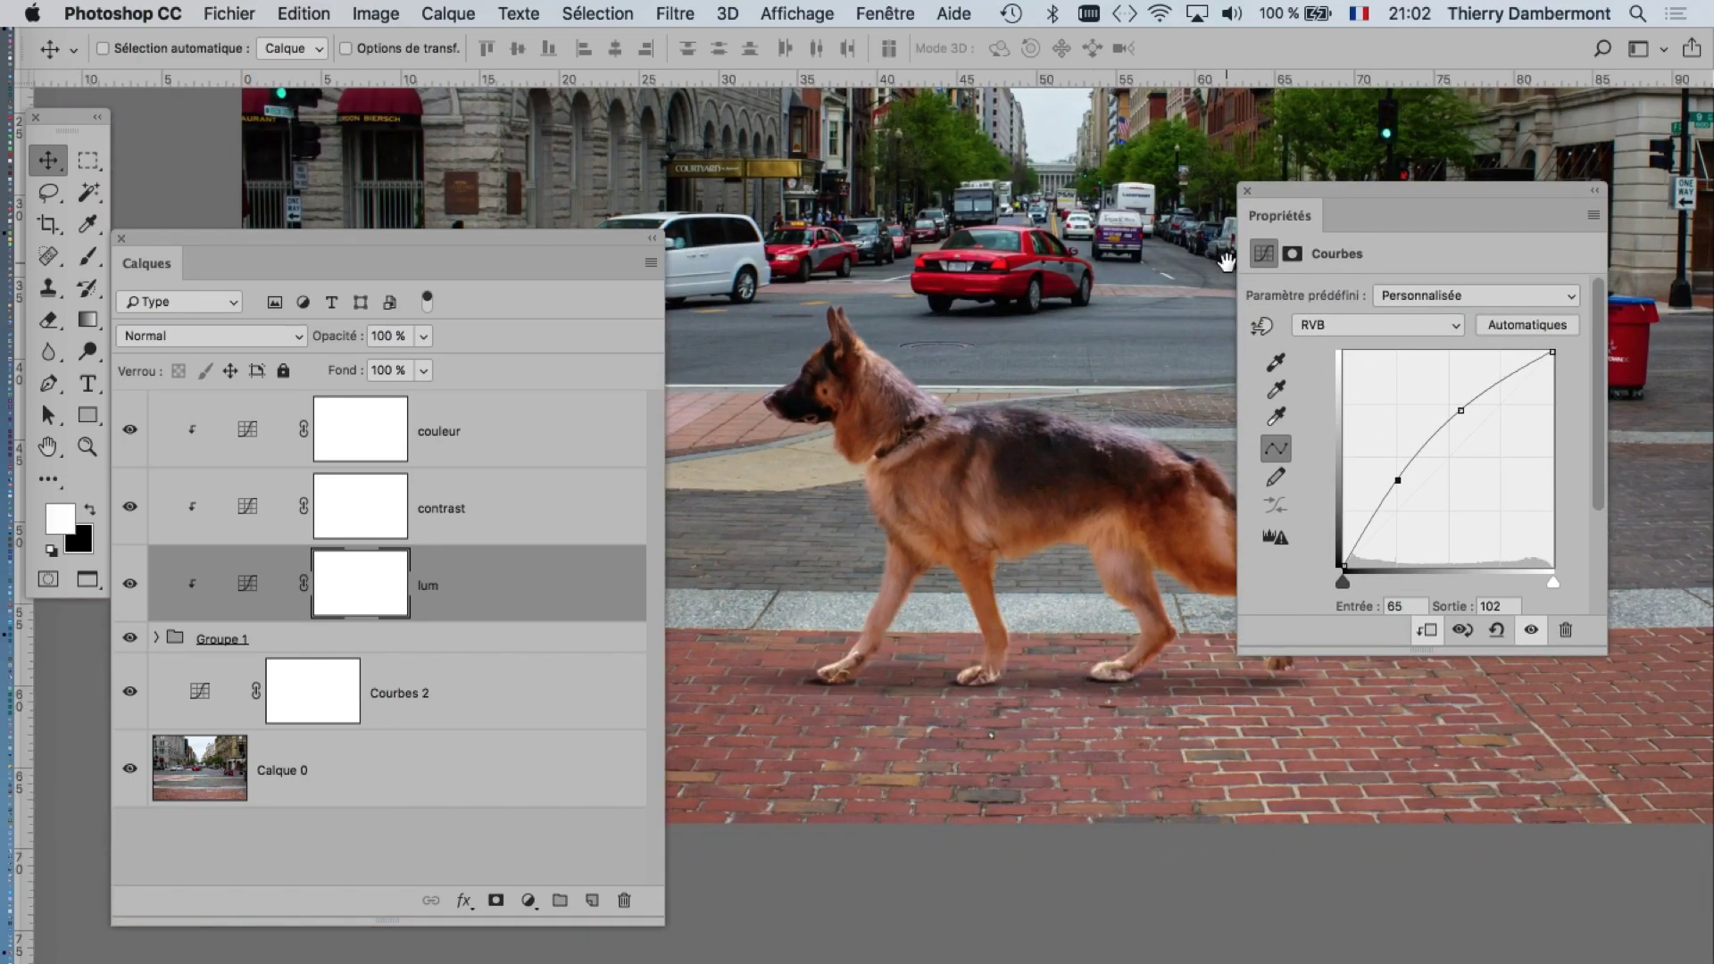
drag(1462, 423, 1471, 409)
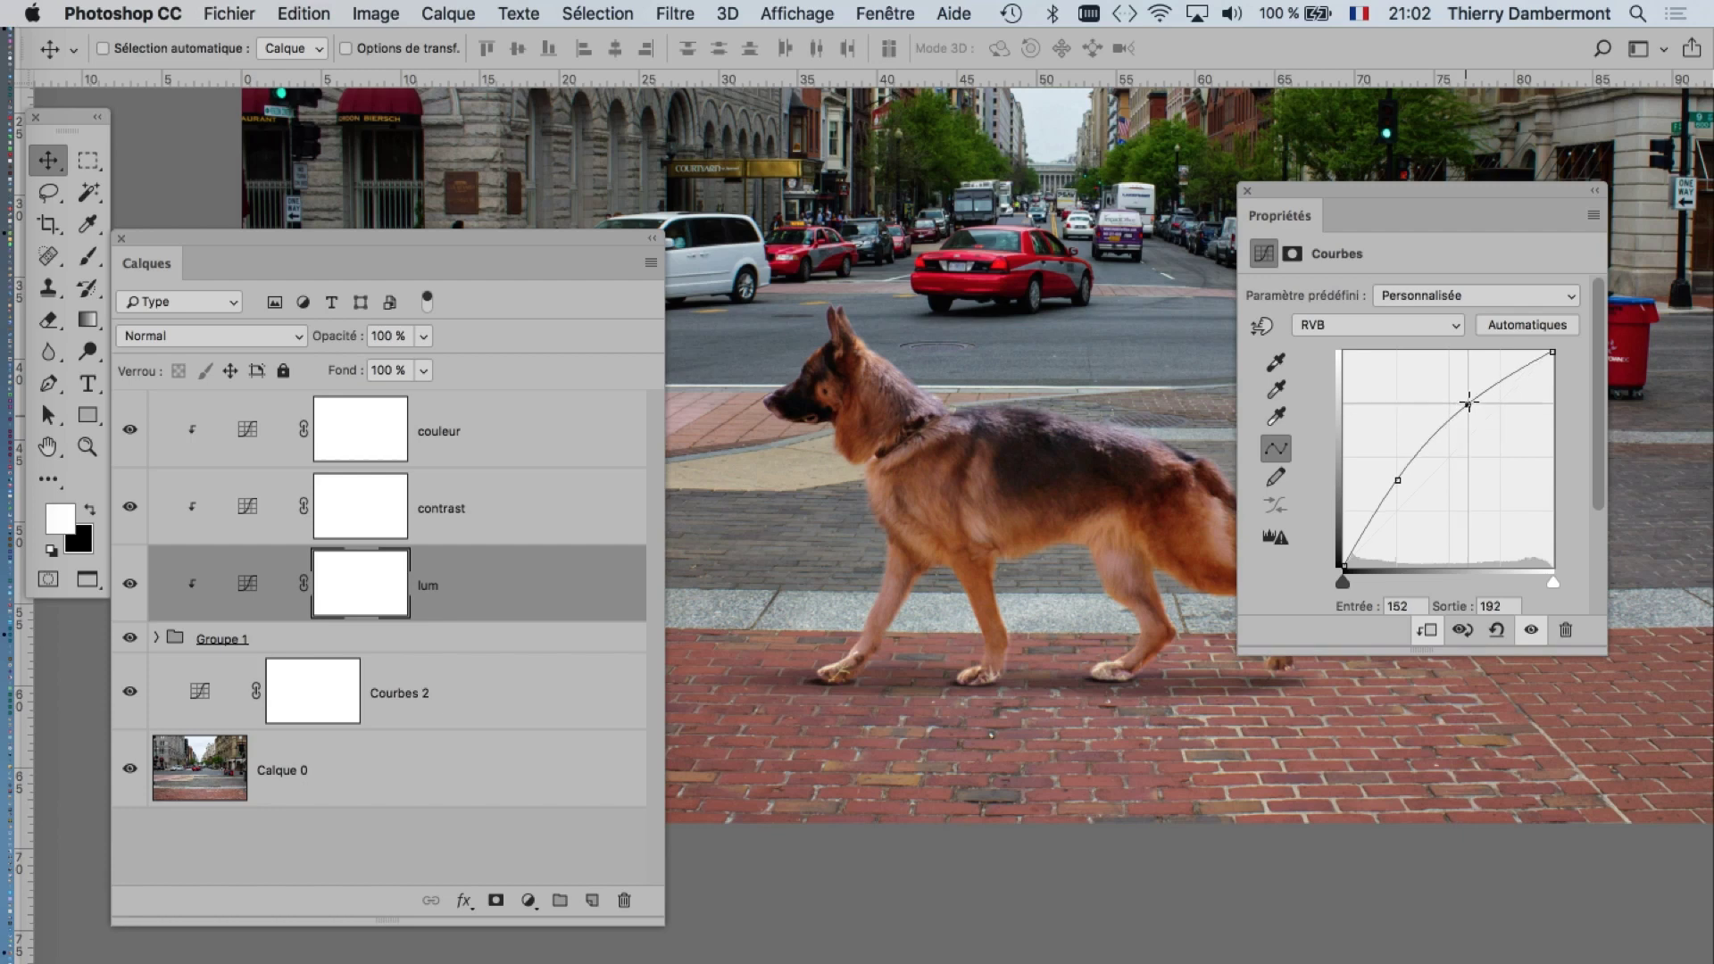
drag(1399, 479, 1392, 472)
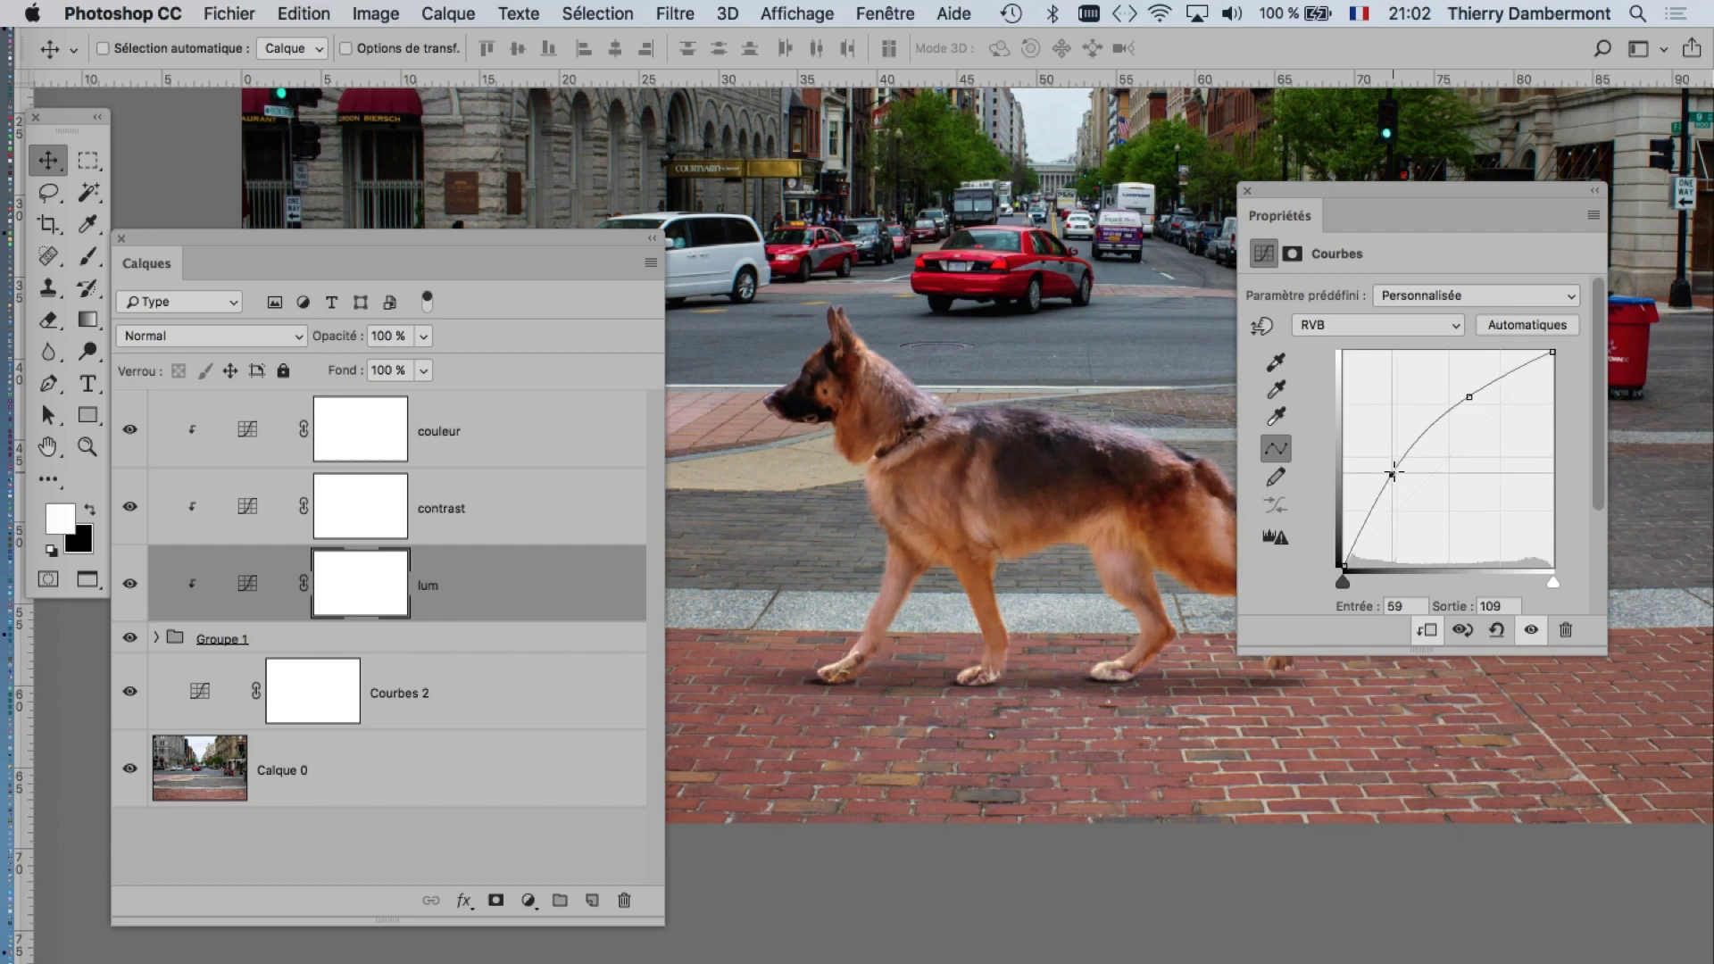
- On the couleur layer, add a red midpoint and raise the blue midtones
click(243, 495)
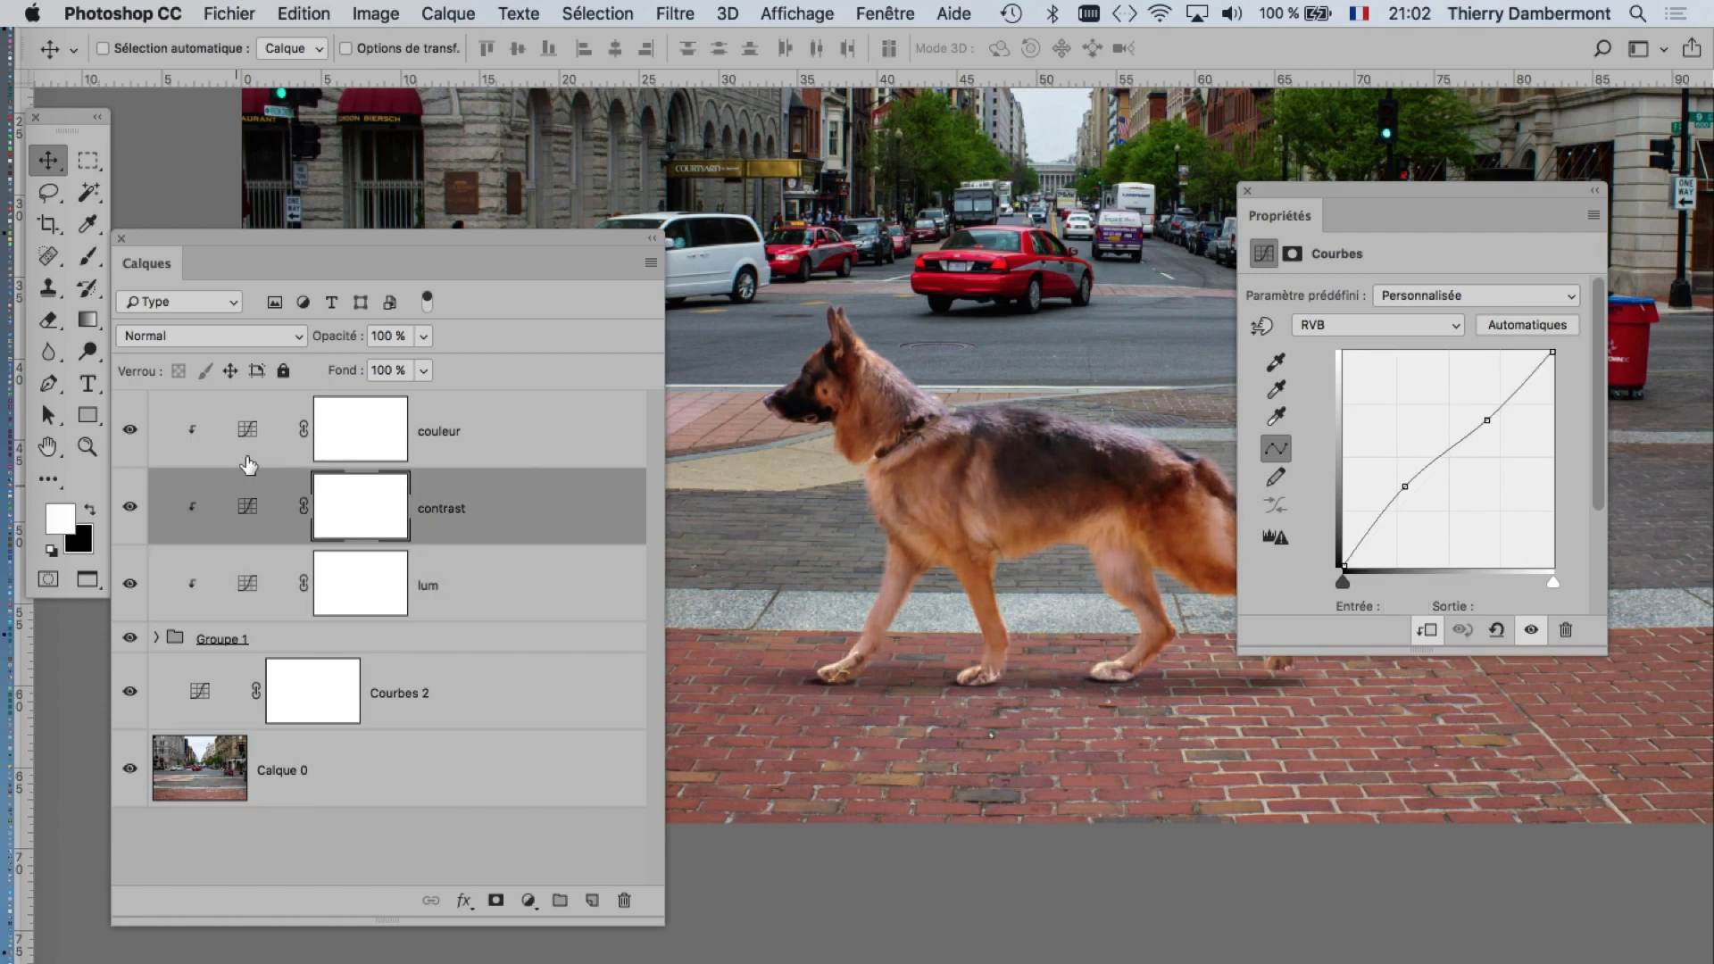
click(250, 440)
click(1369, 324)
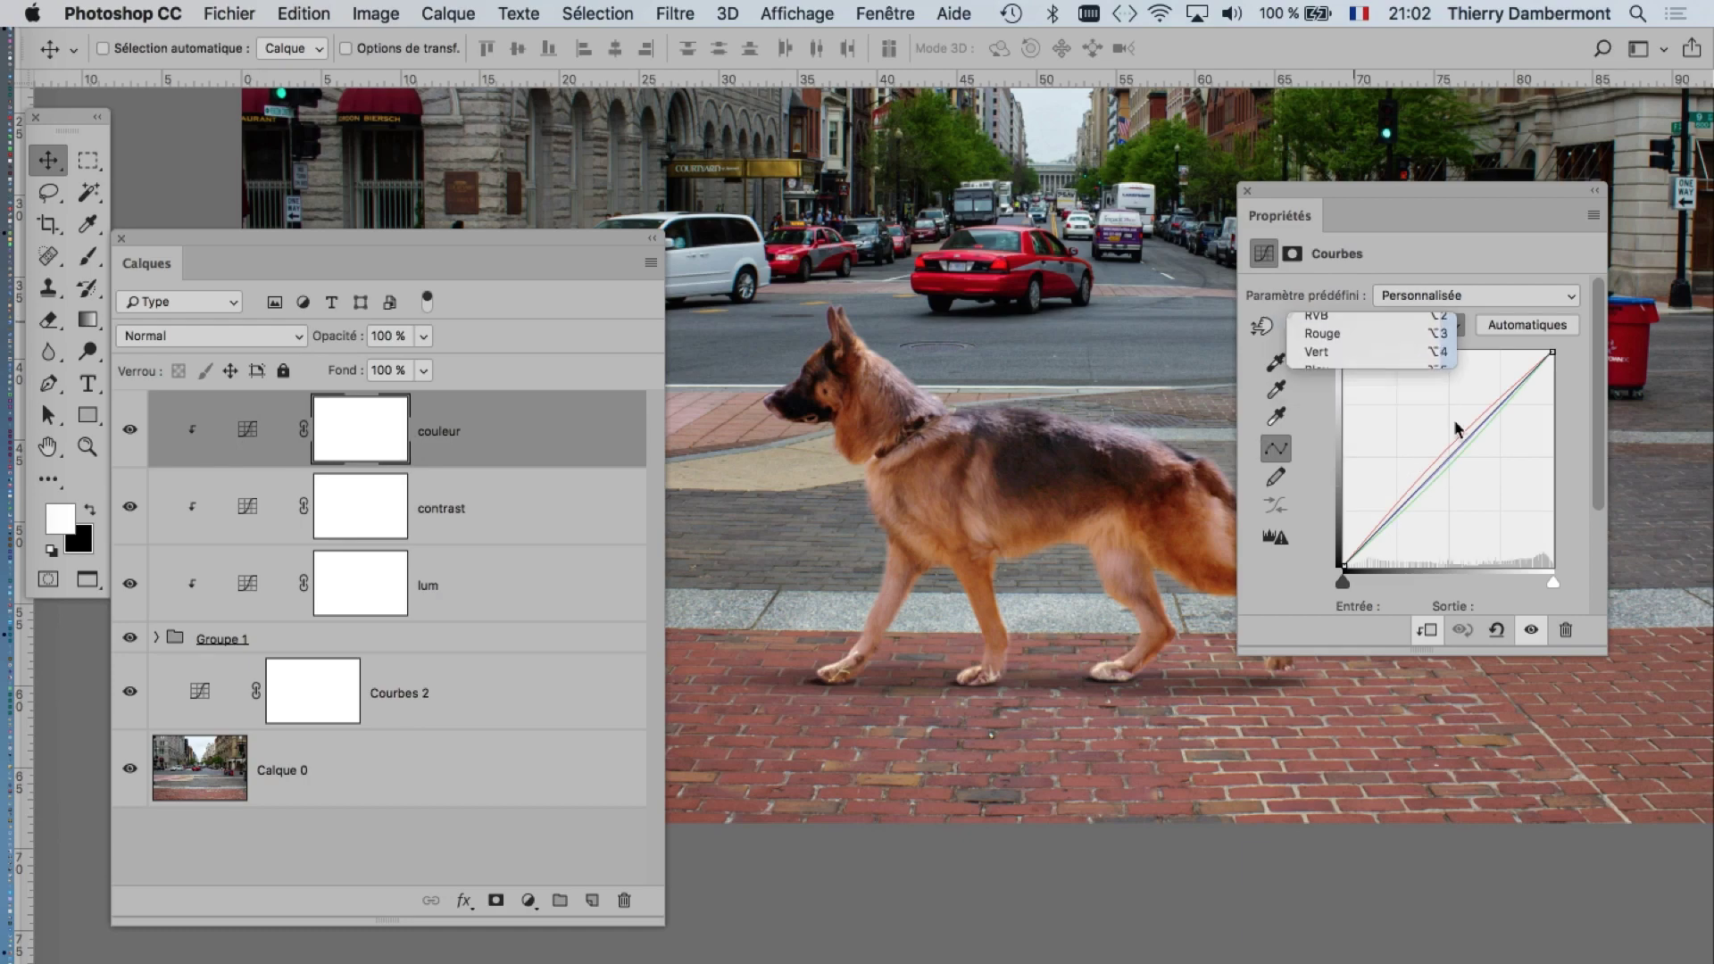
click(1335, 332)
click(1443, 473)
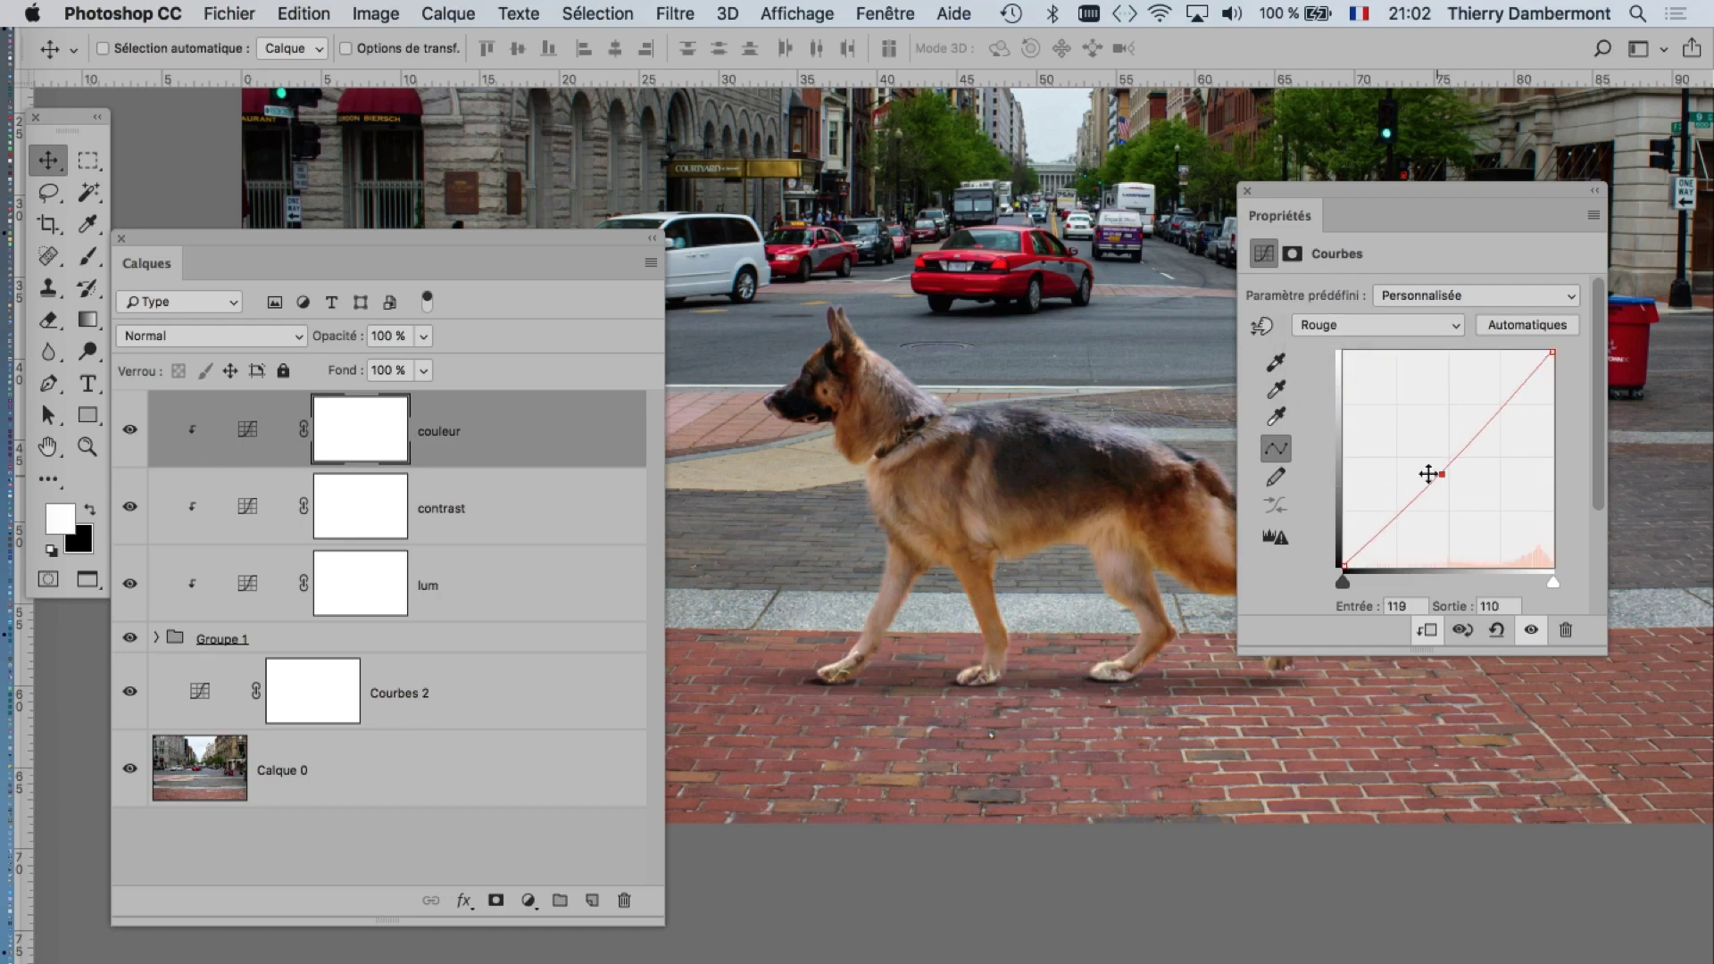
scroll(977, 496, up, 2)
scroll(958, 470, up, 2)
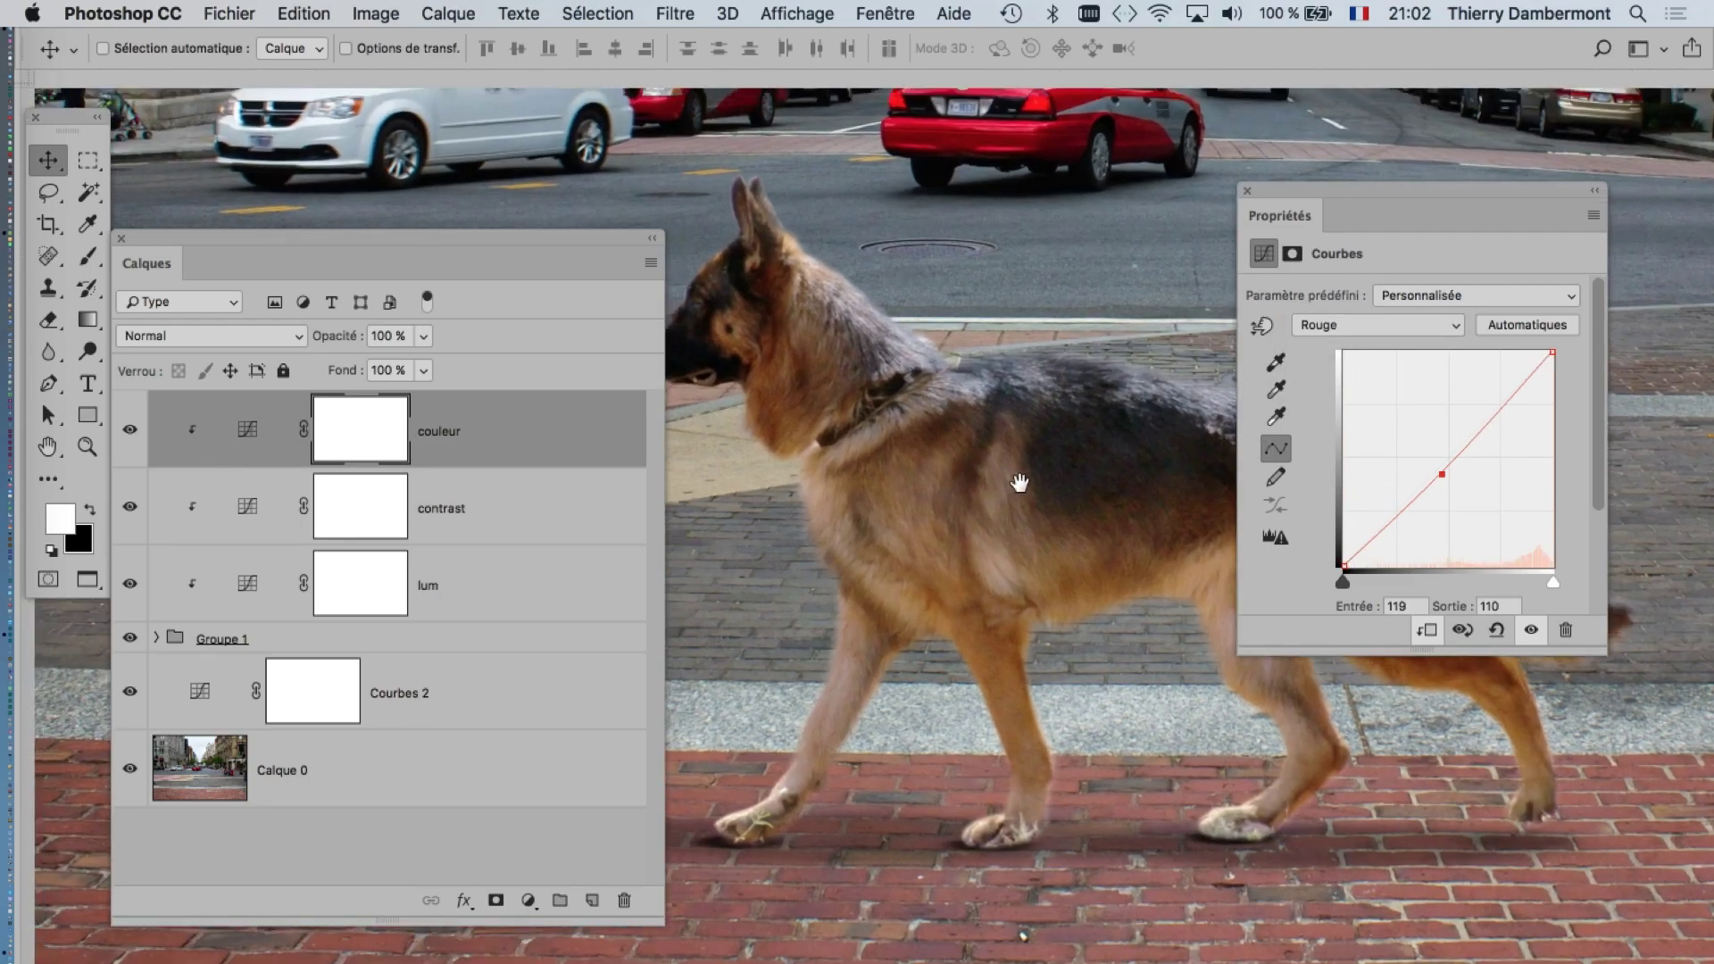
click(1447, 323)
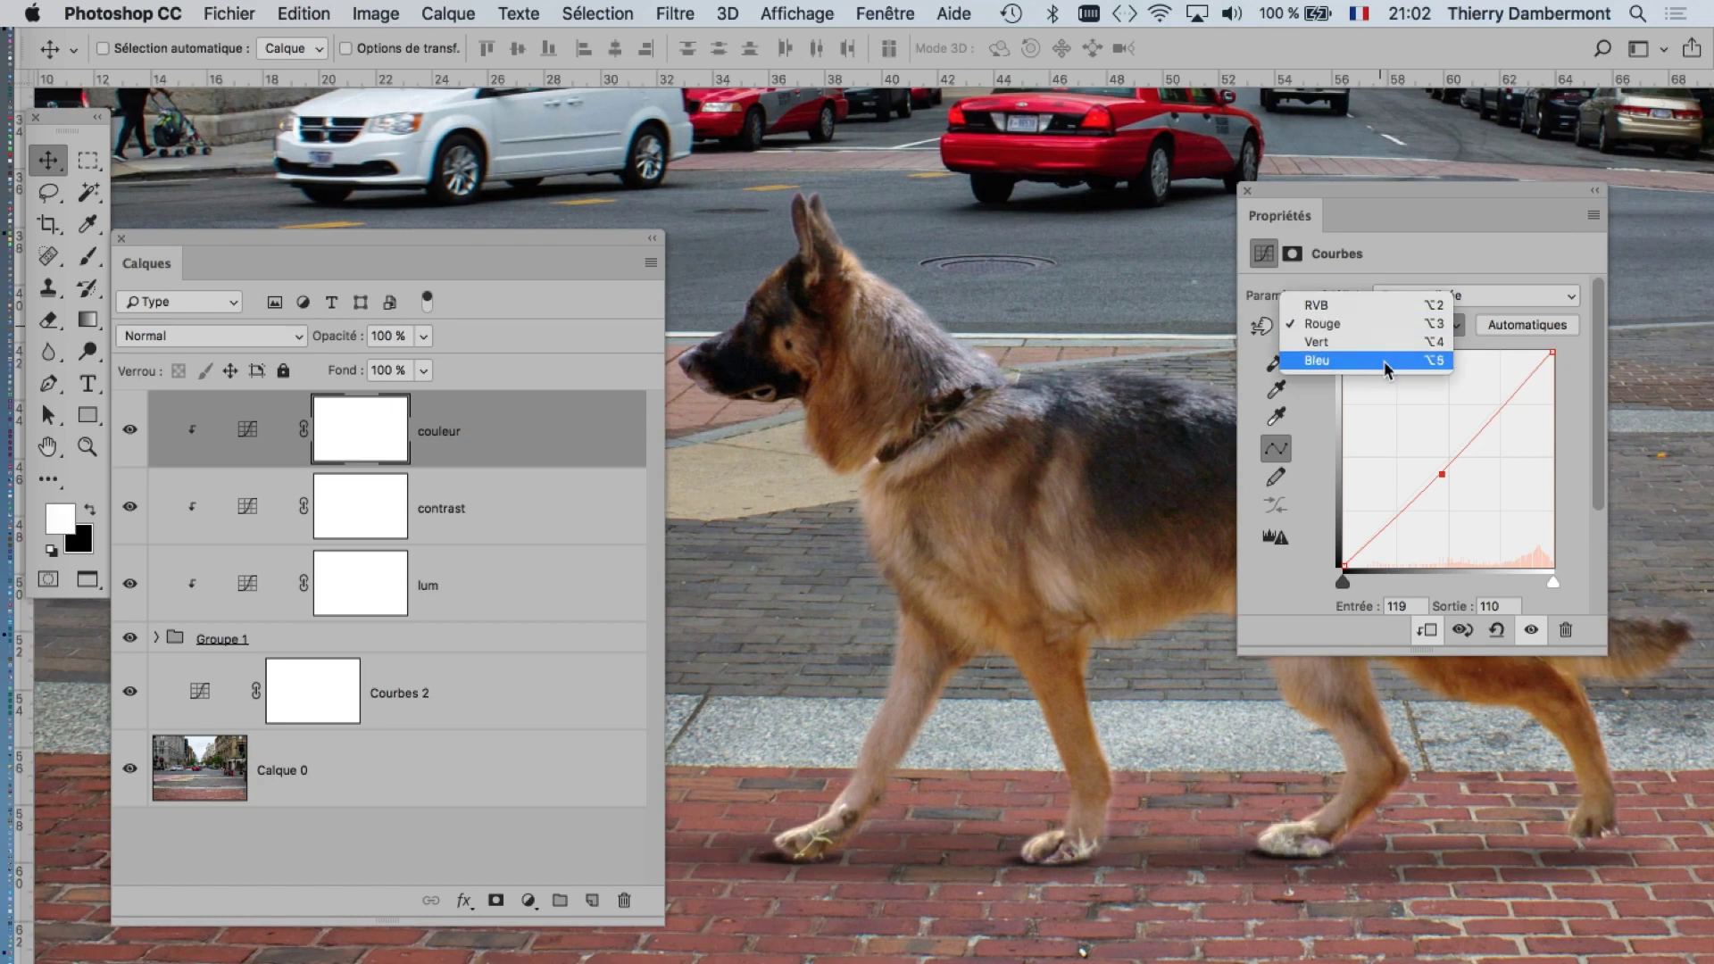
click(1384, 361)
click(1447, 470)
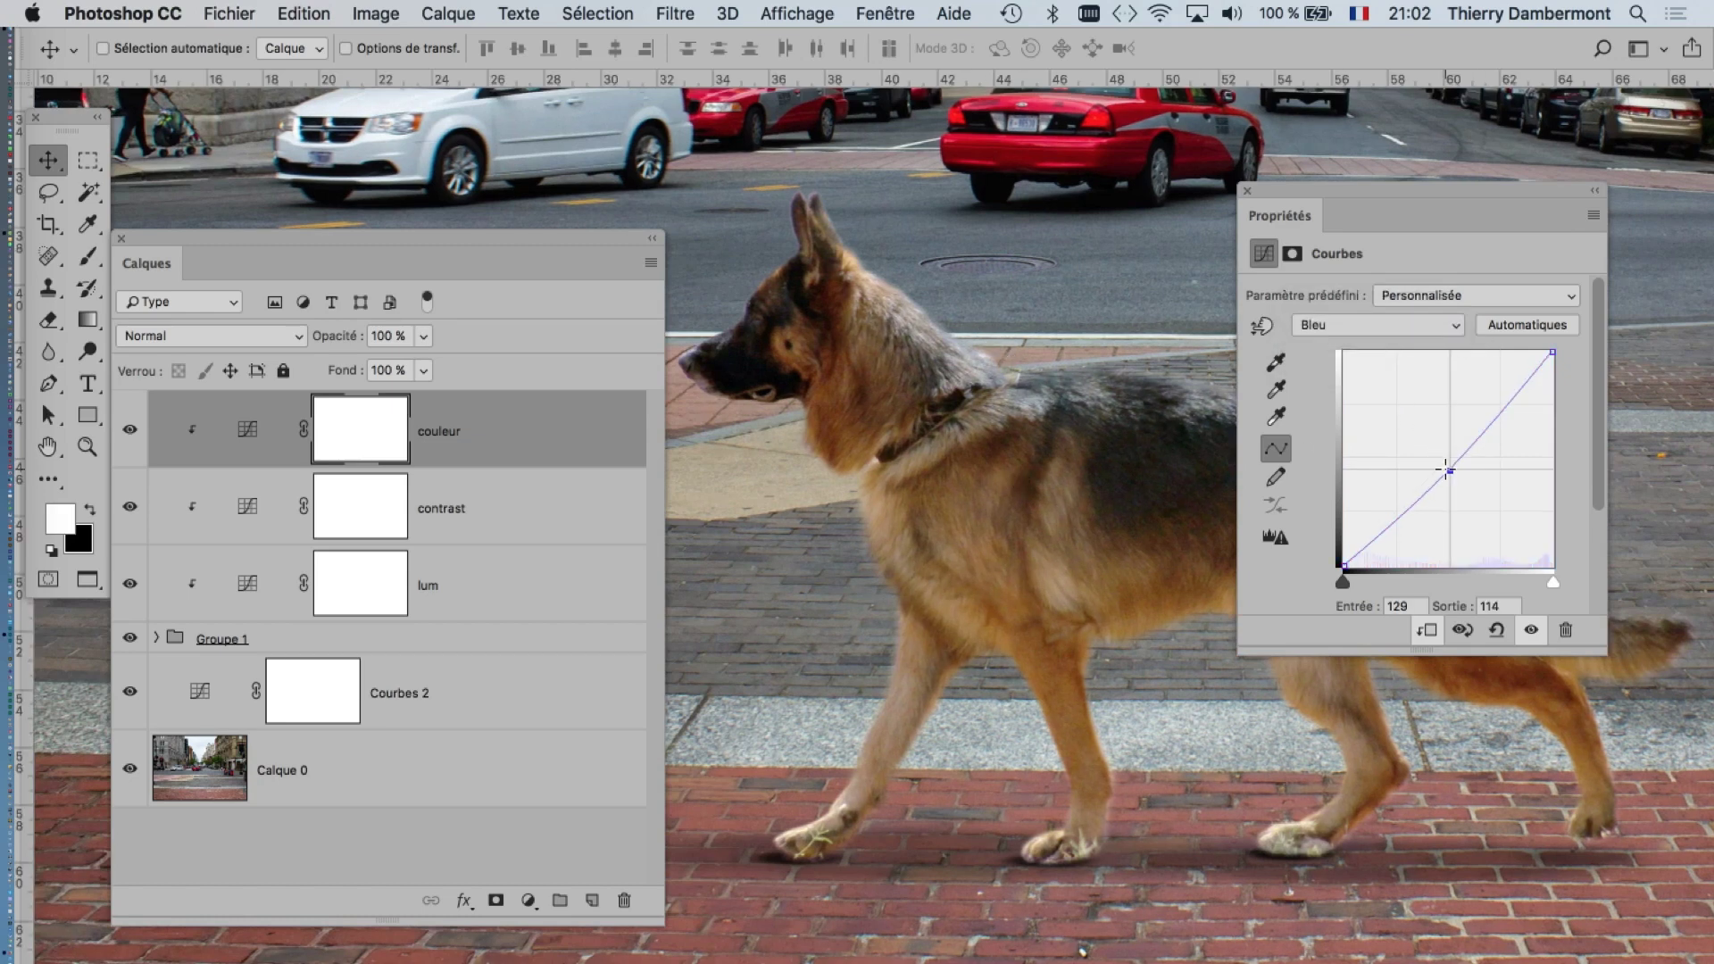
mouse_move(1446, 471)
mouse_down()
mouse_move(1443, 433)
mouse_move(1446, 455)
mouse_up()
- Raise the green midpoint and push the blue midtones higher to cool the dog
click(1342, 330)
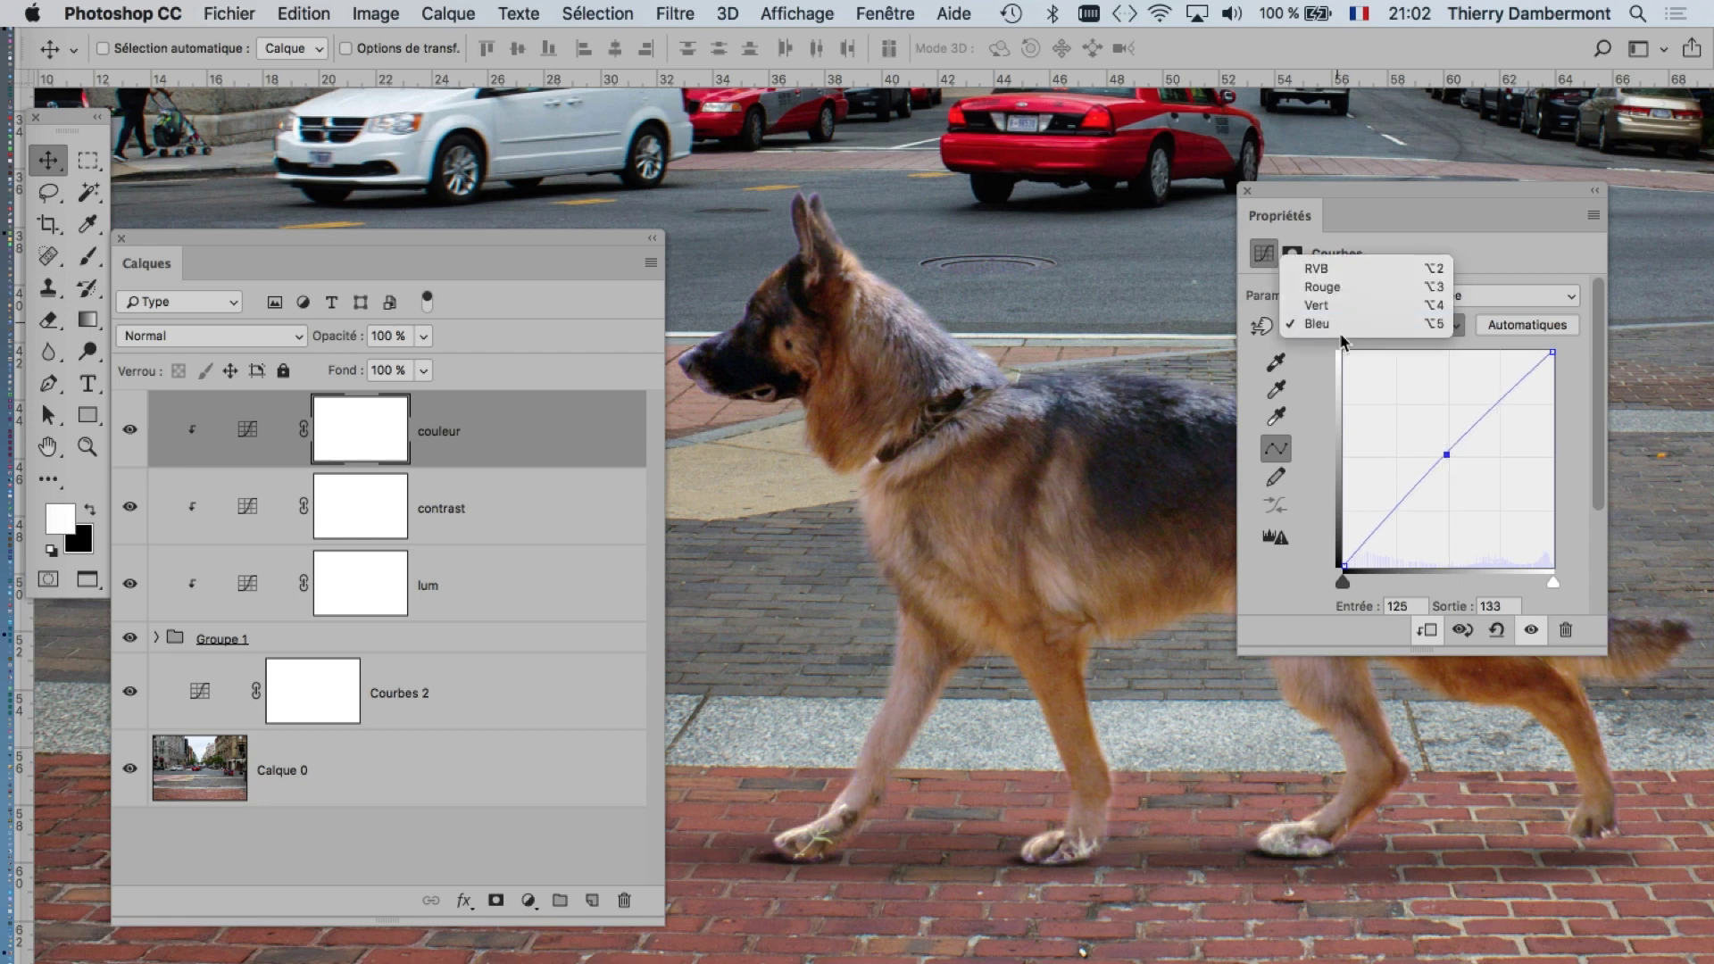
click(1317, 305)
mouse_move(1455, 458)
mouse_down()
mouse_move(1450, 432)
mouse_move(1453, 449)
mouse_up()
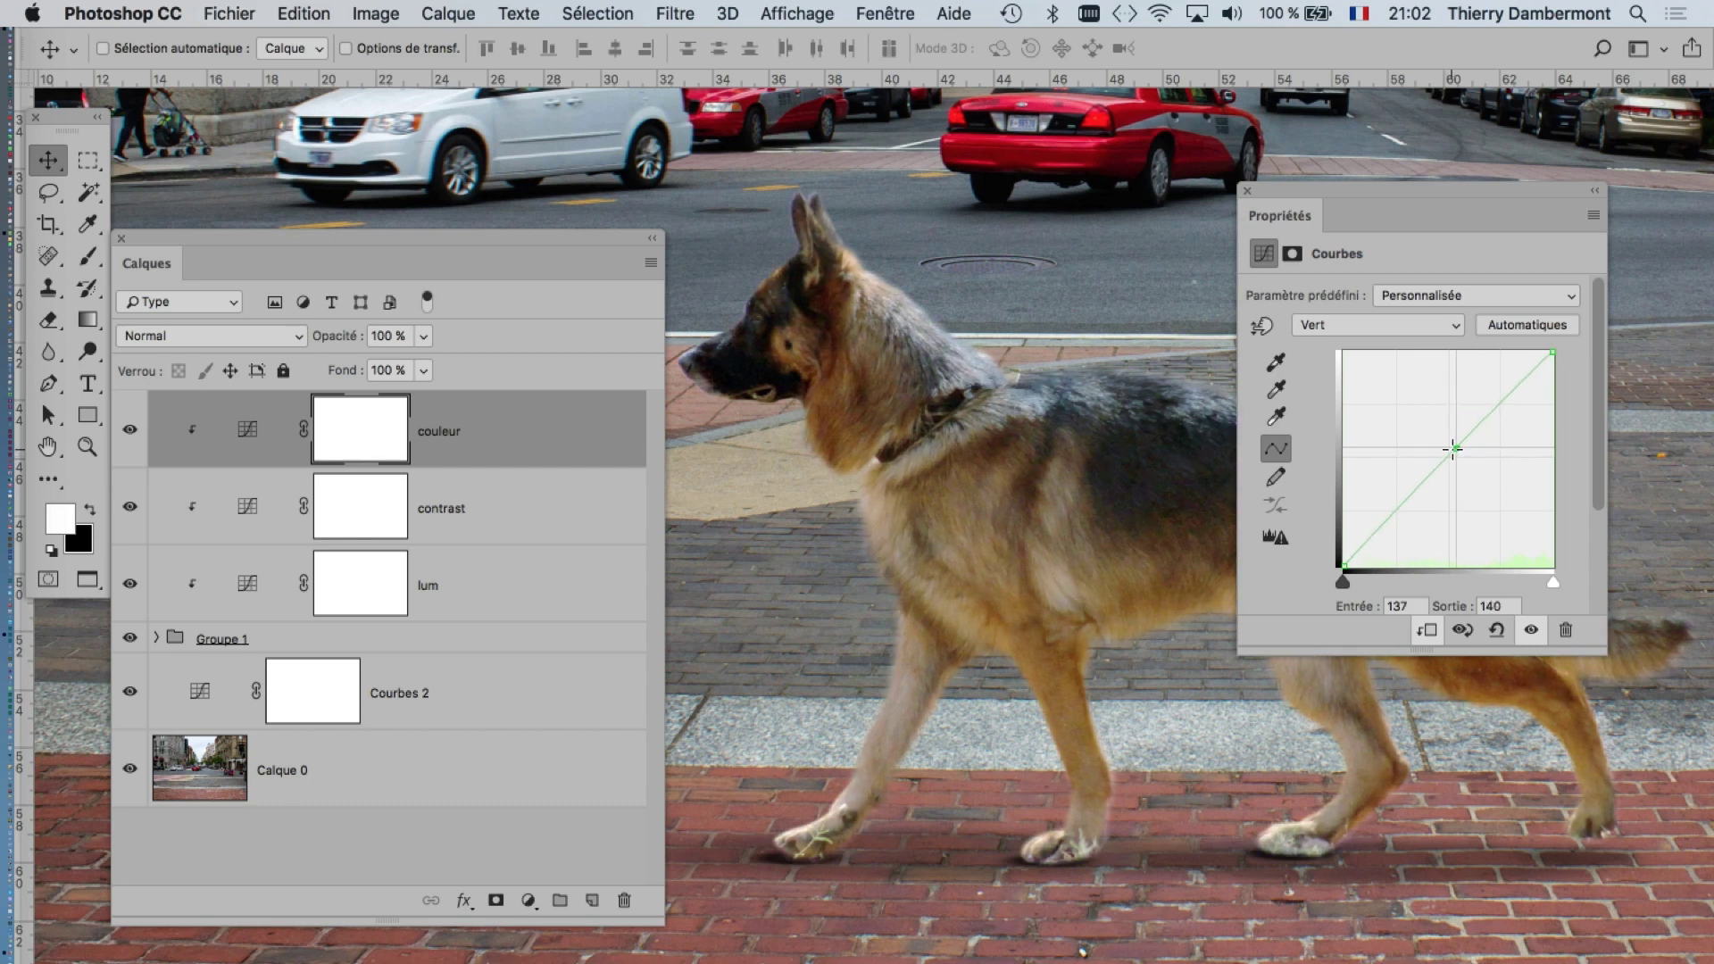
click(1362, 325)
click(1443, 460)
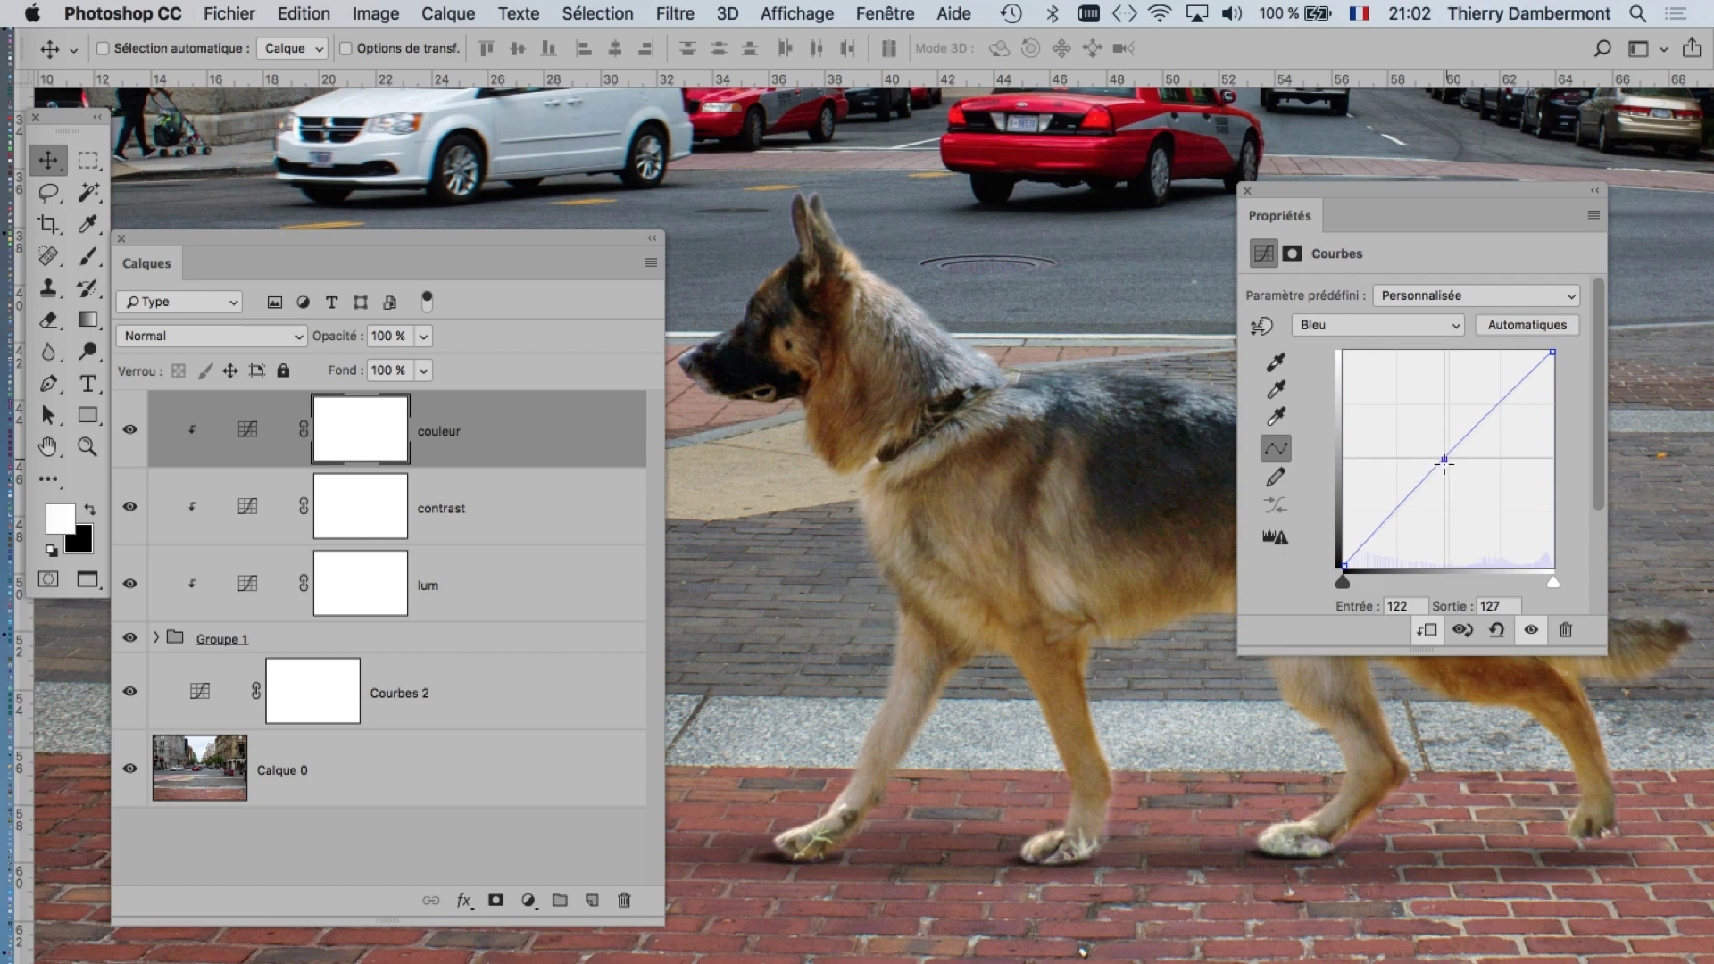
drag(1444, 460, 1447, 444)
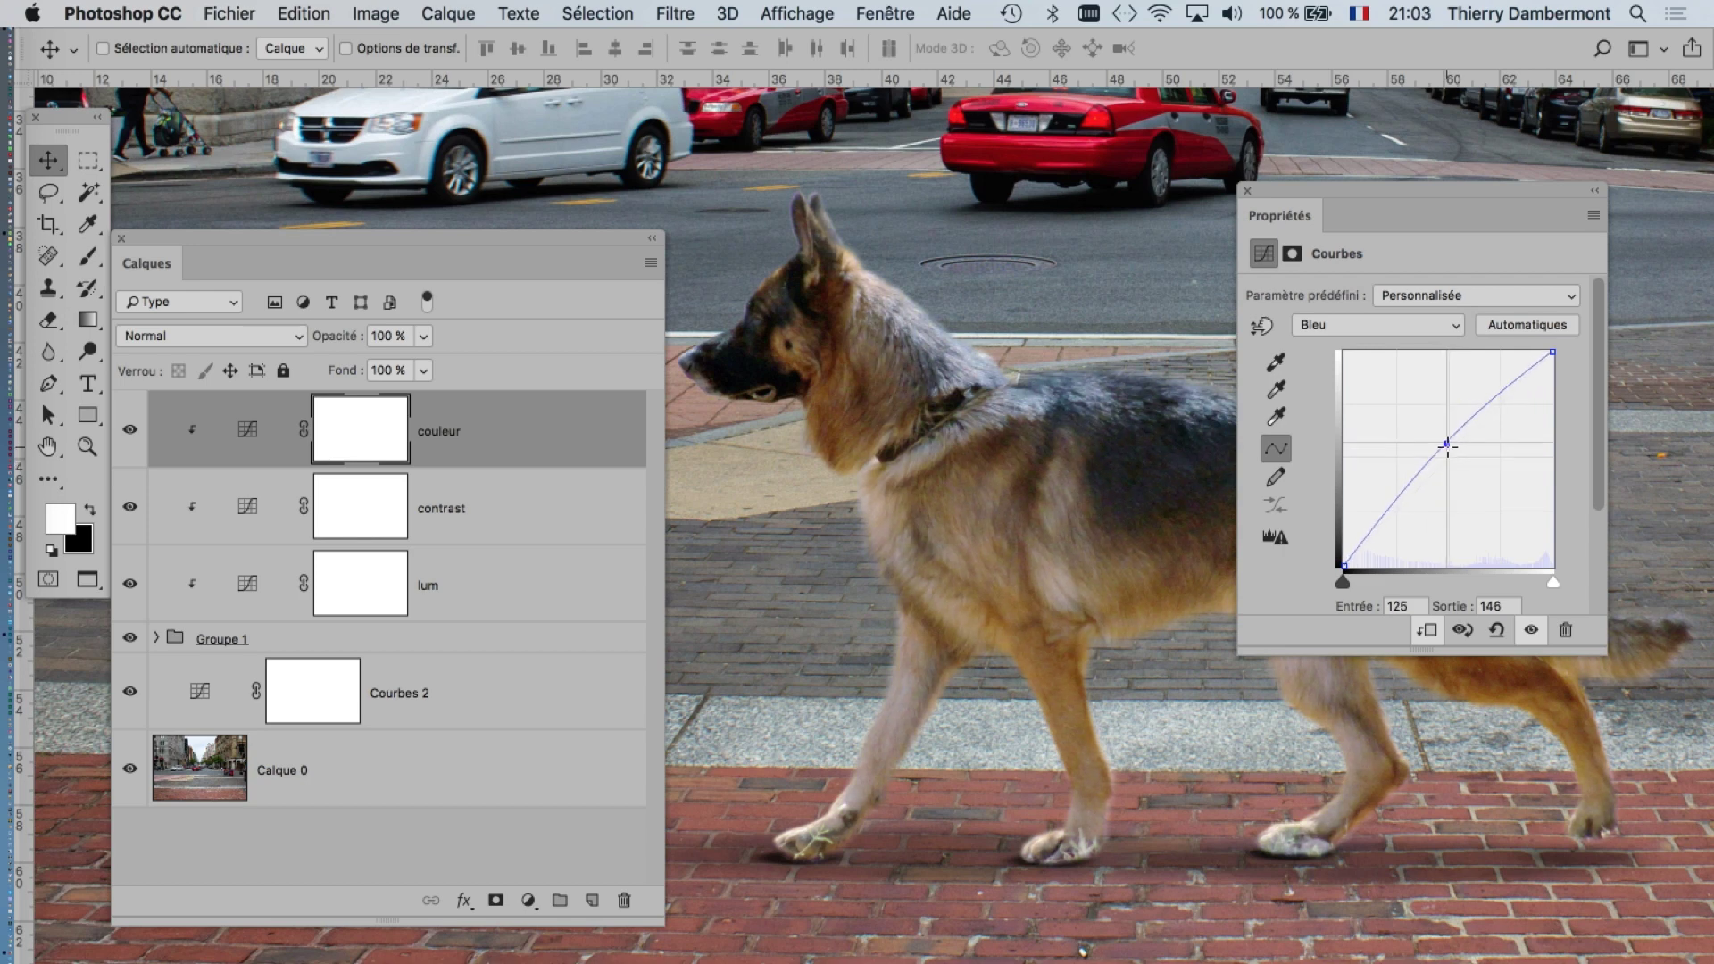
- Set the contrast curve point to 82 in, 91 out and hide the dog correction layers
click(306, 514)
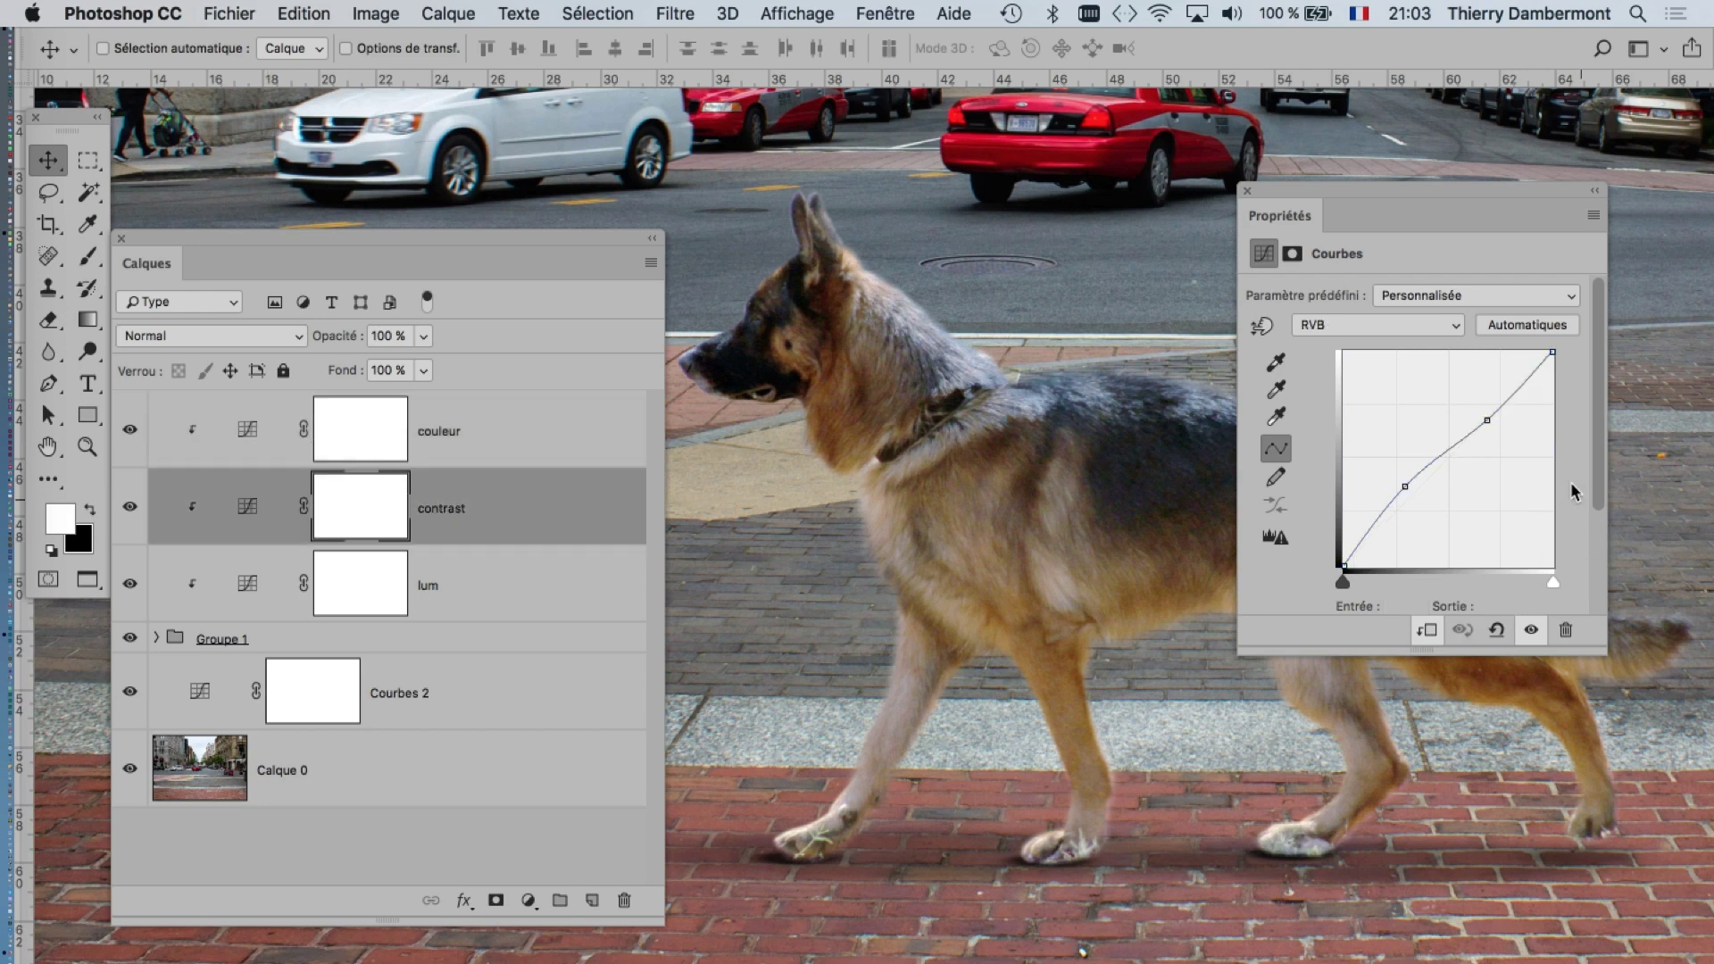
drag(1486, 419, 1493, 422)
click(1407, 488)
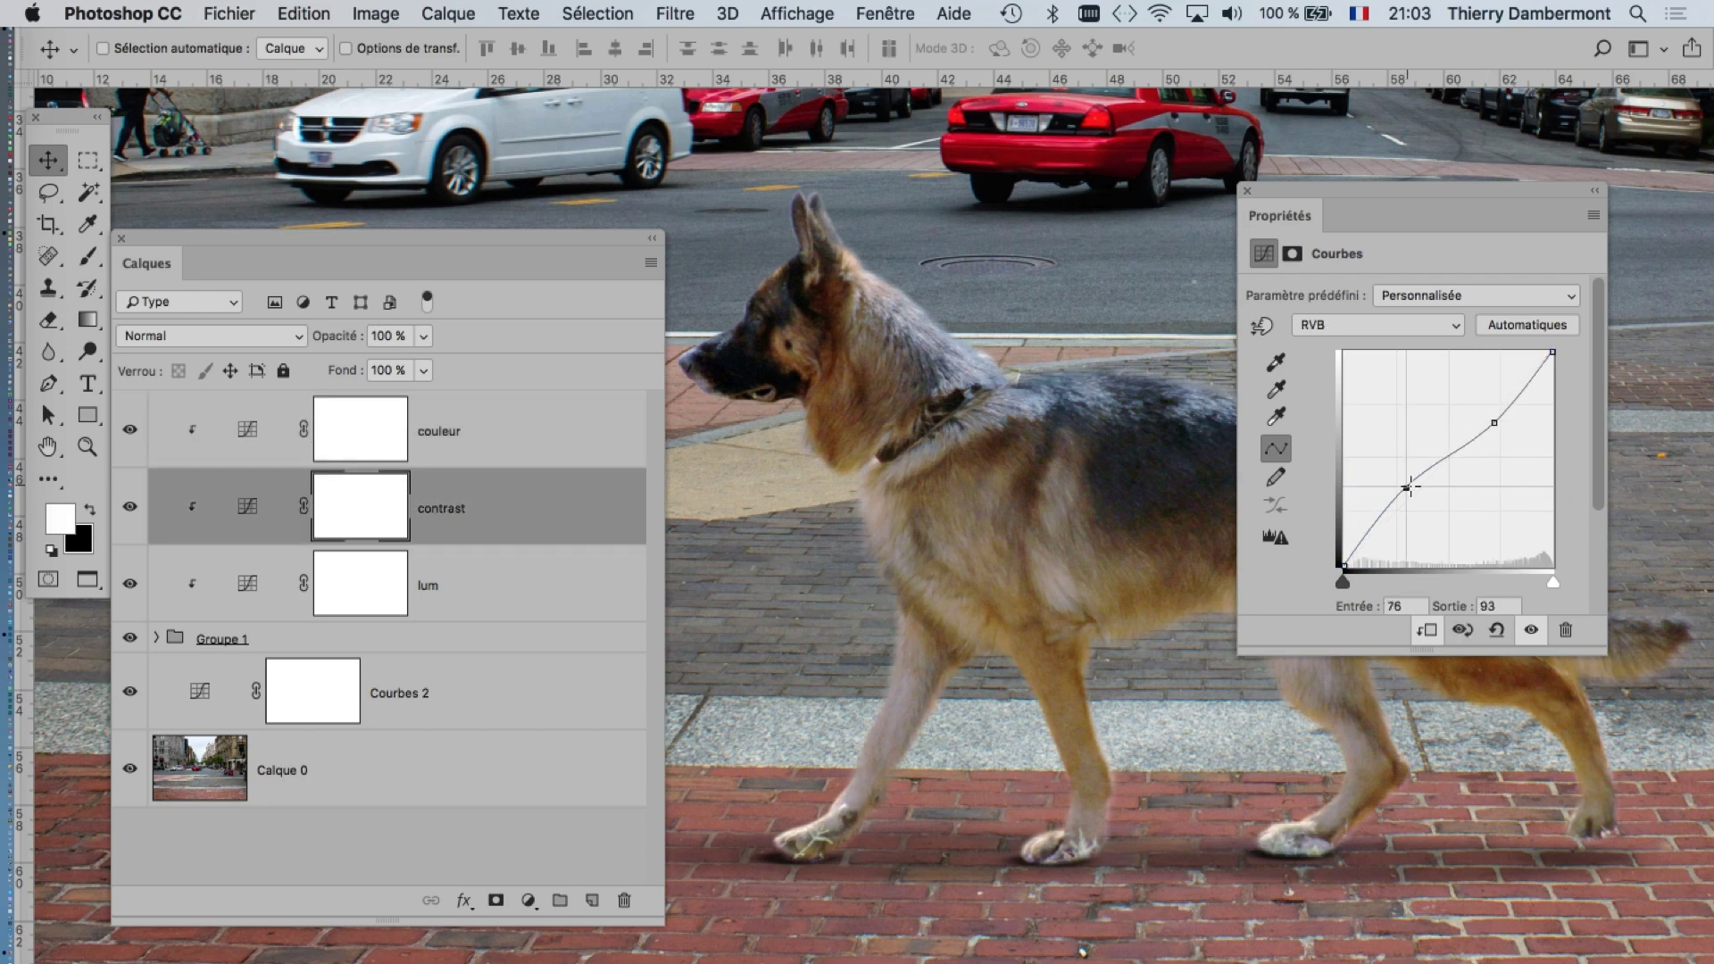
drag(1408, 488, 1414, 488)
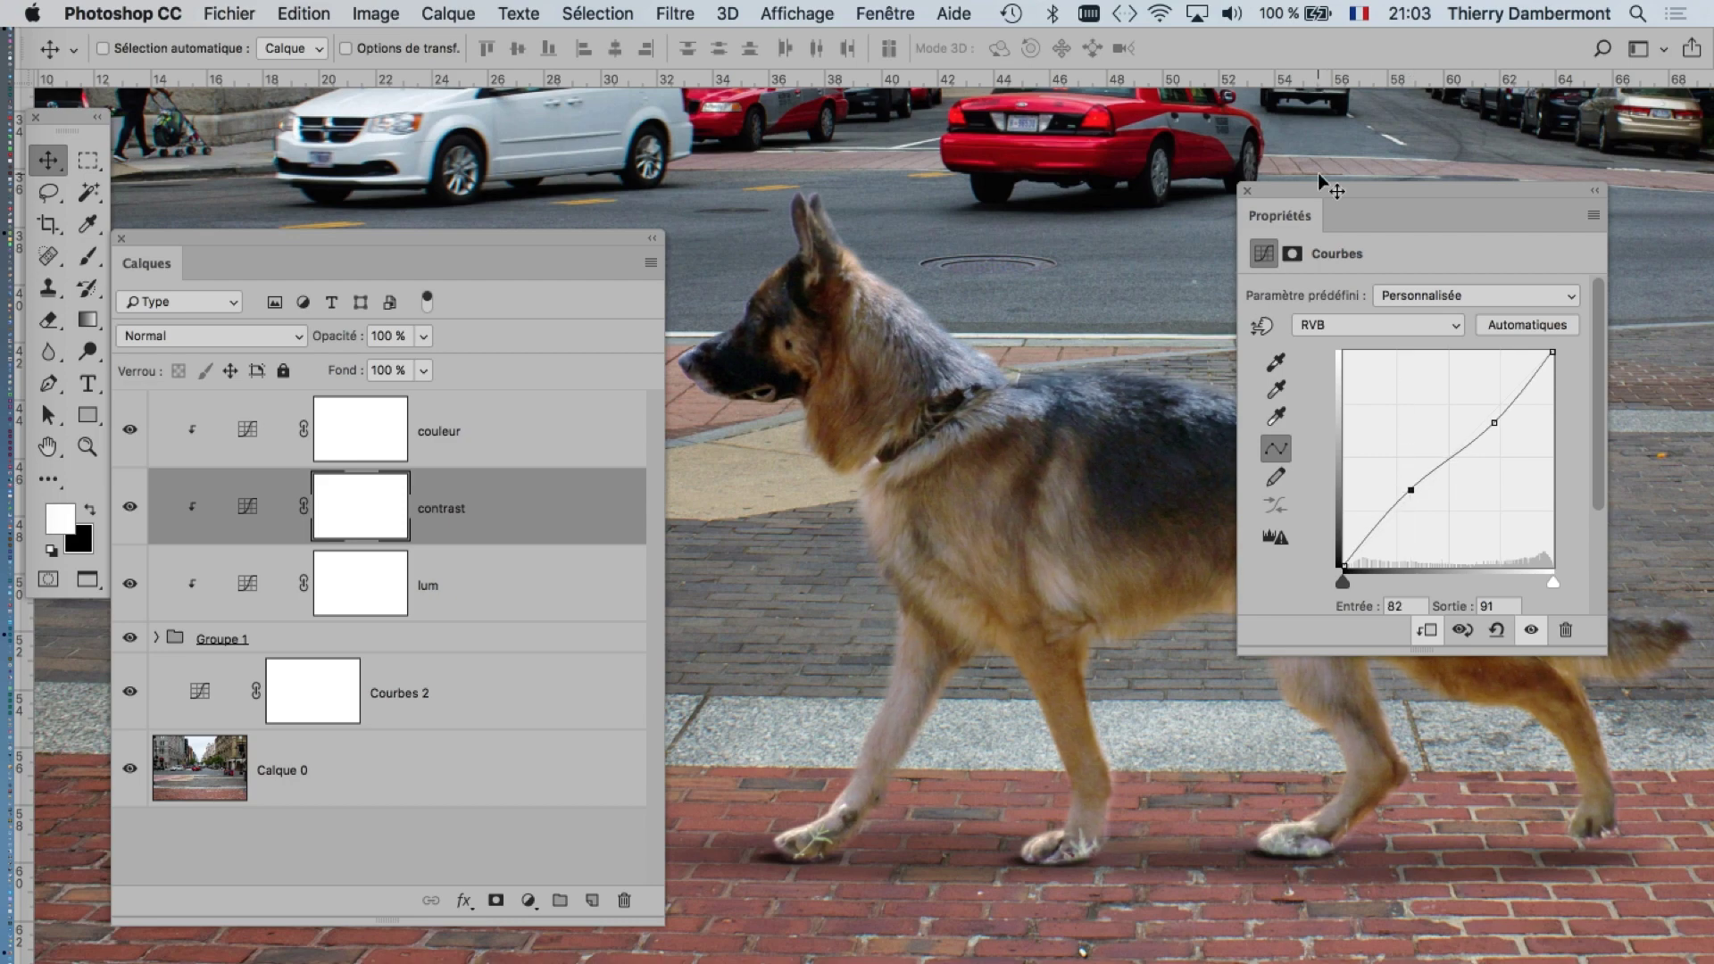
drag(1323, 187, 1485, 185)
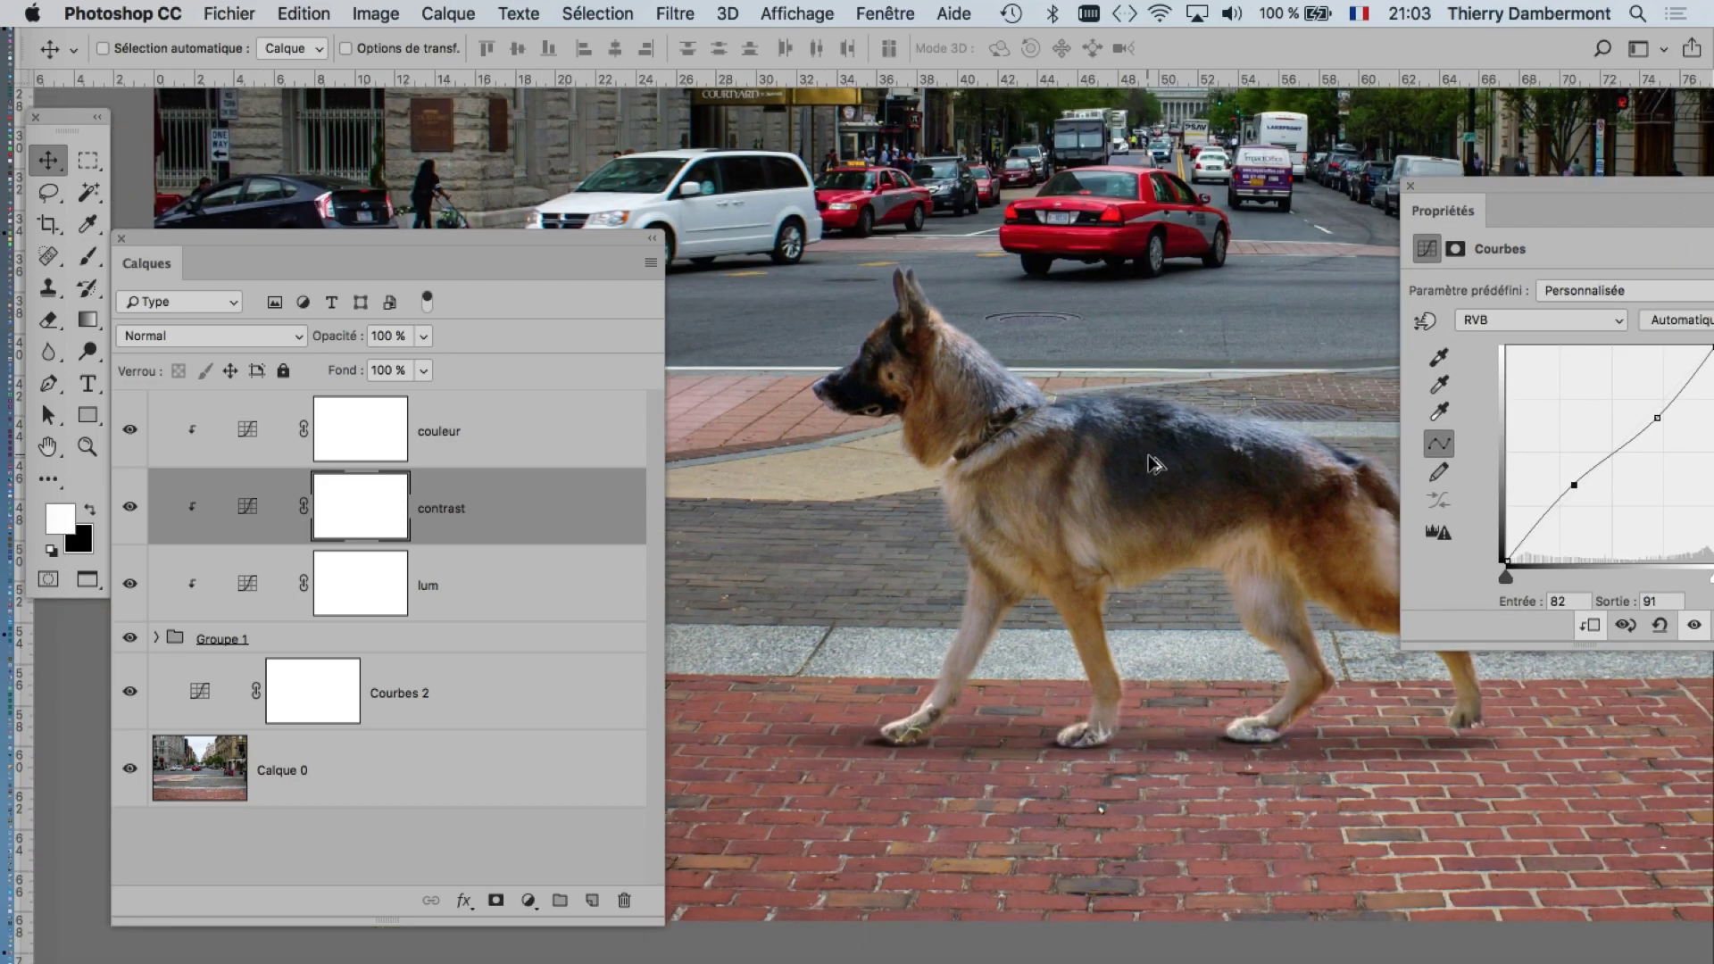
scroll(1150, 459, down, 3)
scroll(1161, 468, up, 3)
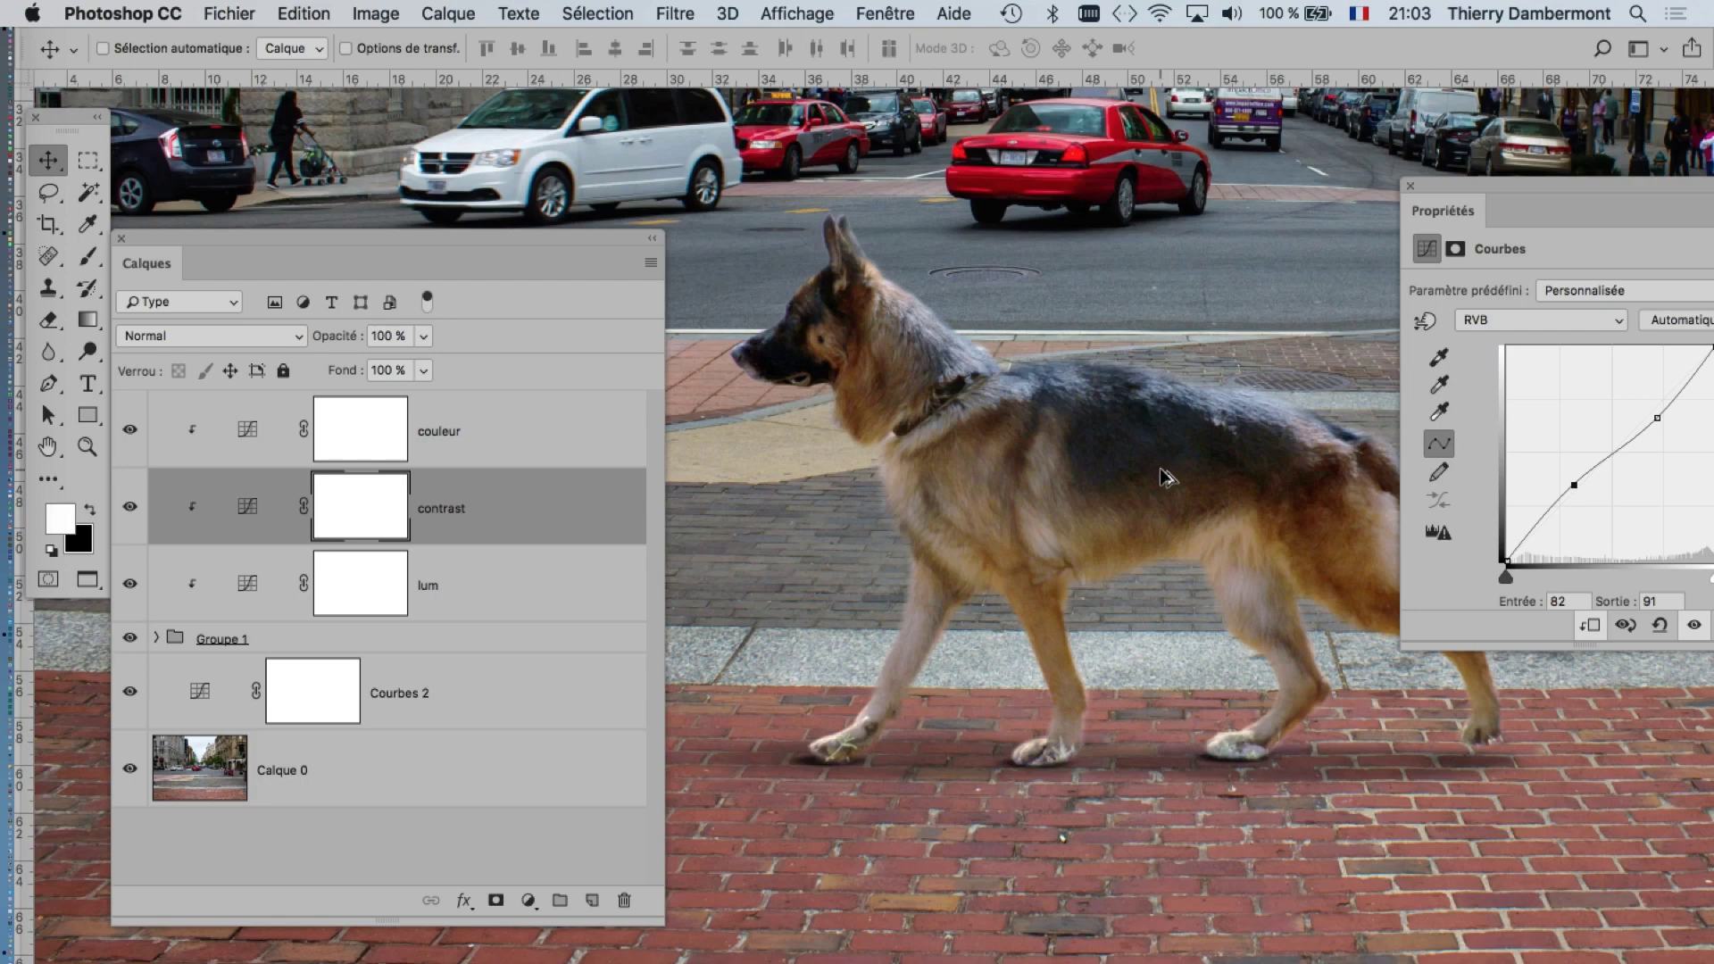
drag(254, 248, 238, 188)
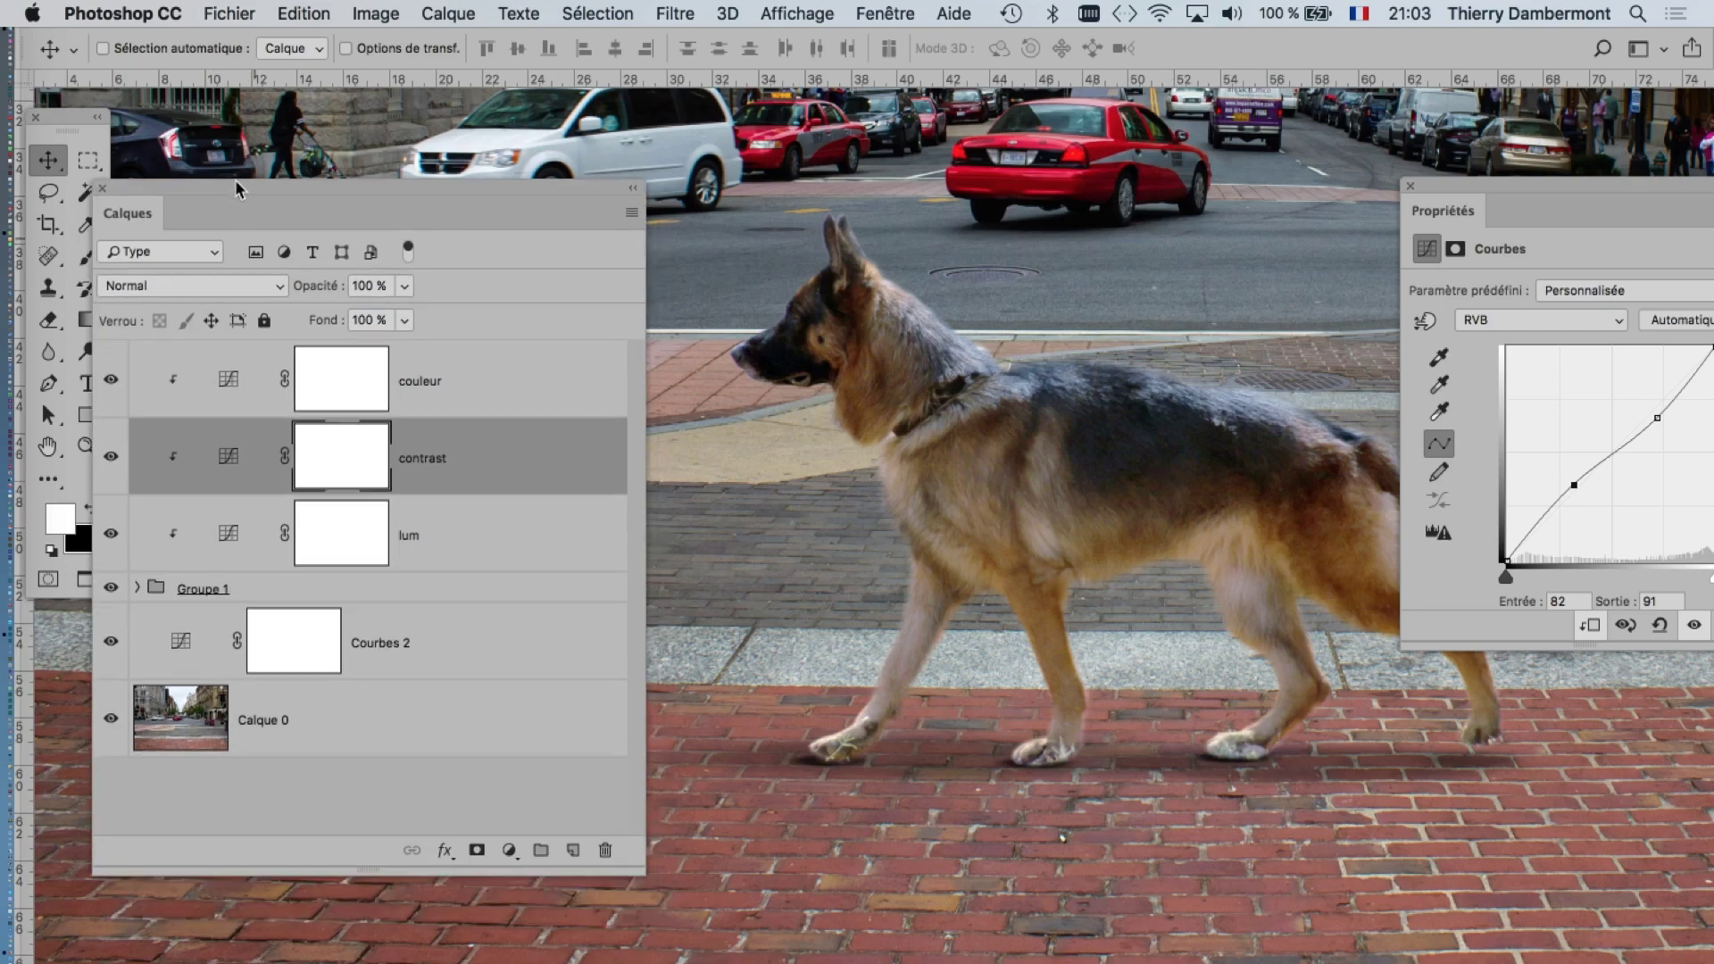
drag(111, 380, 111, 533)
- Raise the Courbes 2 highlights, add a shadow point, and re-show the lum and contrast layers
click(111, 641)
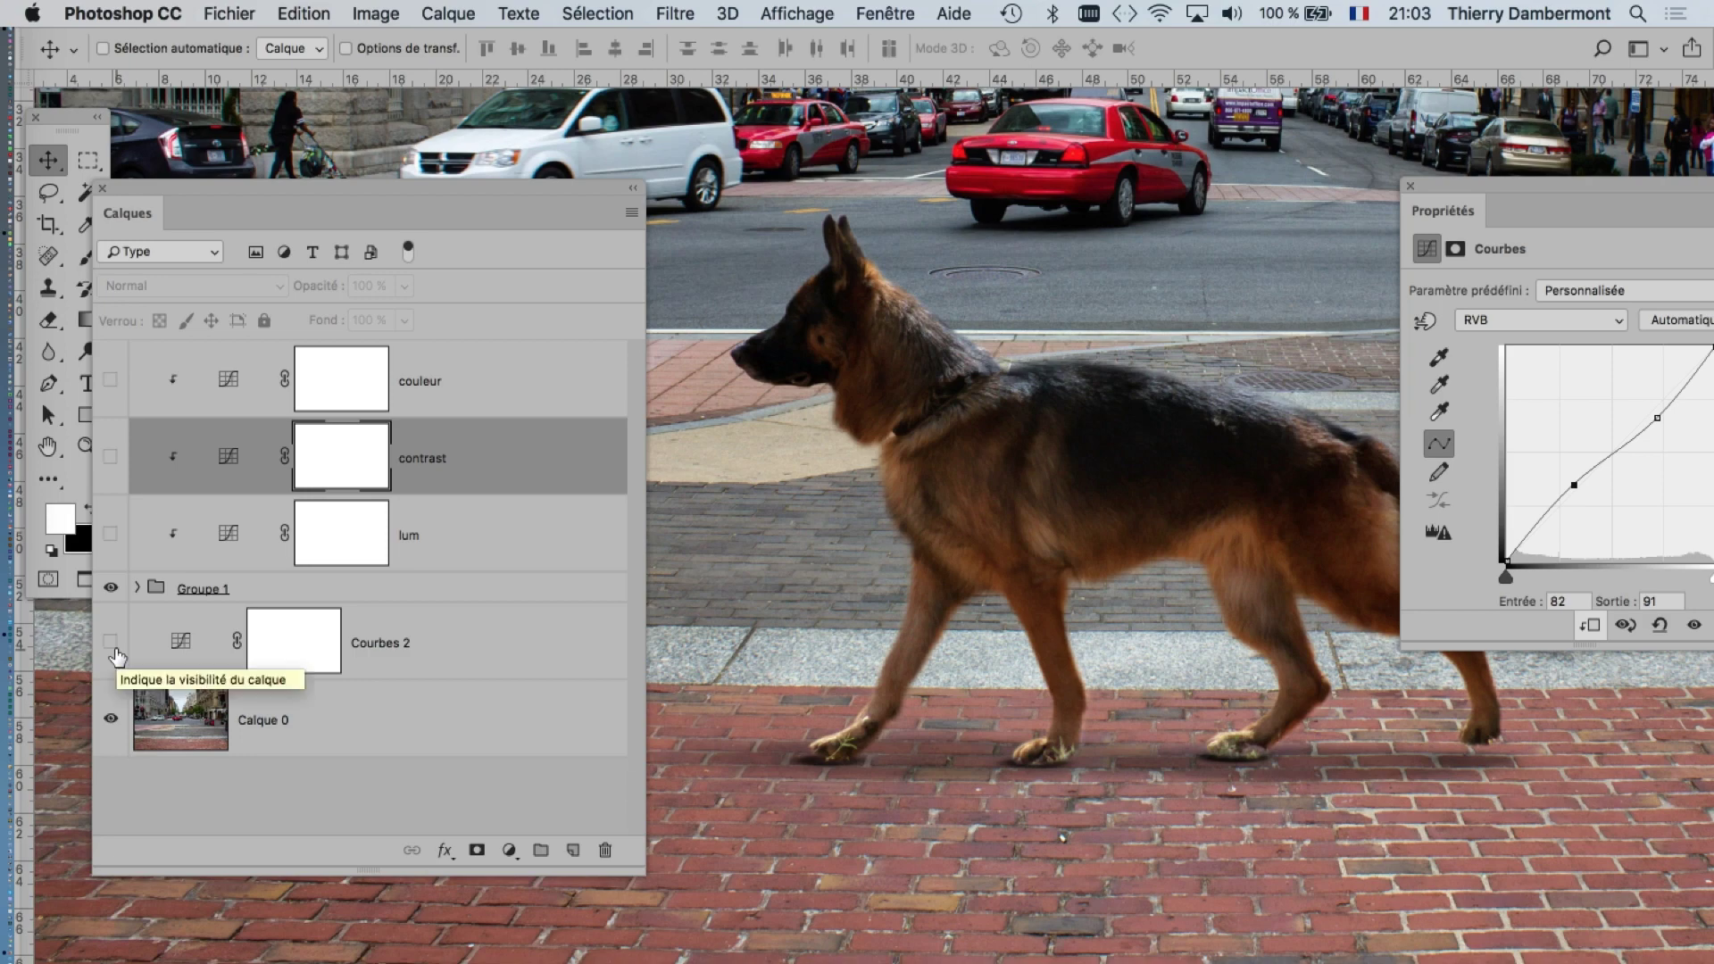
click(111, 641)
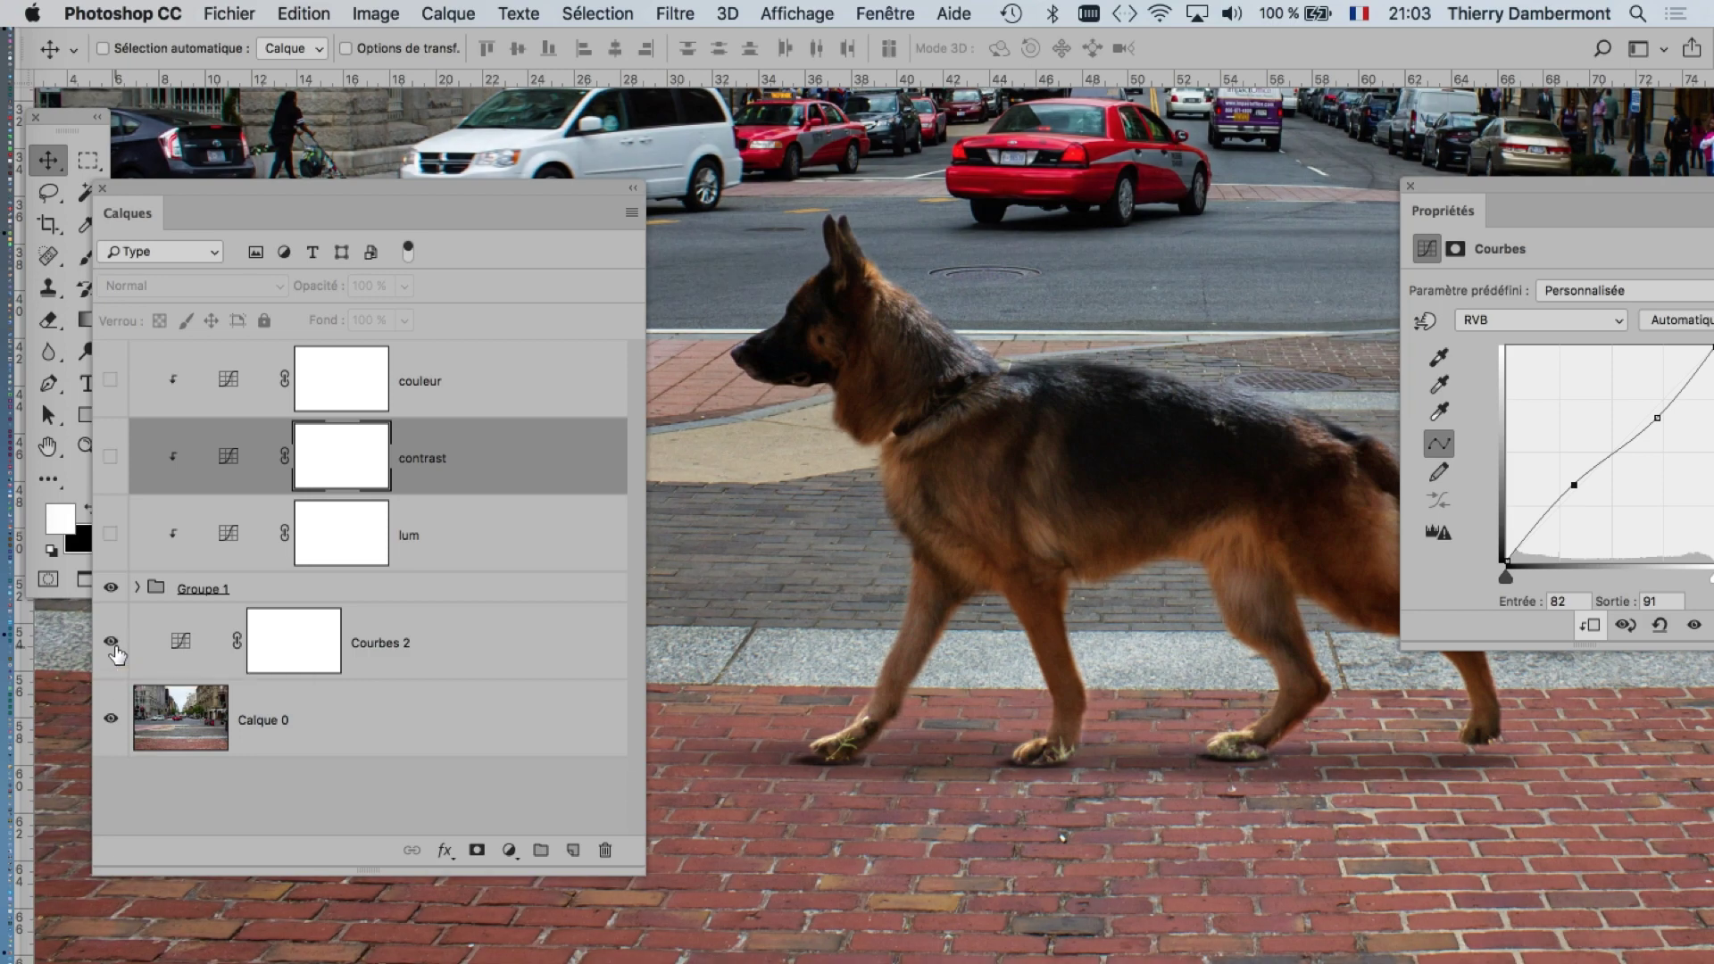
click(112, 643)
click(177, 641)
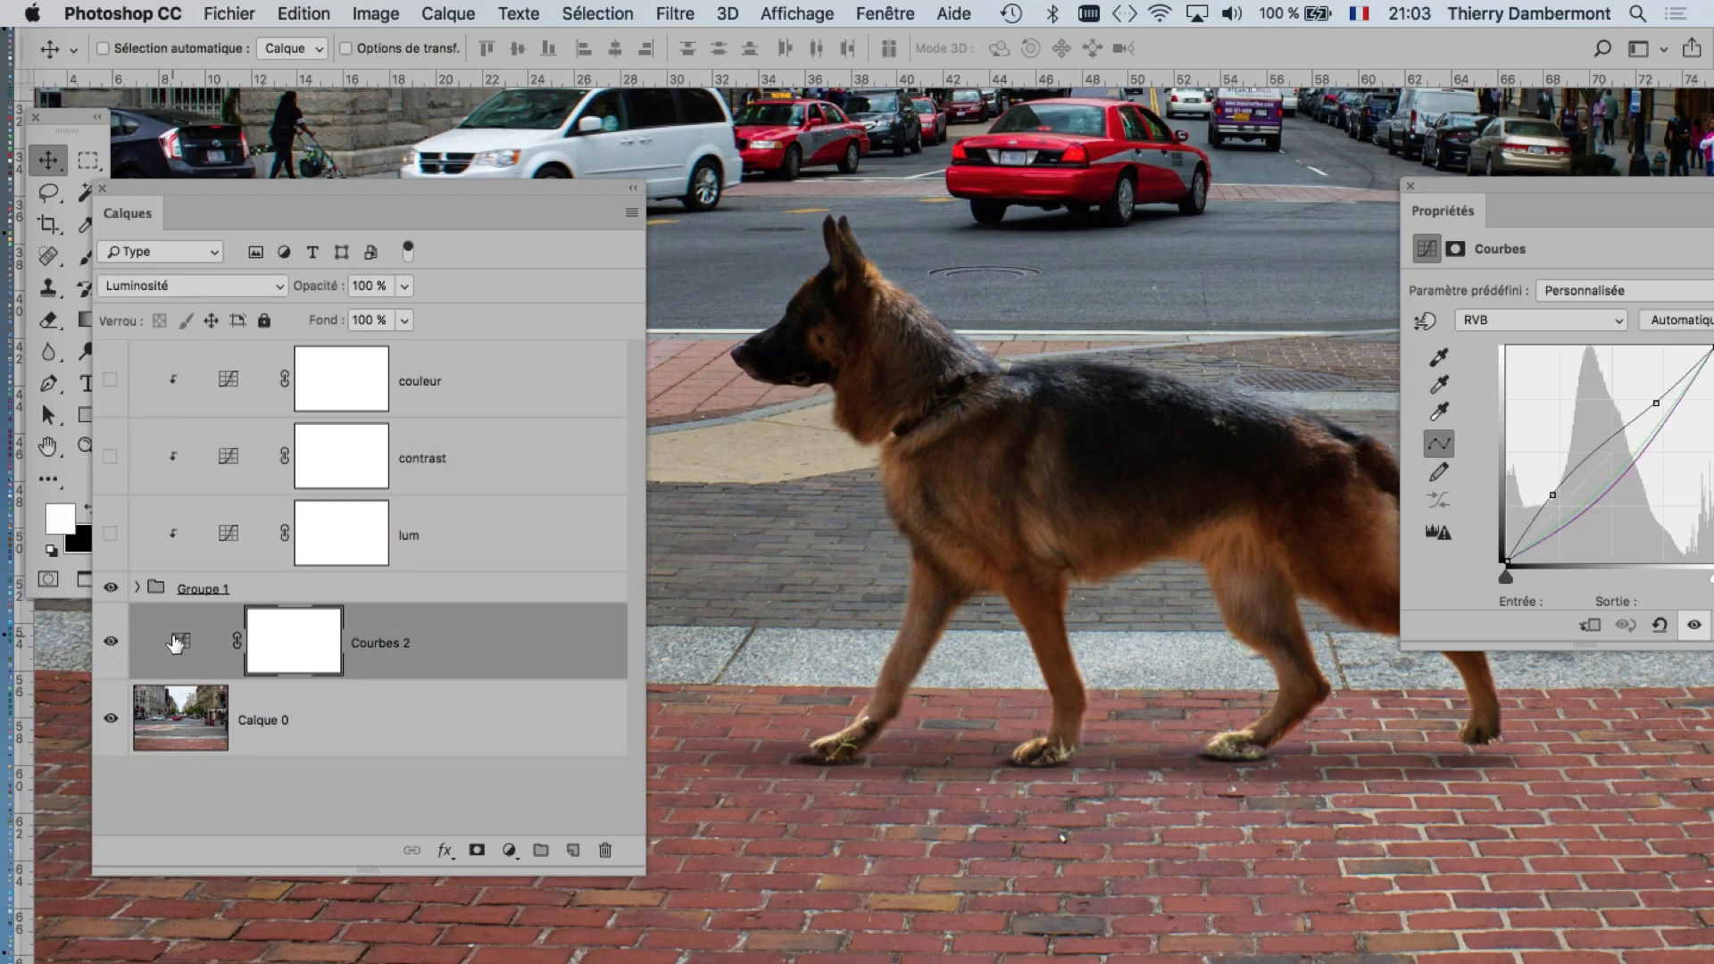
drag(1656, 404, 1656, 393)
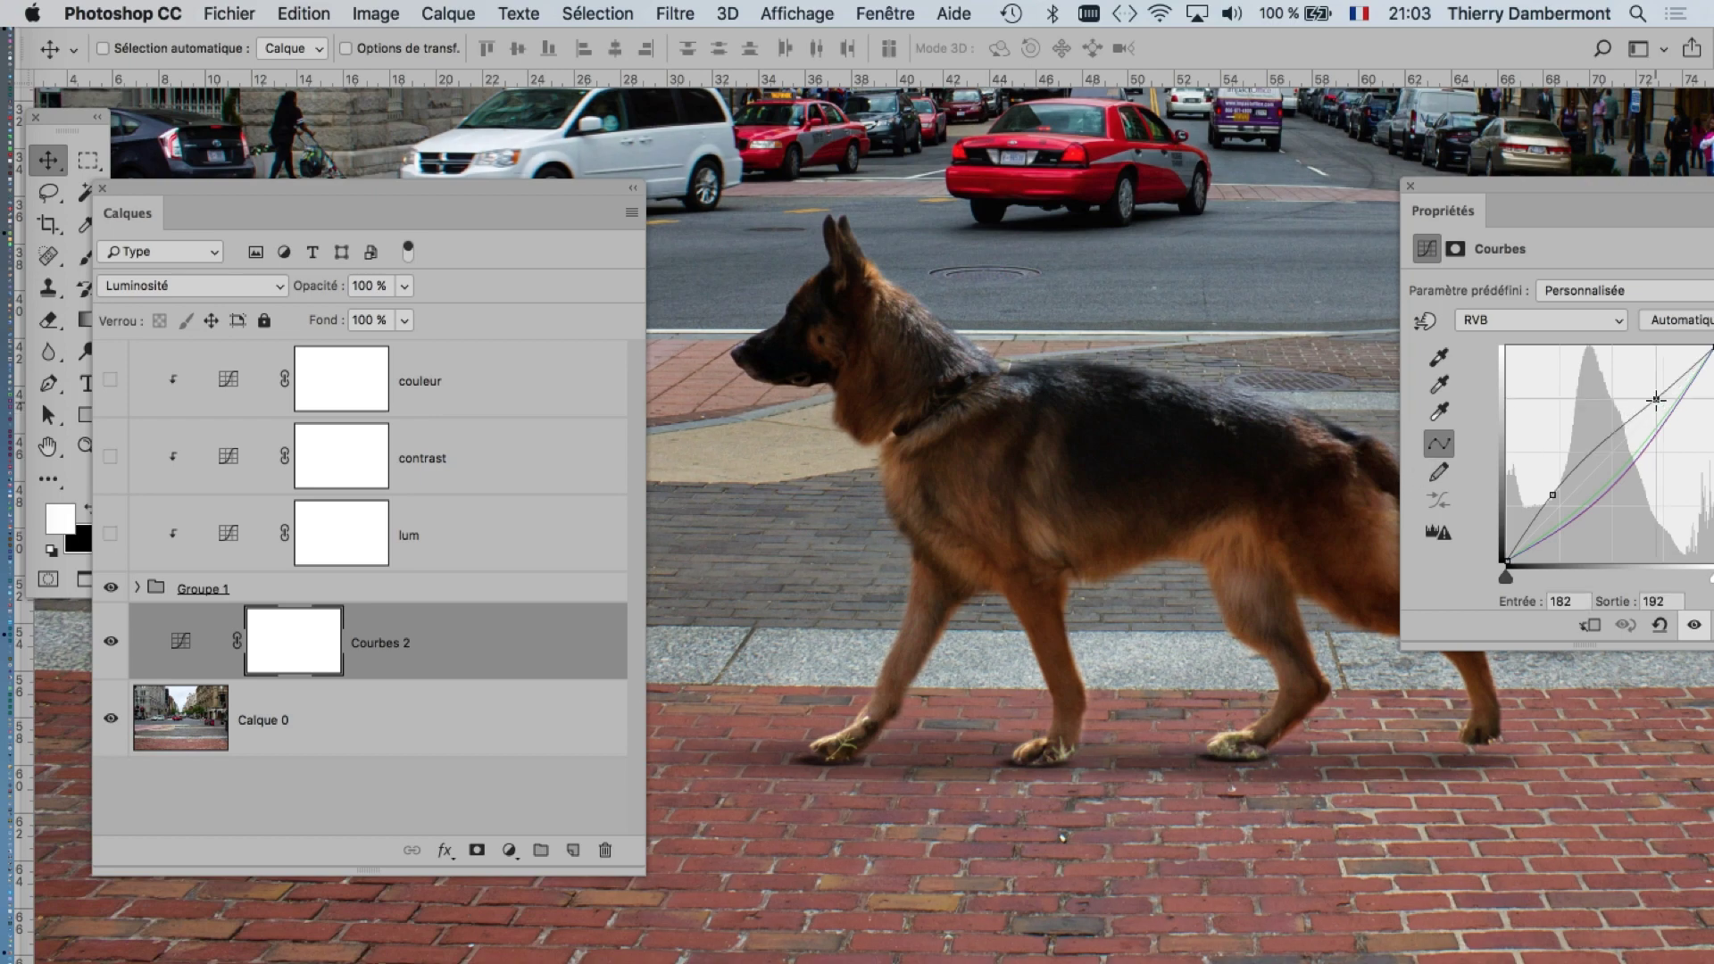
drag(1554, 492, 1559, 490)
click(111, 534)
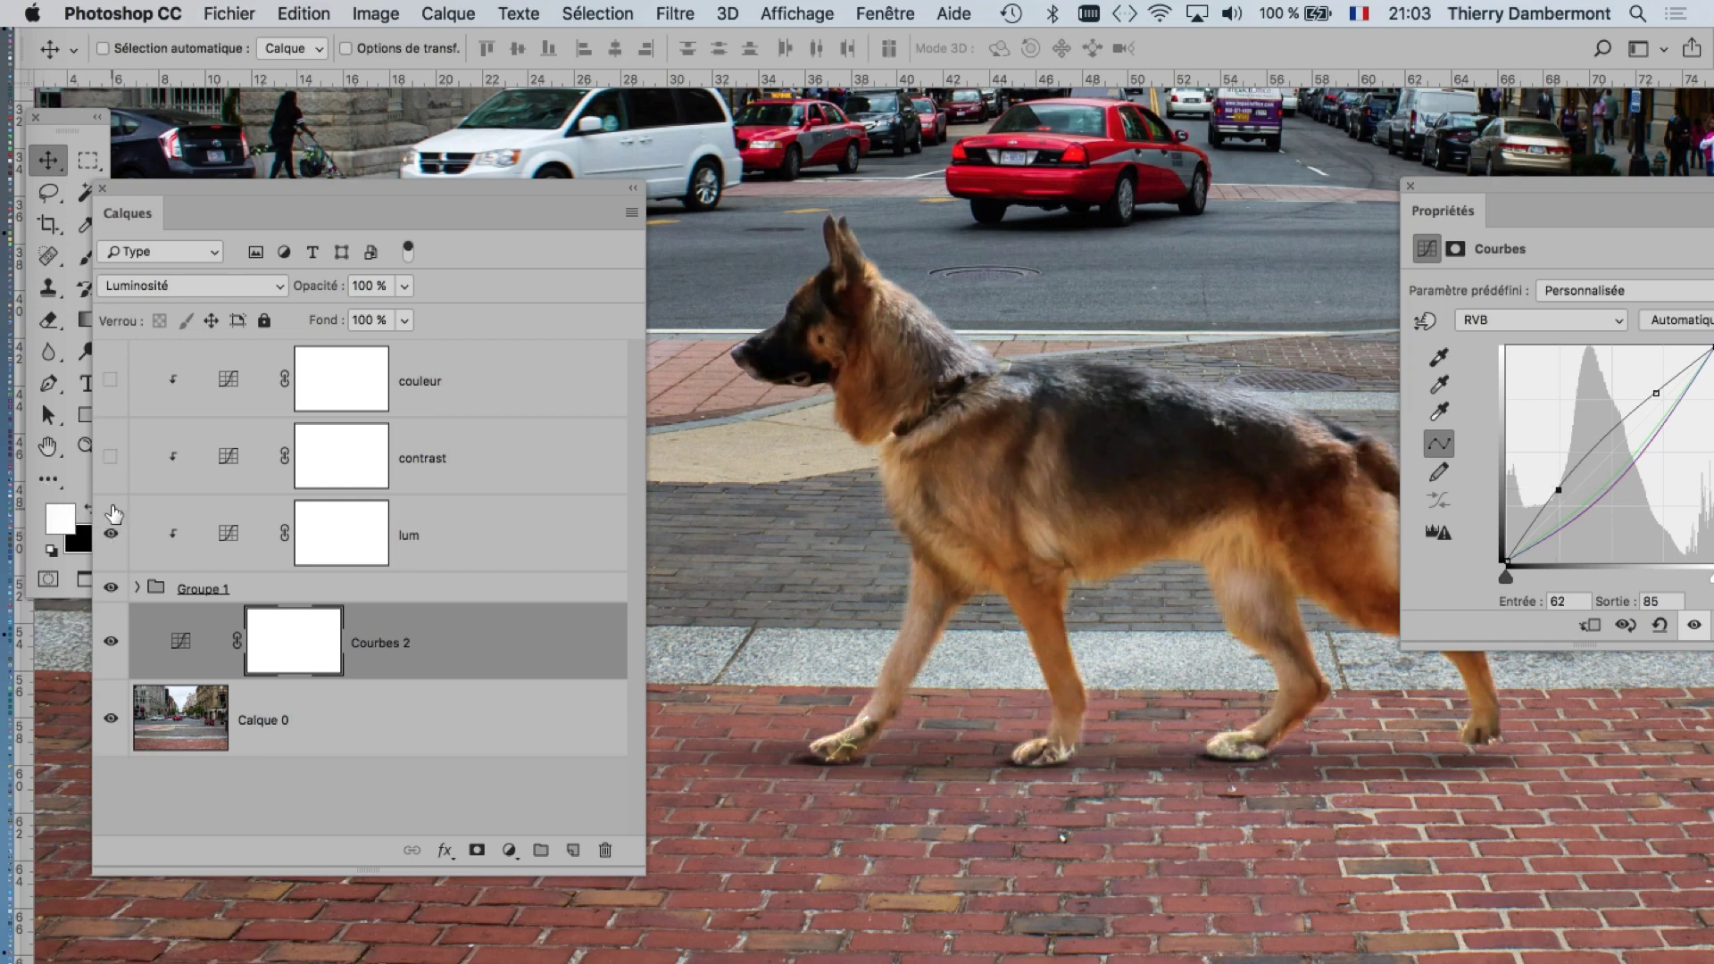
click(111, 457)
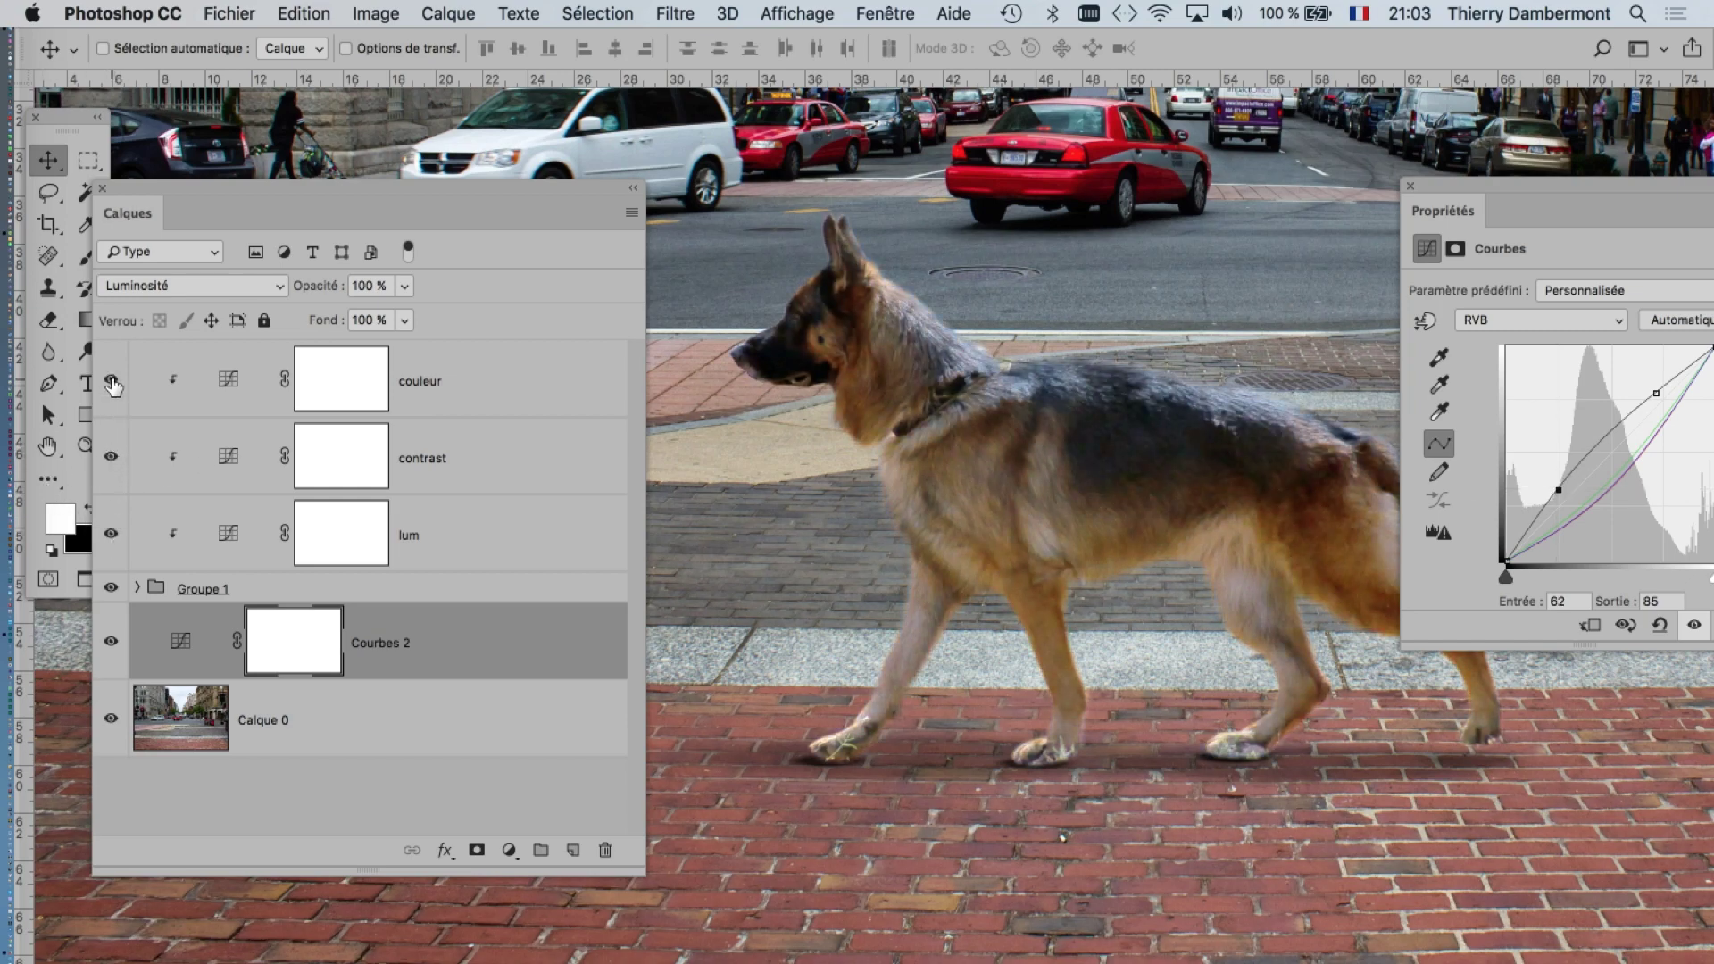
- Lower the Courbes 2 highlight point to 190 in, 181 out and nudge the shadow point
scroll(953, 641, down, 2)
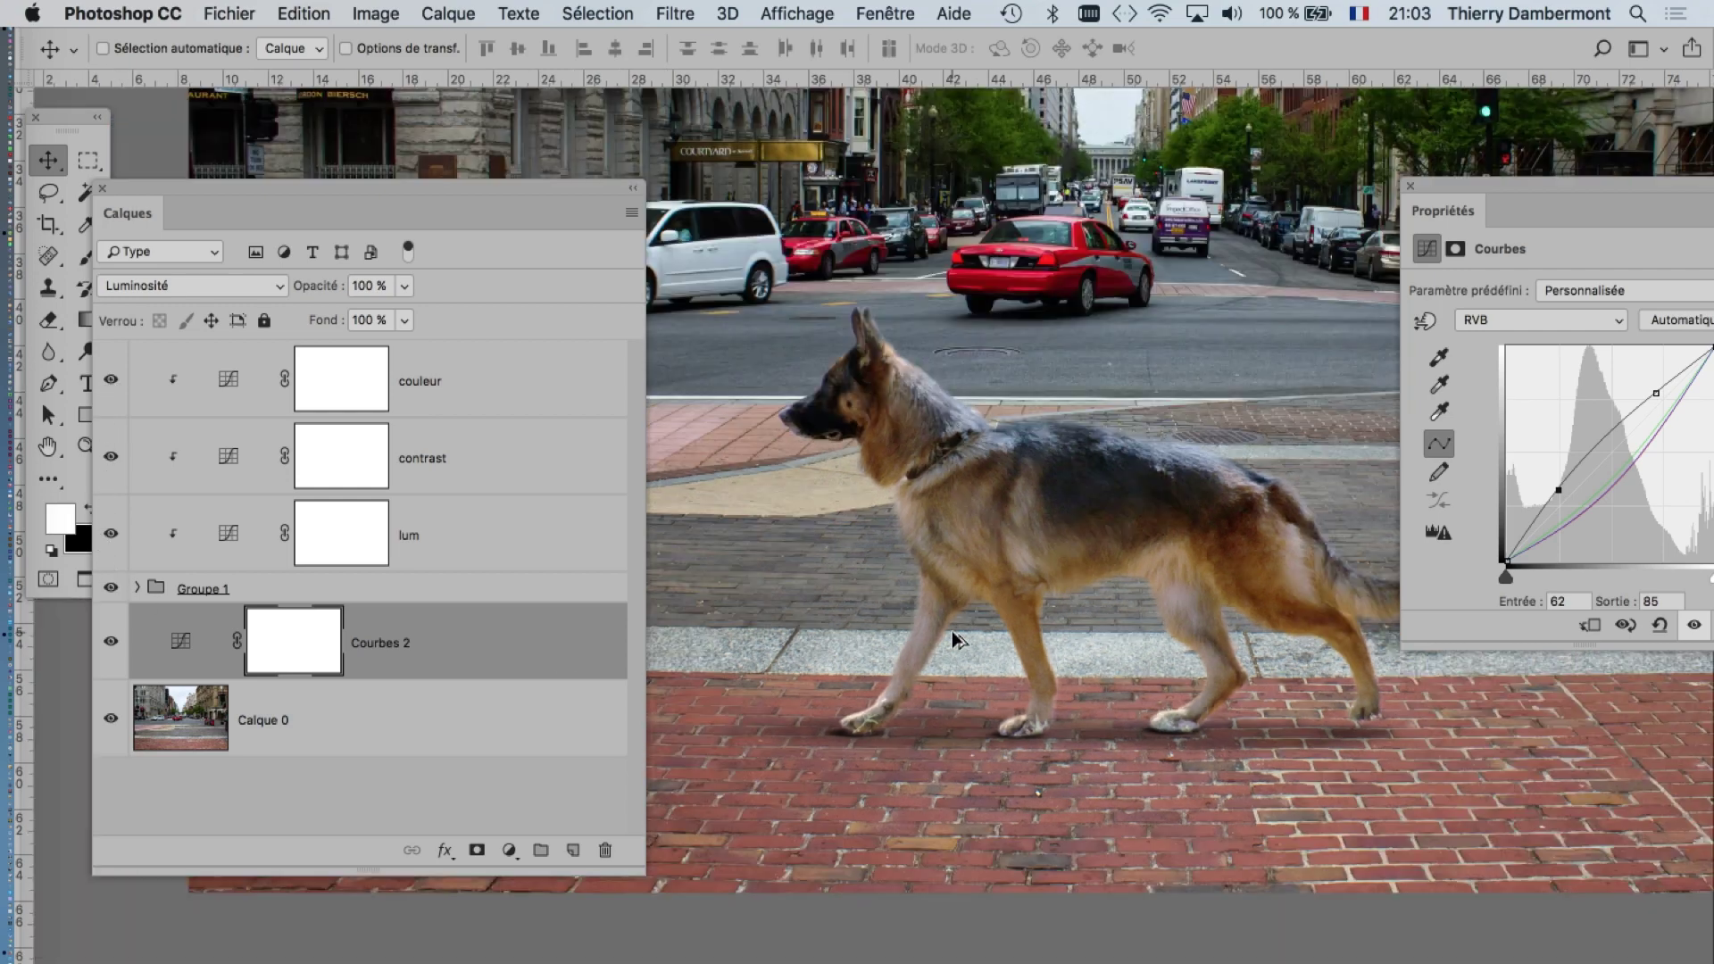
click(174, 656)
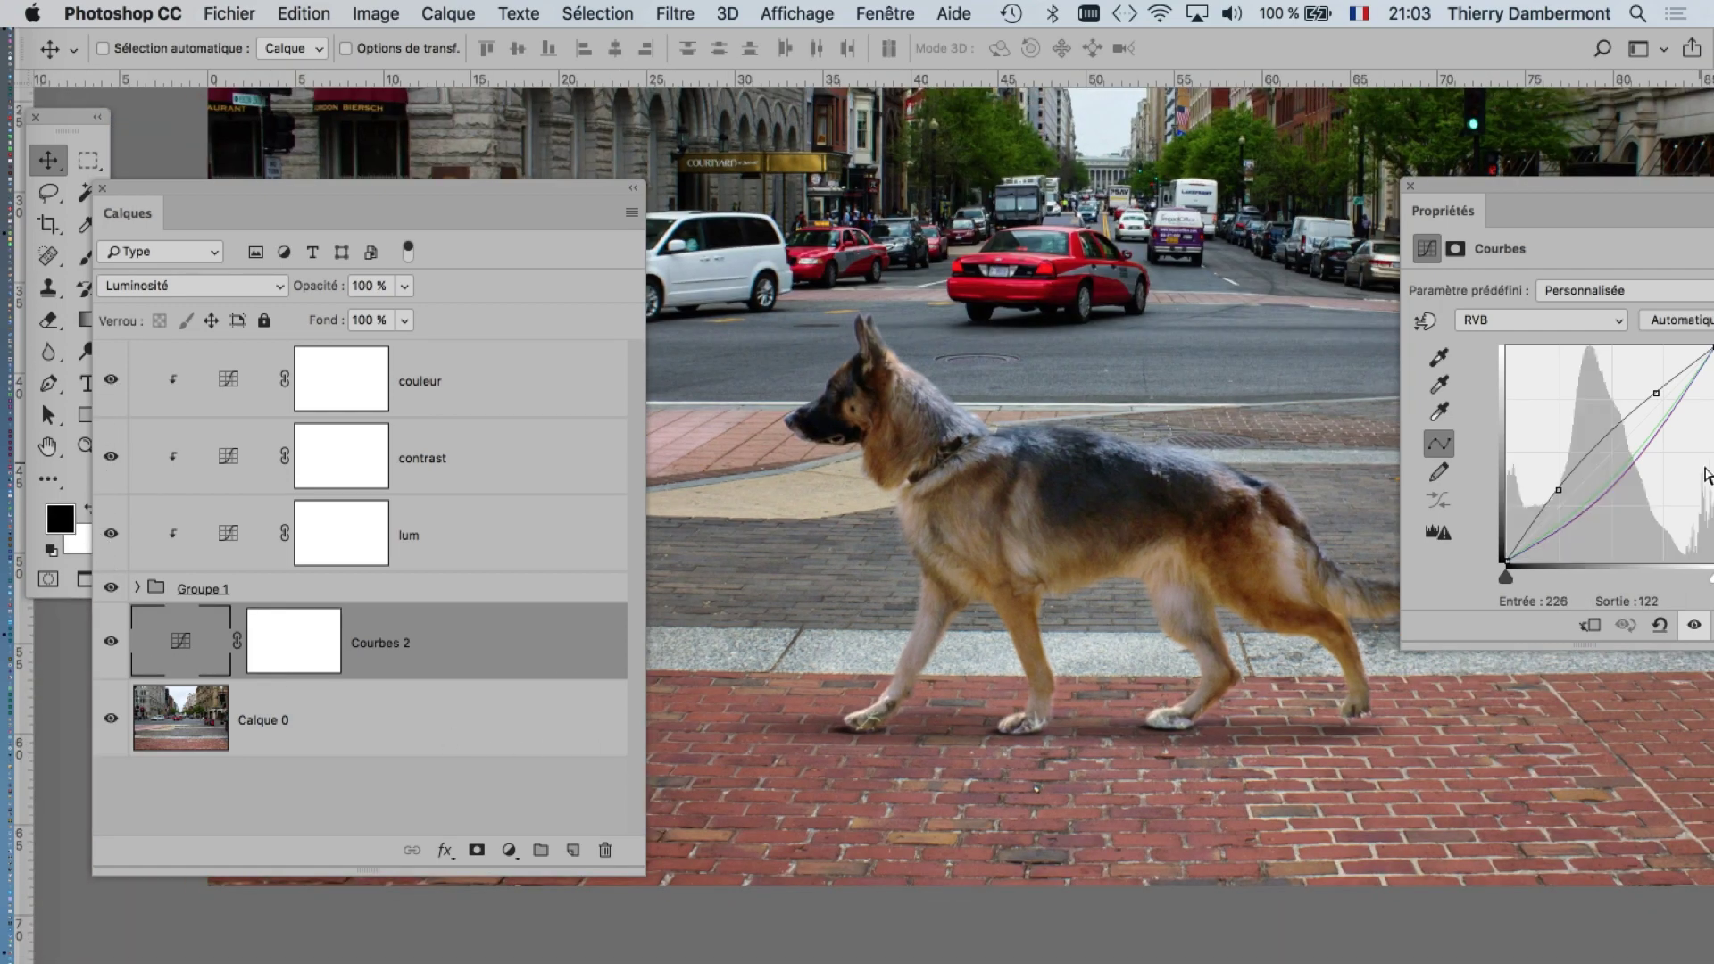
click(1564, 488)
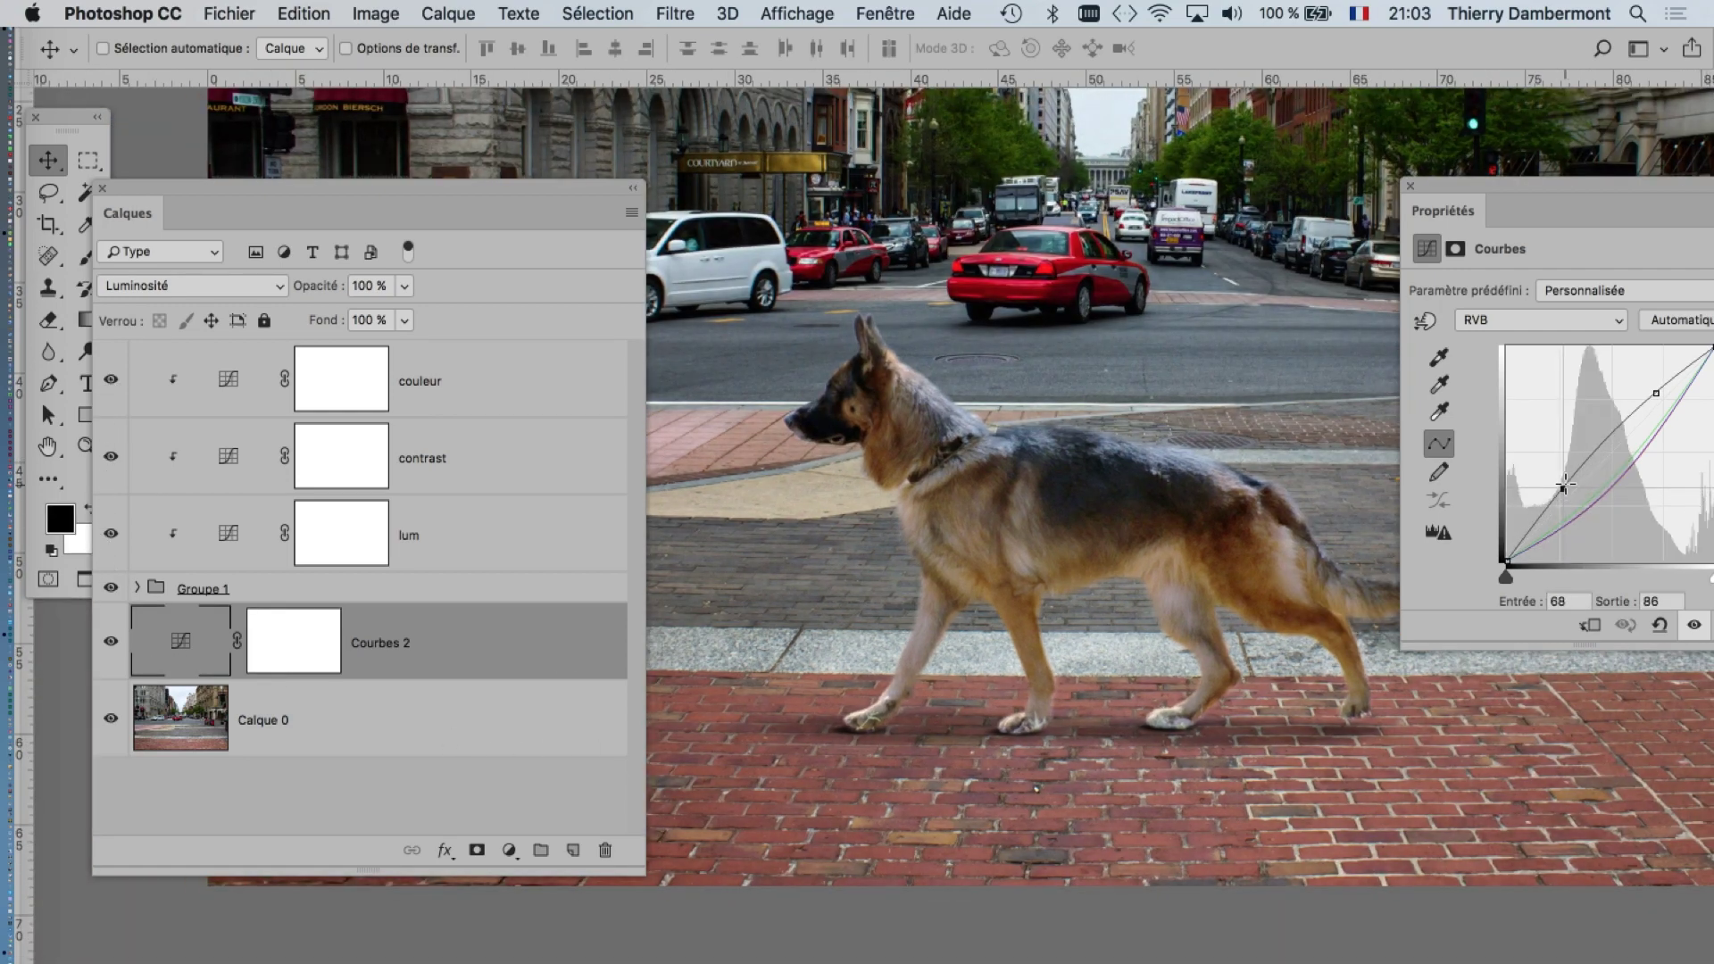
drag(1658, 394, 1660, 401)
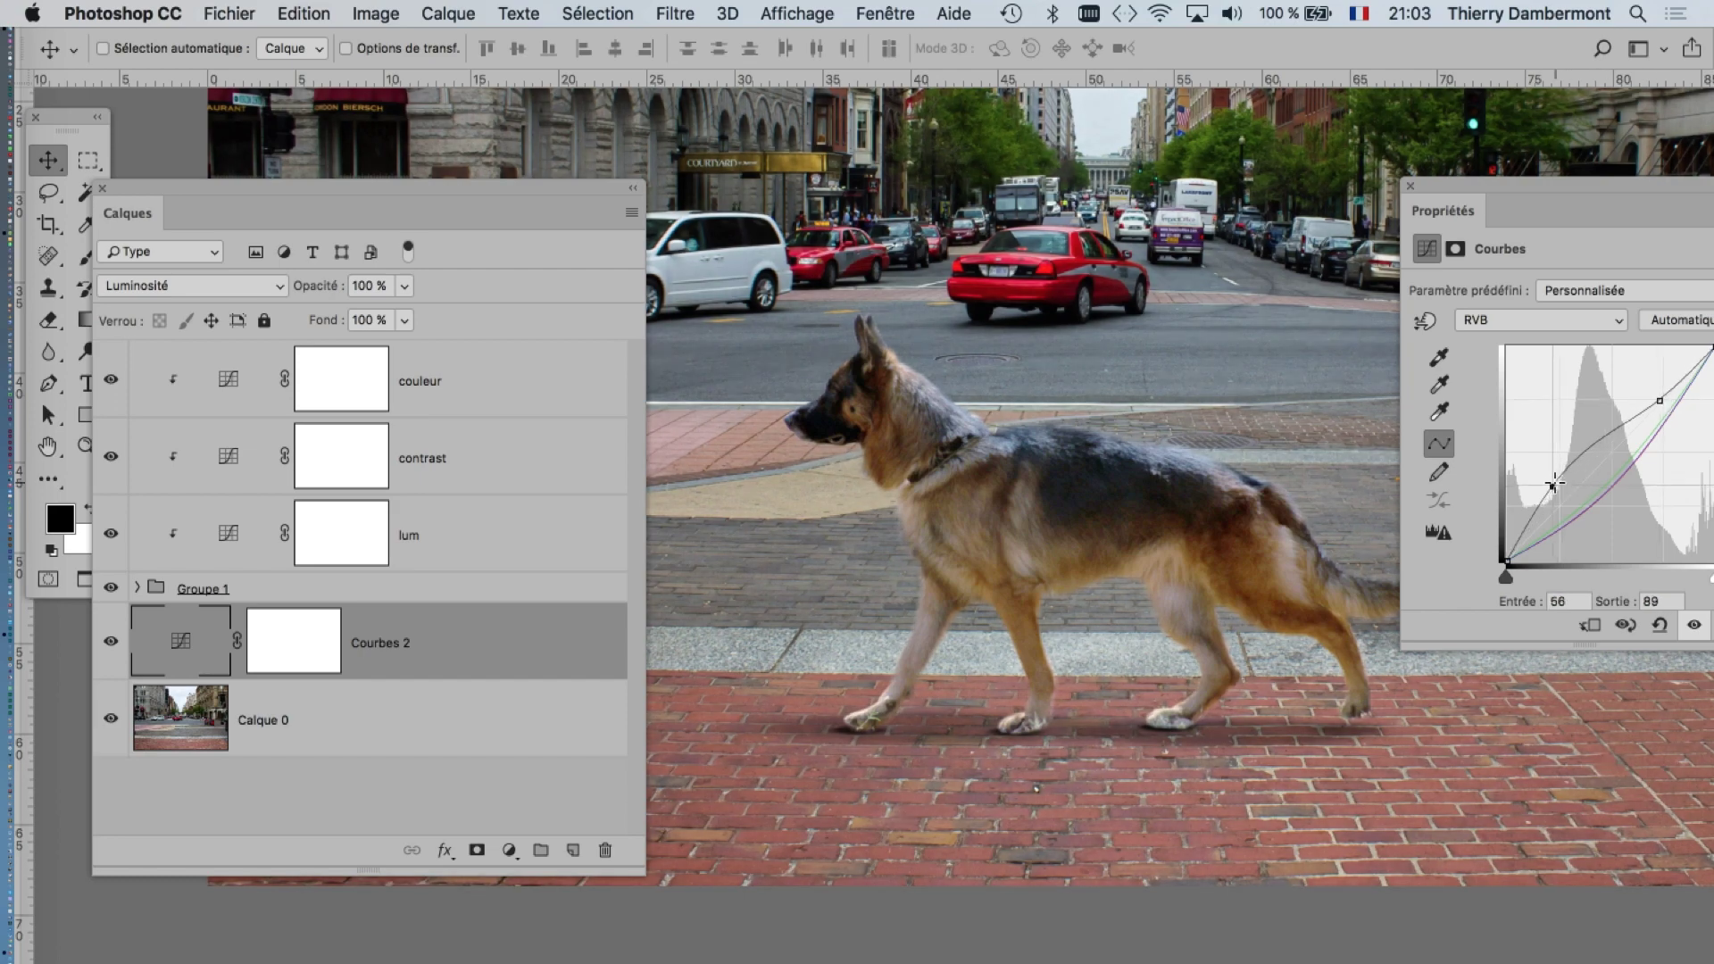
drag(1568, 483, 1560, 489)
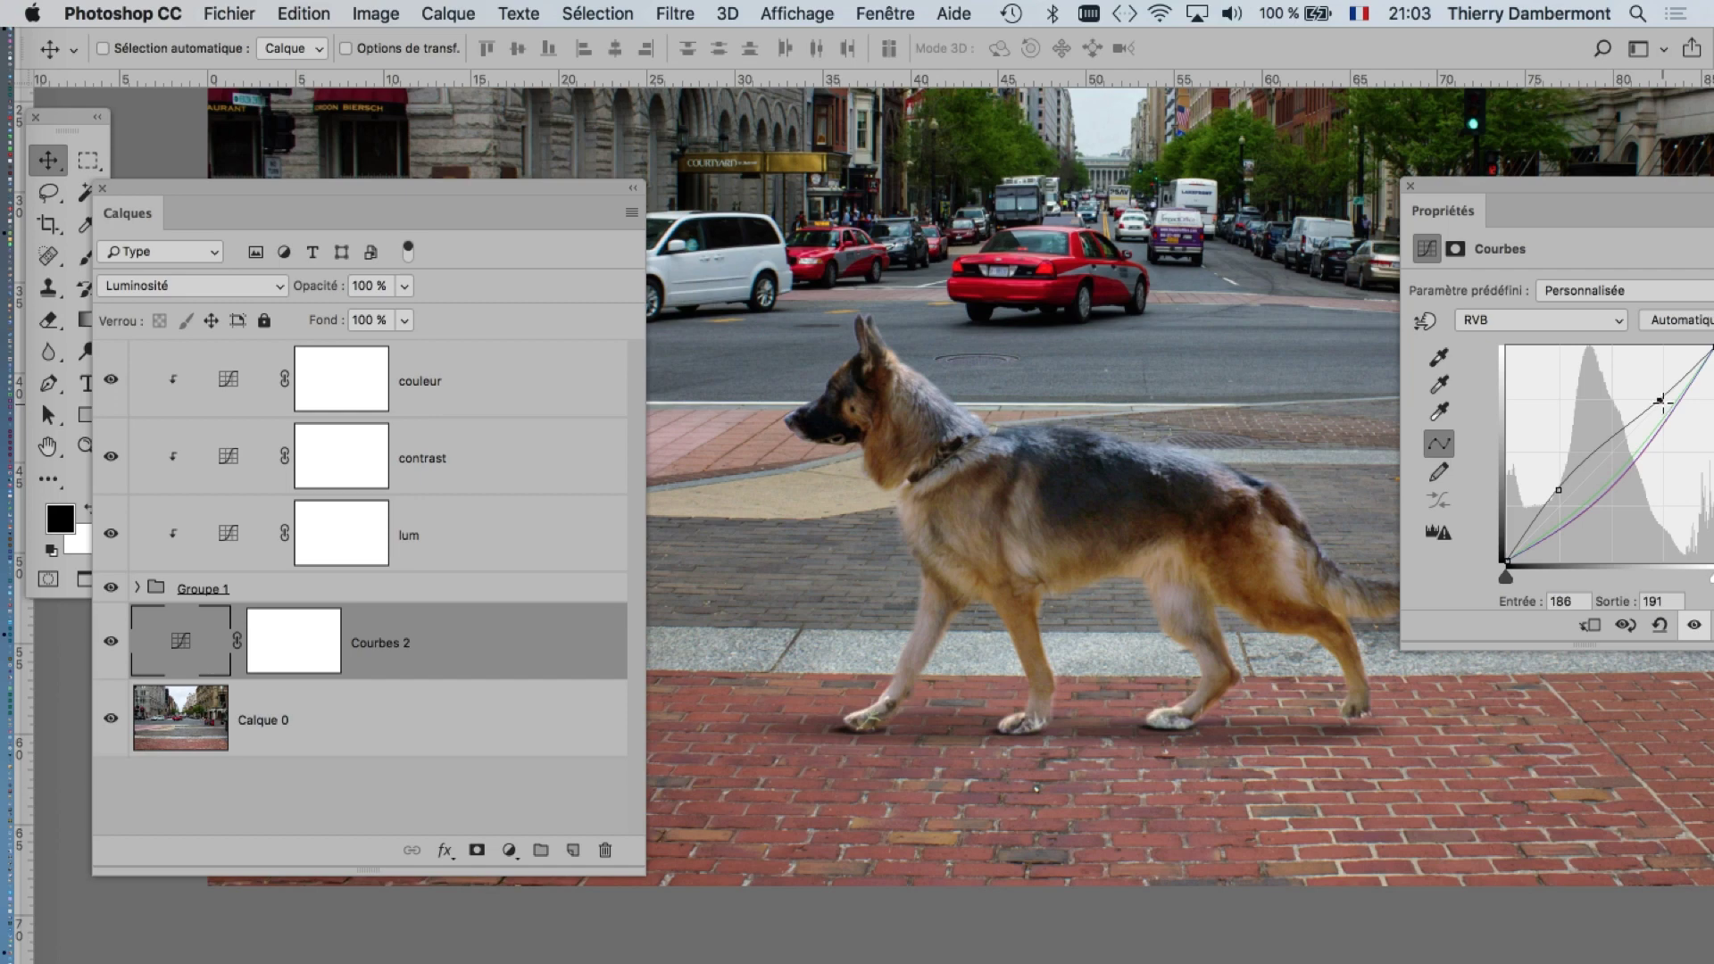
drag(1660, 400, 1662, 409)
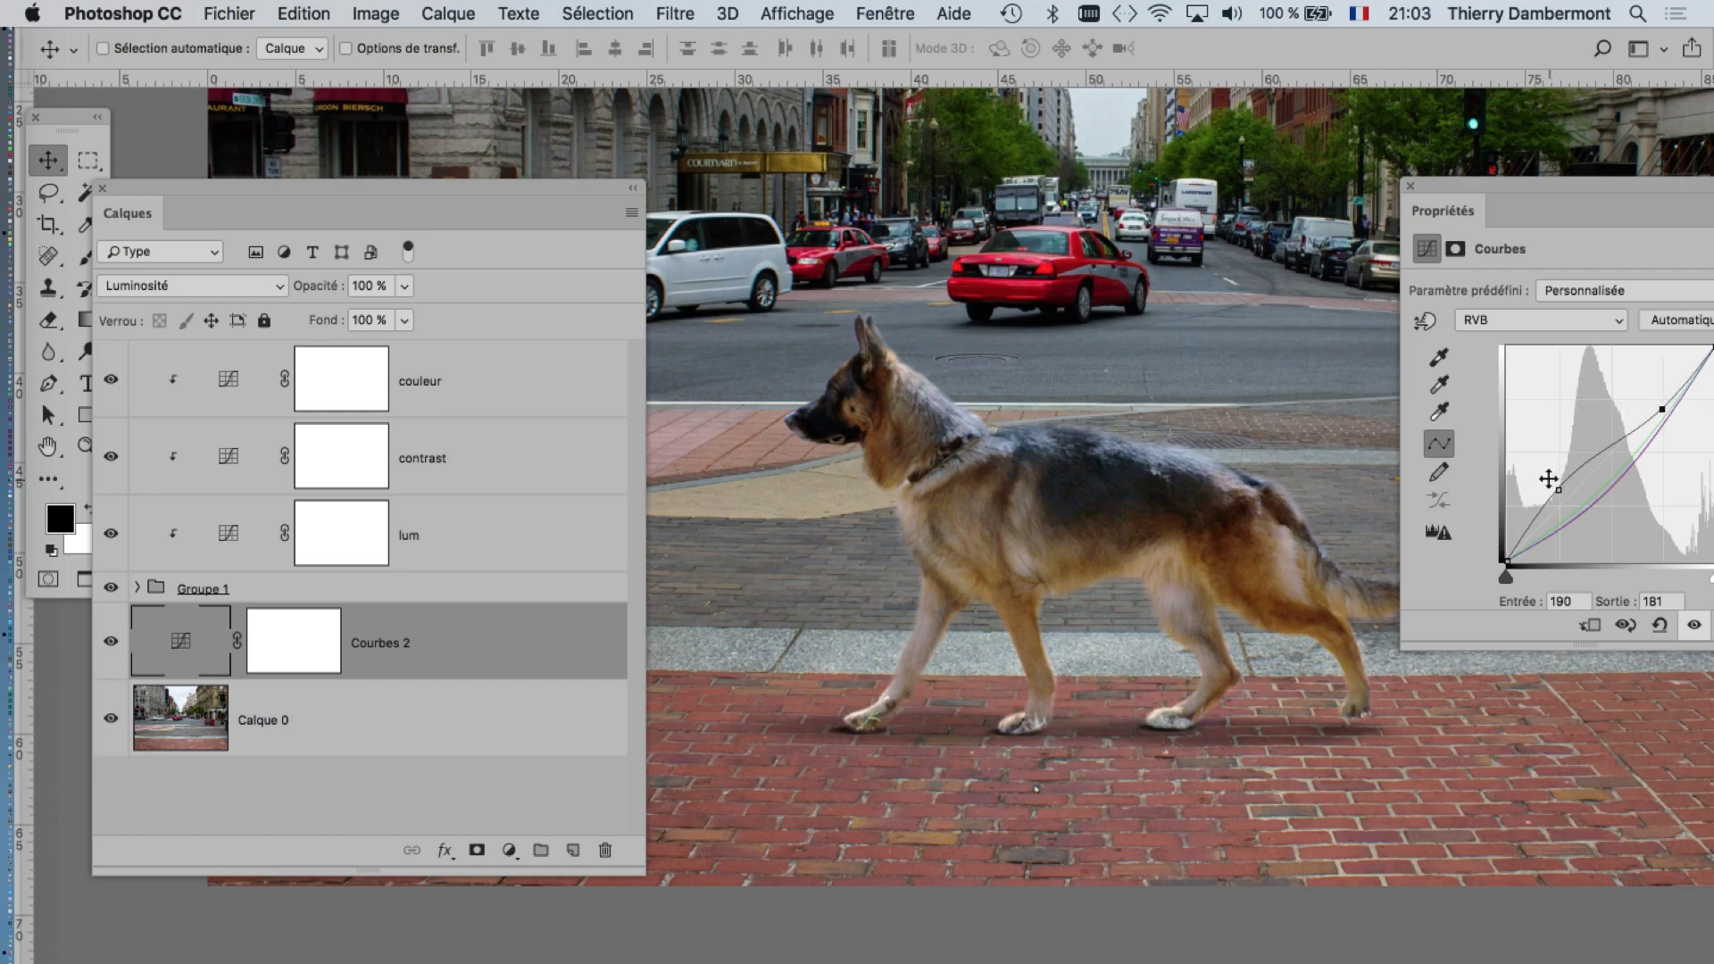
scroll(1098, 438, down, 2)
scroll(1098, 442, down, 2)
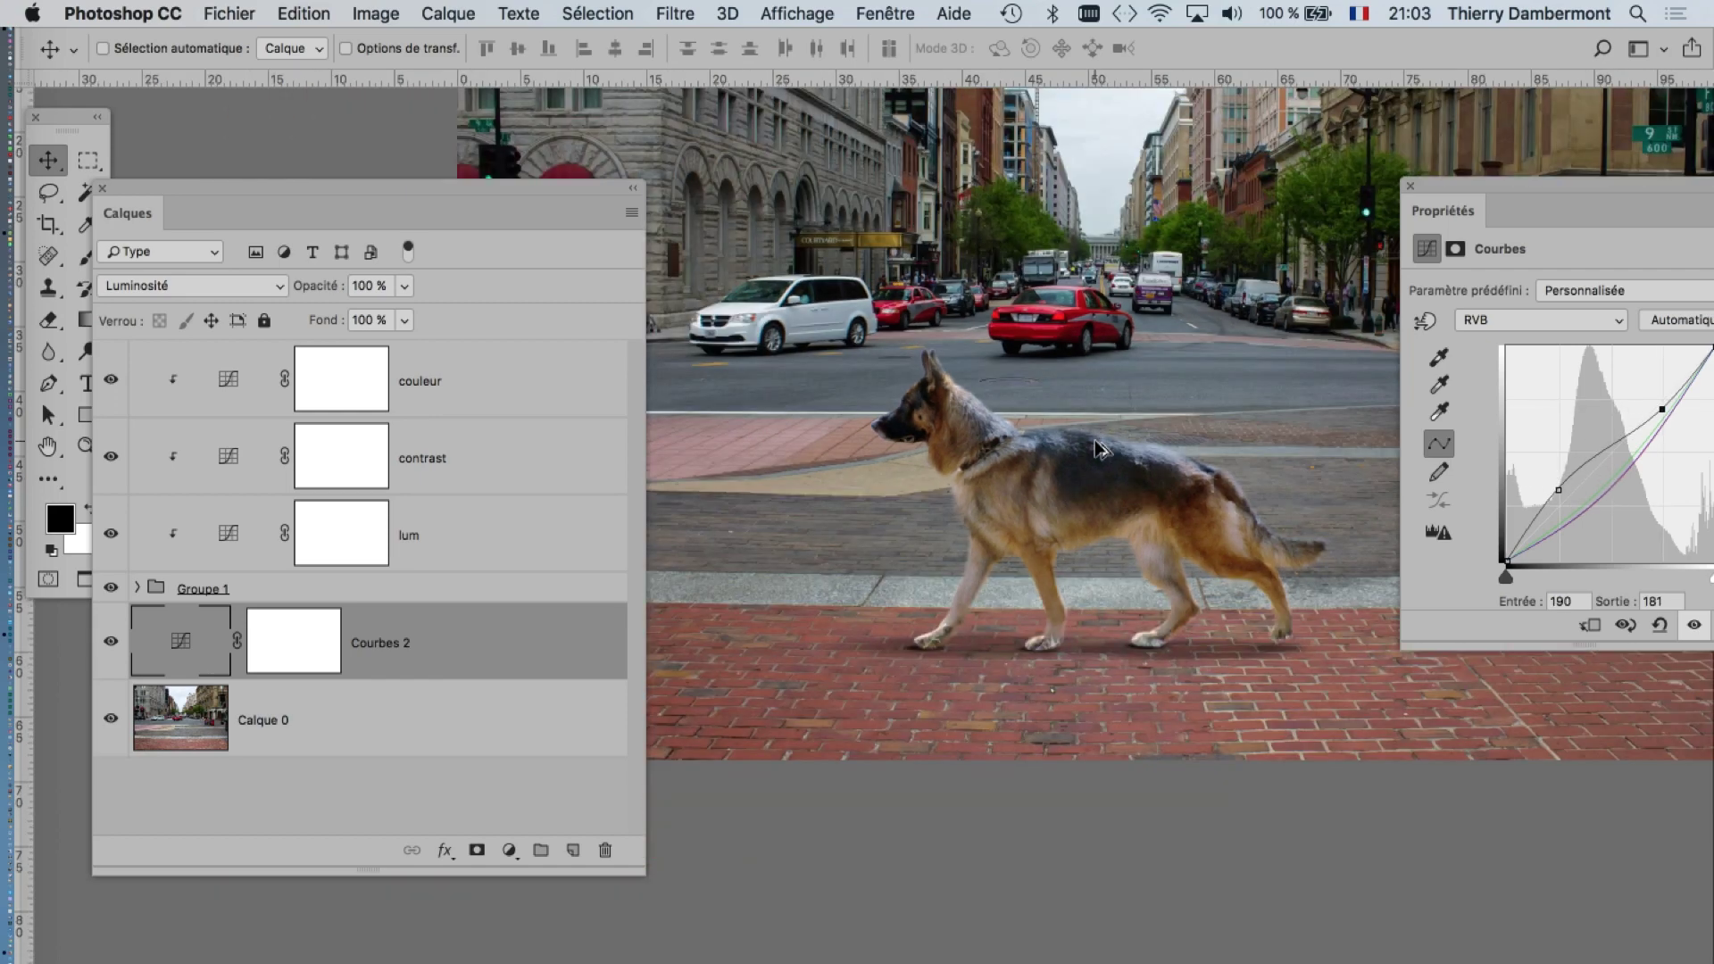
scroll(1097, 451, down, 1)
scroll(1097, 458, down, 1)
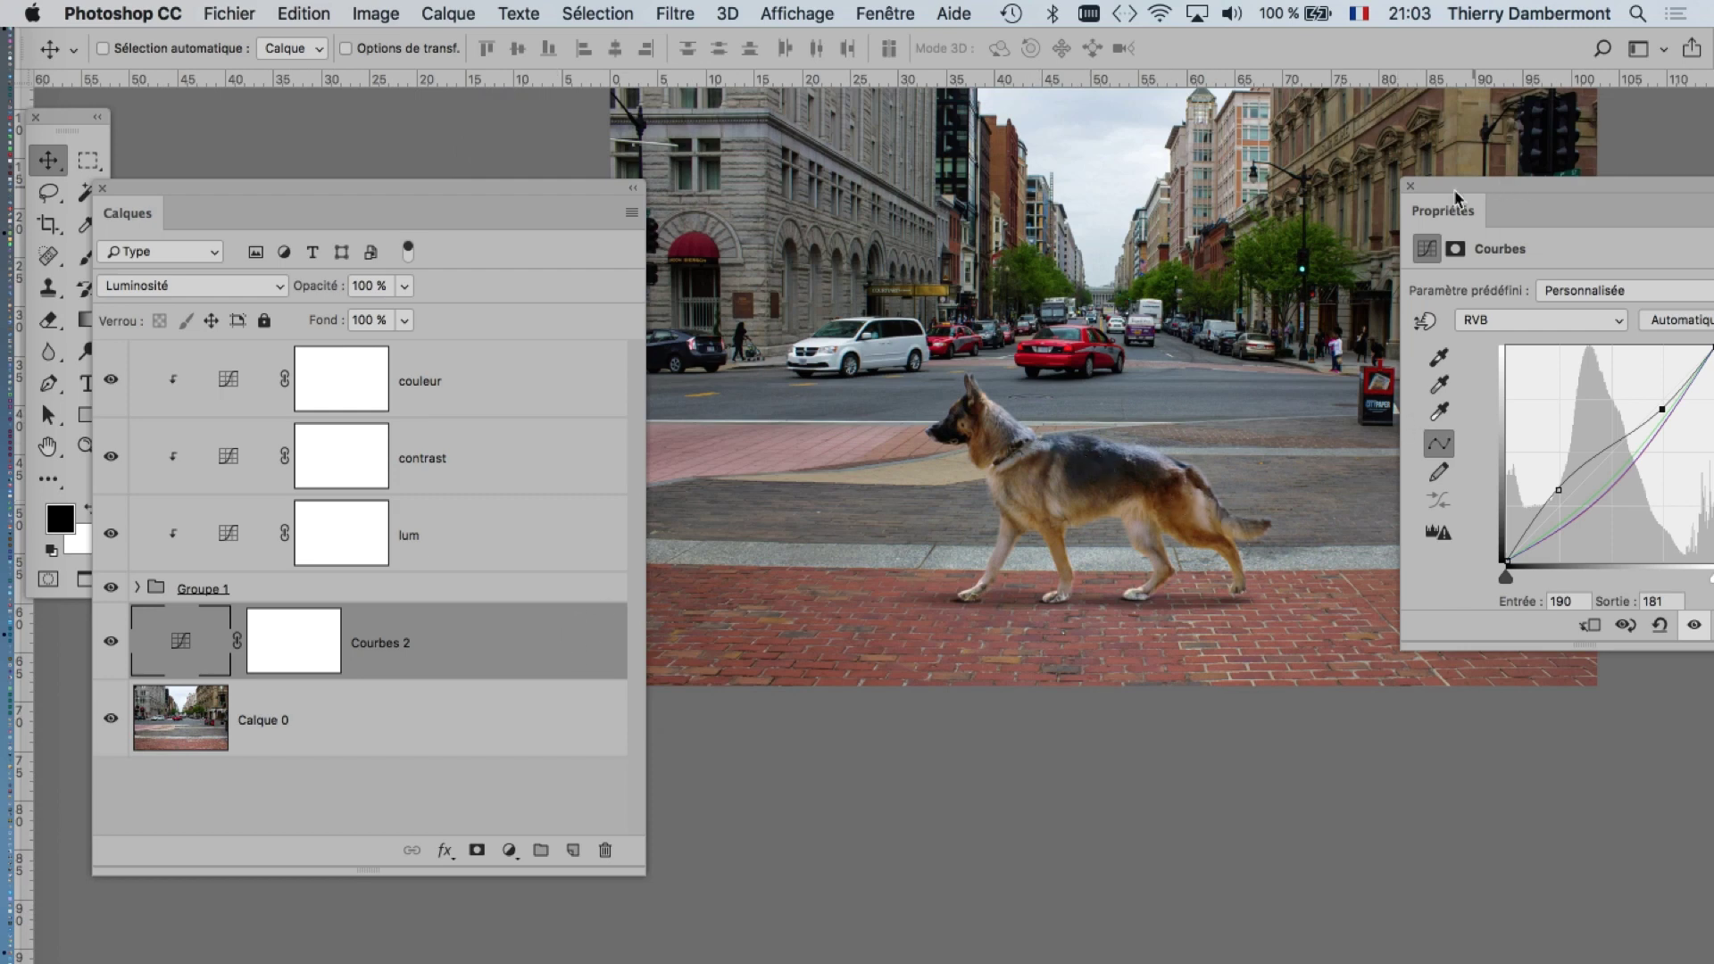
- Add a new Curves layer and bend its RGB curve upward to brighten the street
click(509, 850)
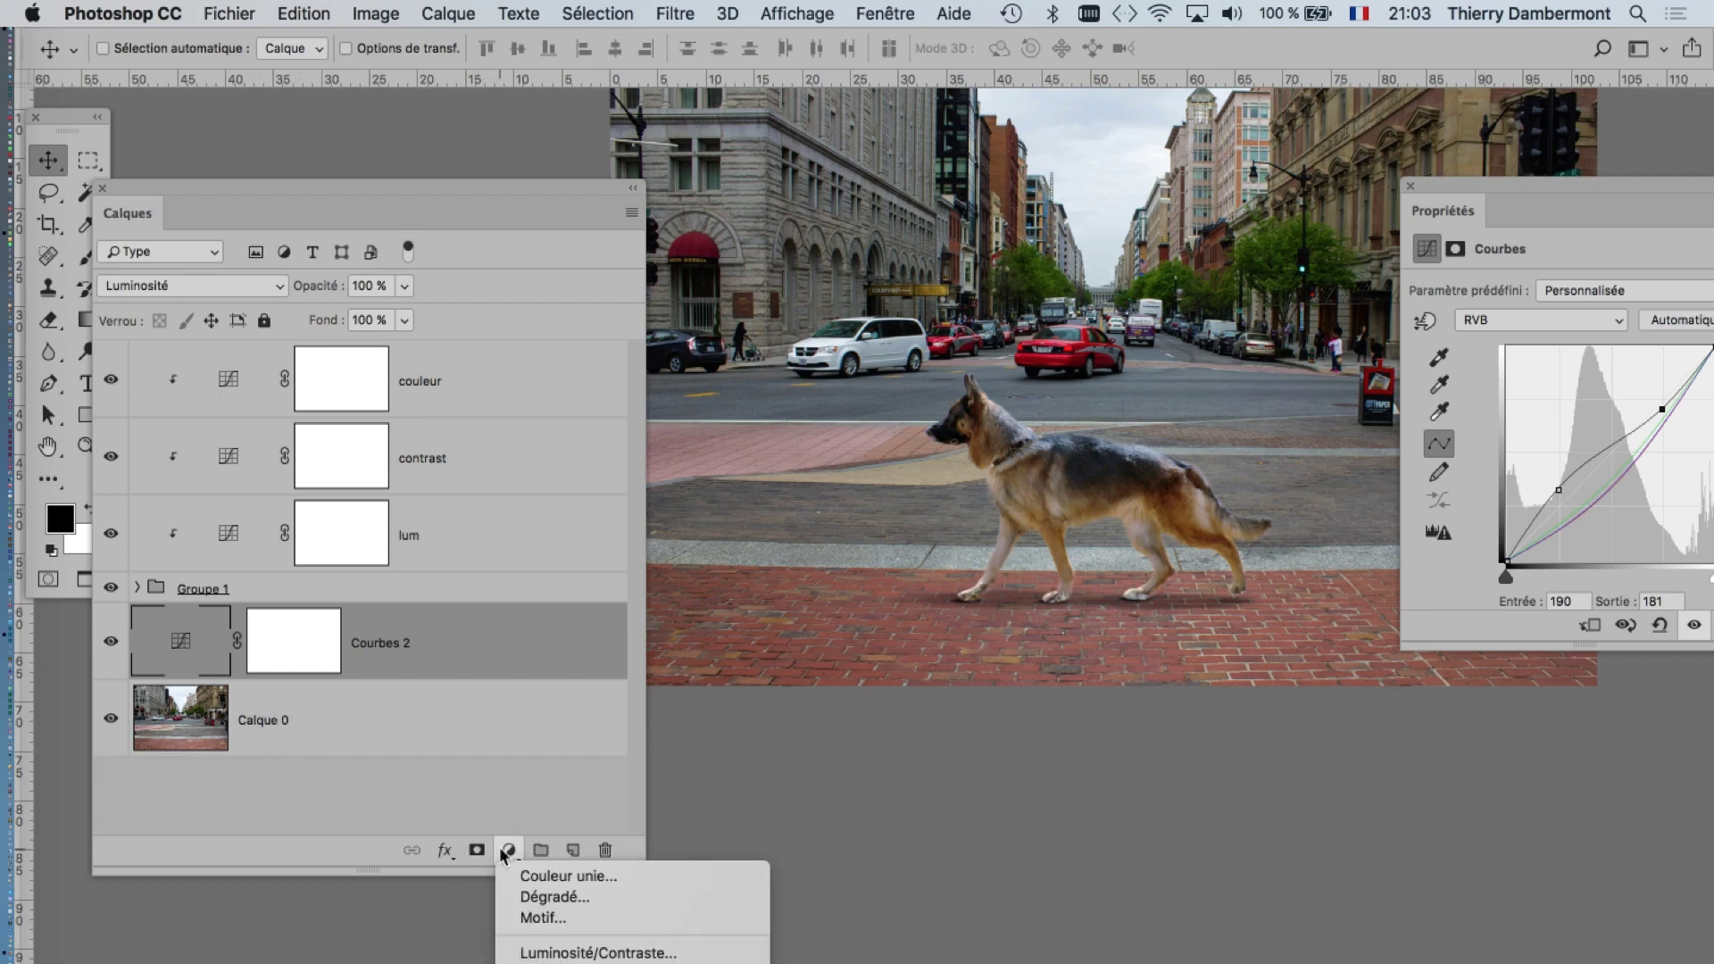
click(571, 963)
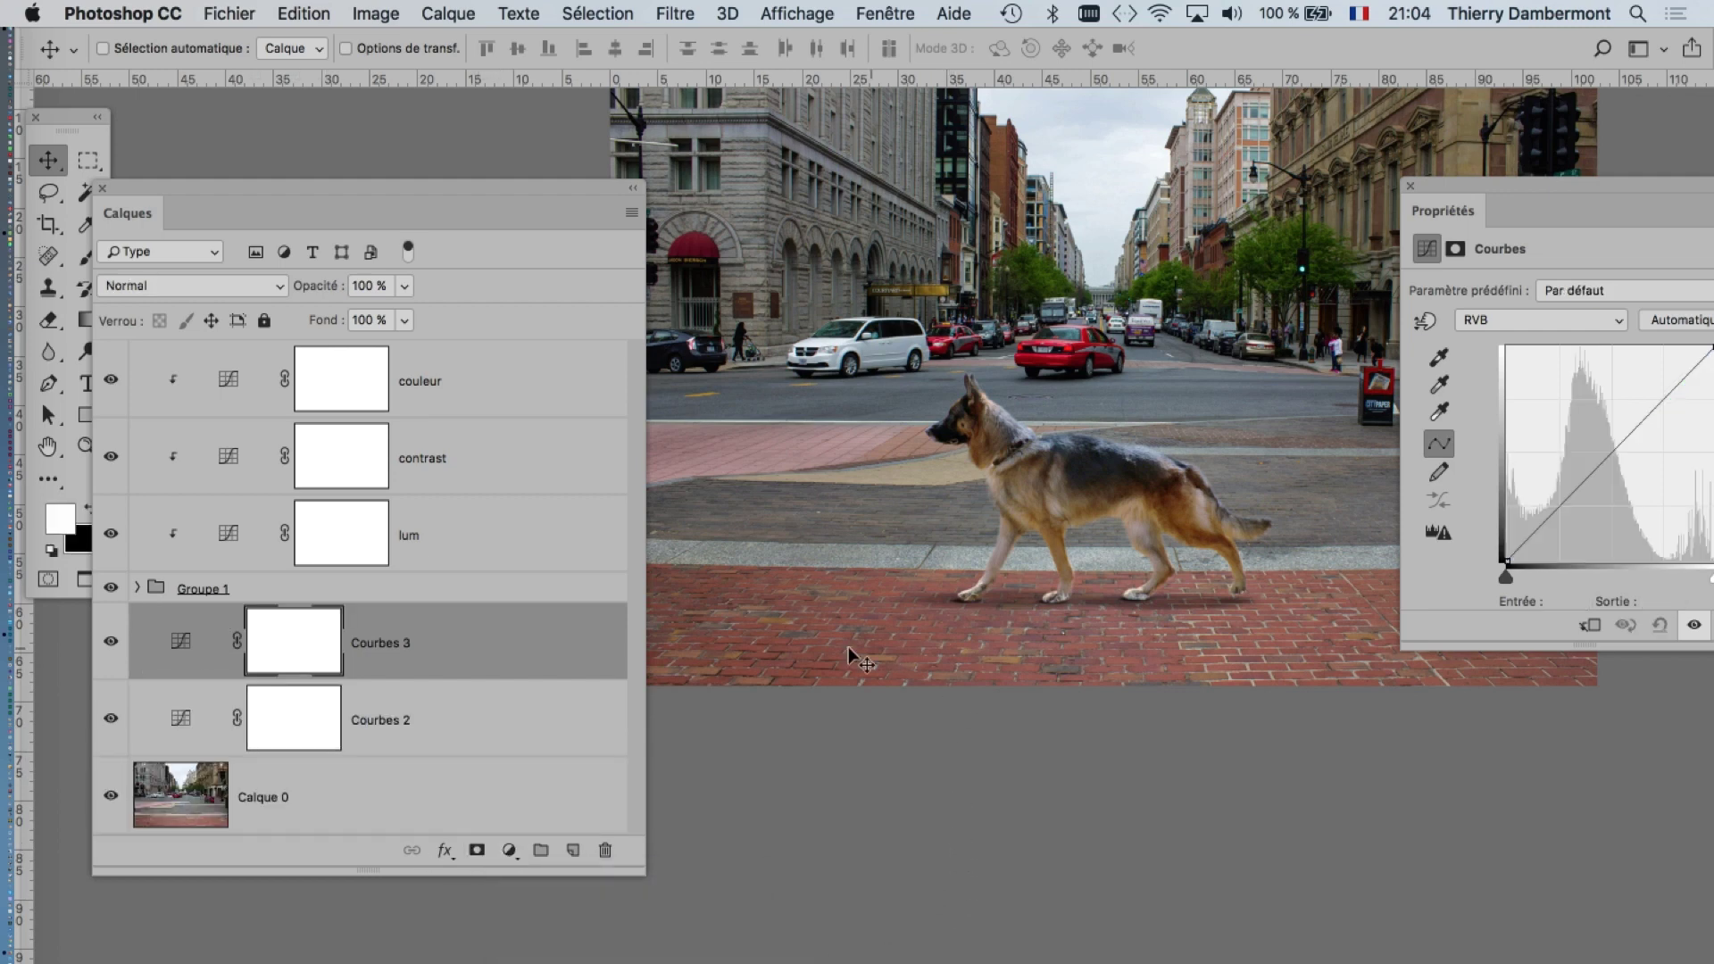
drag(1563, 474, 1585, 479)
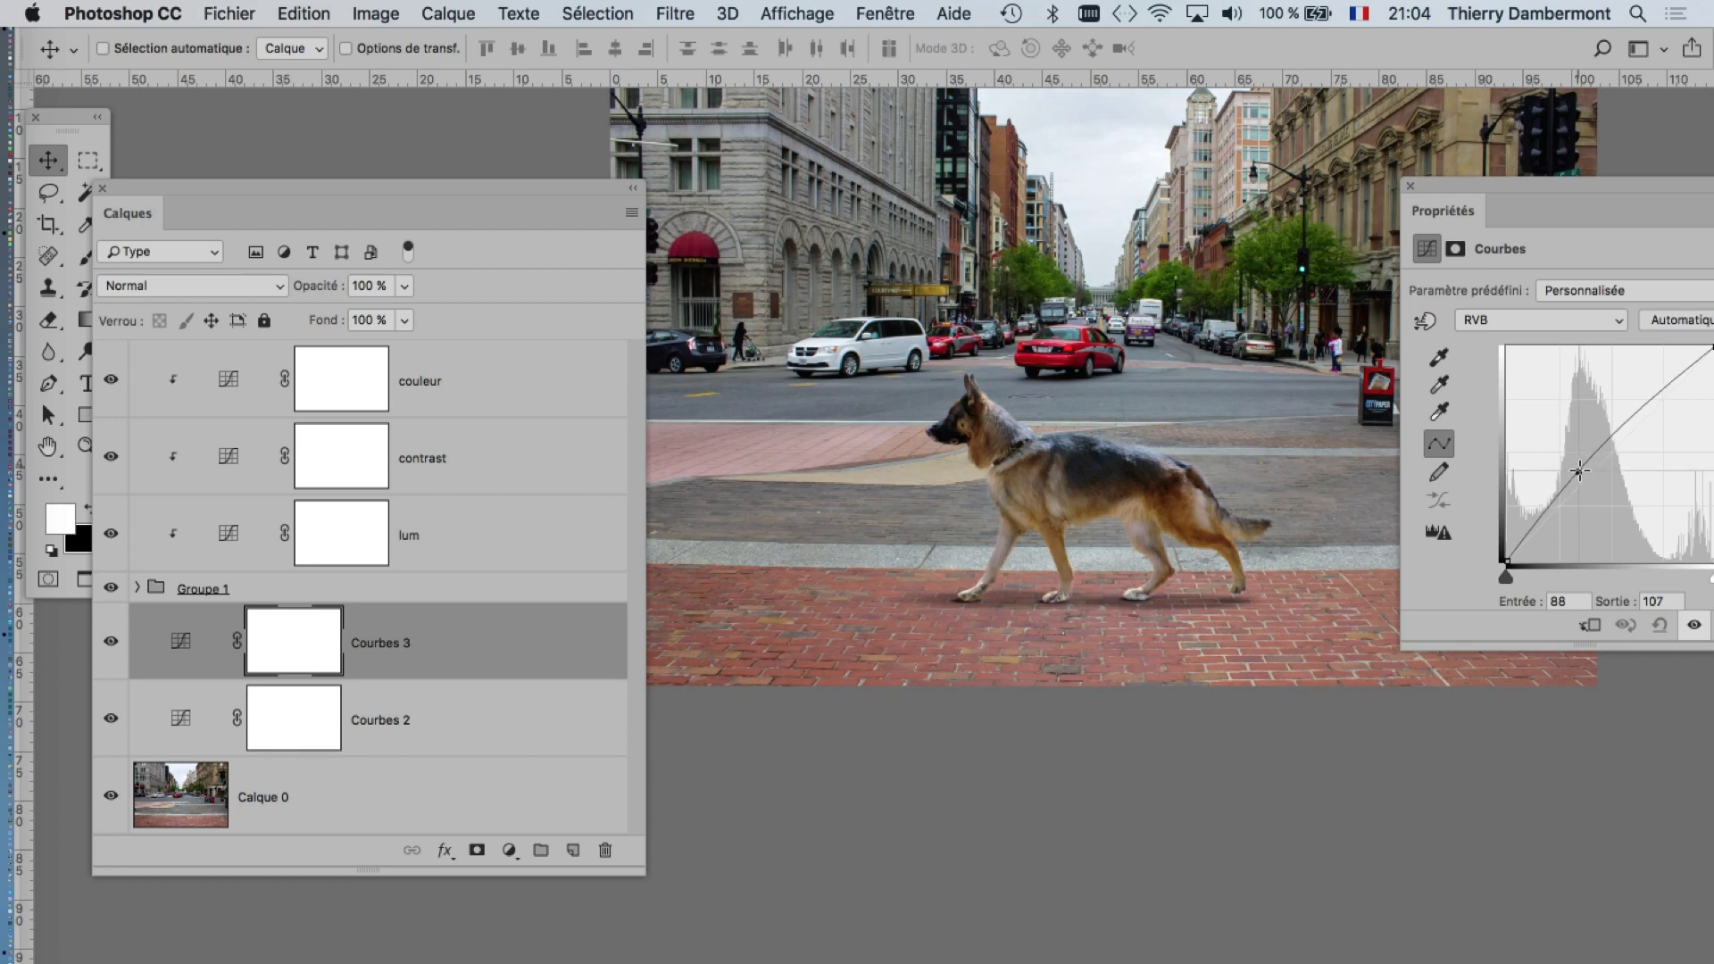
drag(1656, 416, 1653, 392)
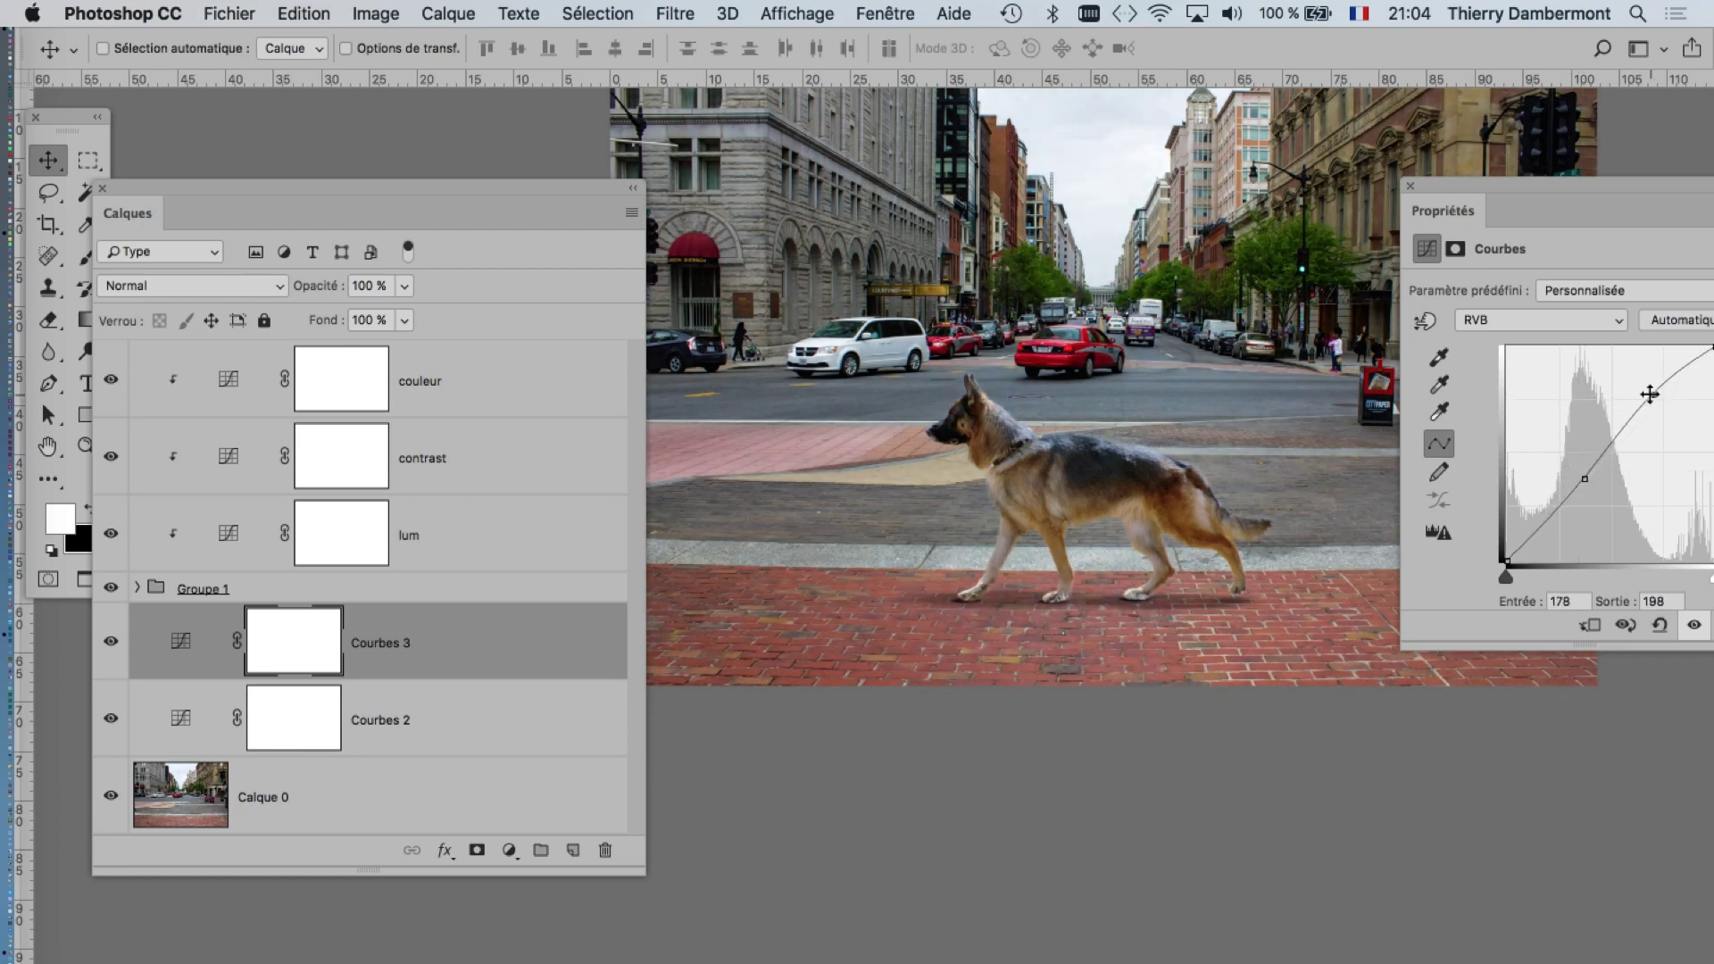
- Slightly lower the red, green and blue midtones on Courbes 3
click(1556, 322)
drag(1627, 436, 1627, 443)
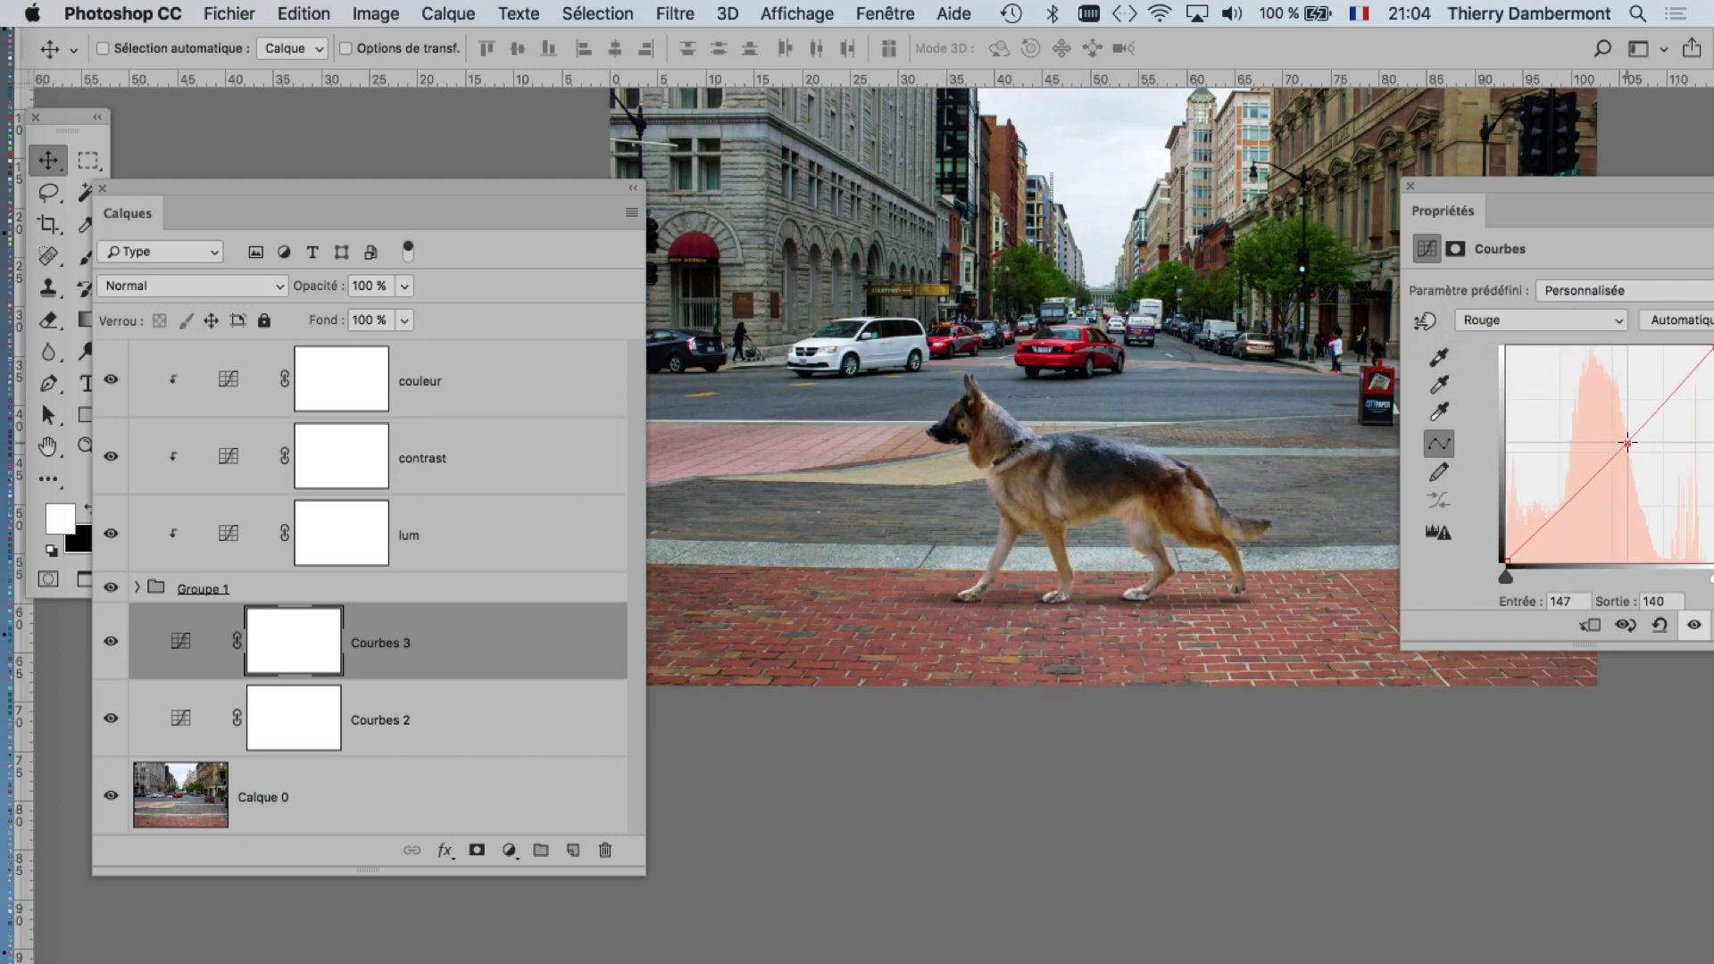
scroll(1052, 469, up, 1)
scroll(1051, 468, up, 1)
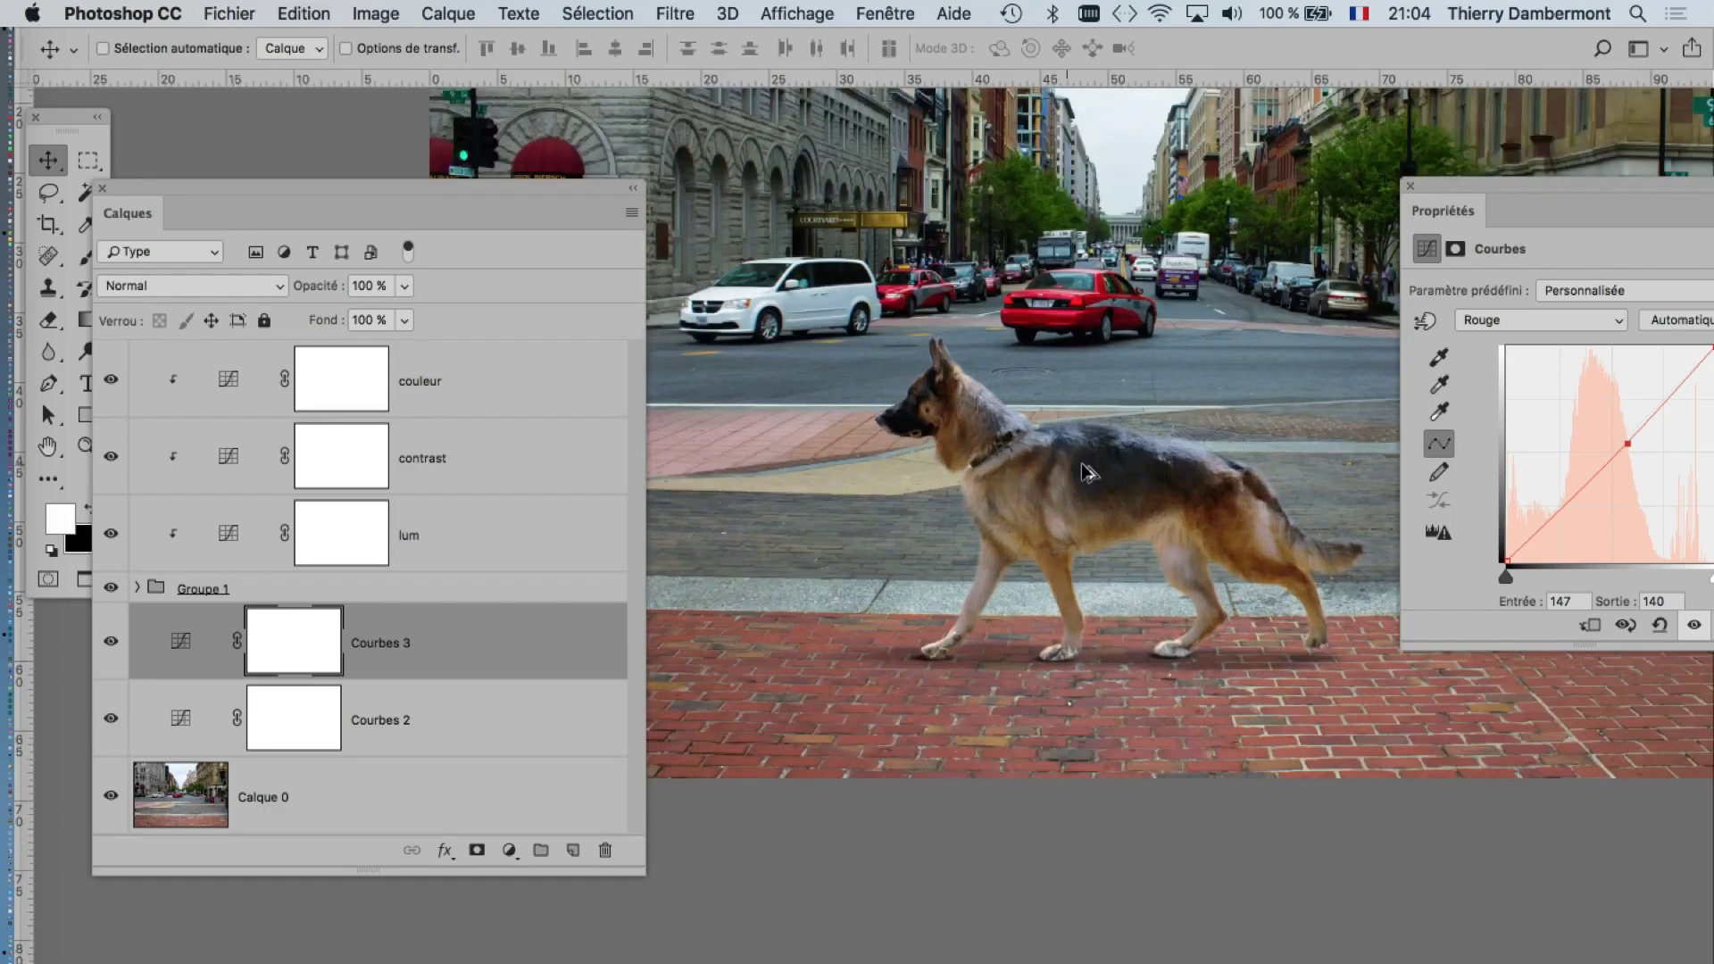
click(1544, 328)
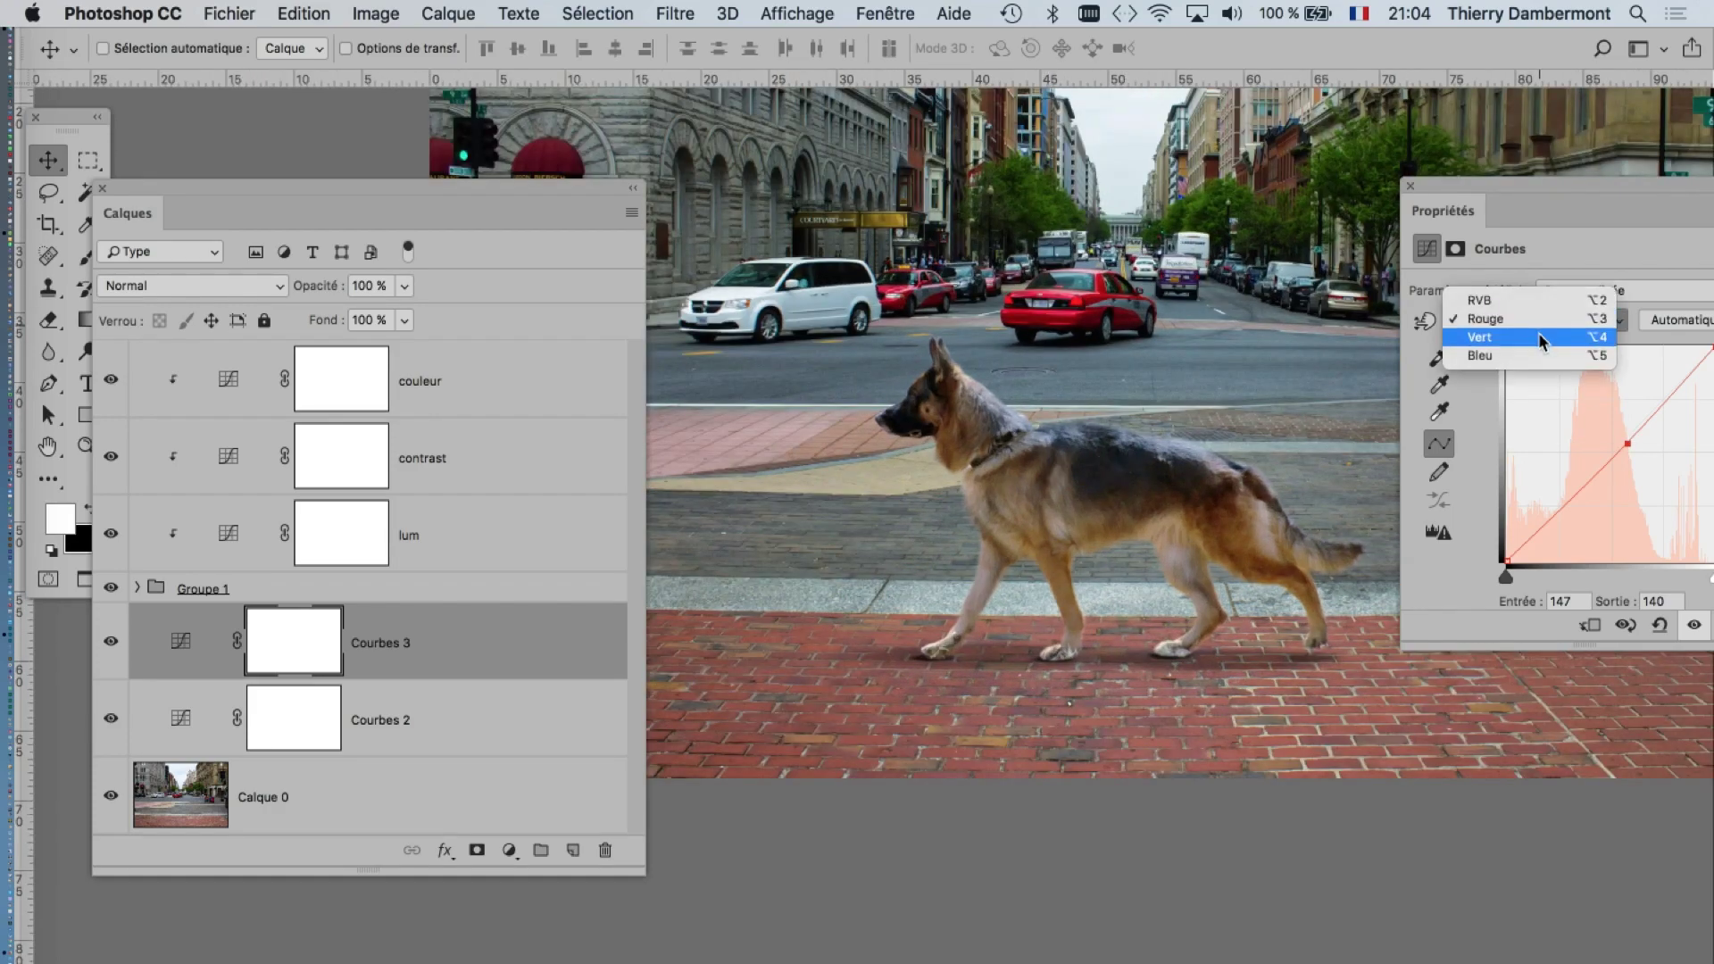
drag(1613, 452, 1616, 459)
click(1540, 320)
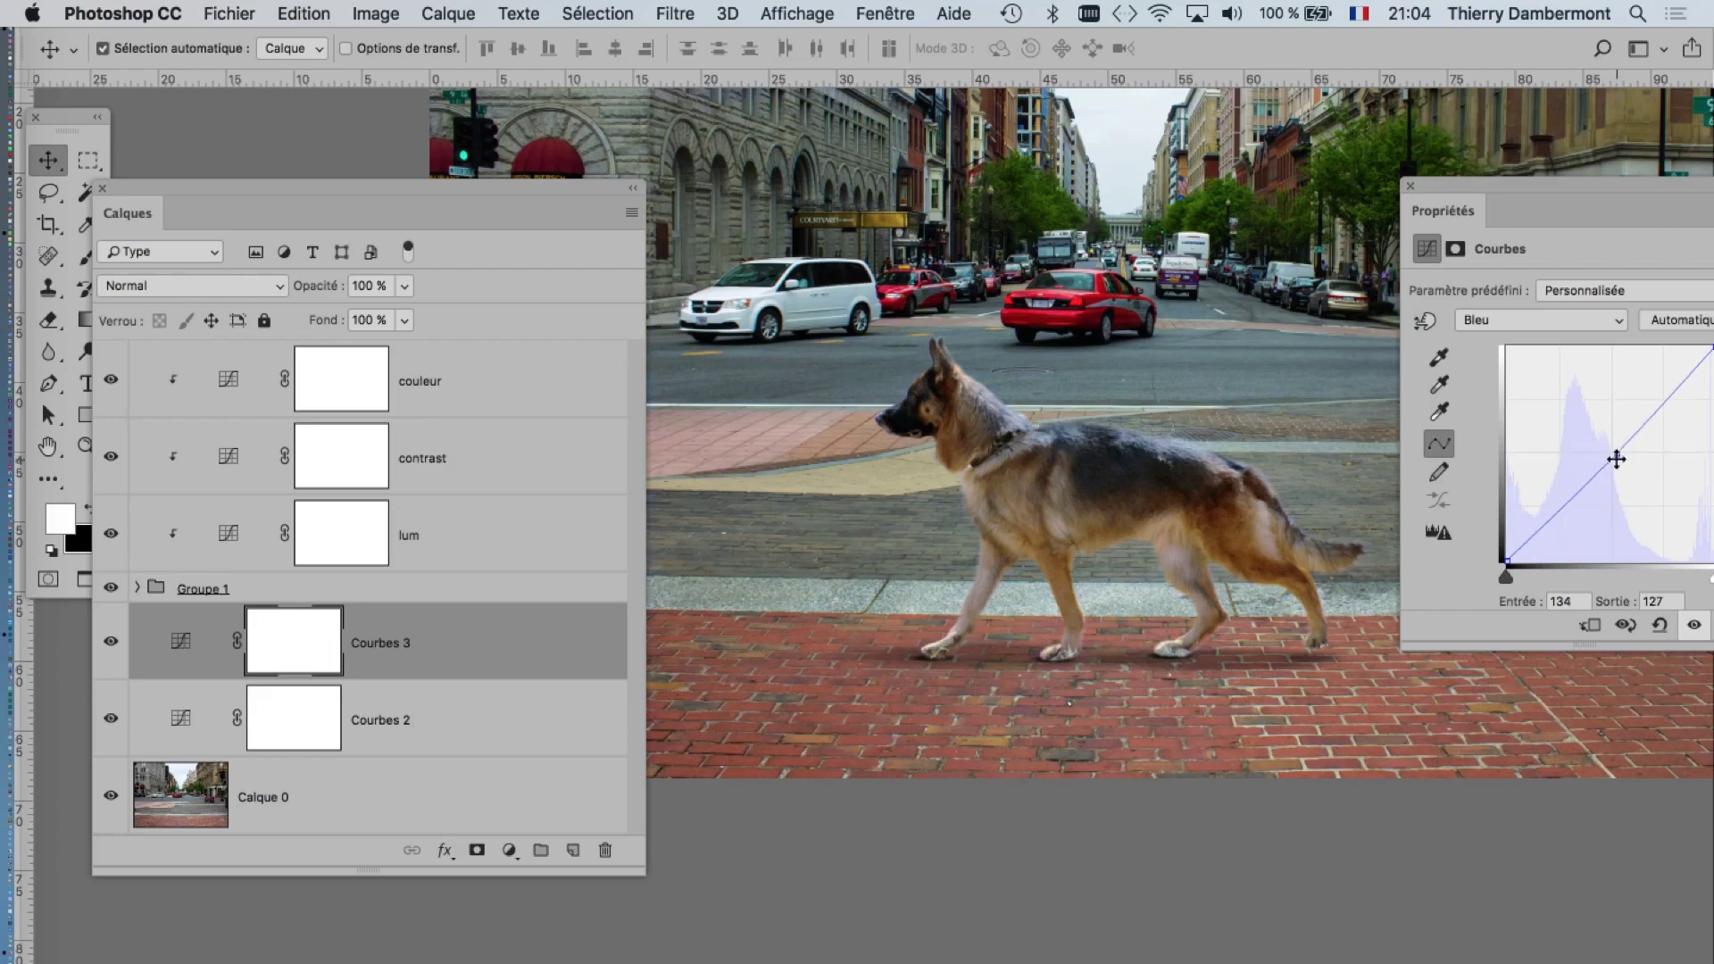
key(ctrl)
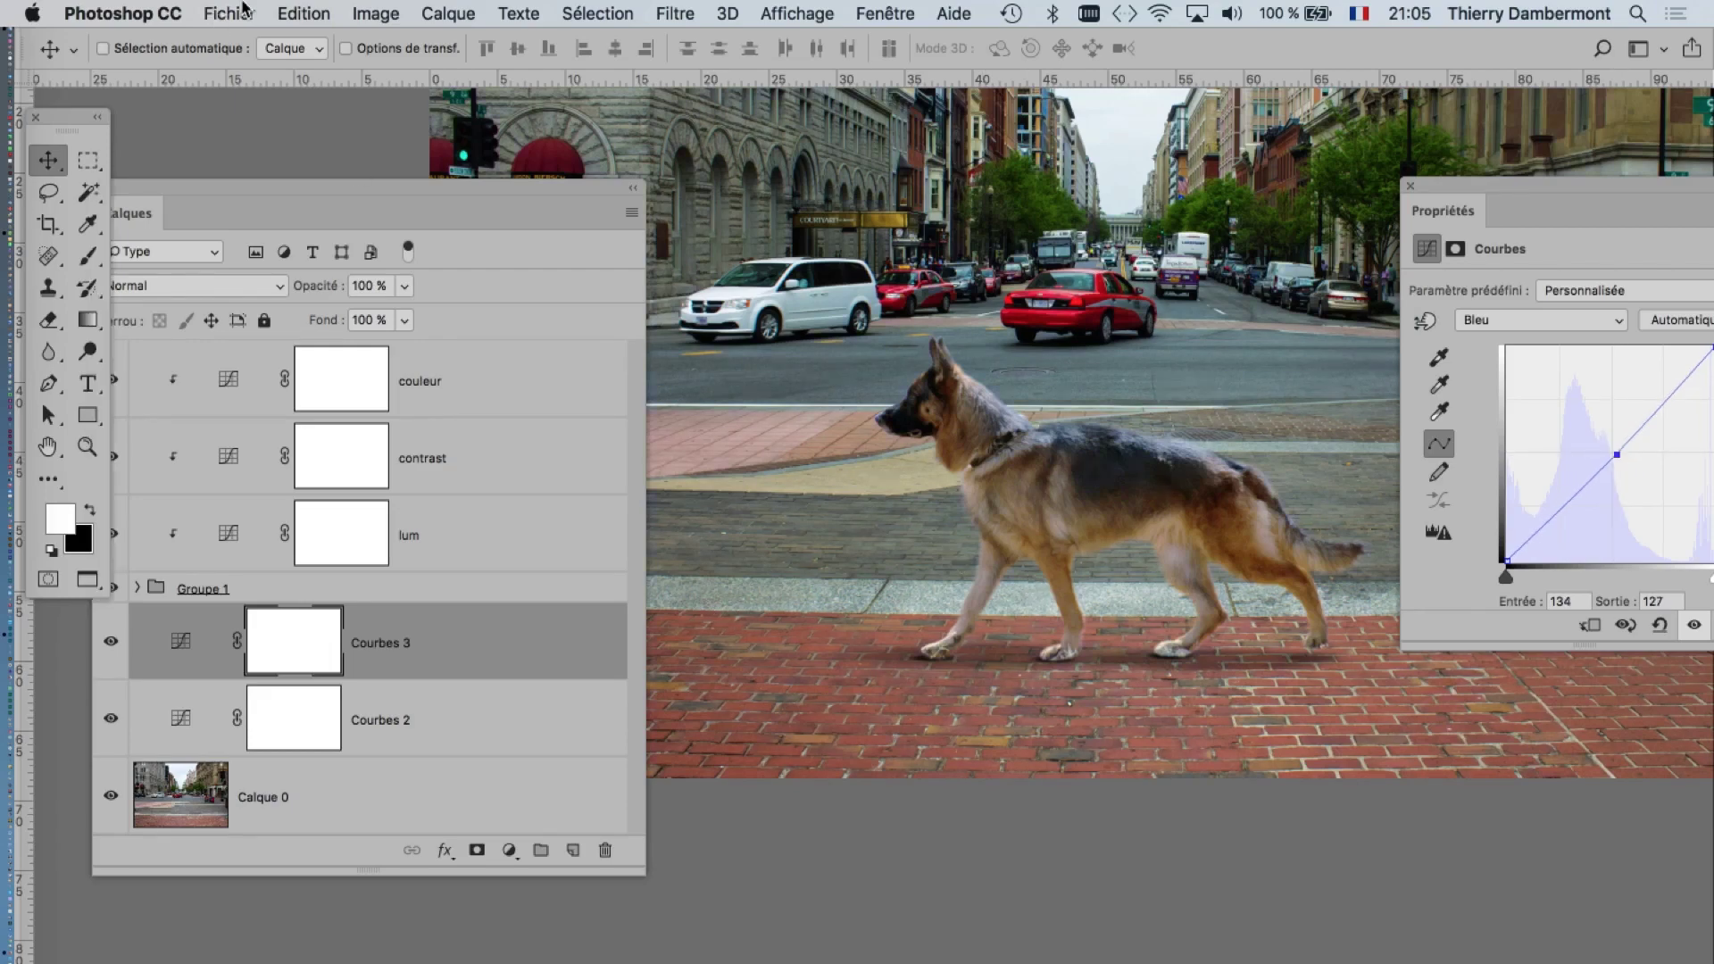
click(243, 11)
- Save the composite as washington-DC-street-view-03.psd, accepting the compatibility prompt
click(295, 264)
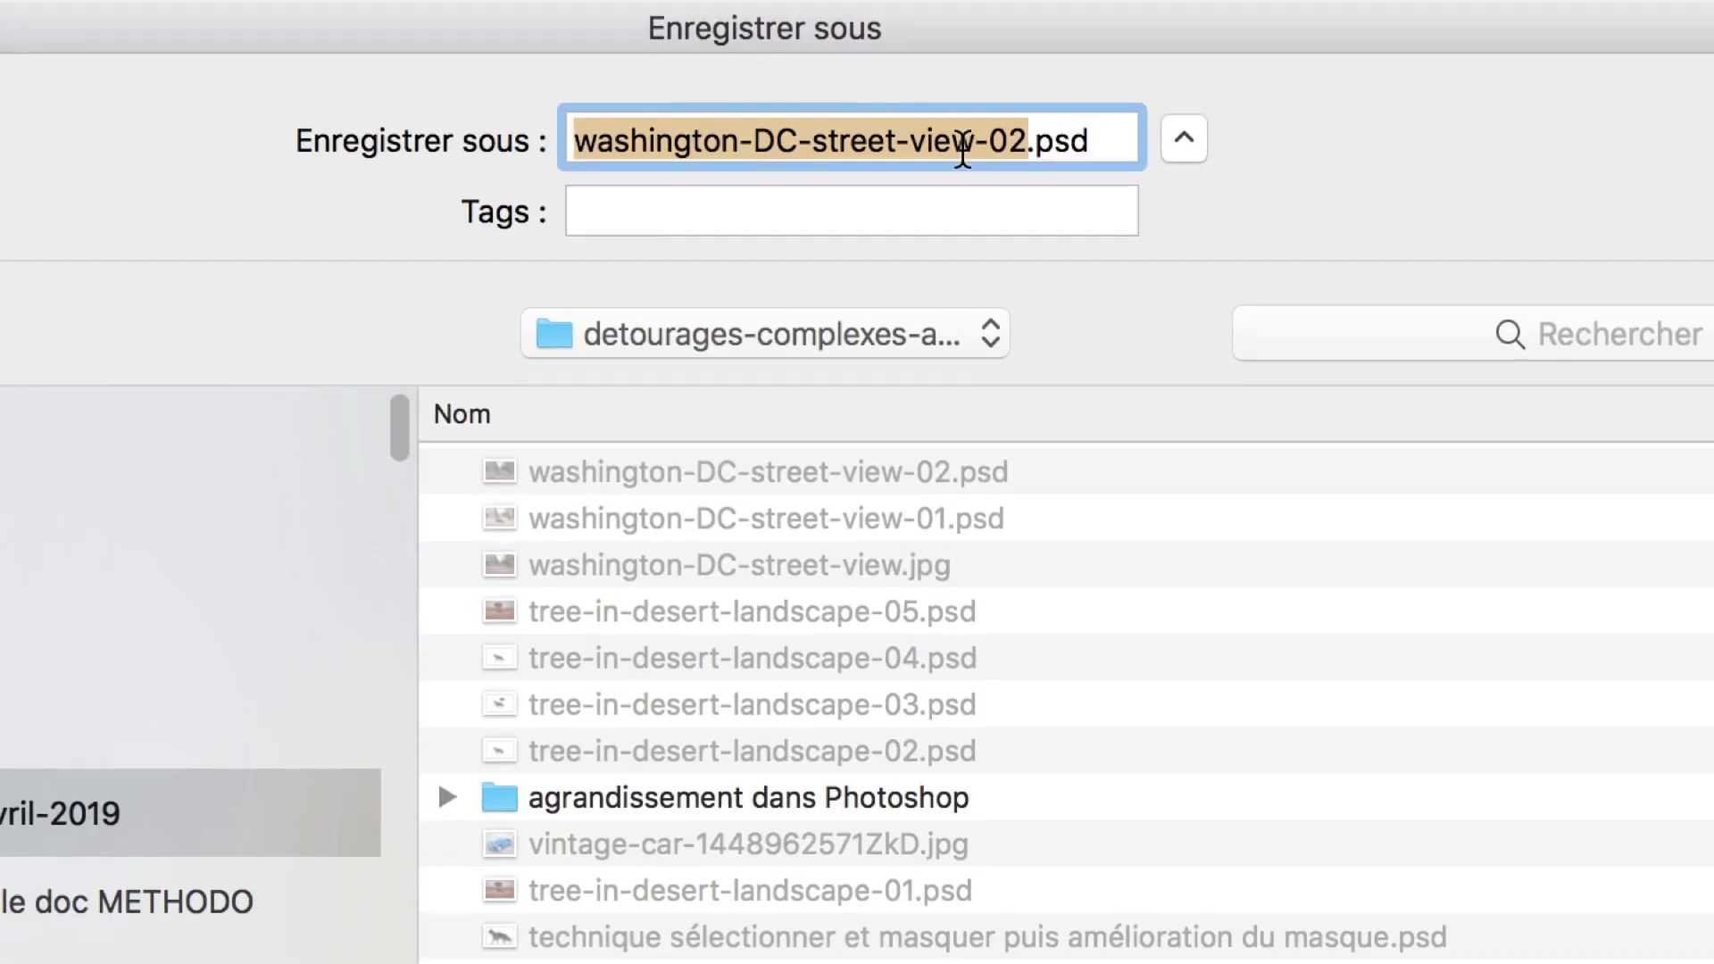
click(1007, 141)
drag(1007, 141, 1028, 141)
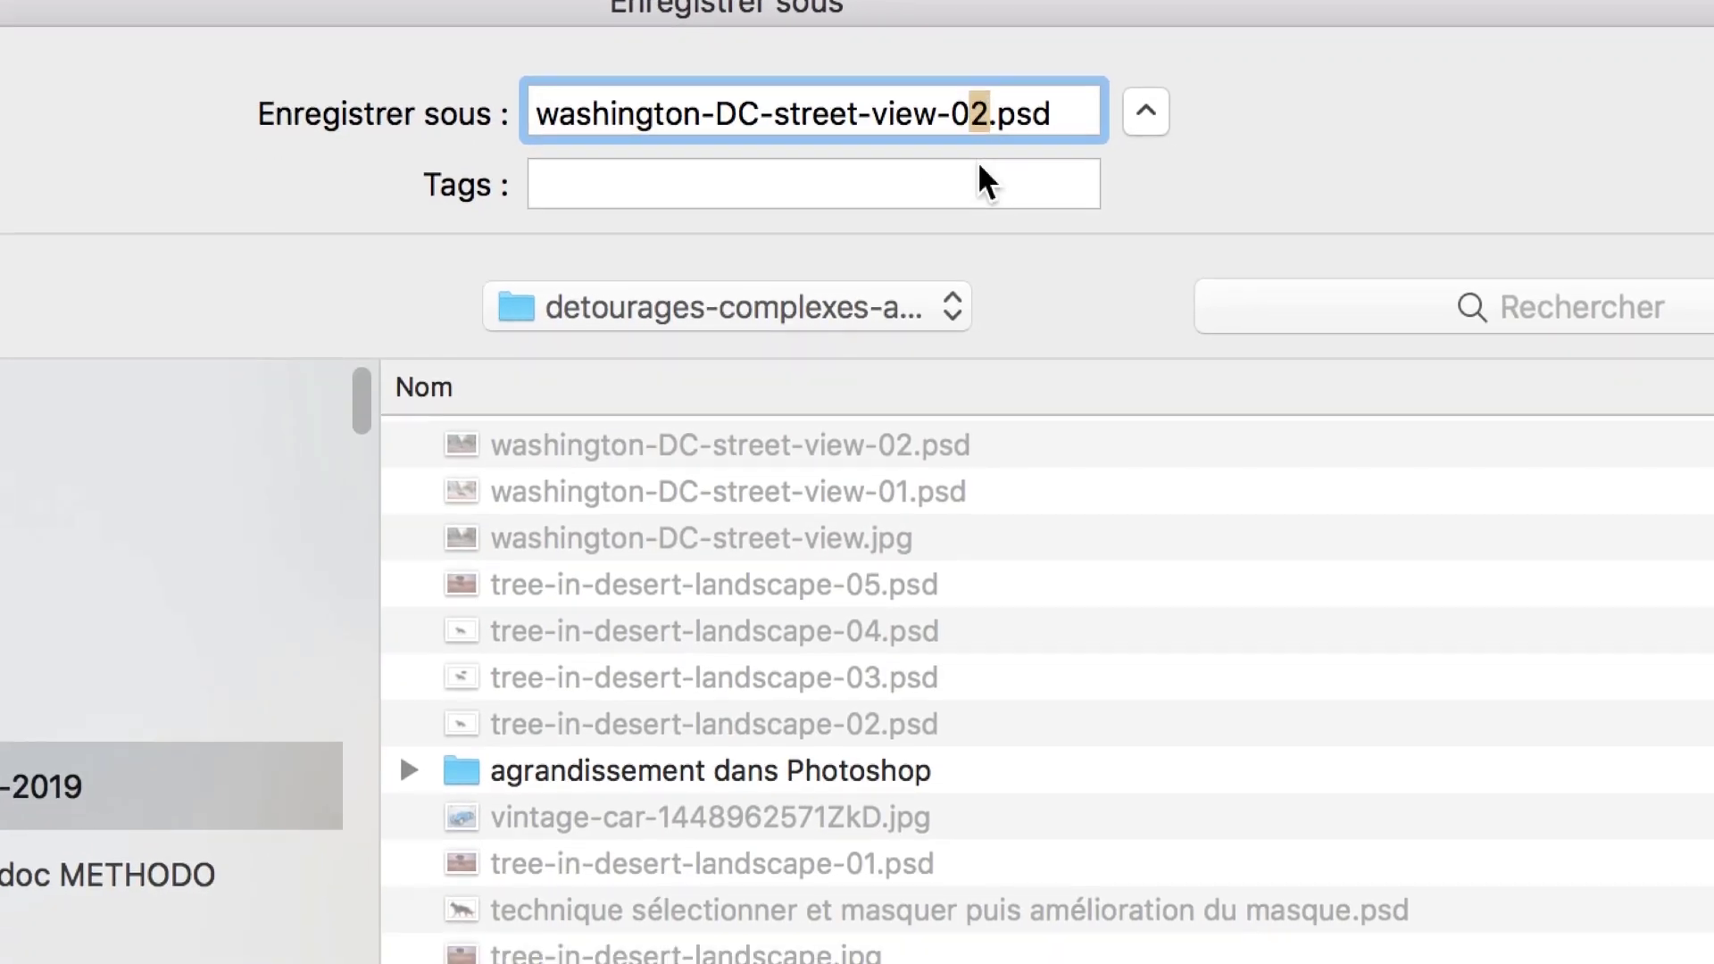
text(3)
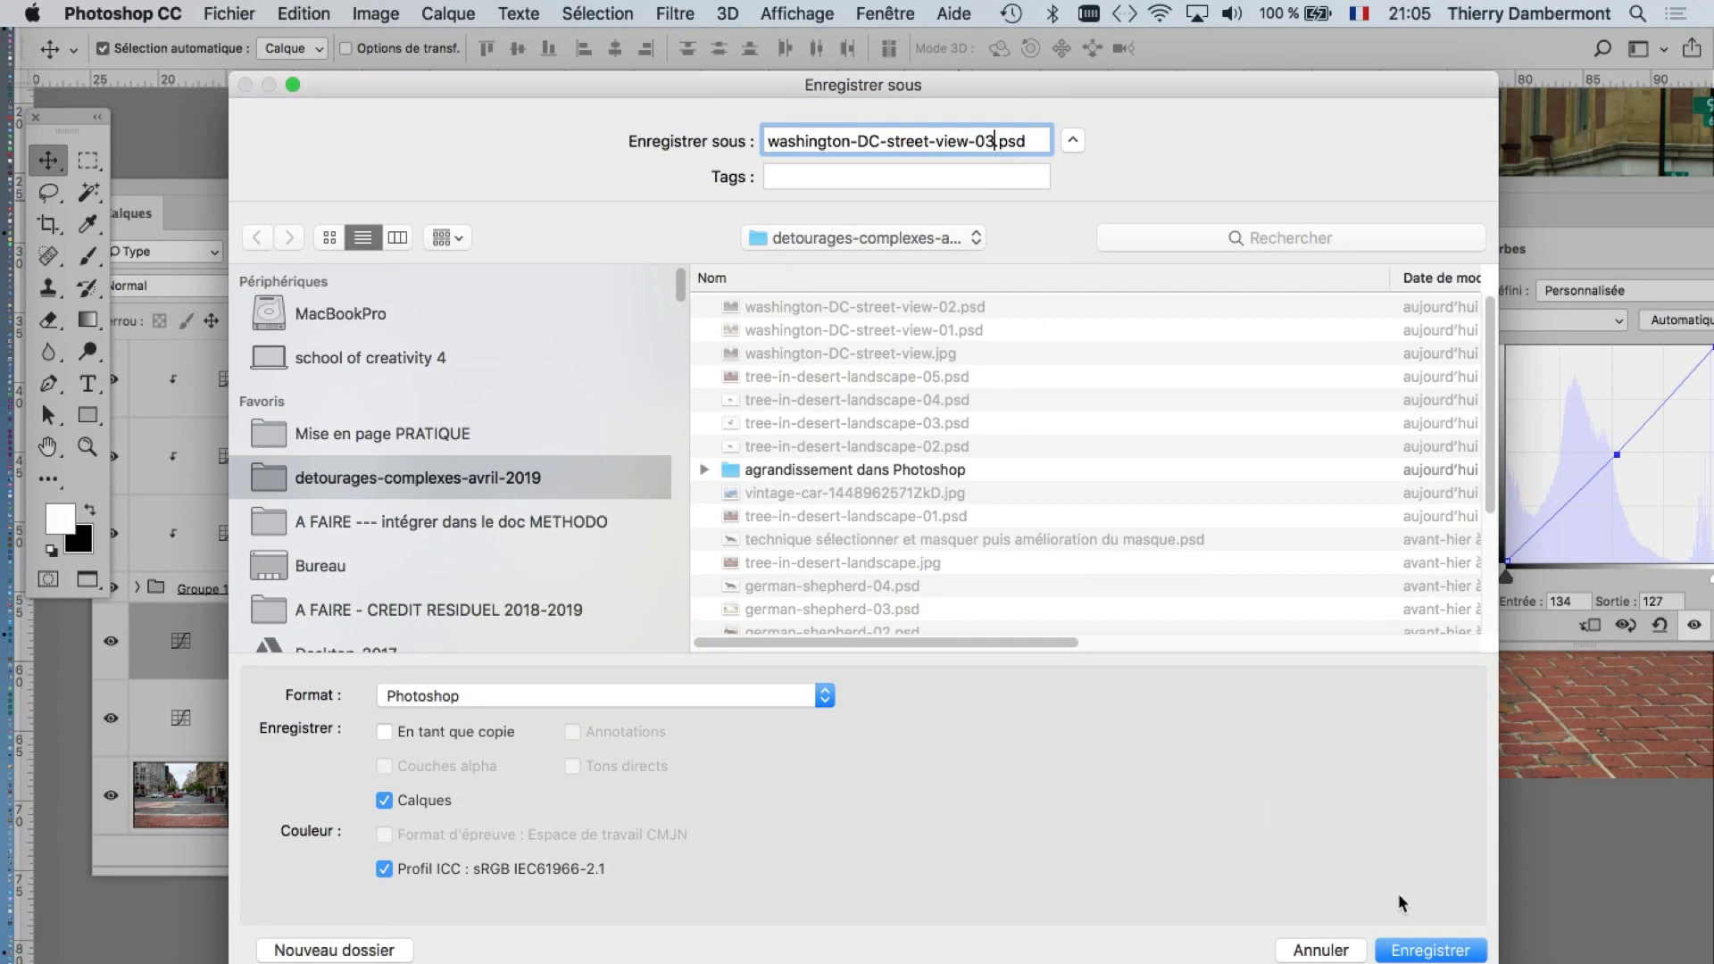
click(1433, 950)
click(1214, 459)
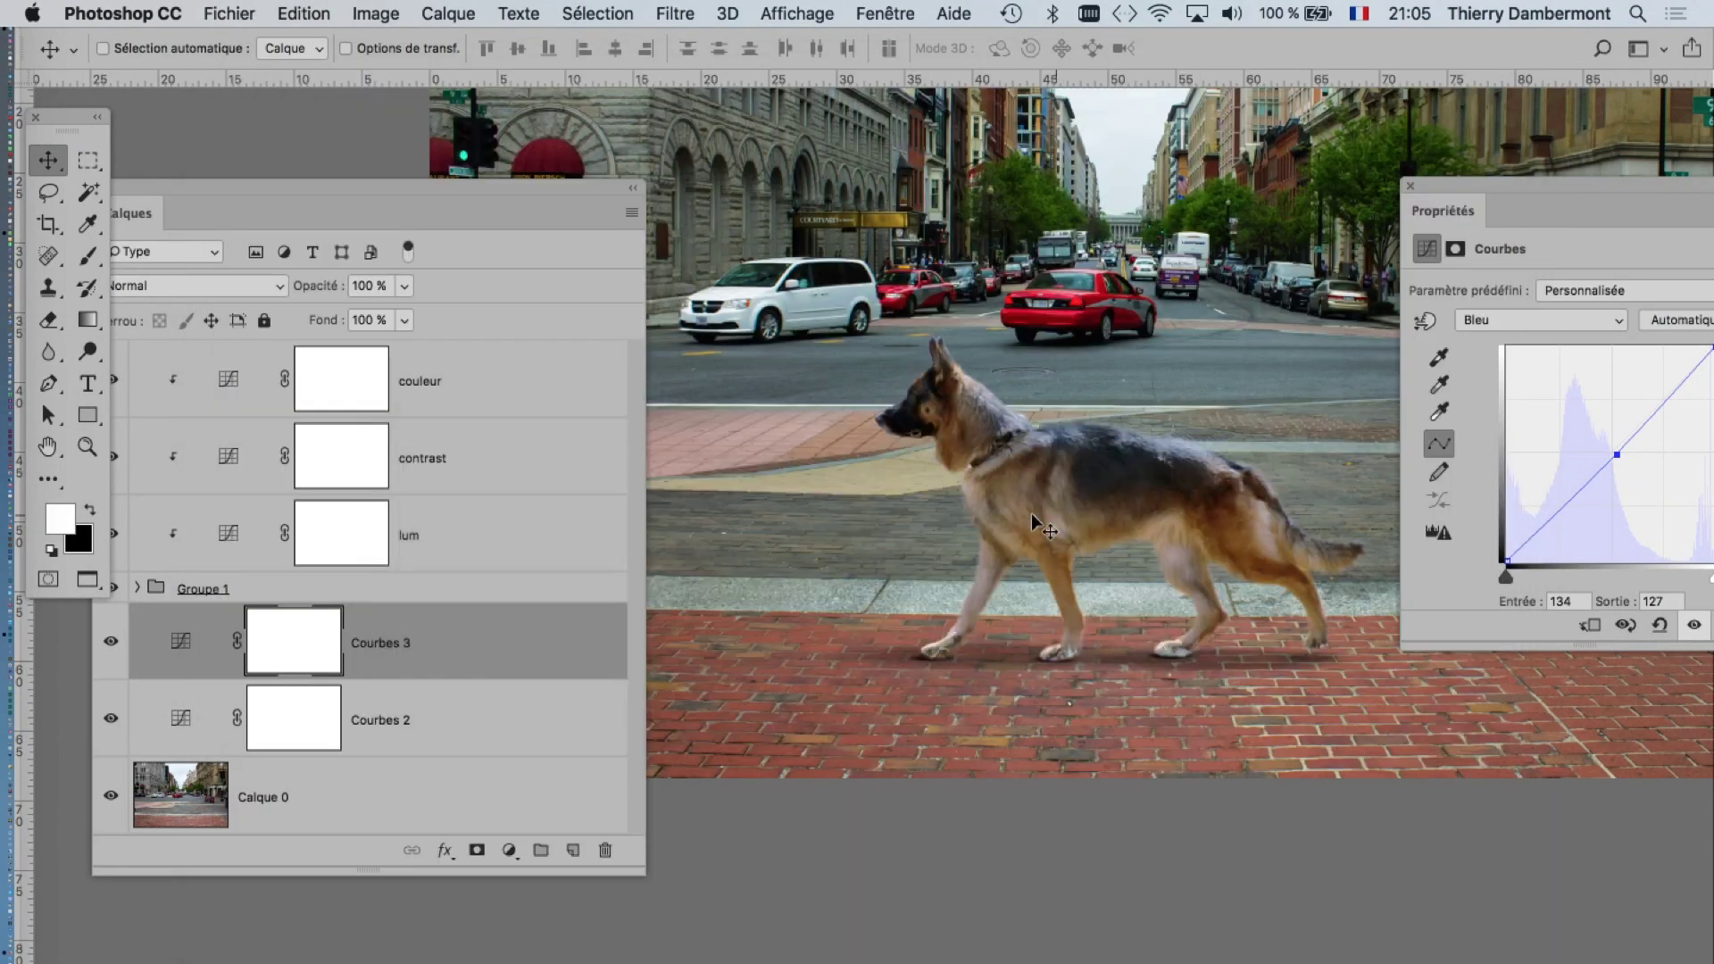
- Group the street photo with its Curves layers as 'decor et ses calq de reg'
scroll(1004, 522, down, 2)
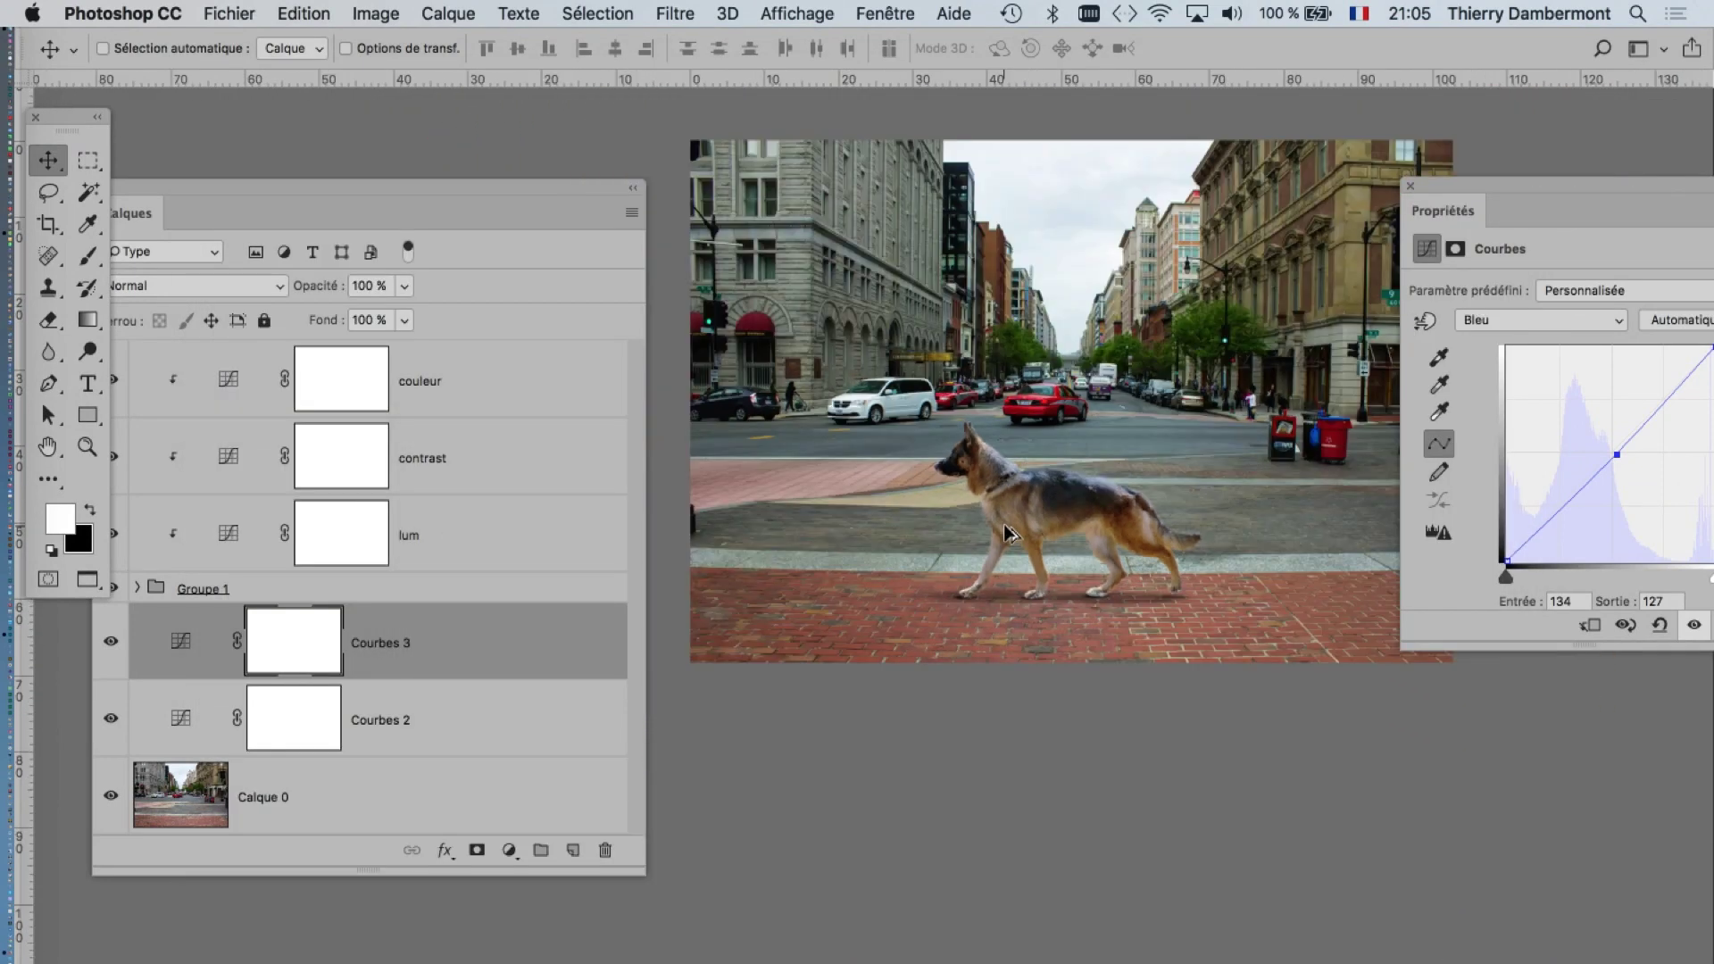
drag(310, 189, 482, 143)
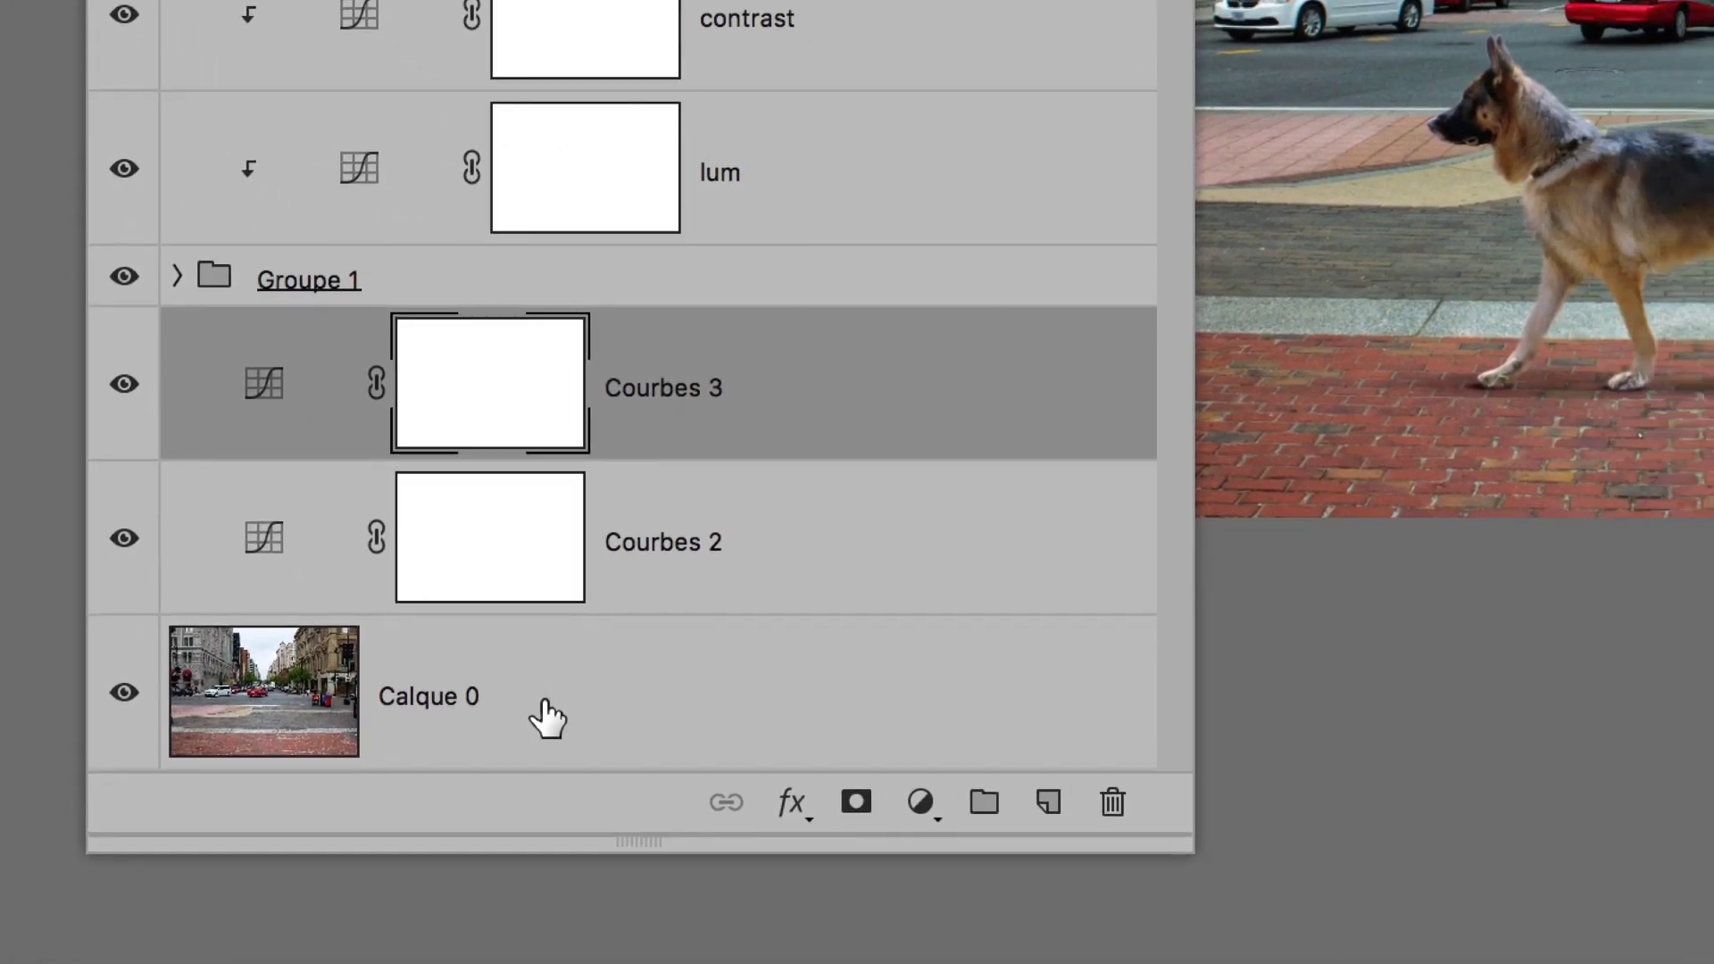
click(546, 718)
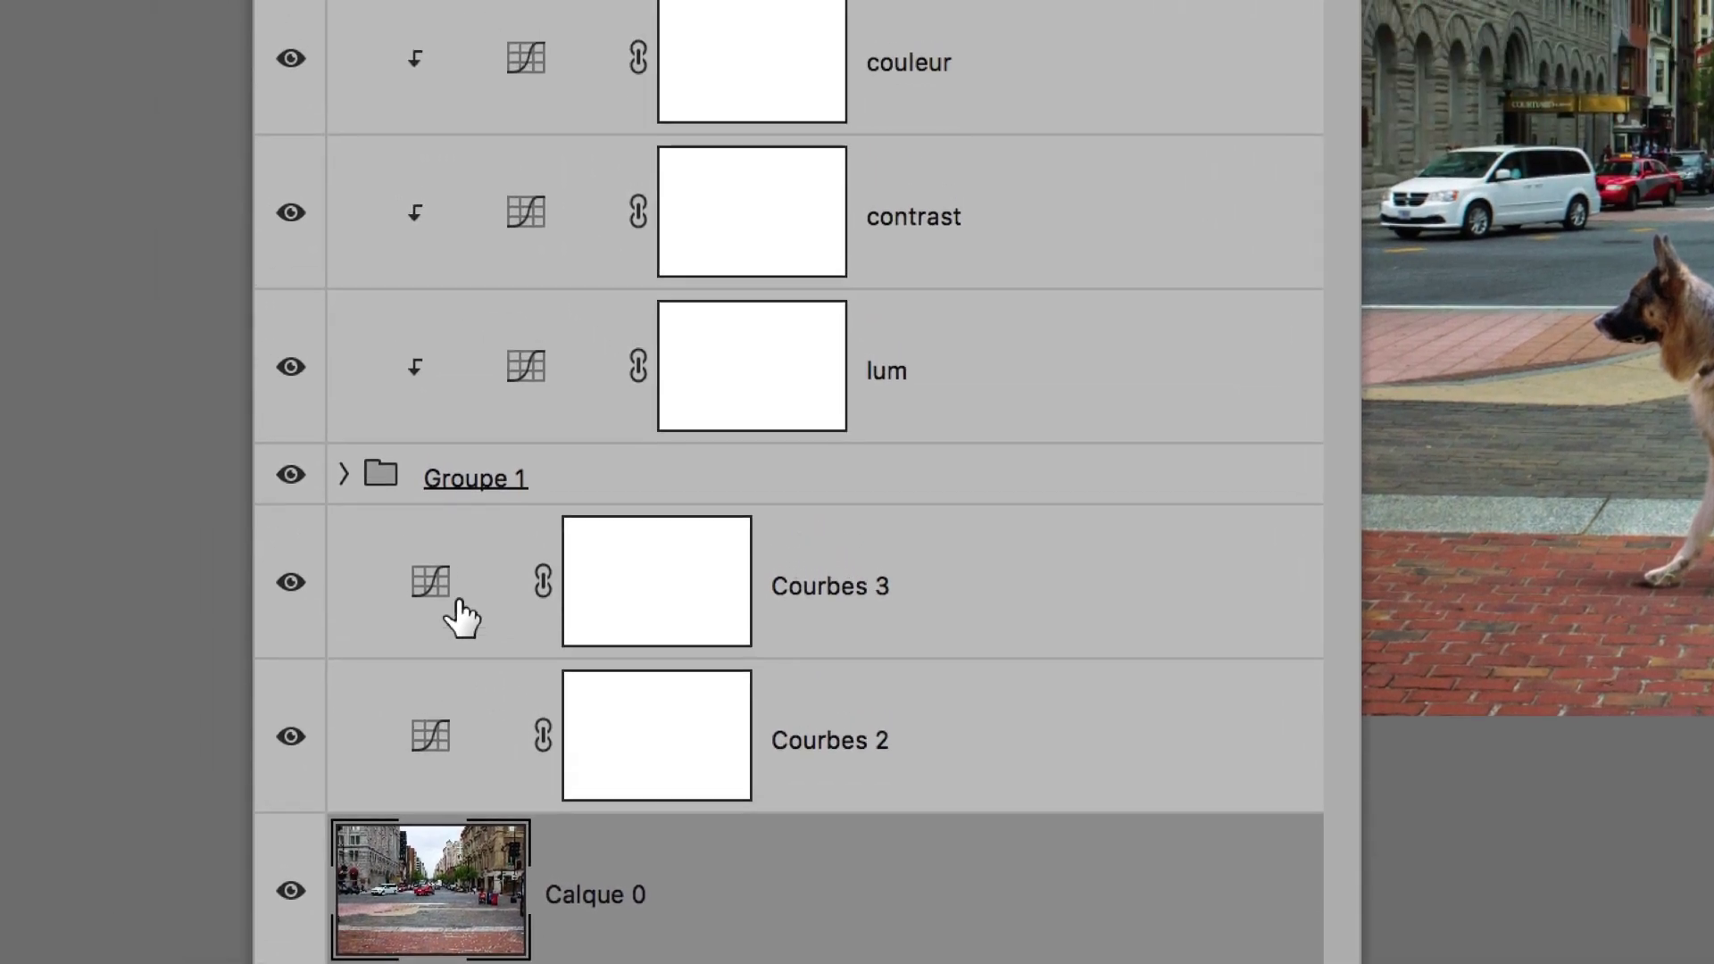
shift+click(460, 614)
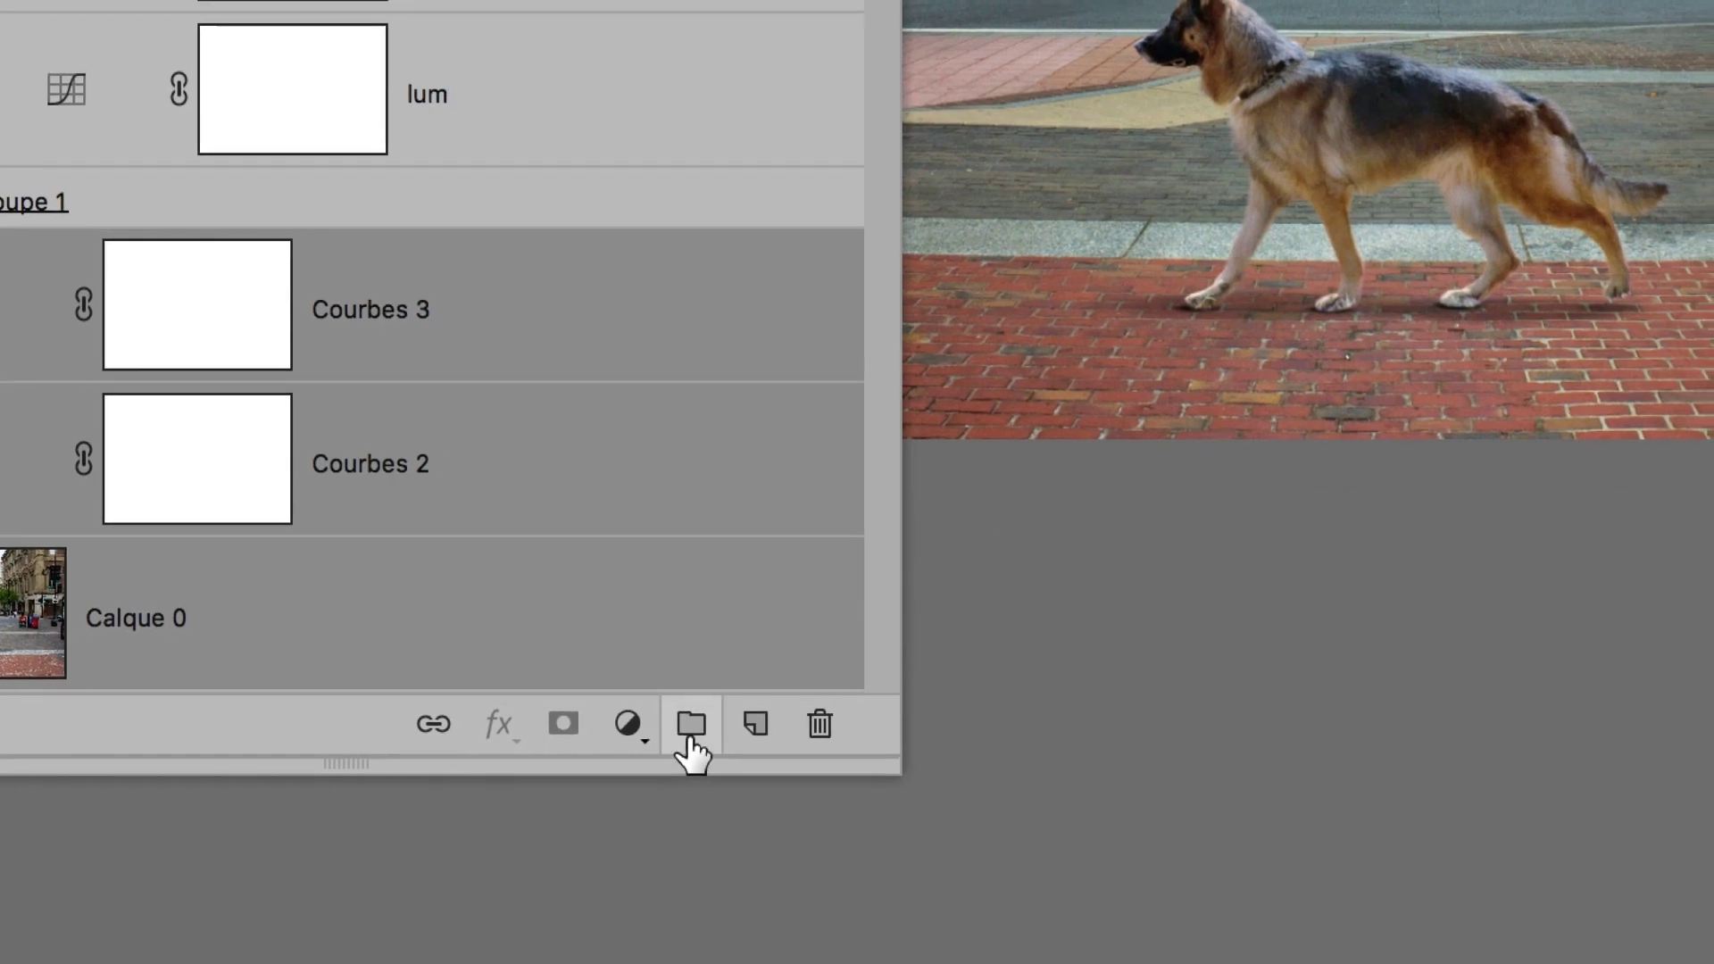
click(691, 743)
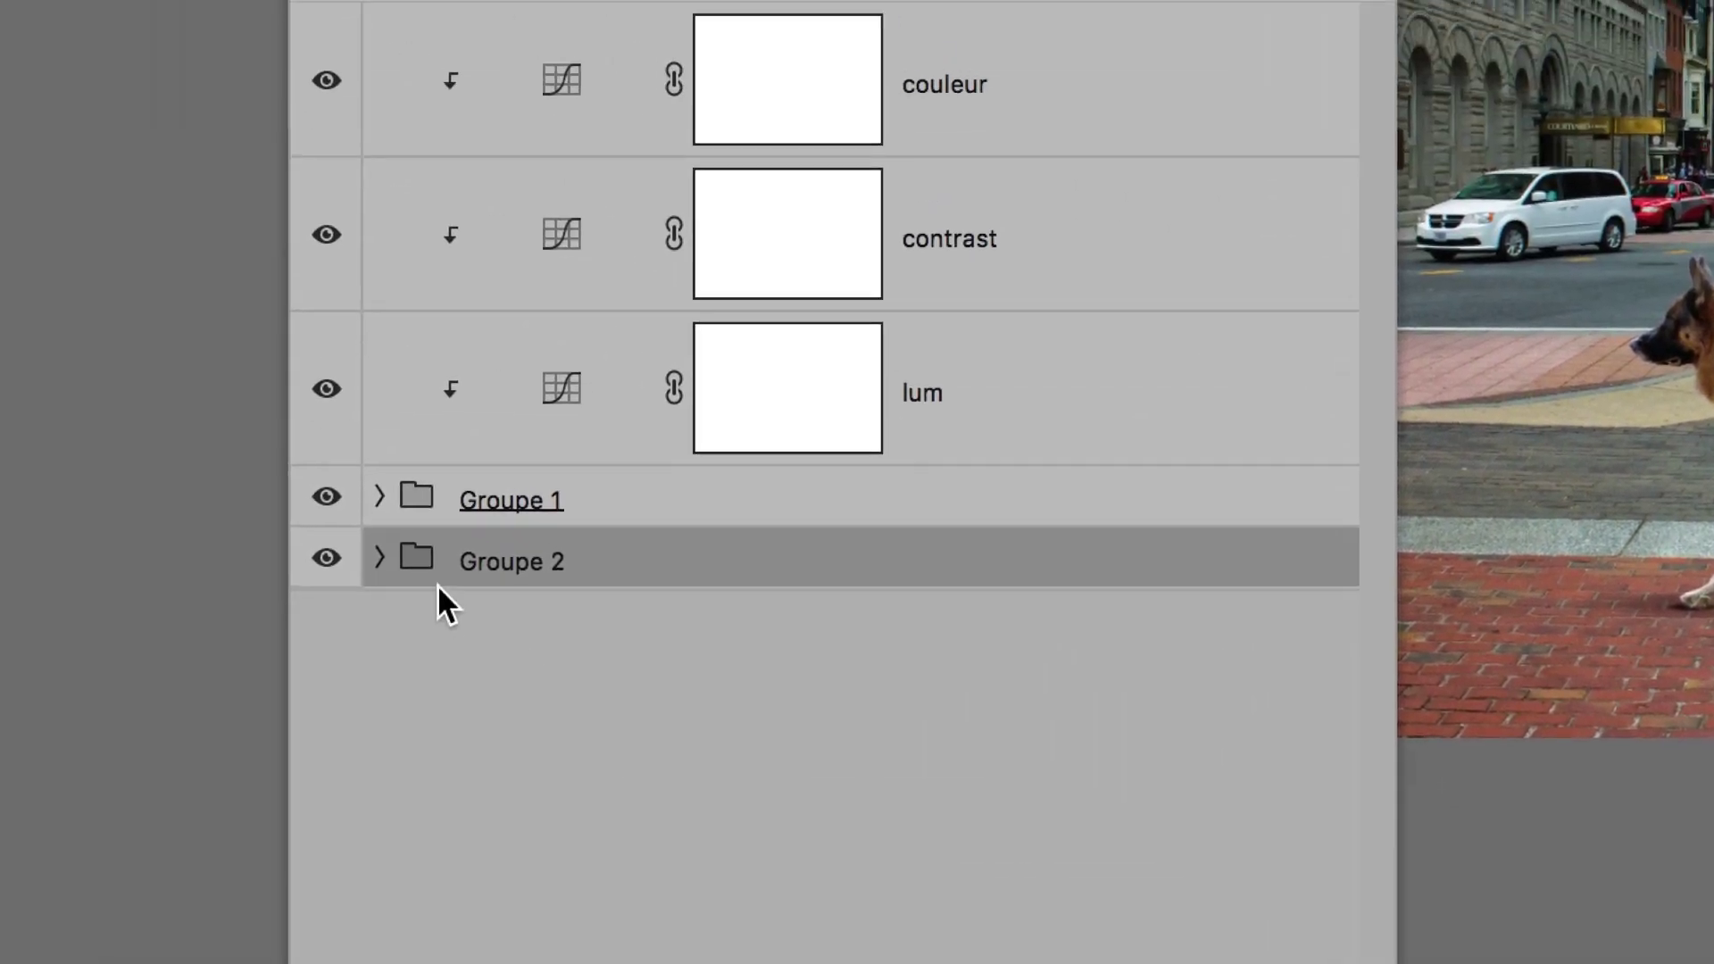
double_click(460, 581)
text(d)
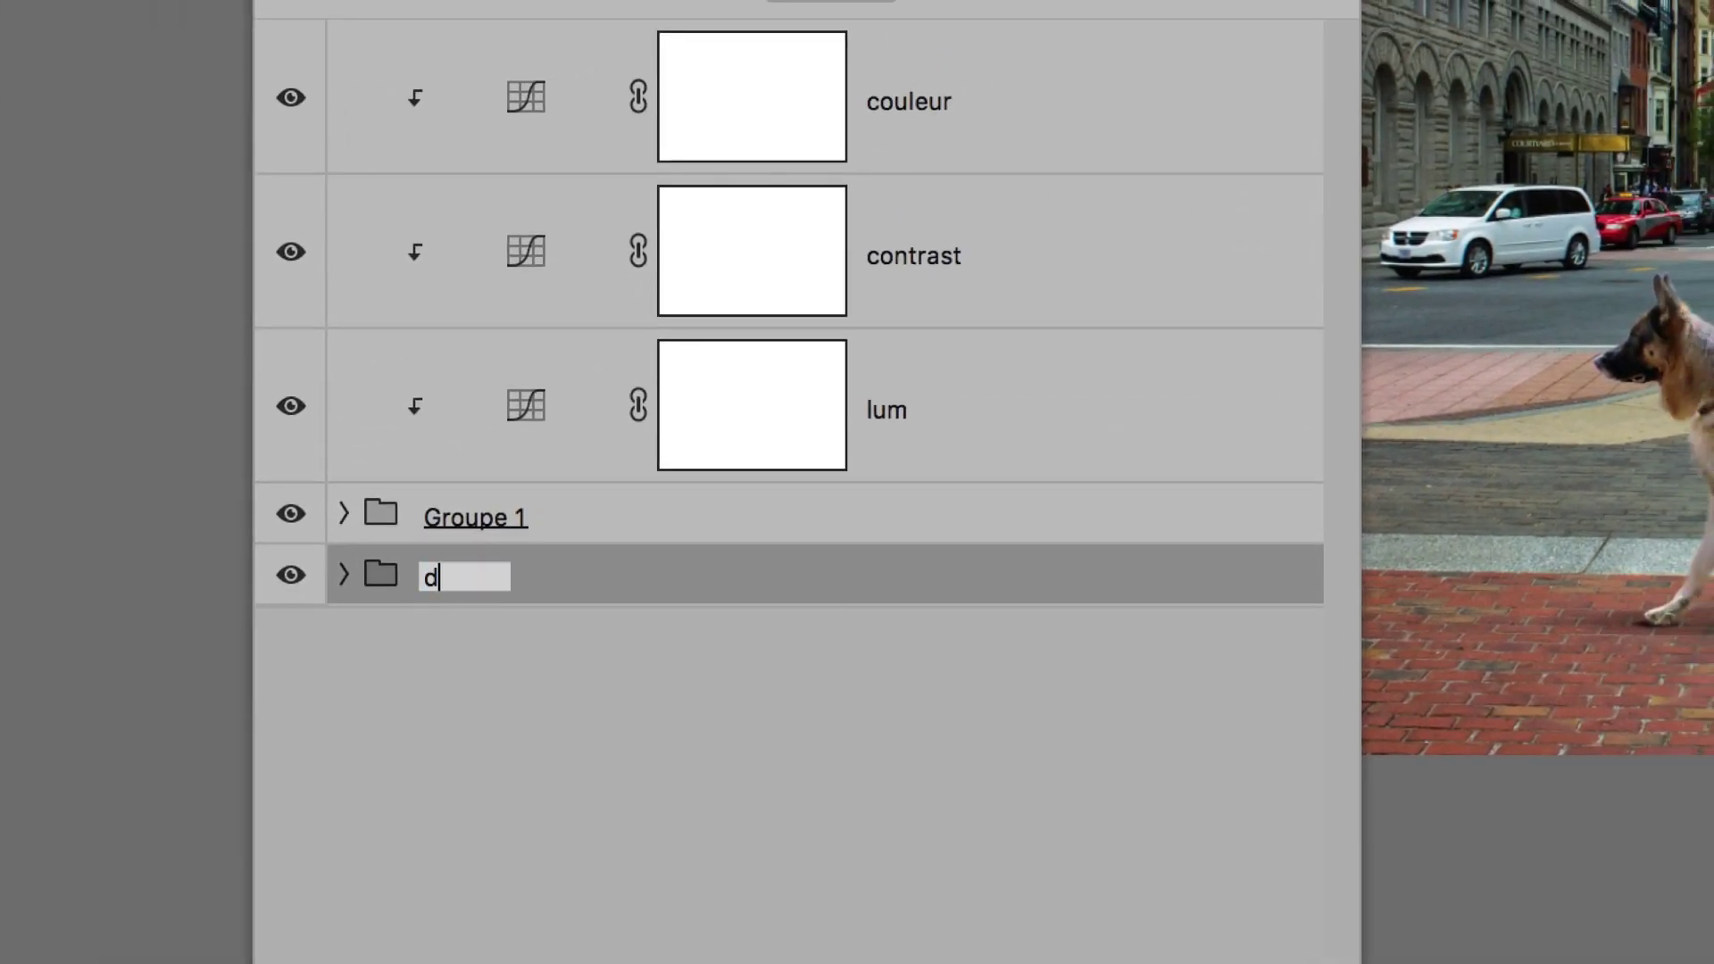
text(ecor et ses cal)
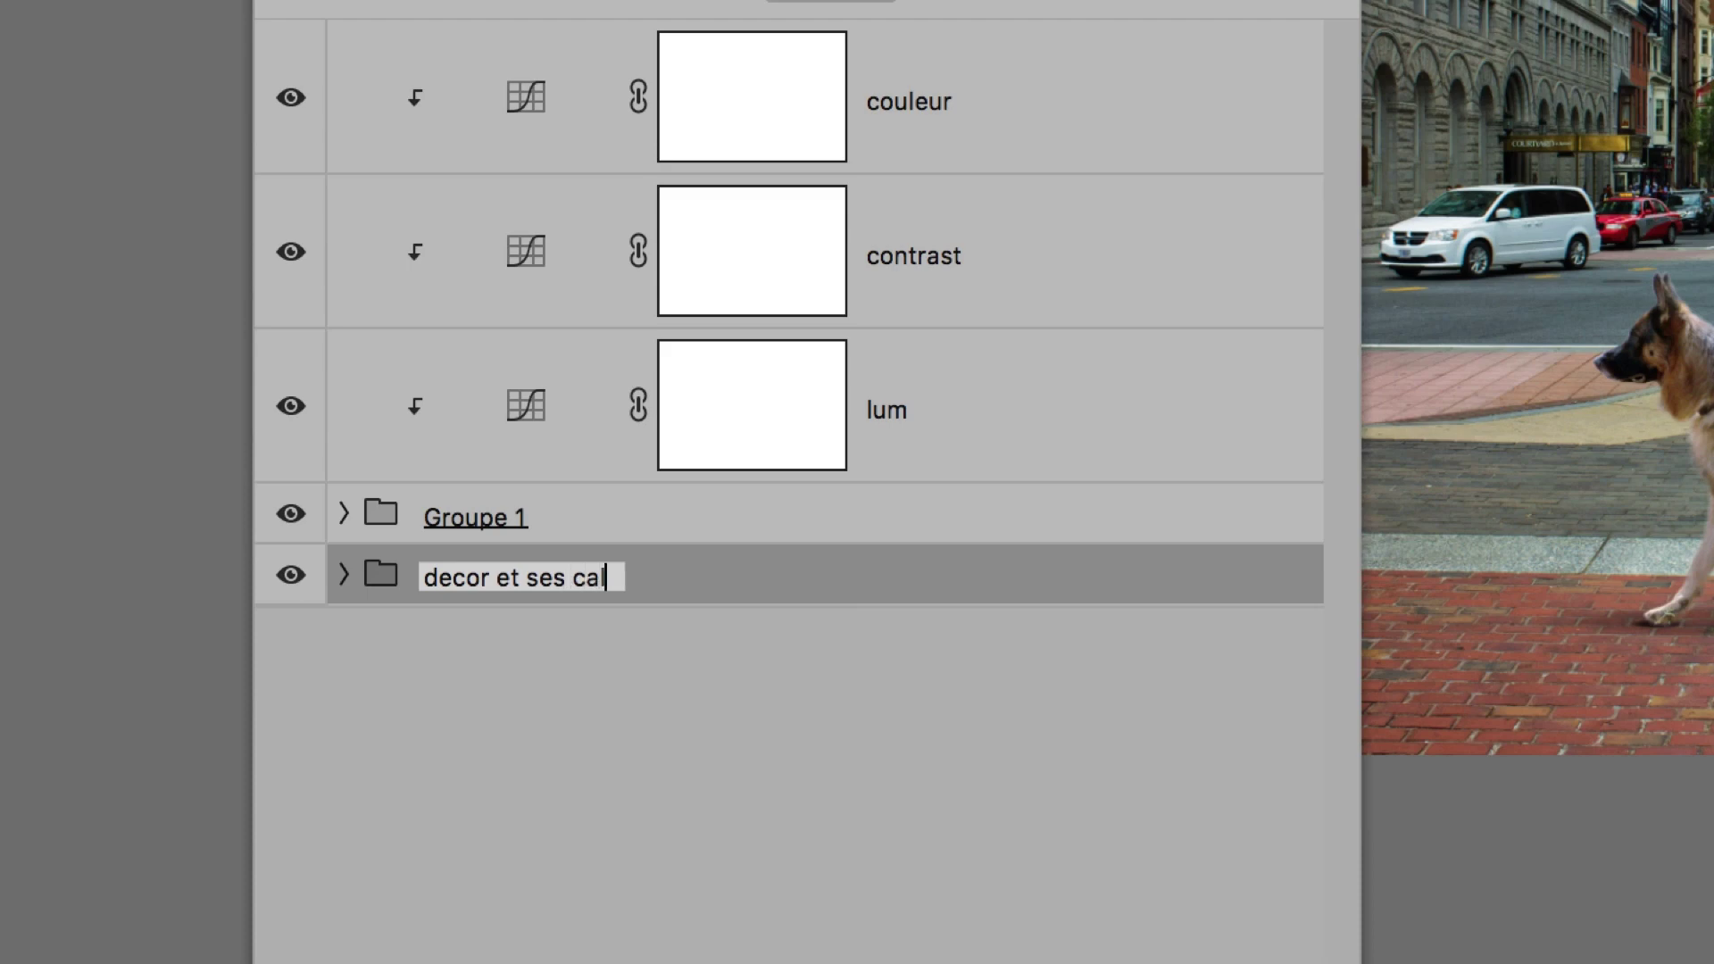
text(q de reg)
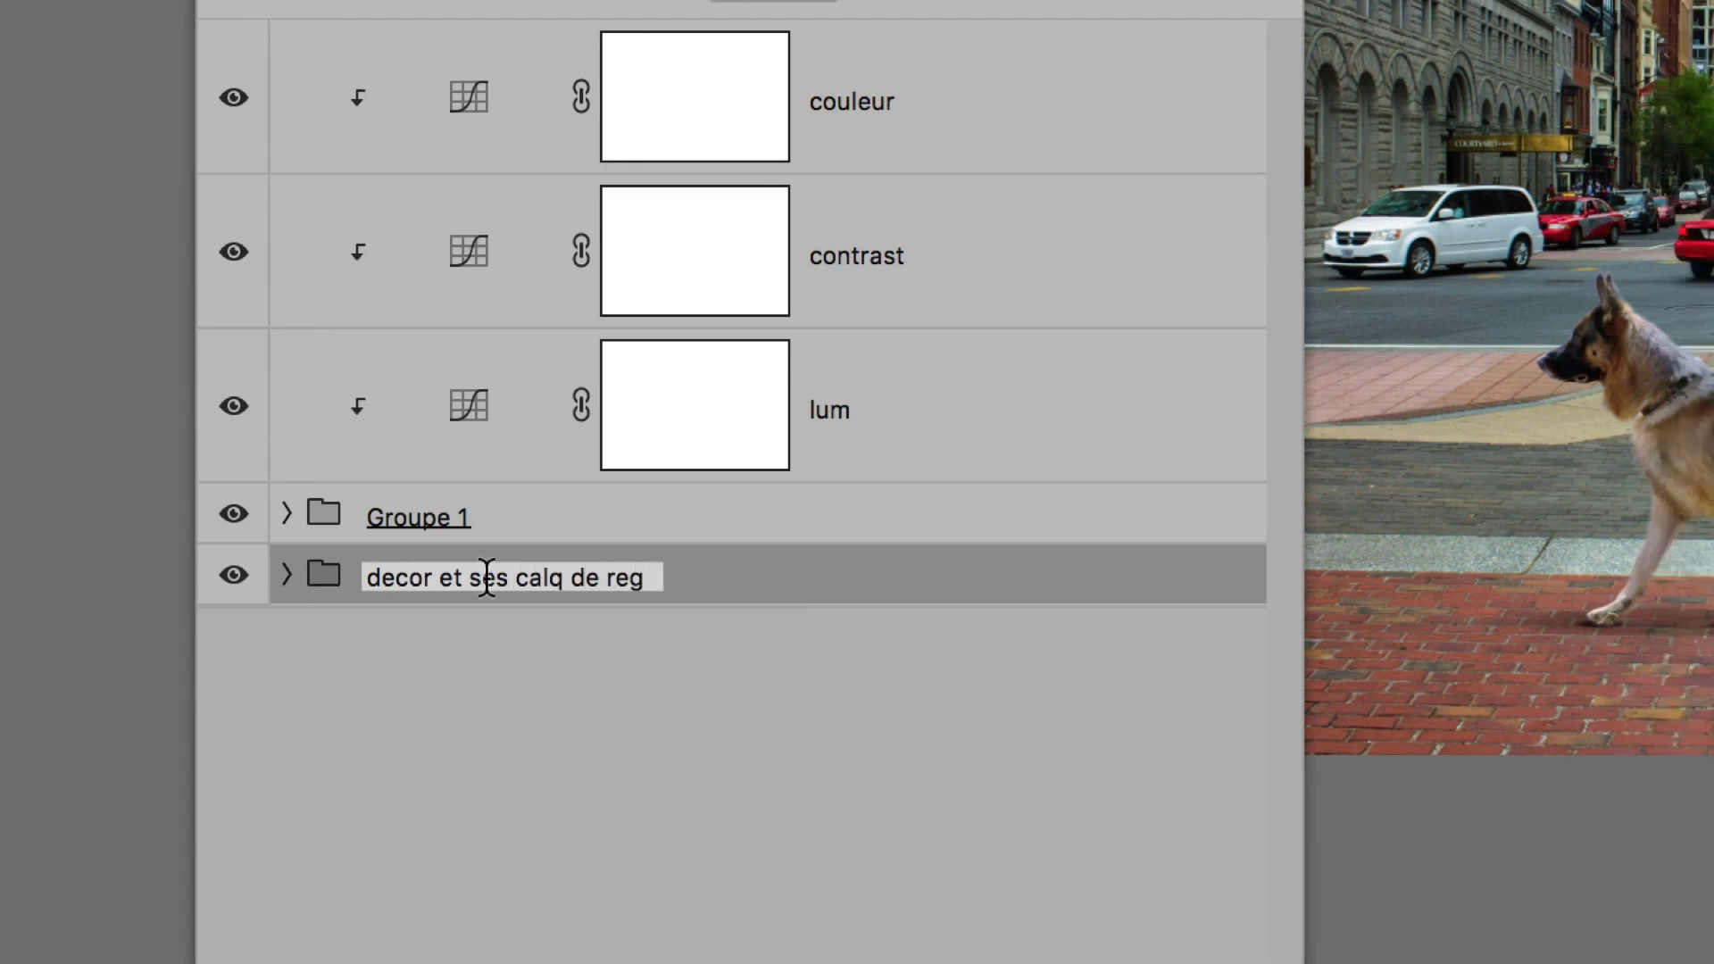
key(Return)
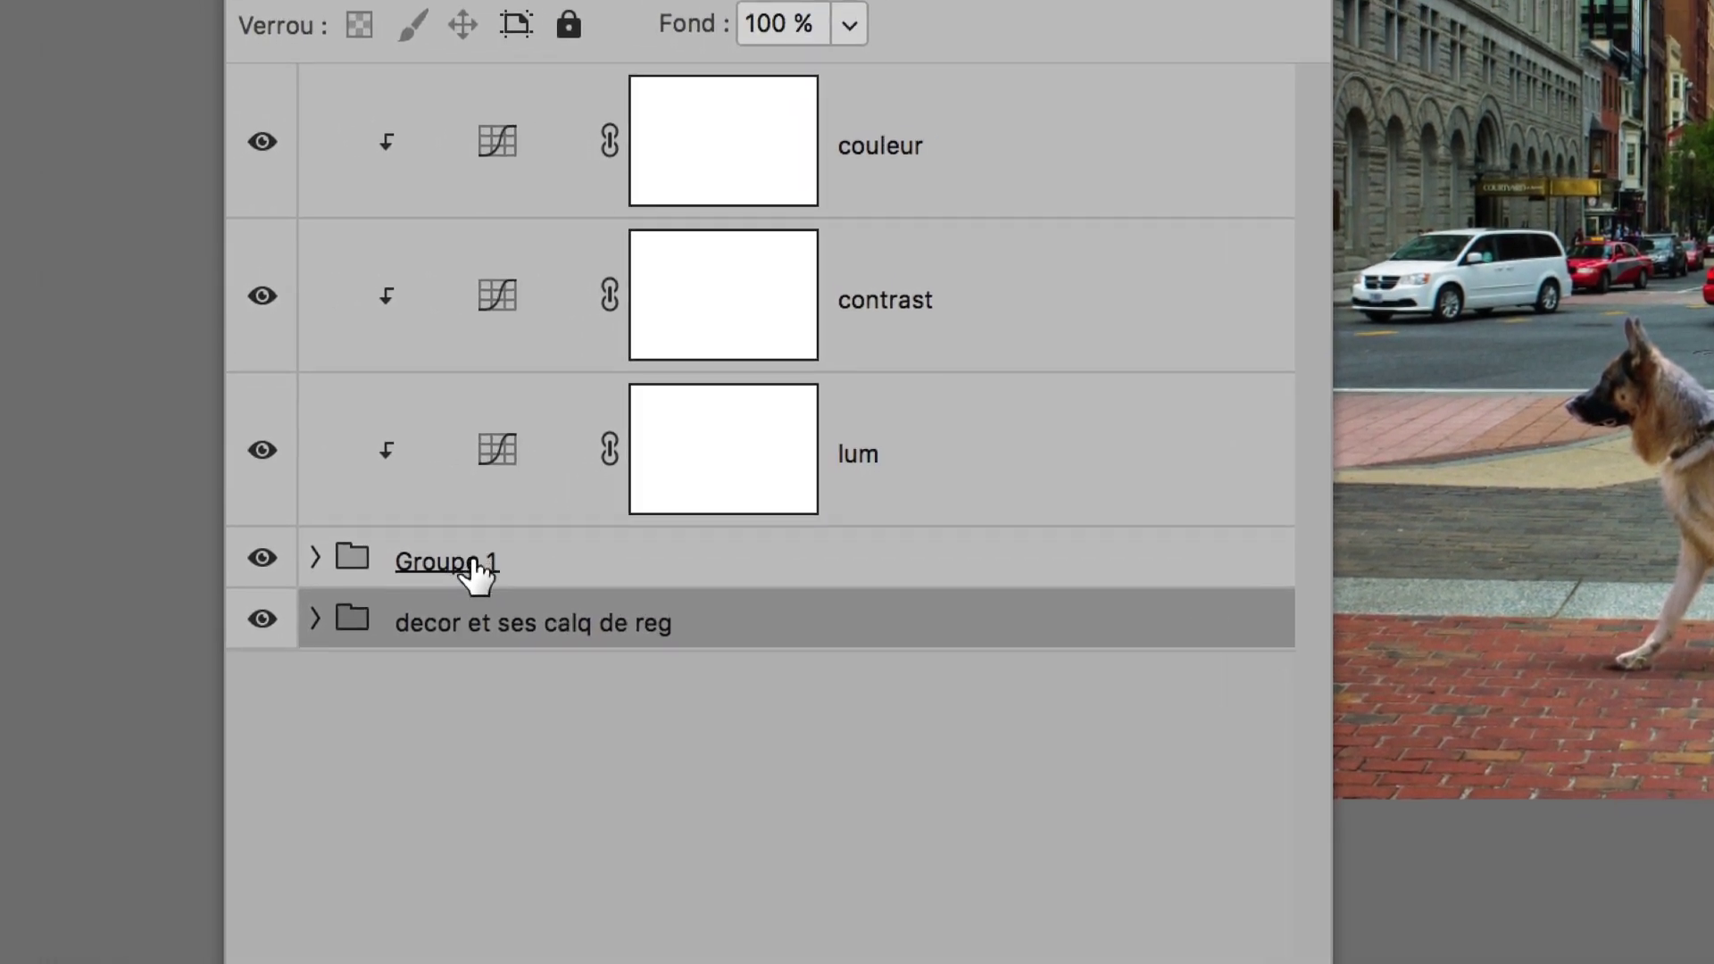
- Rename Groupe 1 to 'chien et ses ombres' and select it with couleur, contrast and lum
double_click(473, 560)
text(d)
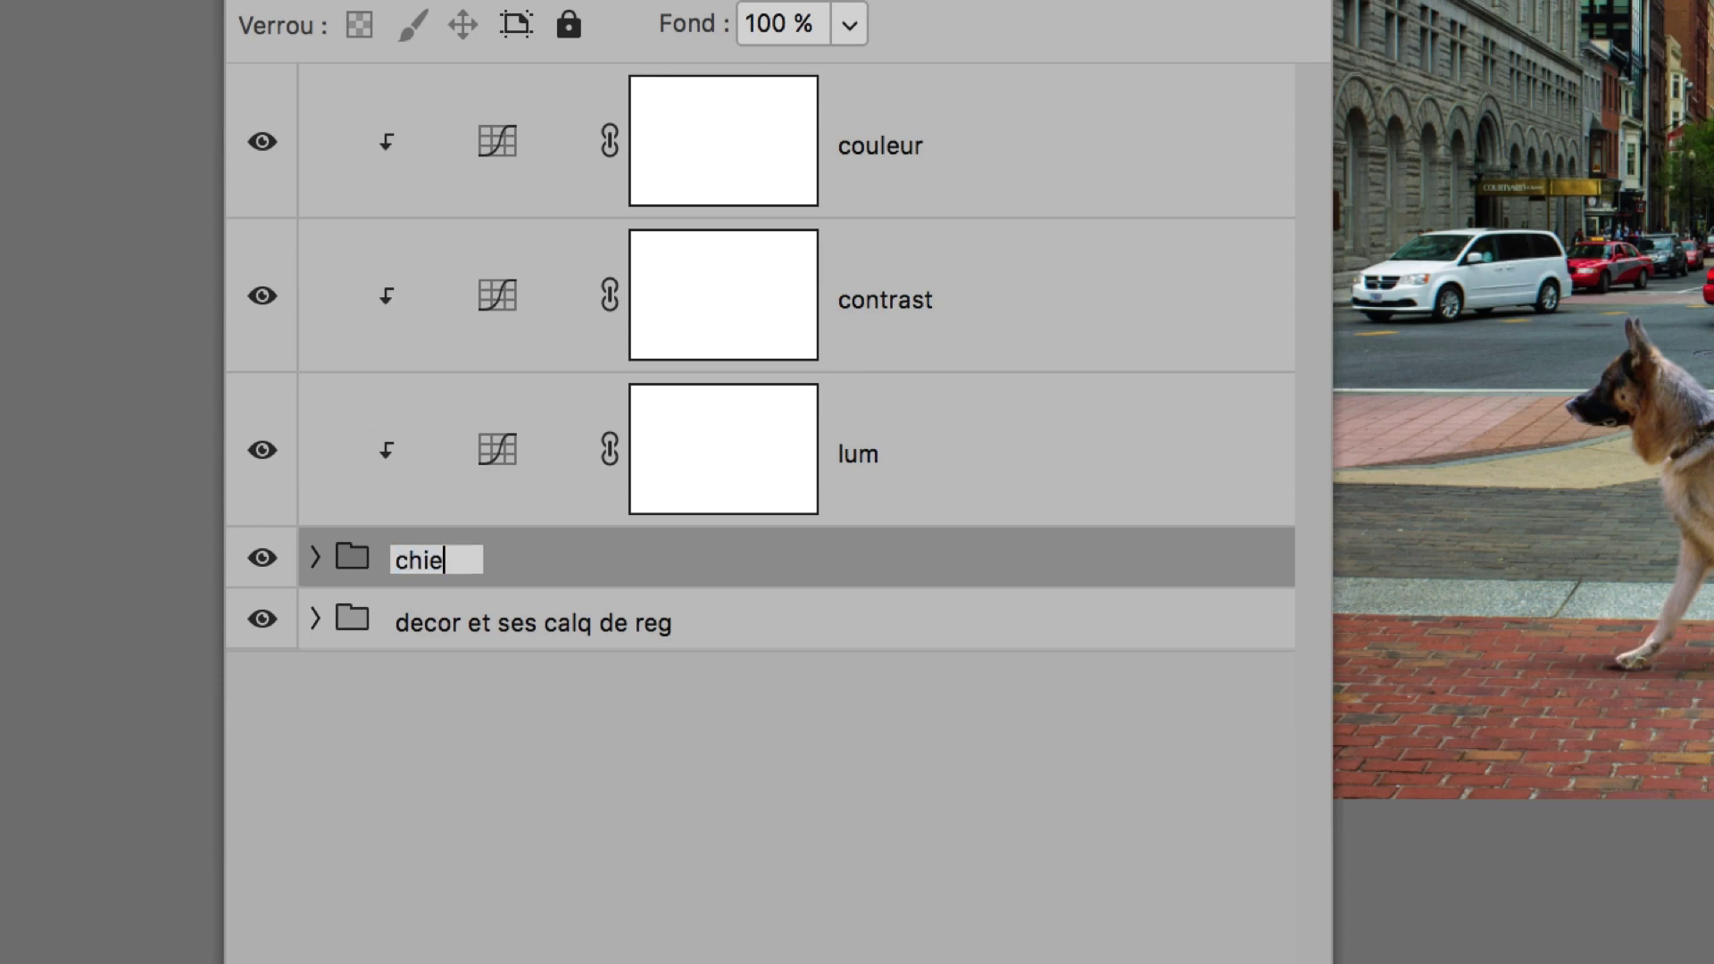
text(n et ses ombr)
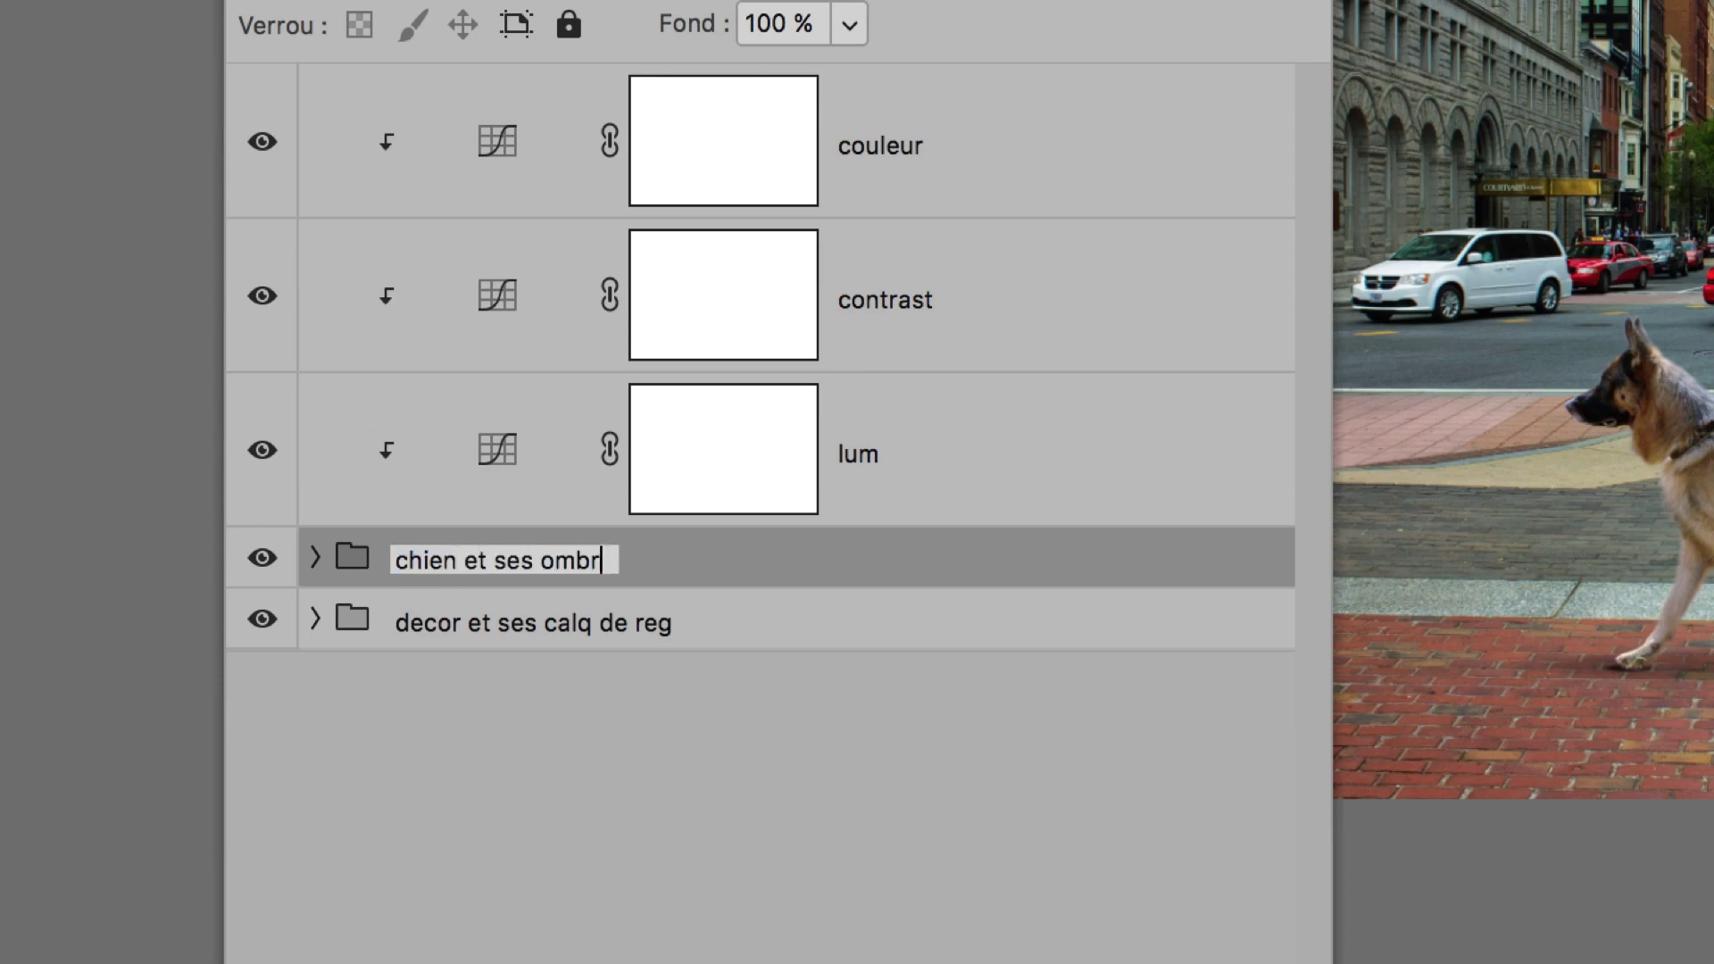
text(es)
key(Return)
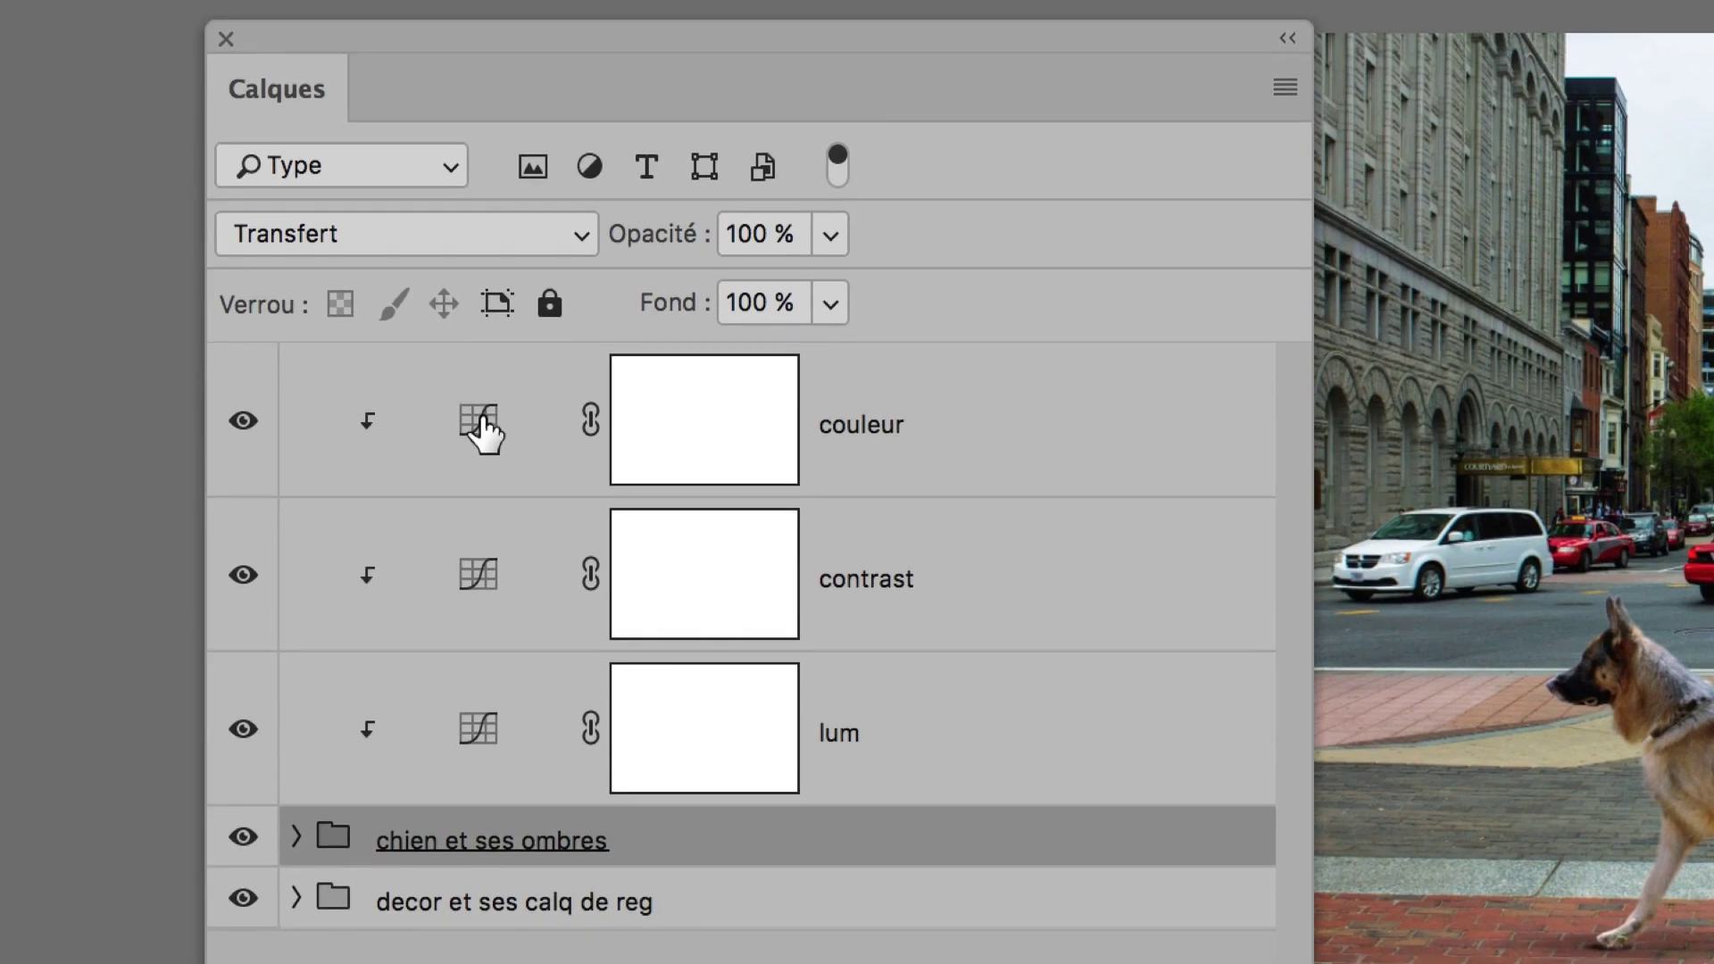
click(464, 436)
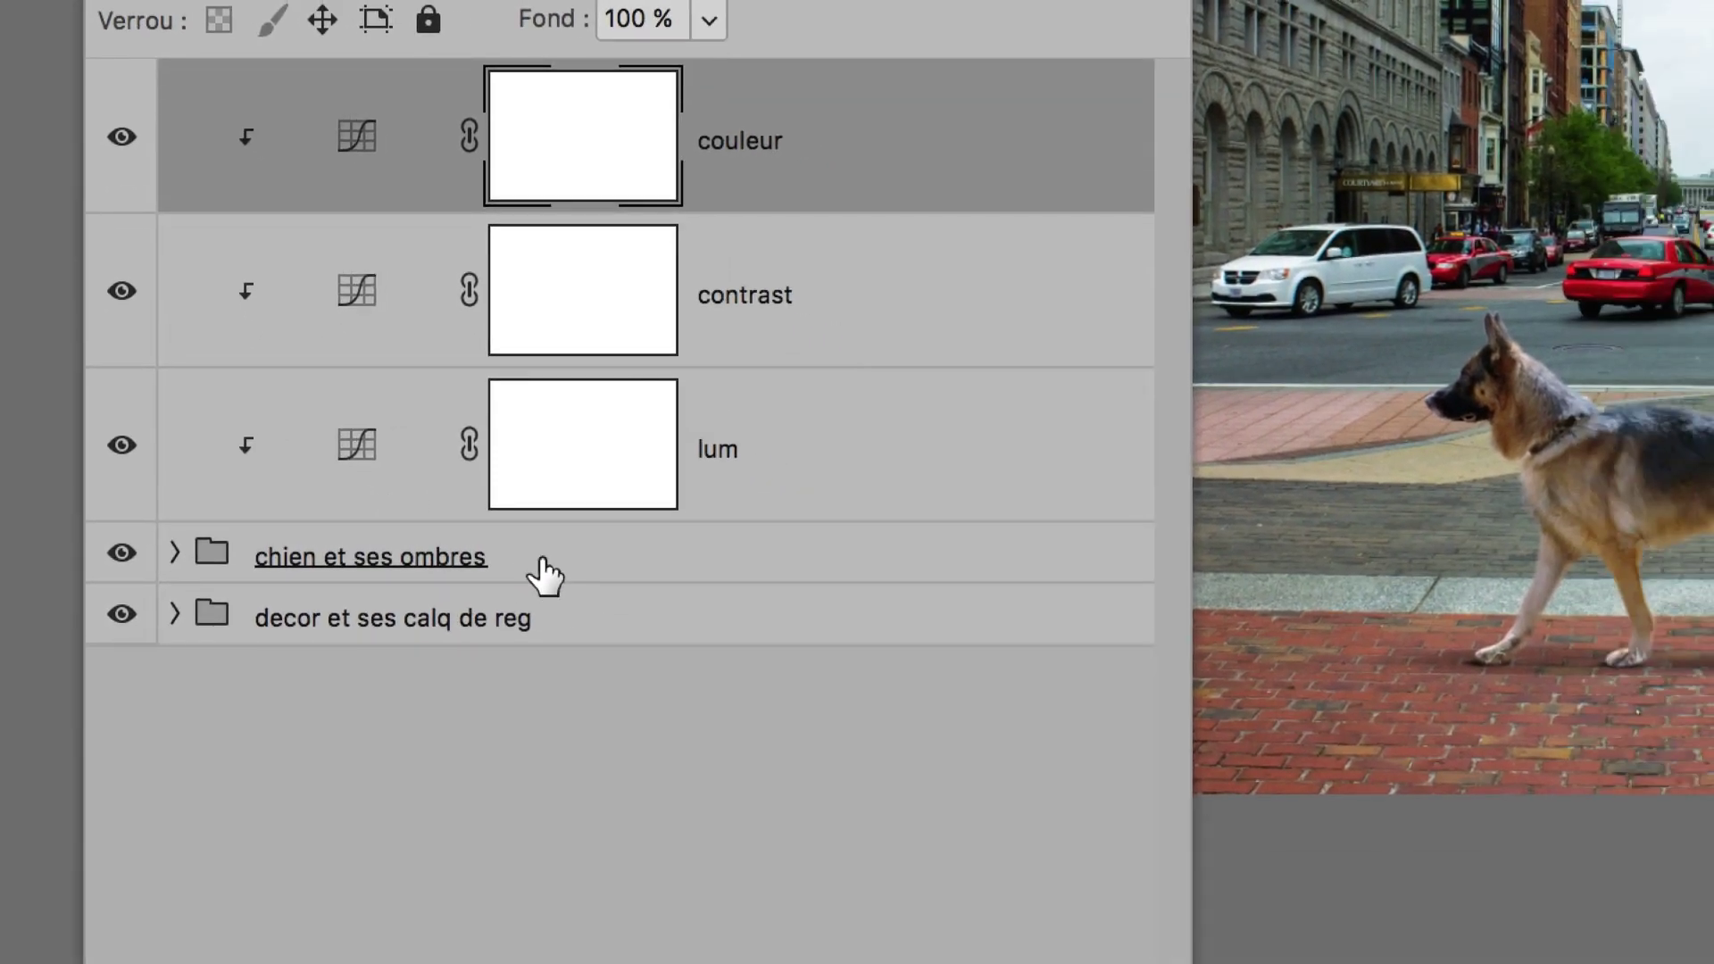
shift+click(546, 572)
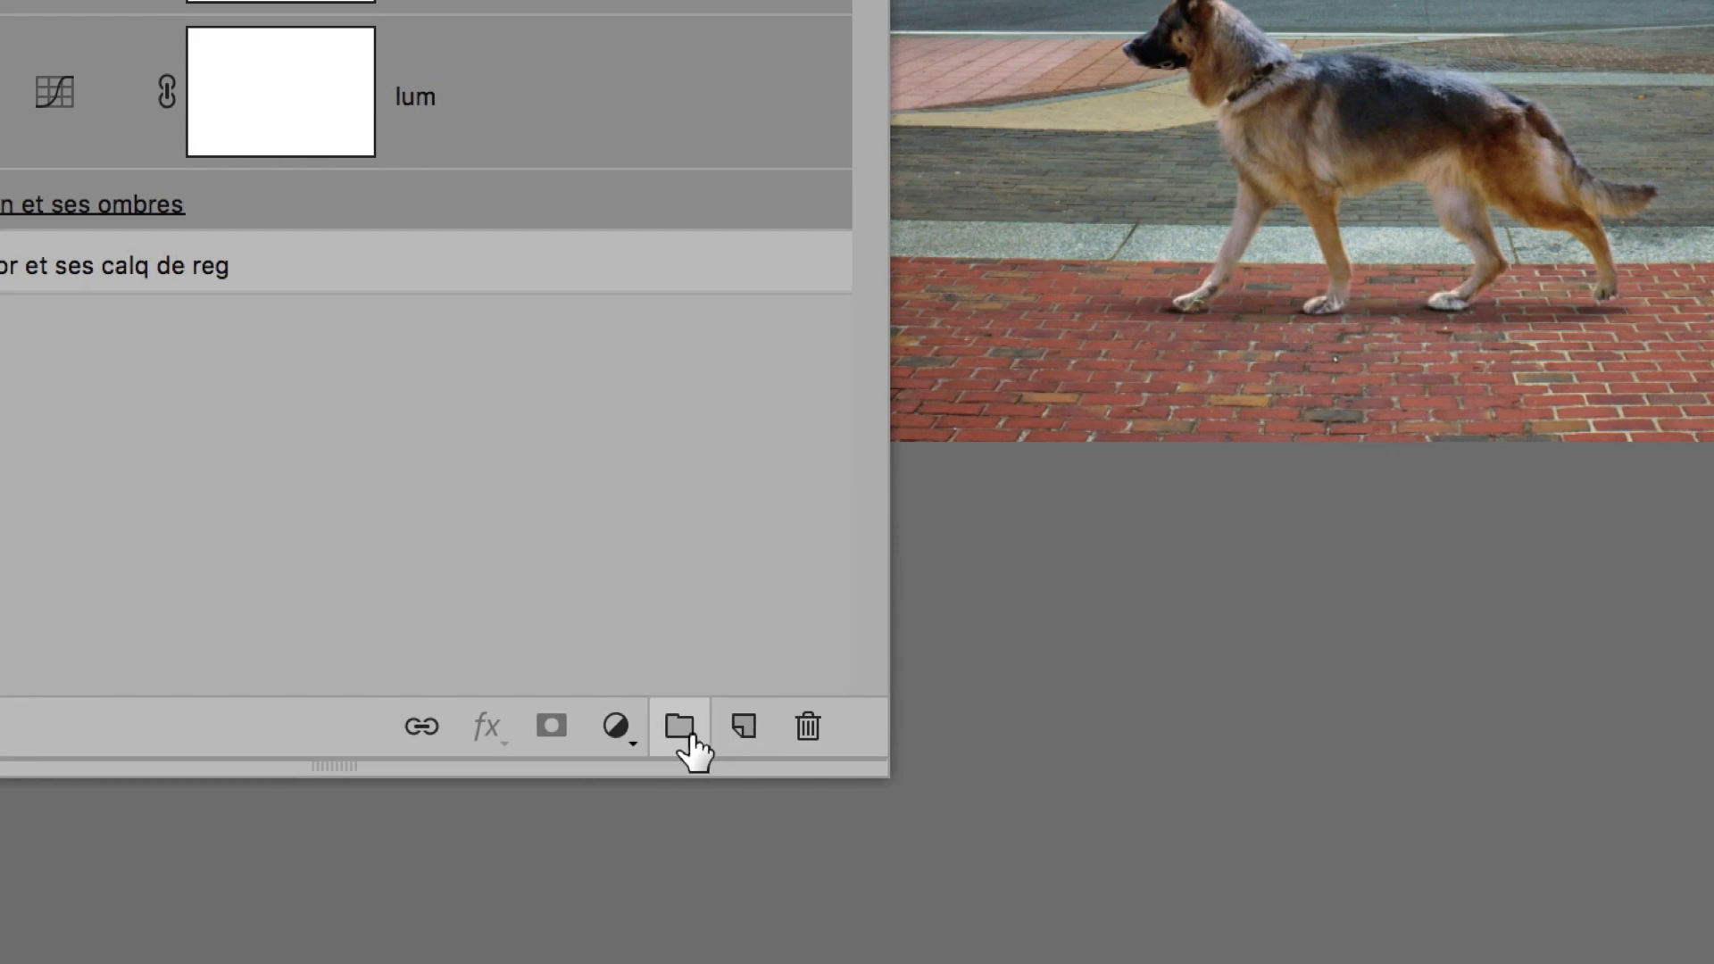
- Group the dog group with couleur, contrast and lum as 'chien et ses ombres et ses calq de reg'
click(697, 739)
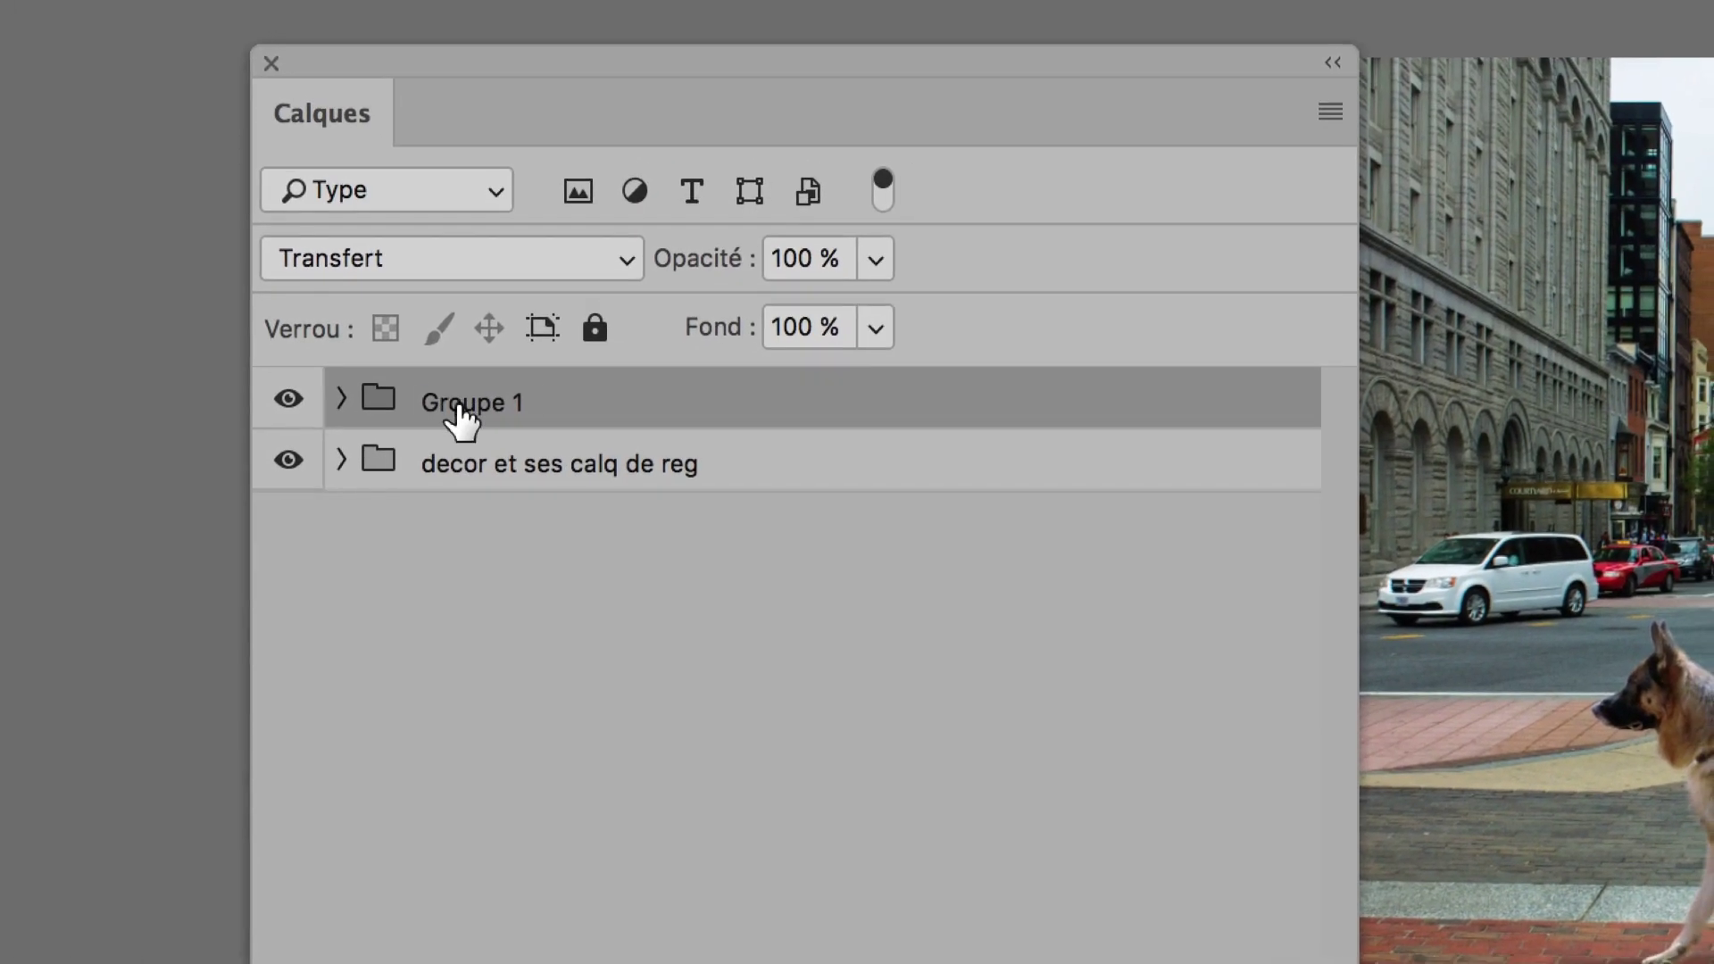
double_click(458, 402)
text(chien et)
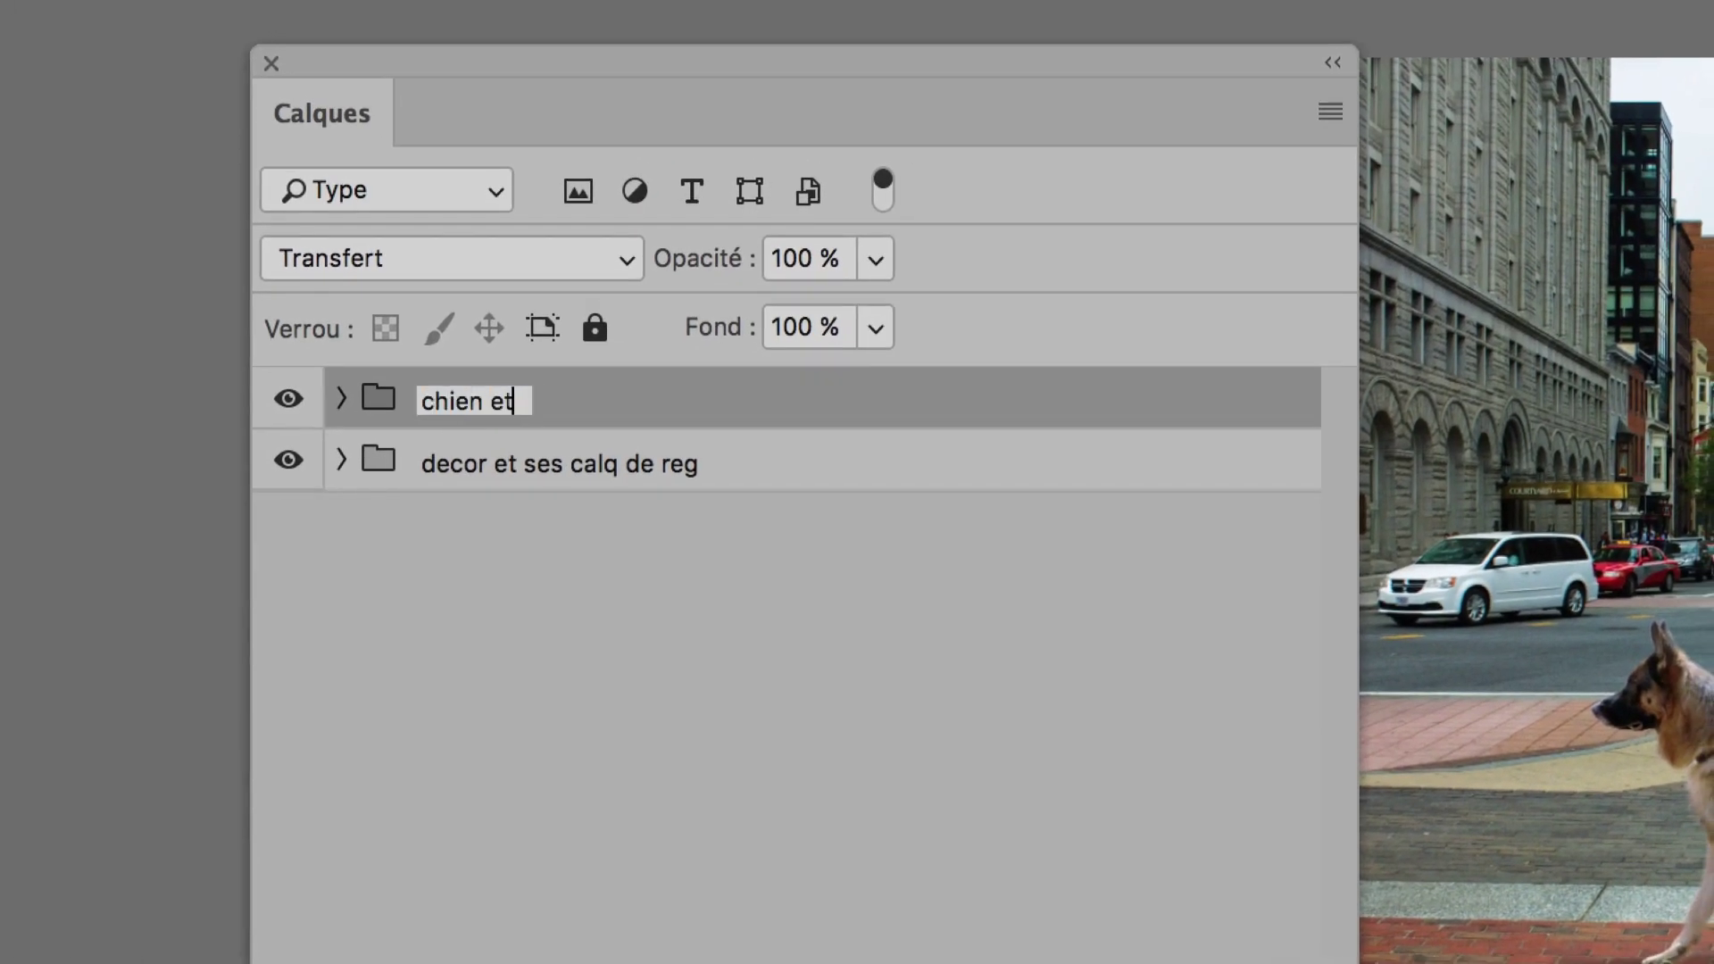
text( ses ombres )
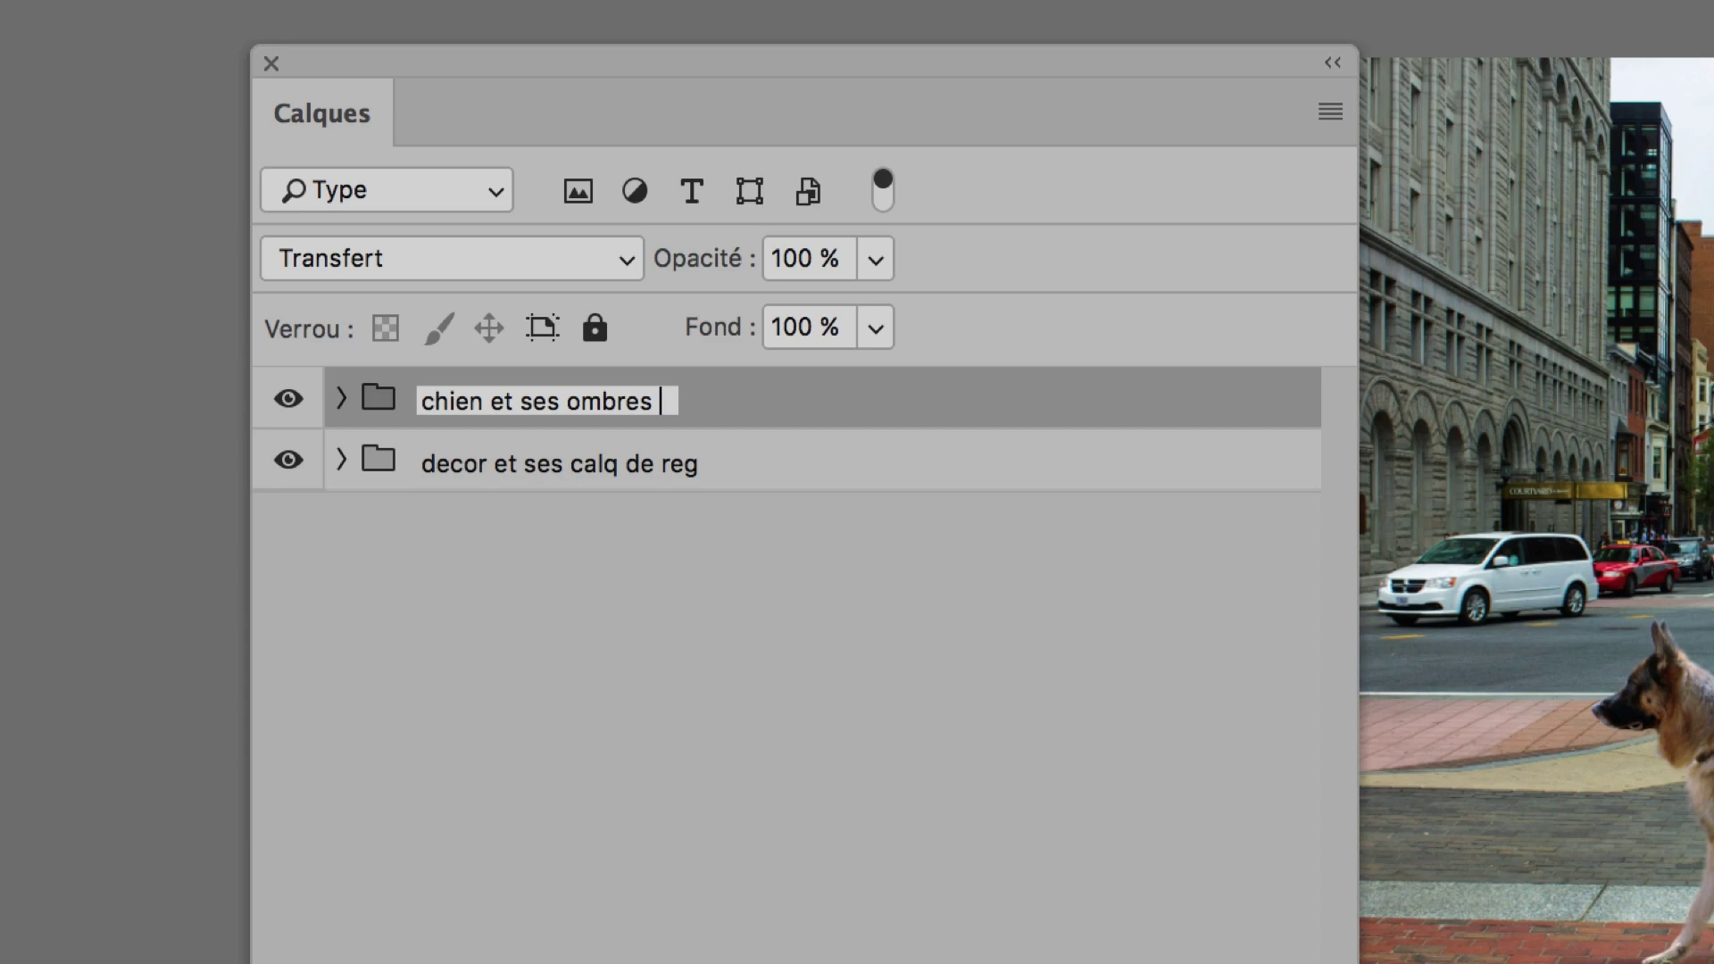
text(et ses )
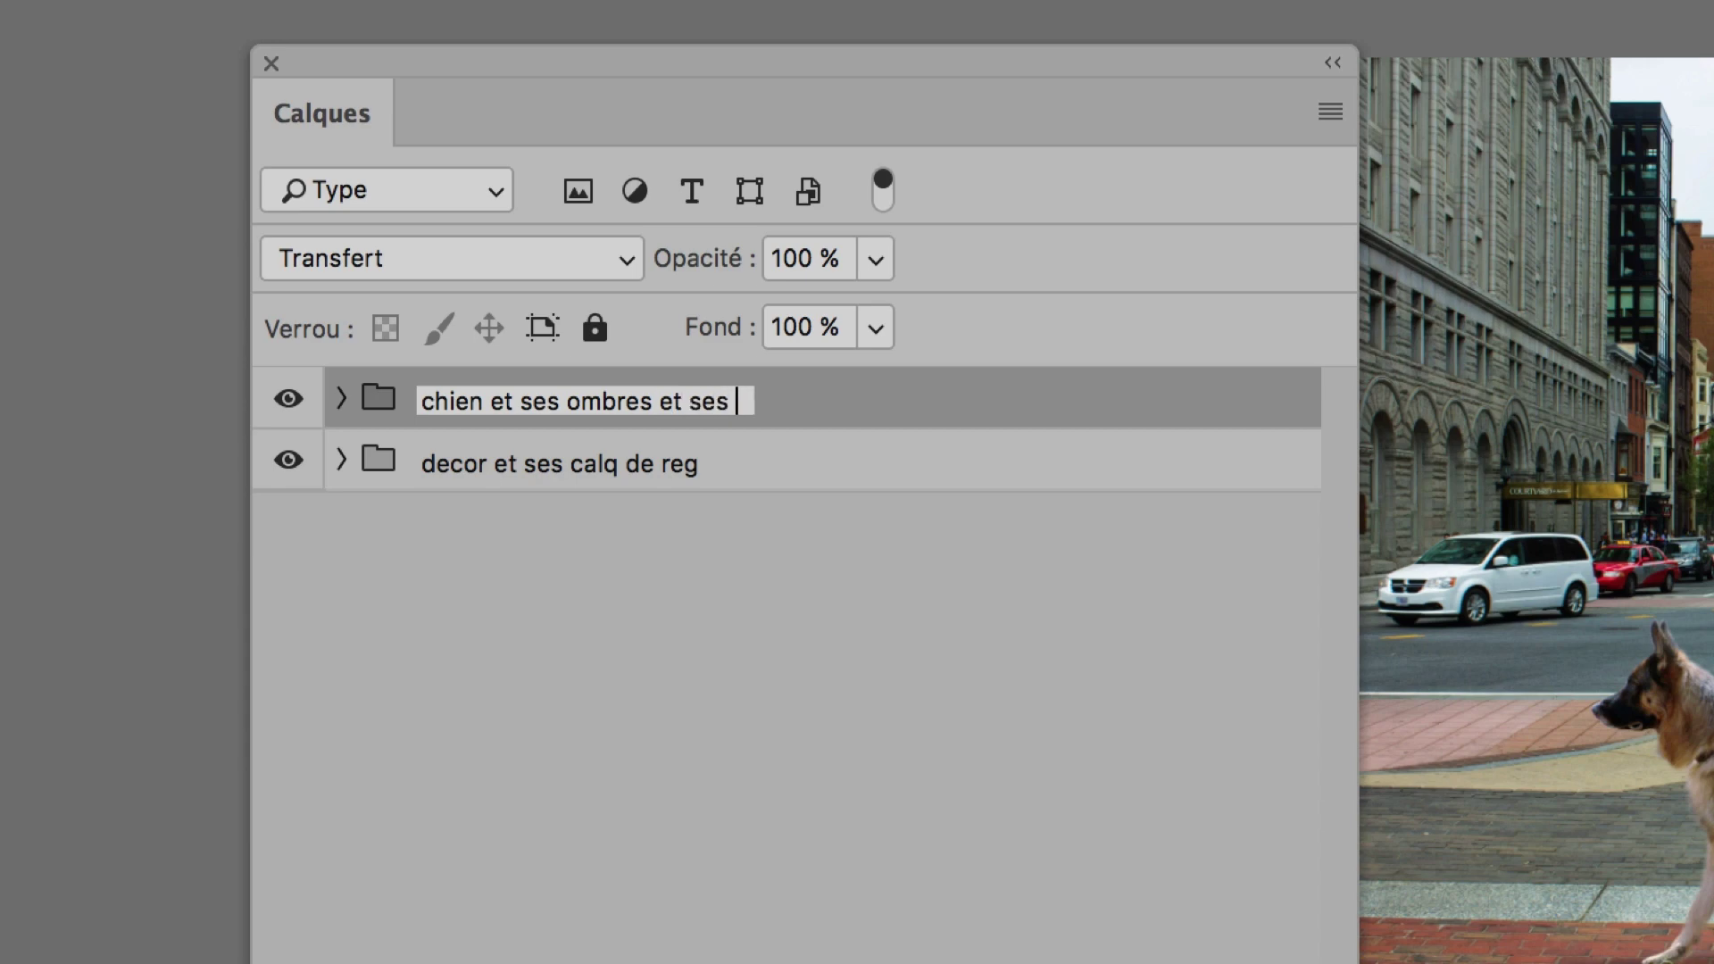
text(calq de reg)
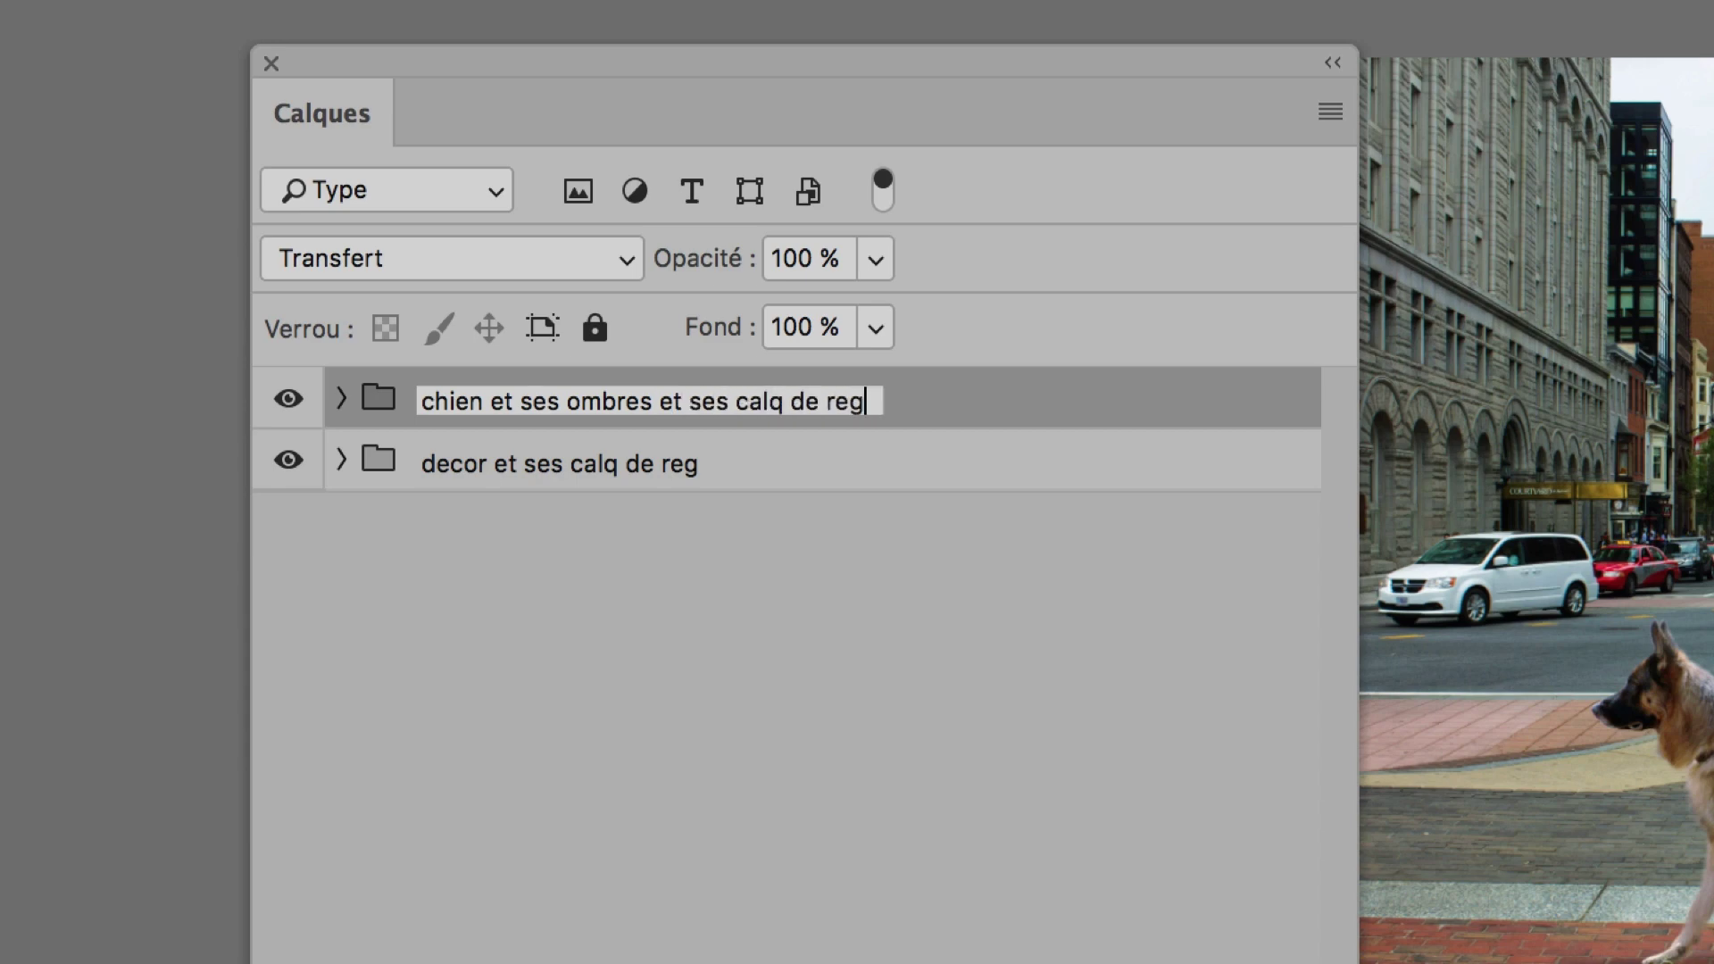
key(Return)
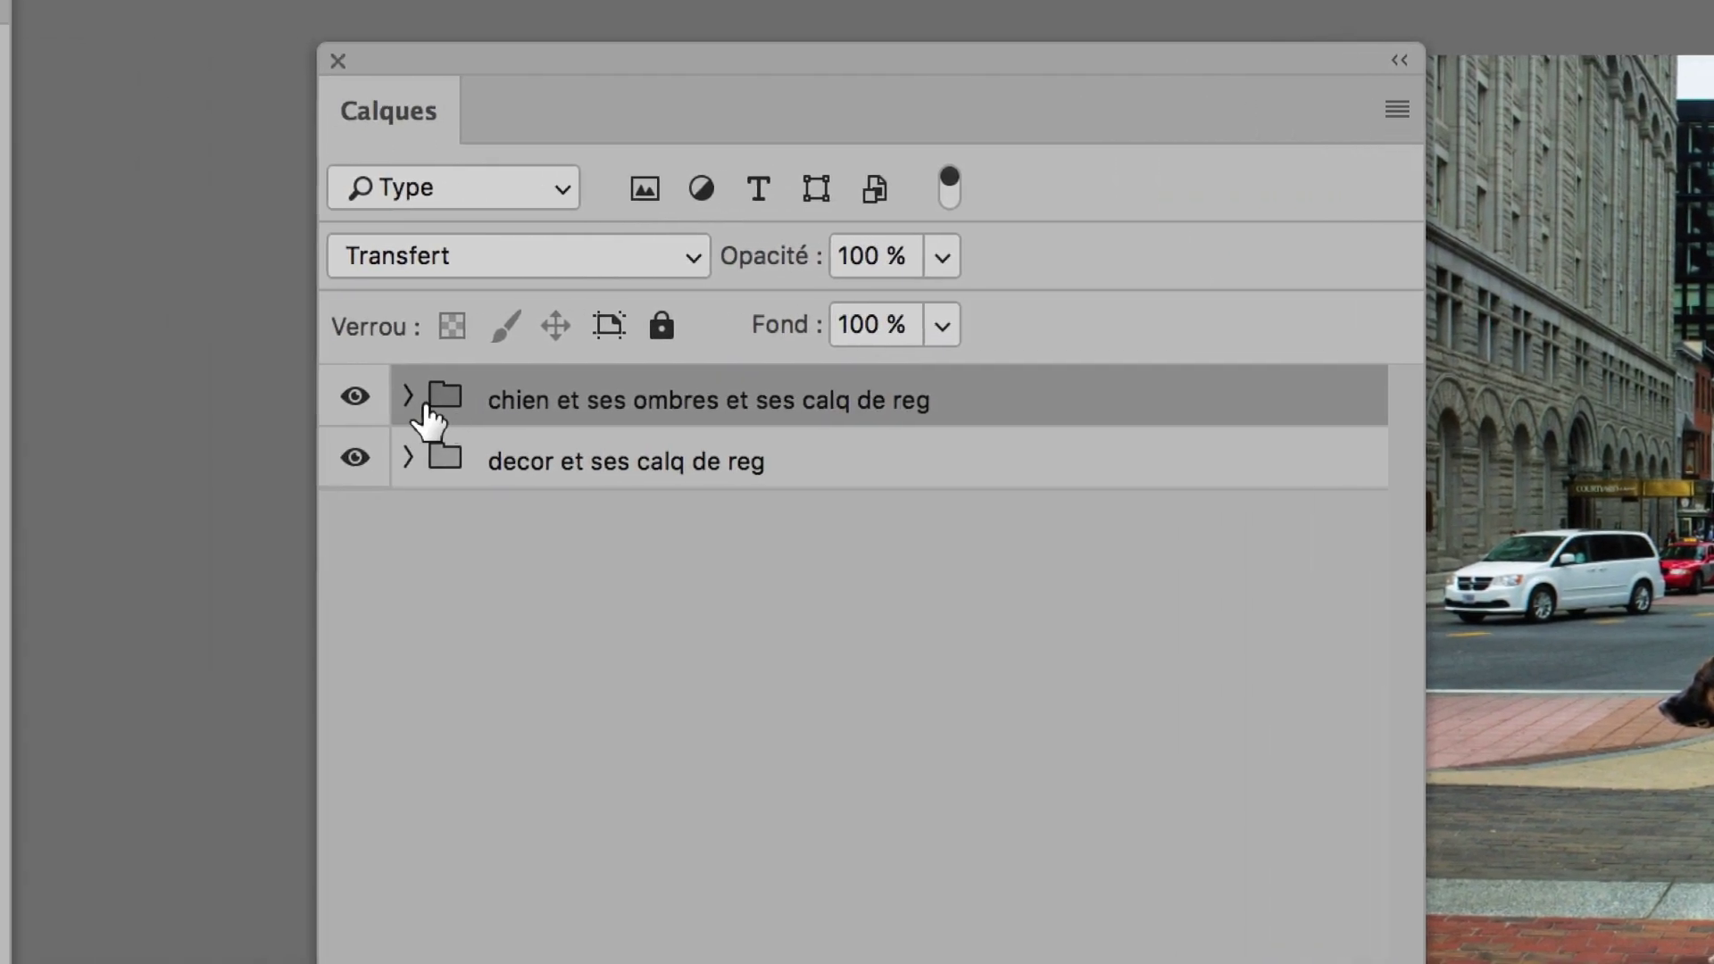
- Expand the new dog group and its 'chien et ses ombres' subgroup, review them, then collapse both
click(416, 399)
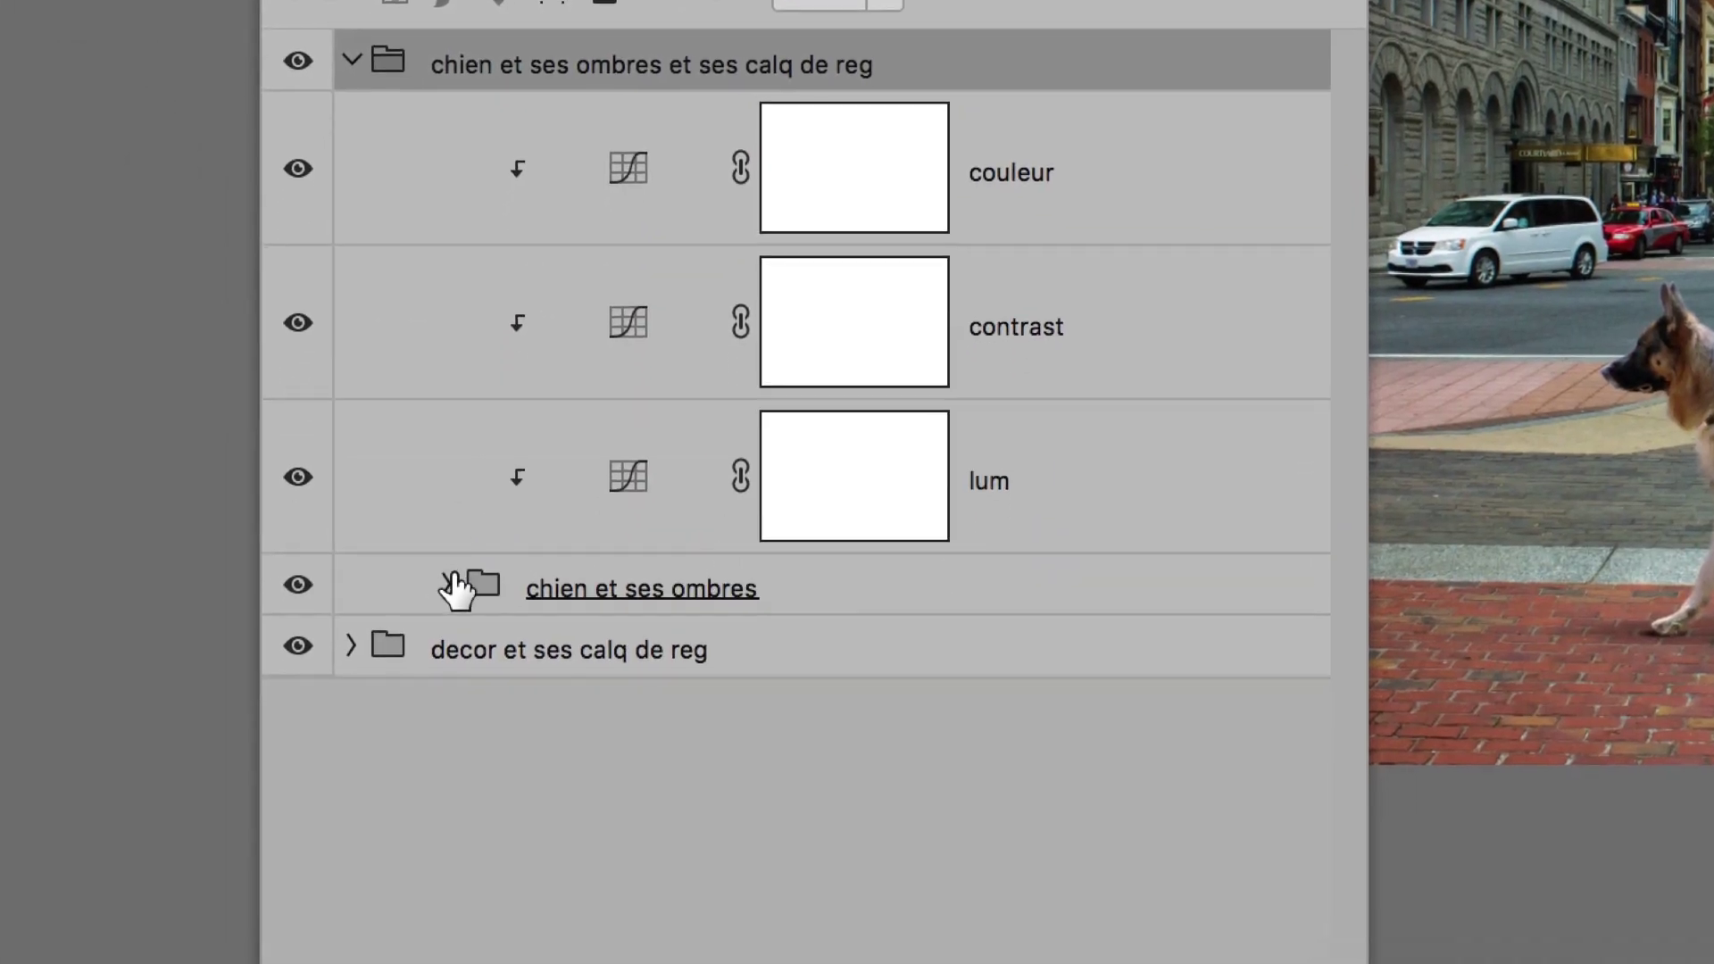
click(453, 585)
scroll(452, 607, down, 1)
scroll(452, 640, down, 2)
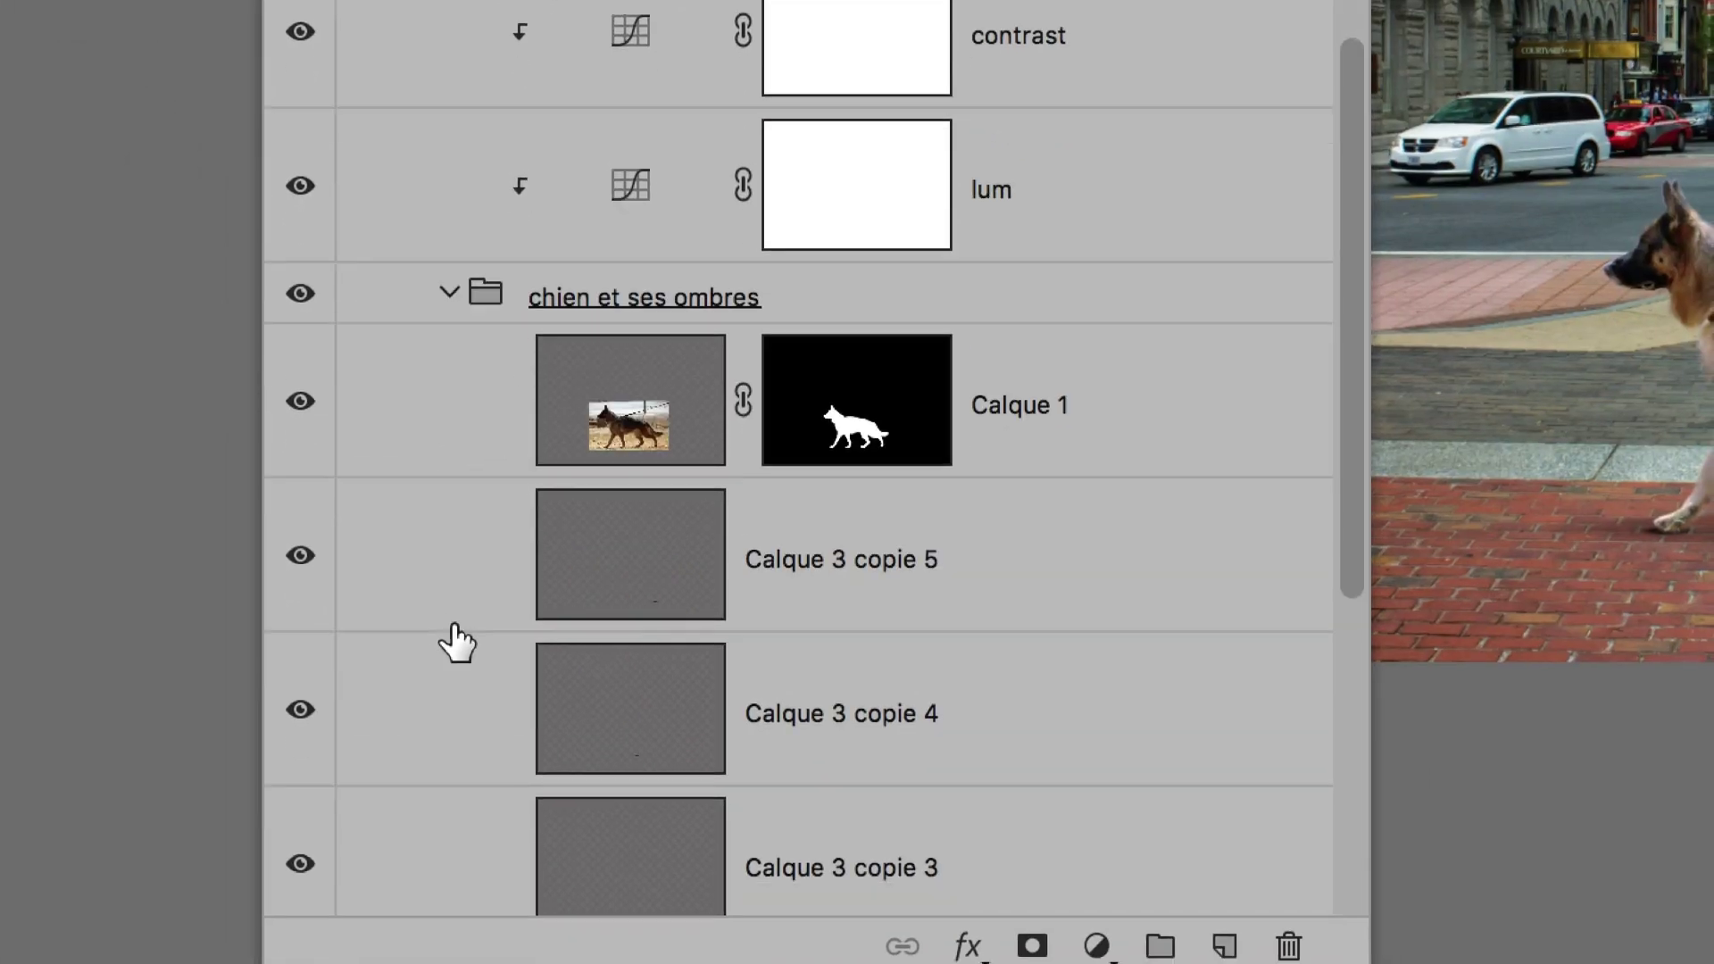
scroll(452, 639, down, 5)
scroll(453, 642, up, 5)
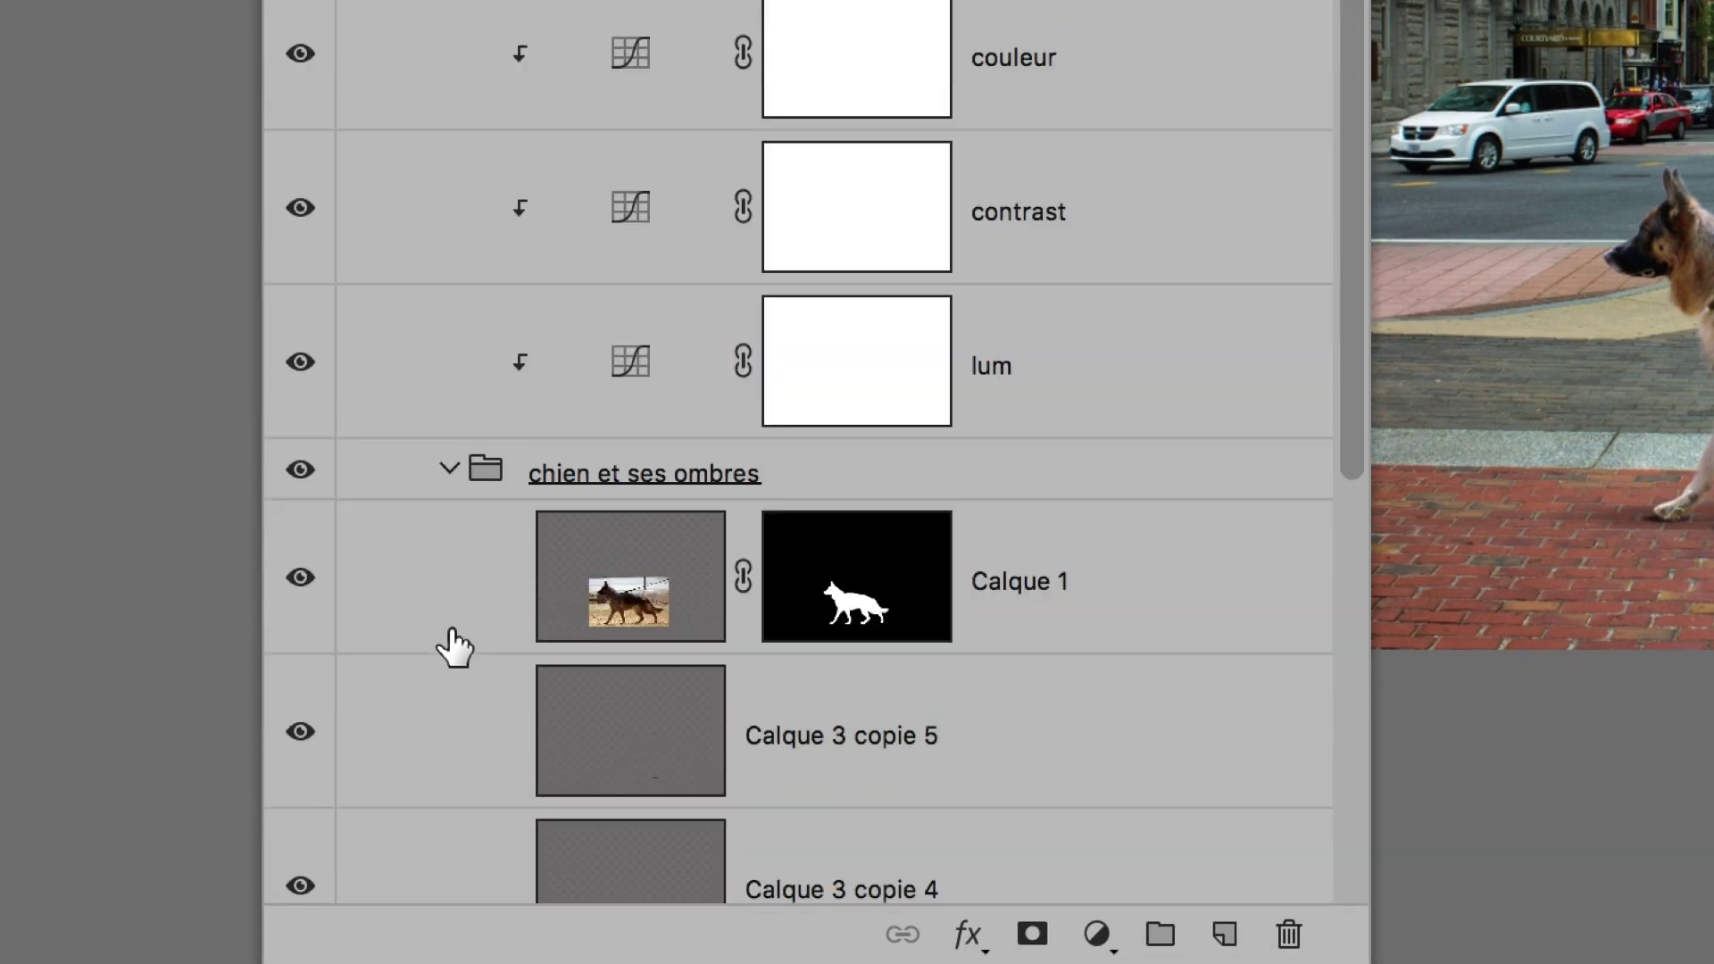
scroll(451, 625, up, 1)
click(452, 582)
click(540, 592)
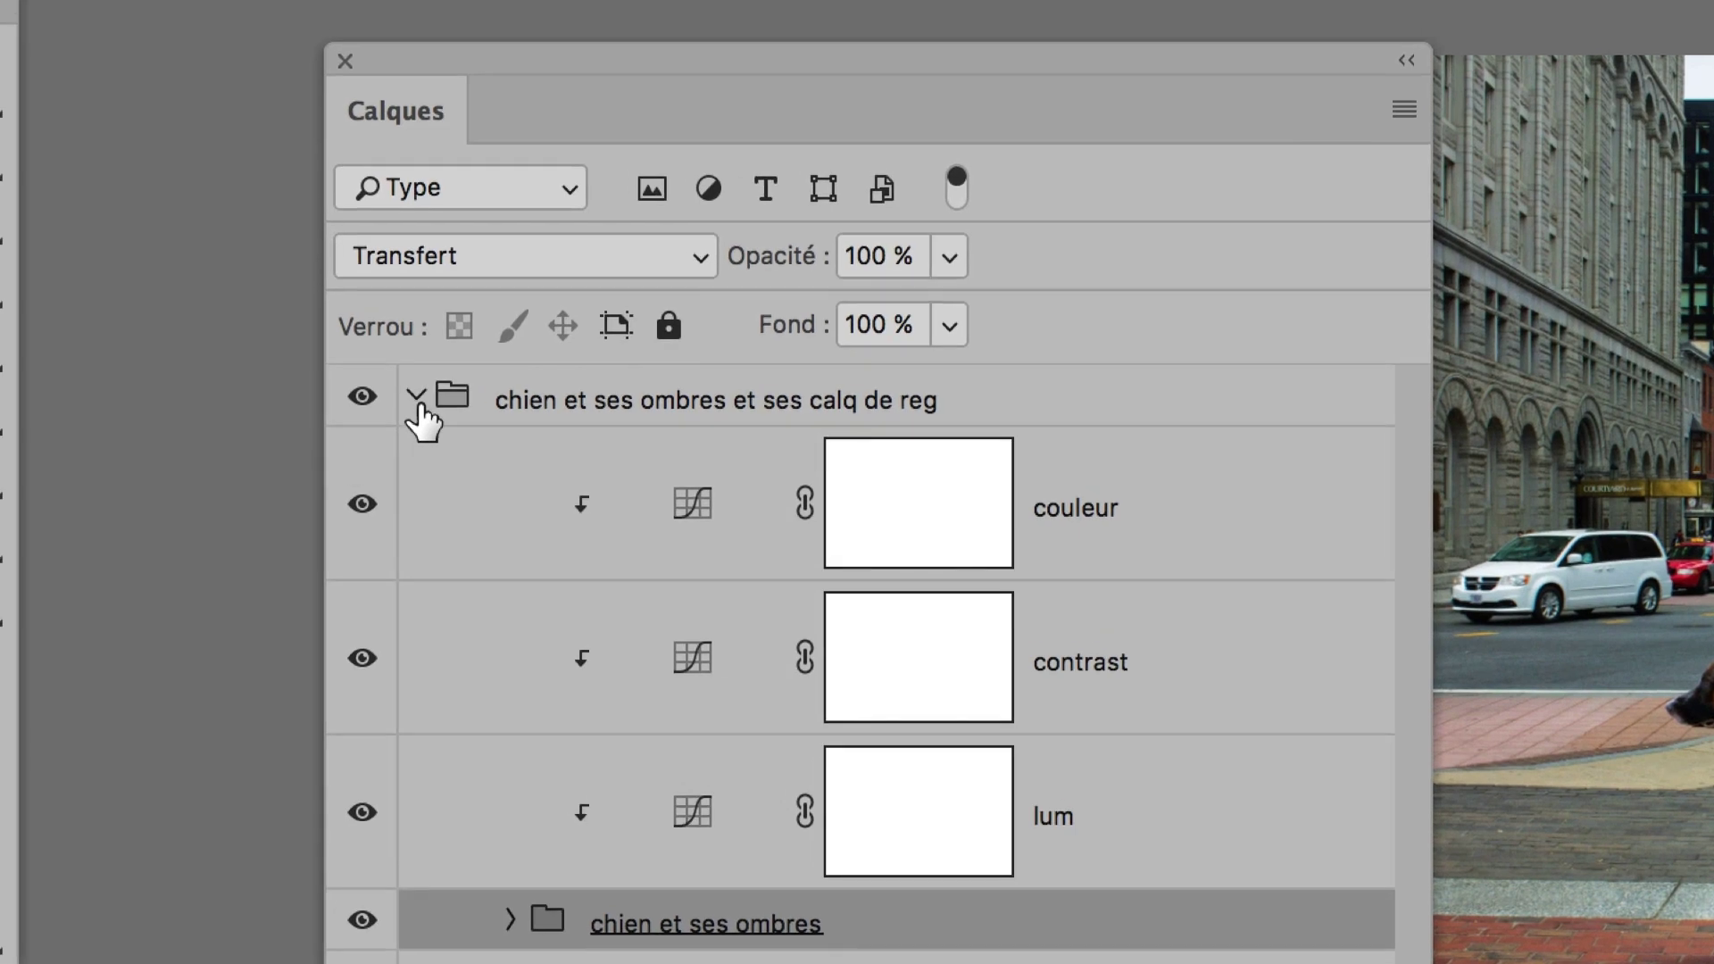
click(302, 250)
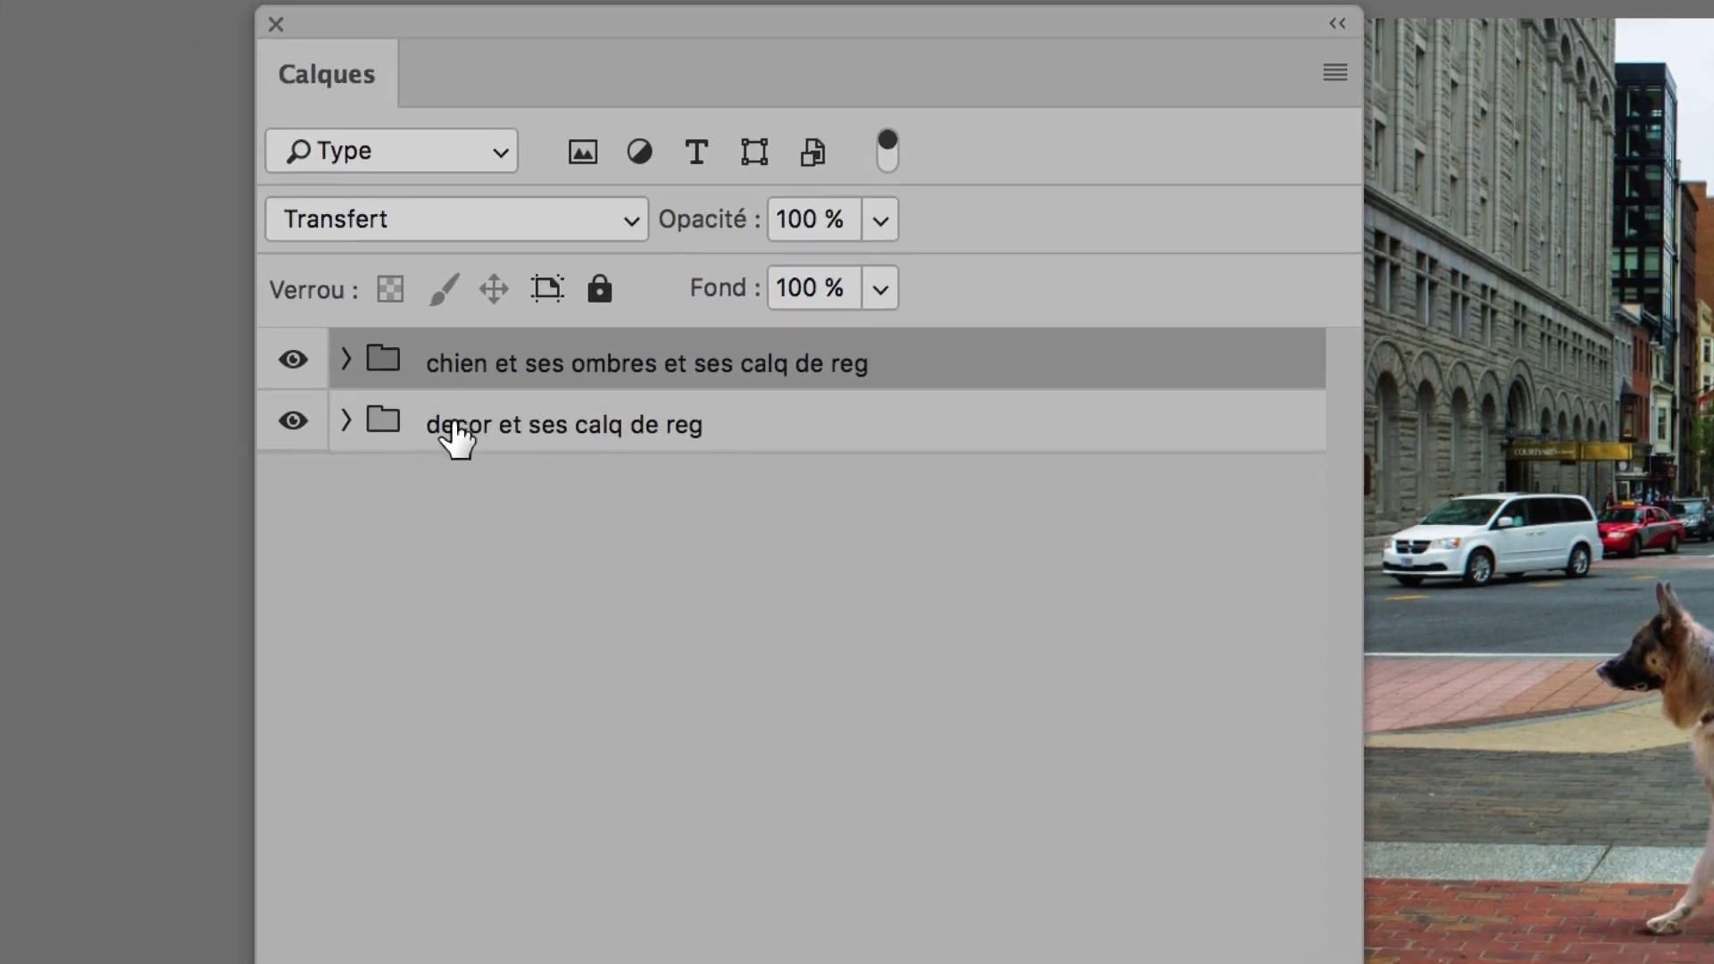
- Expand the 'decor et ses calq de reg' group to check it, then fold it closed
click(420, 436)
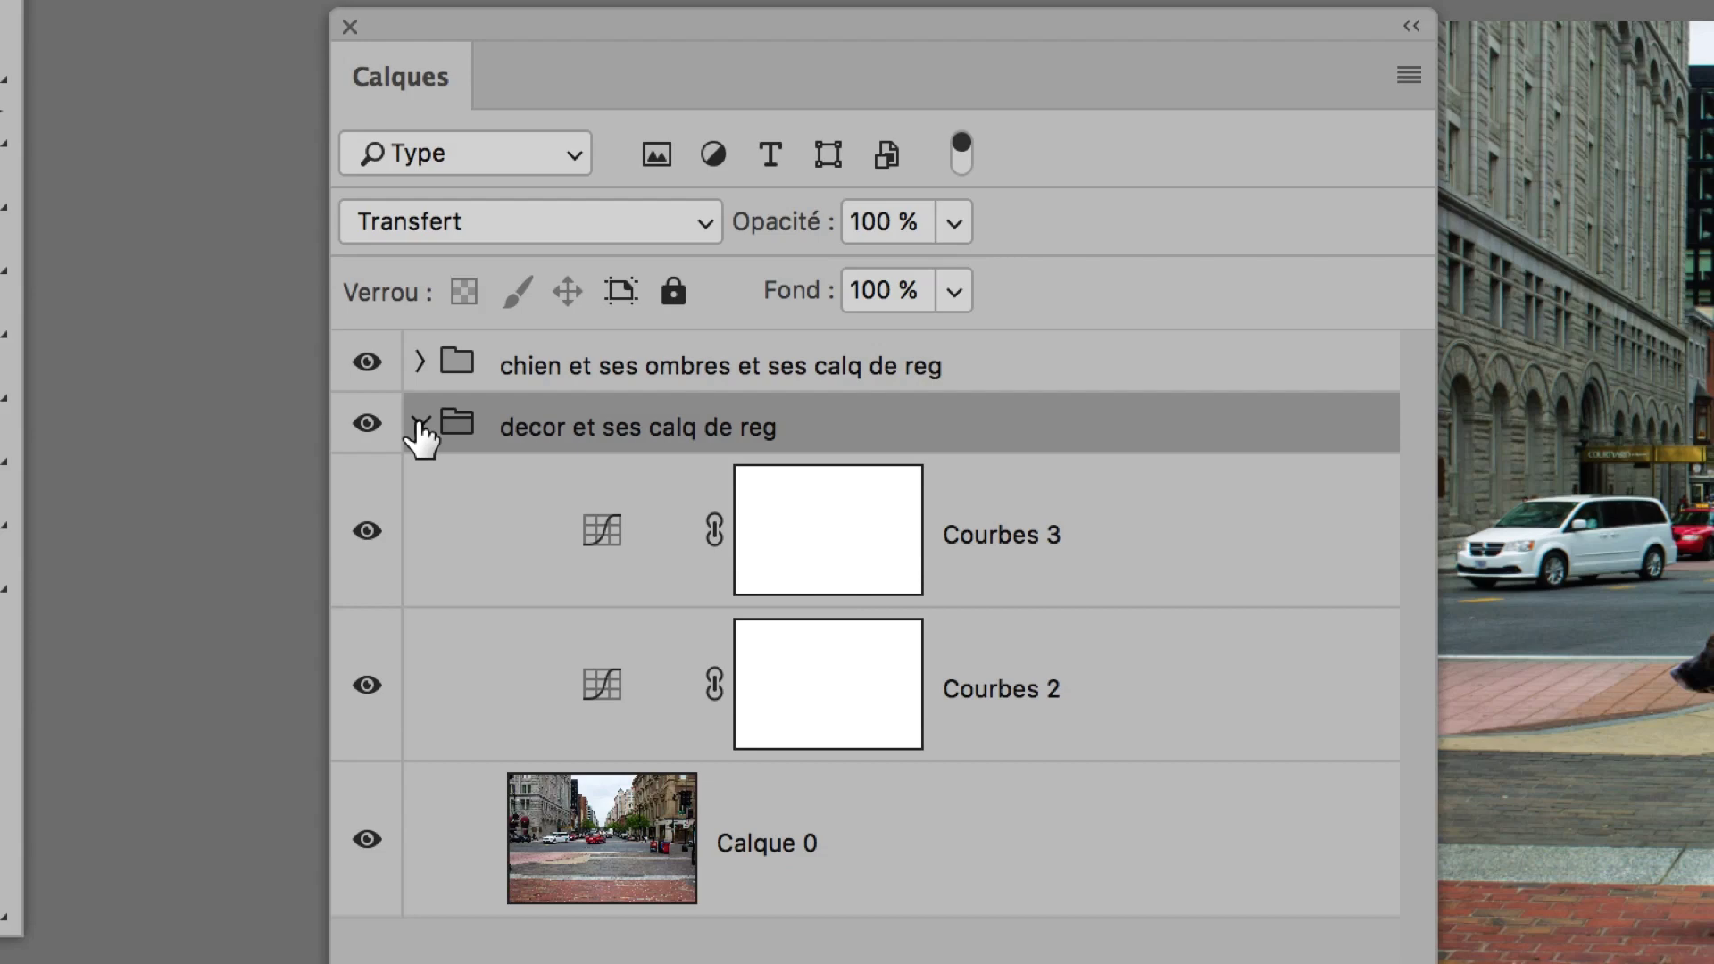
click(418, 425)
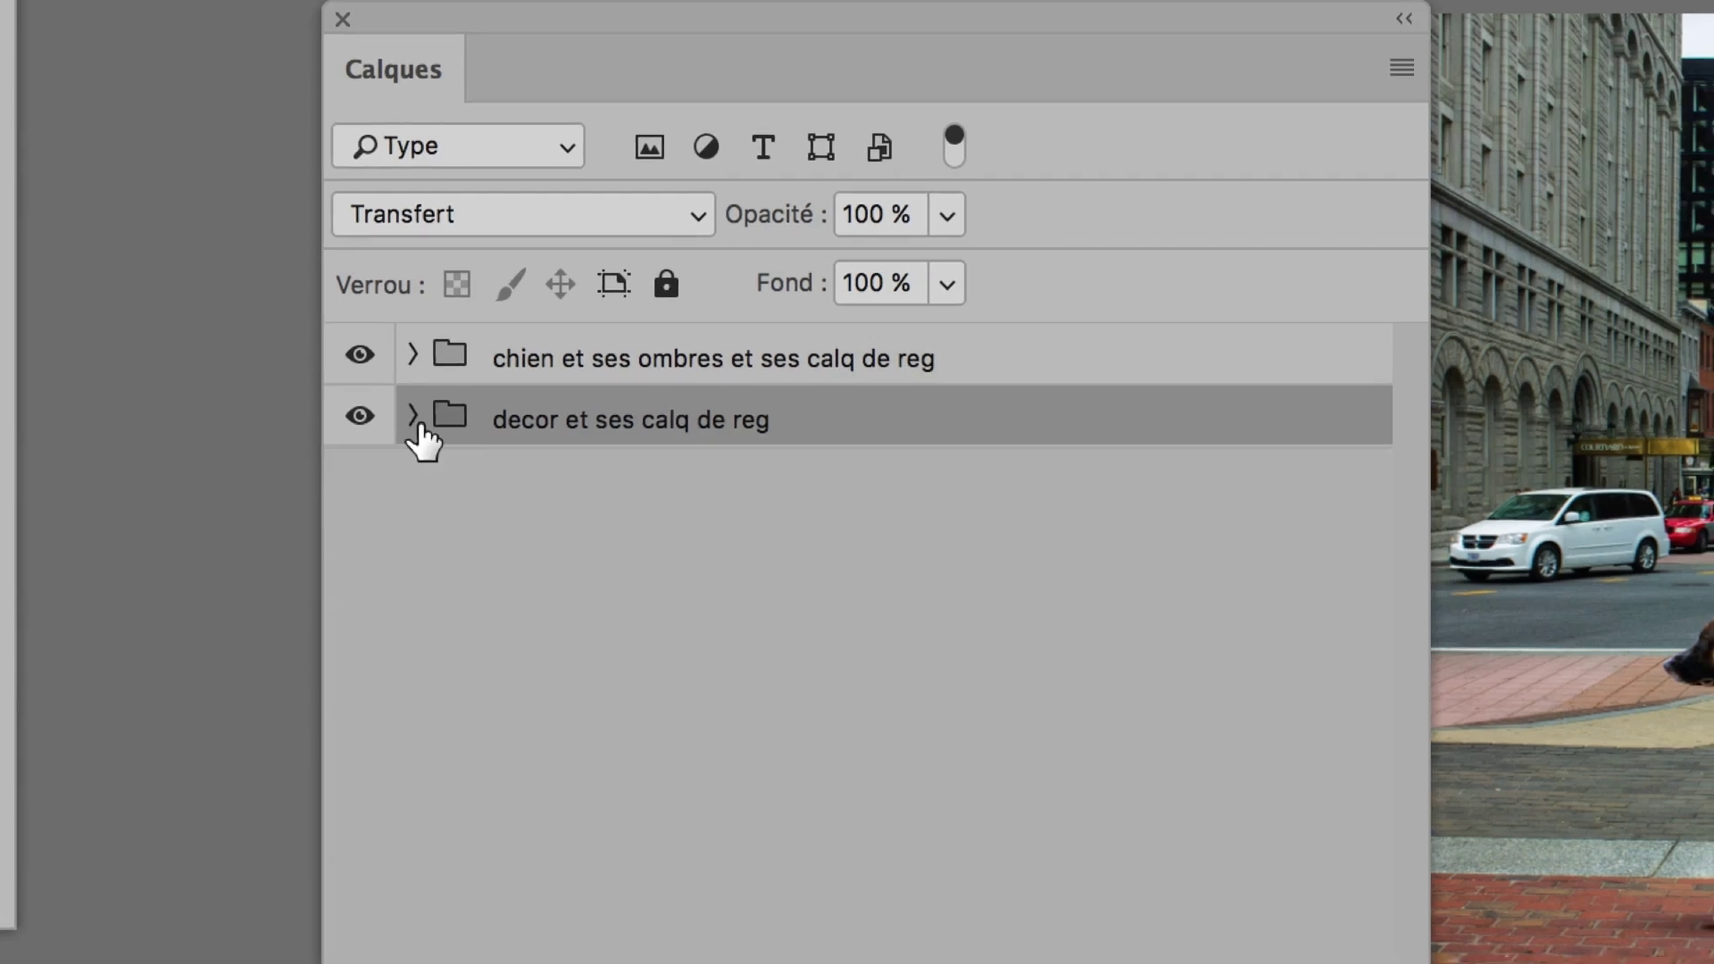
click(485, 407)
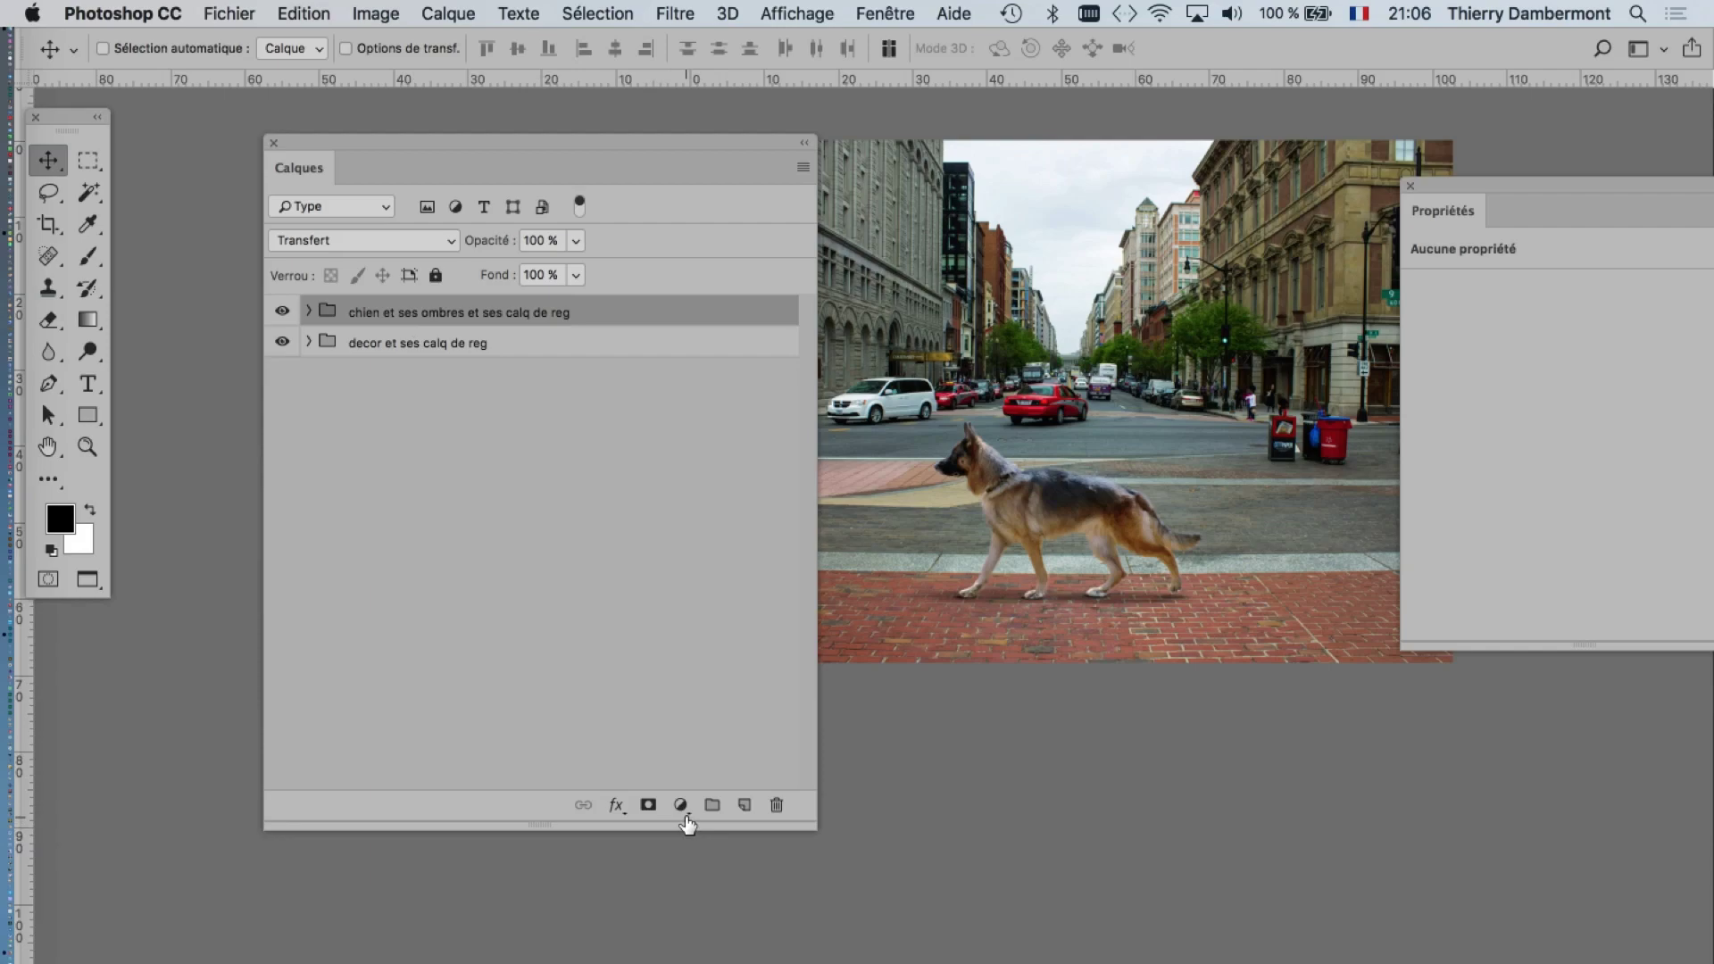
- Add a Curves adjustment layer above both groups and move the Layers panel off the image
click(683, 807)
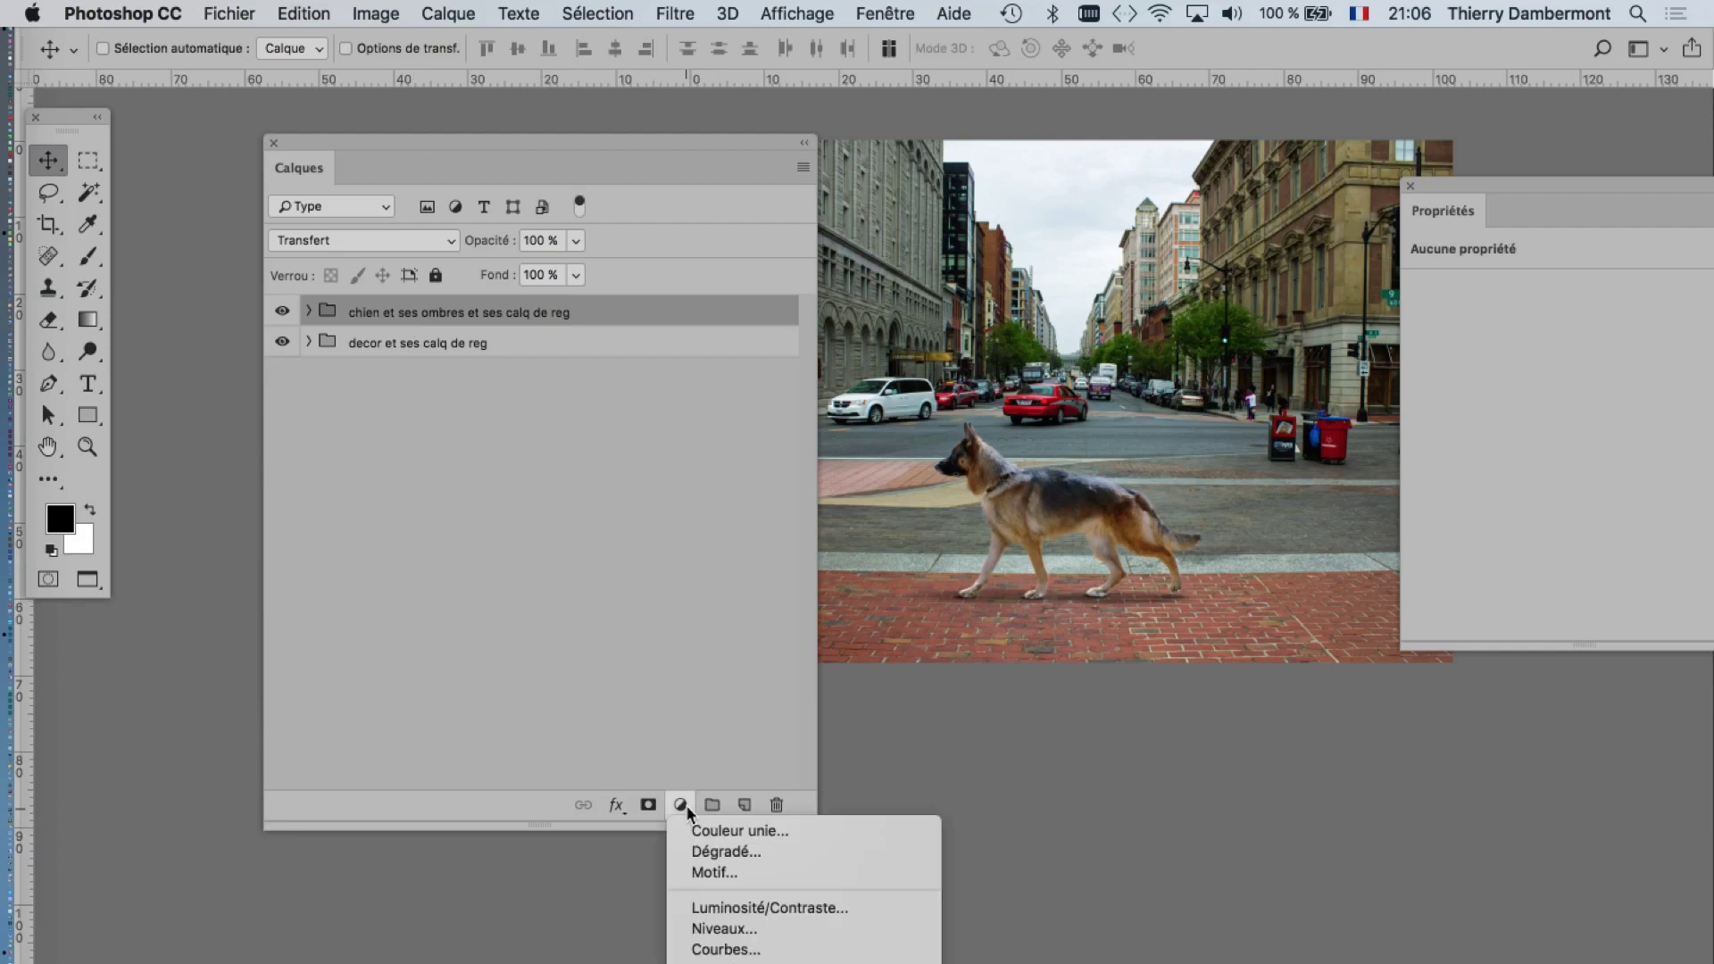
click(719, 944)
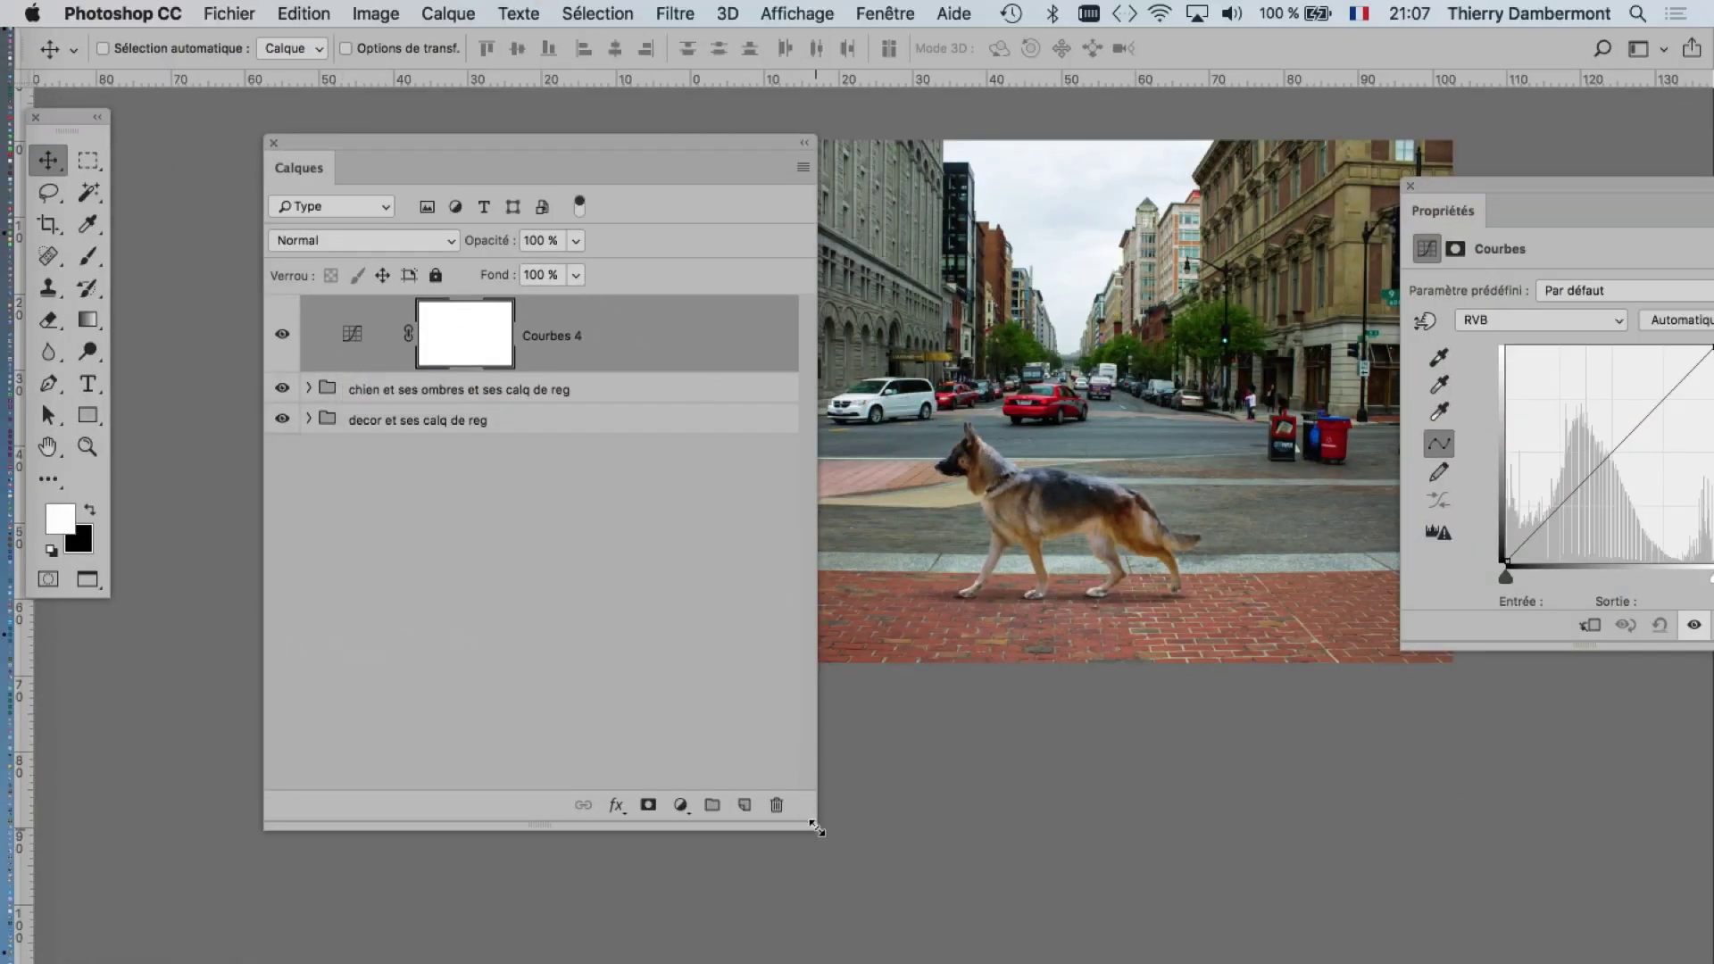
drag(815, 828, 758, 638)
drag(674, 147, 452, 734)
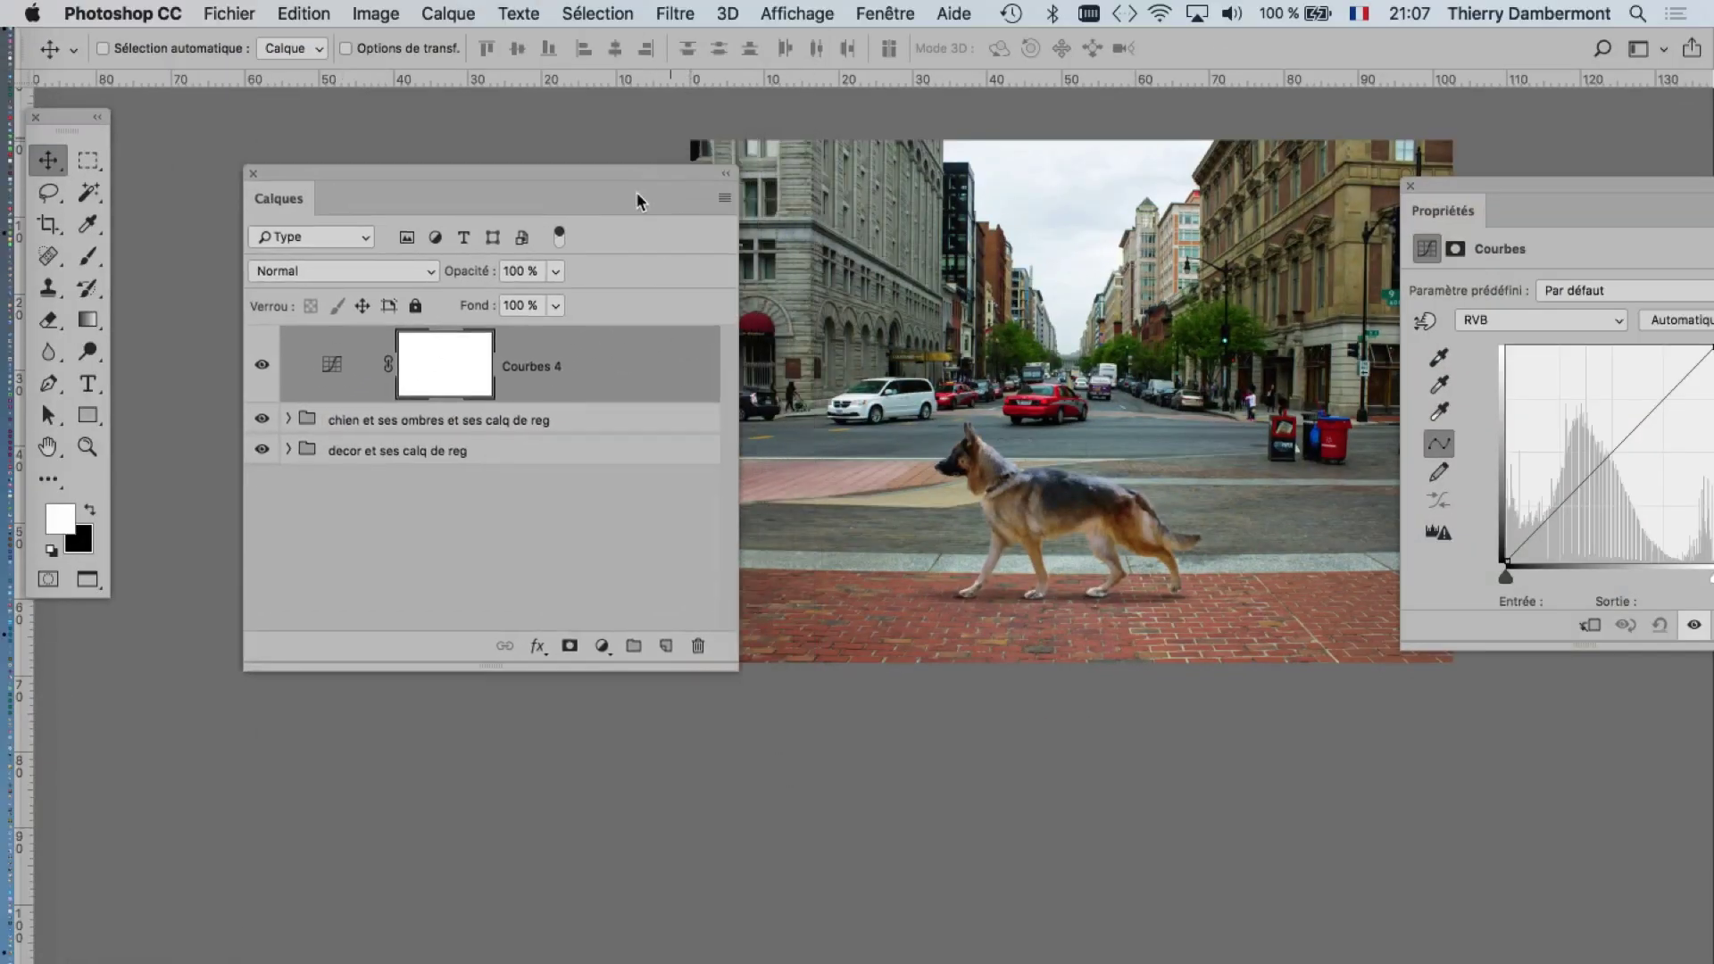
drag(1068, 371, 559, 419)
- Place the Curves properties beside the image and lift the RGB curve's midtones
key(ctrl+r)
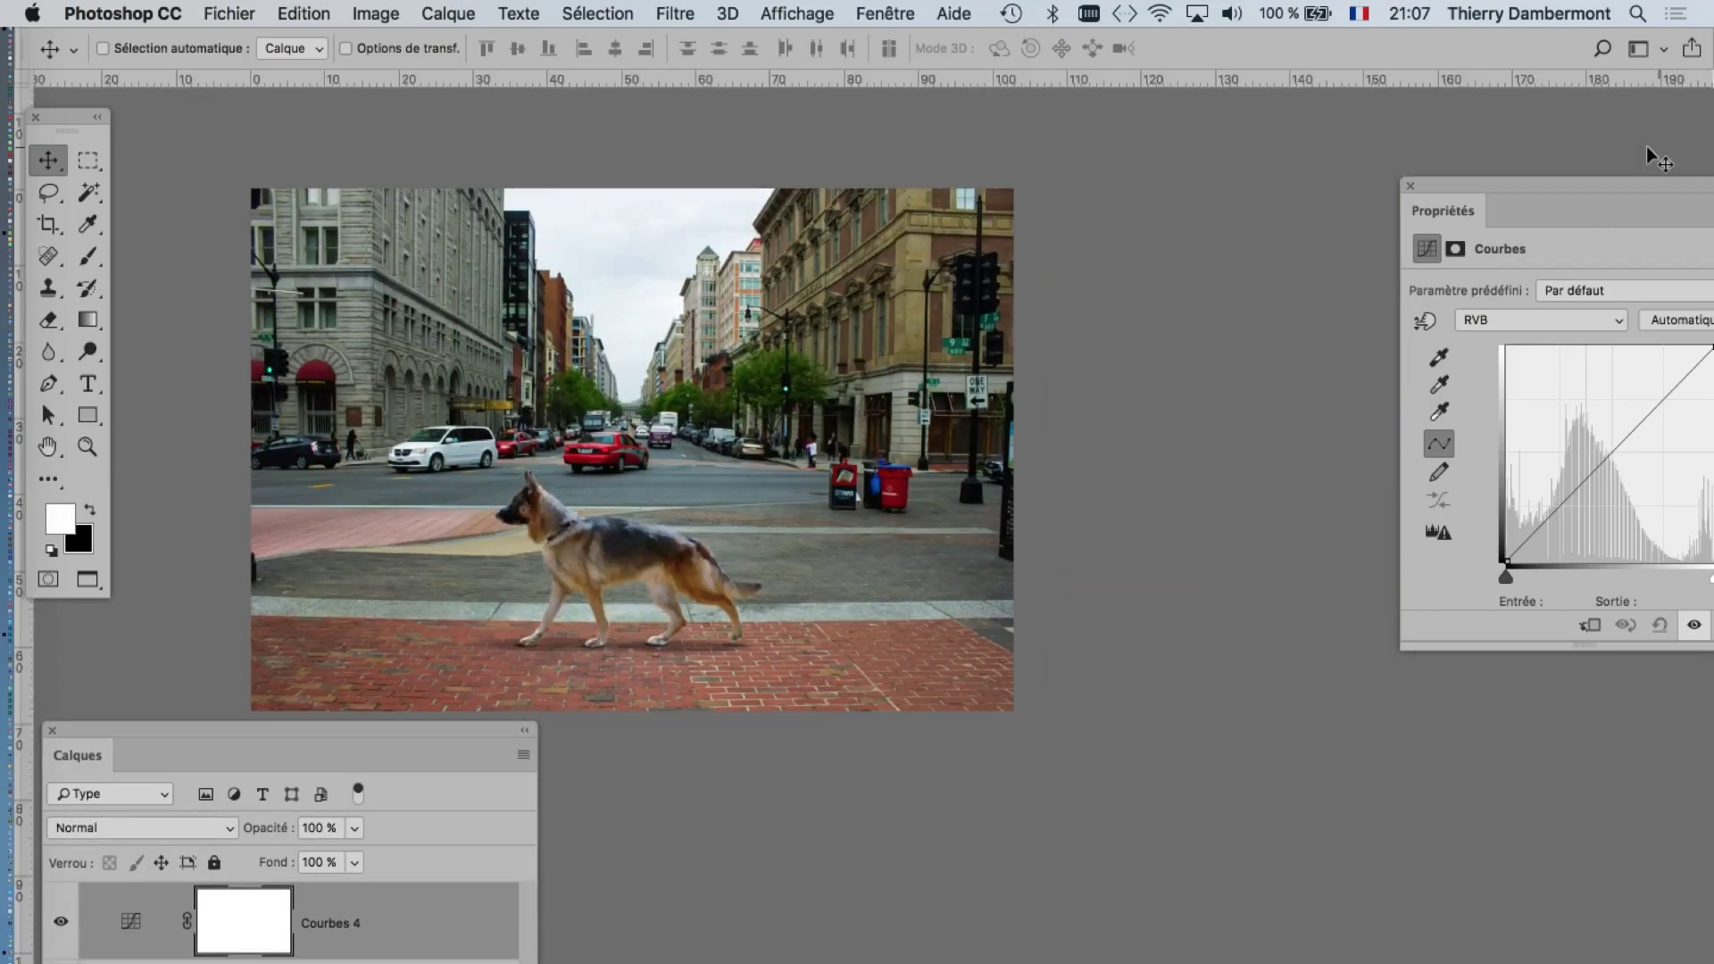
drag(1560, 186, 1096, 191)
scroll(864, 359, up, 3)
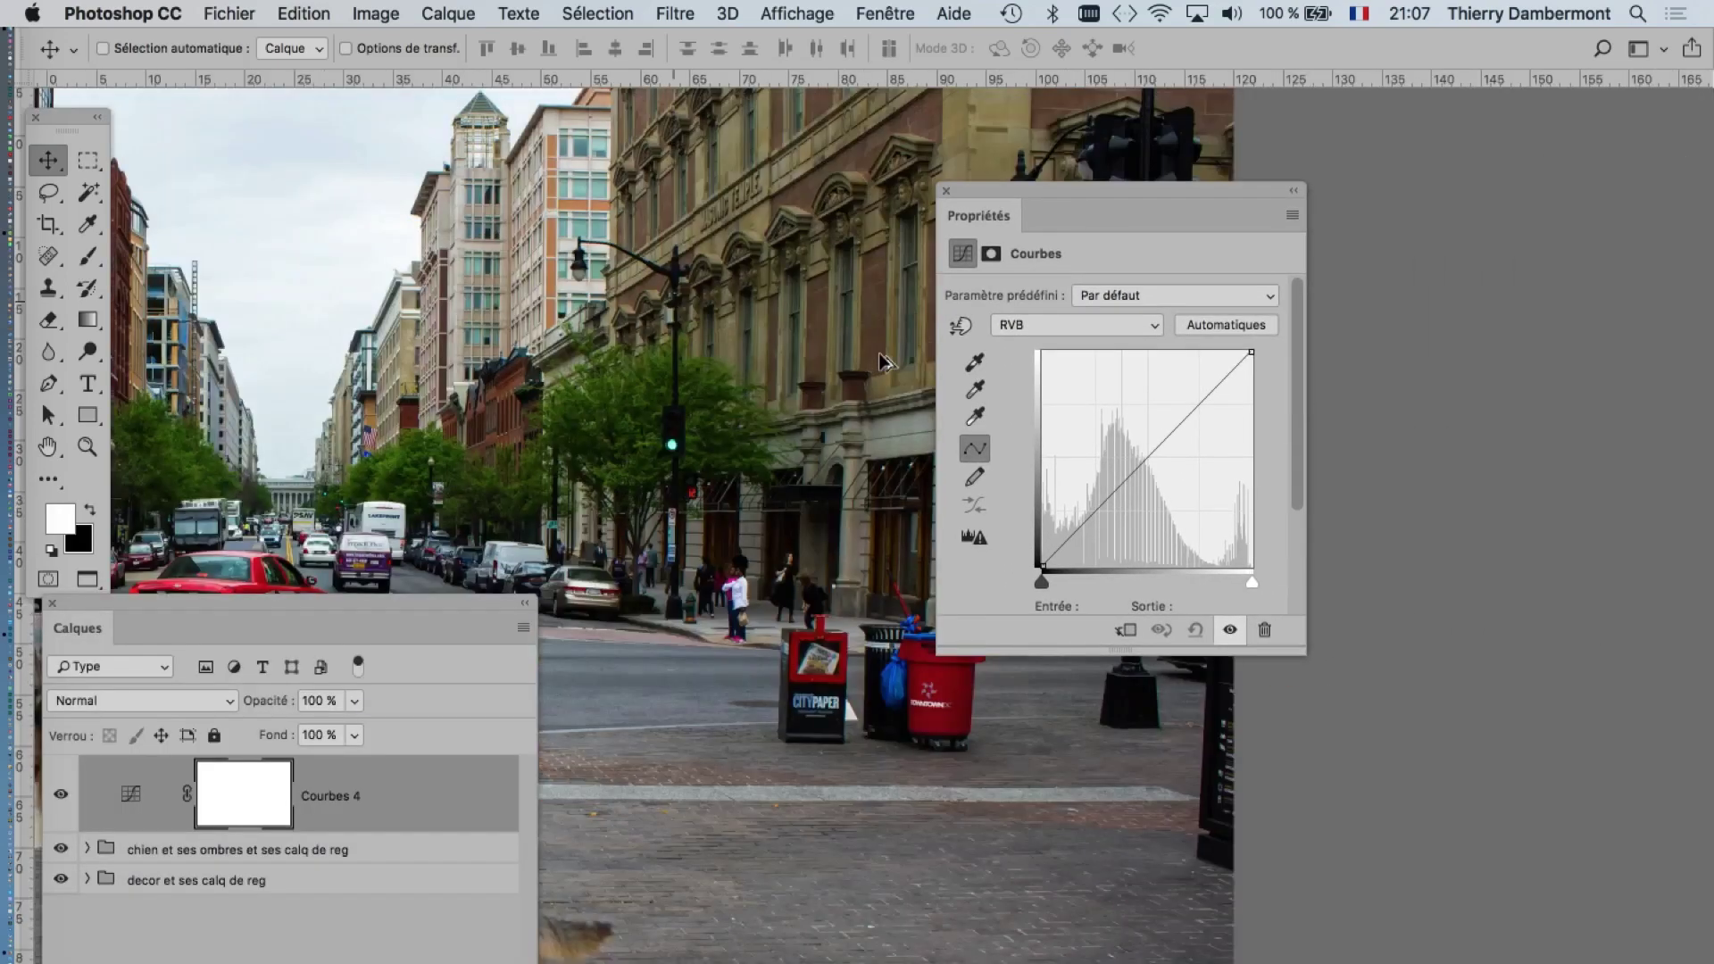
drag(496, 608, 300, 875)
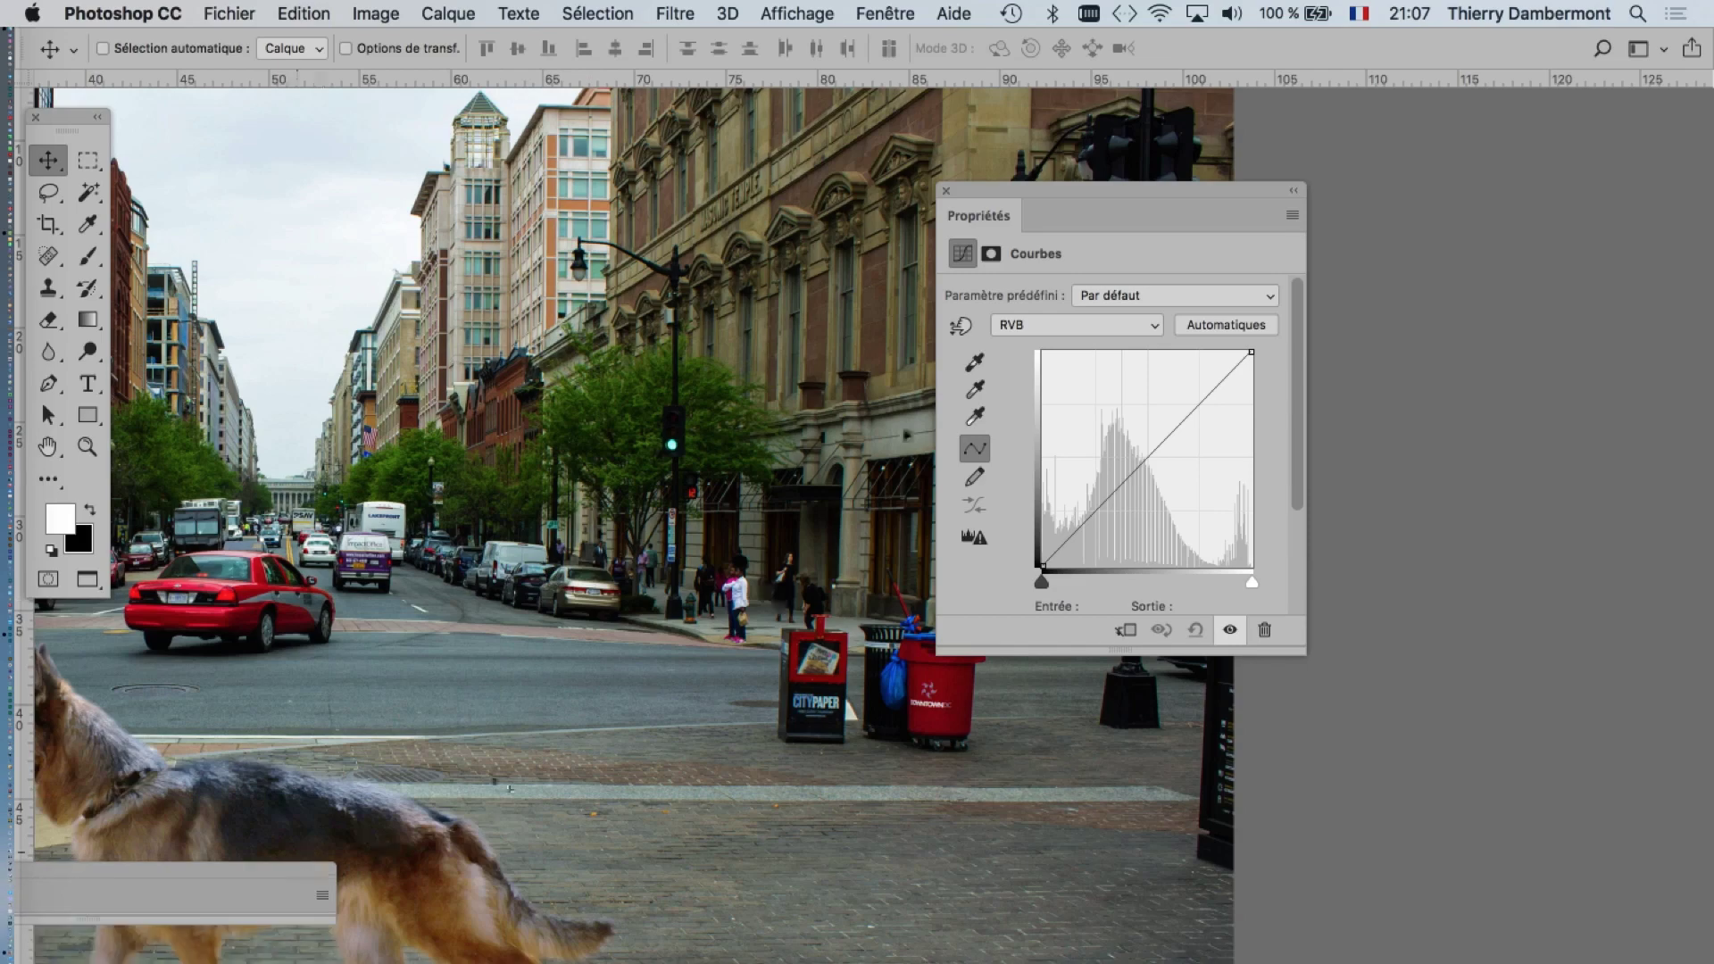
drag(1026, 204, 1276, 191)
scroll(1071, 500, left, 5)
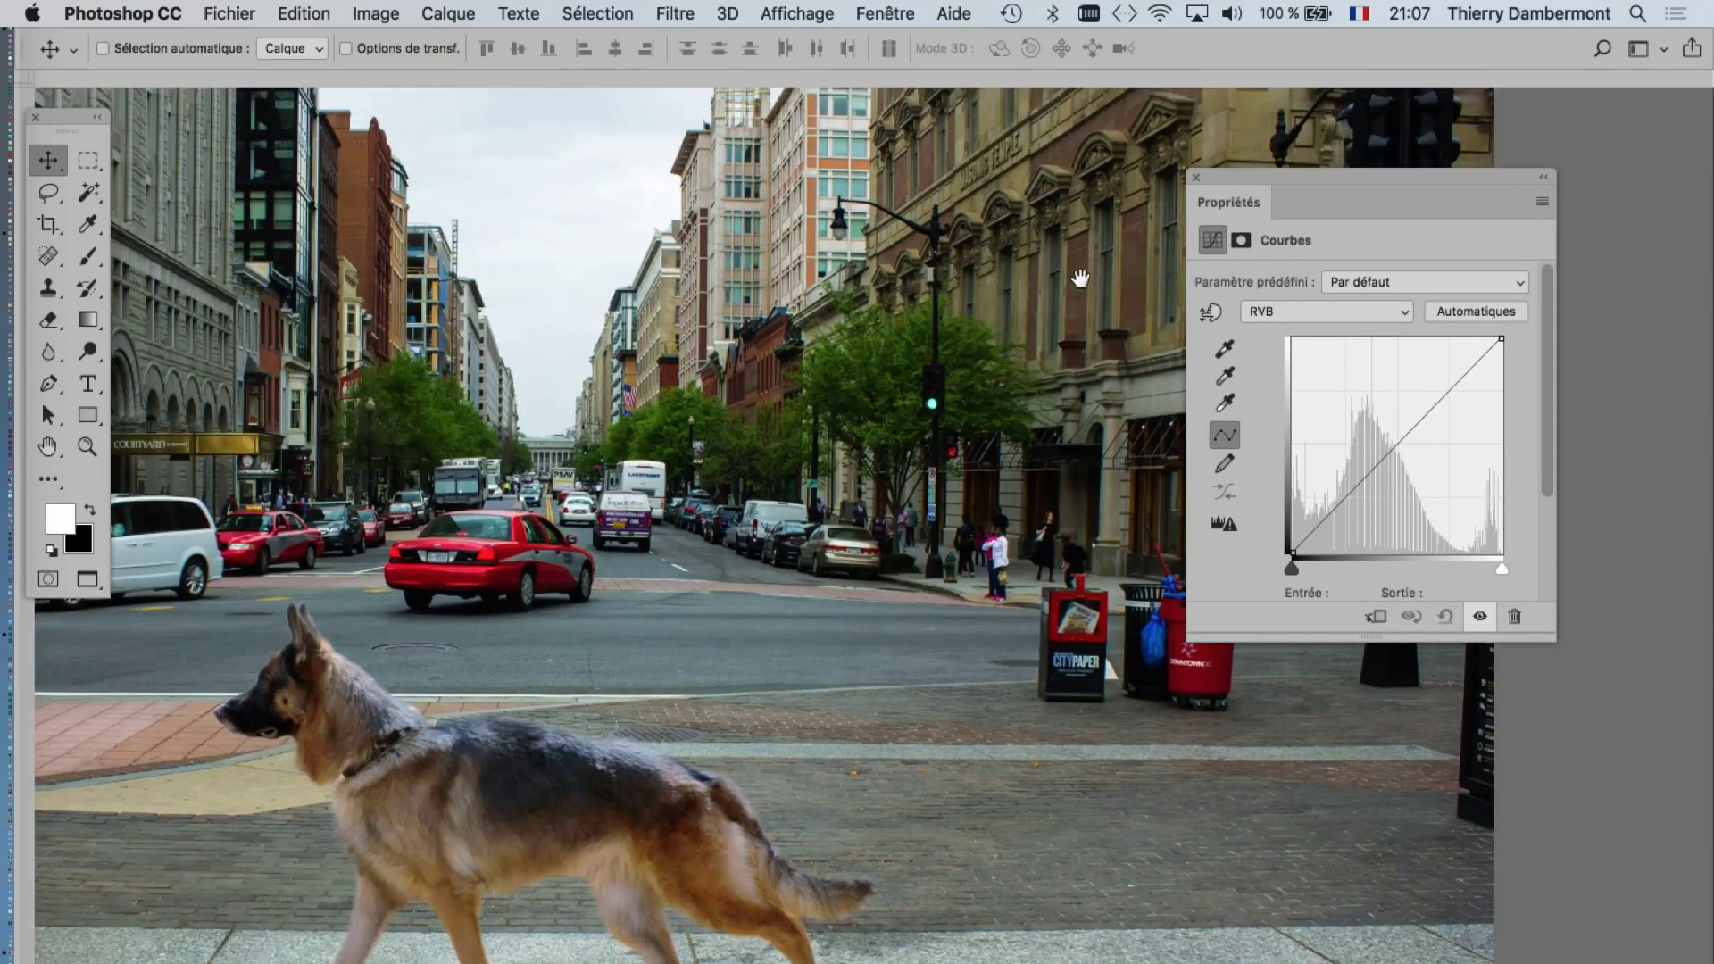
scroll(1071, 500, down, 2)
mouse_move(1375, 450)
mouse_down()
mouse_move(1396, 431)
mouse_move(1360, 475)
mouse_move(1409, 415)
mouse_move(1355, 470)
mouse_up()
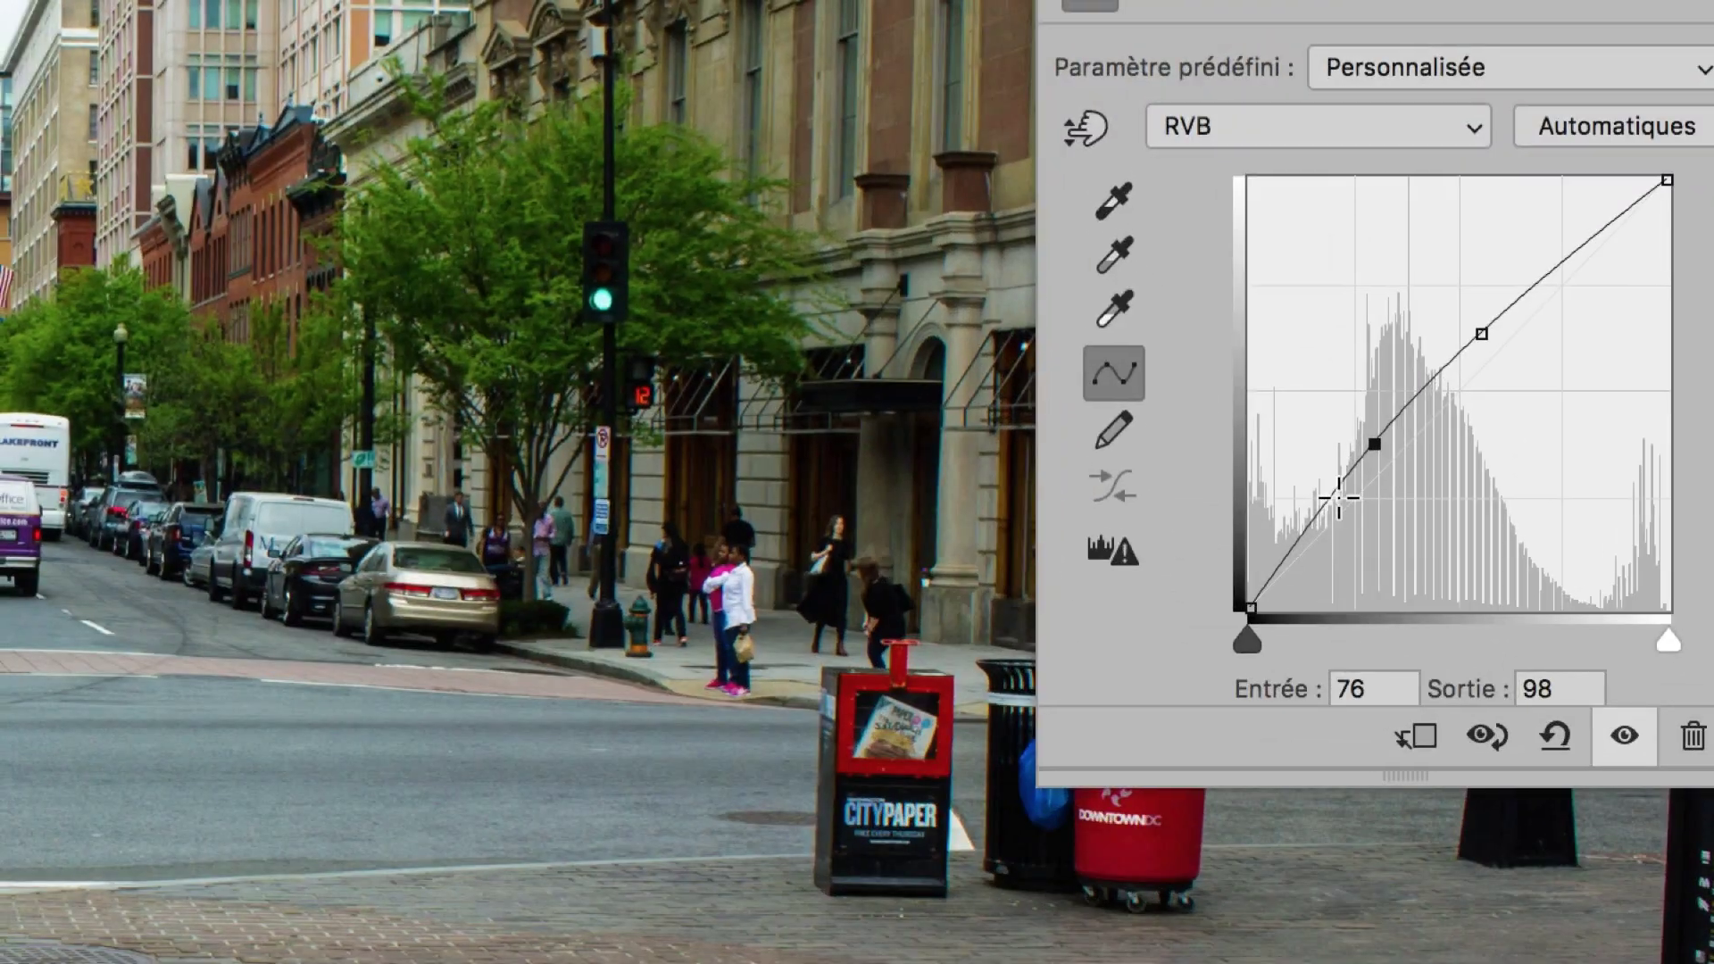
- Add shadow and highlight points to Courbes 4, tame the highlights and slightly lower the midtones
click(1324, 511)
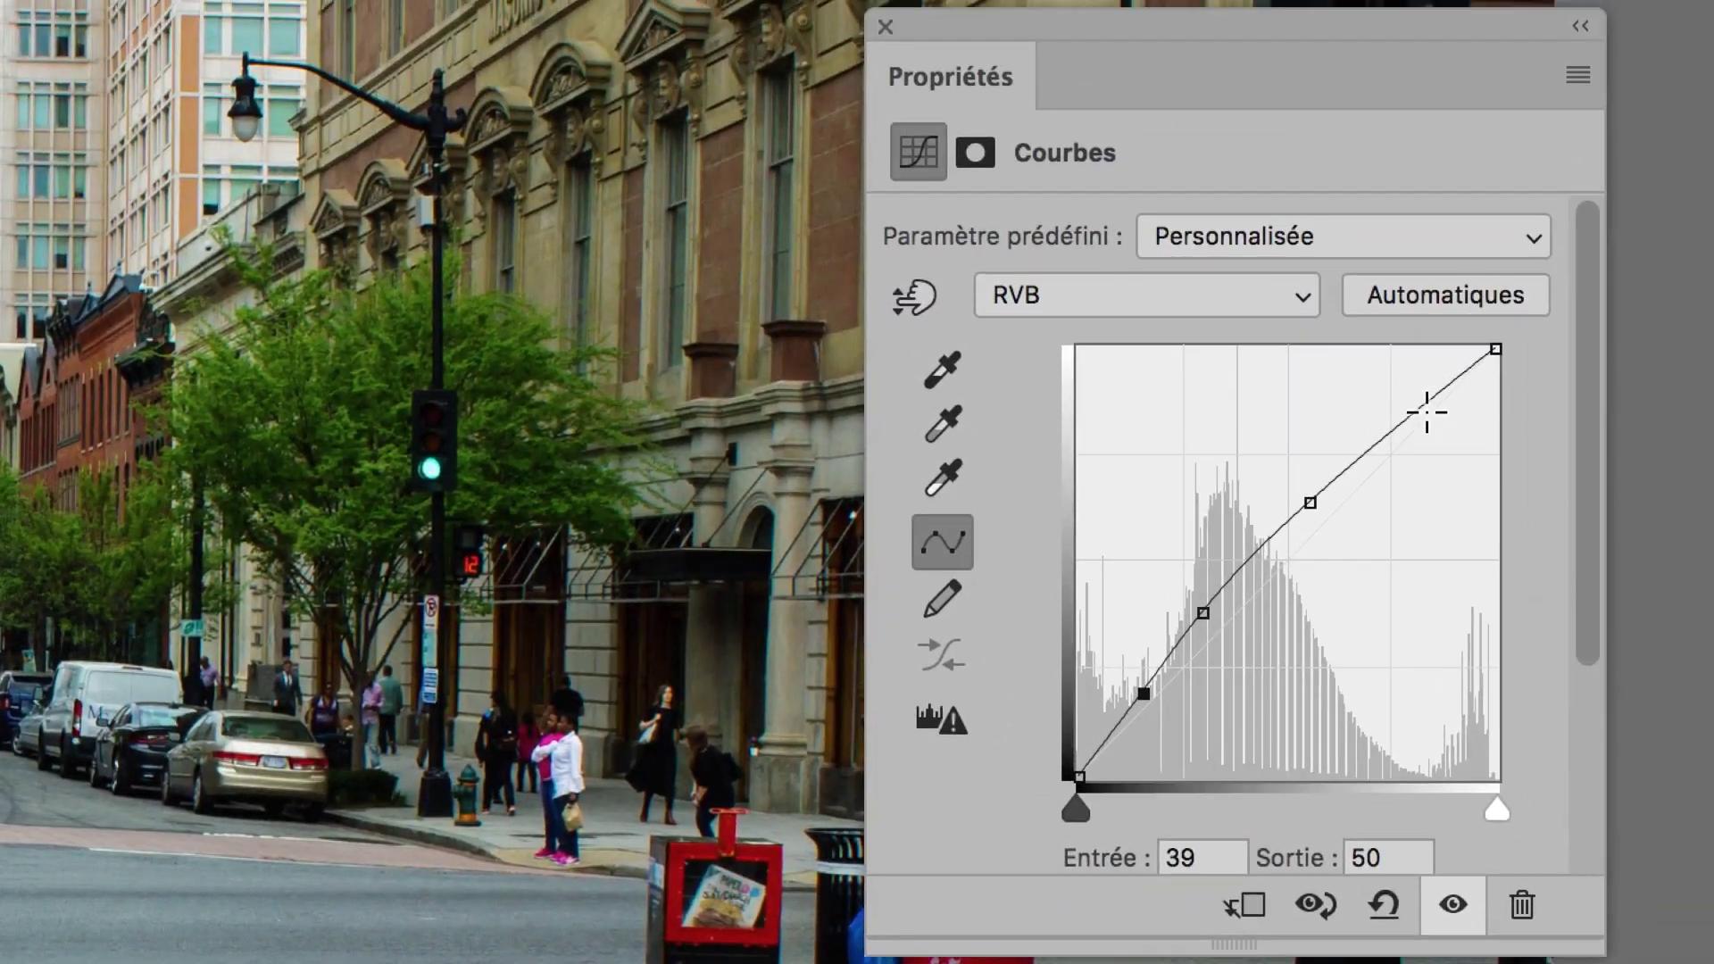
click(1425, 407)
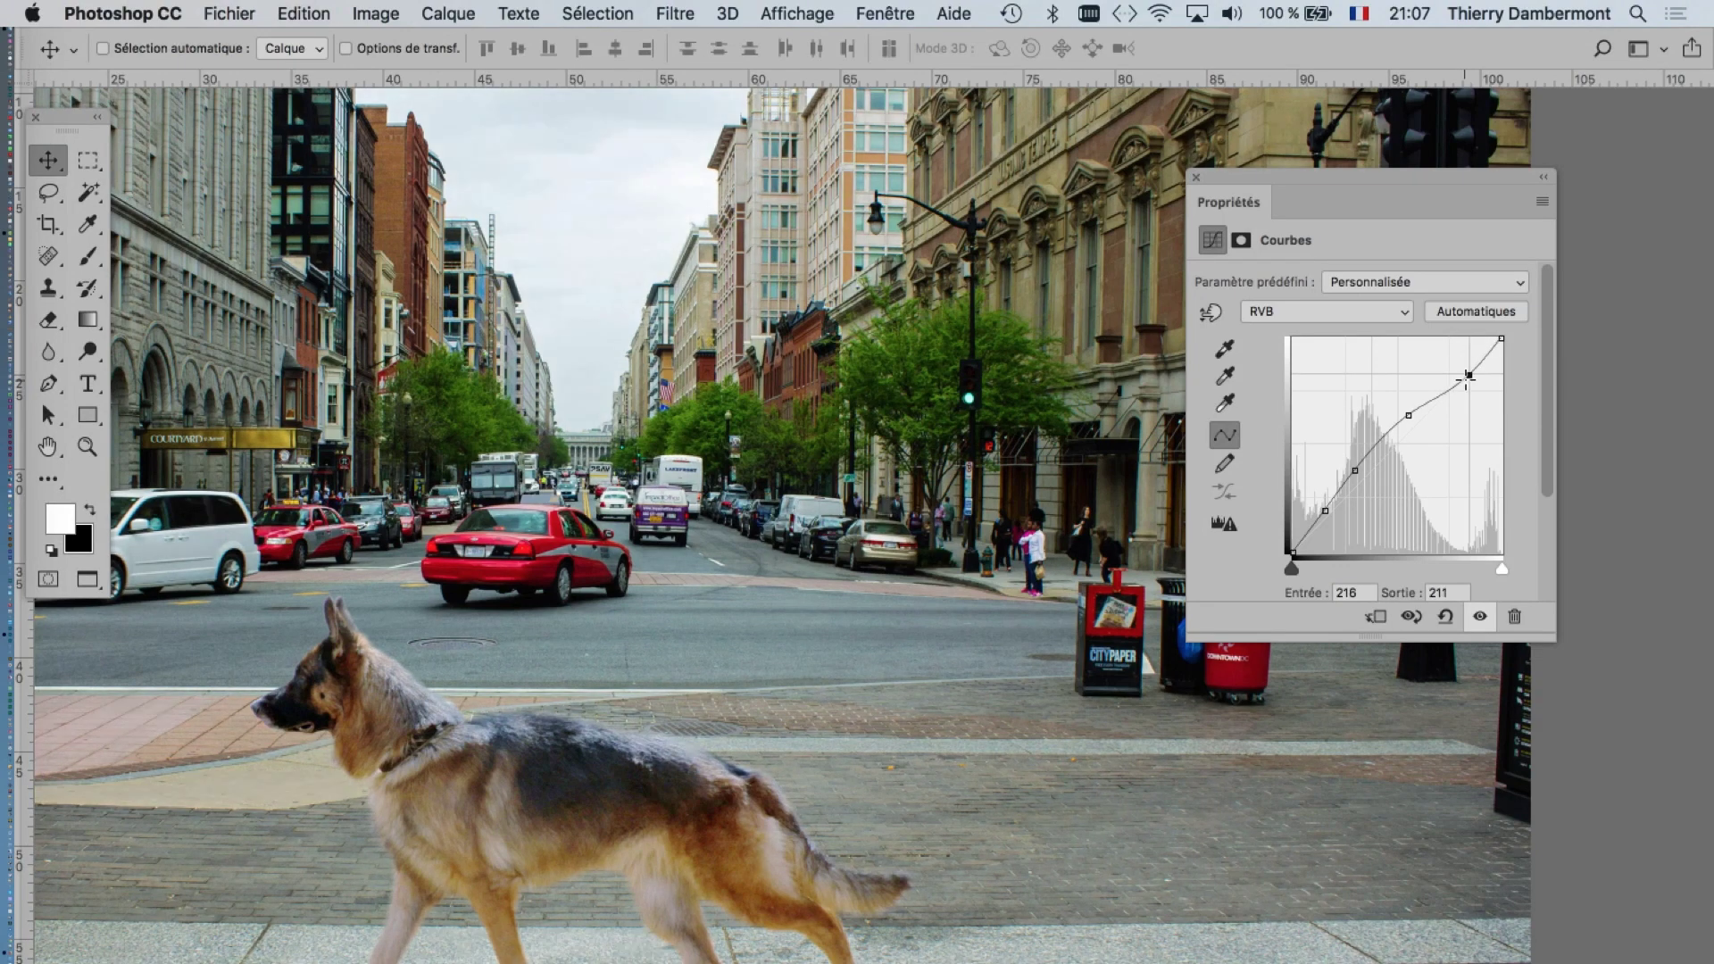
drag(1467, 364, 1466, 359)
scroll(632, 189, up, 3)
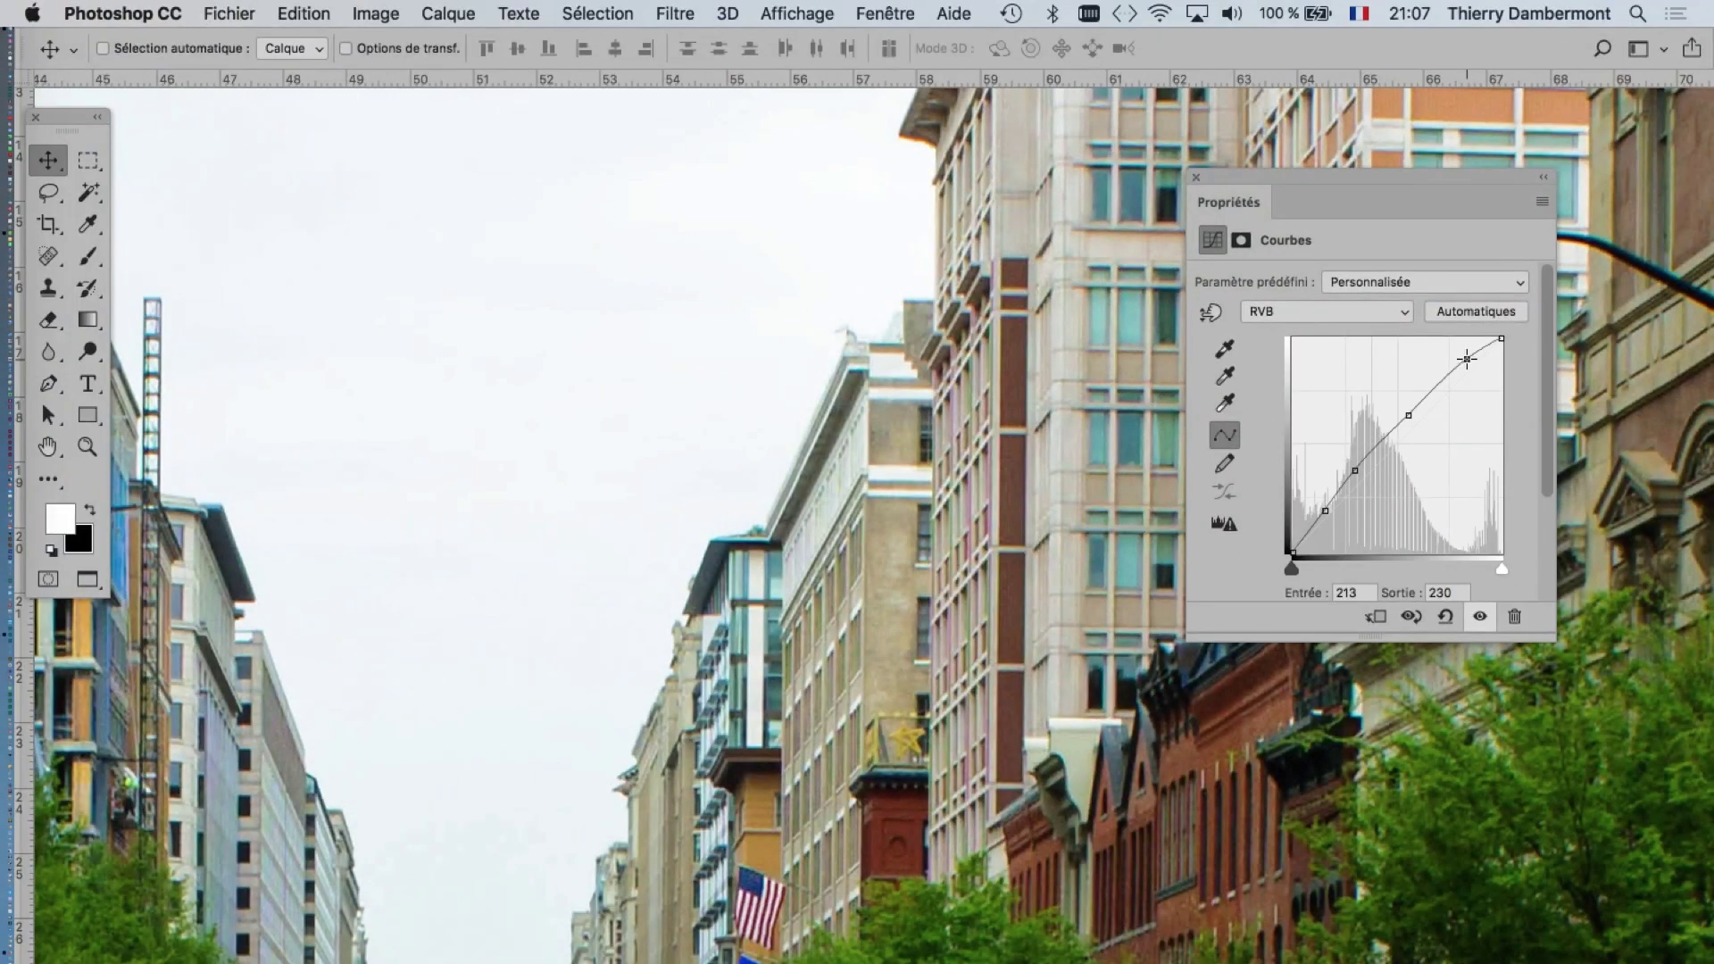
drag(1468, 359, 1475, 391)
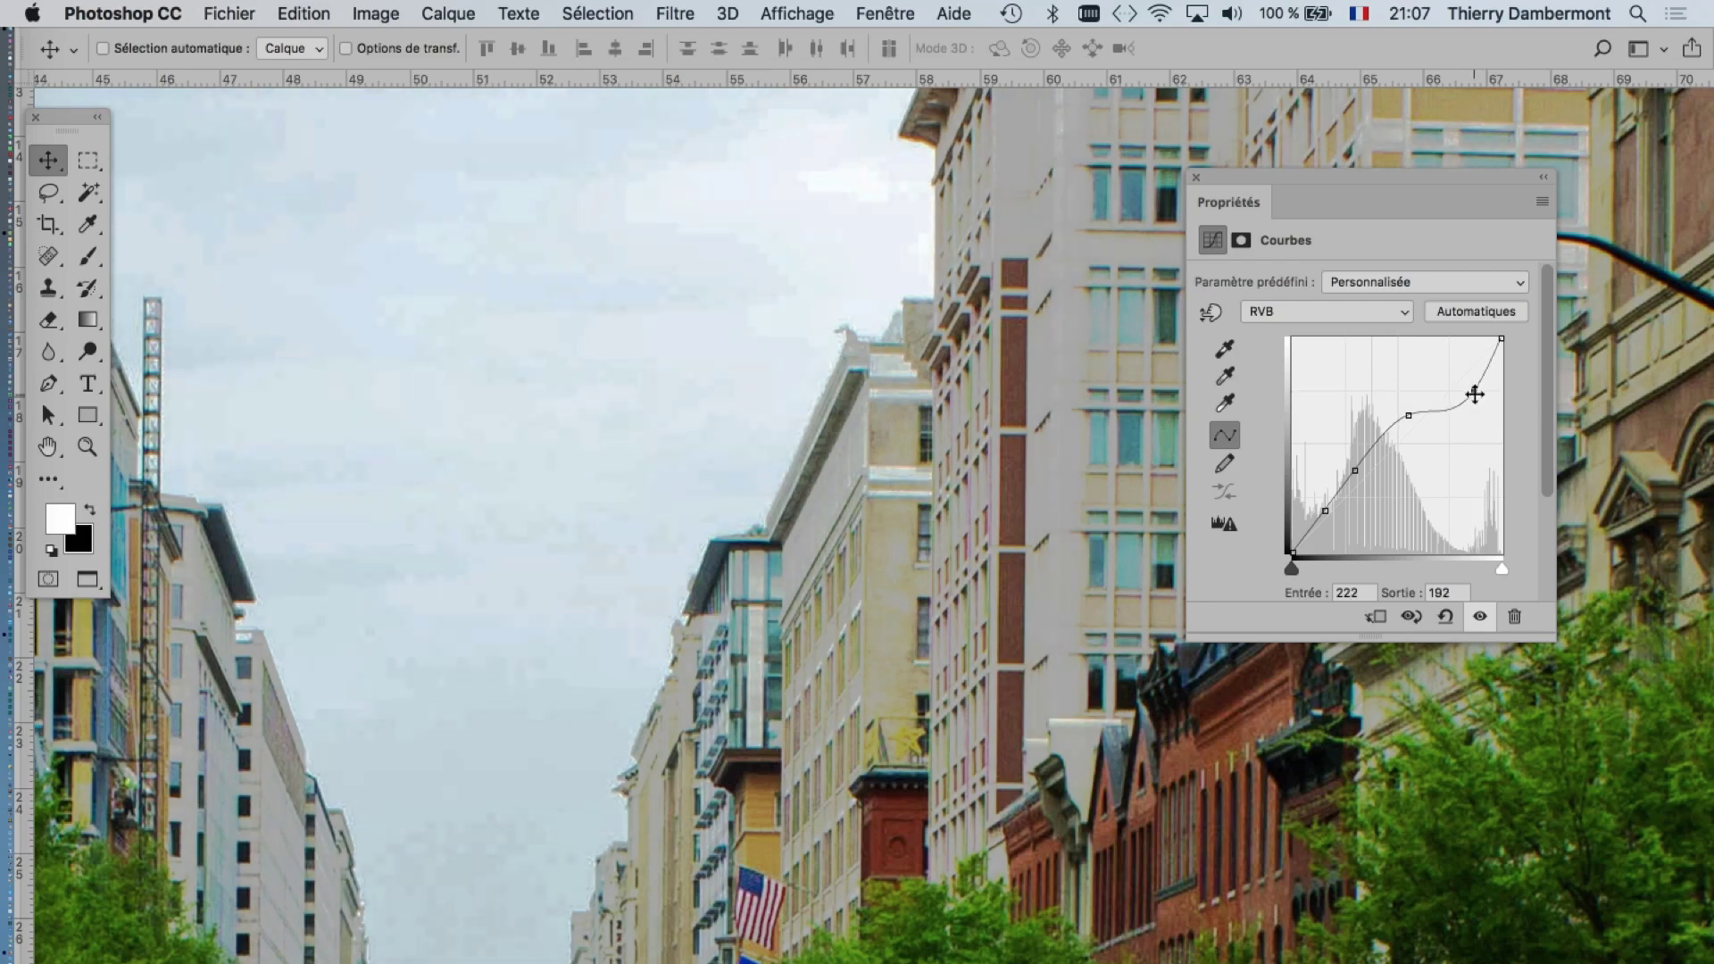
drag(1473, 390, 1415, 425)
click(1409, 415)
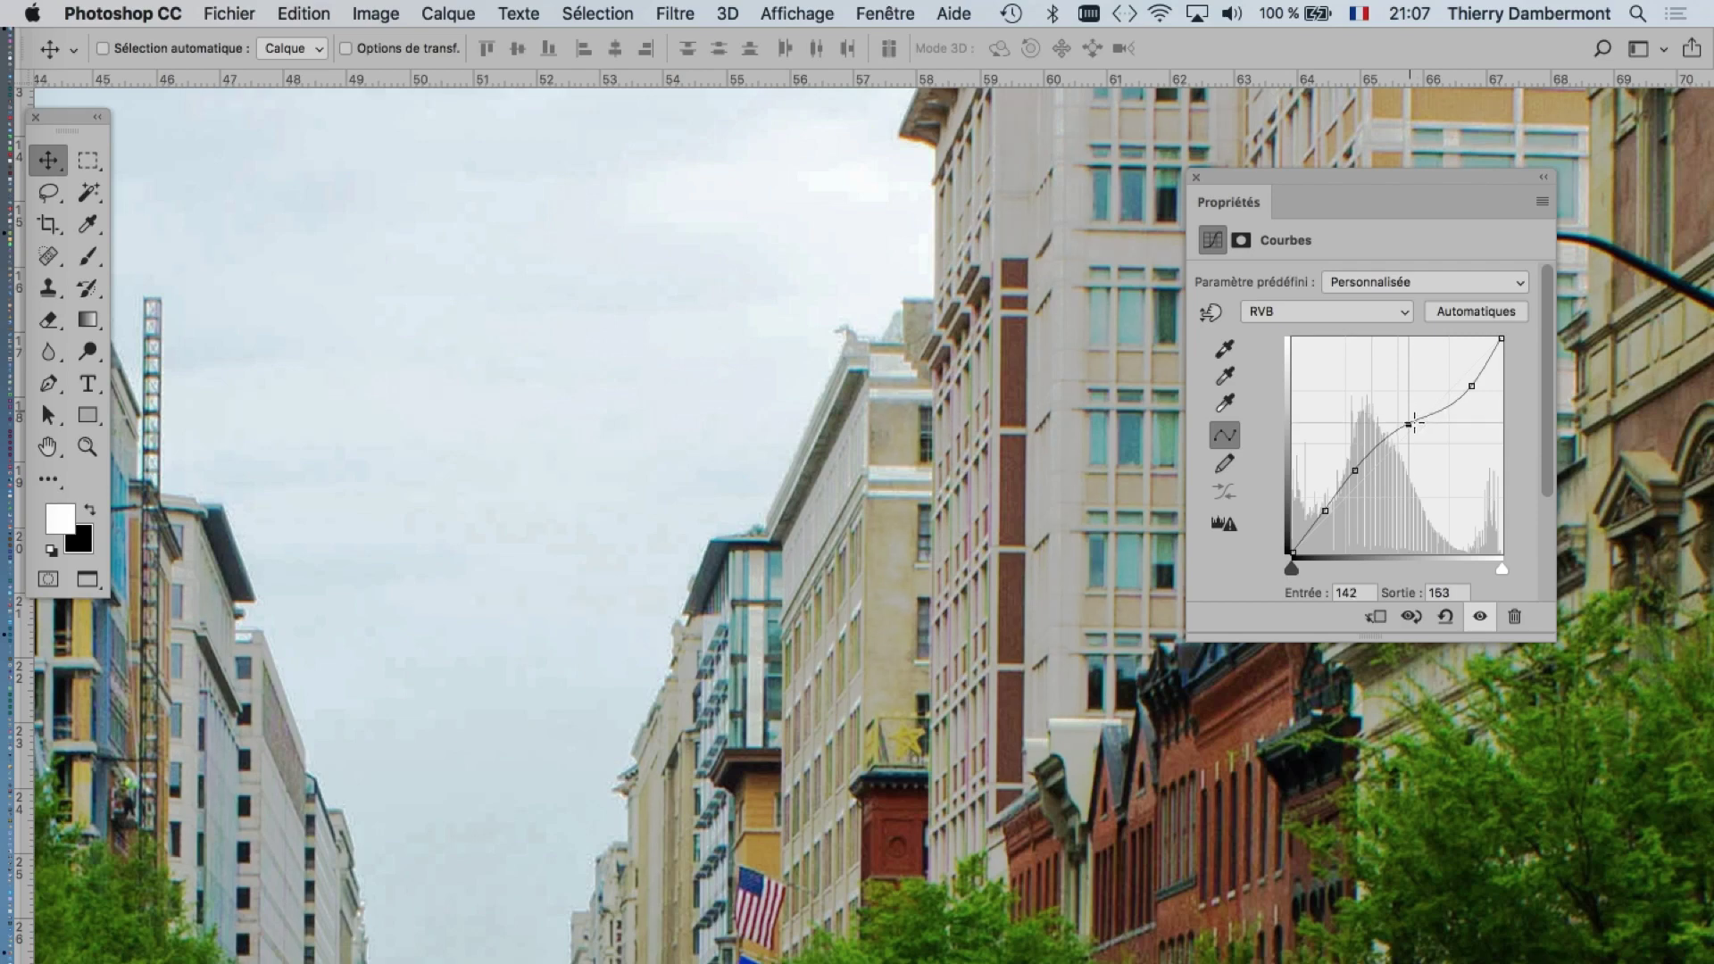
drag(1355, 470, 1364, 475)
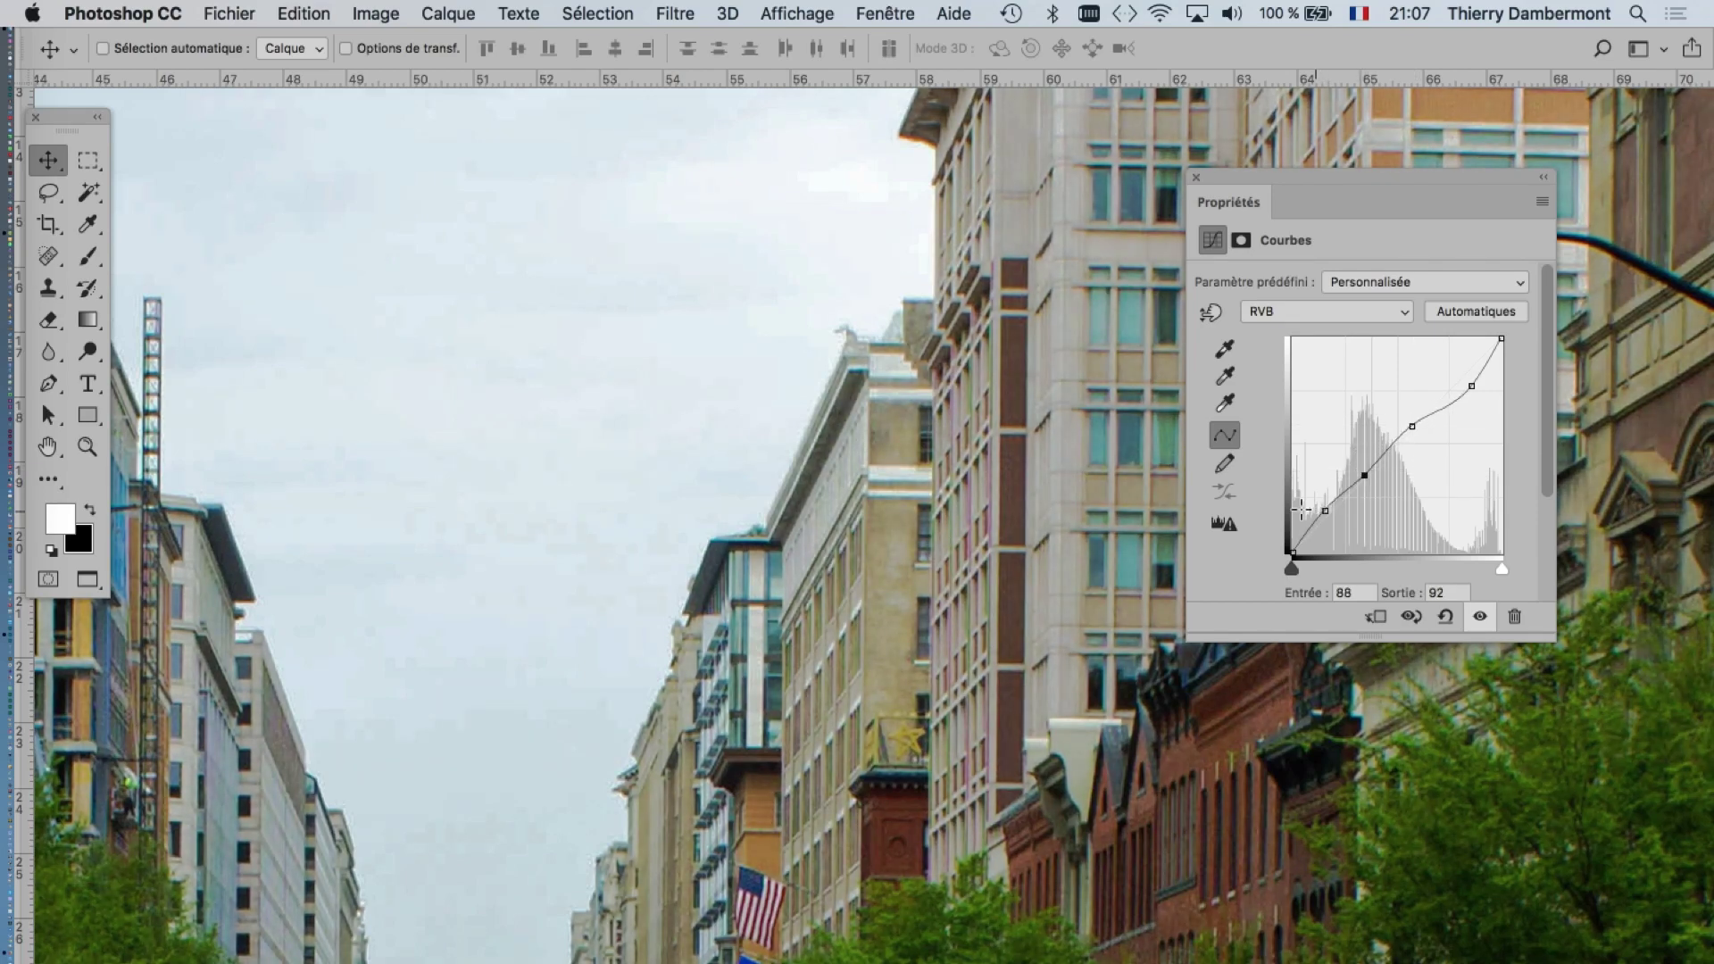
- Zoom in on the street trucks, add a shadow point to shape dark tones, then zoom back out
drag(833, 716, 1023, 391)
key(super+r)
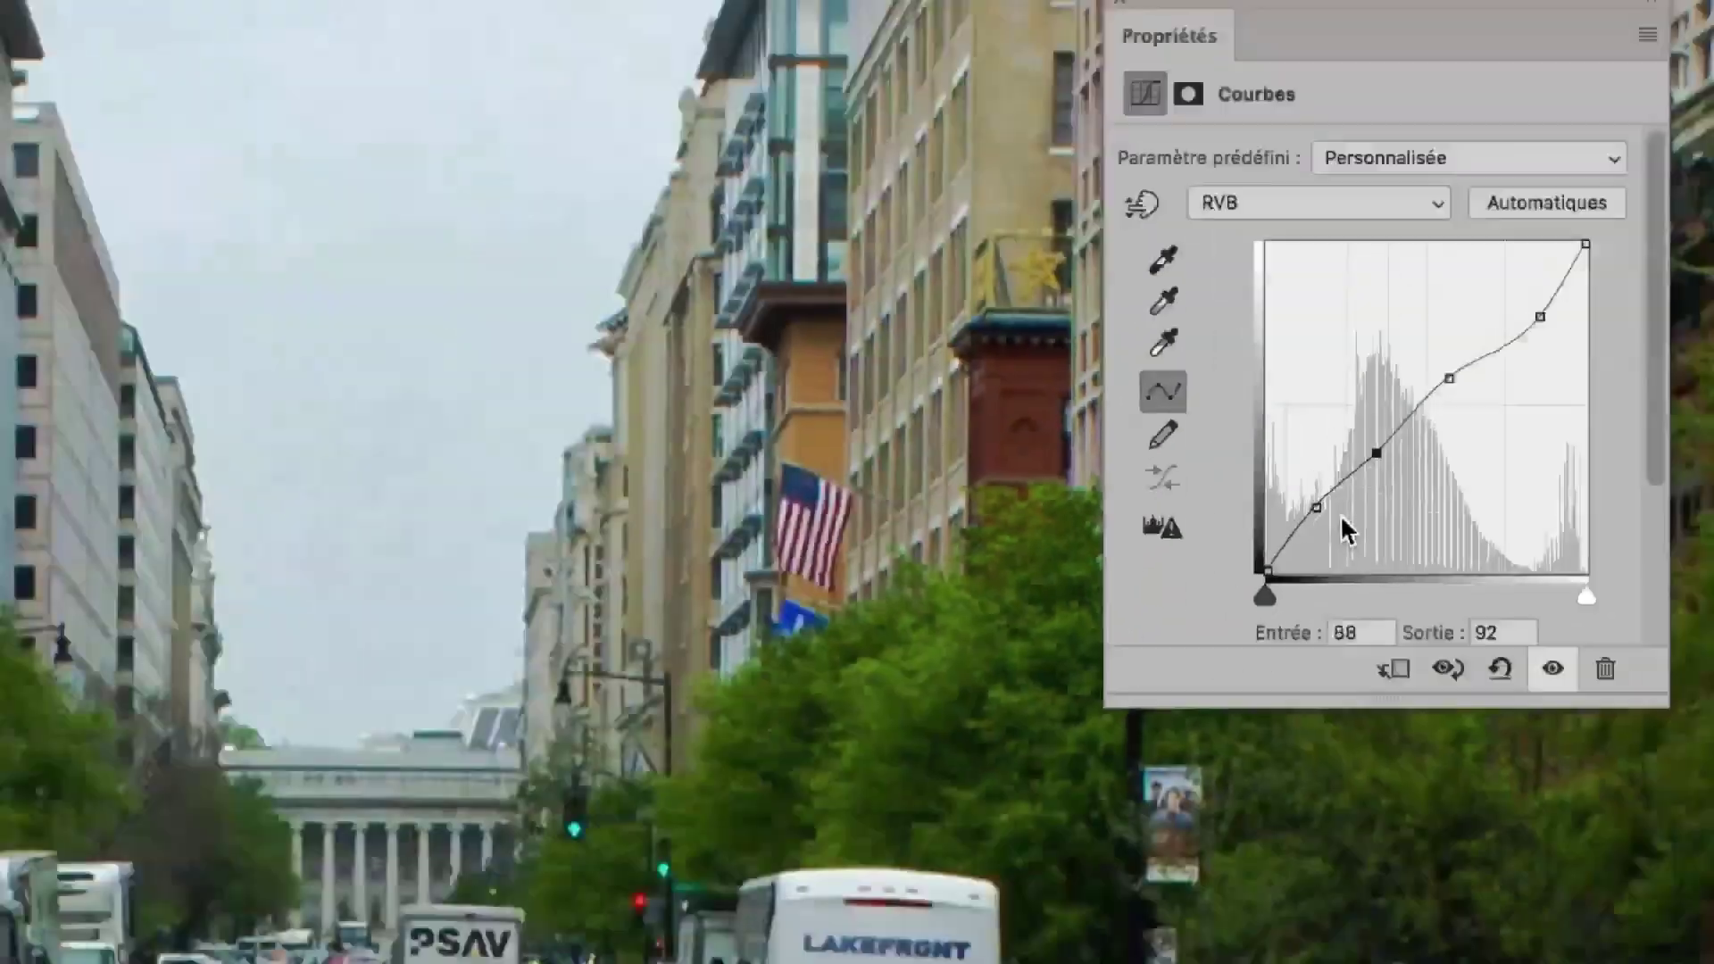
key(super+plus)
drag(625, 755, 968, 554)
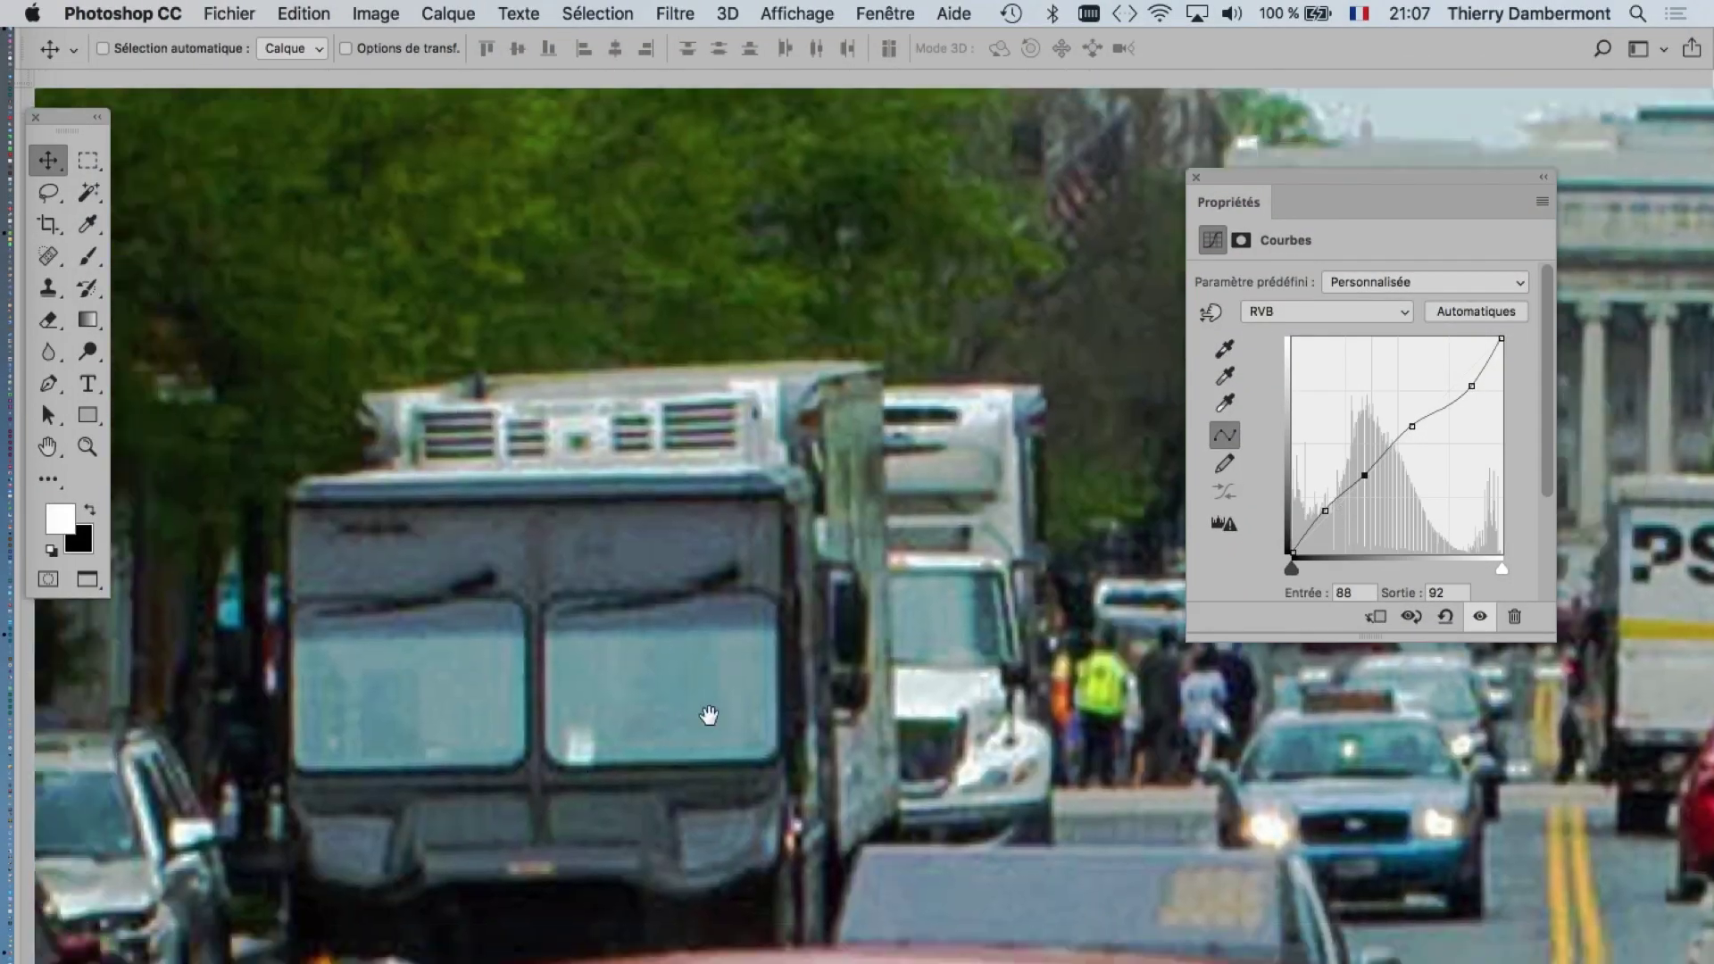
drag(1323, 507, 1363, 481)
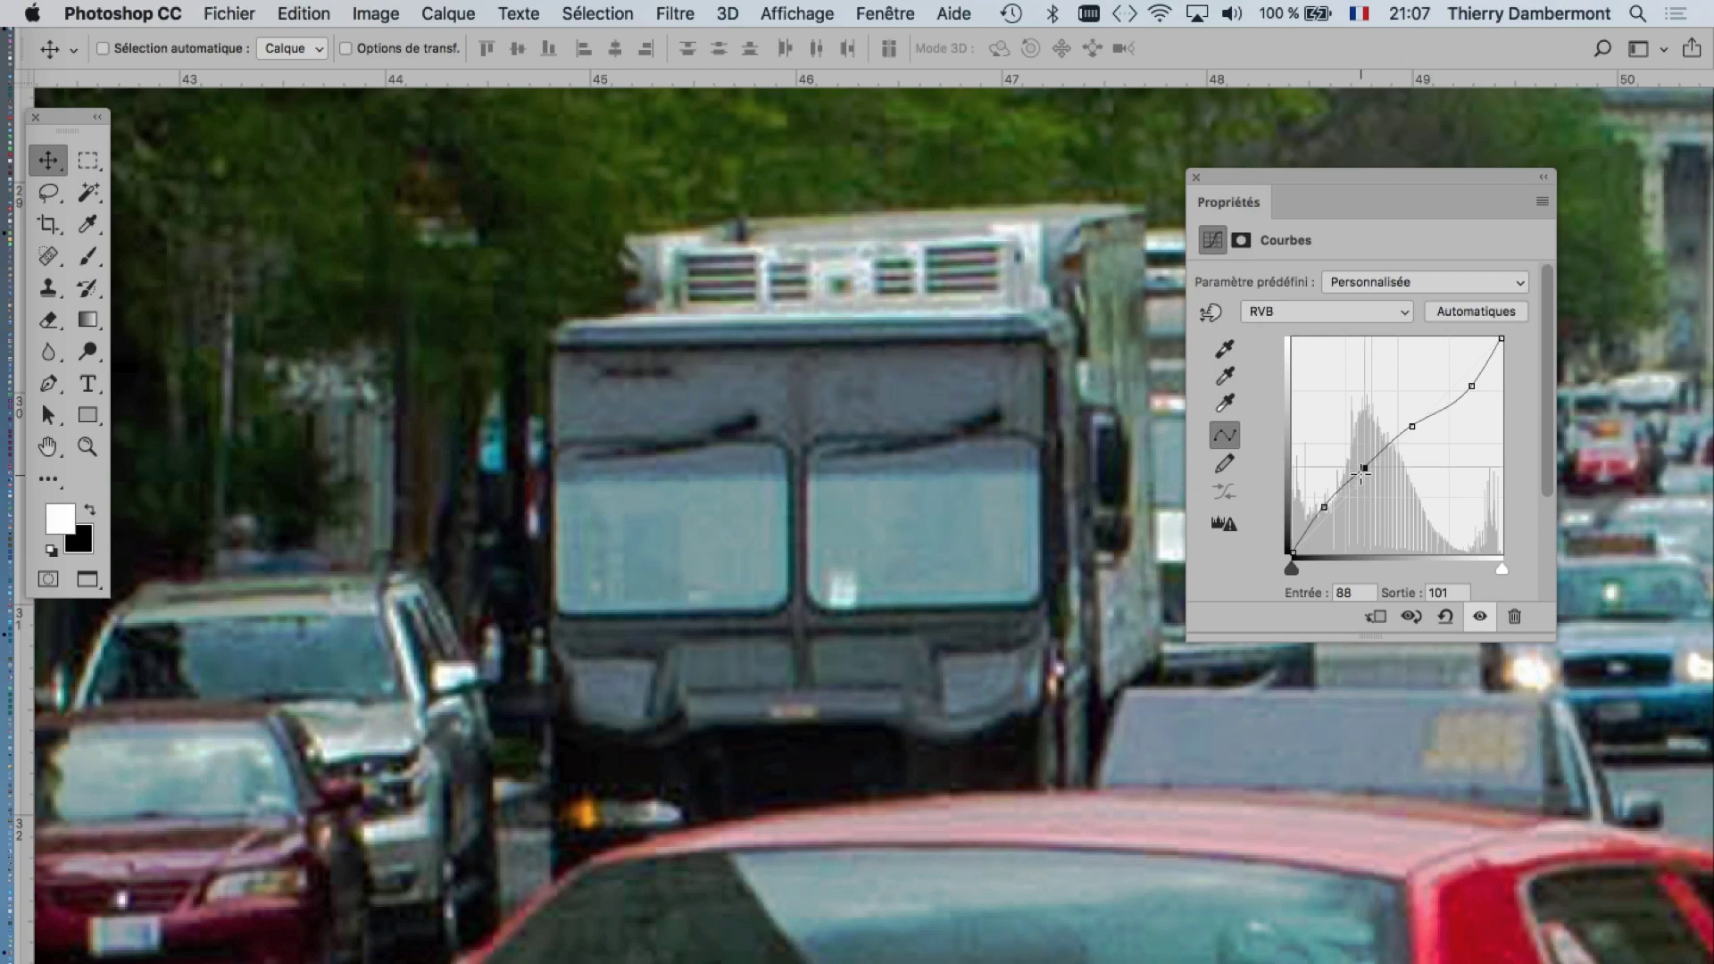
key(ctrl+minus)
key(ctrl+minus)
key(ctrl+minus)
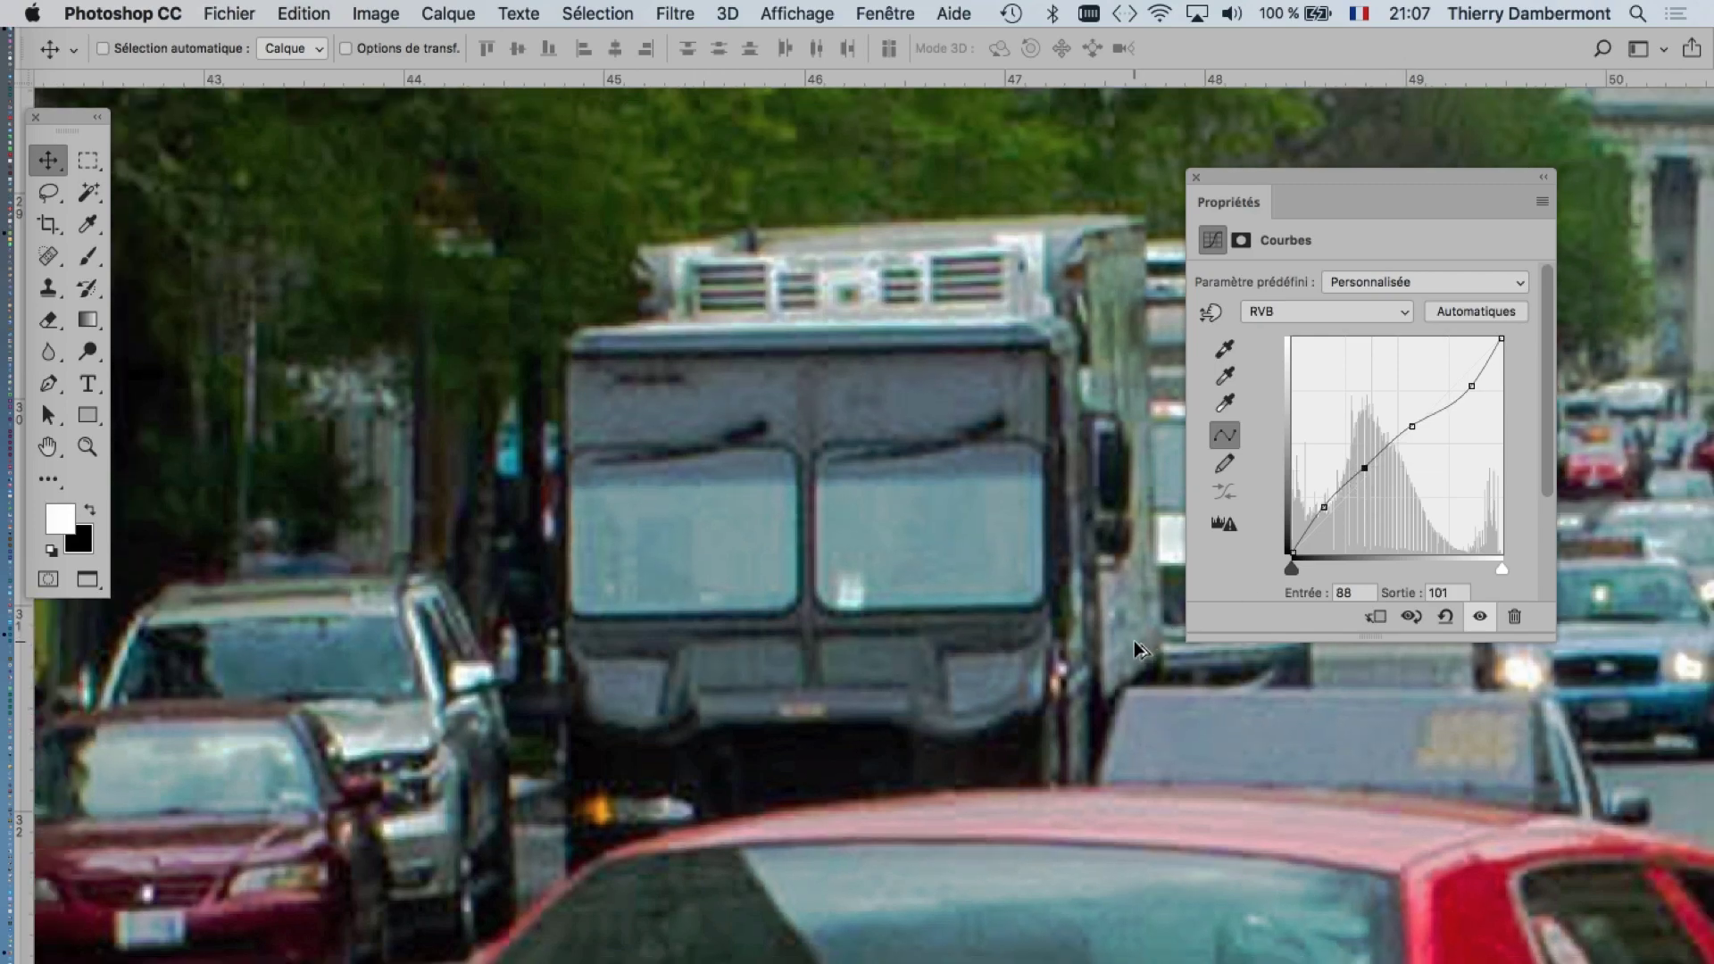
key(ctrl+minus)
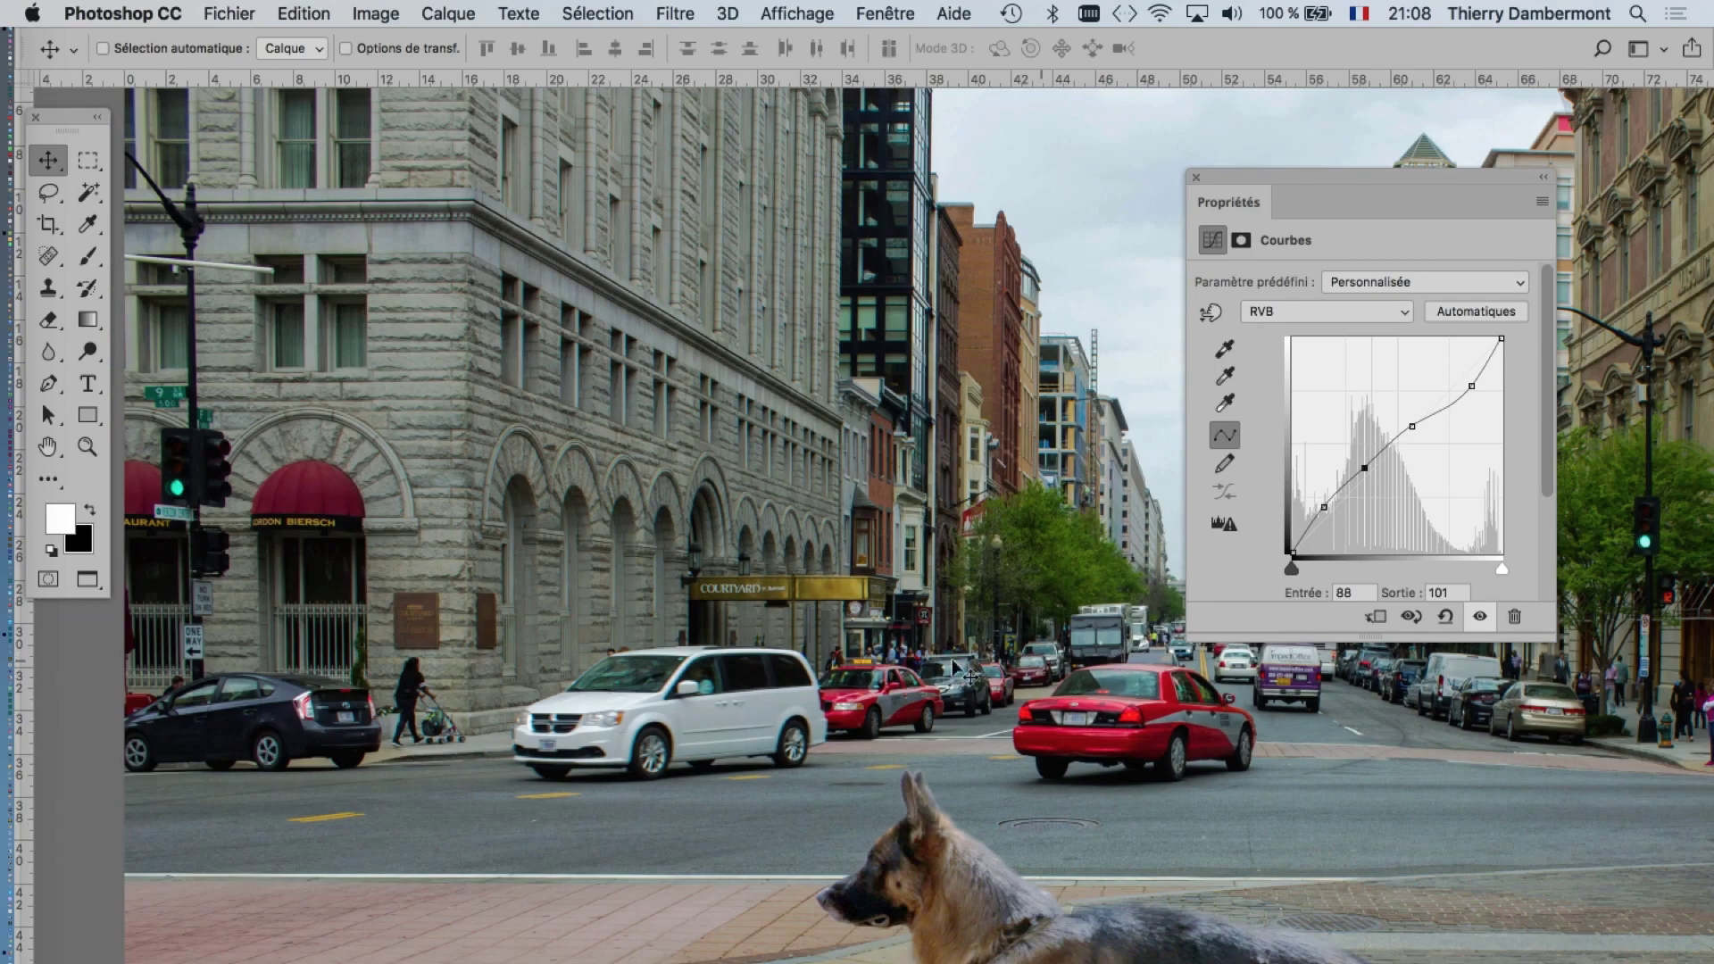
key(ctrl+minus)
- Raise a new highlight point to 204 in, 211 out, and bring the Layers panel over the canvas
click(1419, 427)
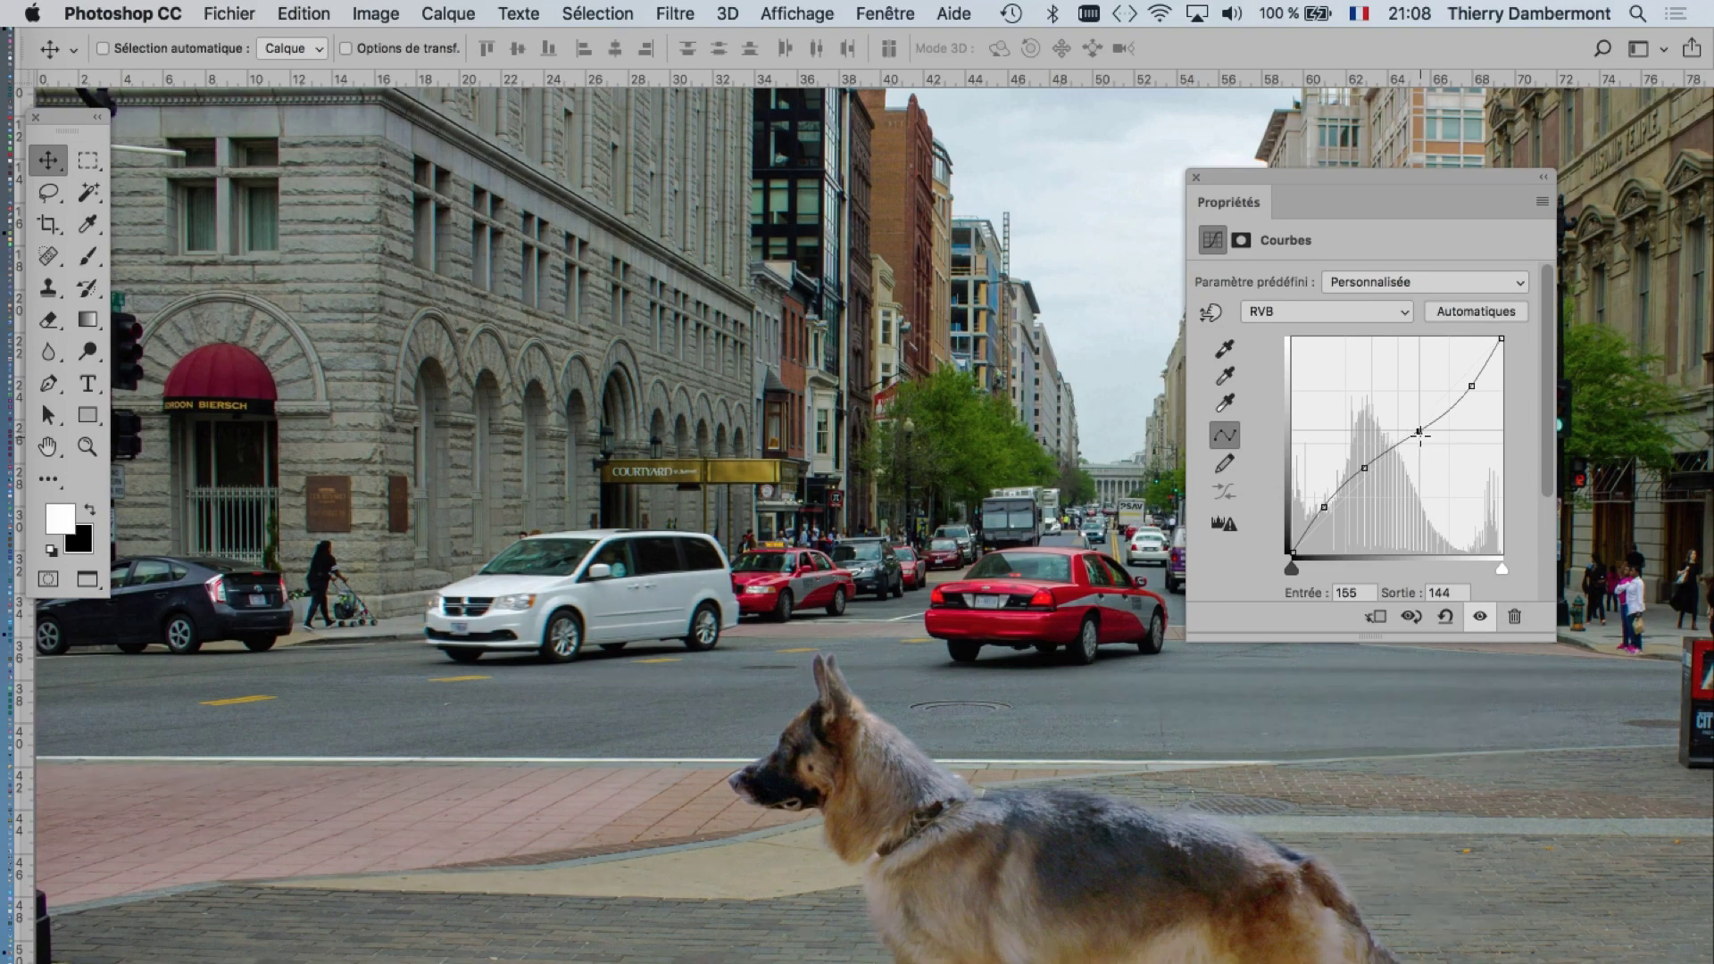
drag(1471, 386, 1462, 375)
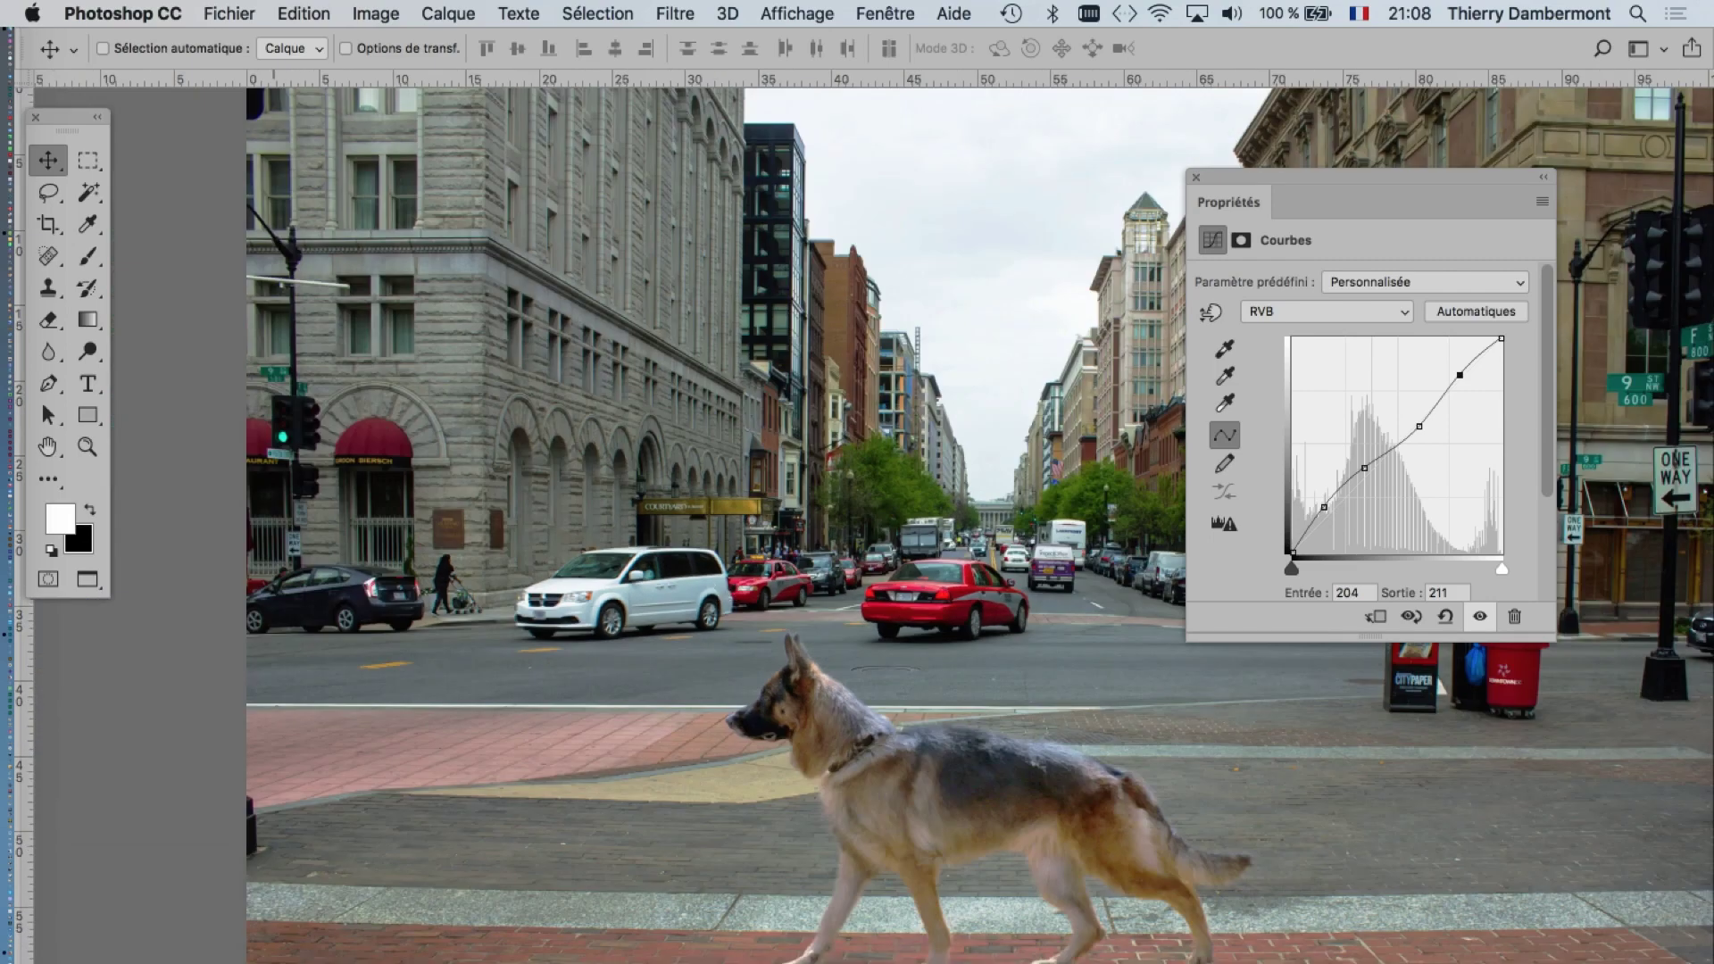
key(F7)
drag(281, 329, 281, 270)
- In the expanded dog group, lower the 'lum' curve points to 65 in, 95 out to darken the dog
click(211, 270)
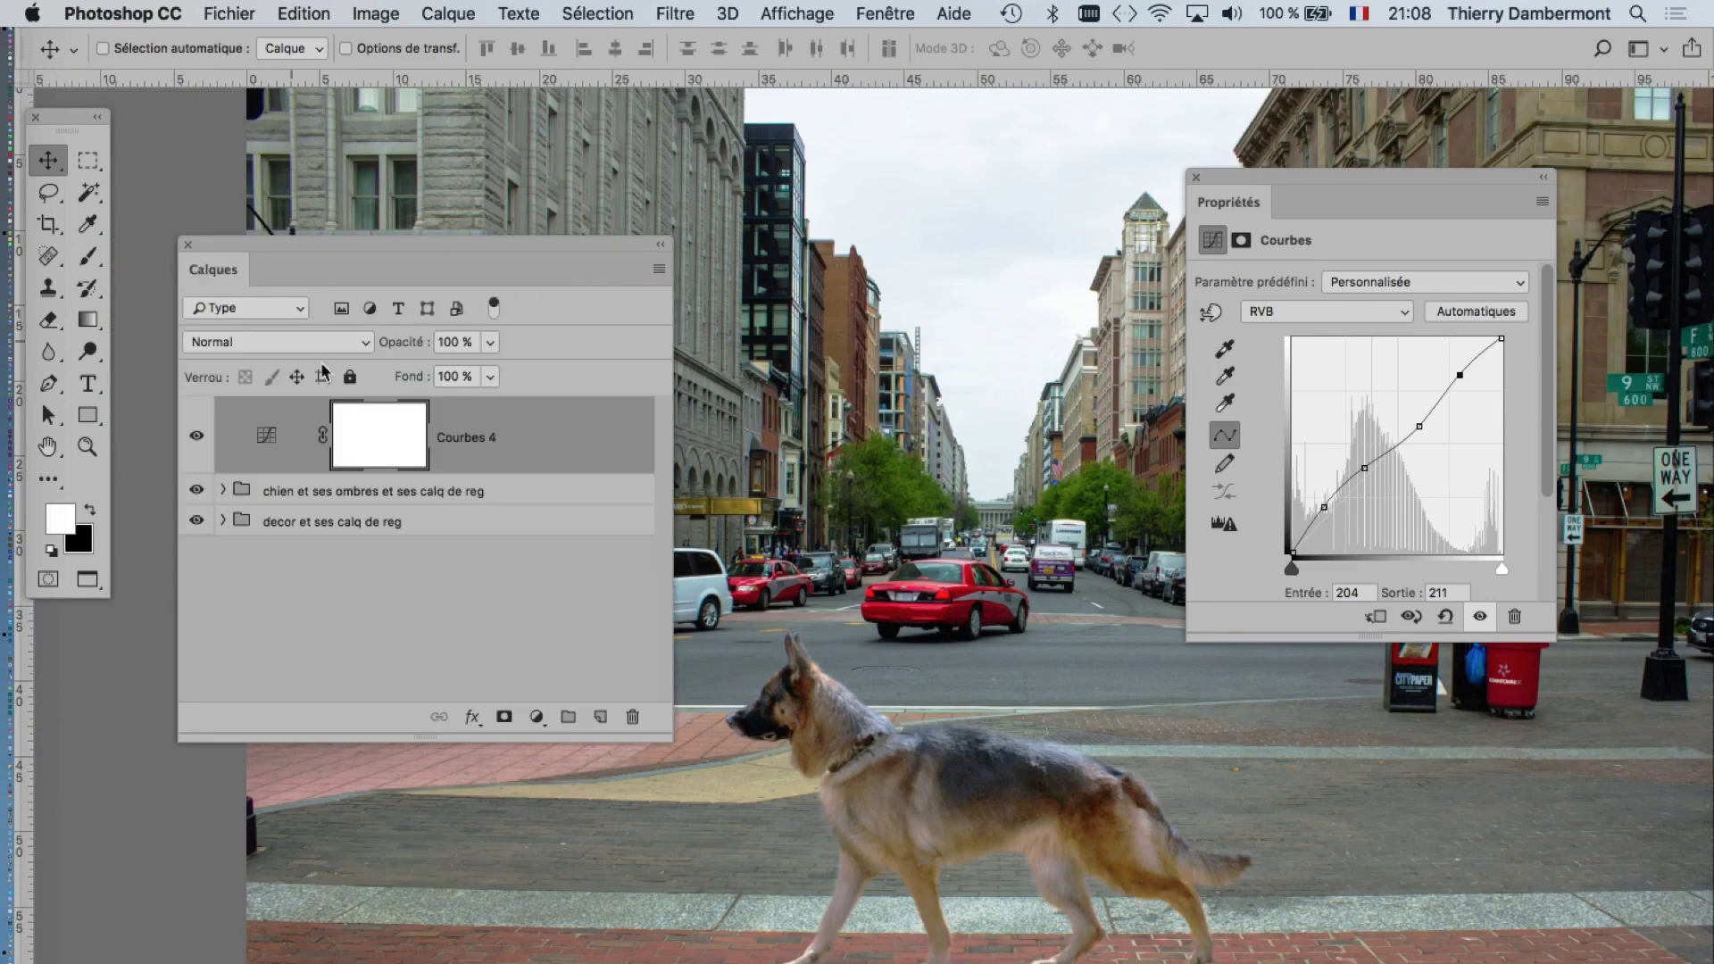
click(268, 496)
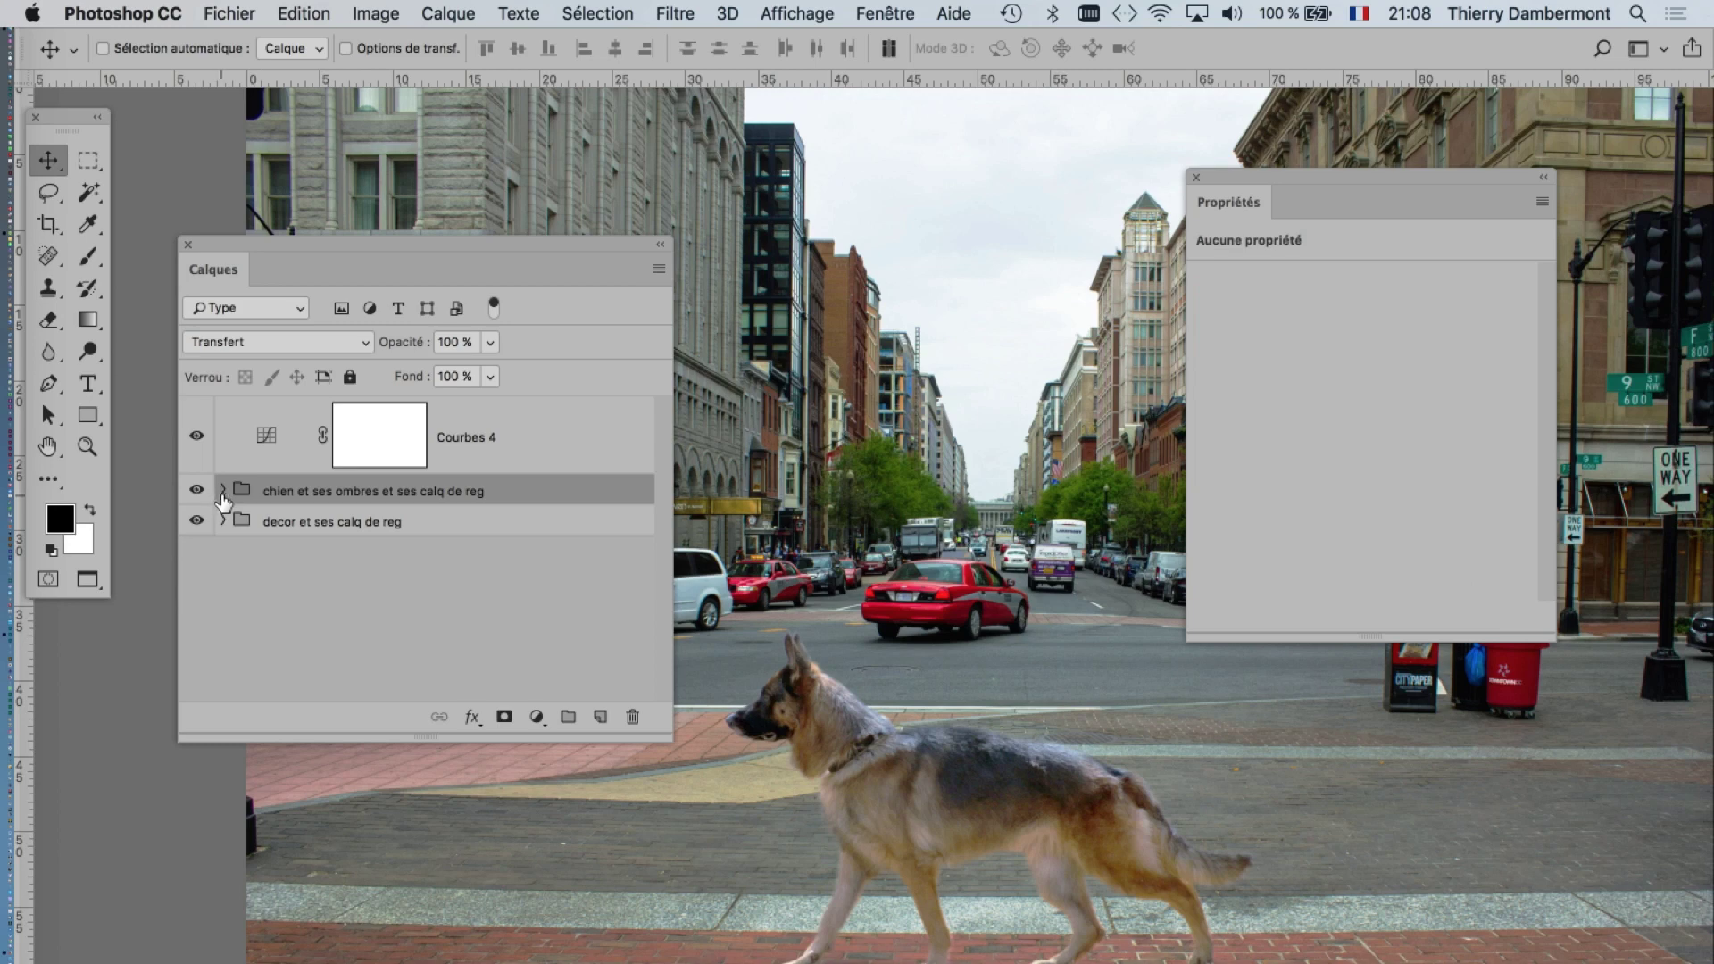
click(225, 491)
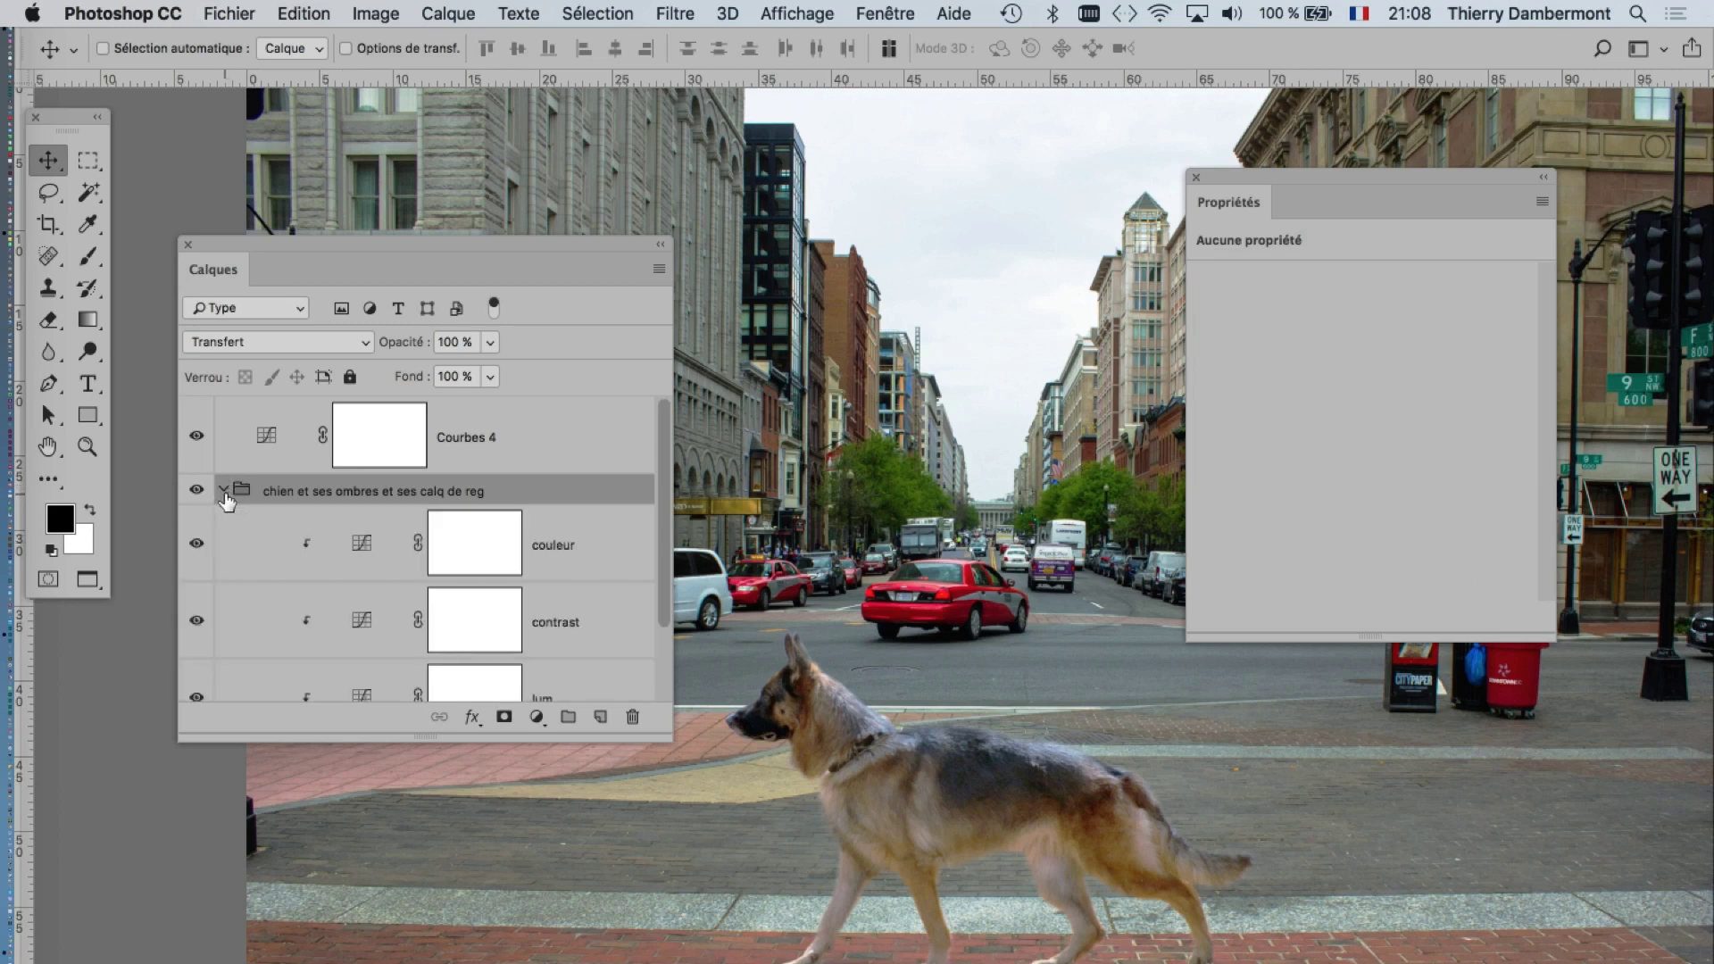
drag(668, 738, 655, 925)
click(375, 710)
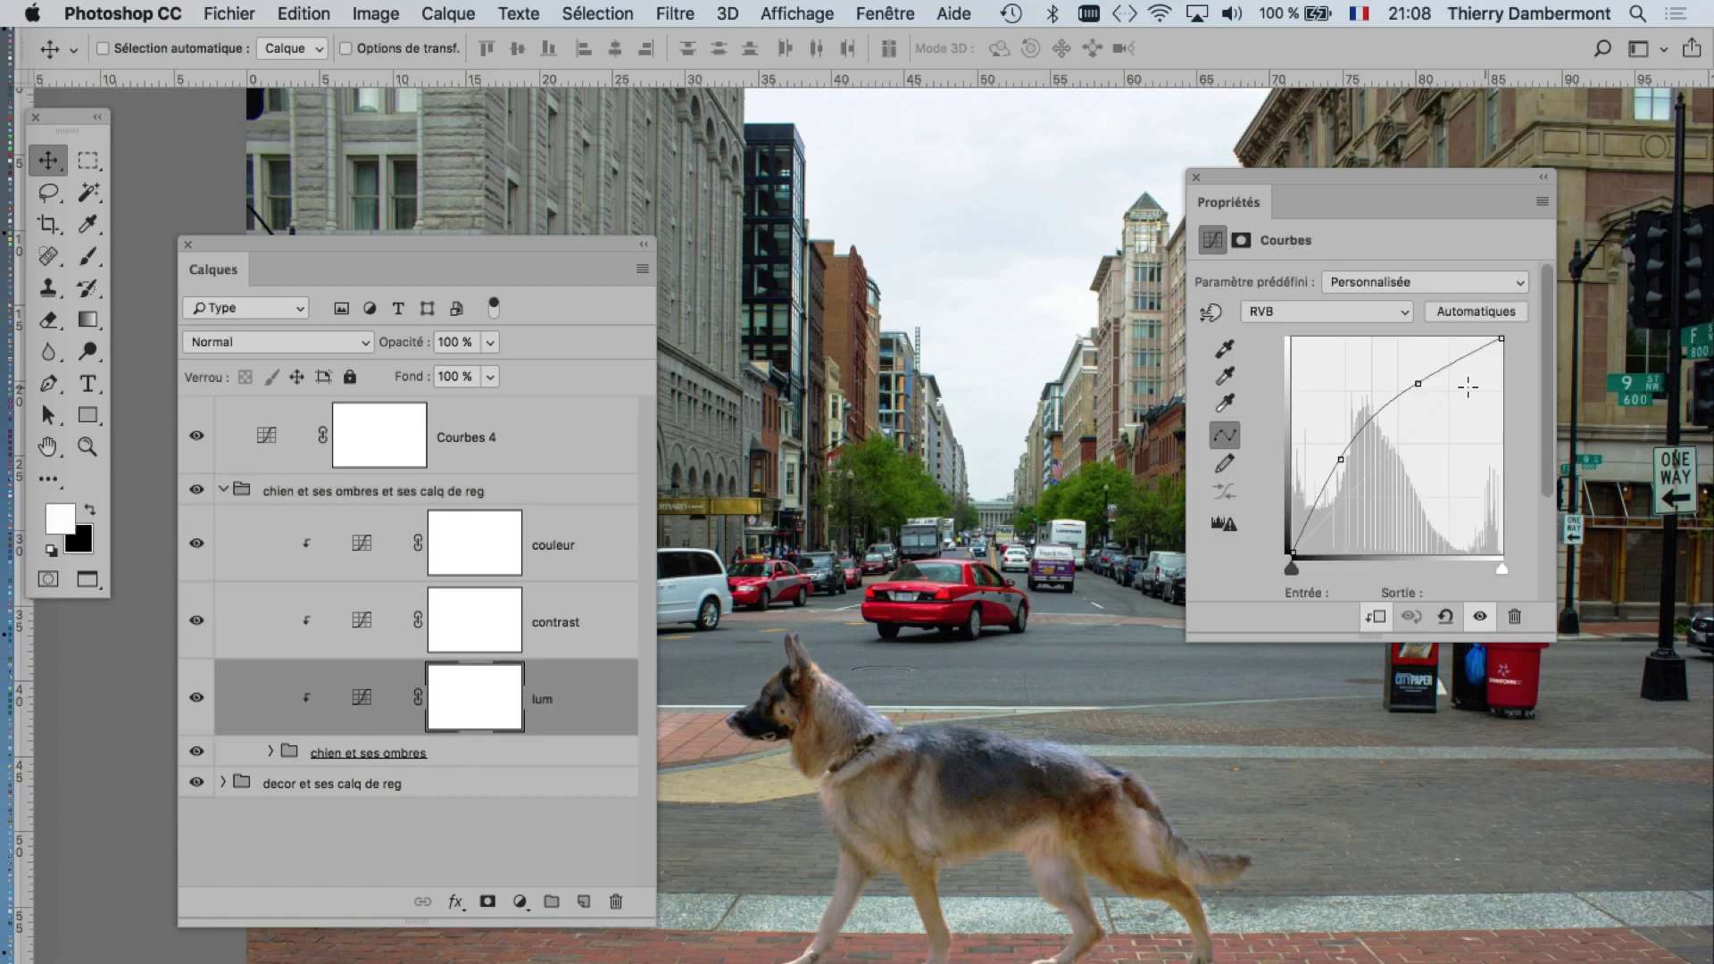
drag(1418, 384, 1416, 393)
drag(1341, 459, 1347, 473)
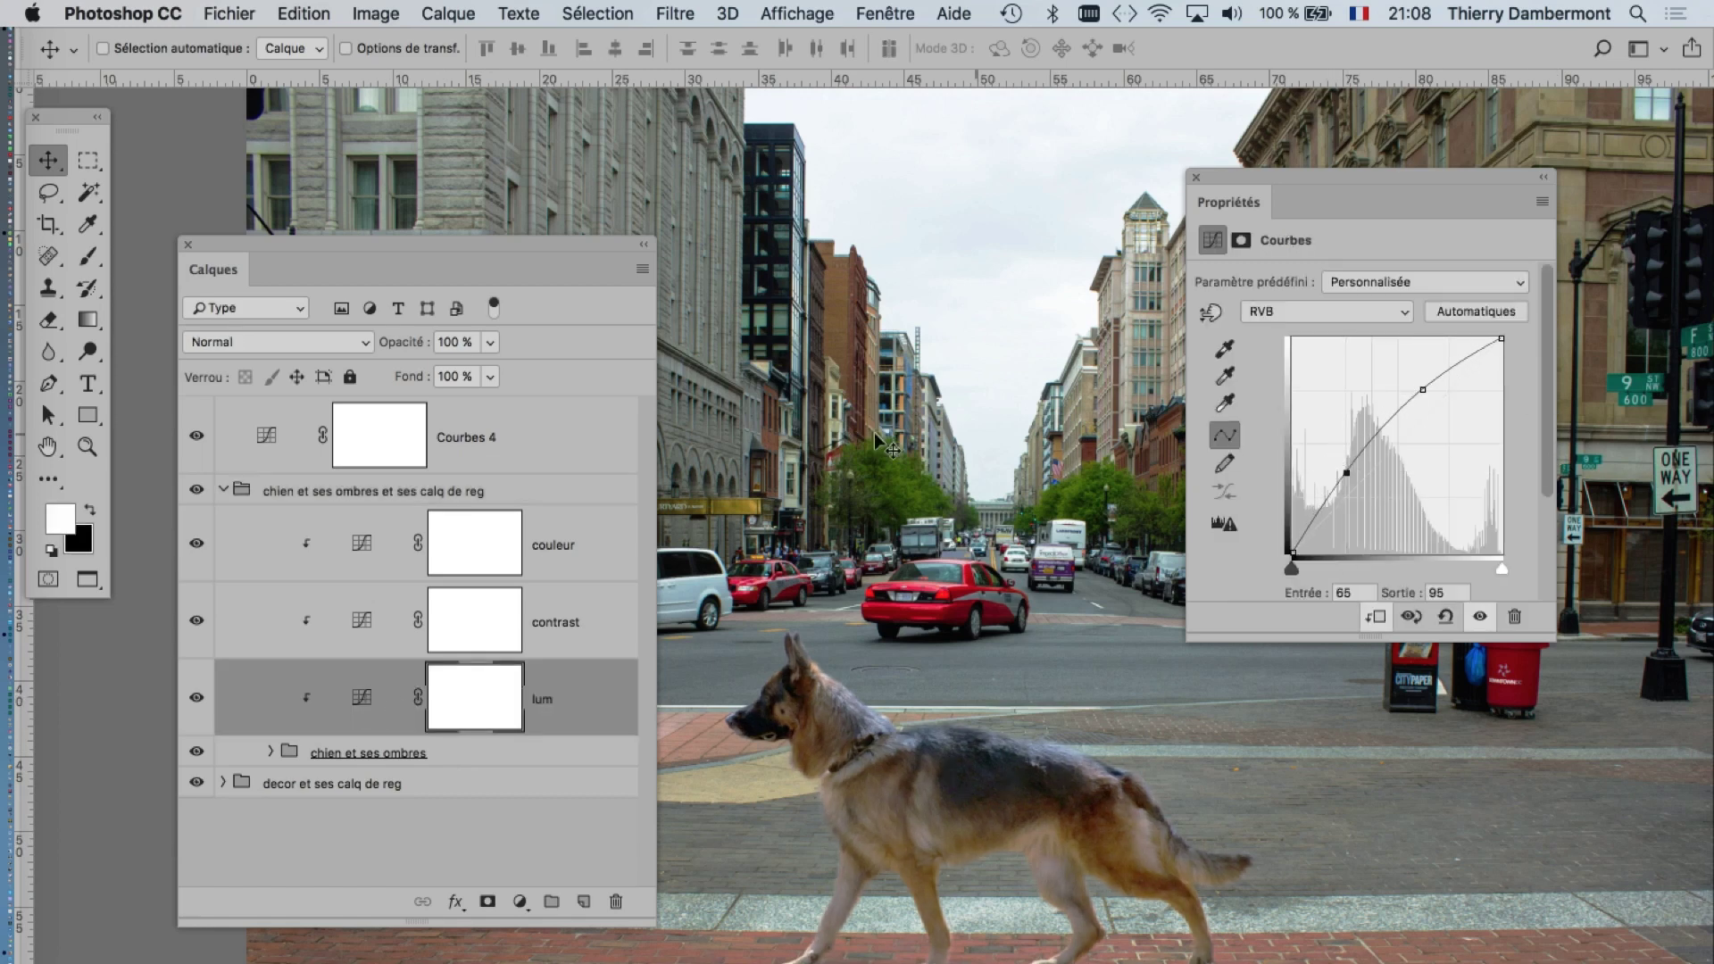
- Collapse the dog group and add a new Curves layer, Courbes 5, above Courbes 4
click(224, 491)
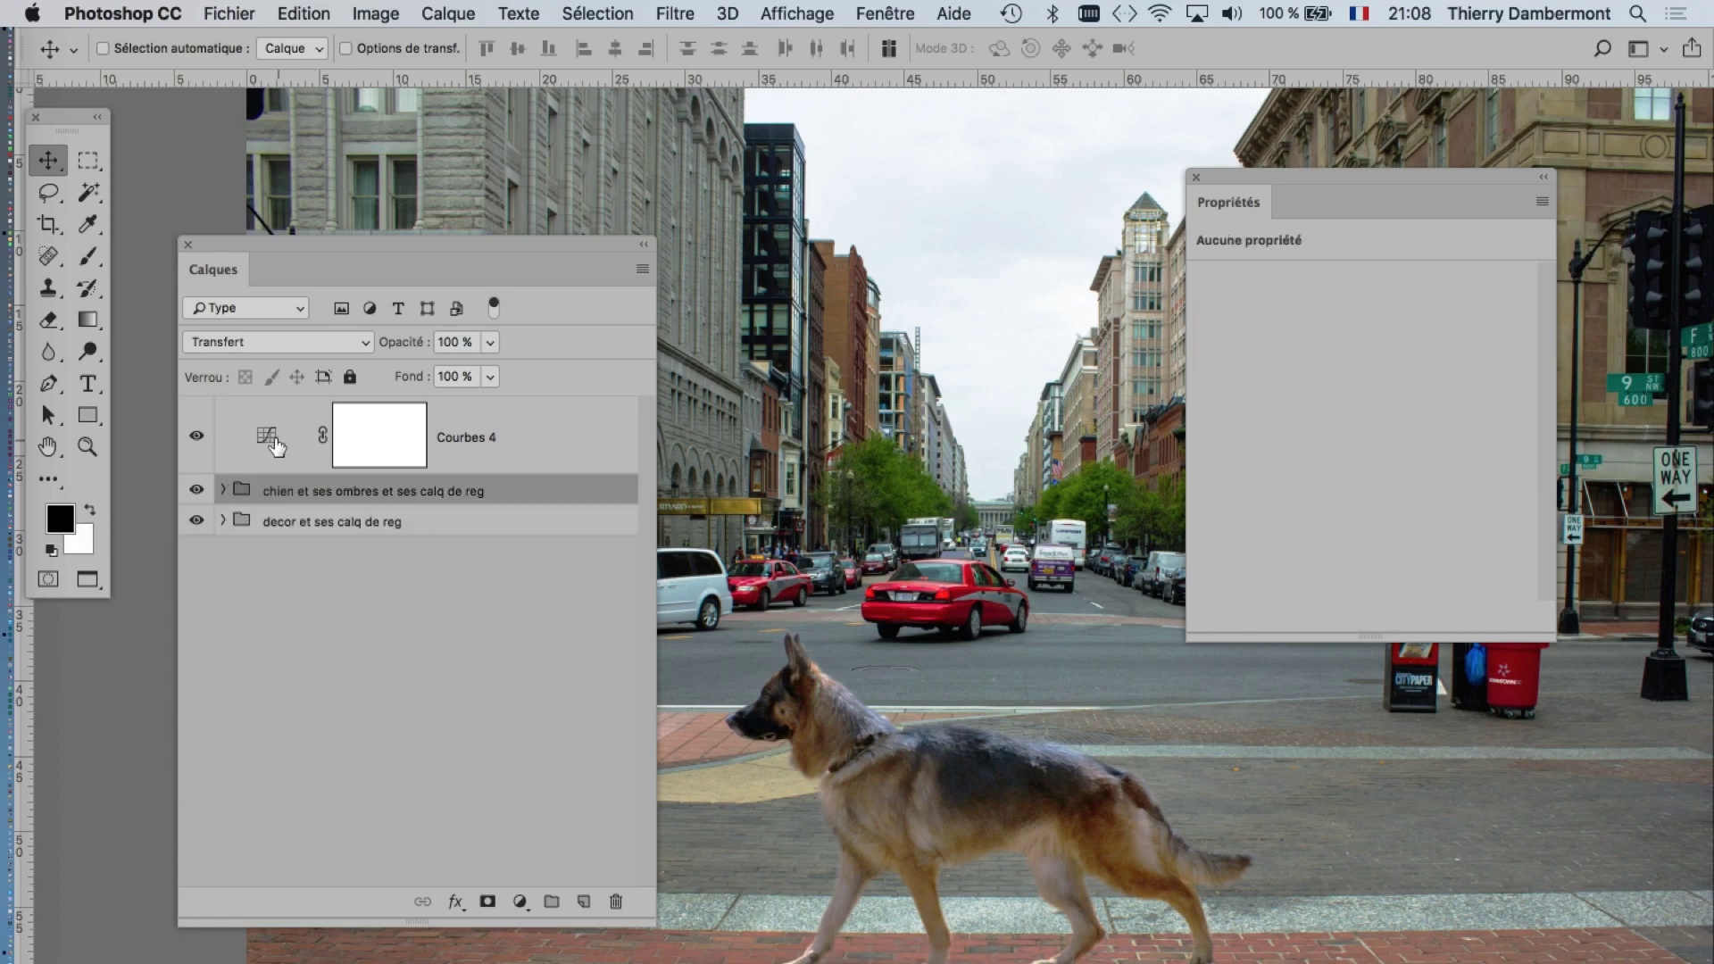
click(271, 440)
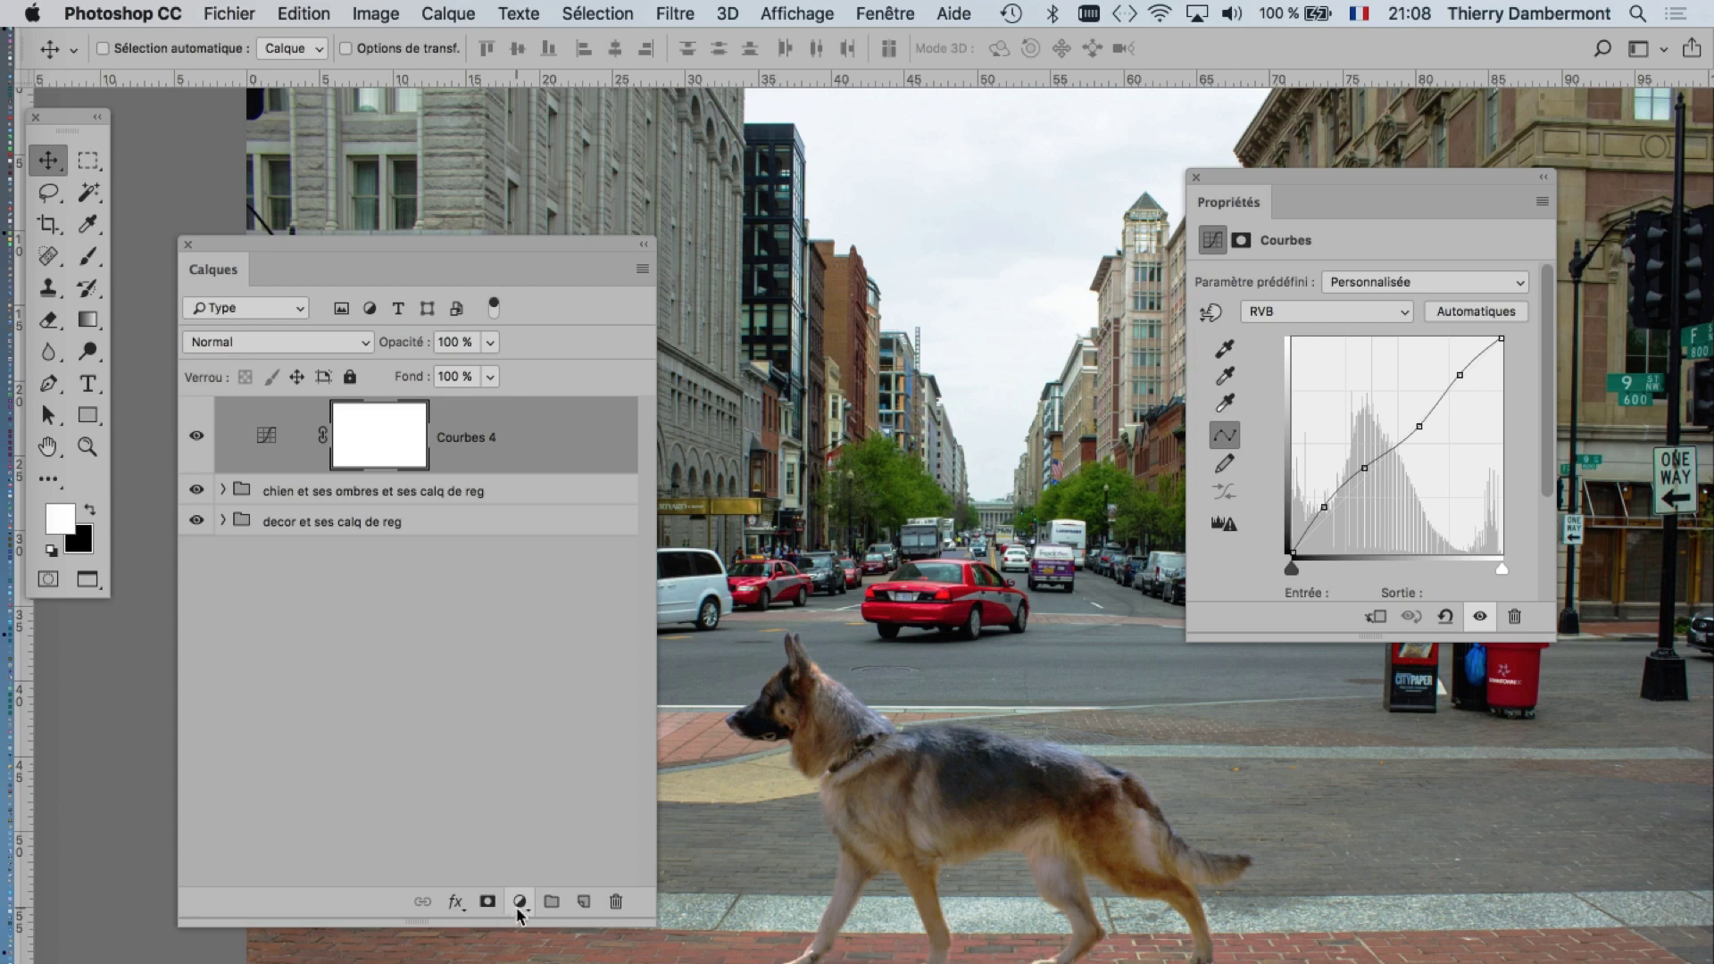
click(519, 903)
click(562, 963)
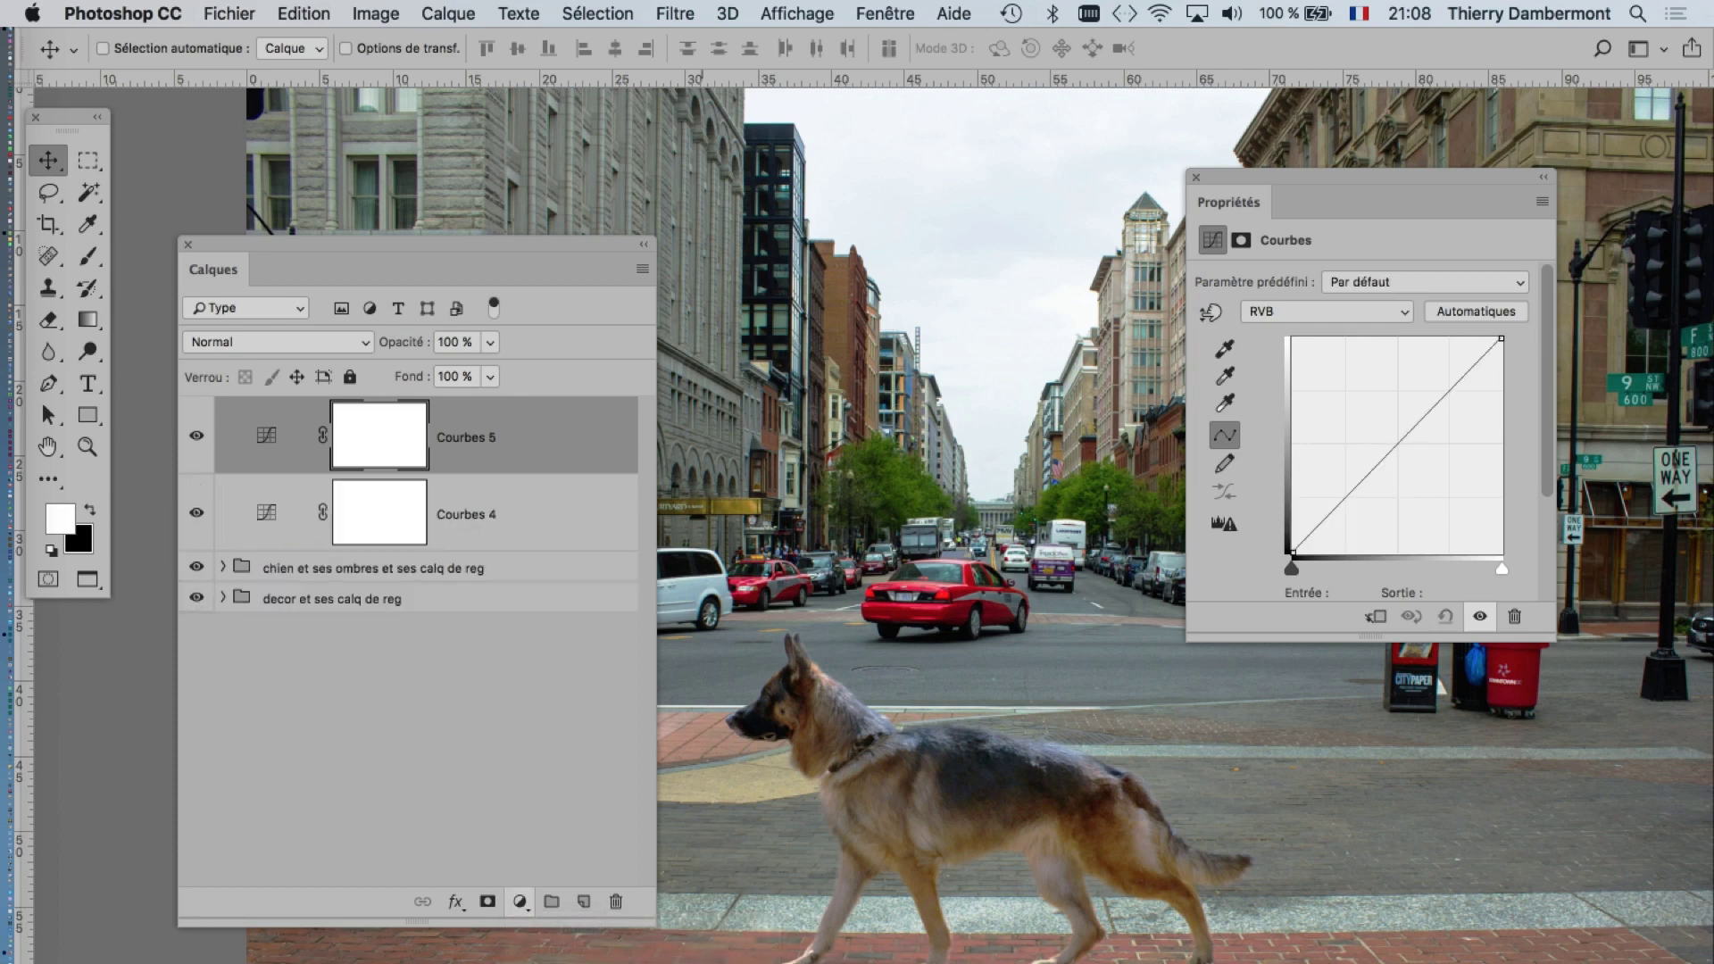
- Add a red-channel midpoint on Courbes 5, raise it, then ease it back toward neutral
click(1327, 310)
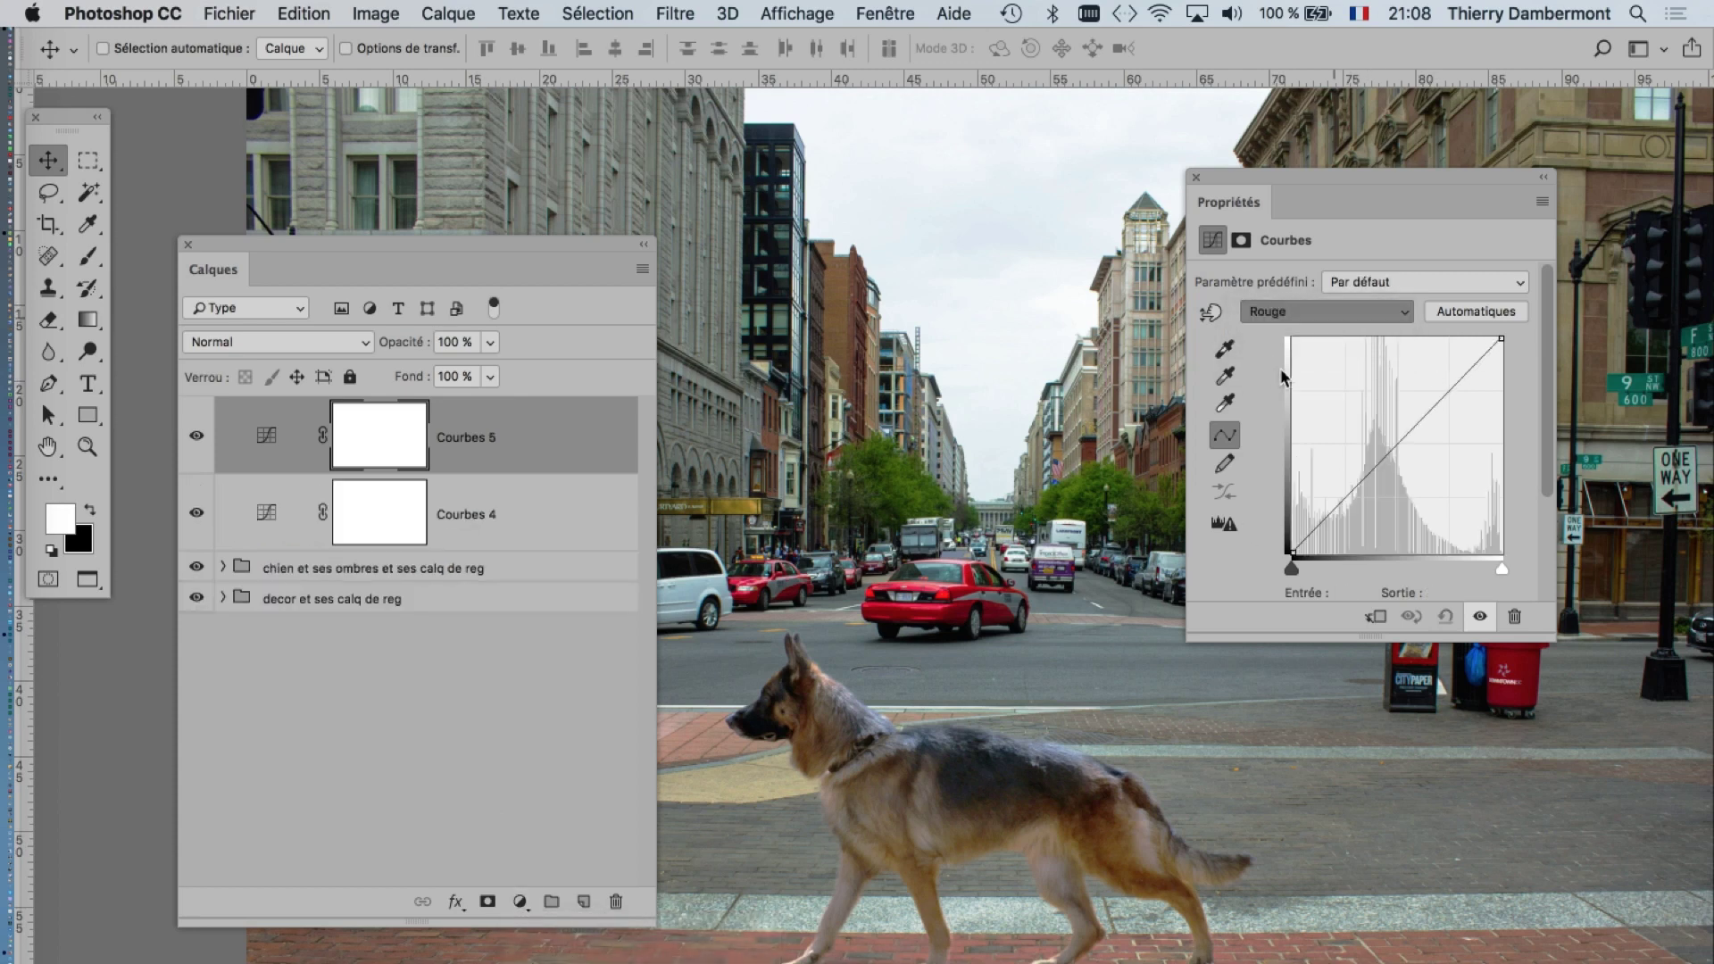
click(1393, 453)
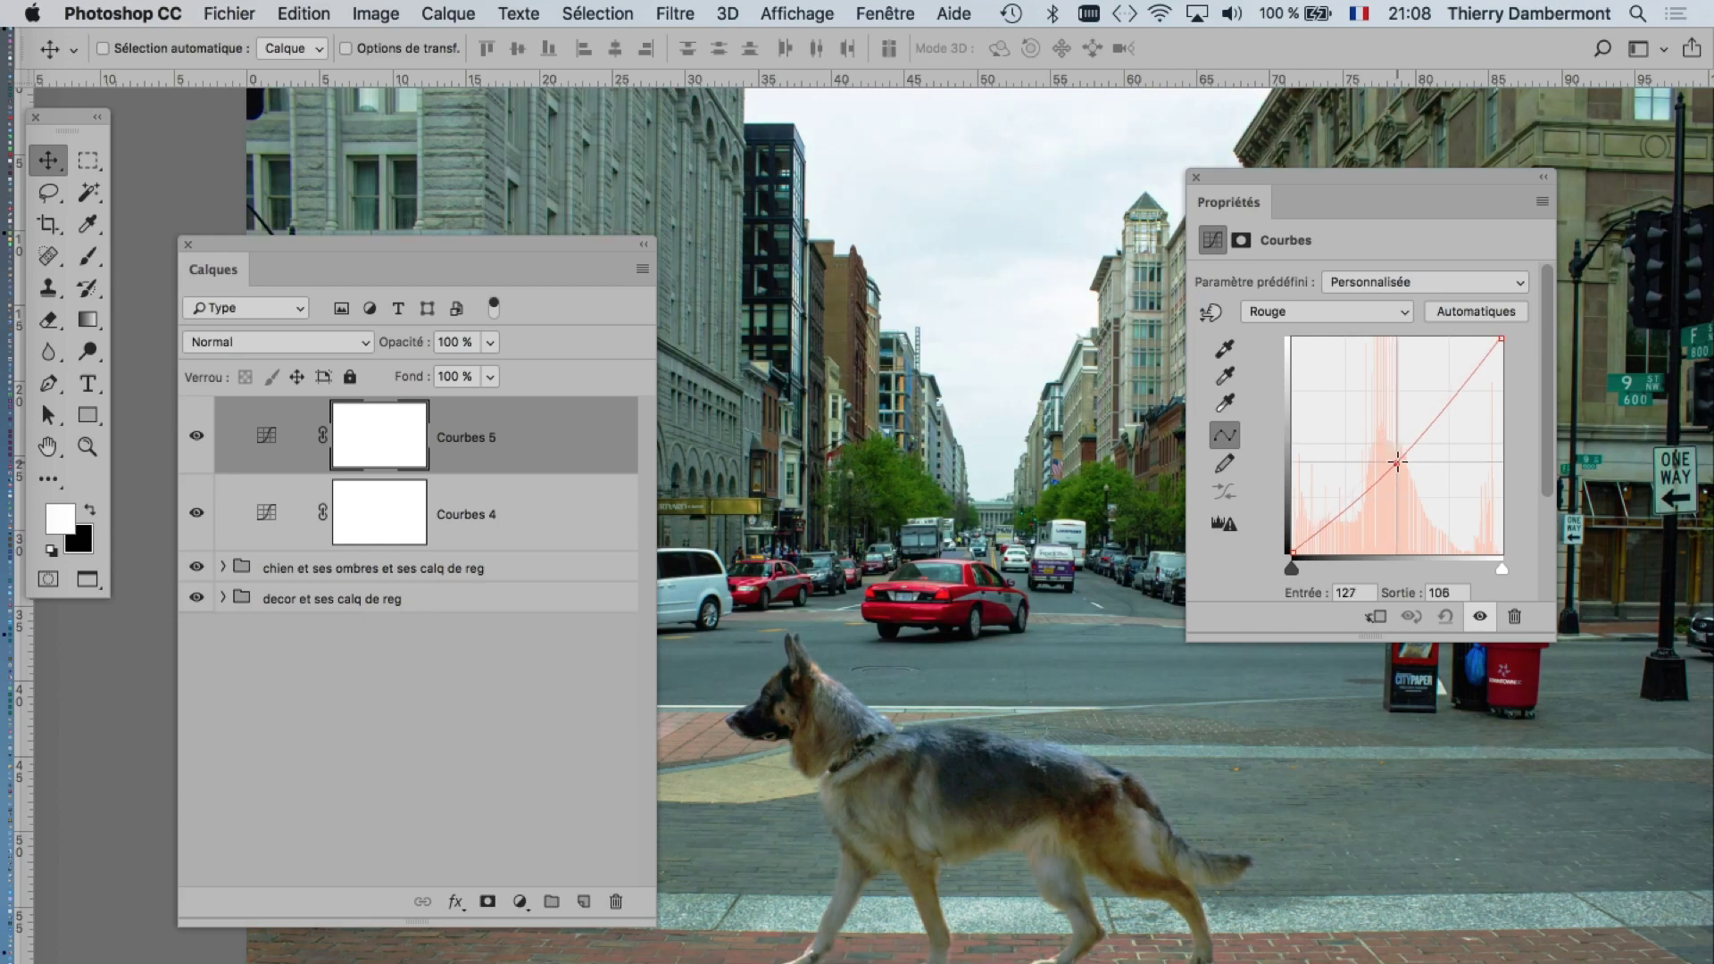
drag(1394, 453, 1388, 425)
scroll(1000, 490, down, 2)
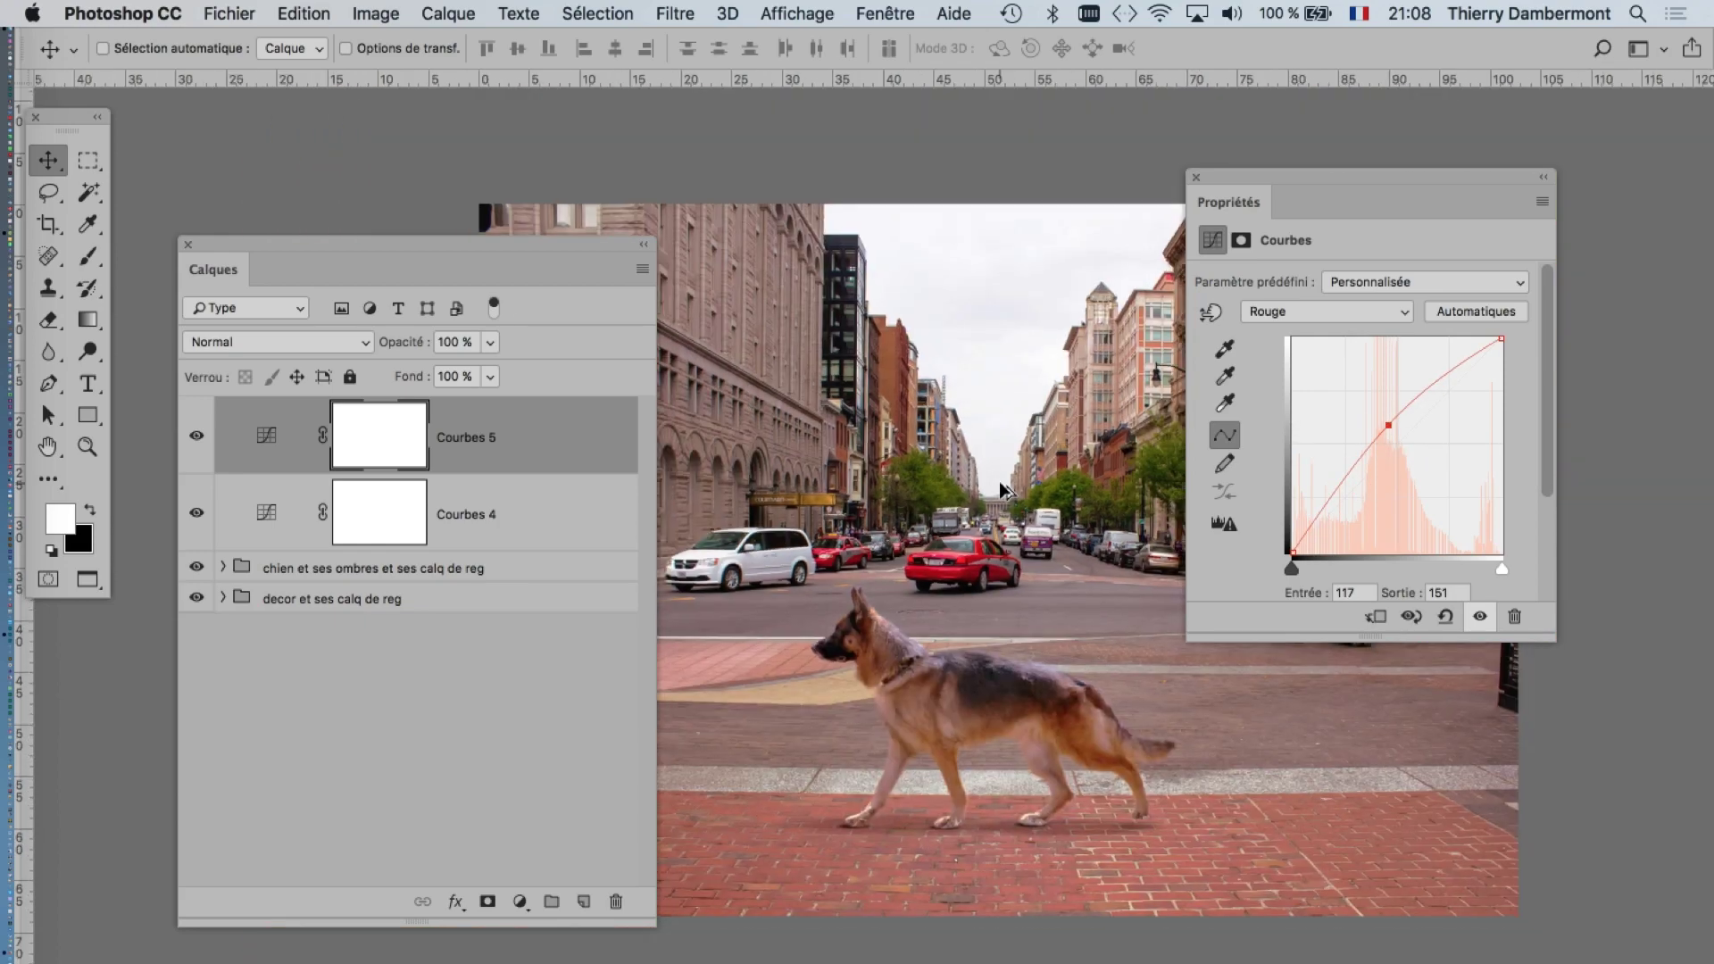
drag(516, 243, 283, 233)
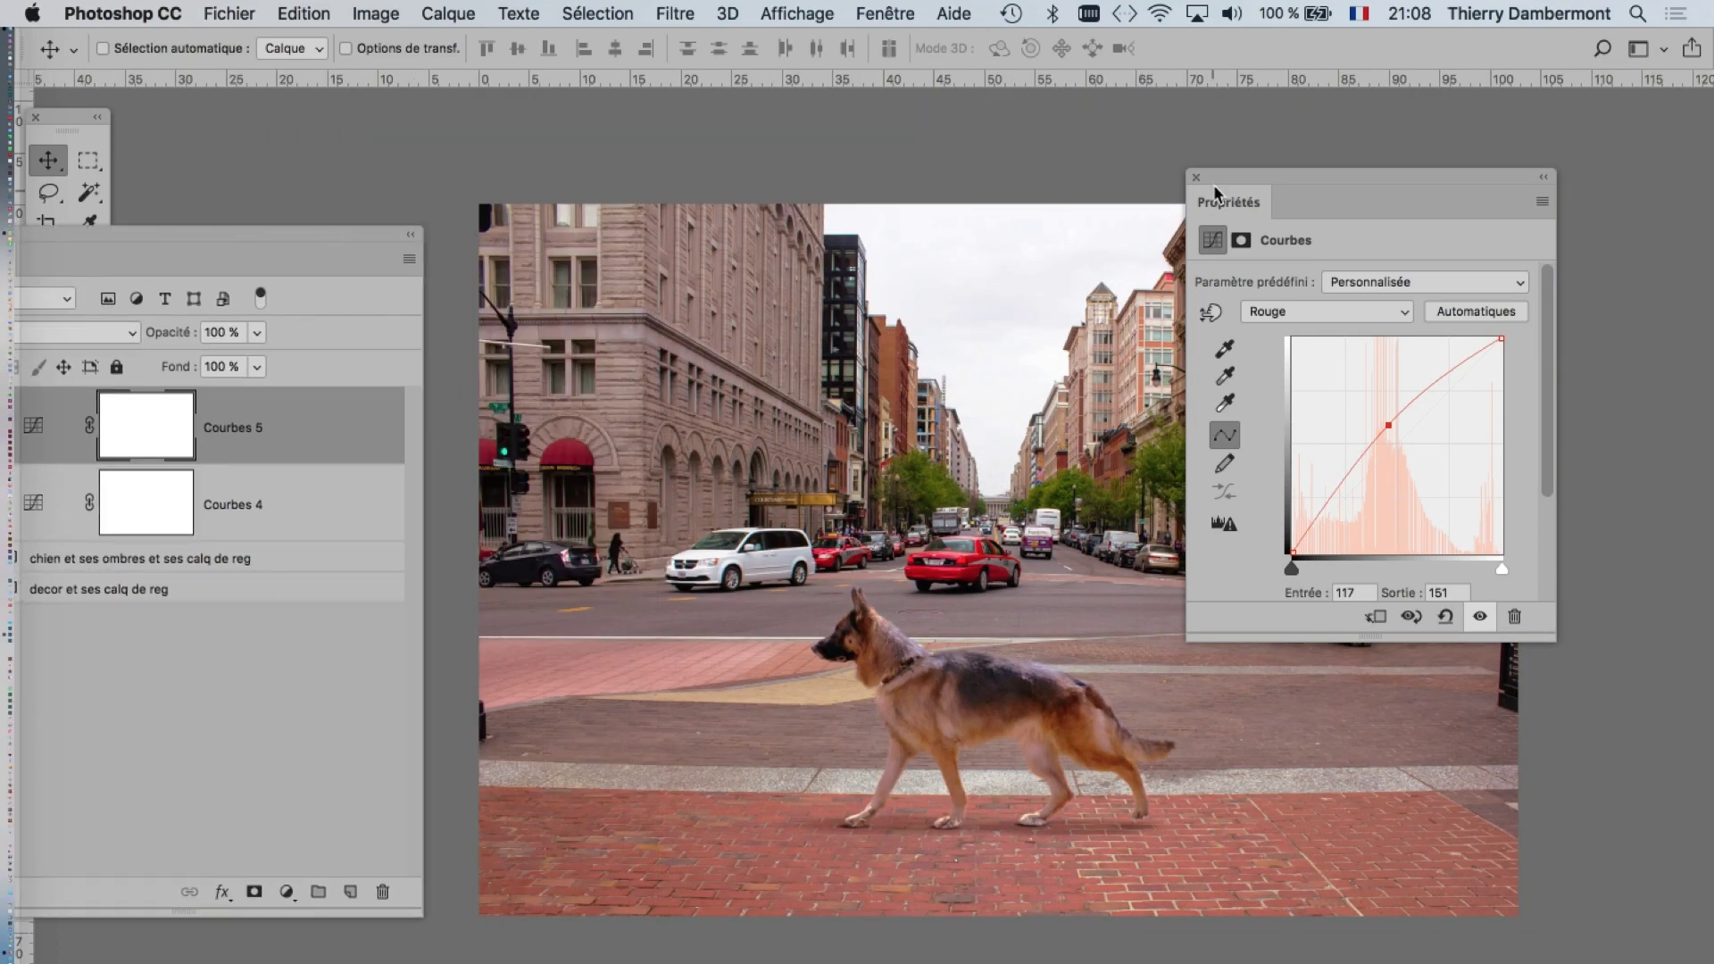
drag(1213, 184, 1344, 157)
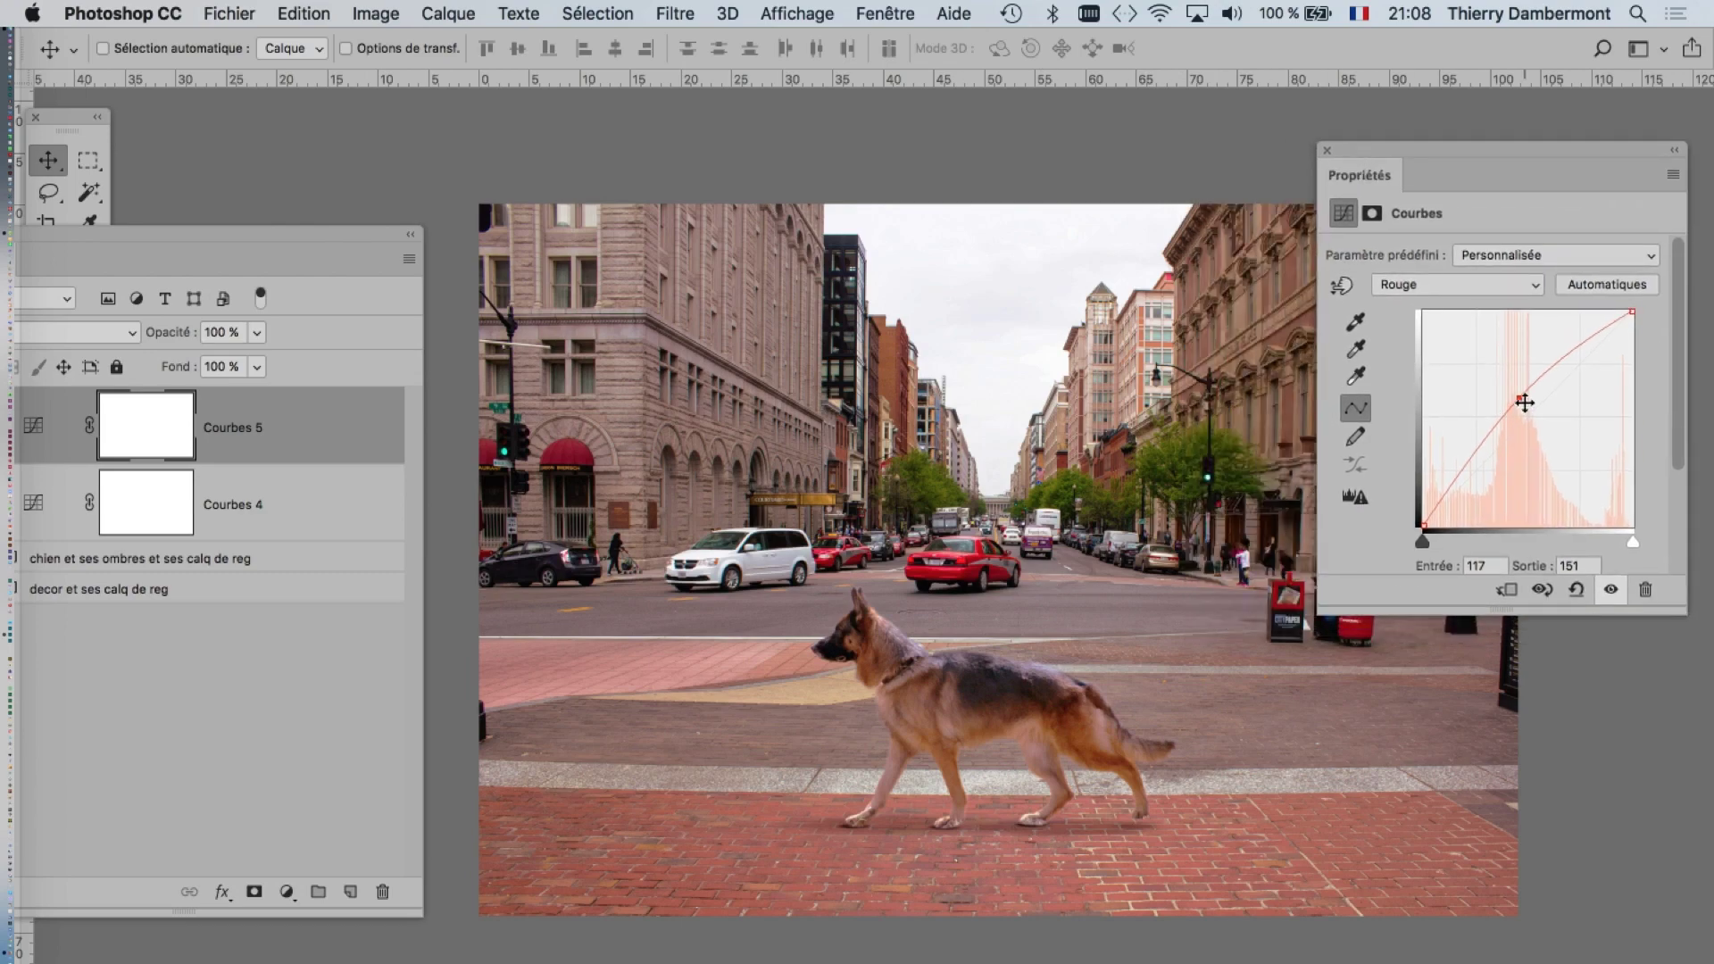
drag(1524, 403, 1527, 417)
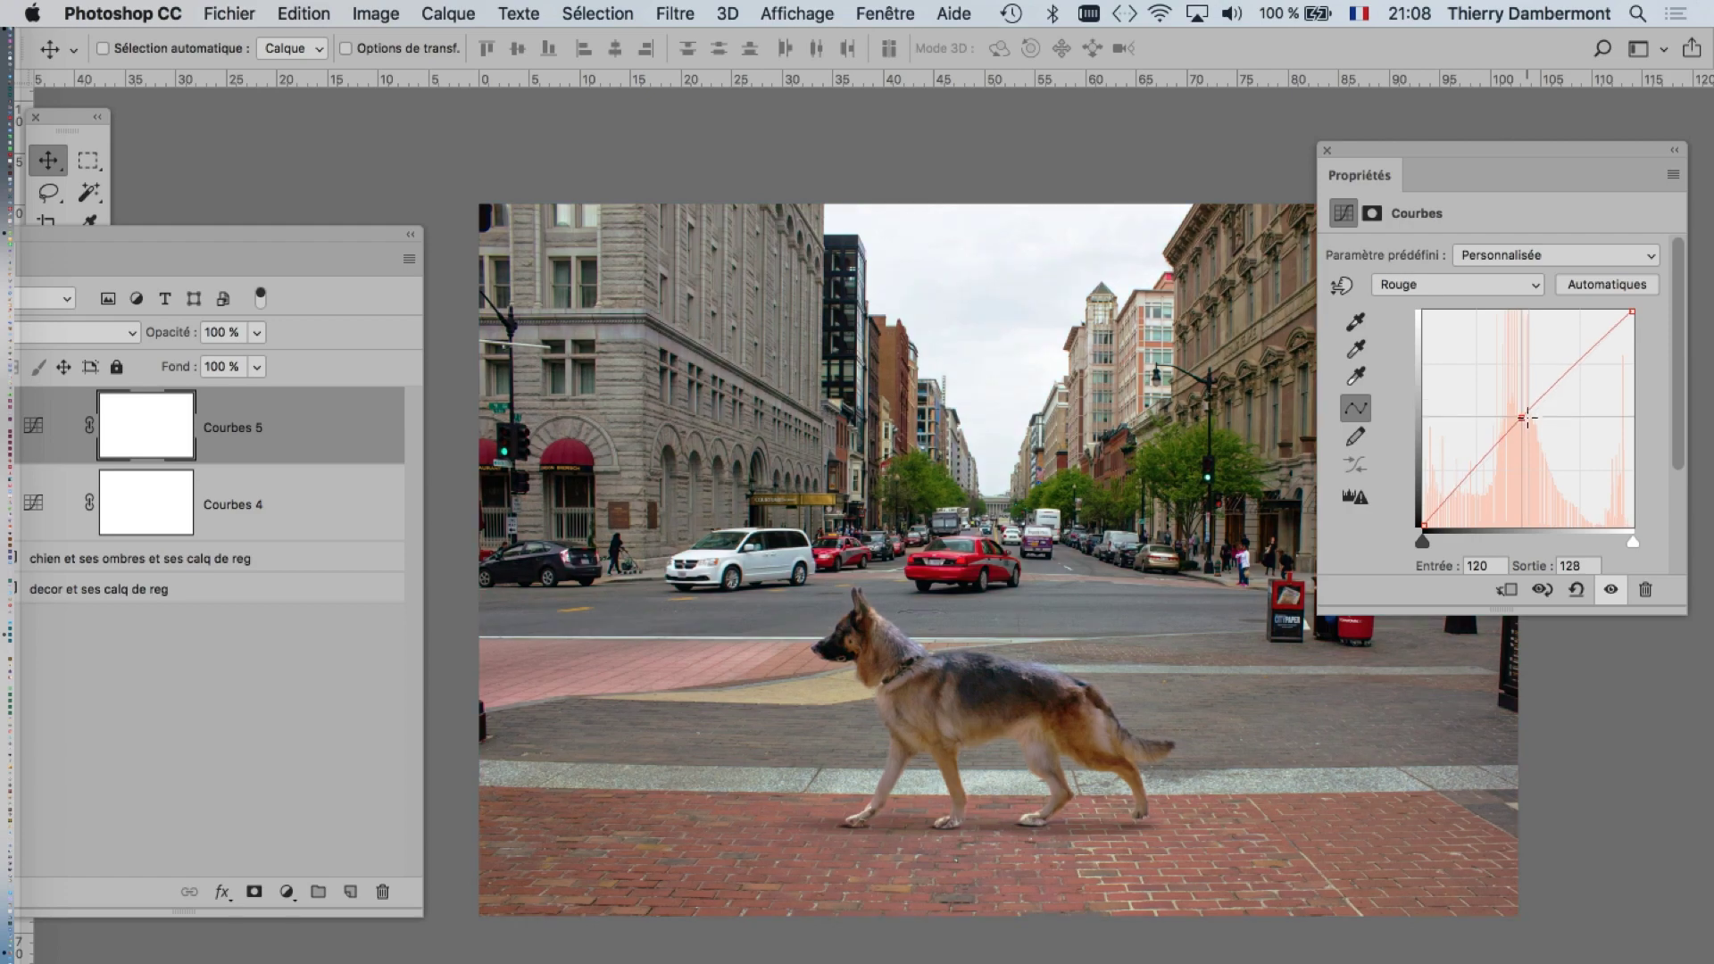
- Lift the green and blue midtones slightly, then lower the red midpoint a touch
click(1454, 285)
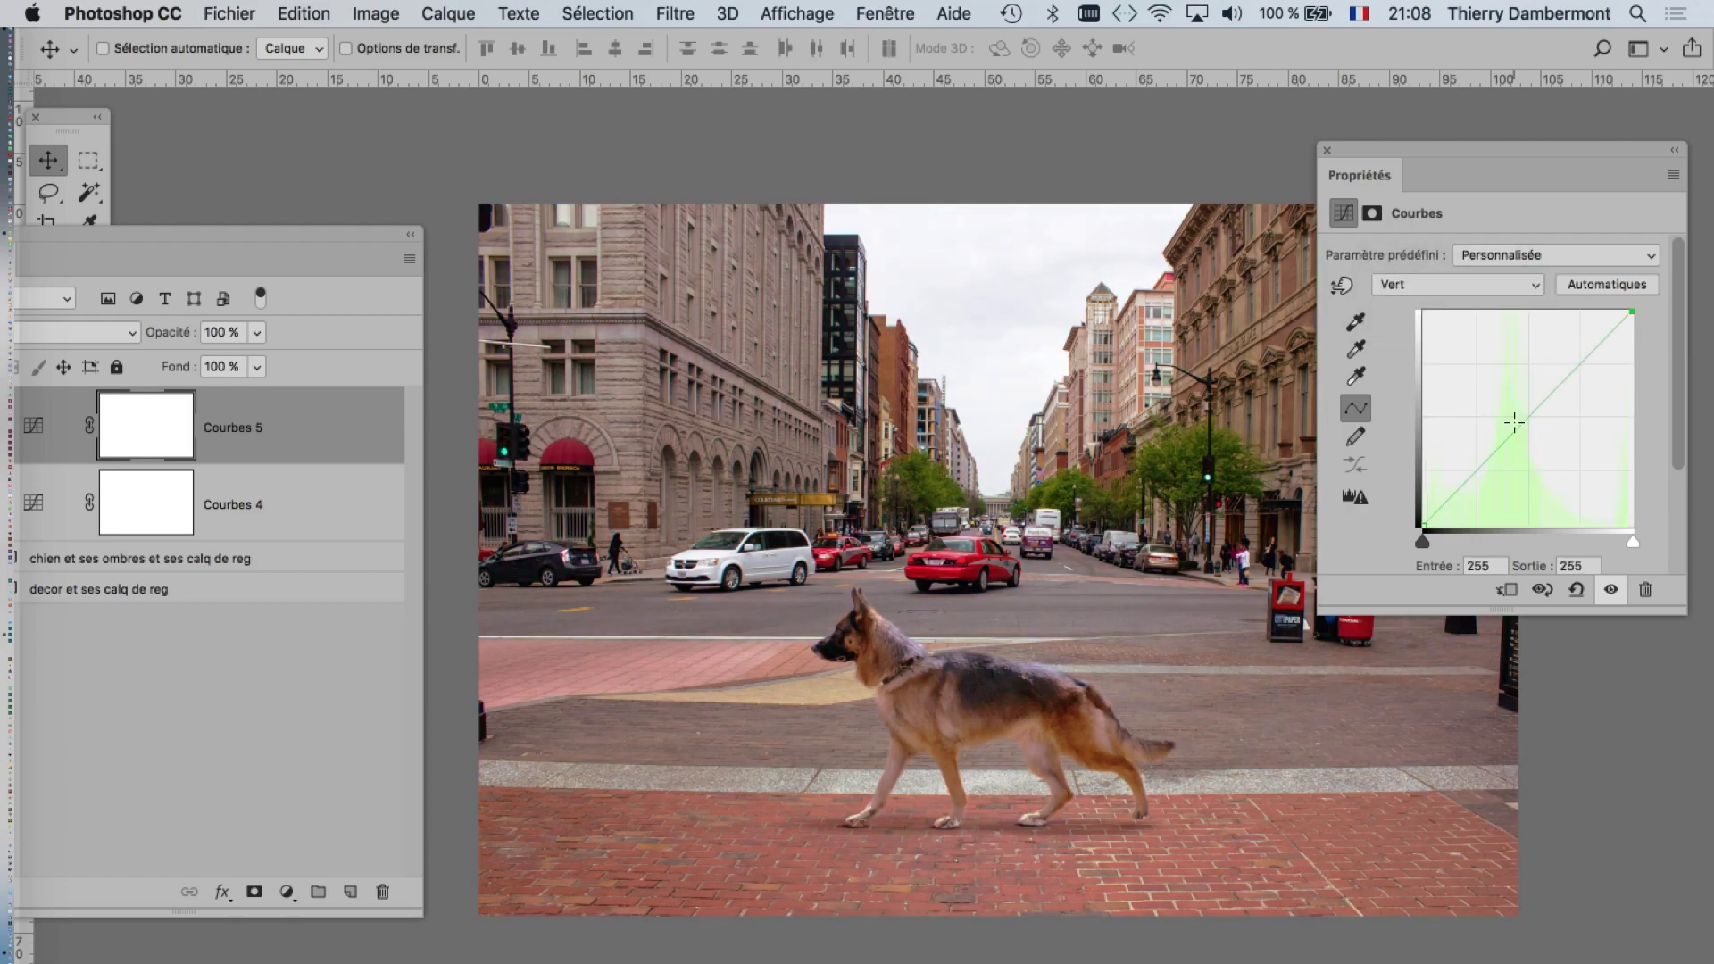
drag(1520, 424, 1520, 409)
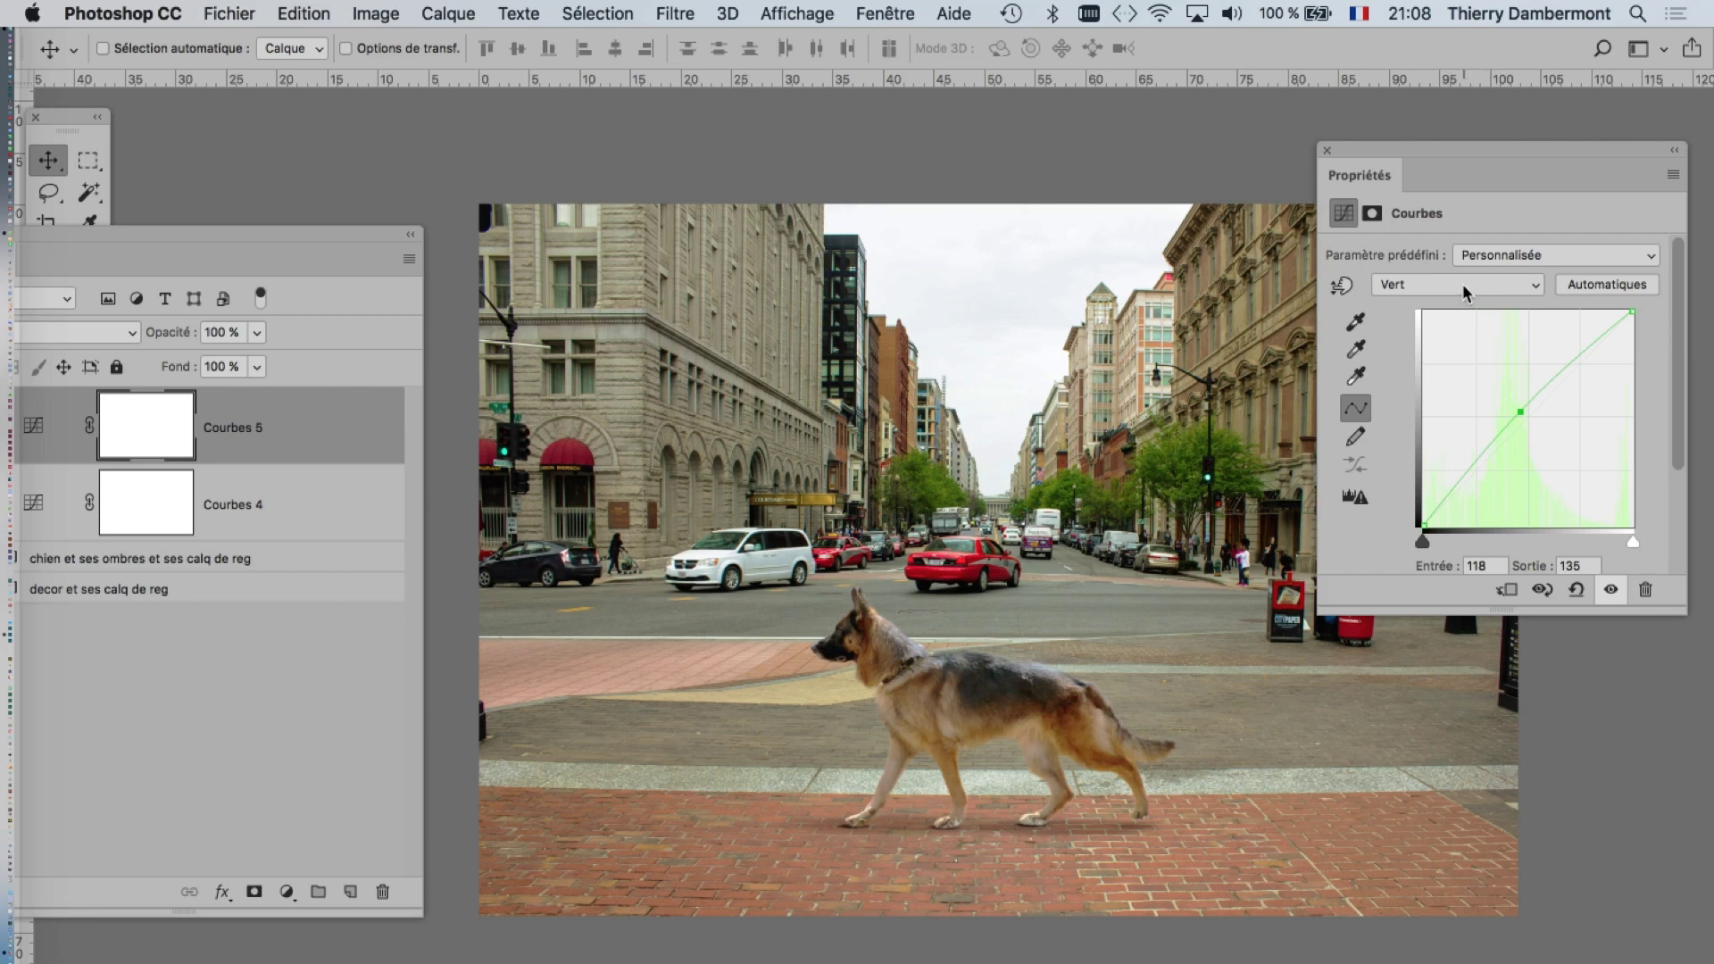
click(1465, 286)
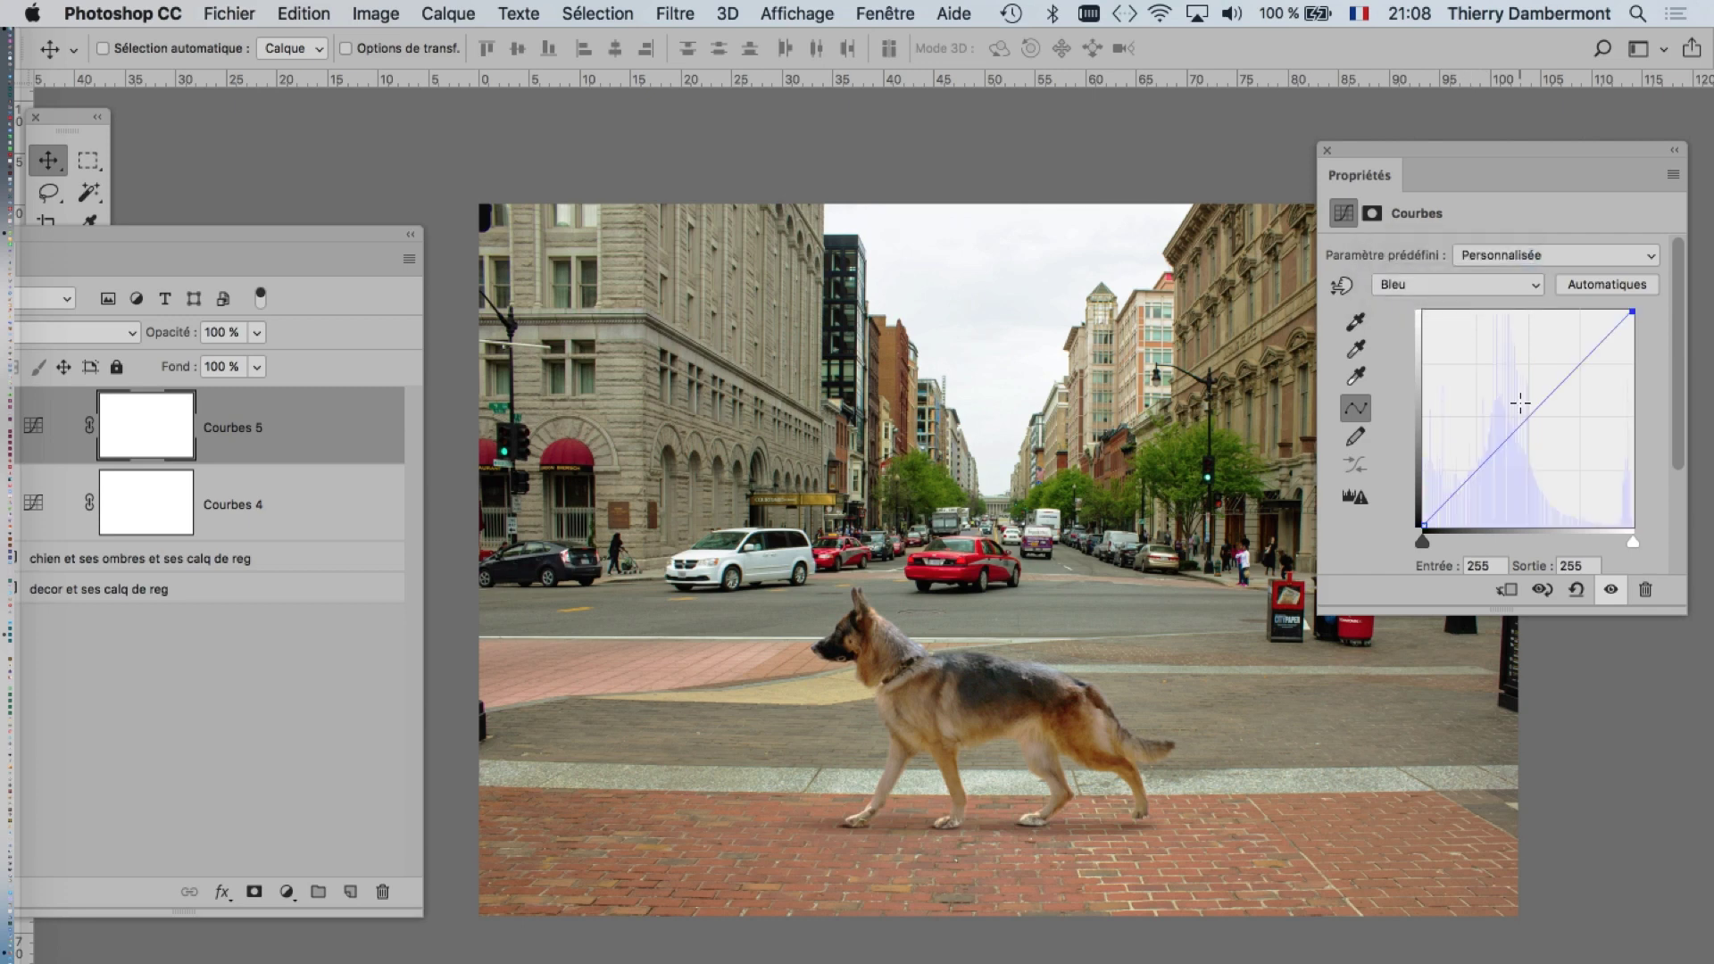
drag(1513, 386, 1519, 408)
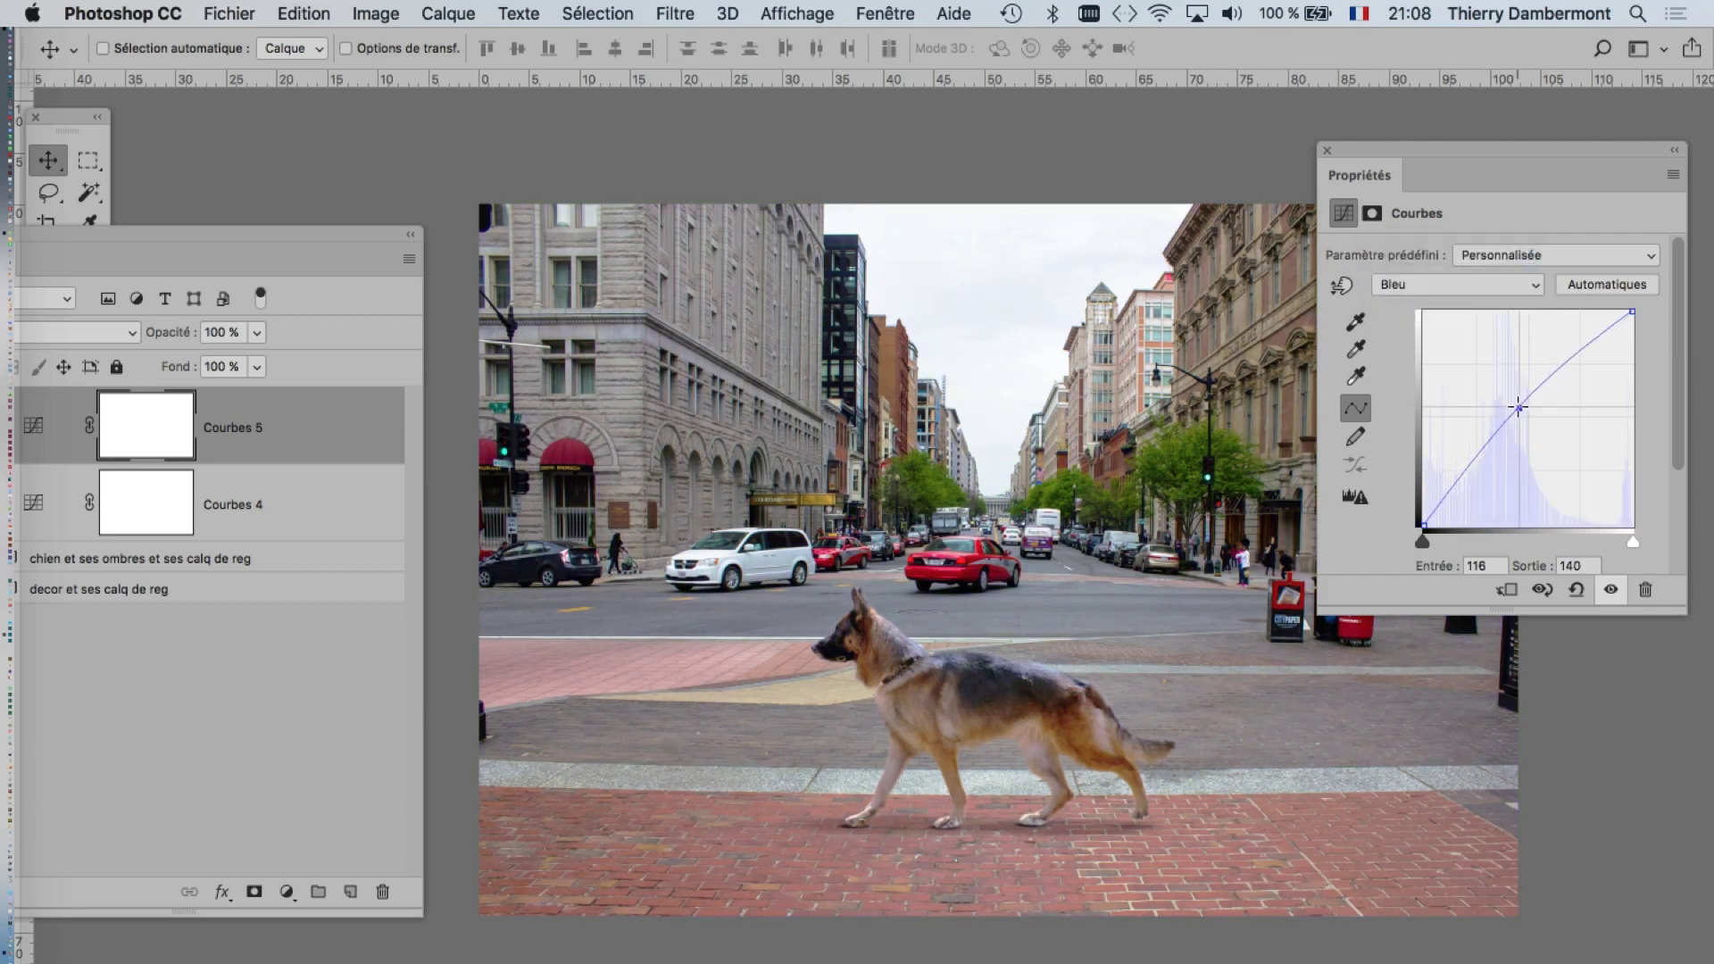
click(1441, 284)
click(1443, 259)
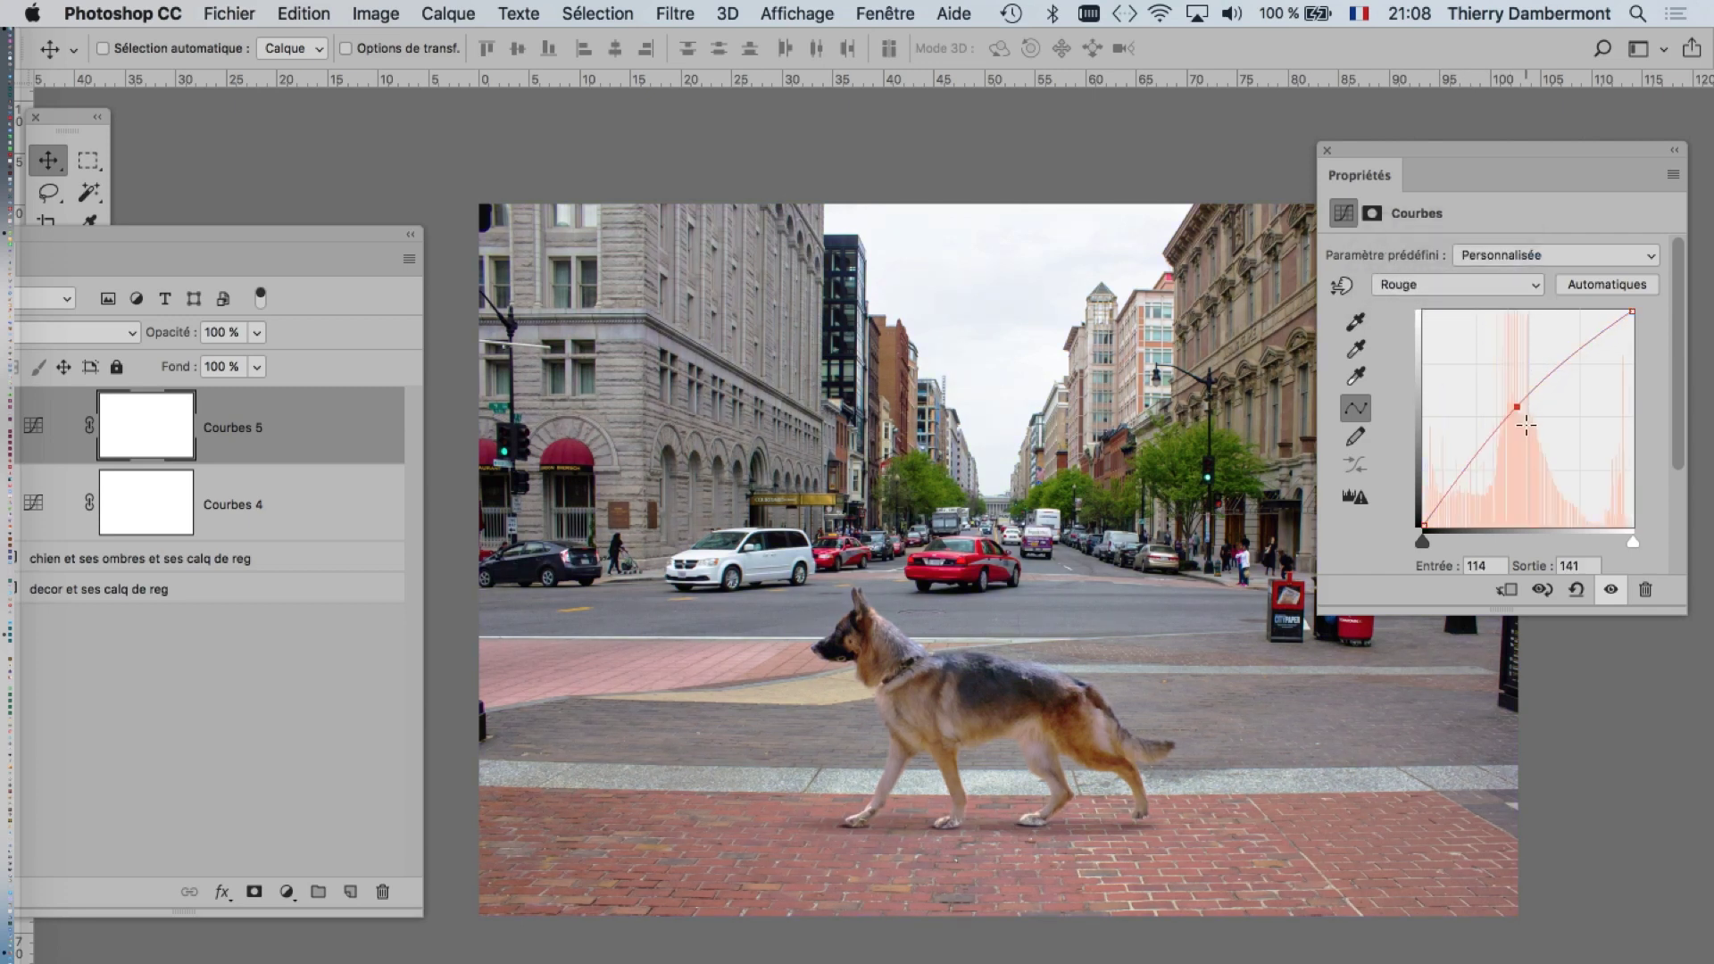
drag(1526, 426, 1524, 417)
- Nudge the Courbes 5 green midtones up and raise the blue curve to add blue
click(1443, 284)
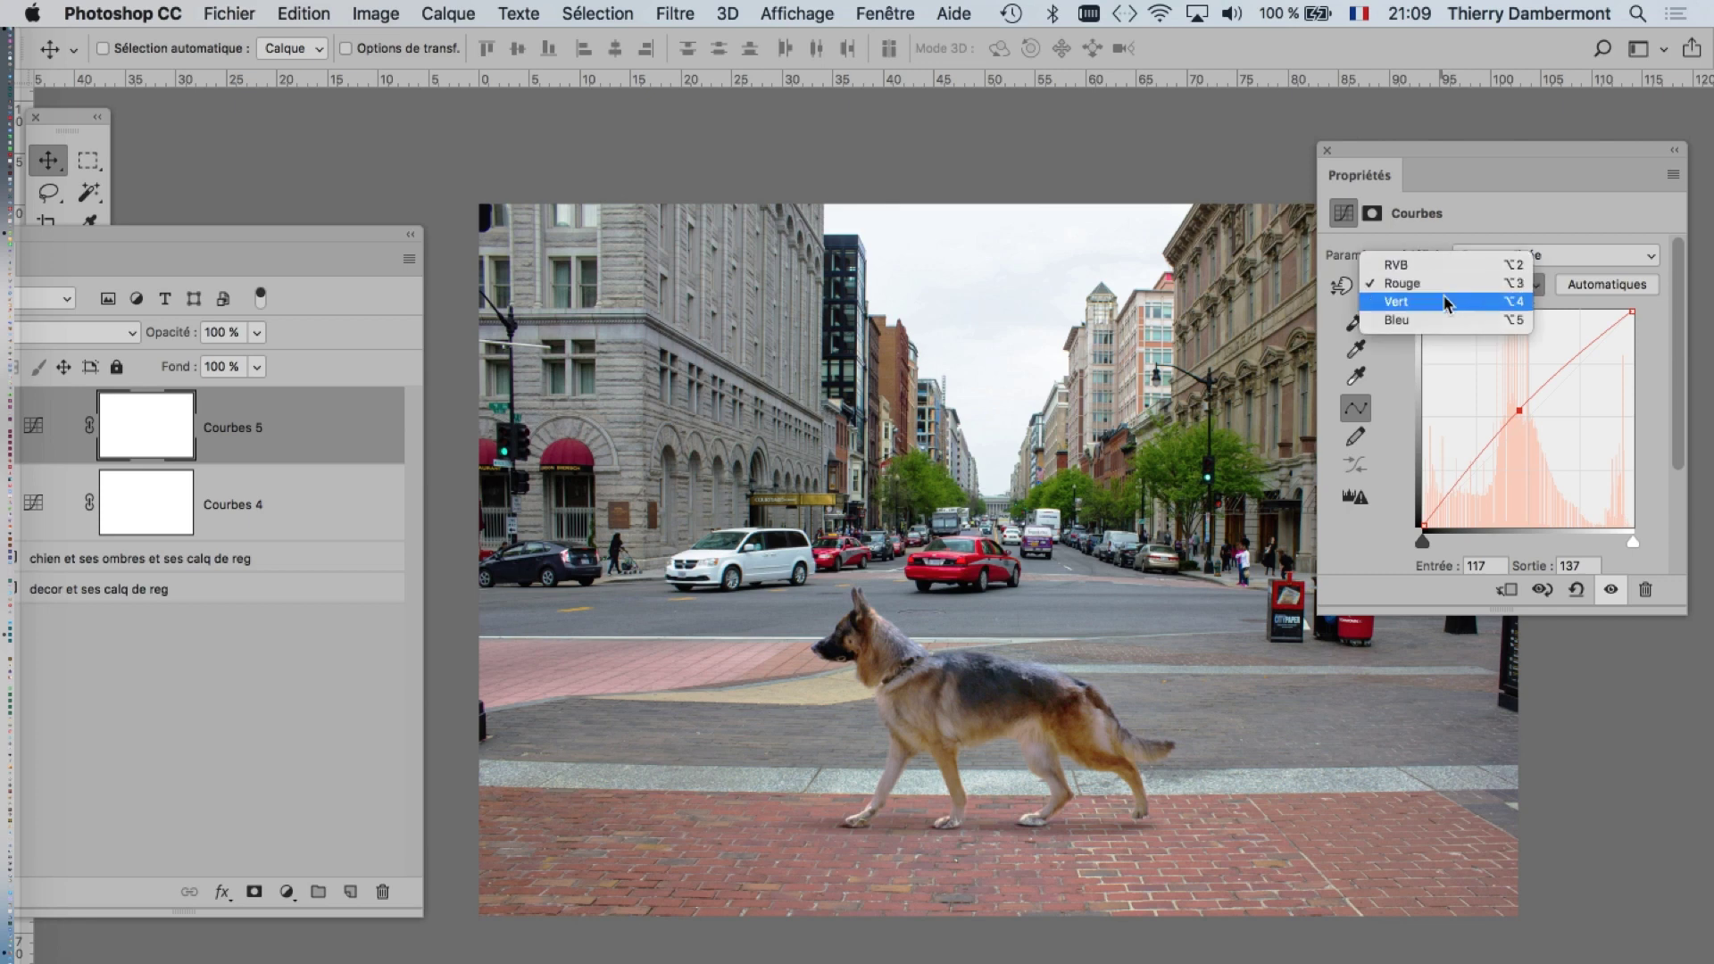
drag(1522, 415, 1520, 407)
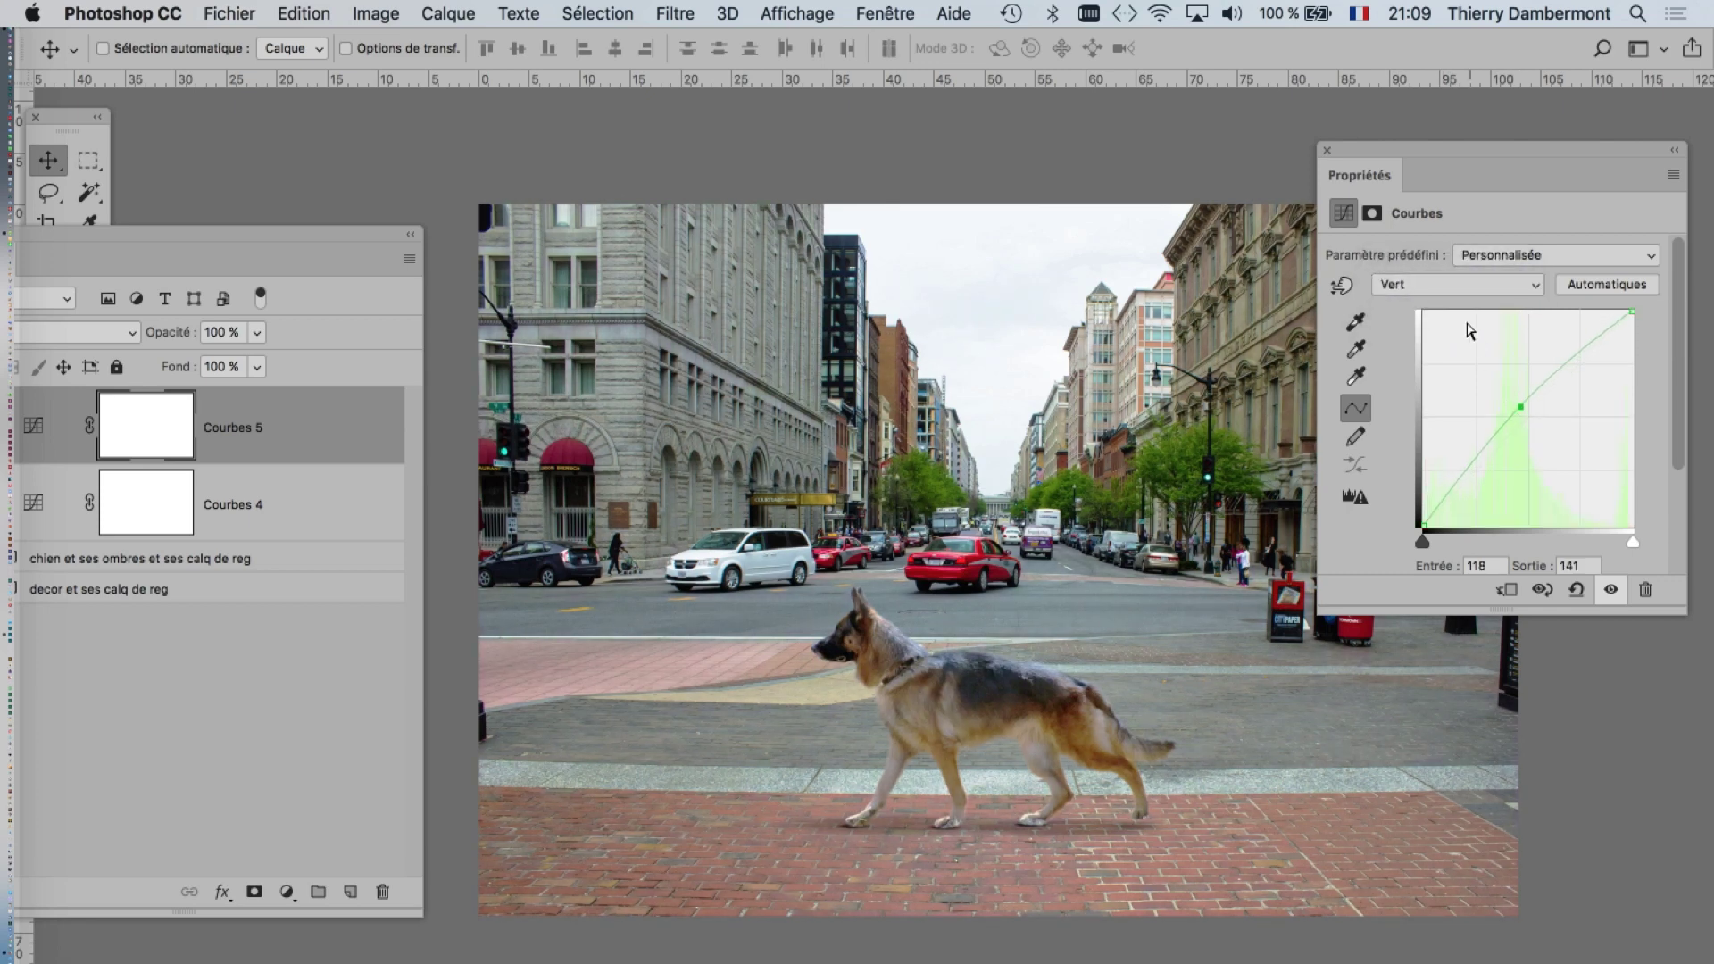
click(1430, 288)
key(alt+5)
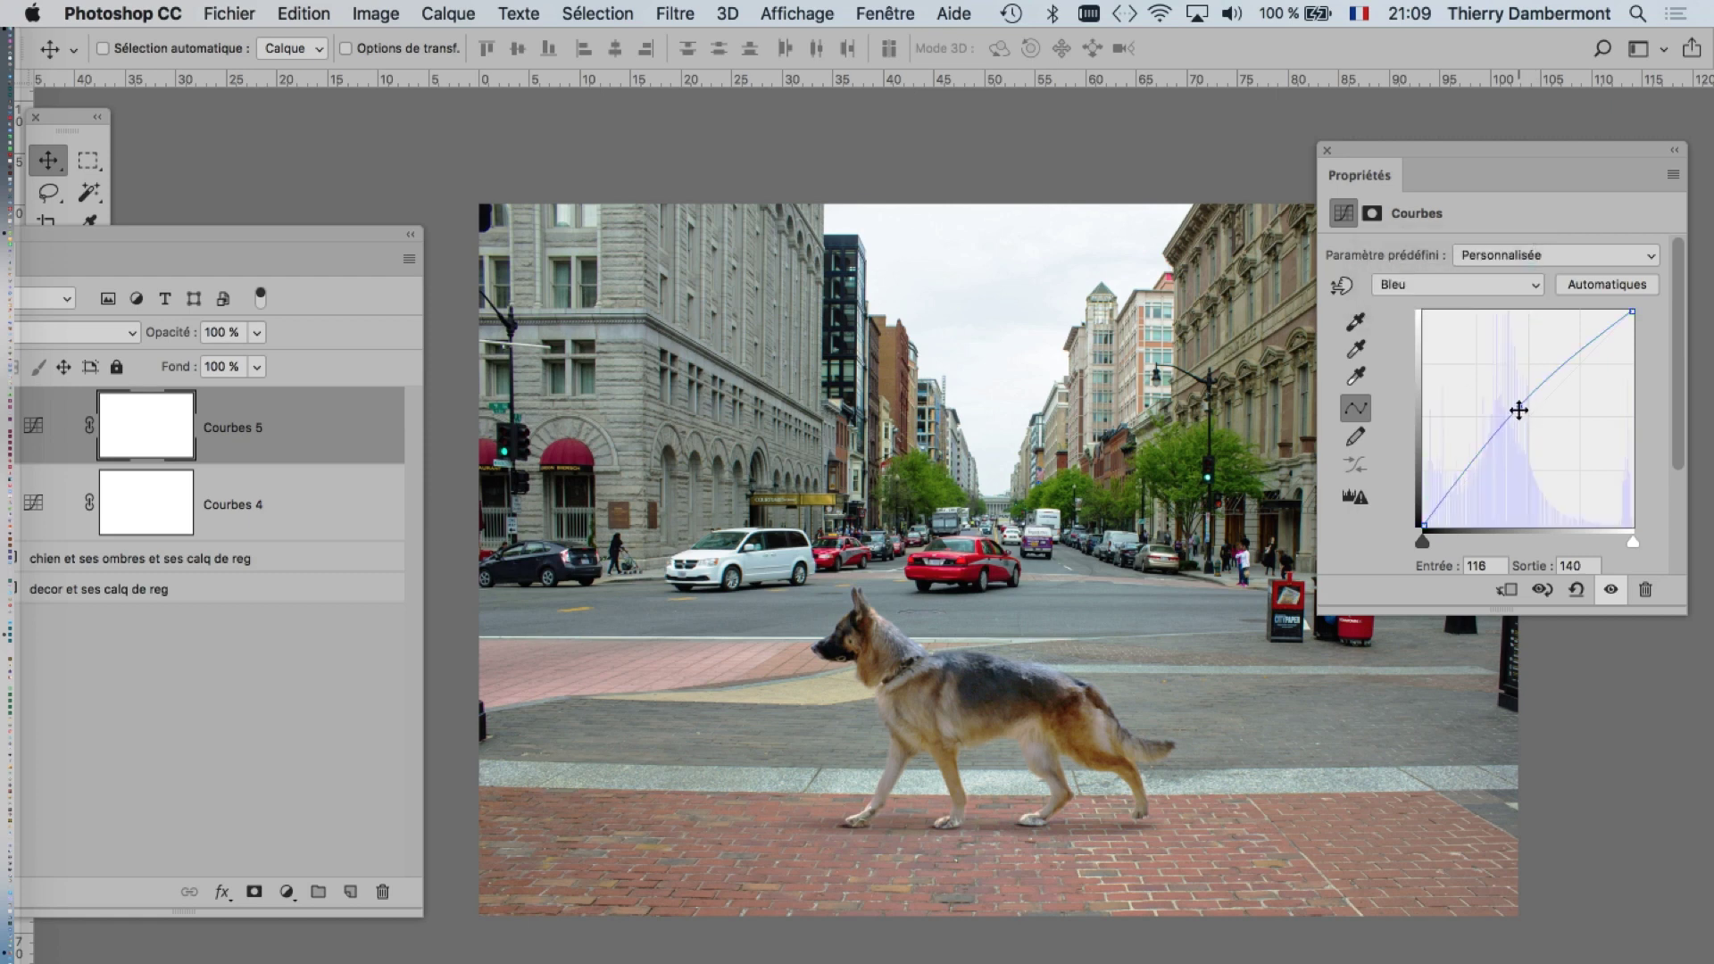
drag(1518, 410, 1526, 403)
- Lower the green curve to 119 in, 132 out and settle red near neutral at 118 in, 132 out
click(1416, 286)
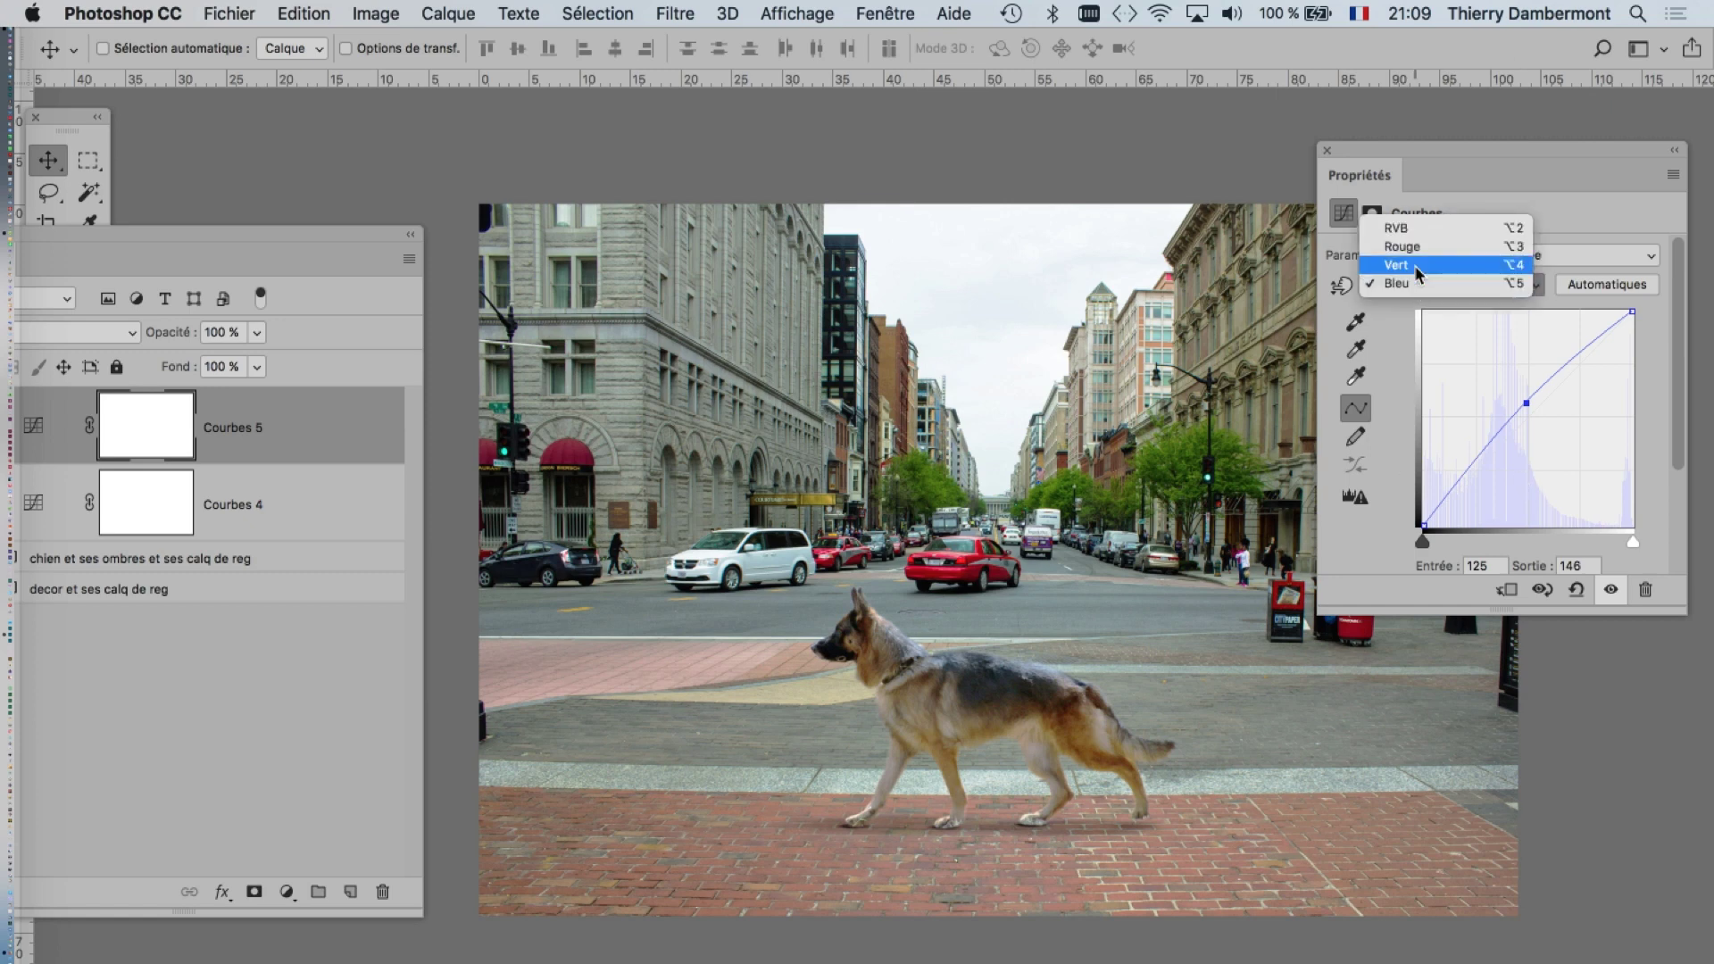
drag(1524, 409, 1529, 420)
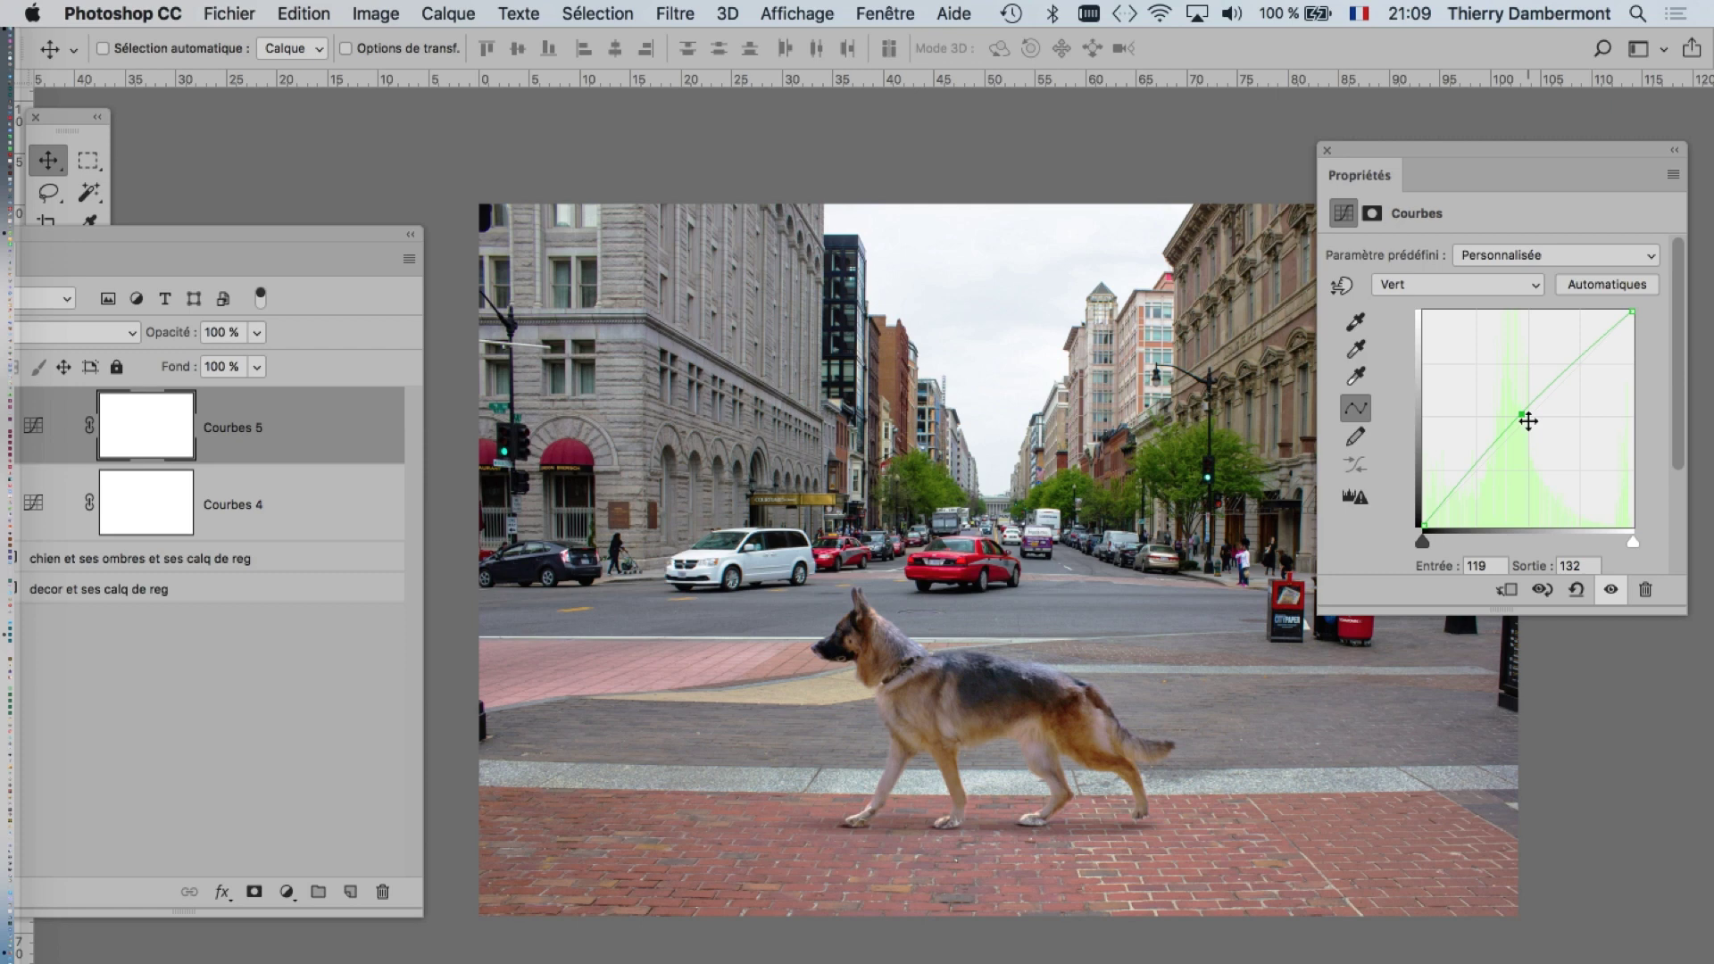
click(1486, 284)
drag(1521, 410, 1522, 400)
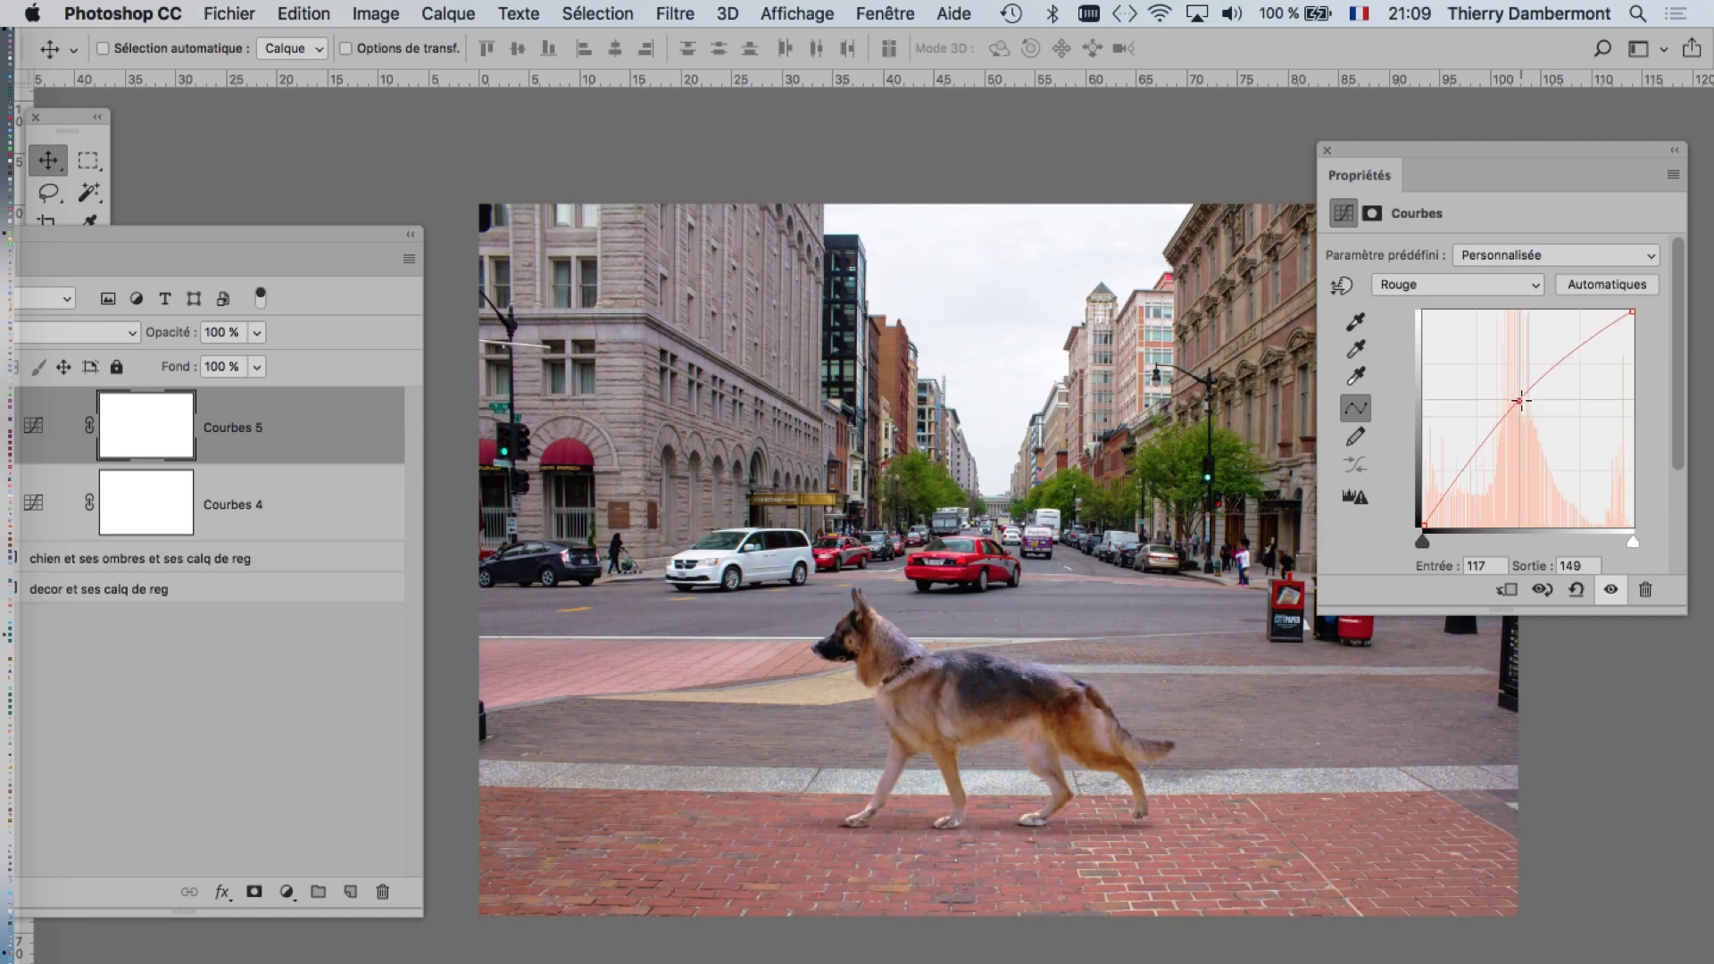
drag(1522, 400, 1522, 415)
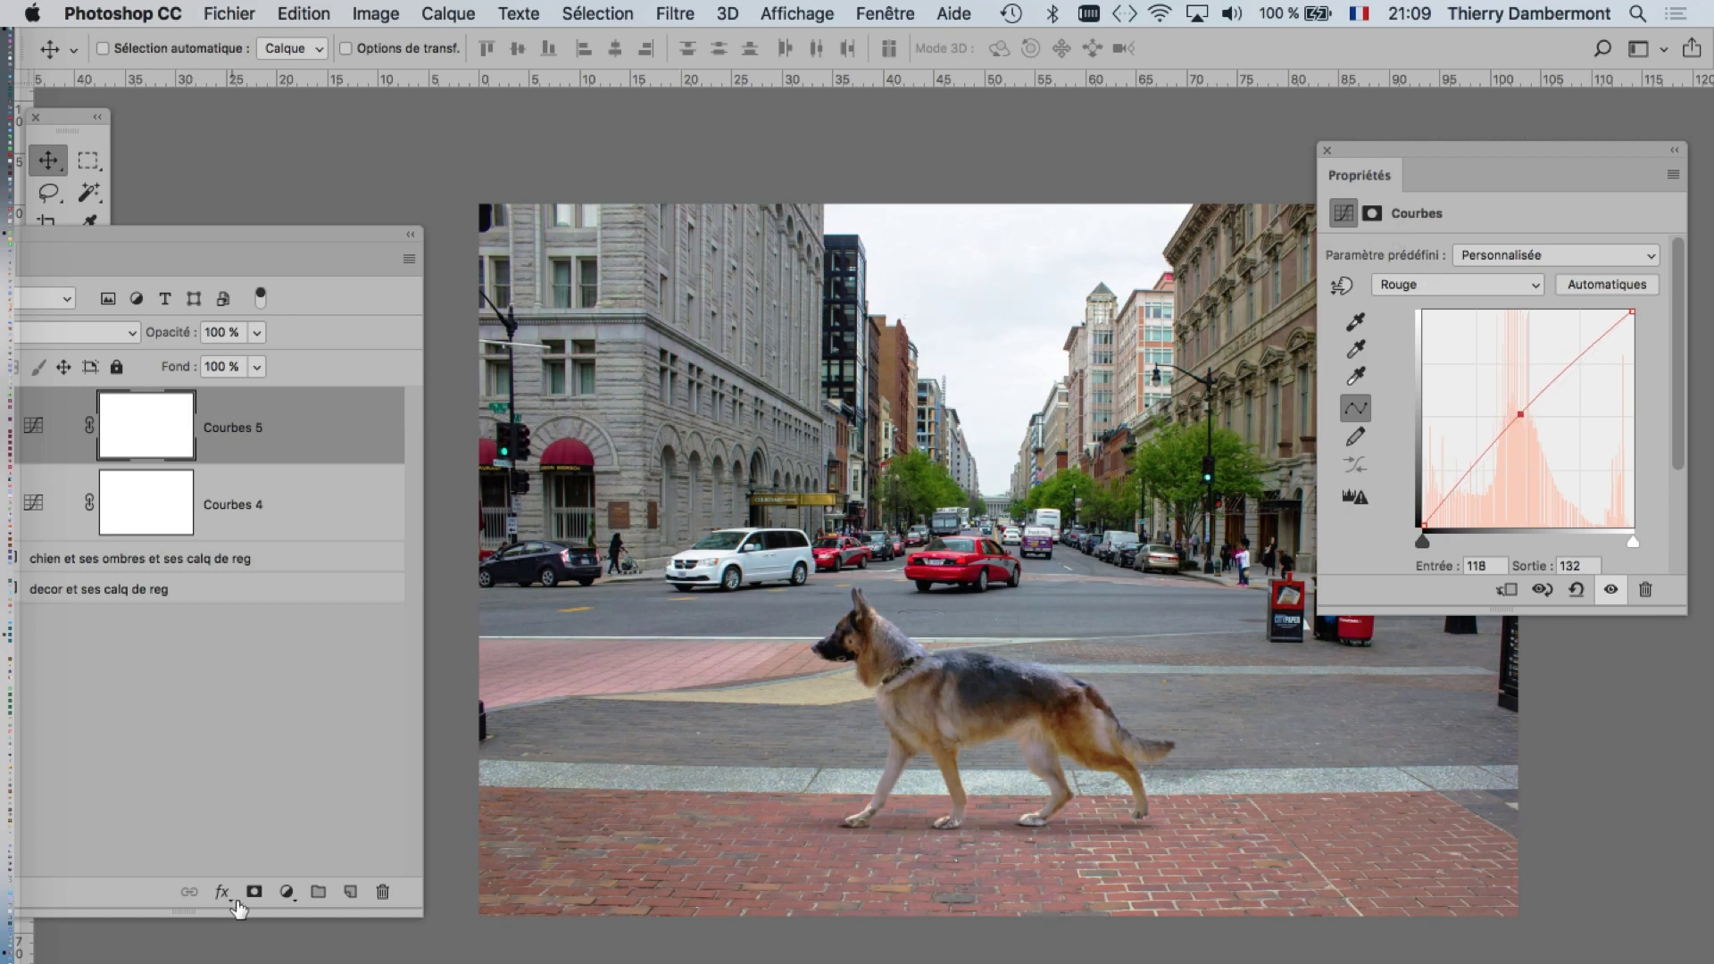
click(290, 894)
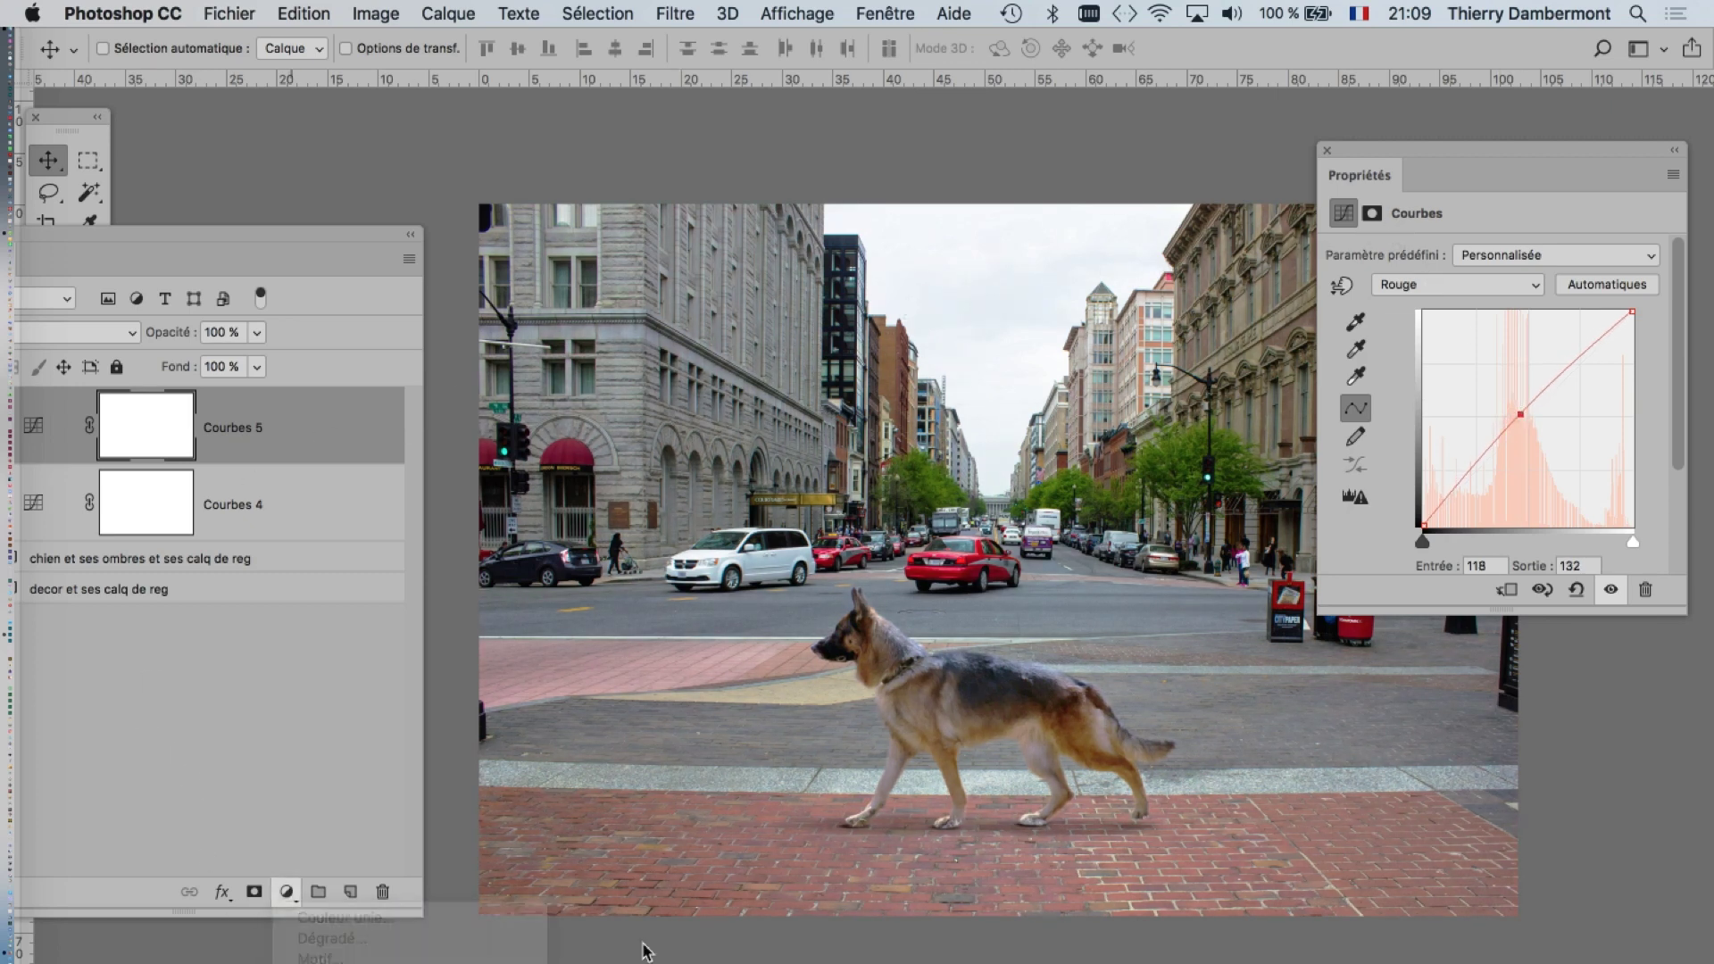
- Add Courbes 6 with its RGB curve raised to 188 in, 215 out, then close Layers and Properties
click(321, 955)
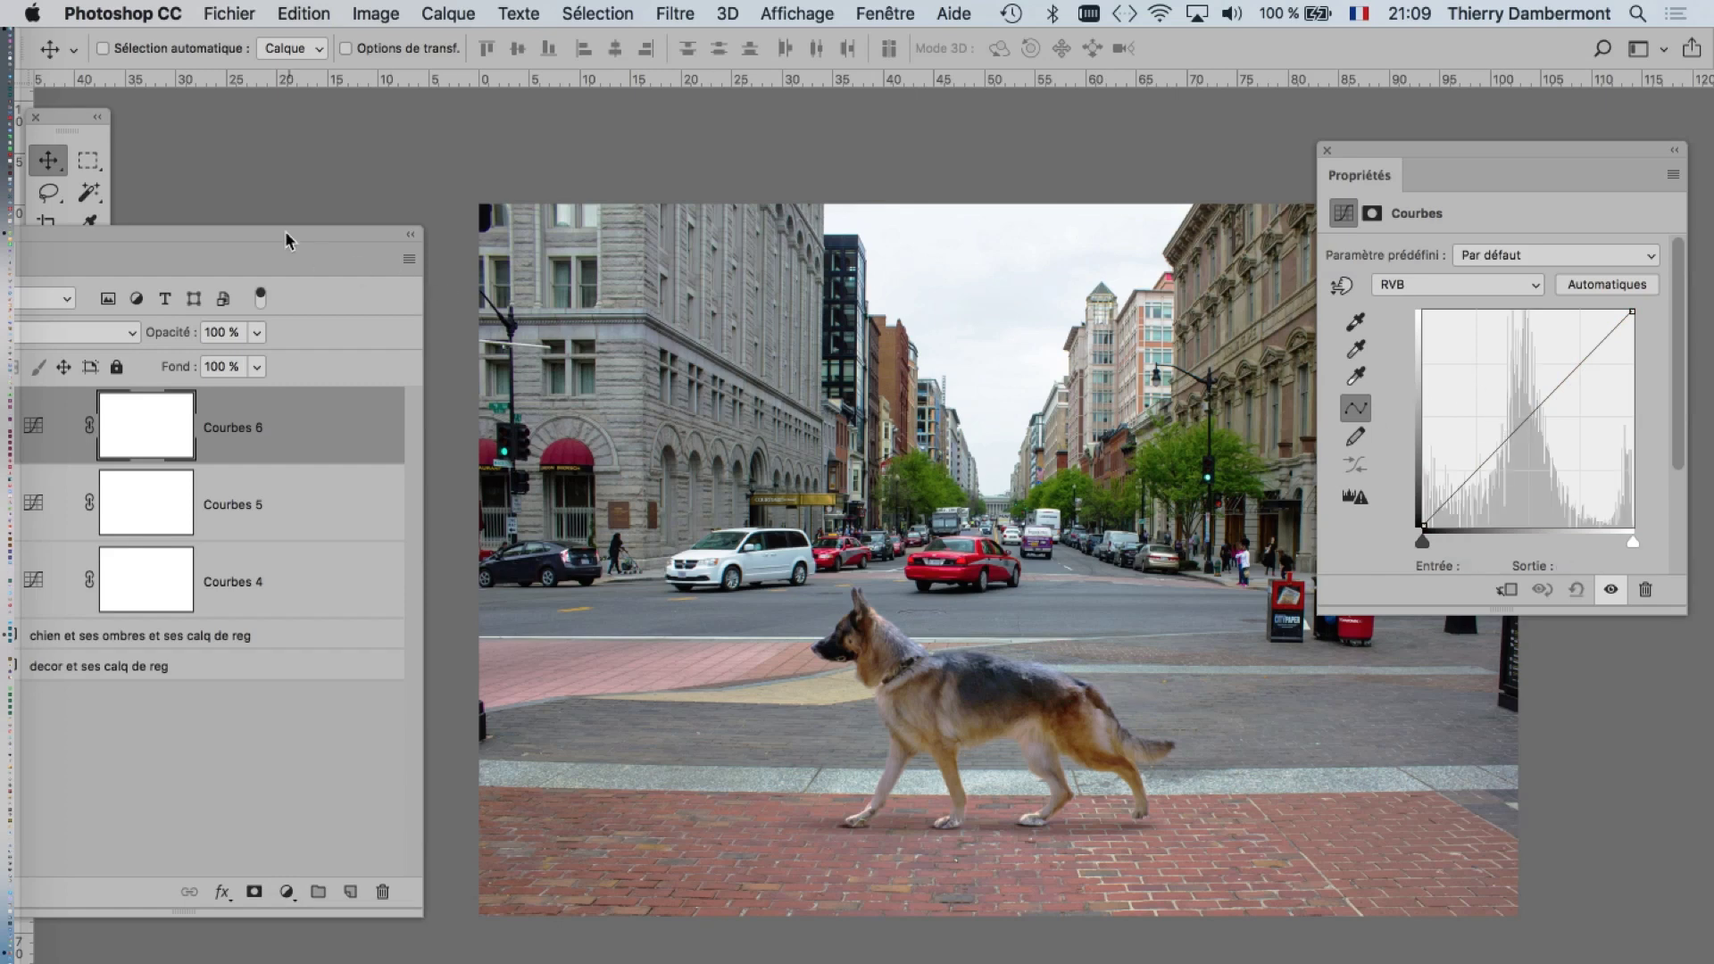
drag(292, 242, 443, 191)
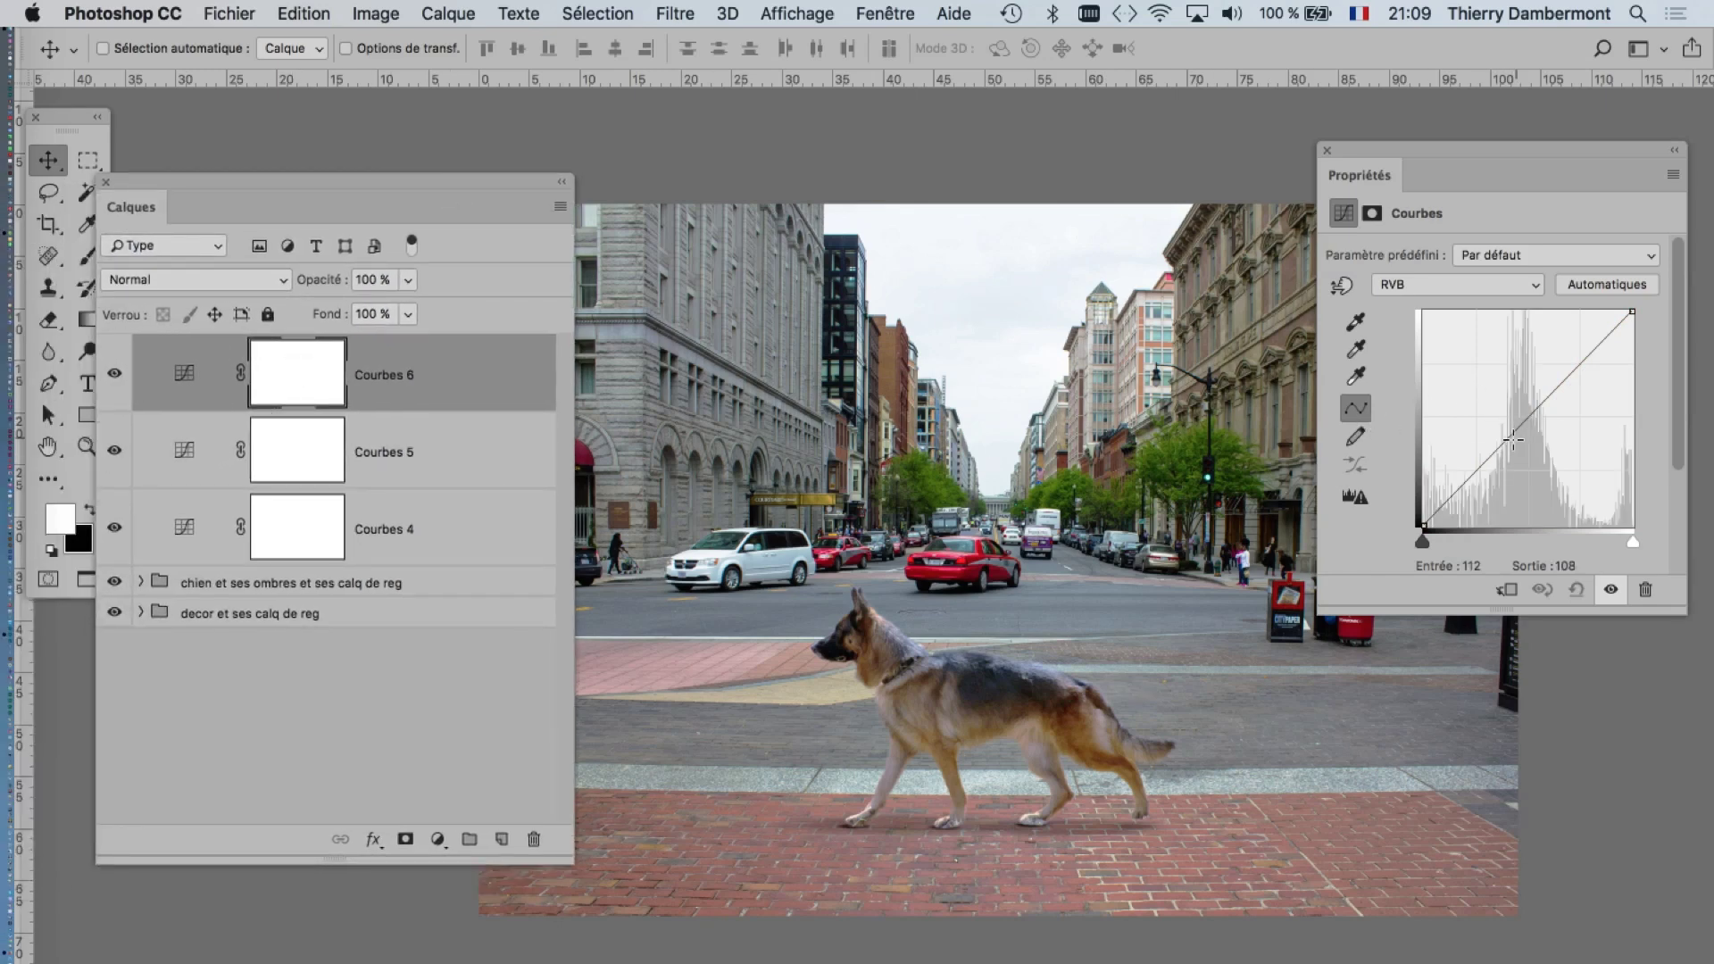
drag(1496, 450, 1496, 442)
drag(1578, 367, 1577, 344)
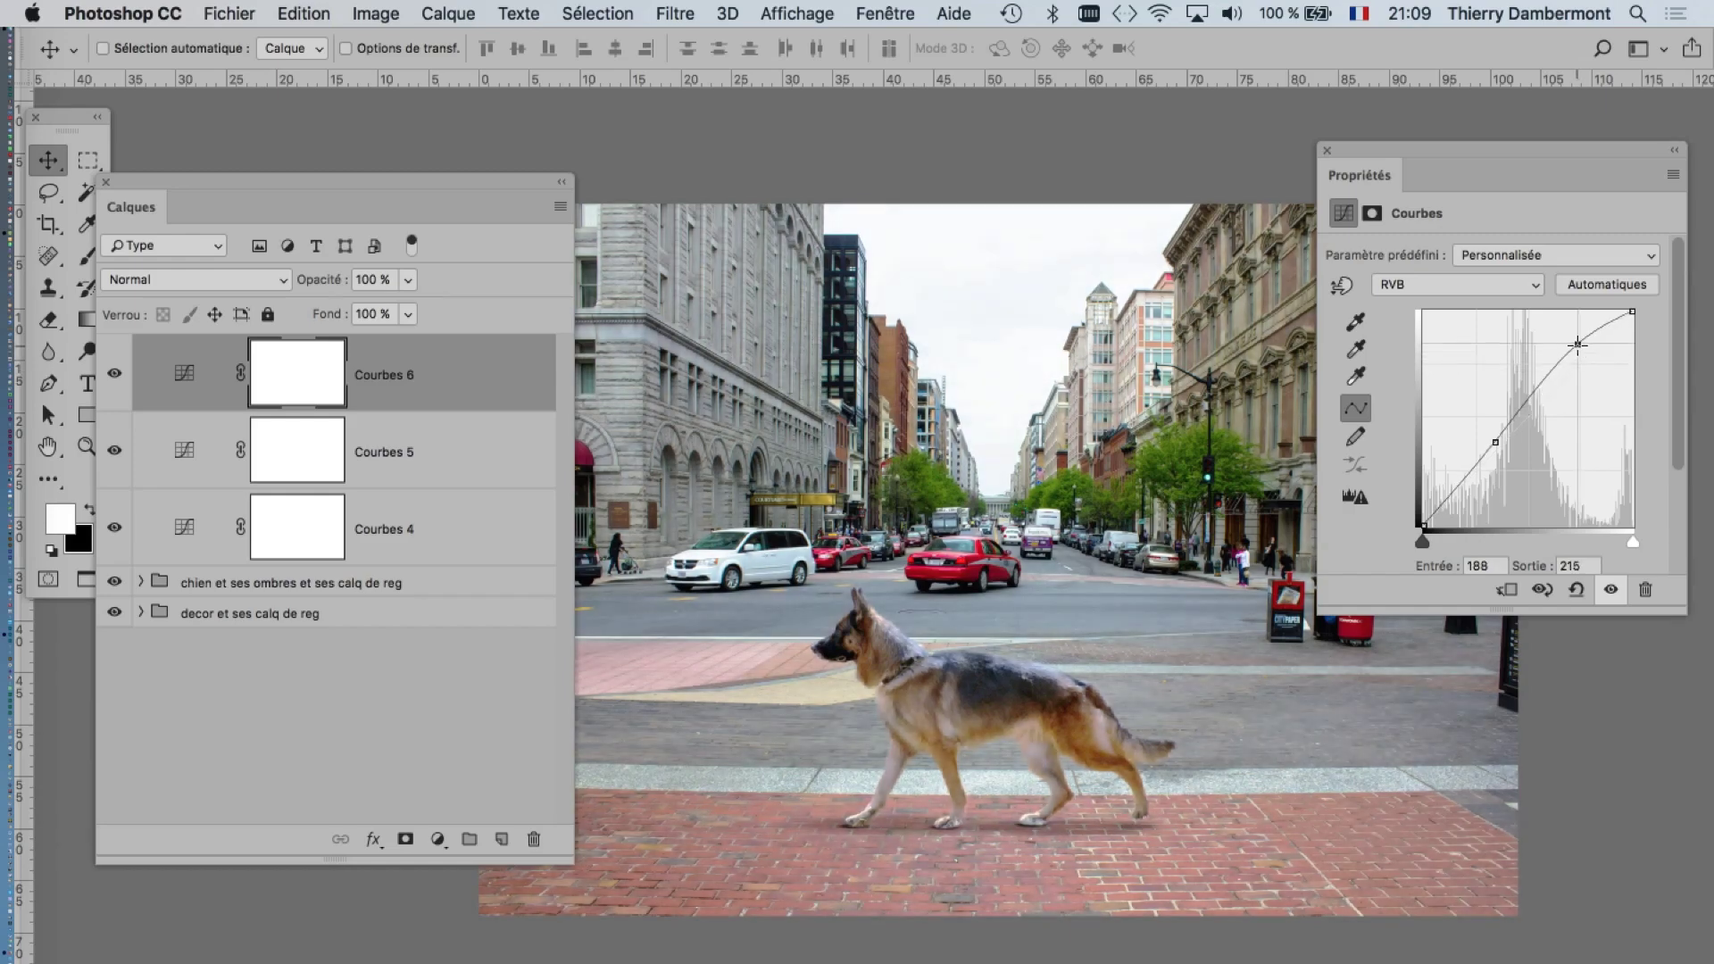
click(105, 182)
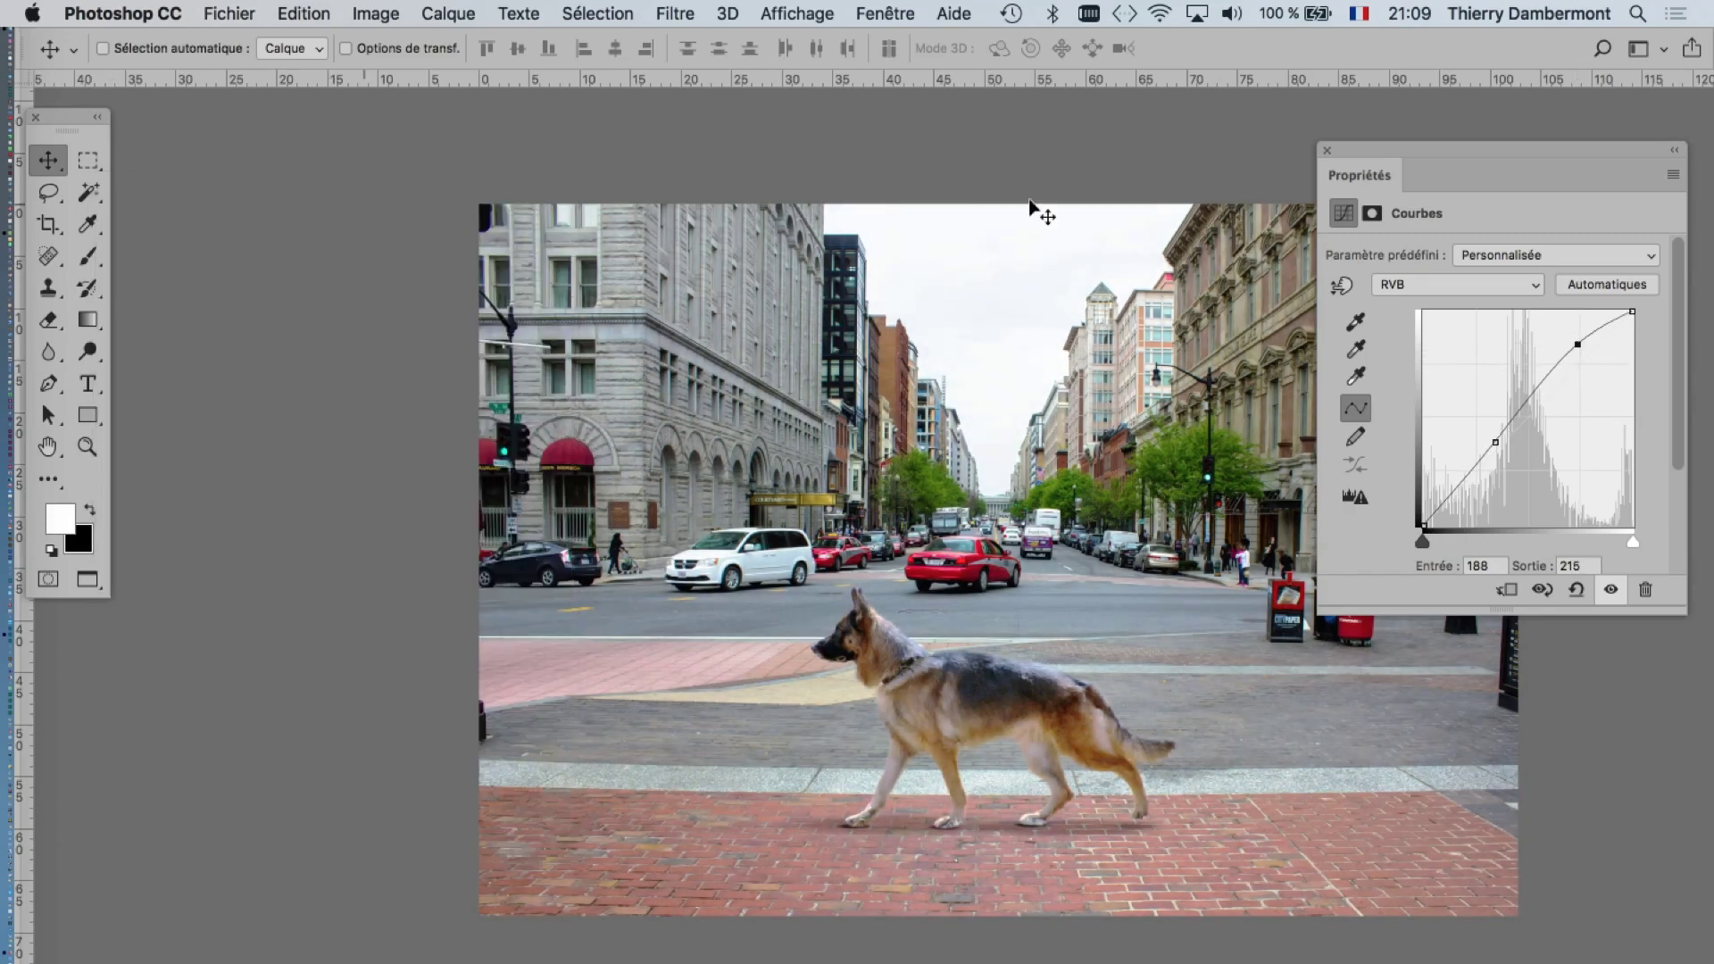
click(1326, 150)
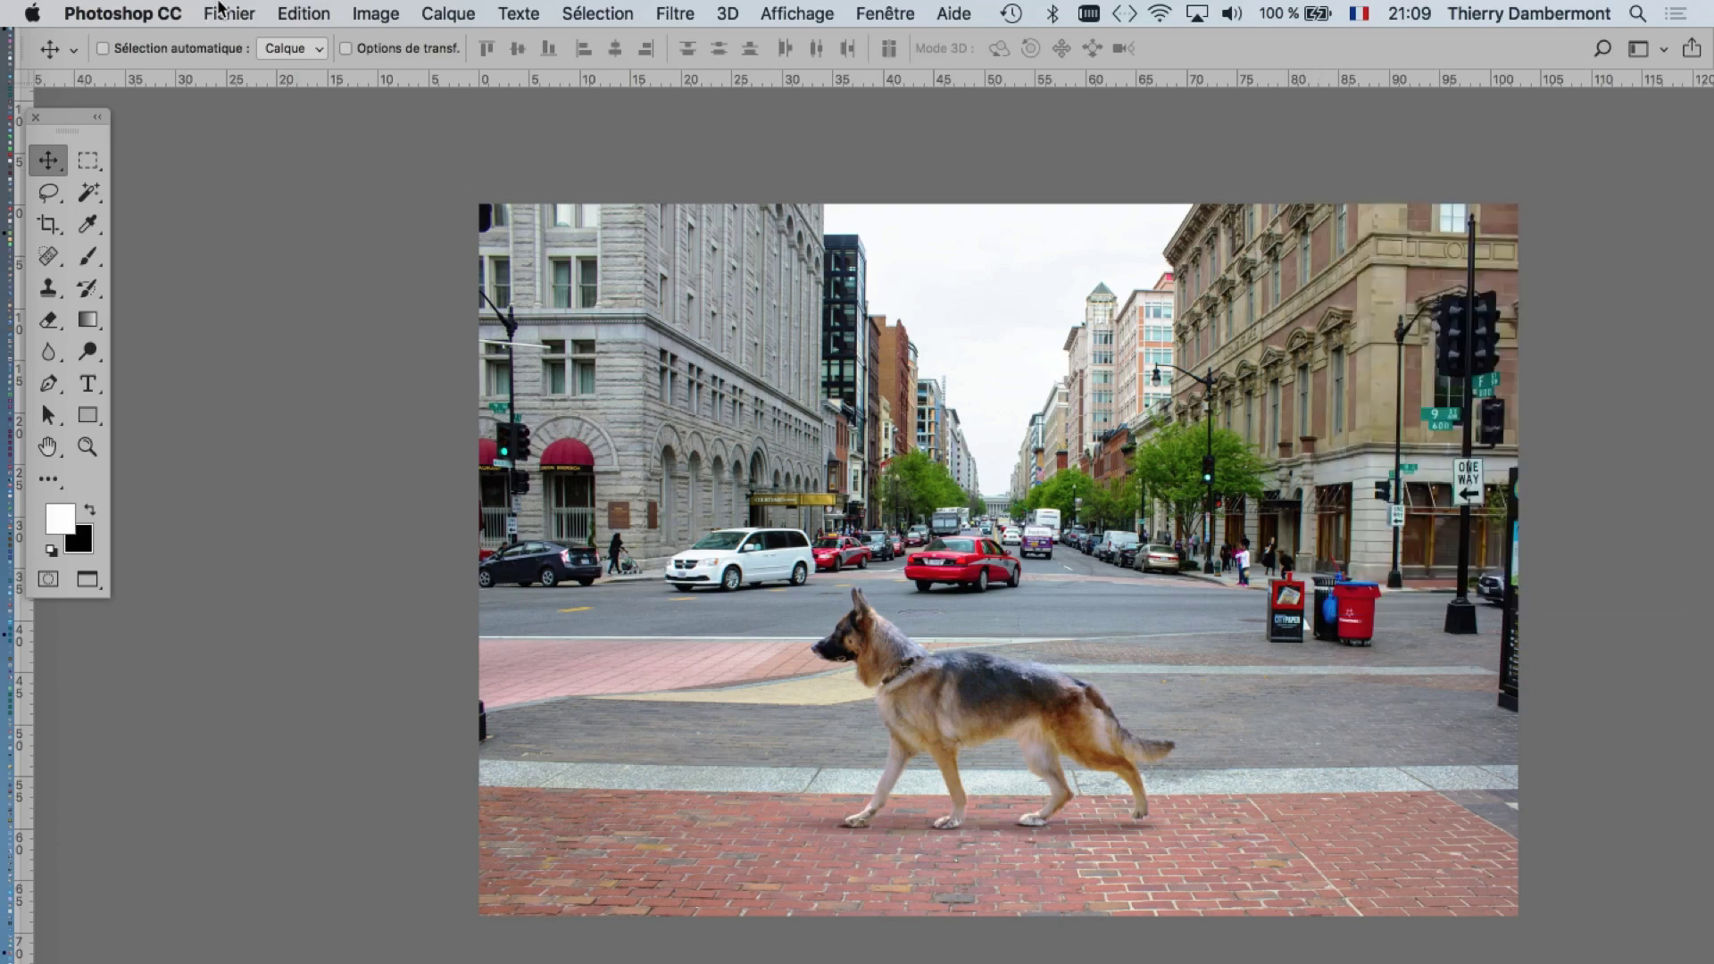
- Save the composite as washington-DC-street-view-04.psd, accepting the Photoshop format options
click(220, 11)
click(268, 268)
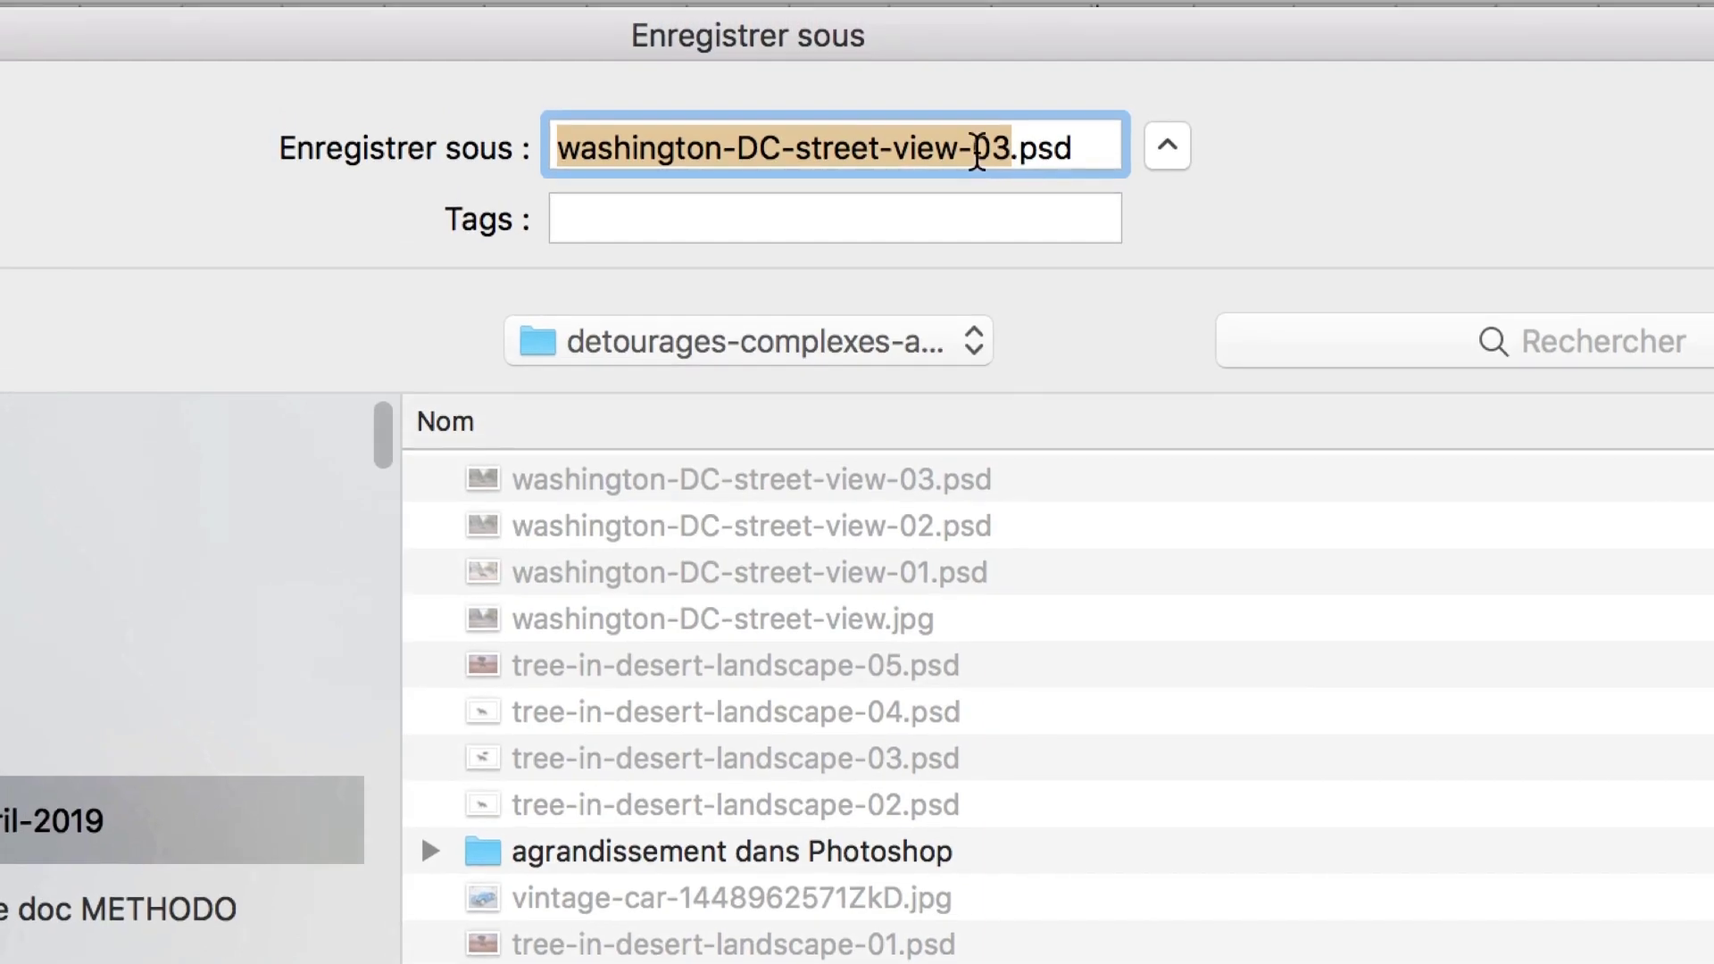
drag(976, 152, 985, 156)
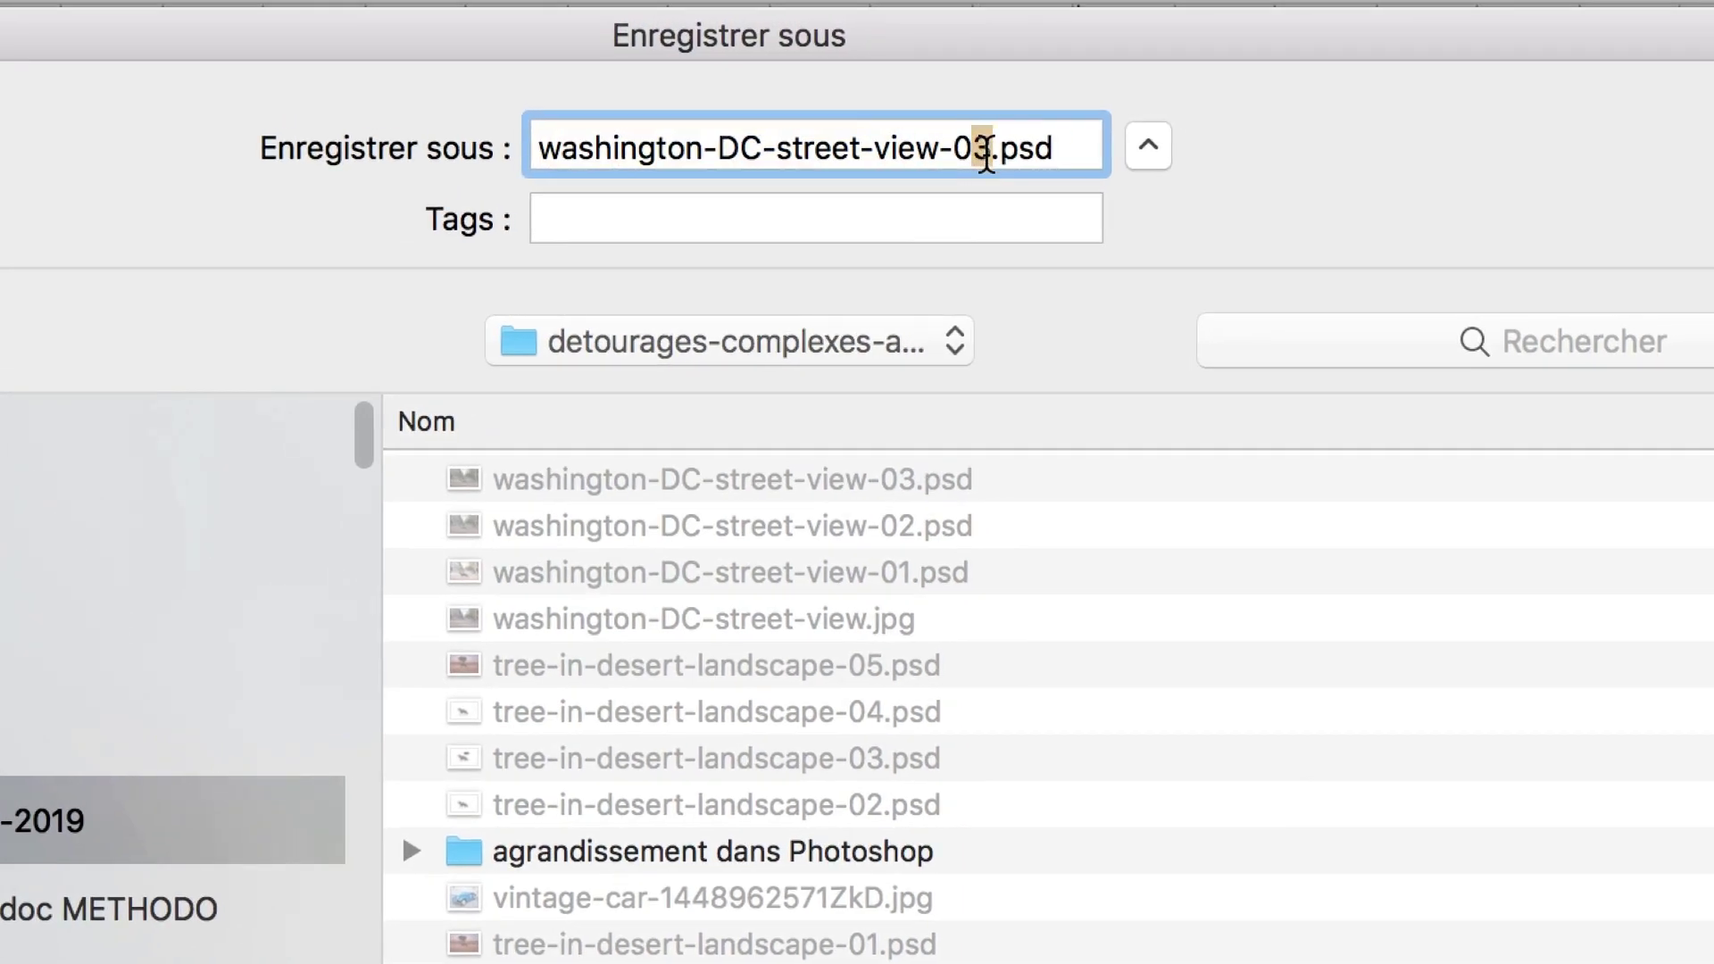
text(4)
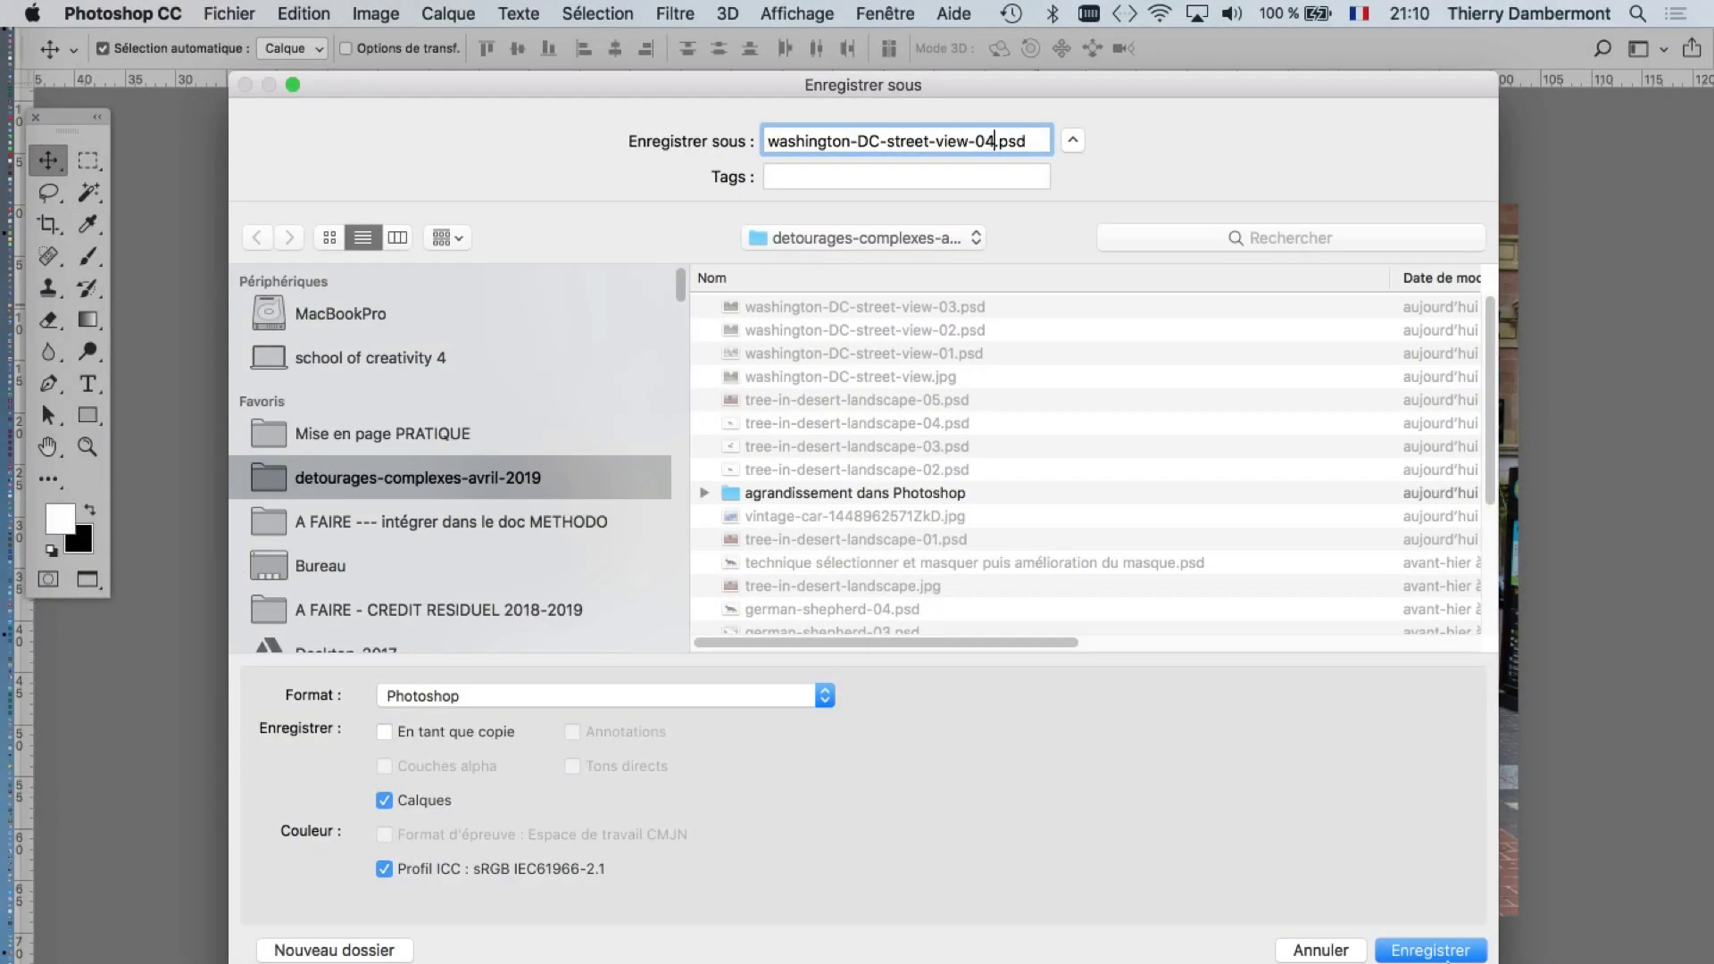
click(1447, 954)
click(1241, 462)
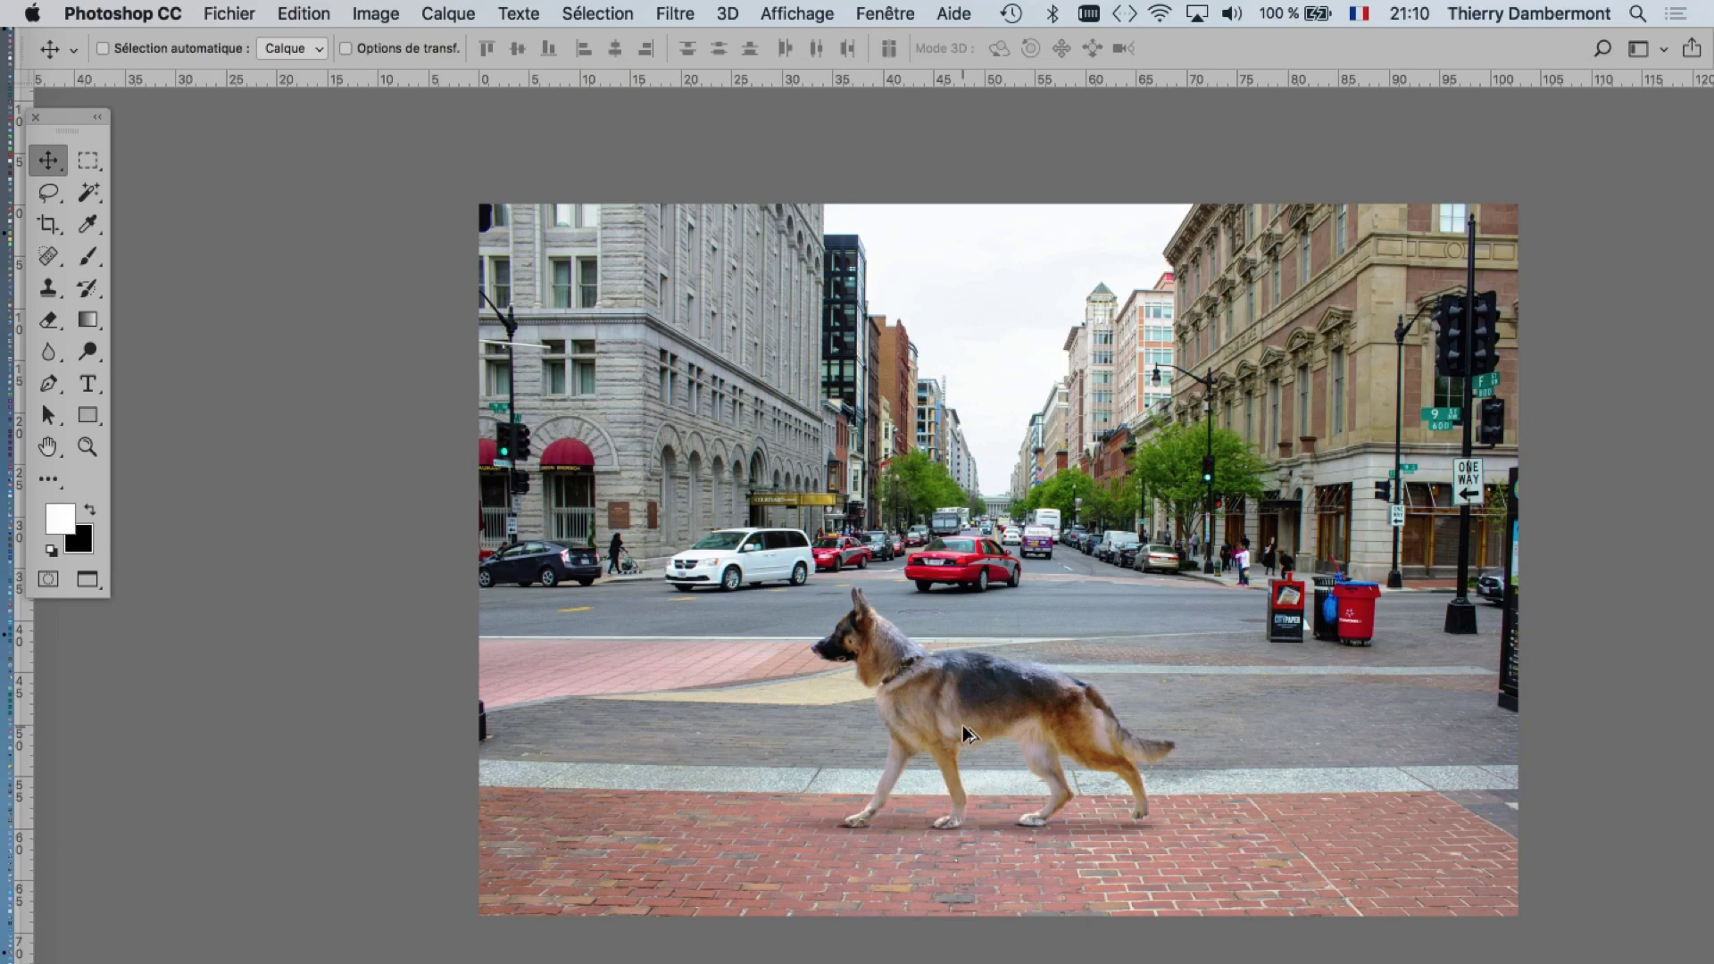
scroll(959, 741, up, 3)
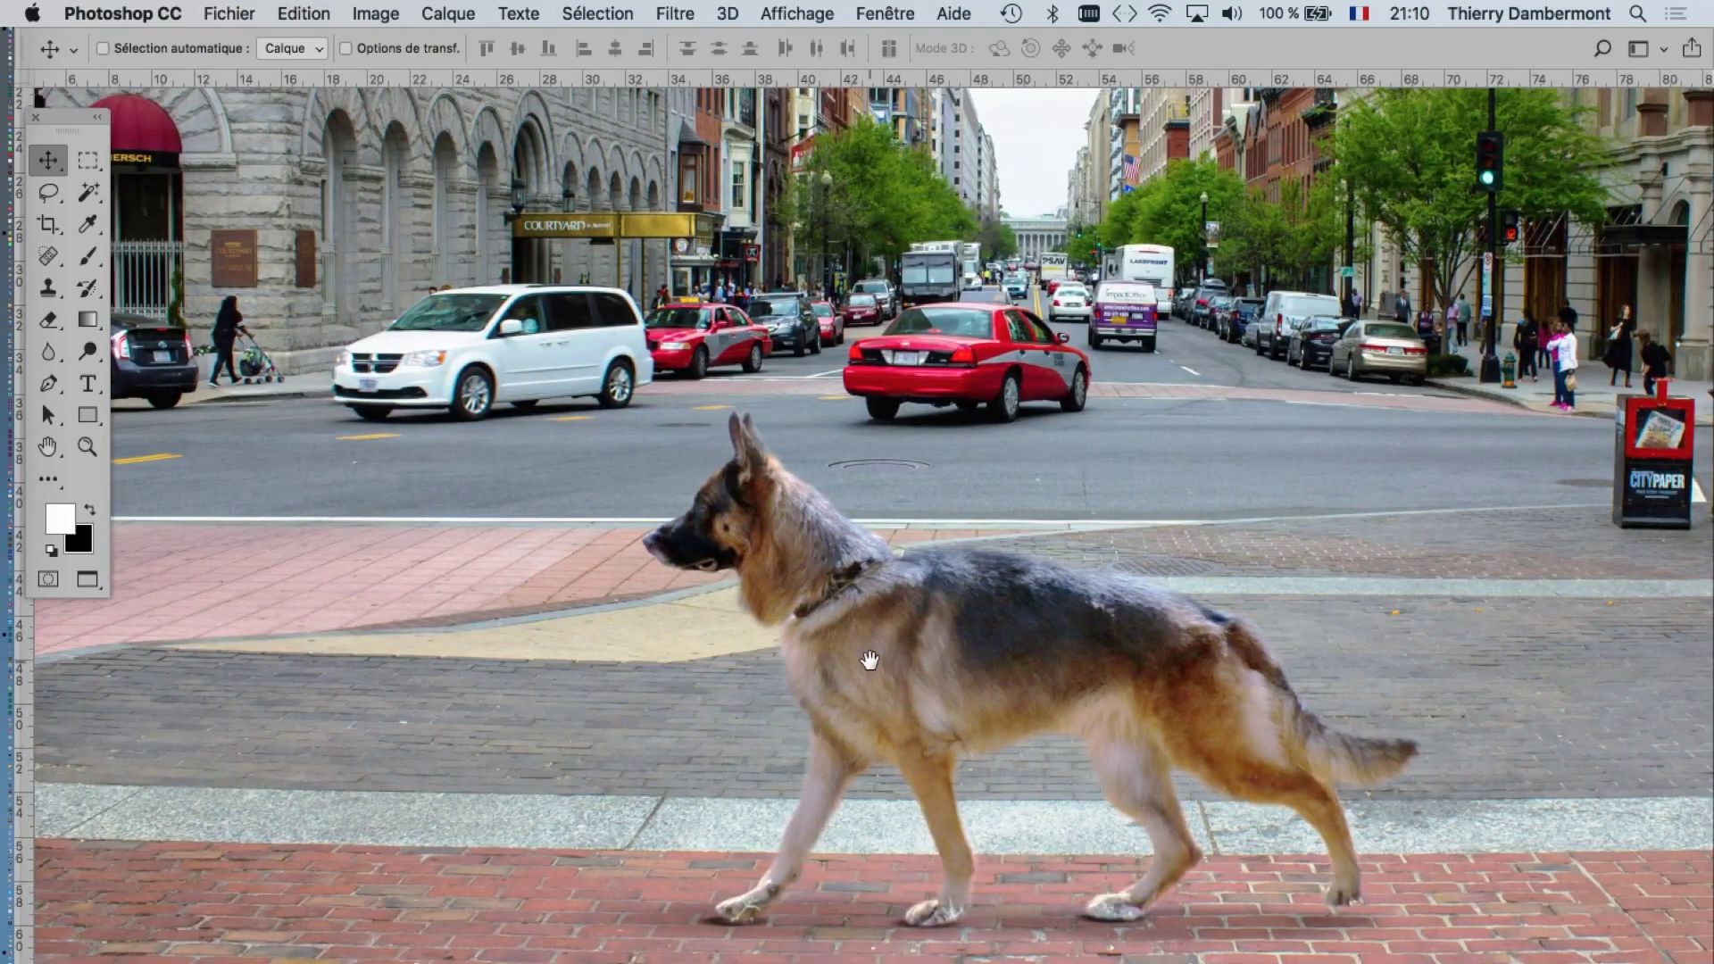
scroll(869, 660, right, 5)
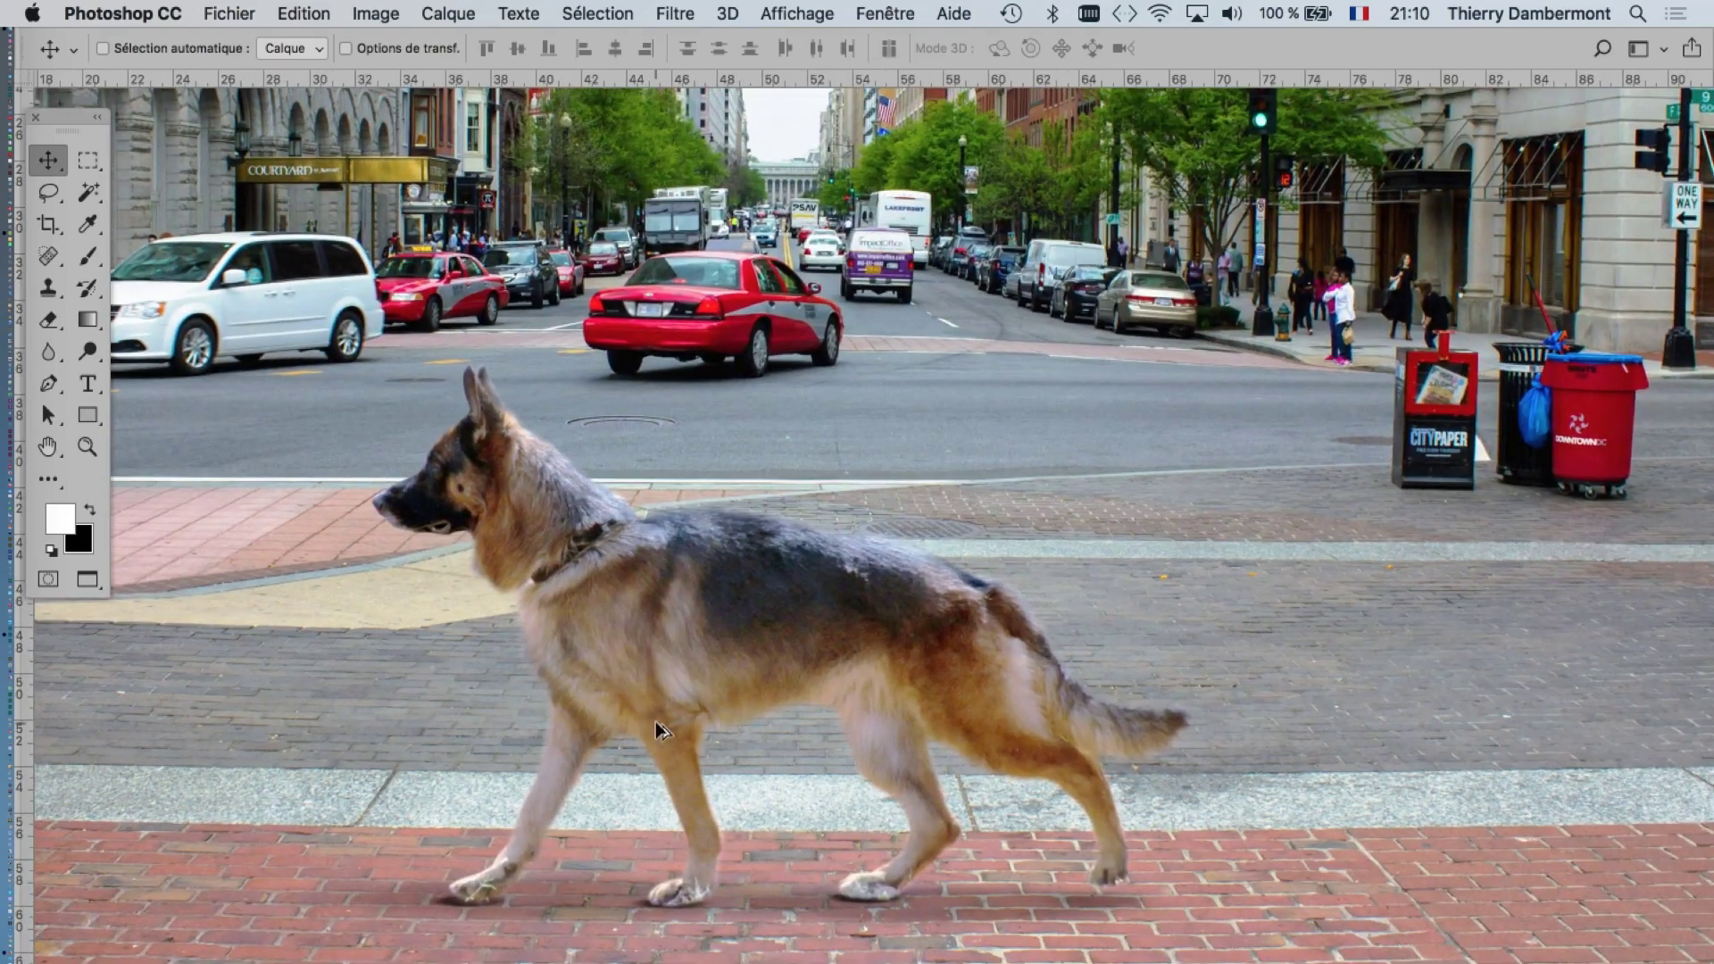
scroll(655, 725, up, 2)
scroll(656, 726, up, 1)
scroll(655, 726, up, 1)
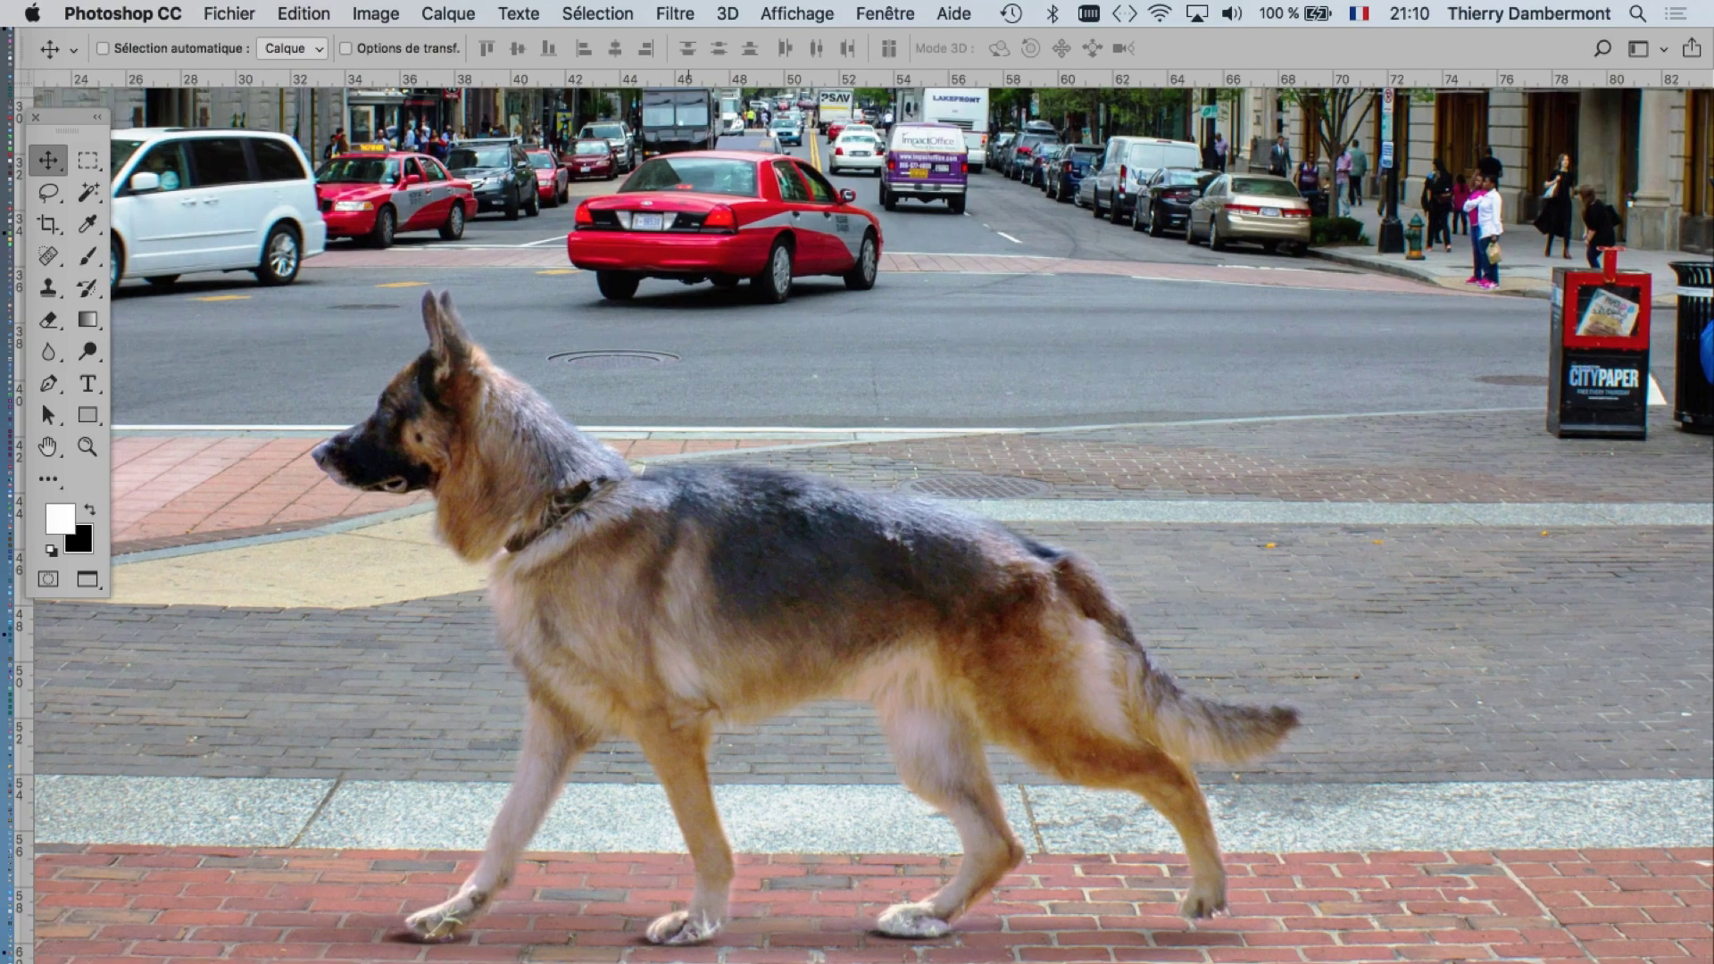
scroll(679, 946, up, 2)
scroll(617, 947, up, 2)
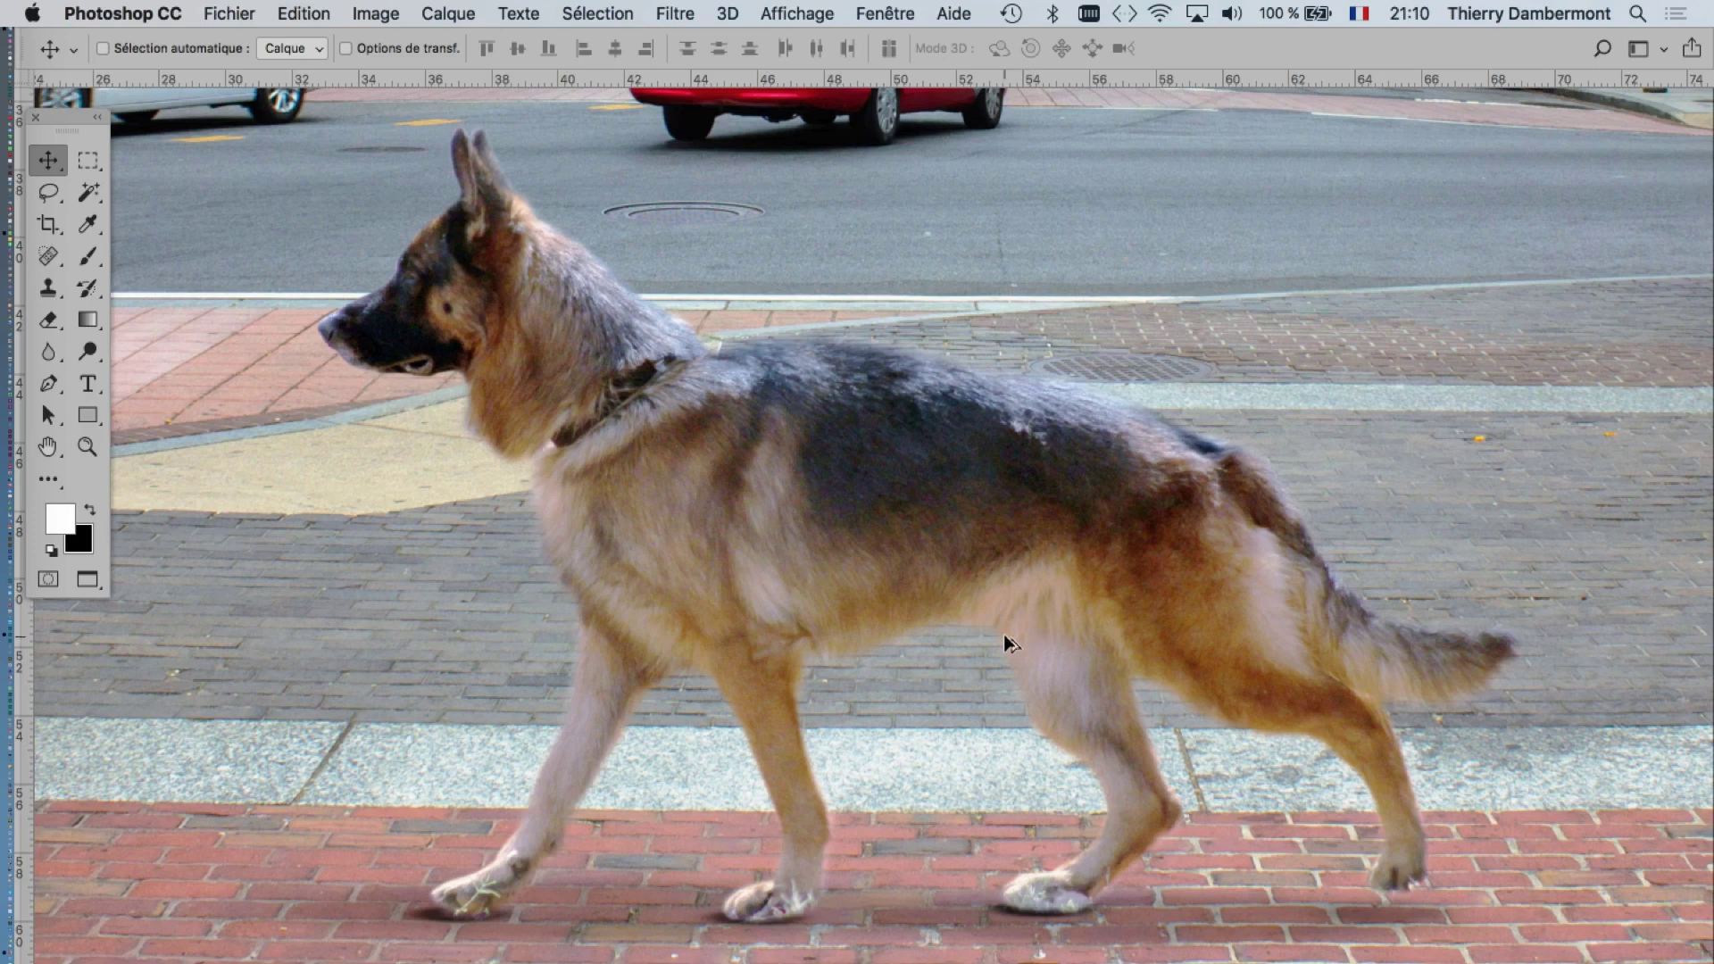
alt+scroll(1004, 636, down, 2)
alt+scroll(1005, 643, down, 1)
alt+scroll(1006, 648, down, 1)
alt+scroll(1005, 650, down, 1)
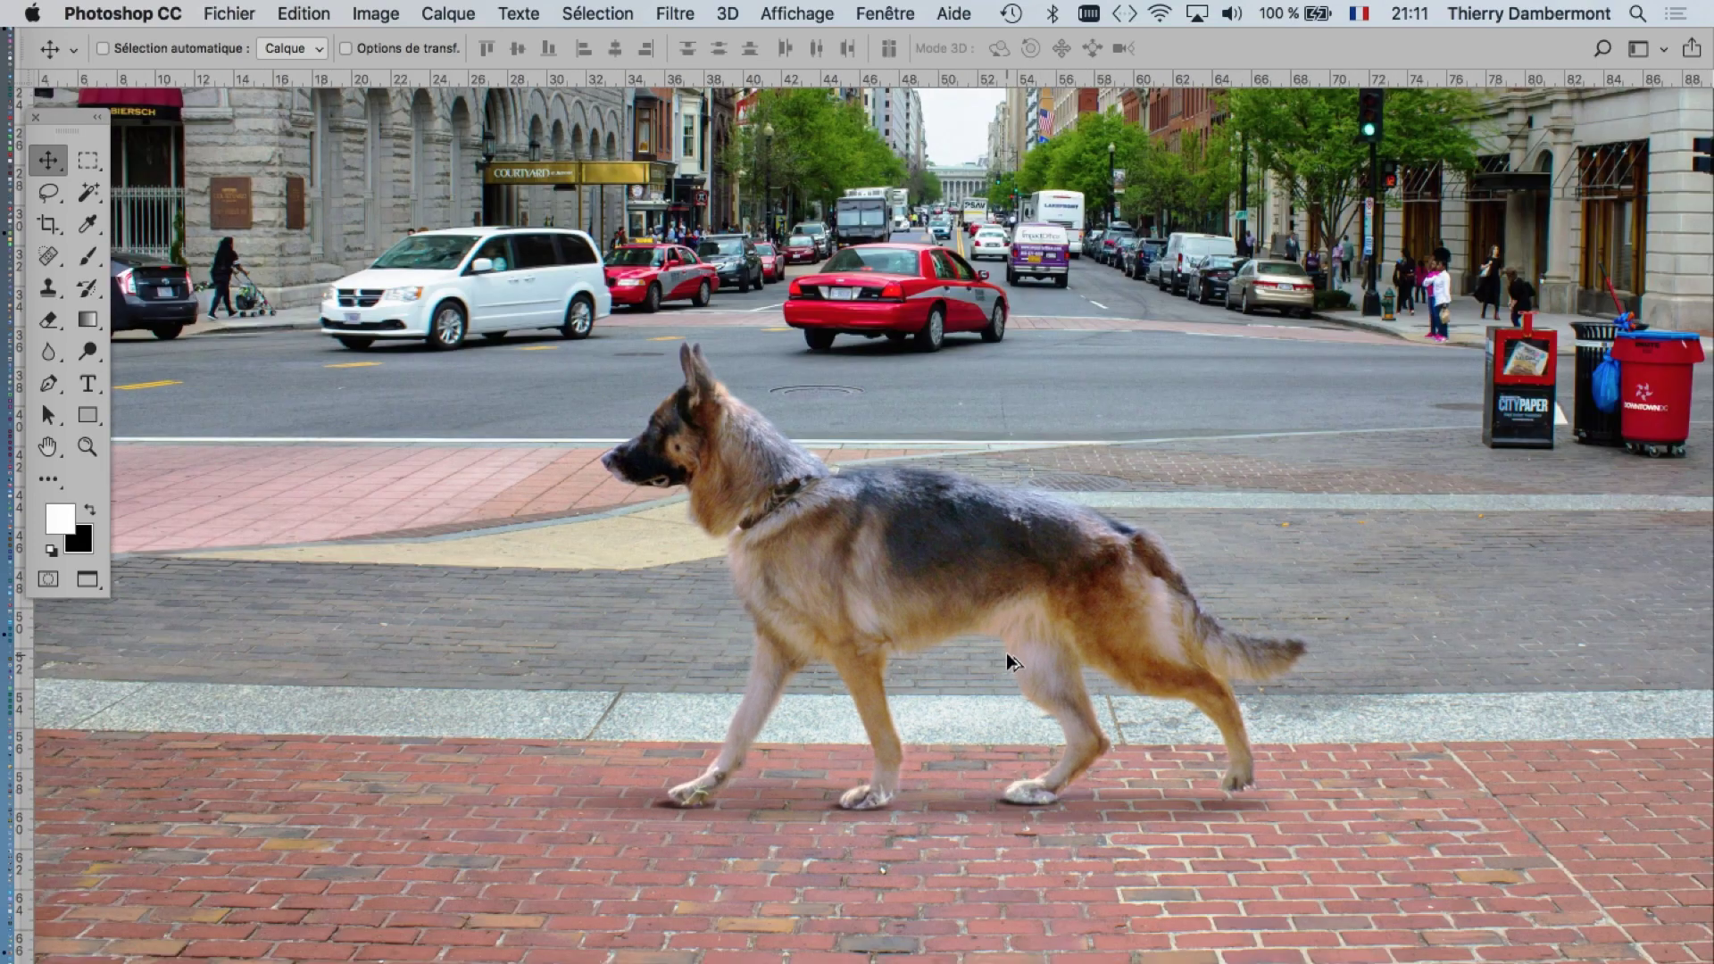
alt+scroll(1005, 659, down, 1)
alt+scroll(1003, 661, down, 1)
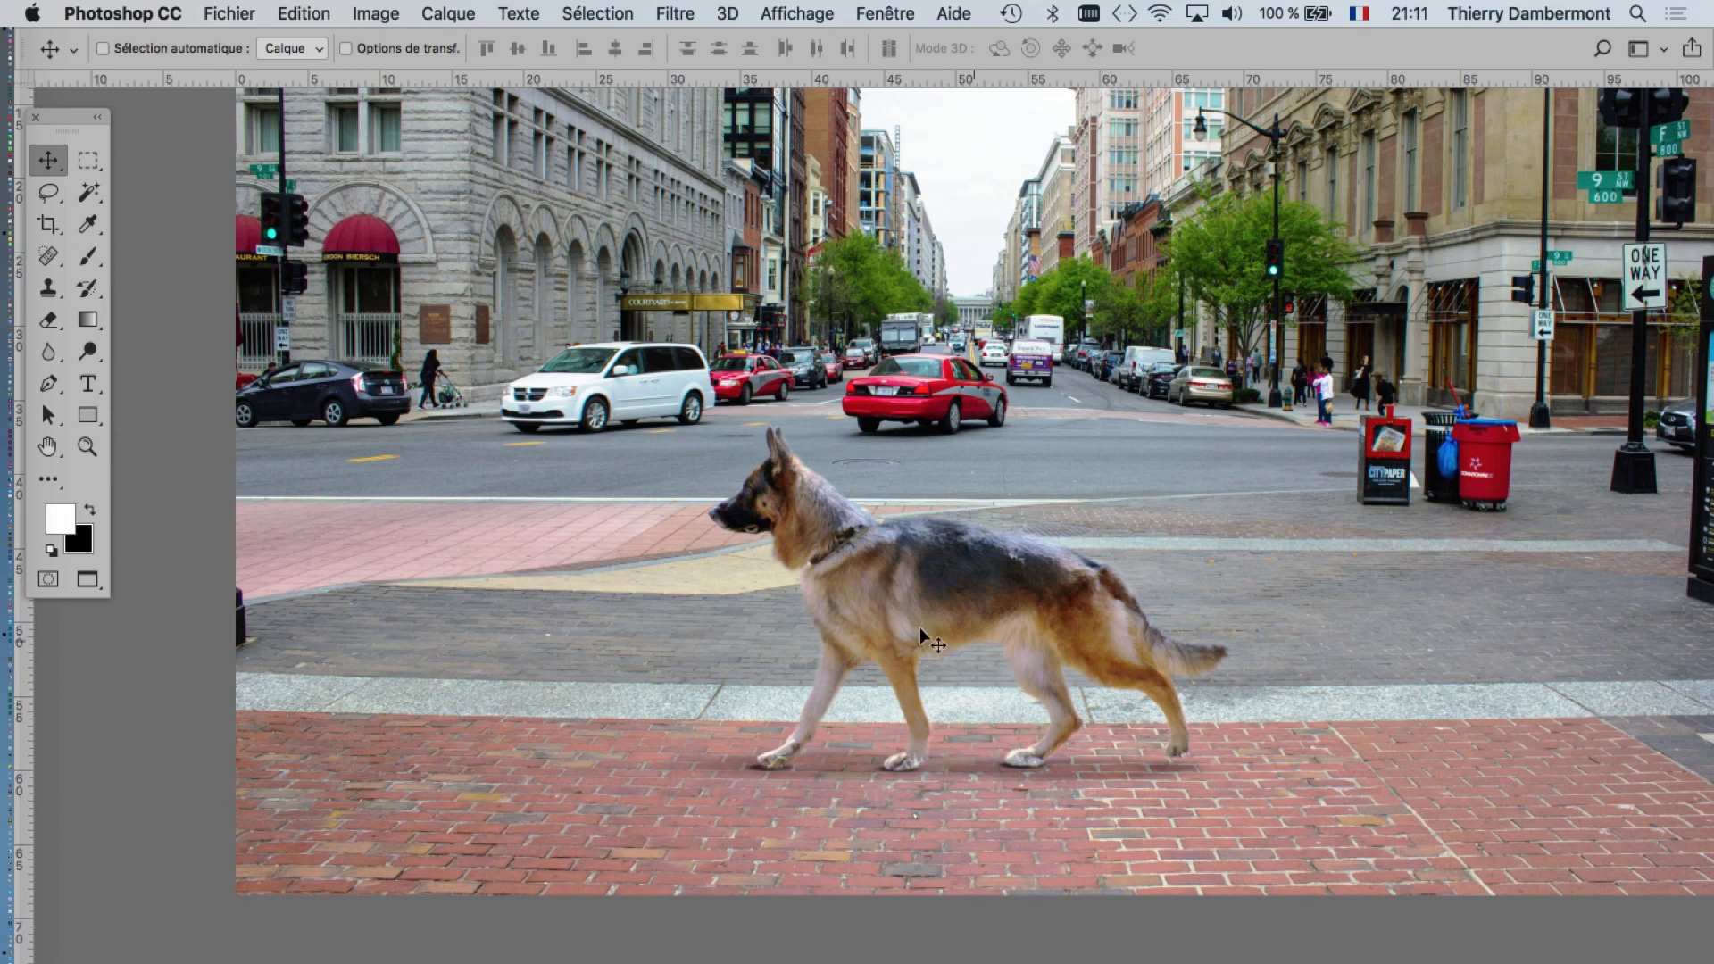
key(super)
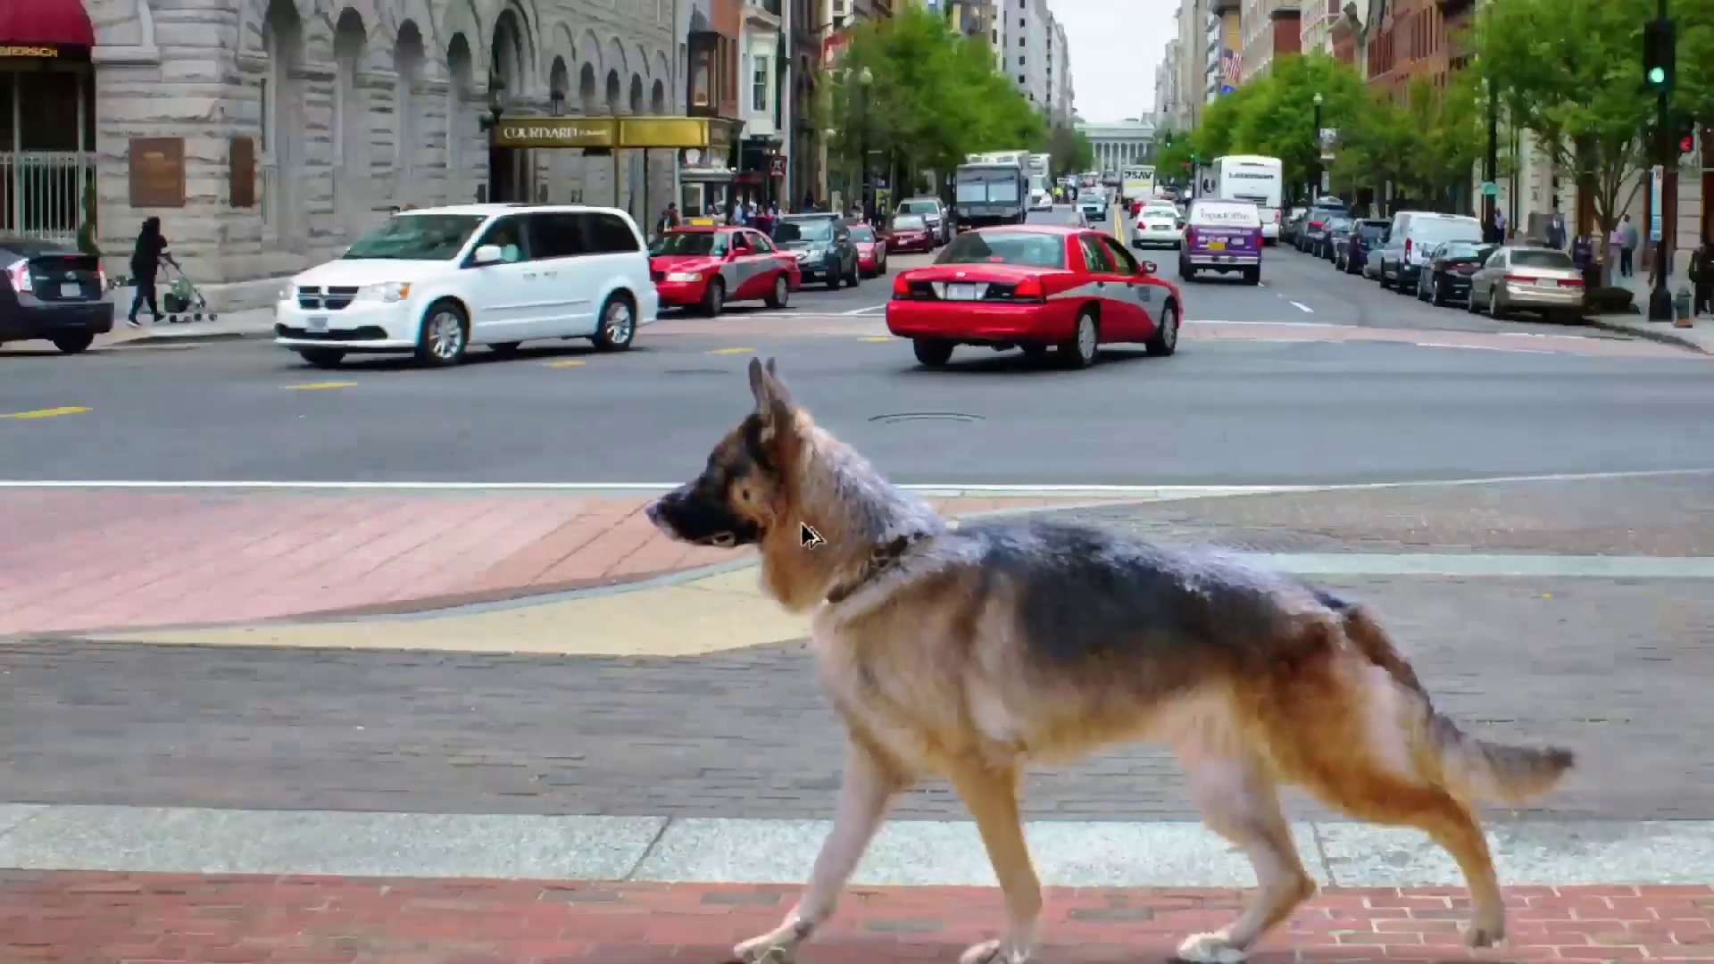
scroll(812, 549, down, 2)
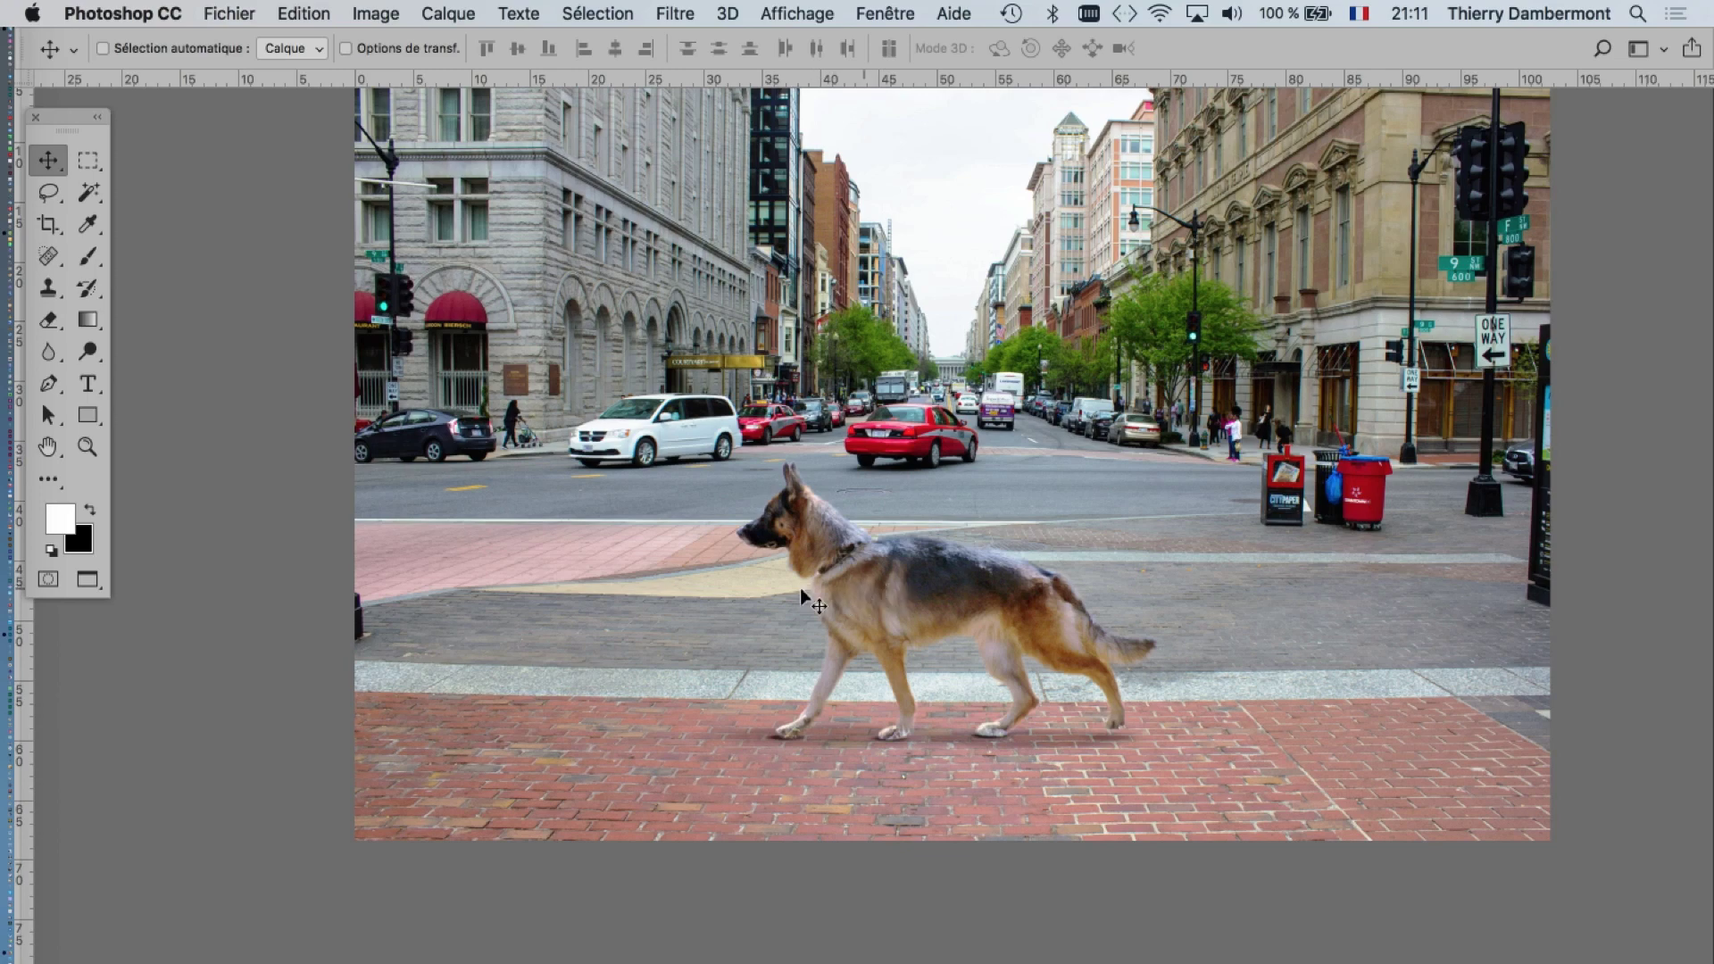
- Restore the Layers panel and drag the 'chien et ses ombres' group right toward the red bins
click(884, 12)
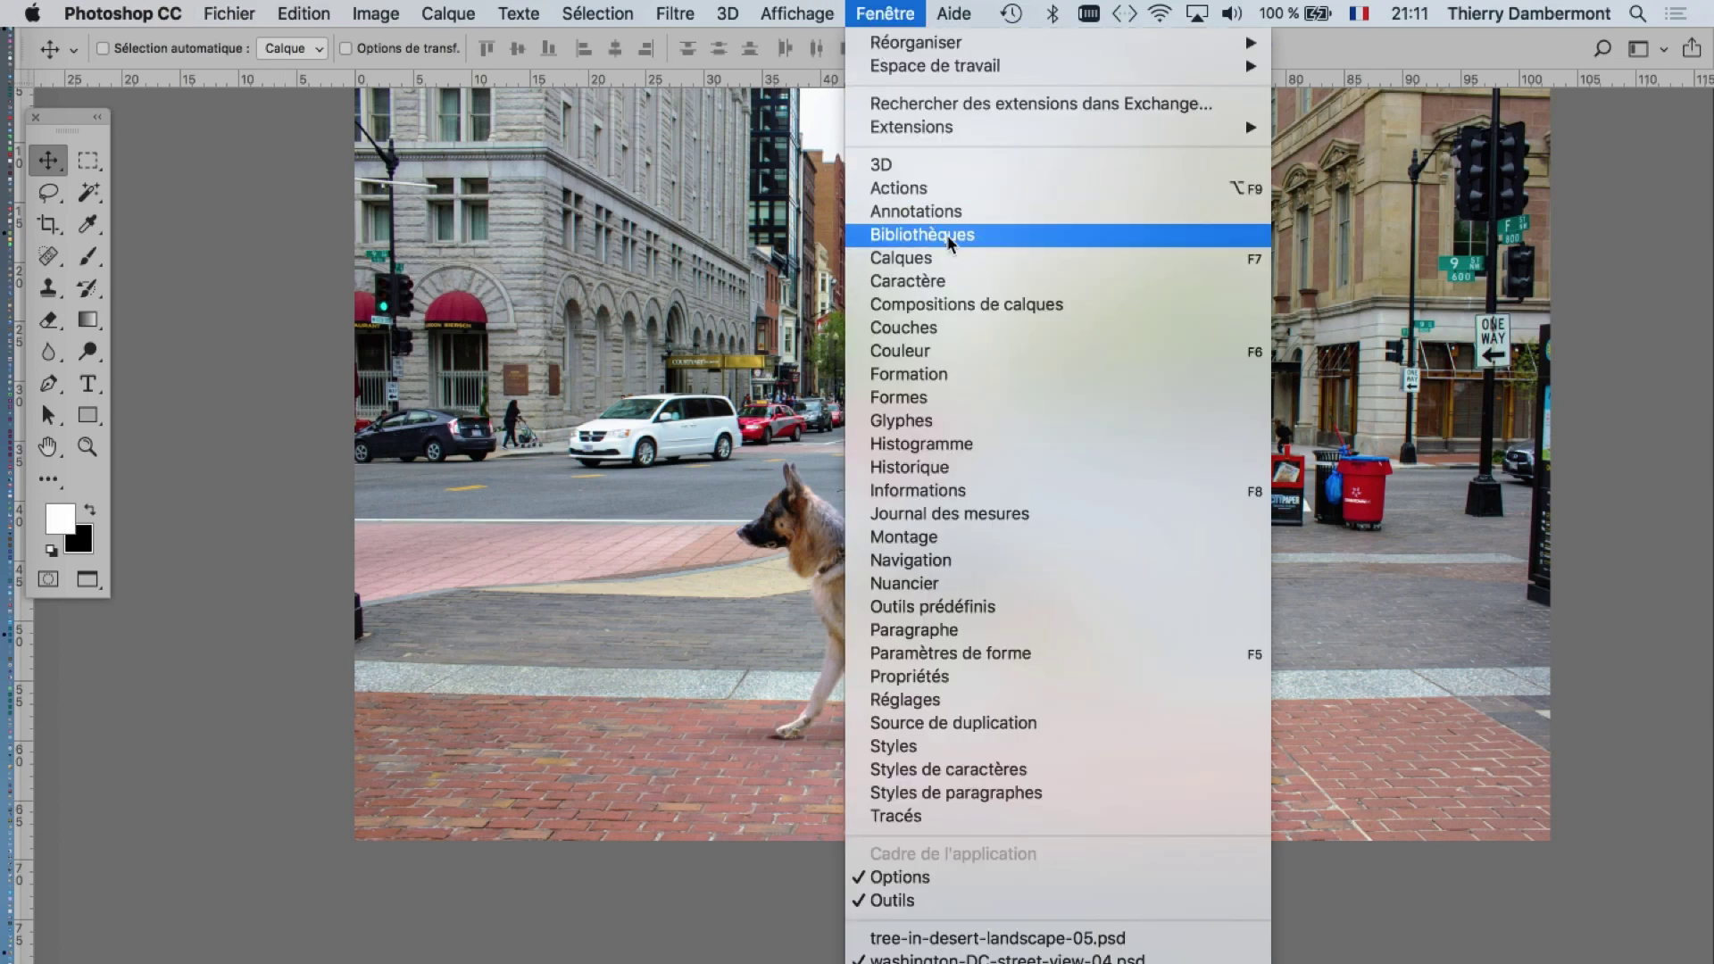
click(1054, 257)
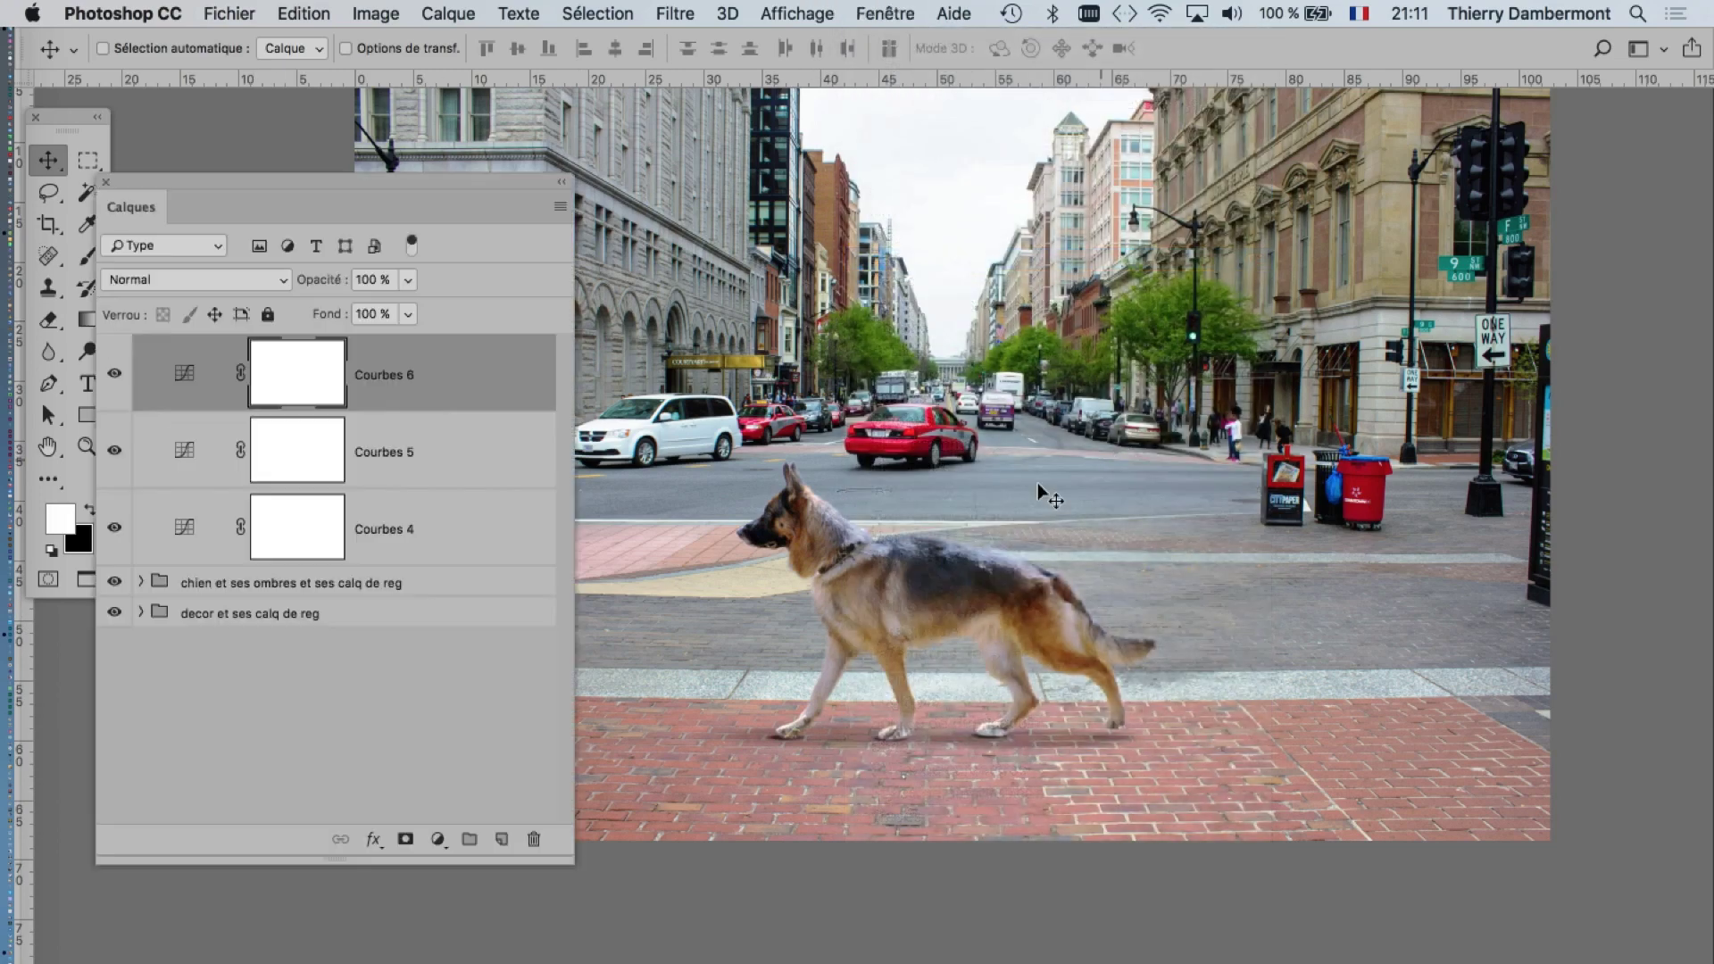
click(170, 591)
mouse_move(986, 577)
mouse_down()
mouse_move(1186, 575)
mouse_move(893, 591)
mouse_move(1156, 591)
mouse_up()
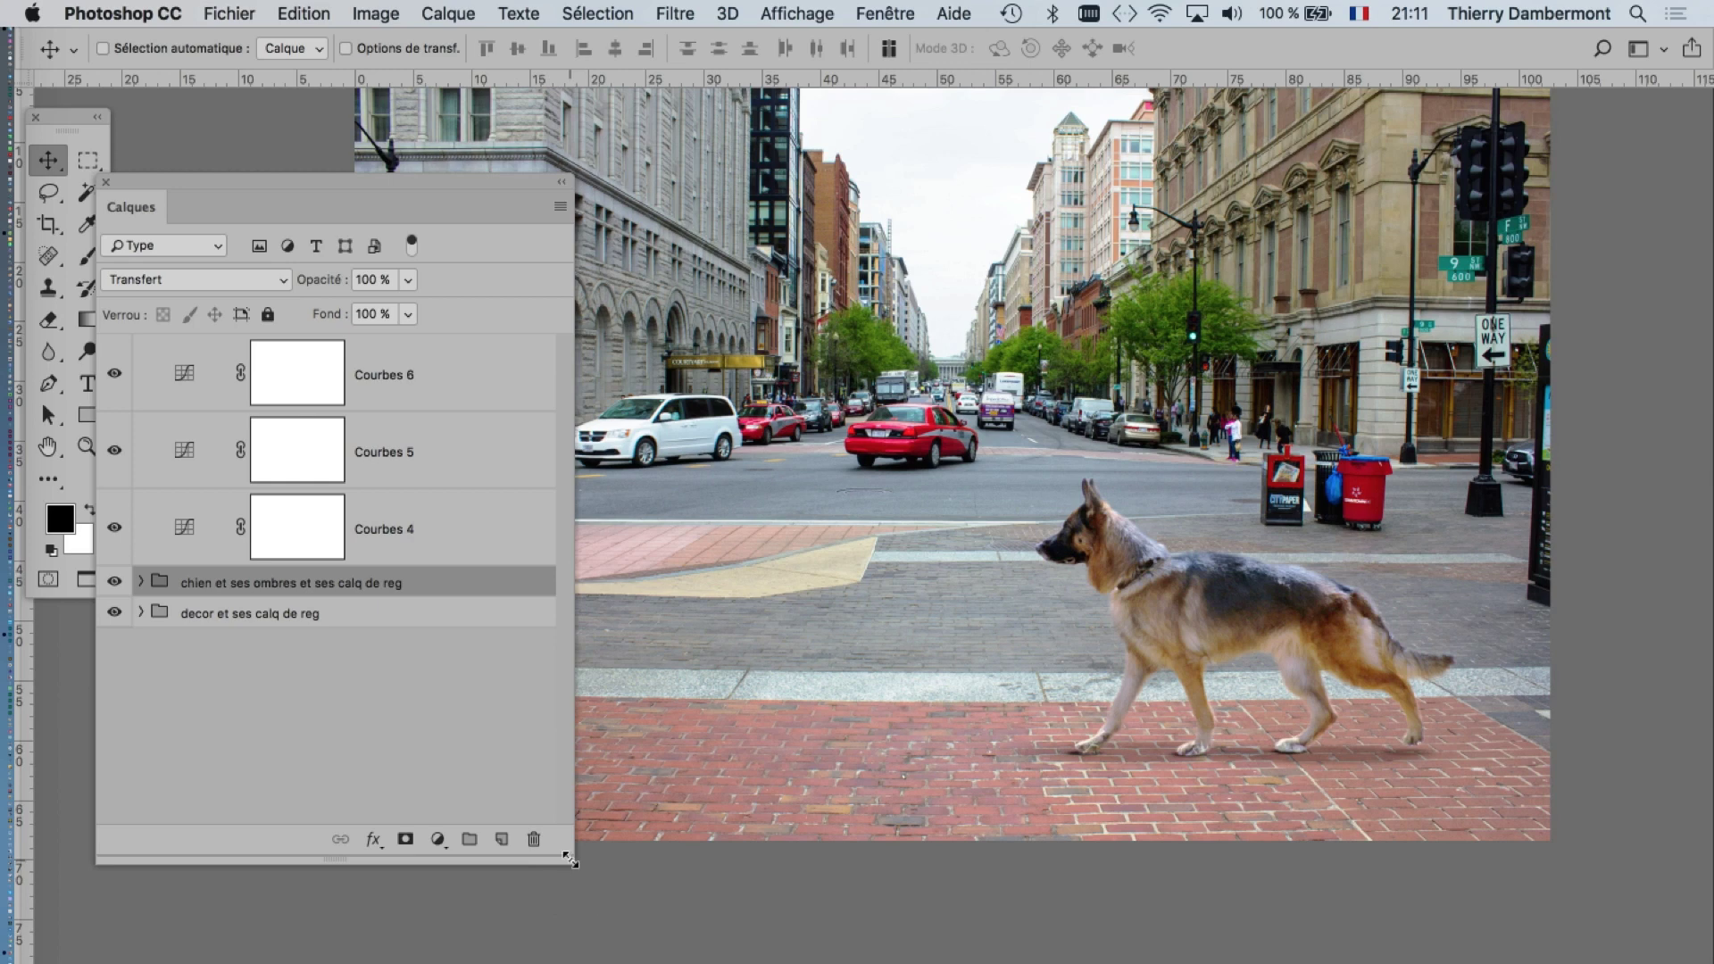
drag(569, 859, 482, 904)
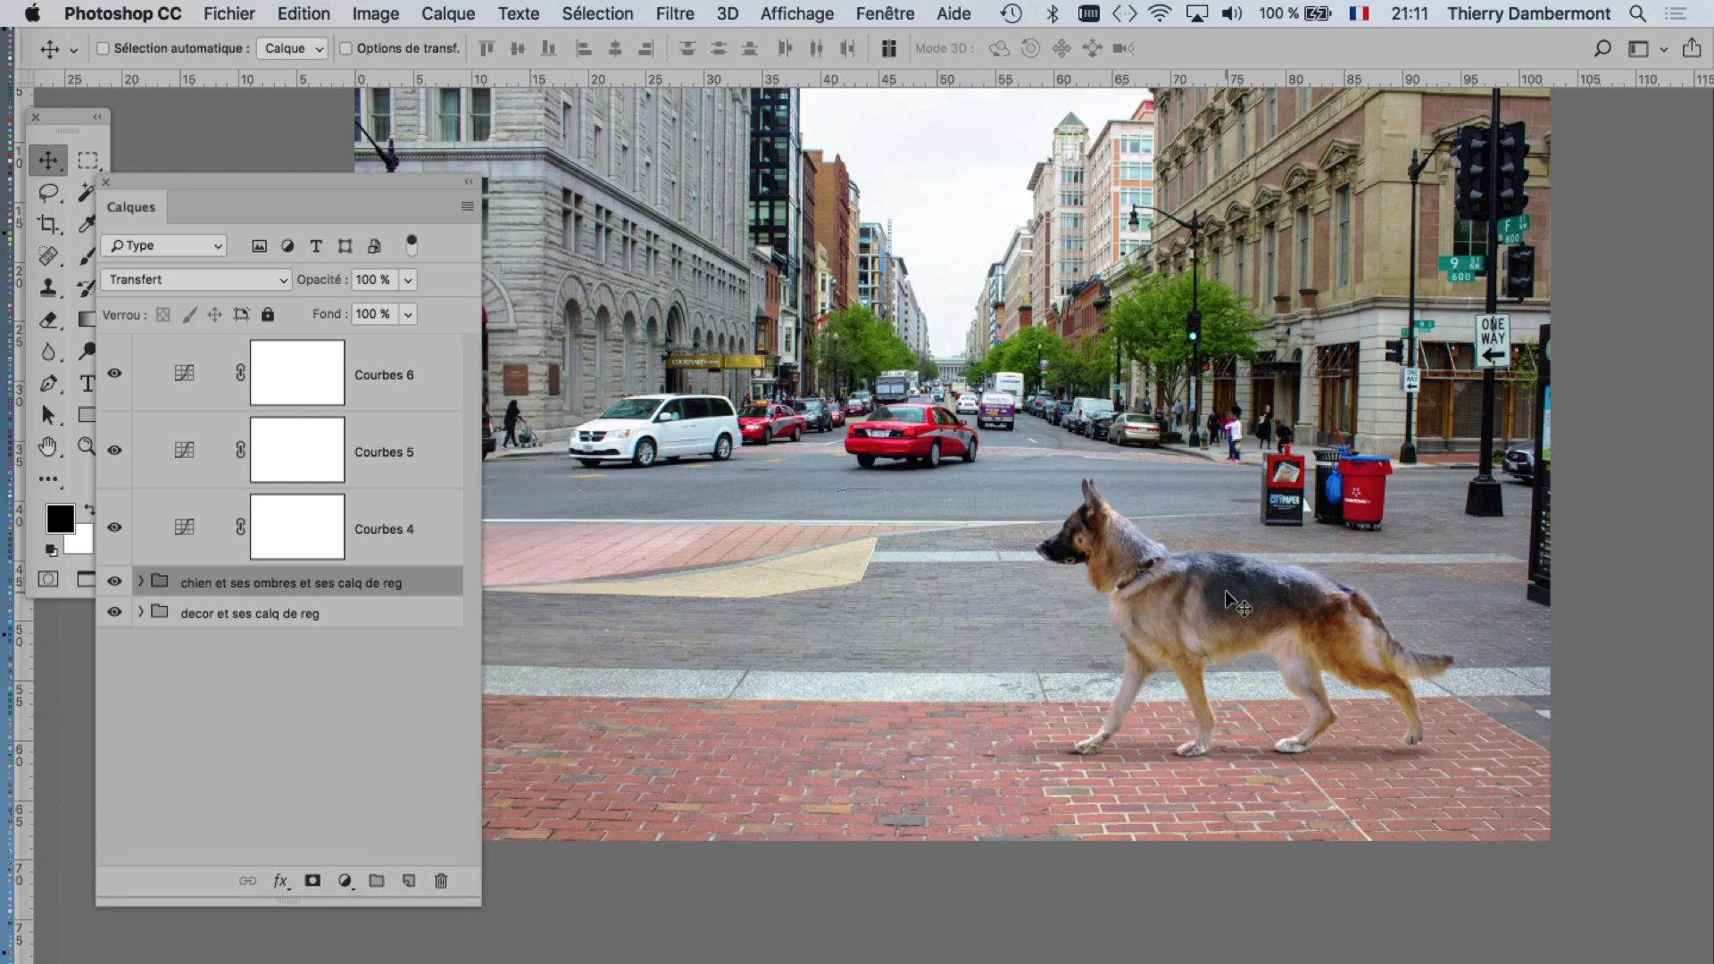